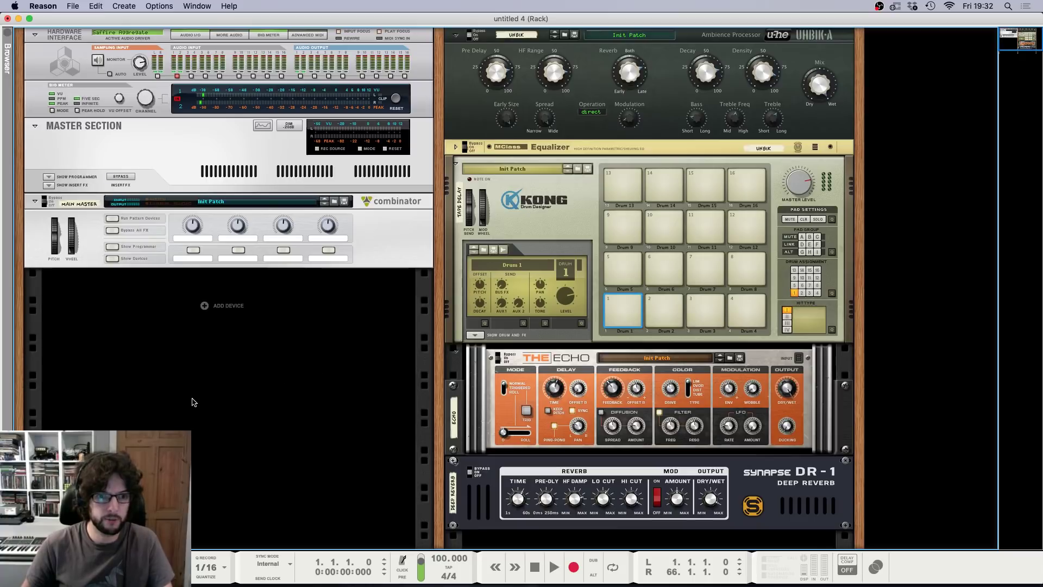
Step: Inspect the rack's rear cabling and the Master Section's insert FX area
{"action": "key", "text": "Tab"}
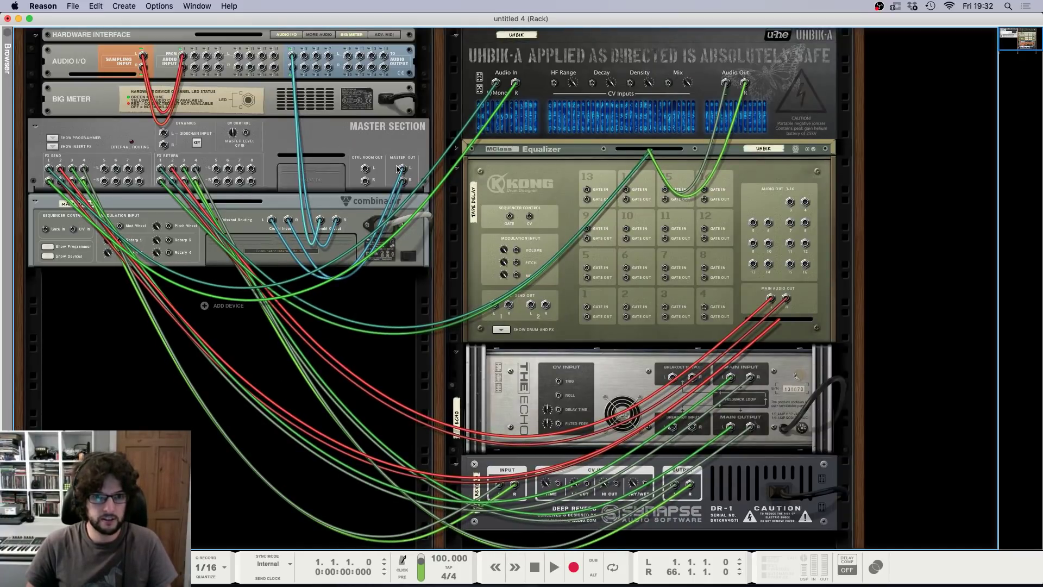
{"action": "key", "text": "Tab"}
{"action": "left_click", "coordinate": [49, 185]}
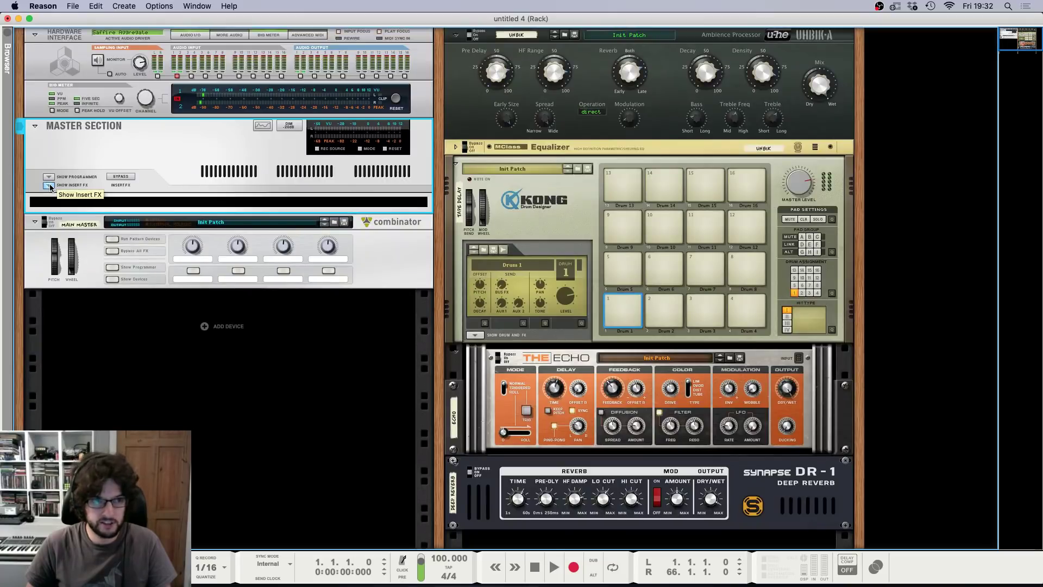
{"action": "left_click", "coordinate": [49, 186]}
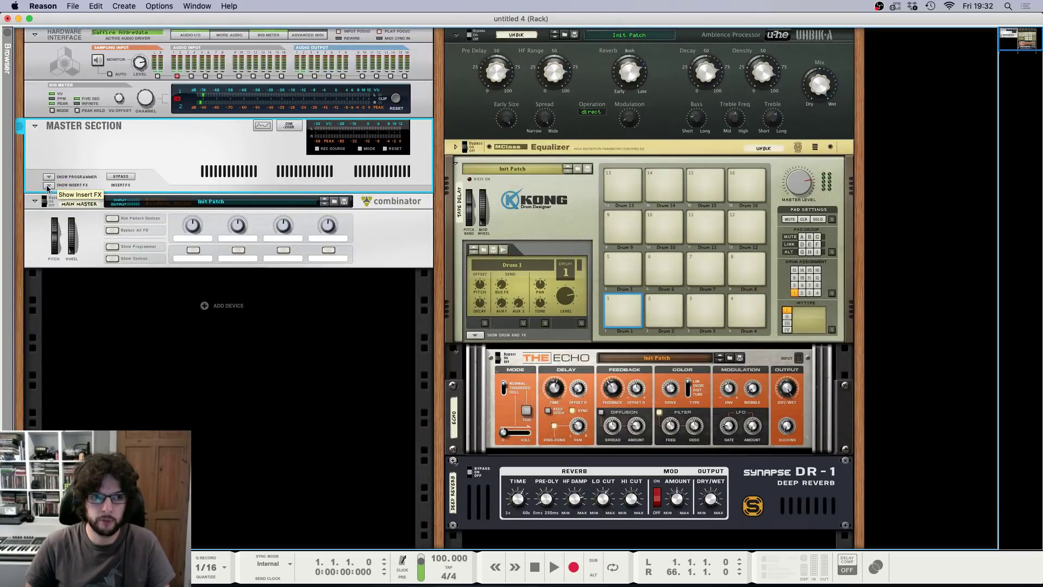
{"action": "left_click", "coordinate": [49, 186]}
{"action": "left_click", "coordinate": [49, 185]}
{"action": "left_click", "coordinate": [74, 202]}
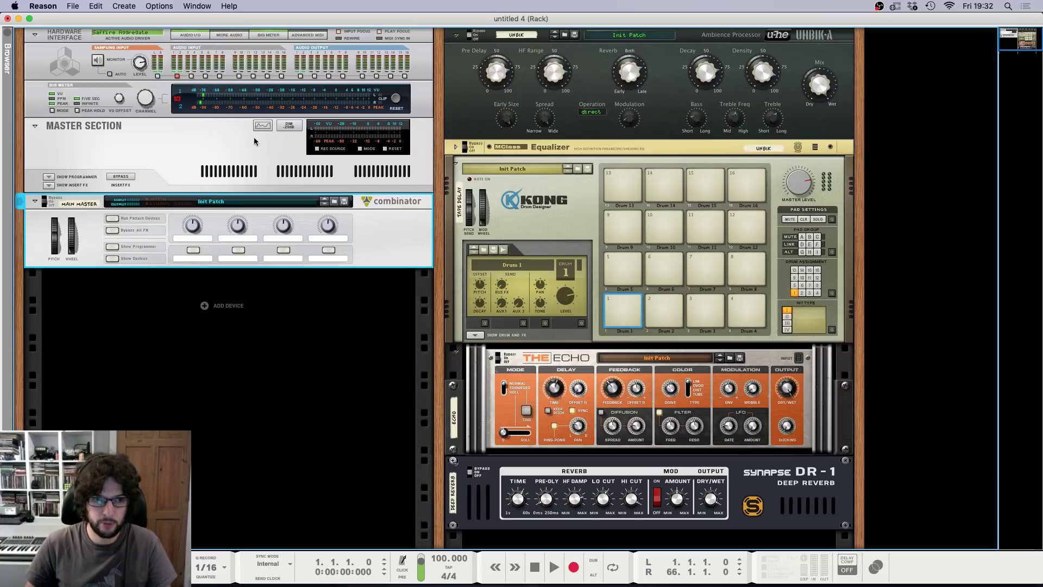
{"action": "double_click", "coordinate": [75, 204]}
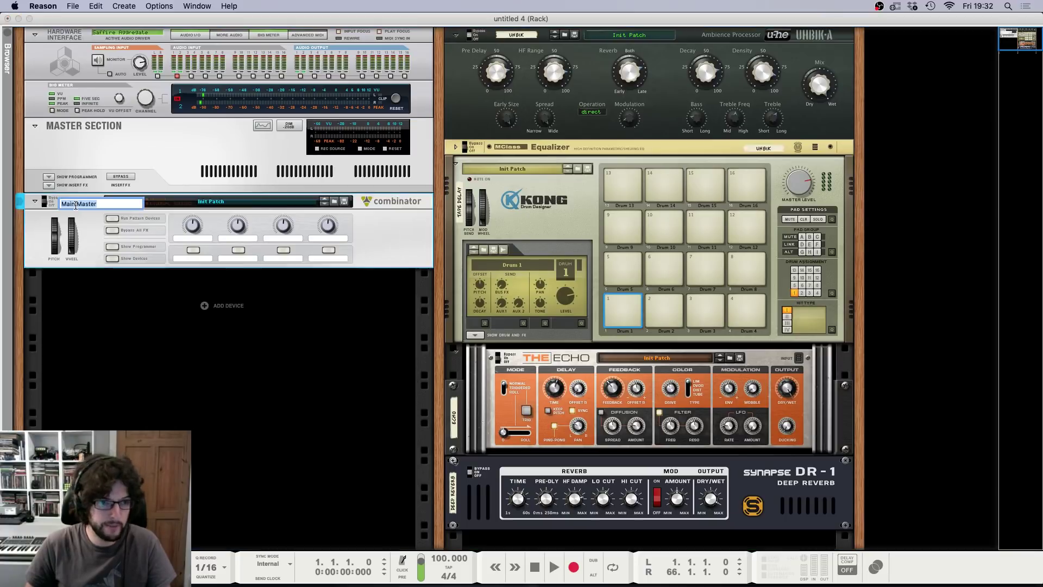
{"action": "left_click", "coordinate": [133, 205]}
{"action": "left_click", "coordinate": [112, 329]}
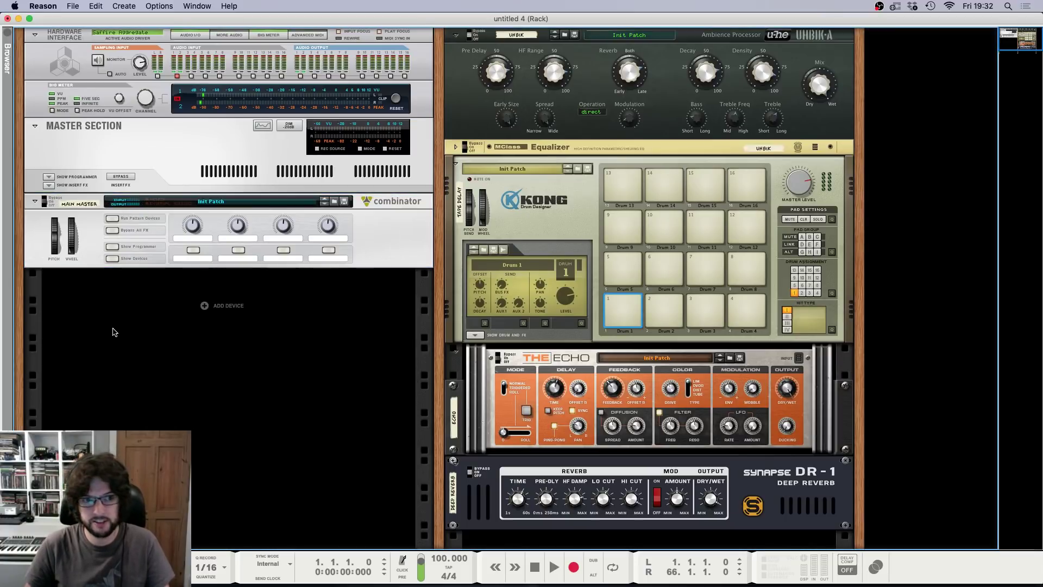
Step: Show the devices inside the Main Master Combinator and inspect their cabling on the rear of the rack
{"action": "left_click", "coordinate": [112, 259]}
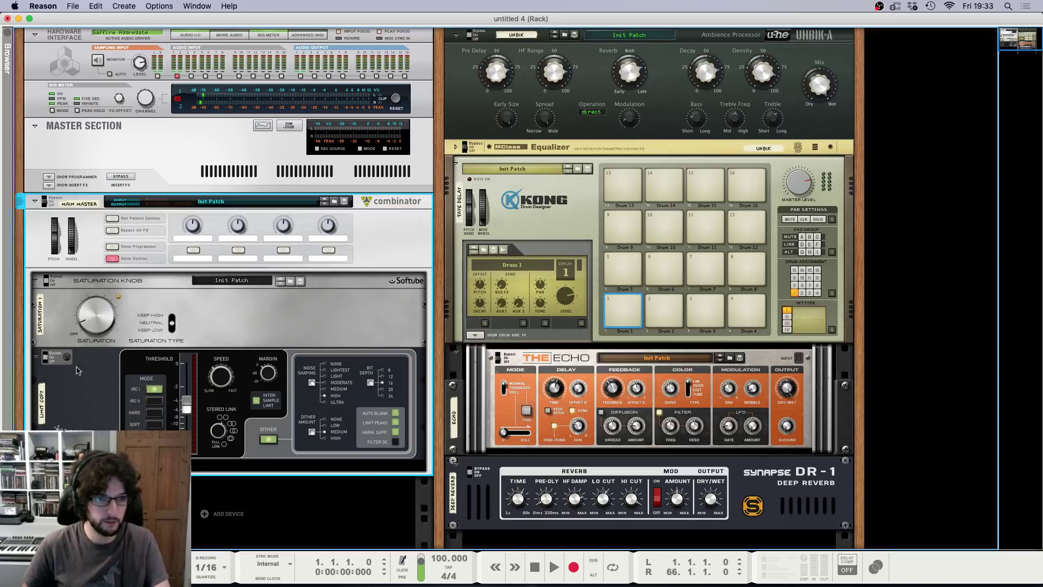
{"action": "key", "text": "Tab"}
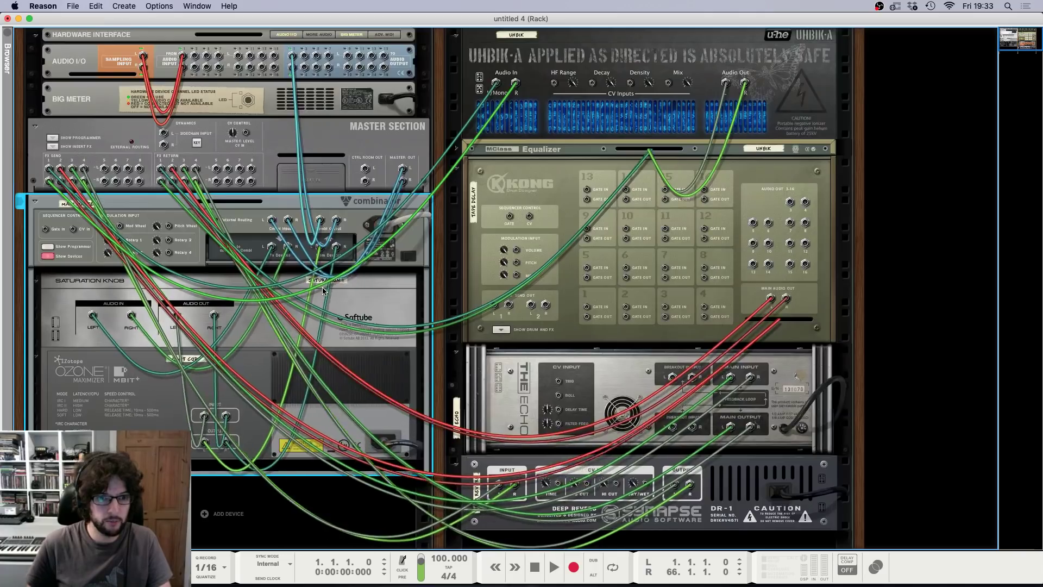
{"action": "key", "text": "Tab"}
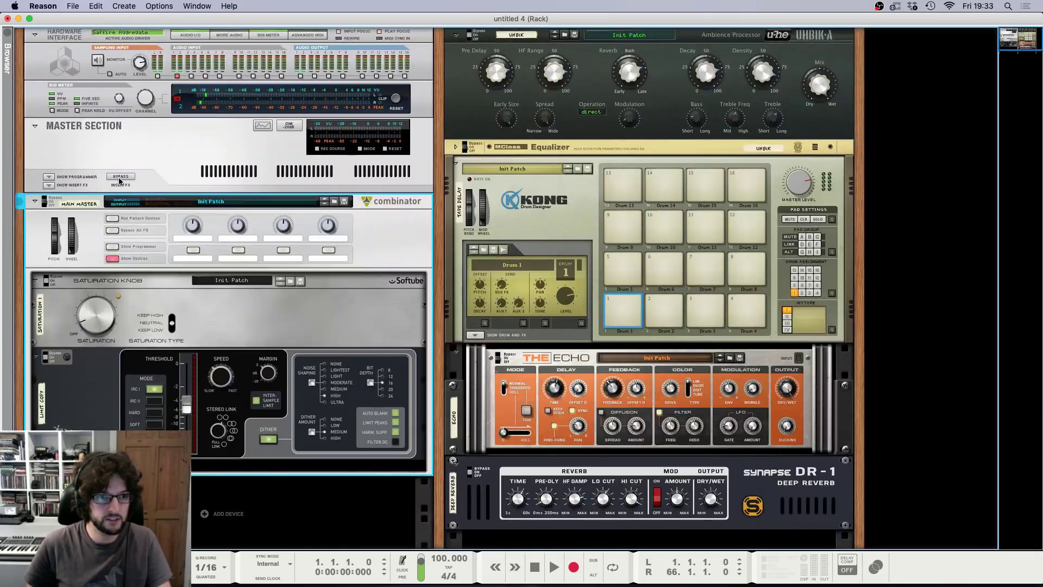
Step: Trace the master output cables through the Main Master Combinator to the hardware audio outputs on the rack's rear
{"action": "left_click", "coordinate": [48, 186]}
{"action": "left_click", "coordinate": [48, 186]}
{"action": "key", "text": "Tab"}
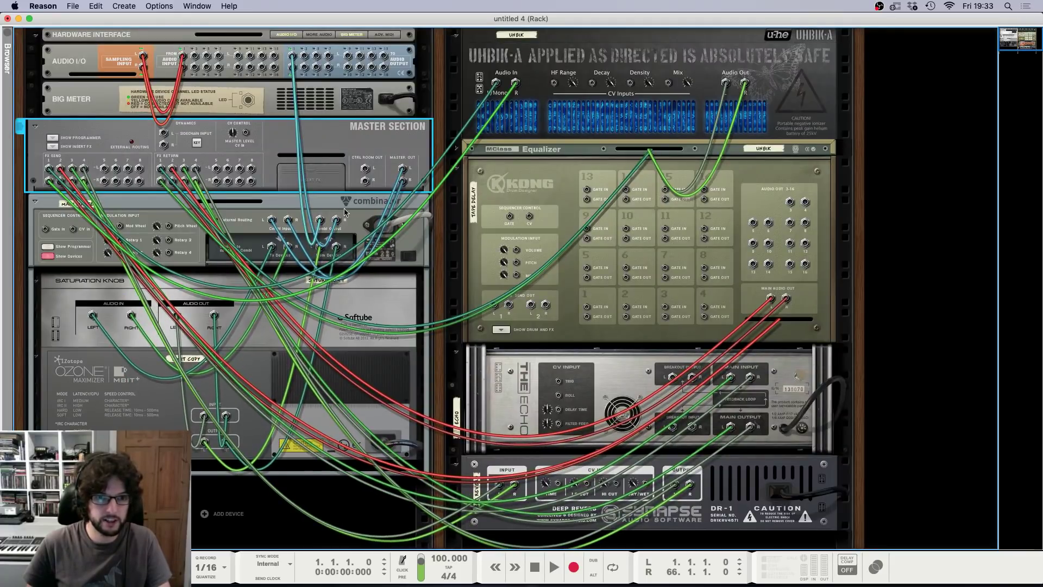
{"action": "left_click_drag", "start_coordinate": [403, 170], "coordinate": [320, 219]}
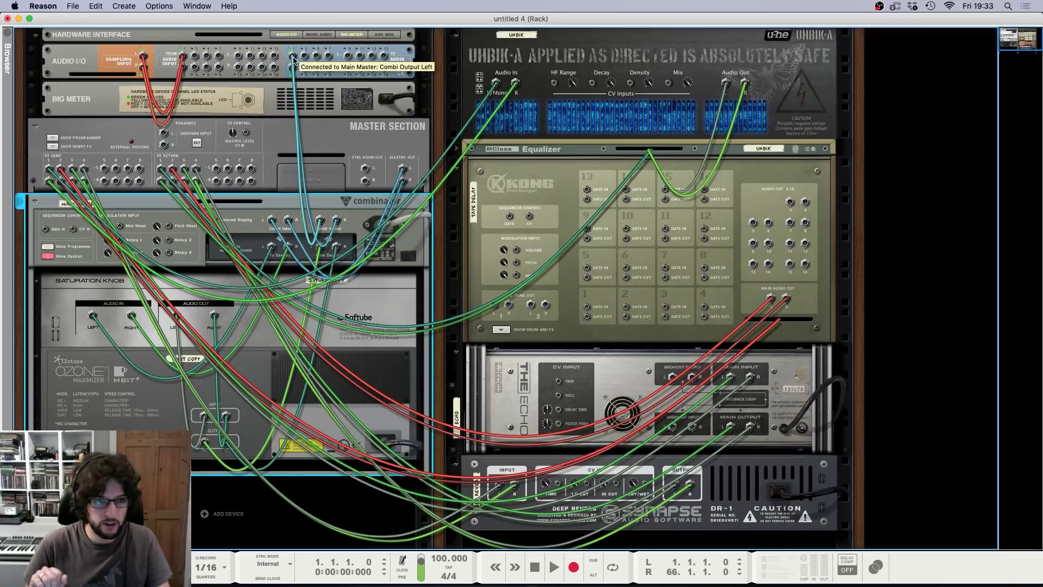
{"action": "key", "text": "Tab"}
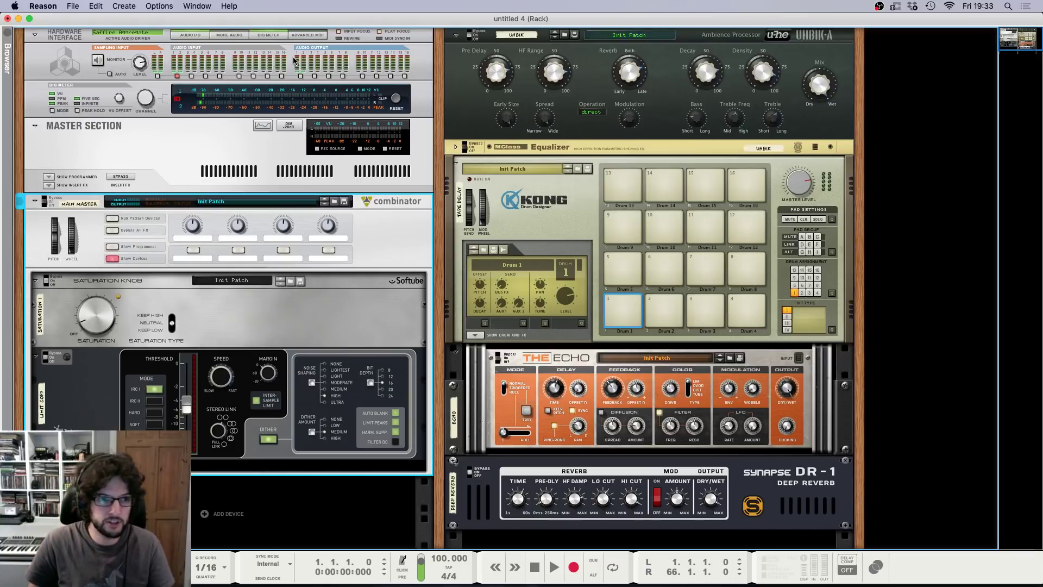
Step: Compare the Master Section's insert FX area with its connections on the rear of the rack
{"action": "left_click", "coordinate": [48, 185]}
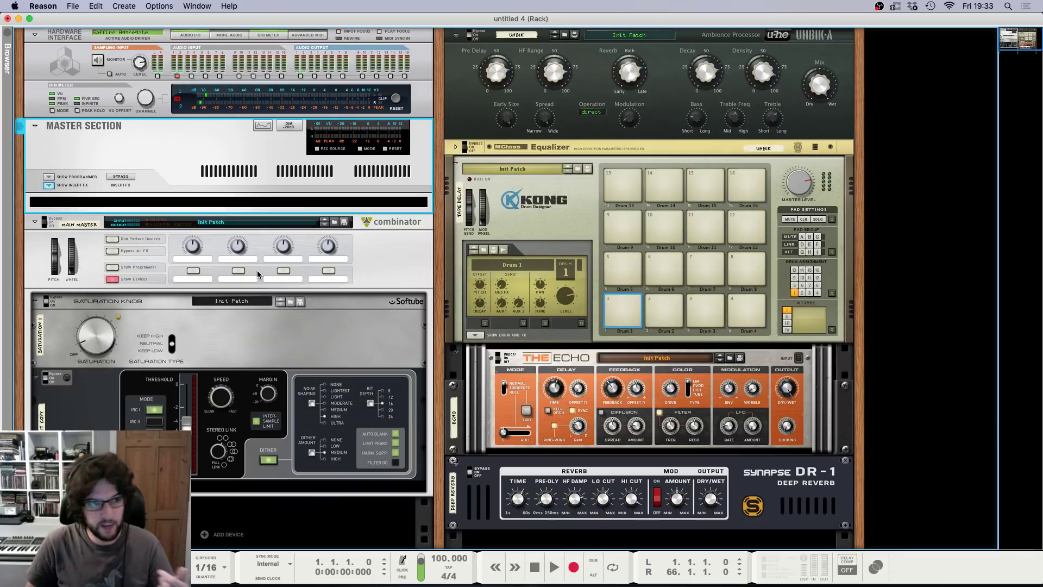
{"action": "left_click", "coordinate": [48, 185]}
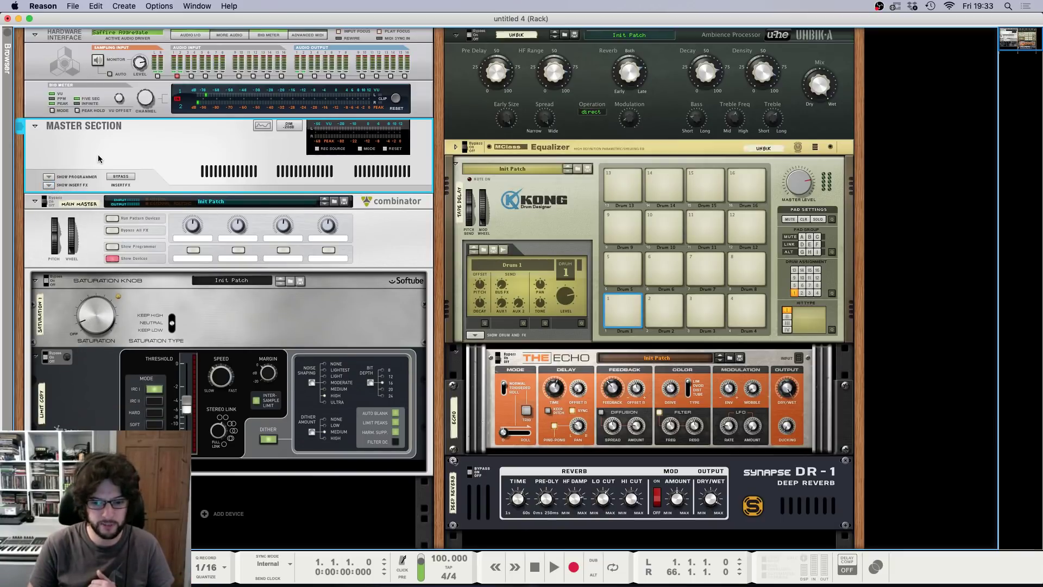
{"action": "key", "text": "Tab"}
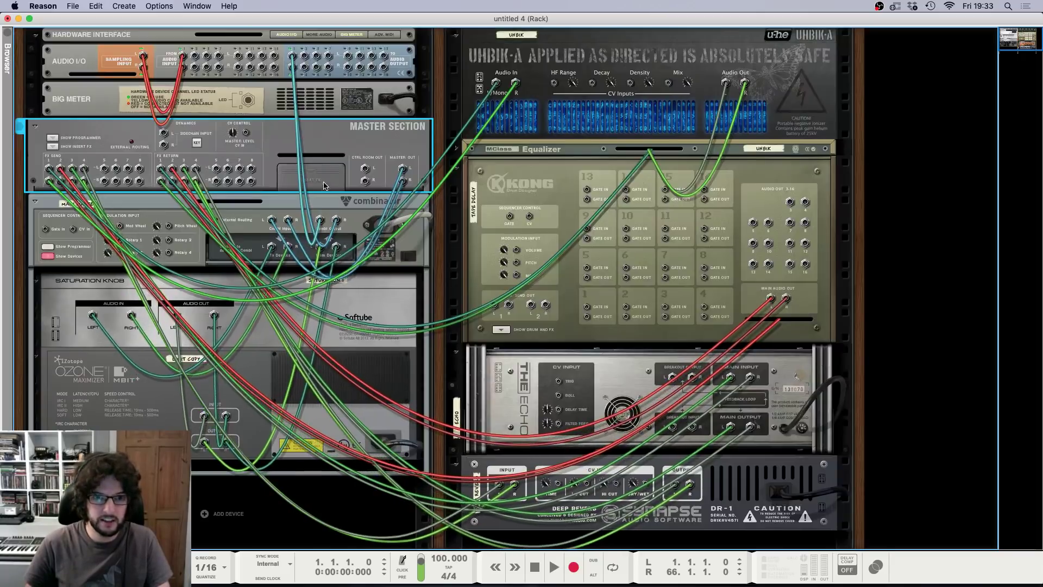
{"action": "key", "text": "Tab"}
Step: Show the Master Section's insert FX area again and select its insert slot
{"action": "left_click", "coordinate": [49, 184]}
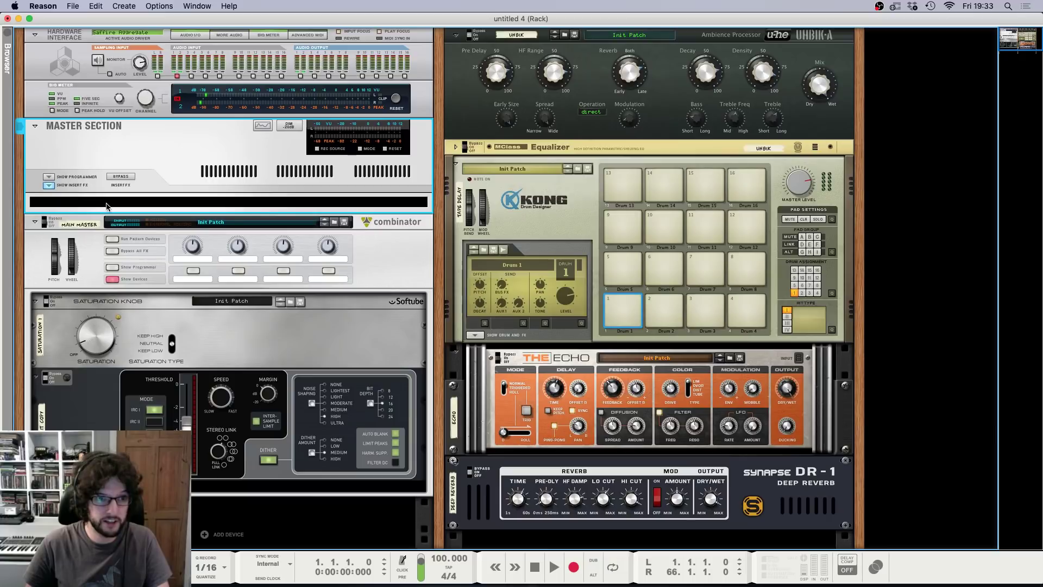
{"action": "left_click", "coordinate": [106, 203]}
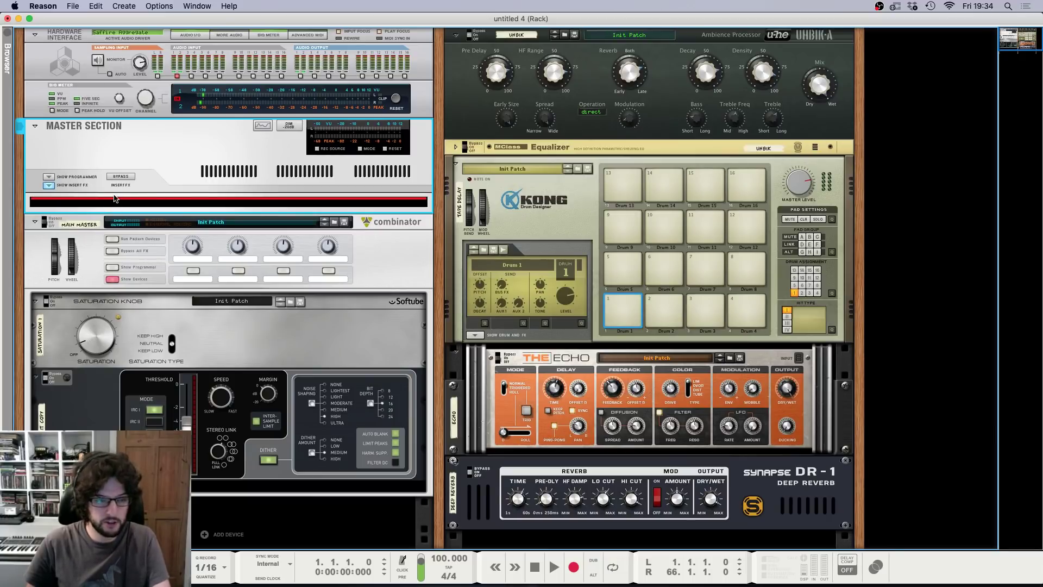
{"action": "key", "text": "F5"}
{"action": "key", "text": "F6"}
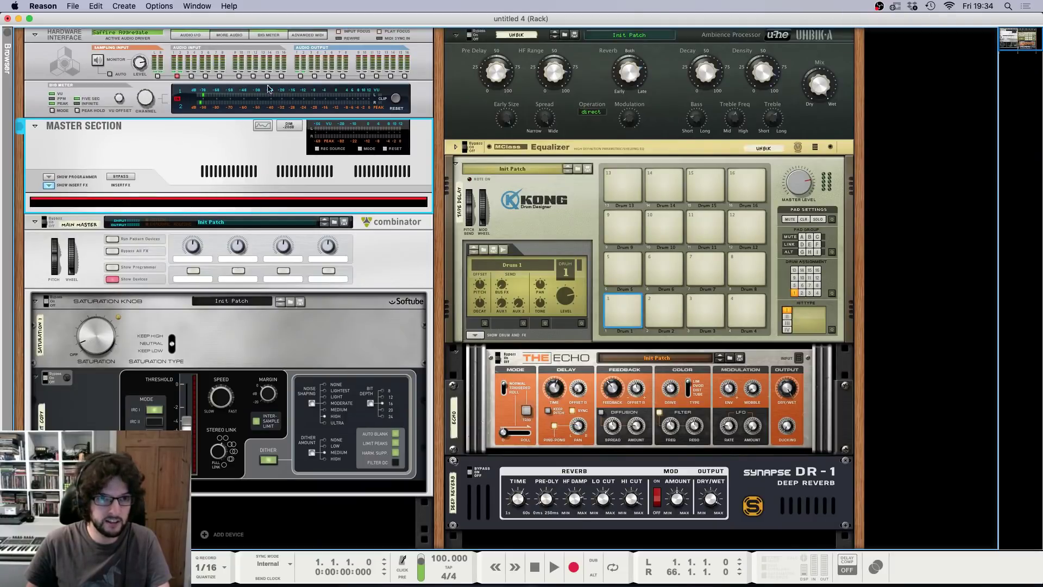
{"action": "left_click", "coordinate": [137, 202]}
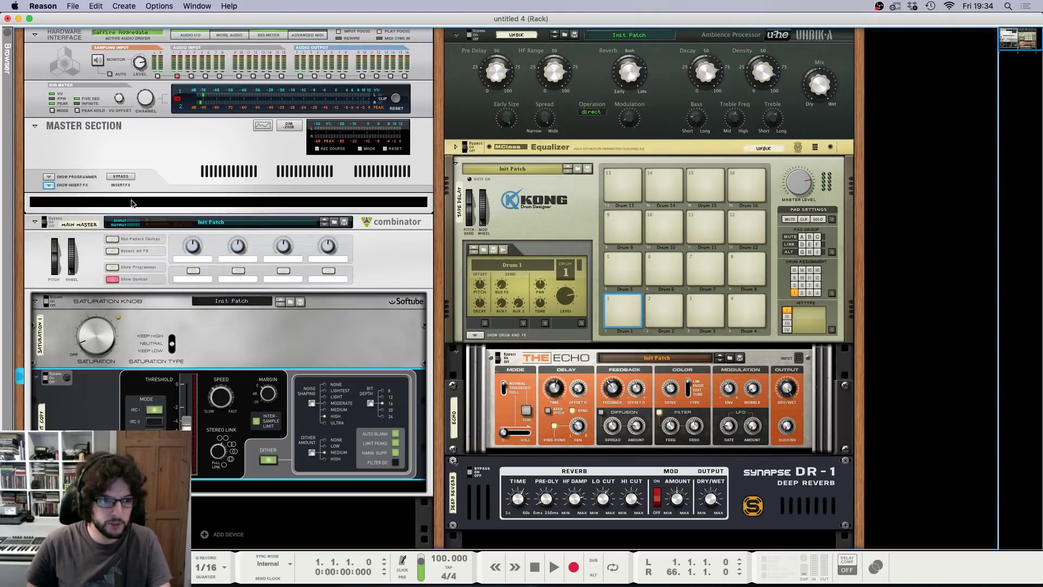
{"action": "left_click", "coordinate": [135, 204]}
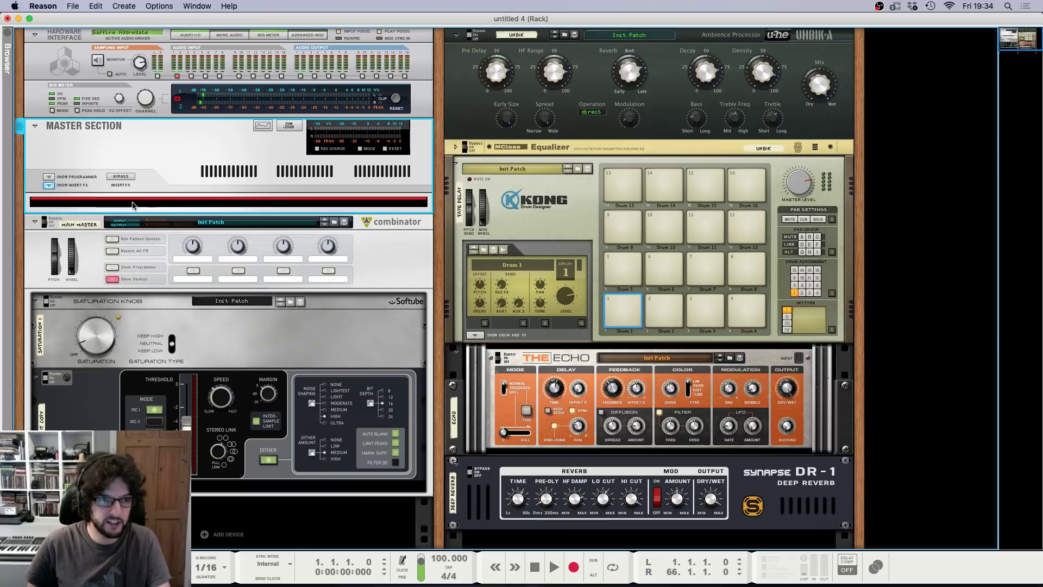
Step: Raise the mixer's master fader to 1.01 dB, reset it to 0.00 dB and return to the rack
{"action": "key", "text": "F5"}
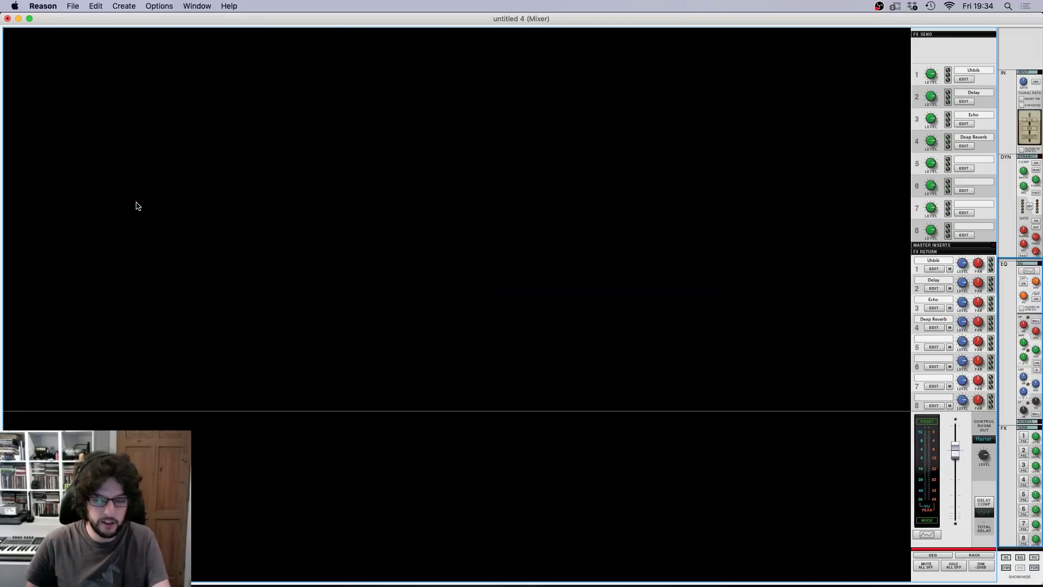
{"action": "left_click", "coordinate": [955, 455]}
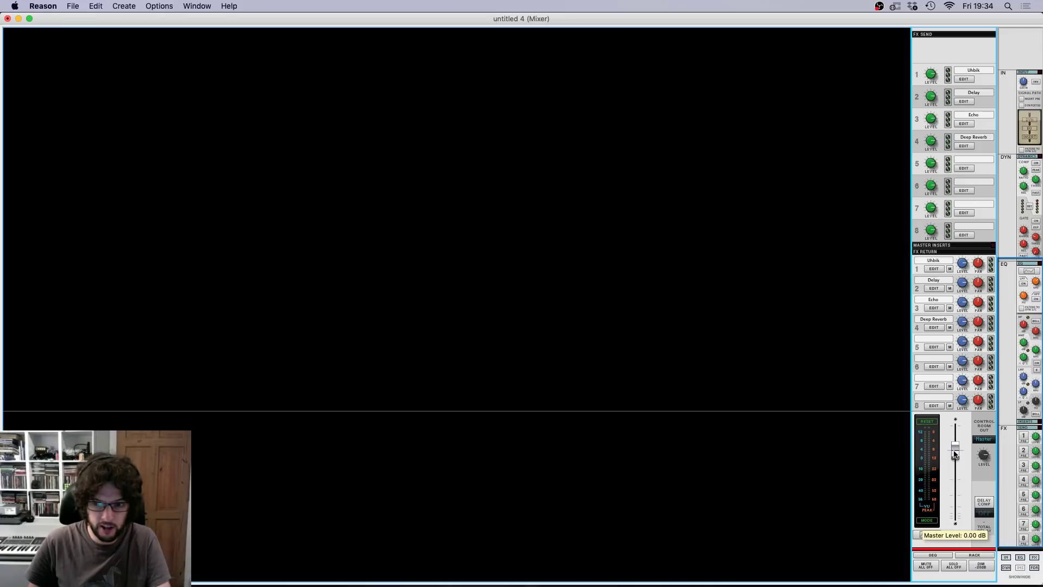
{"action": "left_click_drag", "start_coordinate": [955, 454], "coordinate": [955, 451]}
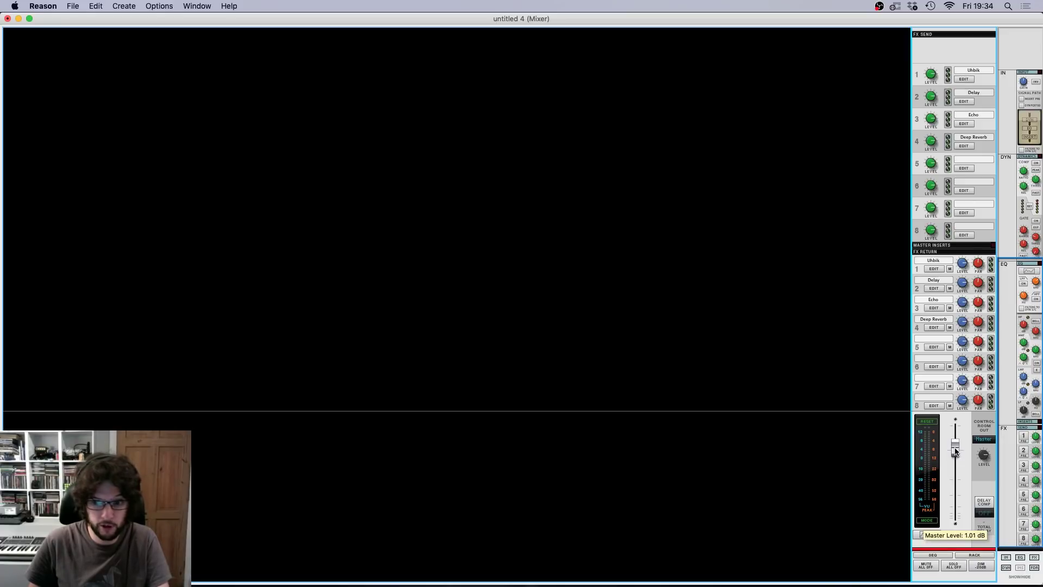
{"action": "left_click", "coordinate": [955, 451], "text": "super"}
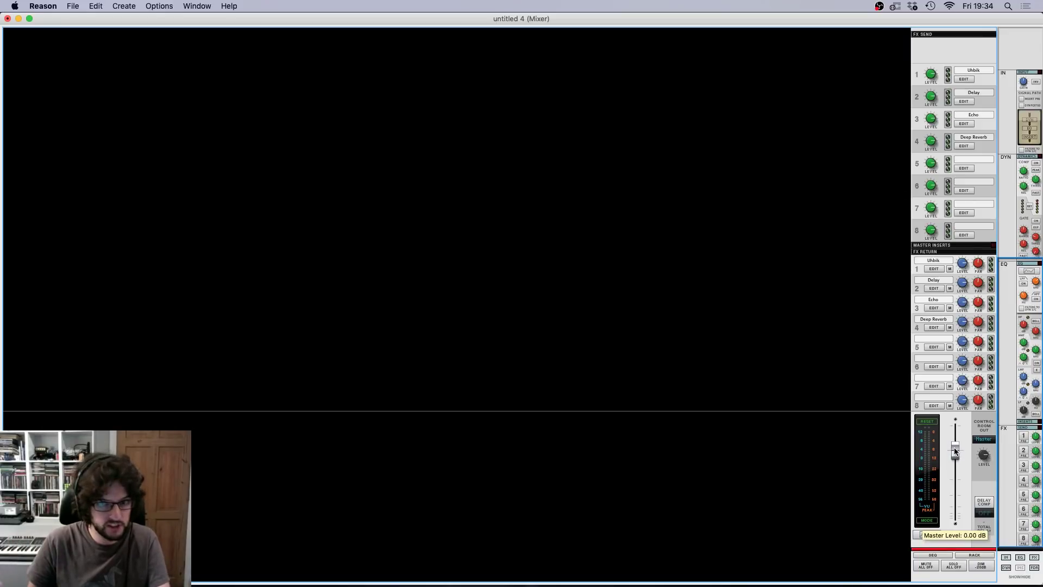
{"action": "key", "text": "F6"}
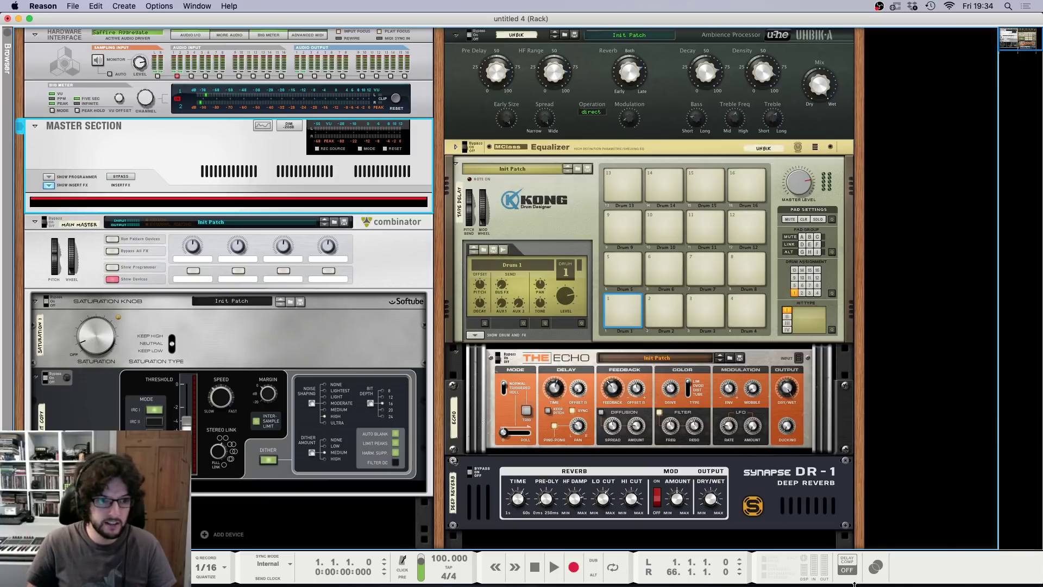
Step: Look over the maximizer and Saturation Knob, and hide the Combinator's devices and the Master Section's insert FX area
{"action": "left_click", "coordinate": [157, 450]}
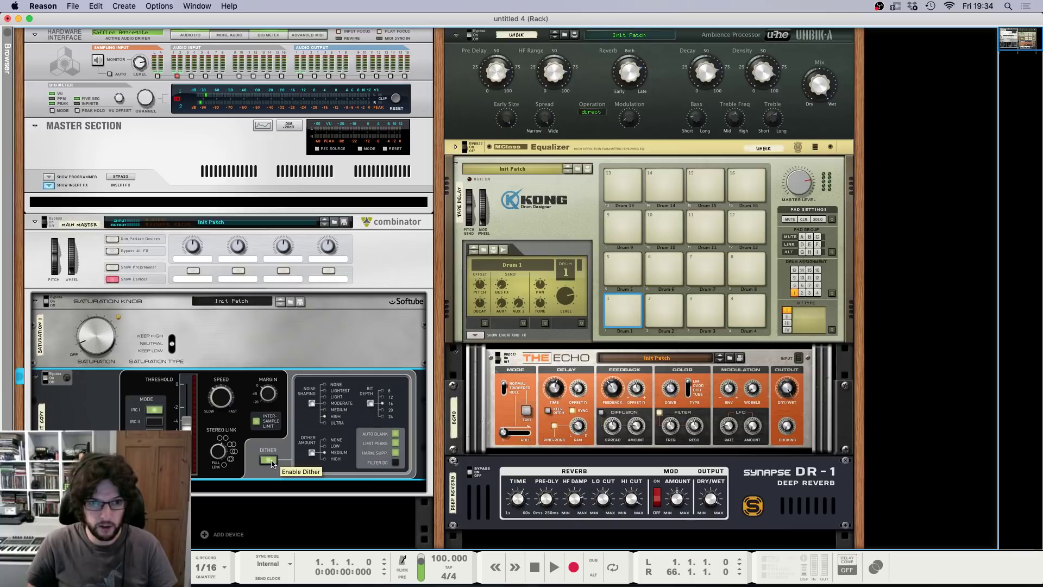
{"action": "left_click", "coordinate": [251, 361]}
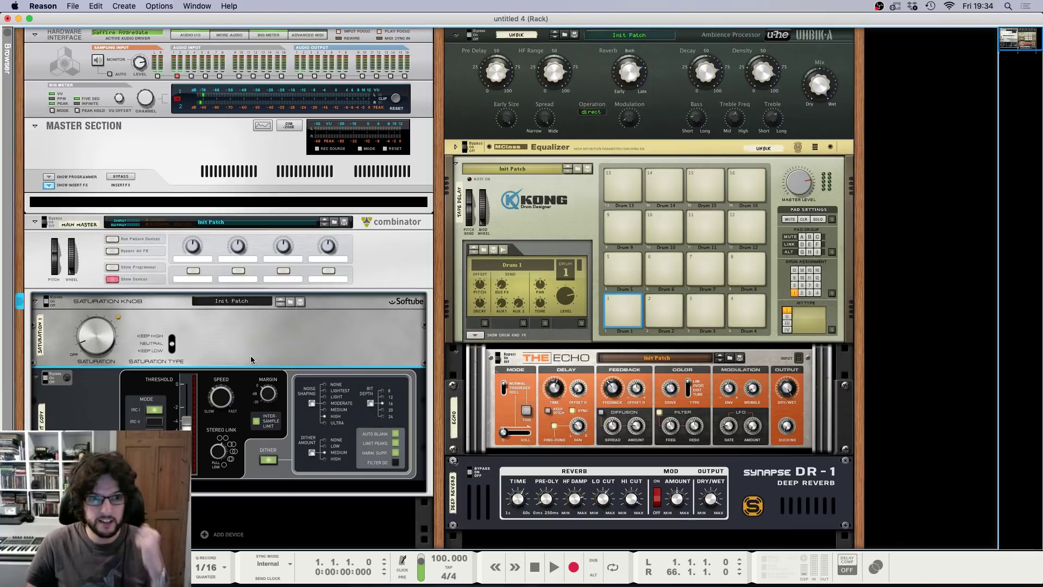
{"action": "left_click", "coordinate": [116, 282]}
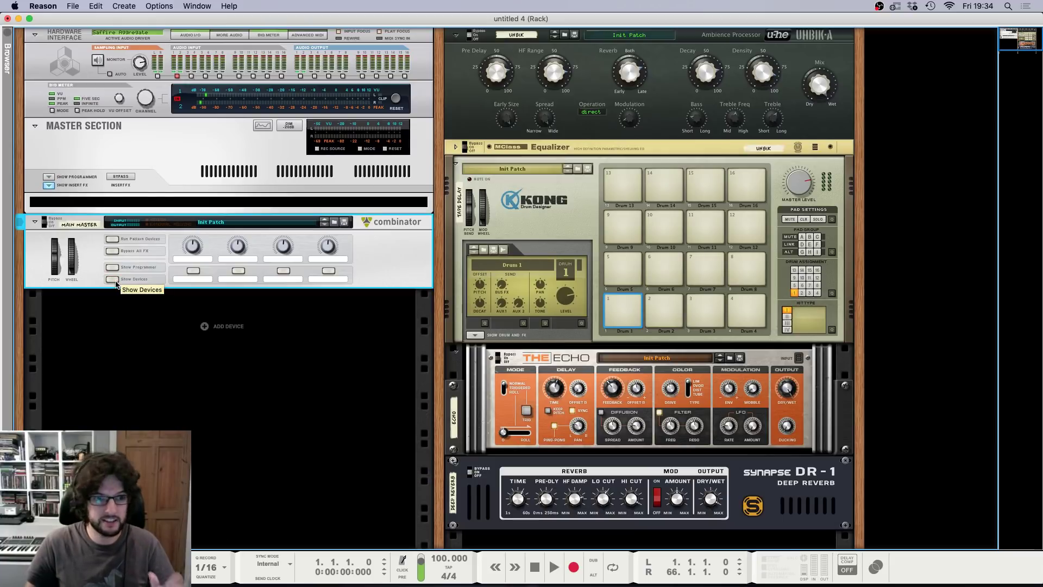
{"action": "left_click", "coordinate": [50, 186]}
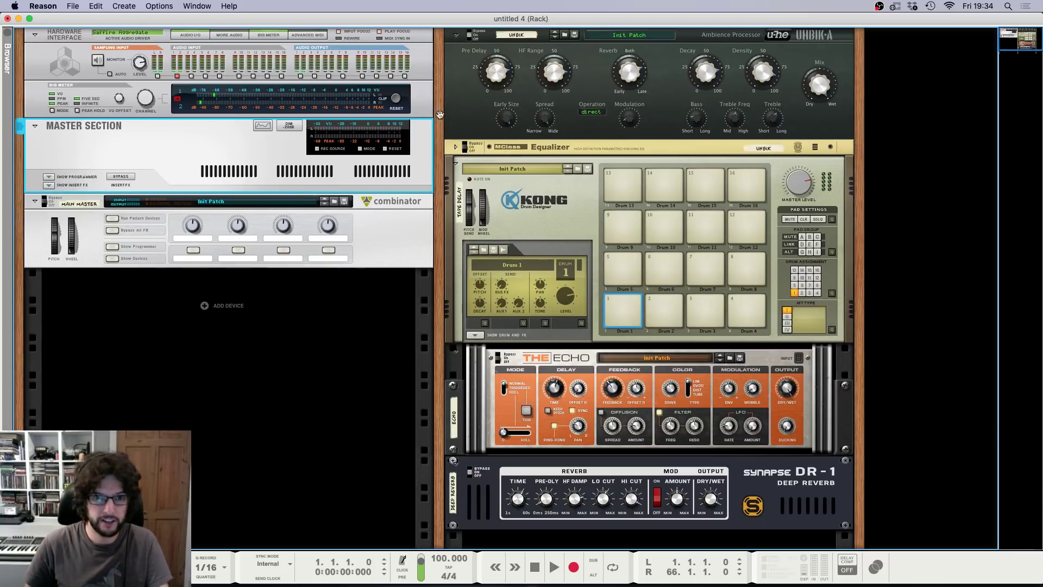
Step: Unfold the MClass Equalizer below the Uhbik-A reverb, examine its curve and fold it again
{"action": "left_click", "coordinate": [462, 119]}
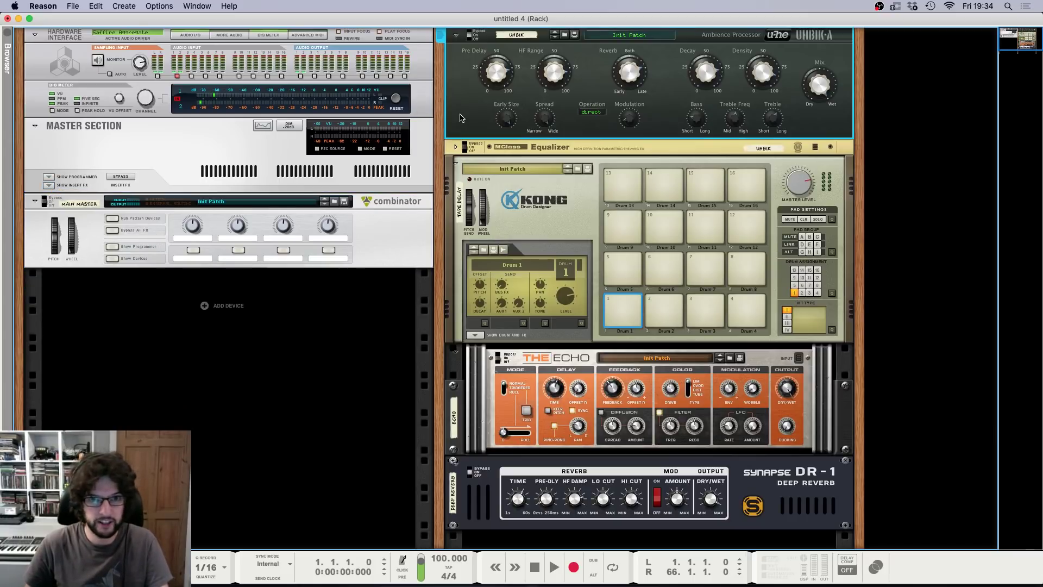
{"action": "left_click", "coordinate": [456, 147]}
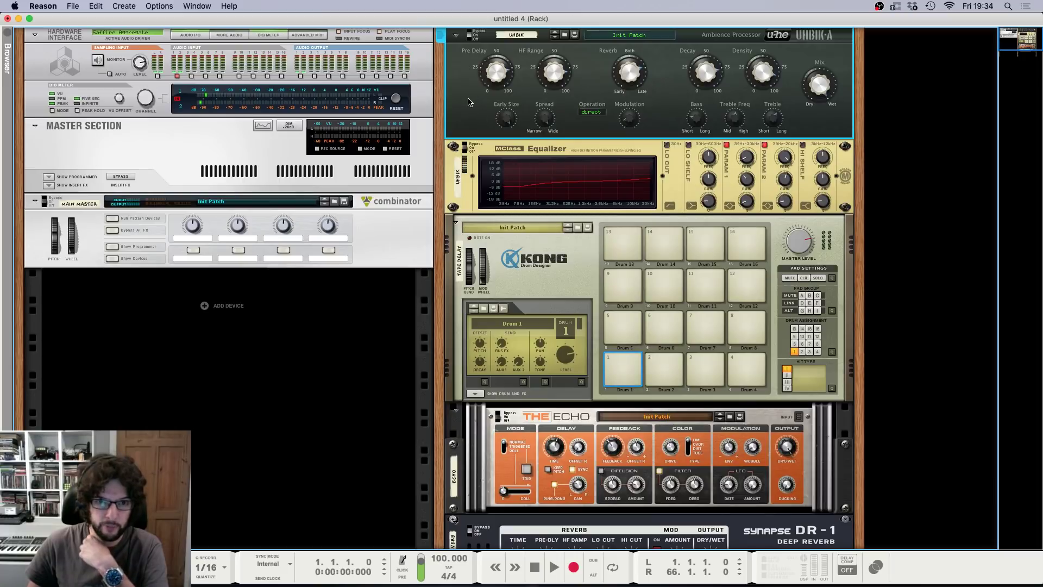
{"action": "left_click", "coordinate": [490, 147]}
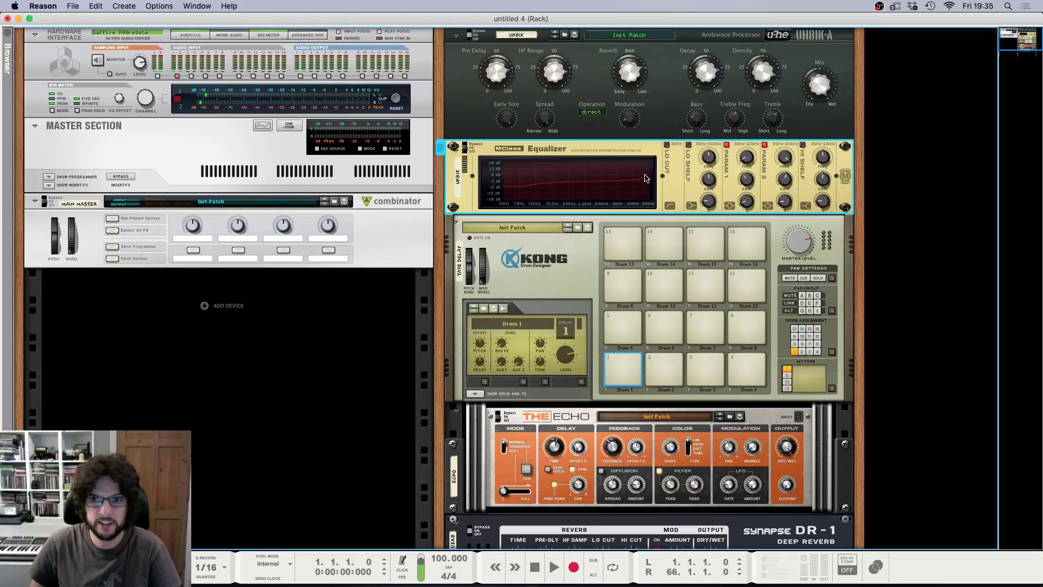
{"action": "left_click", "coordinate": [455, 147]}
{"action": "left_click", "coordinate": [462, 81]}
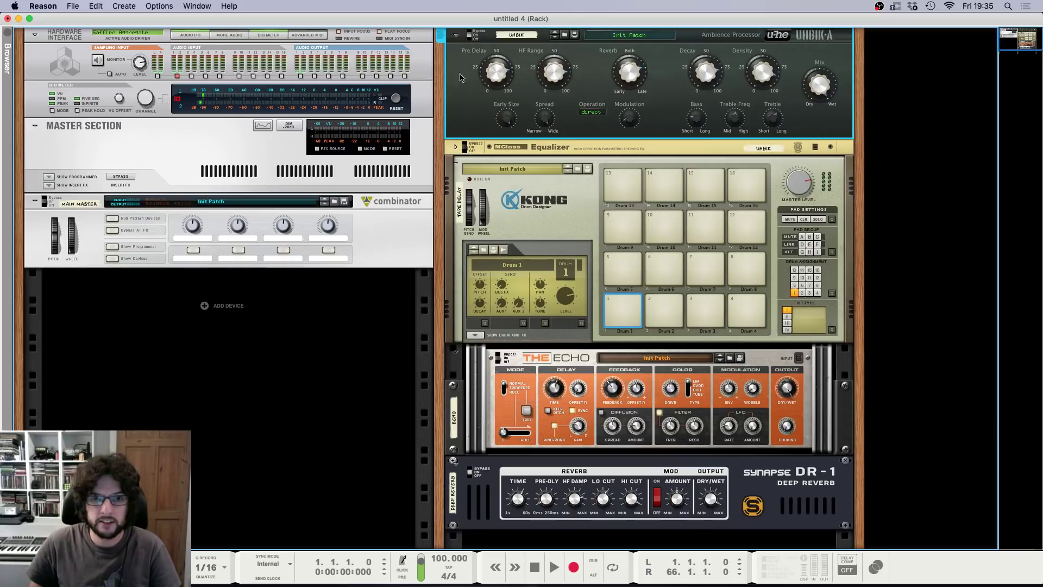
Step: Show the drum and FX section of the Kong device used as the tape delay
{"action": "left_click", "coordinate": [511, 220]}
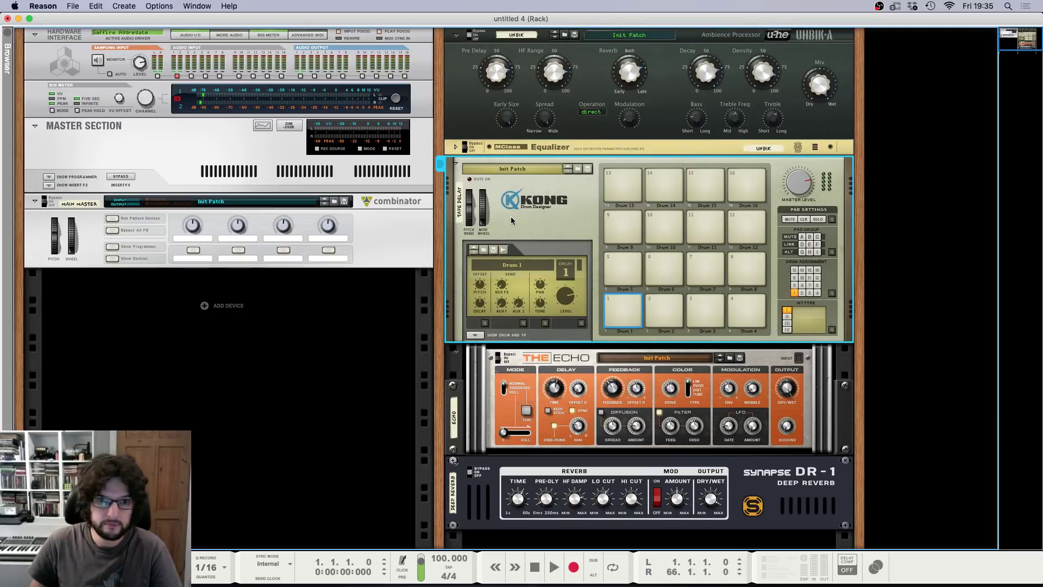
{"action": "left_click", "coordinate": [474, 335]}
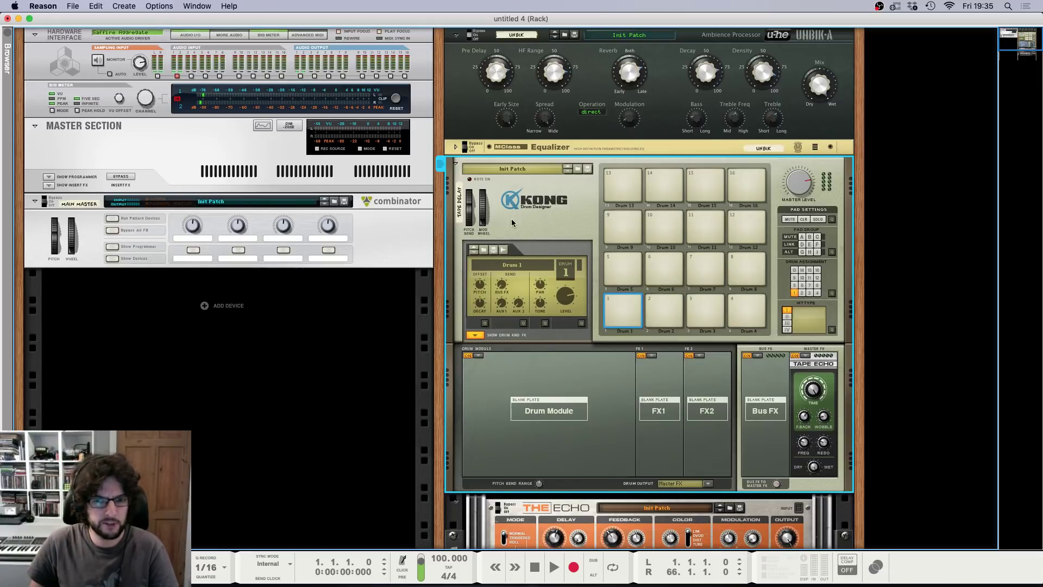
Step: Look over The Echo below the Kong tape delay and hide Kong's drum and FX section
{"action": "scroll", "coordinate": [511, 218], "scroll_direction": "down", "scroll_amount": 1}
{"action": "left_click", "coordinate": [529, 486]}
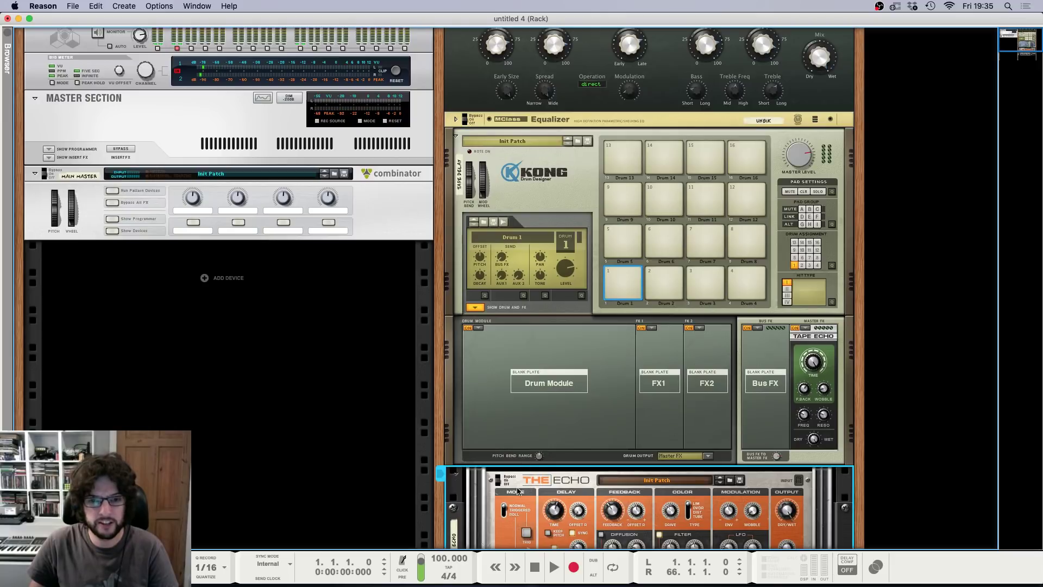
{"action": "scroll", "coordinate": [526, 502], "scroll_direction": "down", "scroll_amount": 3}
{"action": "scroll", "coordinate": [389, 389], "scroll_direction": "up", "scroll_amount": 2}
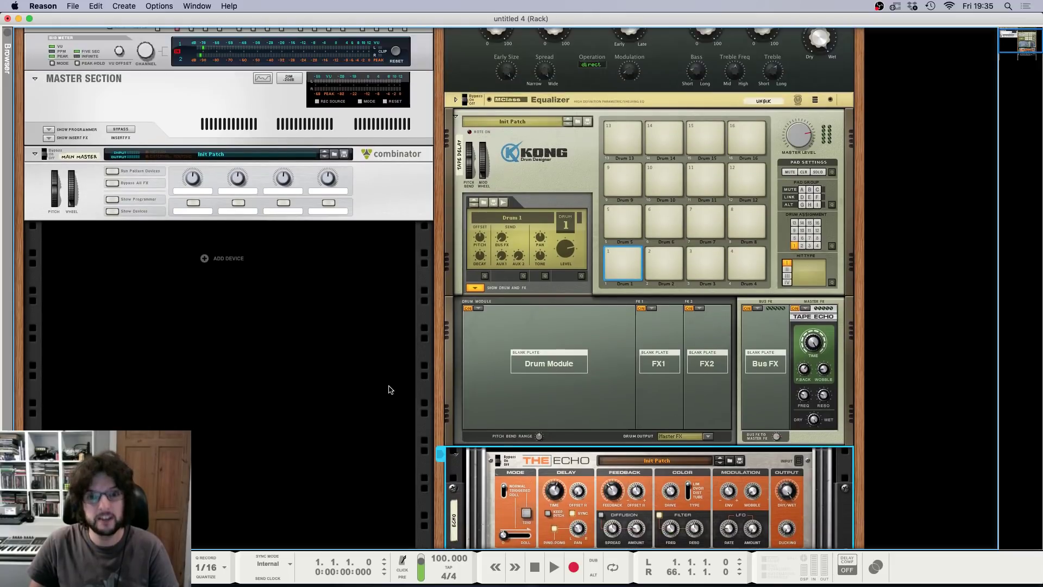
{"action": "left_click", "coordinate": [532, 180]}
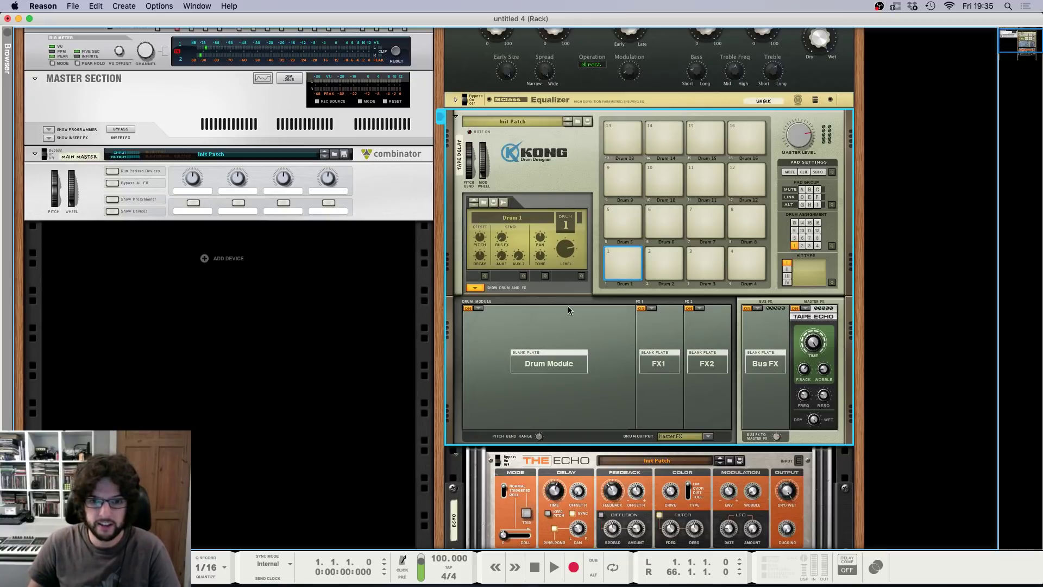
{"action": "scroll", "coordinate": [511, 277], "scroll_direction": "down", "scroll_amount": 2}
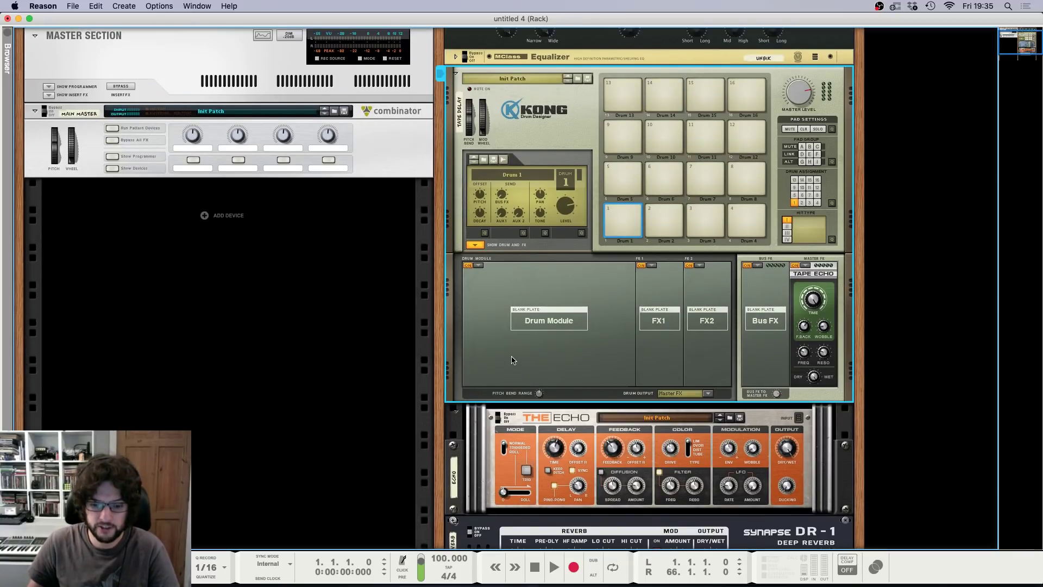
{"action": "left_click", "coordinate": [476, 245]}
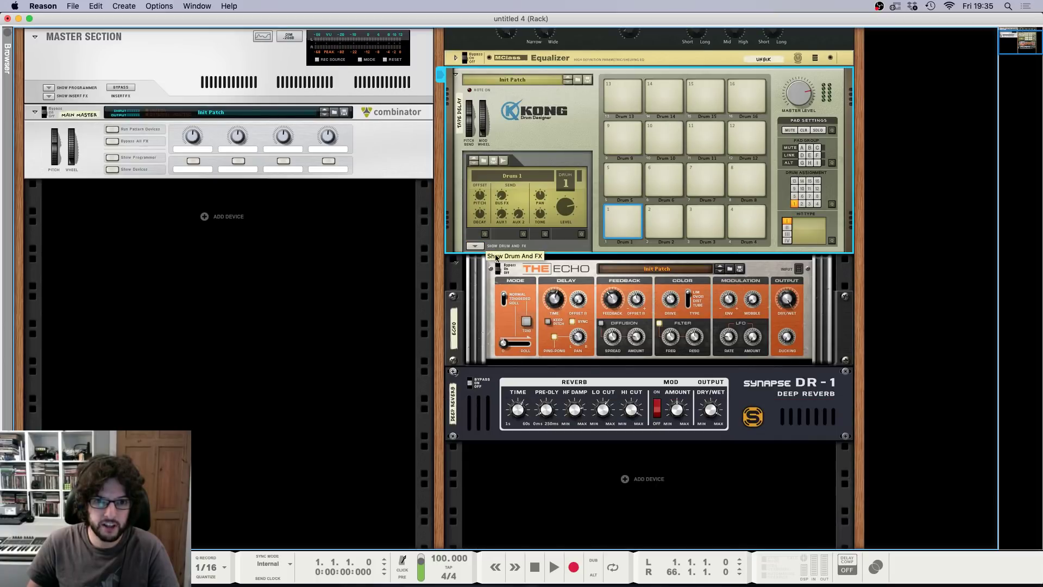
Step: Look over the send effects in the rack: The Echo, the Synapse DR-1 Deep Reverb and the Uhbik-A reverb
{"action": "scroll", "coordinate": [524, 217], "scroll_direction": "up", "scroll_amount": 4}
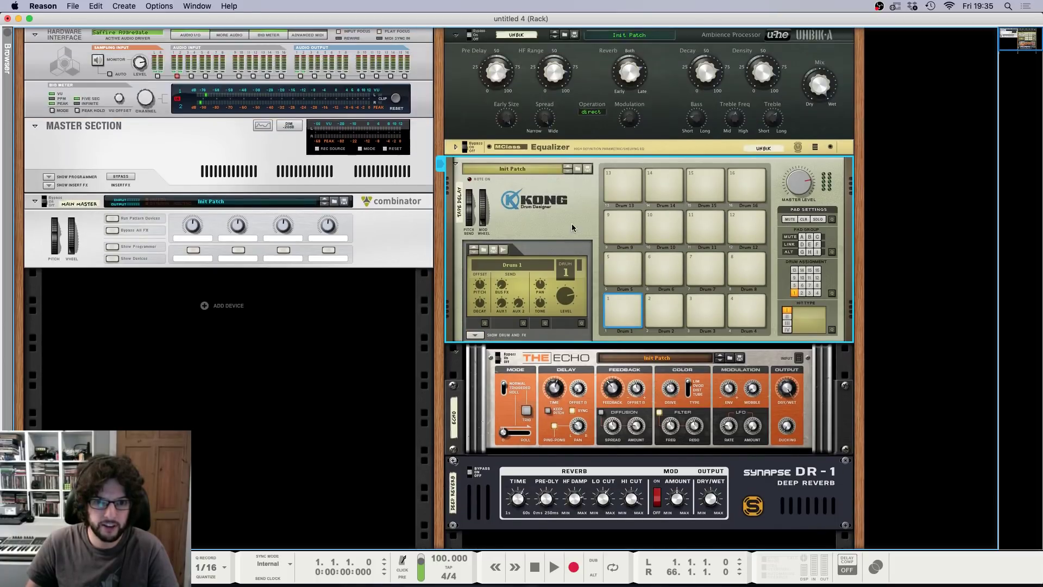
{"action": "left_click", "coordinate": [618, 451]}
{"action": "left_click", "coordinate": [794, 506]}
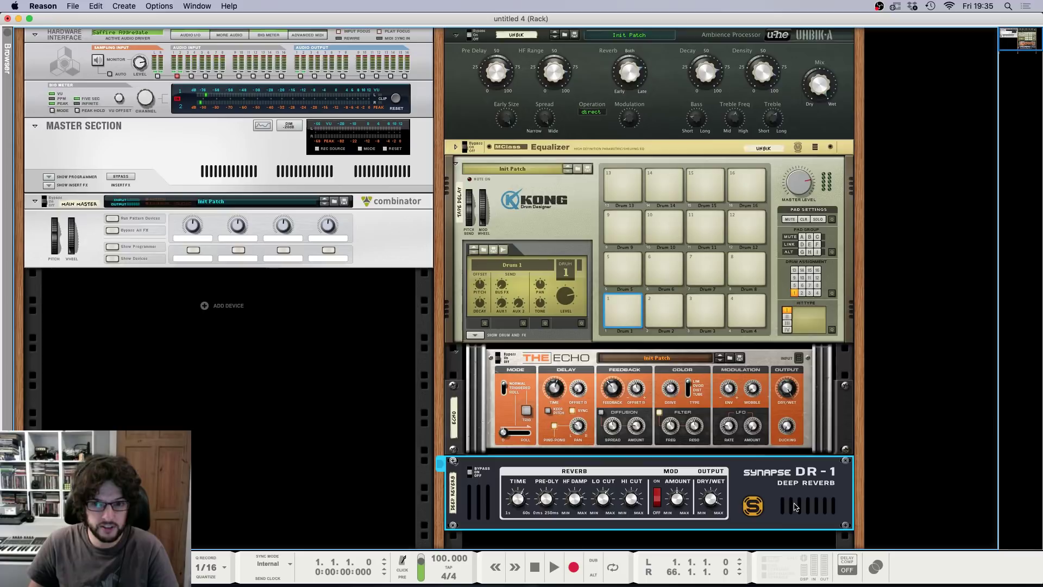
{"action": "left_click", "coordinate": [356, 389]}
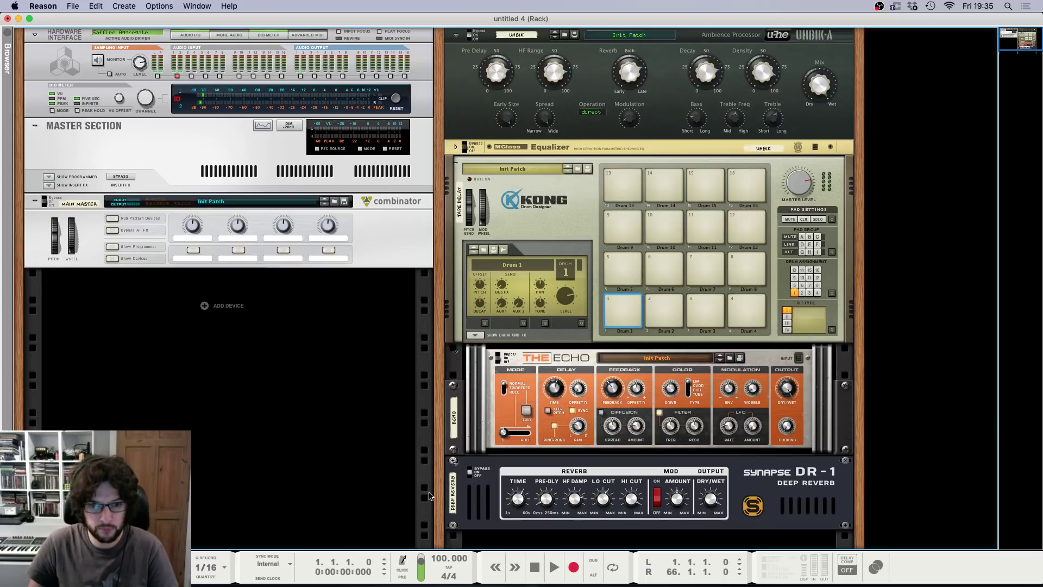
{"action": "left_click", "coordinate": [466, 495]}
{"action": "left_click", "coordinate": [481, 441]}
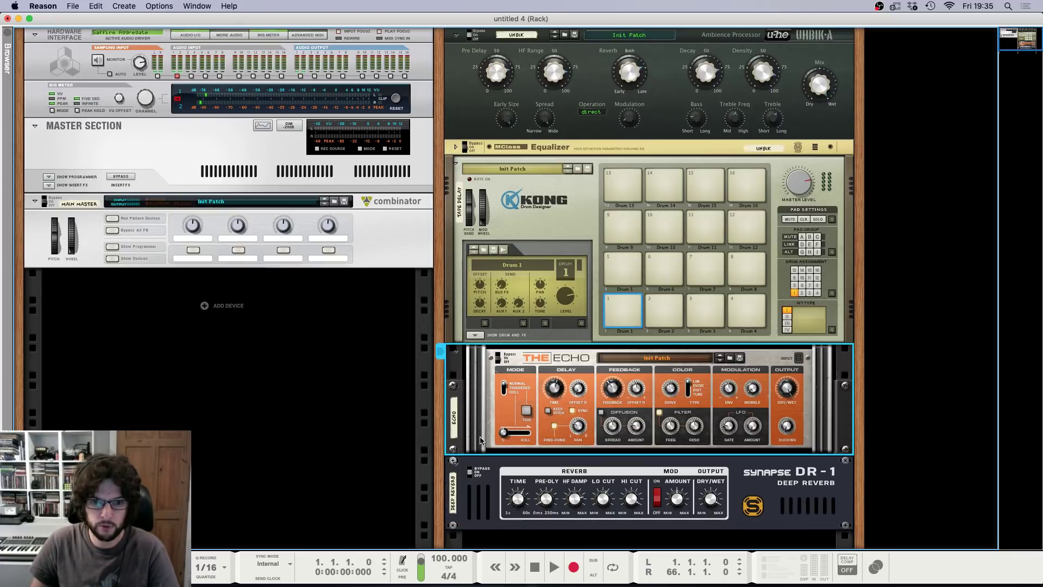
{"action": "left_click", "coordinate": [484, 500]}
{"action": "left_click", "coordinate": [481, 441]}
{"action": "left_click", "coordinate": [484, 488]}
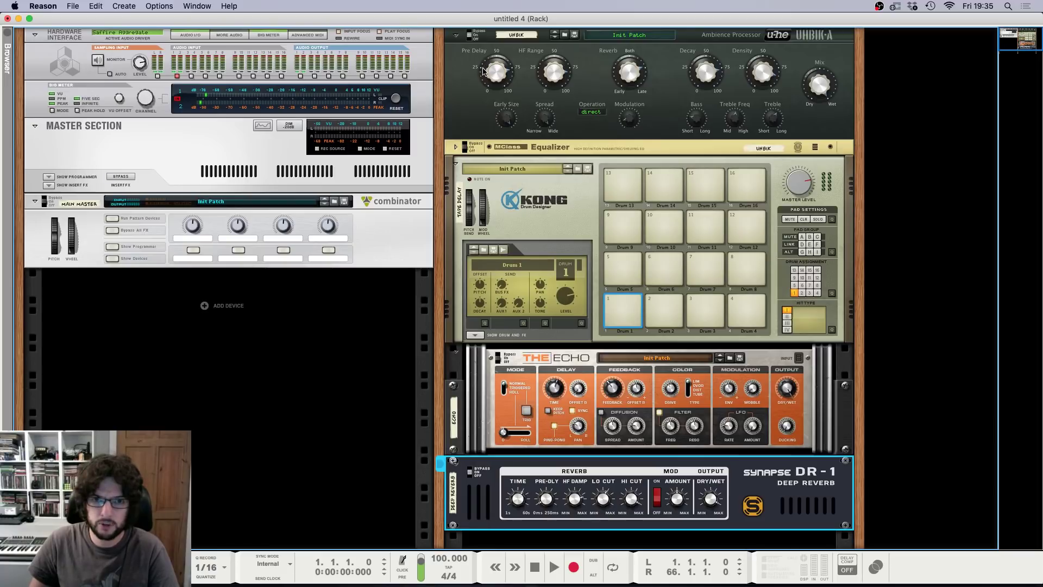
{"action": "left_click", "coordinate": [455, 121]}
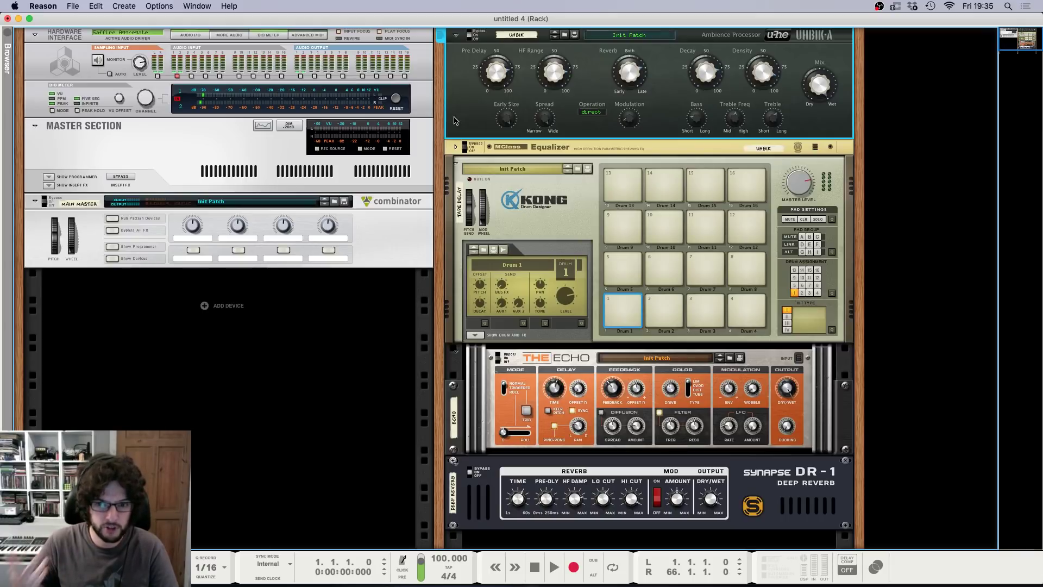
{"action": "left_click", "coordinate": [777, 485]}
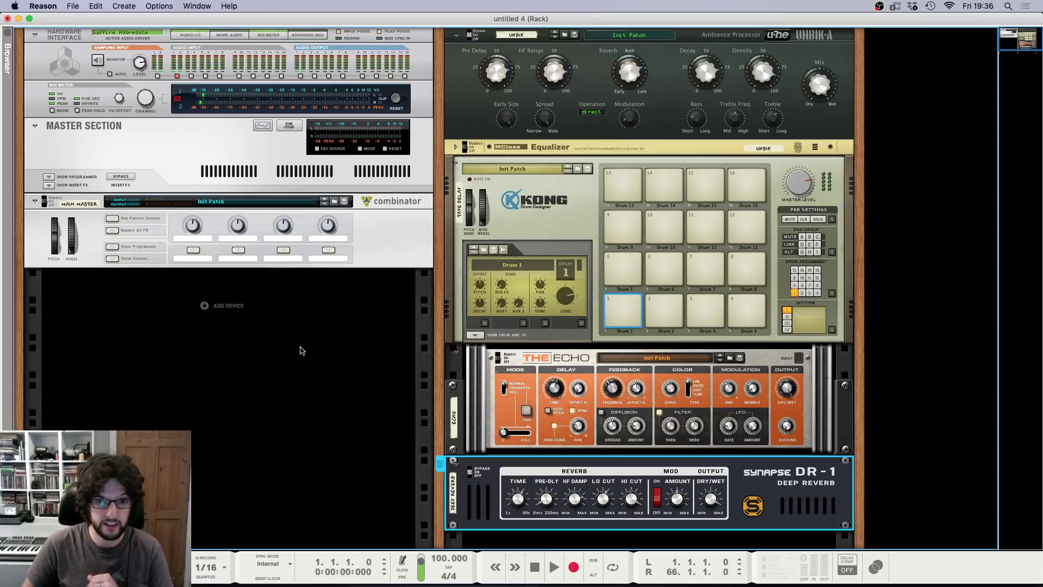
{"action": "left_click", "coordinate": [527, 359]}
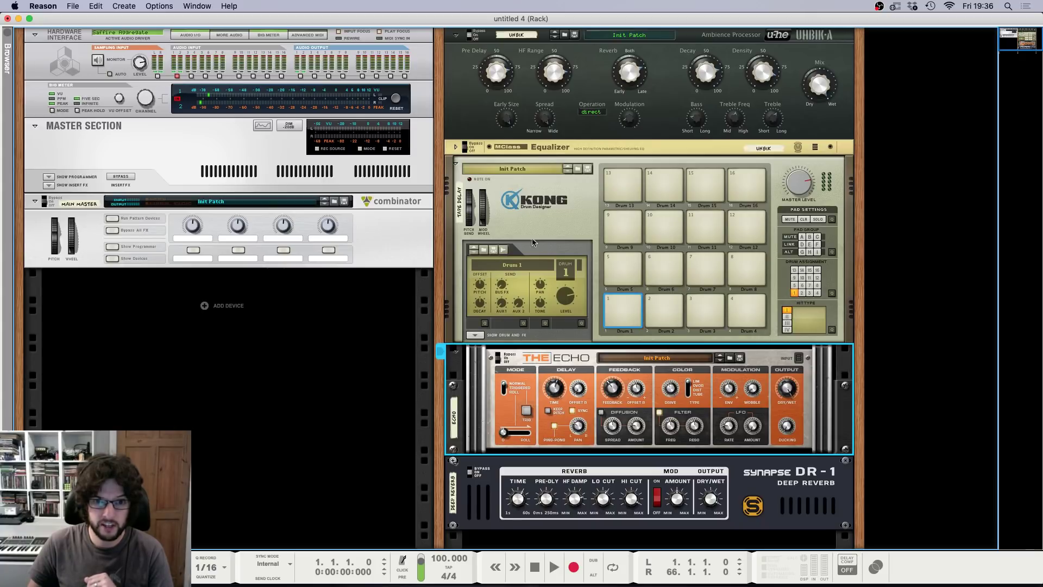
Step: Show the Kong tape delay's drum and FX section, hide it again and select The Echo
{"action": "left_click", "coordinate": [476, 335]}
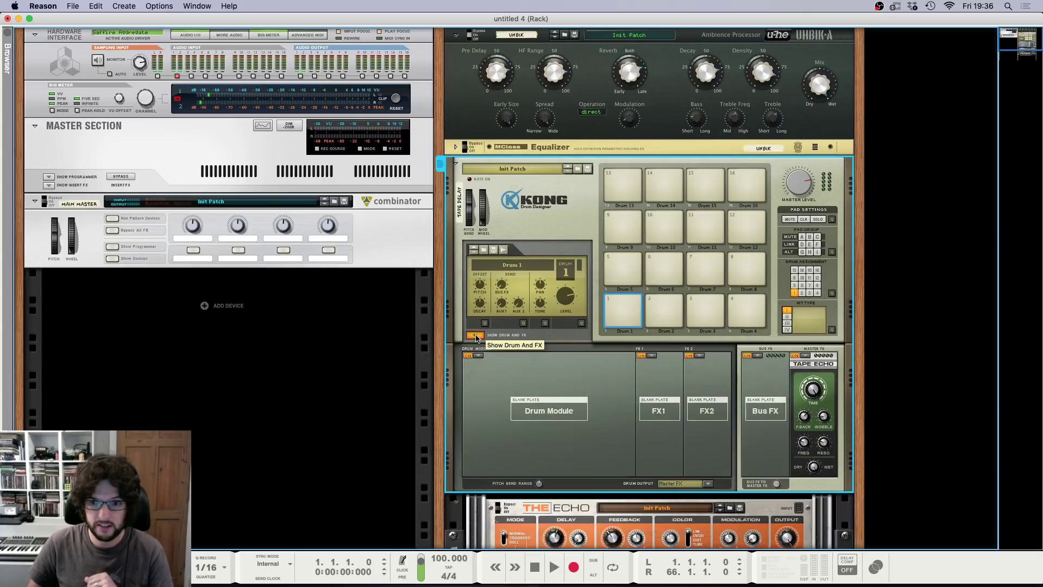
{"action": "left_click", "coordinate": [475, 335]}
{"action": "left_click", "coordinate": [556, 363]}
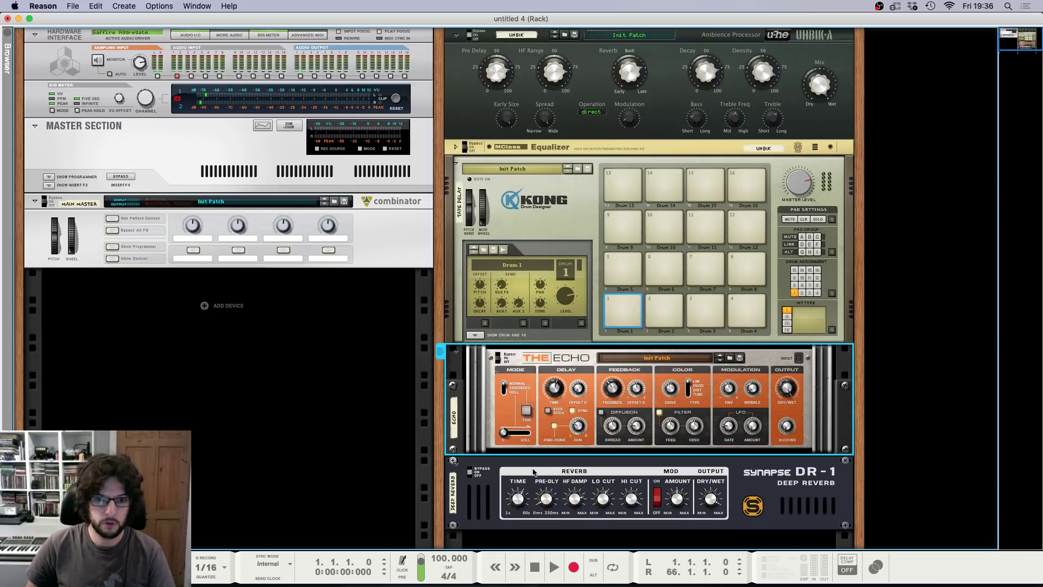
Step: Compare the Uhbik-A, Kong and The Echo send effects and check the end of the send effects column
{"action": "left_click", "coordinate": [478, 120]}
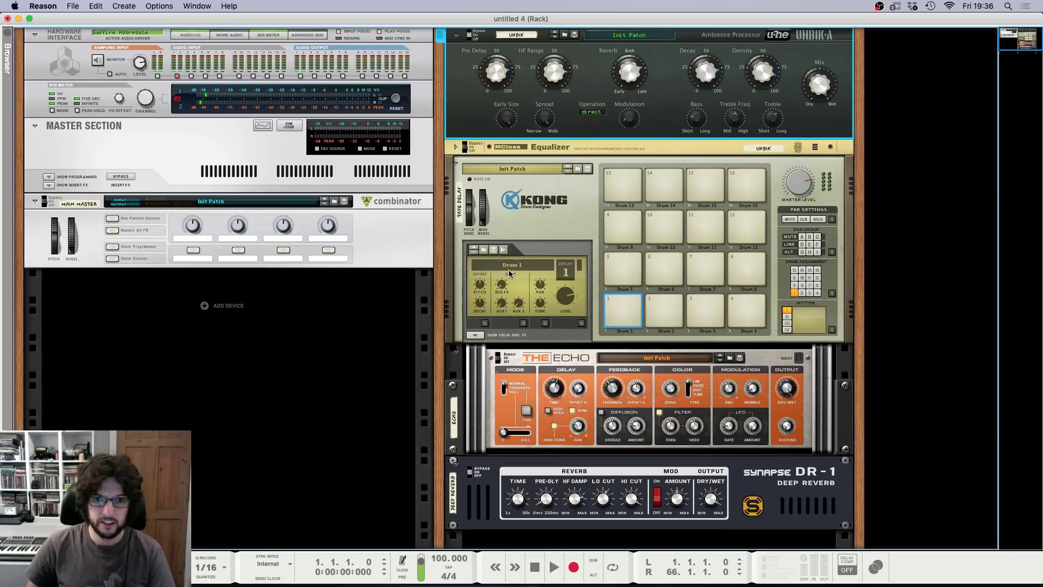
{"action": "left_click", "coordinate": [513, 198]}
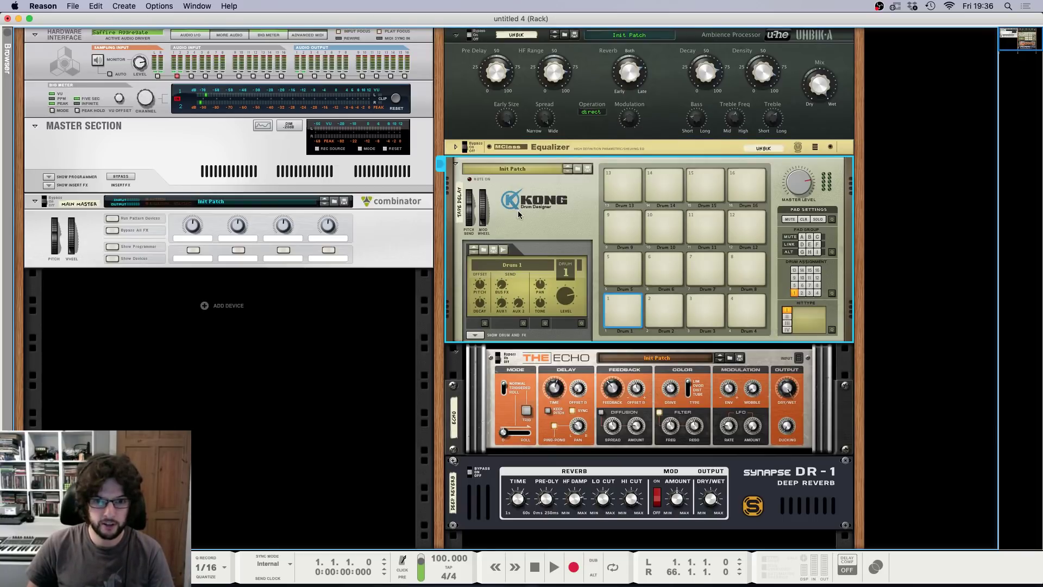
{"action": "left_click", "coordinate": [503, 372]}
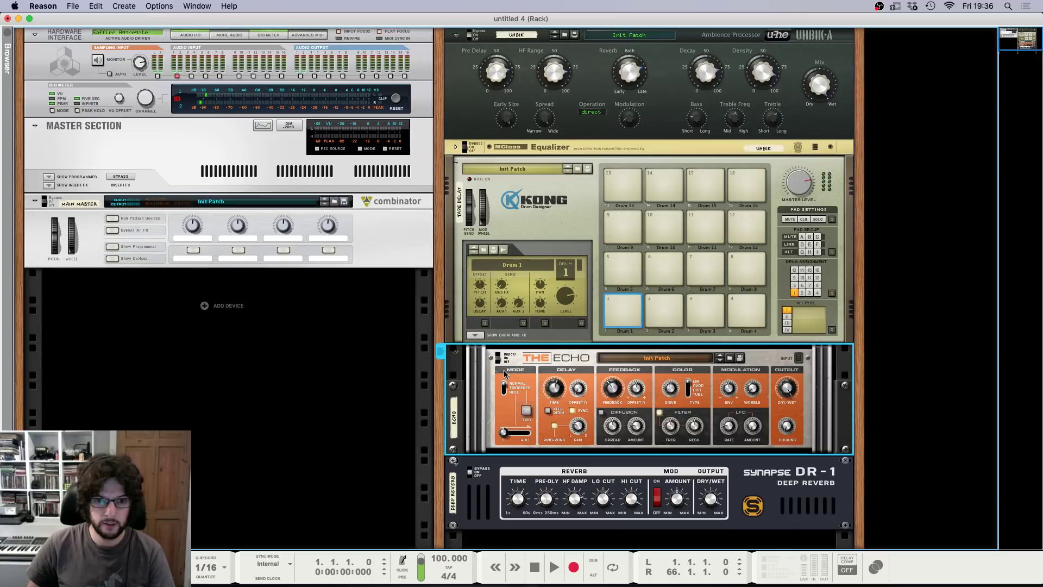
{"action": "left_click", "coordinate": [525, 235]}
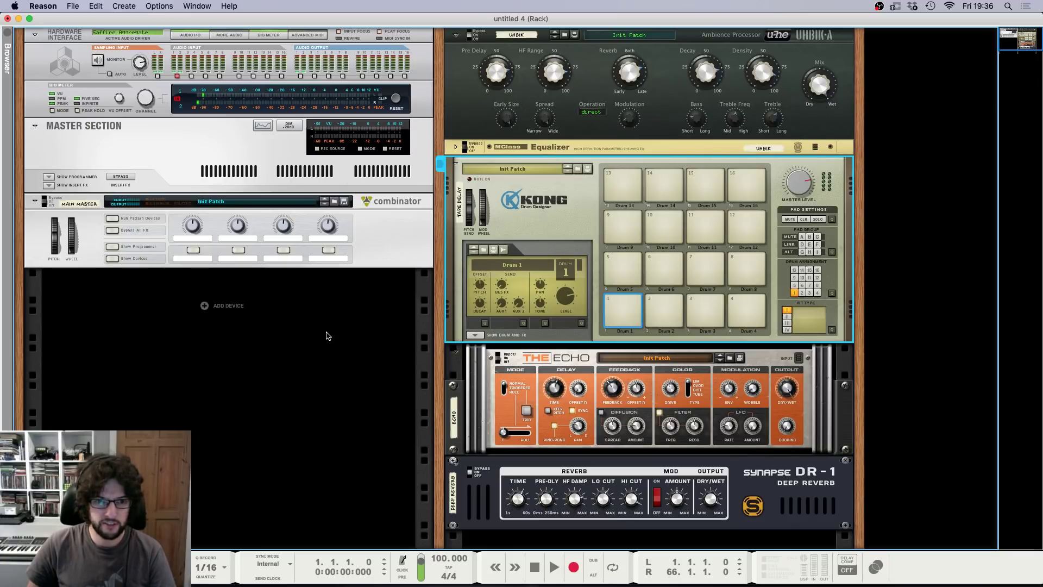
{"action": "scroll", "coordinate": [337, 334], "scroll_direction": "down", "scroll_amount": 2}
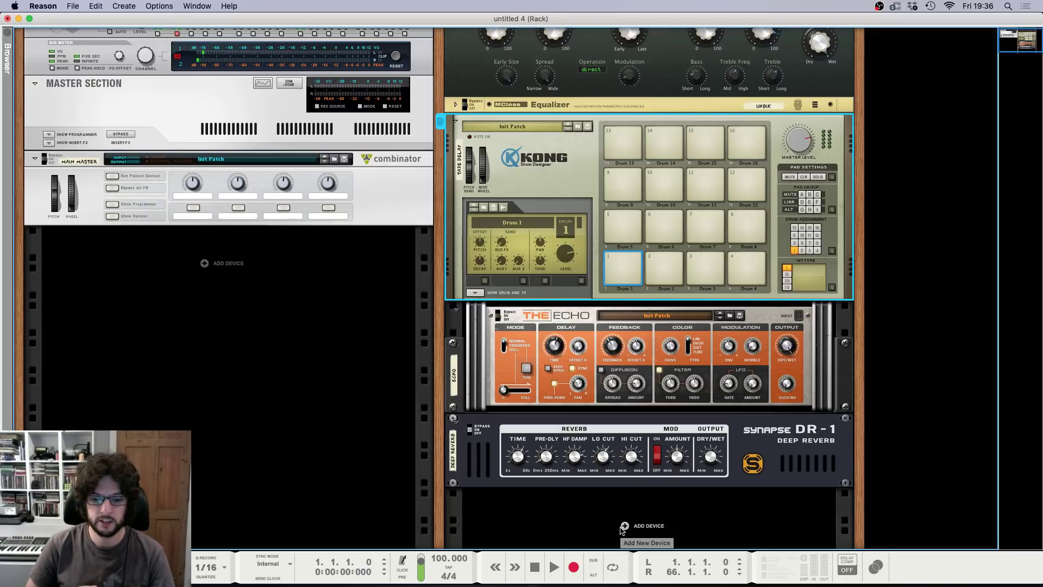
{"action": "left_click", "coordinate": [345, 339]}
{"action": "scroll", "coordinate": [366, 367], "scroll_direction": "up", "scroll_amount": 1}
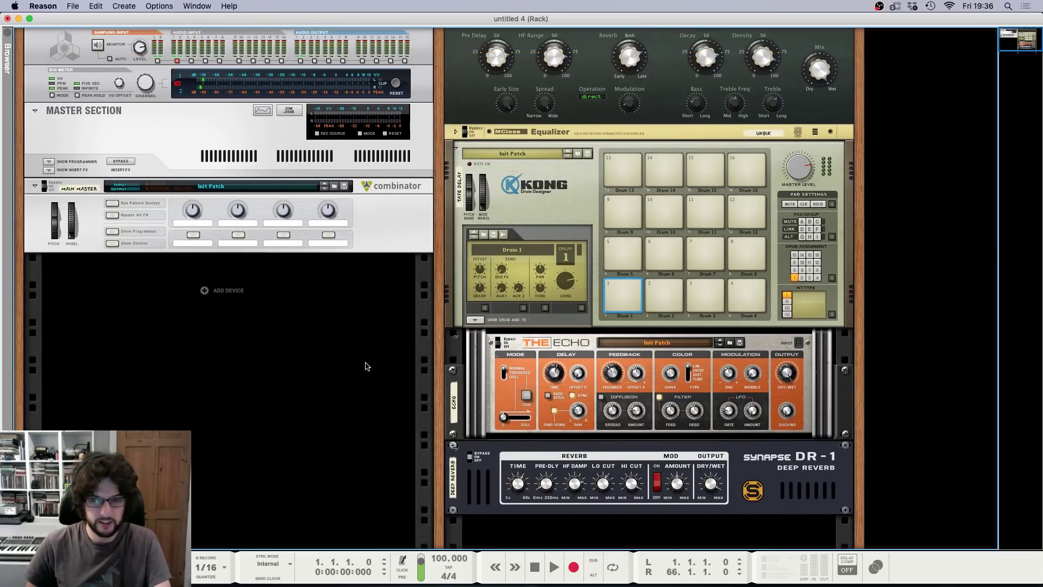
Step: View the sequencer with its Transport track, return to the rack and look over the devices
{"action": "key", "text": "F5"}
{"action": "key", "text": "F6"}
{"action": "key", "text": "F7"}
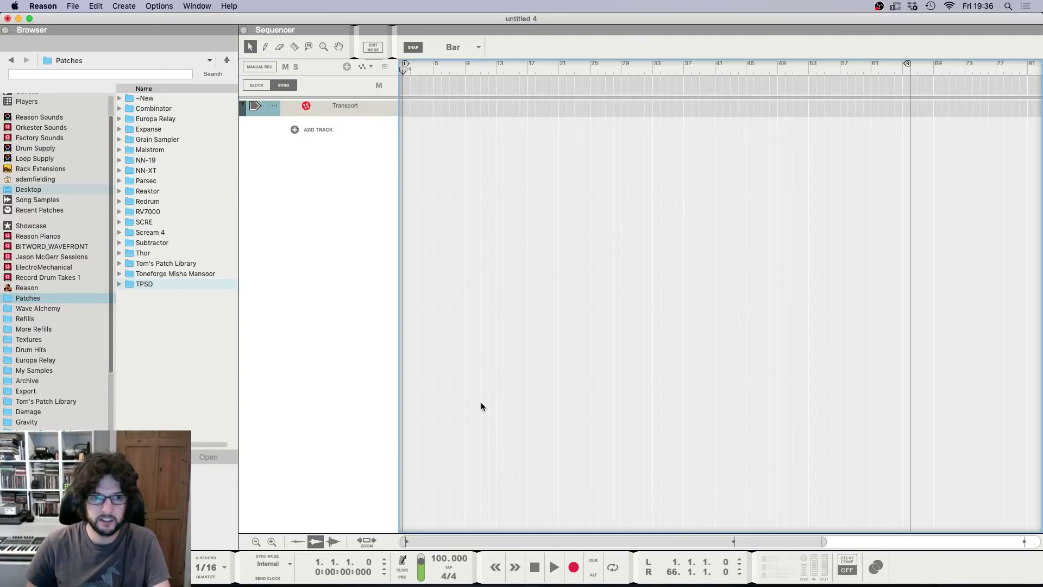
{"action": "key", "text": "F6"}
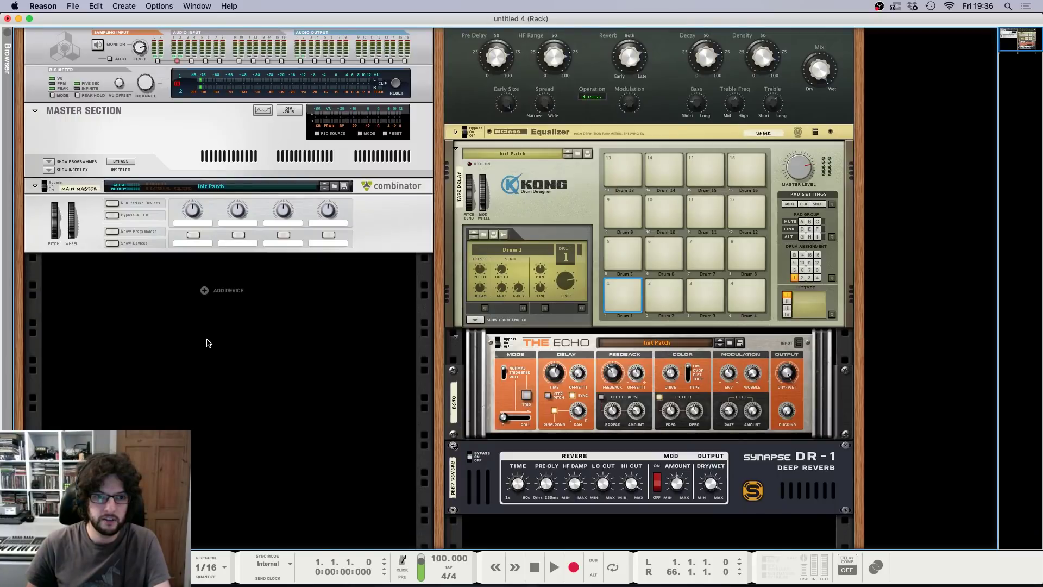
{"action": "scroll", "coordinate": [207, 343], "scroll_direction": "down", "scroll_amount": 3}
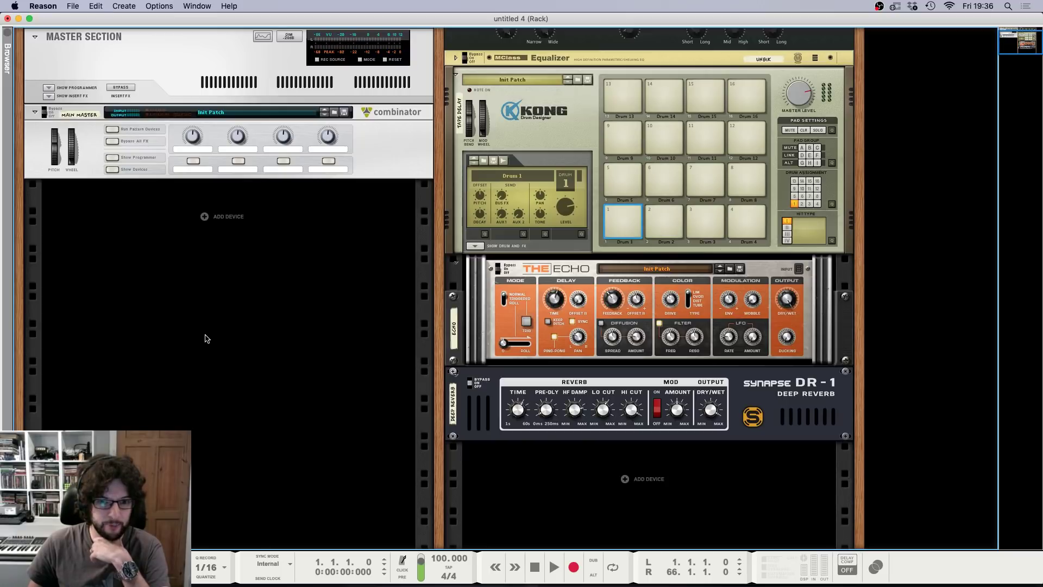
{"action": "scroll", "coordinate": [959, 301], "scroll_direction": "up", "scroll_amount": 2}
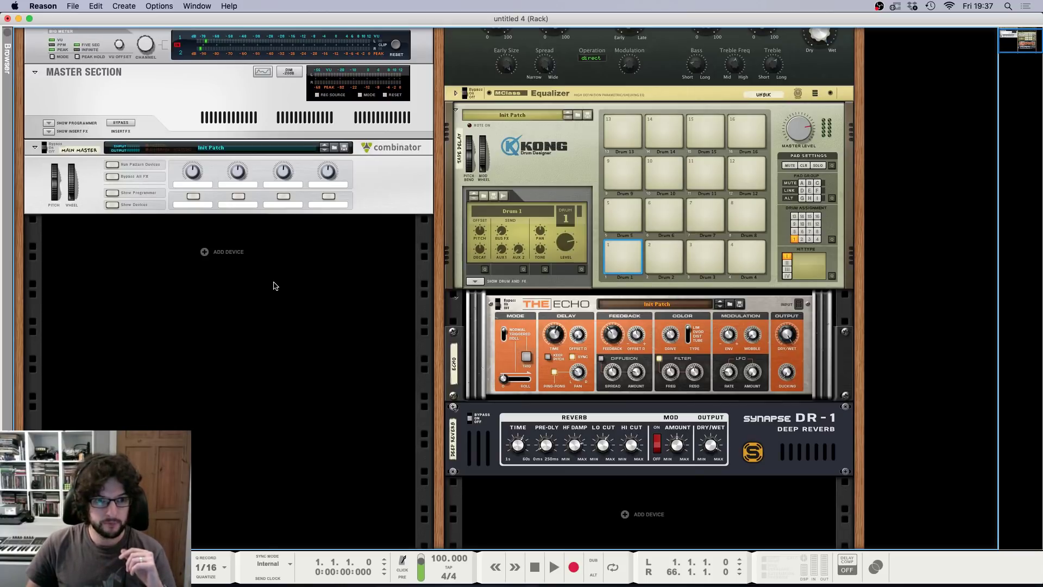
Step: Set the song tempo to 95 BPM
{"action": "left_click", "coordinate": [434, 559]}
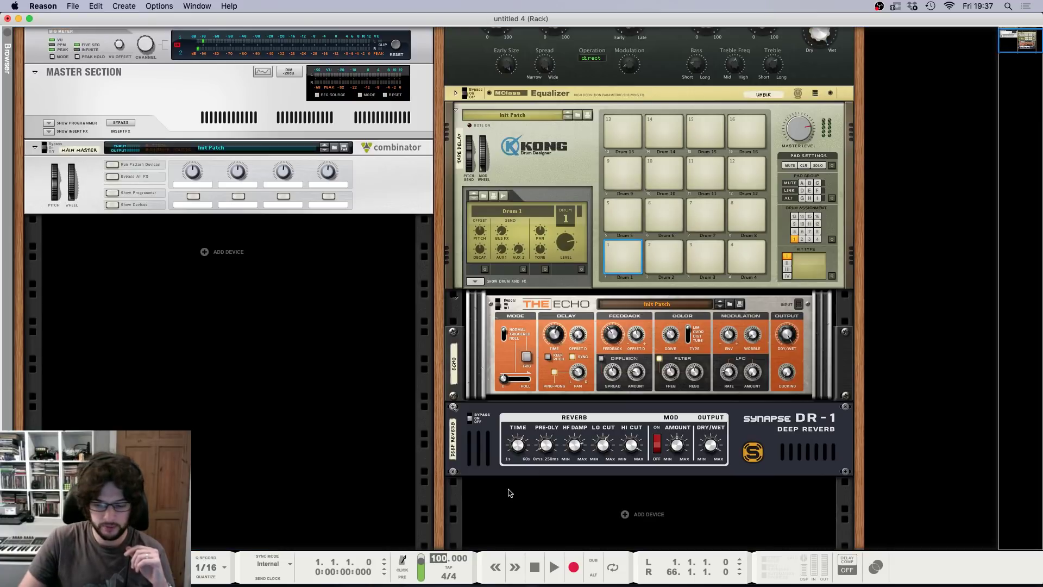
{"action": "type", "text": "95"}
{"action": "left_click", "coordinate": [379, 384]}
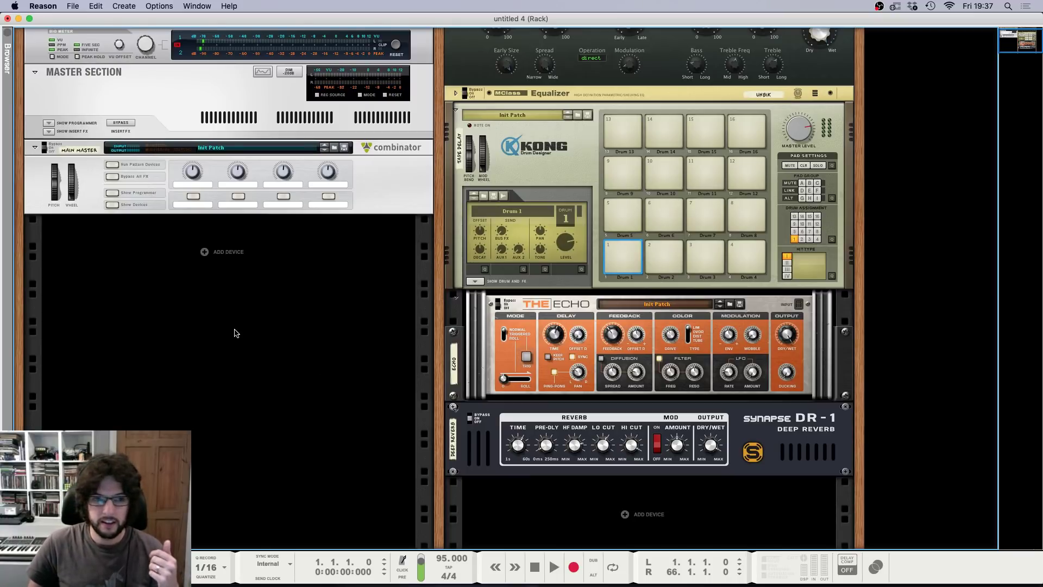
{"action": "right_click", "coordinate": [224, 263]}
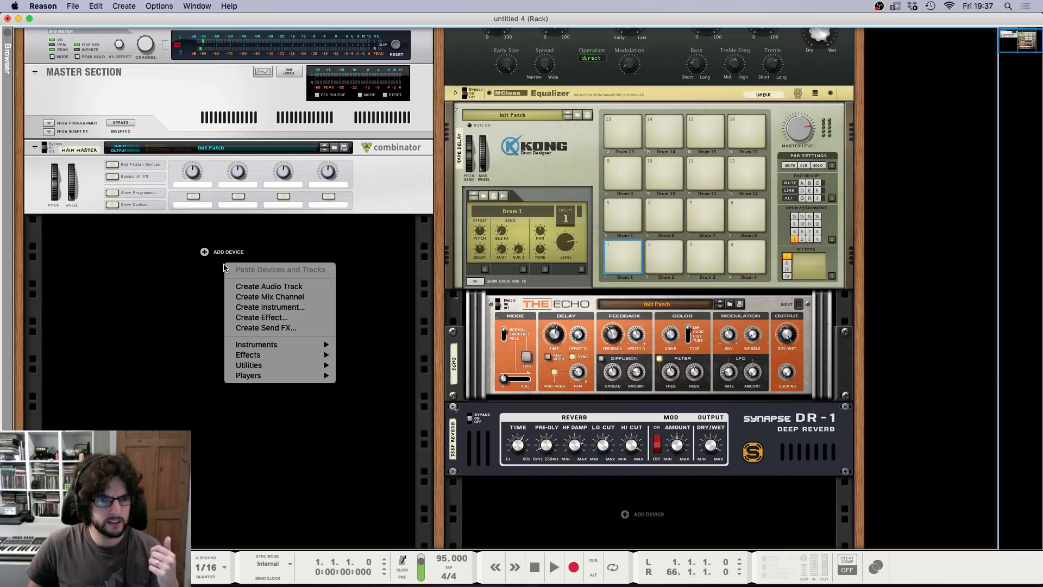
{"action": "left_click", "coordinate": [320, 406]}
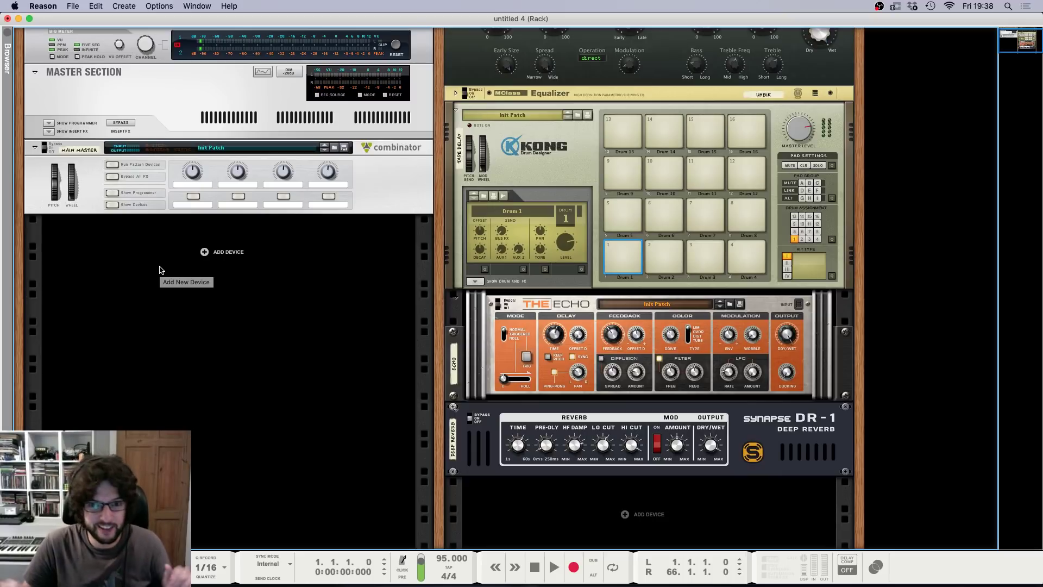
{"action": "right_click", "coordinate": [231, 261]}
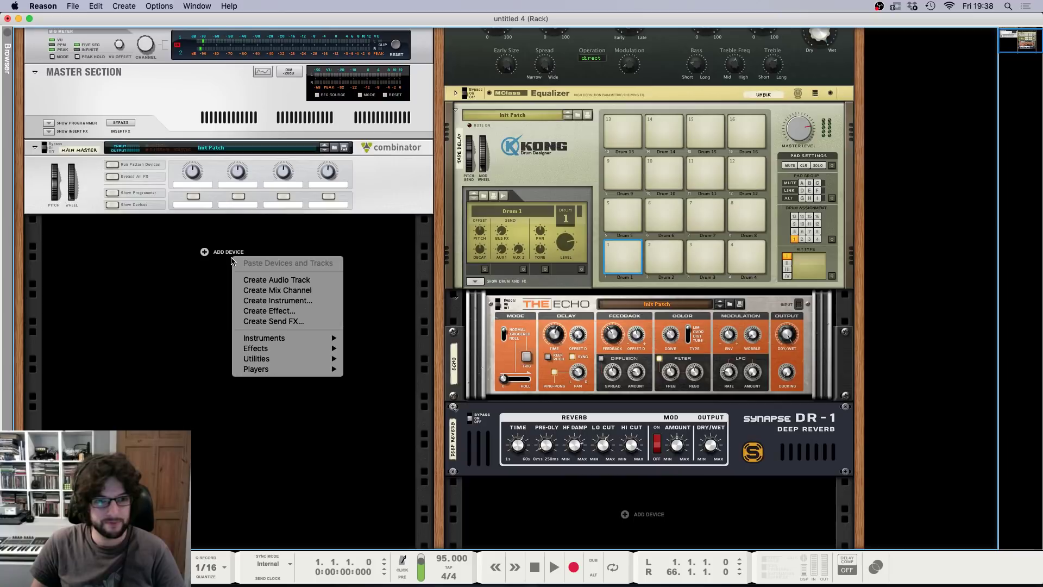
{"action": "left_click", "coordinate": [168, 309]}
Step: Browse to the Reaktor folder inside the Patches location and select Polyplex.cmb
{"action": "left_click", "coordinate": [8, 31]}
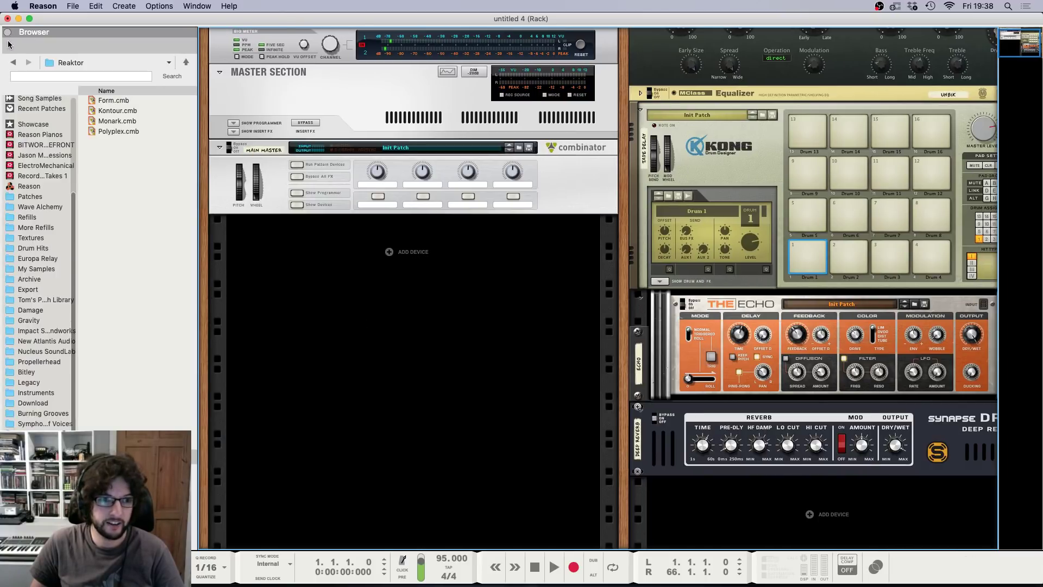
{"action": "left_click", "coordinate": [47, 208]}
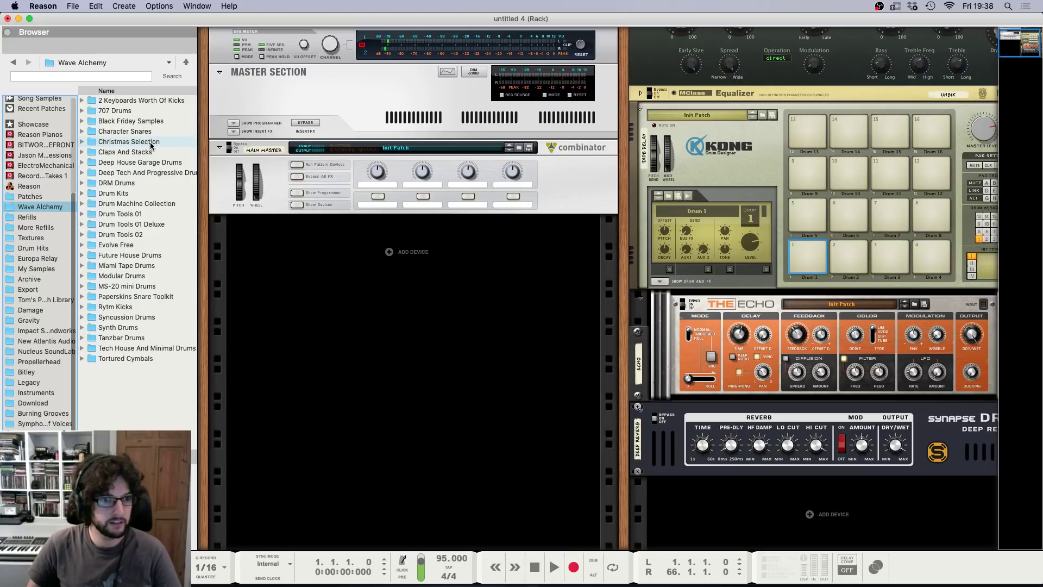
{"action": "left_click", "coordinate": [32, 197]}
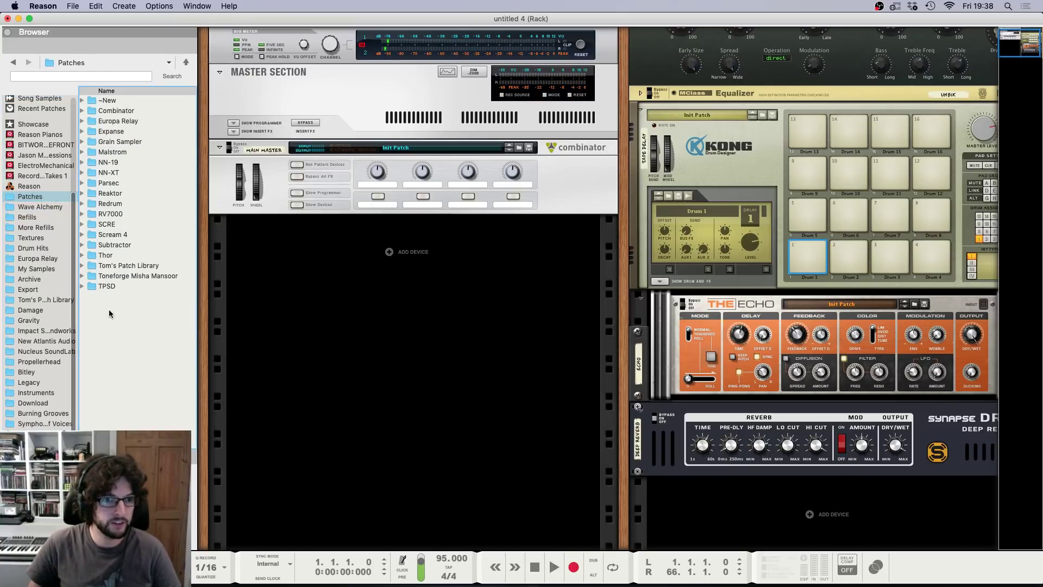
{"action": "double_click", "coordinate": [119, 194]}
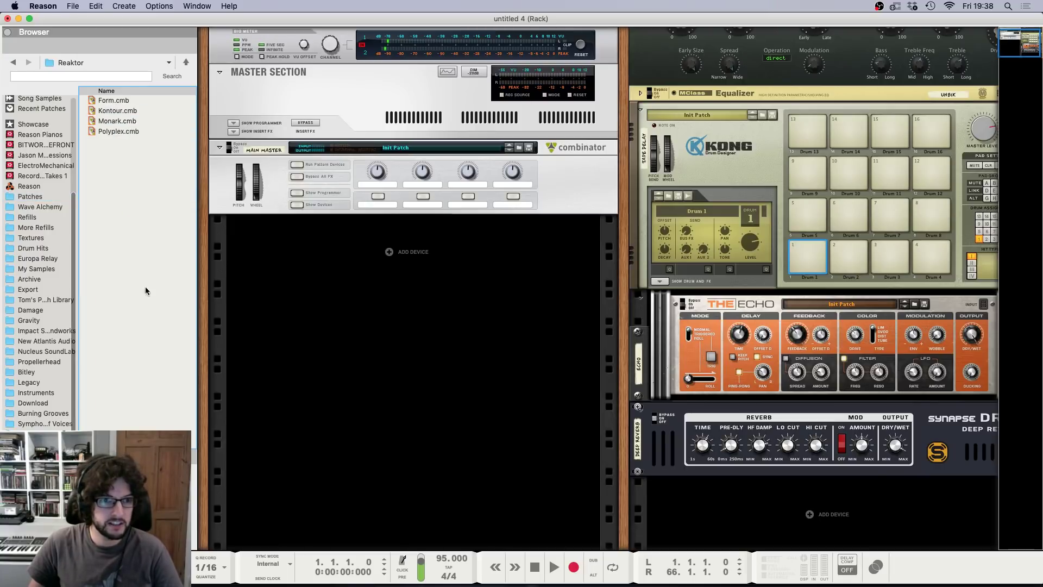
{"action": "left_click", "coordinate": [121, 132]}
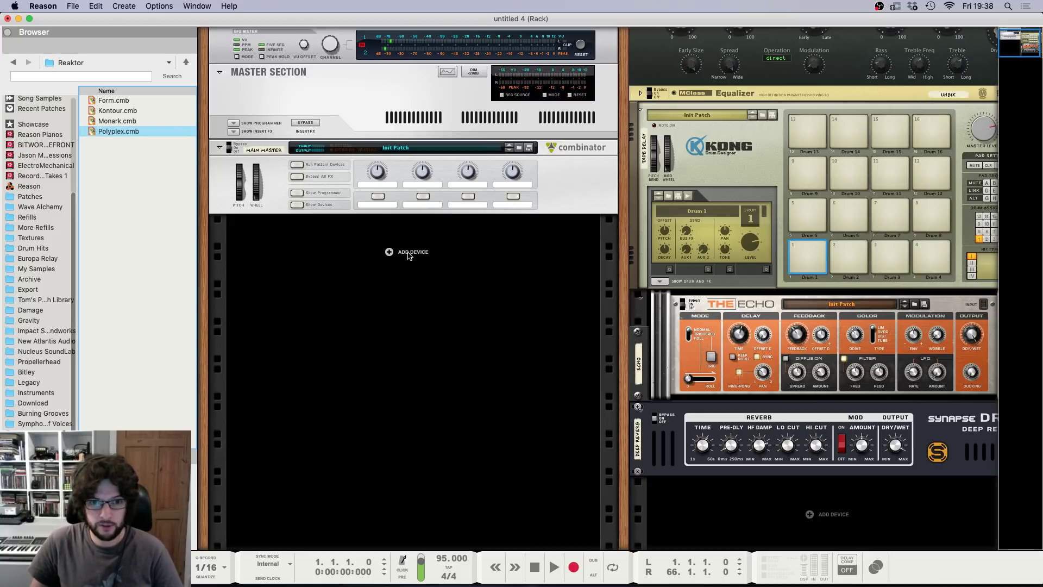
{"action": "scroll", "coordinate": [408, 255], "scroll_direction": "down", "scroll_amount": 2}
{"action": "scroll", "coordinate": [699, 375], "scroll_direction": "right", "scroll_amount": 2}
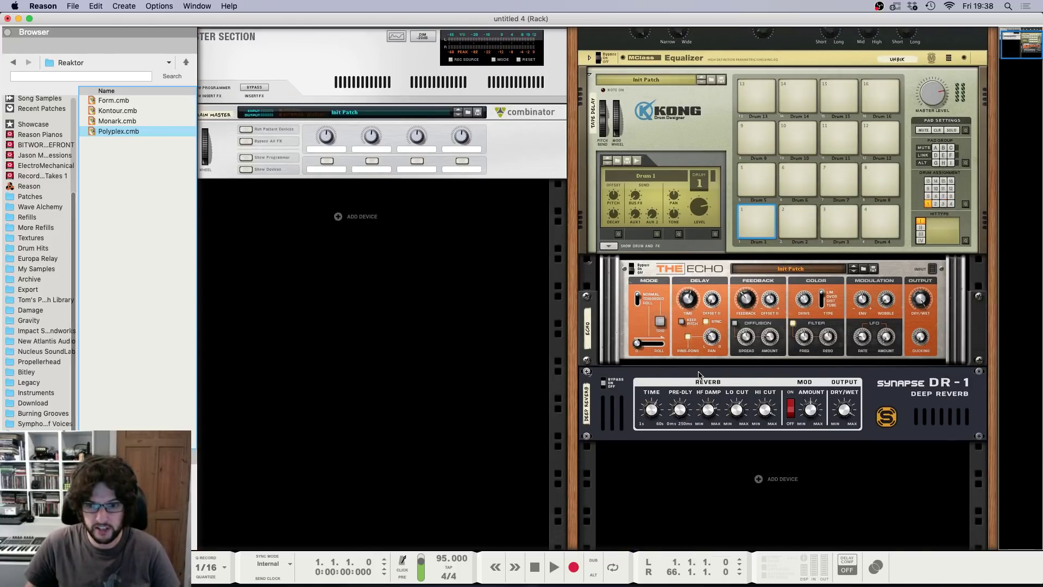
{"action": "left_click", "coordinate": [758, 479]}
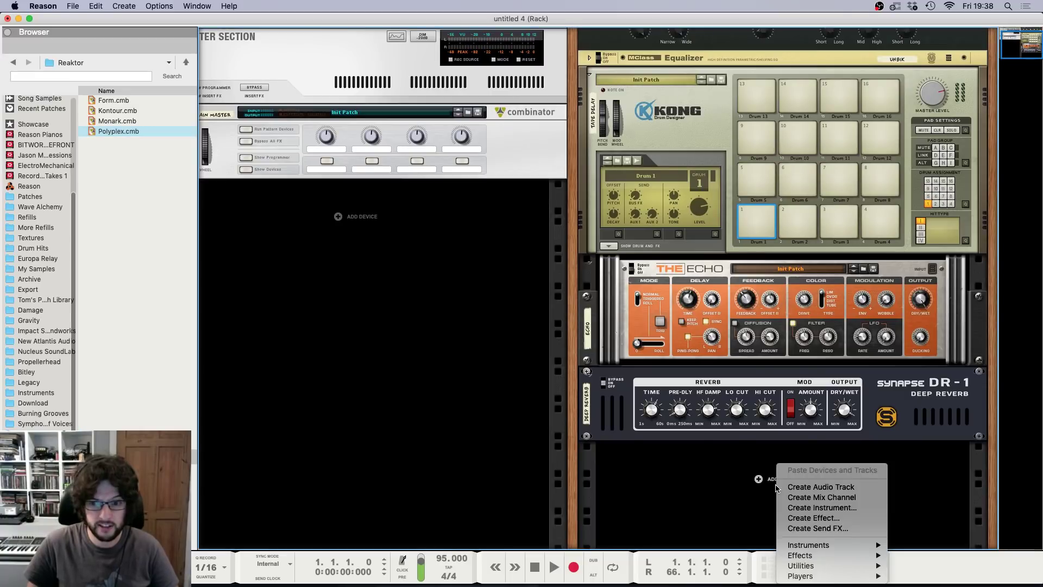
{"action": "left_click", "coordinate": [732, 514]}
Step: Look through the Form, Kontour, Monark and Polyplex patches in the Reaktor folder
{"action": "left_click", "coordinate": [117, 131]}
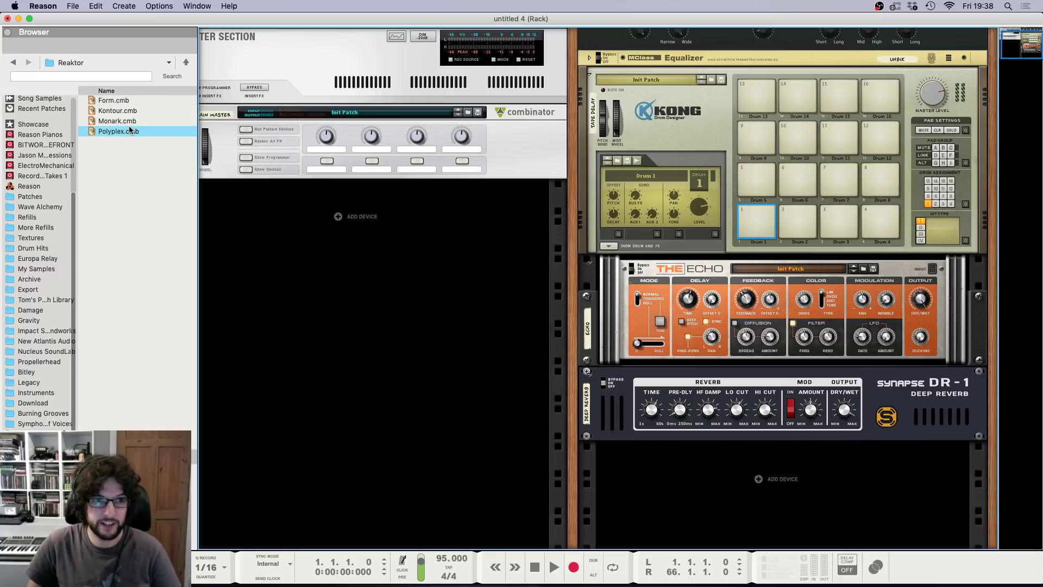
{"action": "left_click", "coordinate": [129, 101]}
{"action": "left_click", "coordinate": [129, 111]}
{"action": "left_click", "coordinate": [130, 121]}
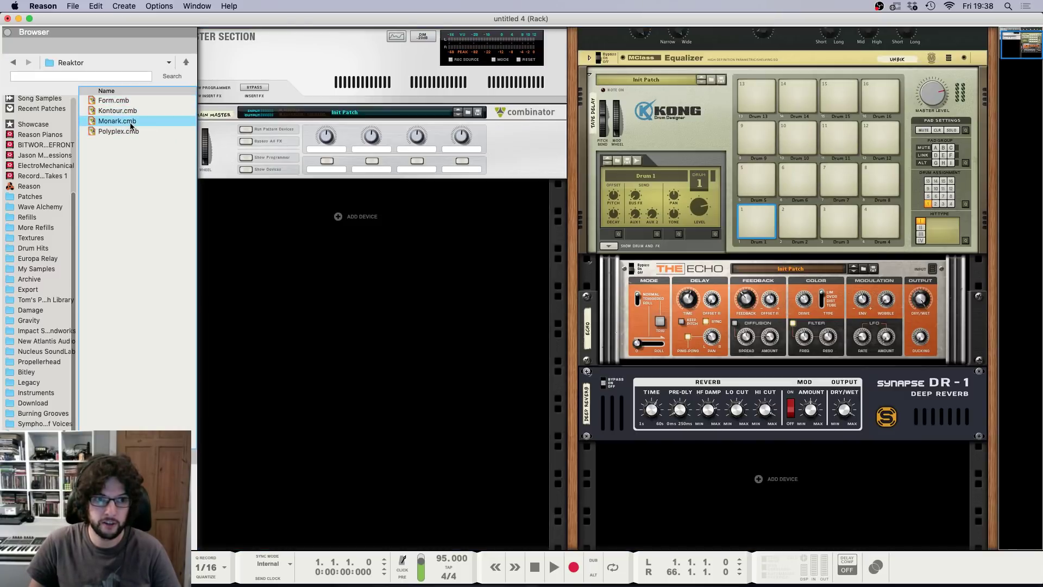
{"action": "left_click", "coordinate": [131, 132]}
{"action": "left_click", "coordinate": [140, 246]}
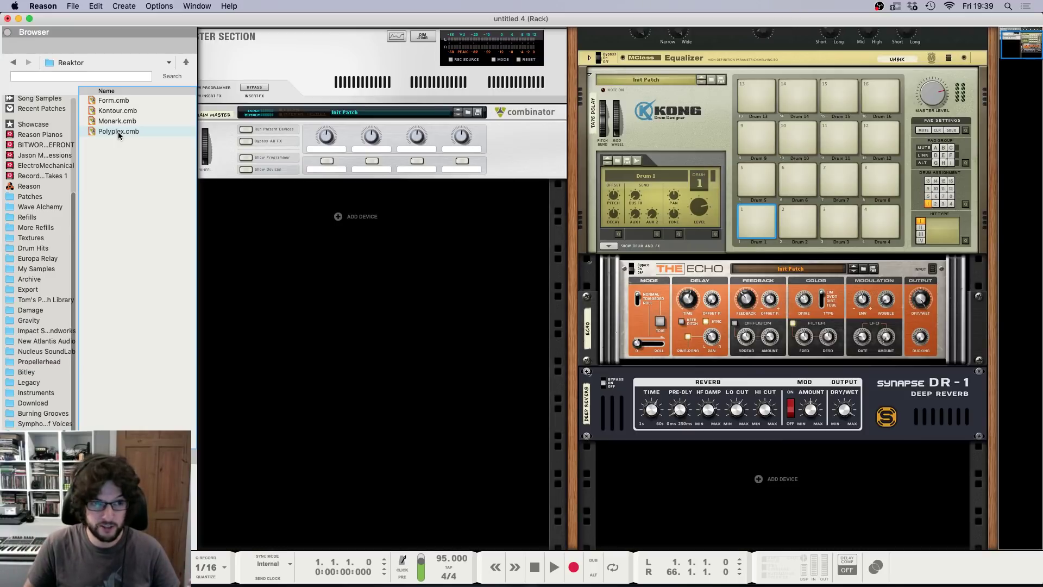
Step: Load Polyplex.cmb below the DR-1 Deep Reverb, show its devices and move it into a new rack column
{"action": "left_click", "coordinate": [97, 134]}
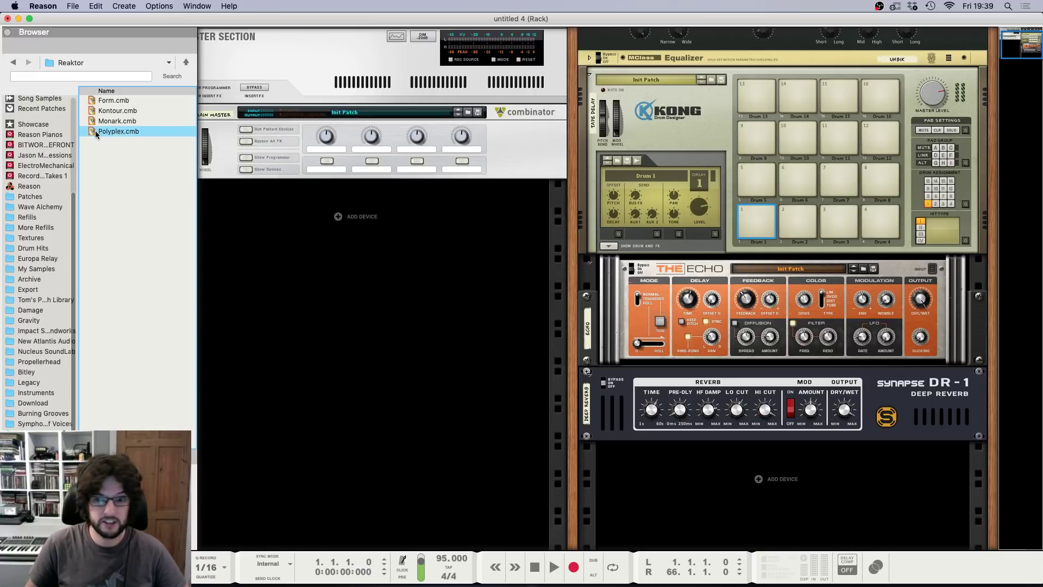
{"action": "mouse_move", "coordinate": [96, 134]}
{"action": "left_mouse_down"}
{"action": "mouse_move", "coordinate": [175, 204]}
{"action": "mouse_move", "coordinate": [667, 476]}
{"action": "left_mouse_up"}
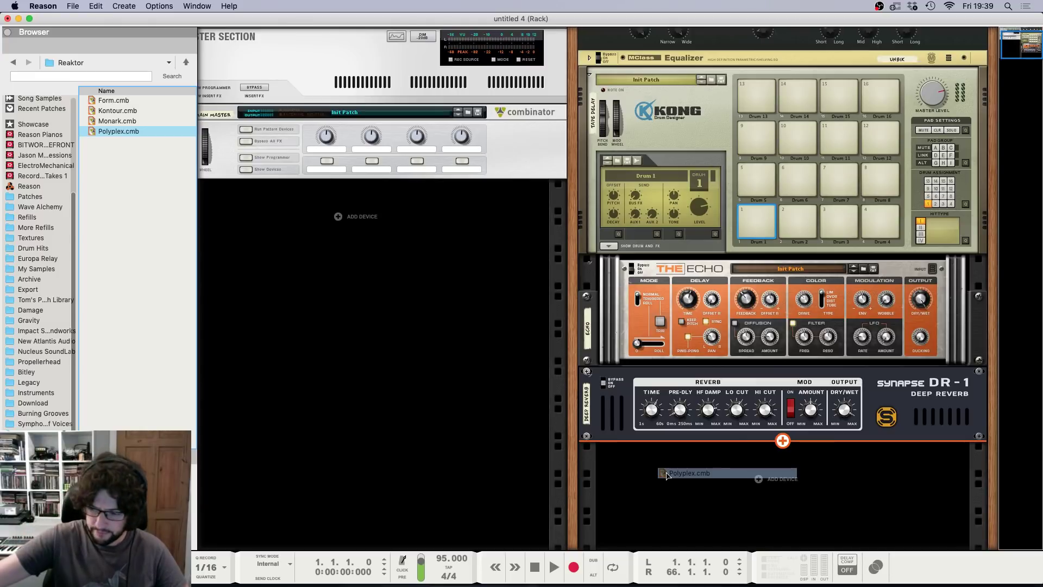
{"action": "left_click_drag", "start_coordinate": [667, 475], "coordinate": [669, 475]}
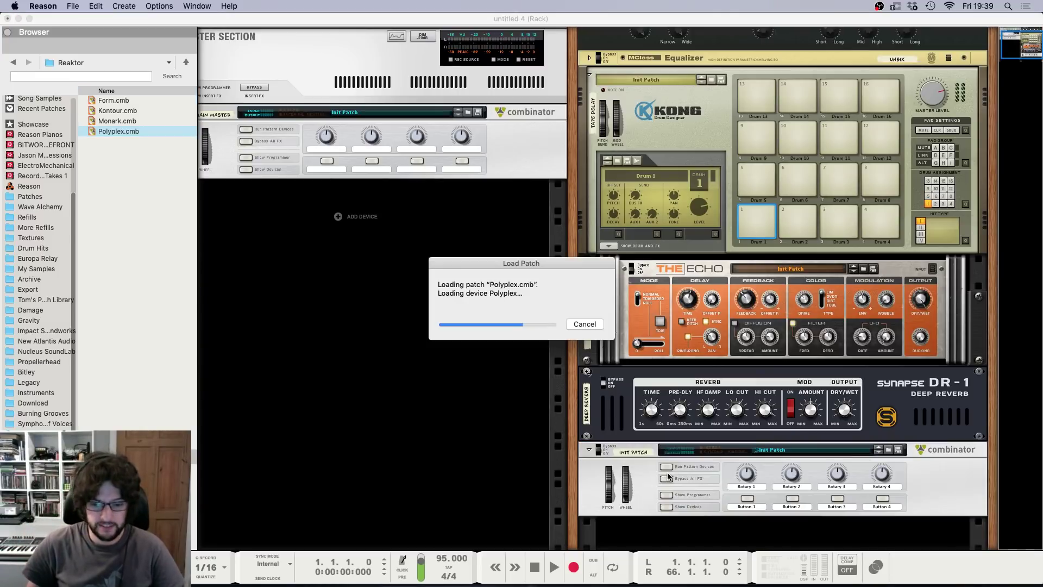
{"action": "scroll", "coordinate": [674, 476], "scroll_direction": "down", "scroll_amount": 4}
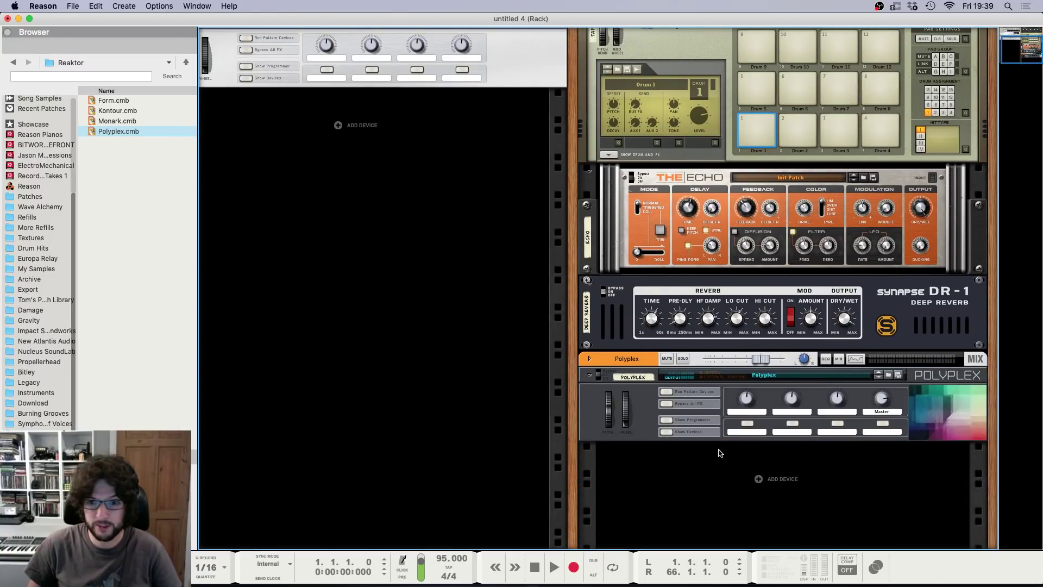
{"action": "left_click", "coordinate": [666, 432]}
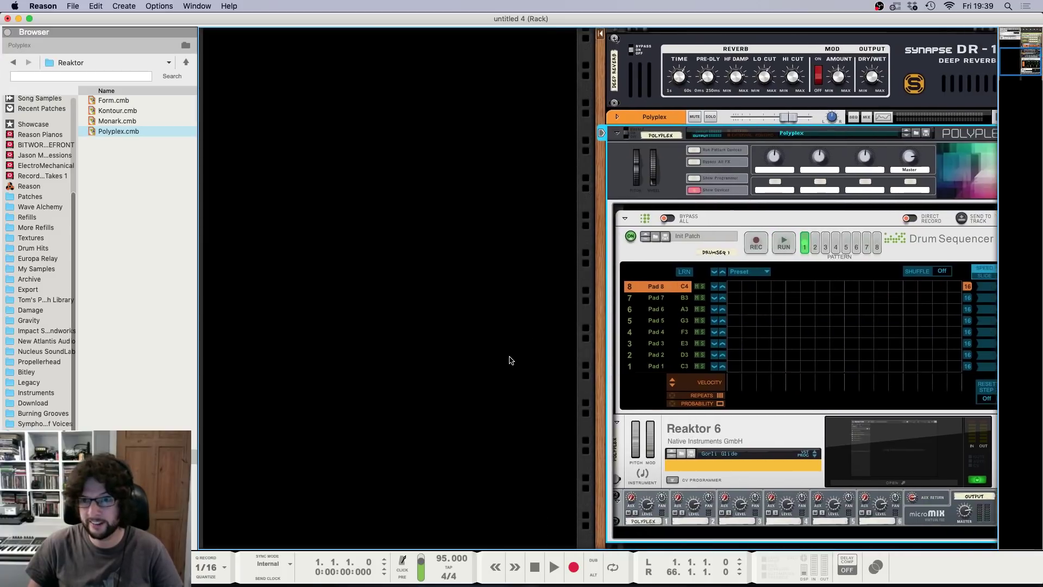
{"action": "left_click", "coordinate": [626, 118]}
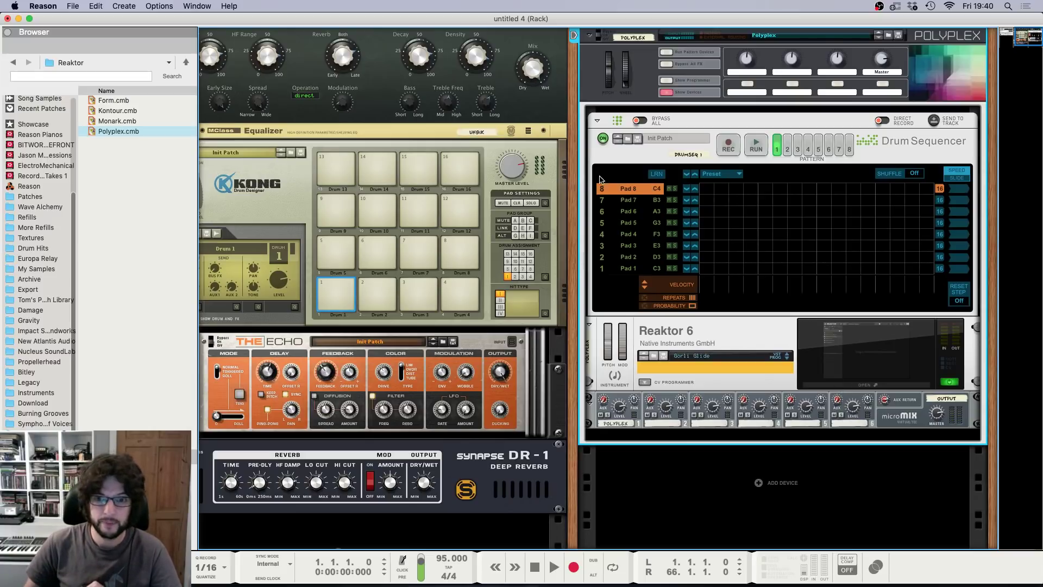
Step: Step through the Form, Kontour and Monark patches again as further Reaktor options, leaving none selected
{"action": "left_click", "coordinate": [130, 101]}
{"action": "key", "text": "Down"}
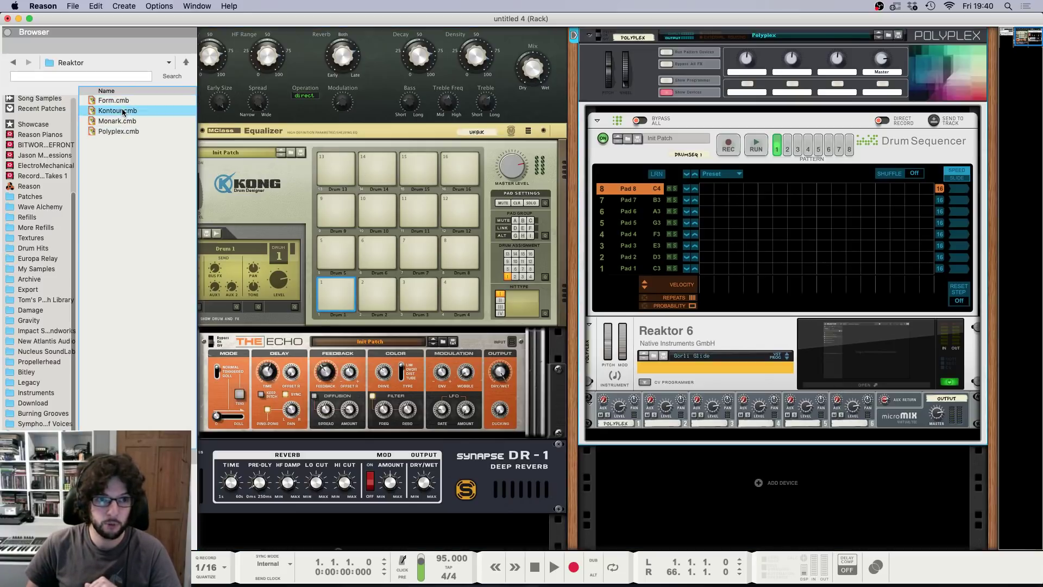
{"action": "key", "text": "Down"}
{"action": "left_click", "coordinate": [121, 102]}
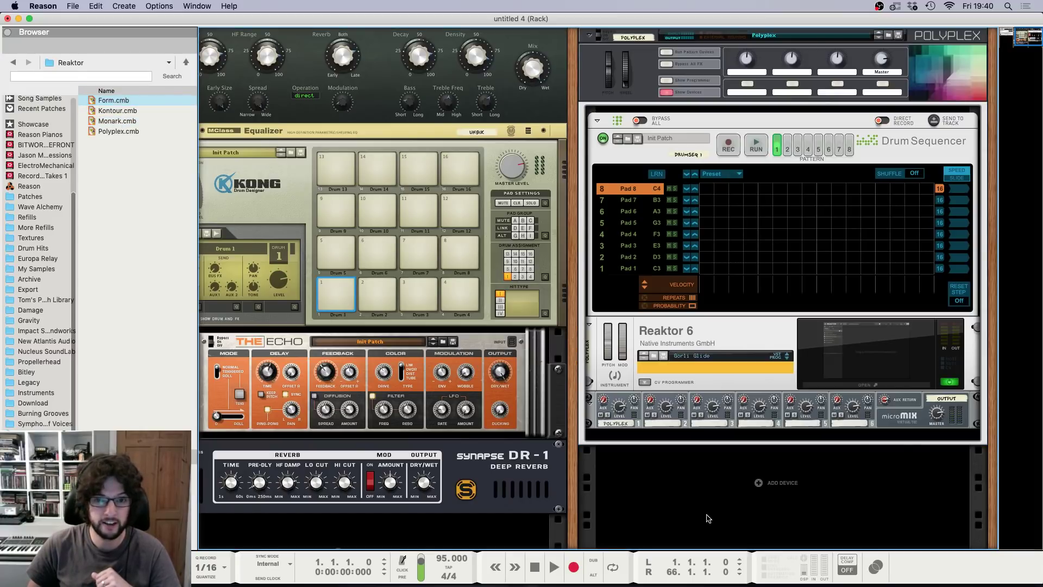
{"action": "key", "text": "Down"}
{"action": "key", "text": "Down"}
{"action": "left_click", "coordinate": [138, 223]}
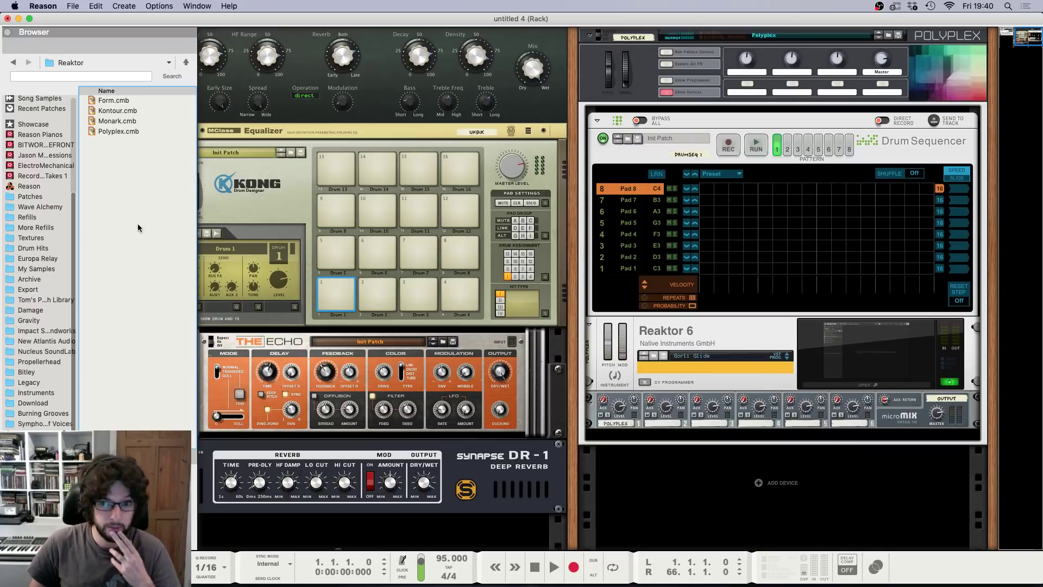
Step: Hide the browser and open the Reaktor 6 Polyplex plug-in window, set to stay open over the rack
{"action": "left_click", "coordinate": [7, 34]}
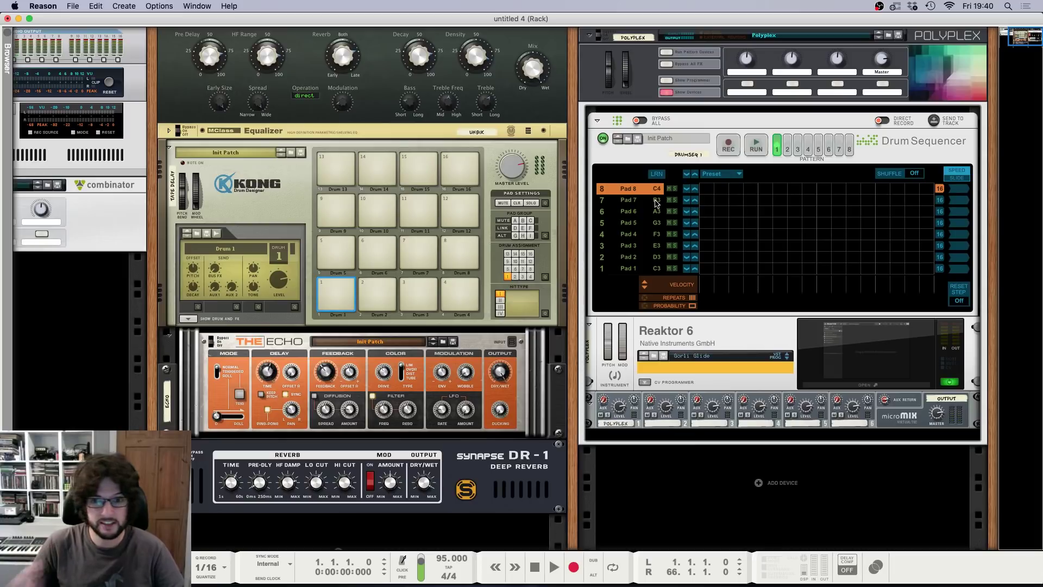
{"action": "left_click", "coordinate": [857, 386]}
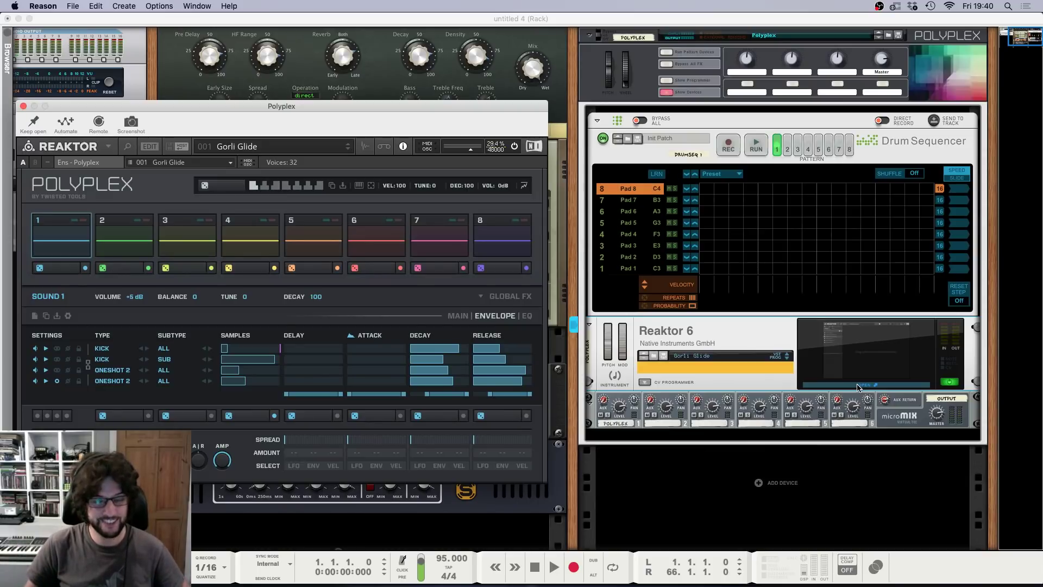
{"action": "left_click_drag", "start_coordinate": [442, 104], "coordinate": [539, 70]}
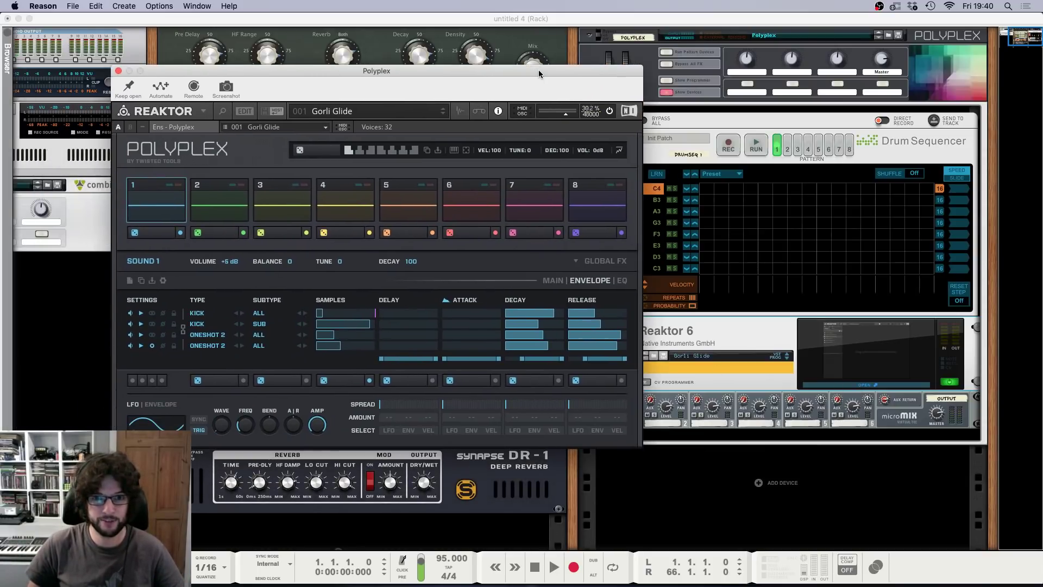
{"action": "left_click", "coordinate": [129, 87]}
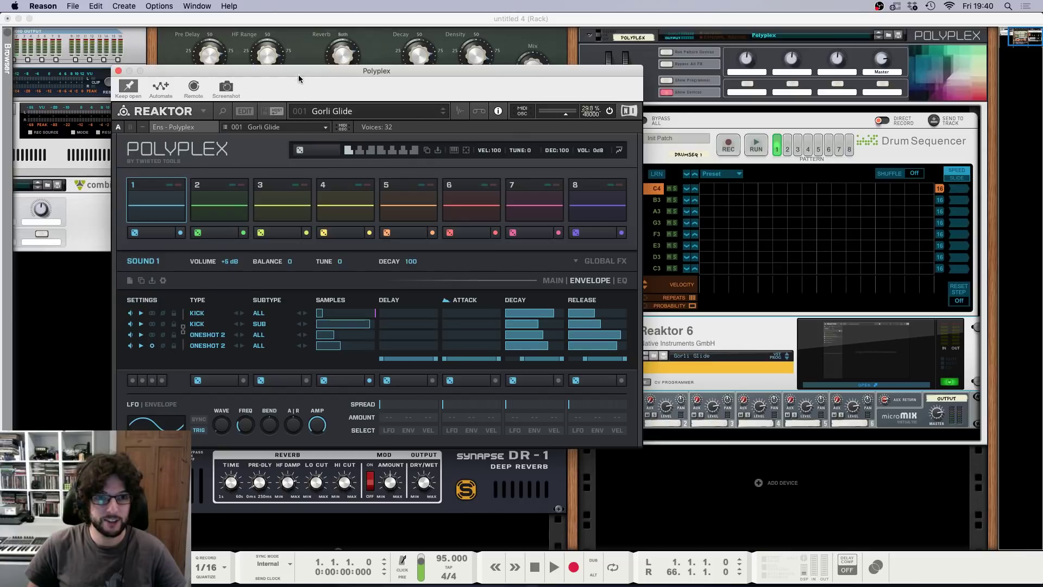
{"action": "left_click_drag", "start_coordinate": [298, 79], "coordinate": [313, 68]}
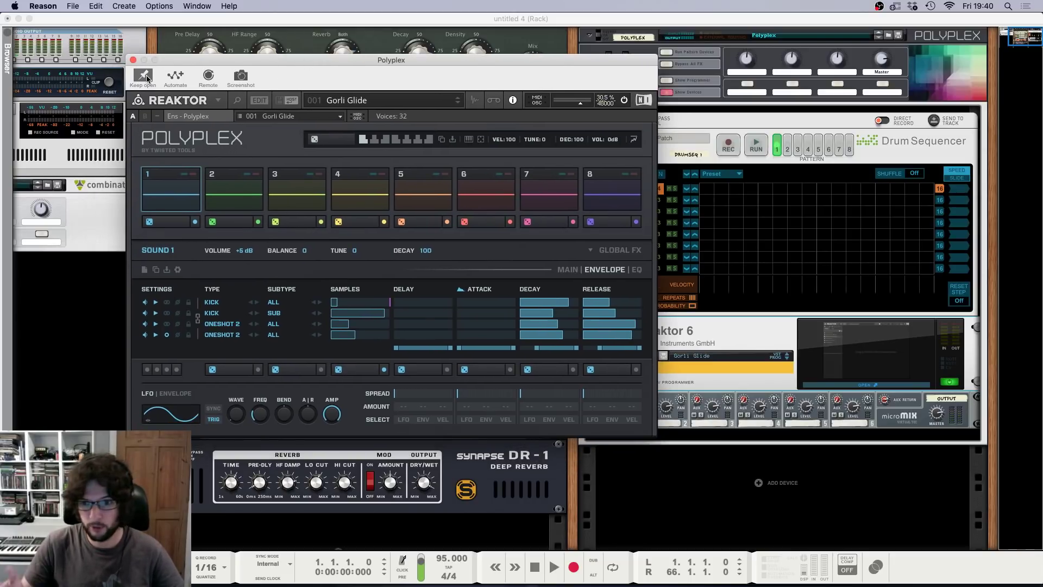
Step: Show the Mixer beside the plug-in window, audition pads 1 and 2, and lower the Polyplex channel fader slightly
{"action": "key", "text": "F5"}
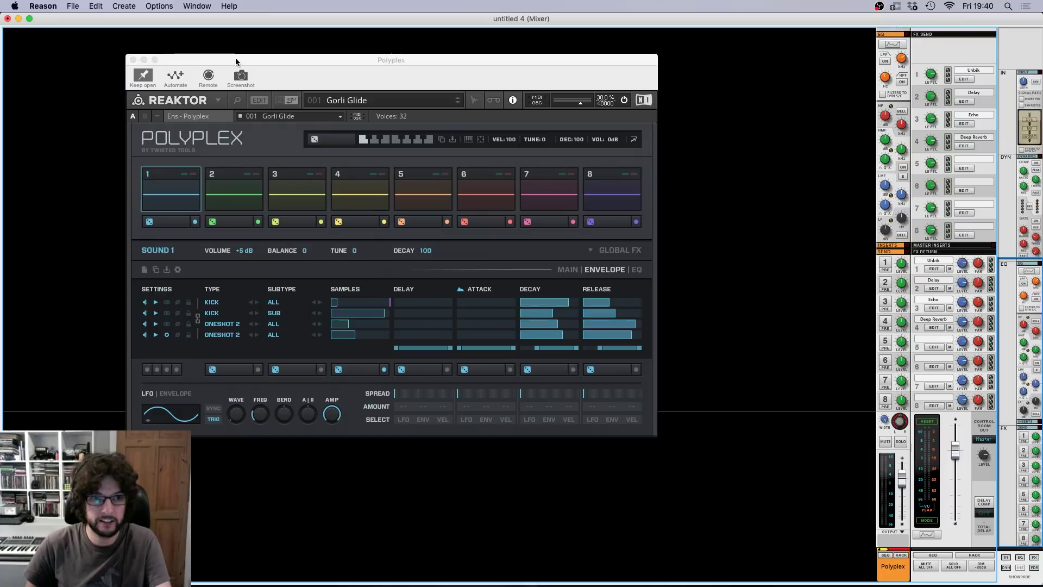
{"action": "left_click_drag", "start_coordinate": [235, 61], "coordinate": [359, 100]}
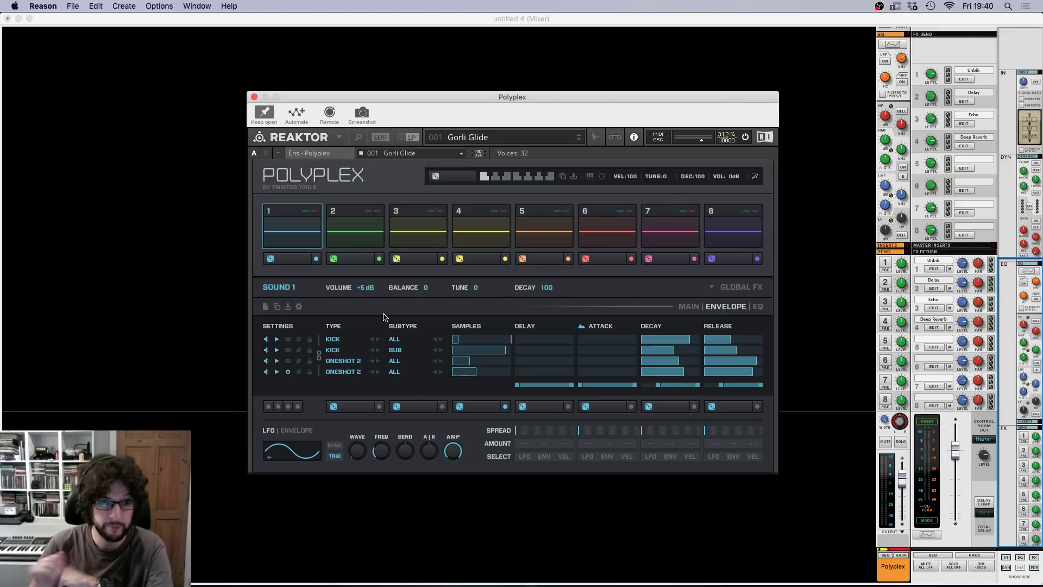
{"action": "left_click", "coordinate": [283, 230]}
{"action": "left_click", "coordinate": [355, 233]}
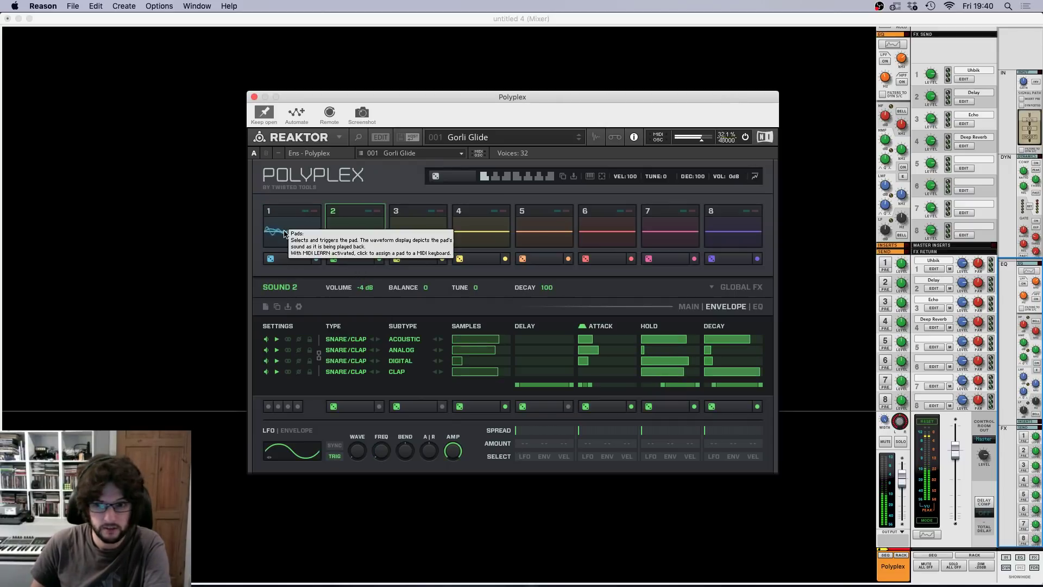
{"action": "left_click", "coordinate": [362, 237]}
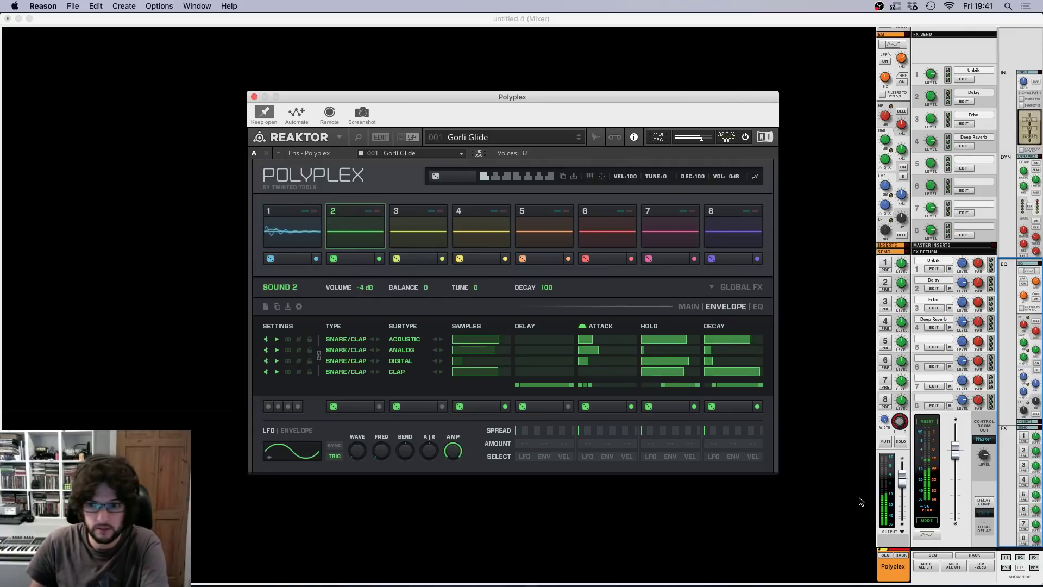
{"action": "left_click", "coordinate": [292, 235]}
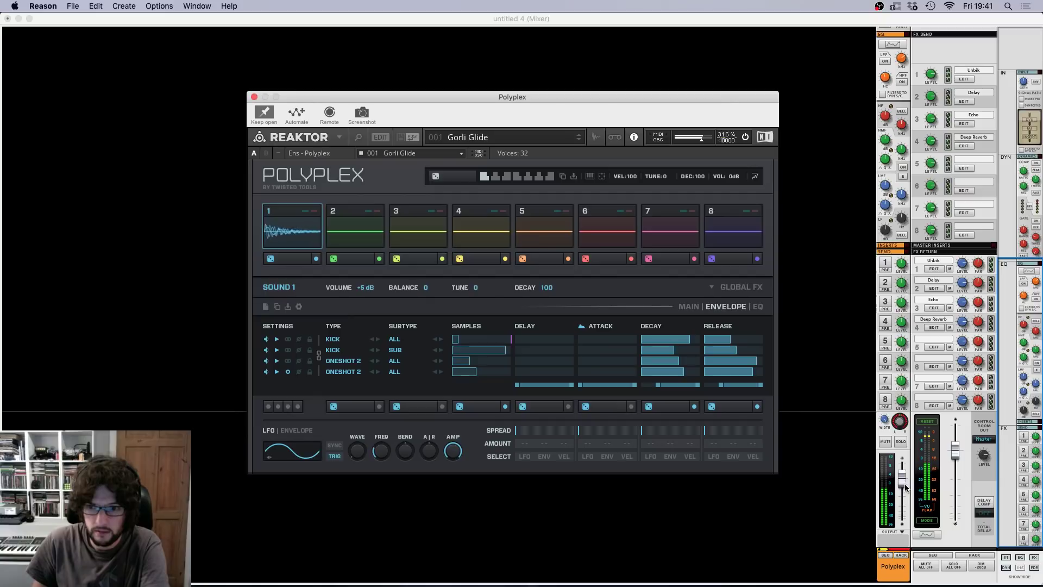
{"action": "left_click_drag", "start_coordinate": [902, 479], "coordinate": [906, 500]}
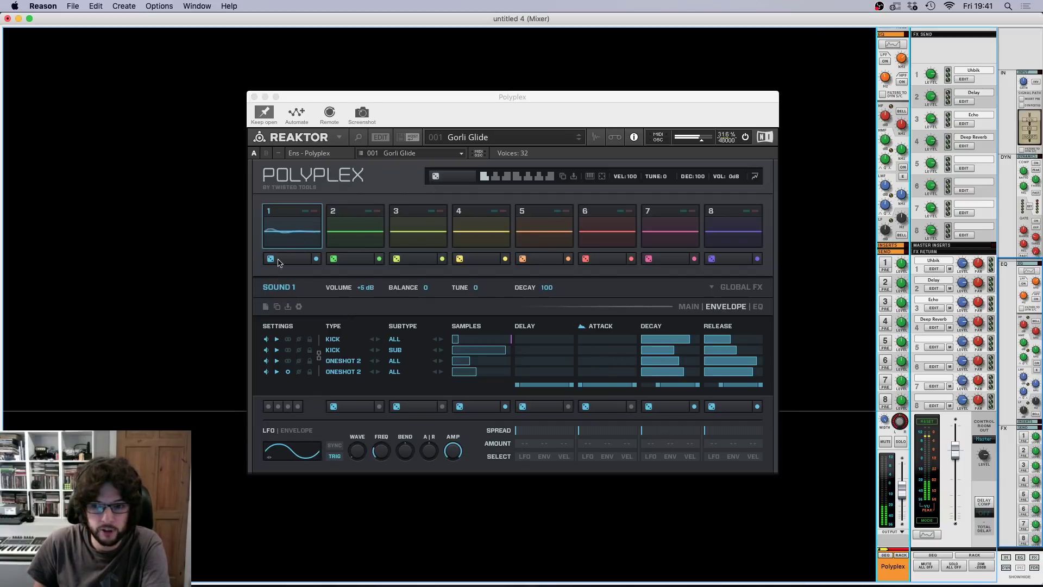
{"action": "mouse_move", "coordinate": [905, 496]}
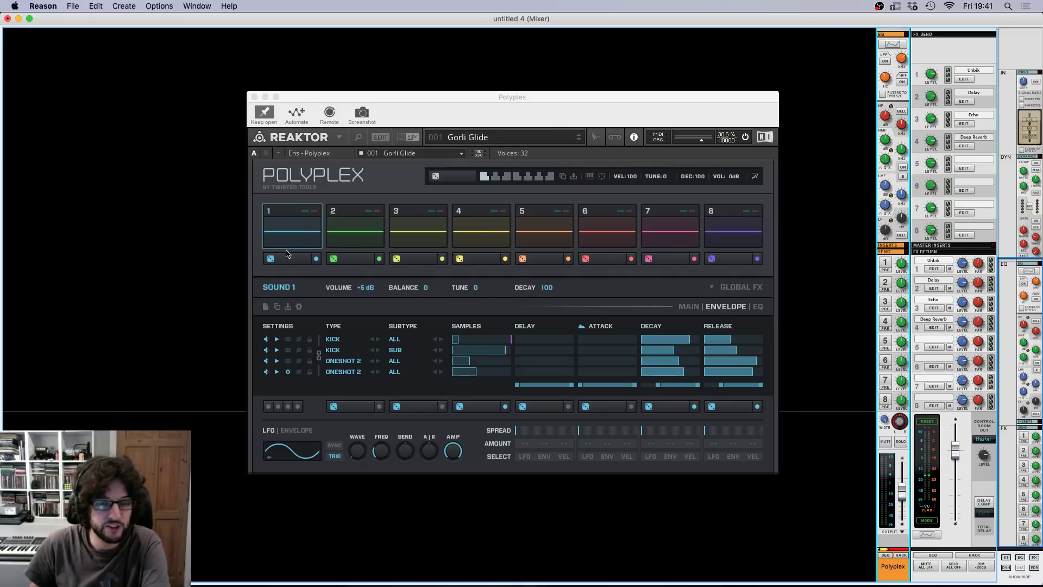
Step: Randomize the whole Polyplex kit repeatedly, auditioning pads 1 and 2 between randomizations
{"action": "left_click", "coordinate": [436, 177]}
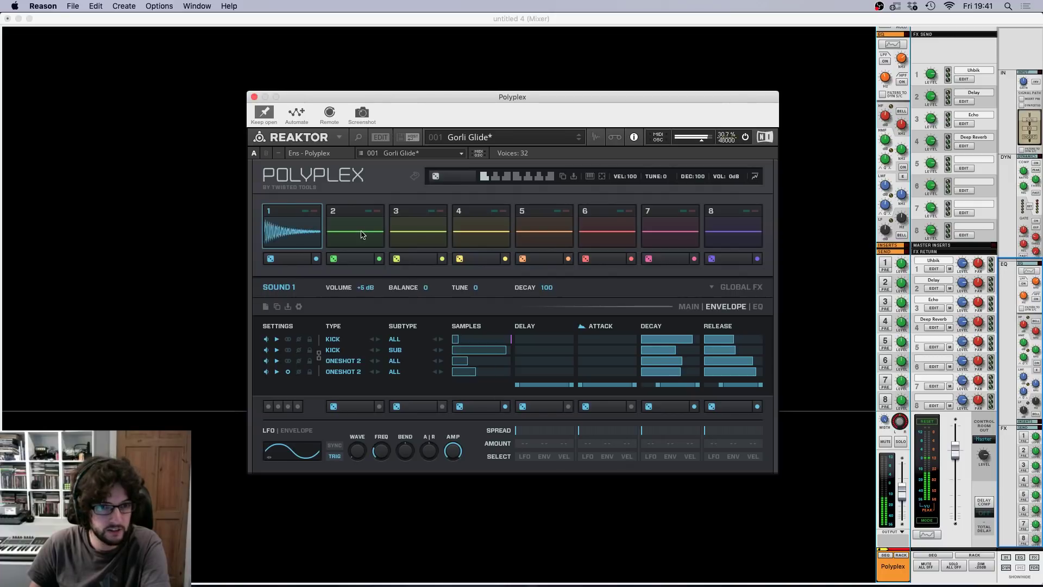
{"action": "left_click", "coordinate": [328, 235]}
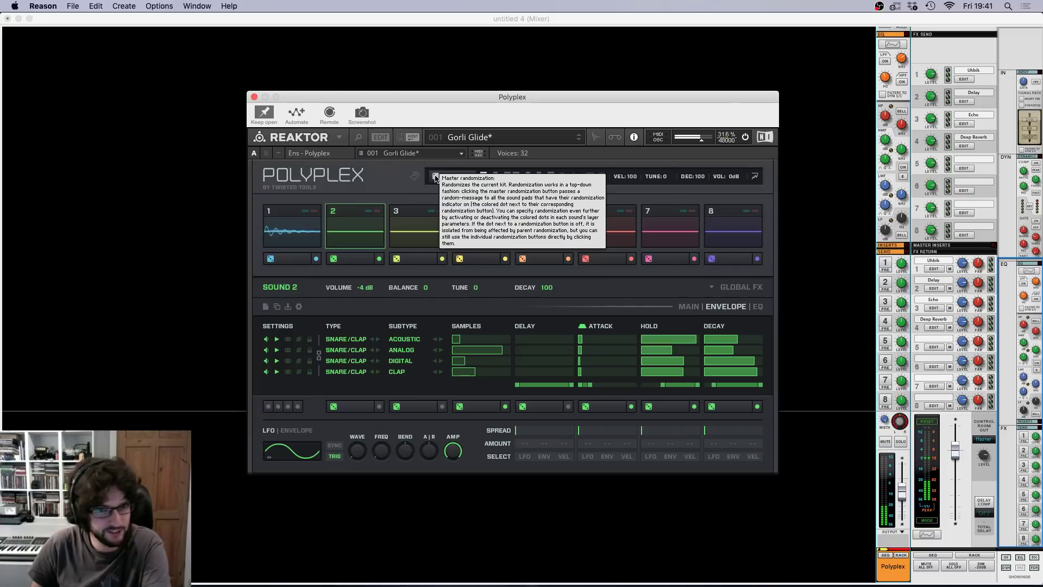
{"action": "left_click", "coordinate": [299, 234]}
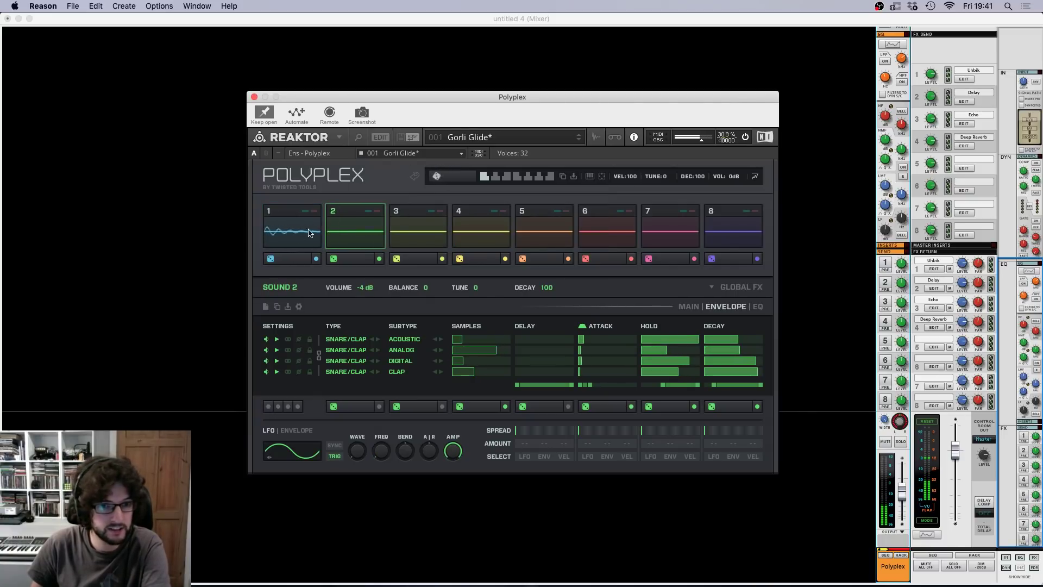
{"action": "left_click", "coordinate": [351, 237]}
{"action": "left_click", "coordinate": [436, 175]}
{"action": "left_click", "coordinate": [302, 235]}
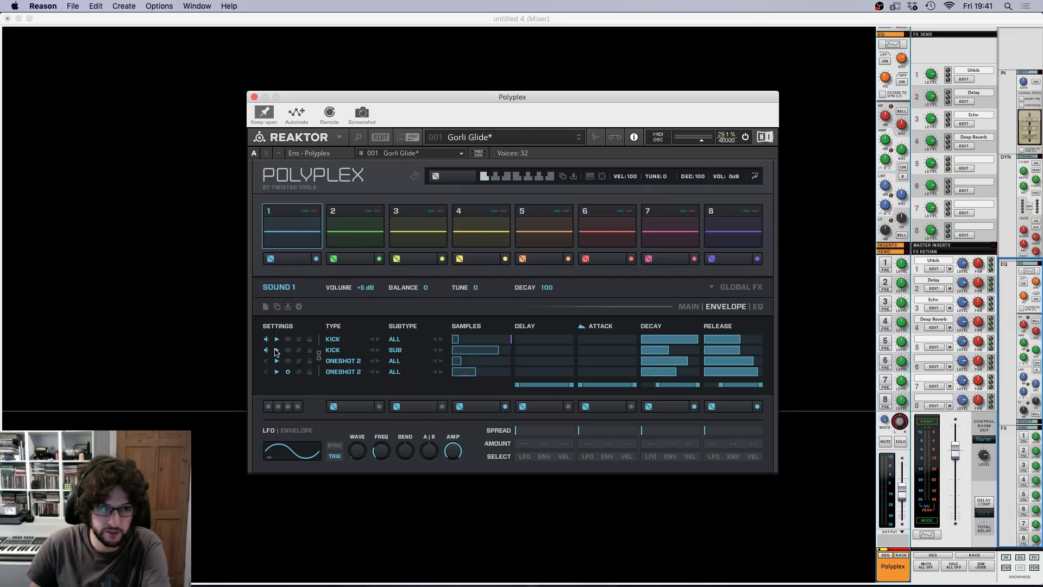
Step: Audition pad 1 repeatedly, comparing the kick with its first layer muted and unmuted
{"action": "left_click", "coordinate": [288, 235]}
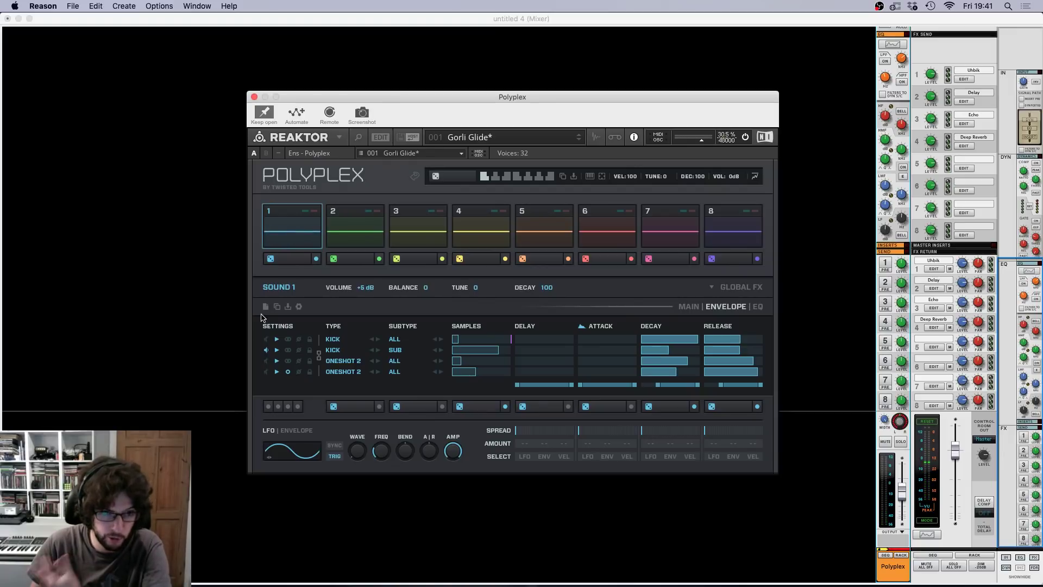
{"action": "left_click", "coordinate": [290, 233]}
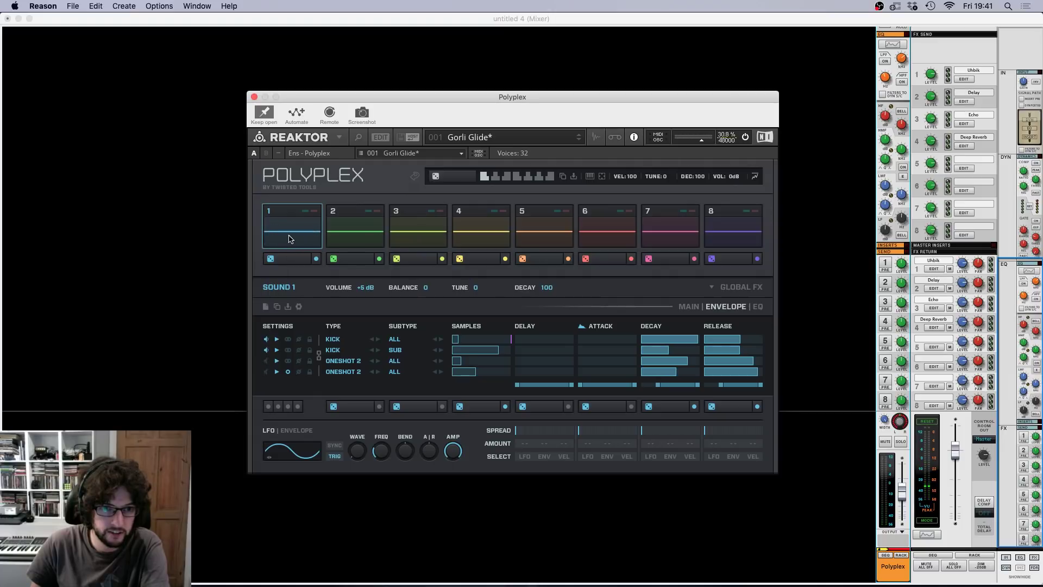
{"action": "left_click", "coordinate": [290, 239]}
{"action": "left_click", "coordinate": [301, 228]}
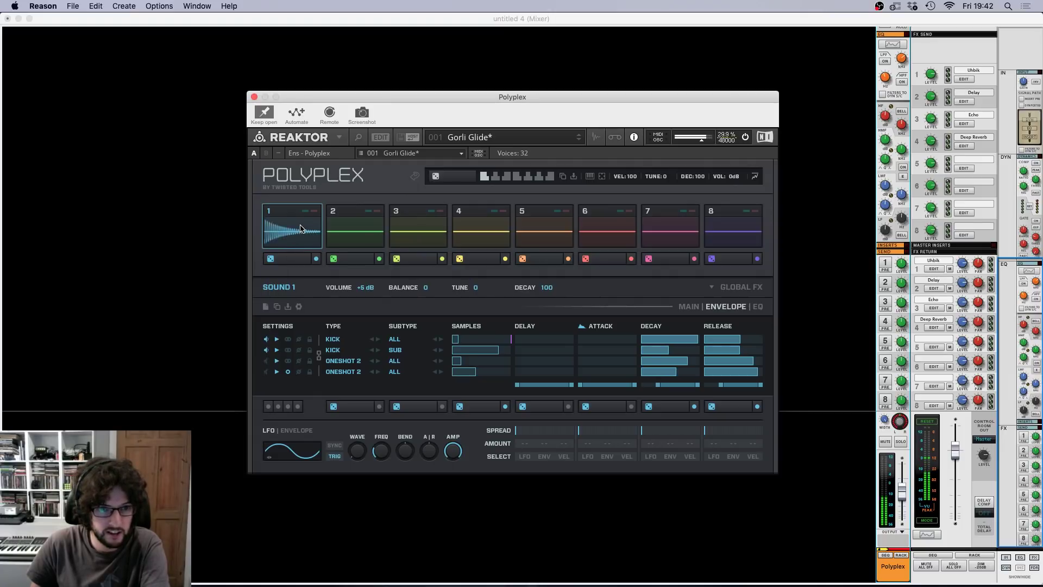
Step: Randomize only pad 1's kick sound by a small amount several times, auditioning the pad between randomizations
{"action": "left_click", "coordinate": [271, 259]}
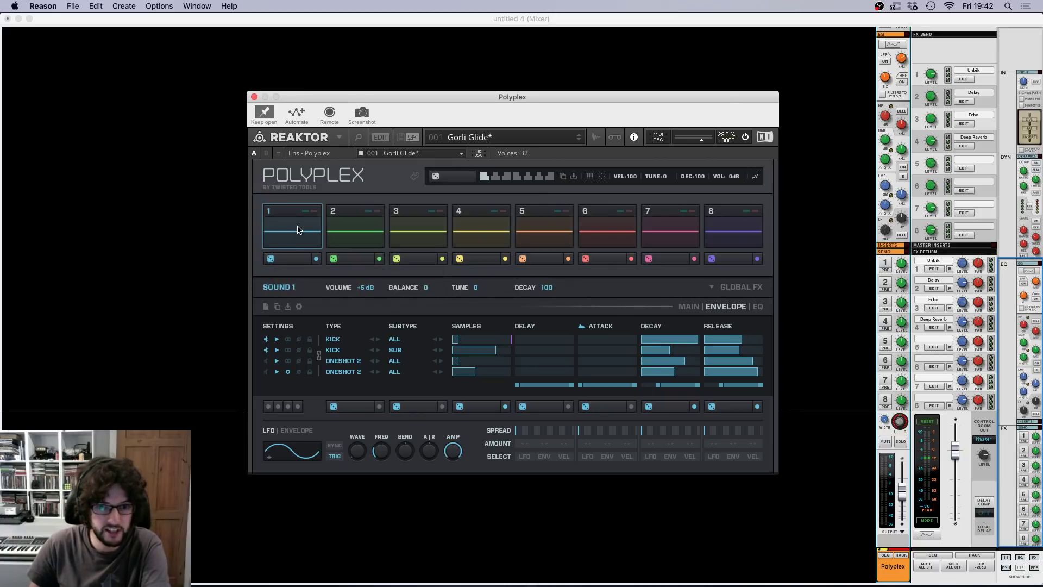
{"action": "left_click", "coordinate": [284, 237]}
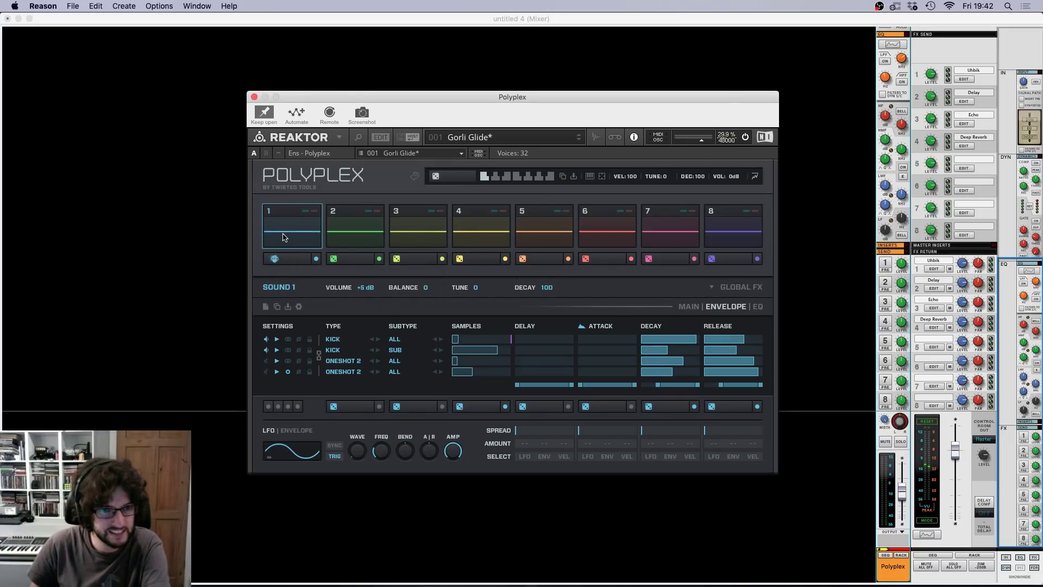
{"action": "left_click", "coordinate": [284, 236]}
{"action": "left_click", "coordinate": [270, 259]}
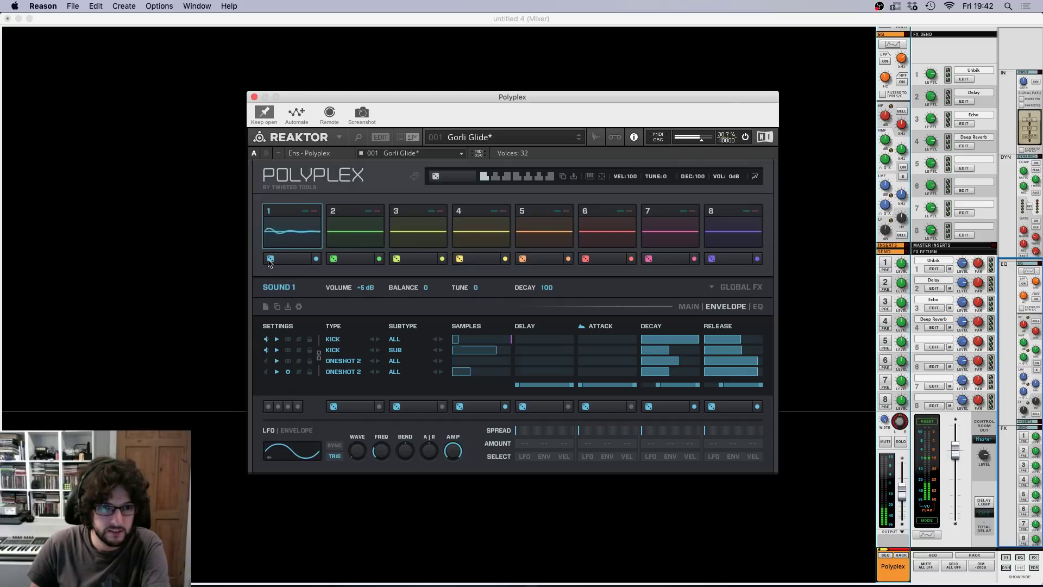
{"action": "left_click", "coordinate": [269, 260]}
{"action": "left_click", "coordinate": [285, 237]}
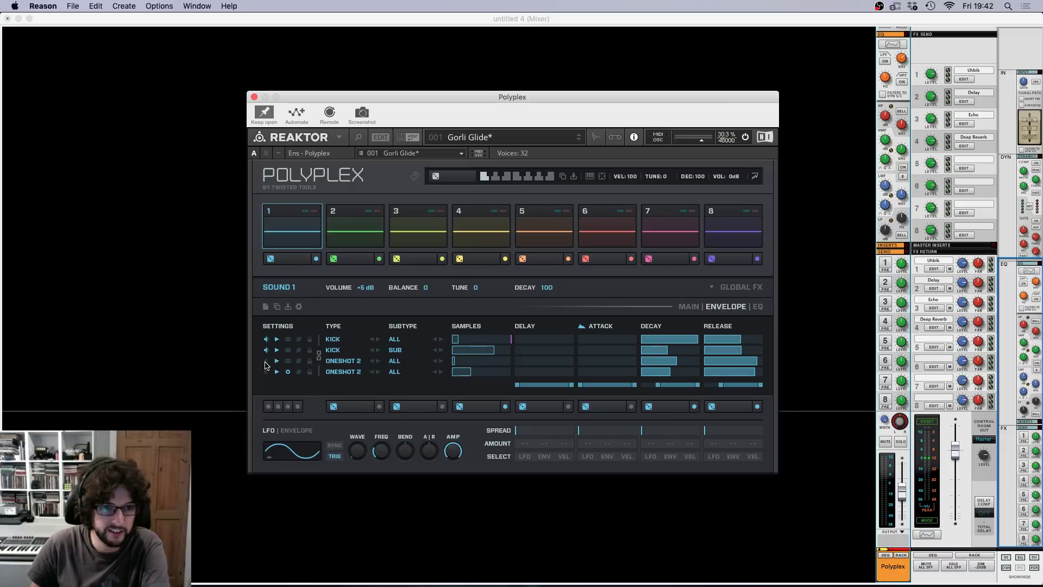
Step: Change the first kick layer's sample, then set both kick layers to zero release and about three-quarter decay, auditioning pad 1
{"action": "left_click_drag", "start_coordinate": [465, 344], "coordinate": [469, 344]}
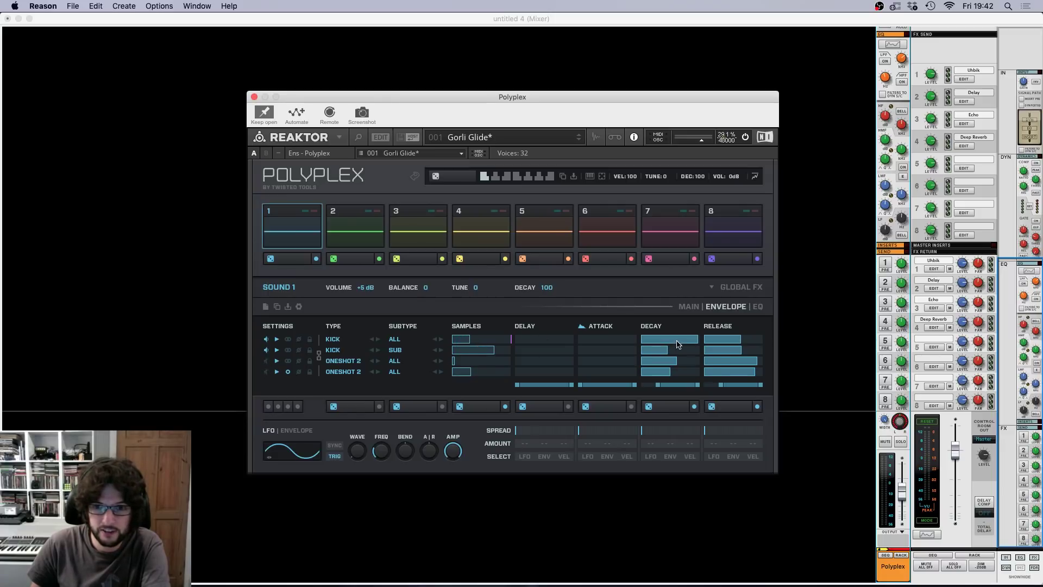
{"action": "left_click_drag", "start_coordinate": [677, 343], "coordinate": [719, 355]}
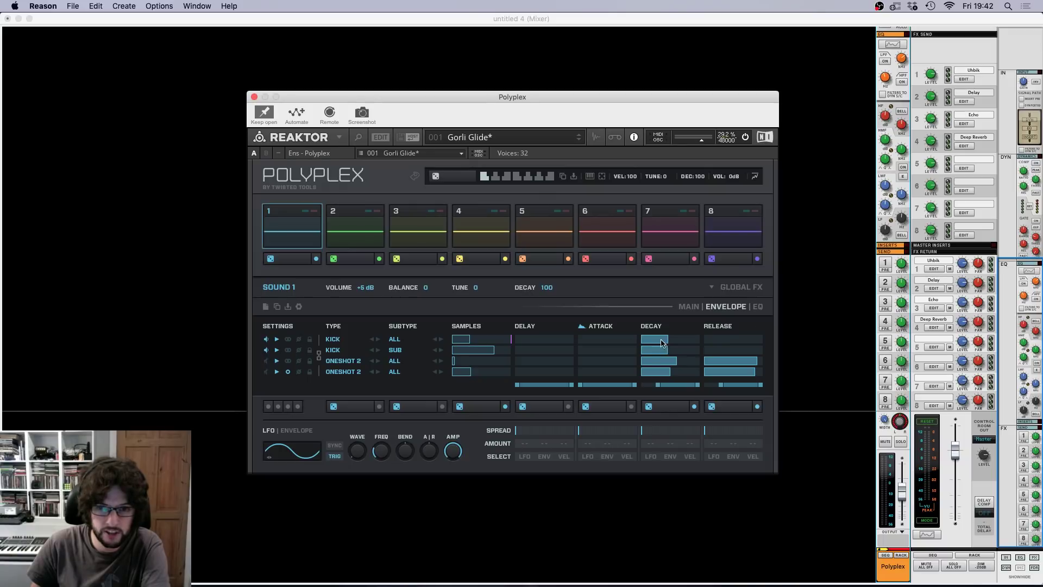
{"action": "left_click_drag", "start_coordinate": [677, 353], "coordinate": [682, 344]}
{"action": "left_click", "coordinate": [289, 231]}
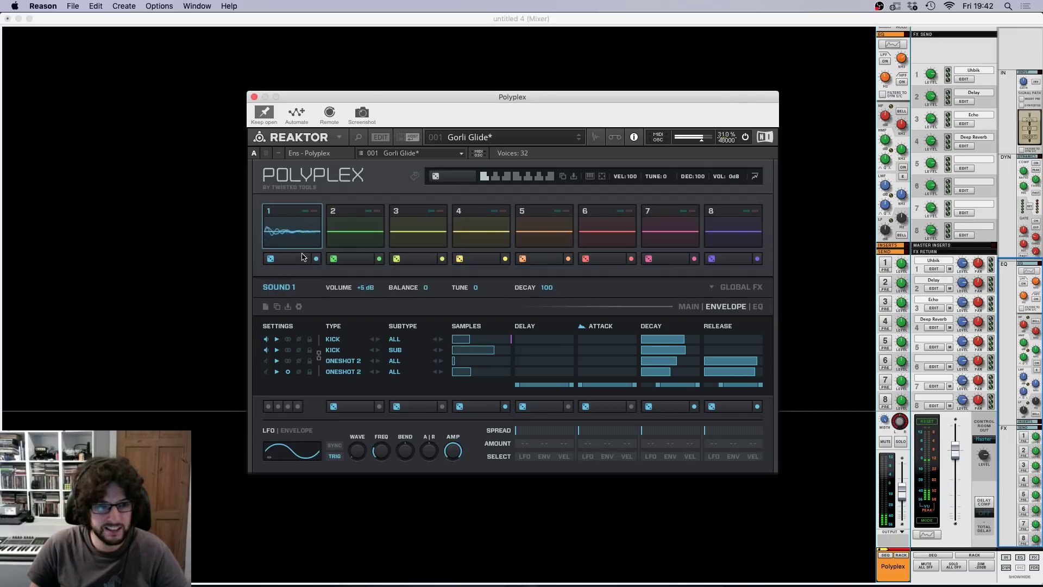
Step: Advance the first kick layer to a further sample and audition pad 1 several times
{"action": "left_click_drag", "start_coordinate": [472, 340], "coordinate": [479, 342]}
{"action": "left_click", "coordinate": [281, 222]}
{"action": "left_click", "coordinate": [289, 234]}
{"action": "left_click", "coordinate": [307, 231]}
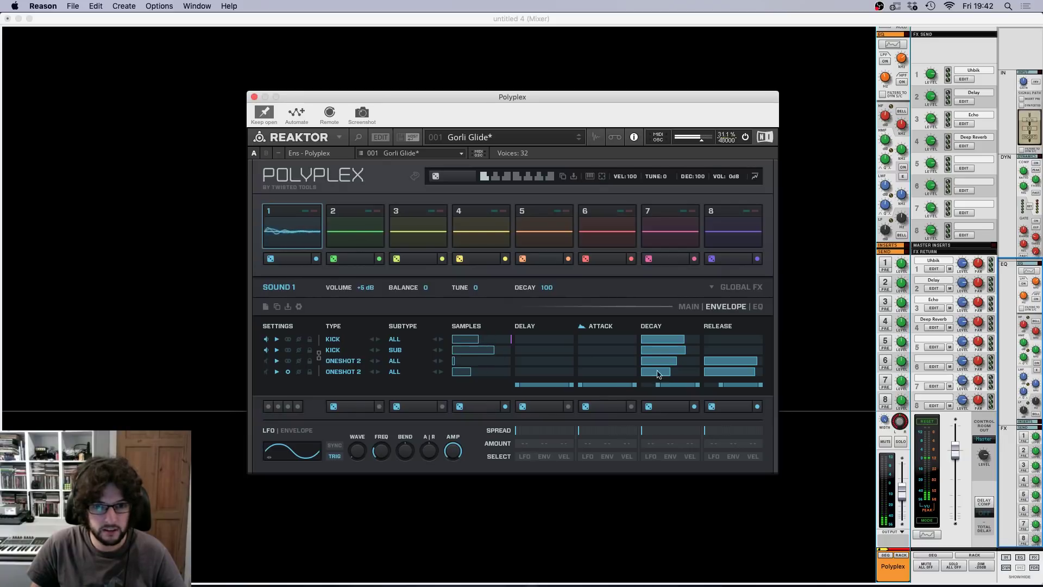
Step: Give the first kick layer a short release and nudge the second kick layer's sample, auditioning pad 1 after each change
{"action": "left_click_drag", "start_coordinate": [736, 341], "coordinate": [725, 341]}
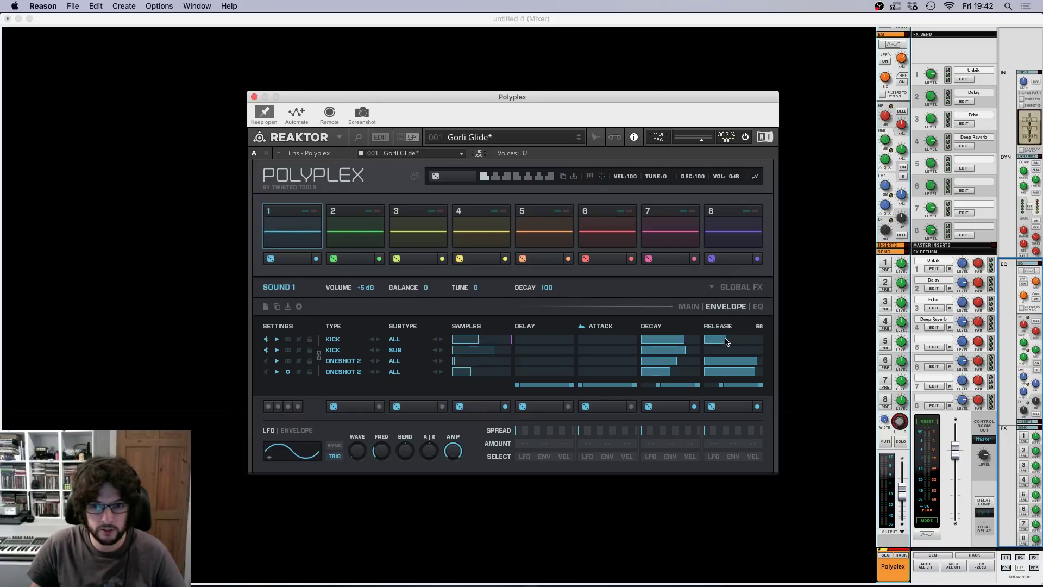
{"action": "left_click", "coordinate": [302, 227]}
{"action": "left_click", "coordinate": [497, 351]}
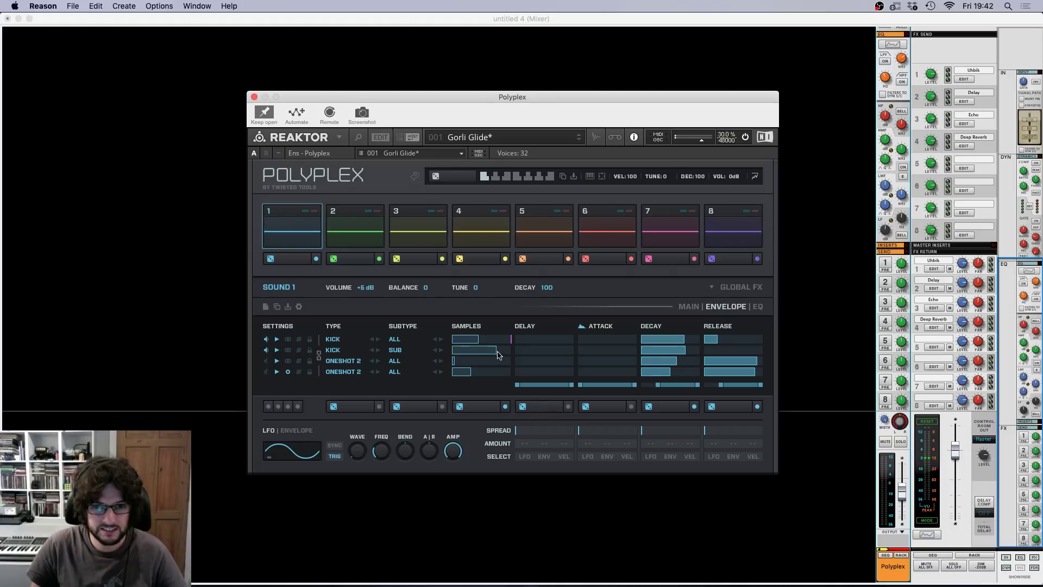
{"action": "left_click", "coordinate": [300, 236]}
Step: Randomize pad 1 slightly again and audition the varied kick
{"action": "left_click", "coordinate": [270, 260]}
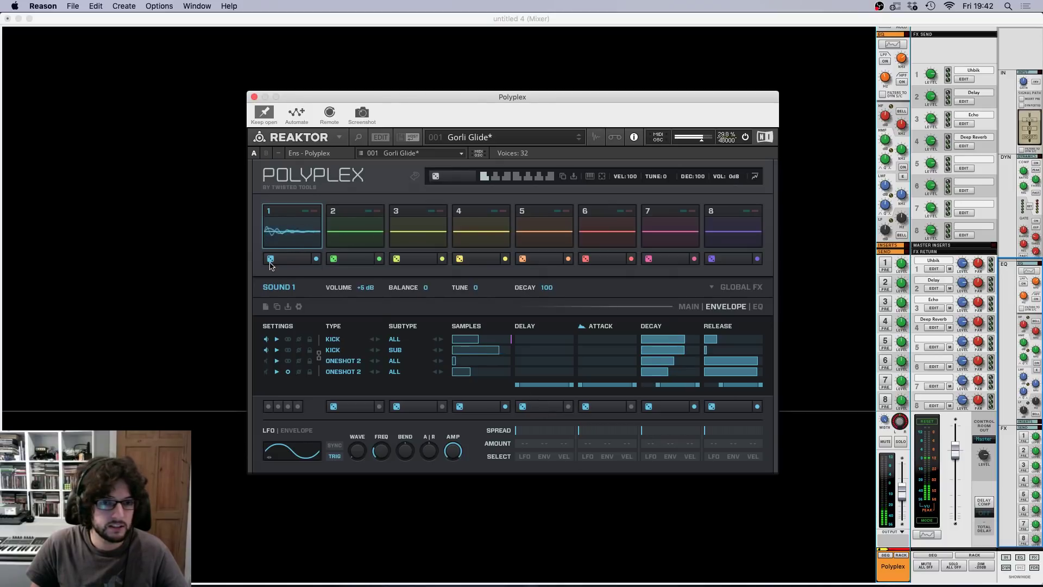
{"action": "left_click", "coordinate": [270, 260]}
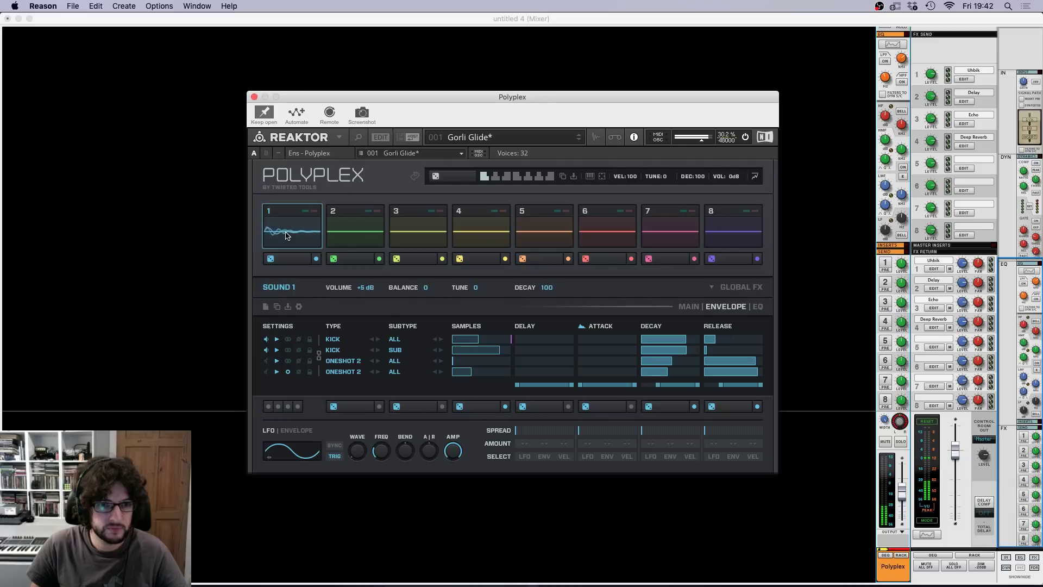
{"action": "left_click", "coordinate": [296, 232]}
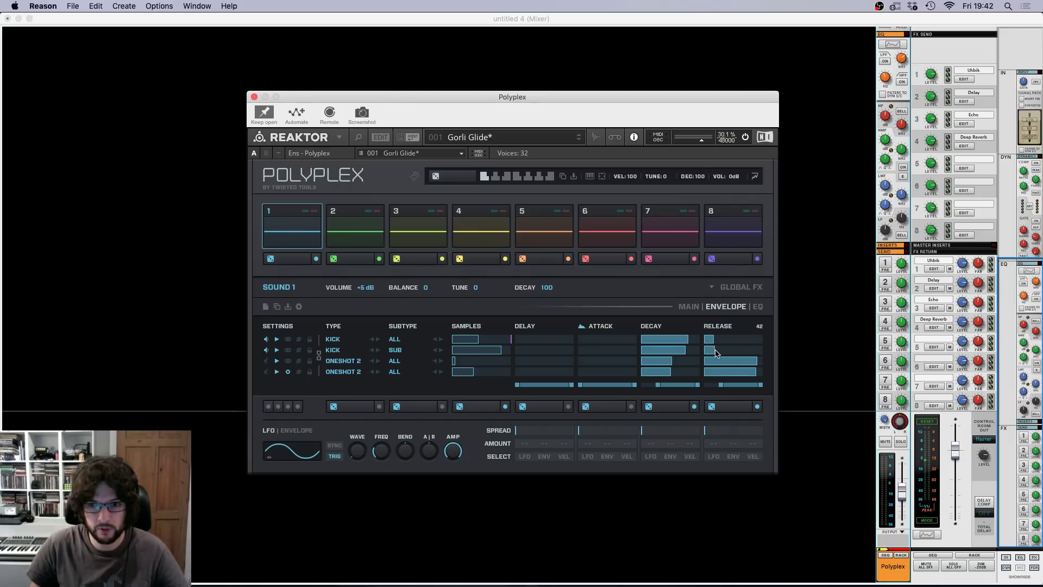
Step: Raise the release of both kick layers to about half and audition pad 1 repeatedly
{"action": "left_click_drag", "start_coordinate": [726, 341], "coordinate": [730, 343]}
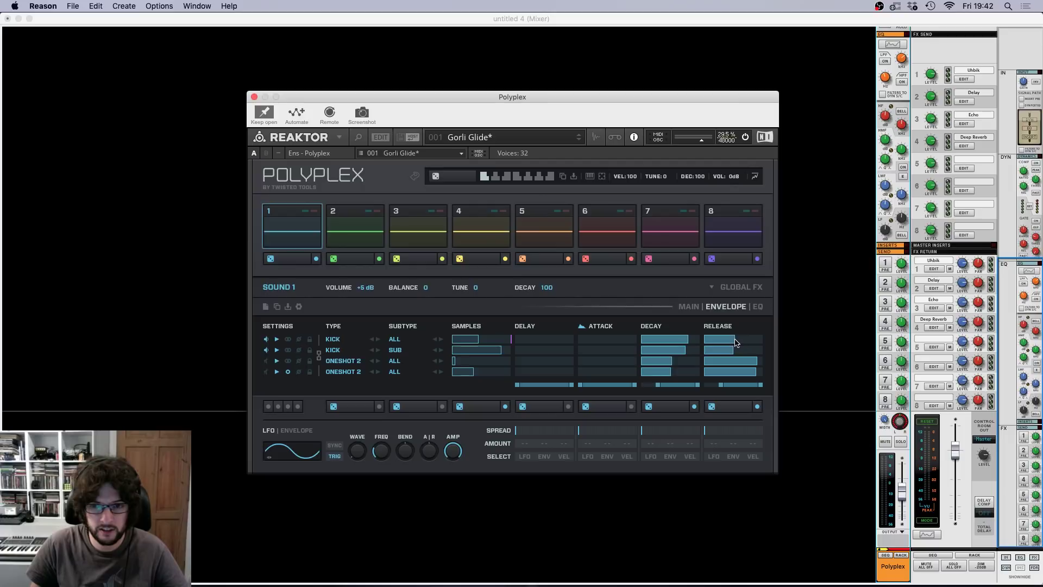
{"action": "left_click", "coordinate": [302, 232]}
{"action": "left_click", "coordinate": [293, 234]}
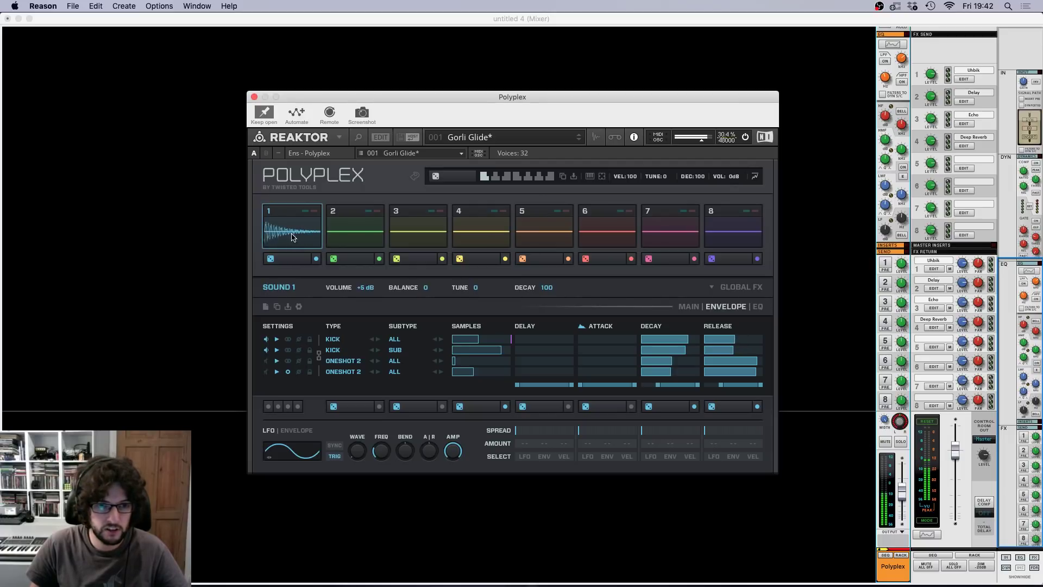
{"action": "left_click", "coordinate": [280, 231]}
{"action": "left_click", "coordinate": [272, 230]}
{"action": "left_click", "coordinate": [274, 231]}
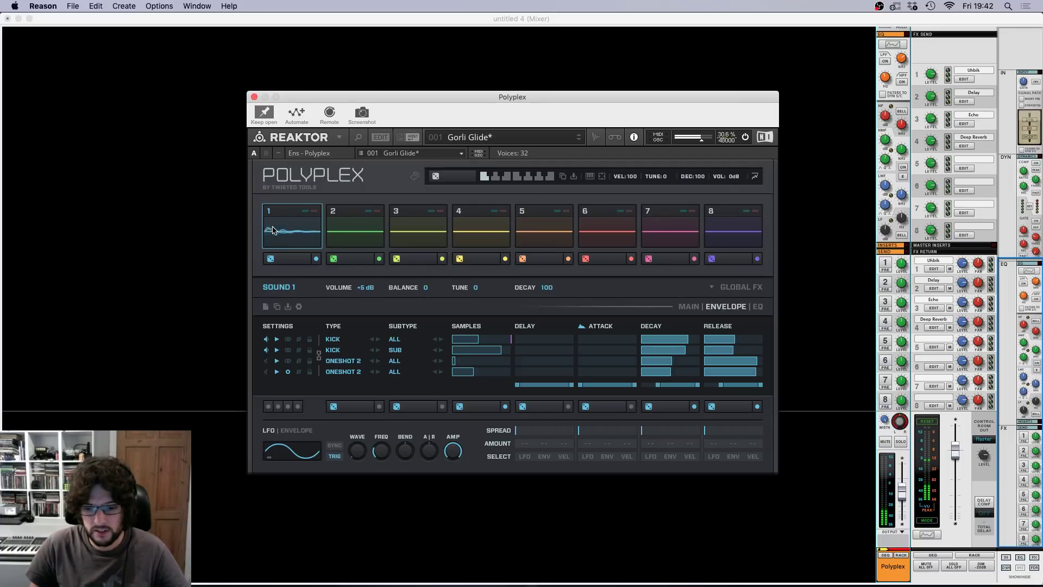
{"action": "left_click", "coordinate": [277, 229]}
{"action": "left_click", "coordinate": [280, 230]}
{"action": "left_click", "coordinate": [303, 235]}
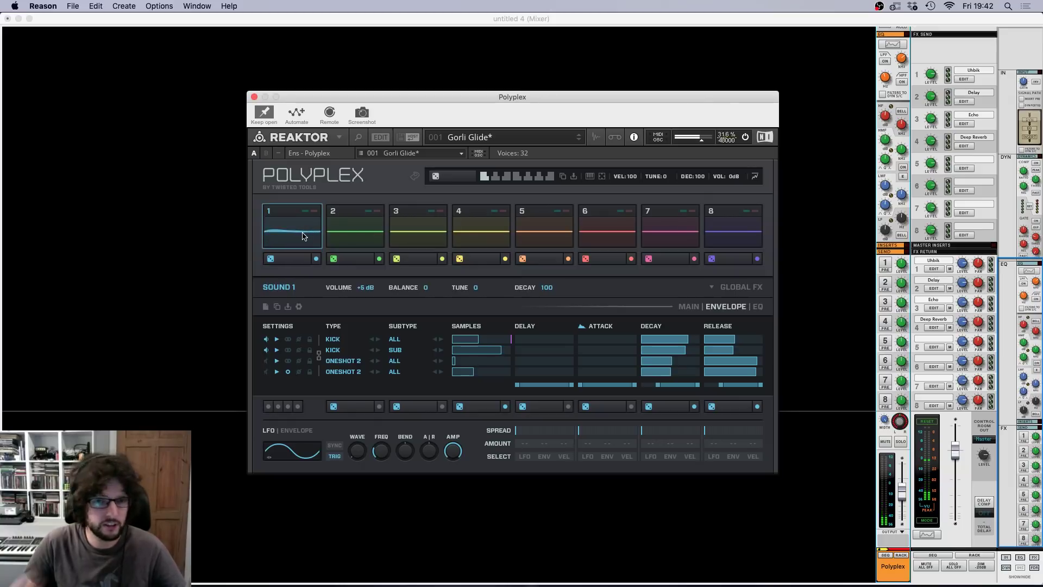
Step: Select pad 2 and randomize its snare/clap sound slightly several times, auditioning the pad between randomizations
{"action": "left_click", "coordinate": [366, 229]}
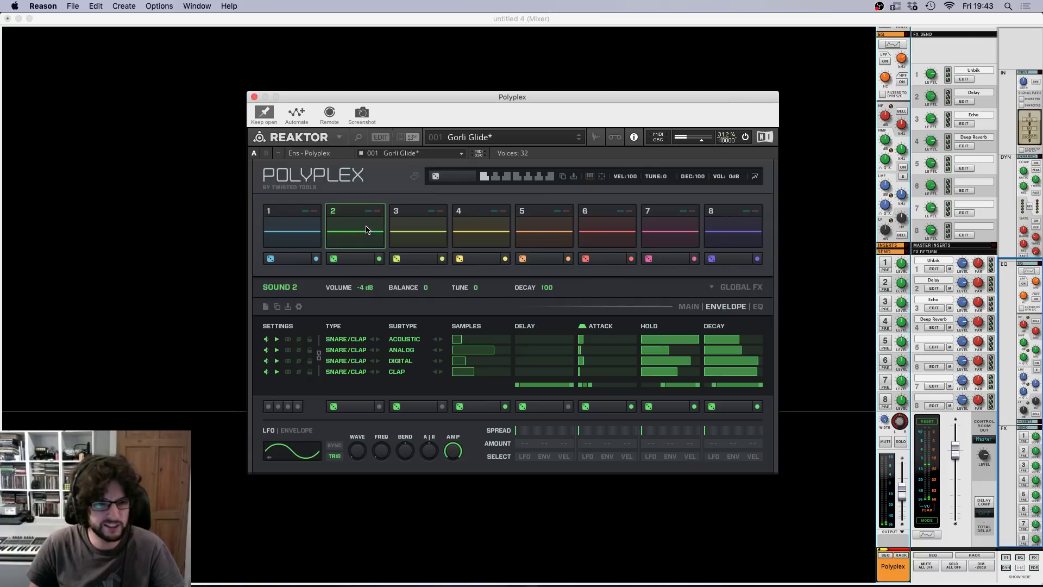
{"action": "left_click", "coordinate": [348, 242]}
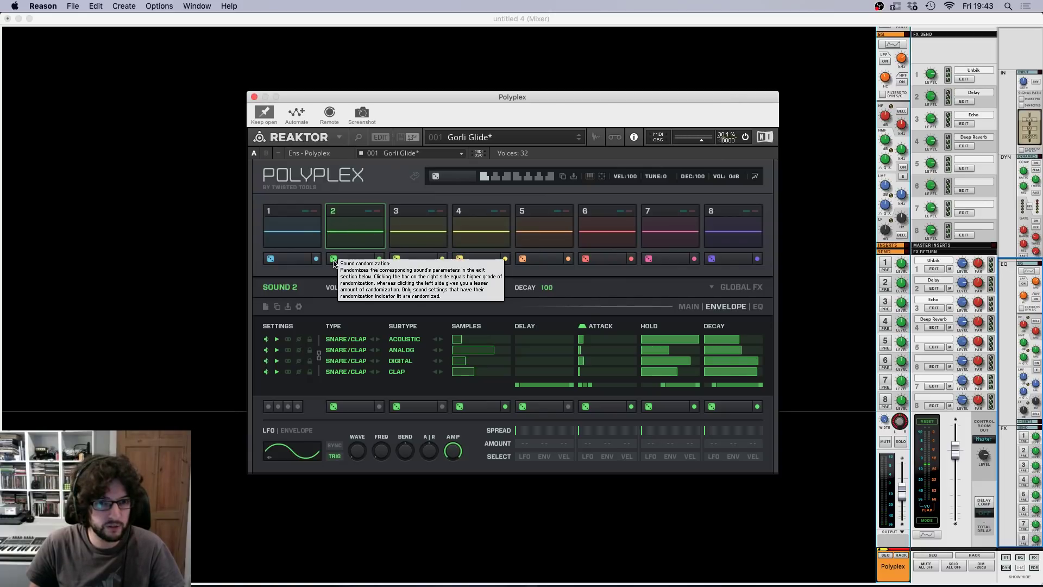
{"action": "left_click", "coordinate": [332, 259]}
{"action": "left_click", "coordinate": [348, 239]}
{"action": "left_click", "coordinate": [334, 259]}
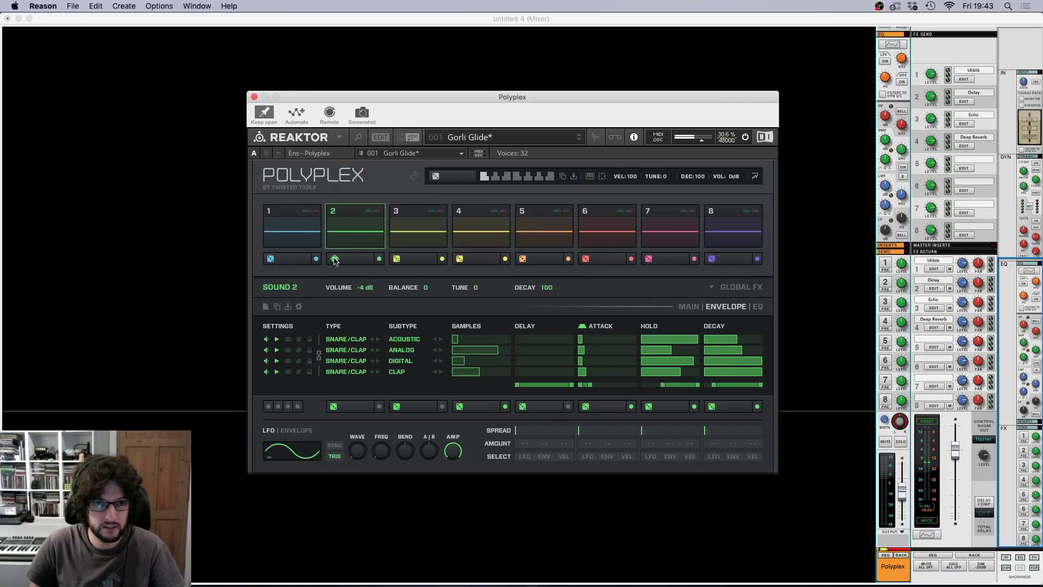
{"action": "left_click", "coordinate": [346, 239]}
{"action": "left_click", "coordinate": [334, 259]}
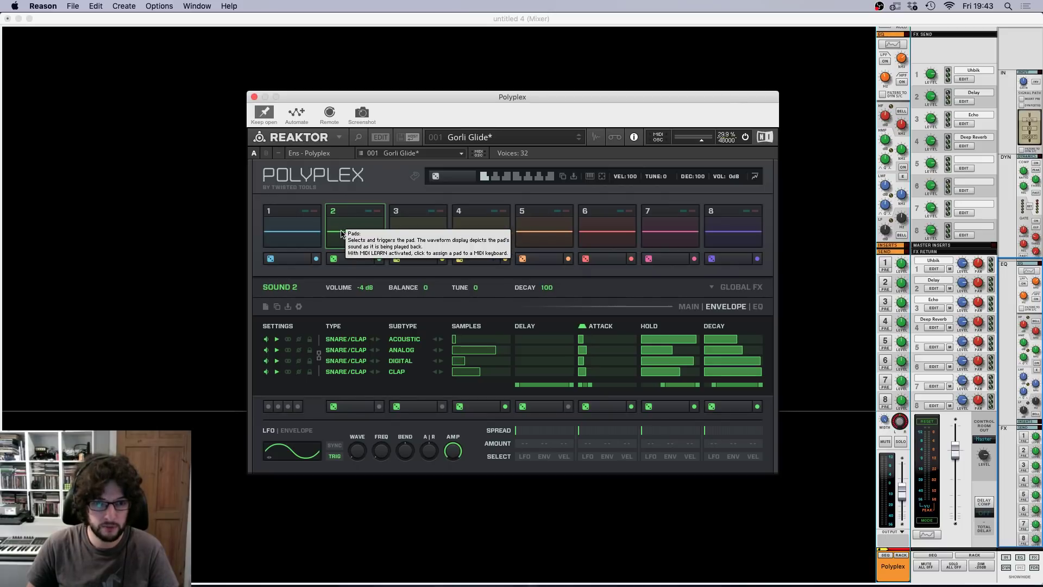
{"action": "left_click", "coordinate": [342, 235]}
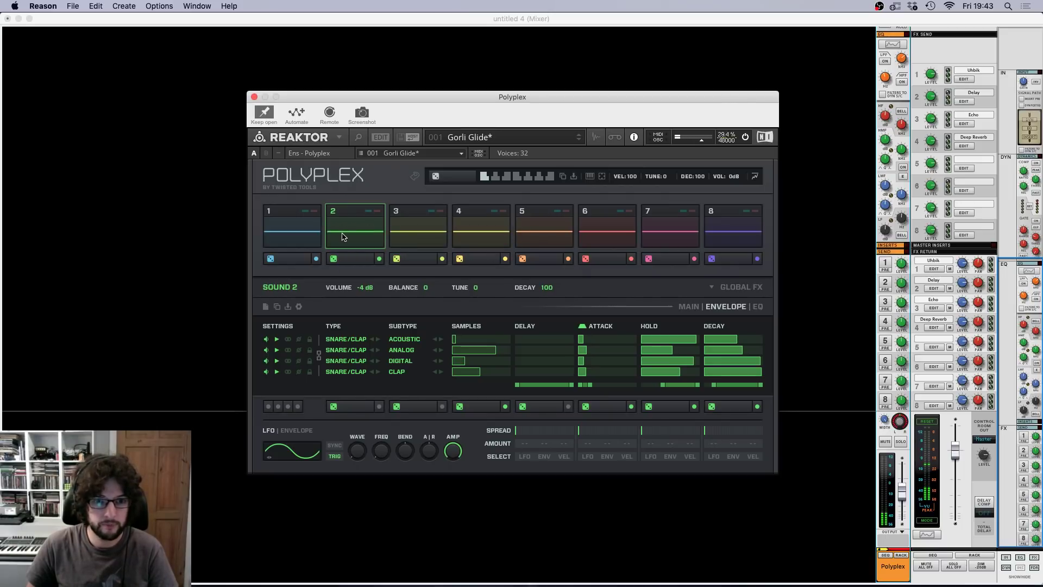
{"action": "left_click", "coordinate": [342, 237]}
{"action": "left_click", "coordinate": [334, 259]}
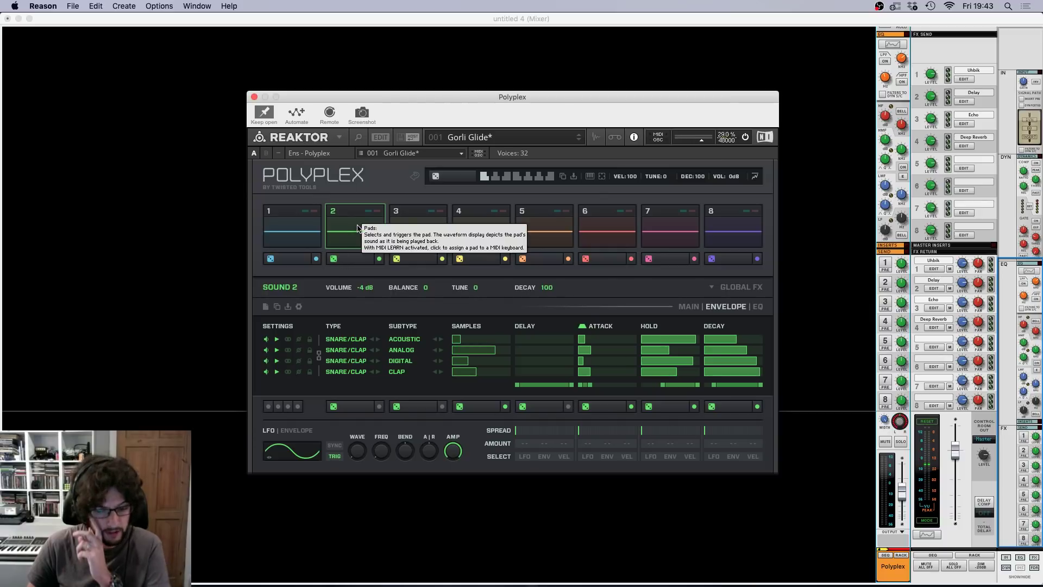
{"action": "left_click", "coordinate": [358, 228]}
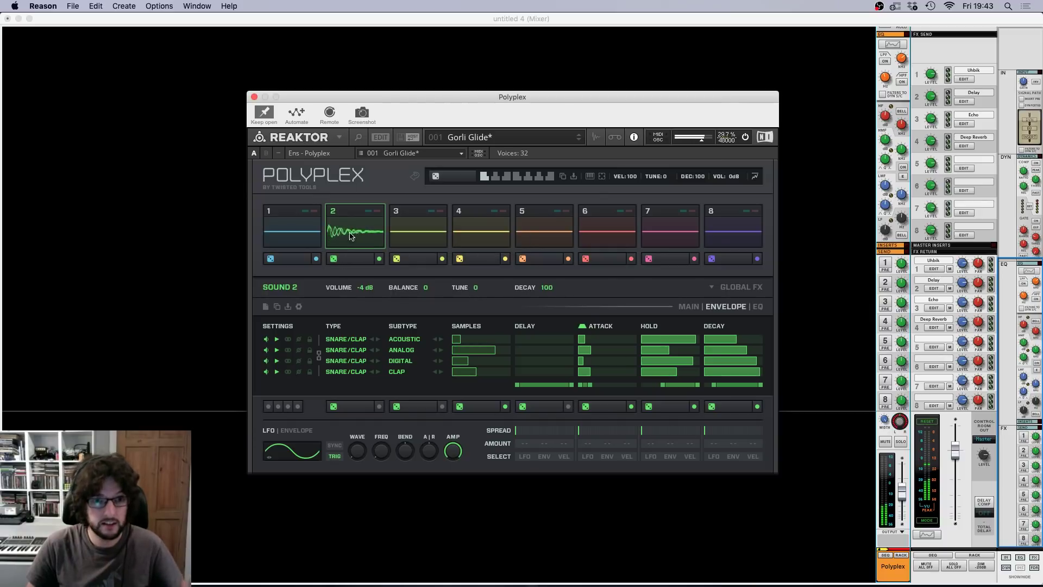
{"action": "left_click", "coordinate": [333, 260]}
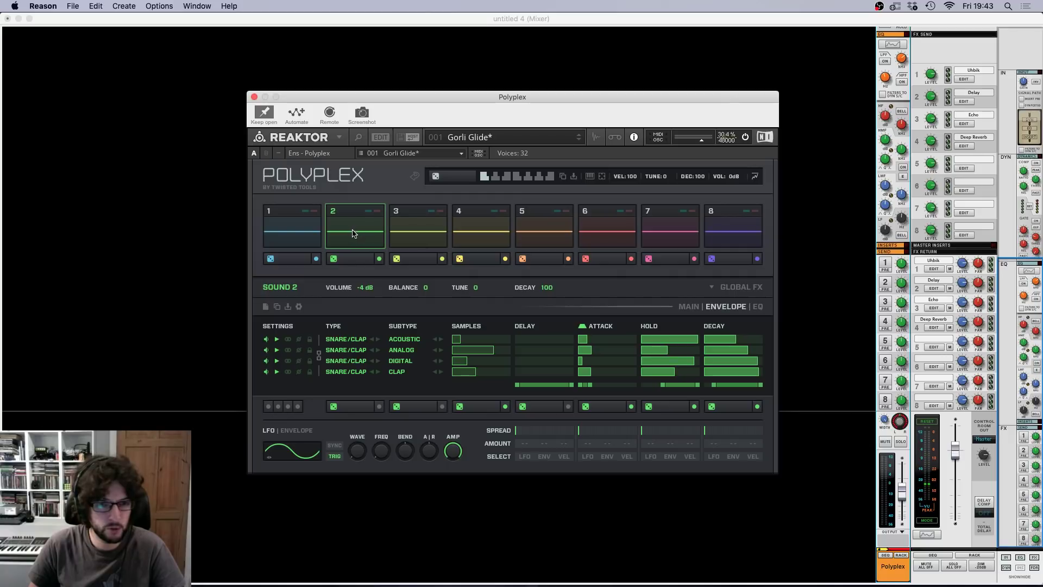
{"action": "left_click", "coordinate": [353, 233]}
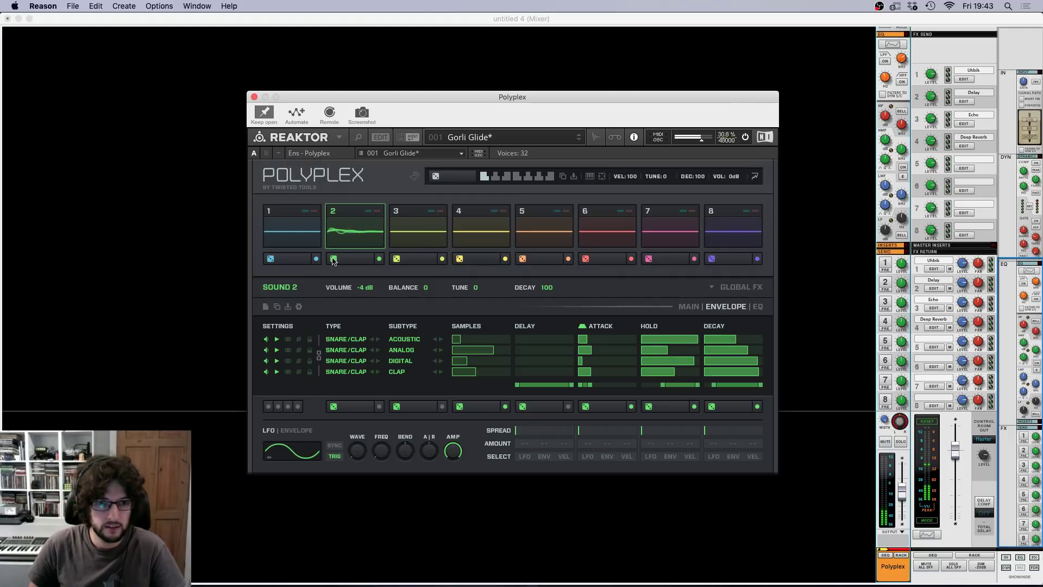
{"action": "left_click", "coordinate": [334, 259]}
{"action": "left_click", "coordinate": [357, 234]}
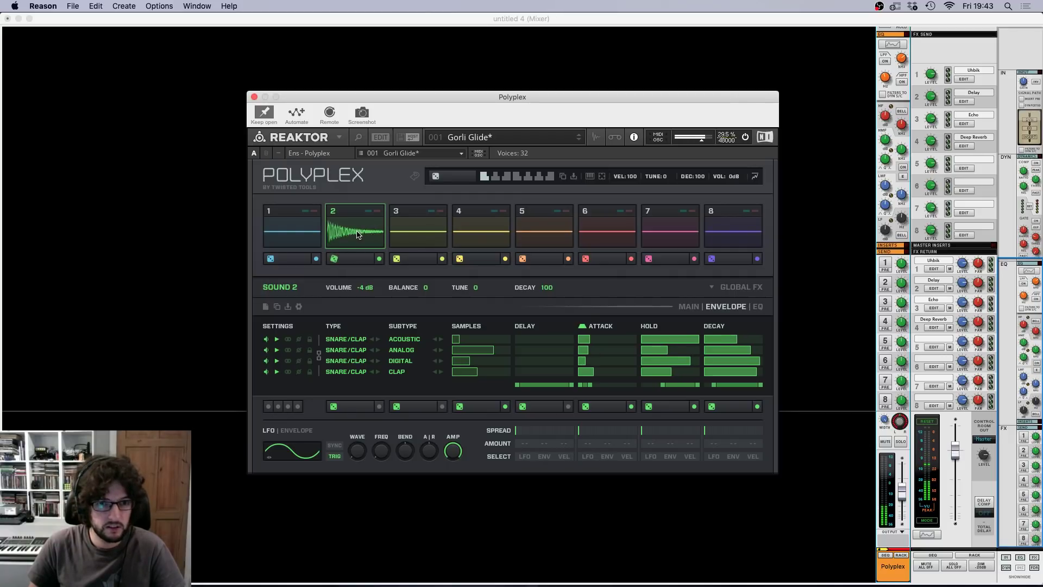
{"action": "left_click", "coordinate": [334, 259]}
{"action": "left_click", "coordinate": [356, 233]}
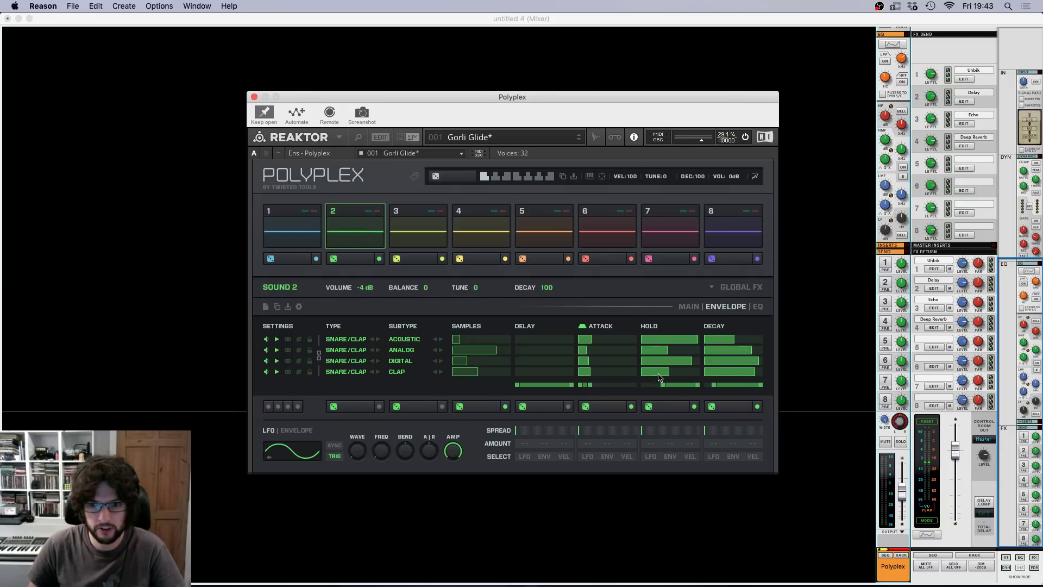
Step: Shorten the hold of pad 2's four snare/clap layers and set their decays to around half, auditioning the pad between adjustments
{"action": "mouse_move", "coordinate": [713, 358]}
{"action": "left_mouse_down"}
{"action": "mouse_move", "coordinate": [715, 341]}
{"action": "mouse_move", "coordinate": [720, 376]}
{"action": "left_mouse_up"}
{"action": "mouse_move", "coordinate": [676, 347]}
{"action": "left_mouse_down"}
{"action": "mouse_move", "coordinate": [661, 343]}
{"action": "mouse_move", "coordinate": [655, 374]}
{"action": "left_mouse_up"}
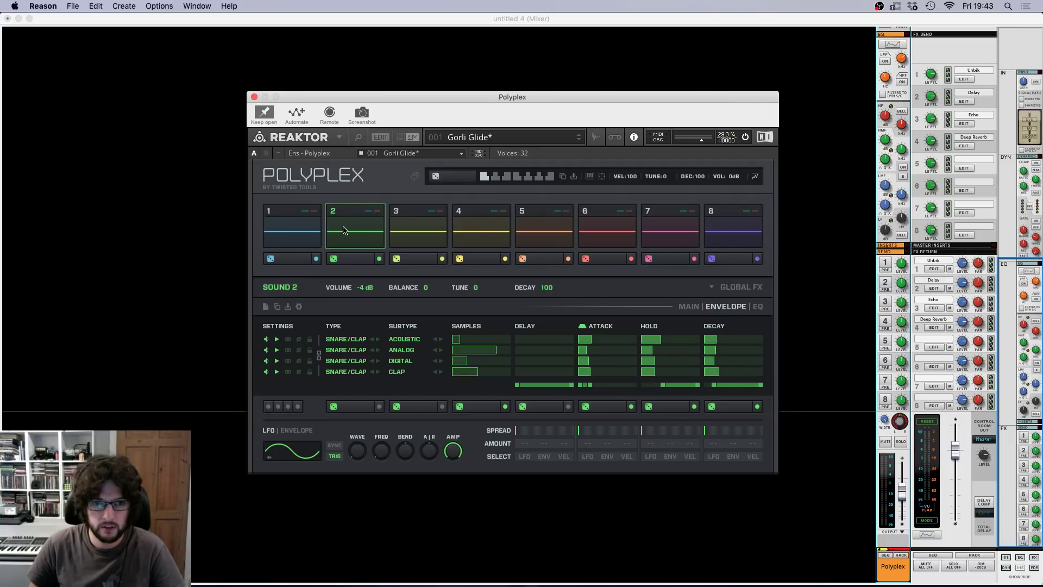
{"action": "left_click", "coordinate": [343, 230]}
{"action": "left_click", "coordinate": [348, 230]}
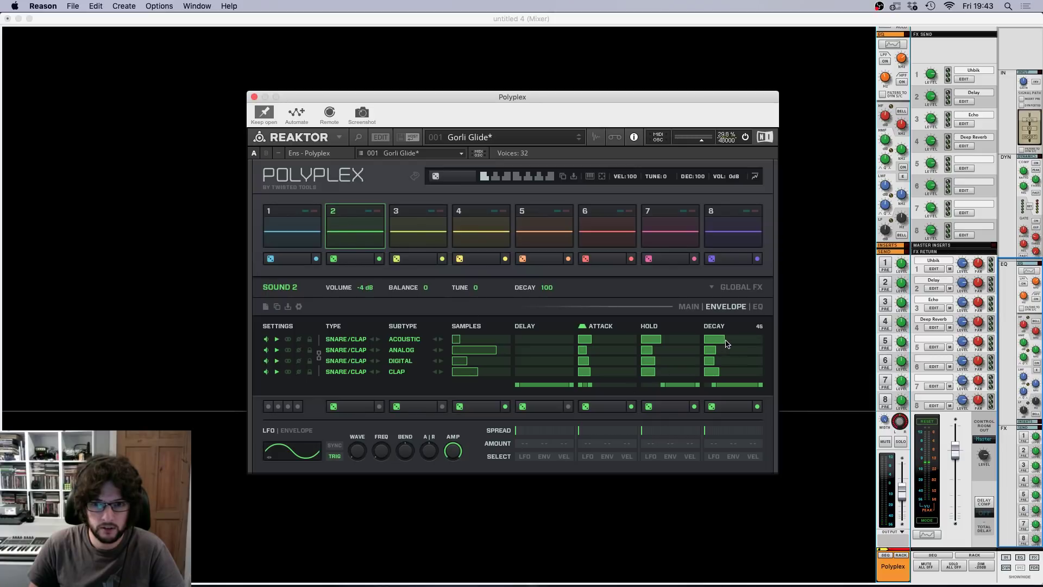
{"action": "left_click_drag", "start_coordinate": [726, 343], "coordinate": [732, 372]}
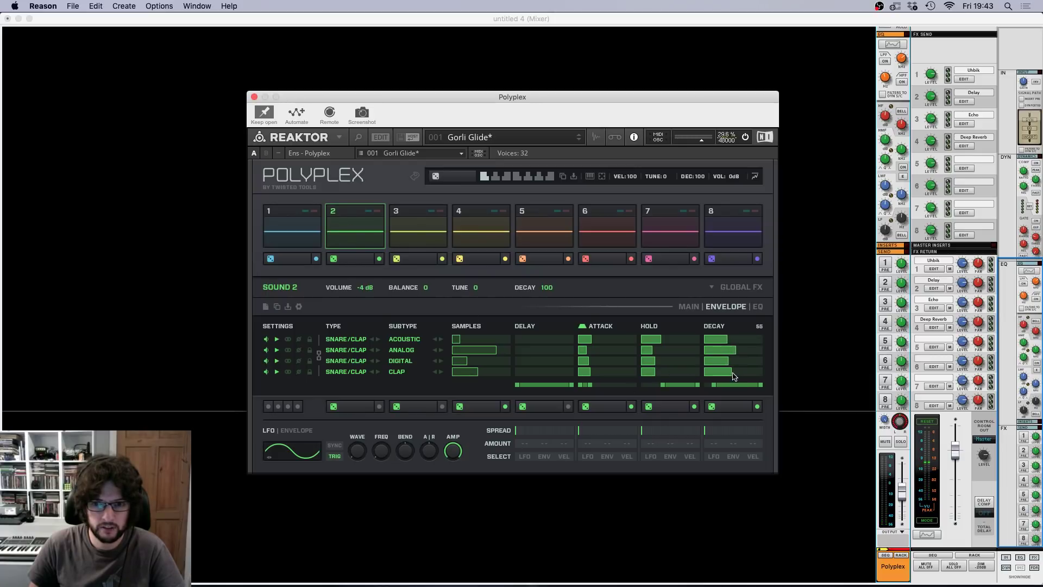
{"action": "left_click", "coordinate": [341, 231]}
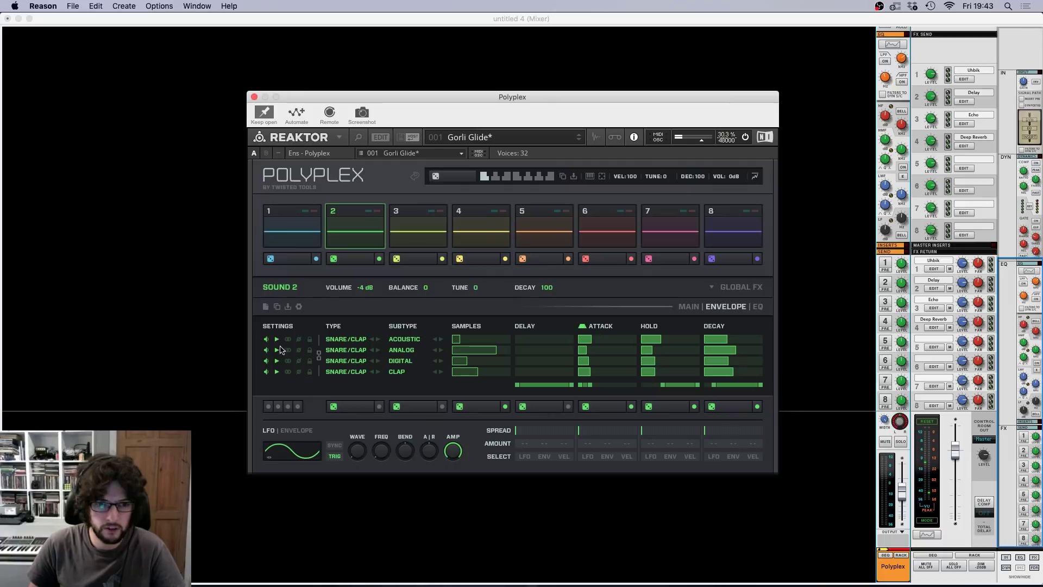
Step: Isolate pad 2's acoustic snare/clap layer, shorten its hold and set its decay to about half, auditioning between adjustments
{"action": "left_click", "coordinate": [348, 231]}
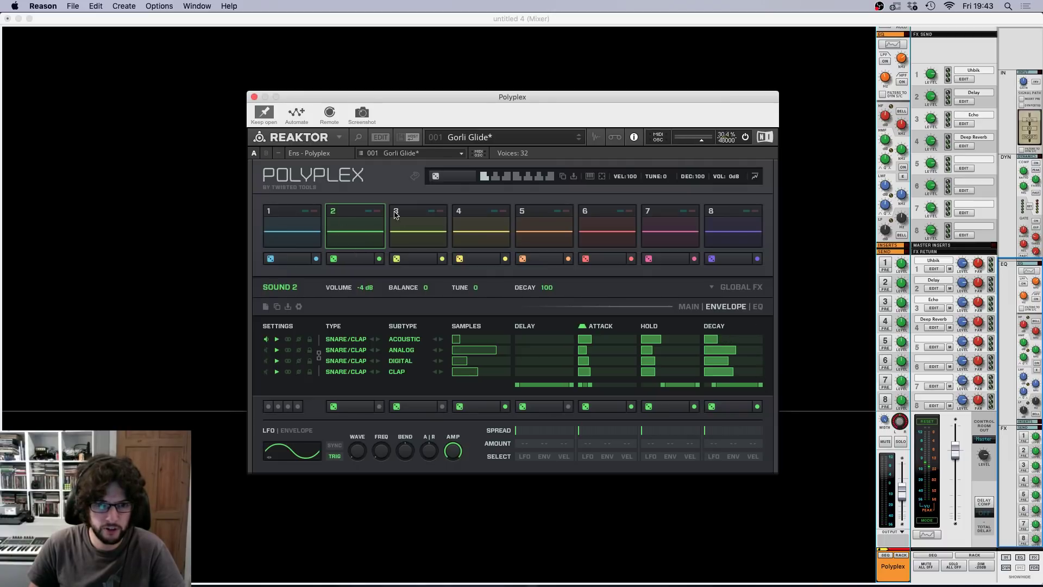
{"action": "left_click", "coordinate": [346, 229]}
{"action": "left_click", "coordinate": [348, 230]}
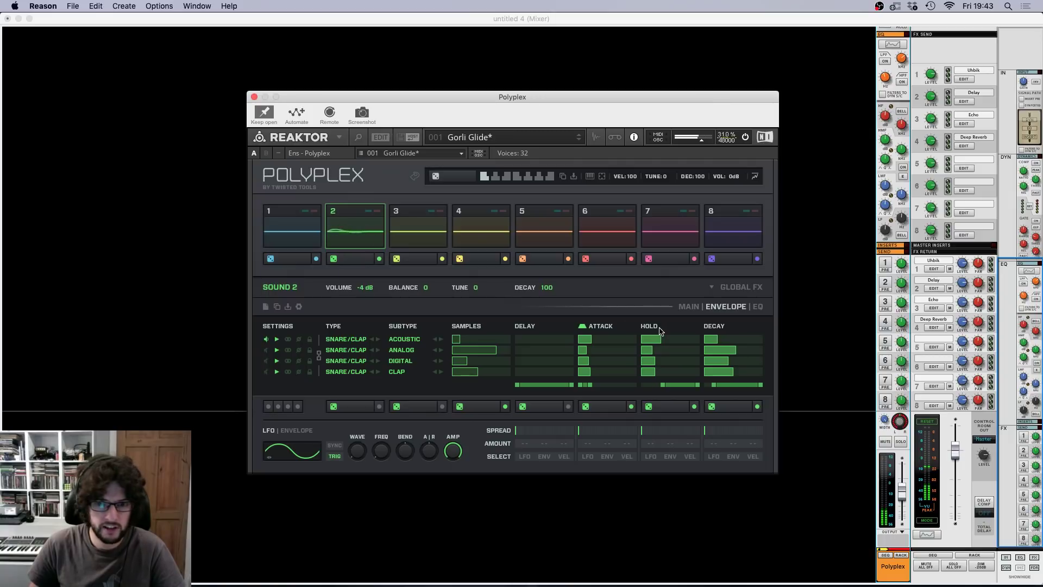
{"action": "left_click_drag", "start_coordinate": [659, 337], "coordinate": [651, 341]}
{"action": "left_click", "coordinate": [361, 228]}
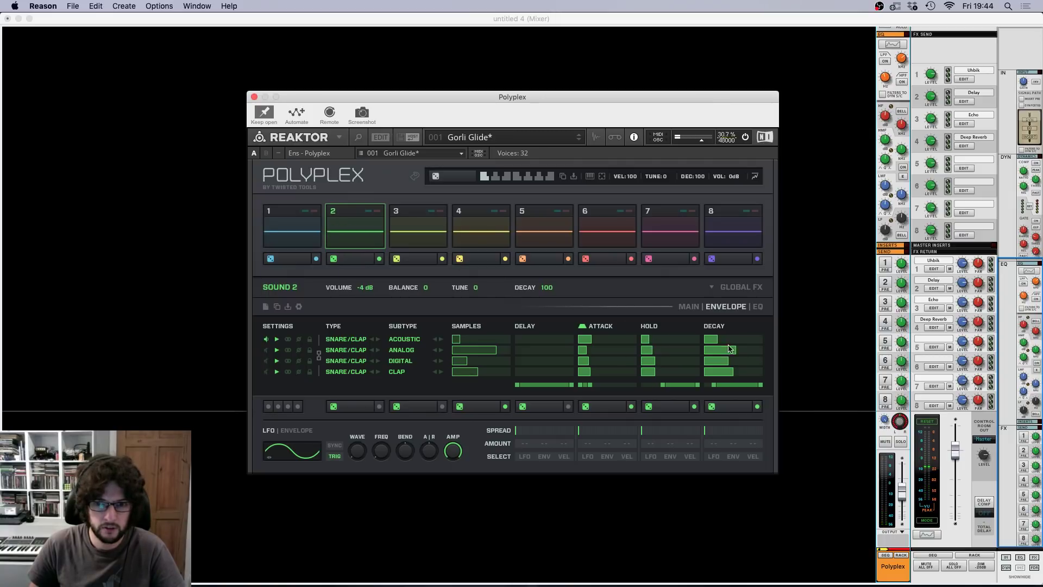
{"action": "left_click_drag", "start_coordinate": [728, 345], "coordinate": [740, 346]}
{"action": "left_click", "coordinate": [367, 235]}
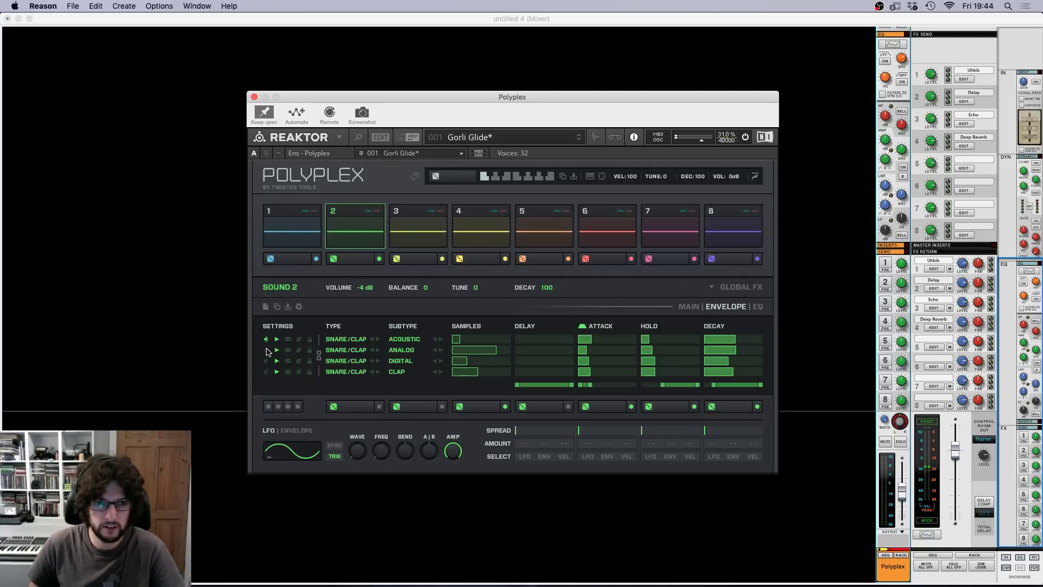
Step: Re-enable pad 2's analog and digital layers one at a time and raise its volume to +5 dB, auditioning the blend
{"action": "left_click", "coordinate": [360, 239]}
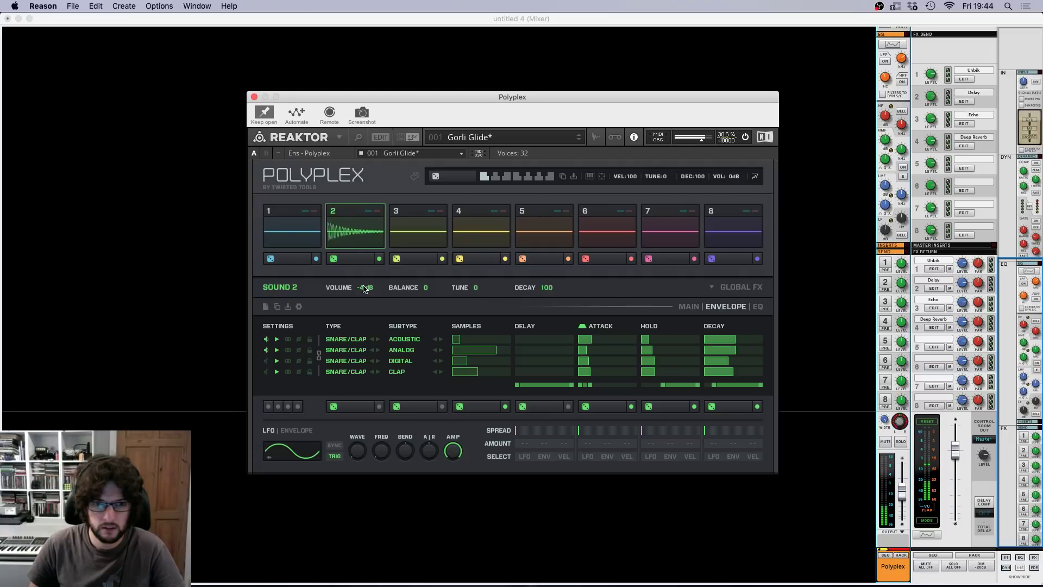
{"action": "left_click", "coordinate": [369, 244]}
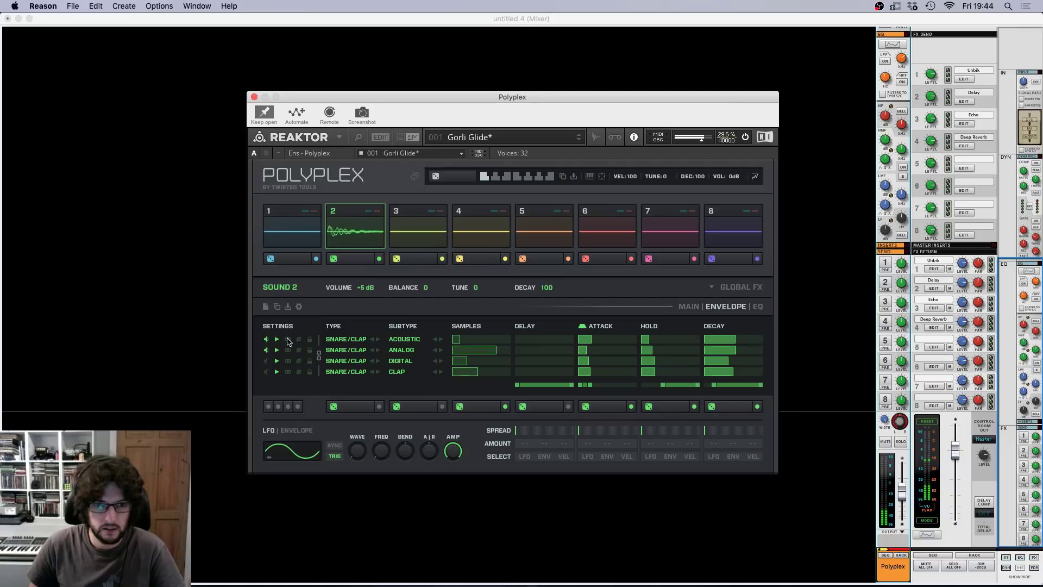
{"action": "left_click", "coordinate": [353, 235]}
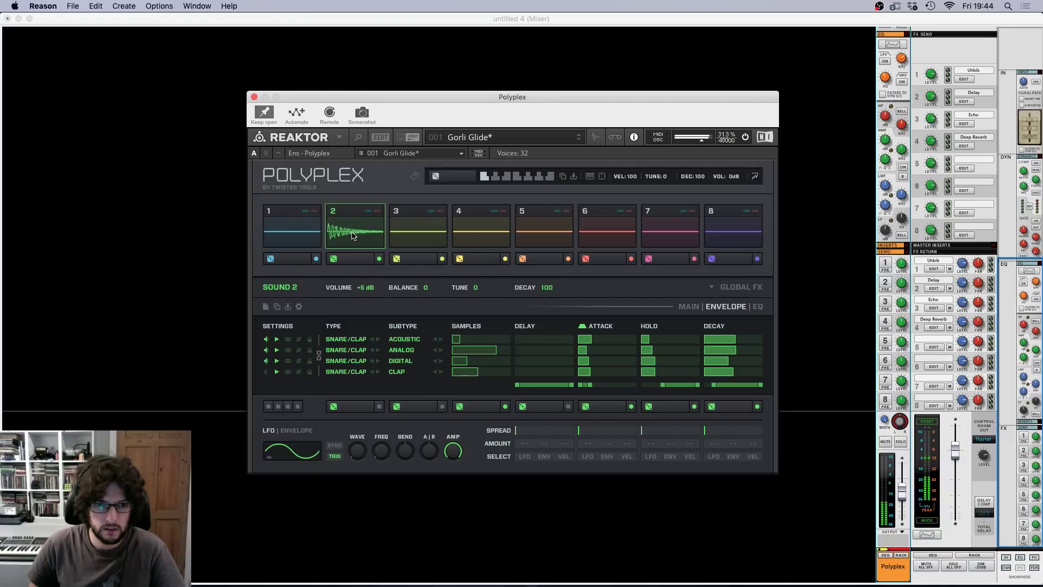
{"action": "left_click", "coordinate": [362, 238]}
Step: Re-enable pad 2's clap layer, shorten its attack and swap its sample for one about three quarters through the range, auditioning each choice
{"action": "left_click_drag", "start_coordinate": [586, 378], "coordinate": [580, 379]}
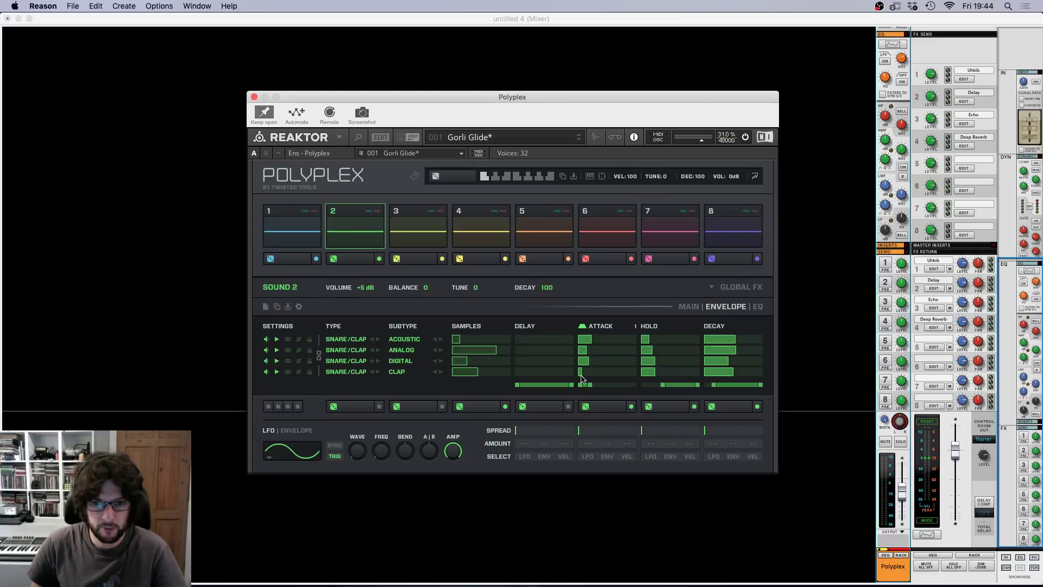
{"action": "left_click", "coordinate": [350, 233]}
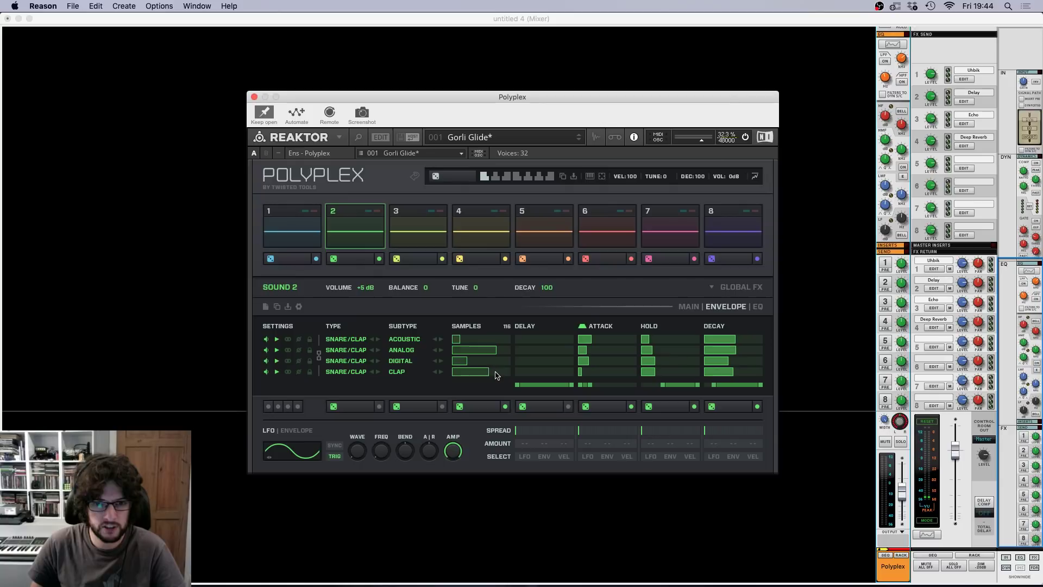
{"action": "left_click", "coordinate": [462, 372]}
{"action": "left_click", "coordinate": [340, 232]}
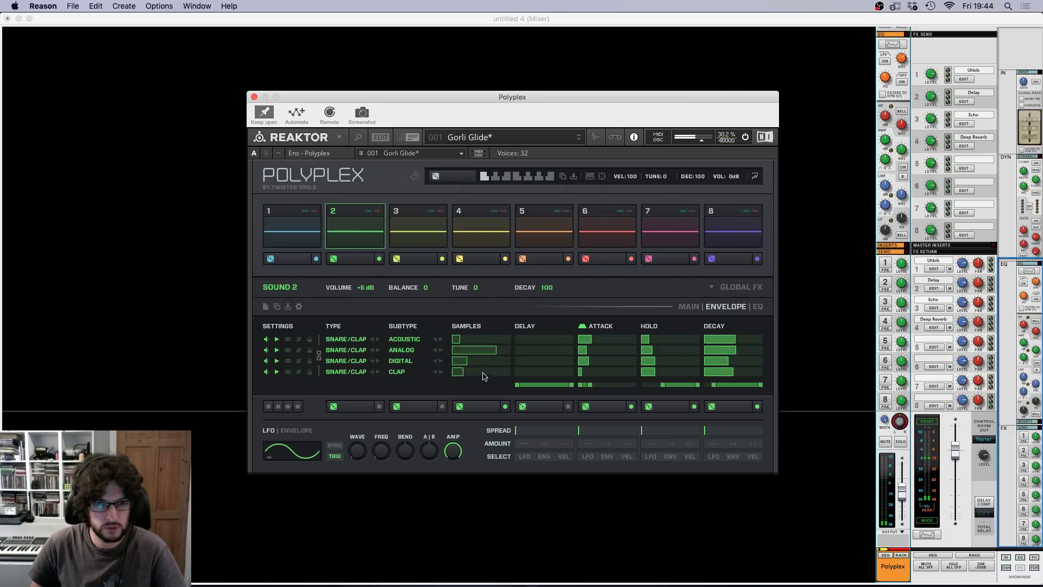
{"action": "left_click_drag", "start_coordinate": [484, 376], "coordinate": [502, 375]}
{"action": "left_click", "coordinate": [356, 234]}
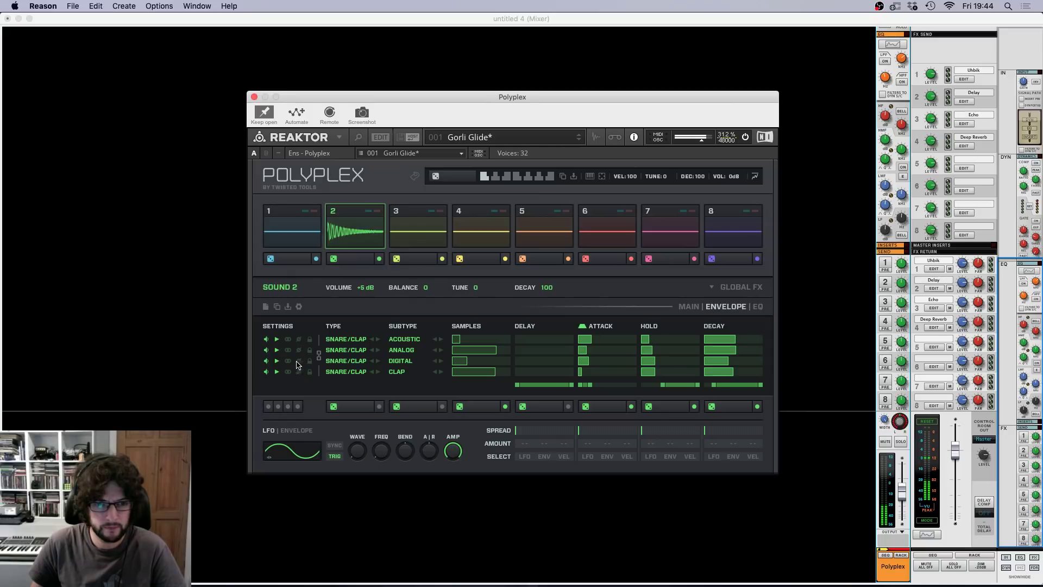
Step: Alternate repeatedly between pads 1 and 2 to judge how the kick and snare work together
{"action": "left_click", "coordinate": [299, 239]}
{"action": "left_click", "coordinate": [350, 230]}
{"action": "left_click", "coordinate": [295, 232]}
{"action": "left_click", "coordinate": [350, 235]}
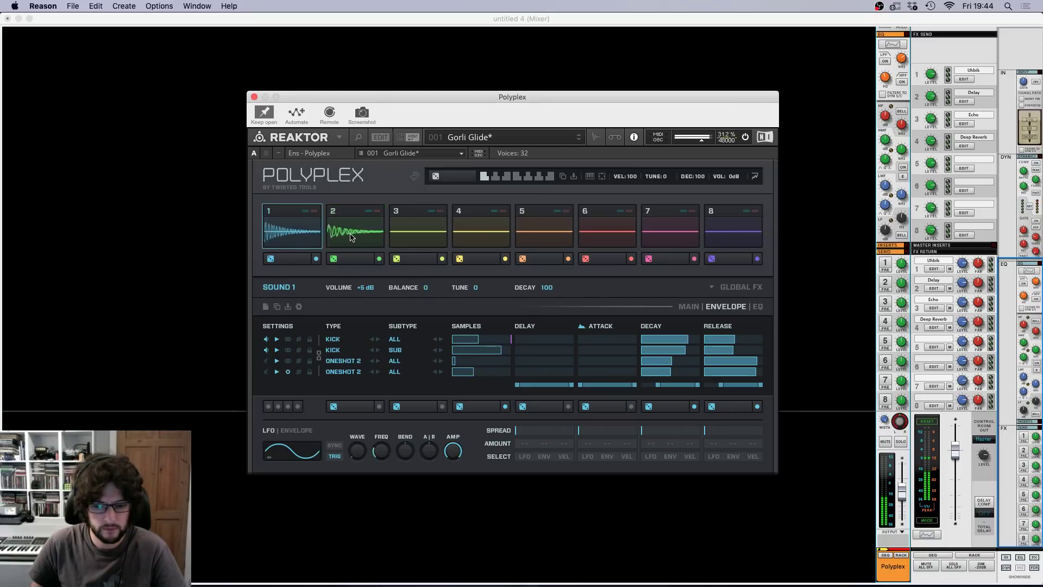
{"action": "left_click", "coordinate": [296, 233]}
{"action": "left_click", "coordinate": [369, 232]}
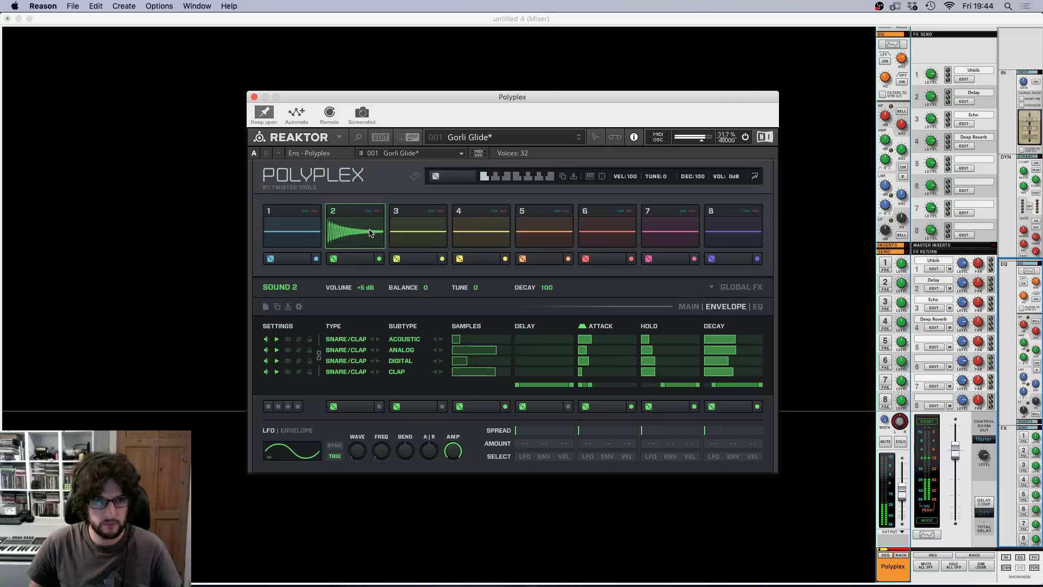
{"action": "left_click", "coordinate": [290, 228]}
{"action": "left_click", "coordinate": [351, 234]}
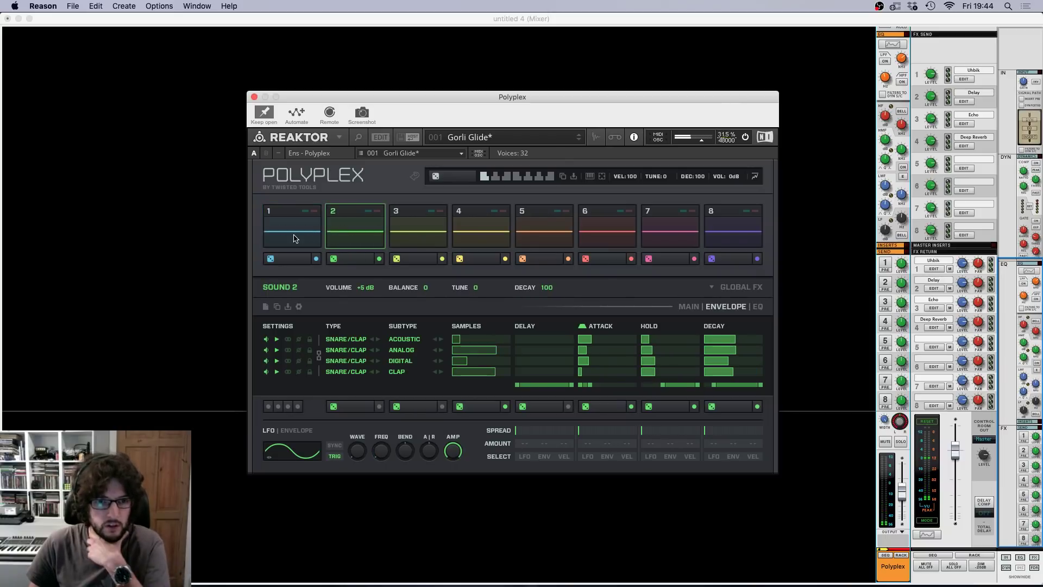
{"action": "left_click", "coordinate": [287, 231]}
{"action": "left_click", "coordinate": [350, 235]}
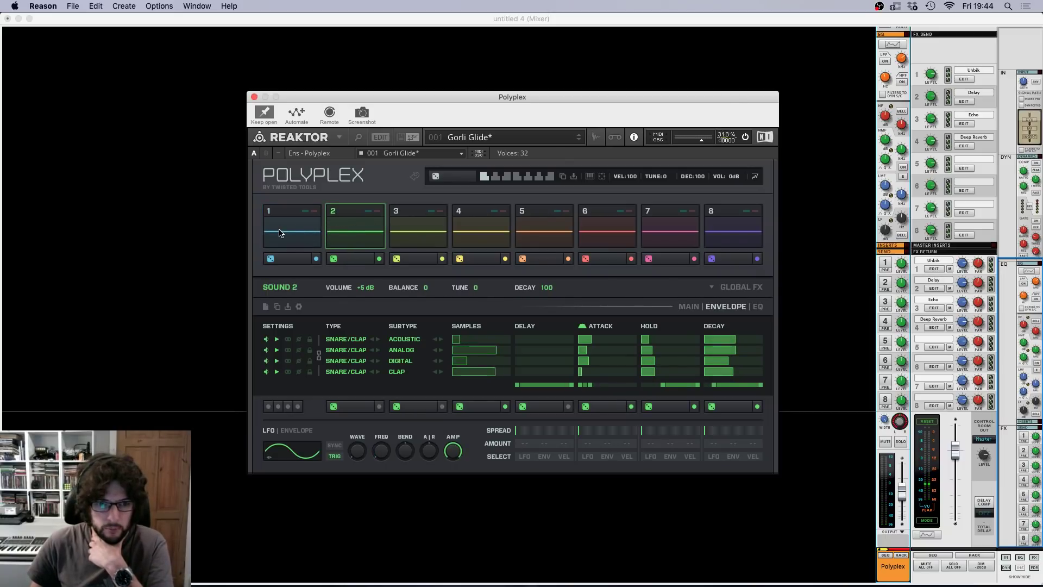
{"action": "left_click", "coordinate": [279, 233]}
{"action": "left_click", "coordinate": [332, 237]}
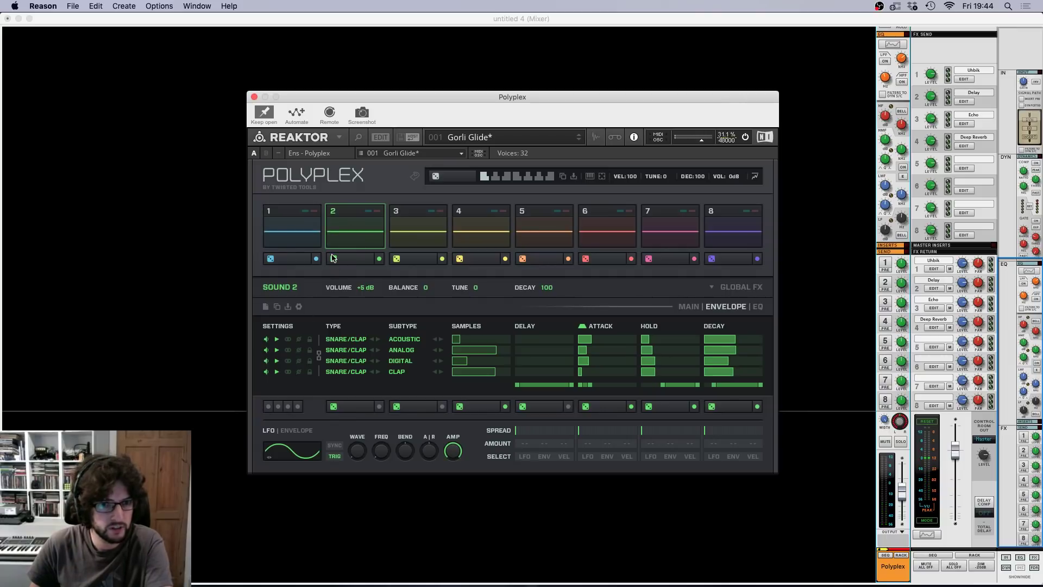
Step: Raise pad 2's volume to +8 dB and compare it against the pad 1 kick
{"action": "left_click", "coordinate": [348, 228]}
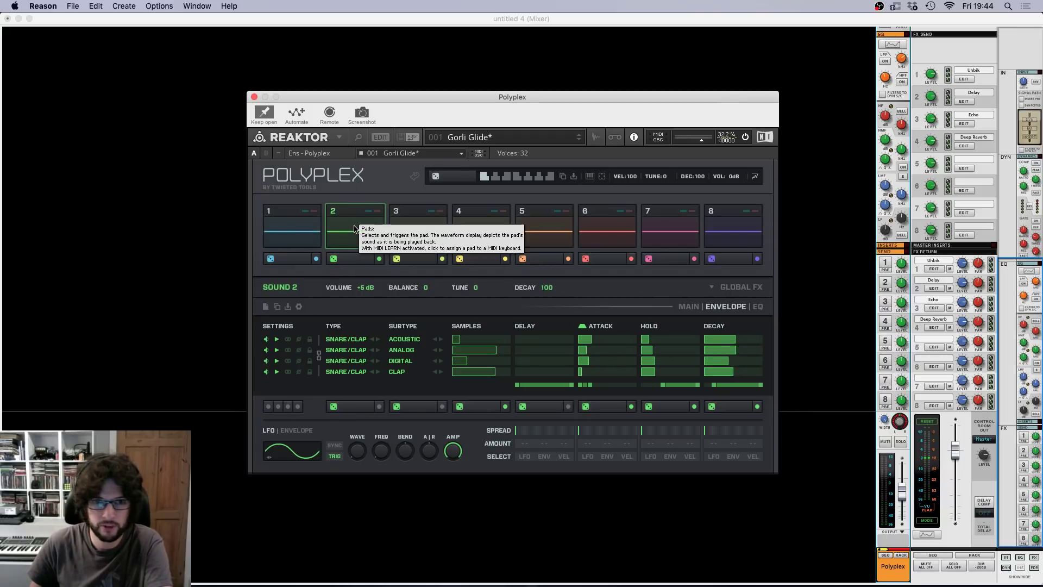
{"action": "left_click", "coordinate": [300, 228]}
{"action": "left_click", "coordinate": [350, 233]}
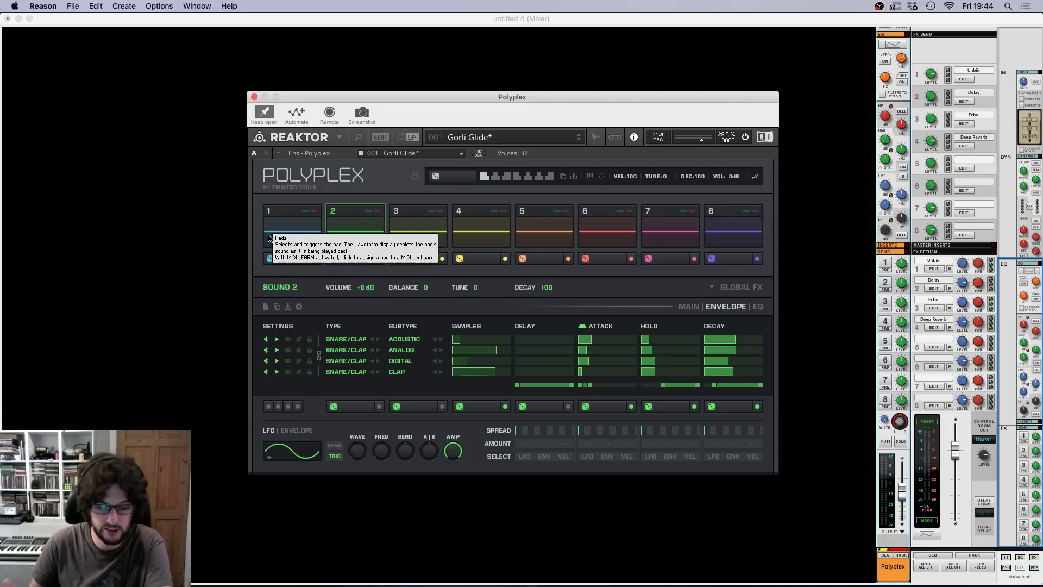
{"action": "left_click", "coordinate": [301, 241]}
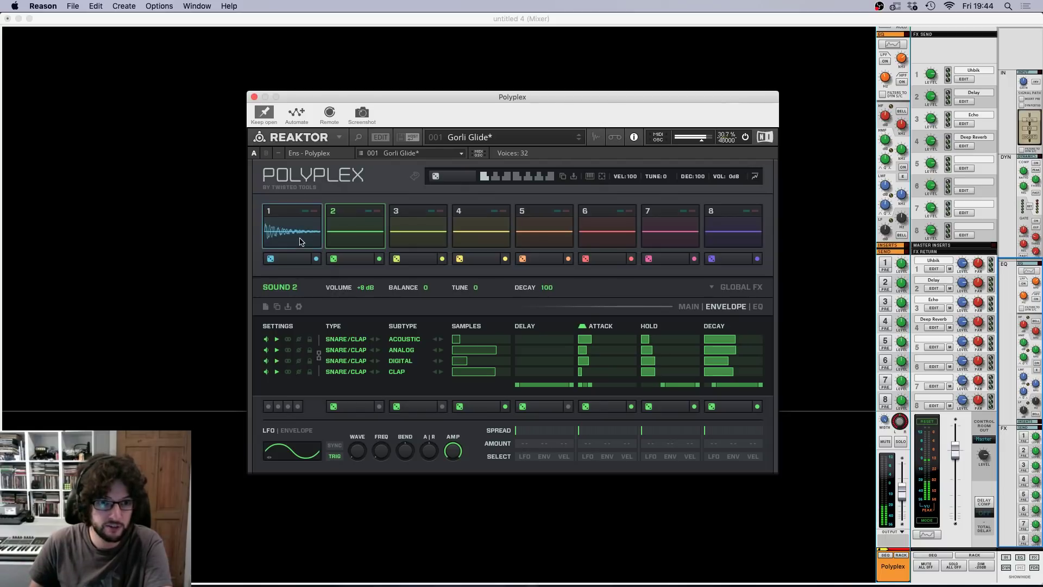
{"action": "left_click", "coordinate": [365, 232]}
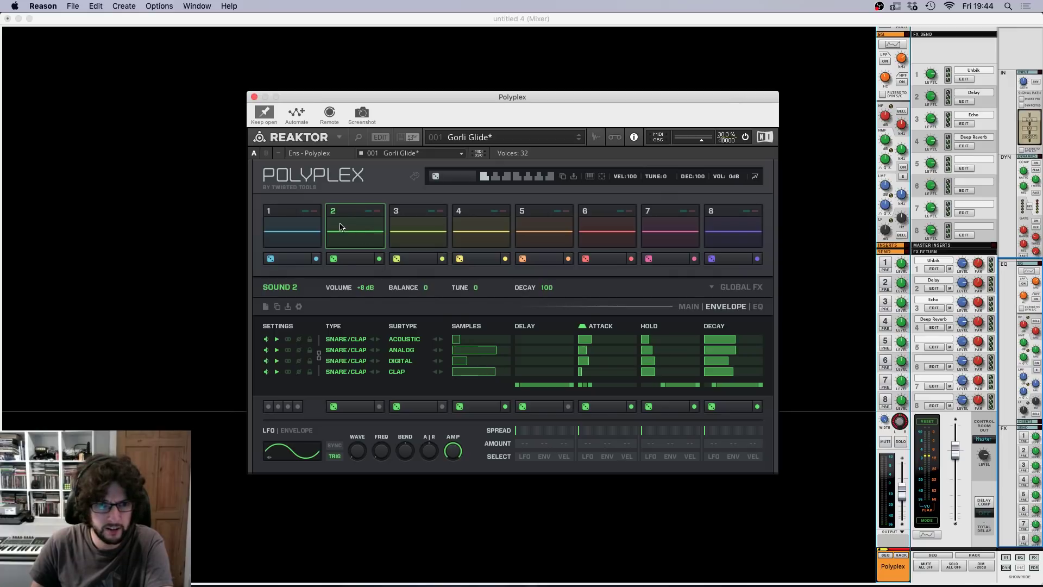
Step: Compare pad 2's sound with its digital layer muted and re-enabled
{"action": "left_click", "coordinate": [342, 228]}
{"action": "left_click", "coordinate": [358, 239]}
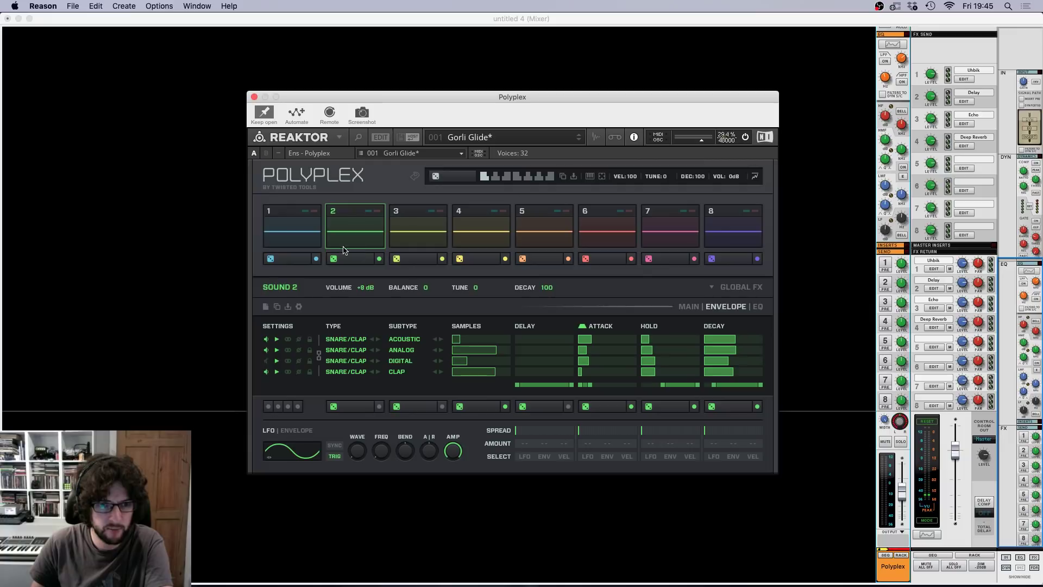
{"action": "left_click", "coordinate": [344, 247]}
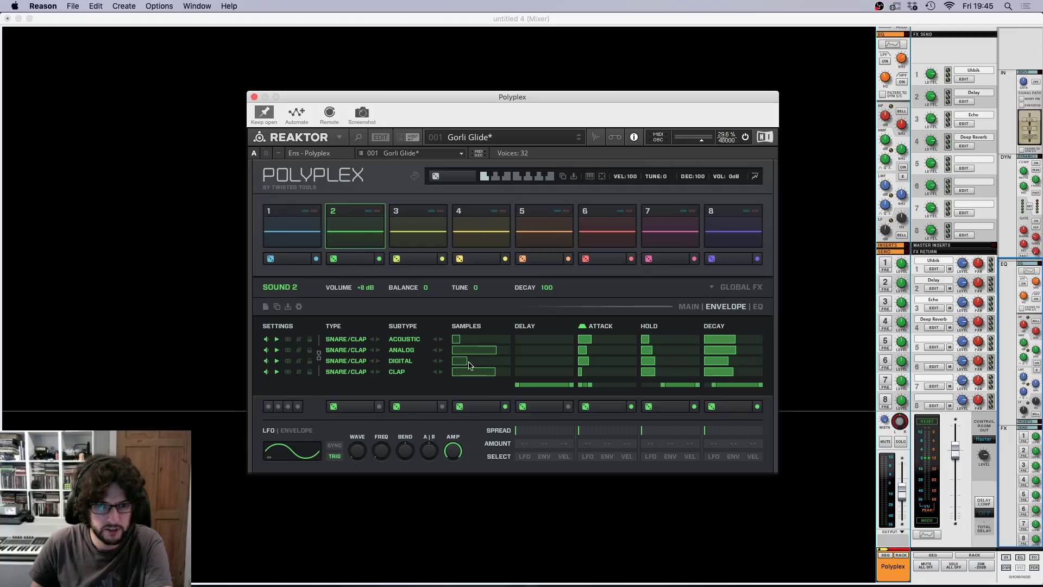
Step: Try several samples for pad 2's digital layer, auditioning each, and settle on one near the start of the range
{"action": "left_click", "coordinate": [358, 224]}
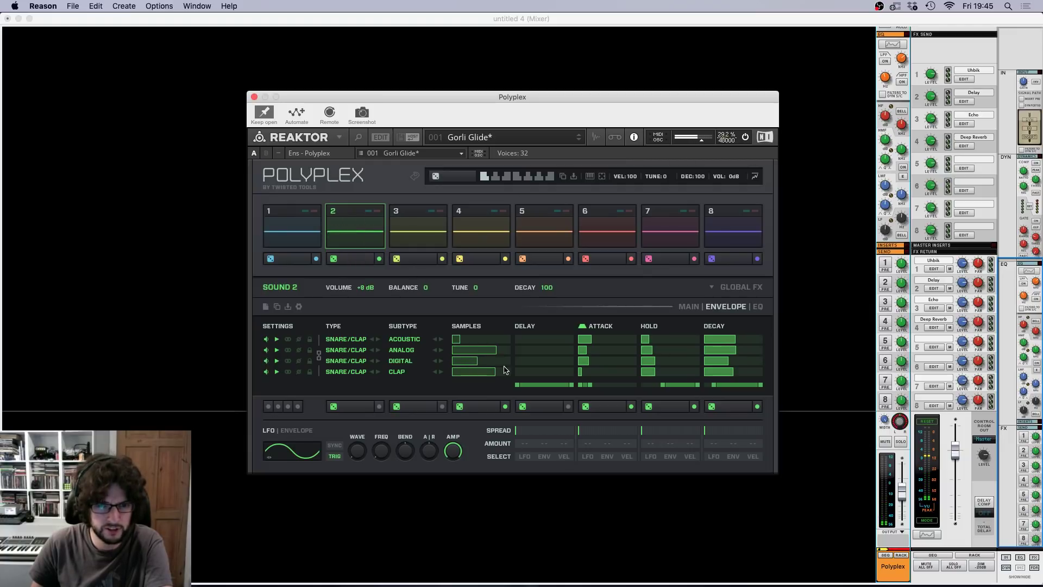
{"action": "left_click_drag", "start_coordinate": [480, 361], "coordinate": [480, 364]}
{"action": "left_click", "coordinate": [354, 244]}
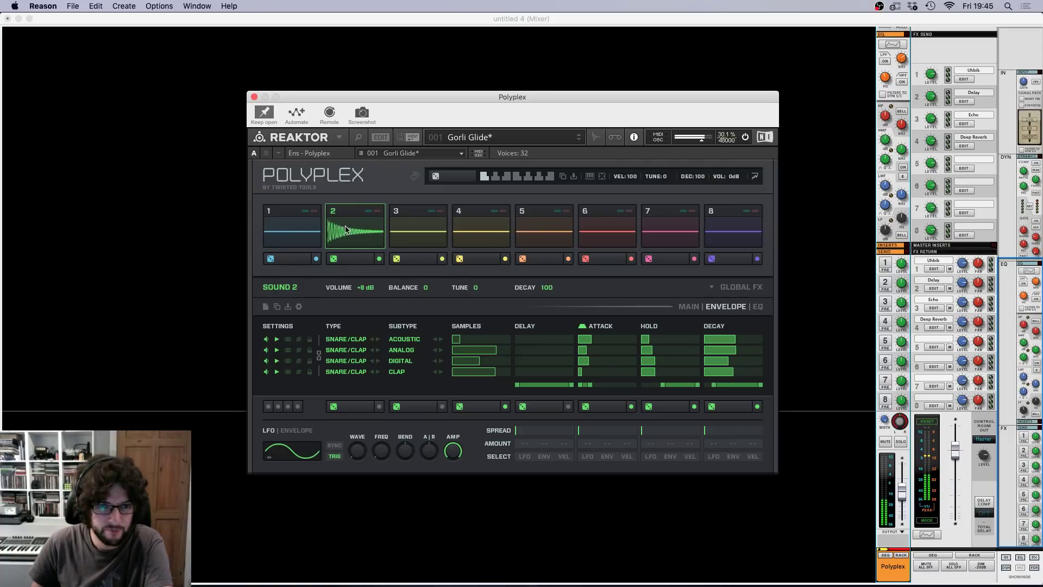
{"action": "left_click", "coordinate": [465, 361]}
{"action": "left_click", "coordinate": [353, 239]}
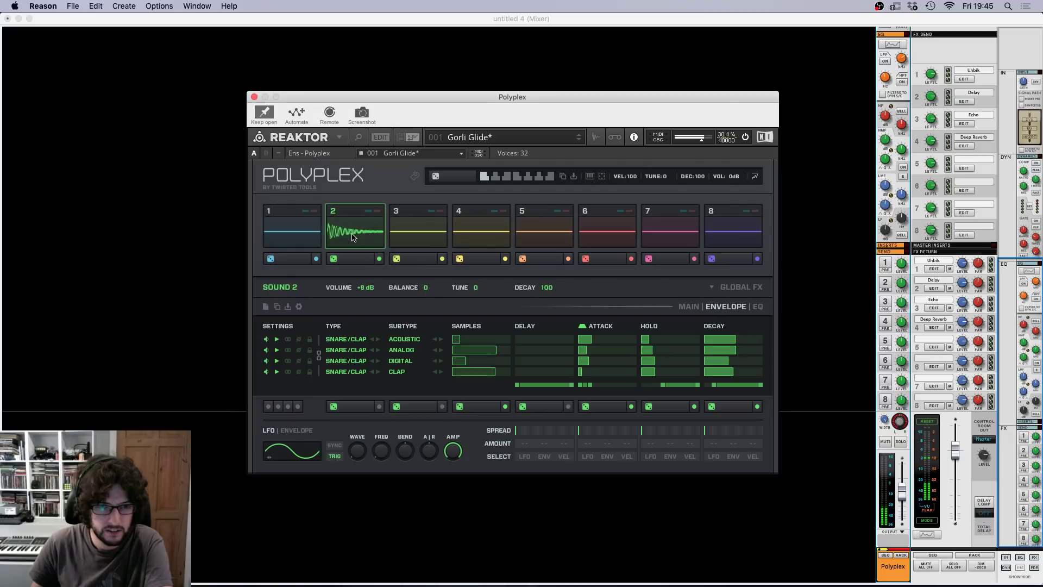
{"action": "left_click", "coordinate": [459, 361]}
{"action": "left_click", "coordinate": [363, 233]}
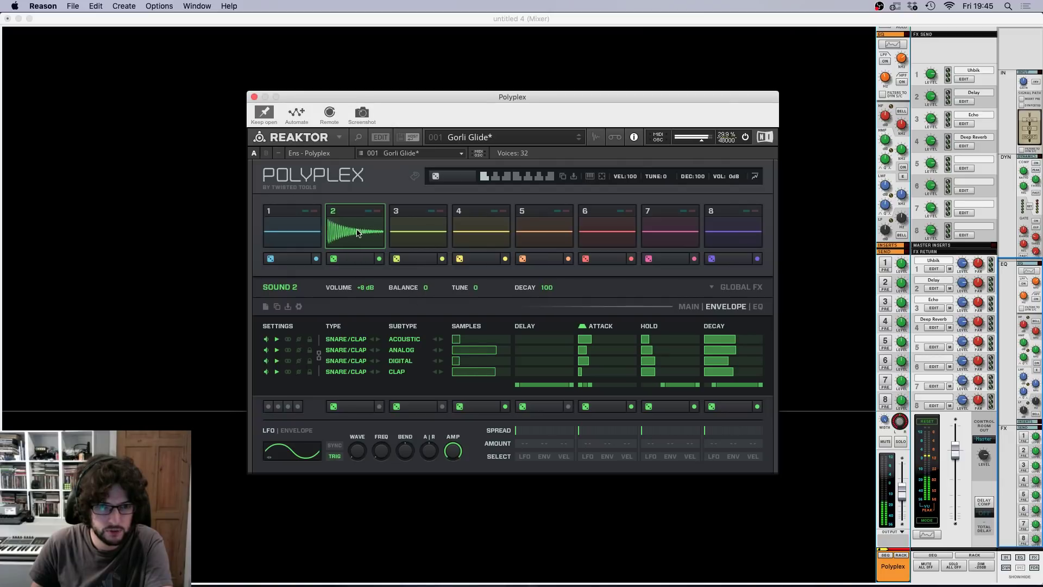
{"action": "left_click", "coordinate": [351, 218]}
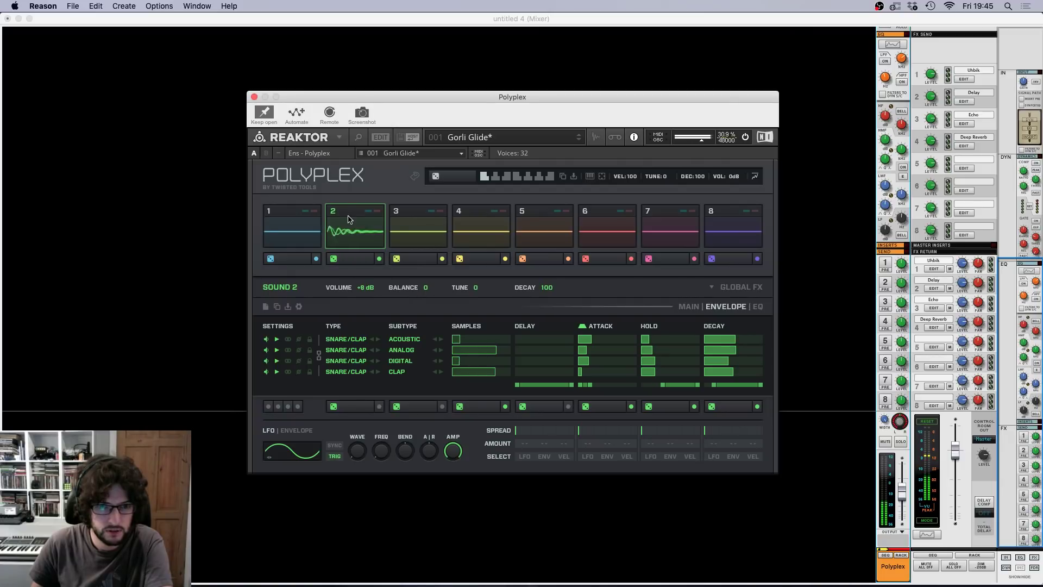
Step: Audition the closed hi-hat on pad 3 several times and raise its volume to +4 dB
{"action": "left_click", "coordinate": [418, 236]}
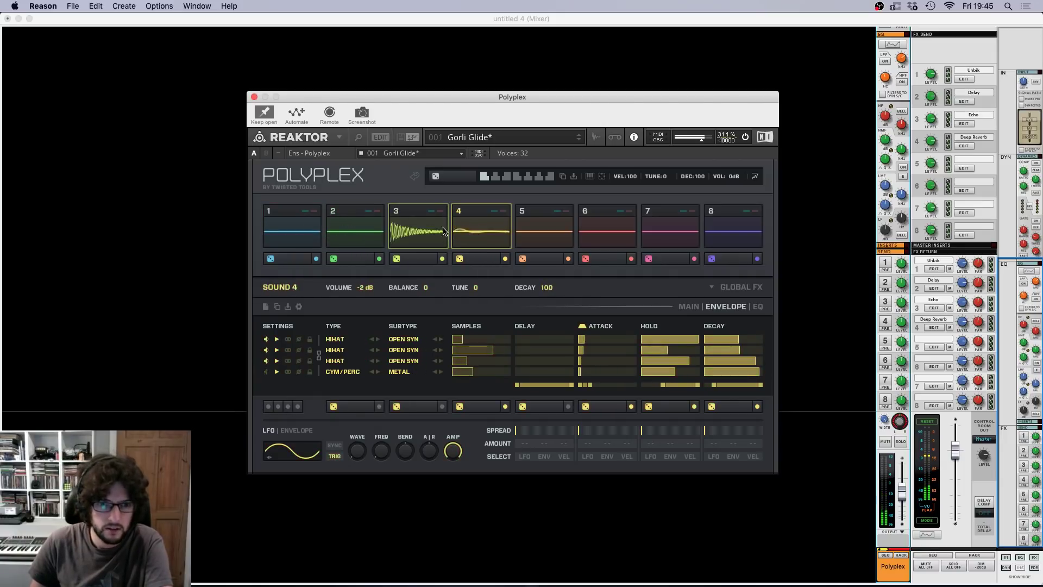
{"action": "left_click", "coordinate": [417, 239]}
{"action": "left_click", "coordinate": [418, 240]}
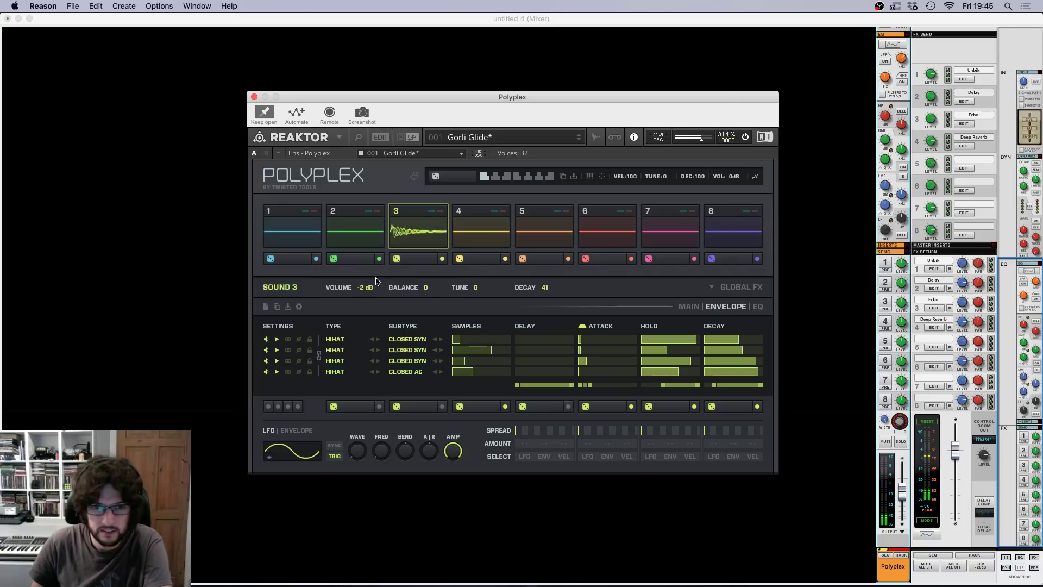
{"action": "left_click_drag", "start_coordinate": [367, 288], "coordinate": [367, 280]}
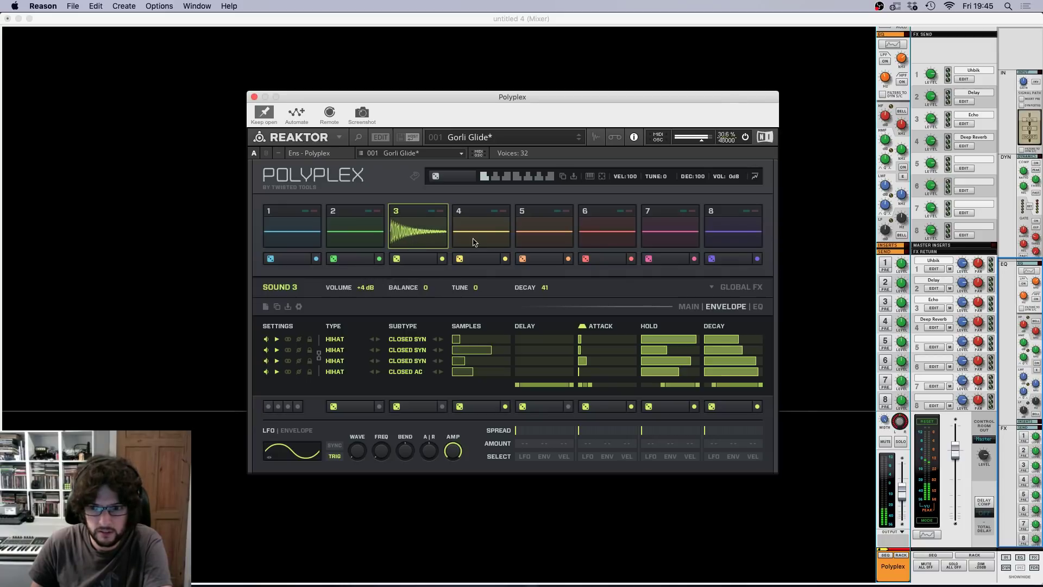
Step: Set pad 4's open hi-hat volume to +6 dB, randomize its sound slightly and audition it
{"action": "left_click_drag", "start_coordinate": [358, 291], "coordinate": [368, 265]}
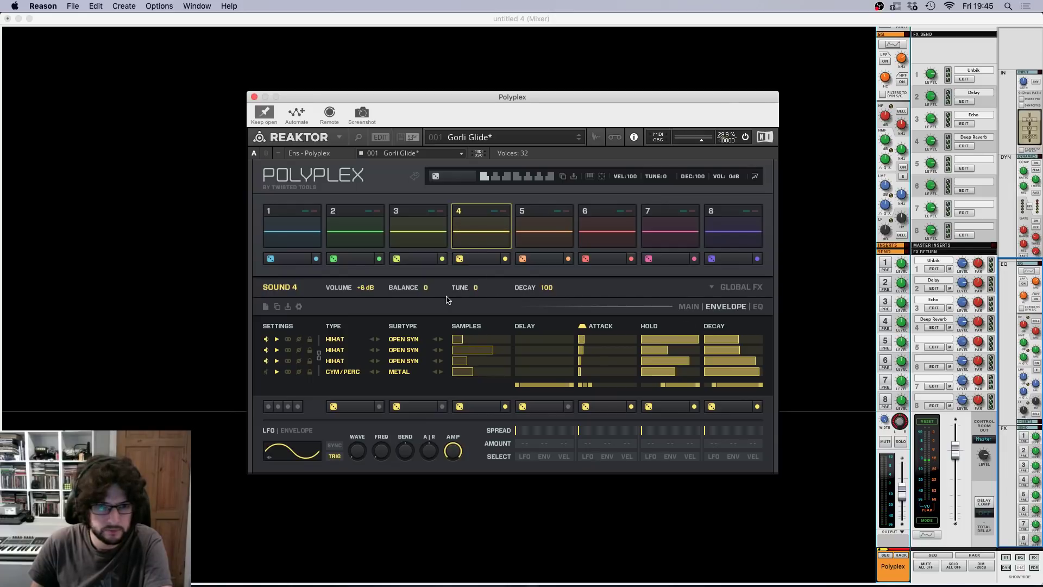
{"action": "left_click", "coordinate": [460, 259]}
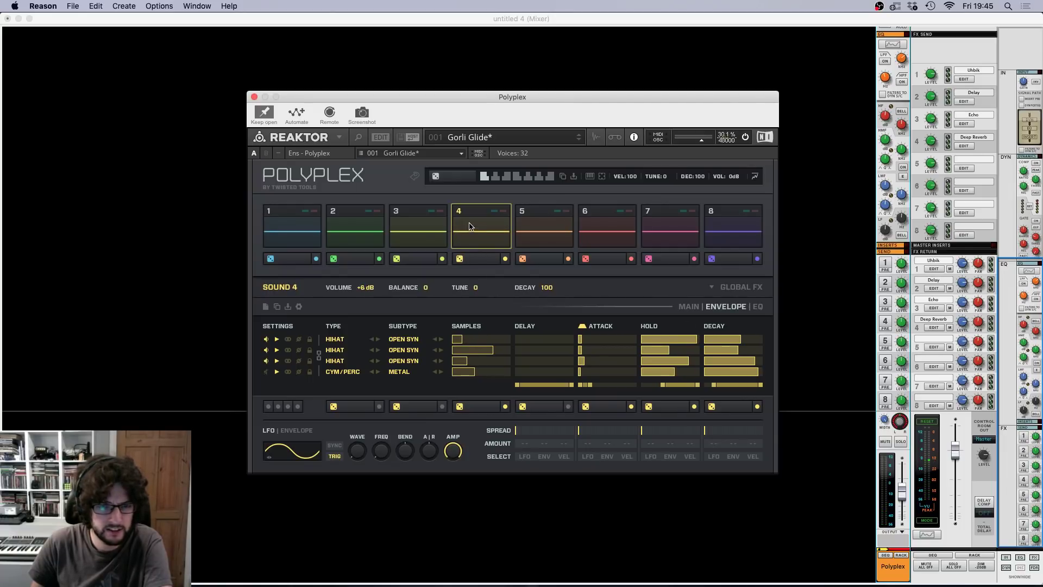
{"action": "left_click", "coordinate": [472, 227]}
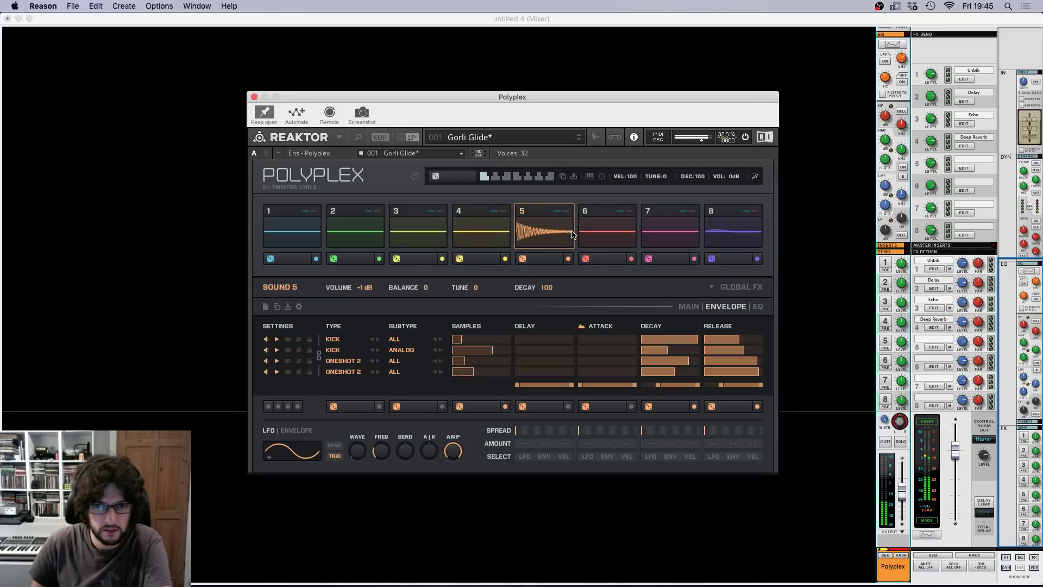
Step: Shorten the release and decay of all four layers of pad 5 and audition the sound
{"action": "left_click_drag", "start_coordinate": [708, 339], "coordinate": [716, 377]}
{"action": "left_click", "coordinate": [712, 373]}
{"action": "left_click", "coordinate": [560, 240]}
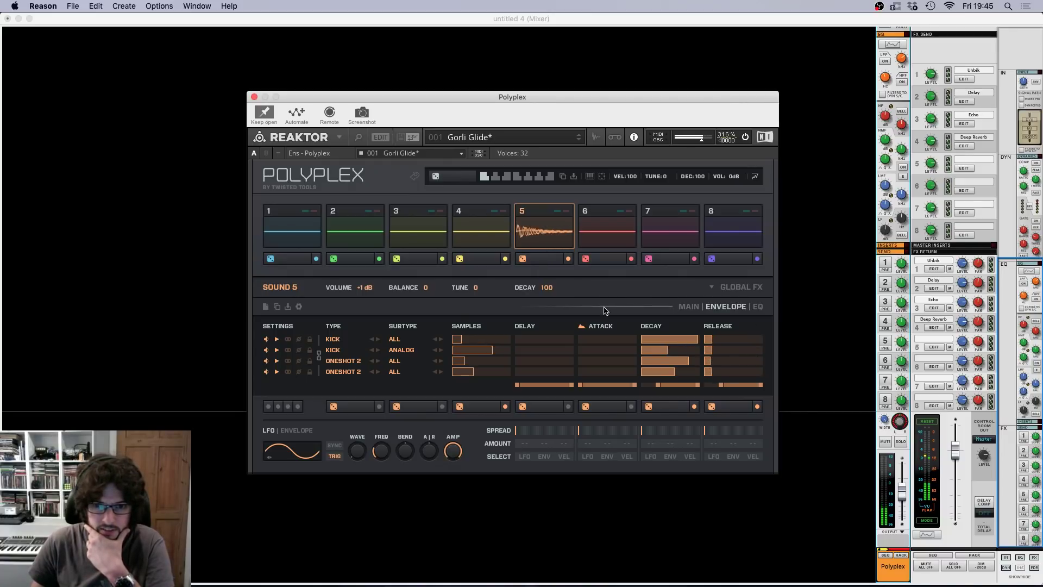
{"action": "left_click_drag", "start_coordinate": [660, 340], "coordinate": [644, 353]}
{"action": "left_click", "coordinate": [649, 359]}
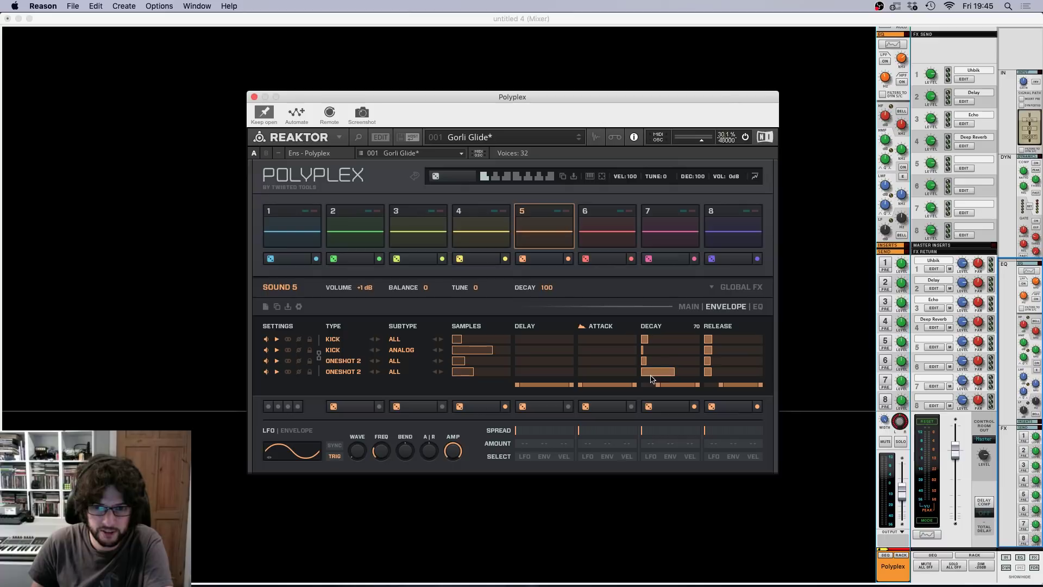
{"action": "left_click", "coordinate": [647, 372]}
{"action": "left_click", "coordinate": [546, 237]}
{"action": "left_click", "coordinate": [553, 237]}
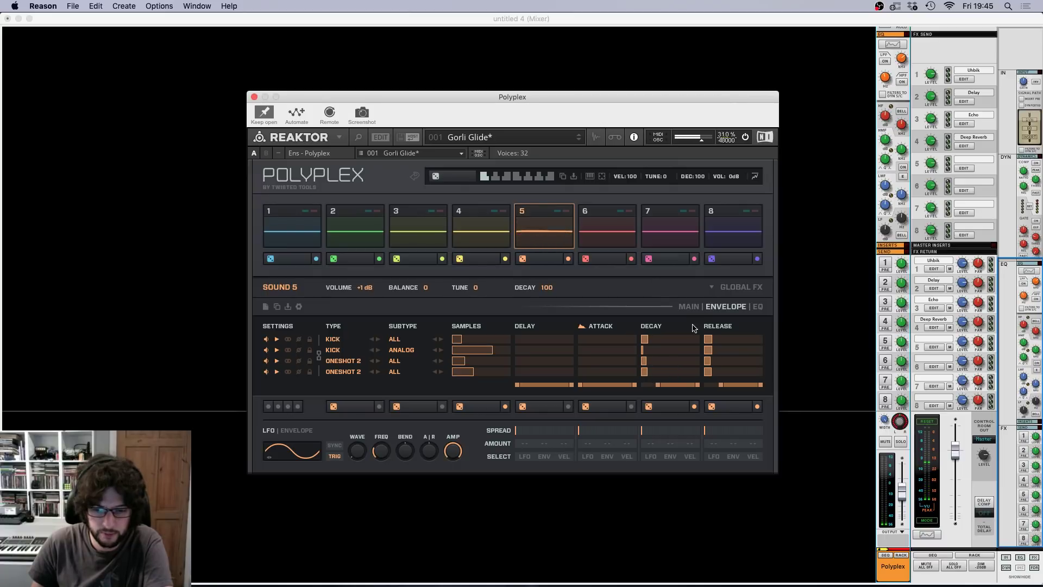
Step: Cut the release of pad 5's four layers further and audition the pad
{"action": "left_click_drag", "start_coordinate": [708, 340], "coordinate": [708, 352]}
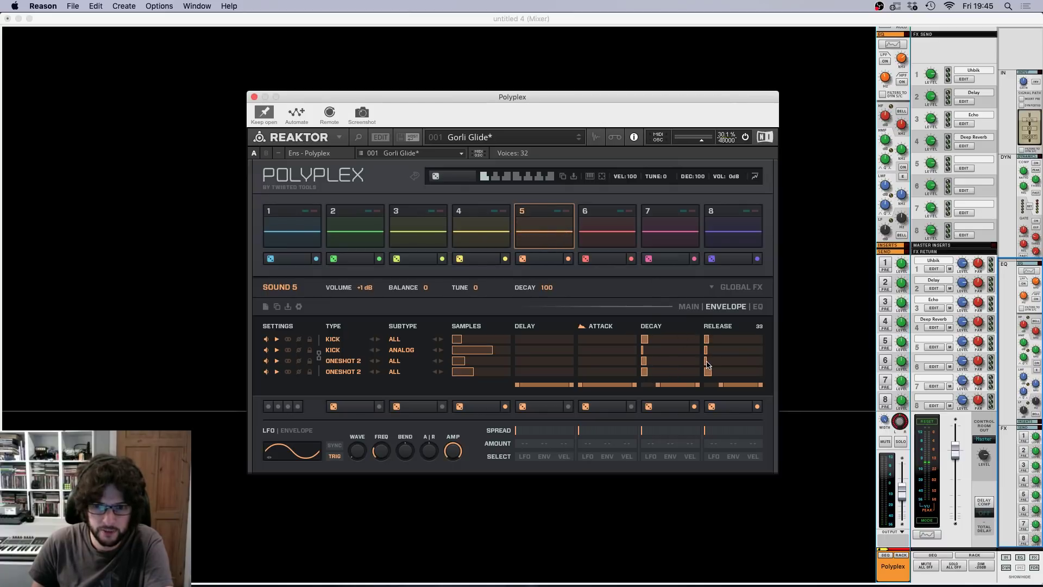
{"action": "left_click", "coordinate": [546, 230]}
{"action": "left_click", "coordinate": [554, 232]}
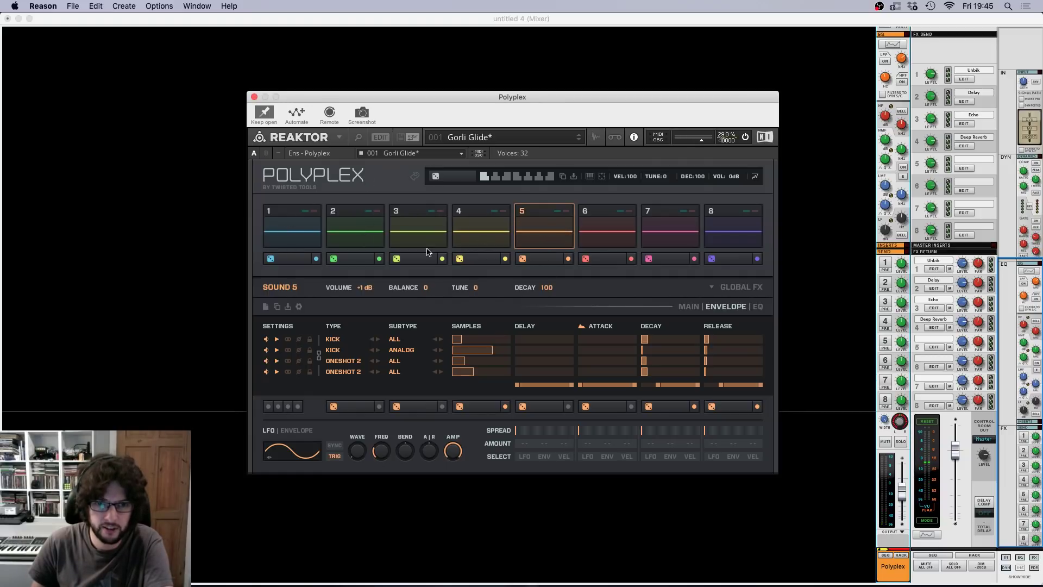
{"action": "left_click", "coordinate": [521, 221]}
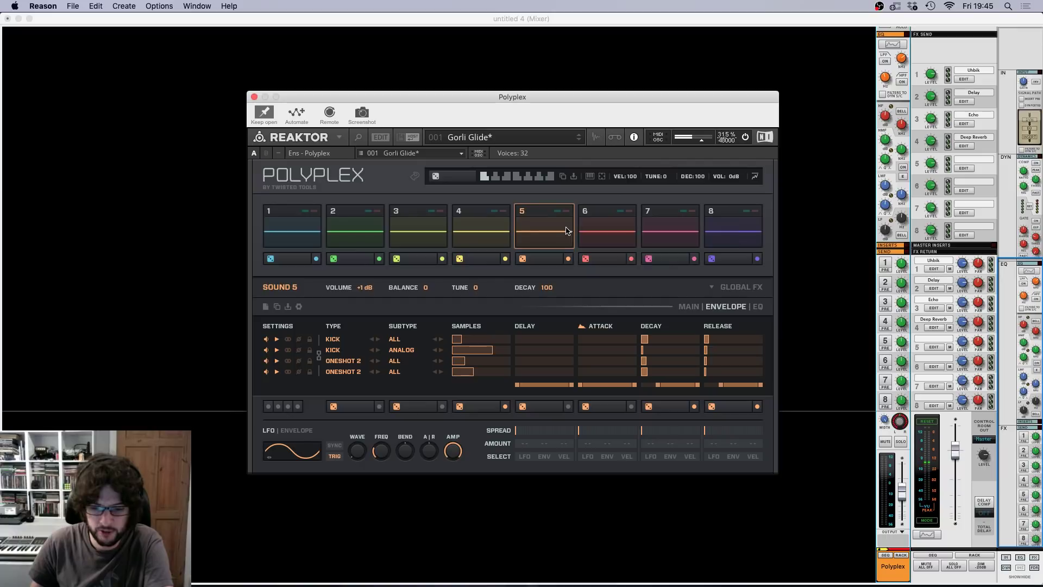
Step: Audition pad 6, shorten the hold and decay of its layers, and check pad 7's sound
{"action": "left_click", "coordinate": [602, 235]}
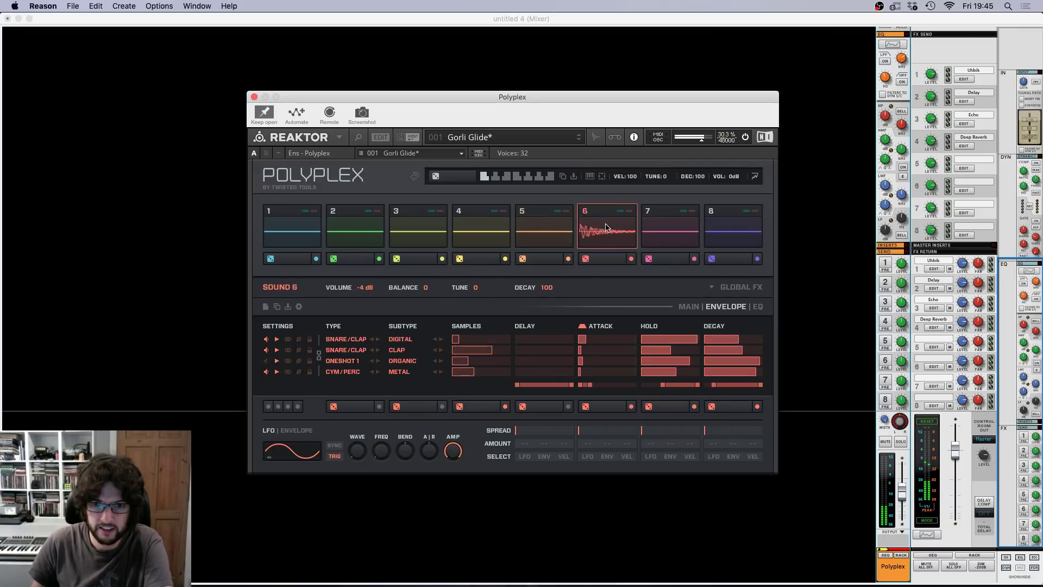
{"action": "mouse_move", "coordinate": [733, 361]}
{"action": "left_mouse_down"}
{"action": "mouse_move", "coordinate": [728, 375]}
{"action": "mouse_move", "coordinate": [728, 348]}
{"action": "mouse_move", "coordinate": [682, 362]}
{"action": "mouse_move", "coordinate": [677, 343]}
{"action": "left_mouse_up"}
{"action": "left_click", "coordinate": [672, 235]}
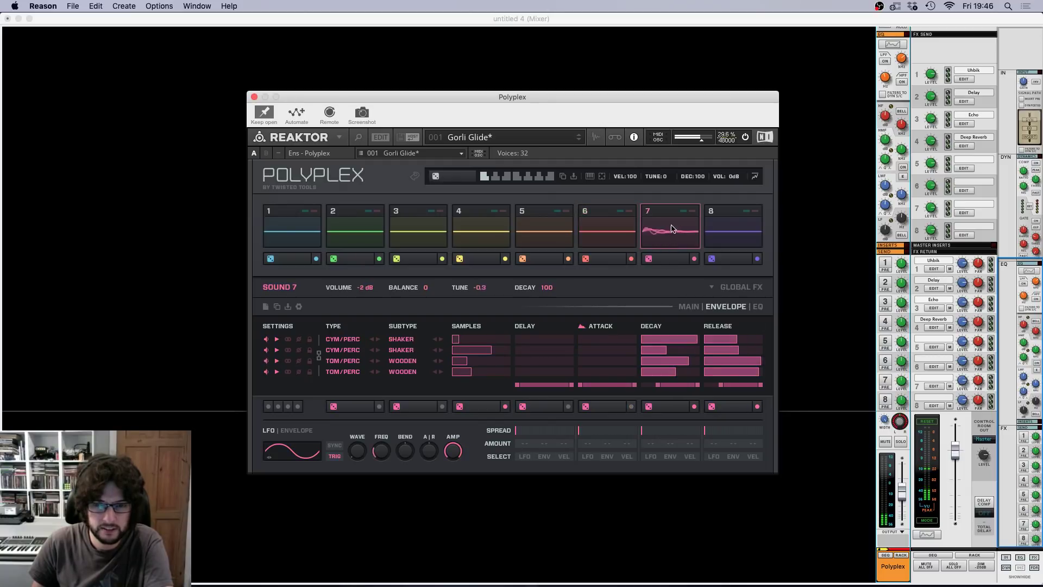
Step: Audition pad 8 and shorten the release and decay of all its layers
{"action": "left_click", "coordinate": [712, 228]}
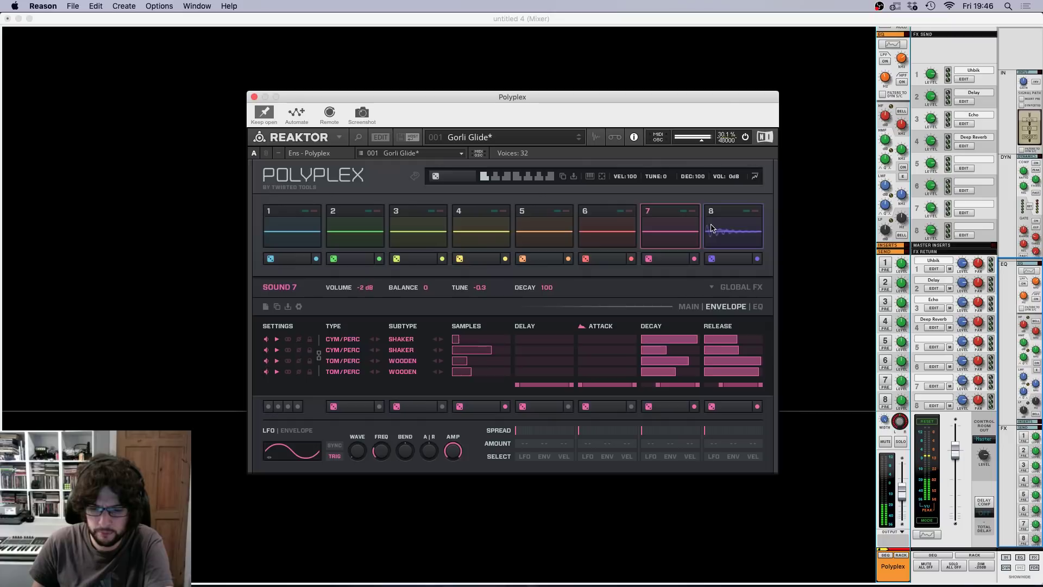
{"action": "left_click_drag", "start_coordinate": [731, 338], "coordinate": [710, 371]}
{"action": "left_click_drag", "start_coordinate": [662, 334], "coordinate": [647, 374]}
{"action": "left_click", "coordinate": [722, 233]}
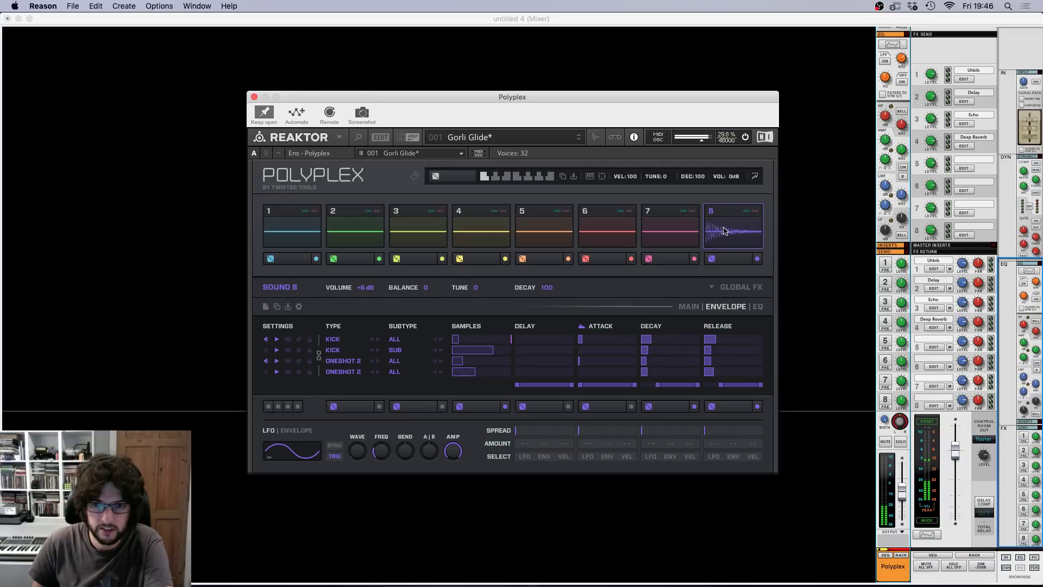
Step: Compare pads 6 and 5, and lower pad 5's volume to -13 dB
{"action": "left_click", "coordinate": [608, 234]}
{"action": "left_click", "coordinate": [548, 227]}
{"action": "left_click", "coordinate": [533, 227]}
{"action": "left_click_drag", "start_coordinate": [364, 287], "coordinate": [365, 317]}
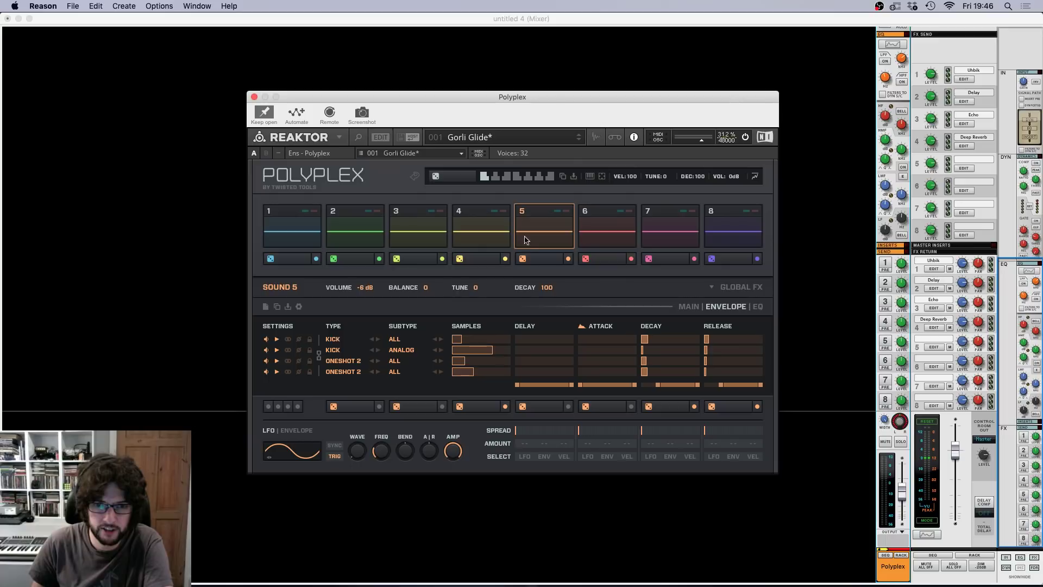
{"action": "left_click", "coordinate": [545, 226]}
{"action": "left_click", "coordinate": [517, 231]}
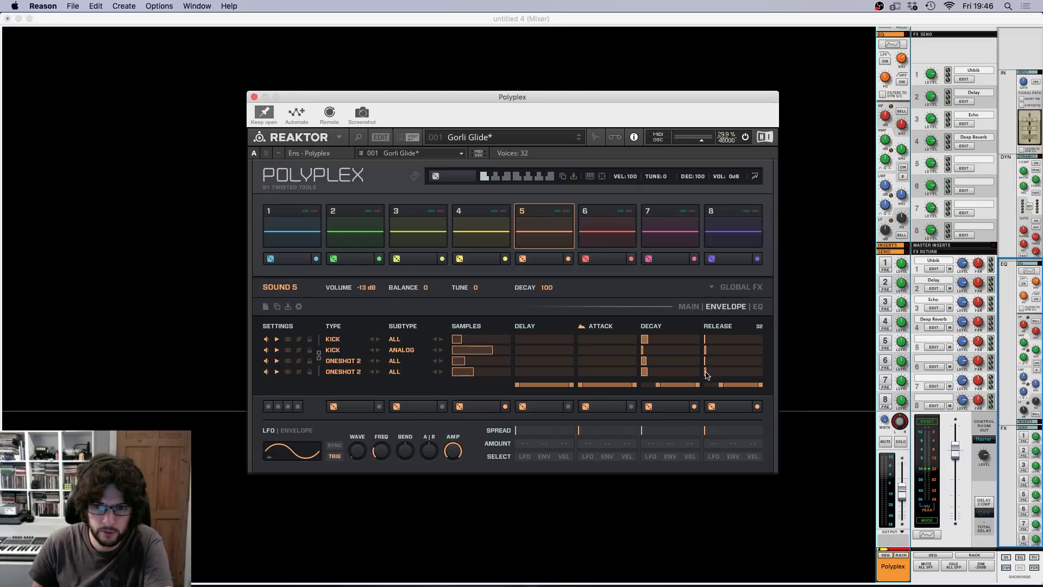
Step: Reduce pad 5's layer decays to near minimum and audition the tightened sound
{"action": "left_click", "coordinate": [548, 227]}
{"action": "left_click_drag", "start_coordinate": [646, 340], "coordinate": [644, 347]}
{"action": "left_click", "coordinate": [546, 234]}
{"action": "left_click", "coordinate": [546, 234]}
Step: Reduce pad 8's decay and release to near minimum, audition it, and compare it with pads 6 and 5
{"action": "left_click", "coordinate": [721, 233]}
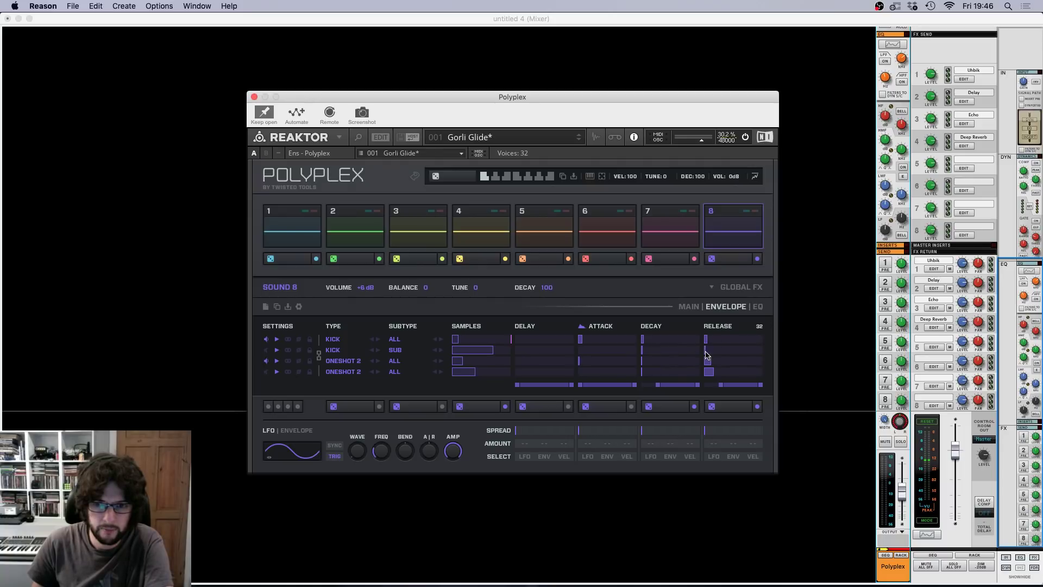
{"action": "left_click", "coordinate": [726, 234]}
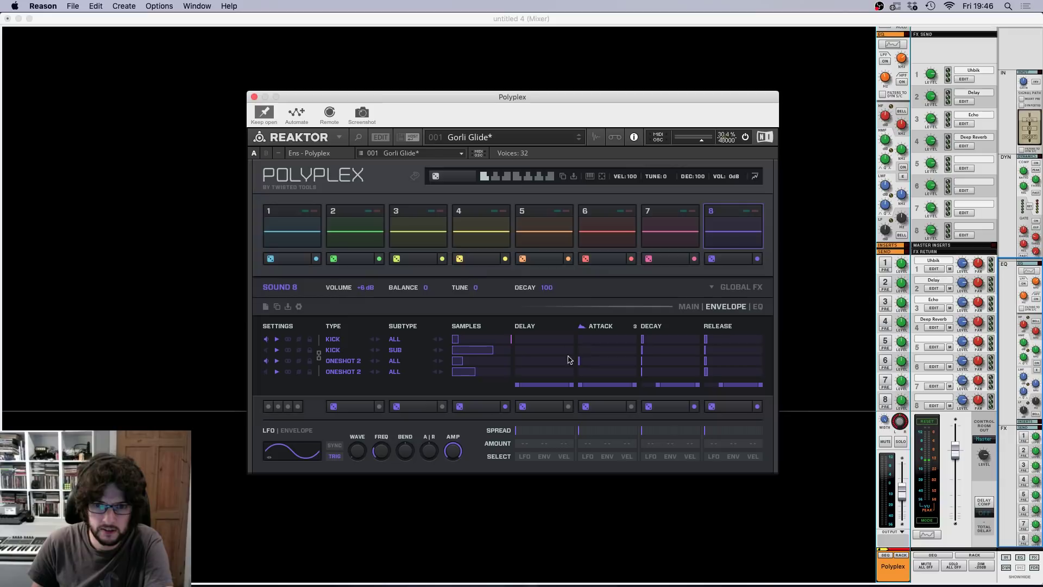
{"action": "left_click", "coordinate": [726, 232]}
{"action": "left_click", "coordinate": [719, 231]}
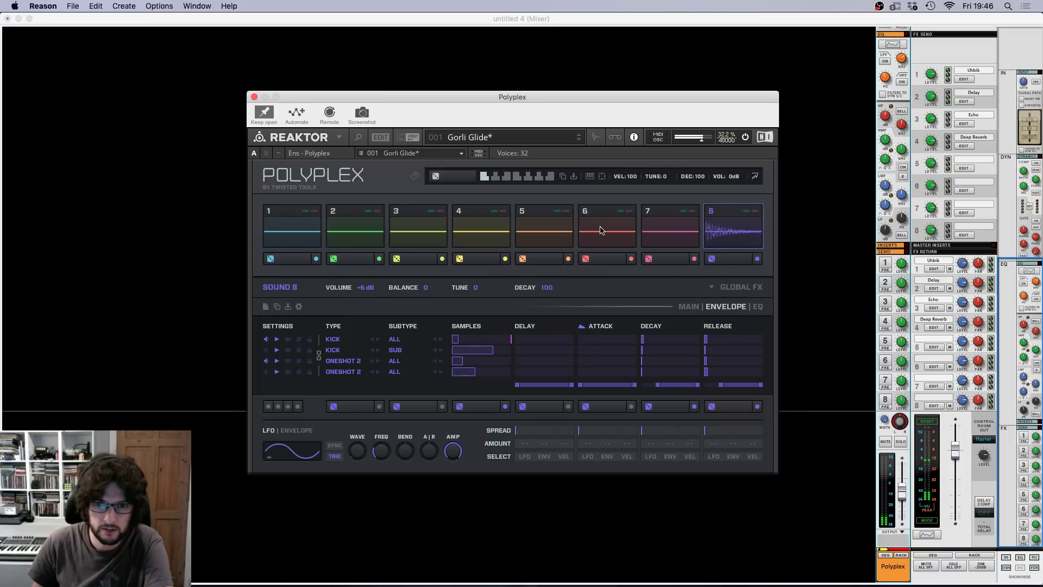
{"action": "left_click", "coordinate": [601, 230]}
{"action": "left_click", "coordinate": [543, 225]}
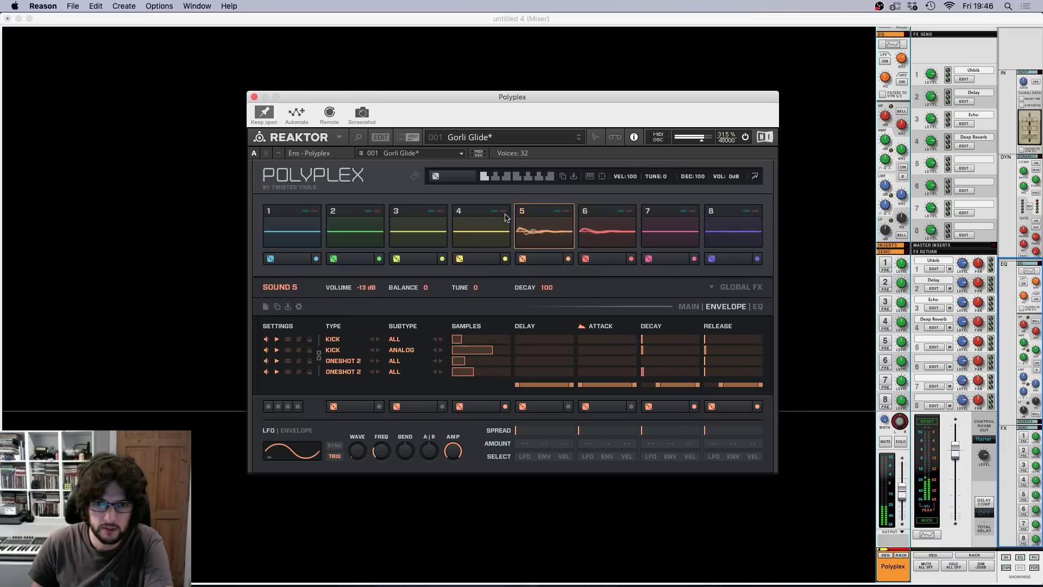
Step: Switch from the mixer to the rack and keep the Polyplex window open beside the Drum Sequencer
{"action": "left_click", "coordinate": [253, 98]}
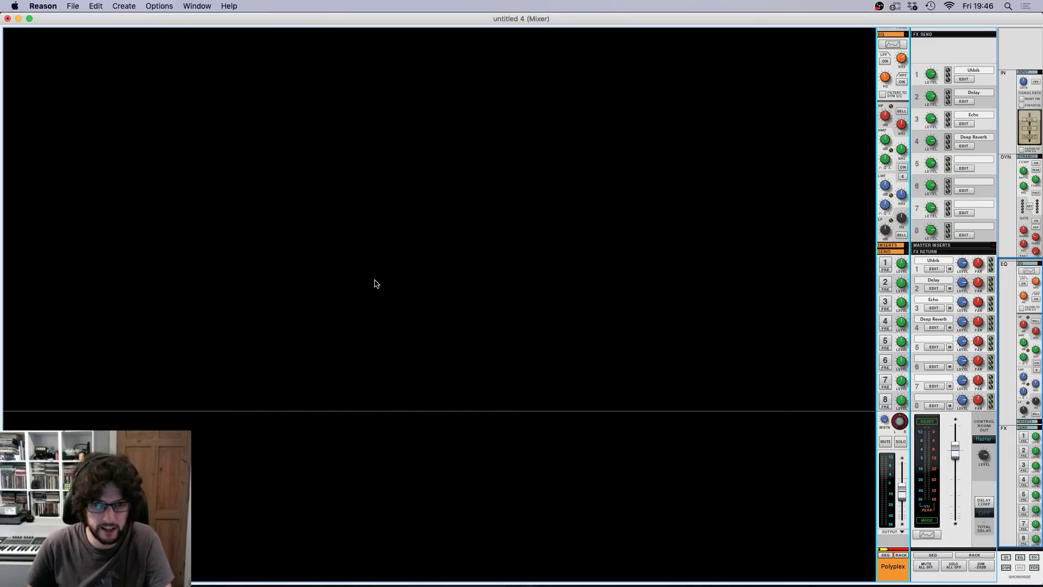
{"action": "key", "text": "F6"}
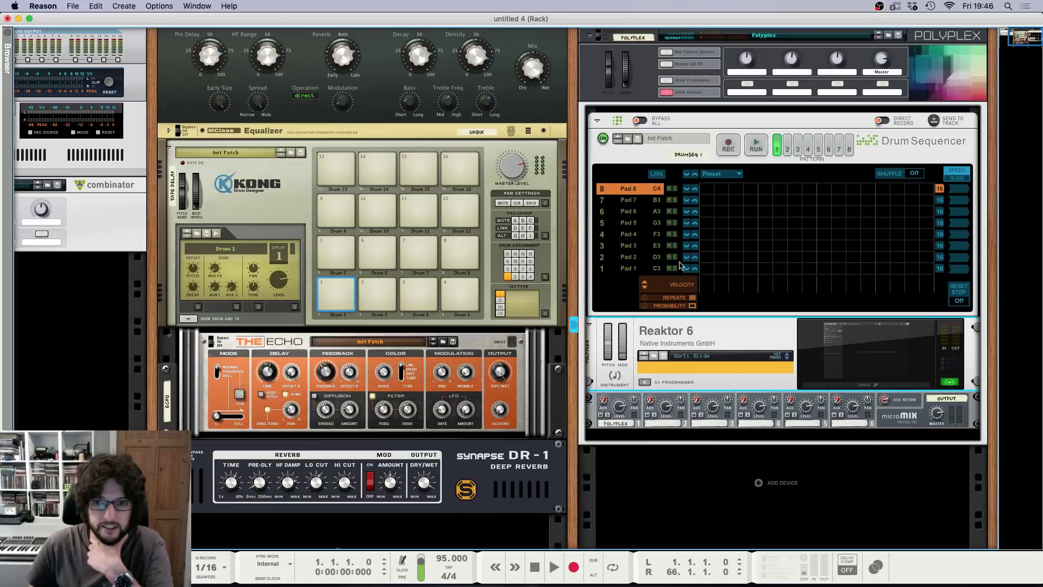
{"action": "left_click", "coordinate": [891, 388]}
{"action": "left_click_drag", "start_coordinate": [508, 98], "coordinate": [265, 57]}
{"action": "left_click", "coordinate": [21, 68]}
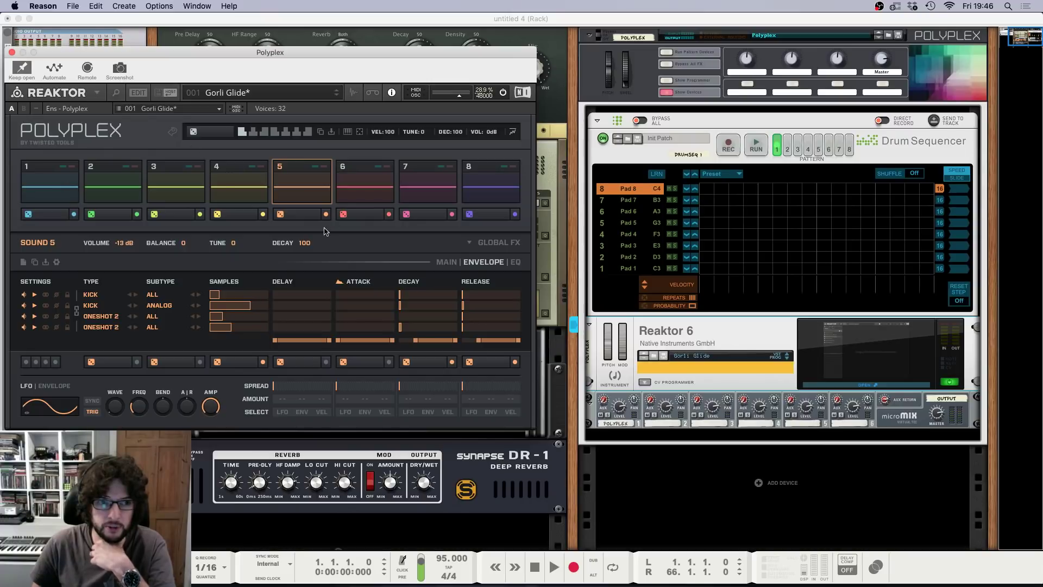
Step: Rename Drum Sequencer lane 1 as Kick and lane 2 as Snare
{"action": "double_click", "coordinate": [630, 269]}
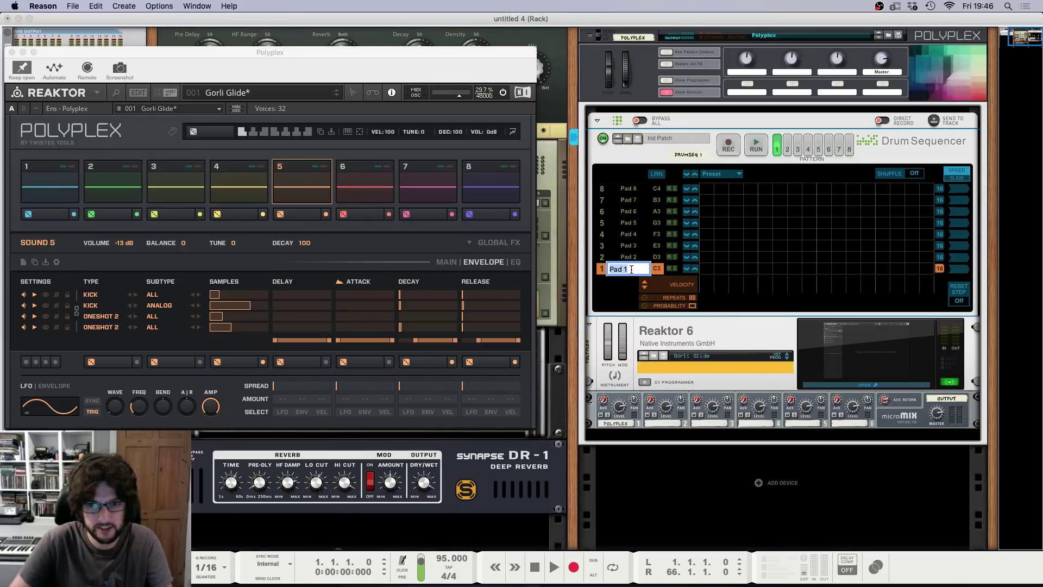
{"action": "type", "text": "Kick"}
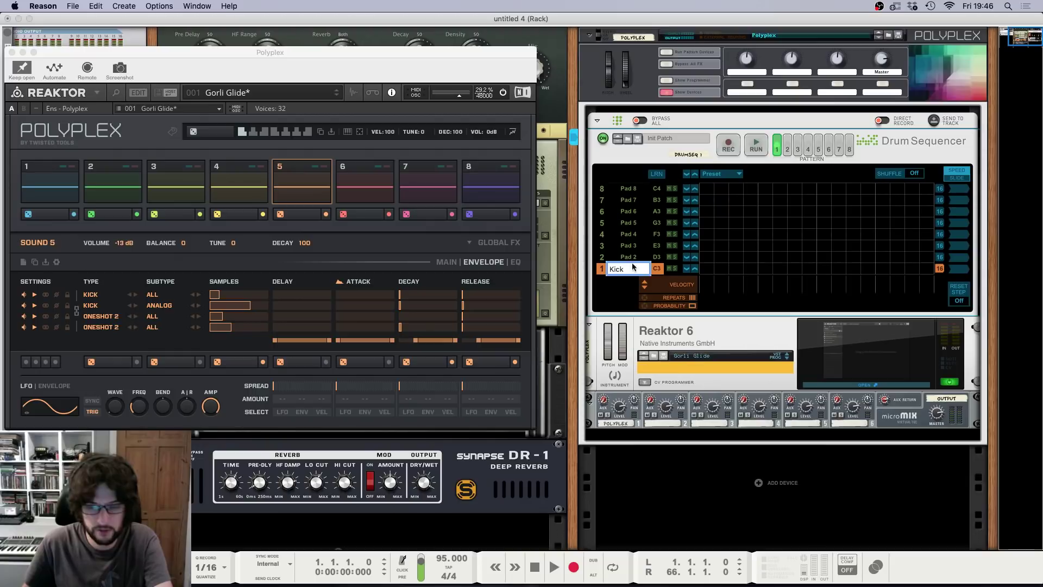
{"action": "double_click", "coordinate": [631, 257]}
{"action": "type", "text": "Snare"}
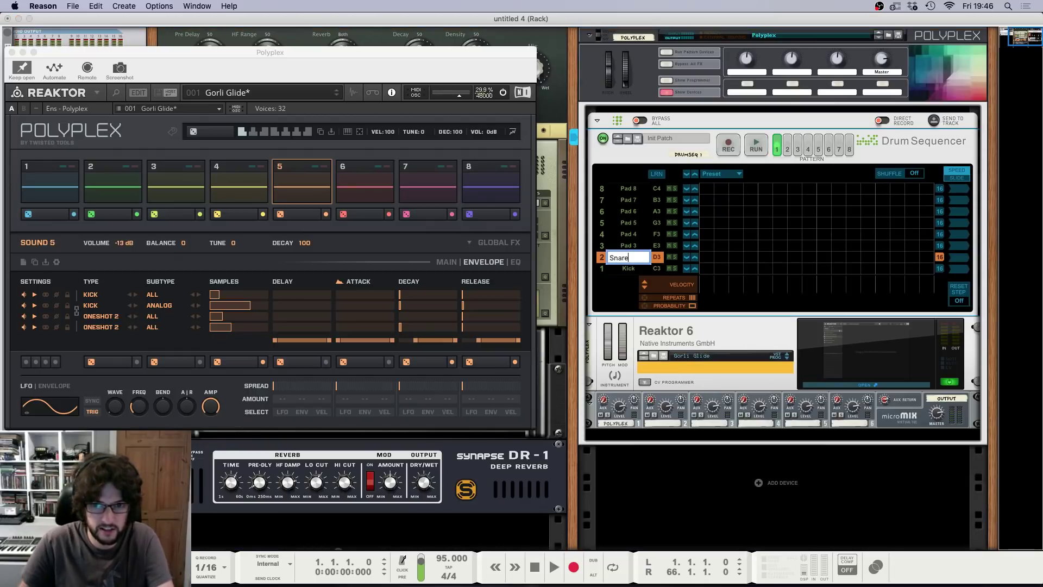
{"action": "key", "text": "Return"}
Step: Rename Drum Sequencer lane 3 as CH and lane 4 as OH
{"action": "double_click", "coordinate": [628, 245]}
{"action": "type", "text": "CH"}
{"action": "key", "text": "Return"}
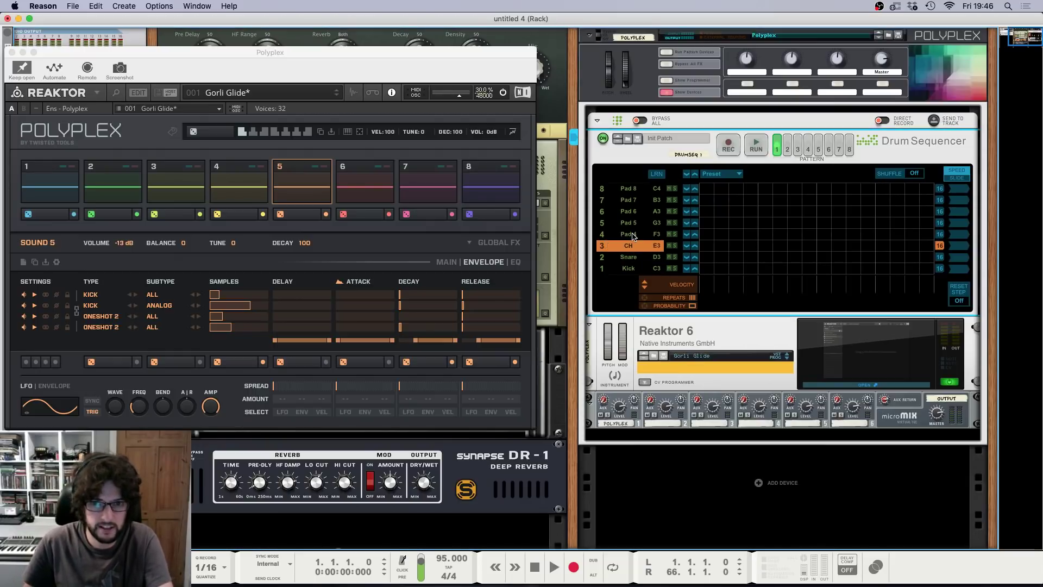
{"action": "double_click", "coordinate": [630, 235]}
{"action": "type", "text": "OH"}
{"action": "key", "text": "Return"}
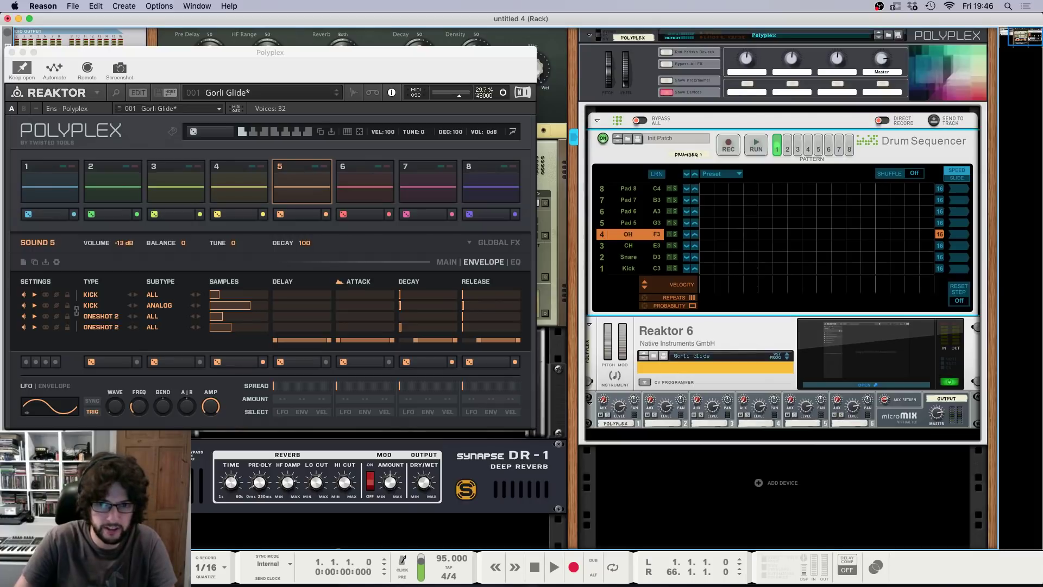
Step: Rename lane 5 as Perc1, audition pad 6, and rename lane 6 as Clunk
{"action": "double_click", "coordinate": [629, 222]}
{"action": "type", "text": "P"}
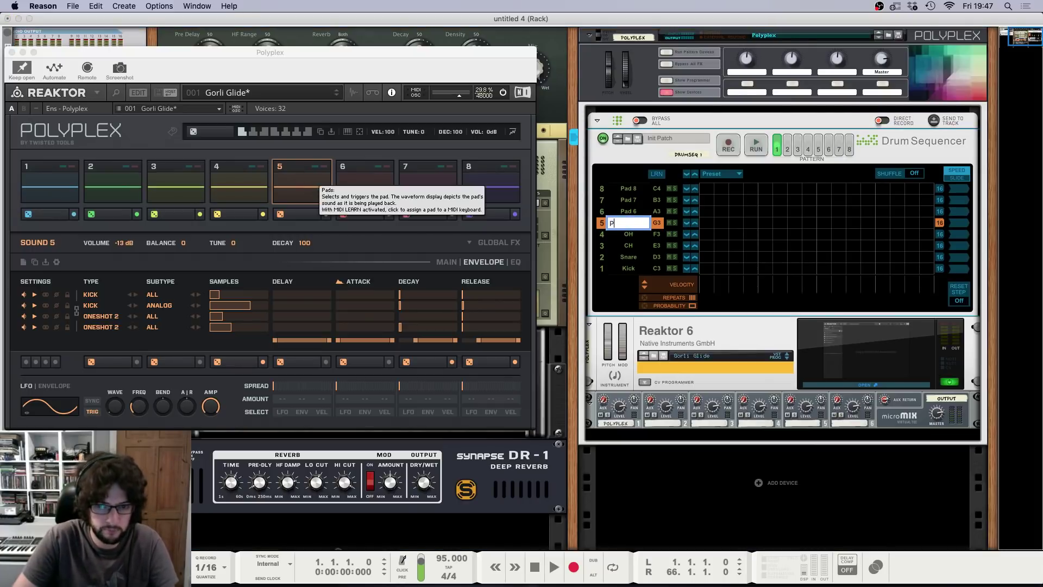
{"action": "type", "text": "erc1"}
{"action": "key", "text": "Return"}
{"action": "left_click", "coordinate": [365, 182]}
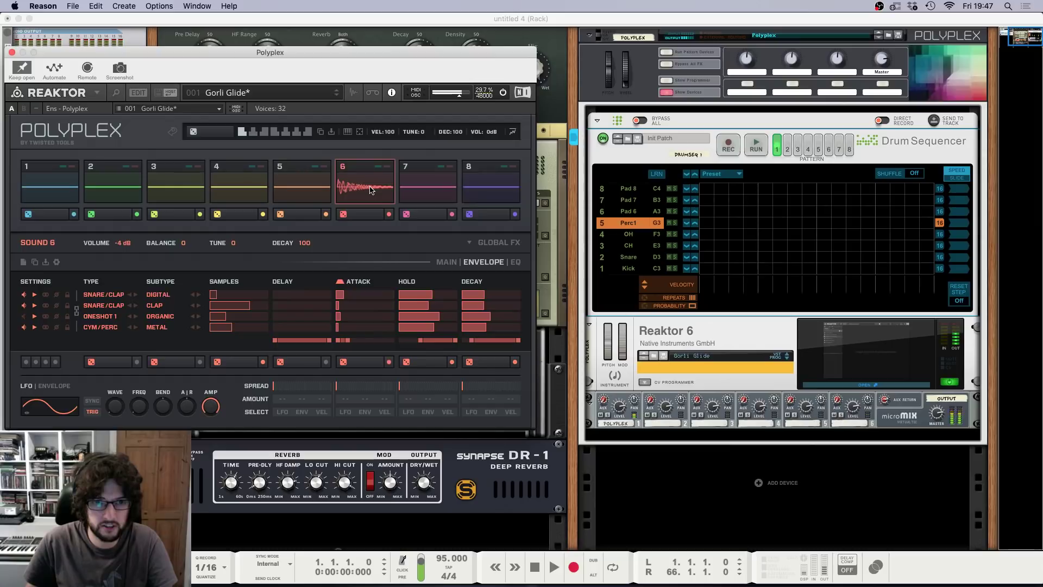
{"action": "double_click", "coordinate": [630, 211]}
{"action": "type", "text": "Clunk"}
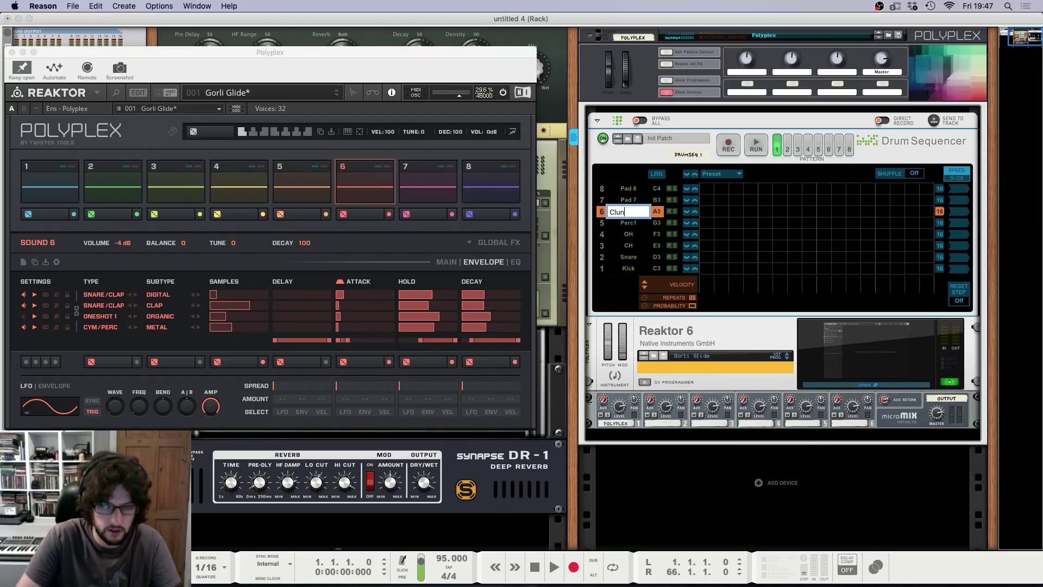
{"action": "key", "text": "Return"}
Step: Audition pad 7, rename lane 7 as Splash, and rename lane 8 as Perc2
{"action": "left_click", "coordinate": [427, 182]}
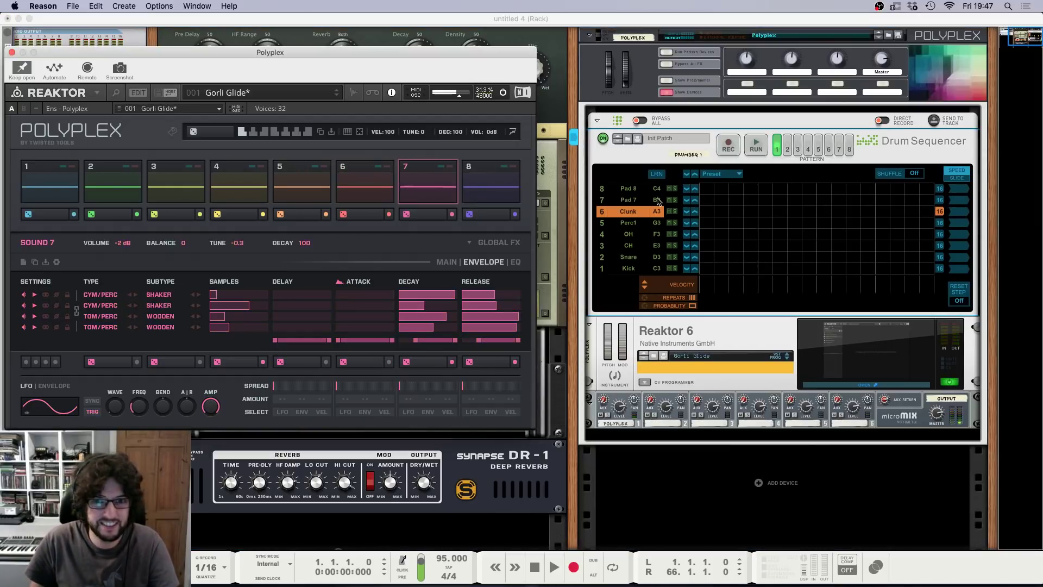
{"action": "double_click", "coordinate": [628, 200]}
{"action": "type", "text": "Splash"}
{"action": "key", "text": "Return"}
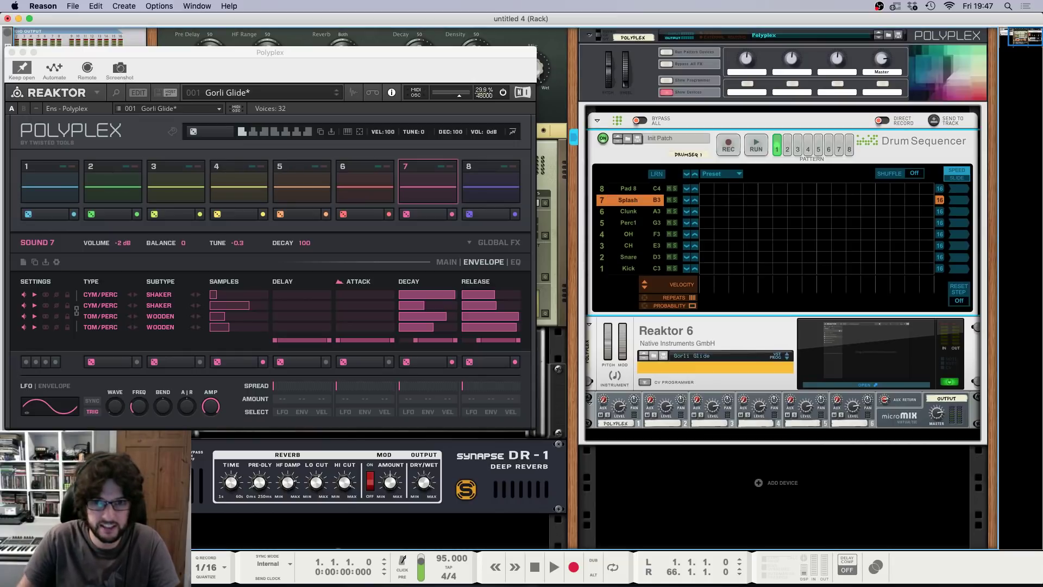
{"action": "double_click", "coordinate": [629, 189]}
{"action": "type", "text": "Perc2"}
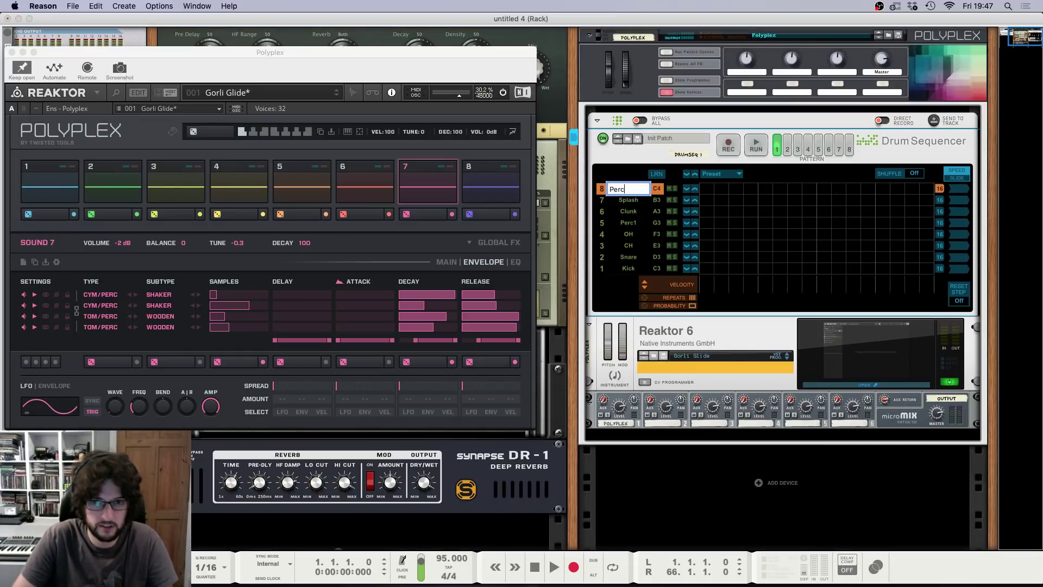
{"action": "key", "text": "Return"}
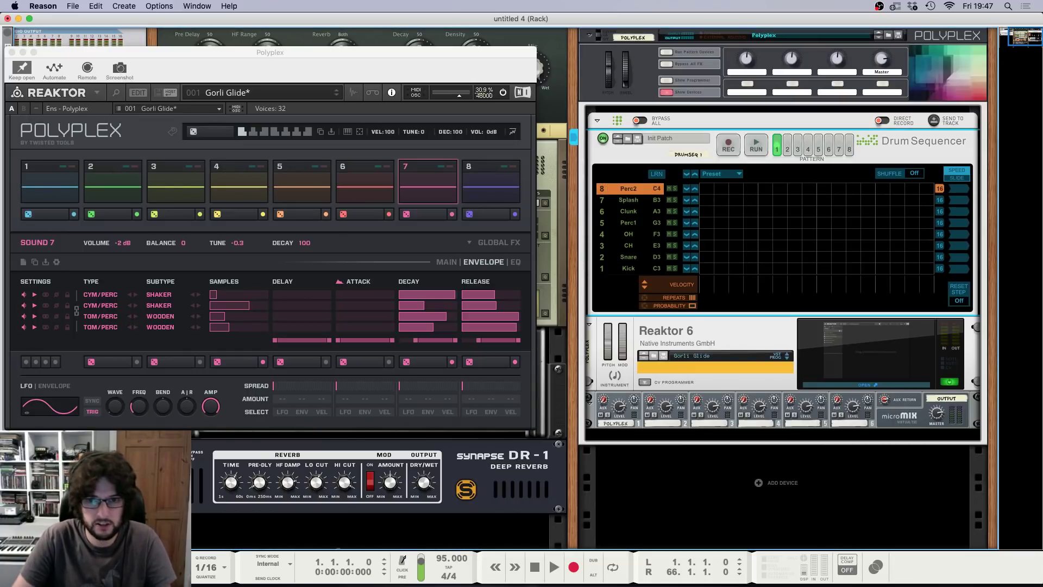
Step: Close the Polyplex window and program kicks on steps 1 and 4 and snares on steps 5 and 13
{"action": "left_click", "coordinate": [11, 53]}
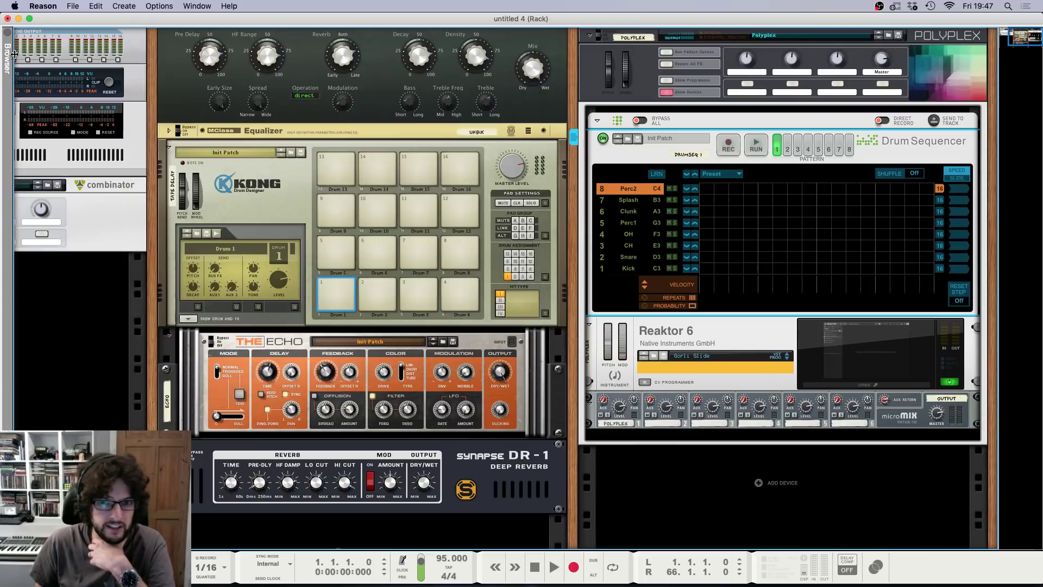
{"action": "left_click", "coordinate": [706, 268]}
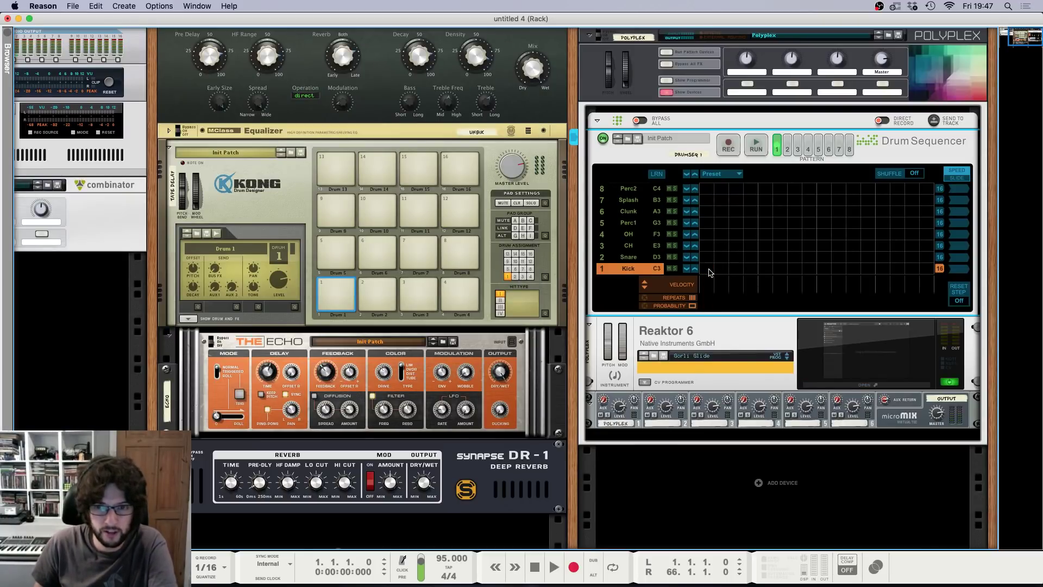
{"action": "left_click", "coordinate": [751, 268]}
{"action": "left_click", "coordinate": [766, 257]}
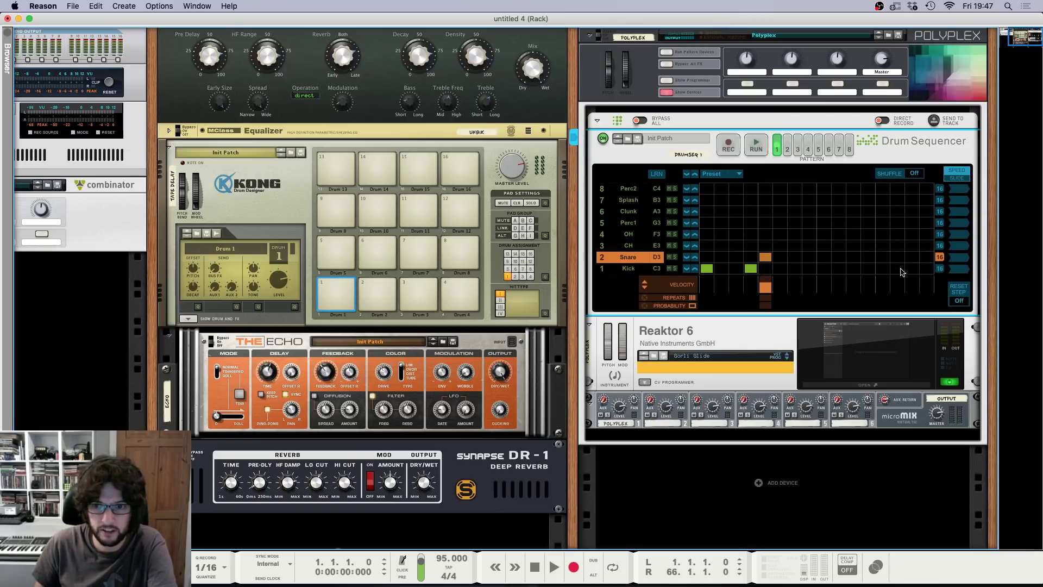
{"action": "left_click", "coordinate": [884, 258]}
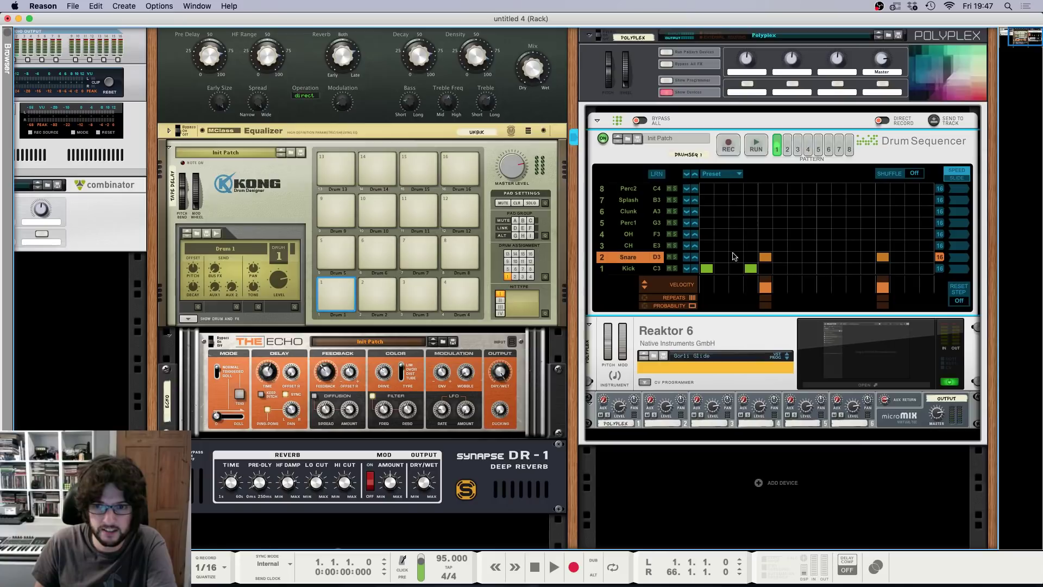
Step: Add kicks on steps 8 and 11, play the pattern, and open the Polyplex window
{"action": "left_click", "coordinate": [812, 269]}
{"action": "left_click", "coordinate": [853, 269]}
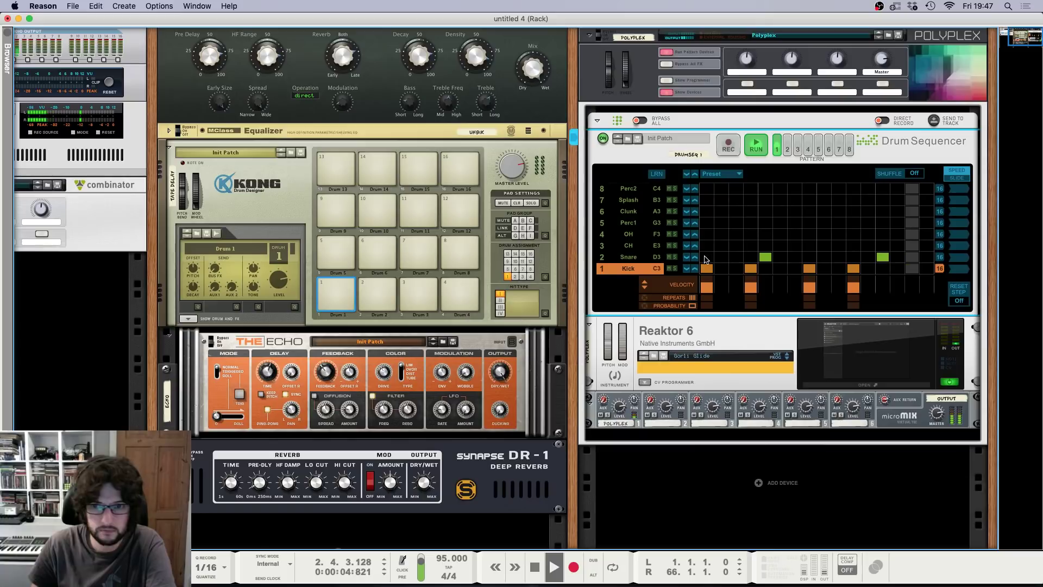
{"action": "left_click", "coordinate": [846, 386]}
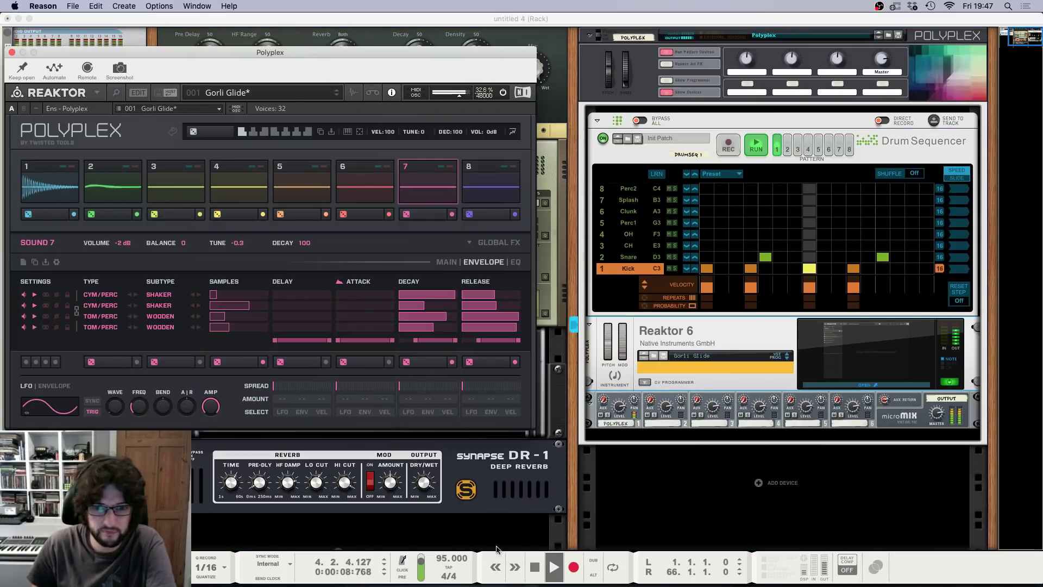
{"action": "left_click", "coordinate": [535, 566]}
Step: Keep the Polyplex window open, randomize pad 2's snare sound, close the window, and audition the beat
{"action": "left_click", "coordinate": [24, 74]}
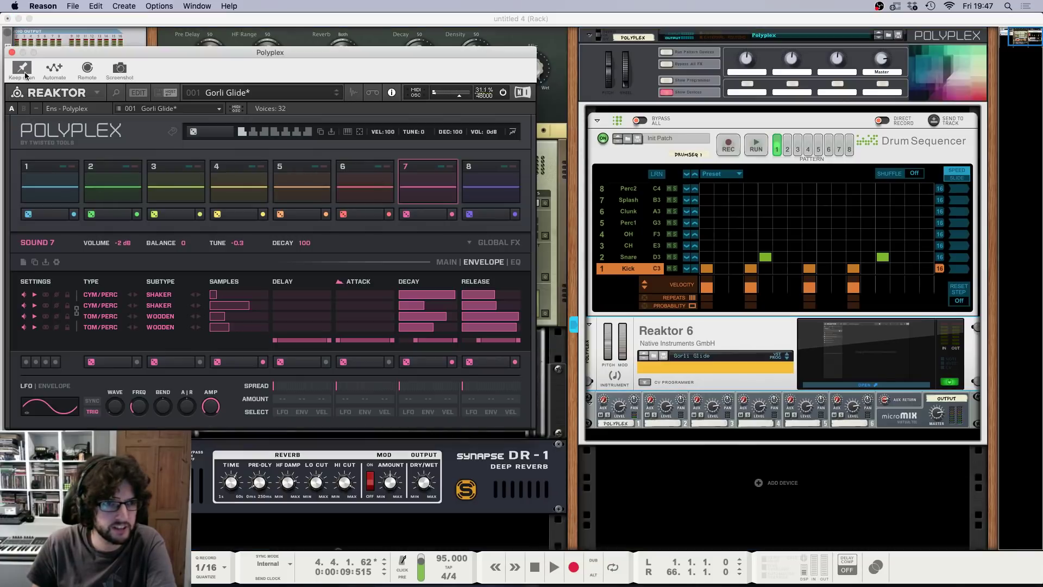
{"action": "left_click", "coordinate": [132, 192]}
{"action": "left_click", "coordinate": [91, 215]}
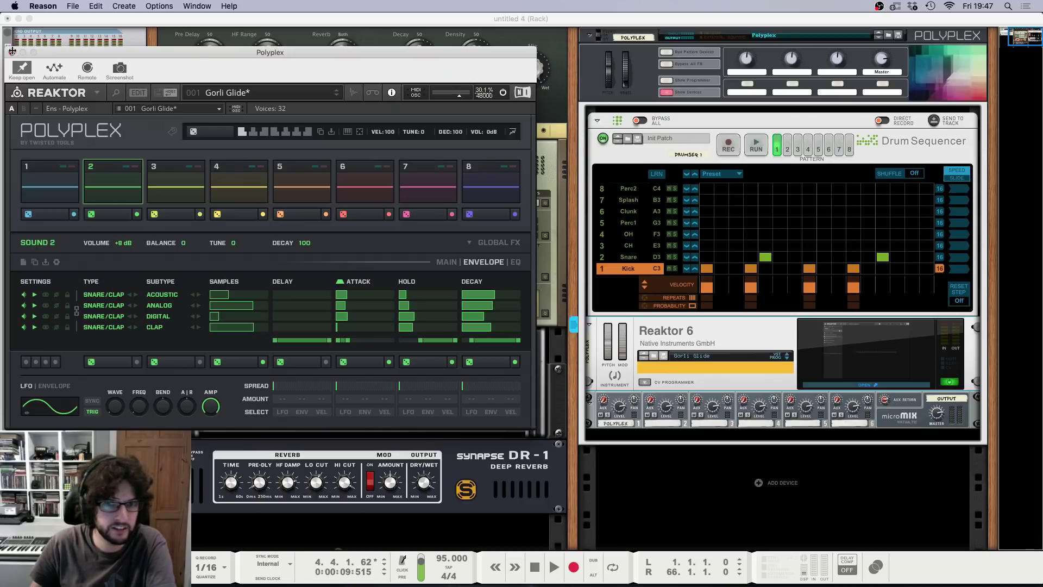
{"action": "left_click", "coordinate": [11, 52]}
{"action": "left_click", "coordinate": [553, 573]}
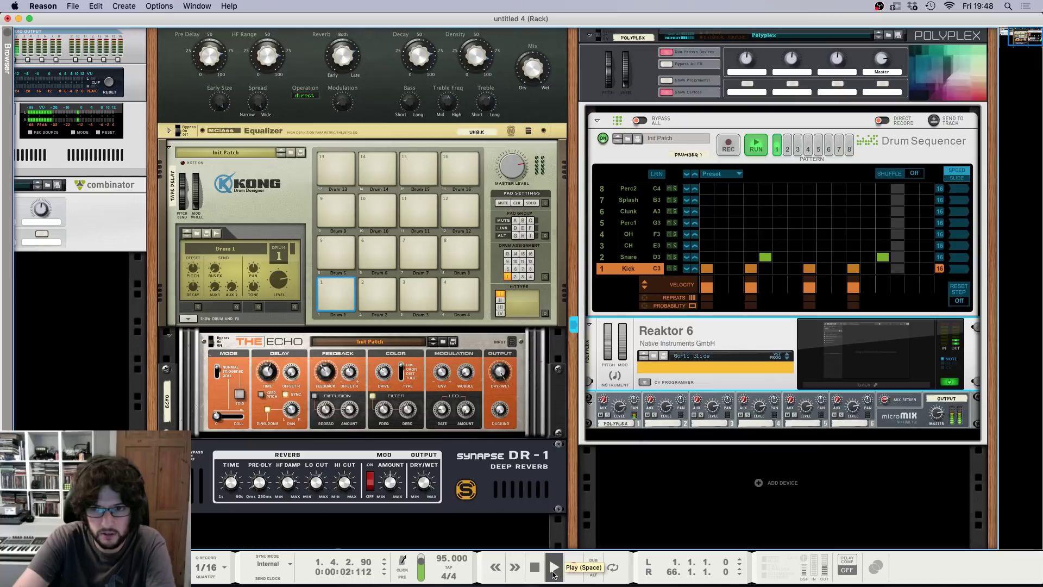
{"action": "left_click", "coordinate": [573, 566]}
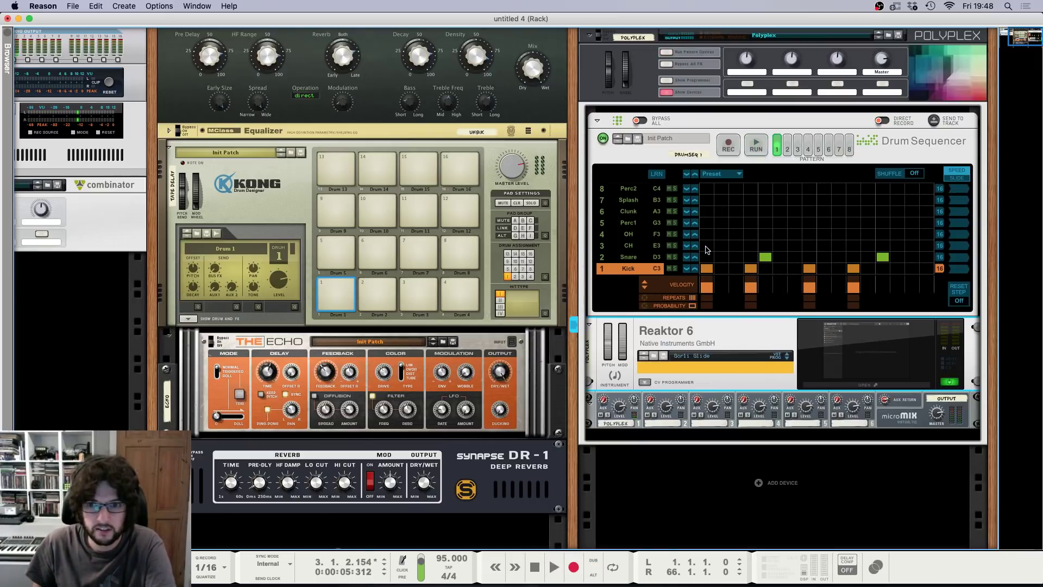
Step: Program closed hi-hats on every odd-numbered step and set Polyplex sound 3's volume to -6 dB while the pattern runs
{"action": "left_click", "coordinate": [707, 249]}
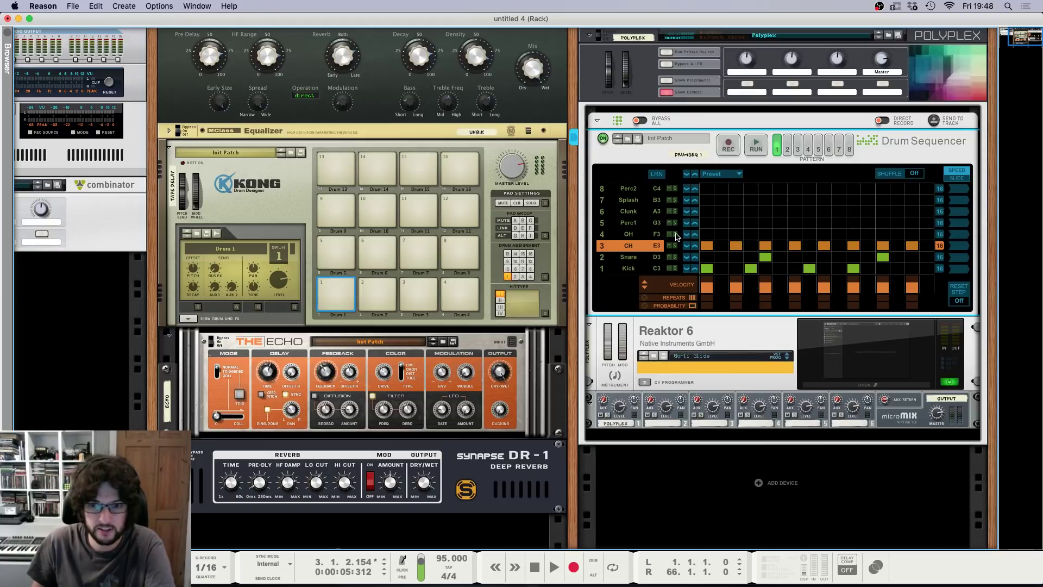
{"action": "left_click", "coordinate": [755, 145]}
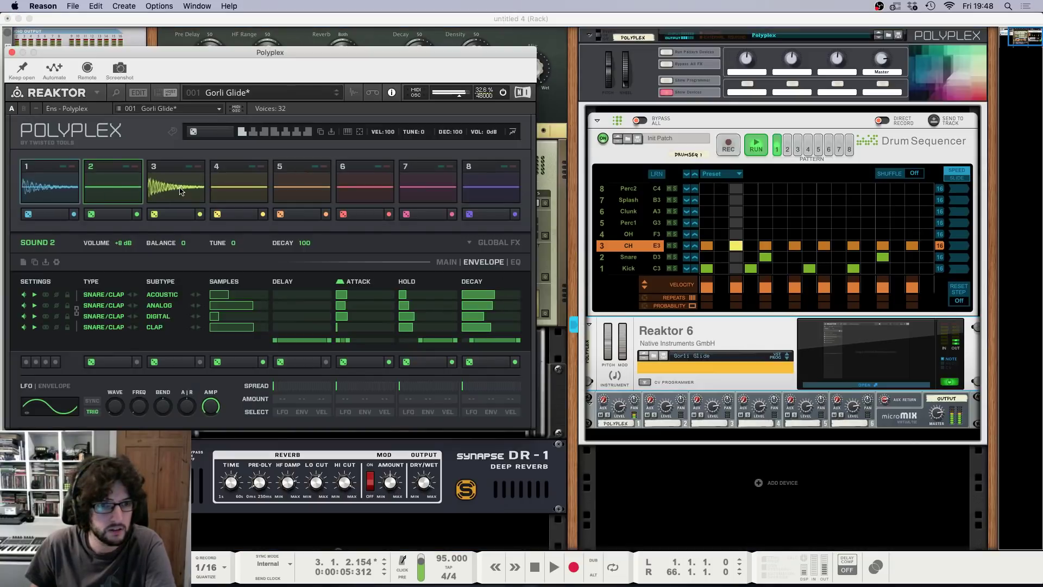
{"action": "left_click", "coordinate": [176, 188]}
{"action": "left_click_drag", "start_coordinate": [123, 243], "coordinate": [118, 286]}
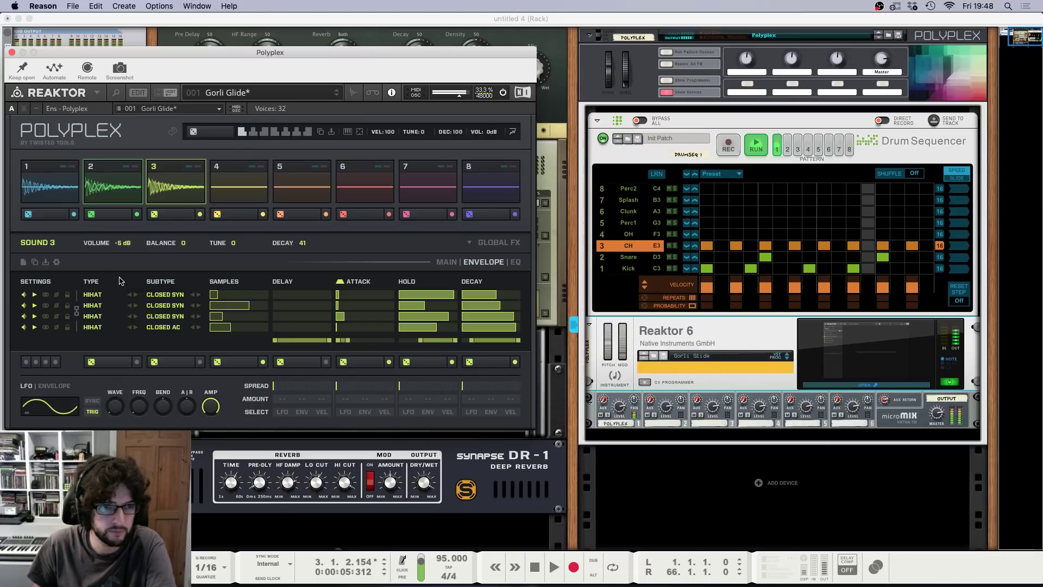
{"action": "left_click", "coordinate": [12, 53]}
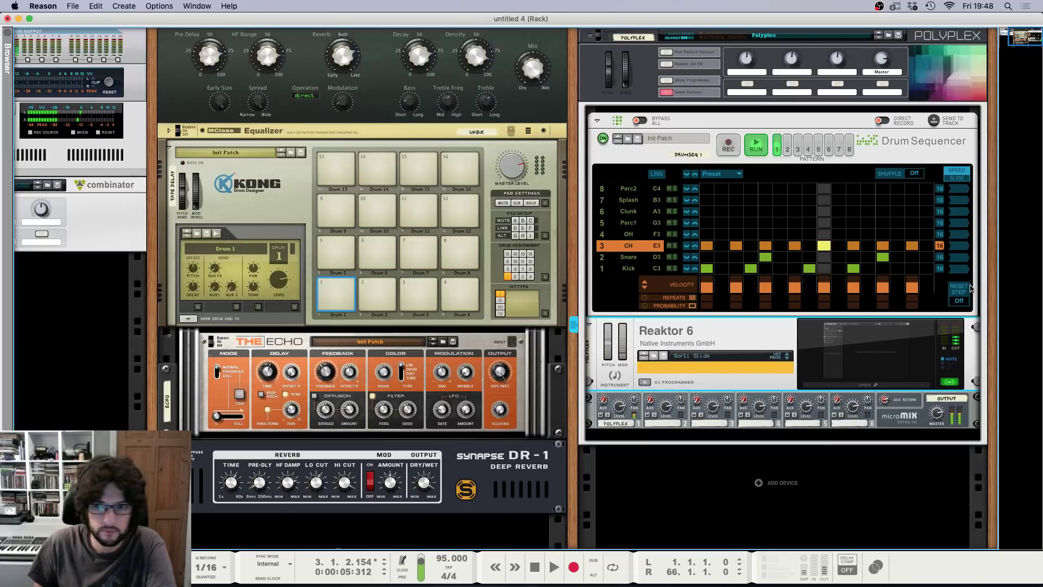
{"action": "left_click", "coordinate": [533, 566]}
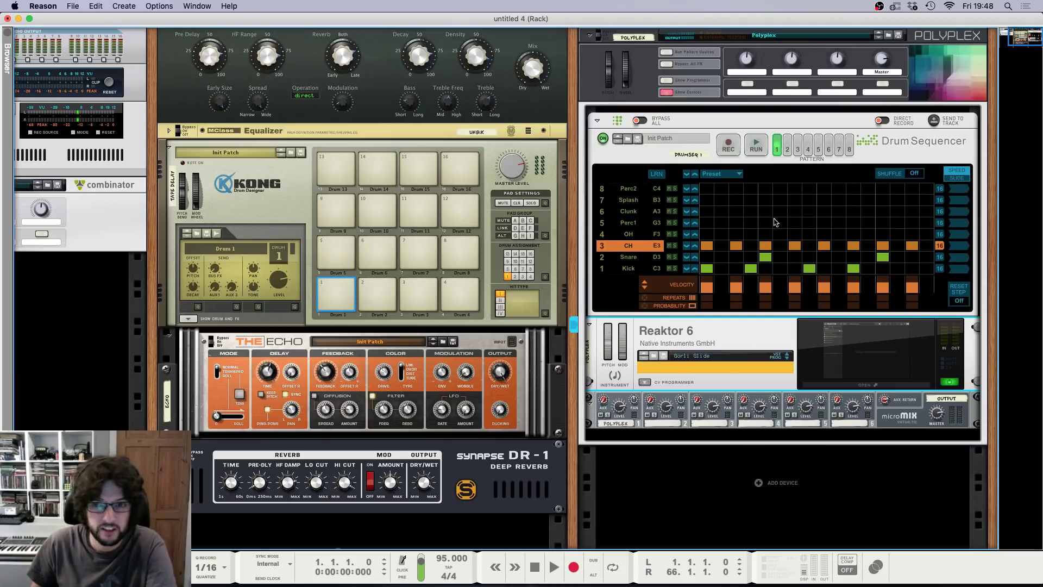
Step: Add a closed hi-hat on step 4 with 4 repeats and 25% probability
{"action": "left_click", "coordinate": [750, 246]}
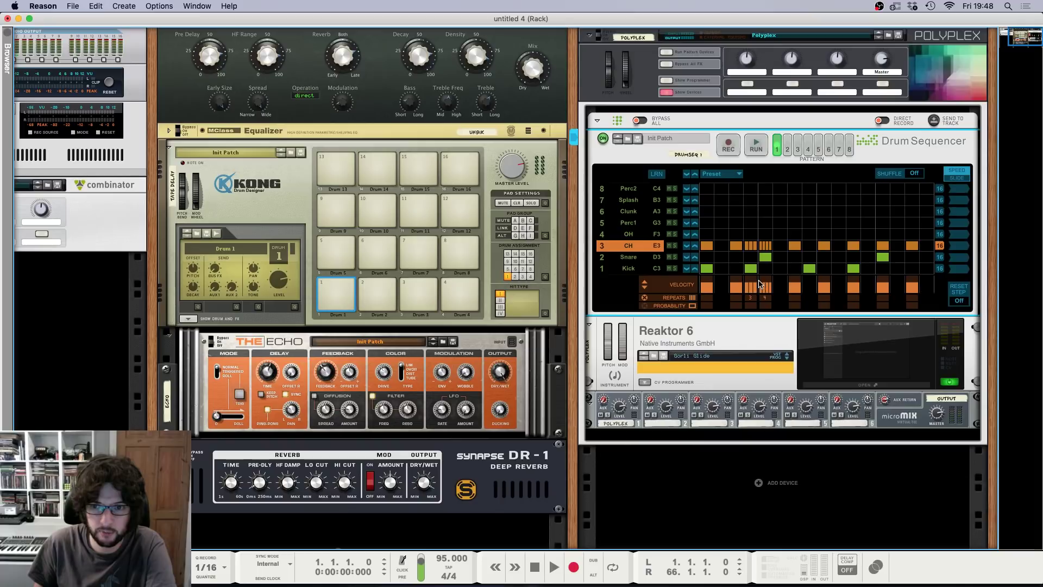
{"action": "left_click_drag", "start_coordinate": [764, 308], "coordinate": [760, 318]}
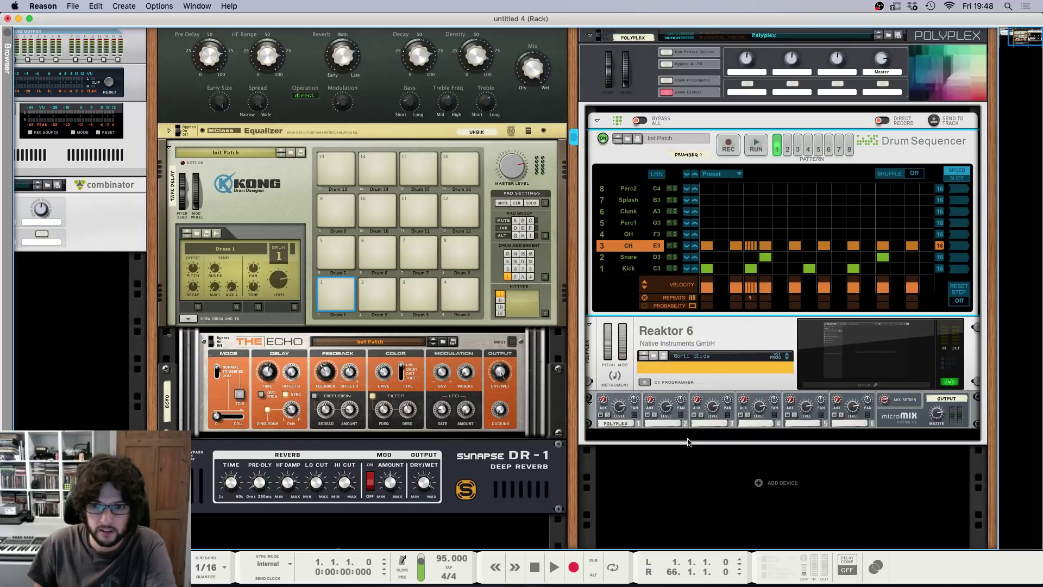
{"action": "left_click", "coordinate": [756, 145]}
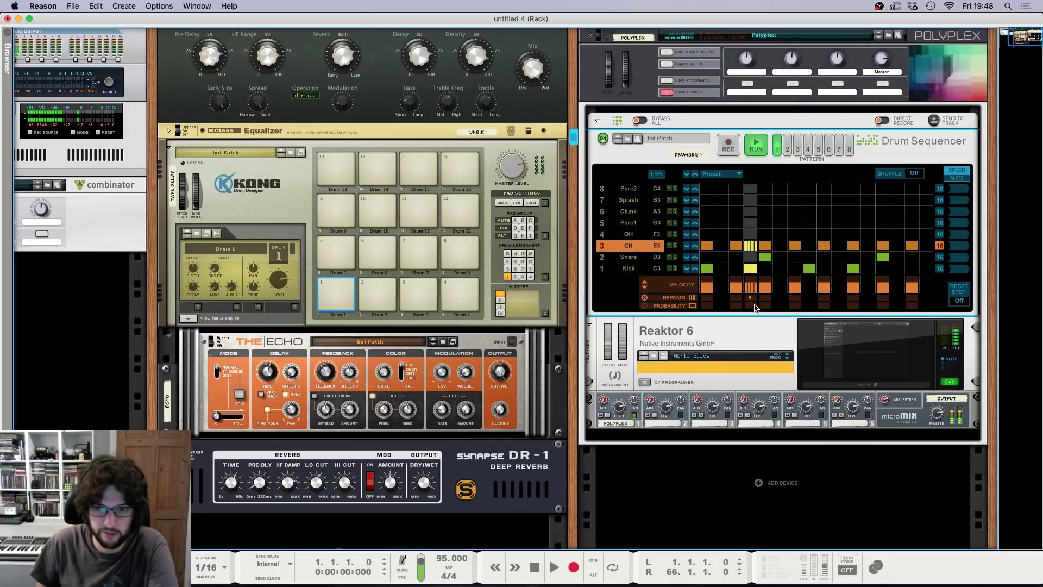
{"action": "left_click_drag", "start_coordinate": [751, 310], "coordinate": [746, 353]}
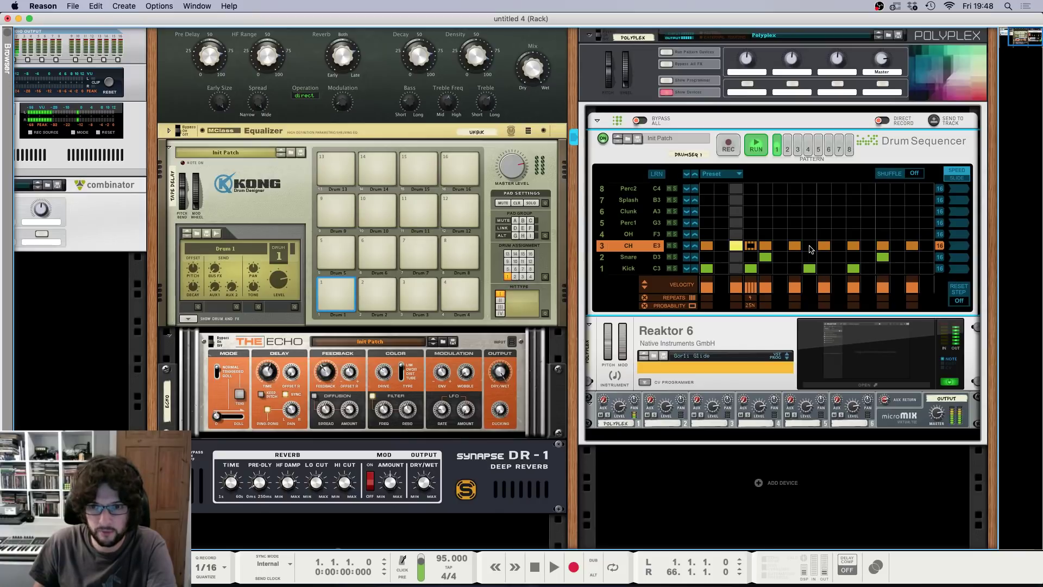
Step: Add a snare on step 16 and reduce its probability so it only plays occasionally
{"action": "left_click", "coordinate": [927, 257]}
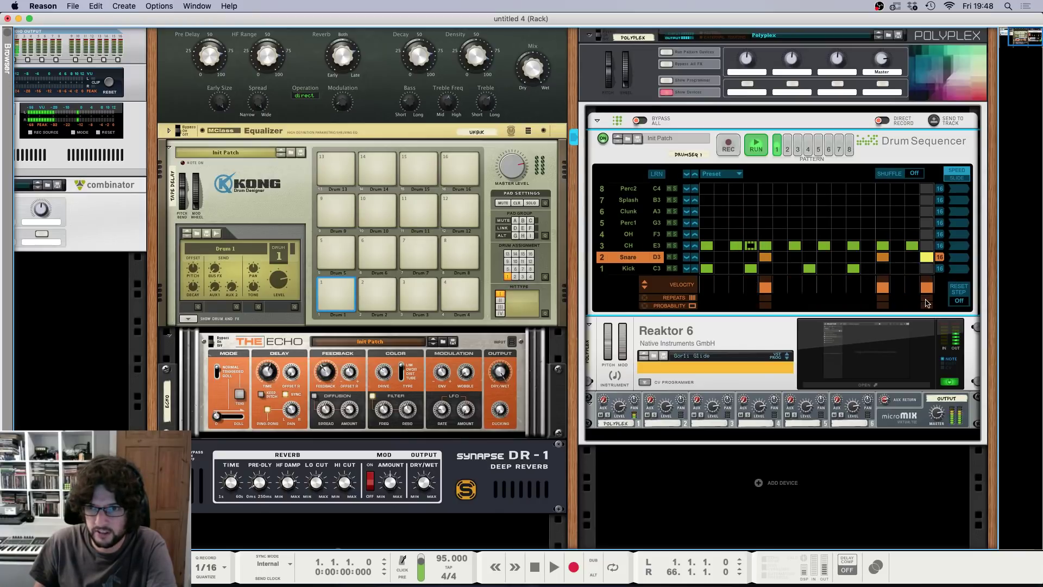
{"action": "left_click_drag", "start_coordinate": [927, 309], "coordinate": [922, 378]}
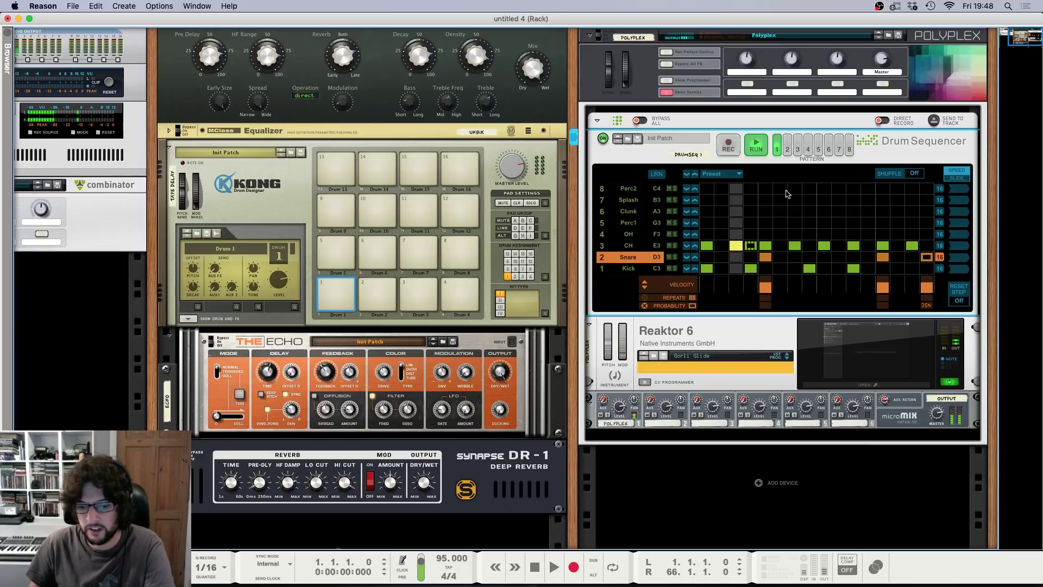
{"action": "left_click", "coordinate": [809, 246]}
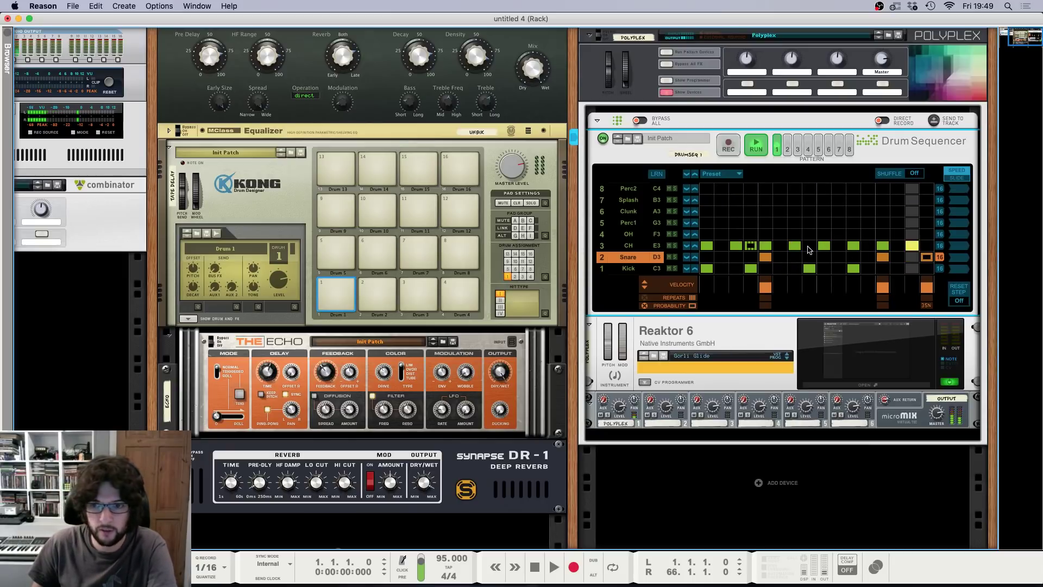
{"action": "left_click", "coordinate": [796, 247]}
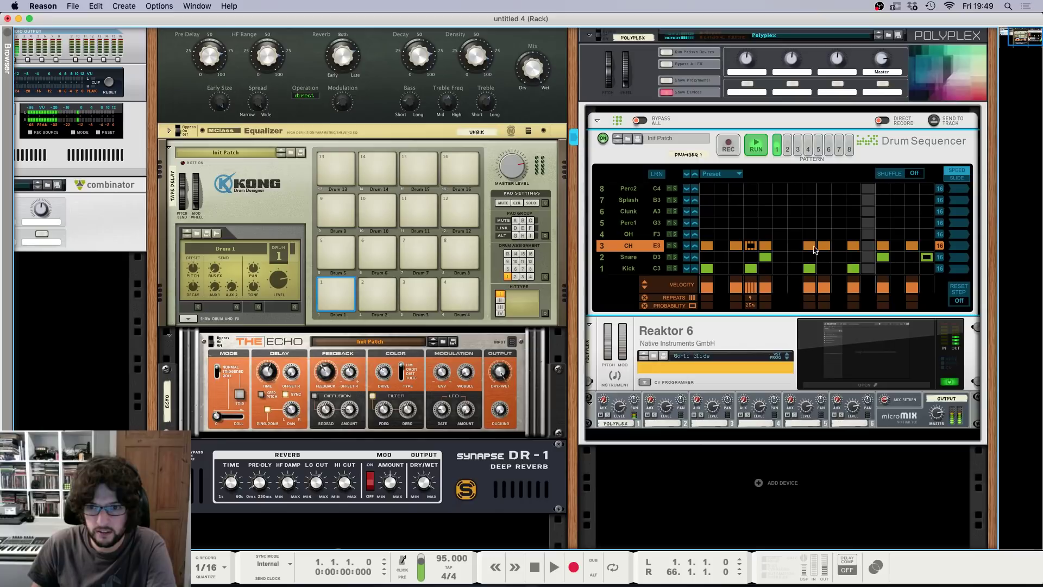
{"action": "left_click", "coordinate": [810, 247]}
{"action": "left_click", "coordinate": [794, 245]}
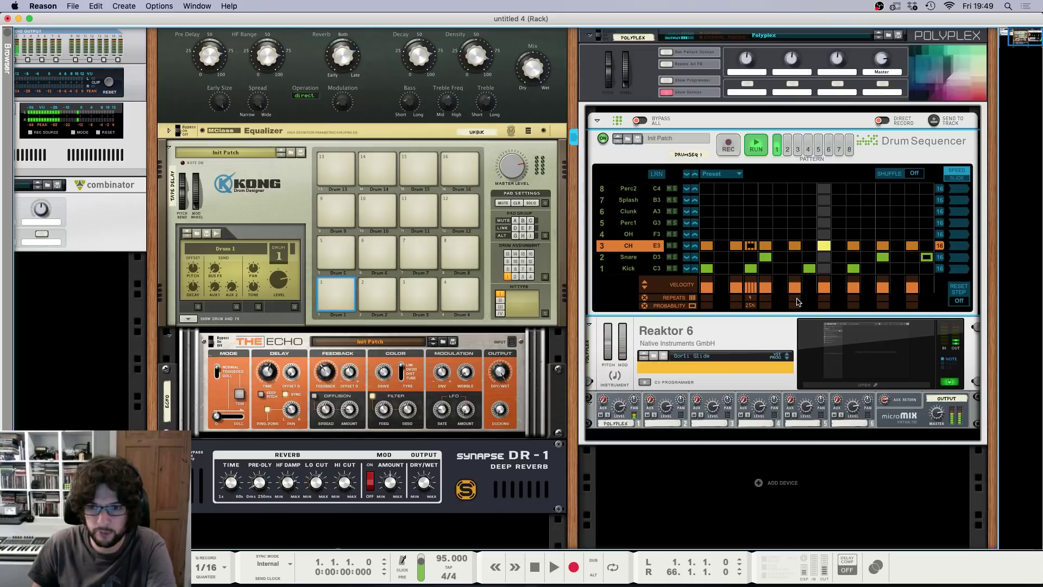
Step: Set the closed hi-hat probability to 62% on step 7, add a two-repeat hit at 50% on step 8, and lower step 11's probability
{"action": "left_click_drag", "start_coordinate": [794, 305], "coordinate": [799, 334]}
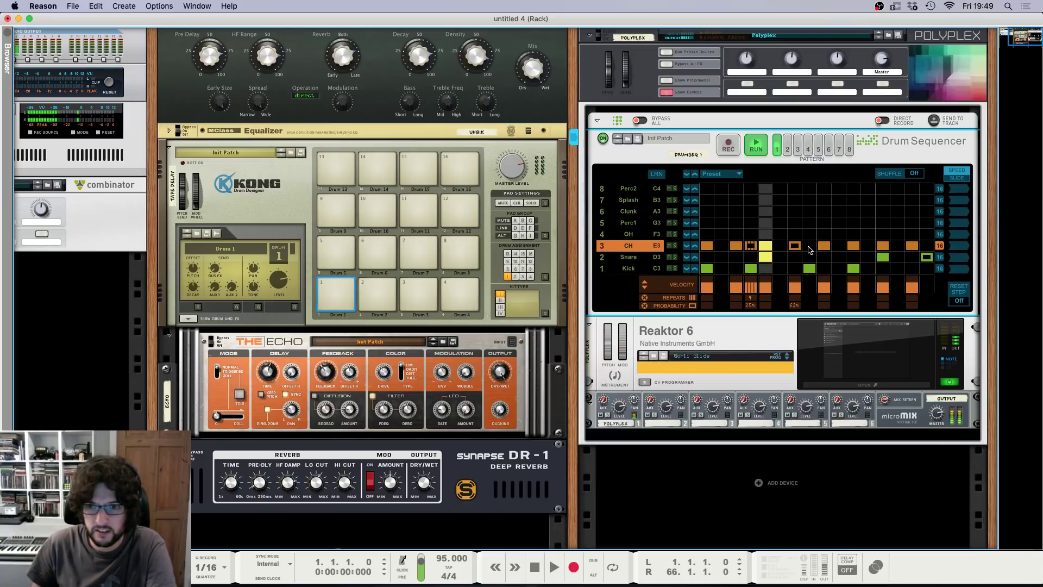
{"action": "left_click", "coordinate": [810, 246]}
{"action": "left_click_drag", "start_coordinate": [810, 286], "coordinate": [808, 347]}
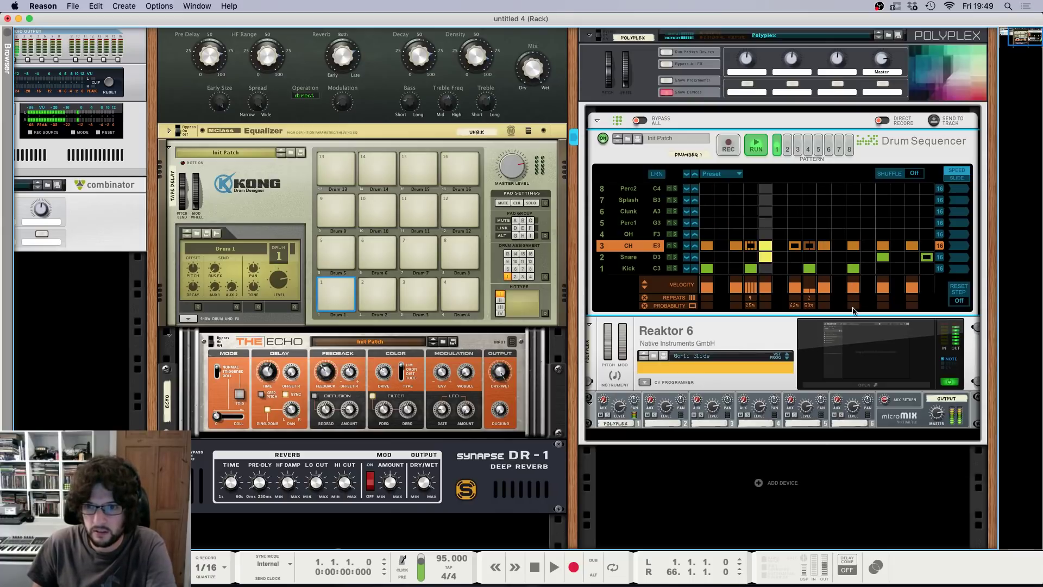
{"action": "left_click_drag", "start_coordinate": [853, 305], "coordinate": [850, 331]}
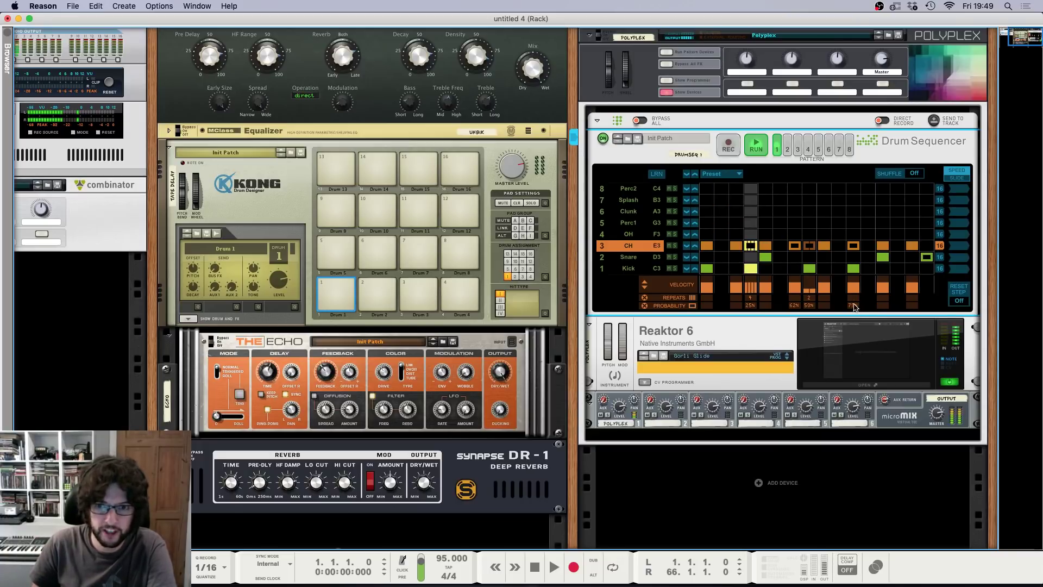
Step: Program open hi-hats on steps 5 and 13
{"action": "left_click", "coordinate": [767, 235]}
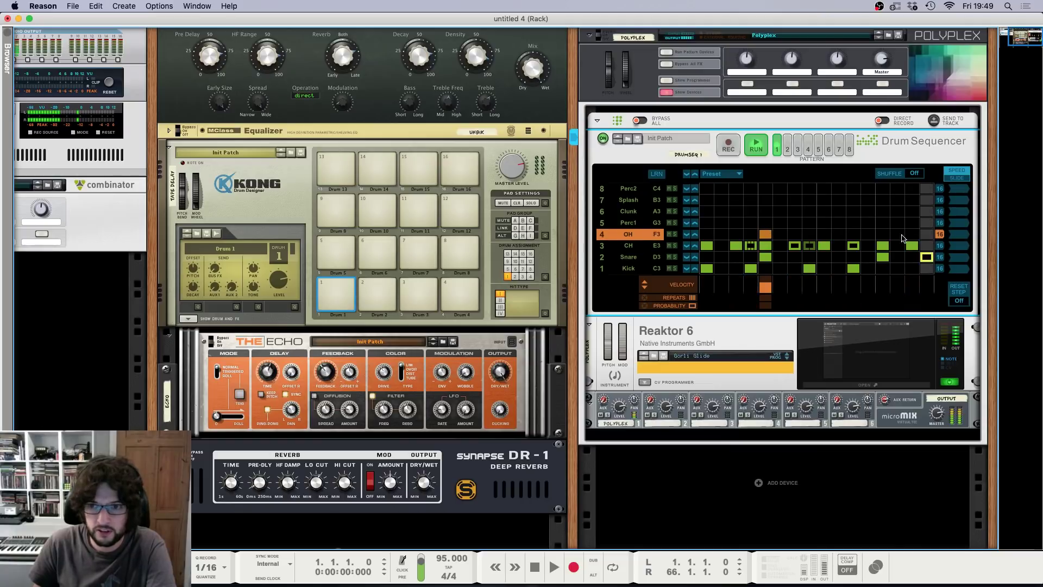
{"action": "left_click", "coordinate": [883, 235]}
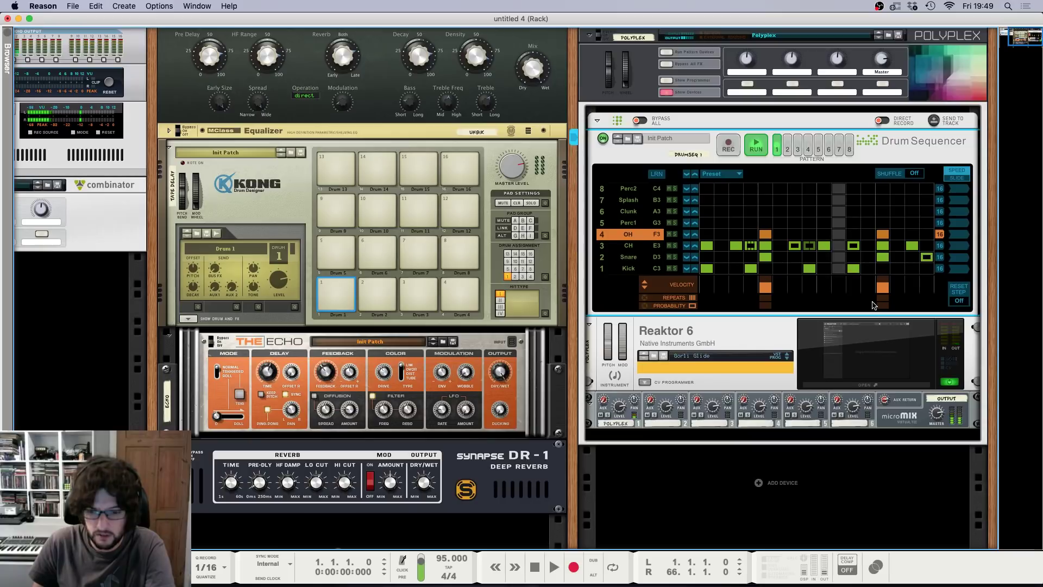
Step: Program Perc1 hits on steps 3, 8, 12 and 15, removing the trial hits on steps 1 and 16
{"action": "left_click", "coordinate": [706, 223]}
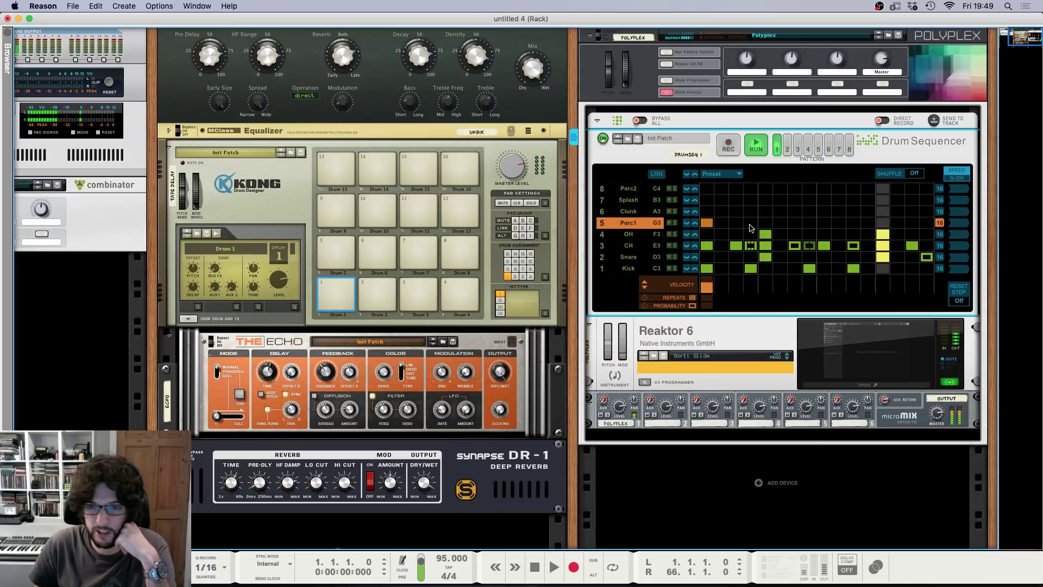
{"action": "left_click", "coordinate": [706, 223]}
{"action": "left_click", "coordinate": [809, 223]}
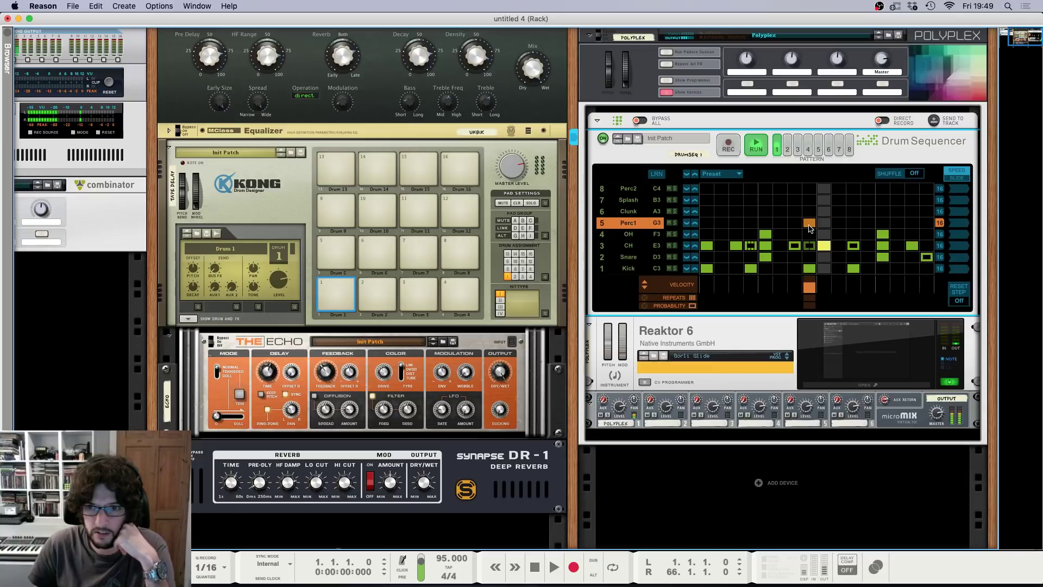
{"action": "left_click", "coordinate": [882, 234]}
{"action": "left_click", "coordinate": [883, 234]}
{"action": "left_click", "coordinate": [926, 222]}
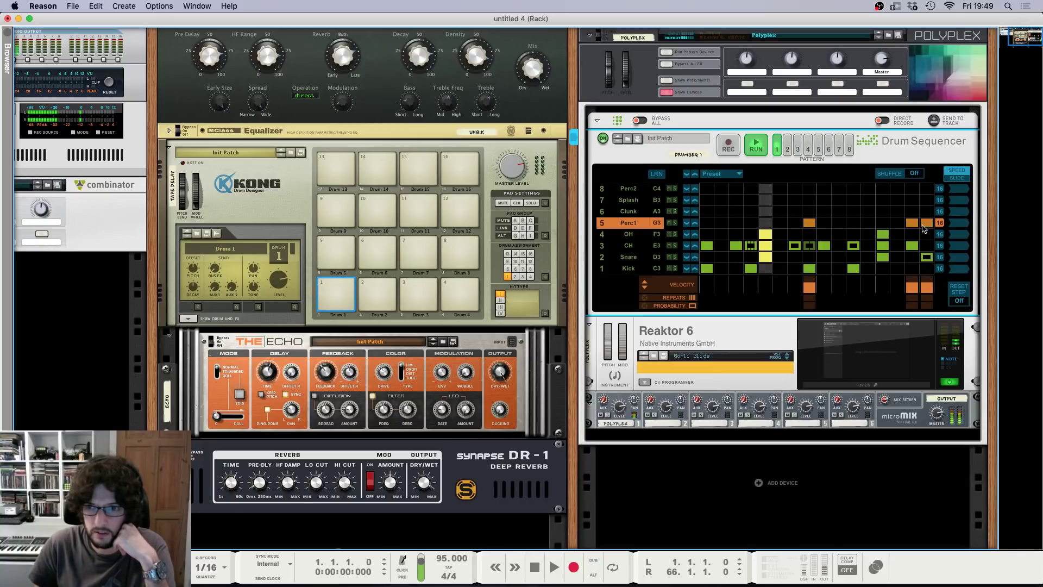
{"action": "left_click", "coordinate": [912, 223]}
{"action": "left_click", "coordinate": [868, 223]}
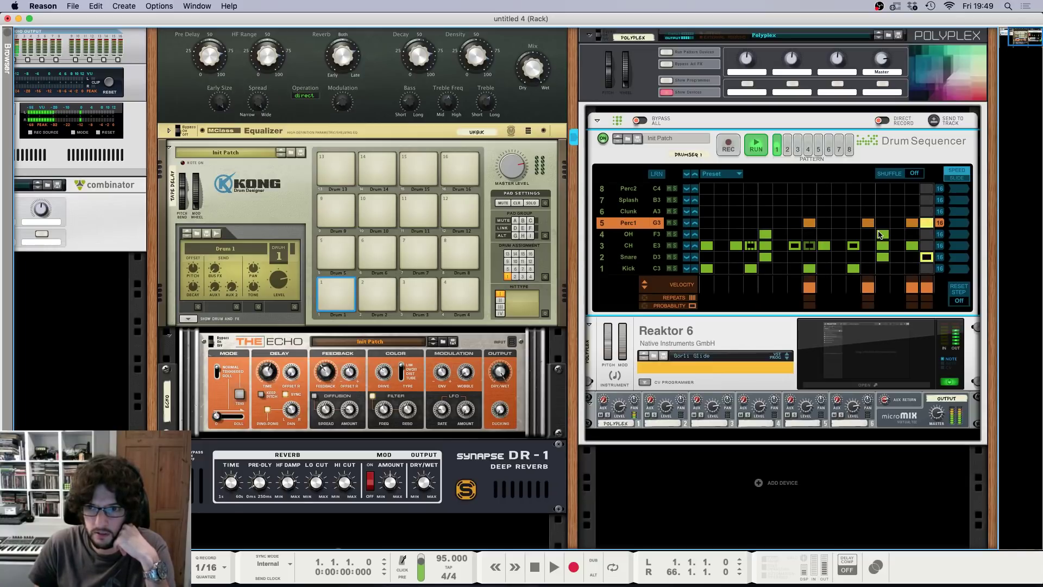
{"action": "left_click", "coordinate": [927, 222]}
{"action": "left_click", "coordinate": [736, 223]}
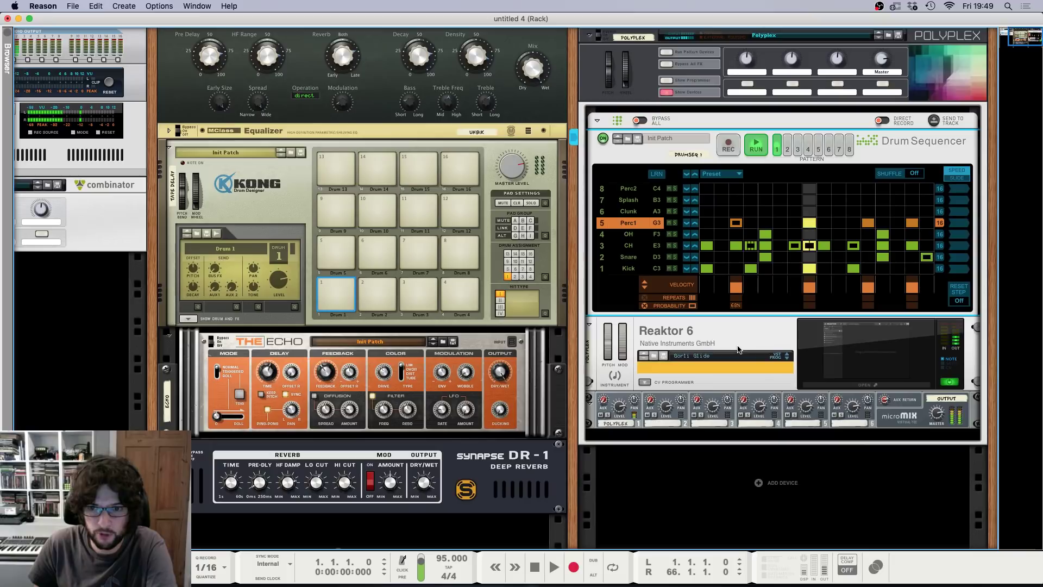
Step: Lower the probability of all four Perc1 hits to between 30% and 40%
{"action": "left_click_drag", "start_coordinate": [736, 310], "coordinate": [738, 373]}
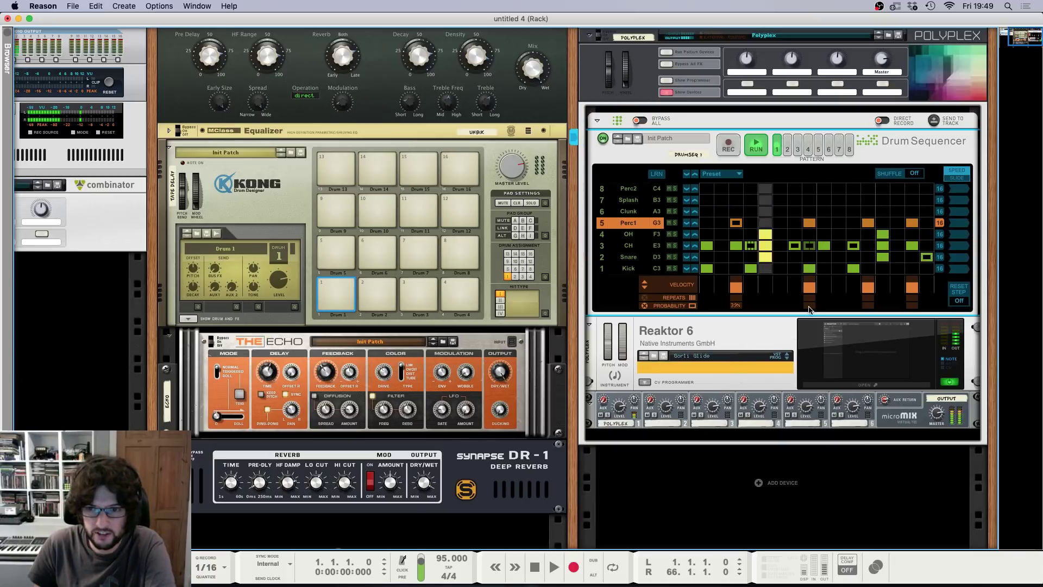
{"action": "left_click_drag", "start_coordinate": [809, 308], "coordinate": [805, 378]}
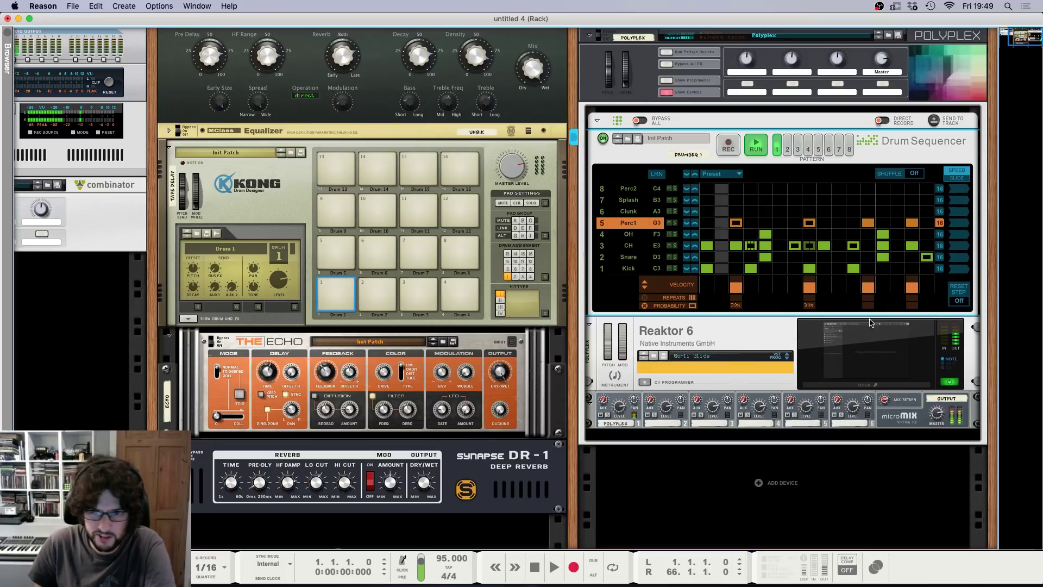
{"action": "left_click_drag", "start_coordinate": [868, 308], "coordinate": [872, 378]}
{"action": "left_click_drag", "start_coordinate": [912, 310], "coordinate": [912, 362]}
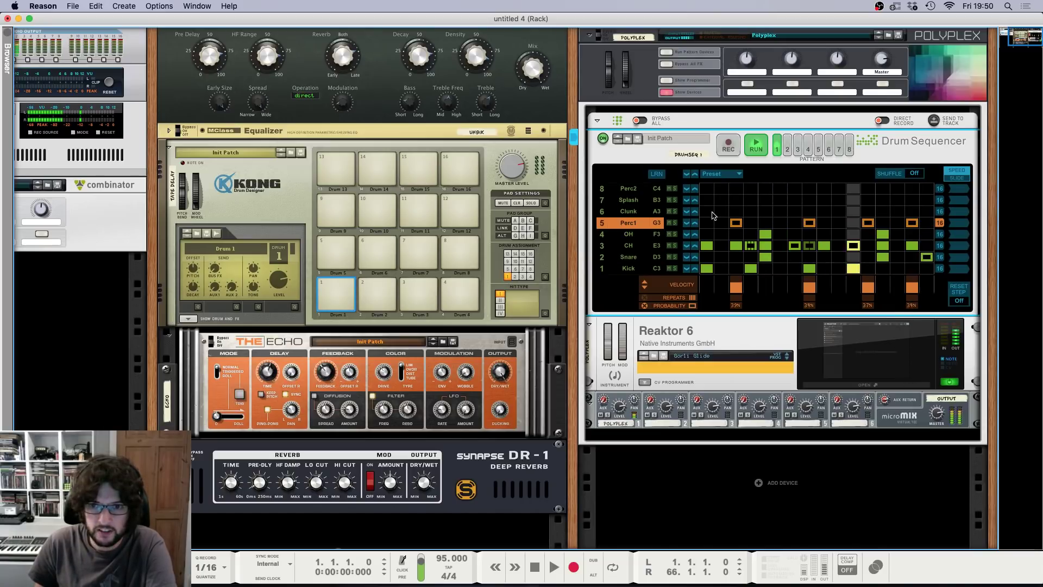
{"action": "left_click", "coordinate": [765, 212]}
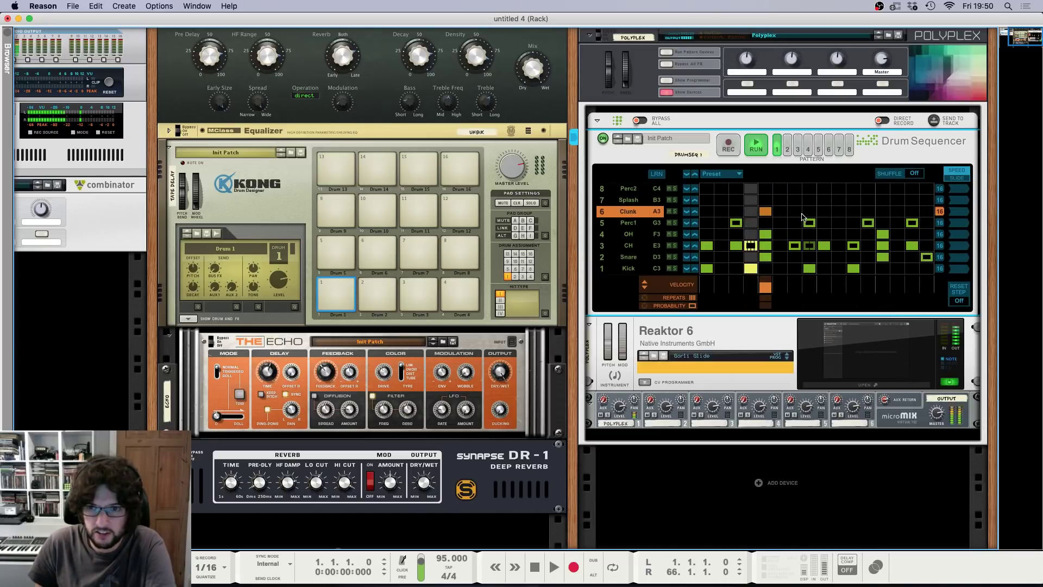
{"action": "left_click", "coordinate": [765, 211]}
{"action": "left_click", "coordinate": [736, 200]}
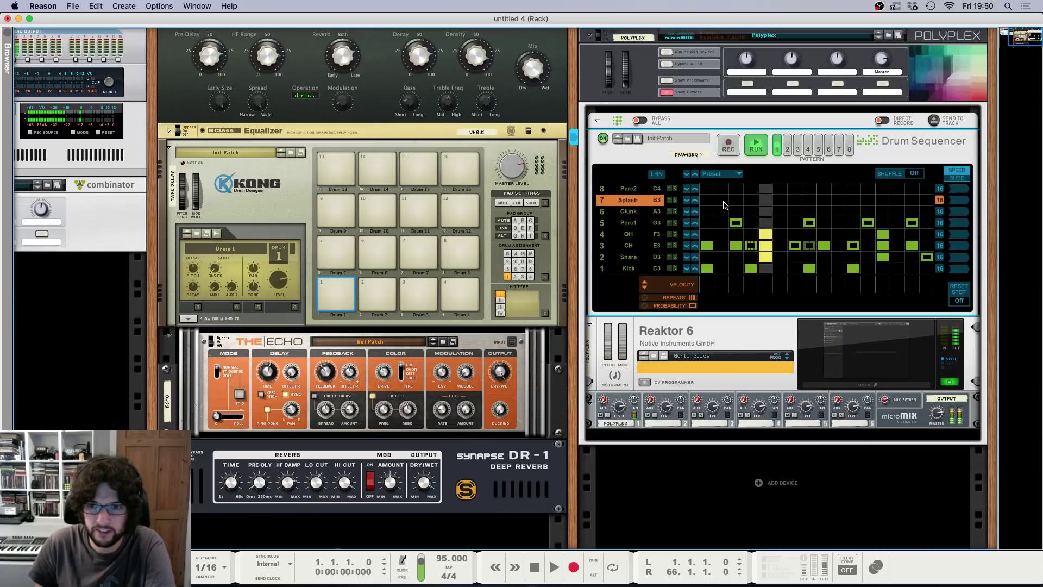
Step: Program Splash hits on steps 3, 8, 11, 14 and 16 of the Drum Sequencer pattern
{"action": "left_click", "coordinate": [810, 200]}
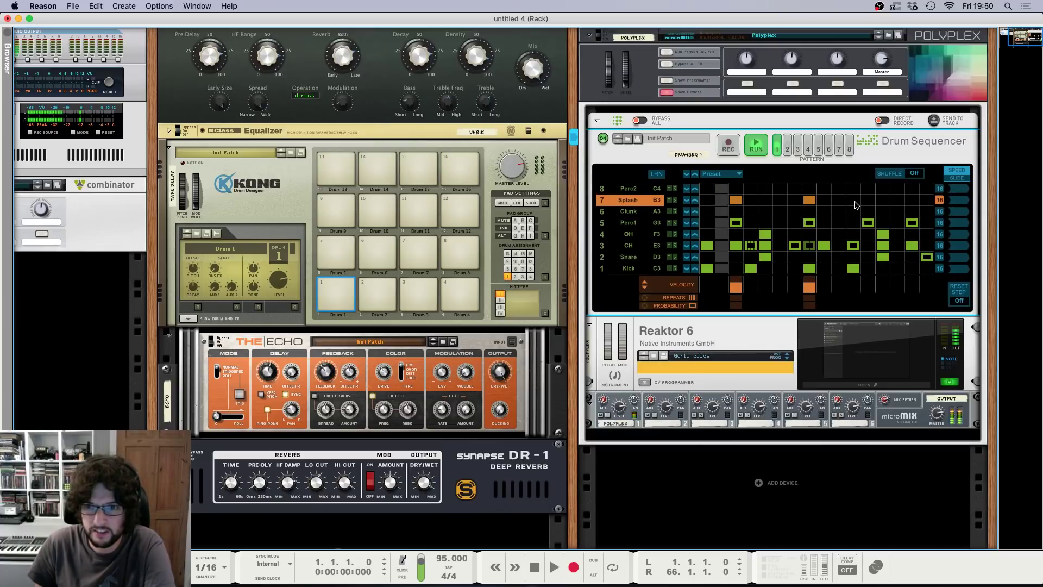
{"action": "left_click", "coordinate": [854, 200]}
{"action": "left_click", "coordinate": [897, 200]}
{"action": "left_click", "coordinate": [926, 199]}
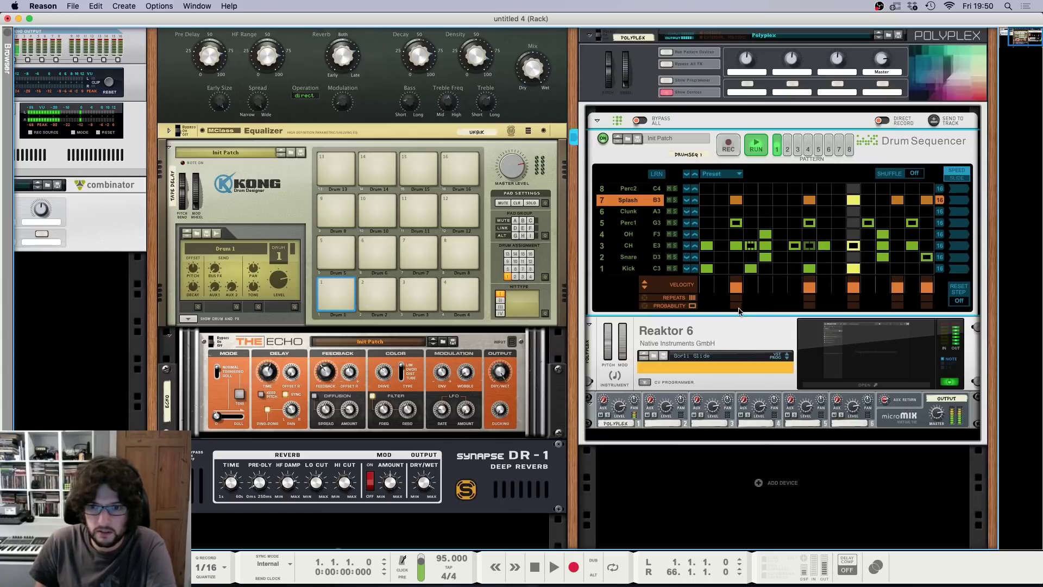
Step: Lower the probability of all five Splash hits to between about 20% and 45%, and stop the pattern
{"action": "left_click_drag", "start_coordinate": [736, 305], "coordinate": [740, 378]}
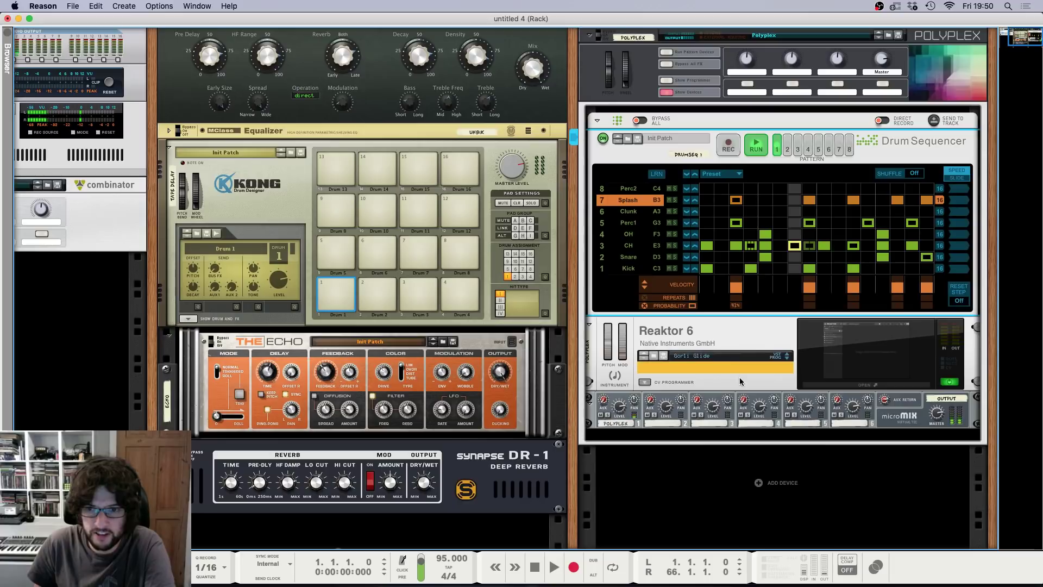
{"action": "left_click_drag", "start_coordinate": [738, 307], "coordinate": [739, 314]}
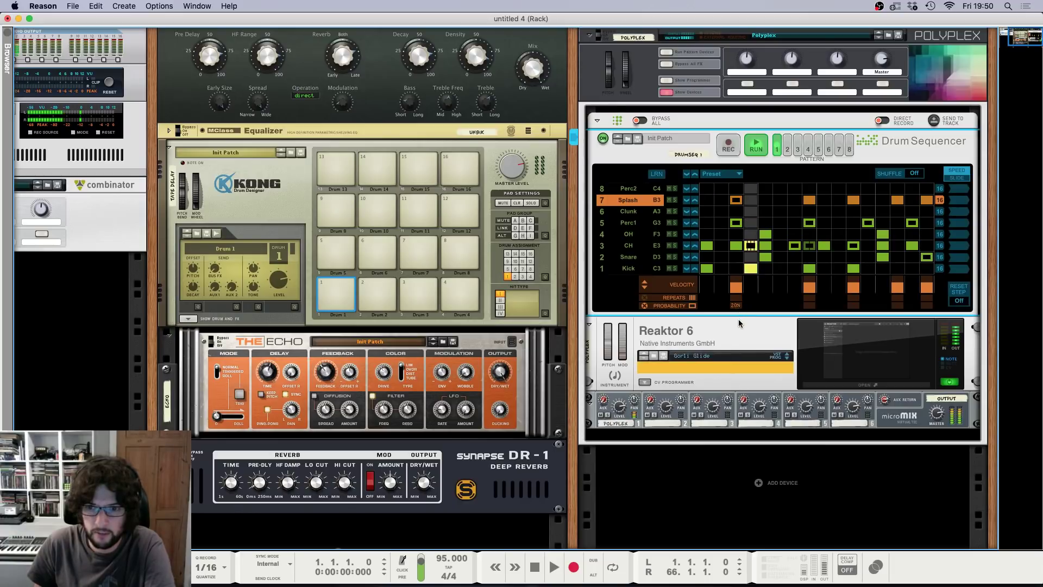
{"action": "left_click_drag", "start_coordinate": [809, 306], "coordinate": [812, 375]}
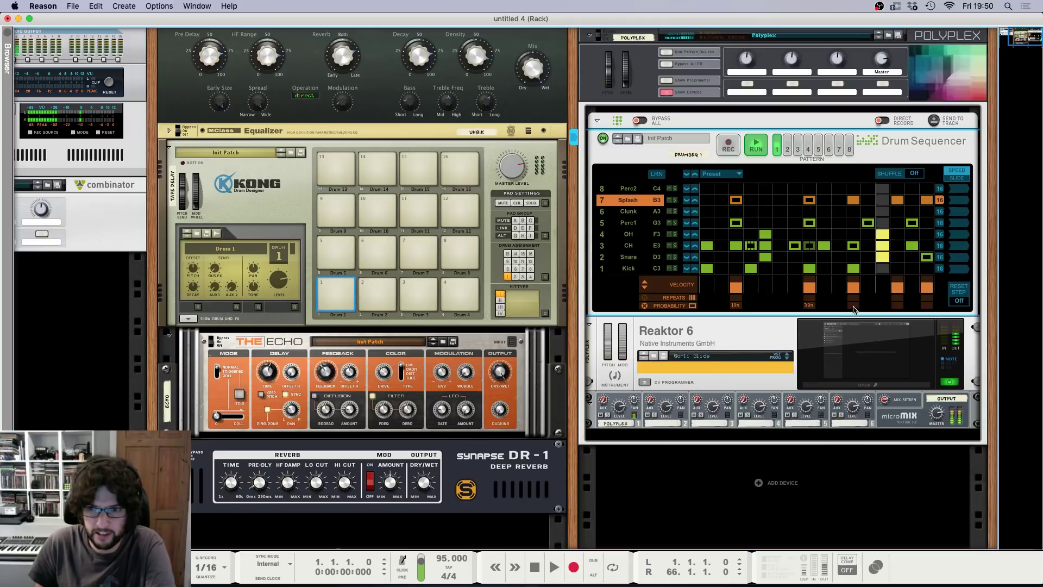
{"action": "left_click_drag", "start_coordinate": [853, 309], "coordinate": [857, 363]}
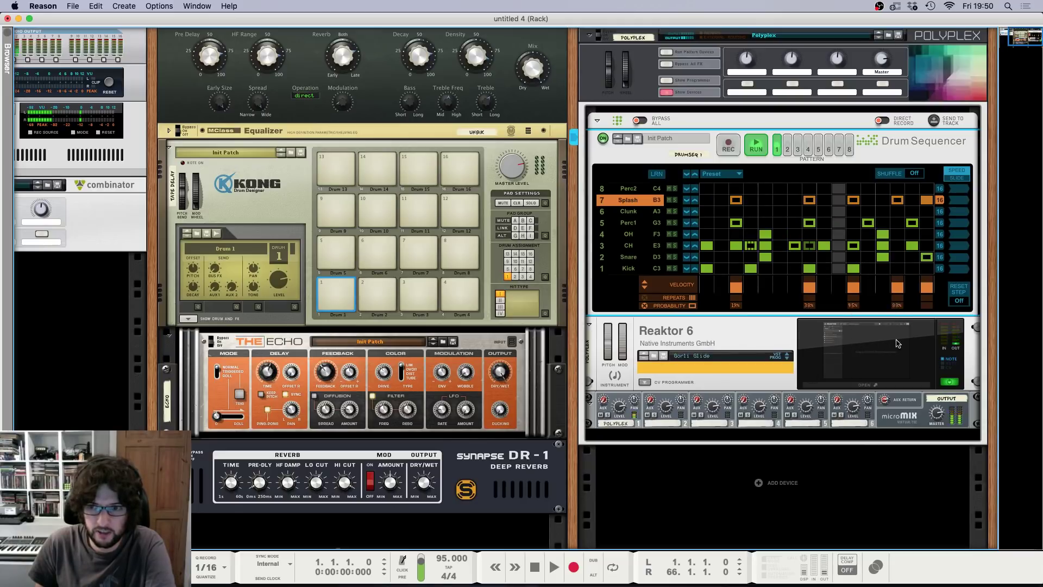
{"action": "left_click_drag", "start_coordinate": [927, 305], "coordinate": [926, 352]}
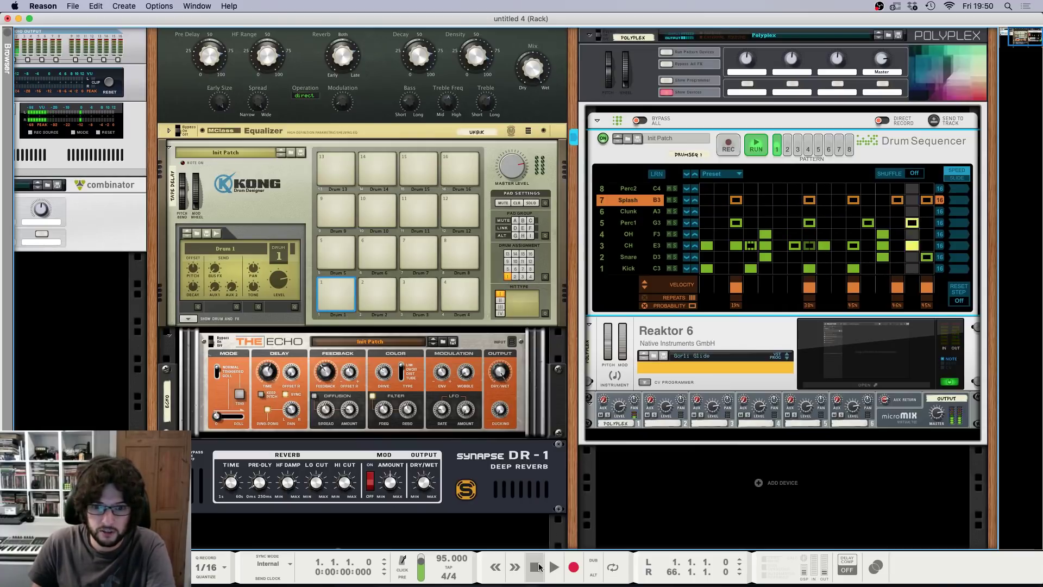
{"action": "left_click", "coordinate": [752, 145]}
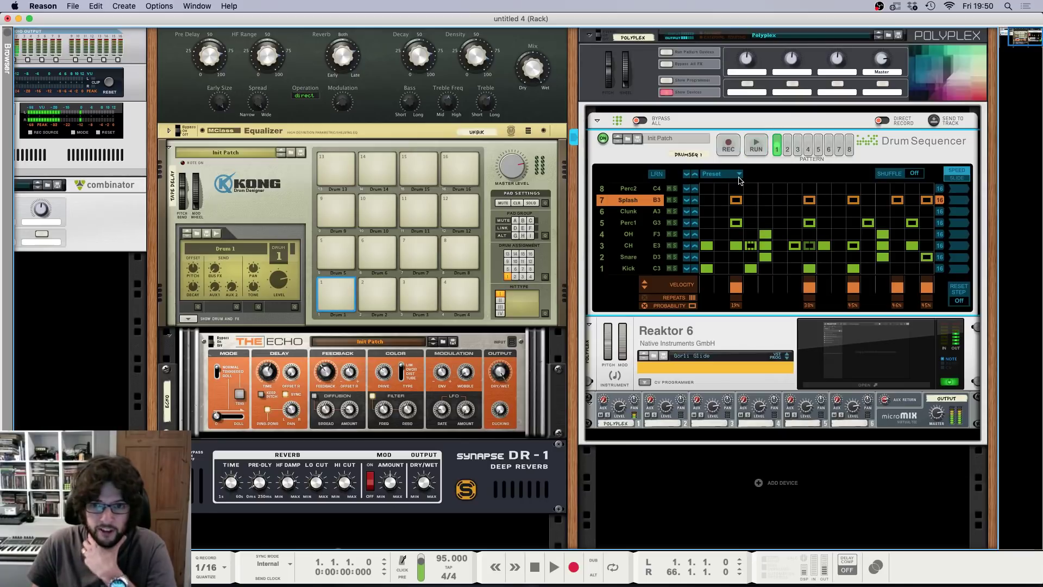
Step: Try Perc2 hits on steps 2, 6, 10, 13 and 15, and clear all five from the lane
{"action": "left_click", "coordinate": [720, 189]}
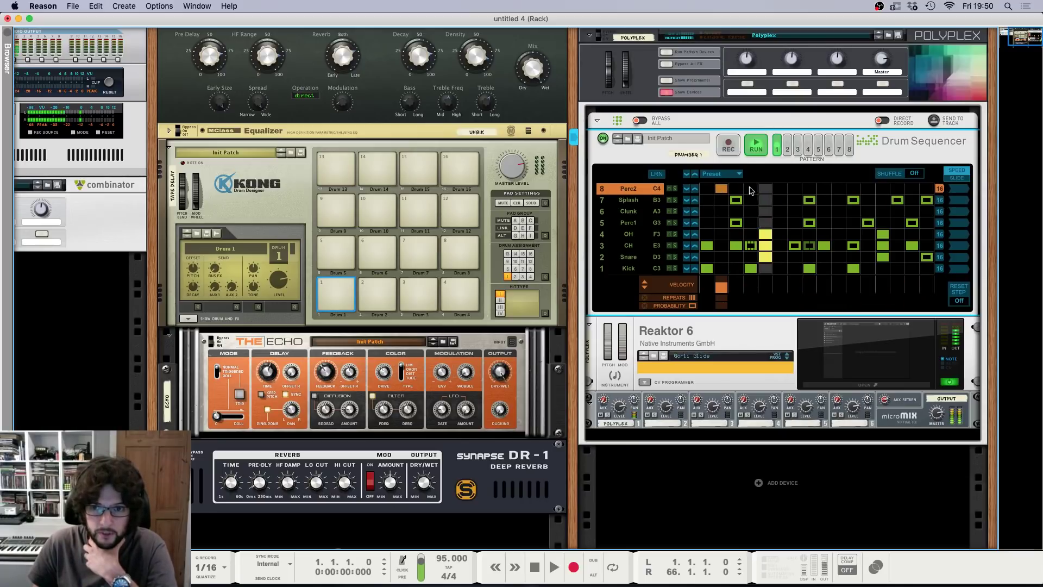
{"action": "left_click", "coordinate": [779, 188]}
{"action": "left_click", "coordinate": [838, 188]}
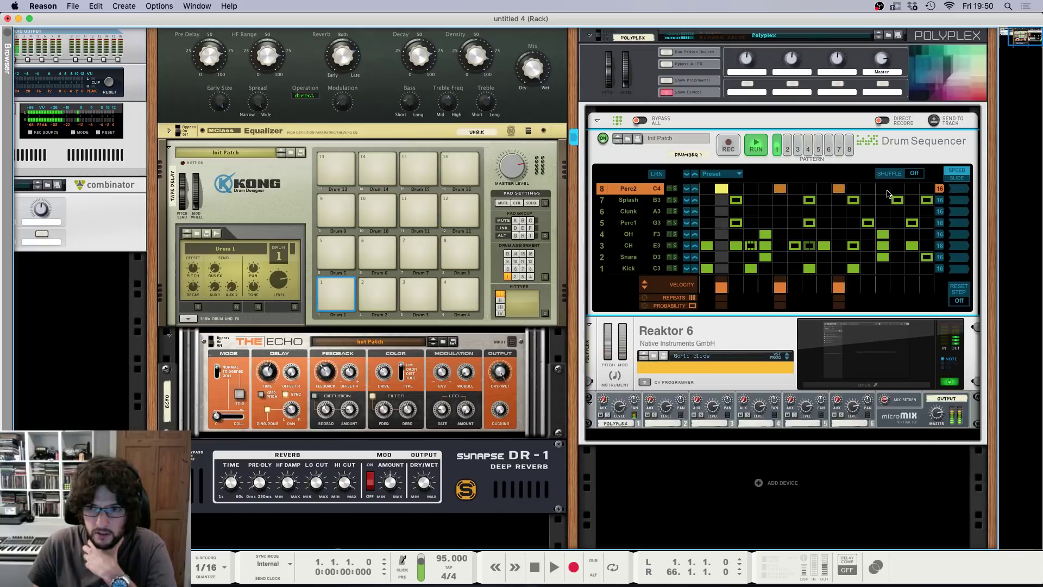
{"action": "left_click", "coordinate": [882, 188]}
{"action": "left_click", "coordinate": [911, 189]}
{"action": "left_click", "coordinate": [721, 188]}
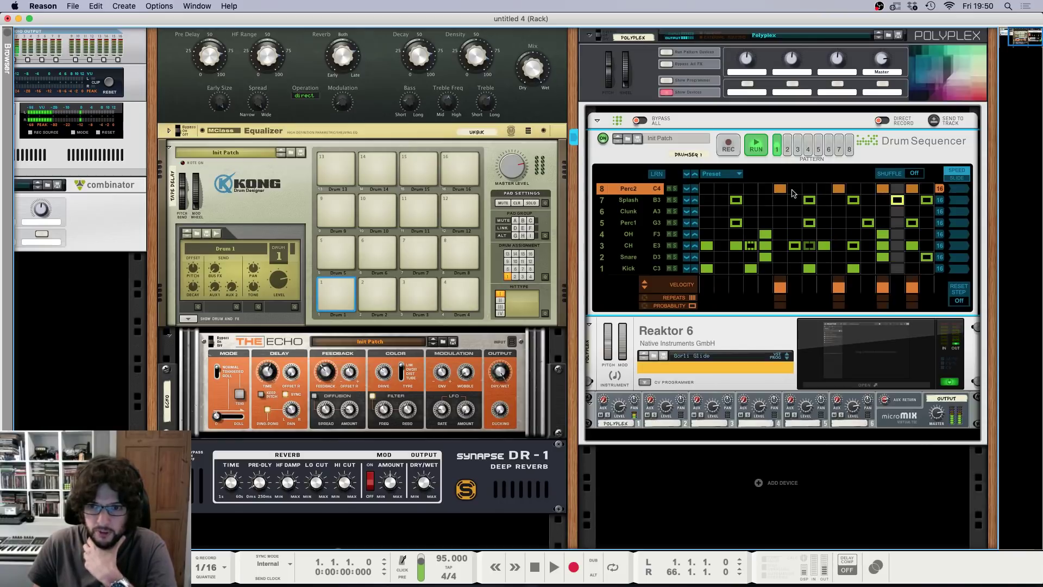
{"action": "left_click", "coordinate": [779, 188]}
{"action": "left_click", "coordinate": [838, 189]}
{"action": "left_click", "coordinate": [882, 188]}
{"action": "left_click", "coordinate": [912, 188]}
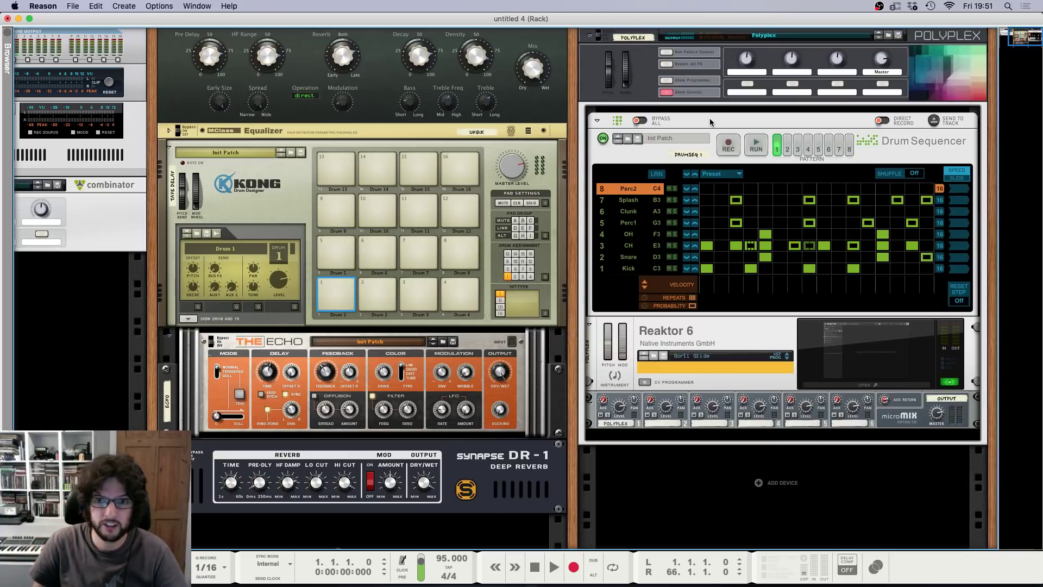
Step: Try Perc2 hits on steps 5 and 9, and remove both of them
{"action": "left_click", "coordinate": [765, 188]}
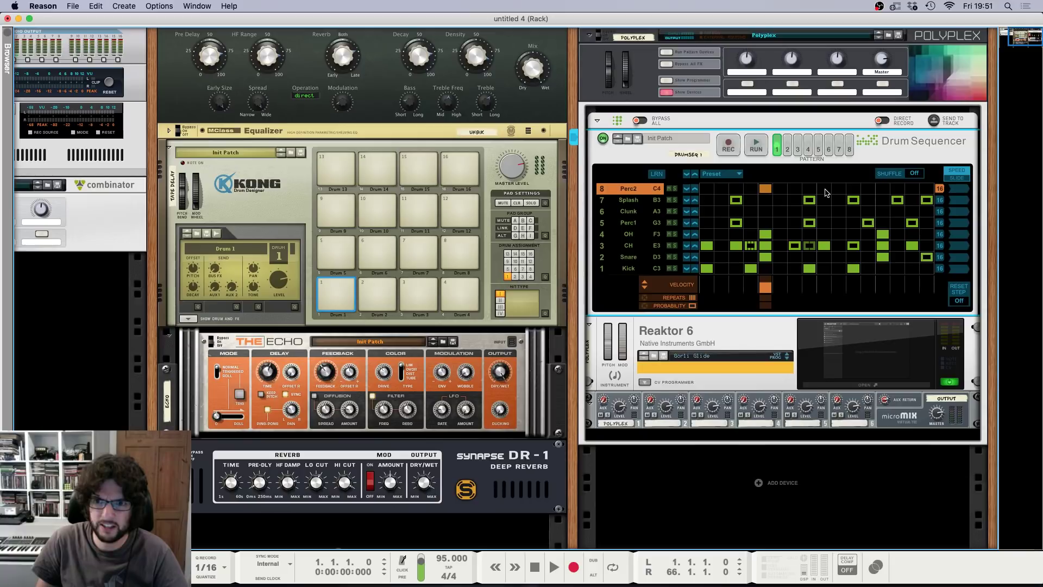
{"action": "left_click", "coordinate": [825, 189]}
{"action": "left_click", "coordinate": [824, 188]}
{"action": "left_click", "coordinate": [766, 189]}
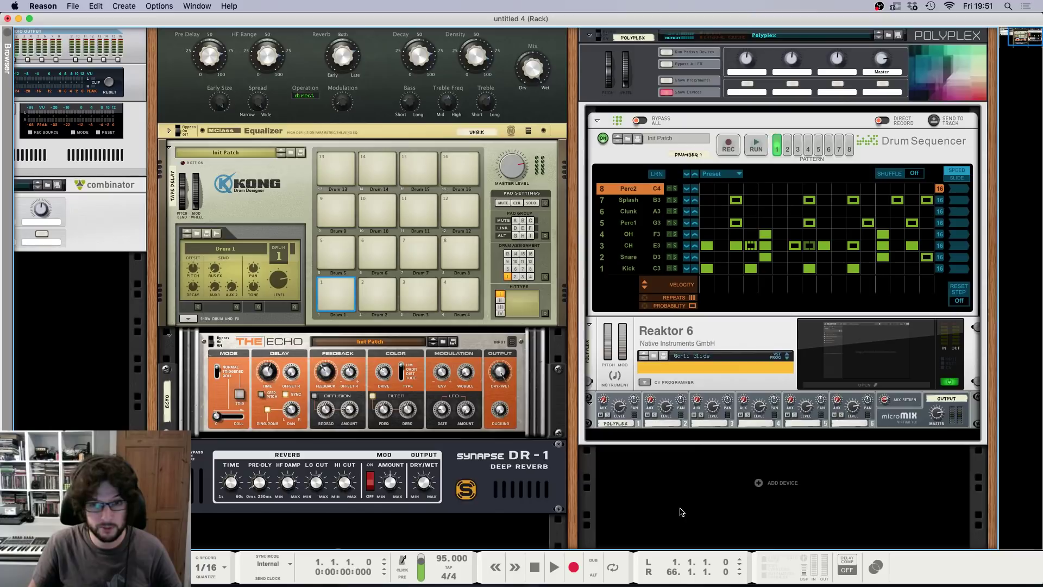
Step: Hide the devices inside the Polyplex Combinator
{"action": "left_click", "coordinate": [666, 94]}
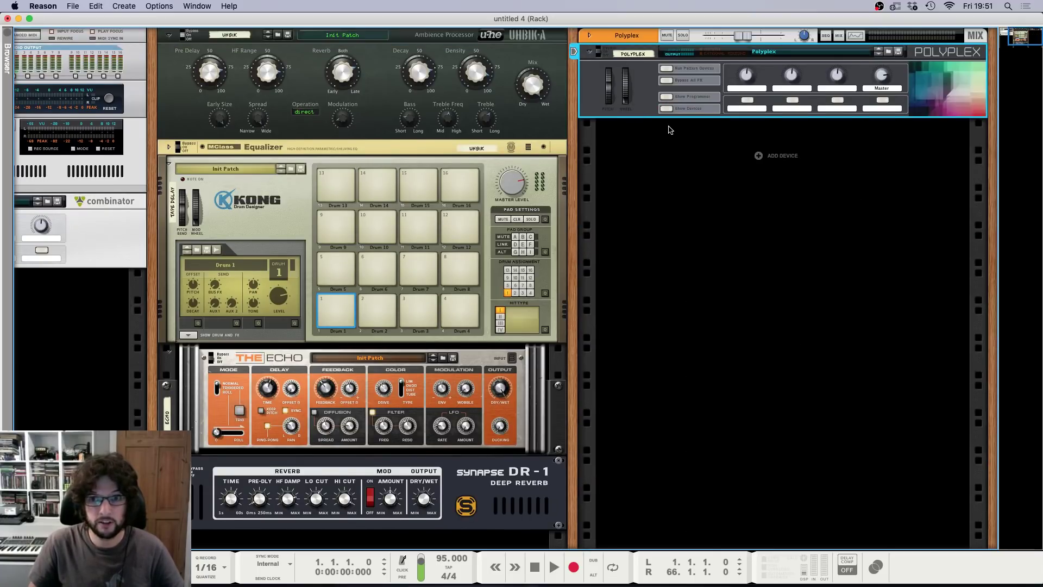
{"action": "left_click", "coordinate": [680, 200]}
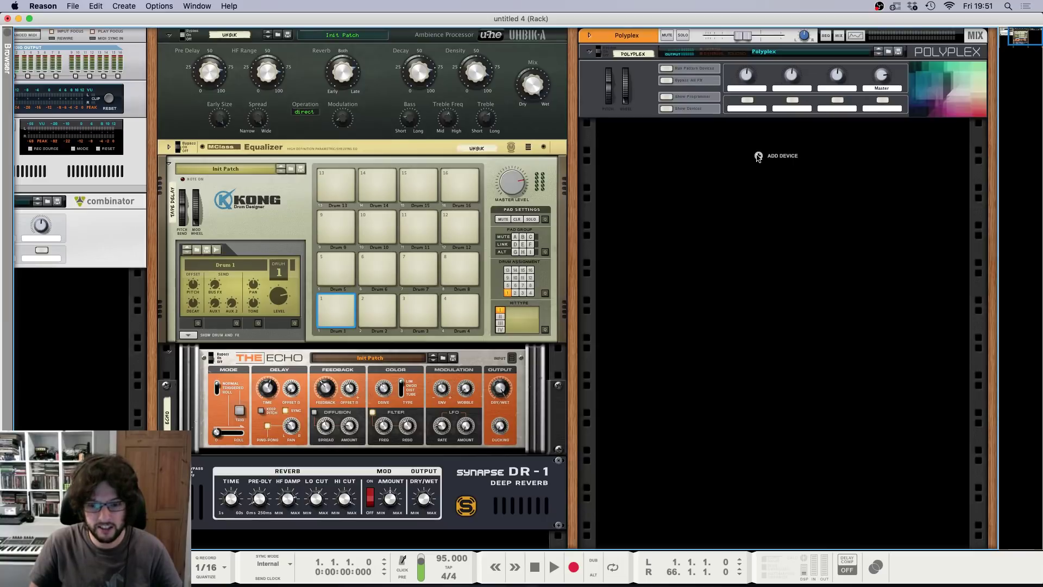
Step: Switch the sequencer to Block 1 with the browser hidden, and move the right loop locator to bar 9
{"action": "key", "text": "F7"}
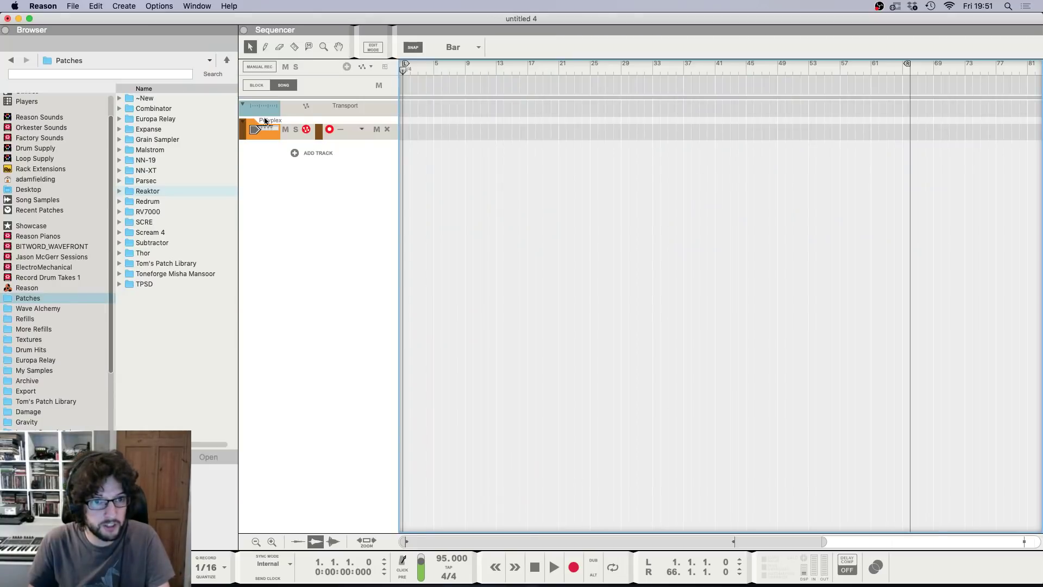
{"action": "left_click", "coordinate": [256, 85]}
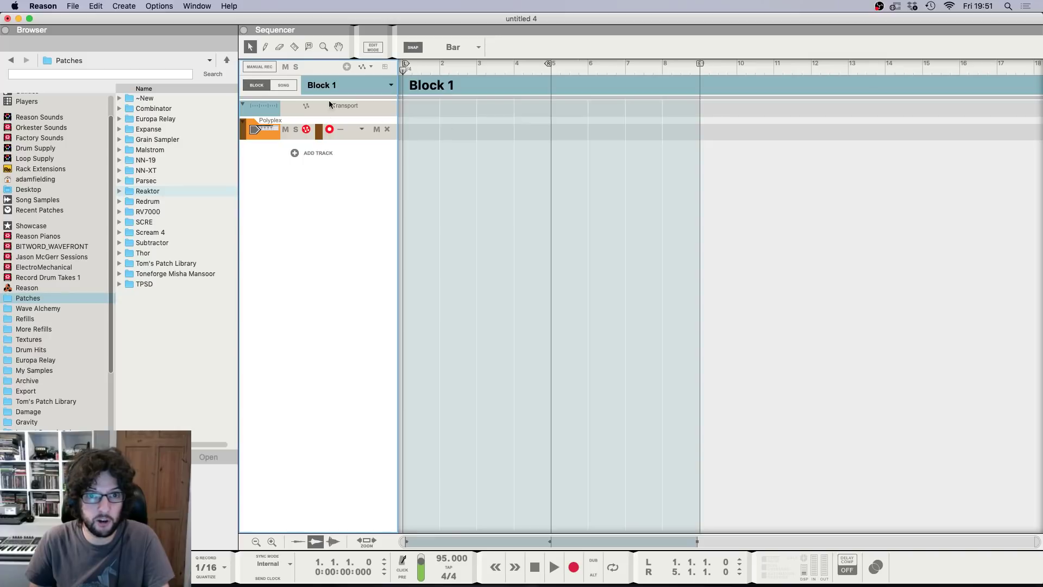
{"action": "left_click", "coordinate": [9, 42]}
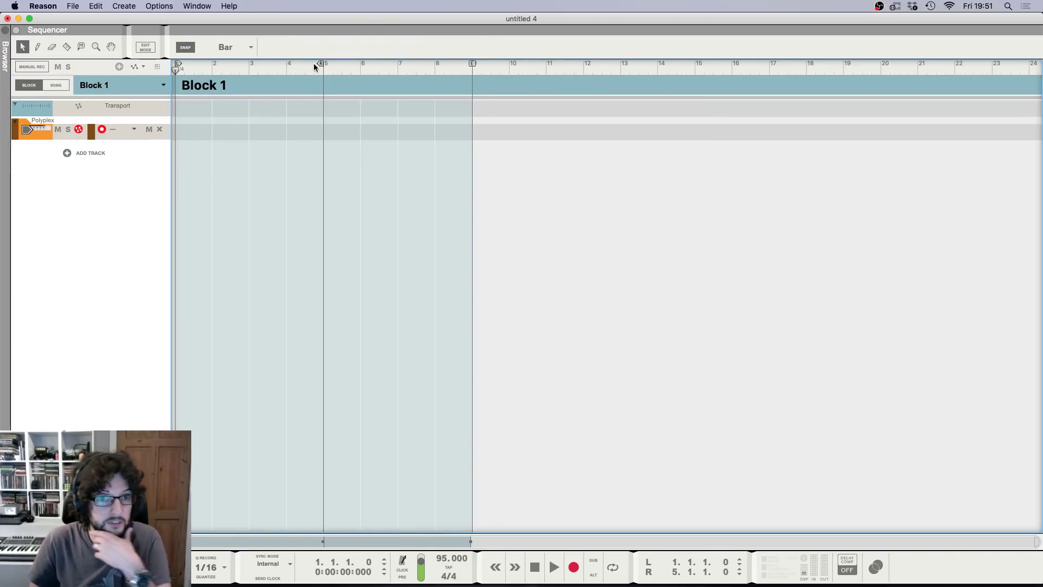
{"action": "left_click_drag", "start_coordinate": [331, 67], "coordinate": [467, 65]}
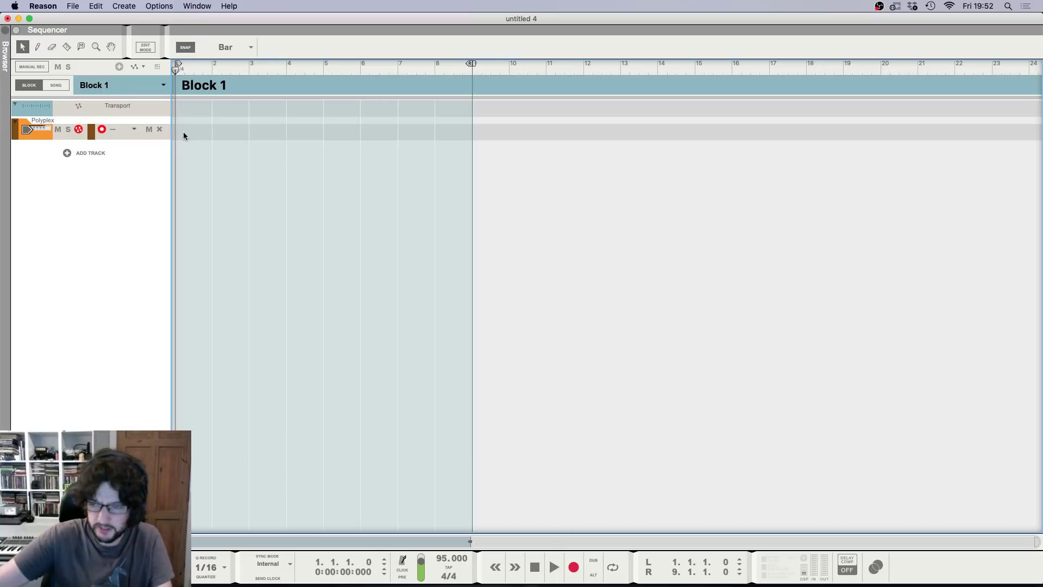
Step: Audition the Circumterrupt (52), Gossipable Hunchyma (90) and Hemoglossy Hemispur (97) loops in the Patternarium folder under Export
{"action": "key", "text": "F6"}
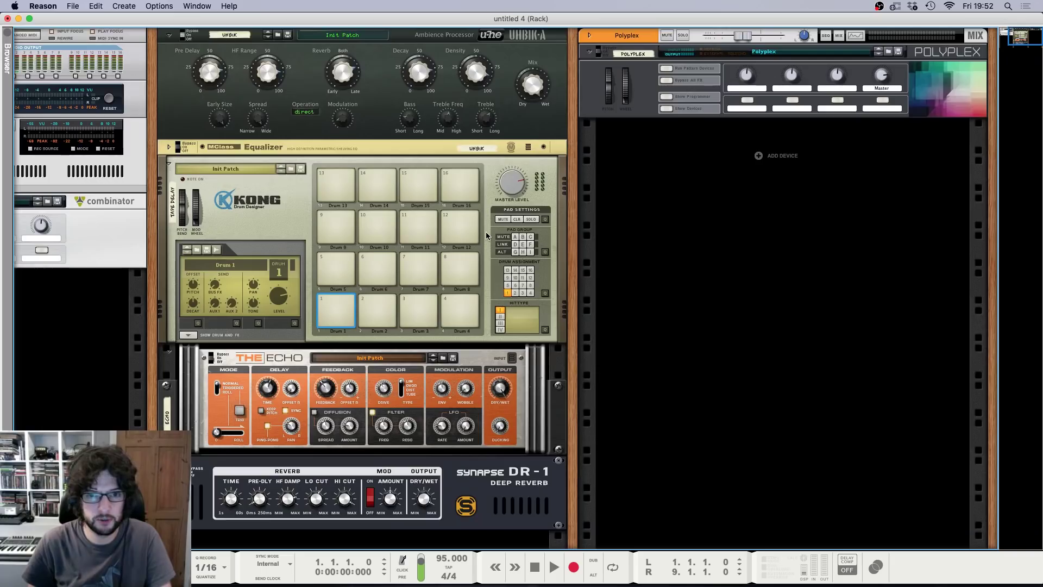
{"action": "left_click", "coordinate": [7, 36]}
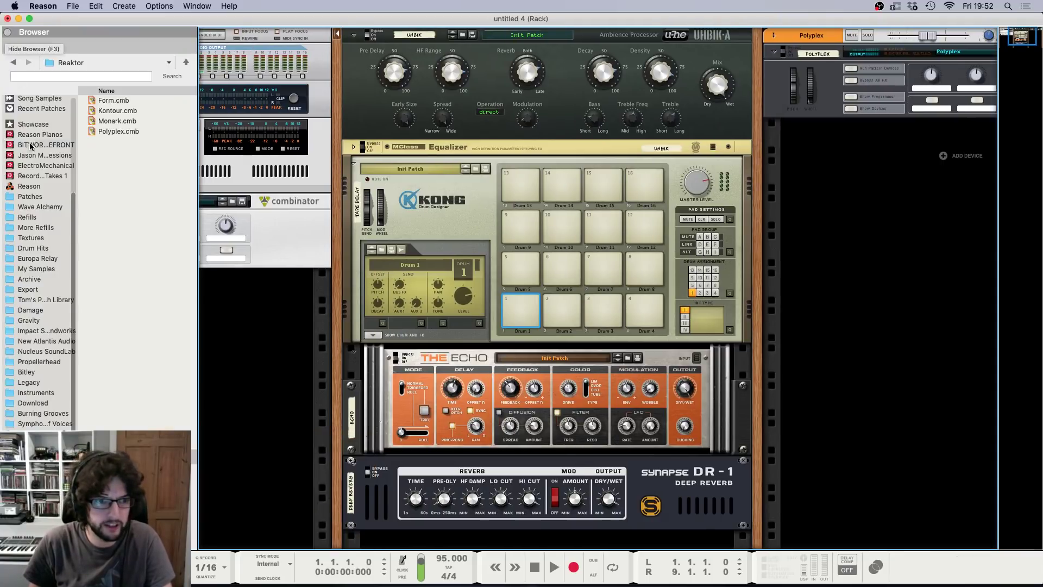
{"action": "left_click", "coordinate": [28, 290]}
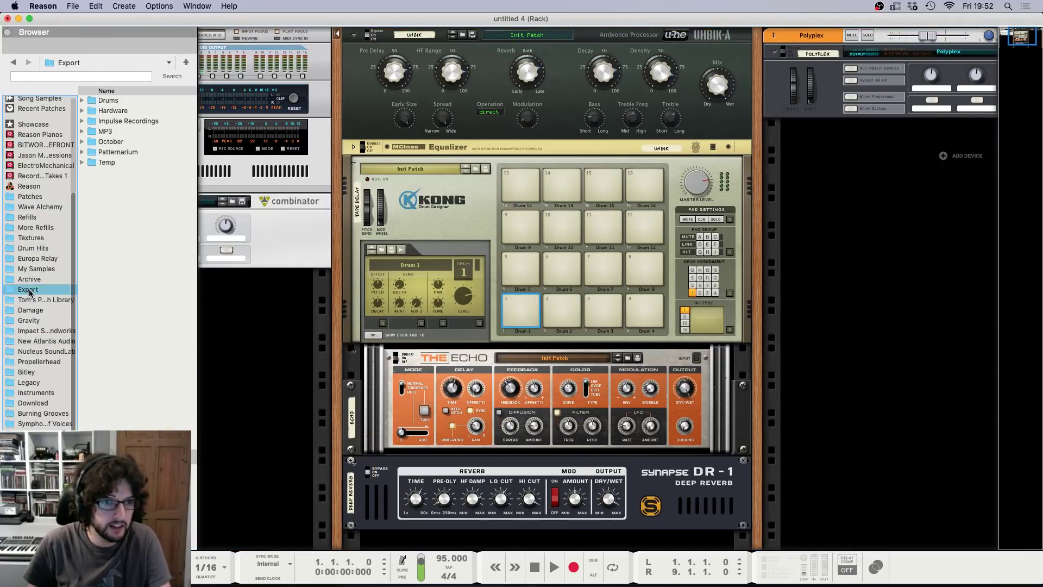
{"action": "double_click", "coordinate": [133, 152]}
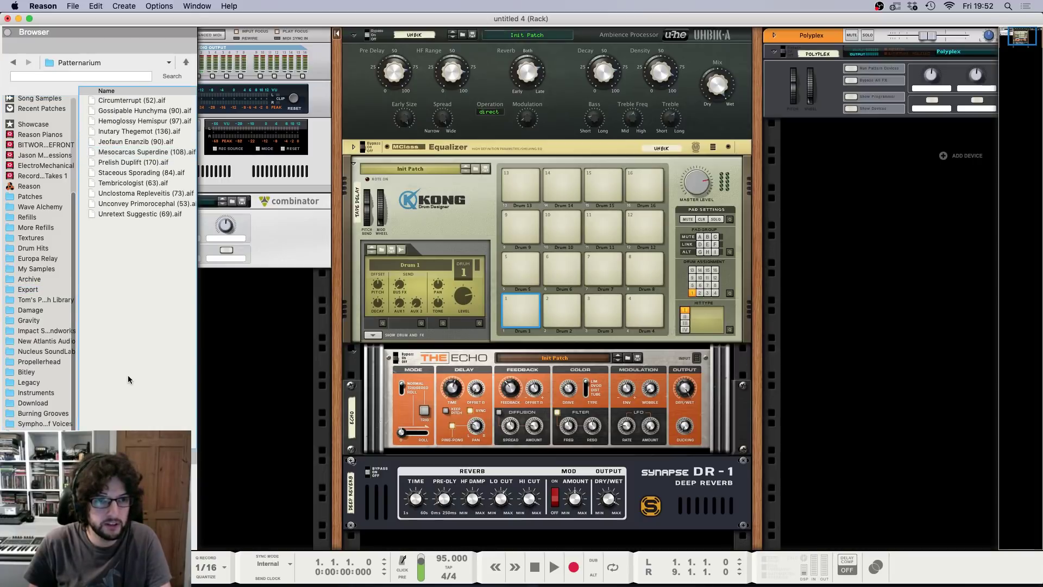
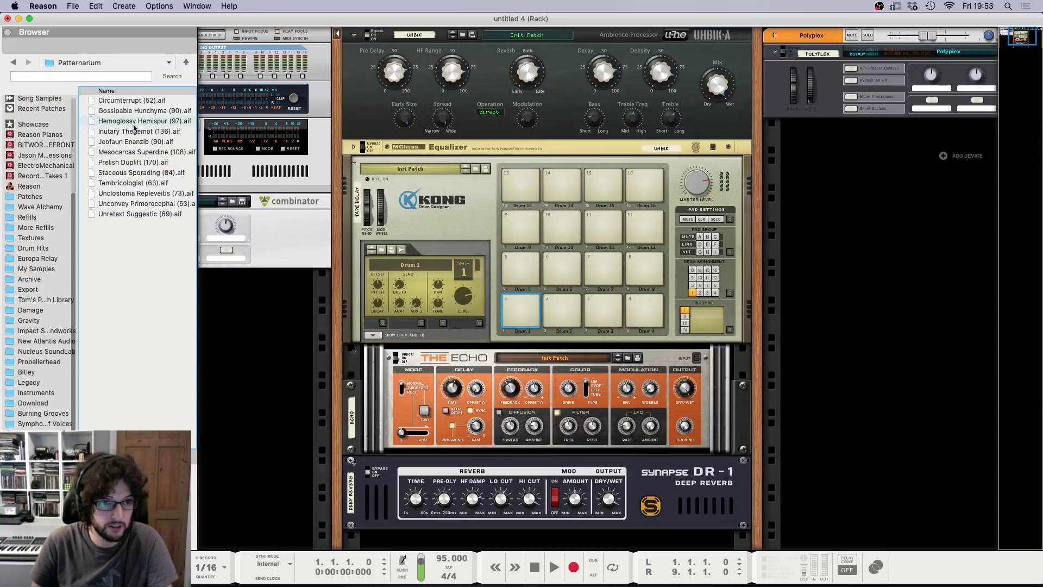
{"action": "left_click", "coordinate": [134, 101]}
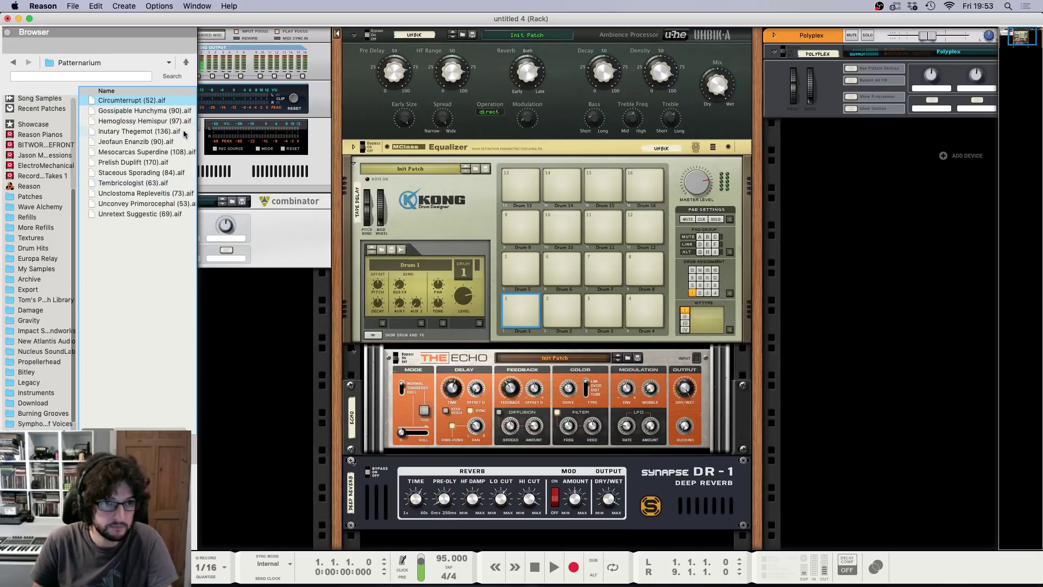
{"action": "left_click", "coordinate": [178, 112]}
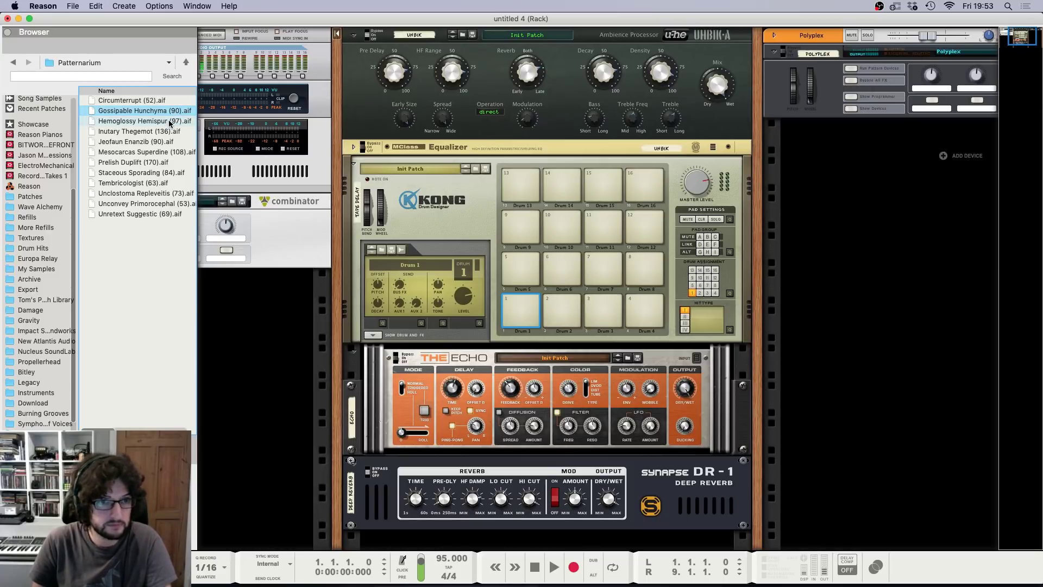
{"action": "left_click", "coordinate": [169, 121]}
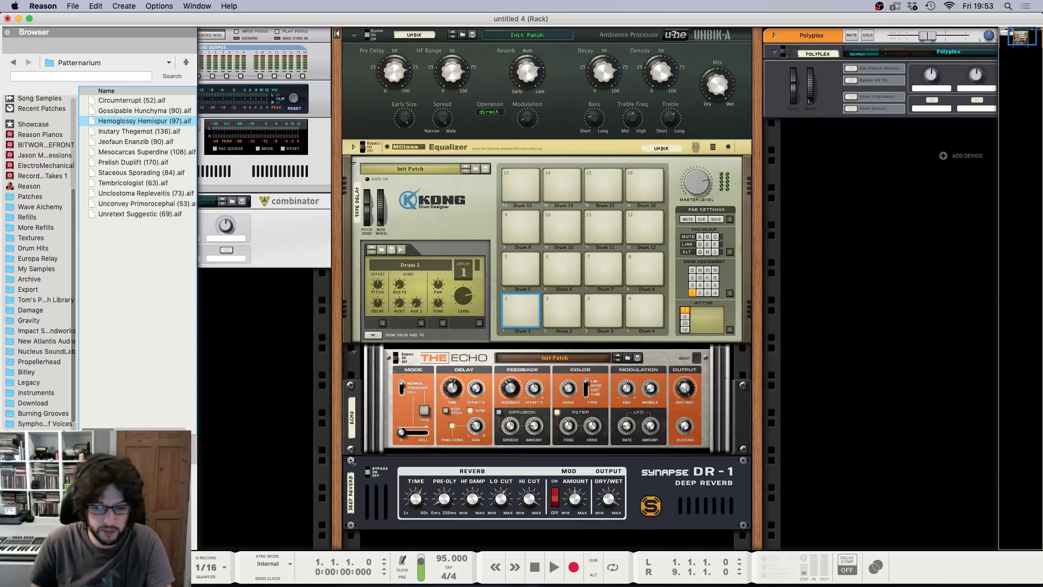
Step: Show the rack and sequencer together, and open the Patternarium folder under Export in the browser
{"action": "key", "text": "F7"}
{"action": "key", "text": "F6"}
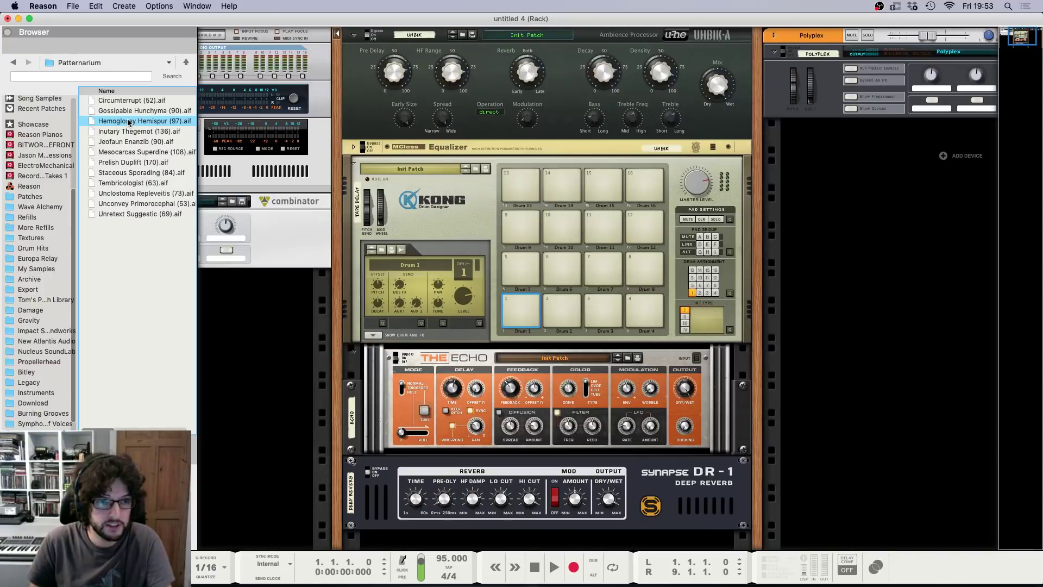
{"action": "key", "text": "F6+F7"}
{"action": "left_click", "coordinate": [5, 40]}
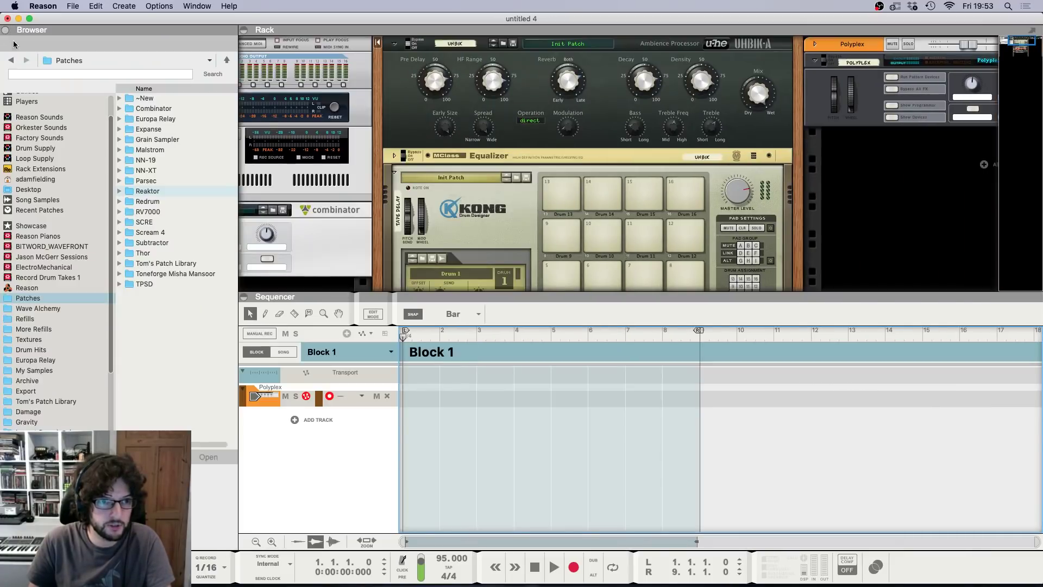
{"action": "left_click", "coordinate": [36, 390]}
{"action": "double_click", "coordinate": [162, 150]}
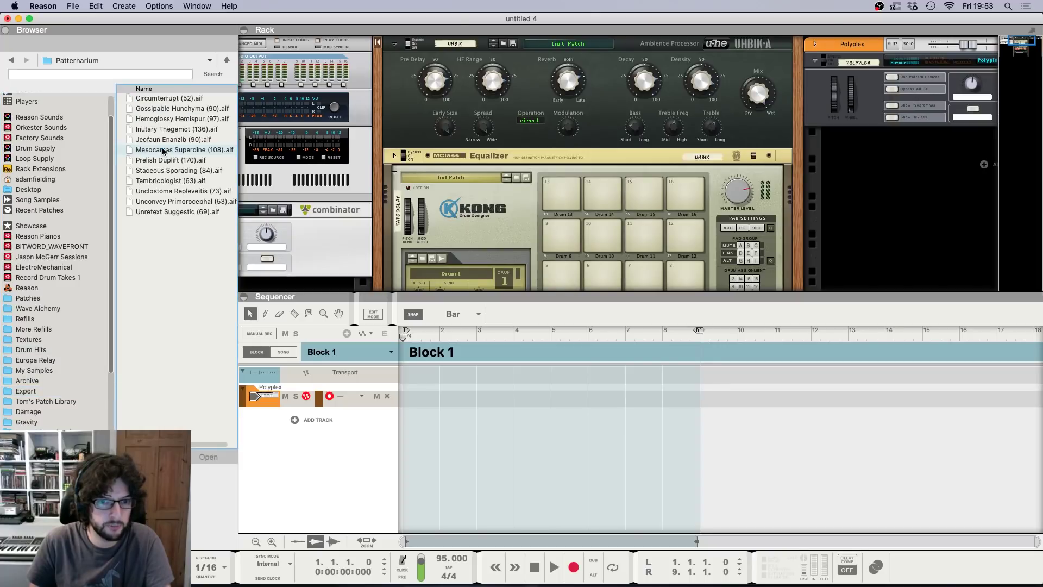
Step: Place the Hemoglossy Hemispur (97) loop at bar 1 of Block 1 on a new audio track and select its clip
{"action": "left_click", "coordinate": [185, 120]}
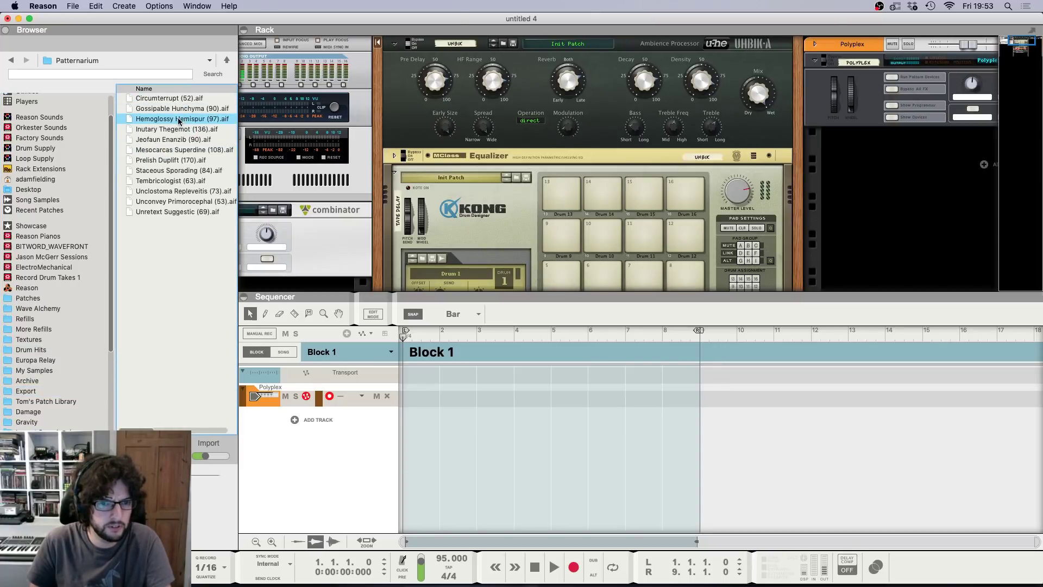
{"action": "left_click_drag", "start_coordinate": [184, 121], "coordinate": [402, 415]}
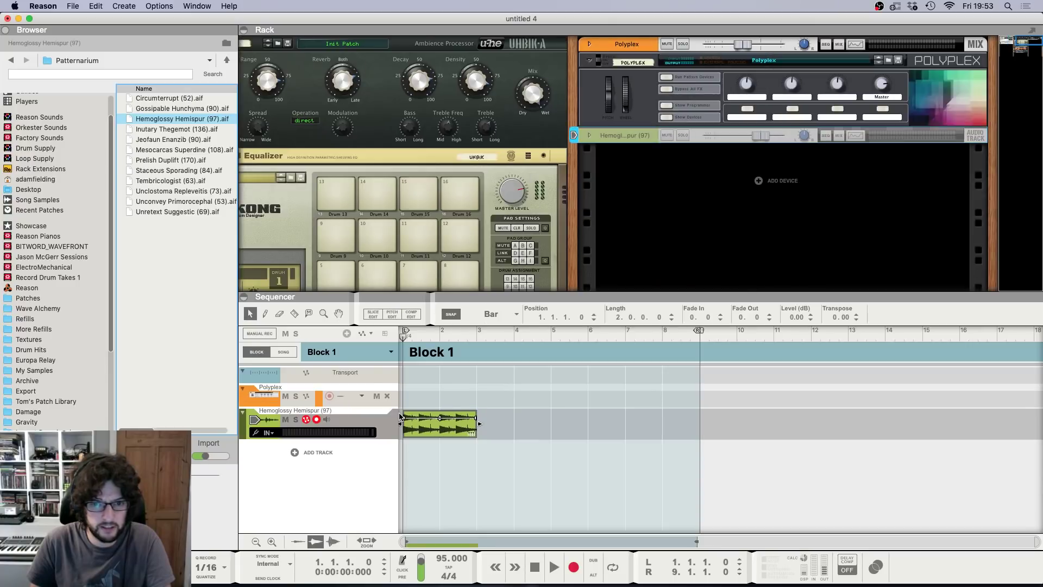
{"action": "left_click", "coordinate": [641, 441]}
{"action": "left_click", "coordinate": [443, 434]}
{"action": "left_click", "coordinate": [521, 380]}
{"action": "left_click", "coordinate": [447, 427]}
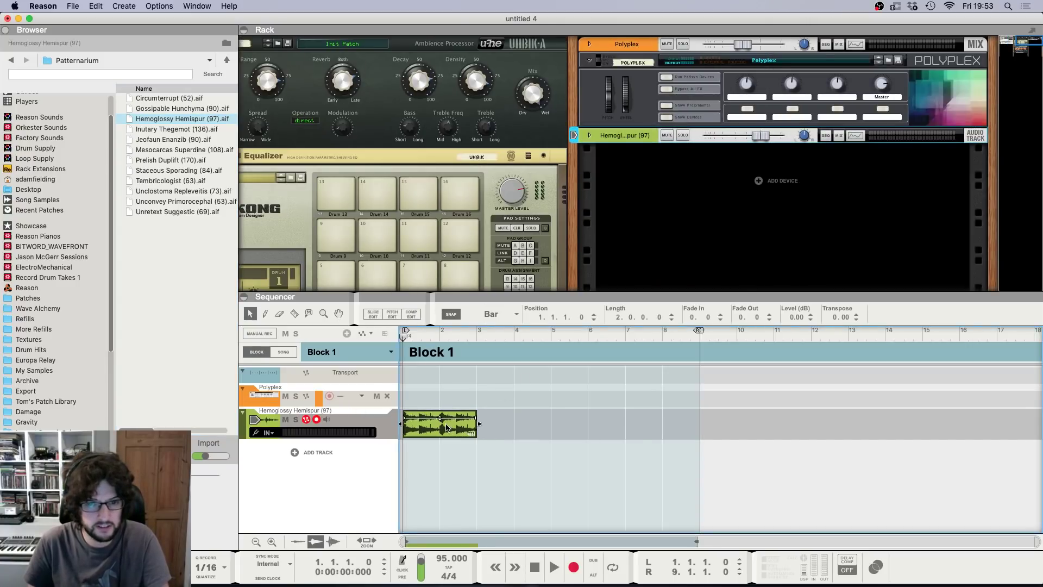
Step: Enable the high-pass filter on the Hemoglossy Hemispur mixer channel and set its frequency to about 258.5 Hz
{"action": "key", "text": "F5"}
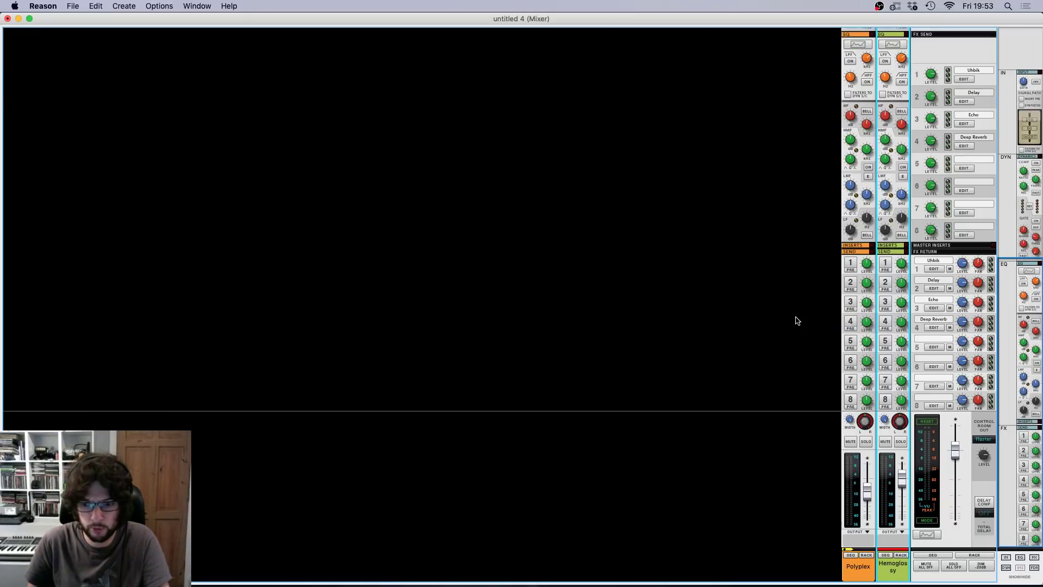
{"action": "scroll", "coordinate": [870, 204], "scroll_direction": "up", "scroll_amount": 3}
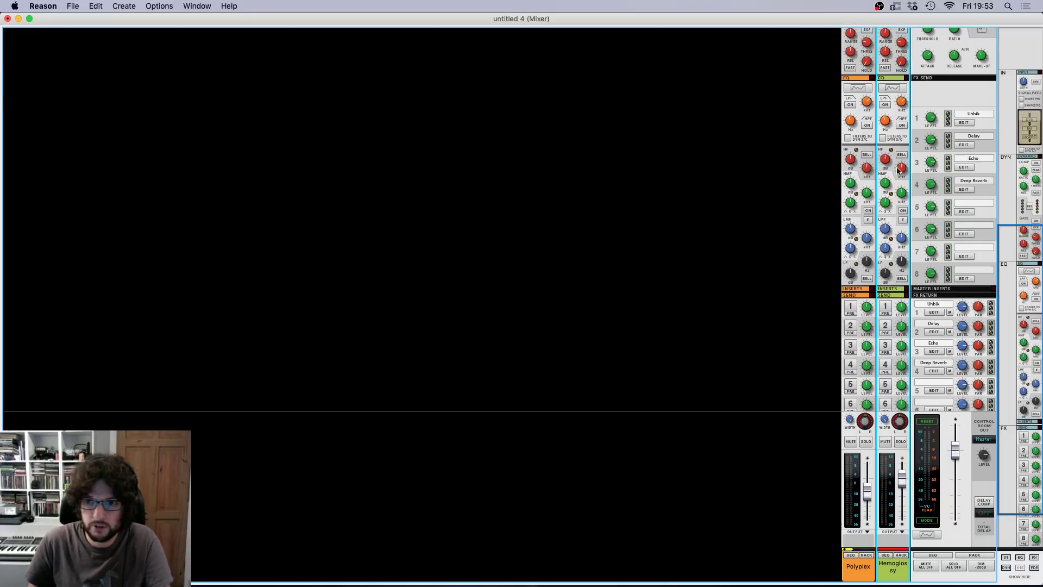
{"action": "left_click", "coordinate": [901, 125]}
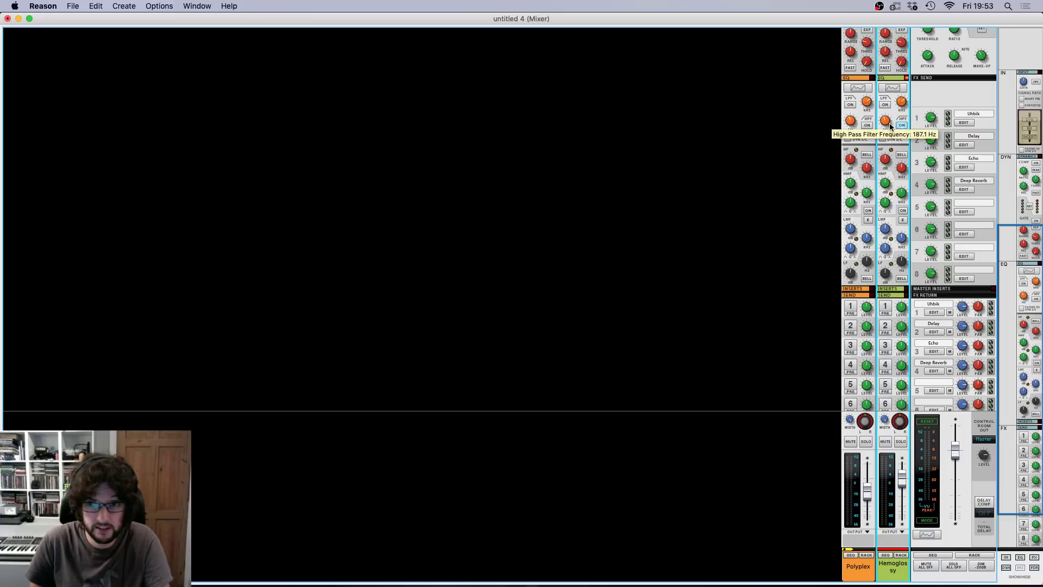
{"action": "left_click_drag", "start_coordinate": [891, 126], "coordinate": [888, 120]}
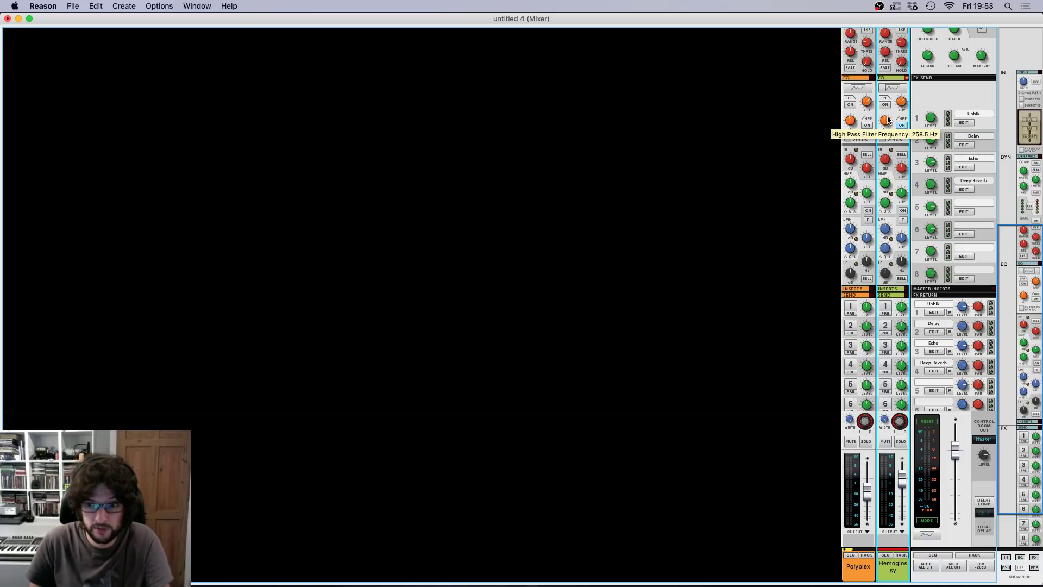
Step: Rename the Hemoglossy Hemispur mixer channel to Microtonic Perc
{"action": "double_click", "coordinate": [894, 566]}
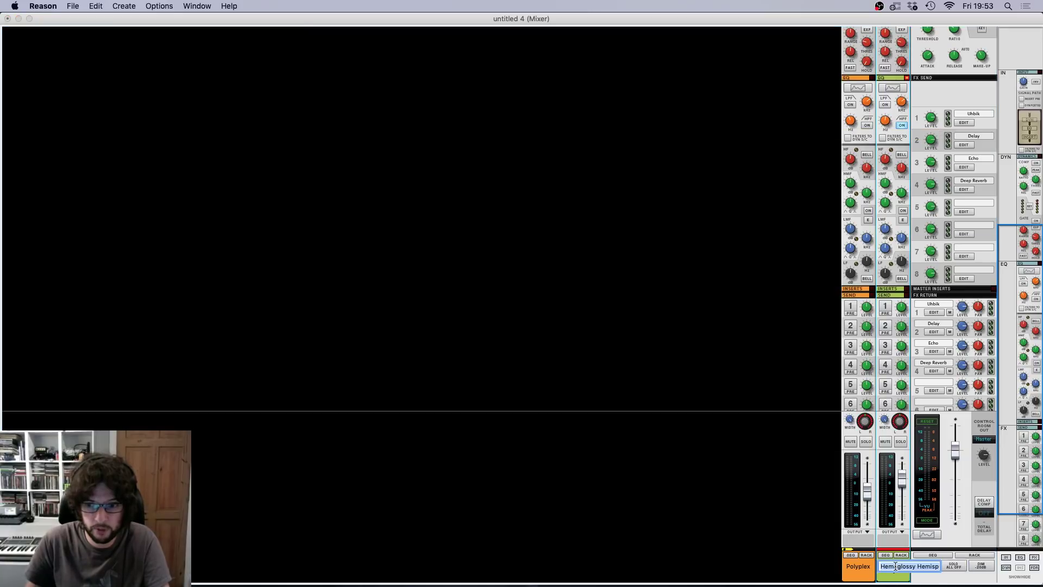
{"action": "type", "text": "Microtonic P"}
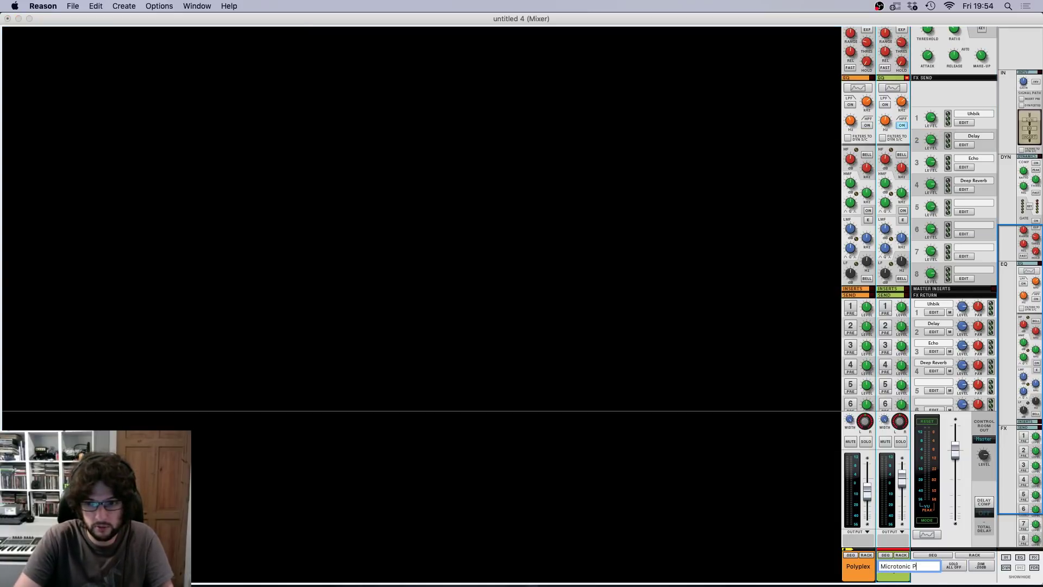
{"action": "type", "text": "erc"}
{"action": "key", "text": "Return"}
Step: Play the block while lowering the Microtonic Perc channel level to about -5.51 dB, and return to the sequencer with playback stopped
{"action": "key", "text": "F7"}
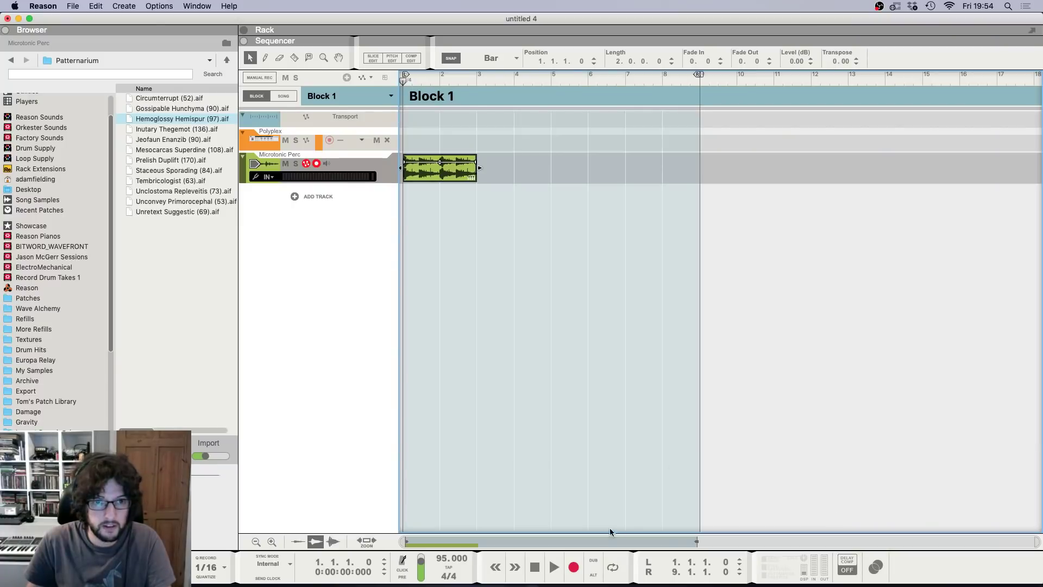
{"action": "key", "text": "space"}
{"action": "key", "text": "F5"}
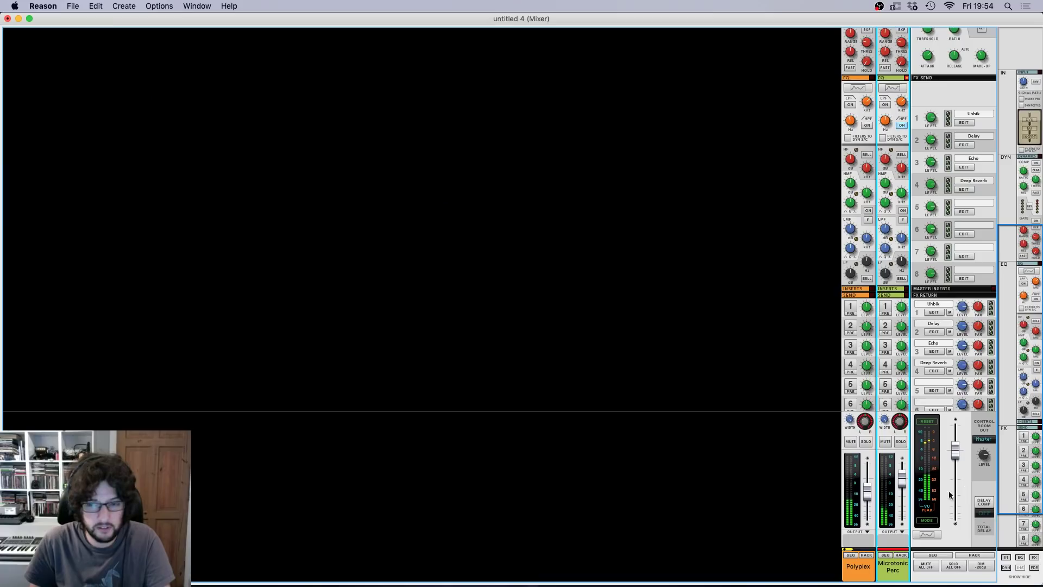
{"action": "left_click_drag", "start_coordinate": [902, 477], "coordinate": [900, 489]}
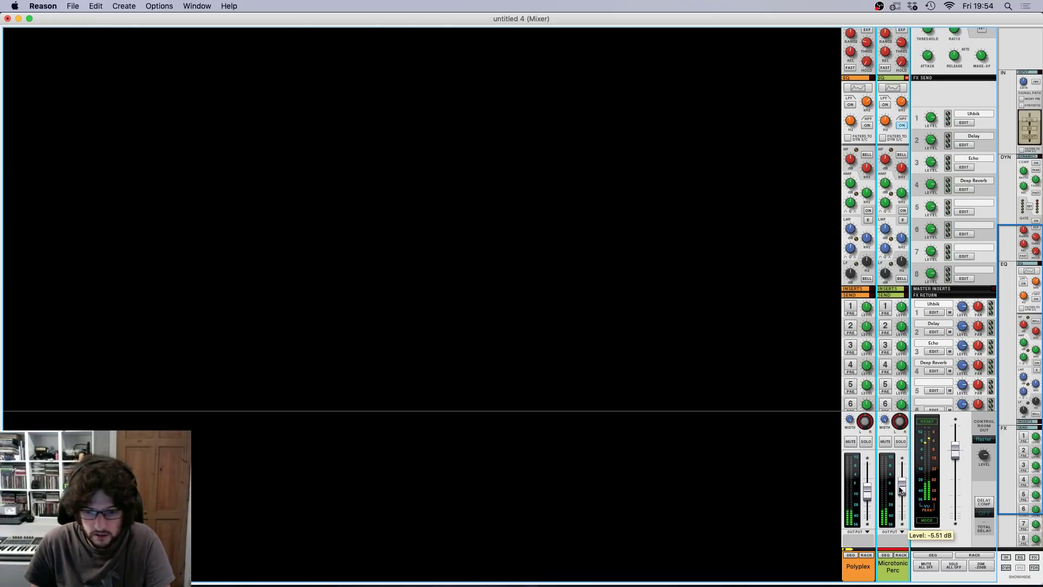
{"action": "key", "text": "F7"}
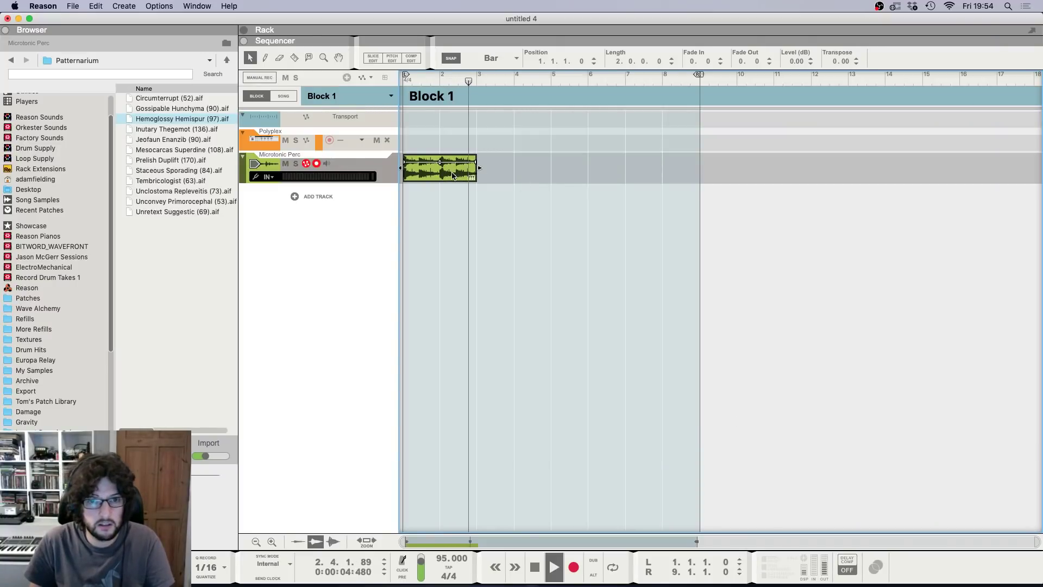
{"action": "key", "text": "space"}
Step: Shorten the Microtonic Perc clip to one bar and copy it to bars 2 and 3, with the last copy two bars long
{"action": "left_click_drag", "start_coordinate": [470, 171], "coordinate": [440, 171]}
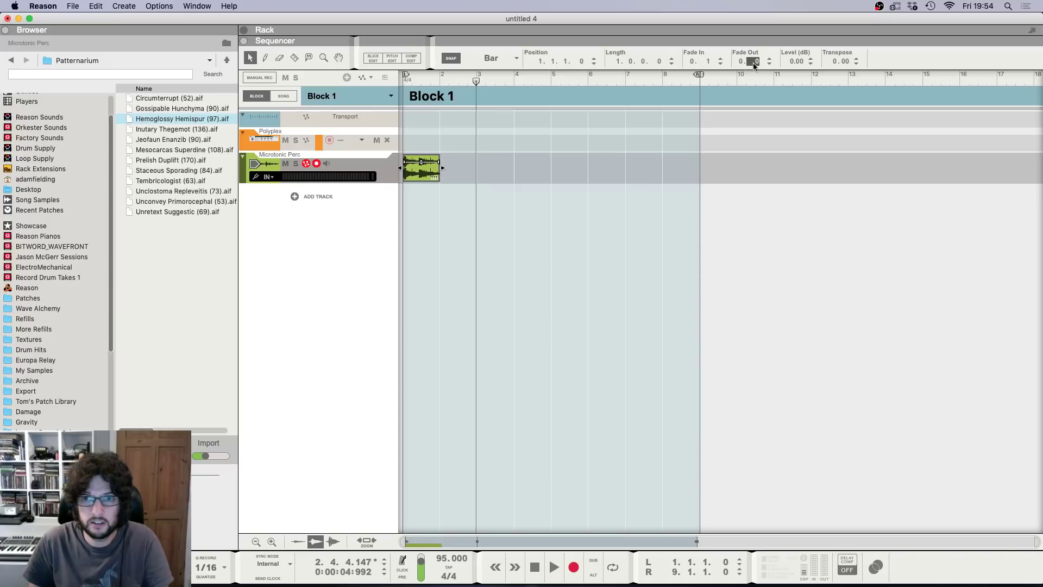
{"action": "left_click", "coordinate": [449, 148]}
{"action": "left_click", "coordinate": [425, 173]}
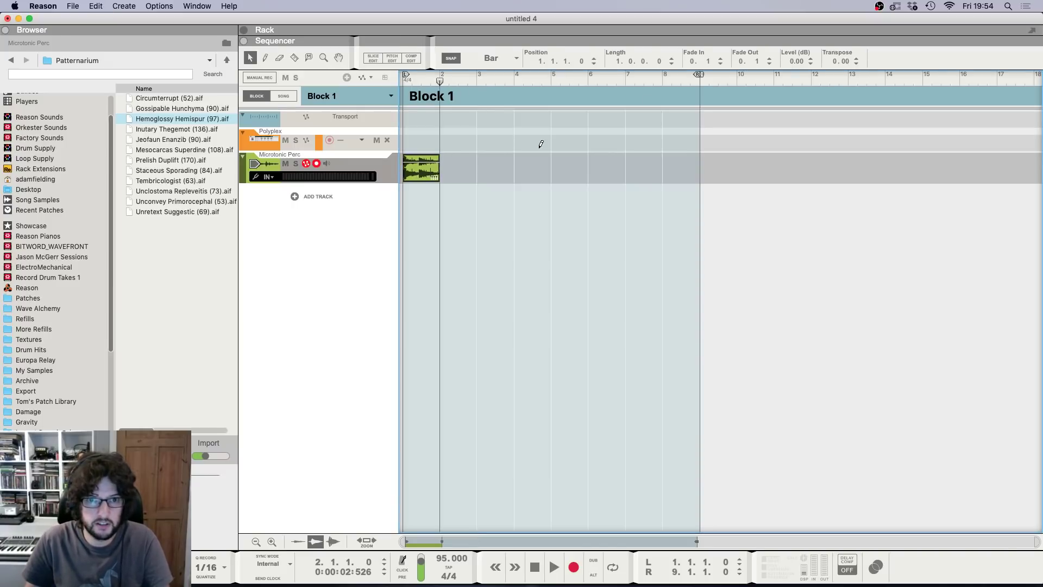
{"action": "key", "text": "super+d"}
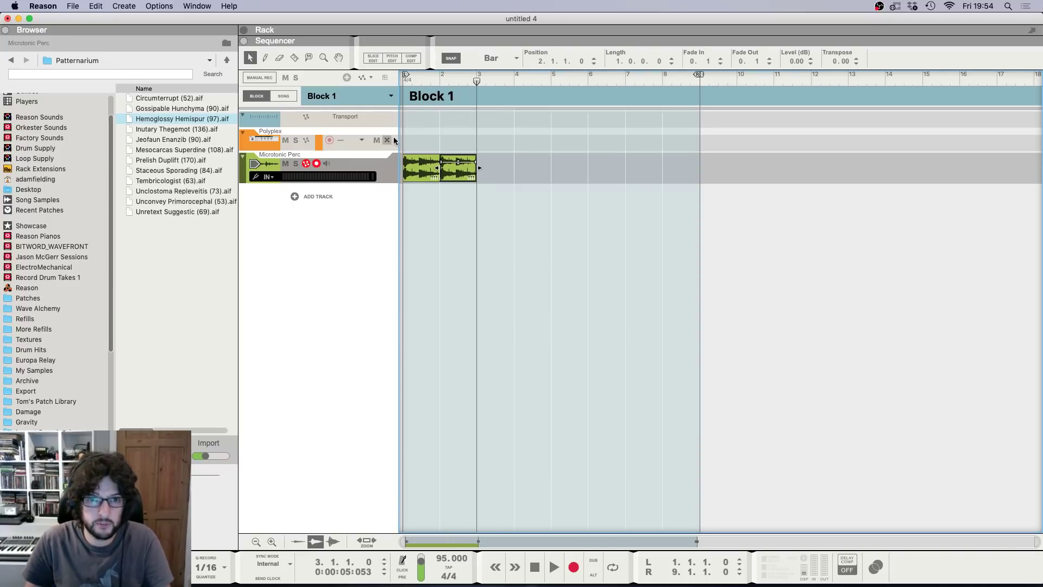
{"action": "key", "text": "super+d"}
{"action": "key", "text": "super+d"}
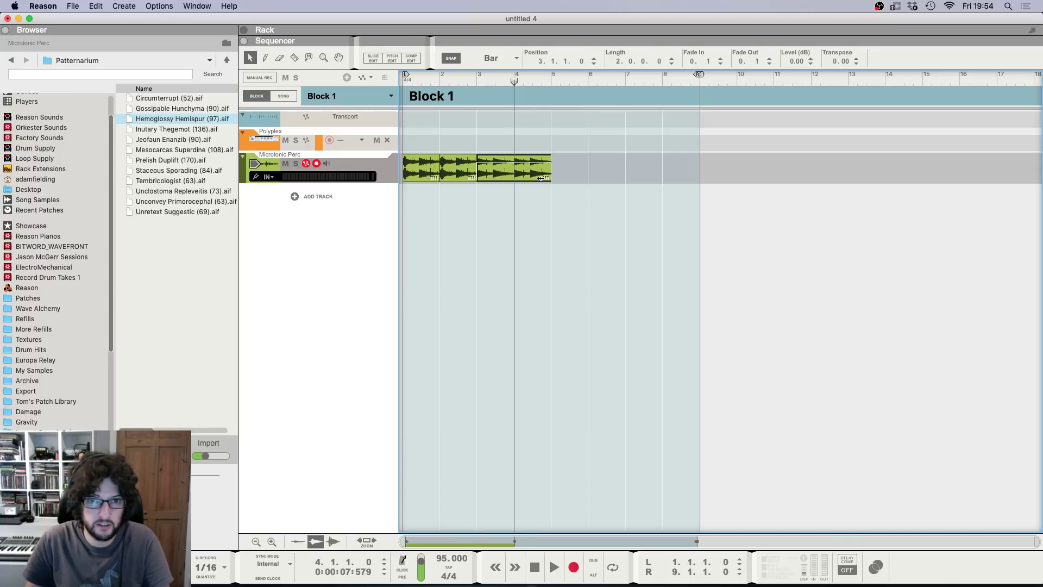
{"action": "left_click", "coordinate": [582, 177]}
{"action": "left_click", "coordinate": [503, 173]}
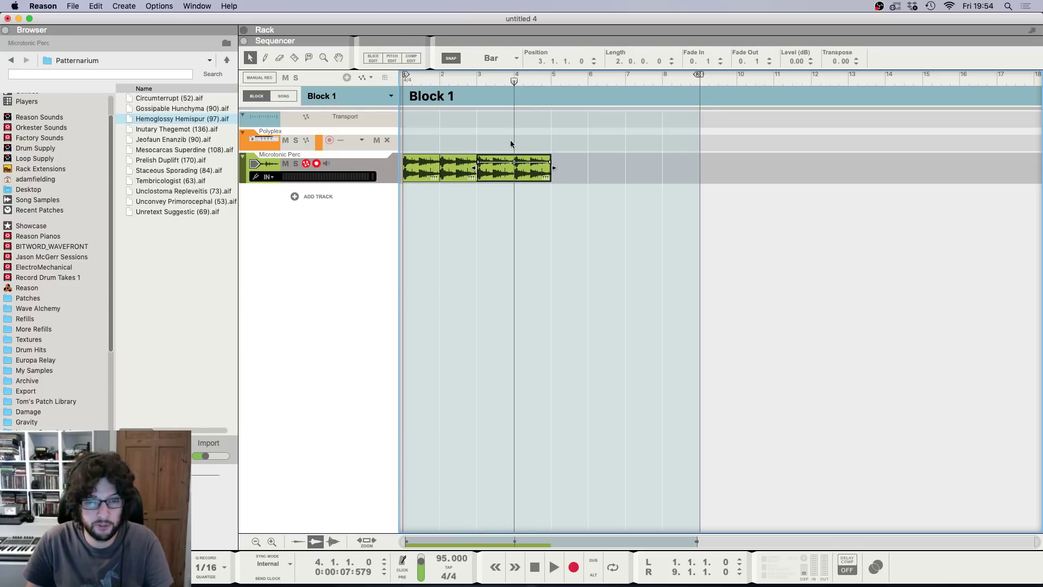
{"action": "left_click", "coordinate": [399, 172]}
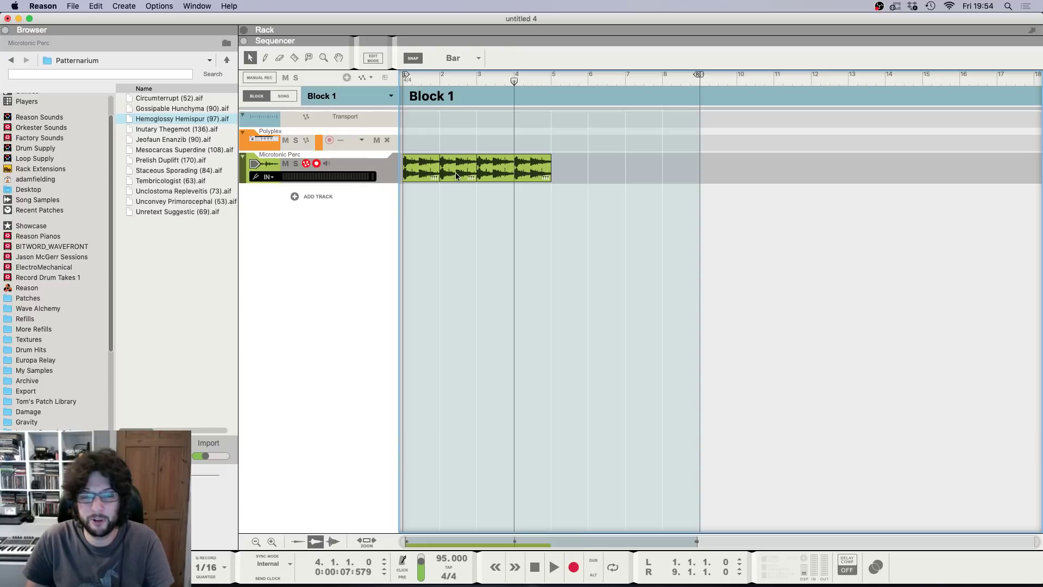
Step: With snap at 1/2, shorten the first Microtonic Perc clip to half a bar, repeat it in bar 1, and play from the start
{"action": "left_click", "coordinate": [427, 160]}
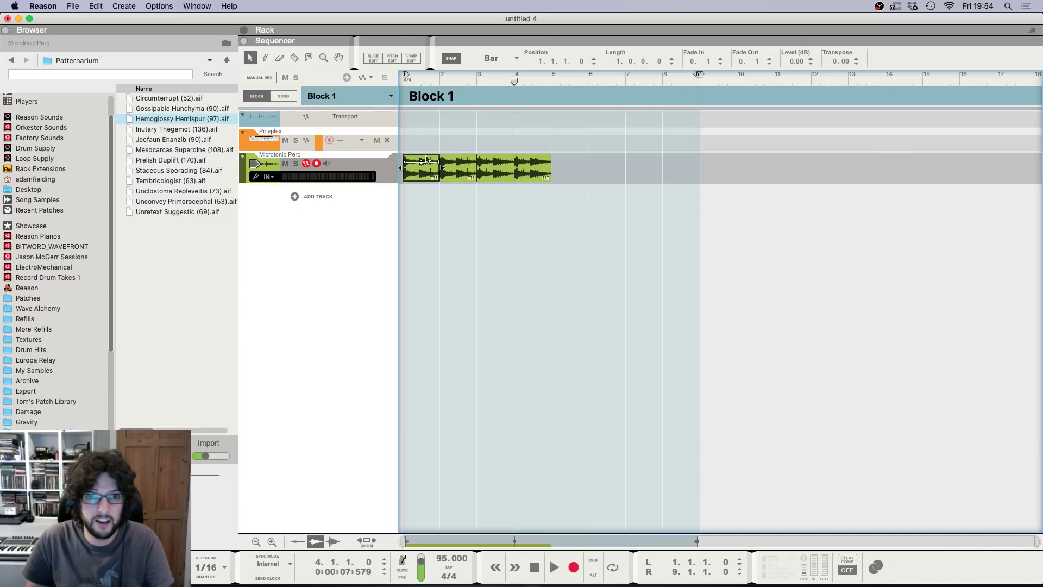
{"action": "left_click", "coordinate": [491, 58]}
{"action": "left_click", "coordinate": [494, 76]}
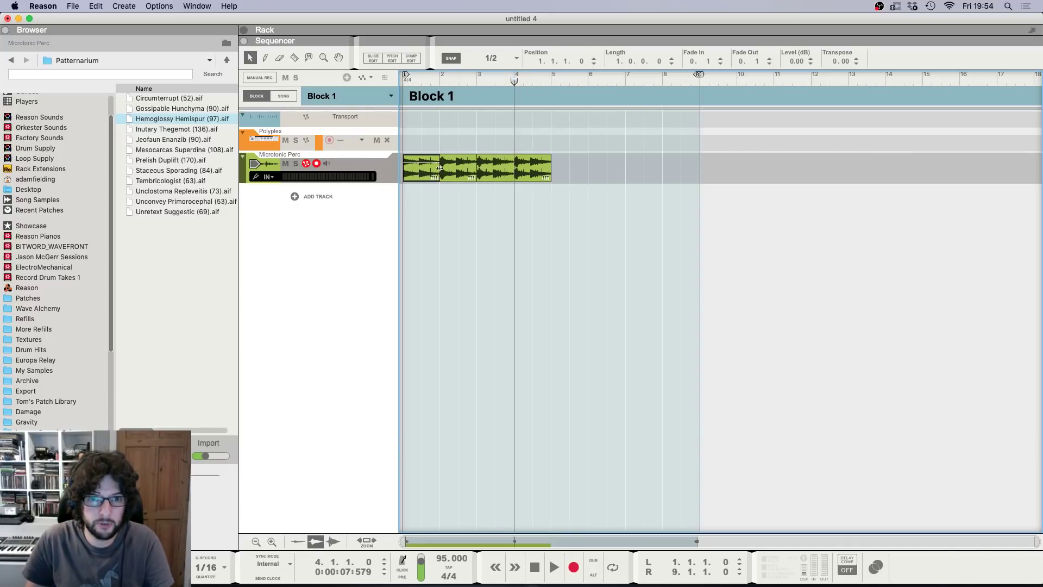
{"action": "left_click_drag", "start_coordinate": [439, 168], "coordinate": [421, 168]}
{"action": "key", "text": "super+c"}
{"action": "key", "text": "super+v"}
{"action": "left_click", "coordinate": [460, 131]}
{"action": "left_click", "coordinate": [536, 578]}
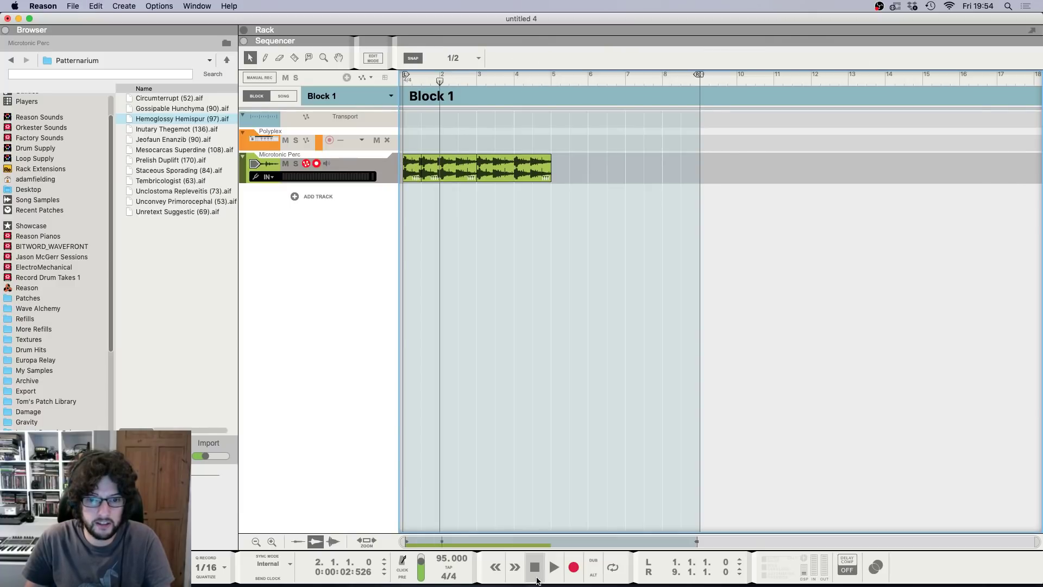
{"action": "left_click", "coordinate": [537, 578]}
{"action": "key", "text": "space"}
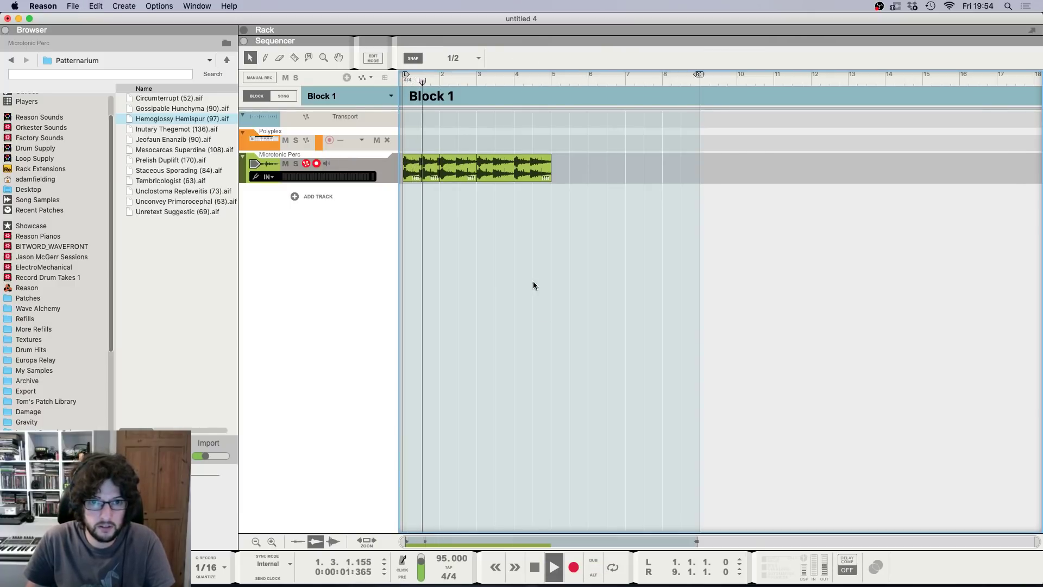
Step: Delete the two-bar clip at bar 3 and paste the first two bars' clips three times to fill Block 1 up to bar 9
{"action": "left_click_drag", "start_coordinate": [505, 134], "coordinate": [540, 201]}
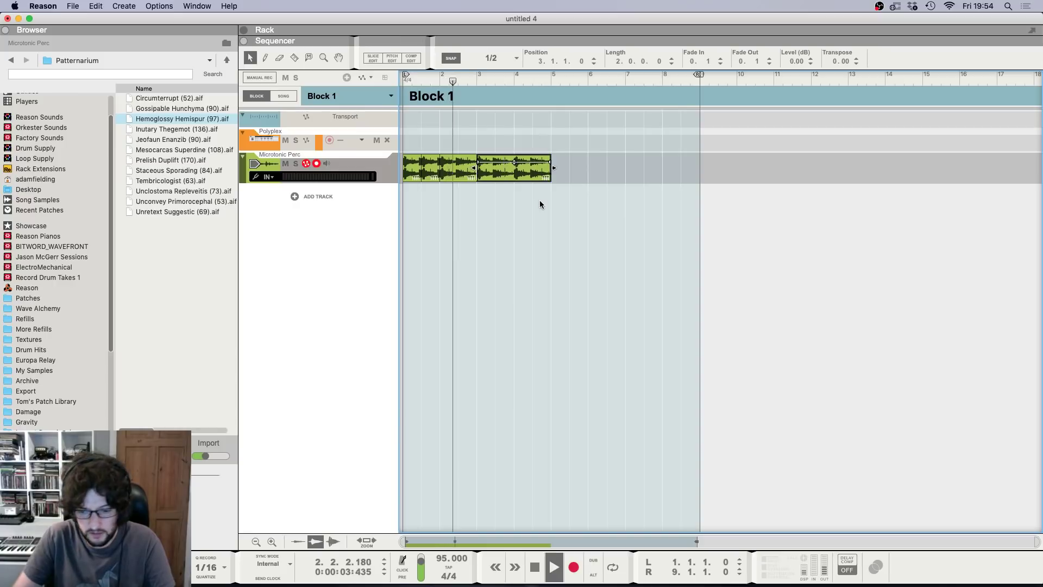
{"action": "key", "text": "space"}
{"action": "key", "text": "super+z"}
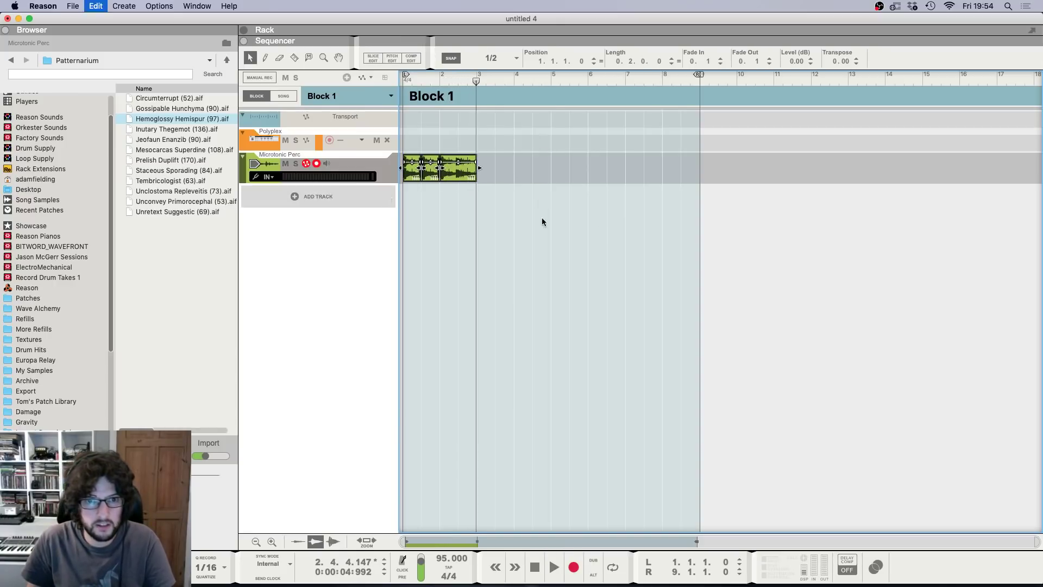
{"action": "key", "text": "super+c"}
{"action": "key", "text": "super+v"}
{"action": "key", "text": "super+v"}
{"action": "key", "text": "super+v"}
{"action": "left_click", "coordinate": [755, 182]}
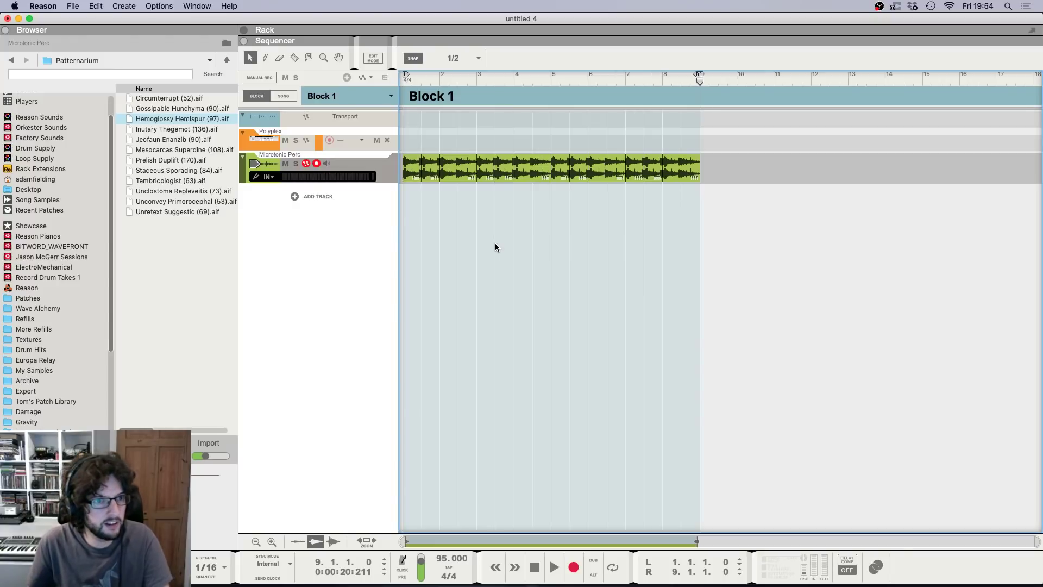
Step: Show the rack with the browser hidden, and unfold the Microtonic Perc audio track with its insert effects section
{"action": "left_click", "coordinate": [6, 30]}
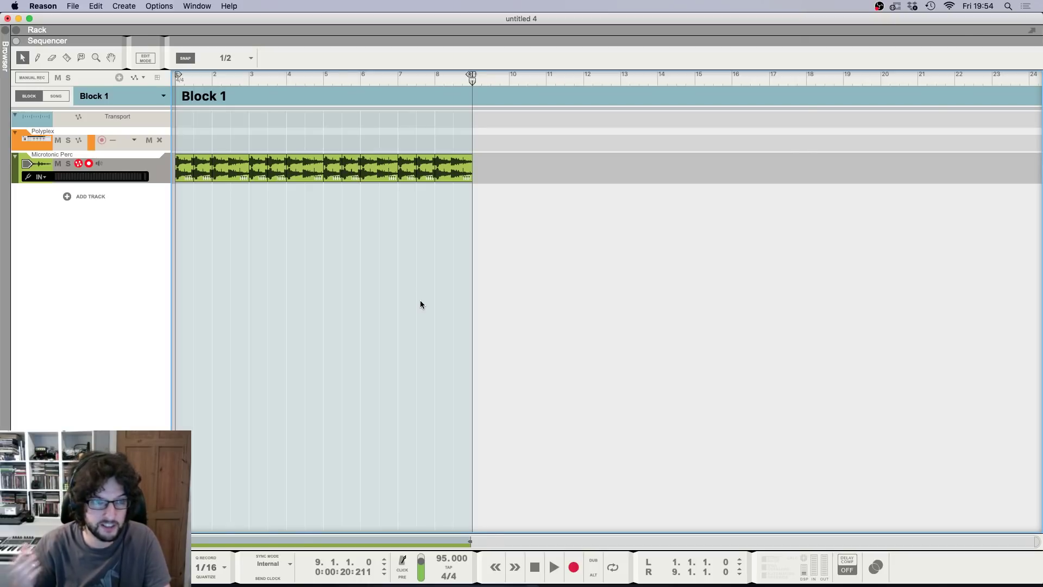
{"action": "key", "text": "F6"}
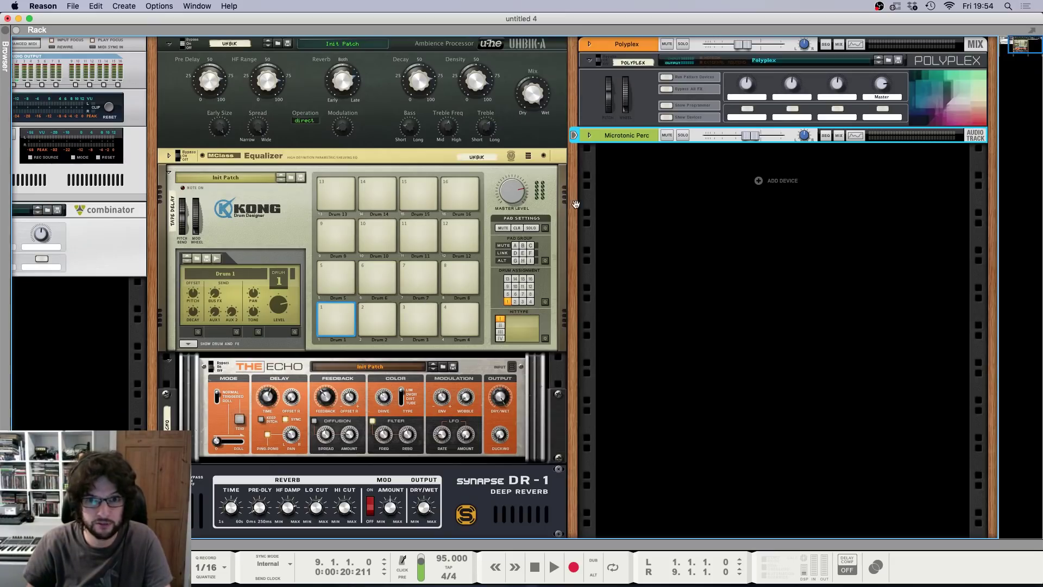
{"action": "left_click", "coordinate": [590, 136]}
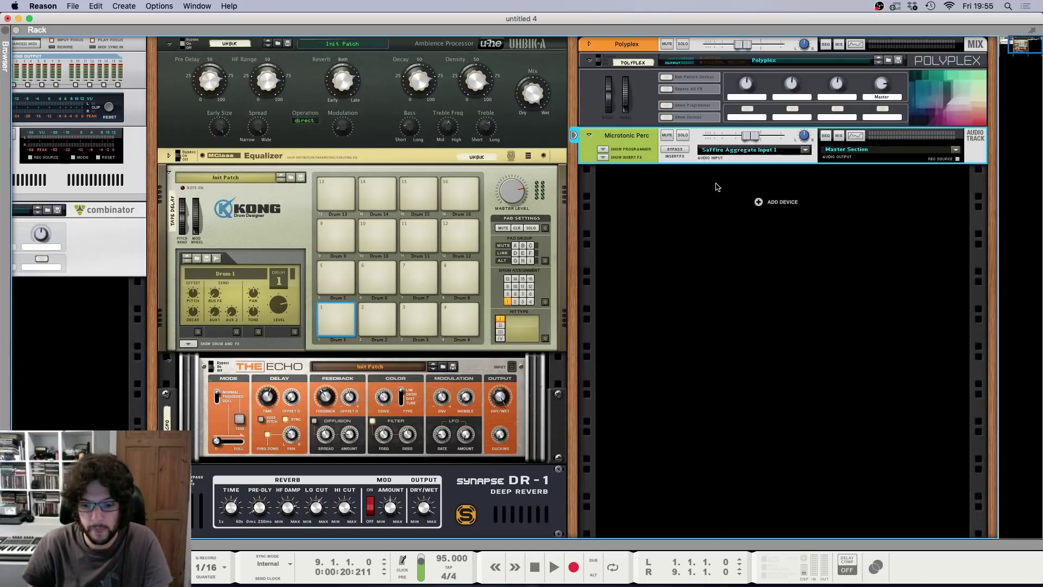
{"action": "left_click", "coordinate": [645, 112]}
{"action": "left_click", "coordinate": [648, 238]}
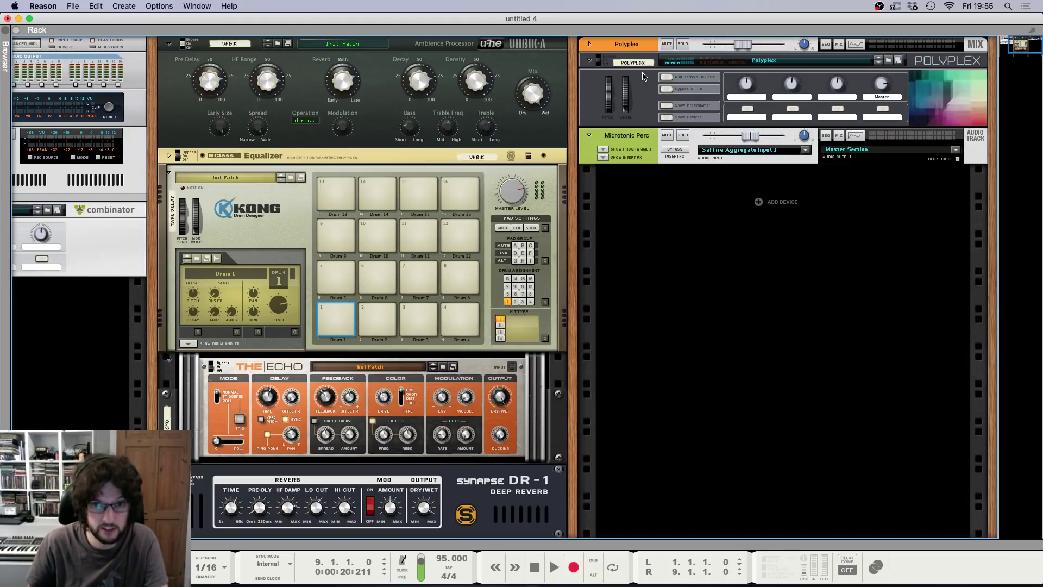
{"action": "left_click", "coordinate": [966, 103]}
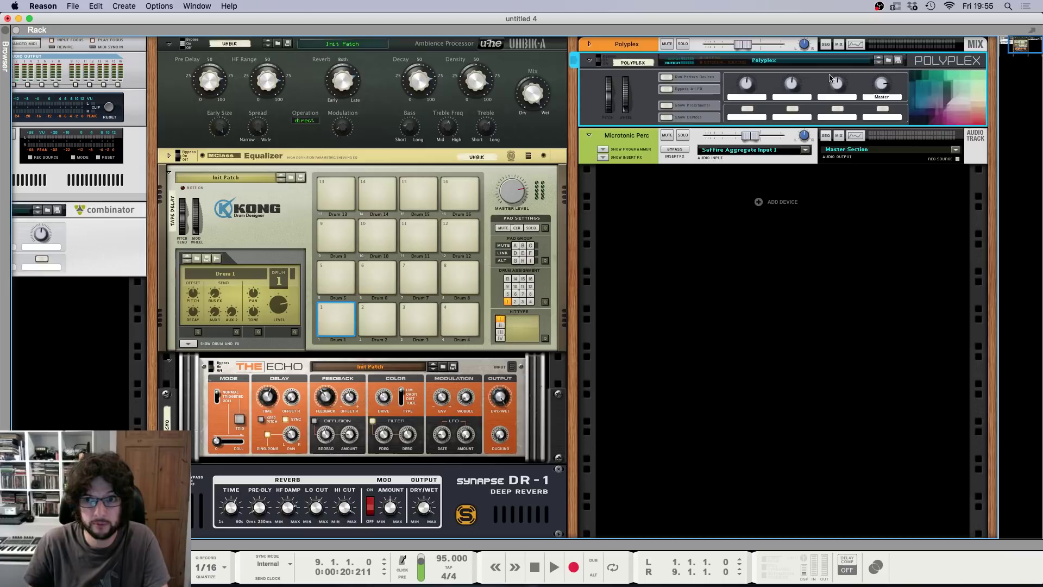
{"action": "left_click", "coordinate": [603, 157]}
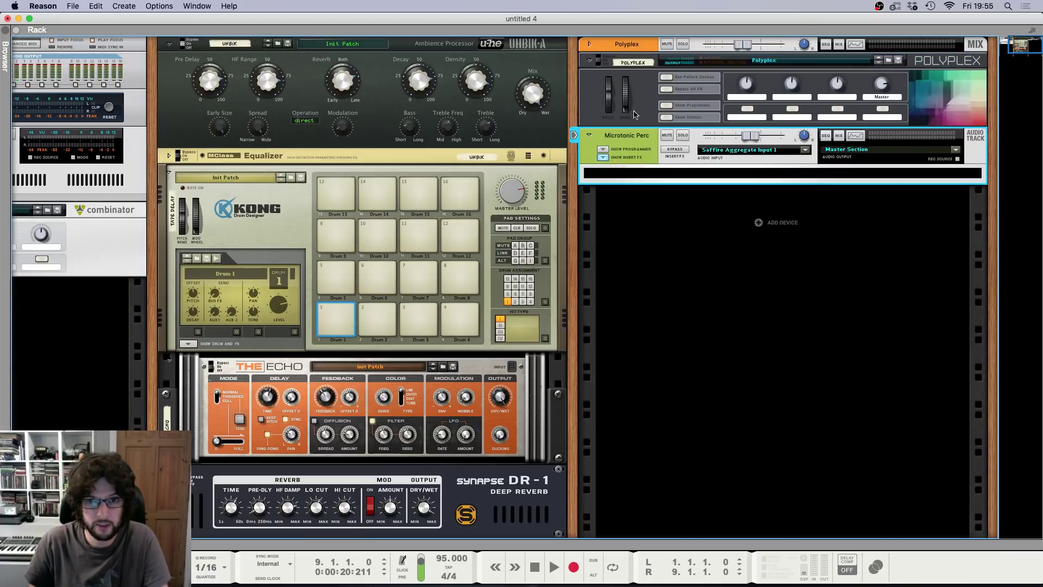
{"action": "left_click", "coordinate": [641, 277]}
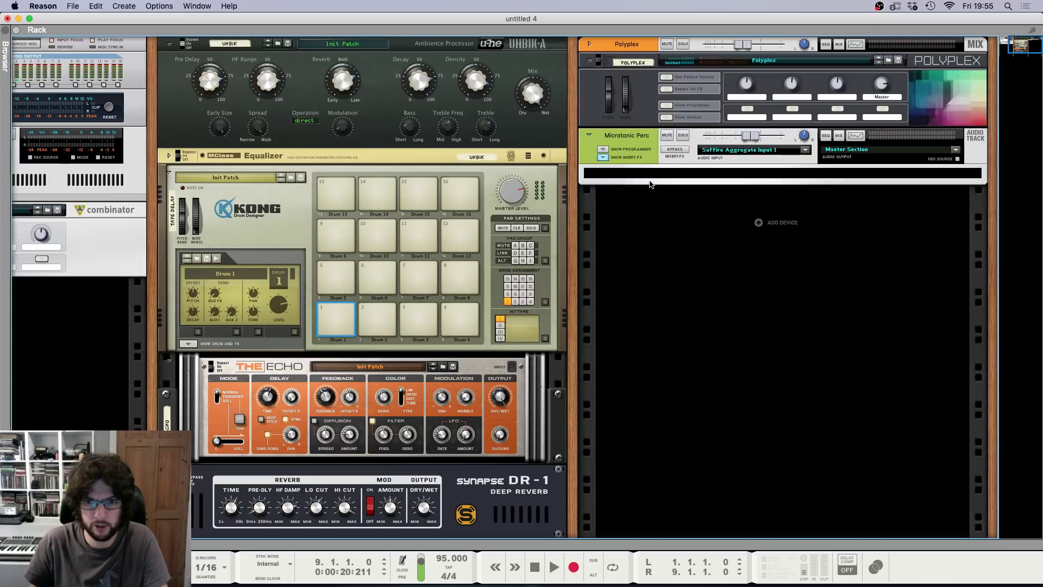
Step: Add the Glitchmachines Fracture effect as an insert on the Microtonic Perc track and open its plug-in window
{"action": "right_click", "coordinate": [641, 177]}
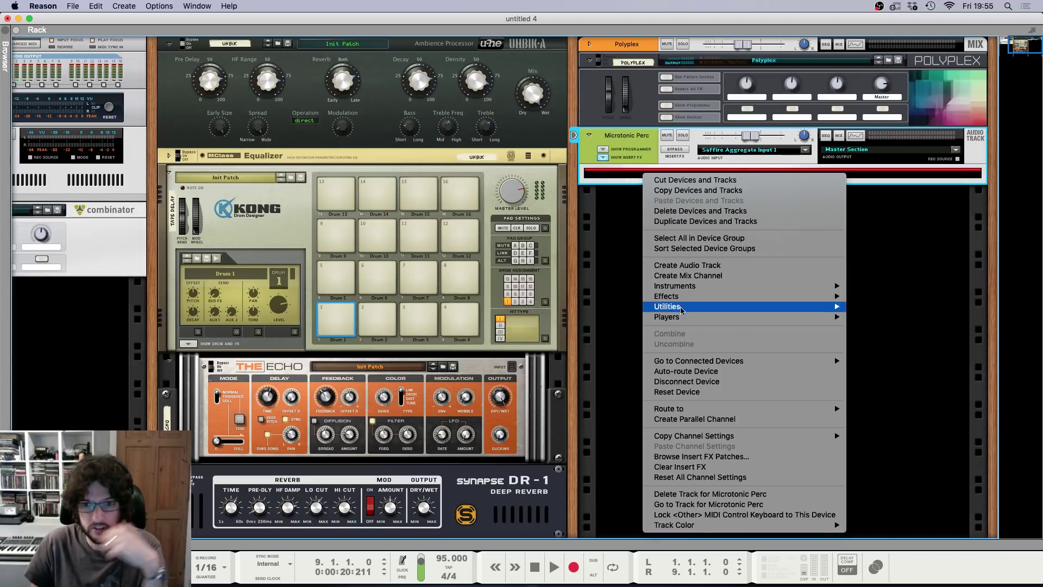
{"action": "mouse_move", "coordinate": [677, 299]}
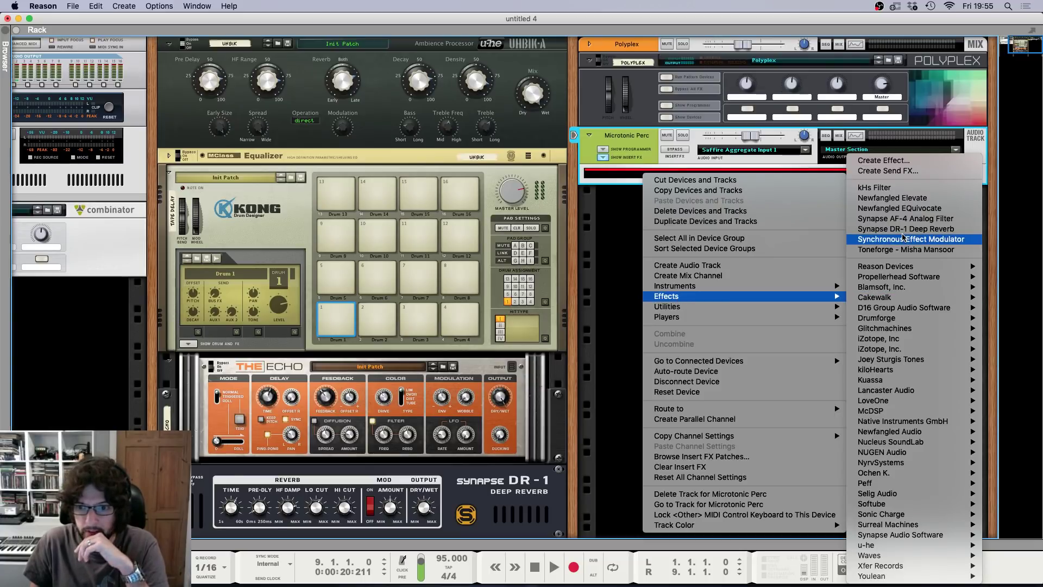
{"action": "mouse_move", "coordinate": [888, 329]}
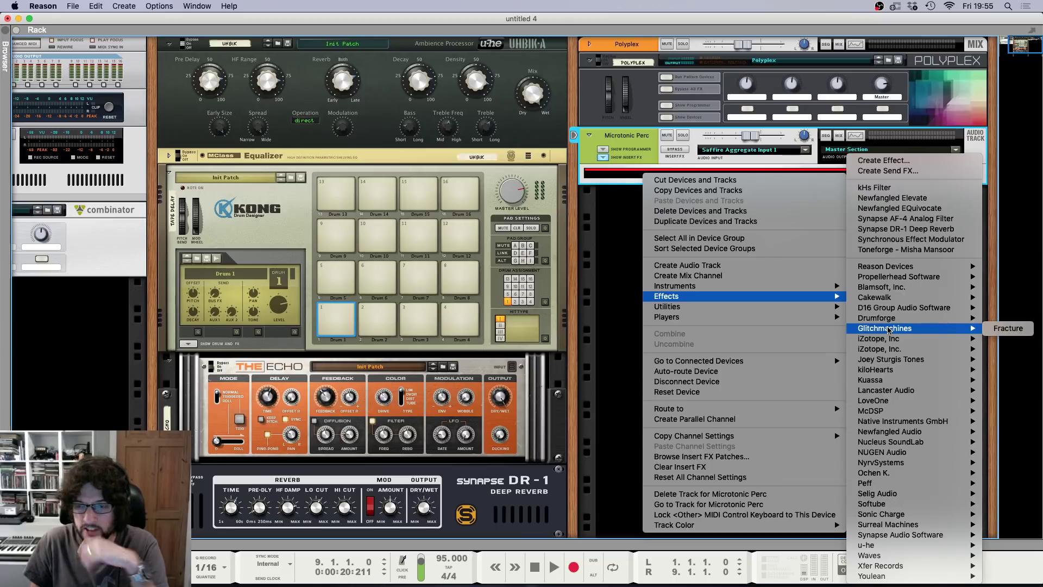
{"action": "left_click", "coordinate": [1008, 328]}
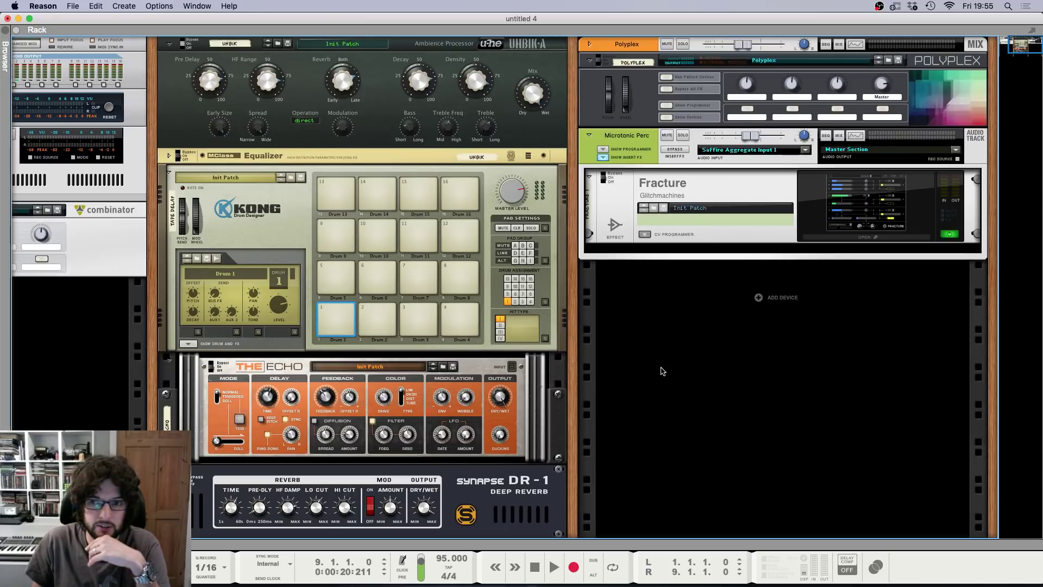
{"action": "left_click", "coordinate": [877, 238]}
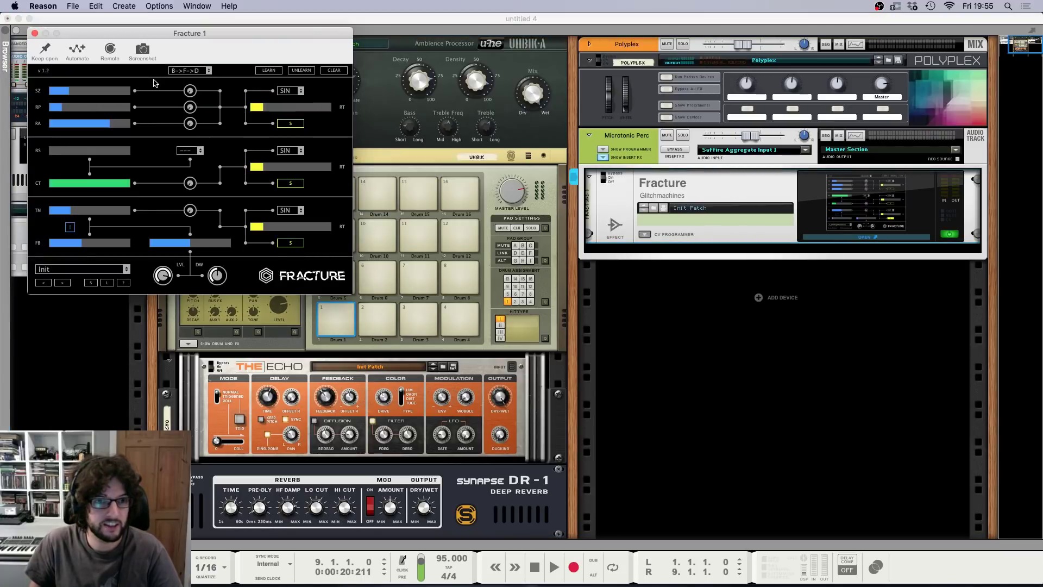
Step: Move the Fracture window to the middle of the screen and load the II_ConfinedTexture preset
{"action": "left_click_drag", "start_coordinate": [194, 35], "coordinate": [410, 170]}
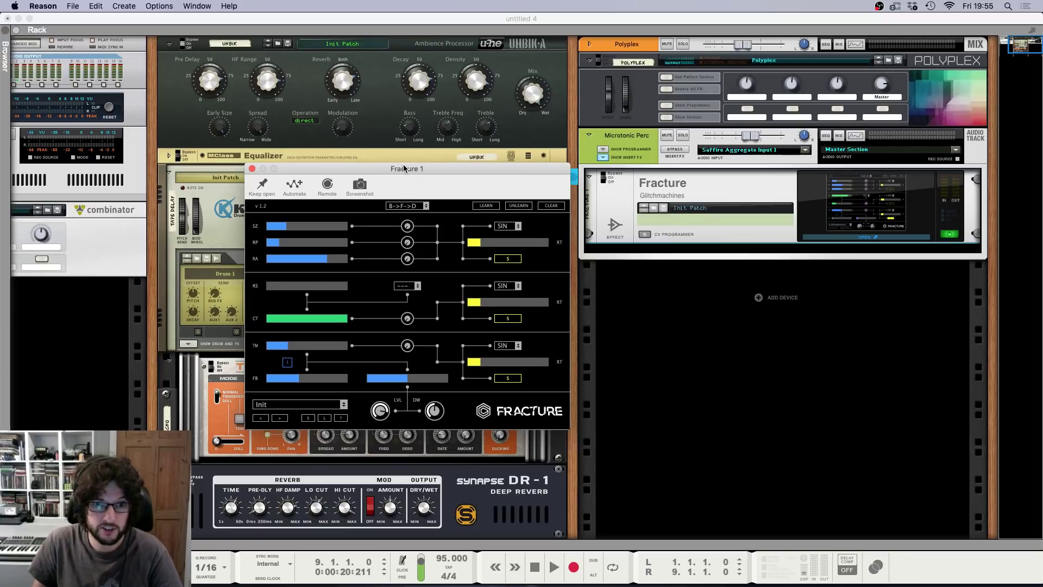
{"action": "left_click_drag", "start_coordinate": [410, 168], "coordinate": [384, 167]}
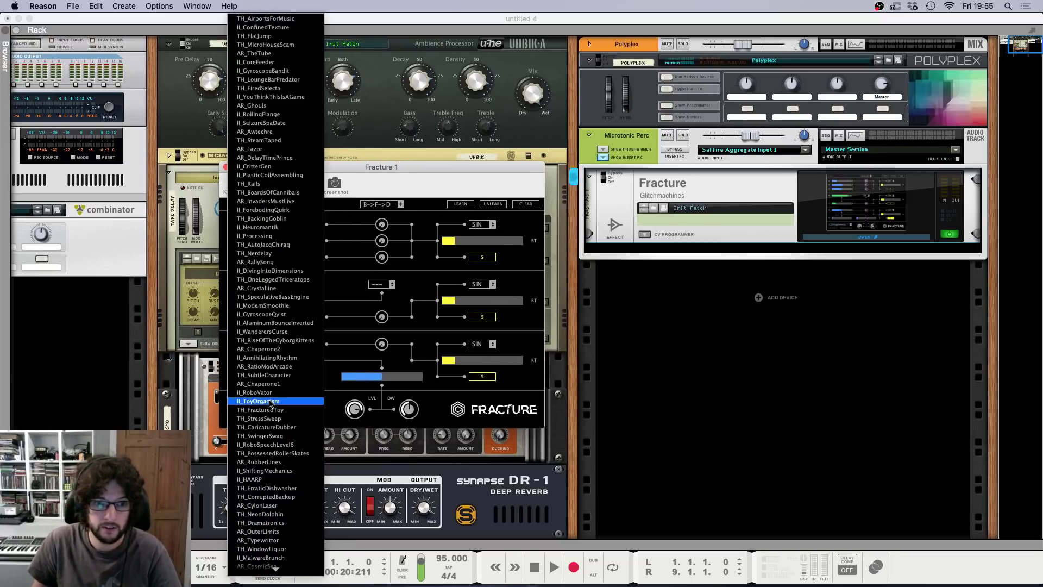
{"action": "left_click", "coordinate": [269, 403]}
{"action": "left_click", "coordinate": [266, 27]}
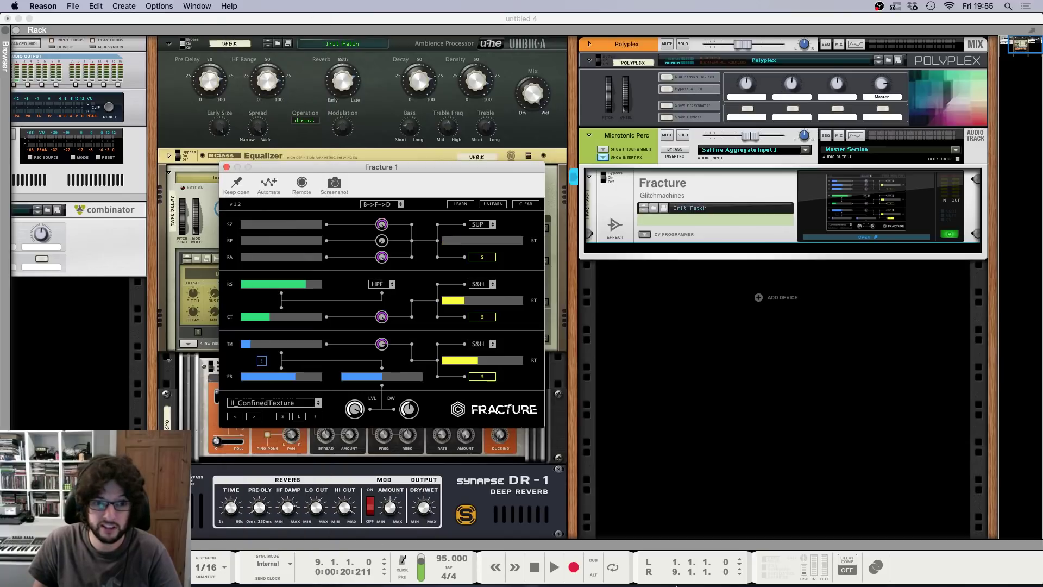
Step: Play Block 1 from the start and lower the Microtonic Perc channel fader slightly in the mixer
{"action": "left_click", "coordinate": [554, 568]}
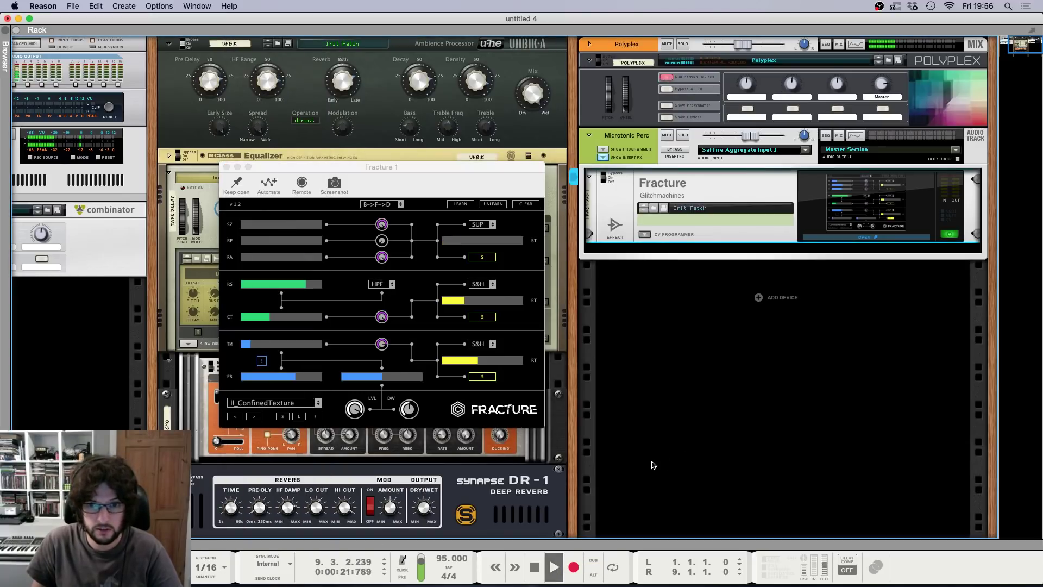
{"action": "left_click", "coordinate": [552, 565]}
{"action": "key", "text": "F7"}
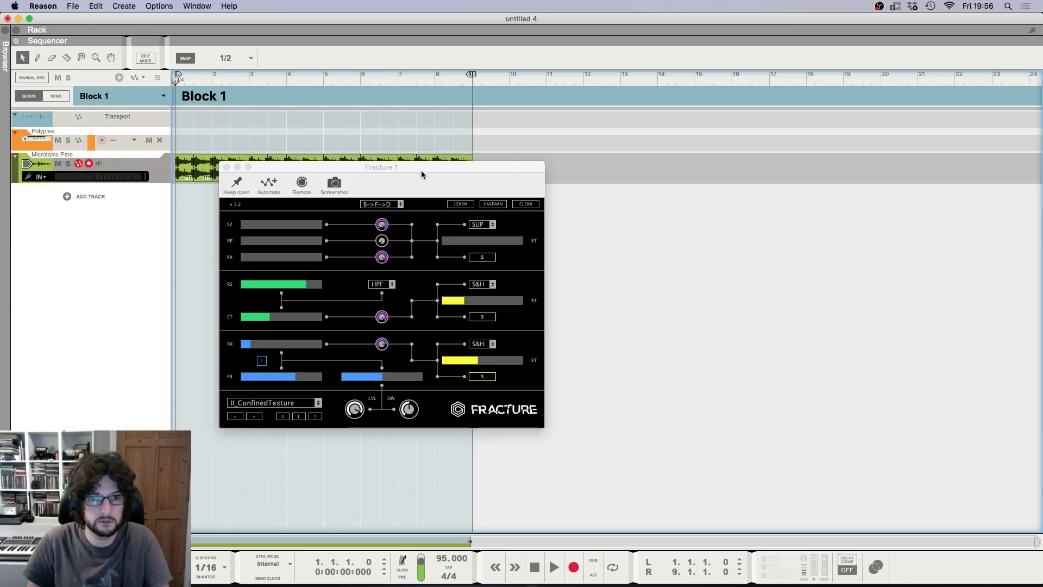
{"action": "left_click_drag", "start_coordinate": [421, 167], "coordinate": [643, 220]}
{"action": "key", "text": "space"}
{"action": "key", "text": "F5"}
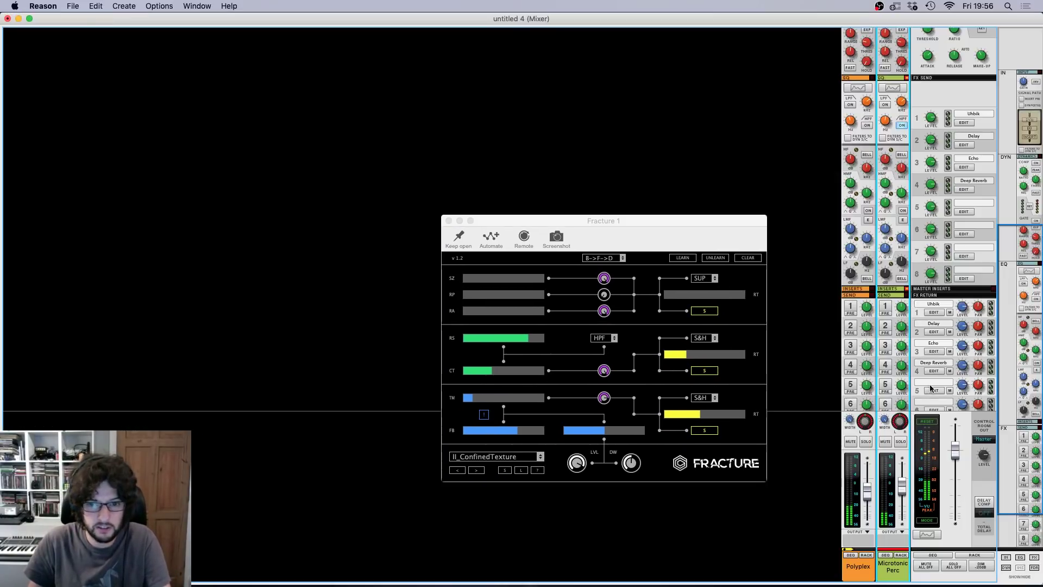
{"action": "left_click_drag", "start_coordinate": [902, 490], "coordinate": [899, 490]}
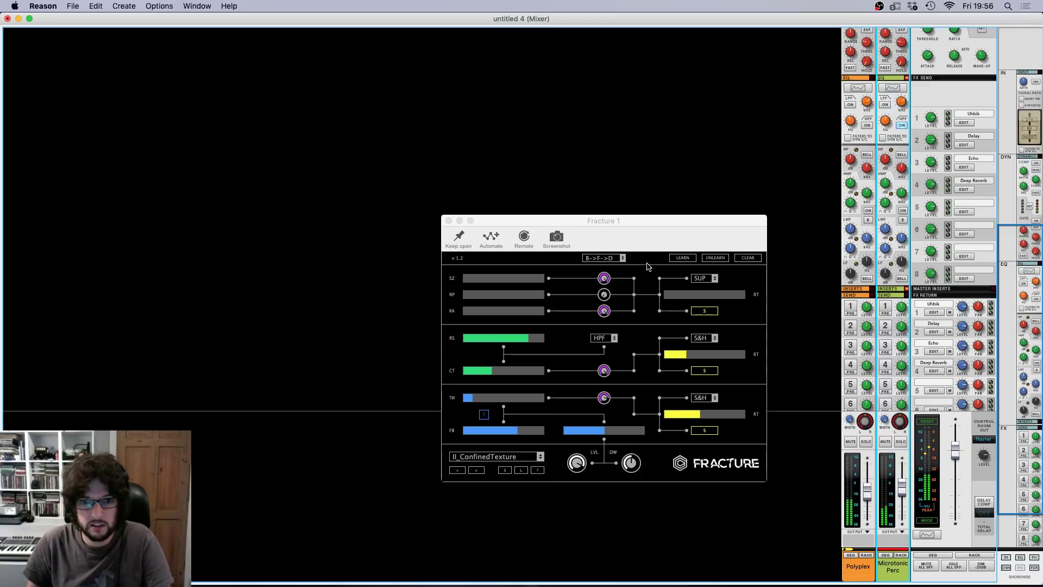
Step: While listening, set Fracture's Size to 1 ms, adjust its Repeats, and set the Ratio to 0.38
{"action": "left_click", "coordinate": [466, 314]}
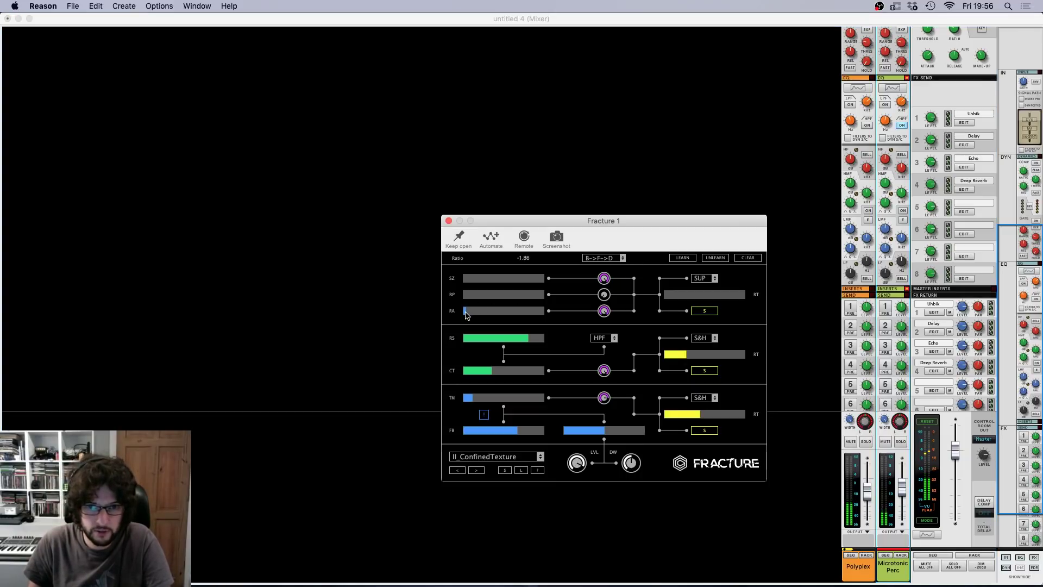
{"action": "left_click_drag", "start_coordinate": [465, 313], "coordinate": [487, 284]}
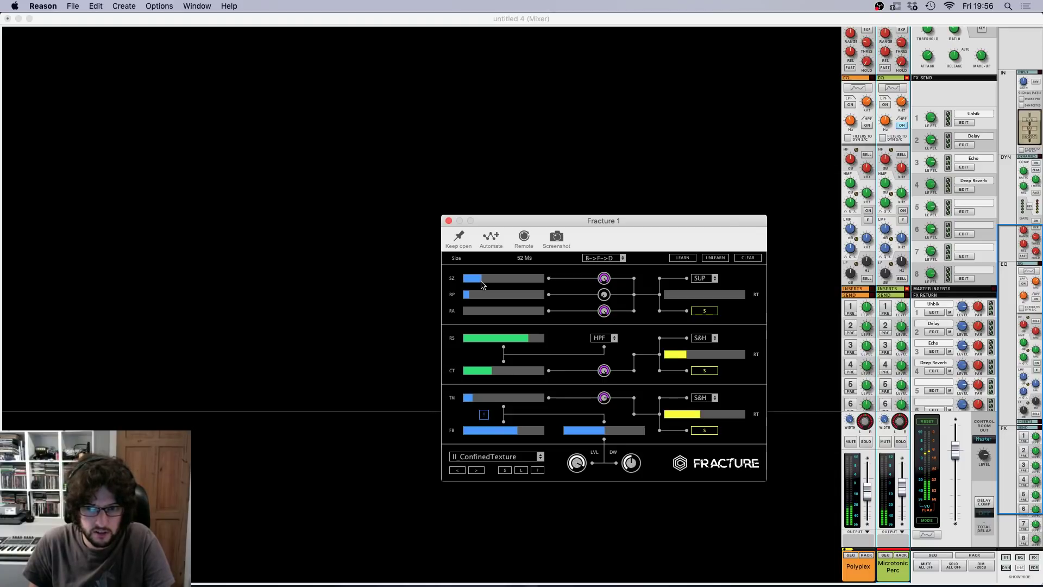
{"action": "left_click_drag", "start_coordinate": [482, 285], "coordinate": [451, 283]}
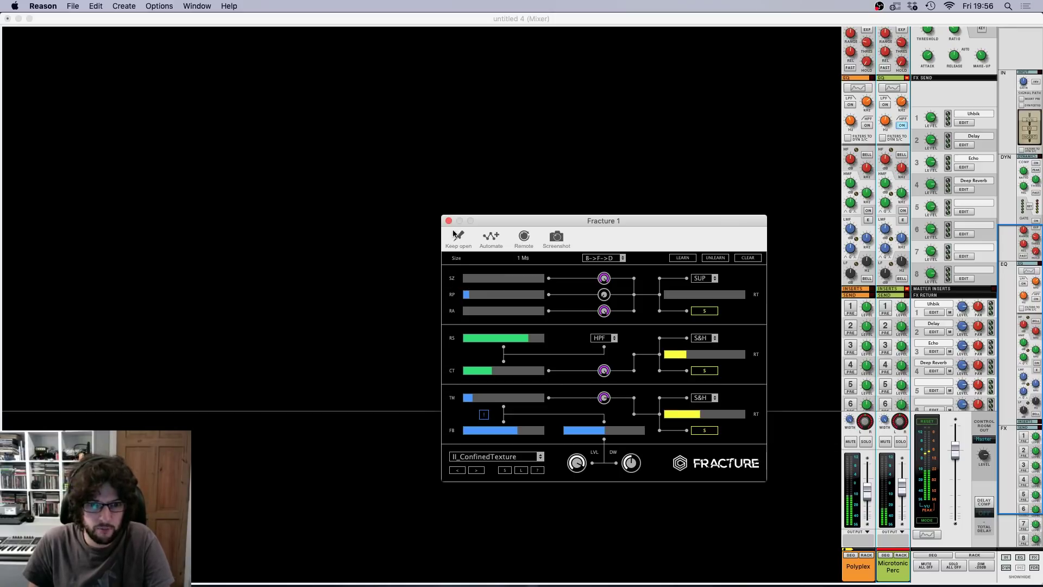
{"action": "left_click", "coordinate": [472, 296]}
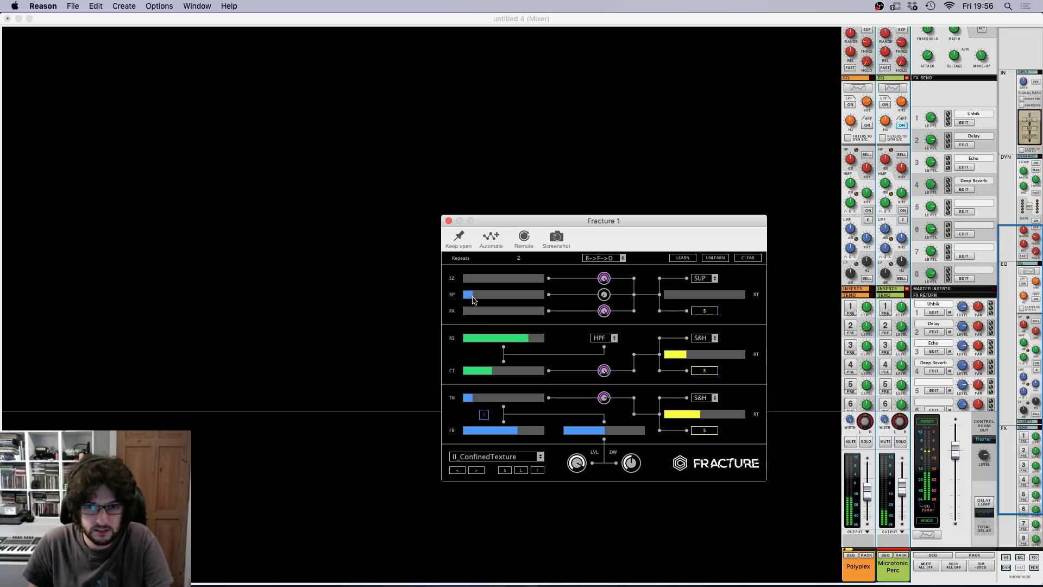
{"action": "left_click_drag", "start_coordinate": [473, 300], "coordinate": [511, 317]}
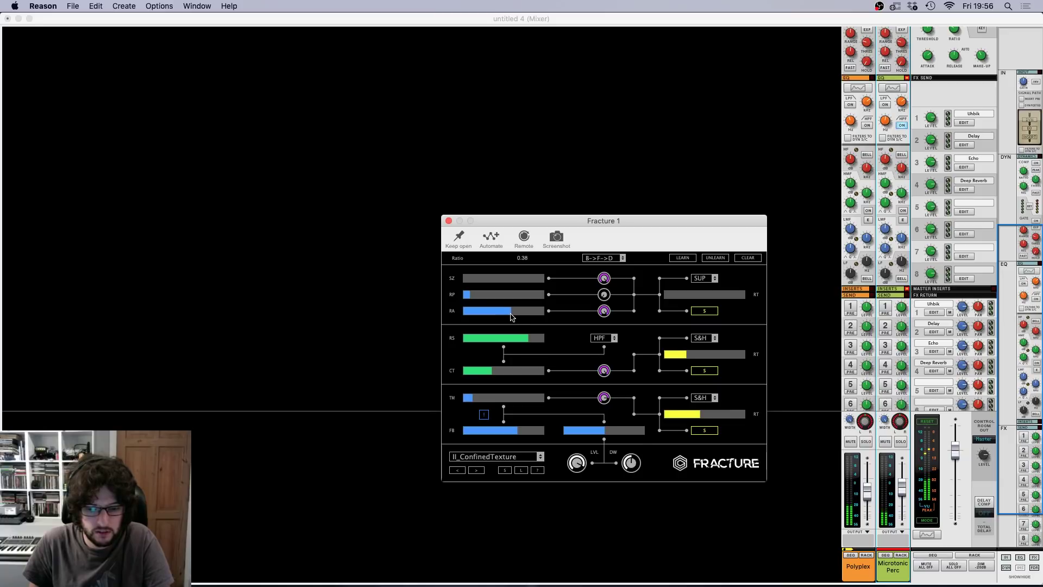
Step: Reopen Fracture from the rack, set its window to stay open, and play Block 1 briefly with the sequencer shown
{"action": "left_click", "coordinate": [449, 222]}
{"action": "key", "text": "F6"}
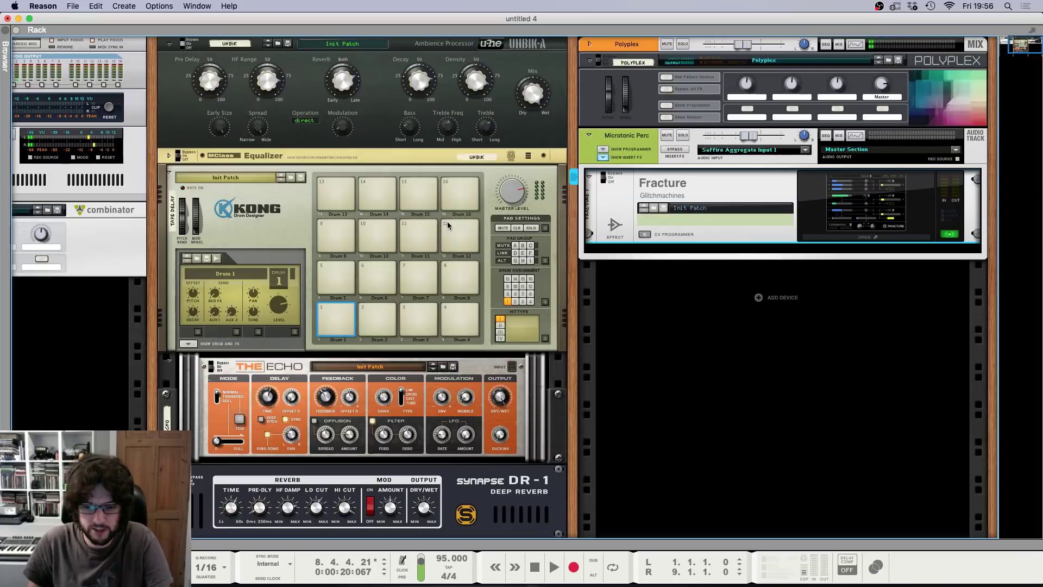
{"action": "left_click", "coordinate": [866, 237]}
{"action": "left_click_drag", "start_coordinate": [516, 222], "coordinate": [378, 191]}
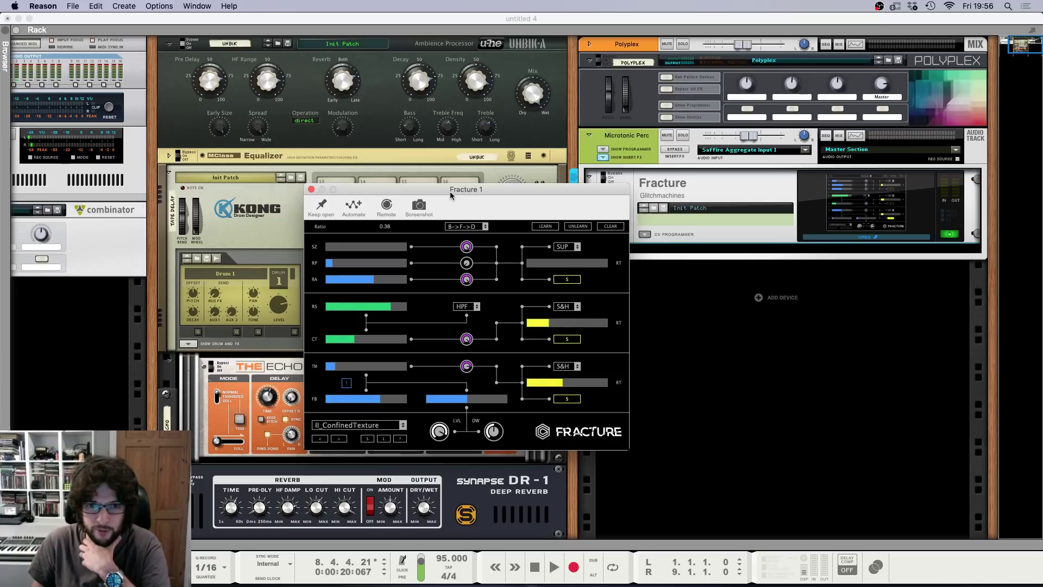
{"action": "left_click_drag", "start_coordinate": [450, 195], "coordinate": [384, 195]}
{"action": "left_click", "coordinate": [258, 205]}
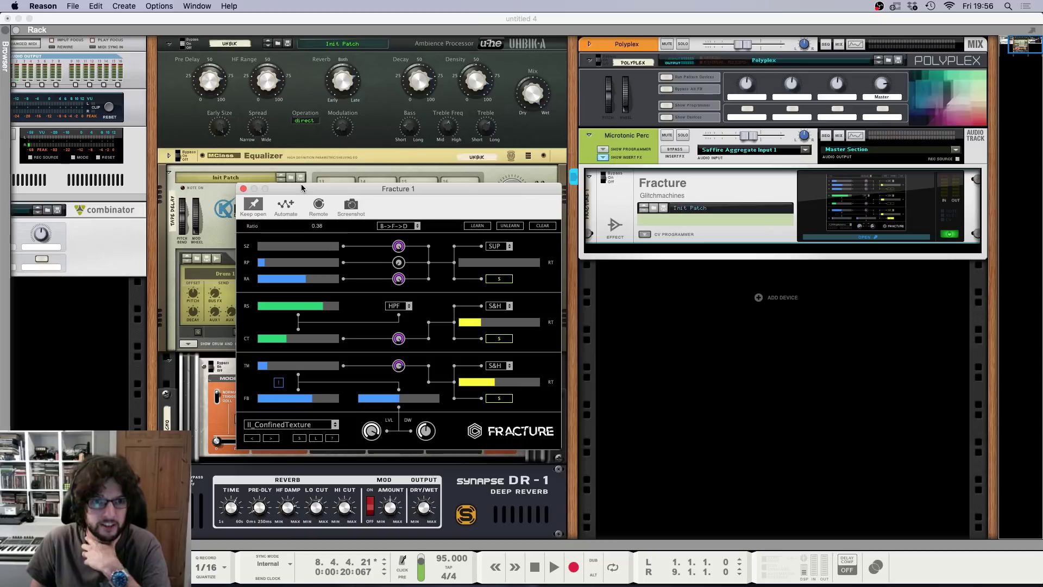
{"action": "key", "text": "F7"}
{"action": "key", "text": "space"}
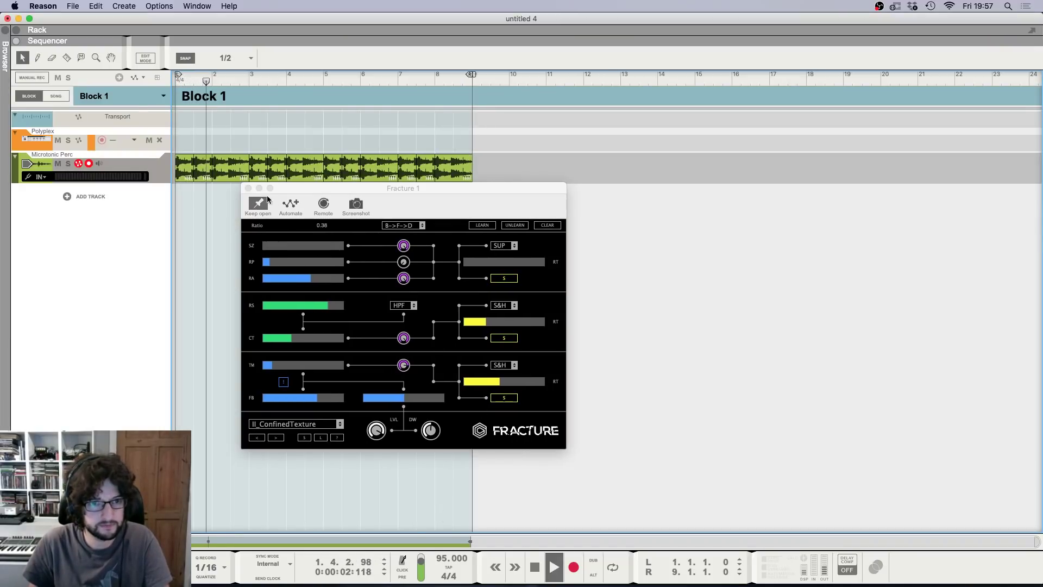
{"action": "key", "text": "space"}
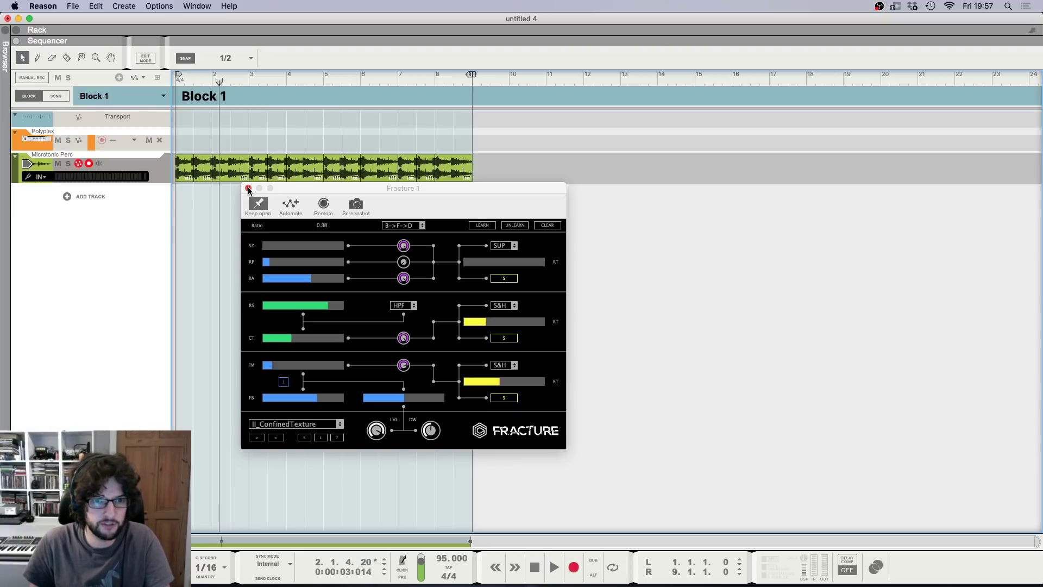
Step: Create an automation lane for Fracture's Ratio and draw a clip on it from bar 1 to bar 9, opened for inline editing
{"action": "left_click", "coordinate": [288, 206]}
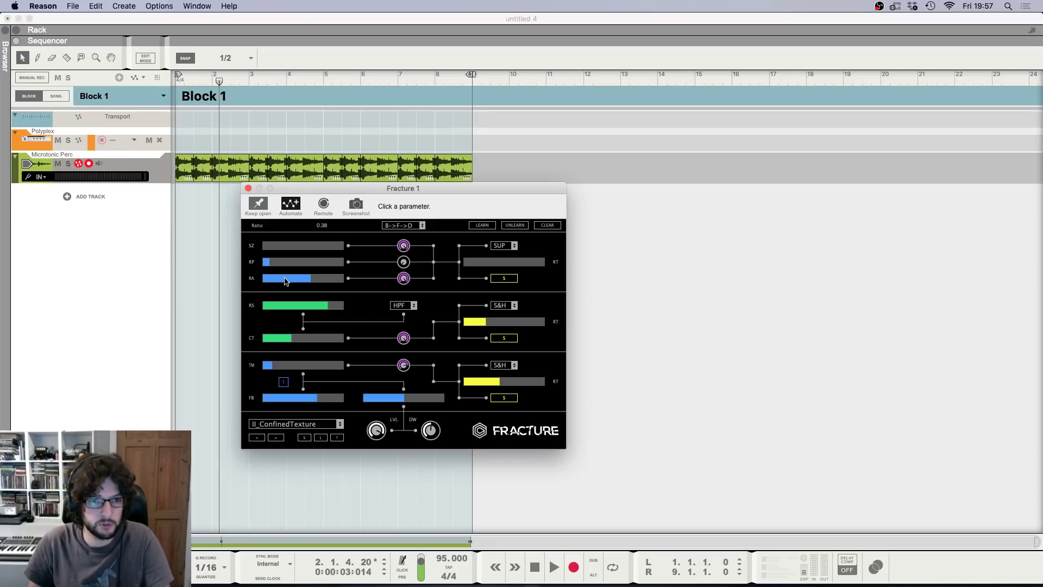
{"action": "left_click", "coordinate": [286, 281]}
{"action": "left_click_drag", "start_coordinate": [296, 188], "coordinate": [462, 218]}
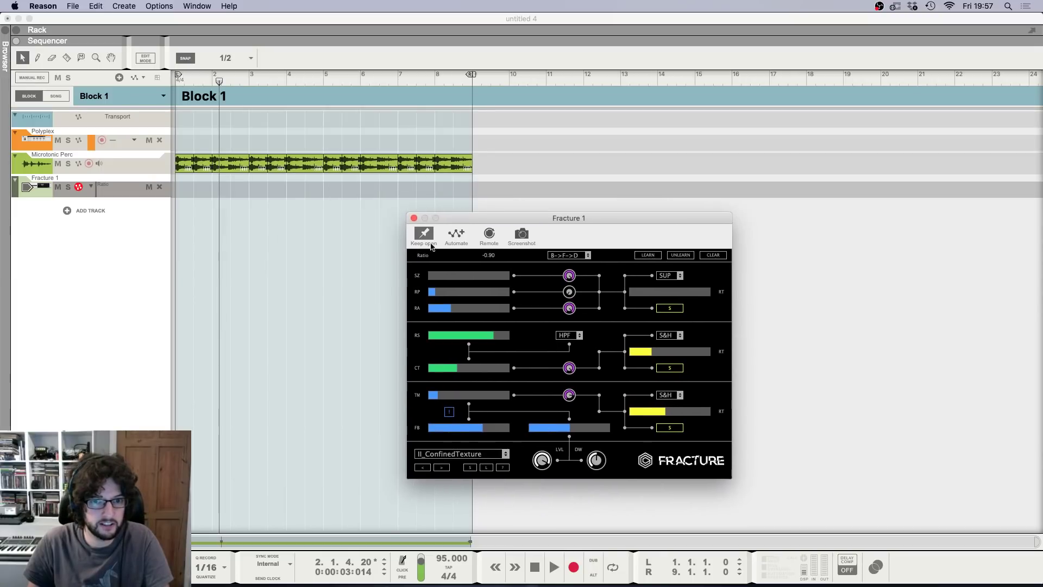
{"action": "double_click", "coordinate": [183, 190]}
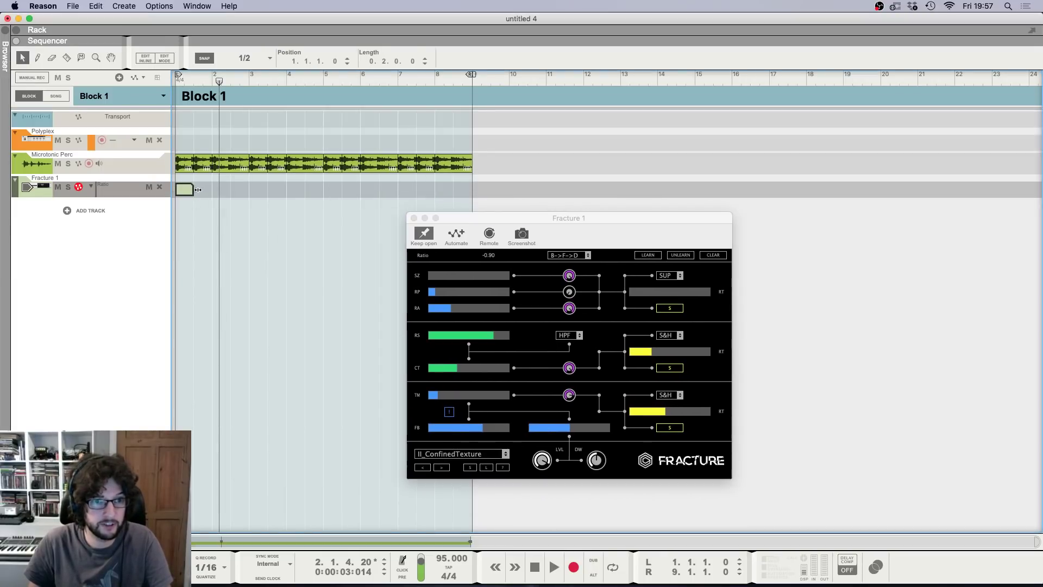
{"action": "left_click_drag", "start_coordinate": [198, 190], "coordinate": [471, 191]}
{"action": "double_click", "coordinate": [454, 191]}
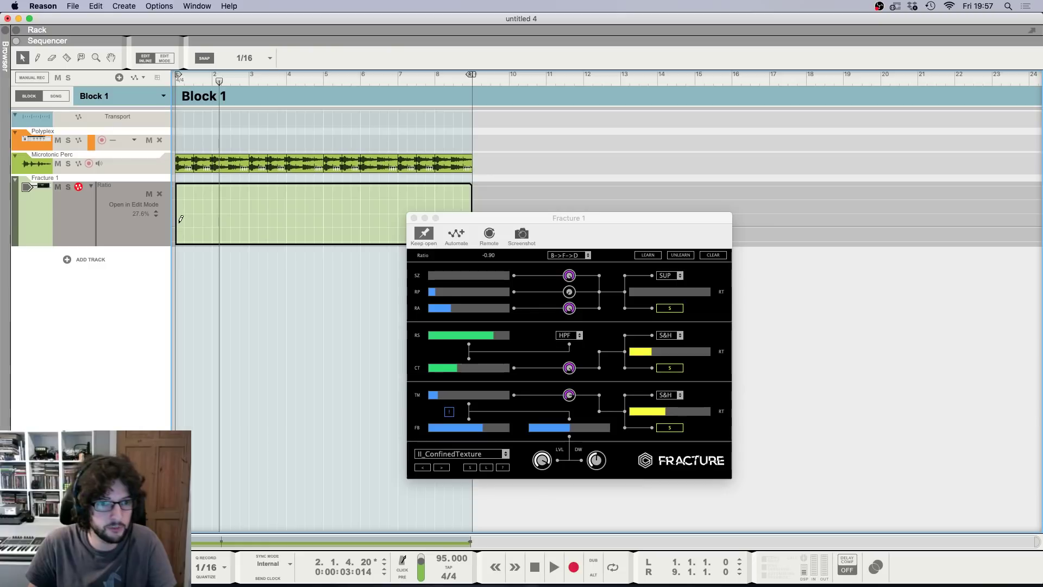
Step: Draw a zigzag Ratio curve across the clip, with points such as 39.2% at 1.3.1, 11.8% at 5.2.1, 34.3% at 6.4.4 and 13.7% at 7.4.4
{"action": "left_click", "coordinate": [177, 224]}
{"action": "left_click", "coordinate": [194, 219]}
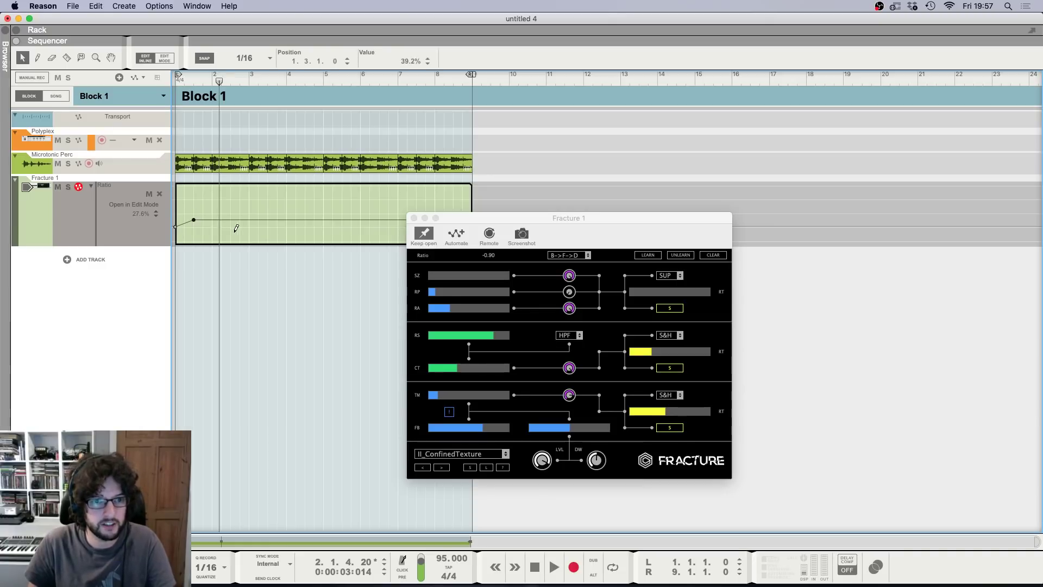
{"action": "left_click", "coordinate": [235, 233]}
{"action": "left_click", "coordinate": [291, 221]}
{"action": "left_click", "coordinate": [332, 234]}
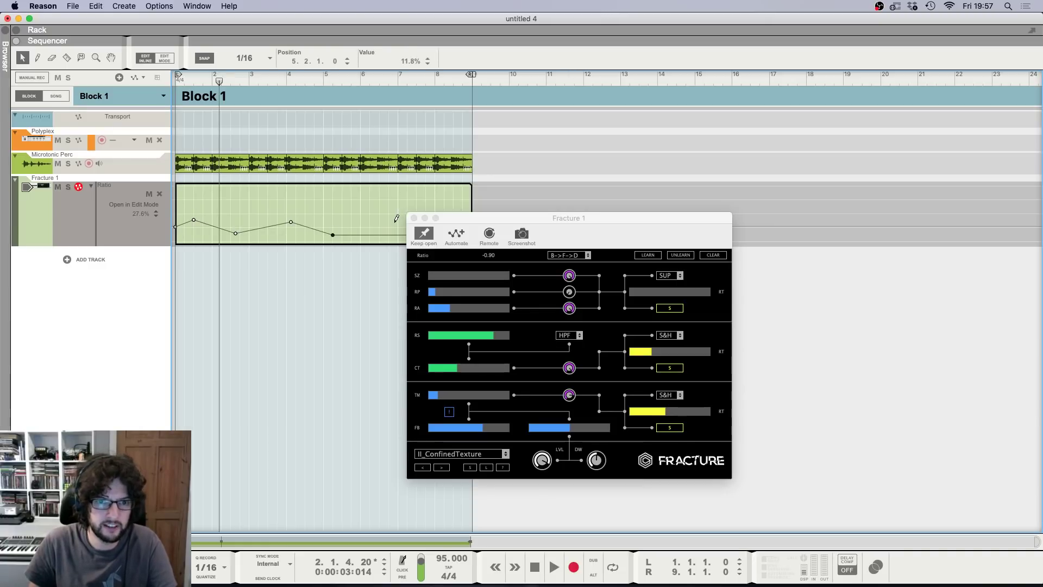
{"action": "left_click", "coordinate": [395, 222]}
{"action": "left_click_drag", "start_coordinate": [448, 219], "coordinate": [638, 225]}
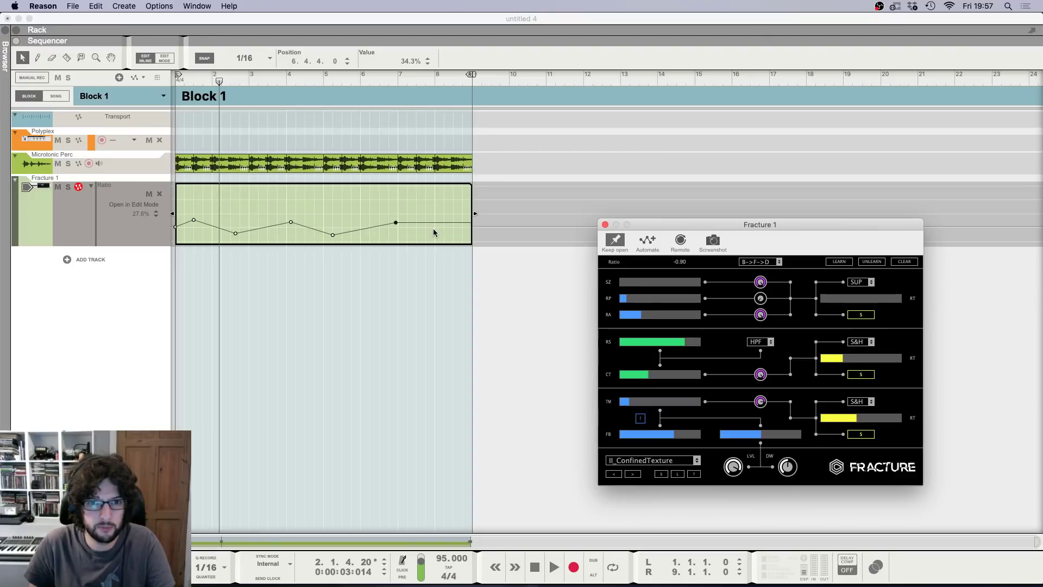
{"action": "left_click", "coordinate": [434, 228], "text": "super"}
{"action": "left_click", "coordinate": [469, 228], "text": "super"}
{"action": "left_click_drag", "start_coordinate": [434, 228], "coordinate": [433, 234]}
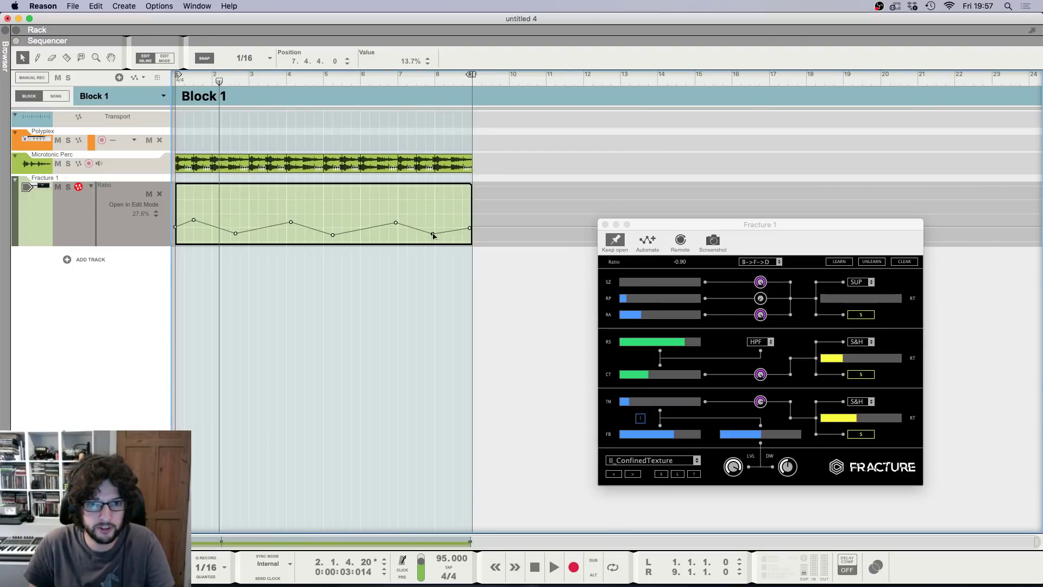
Step: Play Block 1 from the start and fine-tune the Ratio points, including 33.3% at 1.3.1 and 28.4% at 8.4.4
{"action": "left_click", "coordinate": [534, 567]}
{"action": "left_click", "coordinate": [535, 567]}
{"action": "key", "text": "space"}
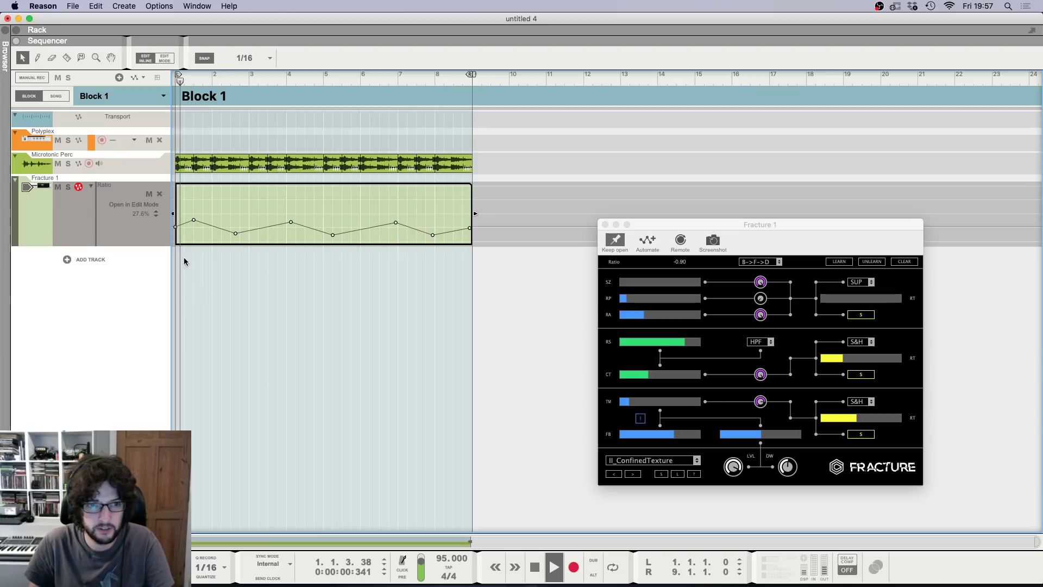
{"action": "left_click", "coordinate": [194, 222]}
{"action": "left_click_drag", "start_coordinate": [235, 233], "coordinate": [235, 233]}
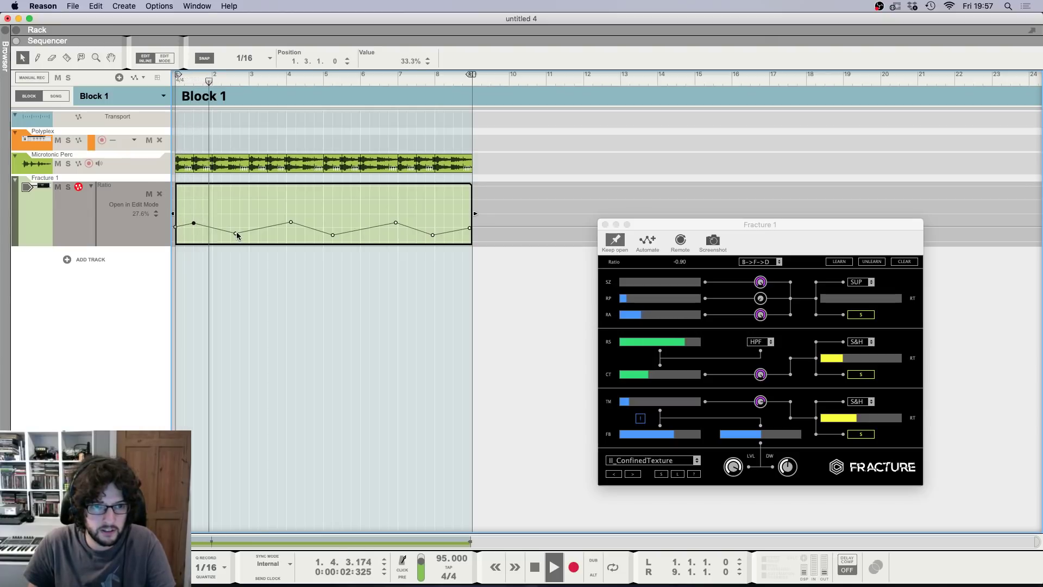
{"action": "left_click", "coordinate": [292, 224]}
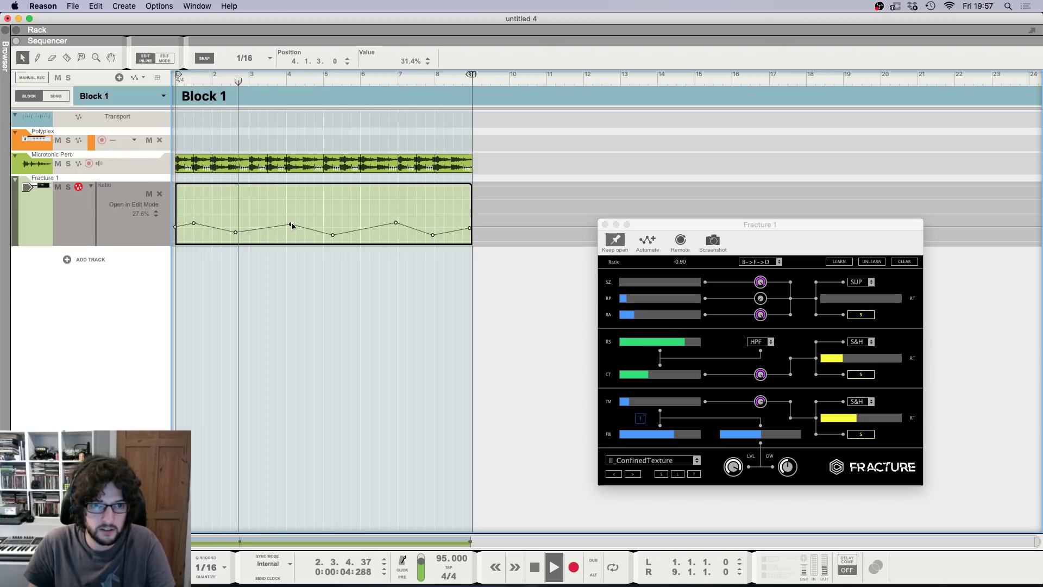
{"action": "left_click", "coordinate": [332, 234]}
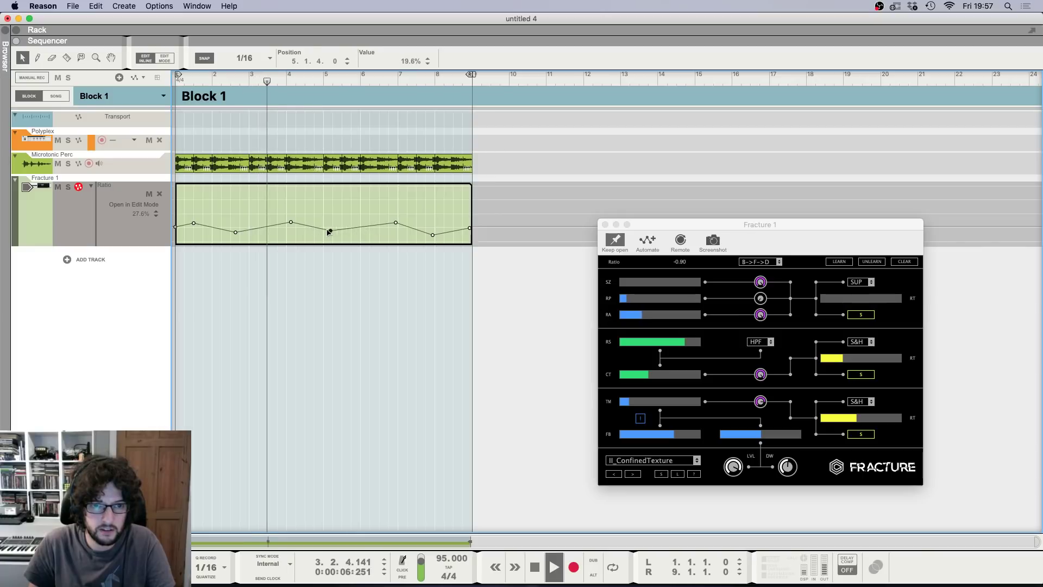
{"action": "left_click_drag", "start_coordinate": [332, 232], "coordinate": [333, 234]}
{"action": "left_click", "coordinate": [396, 224]}
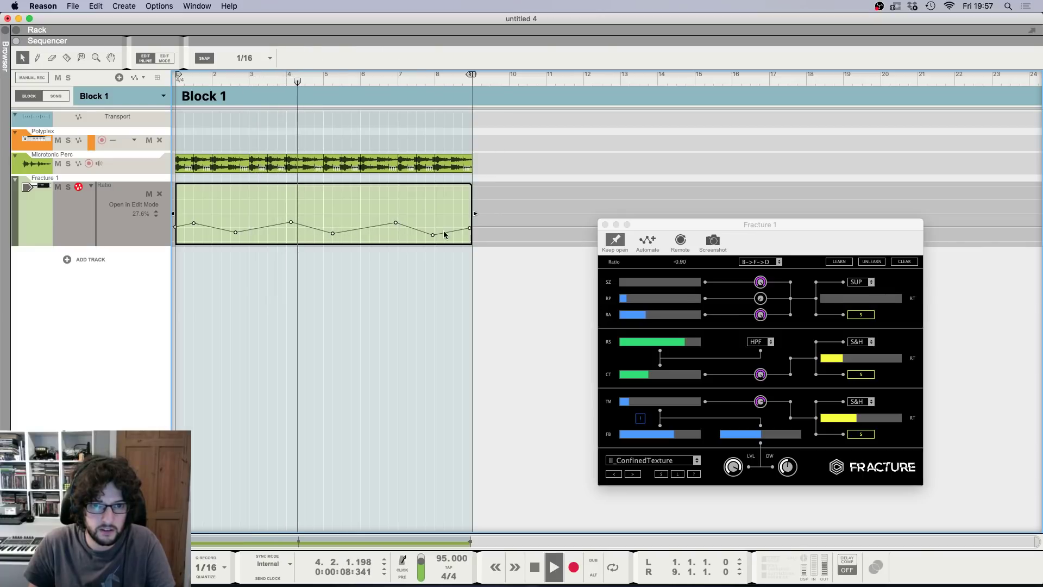
{"action": "left_click", "coordinate": [469, 227]}
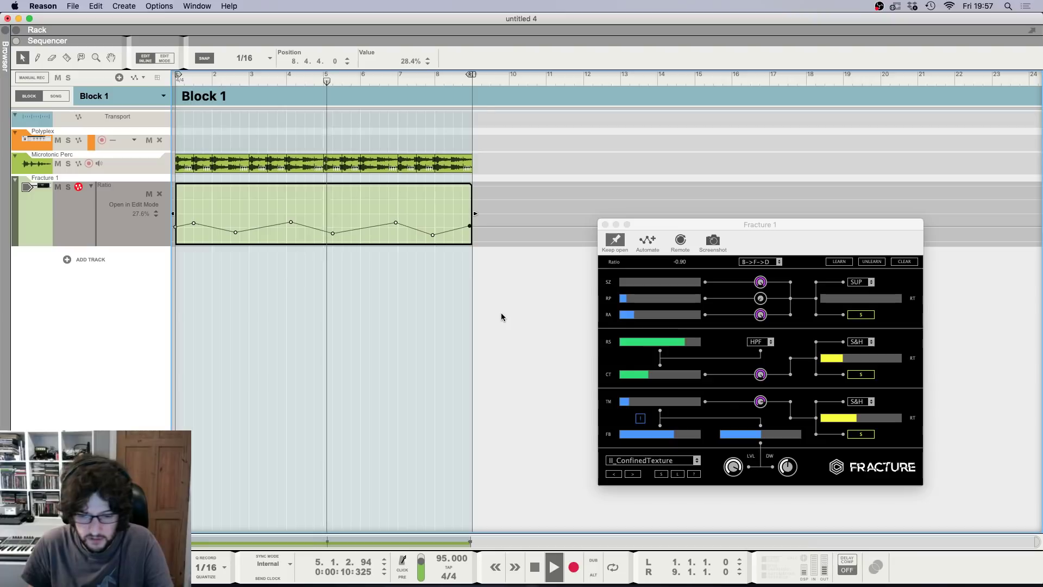
Step: Close the Fracture window in the rack, stop playback, and return to the sequencer with the Ratio clip closed
{"action": "key", "text": "F6"}
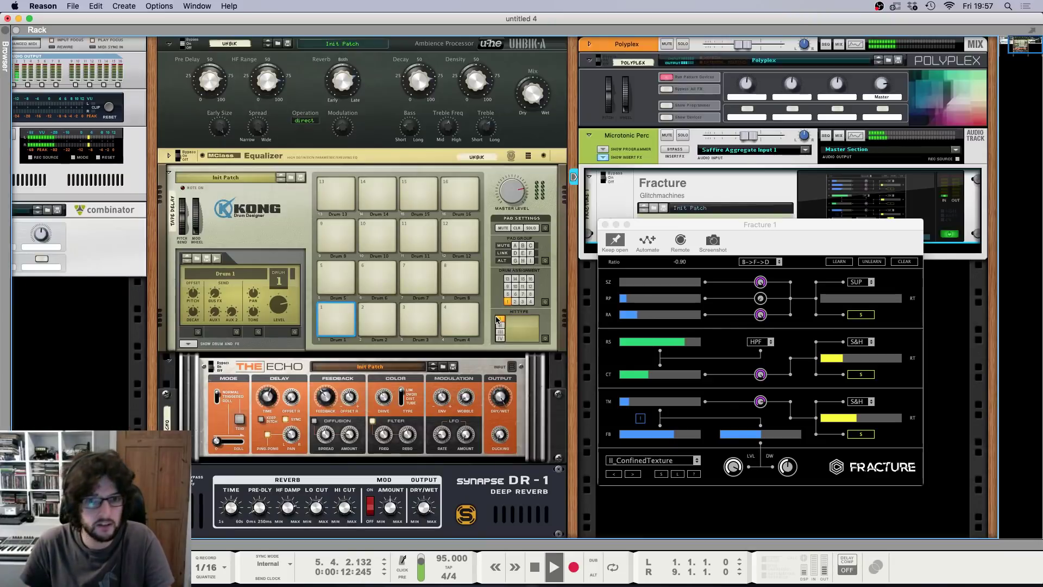
{"action": "left_click", "coordinate": [605, 225]}
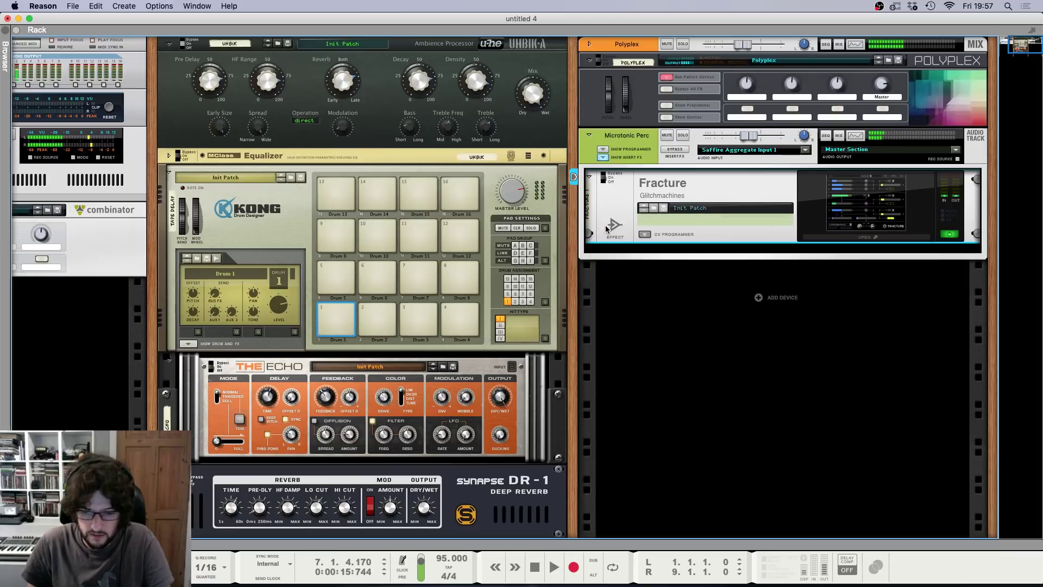
{"action": "left_click", "coordinate": [654, 391]}
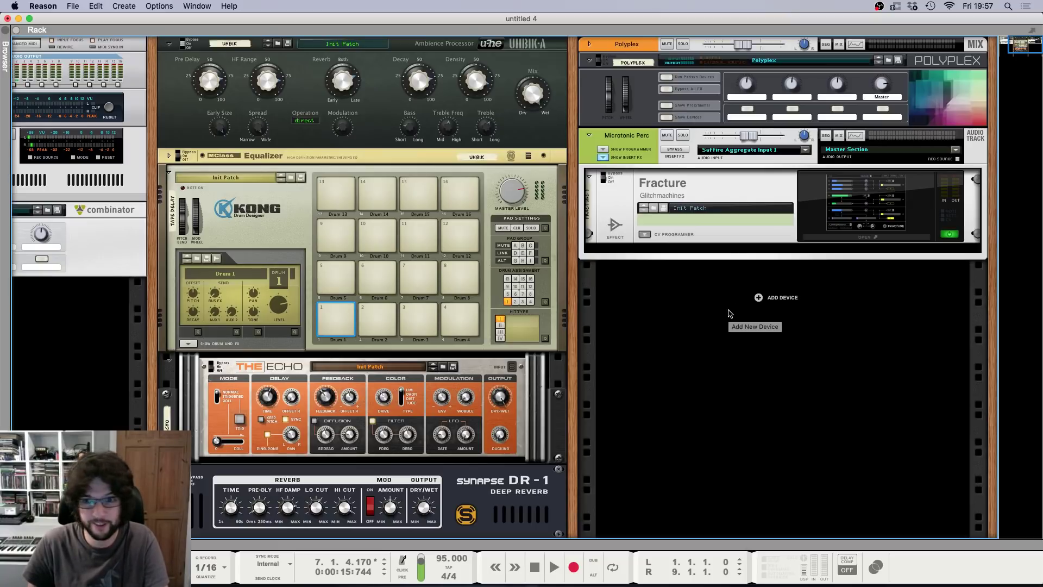
{"action": "key", "text": "F7"}
{"action": "left_click", "coordinate": [567, 418]}
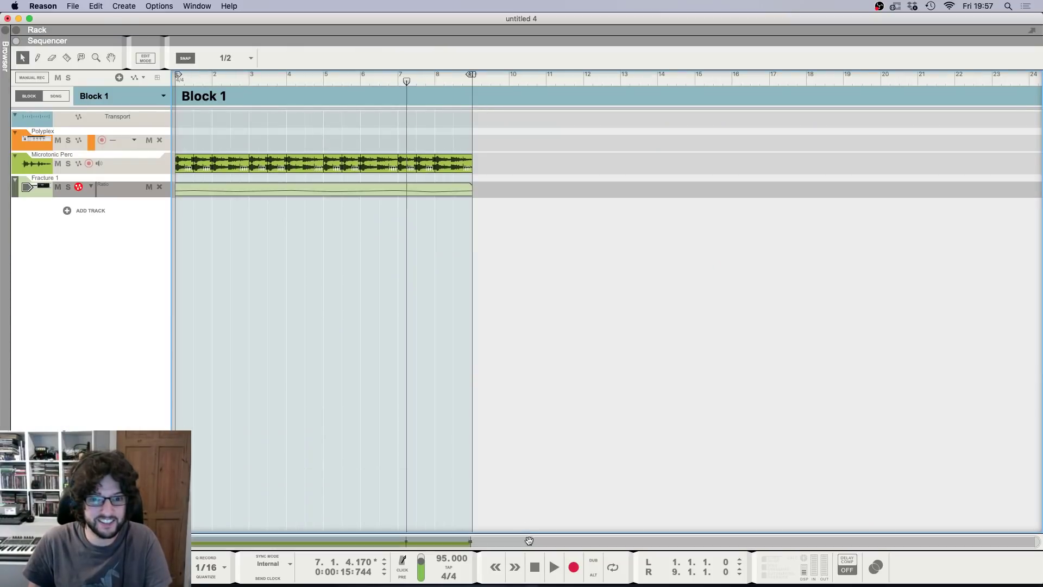
Step: Return the song position to the start of Block 1, review the rack and sequencer, and briefly play the loop
{"action": "left_click", "coordinate": [533, 568]}
{"action": "key", "text": "F6"}
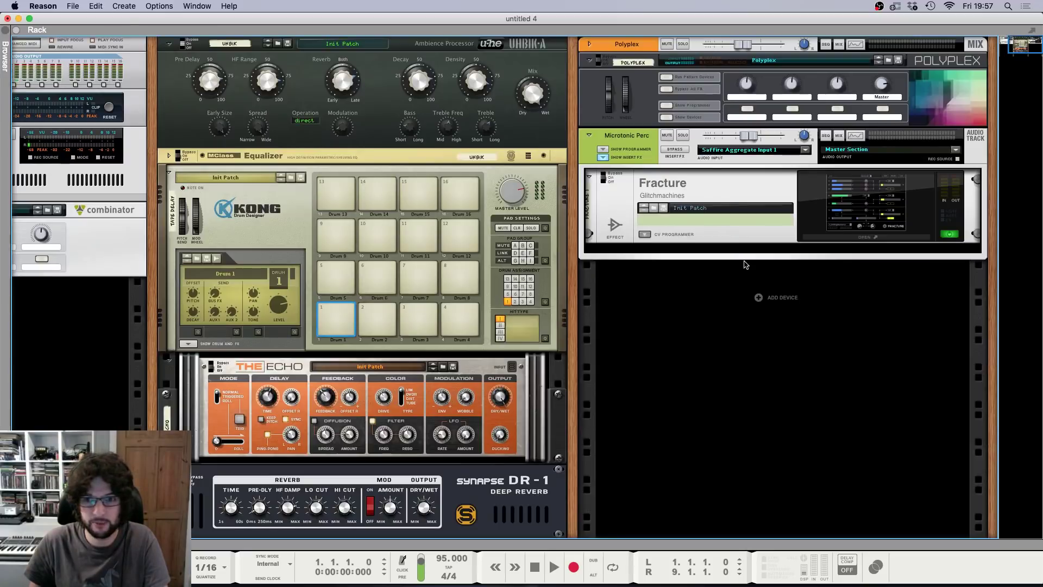
{"action": "key", "text": "F7"}
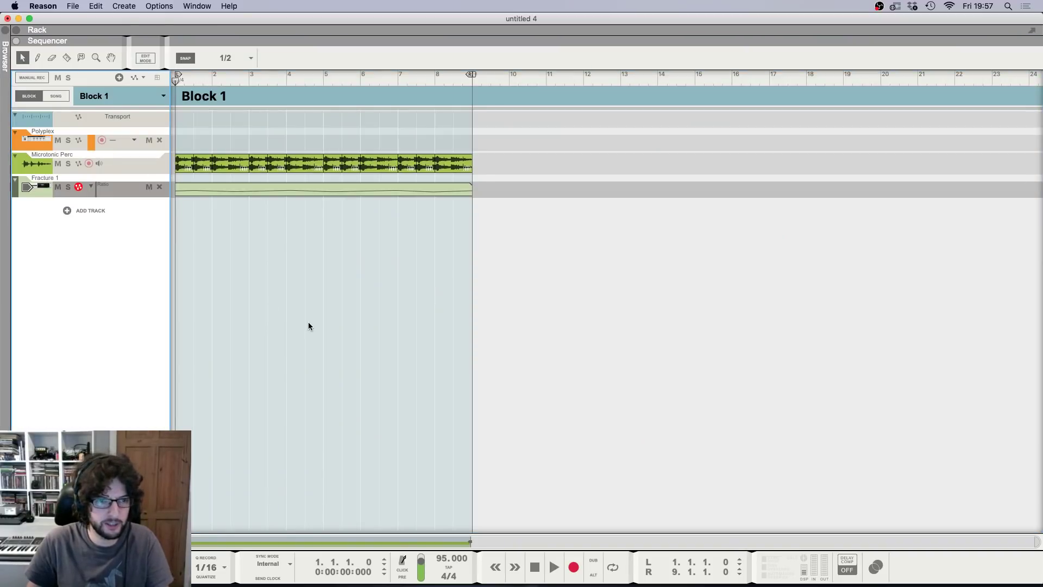
{"action": "key", "text": "F6"}
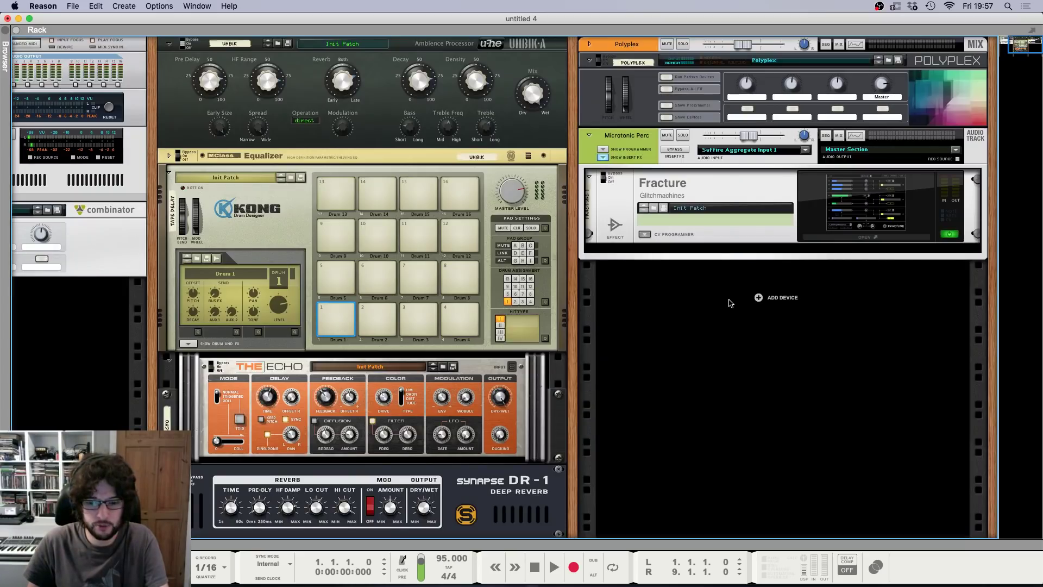
{"action": "key", "text": "F7"}
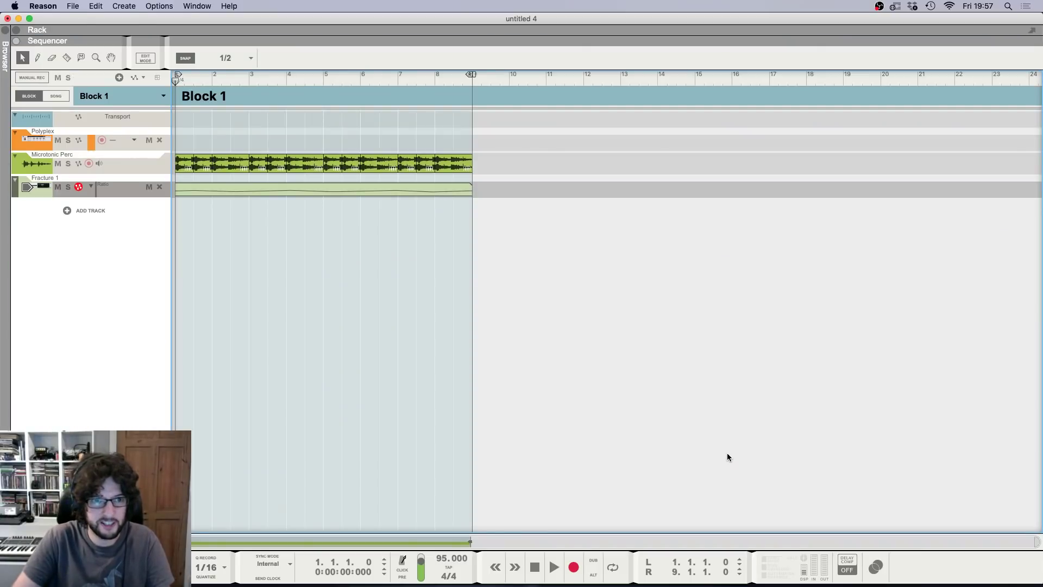
{"action": "key", "text": "space"}
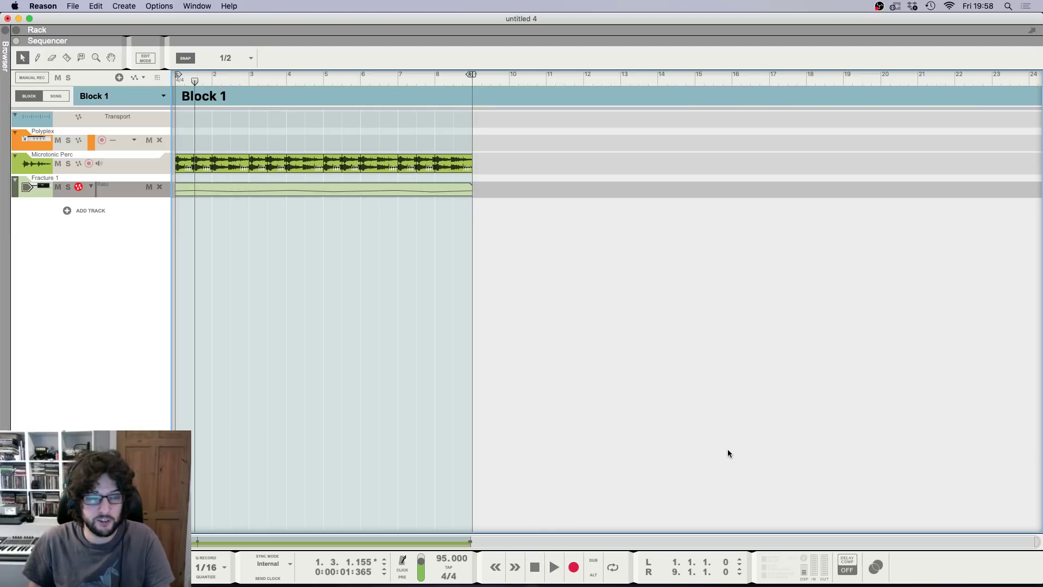
Step: Load the AMB Stepping In patch from the Europa Relay folder as a new Europa instrument below Fracture in the rack
{"action": "key", "text": "F7"}
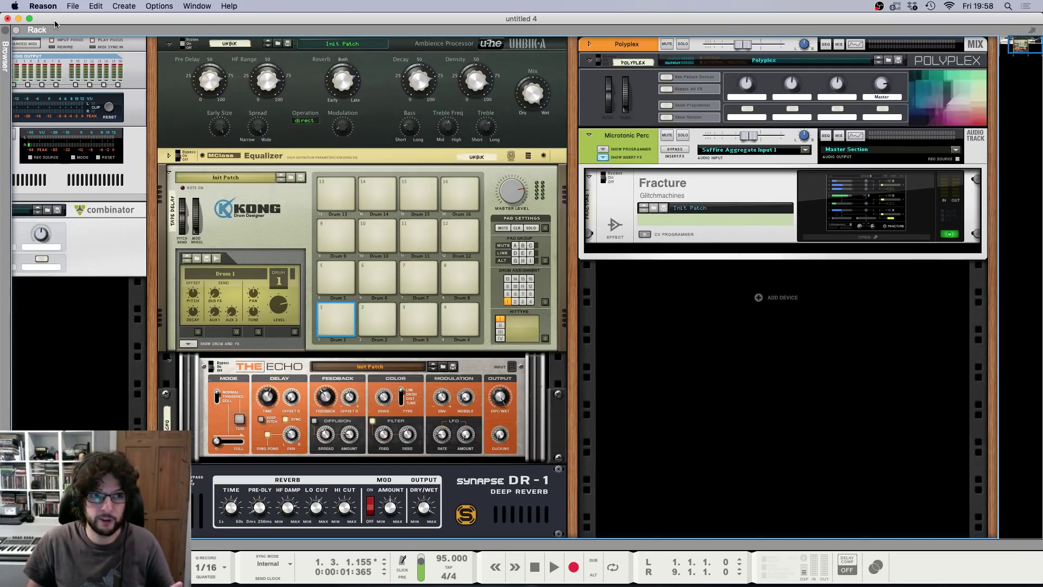
{"action": "left_click", "coordinate": [6, 32]}
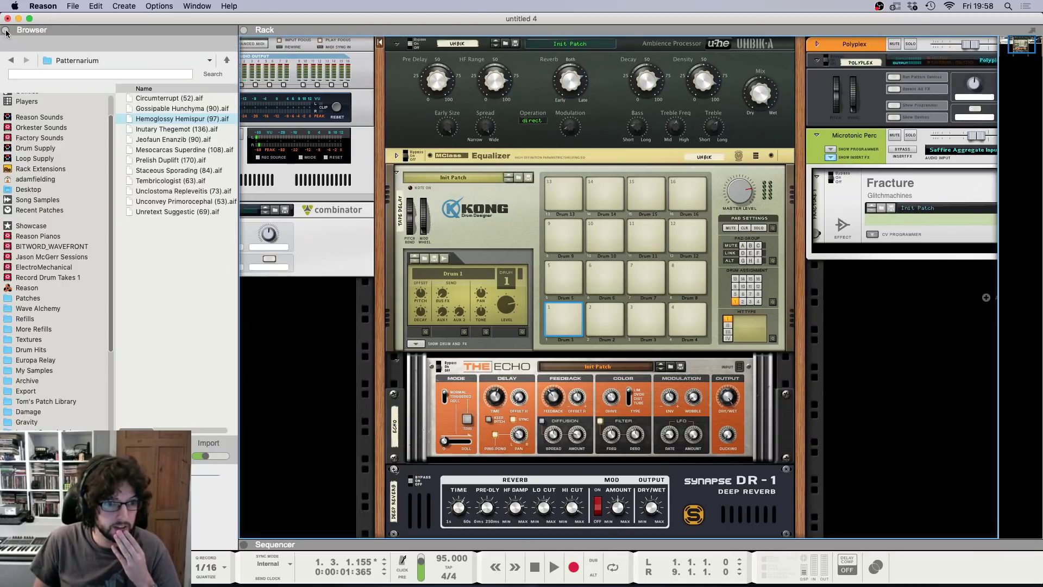
{"action": "left_click", "coordinate": [83, 359]}
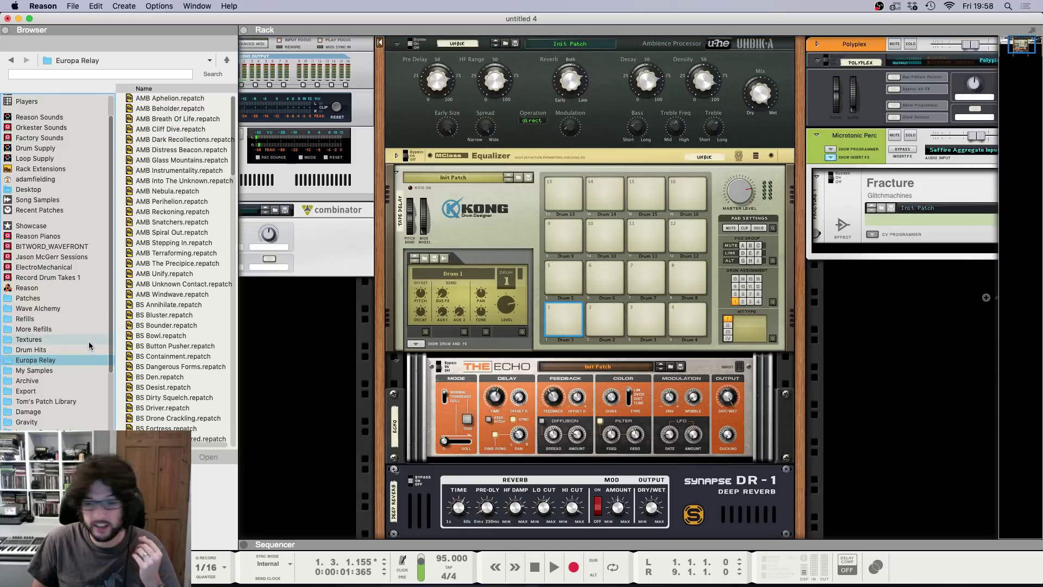
{"action": "scroll", "coordinate": [918, 328], "scroll_direction": "right", "scroll_amount": 5}
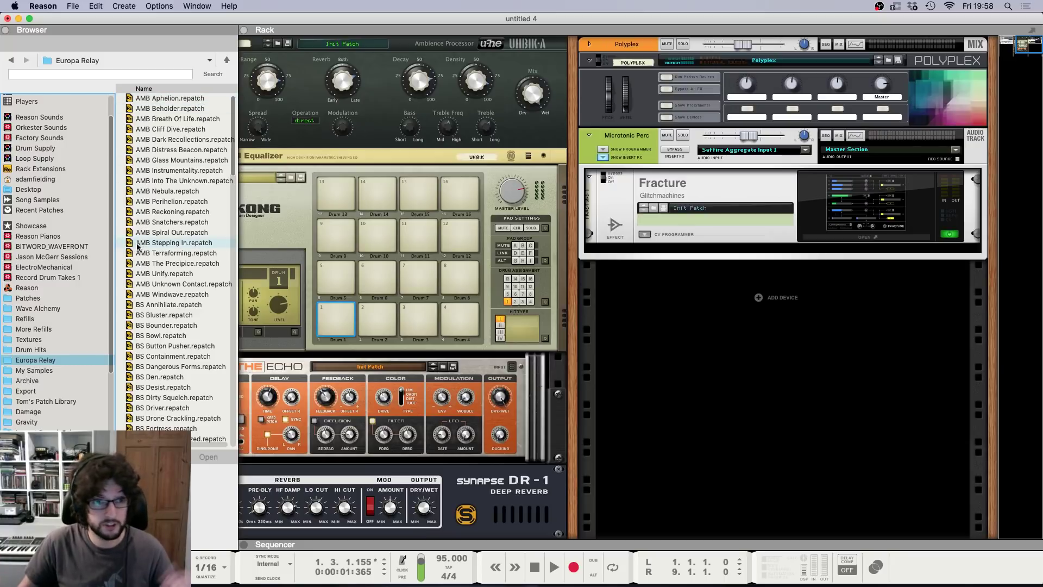
{"action": "left_click_drag", "start_coordinate": [137, 247], "coordinate": [857, 447]}
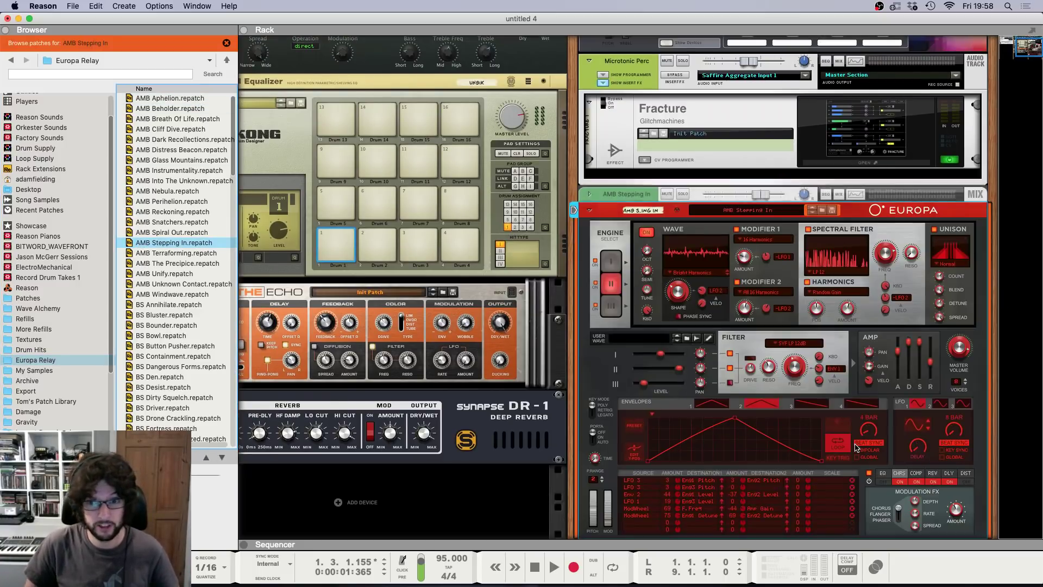
Step: Lower the AMB Stepping In mixer channel to -7.33 dB and enable its high-pass filter at about 134.7 Hz
{"action": "key", "text": "F5"}
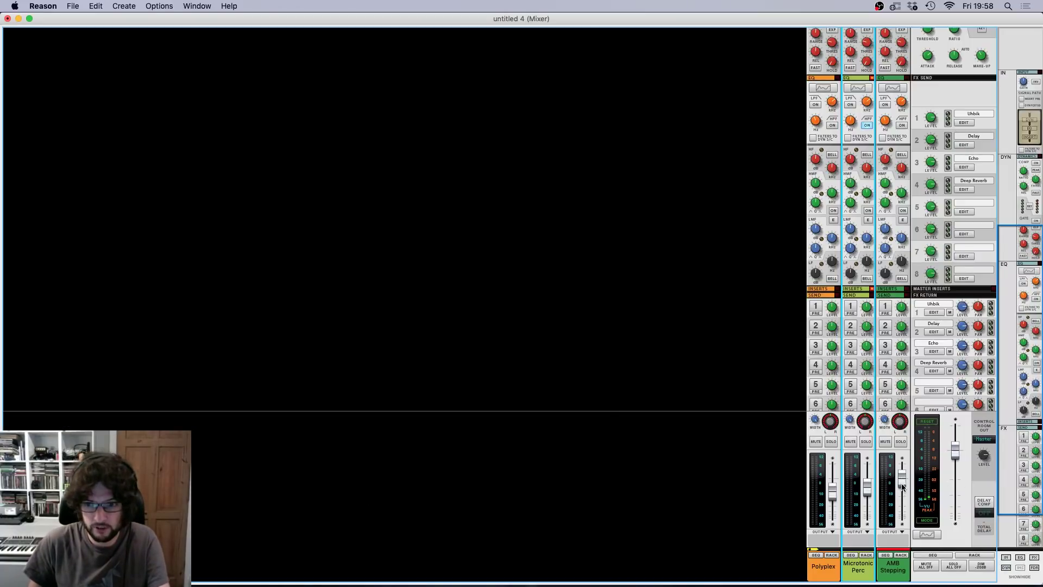
{"action": "left_click_drag", "start_coordinate": [902, 486], "coordinate": [900, 492]}
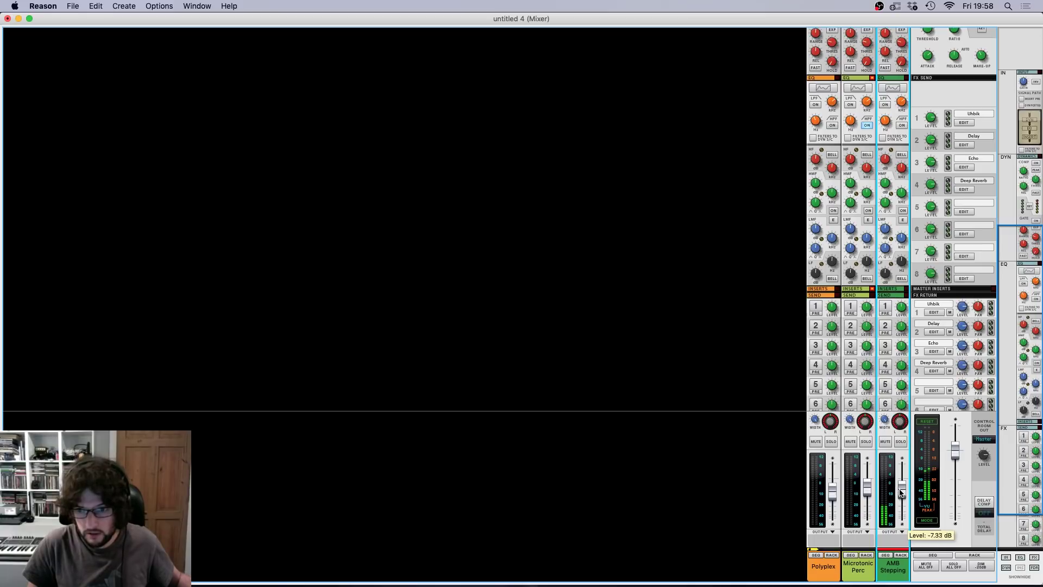
{"action": "scroll", "coordinate": [901, 193], "scroll_direction": "up", "scroll_amount": 5}
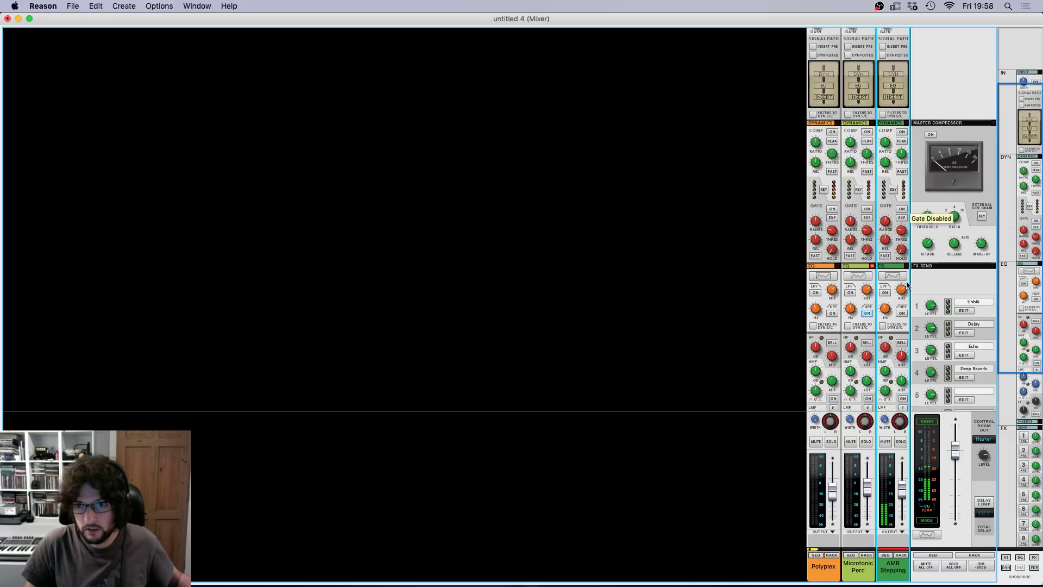
{"action": "left_click", "coordinate": [900, 312]}
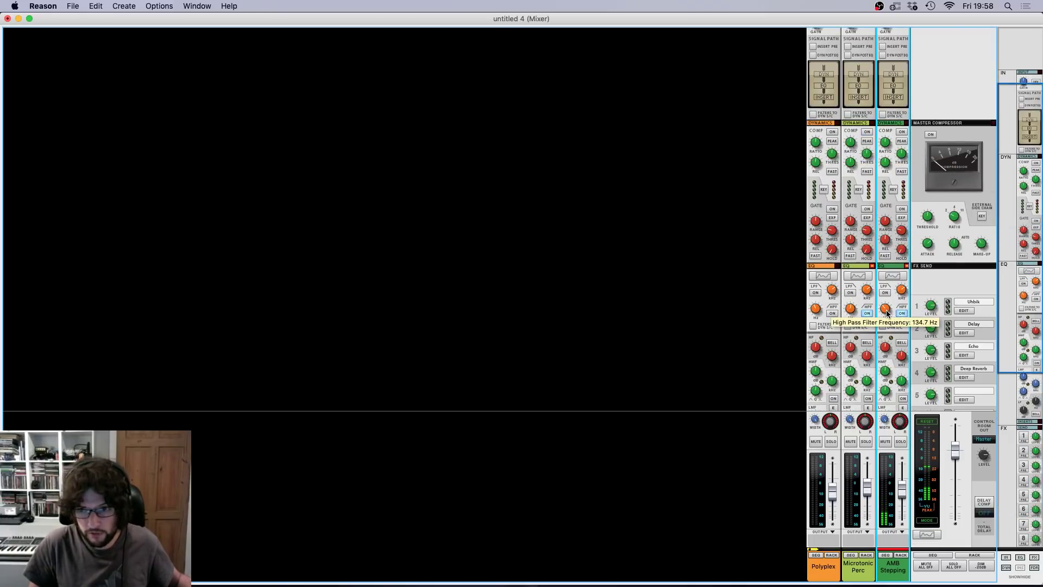
{"action": "scroll", "coordinate": [722, 310], "scroll_direction": "down", "scroll_amount": 5}
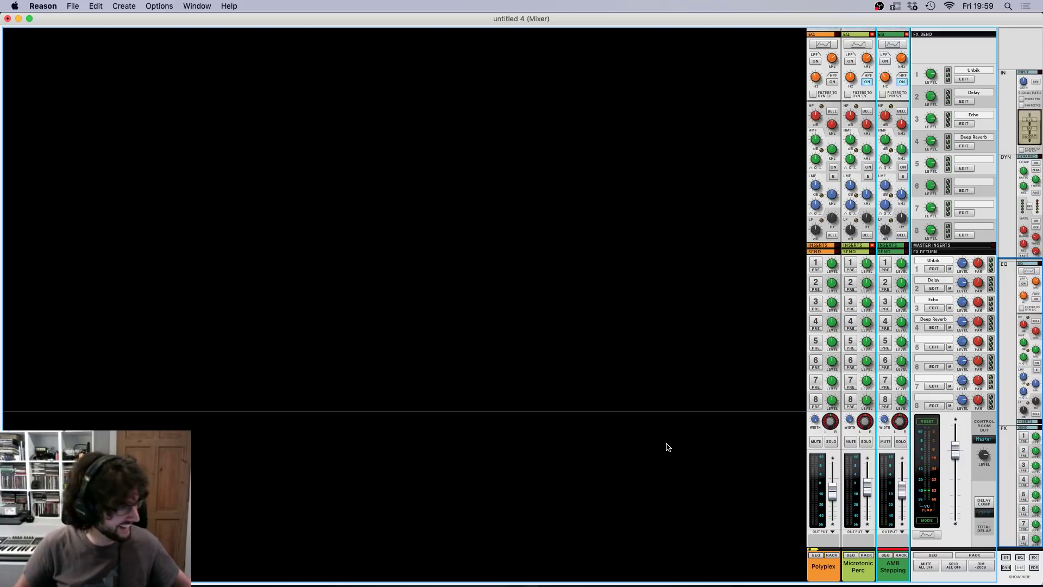
Step: Add a Synchronous Effect Modulator after the Europa instrument and load its Sidechain patch from the Pumping folder
{"action": "key", "text": "F7"}
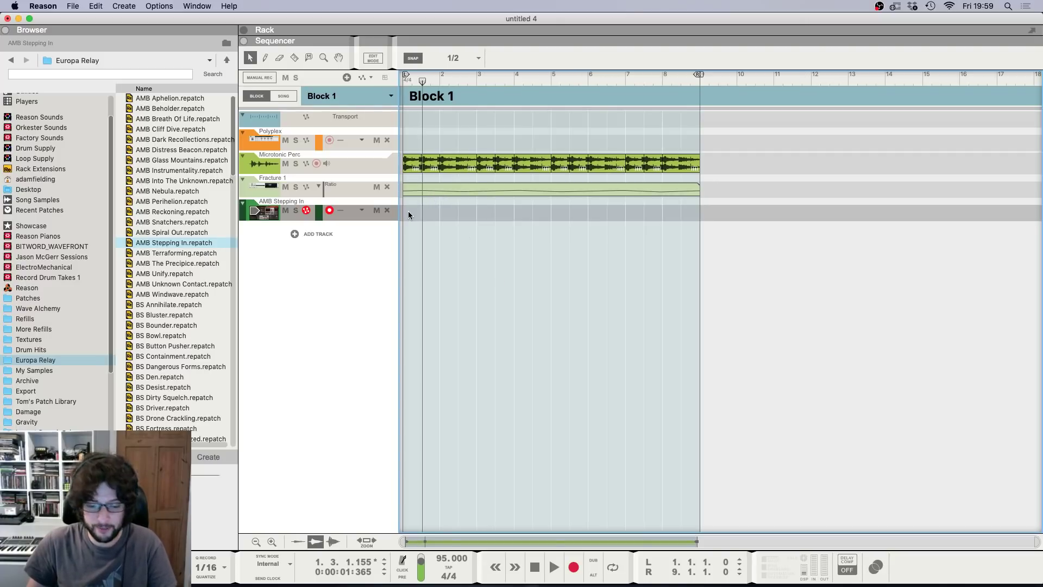
{"action": "key", "text": "F6"}
{"action": "scroll", "coordinate": [694, 316], "scroll_direction": "down", "scroll_amount": 5}
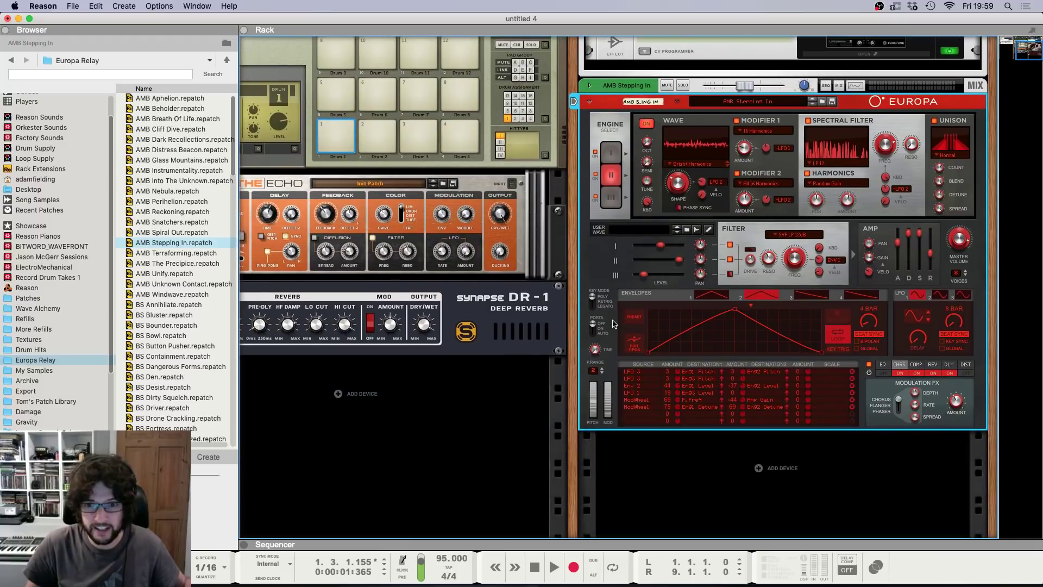
{"action": "right_click", "coordinate": [596, 270]}
{"action": "mouse_move", "coordinate": [674, 395]}
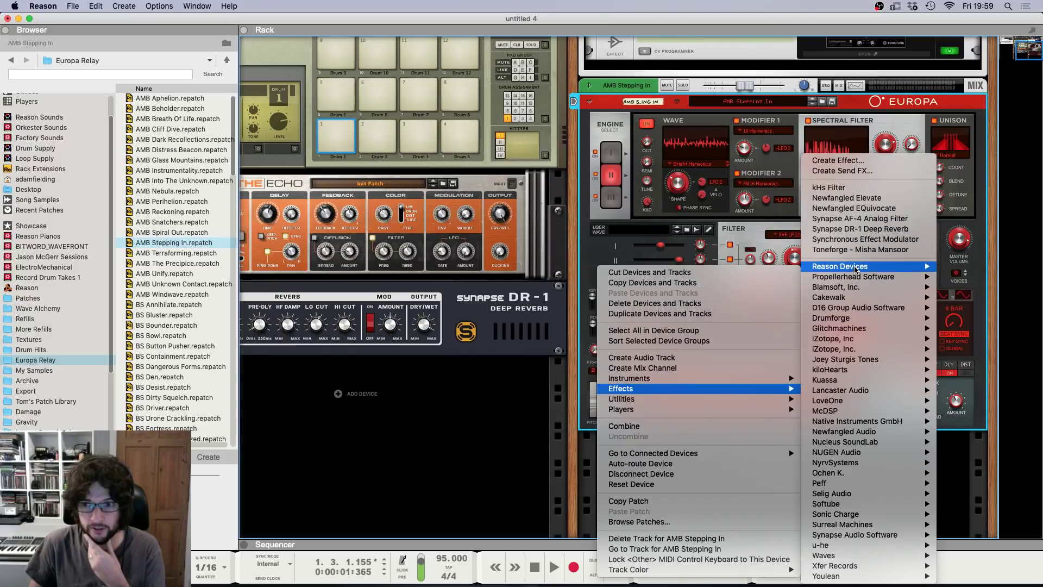
{"action": "left_click", "coordinate": [728, 307]}
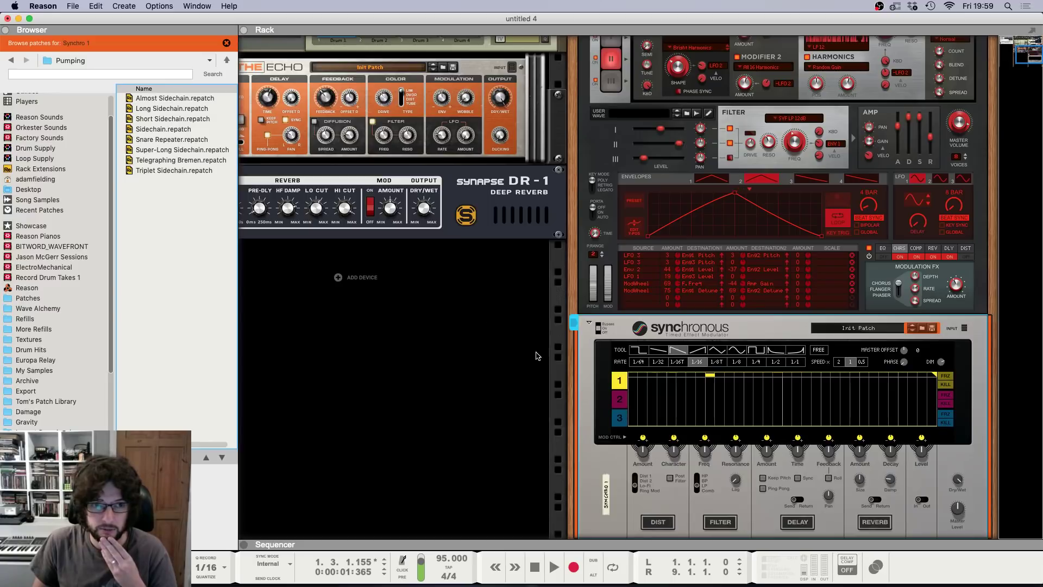
{"action": "left_click", "coordinate": [179, 130]}
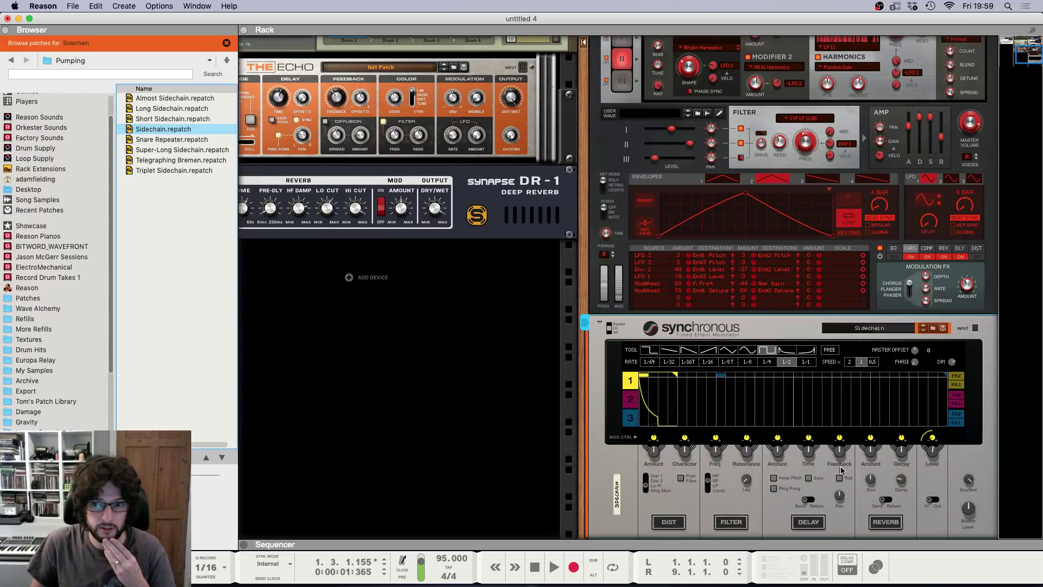
{"action": "left_click", "coordinate": [740, 333]}
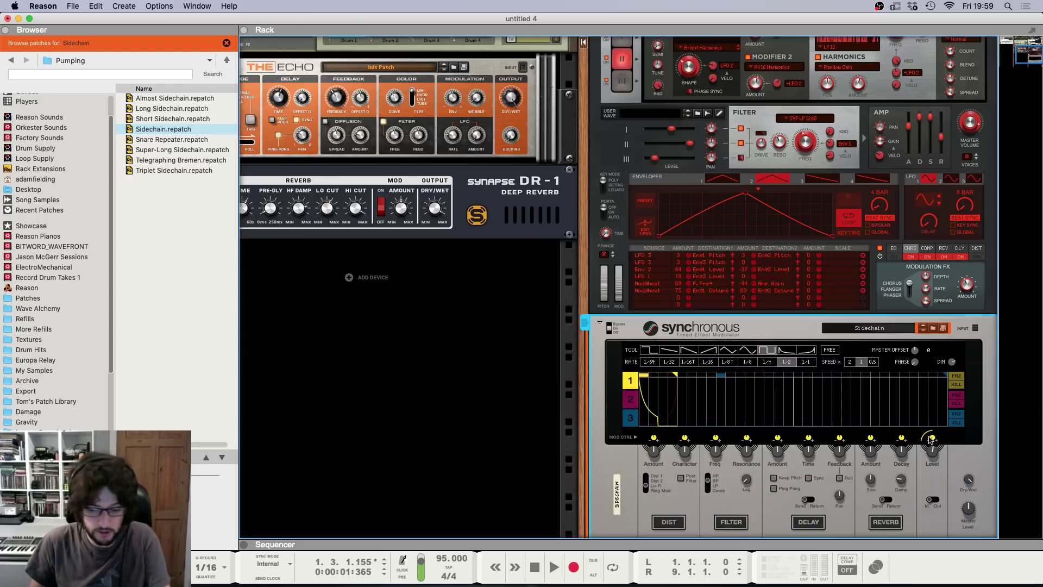
Step: Create a clip from bar 1 to bar 3 on the AMB Stepping In track with two one-bar notes, the second on F#2
{"action": "key", "text": "Tab"}
{"action": "left_click_drag", "start_coordinate": [409, 215], "coordinate": [474, 211]}
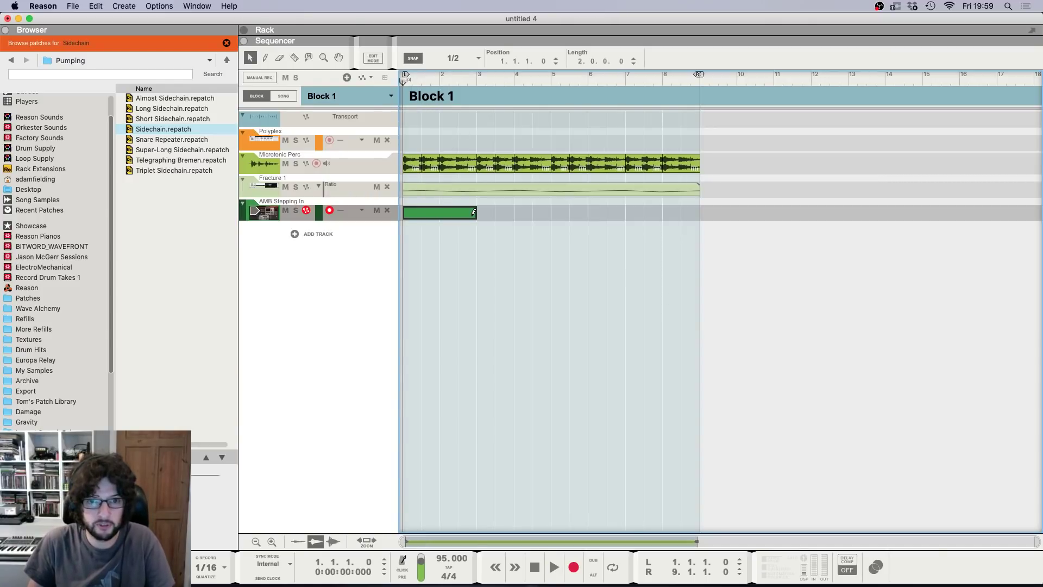
{"action": "double_click", "coordinate": [455, 213]}
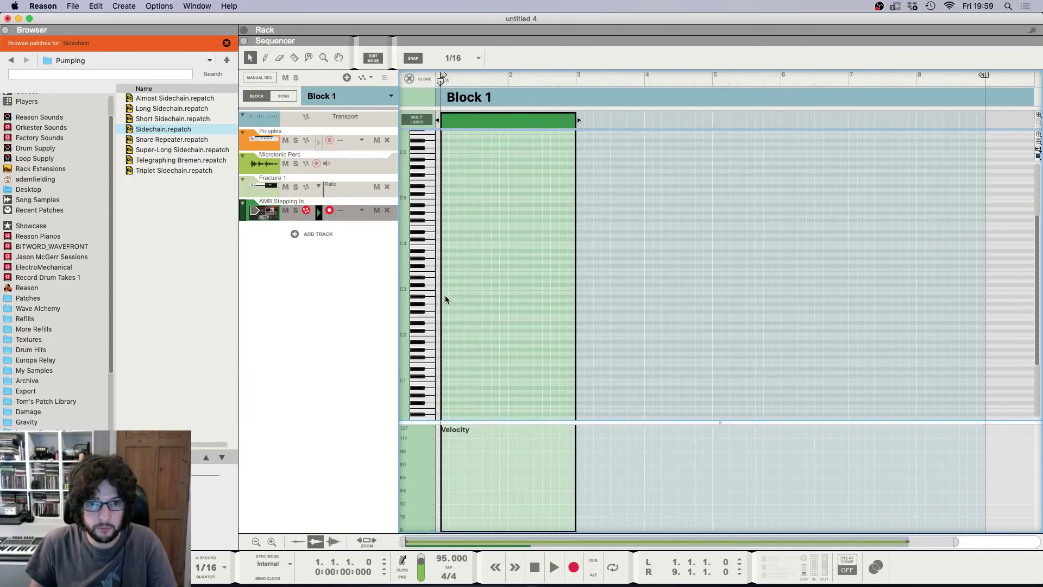
{"action": "left_click_drag", "start_coordinate": [443, 299], "coordinate": [793, 314]}
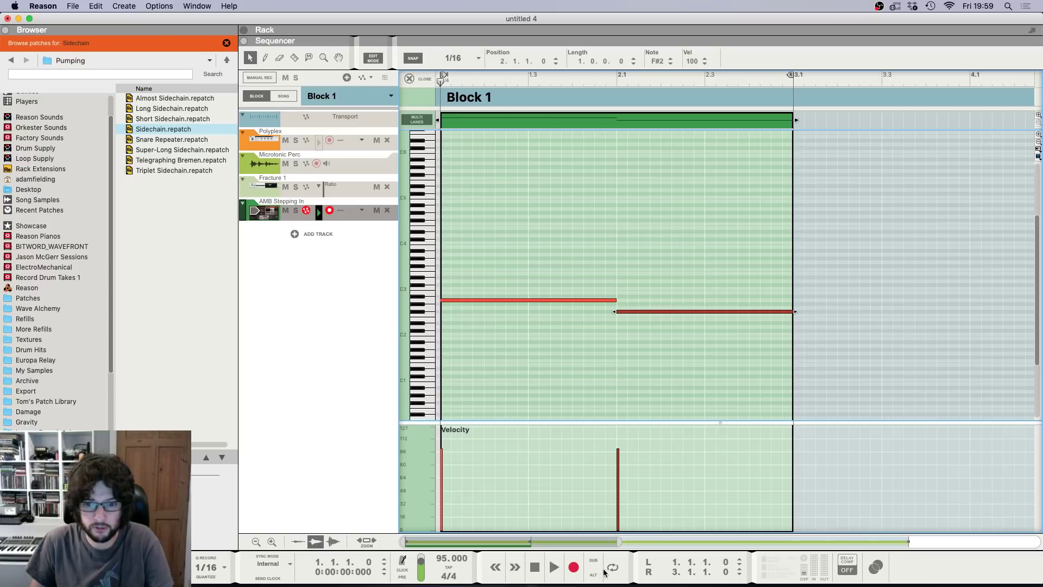
Step: Play bars 1 to 3 in a loop, check the channel levels, and close the note clip with playback stopped
{"action": "key", "text": "space"}
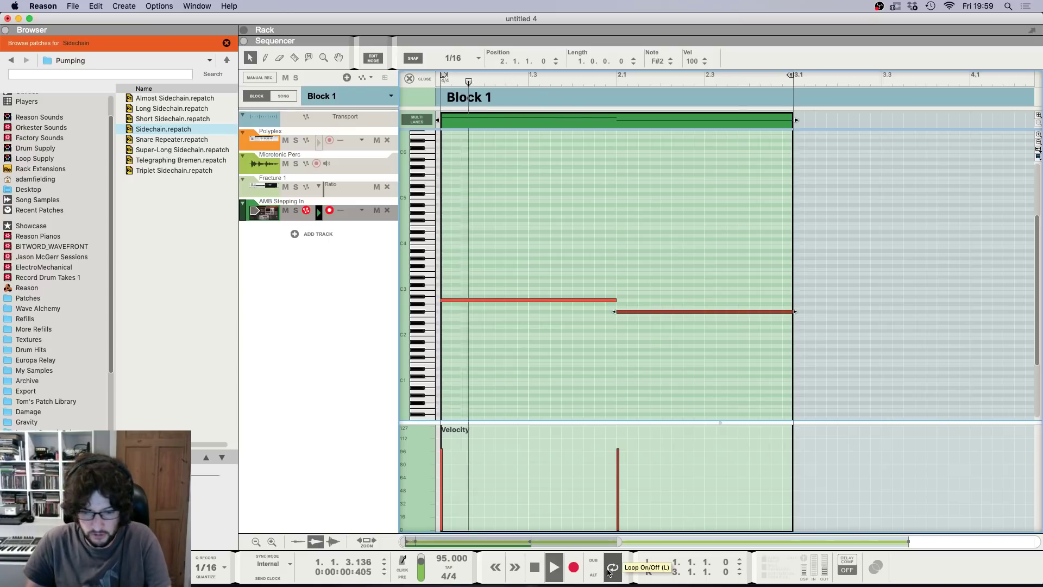
{"action": "key", "text": "F5"}
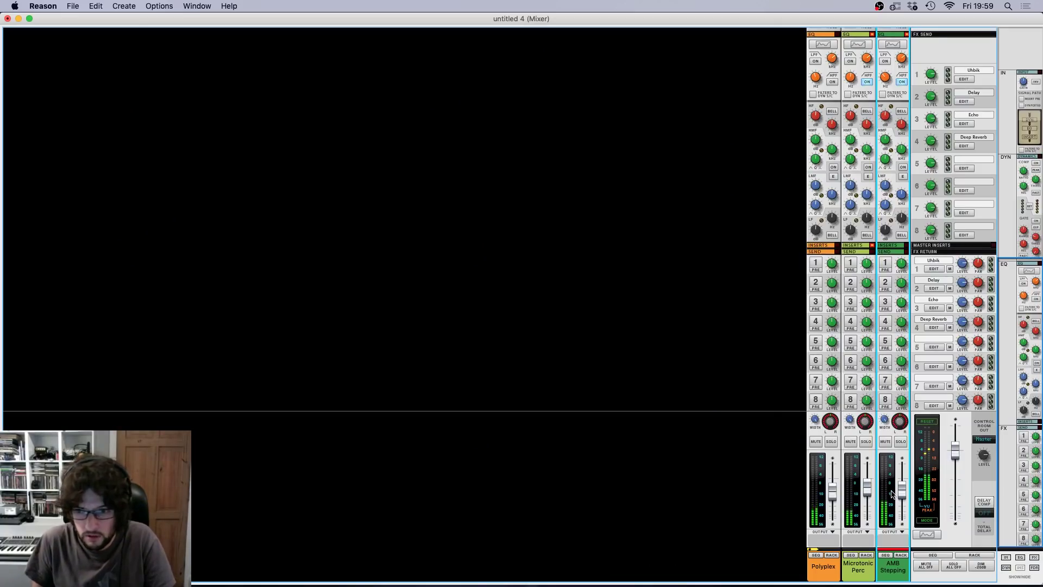
{"action": "key", "text": "F5"}
{"action": "key", "text": "F7"}
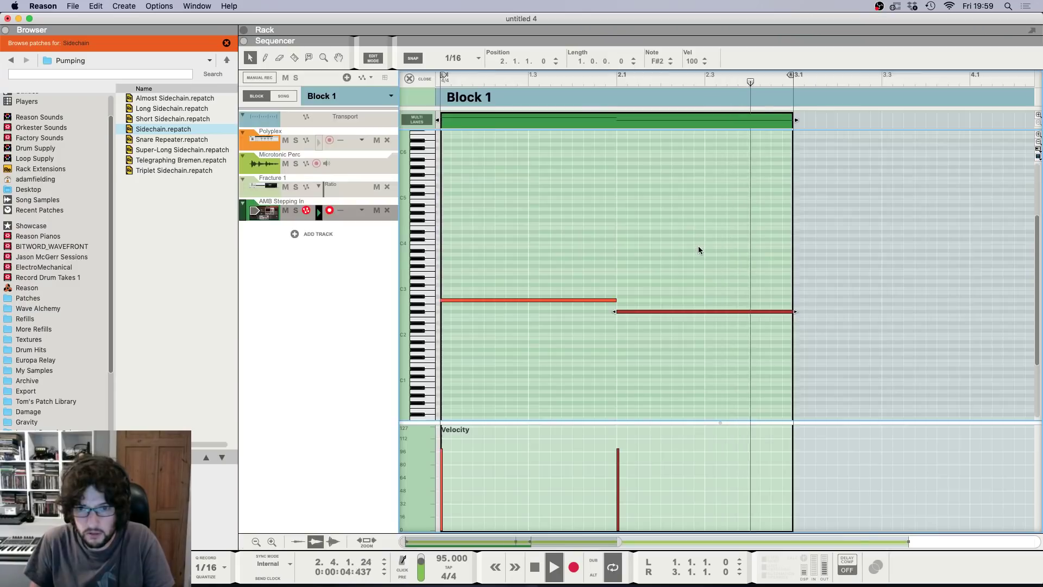
{"action": "key", "text": "Escape"}
{"action": "key", "text": "space"}
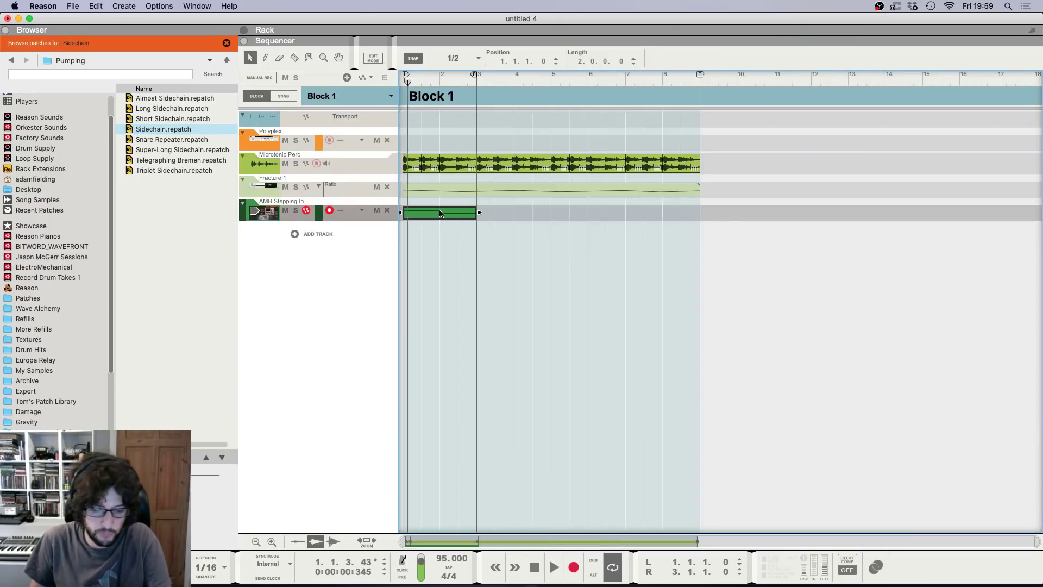
Step: Scale the AMB Stepping In clip to half tempo so it fills four bars, and extend the loop to bar 5
{"action": "key", "text": "F8"}
{"action": "left_click", "coordinate": [1004, 463]}
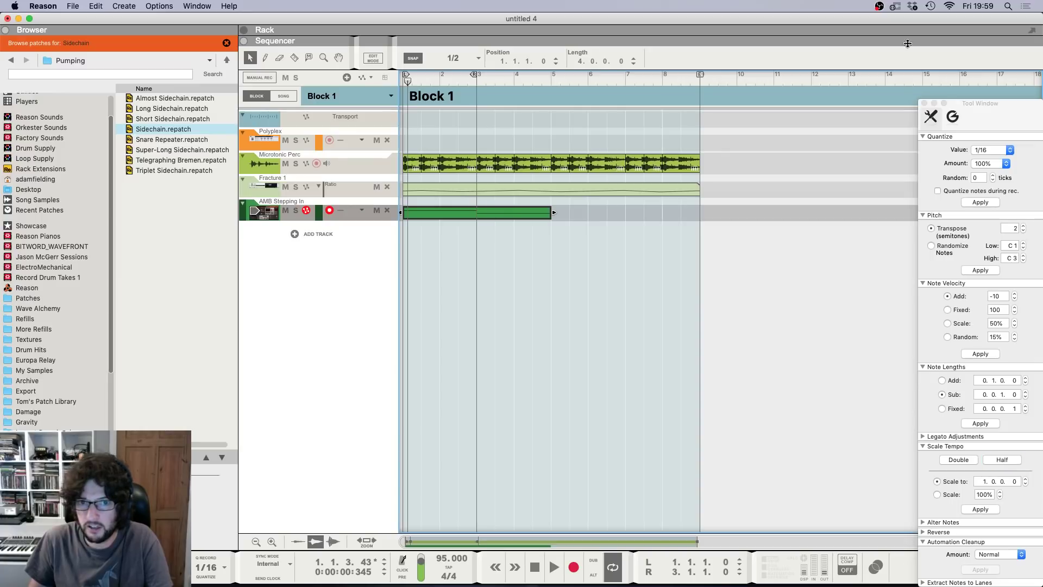
{"action": "left_click", "coordinate": [924, 103]}
{"action": "left_click_drag", "start_coordinate": [474, 75], "coordinate": [552, 78]}
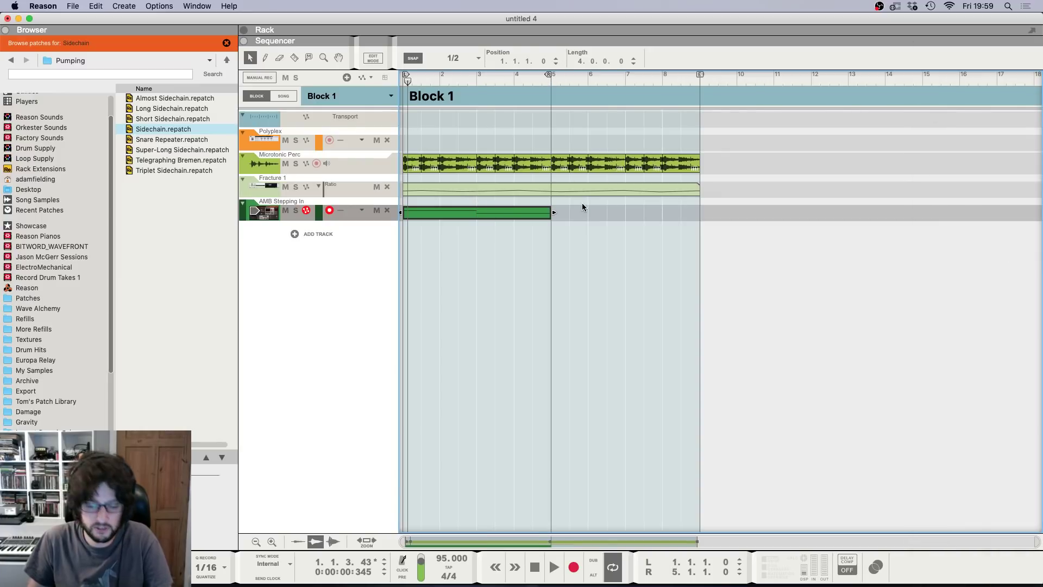
Step: Rebalance the mixer during playback, with Polyplex slightly up, Microtonic Perc at -7.33 dB and AMB Stepping In slightly down
{"action": "key", "text": "F5"}
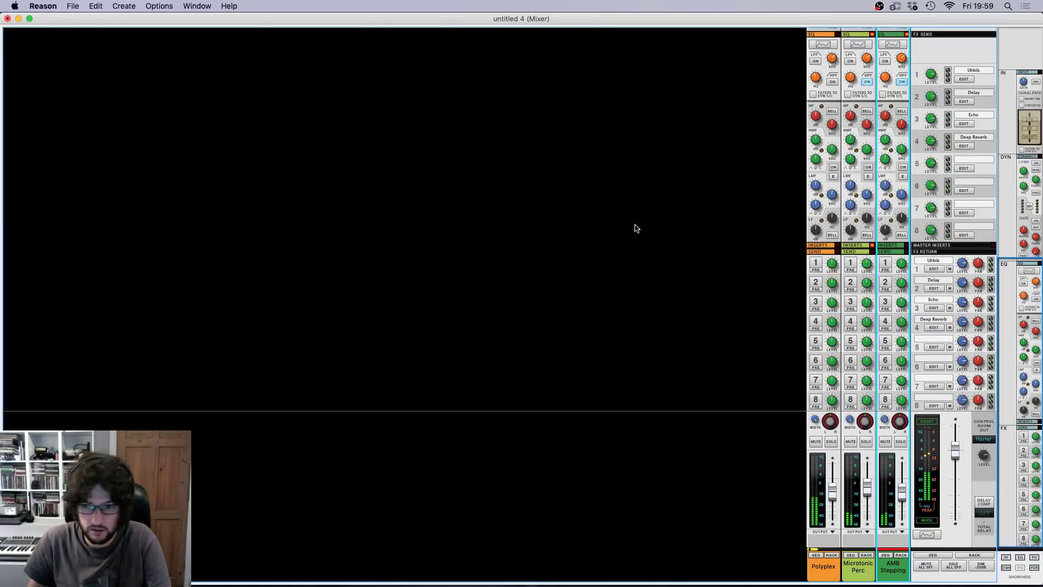
{"action": "left_click_drag", "start_coordinate": [831, 497], "coordinate": [832, 494]}
{"action": "left_click", "coordinate": [866, 494]}
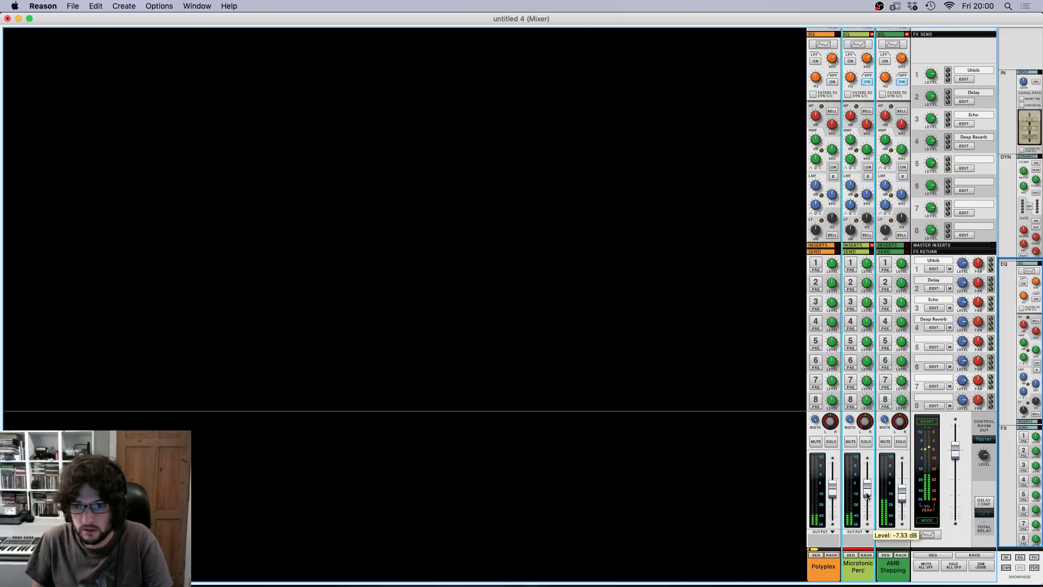
{"action": "left_click", "coordinate": [901, 498]}
Step: Reduce the Level modulation amount on Synchronous and audition the softer pumping from the start of the loop
{"action": "key", "text": "F6"}
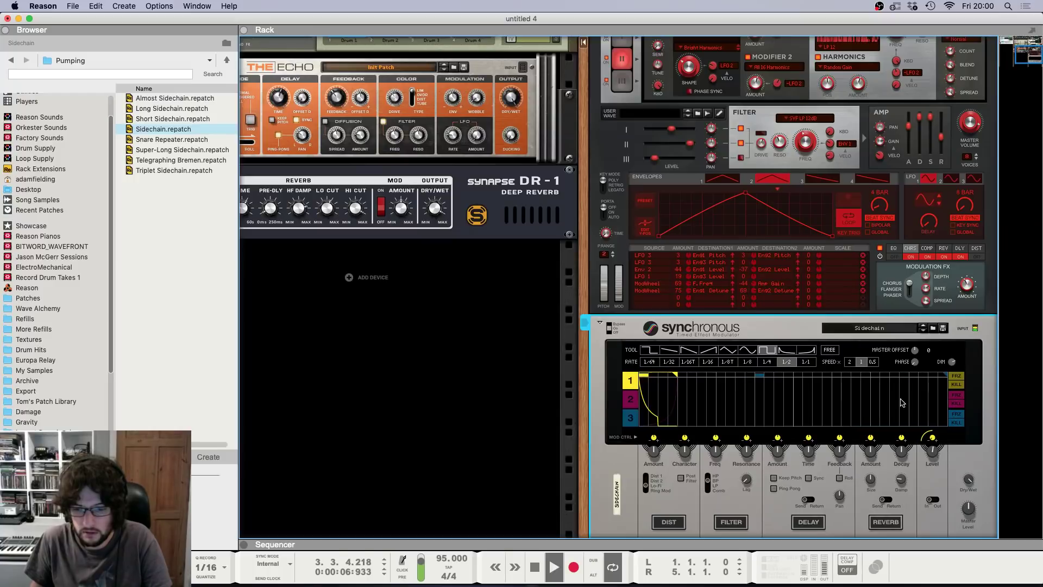
{"action": "key", "text": "space"}
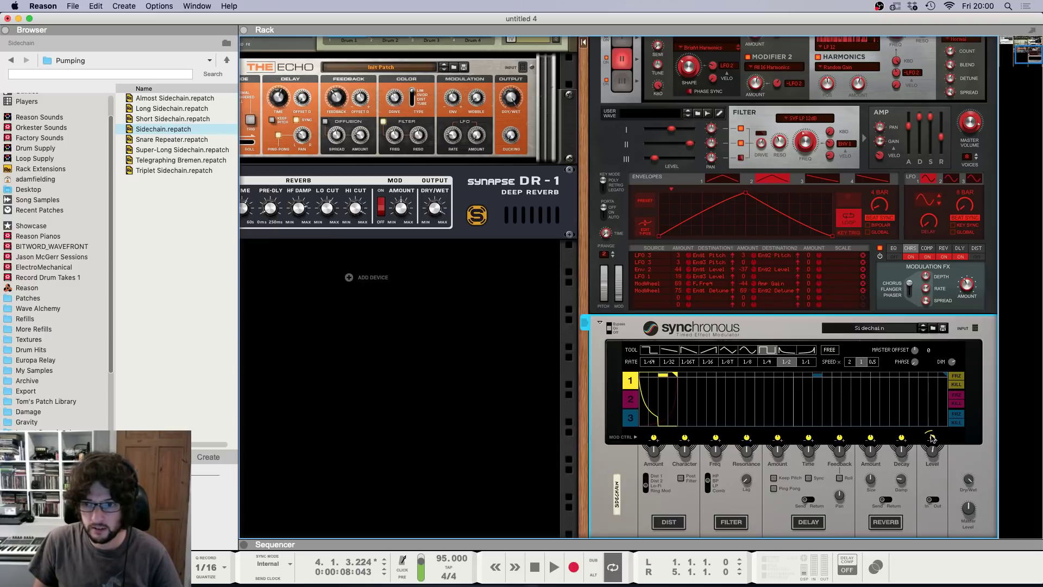
{"action": "key", "text": "F7"}
{"action": "key", "text": "shift+Return"}
{"action": "key", "text": "space"}
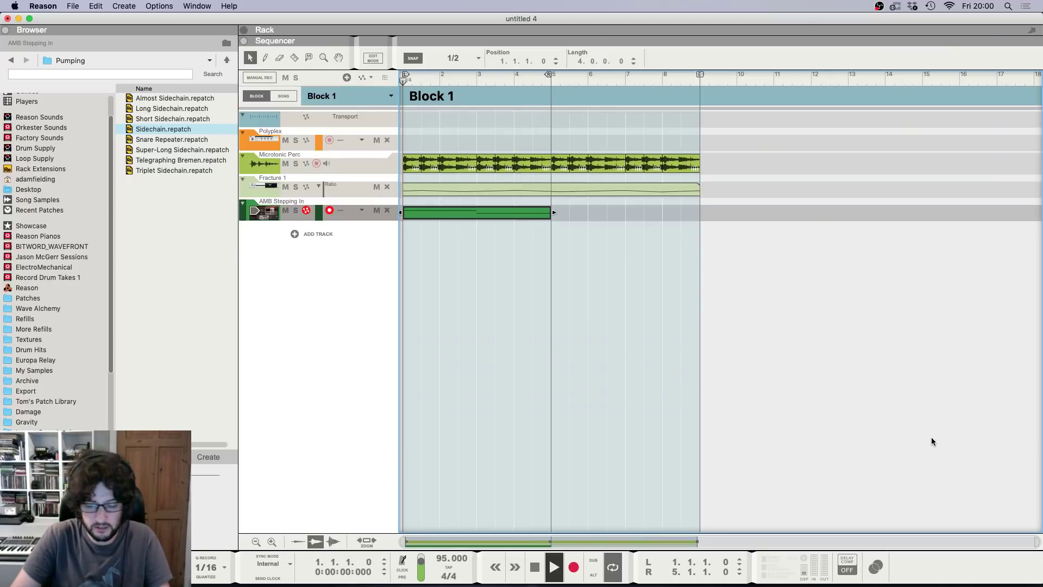
{"action": "key", "text": "F6"}
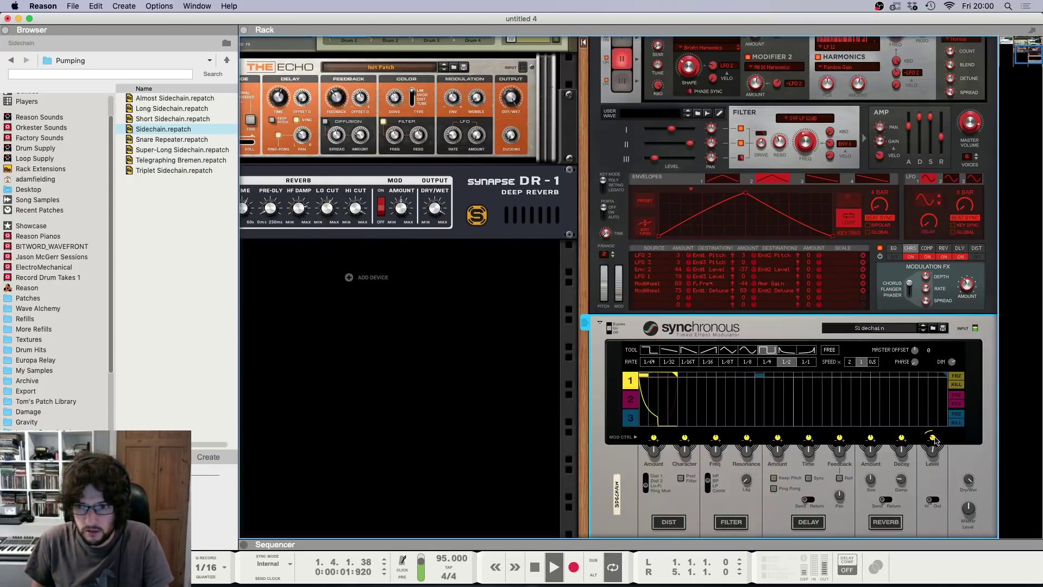
{"action": "key", "text": "space"}
Step: Browse the available effects for one to insert directly after the Europa instrument
{"action": "right_click", "coordinate": [599, 266]}
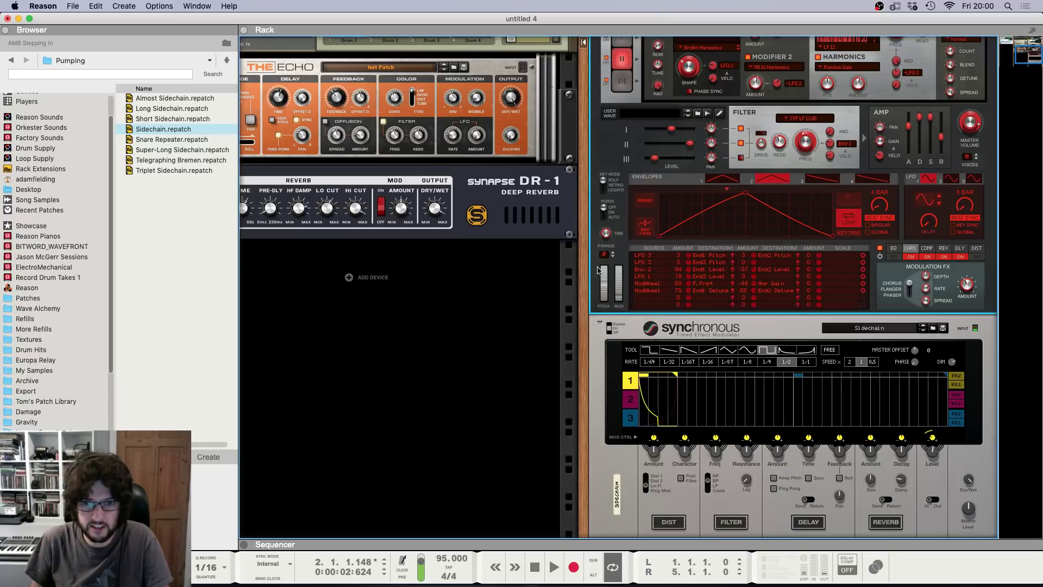
{"action": "mouse_move", "coordinate": [655, 389]}
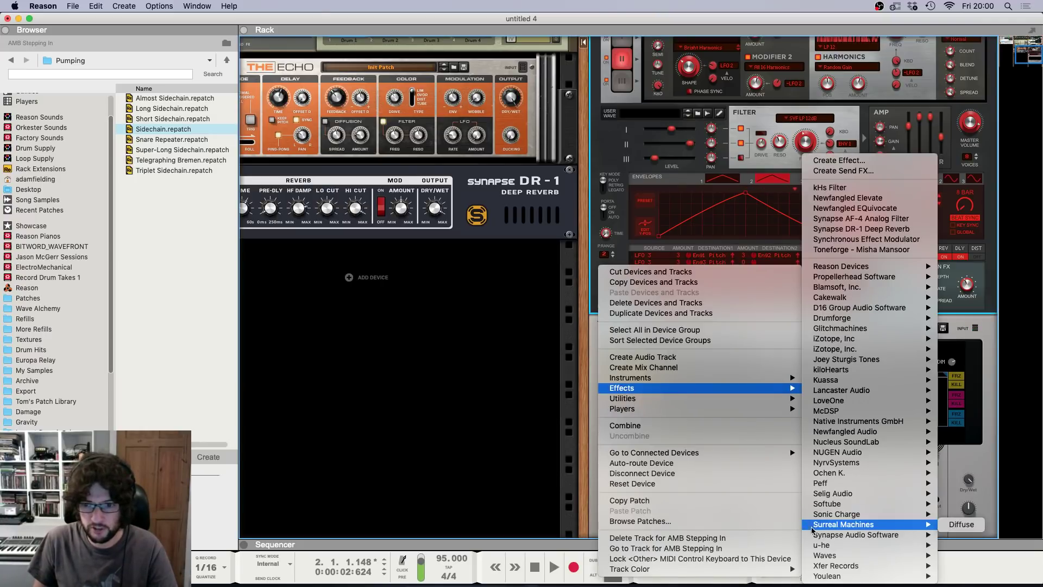
Step: Insert a Synapse DR-1 Deep Reverb after Europa with a 4.28 s reverb time and 52% dry/wet, and play the loop from its start
{"action": "mouse_move", "coordinate": [858, 534]}
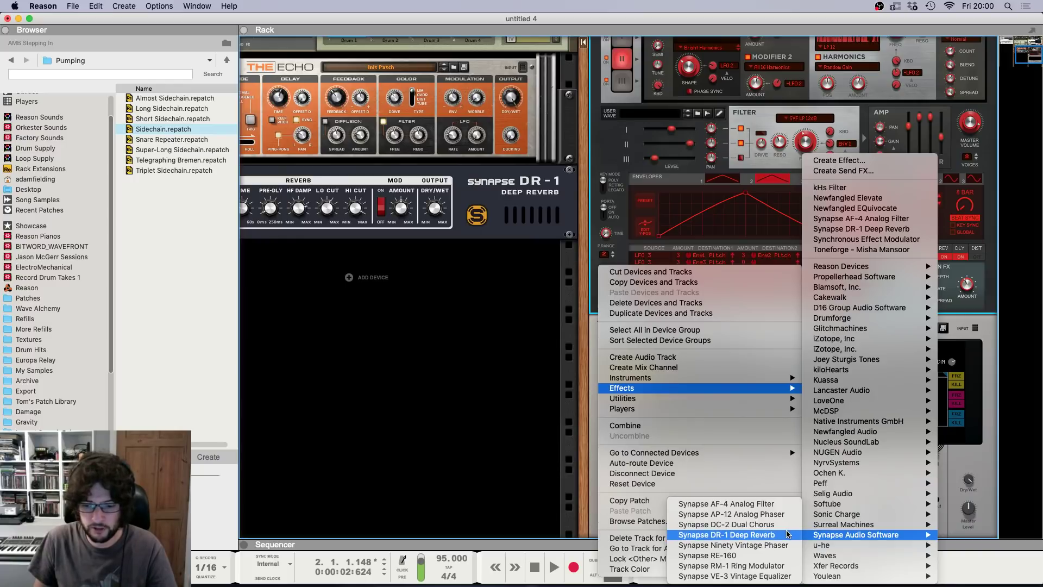
{"action": "left_click", "coordinate": [787, 534]}
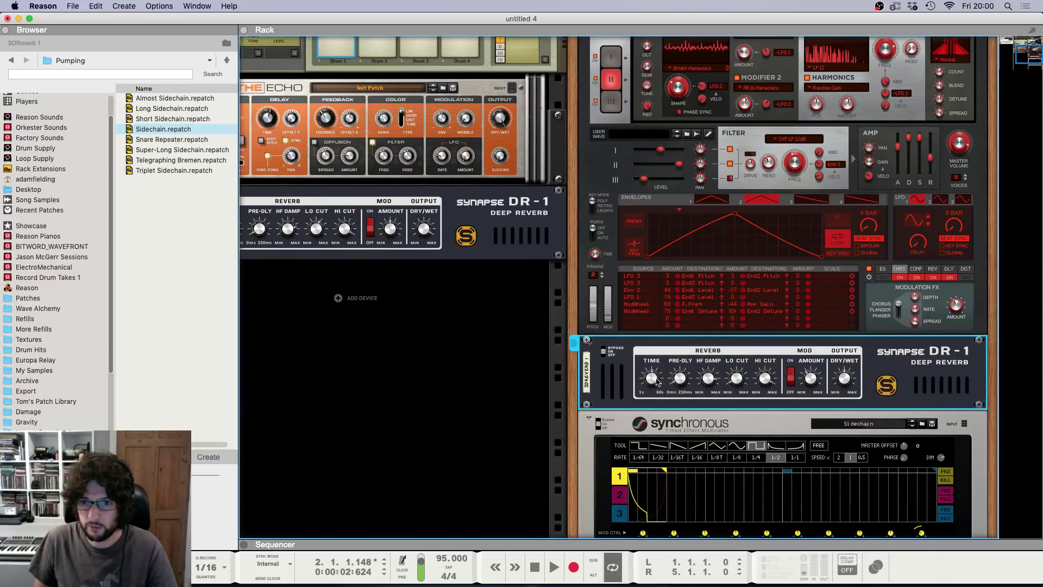
{"action": "left_click_drag", "start_coordinate": [654, 380], "coordinate": [657, 379]}
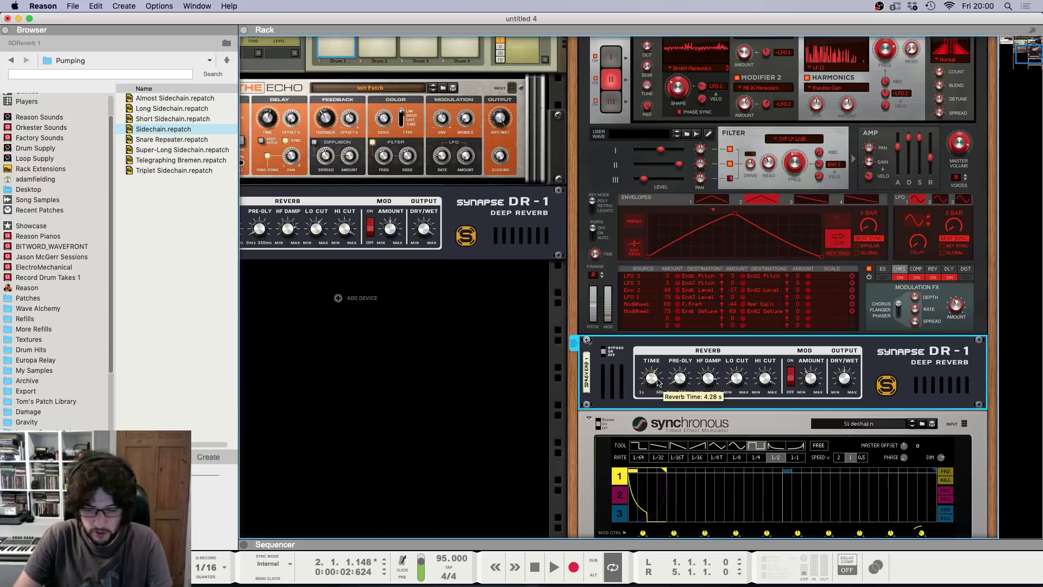
{"action": "key", "text": "shift+Return"}
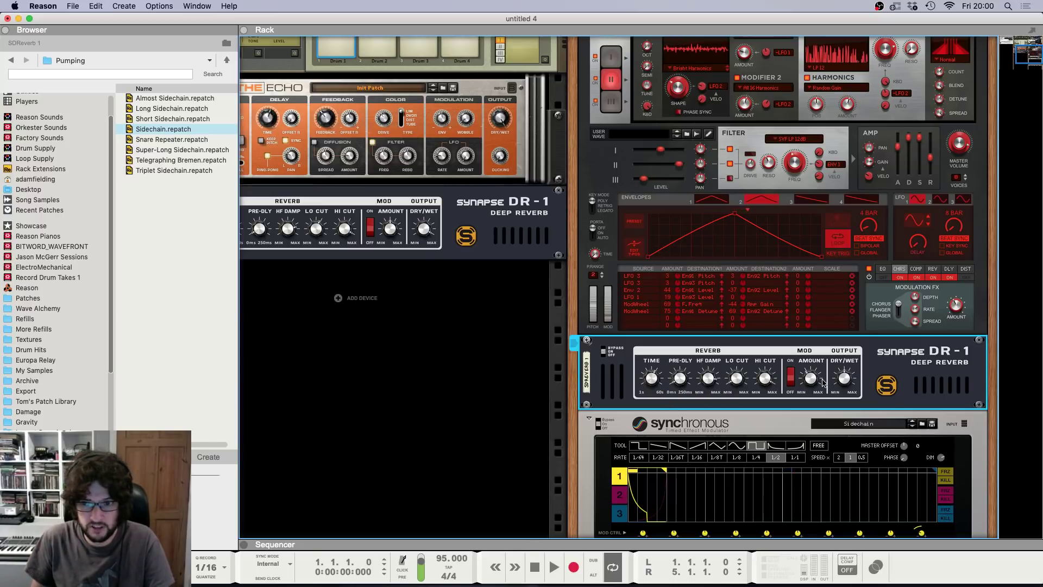
{"action": "left_click_drag", "start_coordinate": [843, 382], "coordinate": [845, 380]}
{"action": "key", "text": "space"}
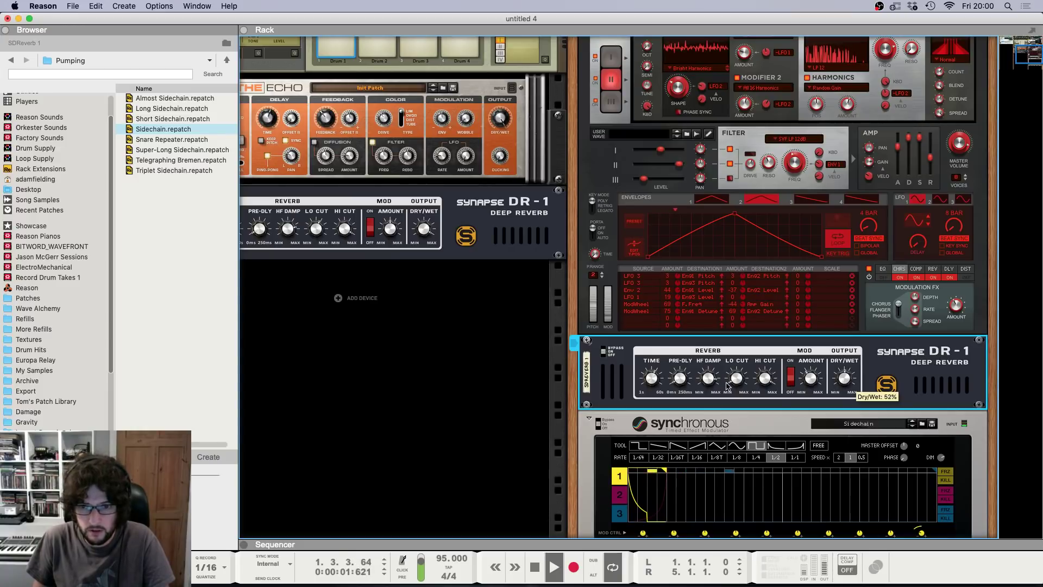
Step: Lower the AMB Stepping In mixer channel to -13.10 dB, stop playback and return to the song start
{"action": "key", "text": "F5"}
{"action": "left_click_drag", "start_coordinate": [904, 492], "coordinate": [904, 494]}
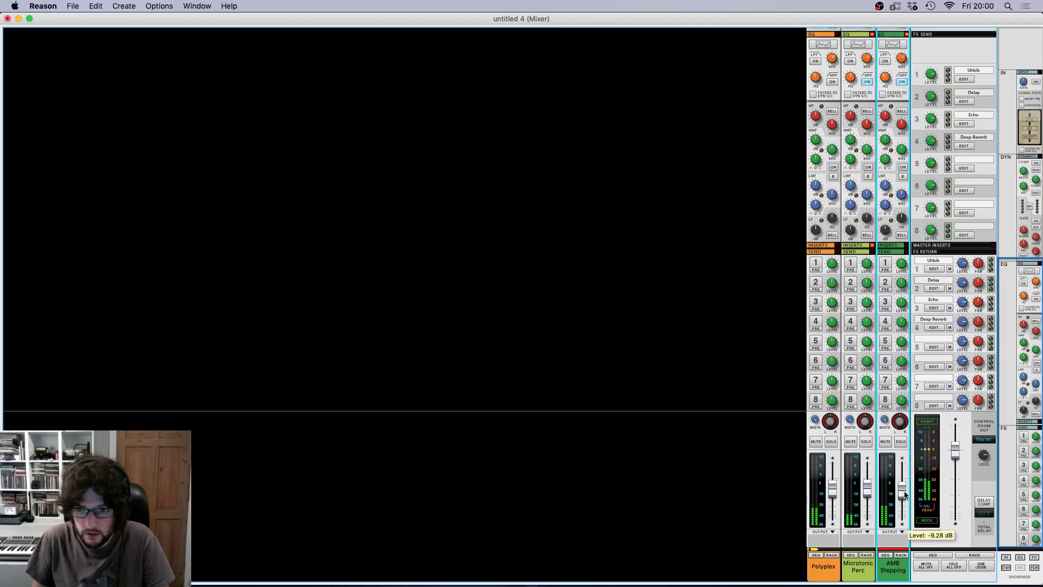
{"action": "key", "text": "F6"}
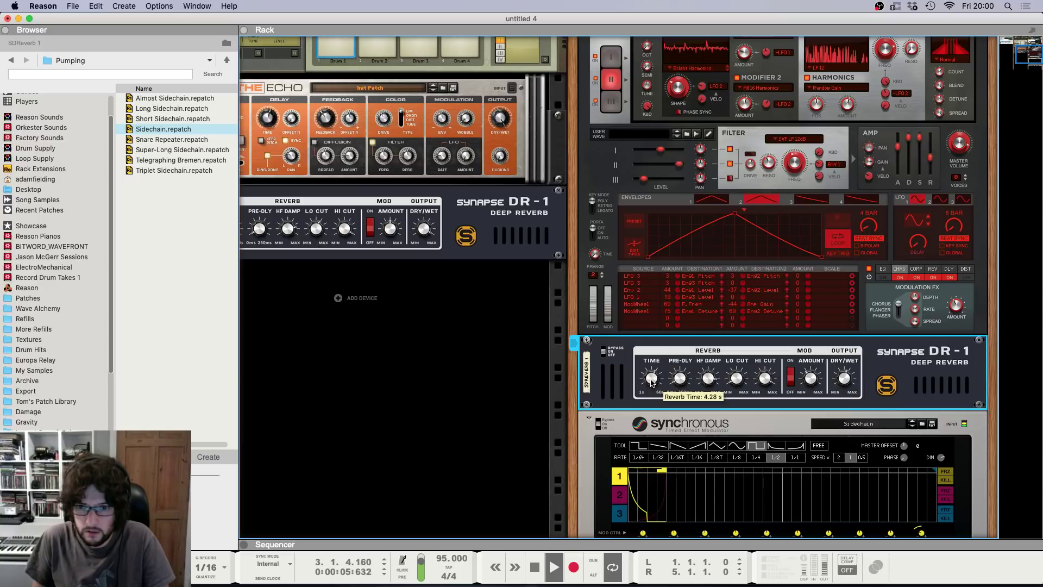
{"action": "key", "text": "F7"}
{"action": "key", "text": "F5"}
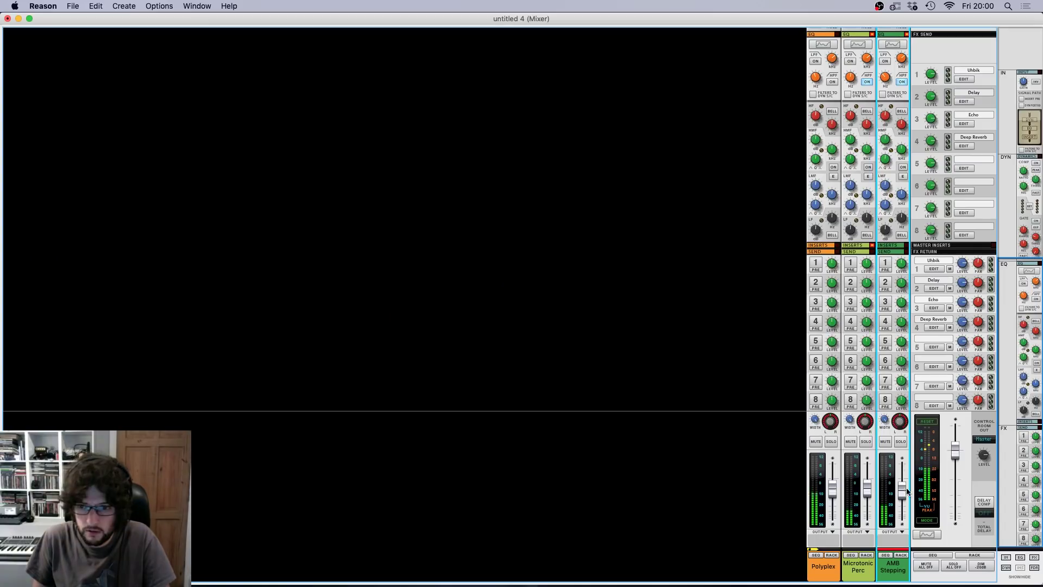
{"action": "key", "text": "F6"}
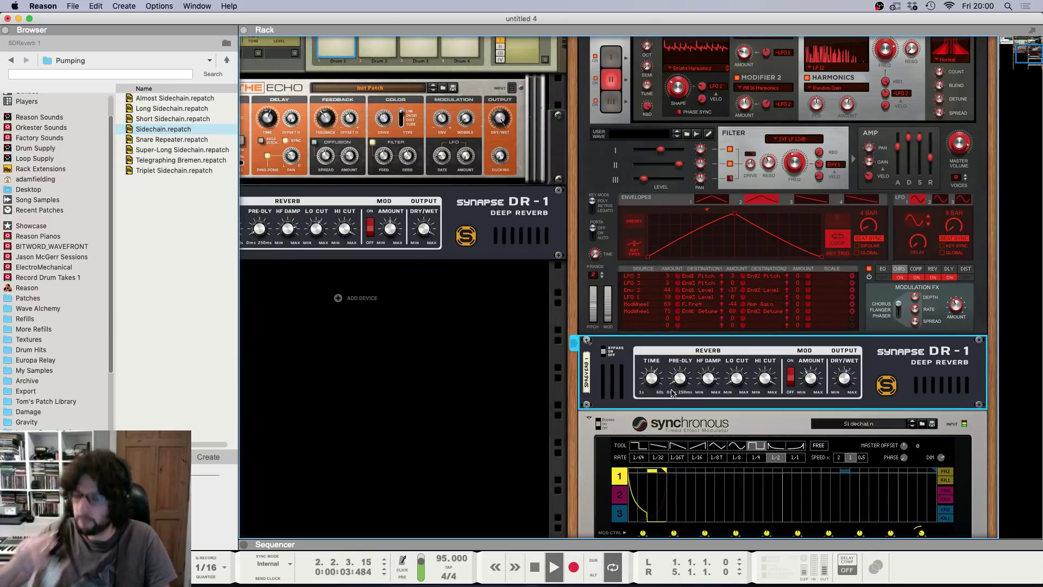
{"action": "key", "text": "F5"}
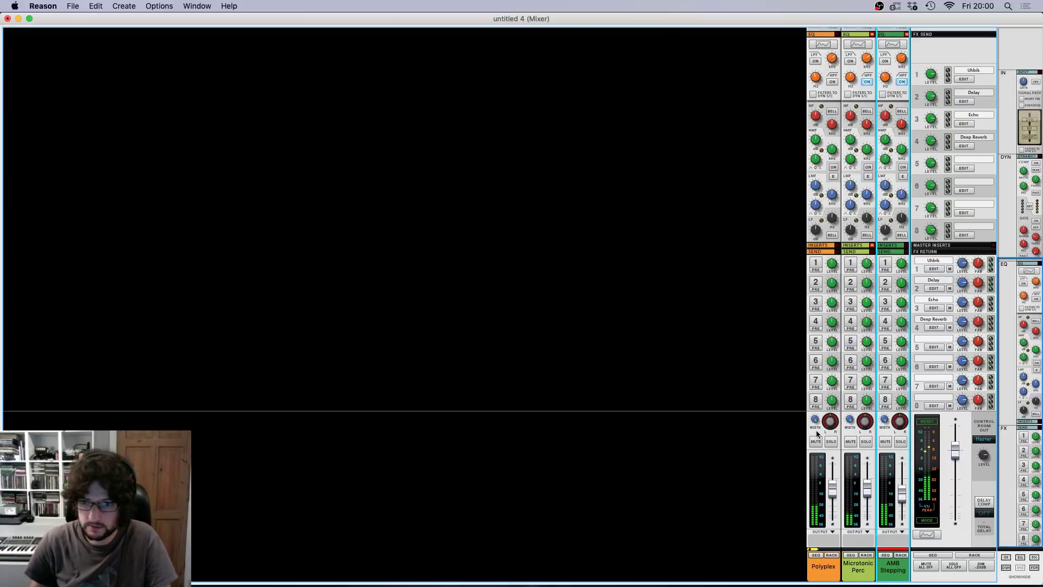
{"action": "left_click_drag", "start_coordinate": [903, 502], "coordinate": [902, 505]}
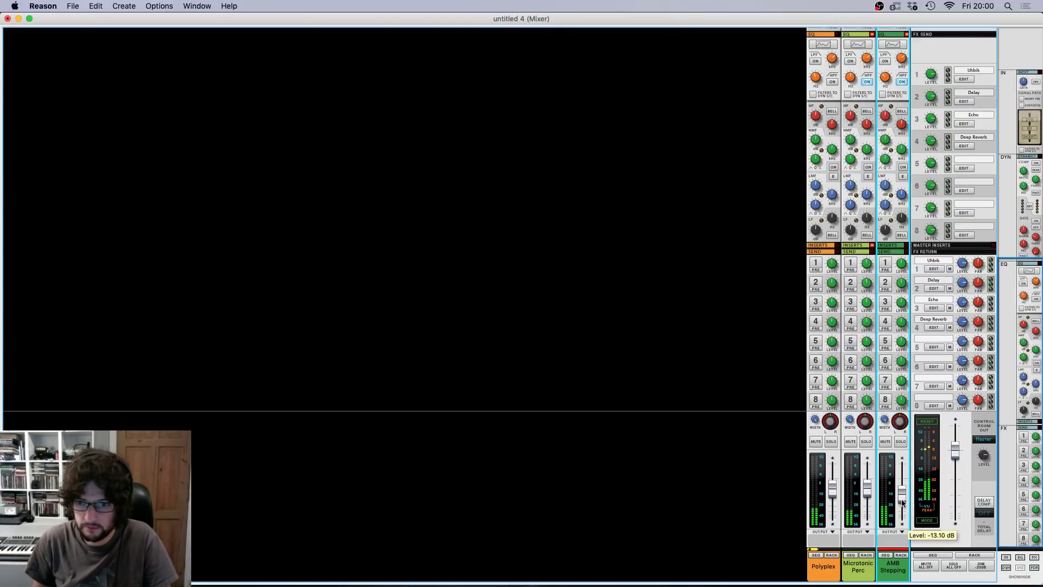
{"action": "key", "text": "F7"}
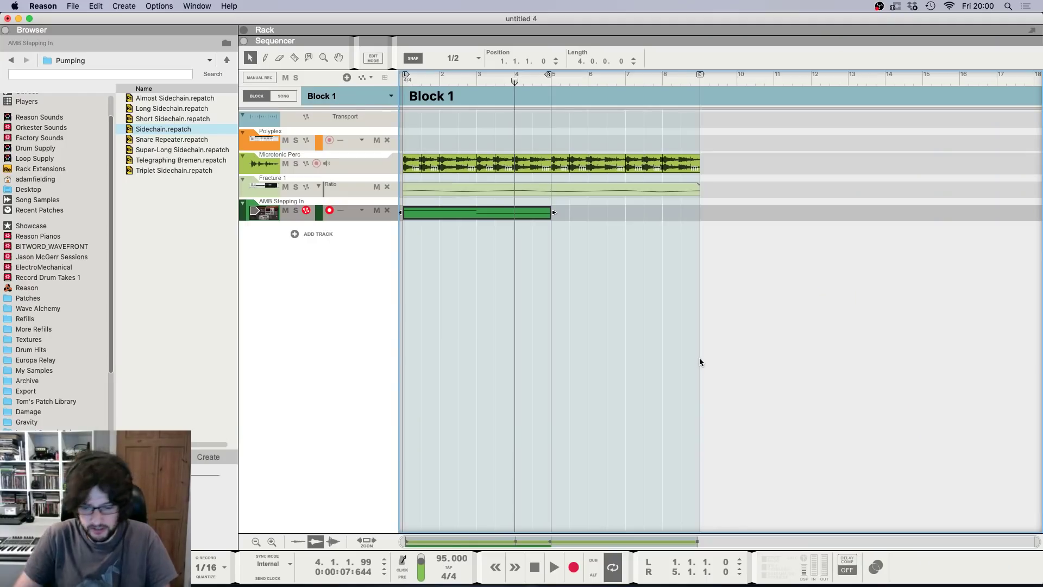
{"action": "key", "text": "KP_0"}
{"action": "key", "text": "F6"}
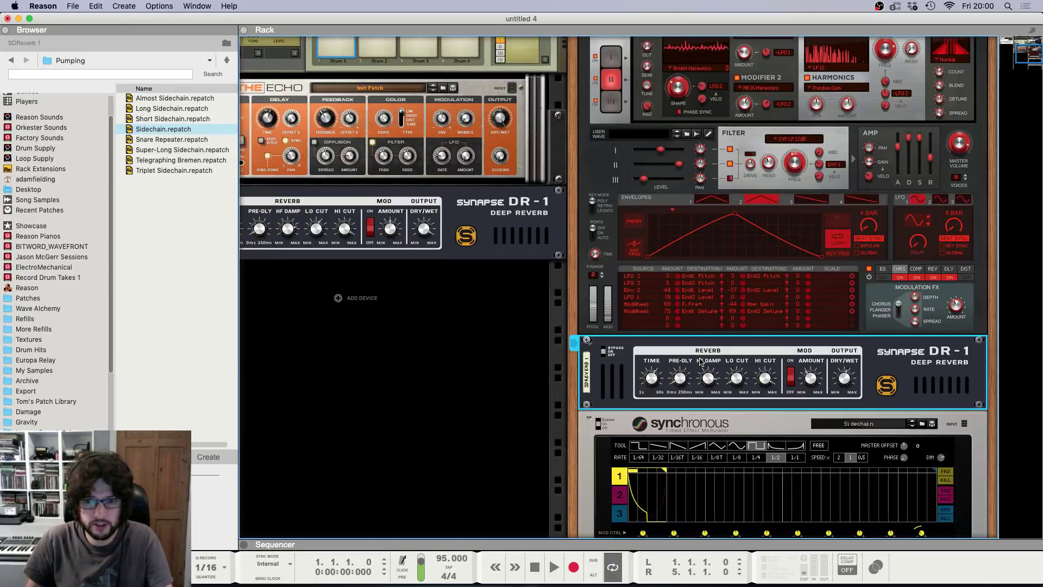
Step: Examine the settings of Europa's three sound engines in turn
{"action": "scroll", "coordinate": [701, 363], "scroll_direction": "up", "scroll_amount": 4}
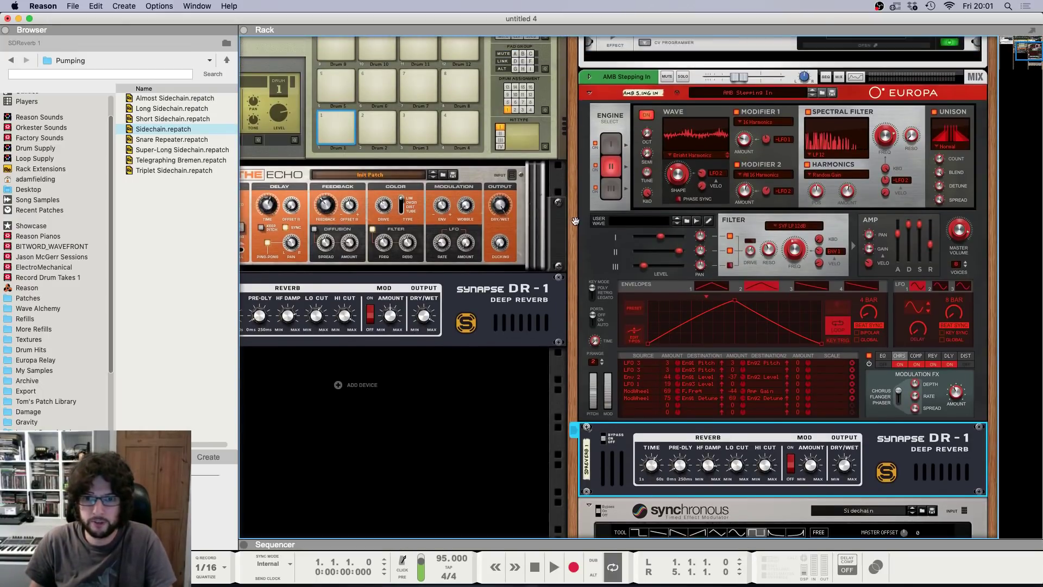
{"action": "left_click", "coordinate": [604, 241]}
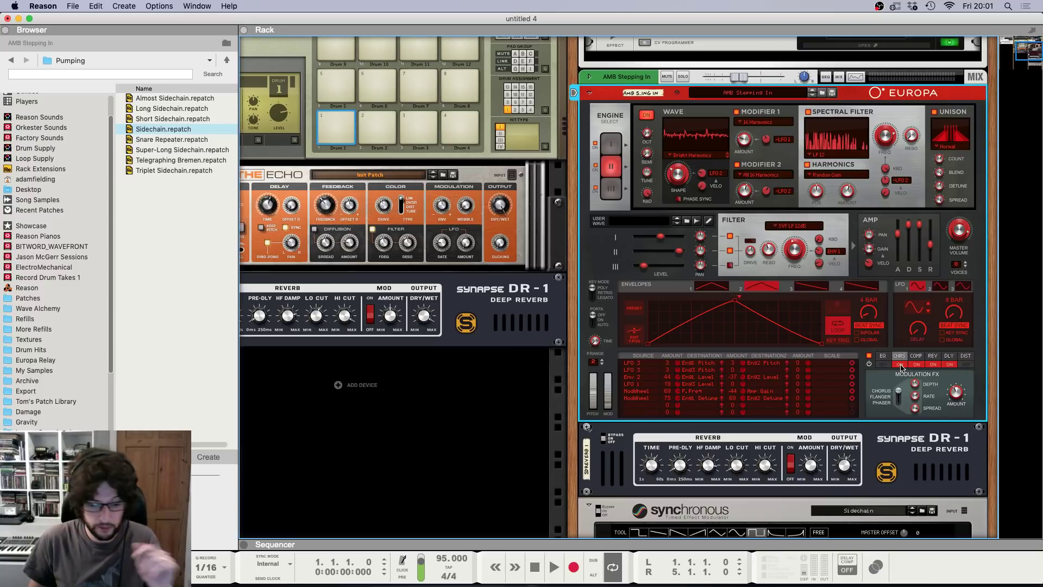
{"action": "left_click", "coordinate": [609, 145]}
{"action": "left_click", "coordinate": [611, 190]}
{"action": "left_click", "coordinate": [611, 169]}
{"action": "left_click", "coordinate": [611, 146]}
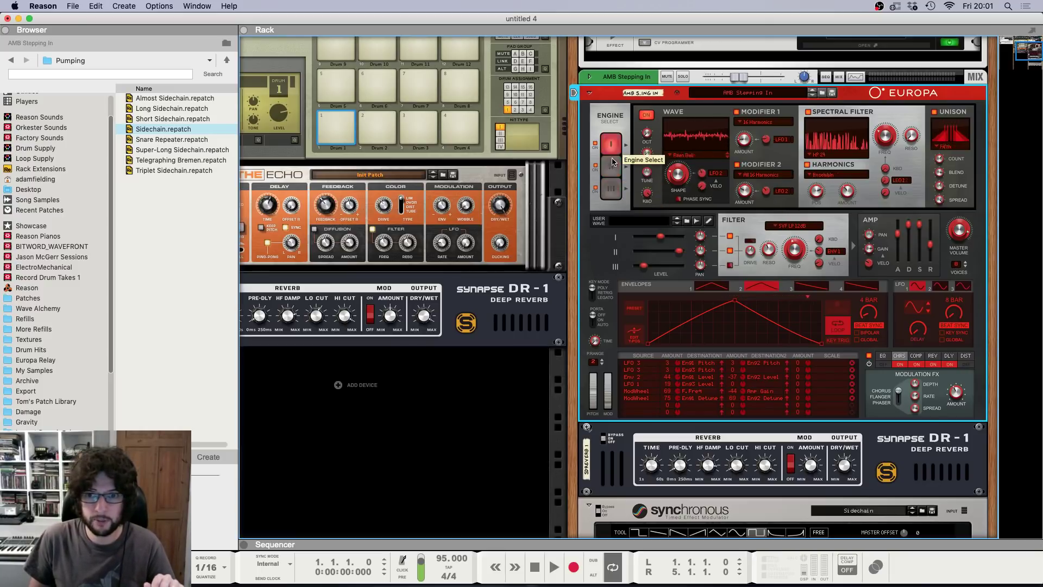
{"action": "left_click", "coordinate": [611, 190]}
{"action": "left_click", "coordinate": [611, 169]}
{"action": "left_click", "coordinate": [611, 146]}
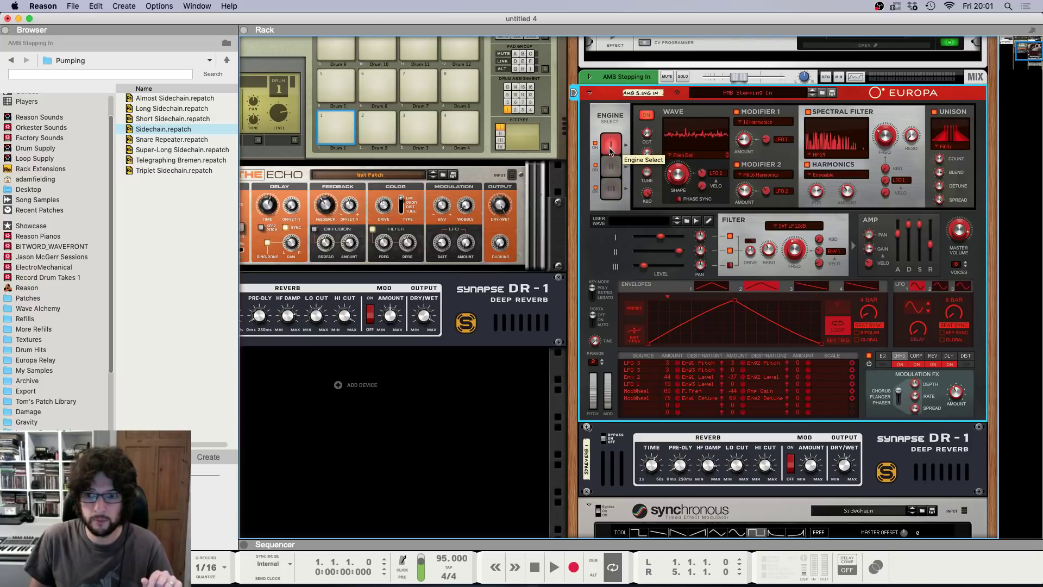
Step: Examine Europa's envelope and LFO settings and compare engine III with engine I
{"action": "left_click", "coordinate": [717, 286]}
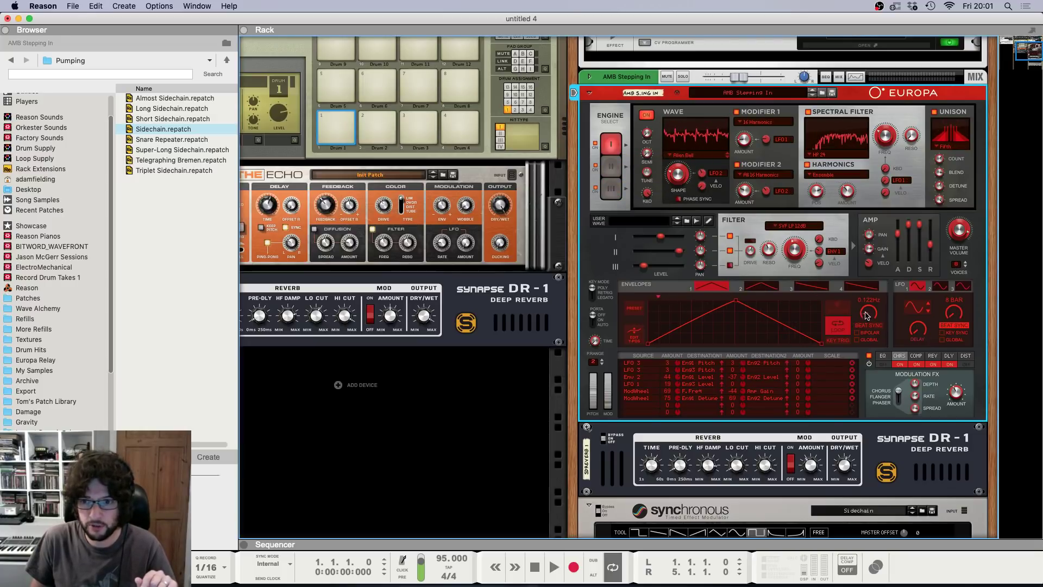
{"action": "left_click", "coordinate": [773, 289]}
{"action": "left_click", "coordinate": [717, 286]}
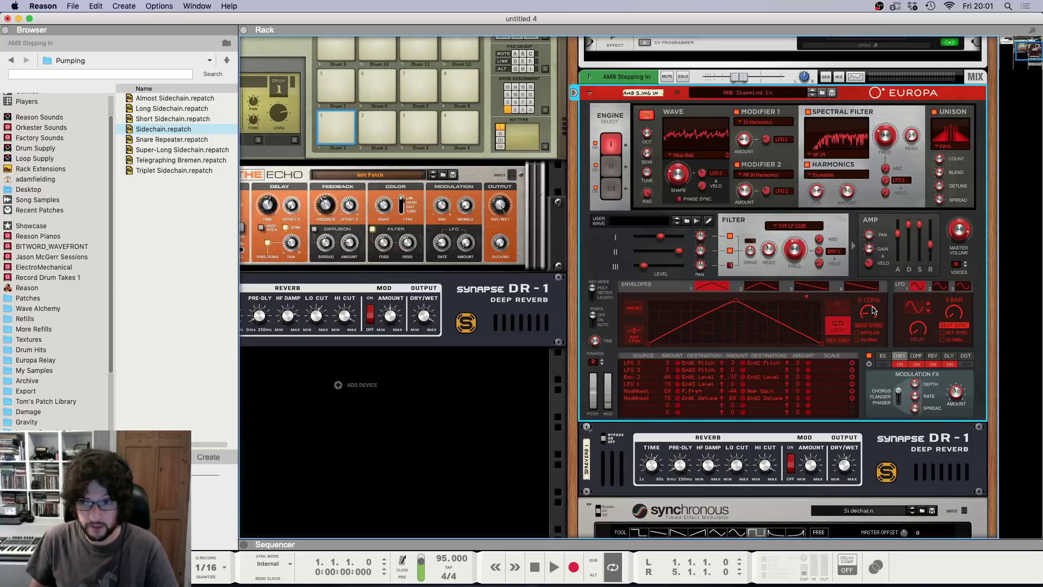
{"action": "left_click", "coordinate": [940, 286]}
{"action": "left_click", "coordinate": [921, 289]}
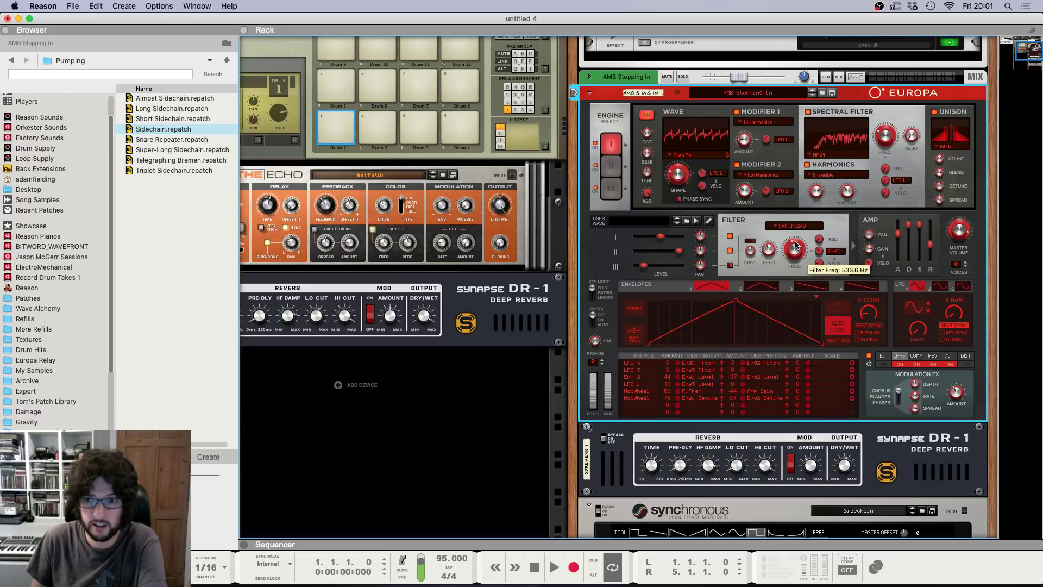
{"action": "left_click", "coordinate": [610, 189]}
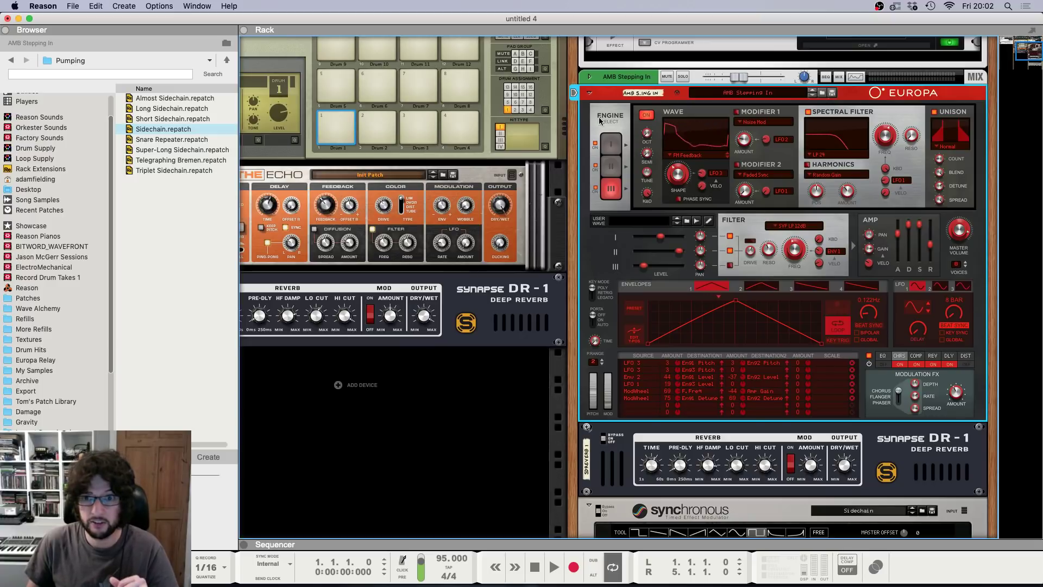
{"action": "left_click", "coordinate": [610, 146]}
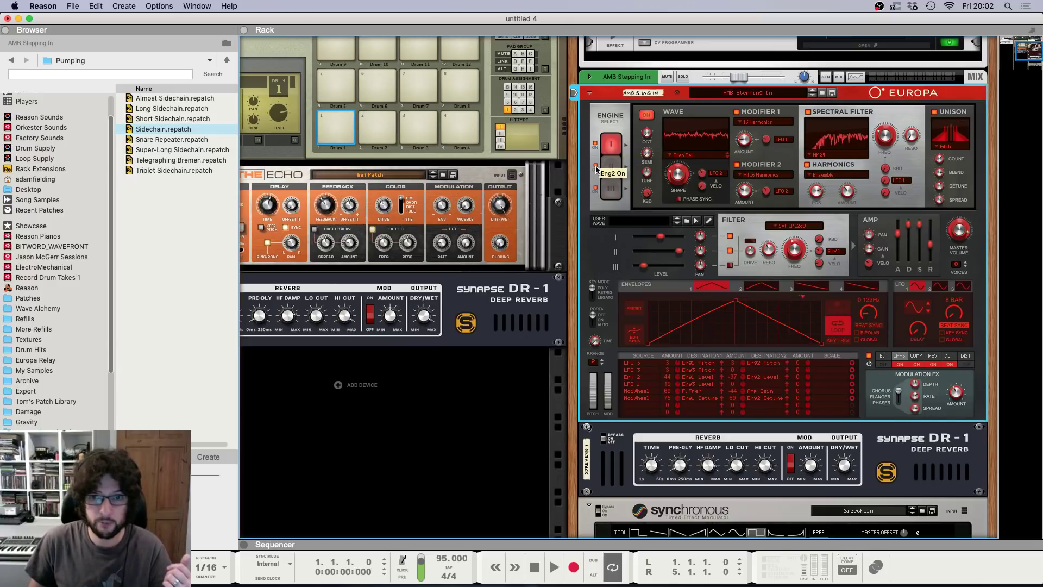
Step: Bypass the DR-1 Deep Reverb and the Synchronous effect modulator below Europa
{"action": "scroll", "coordinate": [604, 405], "scroll_direction": "down", "scroll_amount": 2}
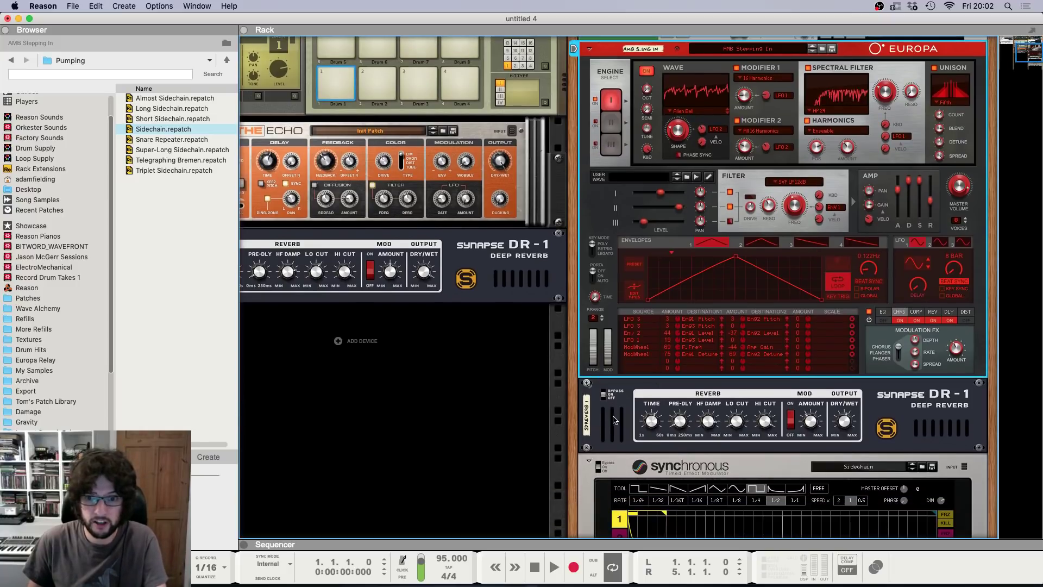
{"action": "left_click", "coordinate": [606, 395]}
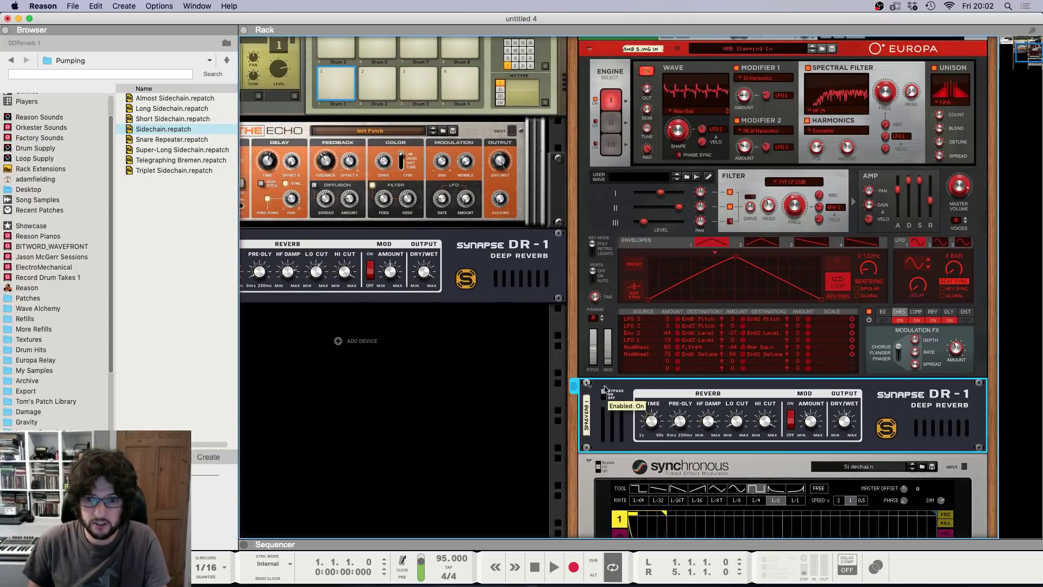
{"action": "left_click", "coordinate": [596, 468]}
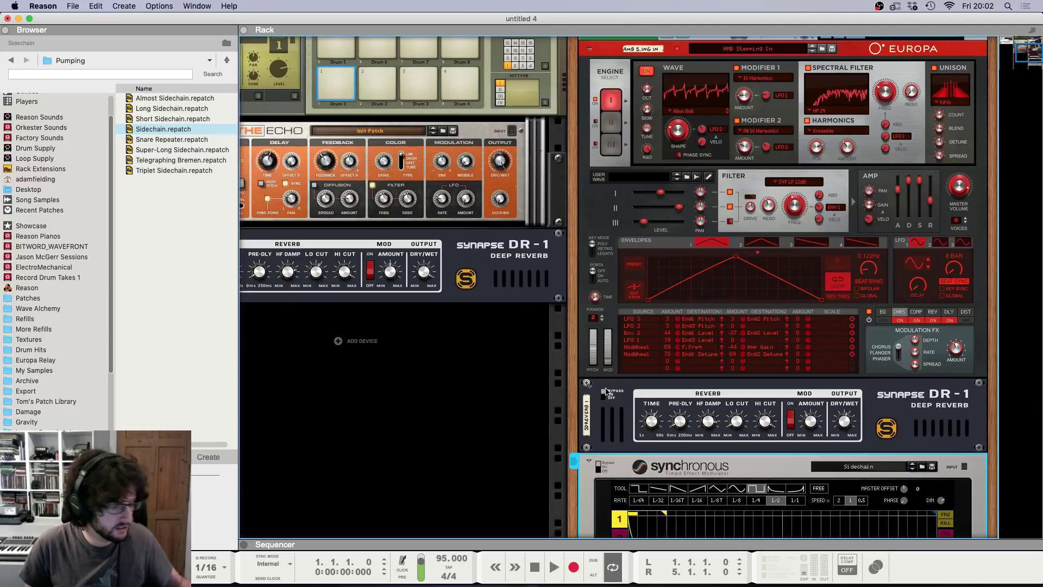
Step: Audition Europa's engines separately by switching them on and off and viewing engines II, III and I
{"action": "left_click", "coordinate": [596, 124]}
{"action": "left_click", "coordinate": [610, 124]}
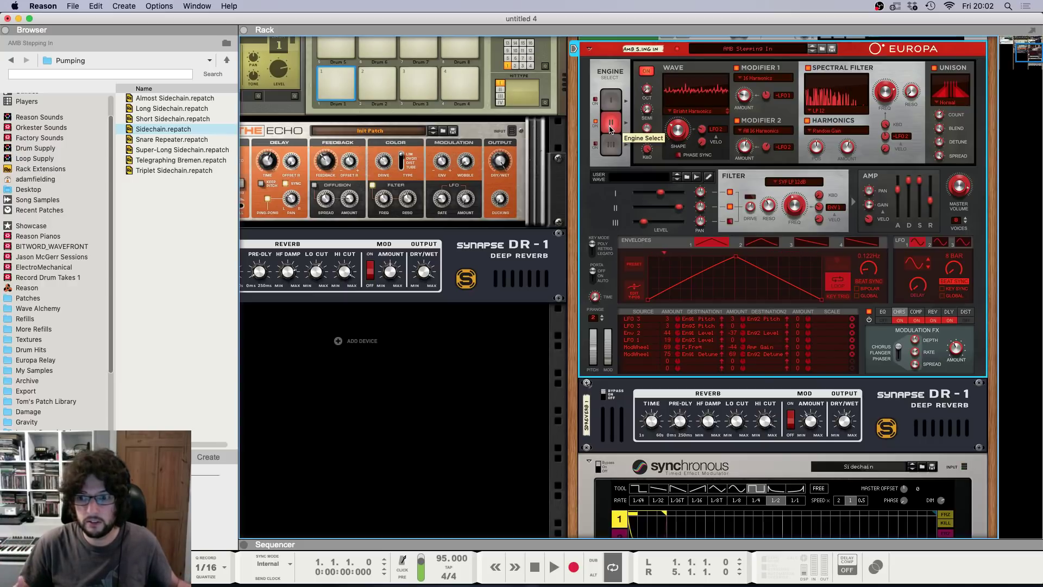
{"action": "left_click", "coordinate": [611, 144]}
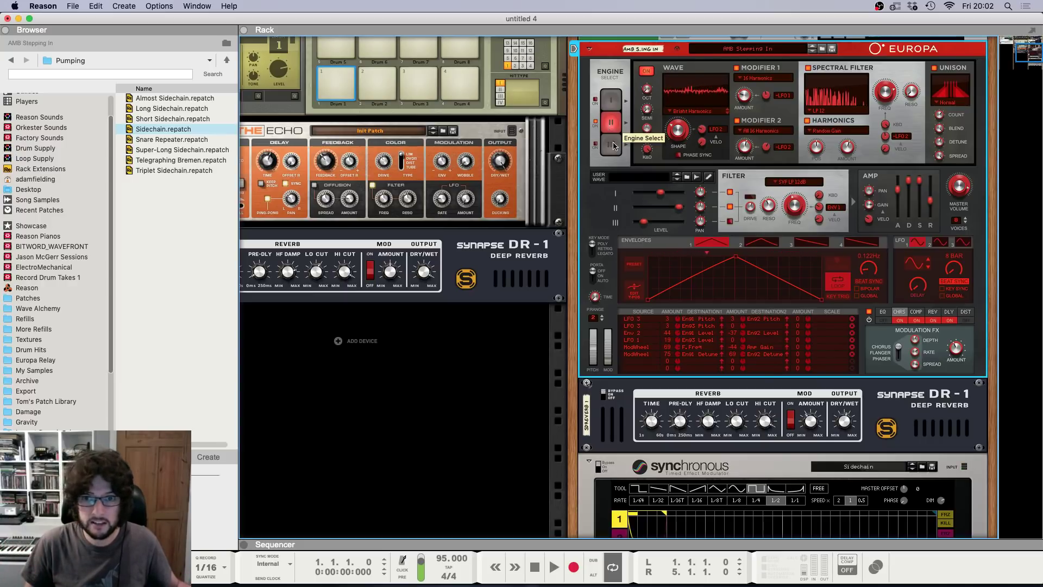
{"action": "left_click", "coordinate": [596, 123]}
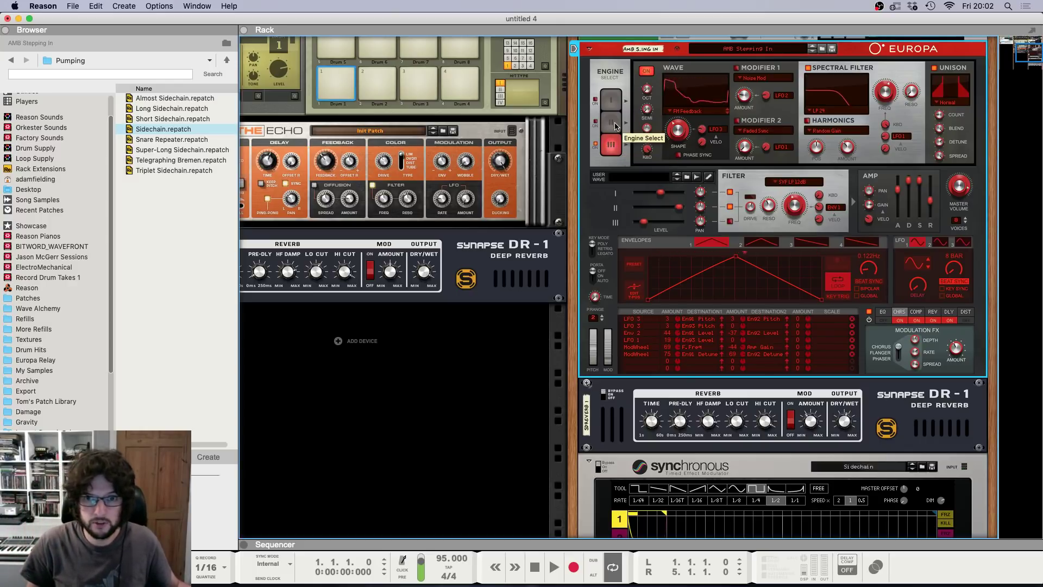
{"action": "left_click", "coordinate": [611, 123]}
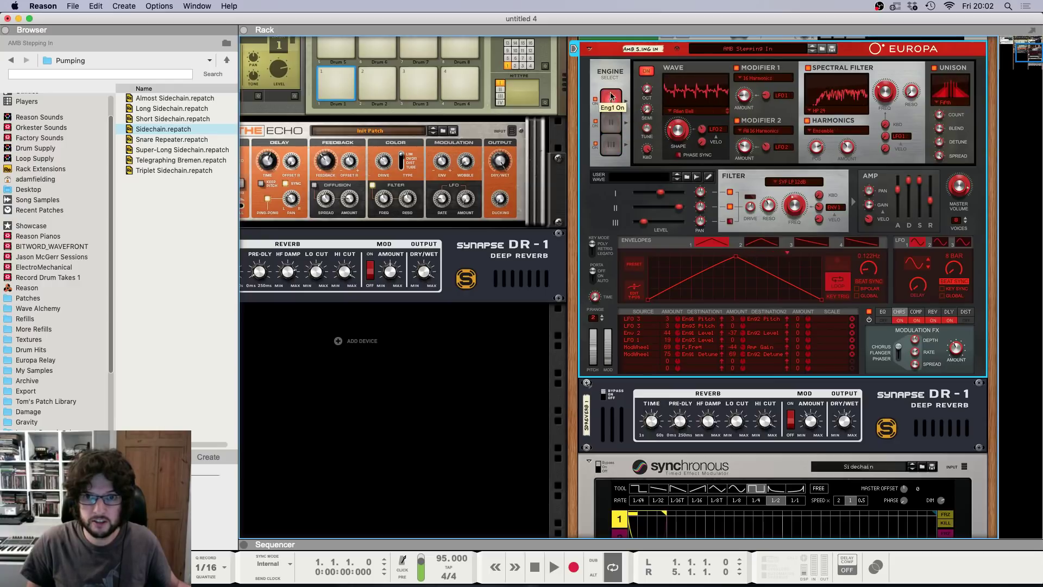
{"action": "left_click", "coordinate": [603, 105]}
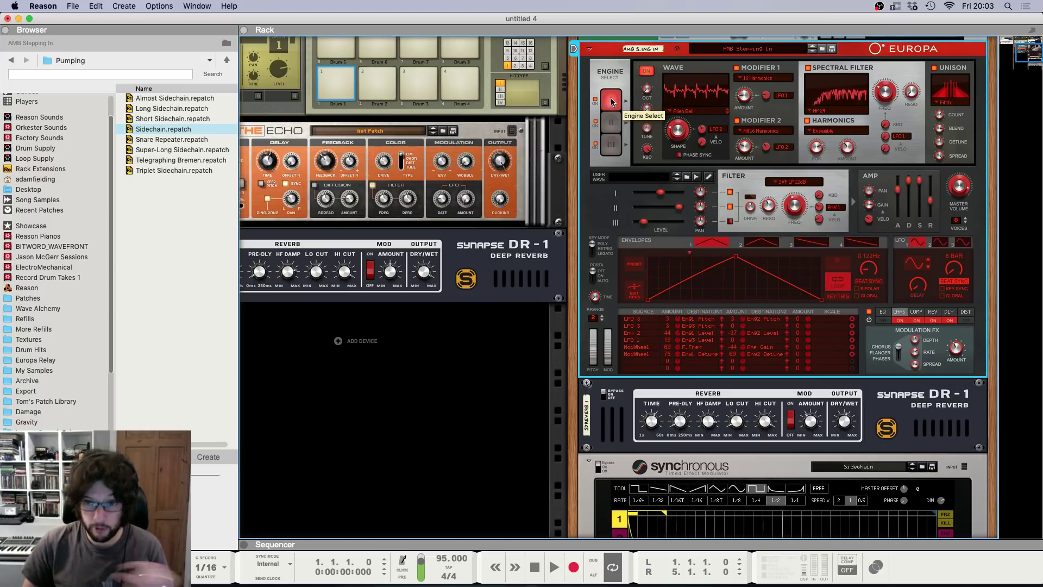
Step: Switch off Europa's built-in chorus, compressor, reverb and delay effects
{"action": "left_click", "coordinate": [899, 320]}
{"action": "left_click", "coordinate": [917, 321]}
{"action": "left_click", "coordinate": [931, 321]}
{"action": "left_click", "coordinate": [945, 321]}
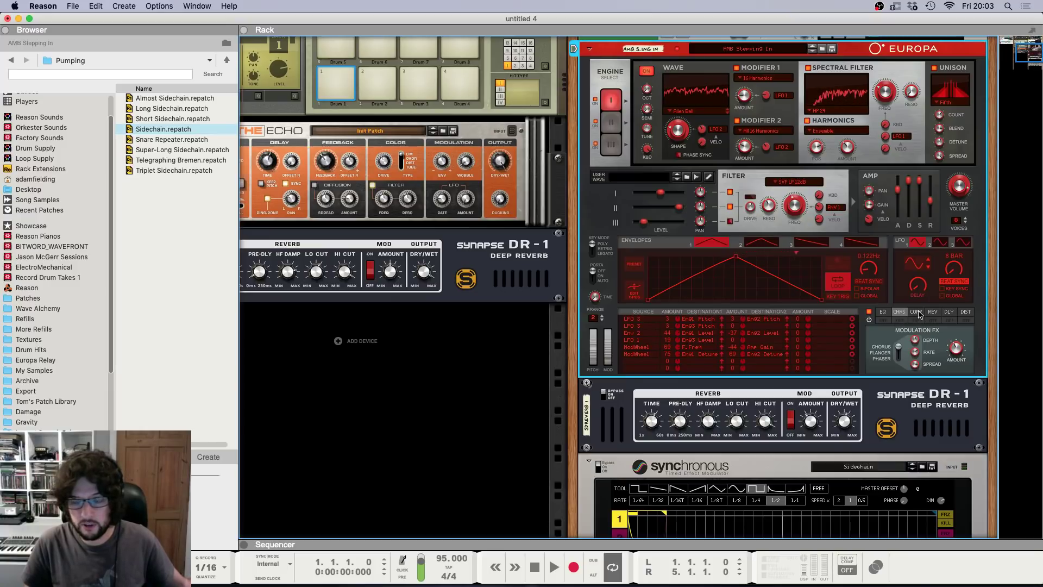
Step: Re-enable Europa's compressor, chorus, reverb and delay one at a time, and switch the DR-1 Deep Reverb back on
{"action": "left_click", "coordinate": [918, 314]}
{"action": "left_click", "coordinate": [918, 320]}
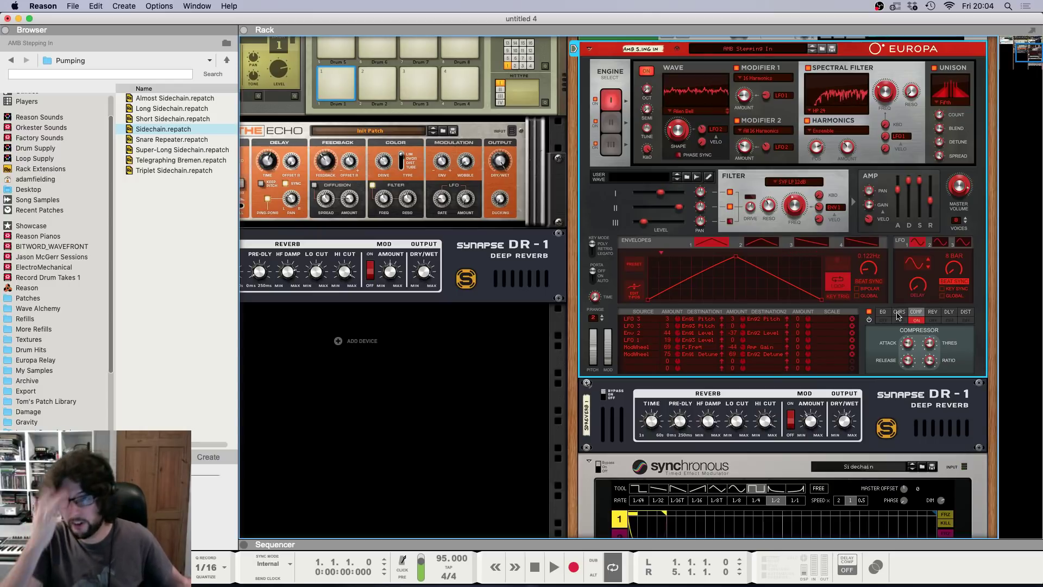
{"action": "left_click", "coordinate": [900, 320]}
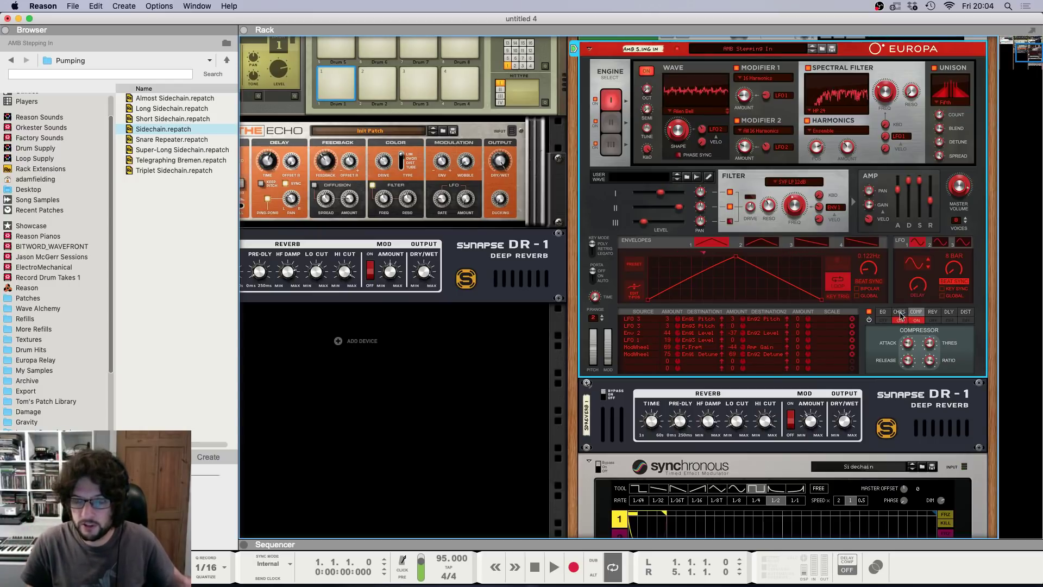
{"action": "left_click", "coordinate": [935, 321]}
{"action": "left_click", "coordinate": [950, 321]}
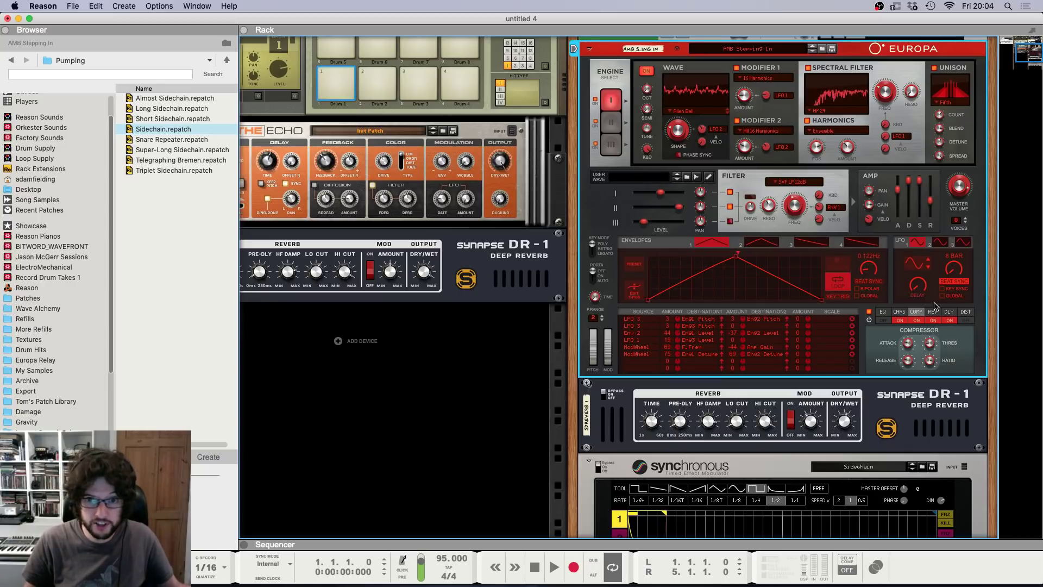
{"action": "scroll", "coordinate": [588, 319], "scroll_direction": "down", "scroll_amount": 3}
{"action": "left_click", "coordinate": [603, 330]}
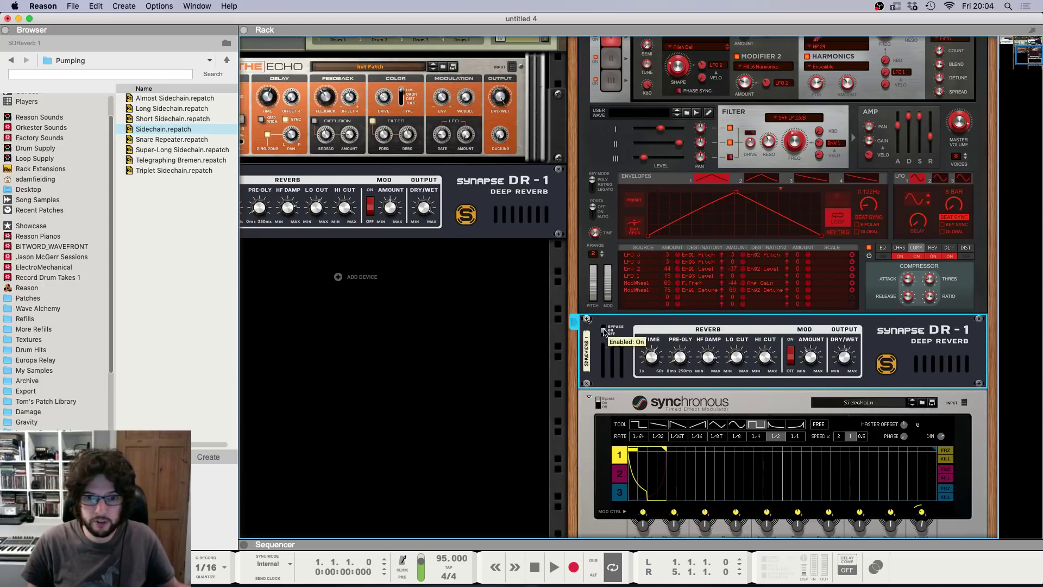
Step: Switch the Synchronous effect modulator below Europa's DR-1 Deep Reverb back on
{"action": "scroll", "coordinate": [603, 331], "scroll_direction": "up", "scroll_amount": 3}
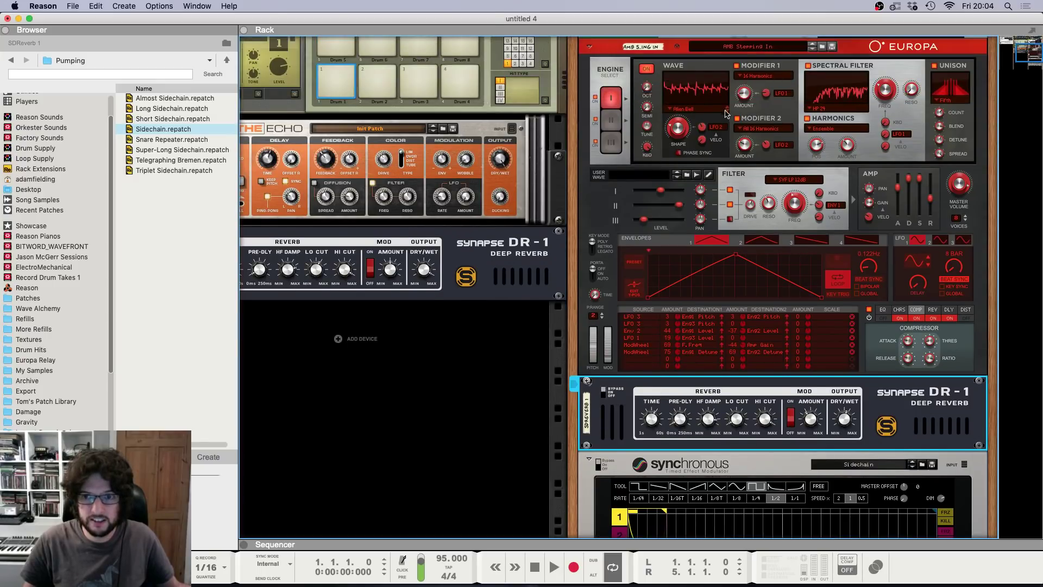
{"action": "scroll", "coordinate": [713, 151], "scroll_direction": "up", "scroll_amount": 1}
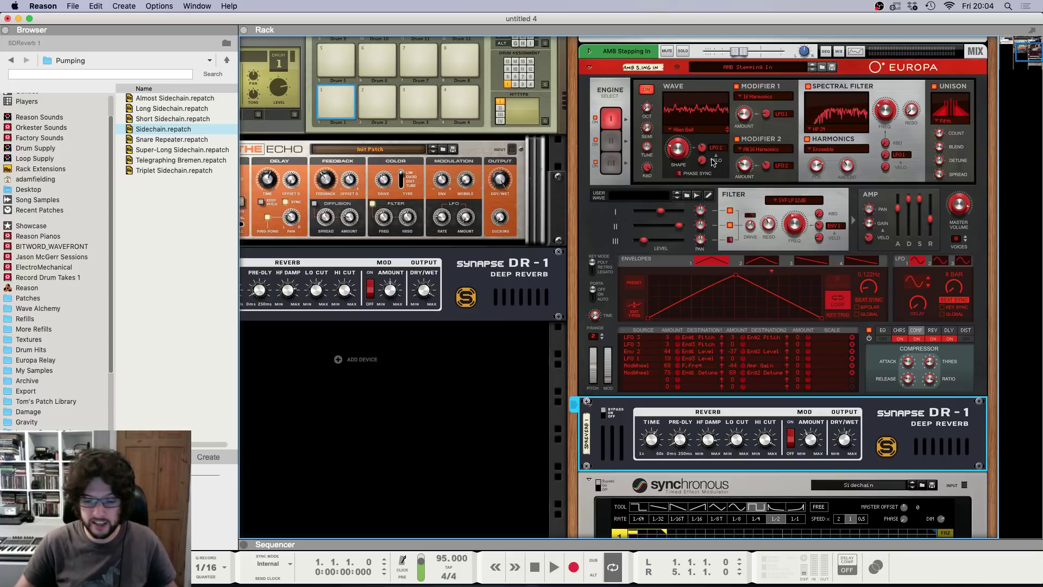
{"action": "scroll", "coordinate": [600, 288], "scroll_direction": "down", "scroll_amount": 6}
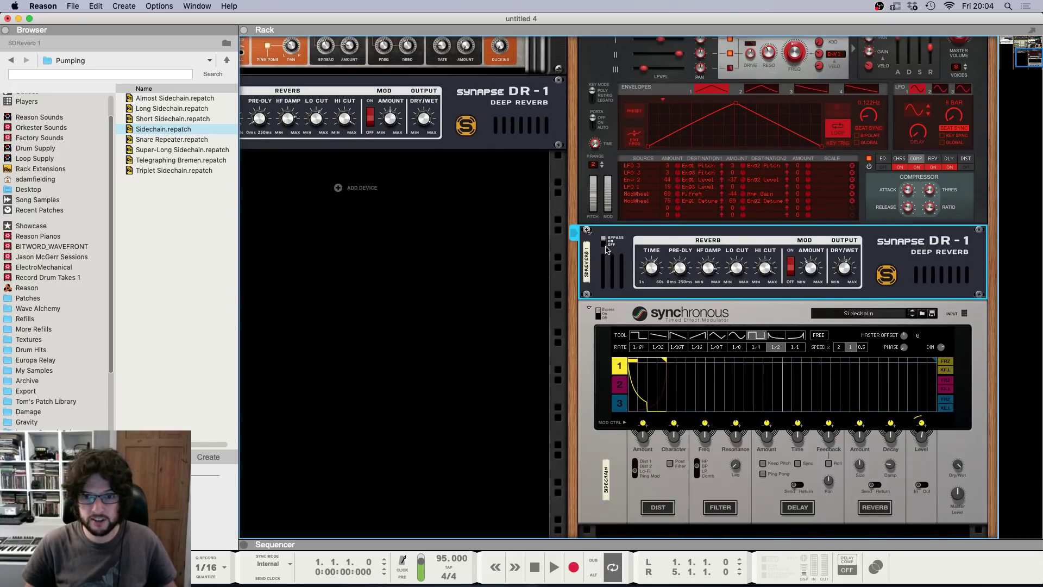
{"action": "left_click", "coordinate": [600, 319]}
{"action": "scroll", "coordinate": [520, 338], "scroll_direction": "up", "scroll_amount": 1}
{"action": "scroll", "coordinate": [521, 338], "scroll_direction": "up", "scroll_amount": 6}
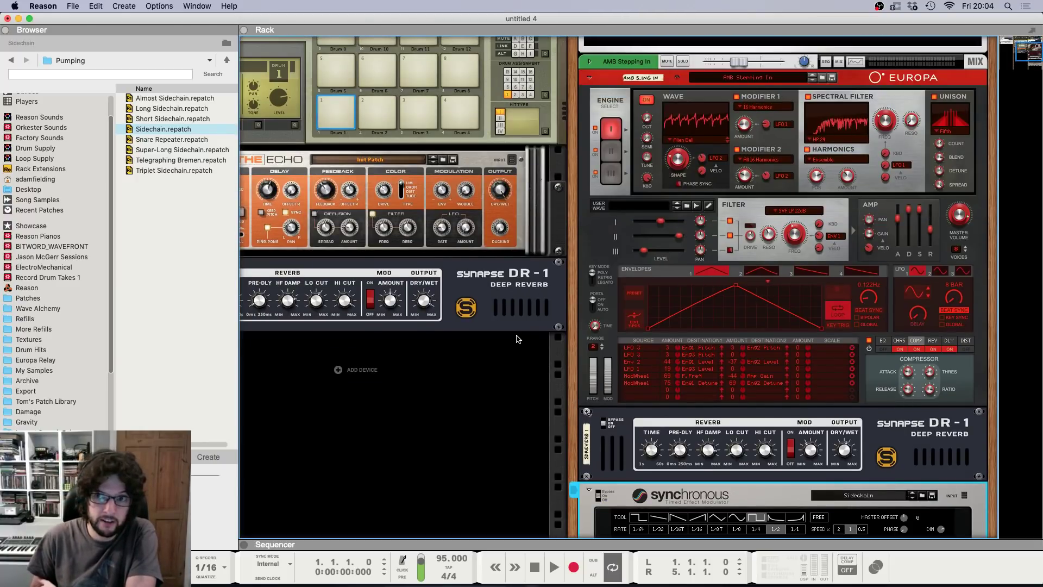
Step: Hide the insert effects of the Microtonic Perc audio track
{"action": "scroll", "coordinate": [517, 339], "scroll_direction": "up", "scroll_amount": 5}
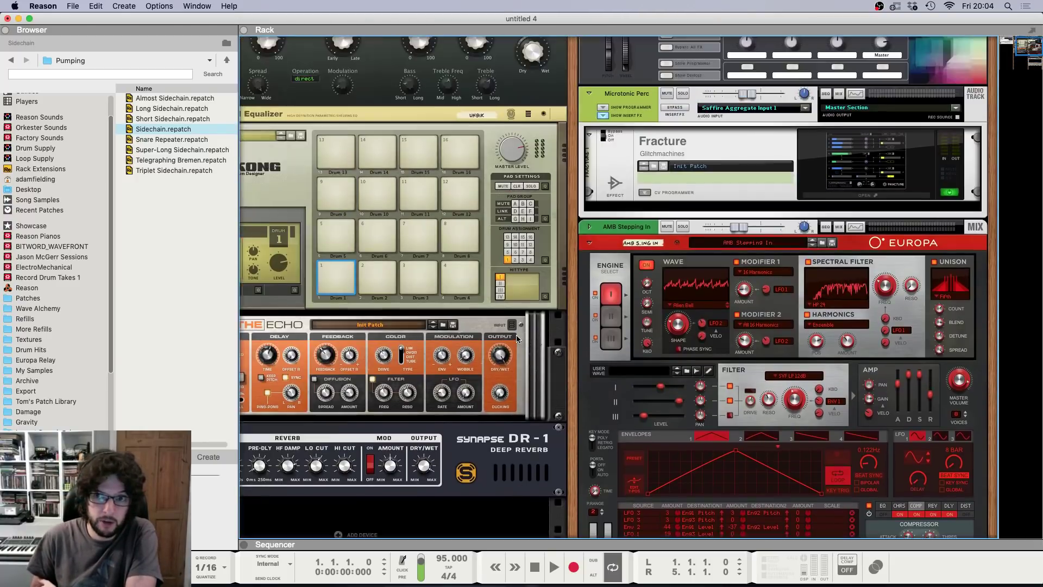
{"action": "left_click", "coordinate": [603, 116]}
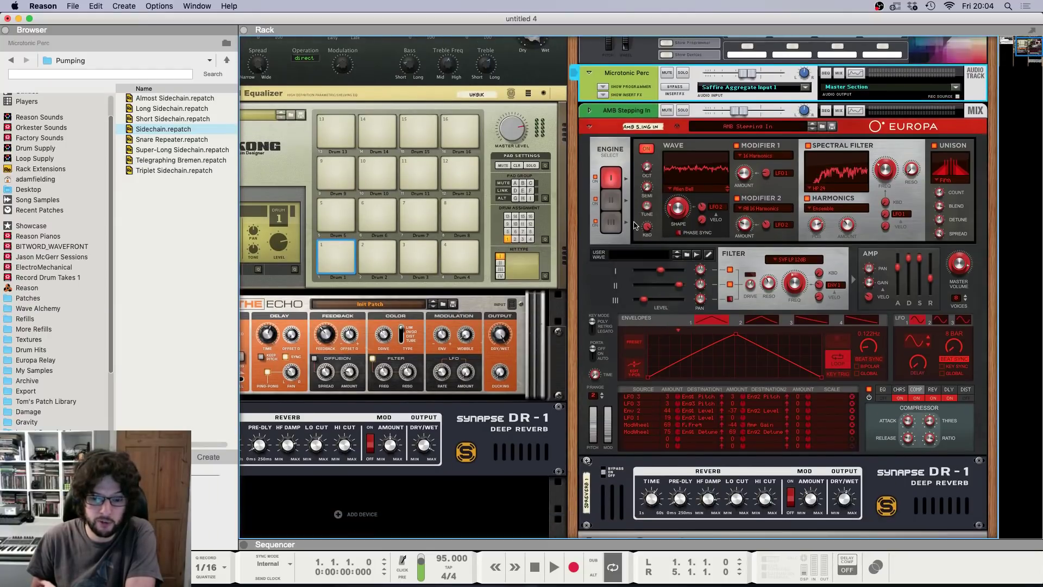
{"action": "scroll", "coordinate": [634, 225], "scroll_direction": "down", "scroll_amount": 1}
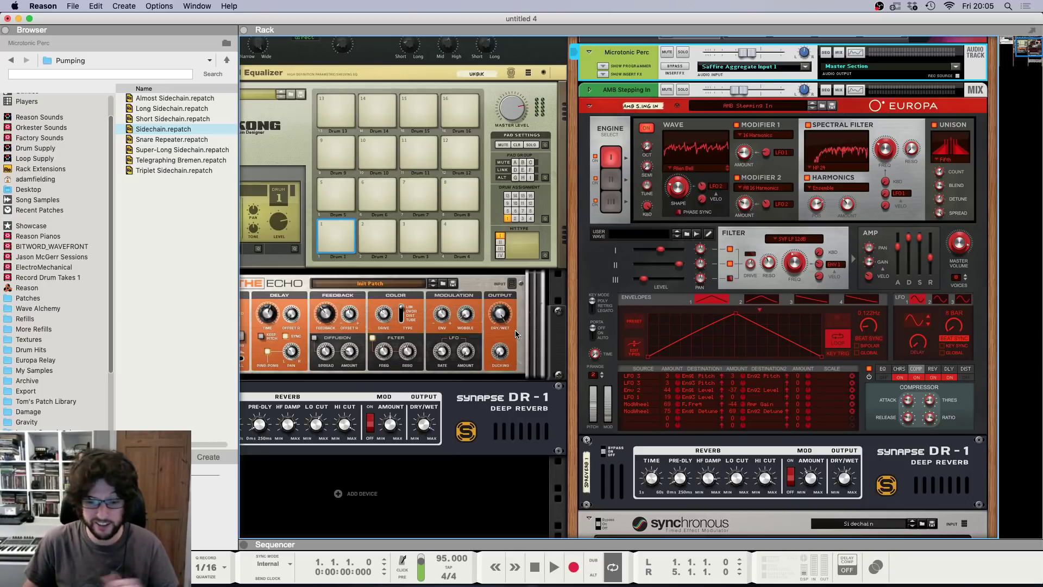
Step: Play the Block 1 loop in the sequencer, stop and return to the start, and move the block's end marker to bar 5
{"action": "key", "text": "F7"}
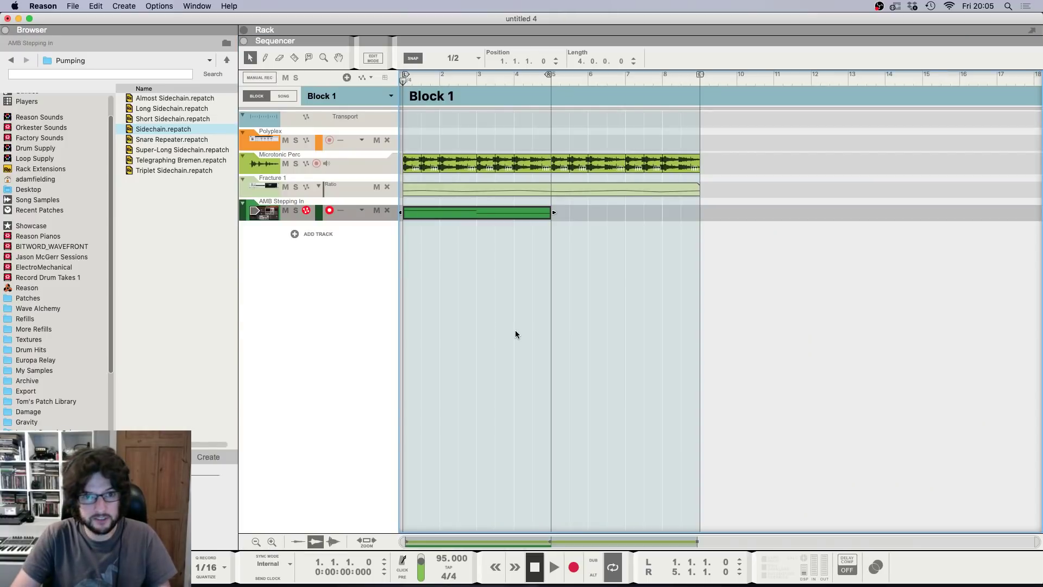
{"action": "key", "text": "space"}
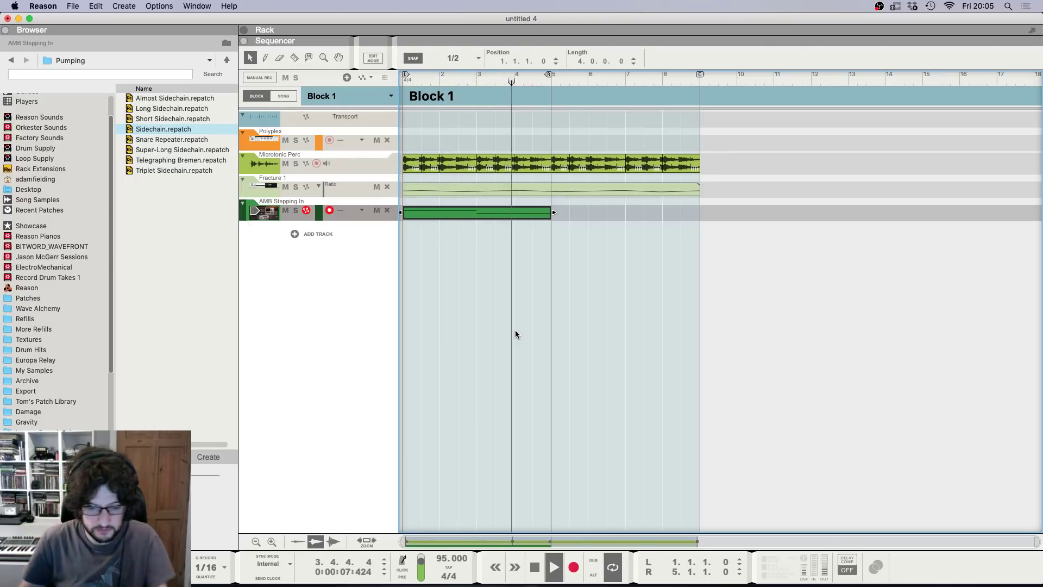
{"action": "left_click", "coordinate": [520, 308]}
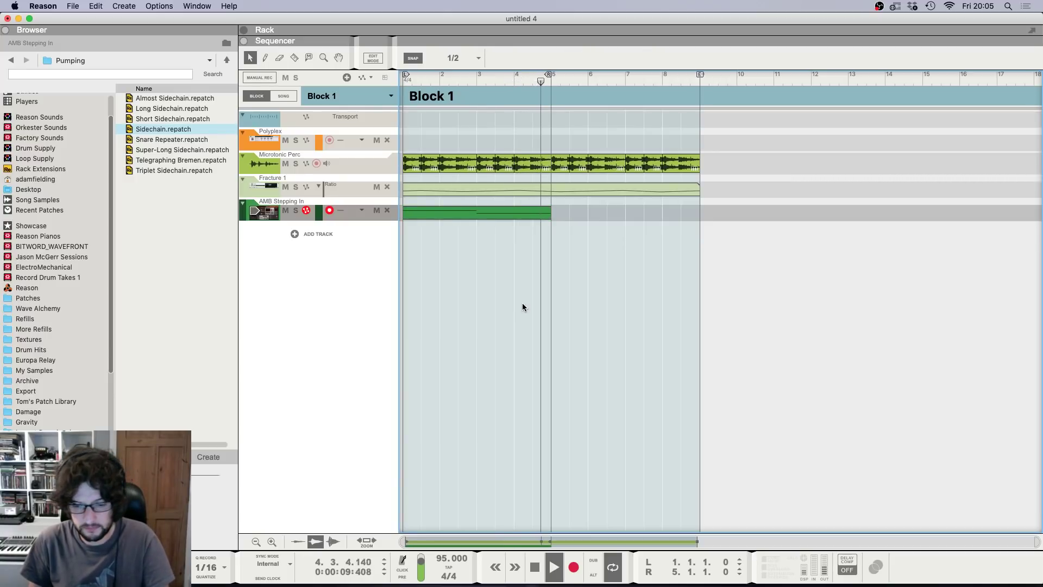
{"action": "key", "text": "space"}
{"action": "key", "text": "shift+Return"}
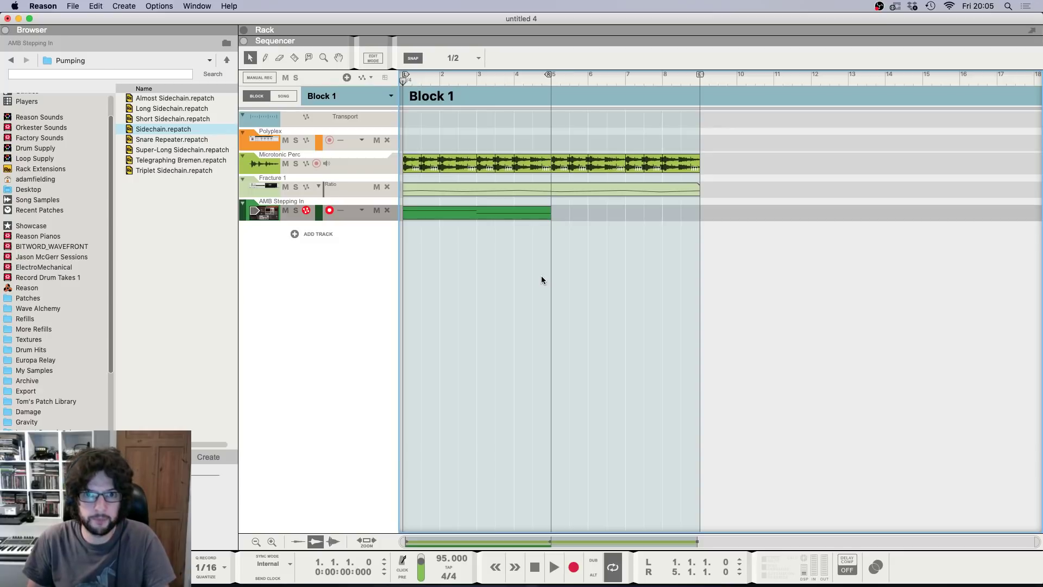
{"action": "left_click_drag", "start_coordinate": [701, 75], "coordinate": [555, 85]}
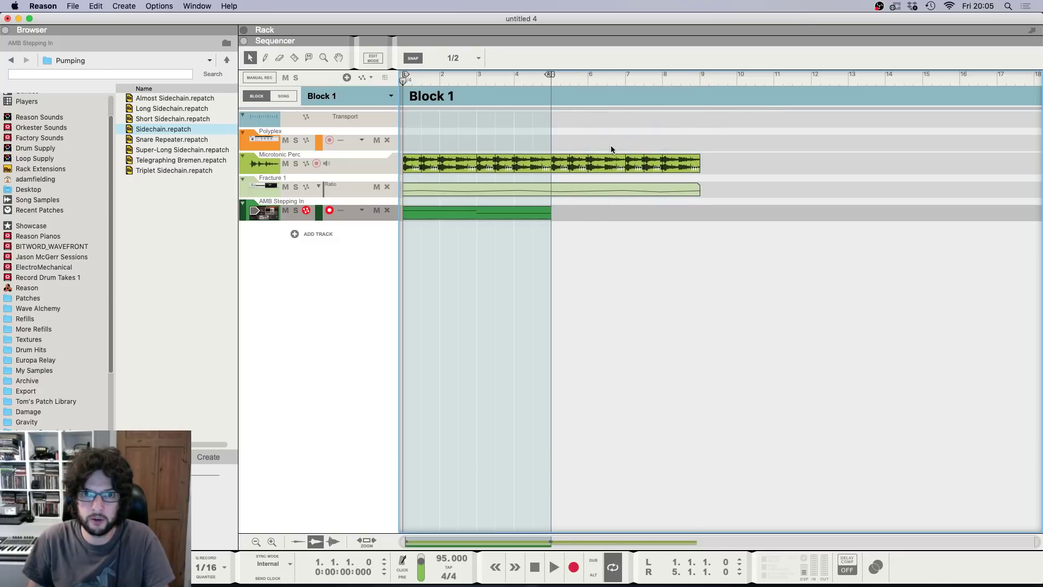
Step: Add a Korg Polysix instrument below the Synchronous device in the rack
{"action": "key", "text": "F6"}
{"action": "scroll", "coordinate": [763, 457], "scroll_direction": "down", "scroll_amount": 6}
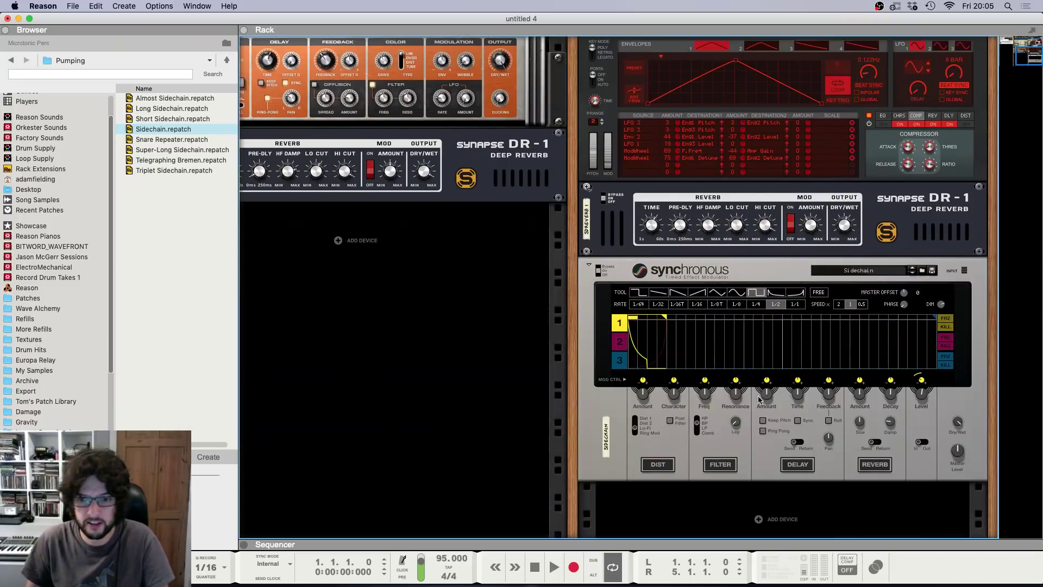
{"action": "right_click", "coordinate": [773, 471]}
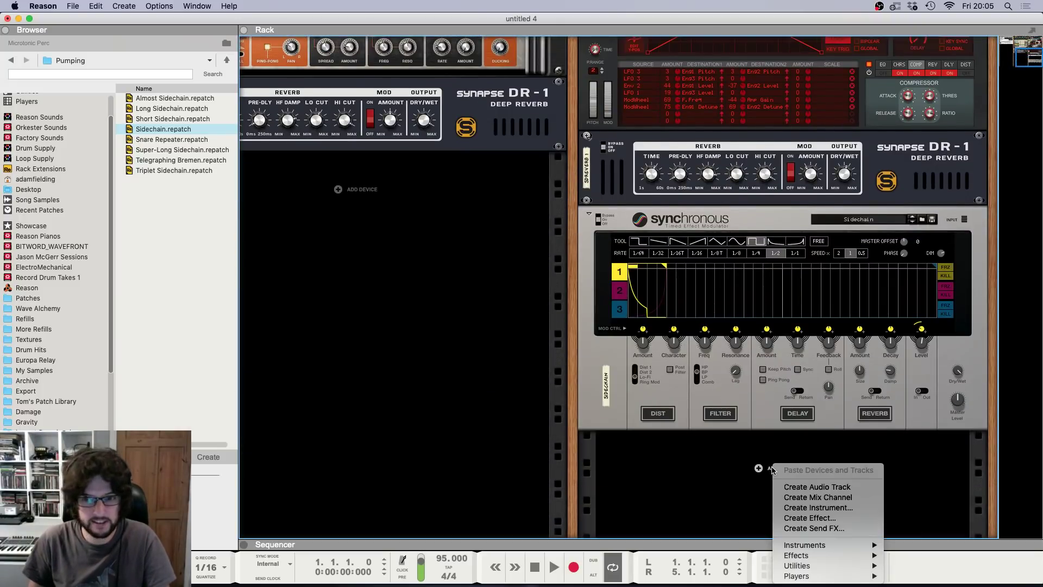
{"action": "mouse_move", "coordinate": [818, 546]}
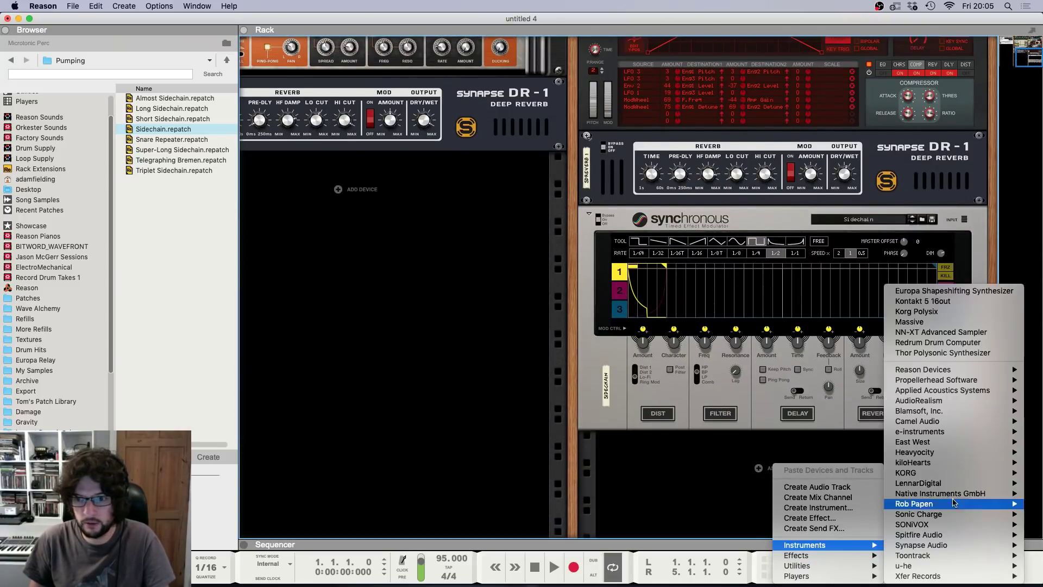
{"action": "mouse_move", "coordinate": [941, 474]}
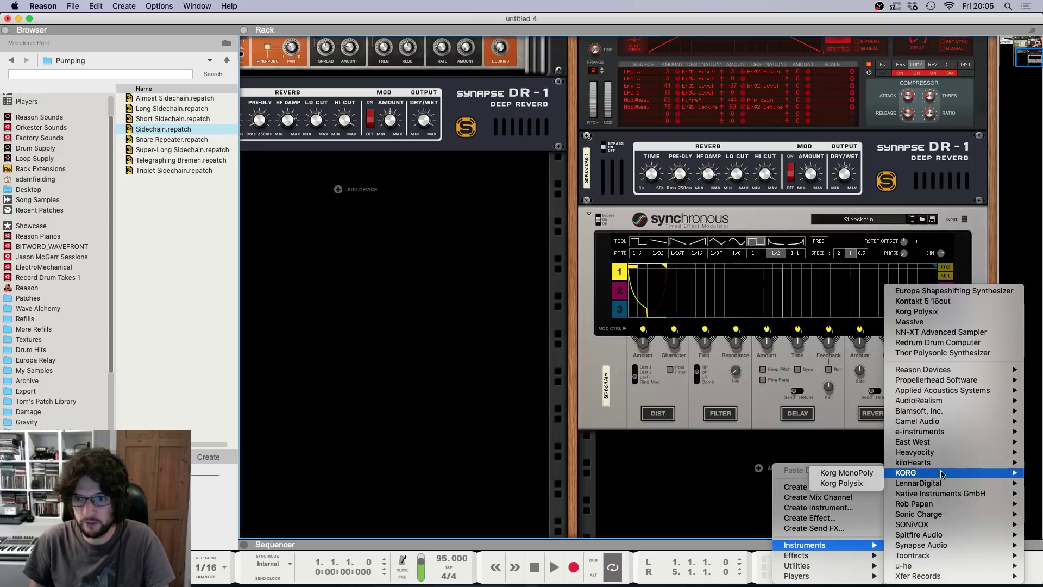
{"action": "left_click", "coordinate": [869, 483]}
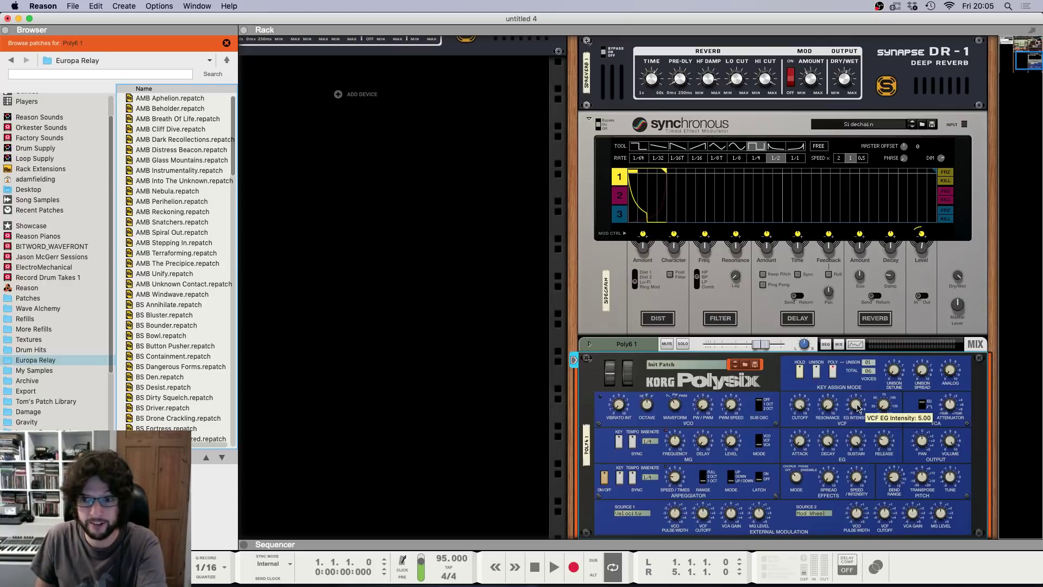
Step: Adjust the Polysix's VCF EG intensity, modulation generator mode and analog amount while auditioning the sound
{"action": "left_click_drag", "start_coordinate": [857, 405], "coordinate": [857, 413]}
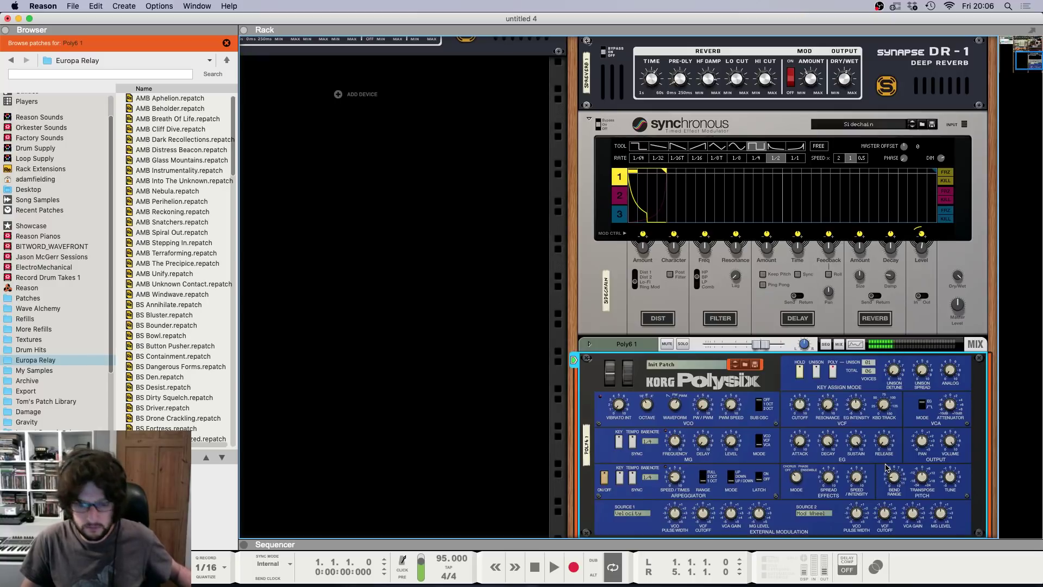
{"action": "mouse_move", "coordinate": [735, 405]}
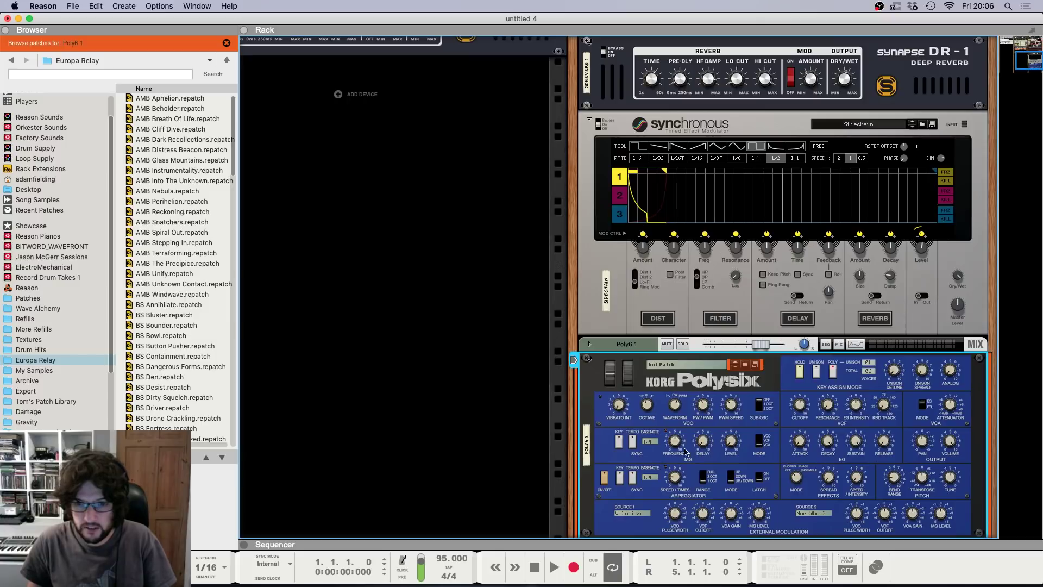
{"action": "left_click", "coordinate": [761, 447]}
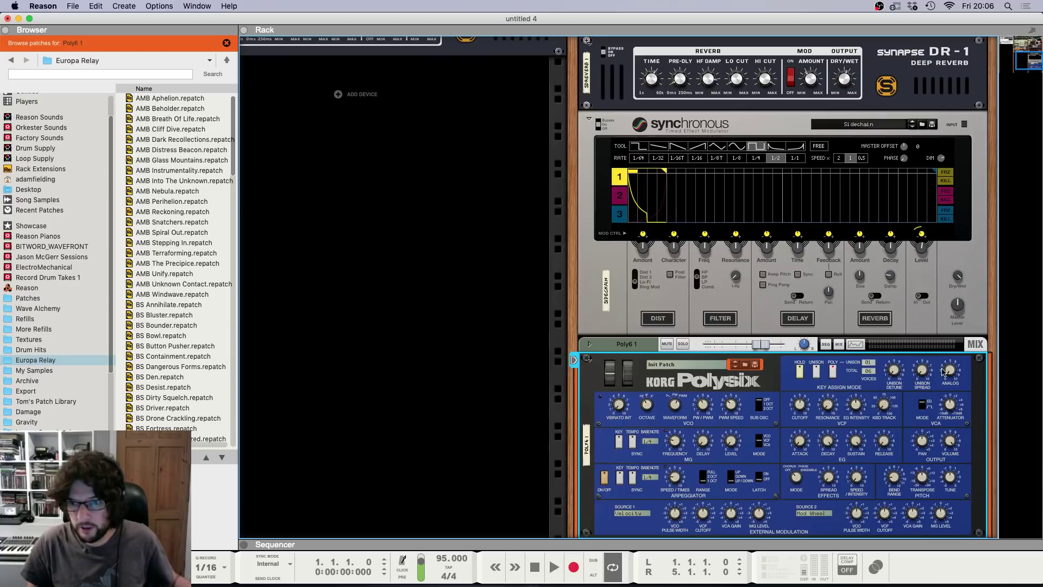
{"action": "left_click_drag", "start_coordinate": [951, 363], "coordinate": [948, 373]}
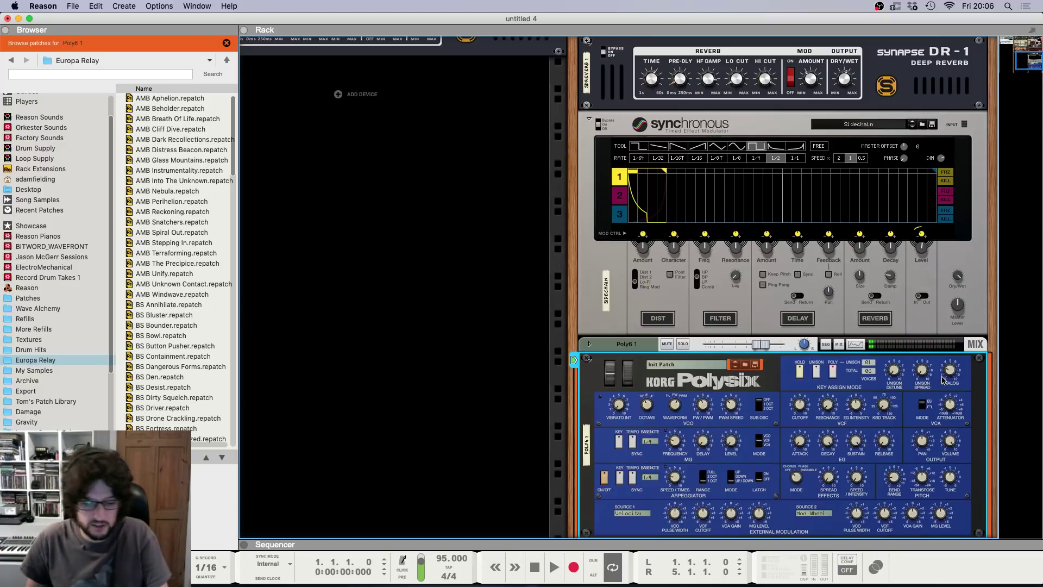
Step: Show the sequencer and place the playhead at bar 4
{"action": "key", "text": "F7"}
{"action": "left_click", "coordinate": [513, 77]}
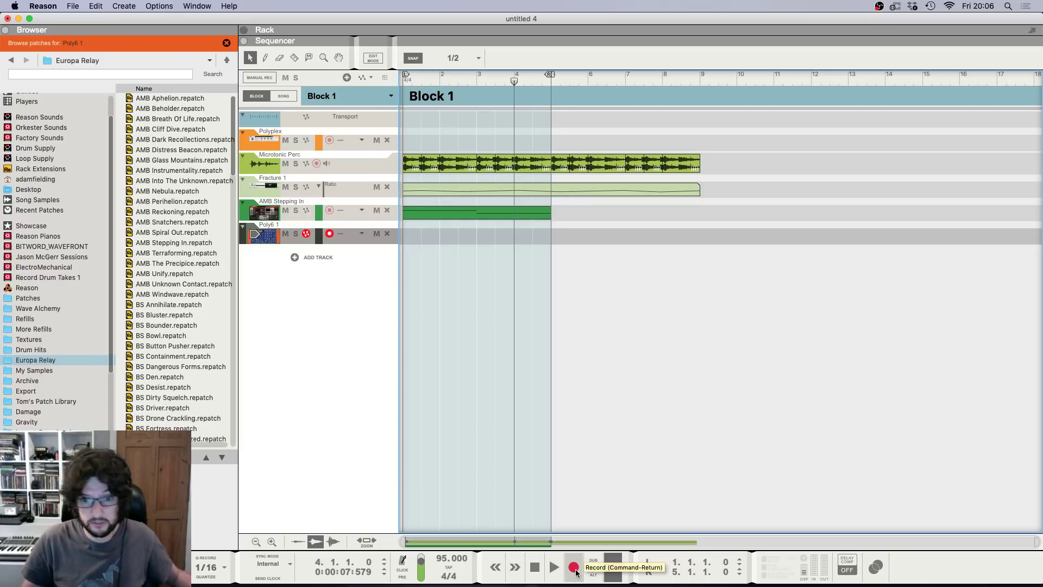
{"action": "left_click", "coordinate": [574, 567]}
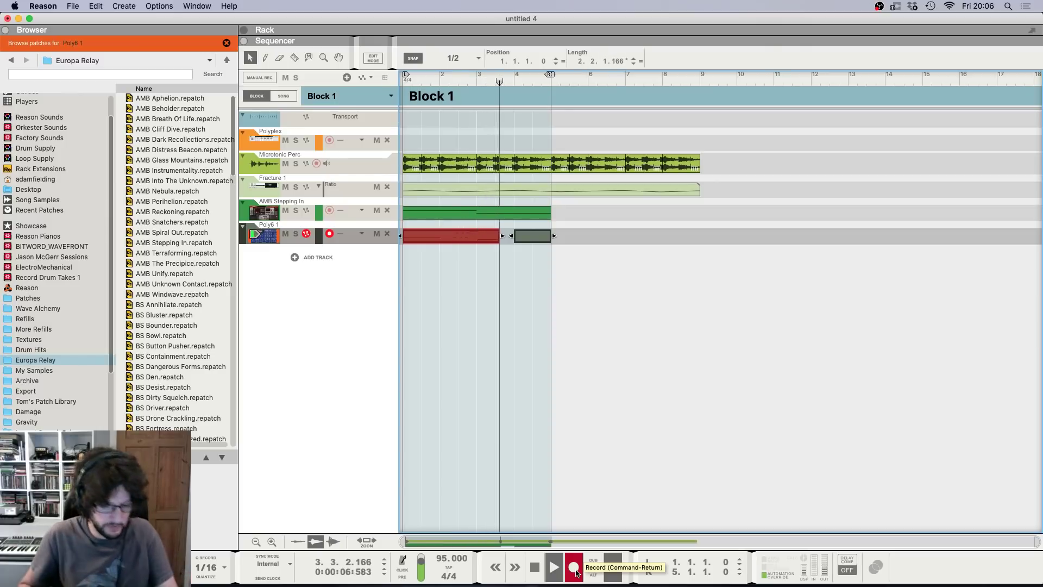
{"action": "key", "text": "space"}
{"action": "key", "text": "BackSpace"}
{"action": "key", "text": "x"}
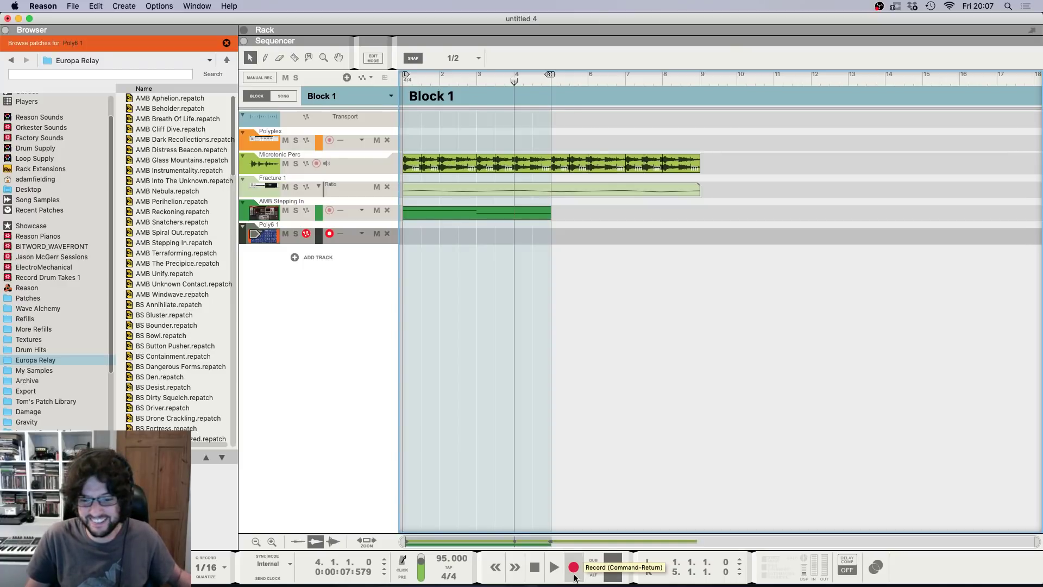
Step: Record a four-bar part on the Polysix track, starting from bar 4 and continuing around the loop
{"action": "left_click", "coordinate": [574, 575]}
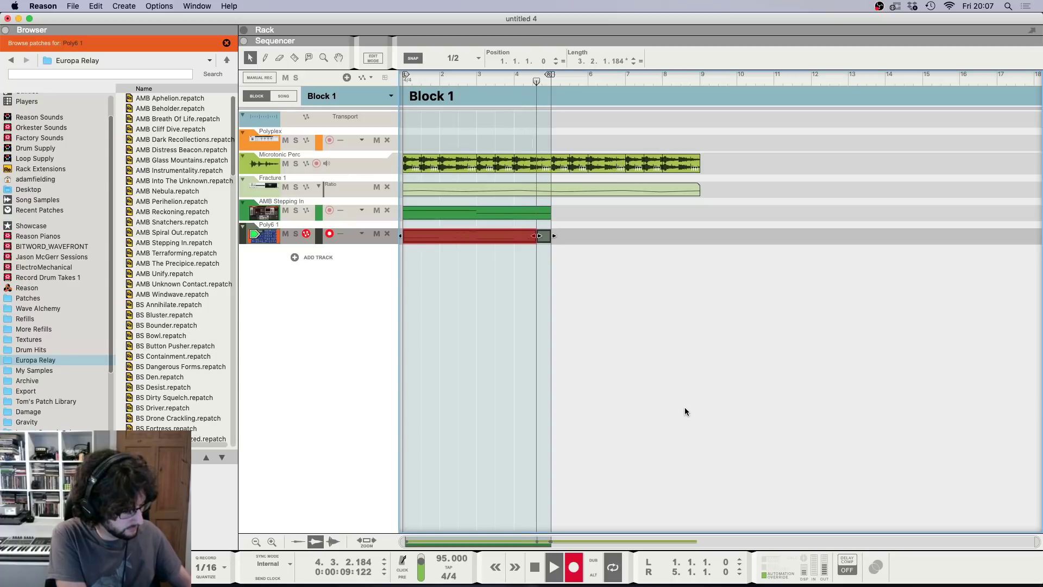
{"action": "key", "text": "space"}
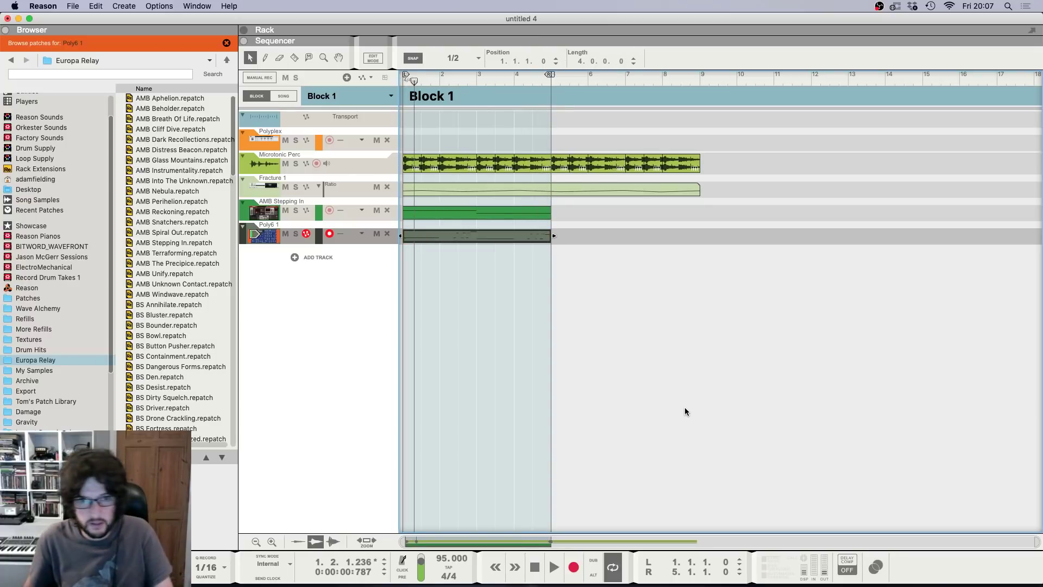
Step: Open the recorded Polysix clip for editing and delete the two stray short notes at its beginning
{"action": "double_click", "coordinate": [423, 235]}
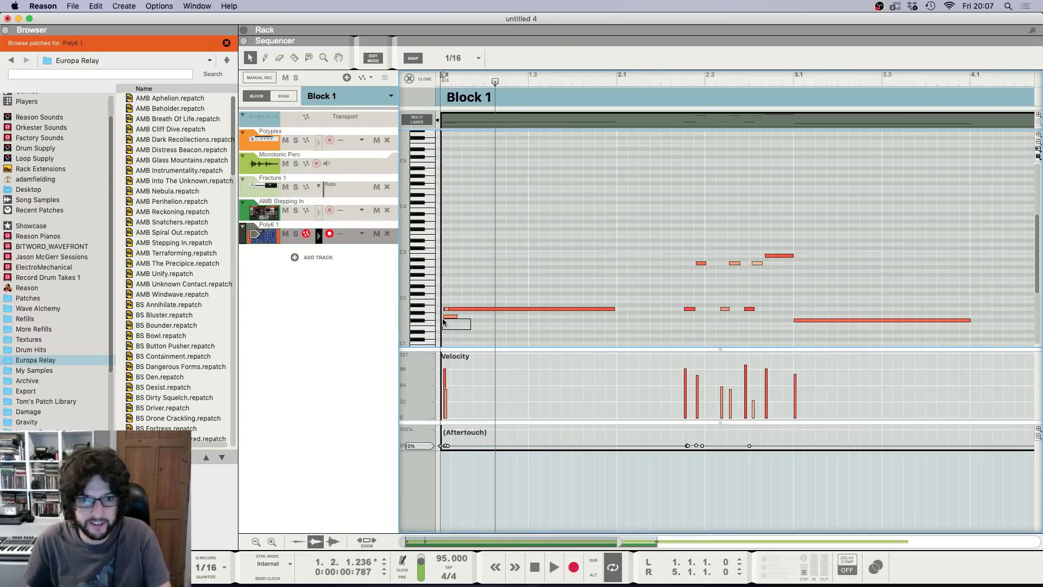
{"action": "left_click_drag", "start_coordinate": [442, 319], "coordinate": [442, 315]}
{"action": "key", "text": "Delete"}
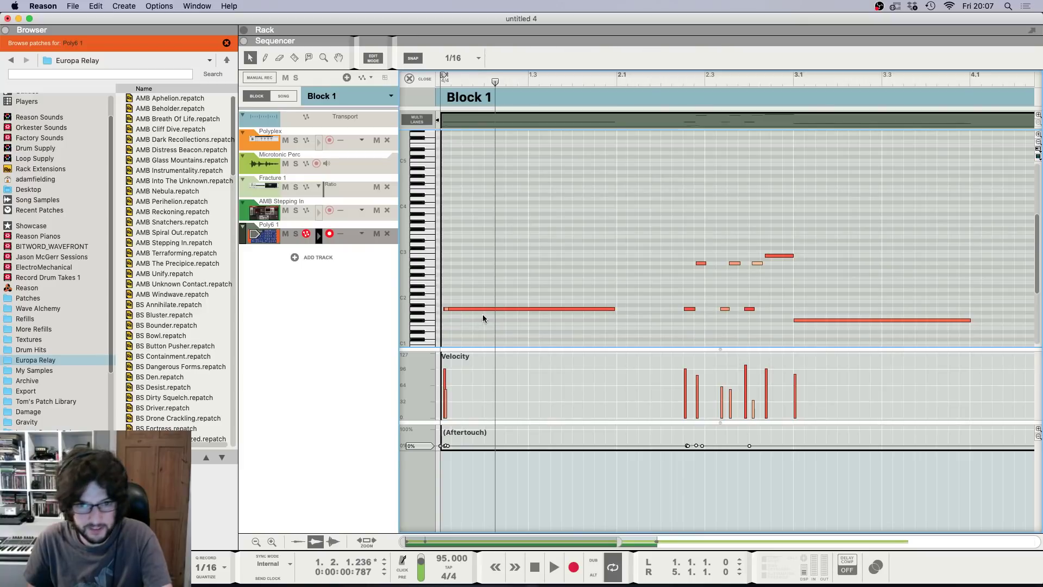
{"action": "left_click", "coordinate": [446, 307]}
{"action": "key", "text": "Delete"}
{"action": "left_click", "coordinate": [446, 308]}
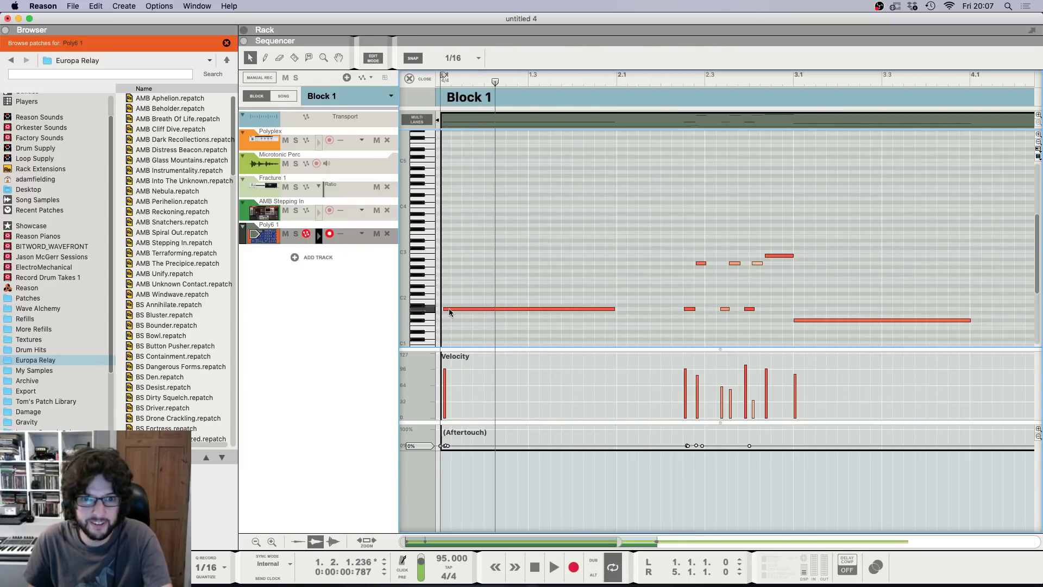
Step: Transpose the clip's last note down to E2 and trim the end of the clip back to bar 5
{"action": "scroll", "coordinate": [795, 247], "scroll_direction": "right", "scroll_amount": 5}
{"action": "scroll", "coordinate": [793, 252], "scroll_direction": "right", "scroll_amount": 2}
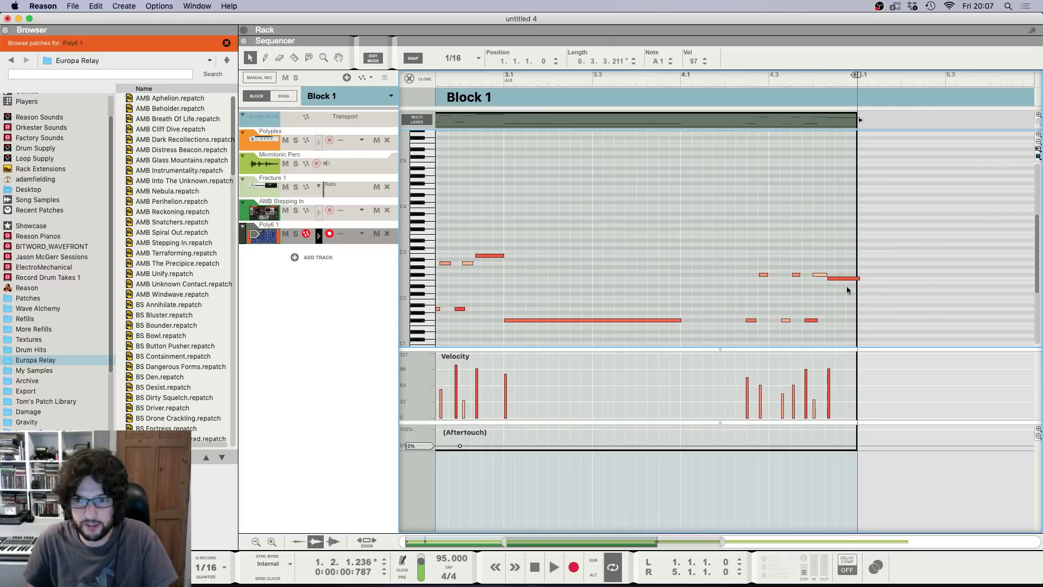
{"action": "left_click_drag", "start_coordinate": [845, 278], "coordinate": [845, 282]}
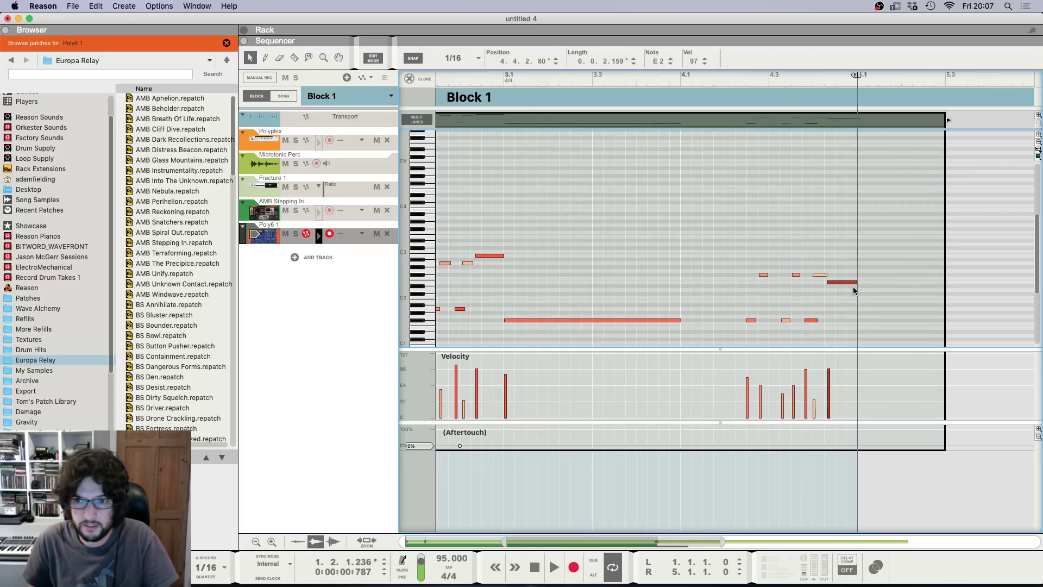
{"action": "left_click_drag", "start_coordinate": [951, 122], "coordinate": [848, 136]}
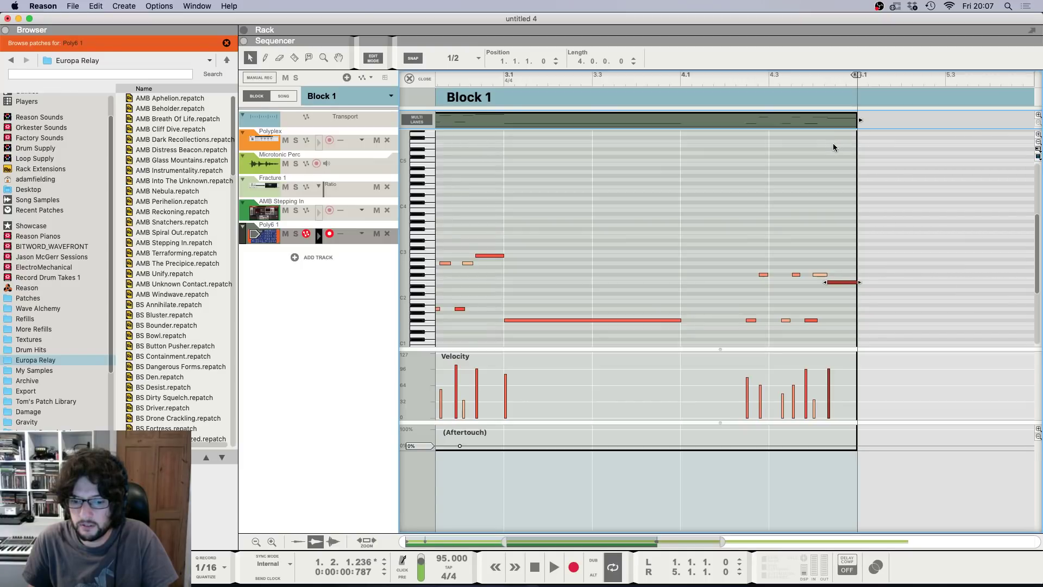
{"action": "left_click", "coordinate": [833, 148]}
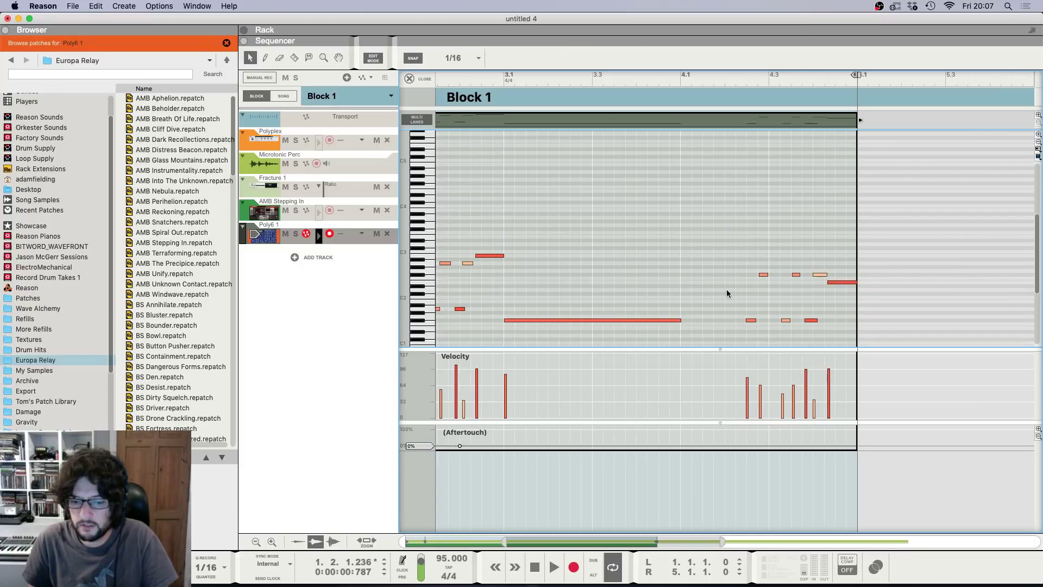
Step: Play the loop, adjust the Poly6 1 channel's level in the mixer, and return to the sequencer
{"action": "left_click", "coordinate": [532, 565]}
{"action": "key", "text": "space"}
{"action": "key", "text": "F6+F7"}
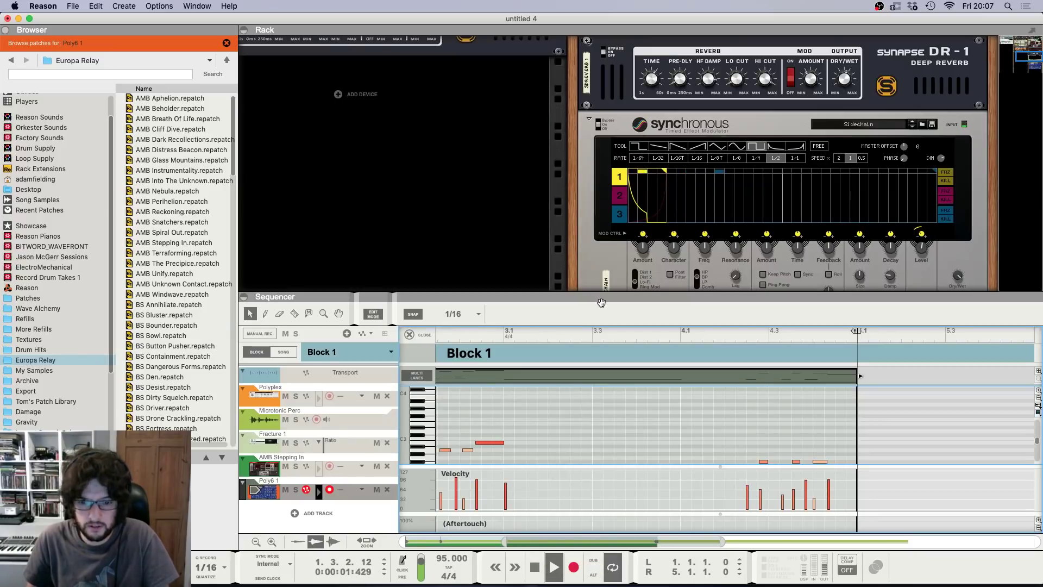
{"action": "key", "text": "F5"}
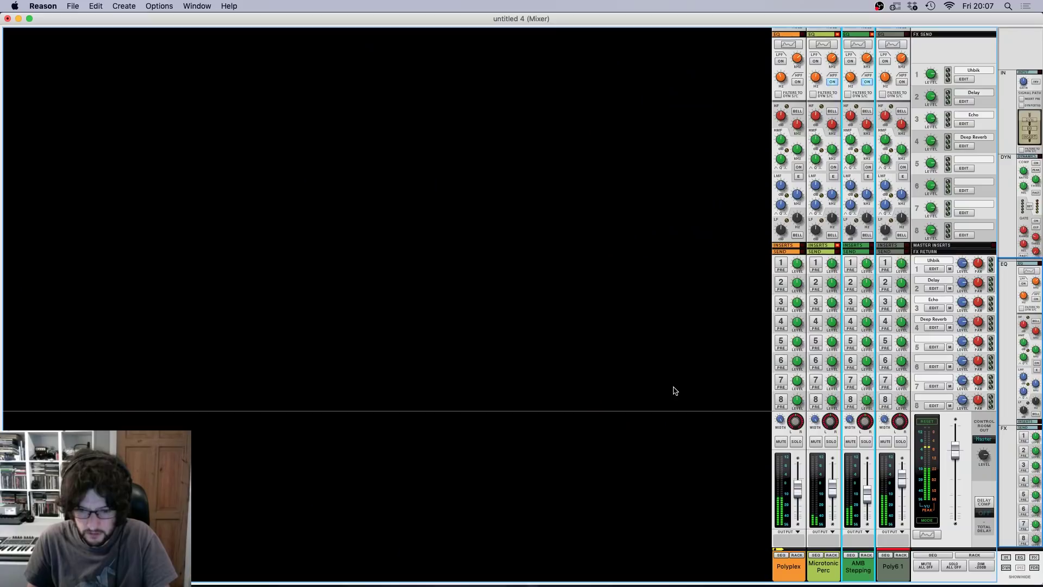
{"action": "left_click", "coordinate": [902, 489]}
{"action": "key", "text": "F7"}
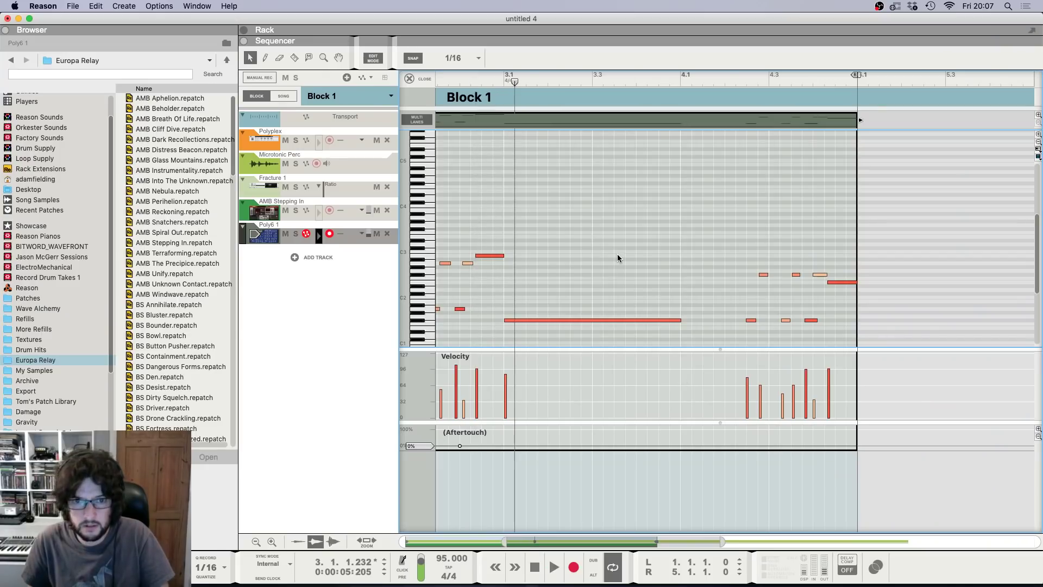
Step: Select all the clip's notes and try quantizing them to 1/16 at 100%
{"action": "key", "text": "F8"}
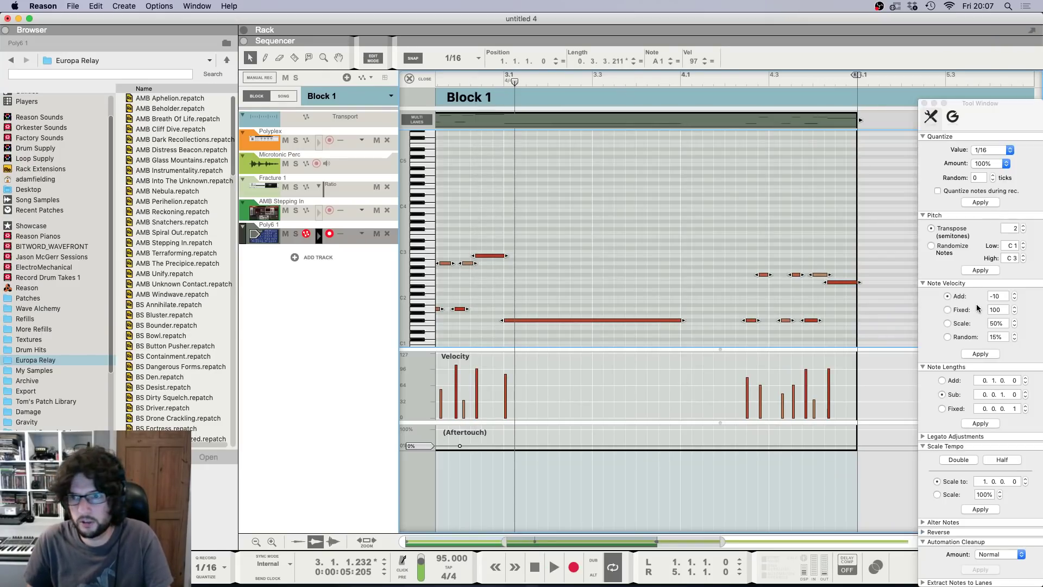
{"action": "left_click_drag", "start_coordinate": [981, 110], "coordinate": [791, 96]}
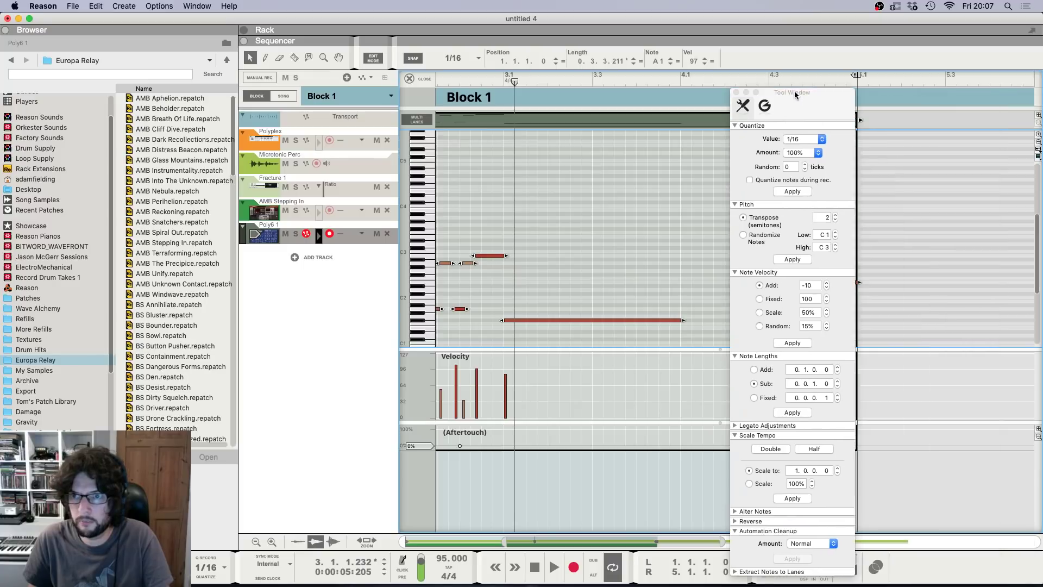
{"action": "left_click", "coordinate": [799, 136]}
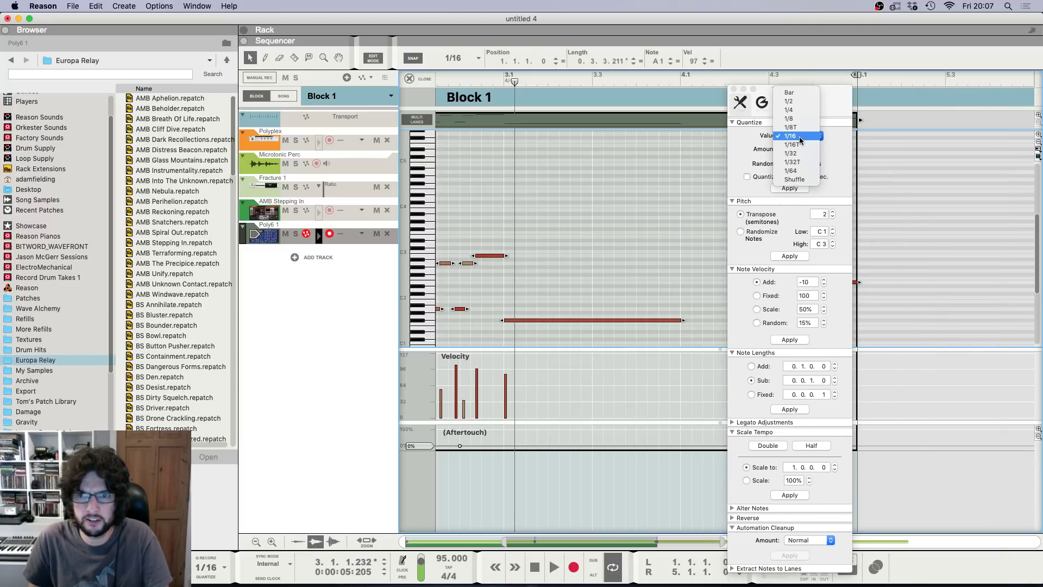
{"action": "left_click", "coordinate": [799, 136]}
{"action": "left_click", "coordinate": [784, 188]}
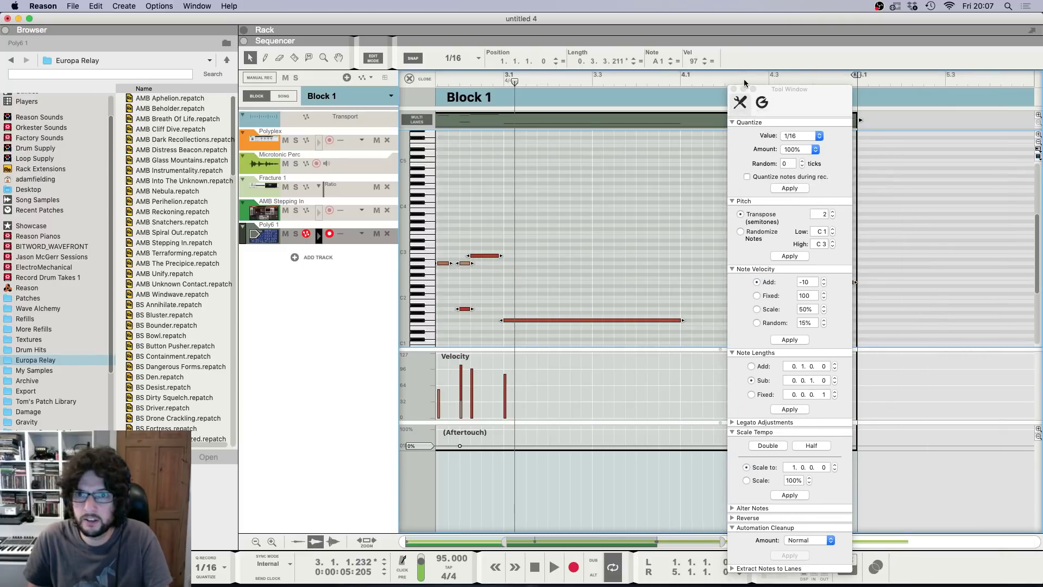
Step: Quantize the selected notes to 1/32 and close the Tool Window
{"action": "left_click", "coordinate": [800, 135]}
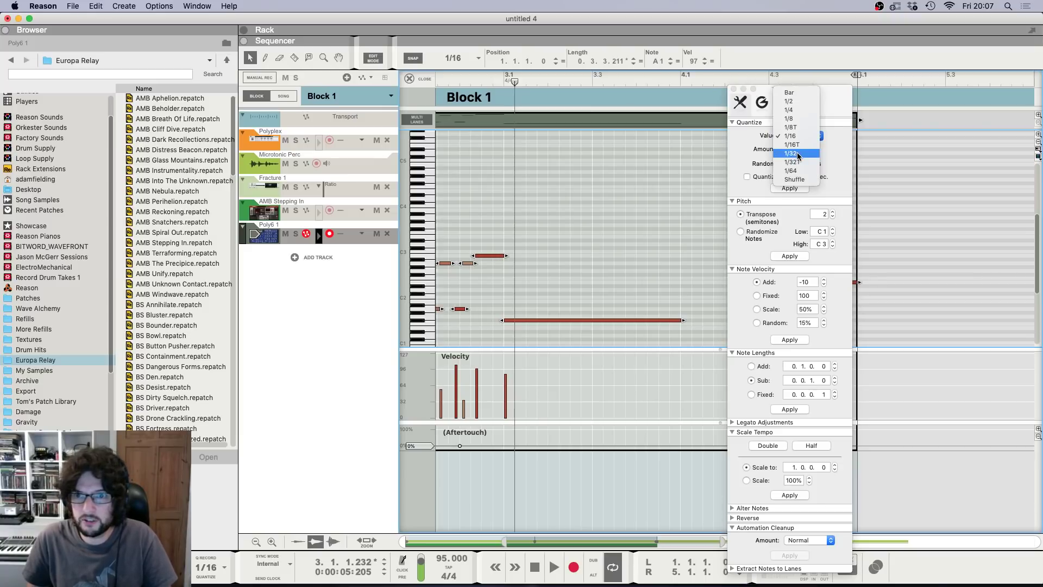
{"action": "left_click", "coordinate": [794, 145]}
{"action": "left_click", "coordinate": [790, 188]}
{"action": "left_click", "coordinate": [733, 89]}
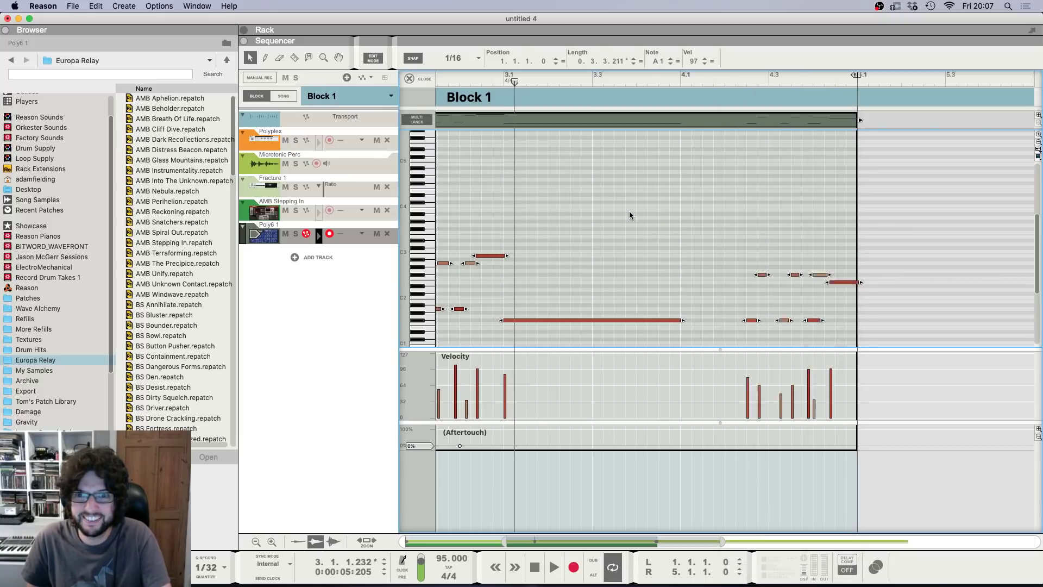
Step: Replace the second short A1 note in bar 2 with one at 2.3.2 and set its velocity to 59
{"action": "left_click", "coordinate": [631, 212]}
{"action": "key", "text": "shift+Return"}
{"action": "key", "text": "space"}
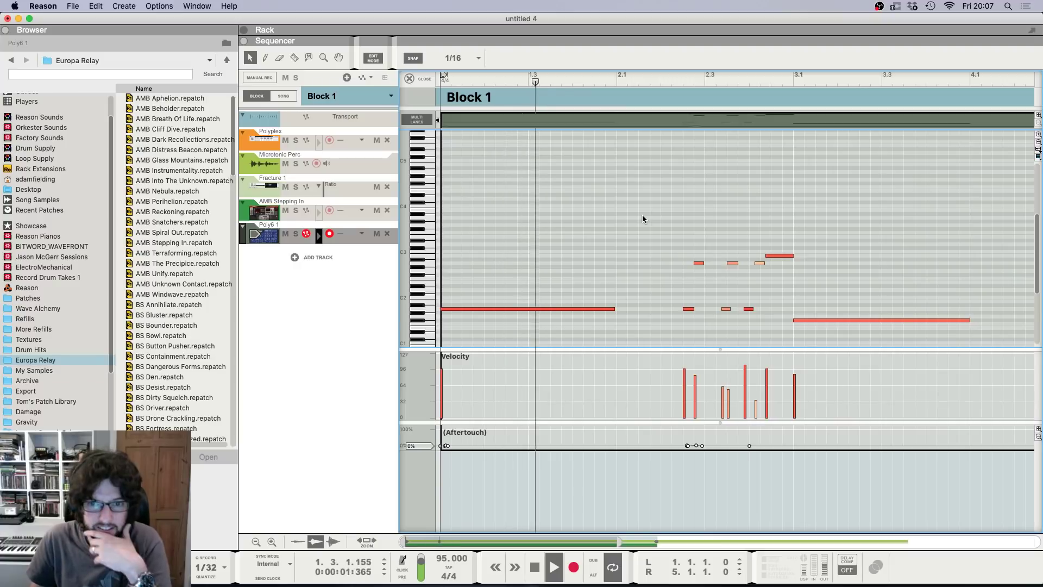
{"action": "left_click", "coordinate": [507, 309]}
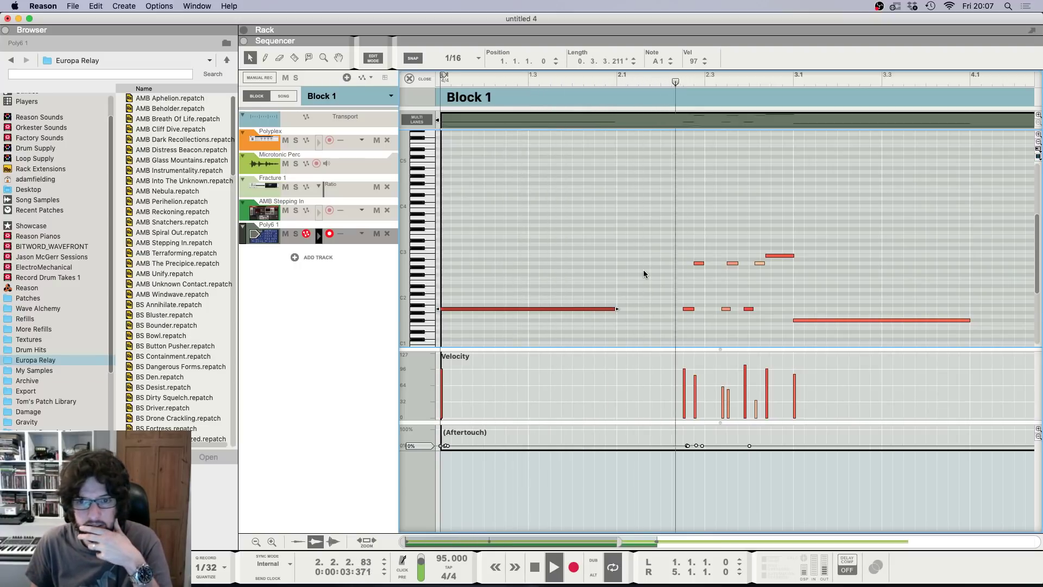
{"action": "left_click", "coordinate": [726, 308]}
{"action": "key", "text": "Delete"}
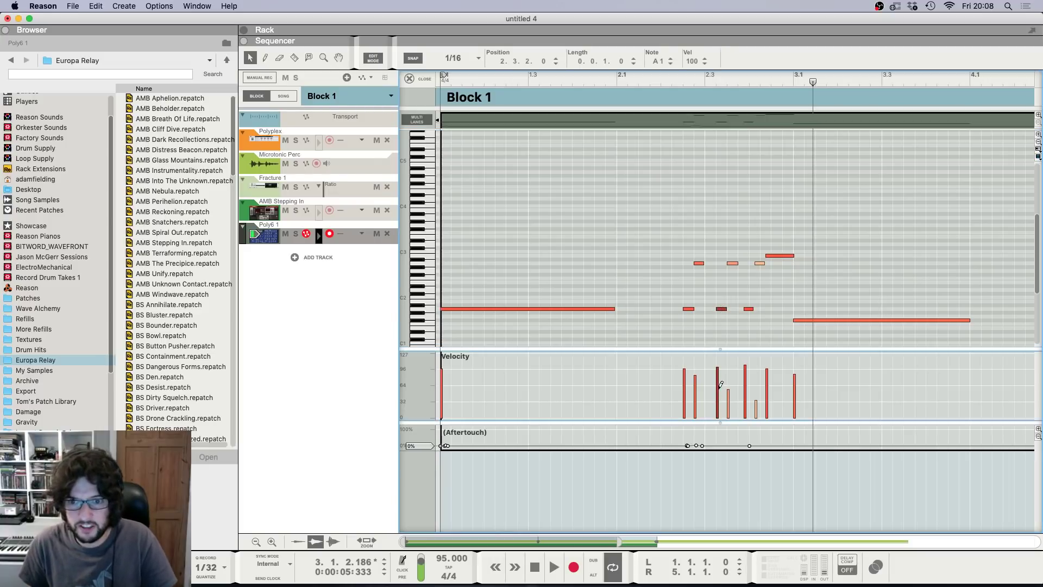
{"action": "left_click", "coordinate": [670, 83]}
{"action": "key", "text": "space"}
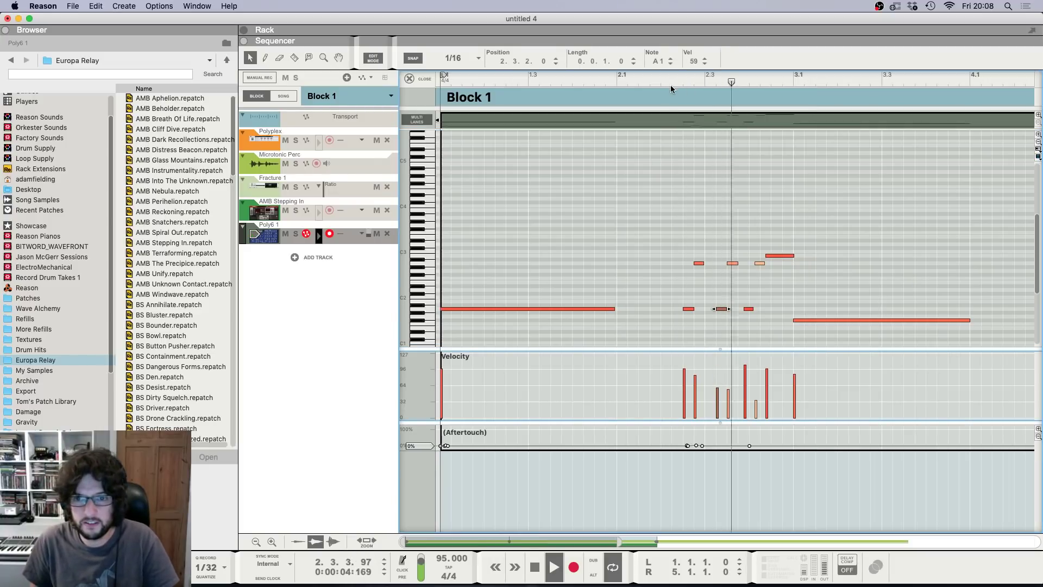
Step: Listen through the rest of the loop and delete all notes in the Polysix clip
{"action": "scroll", "coordinate": [809, 245], "scroll_direction": "down", "scroll_amount": 5}
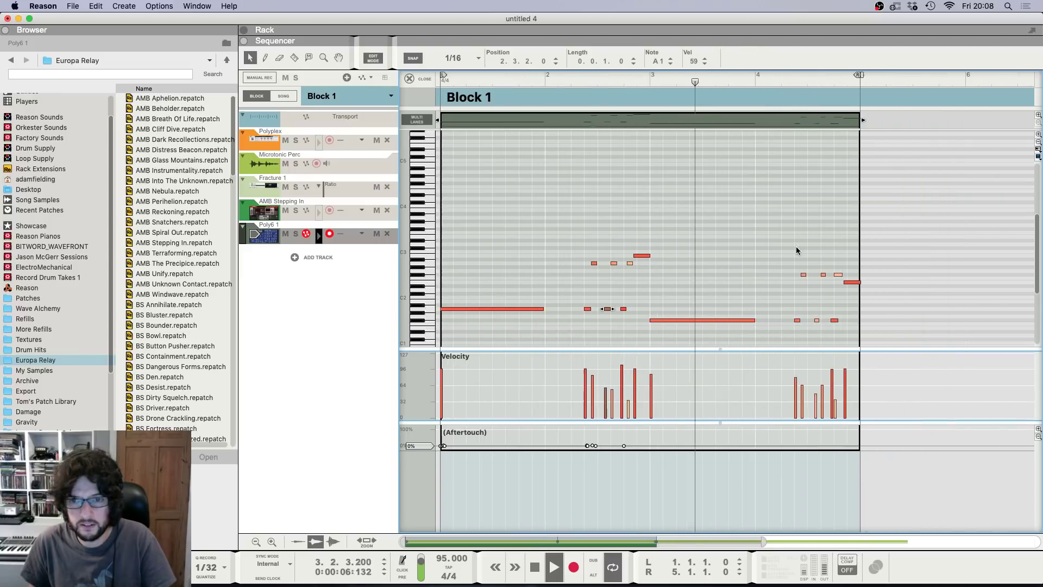
{"action": "scroll", "coordinate": [796, 250], "scroll_direction": "up", "scroll_amount": 5}
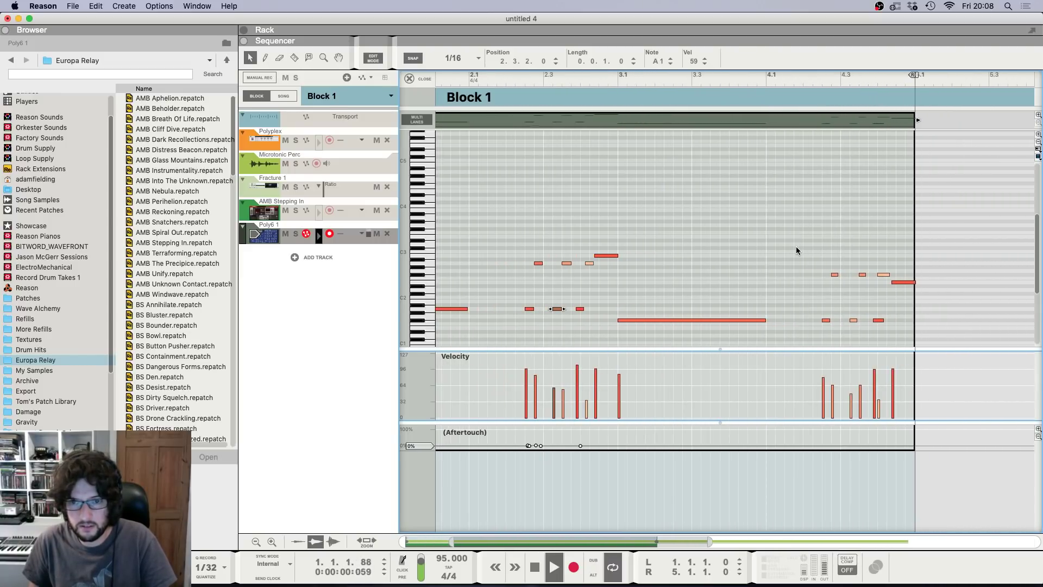
{"action": "key", "text": "space"}
{"action": "scroll", "coordinate": [762, 240], "scroll_direction": "left", "scroll_amount": 5}
{"action": "key", "text": "super+a"}
{"action": "key", "text": "Delete"}
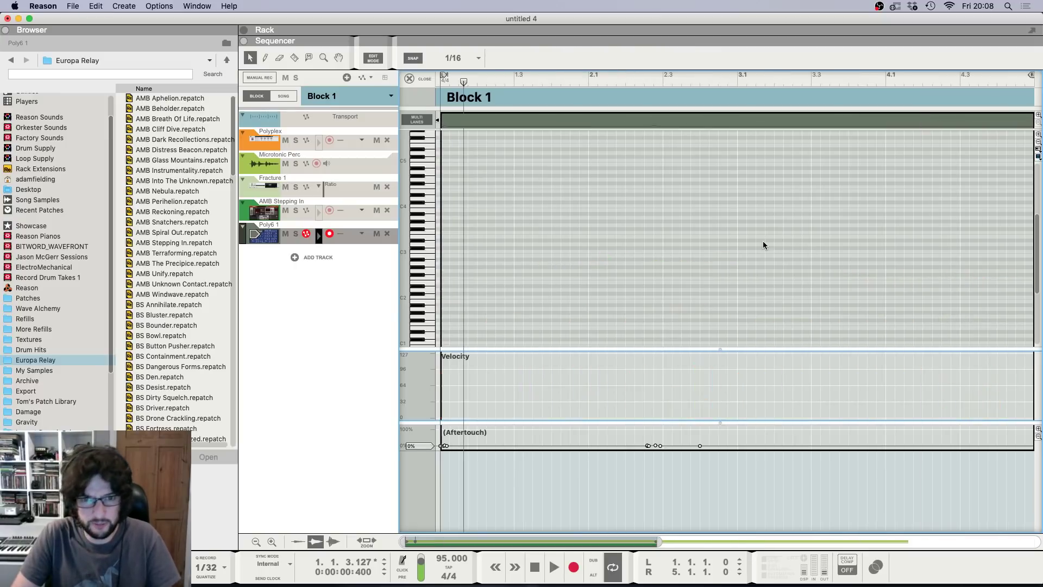
Step: Draw a long A1 note from the clip's start to 2.4.1
{"action": "scroll", "coordinate": [760, 241], "scroll_direction": "up", "scroll_amount": 2}
{"action": "scroll", "coordinate": [757, 242], "scroll_direction": "left", "scroll_amount": 2}
{"action": "scroll", "coordinate": [529, 267], "scroll_direction": "up", "scroll_amount": 1}
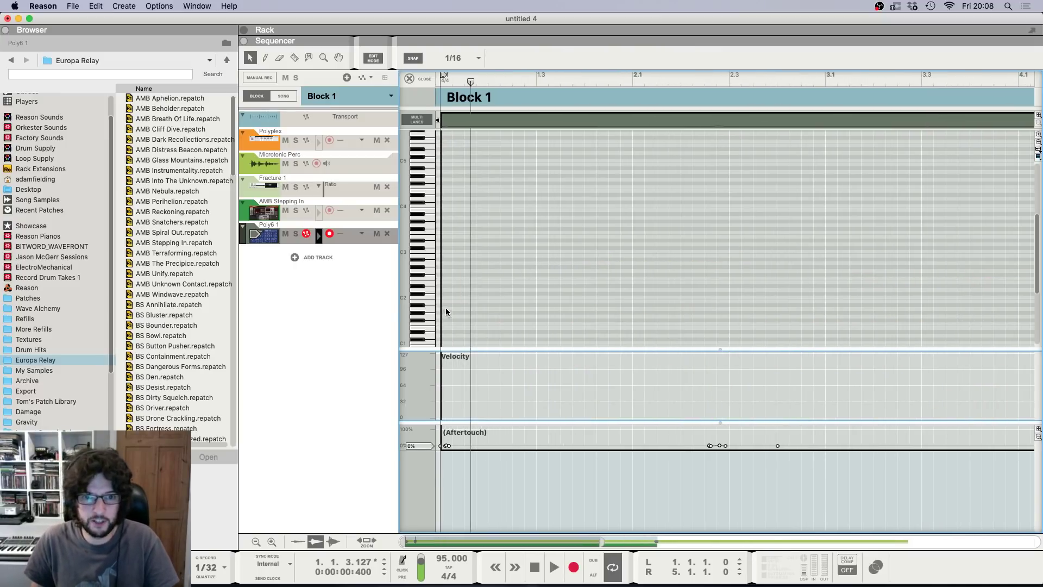
{"action": "left_click_drag", "start_coordinate": [445, 308], "coordinate": [659, 309]}
{"action": "left_click_drag", "start_coordinate": [736, 325], "coordinate": [728, 324]}
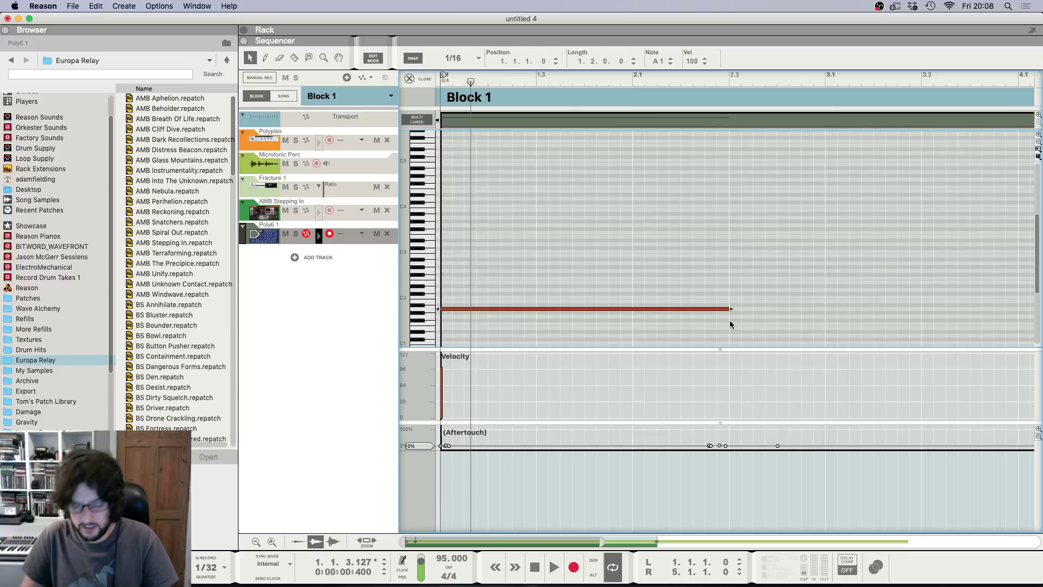
{"action": "key", "text": "space"}
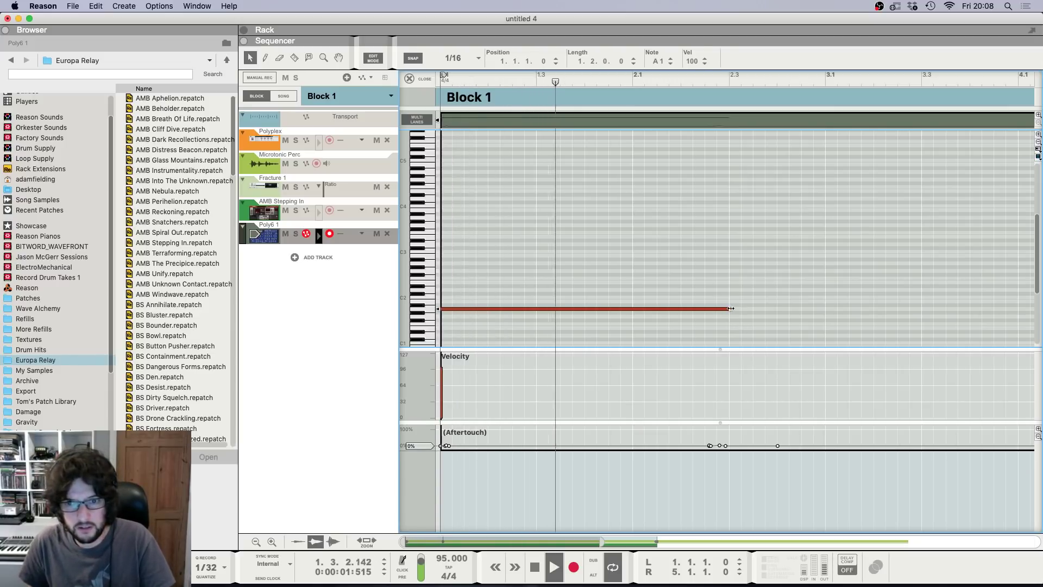
{"action": "left_click_drag", "start_coordinate": [730, 308], "coordinate": [827, 326]}
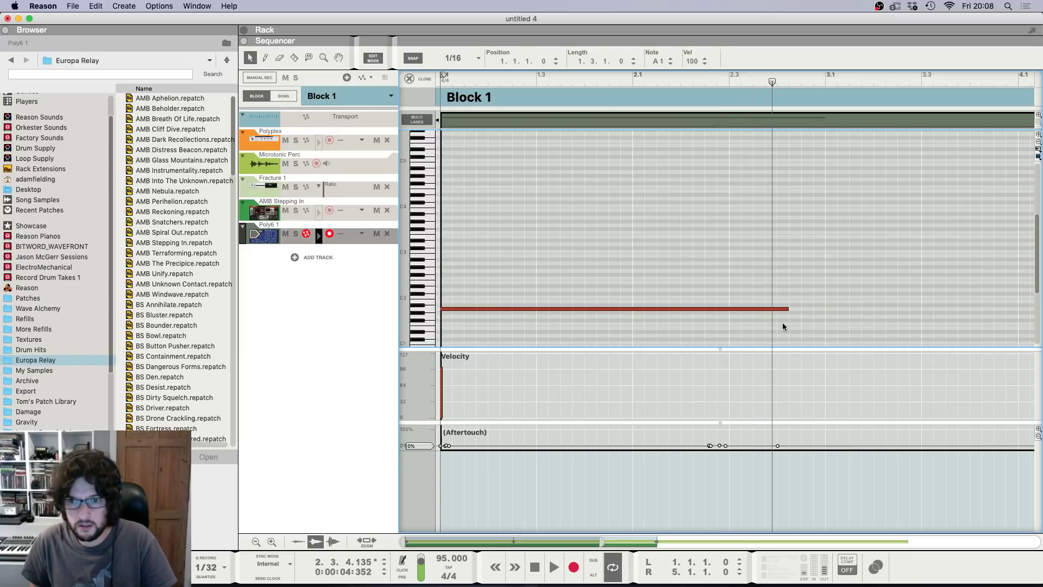
Step: Add a one-beat E2 note at 2.4.1 and an F1 note running from bar 3 to the clip's end
{"action": "left_click", "coordinate": [783, 285]}
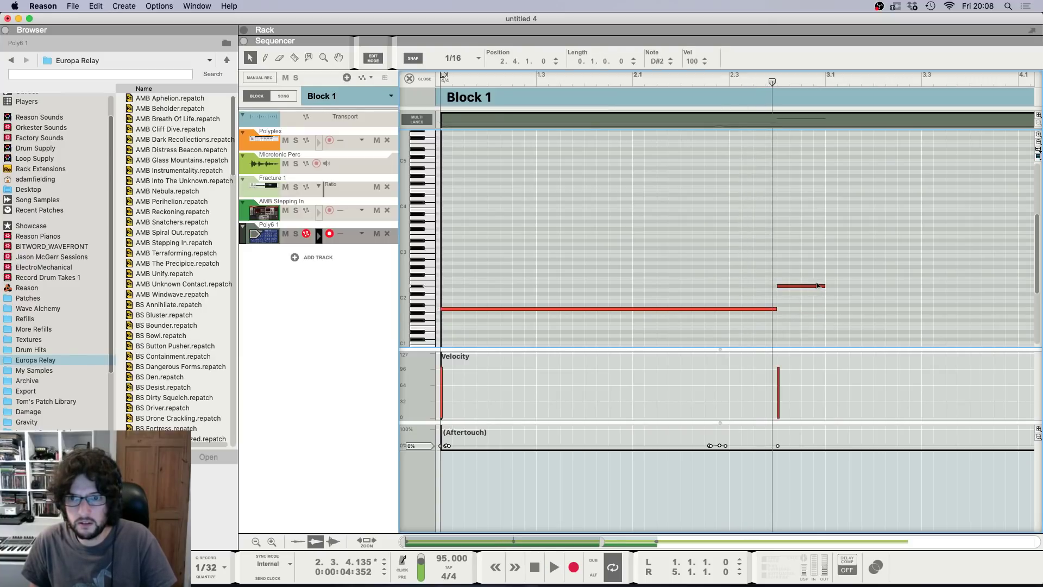
{"action": "left_click_drag", "start_coordinate": [817, 286], "coordinate": [817, 282]}
{"action": "scroll", "coordinate": [828, 296], "scroll_direction": "down", "scroll_amount": 5}
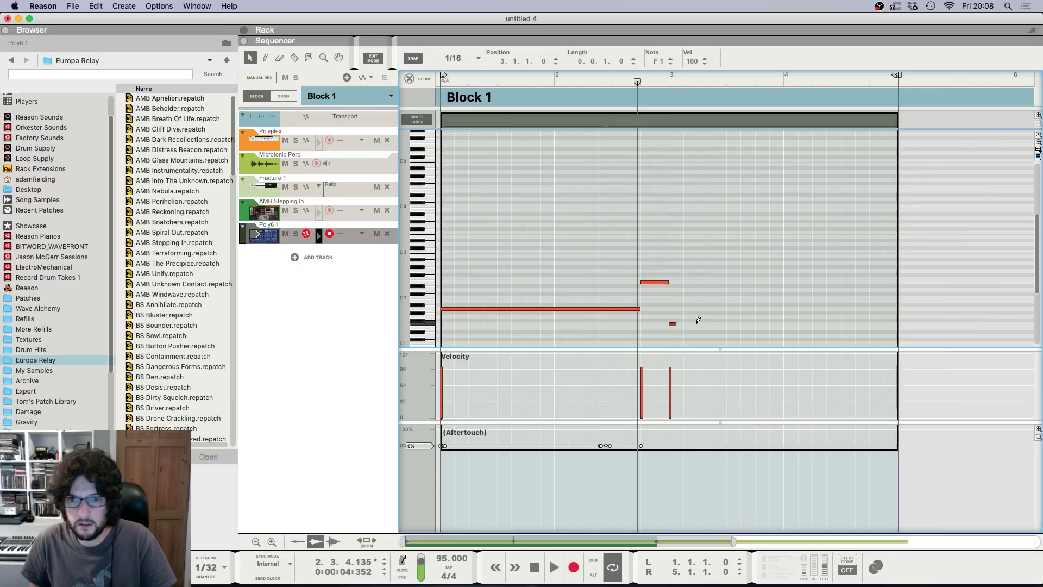
{"action": "left_click_drag", "start_coordinate": [698, 319], "coordinate": [896, 320]}
{"action": "left_click", "coordinate": [766, 248]}
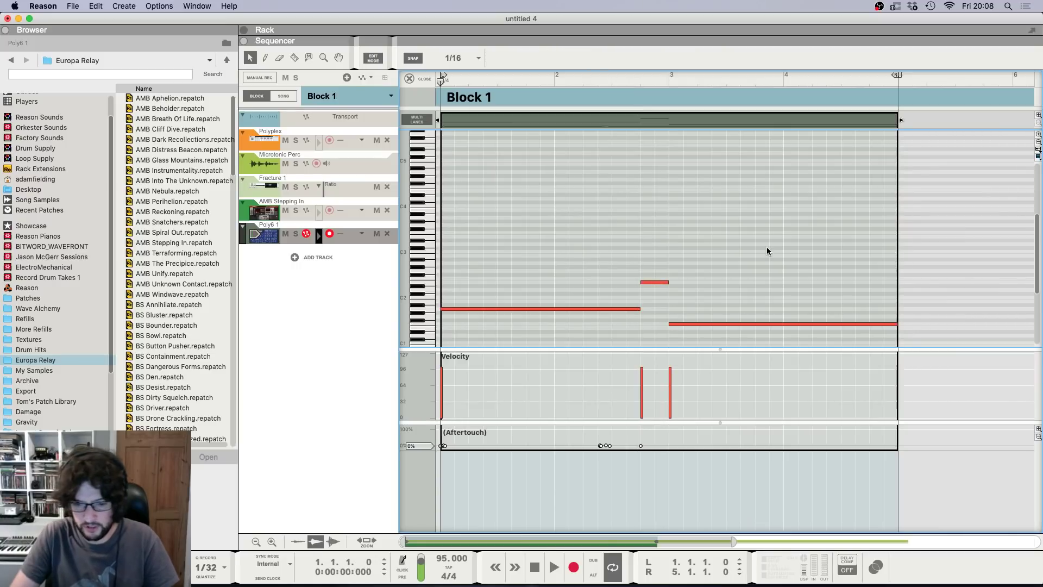
Step: Raise the clip's last note by a semitone and play the loop with the Poly6 1 channel level at about 1.38 dB
{"action": "key", "text": "space"}
{"action": "key", "text": "F6"}
{"action": "key", "text": "F5"}
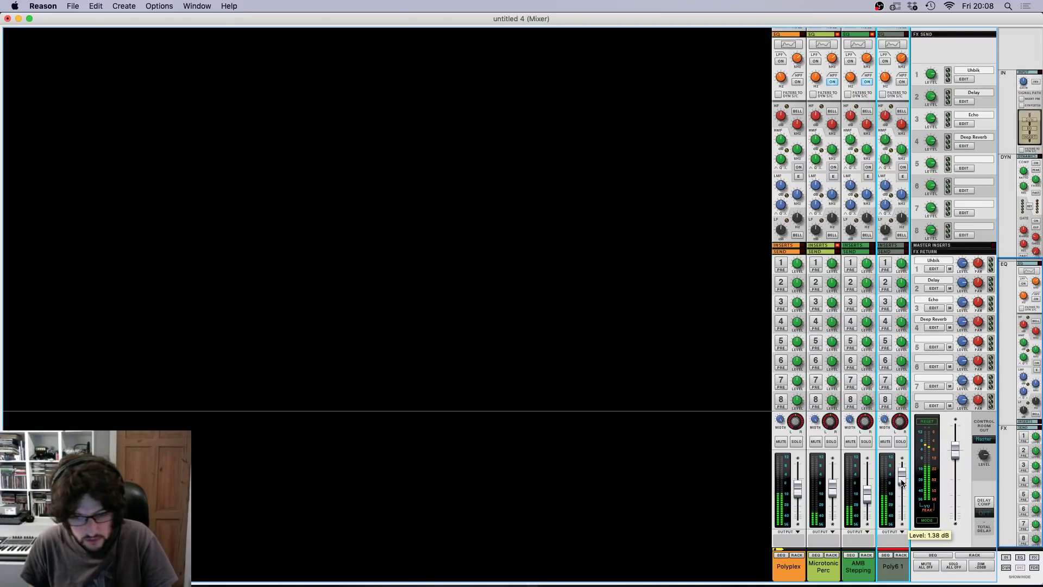
{"action": "key", "text": "F6"}
{"action": "key", "text": "F7"}
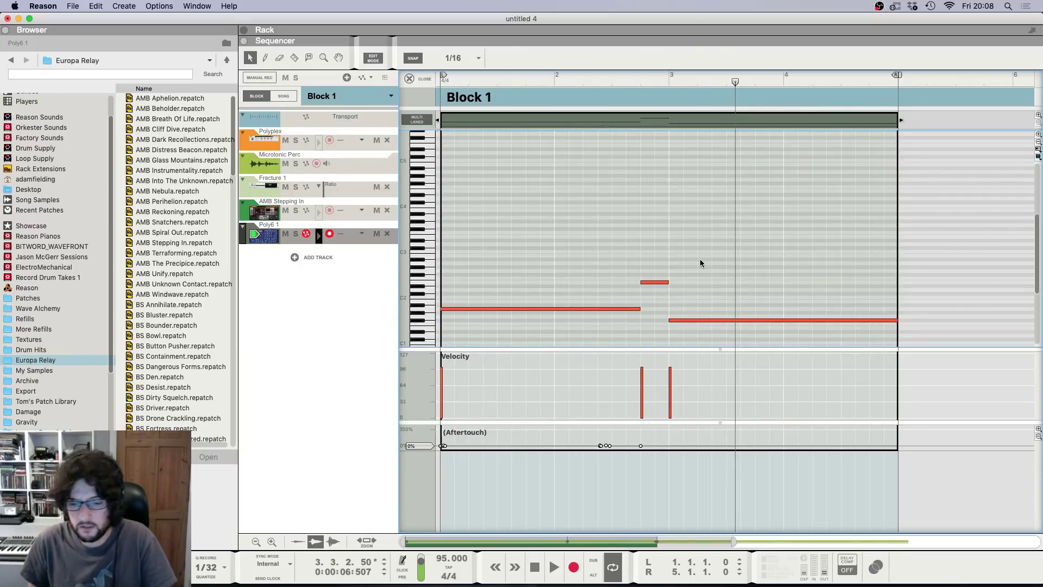
Step: Add a Synchronous Effect Modulator to the Korg Polysix in the rack
{"action": "key", "text": "space"}
{"action": "key", "text": "F6"}
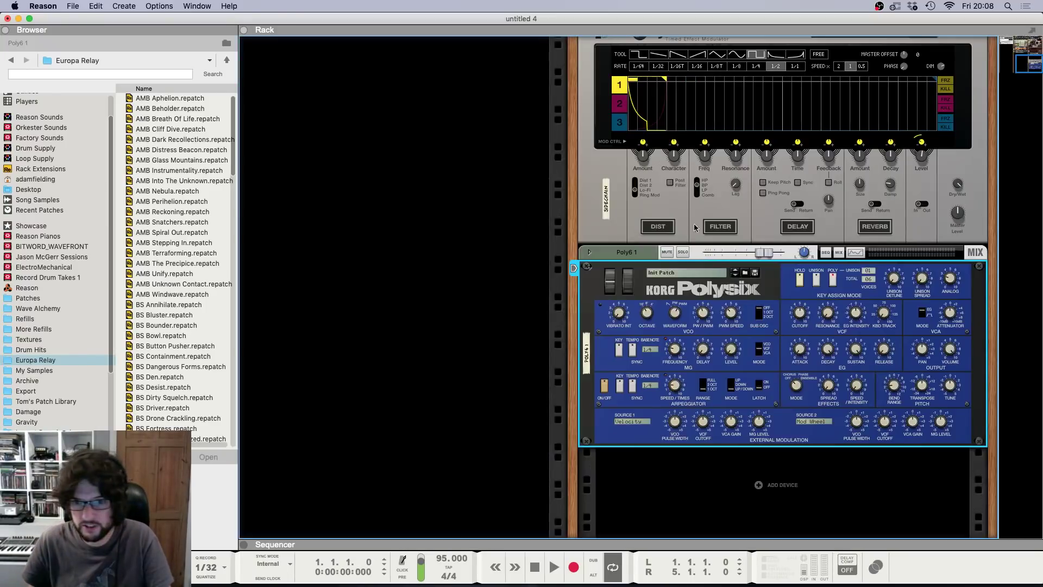
{"action": "right_click", "coordinate": [586, 314]}
{"action": "mouse_move", "coordinate": [677, 380]}
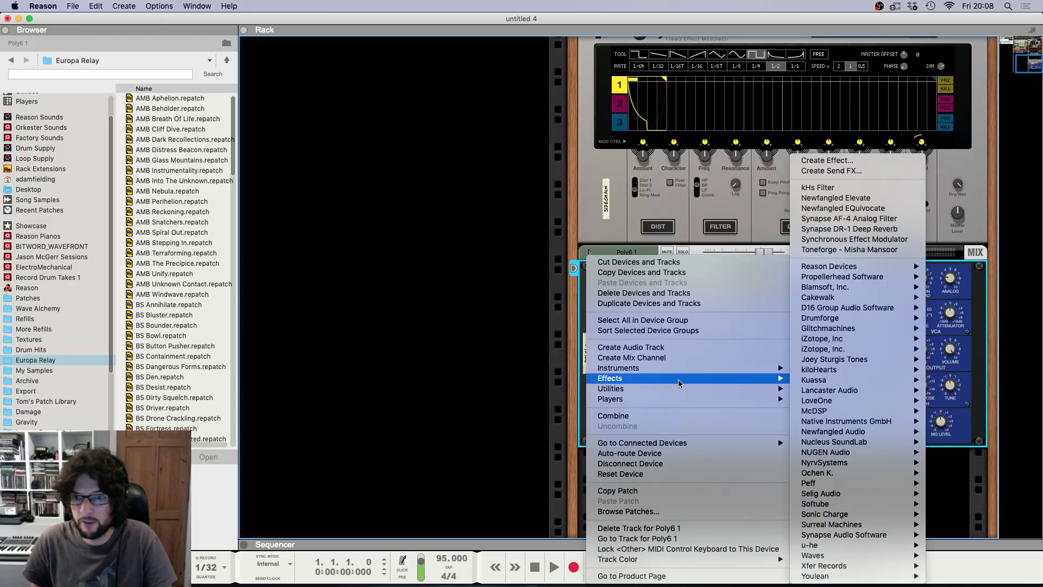
{"action": "mouse_move", "coordinate": [838, 329]}
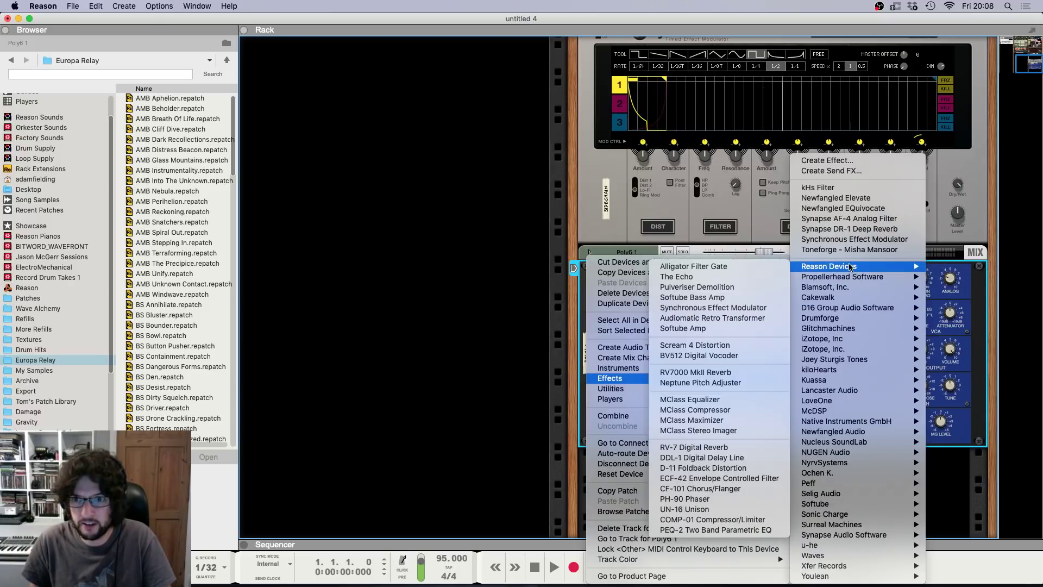
{"action": "mouse_move", "coordinate": [721, 378]}
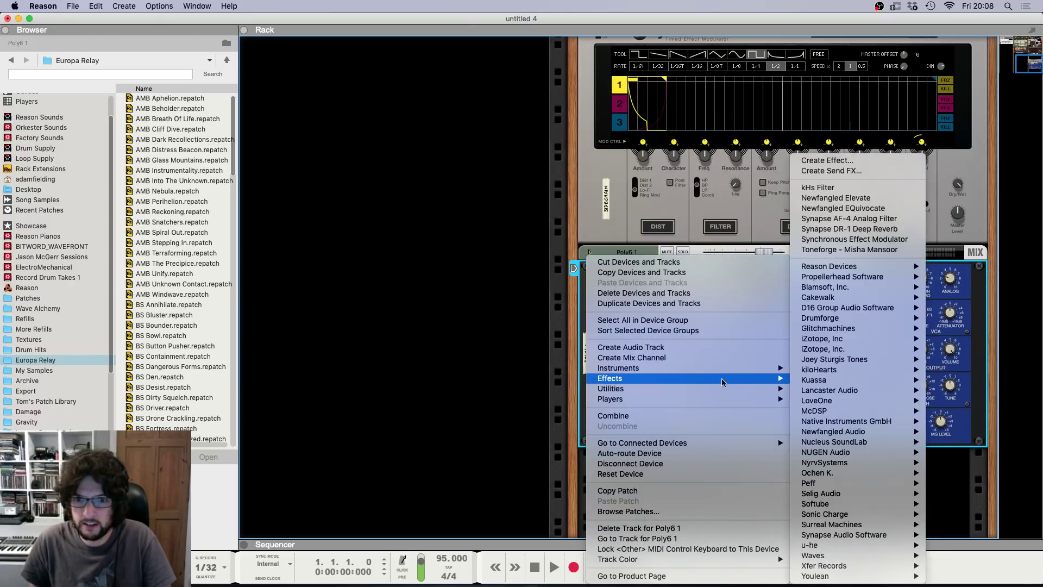
{"action": "mouse_move", "coordinate": [869, 266]}
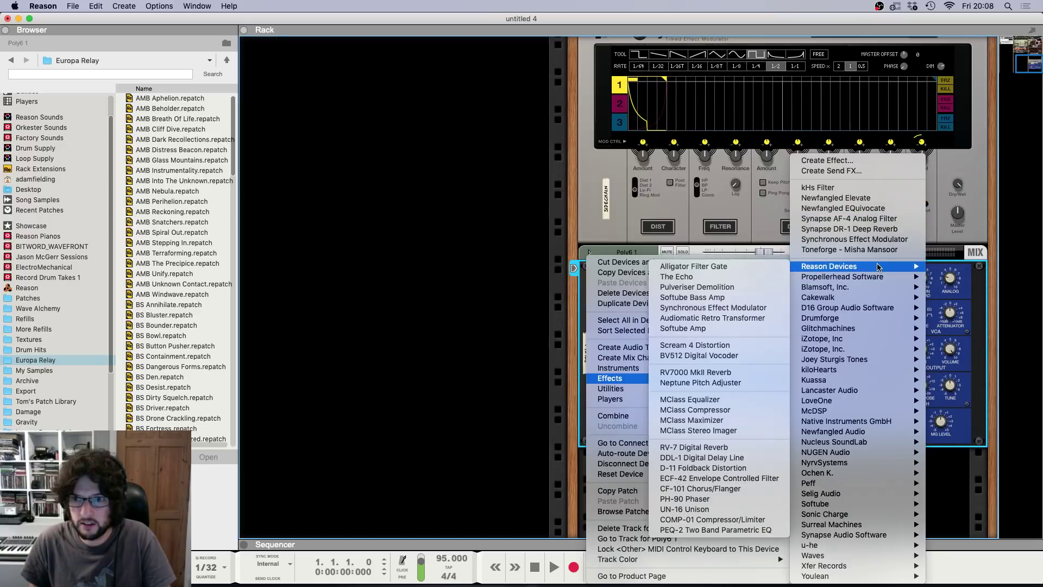
{"action": "left_click", "coordinate": [720, 309]}
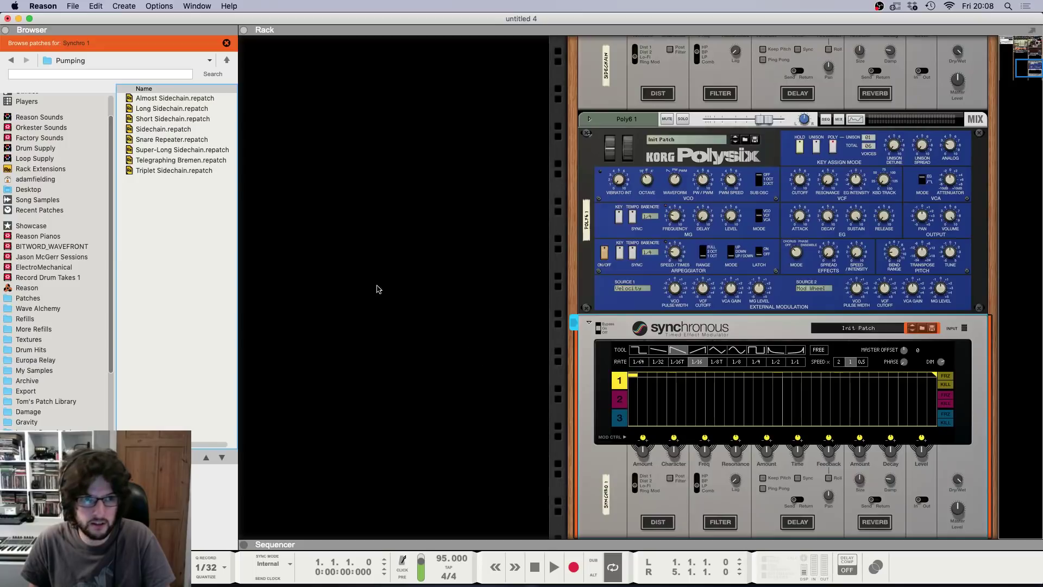
Step: Load the Sidechain patch from the Pumping folder into the new Synchronous, adjust its Level modulation and play the loop
{"action": "left_click_drag", "start_coordinate": [163, 131], "coordinate": [838, 459]}
{"action": "left_click_drag", "start_coordinate": [921, 438], "coordinate": [926, 430]}
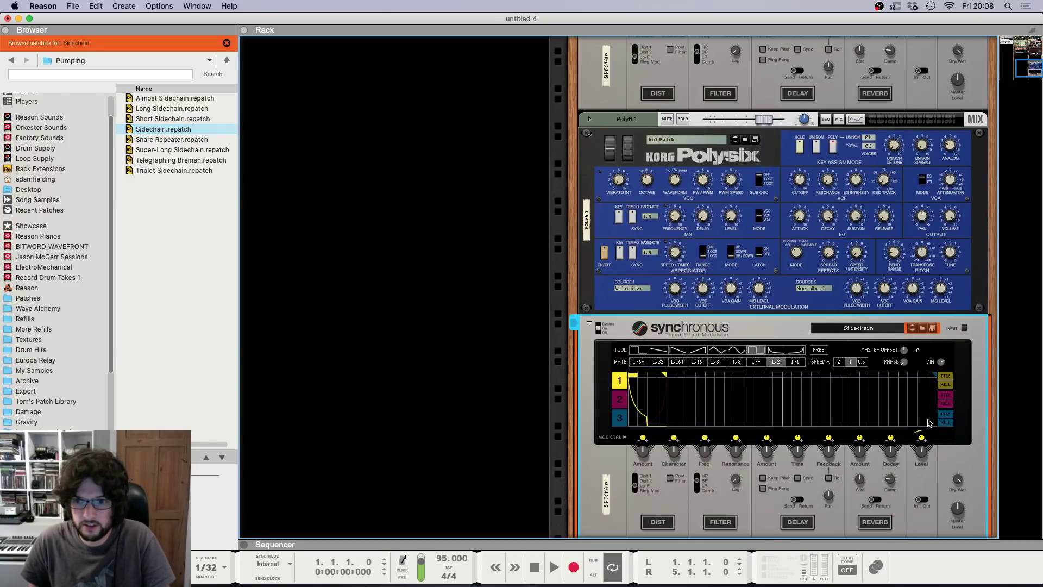
{"action": "key", "text": "space"}
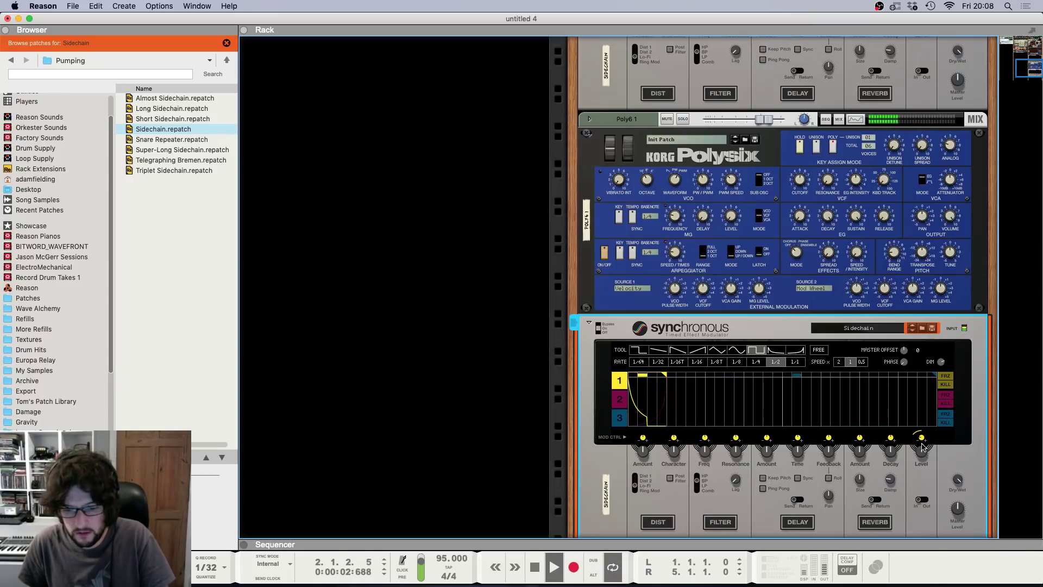
Step: Set the Poly6 1 channel level to about 1.04 dB in the mixer and return to the sequencer
{"action": "key", "text": "F5"}
{"action": "mouse_move", "coordinate": [903, 481]}
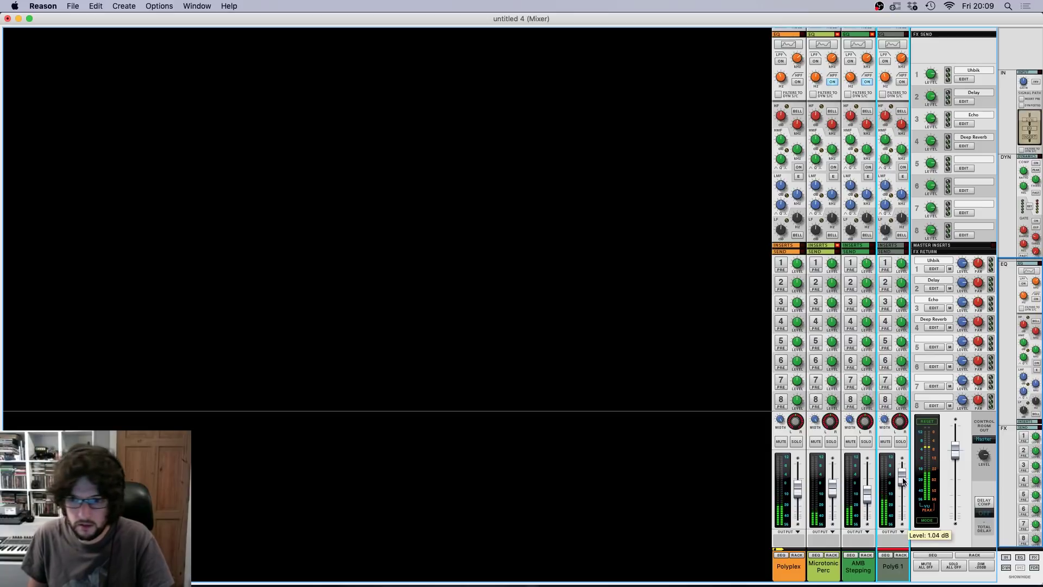
{"action": "key", "text": "F7"}
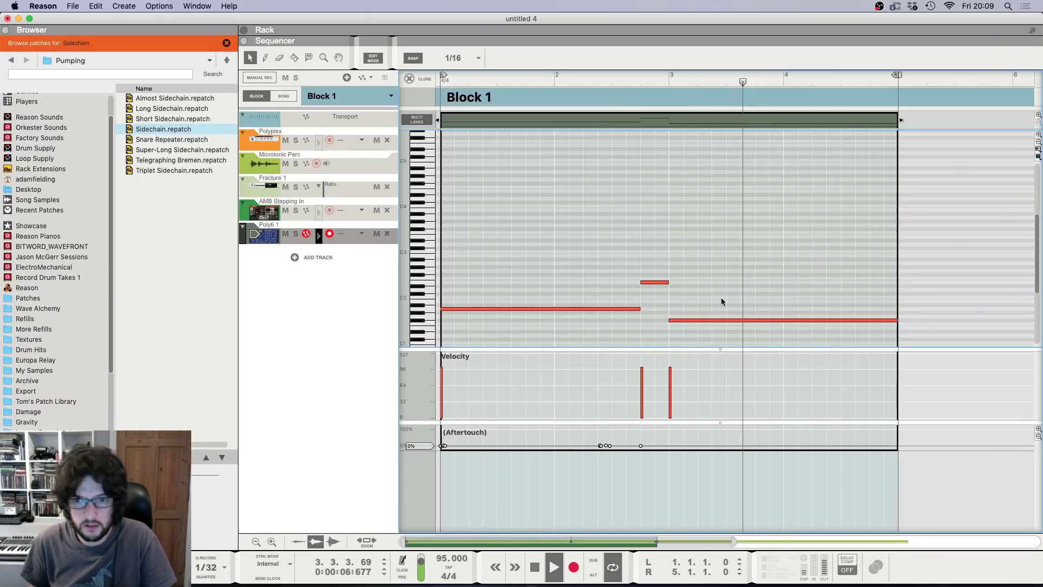
Step: Review the mixer channels and the Polysix and Synchronous devices in the rack during playback, and stop the loop in the sequencer
{"action": "left_click_drag", "start_coordinate": [726, 239], "coordinate": [837, 346]}
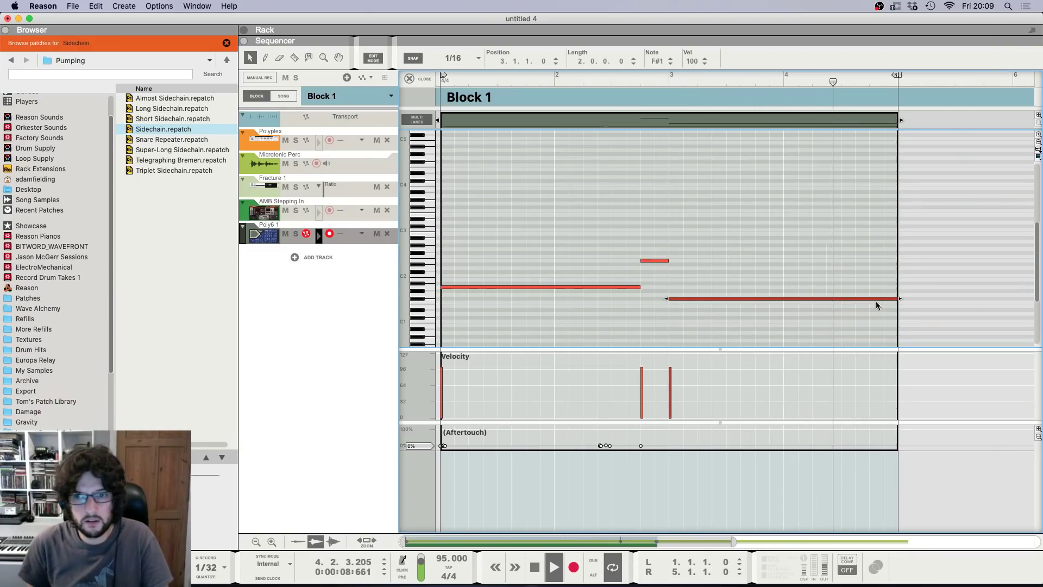
{"action": "key", "text": "F6"}
{"action": "key", "text": "F5"}
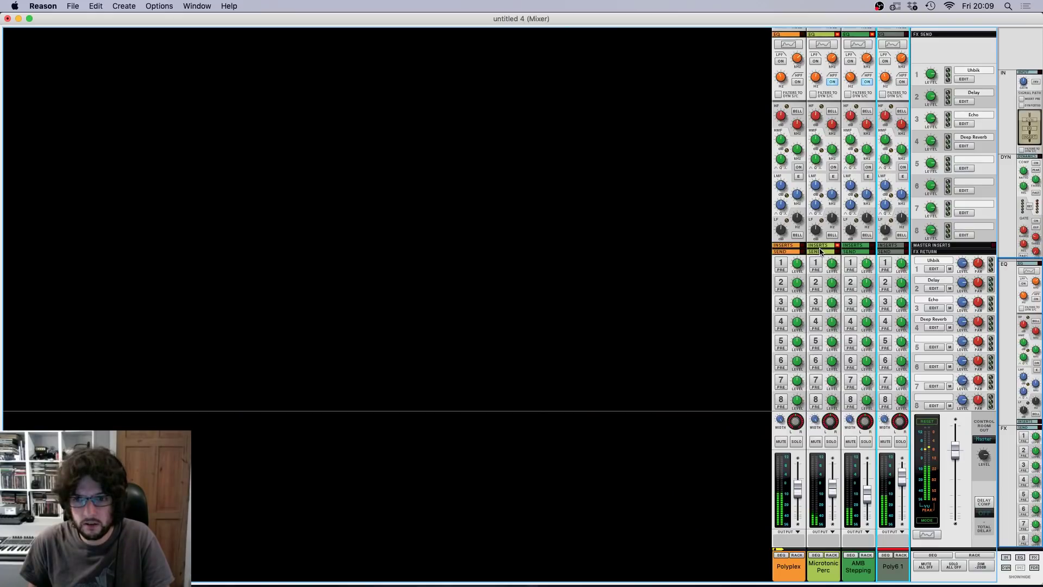
{"action": "key", "text": "F7"}
{"action": "key", "text": "F6"}
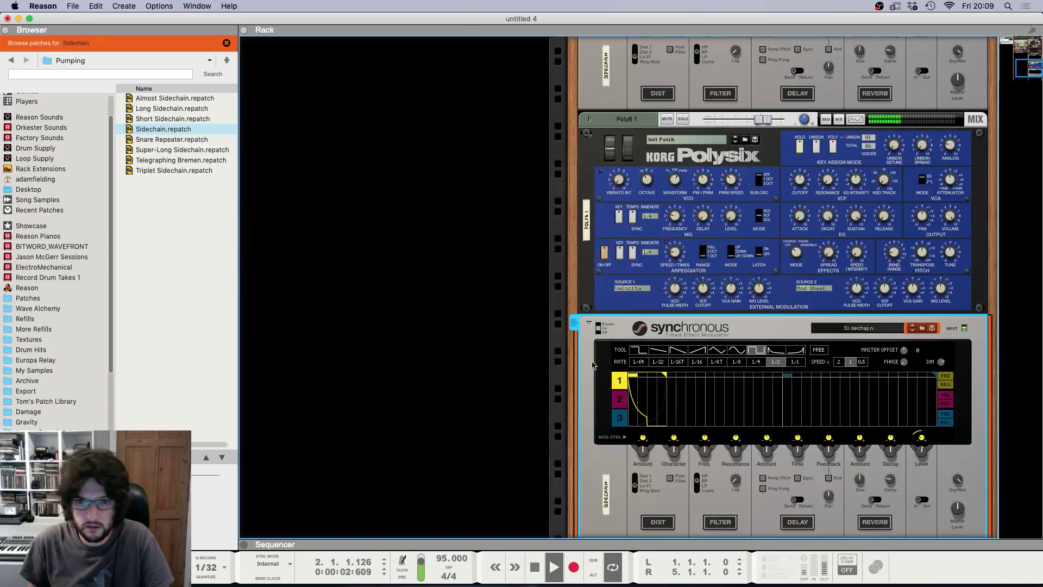
{"action": "key", "text": "F5"}
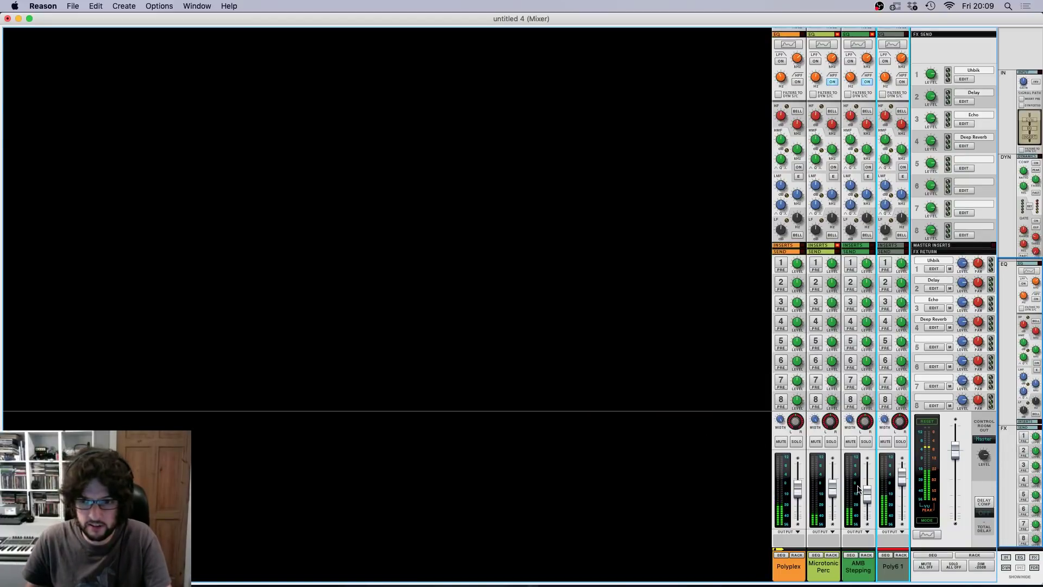
{"action": "key", "text": "F7"}
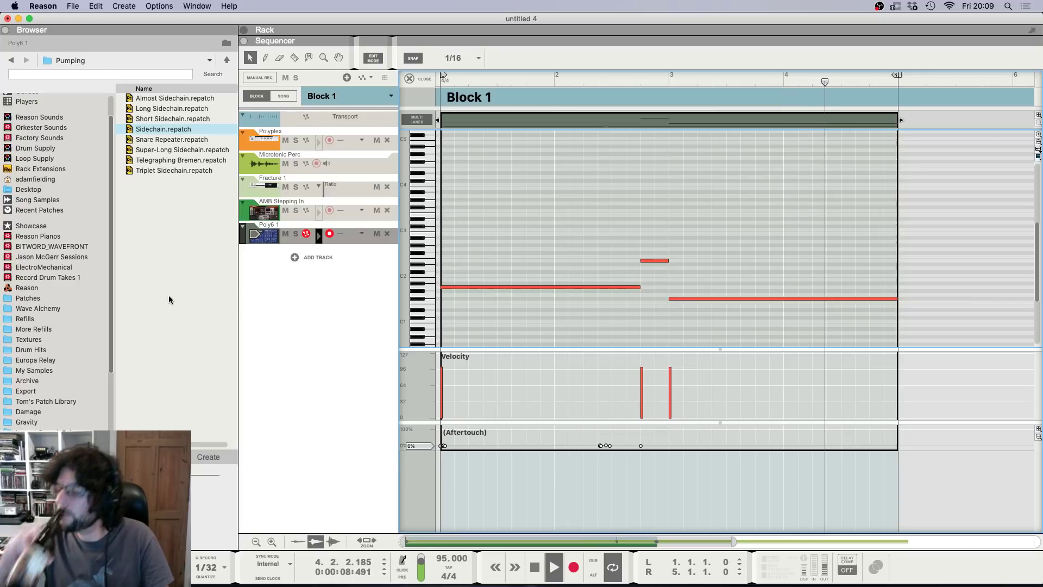
{"action": "key", "text": "space"}
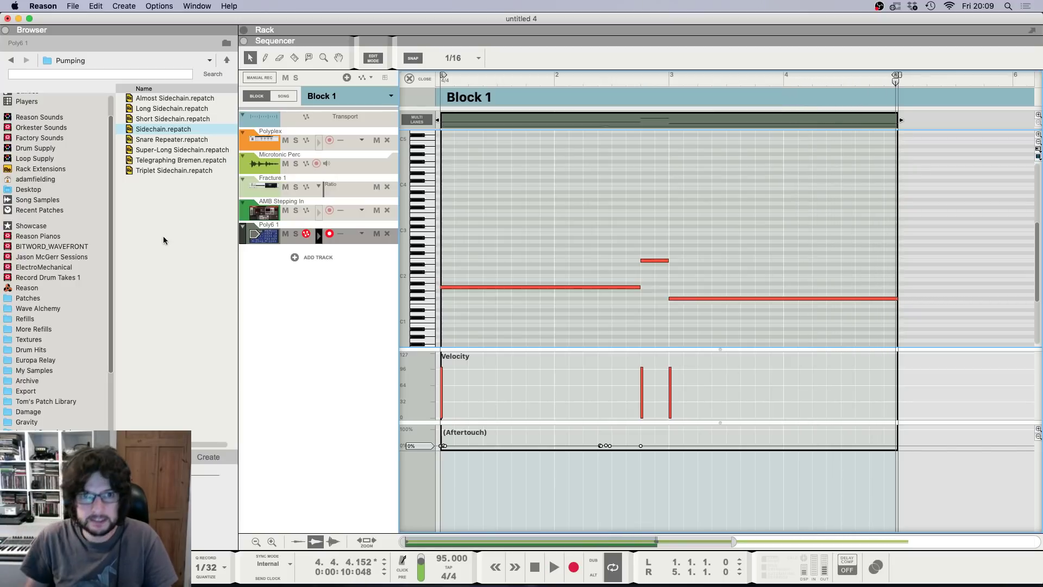
Step: Duplicate the AMB Stepping In and Poly6 1 clips to start at bar 5 and extend the loop end to bar 9
{"action": "left_click", "coordinate": [416, 79]}
{"action": "left_click_drag", "start_coordinate": [621, 205], "coordinate": [445, 270]}
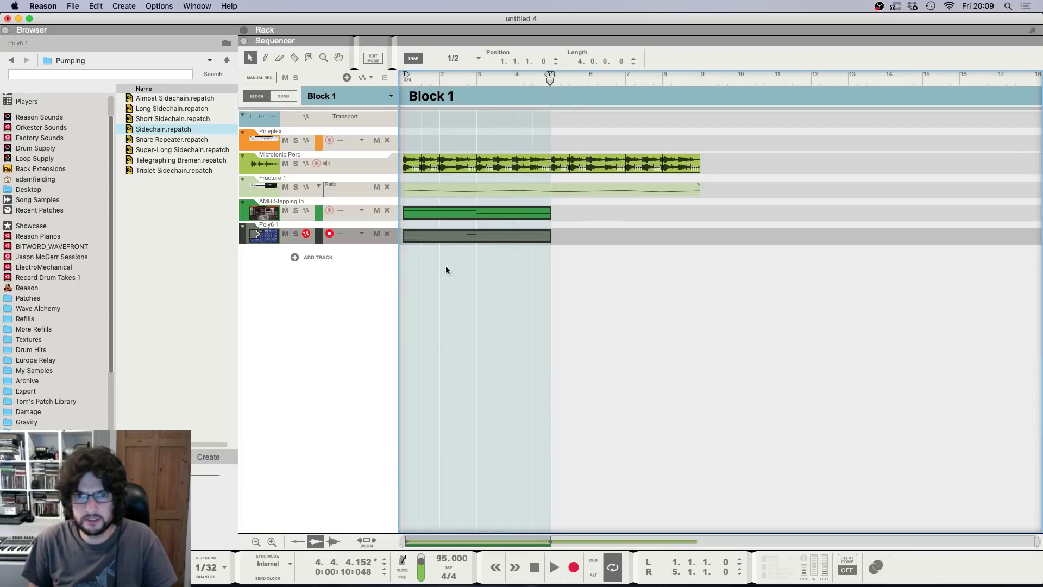
{"action": "key", "text": "super+d"}
{"action": "left_click", "coordinate": [899, 412]}
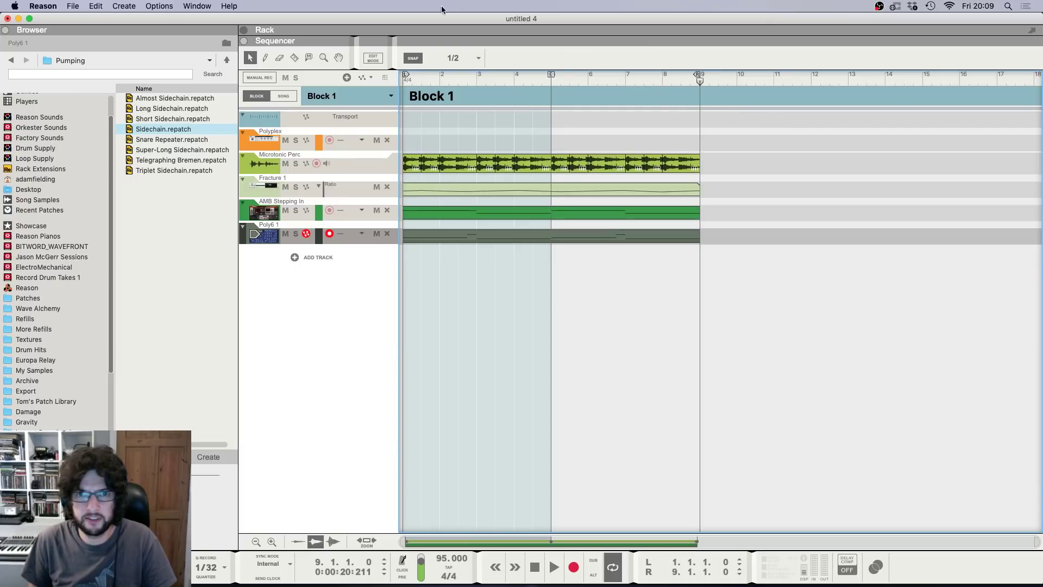
{"action": "left_click_drag", "start_coordinate": [557, 82], "coordinate": [699, 99]}
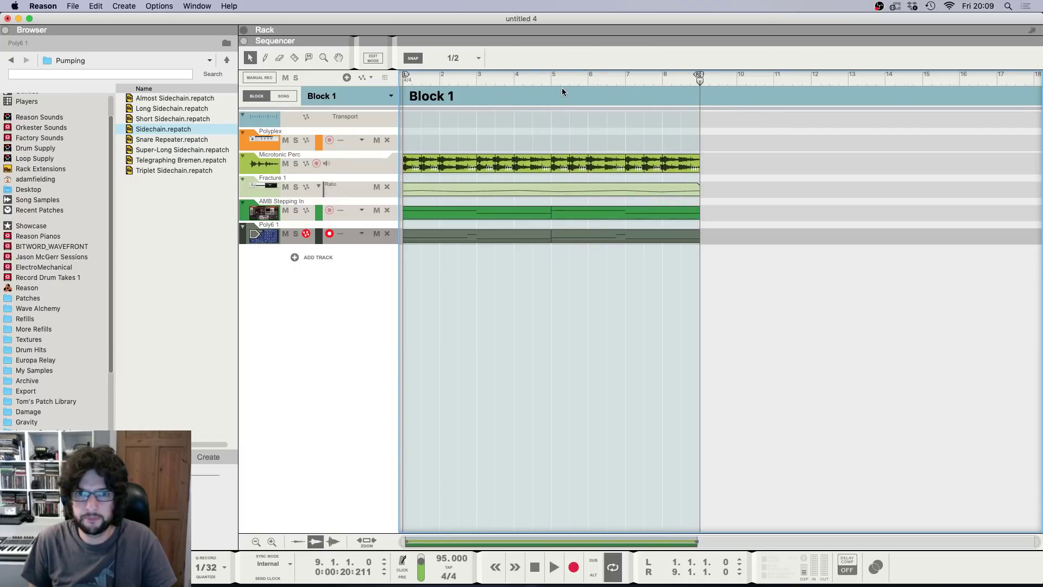
Step: Lower the first note of each duplicated clip, to F2 on AMB Stepping In and F1 on Poly6 1, and play the result
{"action": "double_click", "coordinate": [570, 213]}
{"action": "left_click_drag", "start_coordinate": [756, 302], "coordinate": [754, 315]}
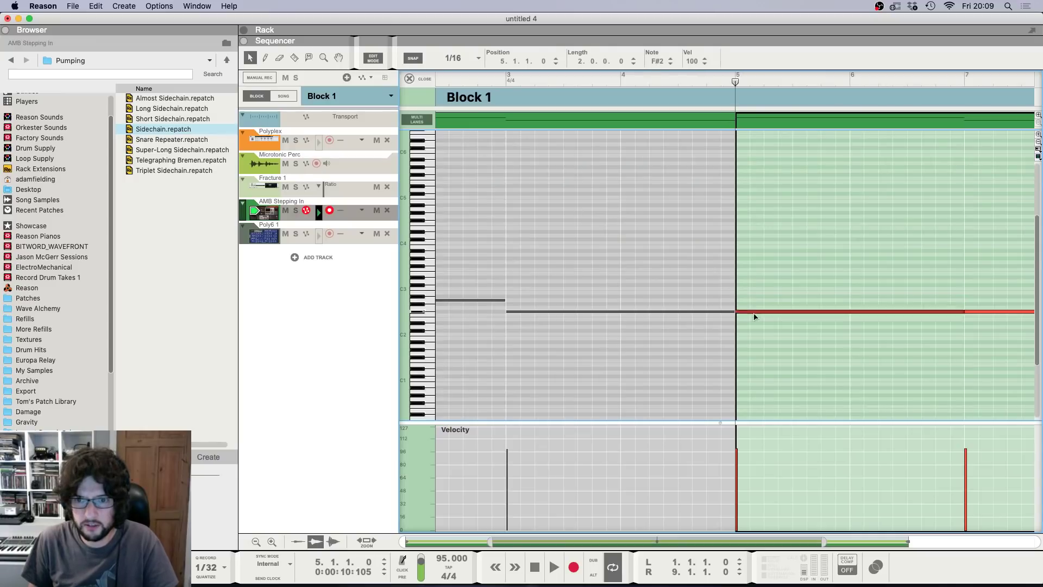
{"action": "left_click", "coordinate": [294, 227]}
{"action": "key", "text": "Delete"}
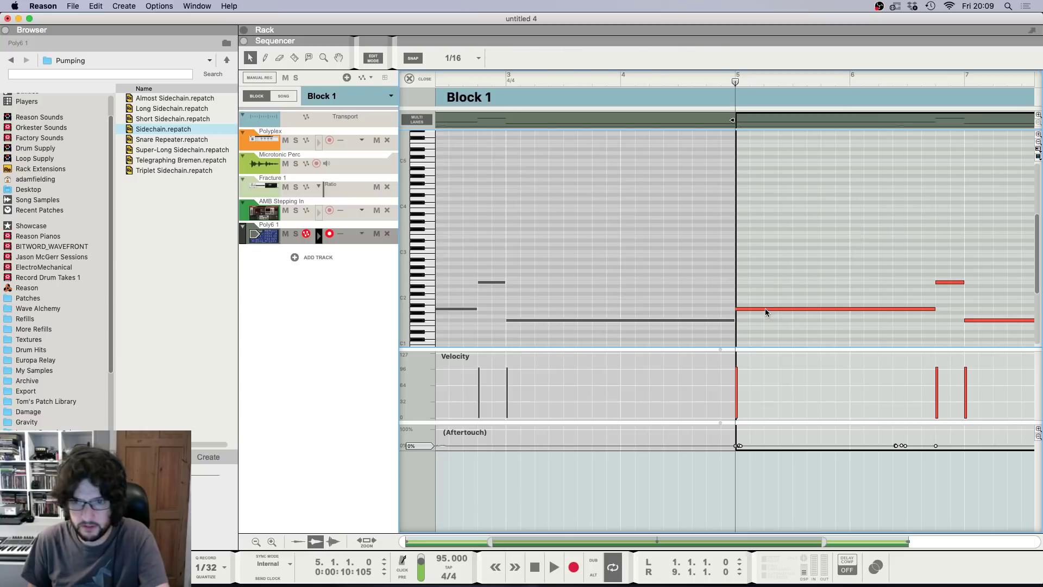
{"action": "left_click_drag", "start_coordinate": [766, 310], "coordinate": [764, 325]}
{"action": "key", "text": "space"}
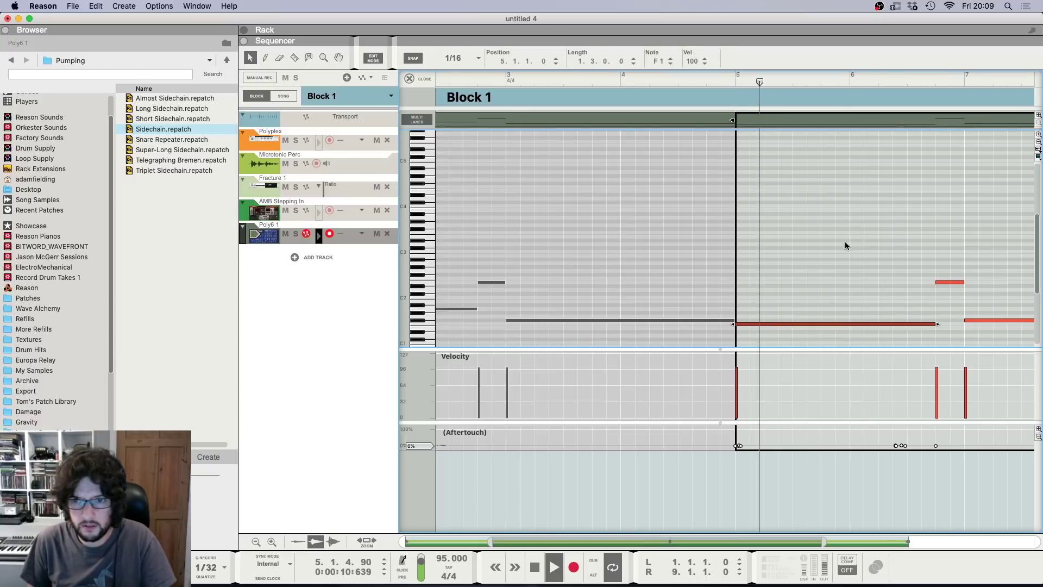
{"action": "scroll", "coordinate": [845, 241], "scroll_direction": "right", "scroll_amount": 5}
{"action": "left_click", "coordinate": [680, 254]}
{"action": "scroll", "coordinate": [836, 273], "scroll_direction": "left", "scroll_amount": 3}
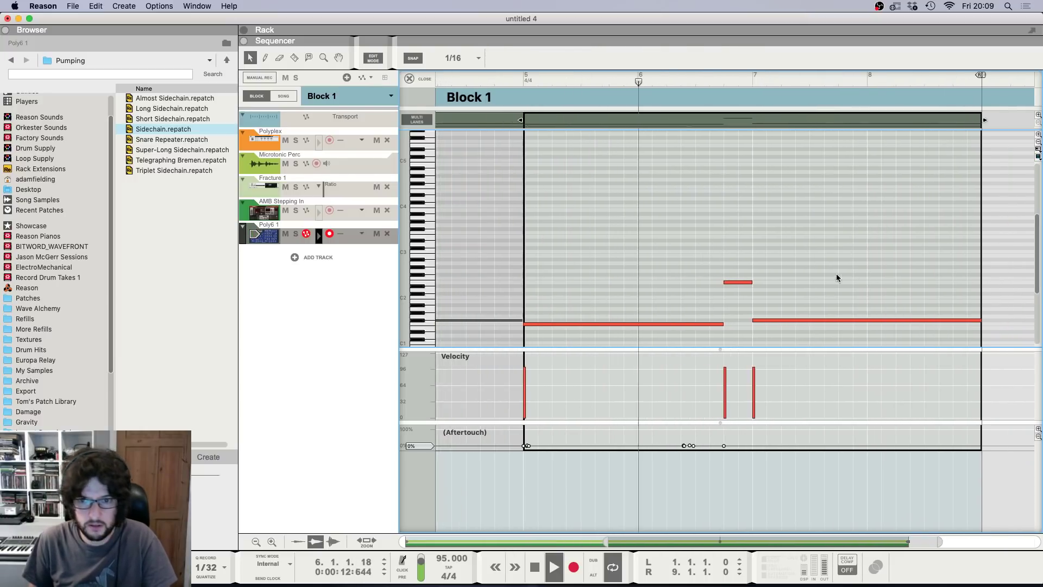
Step: Try the short note at 6.4.1 in the second Poly6 1 clip at D#2 and play from just before bar 5
{"action": "scroll", "coordinate": [836, 278], "scroll_direction": "down", "scroll_amount": 1}
{"action": "scroll", "coordinate": [797, 270], "scroll_direction": "up", "scroll_amount": 6}
{"action": "scroll", "coordinate": [794, 272], "scroll_direction": "up", "scroll_amount": 1}
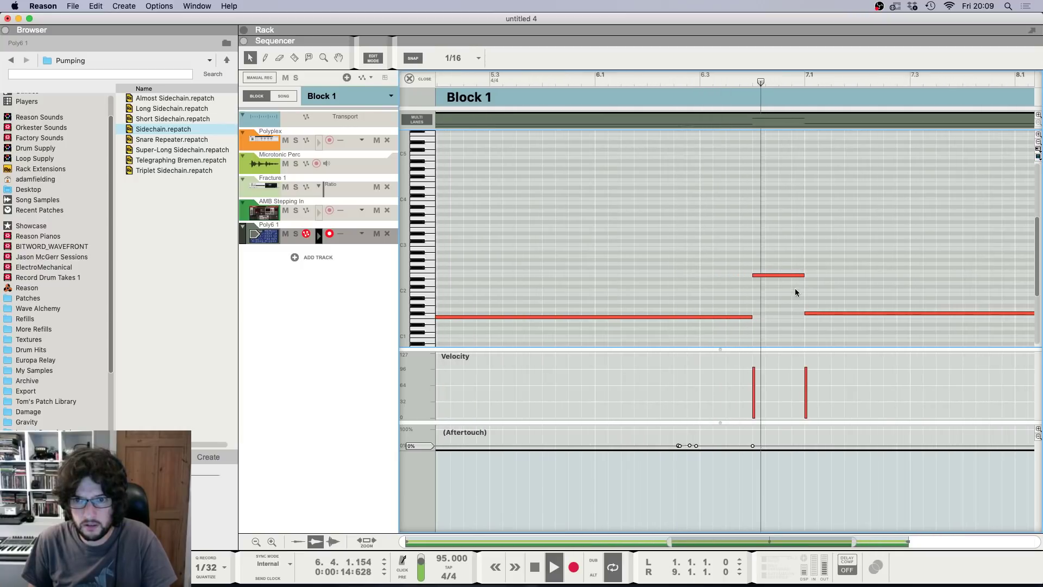
{"action": "key", "text": "space"}
{"action": "left_click_drag", "start_coordinate": [781, 275], "coordinate": [781, 278]}
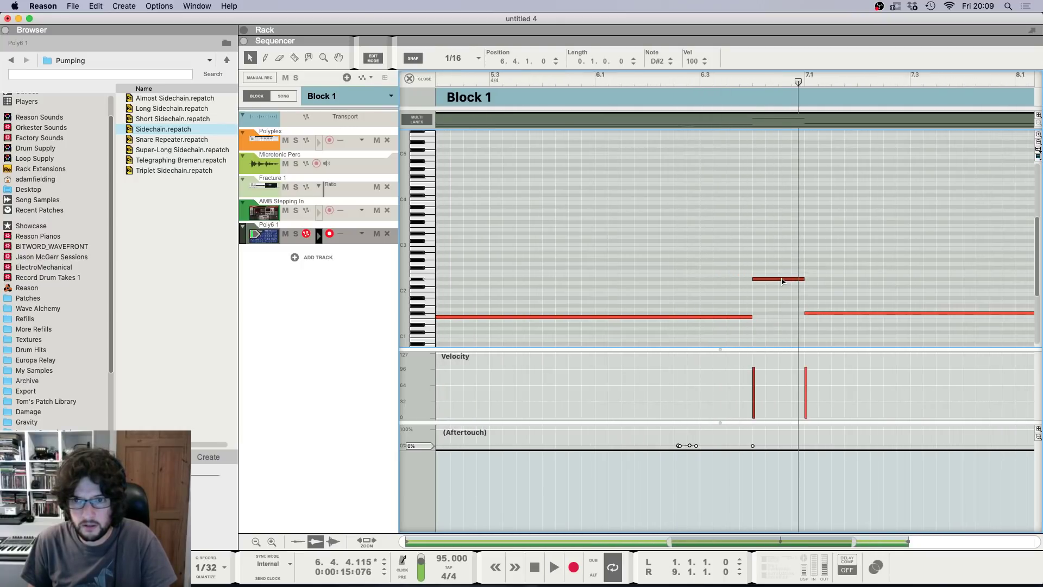
{"action": "key", "text": "g"}
{"action": "key", "text": "g"}
{"action": "key", "text": "g"}
{"action": "key", "text": "g"}
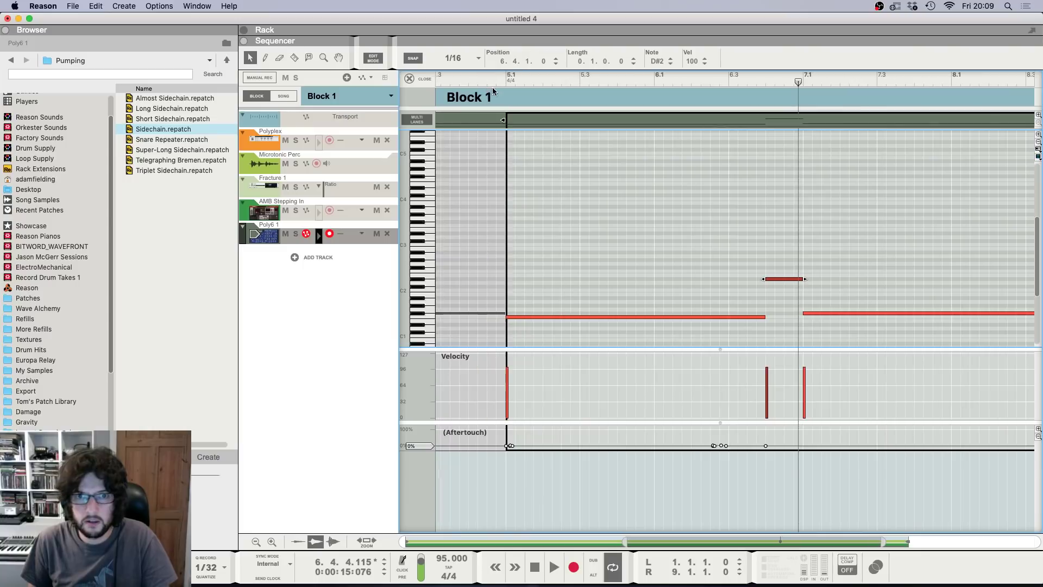
{"action": "left_click", "coordinate": [488, 82]}
{"action": "key", "text": "space"}
{"action": "key", "text": "g"}
{"action": "key", "text": "g"}
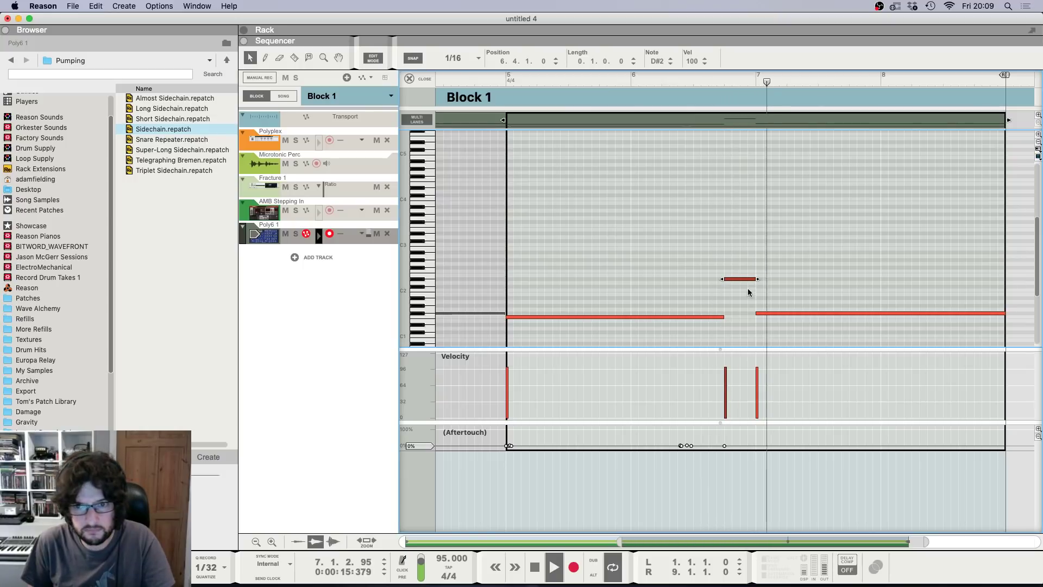
Step: Set the second Poly6 1 clip's short note to E2 and its last note to D2, and play the loop
{"action": "key", "text": "space"}
{"action": "left_click_drag", "start_coordinate": [742, 280], "coordinate": [741, 277]}
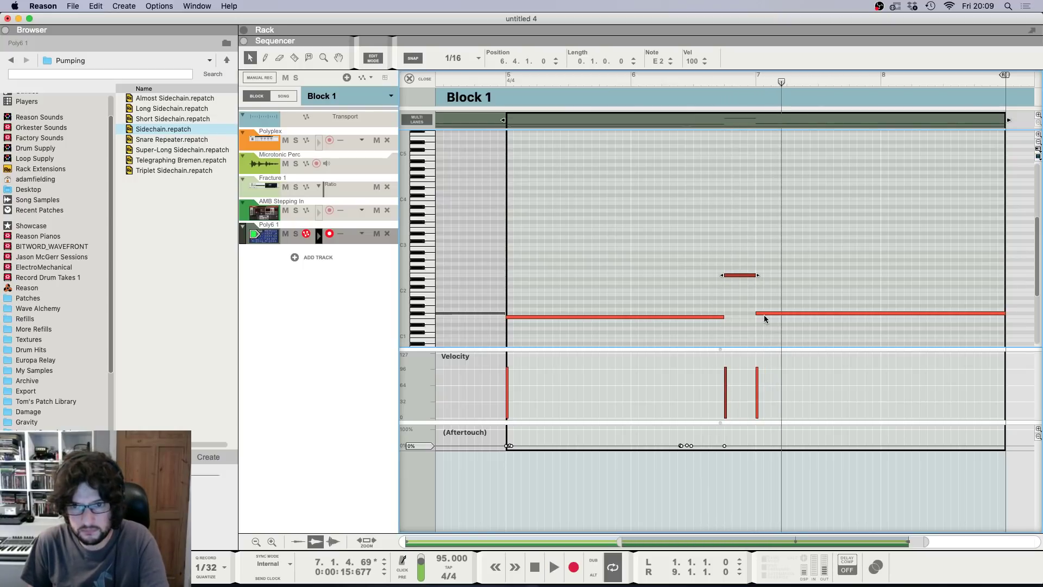
{"action": "left_click_drag", "start_coordinate": [765, 316], "coordinate": [765, 282]}
{"action": "key", "text": "space"}
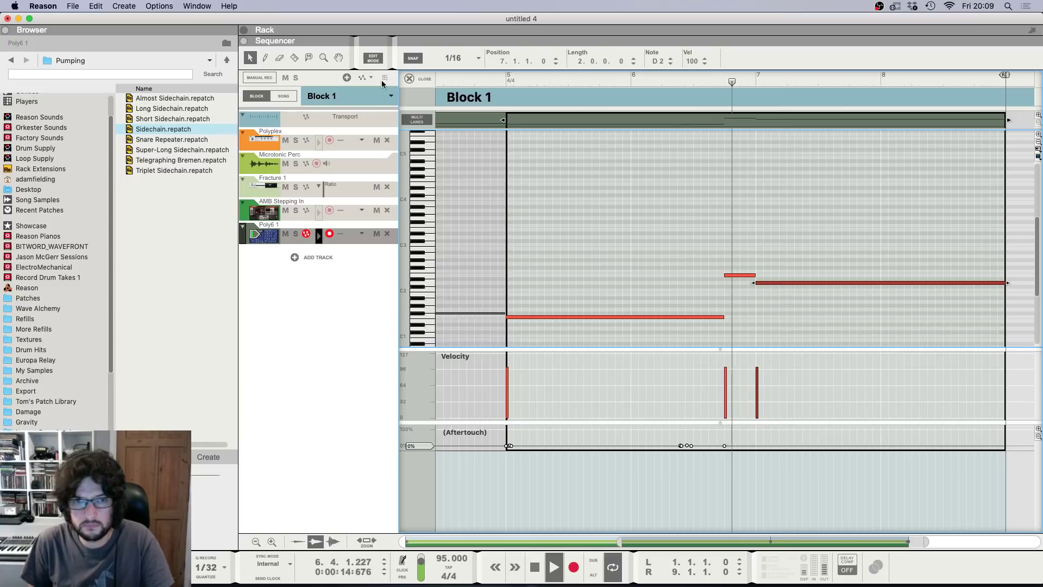
Step: Lower the last note of the second AMB Stepping In clip to D2 and return to the block arrangement with the loop playing
{"action": "left_click", "coordinate": [348, 215]}
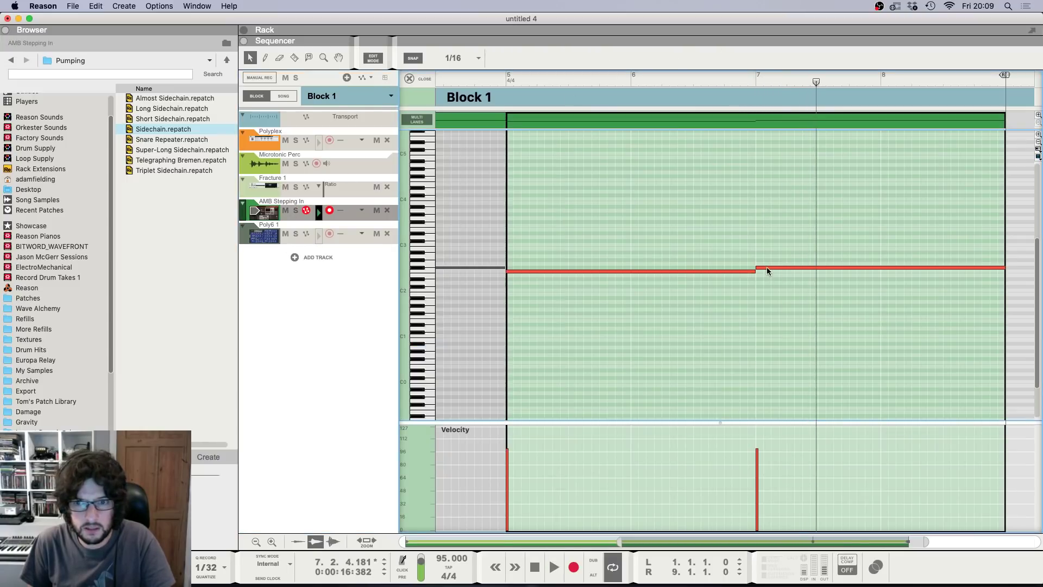
{"action": "left_click_drag", "start_coordinate": [767, 271], "coordinate": [766, 284]}
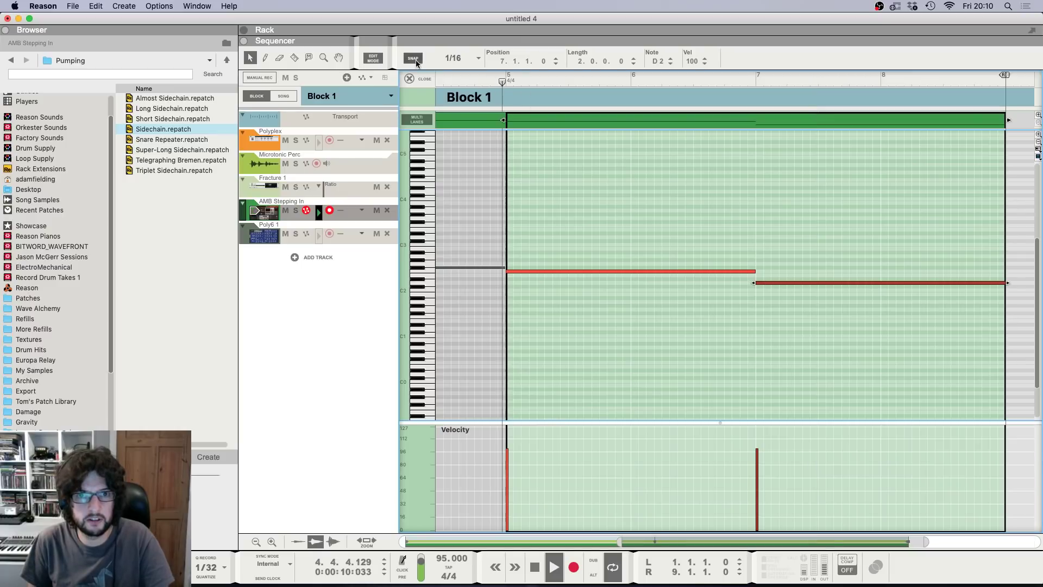
{"action": "key", "text": "super+e"}
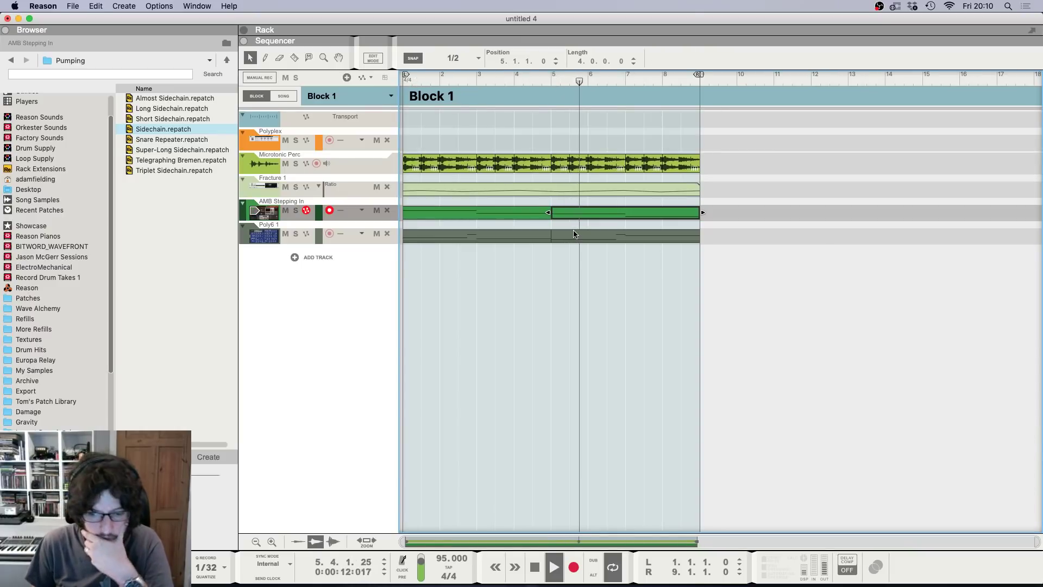
{"action": "left_click", "coordinate": [720, 406]}
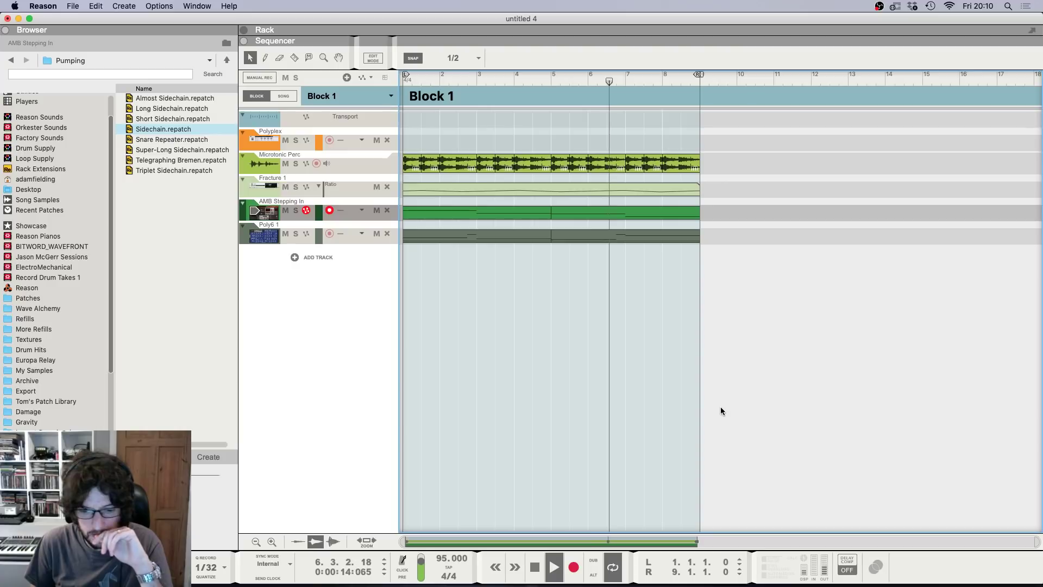
Step: Open the second Poly6 1 clip for editing and examine the bass notes across both clips during playback
{"action": "double_click", "coordinate": [619, 235]}
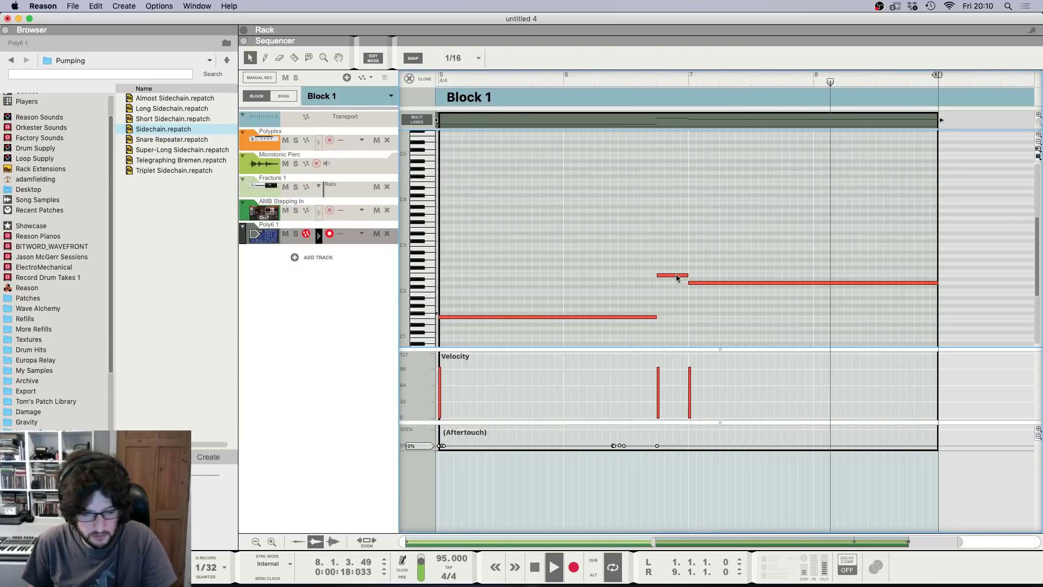
{"action": "key", "text": "g"}
{"action": "key", "text": "g"}
{"action": "key", "text": "g"}
{"action": "key", "text": "g"}
{"action": "key", "text": "g"}
{"action": "key", "text": "g"}
{"action": "key", "text": "g"}
{"action": "key", "text": "g"}
{"action": "key", "text": "g"}
{"action": "key", "text": "g"}
{"action": "key", "text": "g"}
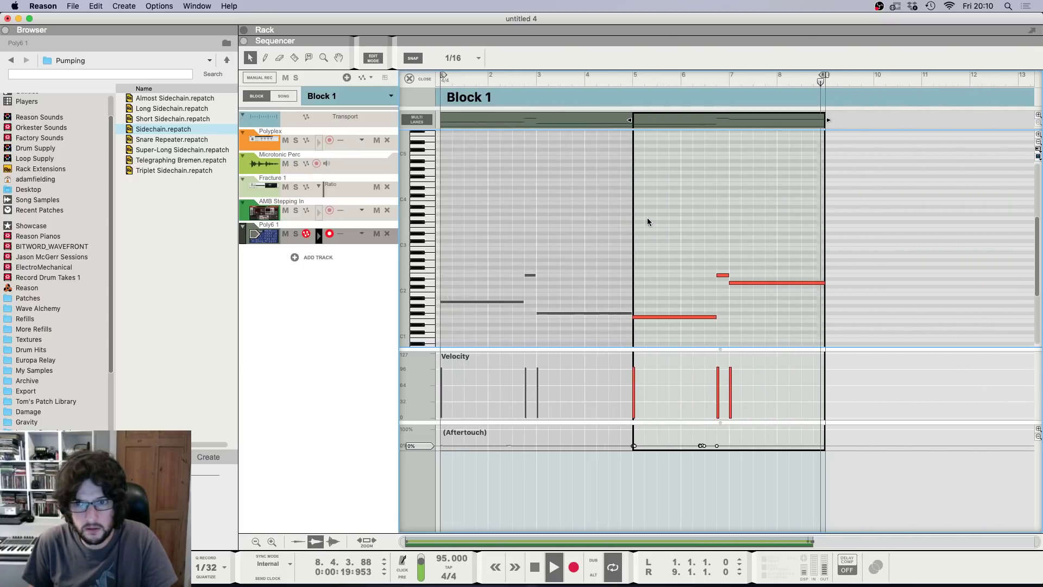
{"action": "key", "text": "h"}
{"action": "key", "text": "h"}
{"action": "key", "text": "h"}
{"action": "key", "text": "h"}
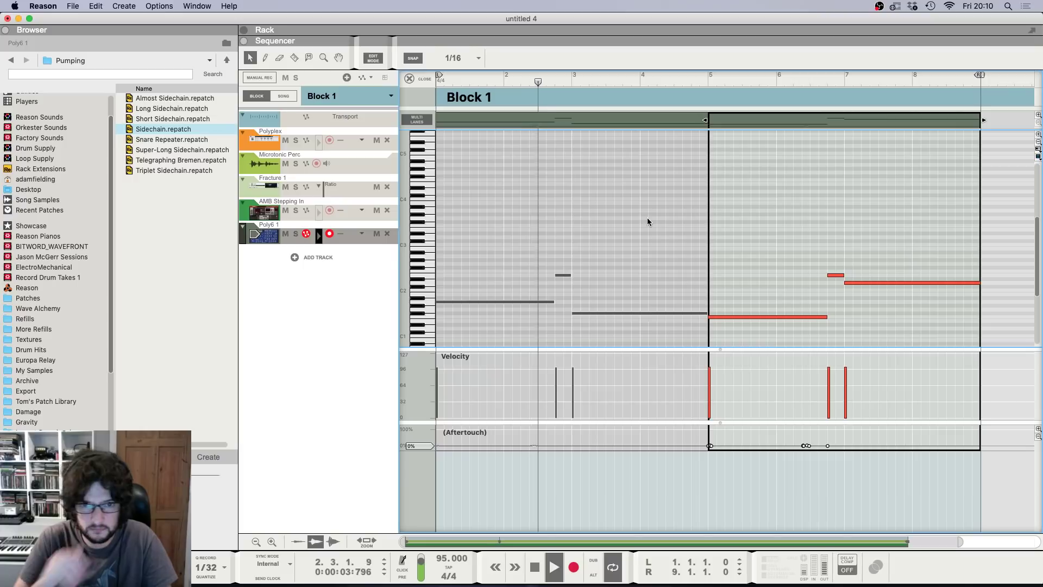
Step: Hide the browser and check the rack devices and the Poly6 1 mixer level during playback, returning to the clip's notes
{"action": "key", "text": "F3"}
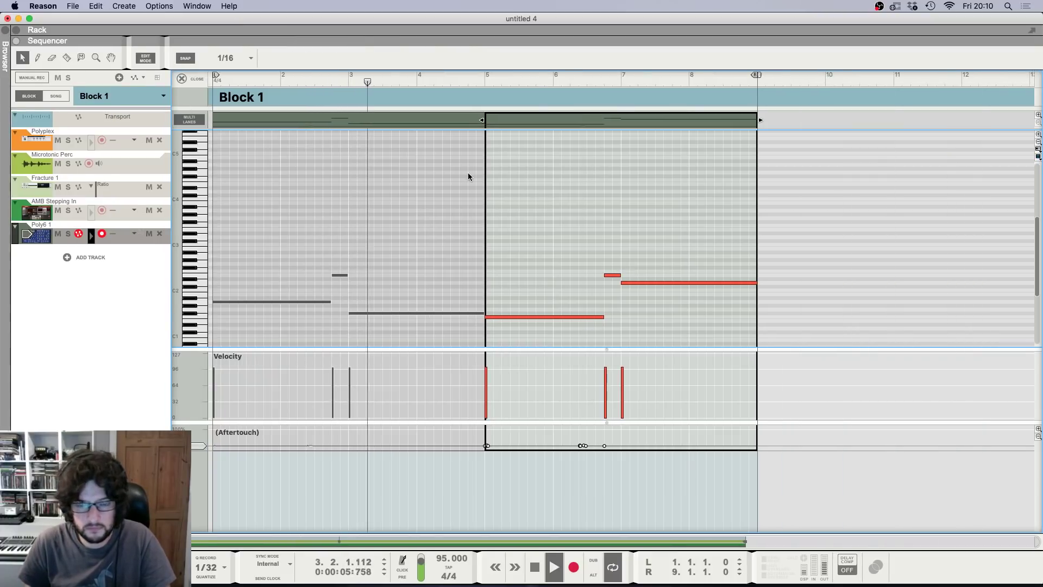
{"action": "key", "text": "F6"}
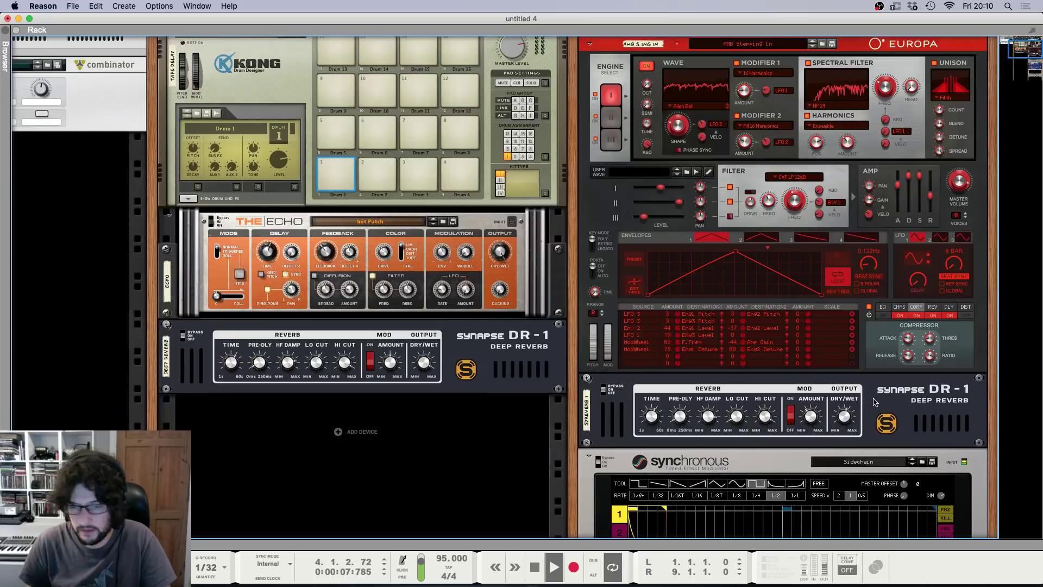
{"action": "key", "text": "F5"}
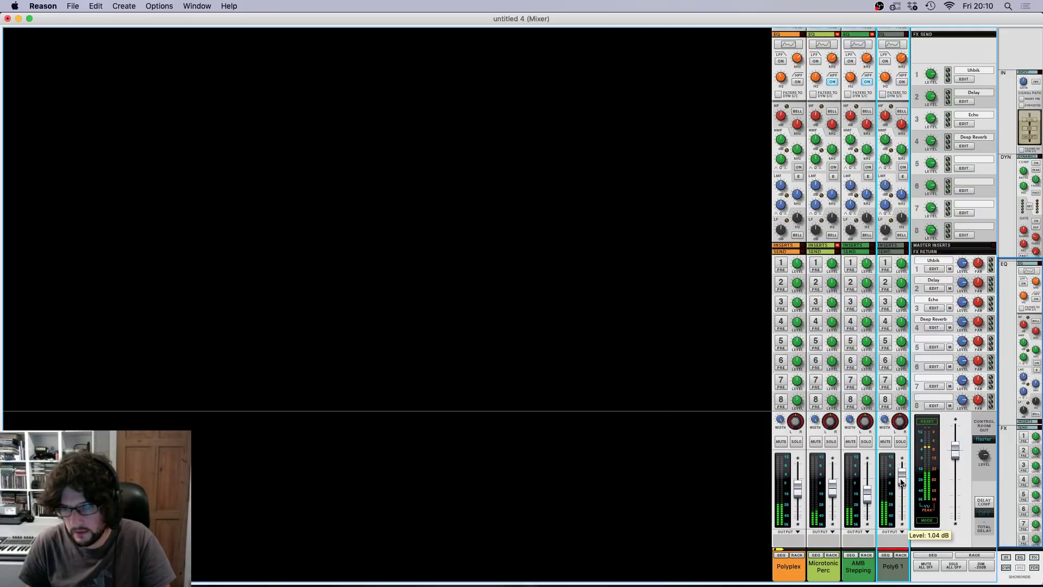
{"action": "key", "text": "F6"}
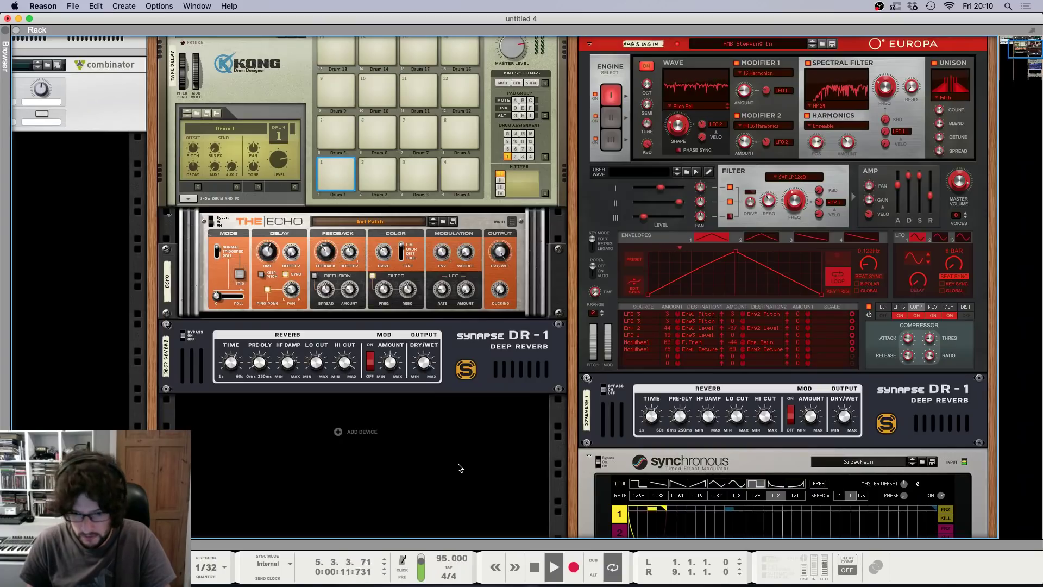
{"action": "scroll", "coordinate": [472, 477], "scroll_direction": "down", "scroll_amount": 10}
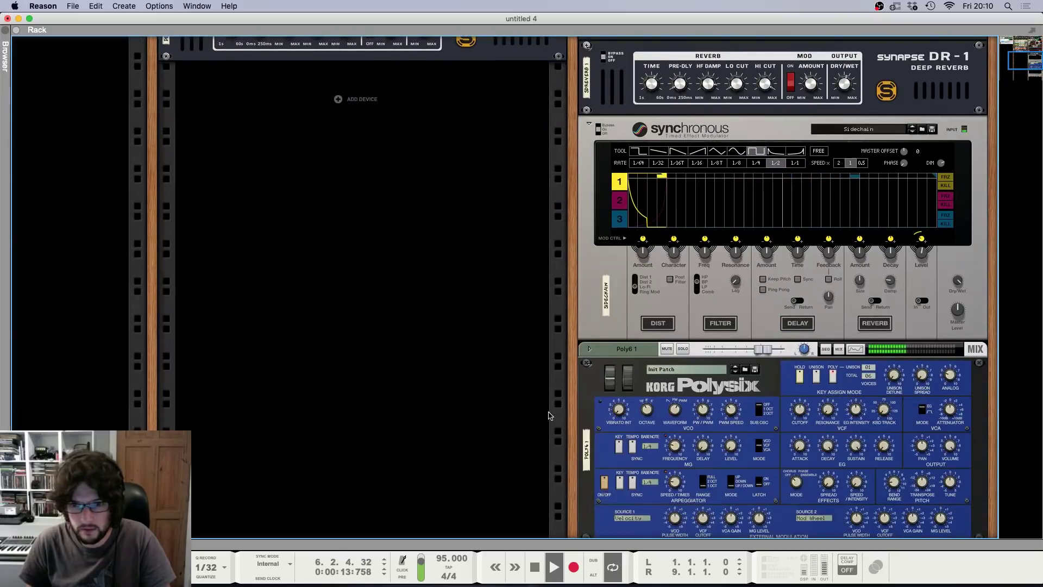
{"action": "key", "text": "F7"}
{"action": "key", "text": "F5"}
{"action": "key", "text": "F7"}
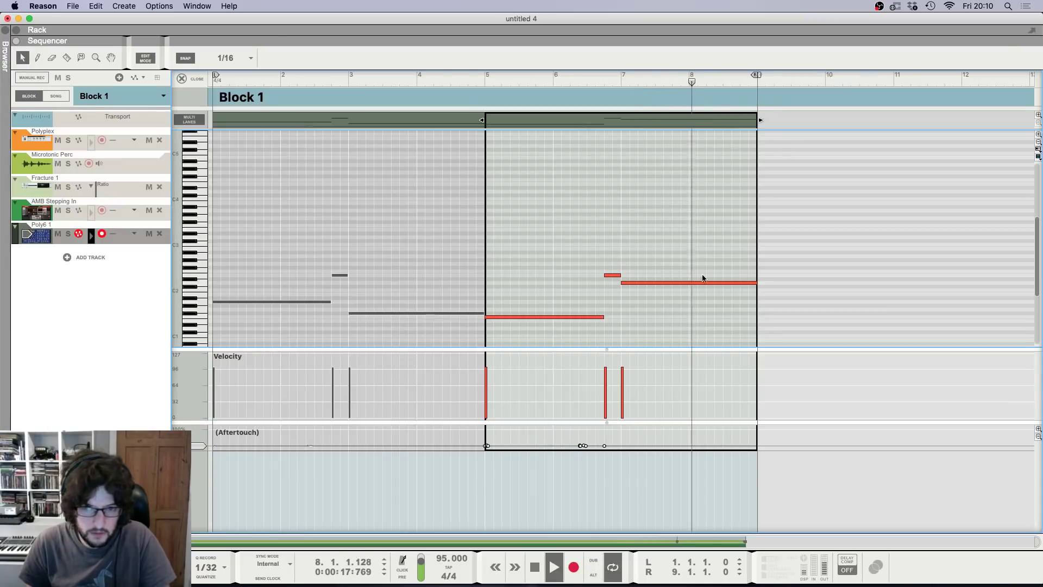
Step: Stop playback and shorten the D2 note at 7.1.1 in the second Poly6 1 clip to a length of 1.3.0.0
{"action": "left_click_drag", "start_coordinate": [757, 263], "coordinate": [745, 295]}
{"action": "key", "text": "h"}
{"action": "key", "text": "h"}
{"action": "key", "text": "h"}
{"action": "key", "text": "h"}
{"action": "key", "text": "h"}
{"action": "key", "text": "h"}
{"action": "key", "text": "space"}
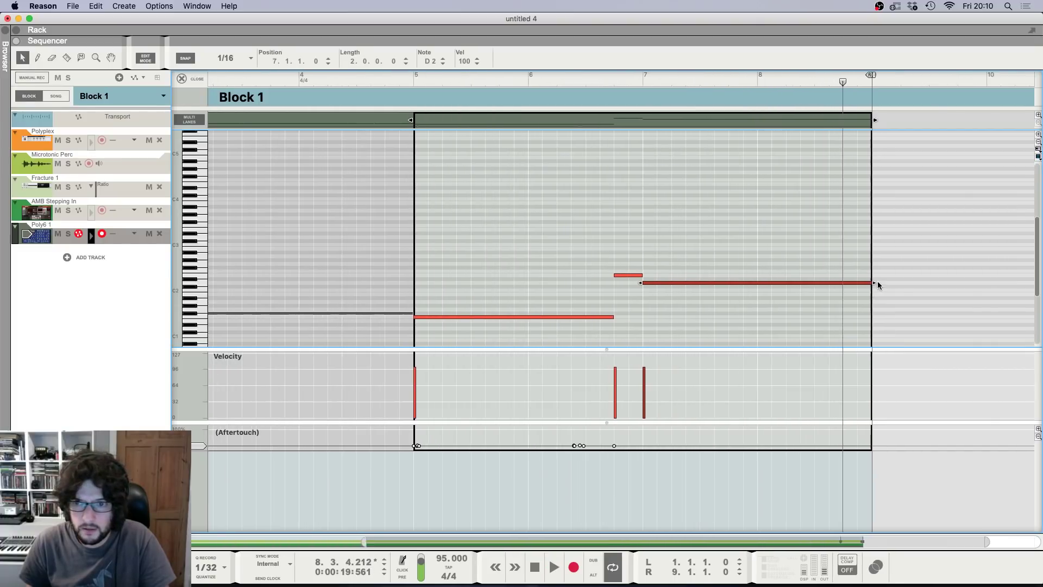
{"action": "key", "text": "h"}
{"action": "key", "text": "h"}
{"action": "key", "text": "h"}
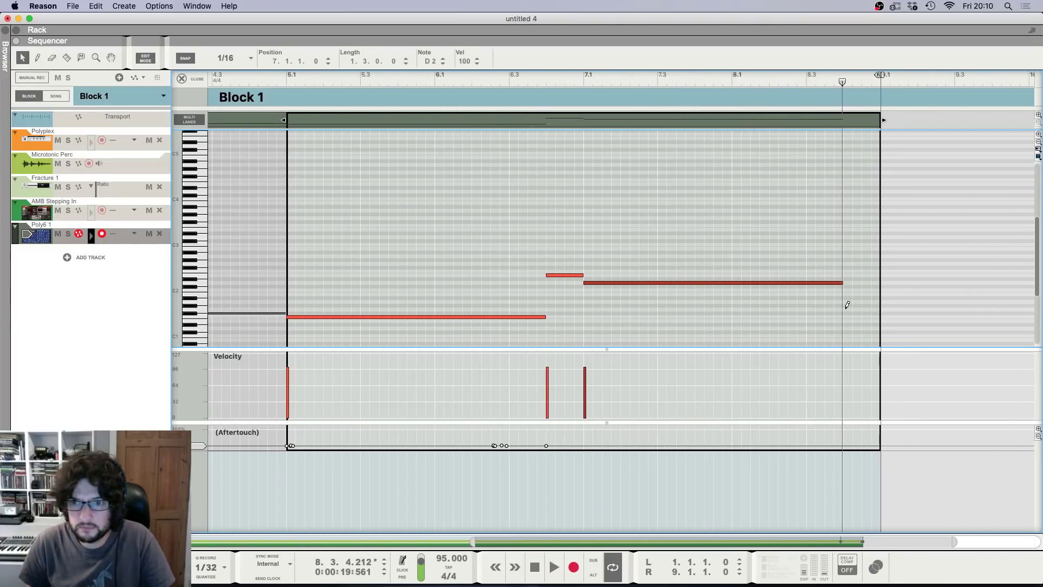
Step: Draw a one-beat note at 8.4.1 in the second Poly6 1 clip, set its pitch to G1 and play it
{"action": "left_click", "coordinate": [846, 311]}
{"action": "left_click_drag", "start_coordinate": [870, 312], "coordinate": [870, 309]}
{"action": "key", "text": "space"}
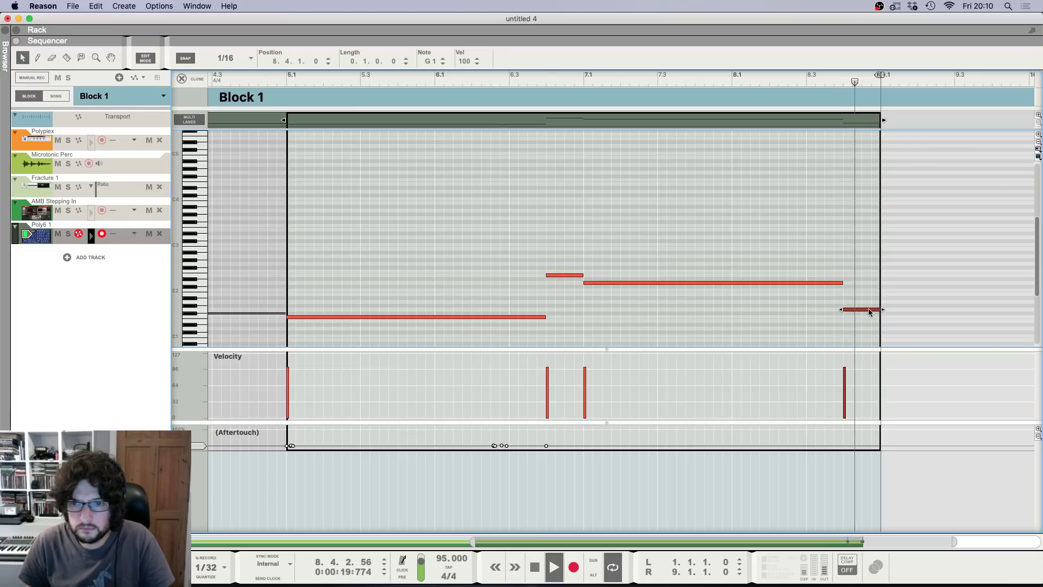
Step: Leave the Poly6 1 clip editor, return to the block's start, deselect everything and play the whole block
{"action": "key", "text": "g"}
{"action": "key", "text": "g"}
{"action": "key", "text": "g"}
{"action": "key", "text": "g"}
{"action": "key", "text": "space"}
{"action": "left_click", "coordinate": [189, 77]}
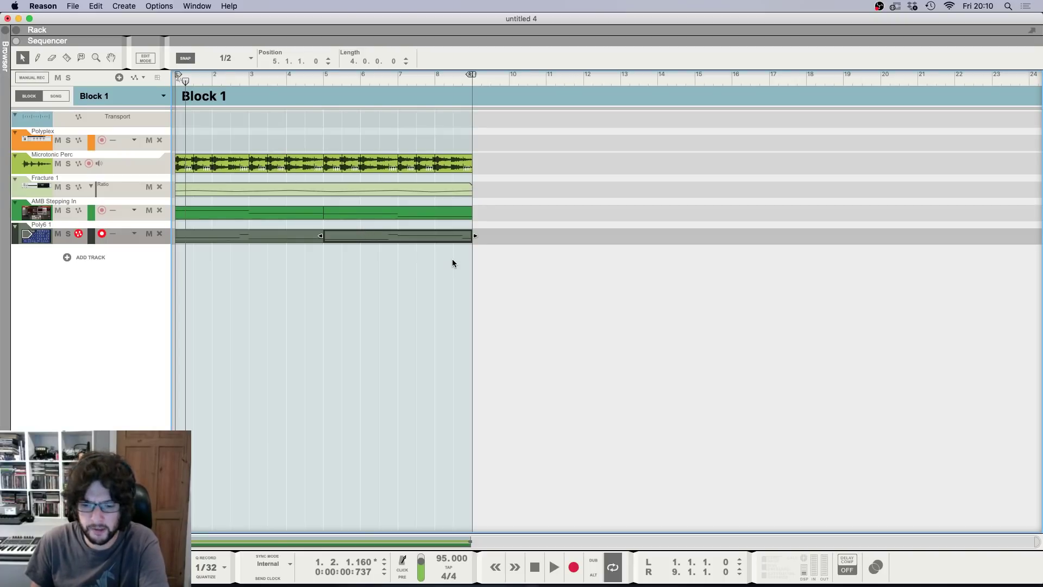
{"action": "left_click", "coordinate": [504, 318]}
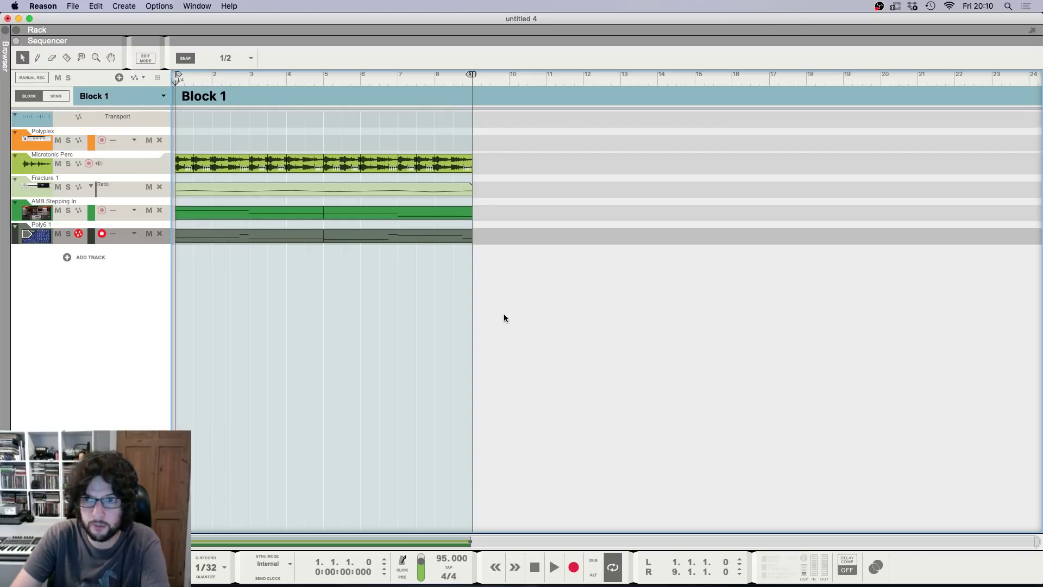
{"action": "key", "text": "space"}
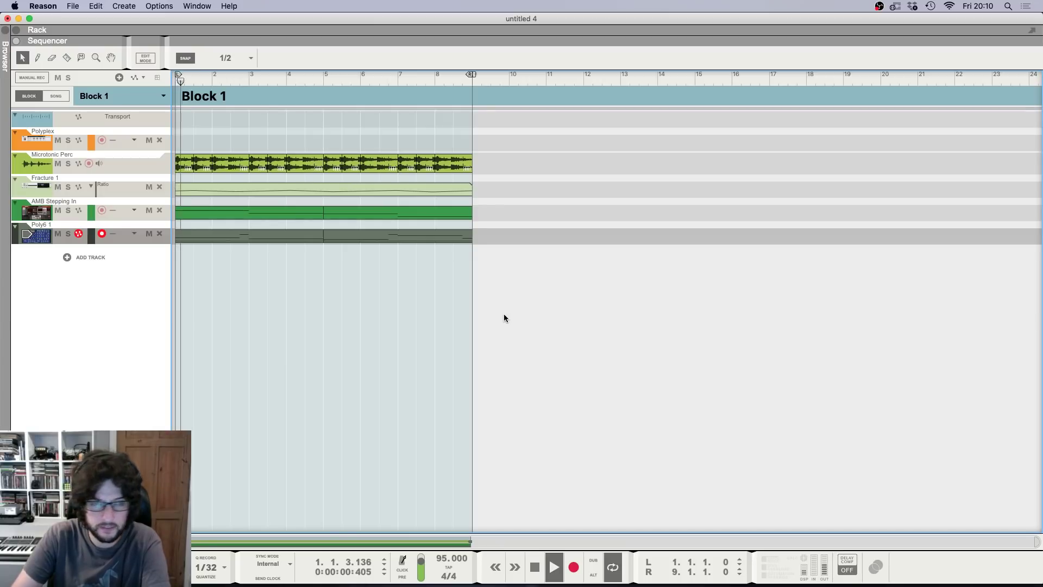
Step: Examine the Polysix and its neighbouring Synchronous devices in the rack during playback, stopping playback at the Polysix
{"action": "key", "text": "F6"}
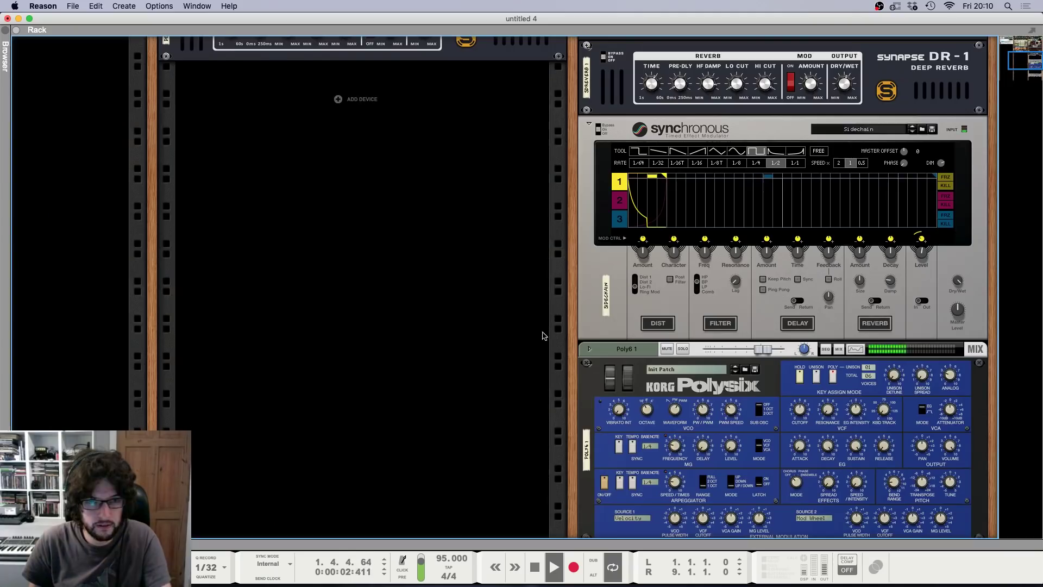
{"action": "key", "text": "F5"}
{"action": "key", "text": "F7"}
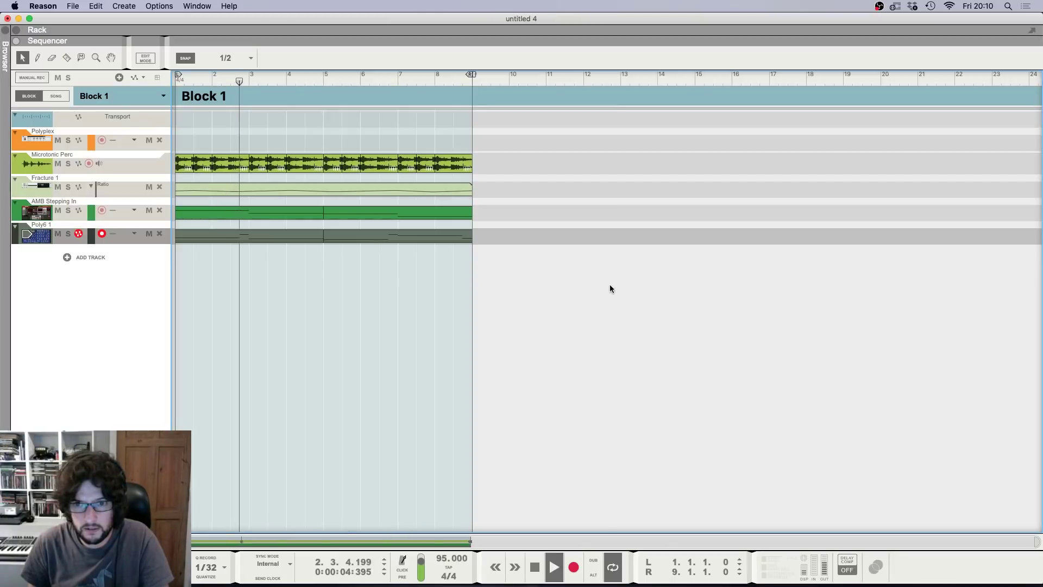
{"action": "key", "text": "F6"}
{"action": "scroll", "coordinate": [936, 321], "scroll_direction": "up", "scroll_amount": 2}
{"action": "scroll", "coordinate": [936, 322], "scroll_direction": "down", "scroll_amount": 5}
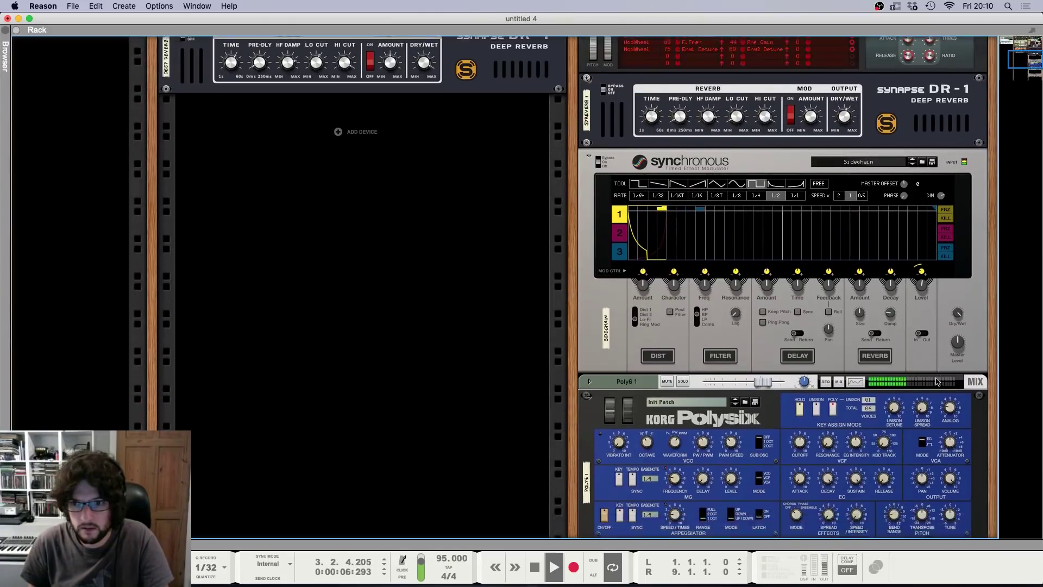
{"action": "scroll", "coordinate": [837, 345], "scroll_direction": "down", "scroll_amount": 1}
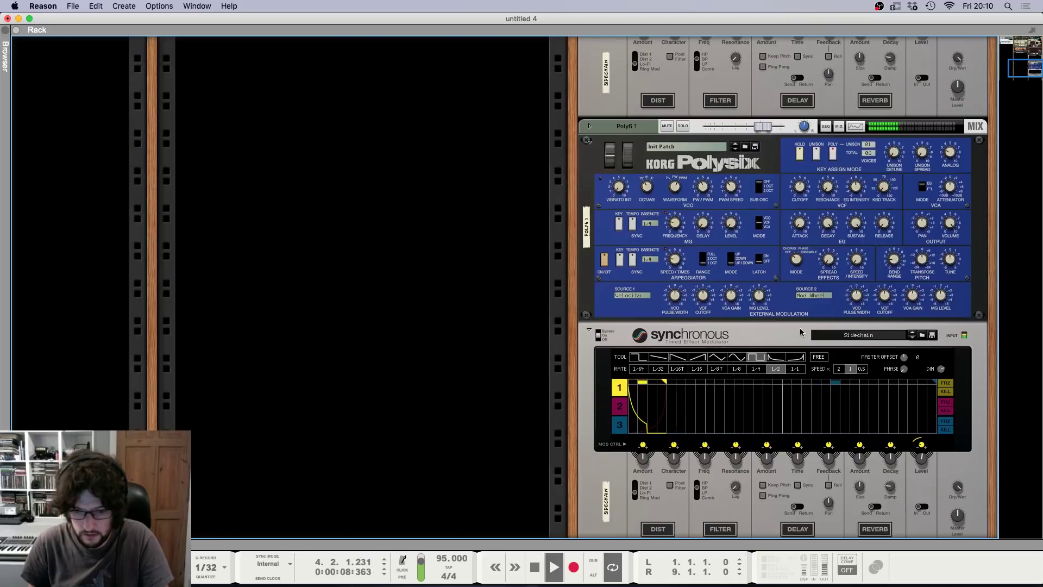
{"action": "key", "text": "space"}
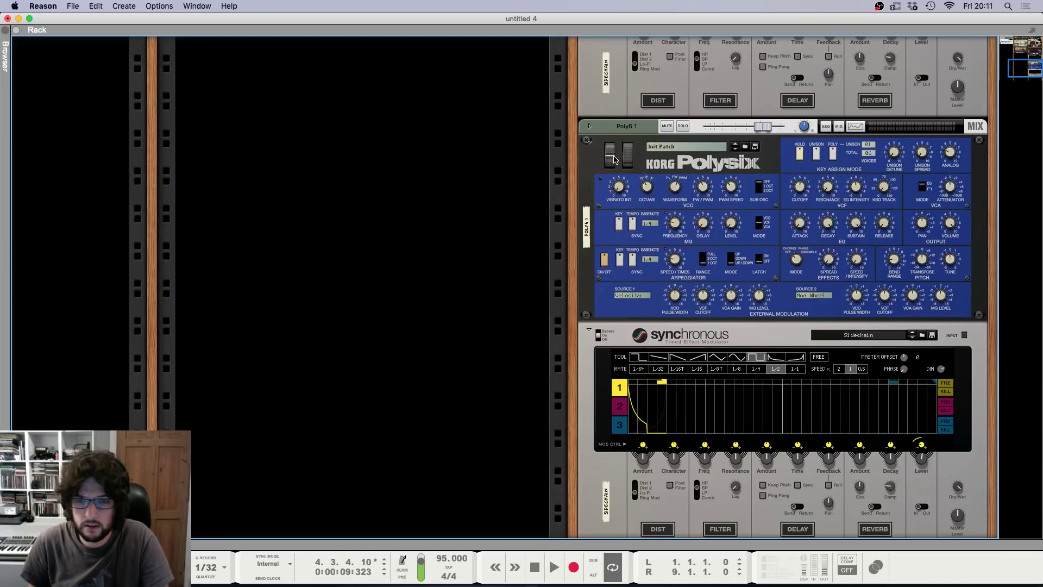
Step: Add an automation lane for the Polysix pitch bend wheel and return to the start of the block
{"action": "right_click", "coordinate": [614, 159]}
{"action": "left_click", "coordinate": [651, 162]}
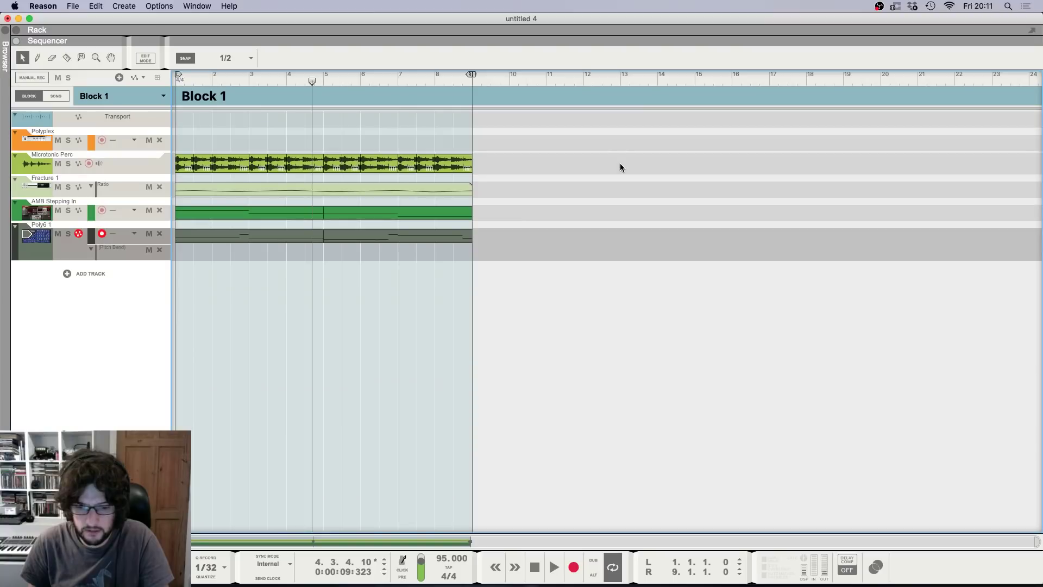
{"action": "key", "text": "shift+Return"}
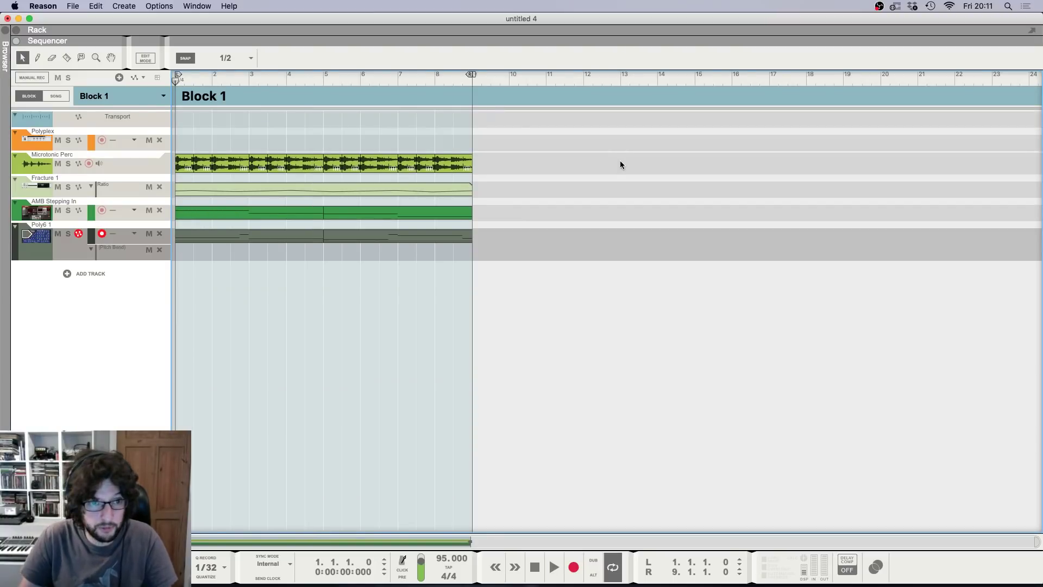
Step: Draw a one-bar clip at 2.1.1 in the Poly6 1 Pitch Bend lane and open it for editing
{"action": "key", "text": "h"}
{"action": "key", "text": "h"}
{"action": "key", "text": "h"}
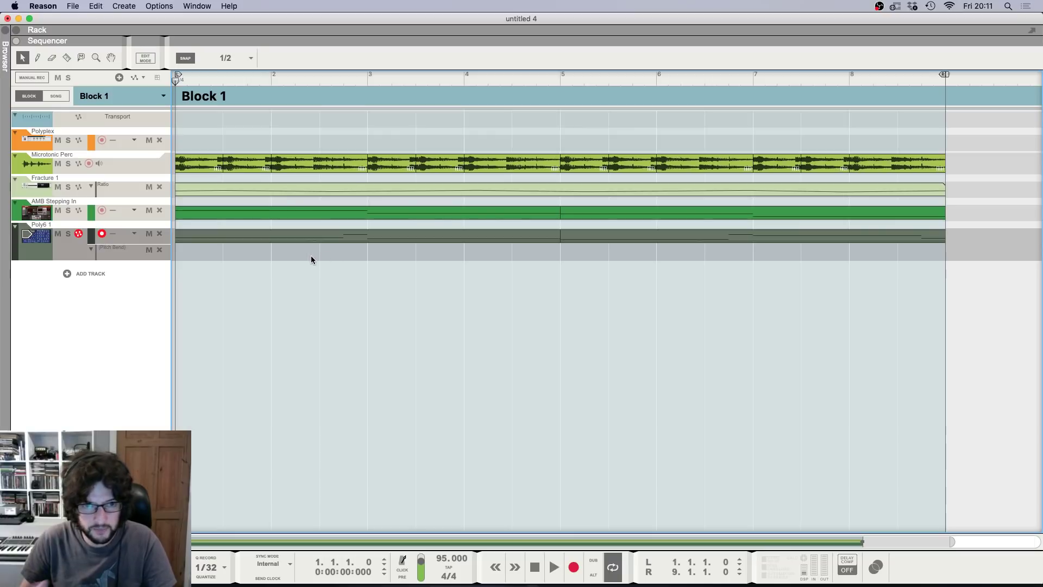
{"action": "key", "text": "space"}
{"action": "left_click_drag", "start_coordinate": [291, 254], "coordinate": [341, 250]}
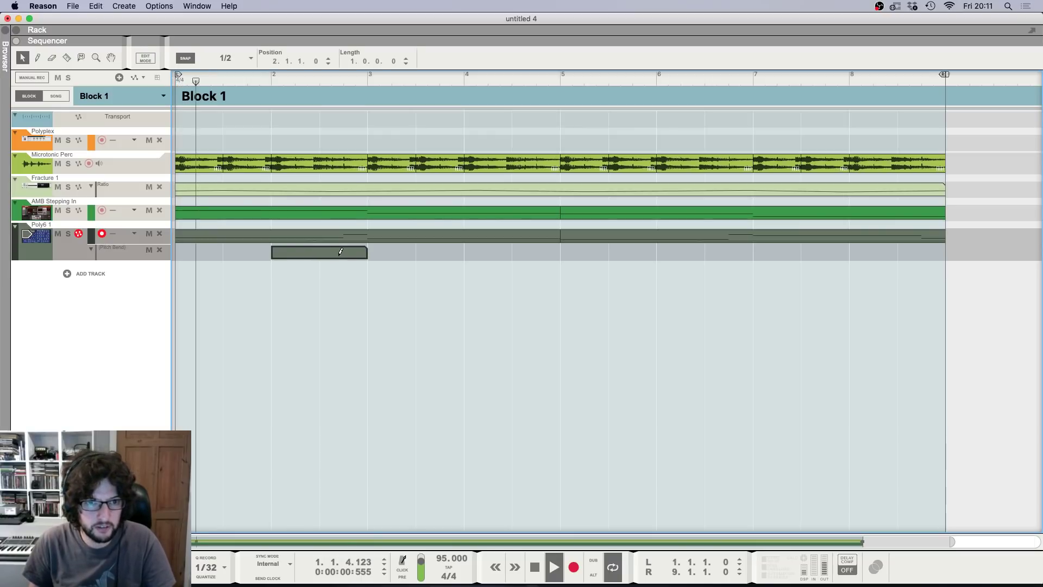
{"action": "double_click", "coordinate": [342, 252]}
{"action": "key", "text": "h"}
{"action": "key", "text": "space"}
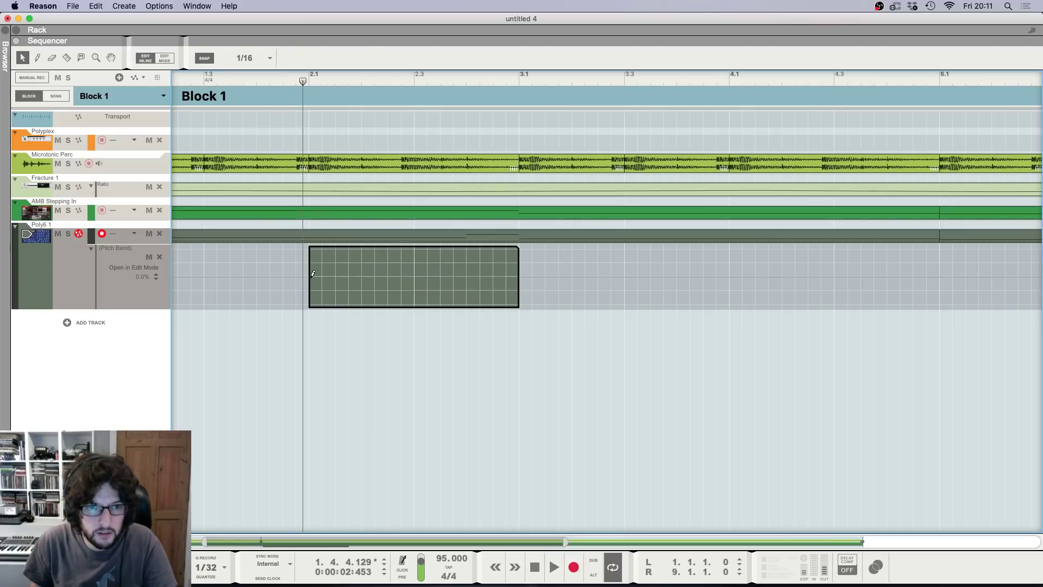
Step: Draw a rising pitch bend ramp in the bar 2 clip from 2.1.1 to about 31% at 2.3.4
{"action": "left_click", "coordinate": [309, 277], "text": "super"}
{"action": "left_click", "coordinate": [414, 276], "text": "super"}
{"action": "left_click_drag", "start_coordinate": [414, 276], "coordinate": [446, 267]}
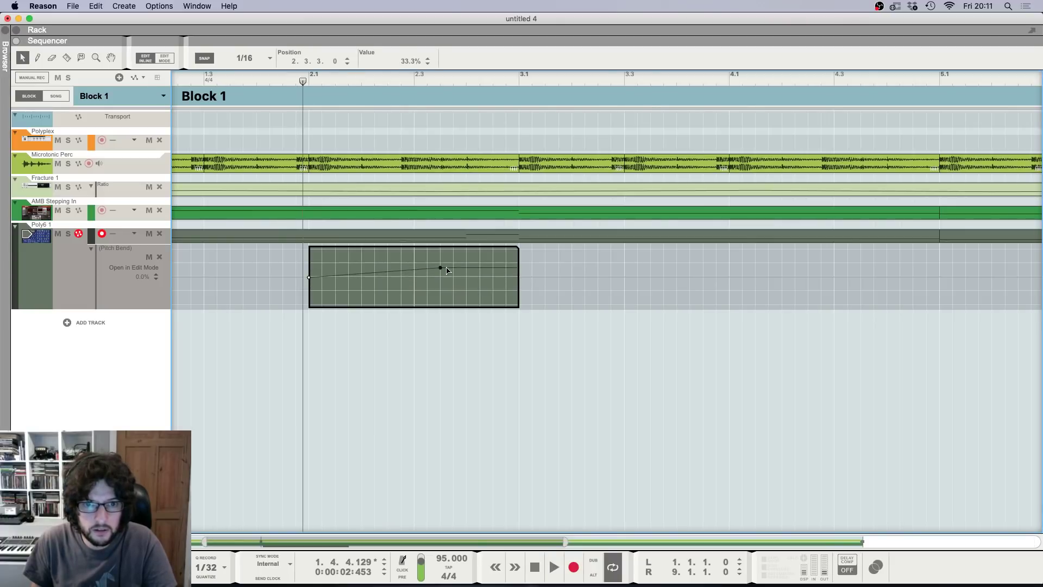
{"action": "key", "text": "shift+Return"}
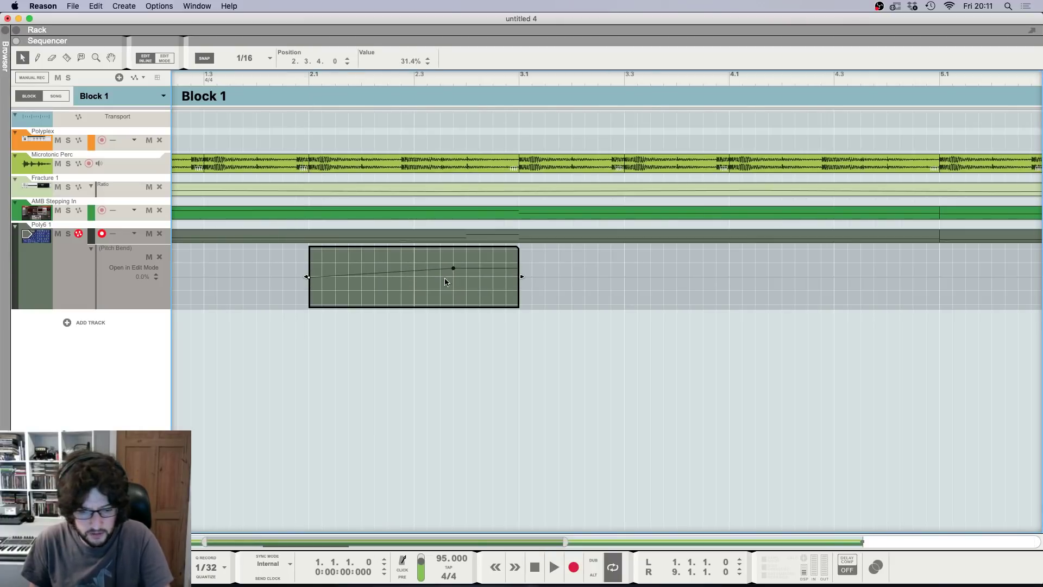
Step: Check the Polysix pitch bend range in the rack, returning to the sequencer to play the block
{"action": "key", "text": "F6"}
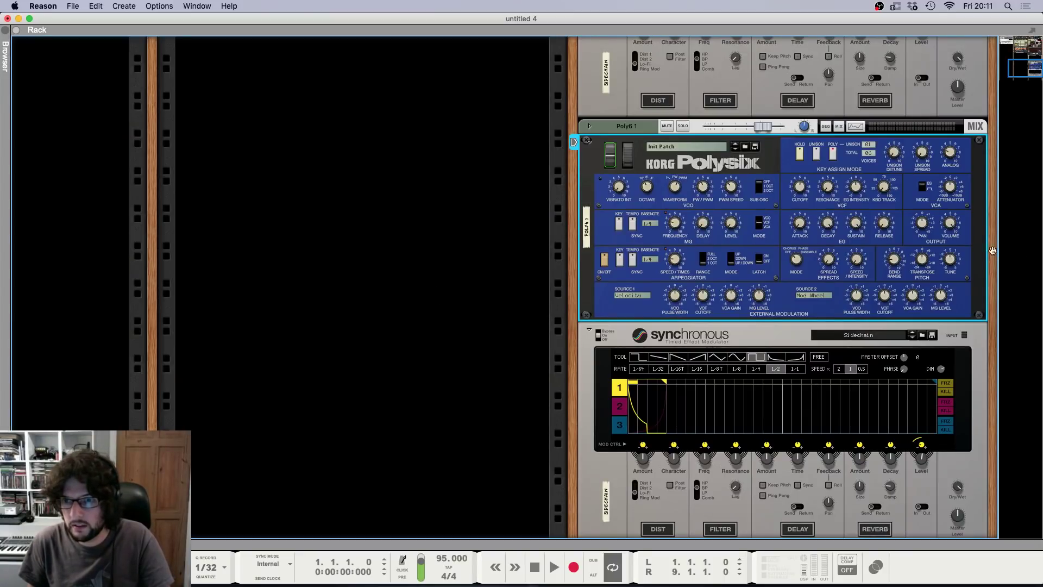
{"action": "mouse_move", "coordinate": [895, 261]}
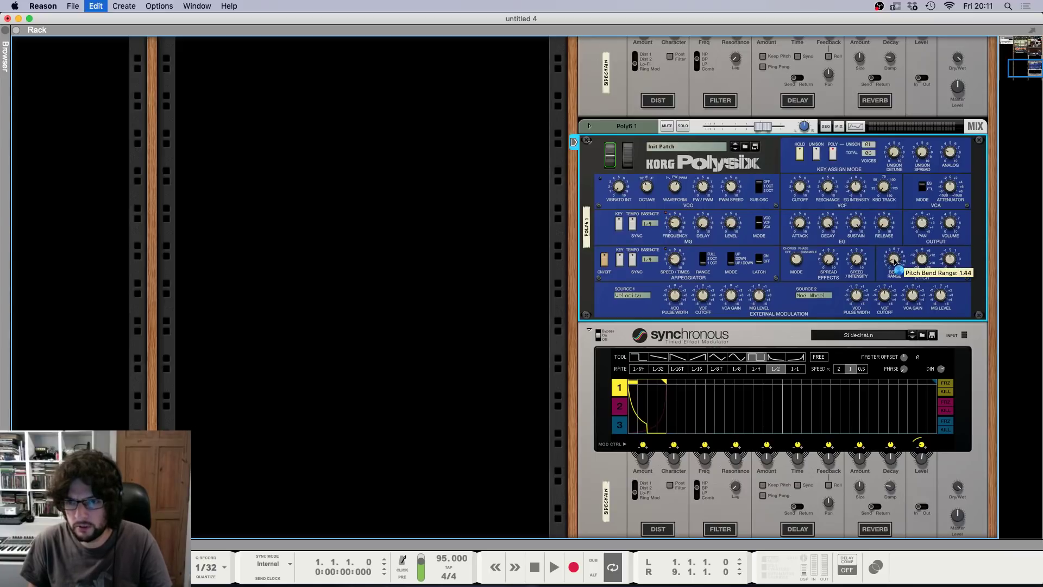
{"action": "key", "text": "F7"}
{"action": "key", "text": "space"}
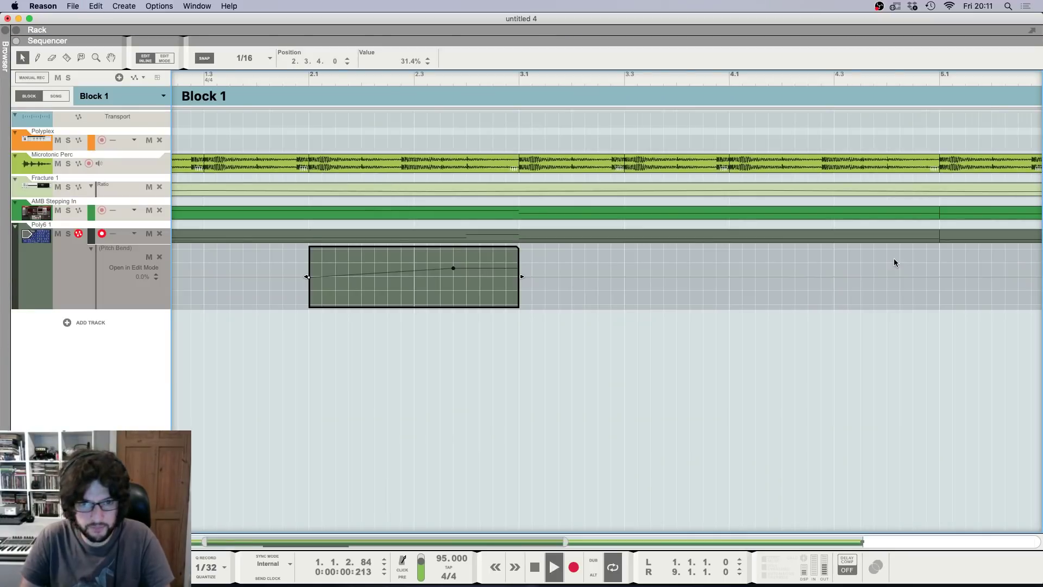
Step: Set the pitch bend point at 2.3.4 to 50% and add a point at 2.4.1 dropping the bend back to centre
{"action": "double_click", "coordinate": [405, 61]}
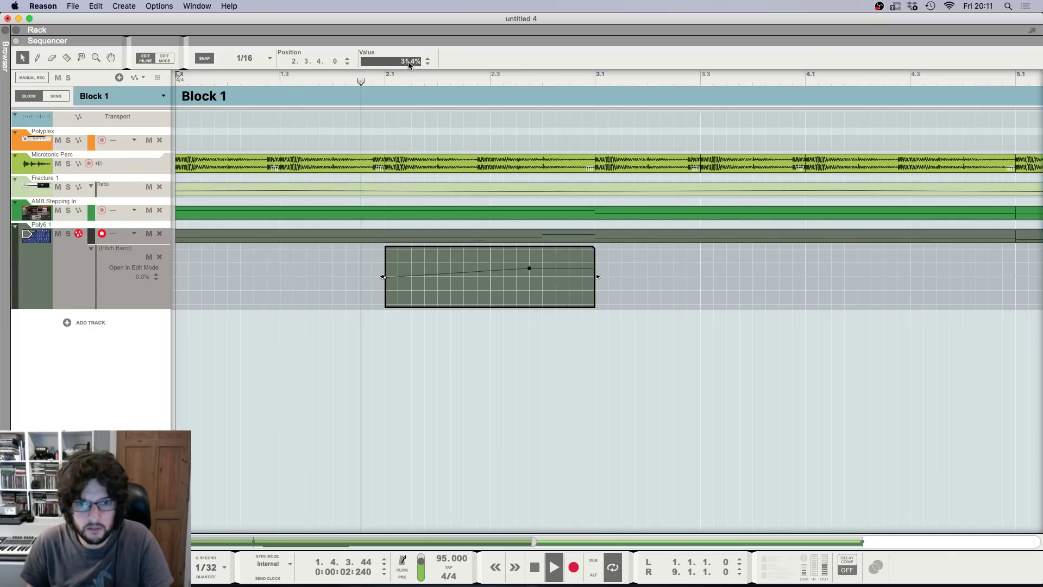
{"action": "type", "text": "50"}
{"action": "key", "text": "Return"}
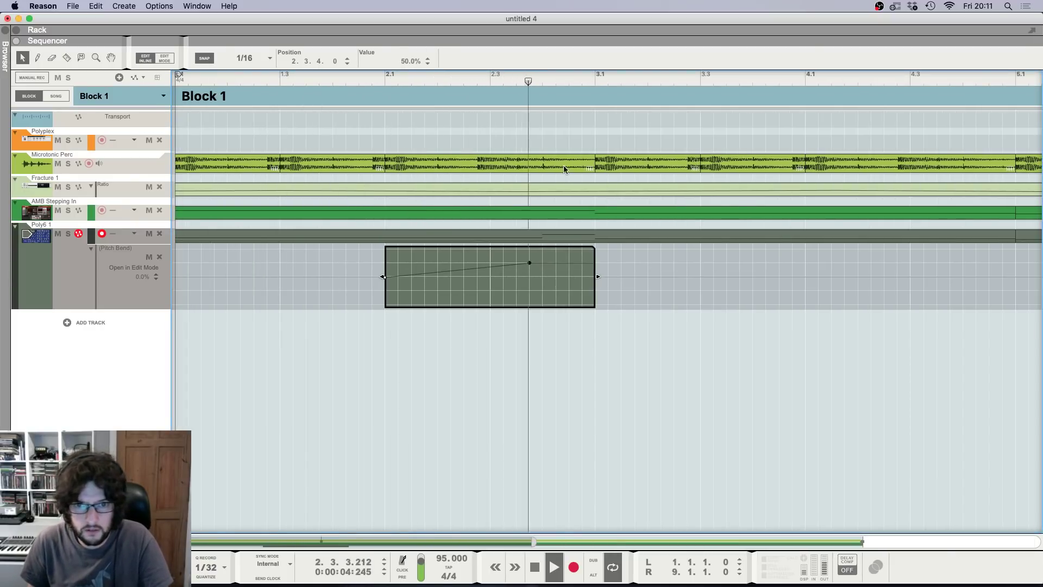
{"action": "key", "text": "space"}
{"action": "left_click_drag", "start_coordinate": [546, 267], "coordinate": [543, 277]}
{"action": "left_click", "coordinate": [594, 358]}
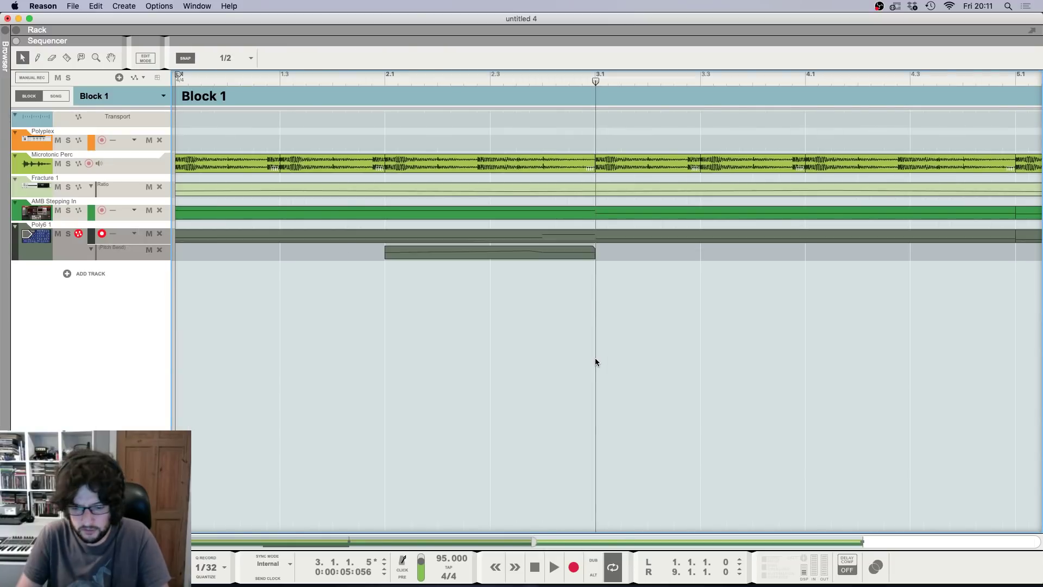
Step: Play the block from the start and draw a one-bar pitch bend clip at bar 4, ramping down to about -46% at 4.4.4
{"action": "key", "text": "shift+Return"}
{"action": "key", "text": "space"}
{"action": "scroll", "coordinate": [595, 359], "scroll_direction": "down", "scroll_amount": 5}
{"action": "scroll", "coordinate": [452, 258], "scroll_direction": "down", "scroll_amount": 6}
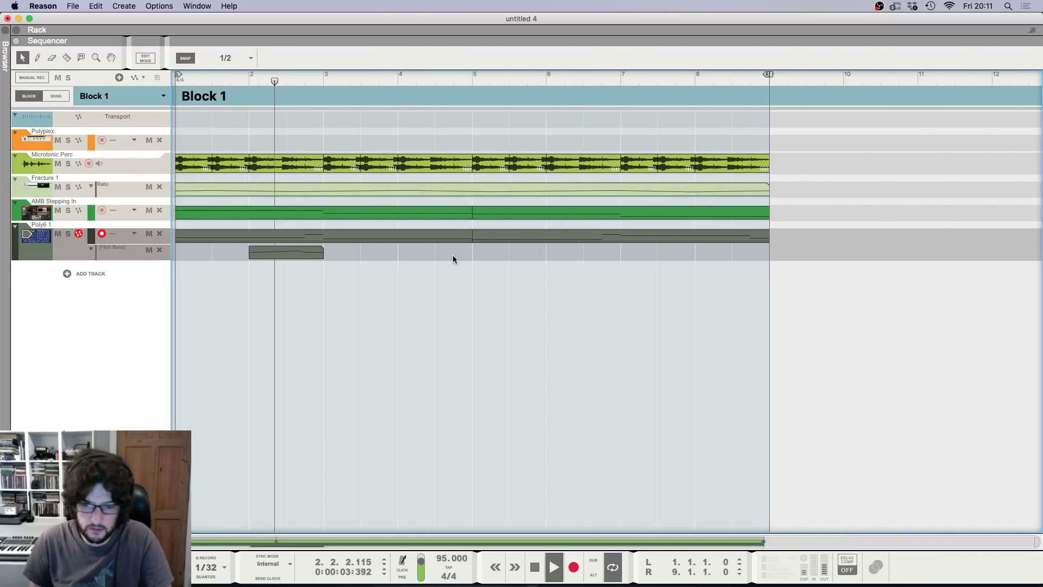
{"action": "scroll", "coordinate": [382, 259], "scroll_direction": "up", "scroll_amount": 1}
{"action": "scroll", "coordinate": [381, 255], "scroll_direction": "up", "scroll_amount": 2}
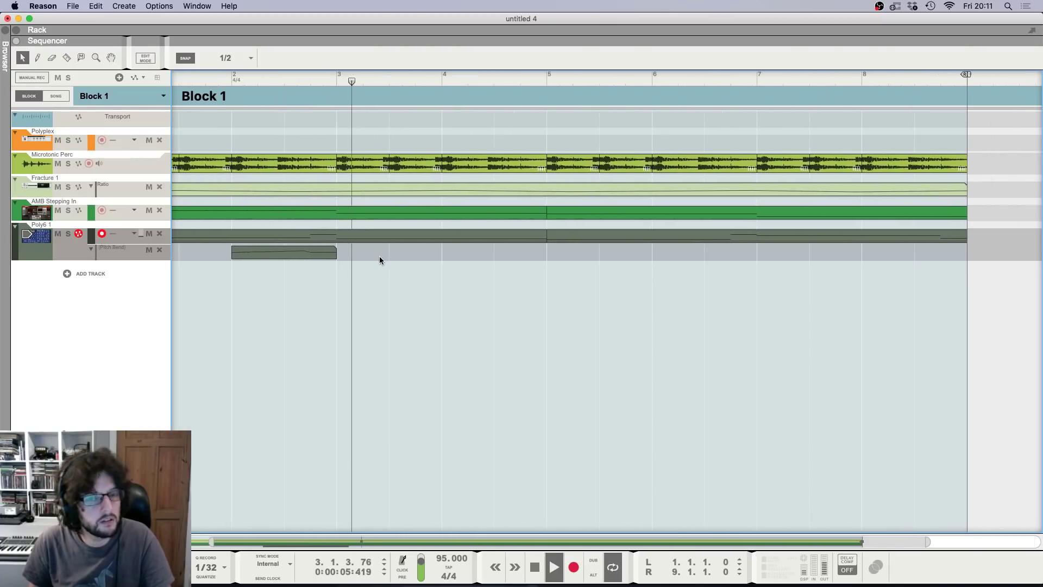
{"action": "left_click_drag", "start_coordinate": [285, 252], "coordinate": [543, 292]}
{"action": "key", "text": "space"}
{"action": "double_click", "coordinate": [504, 255]}
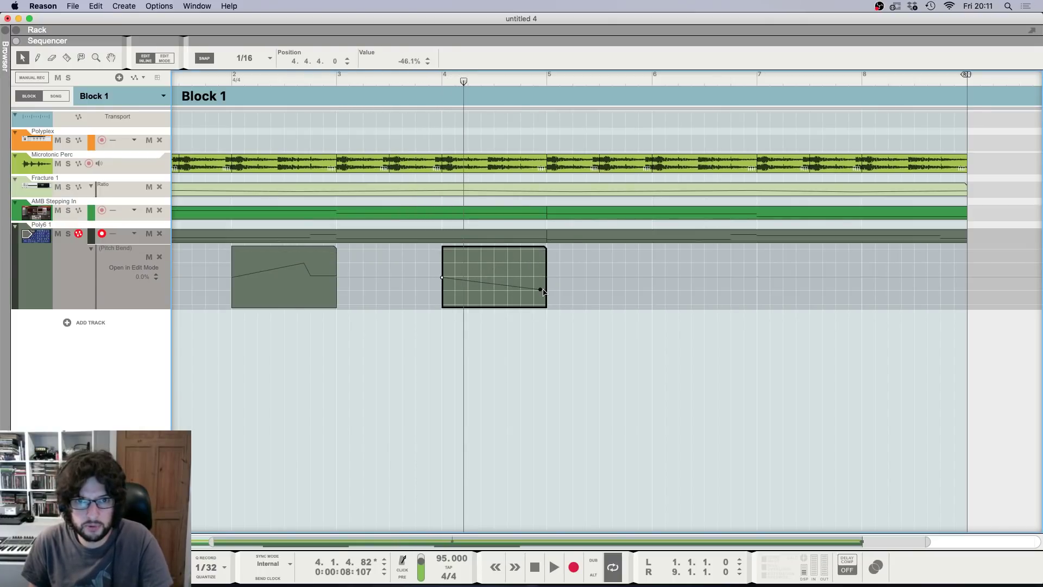
Step: Set the pitch bend point at 4.4.4 to -50% and play the block from the start
{"action": "double_click", "coordinate": [409, 61]}
{"action": "type", "text": "-50"}
{"action": "key", "text": "Return"}
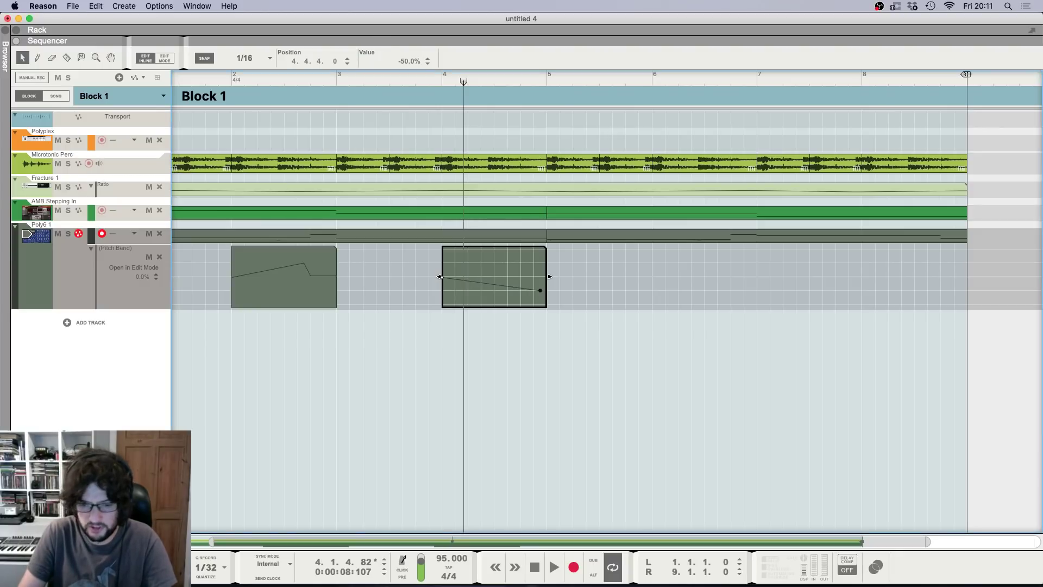
{"action": "key", "text": "shift+Return"}
{"action": "key", "text": "space"}
{"action": "key", "text": "g"}
{"action": "key", "text": "g"}
{"action": "key", "text": "g"}
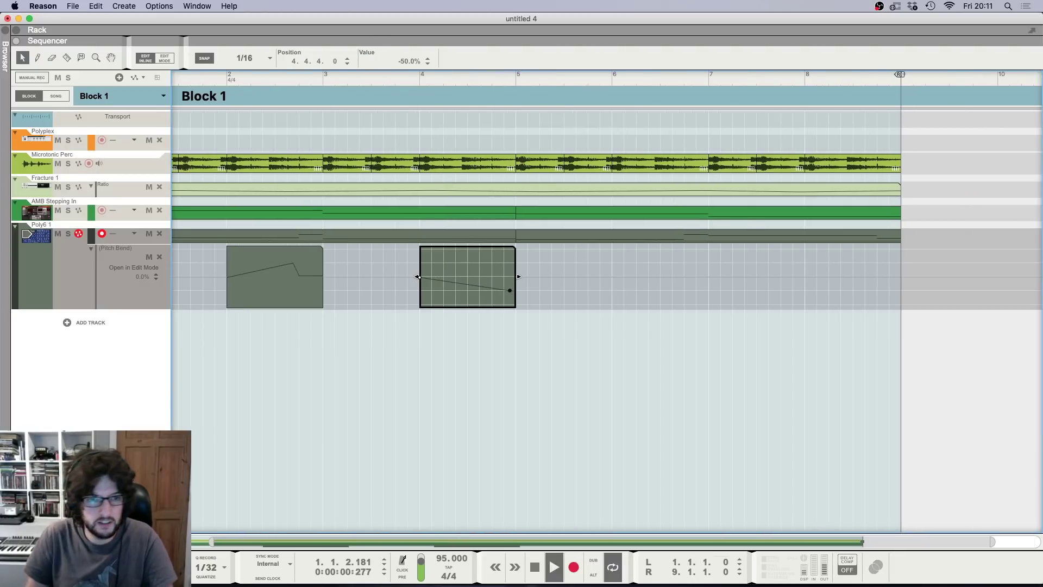
Step: Open the bar 2 pitch bend clip, examine its curve closely during playback and leave the clip
{"action": "double_click", "coordinate": [316, 269]}
{"action": "key", "text": "h"}
{"action": "key", "text": "h"}
{"action": "key", "text": "h"}
{"action": "key", "text": "h"}
{"action": "key", "text": "h"}
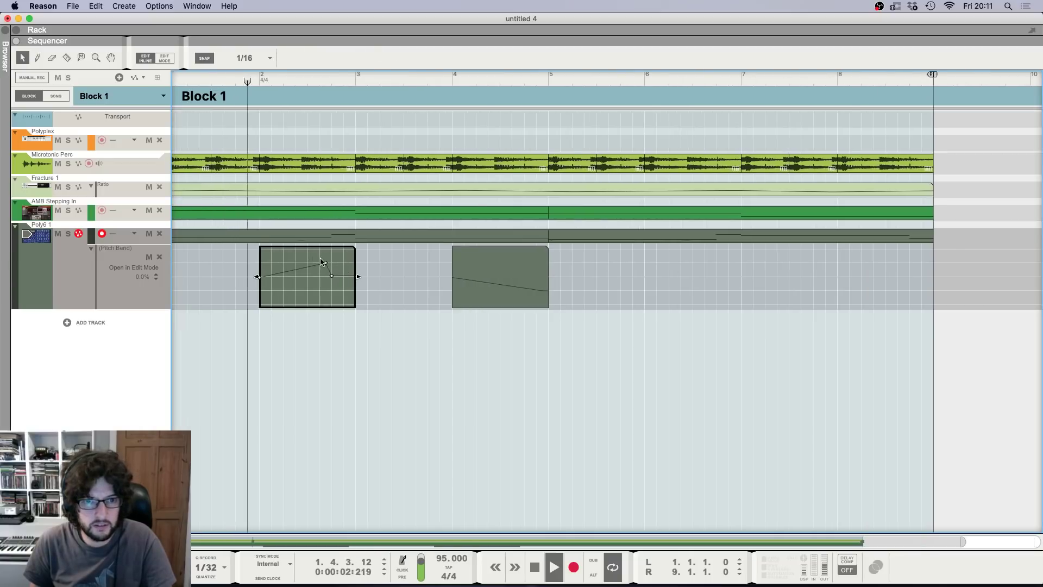
{"action": "key", "text": "h"}
{"action": "key", "text": "h"}
{"action": "key", "text": "h"}
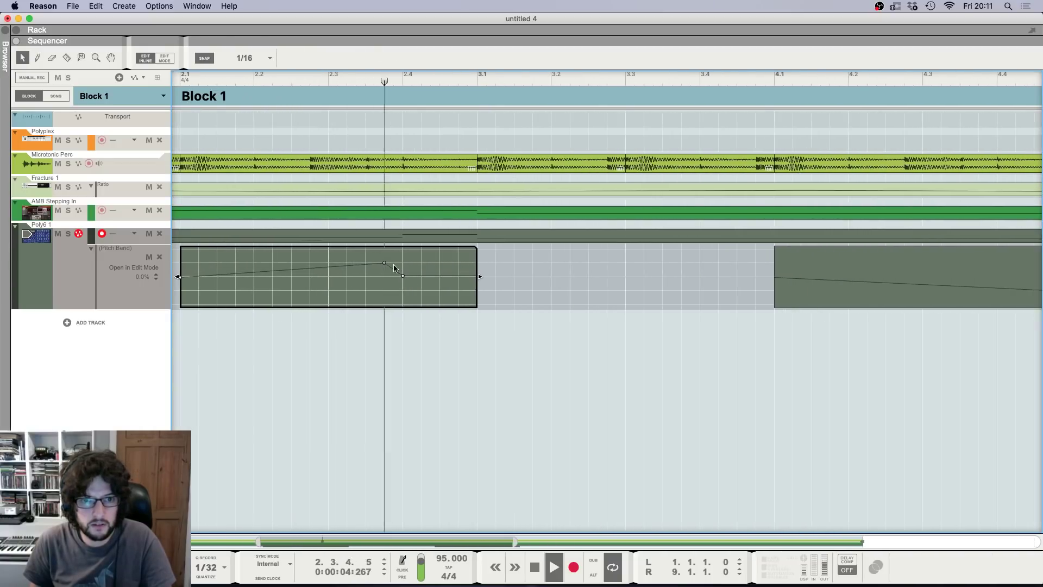
{"action": "key", "text": "Escape"}
{"action": "key", "text": "g"}
{"action": "key", "text": "g"}
{"action": "key", "text": "g"}
{"action": "key", "text": "g"}
{"action": "key", "text": "g"}
{"action": "key", "text": "g"}
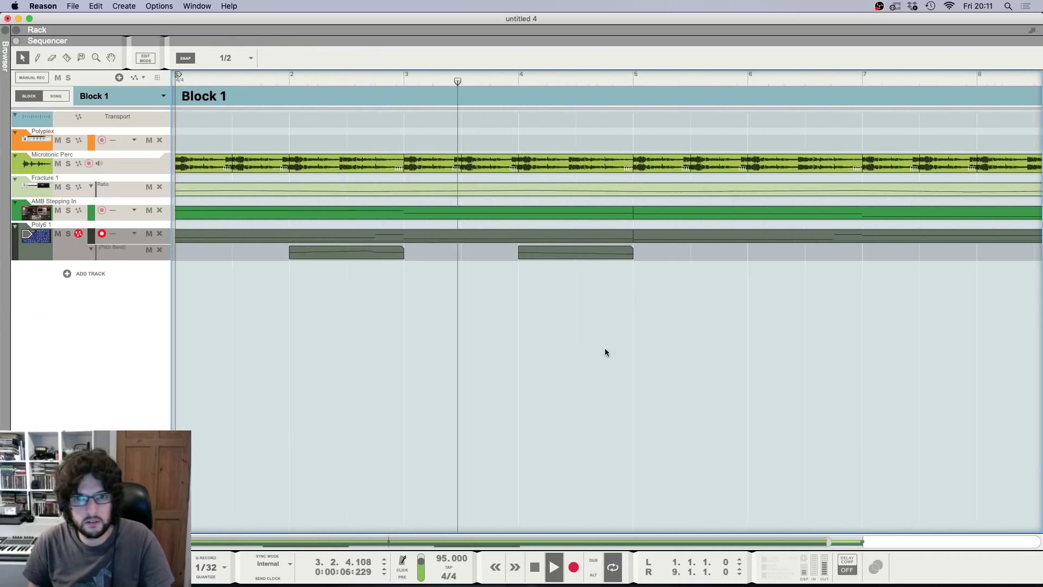
{"action": "key", "text": "h"}
{"action": "key", "text": "h"}
{"action": "key", "text": "h"}
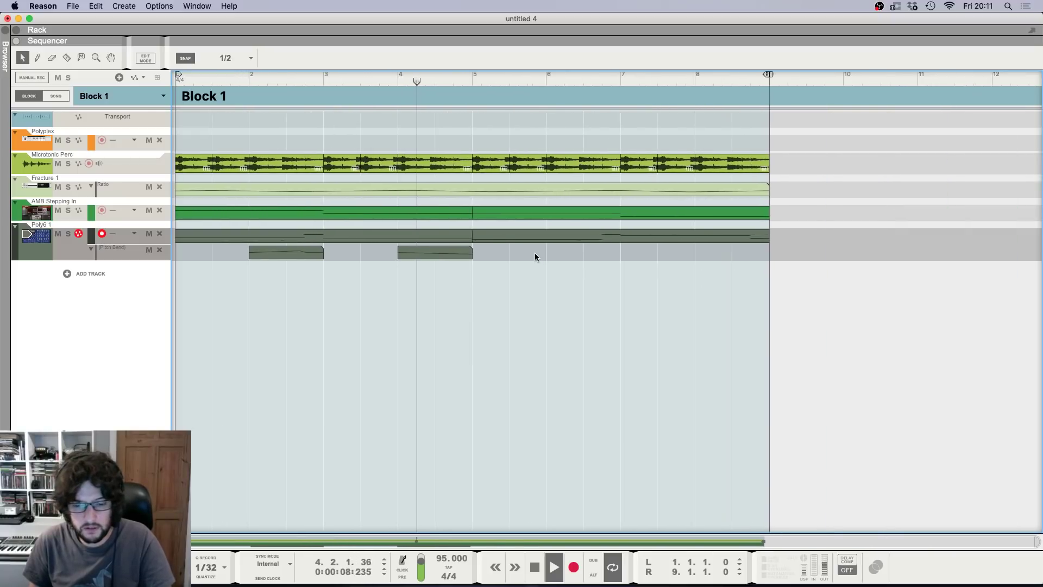
{"action": "key", "text": "h"}
{"action": "key", "text": "h"}
{"action": "key", "text": "h"}
{"action": "key", "text": "h"}
{"action": "key", "text": "h"}
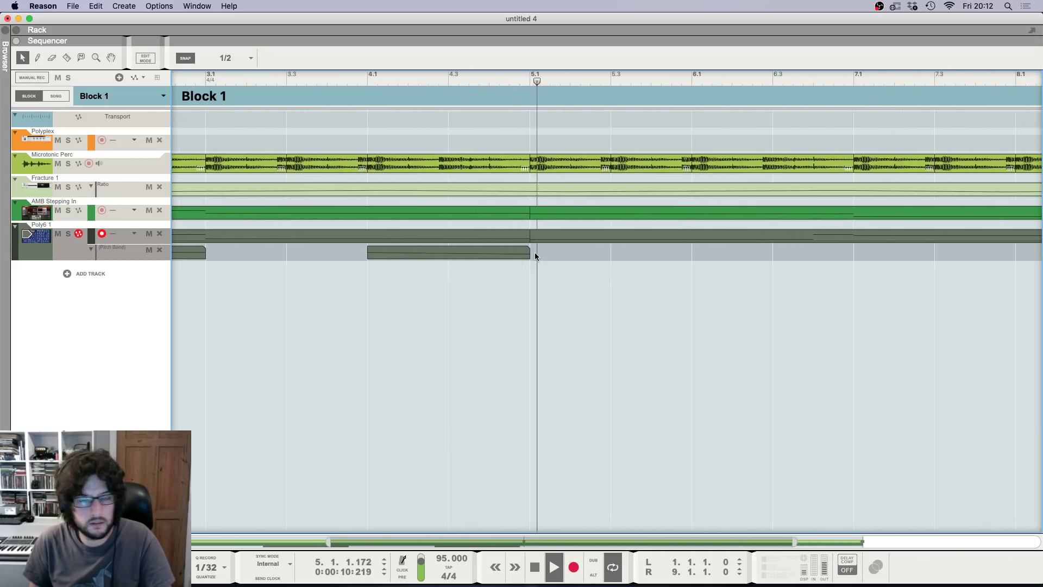
{"action": "key", "text": "g"}
{"action": "key", "text": "g"}
{"action": "key", "text": "g"}
{"action": "key", "text": "g"}
{"action": "key", "text": "g"}
{"action": "key", "text": "g"}
{"action": "key", "text": "g"}
{"action": "key", "text": "g"}
{"action": "key", "text": "g"}
{"action": "key", "text": "g"}
{"action": "key", "text": "g"}
{"action": "key", "text": "g"}
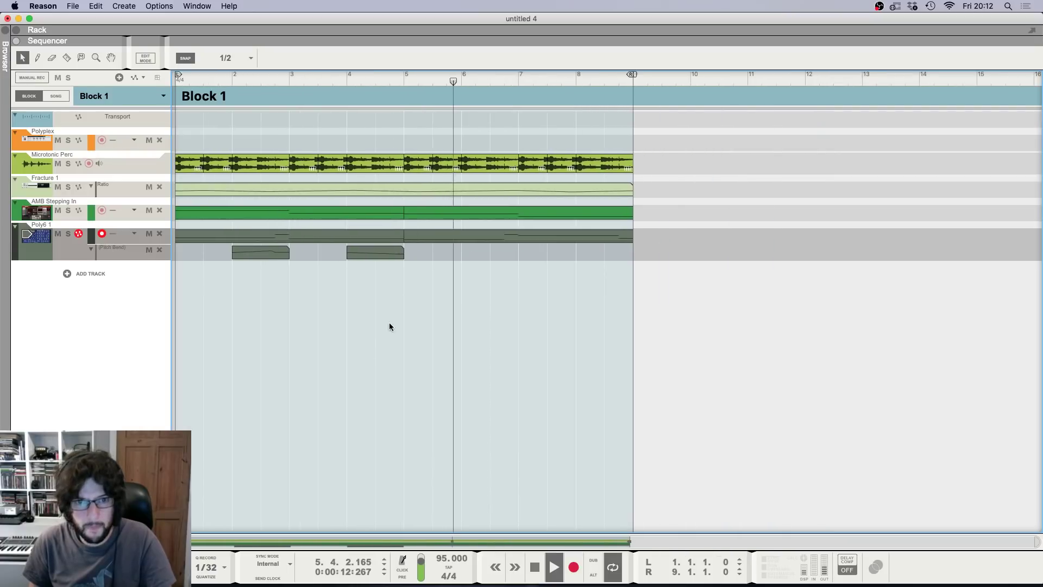
Step: Copy the bar 2 pitch bend clip to 6.1.1 in the same lane
{"action": "key", "text": "h"}
{"action": "key", "text": "h"}
{"action": "key", "text": "h"}
{"action": "left_click_drag", "start_coordinate": [284, 257], "coordinate": [580, 263]}
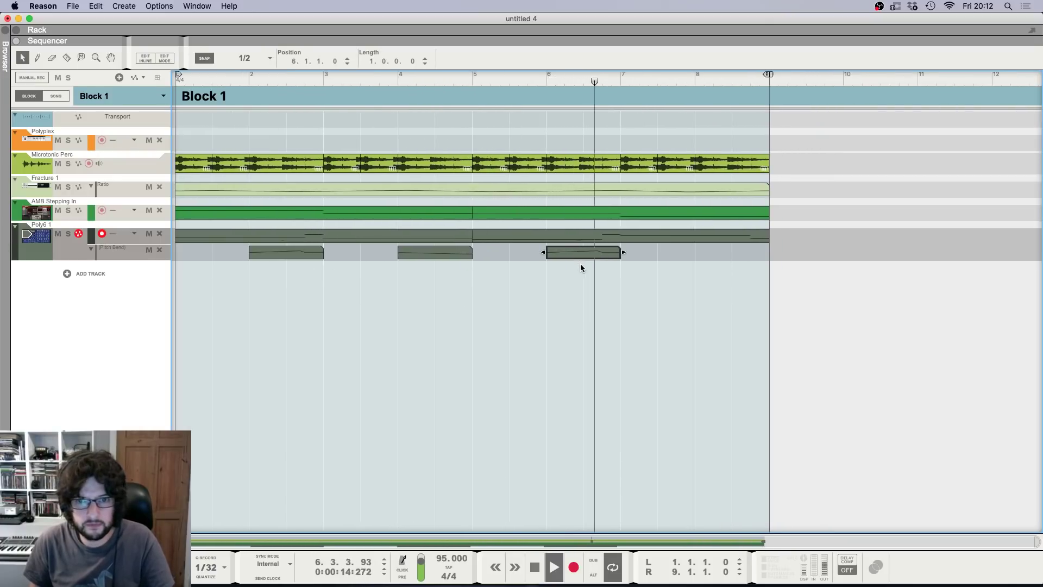
{"action": "key", "text": "g"}
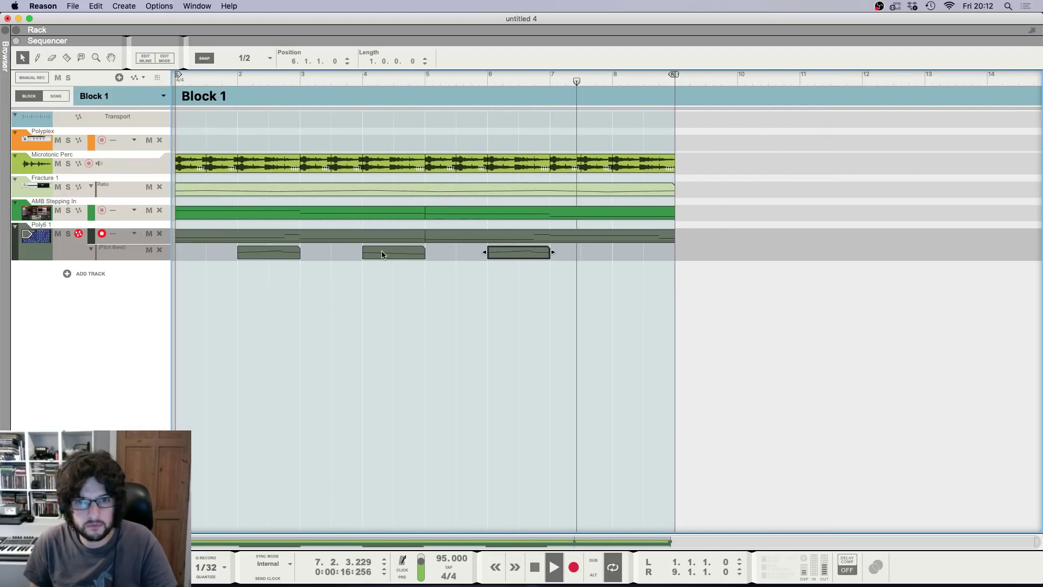
{"action": "key", "text": "g"}
{"action": "key", "text": "g"}
{"action": "key", "text": "g"}
{"action": "key", "text": "g"}
{"action": "key", "text": "h"}
{"action": "key", "text": "h"}
{"action": "key", "text": "h"}
{"action": "key", "text": "h"}
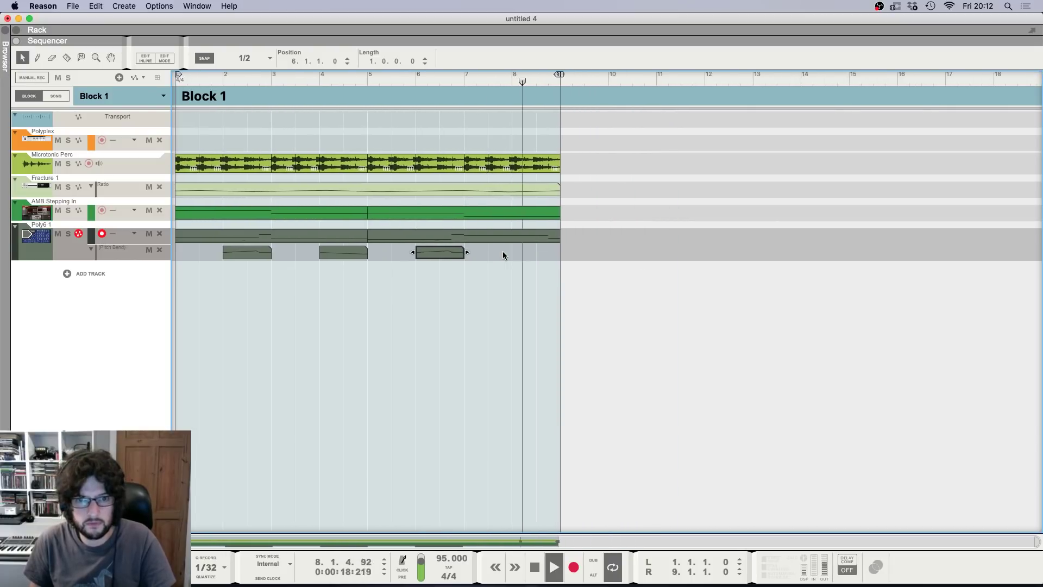
Step: Copy the bar 6 pitch bend clip to 8.1.1 in the same lane and delete the original at bar 6
{"action": "left_click_drag", "start_coordinate": [381, 256], "coordinate": [610, 258]}
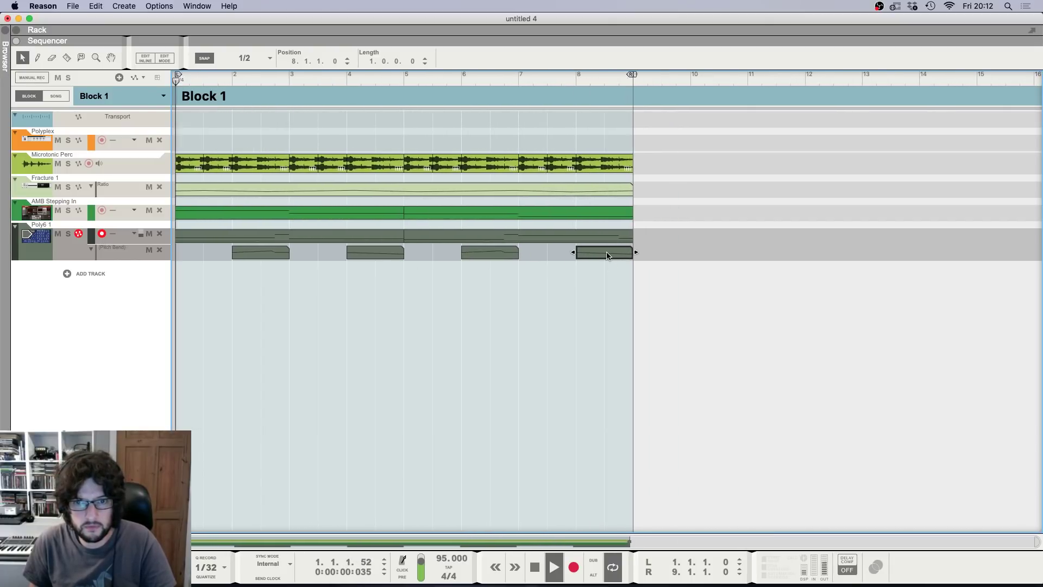
{"action": "key", "text": "Delete"}
{"action": "left_click_drag", "start_coordinate": [511, 259], "coordinate": [628, 263]}
{"action": "left_click", "coordinate": [507, 257]}
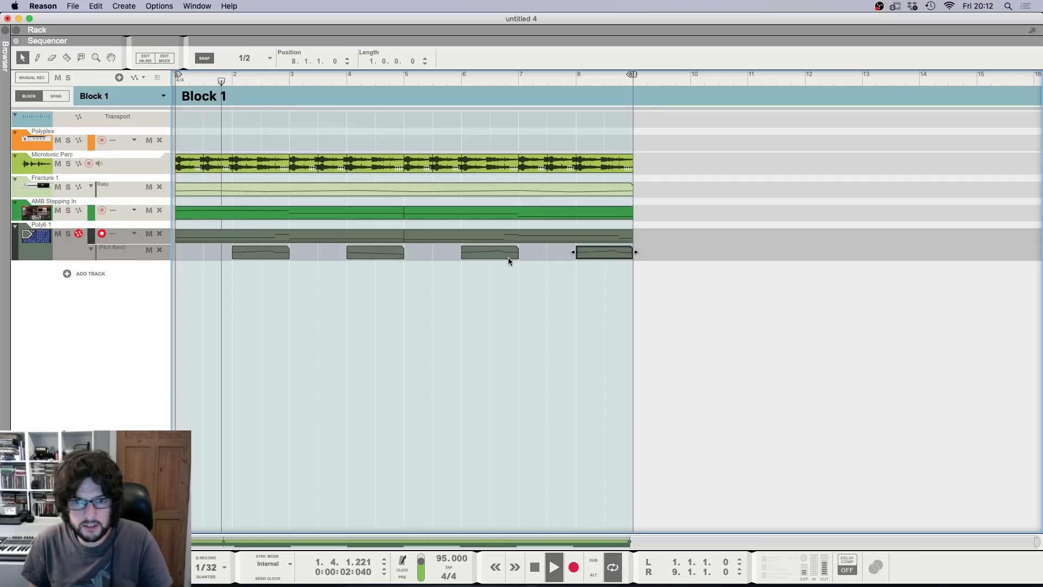
{"action": "key", "text": "Delete"}
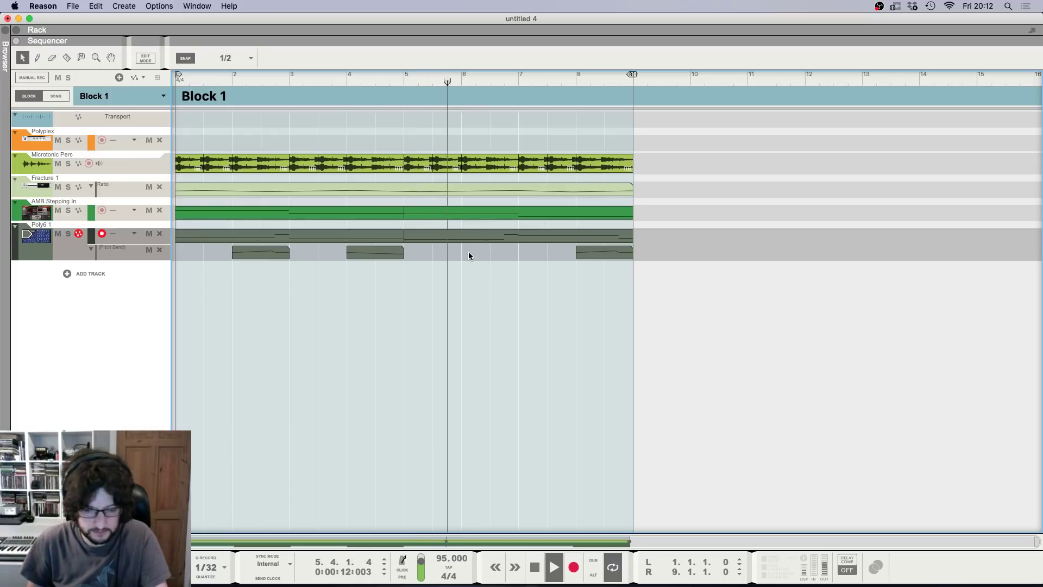
Step: Set the Polysix VCF cutoff to 4.06 and check the Poly6 1 channel level in the mixer during playback
{"action": "key", "text": "F6"}
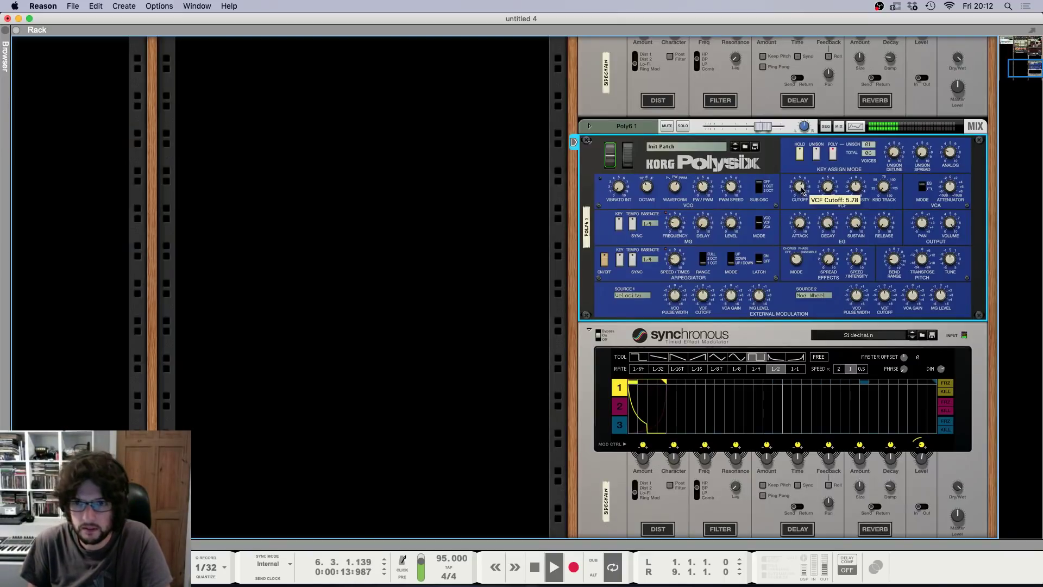
{"action": "left_click_drag", "start_coordinate": [803, 189], "coordinate": [800, 196]}
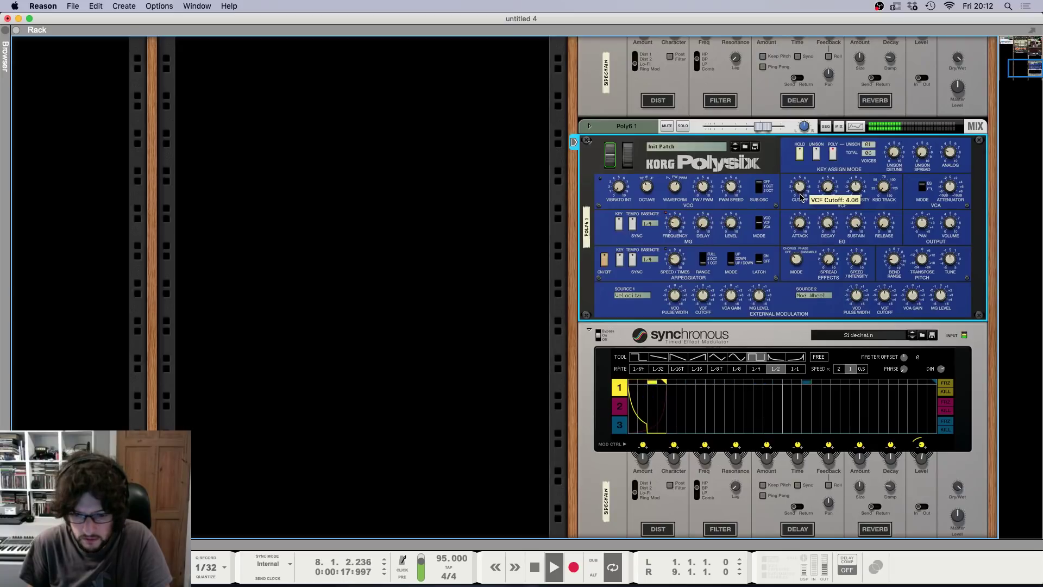
{"action": "key", "text": "F5"}
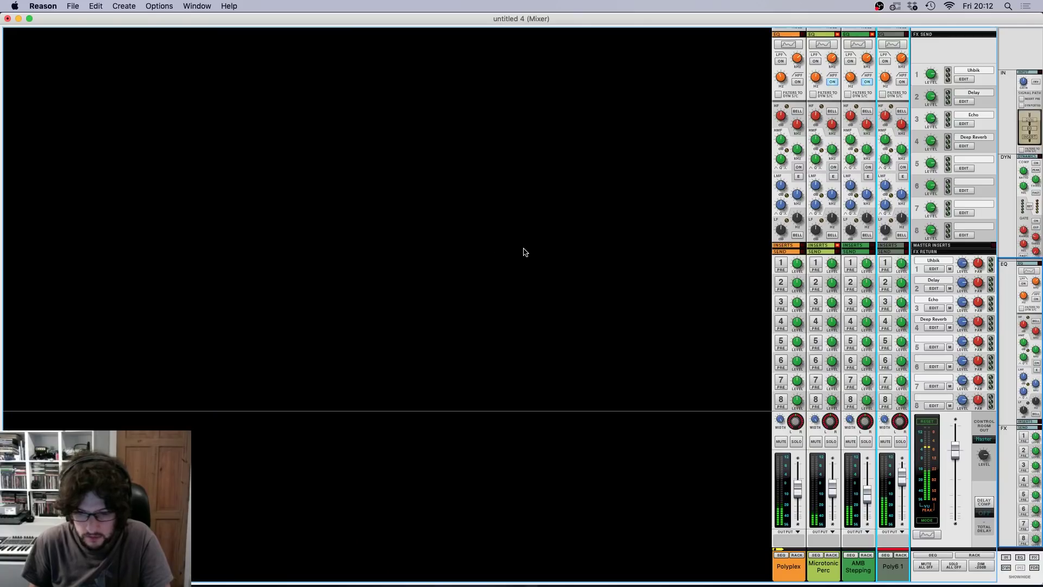
{"action": "key", "text": "F6"}
{"action": "key", "text": "F5"}
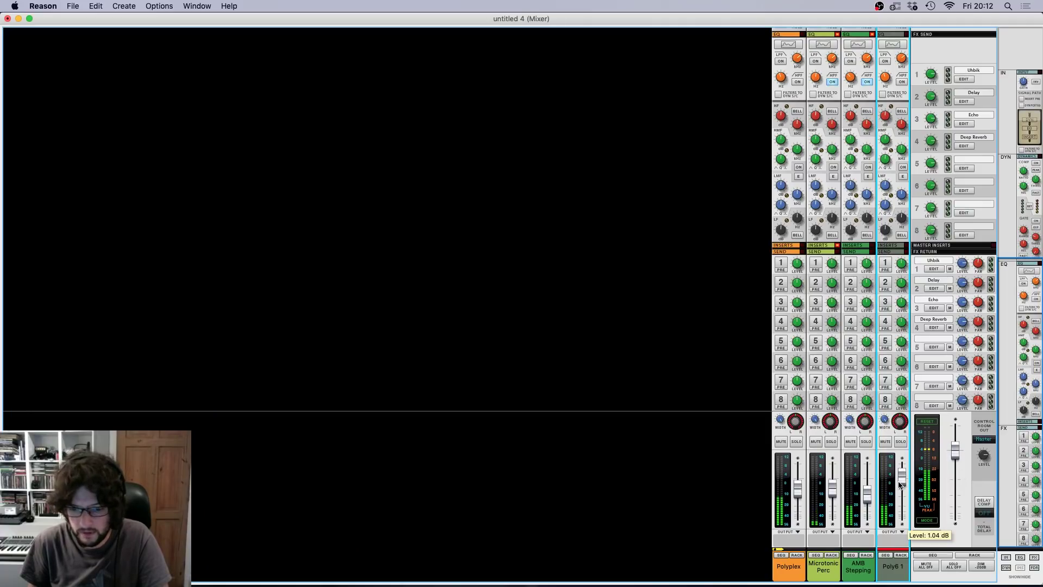
{"action": "key", "text": "F6"}
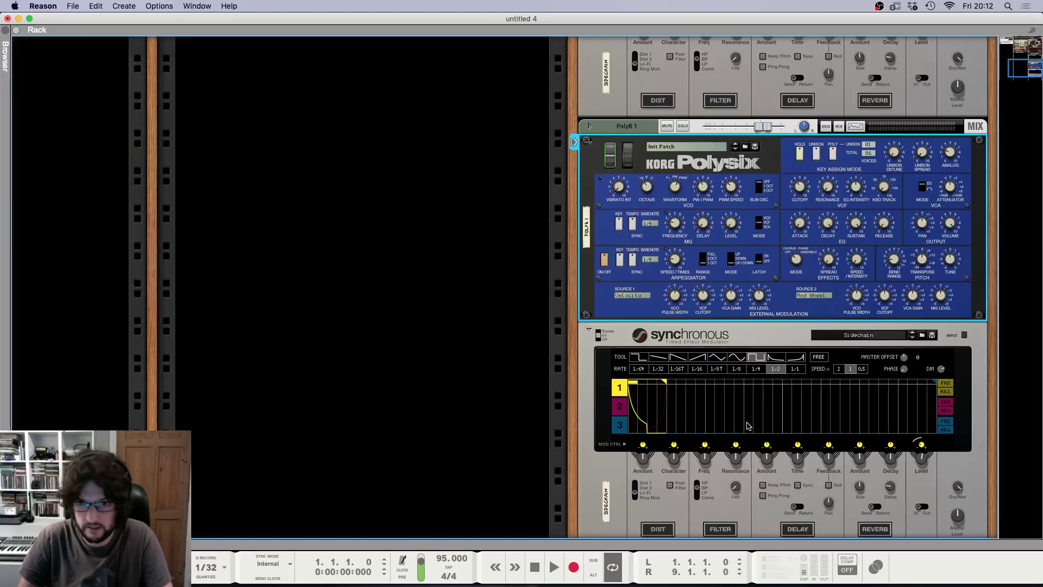
{"action": "key", "text": "F7"}
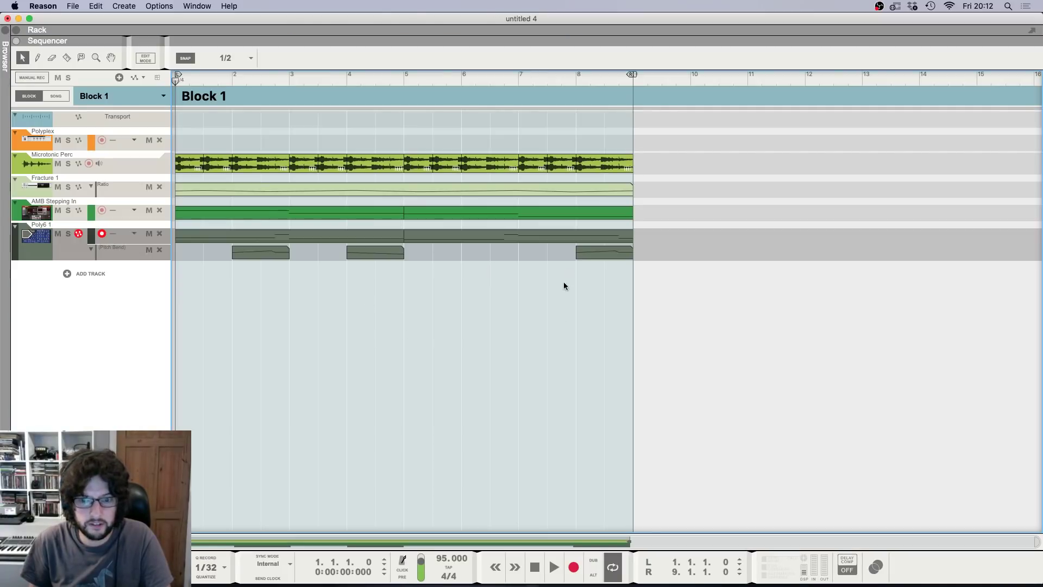
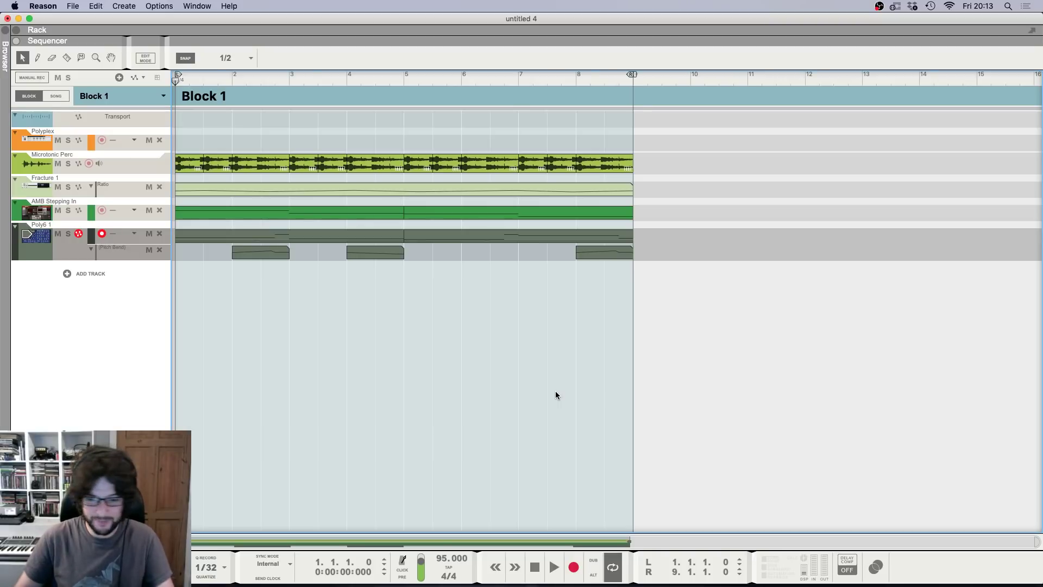
Step: Save the song as a Reason Song File named Livestream in the Reason folder
{"action": "key", "text": "super+s"}
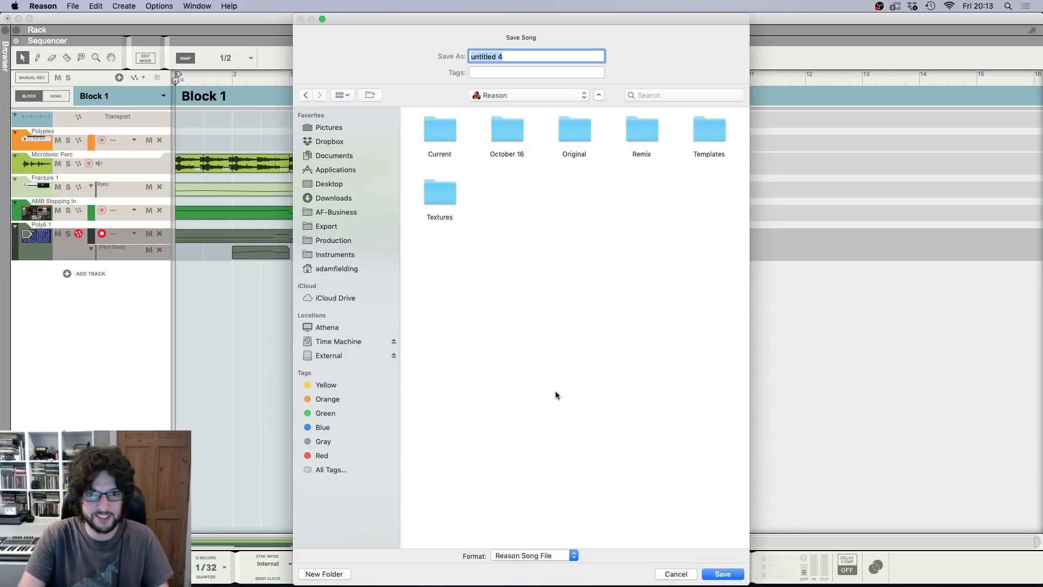
{"action": "type", "text": "Live"}
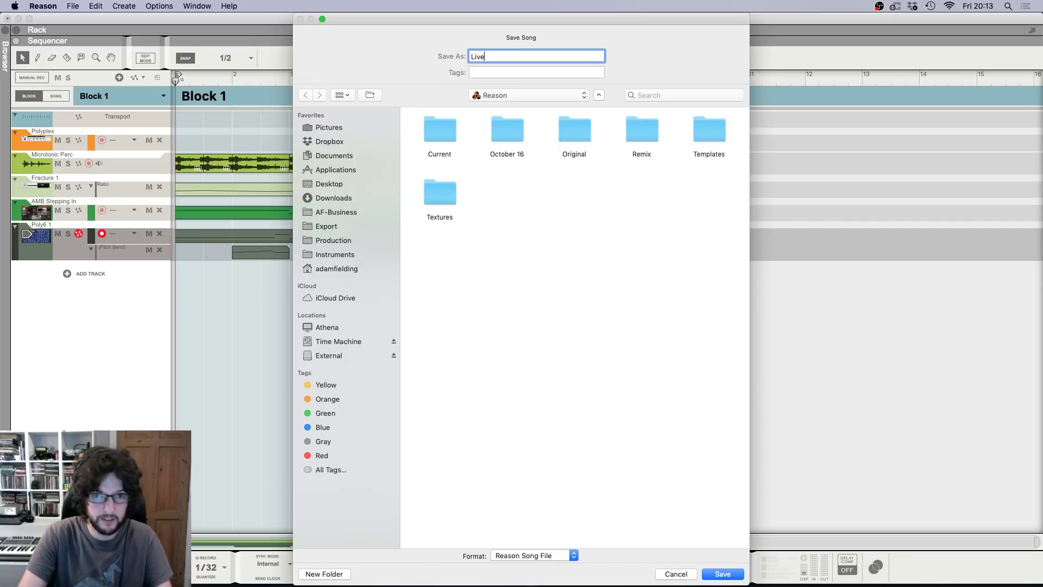
{"action": "type", "text": "stream"}
{"action": "key", "text": "Return"}
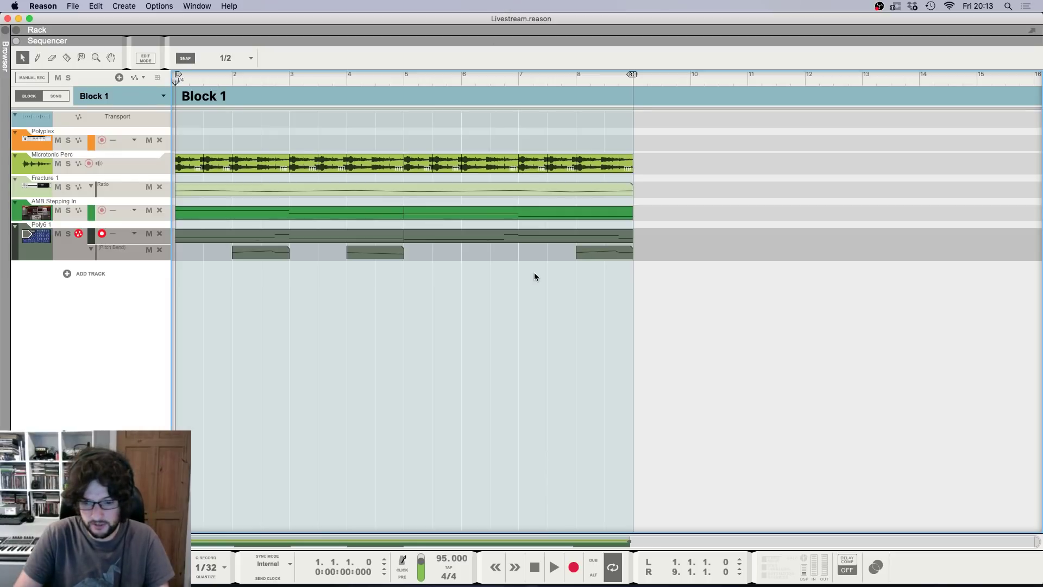
Step: Look through the rack devices between the Deep Reverb send effect and the Polysix
{"action": "key", "text": "F6"}
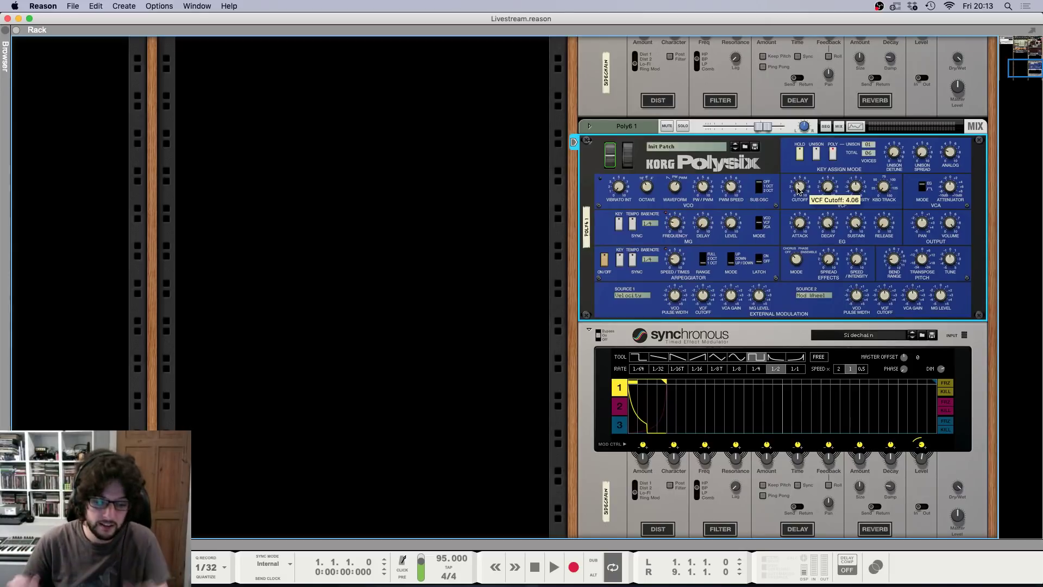
{"action": "key", "text": "F7"}
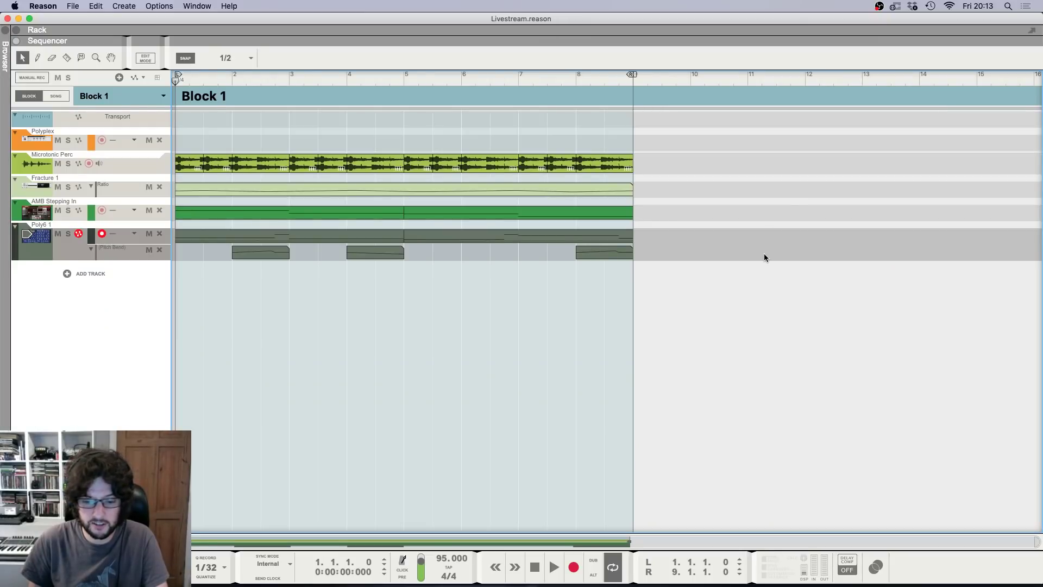
{"action": "key", "text": "F7"}
{"action": "scroll", "coordinate": [478, 380], "scroll_direction": "up", "scroll_amount": 5}
{"action": "scroll", "coordinate": [445, 321], "scroll_direction": "left", "scroll_amount": 3}
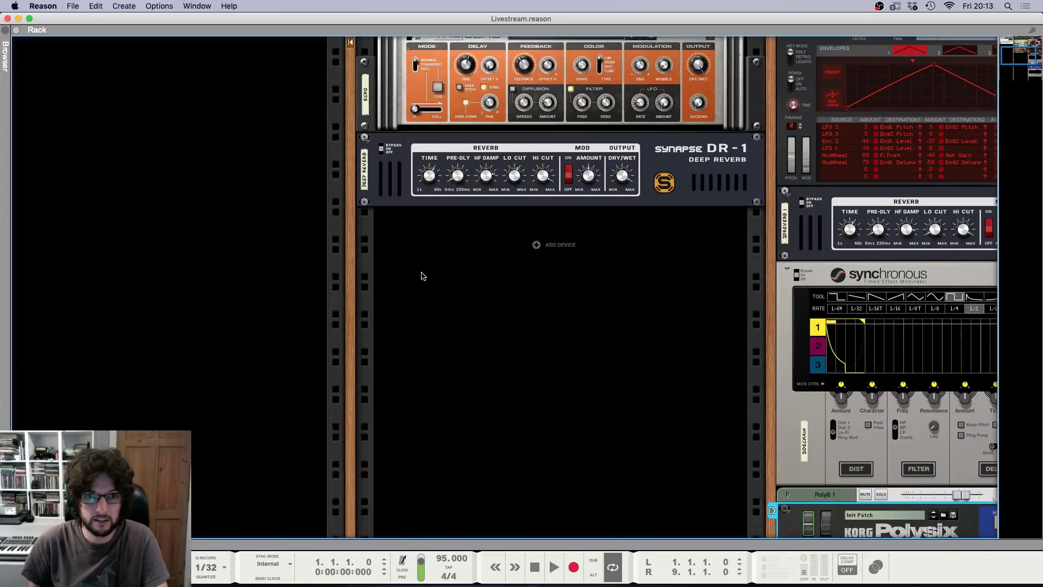
{"action": "scroll", "coordinate": [407, 278], "scroll_direction": "up", "scroll_amount": 6}
{"action": "scroll", "coordinate": [402, 280], "scroll_direction": "left", "scroll_amount": 2}
{"action": "scroll", "coordinate": [391, 281], "scroll_direction": "down", "scroll_amount": 7}
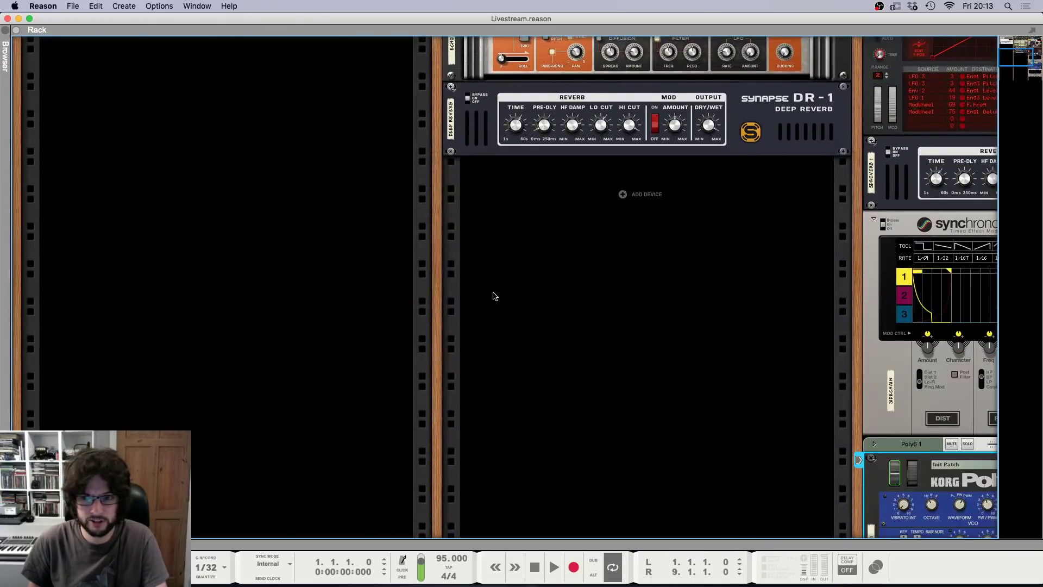
{"action": "scroll", "coordinate": [493, 295], "scroll_direction": "right", "scroll_amount": 5}
{"action": "scroll", "coordinate": [494, 295], "scroll_direction": "down", "scroll_amount": 5}
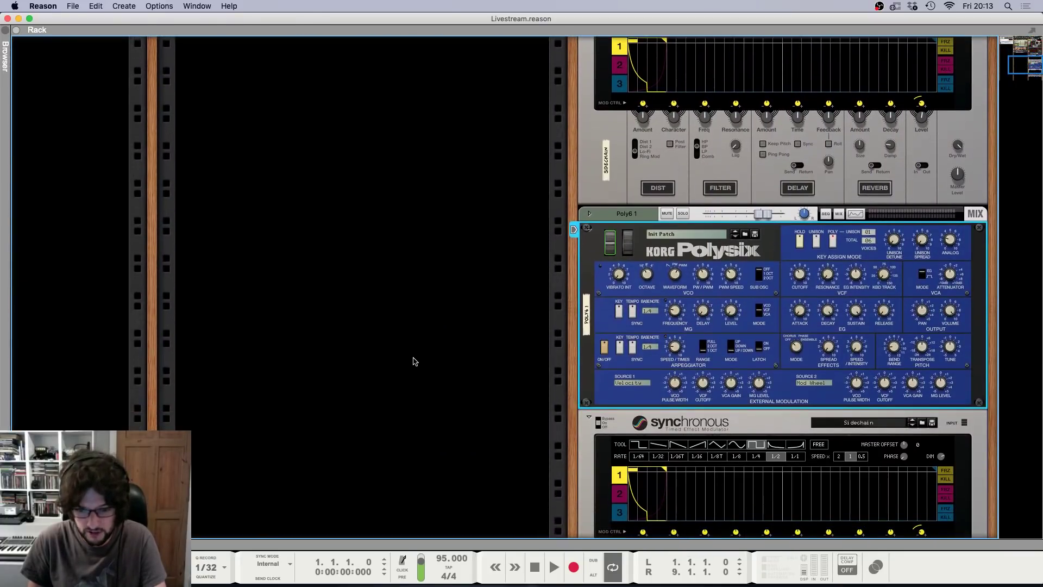
{"action": "scroll", "coordinate": [414, 362], "scroll_direction": "down", "scroll_amount": 2}
Step: Play the block from the start and check the Poly6 1 channel's level in the mixer against its rack devices
{"action": "key", "text": "shift+Return"}
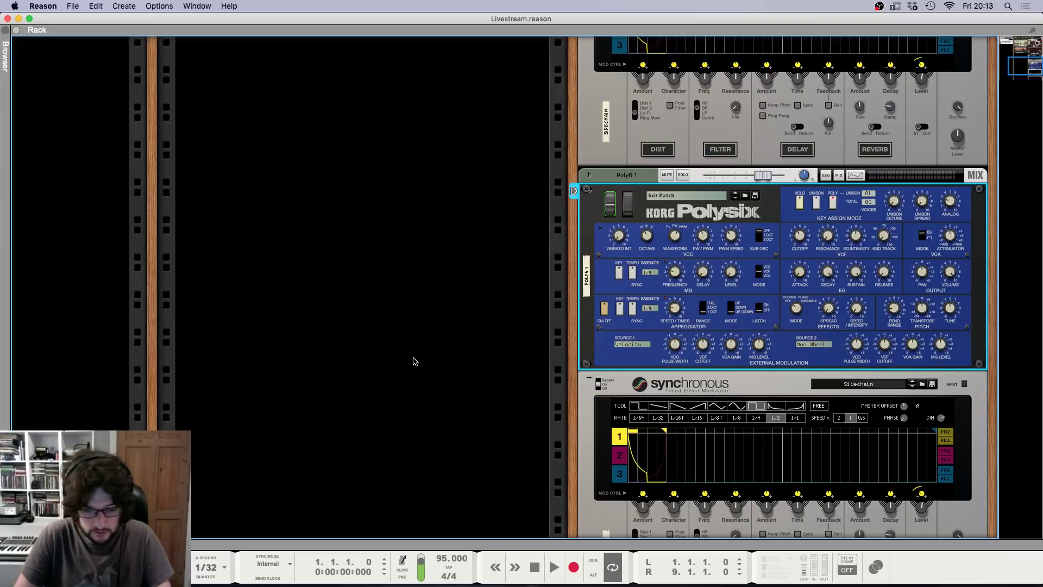
{"action": "key", "text": "space"}
{"action": "key", "text": "F7"}
{"action": "key", "text": "F5"}
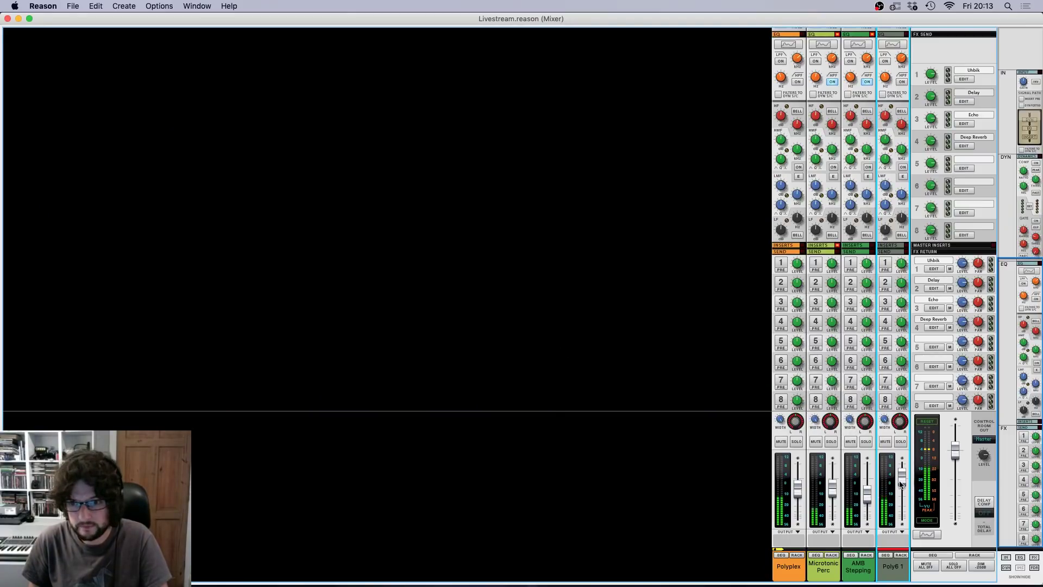
{"action": "mouse_move", "coordinate": [901, 484]}
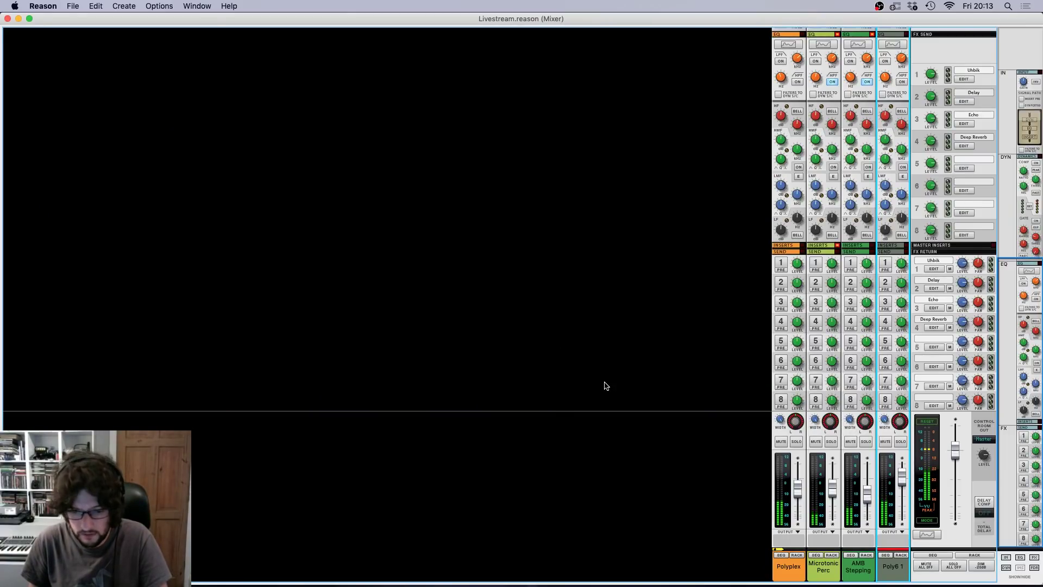
{"action": "key", "text": "F6"}
{"action": "key", "text": "F5"}
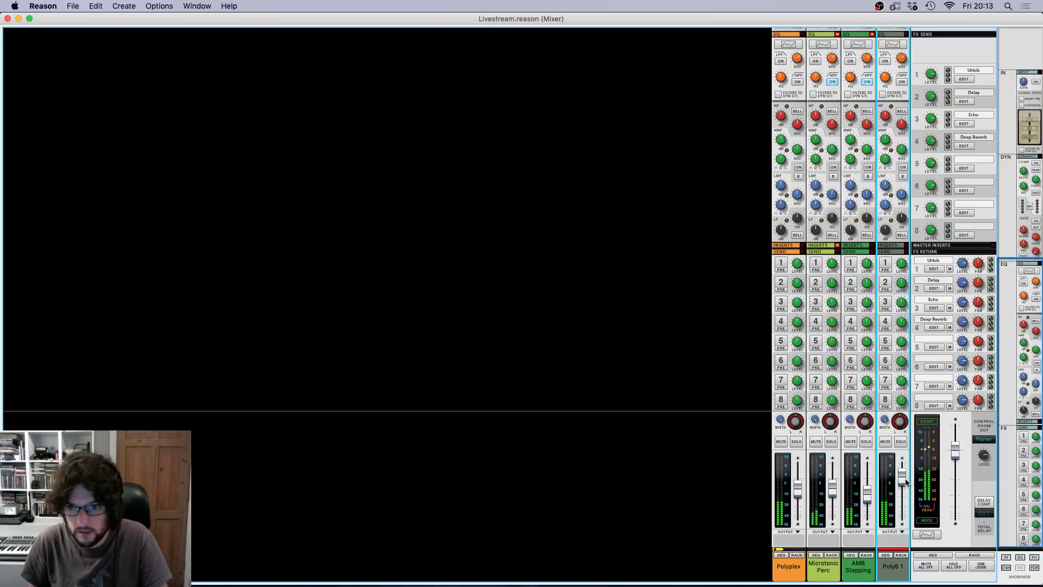
{"action": "key", "text": "F6"}
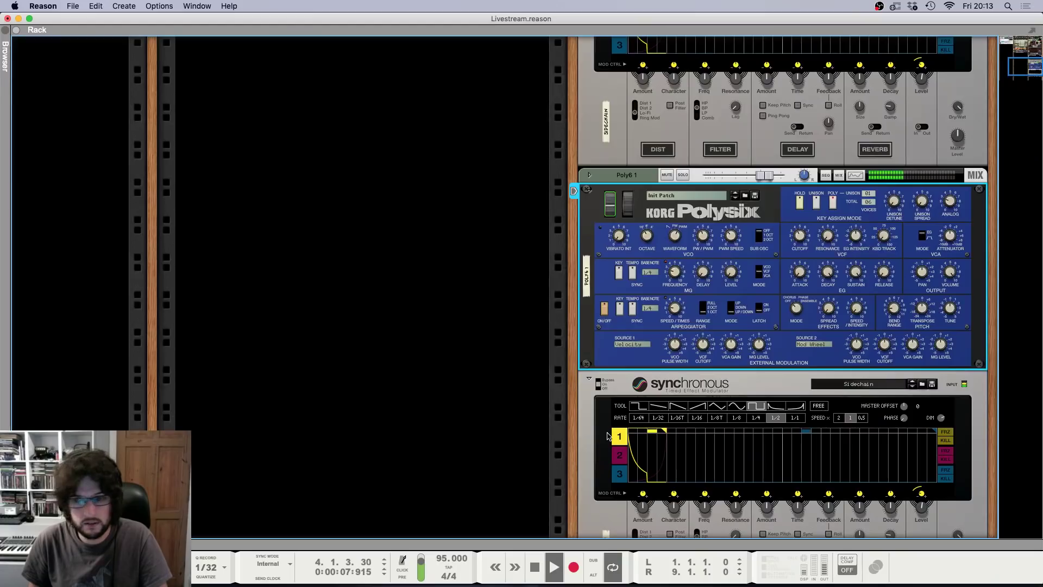
Step: Rename the Poly6 1 mixer channel to Bass
{"action": "key", "text": "F5"}
{"action": "double_click", "coordinate": [891, 566]}
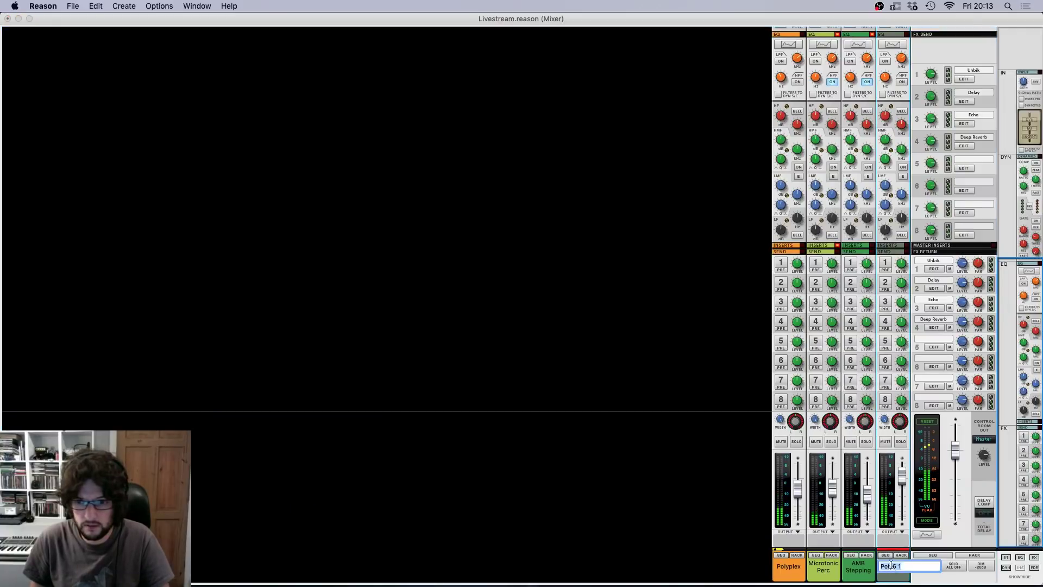
{"action": "type", "text": "Bass"}
{"action": "key", "text": "Return"}
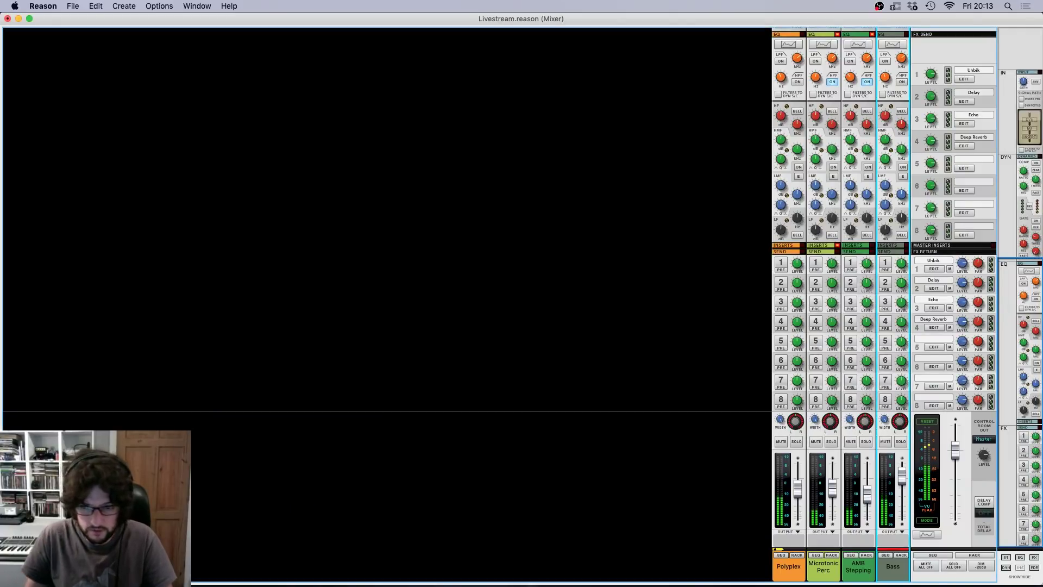
Step: Rename the AMB Stepping In mixer channel to Texture
{"action": "double_click", "coordinate": [853, 574]}
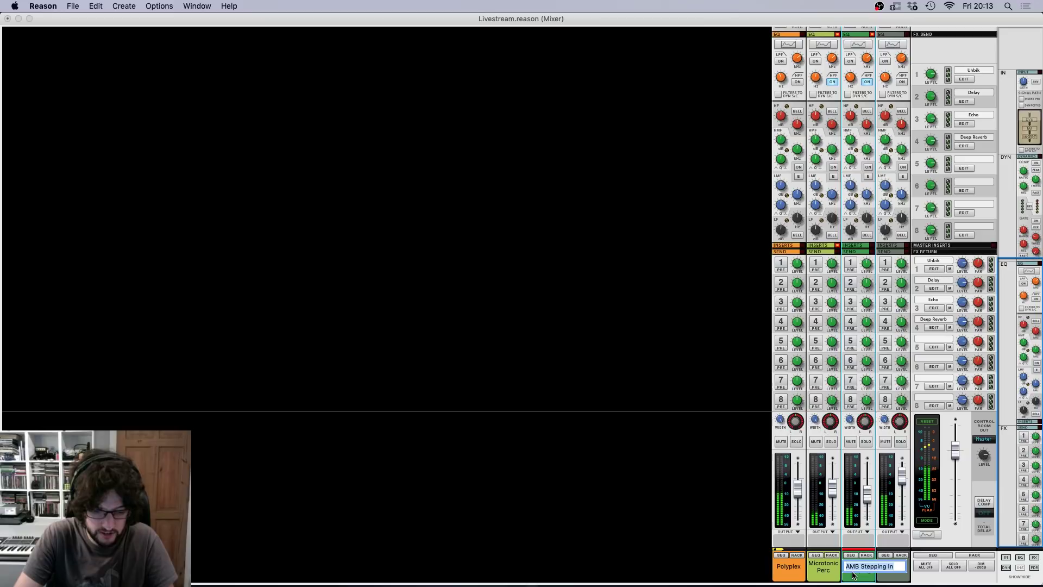
{"action": "type", "text": "M"}
{"action": "type", "text": "extur"}
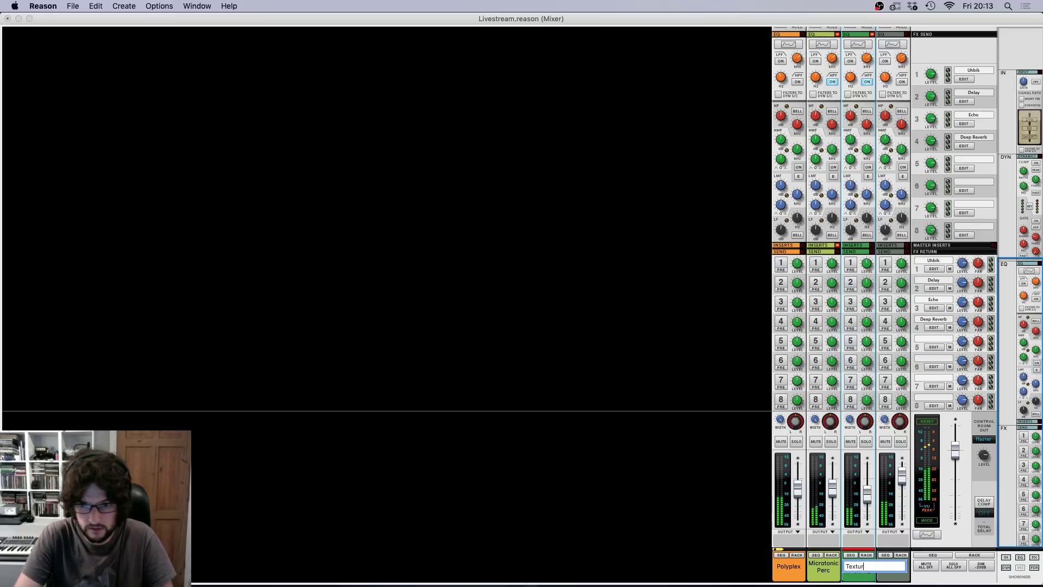
{"action": "type", "text": "e"}
{"action": "key", "text": "Return"}
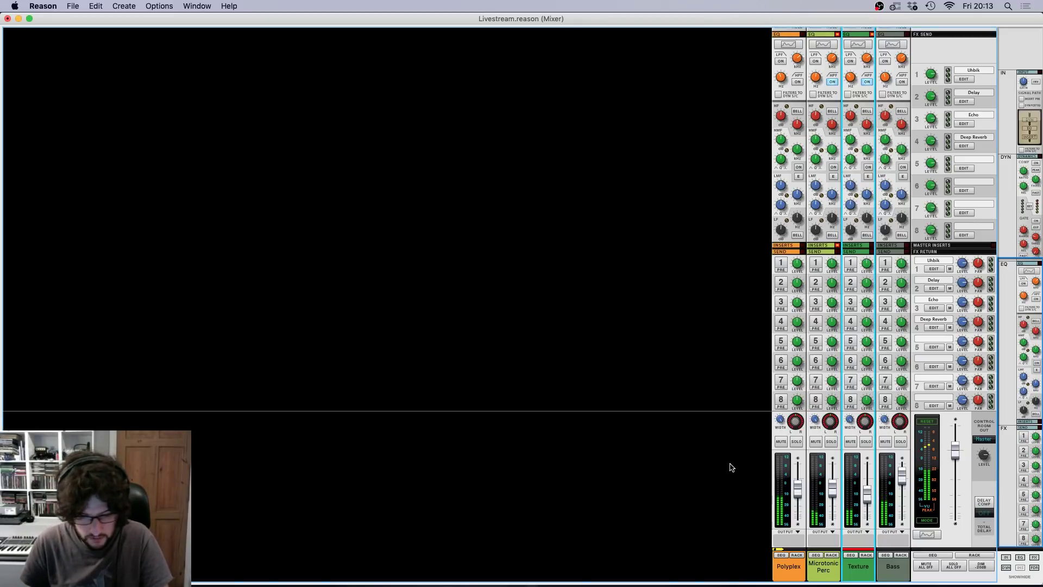
Step: Stop playback, look over the rack around the Polysix and its Synchronous effect, and briefly view the Pumping patch folder
{"action": "key", "text": "F6"}
{"action": "scroll", "coordinate": [449, 422], "scroll_direction": "down", "scroll_amount": 3}
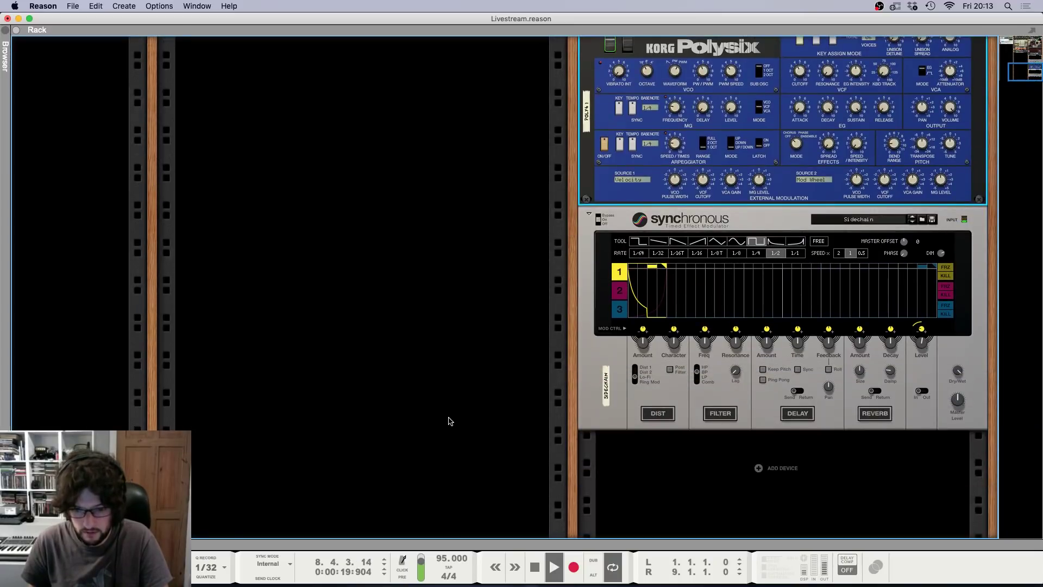
{"action": "key", "text": "space"}
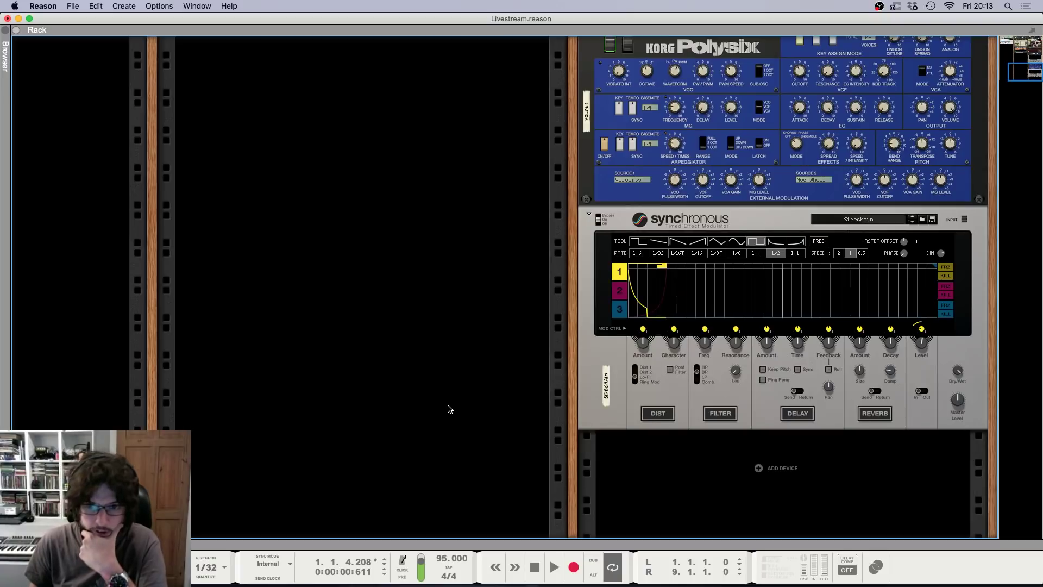
{"action": "scroll", "coordinate": [448, 407], "scroll_direction": "up", "scroll_amount": 5}
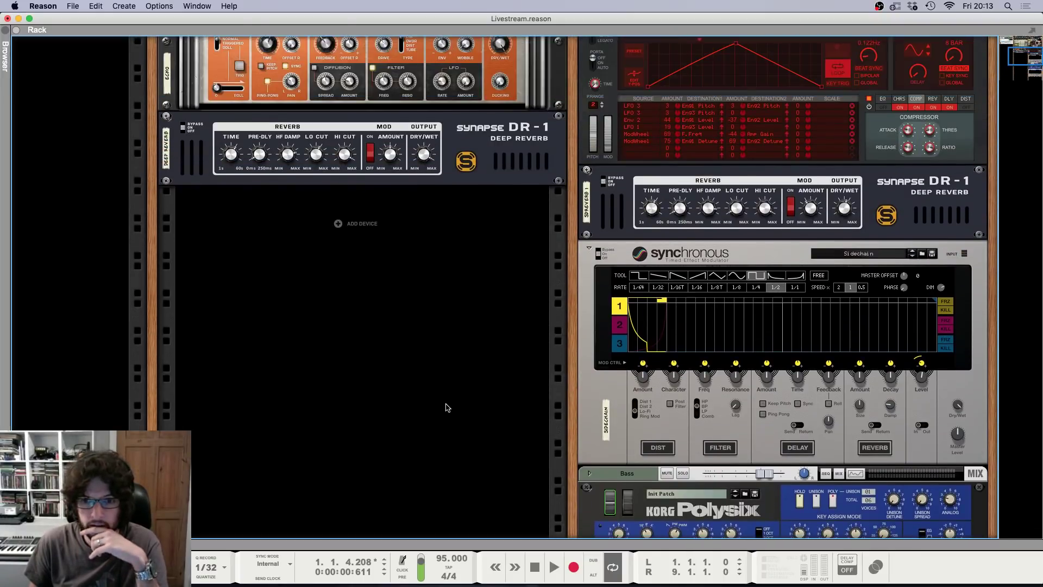
{"action": "scroll", "coordinate": [448, 407], "scroll_direction": "down", "scroll_amount": 10}
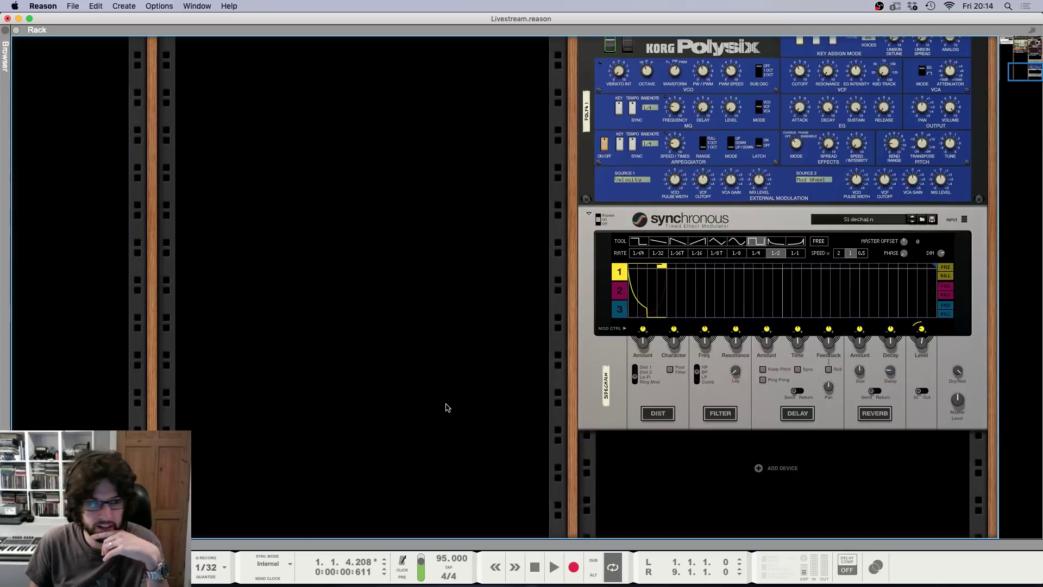
{"action": "left_click", "coordinate": [4, 34]}
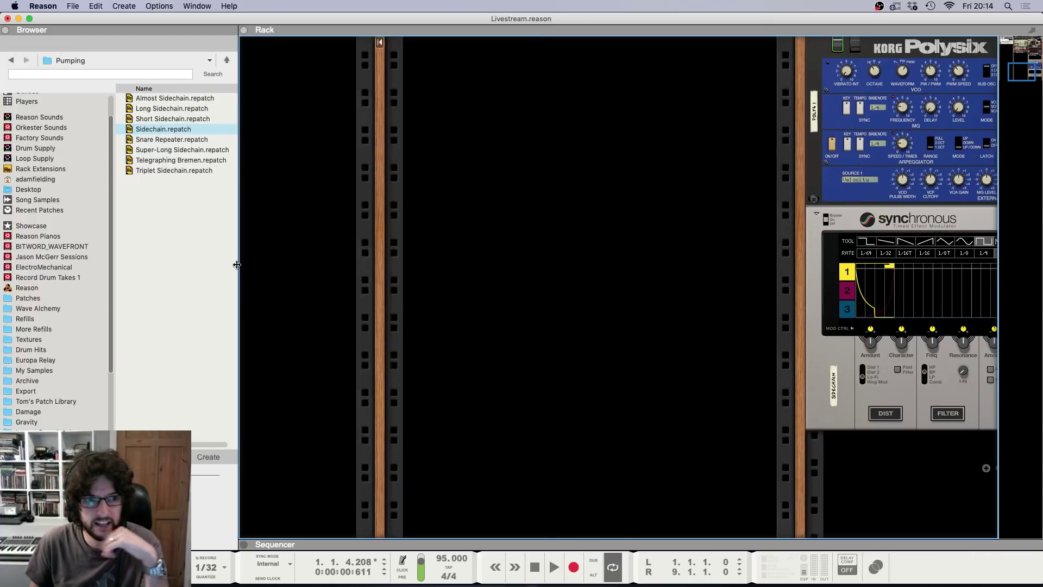
{"action": "left_click", "coordinate": [6, 31]}
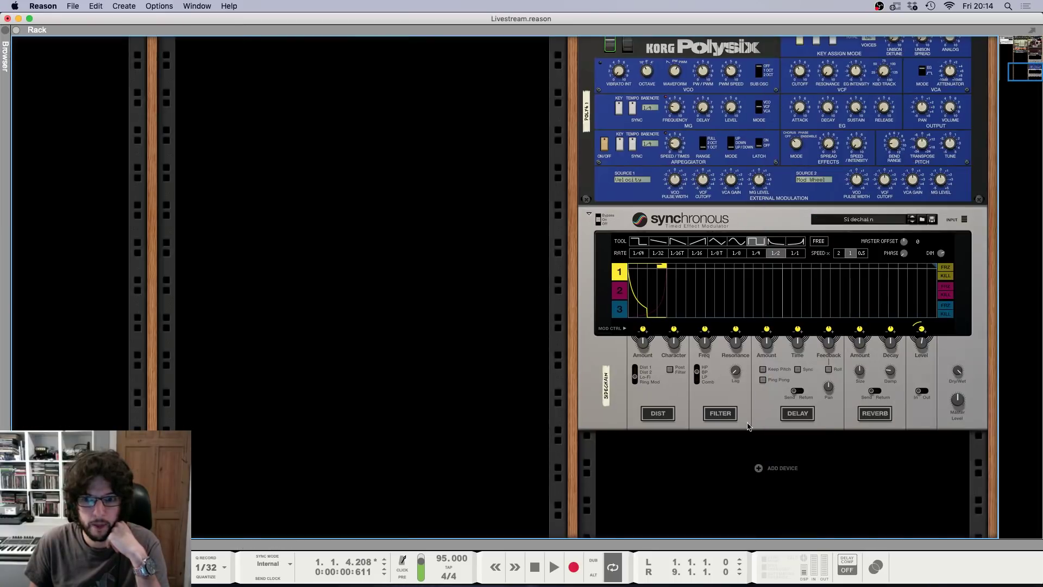
{"action": "right_click", "coordinate": [775, 467]}
{"action": "mouse_move", "coordinate": [832, 544]}
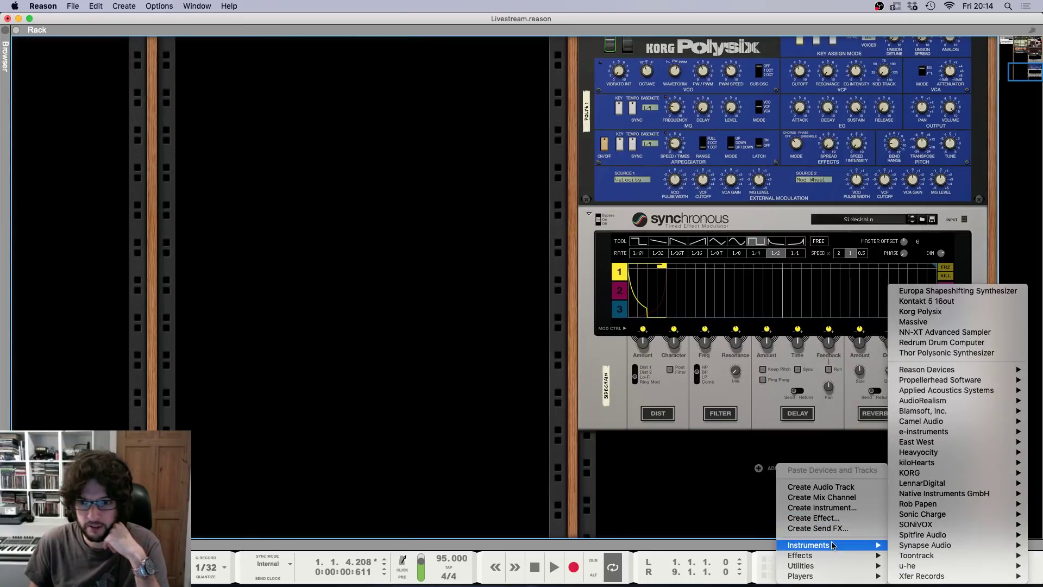
{"action": "left_click", "coordinate": [684, 493]}
Step: Add the KY Tracker patch from the Europa Relay folder as a new Europa instrument below the Synchronous effect
{"action": "left_click", "coordinate": [5, 38]}
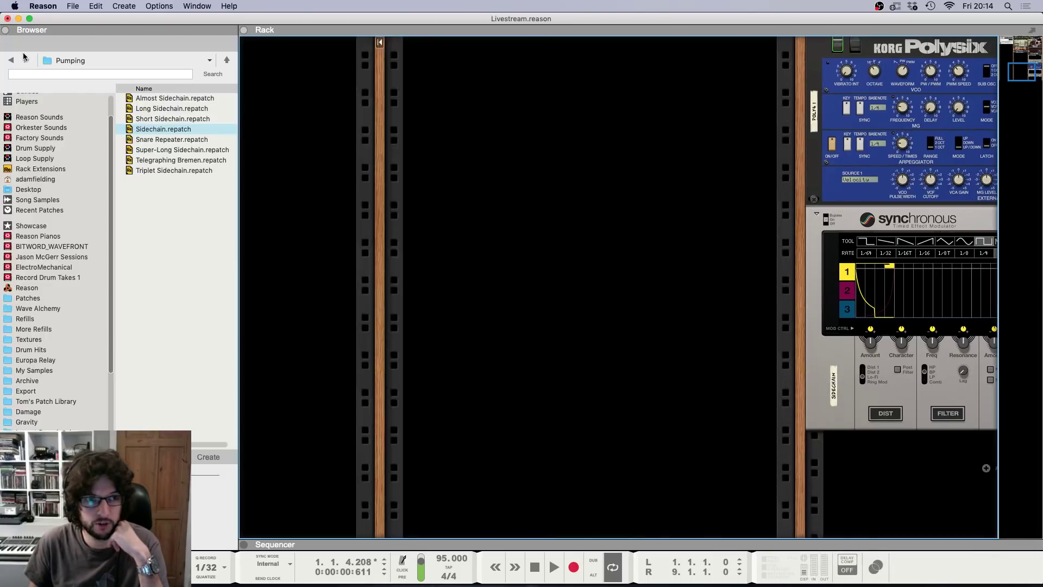
{"action": "left_click", "coordinate": [67, 359]}
{"action": "scroll", "coordinate": [179, 265], "scroll_direction": "down", "scroll_amount": 5}
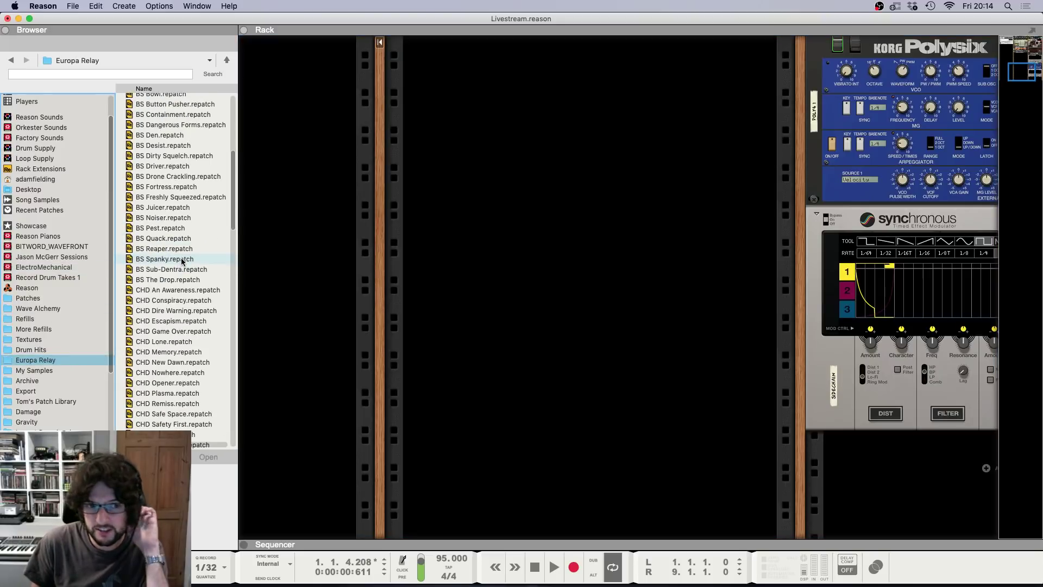
{"action": "scroll", "coordinate": [179, 266], "scroll_direction": "down", "scroll_amount": 10}
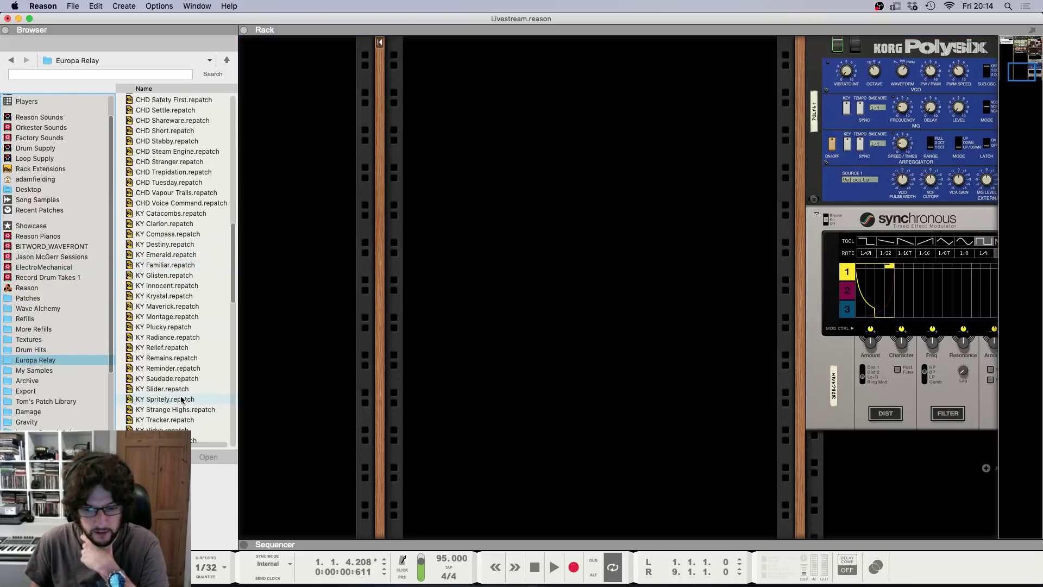
{"action": "scroll", "coordinate": [171, 393], "scroll_direction": "down", "scroll_amount": 2}
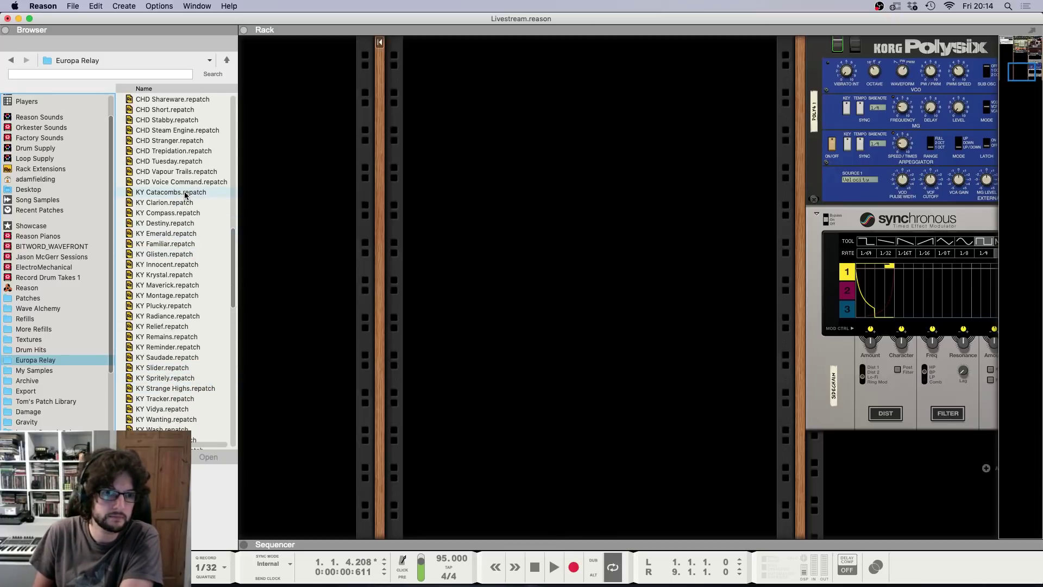
{"action": "scroll", "coordinate": [177, 321], "scroll_direction": "down", "scroll_amount": 1}
{"action": "left_click_drag", "start_coordinate": [161, 389], "coordinate": [859, 511]}
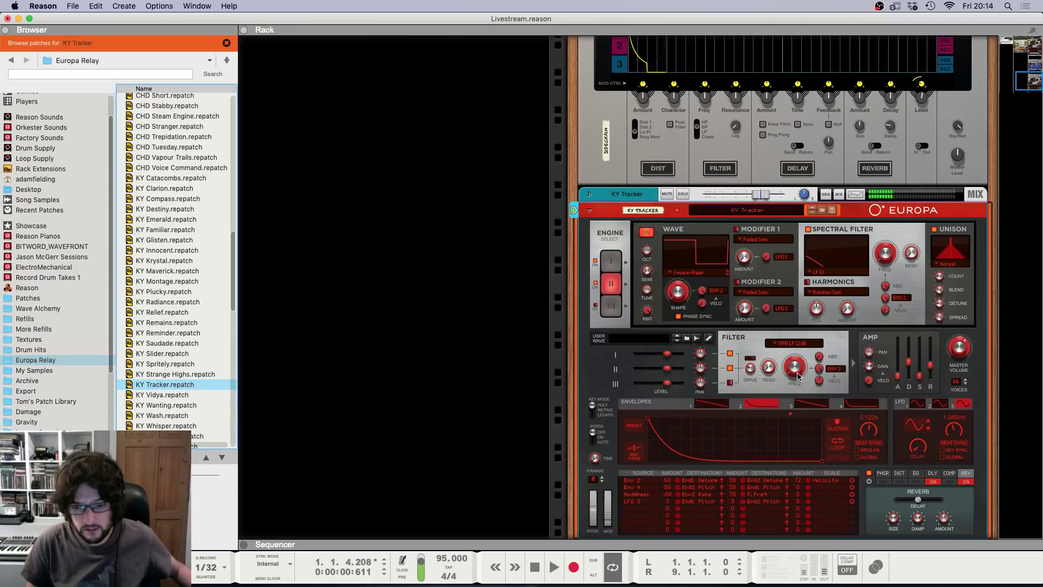
Step: Look over the KY Tracker Europa's filter and check its track in the sequencer and its channel in the mixer
{"action": "mouse_move", "coordinate": [797, 375]}
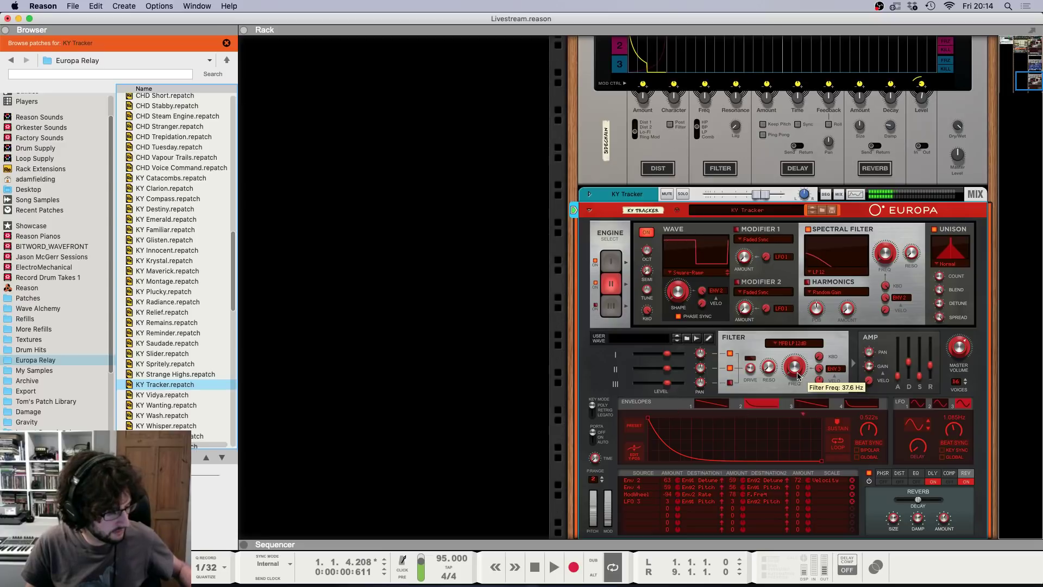
{"action": "right_click", "coordinate": [597, 385]}
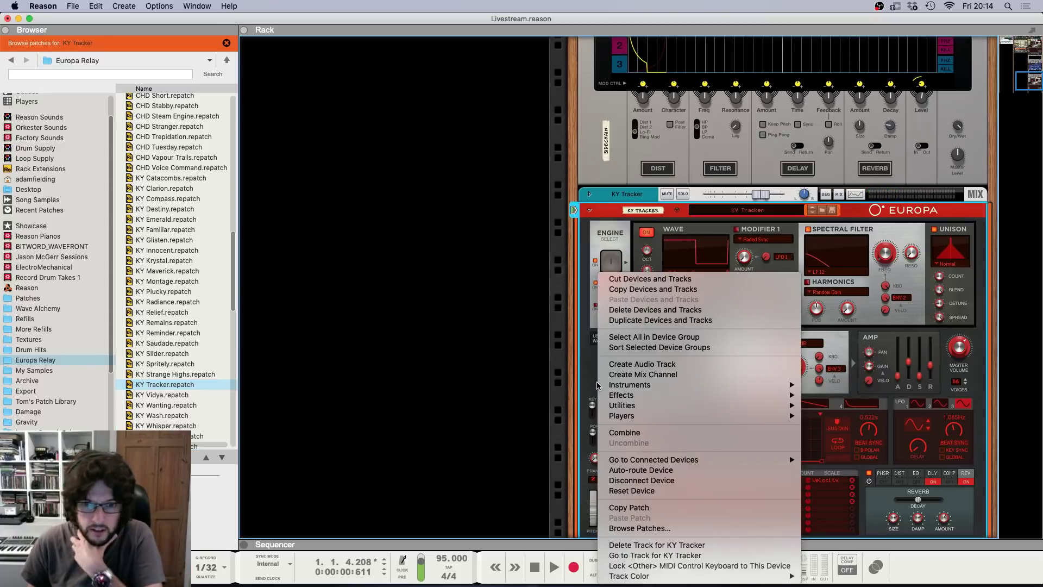
{"action": "left_click", "coordinate": [597, 385]}
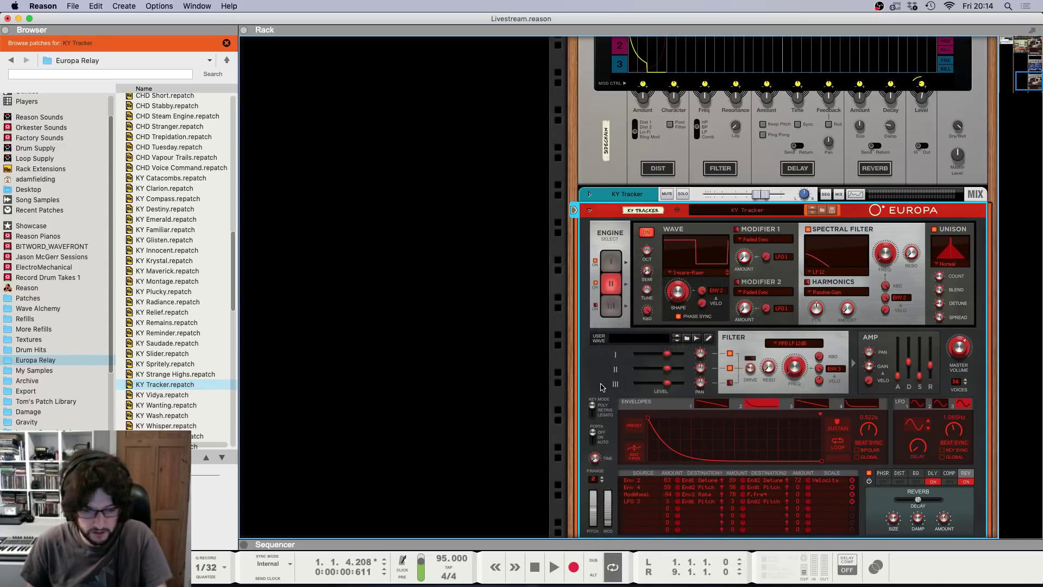
{"action": "key", "text": "F5"}
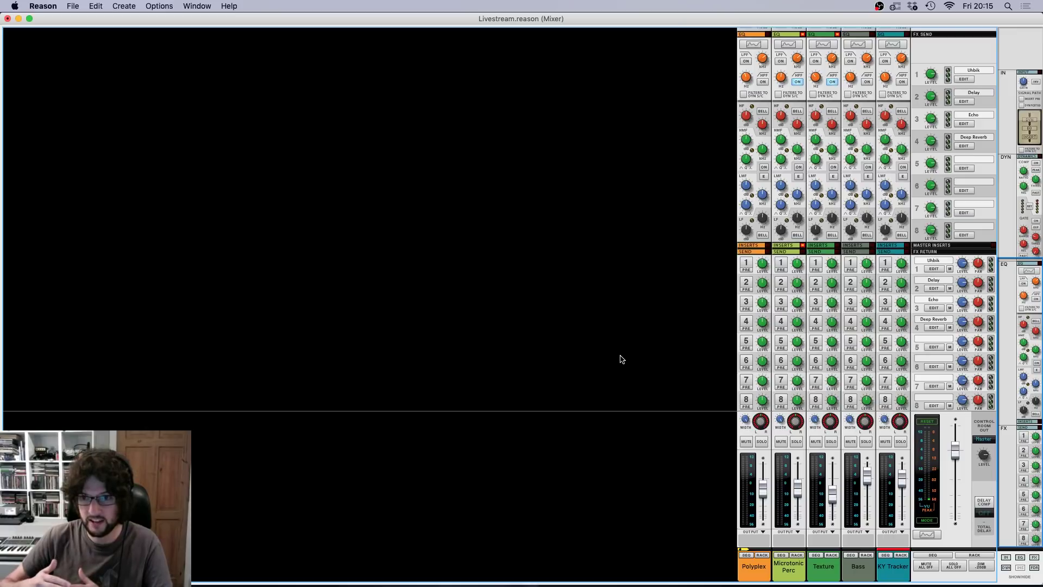
{"action": "key", "text": "F7"}
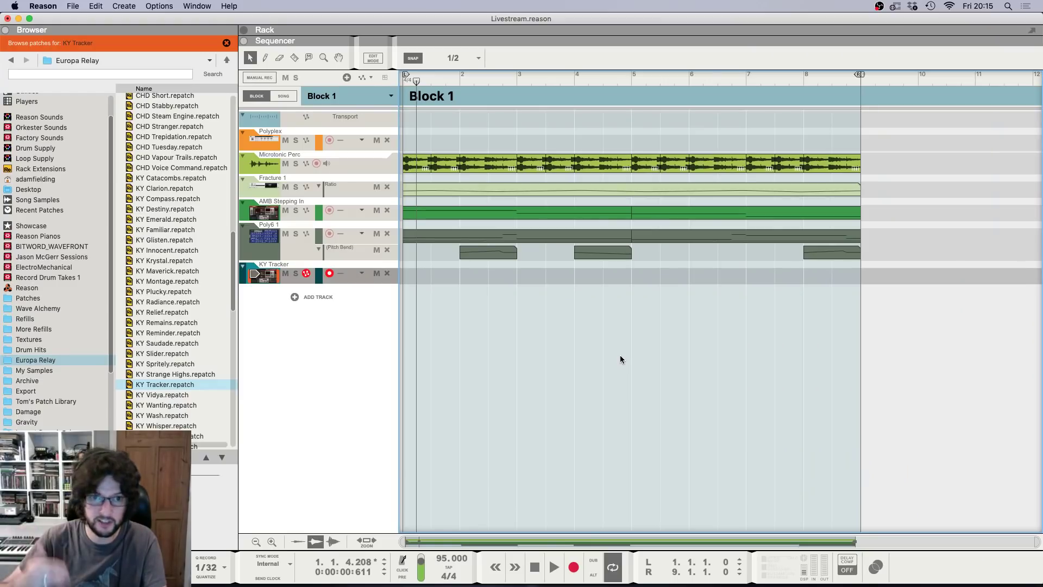
{"action": "key", "text": "F6"}
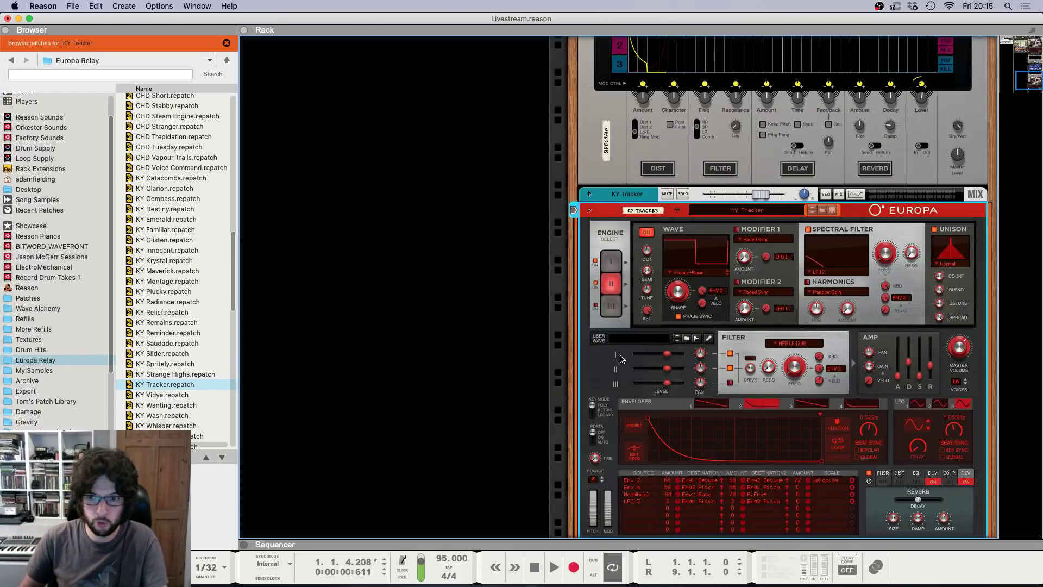
{"action": "key", "text": "F5"}
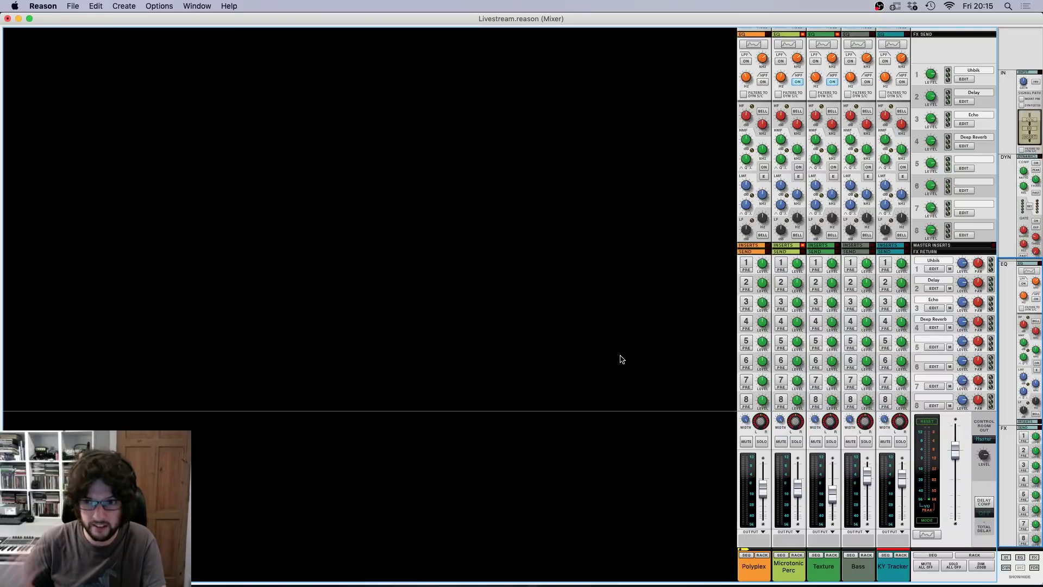
Step: Select the KY Tracker mixer channel and add a Synapse DR-1 Deep Reverb after its Europa device in the rack
{"action": "left_click", "coordinate": [885, 321]}
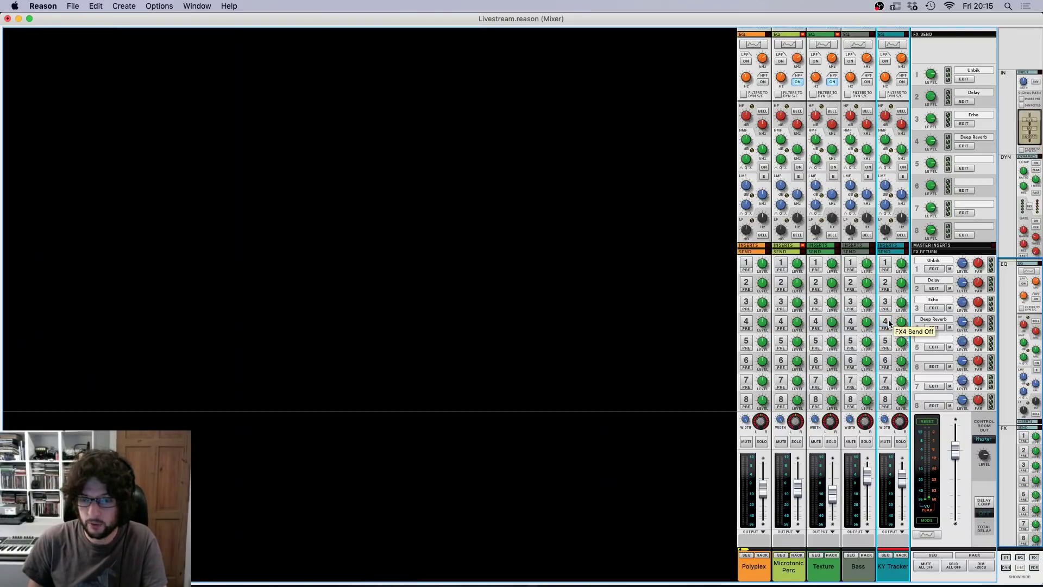
{"action": "key", "text": "F6"}
{"action": "right_click", "coordinate": [590, 272]}
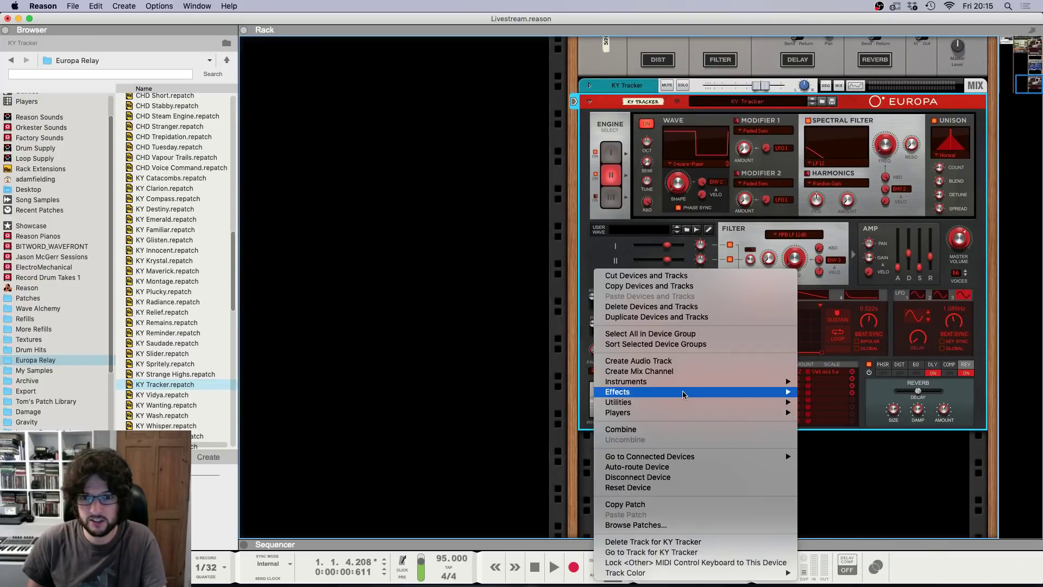
{"action": "mouse_move", "coordinate": [730, 391]}
{"action": "mouse_move", "coordinate": [844, 535]}
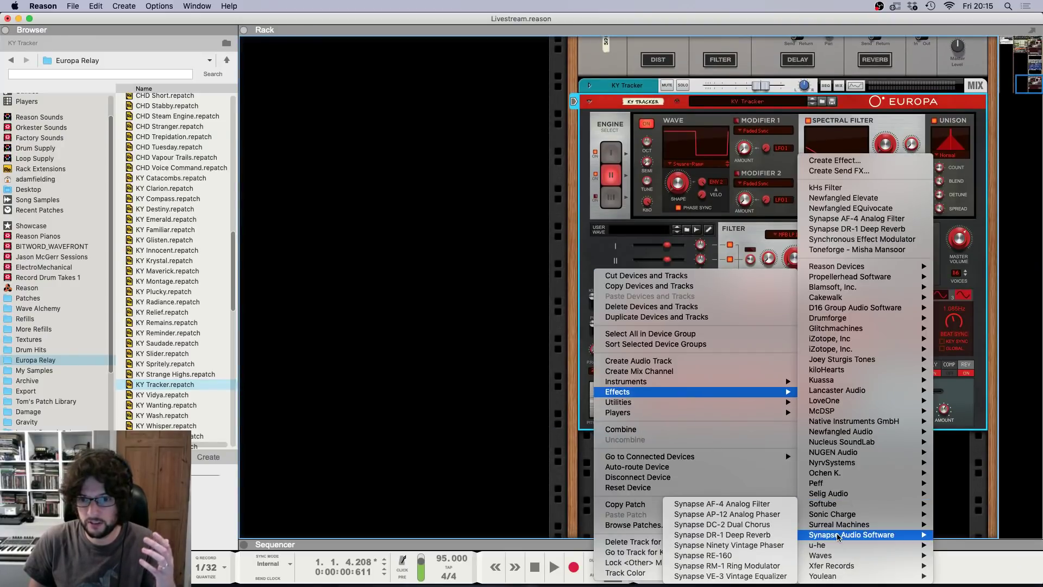
{"action": "left_click", "coordinate": [738, 536]}
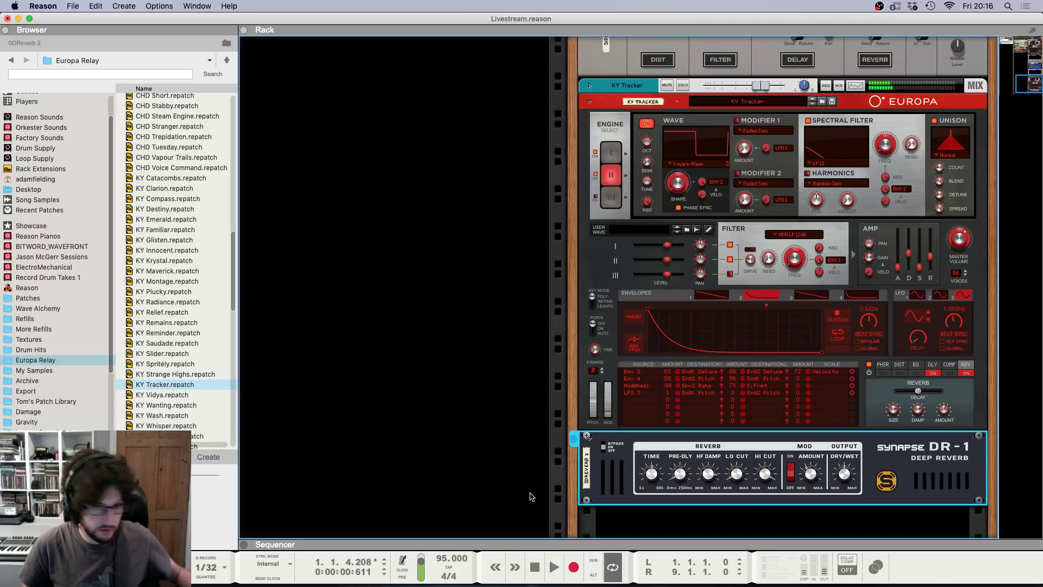
Step: Set the new DR-1's reverb time to about 9.23 s and adjust its dry/wet mix
{"action": "left_click_drag", "start_coordinate": [651, 468], "coordinate": [651, 465]}
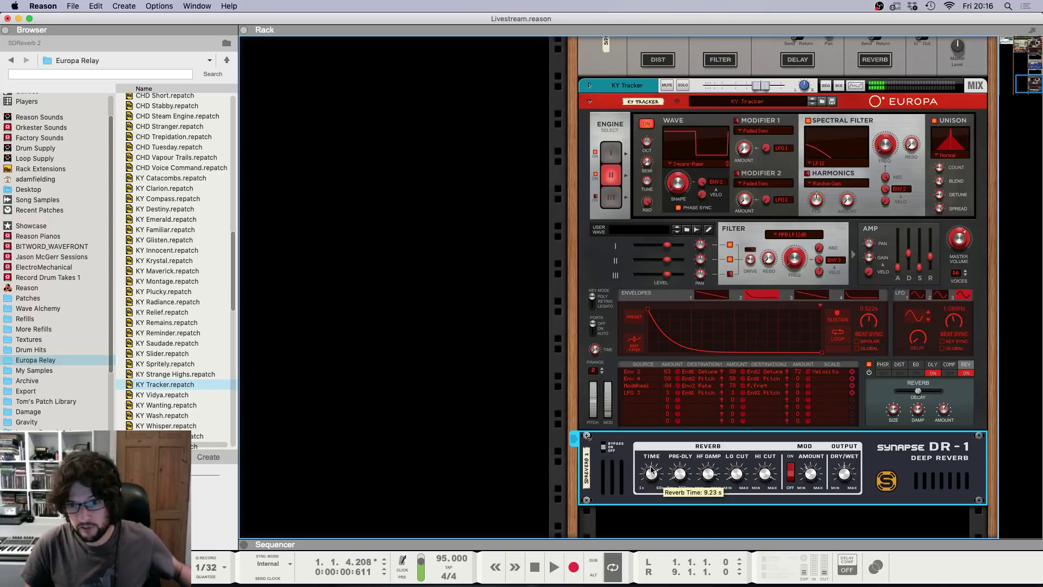
{"action": "left_click_drag", "start_coordinate": [844, 474], "coordinate": [842, 468]}
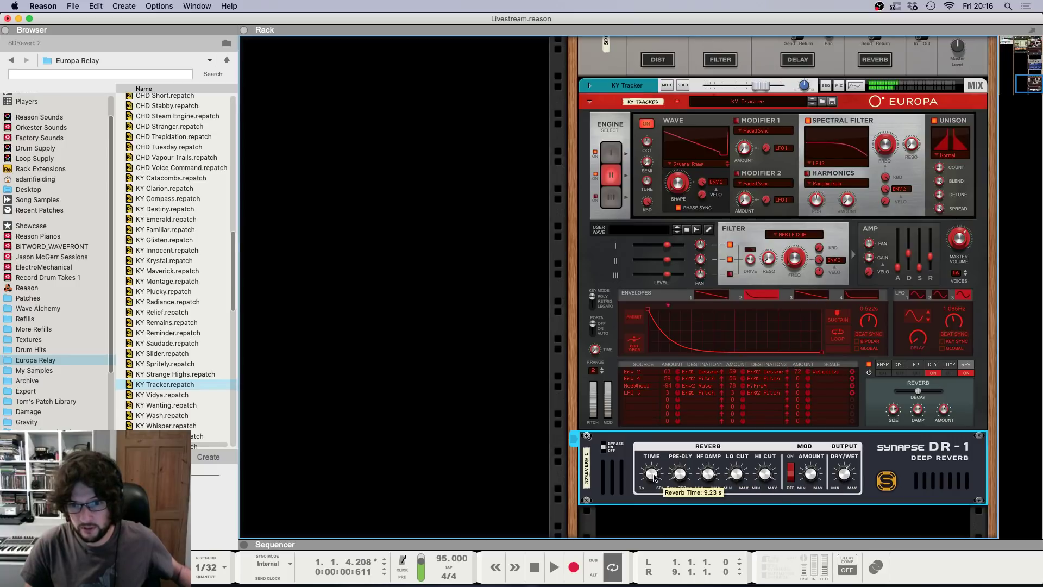
{"action": "left_click_drag", "start_coordinate": [657, 474], "coordinate": [653, 476]}
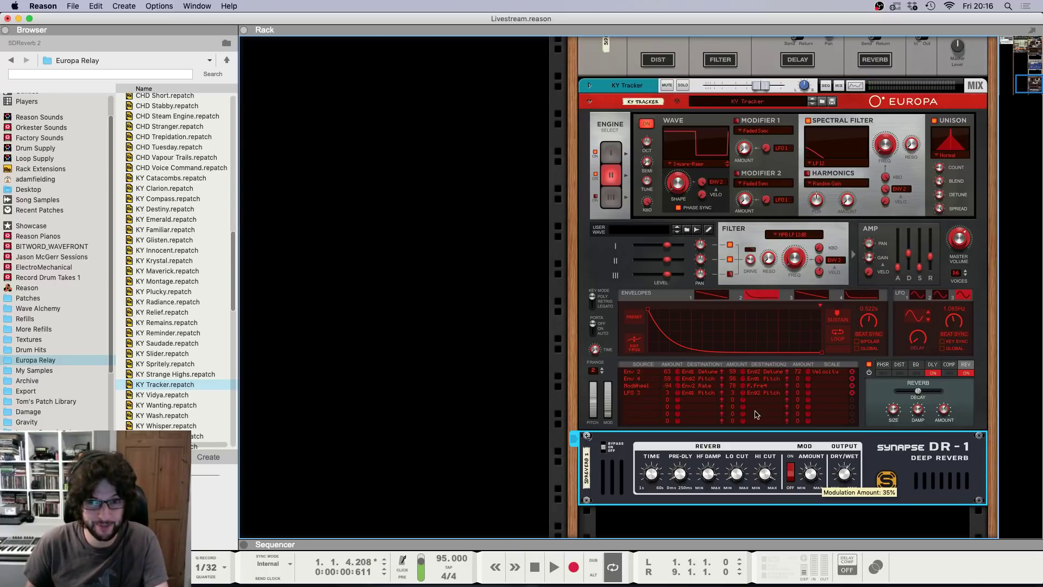
Step: Rename the KY Tracker mix channel to Reverb Keys and check it in the mixer
{"action": "scroll", "coordinate": [472, 402], "scroll_direction": "up", "scroll_amount": 5}
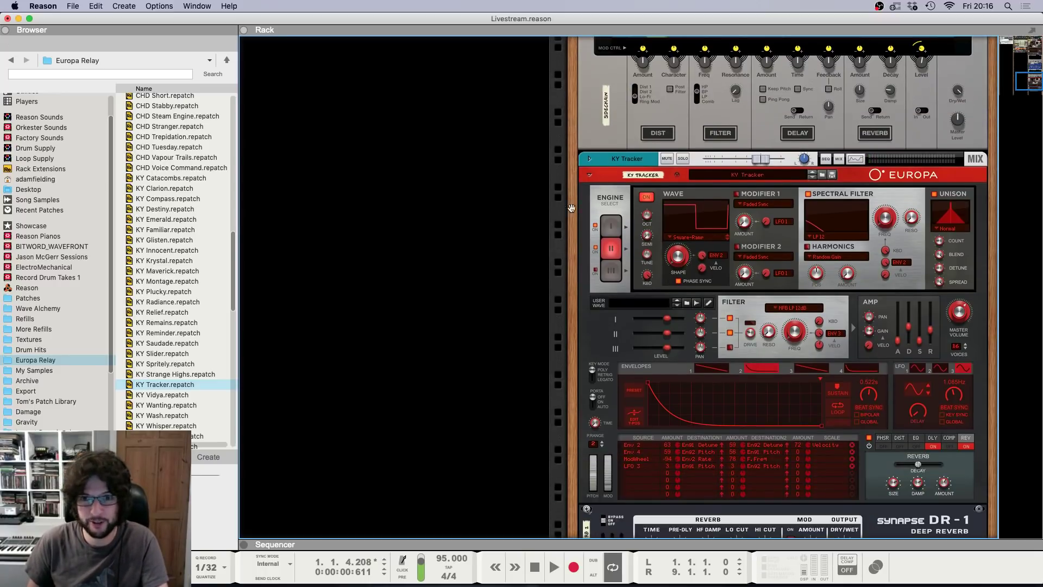
{"action": "double_click", "coordinate": [629, 159]}
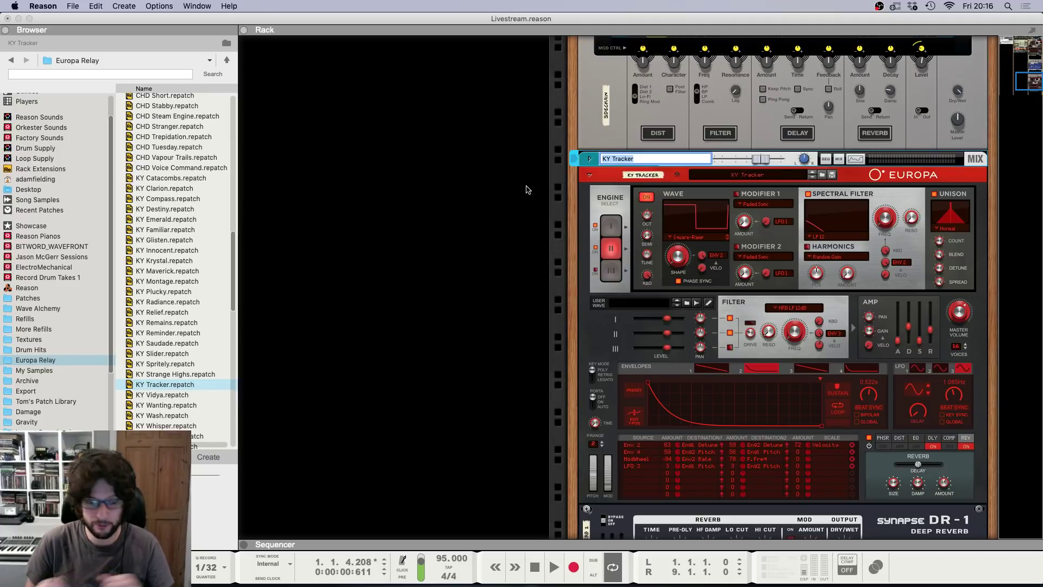
{"action": "type", "text": "Reverb Keys"}
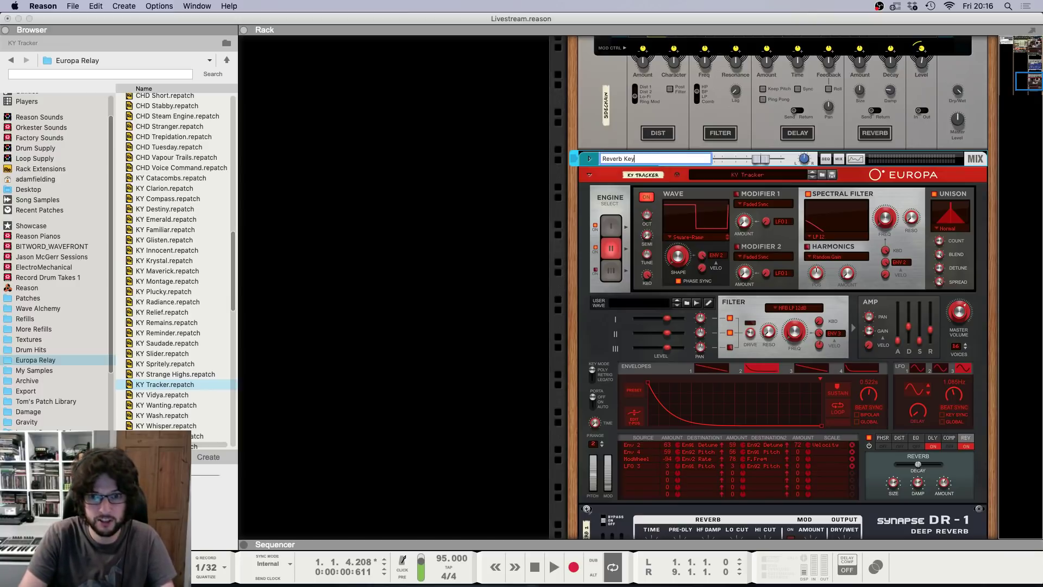
{"action": "key", "text": "Return"}
{"action": "key", "text": "Tab"}
{"action": "key", "text": "F5"}
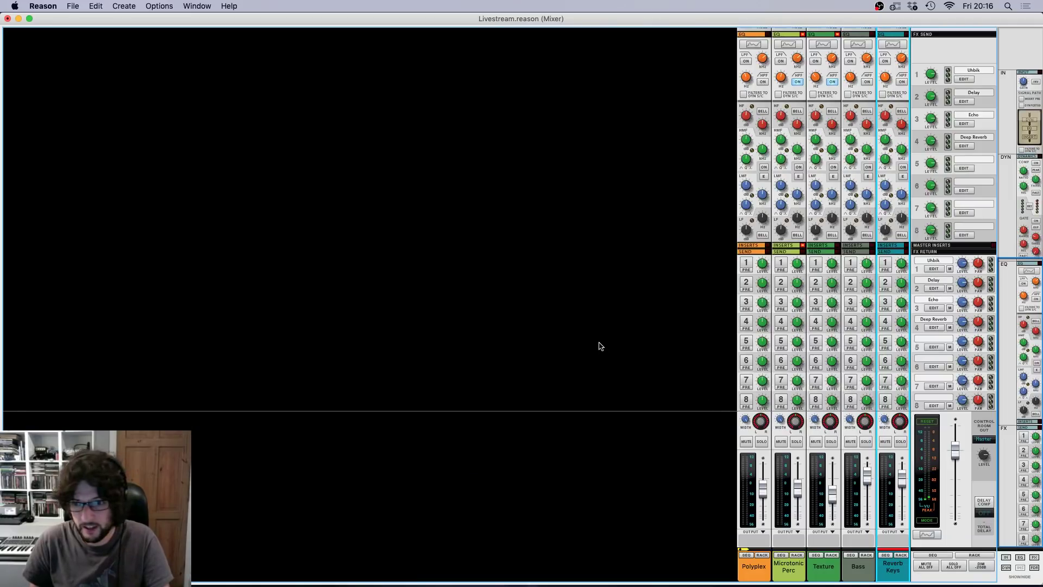
Step: Draw a four-bar clip from bar 1 on the KY Tracker track in Block 1
{"action": "key", "text": "F7"}
{"action": "mouse_move", "coordinate": [414, 272]}
{"action": "left_mouse_down"}
{"action": "mouse_move", "coordinate": [658, 277]}
{"action": "mouse_move", "coordinate": [630, 278]}
{"action": "left_mouse_up"}
{"action": "key", "text": "h"}
{"action": "key", "text": "h"}
{"action": "key", "text": "h"}
{"action": "key", "text": "h"}
{"action": "key", "text": "h"}
{"action": "key", "text": "h"}
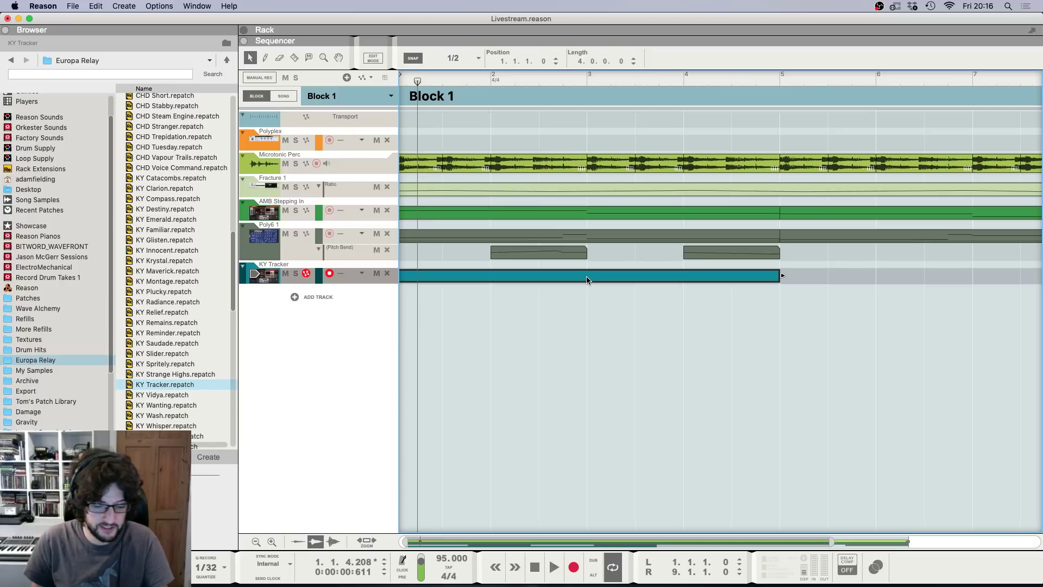
Step: Open the KY Tracker clip for note editing and briefly check its Europa and DR-1 in the rack
{"action": "double_click", "coordinate": [586, 278]}
{"action": "key", "text": "g"}
{"action": "key", "text": "g"}
{"action": "key", "text": "g"}
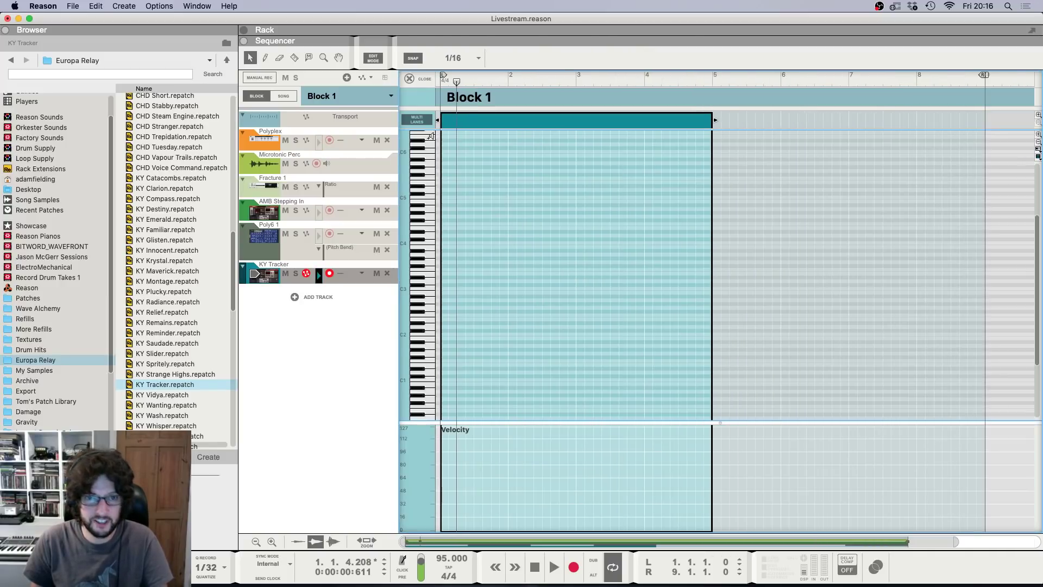
{"action": "key", "text": "F6"}
{"action": "scroll", "coordinate": [559, 288], "scroll_direction": "up", "scroll_amount": 1}
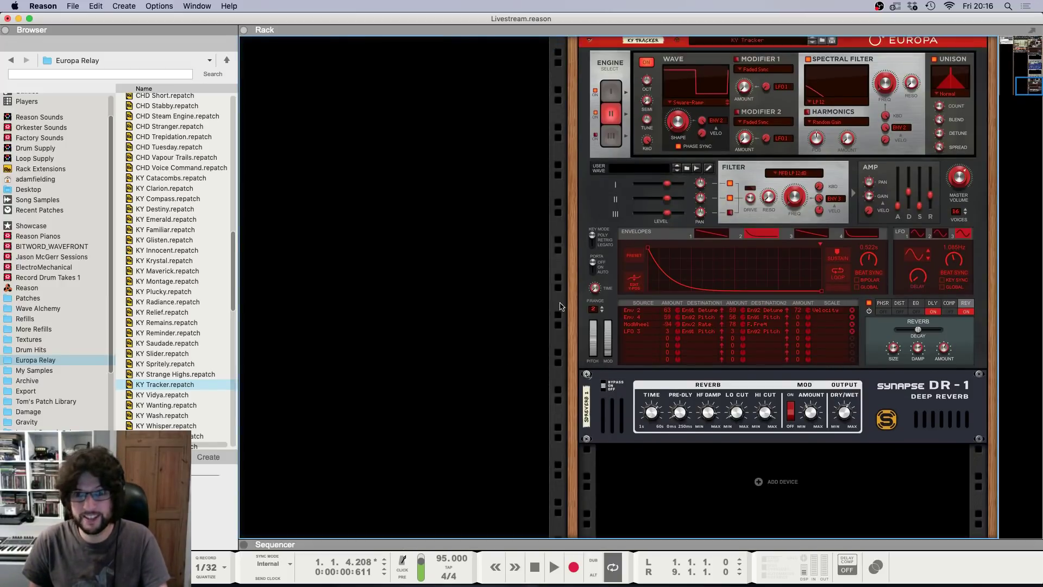
{"action": "key", "text": "F7"}
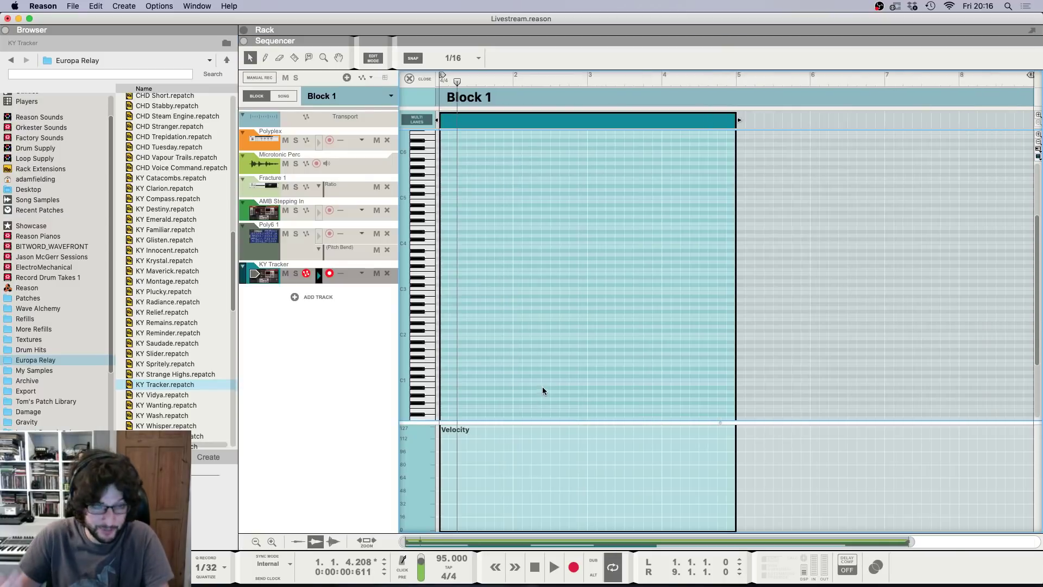
{"action": "key", "text": "h"}
{"action": "key", "text": "h"}
{"action": "key", "text": "h"}
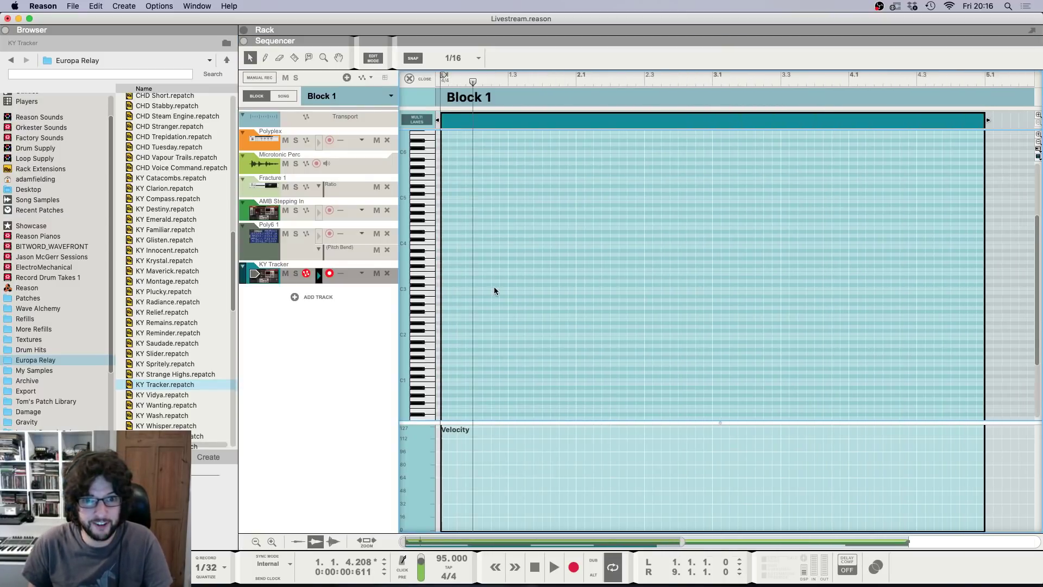
Step: Play the block's opening, then draw an A2 note at 1.2.3 lasting 0.2.2 and an E3 note at 1.4.1 lasting 0.1.3
{"action": "key", "text": "shift+Return"}
{"action": "key", "text": "space"}
{"action": "key", "text": "h"}
{"action": "key", "text": "h"}
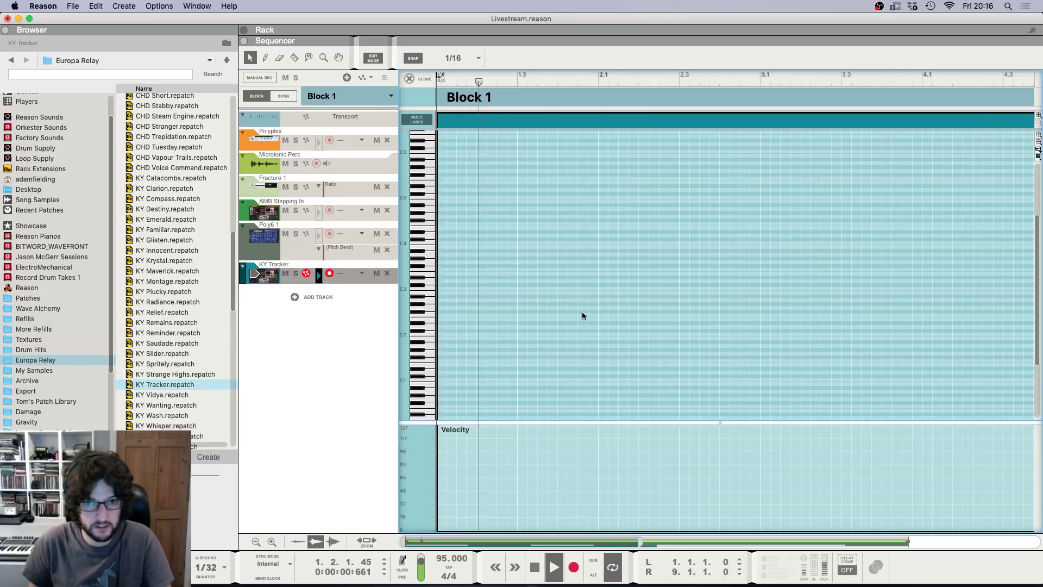
{"action": "key", "text": "h"}
{"action": "key", "text": "space"}
{"action": "mouse_move", "coordinate": [488, 299]}
{"action": "left_mouse_down"}
{"action": "mouse_move", "coordinate": [629, 301]}
{"action": "mouse_move", "coordinate": [675, 281]}
{"action": "mouse_move", "coordinate": [652, 276]}
{"action": "left_mouse_up"}
Step: Play the block from the start to audition the two KY Tracker notes, then stop playback
{"action": "key", "text": "shift+Return"}
{"action": "key", "text": "space"}
{"action": "key", "text": "space"}
{"action": "key", "text": "shift+Return"}
{"action": "key", "text": "space"}
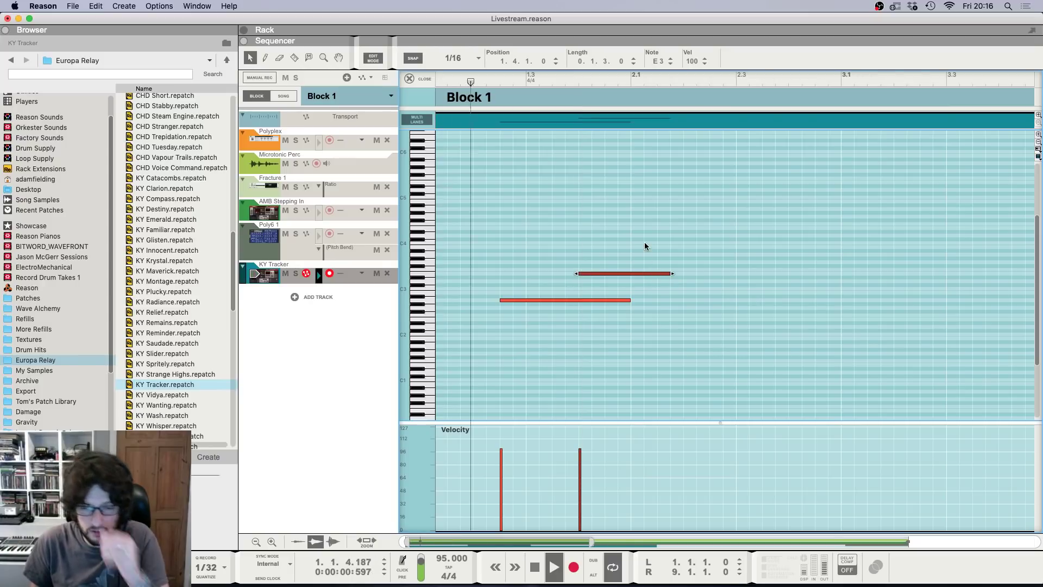
{"action": "left_click", "coordinate": [645, 234]}
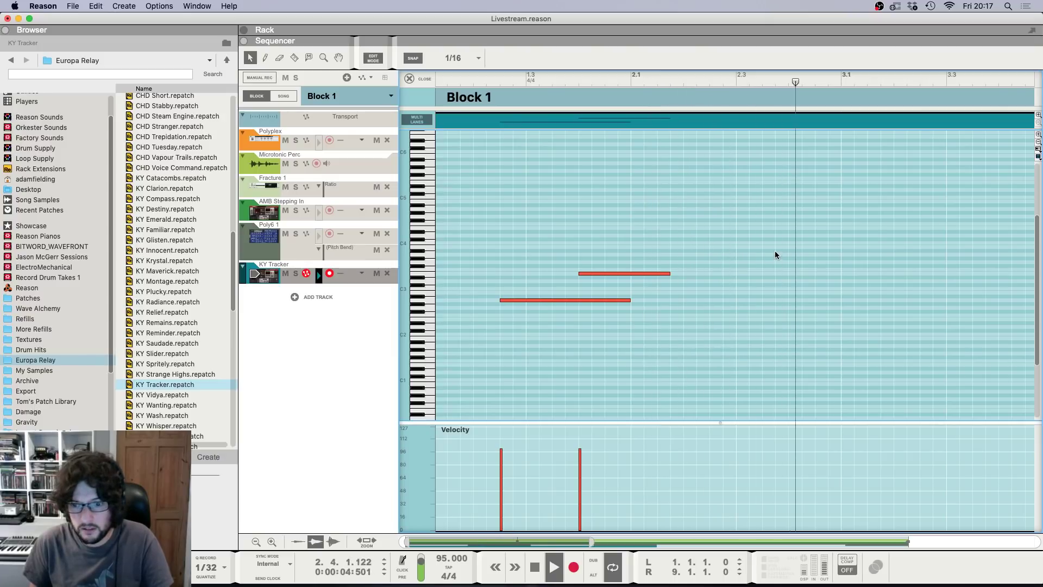
{"action": "key", "text": "space"}
Step: Select both KY Tracker notes and look over the rack devices before returning to the note editor
{"action": "left_click_drag", "start_coordinate": [651, 249], "coordinate": [501, 362]}
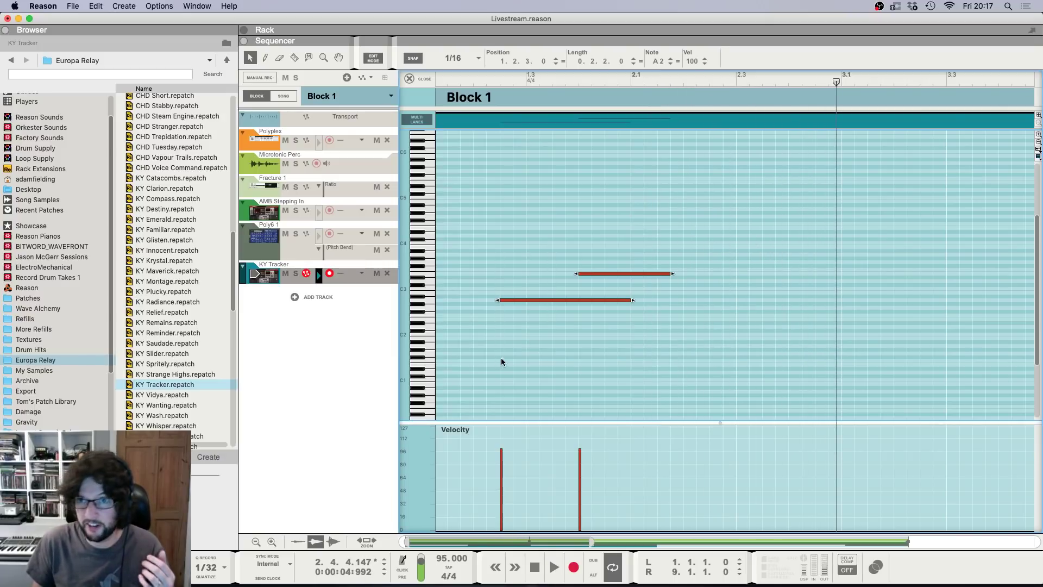
{"action": "key", "text": "F6"}
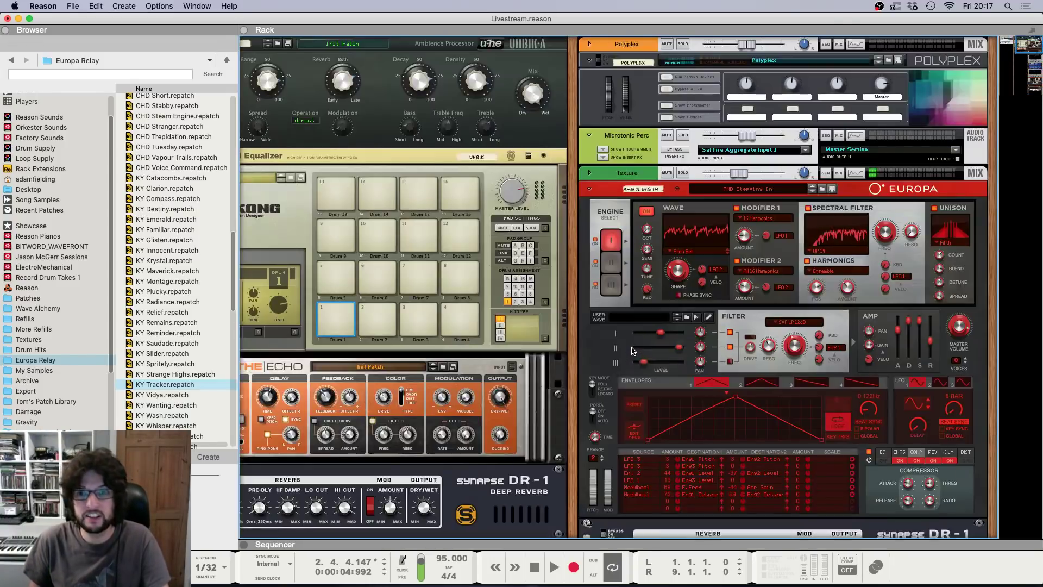
{"action": "scroll", "coordinate": [645, 140], "scroll_direction": "down", "scroll_amount": 5}
{"action": "key", "text": "F7"}
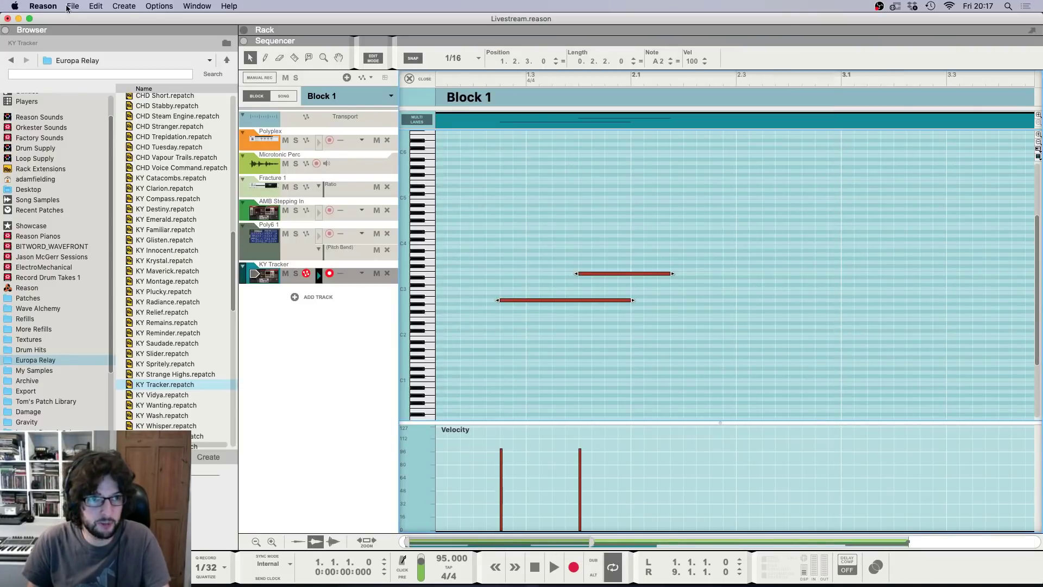
Step: Raise the audio buffer size close to its maximum in the audio preferences, then close the preferences
{"action": "left_click", "coordinate": [41, 6]}
{"action": "left_click", "coordinate": [58, 35]}
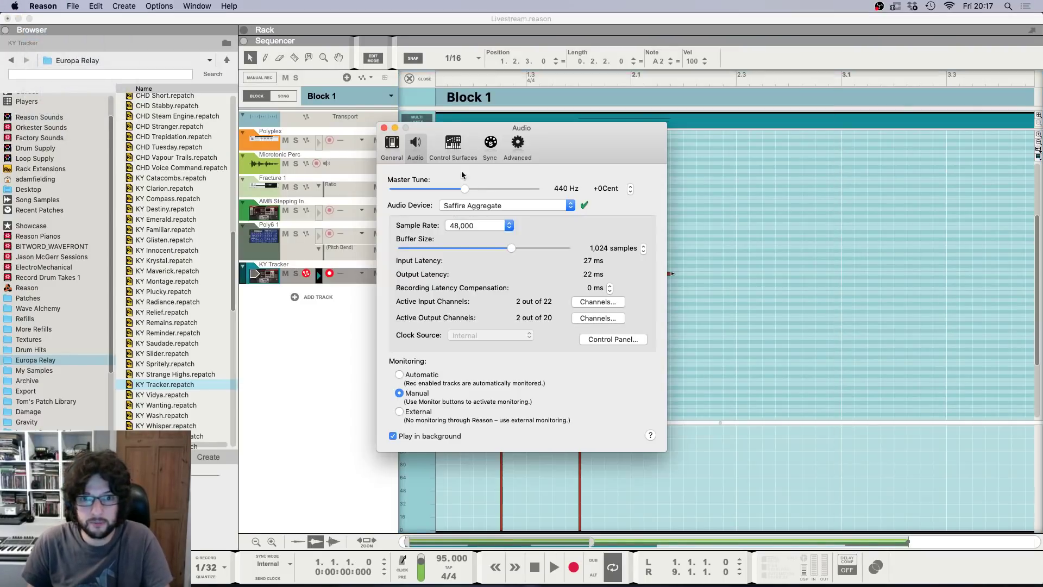
{"action": "left_click", "coordinate": [562, 248]}
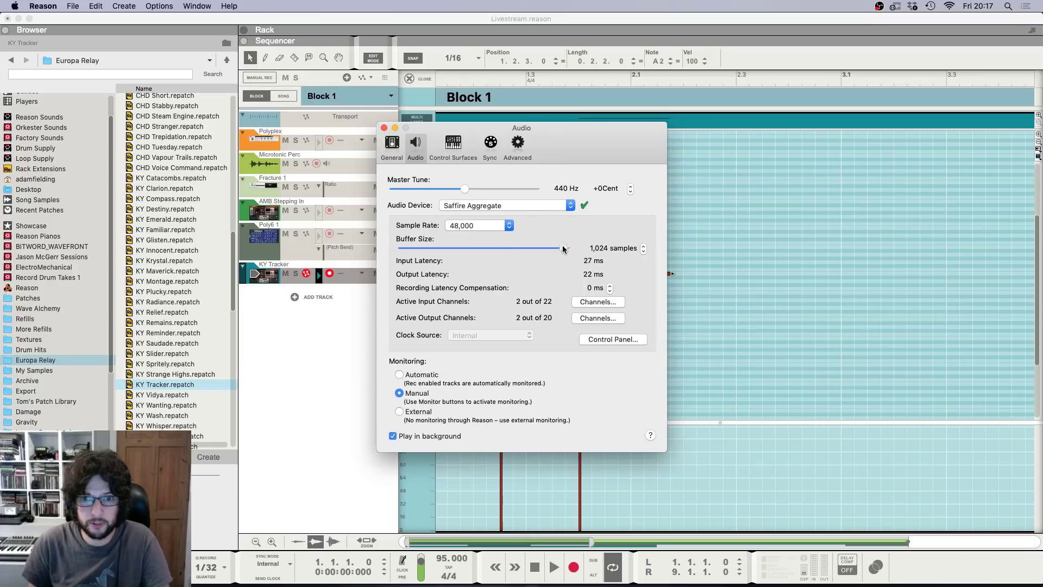
{"action": "left_click", "coordinate": [384, 129]}
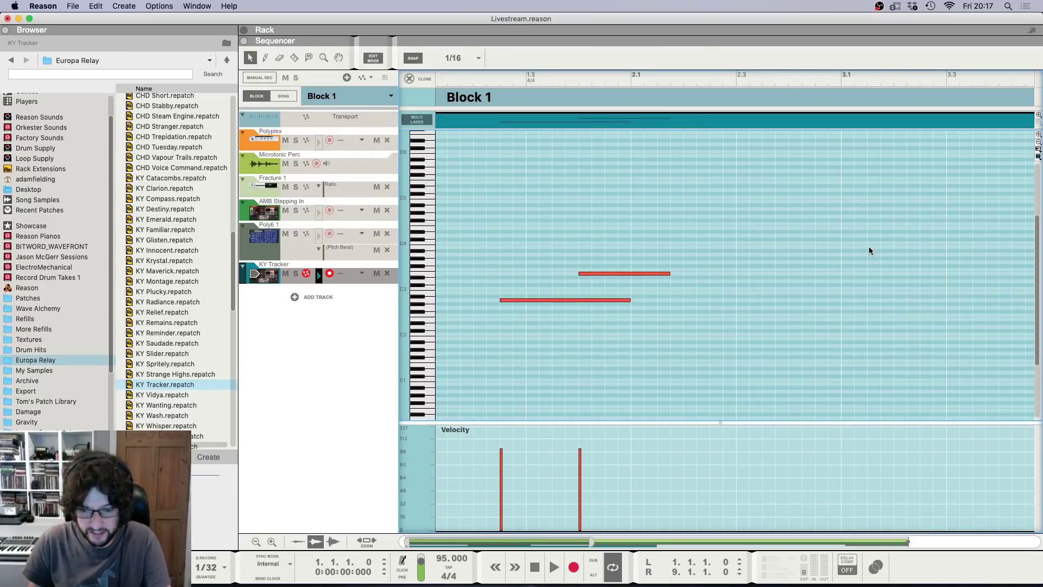
Step: Play the block with a brief mixer check, draw an A3 note at 2.4.3 lasting 0.0.2, and play on past it
{"action": "key", "text": "space"}
{"action": "key", "text": "F5"}
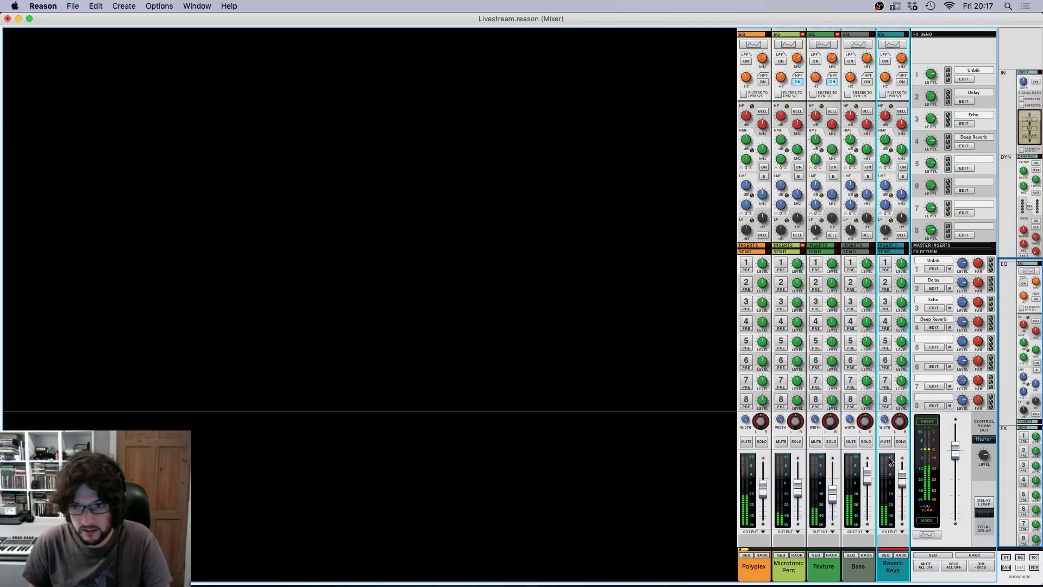
{"action": "key", "text": "F7"}
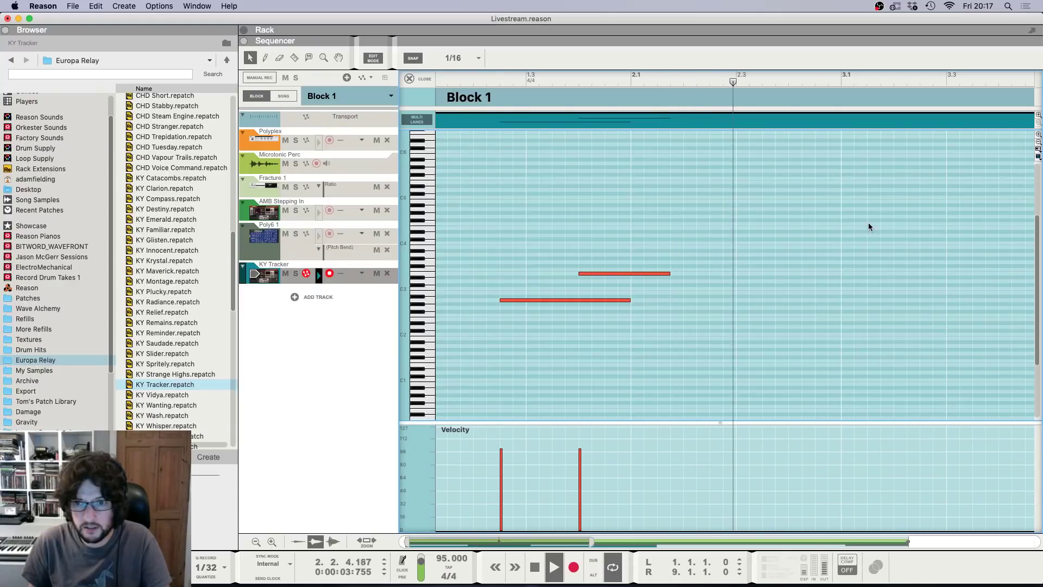
{"action": "key", "text": "space"}
{"action": "left_click_drag", "start_coordinate": [817, 254], "coordinate": [842, 255]}
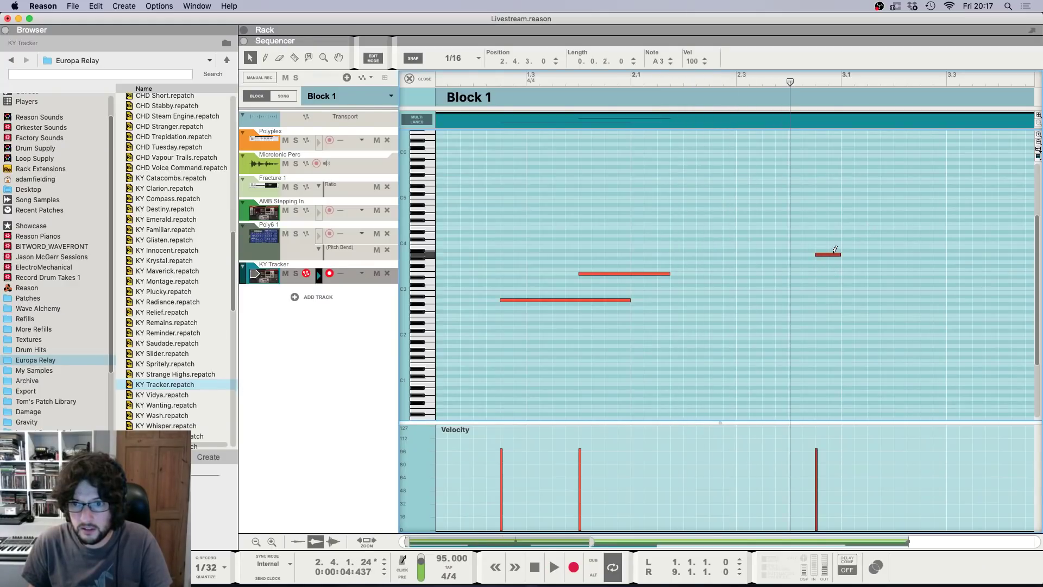
{"action": "key", "text": "space"}
{"action": "key", "text": "space"}
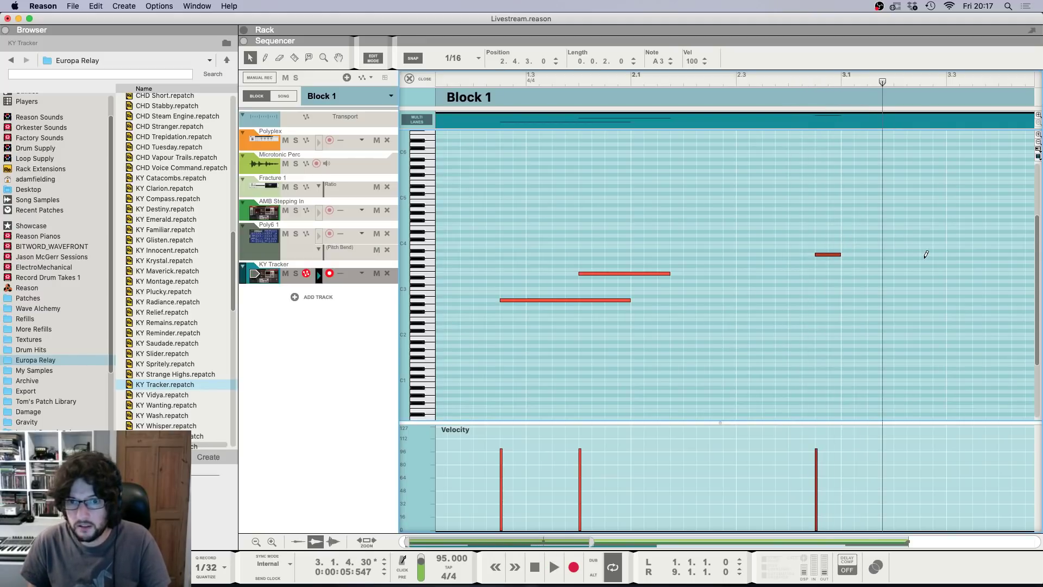
Step: Copy the opening A2 and E3 notes of the KY Tracker clip and paste them at 3.2.3
{"action": "left_click_drag", "start_coordinate": [515, 234], "coordinate": [626, 367]}
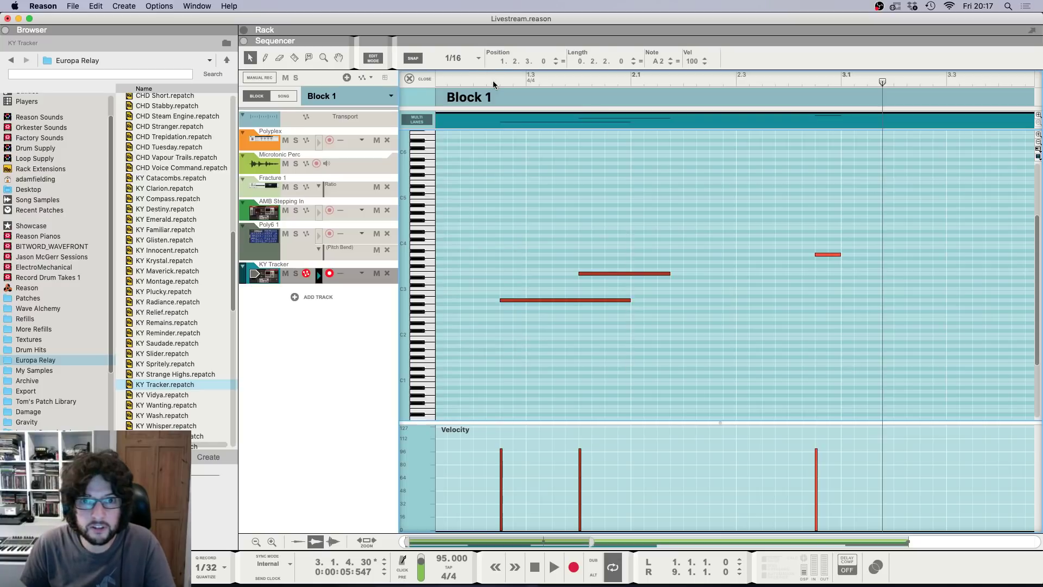
{"action": "left_click", "coordinate": [497, 82]}
{"action": "key", "text": "super+c"}
{"action": "left_click", "coordinate": [919, 81]}
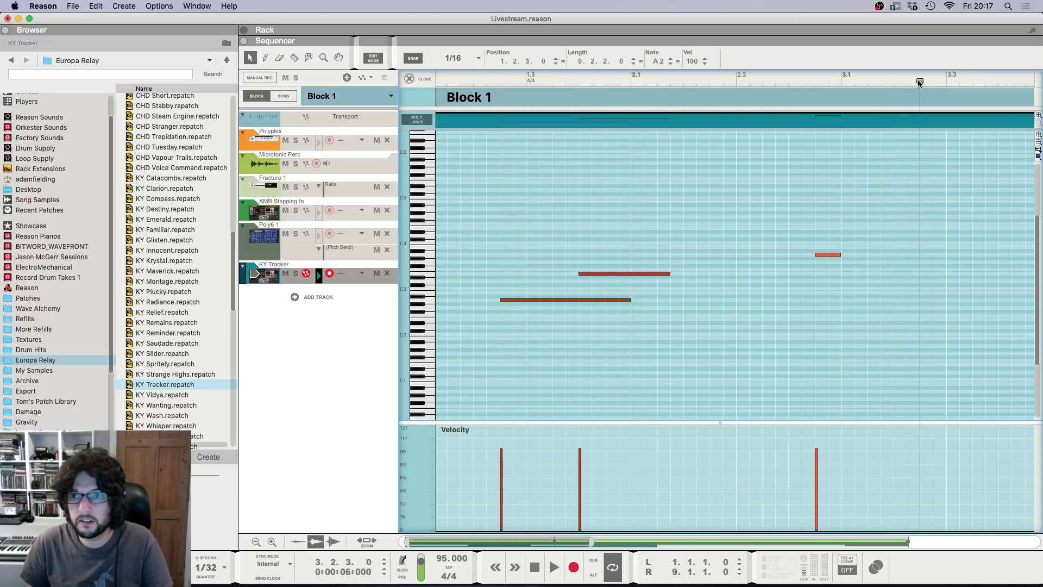
{"action": "key", "text": "super+v"}
Step: Replace the pasted A2 note with a G#3 note at 3.2.3, and select the pasted E3 note at 3.4.1
{"action": "left_click", "coordinate": [964, 319]}
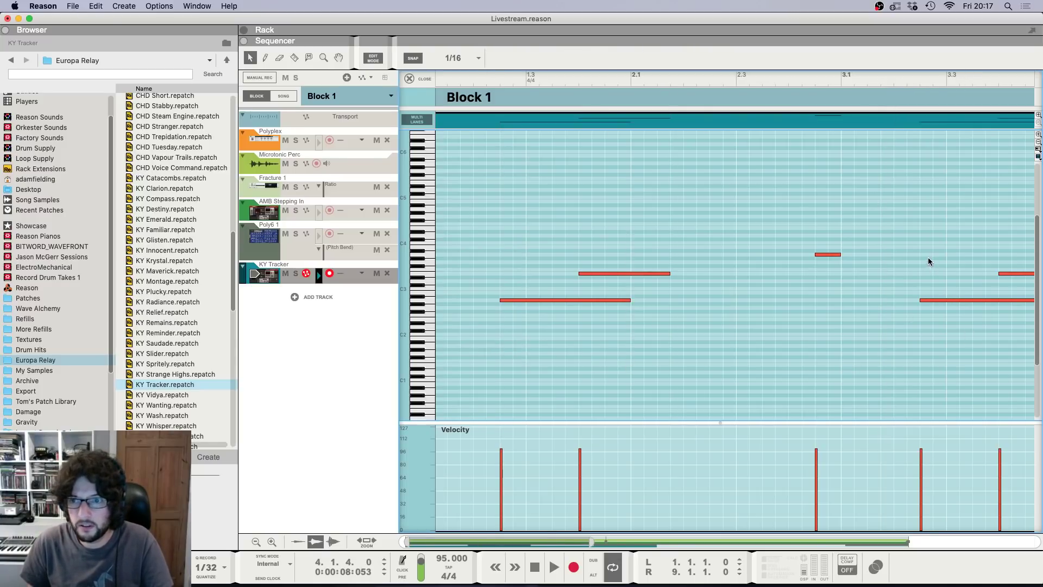
{"action": "mouse_move", "coordinate": [927, 258]}
{"action": "left_mouse_down"}
{"action": "mouse_move", "coordinate": [1015, 260]}
{"action": "mouse_move", "coordinate": [987, 271]}
{"action": "left_mouse_up"}
{"action": "left_click_drag", "start_coordinate": [928, 287], "coordinate": [919, 304]}
{"action": "key", "text": "Delete"}
{"action": "left_click", "coordinate": [966, 274]}
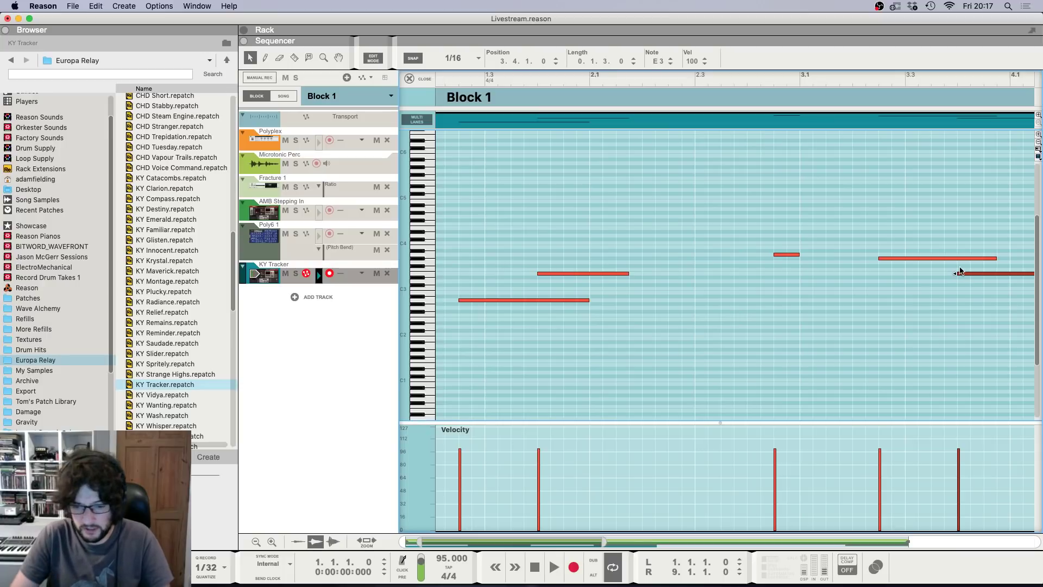
Step: Set the Reverb Keys channel's fader to 1.38 dB in the mixer, then return to the note editor
{"action": "key", "text": "F5"}
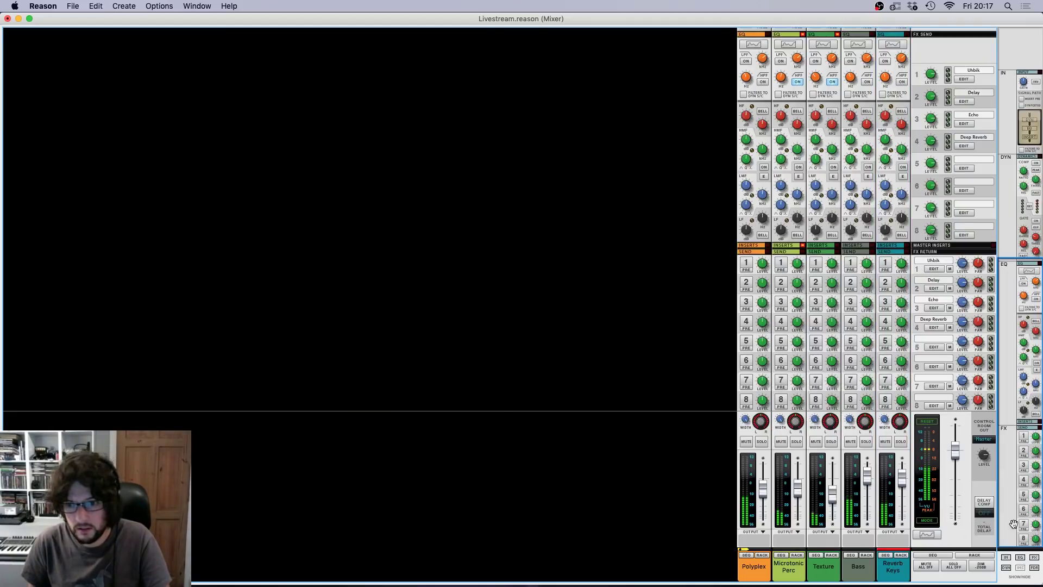
{"action": "left_click", "coordinate": [902, 479]}
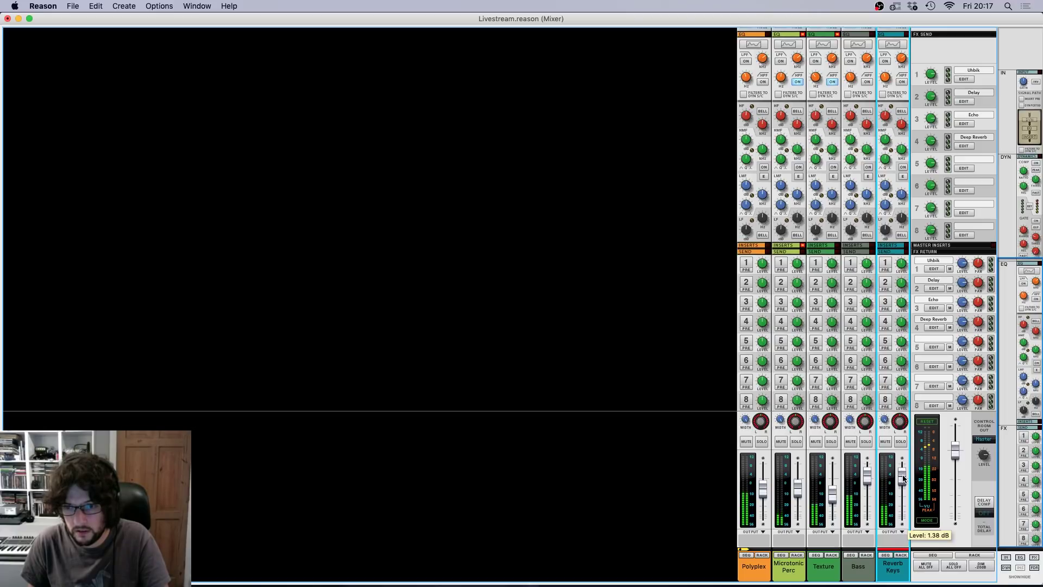
{"action": "key", "text": "F7"}
Step: Draw a B3 note from 4.4.1 to the end of the KY Tracker clip and deselect it
{"action": "scroll", "coordinate": [768, 317], "scroll_direction": "right", "scroll_amount": 7}
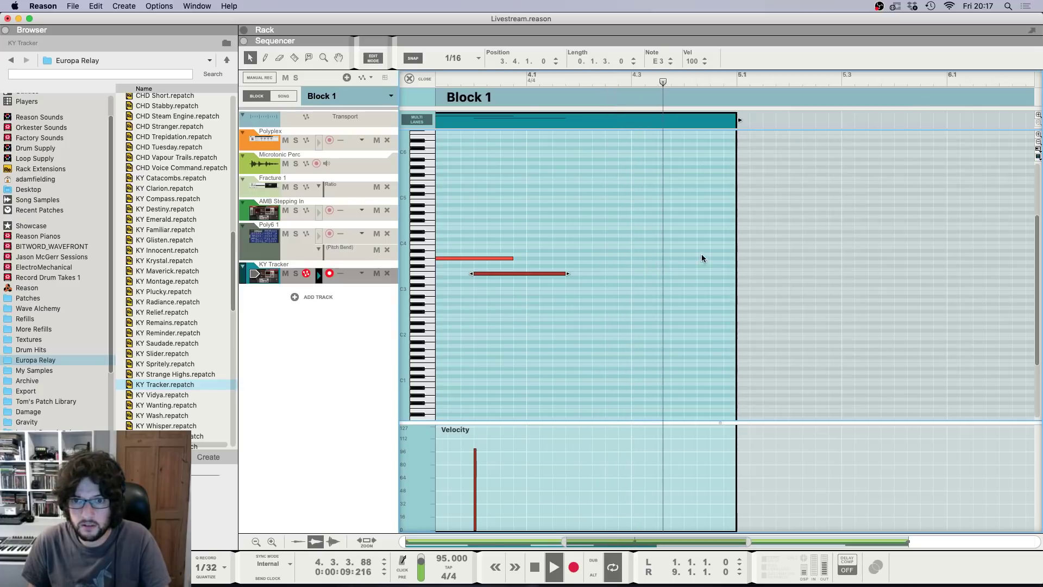
{"action": "left_click_drag", "start_coordinate": [685, 246], "coordinate": [728, 244]}
{"action": "left_click", "coordinate": [682, 224]}
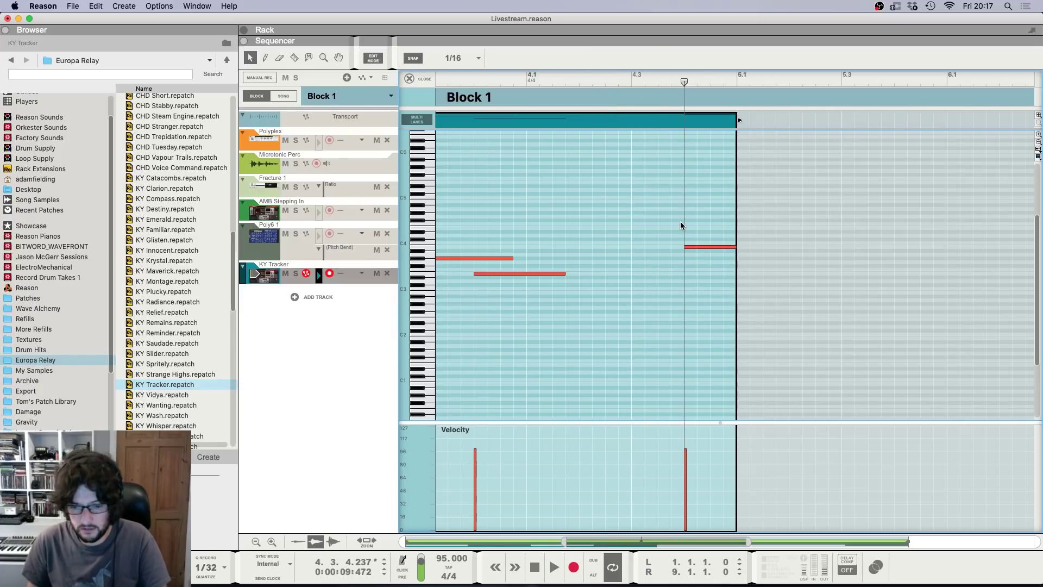
Step: Return to the block's start, set the right loop locator to 5.1.1, and play the loop
{"action": "key", "text": "shift+Return"}
{"action": "key", "text": "shift+Return"}
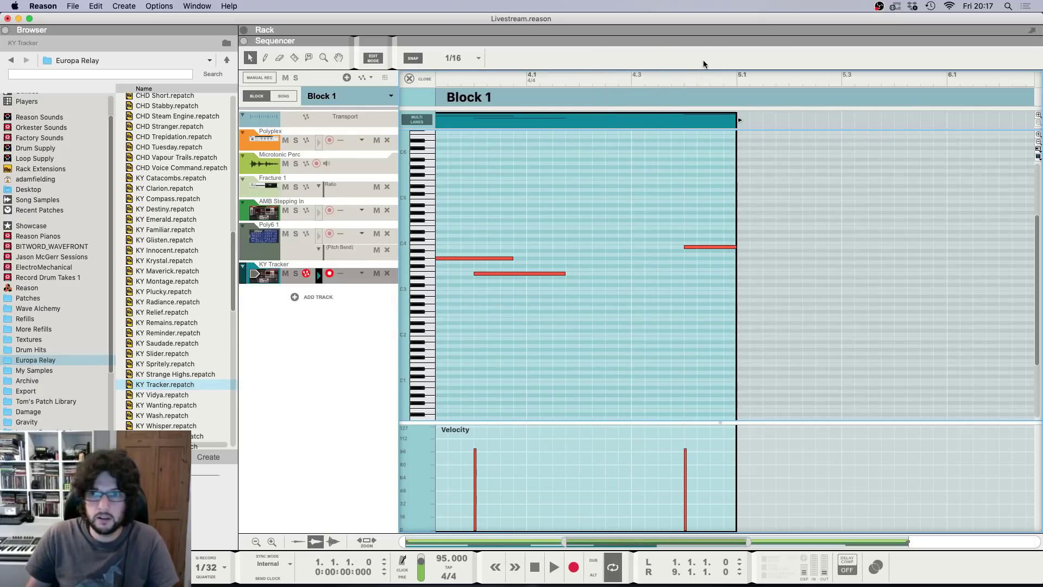
{"action": "left_click", "coordinate": [734, 79], "text": "alt"}
{"action": "key", "text": "space"}
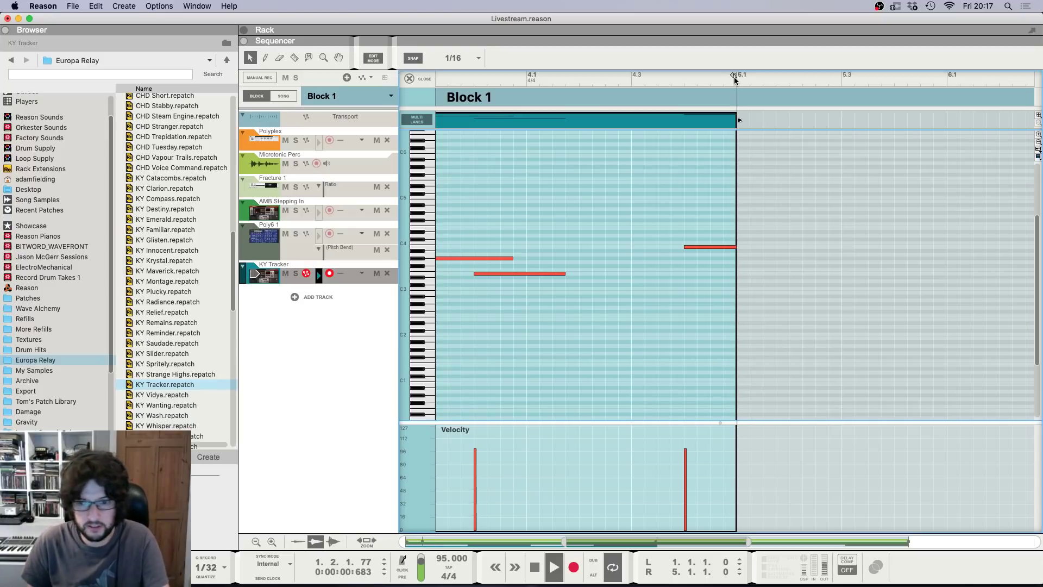
Step: Hide the browser and look over the effects, Europa and Synchronous devices in the rack while the loop plays
{"action": "key", "text": "F6"}
{"action": "scroll", "coordinate": [504, 295], "scroll_direction": "up", "scroll_amount": 5}
{"action": "scroll", "coordinate": [495, 323], "scroll_direction": "up", "scroll_amount": 3}
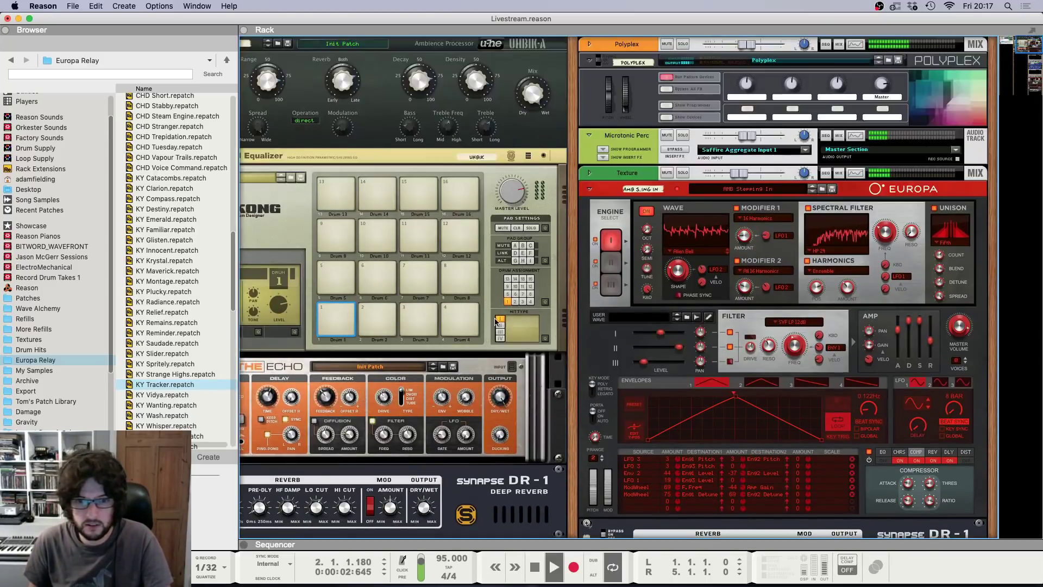
{"action": "scroll", "coordinate": [496, 322], "scroll_direction": "left", "scroll_amount": 8}
{"action": "left_click", "coordinate": [6, 30]}
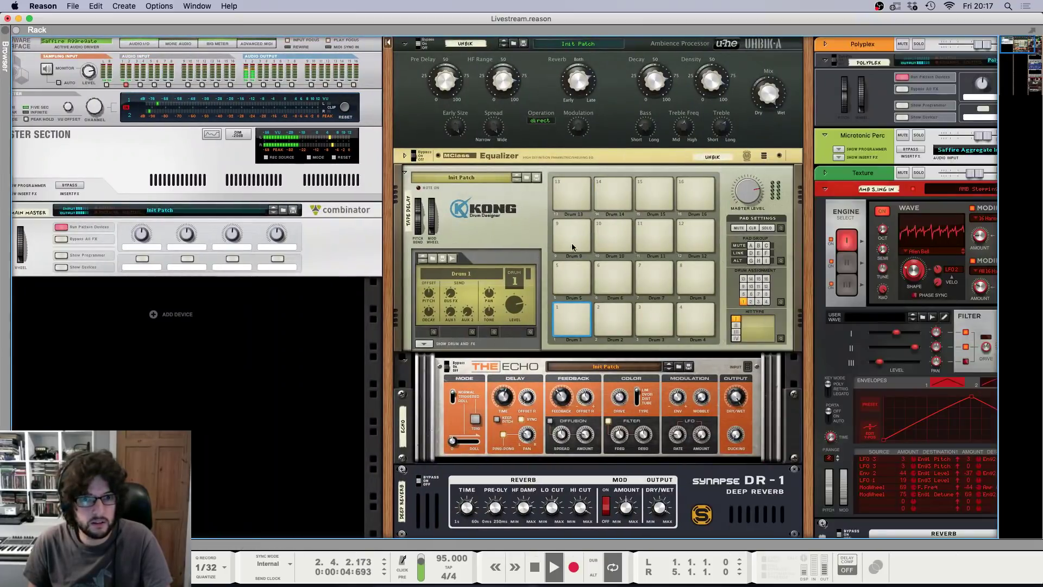
{"action": "scroll", "coordinate": [716, 273], "scroll_direction": "right", "scroll_amount": 4}
{"action": "scroll", "coordinate": [717, 273], "scroll_direction": "down", "scroll_amount": 5}
{"action": "scroll", "coordinate": [717, 273], "scroll_direction": "down", "scroll_amount": 3}
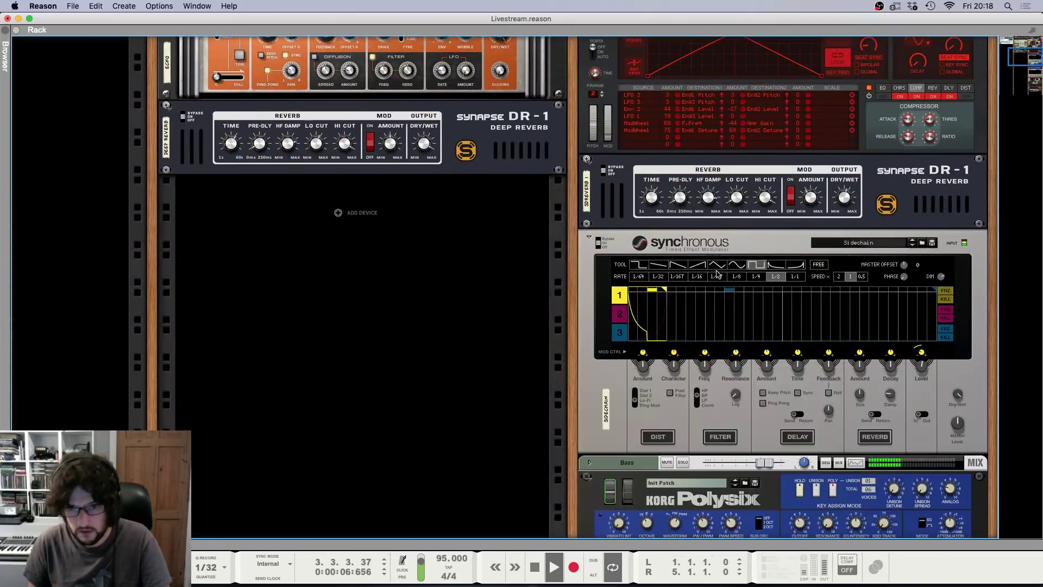
Step: Stop playback in the note editor and lower the E3 note at 3.4.1 to C#3
{"action": "key", "text": "F7"}
{"action": "key", "text": "space"}
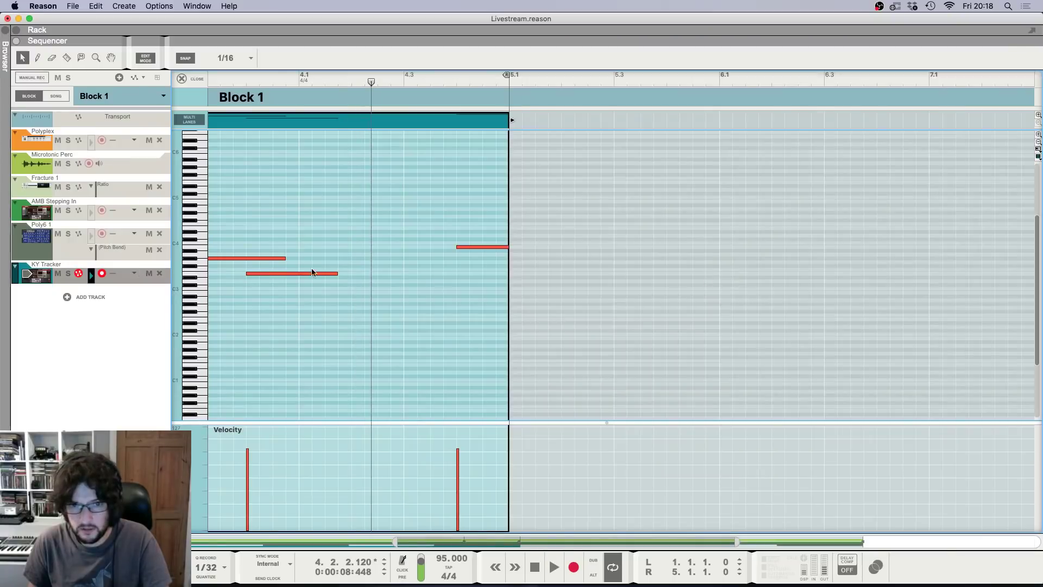
{"action": "scroll", "coordinate": [240, 253], "scroll_direction": "left", "scroll_amount": 8}
{"action": "left_click_drag", "start_coordinate": [682, 275], "coordinate": [682, 287]}
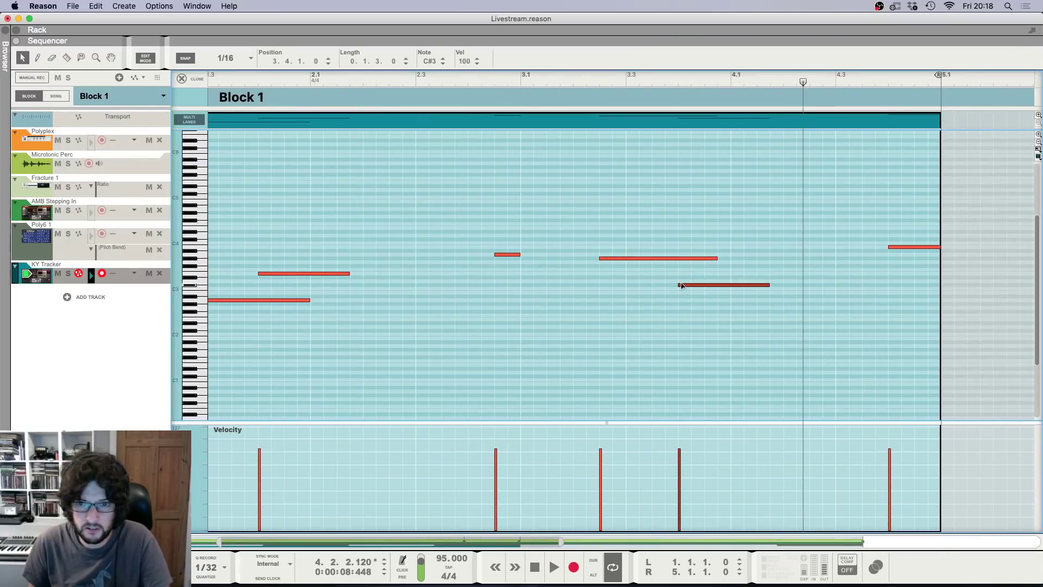
{"action": "left_click", "coordinate": [578, 146]}
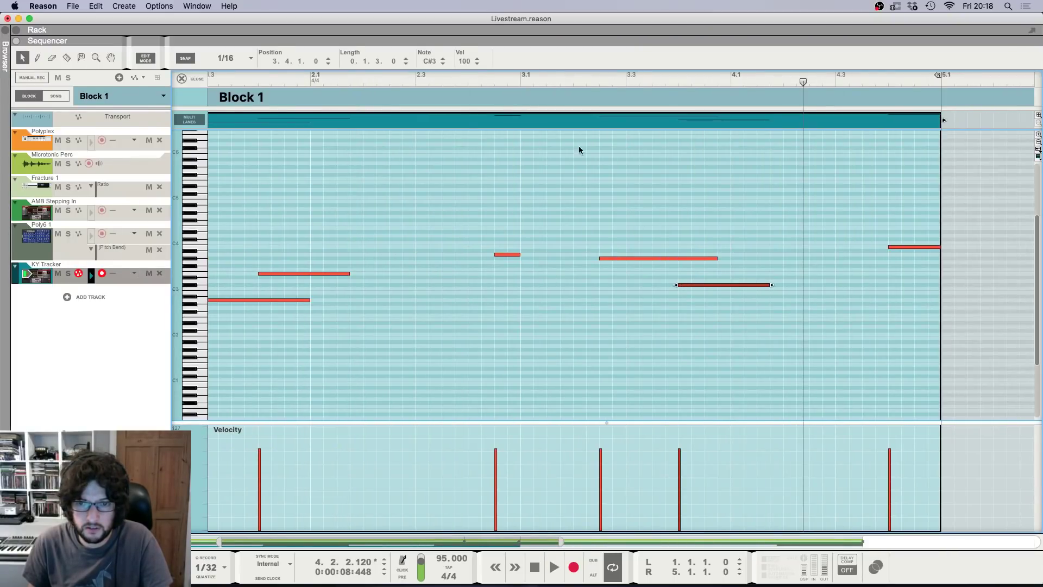
Step: Play the loop to audition the KY Tracker notes, leave the clip's note editing to view the whole block, and stop
{"action": "left_click", "coordinate": [493, 82]}
{"action": "key", "text": "space"}
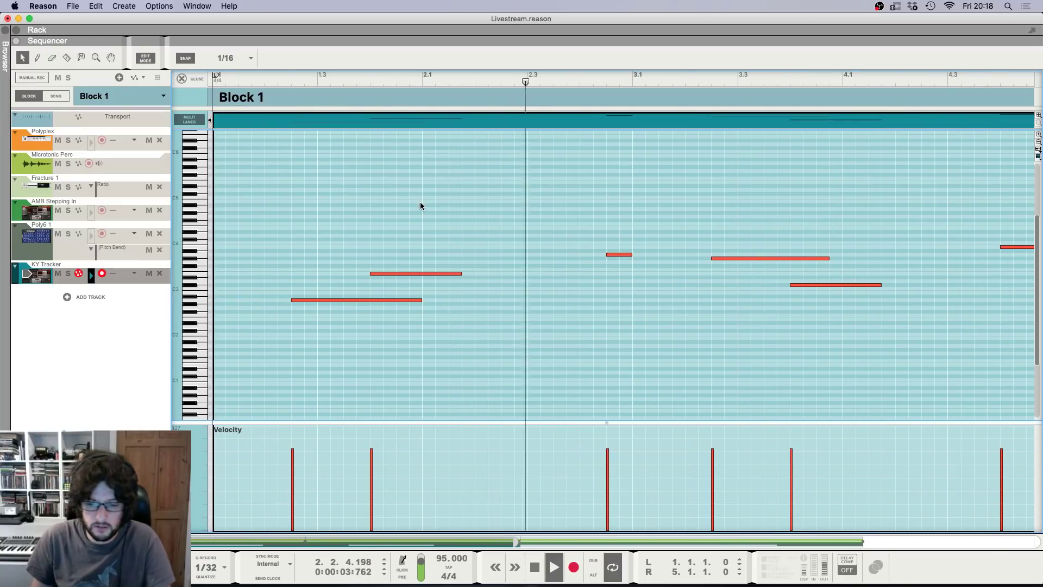
{"action": "left_click", "coordinate": [190, 80]}
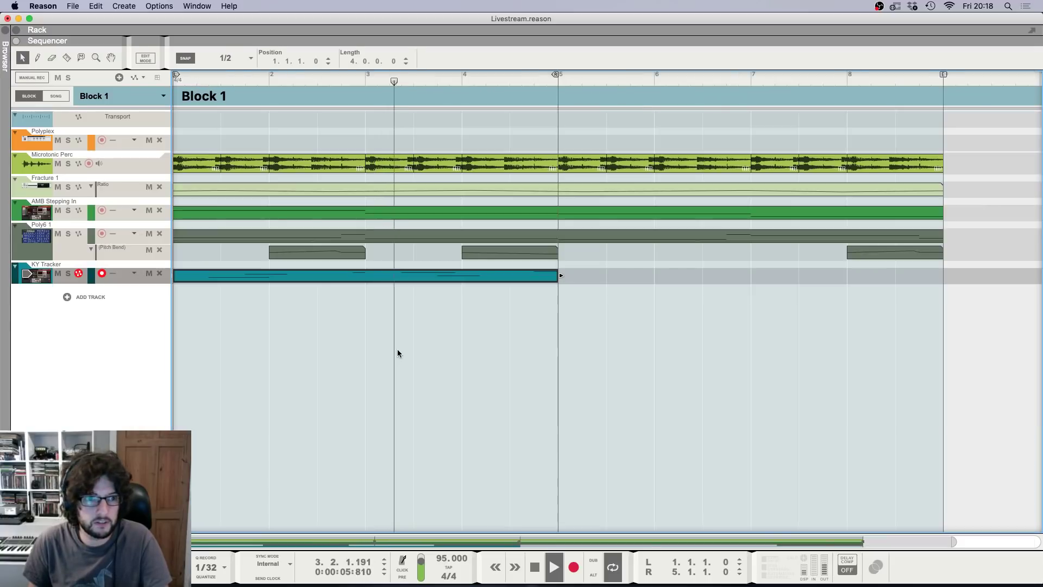
{"action": "left_click", "coordinate": [398, 351]}
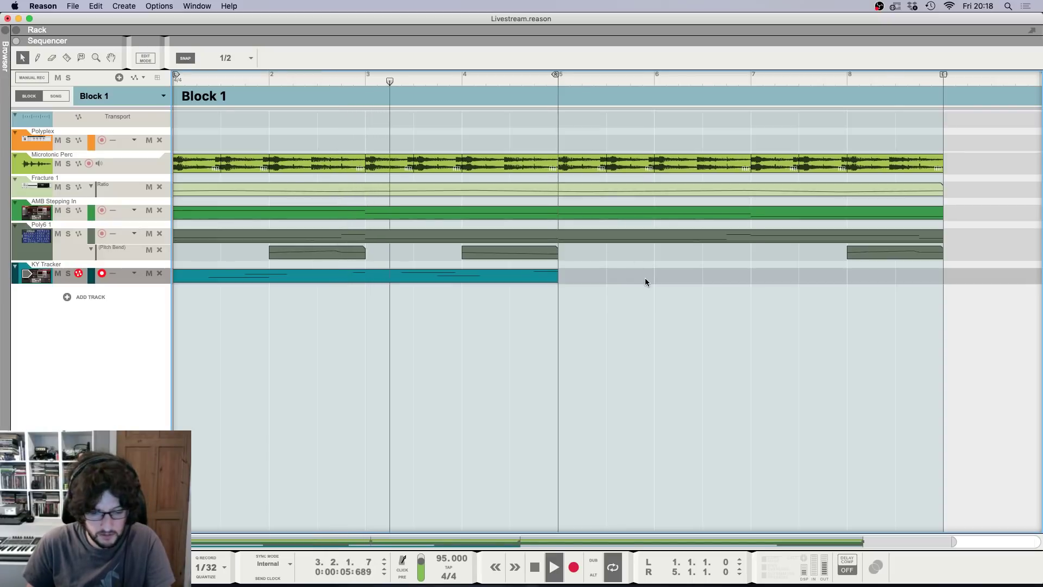
{"action": "key", "text": "g"}
{"action": "key", "text": "g"}
{"action": "key", "text": "g"}
{"action": "key", "text": "g"}
{"action": "key", "text": "g"}
{"action": "key", "text": "h"}
{"action": "key", "text": "h"}
{"action": "key", "text": "space"}
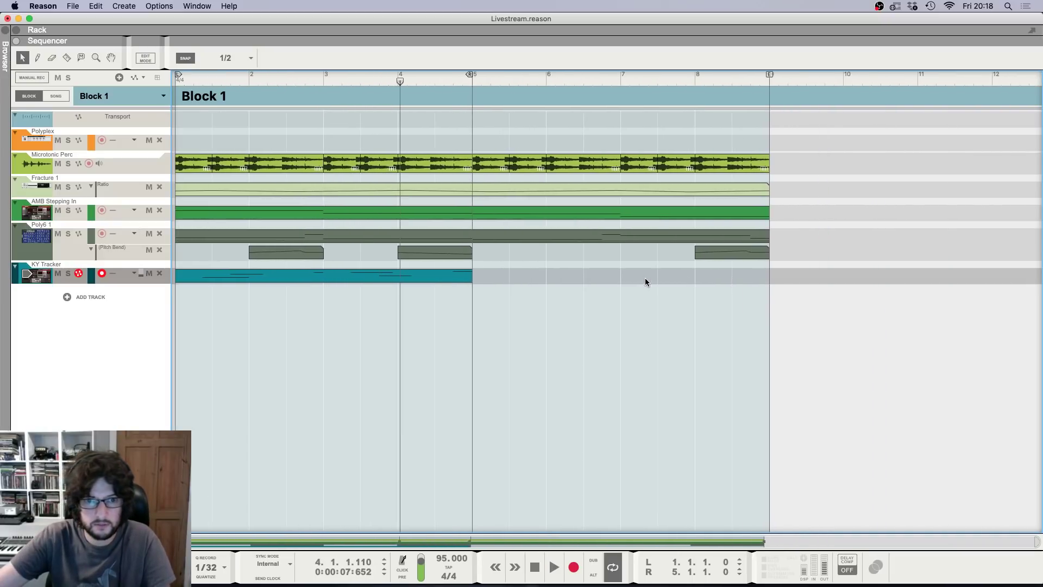
Step: Set the right loop locator to 9.1.1 and duplicate the four-bar KY Tracker clip to 5.1.1
{"action": "left_click", "coordinate": [454, 277]}
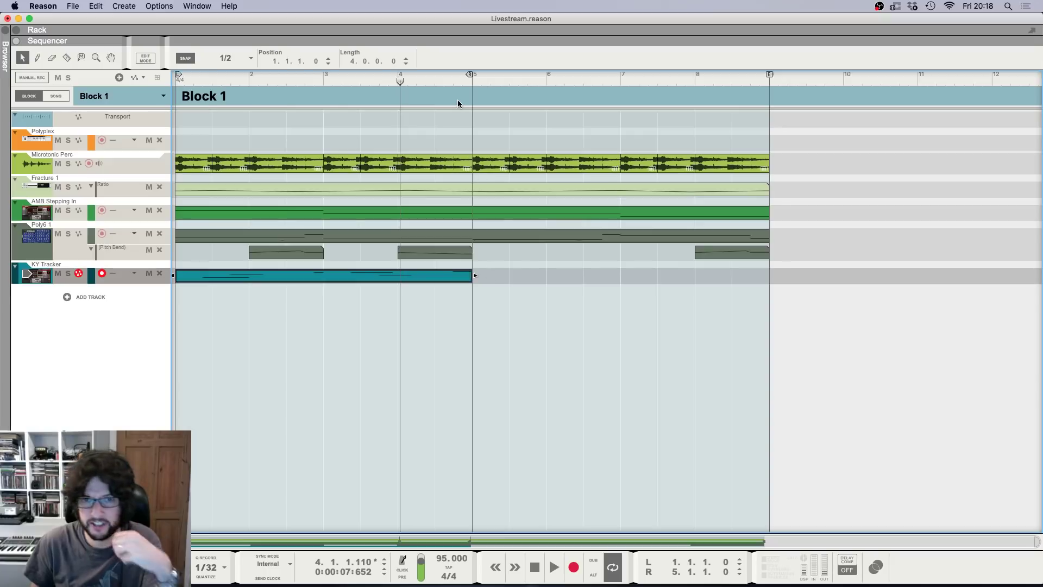
{"action": "left_click", "coordinate": [471, 80]}
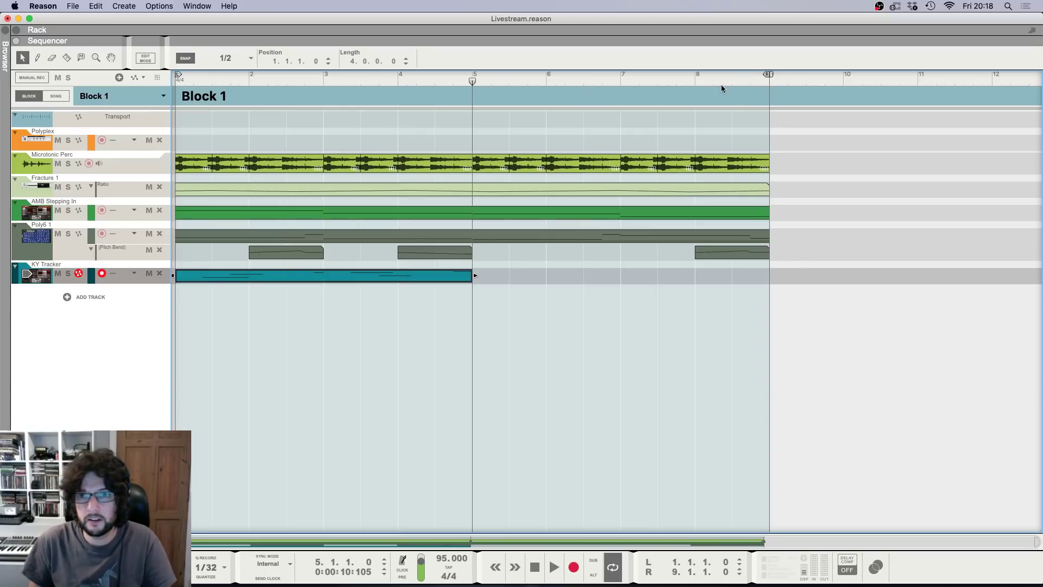
{"action": "key", "text": "super+d"}
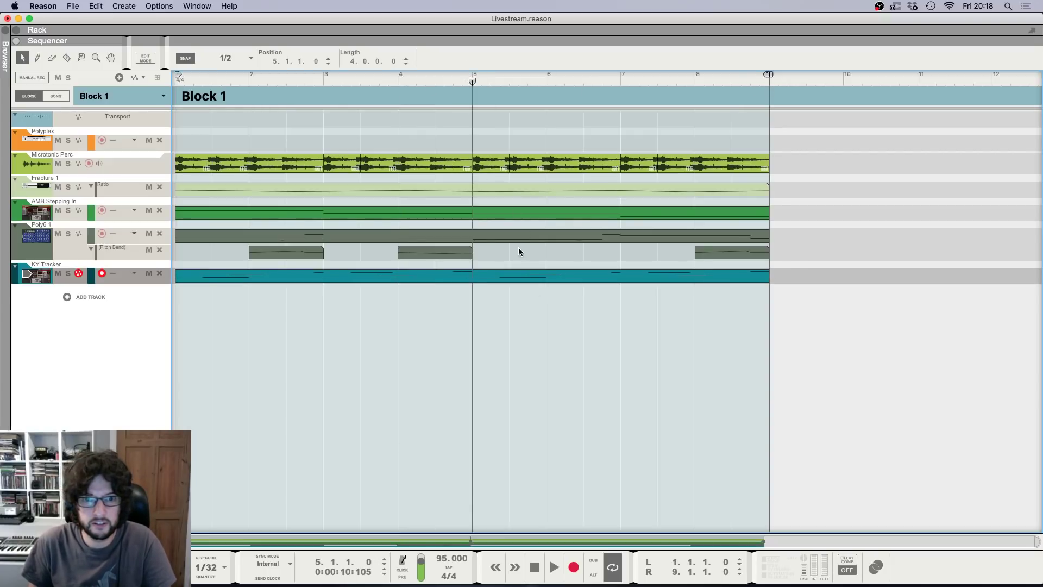
Step: Open the duplicated KY Tracker clip, play its opening, and raise the A2 note at 5.2.3 to E3
{"action": "double_click", "coordinate": [494, 278]}
{"action": "key", "text": "space"}
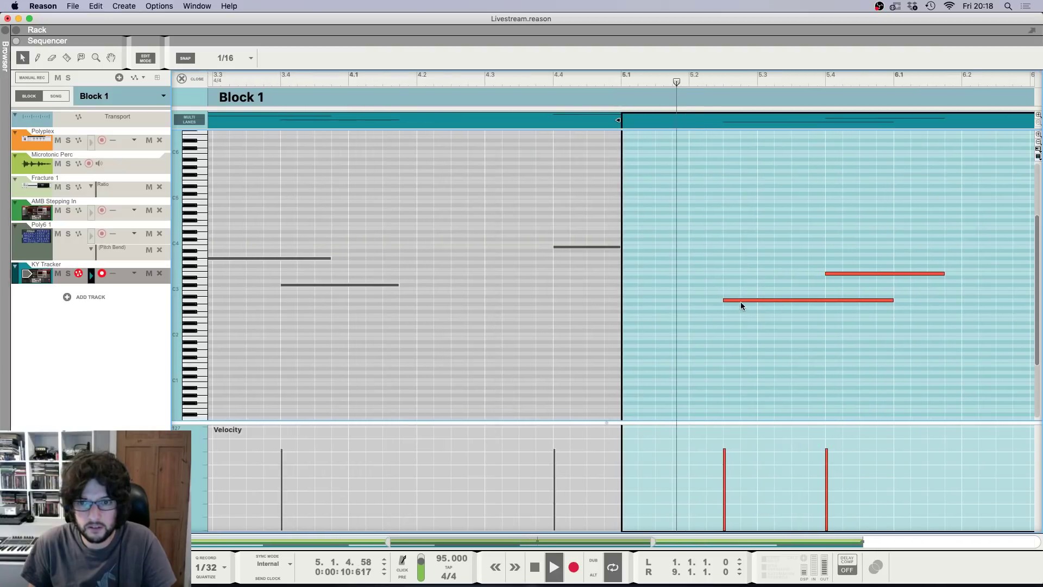
{"action": "left_click_drag", "start_coordinate": [739, 298], "coordinate": [737, 275]}
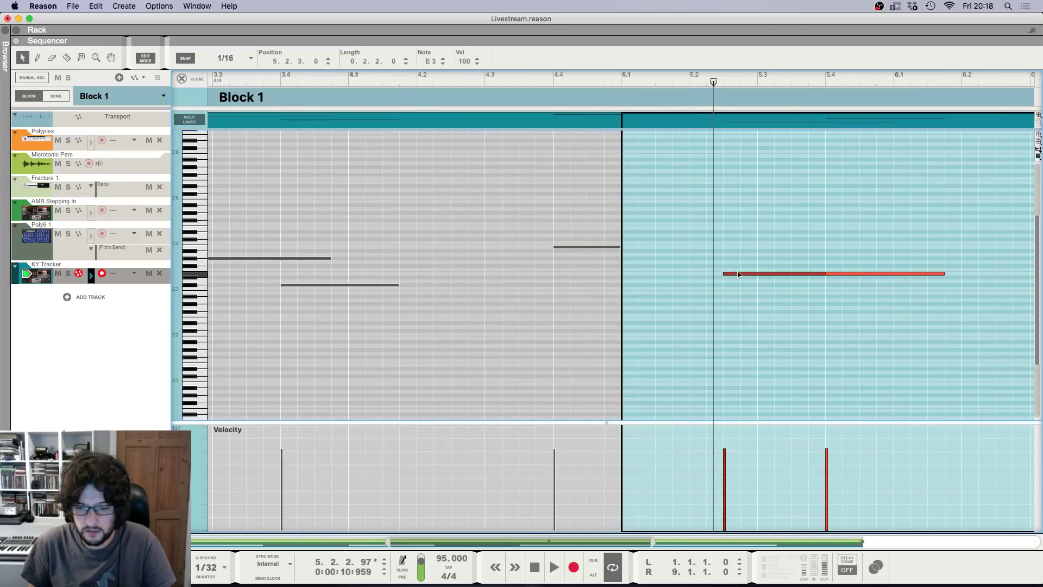
Step: Play the start of the duplicated clip to audition the raised note, then stop and compare it with the first clip's notes
{"action": "left_click", "coordinate": [558, 81]}
{"action": "key", "text": "space"}
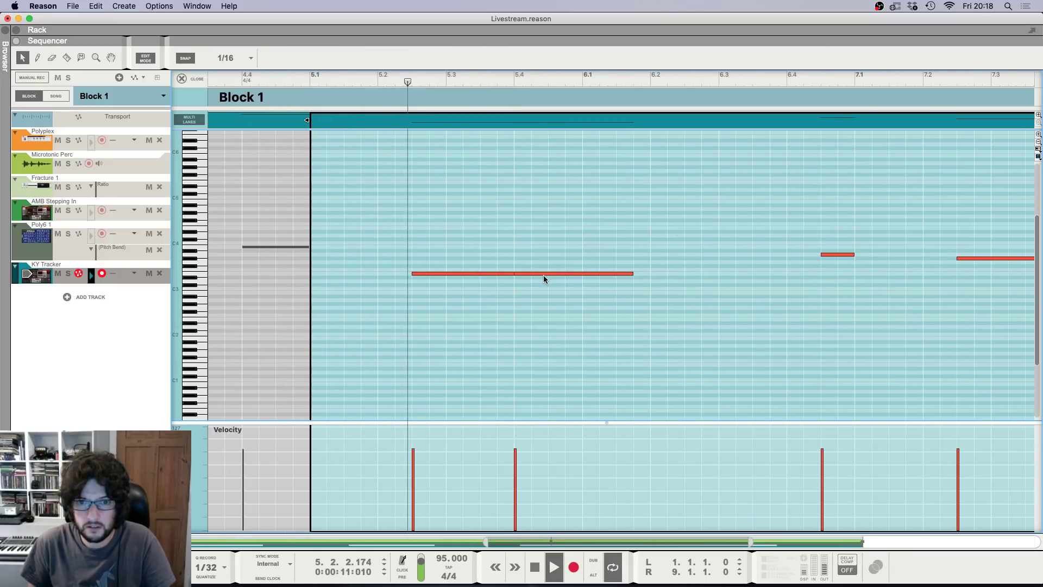
{"action": "key", "text": "space"}
{"action": "scroll", "coordinate": [480, 255], "scroll_direction": "down", "scroll_amount": 3}
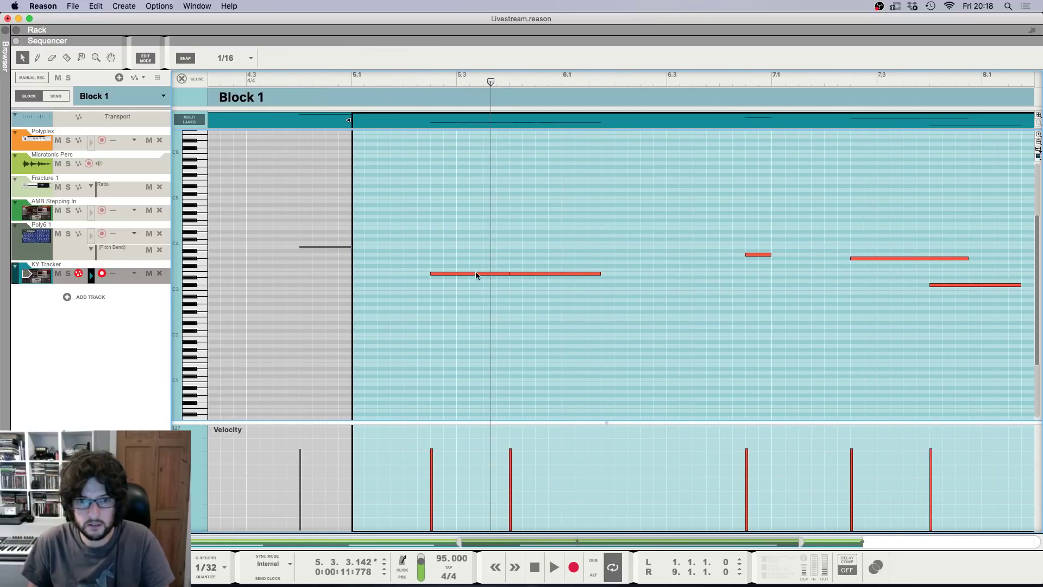
{"action": "scroll", "coordinate": [460, 221], "scroll_direction": "down", "scroll_amount": 2}
{"action": "scroll", "coordinate": [470, 222], "scroll_direction": "left", "scroll_amount": 5}
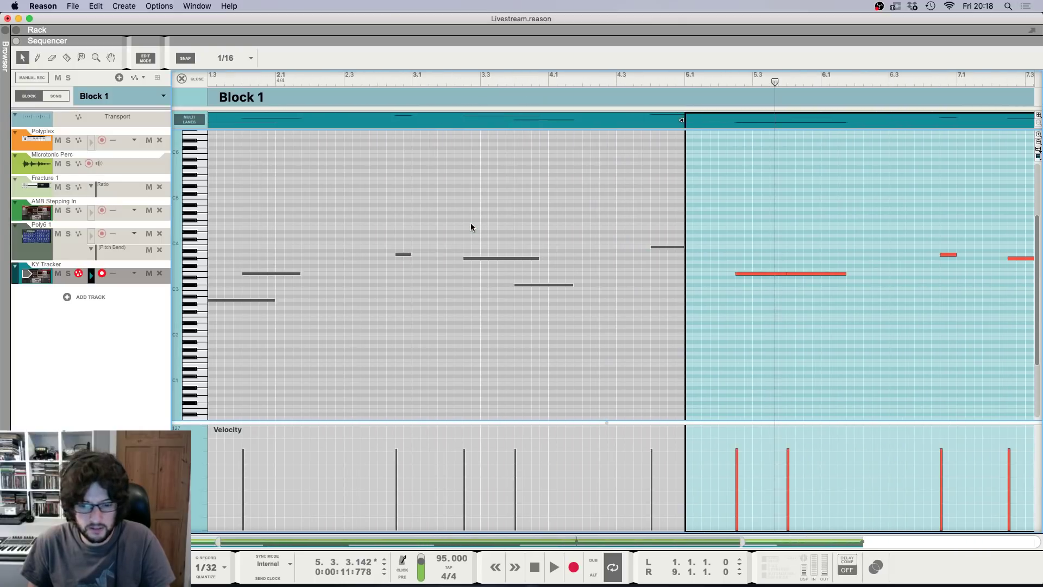
Step: Check the mixer, leave the duplicated KY Tracker clip's note editing, and play Block 1 from its start
{"action": "key", "text": "F5"}
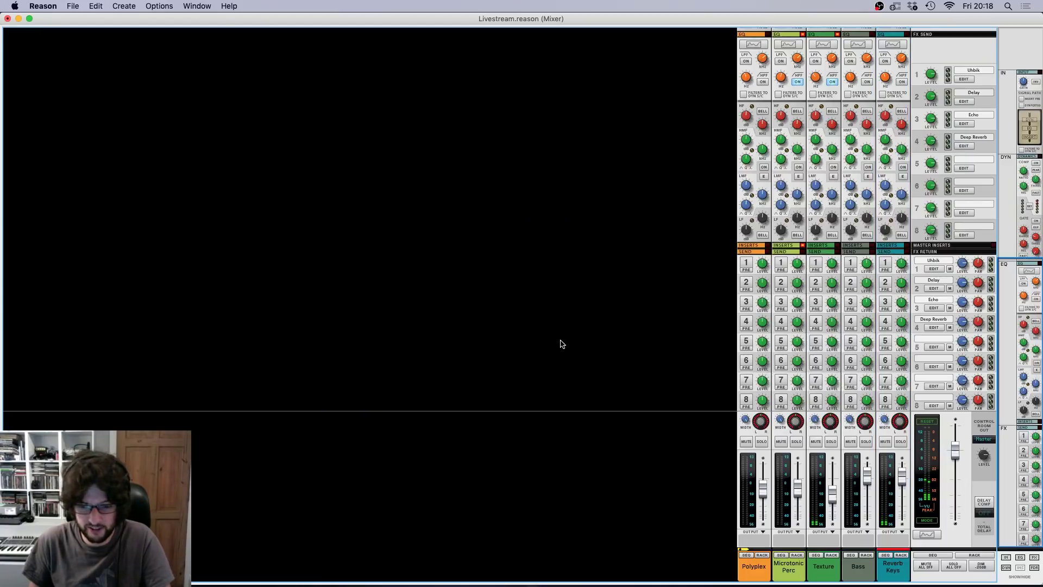
{"action": "key", "text": "F7"}
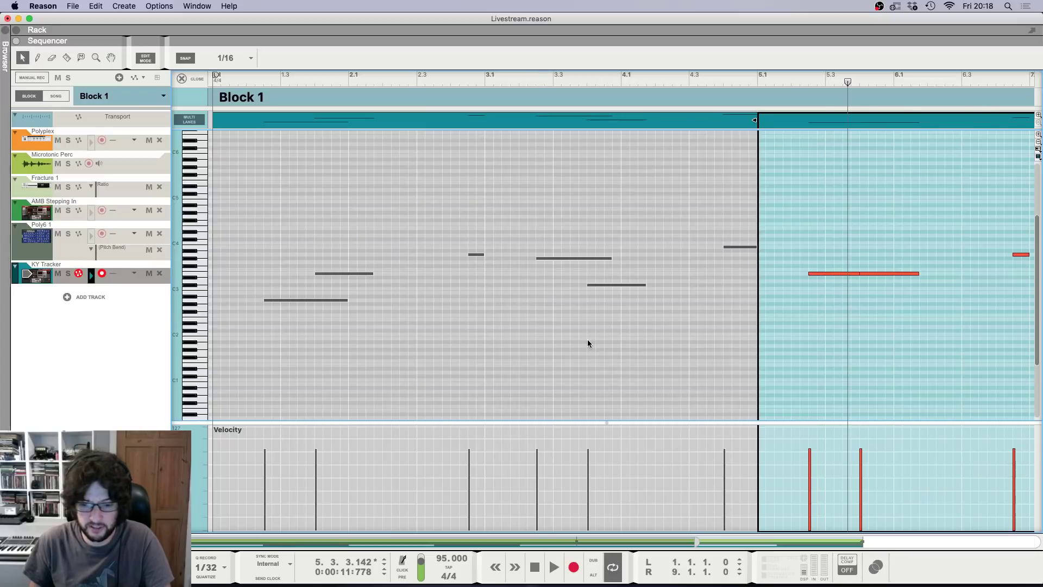
{"action": "scroll", "coordinate": [592, 308], "scroll_direction": "down", "scroll_amount": 3}
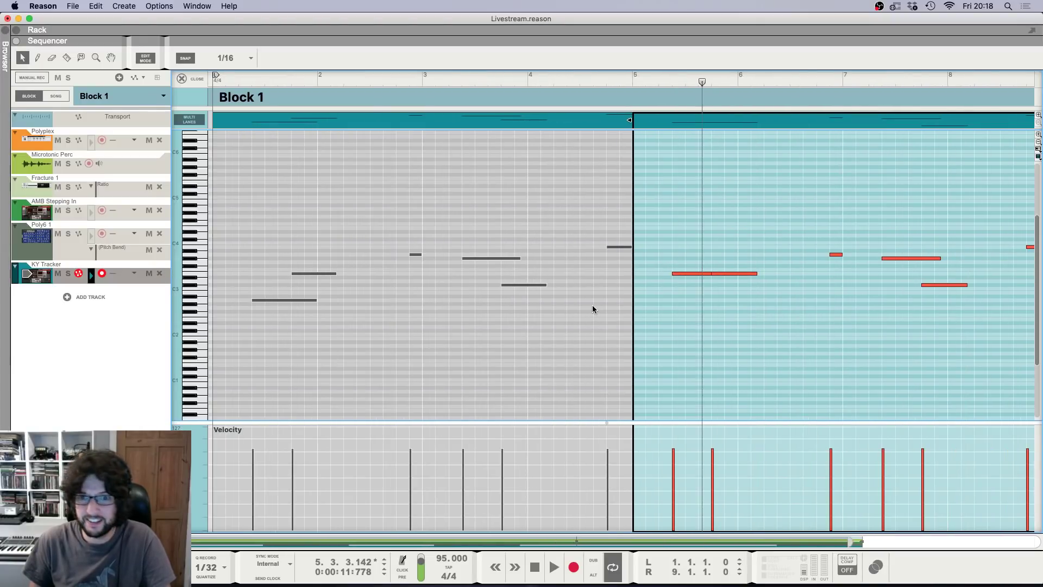
{"action": "left_click", "coordinate": [195, 79]}
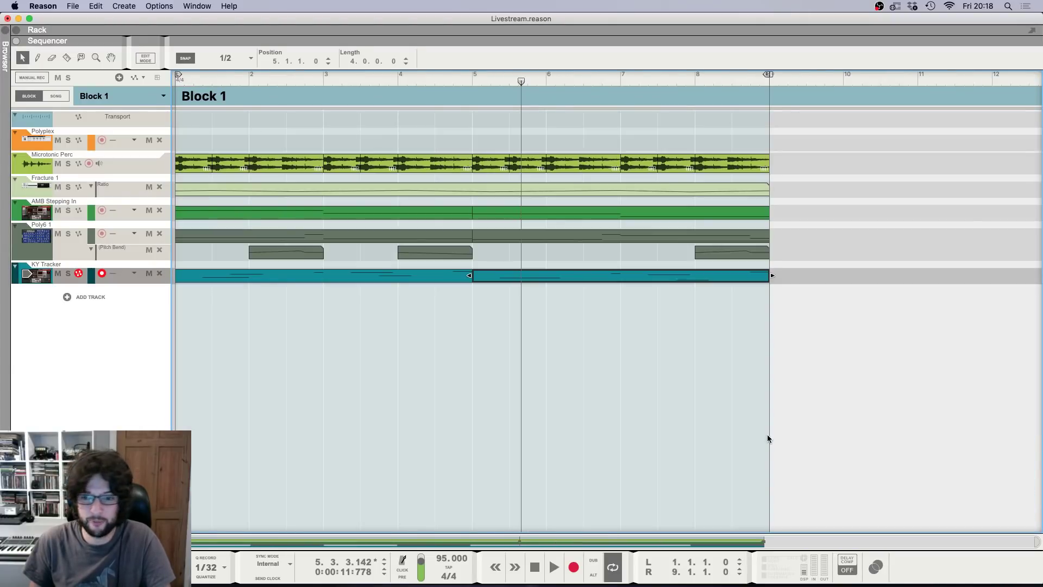
{"action": "left_click", "coordinate": [688, 380]}
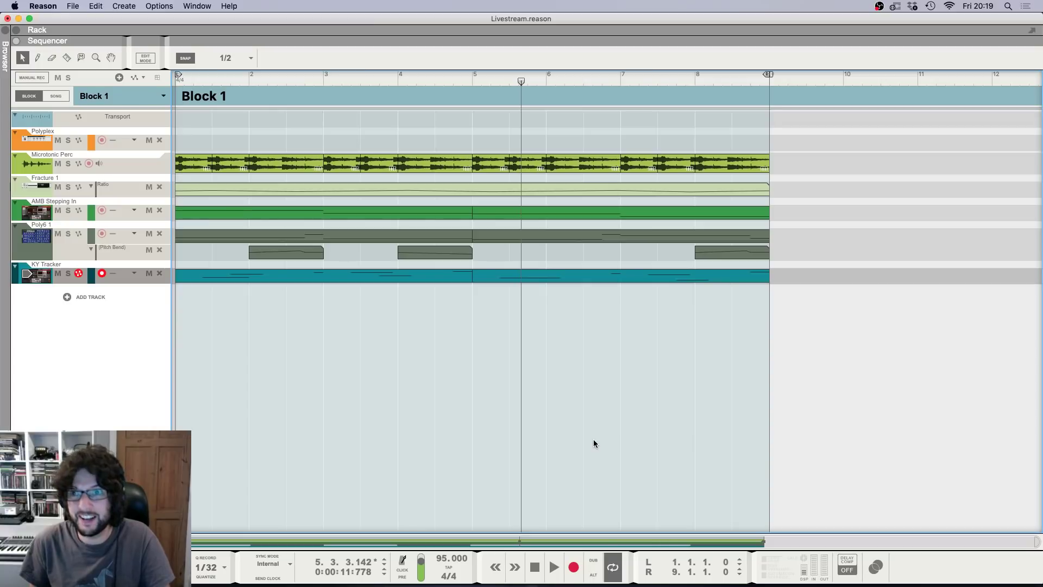
{"action": "key", "text": "shift+Return"}
{"action": "key", "text": "space"}
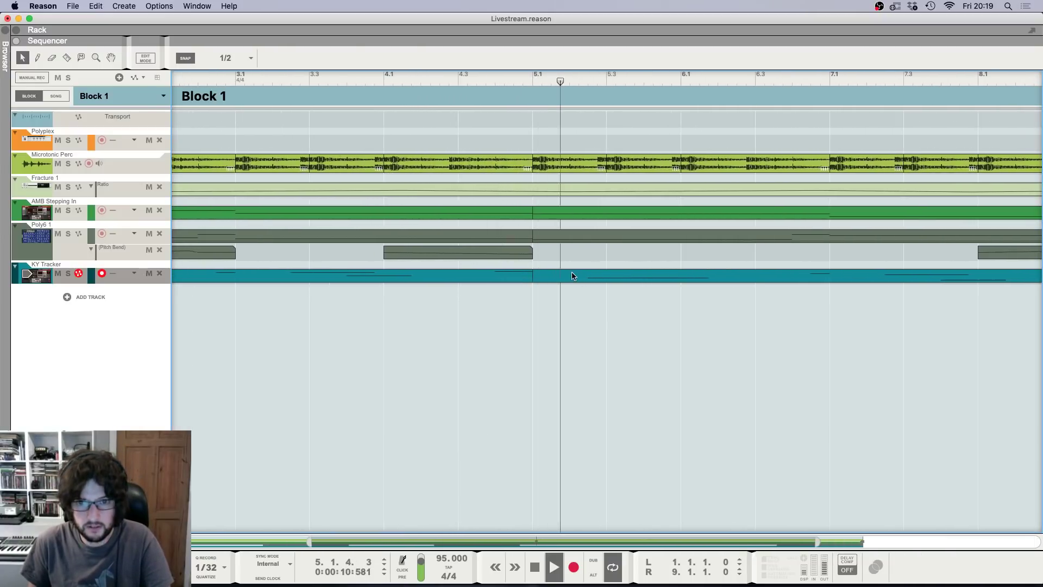
Step: Open the duplicated KY Tracker clip and raise the note at 5.2.3 to F3
{"action": "double_click", "coordinate": [574, 277]}
{"action": "scroll", "coordinate": [666, 279], "scroll_direction": "up", "scroll_amount": 2}
{"action": "left_click", "coordinate": [655, 273]}
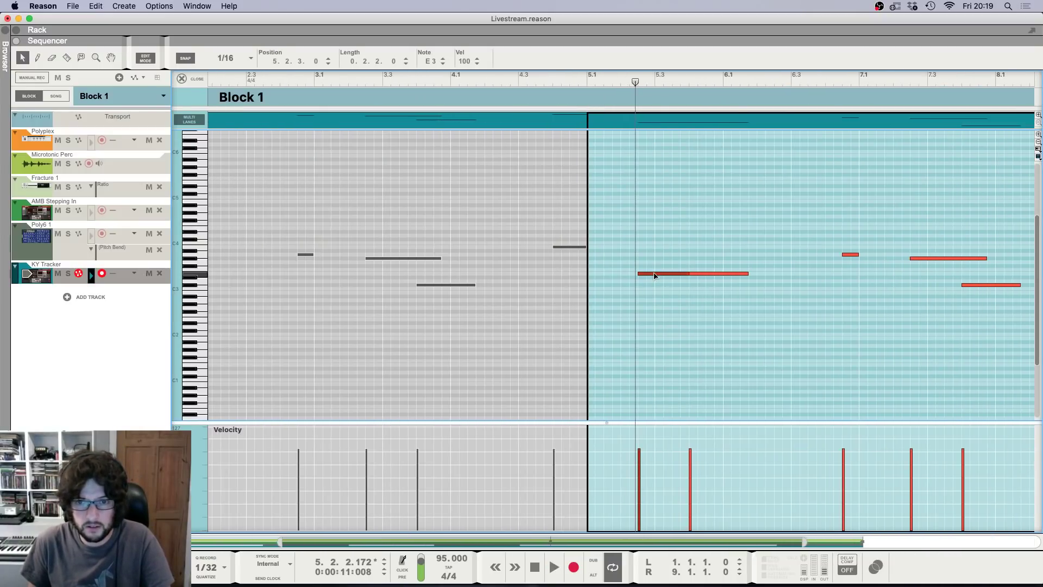
{"action": "scroll", "coordinate": [650, 272], "scroll_direction": "up", "scroll_amount": 2}
{"action": "key", "text": "Up"}
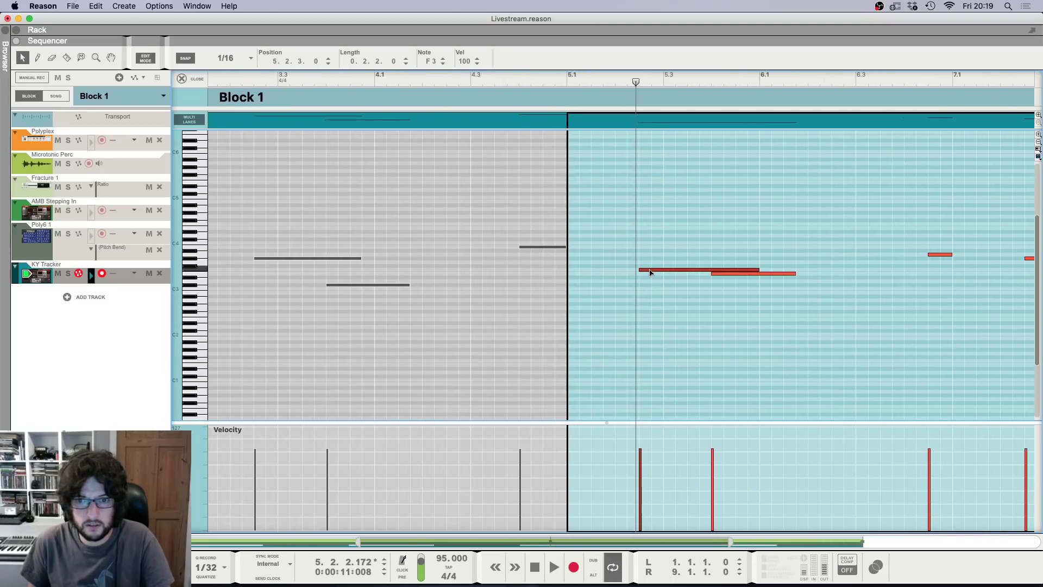
Step: Audition the raised note from just before the duplicated clip and lower the short note at 6.4.3 to C3
{"action": "left_click", "coordinate": [519, 82]}
{"action": "key", "text": "space"}
{"action": "scroll", "coordinate": [618, 271], "scroll_direction": "right", "scroll_amount": 5}
{"action": "scroll", "coordinate": [617, 273], "scroll_direction": "up", "scroll_amount": 2}
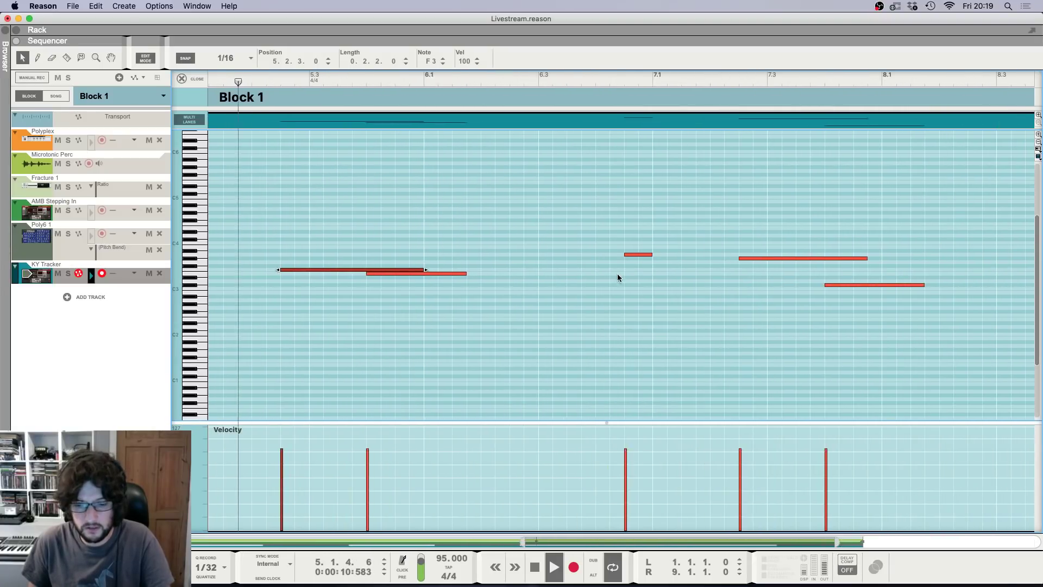
{"action": "scroll", "coordinate": [522, 233], "scroll_direction": "down", "scroll_amount": 3}
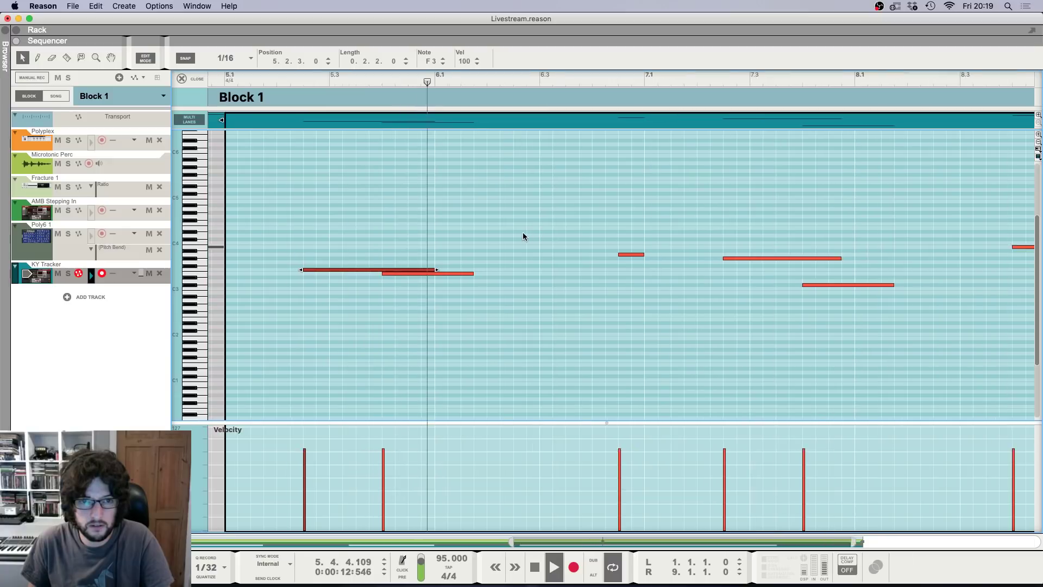
{"action": "scroll", "coordinate": [487, 234], "scroll_direction": "left", "scroll_amount": 2}
{"action": "key", "text": "space"}
{"action": "left_click_drag", "start_coordinate": [798, 254], "coordinate": [799, 283]}
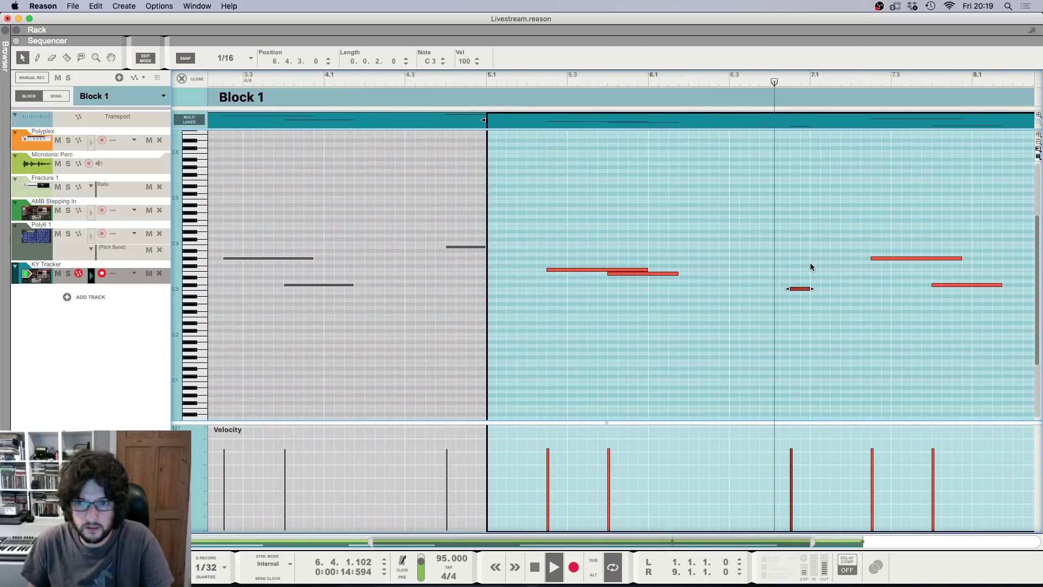
Step: Lower the note at 7.2.3 to D3 and delete the note that overlaps its end
{"action": "scroll", "coordinate": [810, 262], "scroll_direction": "right", "scroll_amount": 5}
{"action": "left_click_drag", "start_coordinate": [799, 259], "coordinate": [800, 283]}
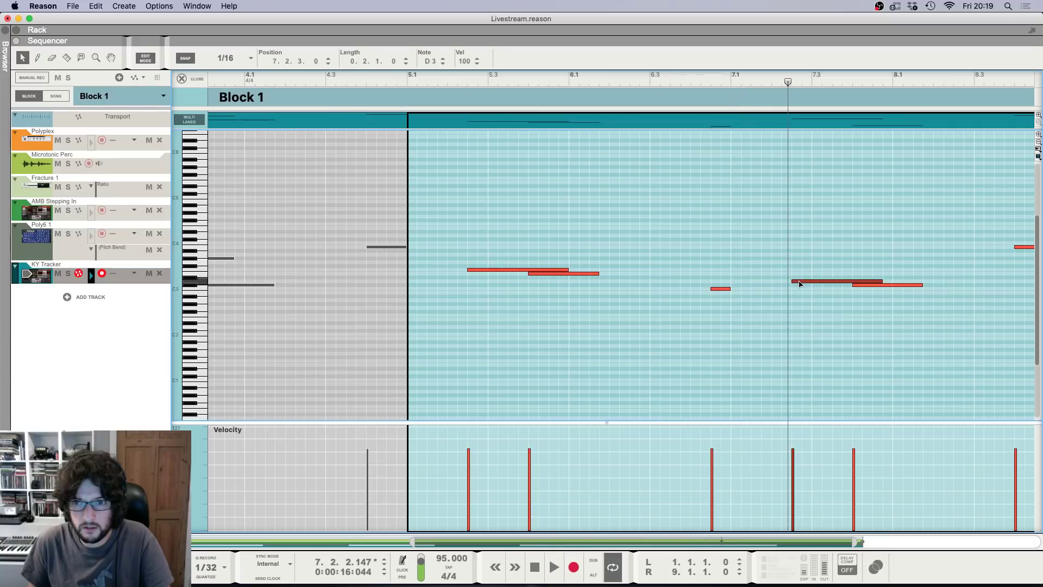
{"action": "key", "text": "space"}
{"action": "key", "text": "space"}
{"action": "left_click_drag", "start_coordinate": [897, 267], "coordinate": [900, 309]}
{"action": "key", "text": "Delete"}
Step: Play through bars 7 and 8, lower the clip's last note to E3, and return the playhead to the start
{"action": "key", "text": "space"}
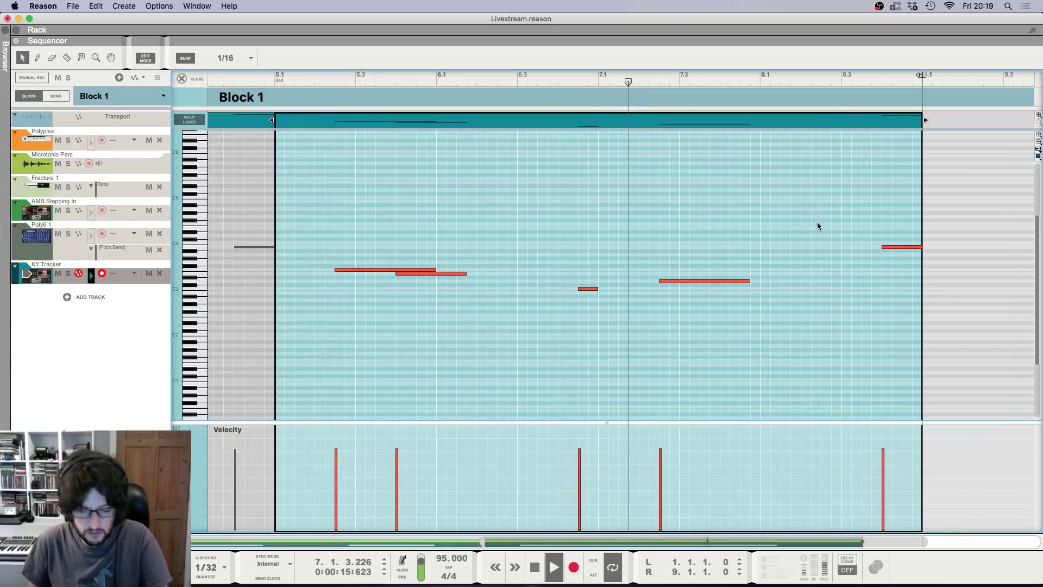
{"action": "key", "text": "g"}
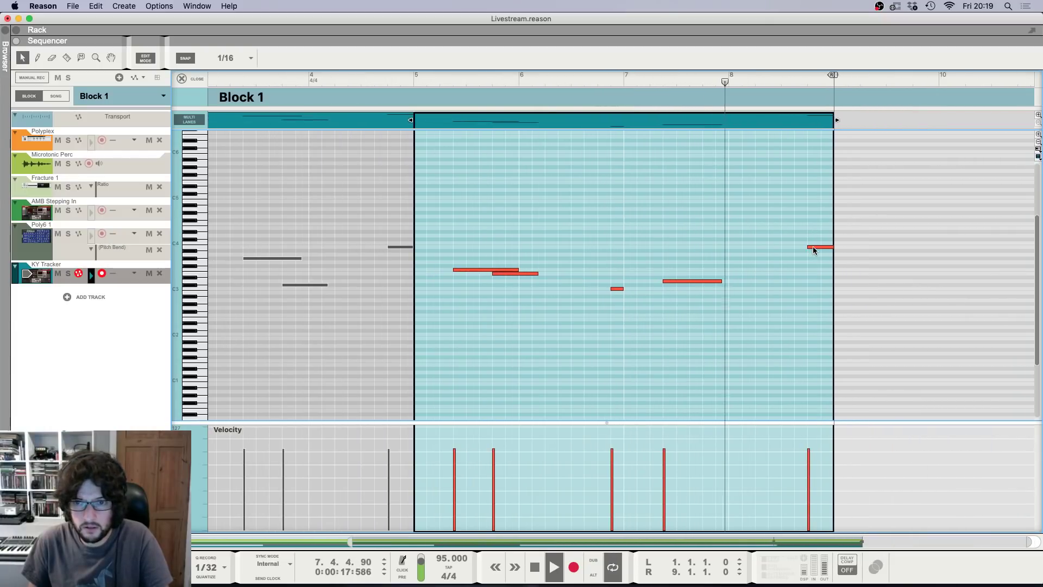
{"action": "key", "text": "space"}
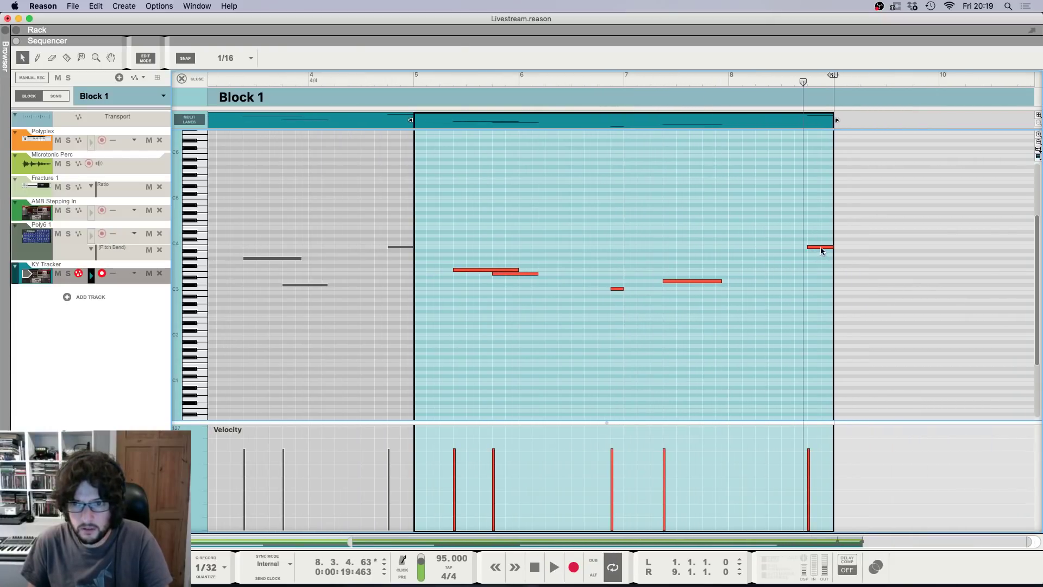
{"action": "left_click_drag", "start_coordinate": [820, 247], "coordinate": [820, 276]}
{"action": "left_click", "coordinate": [795, 235]}
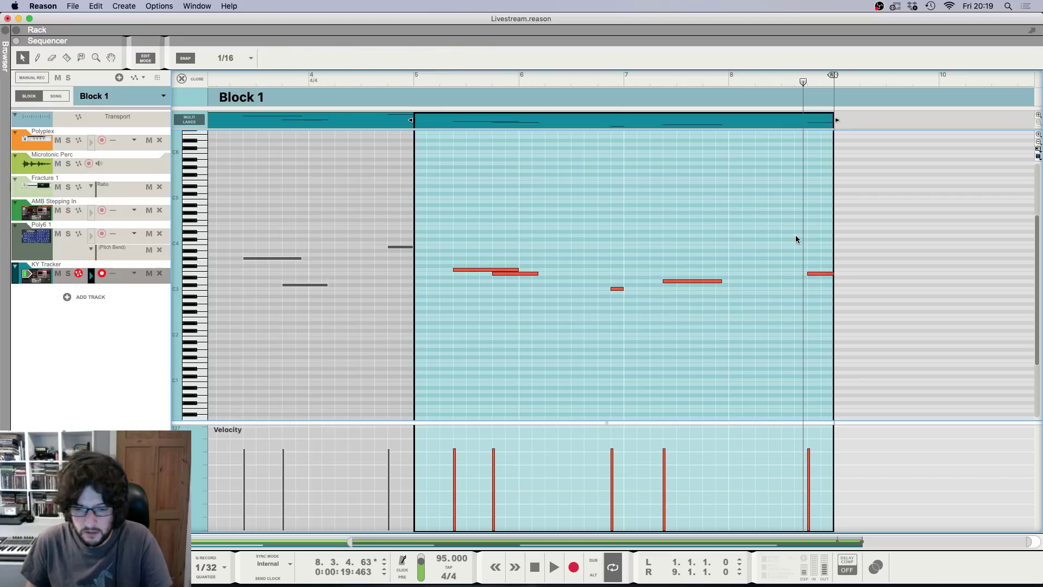
{"action": "key", "text": "shift+Return"}
{"action": "key", "text": "shift+Return"}
Step: Look through the rack, examining the AMB Stepping In Europa's engines and filter types and the Synchronous and Polysix devices
{"action": "key", "text": "F6"}
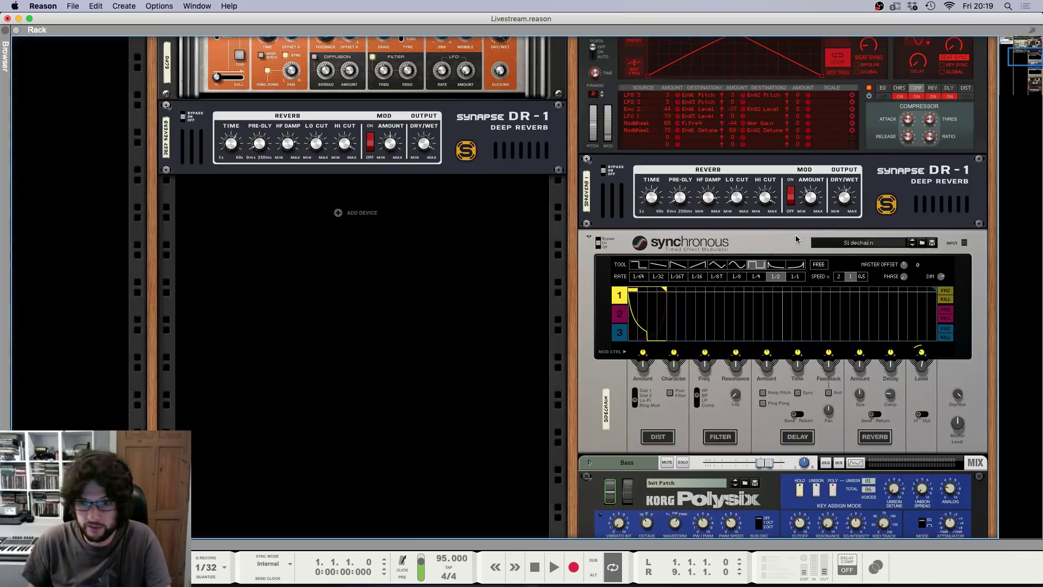
{"action": "scroll", "coordinate": [795, 235], "scroll_direction": "up", "scroll_amount": 10}
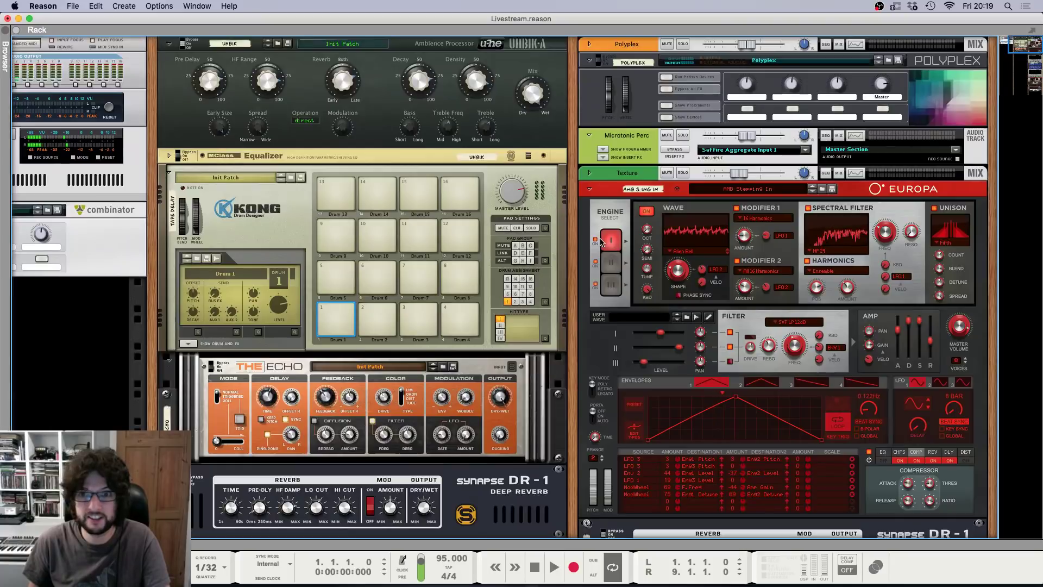
{"action": "left_click", "coordinate": [607, 198]}
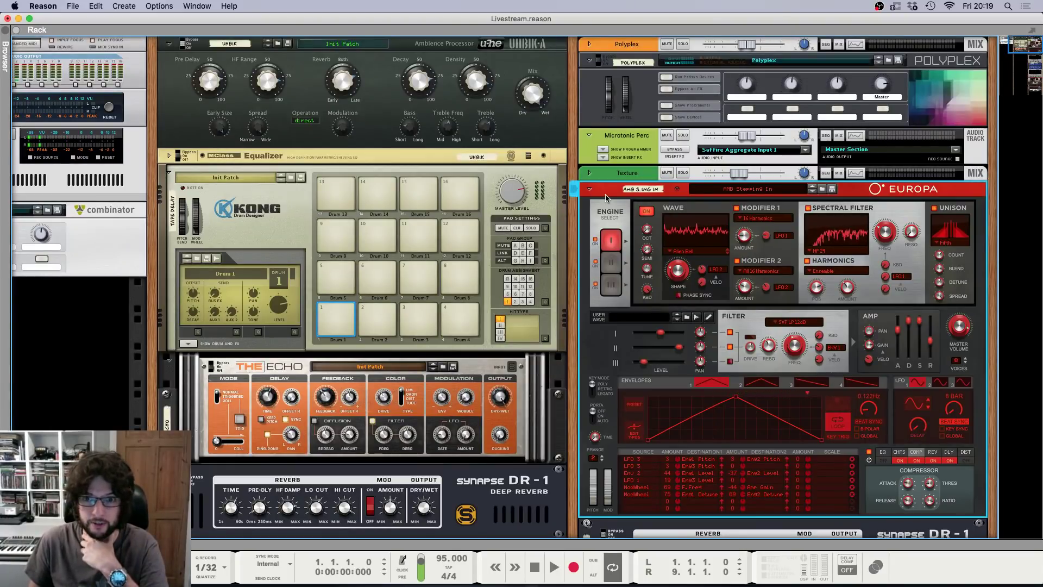
{"action": "scroll", "coordinate": [608, 204], "scroll_direction": "down", "scroll_amount": 2}
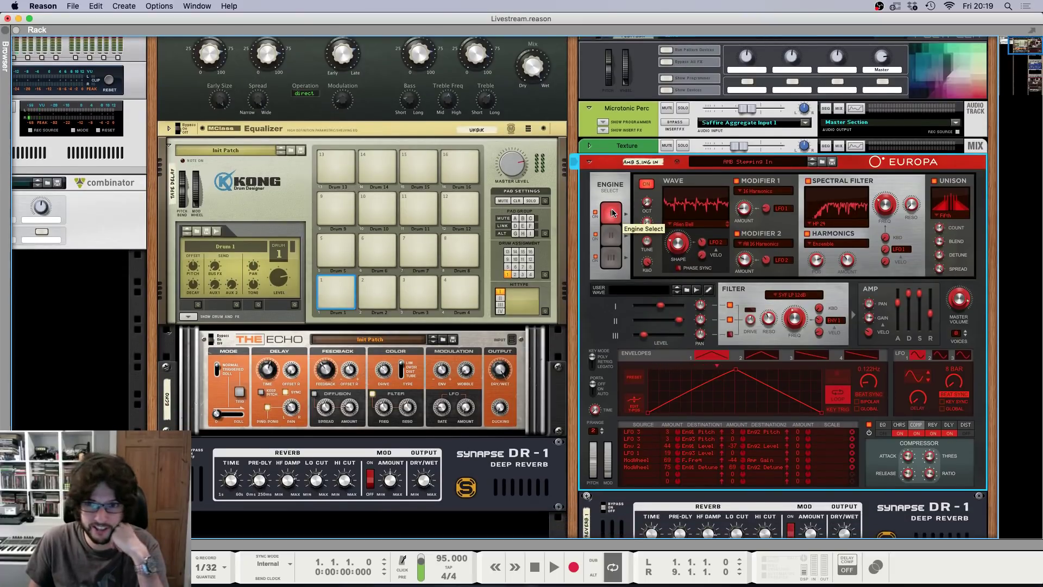
{"action": "scroll", "coordinate": [611, 181], "scroll_direction": "down", "scroll_amount": 3}
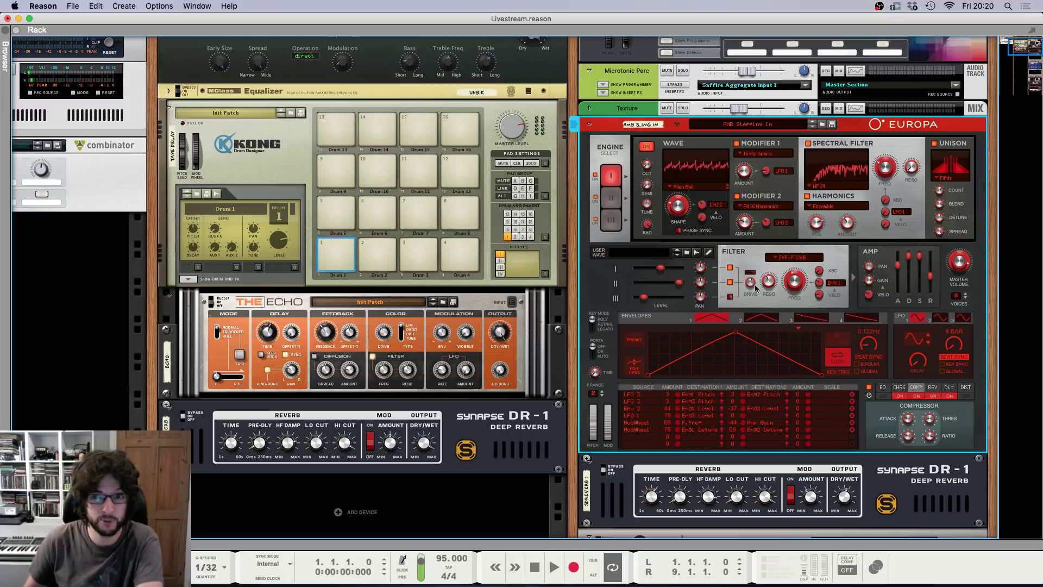
{"action": "left_click", "coordinate": [773, 257]}
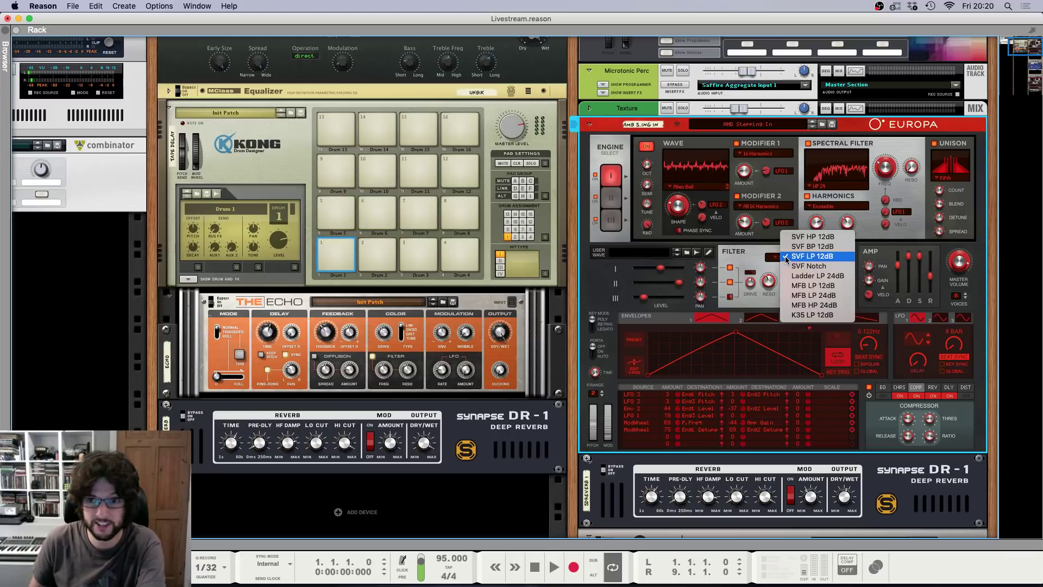
{"action": "left_click", "coordinate": [745, 255]}
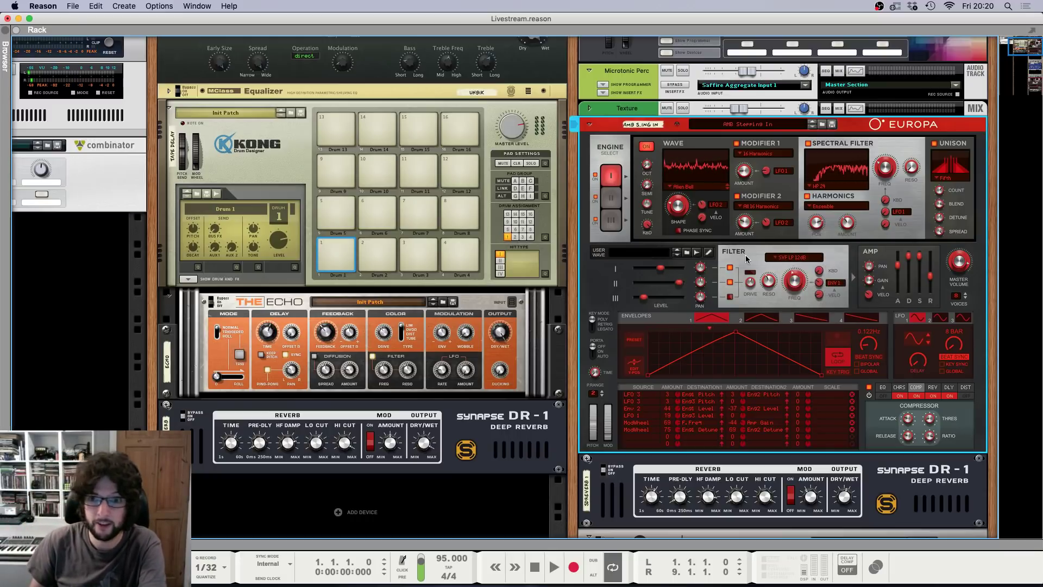
{"action": "scroll", "coordinate": [600, 285], "scroll_direction": "down", "scroll_amount": 15}
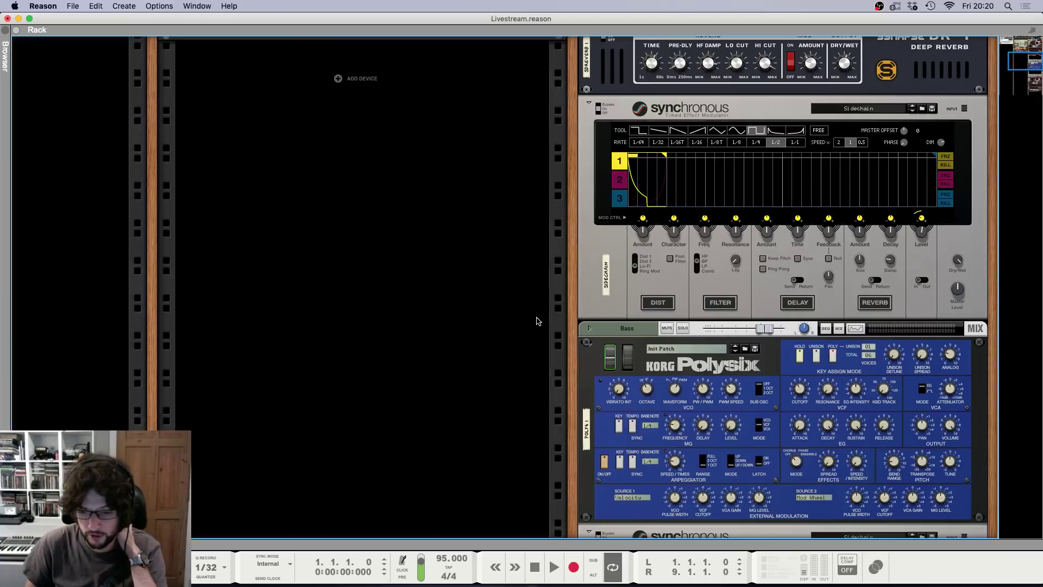
{"action": "scroll", "coordinate": [537, 321], "scroll_direction": "up", "scroll_amount": 5}
{"action": "scroll", "coordinate": [535, 325], "scroll_direction": "up", "scroll_amount": 5}
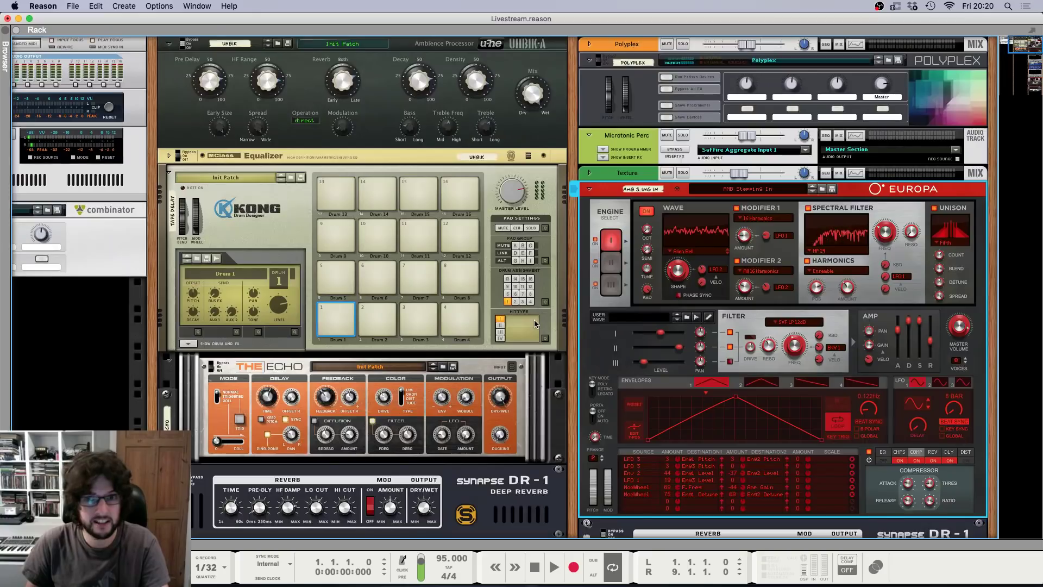
Step: Return to the sequencer and leave the KY Tracker clip's note editing to view all of Block 1
{"action": "key", "text": "F7"}
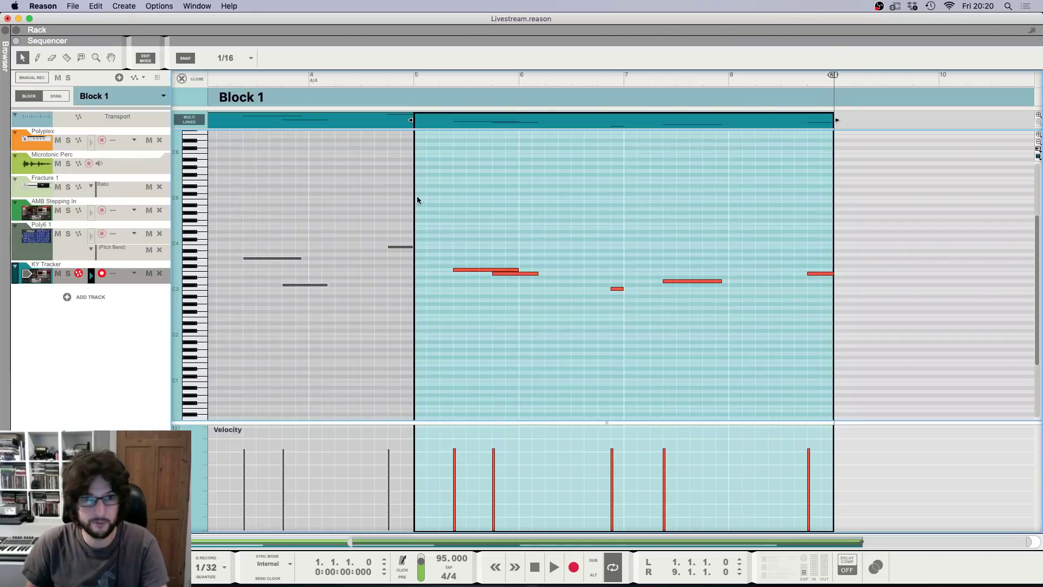
{"action": "left_click", "coordinate": [195, 80]}
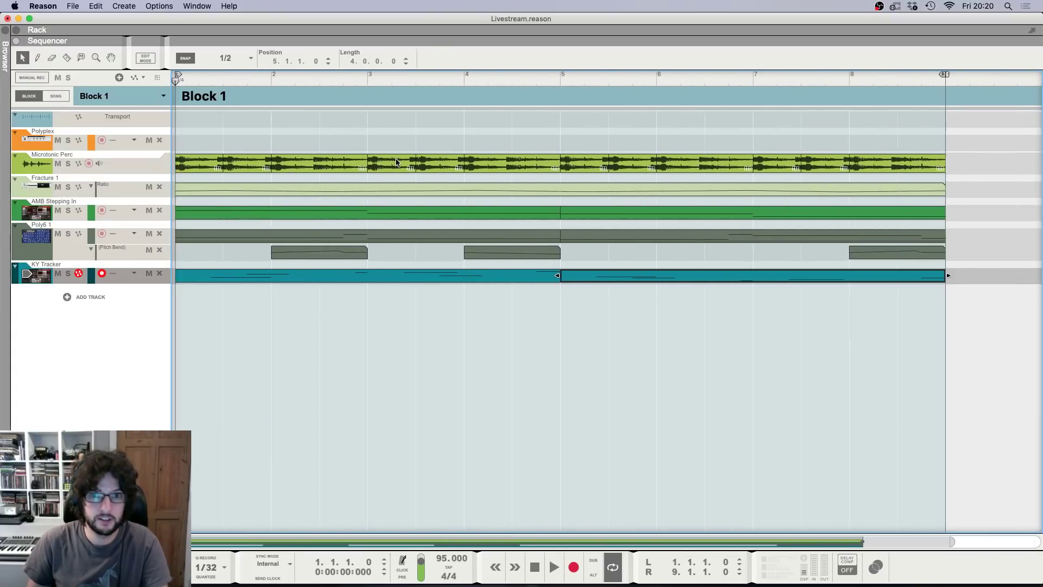
{"action": "scroll", "coordinate": [747, 126], "scroll_direction": "down", "scroll_amount": 5}
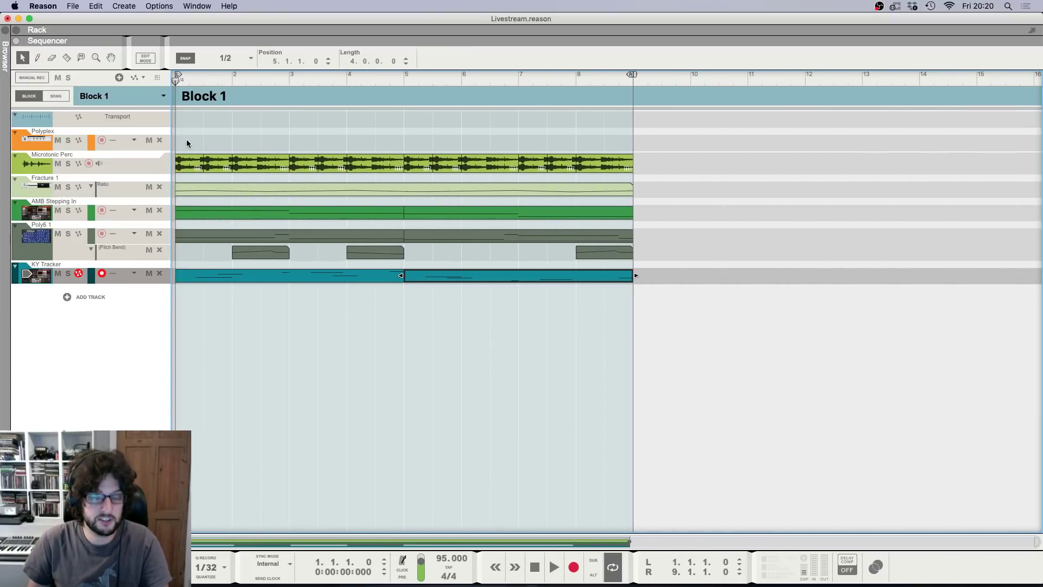
Step: Show the devices inside the Polyplex combinator and send its Drum Sequencer pattern to a sequencer track
{"action": "key", "text": "F6"}
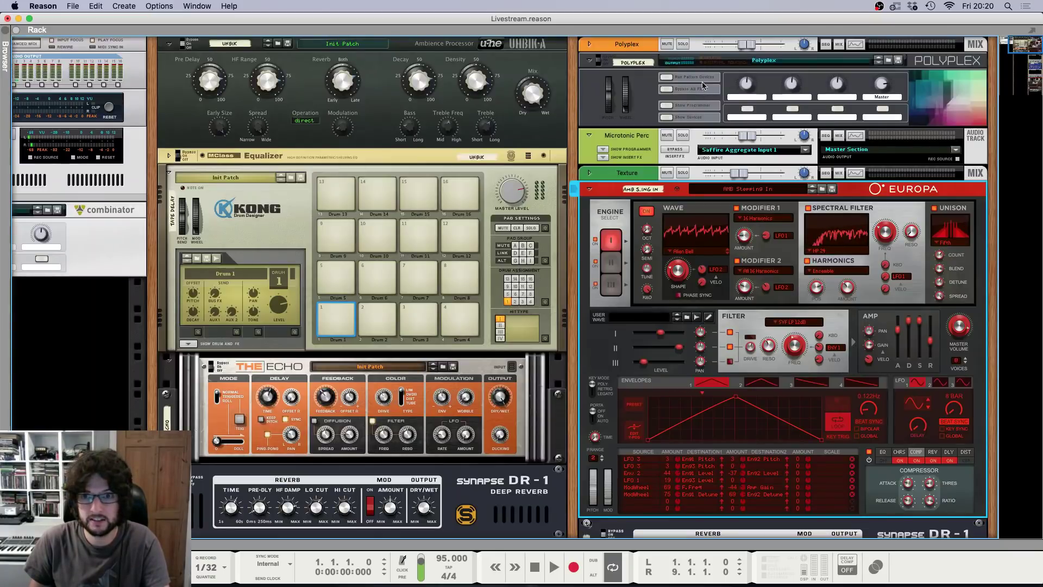
{"action": "left_click", "coordinate": [666, 117]}
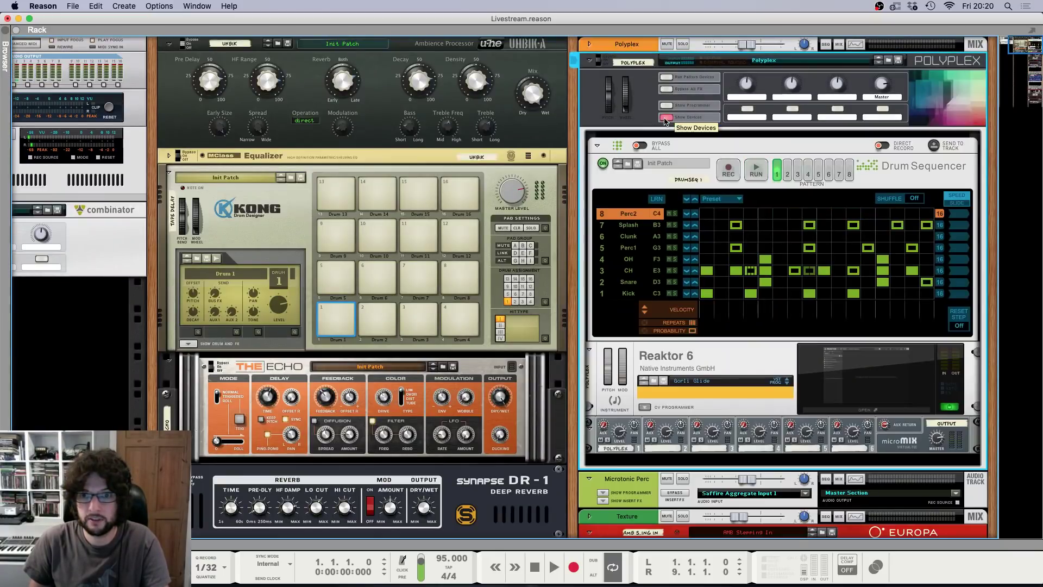
{"action": "left_click", "coordinate": [642, 185]}
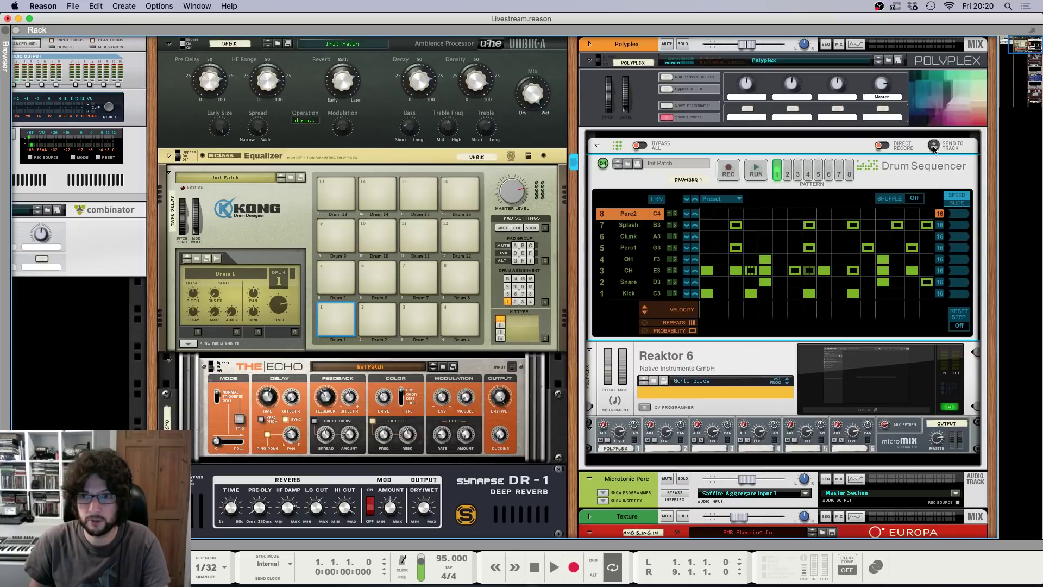
{"action": "key", "text": "F7"}
{"action": "key", "text": "F6"}
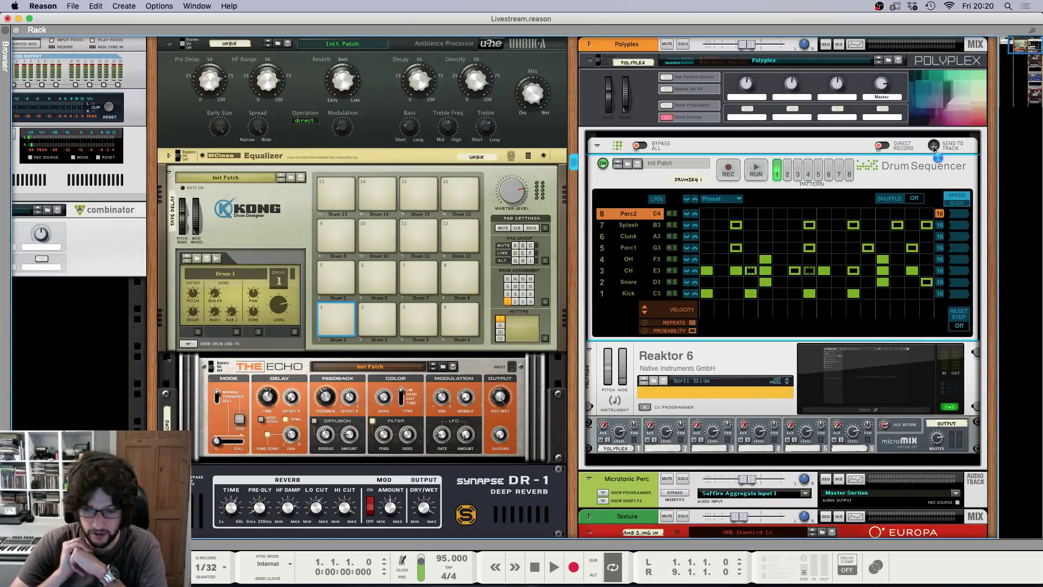
{"action": "left_click", "coordinate": [933, 146]}
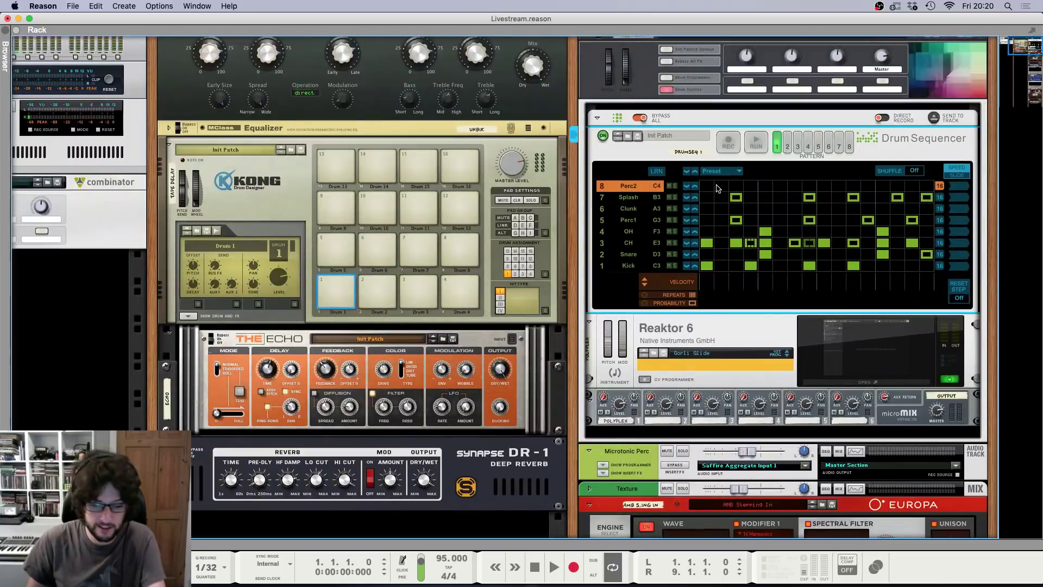
Step: Bounce the eight-bar Polyplex drum clip in place to an audio track
{"action": "key", "text": "F7"}
{"action": "right_click", "coordinate": [354, 168]}
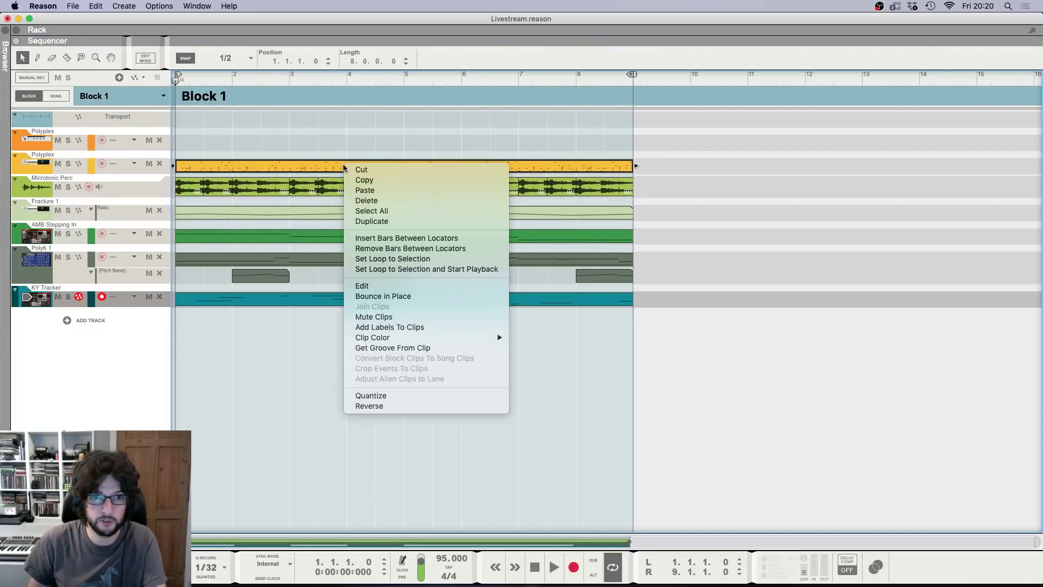
{"action": "left_click", "coordinate": [402, 299]}
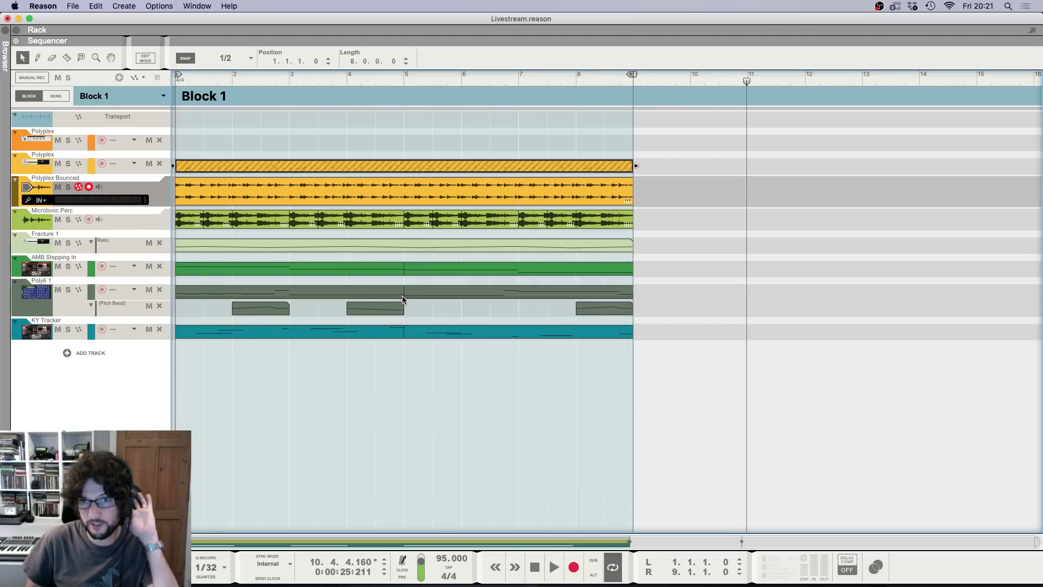
Step: Deselect the drum clip and play Block 1 through, reviewing the mixer channel levels and the sequencer tracks
{"action": "left_click", "coordinate": [732, 265]}
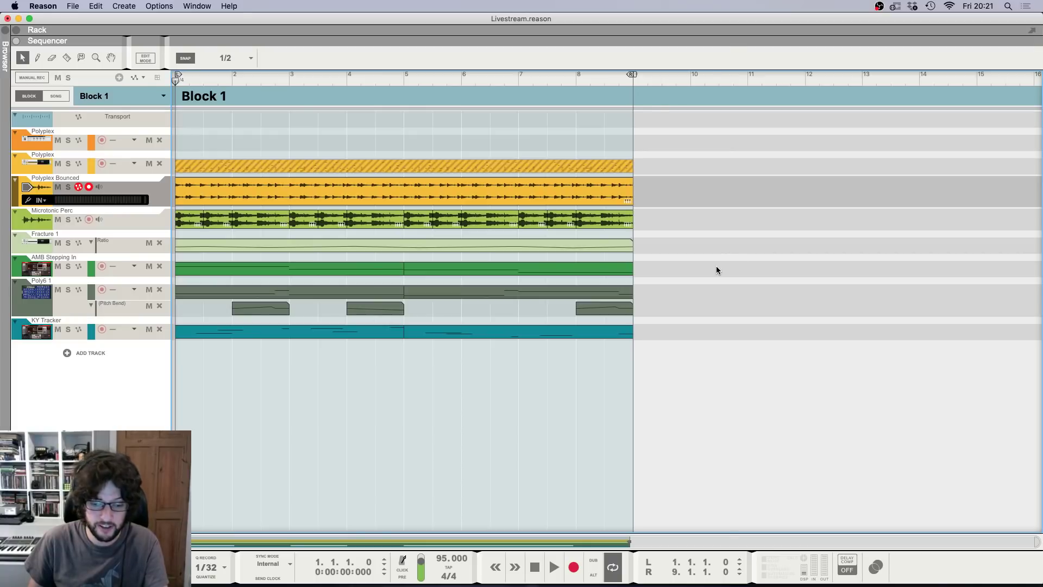
{"action": "key", "text": "F6"}
{"action": "key", "text": "F5"}
{"action": "key", "text": "F6"}
{"action": "key", "text": "F7"}
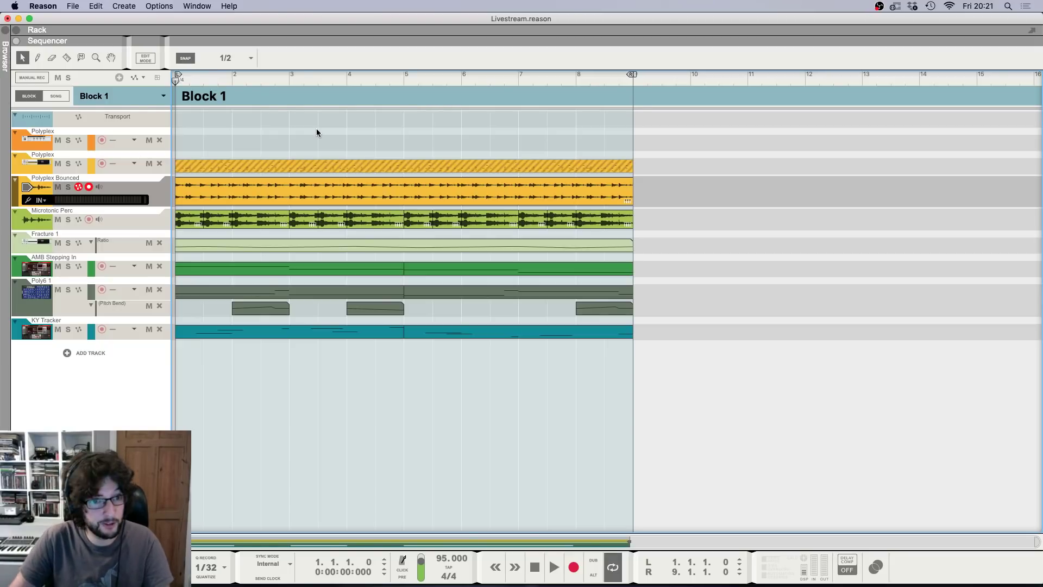
{"action": "key", "text": "F5"}
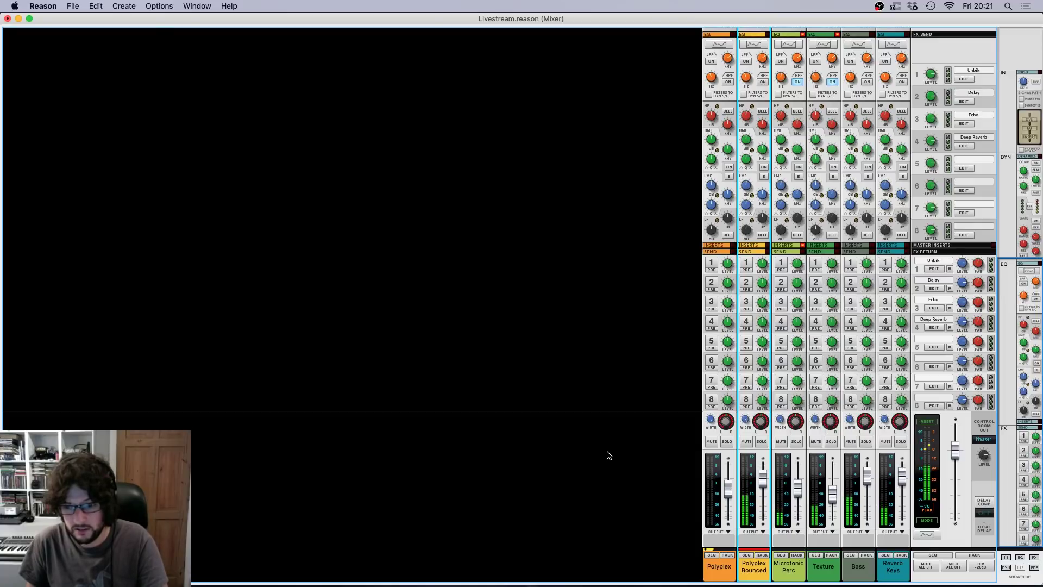
{"action": "key", "text": "F6"}
{"action": "key", "text": "F7"}
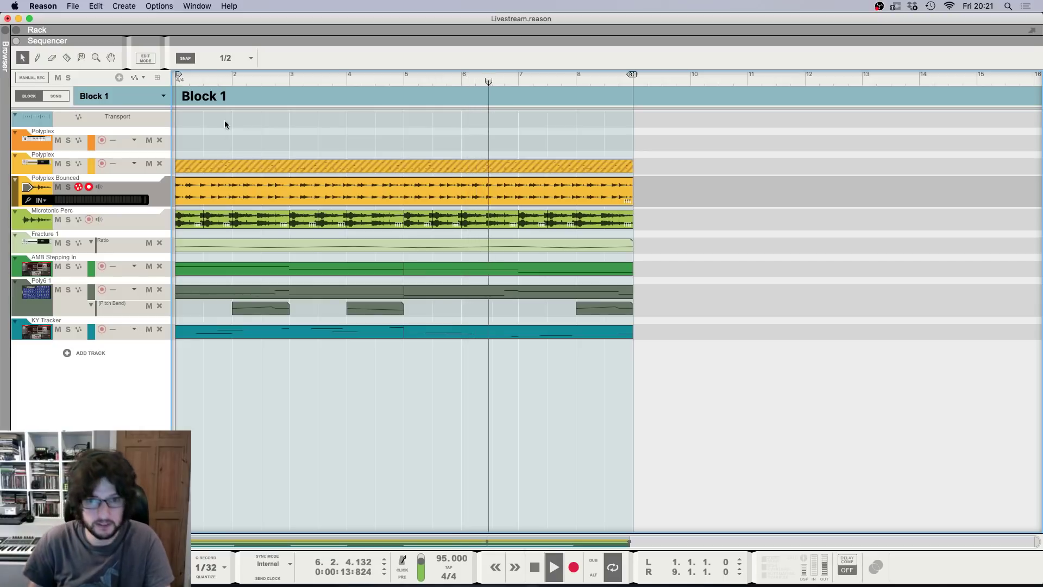
{"action": "key", "text": "F5"}
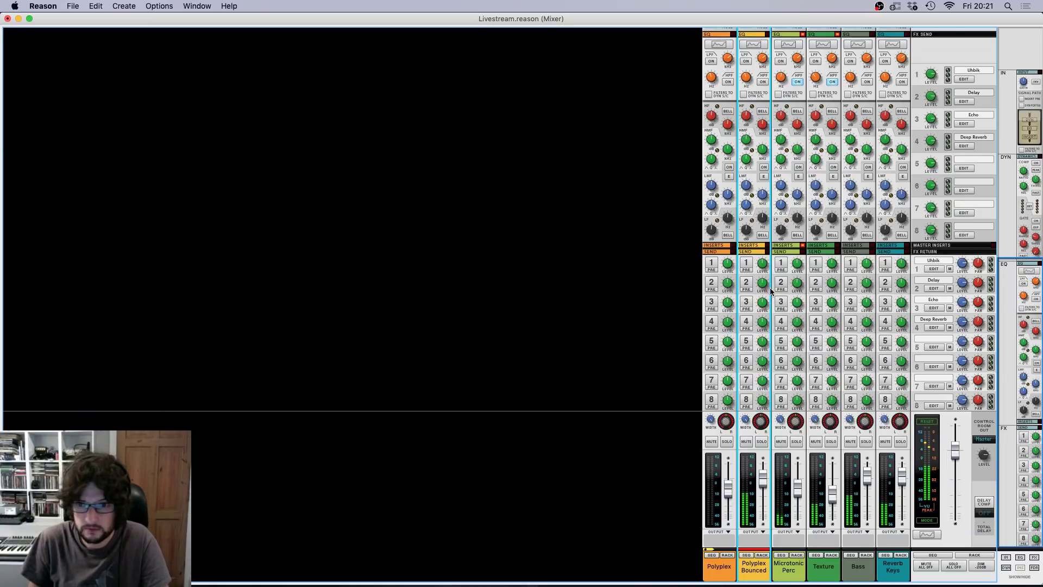
{"action": "key", "text": "F5"}
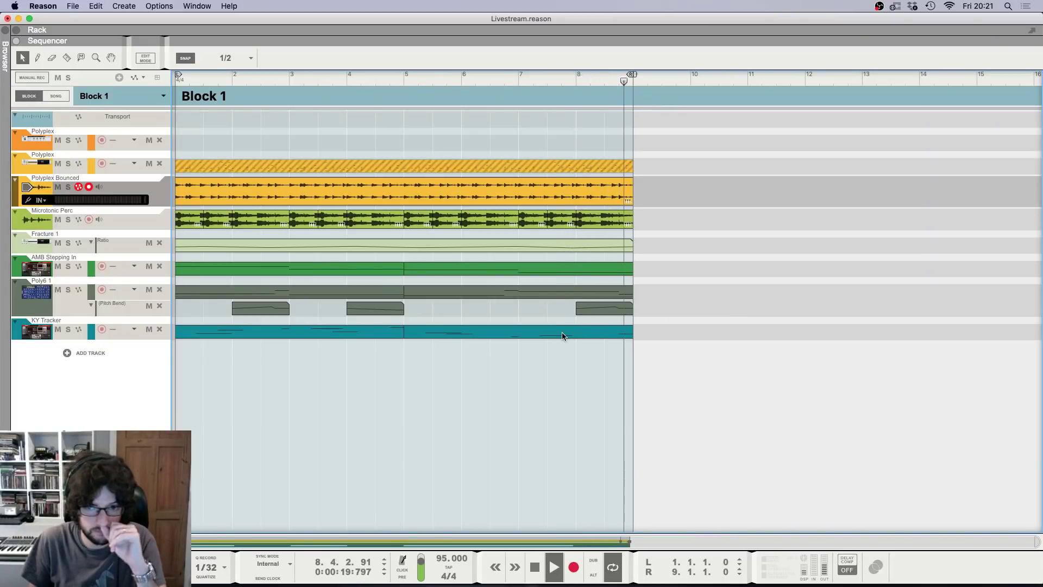
{"action": "key", "text": "space"}
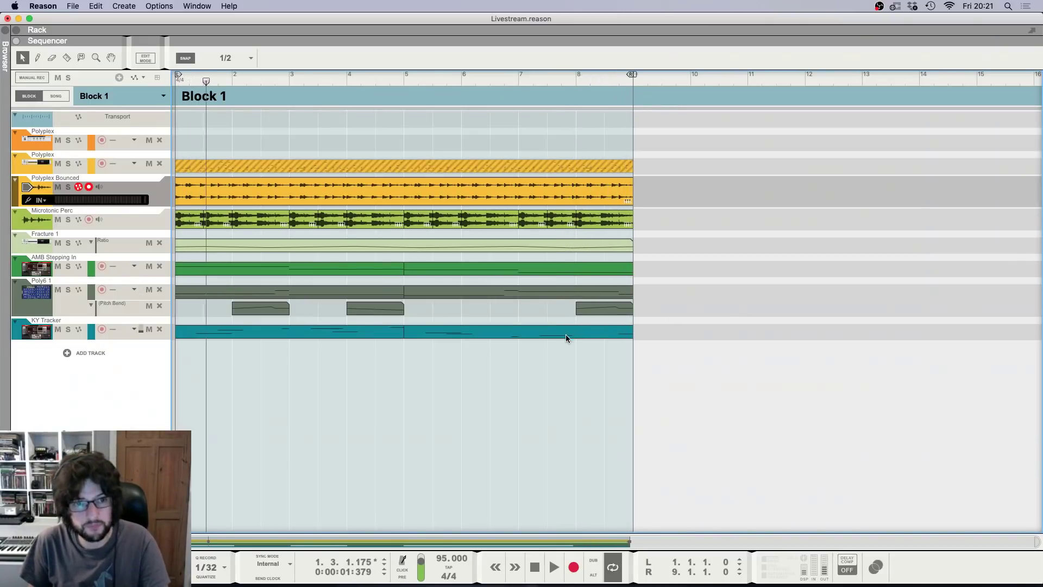
Step: Look through the rack devices around the AMB Stepping In Europa, its DR-1 reverb, the Synchronous and the Polysix
{"action": "key", "text": "F6"}
{"action": "scroll", "coordinate": [771, 359], "scroll_direction": "down", "scroll_amount": 3}
{"action": "scroll", "coordinate": [743, 337], "scroll_direction": "up", "scroll_amount": 9}
{"action": "scroll", "coordinate": [743, 337], "scroll_direction": "down", "scroll_amount": 15}
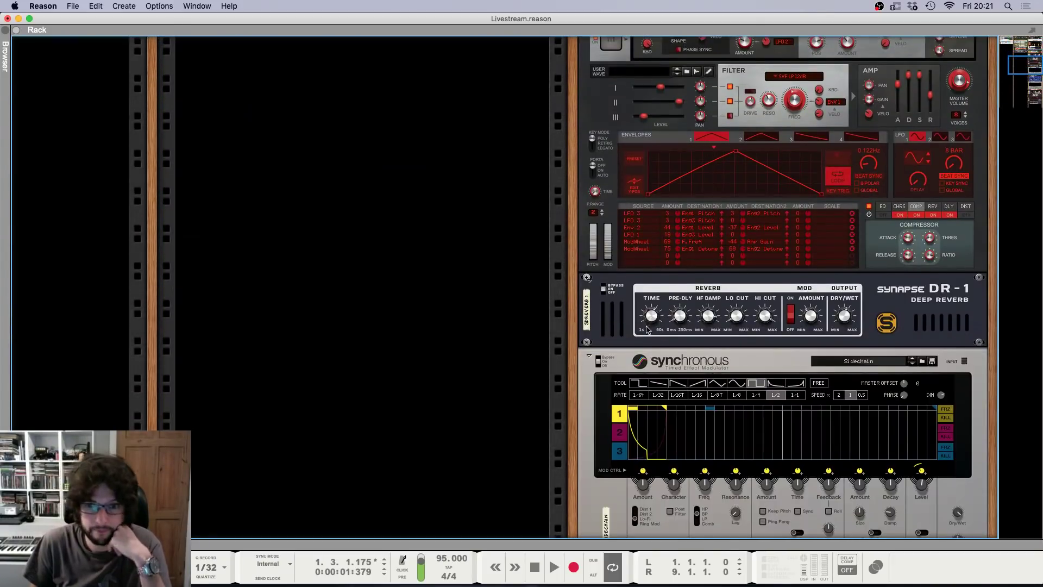
{"action": "scroll", "coordinate": [625, 318], "scroll_direction": "down", "scroll_amount": 1}
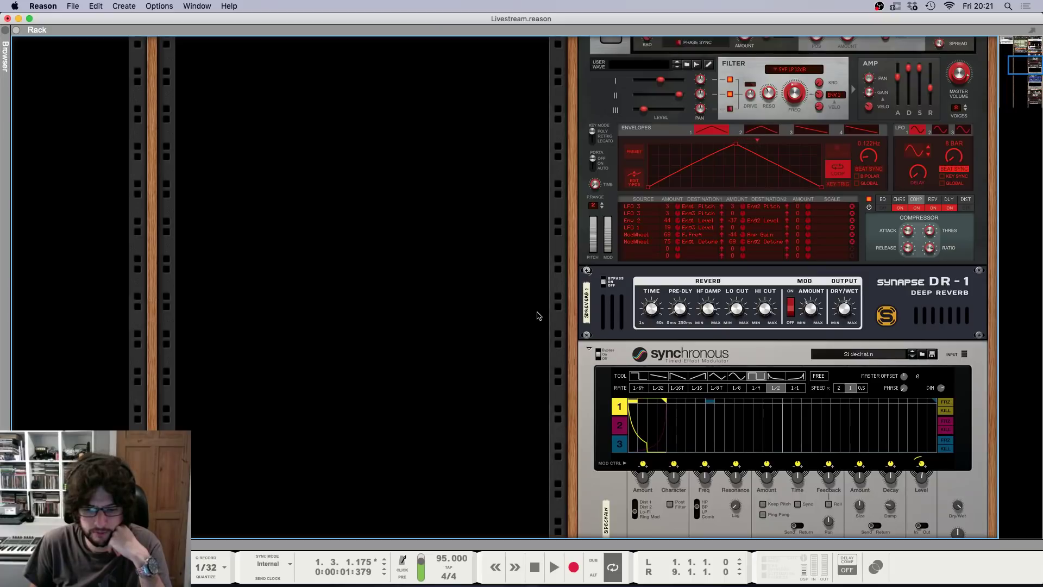
{"action": "scroll", "coordinate": [536, 314], "scroll_direction": "down", "scroll_amount": 5}
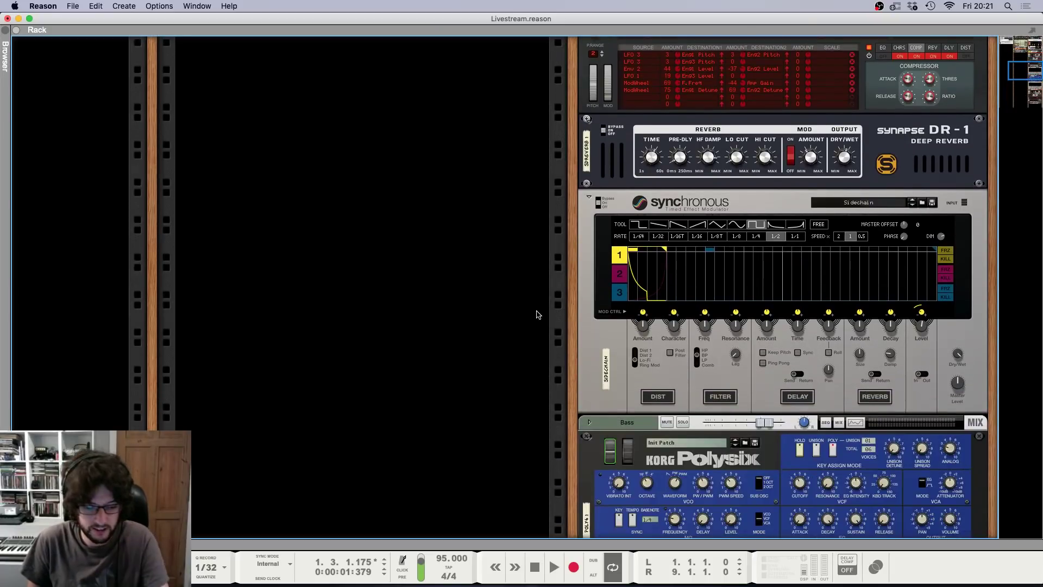
{"action": "key", "text": "F5"}
{"action": "key", "text": "F6"}
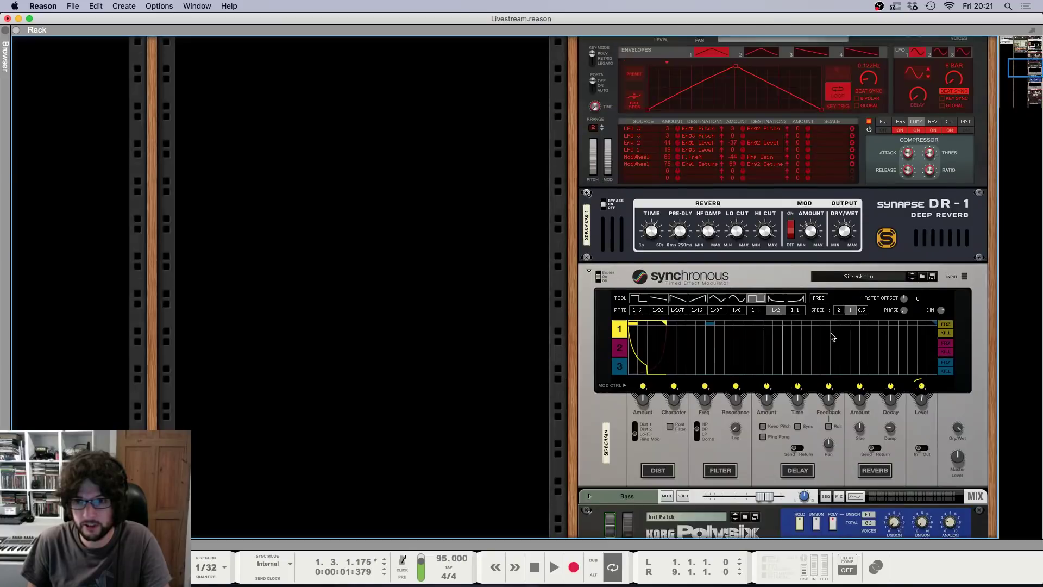
Step: Turn off the built-in delay and reverb effects in the AMB Stepping In and KY Tracker Europa synths
{"action": "scroll", "coordinate": [951, 260], "scroll_direction": "up", "scroll_amount": 5}
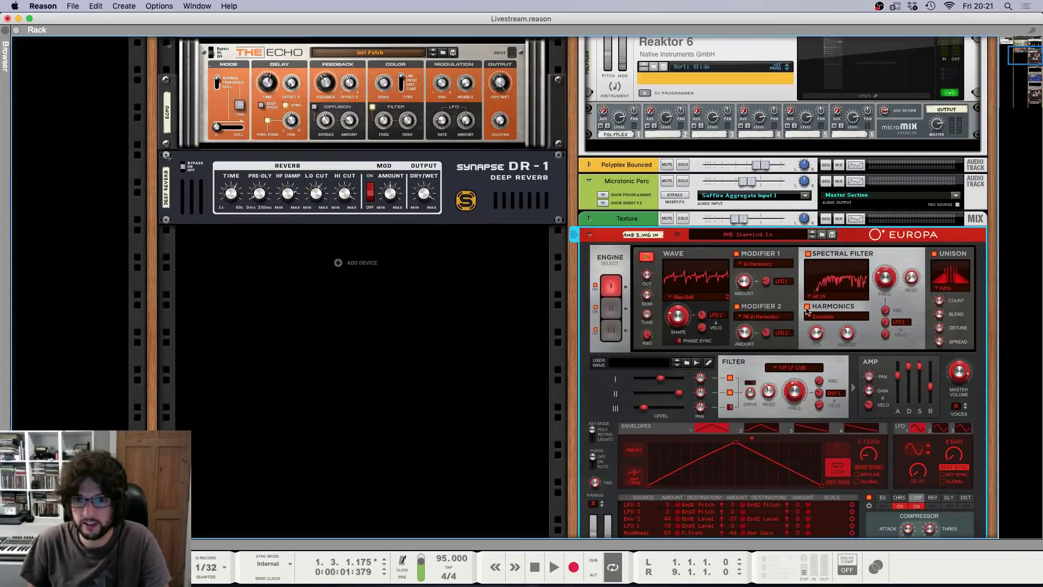
{"action": "scroll", "coordinate": [924, 250], "scroll_direction": "down", "scroll_amount": 10}
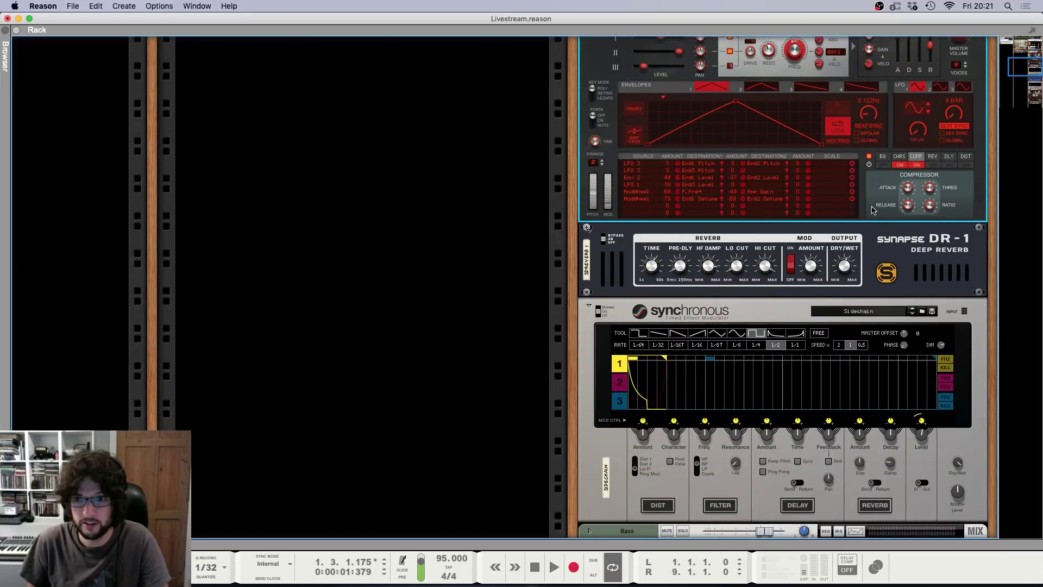
{"action": "scroll", "coordinate": [873, 210], "scroll_direction": "down", "scroll_amount": 10}
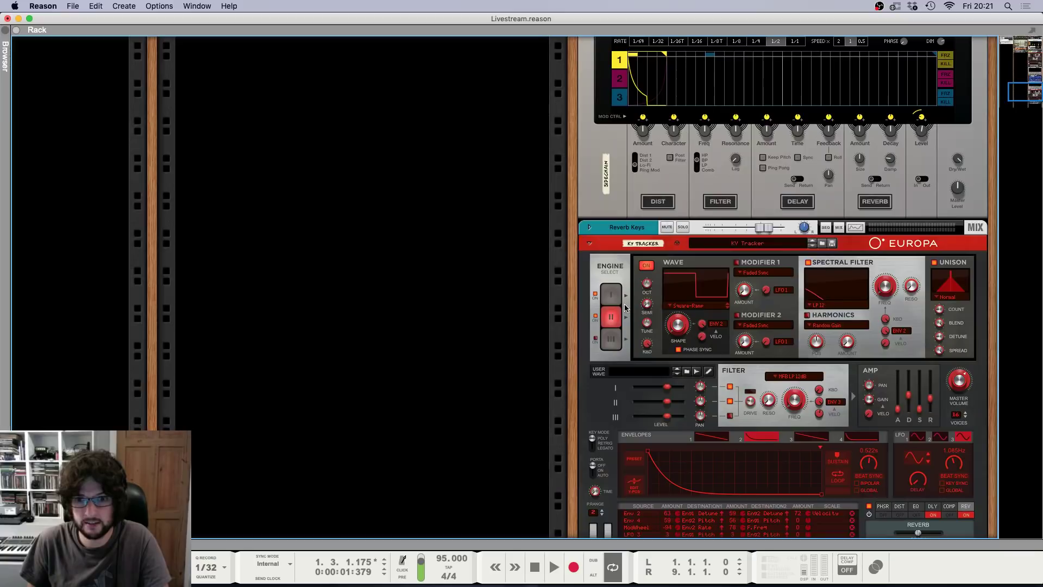
{"action": "scroll", "coordinate": [625, 308], "scroll_direction": "down", "scroll_amount": 5}
{"action": "left_click", "coordinate": [934, 349]}
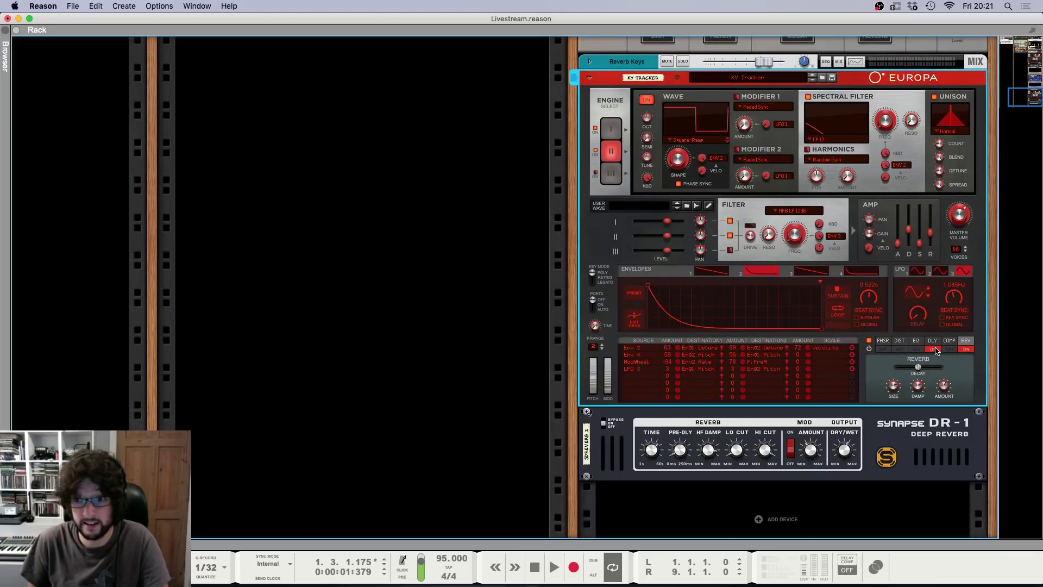
Step: Enable the Echo send on the Reverb Keys and Texture channels, with send levels of about -4.23 dB and -1.34 dB respectively
{"action": "key", "text": "F5"}
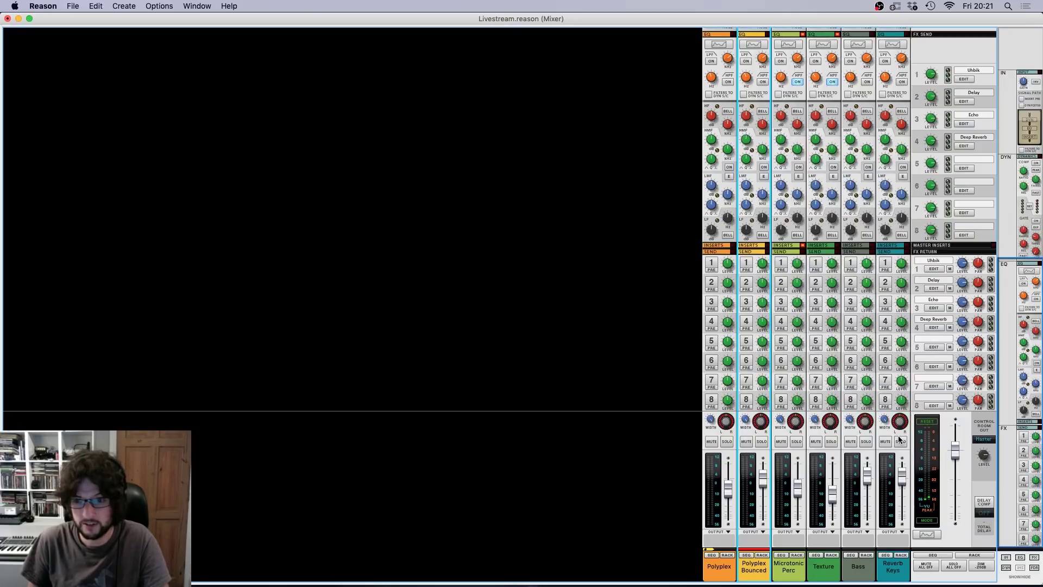
{"action": "left_click", "coordinate": [887, 302]}
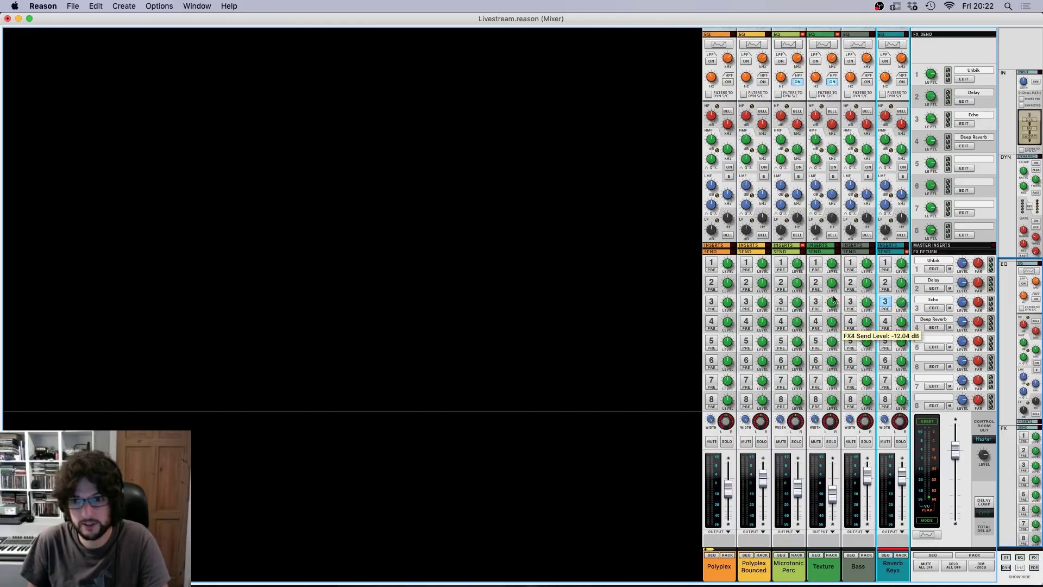
{"action": "left_click", "coordinate": [815, 302]}
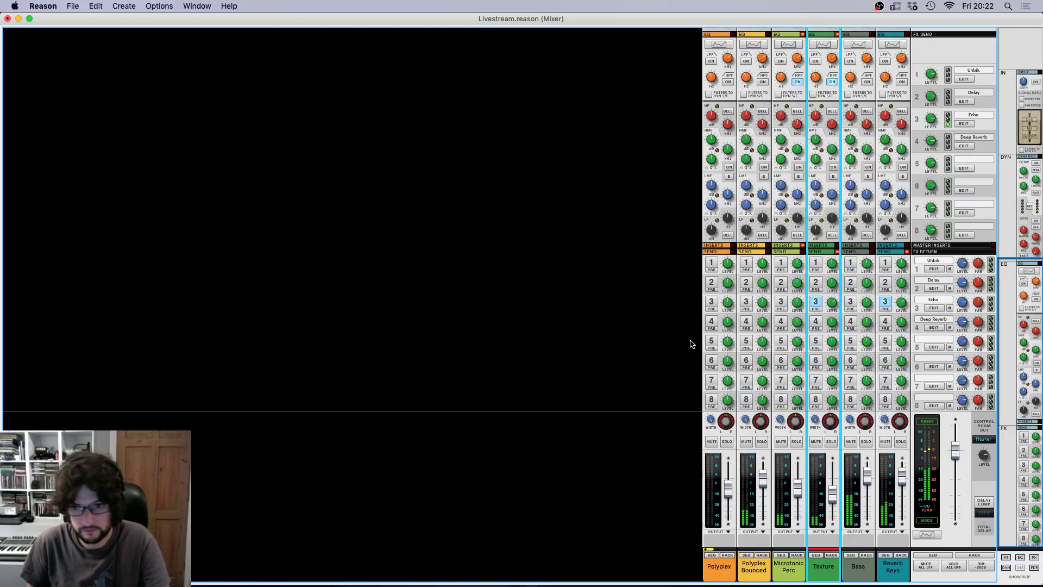
{"action": "left_click", "coordinate": [903, 304]}
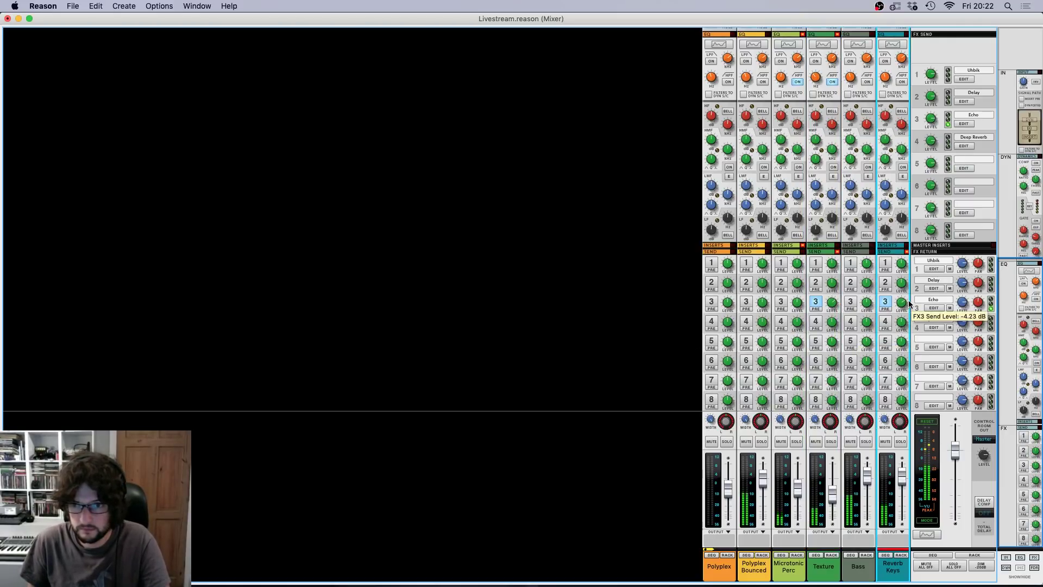
{"action": "left_click_drag", "start_coordinate": [902, 304], "coordinate": [901, 304]}
{"action": "left_click_drag", "start_coordinate": [833, 304], "coordinate": [834, 302]}
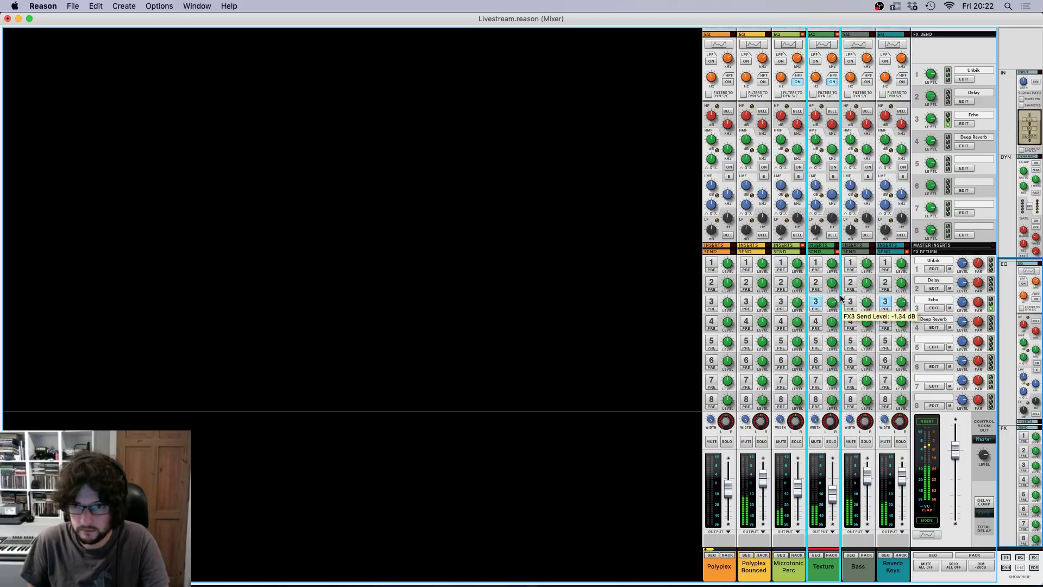
Step: Set The Echo's filter frequency to about 2.85 kHz, drive to about 62% and wobble to 14% while playing Block 1
{"action": "key", "text": "F6"}
{"action": "scroll", "coordinate": [834, 343], "scroll_direction": "up", "scroll_amount": 20}
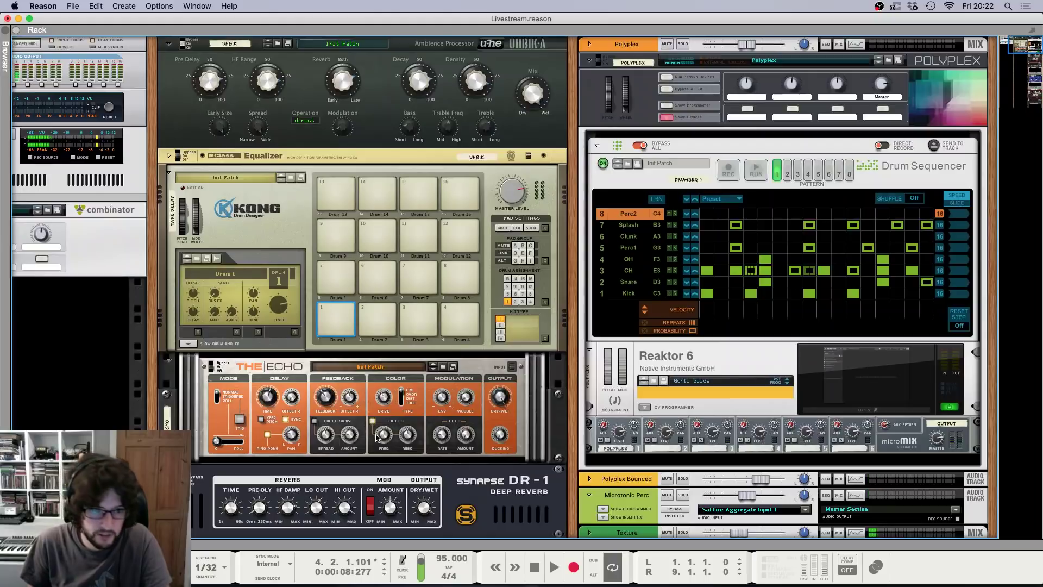
{"action": "left_click", "coordinate": [384, 433]}
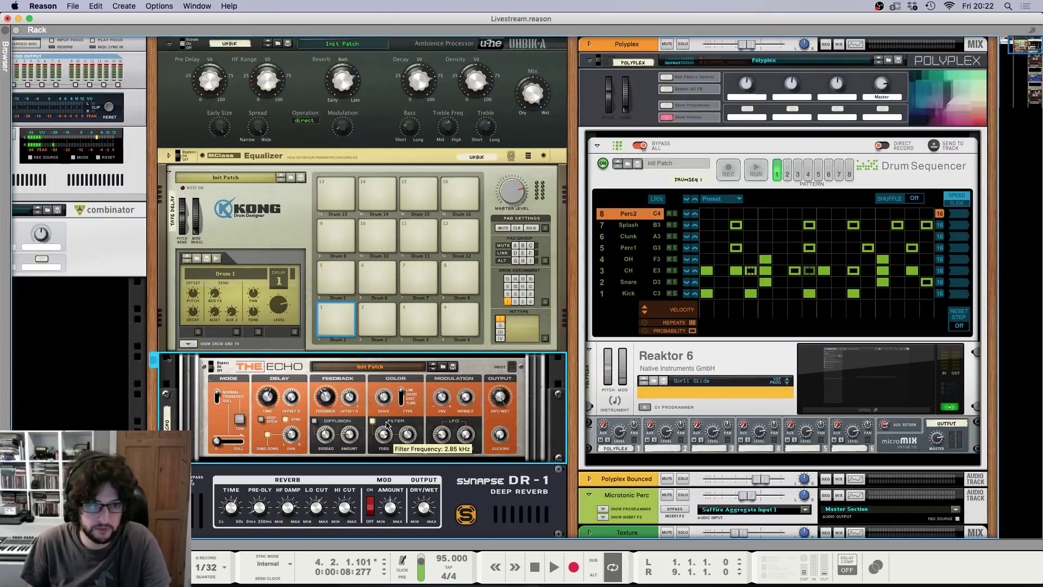
{"action": "left_click_drag", "start_coordinate": [385, 427], "coordinate": [385, 428]}
{"action": "key", "text": "shift+Return"}
{"action": "key", "text": "space"}
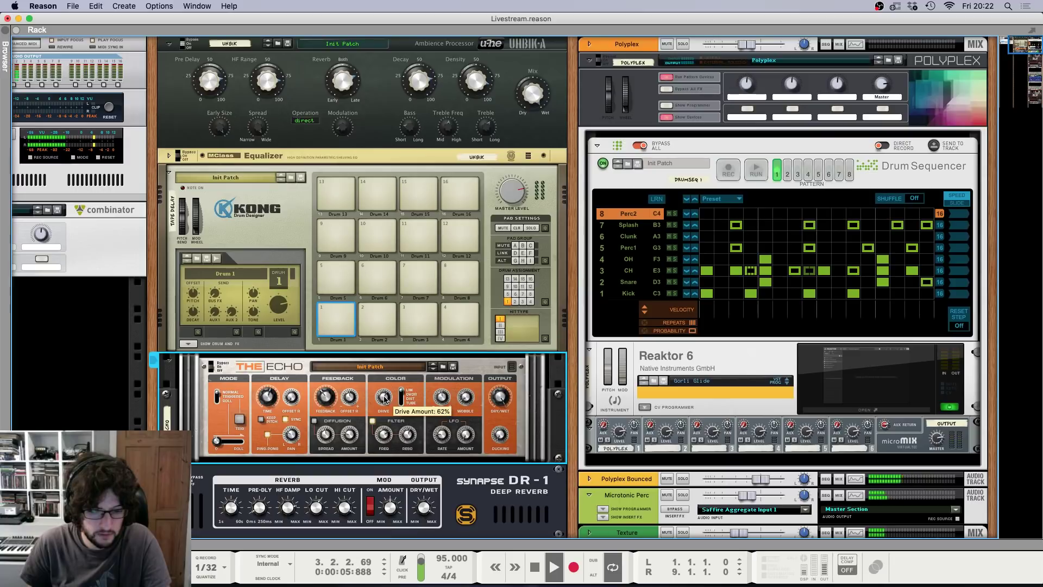
{"action": "left_click_drag", "start_coordinate": [385, 394], "coordinate": [386, 398]}
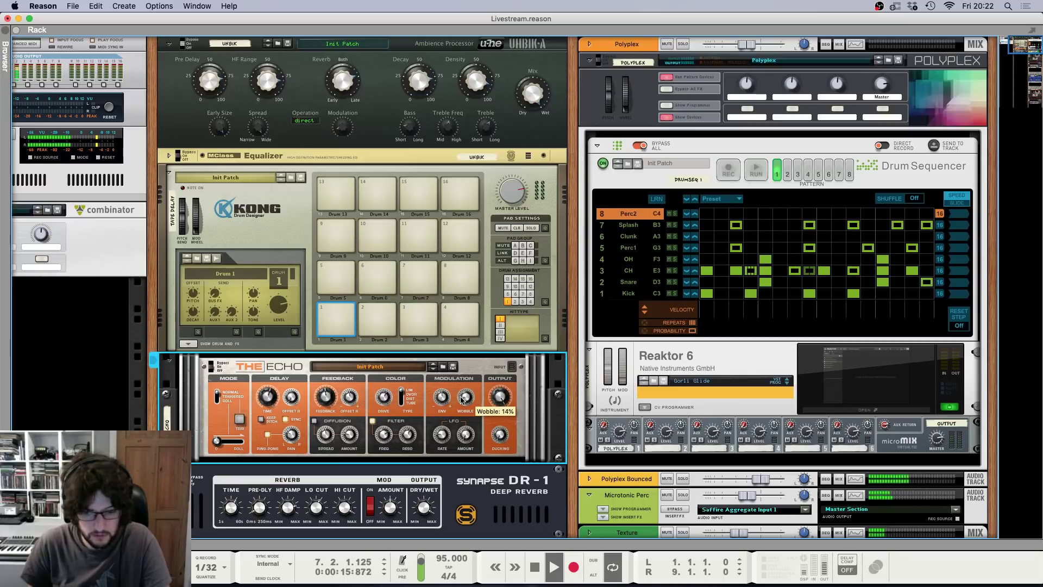
Step: Check the Block 1 tracks in the sequencer and hide the devices inside the Polyplex combinator
{"action": "key", "text": "F7"}
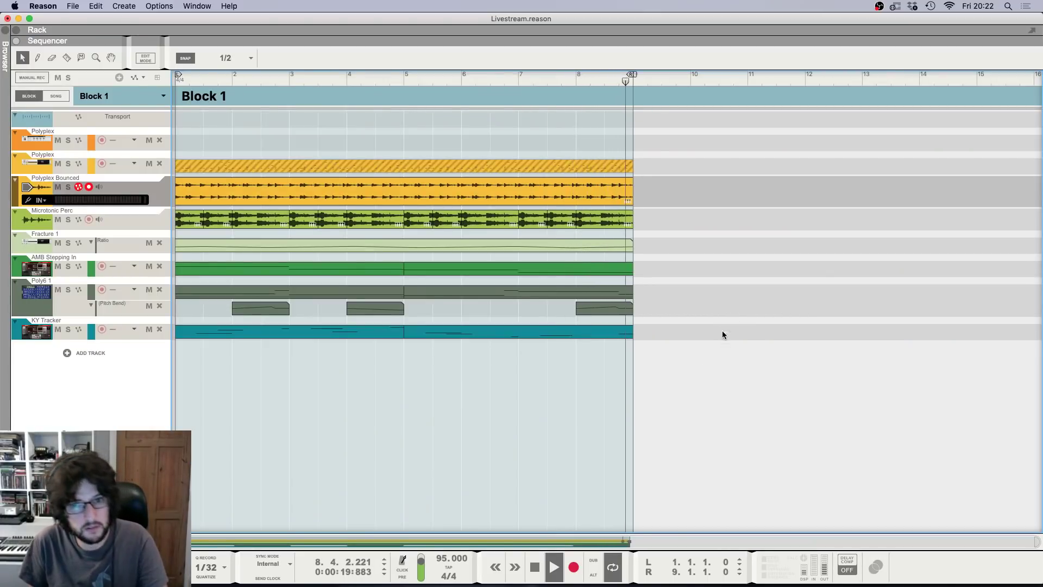
{"action": "scroll", "coordinate": [519, 288], "scroll_direction": "down", "scroll_amount": 3}
{"action": "scroll", "coordinate": [519, 288], "scroll_direction": "up", "scroll_amount": 3}
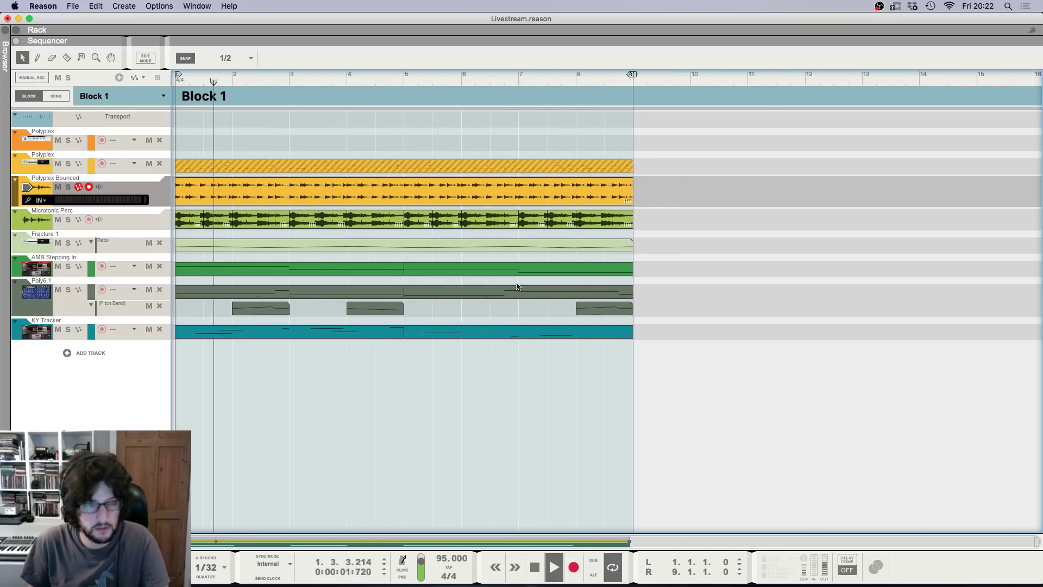
{"action": "key", "text": "F6"}
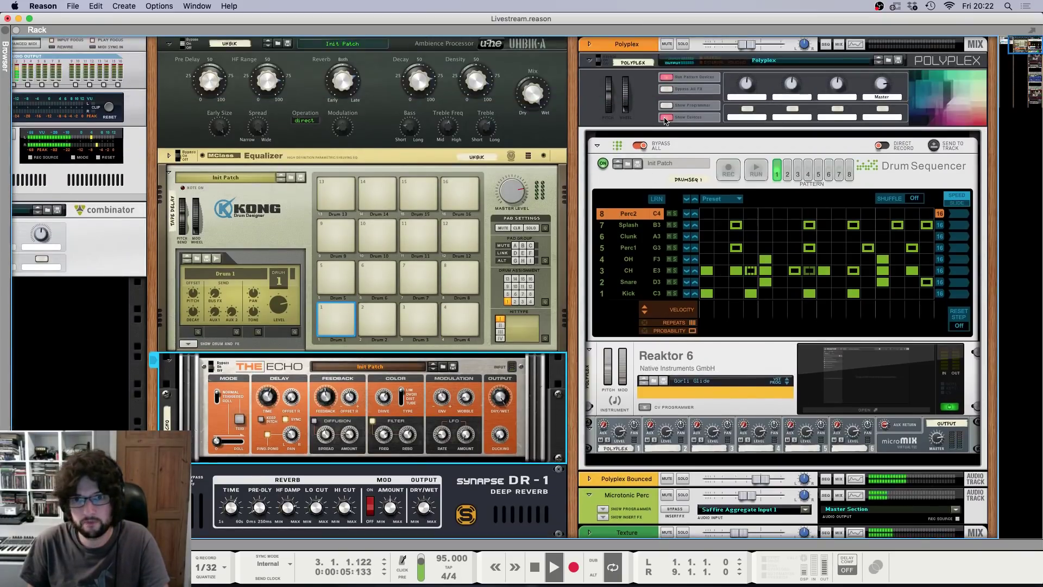
{"action": "left_click", "coordinate": [666, 119]}
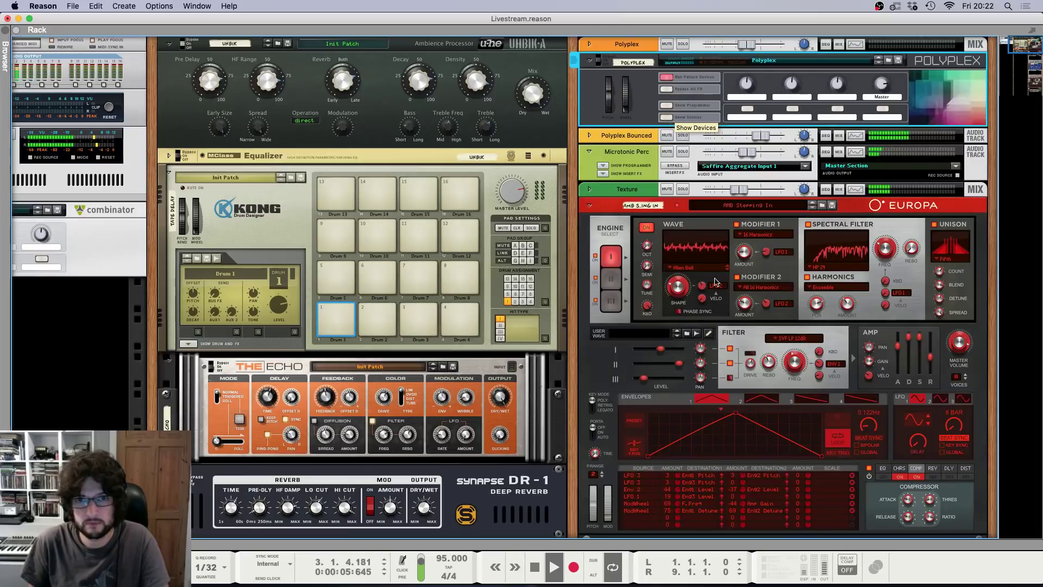
Step: Review the Bass Polysix and Synchronous devices and the Block 1 arrangement during playback
{"action": "scroll", "coordinate": [683, 383], "scroll_direction": "down", "scroll_amount": 5}
{"action": "scroll", "coordinate": [684, 383], "scroll_direction": "down", "scroll_amount": 10}
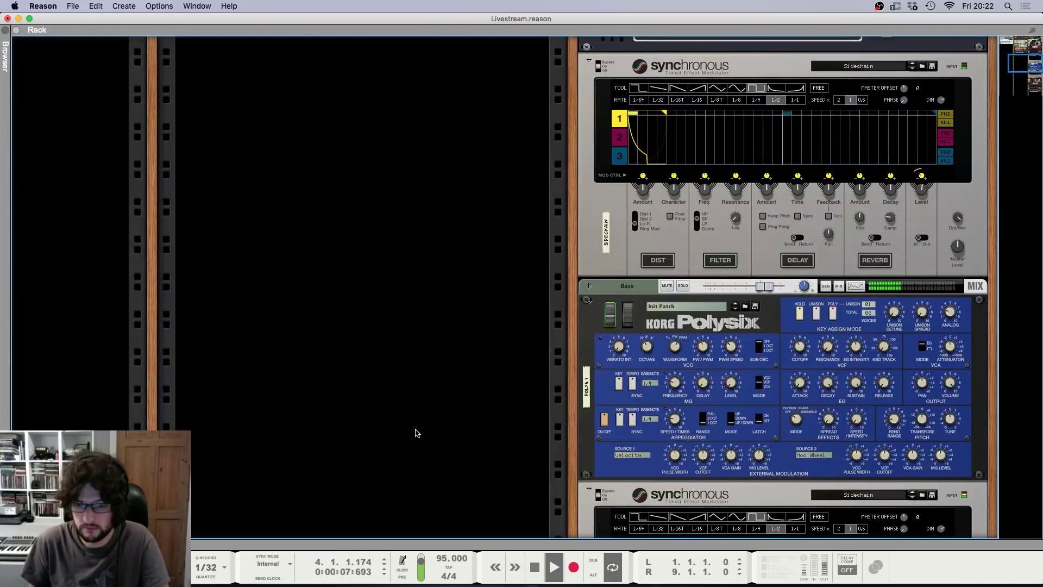
{"action": "key", "text": "F7"}
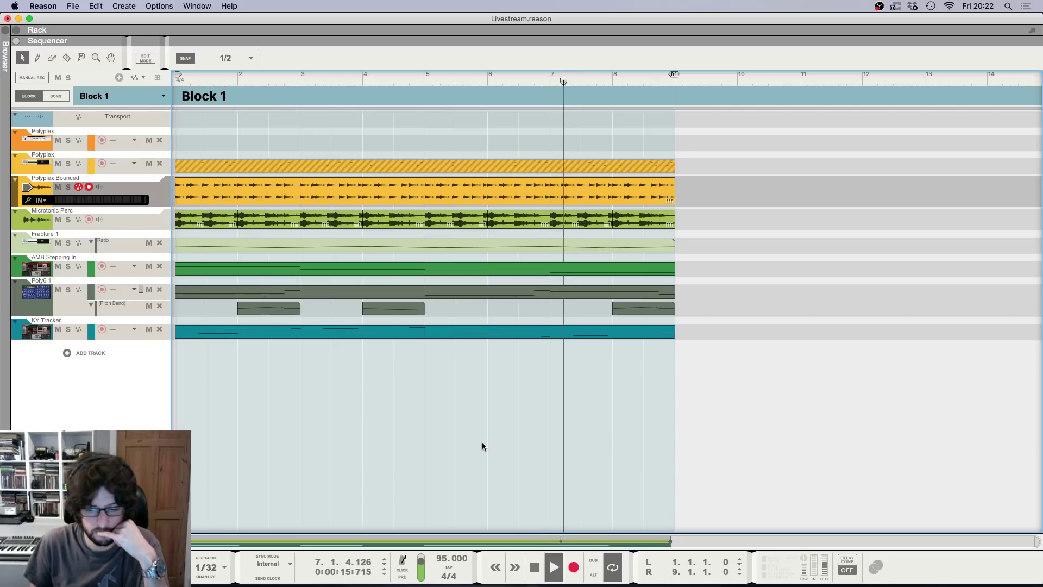
{"action": "key", "text": "F6"}
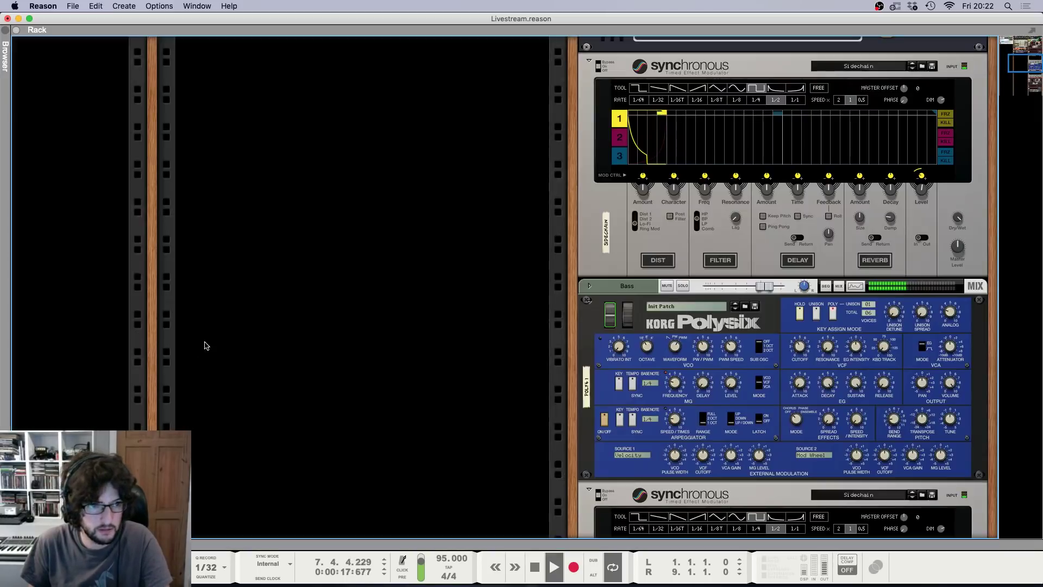
Step: Turn off the Texture channel's Echo send in the mixer and bring the Reverb Keys channel's devices into view in the rack
{"action": "key", "text": "F5"}
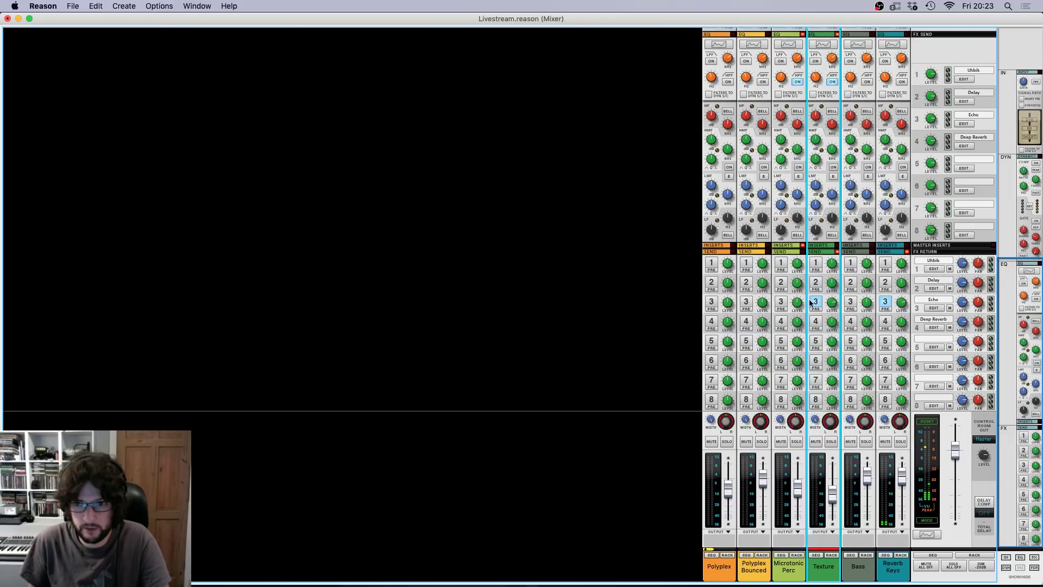
{"action": "key", "text": "F6"}
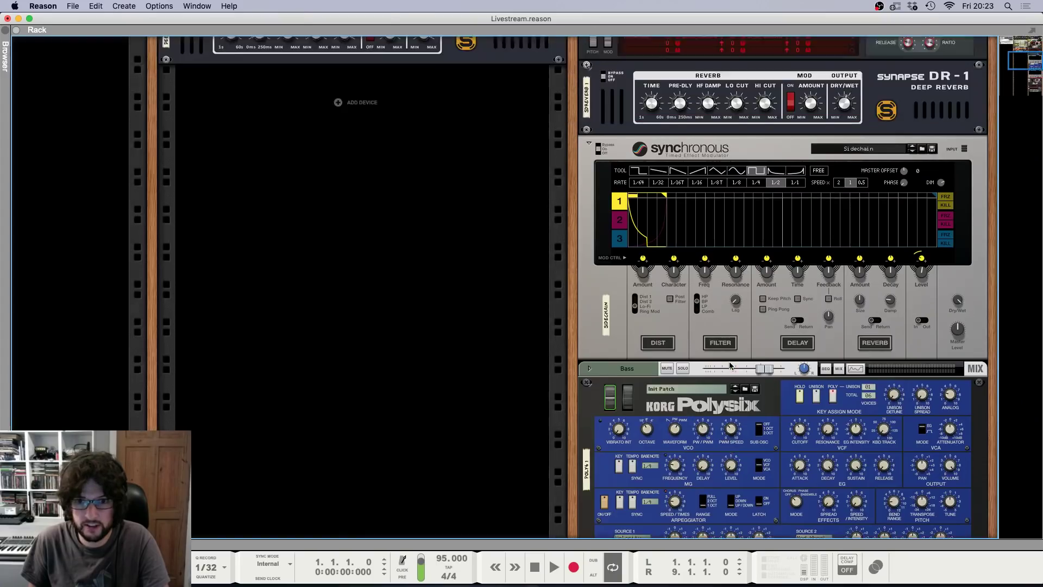
{"action": "scroll", "coordinate": [730, 366], "scroll_direction": "up", "scroll_amount": 5}
{"action": "key", "text": "F5"}
{"action": "left_click", "coordinate": [900, 562]}
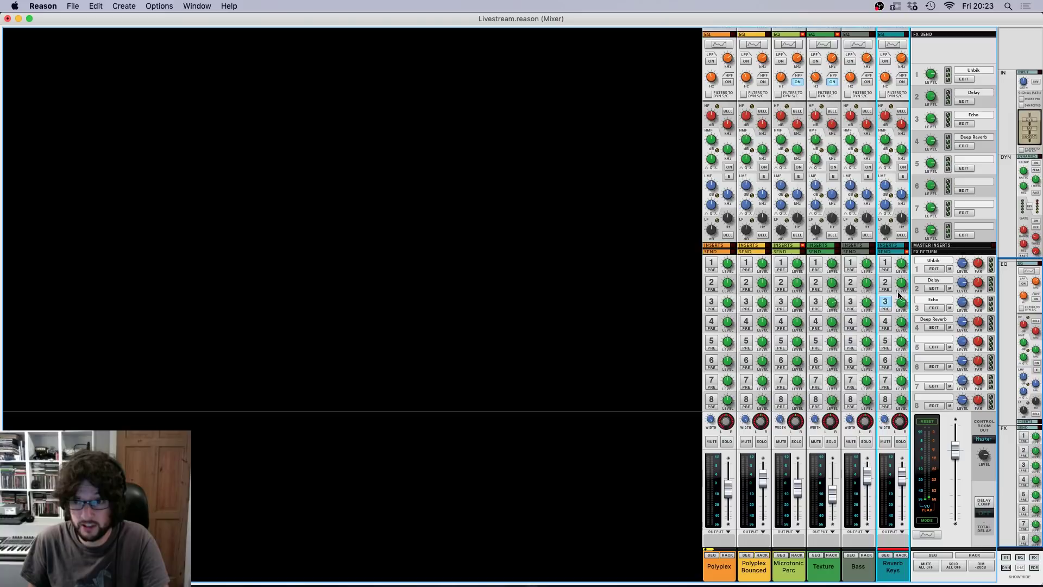
{"action": "left_click", "coordinate": [901, 555]}
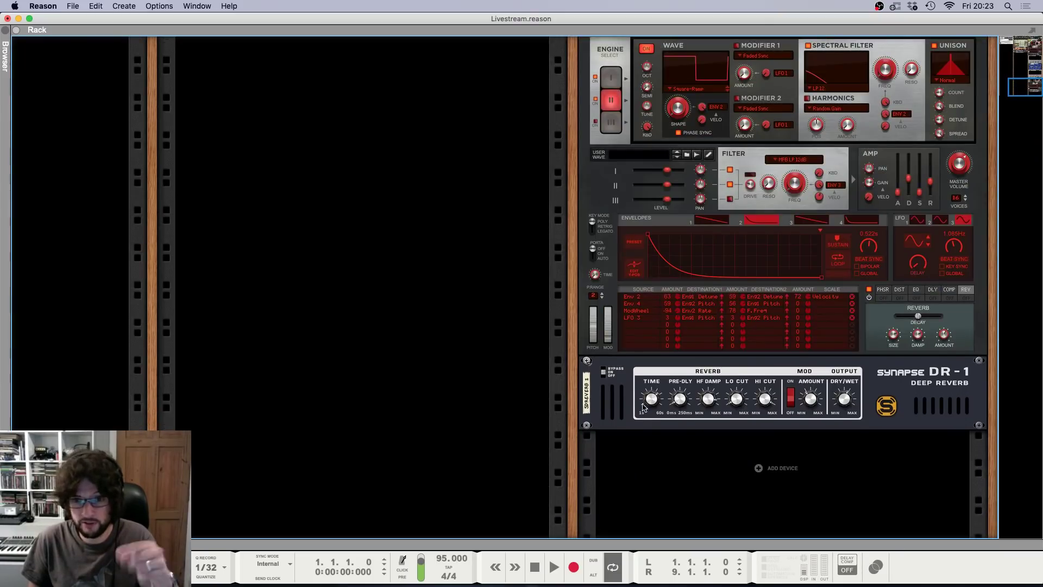
Step: Delete the Polyplex Bounced audio clip from Block 1 and remove its track together with its device
{"action": "left_click", "coordinate": [643, 407]}
{"action": "key", "text": "F5"}
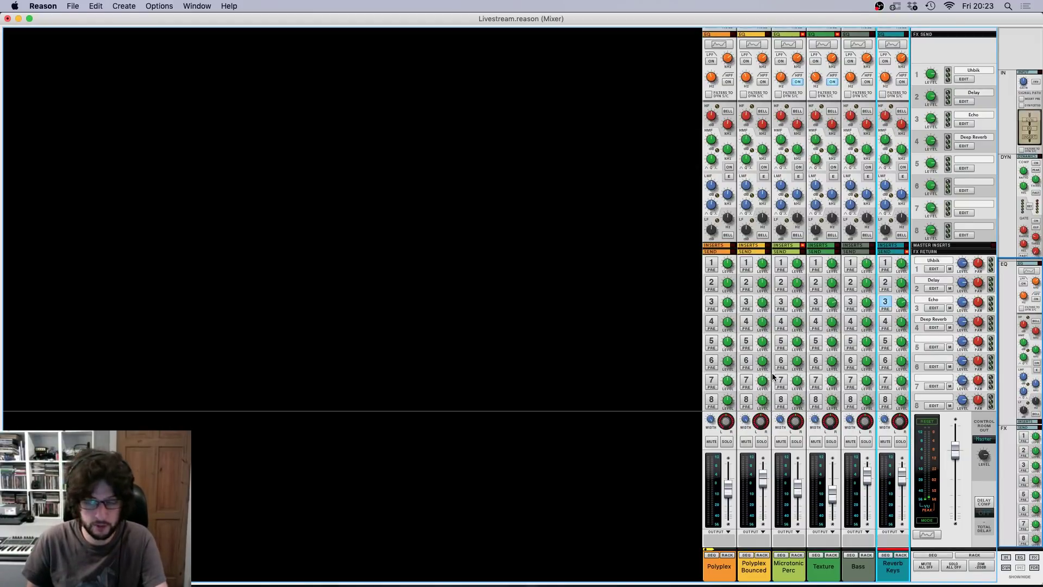
{"action": "key", "text": "F6"}
{"action": "scroll", "coordinate": [756, 465], "scroll_direction": "up", "scroll_amount": 10}
{"action": "key", "text": "F7"}
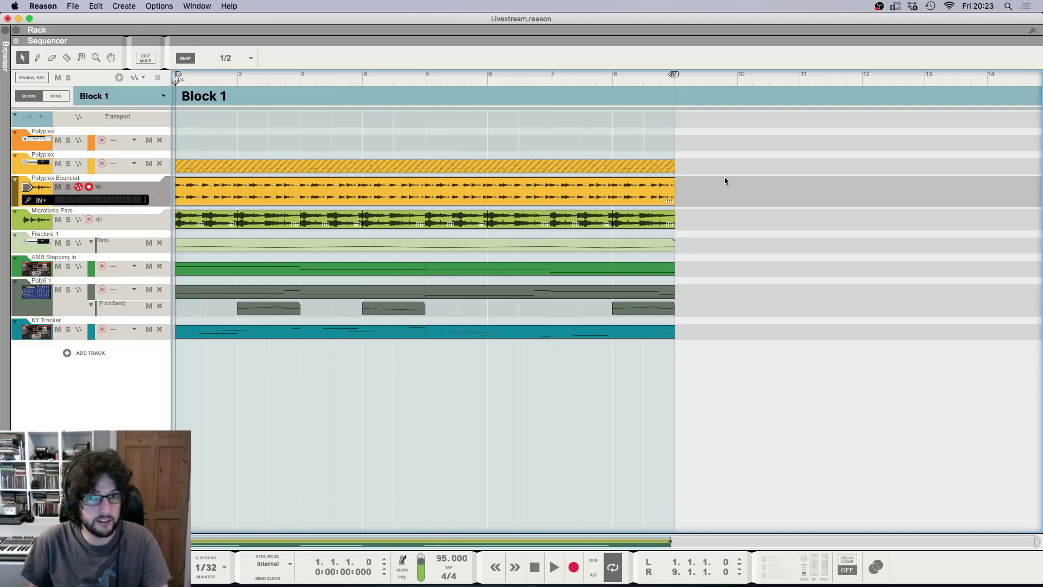
{"action": "left_click", "coordinate": [533, 195]}
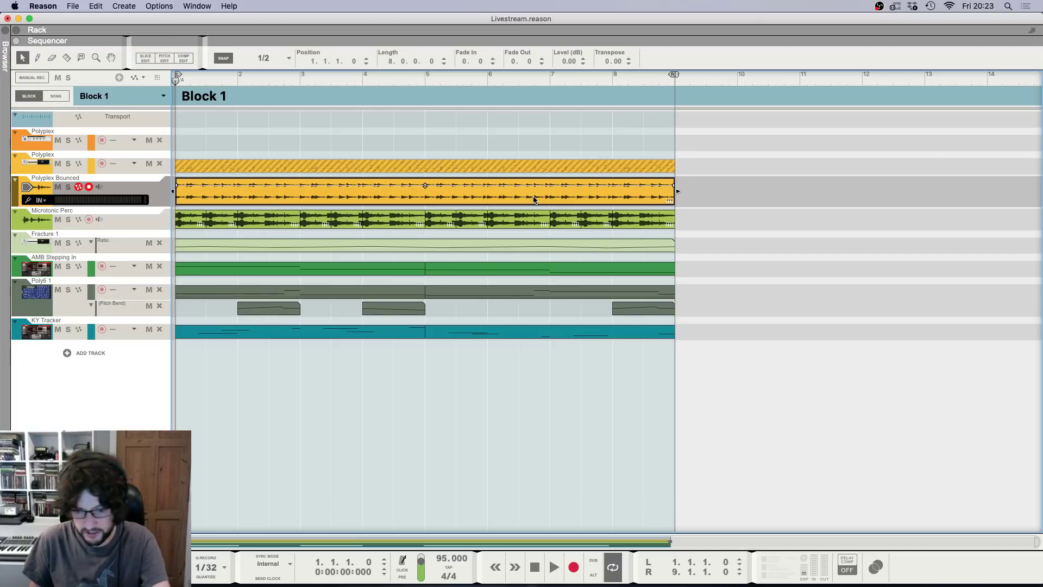
{"action": "key", "text": "Delete"}
{"action": "right_click", "coordinate": [155, 187]}
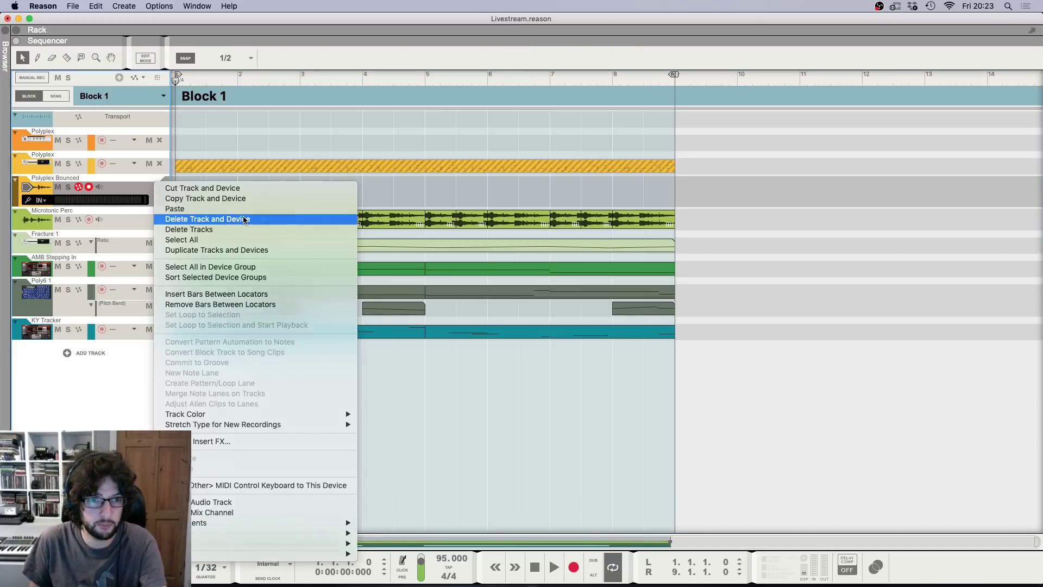
{"action": "left_click", "coordinate": [243, 220]}
{"action": "left_click", "coordinate": [601, 210]}
Step: Unmute the yellow Polyplex note clip in Block 1 and play the block through
{"action": "left_click", "coordinate": [388, 162]}
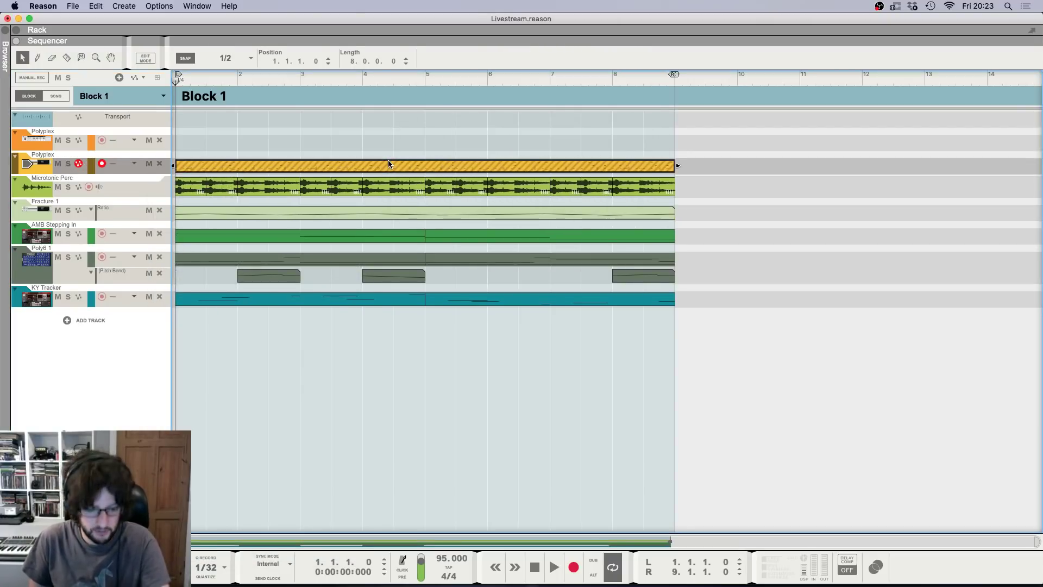
{"action": "left_click", "coordinate": [347, 151]}
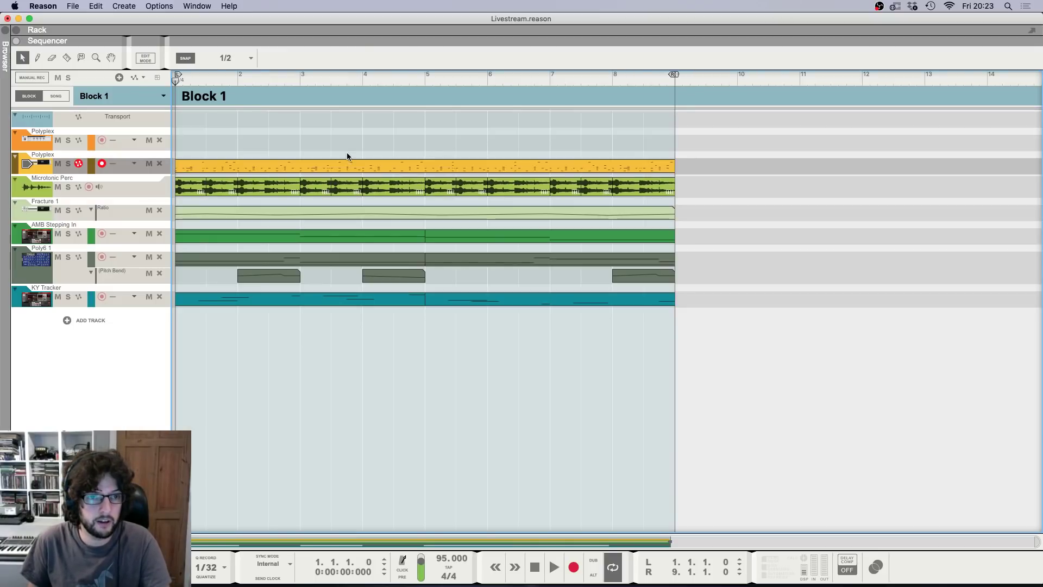
{"action": "key", "text": "space"}
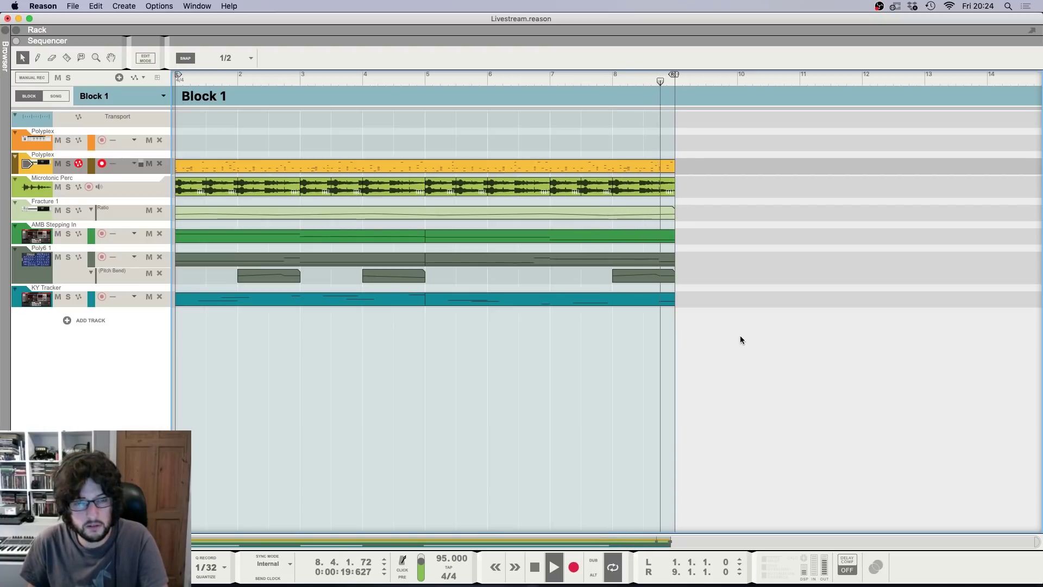
{"action": "key", "text": "space"}
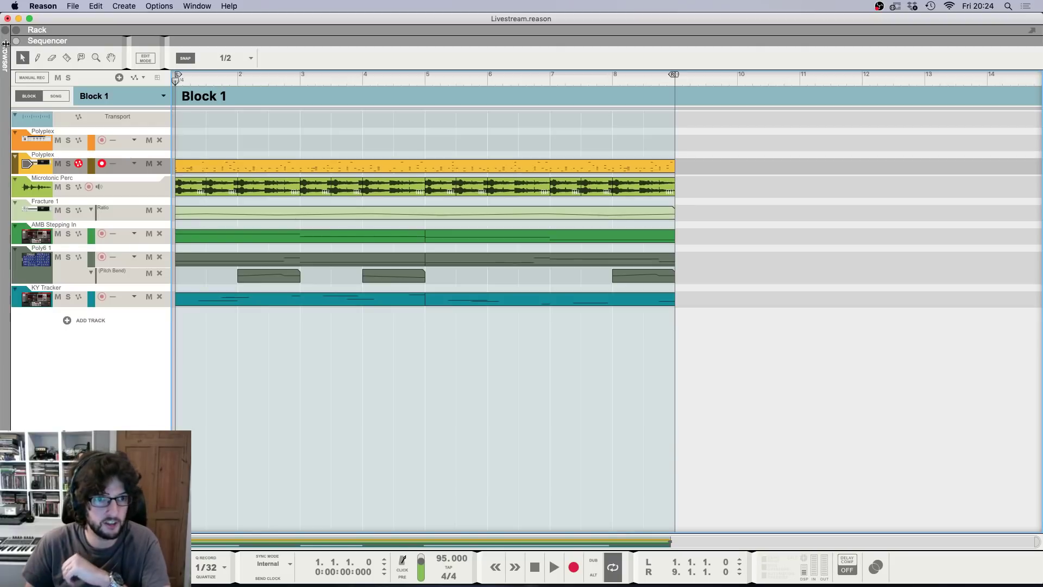
Step: Delete only the empty orange Polyplex track from the sequencer and check that its device is still in the rack
{"action": "left_click", "coordinate": [65, 131]}
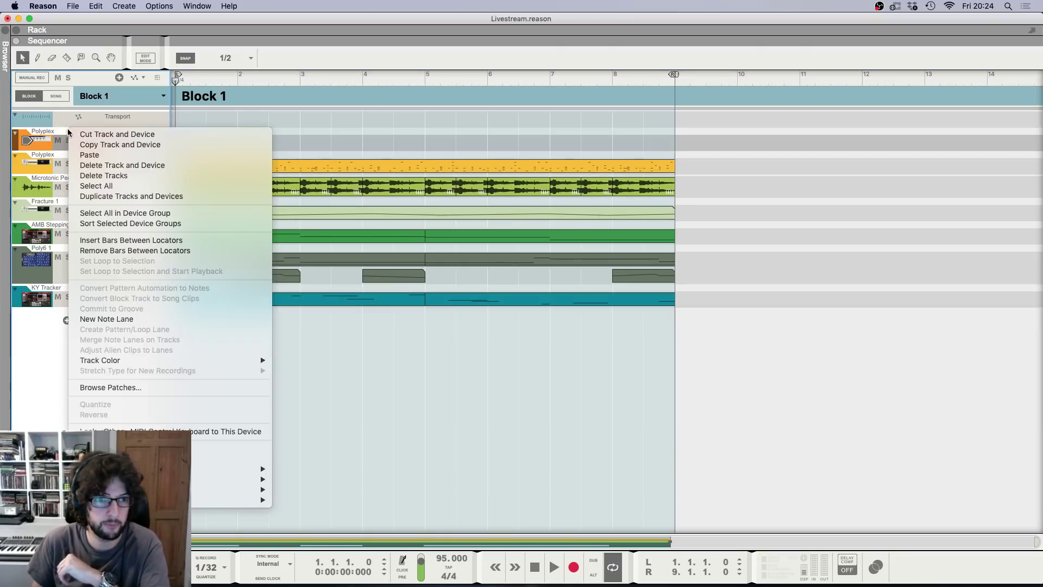
{"action": "left_click", "coordinate": [120, 175]}
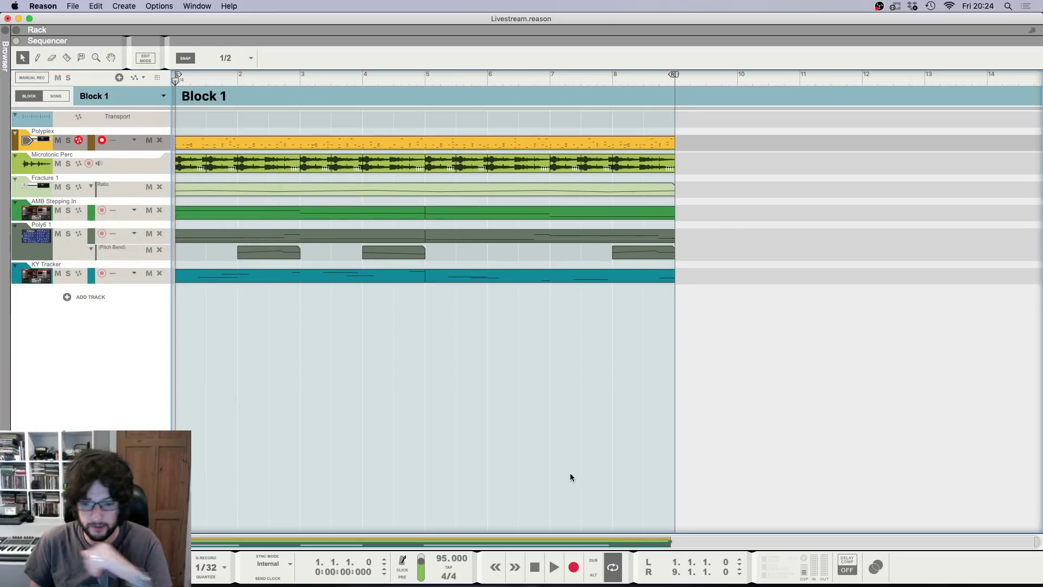
{"action": "key", "text": "F6"}
{"action": "scroll", "coordinate": [820, 217], "scroll_direction": "up", "scroll_amount": 1}
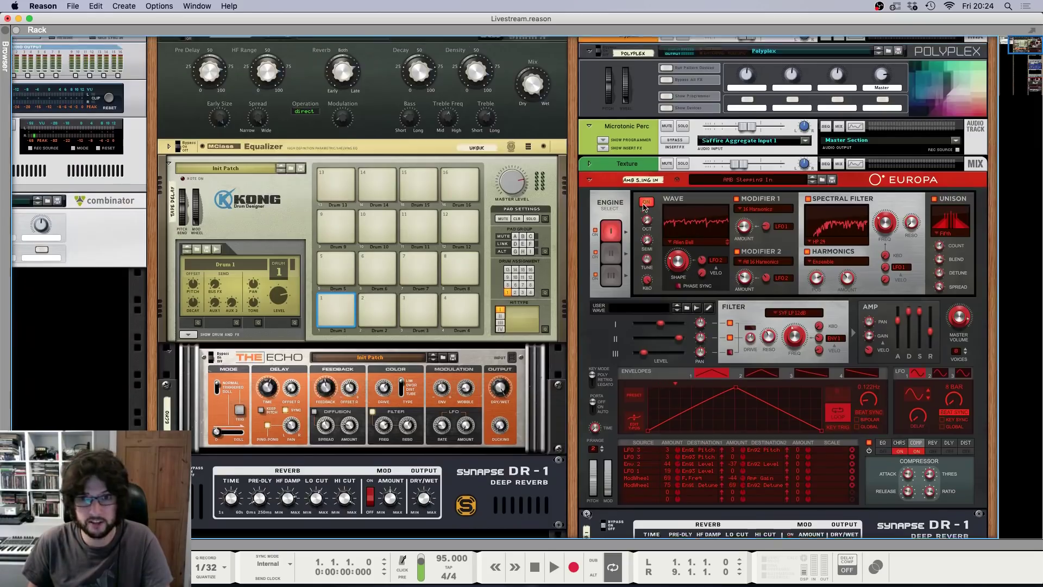
{"action": "key", "text": "F7"}
Step: Inspect the devices inside the Polyplex combinator and hide them again
{"action": "left_click", "coordinate": [297, 145]}
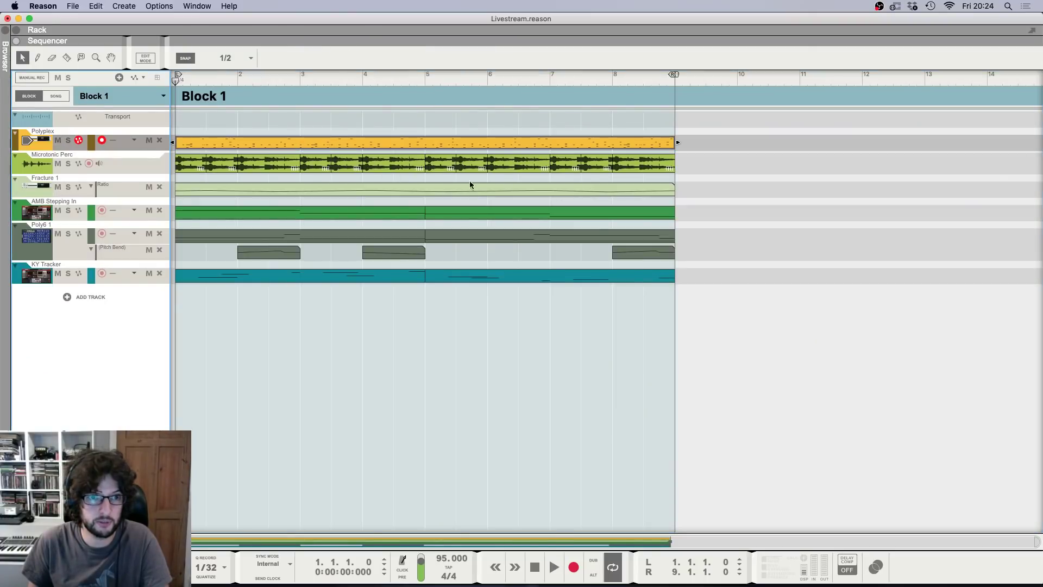
{"action": "key", "text": "F6"}
{"action": "left_click", "coordinate": [666, 118]}
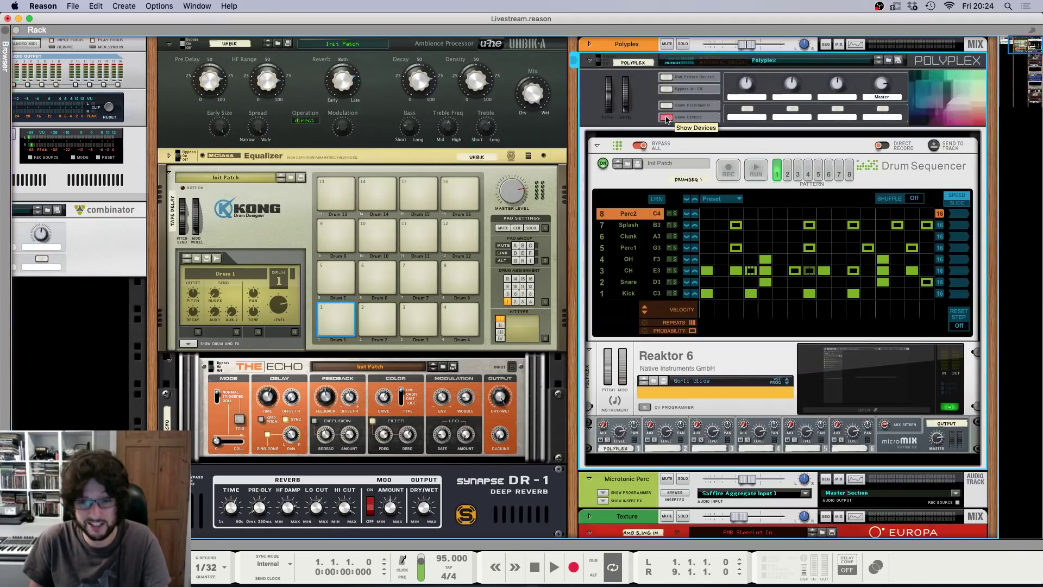
{"action": "left_click", "coordinate": [666, 117]}
{"action": "key", "text": "F7"}
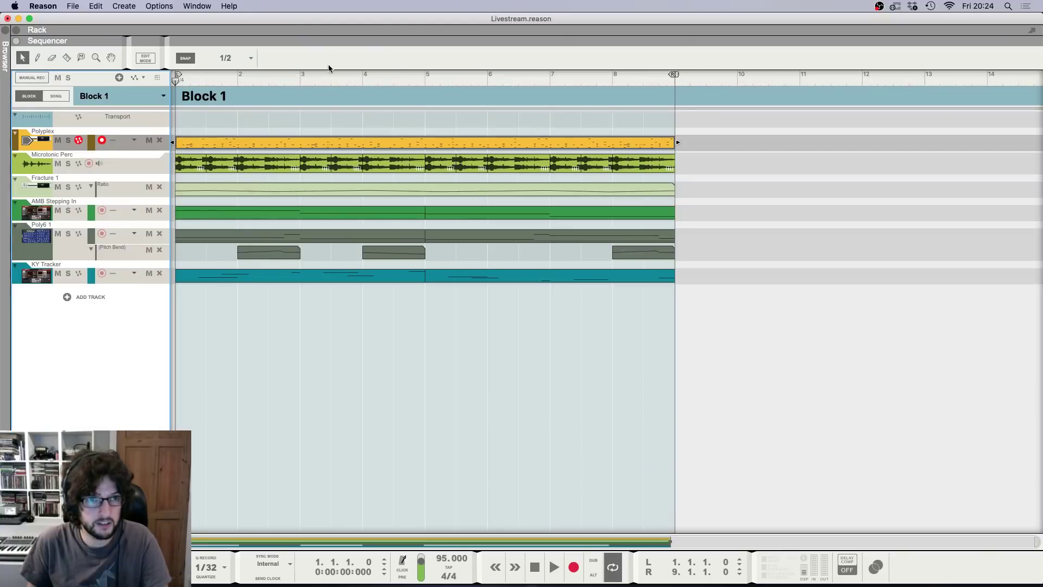
Step: Switch the sequencer to the song arrangement and set the snap value to Grid
{"action": "left_click", "coordinate": [56, 96]}
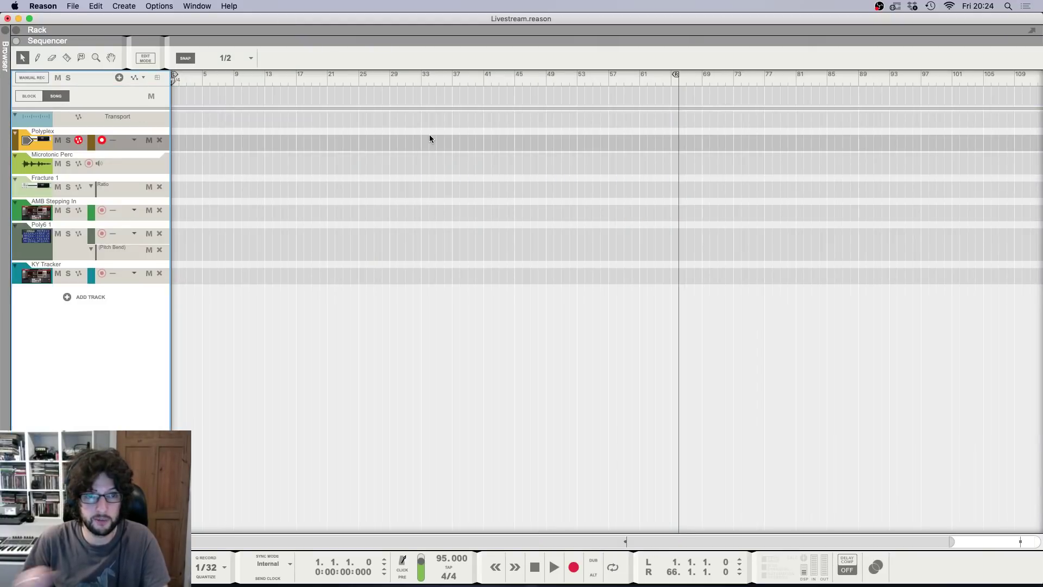
{"action": "scroll", "coordinate": [429, 135], "scroll_direction": "down", "scroll_amount": 2}
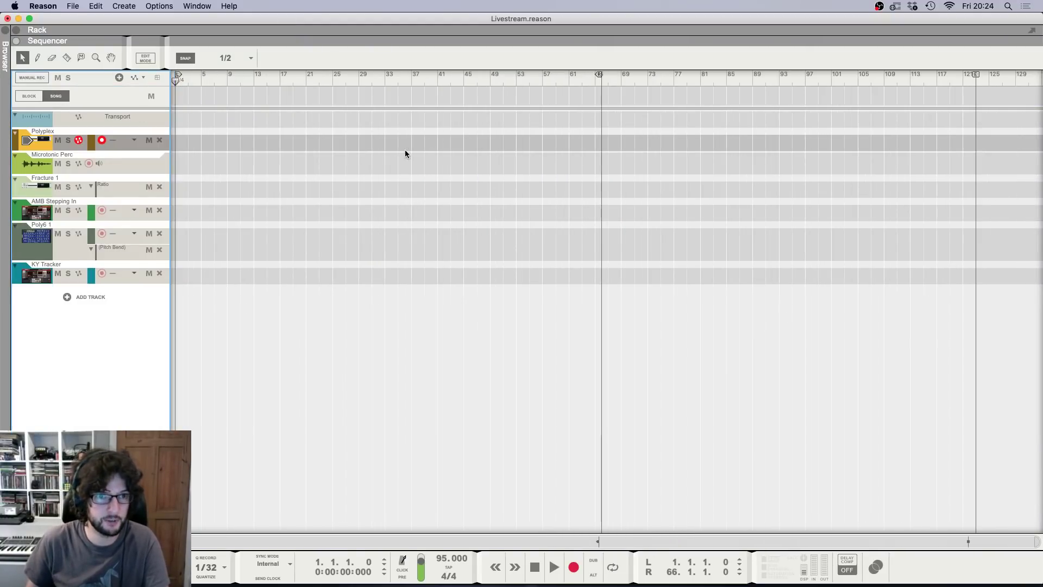
{"action": "scroll", "coordinate": [266, 108], "scroll_direction": "up", "scroll_amount": 3}
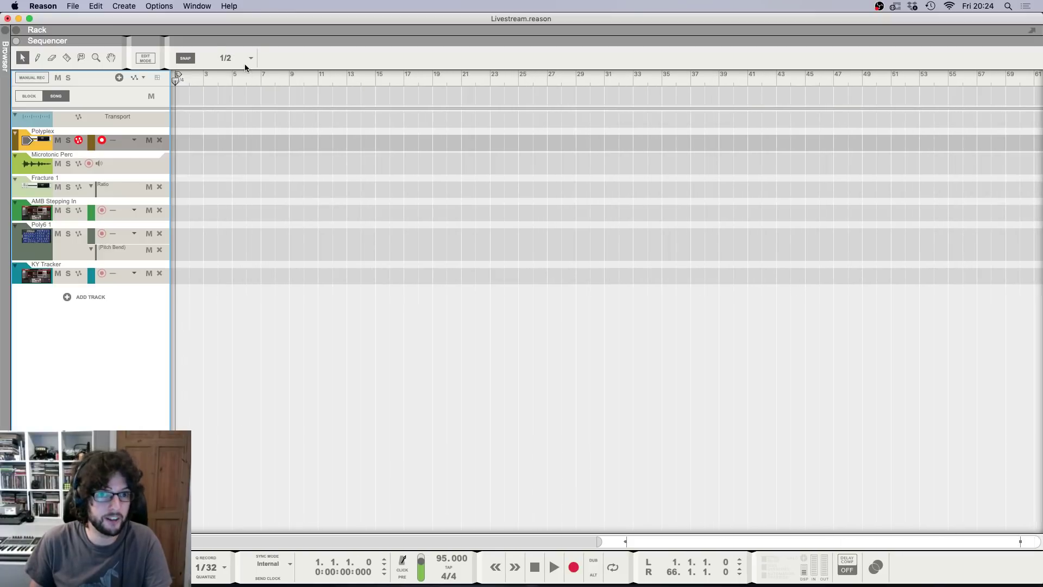
{"action": "left_click", "coordinate": [234, 59]}
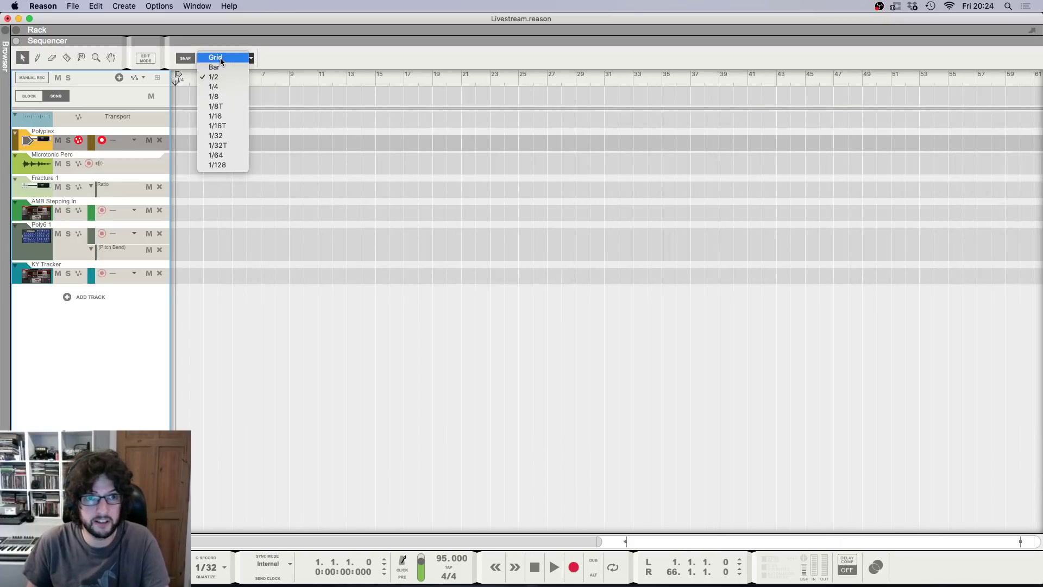
{"action": "left_click", "coordinate": [221, 62]}
Step: Examine how the Grid snap resolution follows the timeline's zoom level in the empty song arrangement
{"action": "scroll", "coordinate": [227, 84], "scroll_direction": "up", "scroll_amount": 2}
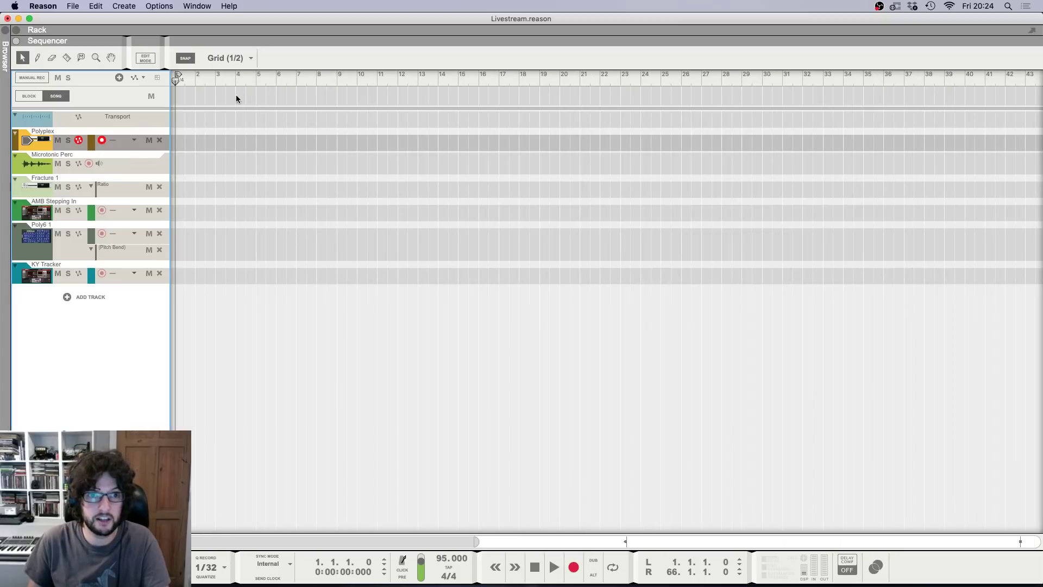
{"action": "scroll", "coordinate": [236, 98], "scroll_direction": "up", "scroll_amount": 1}
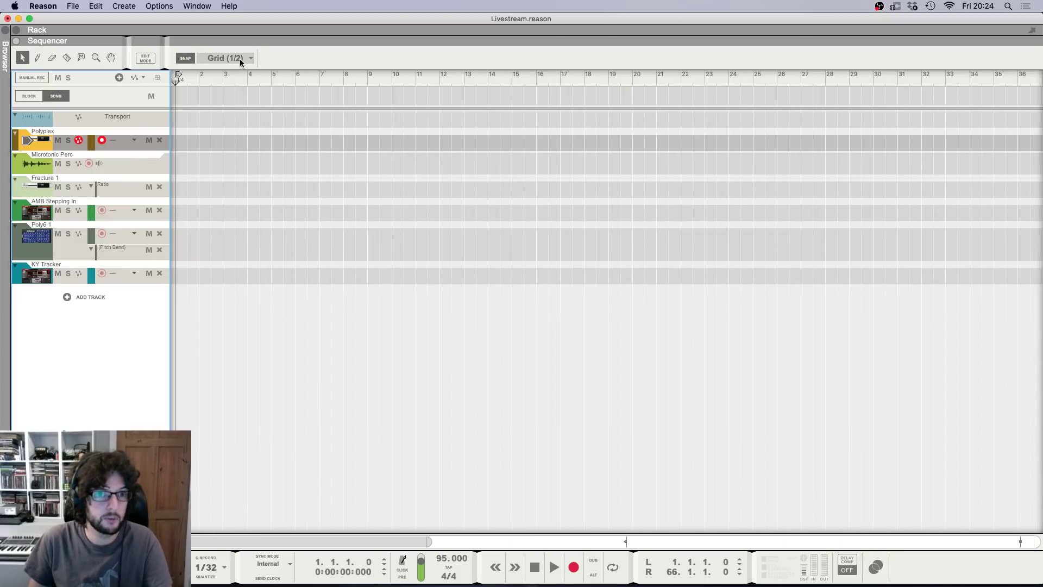
{"action": "scroll", "coordinate": [249, 89], "scroll_direction": "up", "scroll_amount": 3}
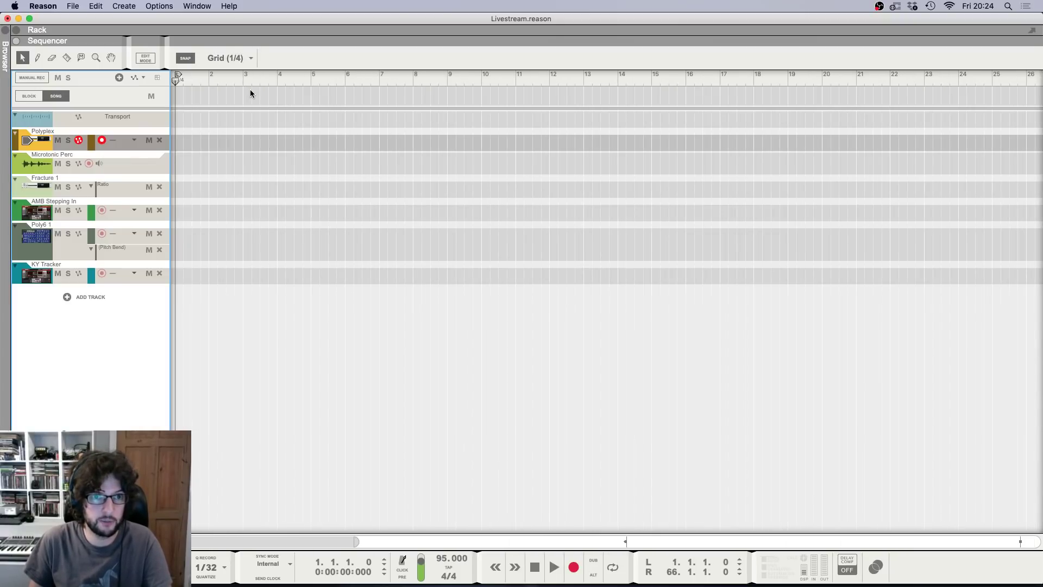
{"action": "scroll", "coordinate": [250, 89], "scroll_direction": "down", "scroll_amount": 2}
{"action": "scroll", "coordinate": [246, 102], "scroll_direction": "down", "scroll_amount": 4}
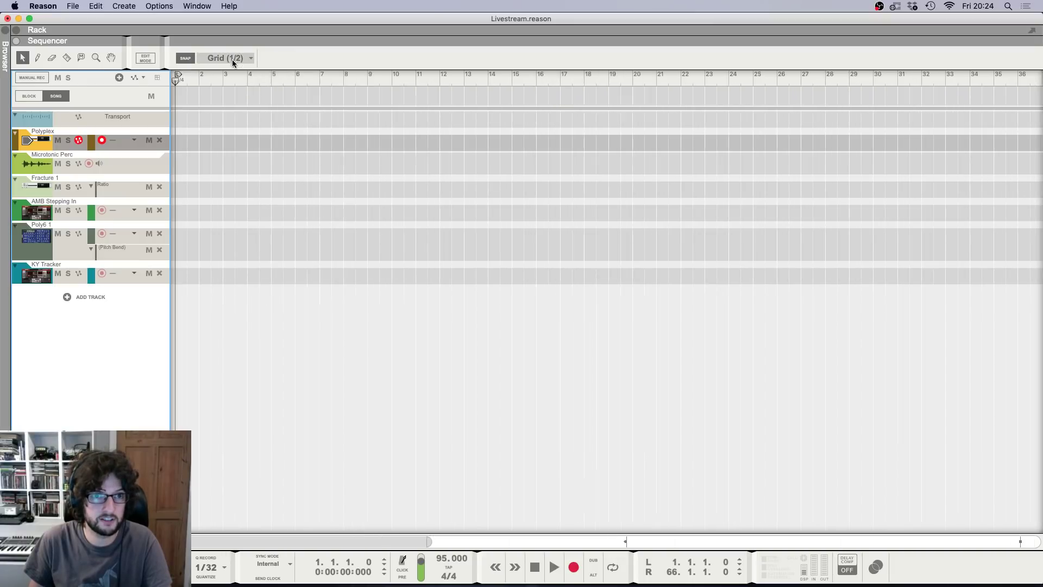
{"action": "scroll", "coordinate": [245, 102], "scroll_direction": "up", "scroll_amount": 5}
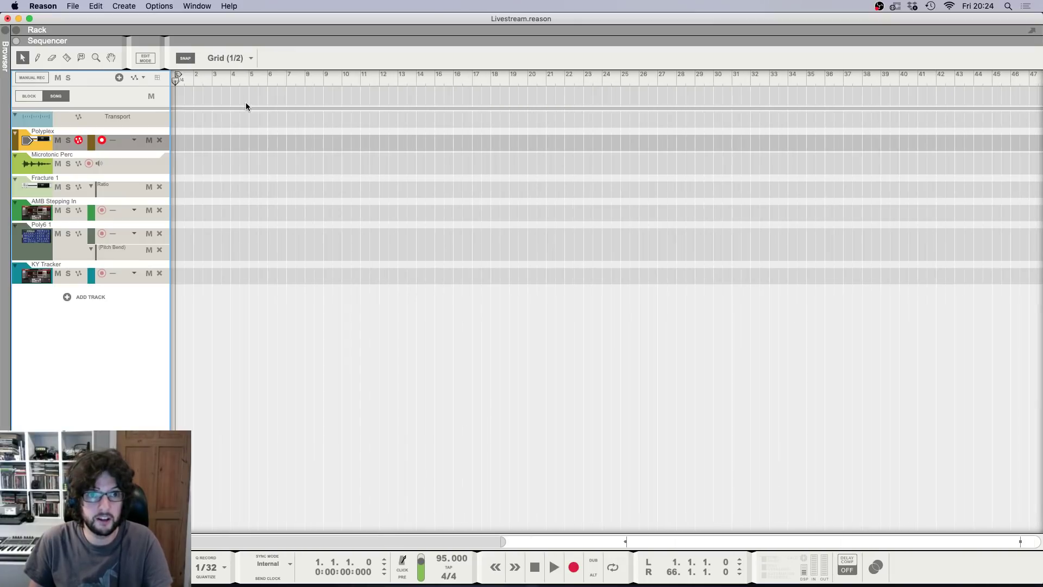
{"action": "scroll", "coordinate": [245, 103], "scroll_direction": "up", "scroll_amount": 4}
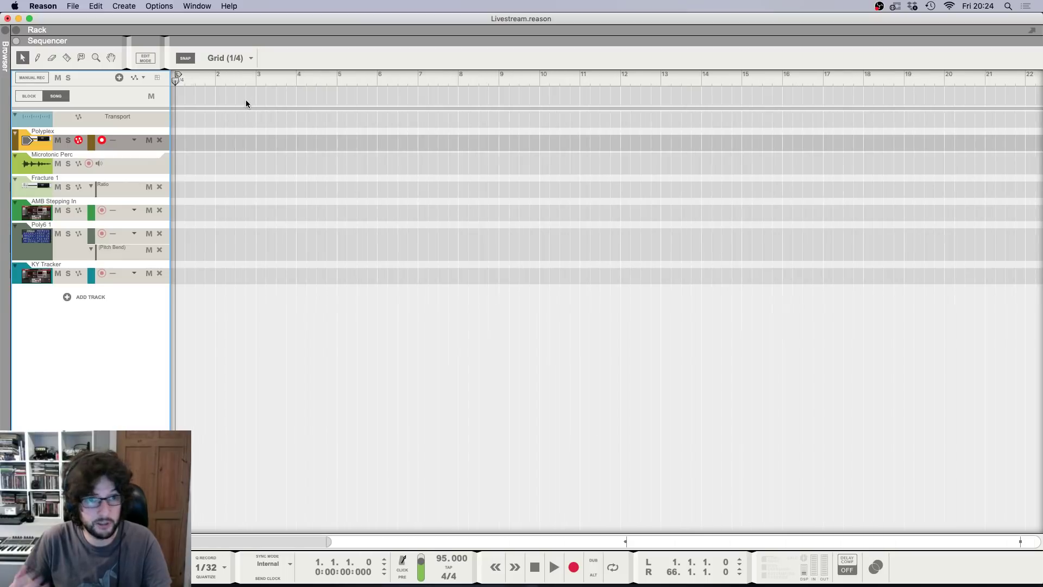
{"action": "scroll", "coordinate": [246, 100], "scroll_direction": "down", "scroll_amount": 5}
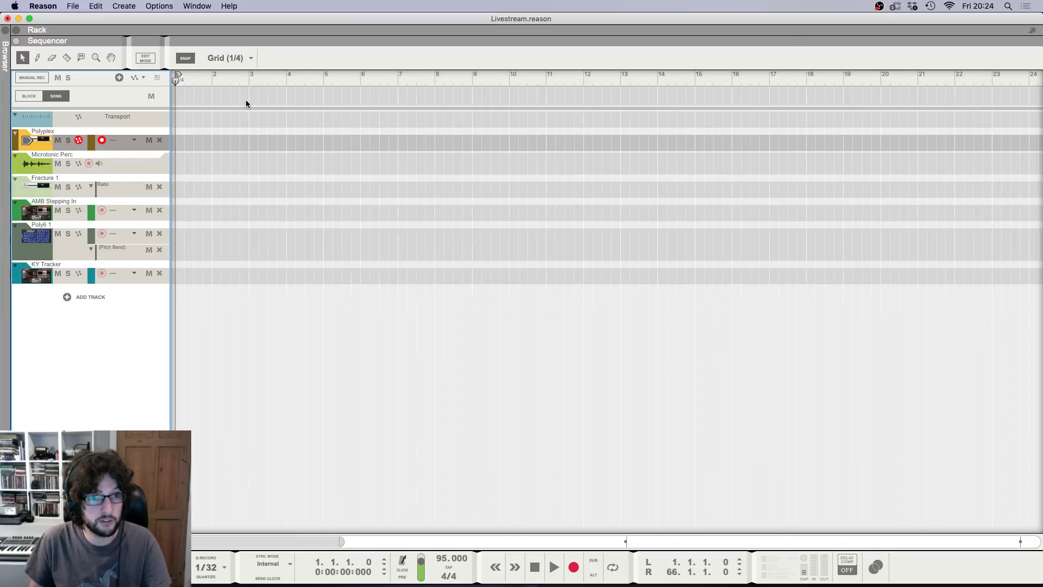
{"action": "scroll", "coordinate": [208, 76], "scroll_direction": "down", "scroll_amount": 2}
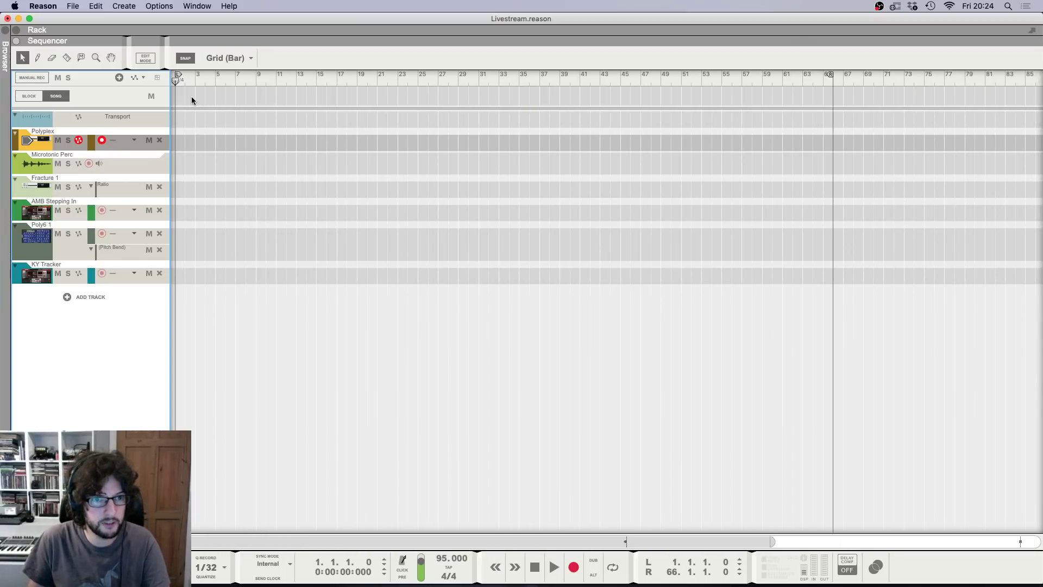
Step: Draw a Block 1 clip at bar 1 of the song arrangement, shorten it to 4 bars and copy it
{"action": "left_click_drag", "start_coordinate": [178, 96], "coordinate": [407, 98]}
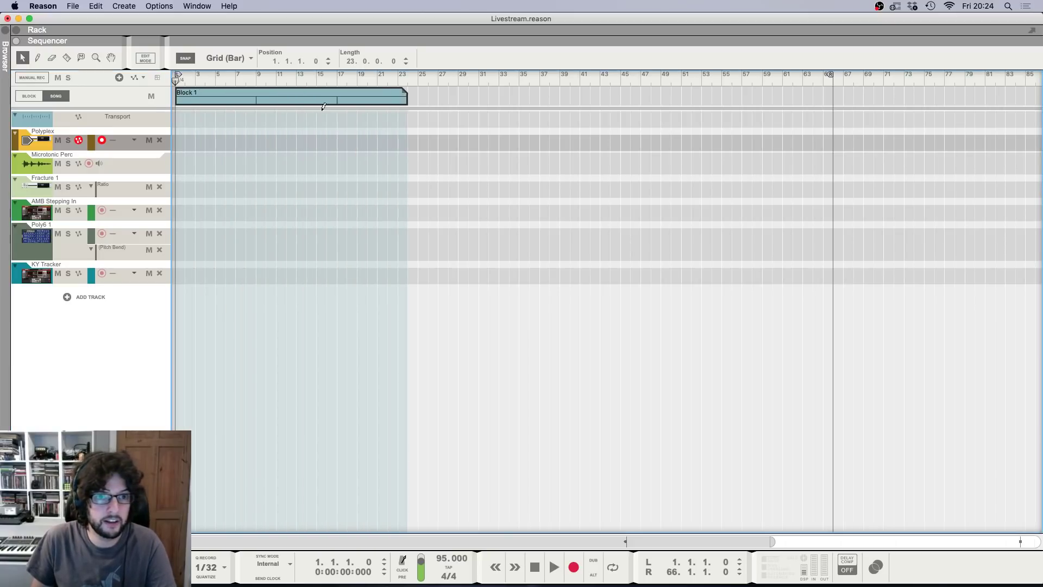
{"action": "left_click_drag", "start_coordinate": [324, 106], "coordinate": [216, 109]}
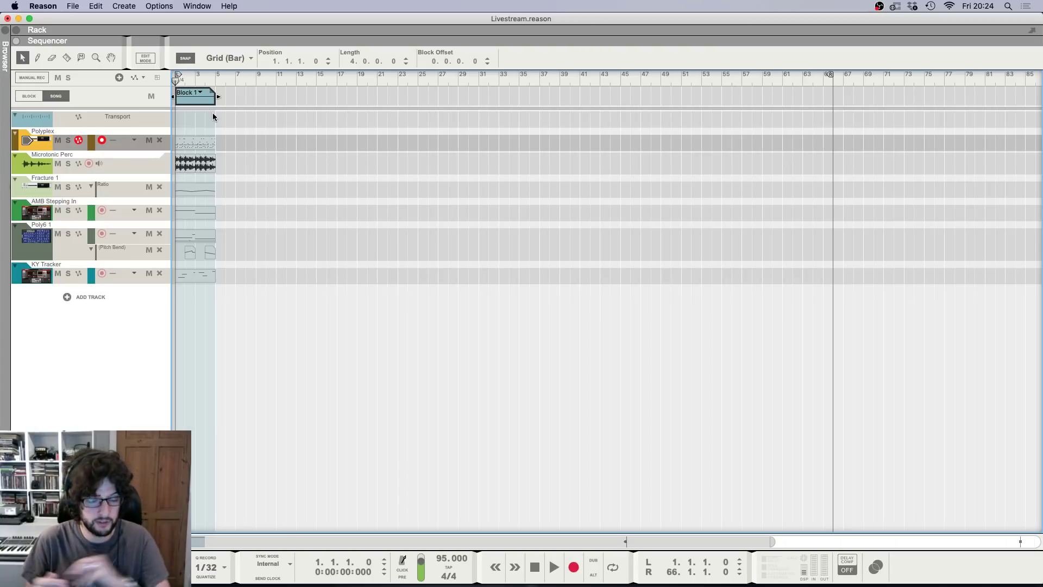
{"action": "key", "text": "super+c"}
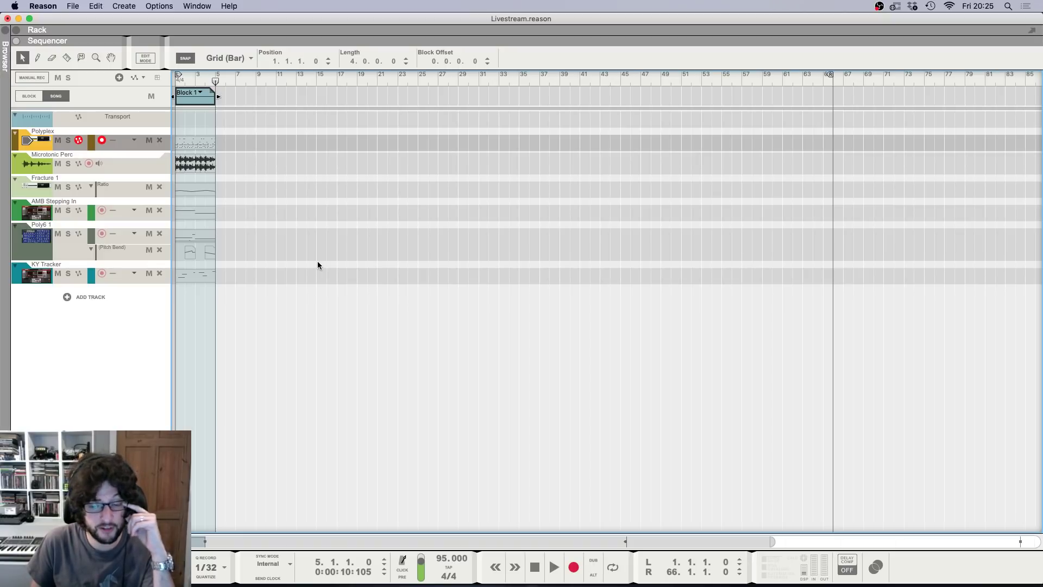
Step: Mute the 4-bar Block 1 clip in the song arrangement
{"action": "left_click", "coordinate": [278, 187]}
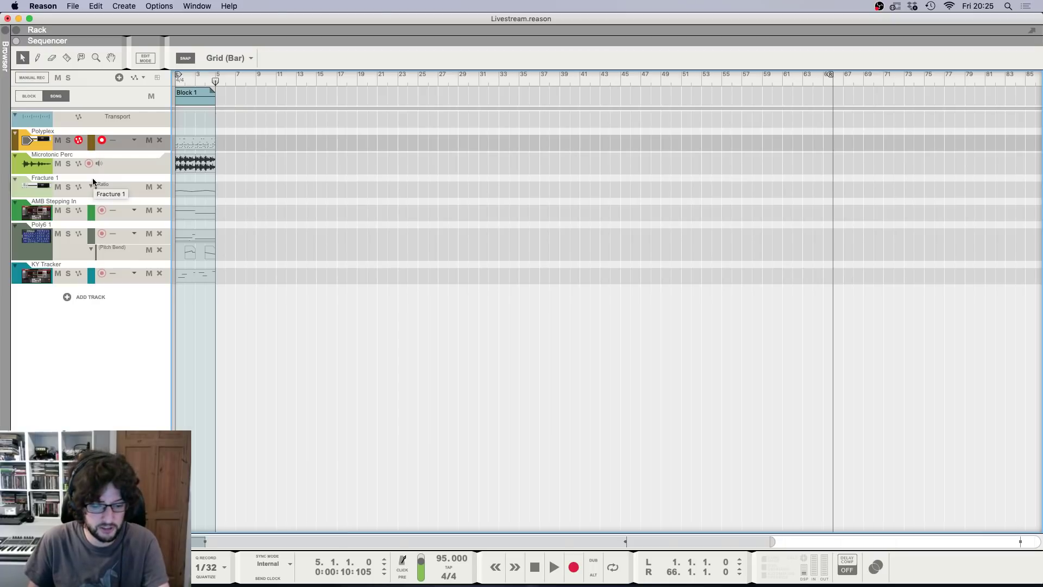
{"action": "left_click", "coordinate": [189, 95]}
{"action": "scroll", "coordinate": [307, 145], "scroll_direction": "up", "scroll_amount": 3}
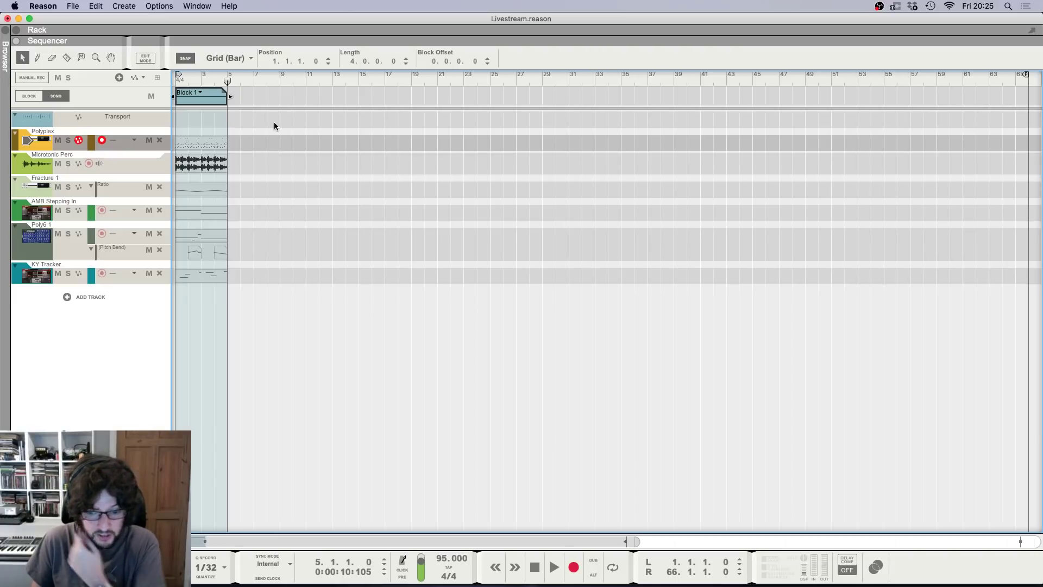
{"action": "key", "text": "m"}
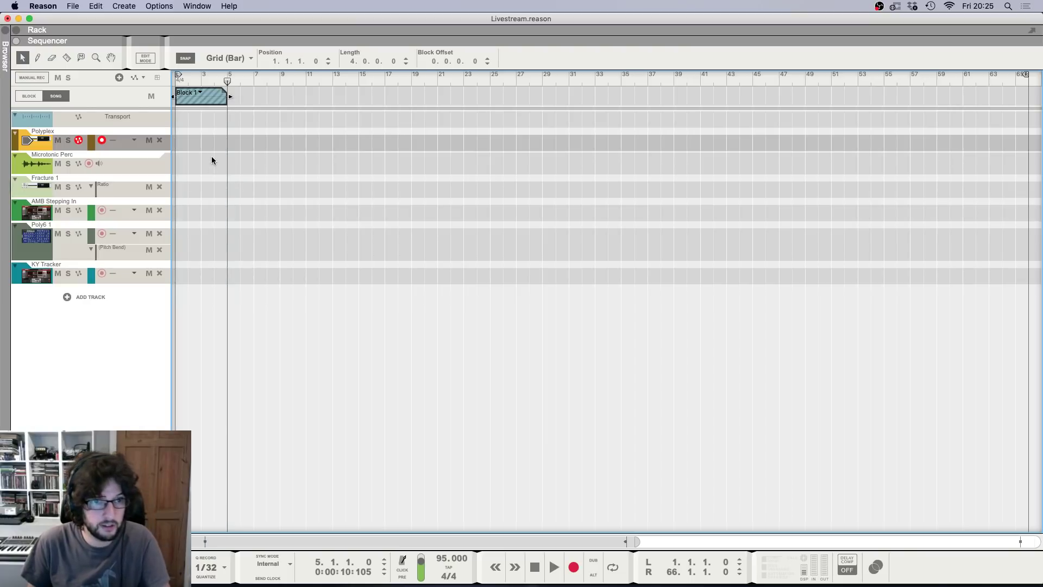
Step: Undo the muting of the Block 1 clip at the start of the song
{"action": "key", "text": "super+space"}
{"action": "key", "text": "Escape"}
{"action": "key", "text": "super+z"}
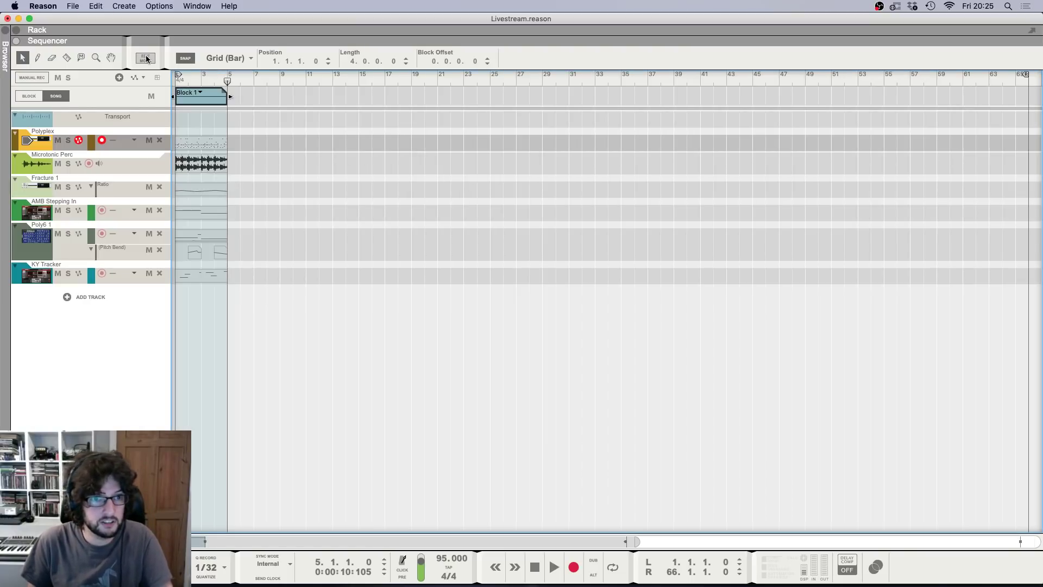
Step: Mute Block 1's Polyplex, Microtonic Perc, Fracture 1, Poly6 1 (notes and pitch bend) and KY Tracker parts, keeping AMB Stepping In audible
{"action": "left_click", "coordinate": [81, 59]}
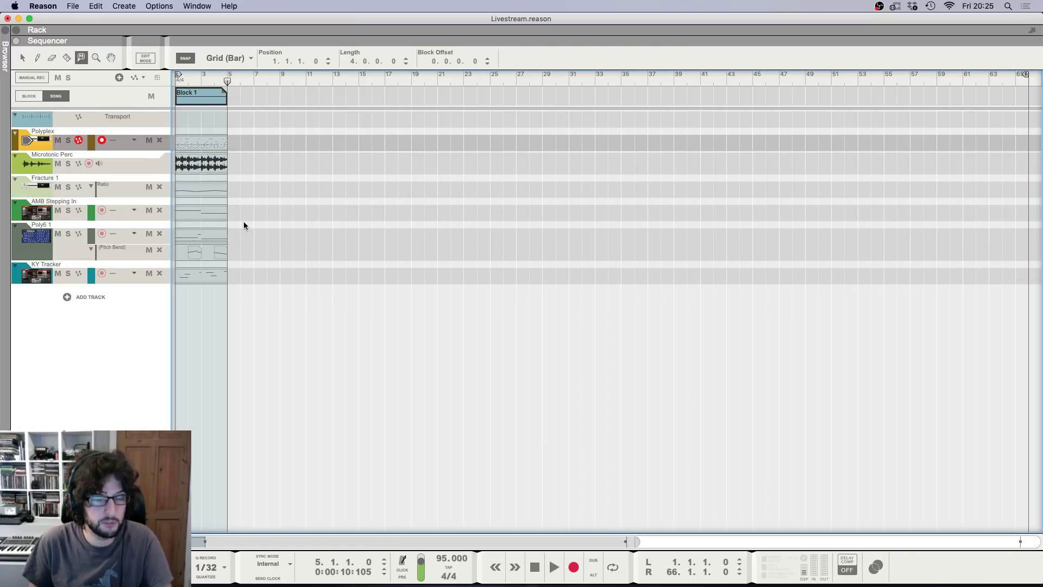
{"action": "left_click", "coordinate": [207, 140]}
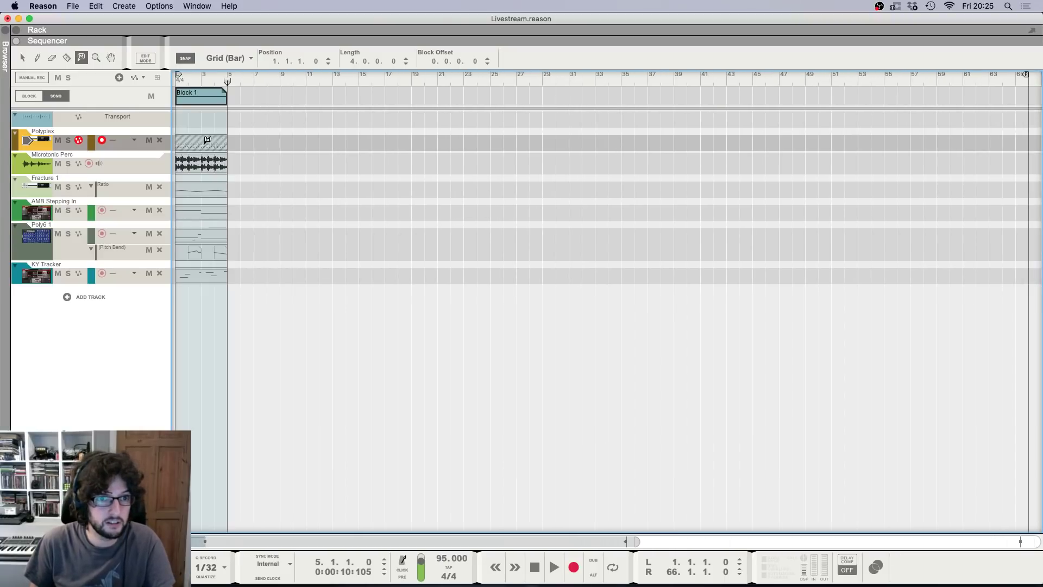
{"action": "left_click", "coordinate": [205, 162]}
{"action": "left_click", "coordinate": [203, 186]}
{"action": "left_click", "coordinate": [203, 209]}
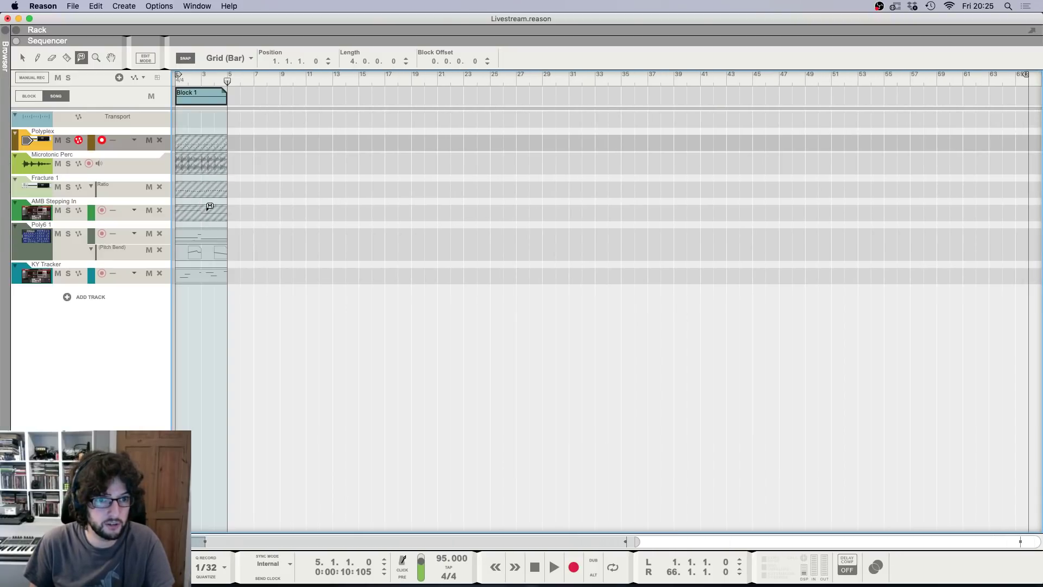
{"action": "left_click", "coordinate": [203, 208]}
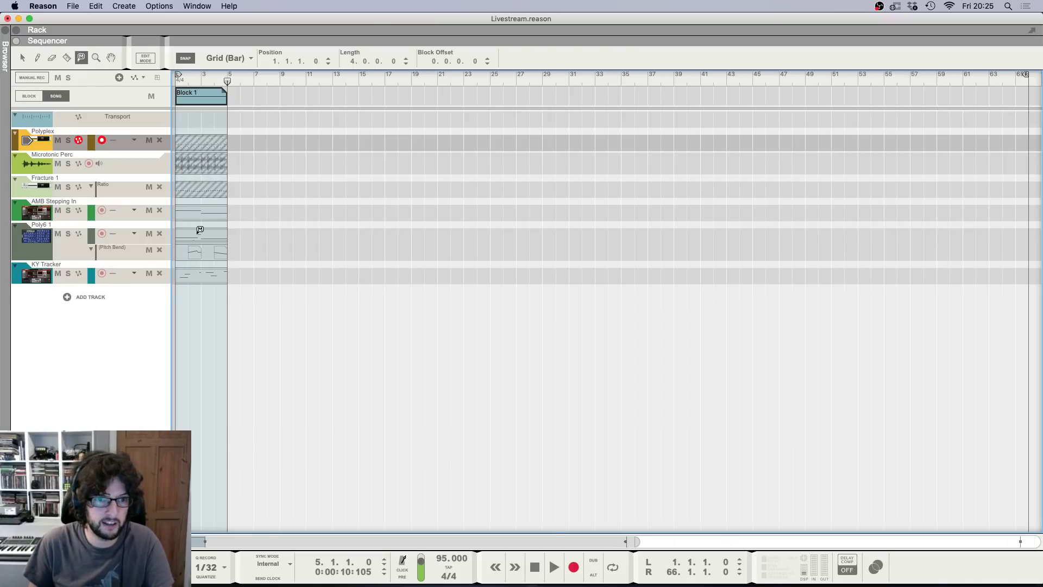
{"action": "left_click", "coordinate": [200, 230]}
{"action": "left_click", "coordinate": [204, 251]}
{"action": "left_click", "coordinate": [204, 274]}
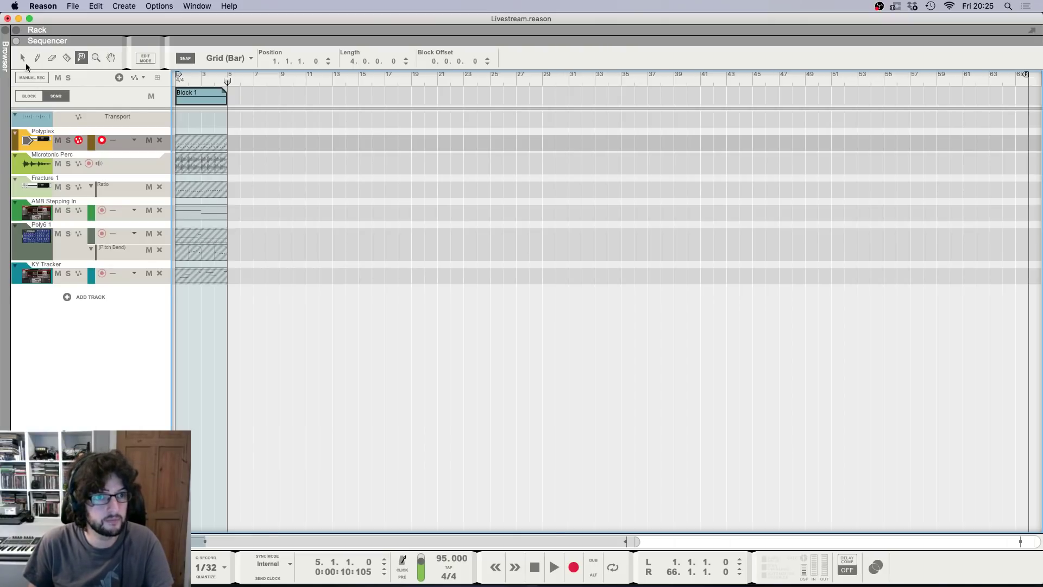
{"action": "left_click", "coordinate": [23, 58]}
{"action": "left_click", "coordinate": [450, 304]}
Step: Play the song from the start and create an automation lane for the Dry/Wet knob of the Sidechain Synchronous device
{"action": "key", "text": "shift+Return"}
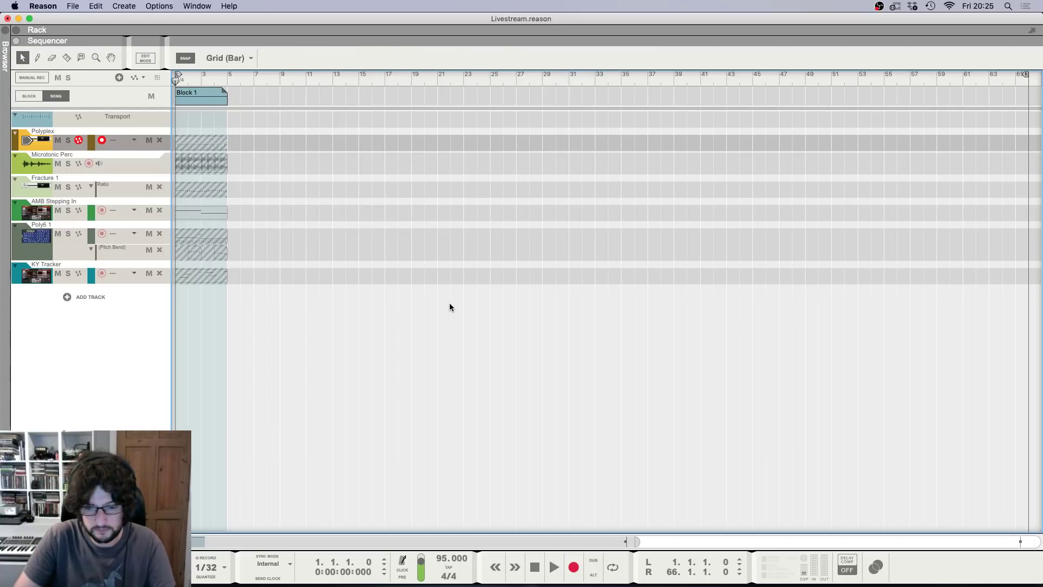
{"action": "key", "text": "space"}
{"action": "key", "text": "F6"}
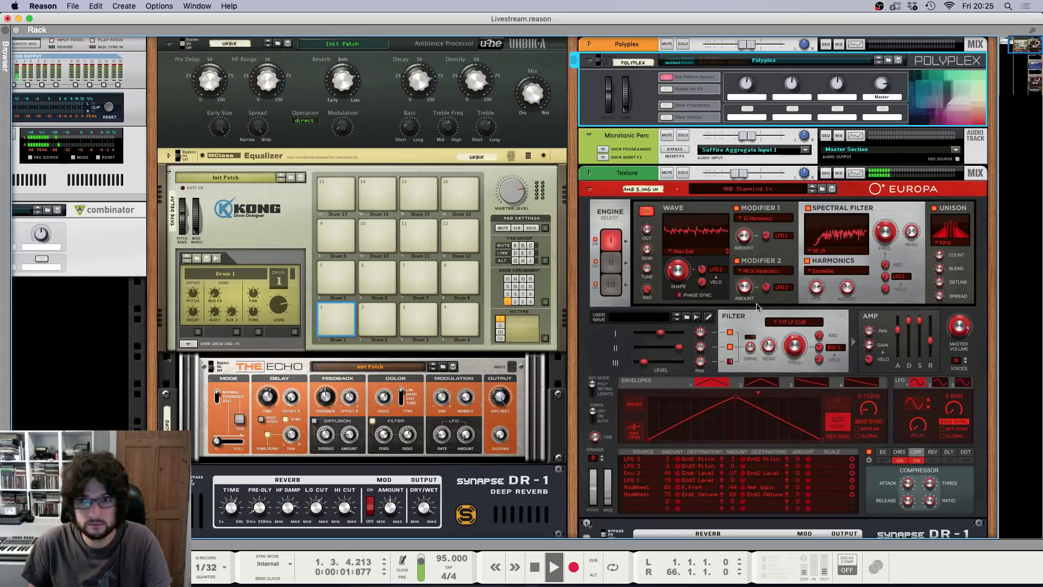
{"action": "scroll", "coordinate": [758, 307], "scroll_direction": "down", "scroll_amount": 10}
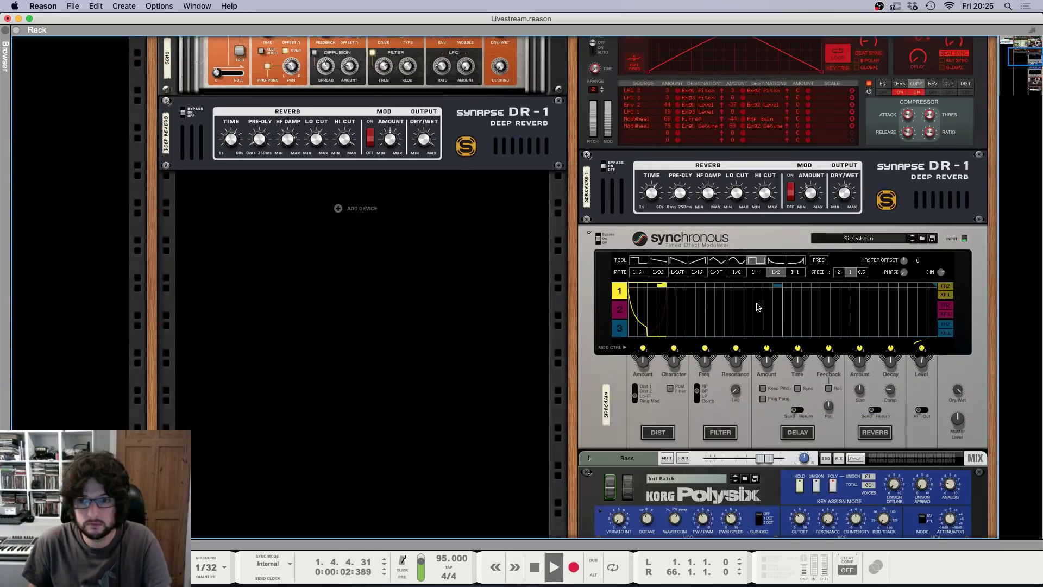
{"action": "right_click", "coordinate": [957, 392]}
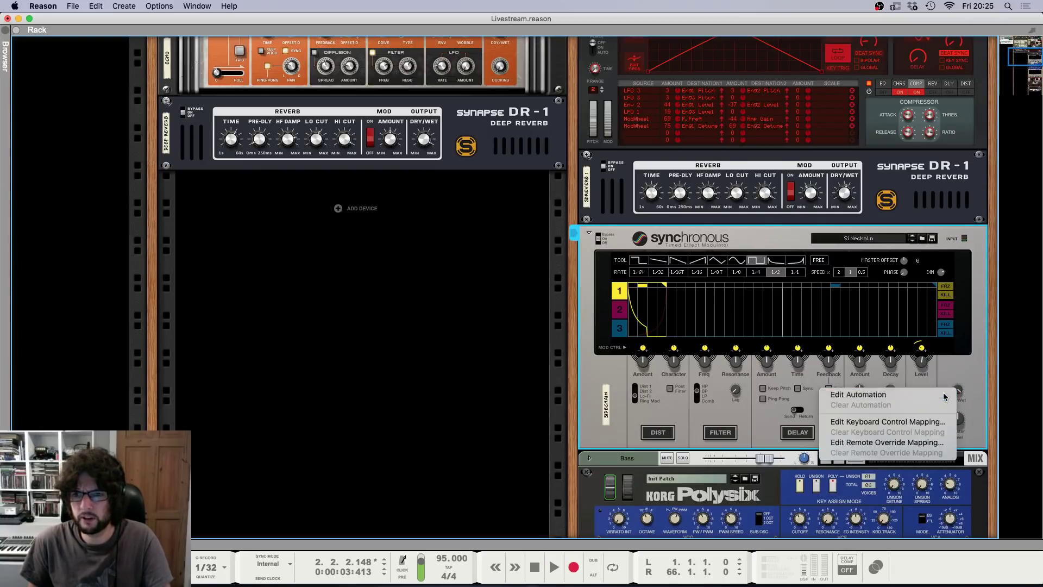
{"action": "left_click", "coordinate": [943, 396]}
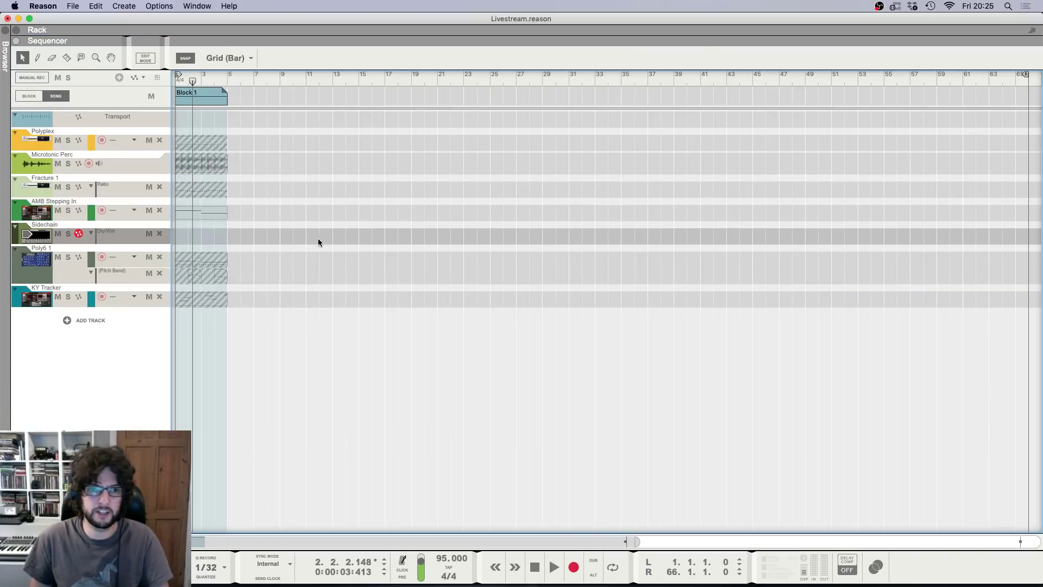
Step: Create a Dry/Wet automation clip on the Sidechain track from bar 1 to bar 13, ramping from 0% at the start to 100% at bar 9
{"action": "double_click", "coordinate": [235, 240]}
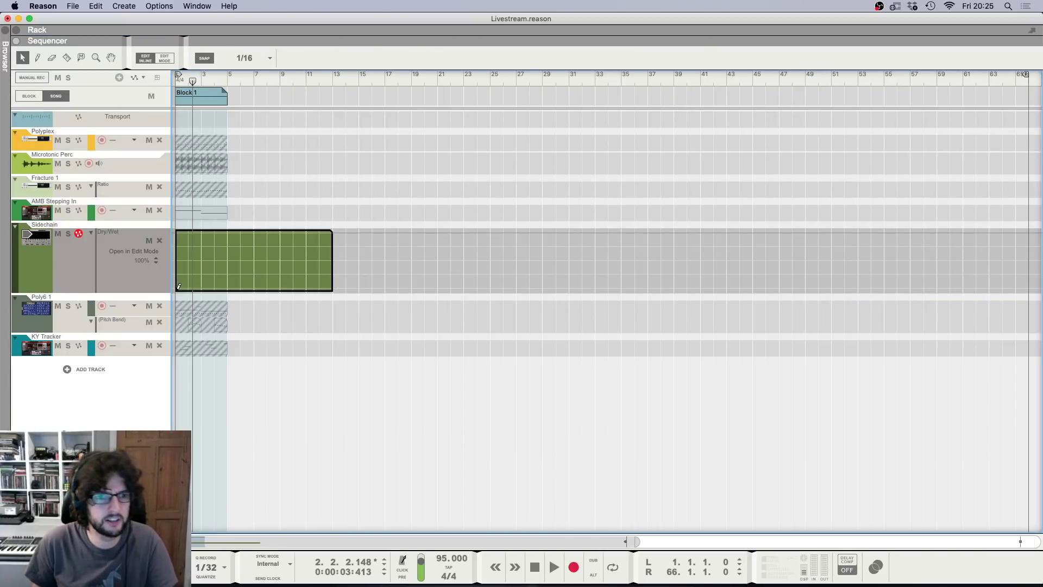
{"action": "left_click", "coordinate": [179, 286]}
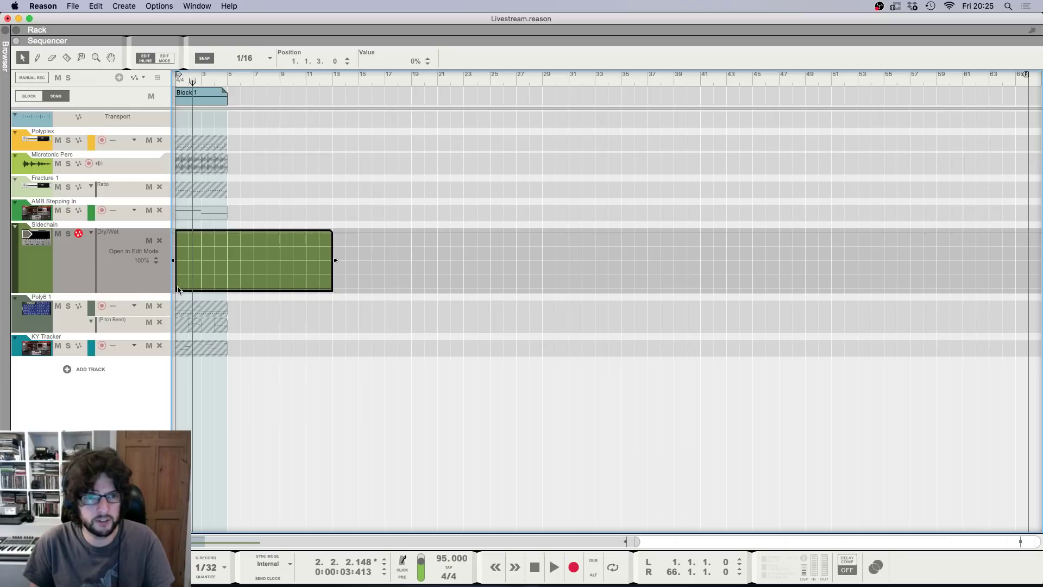
{"action": "left_click", "coordinate": [280, 236]}
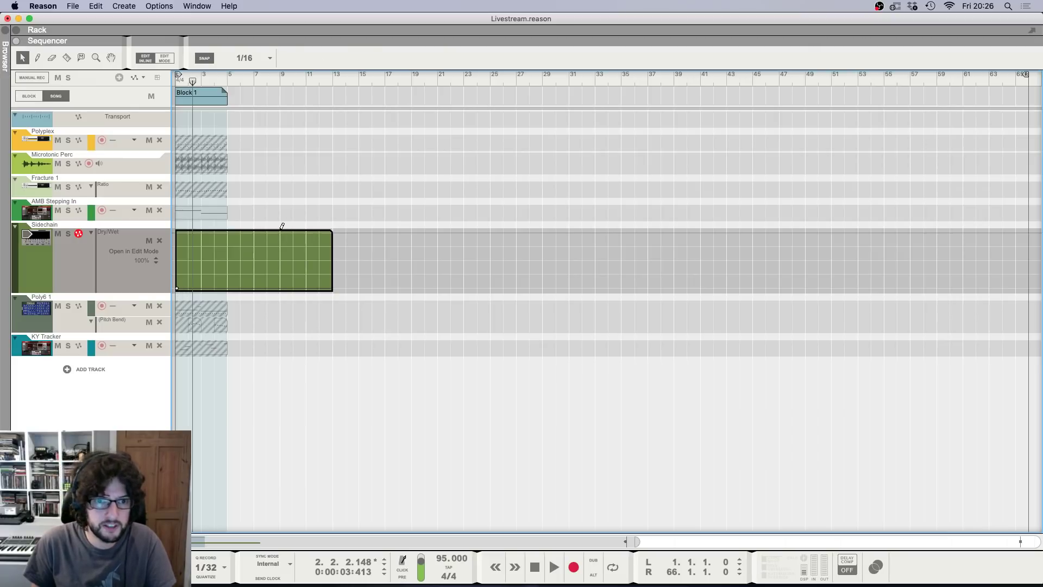
{"action": "left_click", "coordinate": [280, 232]}
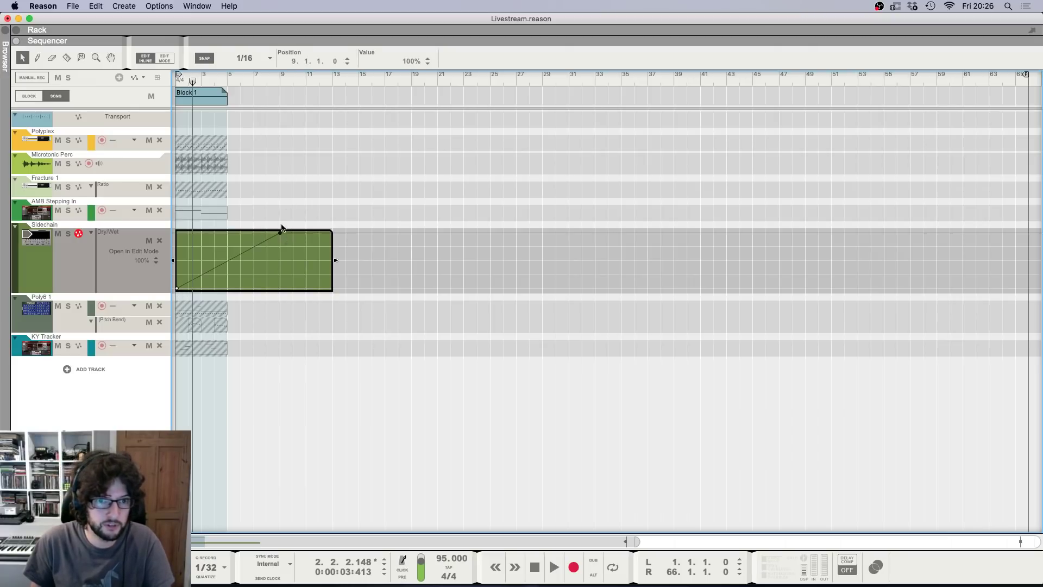
{"action": "left_click", "coordinate": [281, 224]}
Step: Duplicate the Block 1 clip to bar 5 in the song arrangement
{"action": "left_click_drag", "start_coordinate": [183, 100], "coordinate": [240, 104]}
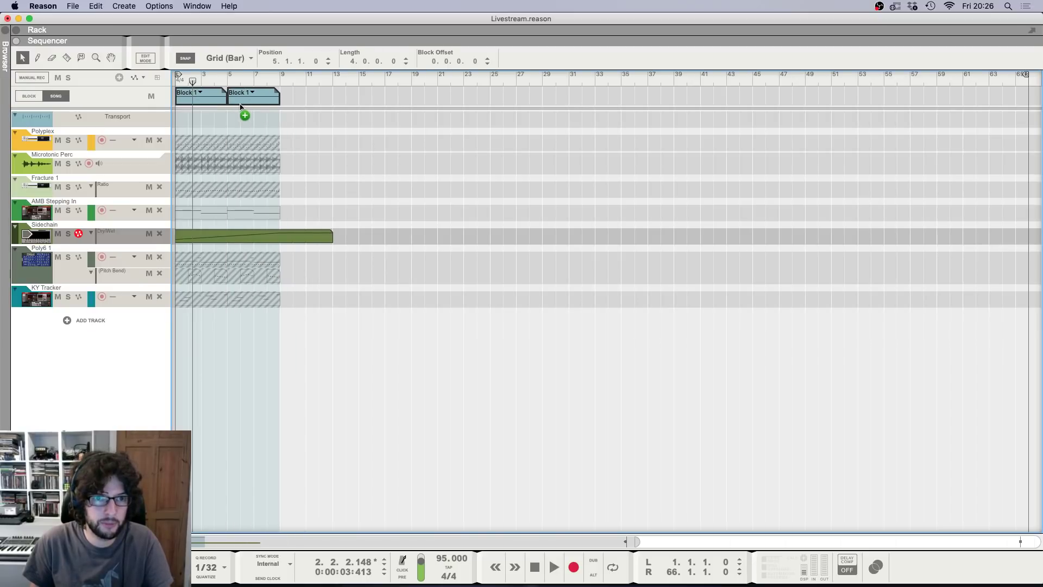
{"action": "left_click", "coordinate": [326, 149]}
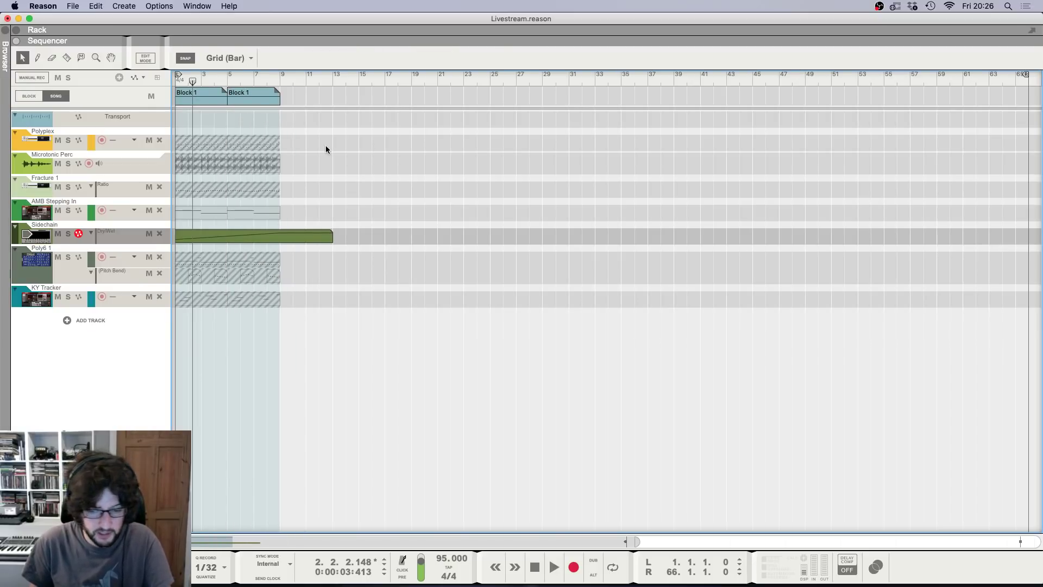
{"action": "key", "text": "h"}
{"action": "key", "text": "h"}
{"action": "key", "text": "h"}
{"action": "key", "text": "h"}
Step: Play the song from the start and check the Sidechain device's automated Dry/Wet in the rack and the channel levels in the mixer
{"action": "key", "text": "shift+Return"}
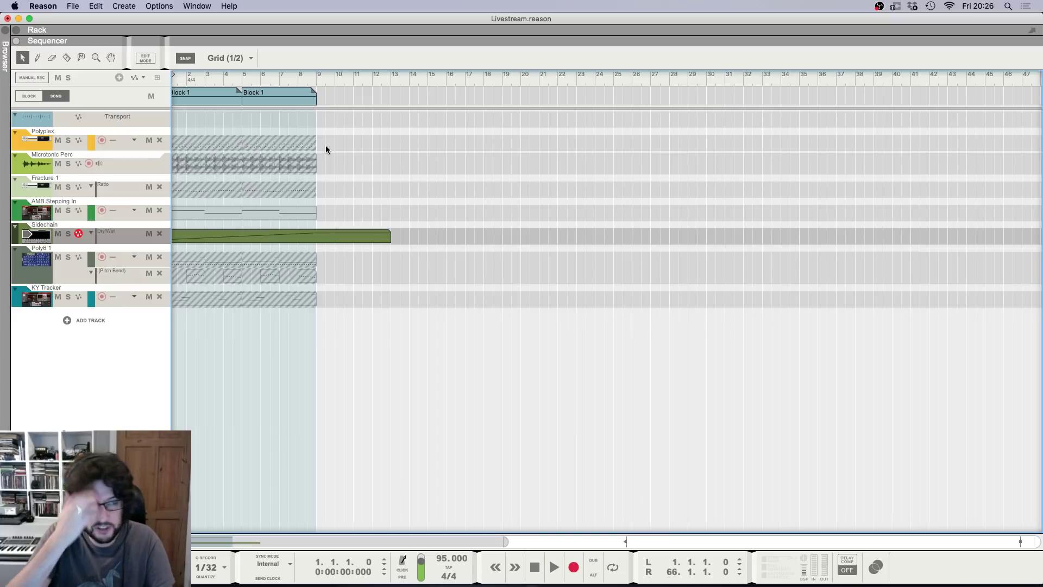
{"action": "key", "text": "space"}
{"action": "key", "text": "h"}
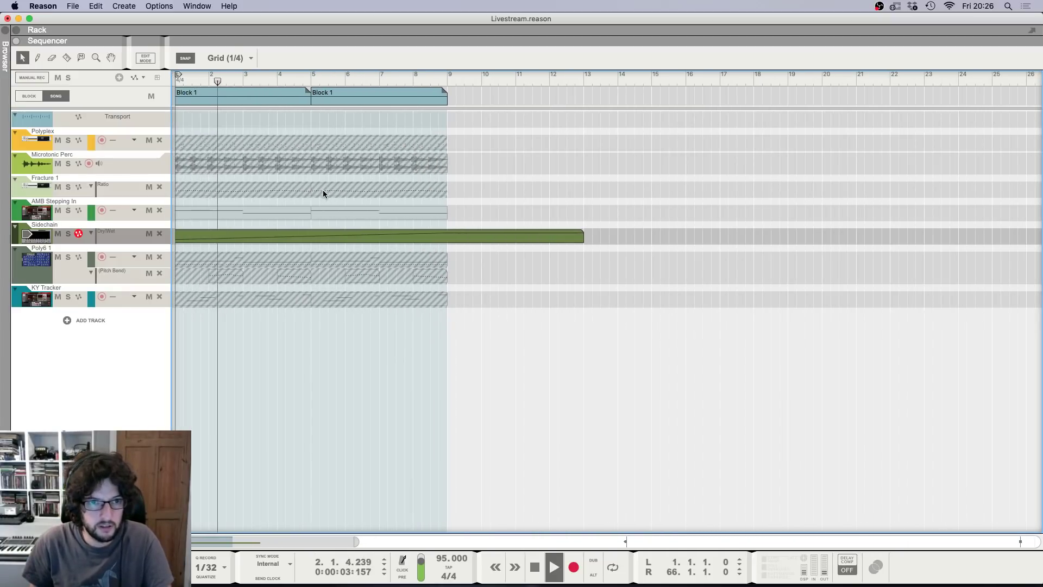
{"action": "key", "text": "F6"}
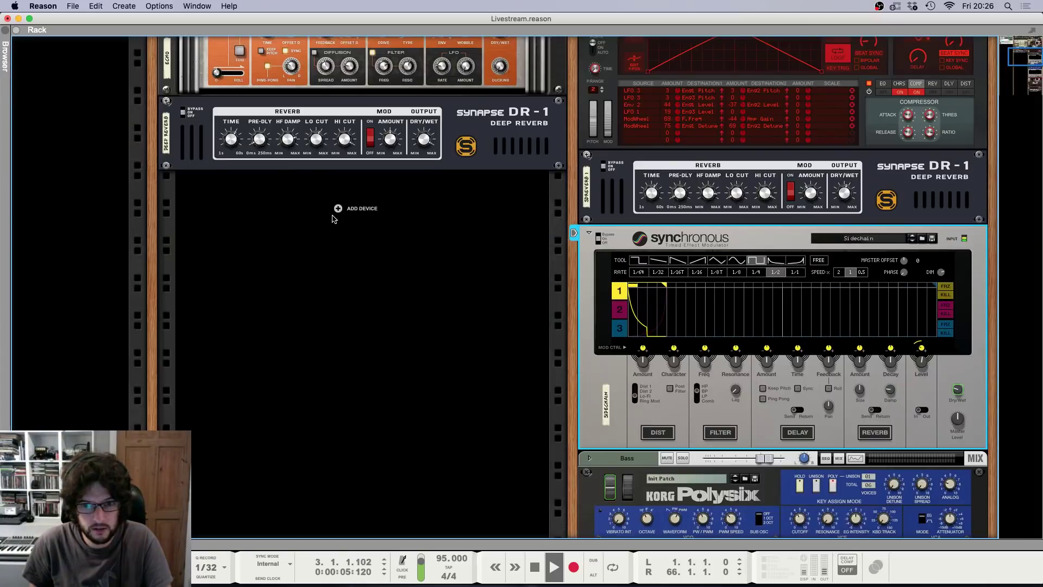
{"action": "key", "text": "F7"}
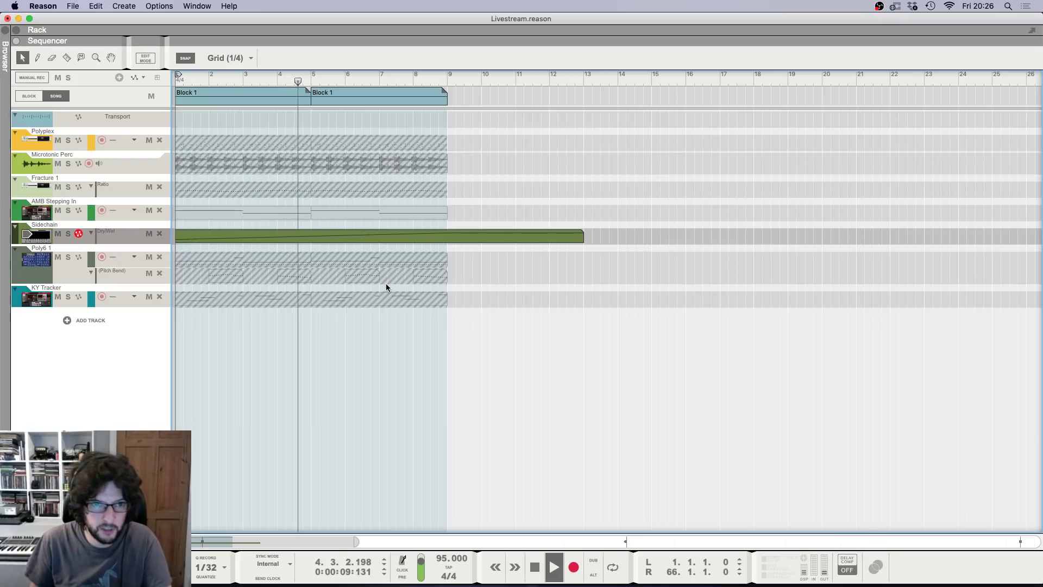
{"action": "key", "text": "F6"}
{"action": "scroll", "coordinate": [405, 279], "scroll_direction": "down", "scroll_amount": 6}
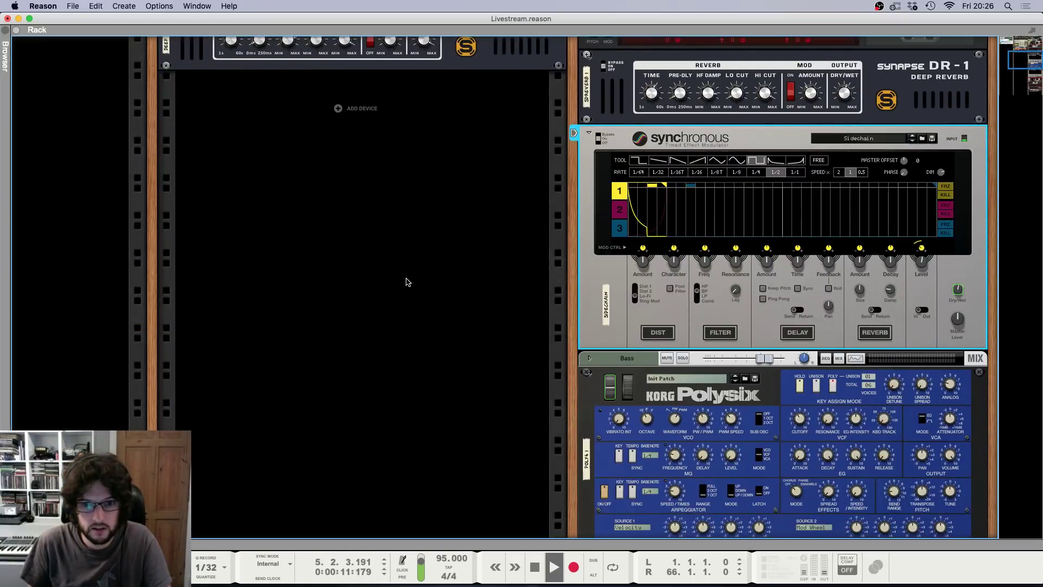
{"action": "scroll", "coordinate": [405, 279], "scroll_direction": "down", "scroll_amount": 5}
{"action": "key", "text": "F5"}
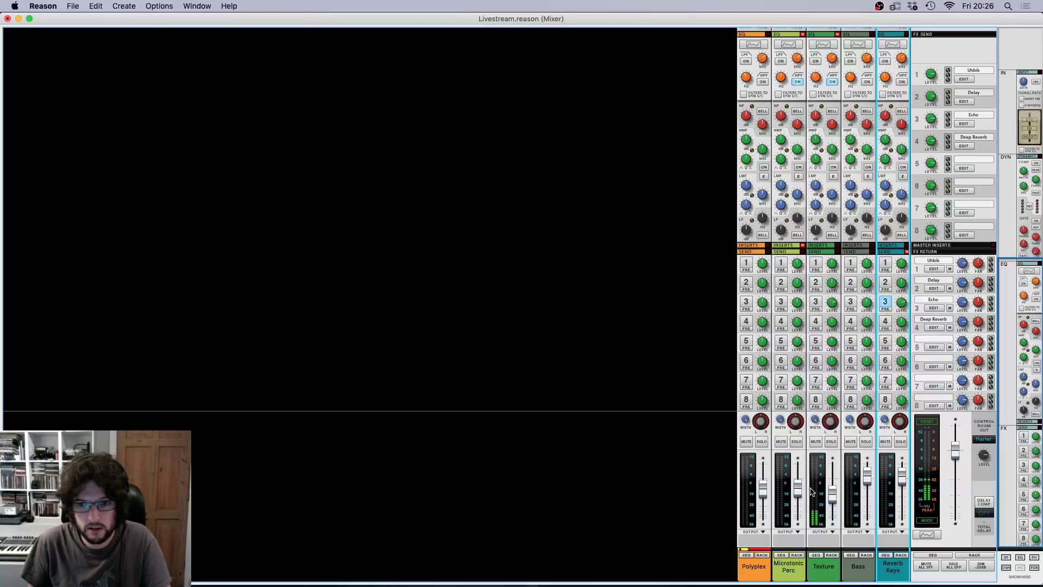
{"action": "key", "text": "F7"}
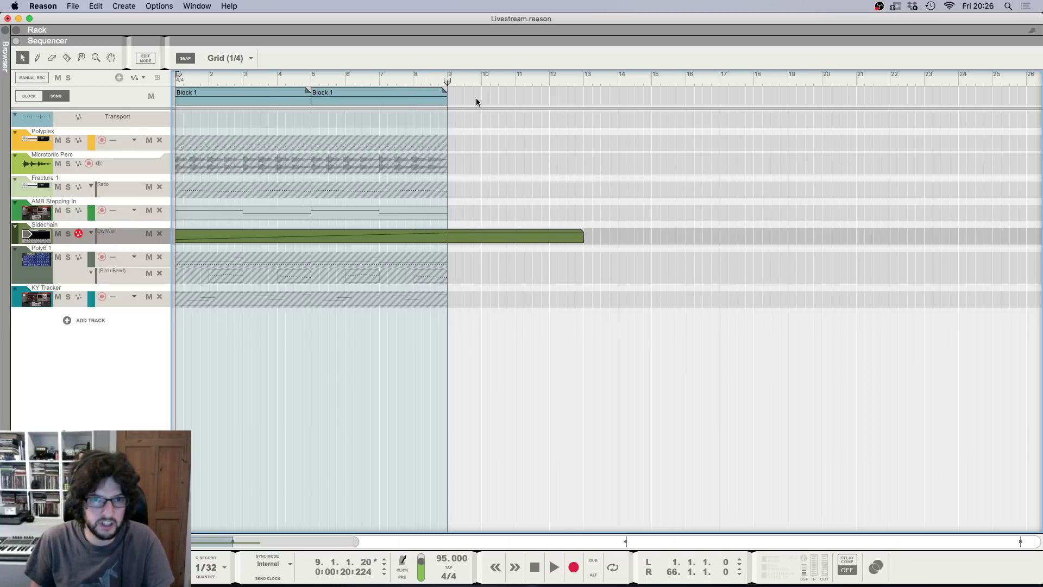
Step: Inspect Block 1's contents and its end at bar 9 in Block view, and return to the start of the song in Song view
{"action": "double_click", "coordinate": [361, 97]}
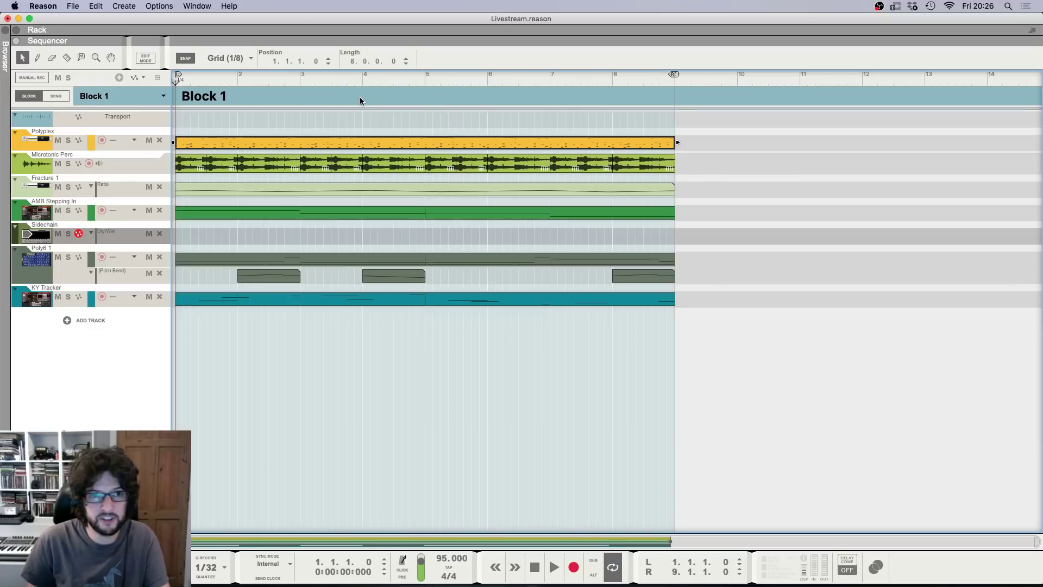
{"action": "left_click", "coordinate": [676, 77]}
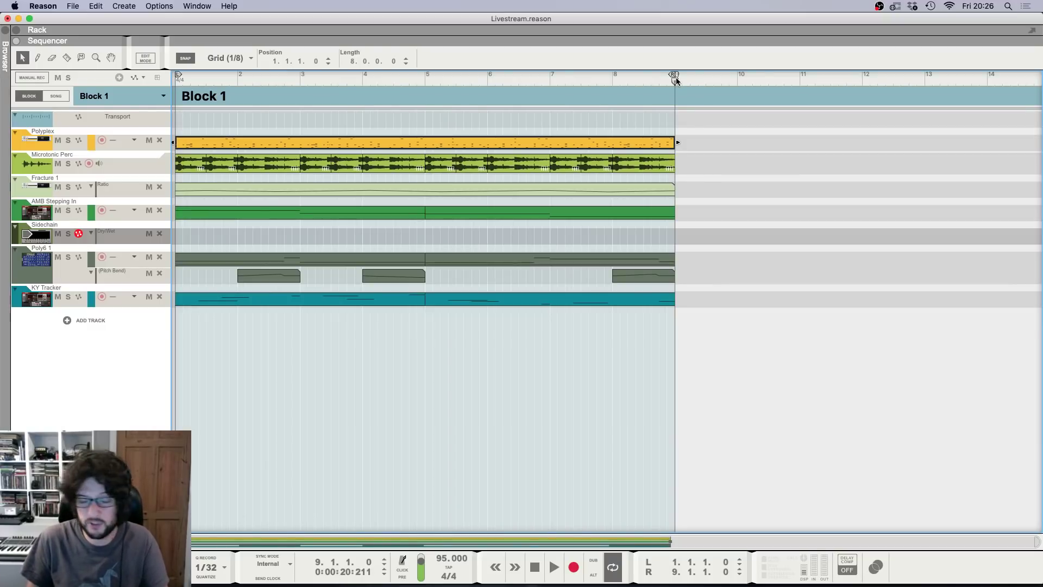
{"action": "left_click_drag", "start_coordinate": [658, 77], "coordinate": [673, 77]}
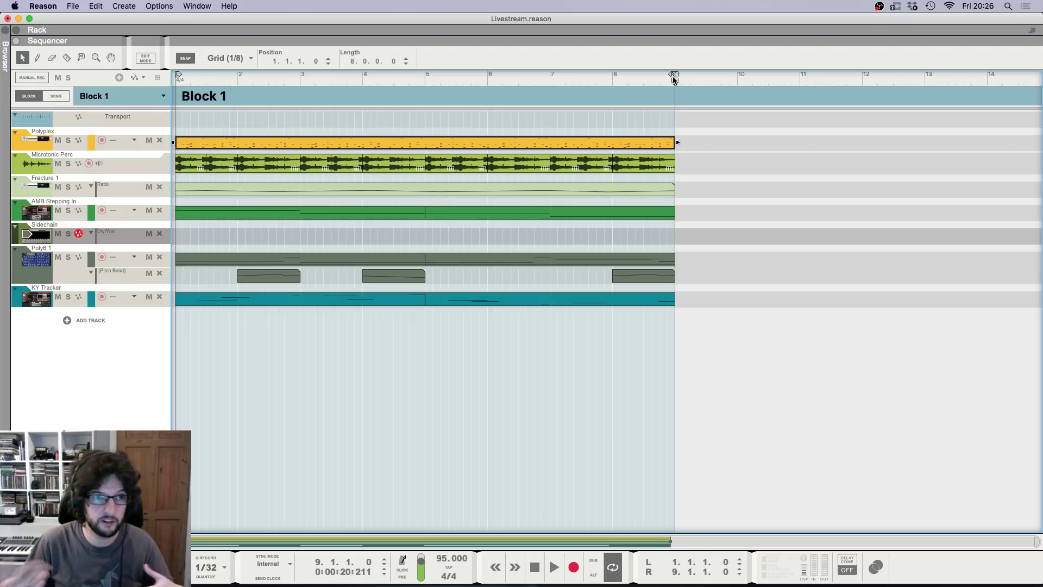
{"action": "left_click", "coordinate": [60, 98]}
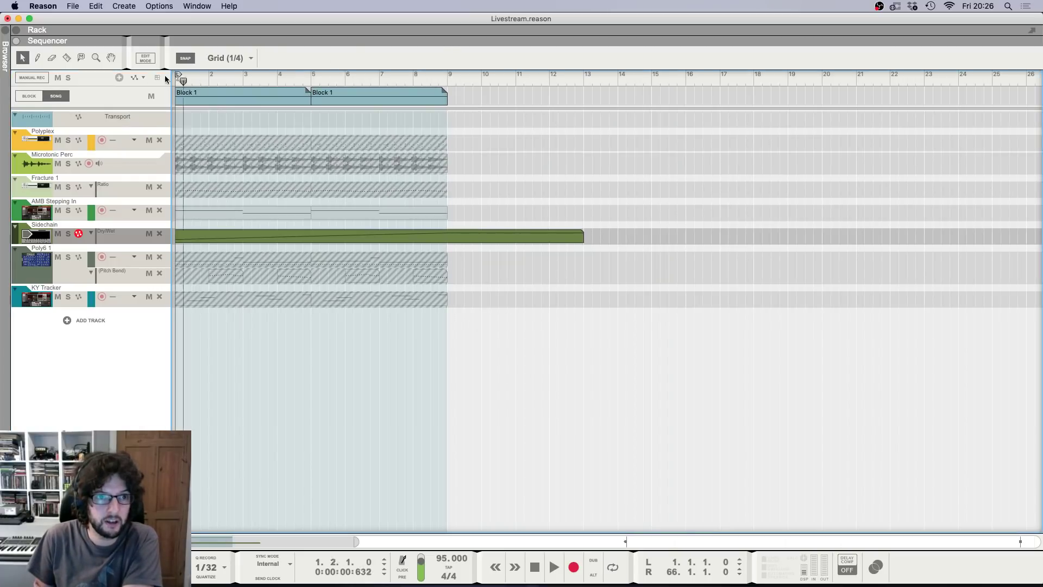
{"action": "left_click_drag", "start_coordinate": [165, 76], "coordinate": [148, 76]}
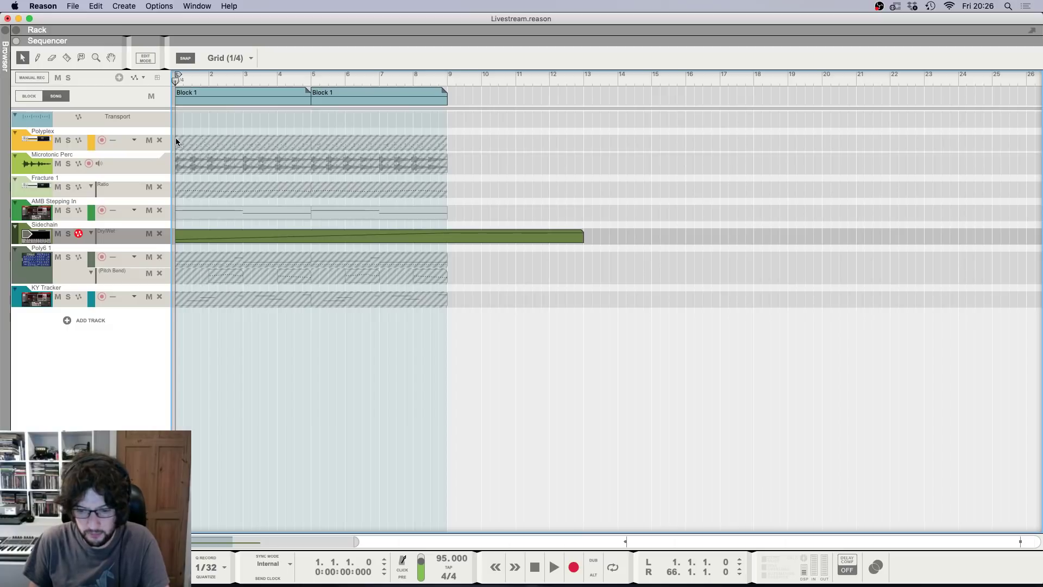
Step: Review the Audio and General preferences, including audio rendering and buffer size, and close them without changes
{"action": "left_click", "coordinate": [42, 6]}
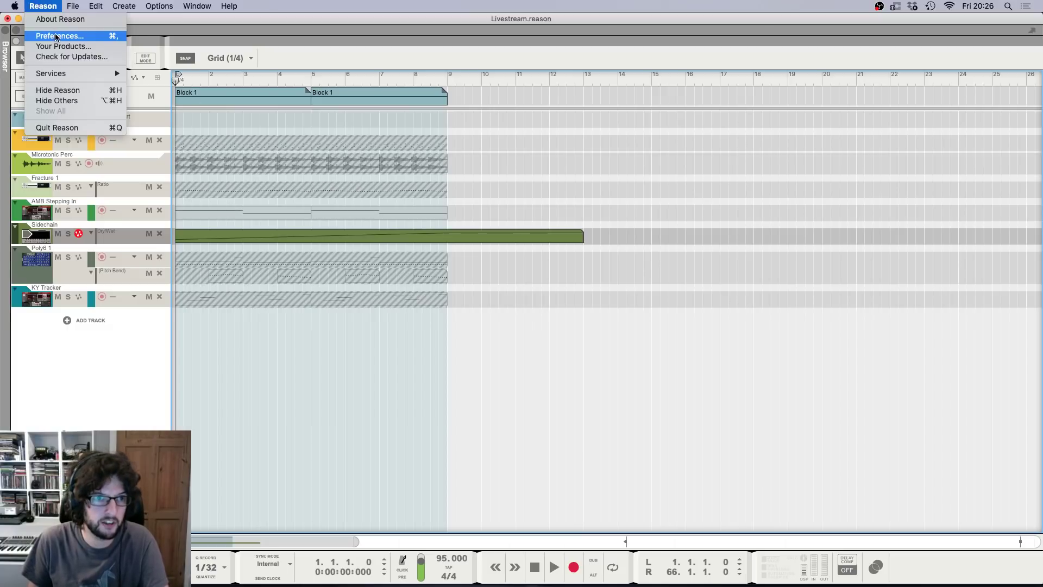
{"action": "left_click", "coordinate": [57, 37]}
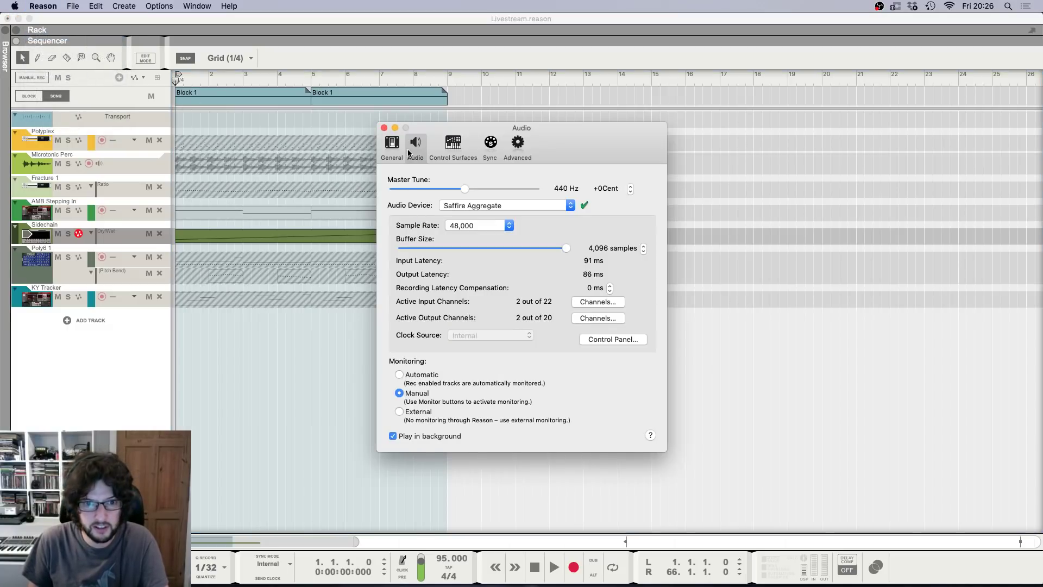
{"action": "left_click", "coordinate": [391, 146]}
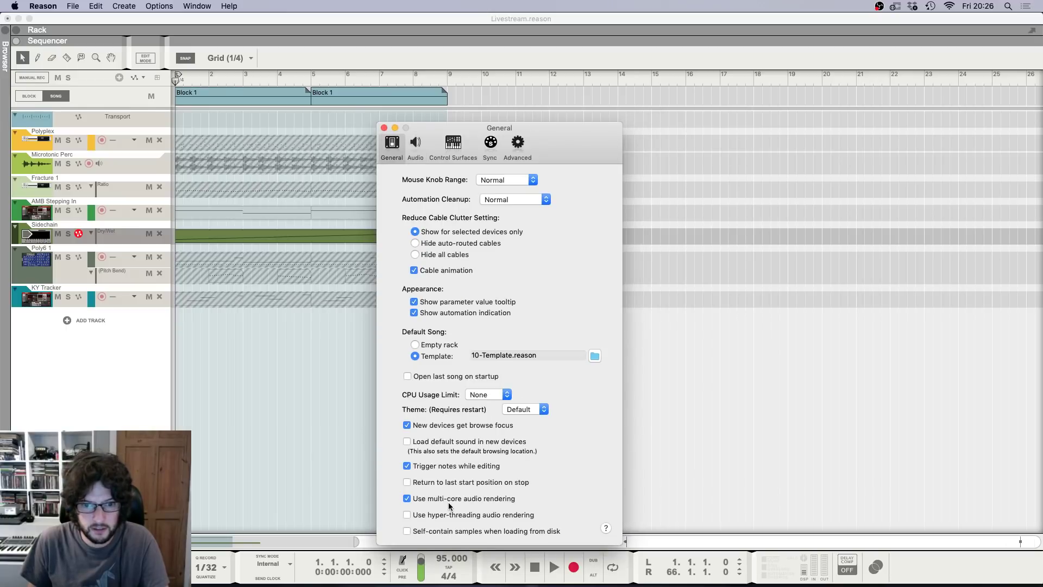
{"action": "left_click", "coordinate": [384, 126]}
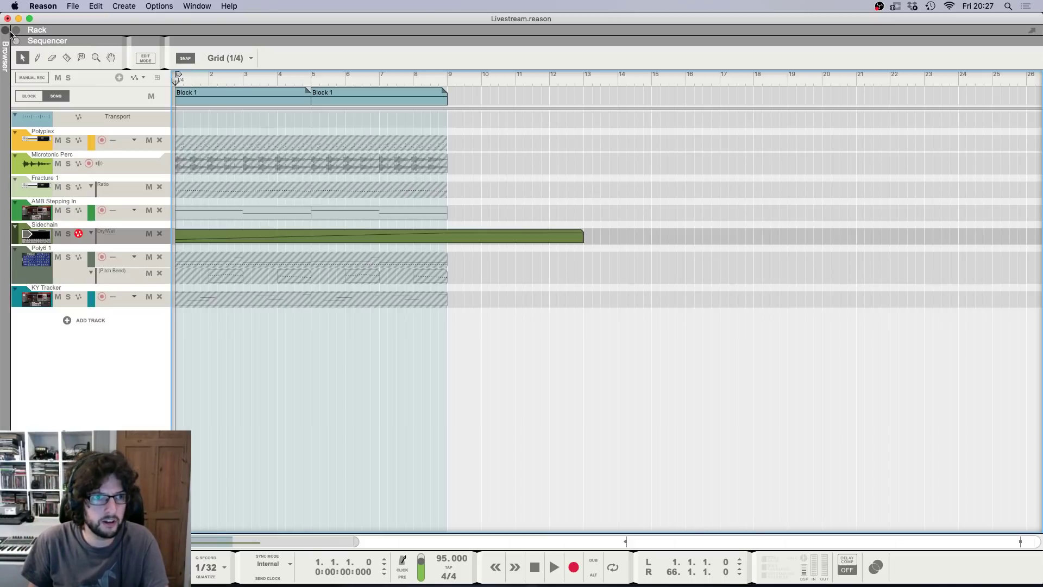
Step: Open the browser and show the contents of the Textures folder
{"action": "left_click", "coordinate": [5, 54]}
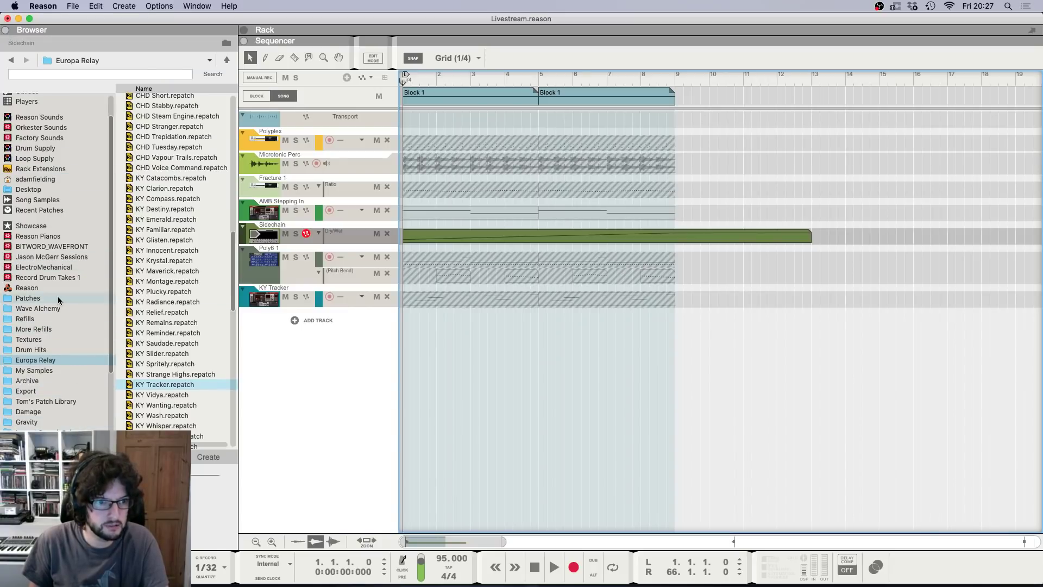
{"action": "scroll", "coordinate": [32, 320], "scroll_direction": "down", "scroll_amount": 1}
{"action": "left_click", "coordinate": [26, 332]}
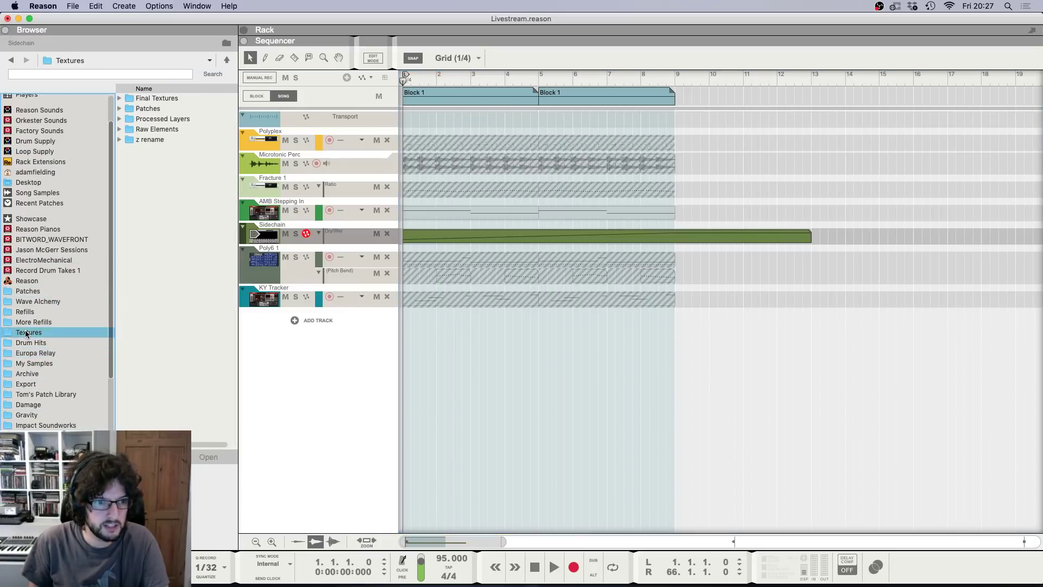
Step: Open the Final Textures folder and audition the Outer Realms (G) and Further Reaches (G#) samples
{"action": "double_click", "coordinate": [174, 98]}
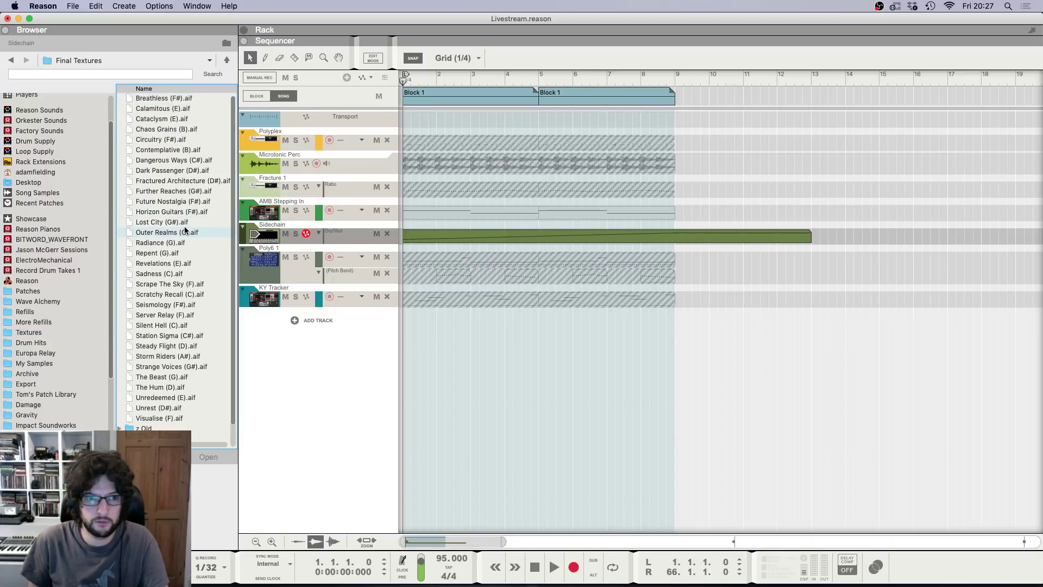
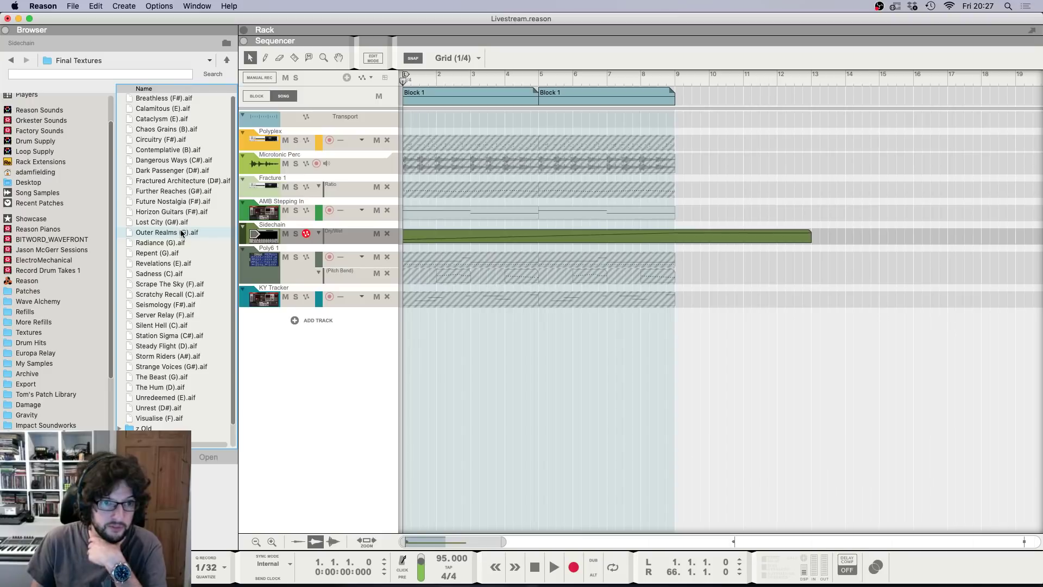
{"action": "left_click", "coordinate": [183, 234]}
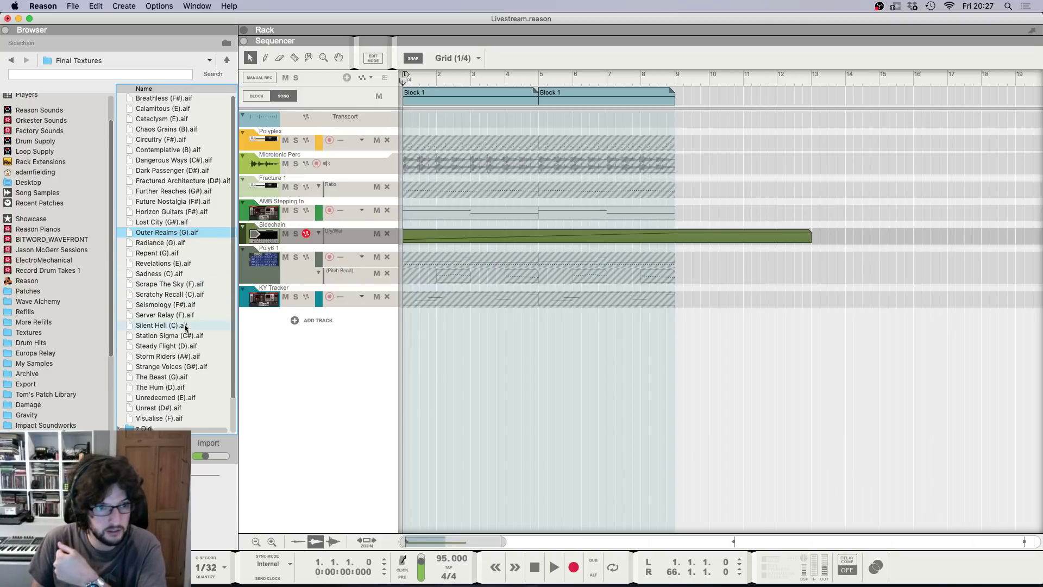
{"action": "left_click", "coordinate": [180, 193]}
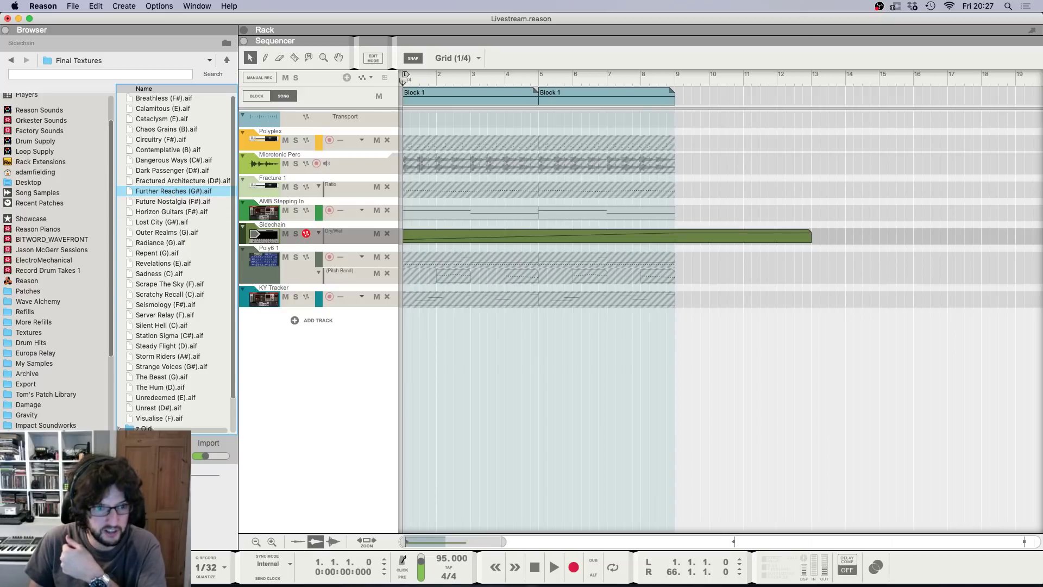
{"action": "scroll", "coordinate": [159, 428], "scroll_direction": "right", "scroll_amount": 1}
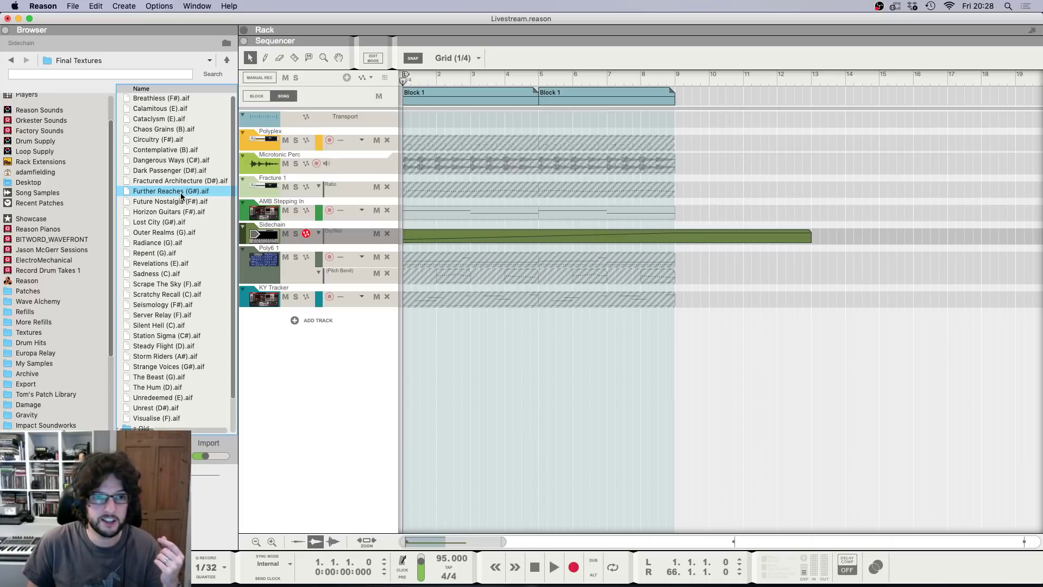
Step: Place Further Reaches (G#).aif on a new audio track at bar 1 and transpose the clip by 1 semitone
{"action": "left_click_drag", "start_coordinate": [181, 194], "coordinate": [402, 332]}
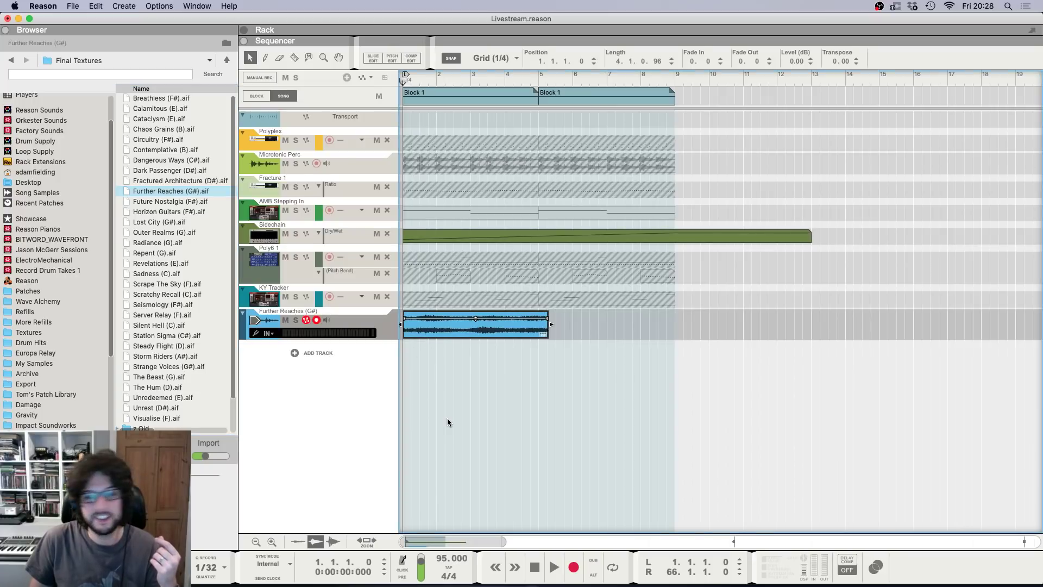
{"action": "left_click", "coordinate": [832, 61]}
{"action": "left_click", "coordinate": [728, 367]}
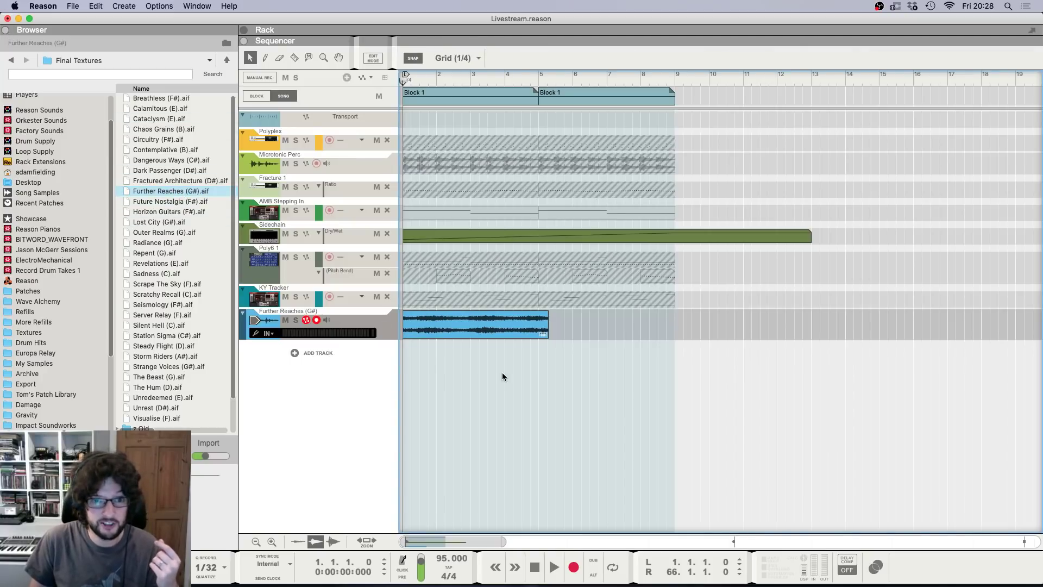
{"action": "left_click", "coordinate": [425, 326]}
{"action": "left_click", "coordinate": [457, 375]}
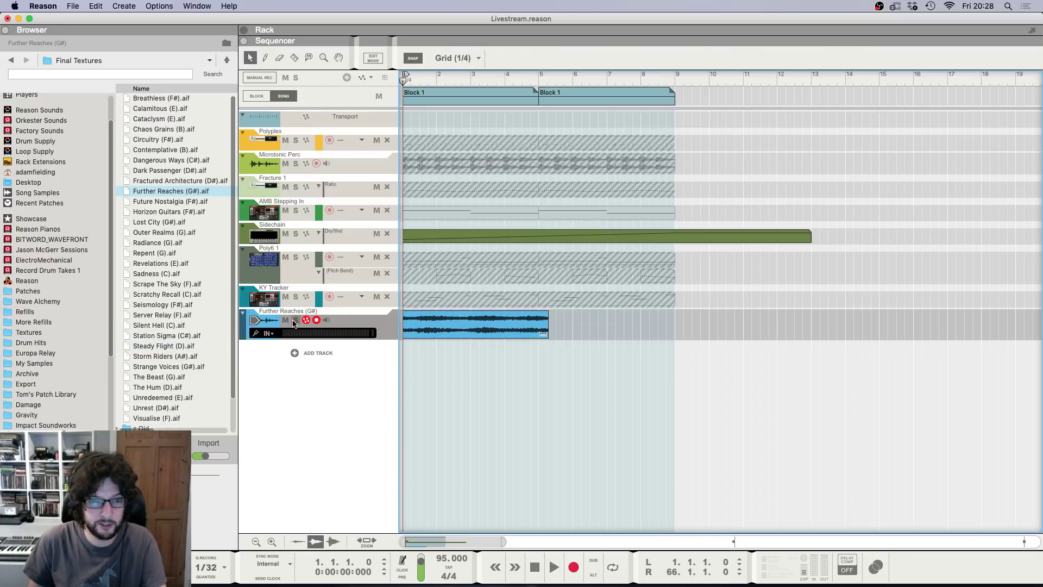
Step: Lower the Further Reaches channel to about -28.7 dB in the mixer and select its clip in the sequencer
{"action": "key", "text": "F5"}
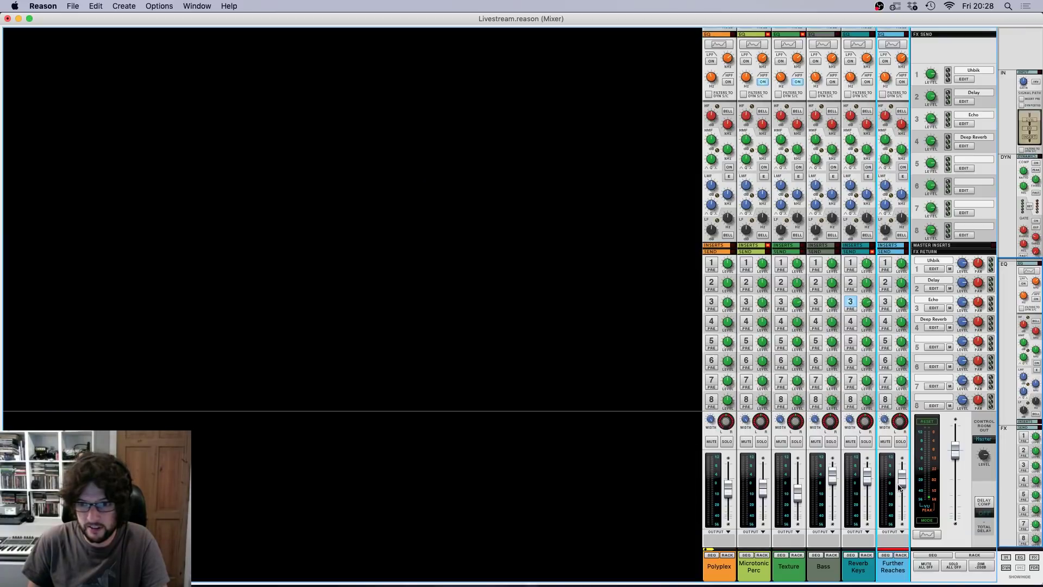
{"action": "left_click_drag", "start_coordinate": [899, 486], "coordinate": [901, 508]}
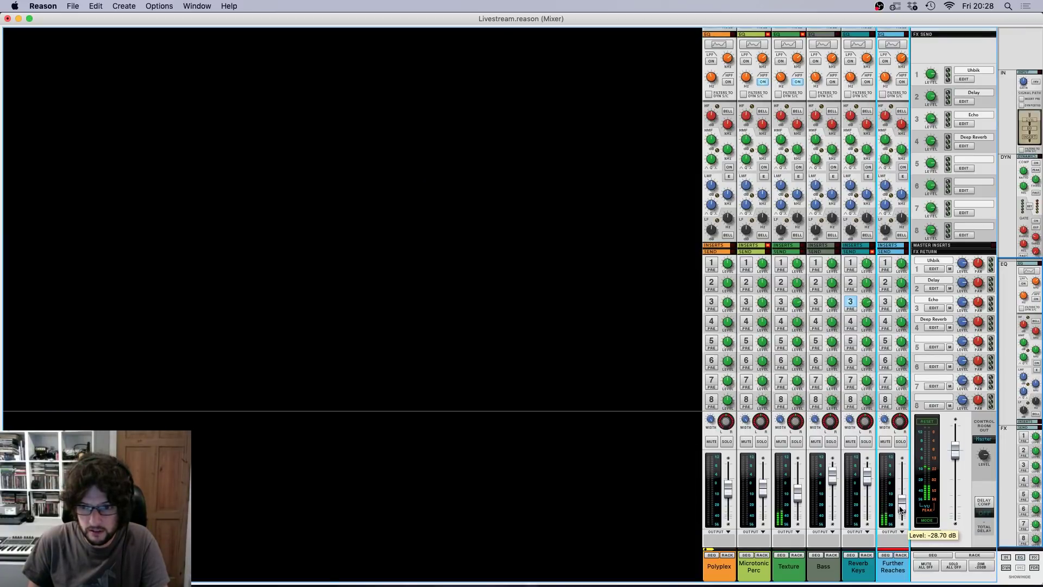
{"action": "key", "text": "F7"}
{"action": "left_click", "coordinate": [506, 330]}
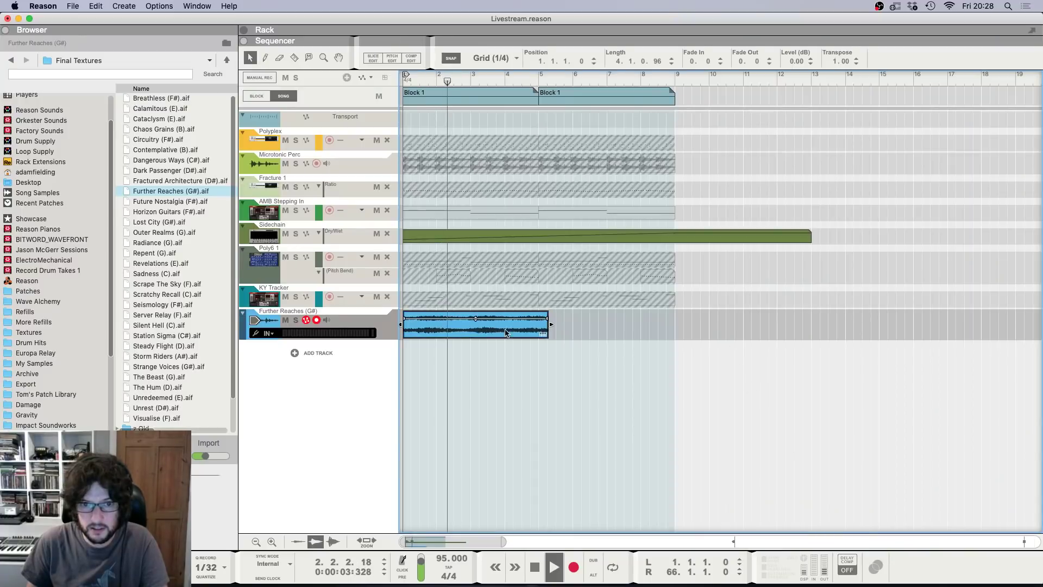
Step: Enable the high-pass filter on the Further Reaches channel and set its frequency to about 829 Hz
{"action": "key", "text": "F5"}
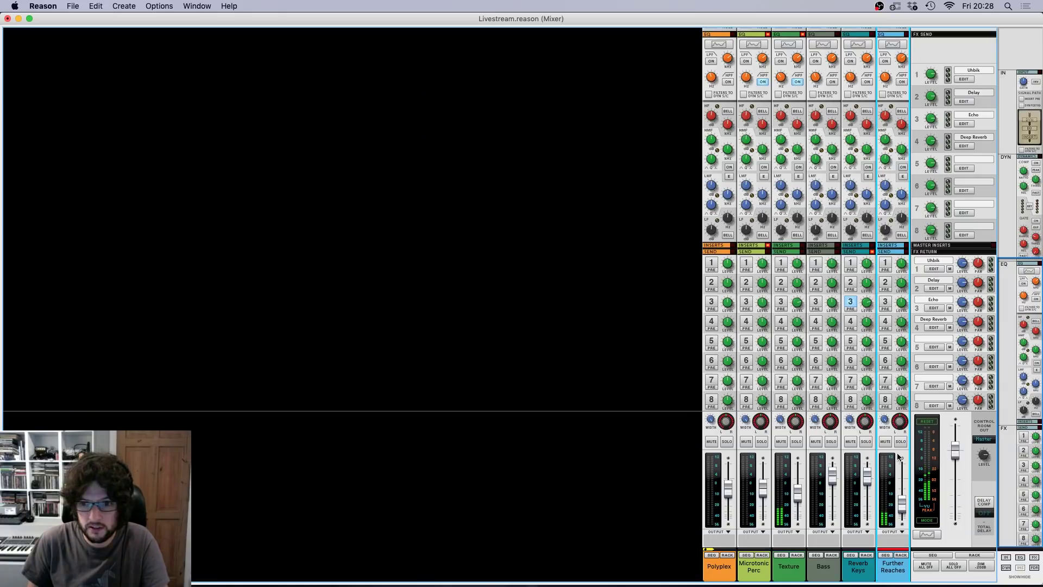
{"action": "scroll", "coordinate": [869, 272], "scroll_direction": "up", "scroll_amount": 5}
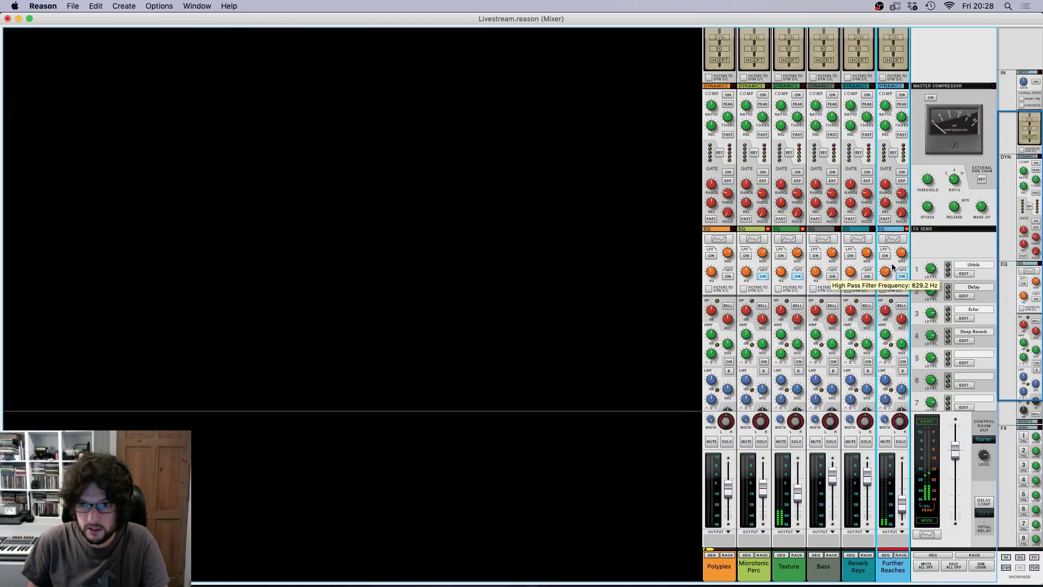
{"action": "scroll", "coordinate": [891, 263], "scroll_direction": "down", "scroll_amount": 5}
{"action": "key", "text": "F7"}
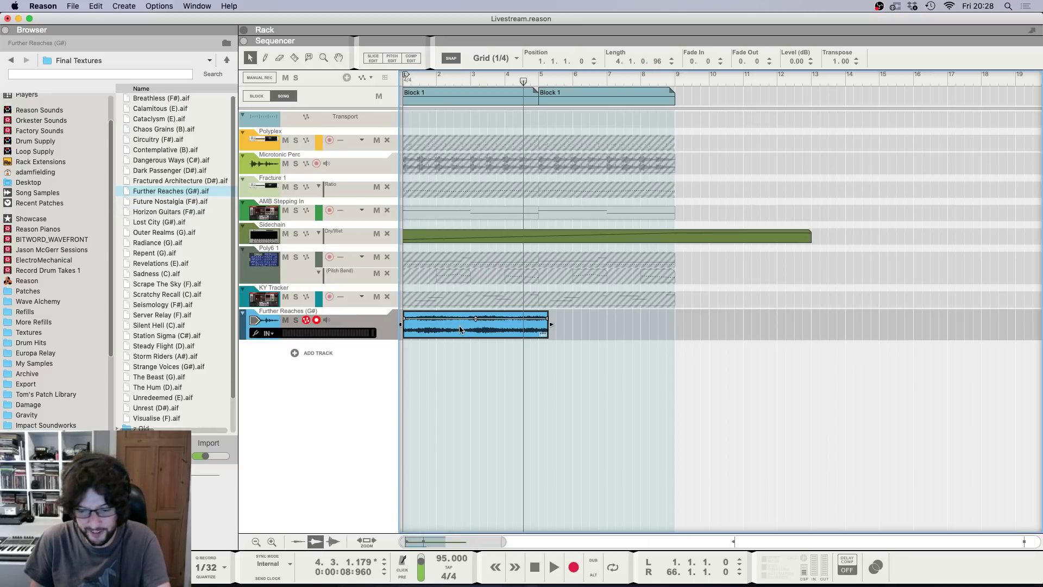
Step: Replace the Further Reaches clip with Radiance (G).aif at bar 1 and transpose it by 2 semitones
{"action": "key", "text": "Delete"}
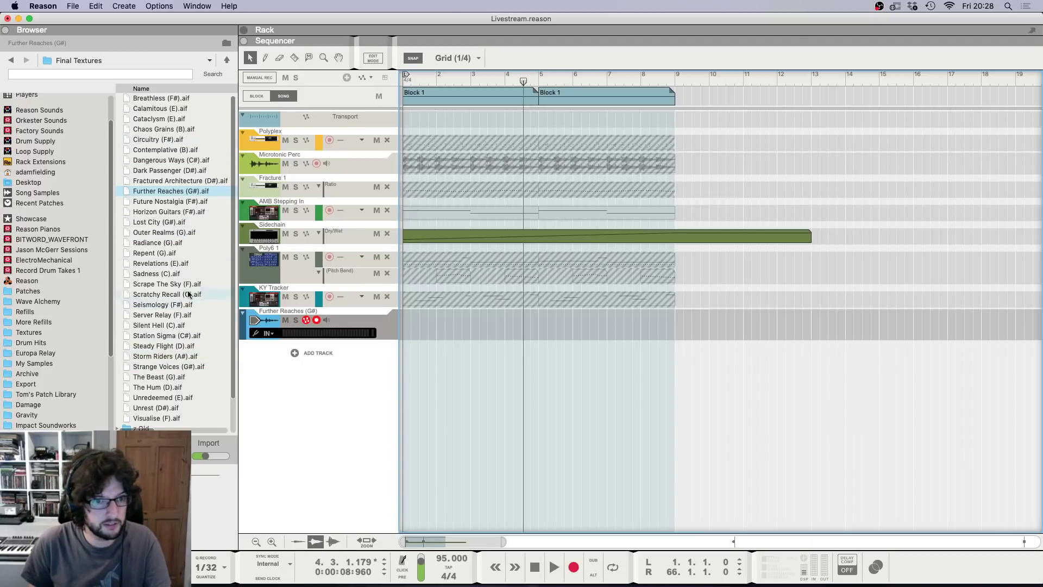
{"action": "left_click", "coordinate": [168, 244]}
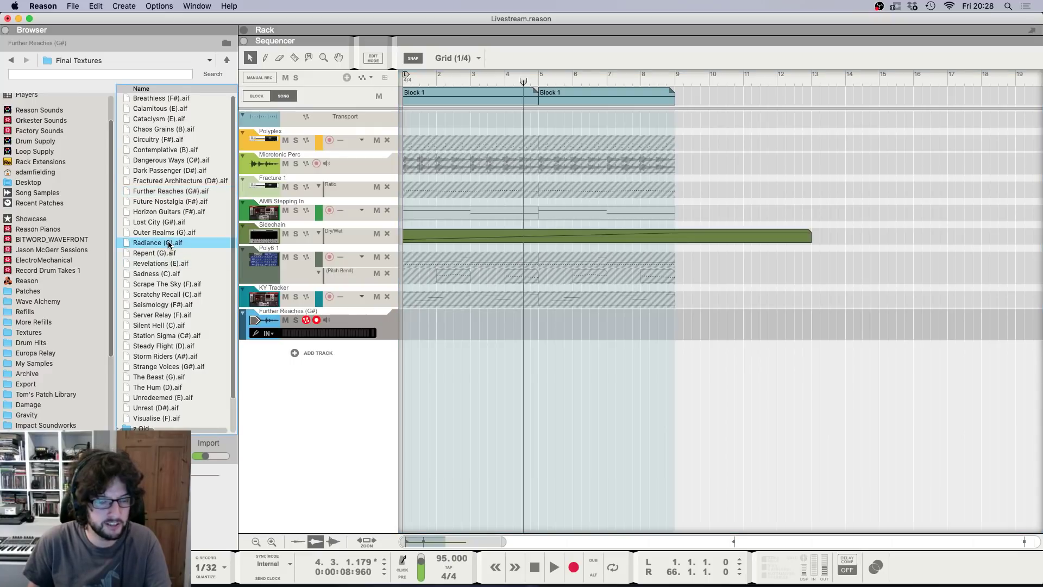
{"action": "left_click_drag", "start_coordinate": [169, 244], "coordinate": [402, 326]}
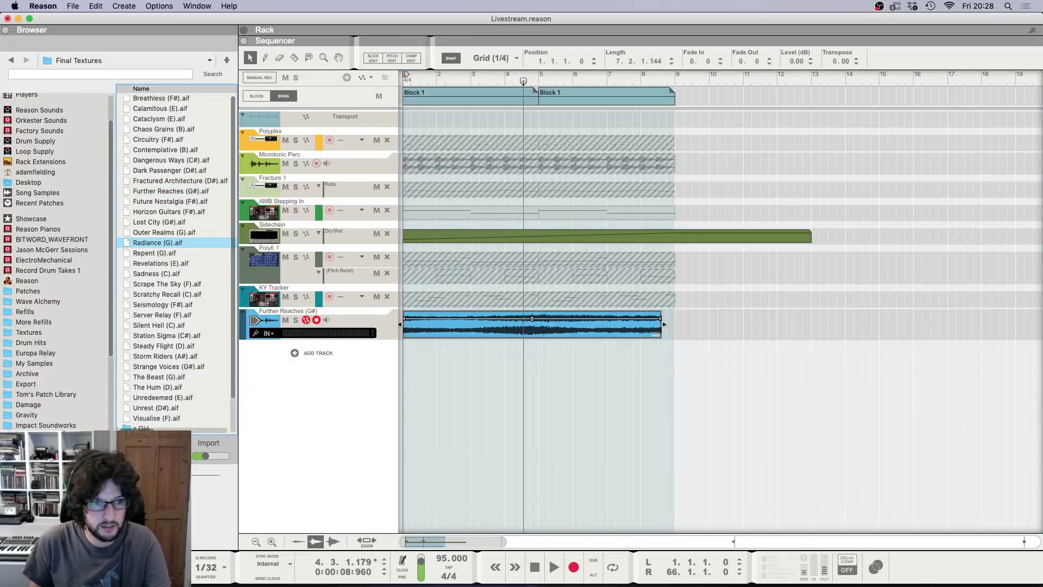
{"action": "left_click", "coordinate": [831, 62]}
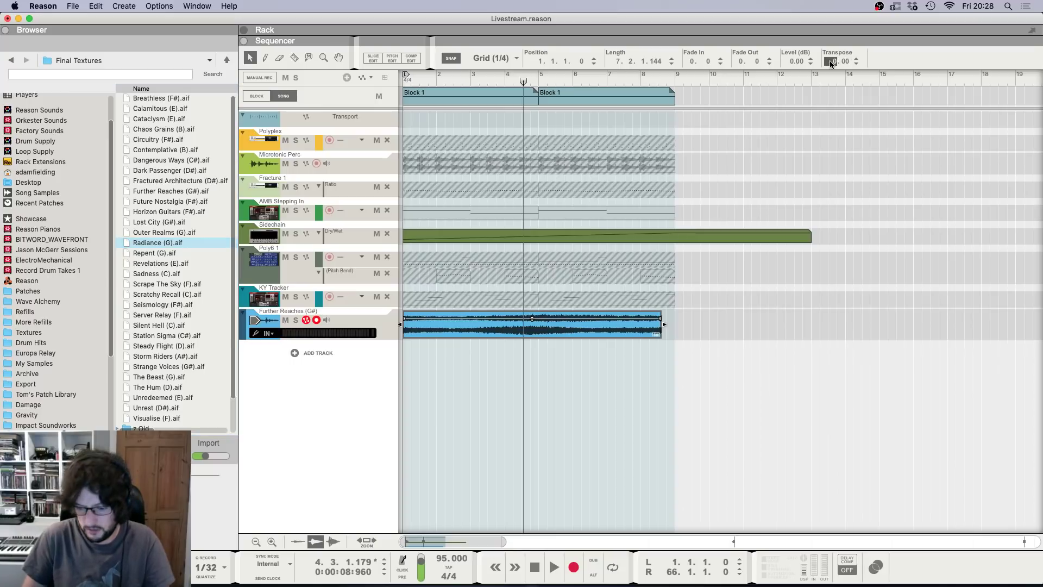
{"action": "key", "text": "Return"}
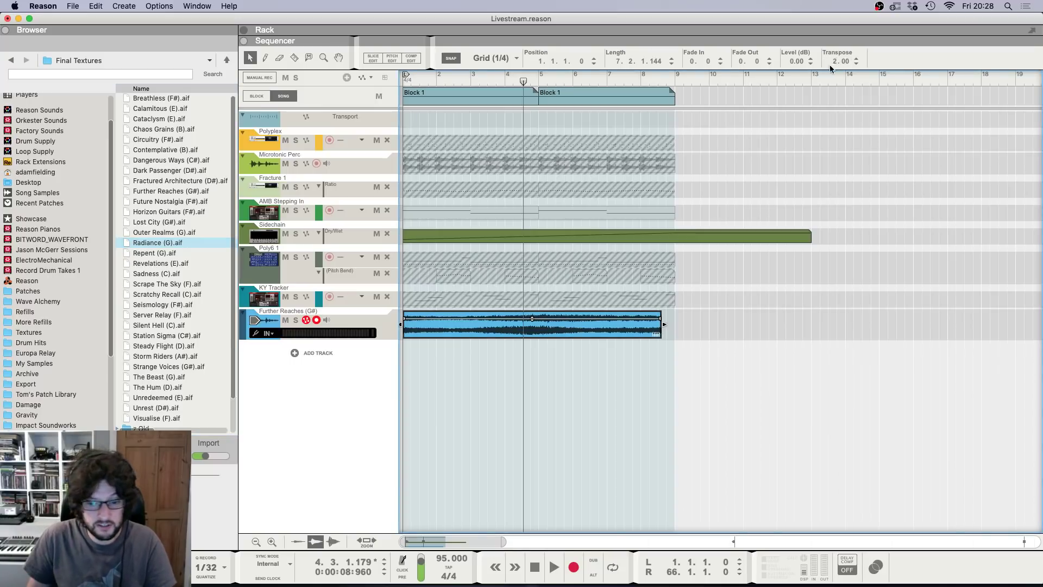
{"action": "left_click", "coordinate": [850, 292]}
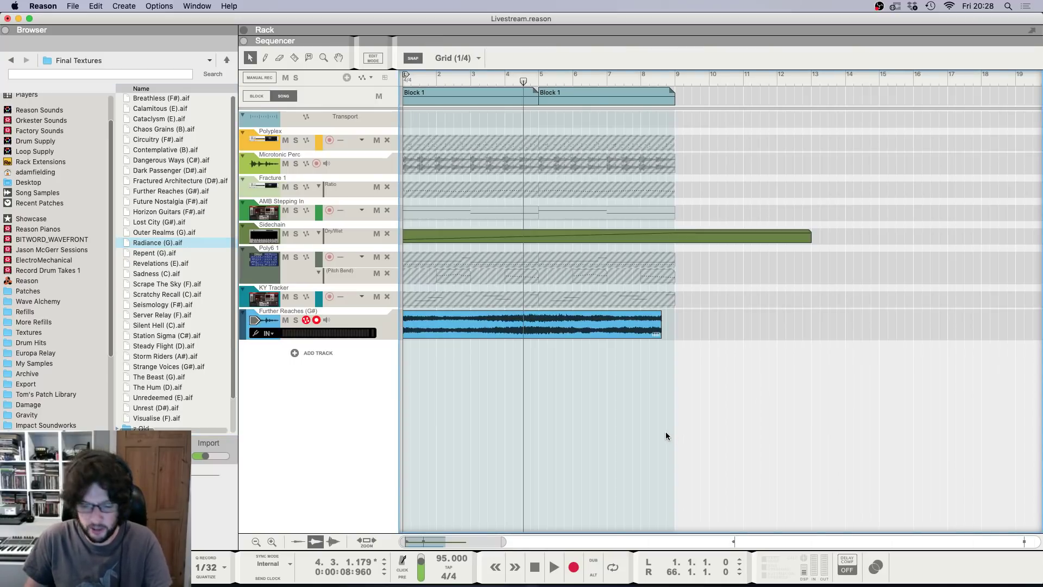
Step: Play the song from the start while raising the Further Reaches channel's level to about -18.3 dB, and stop playback
{"action": "key", "text": "Home"}
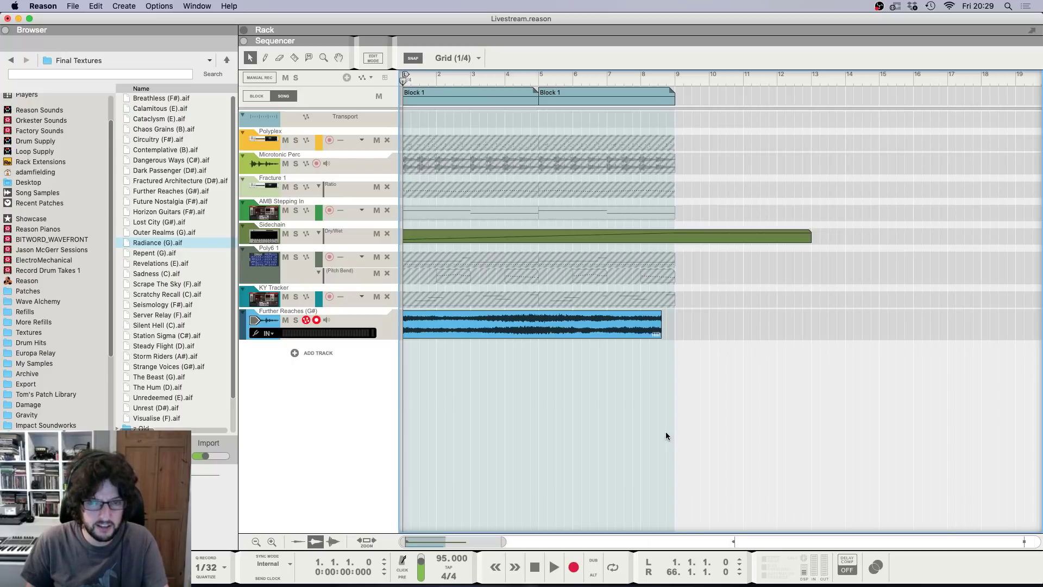
{"action": "key", "text": "space"}
{"action": "key", "text": "F5"}
{"action": "left_click_drag", "start_coordinate": [906, 510], "coordinate": [907, 504]}
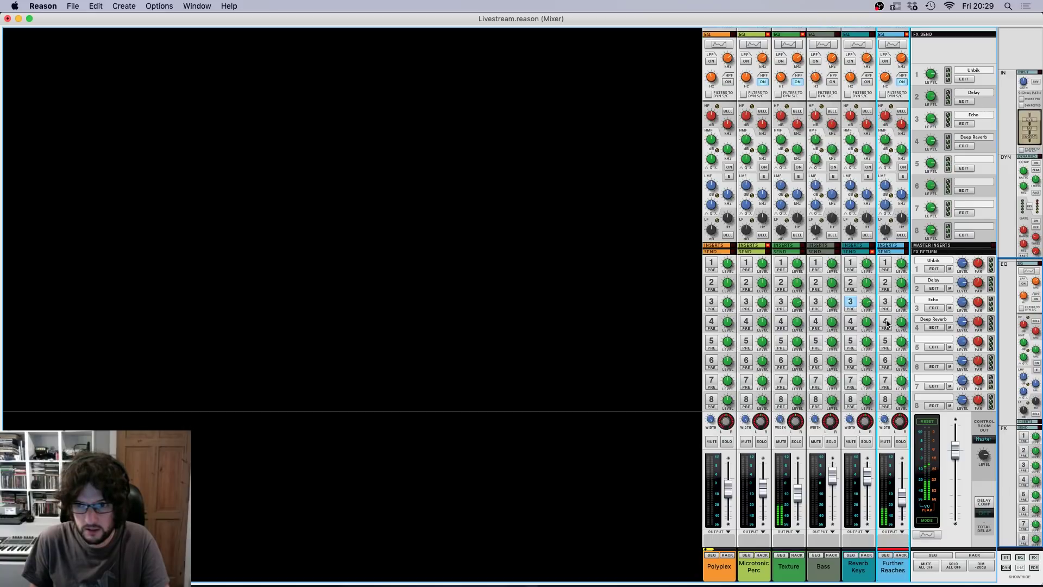
{"action": "key", "text": "F7"}
{"action": "left_click", "coordinate": [545, 334]}
{"action": "key", "text": "space"}
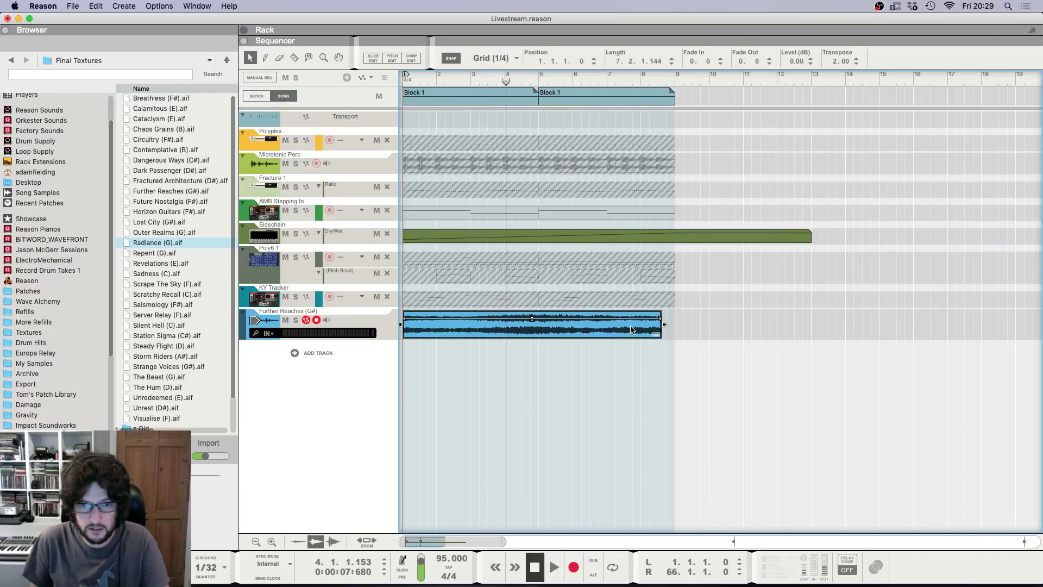
Step: Toggle the Deep Reverb send on the Further Reaches channel and check the channel's EQ section
{"action": "key", "text": "F5"}
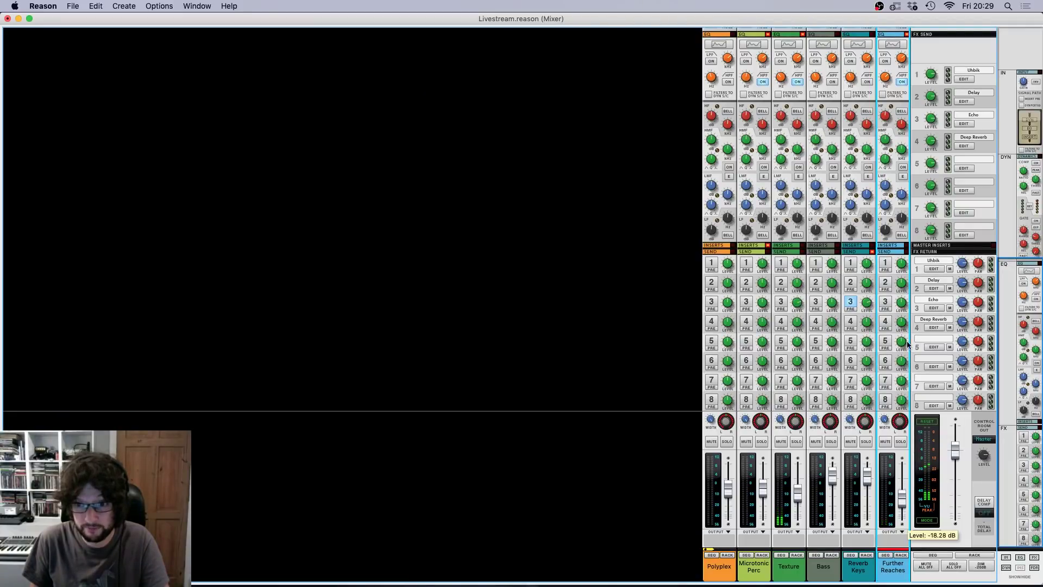
{"action": "left_click", "coordinate": [885, 321]}
{"action": "scroll", "coordinate": [888, 239], "scroll_direction": "up", "scroll_amount": 5}
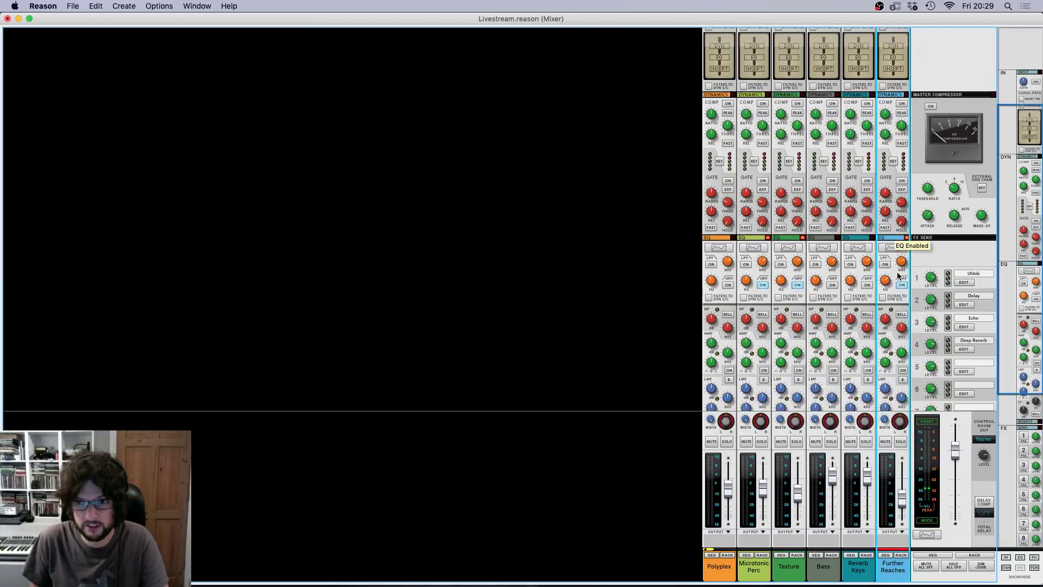
{"action": "scroll", "coordinate": [862, 304], "scroll_direction": "down", "scroll_amount": 5}
Step: Locate the Sidechain Synchronous device in the rack and review the commands available for it
{"action": "key", "text": "F6"}
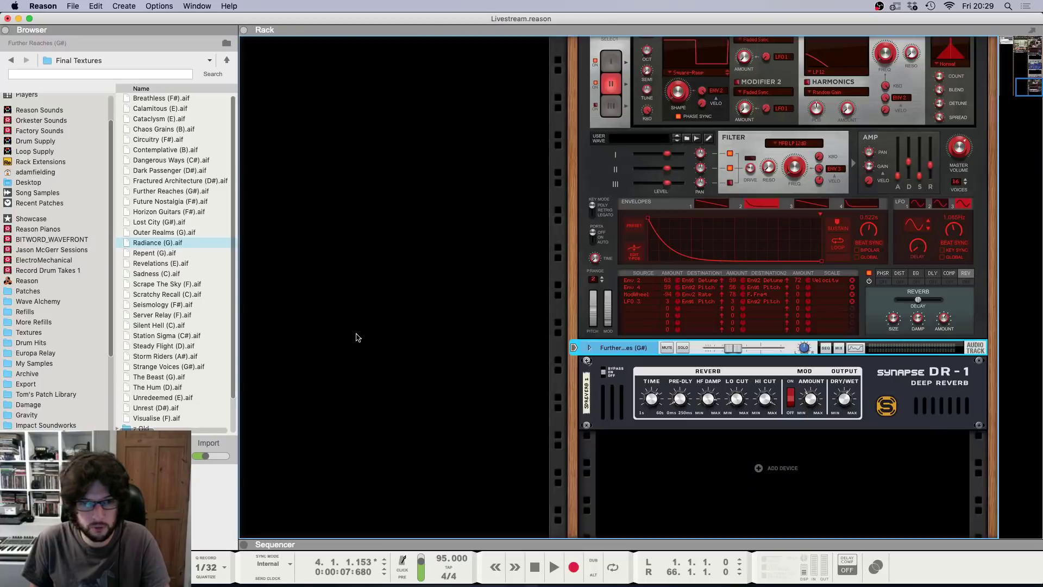
{"action": "key", "text": "F7"}
{"action": "key", "text": "F6"}
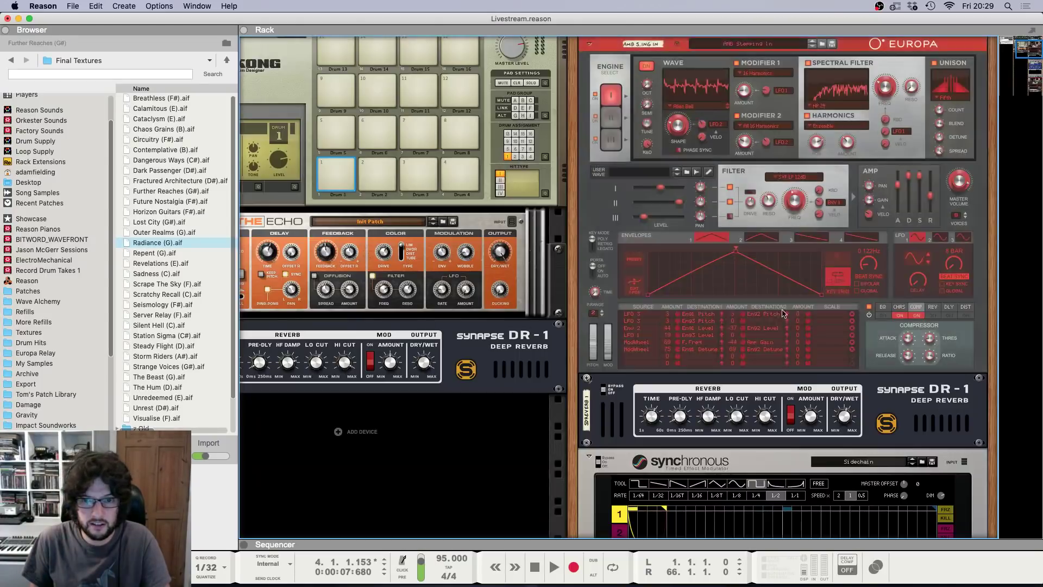
{"action": "scroll", "coordinate": [840, 285], "scroll_direction": "down", "scroll_amount": 5}
{"action": "right_click", "coordinate": [597, 356]}
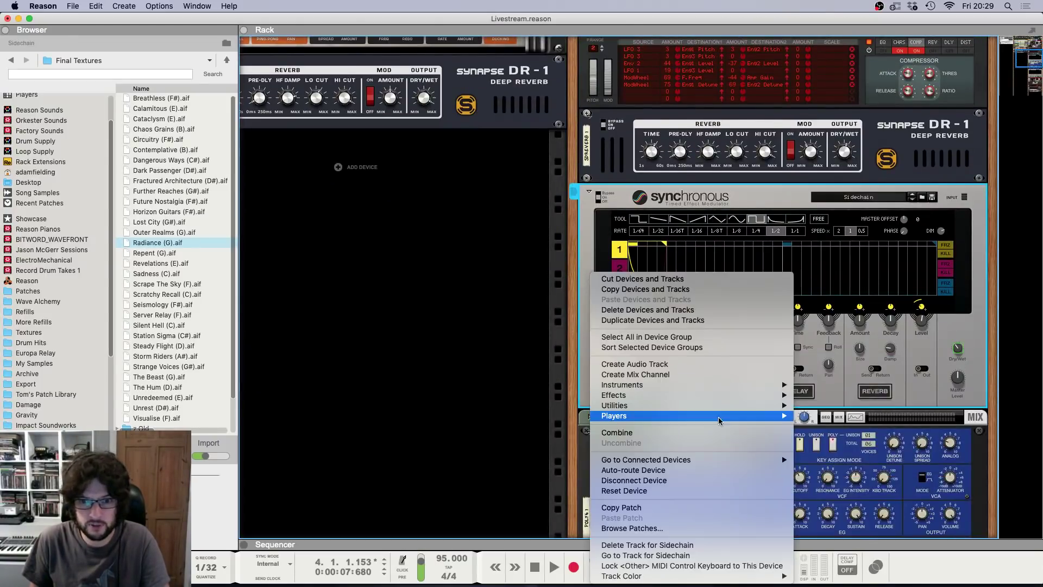
{"action": "key", "text": "Escape"}
Step: Enable the low-pass filter on the Texture channel and add an automation lane for its LPF Frequency
{"action": "key", "text": "F5"}
{"action": "scroll", "coordinate": [786, 379], "scroll_direction": "up", "scroll_amount": 5}
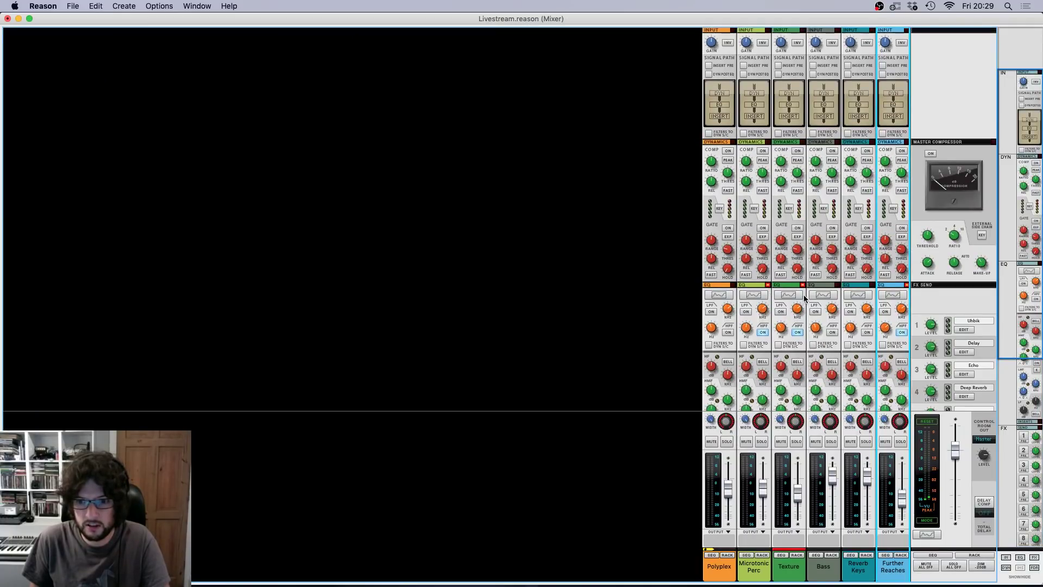
{"action": "scroll", "coordinate": [804, 294], "scroll_direction": "down", "scroll_amount": 1}
{"action": "left_click", "coordinate": [780, 298]}
{"action": "right_click", "coordinate": [802, 306]}
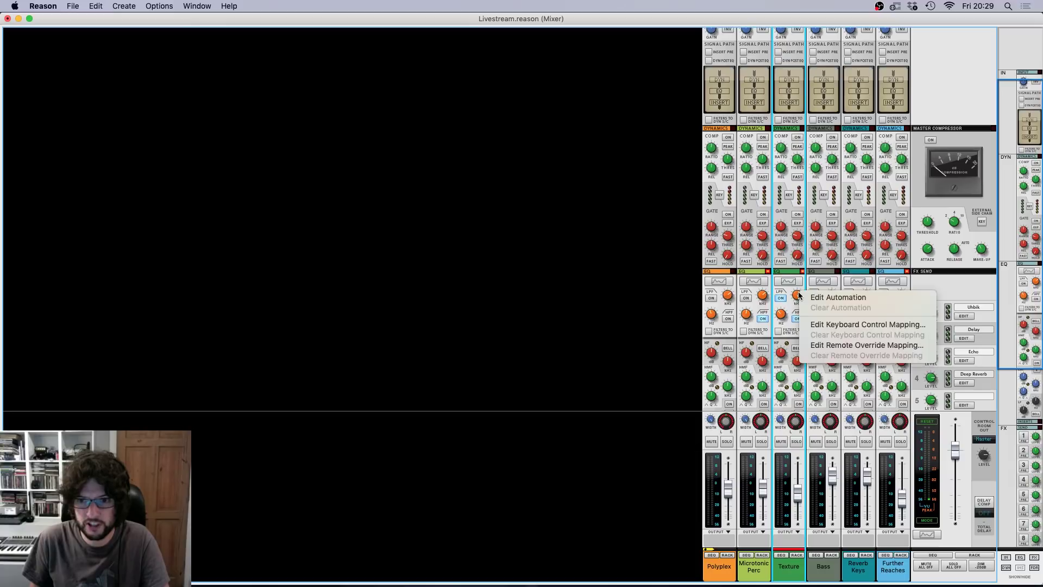
{"action": "left_click", "coordinate": [829, 296]}
{"action": "key", "text": "F6+F7"}
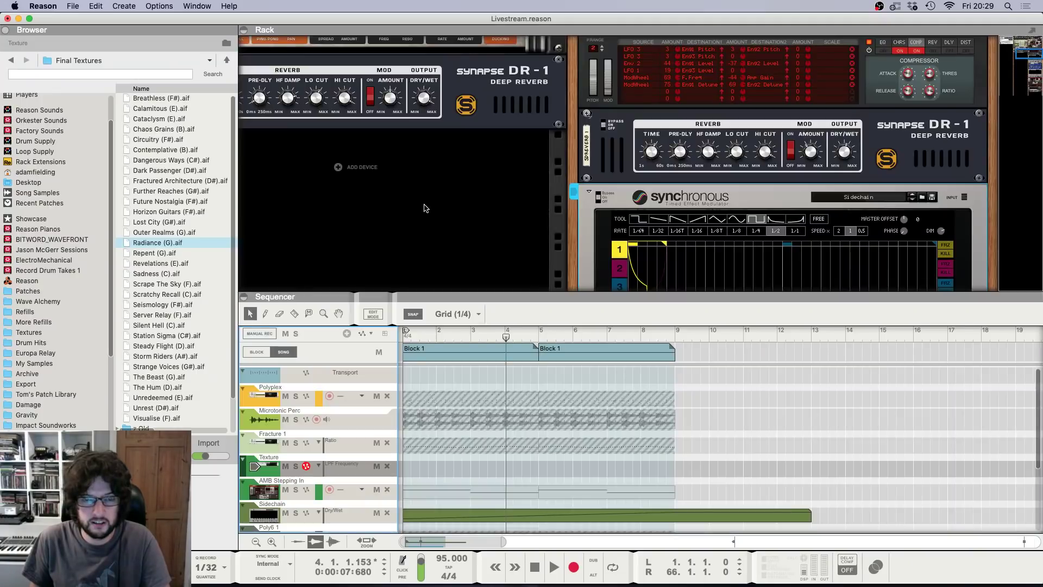
Step: Draw an LPF Frequency automation clip from bar 1 to just past bar 9, rising from 186 to 1000, and return to the song start
{"action": "key", "text": "F6"}
{"action": "key", "text": "F7"}
{"action": "left_click_drag", "start_coordinate": [677, 204], "coordinate": [404, 212]}
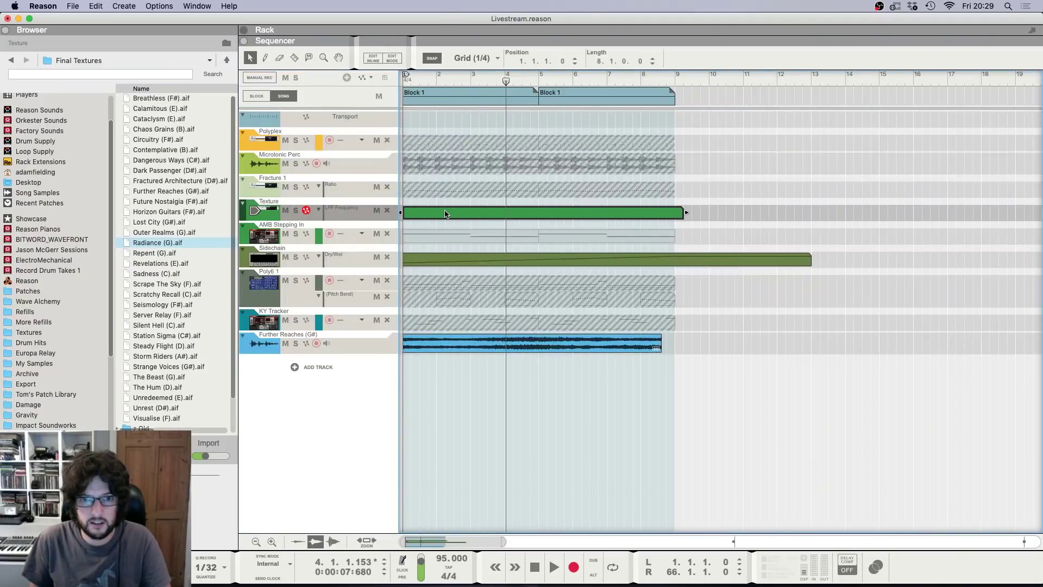
{"action": "left_click", "coordinate": [407, 252]}
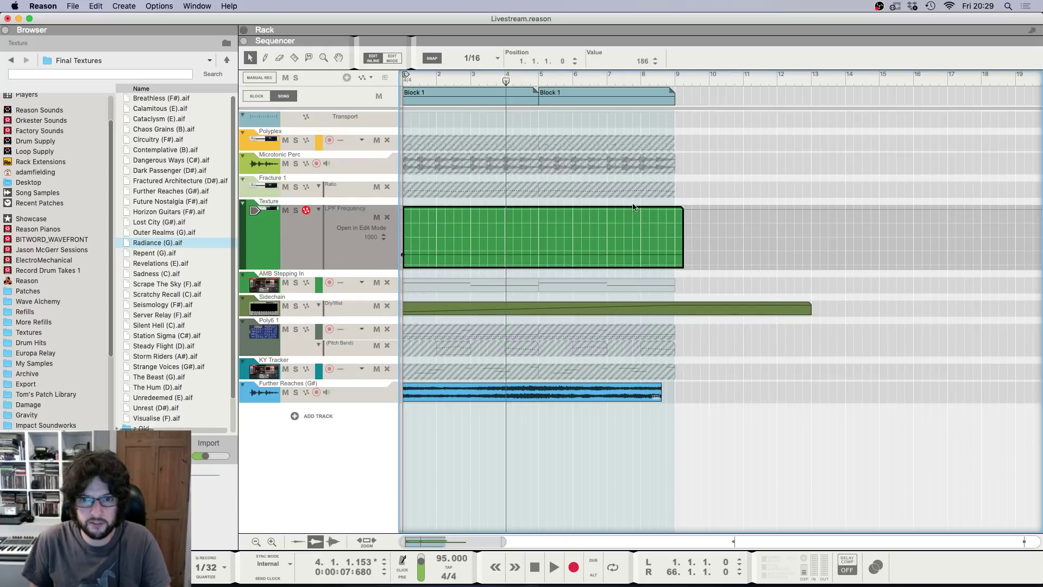
{"action": "left_click", "coordinate": [673, 209]}
{"action": "key", "text": "KP_0"}
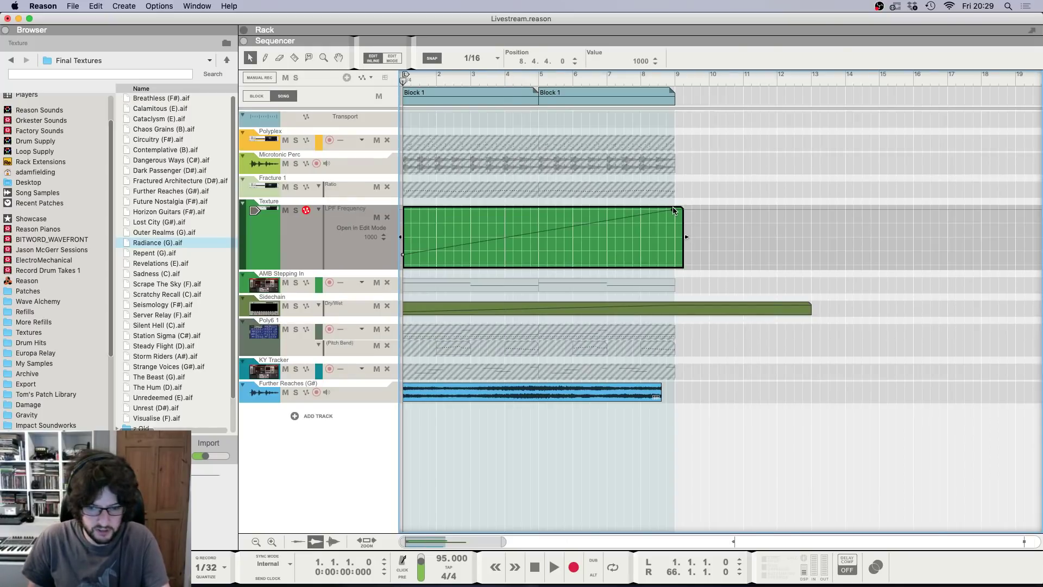
Step: Add an ECF-42 Envelope Controlled Filter as an insert effect on the Further Reaches audio track
{"action": "key", "text": "F5"}
{"action": "left_click", "coordinate": [900, 555]}
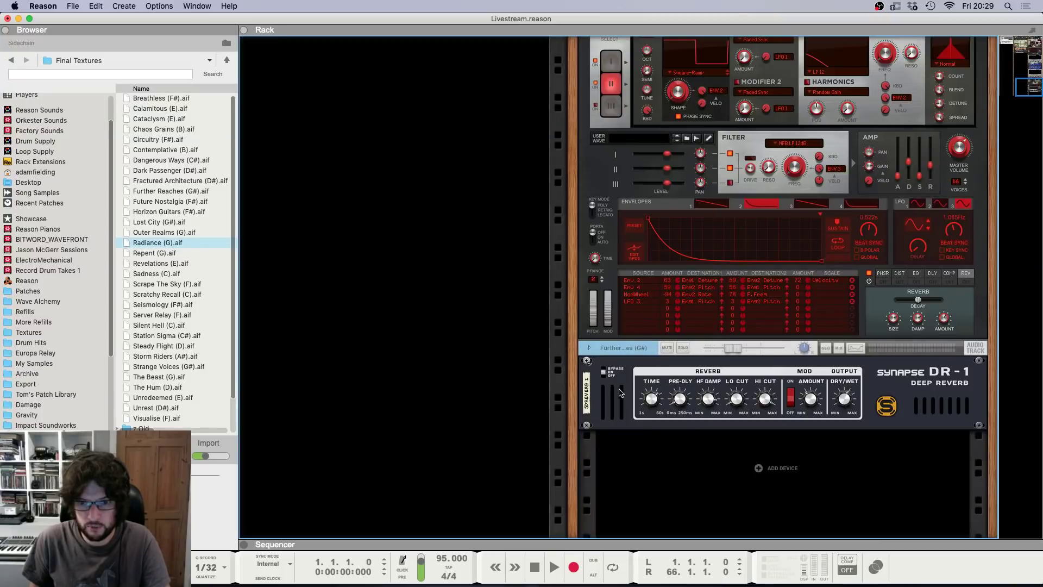
{"action": "left_click", "coordinate": [601, 369]}
{"action": "right_click", "coordinate": [611, 383]}
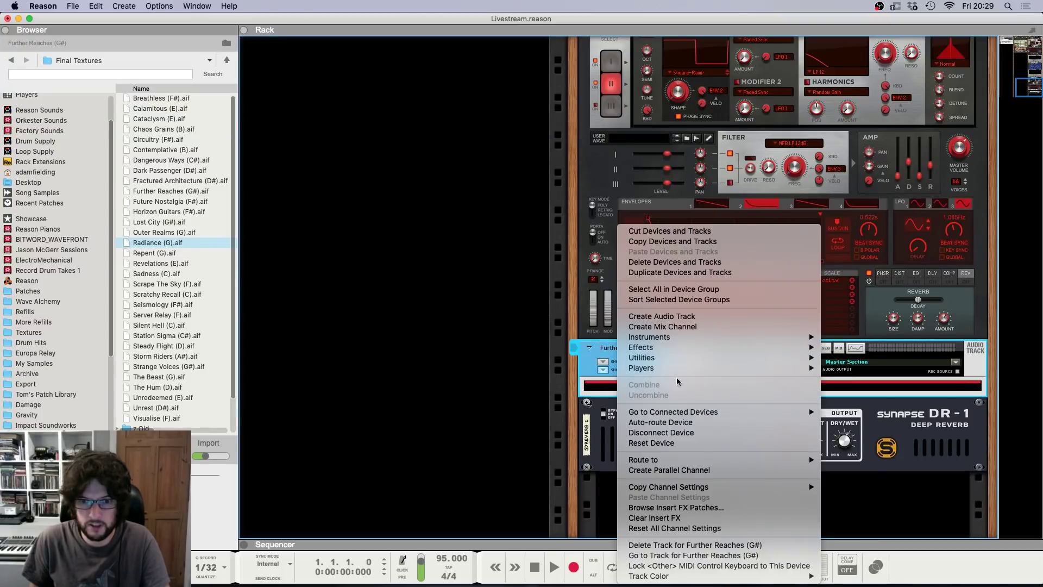
{"action": "mouse_move", "coordinate": [675, 350]}
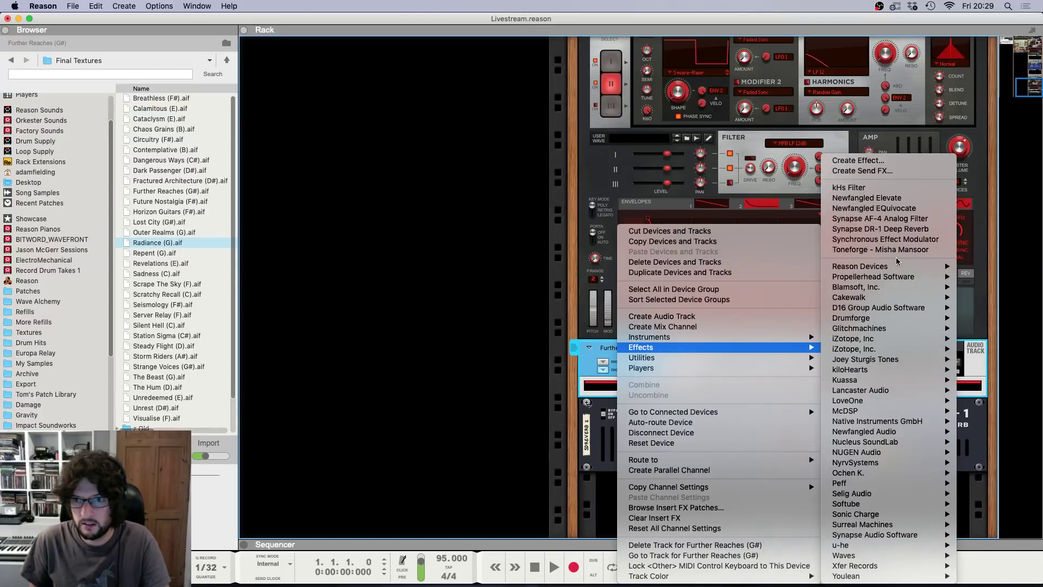
{"action": "mouse_move", "coordinate": [899, 266]}
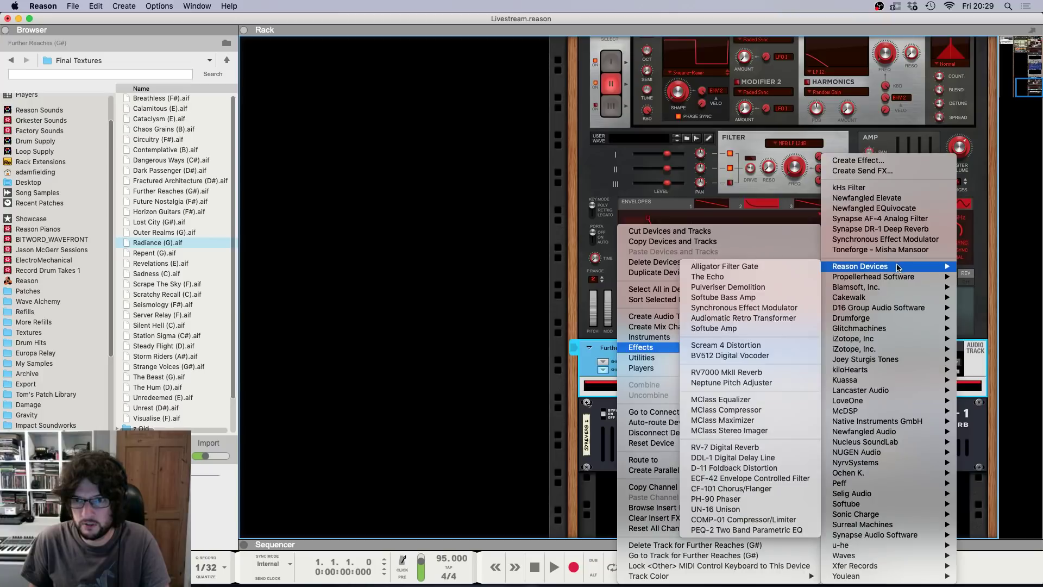
{"action": "left_click", "coordinate": [760, 478]}
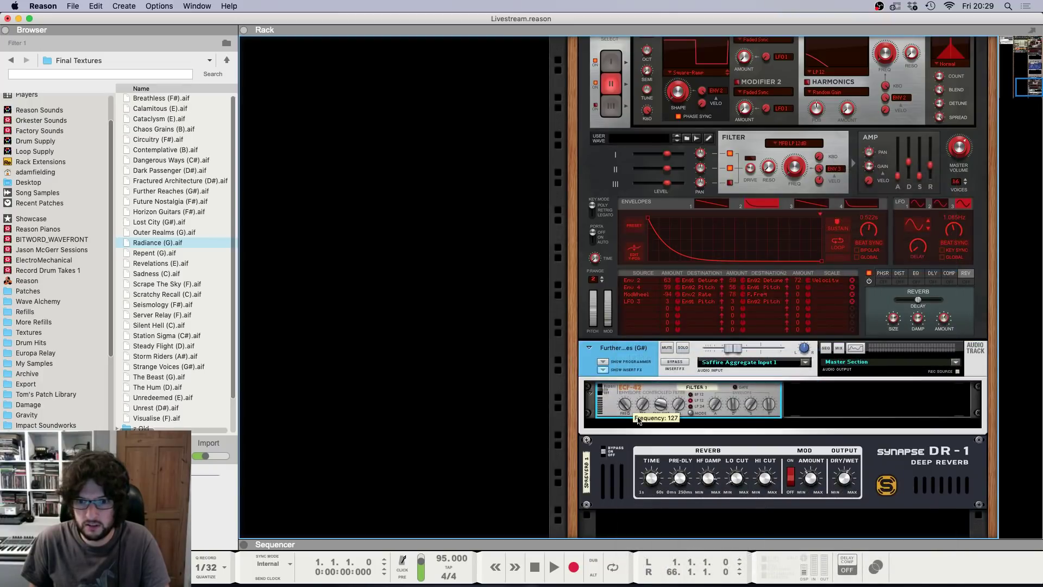
Step: Add a Frequency automation lane for the ECF-42 filter, and open a new clip on it from bar 1 to just before bar 9
{"action": "right_click", "coordinate": [638, 419]}
{"action": "left_click", "coordinate": [627, 407]}
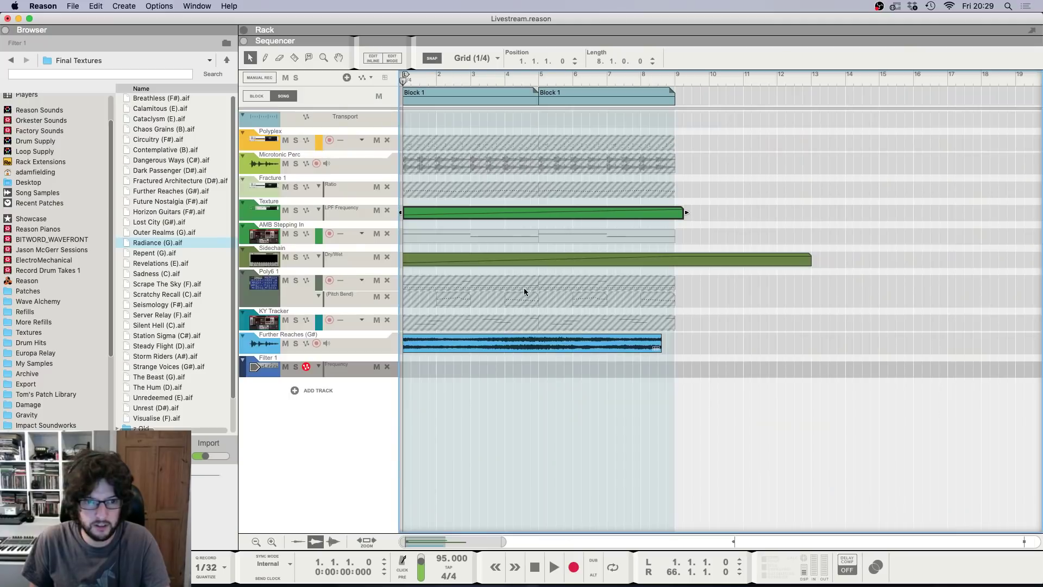
{"action": "left_click_drag", "start_coordinate": [661, 368], "coordinate": [405, 368]}
{"action": "double_click", "coordinate": [464, 368]}
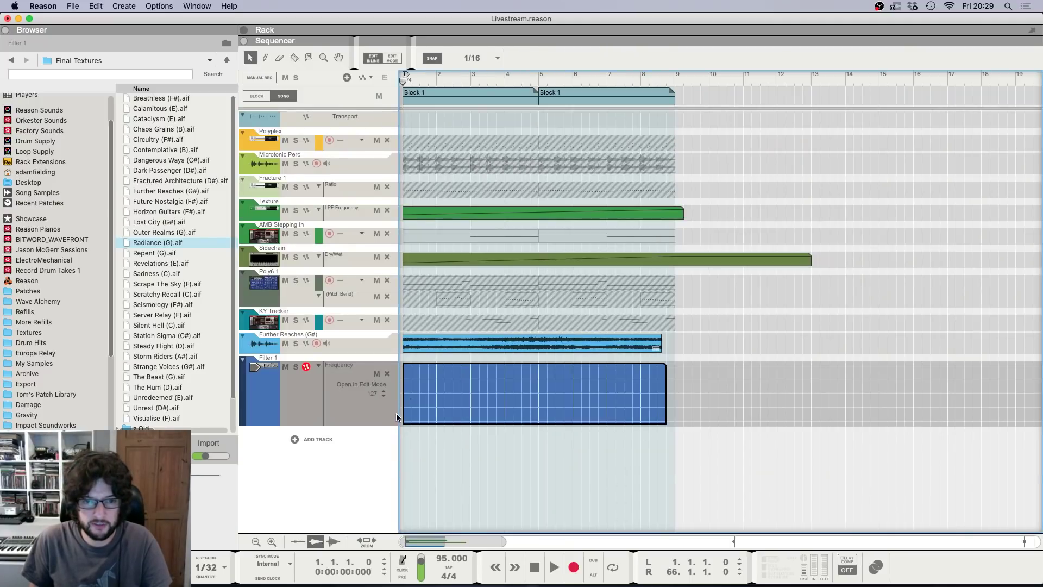
Step: Draw a Frequency ramp in the filter's automation clip, rising from 0 at bar 1 to 127 at 8.2.3
{"action": "left_click", "coordinate": [408, 407]}
{"action": "left_click", "coordinate": [654, 367]}
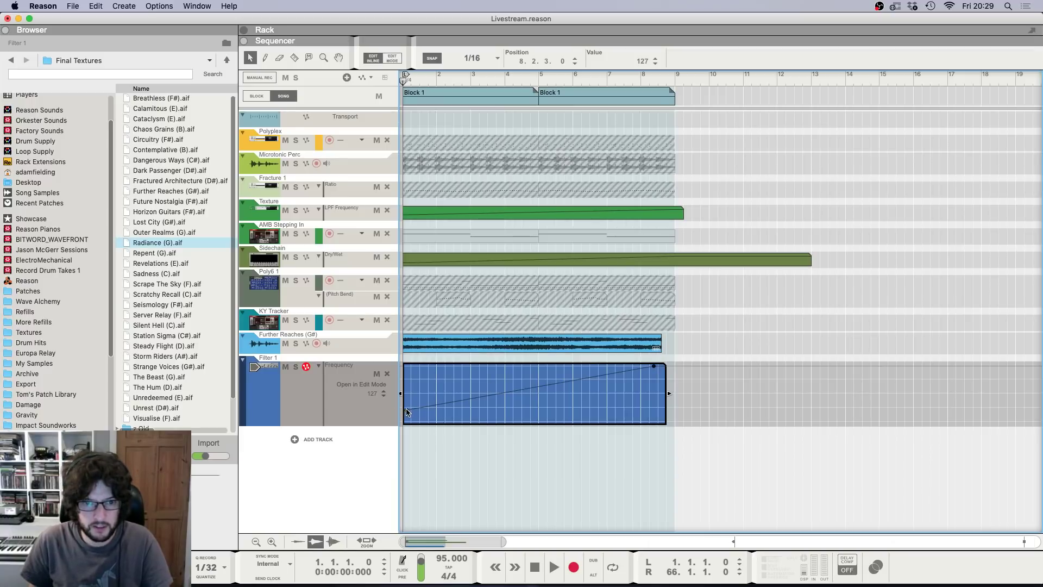
{"action": "left_click_drag", "start_coordinate": [406, 411], "coordinate": [407, 400]}
{"action": "key", "text": "space"}
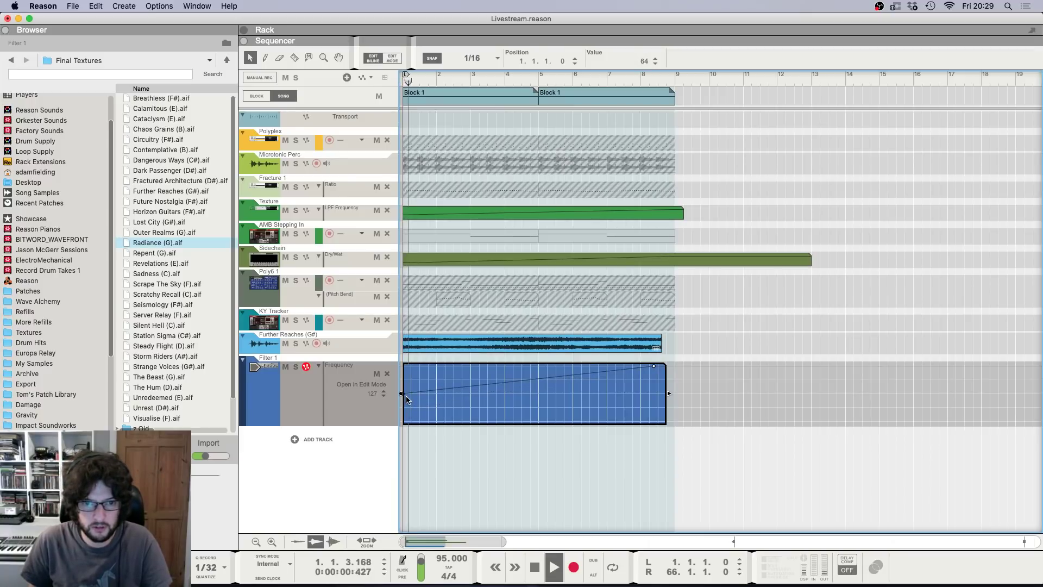
{"action": "left_click_drag", "start_coordinate": [406, 399], "coordinate": [396, 441]}
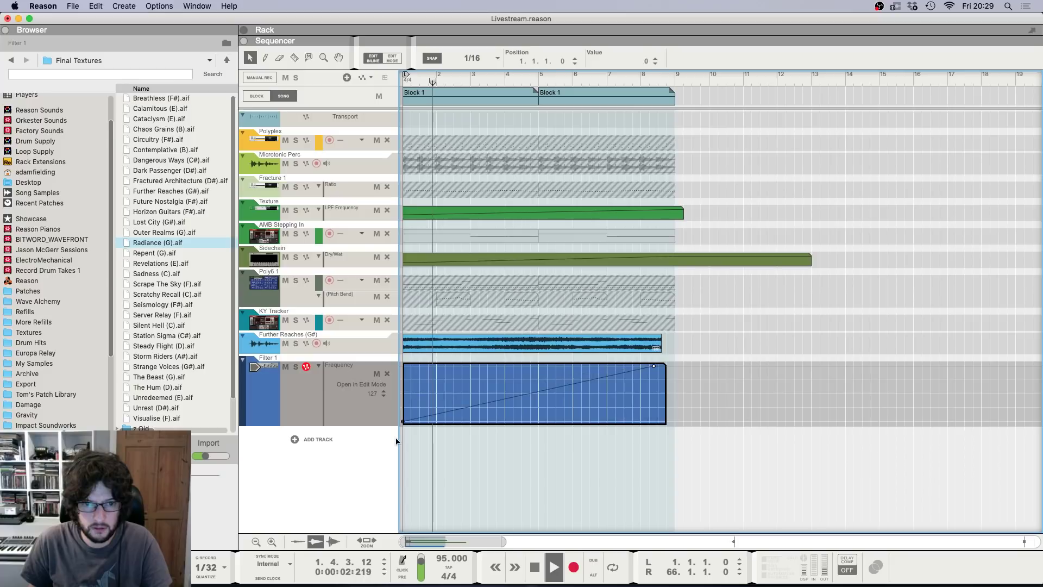
Step: Replay the intro from the start and check the Further Reaches channel's level in the mixer
{"action": "key", "text": "space"}
{"action": "key", "text": "space"}
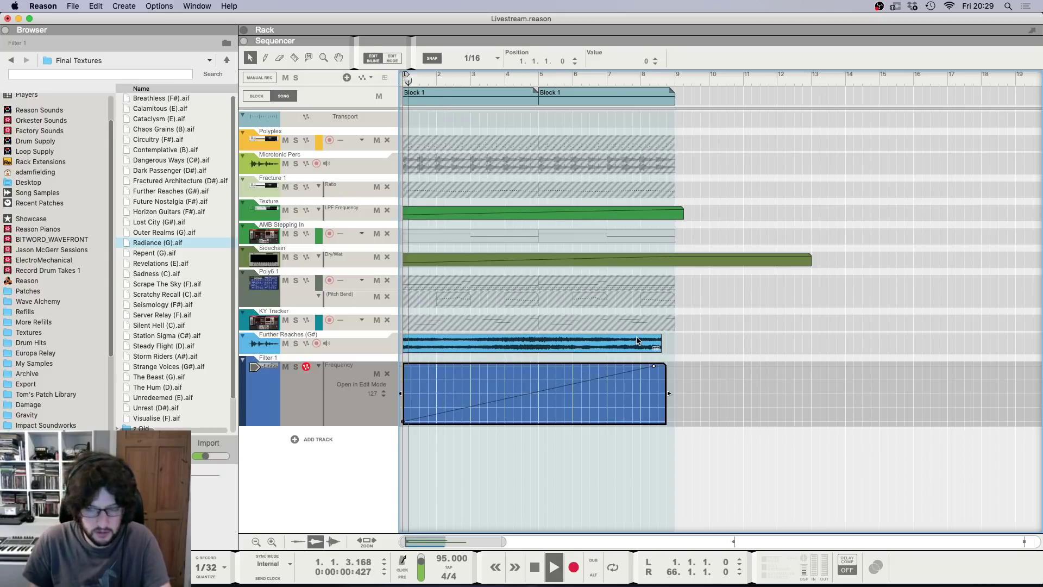
{"action": "key", "text": "F6"}
{"action": "key", "text": "F5"}
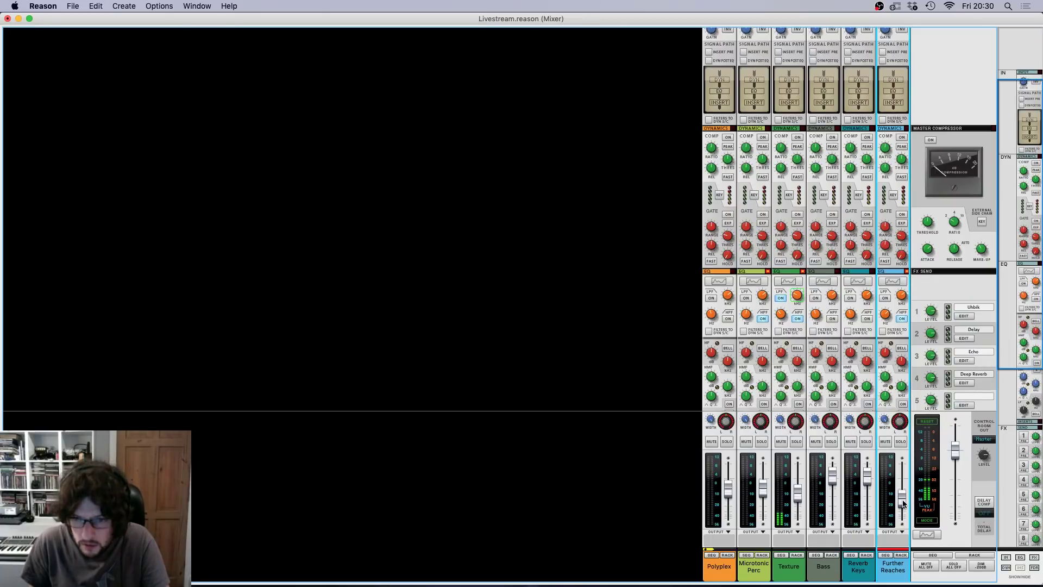
{"action": "left_click_drag", "start_coordinate": [895, 505], "coordinate": [898, 501]}
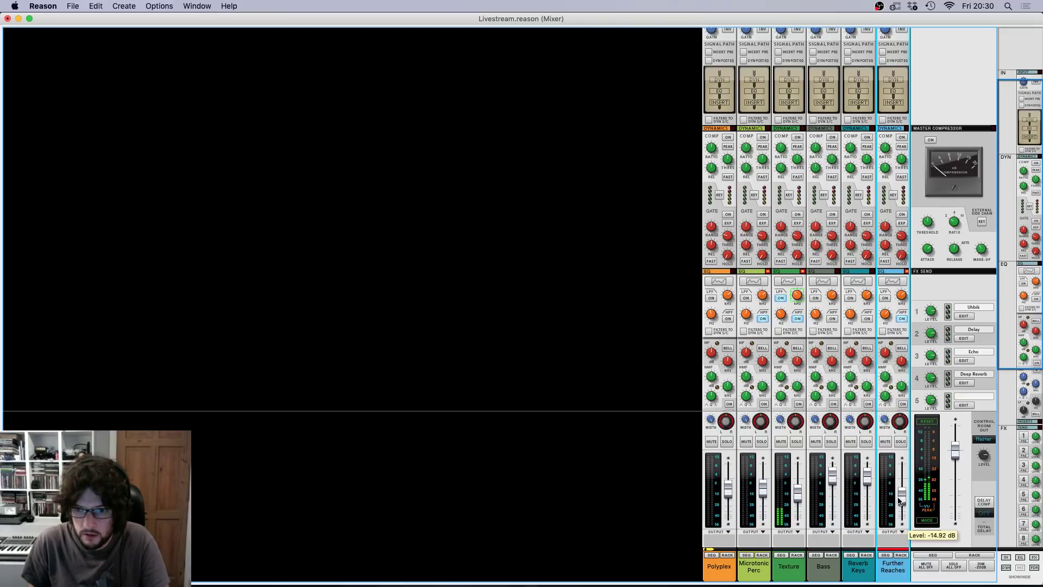
{"action": "key", "text": "F7"}
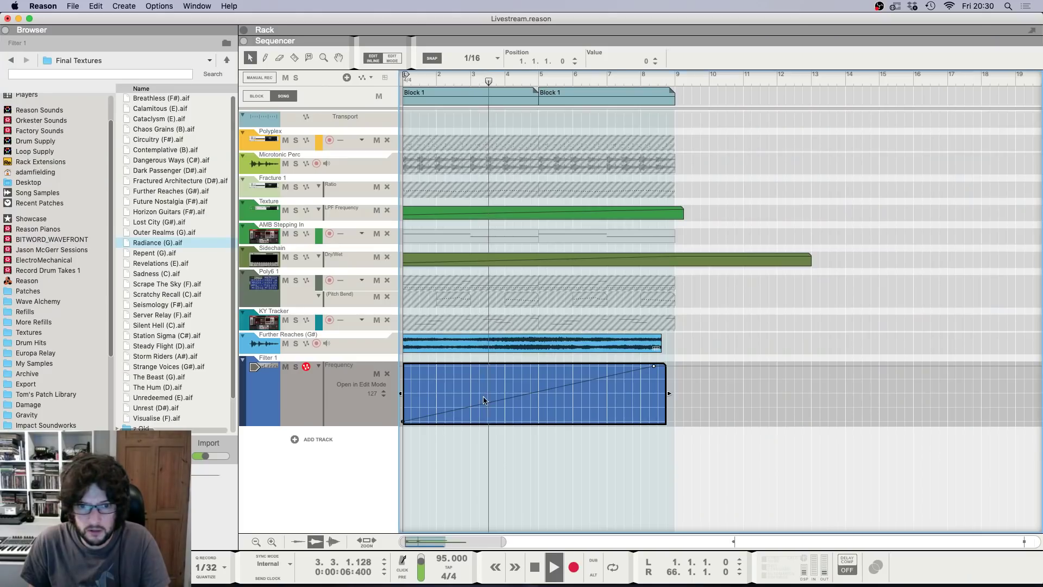
Step: Add a midpoint to the filter's Frequency automation at bar 4 with a value of 71, and stop playback
{"action": "left_click", "coordinate": [508, 380]}
{"action": "left_click_drag", "start_coordinate": [508, 380], "coordinate": [505, 390]}
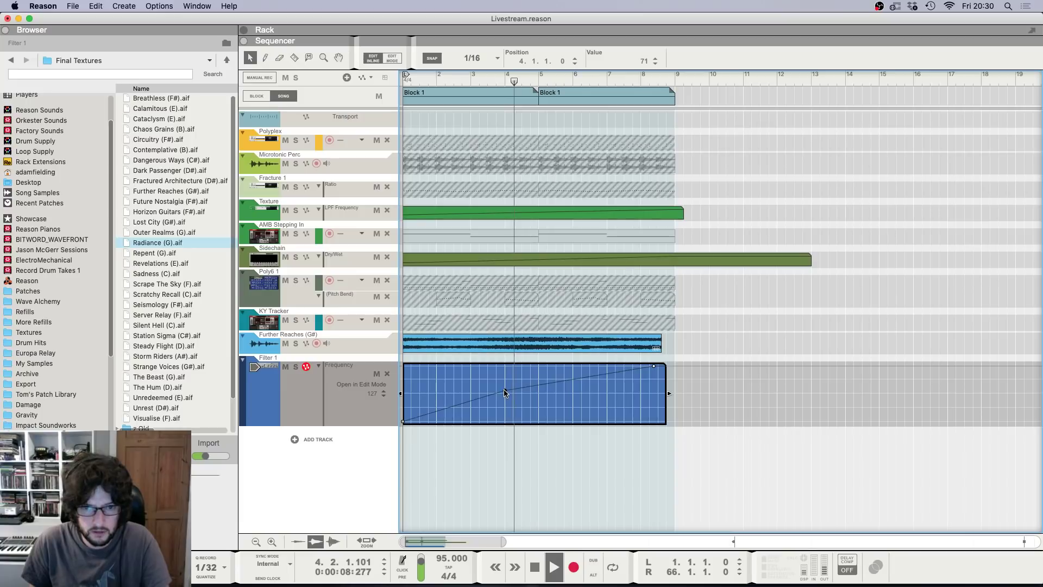
{"action": "key", "text": "space"}
Step: Set the Further Reaches audio clip's Transpose to 1.00 and play the song from the start
{"action": "left_click", "coordinate": [500, 348]}
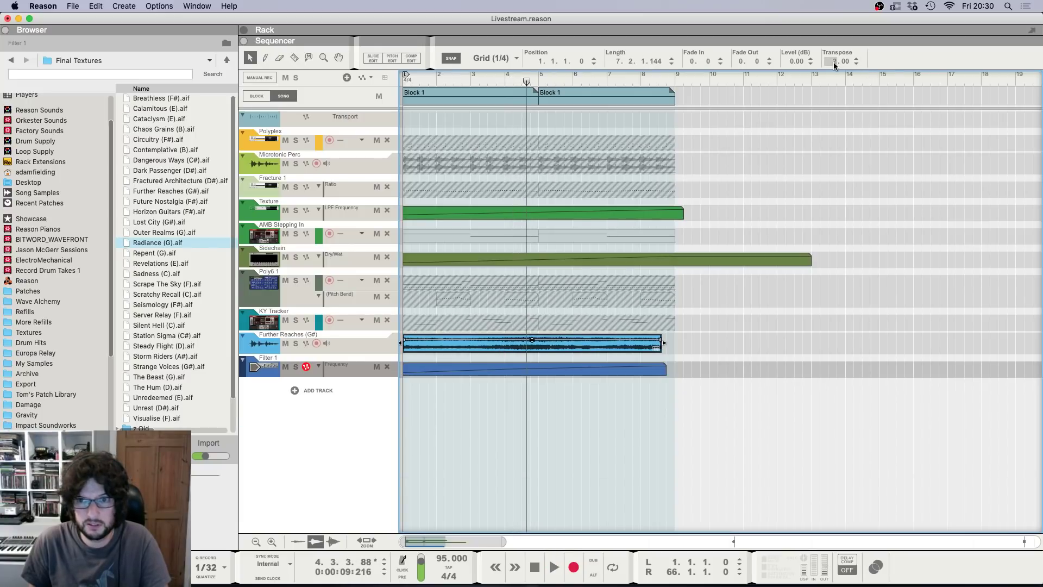
{"action": "left_click", "coordinate": [856, 64]}
{"action": "left_click", "coordinate": [930, 220]}
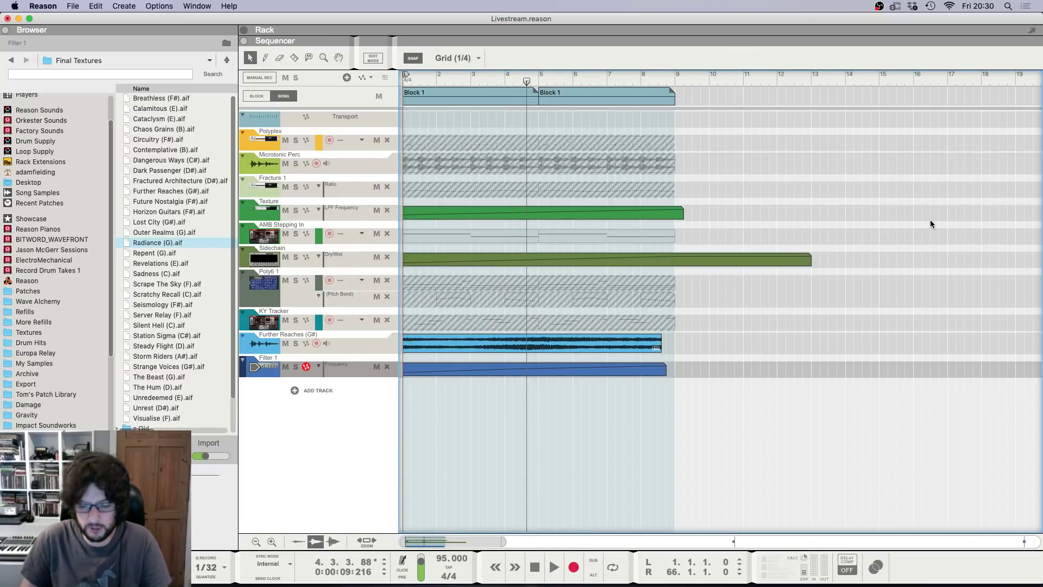
{"action": "key", "text": "shift+Return"}
{"action": "key", "text": "space"}
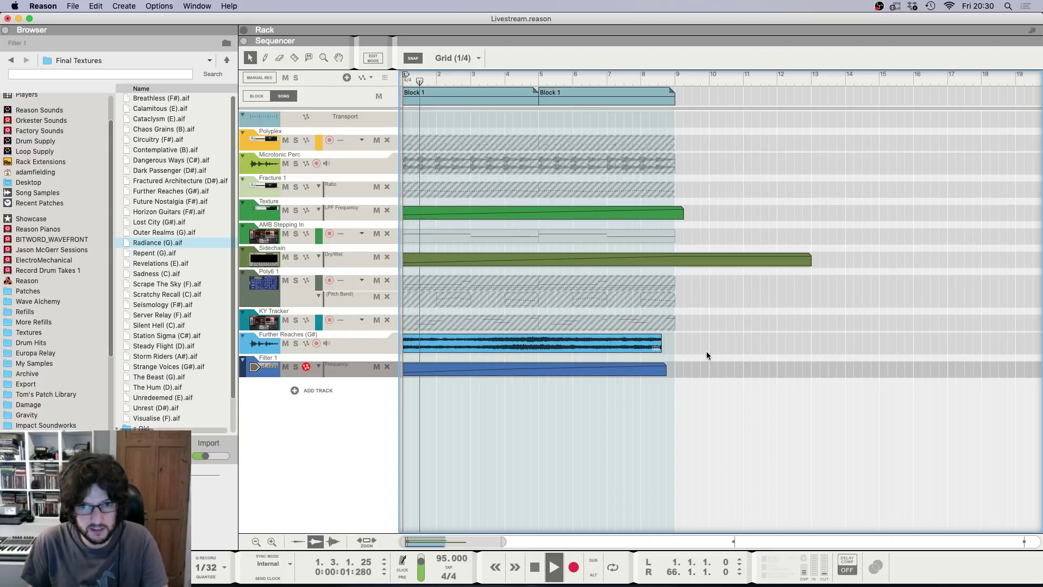
Step: Lower the Further Reaches channel's level to -20.52 dB while listening, and stop playback
{"action": "key", "text": "F5"}
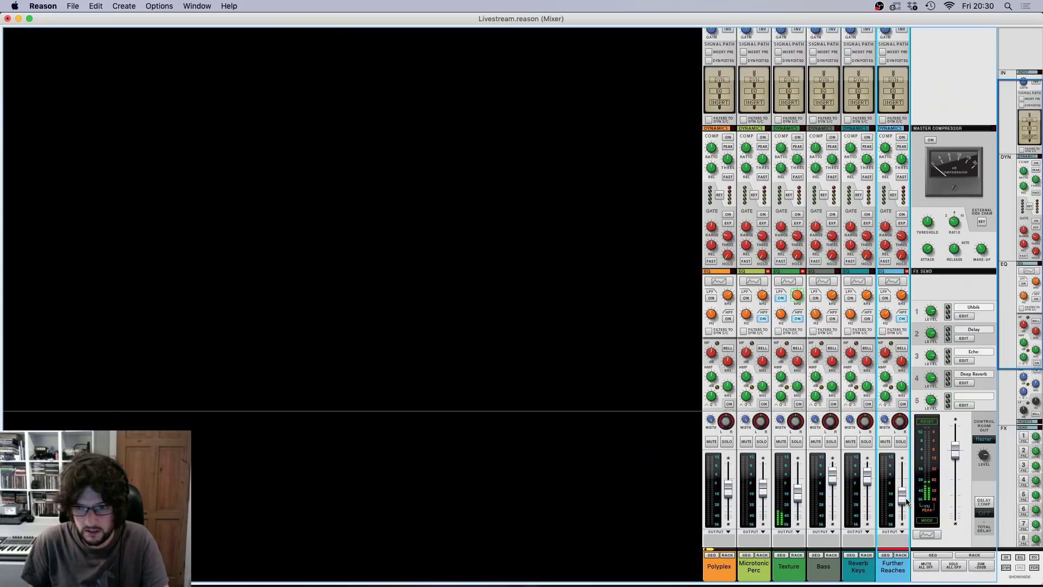
{"action": "key", "text": "F6"}
{"action": "key", "text": "F7"}
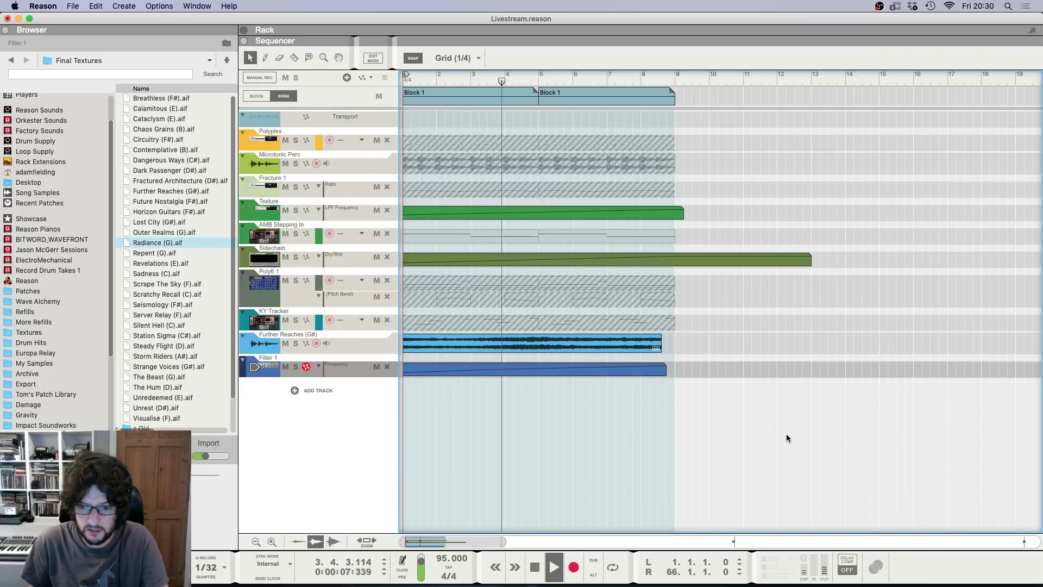
{"action": "key", "text": "F5"}
{"action": "left_click_drag", "start_coordinate": [902, 495], "coordinate": [901, 501]}
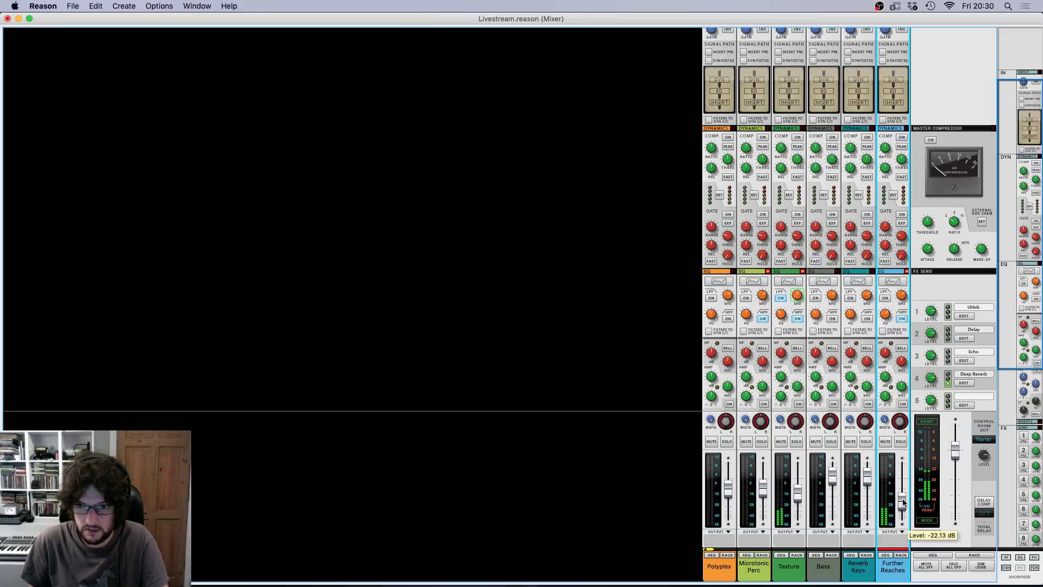
{"action": "scroll", "coordinate": [891, 315], "scroll_direction": "up", "scroll_amount": 3}
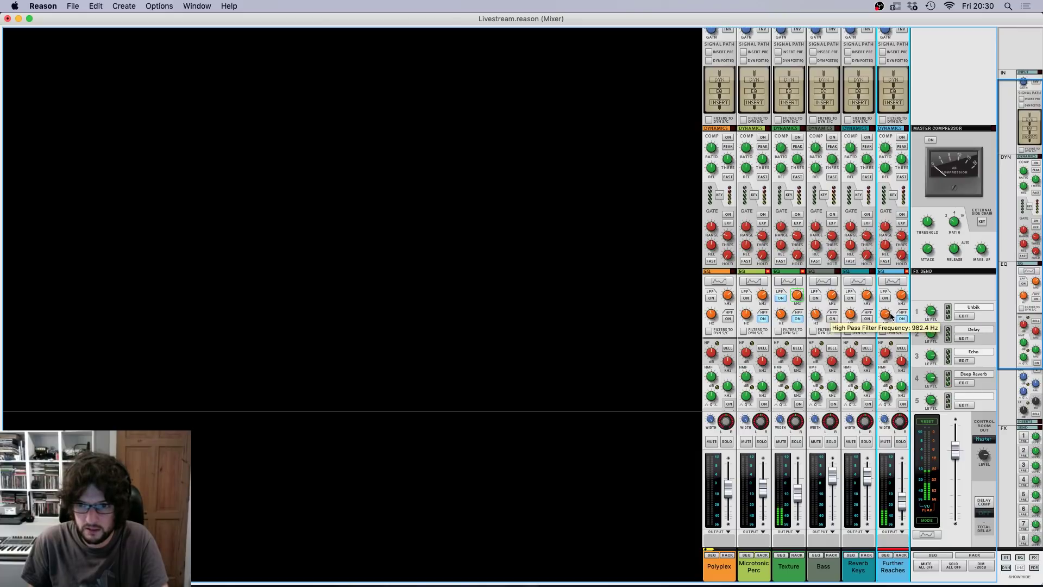
{"action": "key", "text": "F7"}
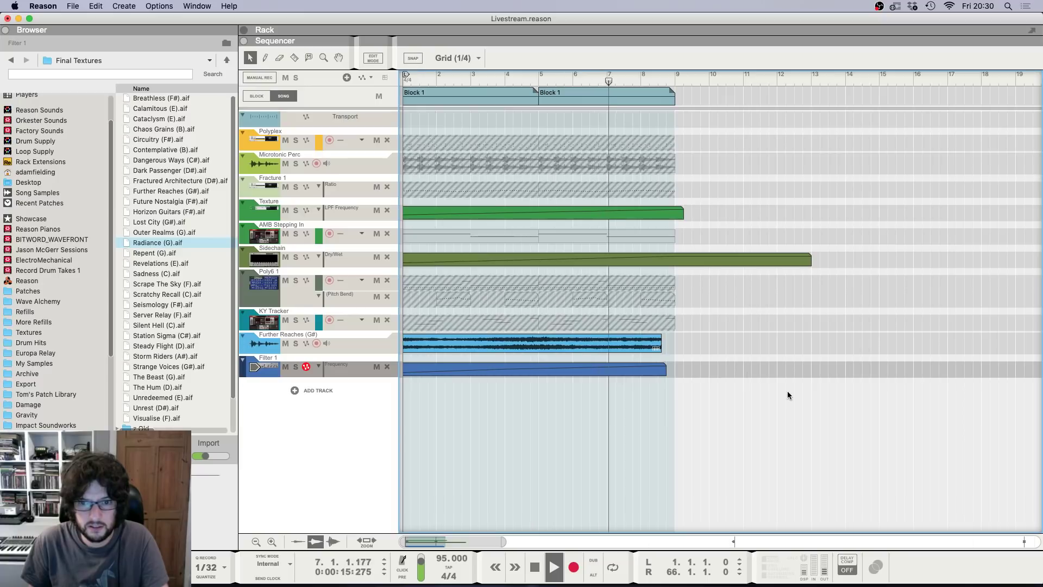
{"action": "key", "text": "F5"}
{"action": "scroll", "coordinate": [903, 501], "scroll_direction": "up", "scroll_amount": 1}
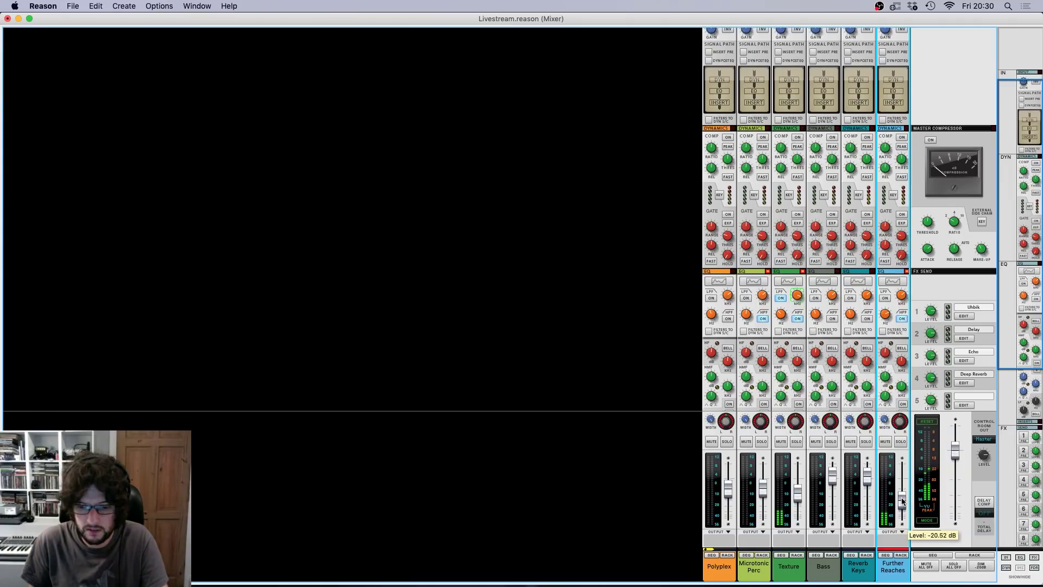
{"action": "key", "text": "F7"}
{"action": "key", "text": "space"}
Step: Replace the audio clip on the Further Reaches track with Future Nostalgia (F#).aif, starting at bar 1
{"action": "left_click", "coordinate": [654, 346]}
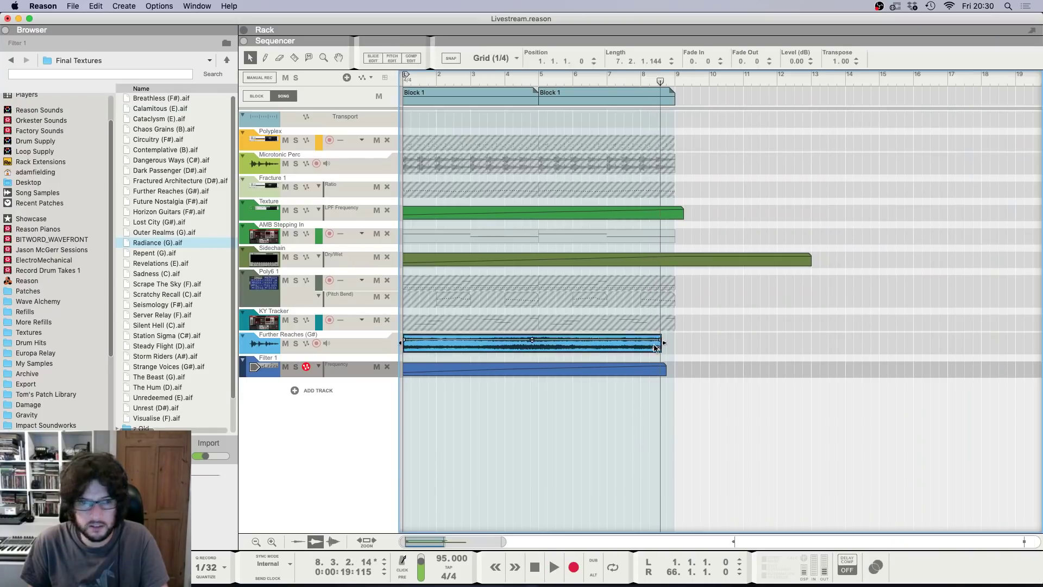
{"action": "key", "text": "BackSpace"}
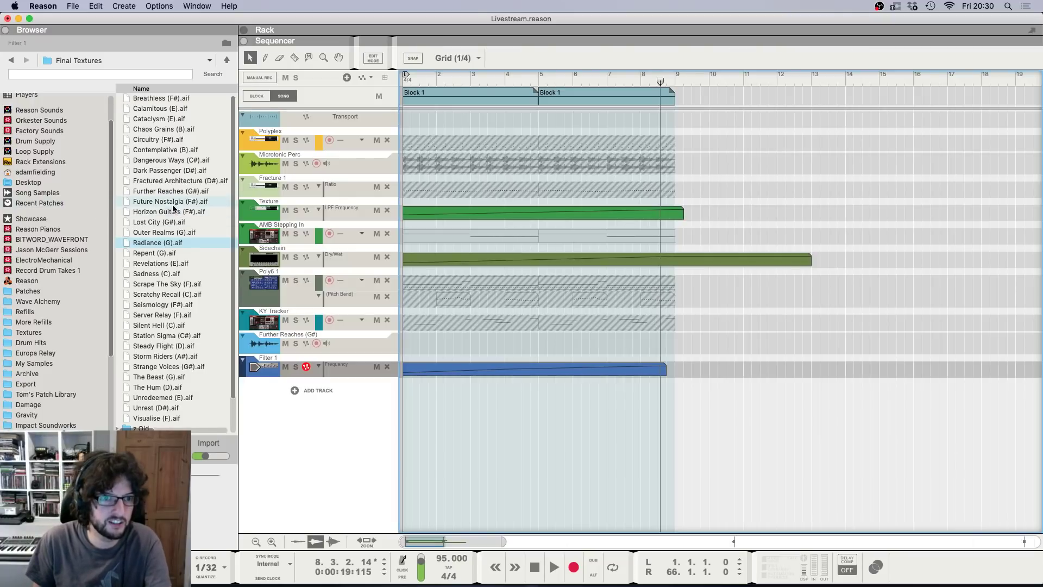
{"action": "left_click_drag", "start_coordinate": [170, 207], "coordinate": [425, 347]}
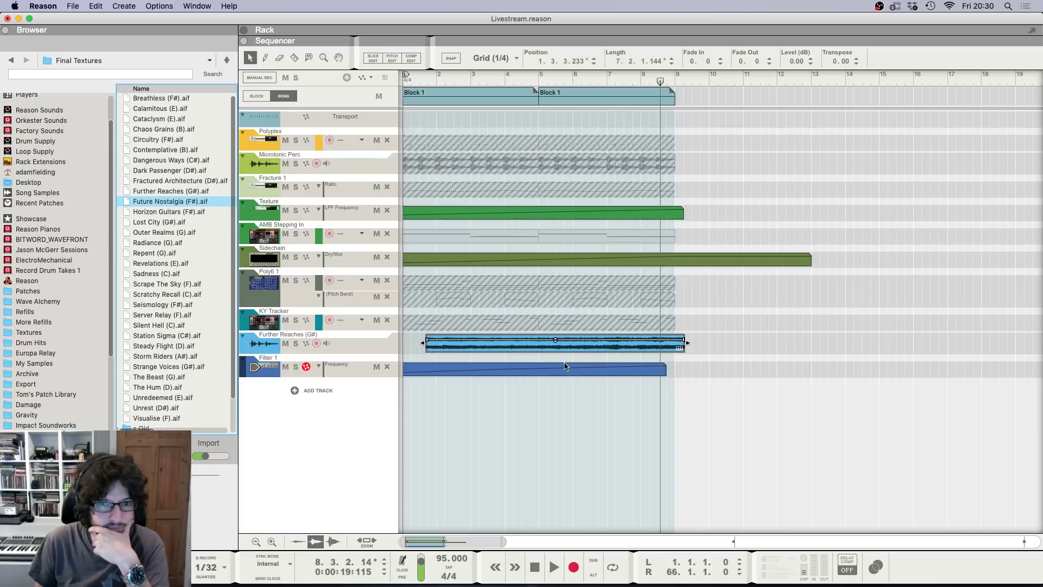
Step: Set the Future Nostalgia clip's Transpose to 2.00 and play the song from the start
{"action": "left_click", "coordinate": [828, 63]}
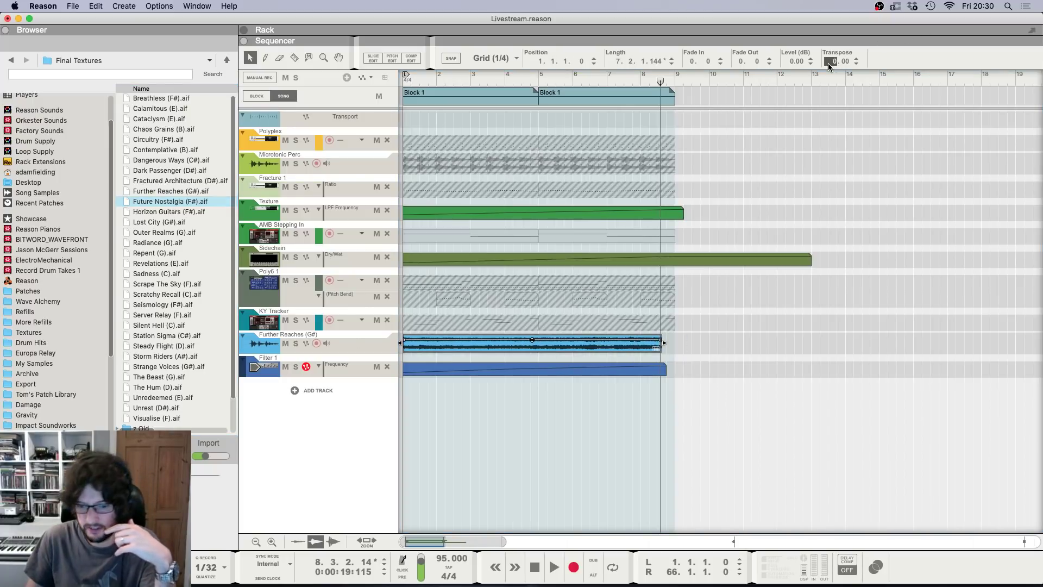
{"action": "type", "text": "2"}
{"action": "key", "text": "Return"}
{"action": "key", "text": "KP_0"}
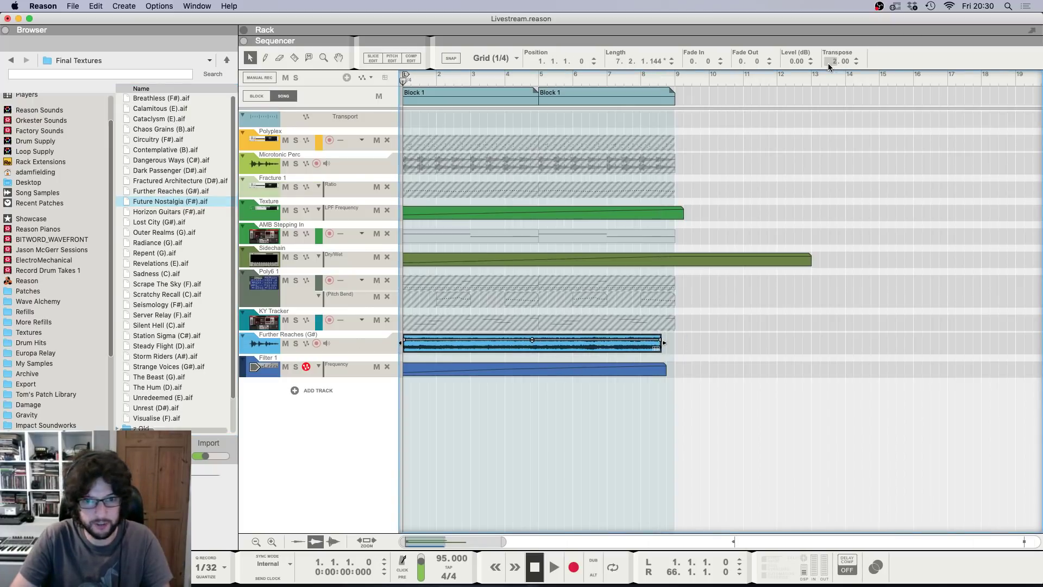
{"action": "key", "text": "space"}
{"action": "left_click", "coordinate": [904, 303]}
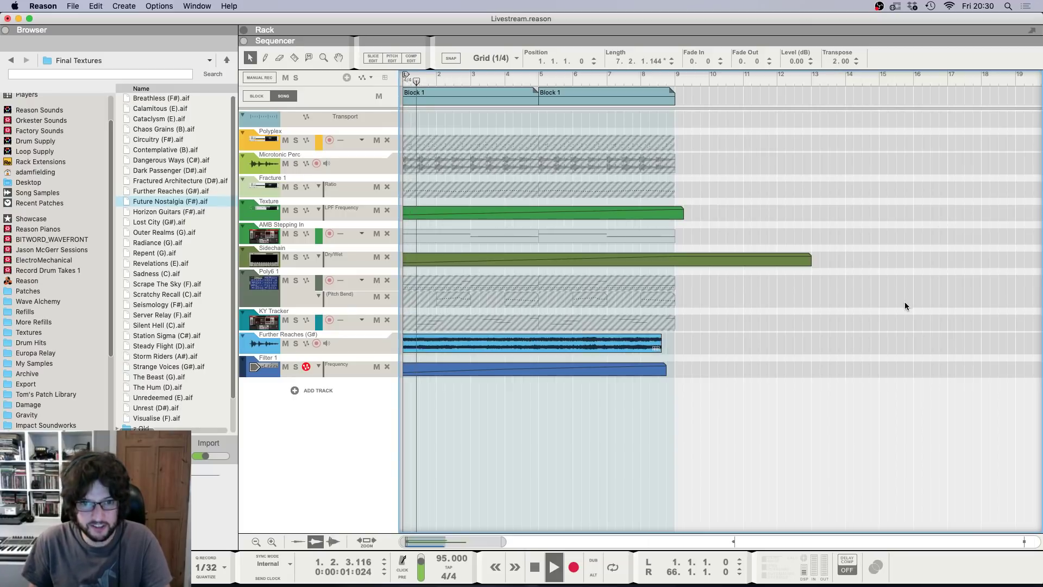
Step: Enable the Echo send (FX 3) on the Further Reaches mixer channel and return to the sequencer
{"action": "key", "text": "F5"}
{"action": "key", "text": "F7"}
{"action": "key", "text": "F5"}
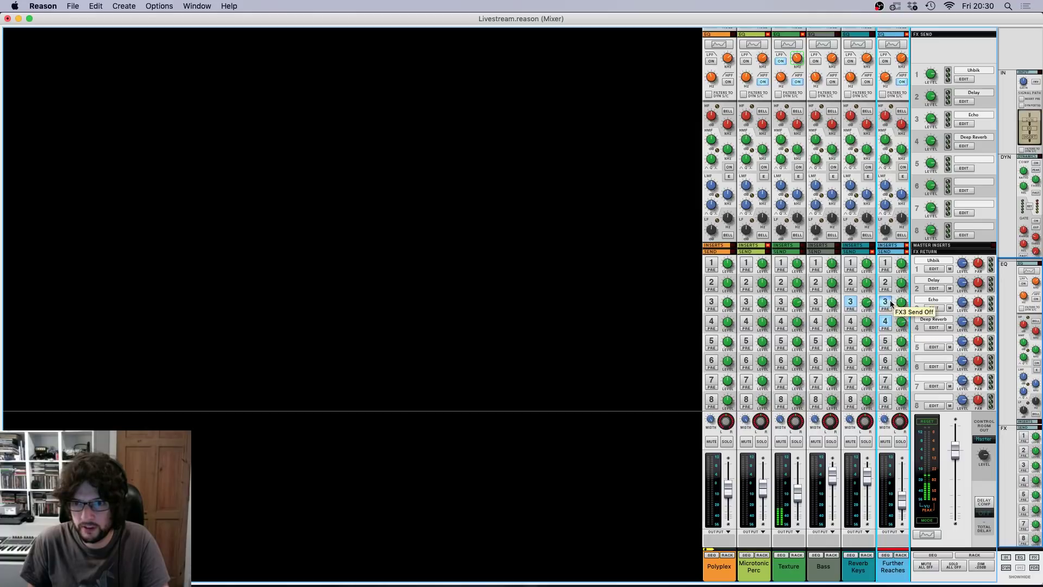
{"action": "left_click", "coordinate": [885, 301]}
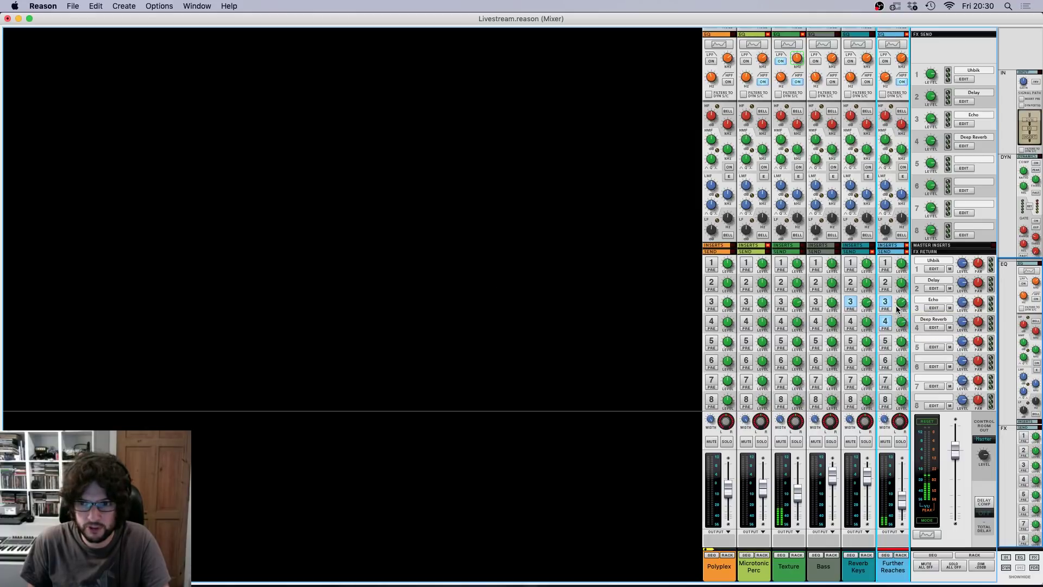
{"action": "key", "text": "F7"}
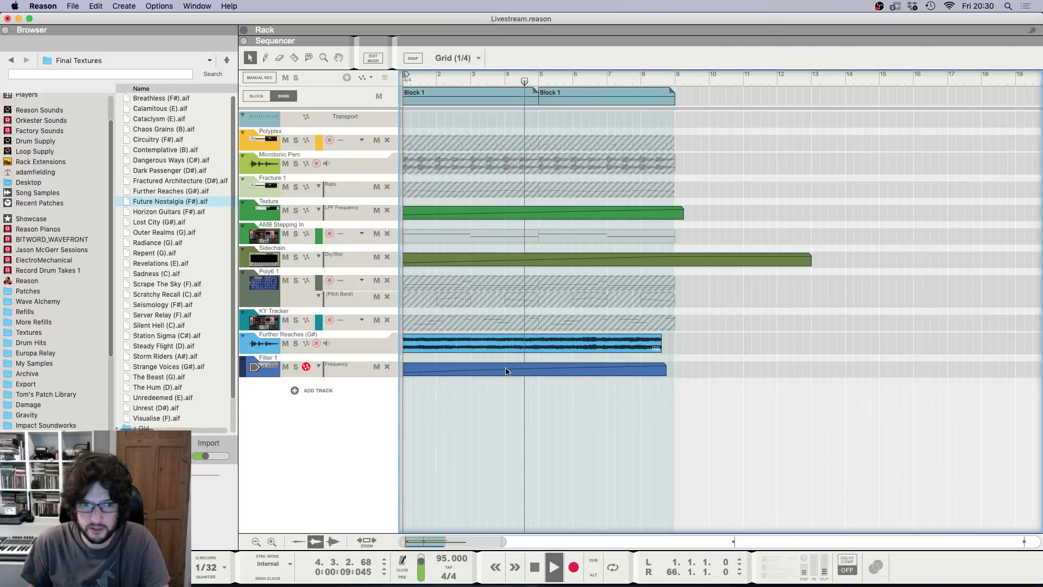
Step: Set the Future Nostalgia clip's Transpose to 3.00, play the song from the start, and stop playback
{"action": "left_click", "coordinate": [510, 346]}
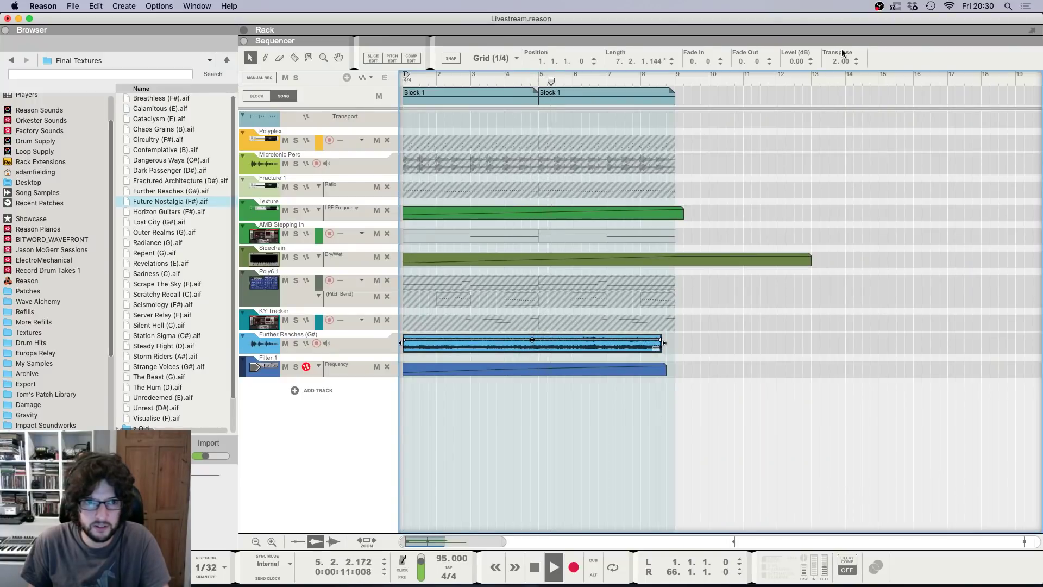
{"action": "key", "text": "comma"}
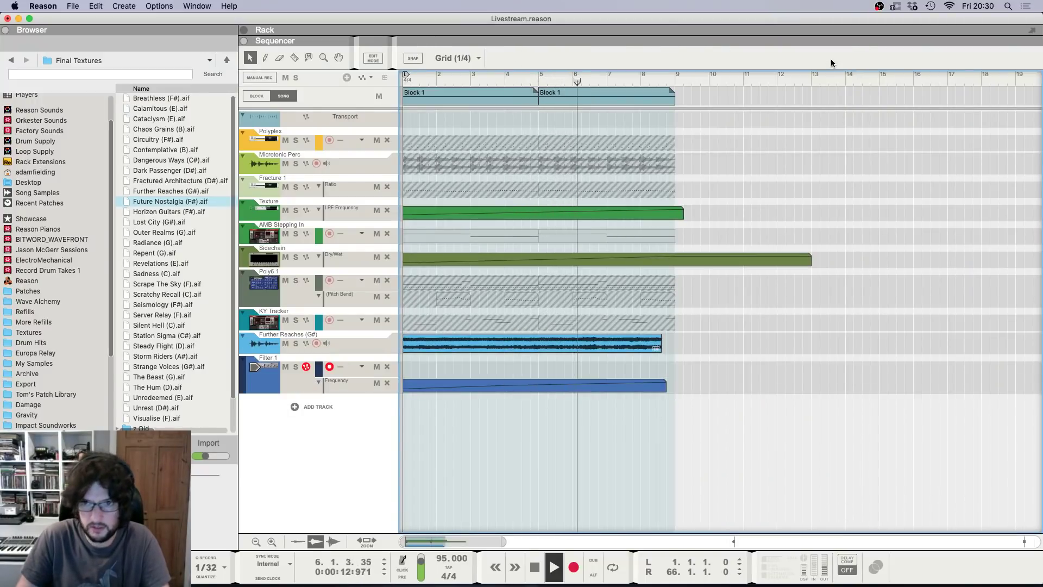
{"action": "key", "text": "super+z"}
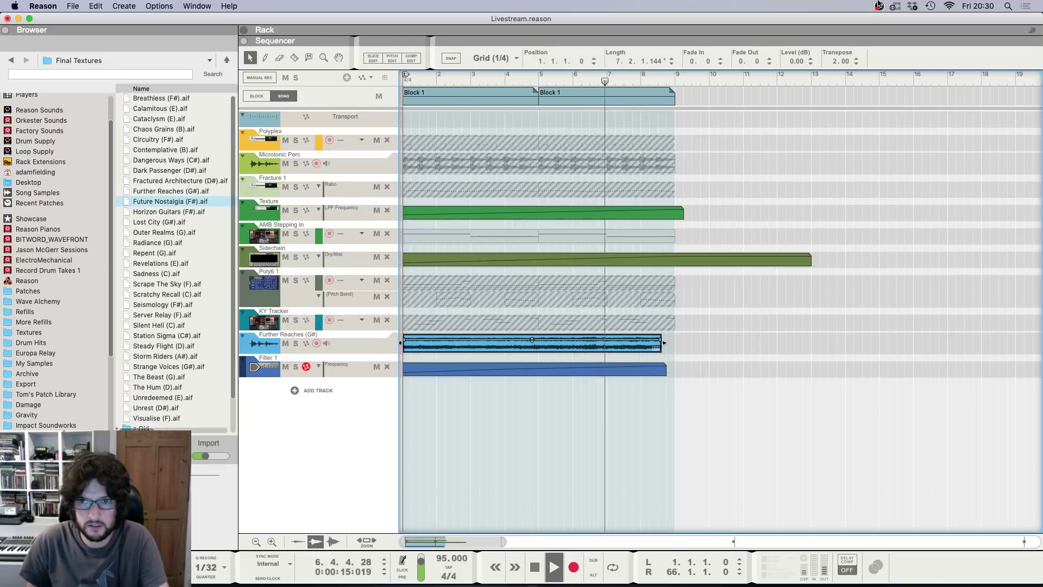
{"action": "double_click", "coordinate": [837, 62]}
{"action": "type", "text": "3"}
{"action": "key", "text": "Return"}
{"action": "left_click", "coordinate": [872, 188]}
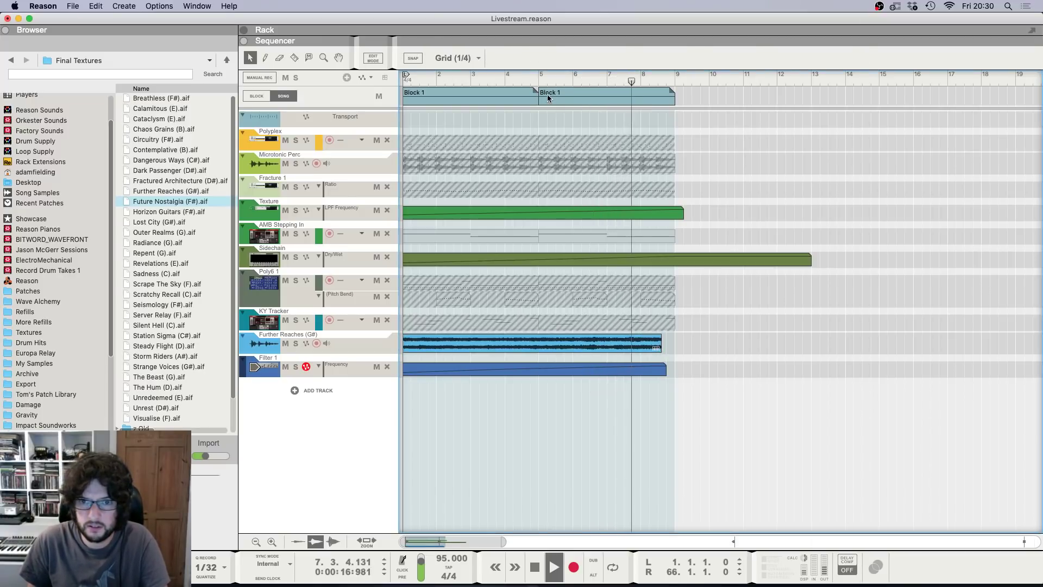
{"action": "key", "text": "space"}
{"action": "left_click_drag", "start_coordinate": [540, 81], "coordinate": [347, 138]}
{"action": "key", "text": "space"}
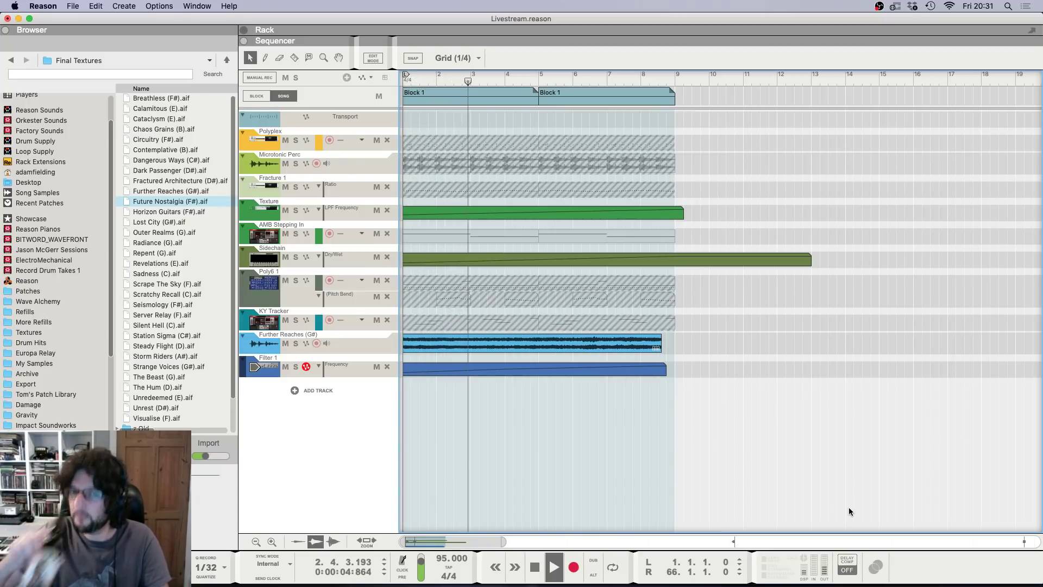
{"action": "key", "text": "space"}
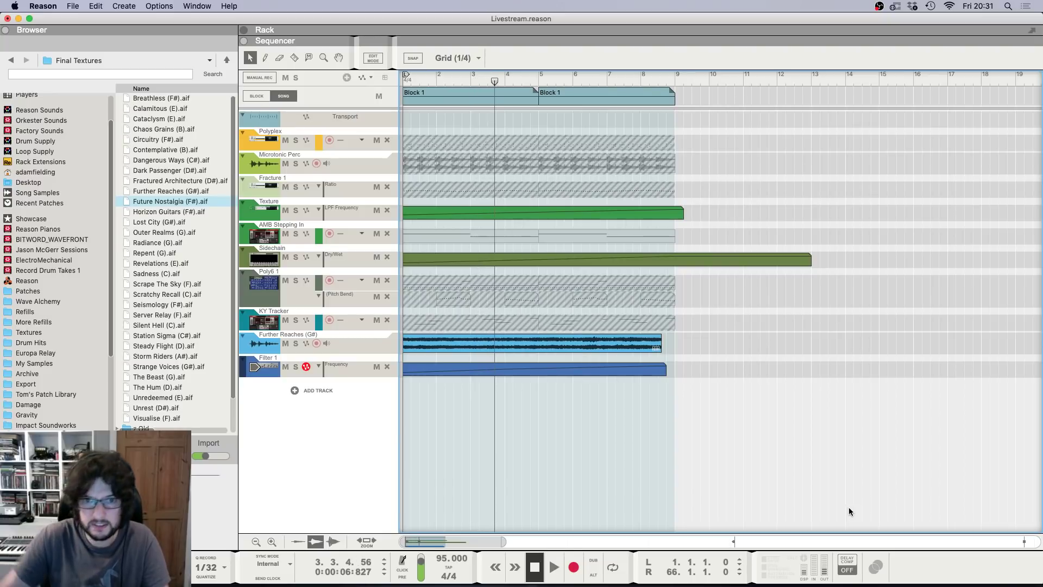
Step: Shorten the first Block 1 clip to two bars, paste a copy at bar 3, and play the song from the start
{"action": "left_click", "coordinate": [458, 97]}
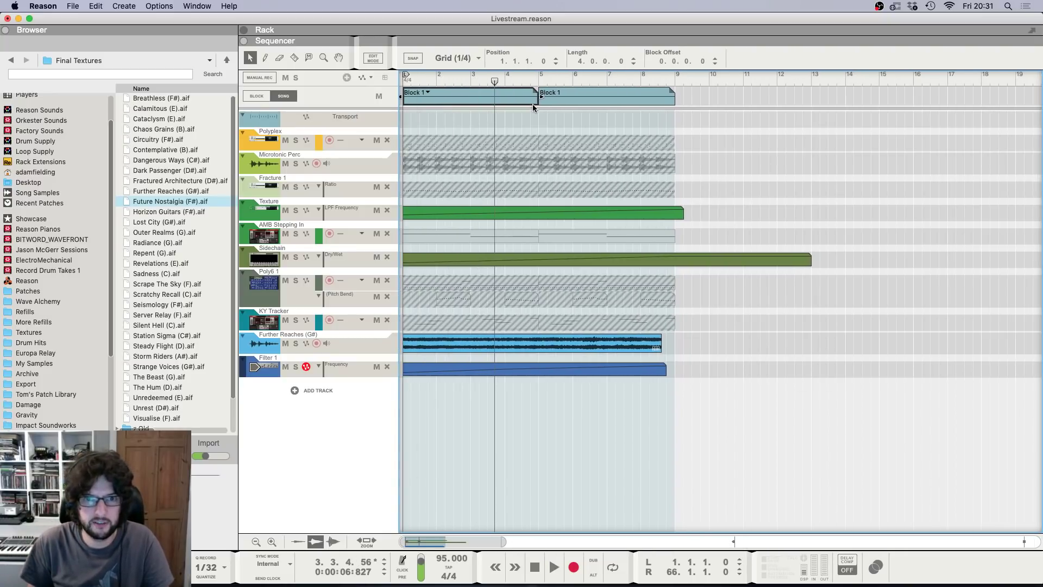
{"action": "left_click_drag", "start_coordinate": [541, 96], "coordinate": [473, 98]}
{"action": "key", "text": "super+c"}
{"action": "key", "text": "super+v"}
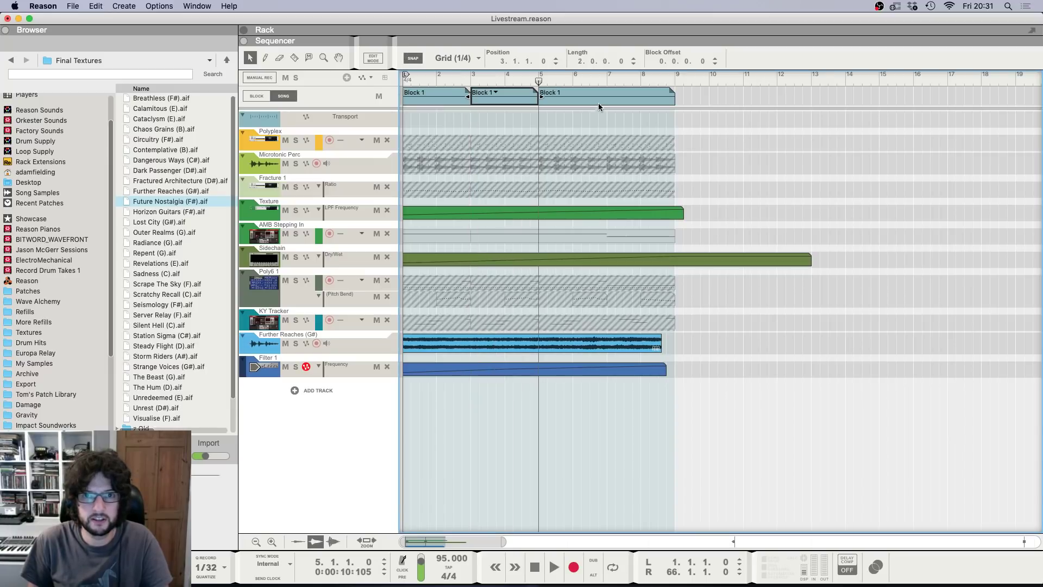
{"action": "left_click", "coordinate": [607, 101]}
{"action": "key", "text": "shift+Return"}
{"action": "key", "text": "space"}
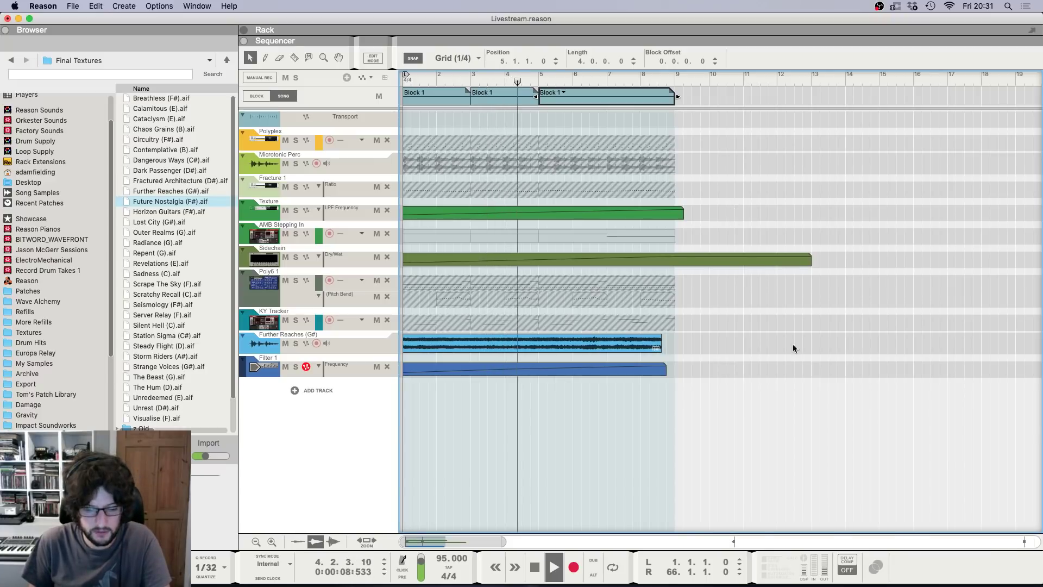
Step: Fine-tune the Further Reaches channel's level in the mixer during playback and return to the sequencer
{"action": "key", "text": "F5"}
{"action": "left_click_drag", "start_coordinate": [906, 510], "coordinate": [905, 508]}
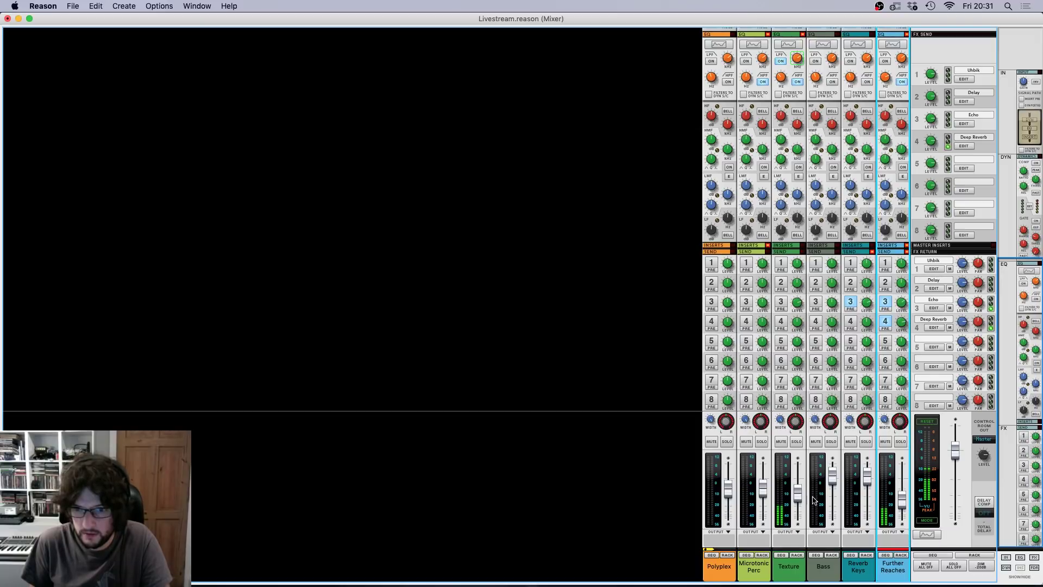
{"action": "scroll", "coordinate": [941, 81], "scroll_direction": "up", "scroll_amount": 3}
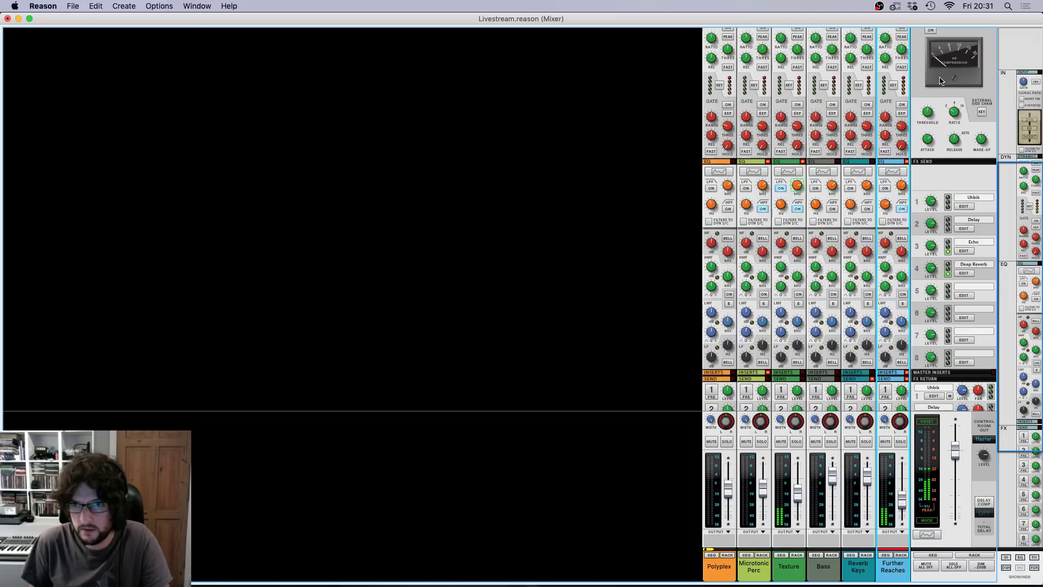
{"action": "mouse_move", "coordinate": [882, 199]}
{"action": "key", "text": "F7"}
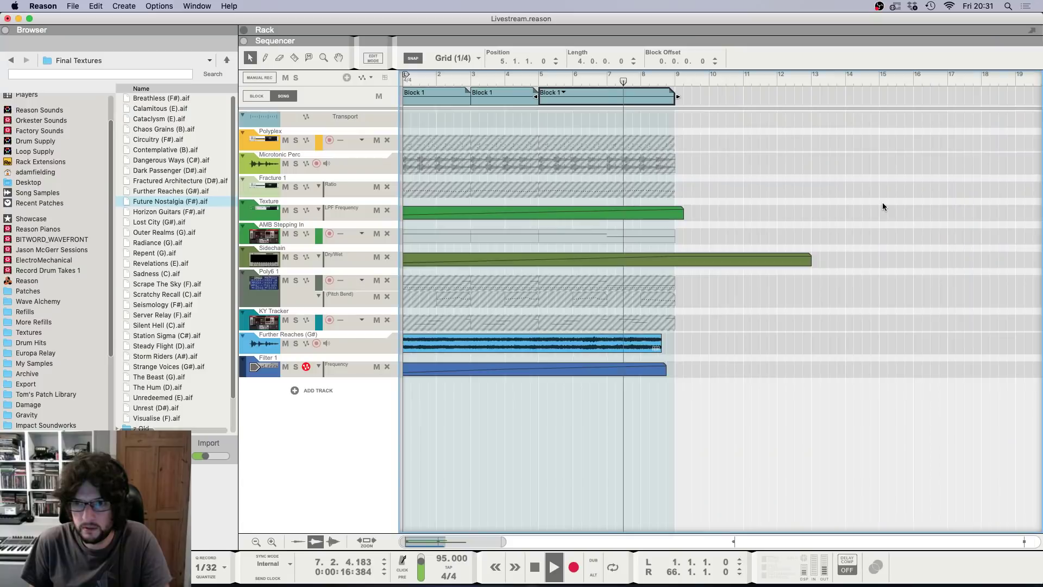
Step: Stop playback, duplicate the Future Nostalgia clip twice end to end, and return to the song start
{"action": "left_click", "coordinate": [625, 343]}
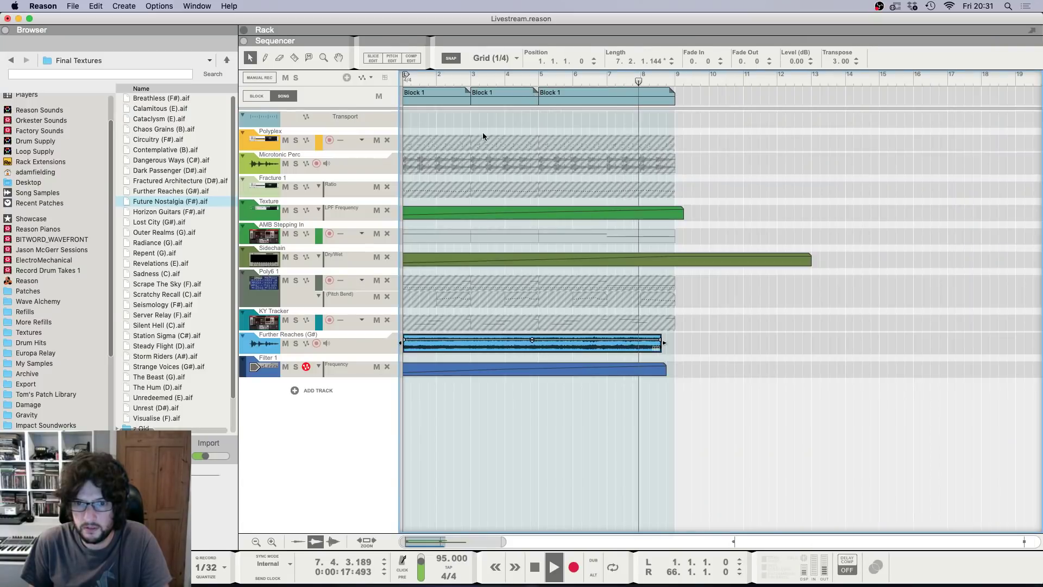
{"action": "key", "text": "space"}
{"action": "left_click", "coordinate": [451, 58]}
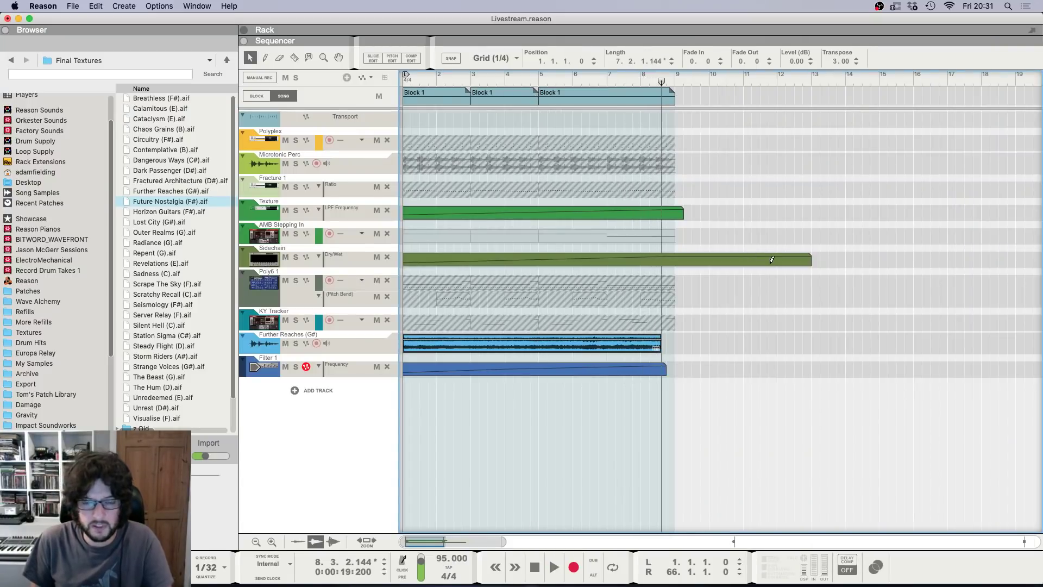
{"action": "key", "text": "super+d"}
{"action": "key", "text": "super+d"}
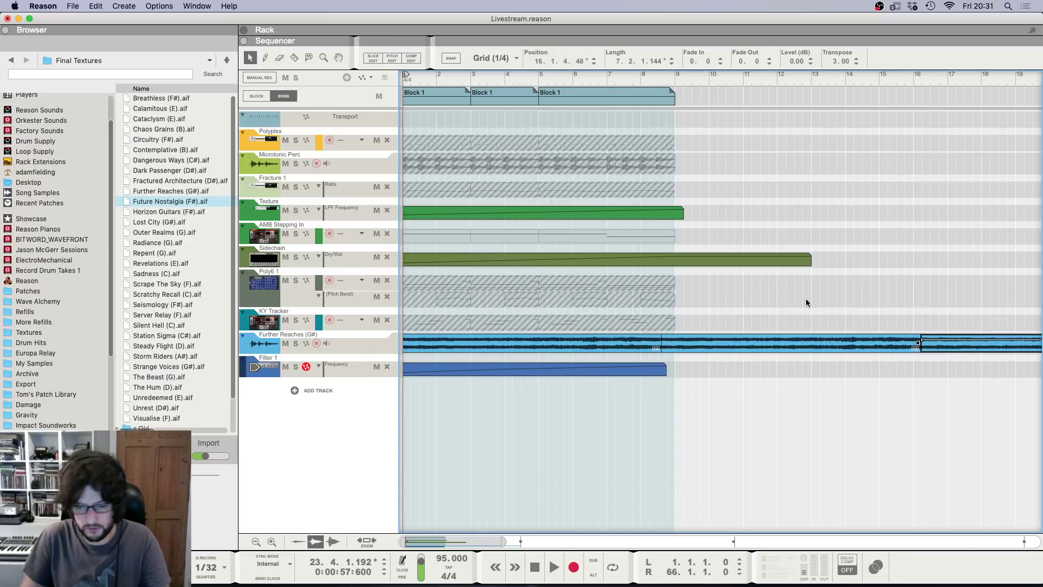
{"action": "key", "text": "shift+Return"}
{"action": "key", "text": "g"}
{"action": "key", "text": "g"}
{"action": "key", "text": "g"}
{"action": "key", "text": "F5"}
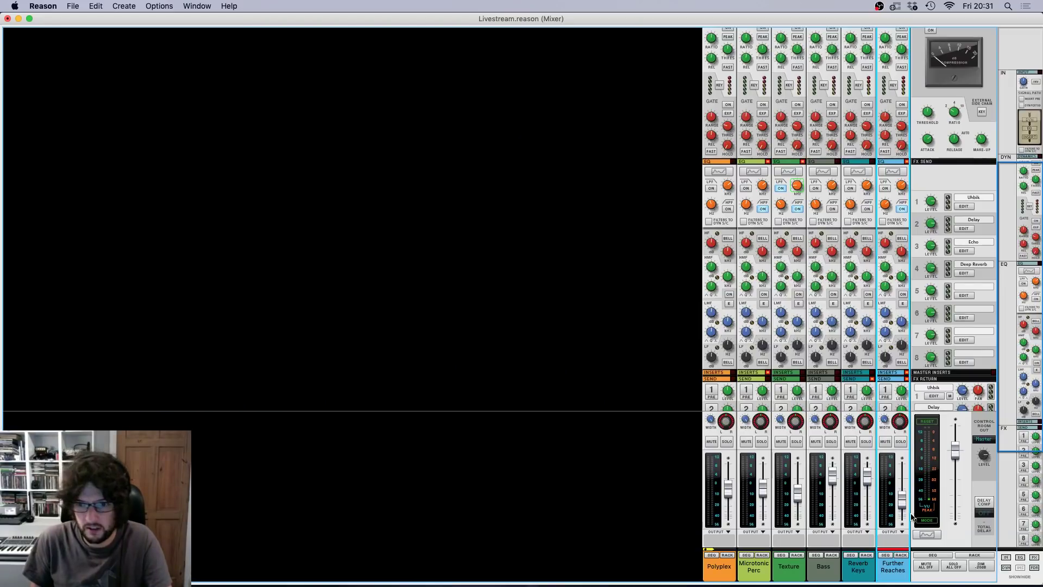
{"action": "key", "text": "F6"}
{"action": "key", "text": "F7"}
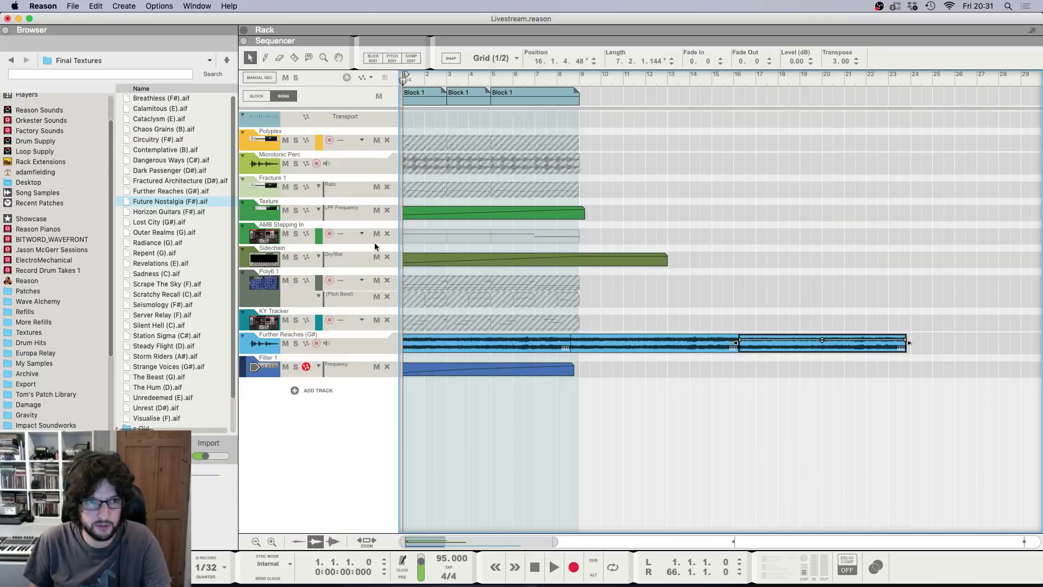
Step: Replace all audio clips on the Further Reaches track with Breathless (F#).aif, starting at bar 1
{"action": "left_click", "coordinate": [202, 211]}
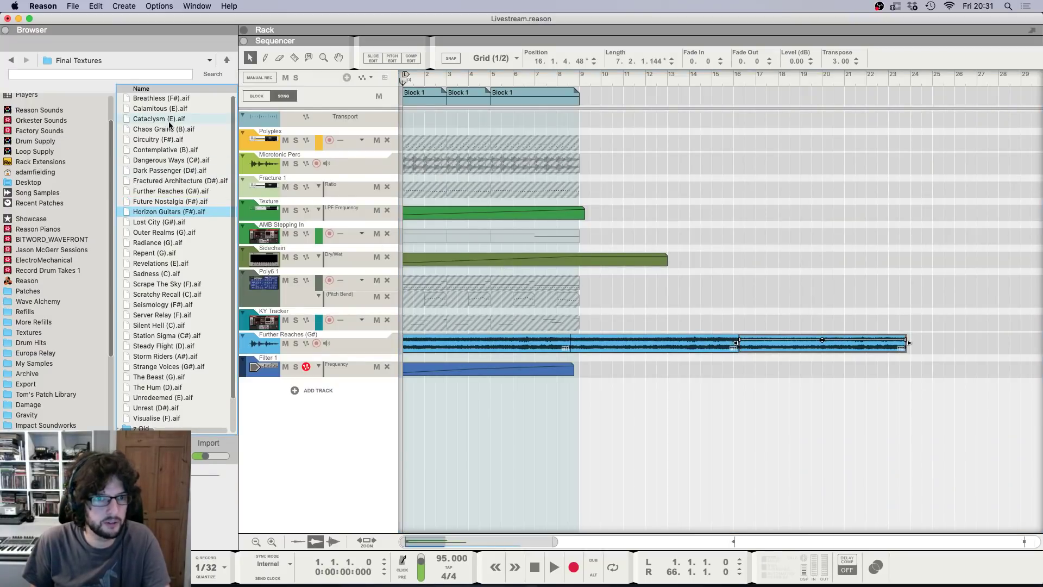
{"action": "left_click", "coordinate": [170, 98]}
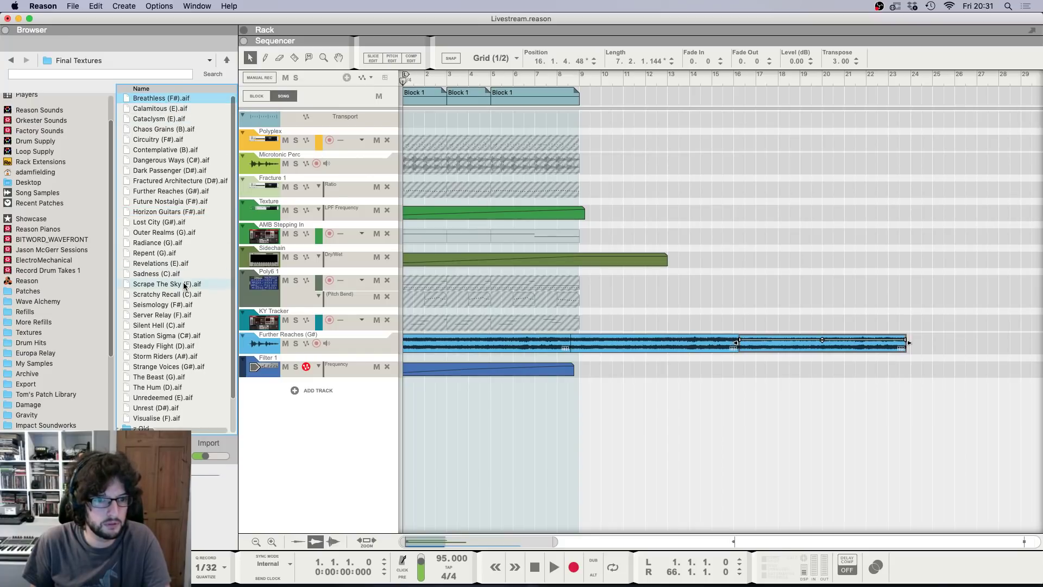
{"action": "left_click", "coordinate": [491, 349]}
{"action": "left_click_drag", "start_coordinate": [978, 342], "coordinate": [325, 335]}
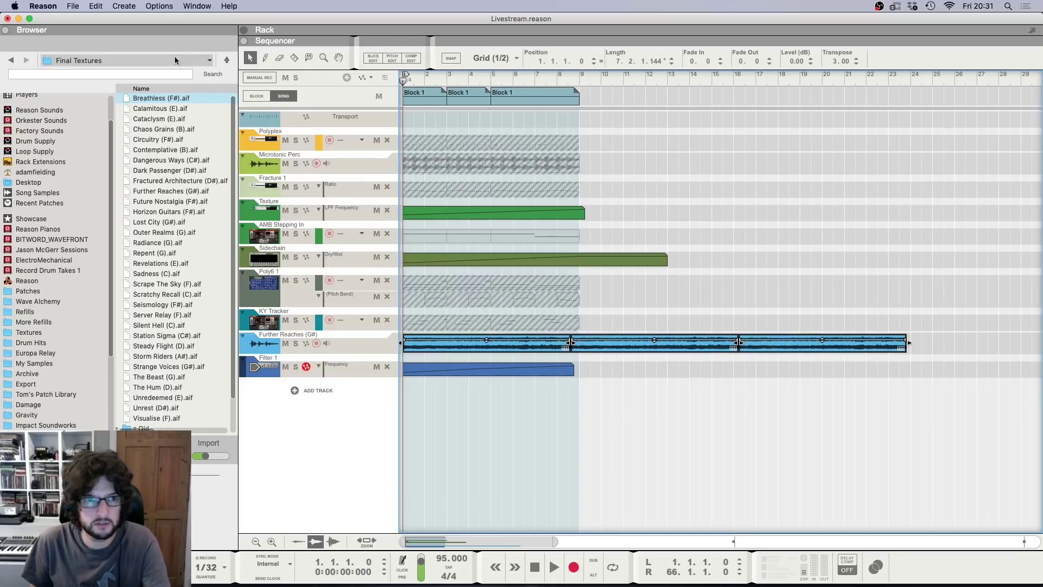
{"action": "key", "text": "Delete"}
{"action": "left_click_drag", "start_coordinate": [151, 99], "coordinate": [553, 351]}
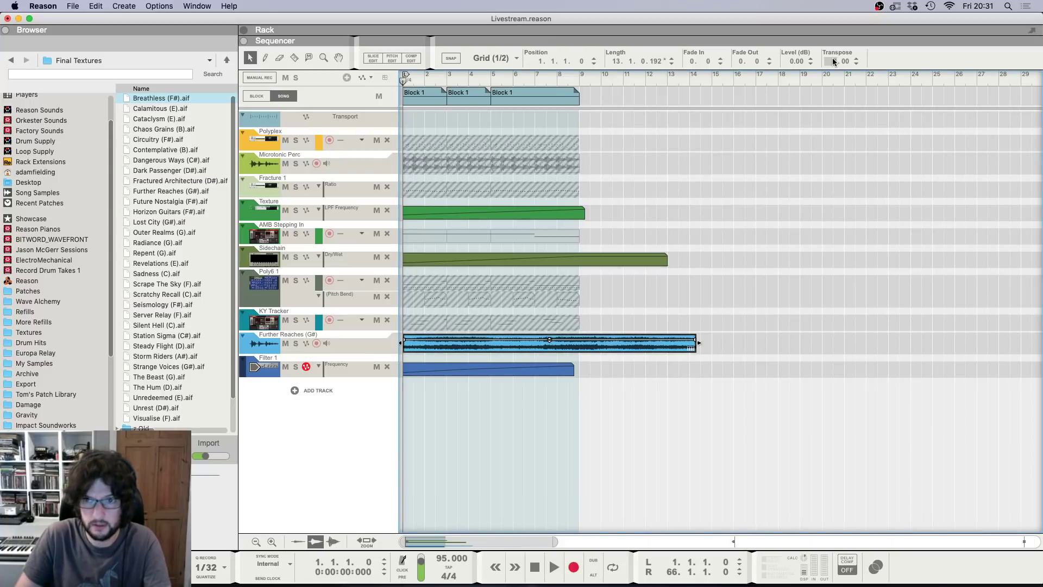
Step: Set the Breathless clip's Transpose to 3.00 and play the song from the start
{"action": "key", "text": "shift+Return"}
{"action": "key", "text": "space"}
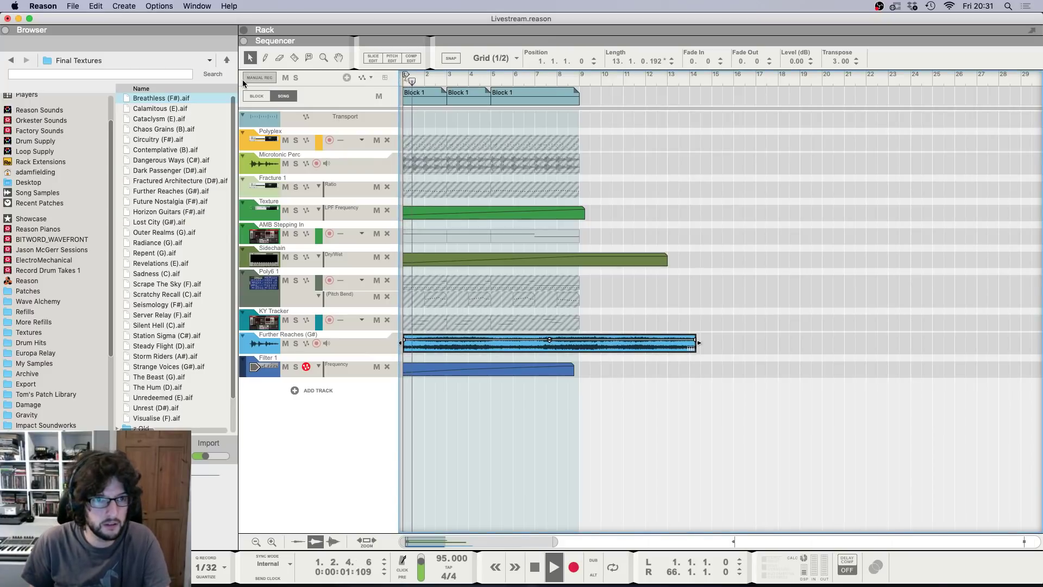
{"action": "left_click", "coordinate": [734, 235]}
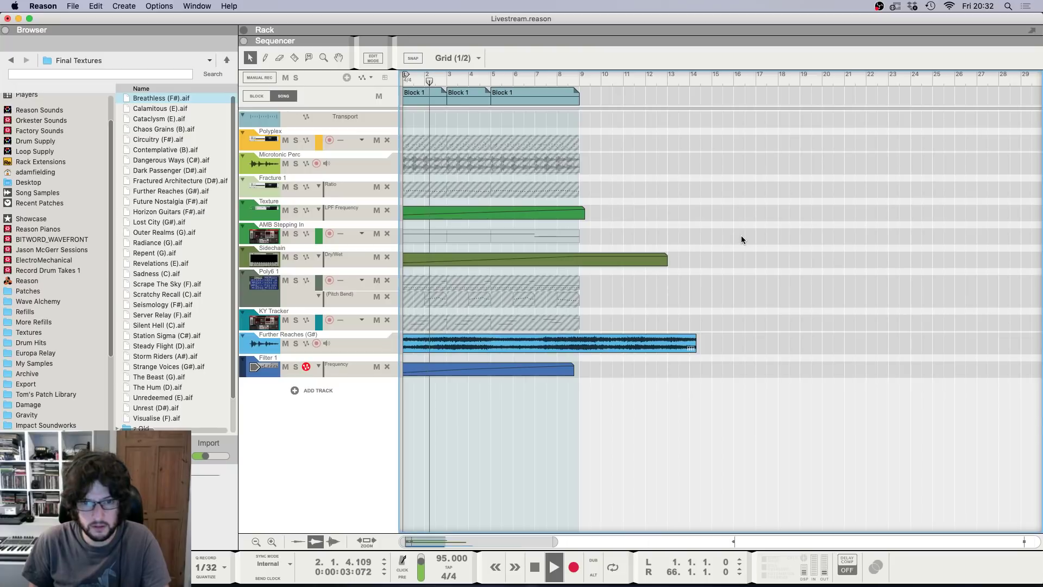
Step: Set the Further Reaches mixer channel's level to -22.13 dB while listening and return to the sequencer
{"action": "key", "text": "F5"}
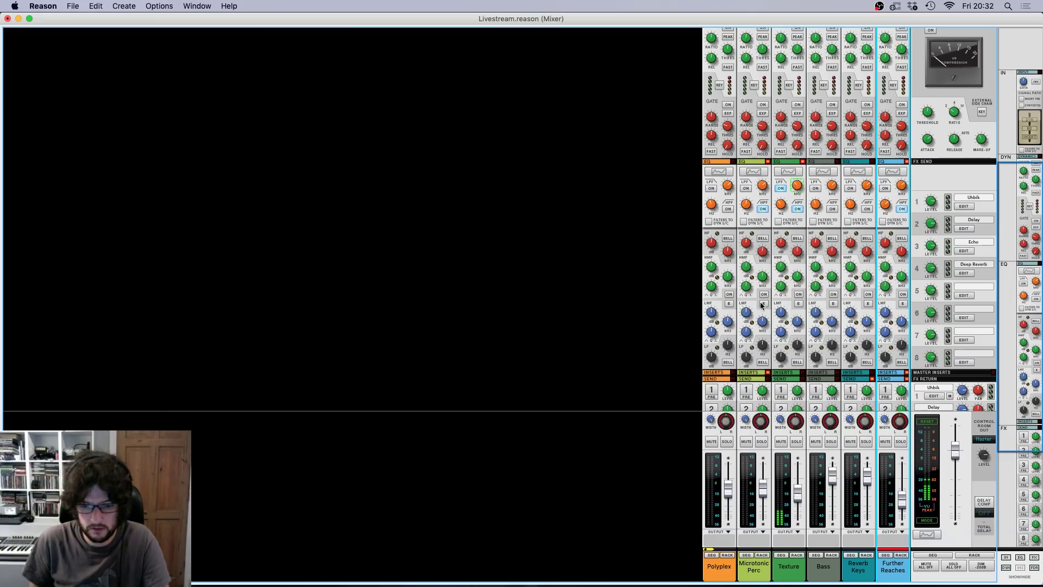
{"action": "left_click", "coordinate": [902, 506]}
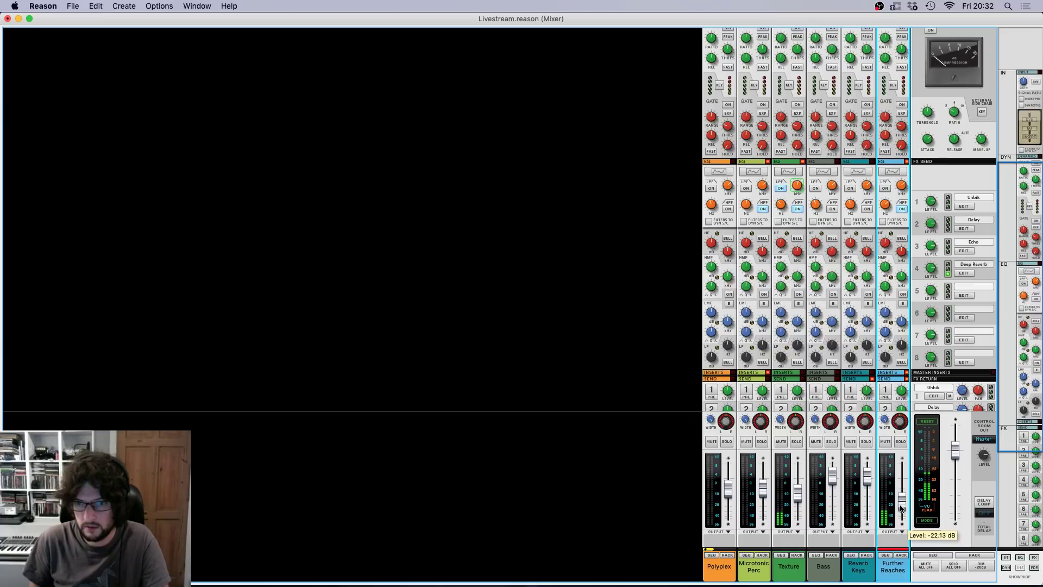
{"action": "key", "text": "F7"}
Step: Extend the Filter 1 Frequency automation clip to bar 23 and open it for inline editing
{"action": "left_click", "coordinate": [537, 371]}
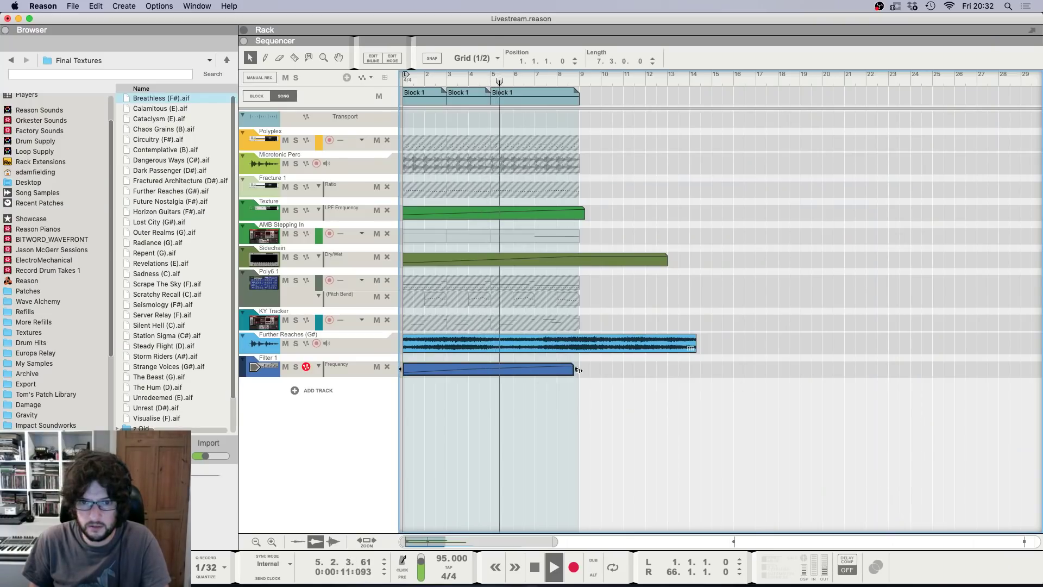
{"action": "left_click_drag", "start_coordinate": [578, 370], "coordinate": [892, 371]}
{"action": "double_click", "coordinate": [870, 370]}
Step: Add a 0-value Frequency point at about bar 18, move the 127-value peak to 8.1.2.0, and stop playback
{"action": "left_click", "coordinate": [757, 421], "text": "super"}
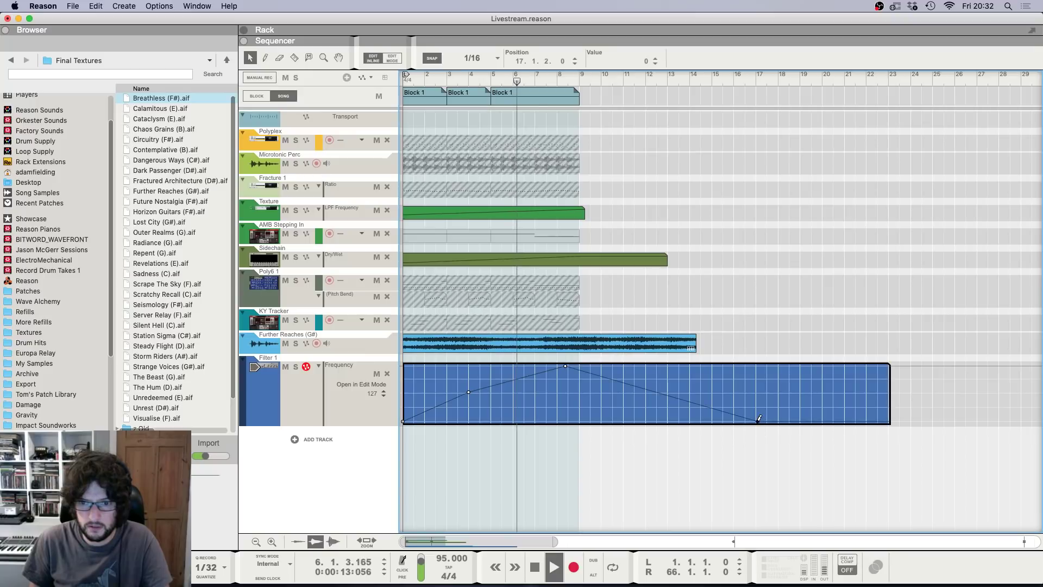
{"action": "left_click_drag", "start_coordinate": [758, 420], "coordinate": [711, 421]}
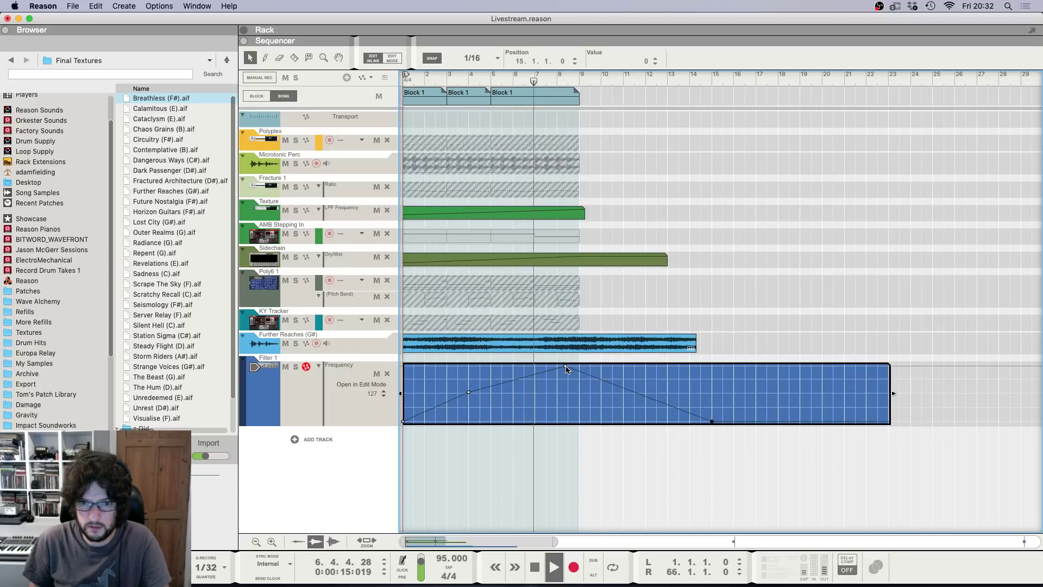
{"action": "left_click_drag", "start_coordinate": [566, 369], "coordinate": [561, 369]}
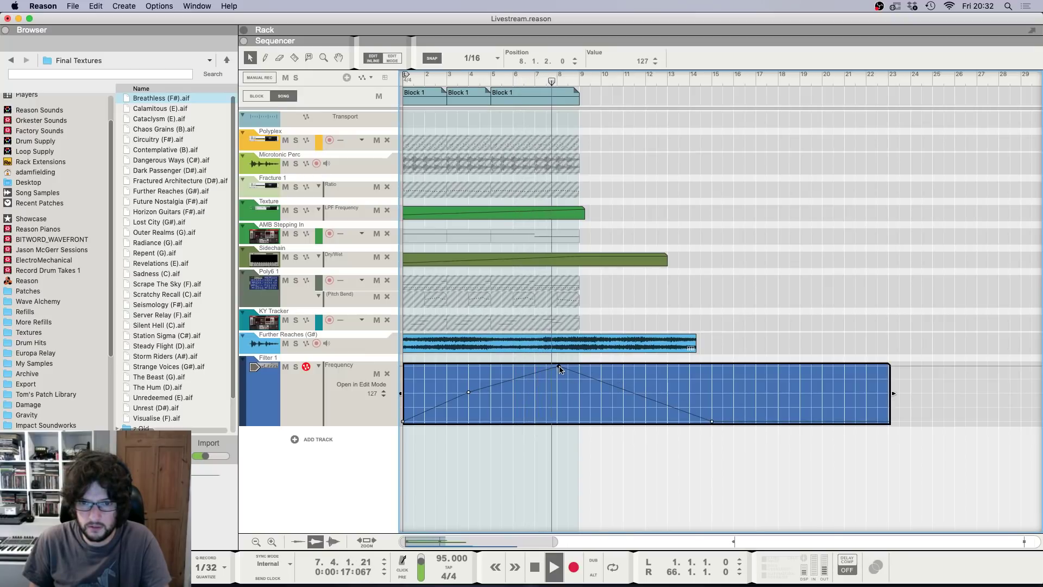
{"action": "left_click", "coordinate": [761, 454]}
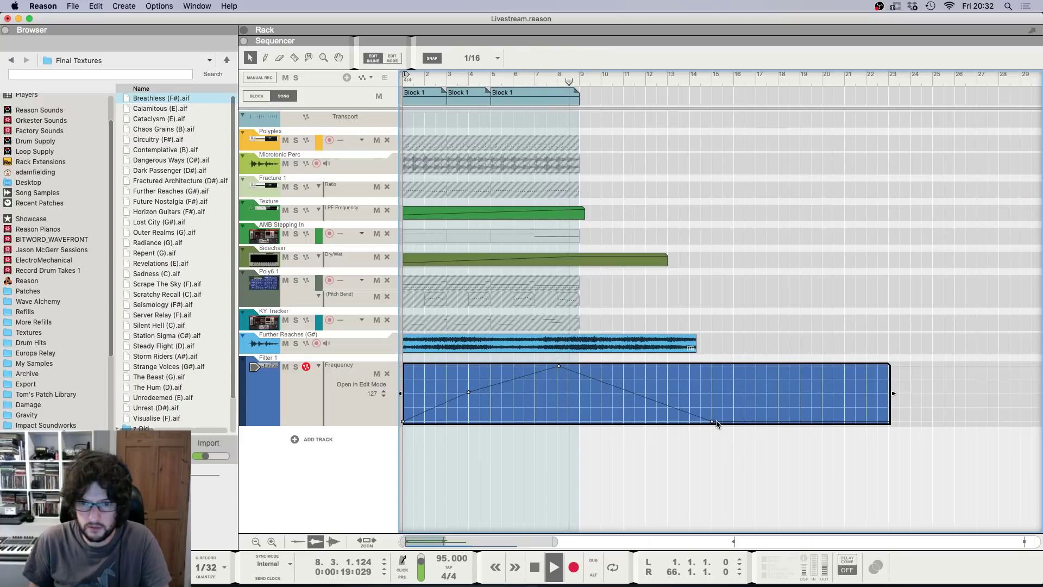
{"action": "left_click_drag", "start_coordinate": [712, 421], "coordinate": [780, 421]}
{"action": "left_click", "coordinate": [773, 305]}
{"action": "key", "text": "space"}
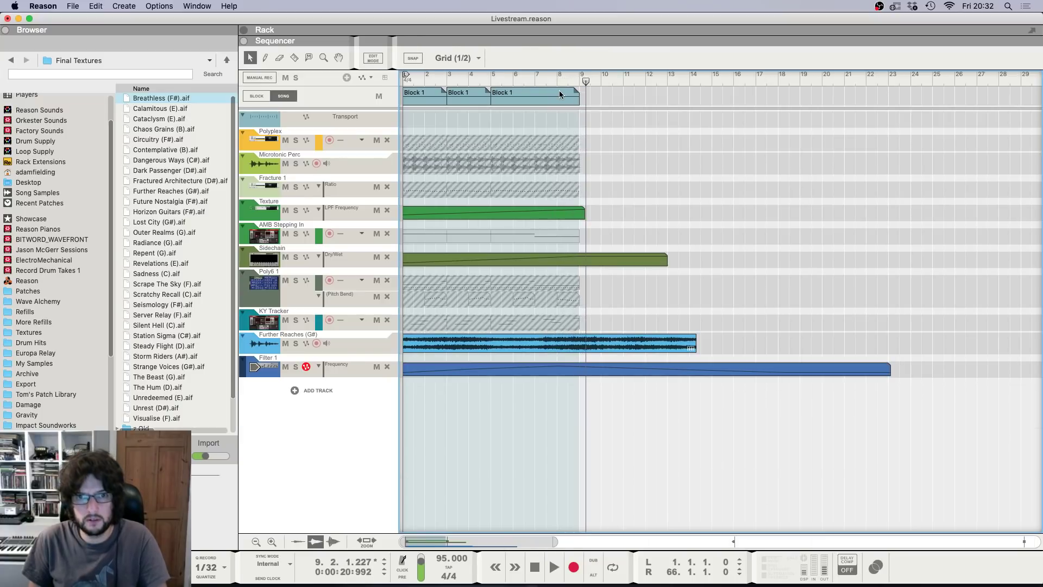
Step: Duplicate the last Block 1 clip so the copy runs from bar 9 to bar 13
{"action": "left_click", "coordinate": [560, 94]}
{"action": "key", "text": "super+d"}
{"action": "left_click", "coordinate": [870, 230]}
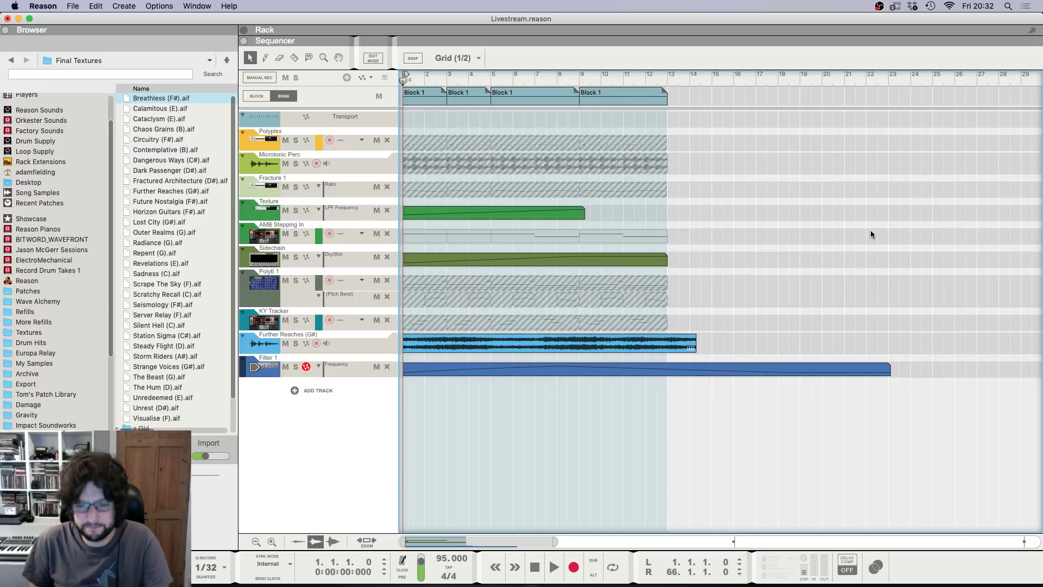
Step: Delete the Further Reaches audio track with its inserted filter, together with the Synapse DR-1 reverb below it in the rack
{"action": "key", "text": "F6"}
{"action": "key", "text": "F7"}
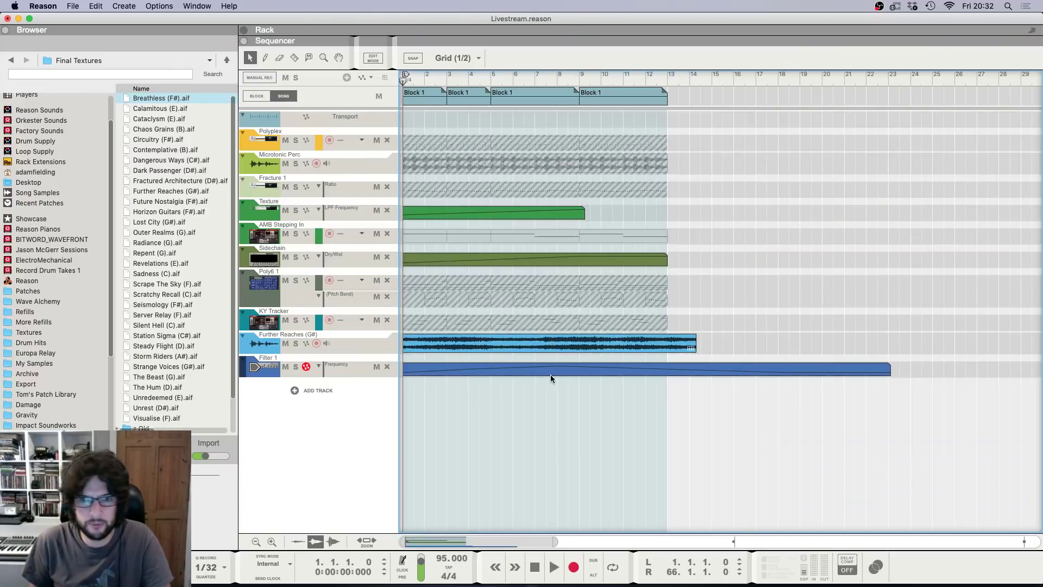
{"action": "left_click", "coordinate": [506, 347]}
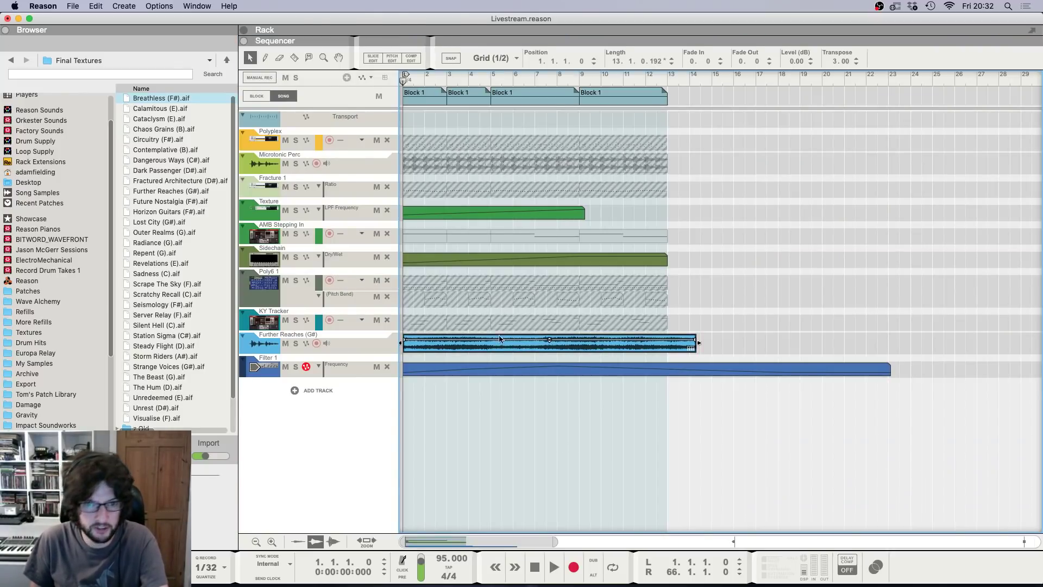
{"action": "key", "text": "F6"}
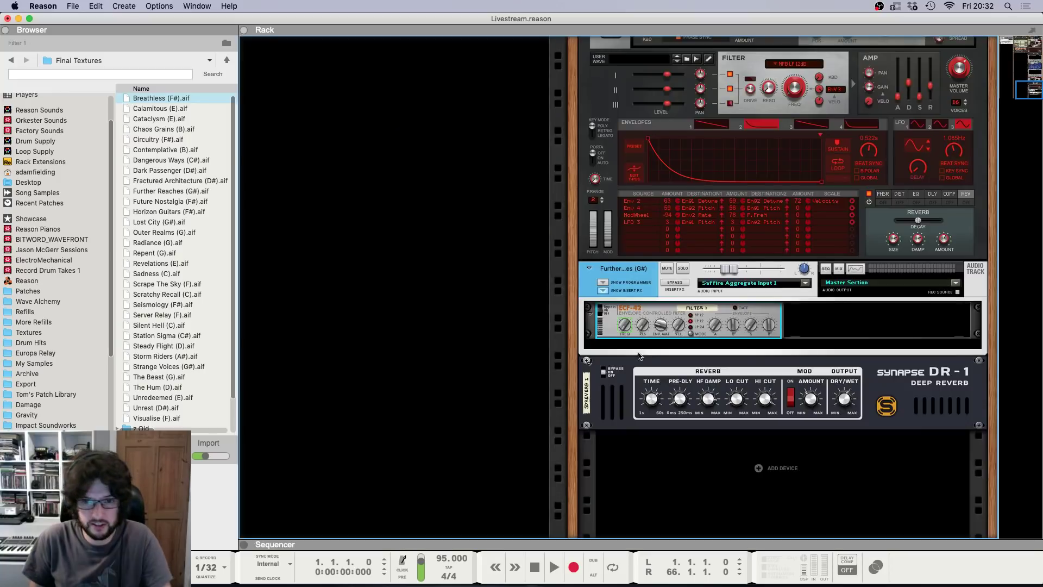
{"action": "left_click", "coordinate": [627, 271]}
{"action": "left_click", "coordinate": [605, 384], "text": "shift"}
{"action": "right_click", "coordinate": [605, 383]}
{"action": "left_click", "coordinate": [659, 331]}
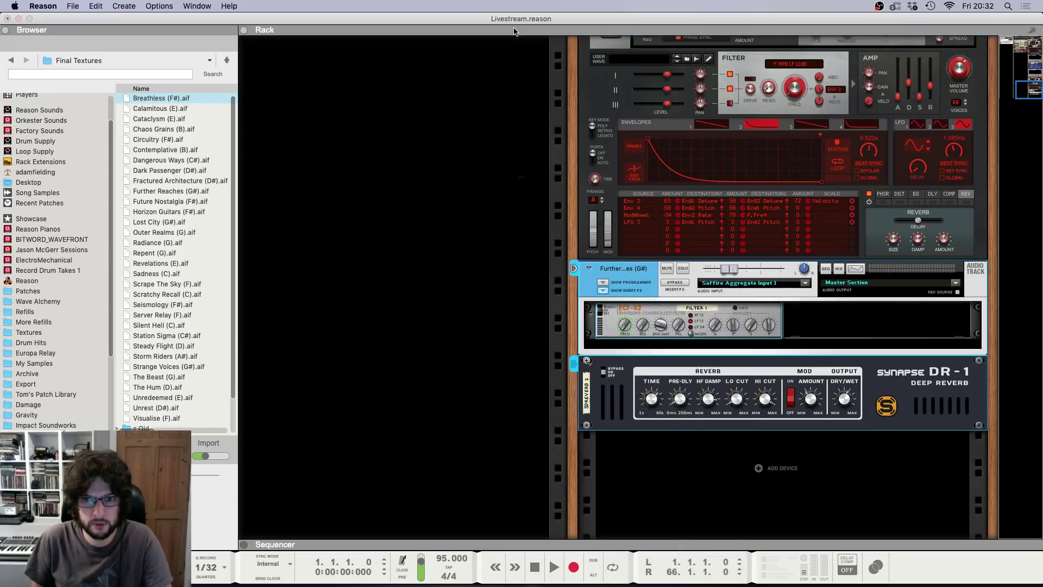
{"action": "left_click", "coordinate": [603, 203]}
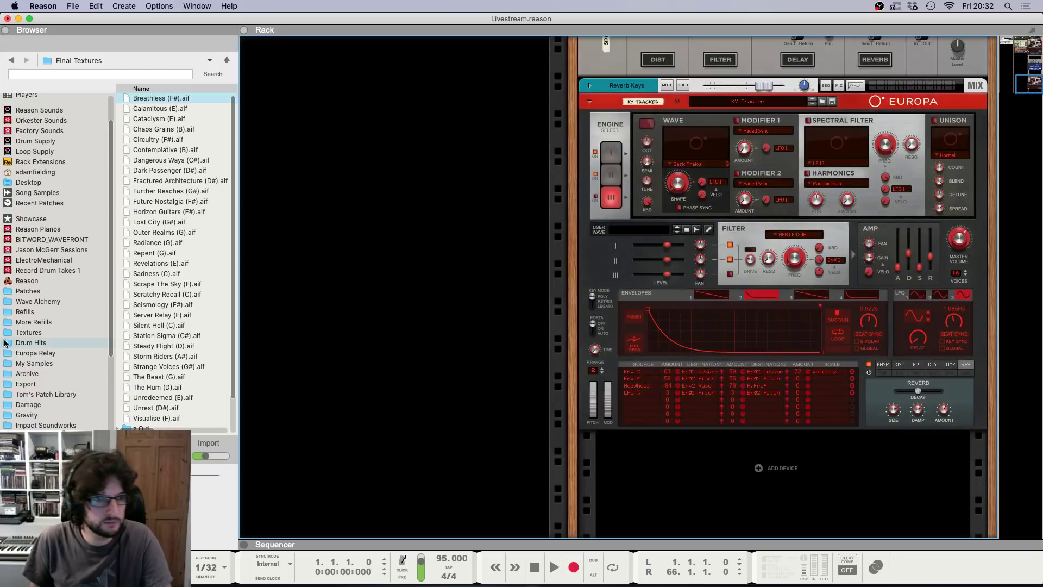
Step: Create a Europa instrument from the AMB Instrumentality patch in Europa Relay and set its channel level to about -9.28 dB
{"action": "left_click", "coordinate": [36, 353]}
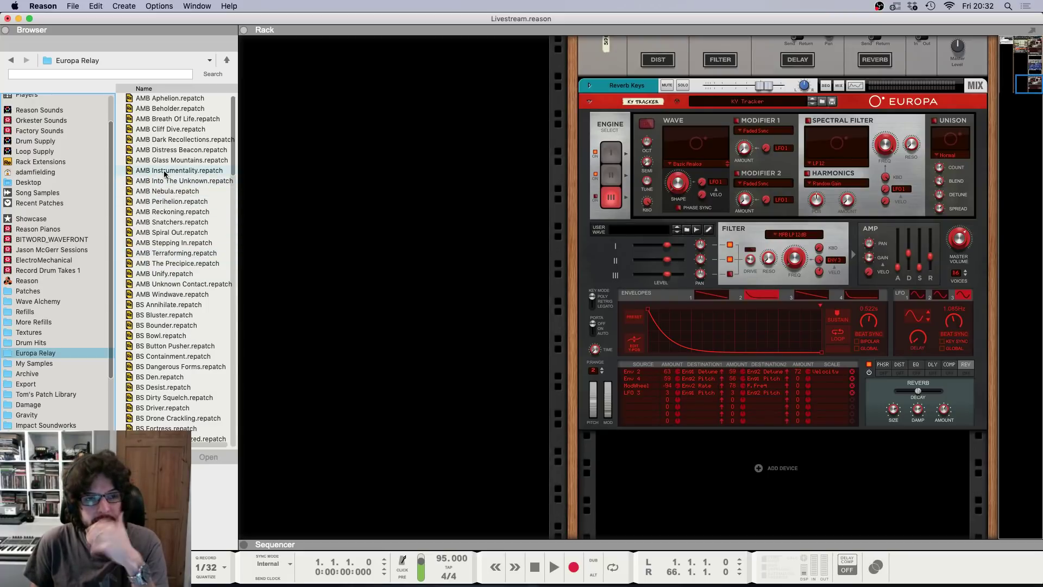
{"action": "mouse_move", "coordinate": [165, 172]}
{"action": "left_mouse_down"}
{"action": "mouse_move", "coordinate": [415, 310]}
{"action": "mouse_move", "coordinate": [836, 508]}
{"action": "left_mouse_up"}
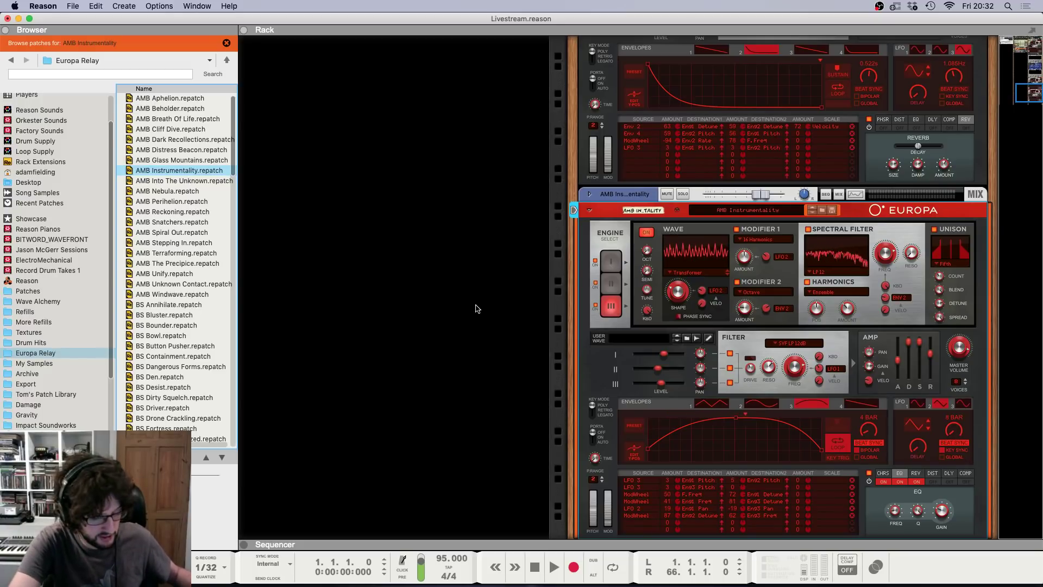
{"action": "key", "text": "F5"}
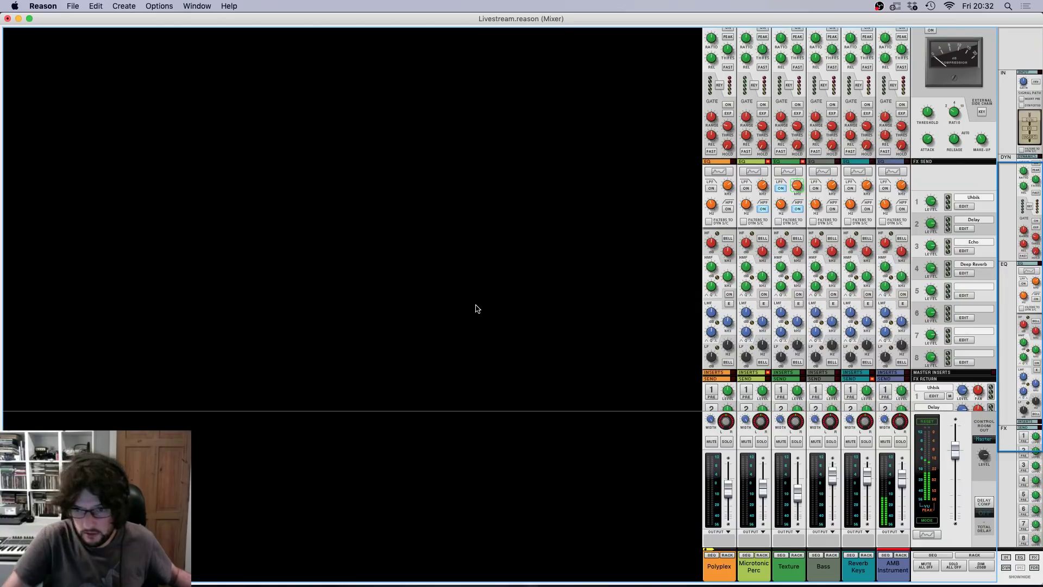
{"action": "left_click_drag", "start_coordinate": [906, 485], "coordinate": [908, 494]}
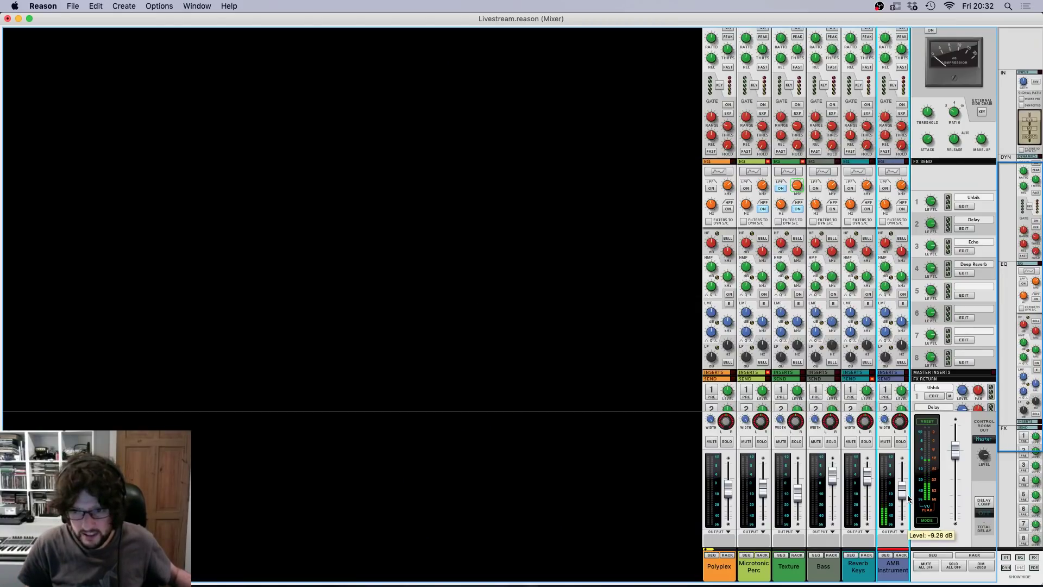
Step: Enable the high-pass filter on the AMB Instrumentality channel, adjust its cutoff, and fine-tune the channel level
{"action": "left_click", "coordinate": [901, 210]}
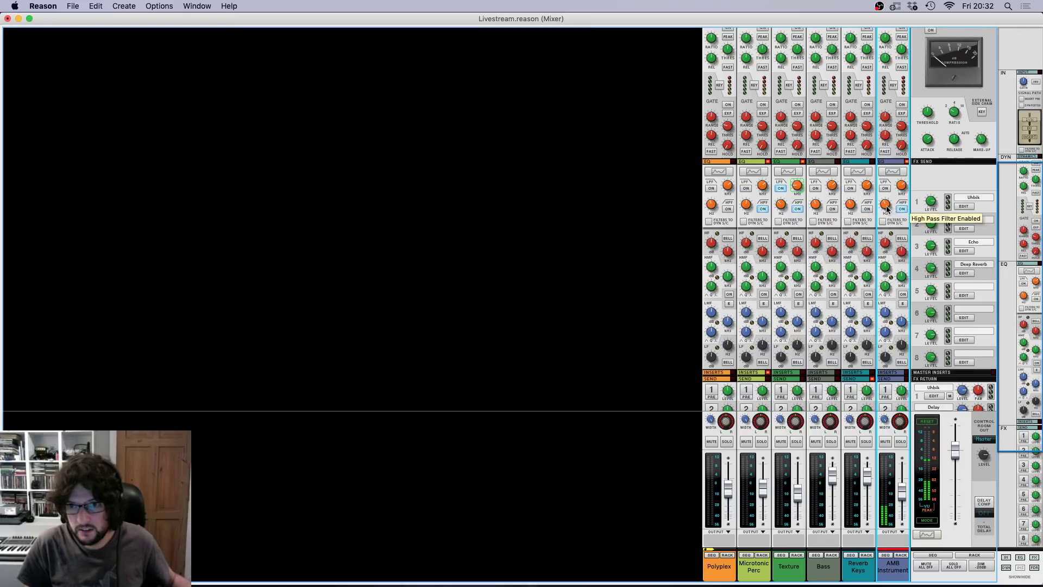
{"action": "left_click_drag", "start_coordinate": [887, 208], "coordinate": [889, 205]}
{"action": "scroll", "coordinate": [891, 206], "scroll_direction": "down", "scroll_amount": 3}
{"action": "left_click_drag", "start_coordinate": [902, 490], "coordinate": [904, 495]}
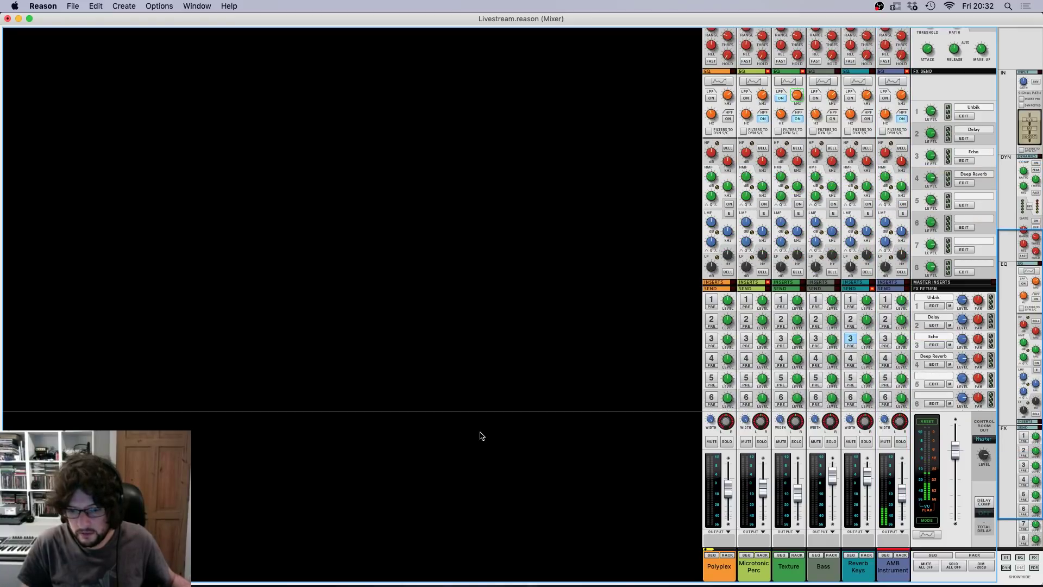
{"action": "key", "text": "F7"}
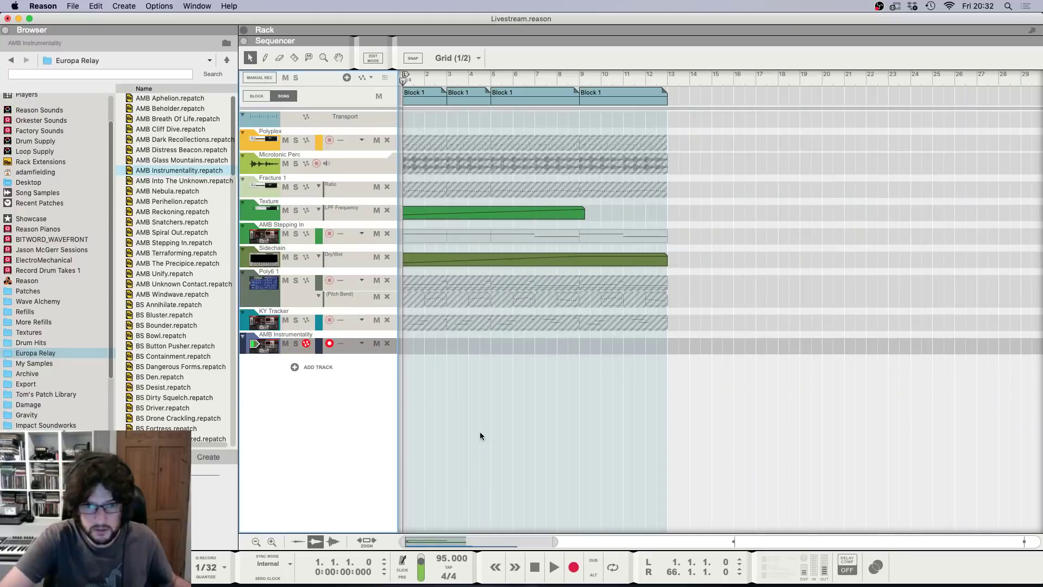
Step: Turn on snapping and create a 21-bar note clip starting at bar 1 on the AMB Instrumentality track
{"action": "left_click", "coordinate": [404, 346]}
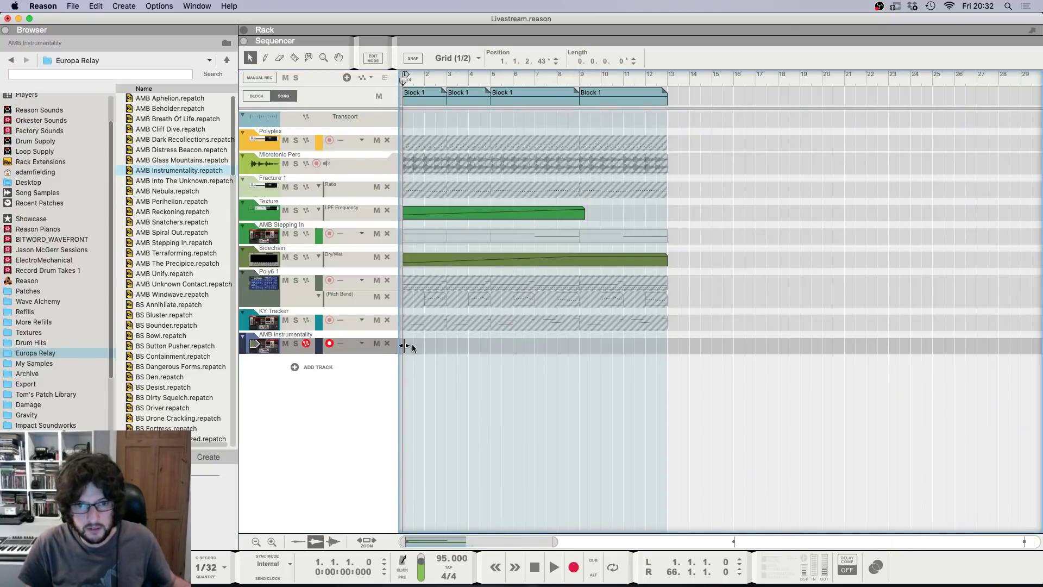
{"action": "left_click", "coordinate": [443, 60]}
{"action": "left_click", "coordinate": [442, 61]}
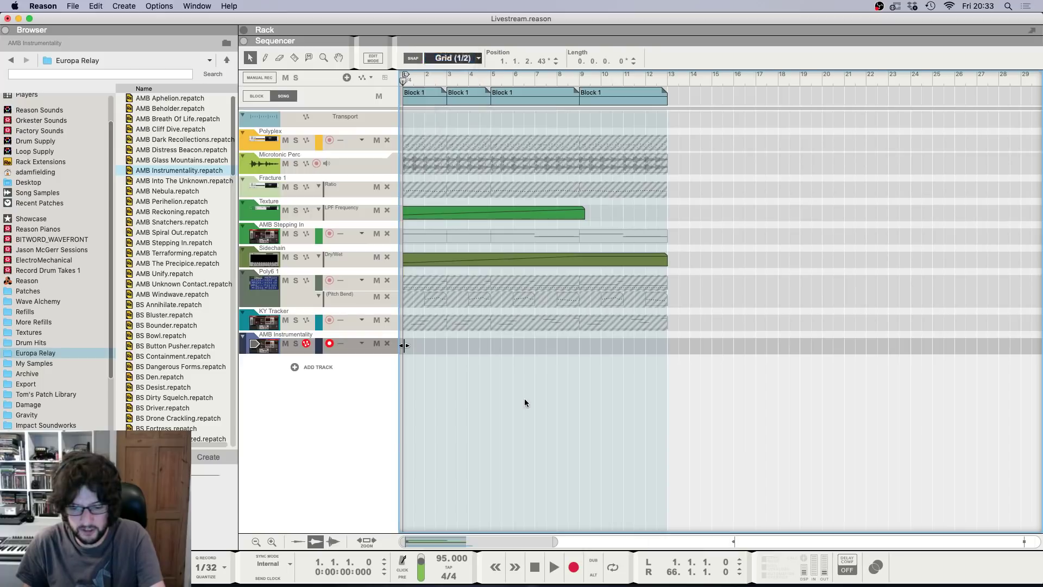
{"action": "left_click", "coordinate": [524, 398]}
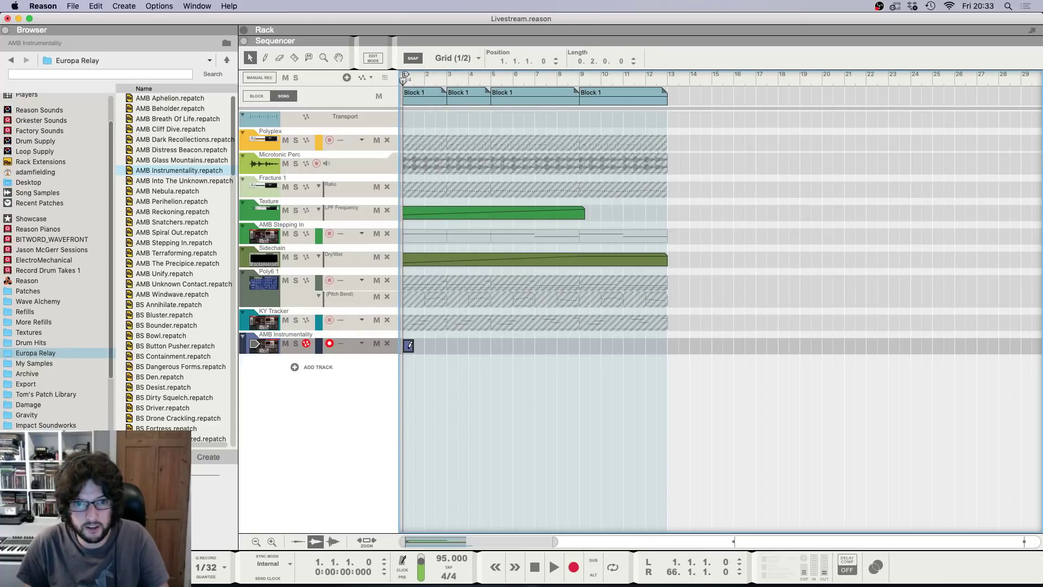
{"action": "left_click_drag", "start_coordinate": [409, 344], "coordinate": [861, 341]}
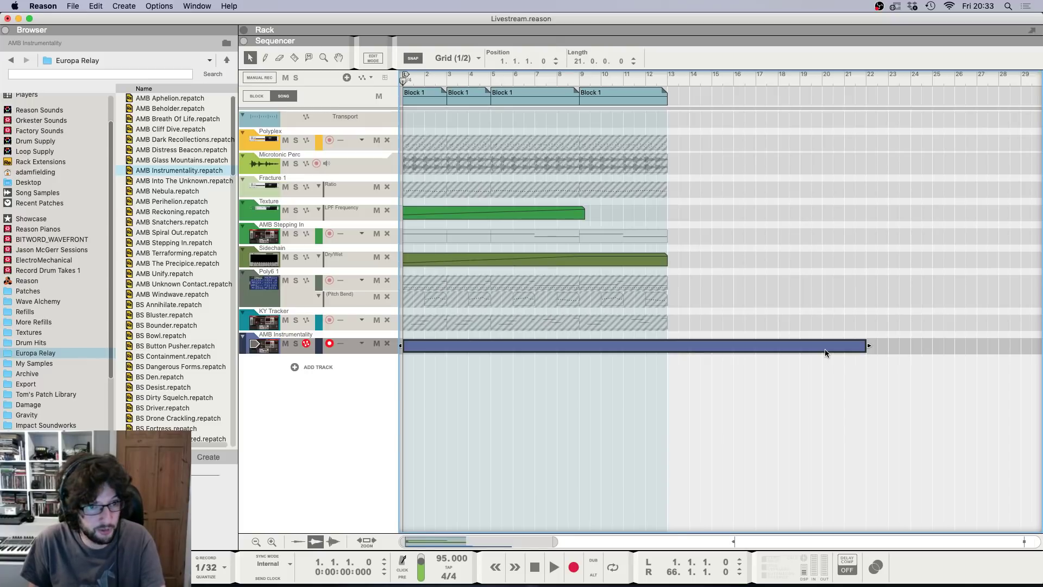
Step: Replace the new Europa instrument's patch with AMB Cliff Dive from Europa Relay
{"action": "key", "text": "F6"}
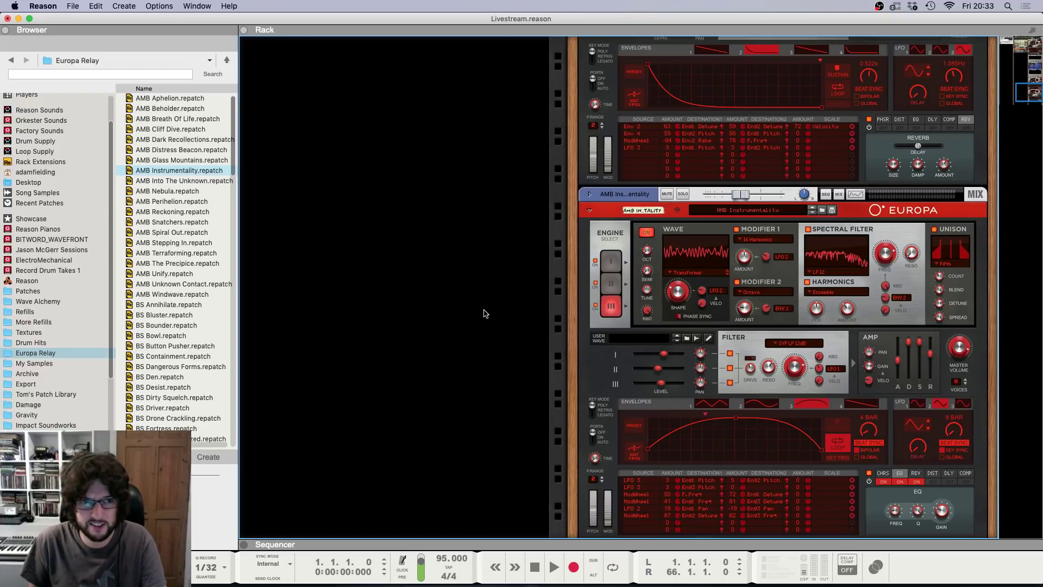
{"action": "scroll", "coordinate": [483, 313], "scroll_direction": "down", "scroll_amount": 2}
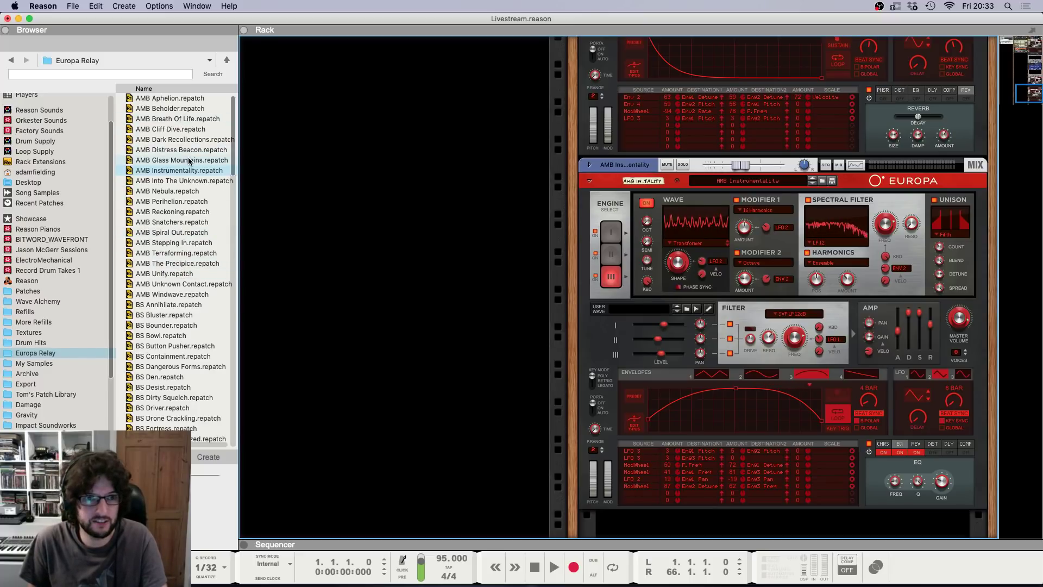
{"action": "left_click", "coordinate": [175, 130]}
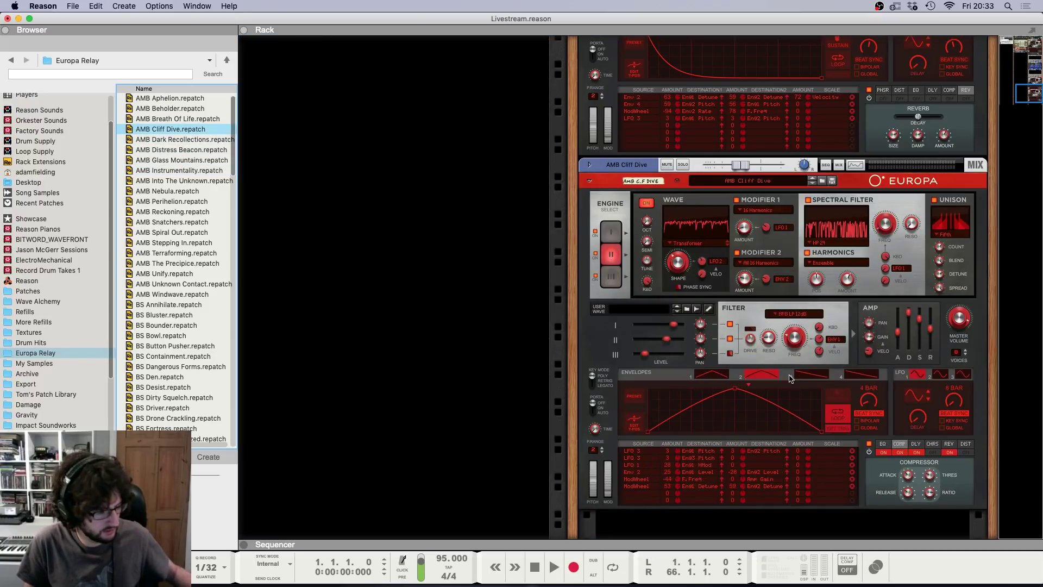
{"action": "left_click", "coordinate": [451, 331]}
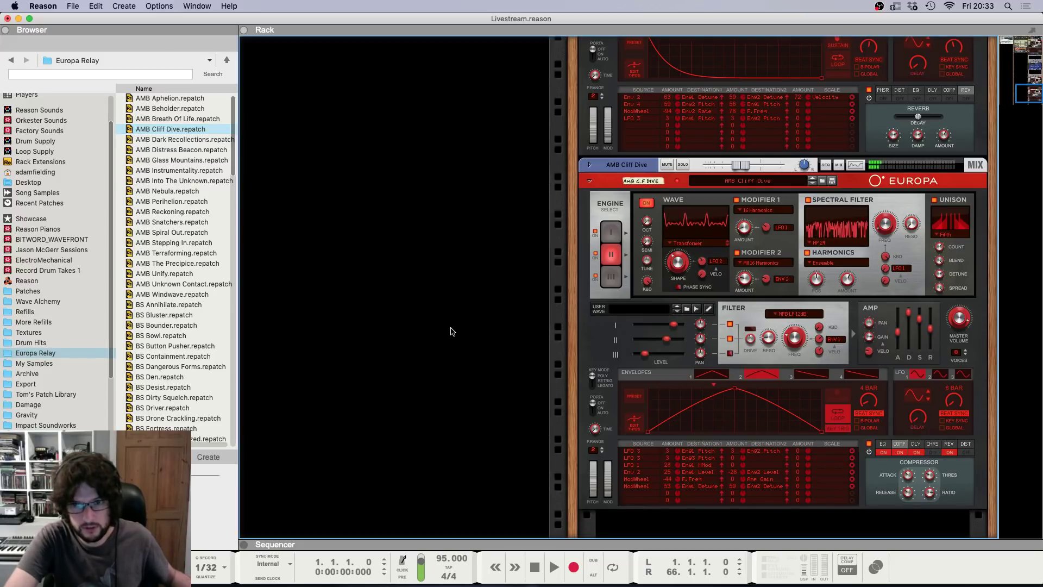
Step: Open the AMB Cliff Dive clip for editing, set snap to Grid, and draw an A2 note 14.2.0.0 long from bar 1
{"action": "key", "text": "F7"}
{"action": "double_click", "coordinate": [444, 346]}
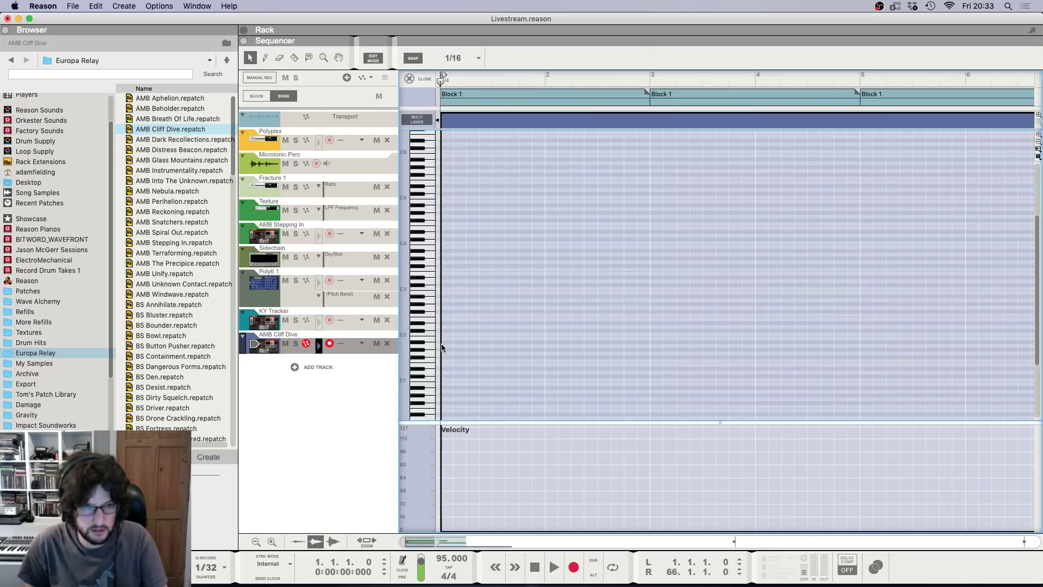
{"action": "left_click", "coordinate": [452, 59]}
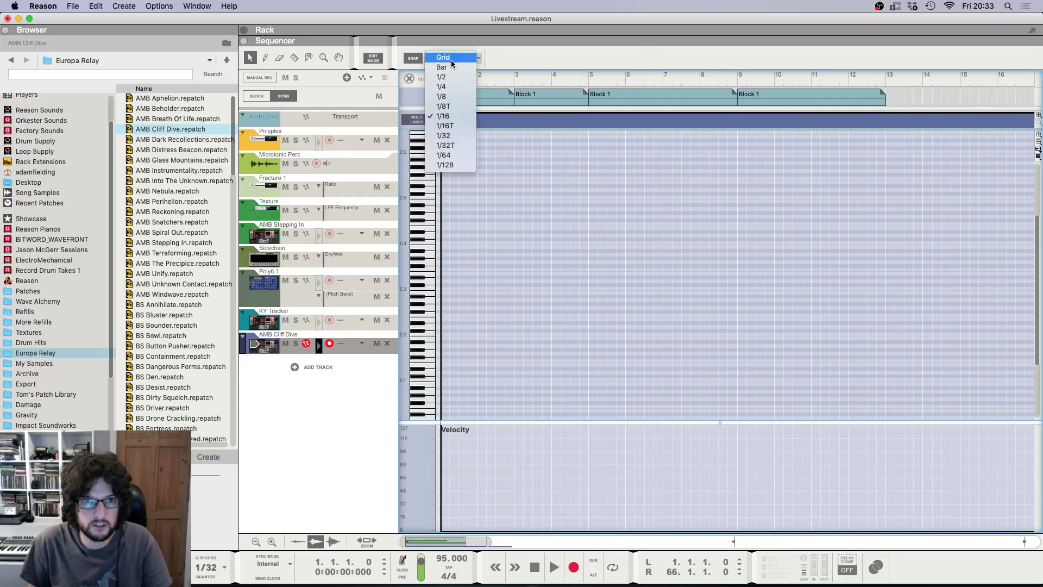
{"action": "left_click", "coordinate": [450, 61]}
{"action": "key", "text": "g"}
{"action": "key", "text": "g"}
{"action": "key", "text": "g"}
{"action": "key", "text": "g"}
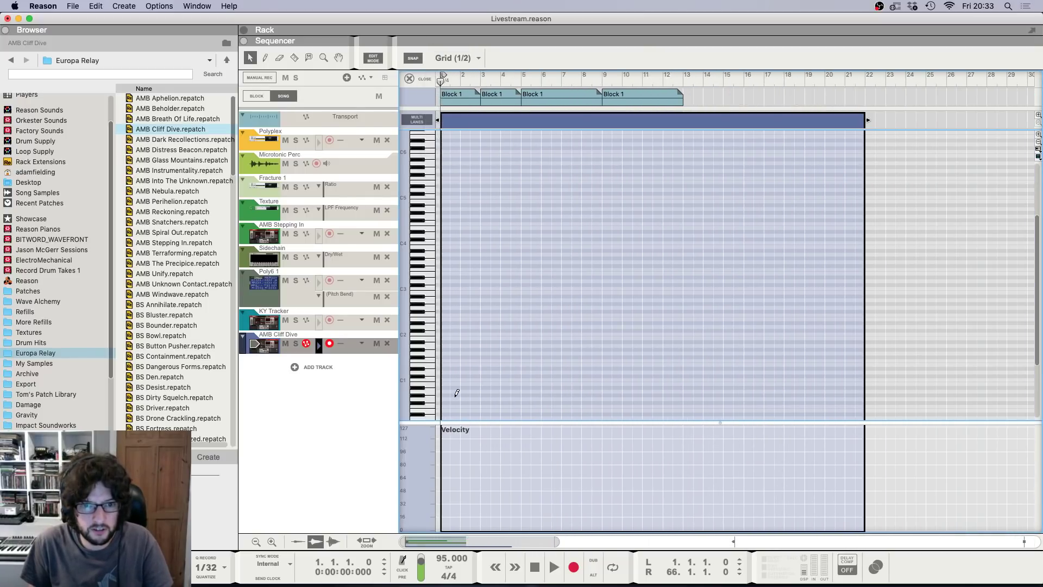
{"action": "left_click_drag", "start_coordinate": [443, 300], "coordinate": [735, 300]}
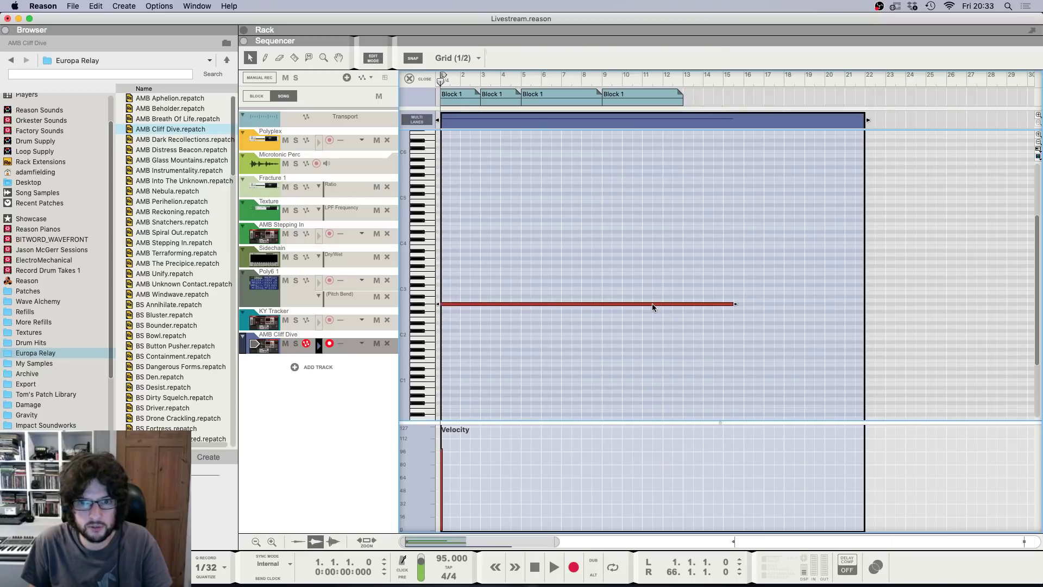
Step: Start playback, set the AMB Cliff Dive channel level to about -6.41 dB, and enable its Echo and Deep Reverb sends
{"action": "key", "text": "space"}
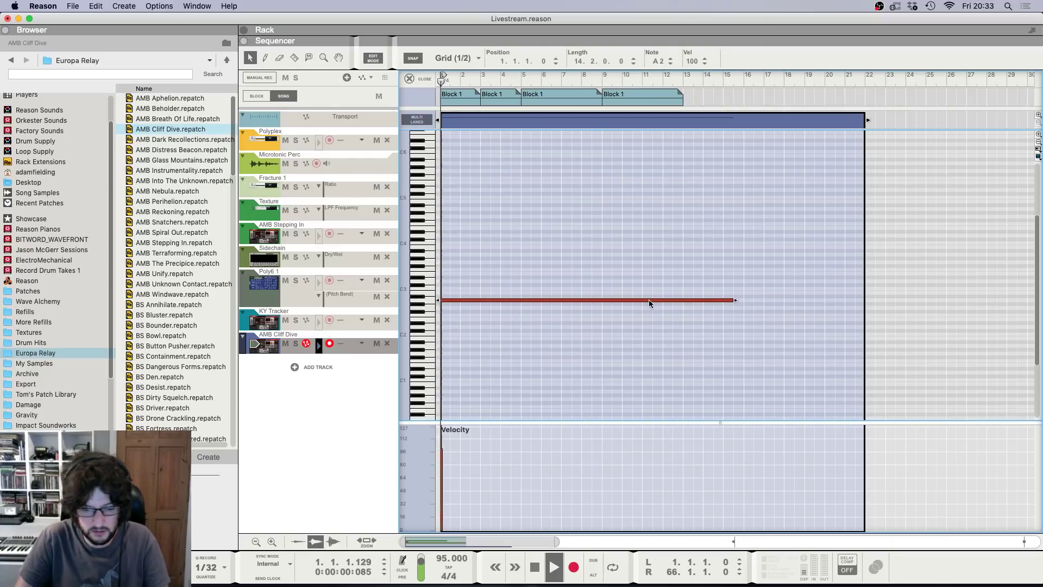
{"action": "key", "text": "F5"}
{"action": "left_click", "coordinate": [904, 495]}
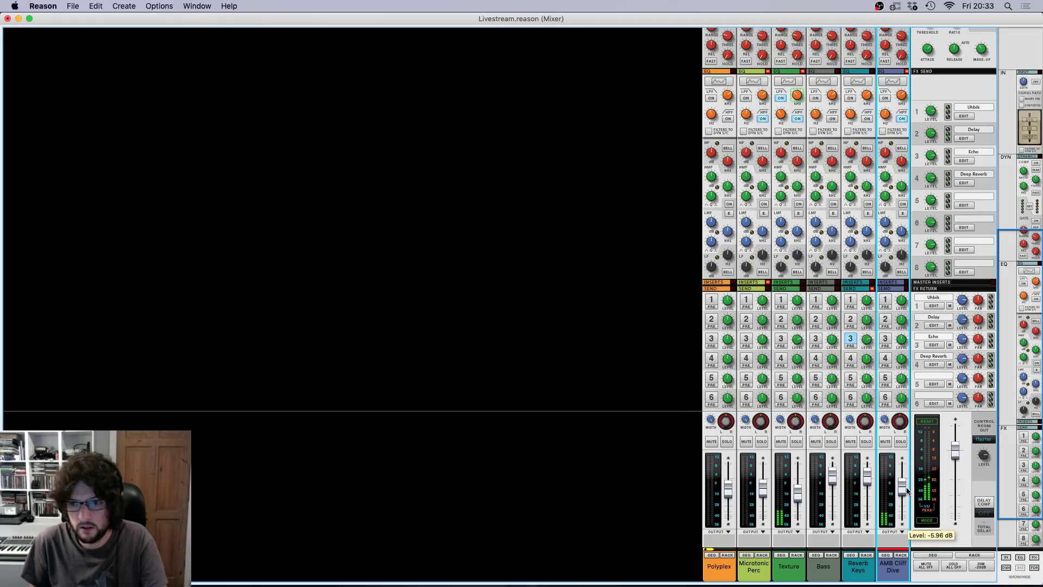
{"action": "left_click", "coordinate": [885, 338]}
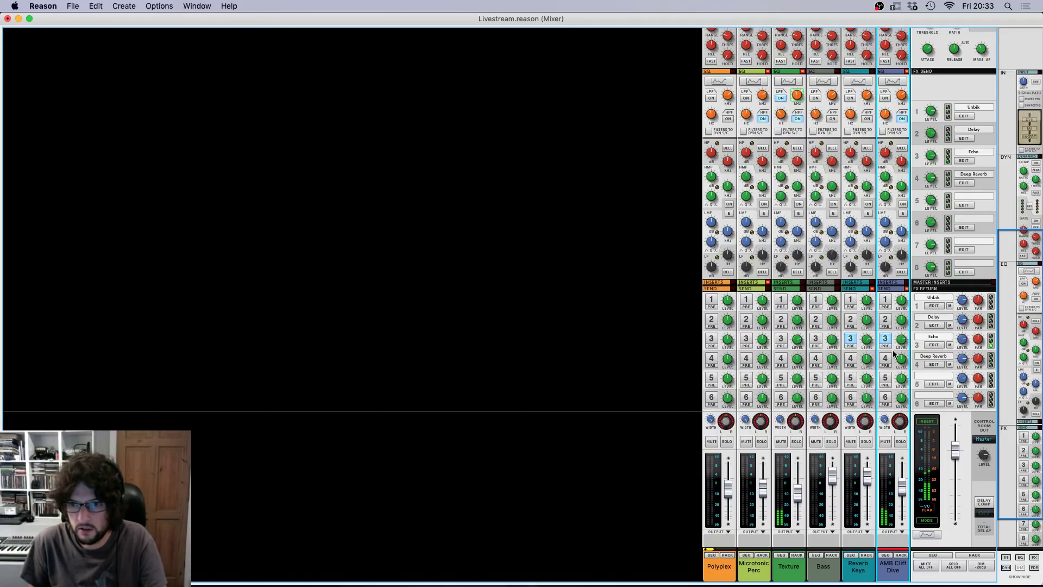
{"action": "left_click", "coordinate": [885, 358]}
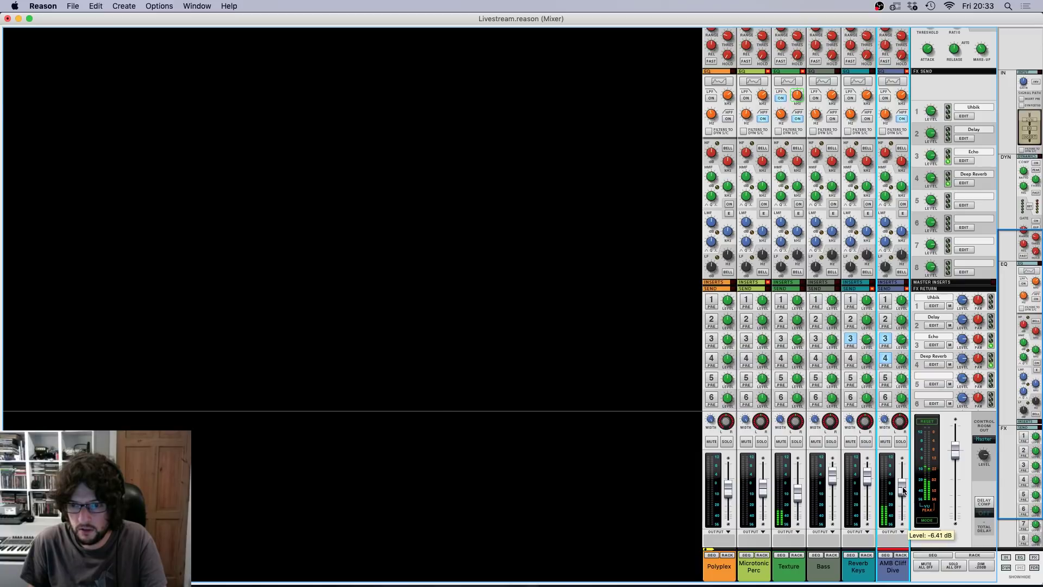
Step: Turn off the AMB Cliff Dive patch's built-in reverb and delay effects and raise its channel level to -2.22 dB
{"action": "key", "text": "F6"}
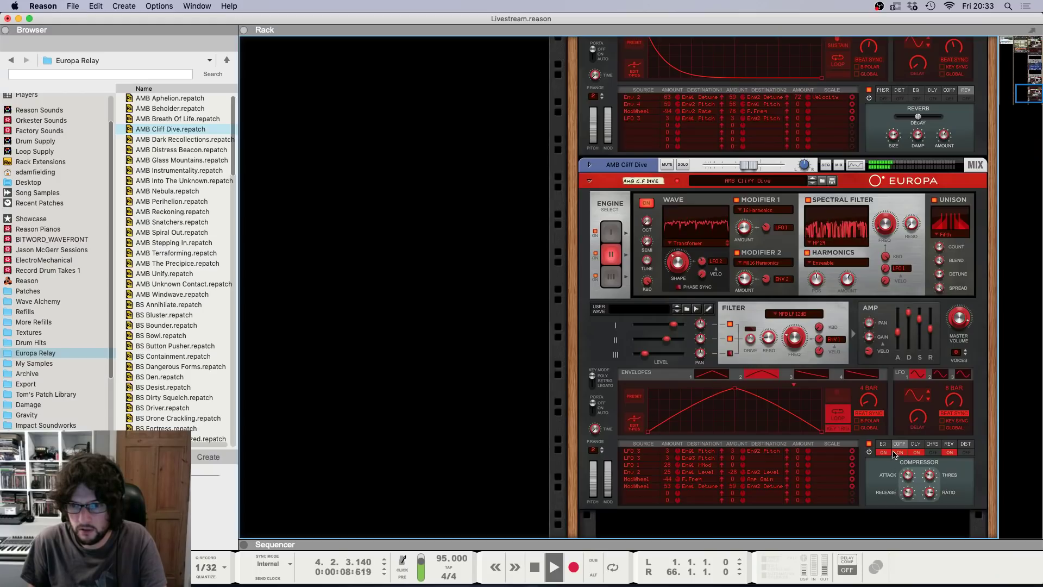
{"action": "left_click", "coordinate": [947, 452]}
{"action": "left_click", "coordinate": [917, 453]}
{"action": "key", "text": "F5"}
{"action": "left_click_drag", "start_coordinate": [901, 490], "coordinate": [899, 487]}
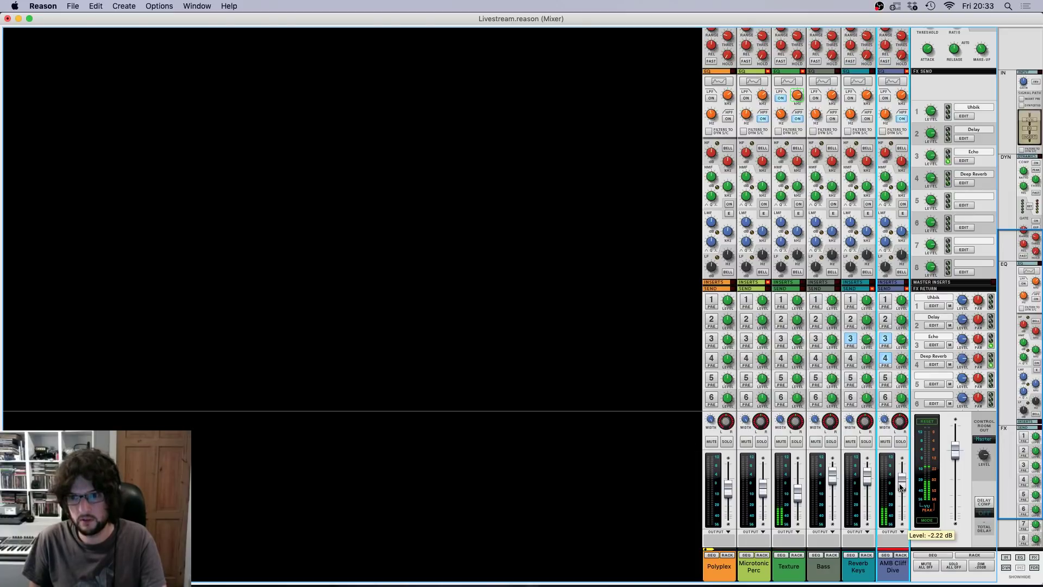
{"action": "key", "text": "F6"}
{"action": "key", "text": "F7"}
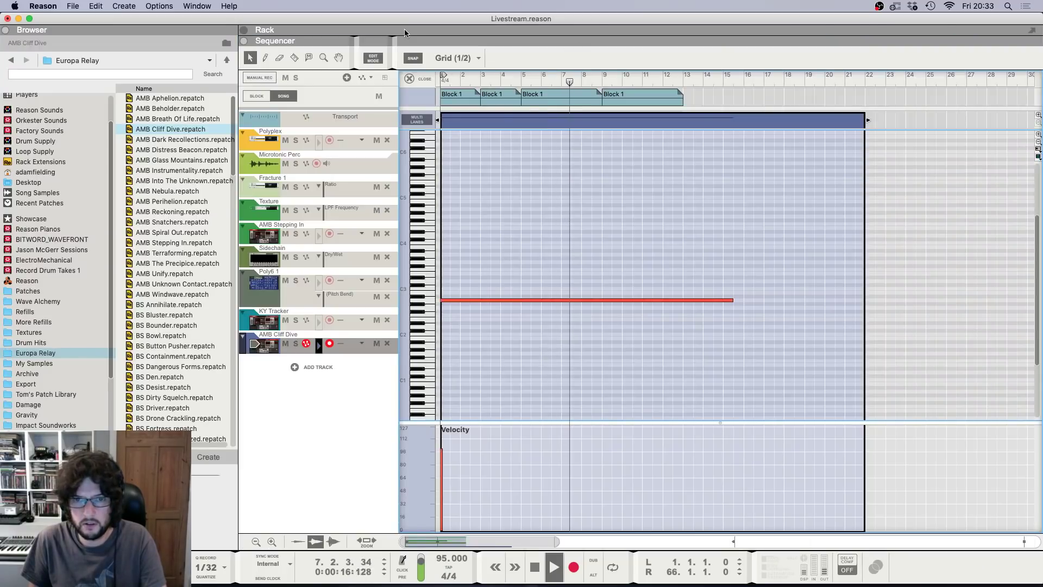
Step: Raise the AMB Cliff Dive channel level to -1.09 dB and shorten its A2 note to 12 bars
{"action": "key", "text": "F5"}
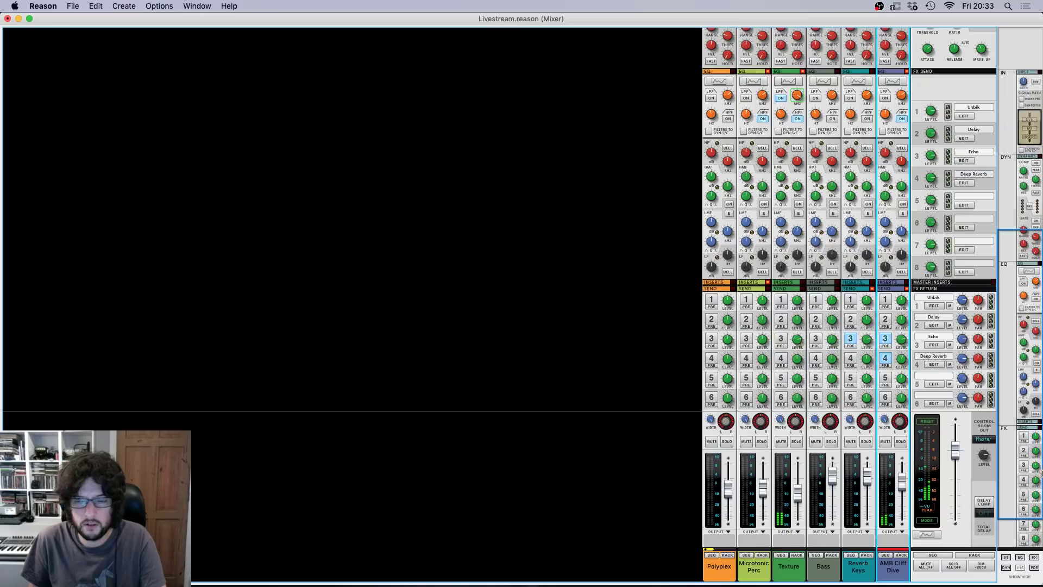
{"action": "left_click_drag", "start_coordinate": [901, 485], "coordinate": [901, 483]}
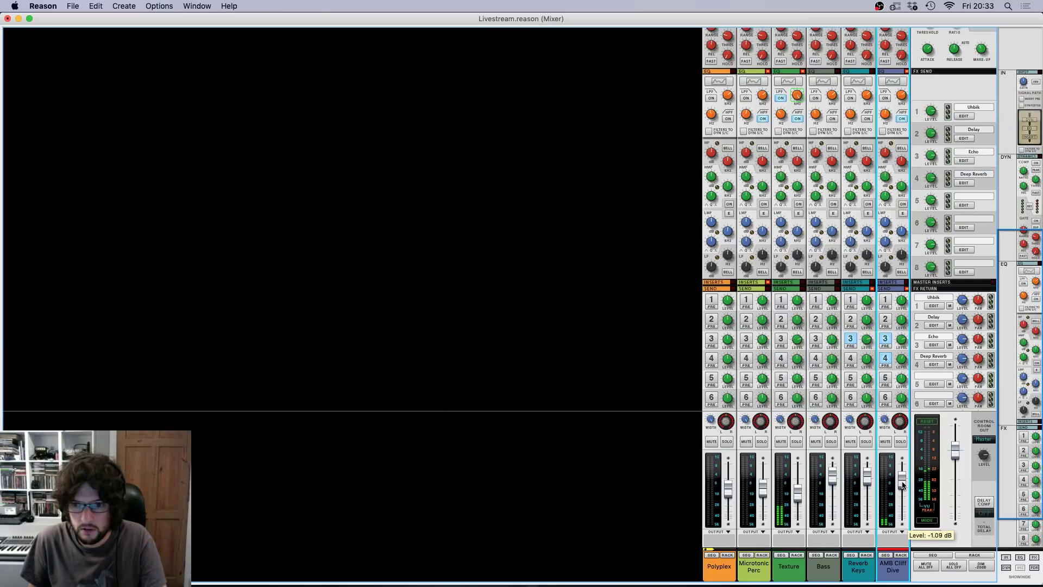
{"action": "key", "text": "F7"}
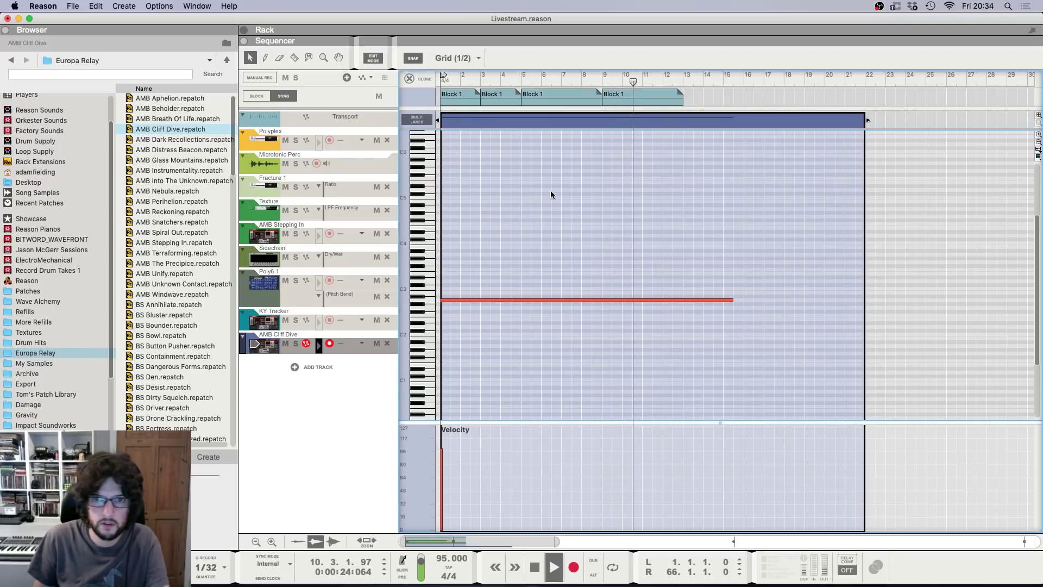
{"action": "left_click_drag", "start_coordinate": [693, 278], "coordinate": [681, 323]}
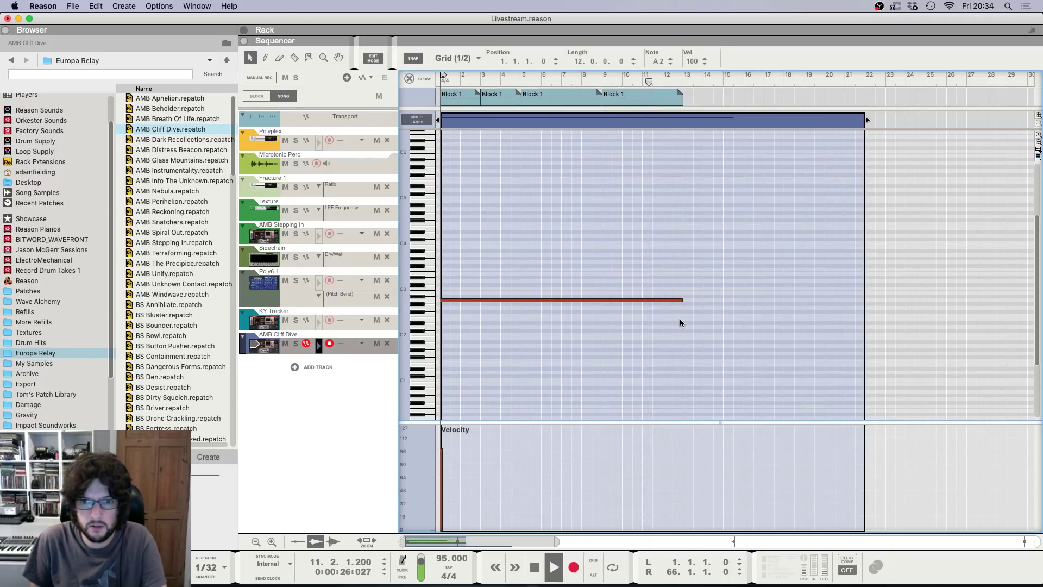
Step: Listen to the intro's closing bars while checking the AMB Cliff Dive channel's level and sends, and stop playback
{"action": "left_click", "coordinate": [669, 259]}
{"action": "key", "text": "F6"}
{"action": "key", "text": "F5"}
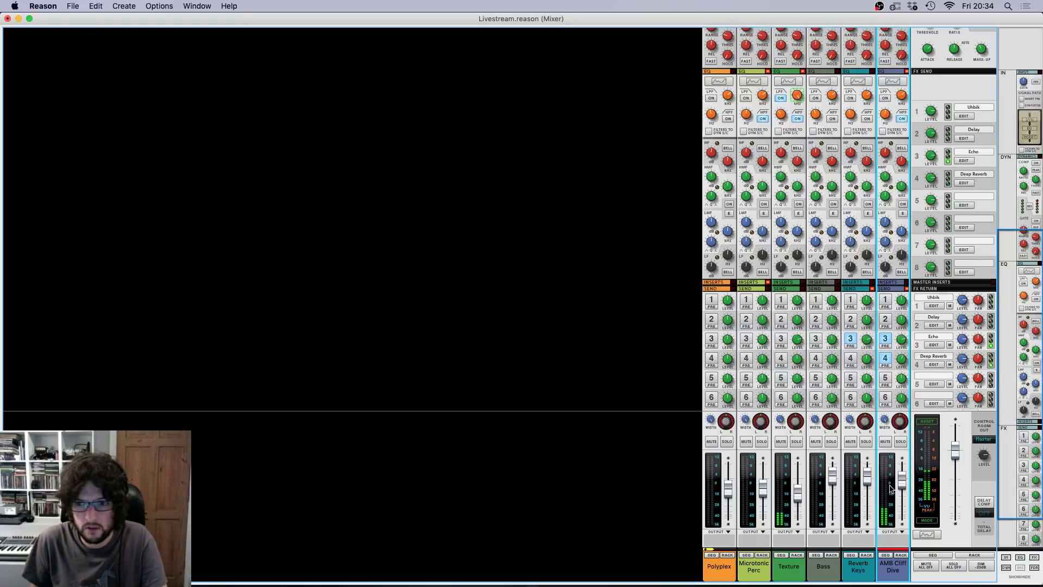
{"action": "key", "text": "F7"}
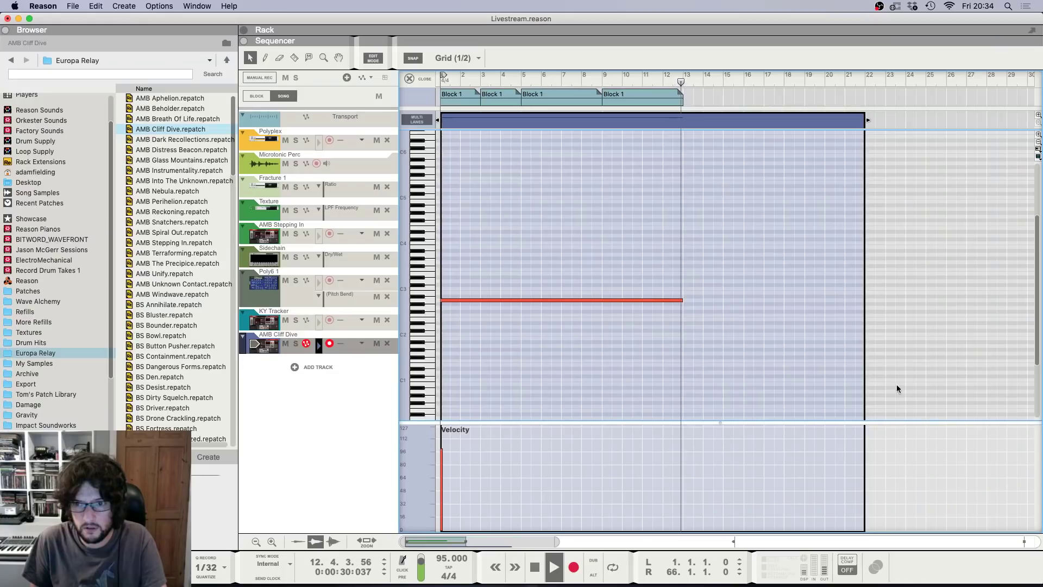
{"action": "key", "text": "space"}
{"action": "key", "text": "F6"}
{"action": "key", "text": "F5"}
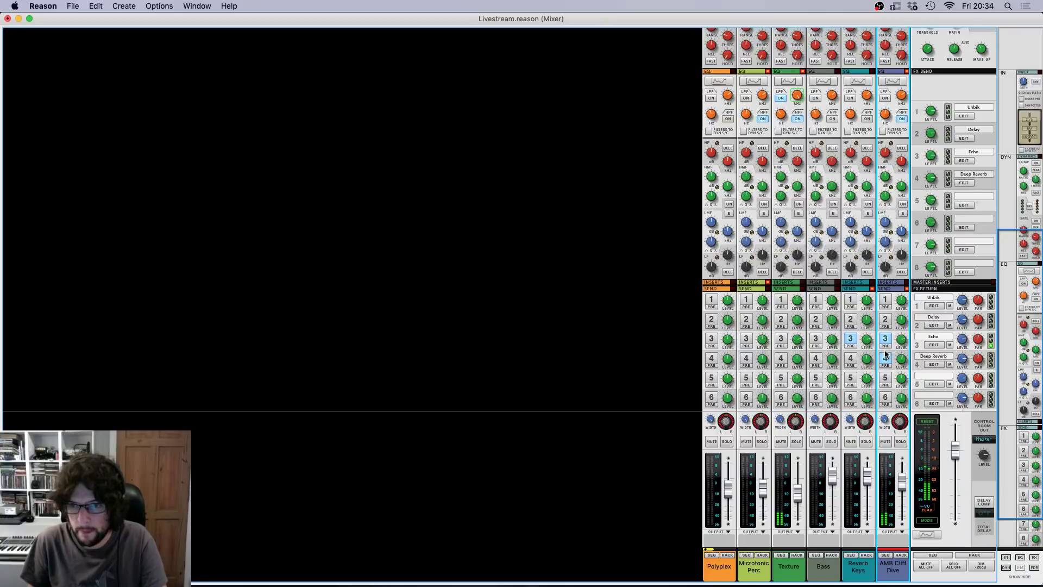
{"action": "key", "text": "F7"}
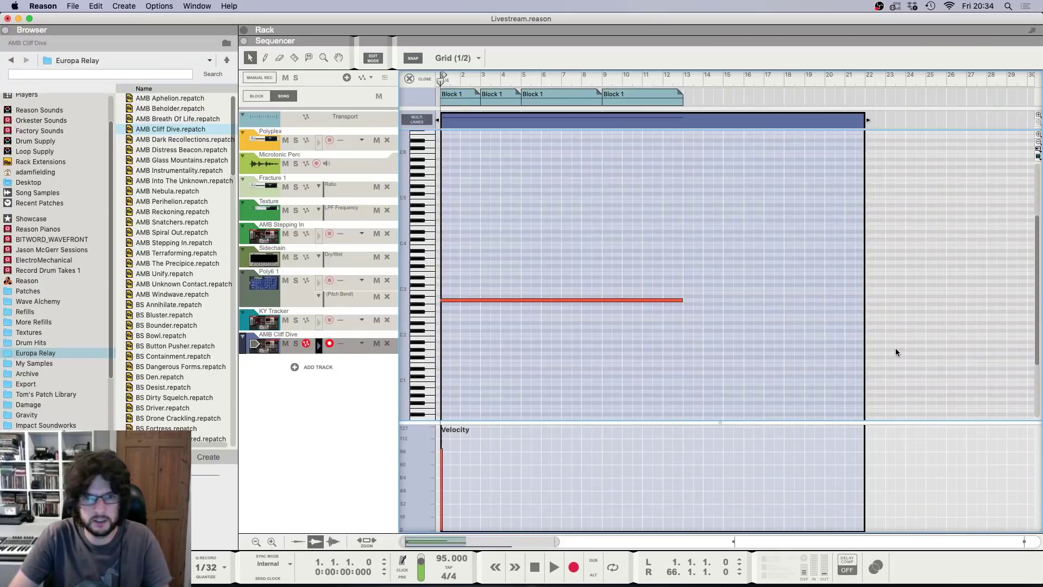
Step: Play the song from the start and lower the AMB Cliff Dive channel level slightly
{"action": "key", "text": "space"}
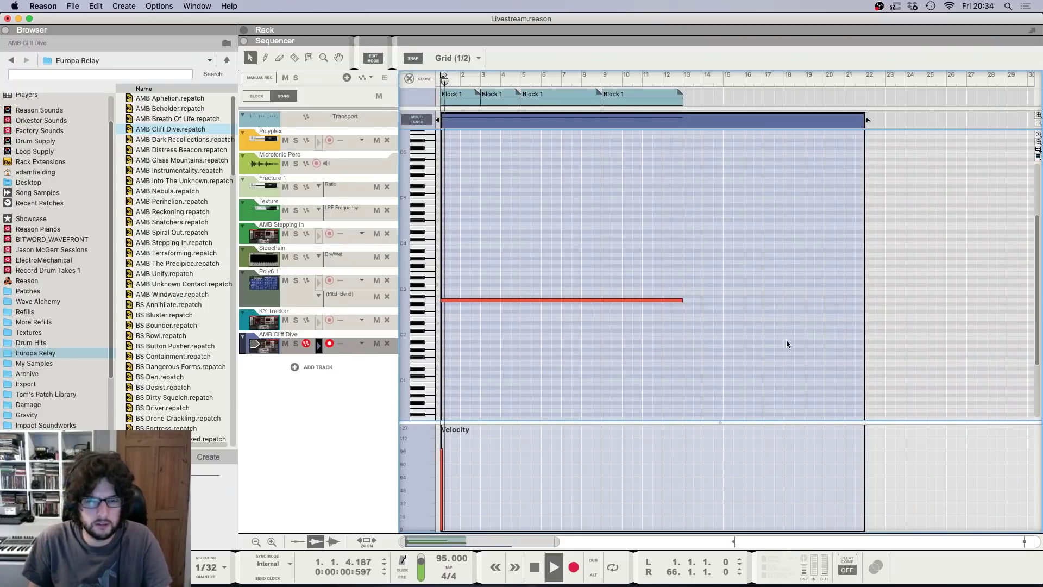
{"action": "key", "text": "F6"}
{"action": "key", "text": "F5"}
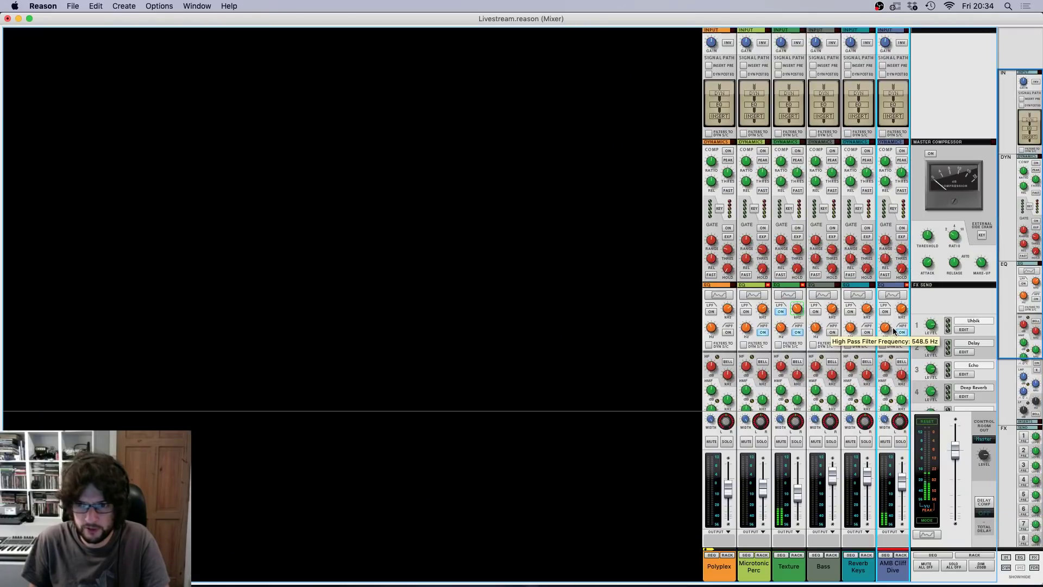
{"action": "scroll", "coordinate": [893, 330], "scroll_direction": "down", "scroll_amount": 5}
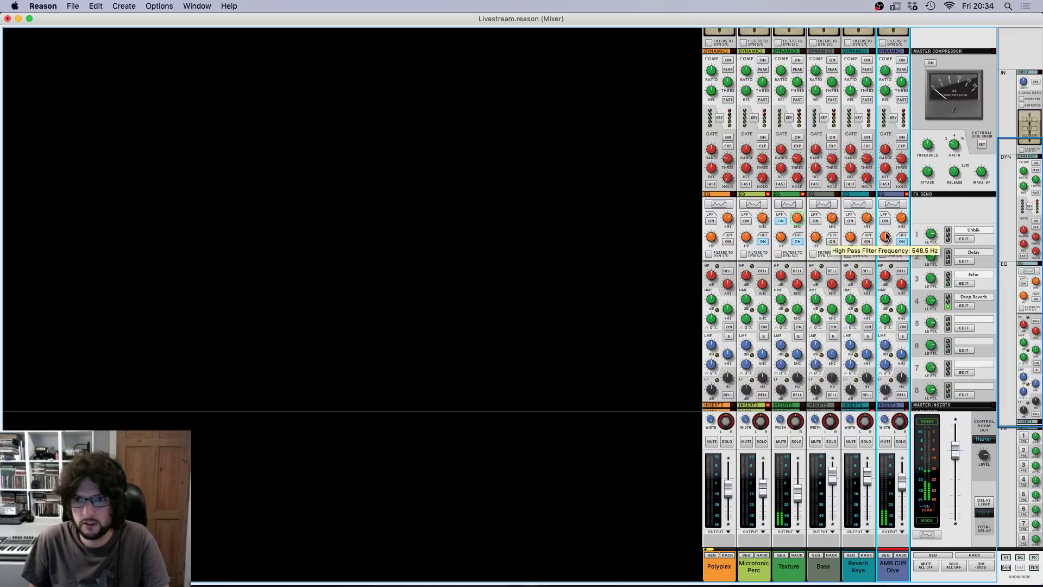
{"action": "scroll", "coordinate": [887, 235], "scroll_direction": "down", "scroll_amount": 8}
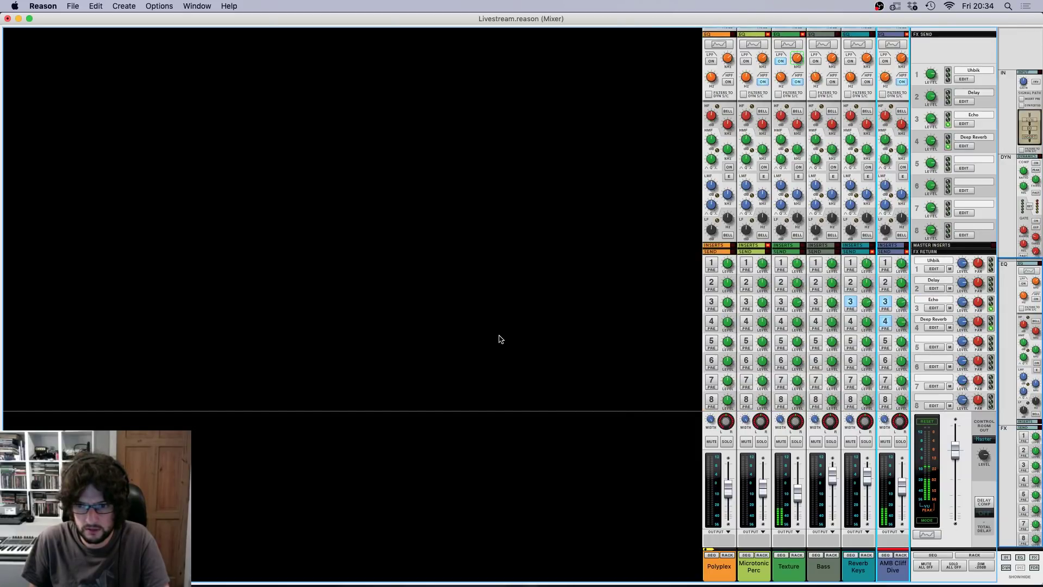
{"action": "key", "text": "F6"}
{"action": "key", "text": "F7"}
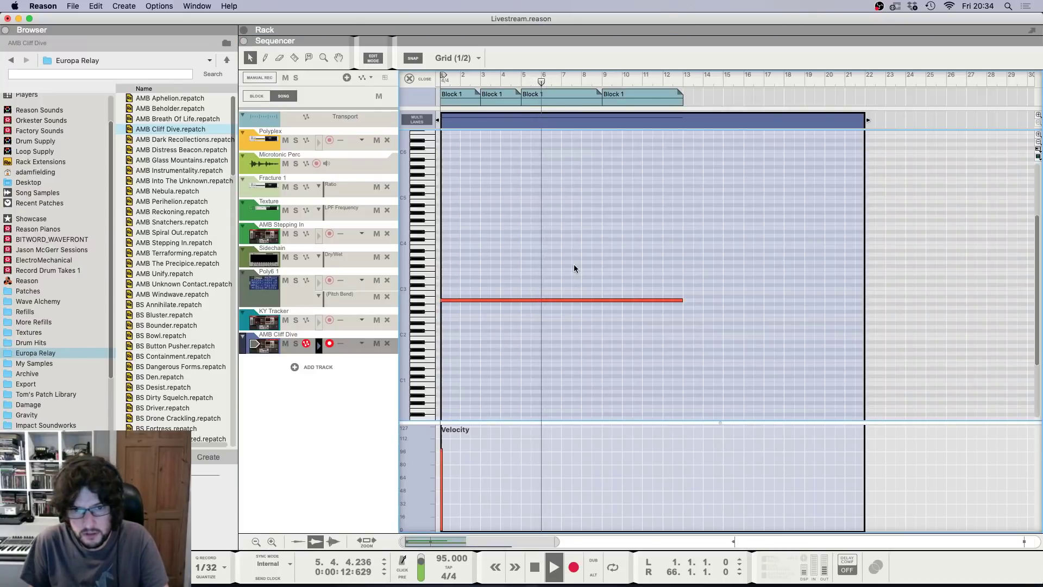
Step: Leave clip editing and shorten the AMB Cliff Dive clip to 16 bars
{"action": "key", "text": "super+e"}
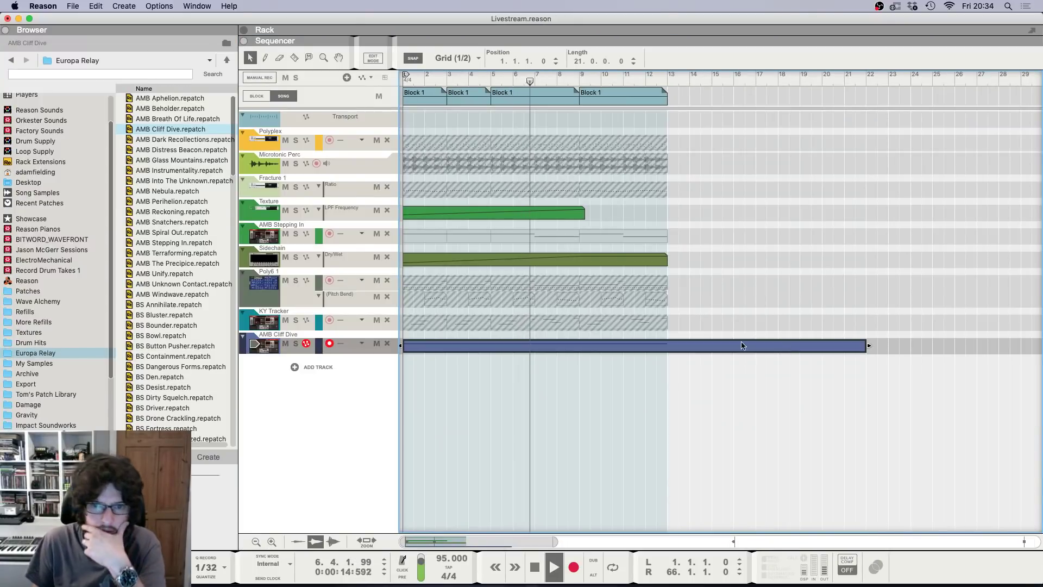
{"action": "left_click_drag", "start_coordinate": [869, 345], "coordinate": [756, 342]}
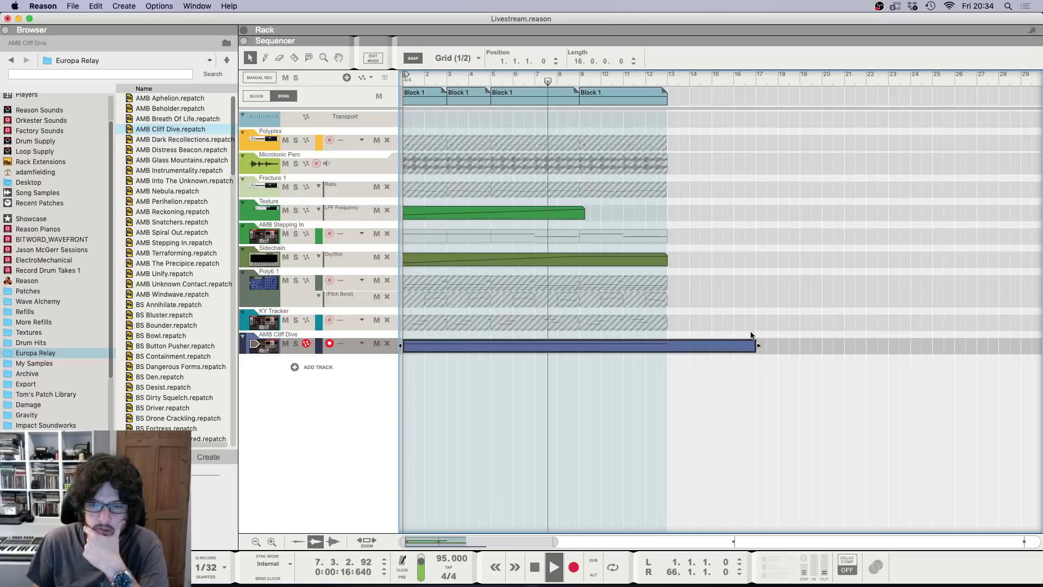
{"action": "left_click", "coordinate": [738, 268]}
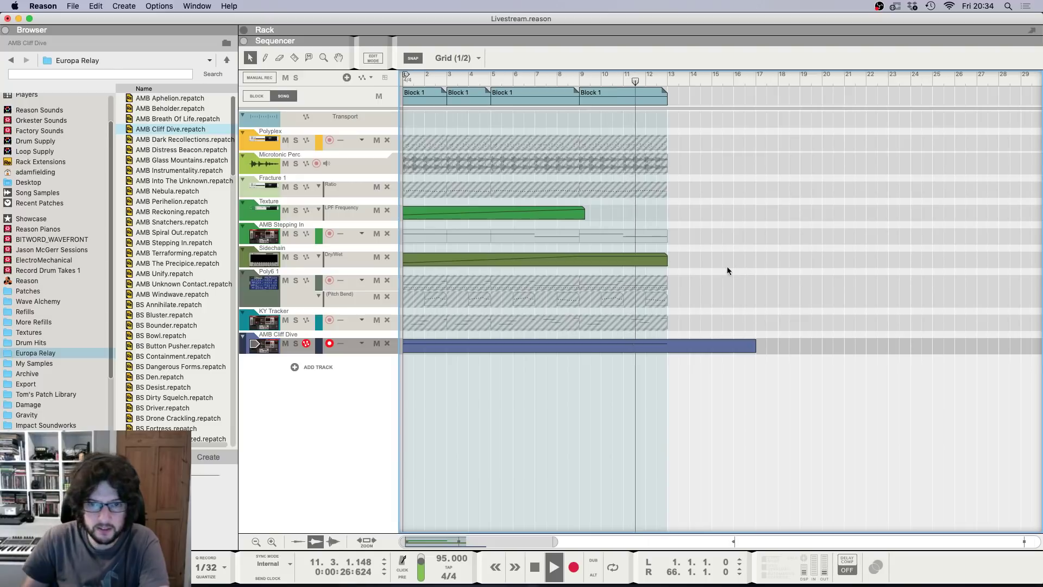
Step: Inspect the end of the Sidechain Dry/Wet automation at bar 13 and stop playback
{"action": "double_click", "coordinate": [664, 259]}
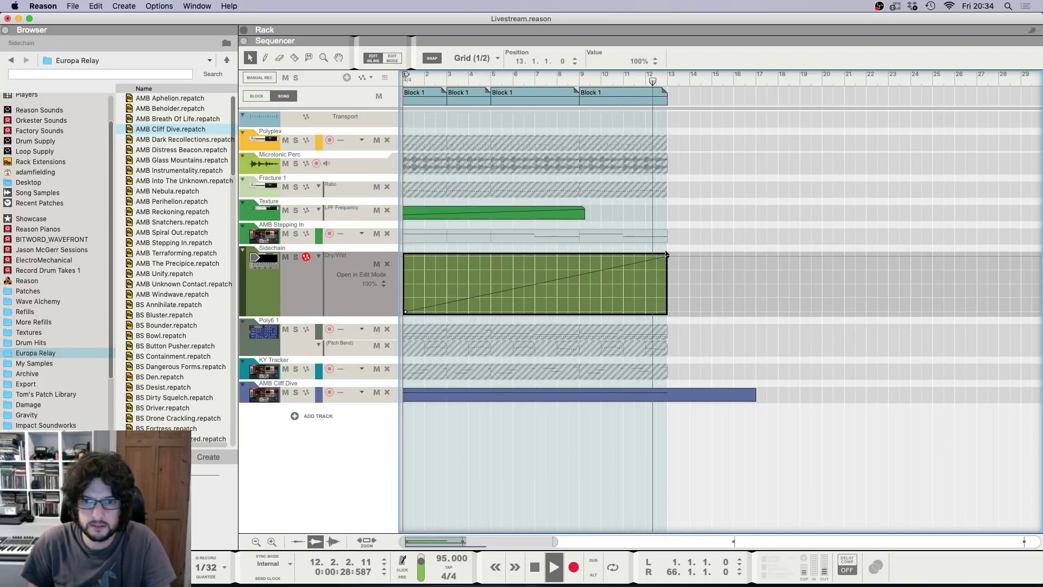
{"action": "left_click", "coordinate": [695, 211]}
{"action": "key", "text": "space"}
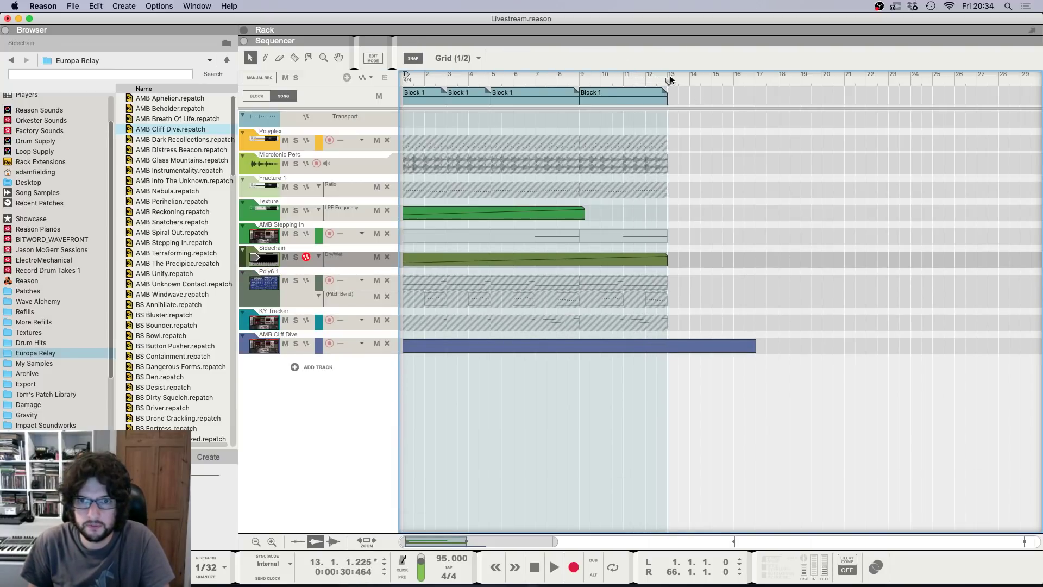
Step: Move the playhead to 12.3.1.0 and place BinClose_05.wav from the Field Recordings samples there on a new audio track
{"action": "left_click_drag", "start_coordinate": [670, 80], "coordinate": [656, 79]}
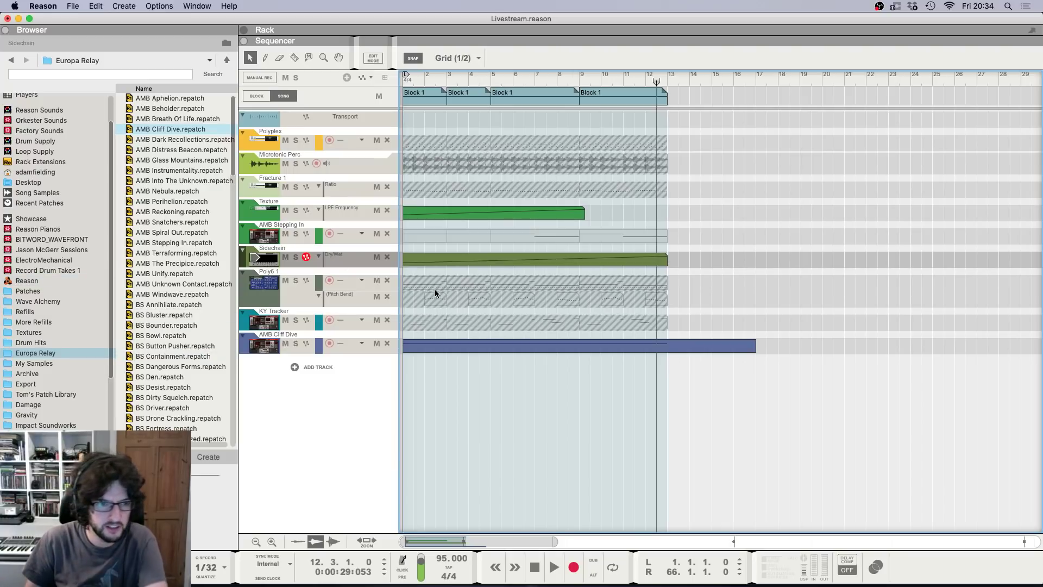
{"action": "left_click", "coordinate": [47, 363]}
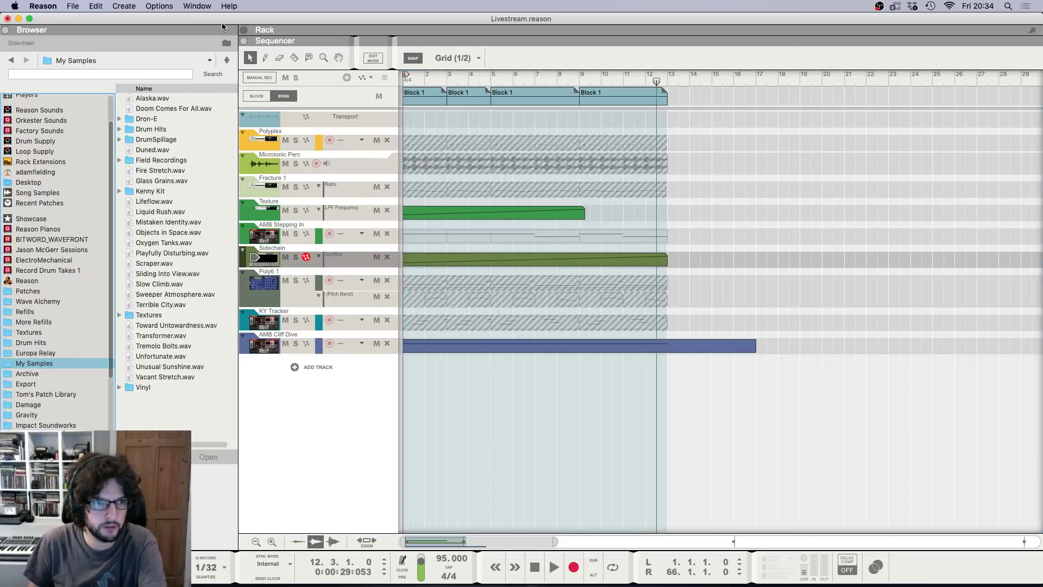
{"action": "double_click", "coordinate": [179, 160]}
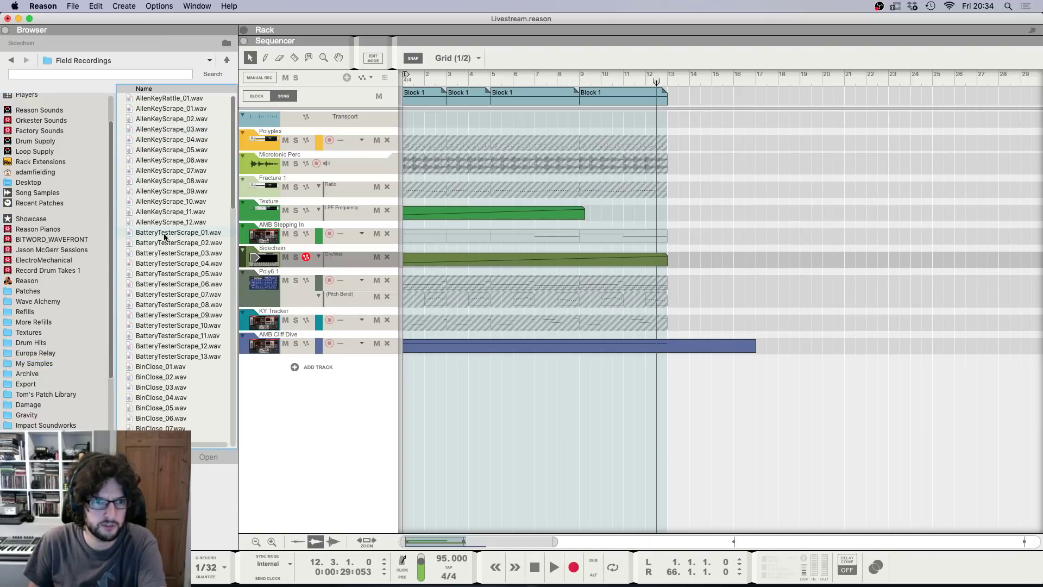
{"action": "scroll", "coordinate": [176, 261], "scroll_direction": "down", "scroll_amount": 7}
{"action": "scroll", "coordinate": [197, 216], "scroll_direction": "up", "scroll_amount": 7}
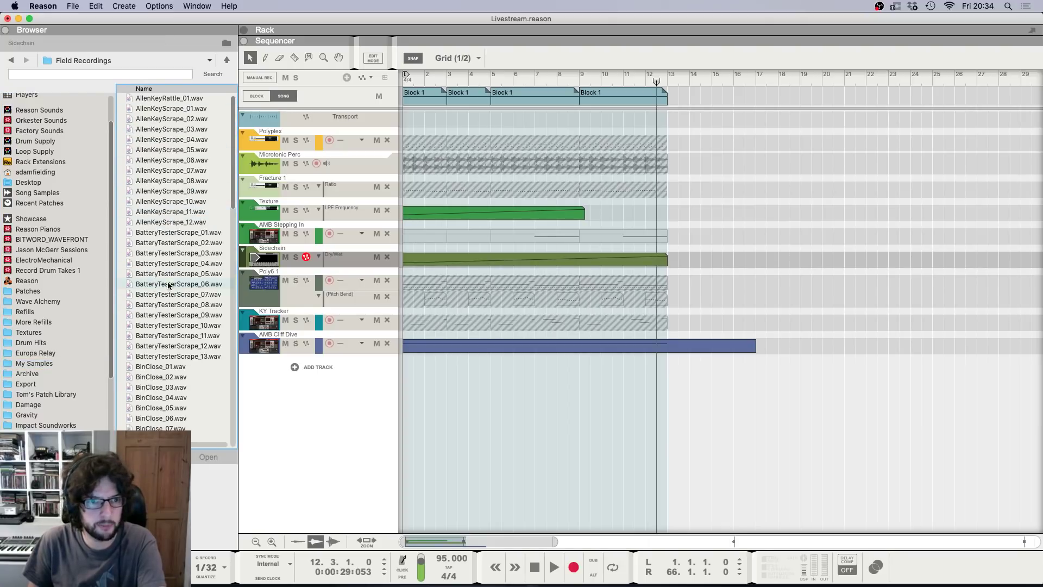
{"action": "scroll", "coordinate": [191, 332], "scroll_direction": "down", "scroll_amount": 1}
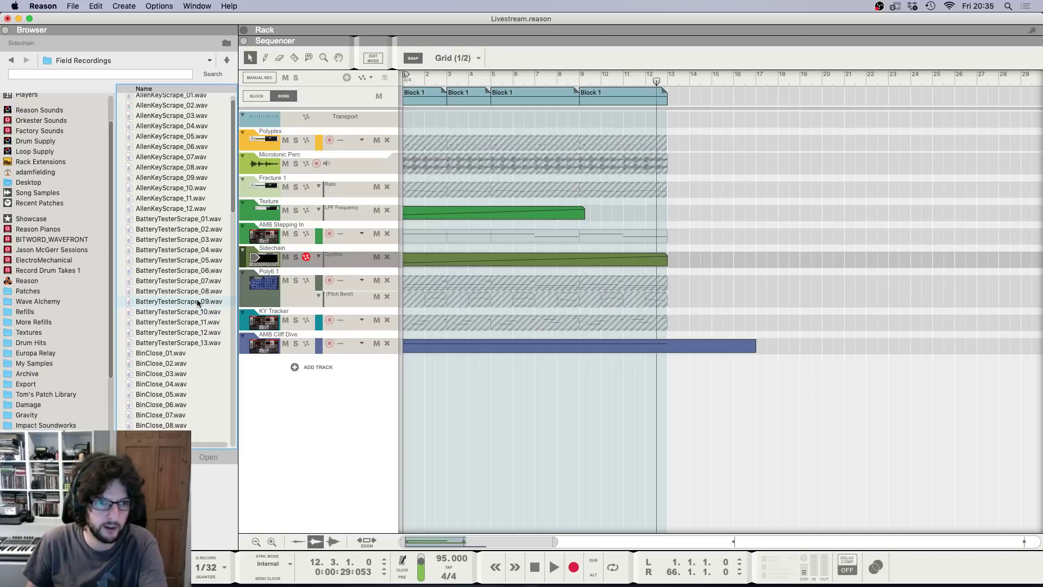
{"action": "scroll", "coordinate": [196, 300], "scroll_direction": "down", "scroll_amount": 2}
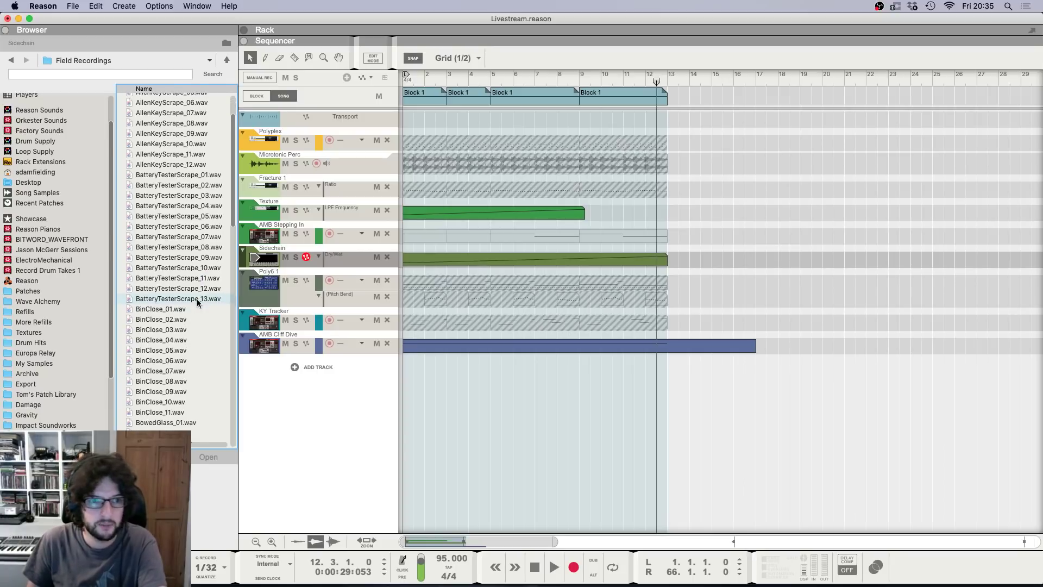
{"action": "left_click", "coordinate": [199, 350]}
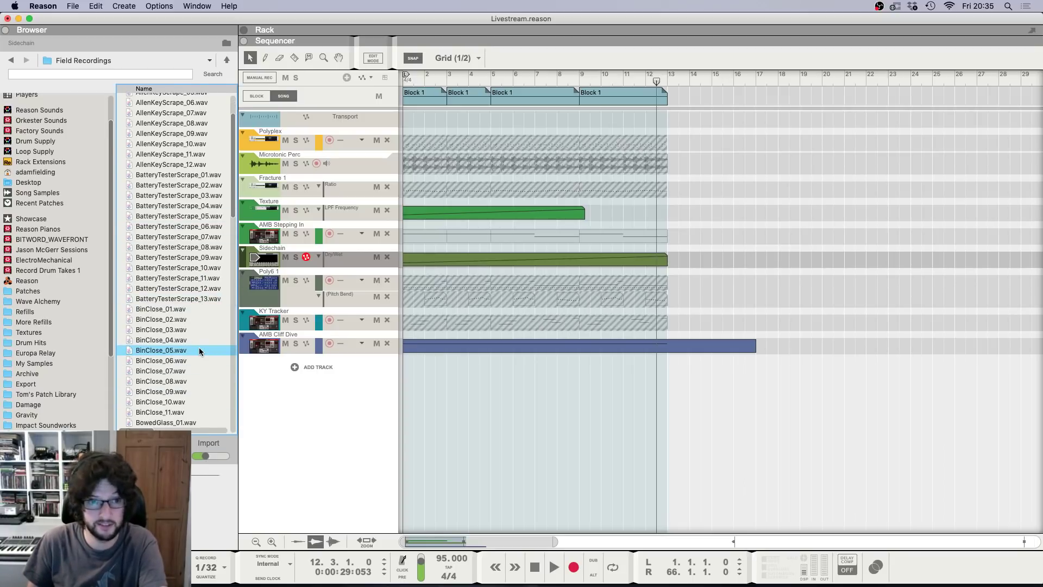
{"action": "left_click_drag", "start_coordinate": [165, 353], "coordinate": [656, 369]}
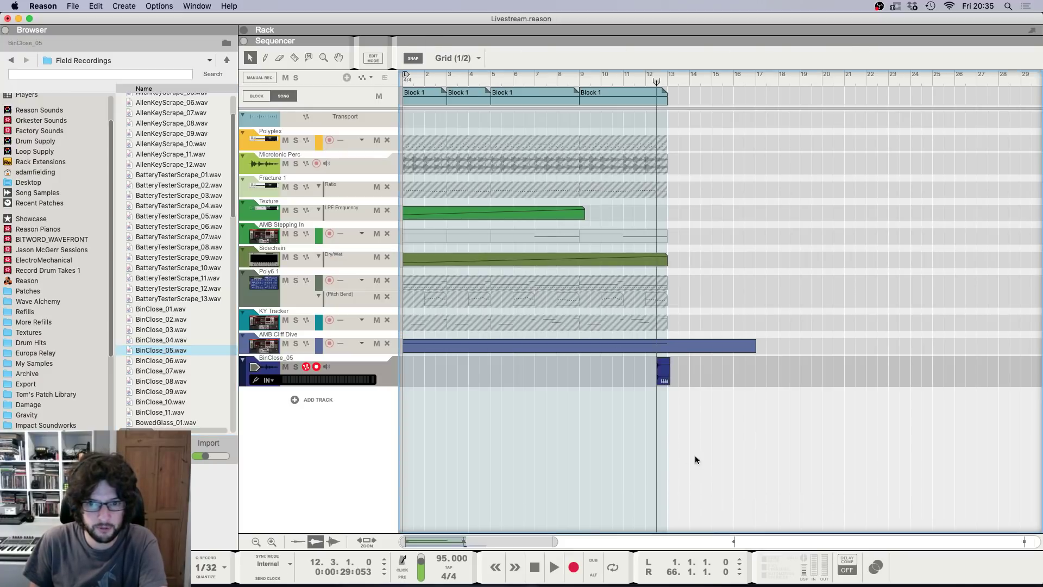
Step: Play the song from bar 11 and set the BinClose_05 channel level to about -5.96 dB
{"action": "left_click", "coordinate": [662, 375]}
{"action": "scroll", "coordinate": [683, 411], "scroll_direction": "up", "scroll_amount": 6}
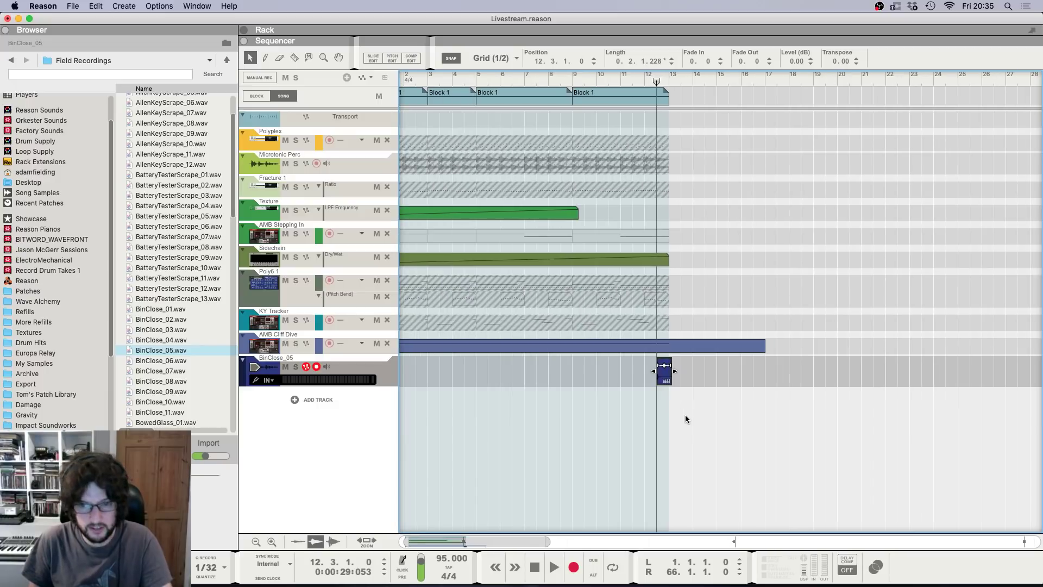
{"action": "scroll", "coordinate": [686, 413], "scroll_direction": "up", "scroll_amount": 3}
{"action": "left_click", "coordinate": [591, 370]}
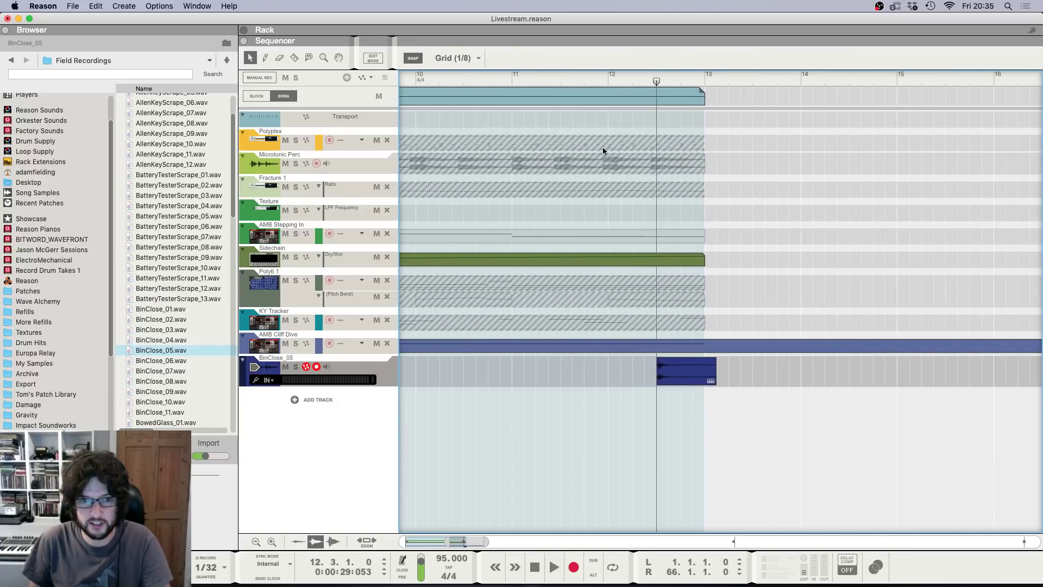
{"action": "left_click", "coordinate": [609, 76]}
{"action": "left_click", "coordinate": [524, 80]}
{"action": "left_click", "coordinate": [512, 81]}
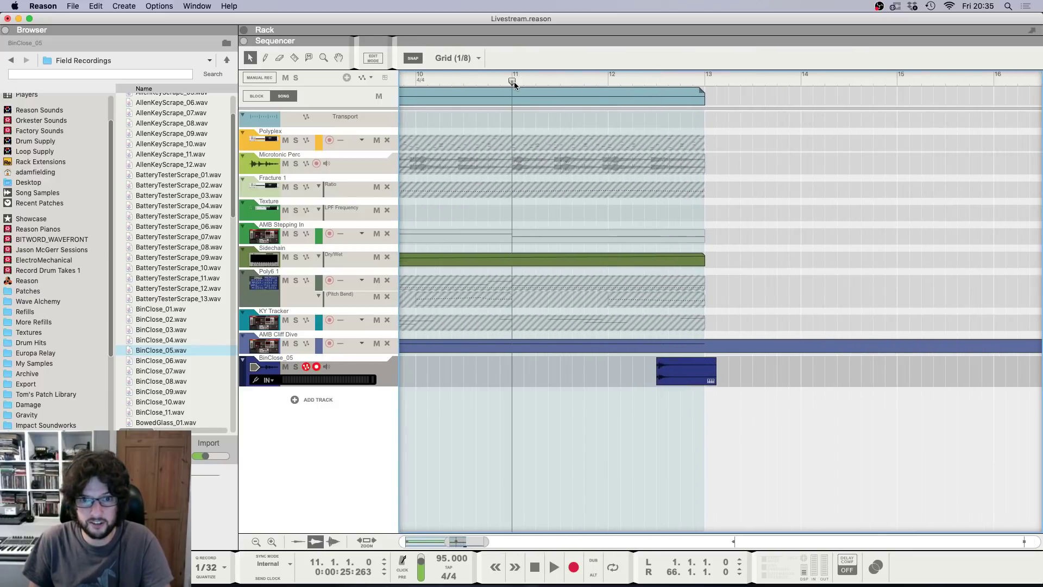
{"action": "key", "text": "space"}
{"action": "key", "text": "F5"}
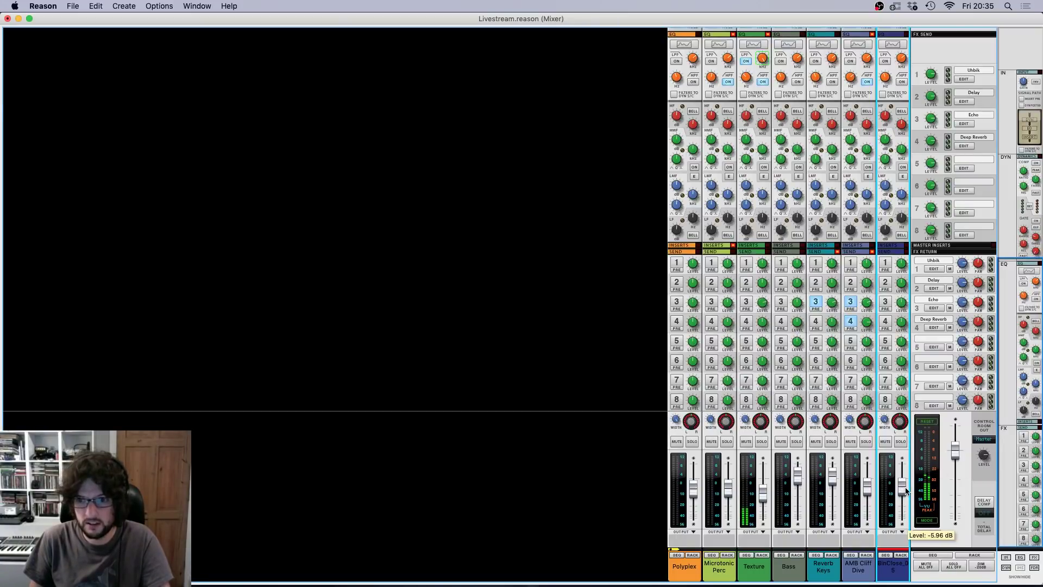
{"action": "key", "text": "F7"}
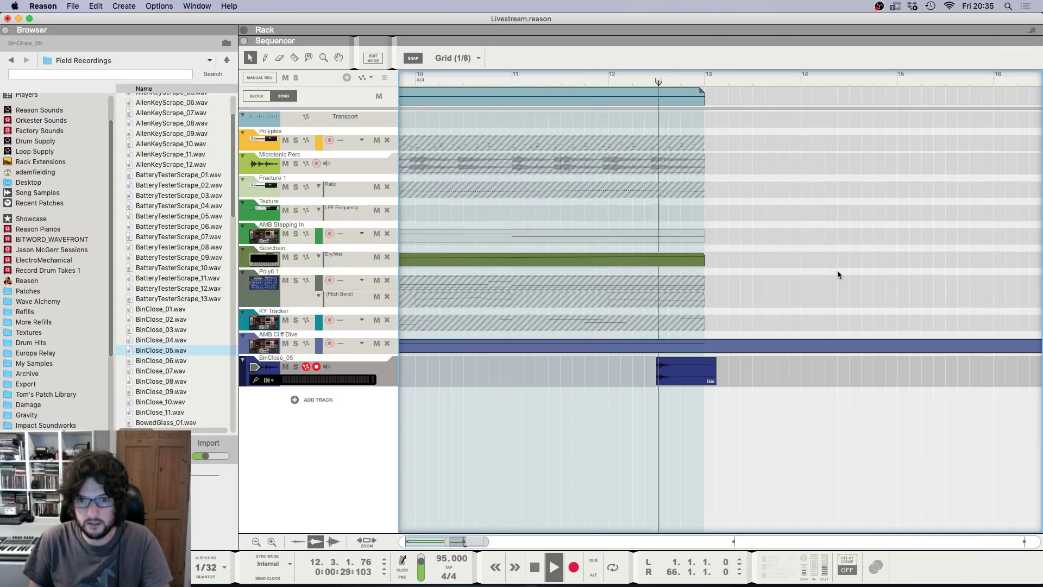
{"action": "key", "text": "space"}
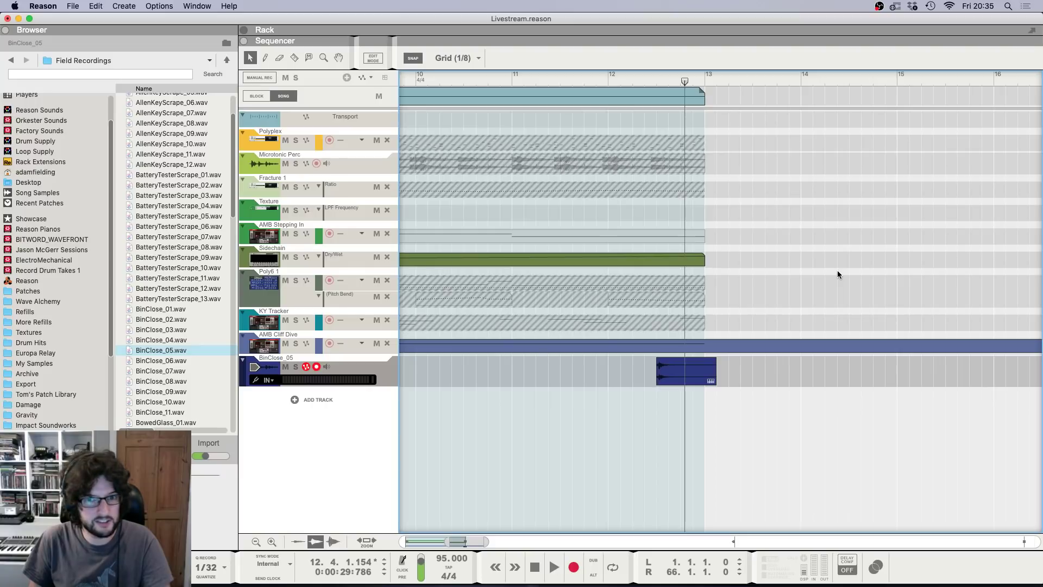
Step: Trim the BinClose_05 clip's end to bar 13 and reverse the clip
{"action": "left_click", "coordinate": [711, 368]}
{"action": "mouse_move", "coordinate": [723, 373]}
{"action": "left_mouse_down"}
{"action": "mouse_move", "coordinate": [692, 373]}
{"action": "mouse_move", "coordinate": [703, 372]}
{"action": "left_mouse_up"}
{"action": "right_click", "coordinate": [686, 379]}
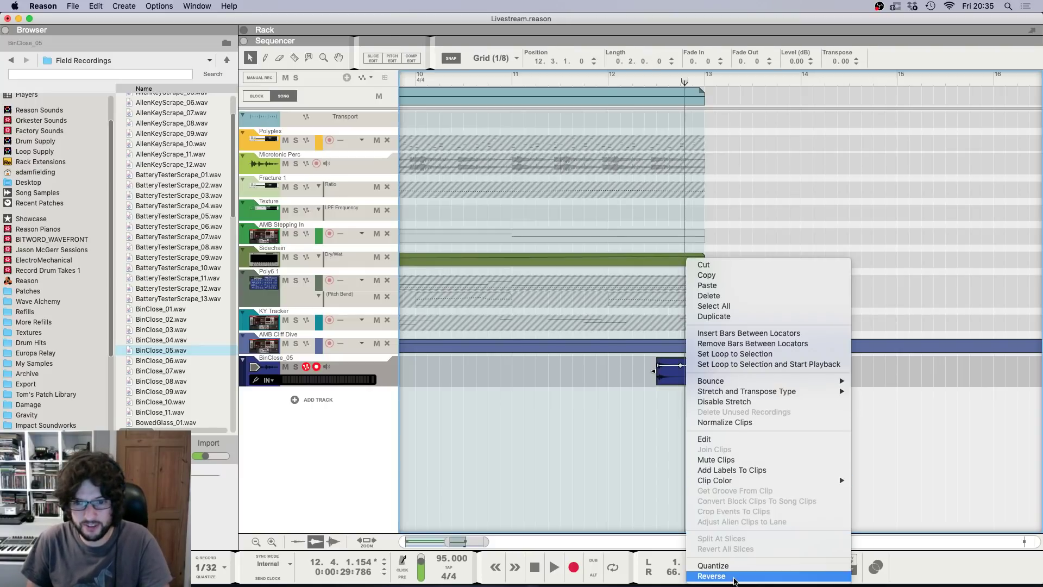
{"action": "left_click", "coordinate": [711, 576]}
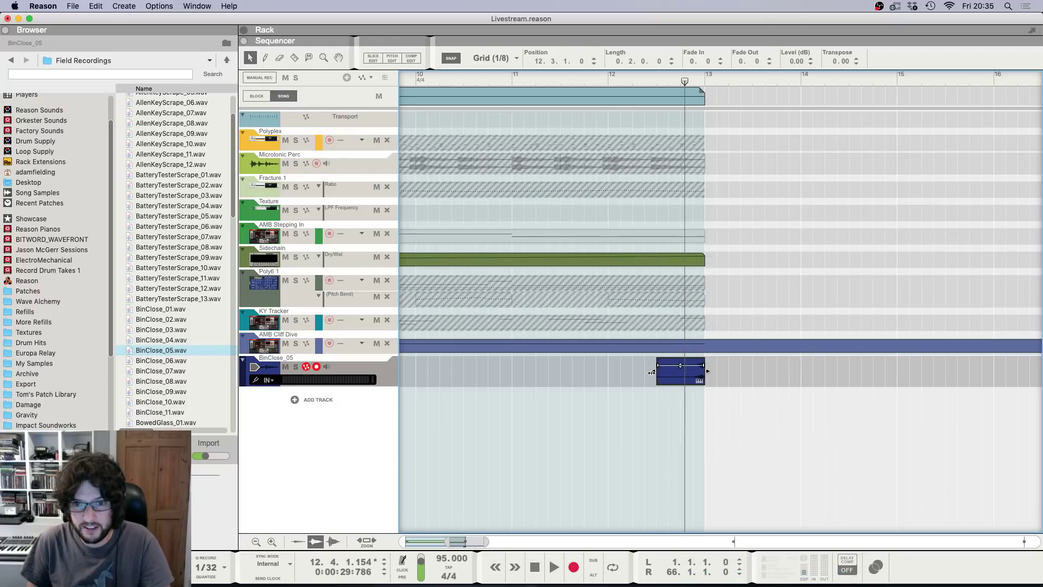
Step: Trim the reversed BinClose_05 clip's start to 12.4.3.0 and, with snap off, its end to a length of 0.0.1.154
{"action": "left_click_drag", "start_coordinate": [651, 372], "coordinate": [683, 383]}
{"action": "left_click", "coordinate": [700, 381]}
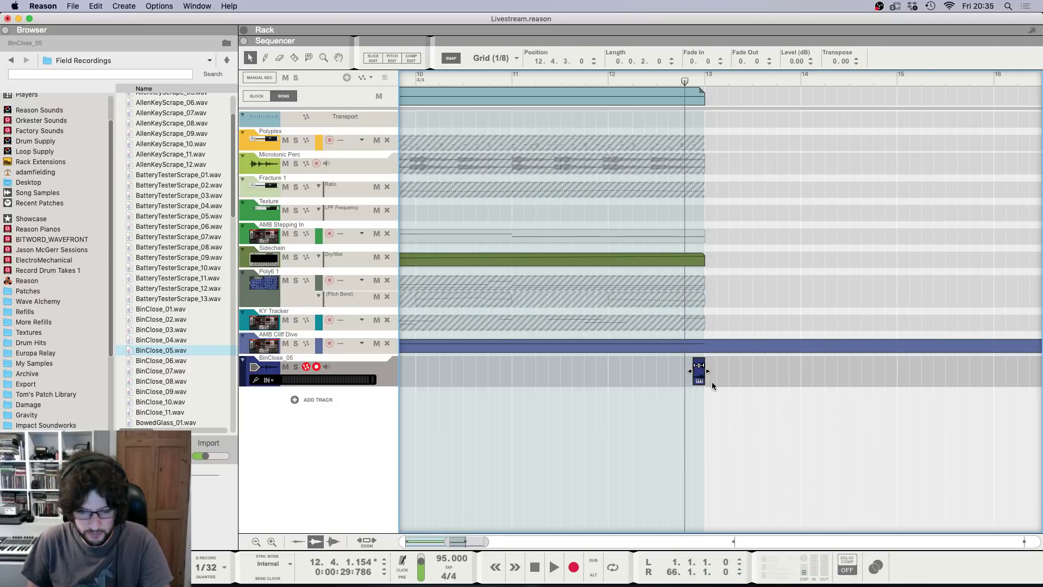
{"action": "key", "text": "h"}
{"action": "key", "text": "h"}
{"action": "key", "text": "h"}
{"action": "key", "text": "h"}
{"action": "key", "text": "h"}
{"action": "key", "text": "h"}
{"action": "key", "text": "h"}
{"action": "key", "text": "h"}
{"action": "key", "text": "h"}
{"action": "key", "text": "h"}
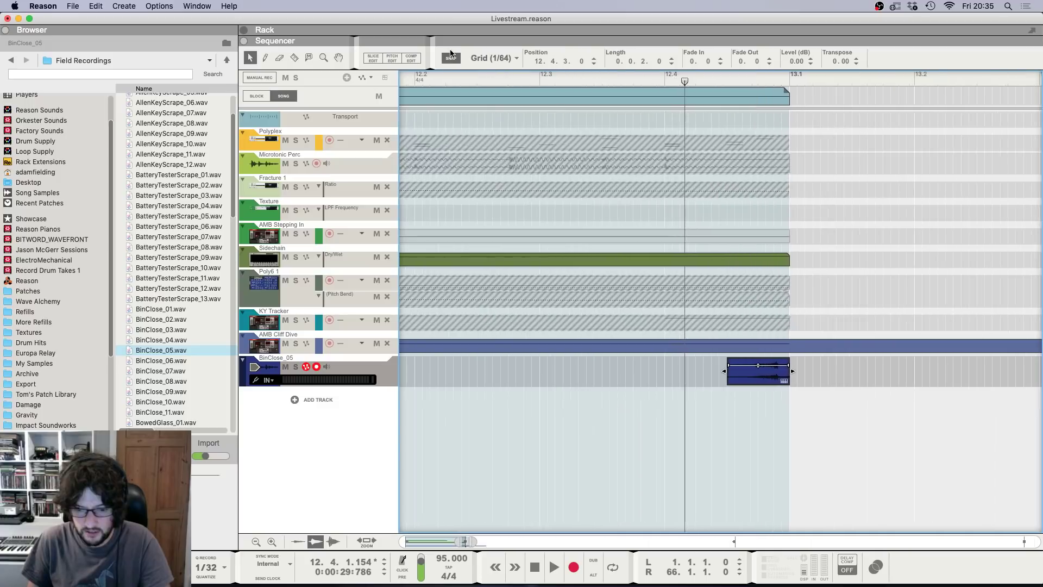
{"action": "key", "text": "h"}
{"action": "key", "text": "h"}
{"action": "key", "text": "h"}
{"action": "key", "text": "h"}
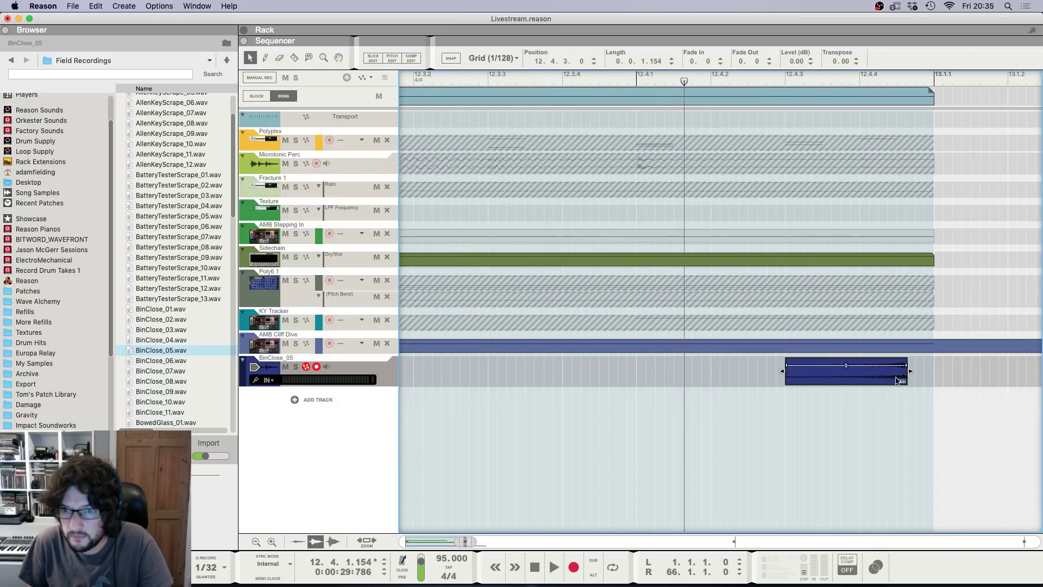
Step: Shift the reversed BinClose_05 clip to position 12.4.3.84 so that it ends at bar 13
{"action": "left_click_drag", "start_coordinate": [894, 378], "coordinate": [911, 378]}
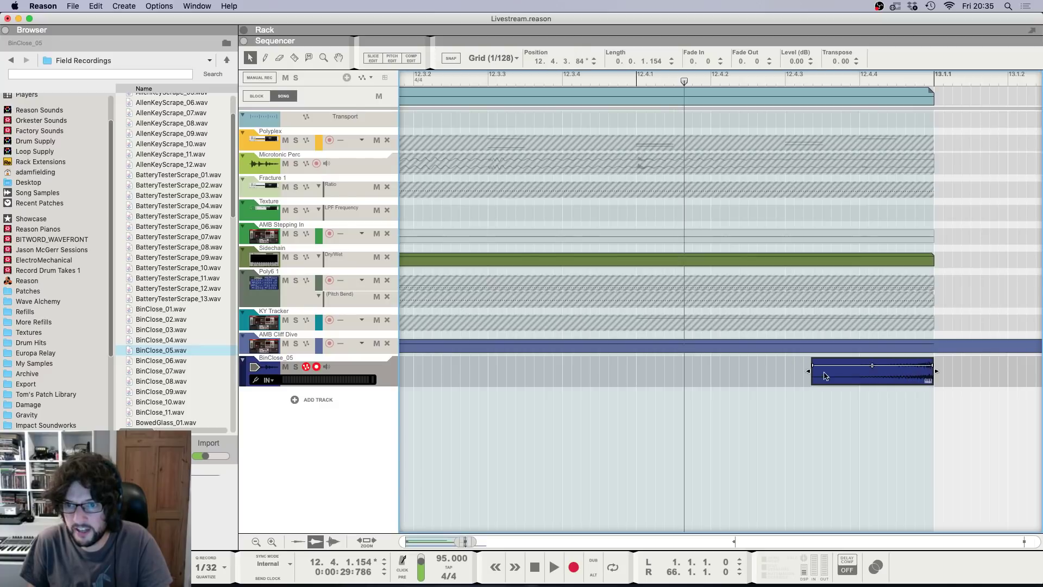
{"action": "key", "text": "g"}
{"action": "key", "text": "g"}
{"action": "key", "text": "g"}
{"action": "key", "text": "g"}
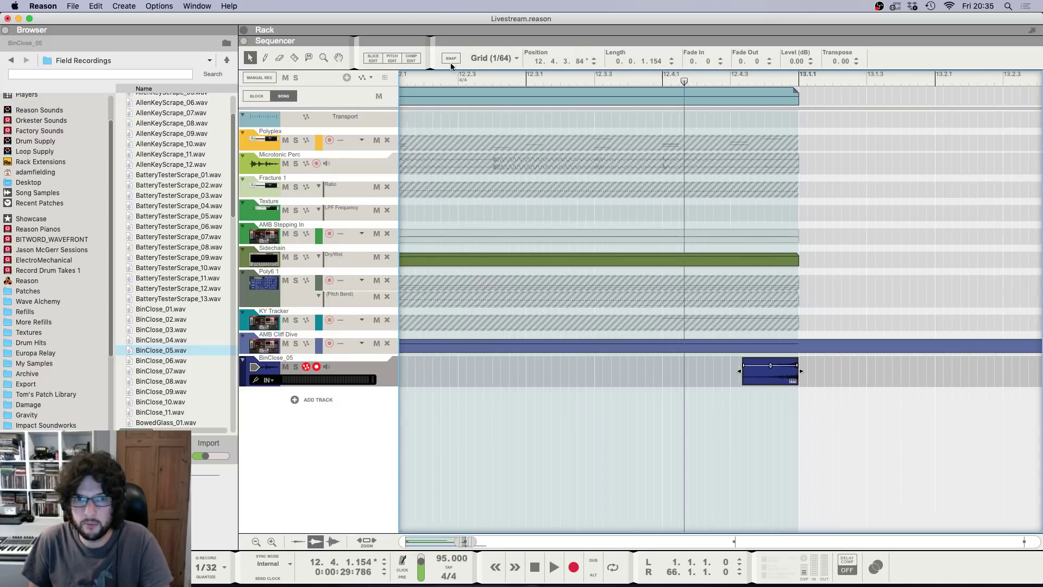
Step: Extend the reversed BinClose_05 clip's start back to 12.3.1.0 and add a fade-in across its whole length
{"action": "key", "text": "g"}
{"action": "key", "text": "g"}
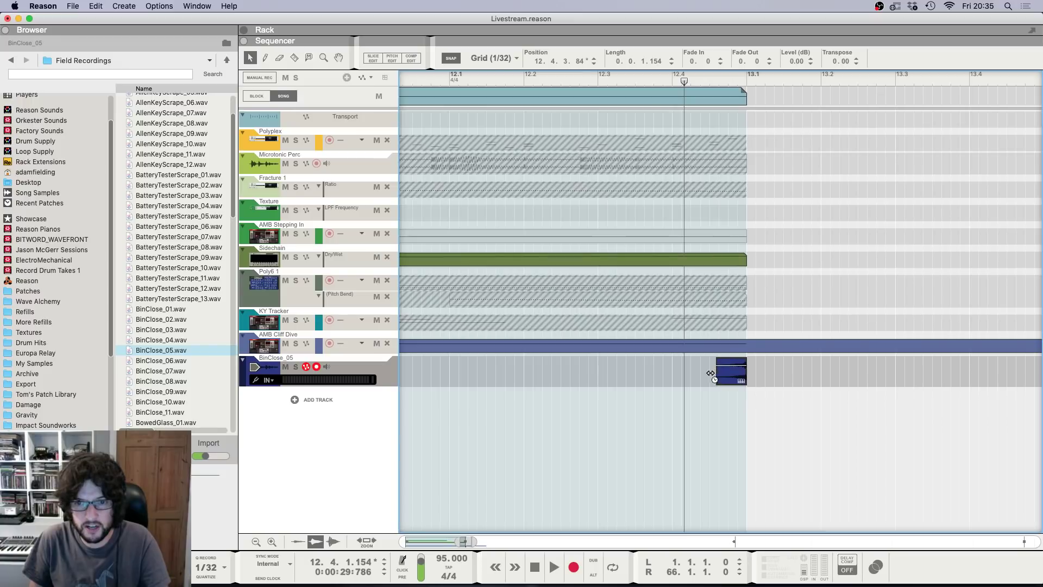
{"action": "left_click_drag", "start_coordinate": [710, 373], "coordinate": [627, 385]}
{"action": "left_click", "coordinate": [597, 81]}
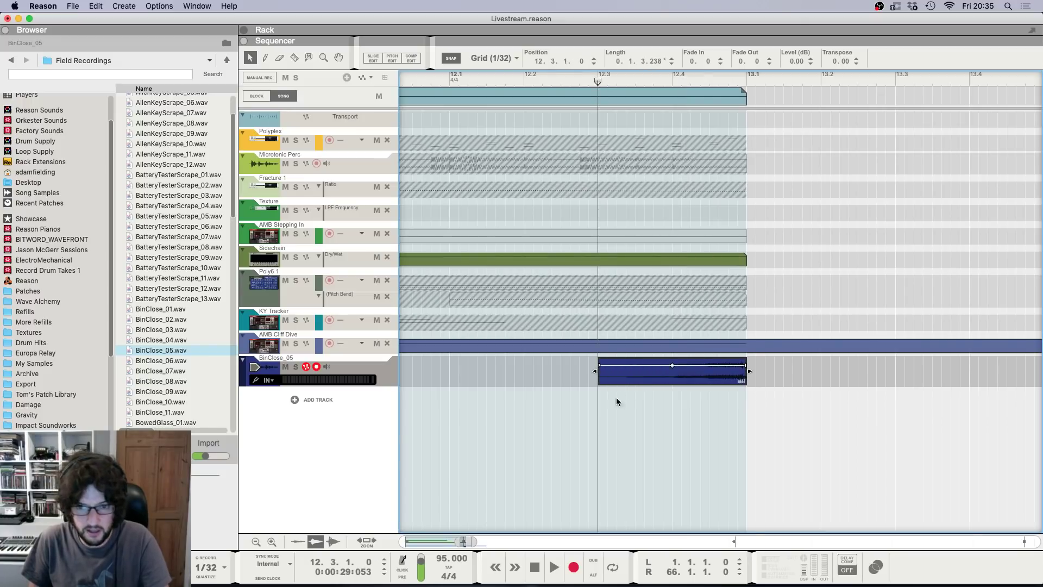
{"action": "left_click_drag", "start_coordinate": [598, 366], "coordinate": [827, 373]}
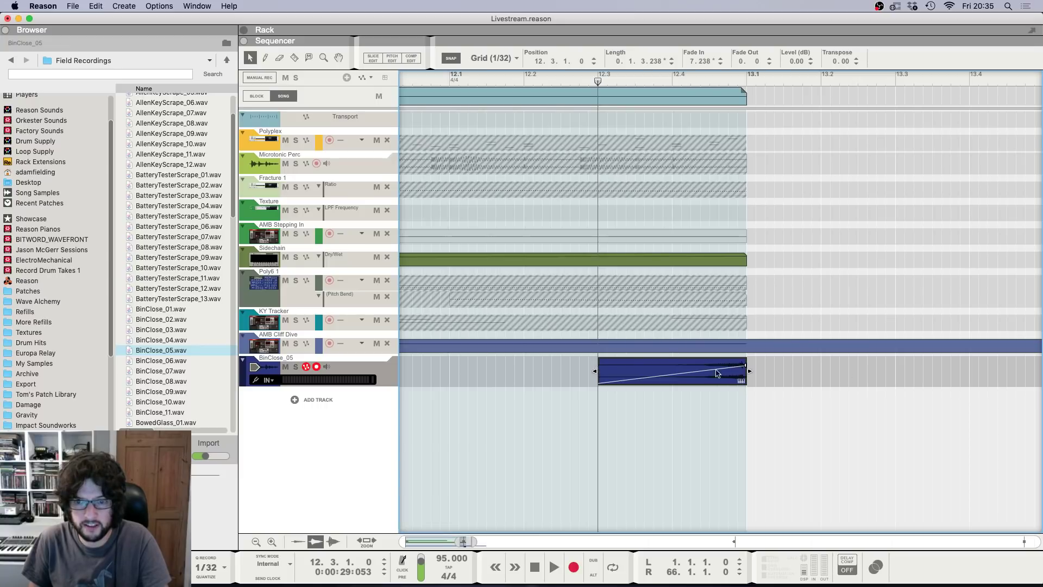
Step: Adjust the high-pass filter frequency on the BinClose_05 mixer channel
{"action": "key", "text": "F5"}
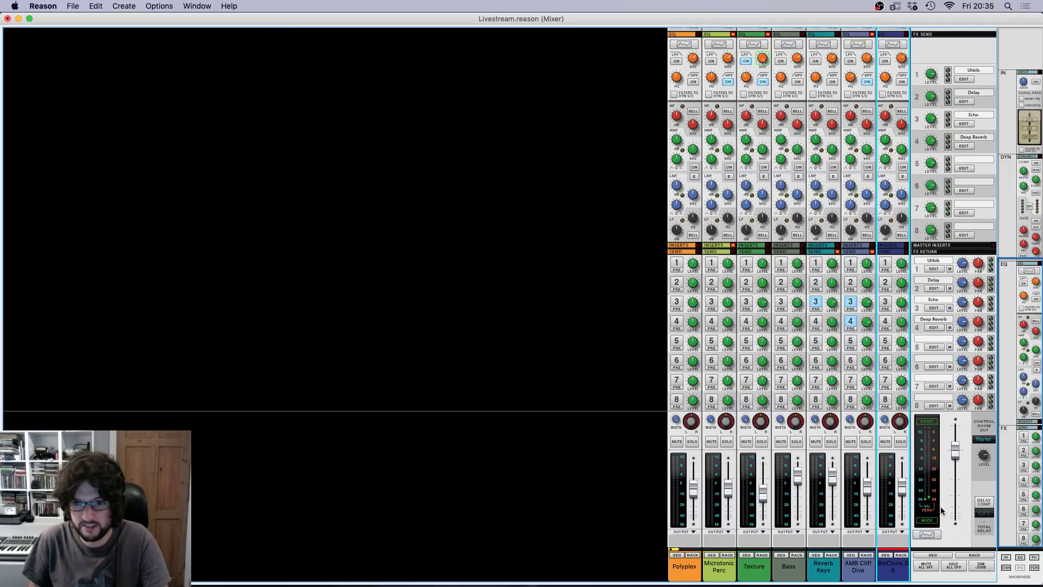
{"action": "scroll", "coordinate": [901, 167], "scroll_direction": "up", "scroll_amount": 5}
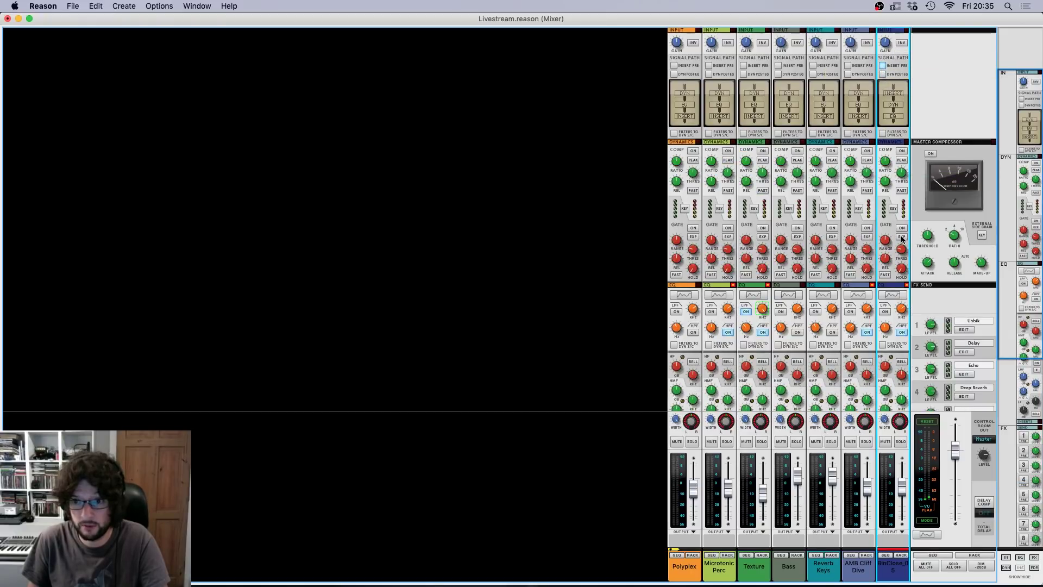
{"action": "scroll", "coordinate": [901, 239], "scroll_direction": "down", "scroll_amount": 1}
{"action": "mouse_move", "coordinate": [887, 289]}
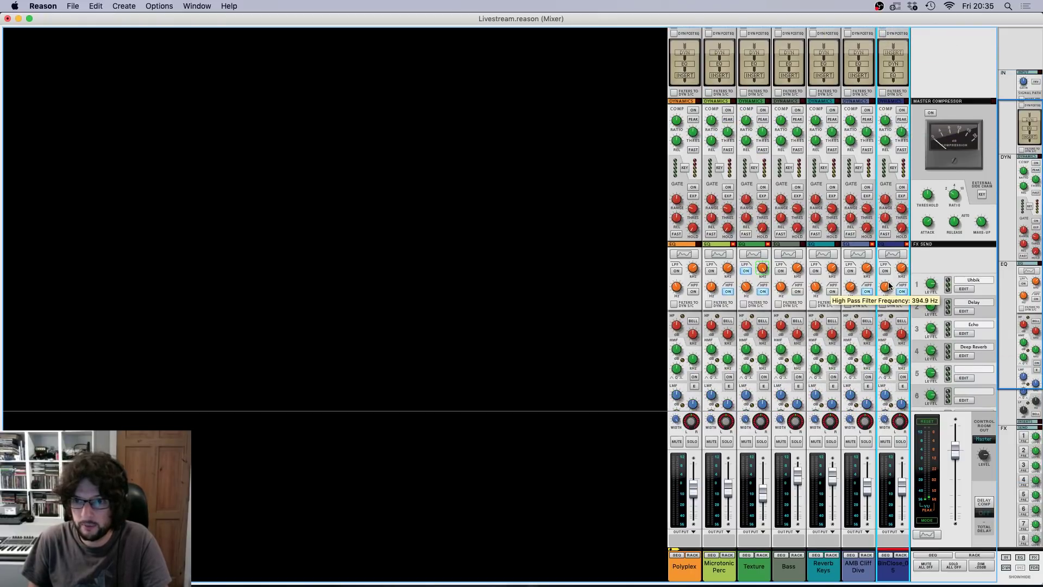
{"action": "left_click_drag", "start_coordinate": [887, 277], "coordinate": [884, 271]}
Step: Audition the faded-in BinClose_05 transition from 12.3, and again from about bar 11 into bar 13
{"action": "key", "text": "F7"}
{"action": "key", "text": "space"}
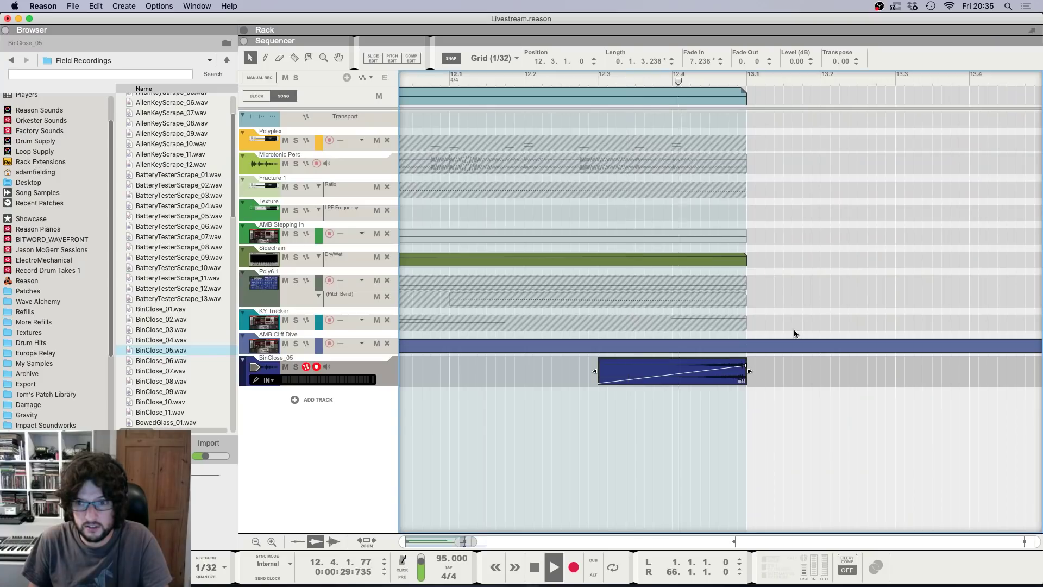
{"action": "key", "text": "space"}
{"action": "left_click_drag", "start_coordinate": [469, 80], "coordinate": [311, 99]}
{"action": "scroll", "coordinate": [421, 128], "scroll_direction": "down", "scroll_amount": 1}
{"action": "scroll", "coordinate": [420, 128], "scroll_direction": "down", "scroll_amount": 3}
{"action": "scroll", "coordinate": [503, 158], "scroll_direction": "left", "scroll_amount": 5}
{"action": "scroll", "coordinate": [508, 156], "scroll_direction": "down", "scroll_amount": 2}
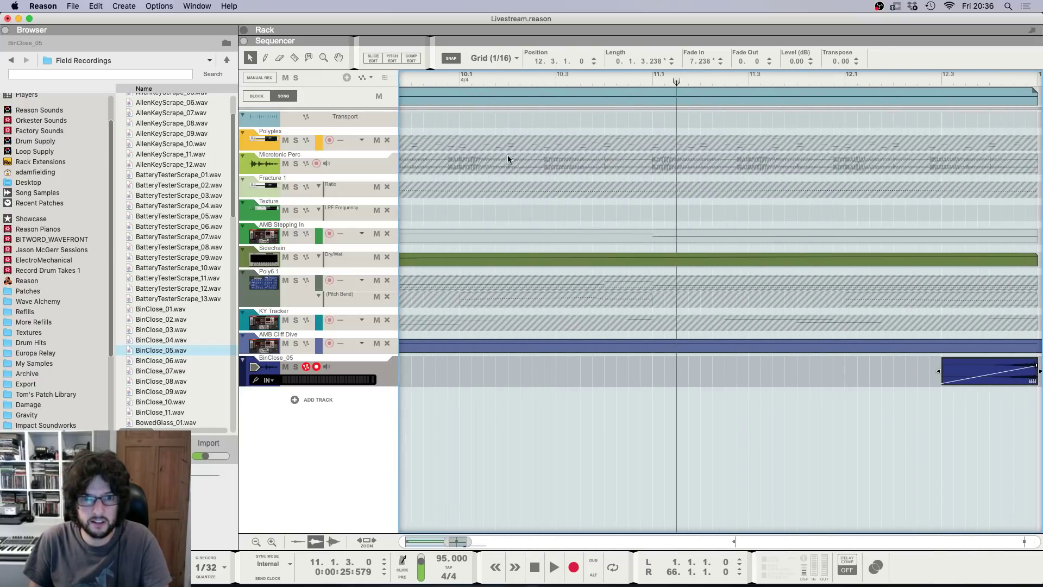
{"action": "left_click", "coordinate": [633, 81]}
{"action": "key", "text": "space"}
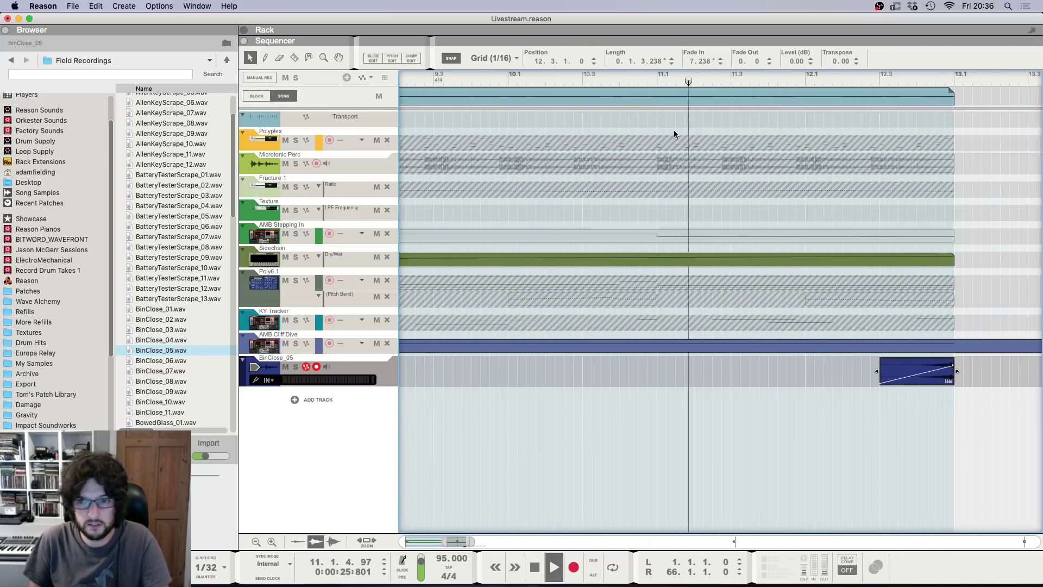
{"action": "key", "text": "F5"}
{"action": "scroll", "coordinate": [922, 474], "scroll_direction": "down", "scroll_amount": 3}
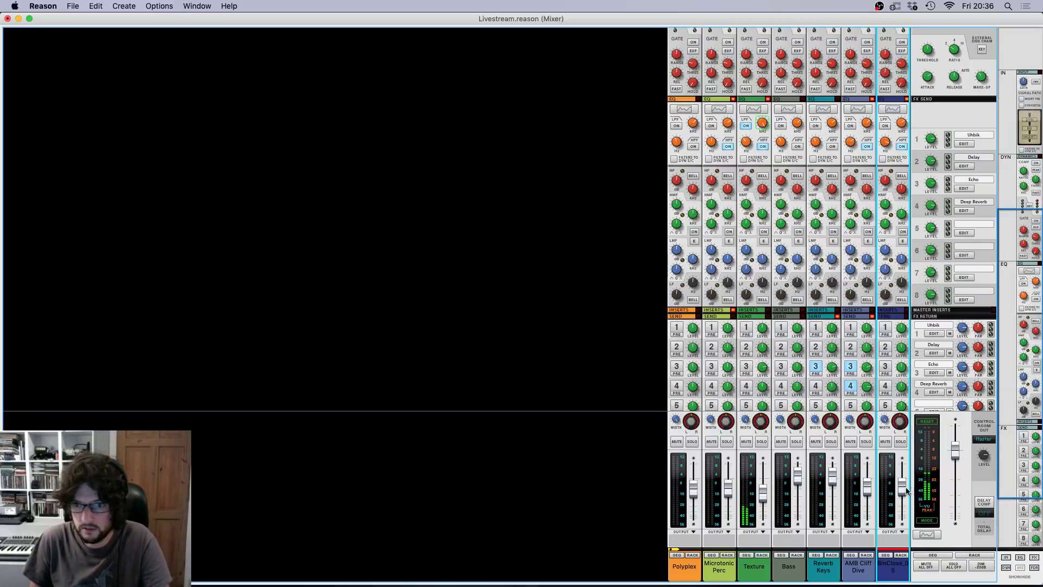
{"action": "key", "text": "F5"}
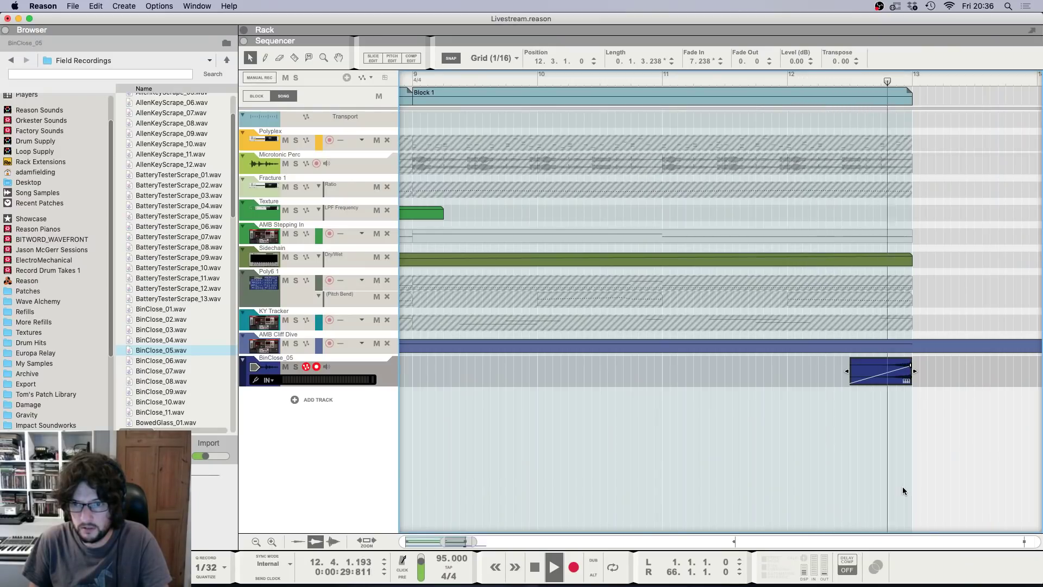
{"action": "key", "text": "space"}
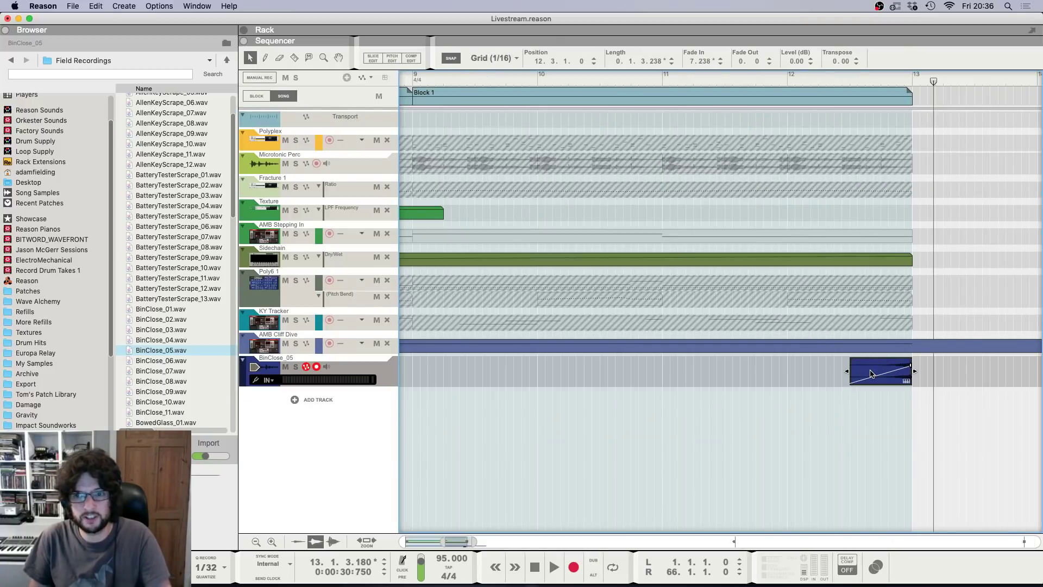
Step: Extend the BinClose_05 clip's start to bar 12 and set its channel level to about -7.33 dB during playback
{"action": "scroll", "coordinate": [744, 371], "scroll_direction": "down", "scroll_amount": 5}
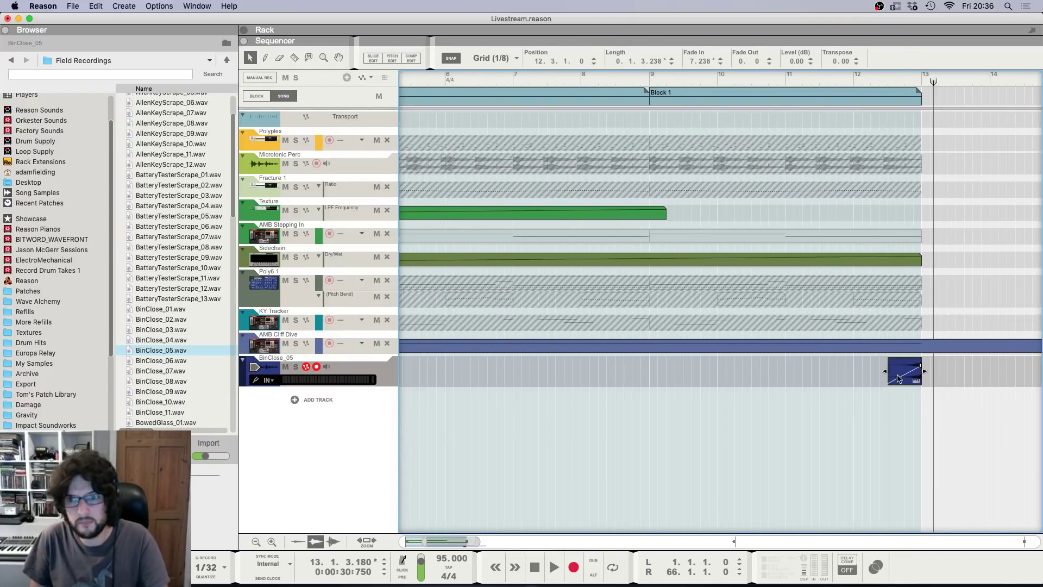
{"action": "left_click_drag", "start_coordinate": [885, 373], "coordinate": [865, 377]}
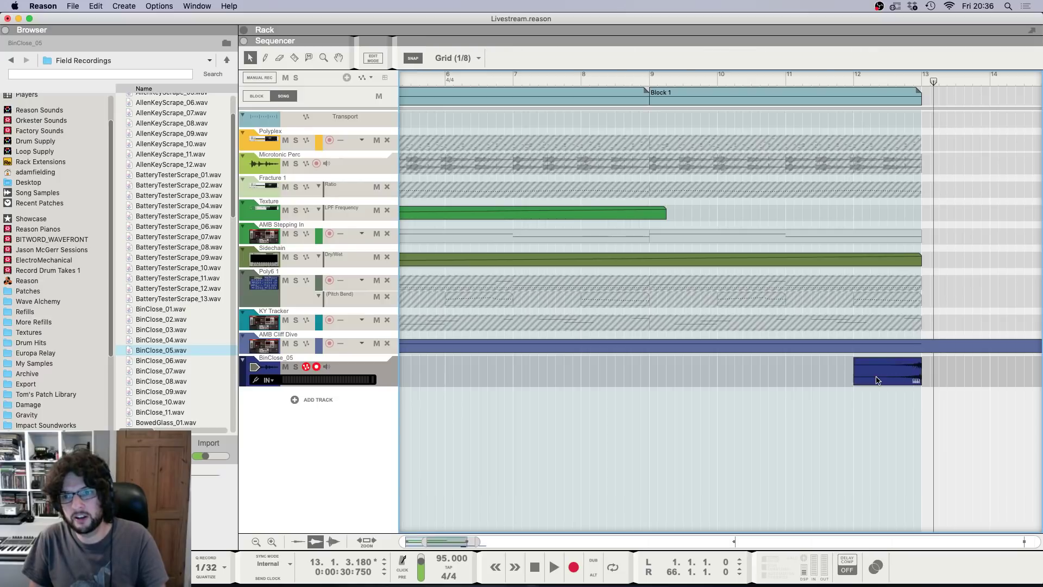
{"action": "left_click", "coordinate": [965, 380]}
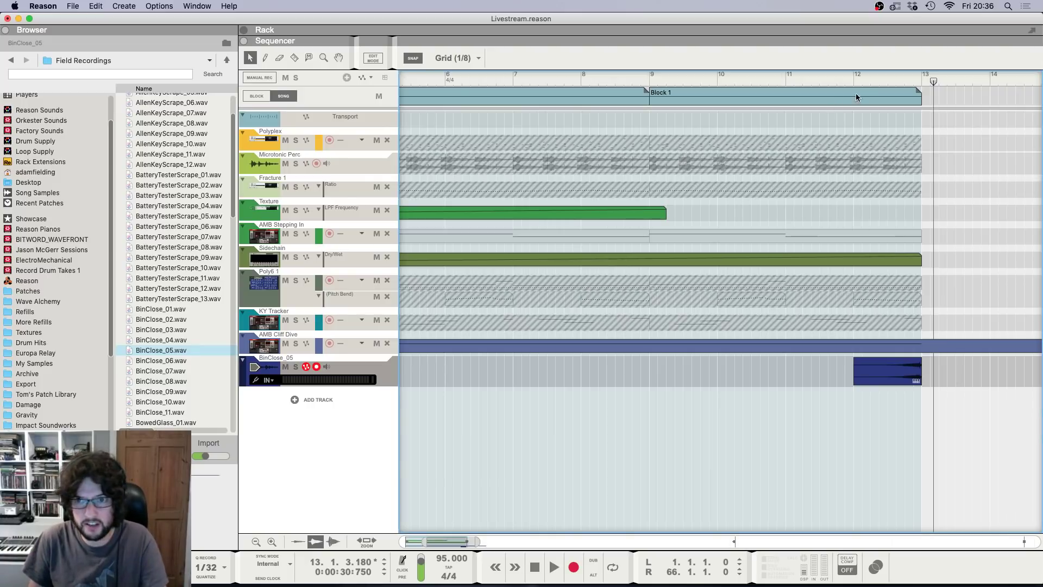
{"action": "left_click", "coordinate": [853, 79]}
{"action": "key", "text": "space"}
{"action": "key", "text": "F5"}
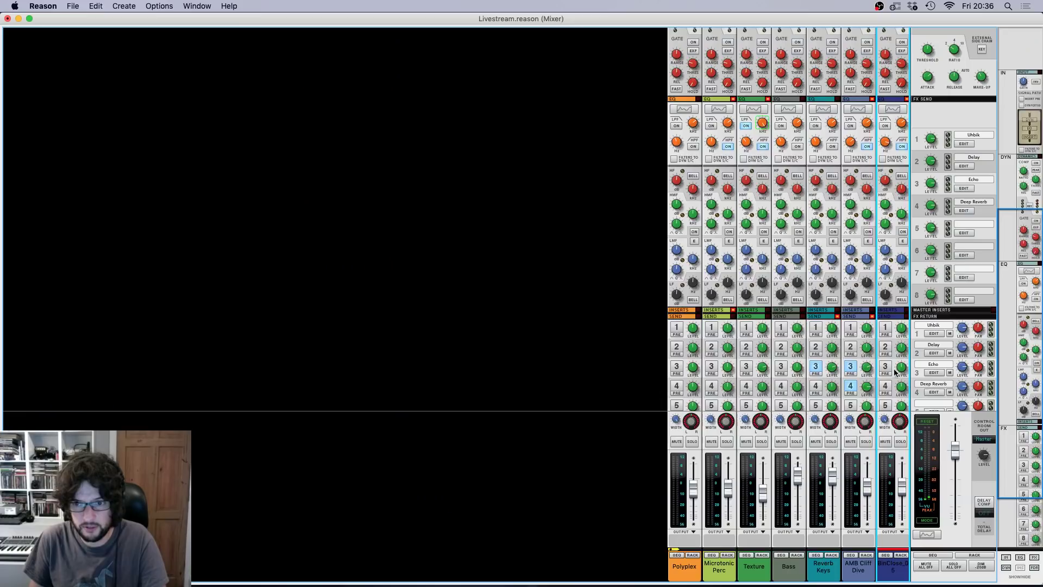
{"action": "left_click_drag", "start_coordinate": [901, 485], "coordinate": [901, 491]}
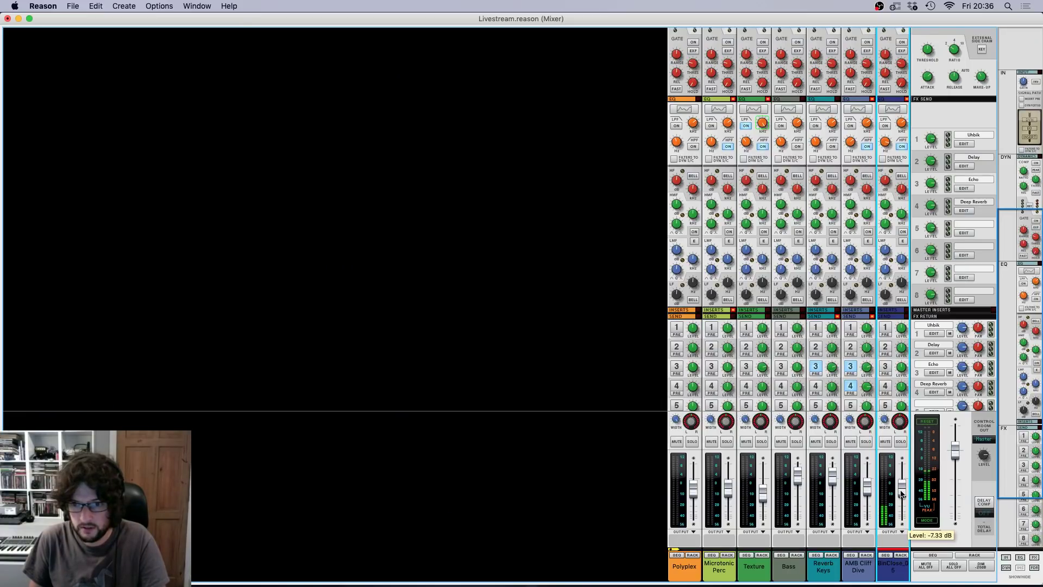
Step: Add a Synapse DR-1 Deep Reverb as an insert effect on the BinClose_05 audio track
{"action": "key", "text": "F5"}
{"action": "key", "text": "F6"}
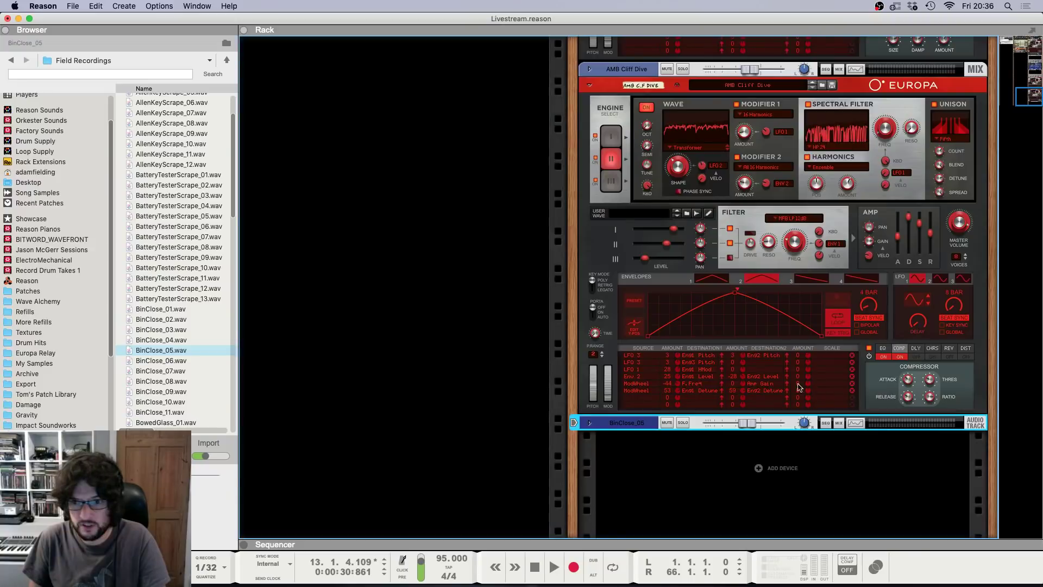
{"action": "scroll", "coordinate": [574, 425], "scroll_direction": "down", "scroll_amount": 1}
{"action": "left_click", "coordinate": [590, 401]}
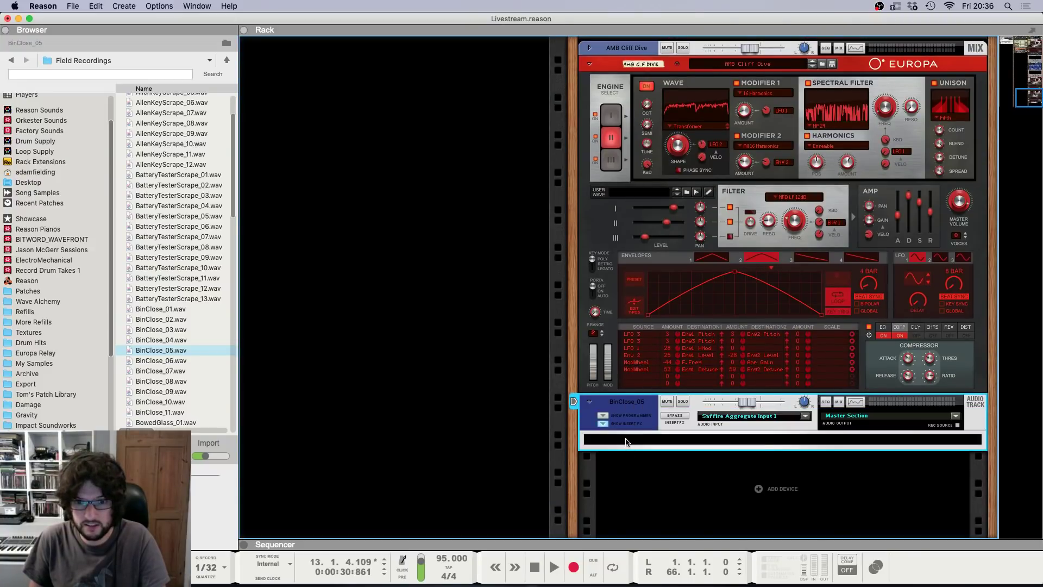
{"action": "right_click", "coordinate": [625, 434]}
{"action": "mouse_move", "coordinate": [700, 347]}
{"action": "mouse_move", "coordinate": [883, 535]}
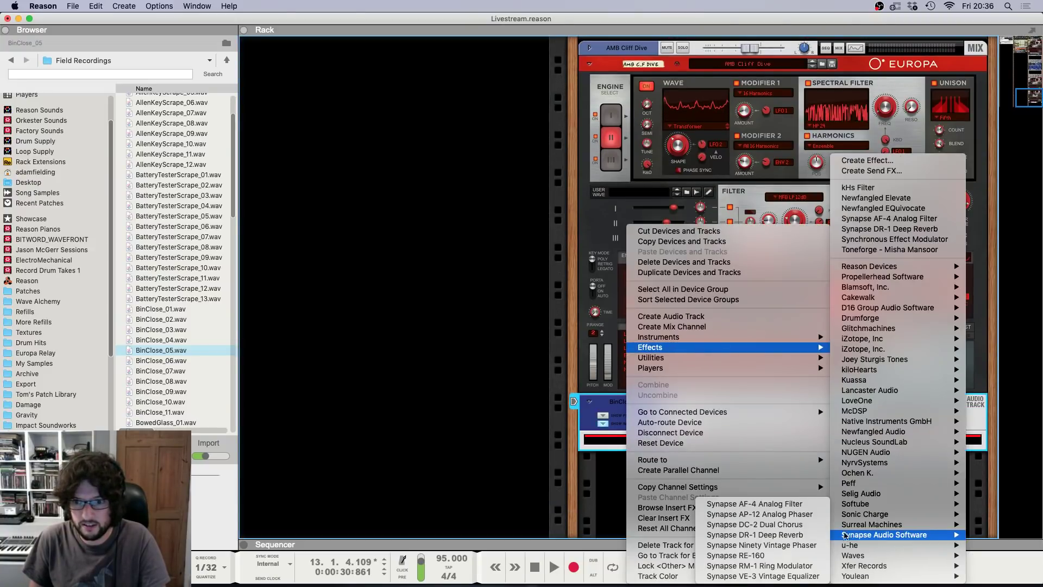
{"action": "left_click", "coordinate": [761, 535]}
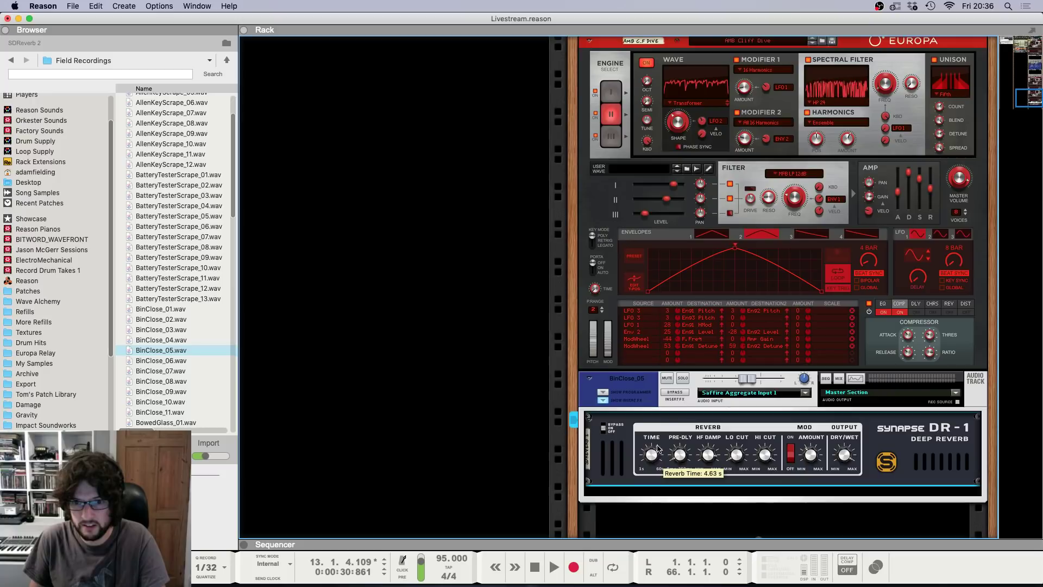
Step: Increase the reverb time and the low cut on the BinClose_05 track's DR-1 Deep Reverb
{"action": "left_click_drag", "start_coordinate": [652, 457], "coordinate": [653, 441]}
{"action": "left_click_drag", "start_coordinate": [738, 455], "coordinate": [736, 431]}
{"action": "key", "text": "F7"}
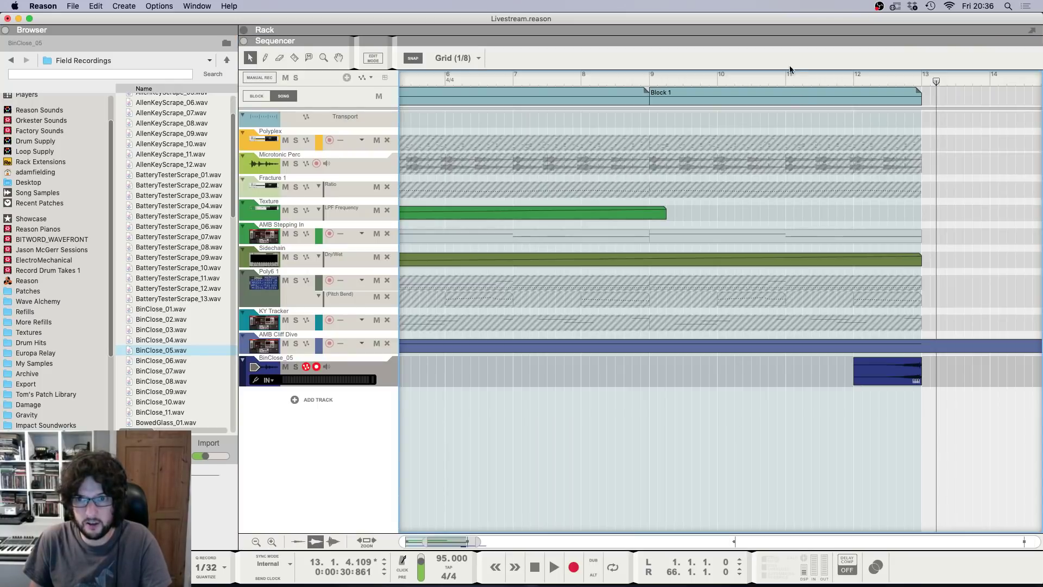
Step: Play the song from just after bar 10 into bar 13 to hear the reverberated BinClose_05 transition
{"action": "left_click_drag", "start_coordinate": [778, 76], "coordinate": [742, 78]}
{"action": "key", "text": "space"}
{"action": "key", "text": "F5"}
{"action": "key", "text": "F7"}
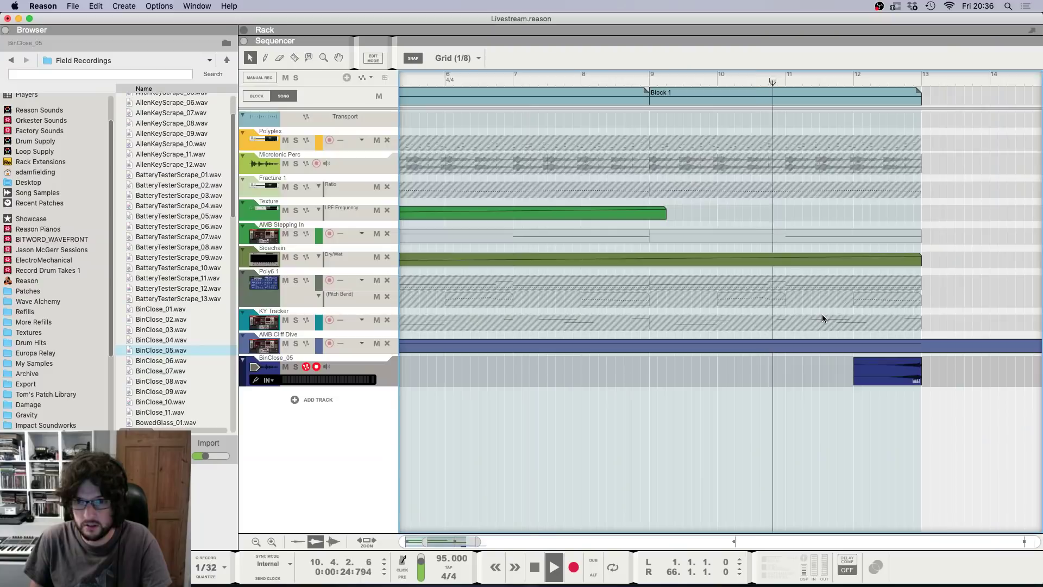
{"action": "key", "text": "F5"}
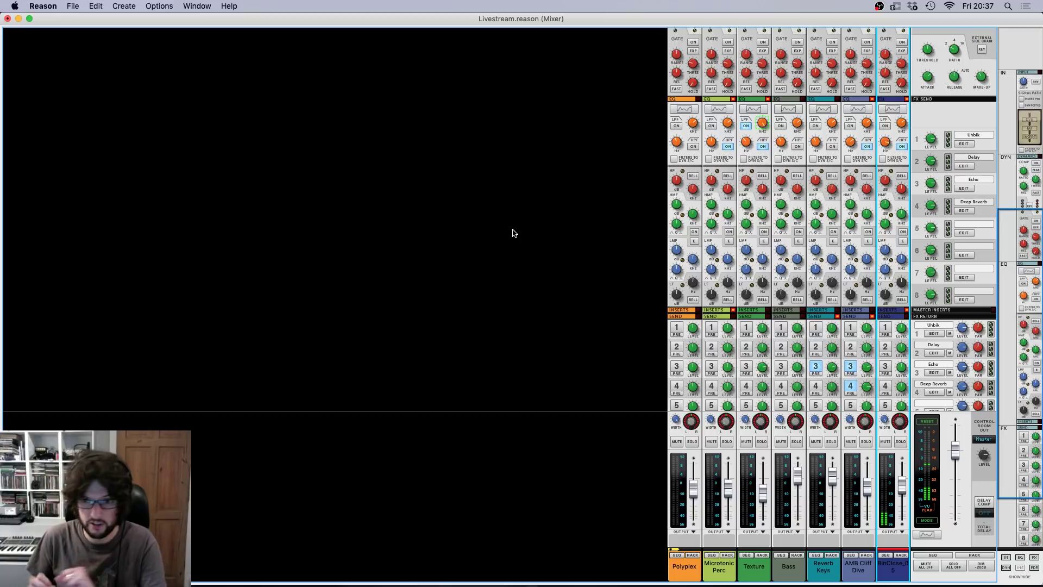
{"action": "key", "text": "F7"}
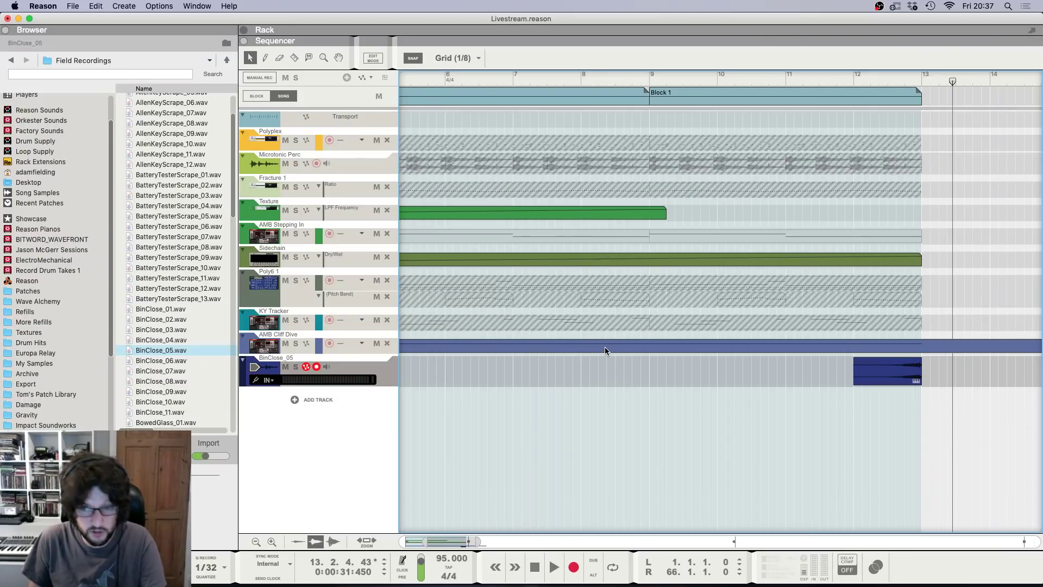
Step: Play the song from bar 1 with the whole arrangement in view
{"action": "key", "text": "g"}
{"action": "key", "text": "g"}
{"action": "key", "text": "g"}
{"action": "key", "text": "g"}
{"action": "key", "text": "g"}
{"action": "key", "text": "g"}
{"action": "key", "text": "g"}
{"action": "key", "text": "g"}
{"action": "key", "text": "g"}
{"action": "key", "text": "g"}
{"action": "key", "text": "g"}
{"action": "key", "text": "g"}
{"action": "key", "text": "h"}
{"action": "key", "text": "h"}
{"action": "key", "text": "h"}
{"action": "key", "text": "h"}
{"action": "key", "text": "h"}
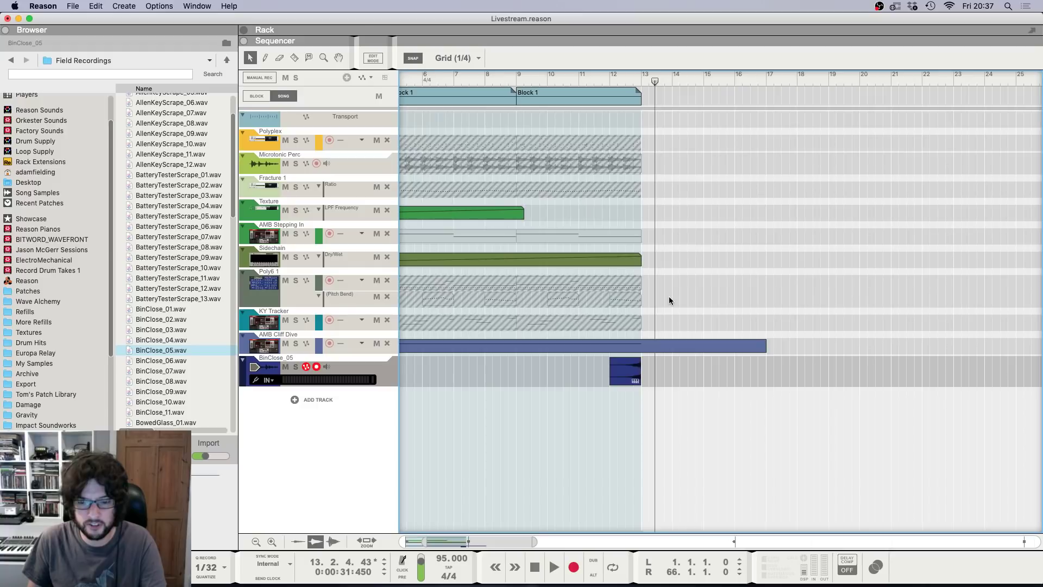
{"action": "key", "text": "g"}
{"action": "key", "text": "g"}
{"action": "key", "text": "g"}
{"action": "key", "text": "g"}
{"action": "key", "text": "g"}
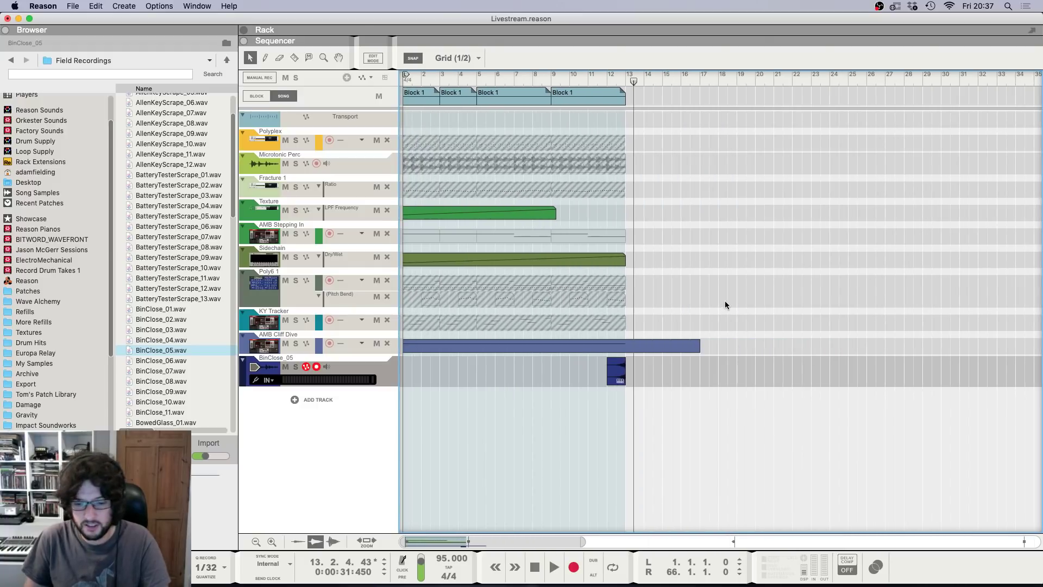
{"action": "key", "text": "Home"}
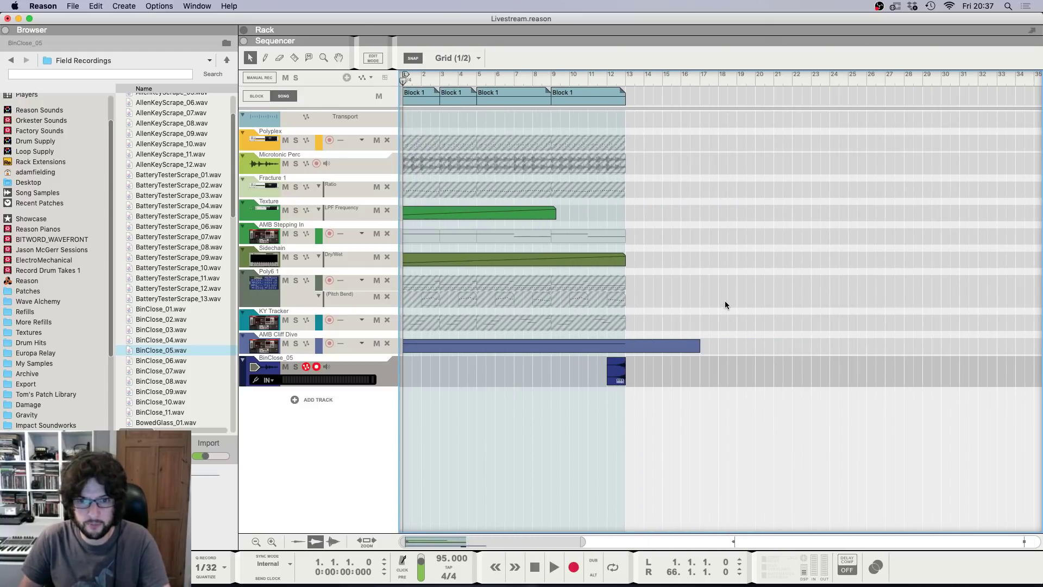
{"action": "key", "text": "space"}
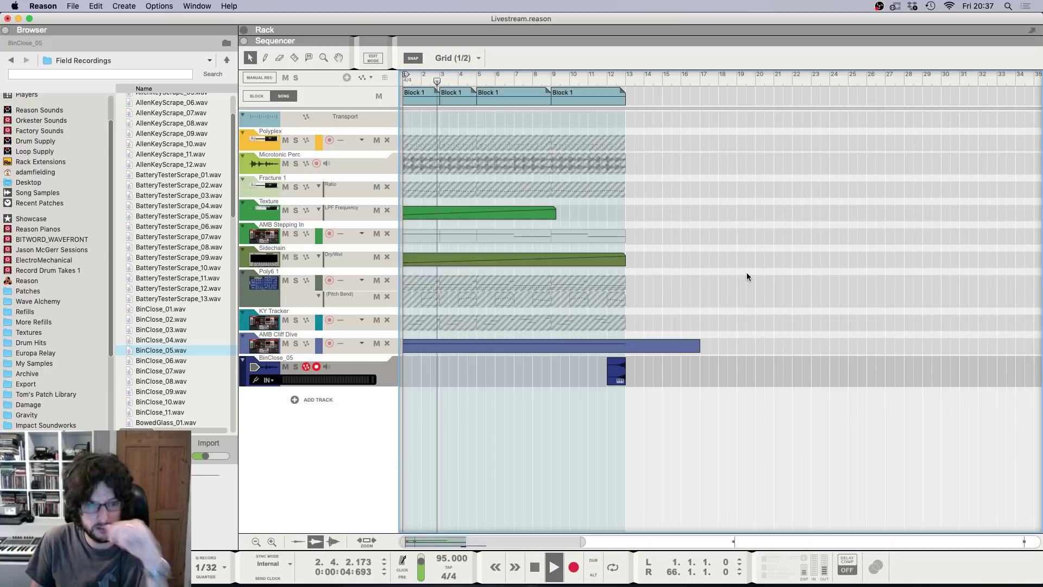
Step: Play the arrangement past bar 13 while checking the mixer levels, including the BinClose_05 channel's fader
{"action": "key", "text": "F5"}
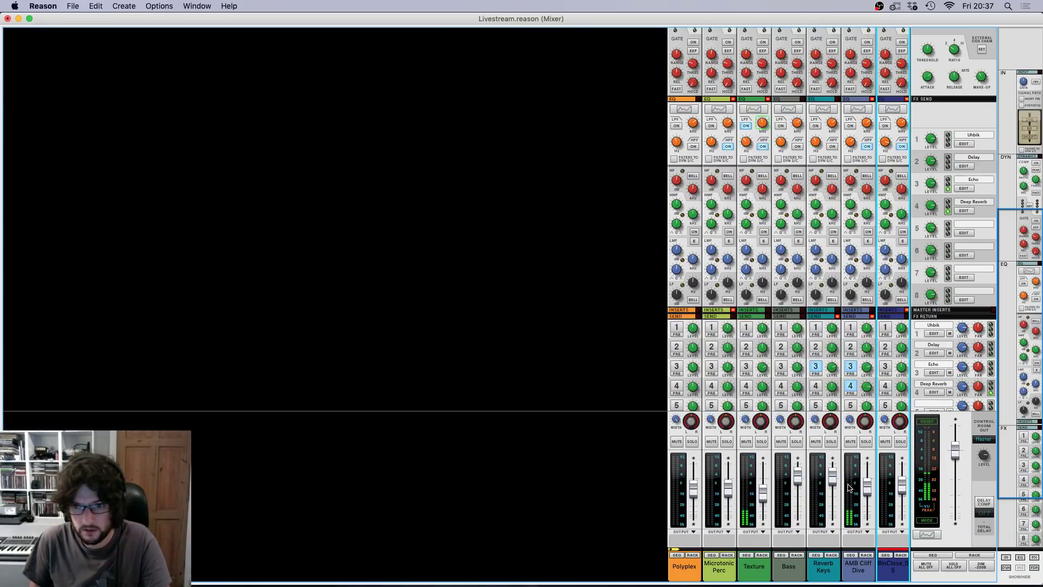
{"action": "key", "text": "F7"}
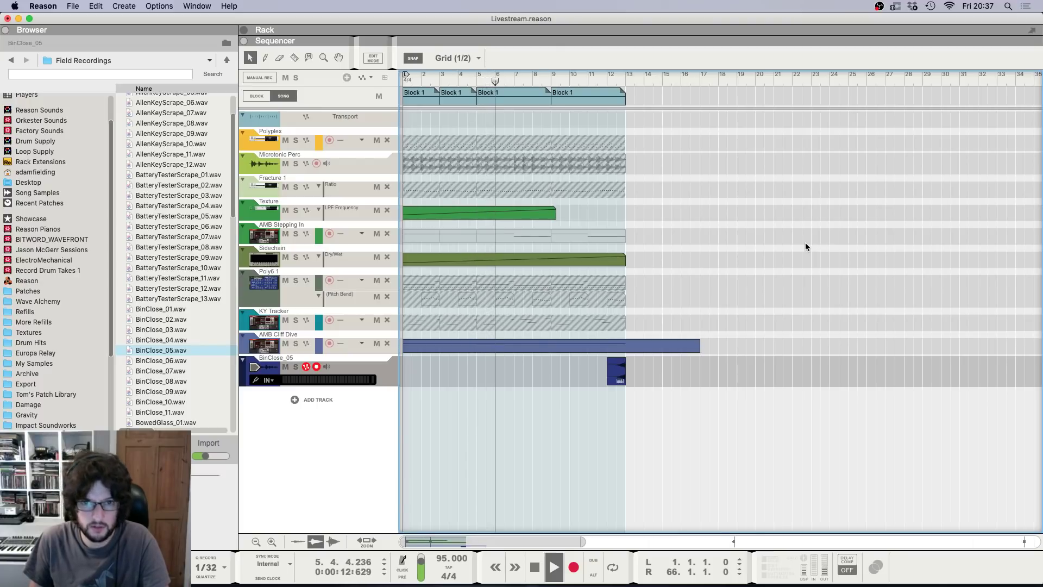
{"action": "scroll", "coordinate": [805, 242], "scroll_direction": "down", "scroll_amount": 1}
{"action": "scroll", "coordinate": [805, 245], "scroll_direction": "down", "scroll_amount": 4}
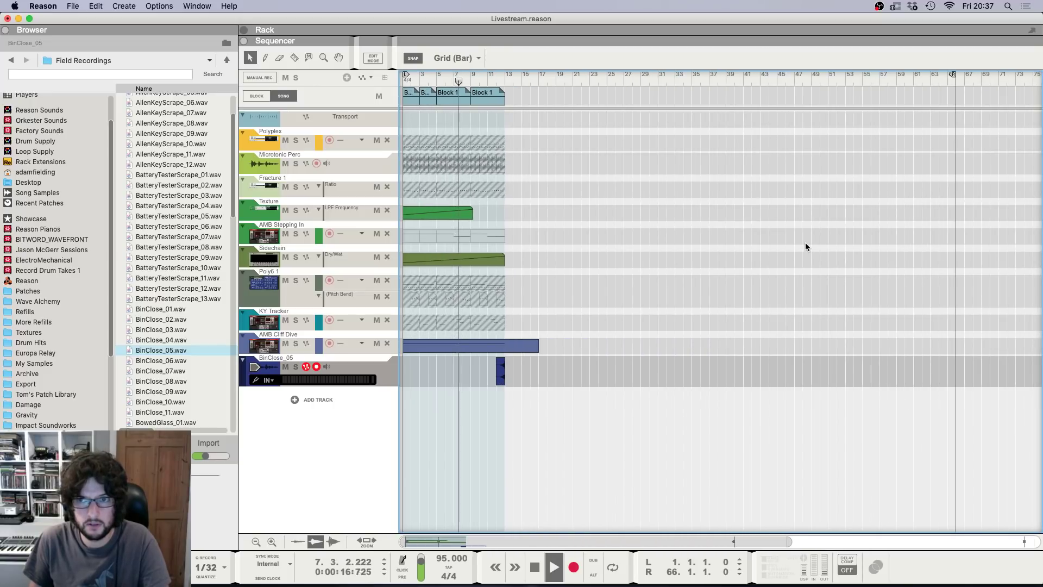
{"action": "scroll", "coordinate": [805, 246], "scroll_direction": "up", "scroll_amount": 1}
{"action": "scroll", "coordinate": [806, 246], "scroll_direction": "up", "scroll_amount": 3}
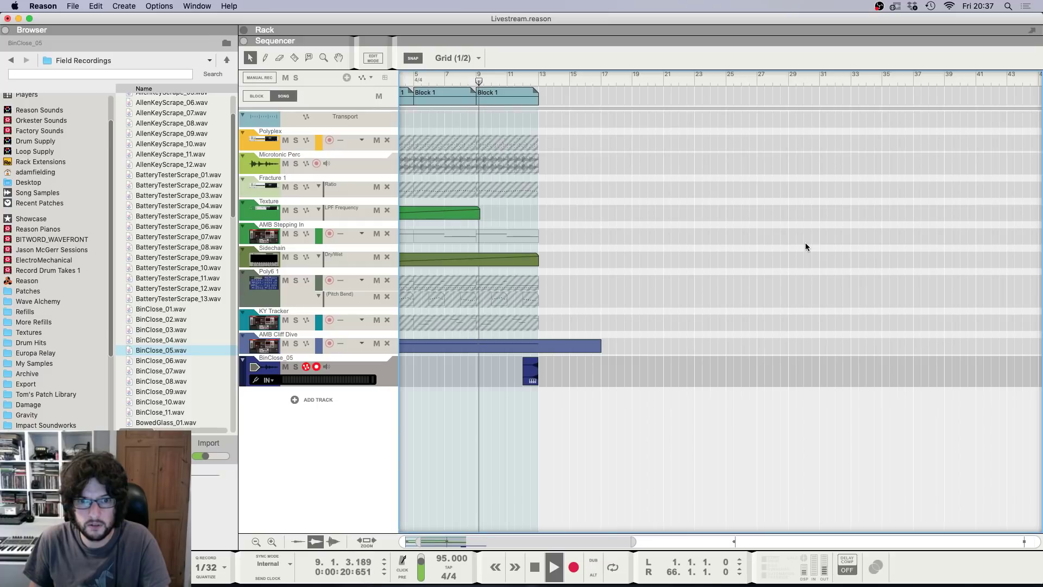
{"action": "scroll", "coordinate": [805, 246], "scroll_direction": "left", "scroll_amount": 3}
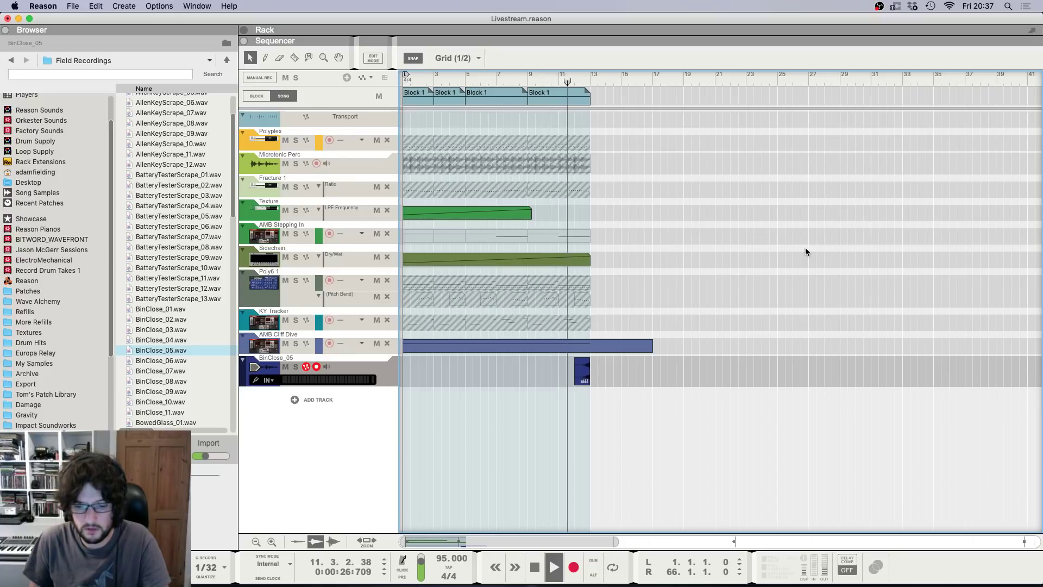
{"action": "key", "text": "F5"}
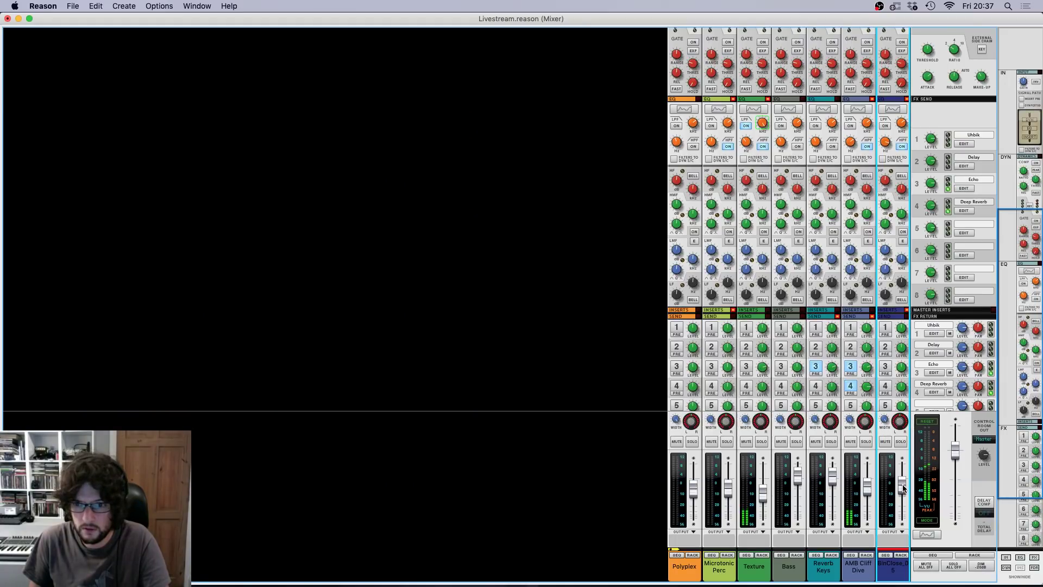
{"action": "mouse_move", "coordinate": [903, 489]}
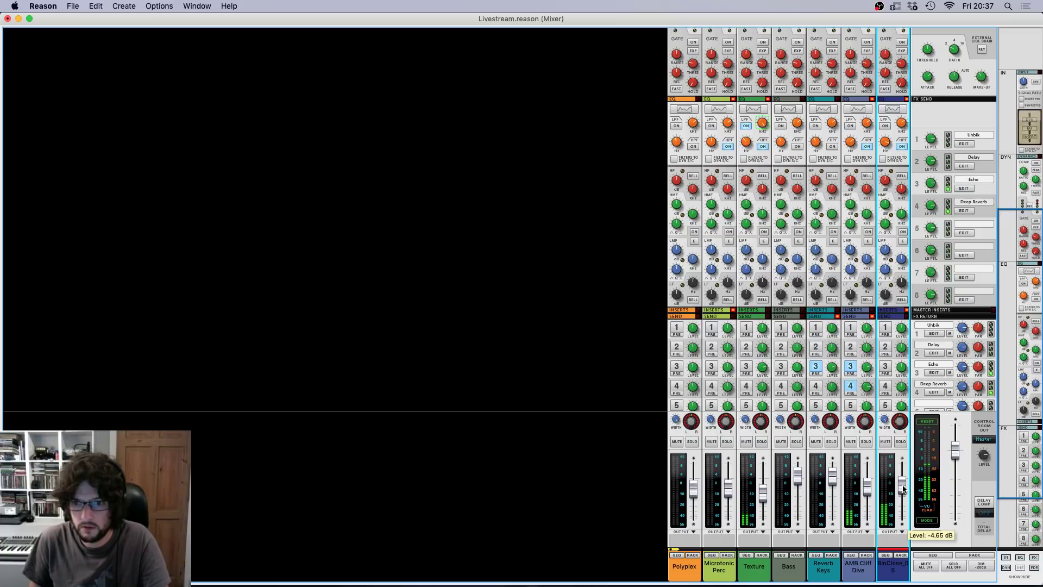
{"action": "key", "text": "F7"}
{"action": "key", "text": "space"}
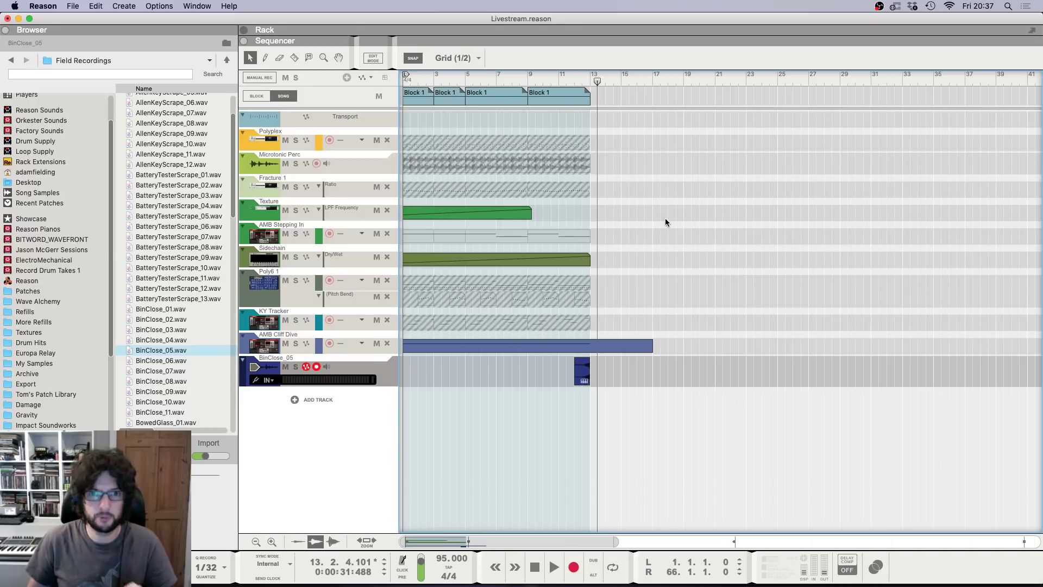
Step: Extend the arrangement with another four-bar Block 1 clip from bar 13 to bar 17
{"action": "left_click_drag", "start_coordinate": [475, 100], "coordinate": [599, 102]}
{"action": "left_click", "coordinate": [594, 145]}
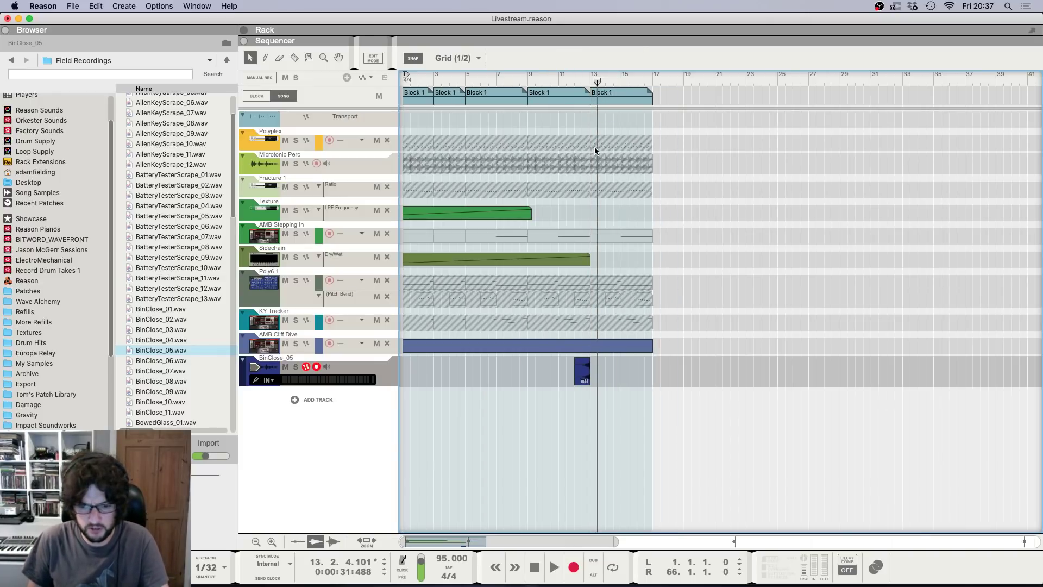
{"action": "scroll", "coordinate": [605, 139], "scroll_direction": "down", "scroll_amount": 4}
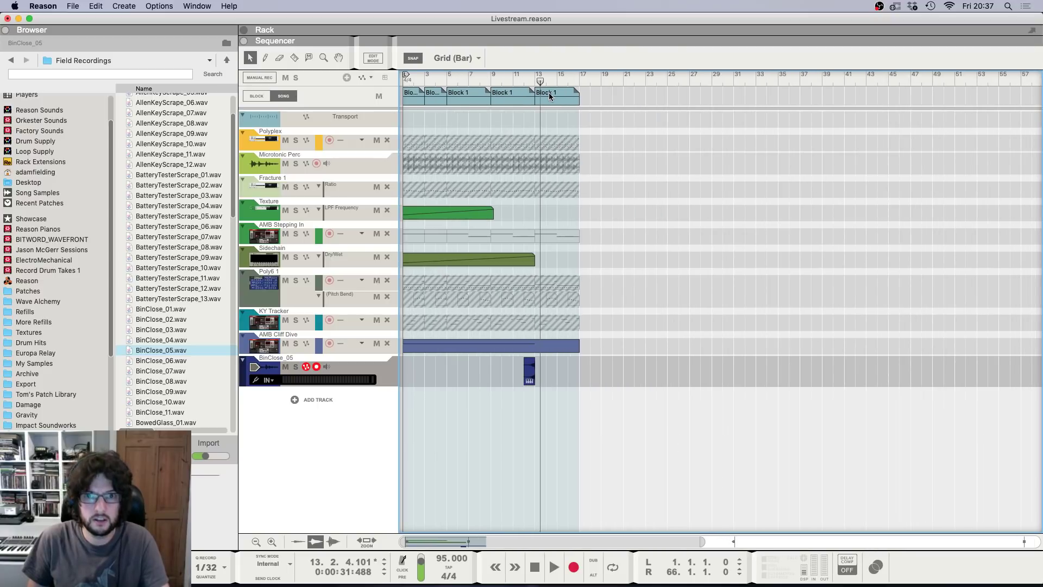
Step: Open Block 1, delete its Polyplex clip, and return to the song arrangement
{"action": "double_click", "coordinate": [550, 95]}
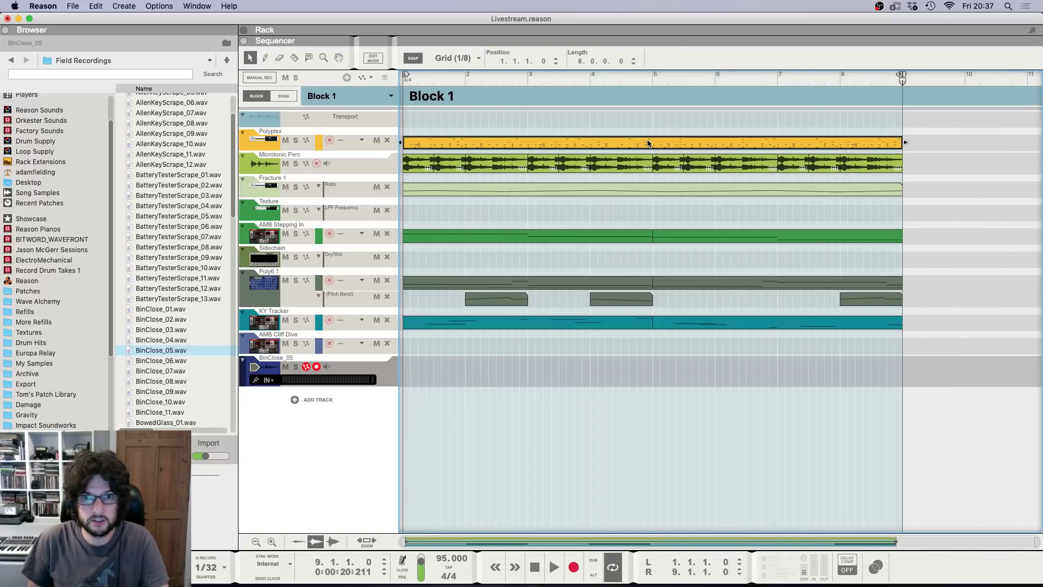
{"action": "key", "text": "Delete"}
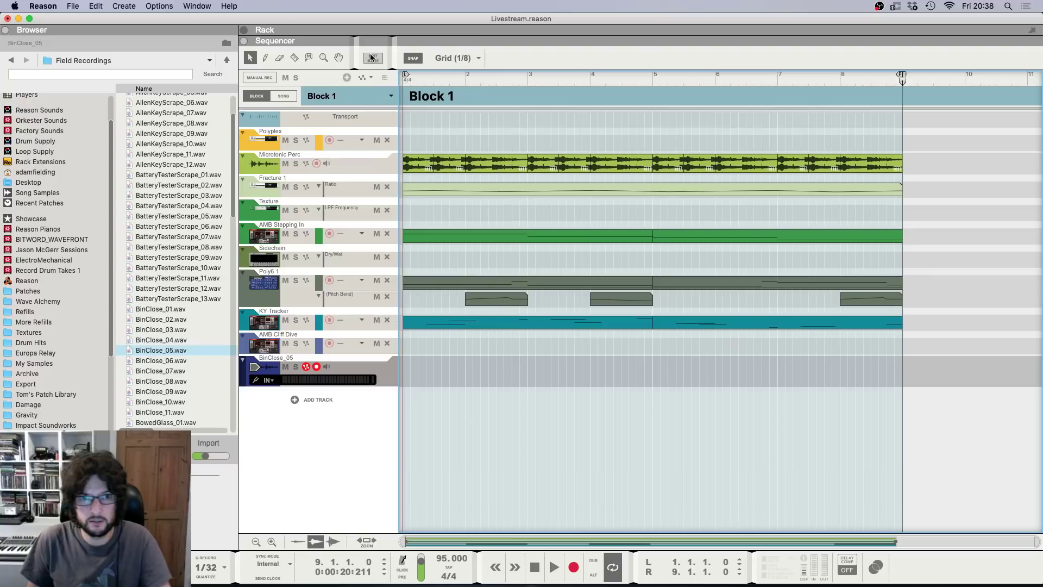
{"action": "left_click", "coordinate": [283, 96]}
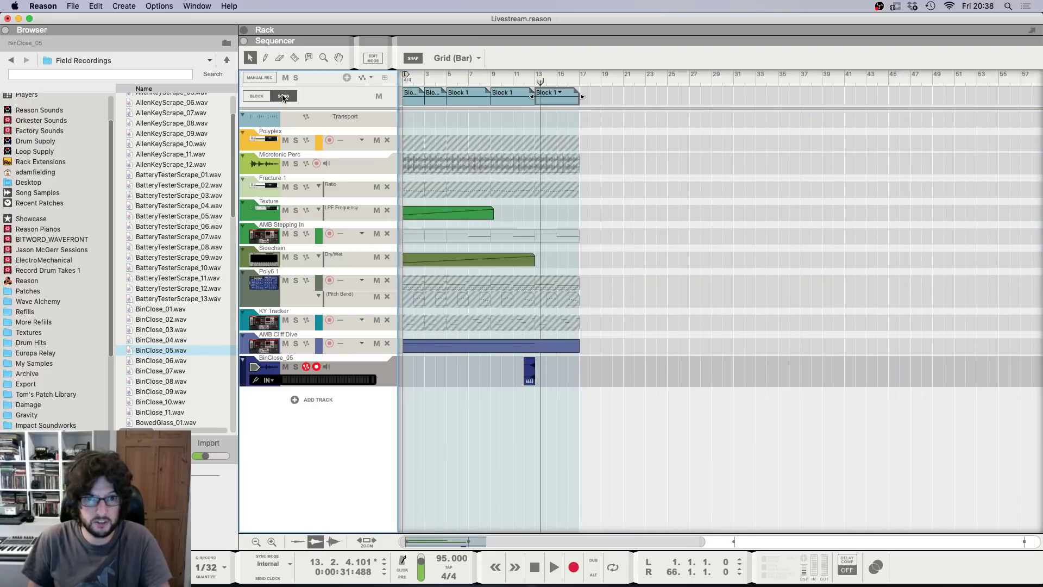
Step: Show the devices inside the Polyplex combinator in the rack, including its Drum Sequencer
{"action": "key", "text": "F6"}
{"action": "scroll", "coordinate": [726, 248], "scroll_direction": "up", "scroll_amount": 20}
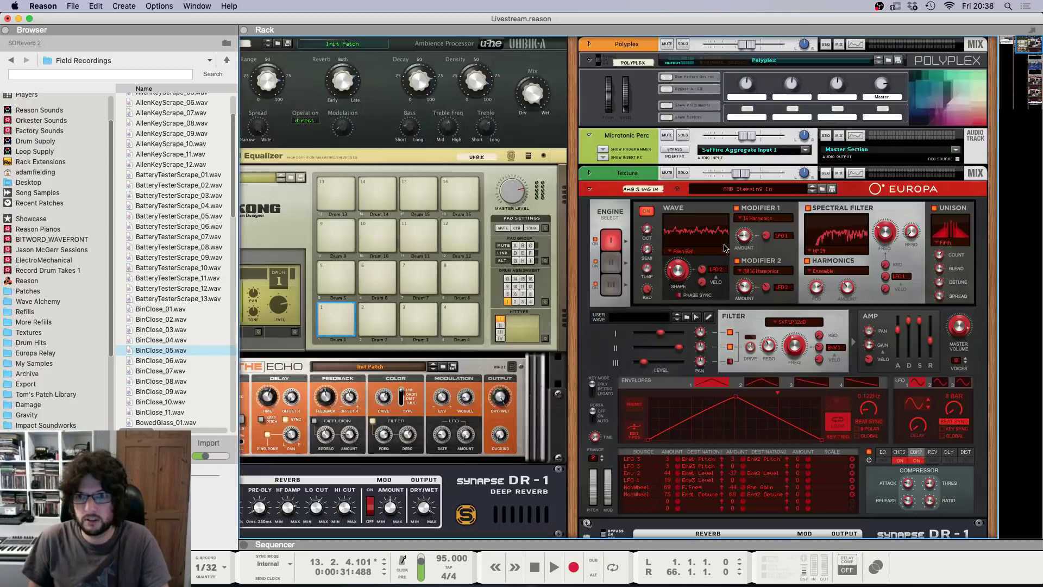
{"action": "left_click", "coordinate": [667, 118]}
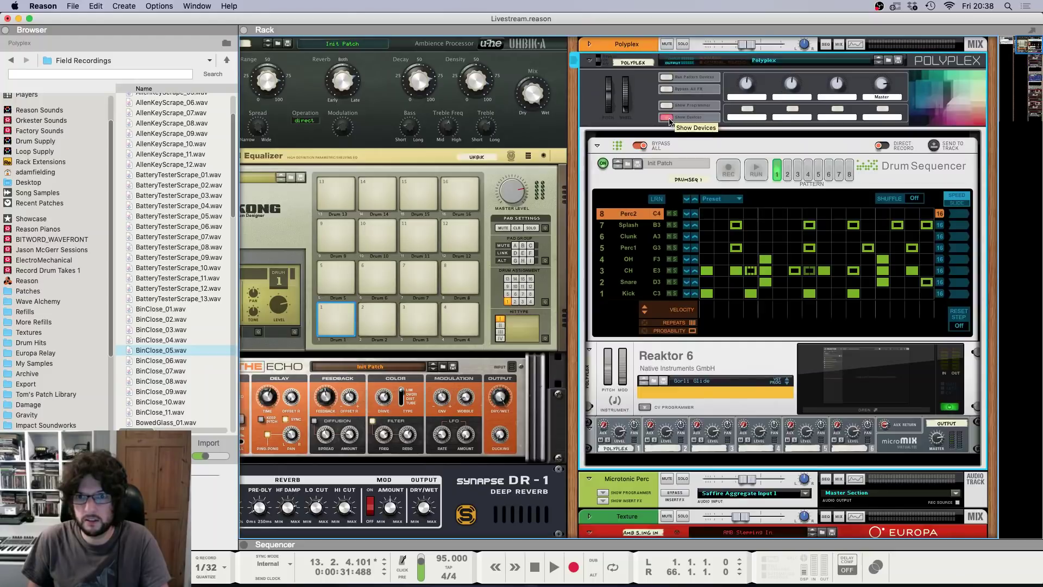
{"action": "scroll", "coordinate": [639, 148], "scroll_direction": "left", "scroll_amount": 3}
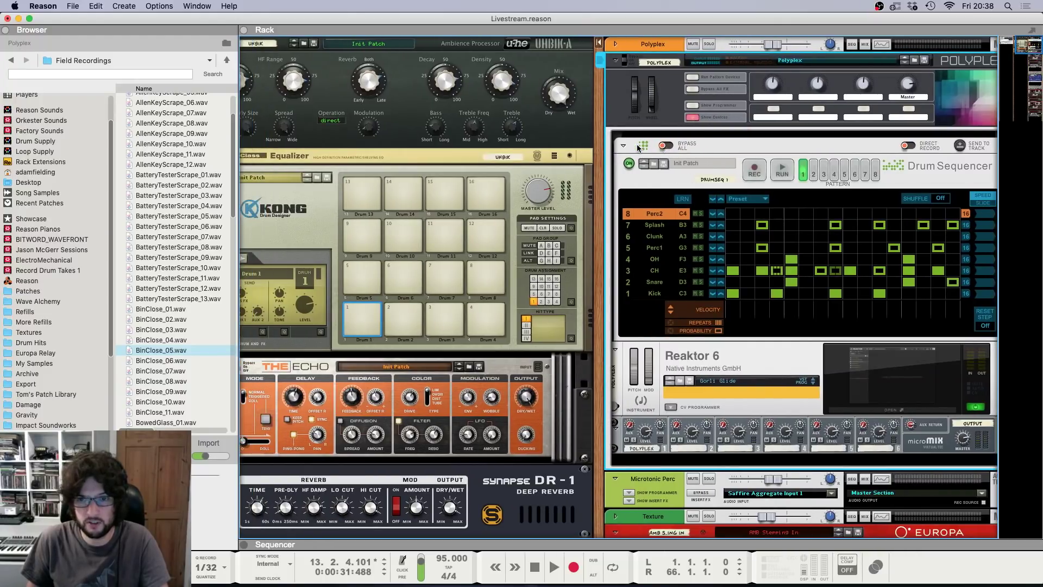
Step: Unmute the Polyplex lane in all five Block 1 clips of the song arrangement
{"action": "key", "text": "F7"}
{"action": "scroll", "coordinate": [643, 146], "scroll_direction": "down", "scroll_amount": 5}
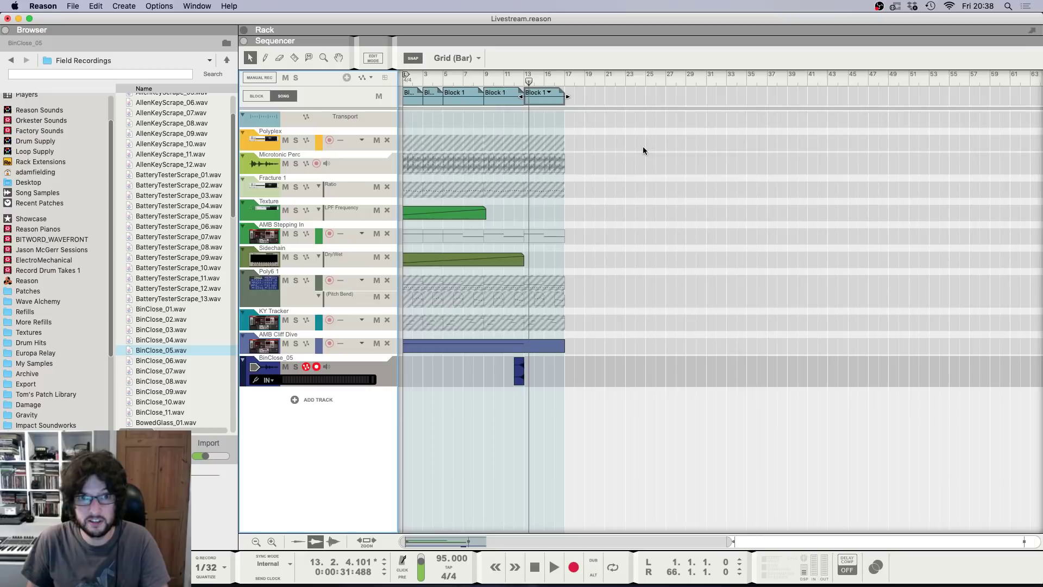
{"action": "key", "text": "t"}
{"action": "left_click", "coordinate": [408, 140]}
{"action": "left_click", "coordinate": [419, 140]}
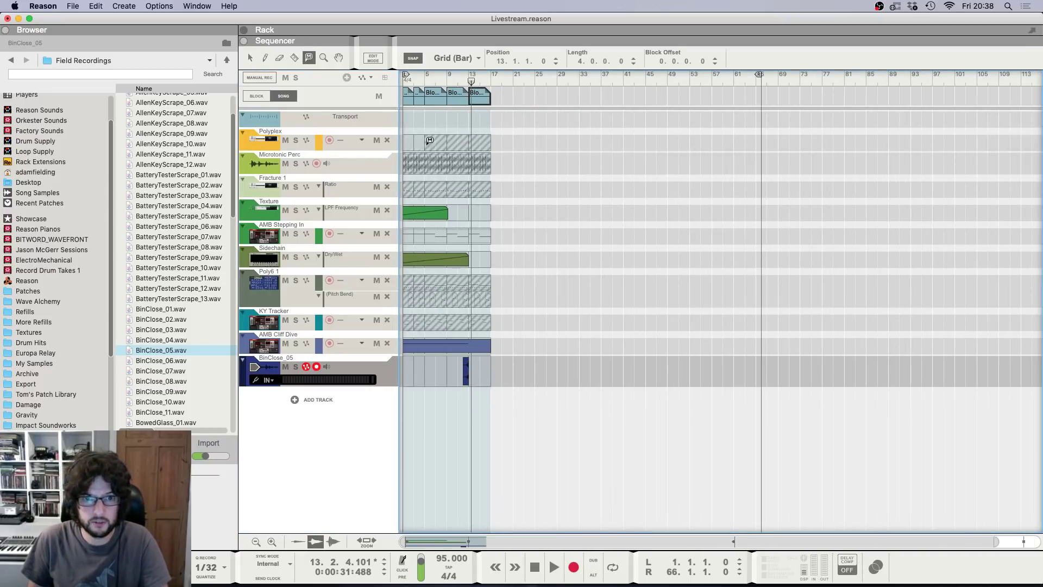
{"action": "left_click", "coordinate": [435, 139]}
{"action": "left_click", "coordinate": [457, 140]}
{"action": "left_click", "coordinate": [479, 139]}
{"action": "left_click", "coordinate": [250, 57]}
{"action": "left_click", "coordinate": [795, 89]}
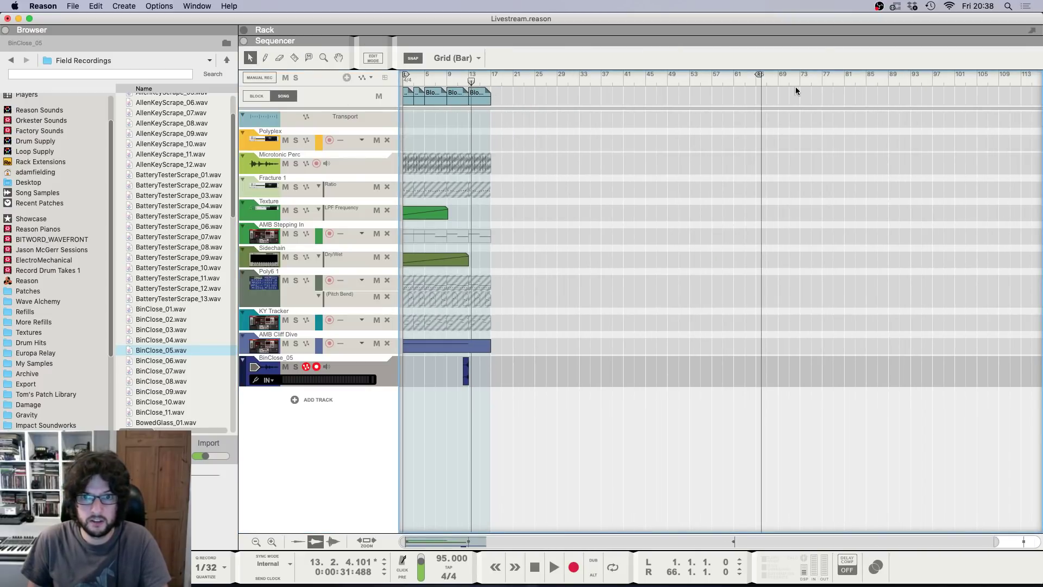
Step: Move the song's right locator to bar 123
{"action": "scroll", "coordinate": [826, 72], "scroll_direction": "down", "scroll_amount": 4}
{"action": "left_click", "coordinate": [878, 81]}
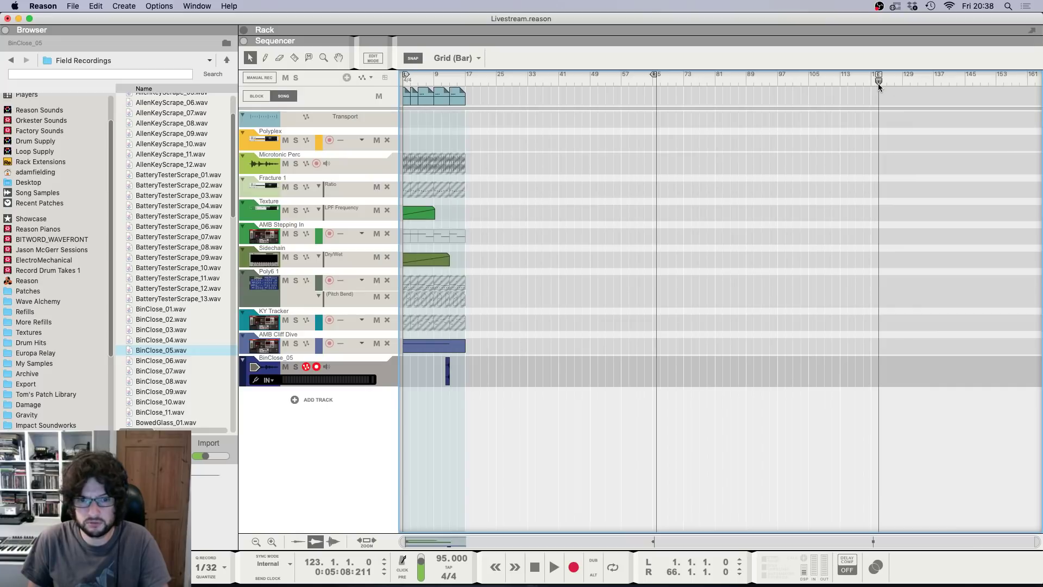
{"action": "left_click_drag", "start_coordinate": [653, 76], "coordinate": [877, 76]}
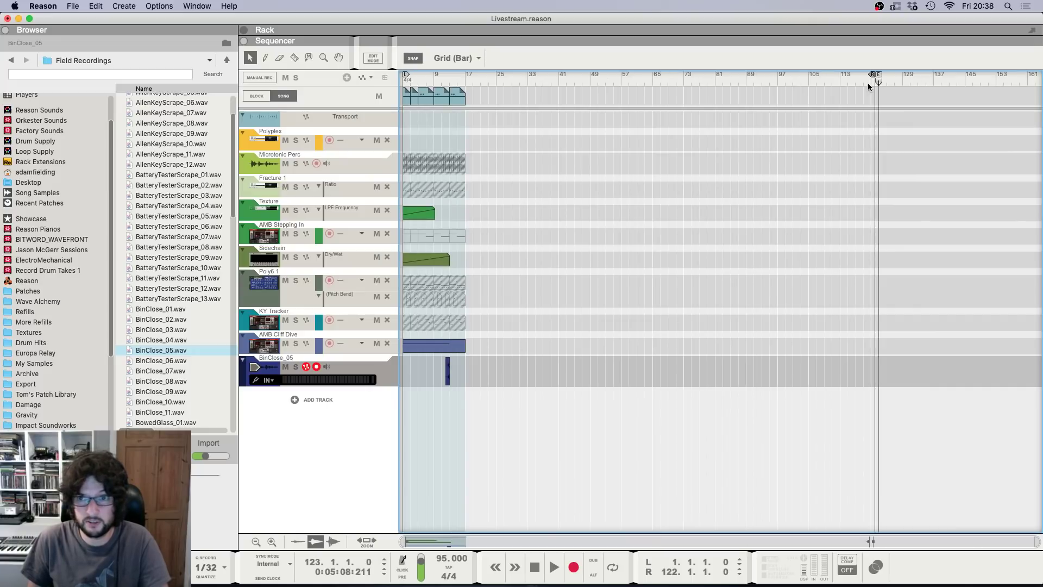
Step: Try to send the Drum Sequencer's output to the Polyplex track between bars 1 and 123
{"action": "left_click", "coordinate": [333, 135]}
{"action": "key", "text": "F6"}
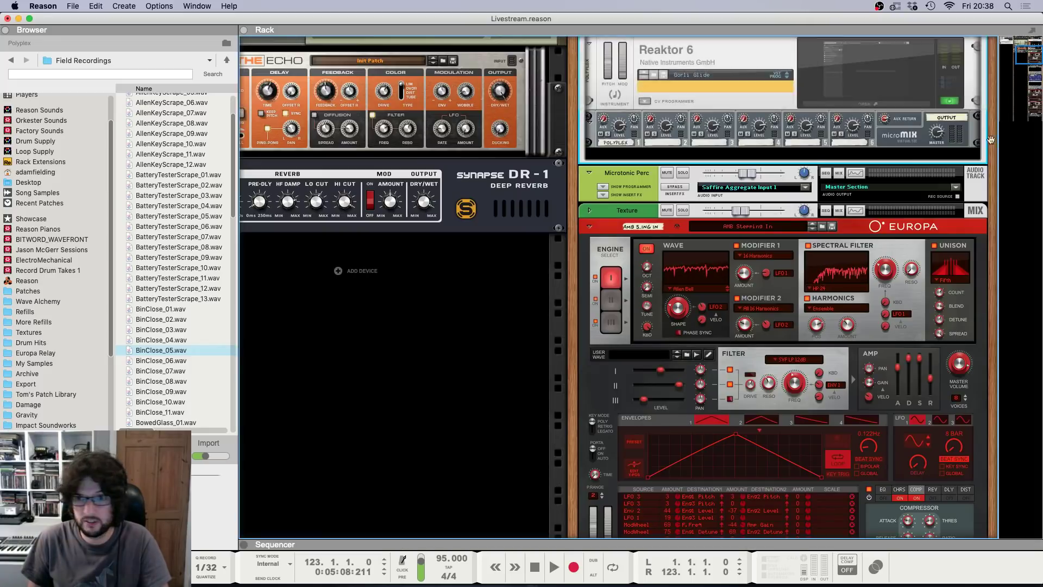
{"action": "scroll", "coordinate": [942, 172], "scroll_direction": "up", "scroll_amount": 5}
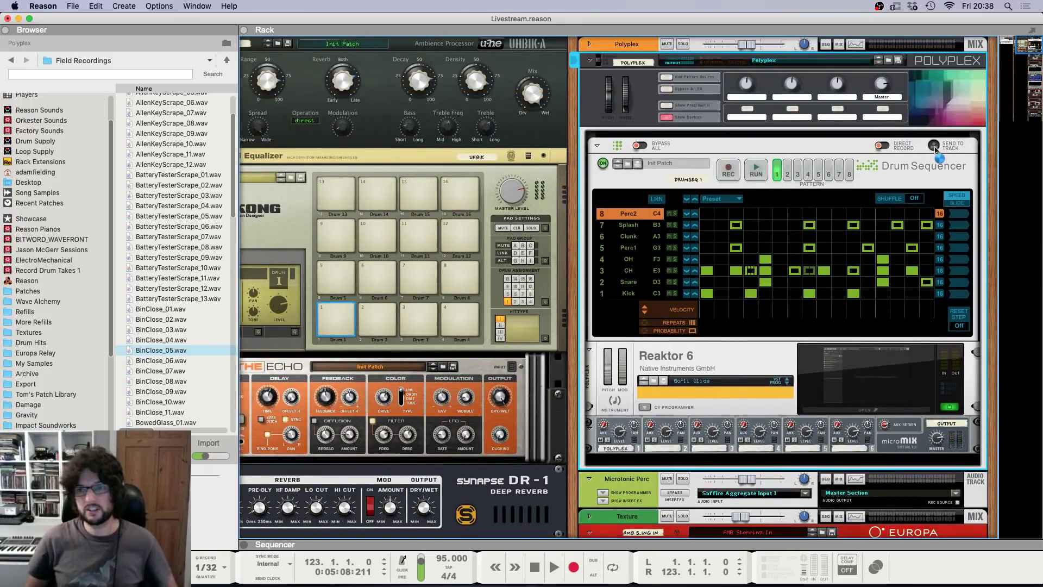
{"action": "left_click", "coordinate": [933, 146]}
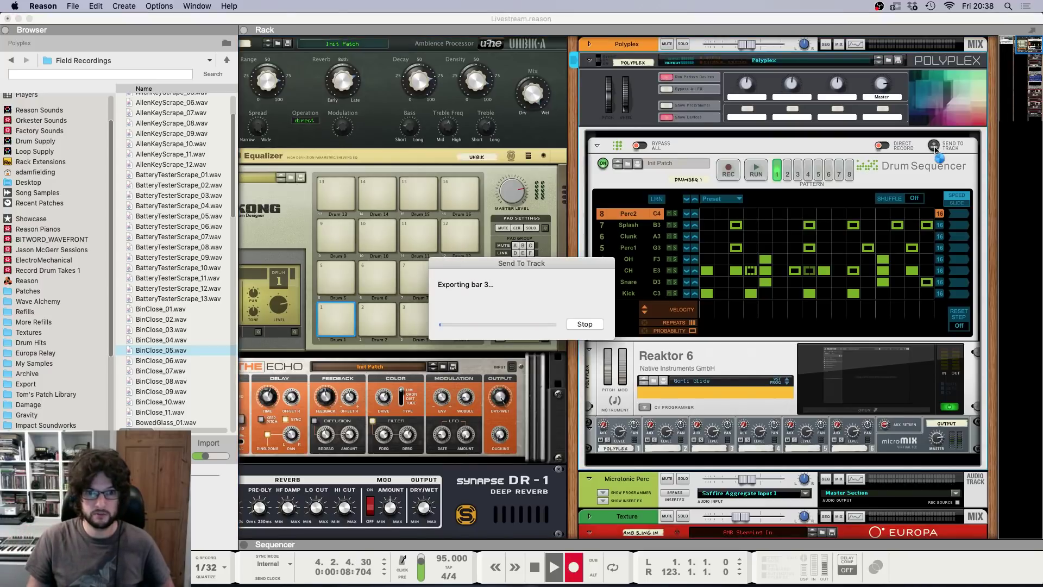
{"action": "left_click", "coordinate": [592, 324]}
Step: Set the right locator to bar 17 and send the Drum Sequencer's output to the Polyplex track from bar 1
{"action": "key", "text": "F7"}
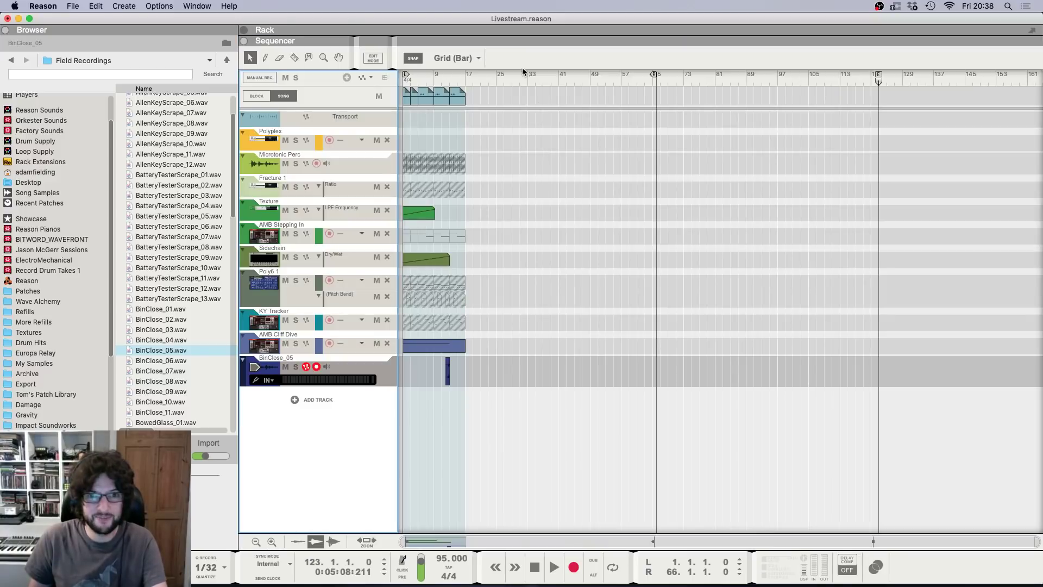
{"action": "left_click", "coordinate": [465, 77], "text": "alt"}
{"action": "key", "text": "Return"}
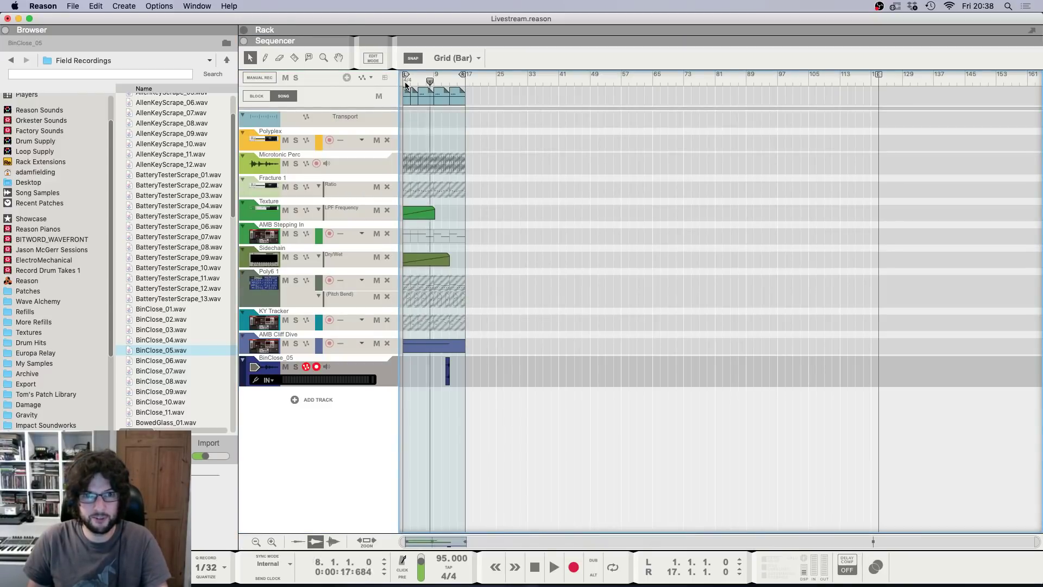
{"action": "key", "text": "F6"}
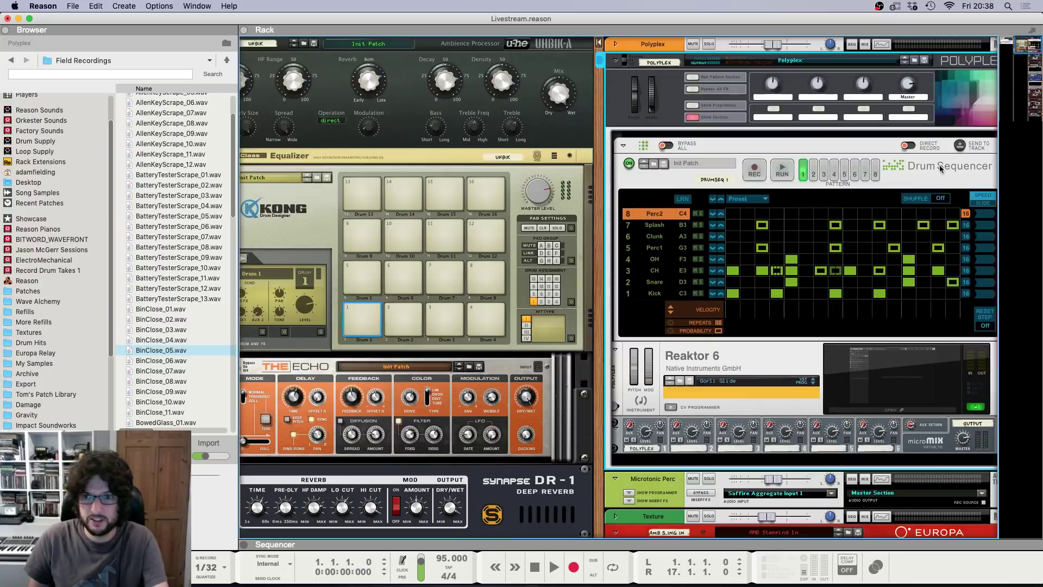
{"action": "left_click", "coordinate": [959, 145]}
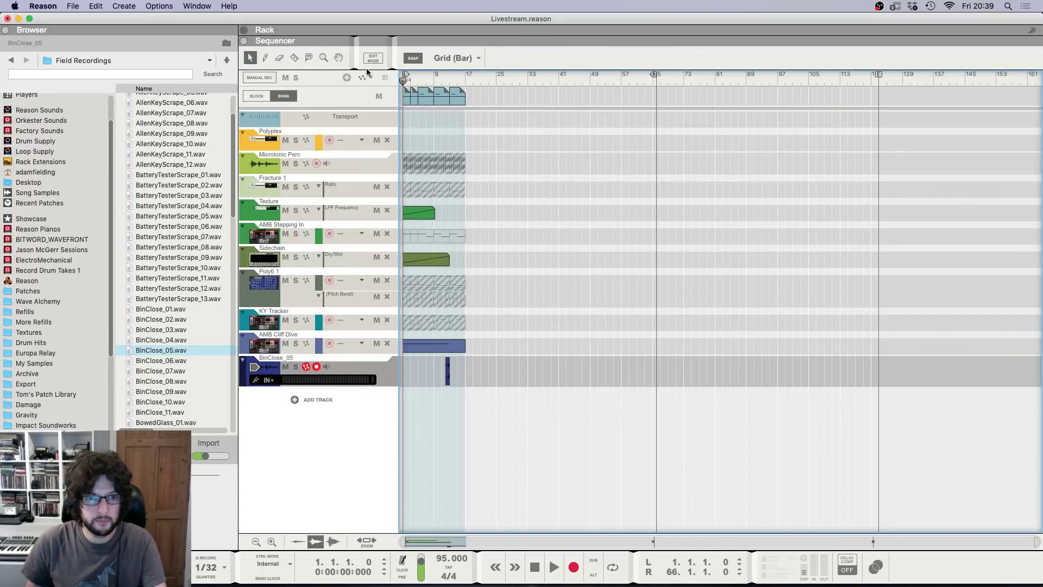
Step: Select the Polyplex track and briefly play the song from bar 1 to check its Drum Sequencer pattern
{"action": "key", "text": "h"}
{"action": "key", "text": "h"}
{"action": "key", "text": "h"}
{"action": "key", "text": "h"}
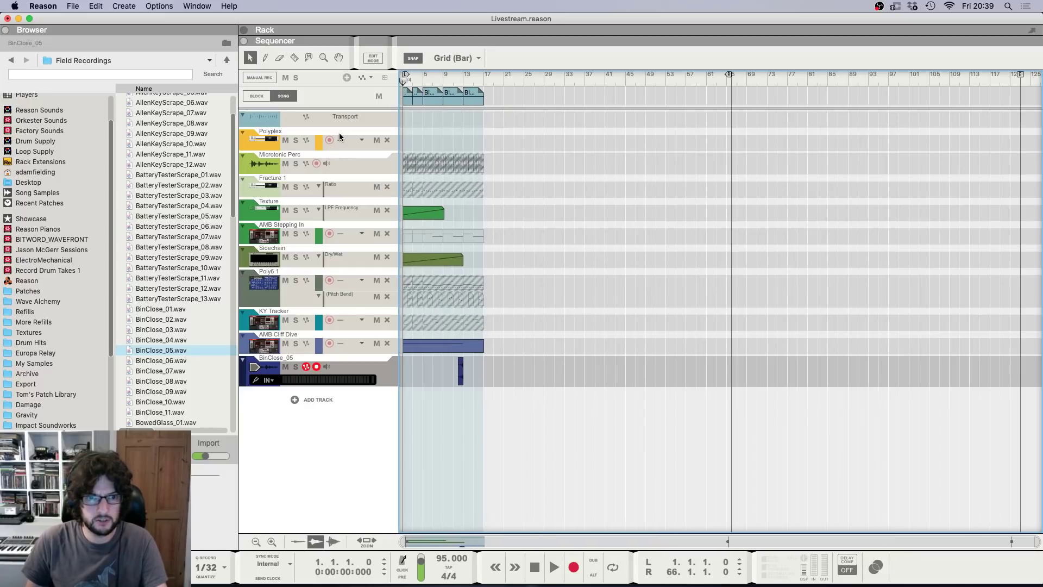
{"action": "left_click", "coordinate": [320, 133]}
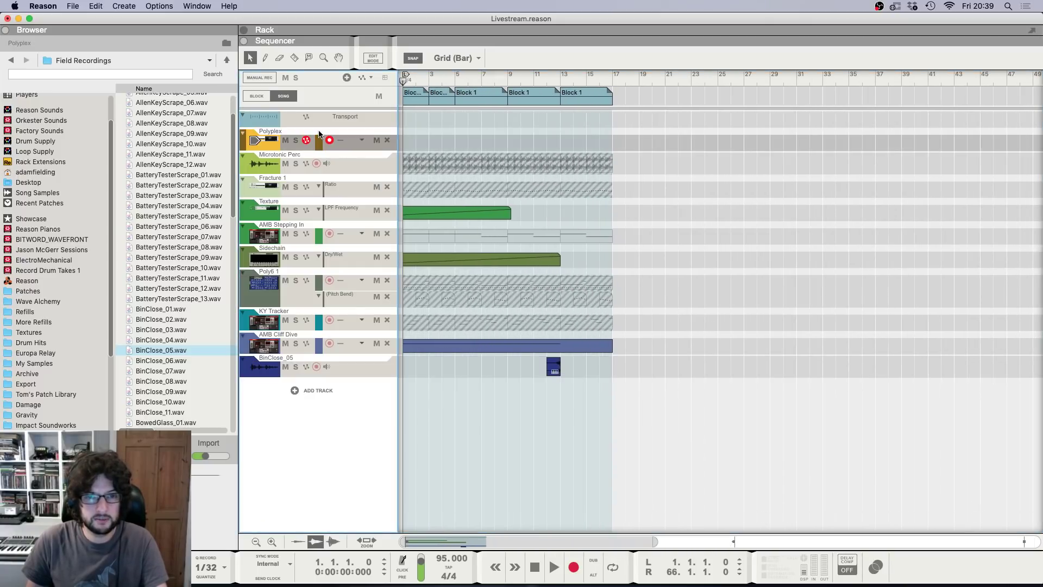
{"action": "key", "text": "F6"}
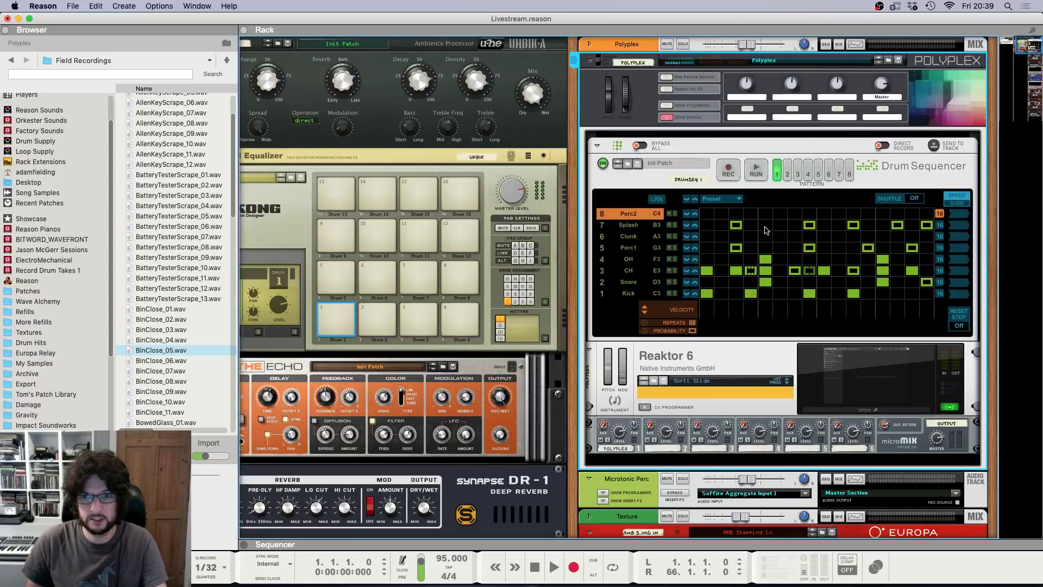
{"action": "key", "text": "space"}
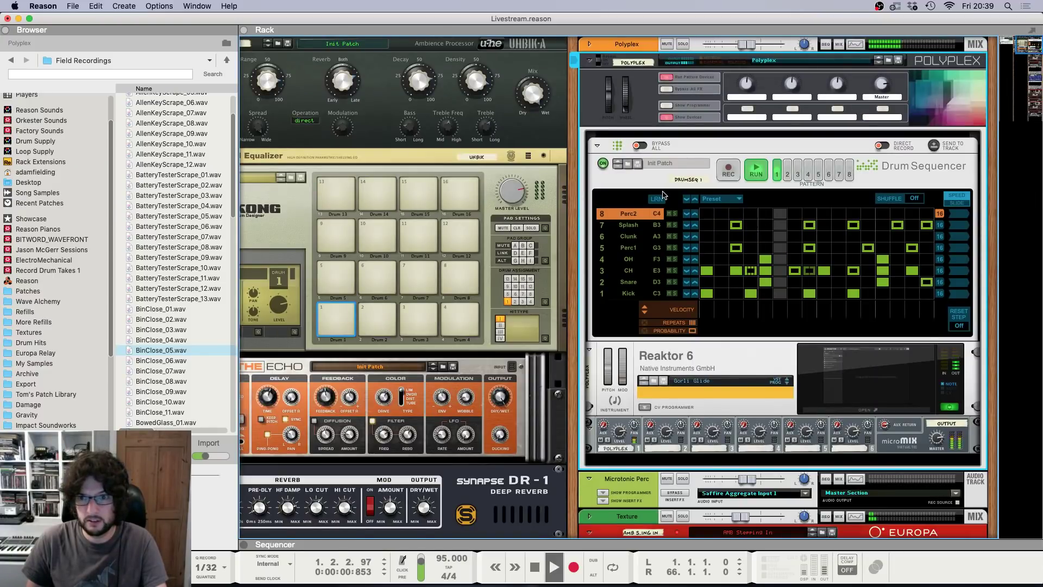
{"action": "key", "text": "space"}
{"action": "key", "text": "F7"}
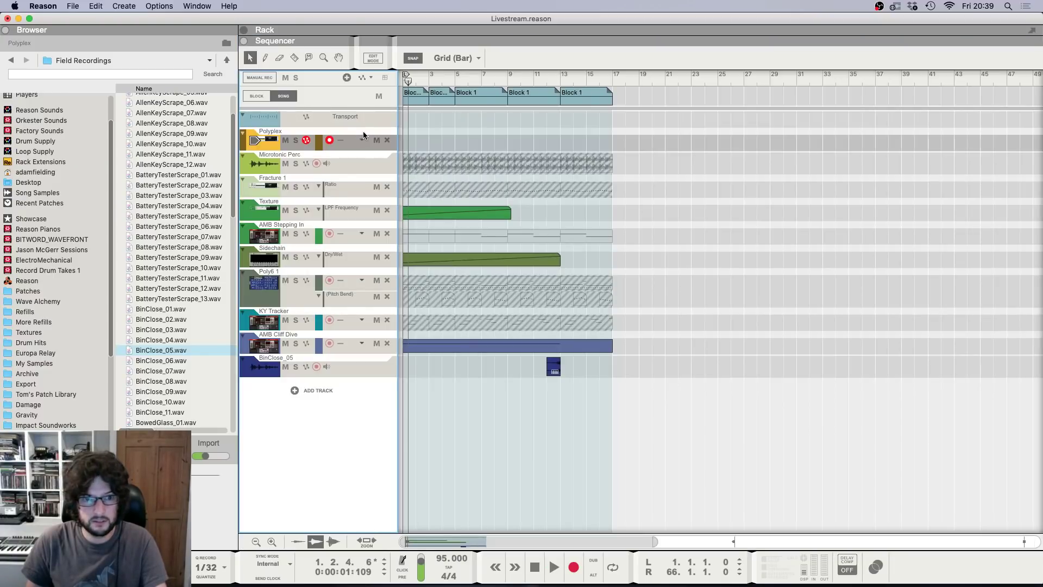
{"action": "key", "text": "F6"}
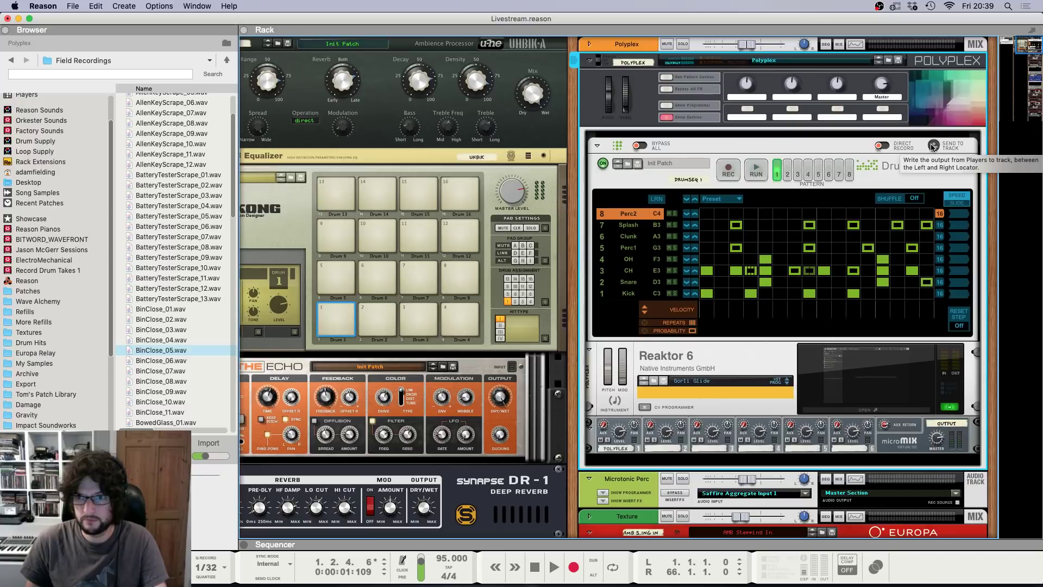
{"action": "key", "text": "F7"}
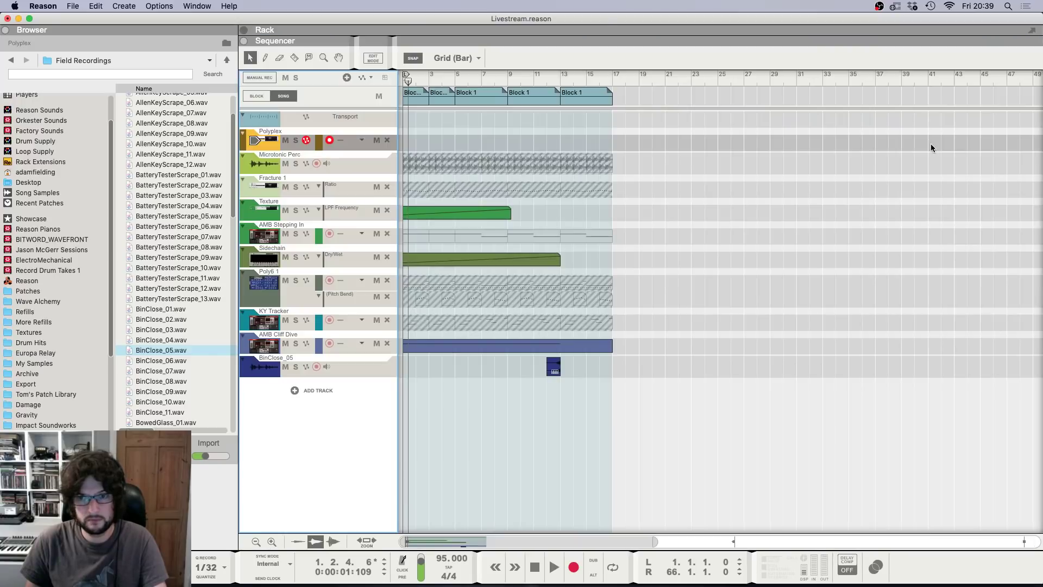
Step: Set the right locator to bar 3, send the Drum Sequencer pattern to the Polyplex track and bypass its players
{"action": "left_click", "coordinate": [428, 77], "text": "super"}
{"action": "key", "text": "F6"}
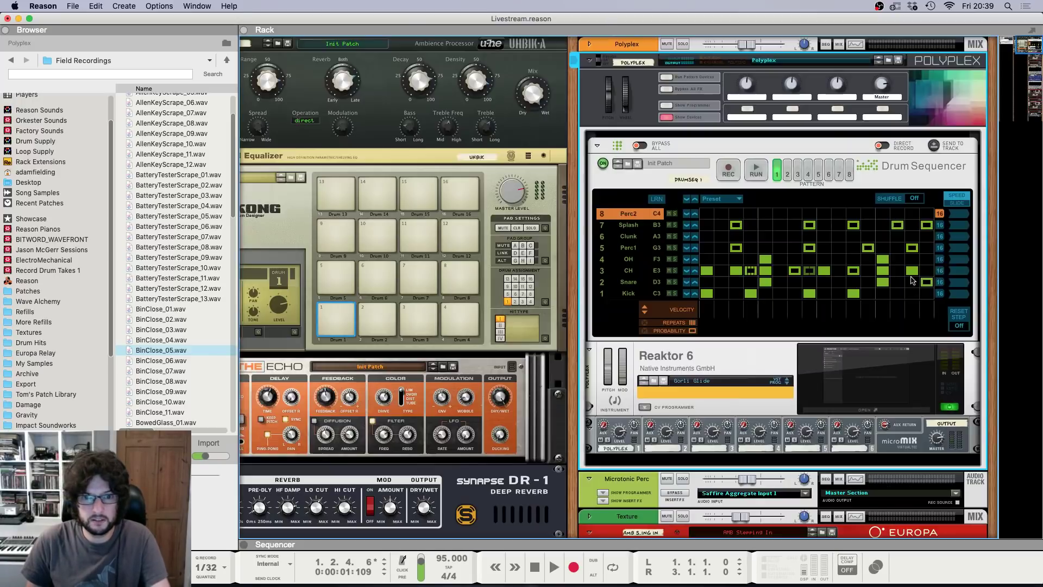
{"action": "left_click", "coordinate": [933, 147]}
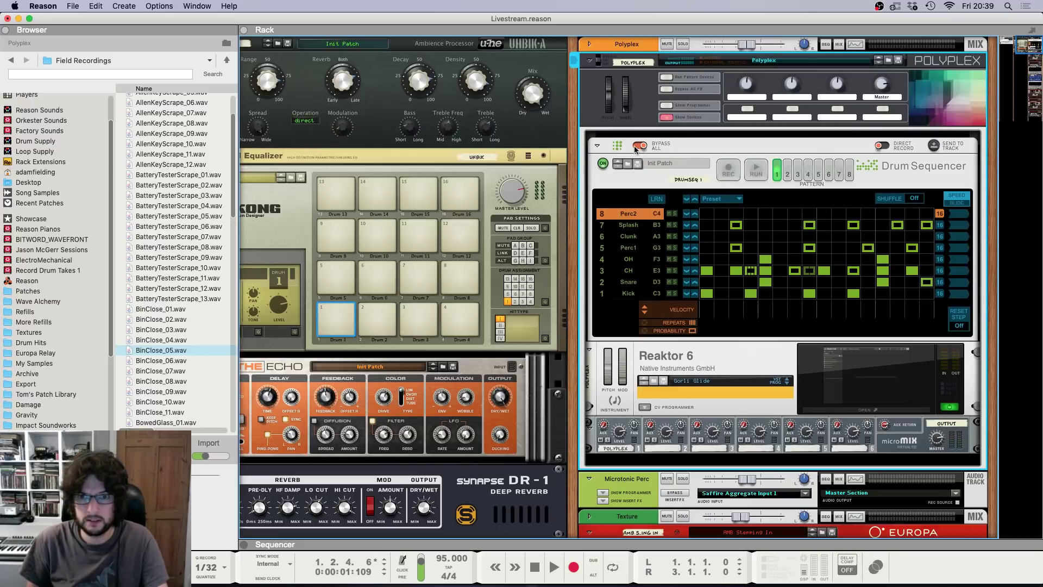
{"action": "key", "text": "F7"}
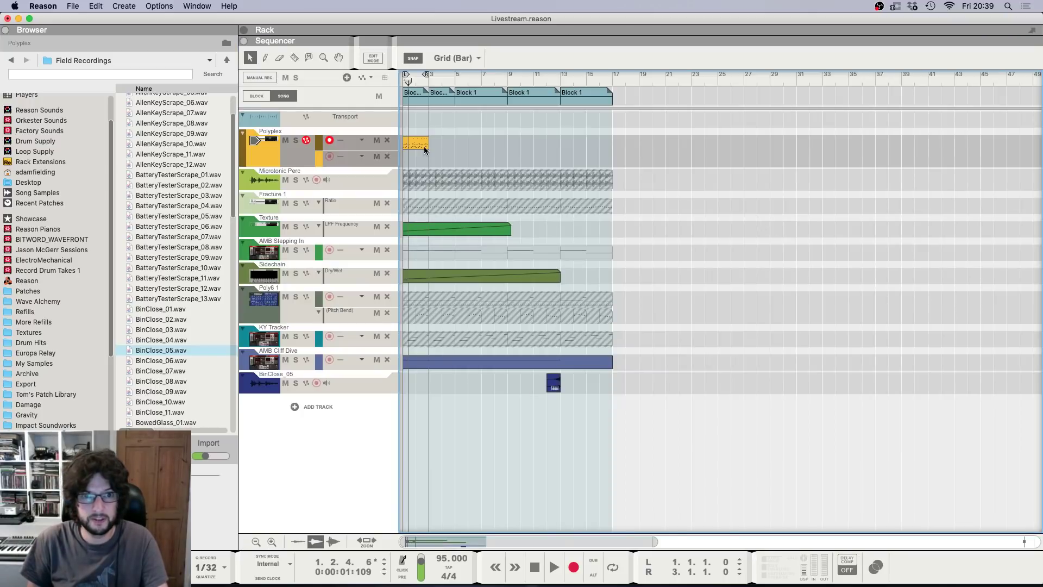
Step: Return the playhead to bar 1, solo the Polyplex track and play its two-bar clip
{"action": "left_click", "coordinate": [417, 143]}
{"action": "key", "text": "h"}
{"action": "key", "text": "h"}
{"action": "key", "text": "h"}
{"action": "key", "text": "h"}
{"action": "key", "text": "h"}
{"action": "key", "text": "h"}
{"action": "key", "text": "h"}
{"action": "key", "text": "h"}
{"action": "key", "text": "h"}
{"action": "key", "text": "h"}
{"action": "key", "text": "h"}
{"action": "key", "text": "h"}
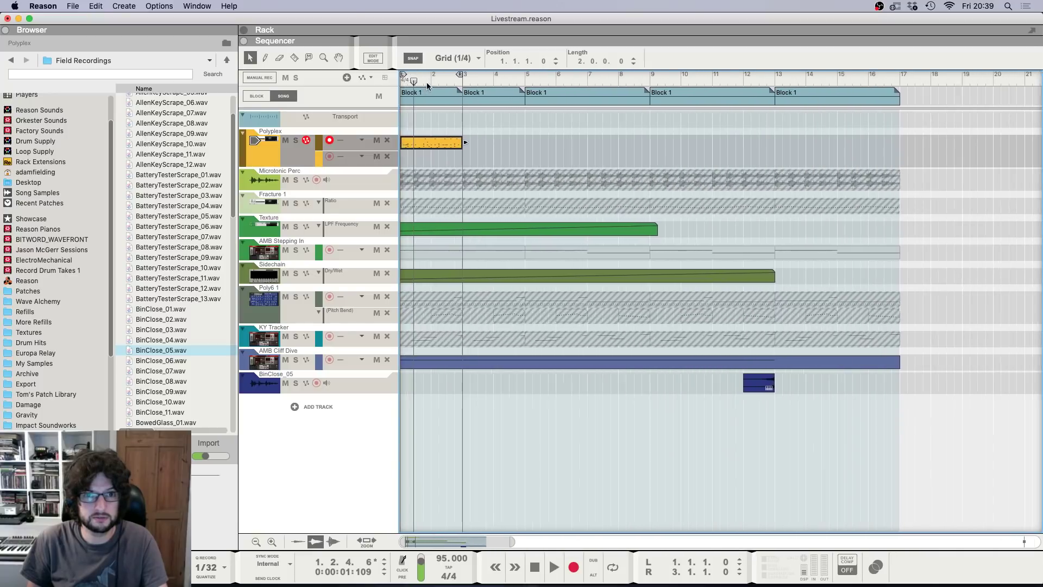
{"action": "left_click_drag", "start_coordinate": [427, 84], "coordinate": [297, 127]}
{"action": "key", "text": "h"}
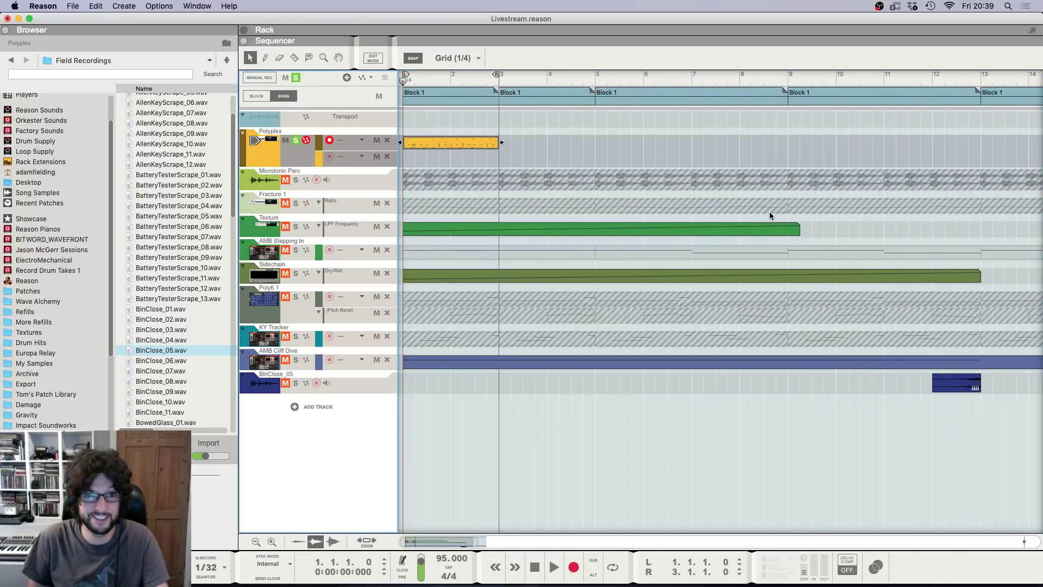
{"action": "key", "text": "F6"}
{"action": "key", "text": "space"}
{"action": "key", "text": "F7"}
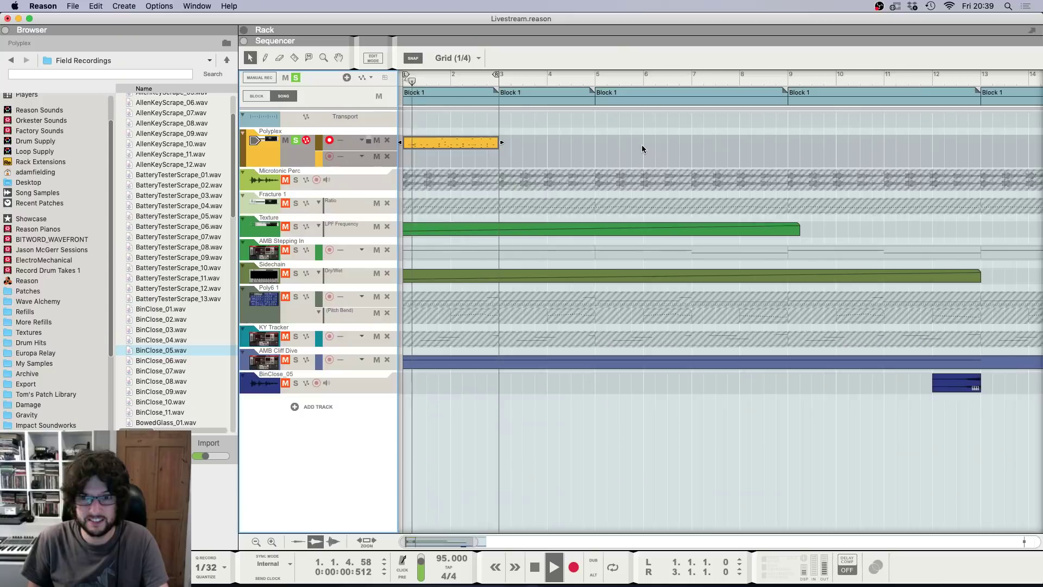
{"action": "key", "text": "g"}
{"action": "key", "text": "g"}
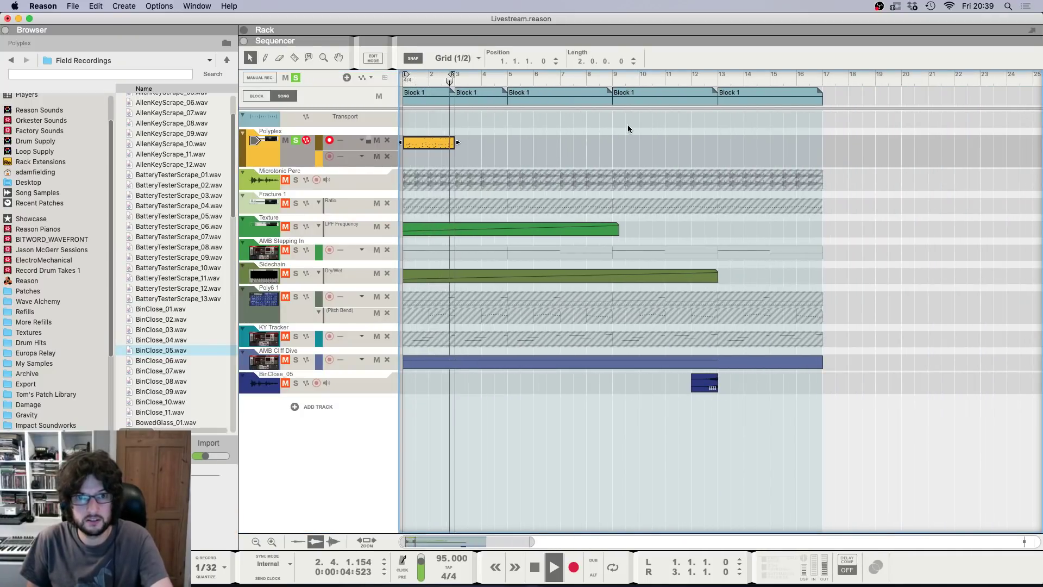
Step: Delete the two-bar Polyplex clip, then send the Drum Sequencer pattern to the track again with the right locator at bar 17
{"action": "key", "text": "Delete"}
{"action": "left_click", "coordinate": [507, 81], "text": "super"}
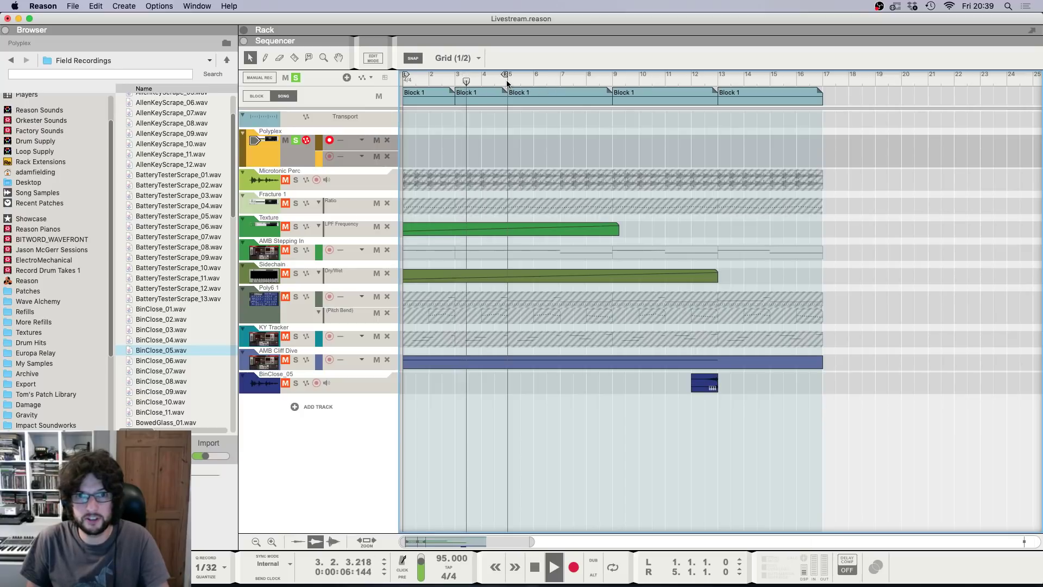
{"action": "left_click_drag", "start_coordinate": [607, 88], "coordinate": [822, 84]}
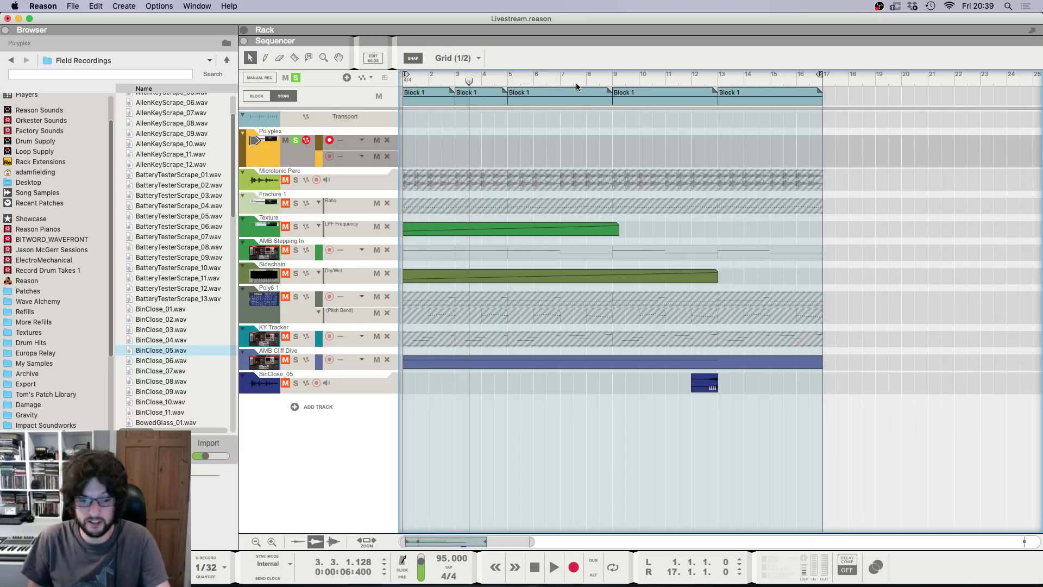
{"action": "key", "text": "F6"}
{"action": "left_click", "coordinate": [935, 146]}
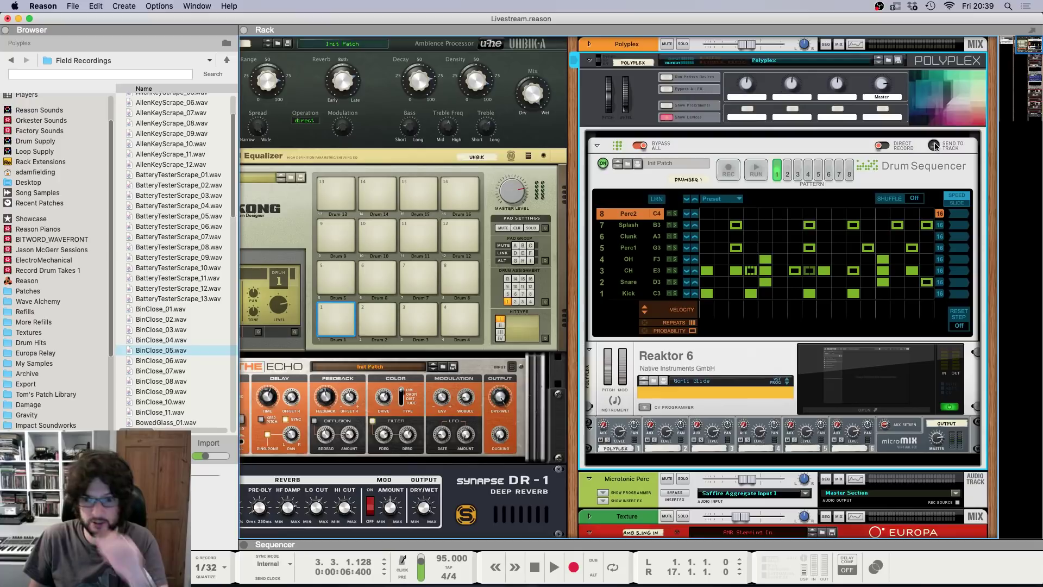
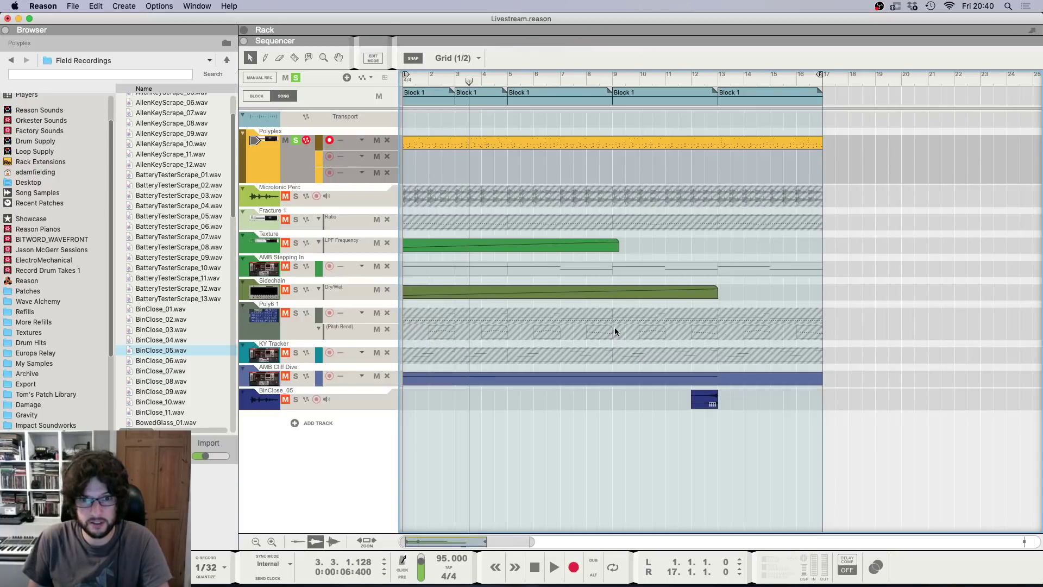
Step: Turn off the Polyplex track's solo and play the full arrangement from bar 1 with the new drum clip
{"action": "left_click", "coordinate": [540, 143]}
{"action": "key", "text": "h"}
{"action": "key", "text": "g"}
{"action": "key", "text": "g"}
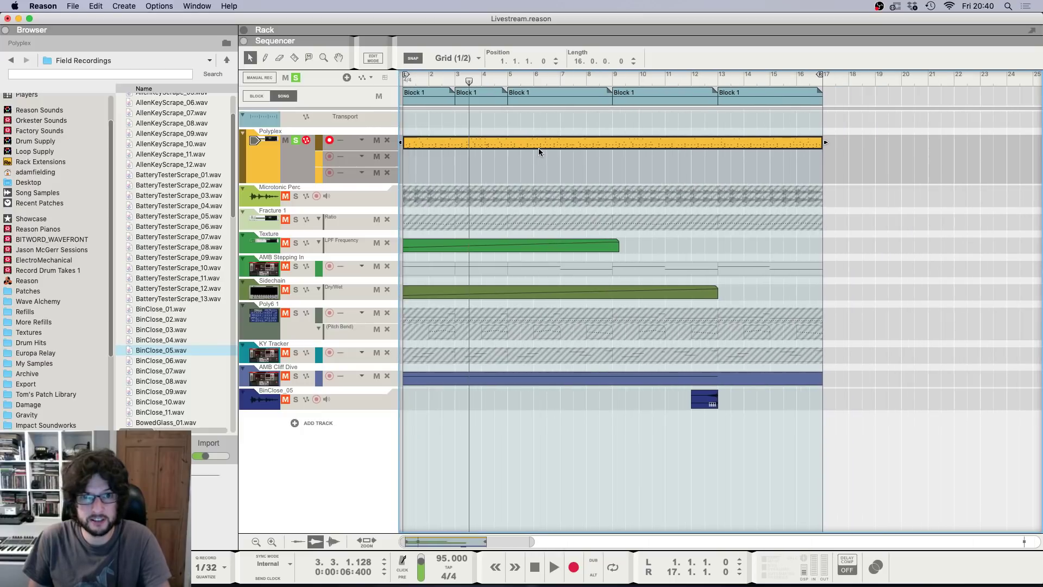
{"action": "key", "text": "g"}
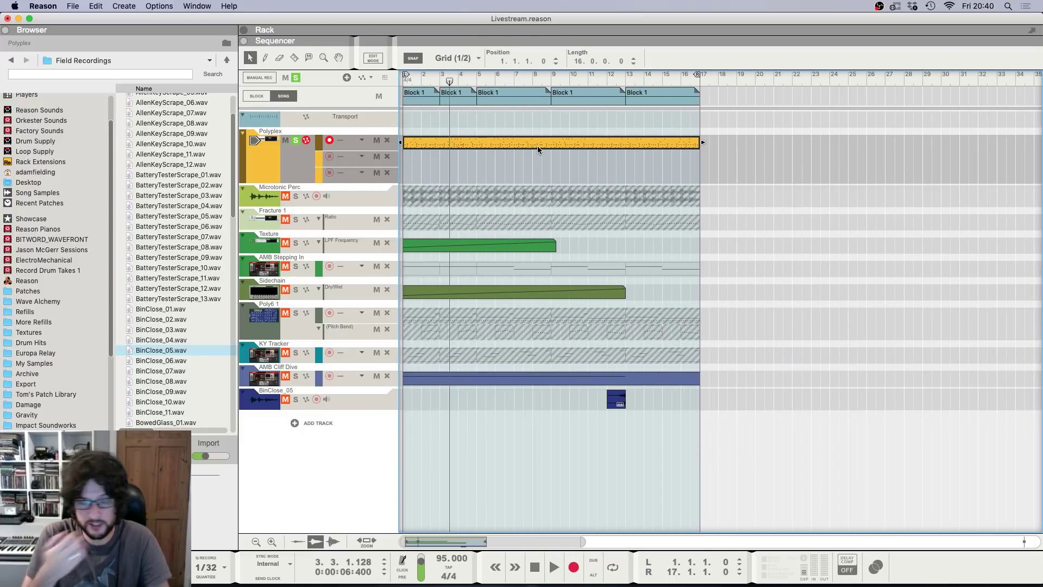
{"action": "key", "text": "Return"}
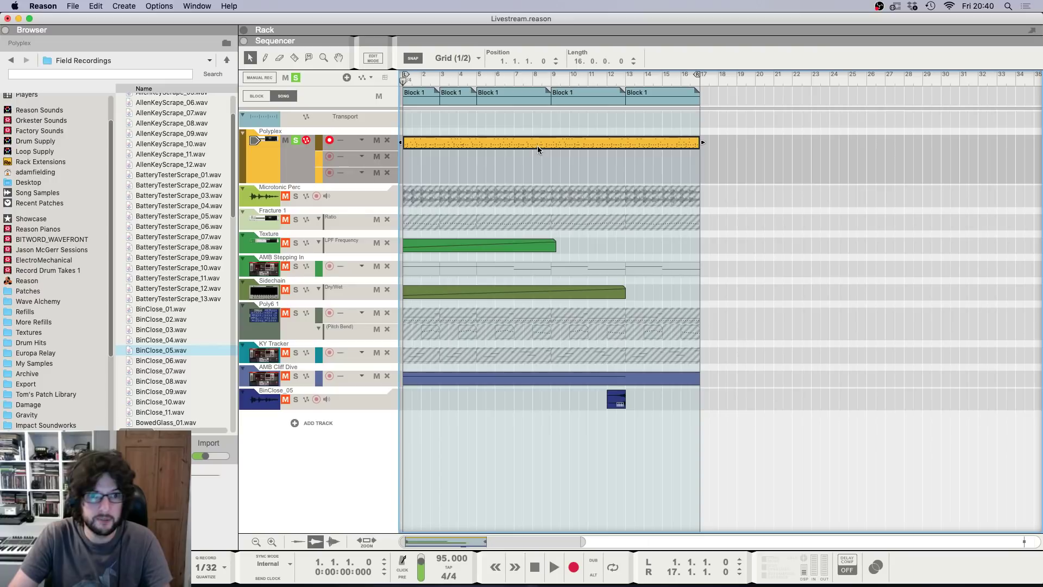
{"action": "left_click", "coordinate": [296, 141]}
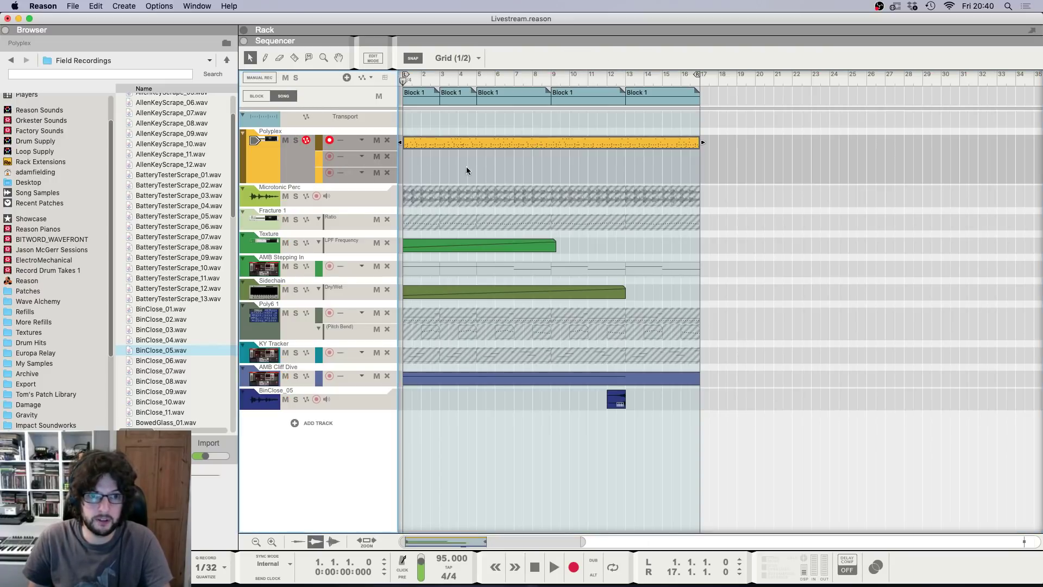
{"action": "key", "text": "space"}
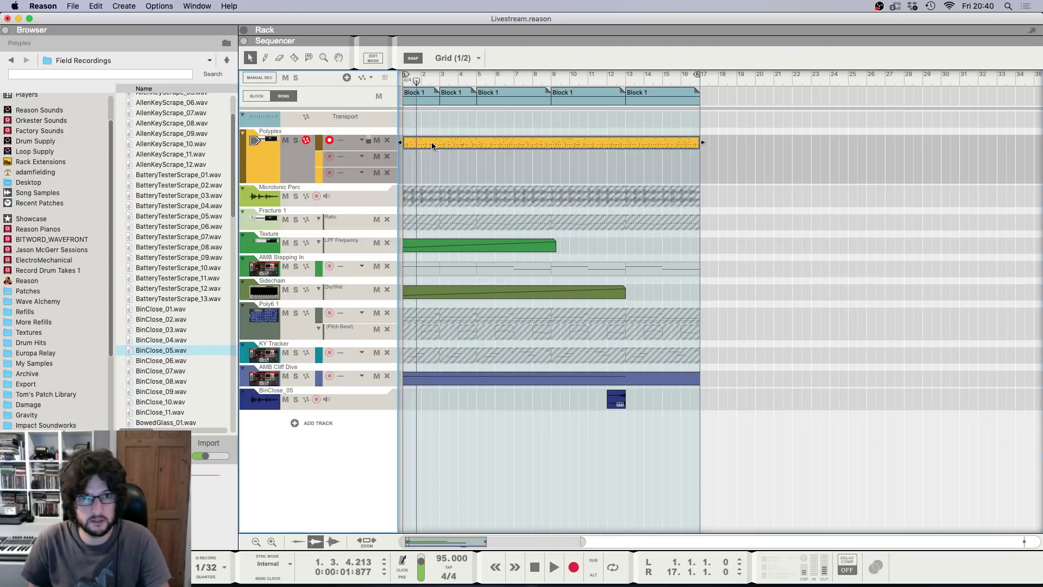
Step: Place the 16-bar Polyplex drum clip at bar 13 and keep a copy of it further along at about bar 32
{"action": "left_click_drag", "start_coordinate": [431, 142], "coordinate": [726, 153]}
{"action": "scroll", "coordinate": [727, 153], "scroll_direction": "down", "scroll_amount": 3}
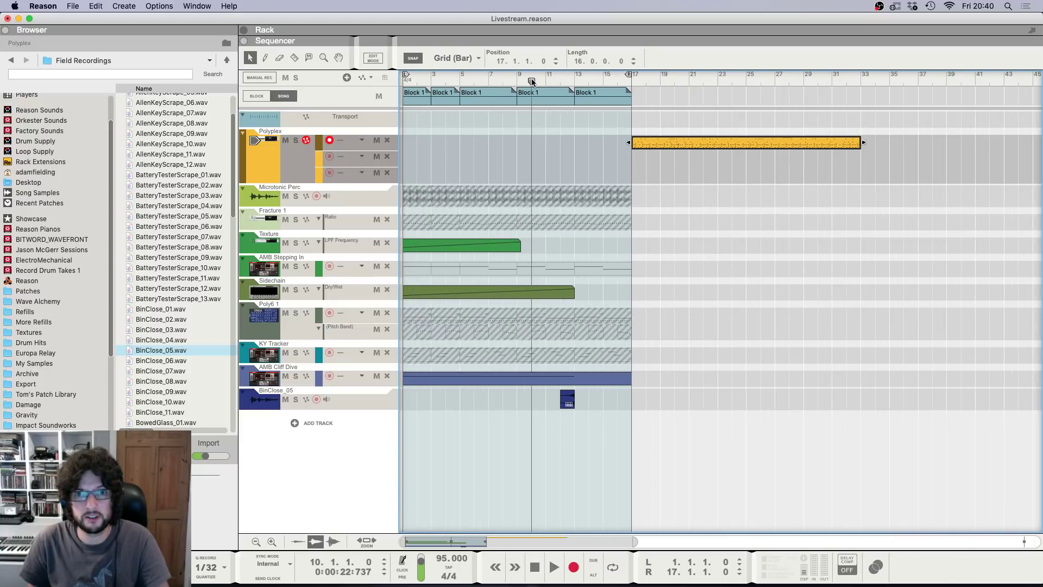
{"action": "scroll", "coordinate": [728, 163], "scroll_direction": "up", "scroll_amount": 1}
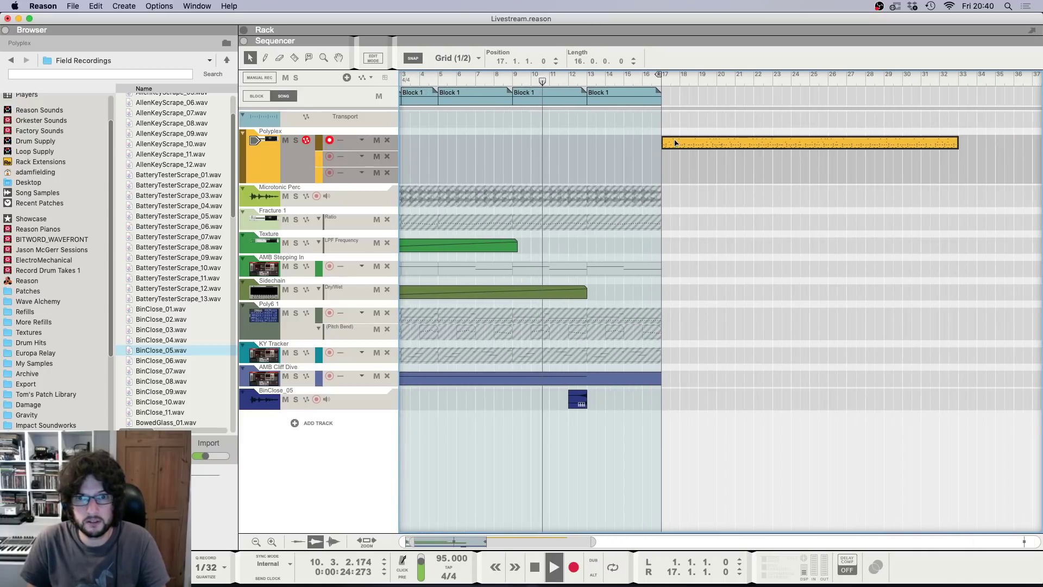
{"action": "left_click_drag", "start_coordinate": [699, 144], "coordinate": [631, 142]}
{"action": "scroll", "coordinate": [965, 146], "scroll_direction": "down", "scroll_amount": 1}
Step: Open the Polyplex clip at bar 13 and delete all its notes except the C3 kick hits
{"action": "double_click", "coordinate": [626, 145]}
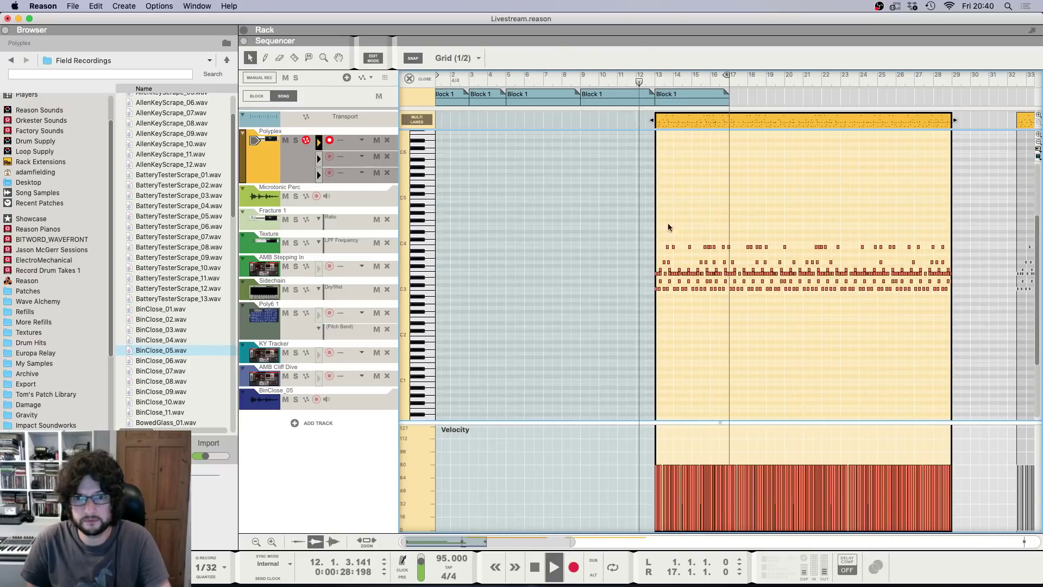
{"action": "scroll", "coordinate": [656, 166], "scroll_direction": "up", "scroll_amount": 5}
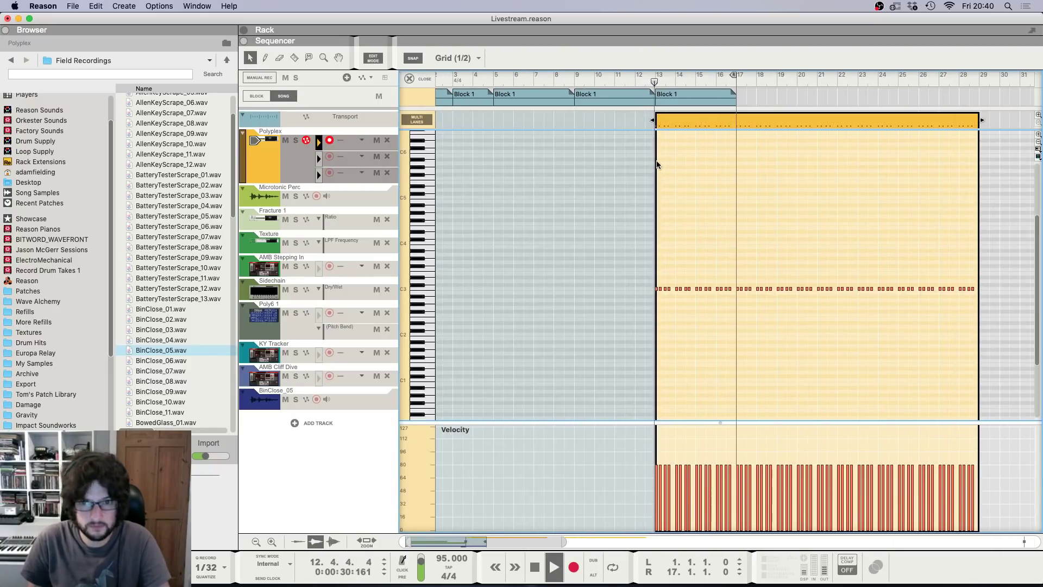
{"action": "scroll", "coordinate": [656, 165], "scroll_direction": "up", "scroll_amount": 2}
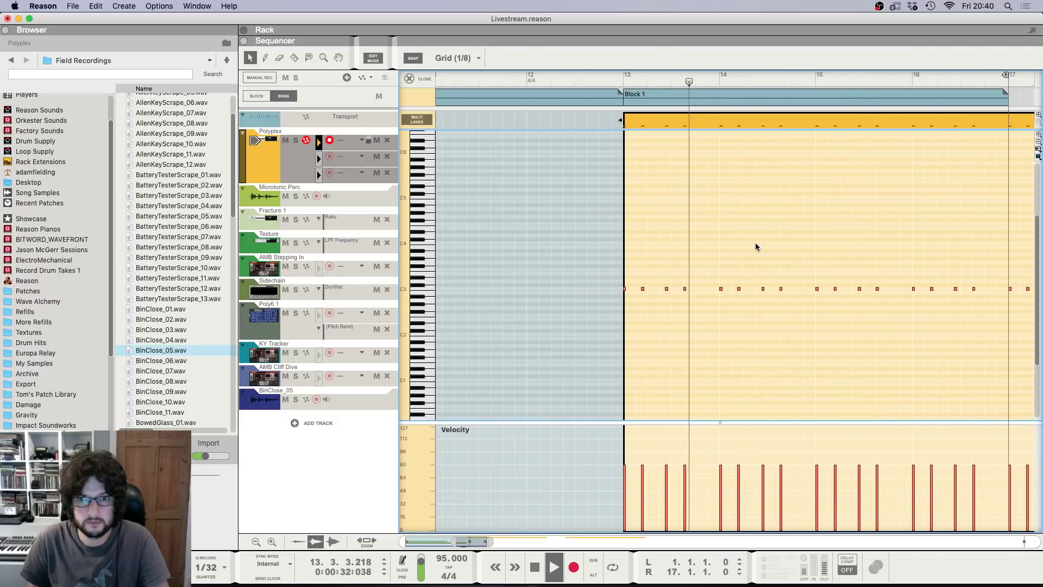
Step: Delete the last kick note before bar 17 in the Polyplex clip and close the note editor
{"action": "scroll", "coordinate": [736, 249], "scroll_direction": "down", "scroll_amount": 3}
{"action": "scroll", "coordinate": [739, 221], "scroll_direction": "right", "scroll_amount": 2}
{"action": "scroll", "coordinate": [738, 222], "scroll_direction": "right", "scroll_amount": 2}
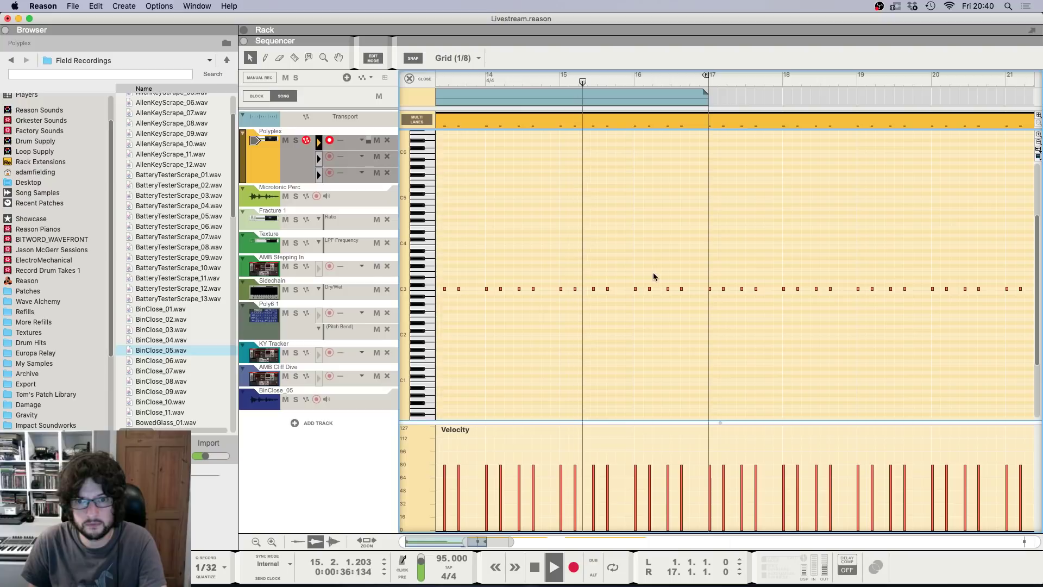
{"action": "left_click", "coordinate": [682, 288]}
{"action": "key", "text": "Delete"}
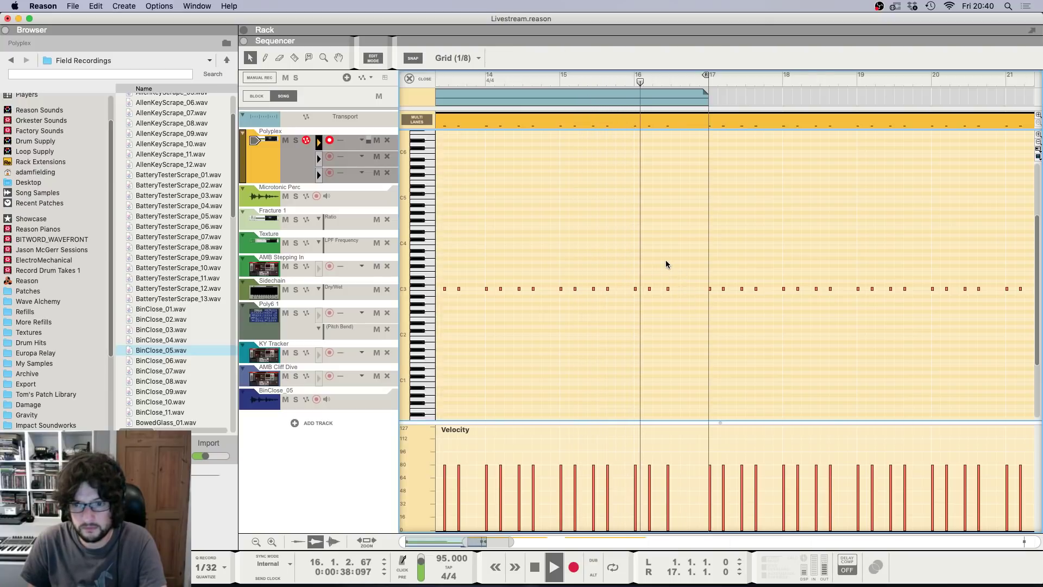
{"action": "left_click", "coordinate": [411, 80]}
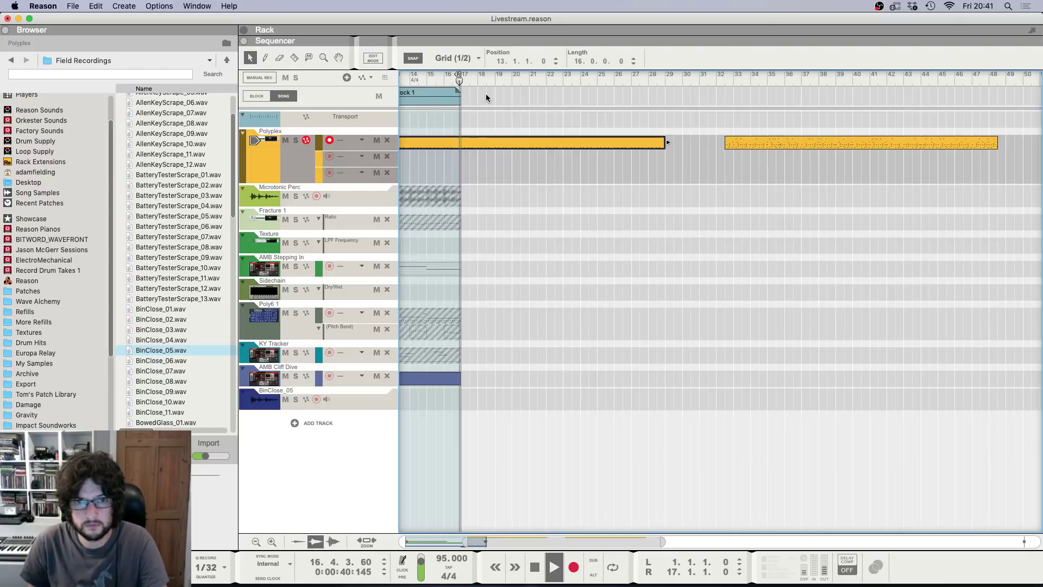
Step: Stop playback, move the left locator and playhead to bar 13, and turn on looping
{"action": "scroll", "coordinate": [486, 120], "scroll_direction": "left", "scroll_amount": 3}
{"action": "left_click", "coordinate": [606, 80], "text": "alt"}
{"action": "key", "text": "space"}
{"action": "left_click", "coordinate": [607, 81]}
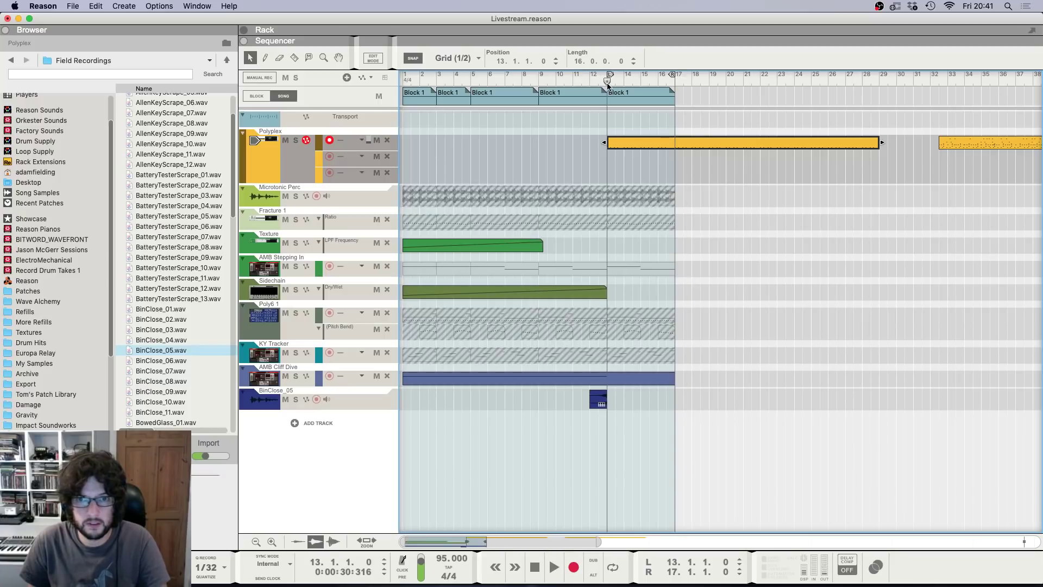
{"action": "key", "text": "l"}
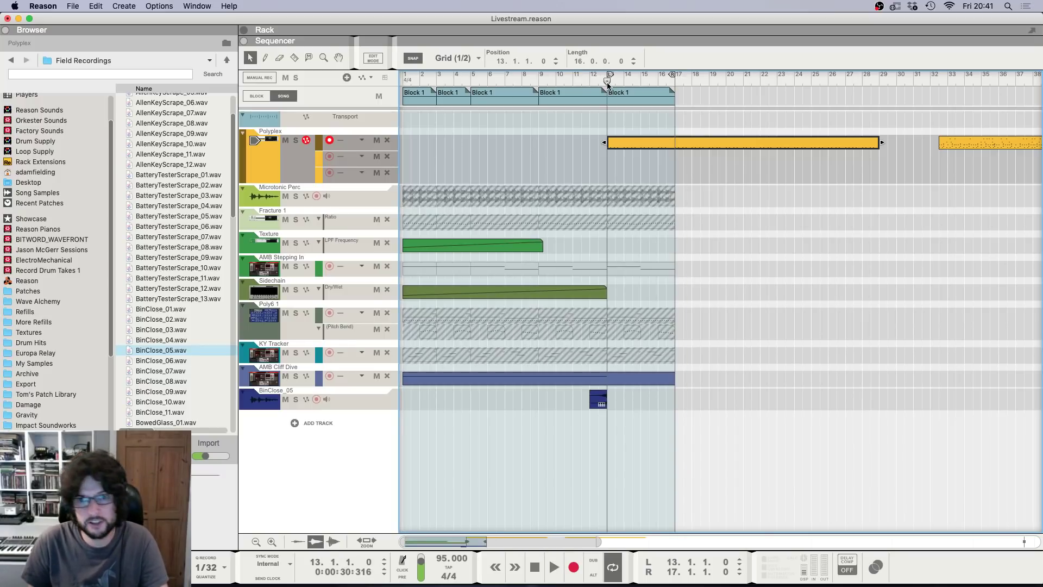
Step: Unmute the Microtonic Perc audio in the block from bar 13 to 17 and return to the Selection tool
{"action": "key", "text": "t"}
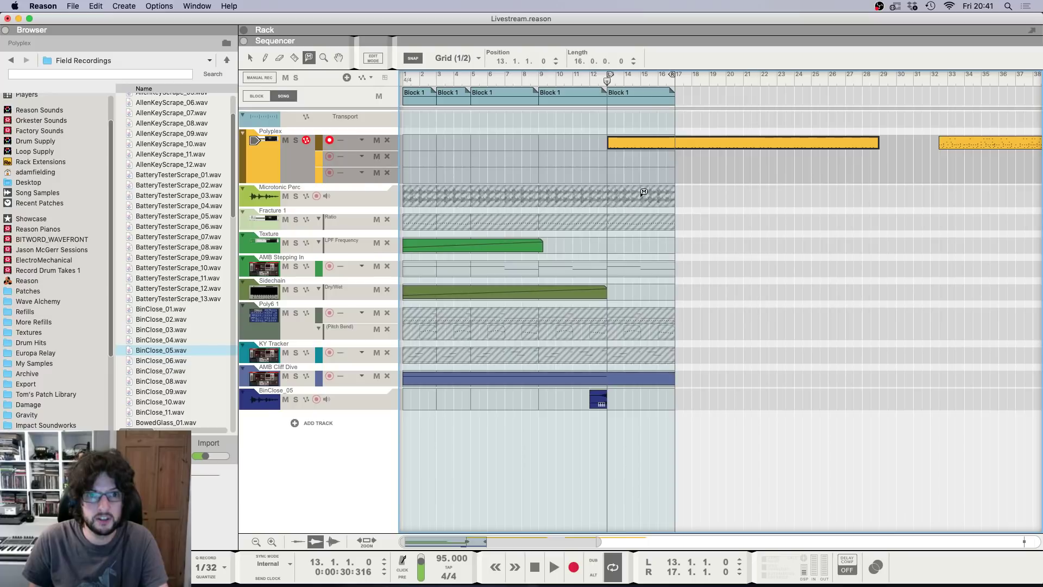
{"action": "left_click", "coordinate": [643, 196]}
{"action": "left_click", "coordinate": [251, 58]}
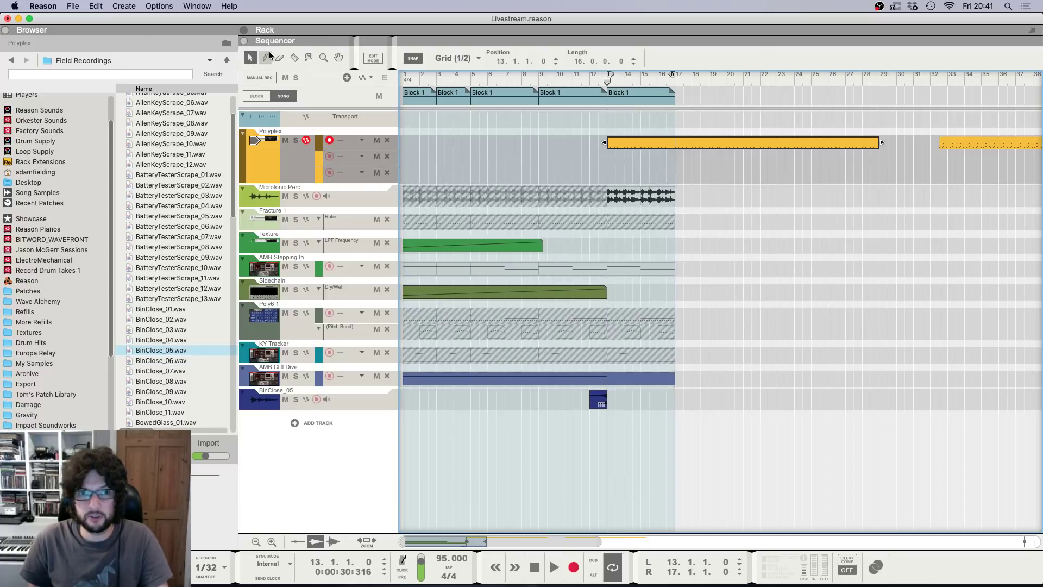
Step: Move the full-pattern Polyplex clip so that it starts exactly at bar 33
{"action": "key", "text": "g"}
{"action": "key", "text": "g"}
{"action": "key", "text": "g"}
{"action": "key", "text": "g"}
{"action": "left_click", "coordinate": [788, 80]}
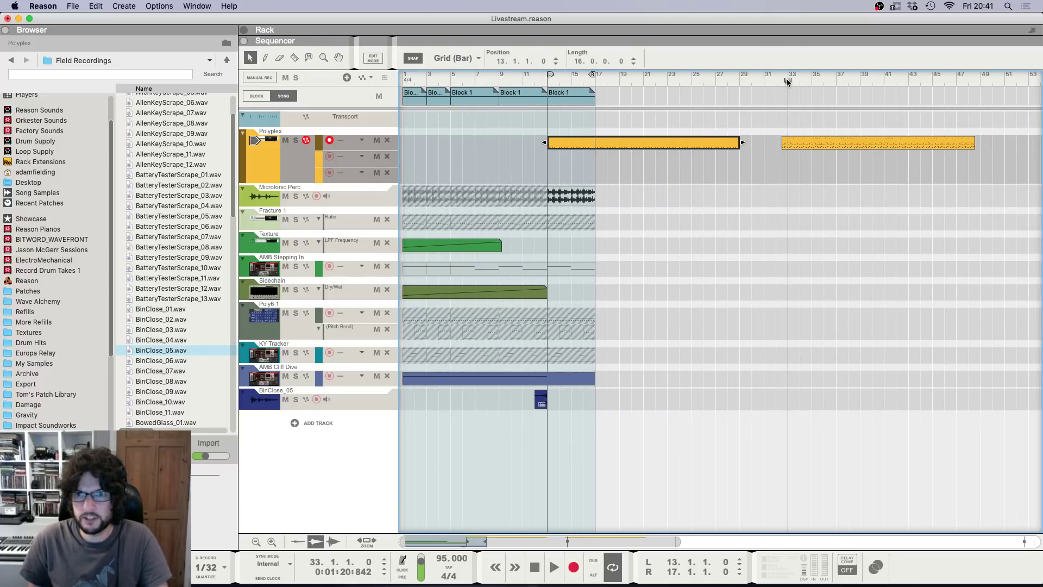
{"action": "left_click", "coordinate": [811, 145]}
{"action": "key", "text": "h"}
{"action": "key", "text": "h"}
{"action": "key", "text": "h"}
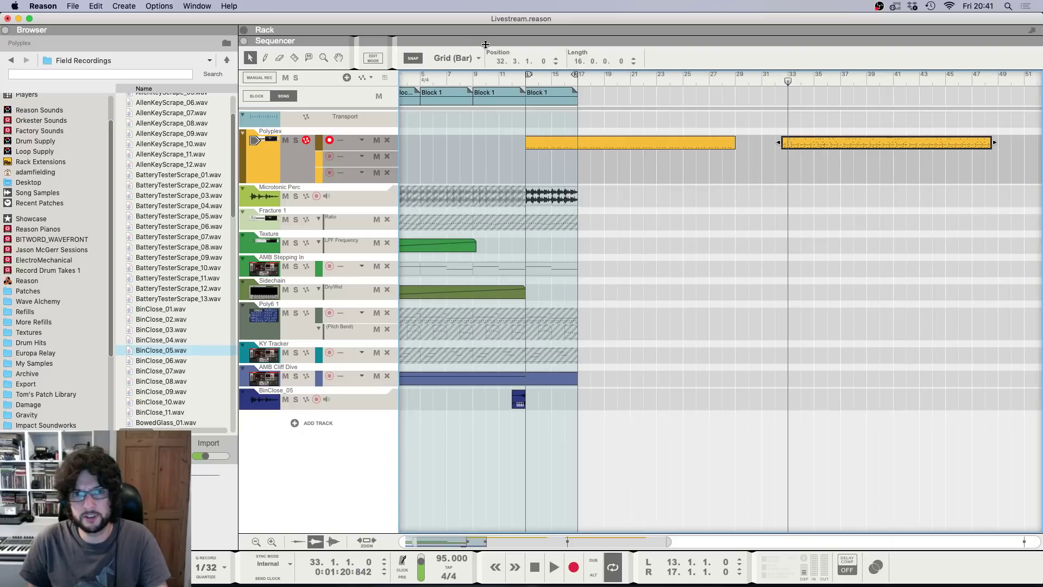
{"action": "left_click_drag", "start_coordinate": [795, 143], "coordinate": [802, 144]}
{"action": "key", "text": "g"}
{"action": "key", "text": "g"}
{"action": "key", "text": "g"}
{"action": "key", "text": "g"}
{"action": "key", "text": "g"}
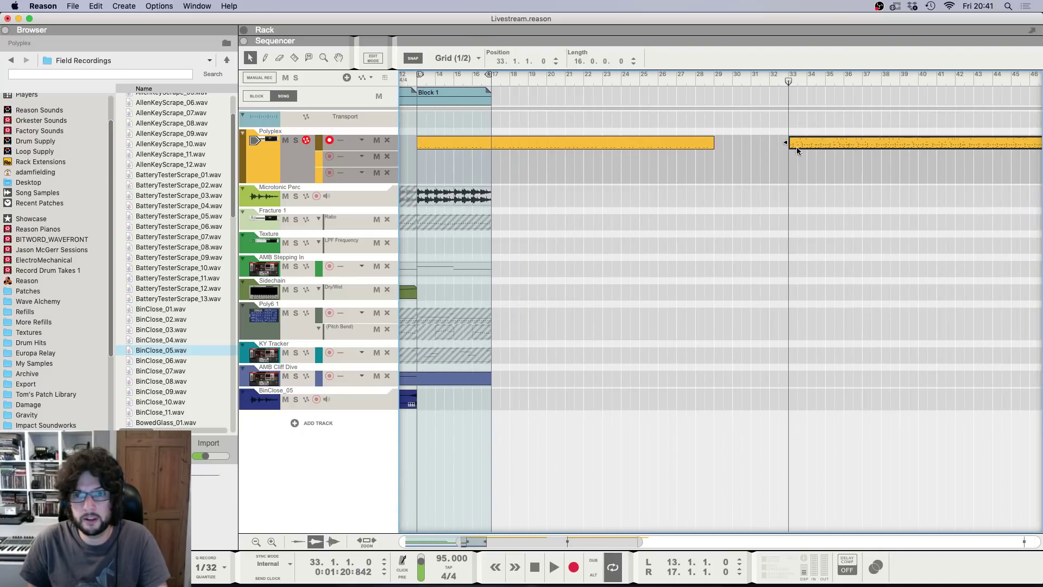
Step: Play the loop from bar 13 to hear the kick clip with the Microtonic Perc audio
{"action": "left_click", "coordinate": [524, 81]}
{"action": "key", "text": "g"}
{"action": "key", "text": "g"}
{"action": "scroll", "coordinate": [555, 132], "scroll_direction": "left", "scroll_amount": 1}
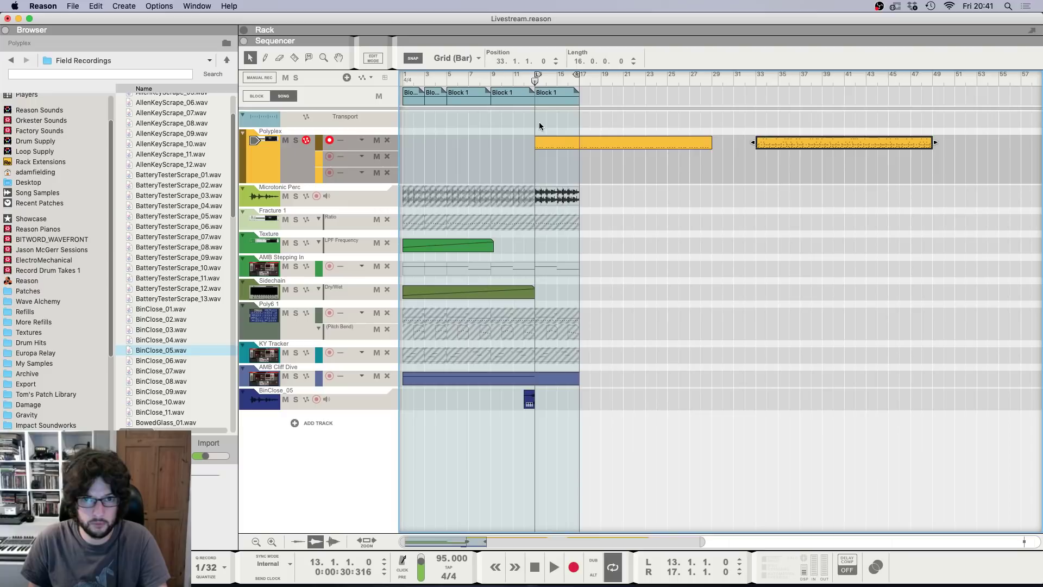
{"action": "key", "text": "g"}
{"action": "key", "text": "g"}
{"action": "key", "text": "h"}
{"action": "key", "text": "h"}
{"action": "key", "text": "space"}
{"action": "key", "text": "h"}
{"action": "key", "text": "h"}
{"action": "key", "text": "h"}
{"action": "key", "text": "h"}
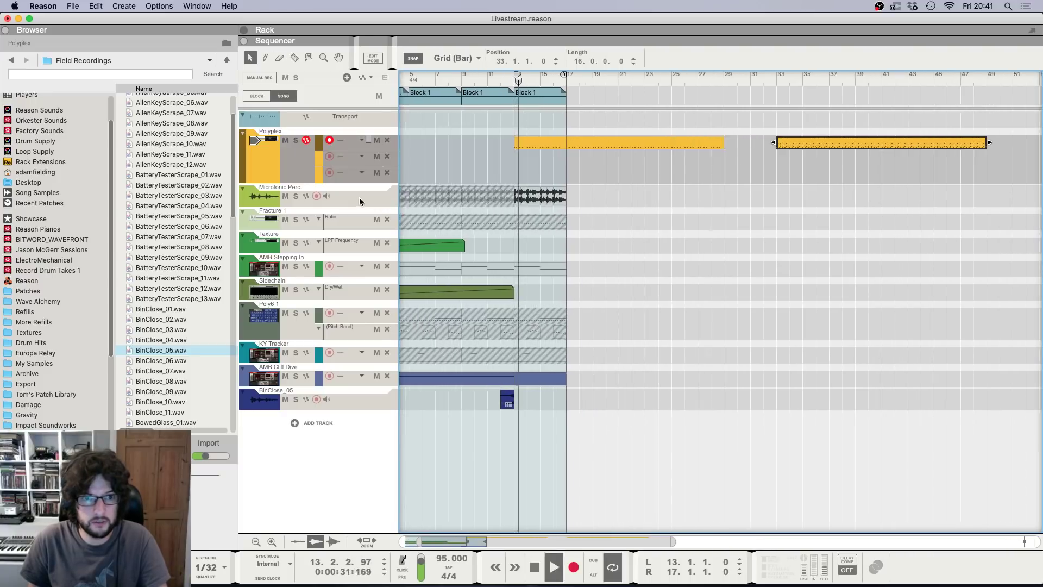
Step: Add an HPF Frequency automation lane for the Microtonic Perc mixer channel, stop playback and return to the sequencer
{"action": "key", "text": "F6"}
{"action": "key", "text": "F5"}
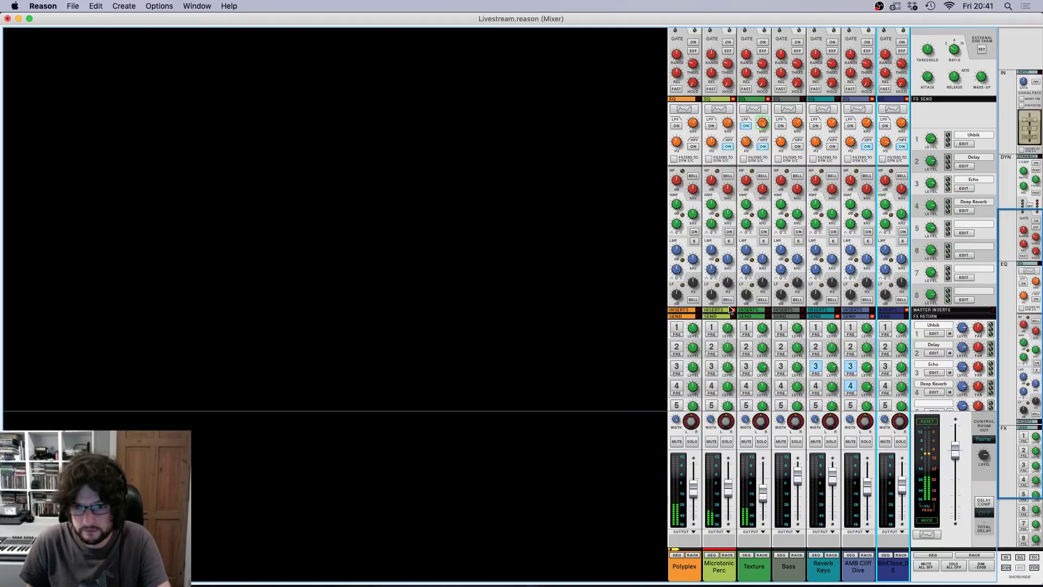
{"action": "scroll", "coordinate": [731, 310], "scroll_direction": "up", "scroll_amount": 5}
{"action": "right_click", "coordinate": [714, 326]}
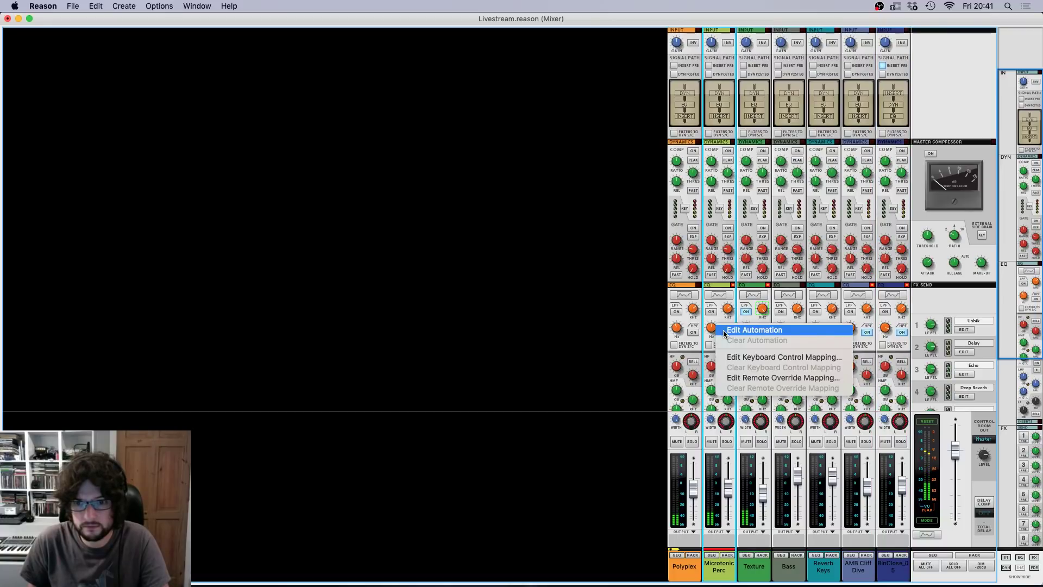
{"action": "left_click", "coordinate": [725, 331]}
{"action": "key", "text": "F6+F7"}
{"action": "key", "text": "space"}
{"action": "key", "text": "F6"}
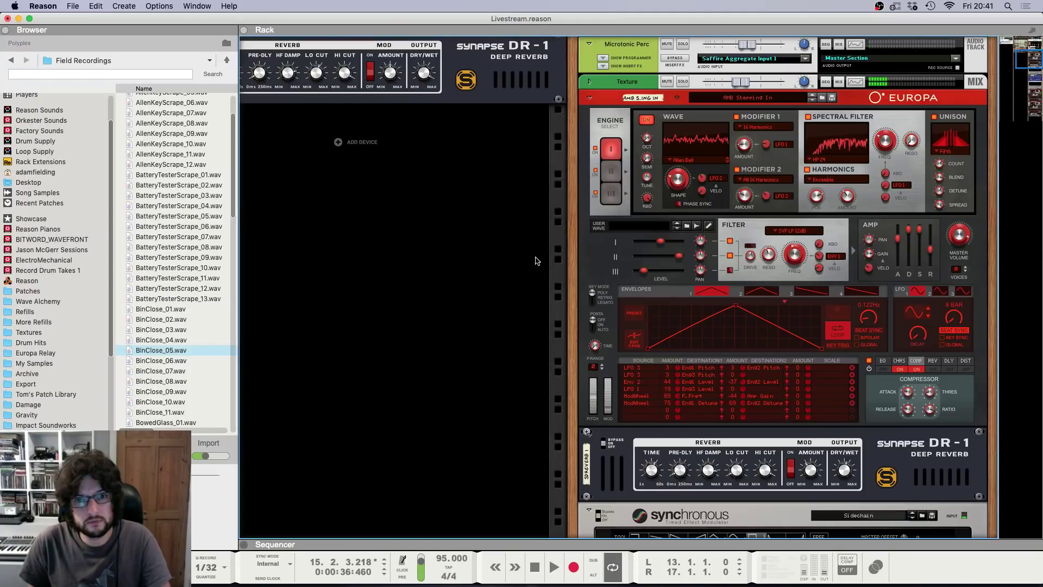
{"action": "key", "text": "F7"}
Step: Unmute the Fracture 1 Ratio automation in the block from bar 13 to 17 and return to the Selection tool
{"action": "key", "text": "t"}
{"action": "left_click", "coordinate": [527, 243]}
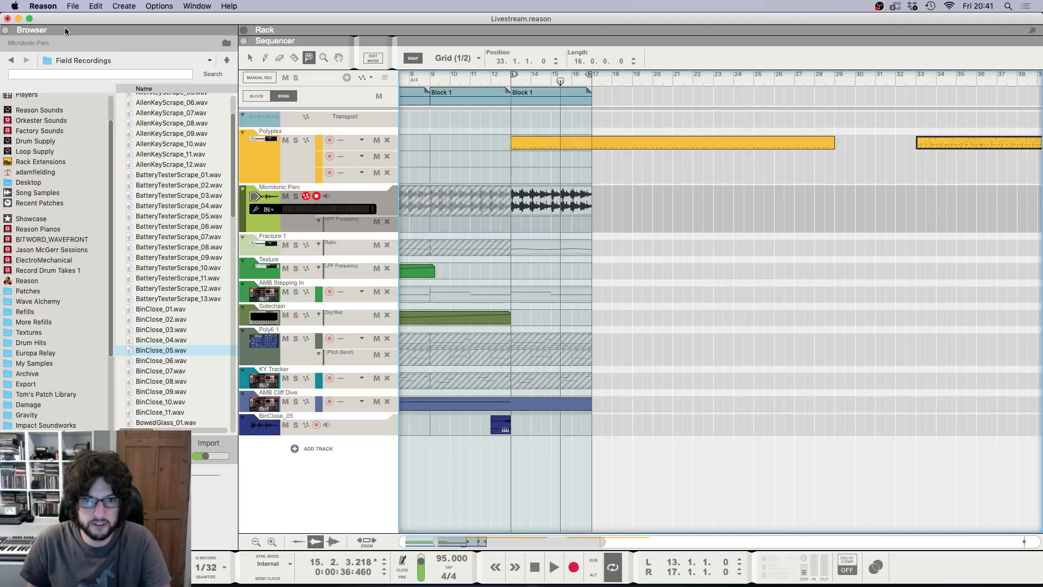
{"action": "key", "text": "q"}
Step: Create a 15-bar Microtonic Perc HPF Frequency clip at 12.3 and slope it from near maximum at bar 13 to 529 at 21.3
{"action": "left_click_drag", "start_coordinate": [509, 220], "coordinate": [806, 223]}
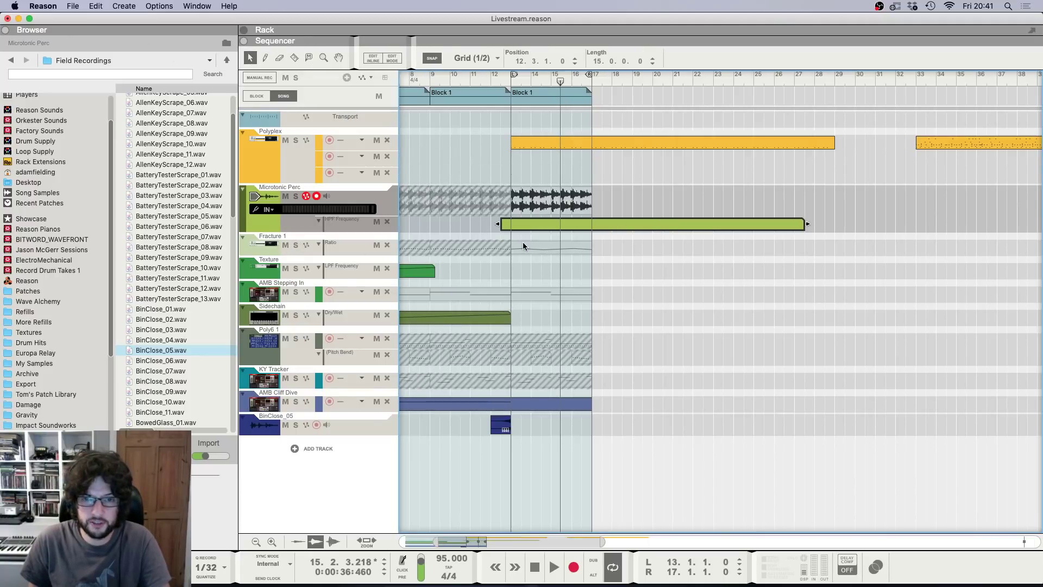
{"action": "double_click", "coordinate": [537, 227]}
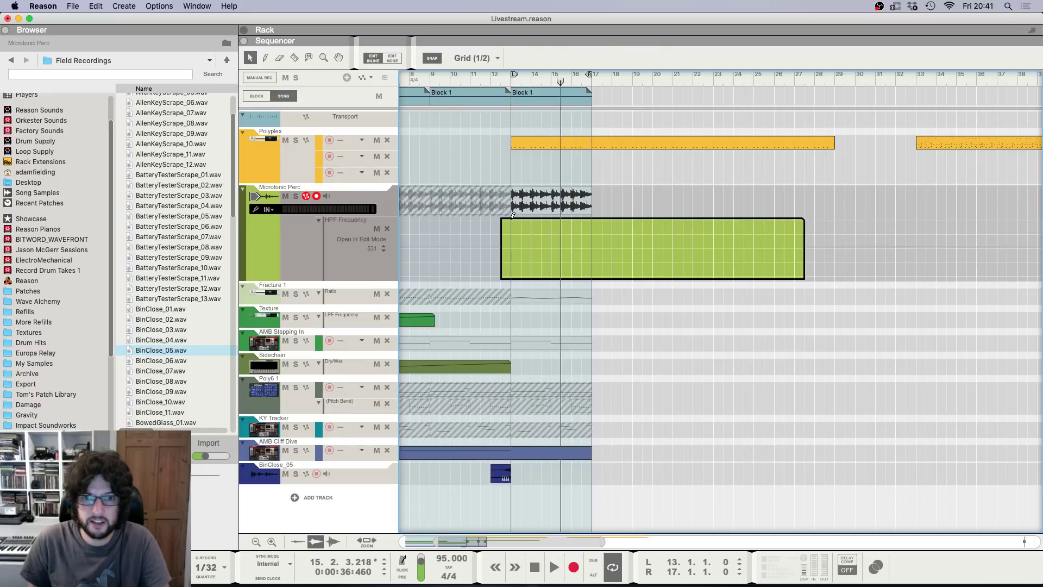
{"action": "left_click", "coordinate": [683, 247]}
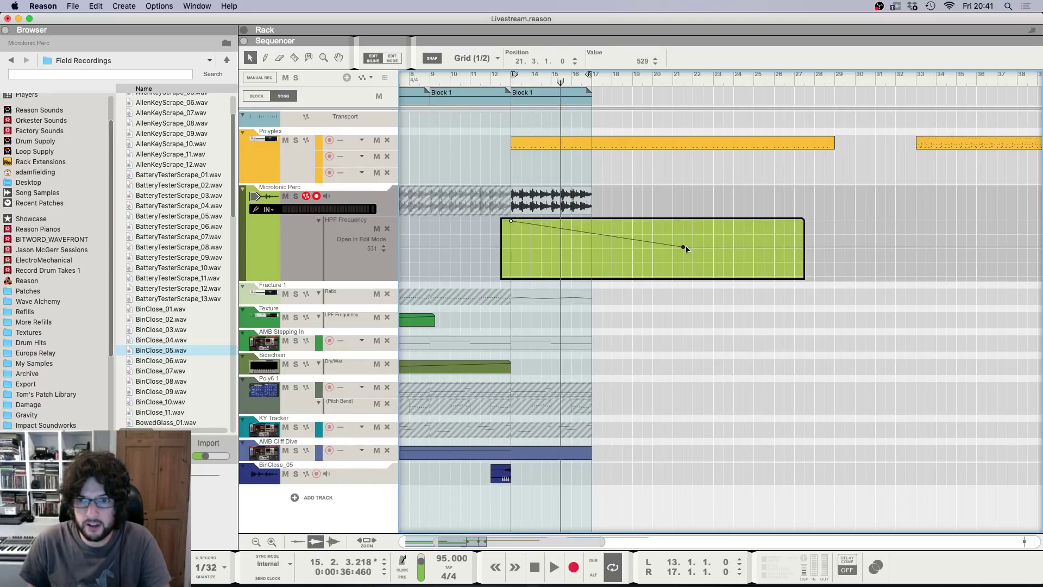
{"action": "left_click", "coordinate": [712, 318]}
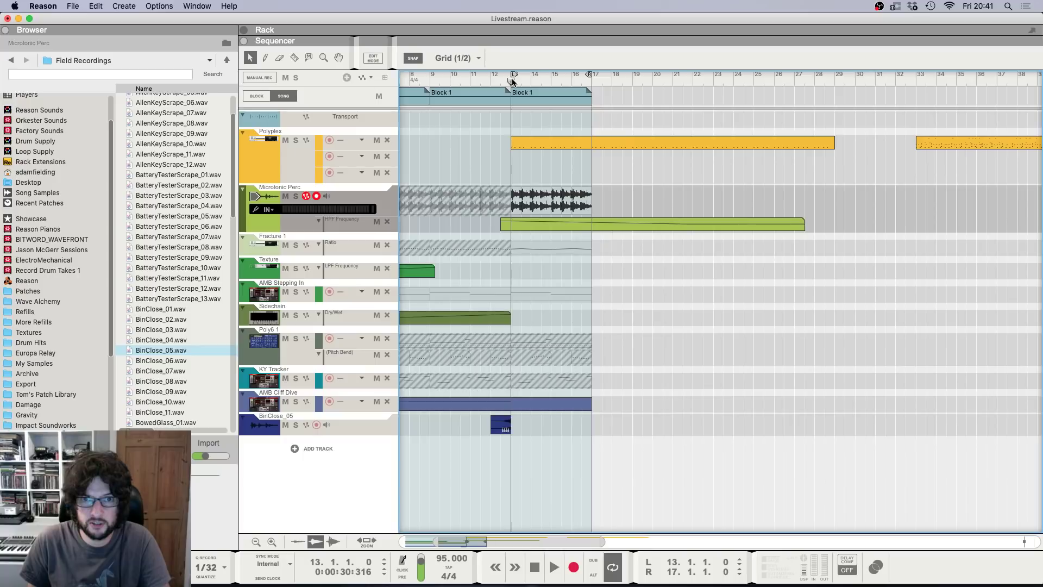
Step: Play from bar 13 while copying Block 1 to bars 17 to 21, and extend the loop's end to bar 21
{"action": "key", "text": "space"}
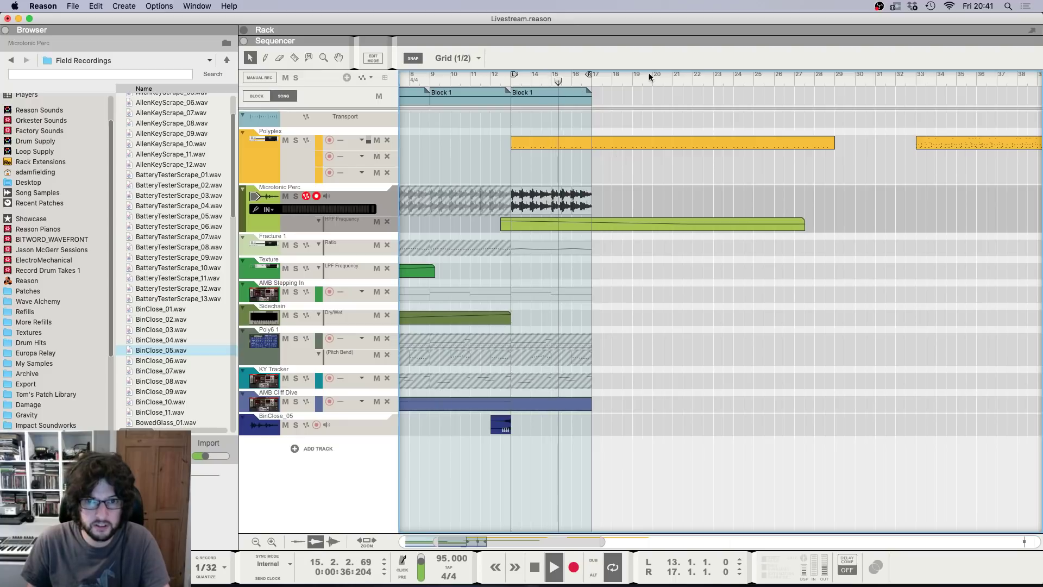
{"action": "left_click_drag", "start_coordinate": [555, 100], "coordinate": [637, 107]}
{"action": "left_click", "coordinate": [672, 78], "text": "super"}
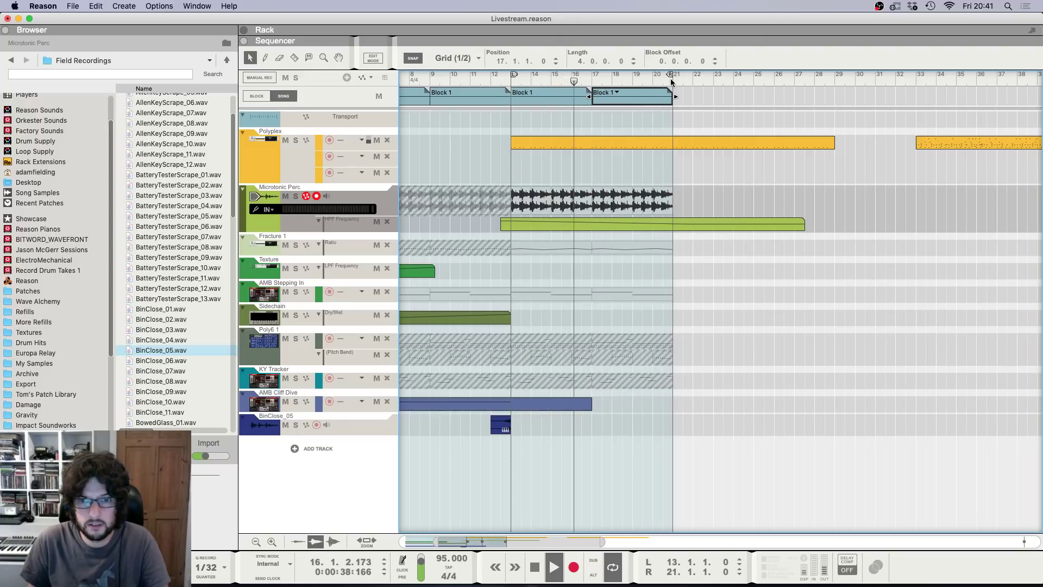
{"action": "left_click", "coordinate": [693, 213]}
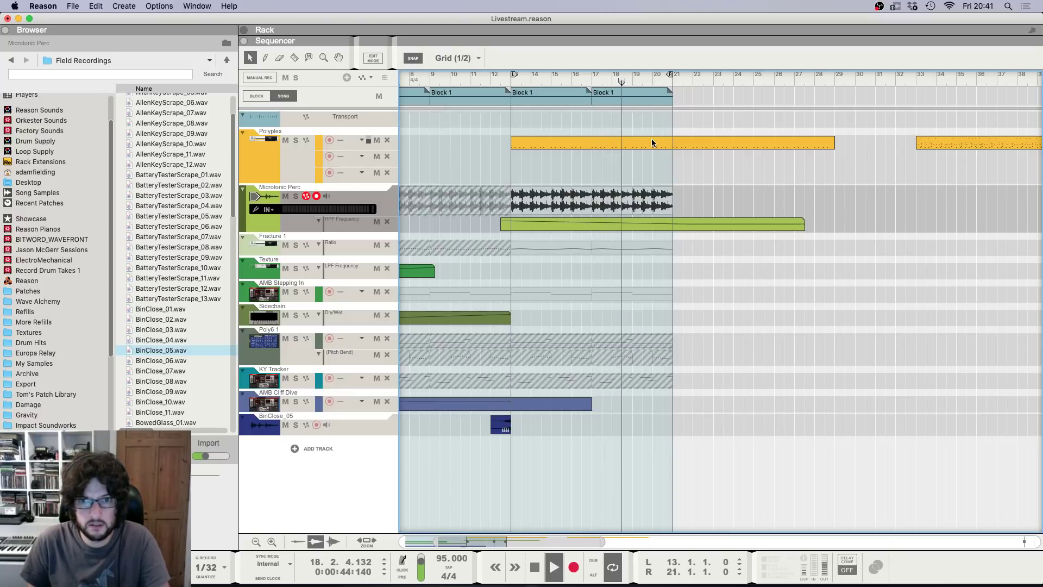
Step: Shorten the Polyplex kick clip to 8 bars ending at bar 21 and add a D3 note at 20.4.3
{"action": "left_click", "coordinate": [686, 147]}
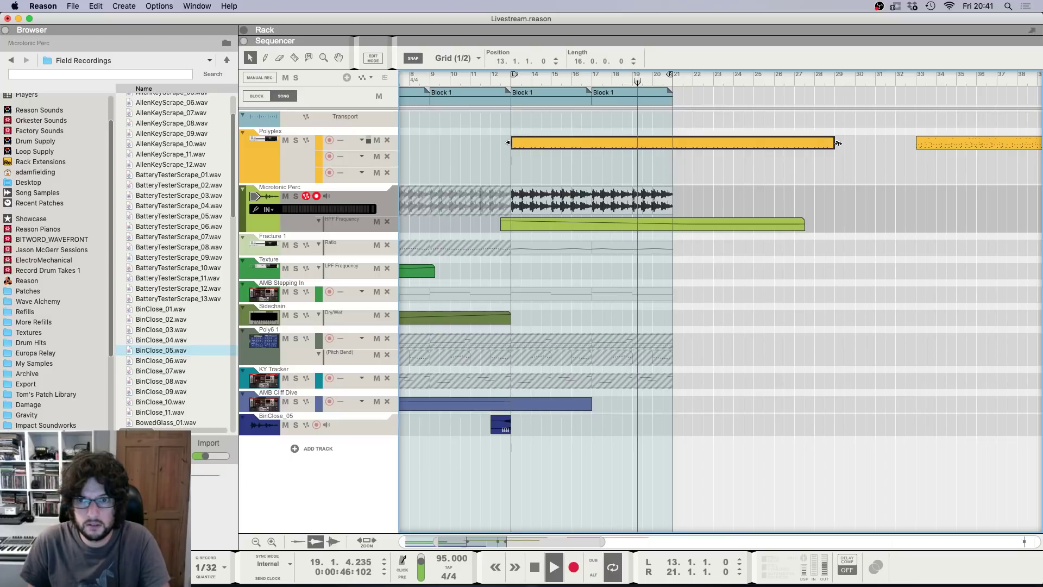
{"action": "left_click_drag", "start_coordinate": [838, 143], "coordinate": [673, 144]}
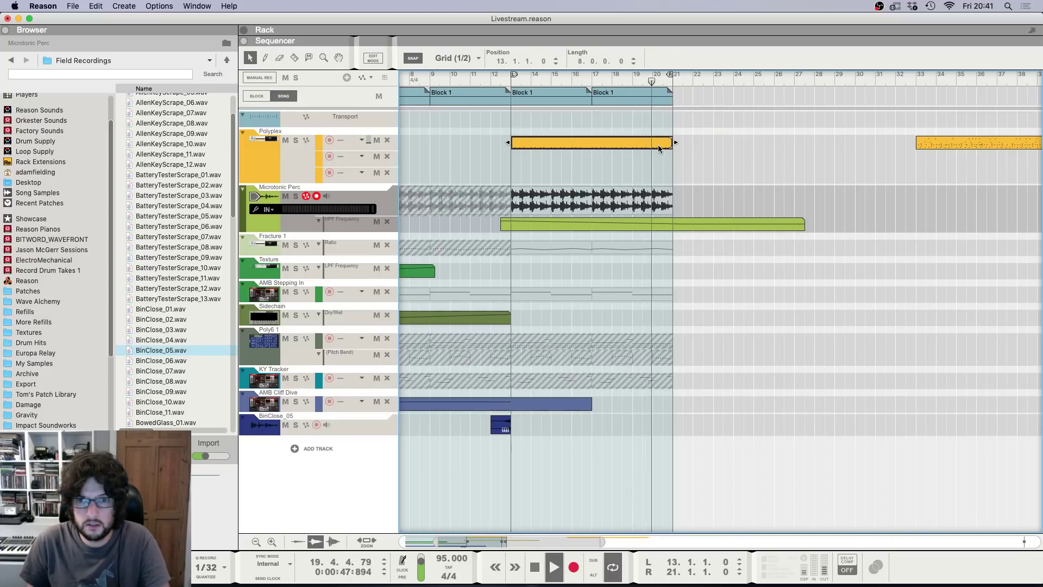
{"action": "double_click", "coordinate": [659, 149]}
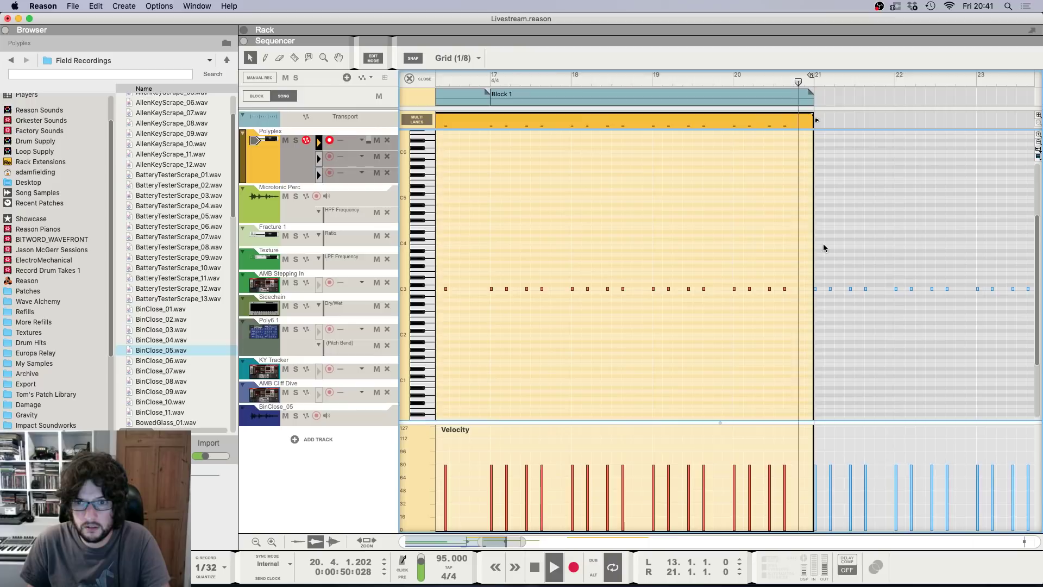
{"action": "key", "text": "space"}
{"action": "key", "text": "h"}
{"action": "key", "text": "h"}
{"action": "key", "text": "h"}
{"action": "key", "text": "h"}
{"action": "key", "text": "h"}
{"action": "key", "text": "h"}
{"action": "key", "text": "h"}
{"action": "left_click", "coordinate": [808, 287], "text": "super"}
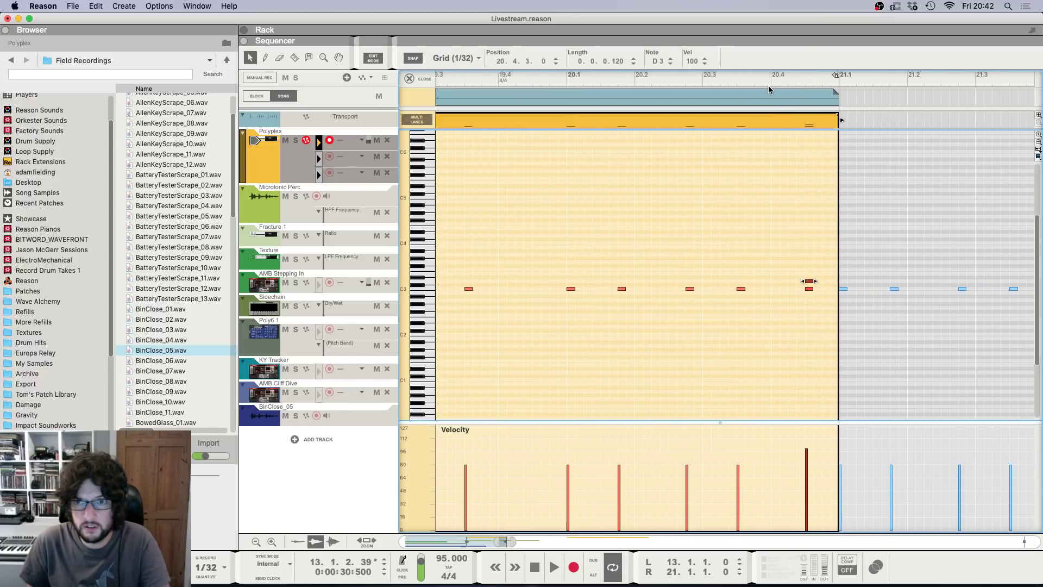
Step: Play the end of the kick clip to hear the added note, and close the clip
{"action": "key", "text": "g"}
{"action": "left_click_drag", "start_coordinate": [579, 81], "coordinate": [564, 81]}
{"action": "key", "text": "g"}
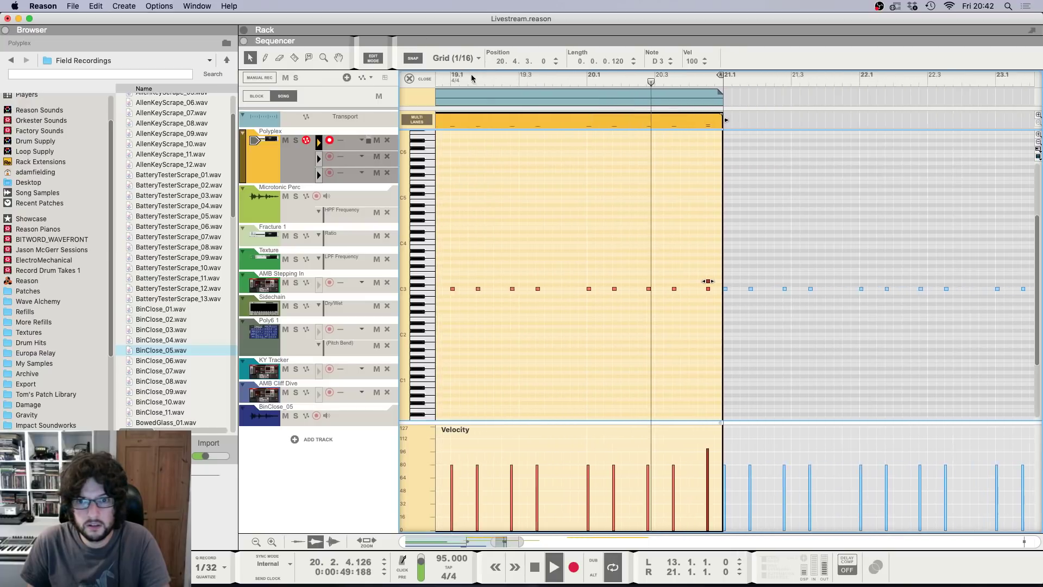
{"action": "key", "text": "g"}
{"action": "key", "text": "g"}
{"action": "key", "text": "g"}
{"action": "key", "text": "g"}
{"action": "key", "text": "g"}
{"action": "key", "text": "g"}
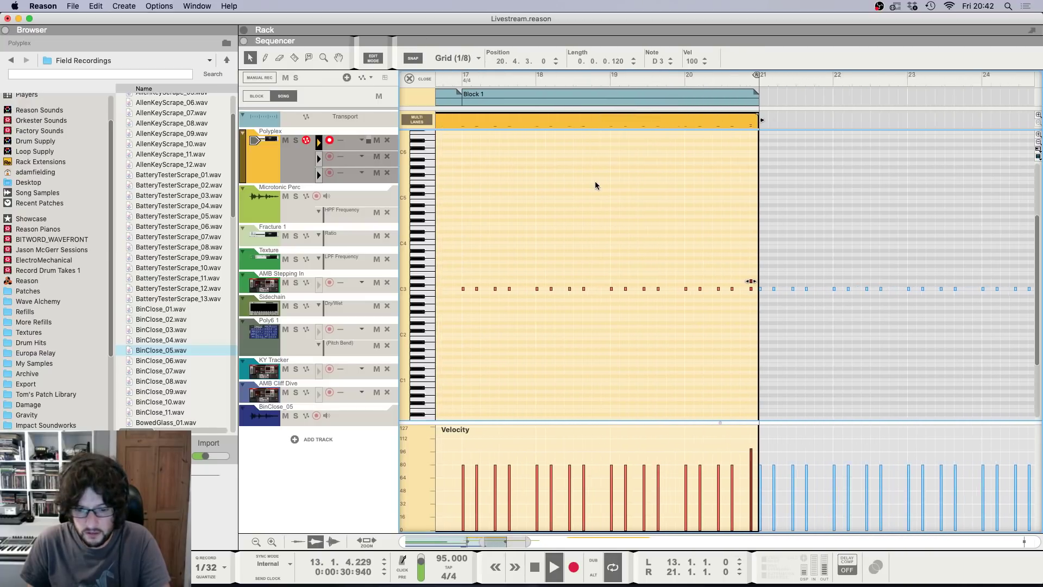
{"action": "left_click", "coordinate": [419, 80]}
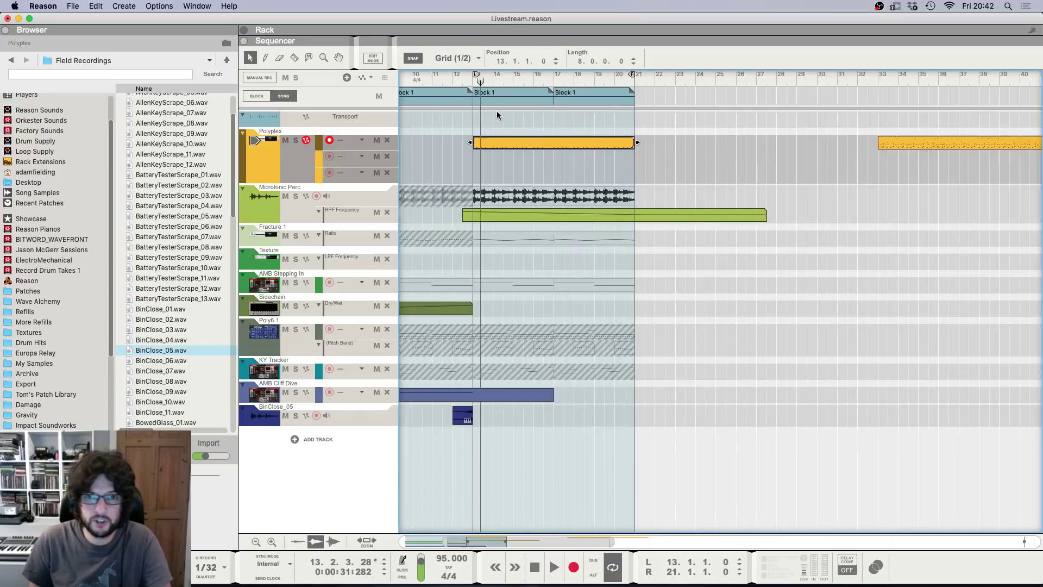
Step: Place the 16-bar full-pattern Polyplex clip and another Block 1 at bar 21, and set the loop from bar 21 to 25
{"action": "left_click_drag", "start_coordinate": [924, 143], "coordinate": [737, 133]}
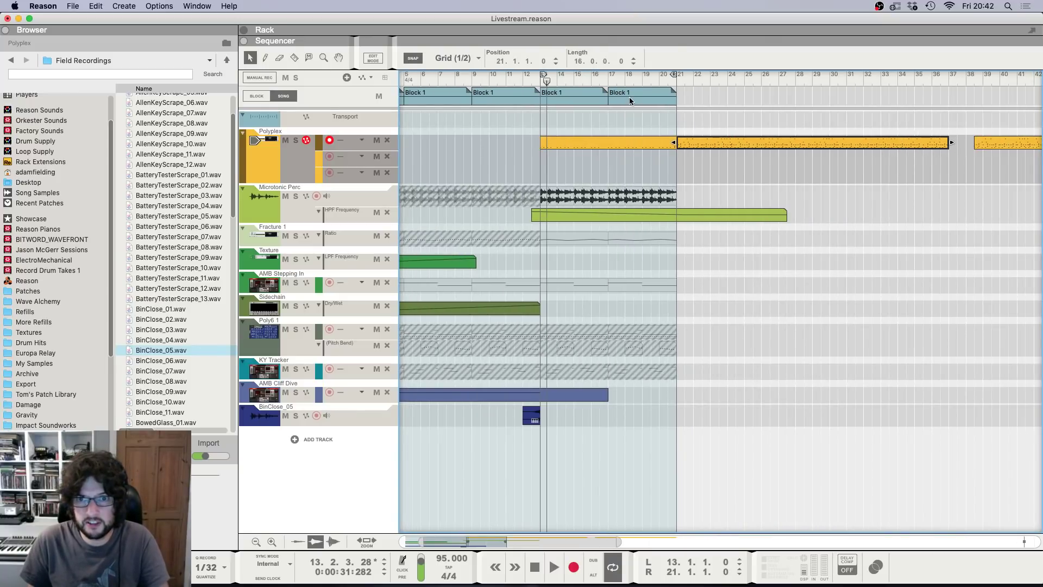
{"action": "left_click_drag", "start_coordinate": [630, 101], "coordinate": [701, 106]}
{"action": "left_click", "coordinate": [742, 80], "text": "super"}
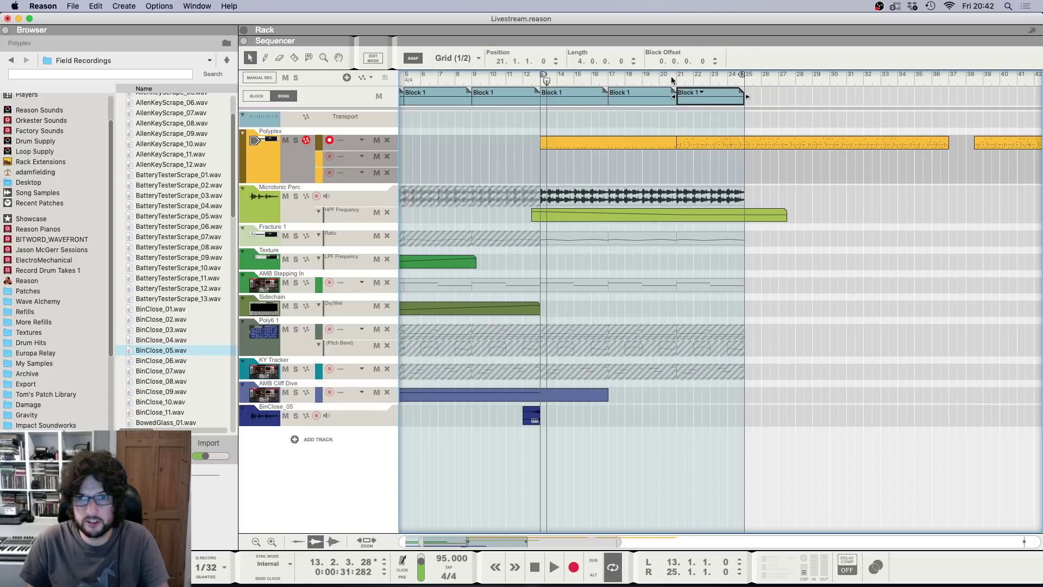
{"action": "left_click", "coordinate": [675, 78], "text": "alt"}
{"action": "scroll", "coordinate": [683, 158], "scroll_direction": "down", "scroll_amount": 3}
{"action": "left_click", "coordinate": [672, 173]}
{"action": "scroll", "coordinate": [672, 173], "scroll_direction": "left", "scroll_amount": 2}
{"action": "scroll", "coordinate": [719, 302], "scroll_direction": "up", "scroll_amount": 2}
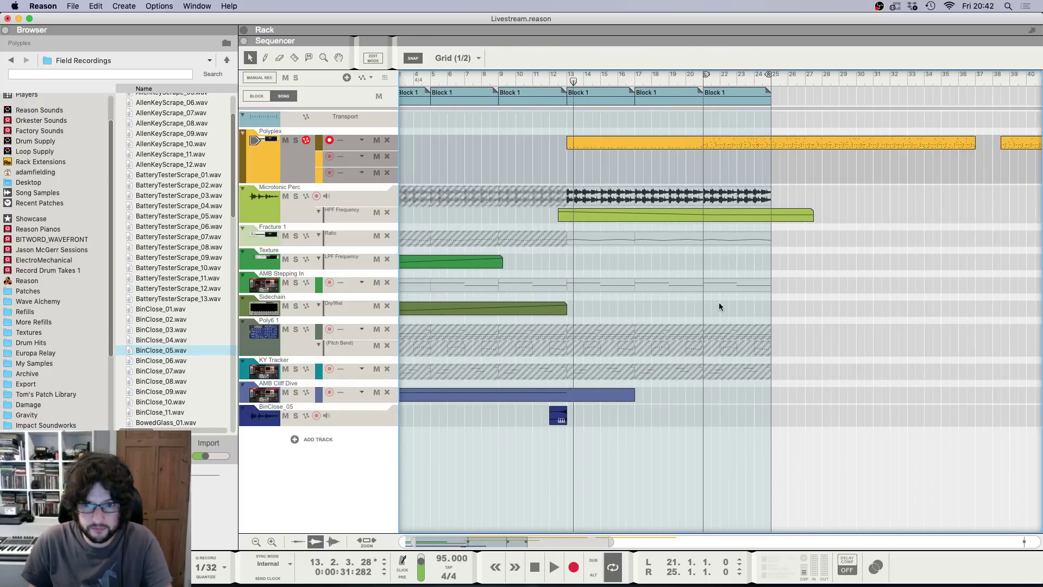
Step: Unmute the Poly6 1 notes and pitch bend in the block from bar 21 to 25 and return to the Selection tool
{"action": "key", "text": "t"}
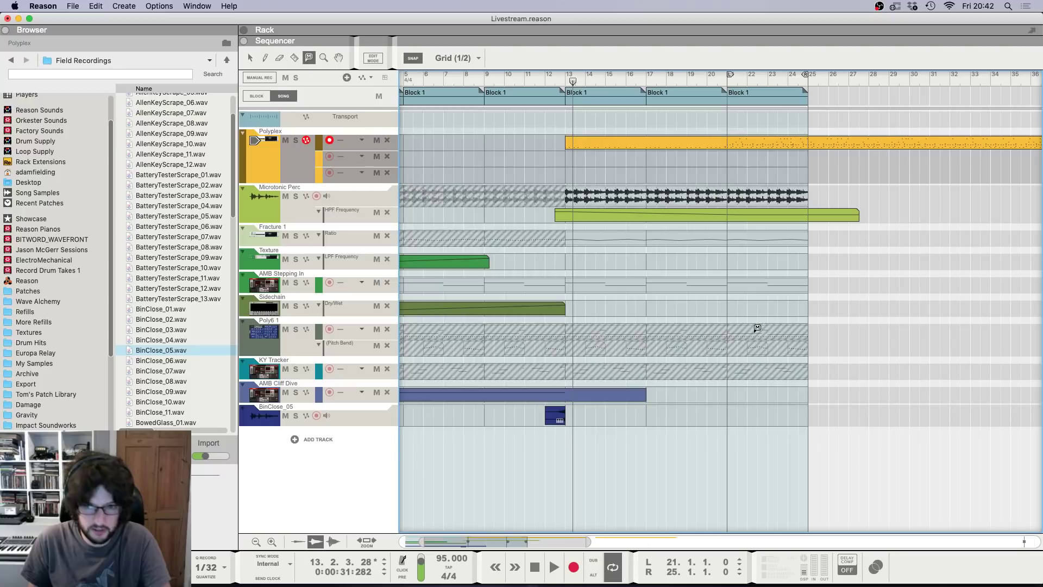
{"action": "left_click", "coordinate": [755, 327]}
{"action": "left_click", "coordinate": [759, 342]}
{"action": "key", "text": "q"}
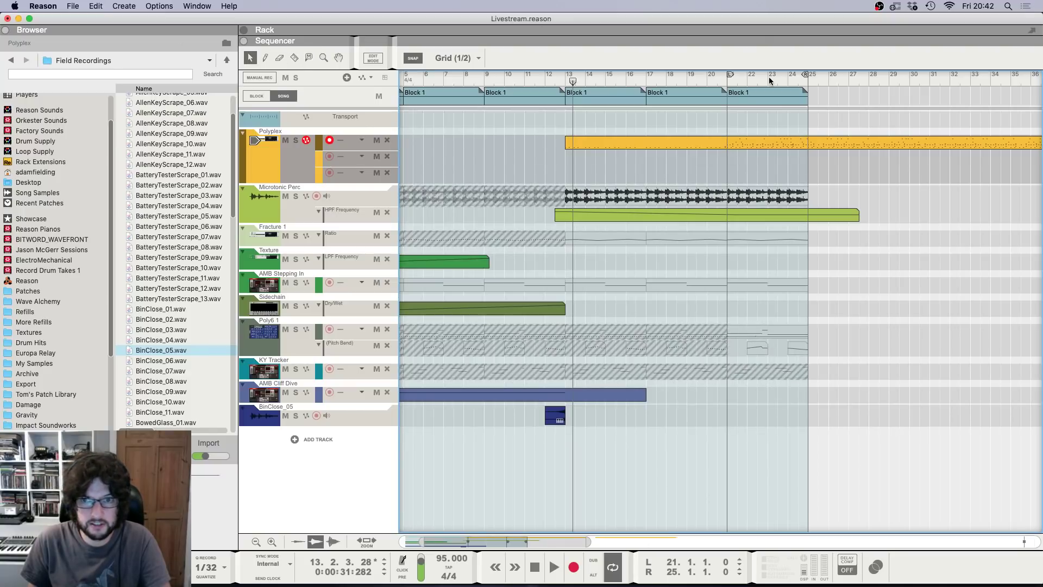
Step: Move the playhead to bar 21 and delete the notes above E3 in bars 21 to 25 of the full-pattern Polyplex clip
{"action": "left_click", "coordinate": [725, 82]}
{"action": "double_click", "coordinate": [771, 138]}
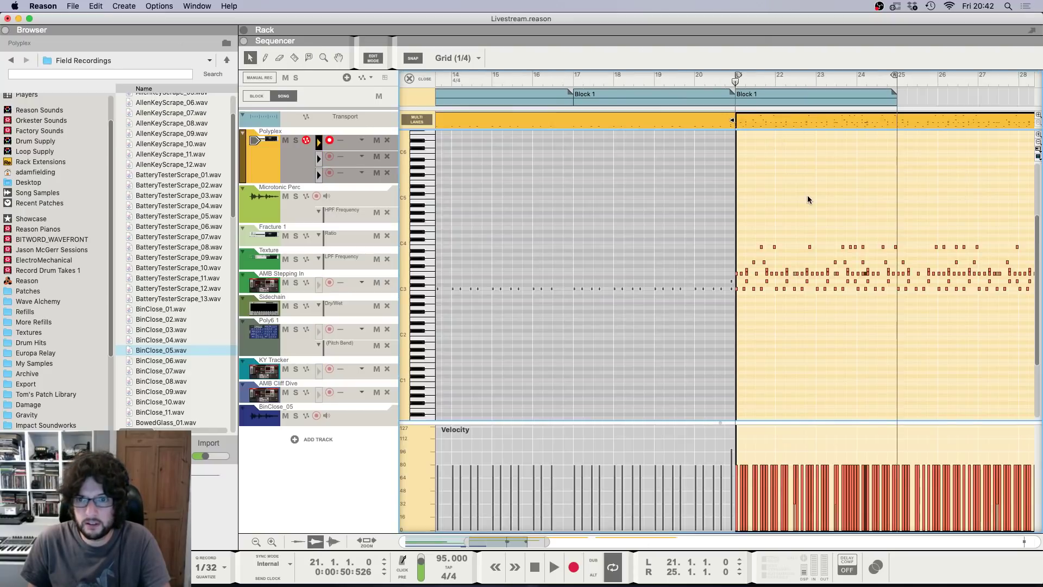
{"action": "scroll", "coordinate": [807, 195], "scroll_direction": "left", "scroll_amount": 2}
{"action": "key", "text": "h"}
{"action": "key", "text": "h"}
{"action": "key", "text": "h"}
{"action": "key", "text": "h"}
{"action": "key", "text": "h"}
{"action": "key", "text": "h"}
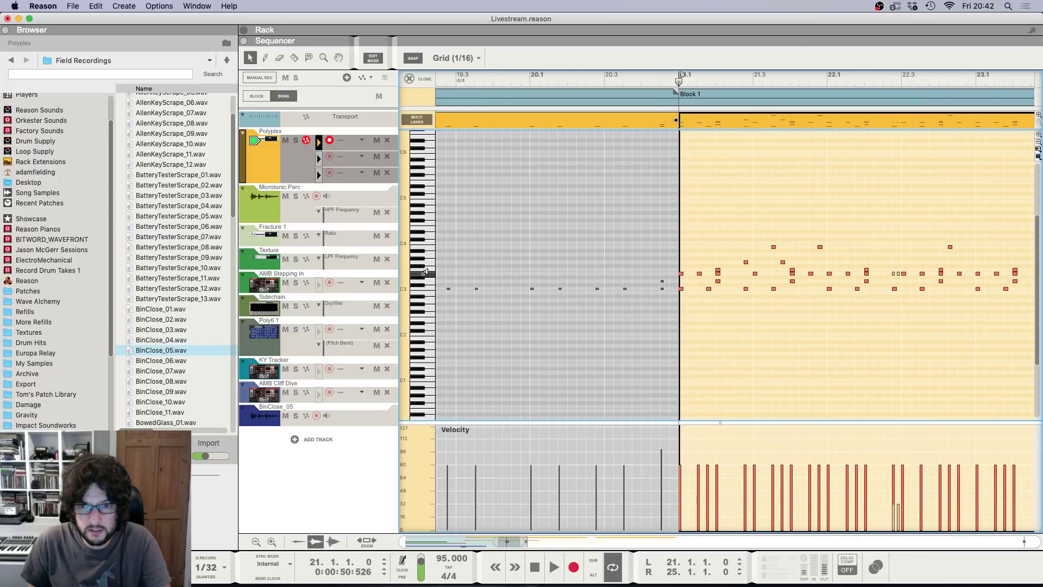
{"action": "left_click_drag", "start_coordinate": [678, 175], "coordinate": [964, 272]}
{"action": "left_click", "coordinate": [918, 247]}
{"action": "scroll", "coordinate": [687, 131], "scroll_direction": "left", "scroll_amount": 10}
Step: Play the loop from bar 21 to hear the thinned drum pattern, closing the clip and checking the mixer channels
{"action": "key", "text": "space"}
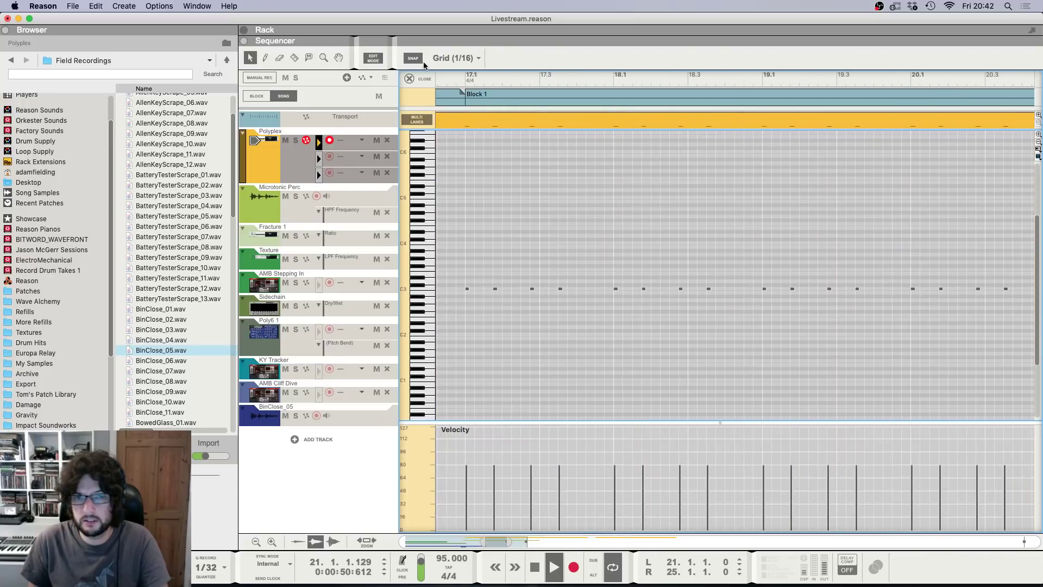
{"action": "key", "text": "g"}
{"action": "left_click", "coordinate": [422, 80]}
{"action": "key", "text": "g"}
{"action": "key", "text": "g"}
{"action": "key", "text": "g"}
{"action": "key", "text": "g"}
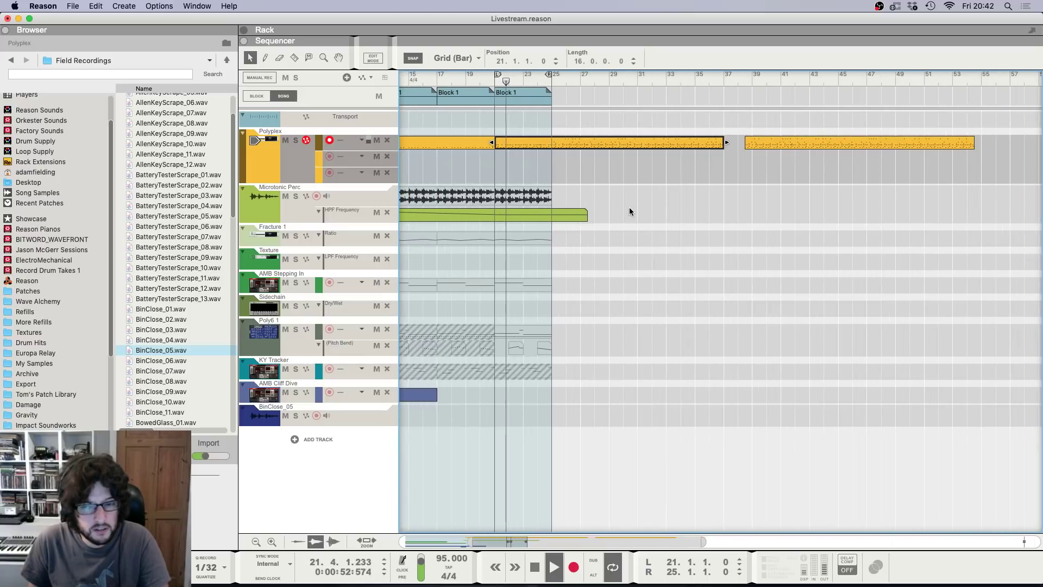
{"action": "key", "text": "F5"}
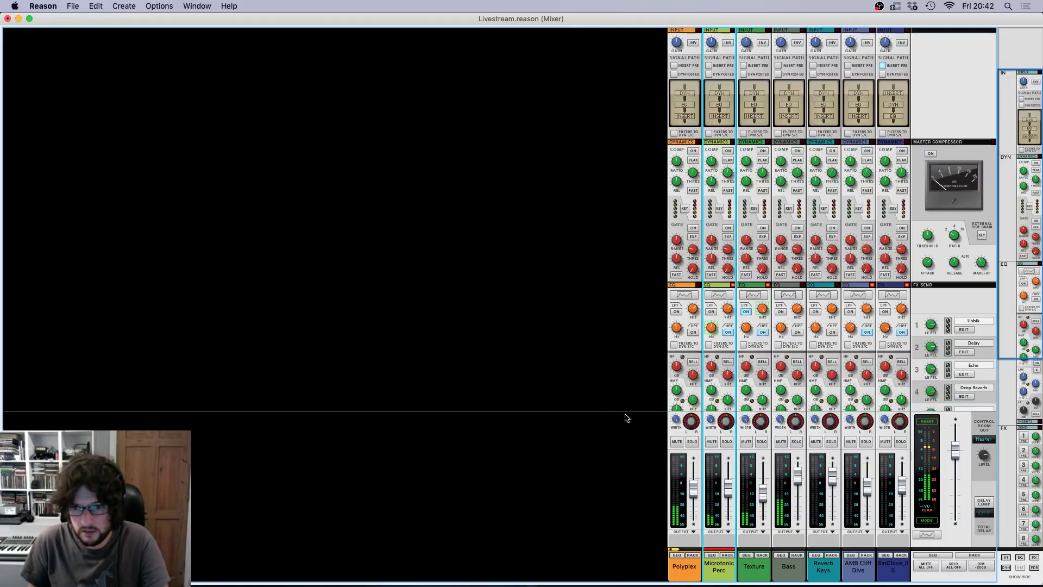
{"action": "key", "text": "F7"}
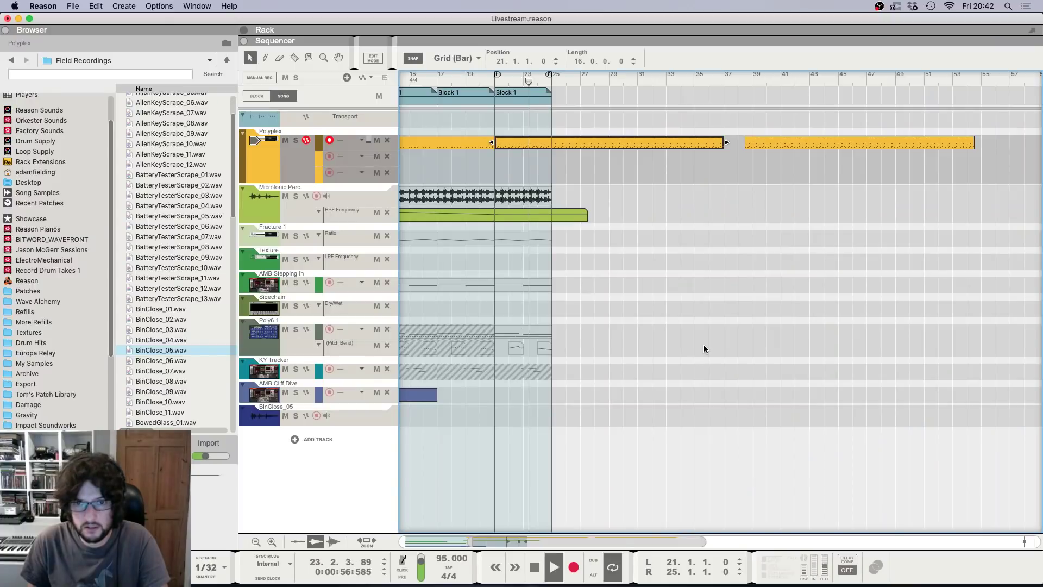
{"action": "left_click", "coordinate": [704, 343]}
{"action": "scroll", "coordinate": [704, 344], "scroll_direction": "left", "scroll_amount": 5}
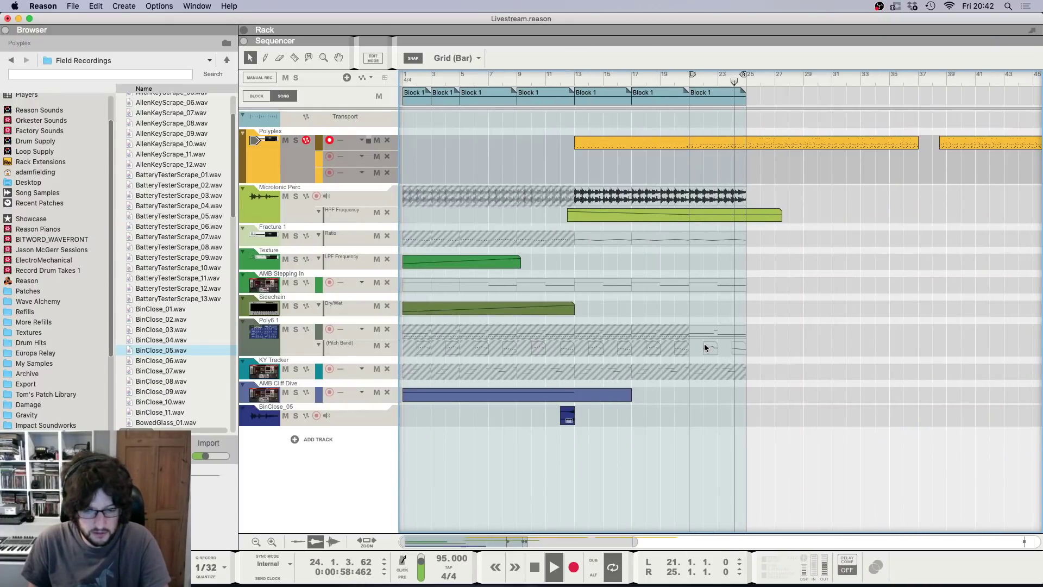
{"action": "key", "text": "space"}
Step: Move the playhead to bar 24 and open the full-pattern Polyplex clip there for note editing
{"action": "left_click", "coordinate": [733, 81]}
{"action": "key", "text": "h"}
{"action": "key", "text": "h"}
{"action": "double_click", "coordinate": [725, 144]}
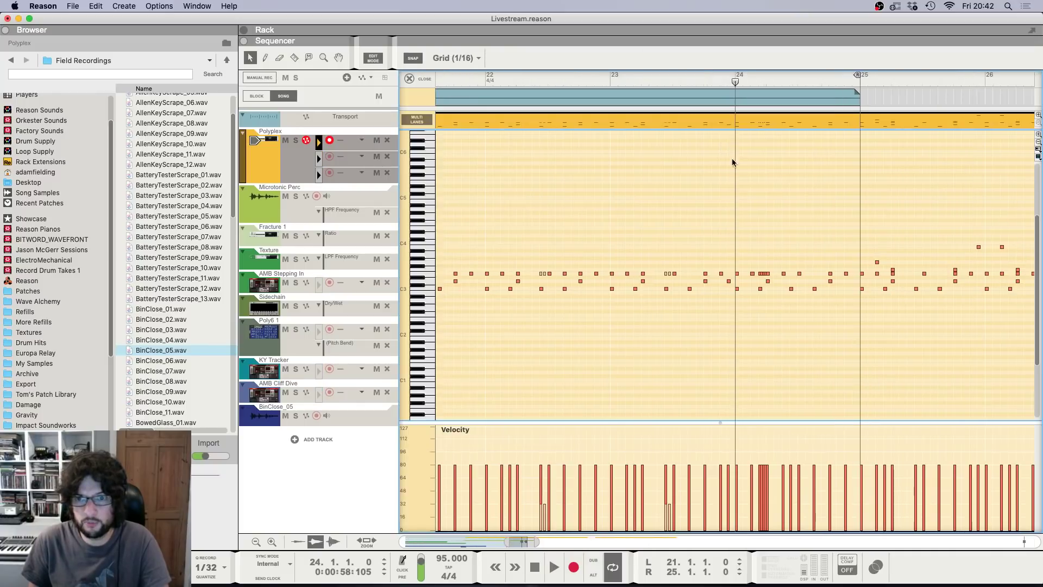
{"action": "key", "text": "h"}
{"action": "key", "text": "h"}
{"action": "key", "text": "h"}
{"action": "key", "text": "g"}
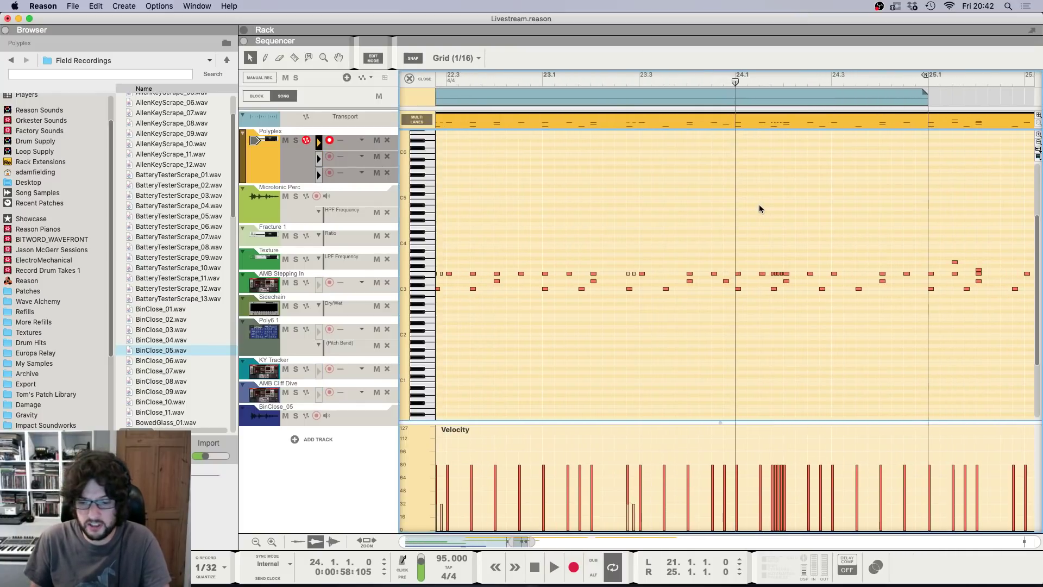
{"action": "key", "text": "g"}
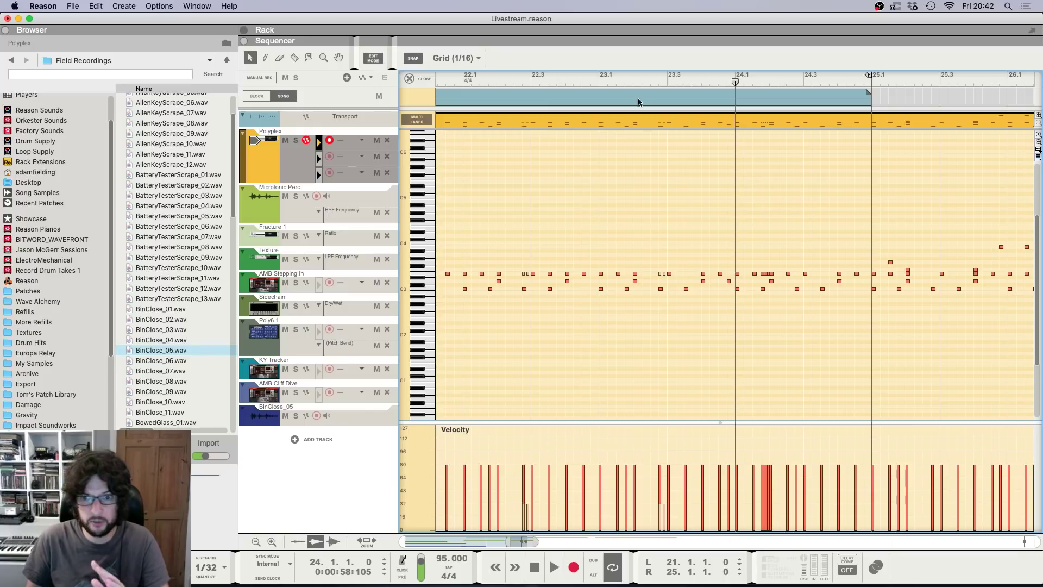
Step: Play from bar 23 into bar 24 to hear the drum notes leading up to the fill
{"action": "left_click", "coordinate": [651, 77]}
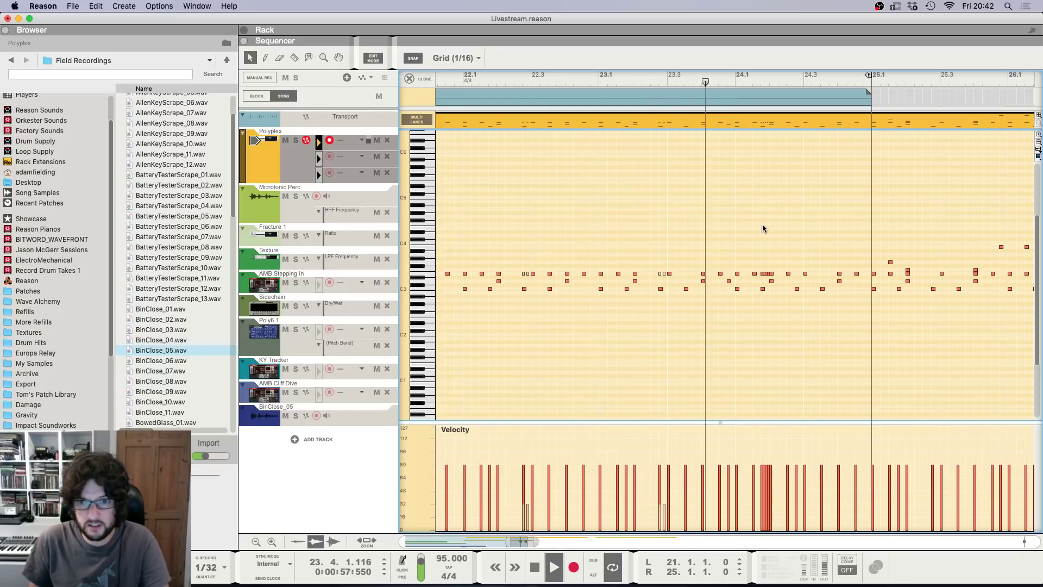
{"action": "key", "text": "space"}
{"action": "key", "text": "h"}
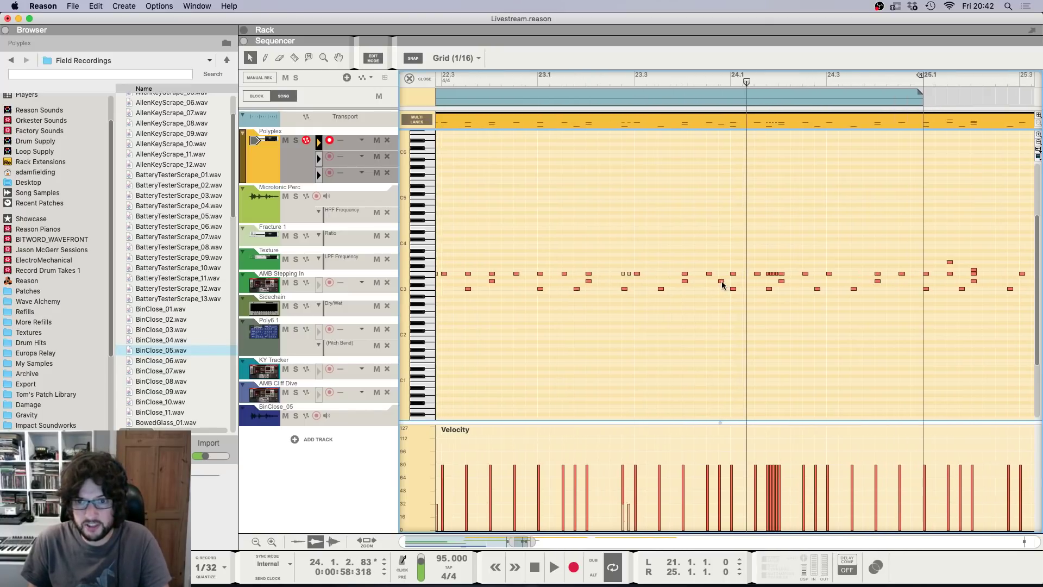
Step: Add a D3 note at 24.4.4 in the full-pattern Polyplex clip and return the playhead to bar 21
{"action": "left_click_drag", "start_coordinate": [902, 285], "coordinate": [923, 286]}
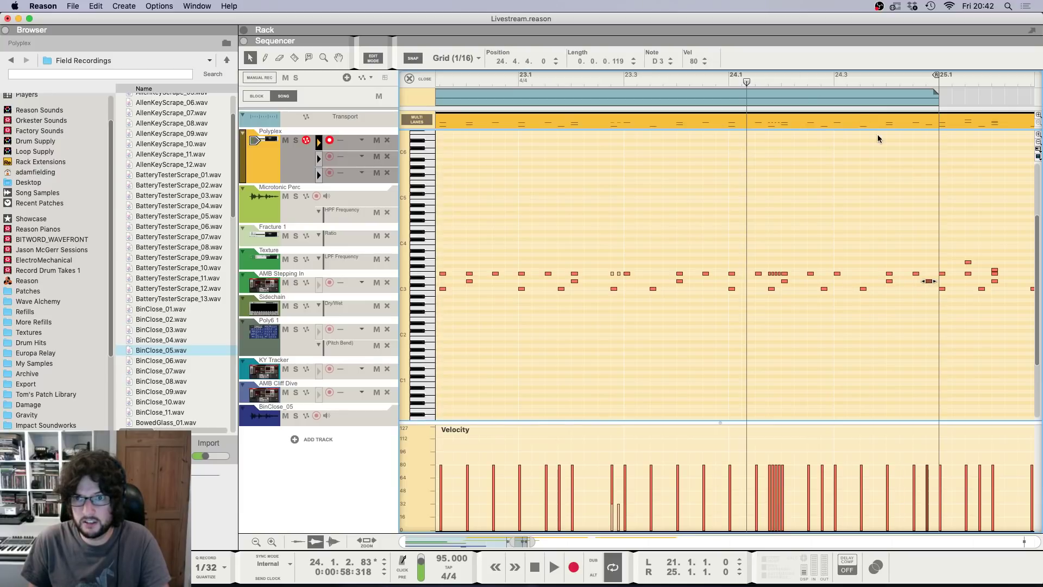
{"action": "scroll", "coordinate": [877, 138], "scroll_direction": "down", "scroll_amount": 10}
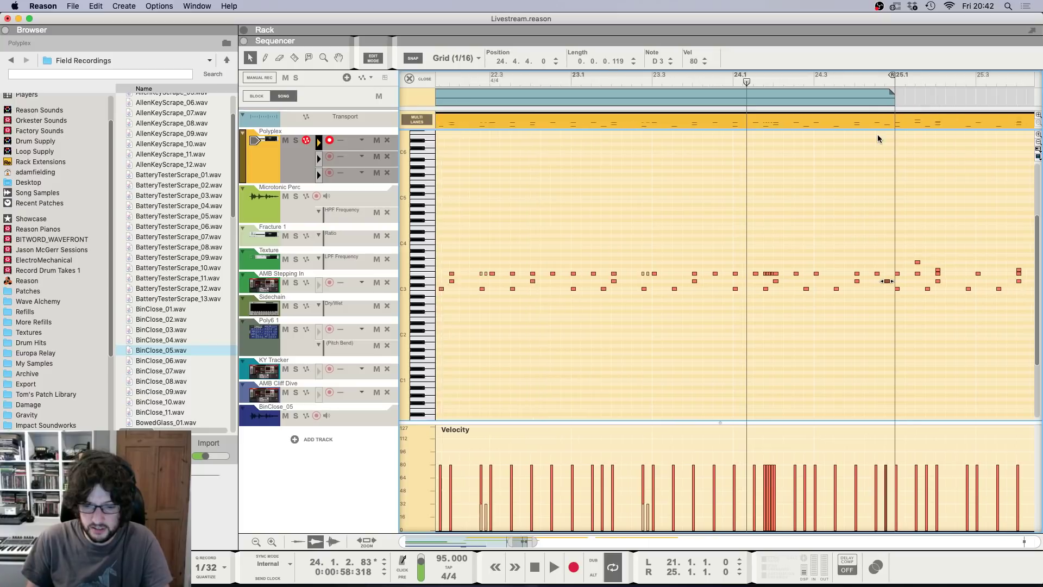
{"action": "scroll", "coordinate": [764, 150], "scroll_direction": "left", "scroll_amount": 3}
{"action": "scroll", "coordinate": [764, 151], "scroll_direction": "left", "scroll_amount": 3}
{"action": "scroll", "coordinate": [764, 151], "scroll_direction": "down", "scroll_amount": 3}
{"action": "left_click", "coordinate": [726, 80]}
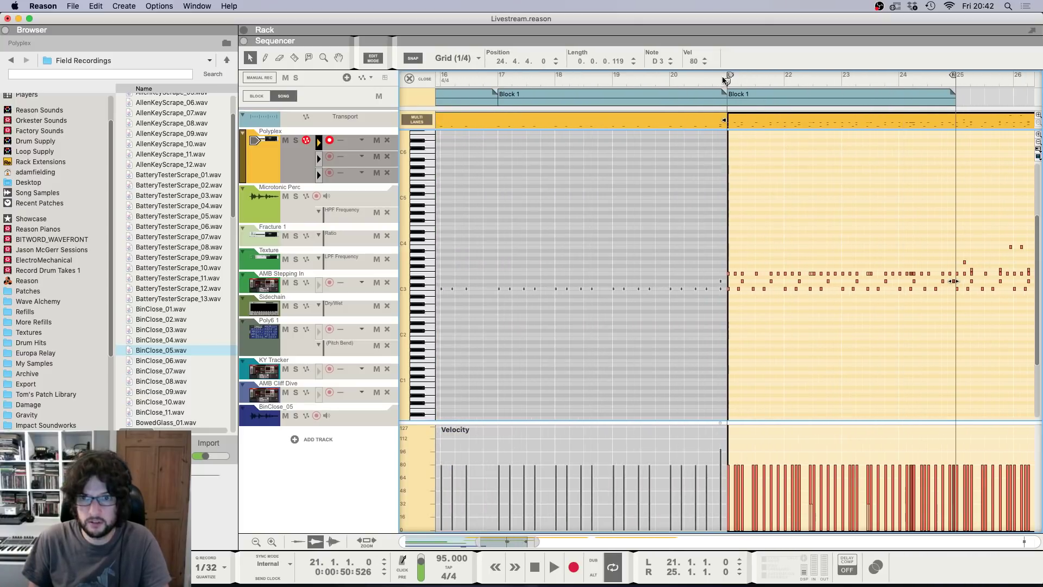
Step: Play the loop from bar 21 to hear the drum fill, closing the Polyplex clip to view the arrangement
{"action": "key", "text": "space"}
{"action": "scroll", "coordinate": [728, 97], "scroll_direction": "down", "scroll_amount": 4}
{"action": "scroll", "coordinate": [728, 100], "scroll_direction": "down", "scroll_amount": 4}
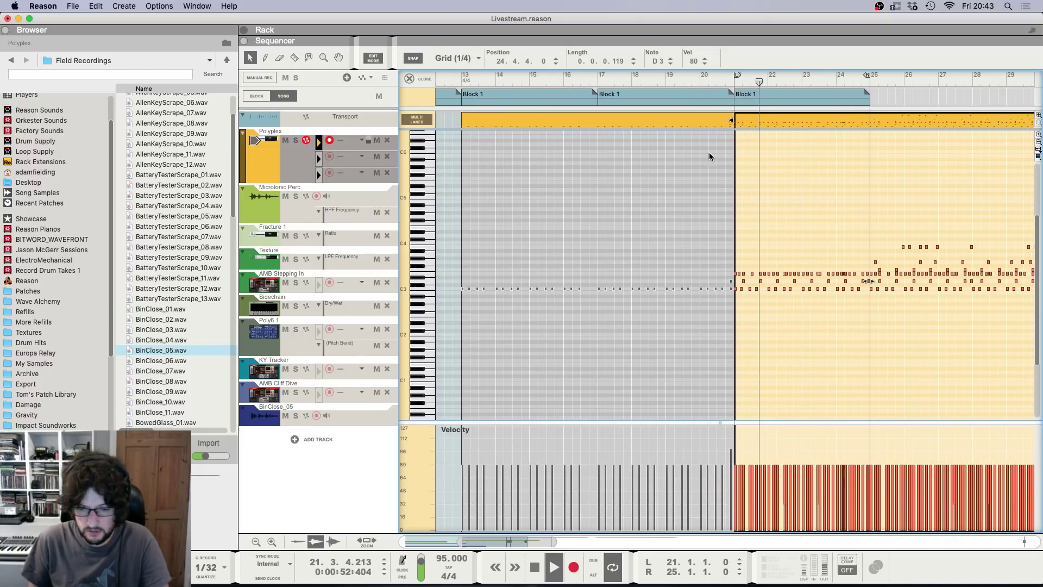
{"action": "scroll", "coordinate": [713, 153], "scroll_direction": "down", "scroll_amount": 1}
{"action": "scroll", "coordinate": [712, 149], "scroll_direction": "down", "scroll_amount": 3}
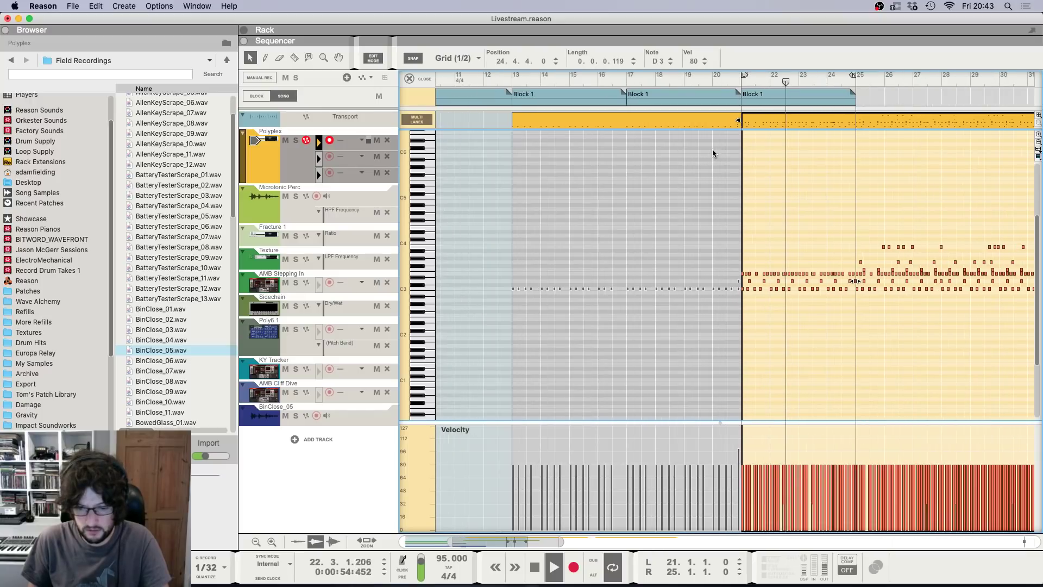
{"action": "scroll", "coordinate": [713, 144], "scroll_direction": "down", "scroll_amount": 3}
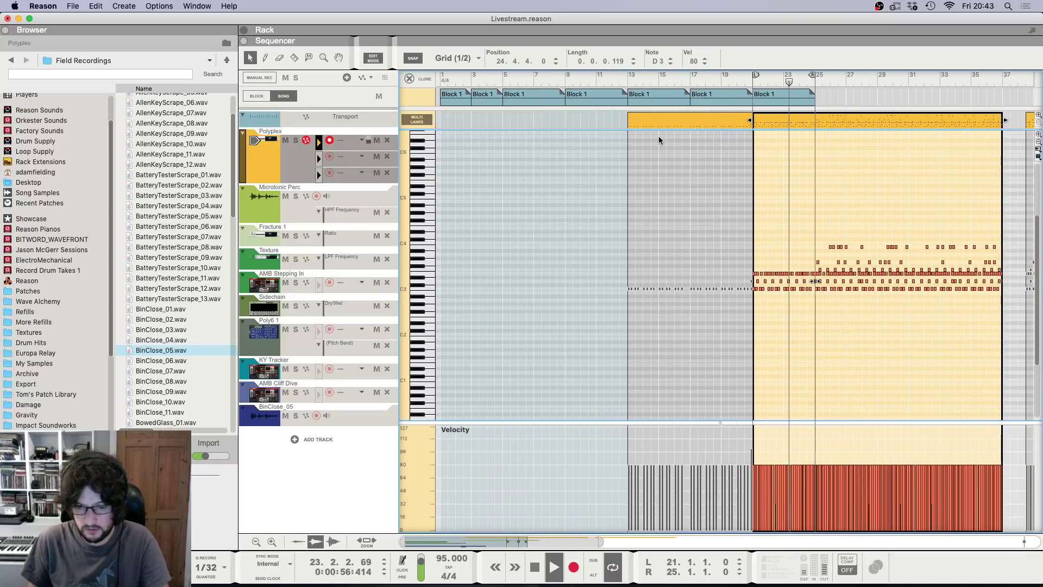
{"action": "left_click", "coordinate": [418, 79]}
{"action": "scroll", "coordinate": [849, 220], "scroll_direction": "up", "scroll_amount": 3}
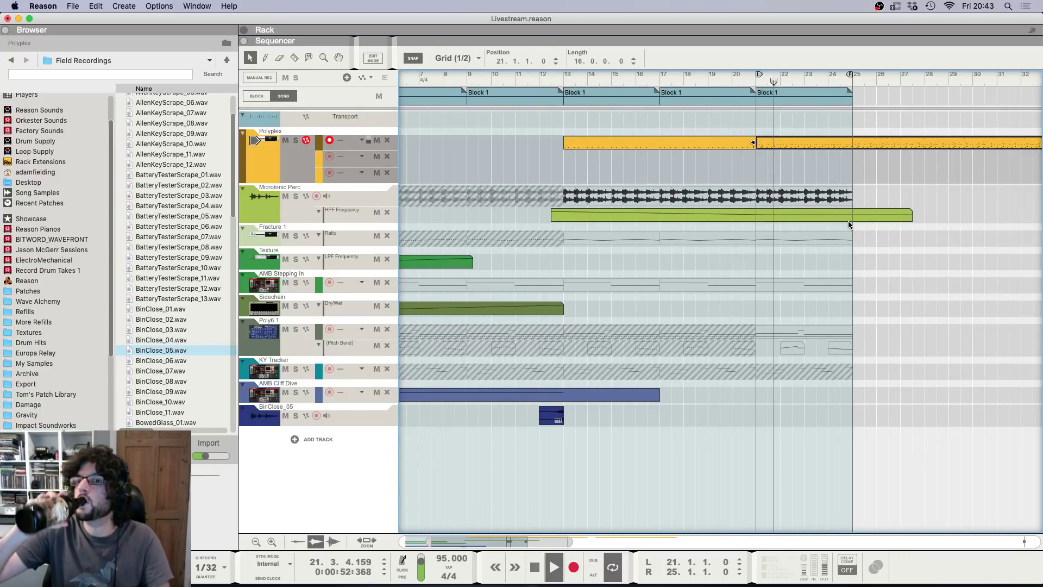
{"action": "scroll", "coordinate": [849, 220], "scroll_direction": "down", "scroll_amount": 4}
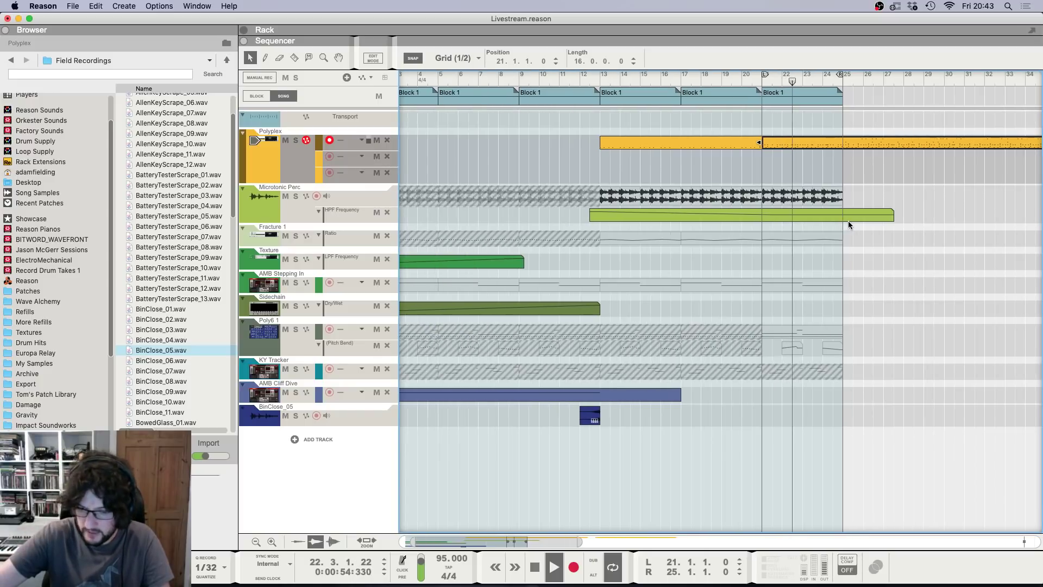
{"action": "scroll", "coordinate": [848, 221], "scroll_direction": "down", "scroll_amount": 2}
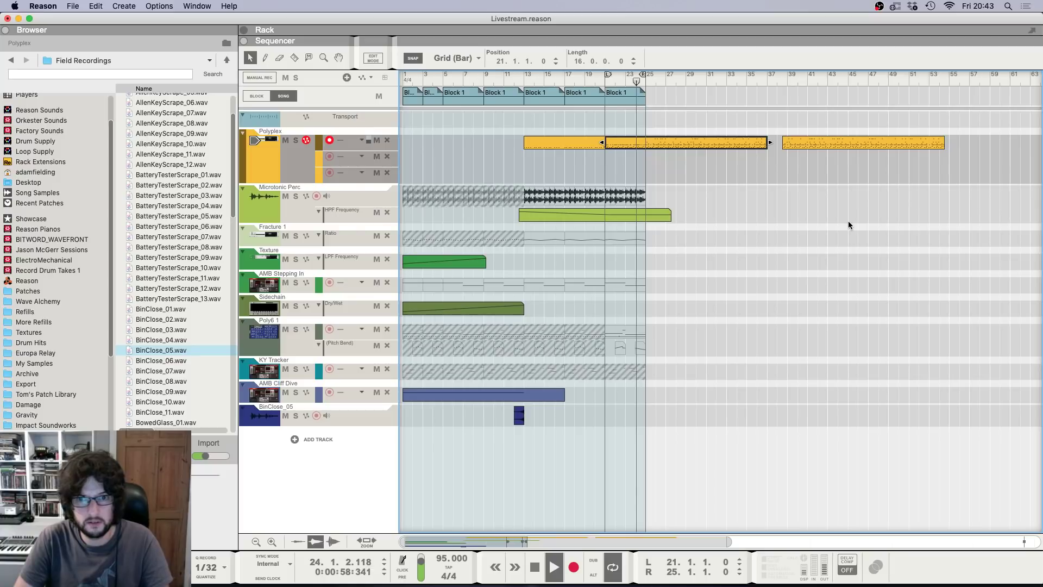
{"action": "scroll", "coordinate": [848, 220], "scroll_direction": "up", "scroll_amount": 3}
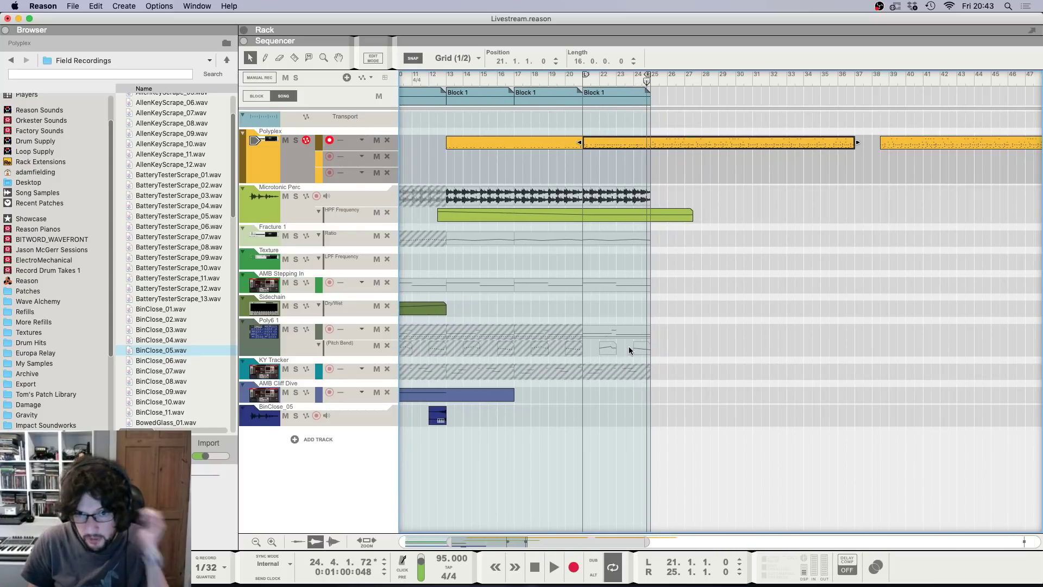
Step: Draw an empty Pitch Bend clip on the Poly6 1 track from 23.3.1, 1.2.0 long, over the block's automation
{"action": "left_click_drag", "start_coordinate": [627, 346], "coordinate": [650, 342]}
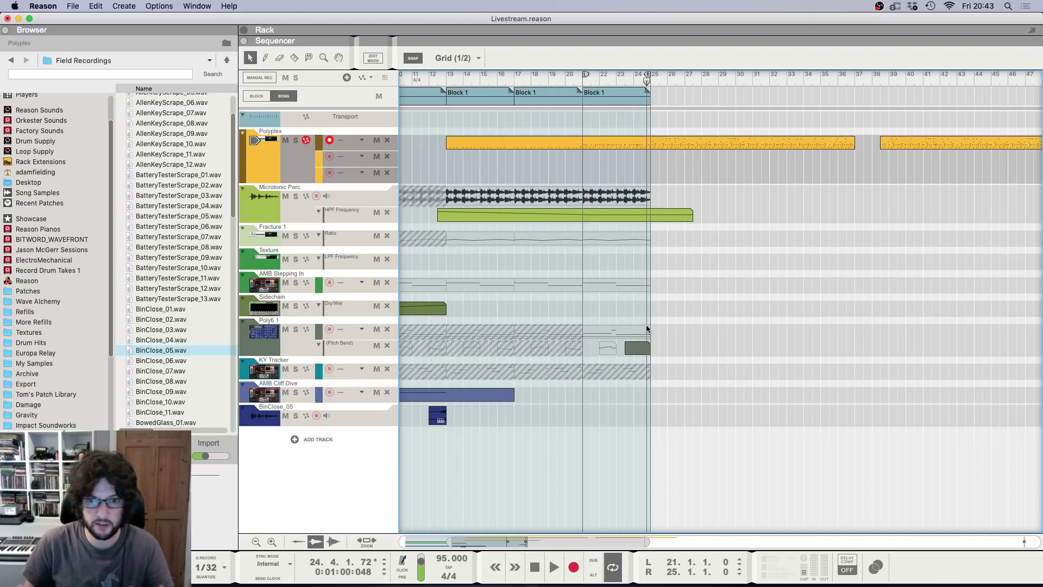
{"action": "left_click", "coordinate": [639, 348]}
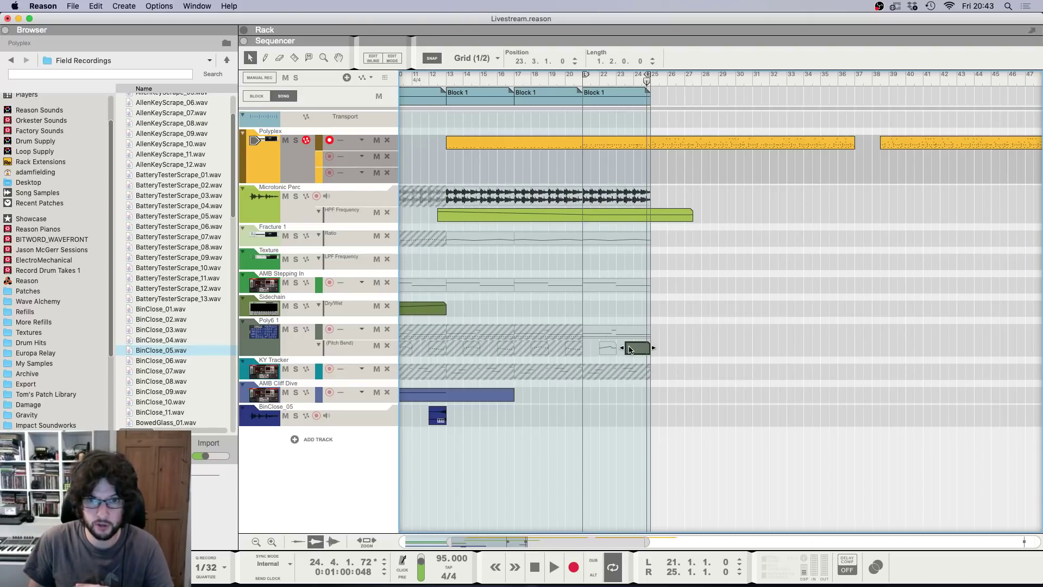
{"action": "key", "text": "t"}
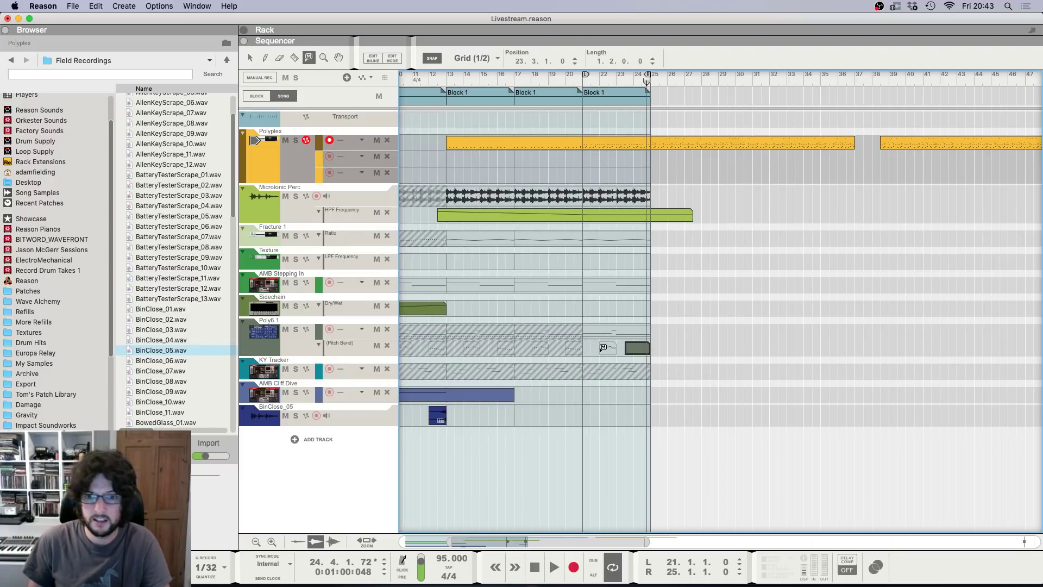
{"action": "left_click", "coordinate": [250, 59]}
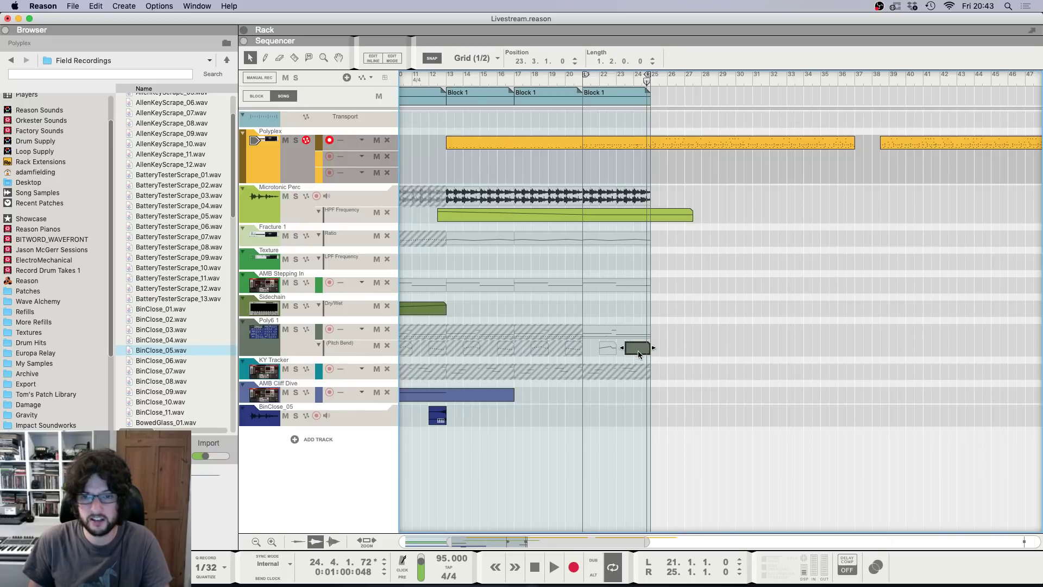
{"action": "left_click", "coordinate": [727, 321]}
Step: Play the song from the start and move the loop's left locator to bar 1
{"action": "key", "text": "g"}
{"action": "key", "text": "g"}
{"action": "key", "text": "g"}
{"action": "key", "text": "g"}
{"action": "key", "text": "g"}
{"action": "key", "text": "g"}
{"action": "key", "text": "g"}
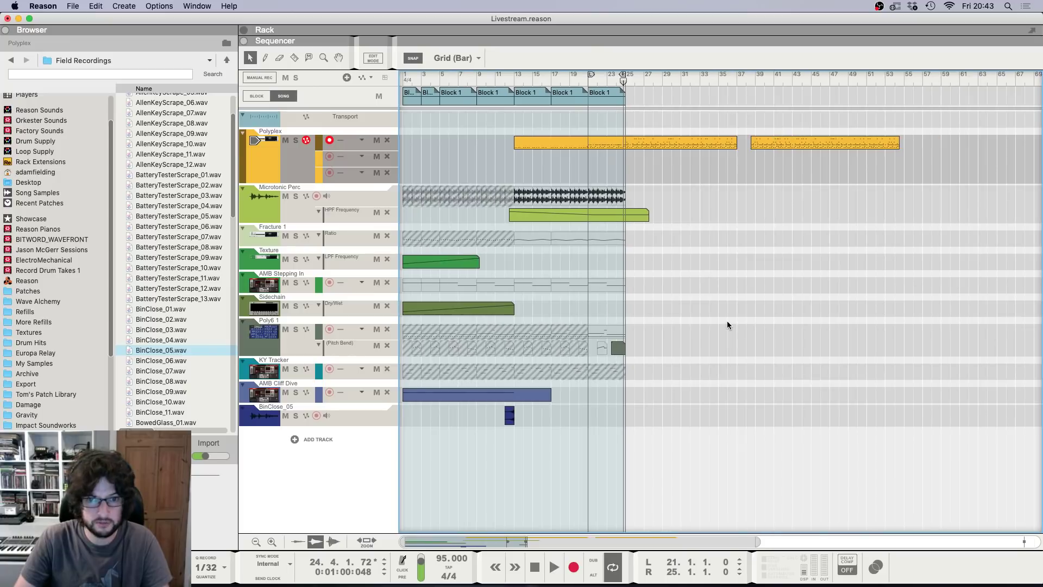
{"action": "key", "text": "h"}
{"action": "key", "text": "h"}
{"action": "key", "text": "h"}
{"action": "key", "text": "h"}
{"action": "key", "text": "h"}
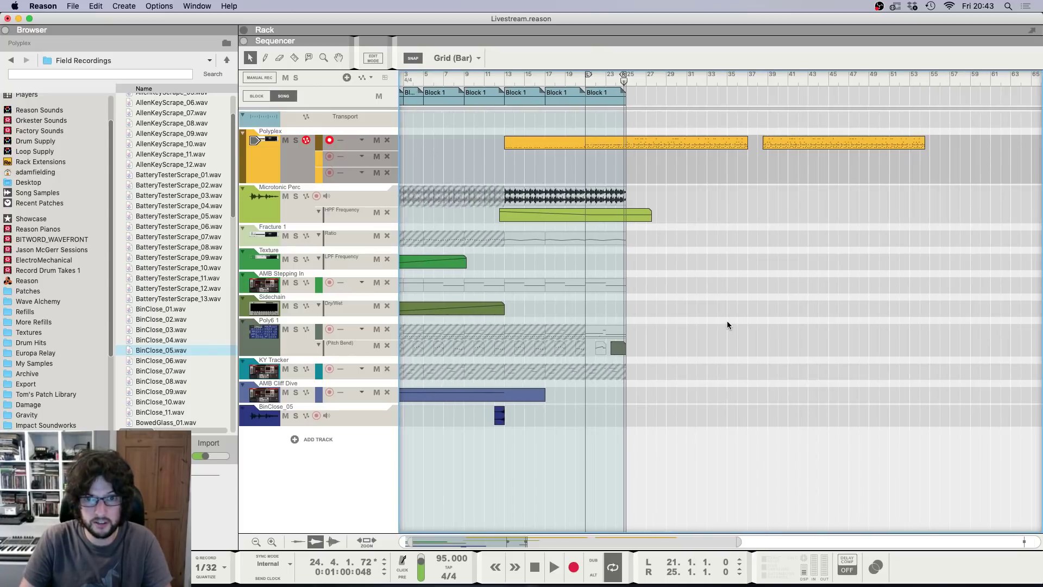
{"action": "key", "text": "shift+Return"}
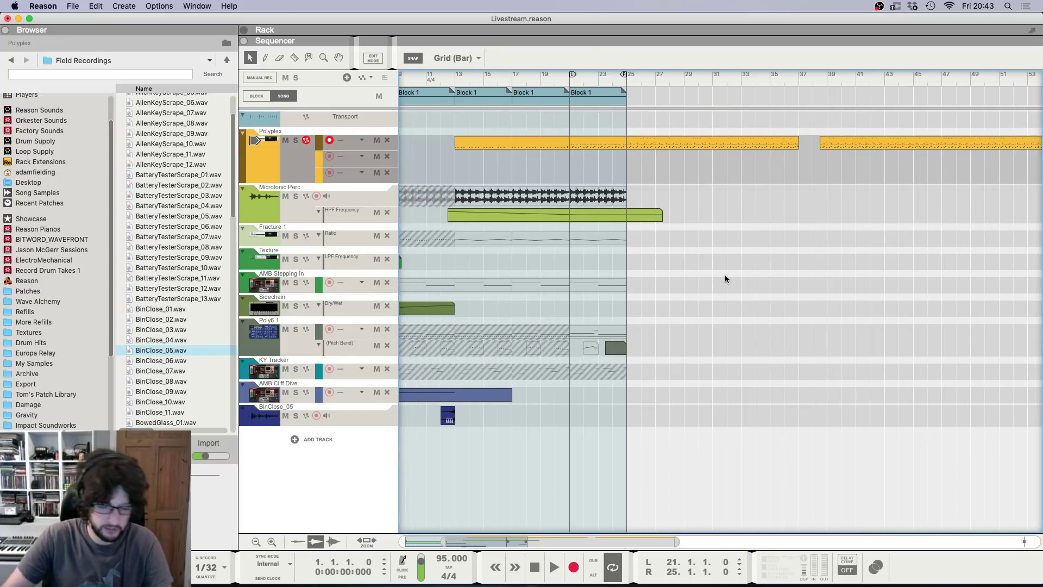
{"action": "key", "text": "g"}
{"action": "key", "text": "g"}
{"action": "key", "text": "space"}
{"action": "scroll", "coordinate": [595, 77], "scroll_direction": "left", "scroll_amount": 3}
{"action": "key", "text": "h"}
{"action": "key", "text": "h"}
{"action": "key", "text": "h"}
{"action": "key", "text": "h"}
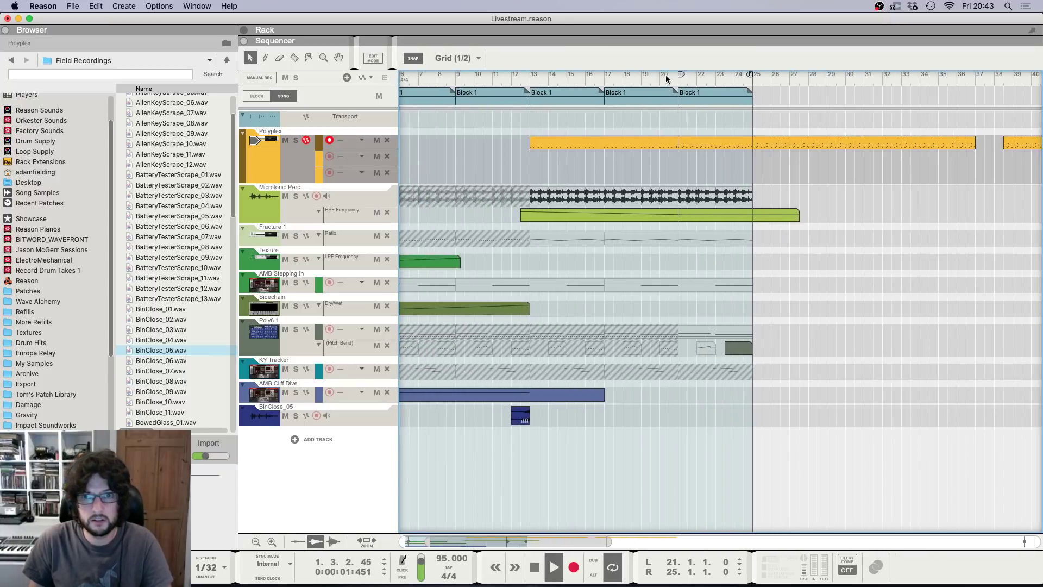
{"action": "left_click_drag", "start_coordinate": [680, 77], "coordinate": [219, 80]}
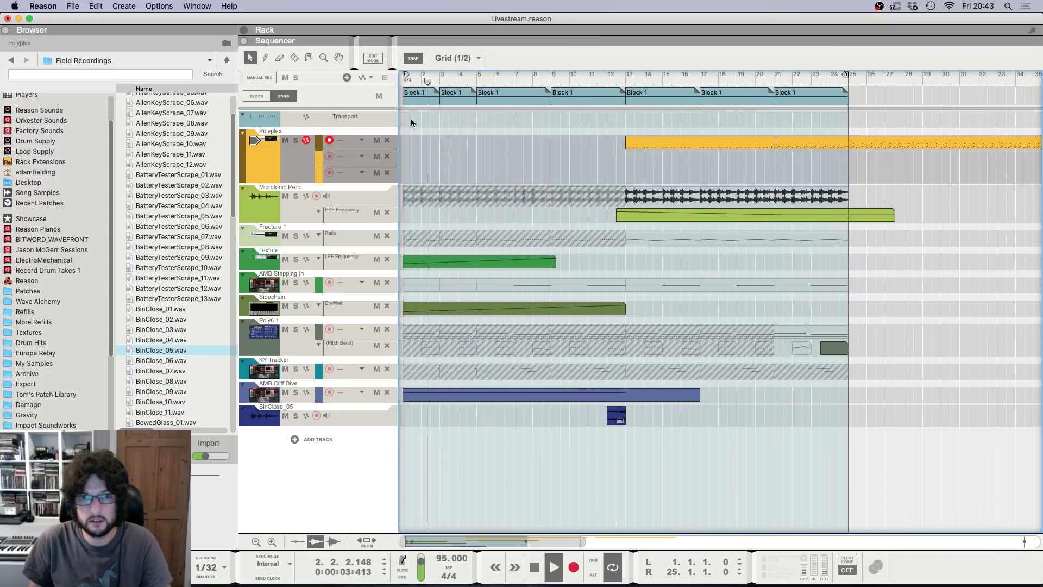
Step: Extend the Texture LPF Frequency clip to a length of 12.2.0, placing its highest automation point at 11.2.4 with value 1000
{"action": "key", "text": "g"}
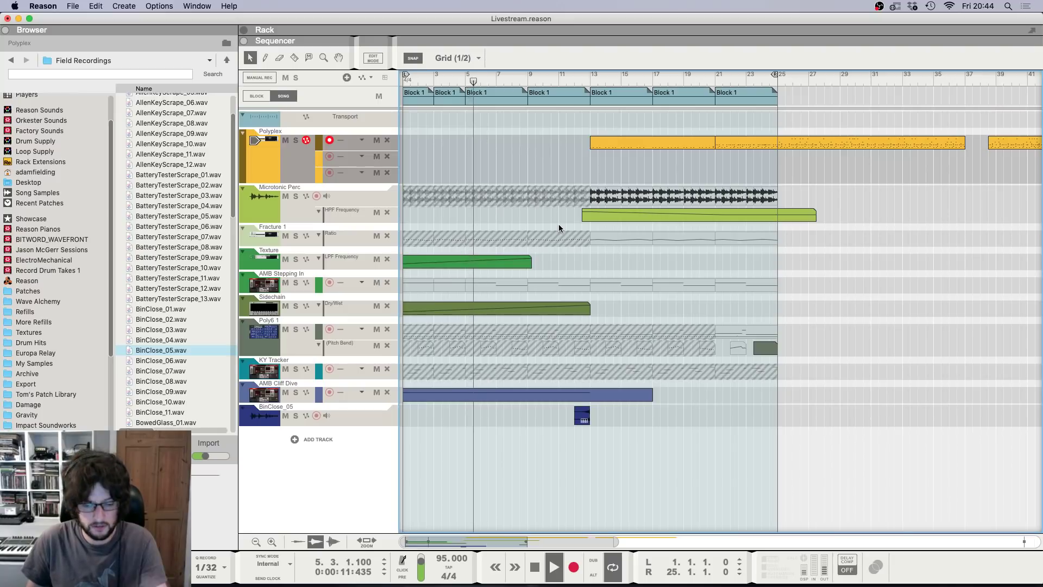
{"action": "key", "text": "F5"}
{"action": "key", "text": "F6"}
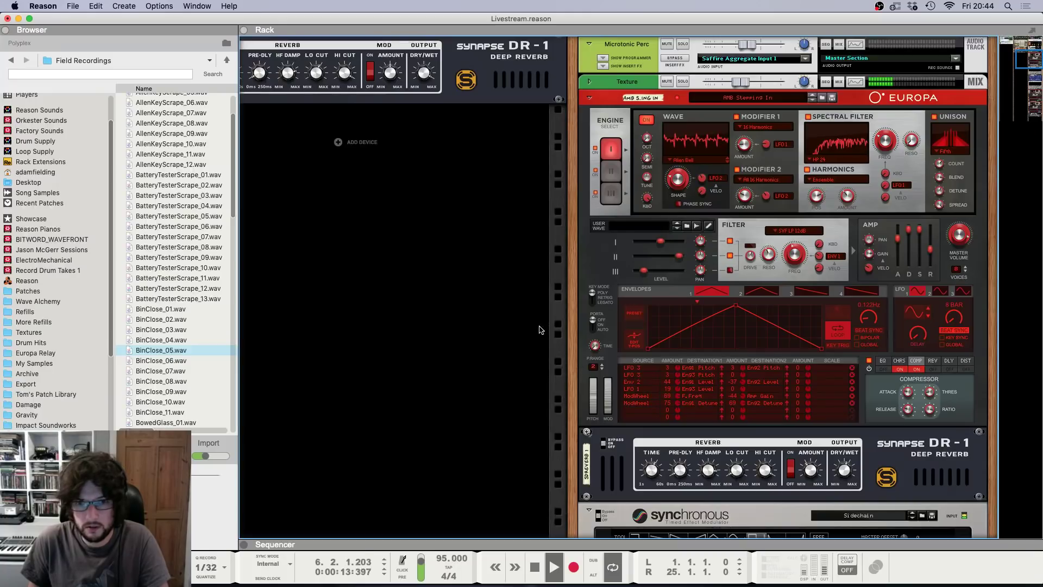
{"action": "key", "text": "F7"}
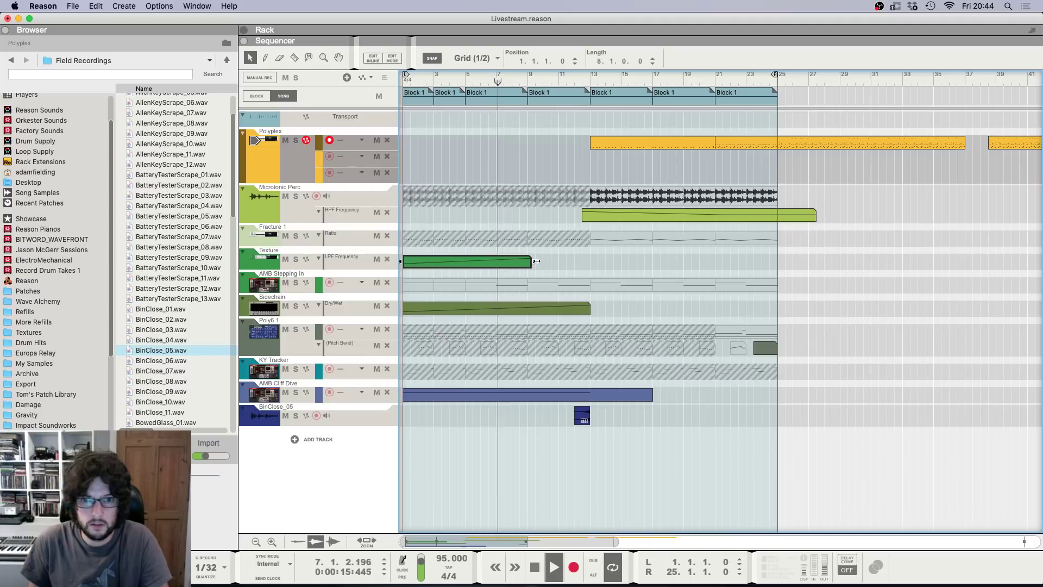
{"action": "left_click_drag", "start_coordinate": [532, 261], "coordinate": [589, 262]}
{"action": "left_click", "coordinate": [574, 264]}
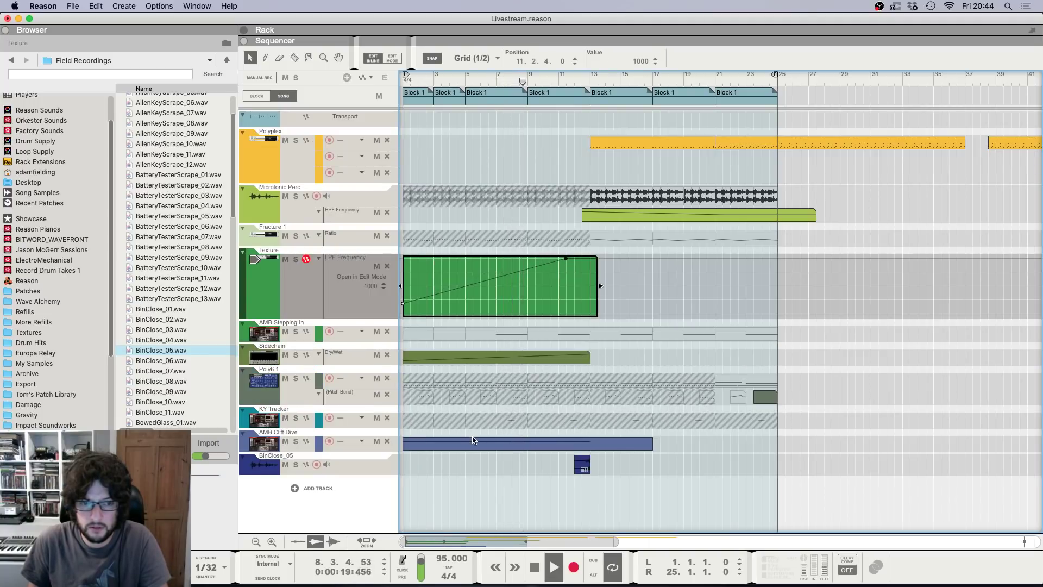
Step: Create an HPF Frequency automation lane for the AMB Cliff Dive mixer channel and return to the sequencer
{"action": "key", "text": "F5"}
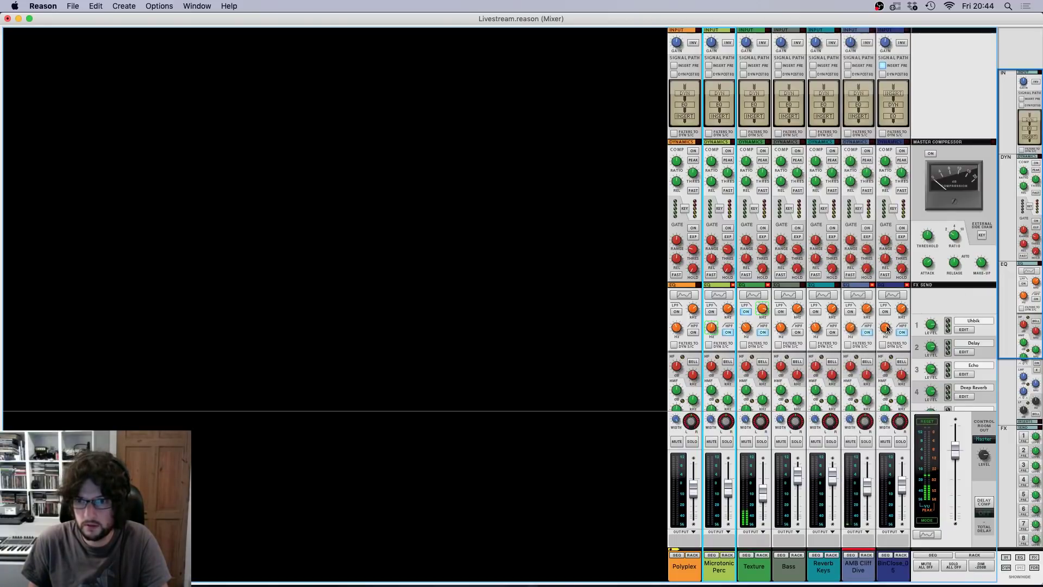
{"action": "right_click", "coordinate": [887, 328]}
{"action": "left_click", "coordinate": [847, 333]}
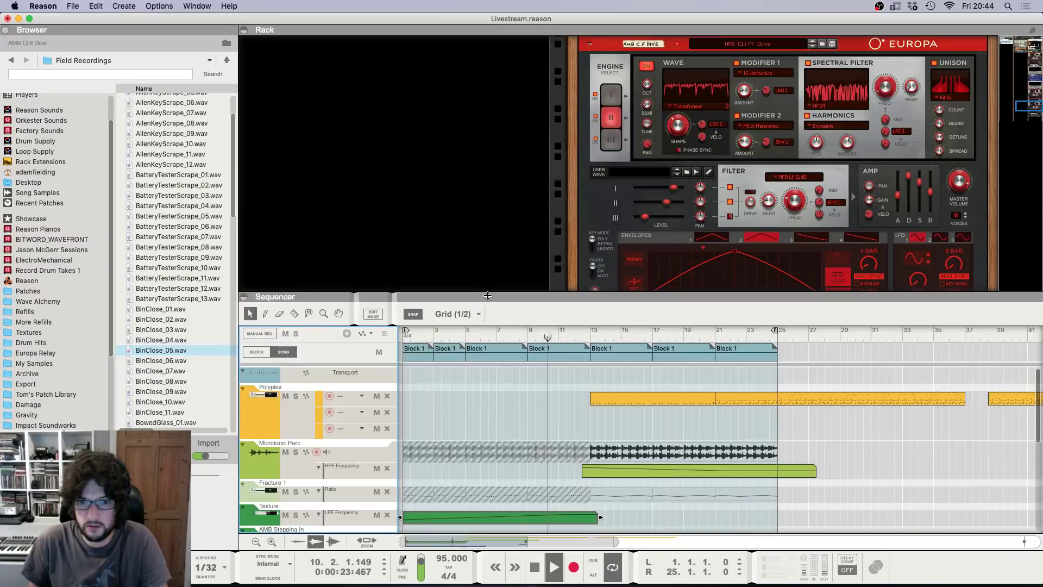
{"action": "key", "text": "F6"}
{"action": "key", "text": "F7"}
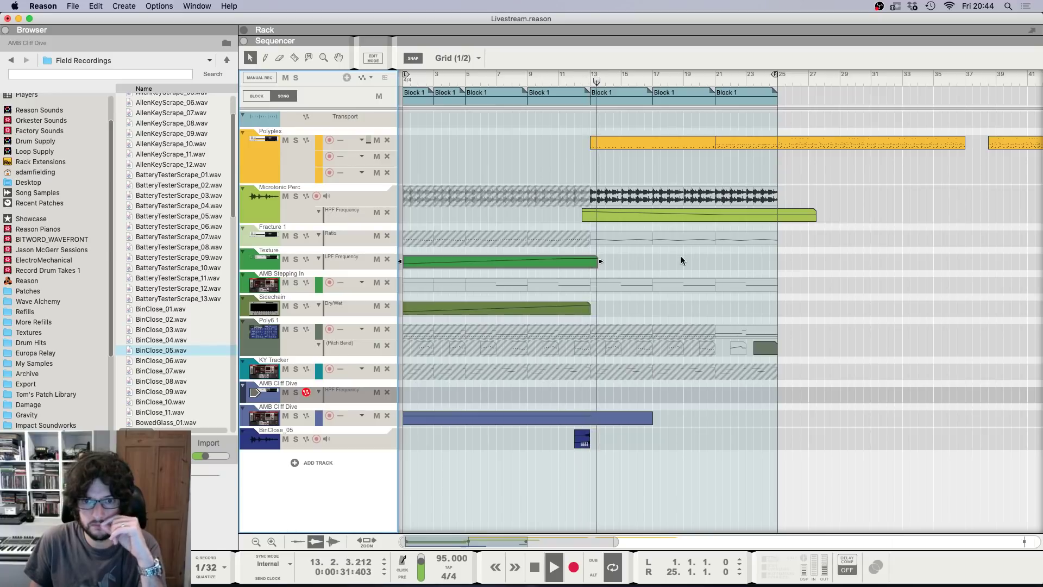
Step: Mute the Microtonic Perc audio in the block from bar 13 to bar 17
{"action": "key", "text": "t"}
{"action": "left_click", "coordinate": [608, 197]}
{"action": "key", "text": "q"}
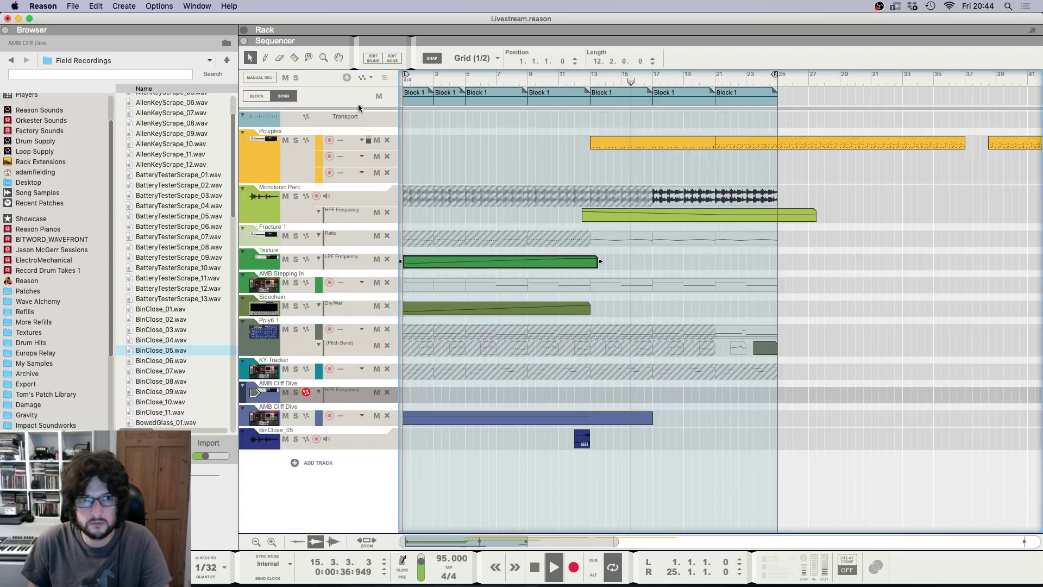
Step: In the Microtonic Perc HPF Frequency clip, set a point at 17.1.1 to 961 and nudge the bar 21 point slightly earlier
{"action": "double_click", "coordinate": [698, 220]}
{"action": "left_click", "coordinate": [652, 223], "text": "super"}
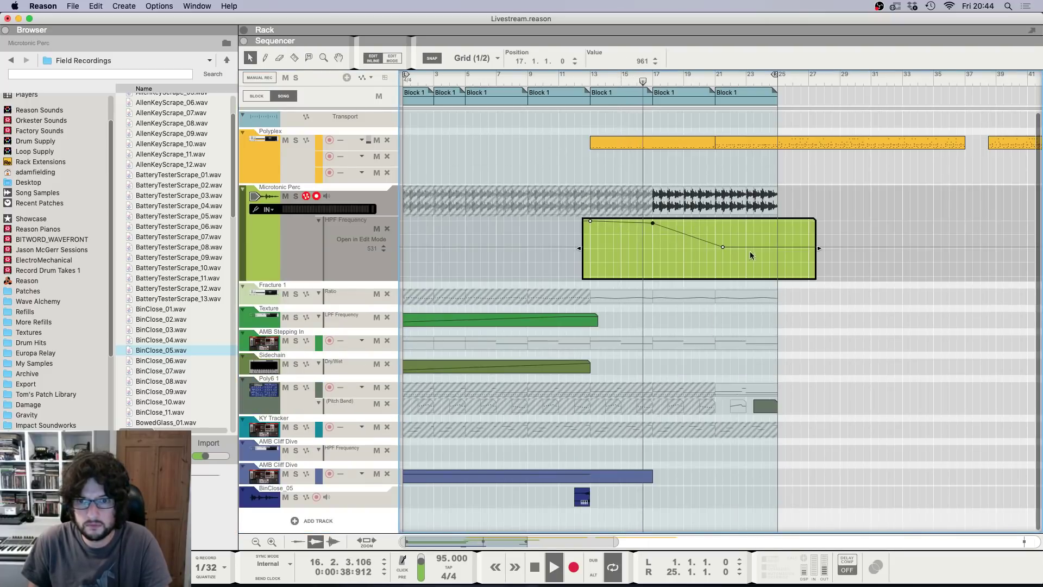
{"action": "left_click", "coordinate": [723, 249]}
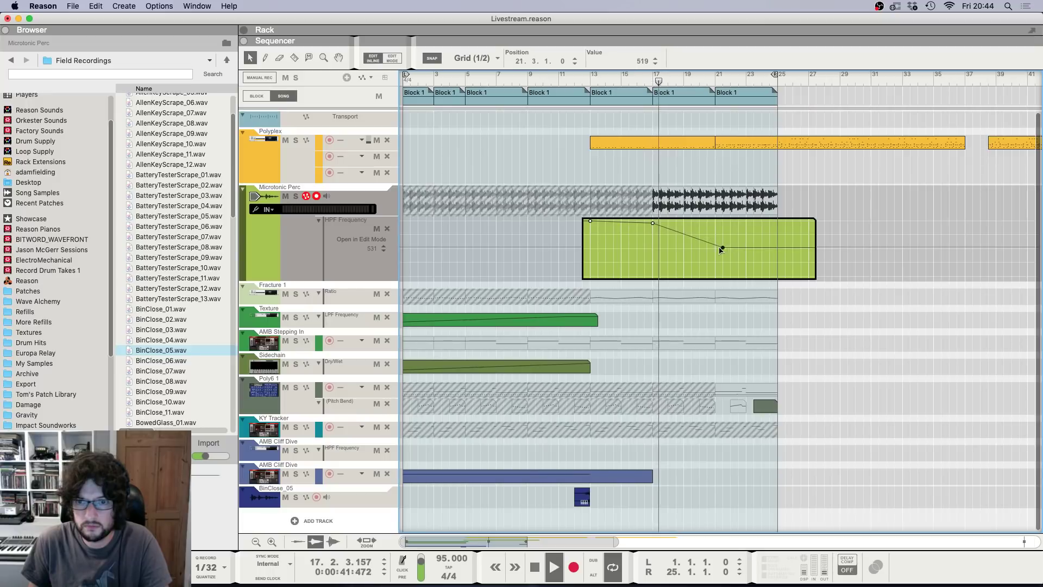
{"action": "left_click_drag", "start_coordinate": [720, 248], "coordinate": [717, 248]}
{"action": "left_click", "coordinate": [898, 387]}
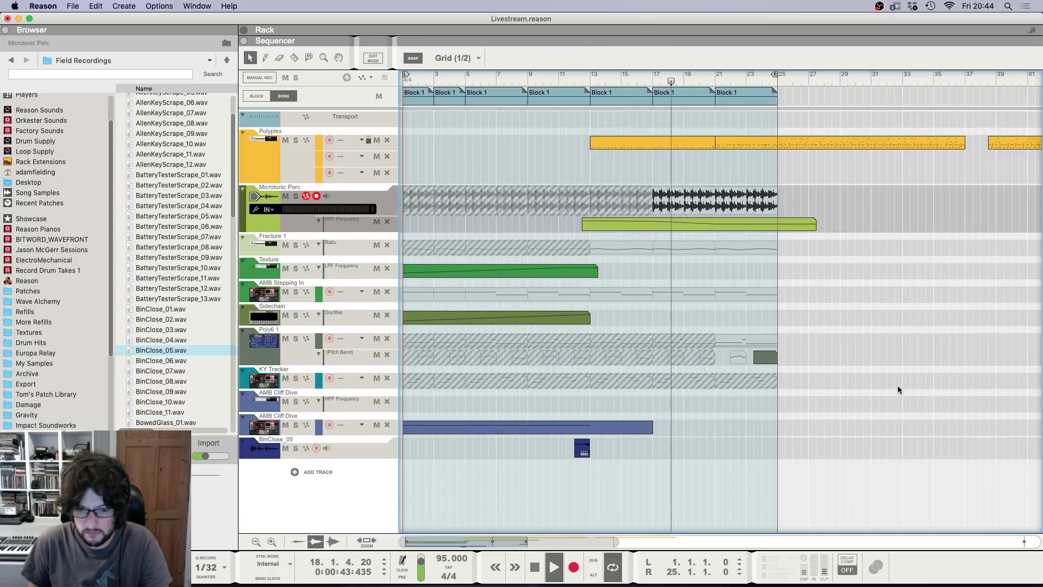
Step: Listen on from bar 18 into bar 21 and set the loop's left locator to bar 21
{"action": "key", "text": "h"}
{"action": "key", "text": "h"}
{"action": "key", "text": "h"}
{"action": "key", "text": "h"}
{"action": "key", "text": "h"}
{"action": "key", "text": "h"}
{"action": "key", "text": "h"}
{"action": "key", "text": "h"}
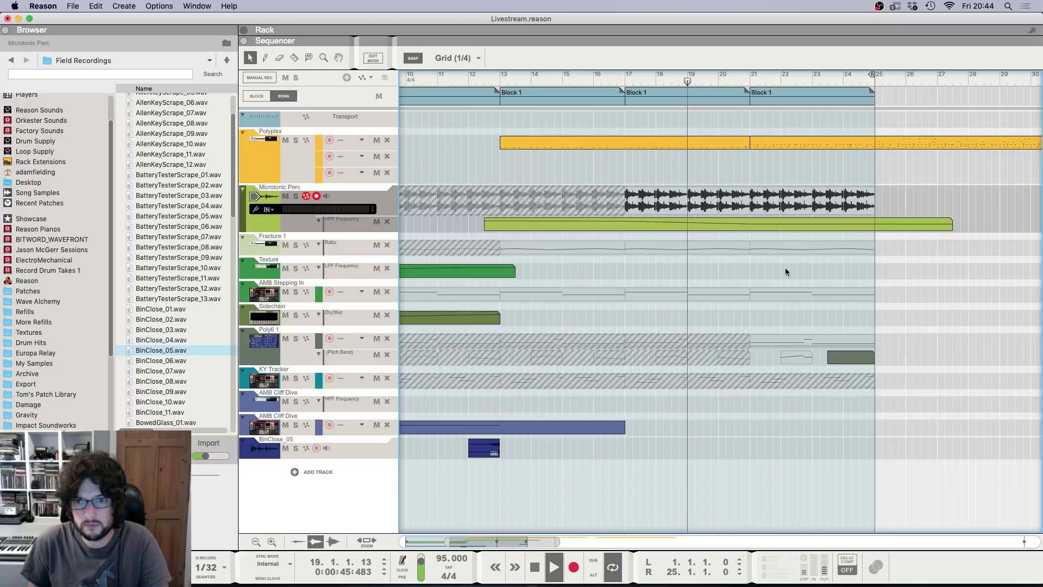
{"action": "key", "text": "g"}
{"action": "key", "text": "g"}
{"action": "key", "text": "g"}
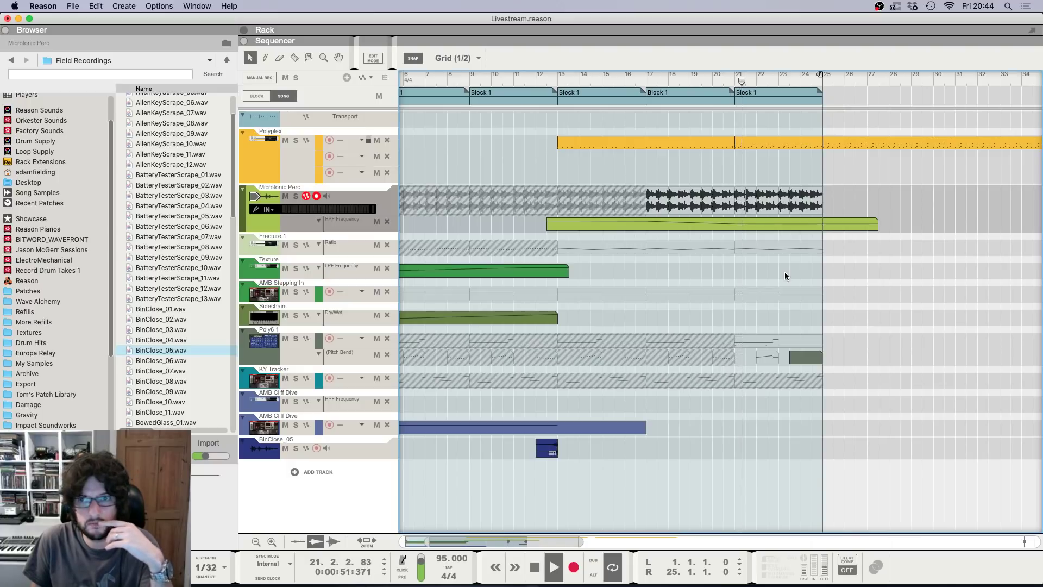
{"action": "left_click", "coordinate": [736, 83]}
{"action": "left_click", "coordinate": [735, 83], "text": "alt"}
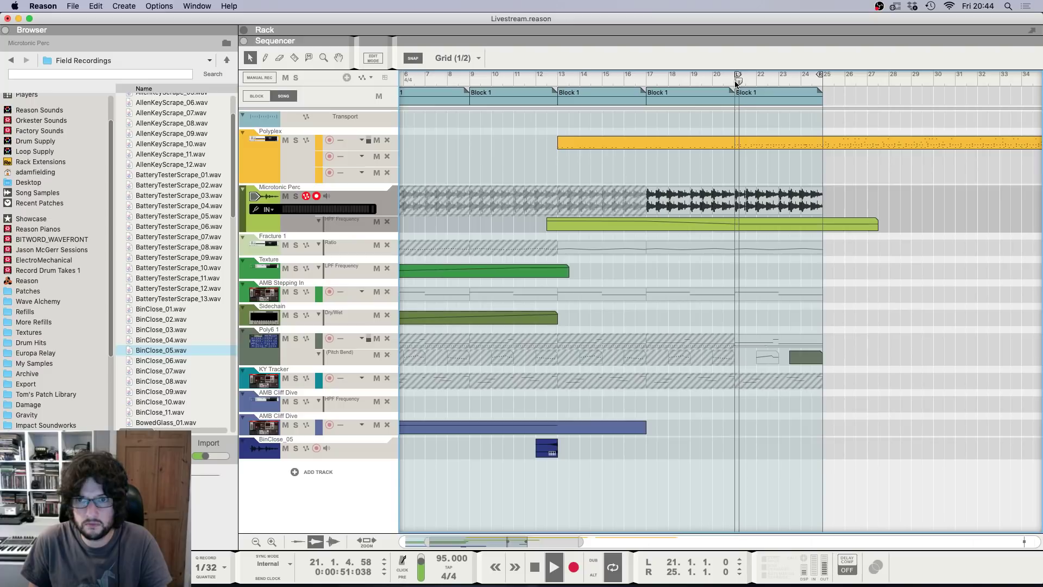
Step: Stop playback, check the contents of Block 1, and return to the song arrangement with the playhead at bar 21
{"action": "key", "text": "space"}
{"action": "left_click", "coordinate": [784, 99]}
{"action": "double_click", "coordinate": [783, 99]}
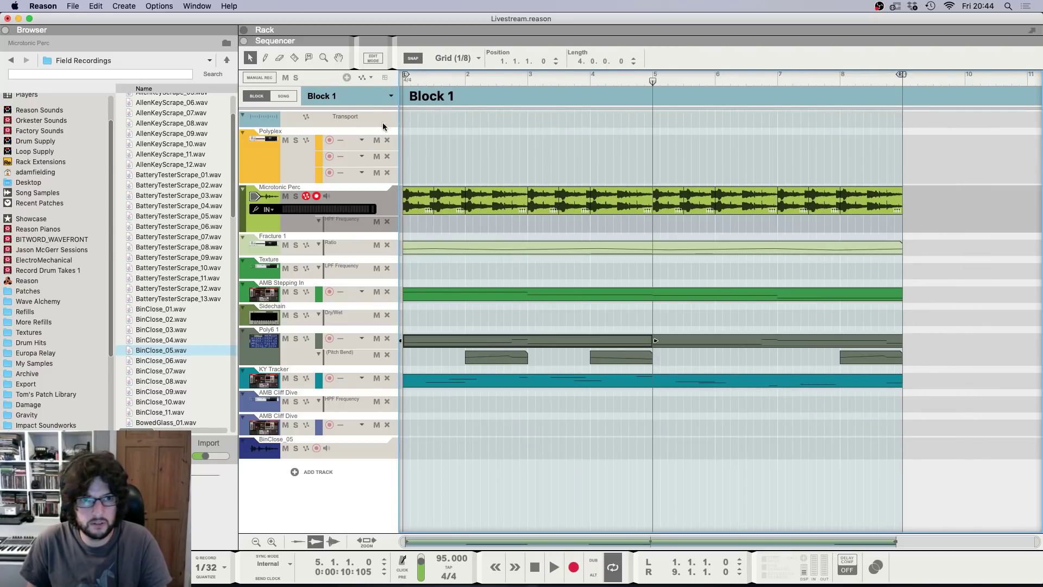
{"action": "left_click", "coordinate": [284, 95]}
{"action": "left_click", "coordinate": [734, 85]}
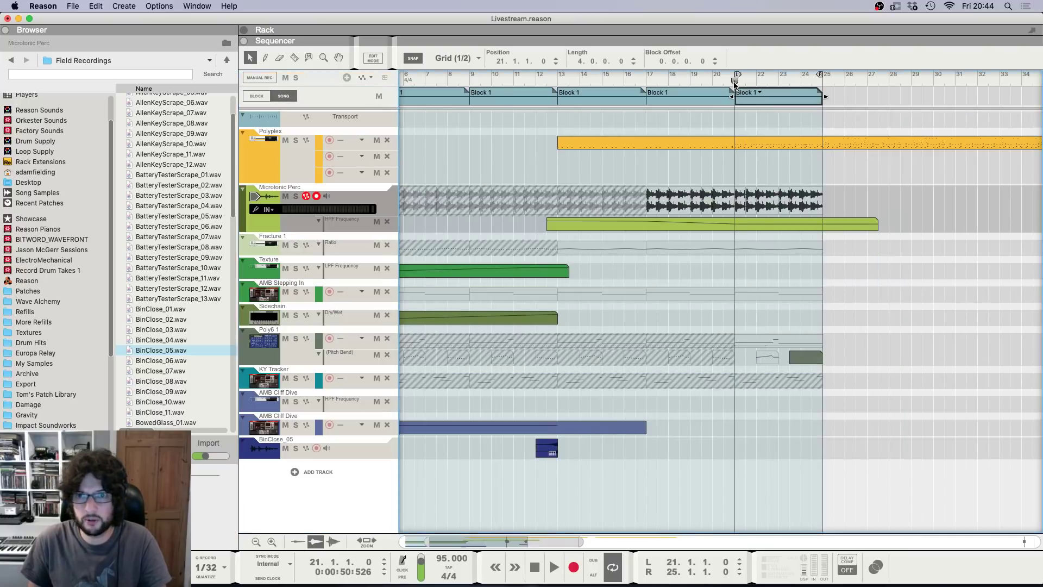
Step: Paste the copied note clip onto the Poly6 1 track at bar 21 and delete its short E2 note
{"action": "key", "text": "super+v"}
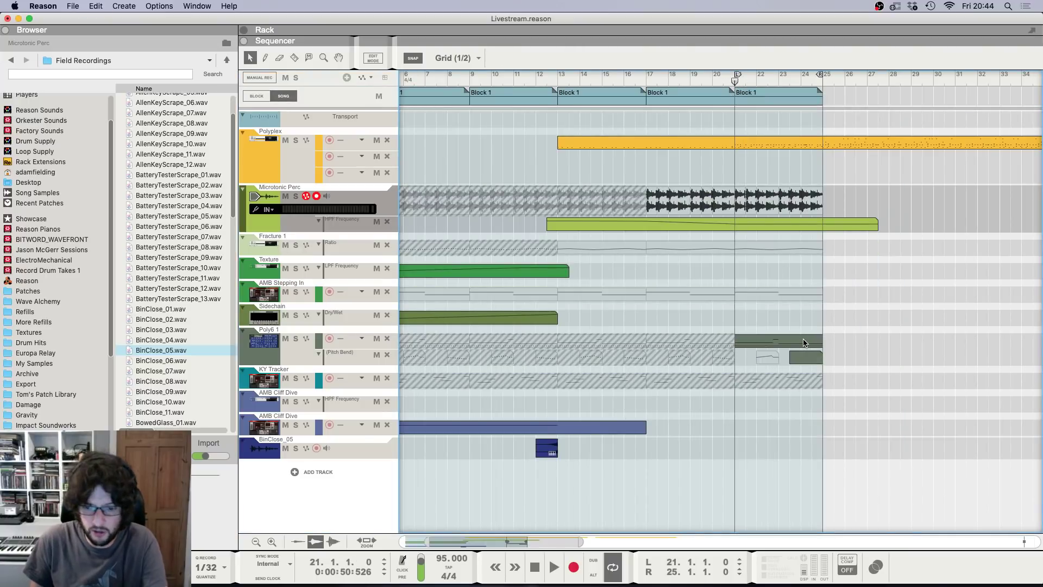
{"action": "double_click", "coordinate": [806, 340]}
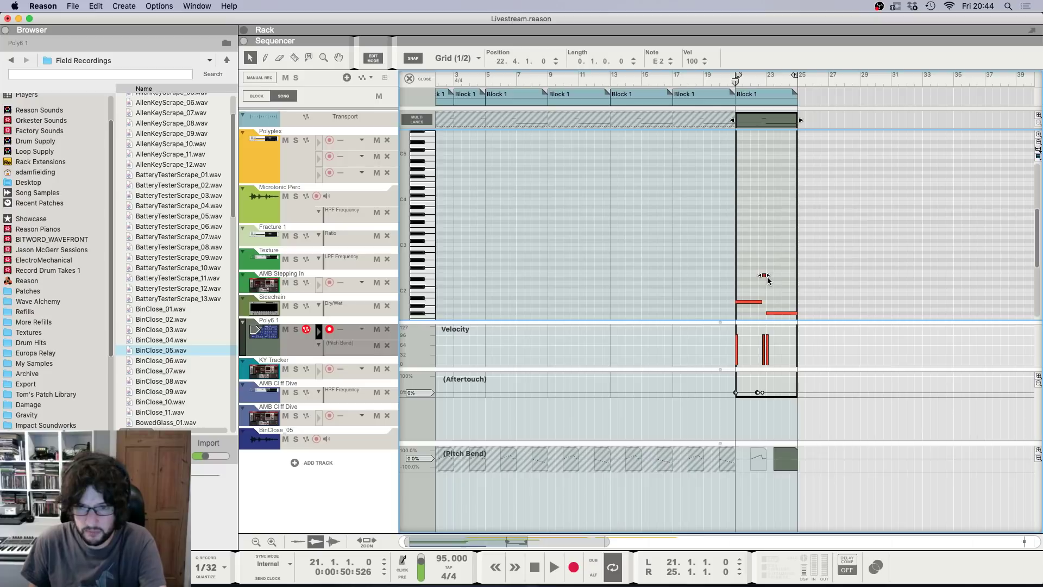
{"action": "key", "text": "Delete"}
Step: Raise the Poly6 1 clip's two-bar note at bar 23 to A1 and return to the song arrangement
{"action": "mouse_move", "coordinate": [773, 283]}
{"action": "left_mouse_down"}
{"action": "mouse_move", "coordinate": [787, 337]}
{"action": "mouse_move", "coordinate": [777, 280]}
{"action": "left_mouse_up"}
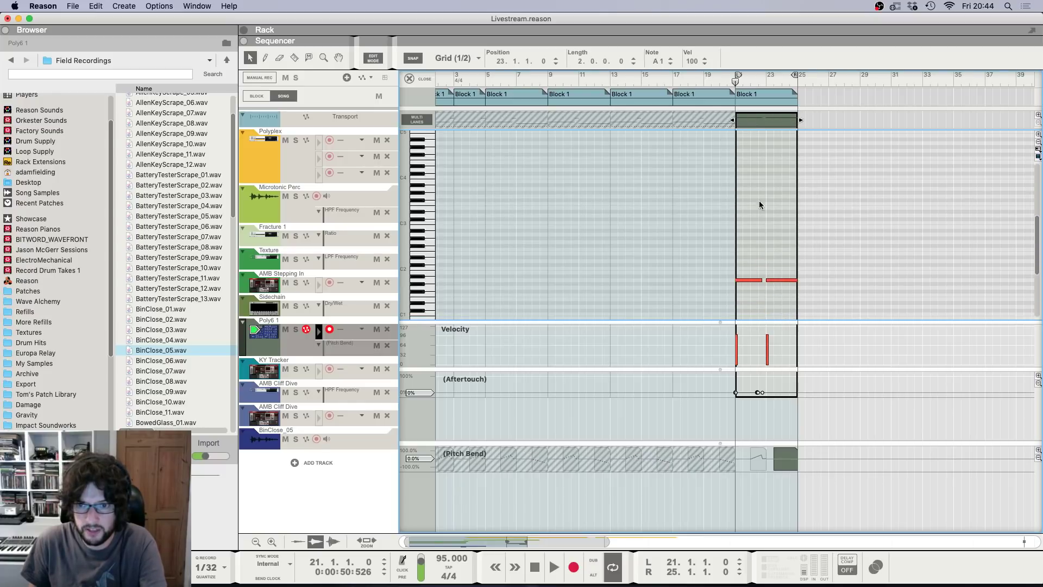
{"action": "left_click", "coordinate": [759, 205]}
{"action": "left_click", "coordinate": [420, 80]}
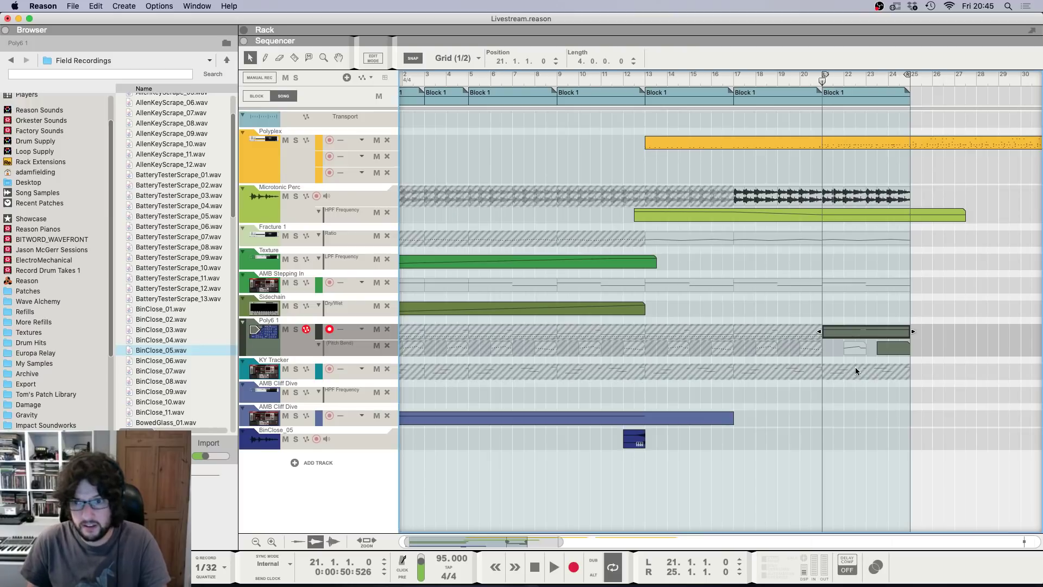
{"action": "left_click", "coordinate": [876, 272]}
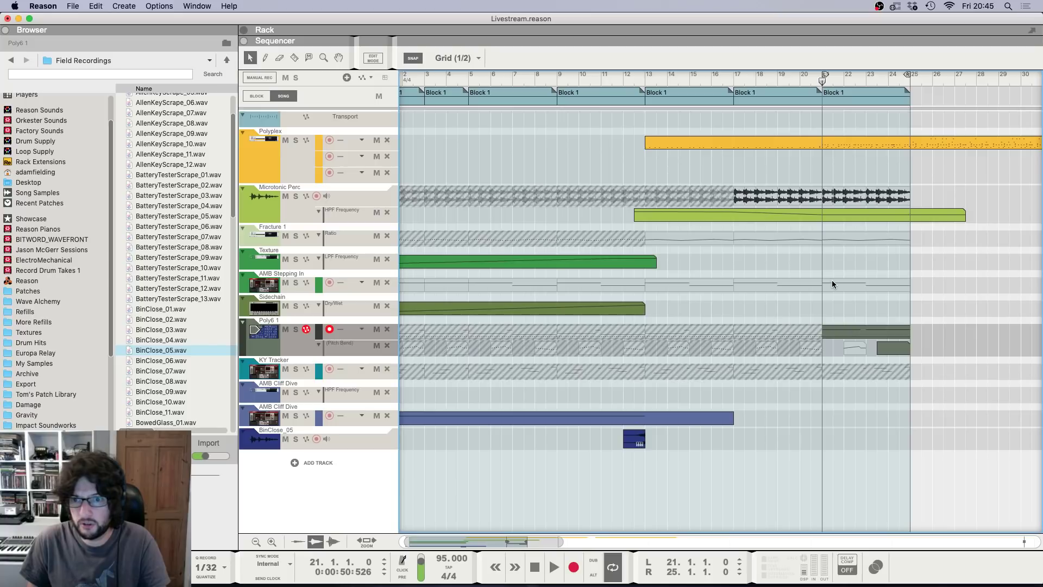
Step: Draw an AMB Stepping In clip from bar 21 to bar 25 and add a three-bar A2 note at its start
{"action": "left_click", "coordinate": [894, 101]}
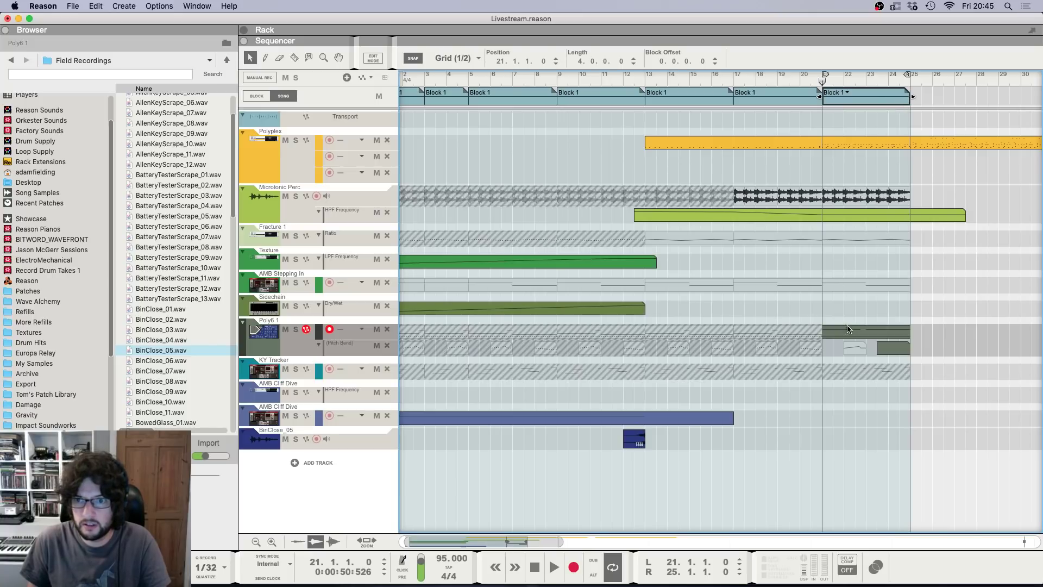
{"action": "left_click", "coordinate": [859, 165]}
{"action": "left_click_drag", "start_coordinate": [824, 283], "coordinate": [912, 281]}
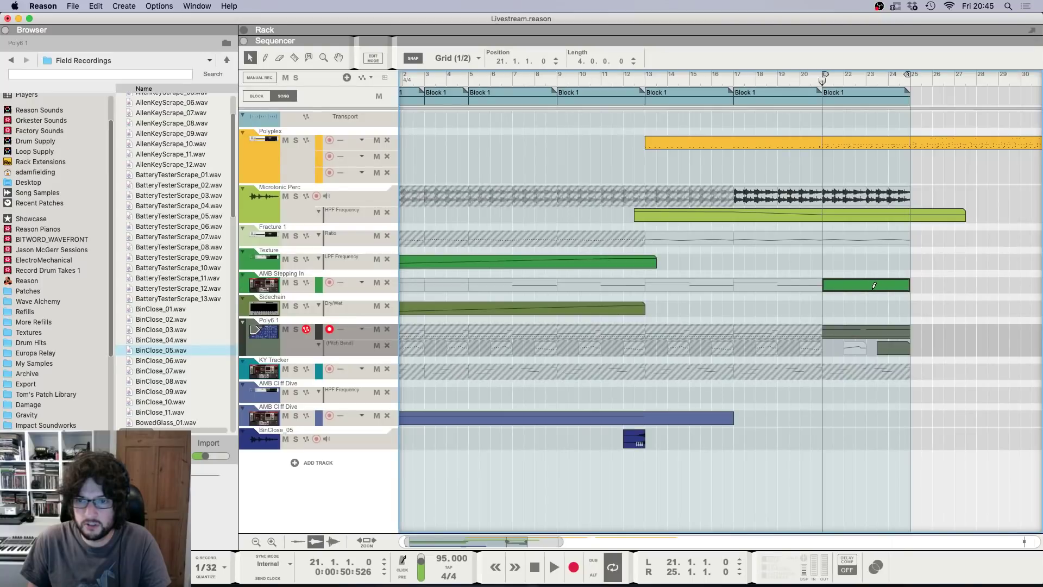
{"action": "double_click", "coordinate": [874, 286]}
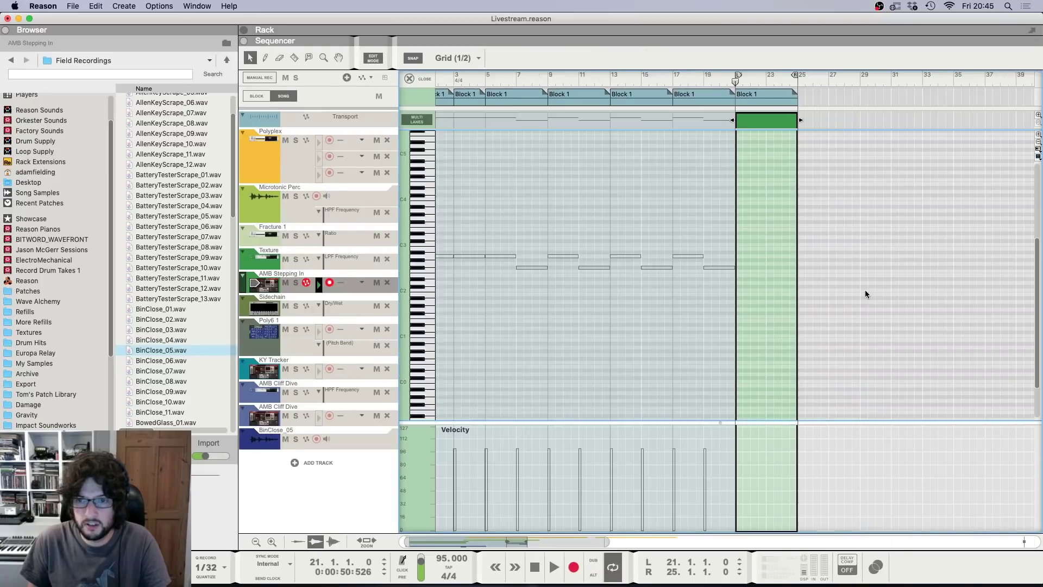
{"action": "left_click_drag", "start_coordinate": [739, 254], "coordinate": [817, 257]}
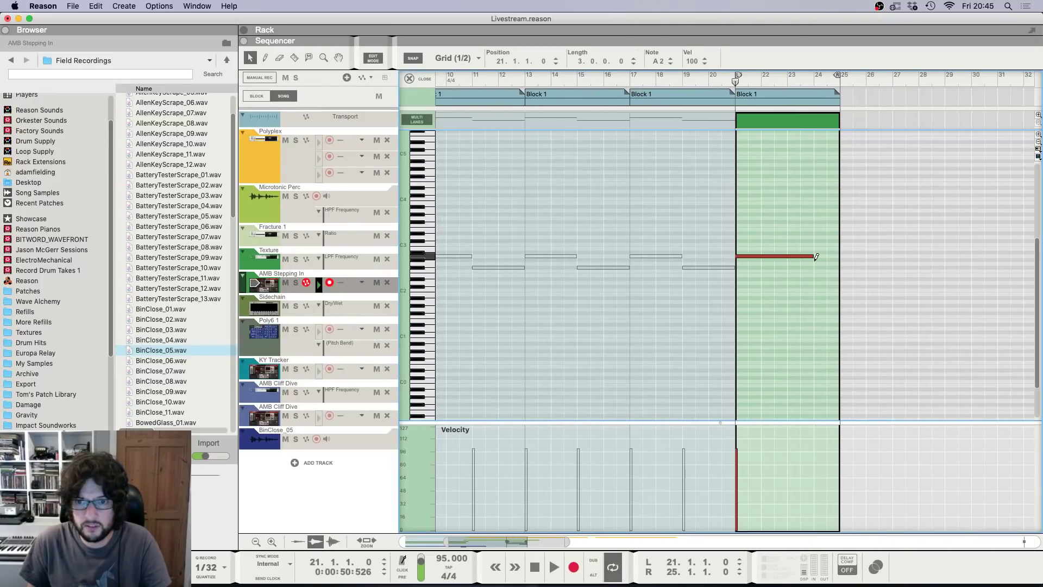
Step: Audition the AMB Stepping In note from about bar 20 and close its note editor
{"action": "left_click", "coordinate": [720, 81]}
{"action": "key", "text": "space"}
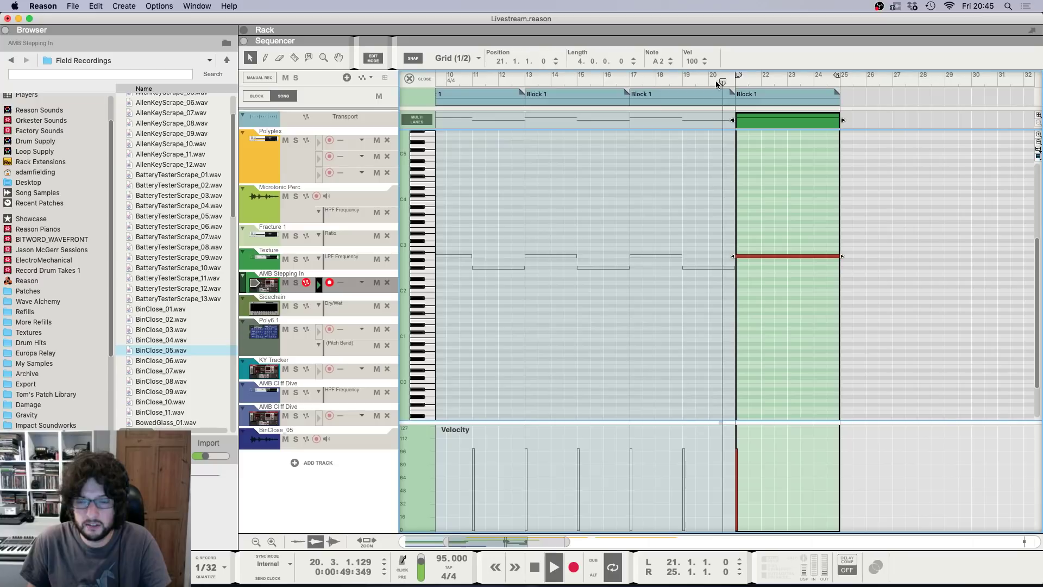
{"action": "key", "text": "g"}
{"action": "key", "text": "g"}
{"action": "key", "text": "g"}
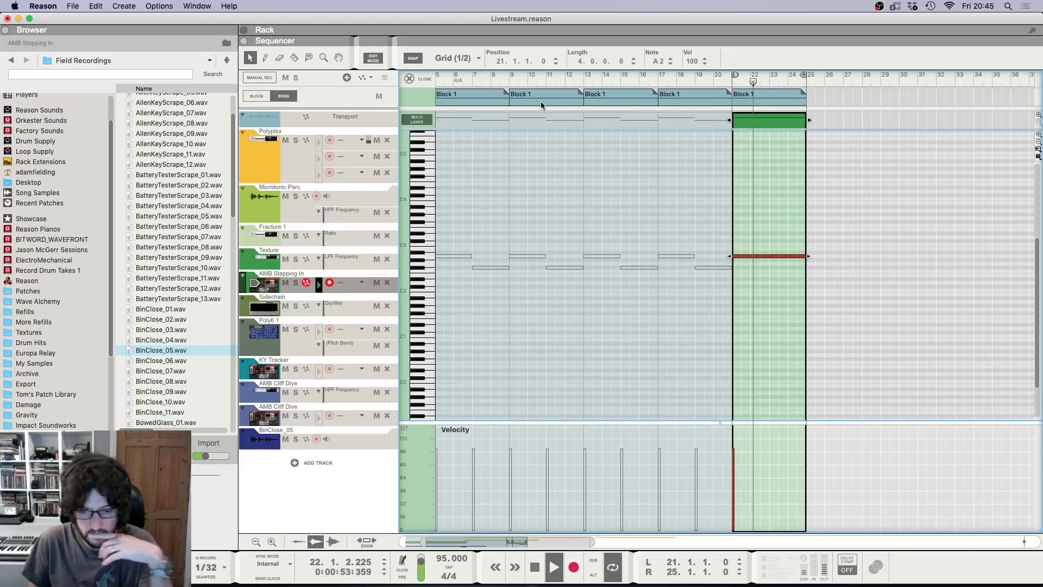
{"action": "key", "text": "F6"}
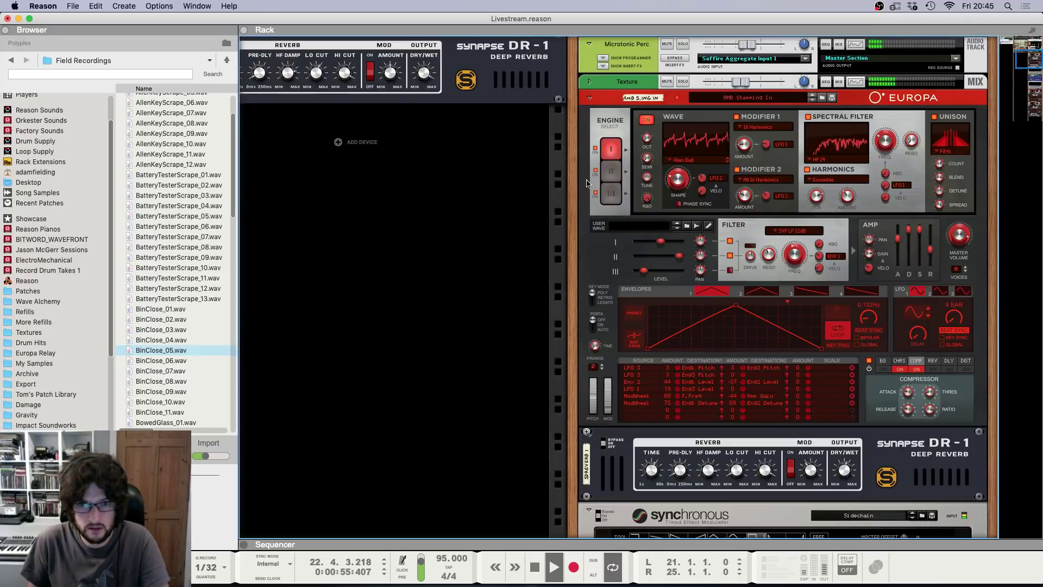
{"action": "key", "text": "F7"}
{"action": "left_click", "coordinate": [373, 59]}
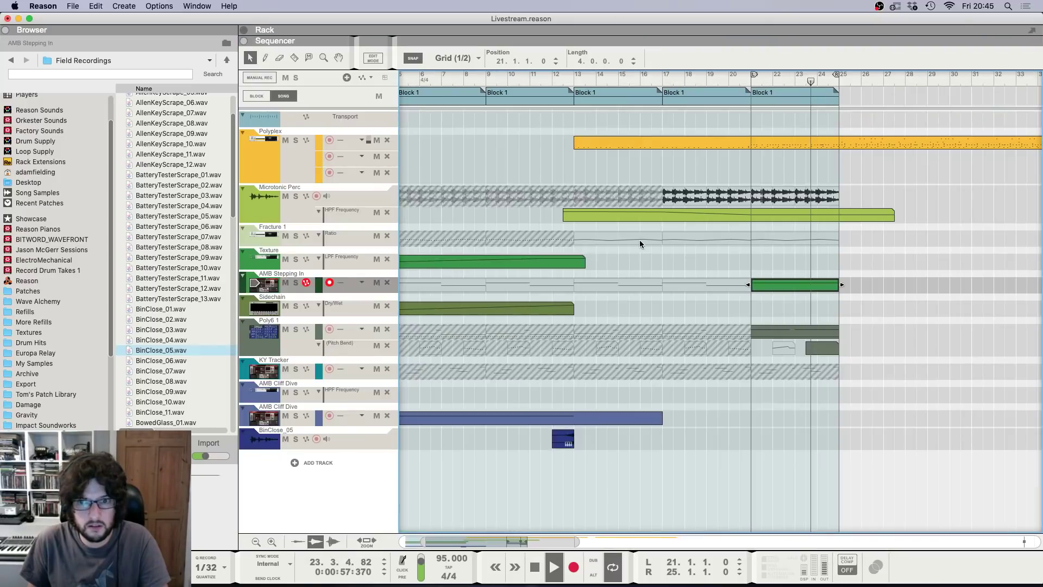
Step: Listen to the loop from bar 21 to 25 against the whole arrangement, stop playback and deselect the clip
{"action": "scroll", "coordinate": [809, 223], "scroll_direction": "down", "scroll_amount": 3}
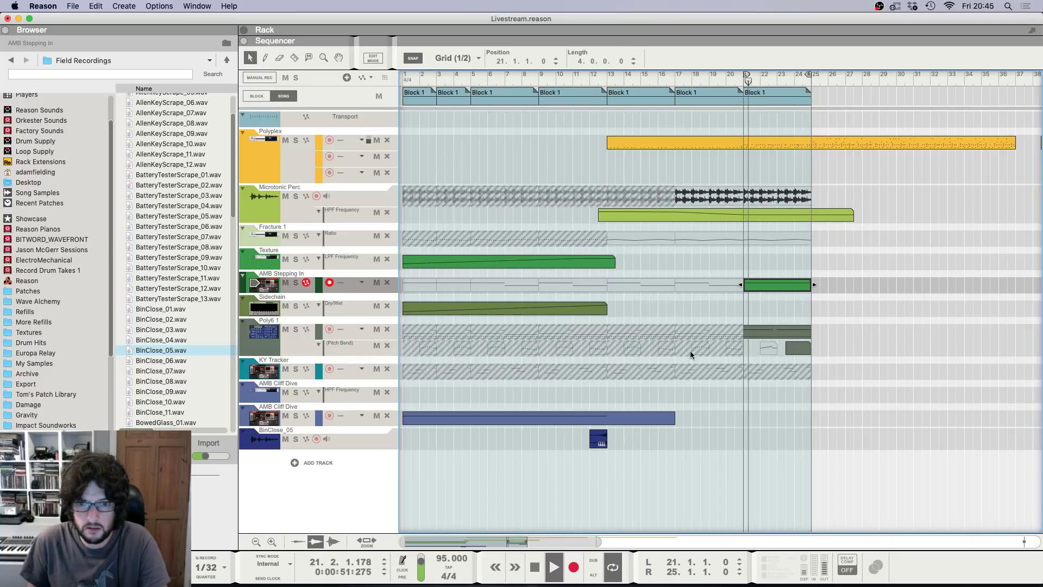
{"action": "scroll", "coordinate": [856, 334], "scroll_direction": "up", "scroll_amount": 5}
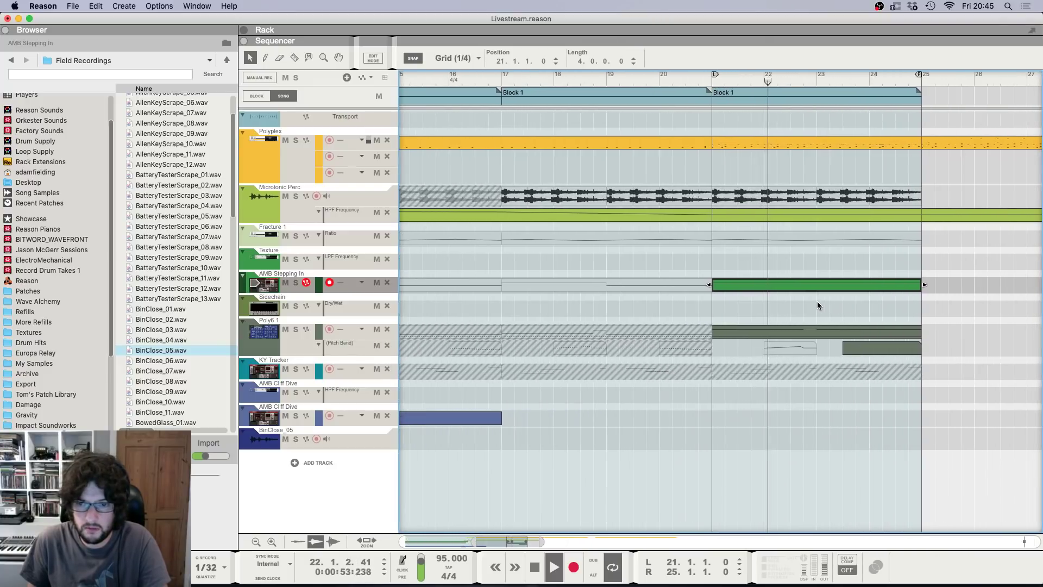
{"action": "scroll", "coordinate": [817, 302], "scroll_direction": "down", "scroll_amount": 4}
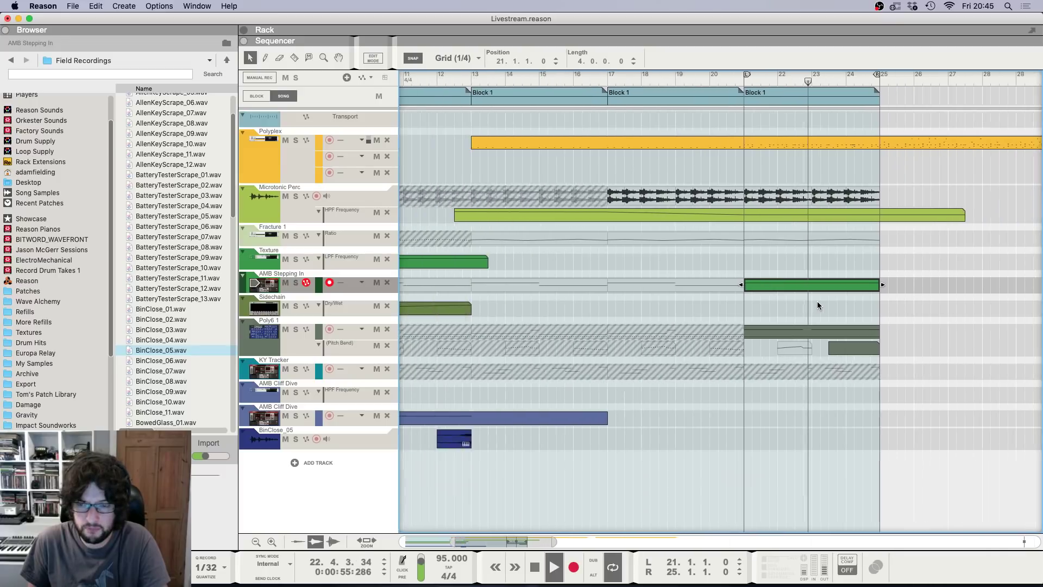
{"action": "scroll", "coordinate": [817, 301], "scroll_direction": "down", "scroll_amount": 1}
{"action": "key", "text": "space"}
{"action": "left_click", "coordinate": [816, 312]}
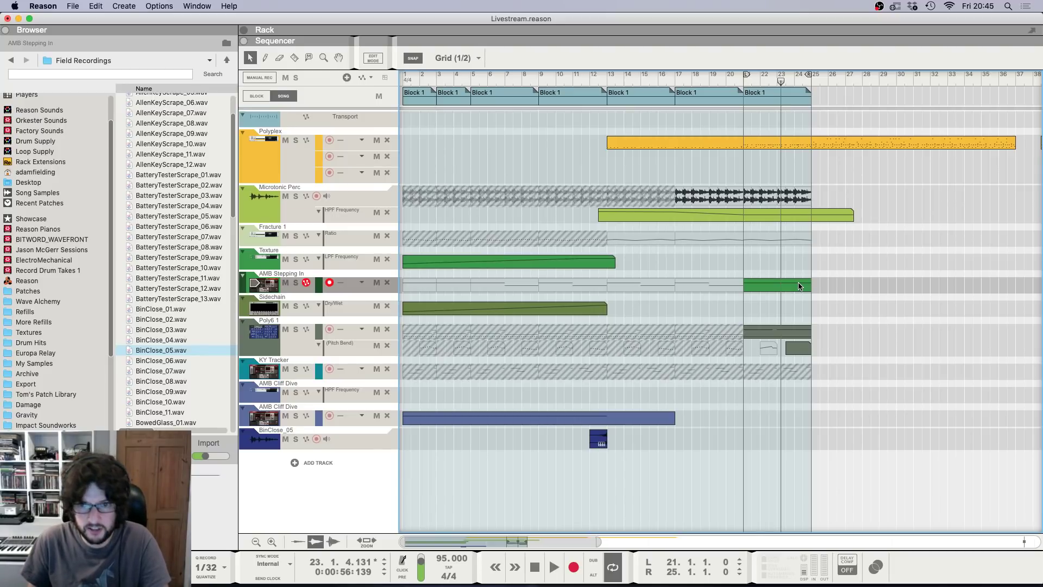
Step: Move the song position to bar 13 and delete the two empty note lanes of the Polyplex track
{"action": "left_click", "coordinate": [607, 80]}
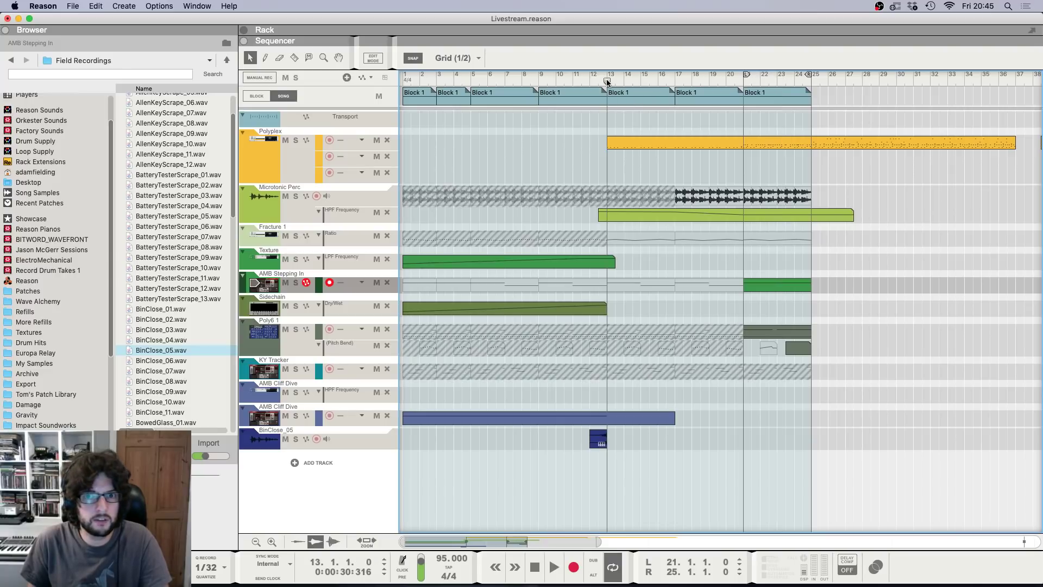
{"action": "left_click", "coordinate": [305, 179]}
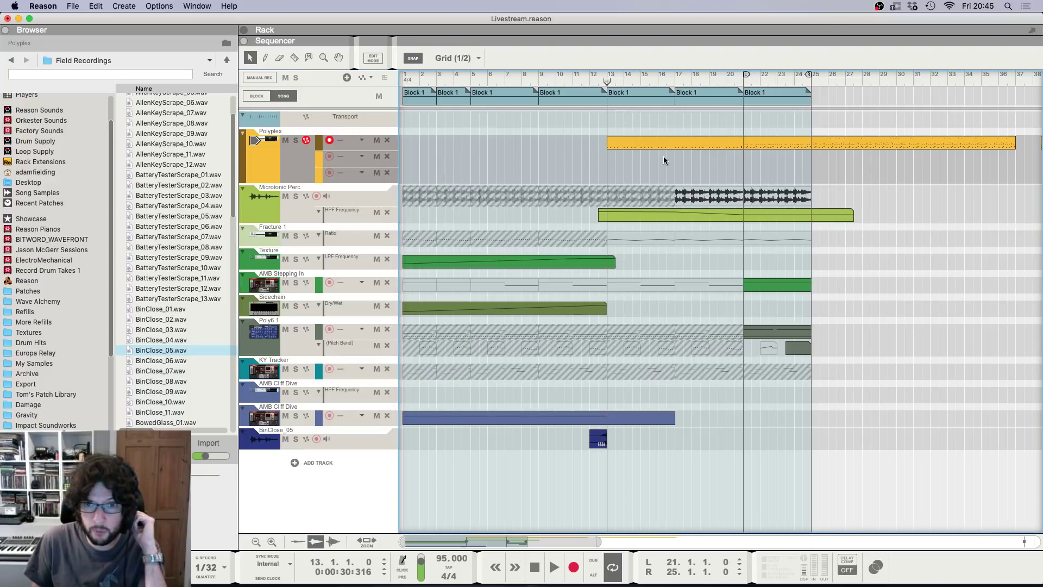
{"action": "scroll", "coordinate": [663, 157], "scroll_direction": "right", "scroll_amount": 10}
{"action": "scroll", "coordinate": [477, 155], "scroll_direction": "left", "scroll_amount": 10}
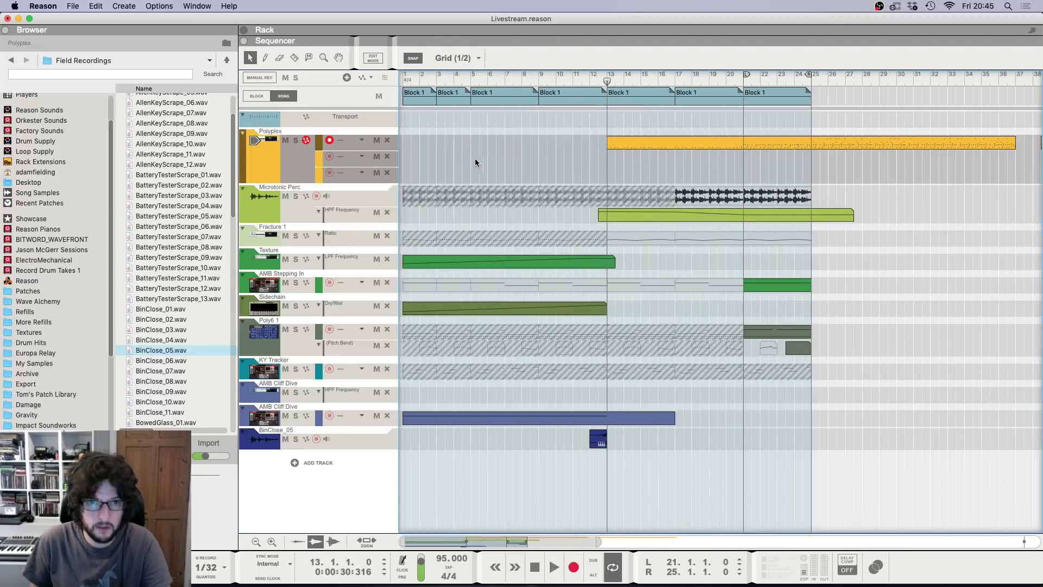
{"action": "key", "text": "g"}
{"action": "key", "text": "g"}
{"action": "key", "text": "g"}
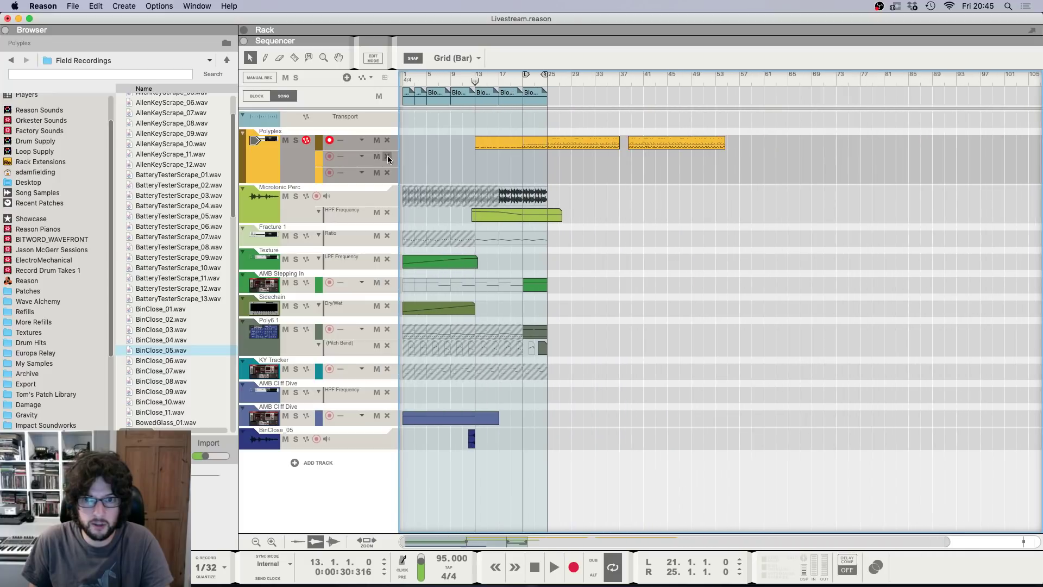
{"action": "left_click", "coordinate": [387, 157]}
{"action": "left_click", "coordinate": [386, 156]}
Step: Enable the low-pass filter on the Polyplex mixer channel and create an automation lane for its LPF Frequency
{"action": "key", "text": "h"}
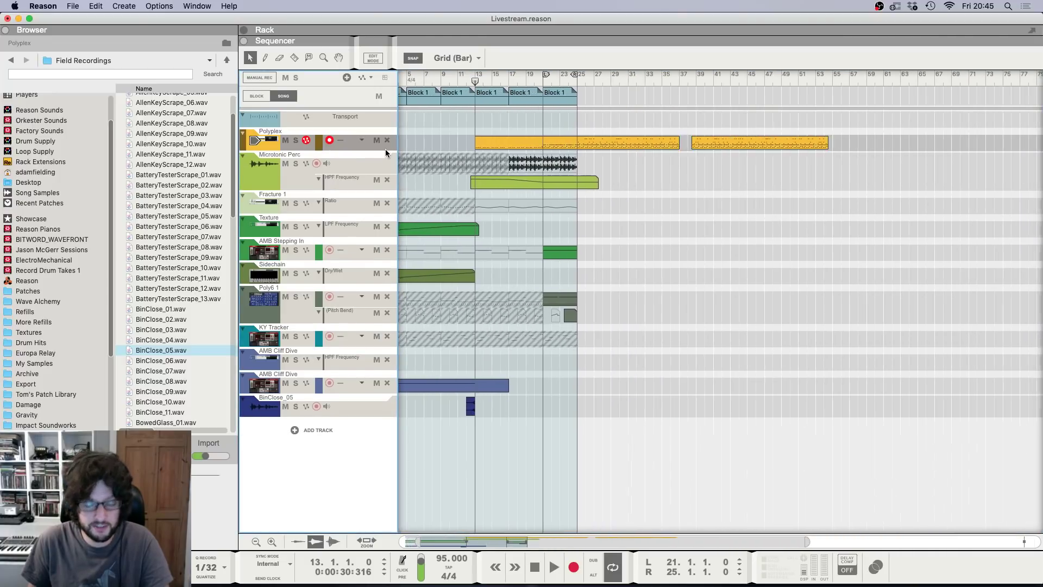
{"action": "key", "text": "h"}
{"action": "key", "text": "h"}
{"action": "key", "text": "h"}
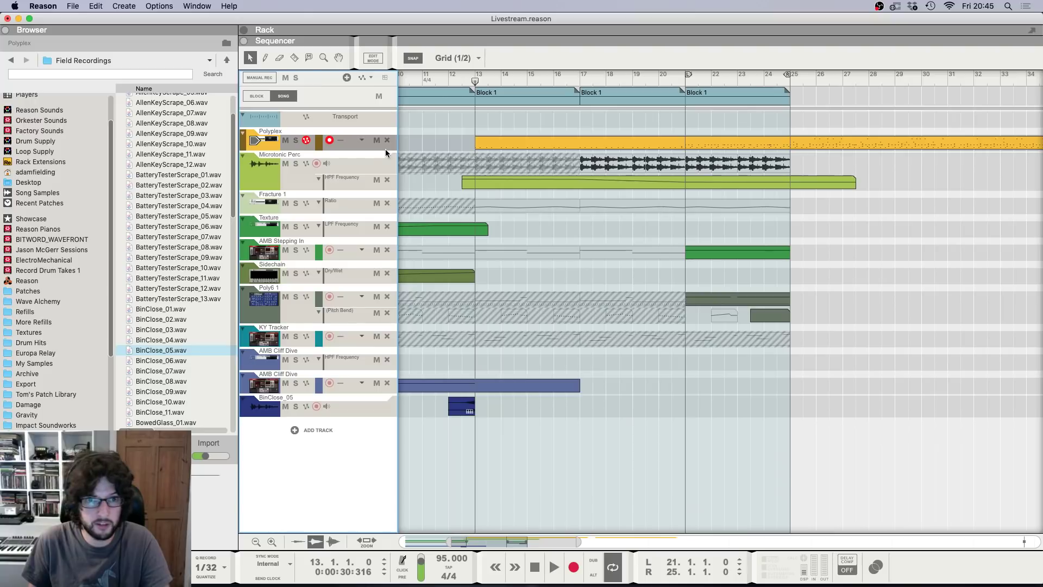
{"action": "key", "text": "F5"}
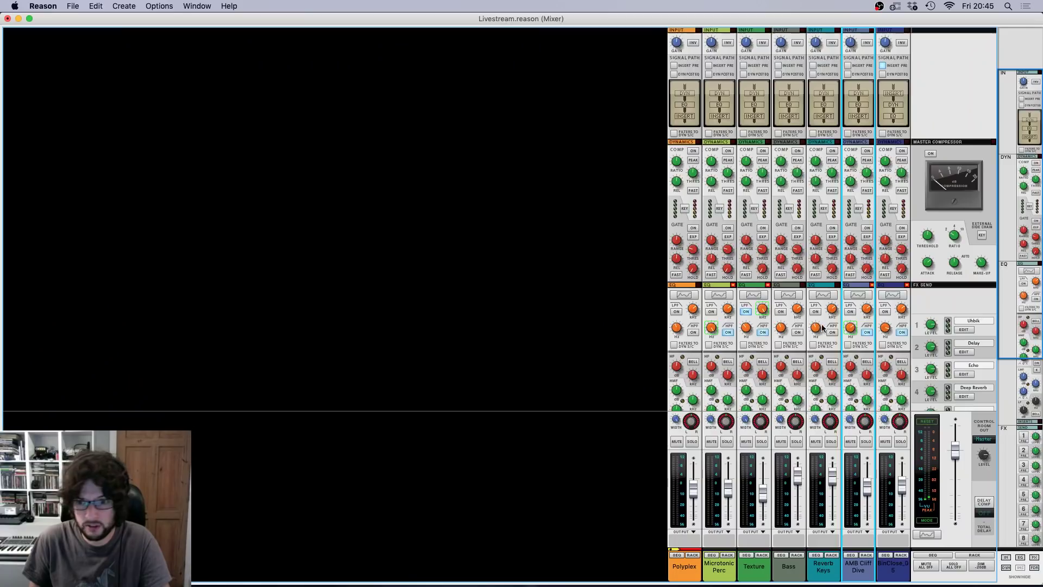
{"action": "left_click", "coordinate": [676, 311]}
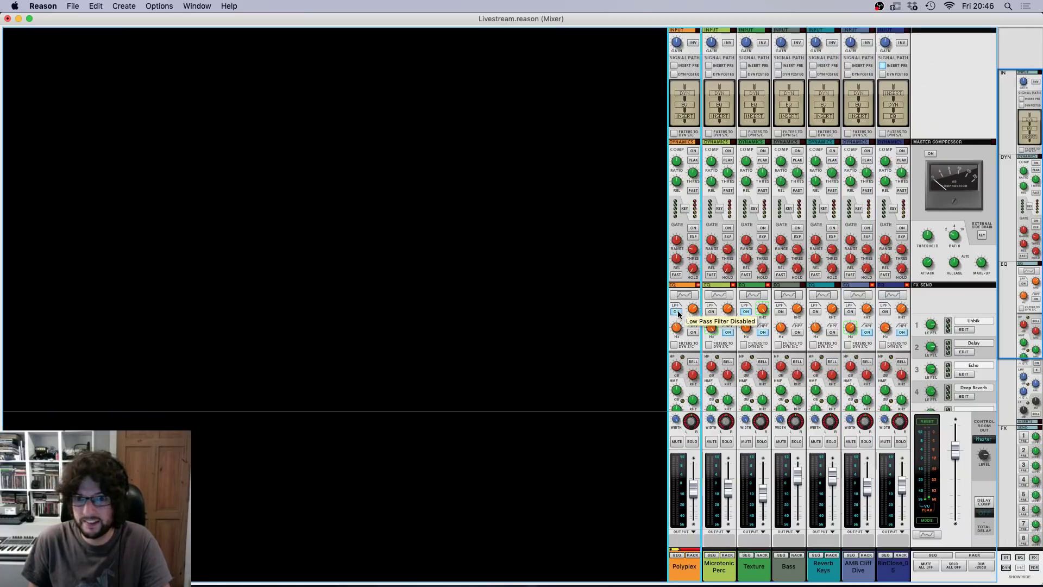
{"action": "left_click_drag", "start_coordinate": [693, 310], "coordinate": [693, 296]}
{"action": "right_click", "coordinate": [692, 310]}
{"action": "left_click", "coordinate": [703, 315]}
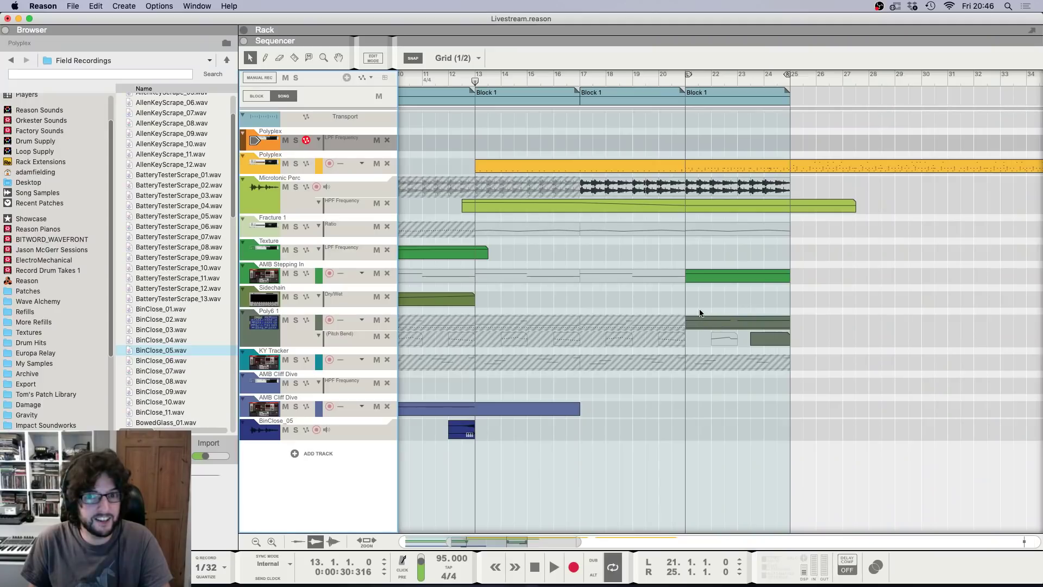
Step: Draw an automation clip from about bar 12.5 to bar 21 on the Polyplex LPF Frequency lane and open it for editing
{"action": "key", "text": "F5"}
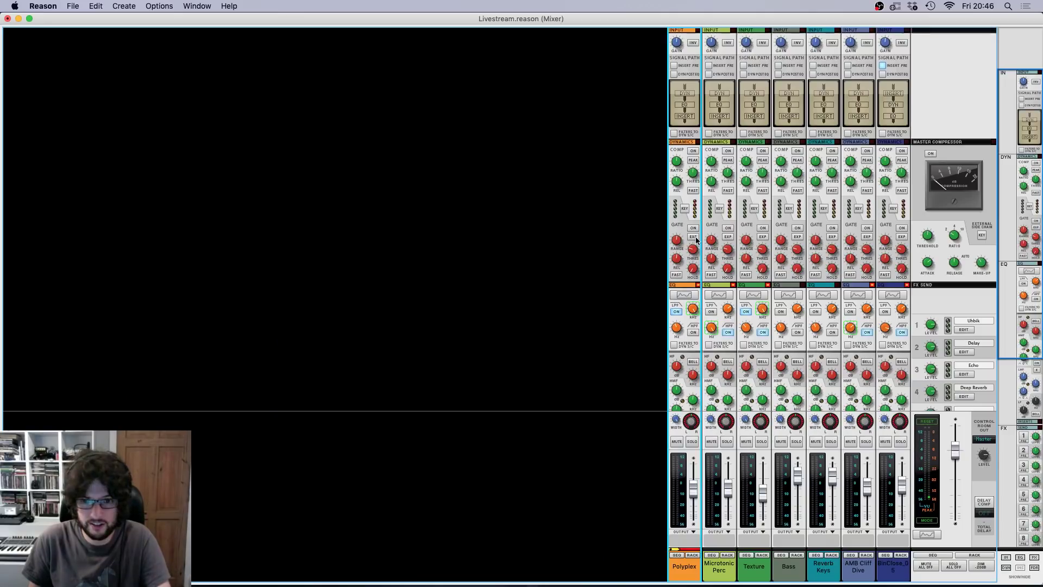
{"action": "key", "text": "F7"}
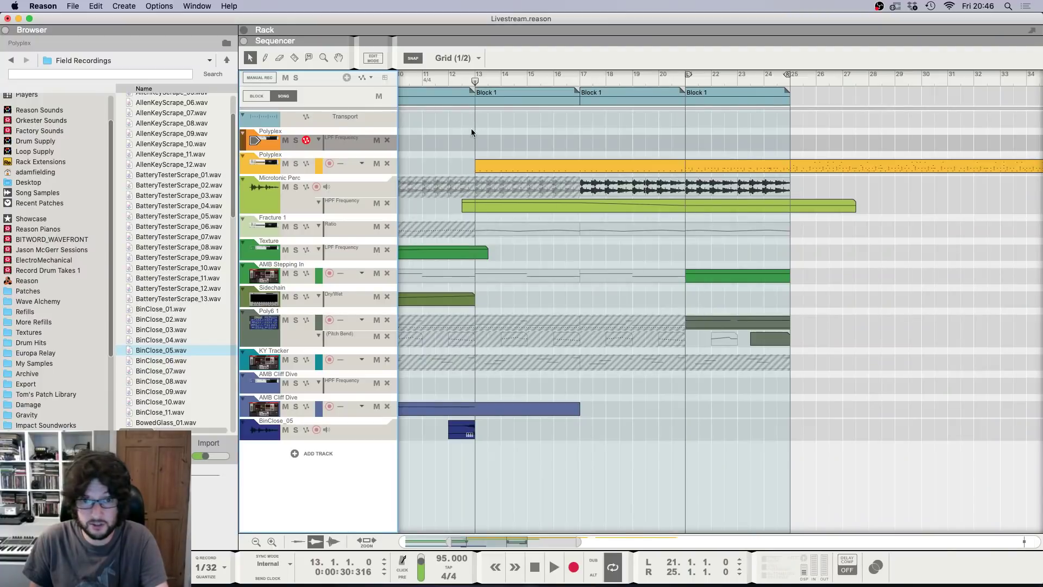
{"action": "mouse_move", "coordinate": [470, 141]}
{"action": "left_mouse_down"}
{"action": "mouse_move", "coordinate": [705, 139]}
{"action": "mouse_move", "coordinate": [687, 140]}
{"action": "left_mouse_up"}
{"action": "double_click", "coordinate": [640, 142]}
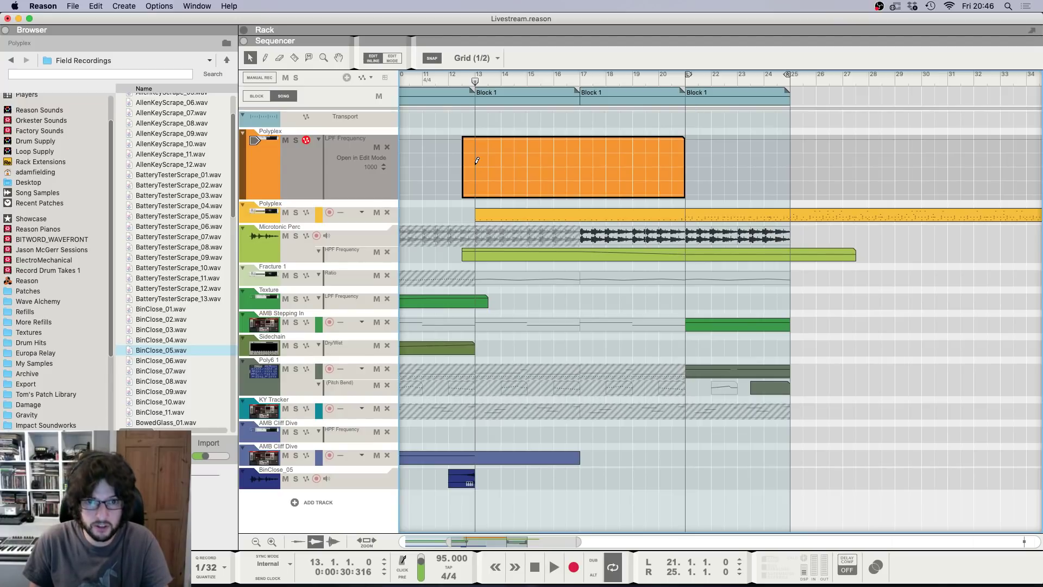
Step: Shape a rising LPF Frequency ramp from a low point at bar 13 to 1000 at bar 21, and close the clip during playback
{"action": "left_click", "coordinate": [475, 169]}
{"action": "left_click", "coordinate": [686, 139]}
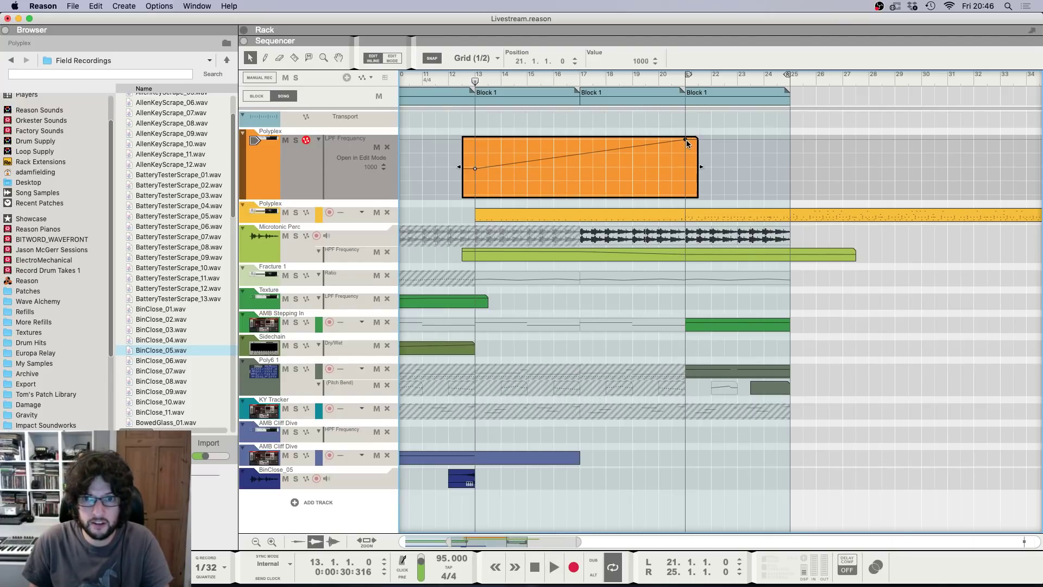
{"action": "key", "text": "space"}
{"action": "left_click_drag", "start_coordinate": [475, 168], "coordinate": [476, 185]}
{"action": "key", "text": "g"}
{"action": "left_click", "coordinate": [499, 122]}
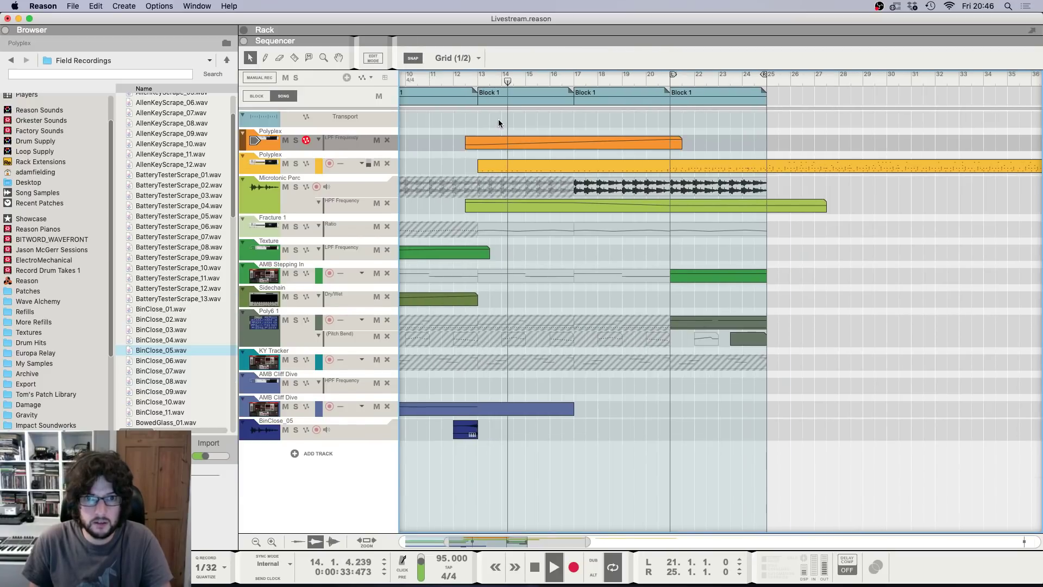
Step: Stop playback and return the song position to bar 1
{"action": "key", "text": "g"}
{"action": "key", "text": "g"}
{"action": "key", "text": "g"}
{"action": "key", "text": "g"}
{"action": "key", "text": "g"}
{"action": "key", "text": "g"}
{"action": "key", "text": "g"}
{"action": "key", "text": "g"}
{"action": "key", "text": "g"}
{"action": "key", "text": "space"}
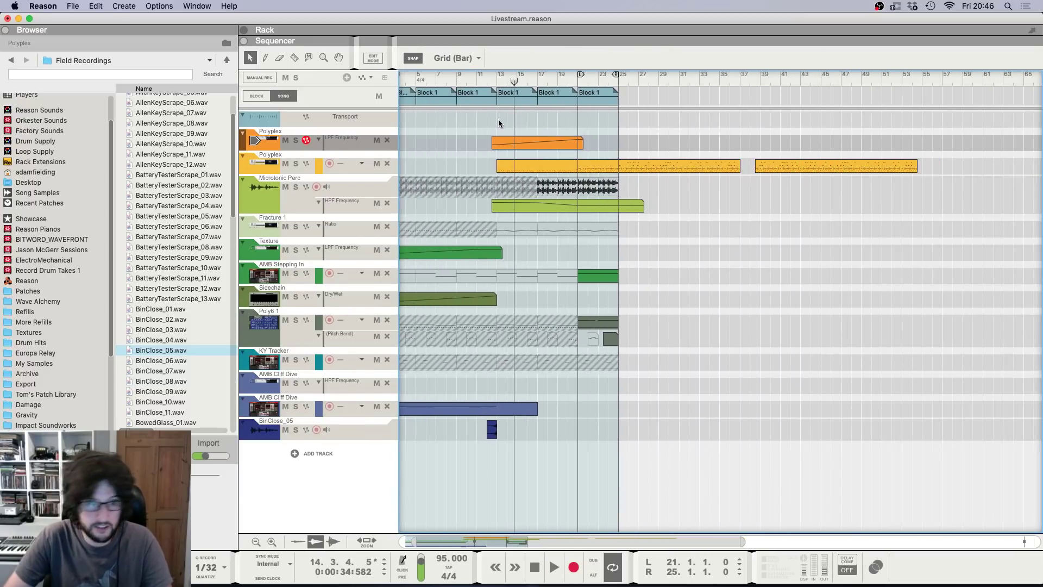
{"action": "key", "text": "shift+Return"}
{"action": "key", "text": "shift+Return"}
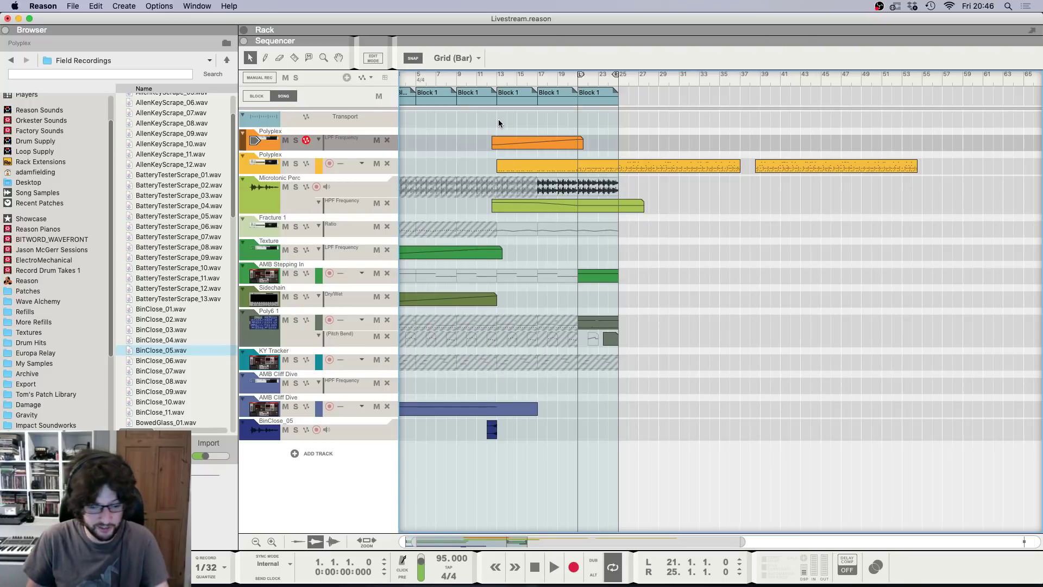
Step: Draw an automation clip from bar 1 to bar 13 on the AMB Cliff Dive channel's HPF Frequency lane
{"action": "key", "text": "h"}
{"action": "key", "text": "h"}
{"action": "key", "text": "h"}
{"action": "key", "text": "g"}
{"action": "key", "text": "g"}
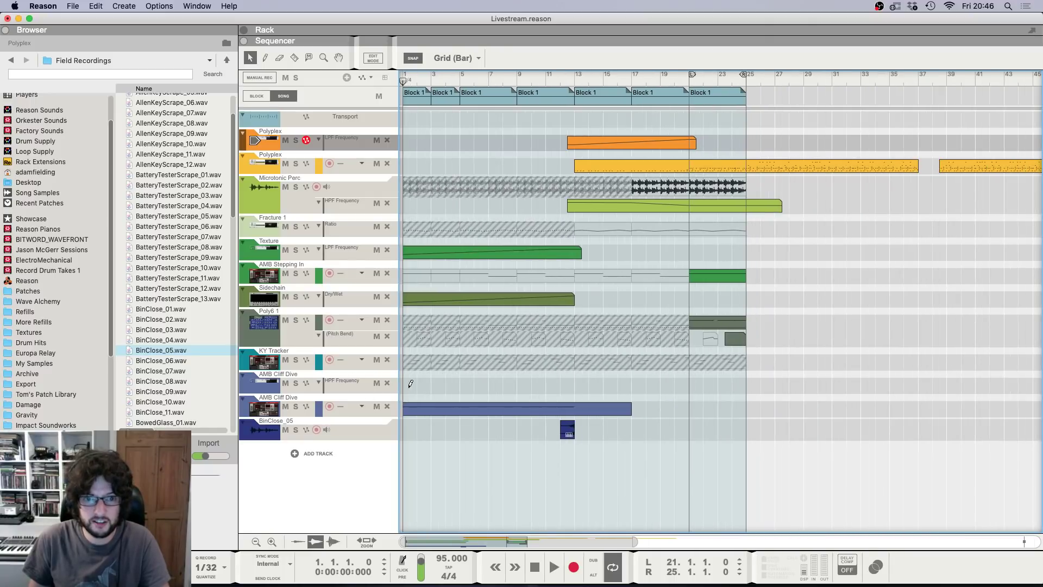
{"action": "left_click_drag", "start_coordinate": [411, 383], "coordinate": [573, 382]}
Step: Rename the AMB Cliff Dive mixer channel "Intro Texture" and return to the sequencer
{"action": "key", "text": "F5"}
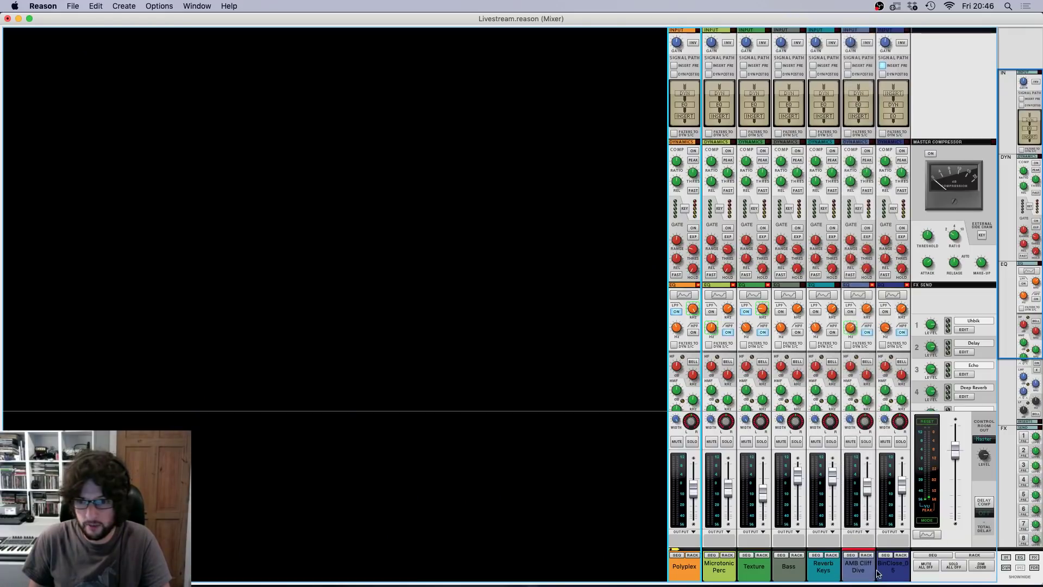
{"action": "double_click", "coordinate": [865, 567]}
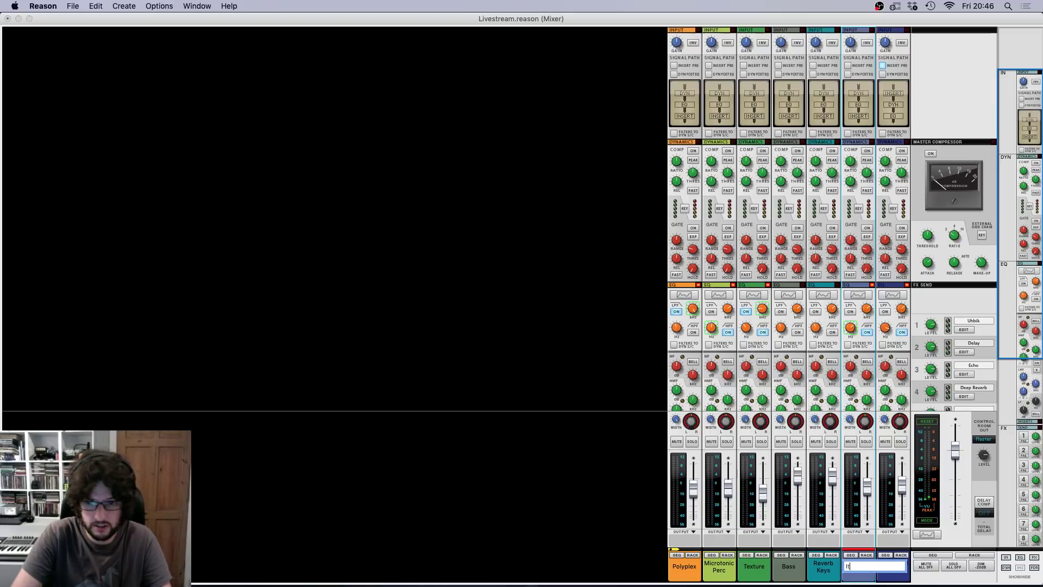
{"action": "type", "text": "Intro Texture"}
{"action": "key", "text": "Return"}
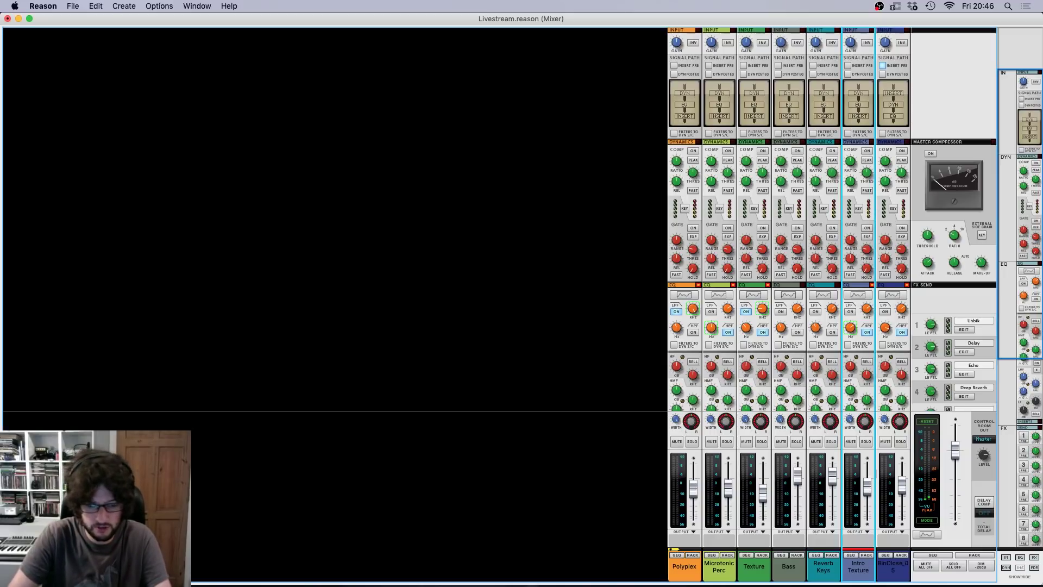
{"action": "key", "text": "F7"}
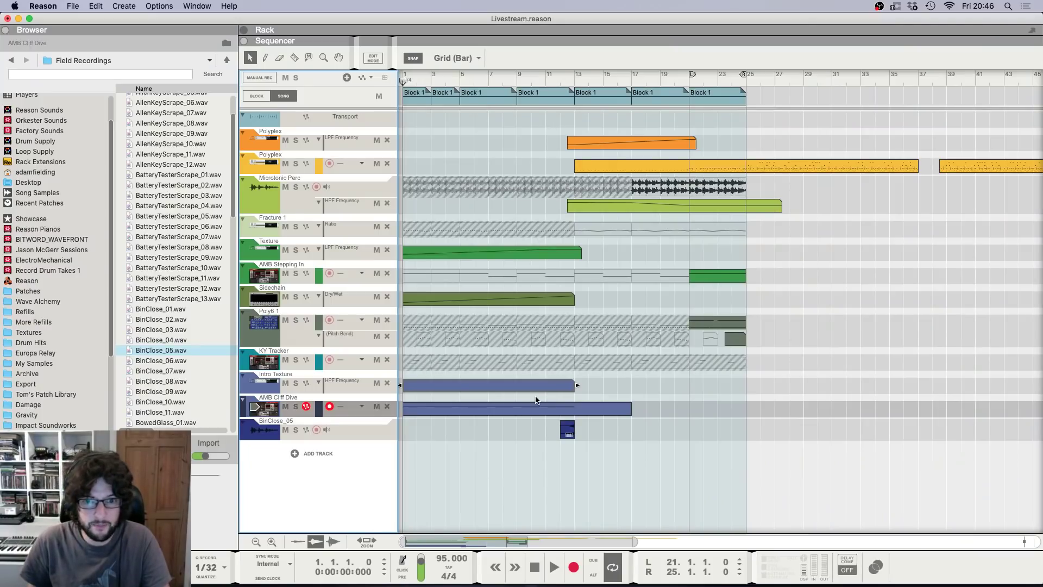
Step: Automate the Intro Texture HPF Frequency falling from 1000 at bar 1 to 656 at bar 13, and close the clip
{"action": "double_click", "coordinate": [509, 388]}
{"action": "left_click", "coordinate": [405, 380]}
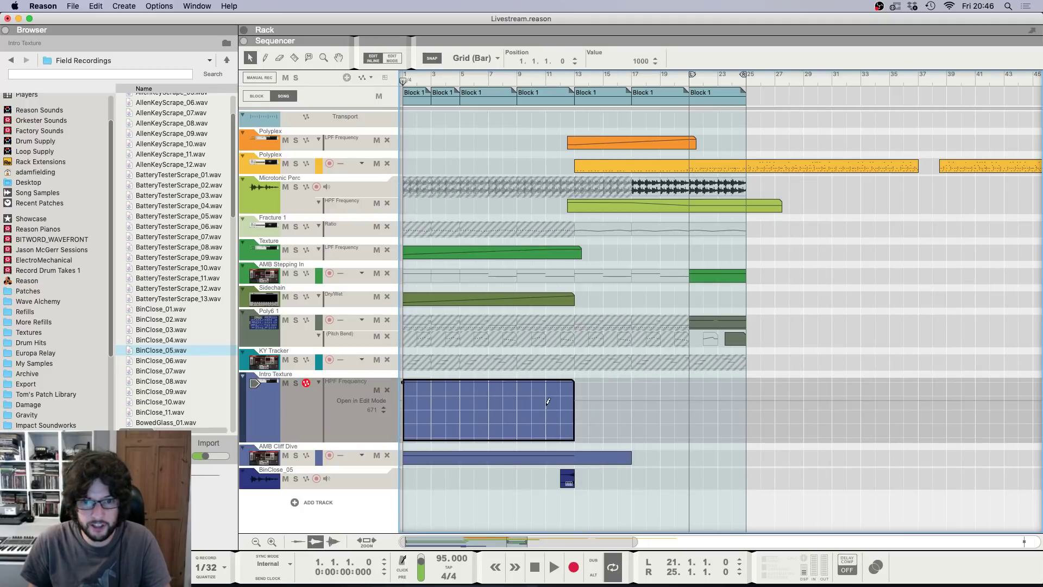
{"action": "left_click", "coordinate": [571, 401]}
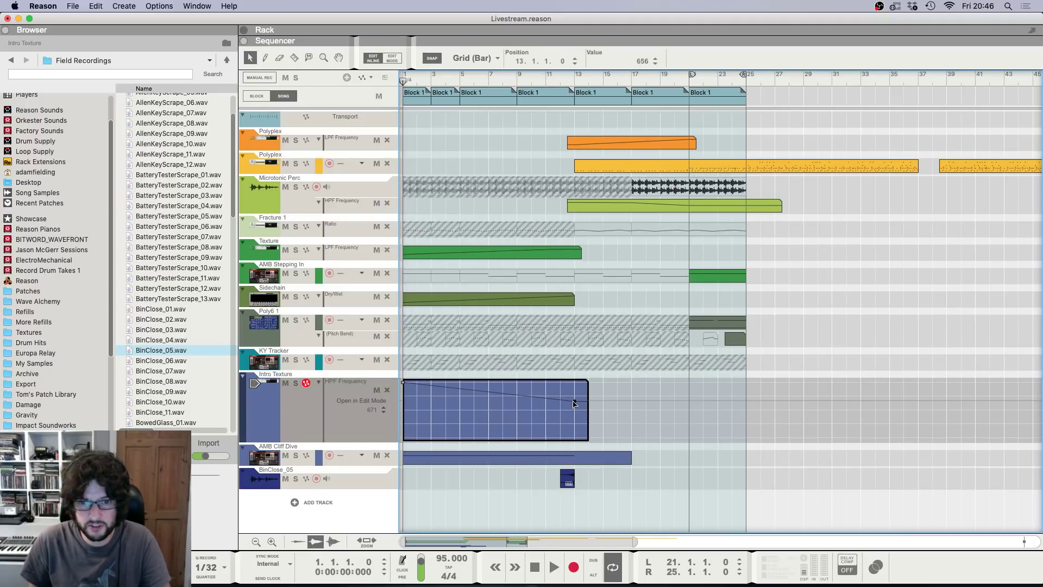
{"action": "left_click", "coordinate": [642, 523]}
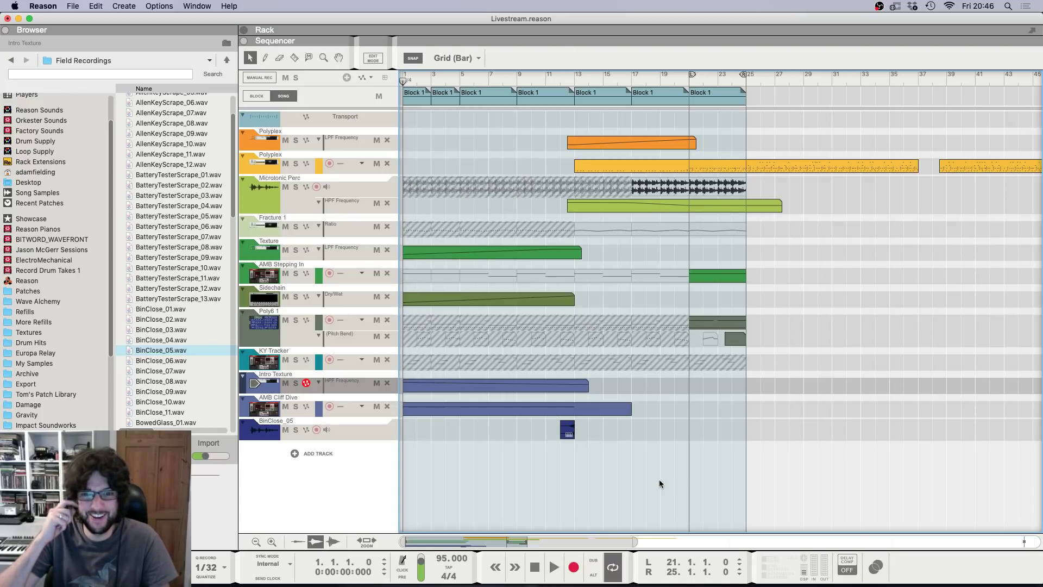
Step: Play the song from the start to audition the intro and bring up the mixer channels
{"action": "key", "text": "g"}
{"action": "key", "text": "h"}
{"action": "key", "text": "h"}
{"action": "key", "text": "h"}
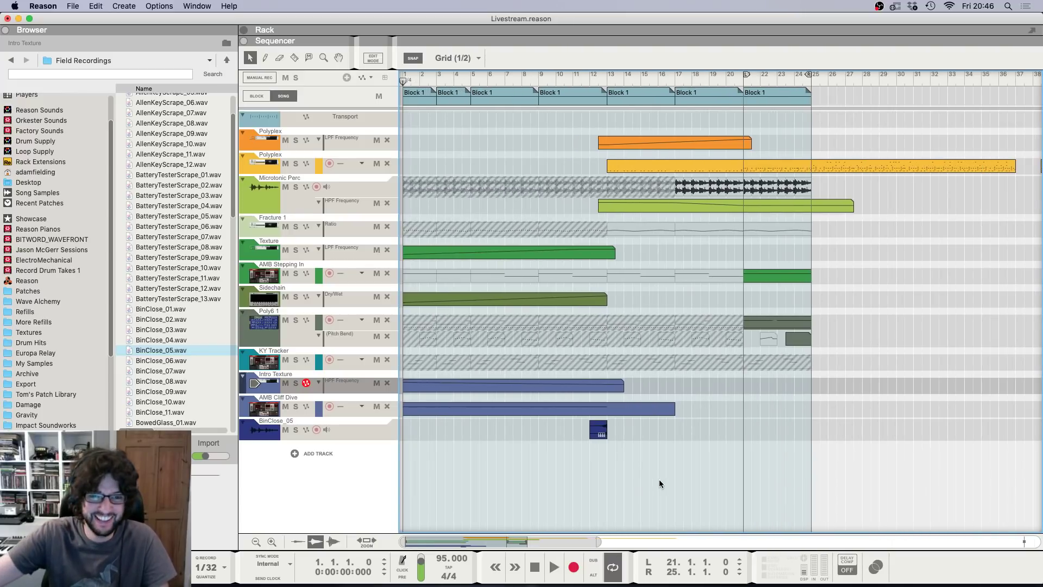
{"action": "key", "text": "space"}
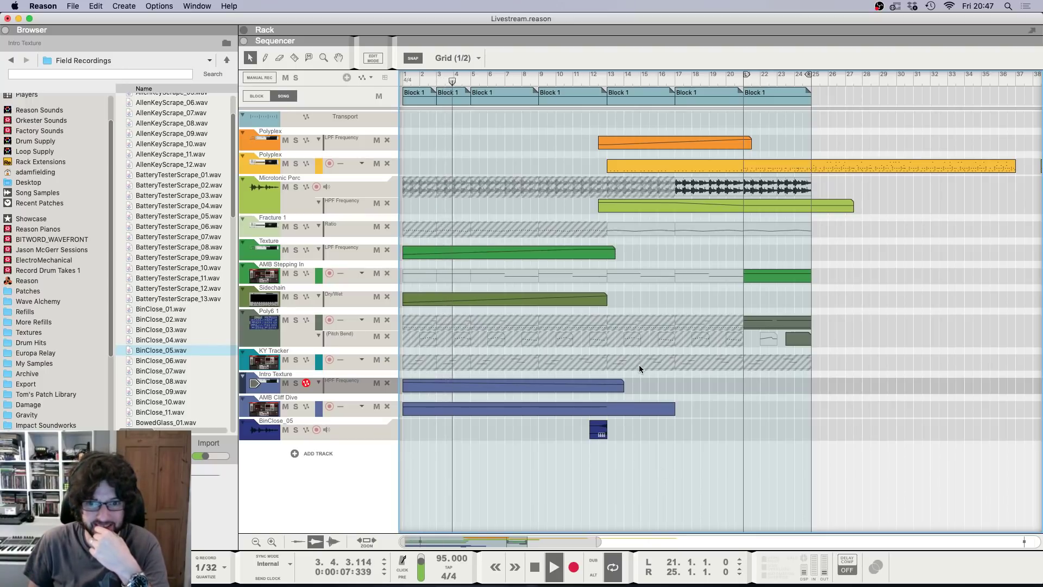
{"action": "key", "text": "F5"}
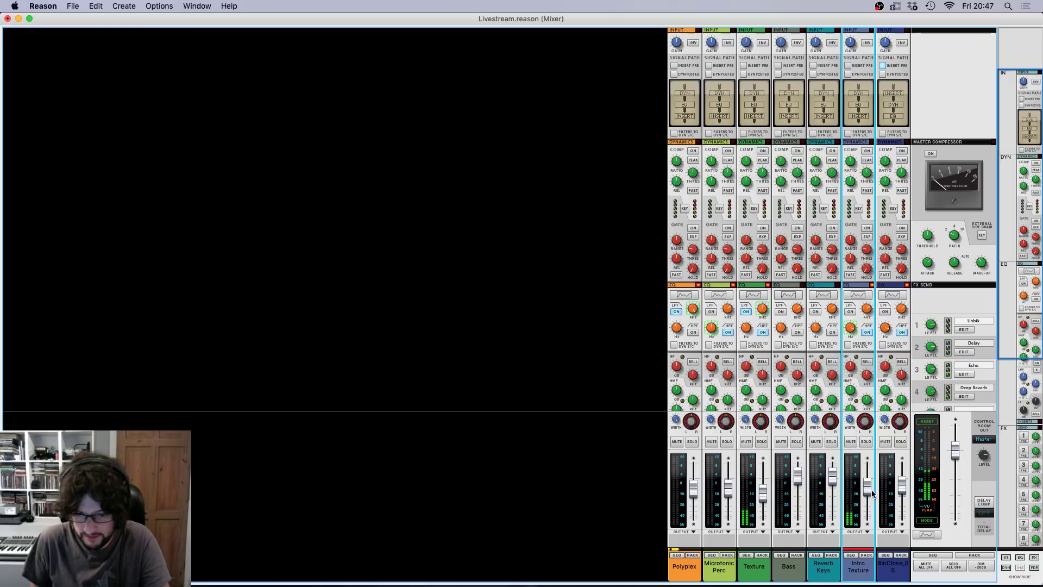
Step: Inspect sound 3's main, envelope, EQ and global FX settings in the Polyplex ensemble of the Reaktor 6 device, and close its editor
{"action": "key", "text": "F6"}
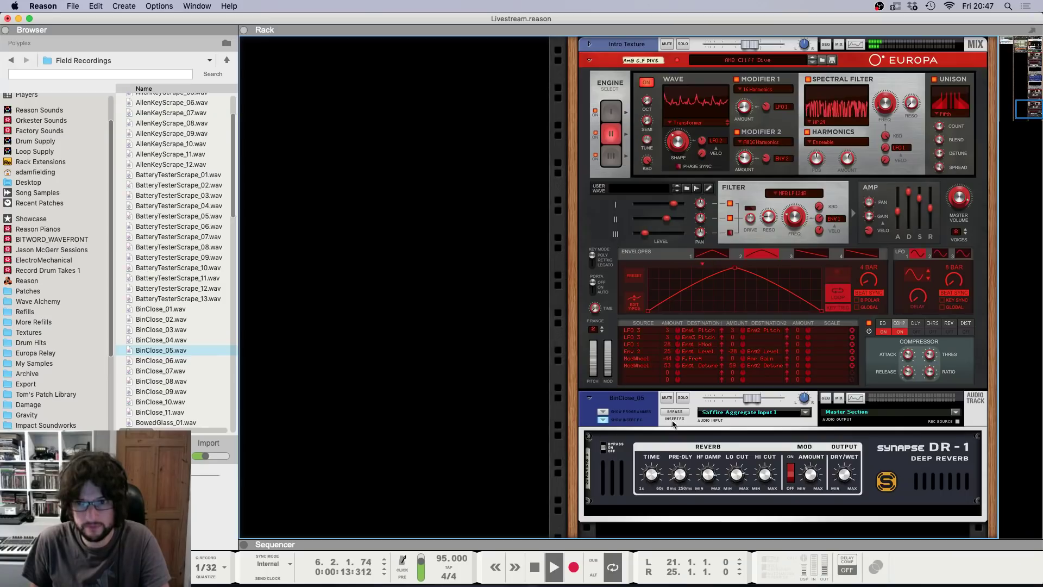
{"action": "scroll", "coordinate": [652, 424], "scroll_direction": "up", "scroll_amount": 20}
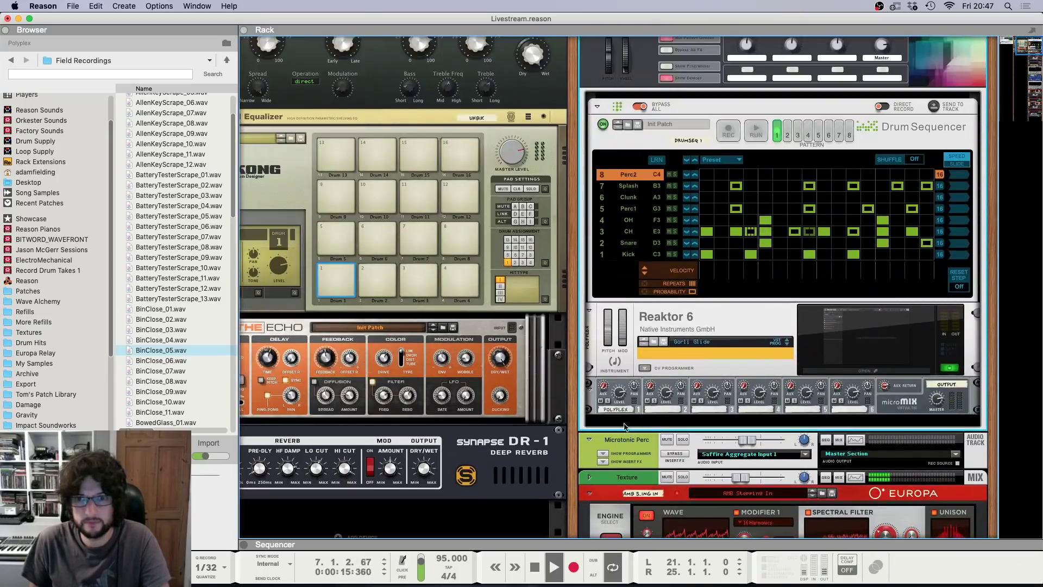
{"action": "left_click", "coordinate": [672, 321]}
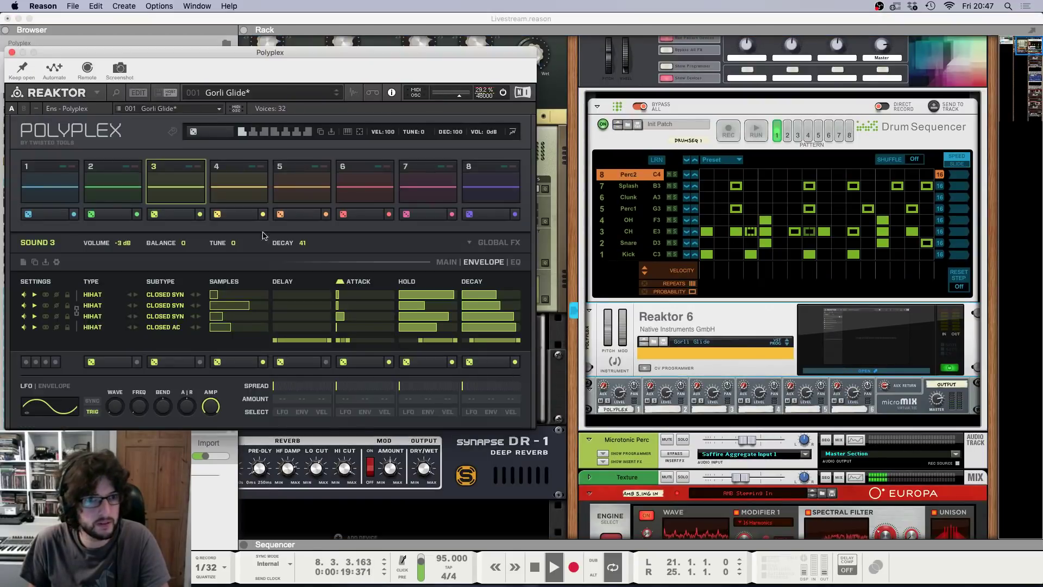
{"action": "left_click", "coordinate": [444, 262]}
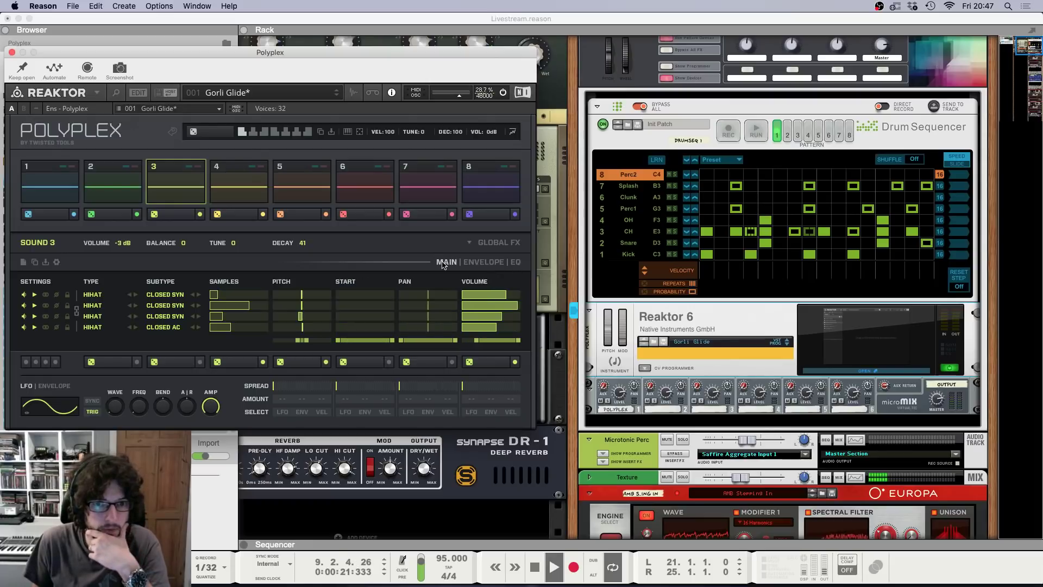
{"action": "left_click", "coordinate": [483, 262]}
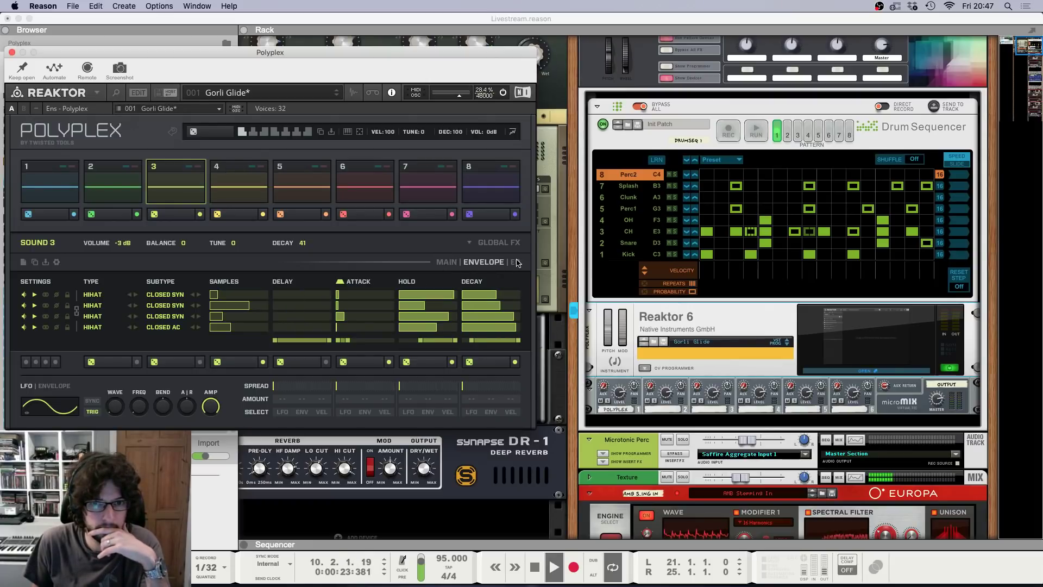
{"action": "left_click", "coordinate": [470, 243]}
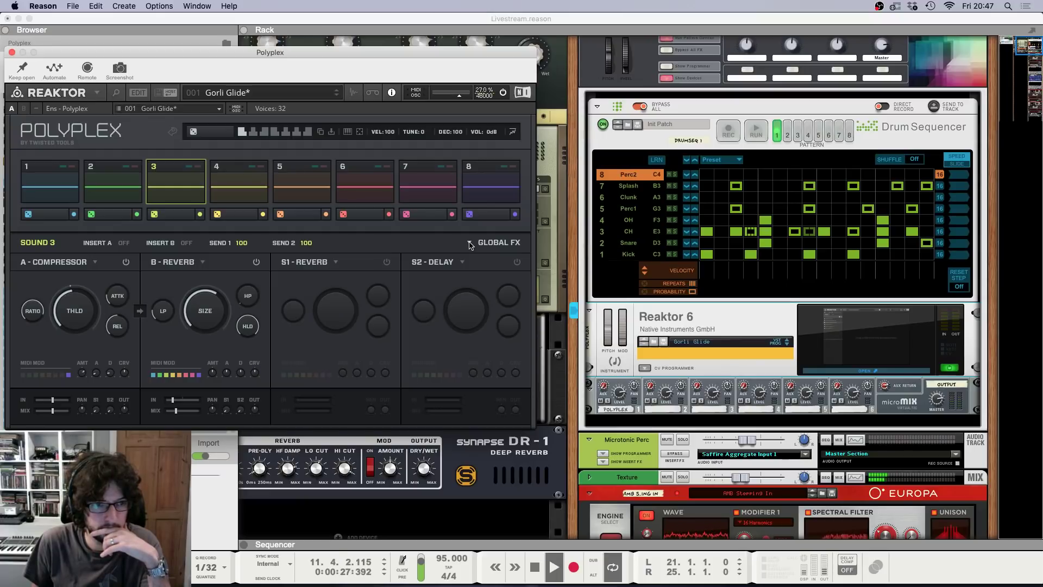
{"action": "left_click", "coordinate": [470, 243]}
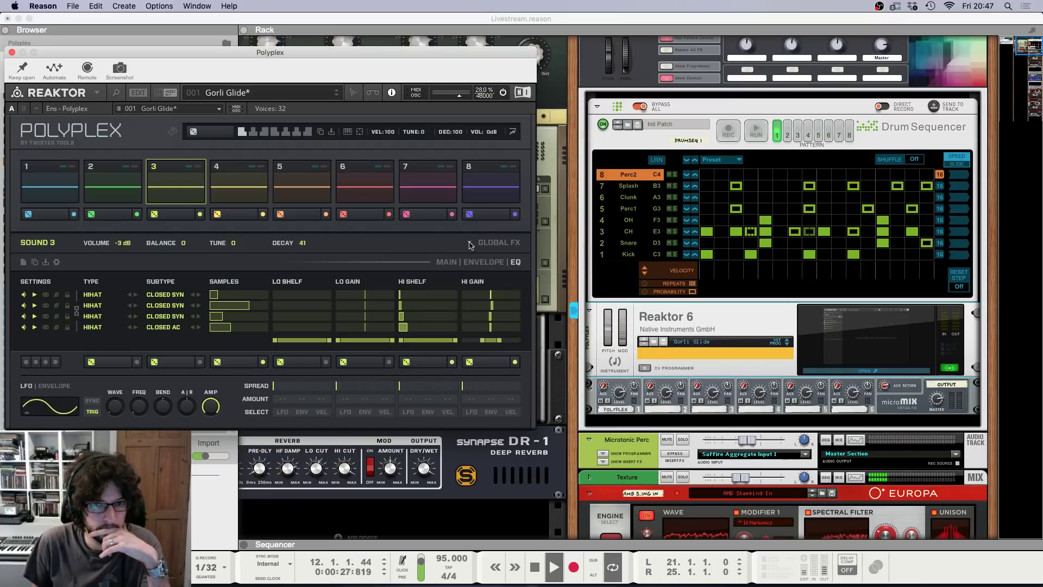
{"action": "left_click", "coordinate": [9, 55]}
{"action": "scroll", "coordinate": [536, 364], "scroll_direction": "down", "scroll_amount": 3}
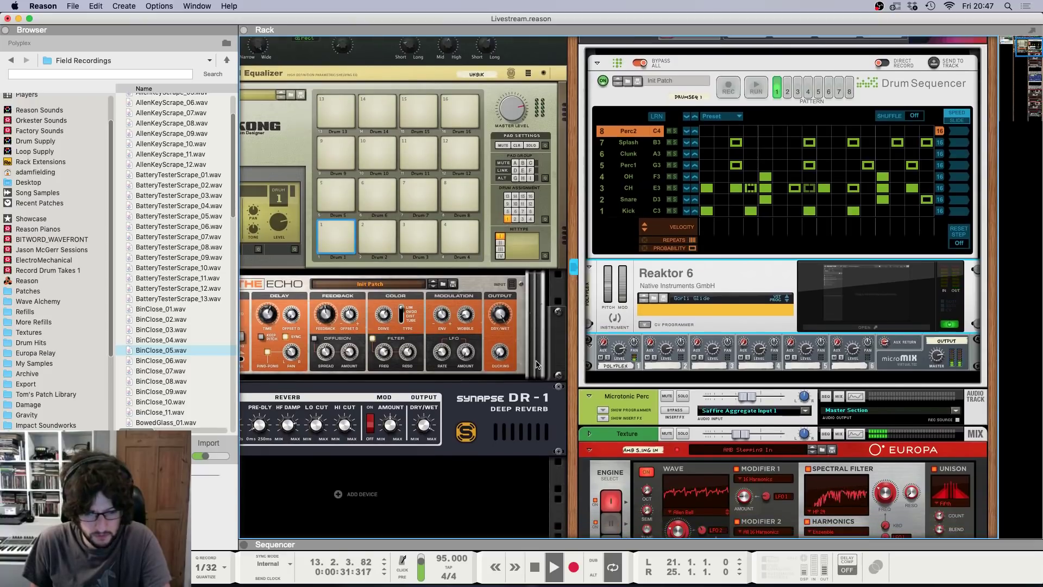
Step: Review the arrangement from the BinClose_05 clip onward in the sequencer while the song plays
{"action": "key", "text": "F7"}
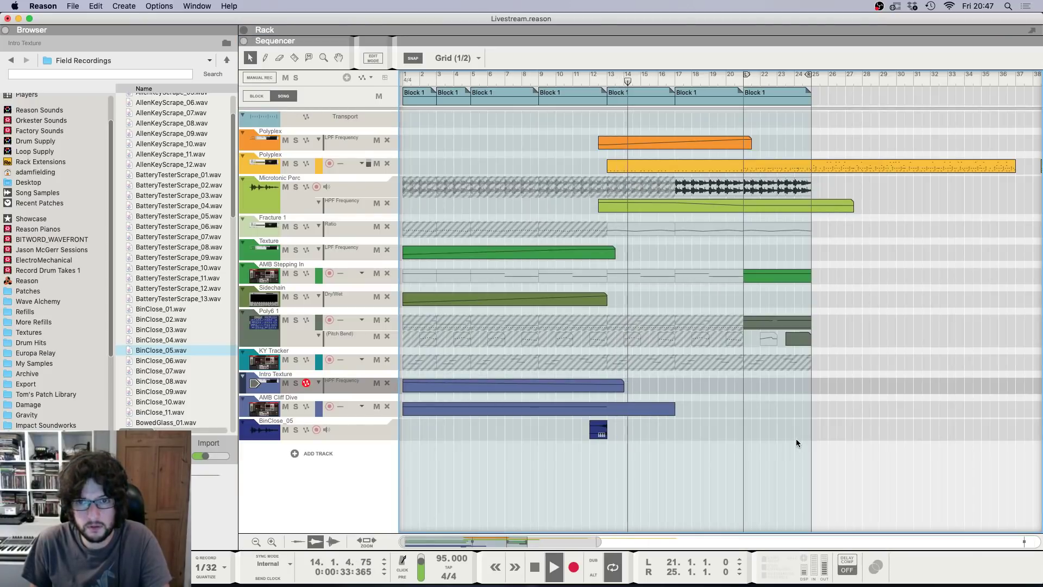
{"action": "left_click", "coordinate": [595, 433]}
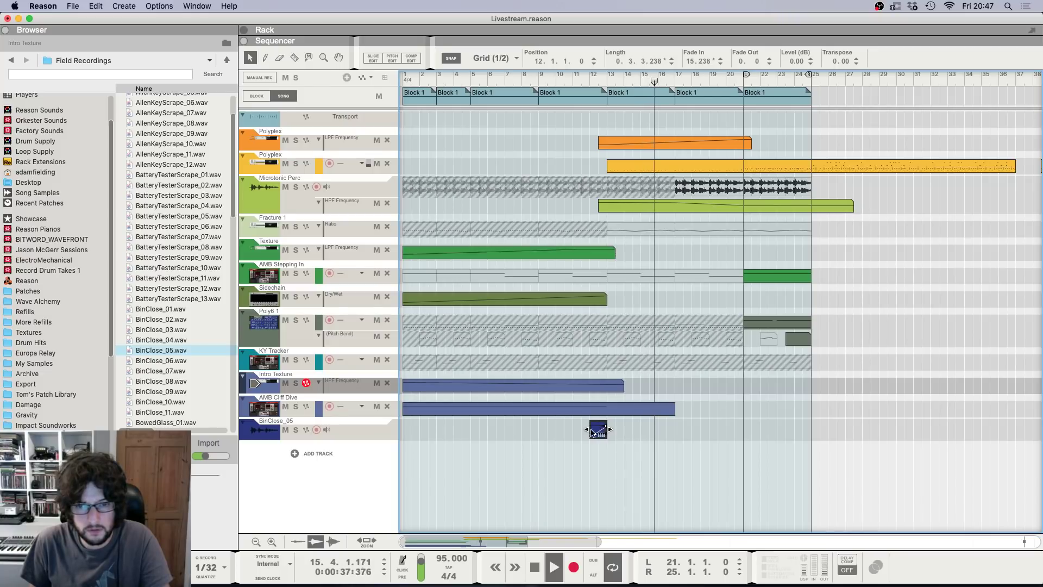
{"action": "left_click", "coordinate": [699, 440]}
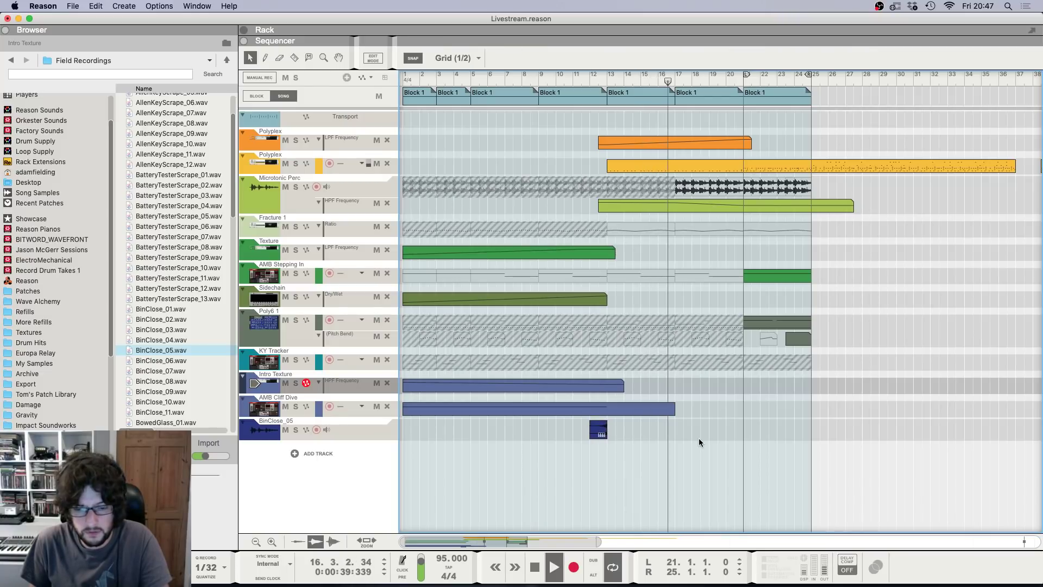
{"action": "key", "text": "h"}
{"action": "key", "text": "h"}
{"action": "key", "text": "h"}
{"action": "key", "text": "h"}
{"action": "key", "text": "h"}
{"action": "key", "text": "h"}
{"action": "key", "text": "h"}
{"action": "key", "text": "h"}
{"action": "key", "text": "h"}
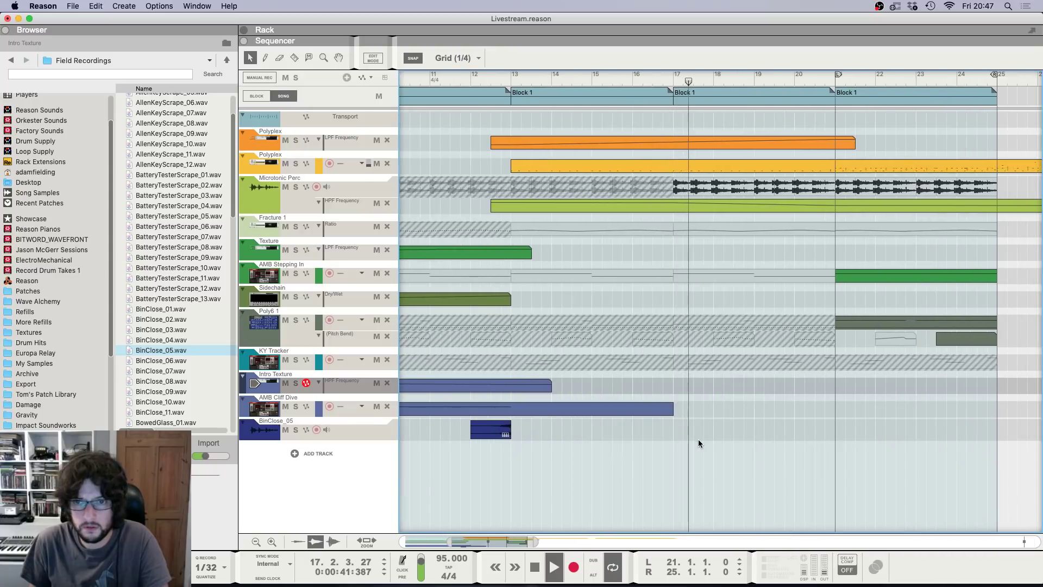
{"action": "key", "text": "g"}
{"action": "key", "text": "g"}
{"action": "key", "text": "g"}
{"action": "key", "text": "g"}
{"action": "key", "text": "g"}
{"action": "key", "text": "g"}
{"action": "key", "text": "g"}
{"action": "key", "text": "g"}
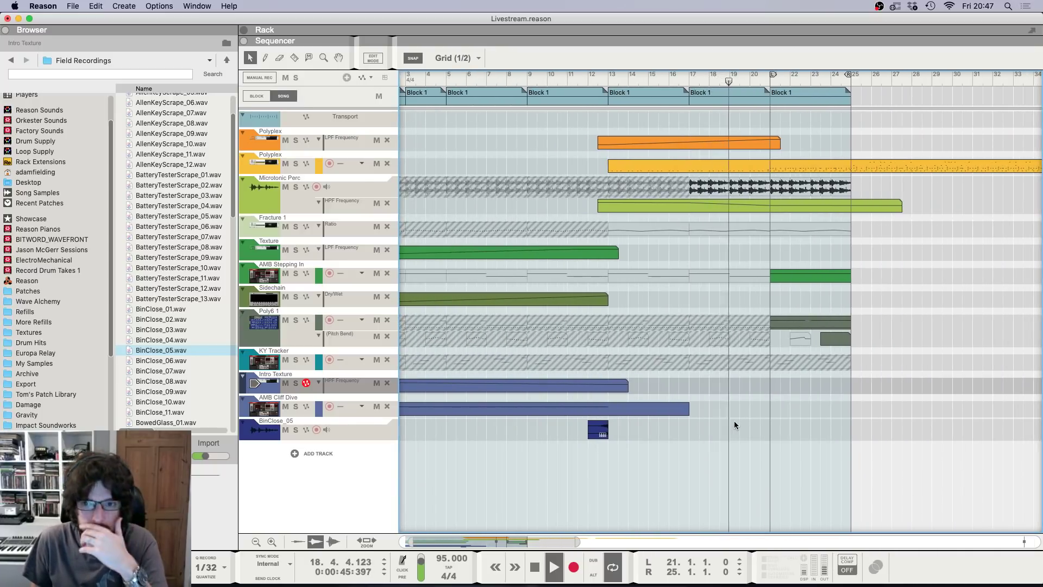
Step: Copy Block 1 to bars 25–29, and copy the Poly6 1 note clip to bar 25 and its pitch bend clip to 25.3.1
{"action": "scroll", "coordinate": [734, 425], "scroll_direction": "right", "scroll_amount": 3}
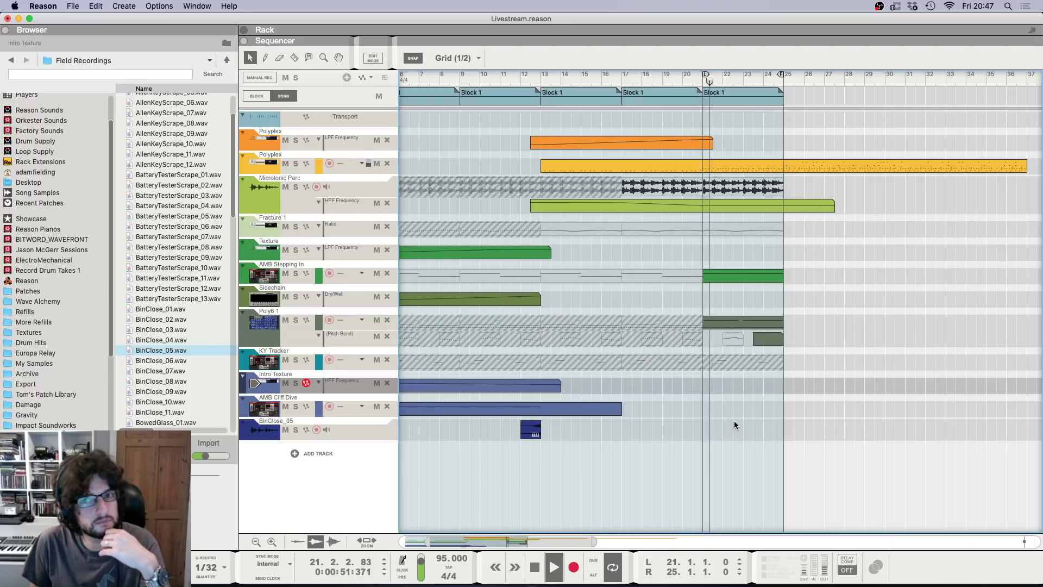
{"action": "scroll", "coordinate": [735, 424], "scroll_direction": "right", "scroll_amount": 5}
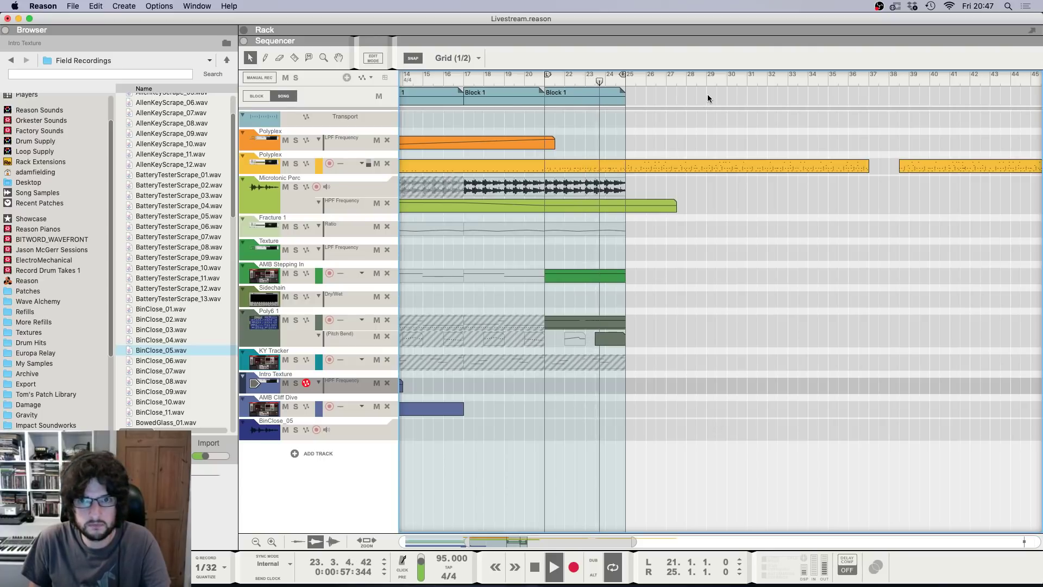
{"action": "left_click_drag", "start_coordinate": [590, 102], "coordinate": [676, 105]}
{"action": "mouse_move", "coordinate": [586, 324]}
{"action": "left_mouse_down"}
{"action": "mouse_move", "coordinate": [715, 333]}
{"action": "mouse_move", "coordinate": [664, 327]}
{"action": "mouse_move", "coordinate": [647, 340]}
{"action": "mouse_move", "coordinate": [654, 338]}
{"action": "left_mouse_up"}
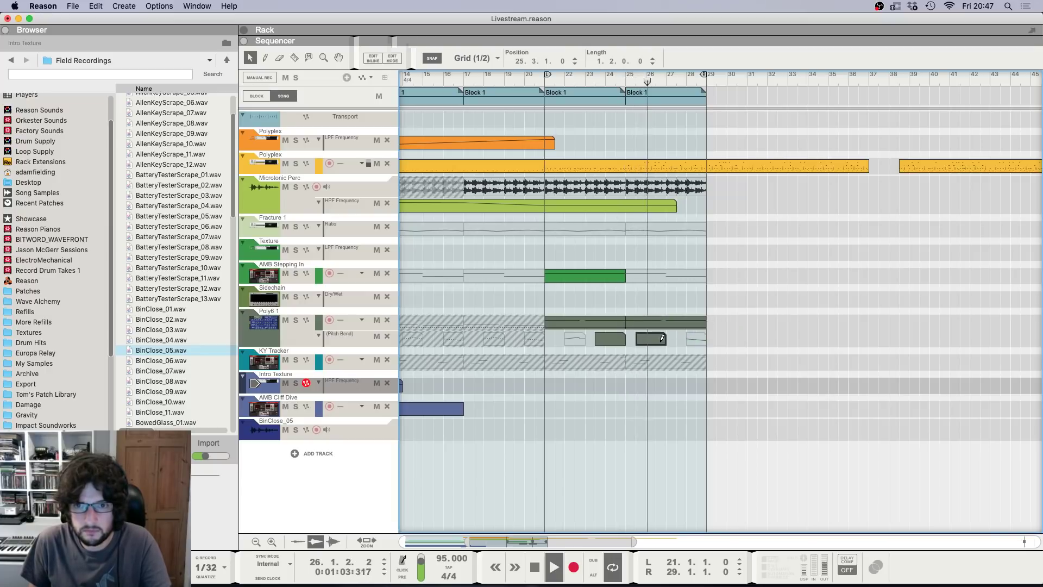
Step: Delete the notes before bar 29 in the two highest rows of the Polyplex clip starting at bar 21, and close the clip
{"action": "double_click", "coordinate": [670, 159]}
{"action": "left_click_drag", "start_coordinate": [673, 183], "coordinate": [777, 252]}
{"action": "key", "text": "Delete"}
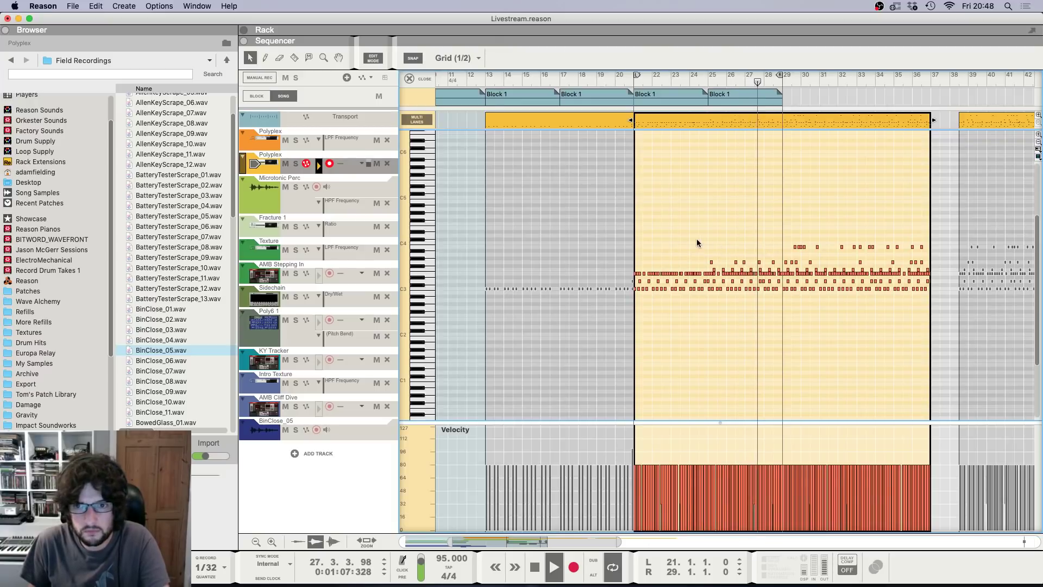
{"action": "left_click_drag", "start_coordinate": [695, 237], "coordinate": [782, 266]}
{"action": "key", "text": "Delete"}
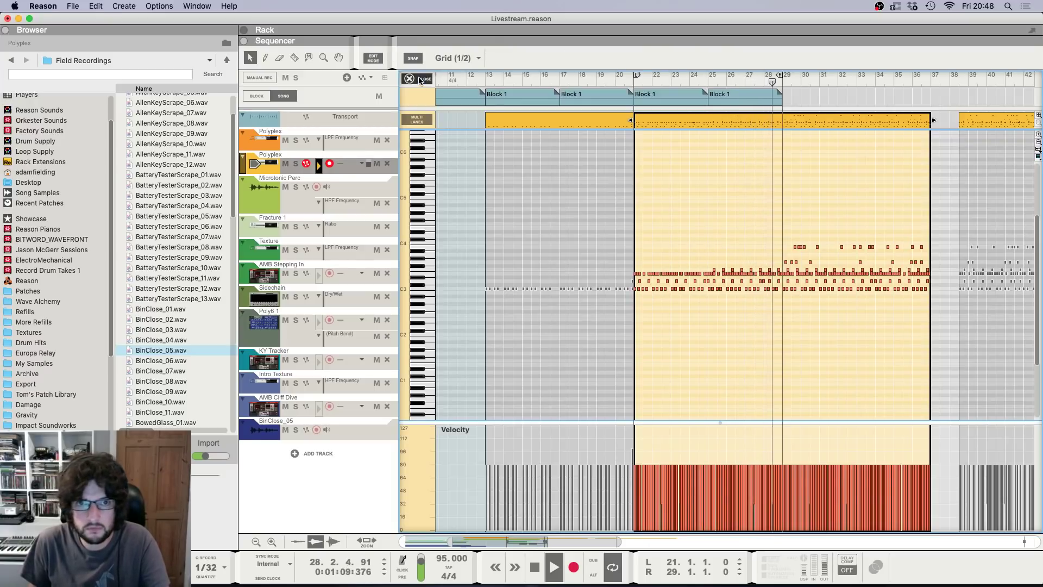
{"action": "left_click", "coordinate": [373, 58]}
Step: Stop playback and duplicate the AMB Stepping In clip into bars 25–29
{"action": "key", "text": "space"}
{"action": "left_click", "coordinate": [663, 276]}
{"action": "key", "text": "super+d"}
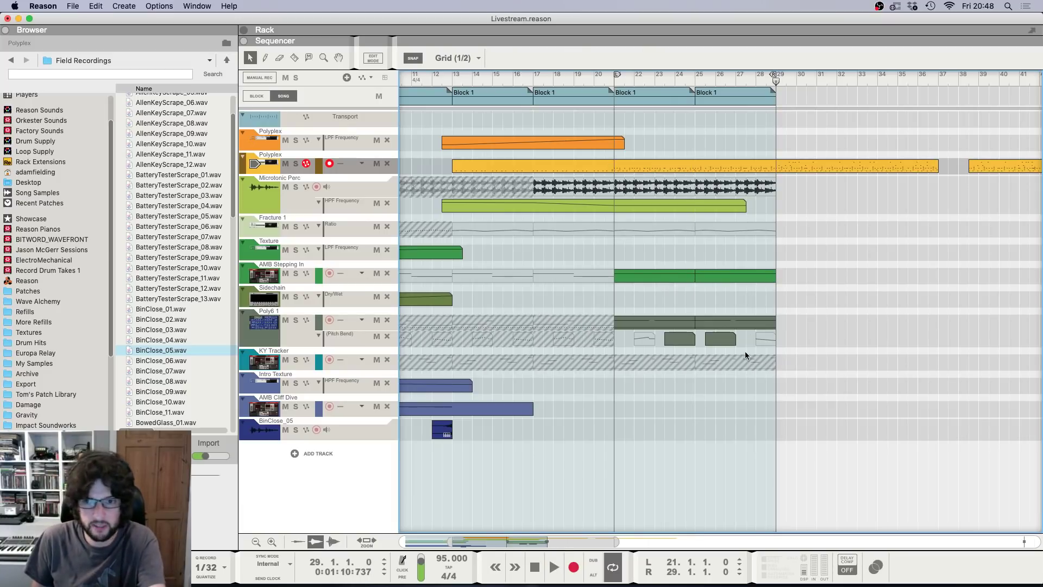
Step: Add a VCF Cutoff automation lane for the Poly6 1 Polysix synth
{"action": "left_click", "coordinate": [715, 341]}
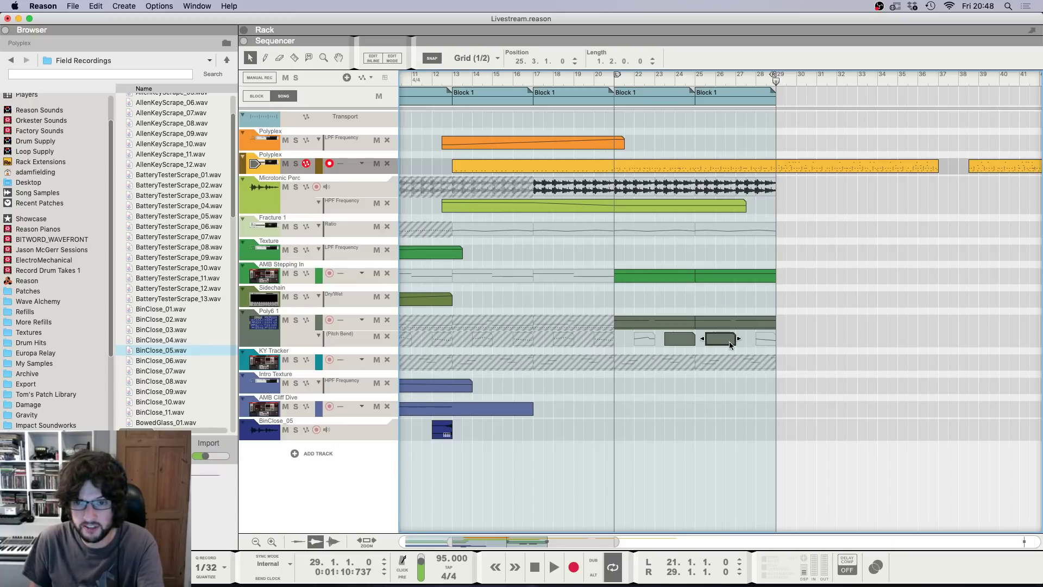
{"action": "left_click", "coordinate": [300, 329]}
{"action": "key", "text": "F6"}
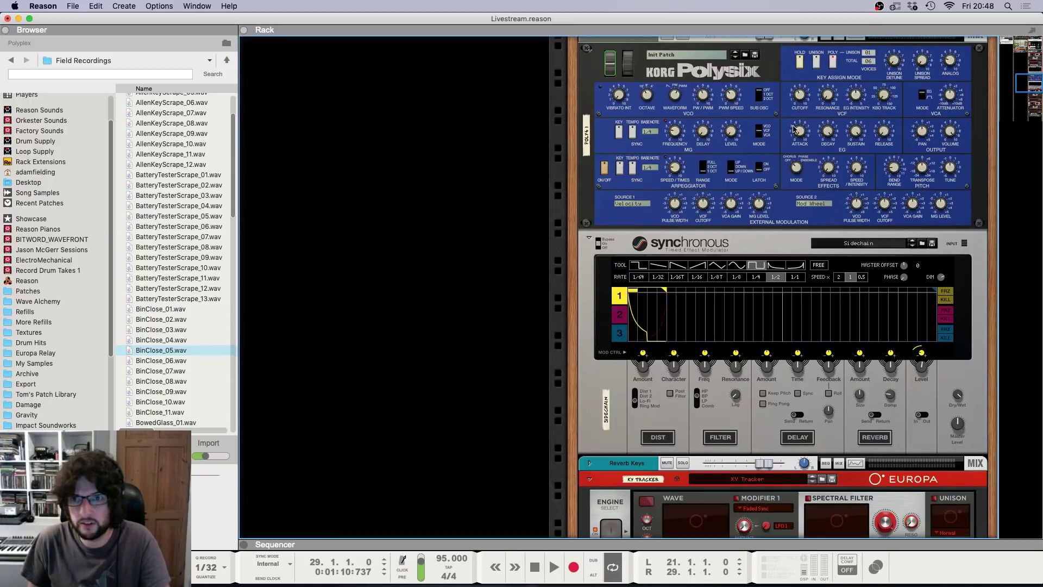
{"action": "right_click", "coordinate": [800, 98]}
{"action": "left_click", "coordinate": [825, 103]}
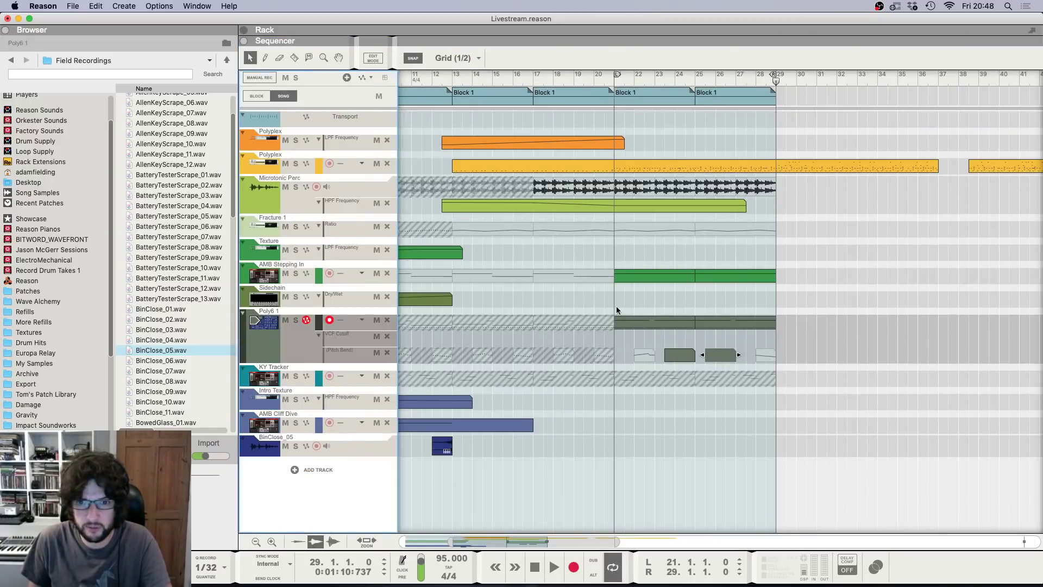
Step: Draw a VCF Cutoff automation clip over bars 21–29 on Poly6 1, rising from 3.33 at bar 21 until bar 29
{"action": "left_click_drag", "start_coordinate": [621, 332], "coordinate": [811, 340]}
{"action": "key", "text": "Return"}
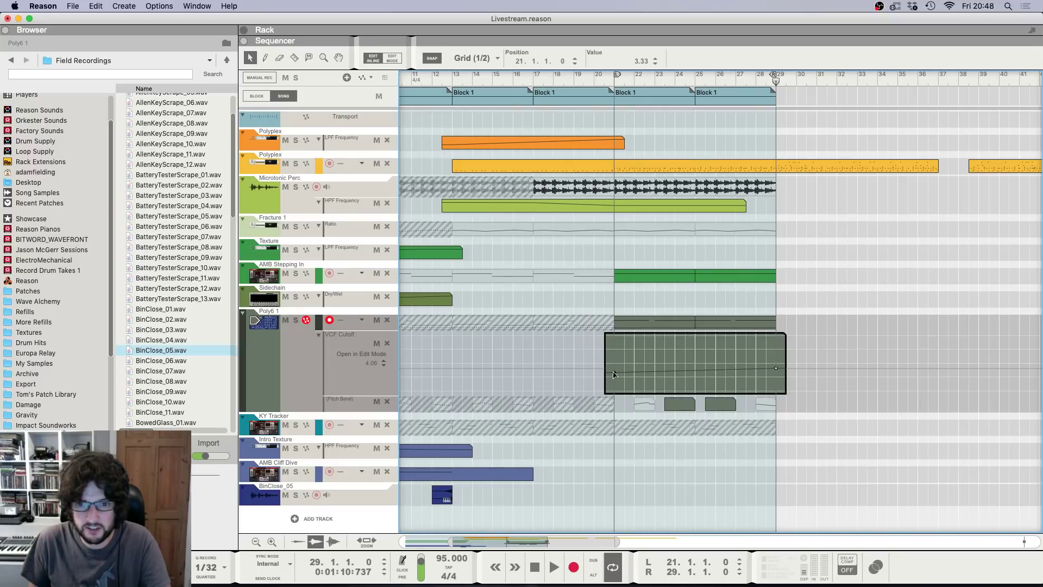
{"action": "left_click", "coordinate": [833, 287]}
{"action": "key", "text": "g"}
{"action": "key", "text": "g"}
{"action": "key", "text": "g"}
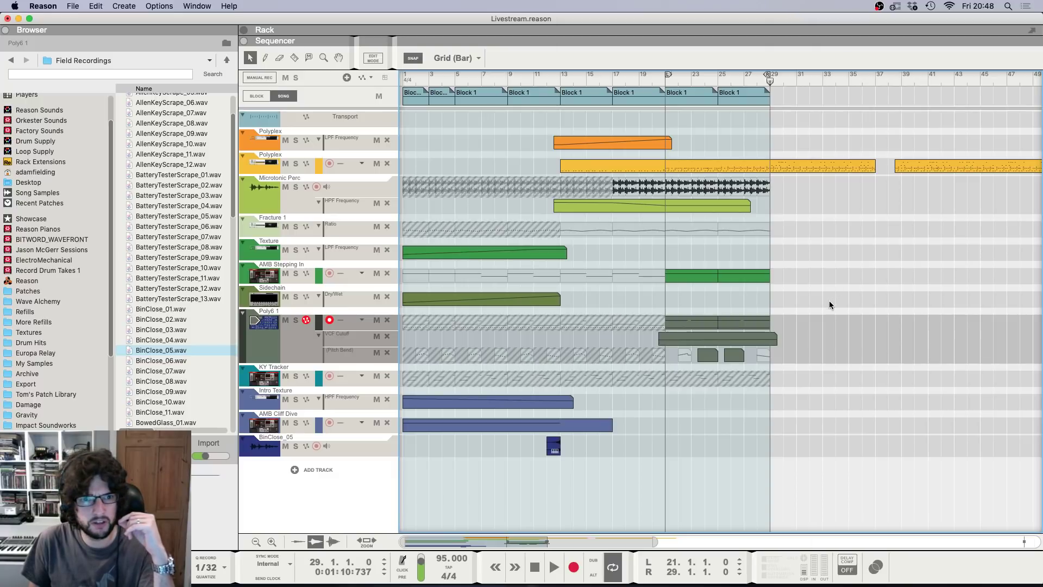
Step: Look over the devices in the rack, hide the browser and return to the sequencer
{"action": "key", "text": "F6"}
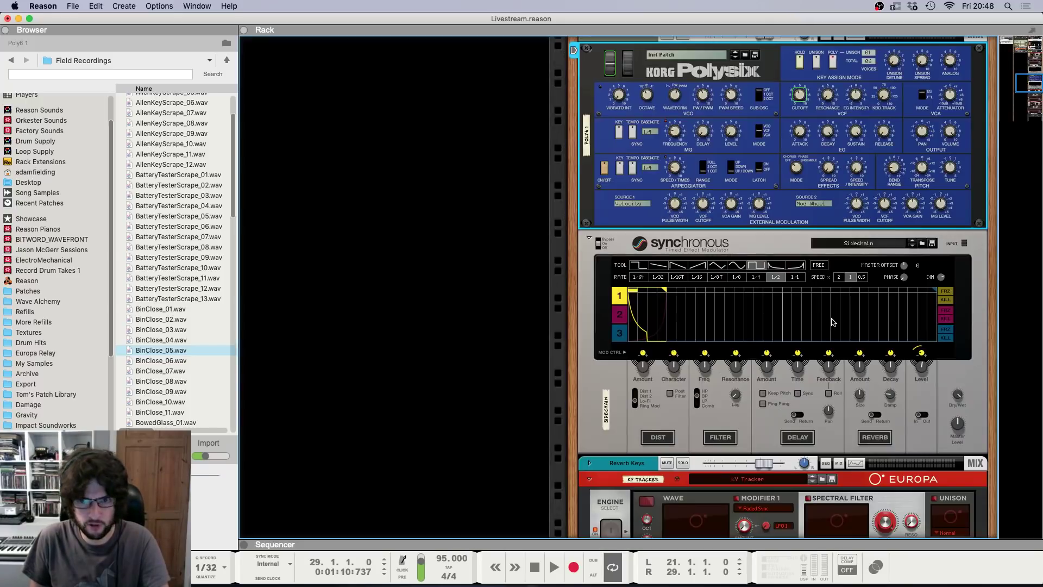
{"action": "scroll", "coordinate": [831, 315], "scroll_direction": "up", "scroll_amount": 6}
{"action": "scroll", "coordinate": [831, 320], "scroll_direction": "up", "scroll_amount": 8}
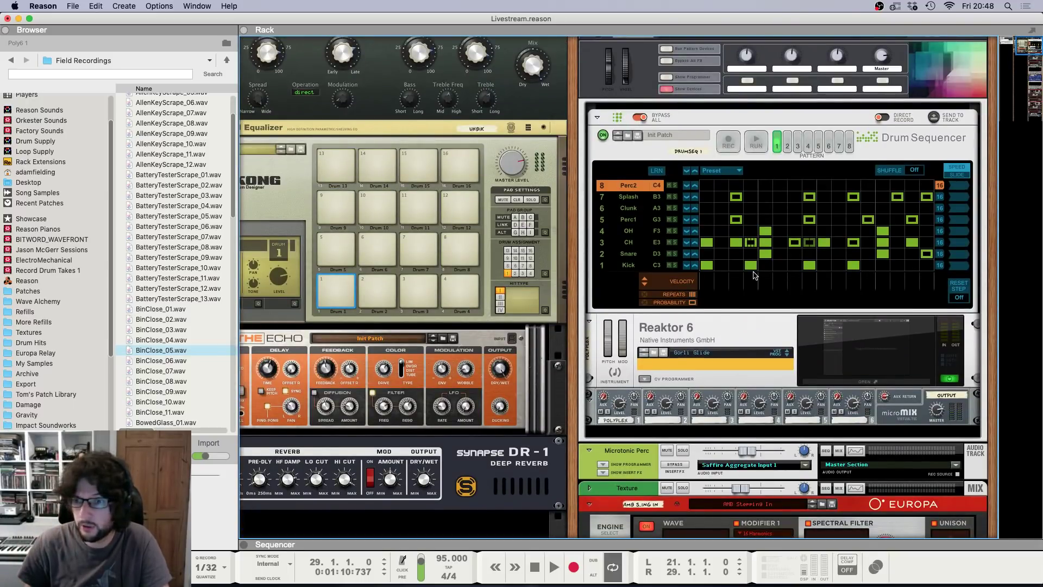
{"action": "scroll", "coordinate": [753, 274], "scroll_direction": "down", "scroll_amount": 15}
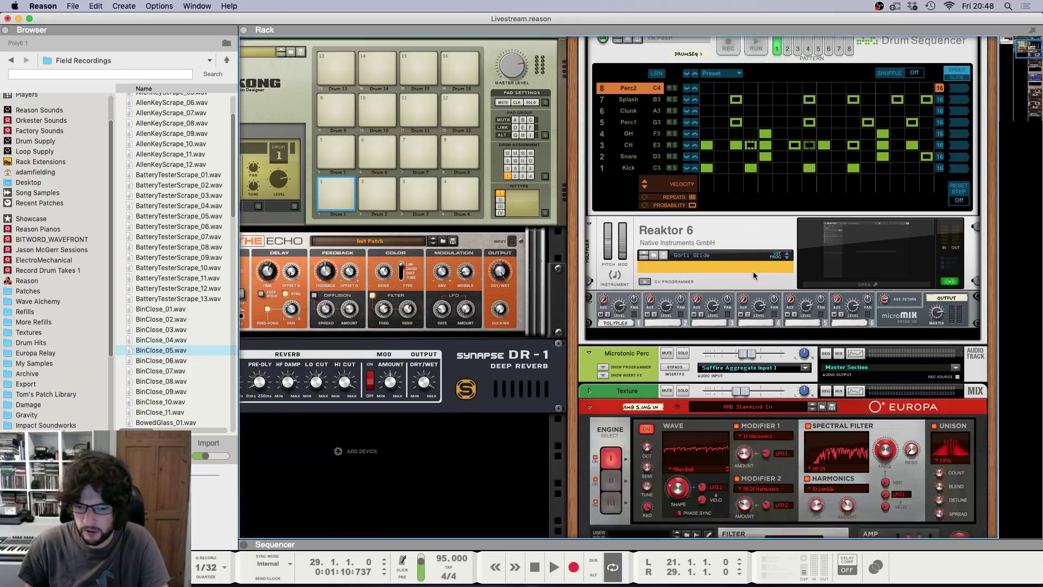
{"action": "scroll", "coordinate": [756, 278], "scroll_direction": "down", "scroll_amount": 15}
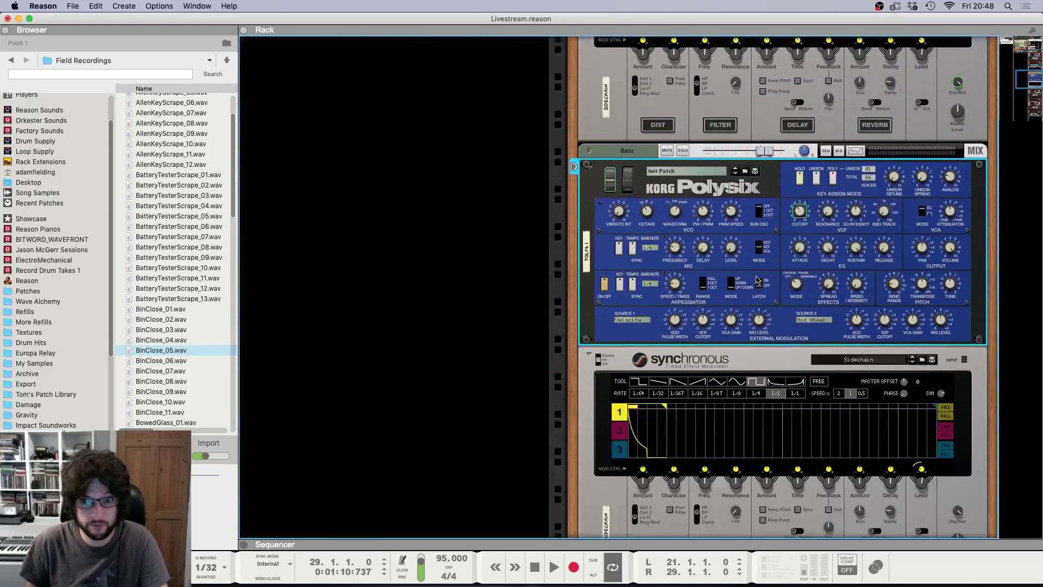
{"action": "scroll", "coordinate": [538, 310], "scroll_direction": "down", "scroll_amount": 5}
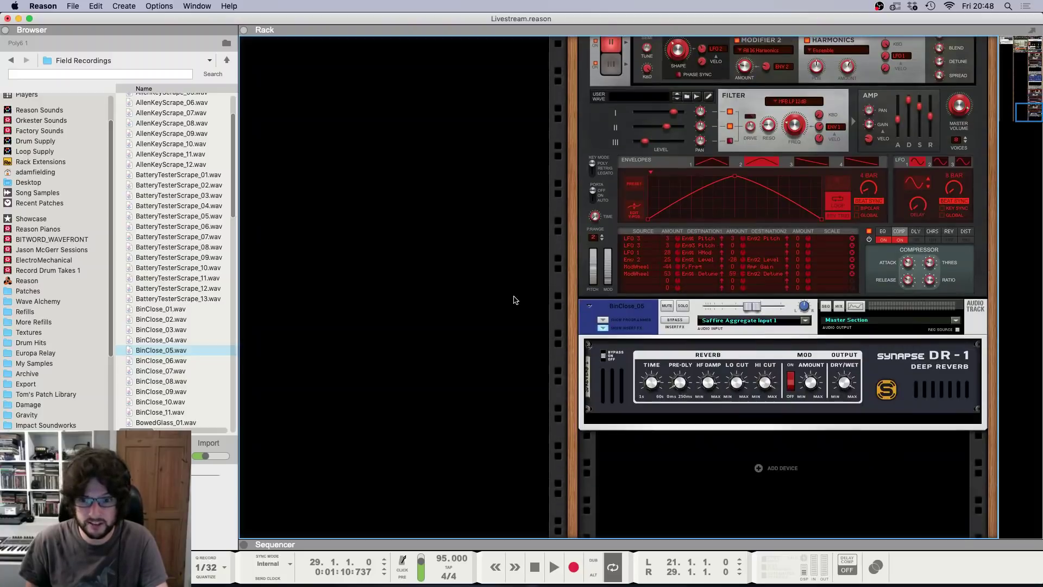
{"action": "left_click", "coordinate": [5, 30]}
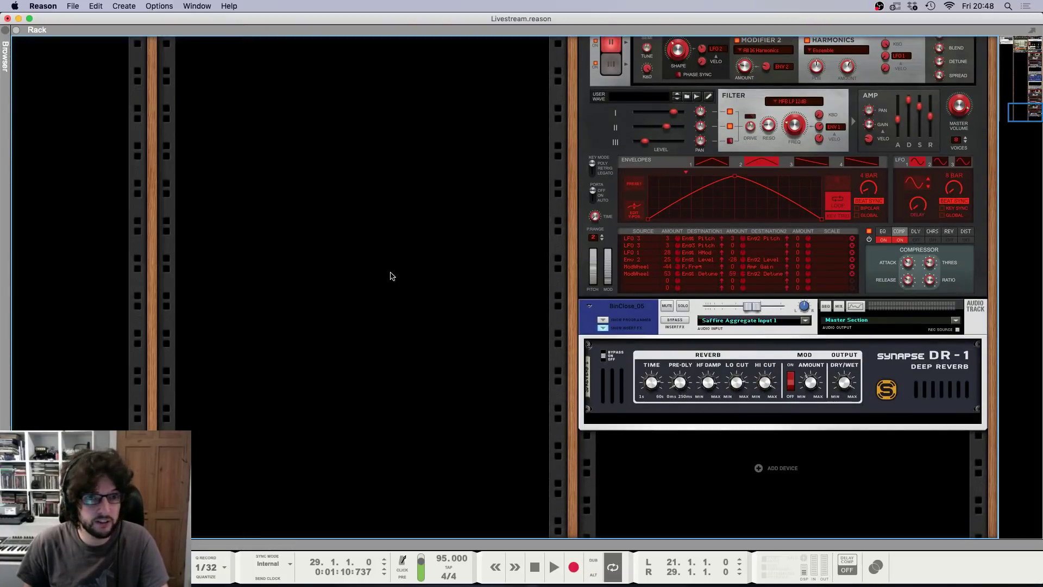
{"action": "key", "text": "F7"}
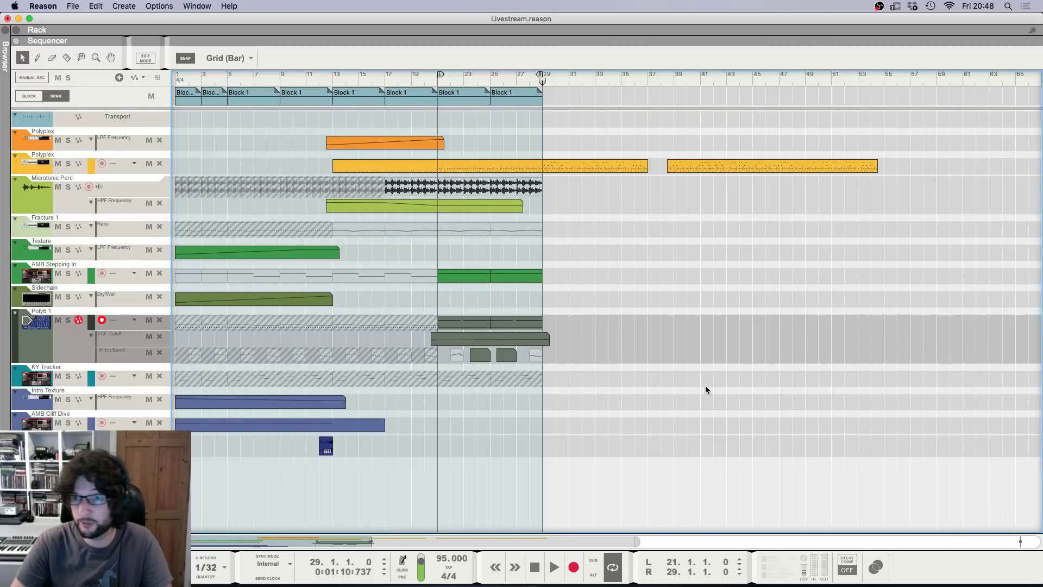
Step: Play the section from bar 21 to audition the newly extended part up to bar 29
{"action": "key", "text": "shift+Return"}
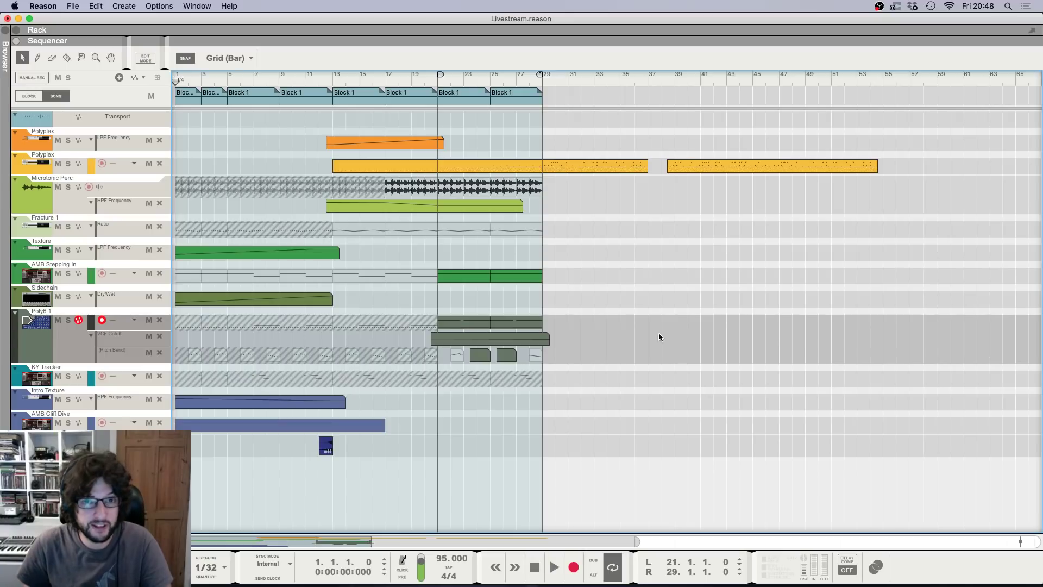
{"action": "key", "text": "space"}
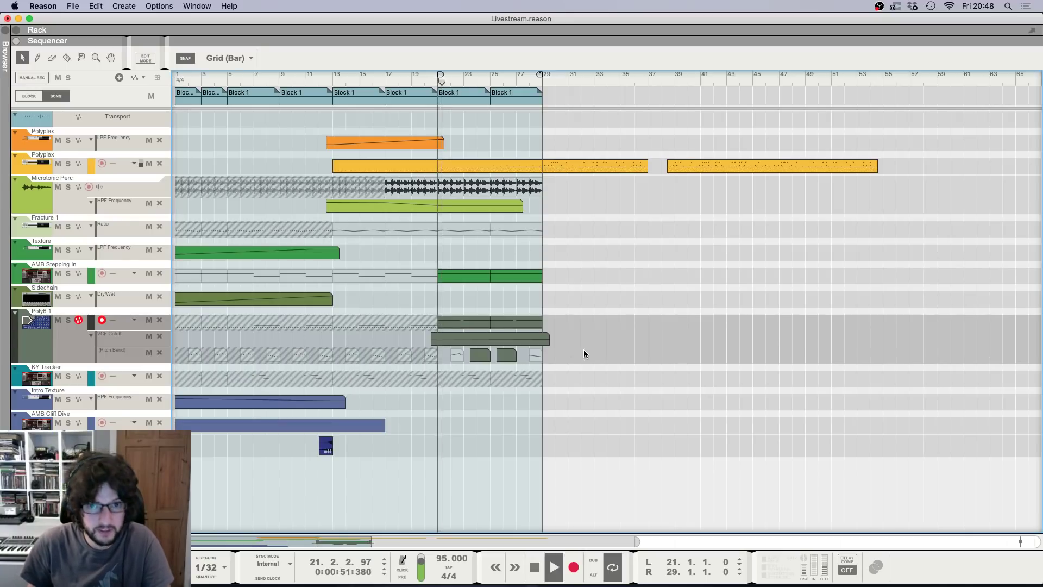
{"action": "key", "text": "h"}
{"action": "key", "text": "h"}
{"action": "key", "text": "h"}
{"action": "key", "text": "h"}
{"action": "key", "text": "h"}
{"action": "key", "text": "h"}
{"action": "key", "text": "h"}
{"action": "key", "text": "h"}
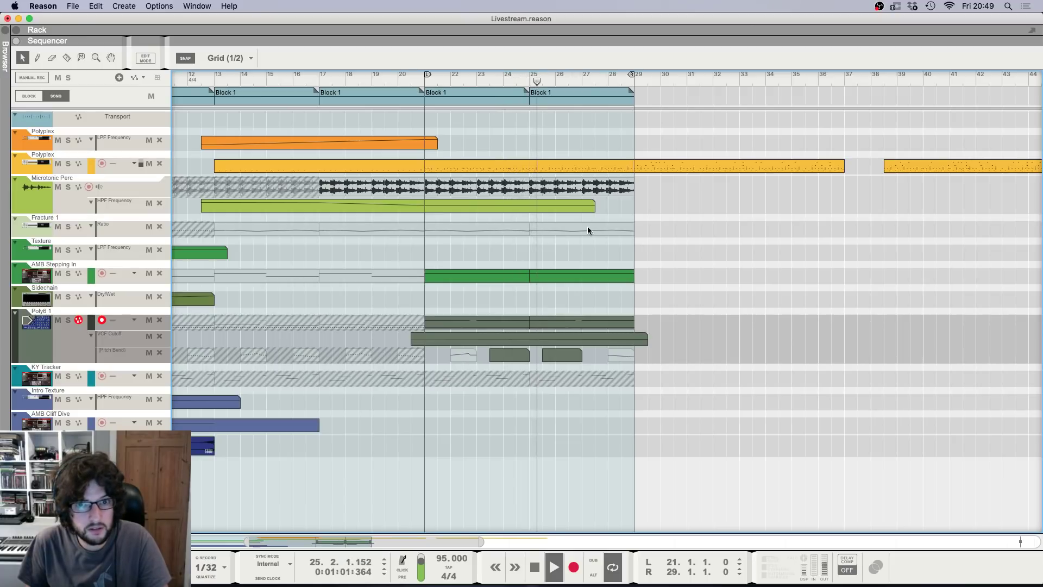
Step: Open the Polyplex clip that starts at bar 21 for note editing and delete the note at 27.4.4
{"action": "double_click", "coordinate": [573, 164]}
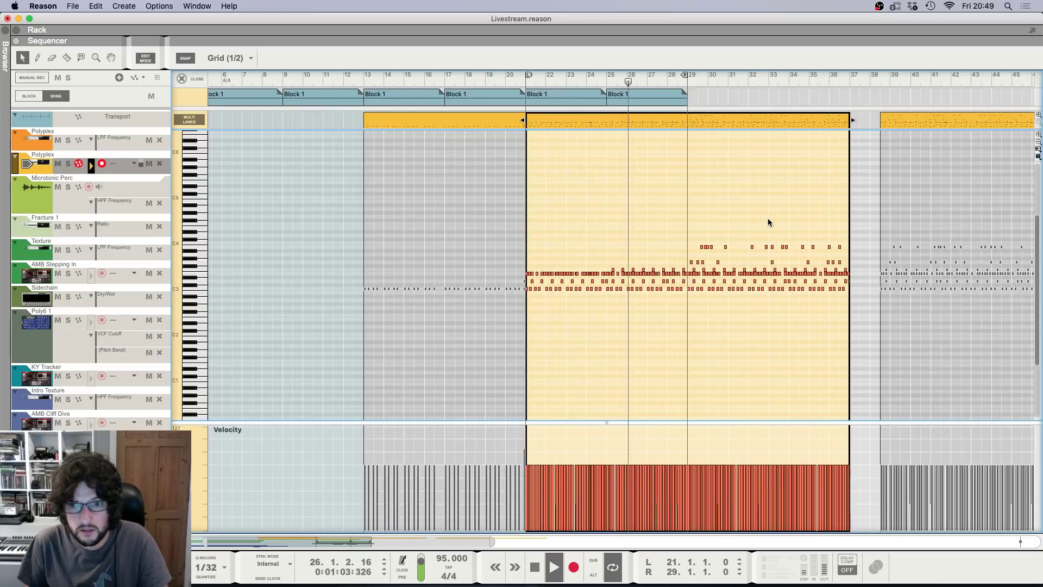
{"action": "scroll", "coordinate": [671, 194], "scroll_direction": "up", "scroll_amount": 5}
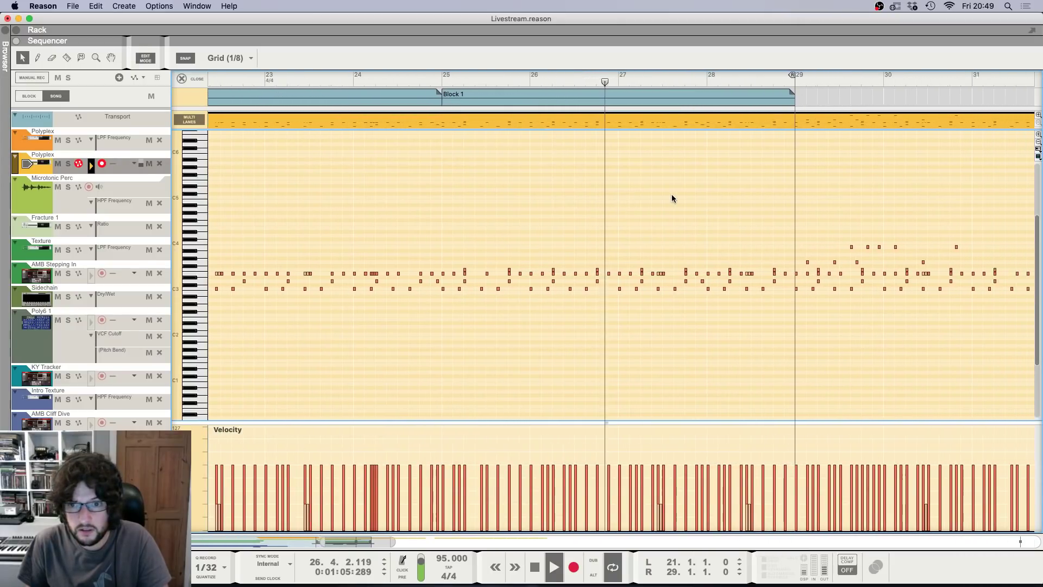
{"action": "scroll", "coordinate": [771, 216], "scroll_direction": "up", "scroll_amount": 4}
{"action": "scroll", "coordinate": [780, 217], "scroll_direction": "right", "scroll_amount": 4}
{"action": "scroll", "coordinate": [722, 214], "scroll_direction": "up", "scroll_amount": 4}
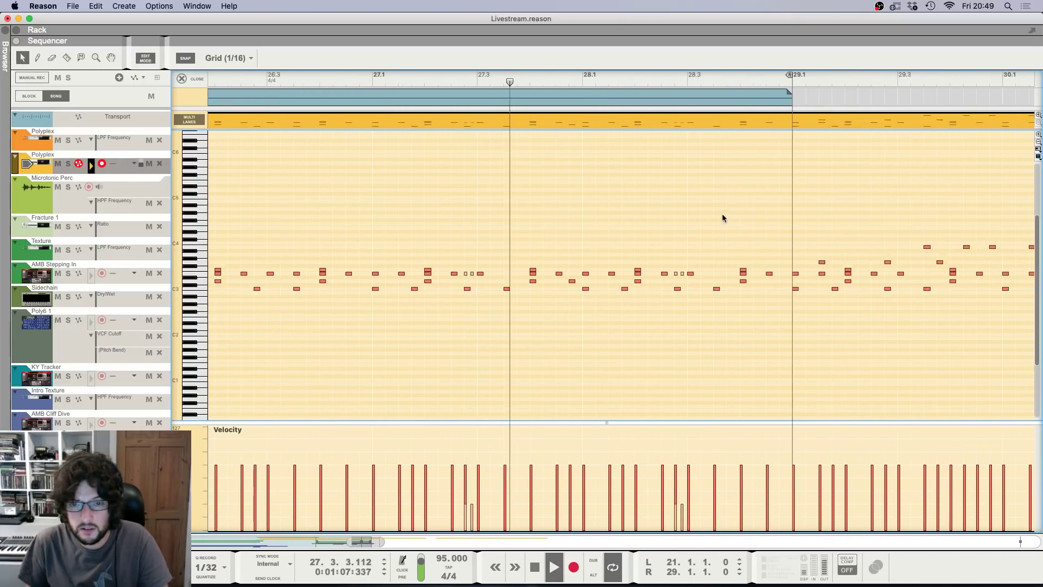
{"action": "scroll", "coordinate": [722, 213], "scroll_direction": "right", "scroll_amount": 3}
{"action": "scroll", "coordinate": [633, 228], "scroll_direction": "up", "scroll_amount": 2}
{"action": "key", "text": "space"}
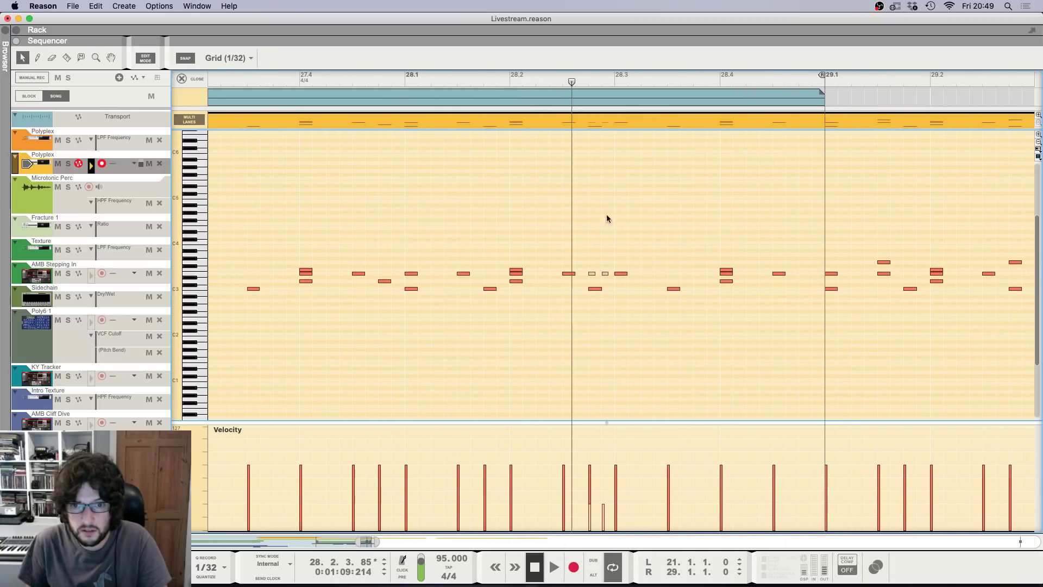
{"action": "left_click", "coordinate": [340, 80]}
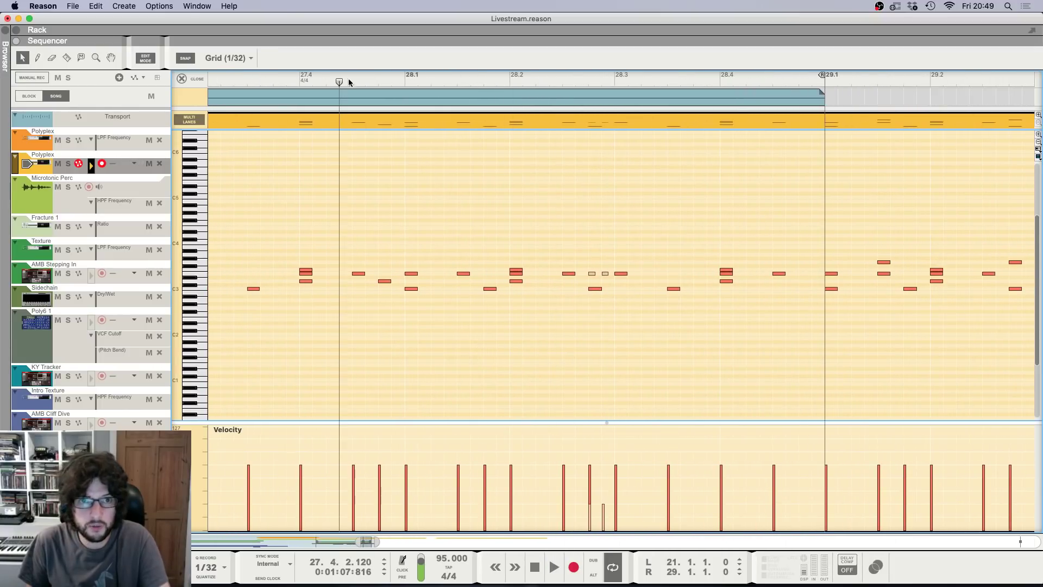
{"action": "left_click", "coordinate": [380, 281]}
{"action": "key", "text": "Delete"}
Step: Set the snap value to 1/16T and replace the C3 note in beat 28.2 with three consecutive triplet C3 notes from 28.2.3
{"action": "left_click", "coordinate": [233, 58]}
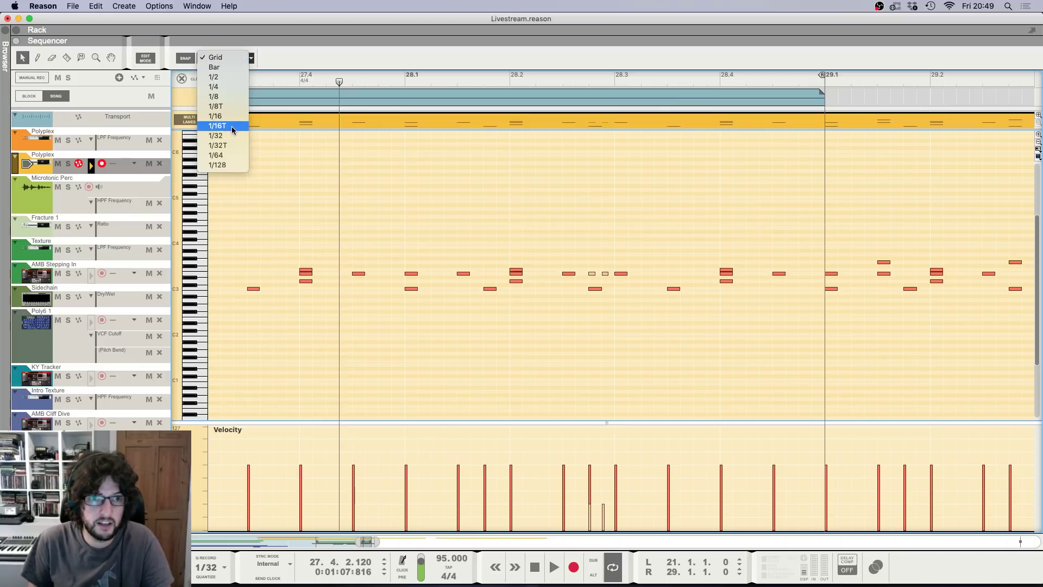
{"action": "left_click", "coordinate": [233, 127]}
{"action": "key", "text": "space"}
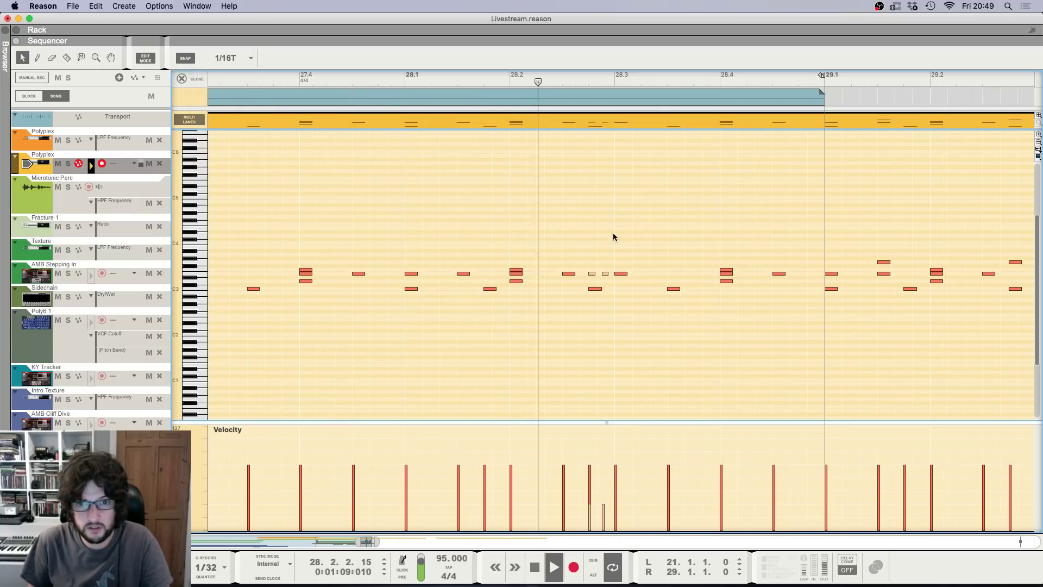
{"action": "key", "text": "space"}
{"action": "key", "text": "Delete"}
{"action": "left_click_drag", "start_coordinate": [614, 303], "coordinate": [603, 288]}
Step: Ramp the velocities of the three C3 triplet notes upward from 16, and undo the last velocity change
{"action": "left_click_drag", "start_coordinate": [563, 508], "coordinate": [566, 506]}
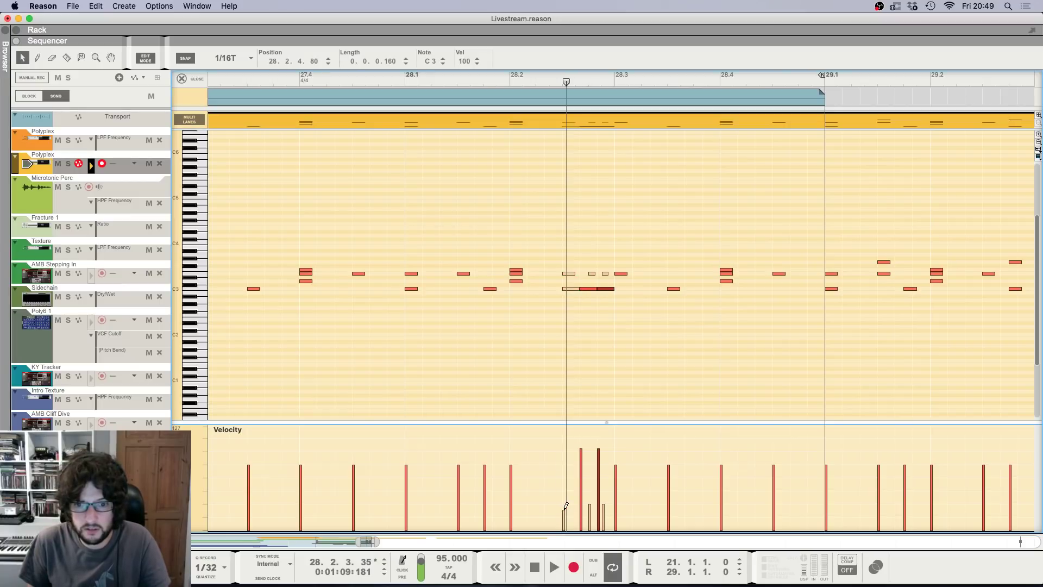
{"action": "left_click_drag", "start_coordinate": [548, 280], "coordinate": [619, 310]}
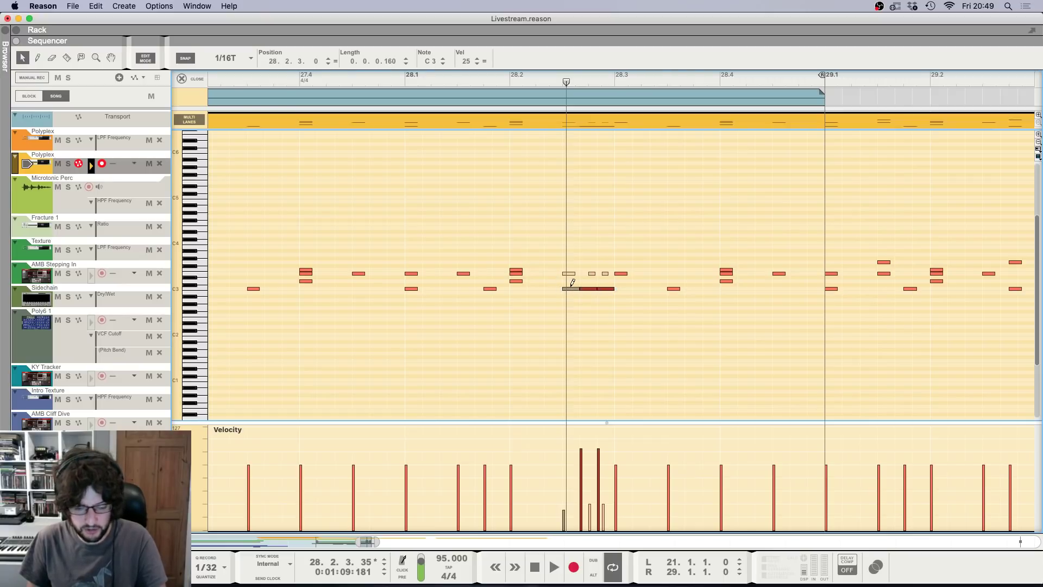
{"action": "left_click", "coordinate": [561, 519]}
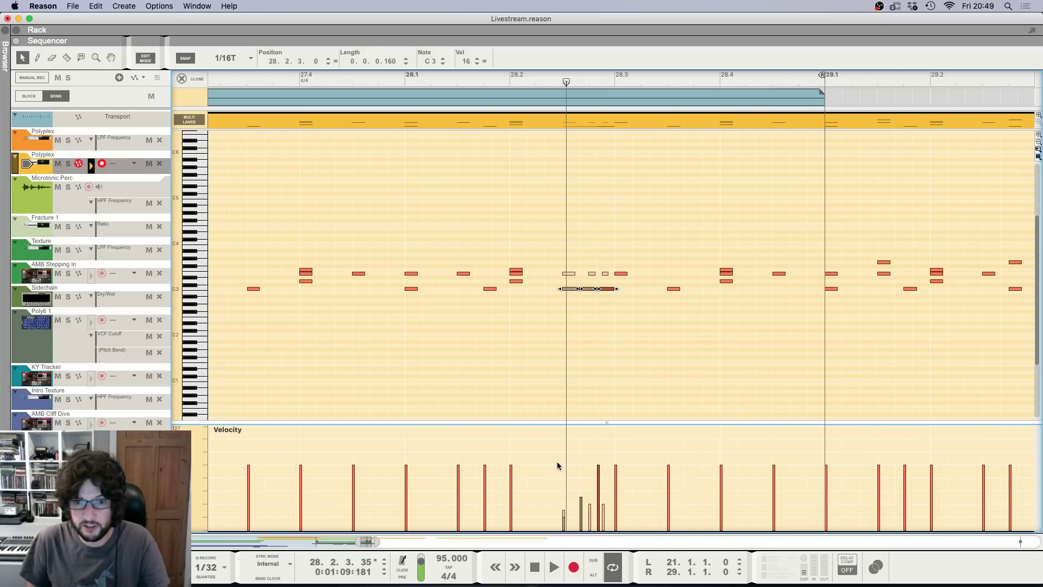
{"action": "left_click_drag", "start_coordinate": [560, 452], "coordinate": [606, 452]}
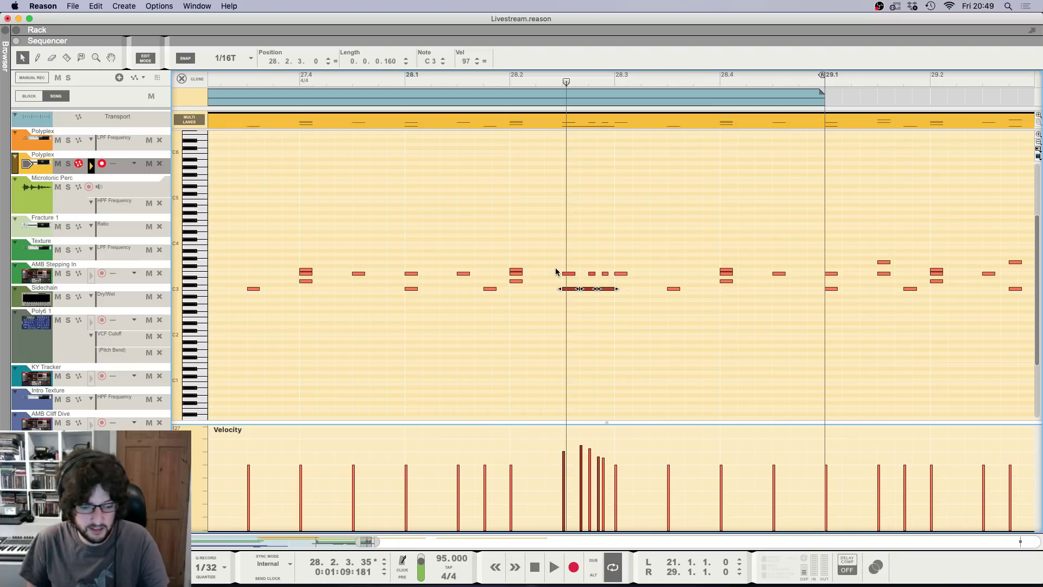
{"action": "key", "text": "super+z"}
Step: Play the notes around bar 28 to audition the triplet fill, and set the snap value to 1/16
{"action": "left_click_drag", "start_coordinate": [476, 81], "coordinate": [406, 81]}
{"action": "key", "text": "space"}
{"action": "left_click", "coordinate": [505, 189]}
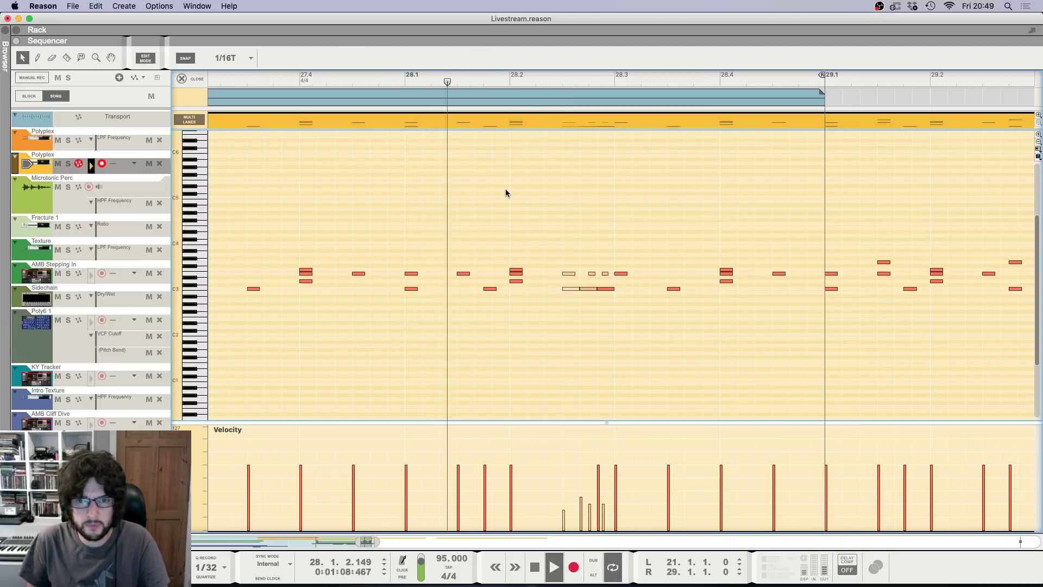
{"action": "key", "text": "space"}
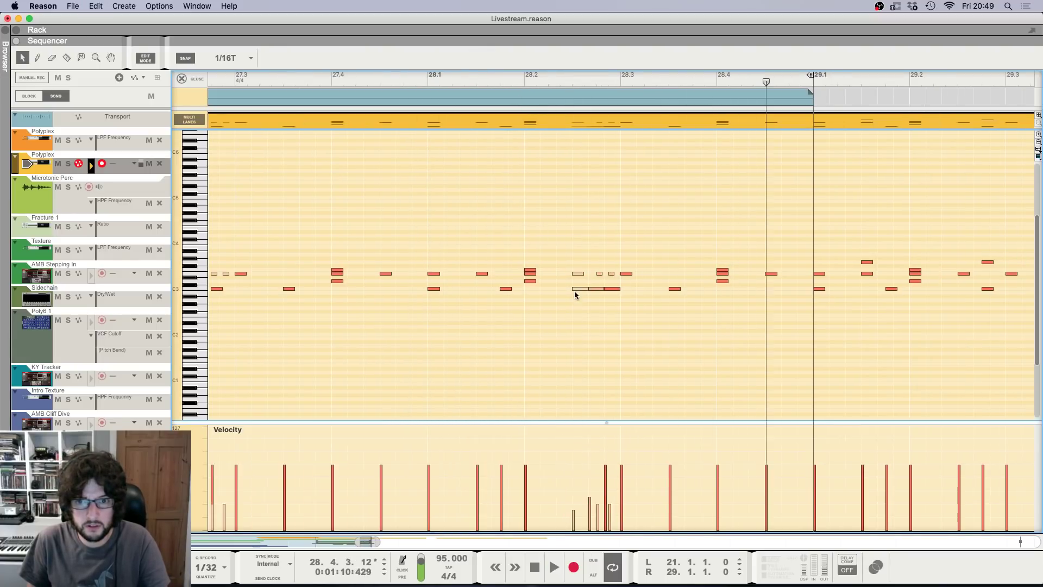
{"action": "key", "text": "h"}
{"action": "left_click", "coordinate": [233, 56]}
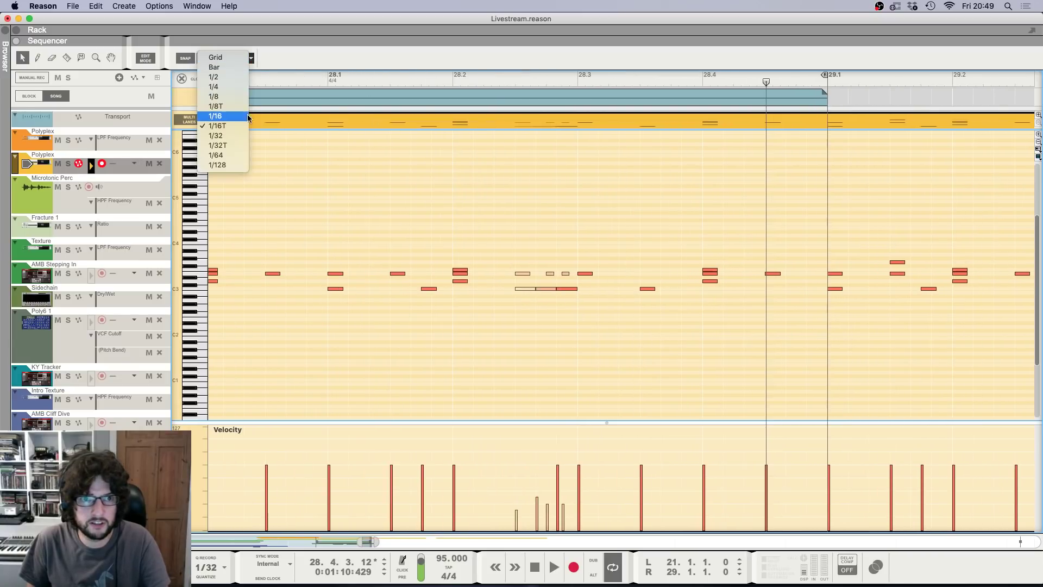
{"action": "left_click", "coordinate": [245, 115]}
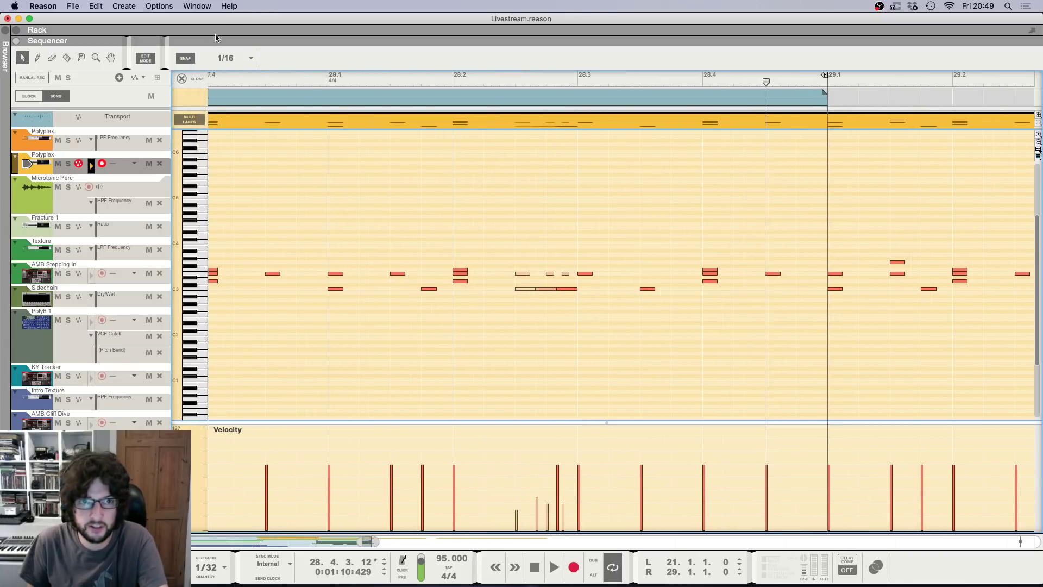
{"action": "left_click", "coordinate": [452, 82]}
{"action": "key", "text": "space"}
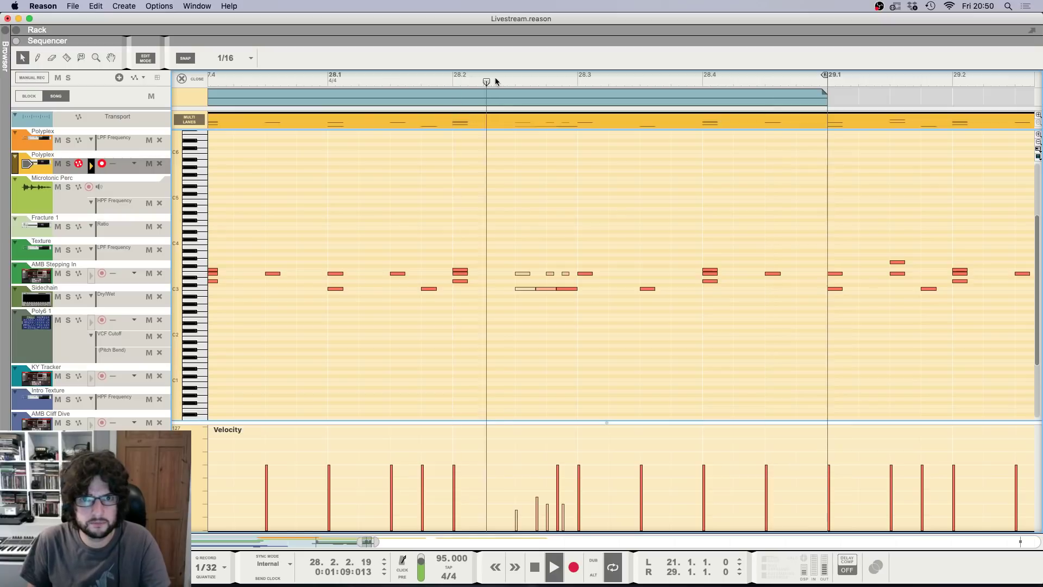
{"action": "key", "text": "space"}
Step: Replay the song from 27.3.4 to hear the triplet fill in context
{"action": "key", "text": "g"}
{"action": "key", "text": "g"}
{"action": "key", "text": "g"}
{"action": "key", "text": "g"}
{"action": "left_click", "coordinate": [340, 82]}
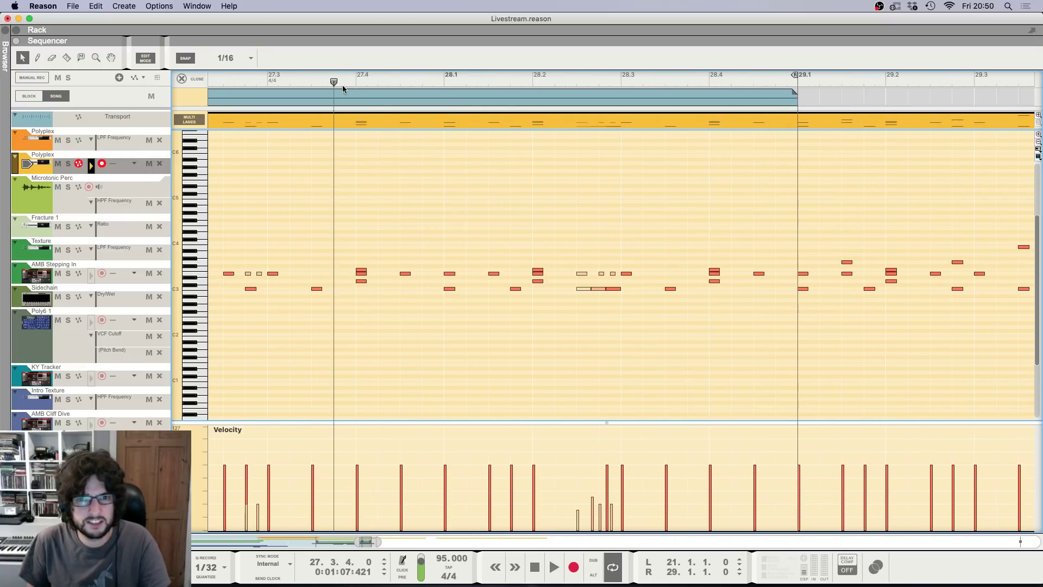
{"action": "key", "text": "space"}
{"action": "key", "text": "g"}
{"action": "key", "text": "g"}
{"action": "key", "text": "g"}
{"action": "key", "text": "g"}
{"action": "key", "text": "g"}
{"action": "key", "text": "g"}
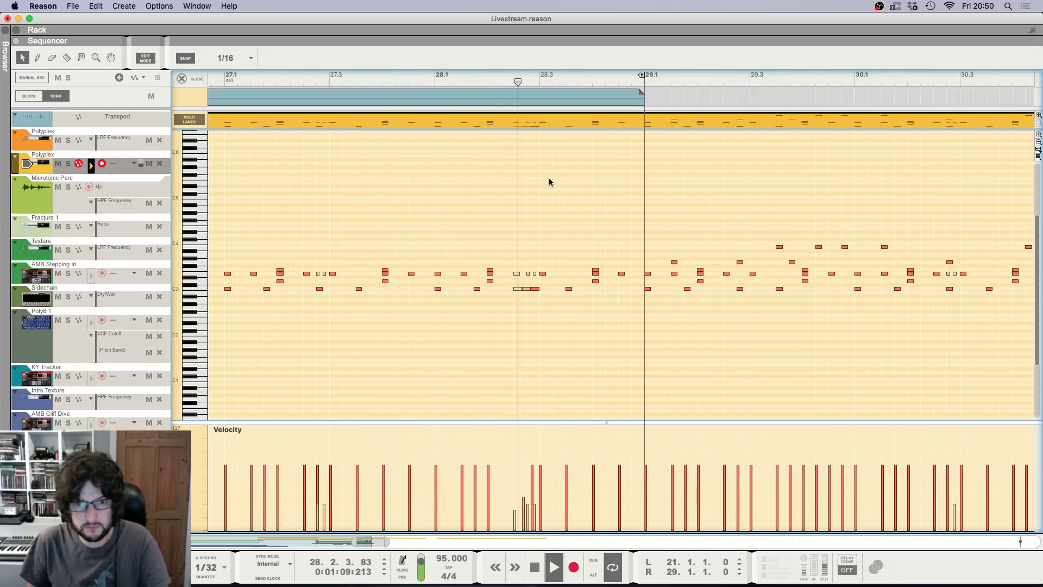
{"action": "key", "text": "space"}
Step: Delete the three triplet C3 notes starting at 28.2.3
{"action": "key", "text": "h"}
{"action": "key", "text": "h"}
{"action": "key", "text": "h"}
{"action": "key", "text": "h"}
{"action": "key", "text": "h"}
{"action": "key", "text": "h"}
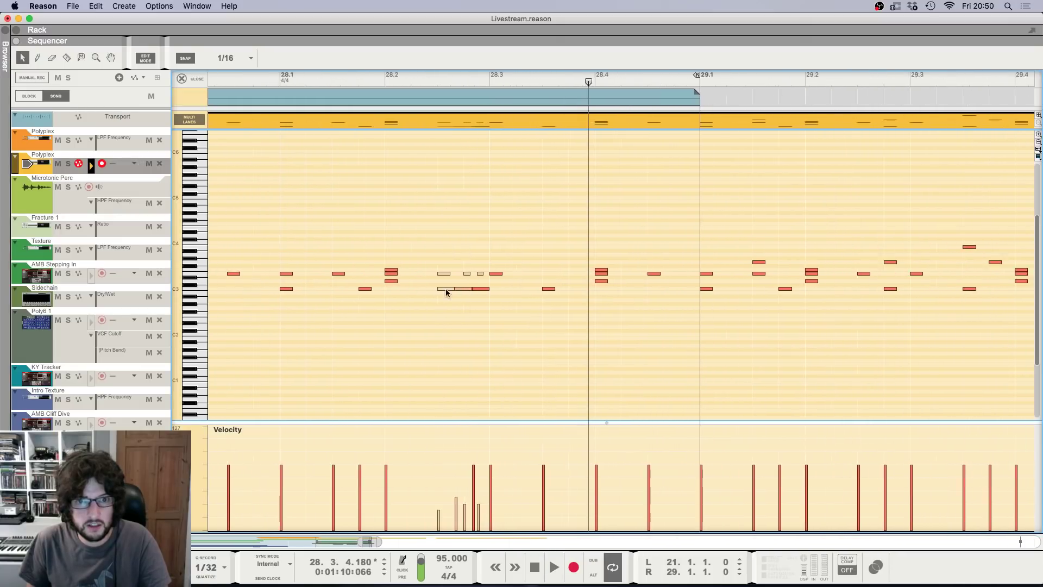
{"action": "left_click_drag", "start_coordinate": [333, 283], "coordinate": [504, 347]}
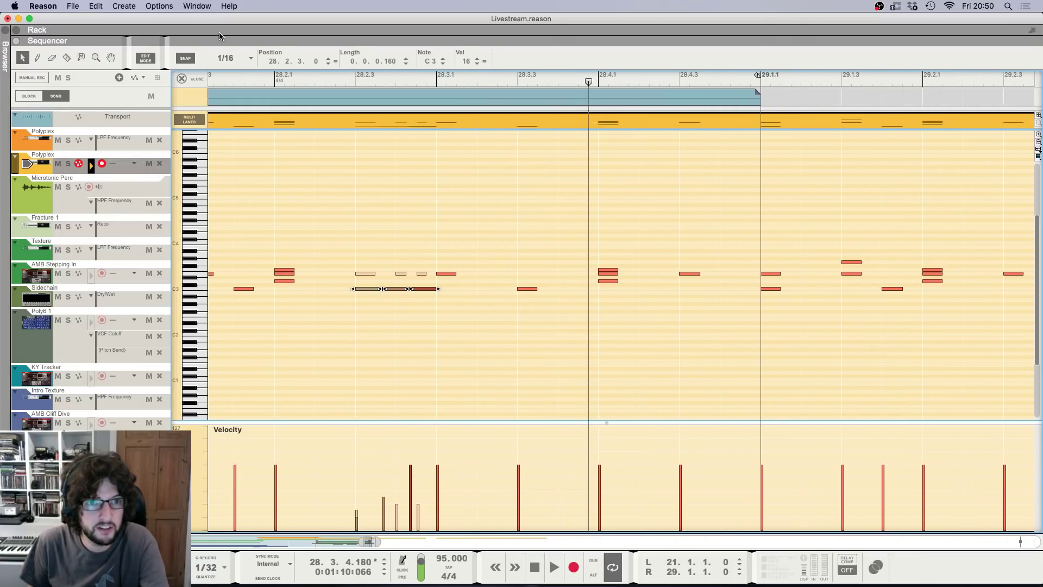
{"action": "key", "text": "Delete"}
Step: Set the snap value to 1/32 and draw C3 notes at 28.2.3, 28.2.4 and 28.3.1
{"action": "left_click", "coordinate": [234, 59]}
{"action": "left_click", "coordinate": [237, 137]}
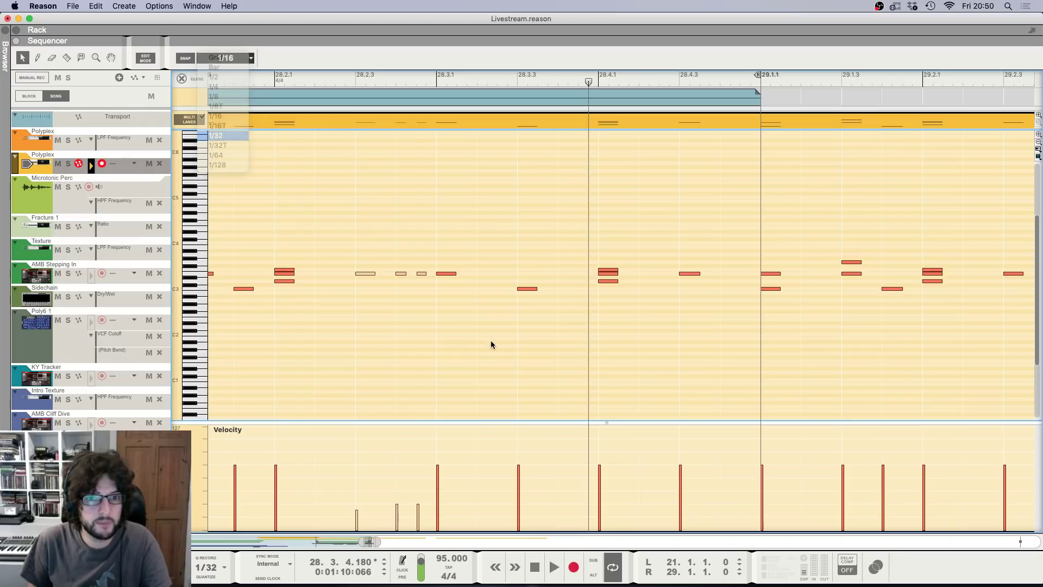
{"action": "left_click", "coordinate": [362, 288], "text": "super"}
{"action": "left_click", "coordinate": [396, 288], "text": "super"}
{"action": "left_click", "coordinate": [437, 288], "text": "super"}
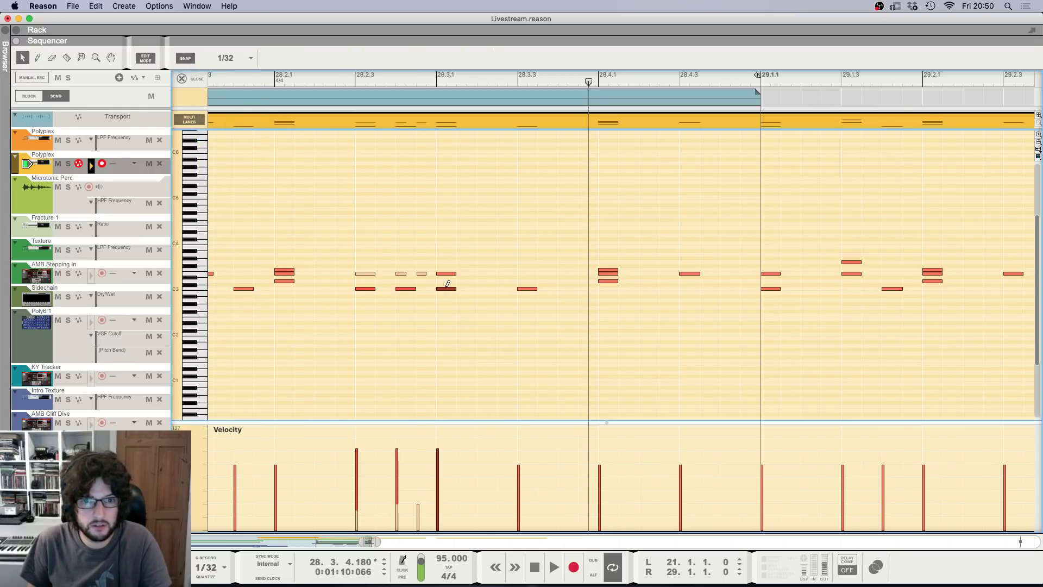
Step: Replace the three spaced C3 notes with three back-to-back 1/32 C3 notes starting at 28.2.3.120
{"action": "left_click", "coordinate": [348, 85]}
{"action": "left_click_drag", "start_coordinate": [338, 279], "coordinate": [510, 339]}
{"action": "key", "text": "Delete"}
{"action": "left_click", "coordinate": [386, 289], "text": "super"}
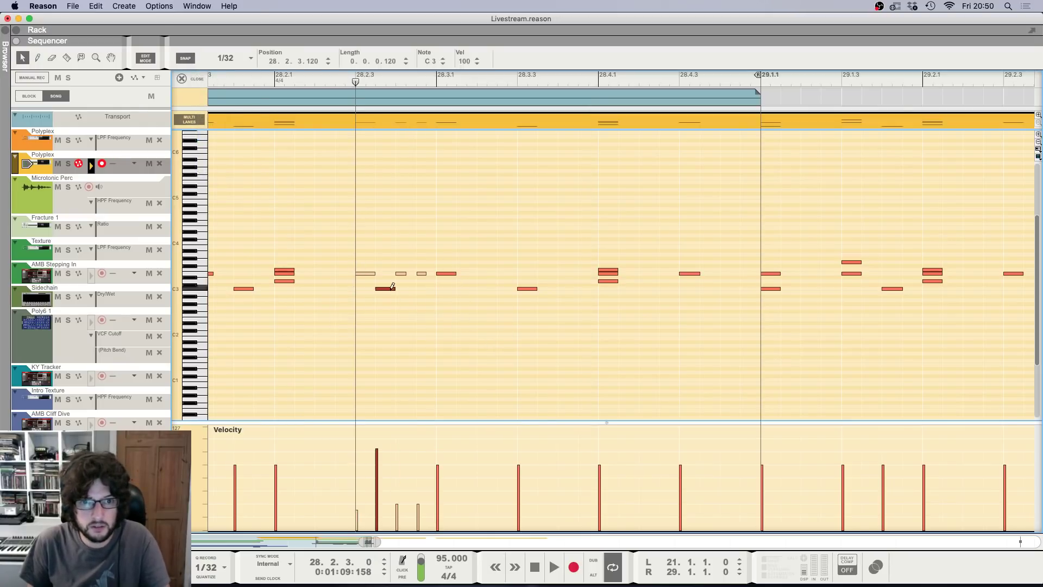
{"action": "left_click", "coordinate": [407, 288], "text": "super"}
{"action": "left_click", "coordinate": [428, 288], "text": "super"}
Step: Shift the three C3 notes to start at 28.2.4, ramp their velocities upward from 29 and play them
{"action": "left_click_drag", "start_coordinate": [369, 283], "coordinate": [435, 298]}
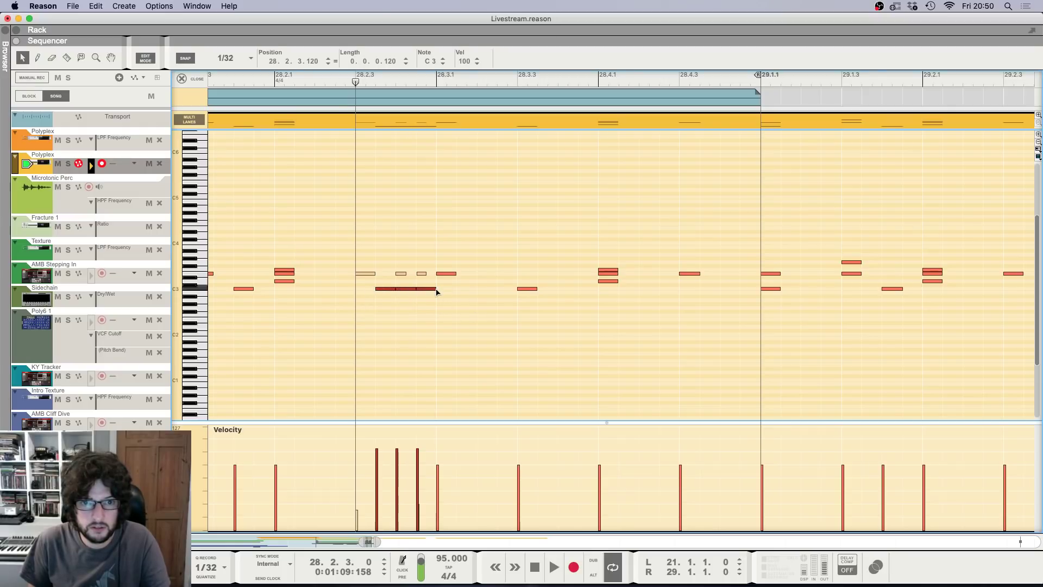
{"action": "left_click_drag", "start_coordinate": [391, 512], "coordinate": [422, 470]}
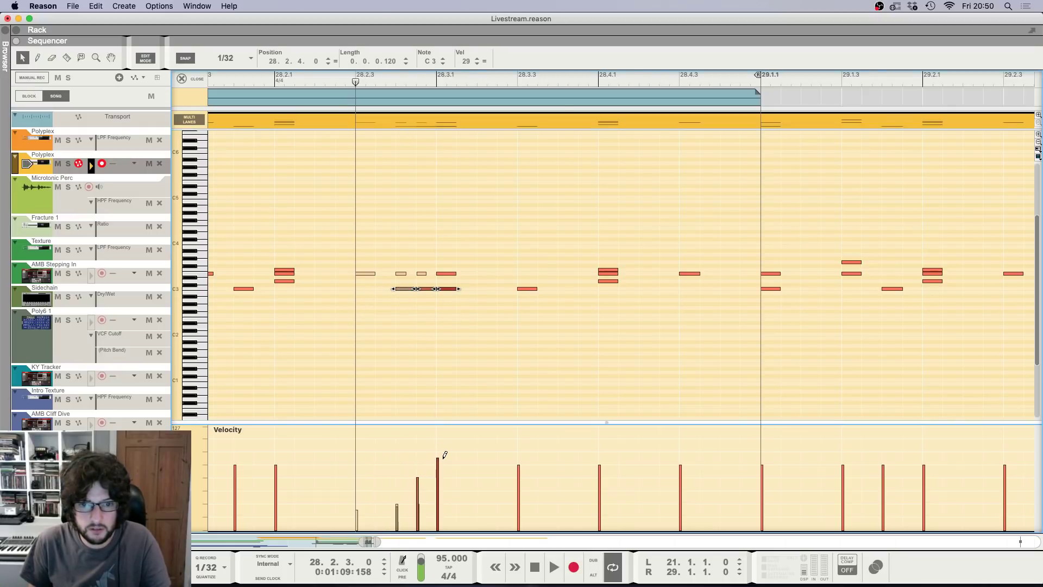
{"action": "key", "text": "space"}
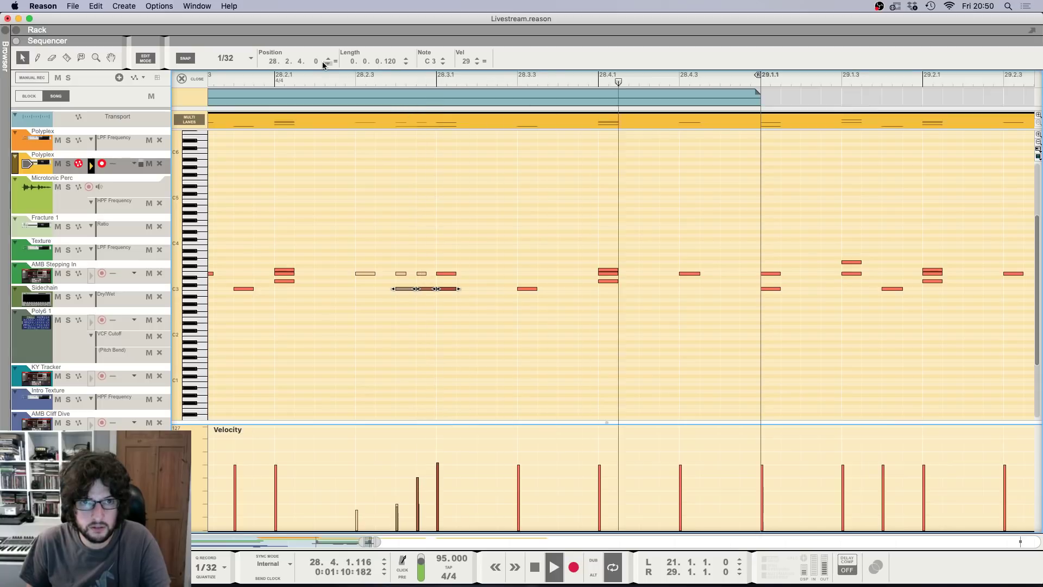
{"action": "key", "text": "space"}
Step: Play from the middle of bar 27 to audition the 1/32 fill in context
{"action": "key", "text": "g"}
{"action": "key", "text": "g"}
{"action": "key", "text": "g"}
{"action": "key", "text": "g"}
{"action": "key", "text": "g"}
{"action": "key", "text": "g"}
{"action": "key", "text": "g"}
{"action": "key", "text": "g"}
{"action": "key", "text": "g"}
{"action": "key", "text": "g"}
{"action": "key", "text": "g"}
{"action": "key", "text": "g"}
{"action": "key", "text": "g"}
{"action": "key", "text": "g"}
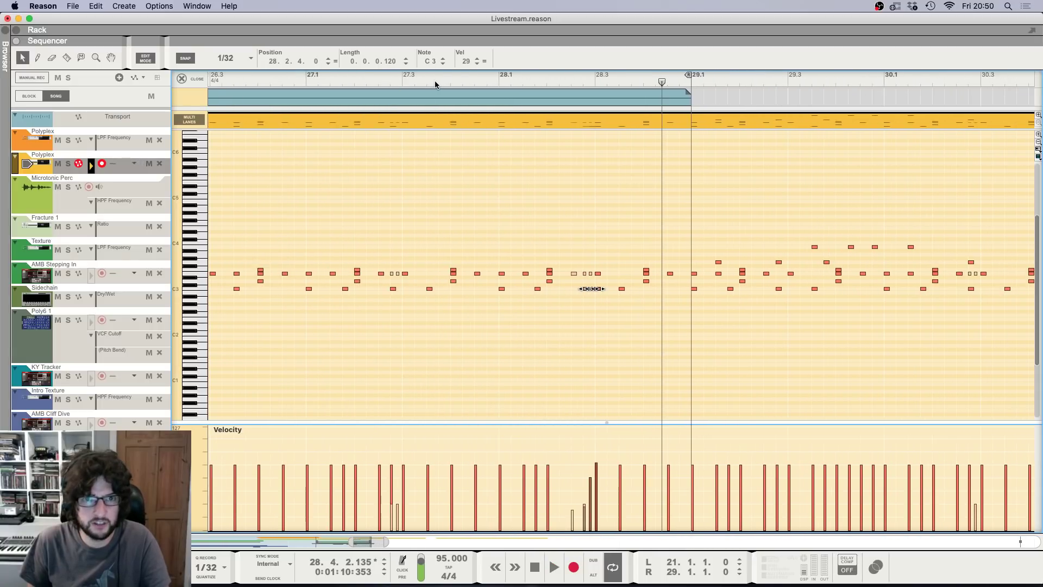
{"action": "left_click", "coordinate": [435, 84]}
{"action": "key", "text": "space"}
{"action": "key", "text": "g"}
{"action": "key", "text": "g"}
{"action": "left_click", "coordinate": [492, 172]}
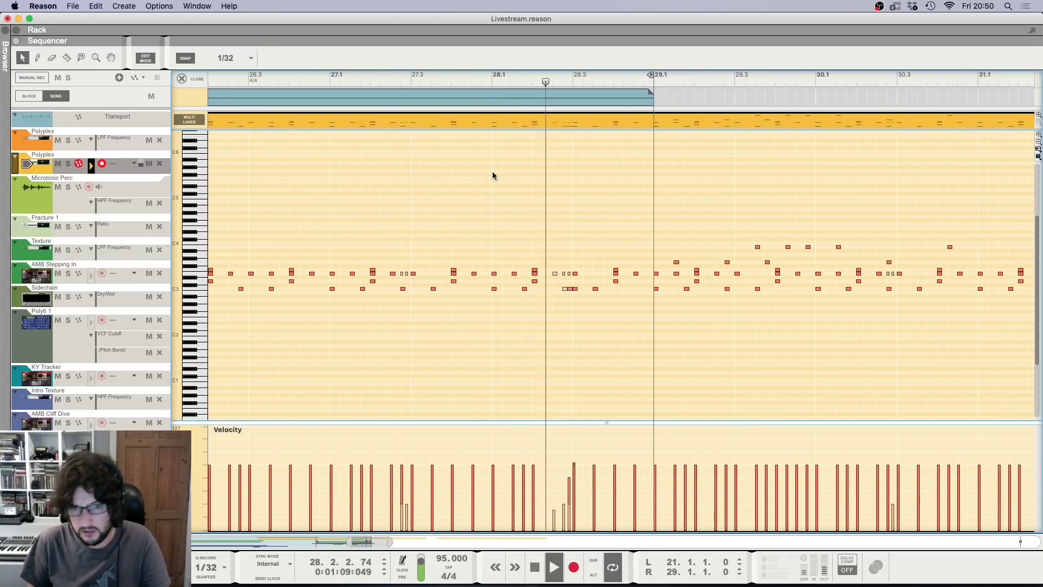
{"action": "key", "text": "h"}
{"action": "key", "text": "h"}
{"action": "key", "text": "space"}
Step: Move the three 1/32 C3 notes to start at 28.2.3 and play the fill
{"action": "key", "text": "h"}
{"action": "key", "text": "h"}
{"action": "key", "text": "h"}
{"action": "key", "text": "h"}
{"action": "key", "text": "h"}
{"action": "key", "text": "h"}
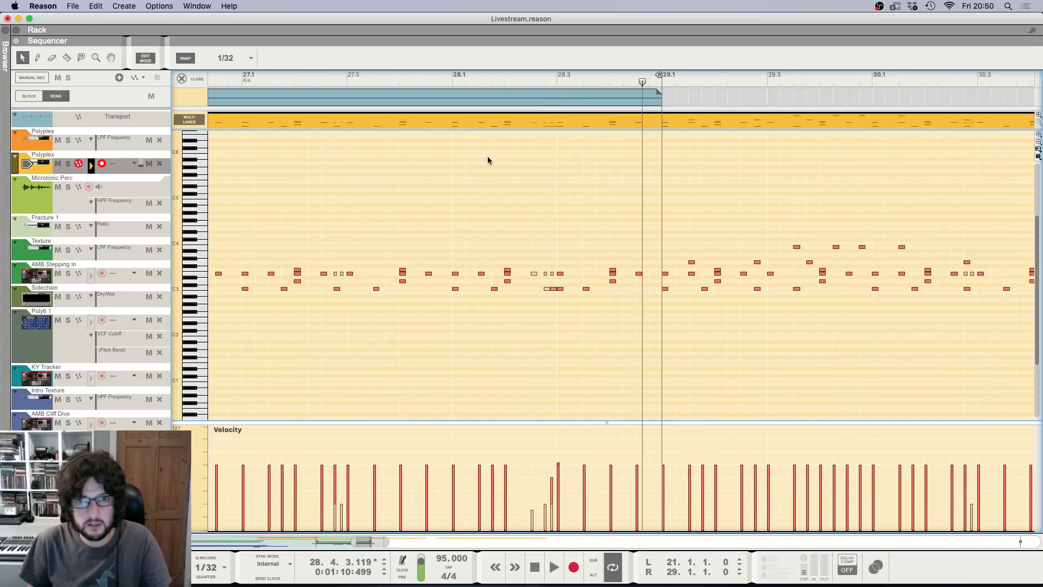
{"action": "key", "text": "h"}
{"action": "key", "text": "space"}
{"action": "left_click_drag", "start_coordinate": [428, 280], "coordinate": [464, 290]}
{"action": "left_click", "coordinate": [361, 78]}
{"action": "key", "text": "space"}
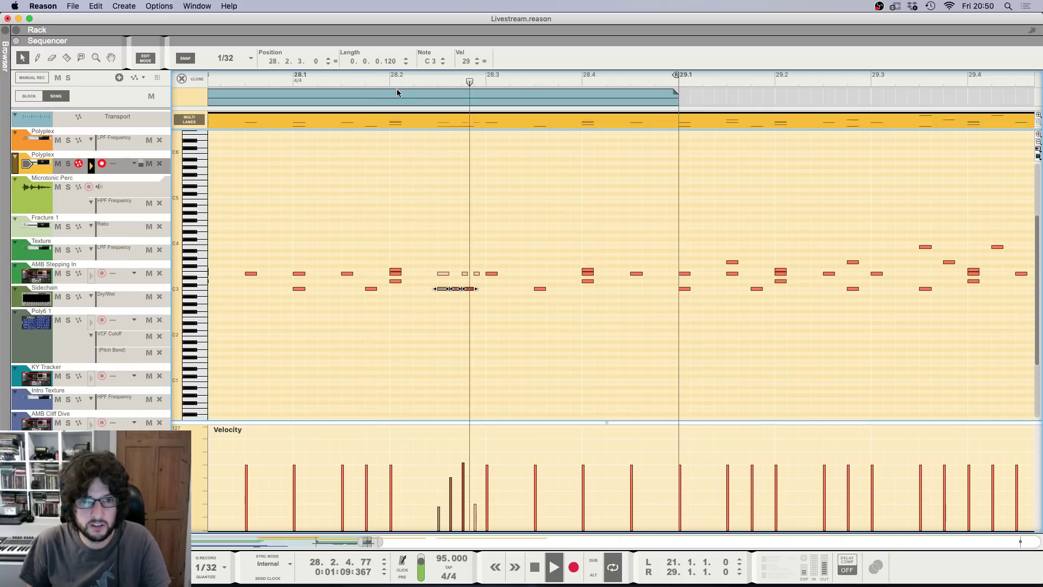
{"action": "key", "text": "space"}
Step: Close note editing of the Polyplex clip and return to the song arrangement
{"action": "key", "text": "g"}
{"action": "key", "text": "g"}
{"action": "key", "text": "g"}
{"action": "key", "text": "g"}
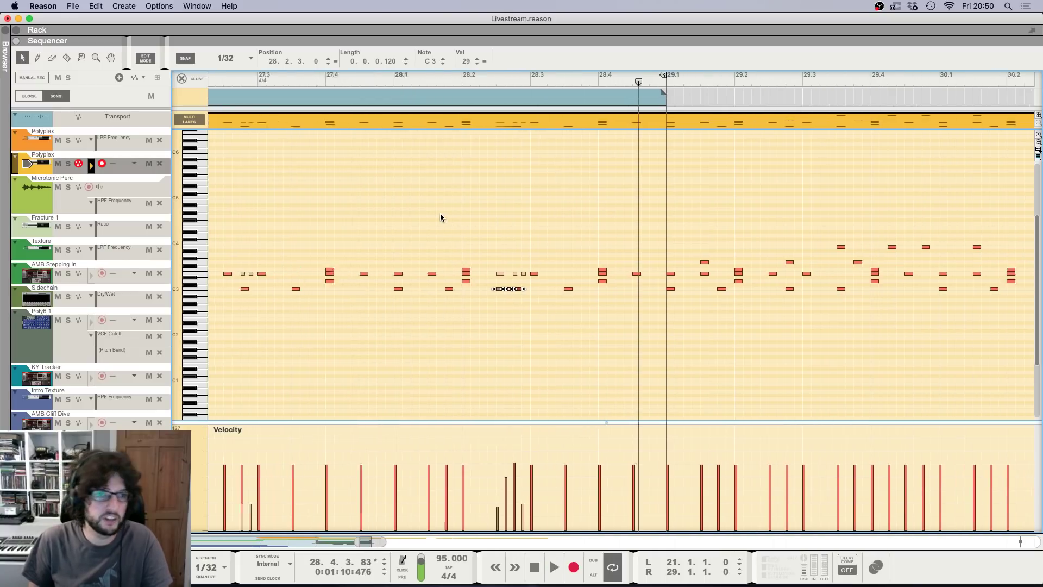
{"action": "key", "text": "g"}
{"action": "key", "text": "g"}
{"action": "key", "text": "g"}
{"action": "key", "text": "g"}
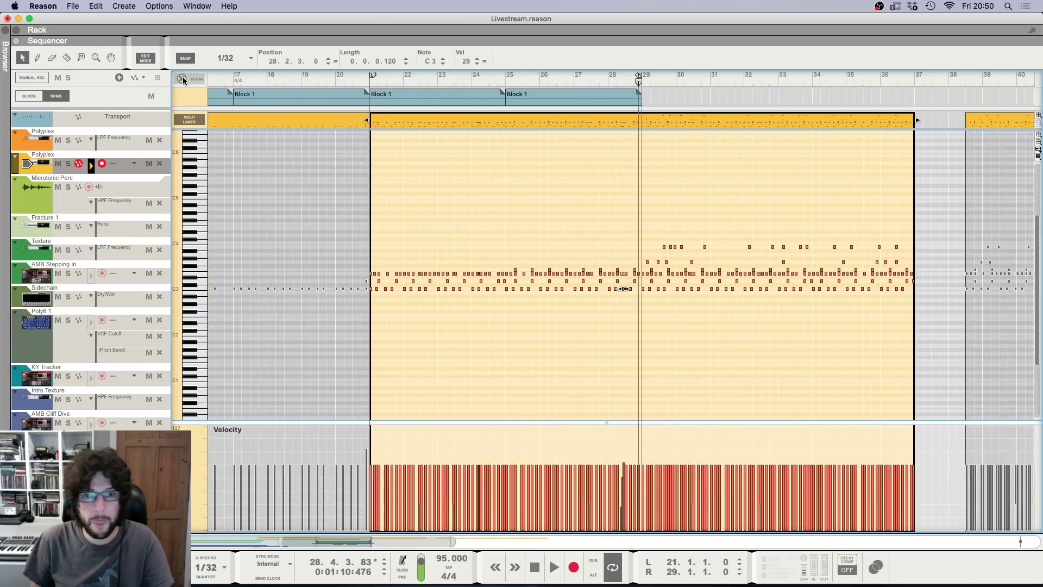
{"action": "left_click", "coordinate": [533, 267]}
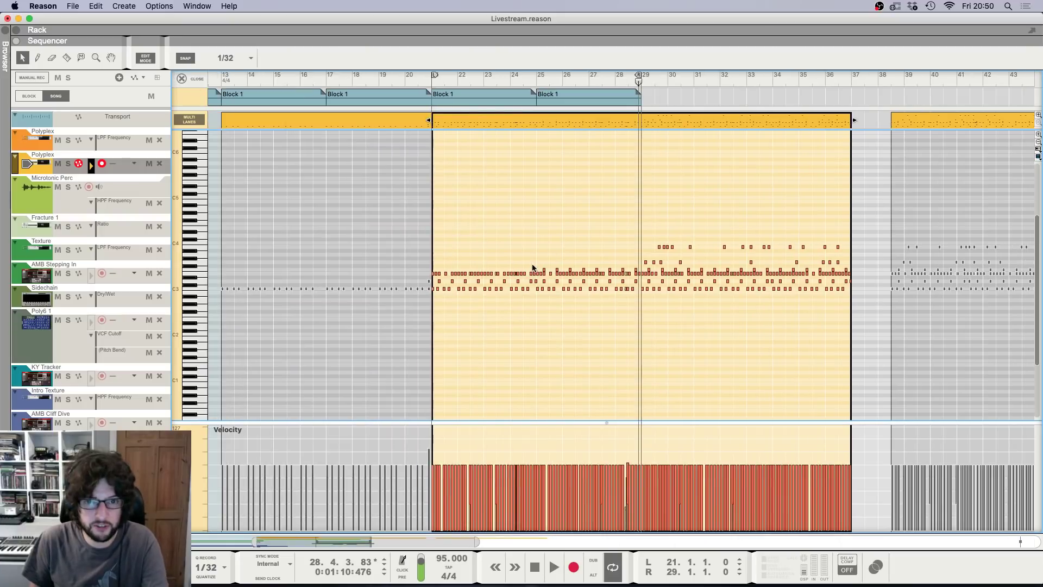
{"action": "left_click", "coordinate": [197, 80]}
Step: Play the arrangement from bar 17 to audition the build-up into the new section
{"action": "left_click", "coordinate": [594, 80]}
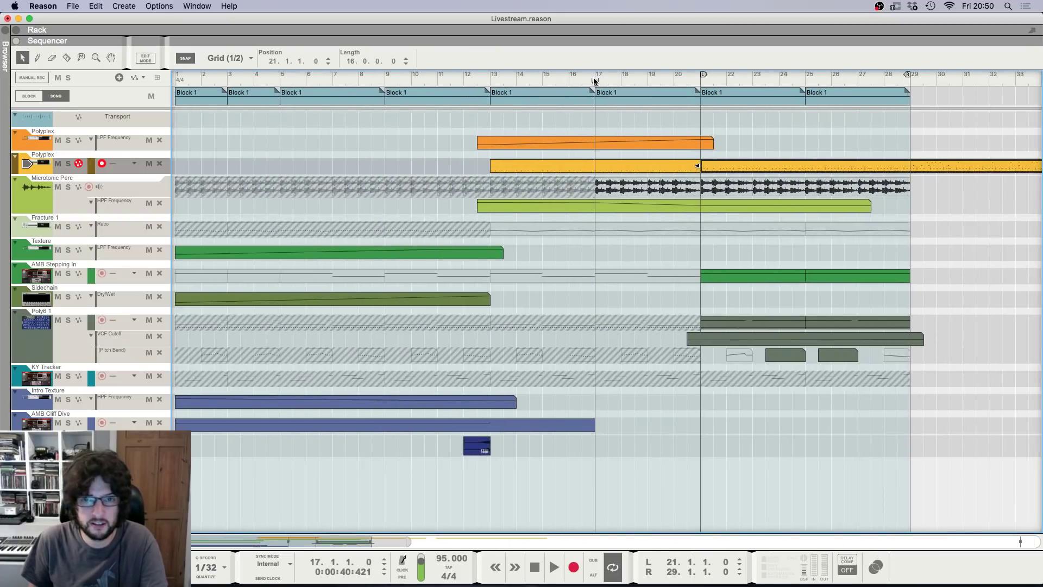
{"action": "key", "text": "space"}
{"action": "key", "text": "g"}
{"action": "key", "text": "g"}
{"action": "key", "text": "g"}
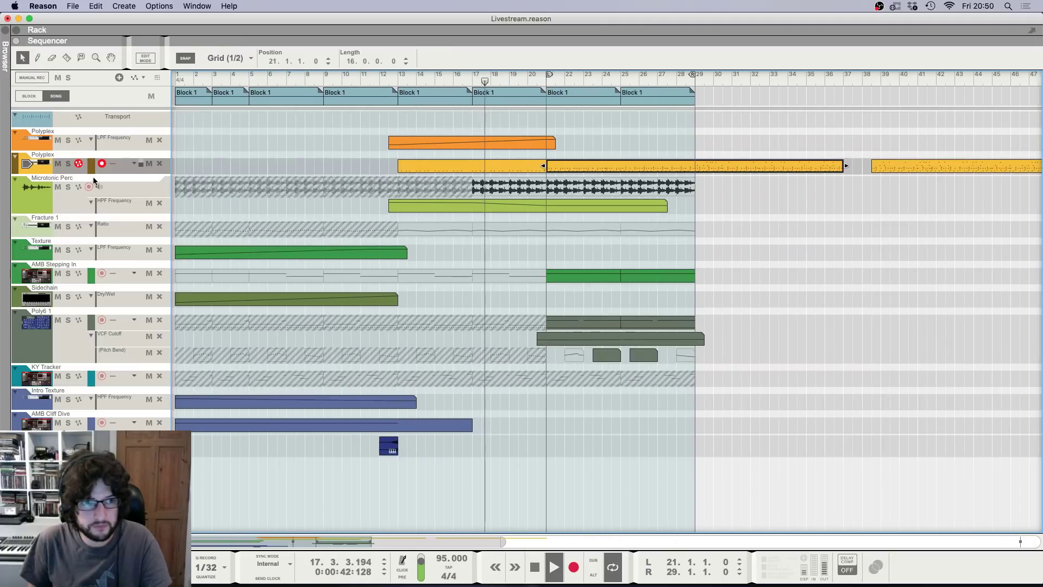
Step: Select the Microtonic Perc track, inspect the Polyplex drum sequencer and Reaktor 6 devices in the rack, and return to the sequencer
{"action": "left_click", "coordinate": [94, 182]}
{"action": "key", "text": "F6"}
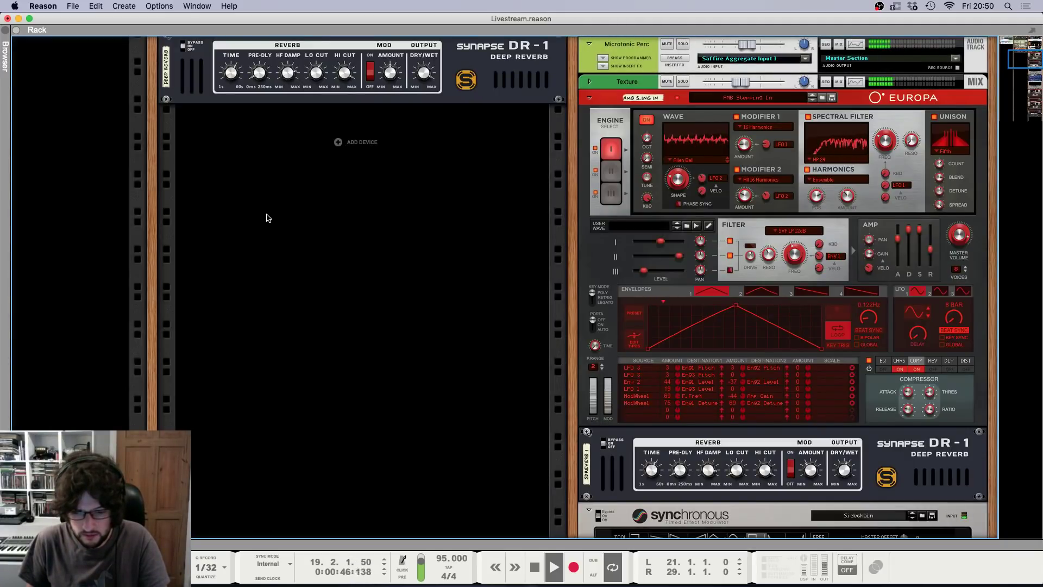
{"action": "scroll", "coordinate": [389, 273], "scroll_direction": "up", "scroll_amount": 5}
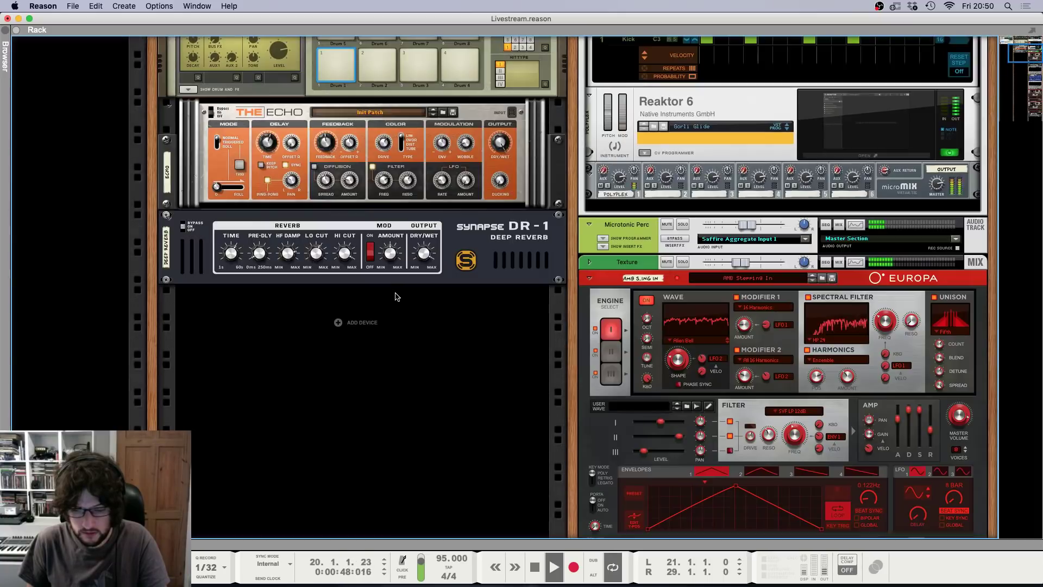
{"action": "scroll", "coordinate": [401, 292], "scroll_direction": "up", "scroll_amount": 10}
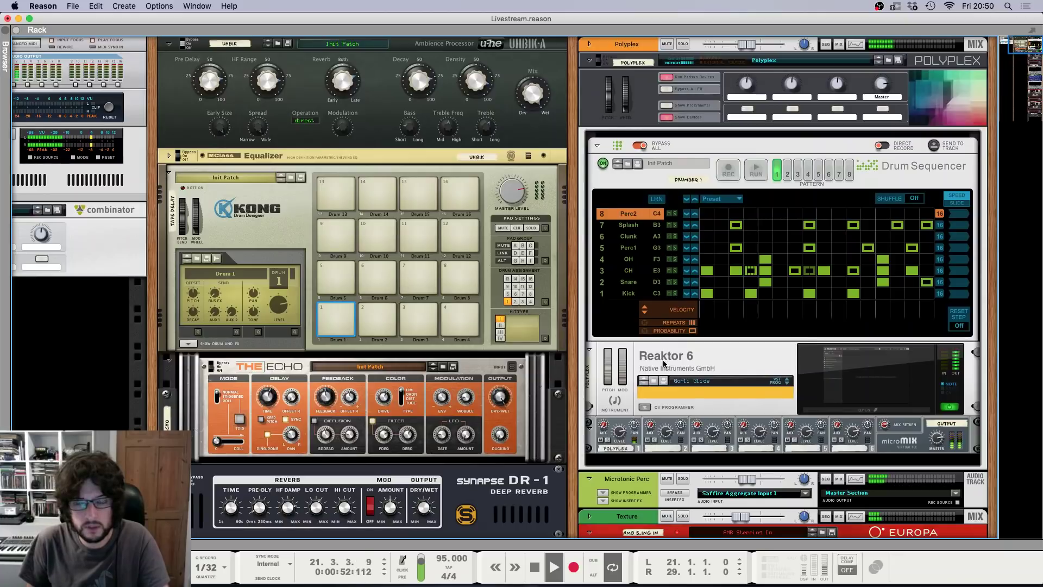
{"action": "left_click", "coordinate": [663, 362]}
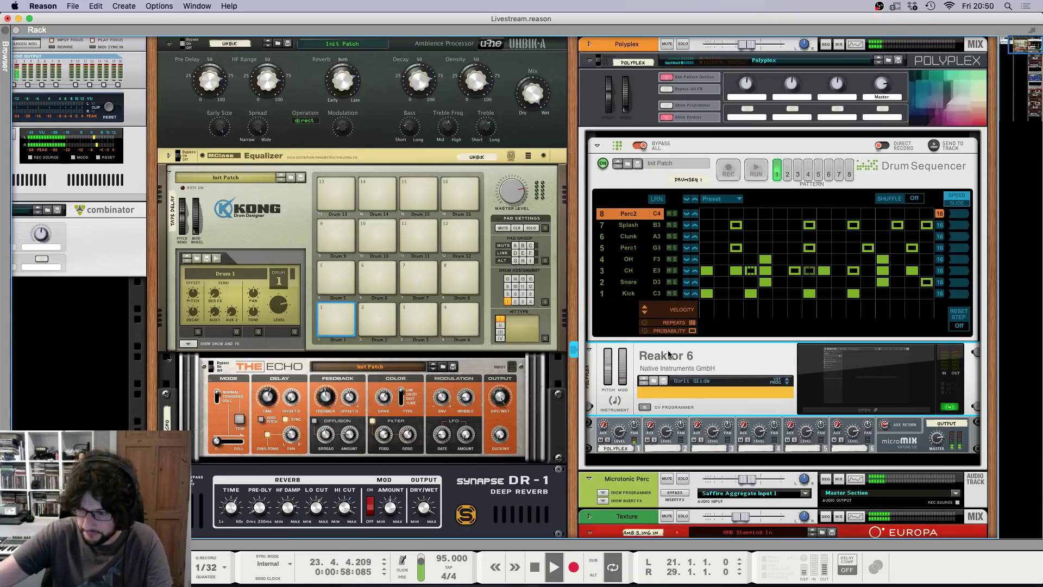
{"action": "key", "text": "F7"}
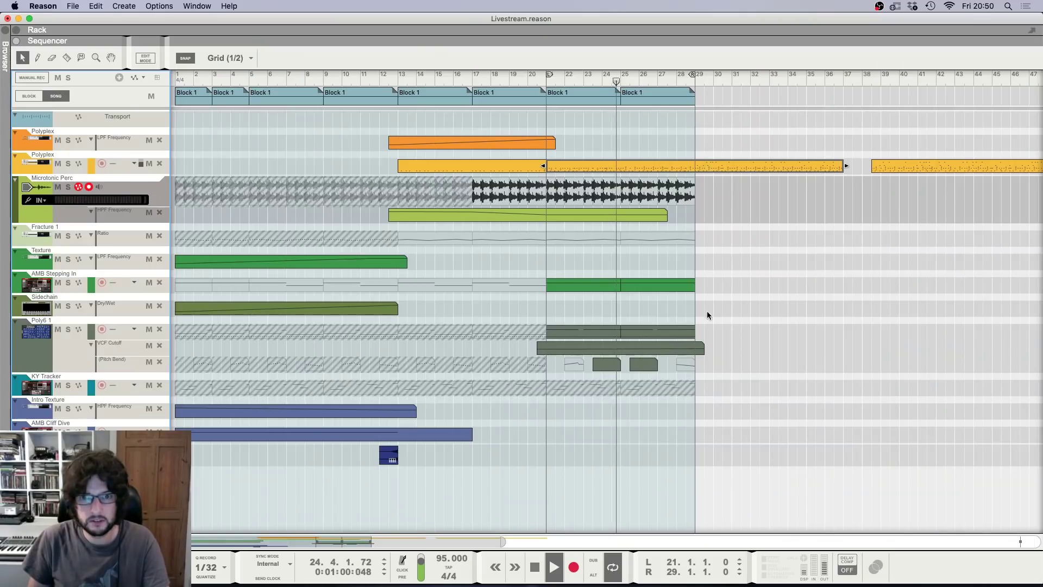
Step: Move the playhead to bar 28, open the Polyplex clip for note editing and set its snap to 1/16
{"action": "left_click", "coordinate": [771, 276]}
{"action": "key", "text": "h"}
{"action": "key", "text": "h"}
{"action": "key", "text": "h"}
{"action": "key", "text": "h"}
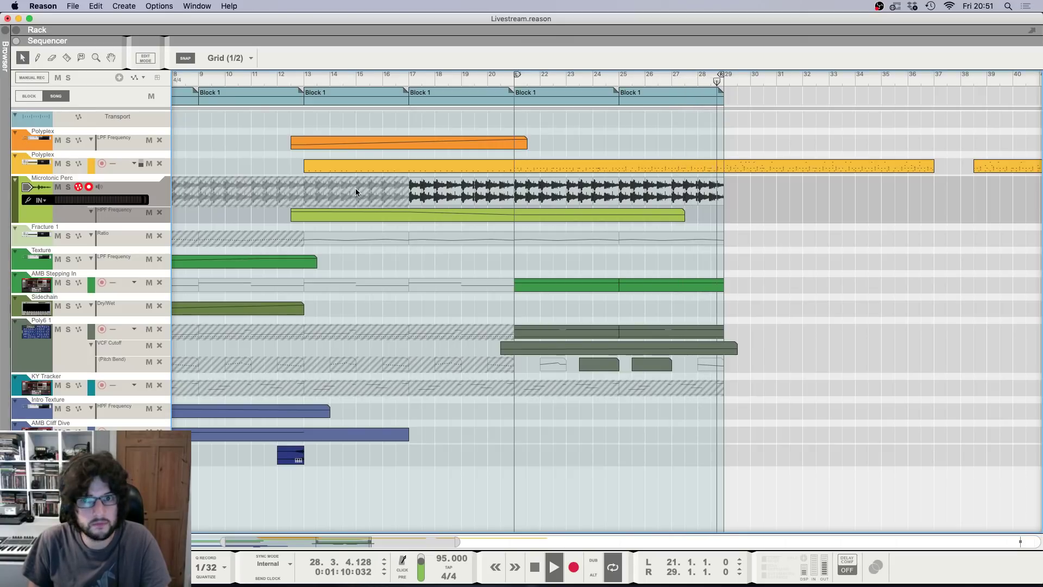
{"action": "left_click", "coordinate": [705, 79]}
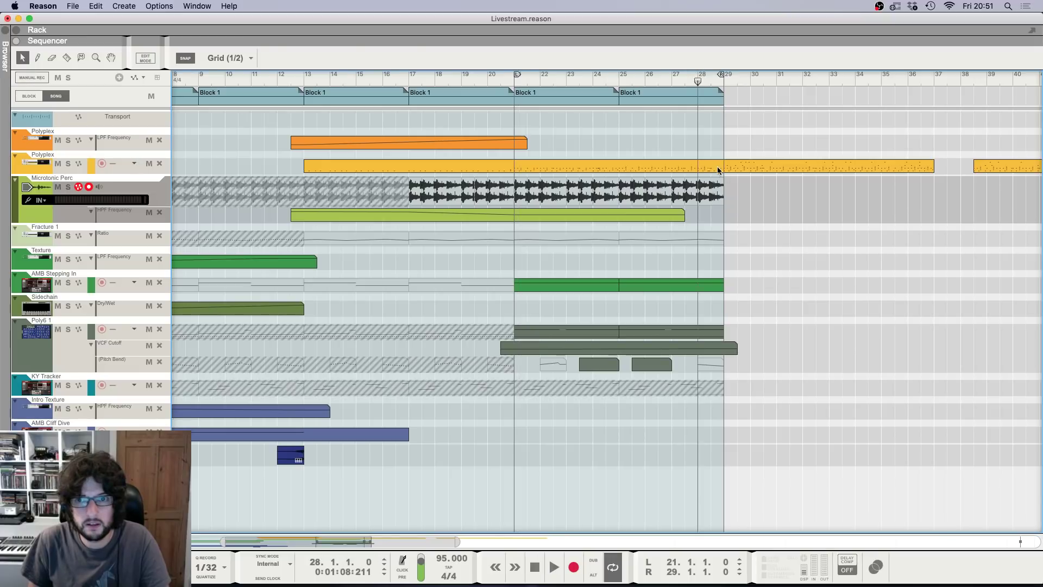
{"action": "double_click", "coordinate": [718, 166]}
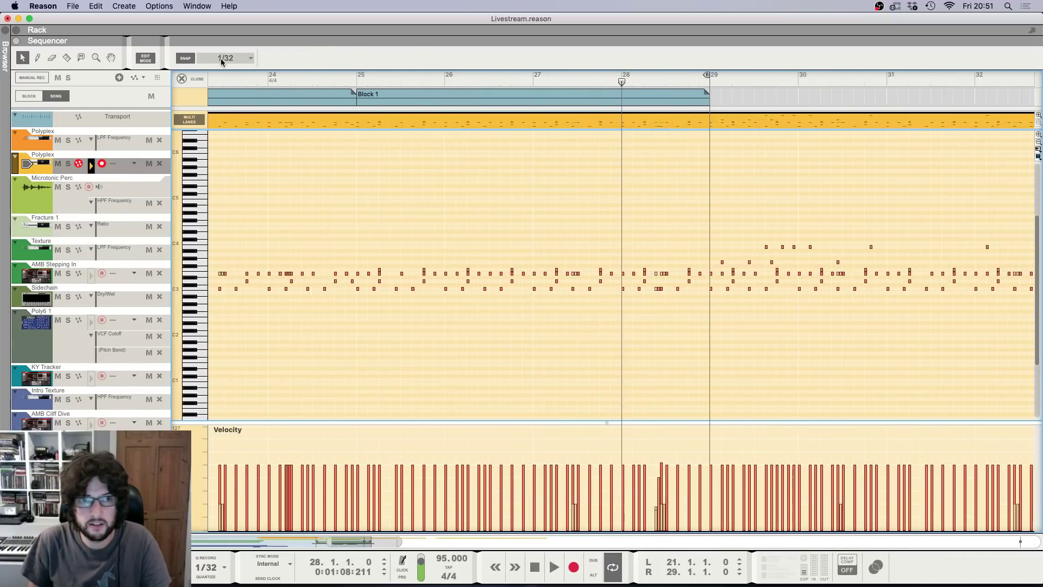
{"action": "left_click", "coordinate": [234, 58]}
{"action": "left_click", "coordinate": [216, 117]}
Step: Play from bar 28 and add a 1/16 D3 note at 28.4.3 in the Polyplex clip
{"action": "key", "text": "space"}
{"action": "scroll", "coordinate": [647, 187], "scroll_direction": "up", "scroll_amount": 5}
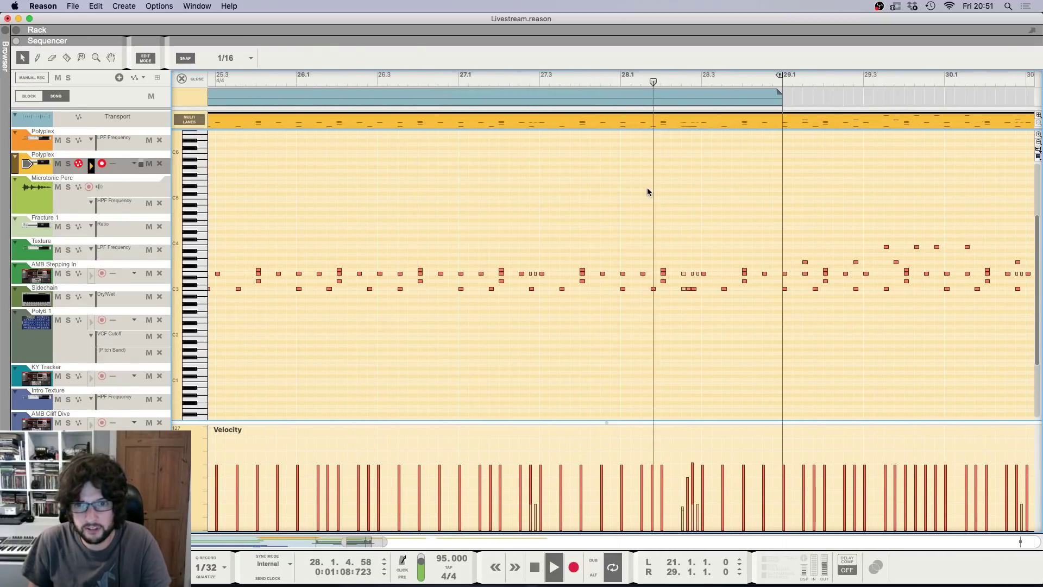
{"action": "scroll", "coordinate": [647, 187], "scroll_direction": "right", "scroll_amount": 2}
{"action": "key", "text": "space"}
{"action": "double_click", "coordinate": [796, 281]}
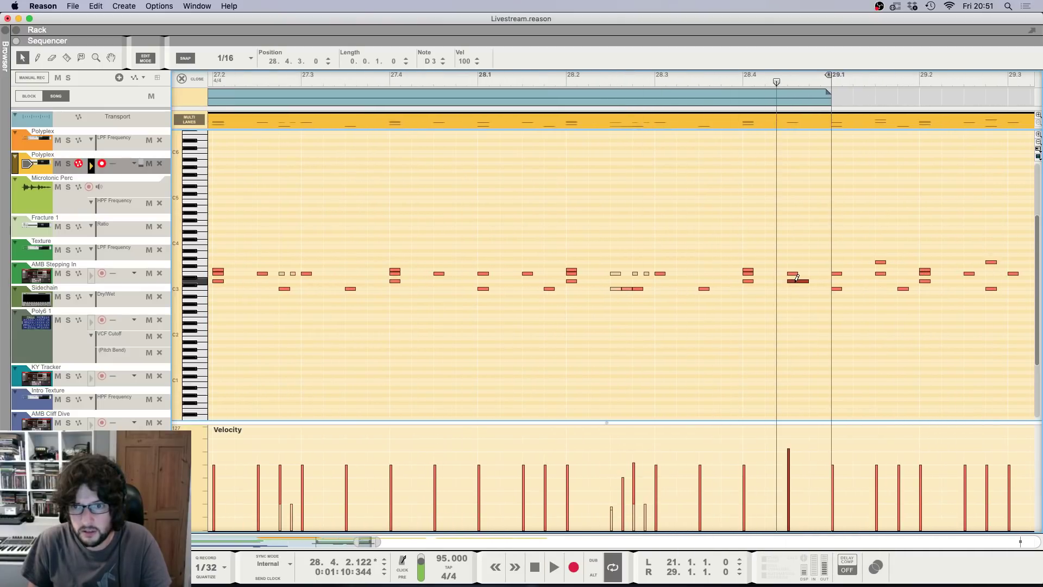
Step: Set the velocity of the added D3 note at 28.4.3 to 80
{"action": "key", "text": "g"}
{"action": "key", "text": "g"}
{"action": "key", "text": "g"}
{"action": "key", "text": "g"}
{"action": "key", "text": "g"}
{"action": "key", "text": "g"}
{"action": "key", "text": "g"}
{"action": "key", "text": "g"}
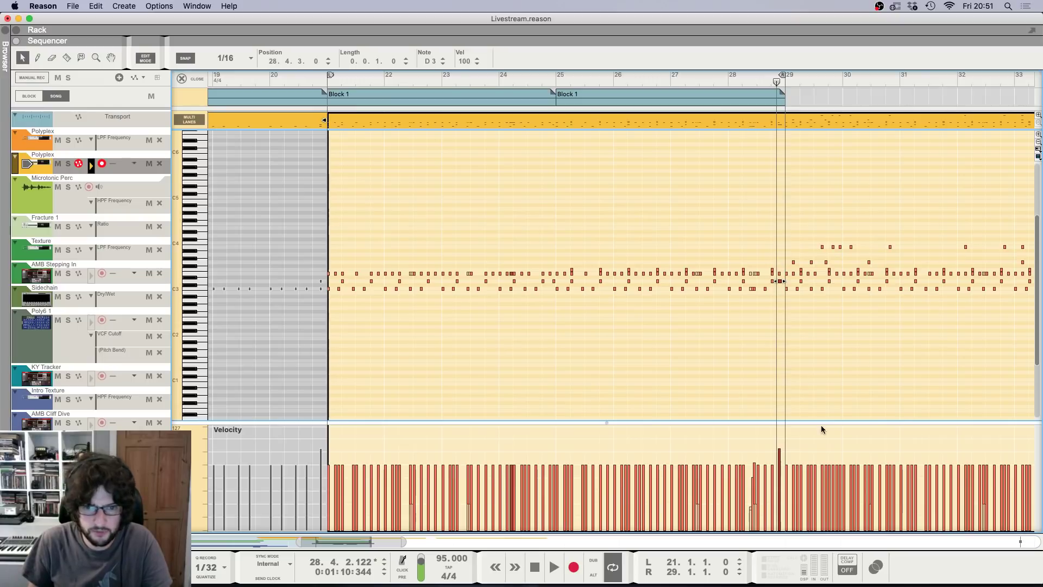
{"action": "left_click", "coordinate": [782, 464]}
Step: Open the preceding Polyplex clip and lower the velocity of its D3 note at the end of bar 20
{"action": "key", "text": "g"}
{"action": "key", "text": "g"}
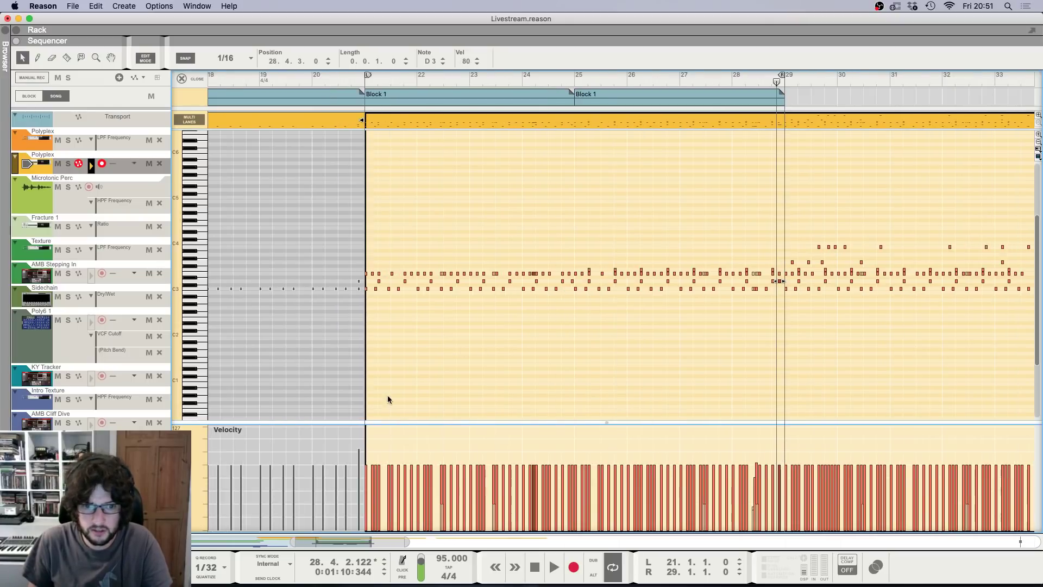
{"action": "double_click", "coordinate": [364, 290]}
{"action": "left_click", "coordinate": [595, 461]}
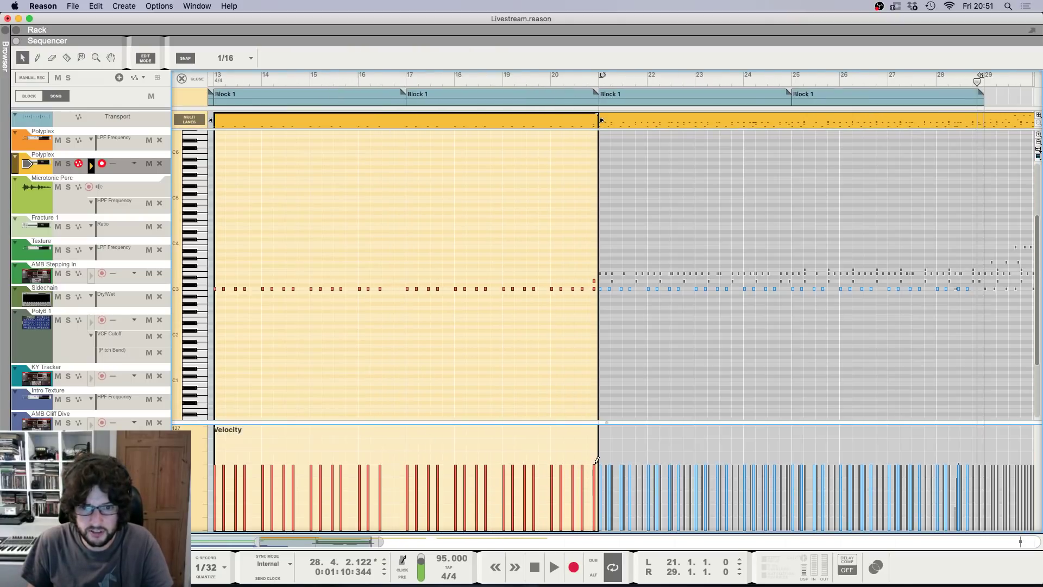
Step: Play from just before bar 13 and close note editing of the Polyplex clip to return to the song arrangement
{"action": "key", "text": "g"}
{"action": "key", "text": "g"}
{"action": "key", "text": "g"}
{"action": "key", "text": "g"}
{"action": "left_click", "coordinate": [430, 80]}
{"action": "key", "text": "space"}
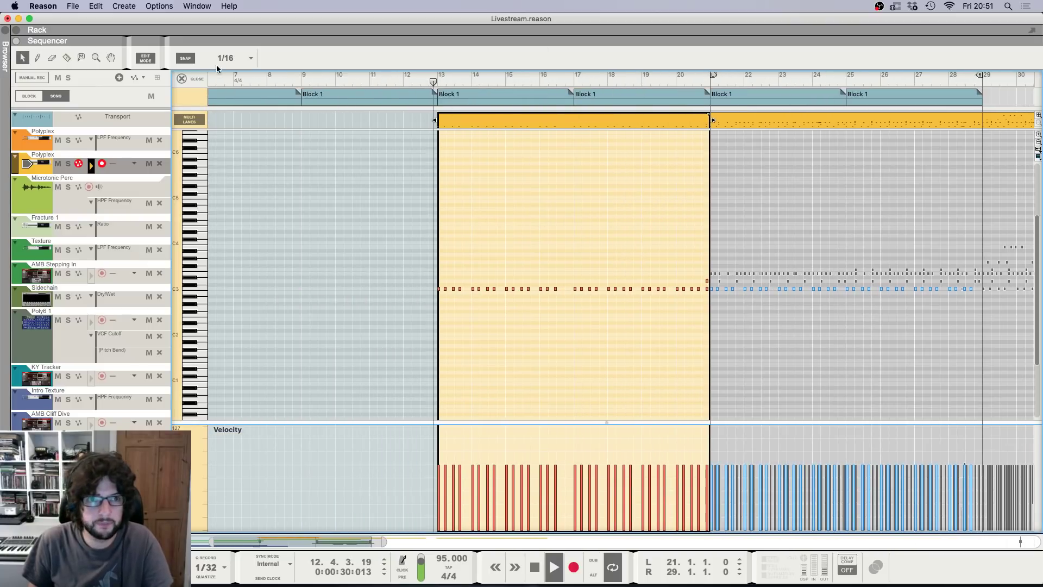
{"action": "key", "text": "Escape"}
{"action": "key", "text": "g"}
{"action": "key", "text": "g"}
{"action": "key", "text": "g"}
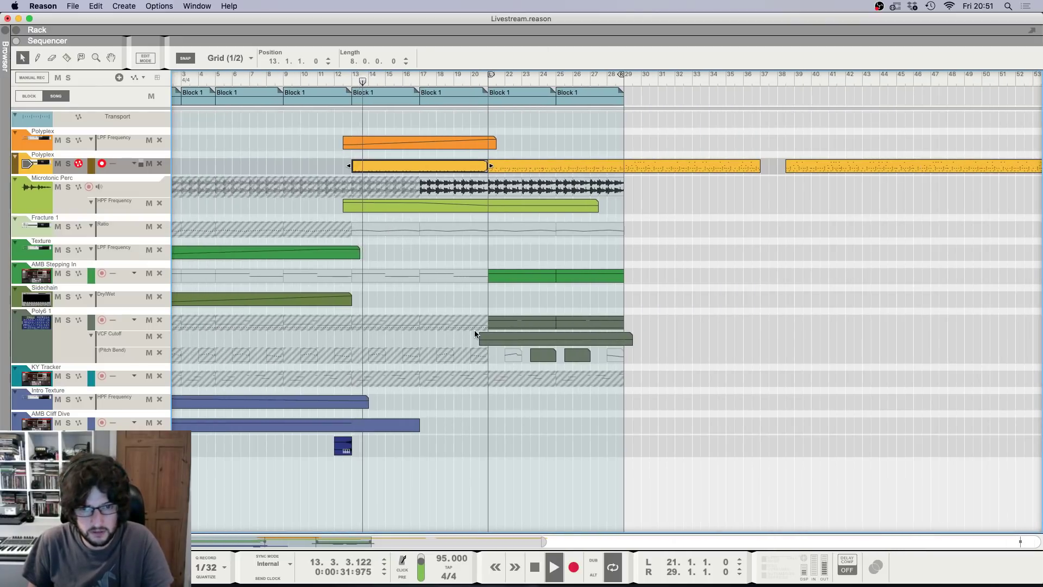
{"action": "left_click", "coordinate": [545, 438]}
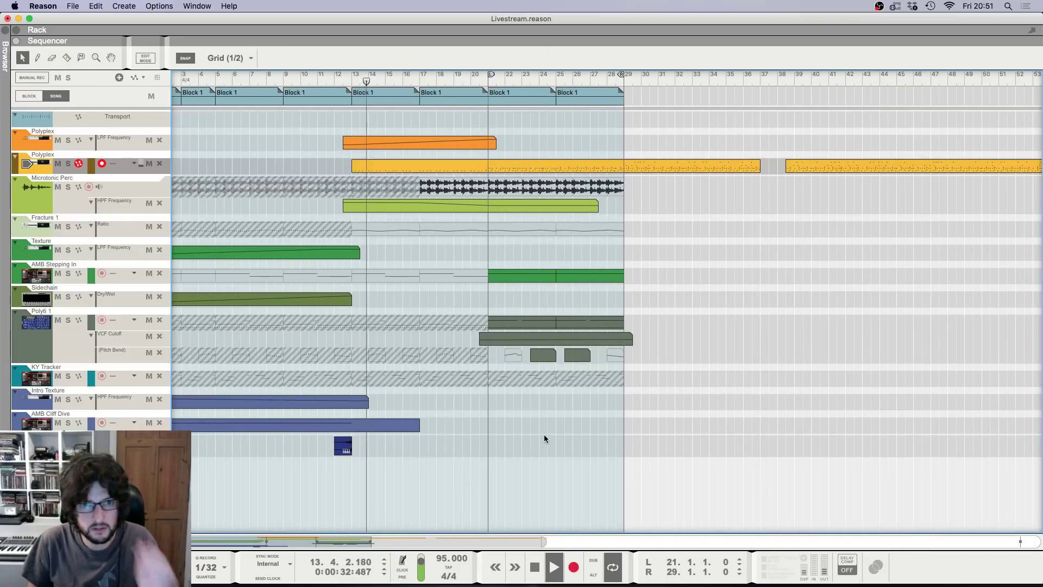
Step: Reveal the insert effects of Microtonic Perc in the rack and add a line mixer below the Fracture effect
{"action": "left_click", "coordinate": [140, 194]}
{"action": "key", "text": "F6"}
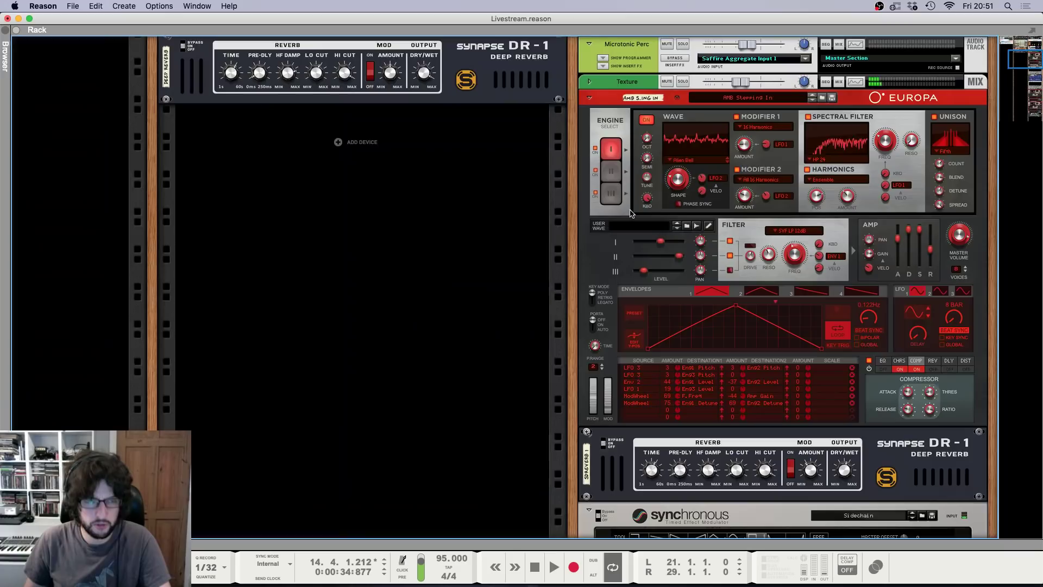
{"action": "scroll", "coordinate": [608, 242], "scroll_direction": "up", "scroll_amount": 5}
{"action": "left_click", "coordinate": [631, 236]}
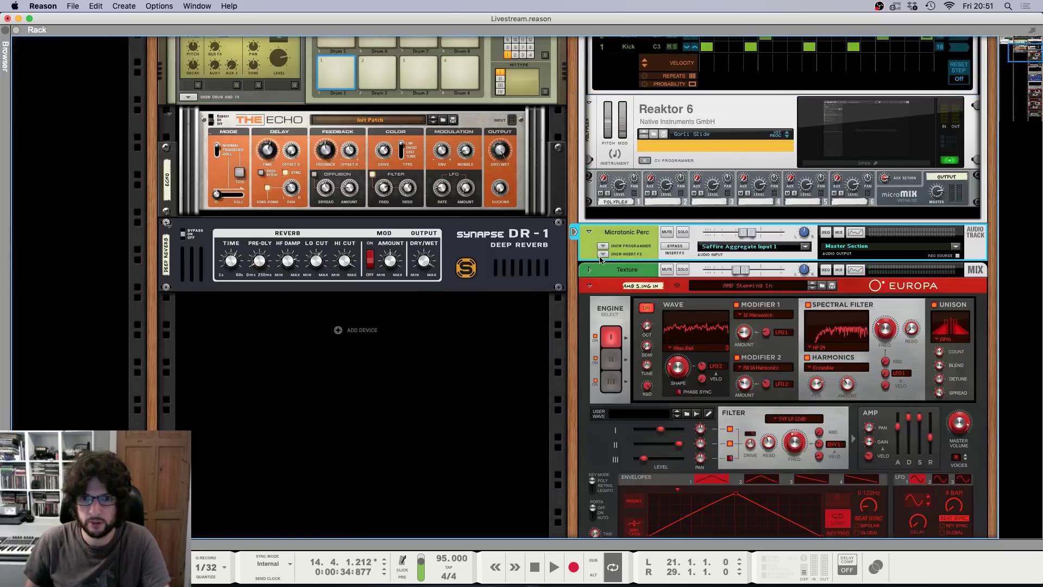
{"action": "left_click", "coordinate": [602, 253]}
{"action": "right_click", "coordinate": [614, 328]}
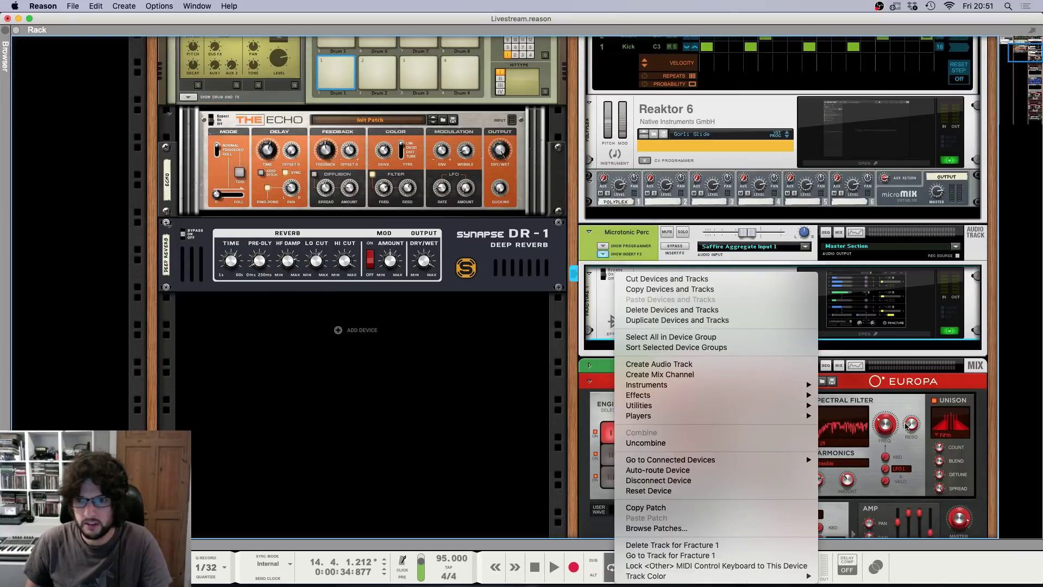
{"action": "mouse_move", "coordinate": [787, 405]}
{"action": "left_click", "coordinate": [891, 478]}
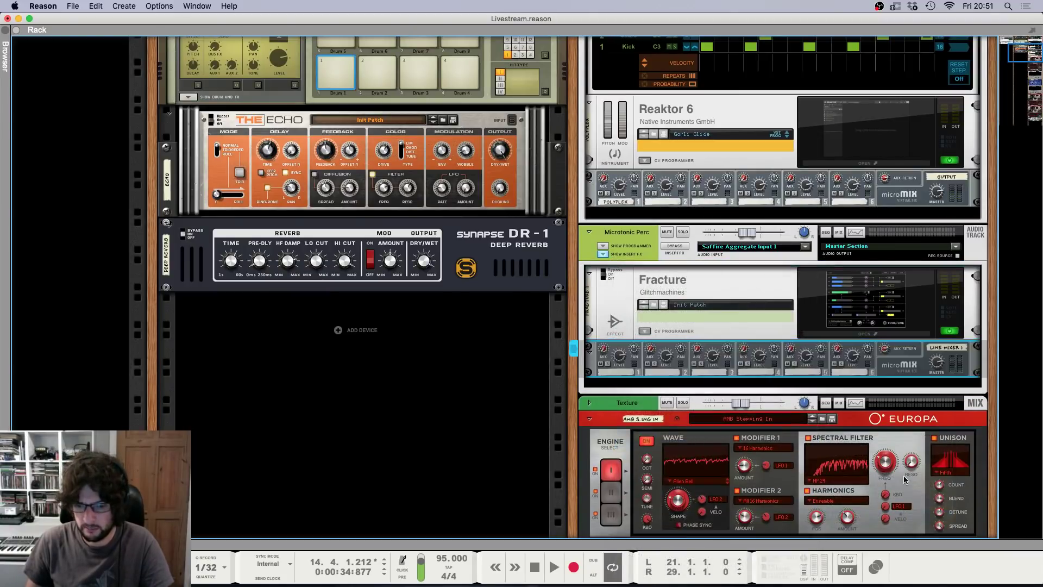
Step: Route Fracture's audio output into channel 1 of Line Mixer 1 and the mixer's master output into the Microtonic Perc insert return
{"action": "key", "text": "Tab"}
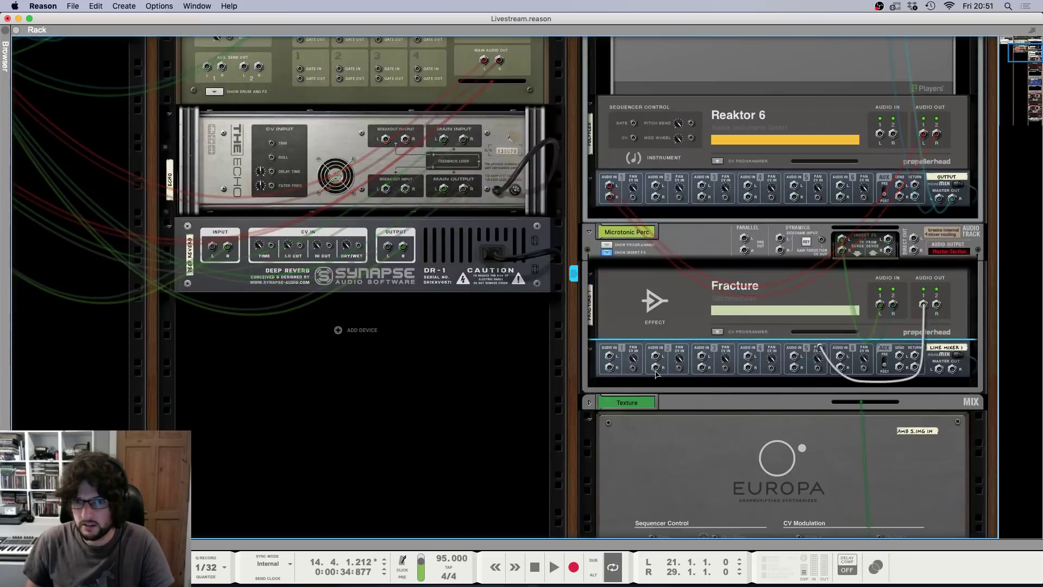
{"action": "left_click_drag", "start_coordinate": [900, 356], "coordinate": [610, 356]}
{"action": "left_click_drag", "start_coordinate": [940, 369], "coordinate": [888, 240]}
{"action": "key", "text": "Tab"}
Step: Create an automation lane for the channel 1 level of Line Mixer 1 and show it in the sequencer
{"action": "right_click", "coordinate": [618, 356]}
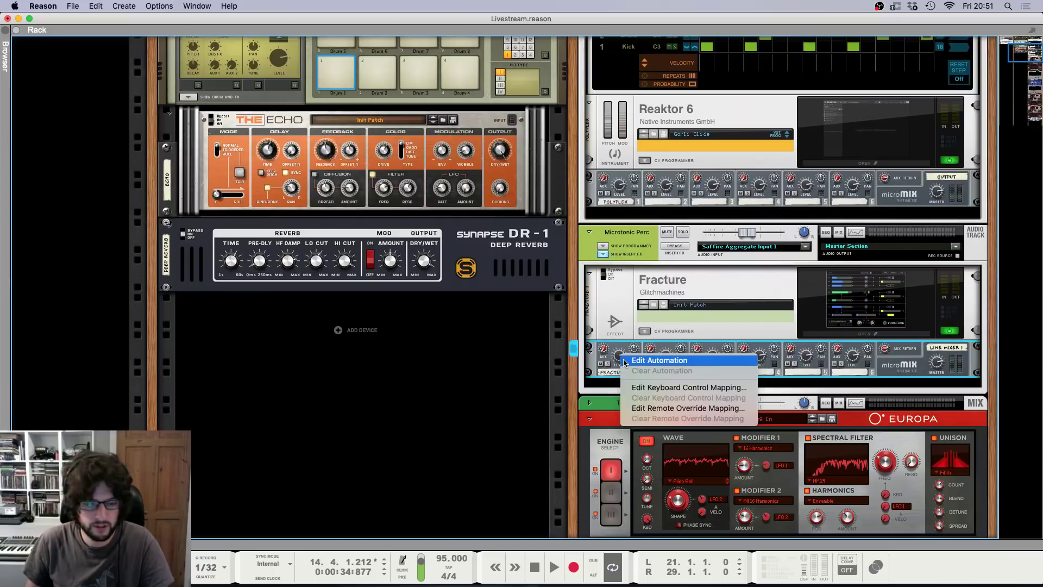
{"action": "left_click", "coordinate": [622, 359]}
{"action": "key", "text": "F5"}
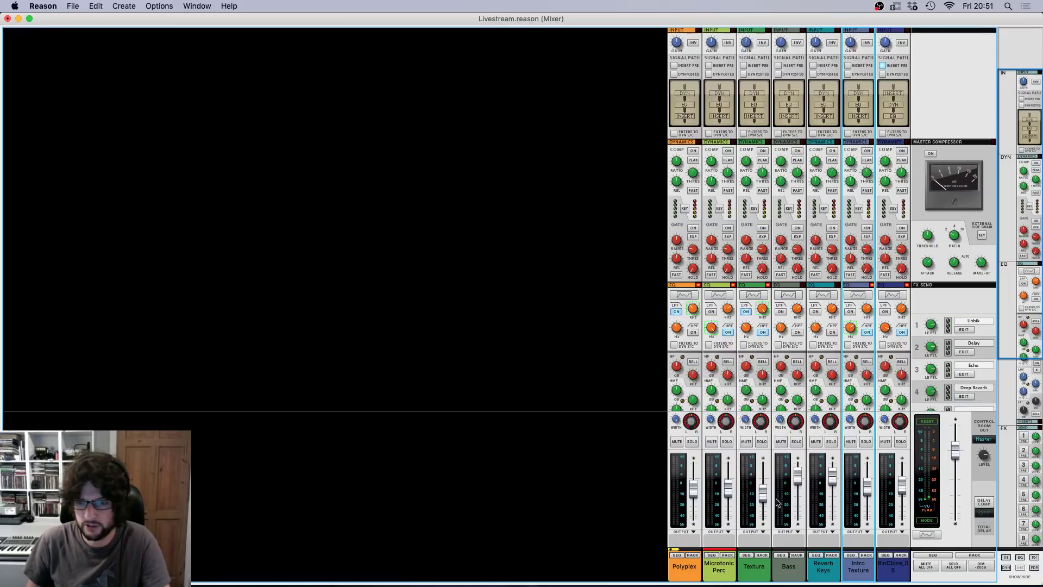
{"action": "key", "text": "F7"}
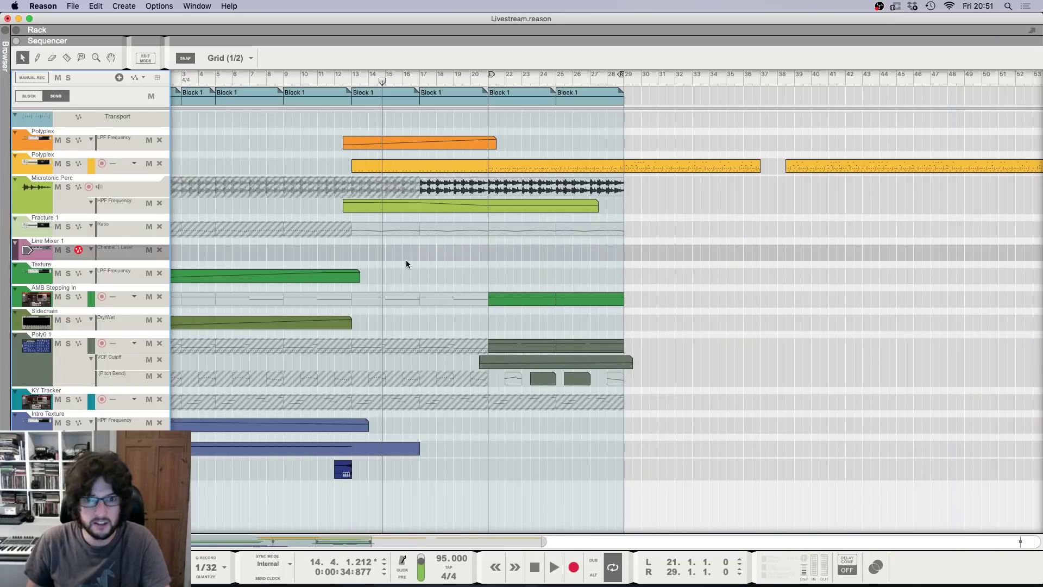
Step: Draw a channel 1 level clip from mid-bar 12 to mid-bar 21, ramping from the minimum before bar 17 to about 98 at 20.4.4
{"action": "left_click", "coordinate": [351, 80]}
{"action": "left_click_drag", "start_coordinate": [348, 250], "coordinate": [491, 249]}
{"action": "key", "text": "Return"}
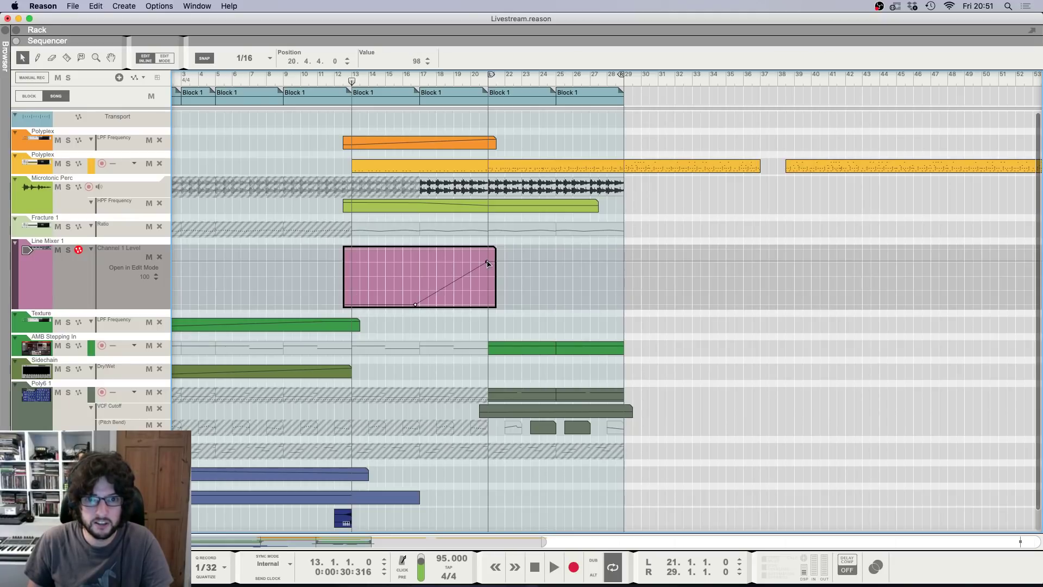
{"action": "left_click", "coordinate": [794, 416]}
Step: Check the Microtonic Perc fader level in the mixer and return to the song arrangement
{"action": "key", "text": "F5"}
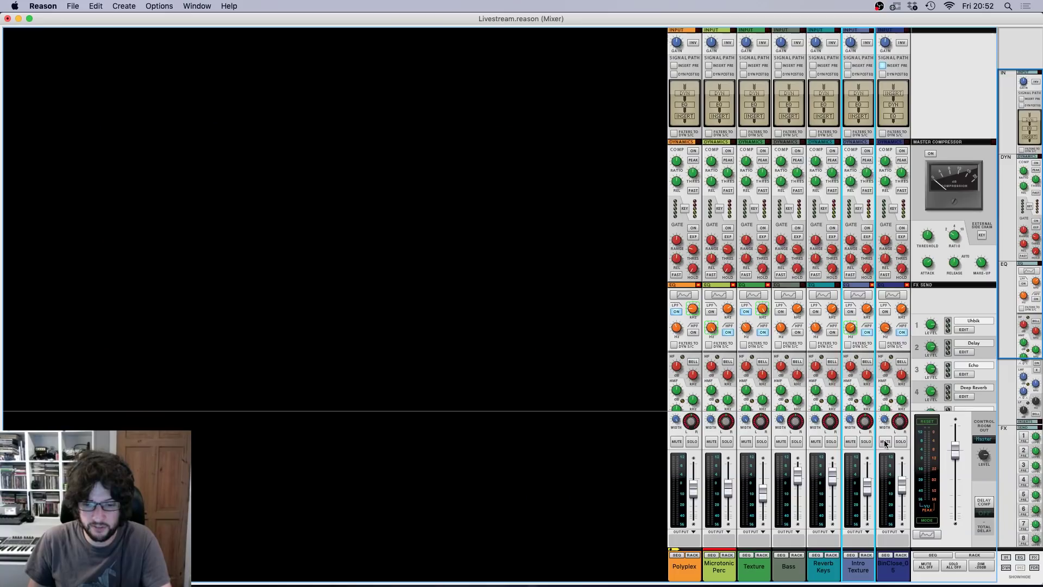
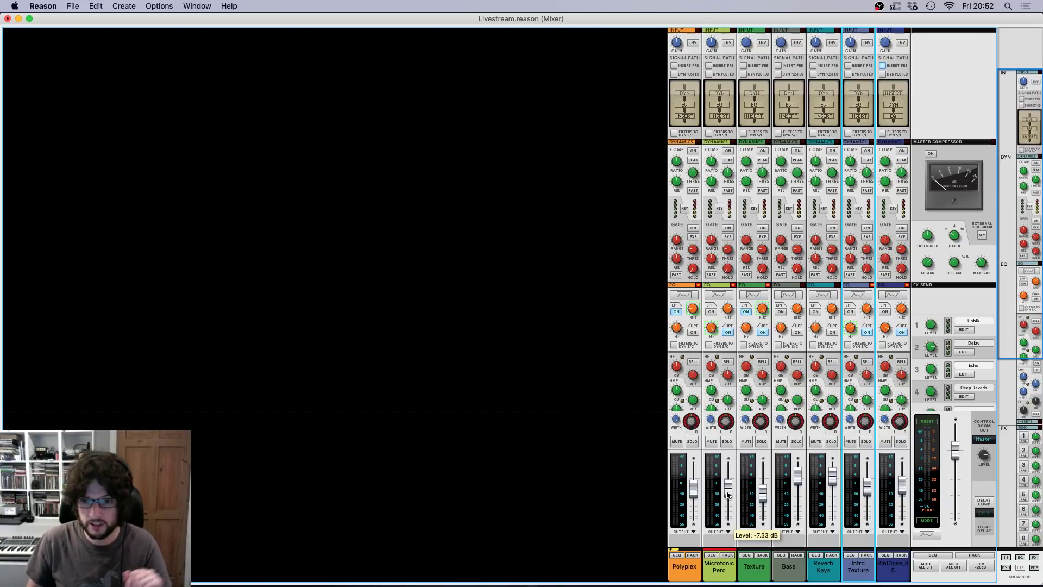
{"action": "key", "text": "F7"}
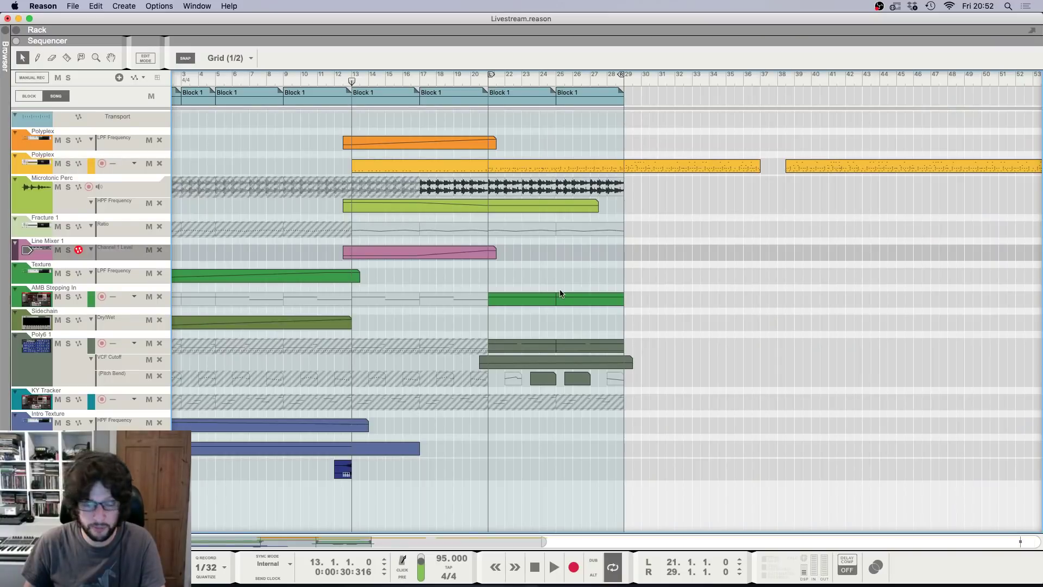
{"action": "key", "text": "h"}
{"action": "key", "text": "h"}
{"action": "key", "text": "h"}
{"action": "key", "text": "h"}
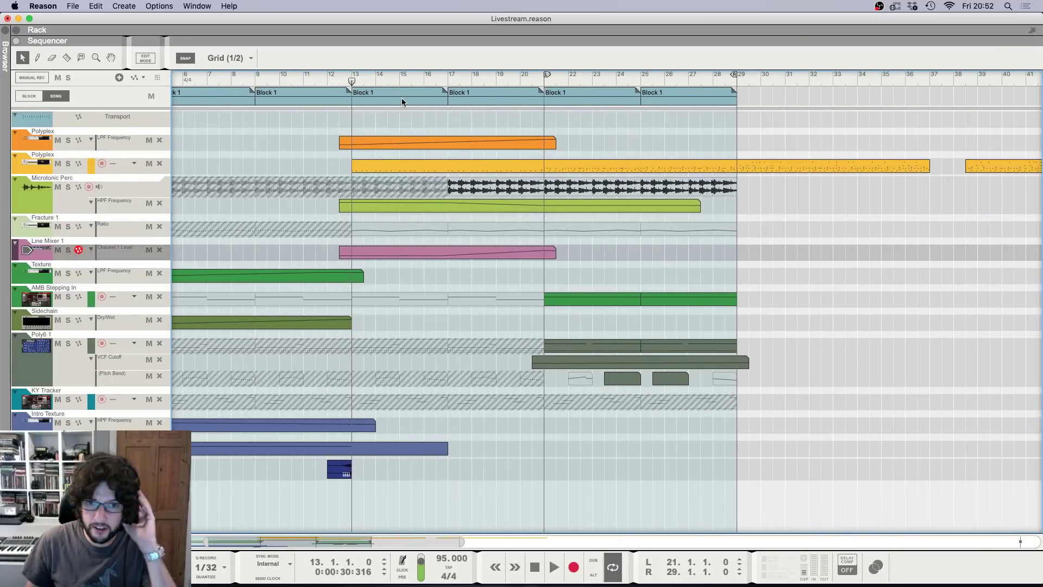
Step: Play from bar 17 to audition the Fracture fade-in created by the channel 1 level automation
{"action": "left_click", "coordinate": [445, 83]}
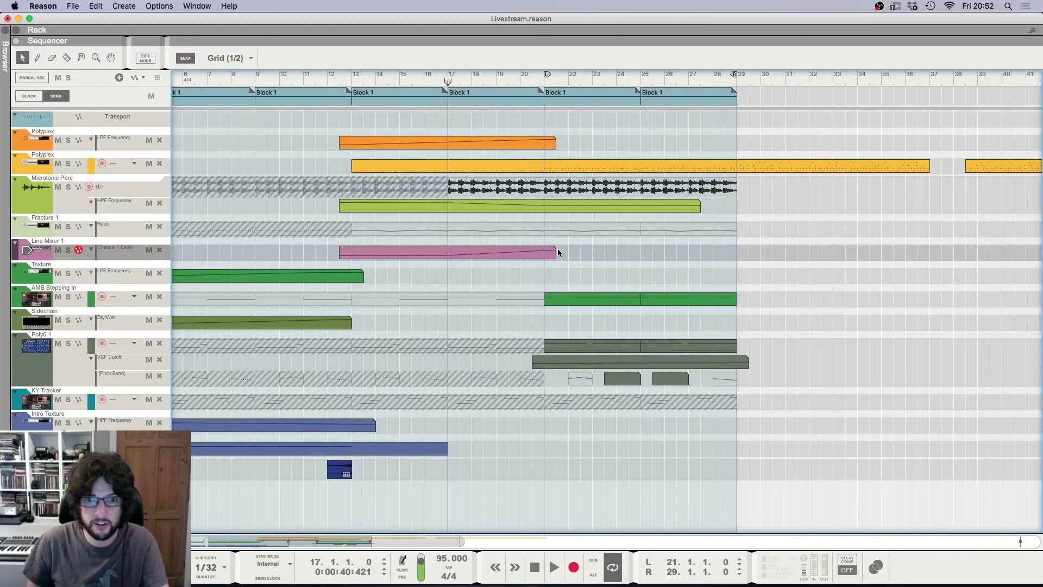
{"action": "key", "text": "space"}
{"action": "key", "text": "h"}
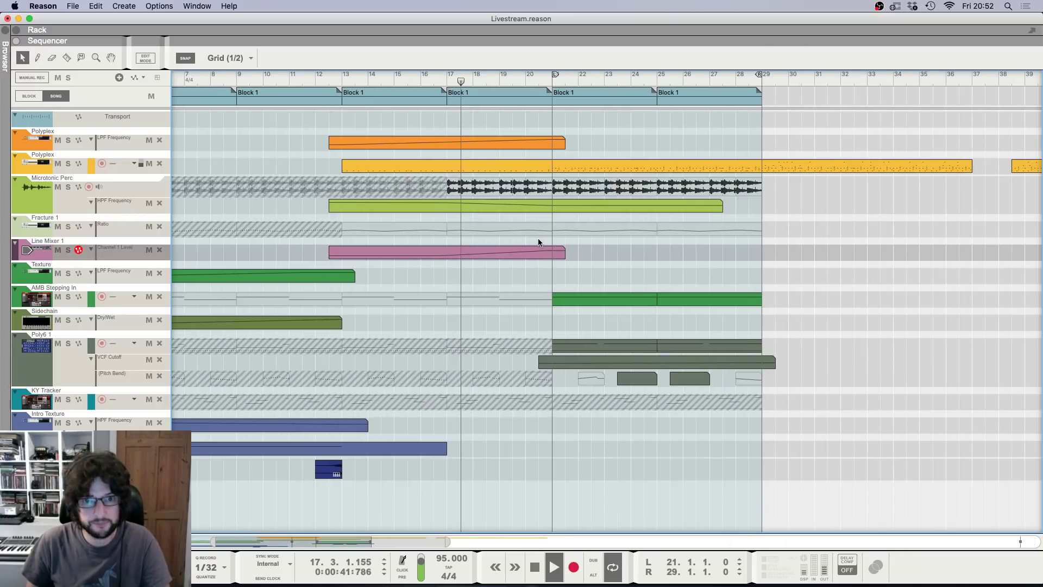
{"action": "key", "text": "h"}
{"action": "key", "text": "h"}
{"action": "key", "text": "h"}
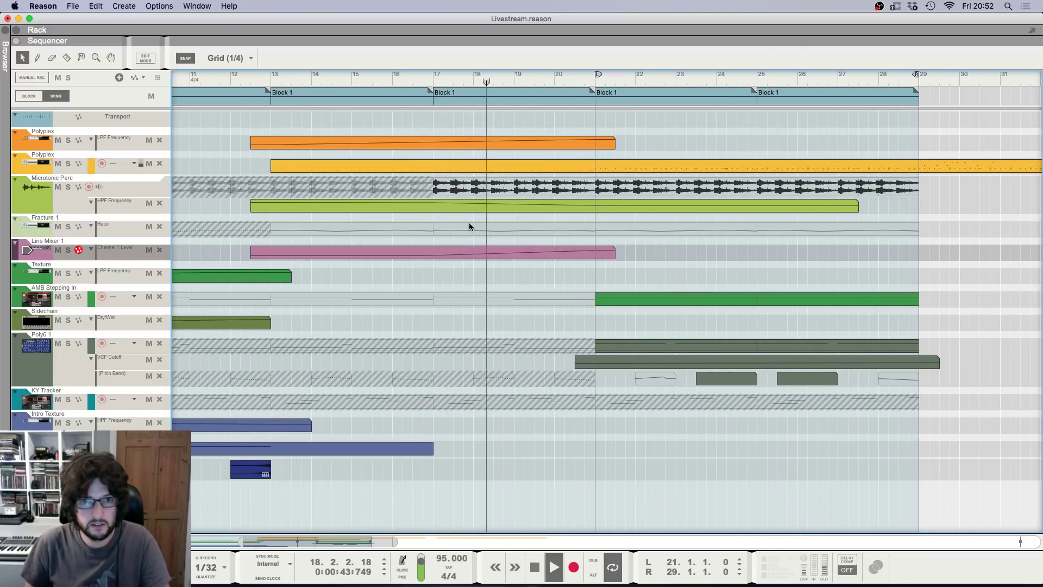
Step: Start the Line Mixer 1 channel 1 level ramp at bar 13 and set the song position to 12.4.1
{"action": "key", "text": "g"}
{"action": "key", "text": "g"}
{"action": "key", "text": "g"}
{"action": "key", "text": "space"}
{"action": "double_click", "coordinate": [464, 252]}
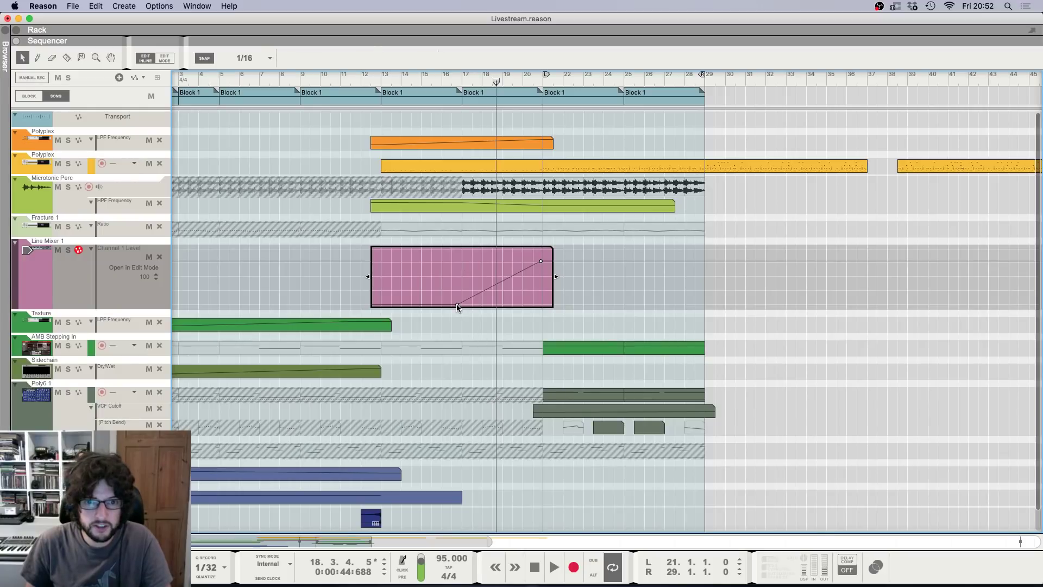
{"action": "left_click", "coordinate": [375, 81]}
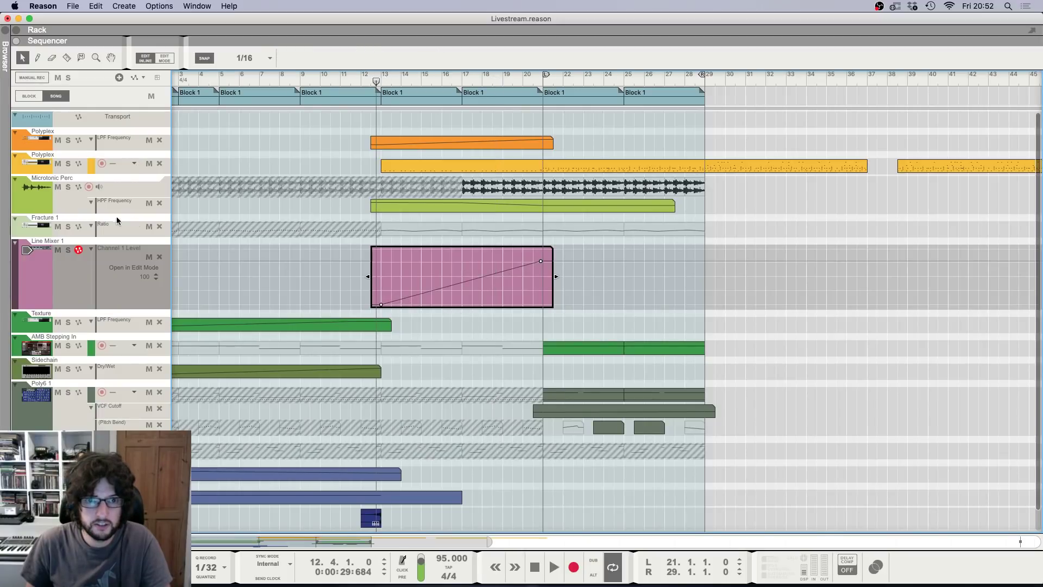
Step: Enable FX send 4 on the Microtonic Perc mixer channel
{"action": "left_click", "coordinate": [117, 190]}
{"action": "key", "text": "F5"}
{"action": "scroll", "coordinate": [711, 329], "scroll_direction": "down", "scroll_amount": 8}
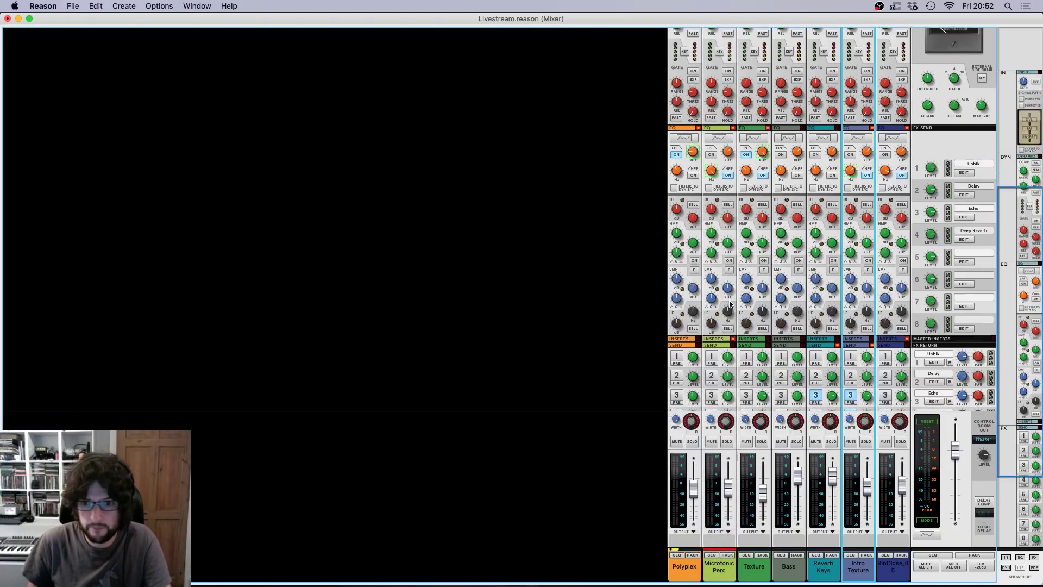
{"action": "left_click", "coordinate": [712, 320]}
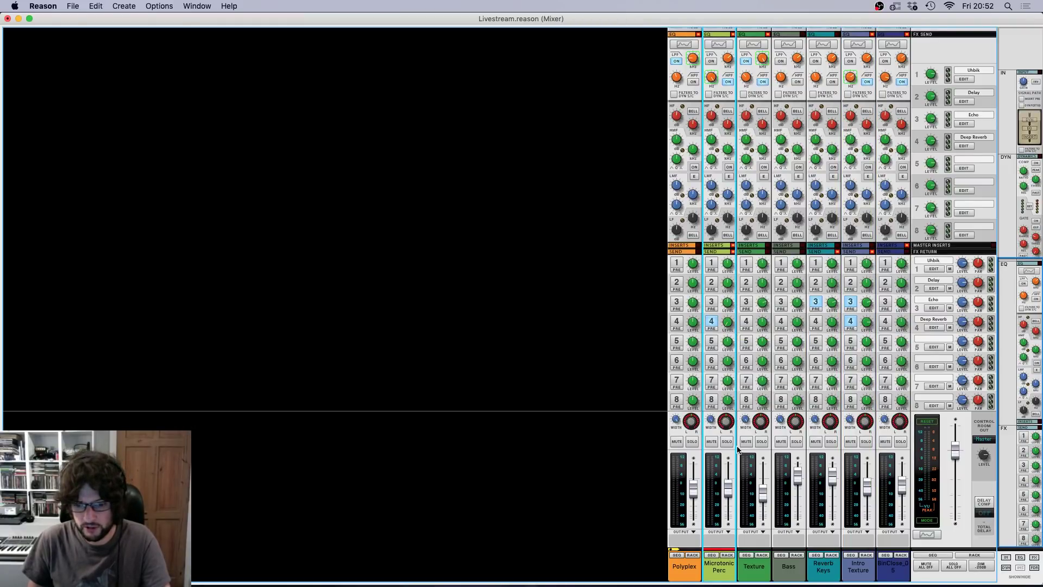
Step: Create an automation lane for the FX4 send level of Microtonic Perc
{"action": "right_click", "coordinate": [727, 324]}
{"action": "left_click", "coordinate": [561, 323]}
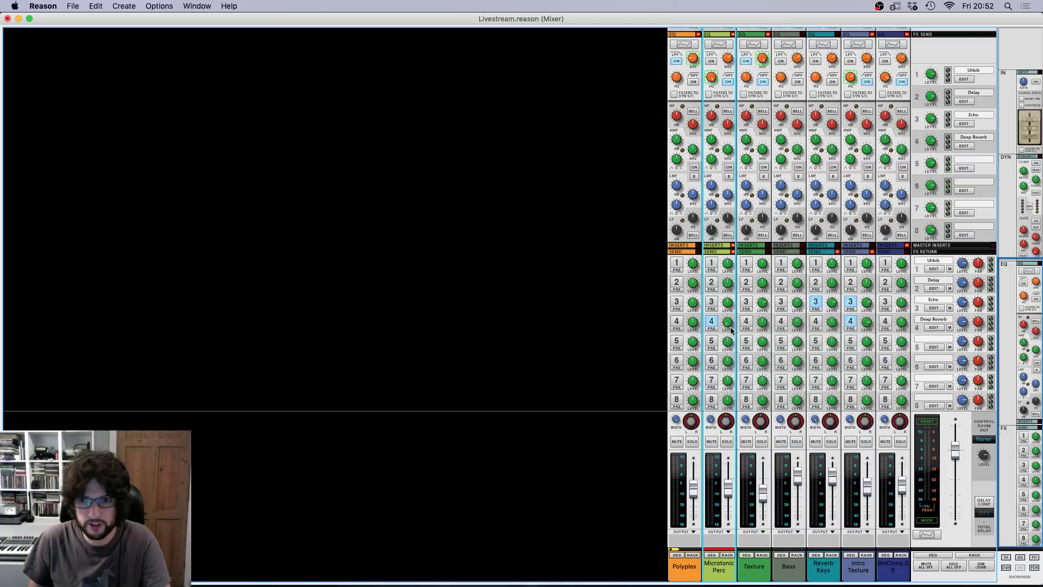
{"action": "right_click", "coordinate": [727, 323]}
{"action": "left_click", "coordinate": [733, 328]}
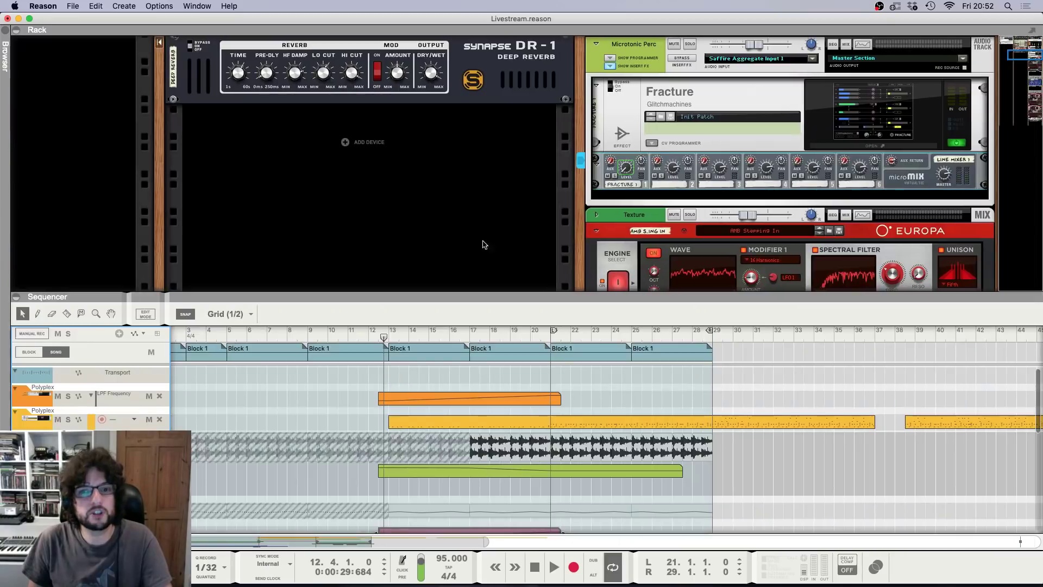
Step: In the sequencer, draw an FX4 Send Level clip from mid-bar 12 to mid-bar 21, falling from 95 at 12.4.1 to 0 at 20.4.4
{"action": "key", "text": "F6"}
{"action": "key", "text": "F7"}
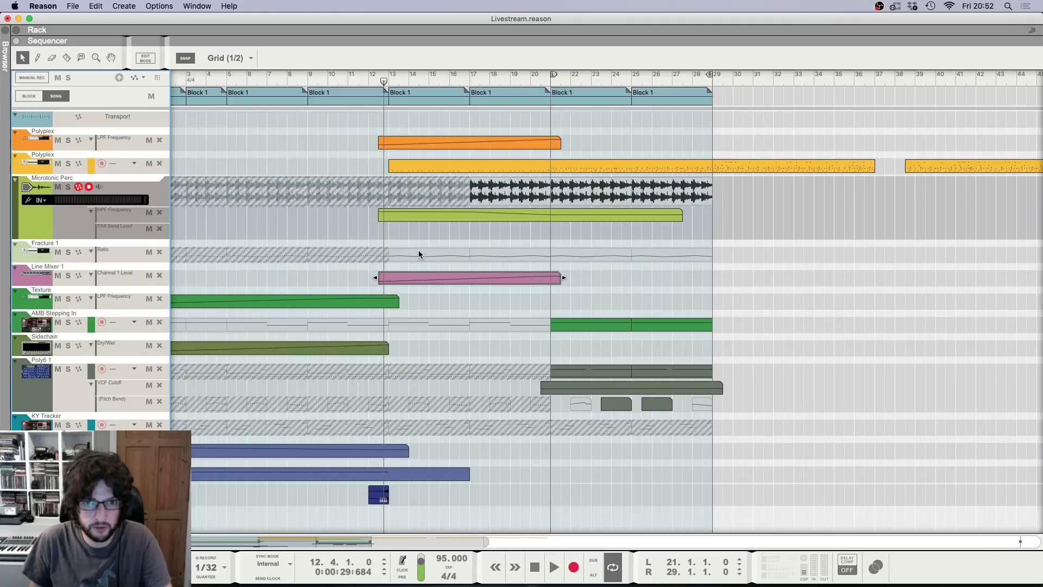
{"action": "mouse_move", "coordinate": [386, 229]}
{"action": "left_mouse_down"}
{"action": "mouse_move", "coordinate": [584, 225]}
{"action": "mouse_move", "coordinate": [561, 230]}
{"action": "left_mouse_up"}
{"action": "double_click", "coordinate": [383, 233]}
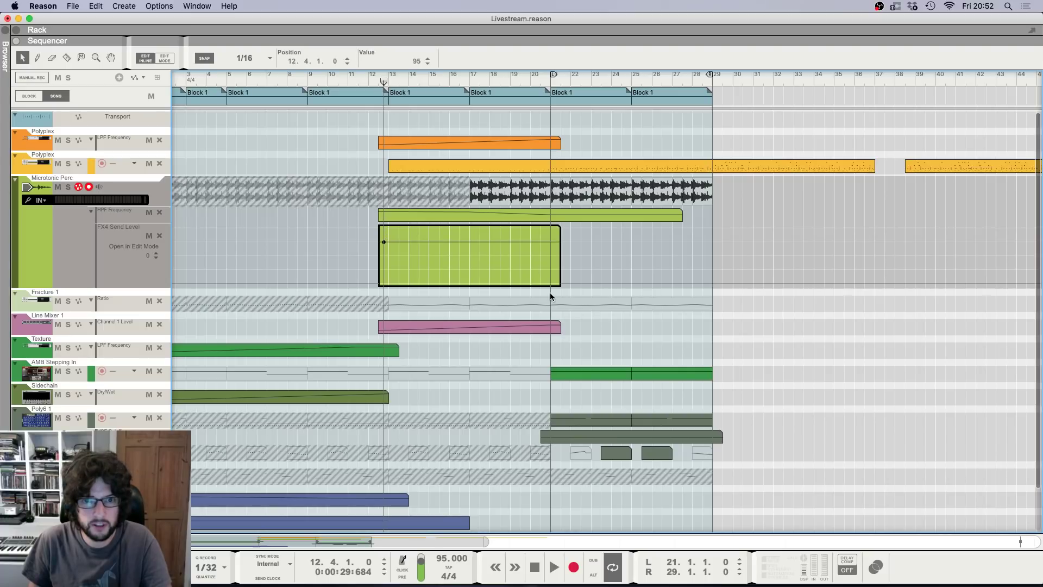
Step: Unmute the Microtonic Perc audio clip from bar 13 to bar 17
{"action": "key", "text": "t"}
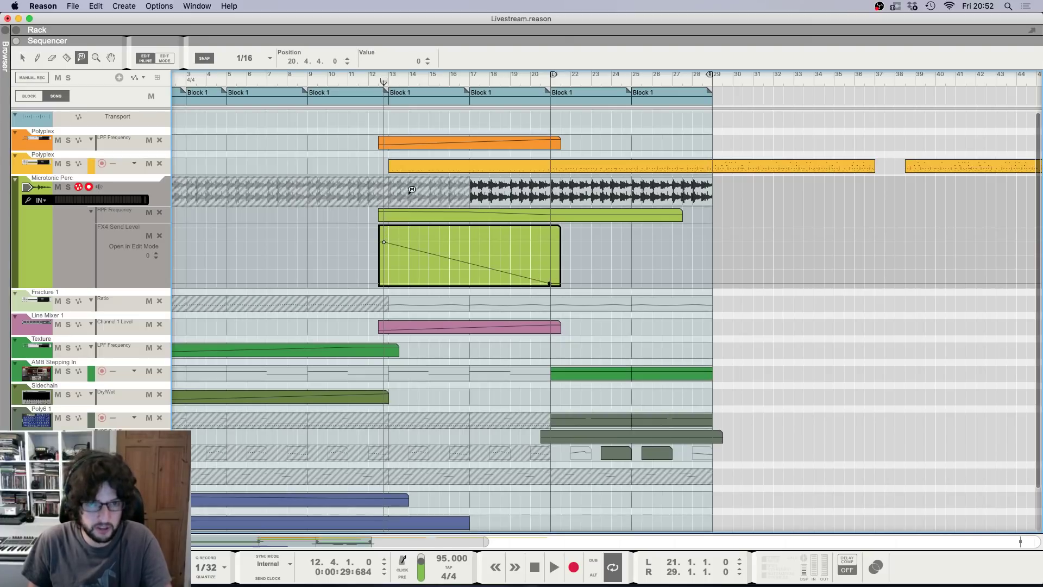
{"action": "left_click", "coordinate": [409, 195]}
{"action": "left_click", "coordinate": [24, 58]}
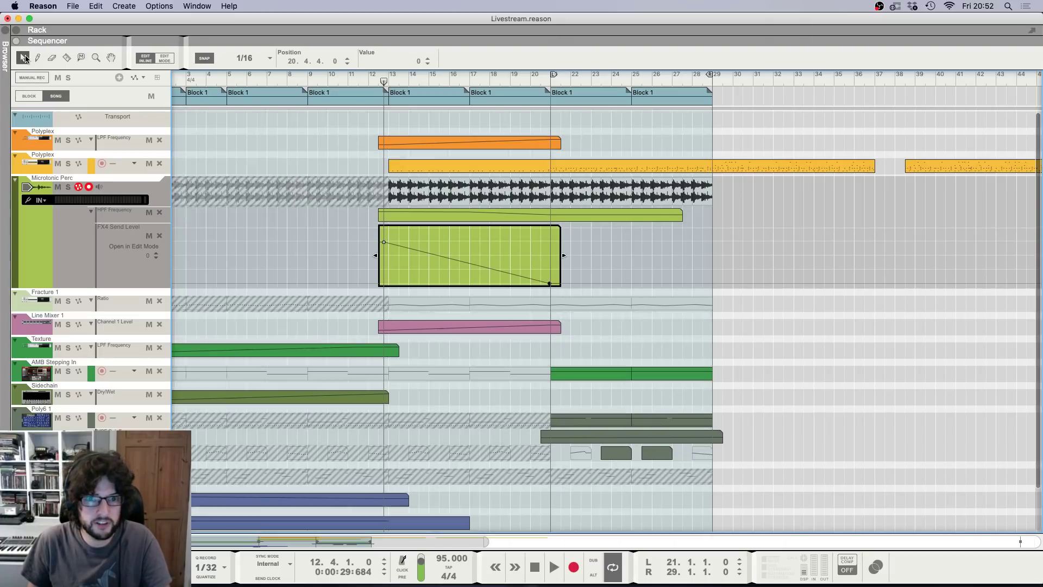
Step: Reshape the Microtonic Perc HPF Frequency automation into one descent from 1000 at bar 13 to its existing point at bar 21
{"action": "double_click", "coordinate": [423, 215]}
{"action": "key", "text": "Delete"}
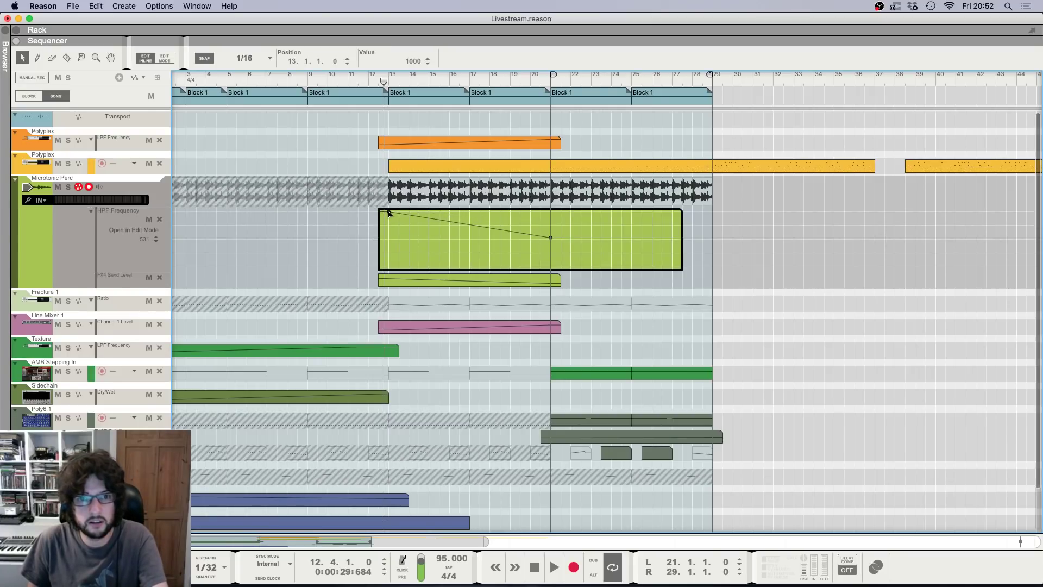
Step: Play from just before bar 13 to audition the transition and inspect the Line Mixer 1 channel 1 level curve
{"action": "key", "text": "space"}
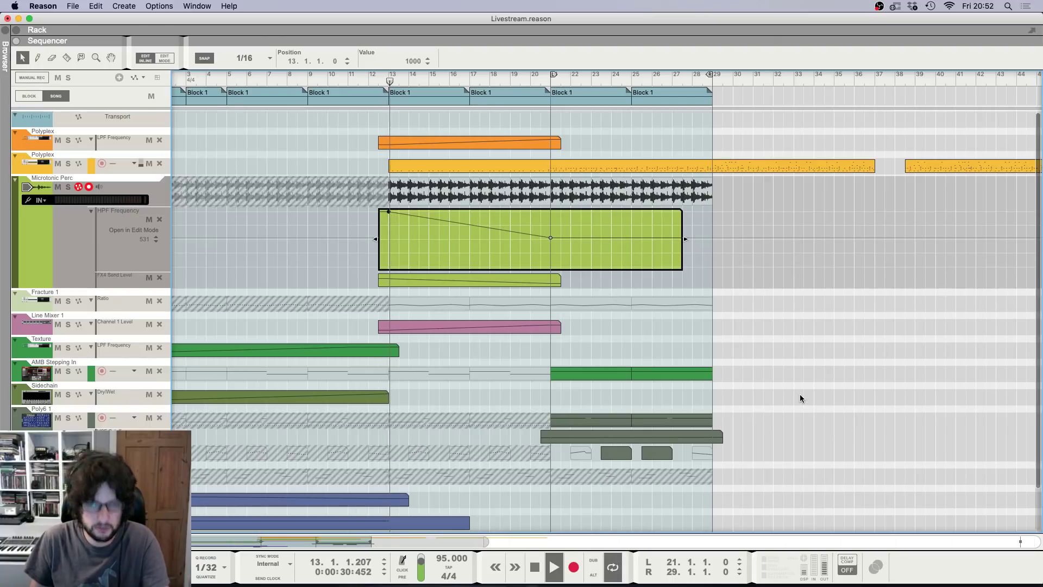
{"action": "key", "text": "h"}
{"action": "key", "text": "h"}
{"action": "key", "text": "h"}
{"action": "key", "text": "h"}
{"action": "key", "text": "h"}
{"action": "key", "text": "h"}
{"action": "key", "text": "h"}
{"action": "key", "text": "h"}
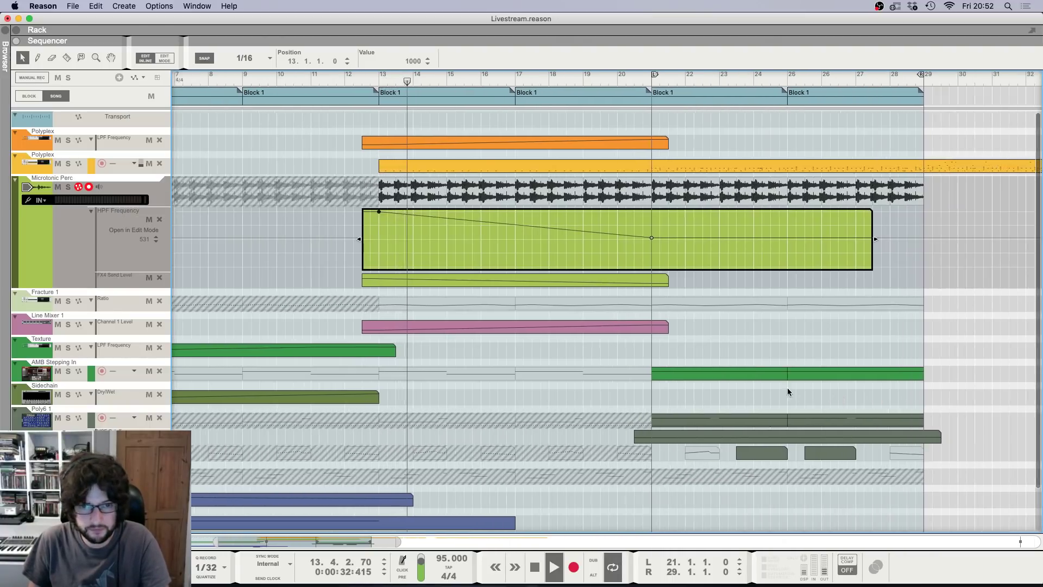
{"action": "double_click", "coordinate": [510, 280]}
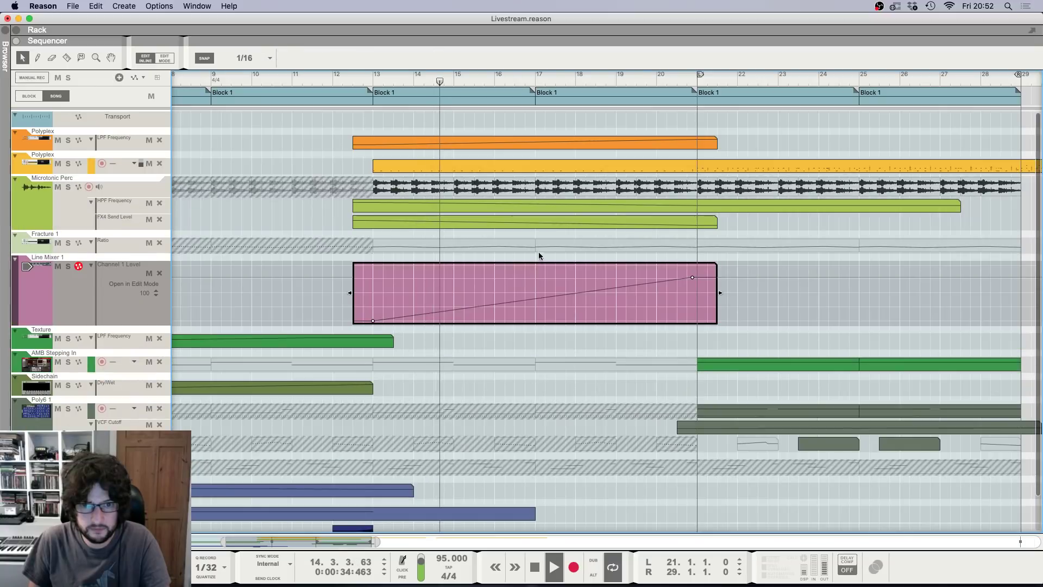
Step: Shape the FX4 Send Level curve with a start value of 121 at 12.4.2 and a new point of 93 at bar 17
{"action": "double_click", "coordinate": [531, 222]}
{"action": "left_click_drag", "start_coordinate": [535, 237], "coordinate": [535, 246]}
{"action": "left_click_drag", "start_coordinate": [363, 242], "coordinate": [365, 230]}
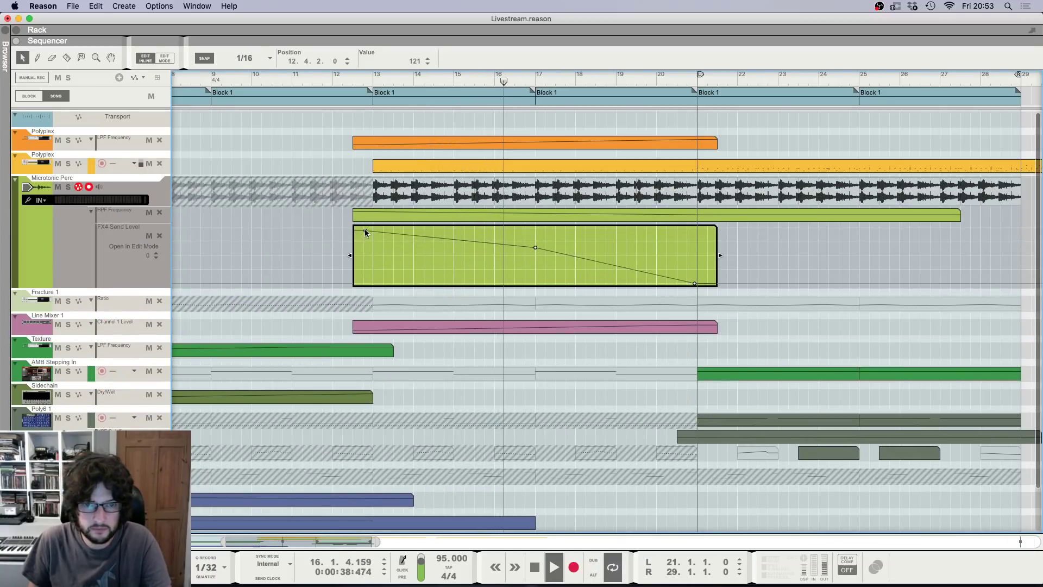
{"action": "left_click_drag", "start_coordinate": [535, 248], "coordinate": [535, 244]}
{"action": "scroll", "coordinate": [534, 243], "scroll_direction": "down", "scroll_amount": 6}
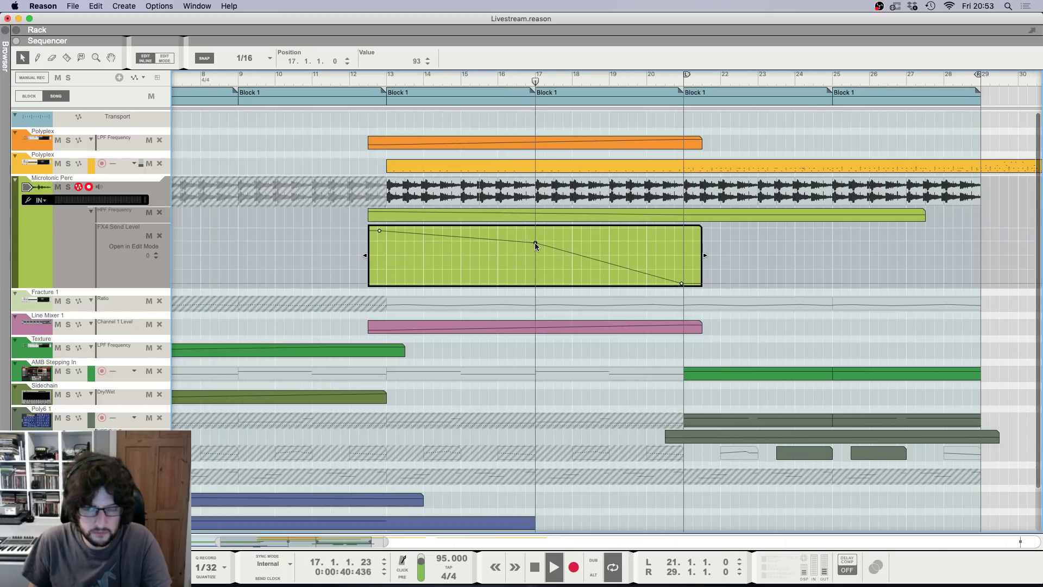
{"action": "scroll", "coordinate": [661, 321], "scroll_direction": "down", "scroll_amount": 6}
{"action": "left_click", "coordinate": [667, 346]}
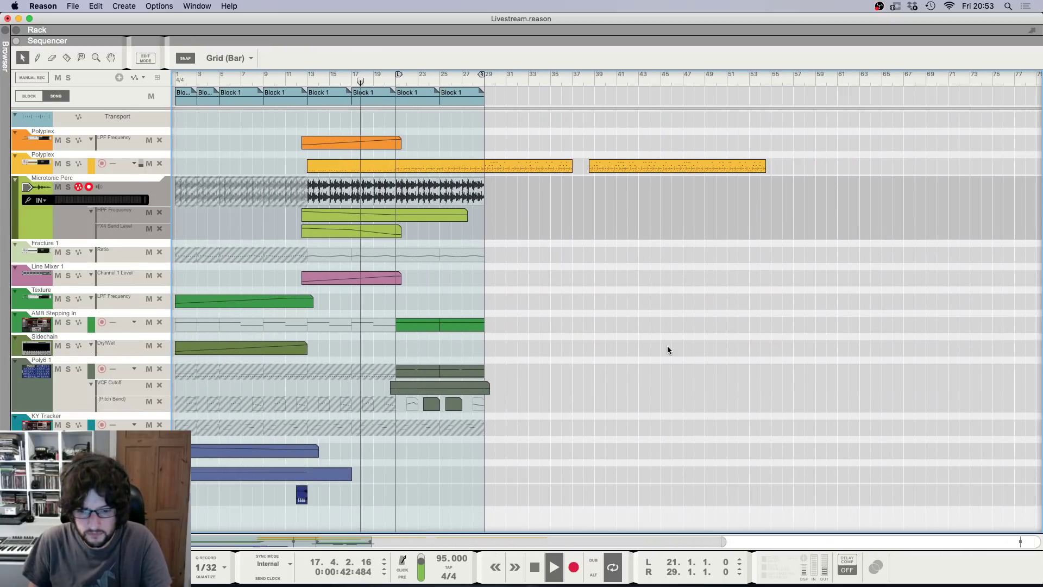
Step: Draw a one-beat empty clip at 20.4.1 on the Microtonic Perc track, ending at bar 21
{"action": "scroll", "coordinate": [667, 346], "scroll_direction": "up", "scroll_amount": 1}
{"action": "scroll", "coordinate": [667, 345], "scroll_direction": "up", "scroll_amount": 7}
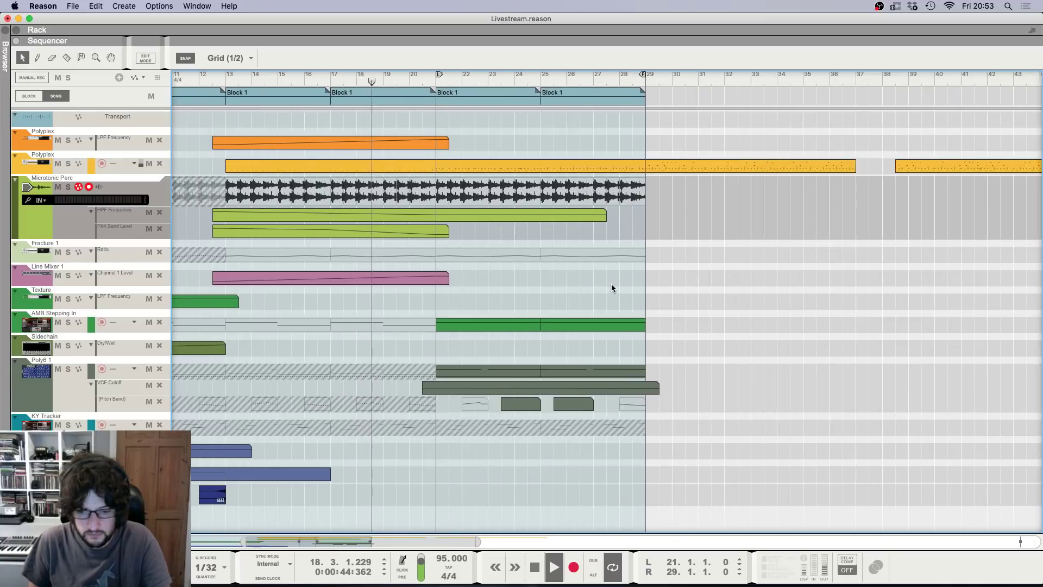
{"action": "scroll", "coordinate": [611, 284], "scroll_direction": "right", "scroll_amount": 6}
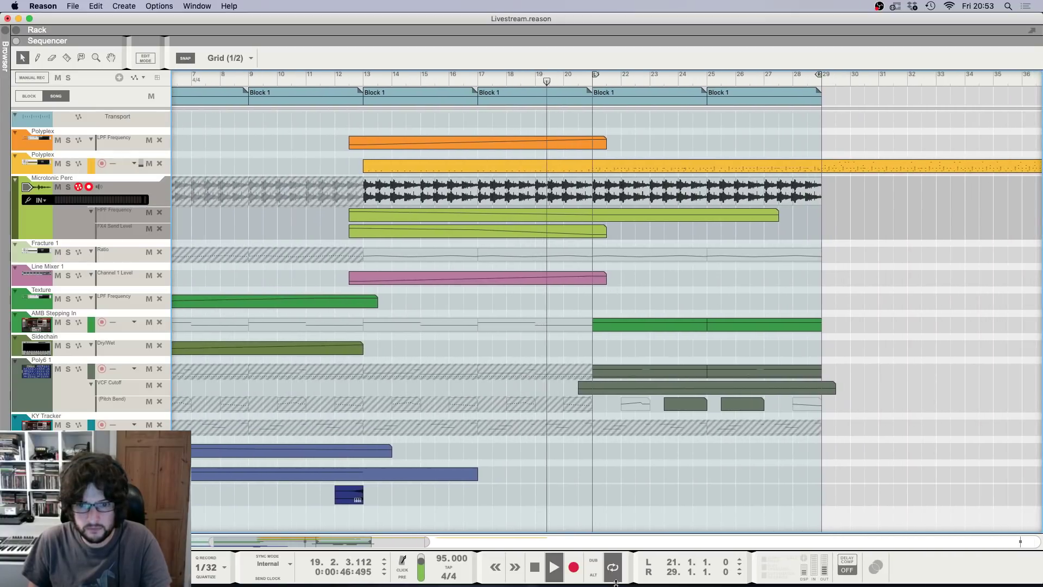
{"action": "scroll", "coordinate": [628, 185], "scroll_direction": "up", "scroll_amount": 8}
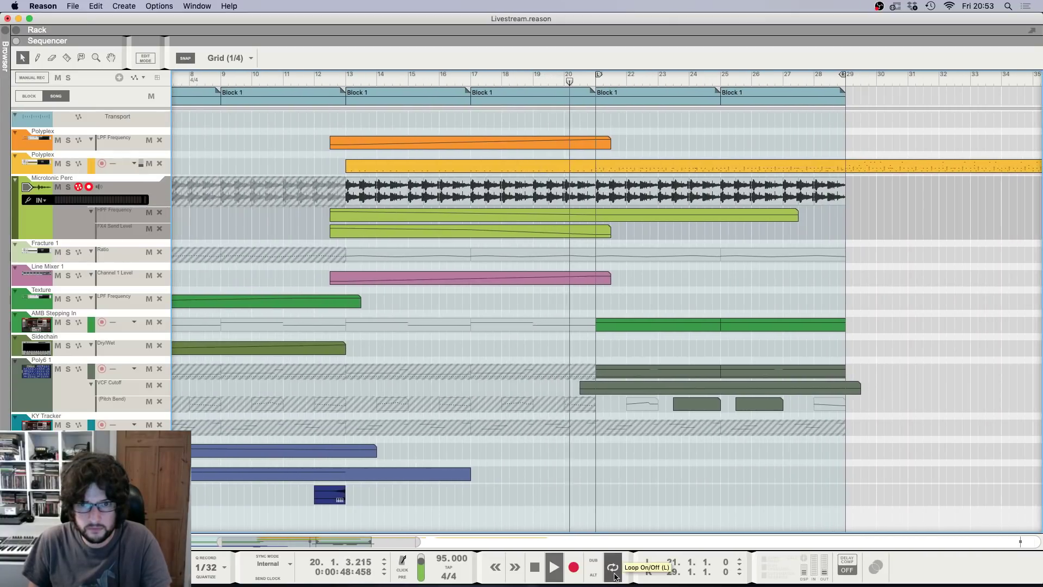
{"action": "scroll", "coordinate": [628, 185], "scroll_direction": "up", "scroll_amount": 5}
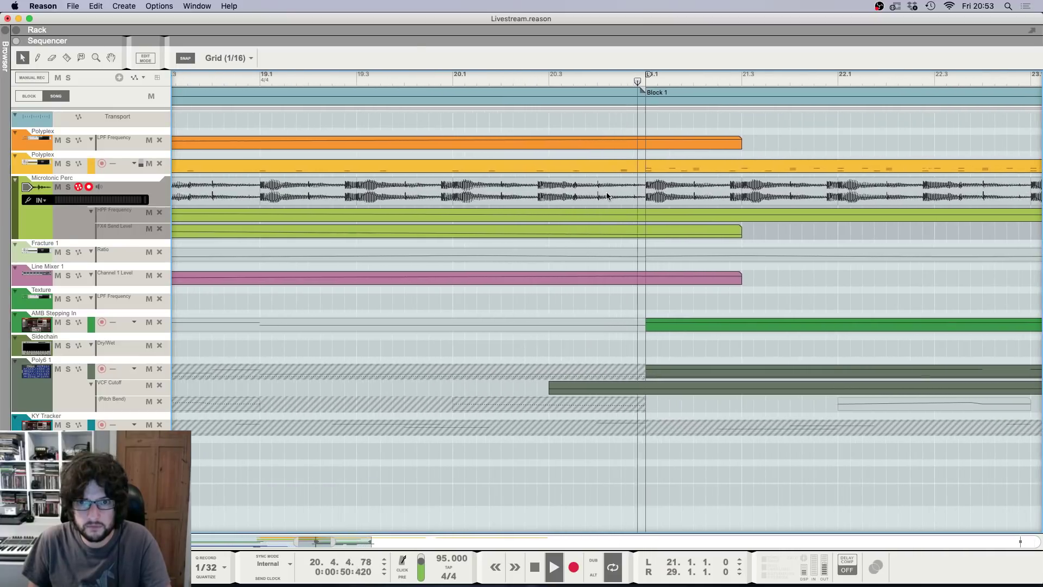
{"action": "left_click_drag", "start_coordinate": [598, 180], "coordinate": [635, 201]}
{"action": "scroll", "coordinate": [807, 270], "scroll_direction": "down", "scroll_amount": 8}
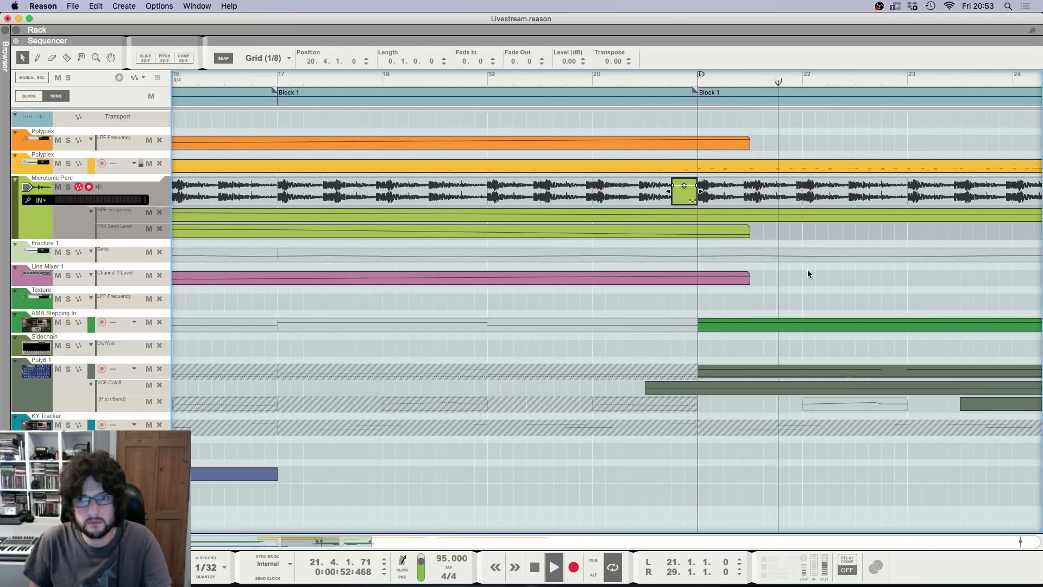
Step: Listen to the arrangement from bar 21 up to the end of bar 28 and stop playback
{"action": "key", "text": "g"}
{"action": "key", "text": "g"}
{"action": "key", "text": "g"}
{"action": "key", "text": "g"}
{"action": "key", "text": "h"}
{"action": "key", "text": "h"}
{"action": "key", "text": "h"}
{"action": "key", "text": "h"}
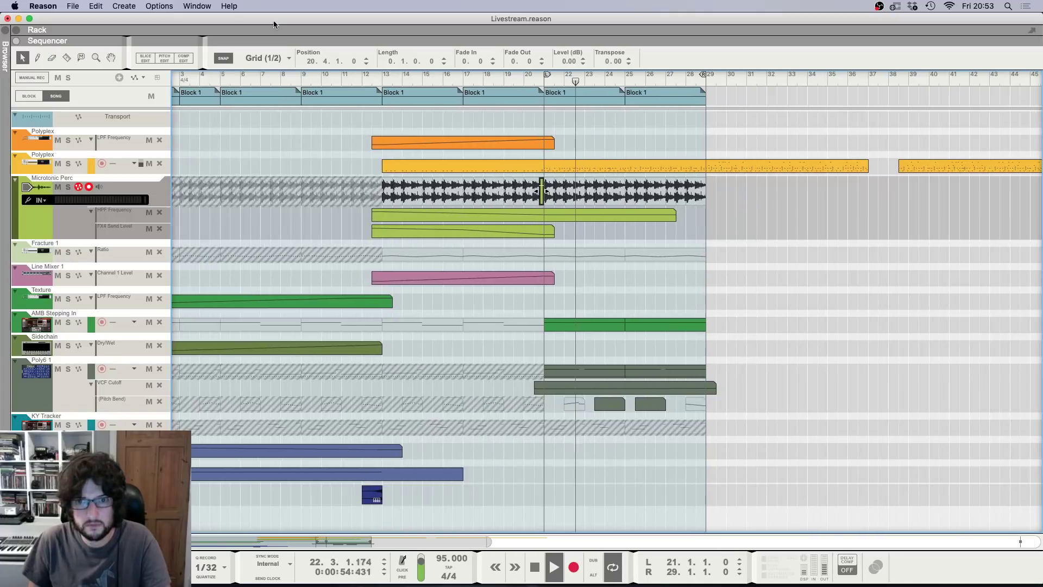
{"action": "scroll", "coordinate": [707, 242], "scroll_direction": "up", "scroll_amount": 2}
{"action": "scroll", "coordinate": [707, 242], "scroll_direction": "right", "scroll_amount": 4}
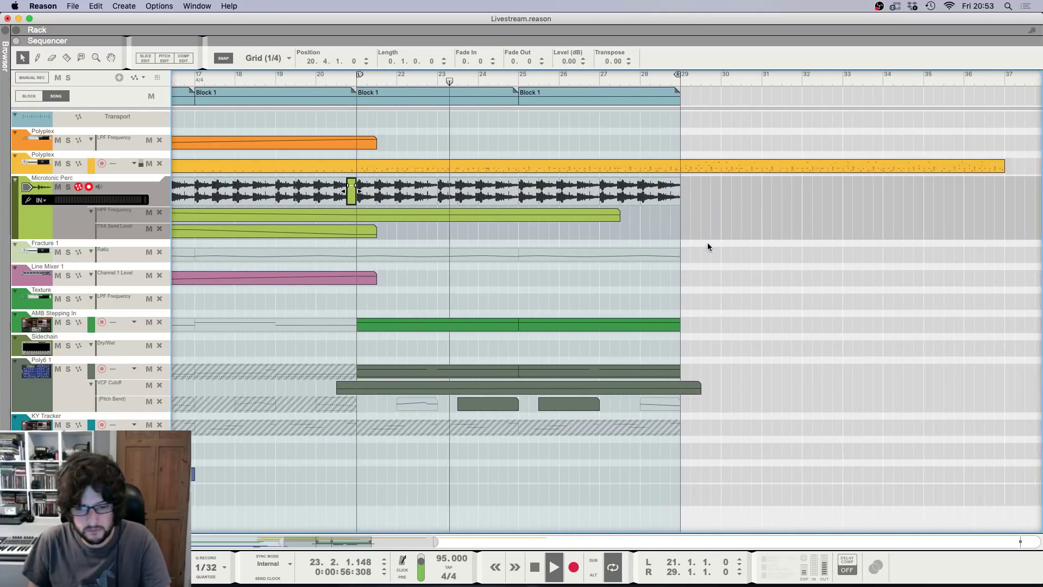
{"action": "scroll", "coordinate": [707, 243], "scroll_direction": "down", "scroll_amount": 2}
{"action": "scroll", "coordinate": [593, 194], "scroll_direction": "left", "scroll_amount": 2}
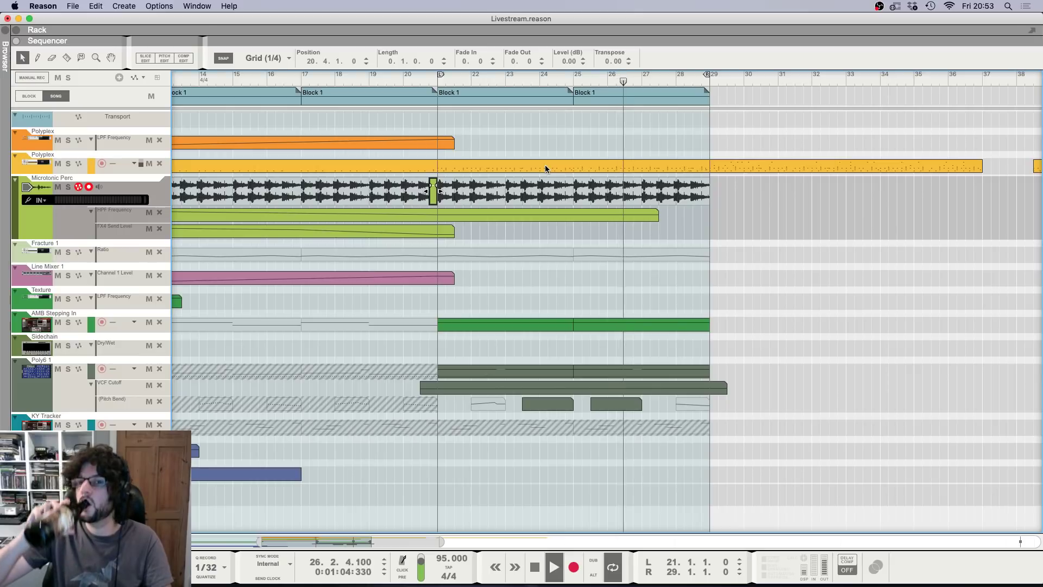
{"action": "key", "text": "g"}
{"action": "key", "text": "g"}
{"action": "key", "text": "g"}
{"action": "key", "text": "g"}
{"action": "key", "text": "g"}
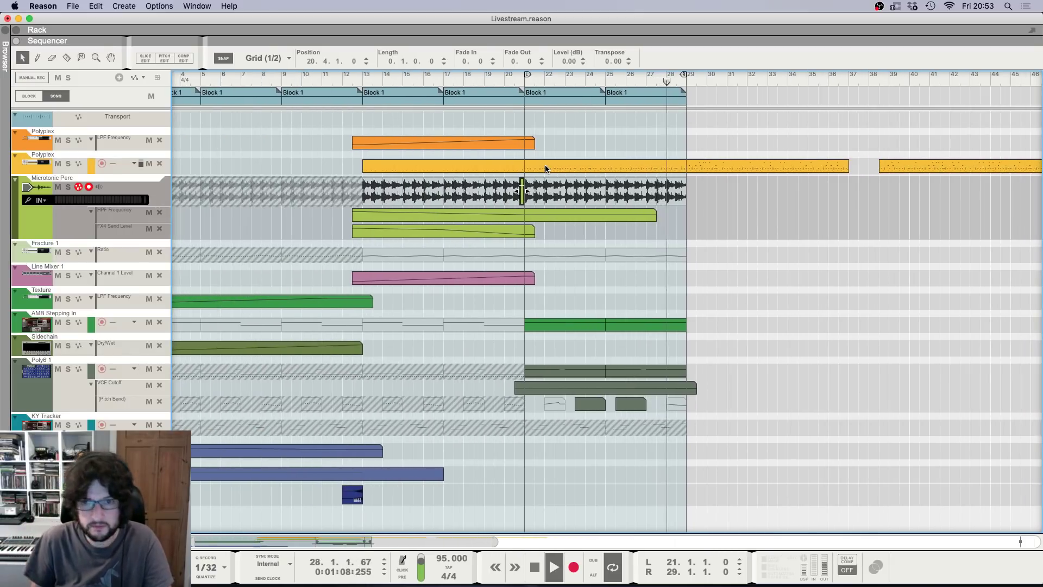
{"action": "key", "text": "h"}
{"action": "key", "text": "h"}
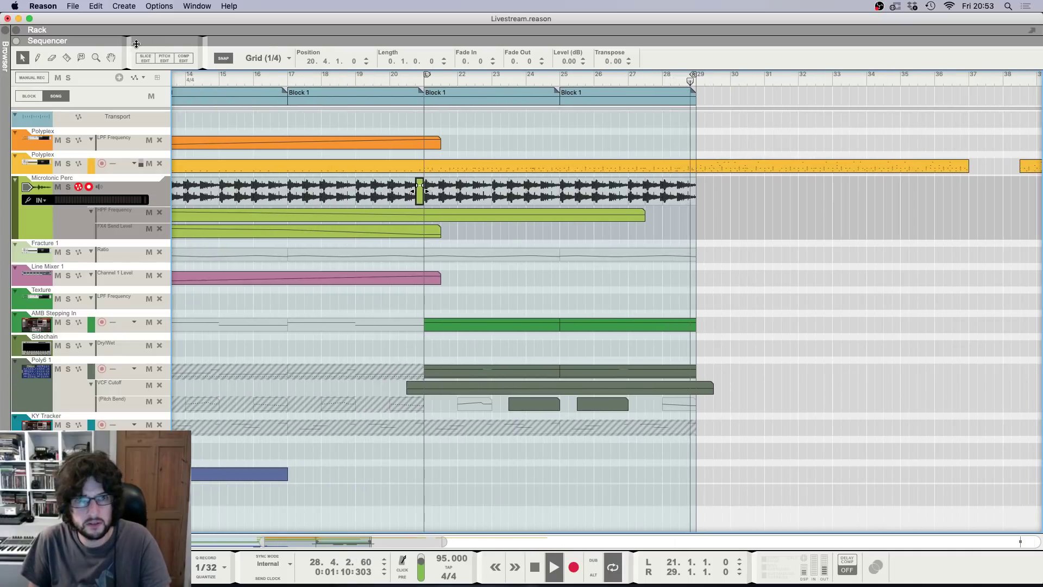
{"action": "key", "text": "space"}
{"action": "key", "text": "g"}
{"action": "key", "text": "g"}
{"action": "key", "text": "g"}
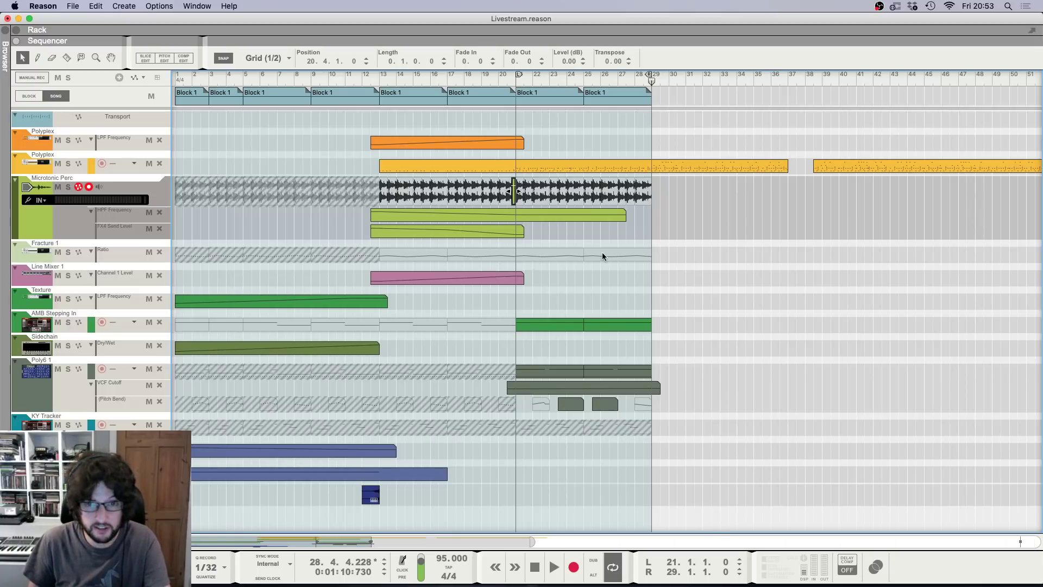
{"action": "key", "text": "F6"}
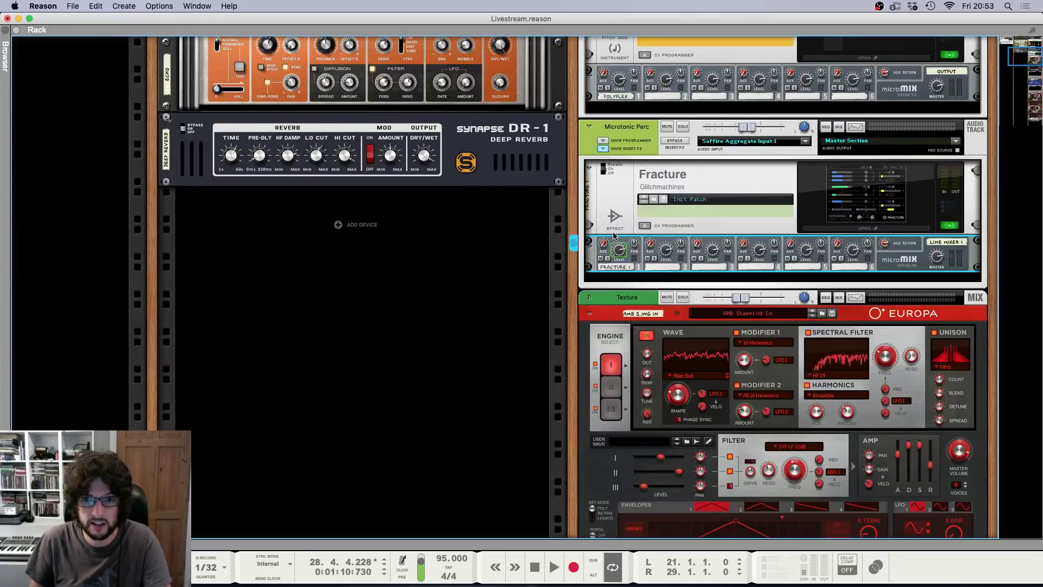
{"action": "right_click", "coordinate": [619, 214]}
{"action": "mouse_move", "coordinate": [701, 340]}
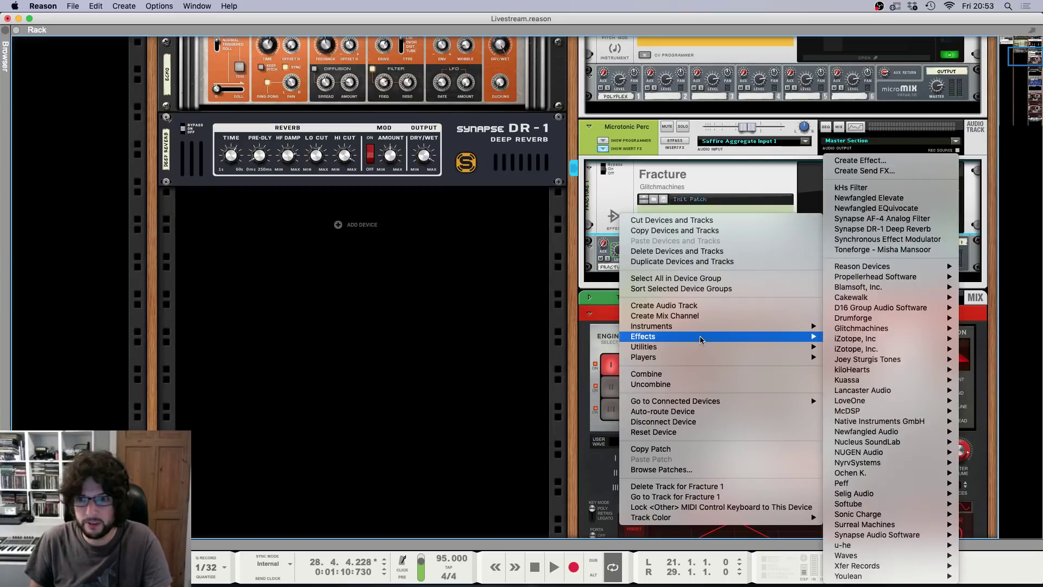
{"action": "mouse_move", "coordinate": [873, 370]}
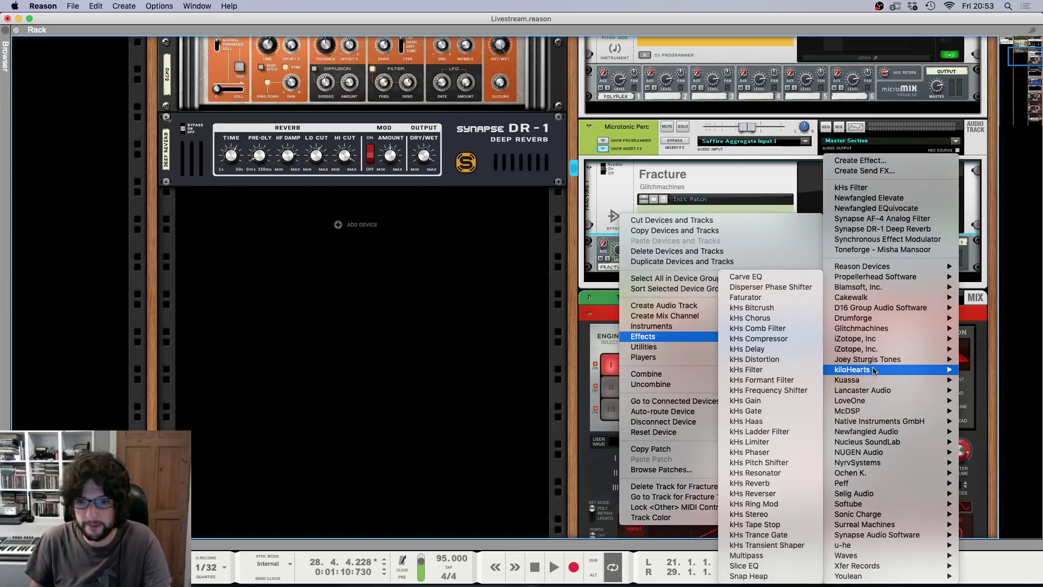
{"action": "left_click", "coordinate": [431, 354]}
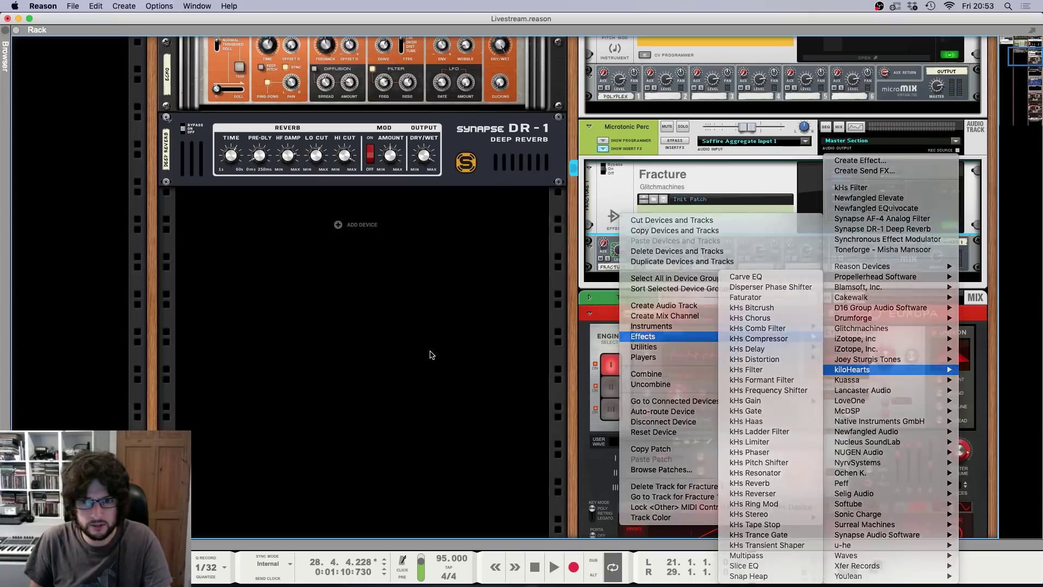
{"action": "scroll", "coordinate": [532, 347], "scroll_direction": "down", "scroll_amount": 10}
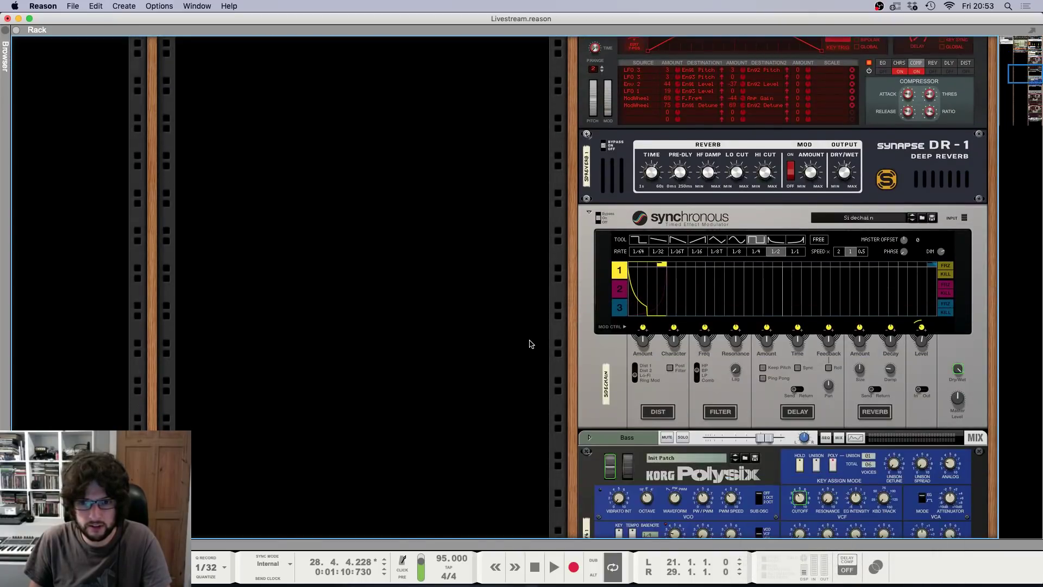
Step: Audition the arrangement from around bar 9 into the section beginning at bar 21
{"action": "key", "text": "F7"}
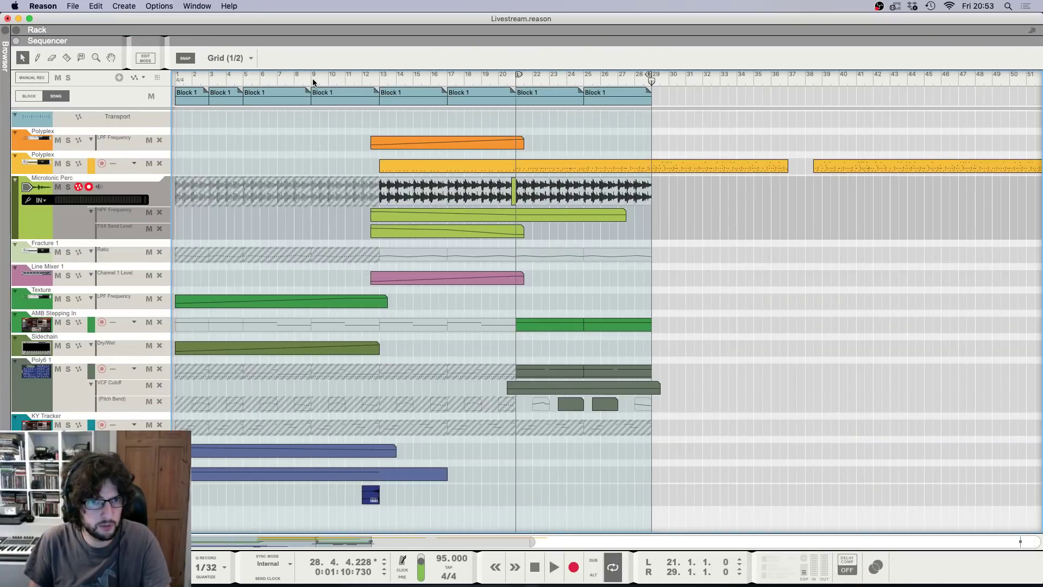
{"action": "left_click", "coordinate": [313, 80]}
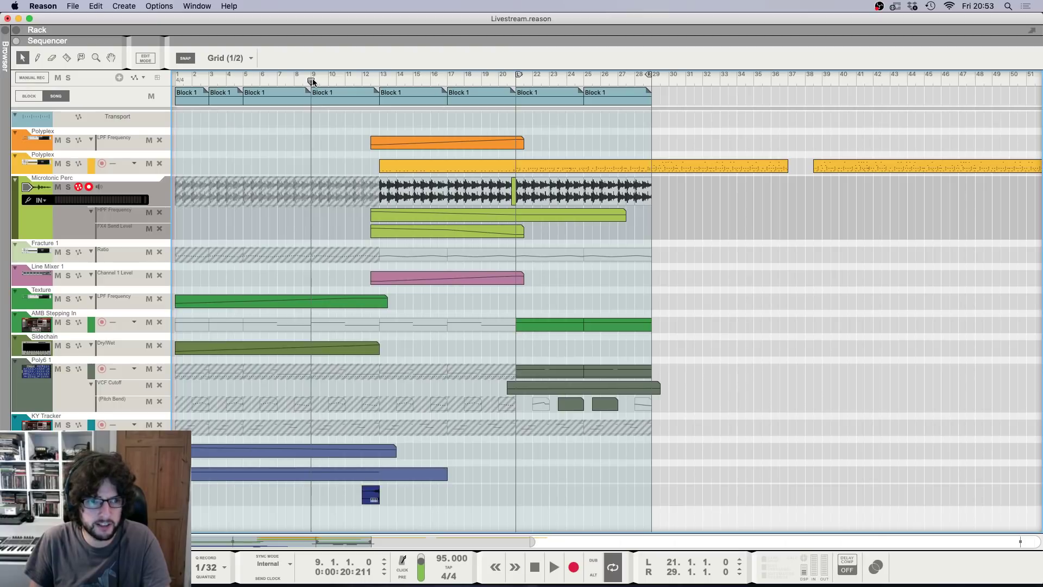
{"action": "mouse_move", "coordinate": [313, 81]}
{"action": "left_mouse_down"}
{"action": "mouse_move", "coordinate": [573, 84]}
{"action": "mouse_move", "coordinate": [516, 84]}
{"action": "mouse_move", "coordinate": [656, 96]}
{"action": "left_mouse_up"}
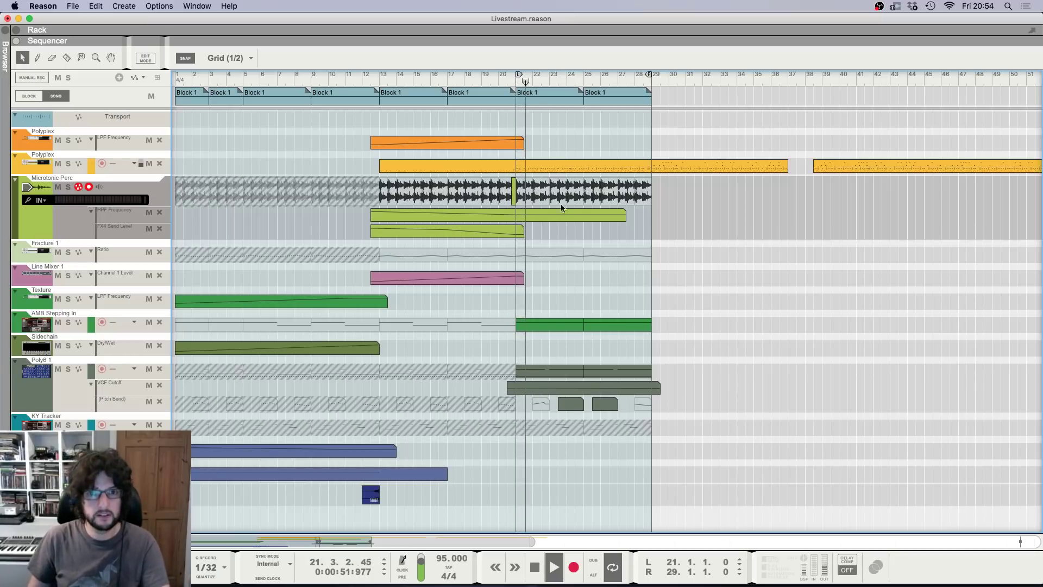
{"action": "scroll", "coordinate": [579, 248], "scroll_direction": "up", "scroll_amount": 3}
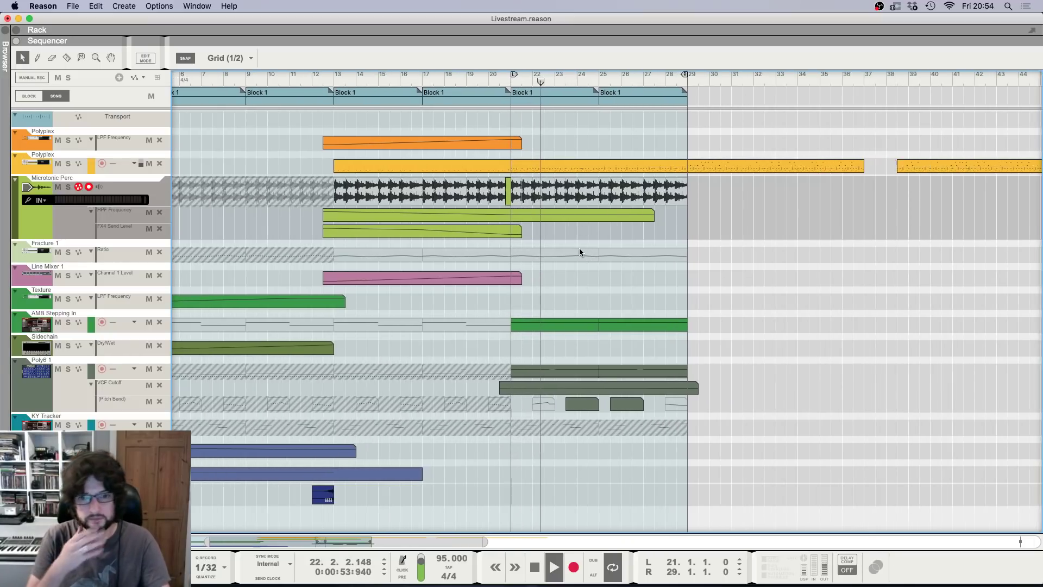
{"action": "scroll", "coordinate": [579, 249], "scroll_direction": "down", "scroll_amount": 1}
Step: Duplicate the four-bar Block 1 from bar 21 to bar 29 and unmute its KY Tracker part
{"action": "left_click_drag", "start_coordinate": [526, 100], "coordinate": [668, 114]}
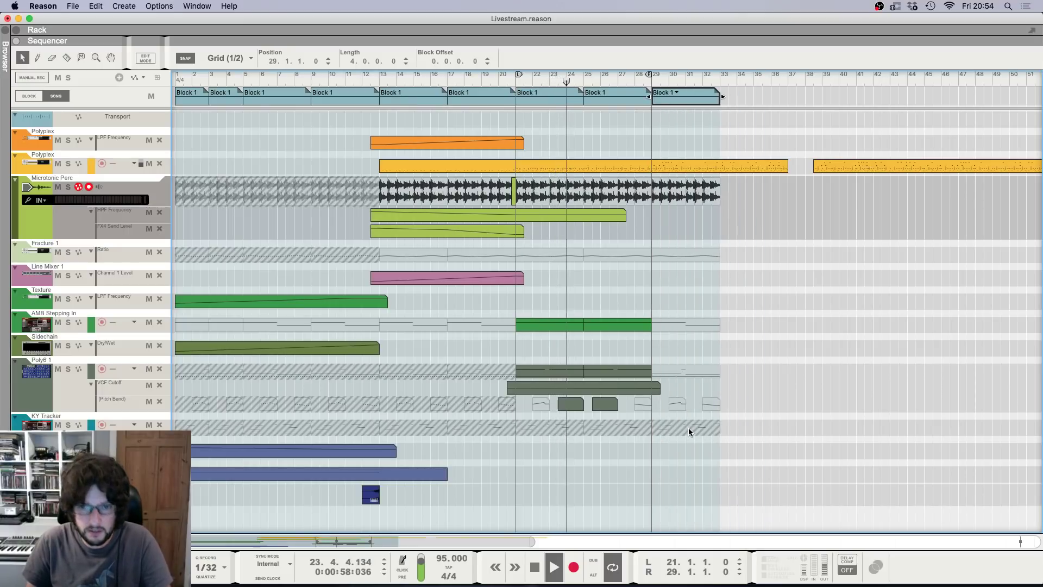
{"action": "key", "text": "t"}
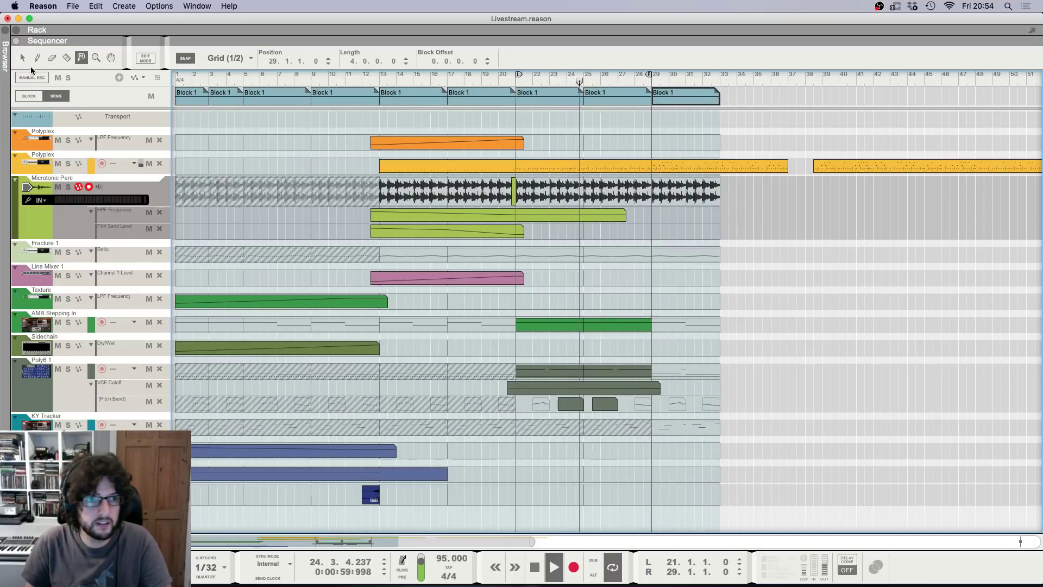
{"action": "key", "text": "q"}
Step: Set the loop range from bar 29 to bar 33 and deselect the new block
{"action": "left_click", "coordinate": [722, 81], "text": "alt"}
{"action": "left_click", "coordinate": [653, 82], "text": "super"}
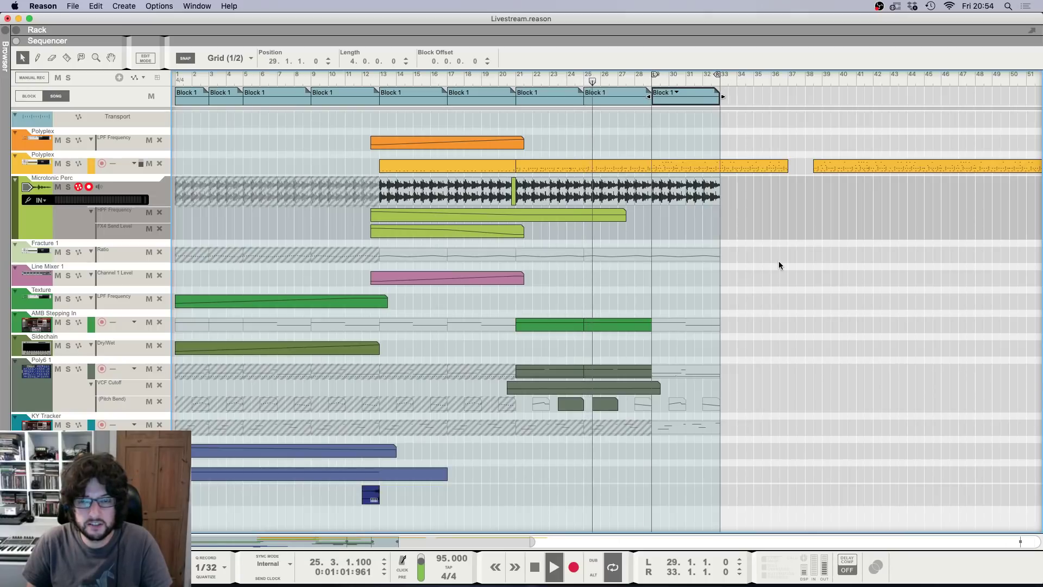
{"action": "left_click", "coordinate": [778, 261]}
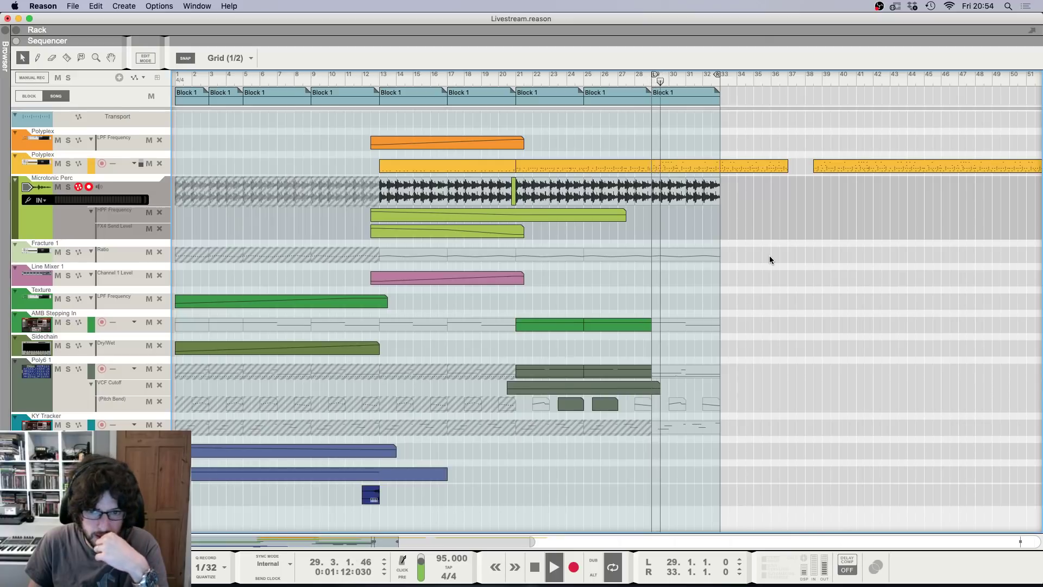
Step: Add a Synapse DR-1 Deep Reverb directly after the KY Tracker Europa in the rack
{"action": "key", "text": "F6"}
{"action": "scroll", "coordinate": [760, 434], "scroll_direction": "down", "scroll_amount": 15}
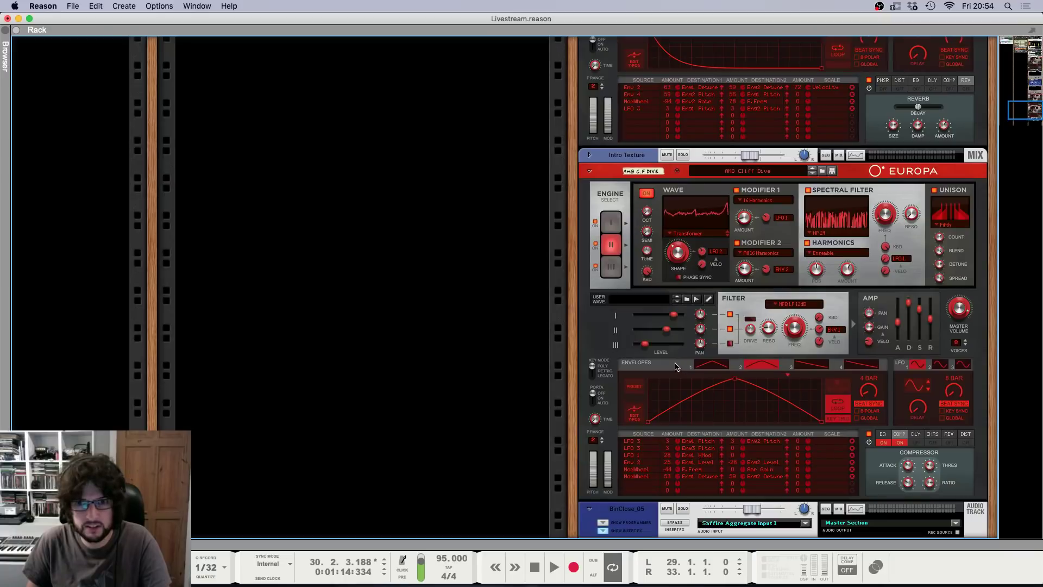
{"action": "scroll", "coordinate": [676, 367], "scroll_direction": "down", "scroll_amount": 5}
{"action": "scroll", "coordinate": [651, 376], "scroll_direction": "up", "scroll_amount": 10}
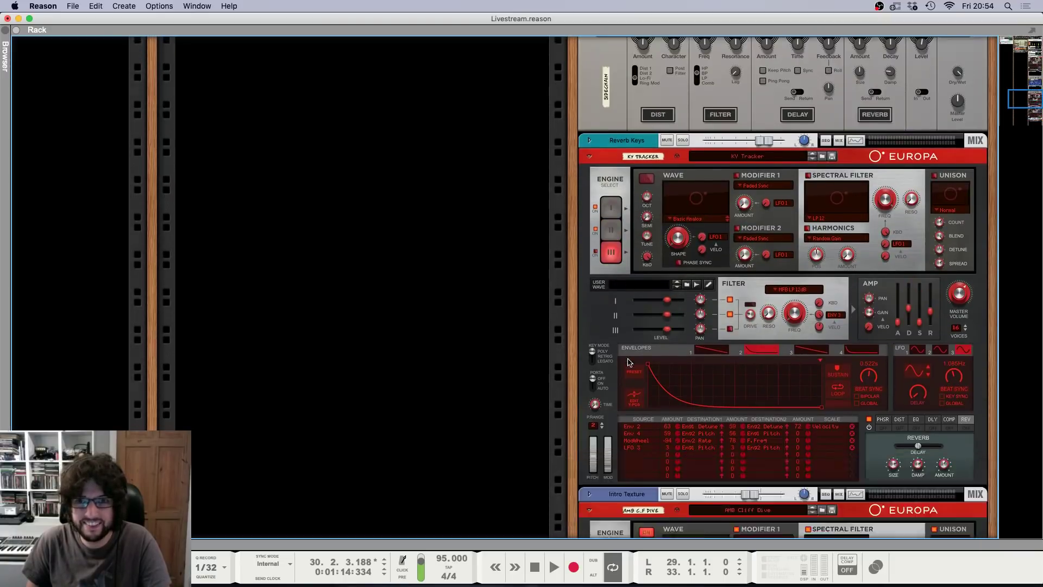
{"action": "scroll", "coordinate": [628, 363], "scroll_direction": "down", "scroll_amount": 8}
{"action": "scroll", "coordinate": [572, 342], "scroll_direction": "up", "scroll_amount": 4}
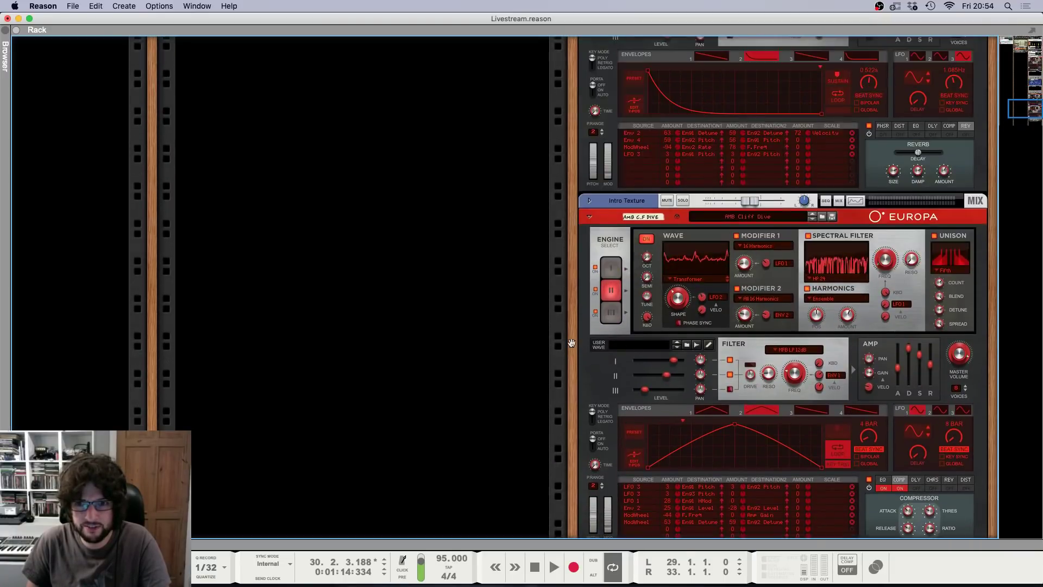
{"action": "scroll", "coordinate": [571, 343], "scroll_direction": "up", "scroll_amount": 6}
{"action": "right_click", "coordinate": [579, 351]}
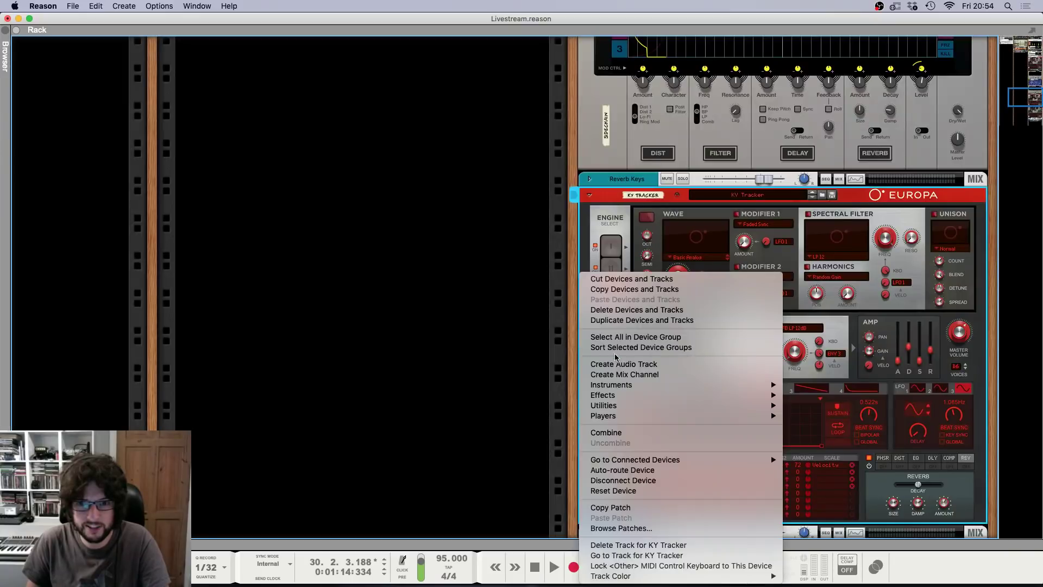
{"action": "mouse_move", "coordinate": [630, 395]}
{"action": "mouse_move", "coordinate": [822, 534]}
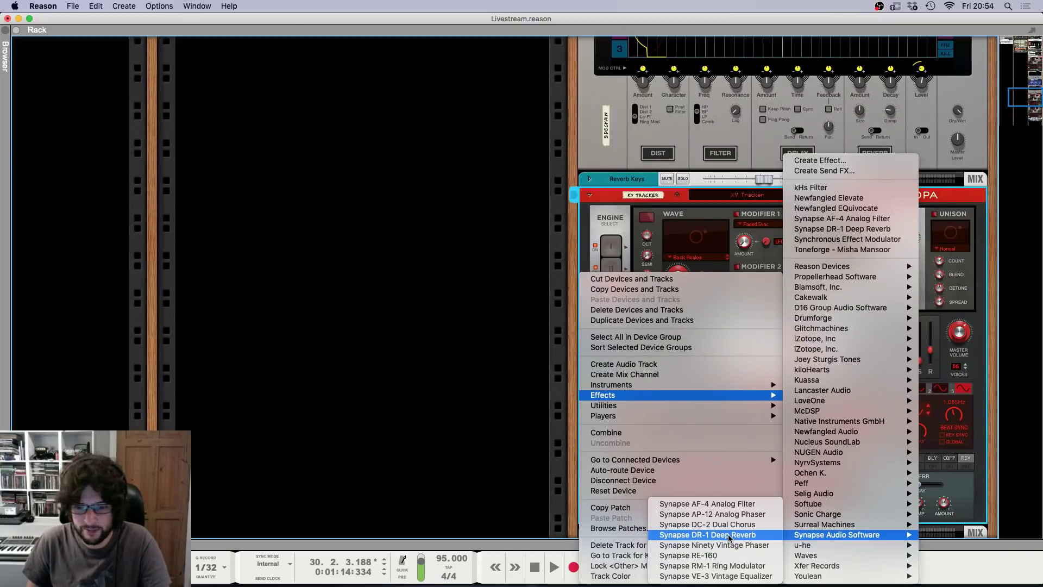
{"action": "left_click", "coordinate": [729, 538]}
Step: Expand the Reverb Keys mix channel and show its insert effects
{"action": "scroll", "coordinate": [715, 341], "scroll_direction": "up", "scroll_amount": 5}
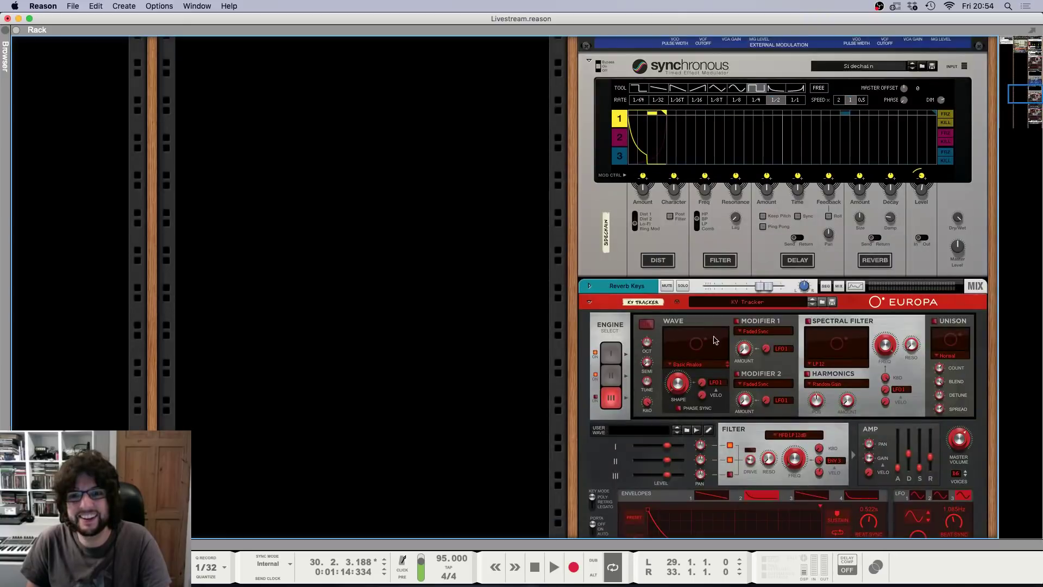
{"action": "scroll", "coordinate": [715, 341], "scroll_direction": "down", "scroll_amount": 1}
{"action": "left_click", "coordinate": [589, 265]}
{"action": "left_click", "coordinate": [603, 287]}
Step: Cut the DR-1 Deep Reverb placed below the KY Tracker Europa
{"action": "scroll", "coordinate": [637, 196], "scroll_direction": "down", "scroll_amount": 5}
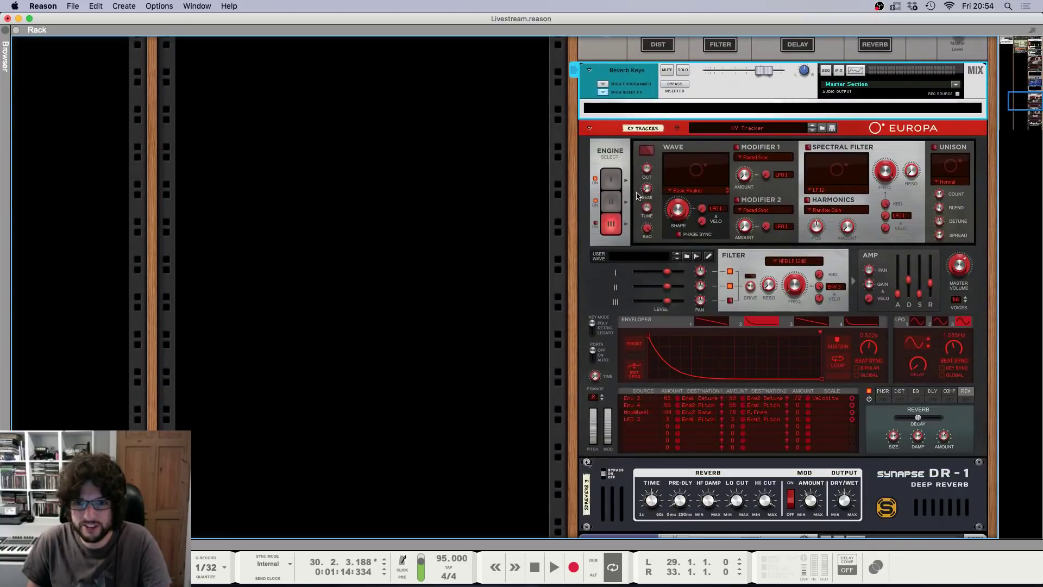
{"action": "scroll", "coordinate": [652, 85], "scroll_direction": "down", "scroll_amount": 5}
{"action": "right_click", "coordinate": [619, 191]}
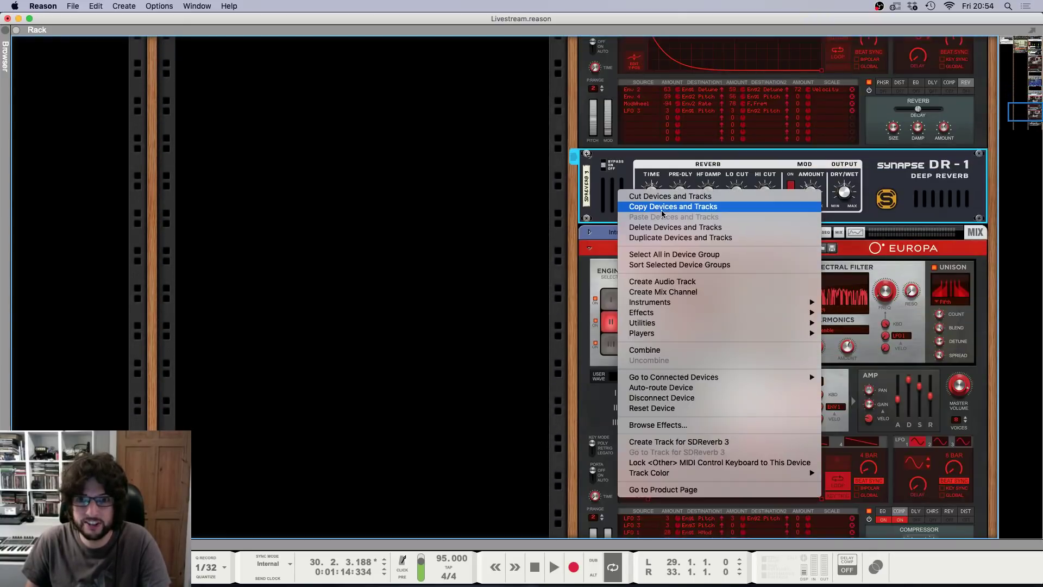
{"action": "left_click", "coordinate": [666, 200]}
Step: Create a Synapse DR-1 Deep Reverb inside the Reverb Keys channel's insert effects section
{"action": "scroll", "coordinate": [652, 190], "scroll_direction": "up", "scroll_amount": 3}
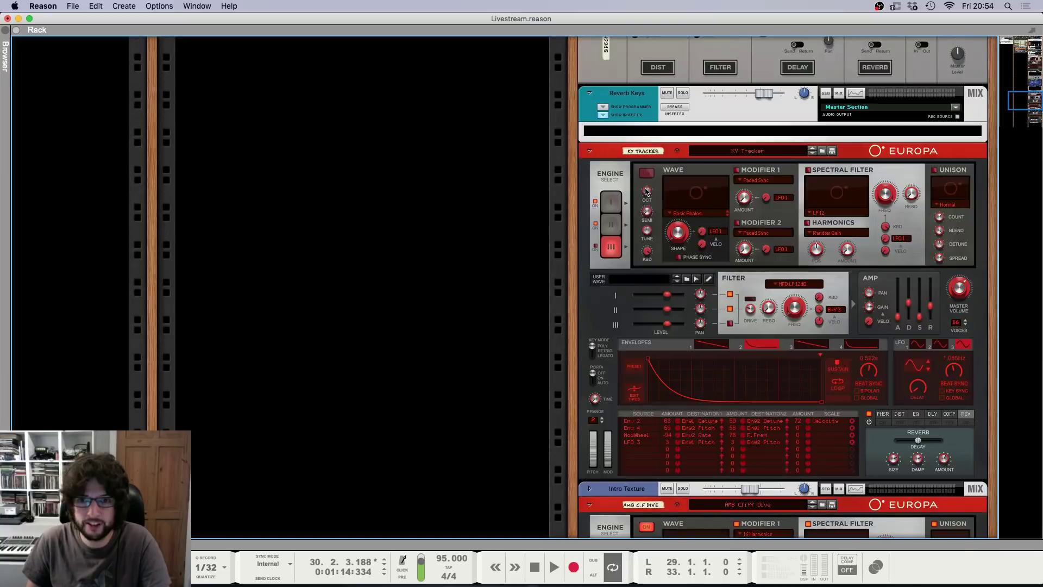
{"action": "right_click", "coordinate": [651, 216]}
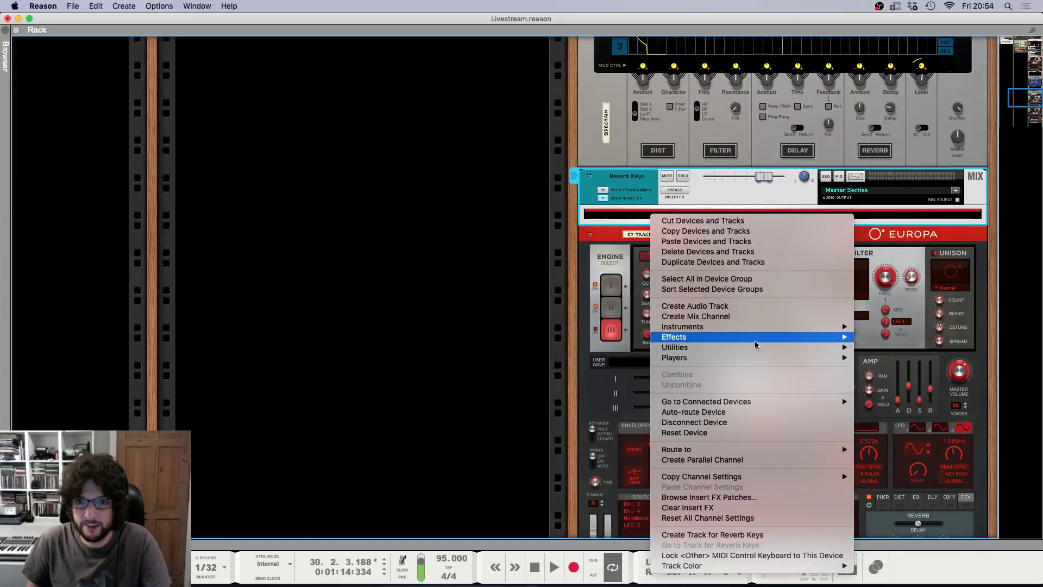
{"action": "mouse_move", "coordinate": [752, 338]}
{"action": "mouse_move", "coordinate": [918, 535]}
{"action": "left_click", "coordinate": [771, 531]}
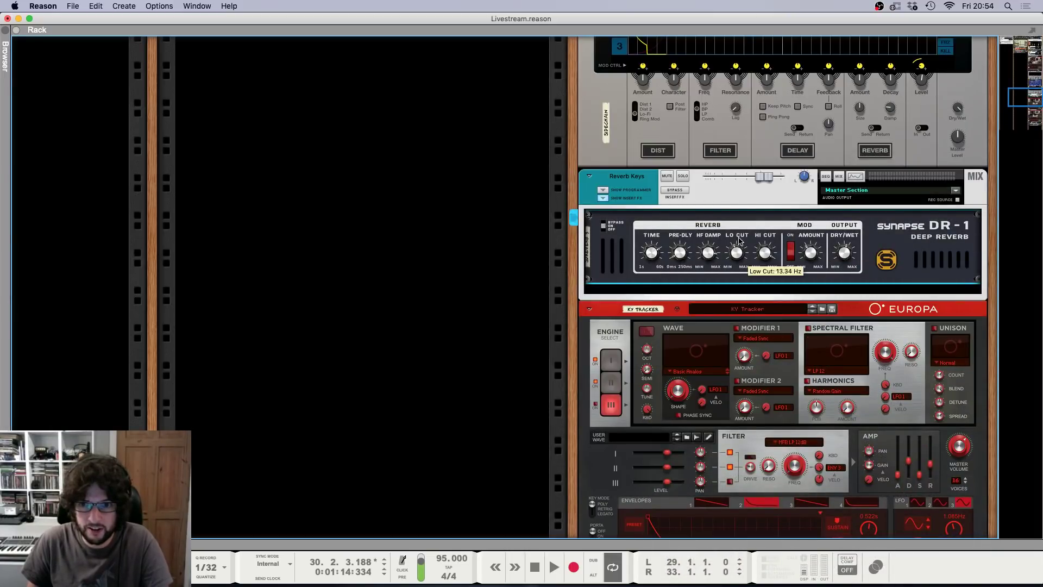
Step: Resume playback and adjust the Reverb Keys channel fader in the mixer
{"action": "key", "text": "F7"}
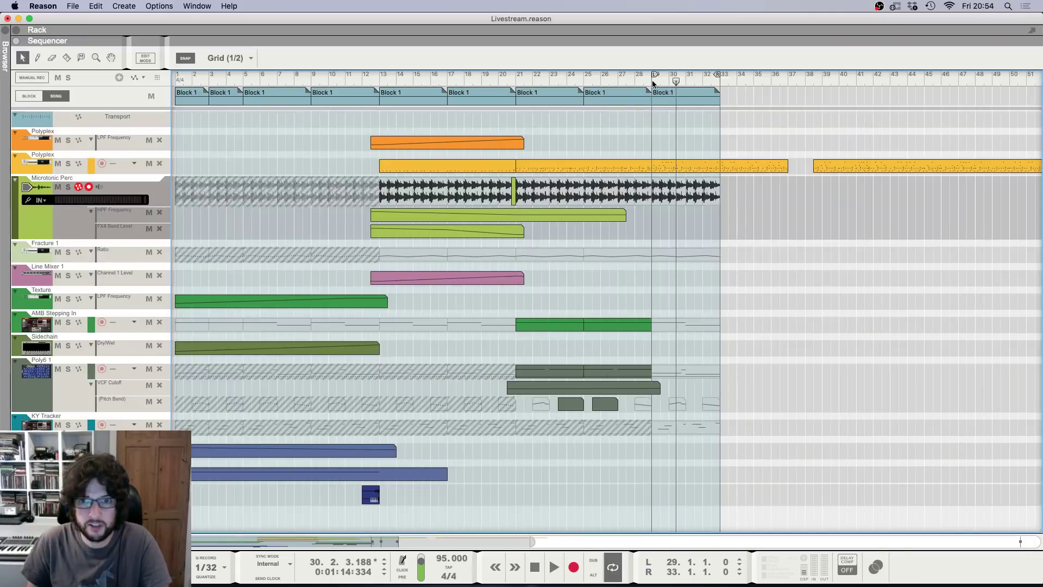
{"action": "key", "text": "F5"}
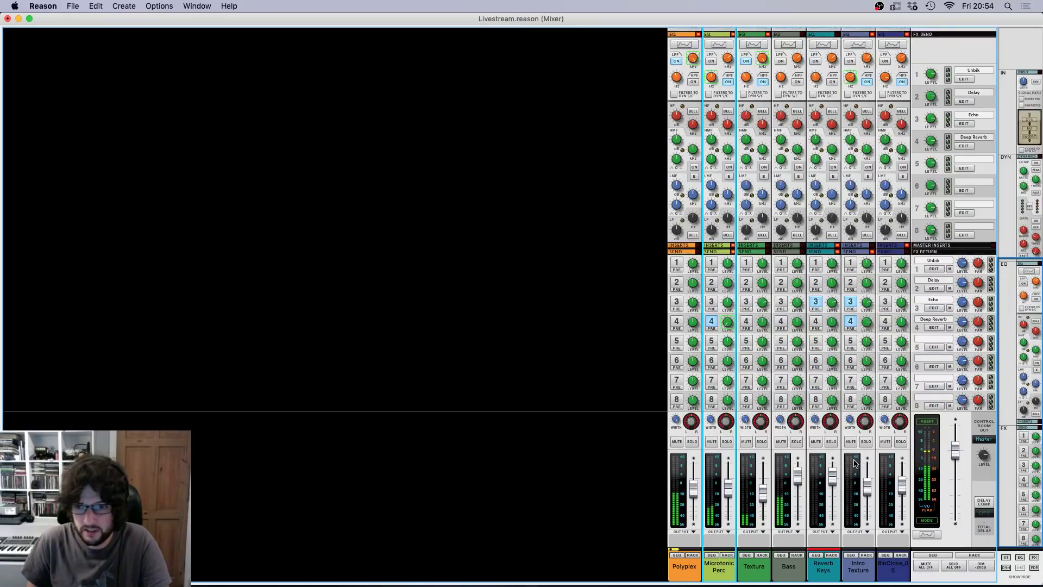
{"action": "left_click", "coordinate": [834, 486]}
{"action": "key", "text": "F7"}
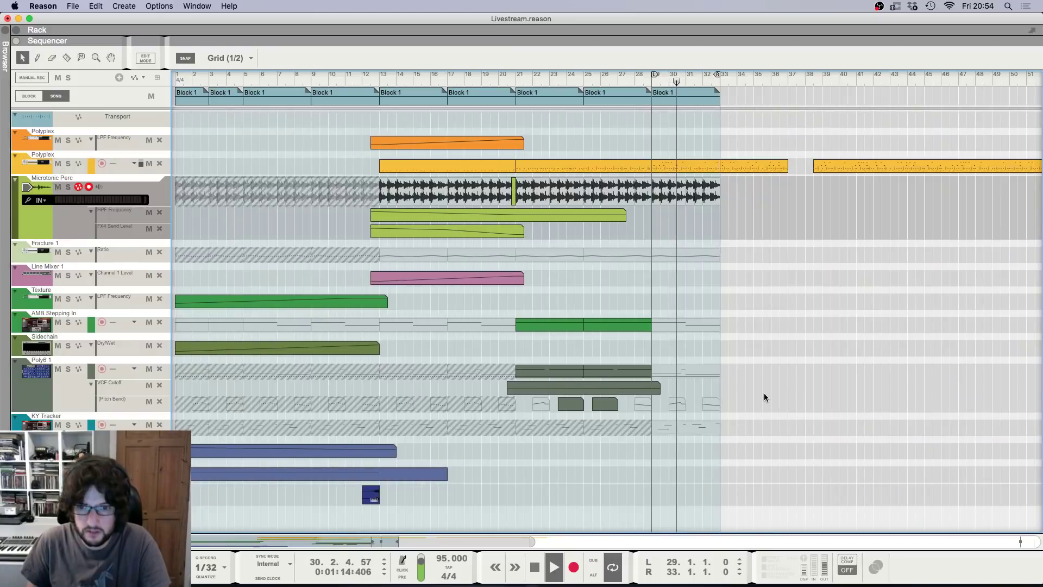
Step: Draw an empty three-beat clip at 32.3.1 on the KY Tracker track, ending at 33.2.1, and stop playback
{"action": "scroll", "coordinate": [763, 397], "scroll_direction": "up", "scroll_amount": 3}
{"action": "scroll", "coordinate": [764, 397], "scroll_direction": "up", "scroll_amount": 2}
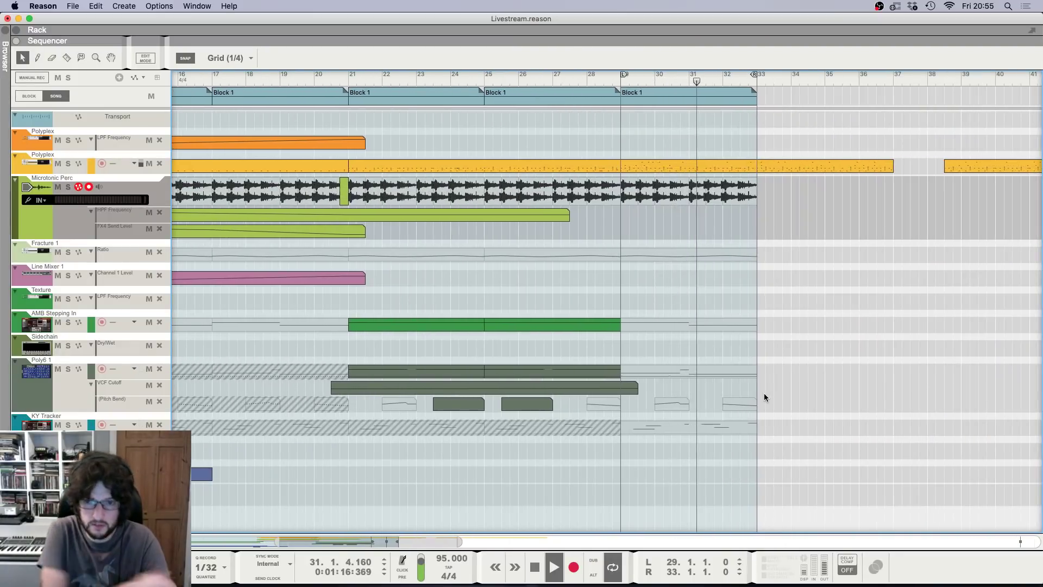
{"action": "scroll", "coordinate": [763, 397], "scroll_direction": "up", "scroll_amount": 1}
{"action": "scroll", "coordinate": [765, 395], "scroll_direction": "up", "scroll_amount": 1}
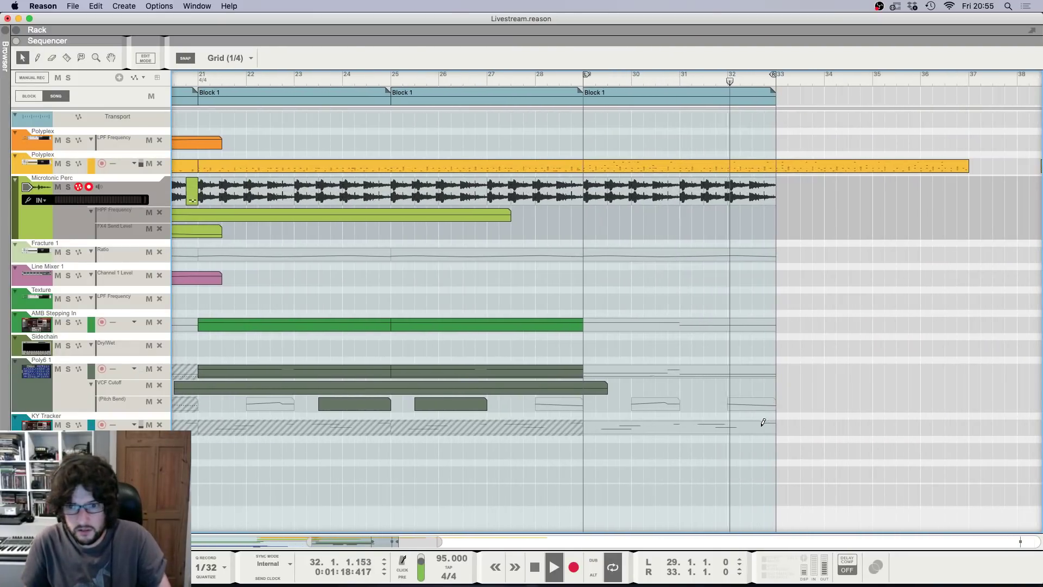
{"action": "left_click_drag", "start_coordinate": [761, 425], "coordinate": [786, 425]}
{"action": "left_click", "coordinate": [823, 404]}
{"action": "scroll", "coordinate": [824, 408], "scroll_direction": "down", "scroll_amount": 4}
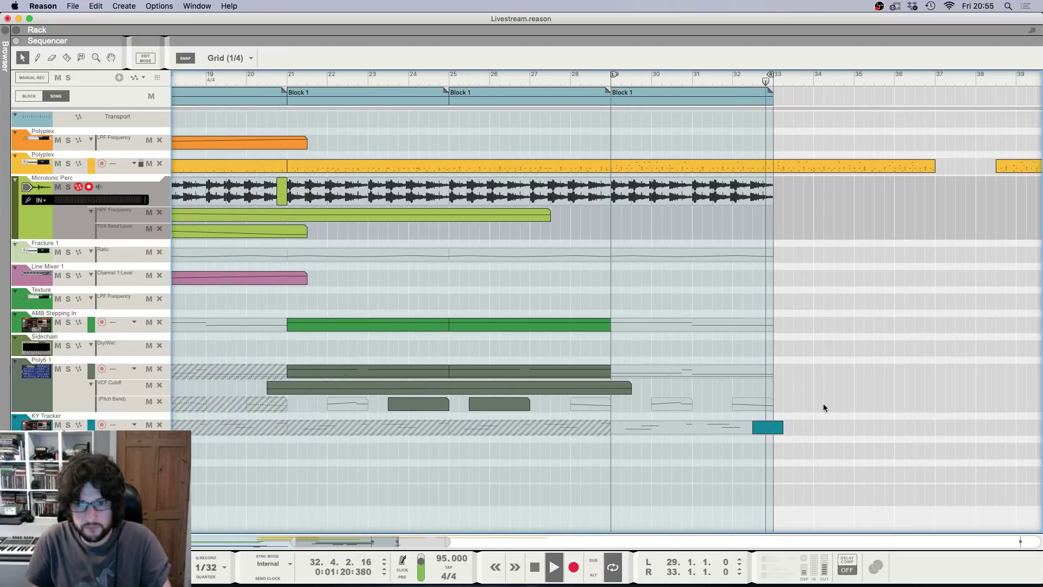
{"action": "key", "text": "space"}
Step: Move the last 16-bar Polyplex clip to position 45.3.1
{"action": "scroll", "coordinate": [810, 383], "scroll_direction": "down", "scroll_amount": 1}
{"action": "scroll", "coordinate": [713, 137], "scroll_direction": "down", "scroll_amount": 3}
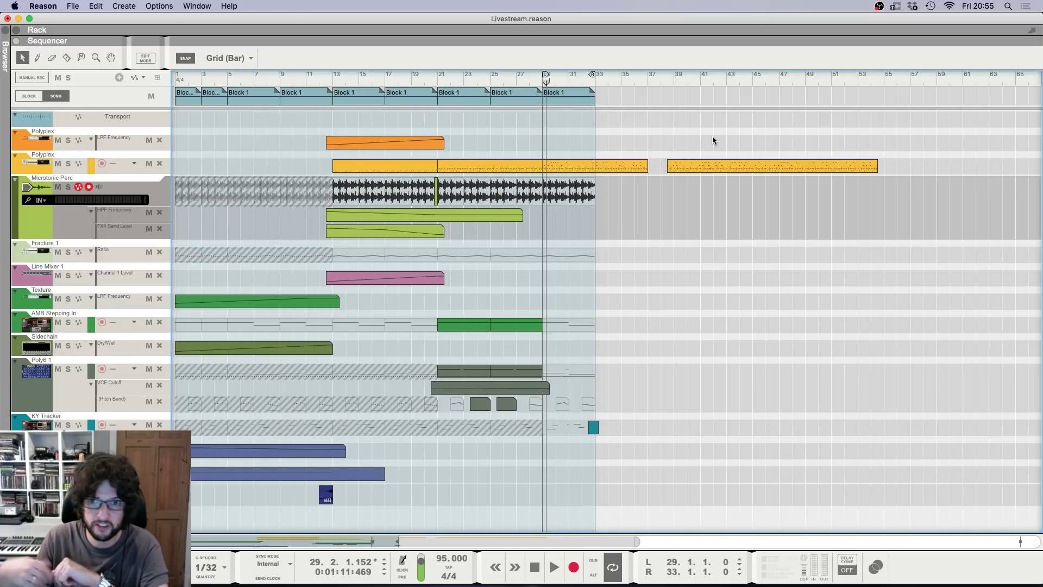
{"action": "left_click_drag", "start_coordinate": [722, 165], "coordinate": [808, 169]}
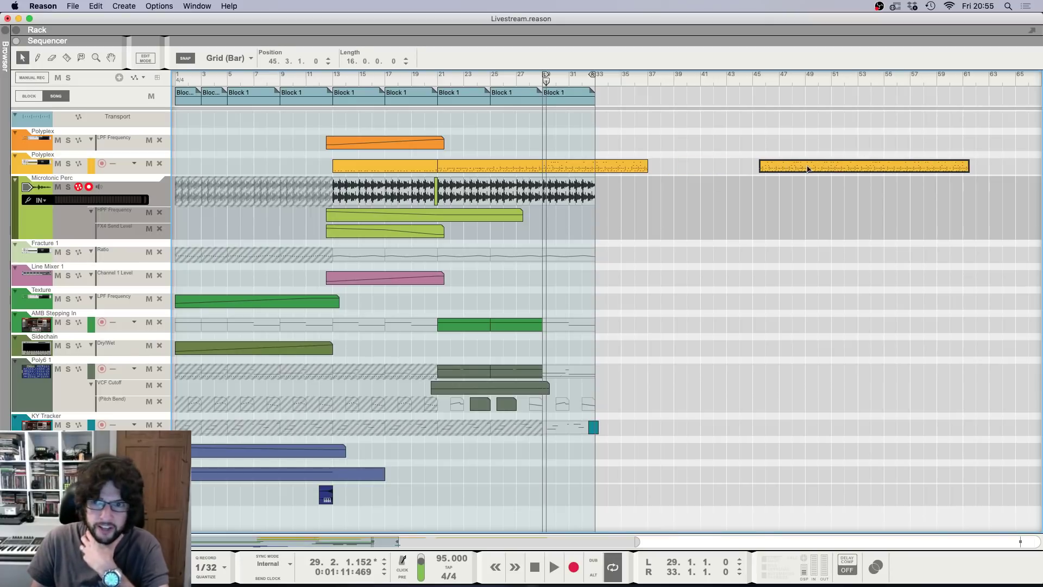
{"action": "left_click", "coordinate": [670, 235]}
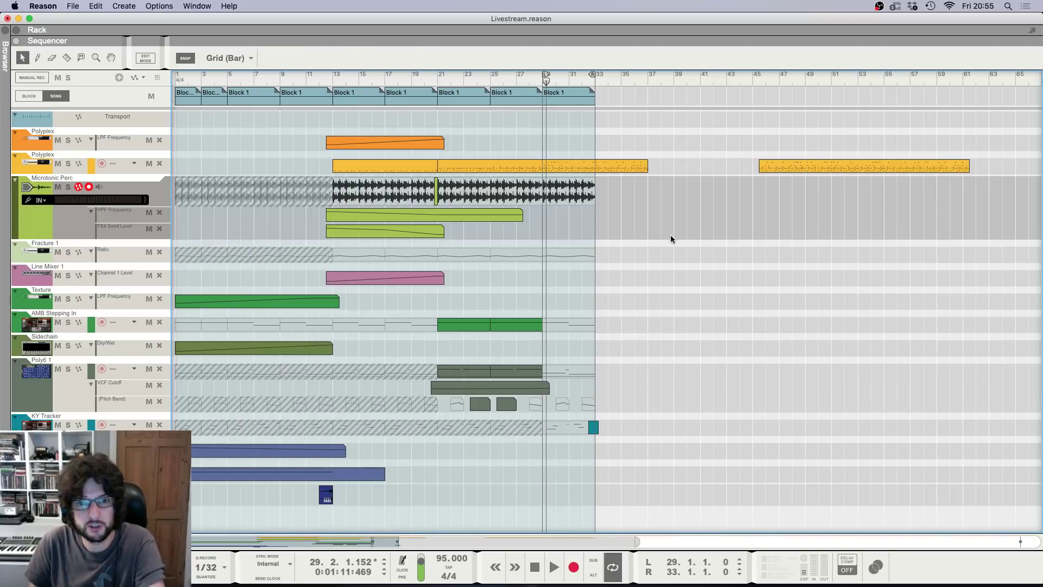
Step: Play the arrangement briefly from bar 13
{"action": "left_click", "coordinate": [432, 80]}
{"action": "left_click", "coordinate": [333, 82]}
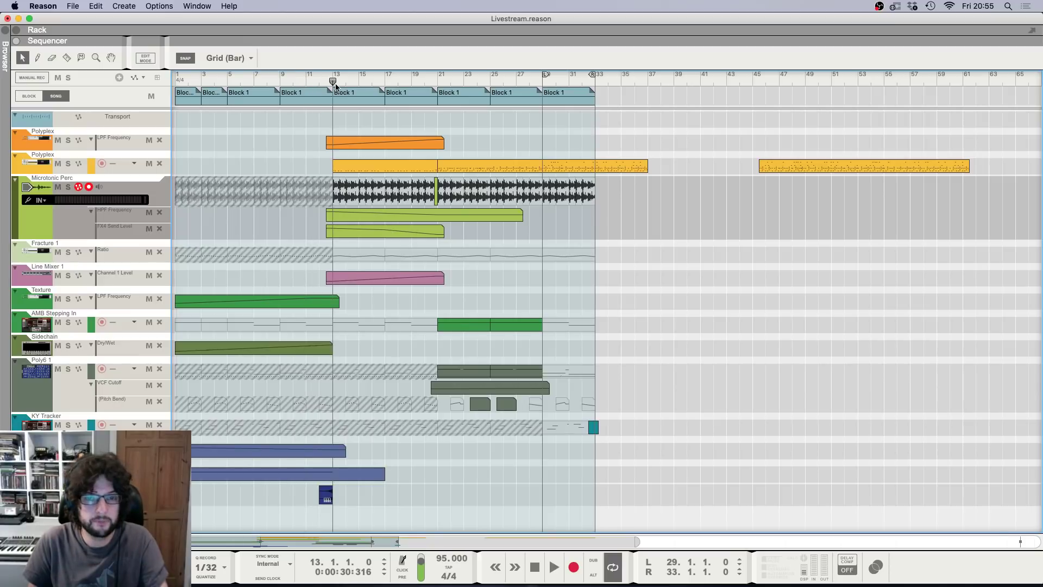
{"action": "key", "text": "space"}
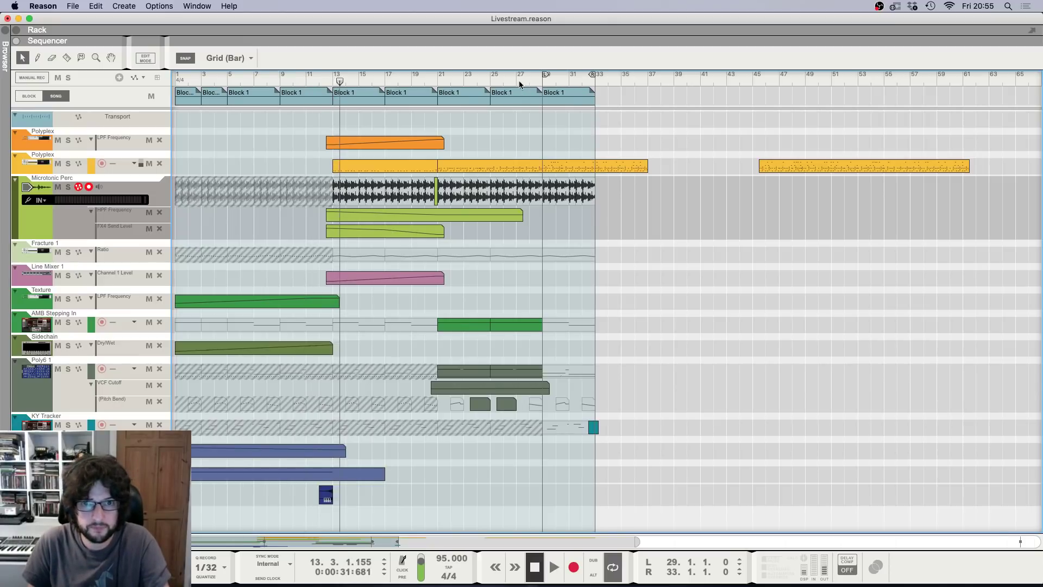
Step: Unfold the Texture mix channel in the rack, above its Europa, DR-1 reverb and Synchronous devices
{"action": "key", "text": "F6"}
{"action": "scroll", "coordinate": [678, 283], "scroll_direction": "up", "scroll_amount": 20}
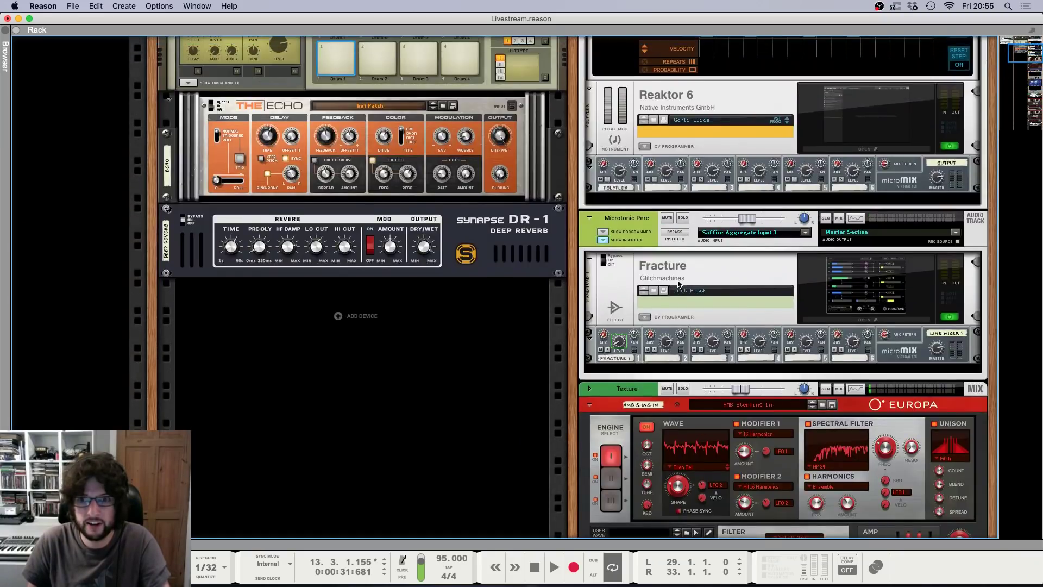
{"action": "scroll", "coordinate": [666, 269], "scroll_direction": "up", "scroll_amount": 5}
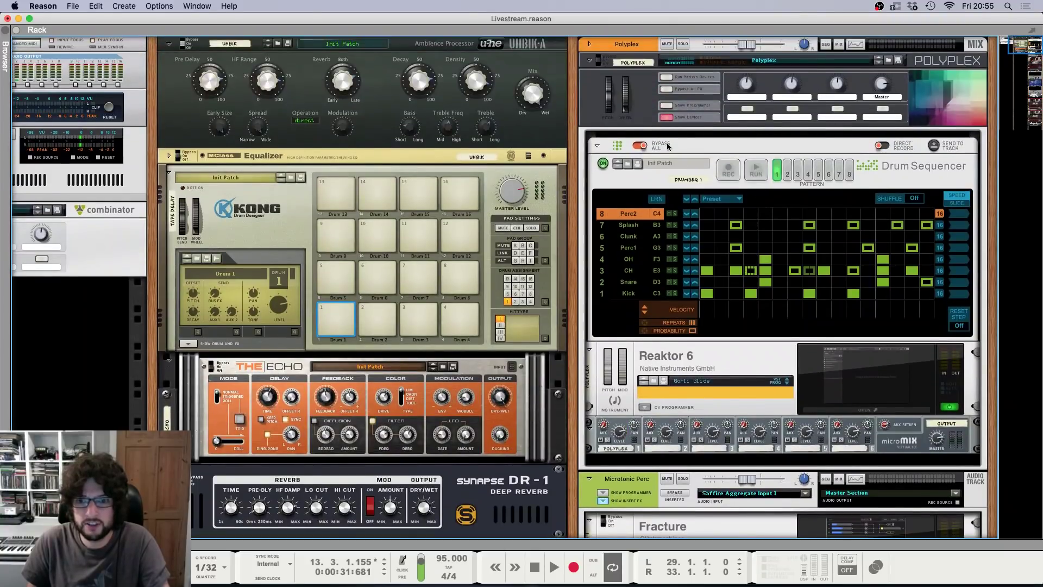
{"action": "scroll", "coordinate": [667, 146], "scroll_direction": "down", "scroll_amount": 20}
{"action": "scroll", "coordinate": [682, 163], "scroll_direction": "down", "scroll_amount": 20}
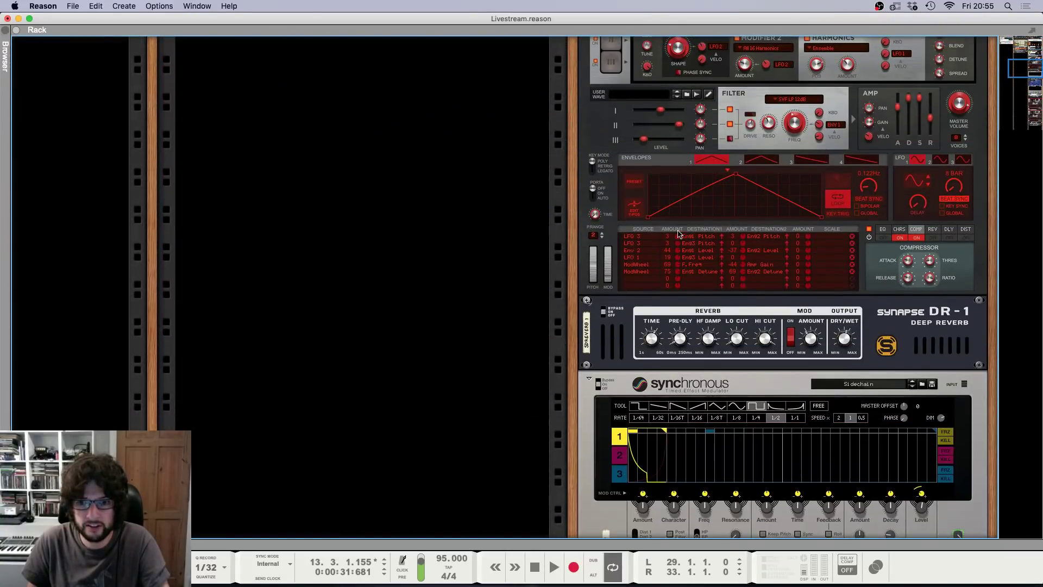
{"action": "left_click", "coordinate": [626, 341]}
{"action": "scroll", "coordinate": [625, 340], "scroll_direction": "down", "scroll_amount": 7}
{"action": "left_click", "coordinate": [585, 408], "text": "shift"}
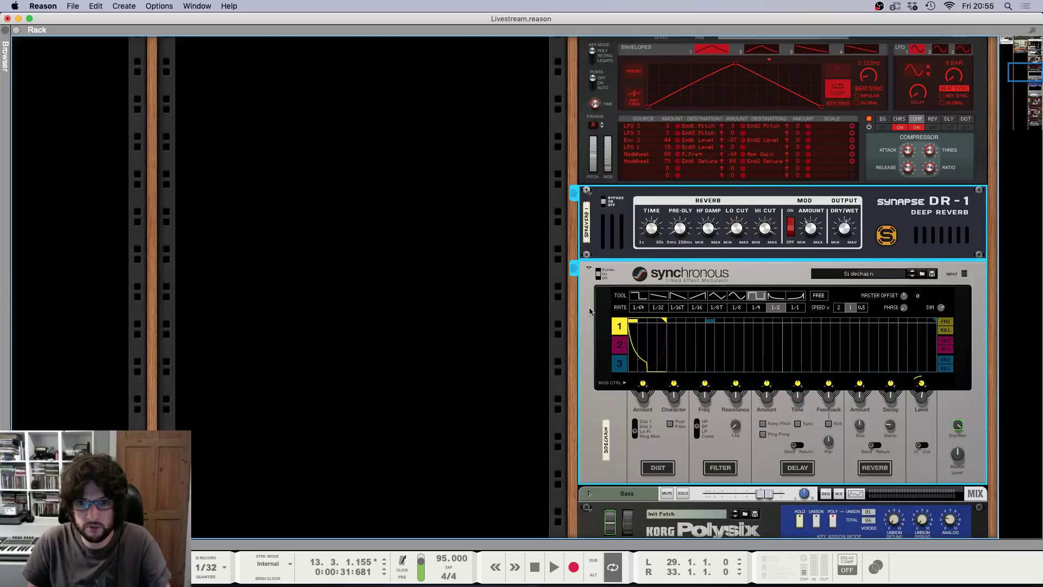
{"action": "scroll", "coordinate": [590, 311], "scroll_direction": "up", "scroll_amount": 20}
{"action": "scroll", "coordinate": [584, 161], "scroll_direction": "up", "scroll_amount": 3}
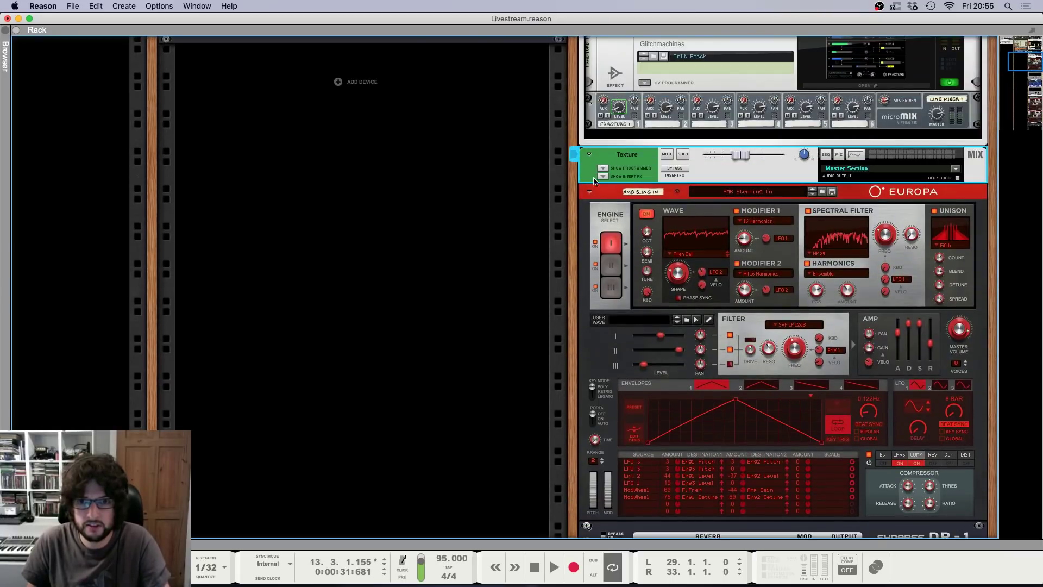
Step: Move the DR-1 reverb and Sidechain Synchronous below the Texture Europa into the Texture channel's insert effects area
{"action": "scroll", "coordinate": [624, 423], "scroll_direction": "down", "scroll_amount": 13}
{"action": "left_click", "coordinate": [622, 424]}
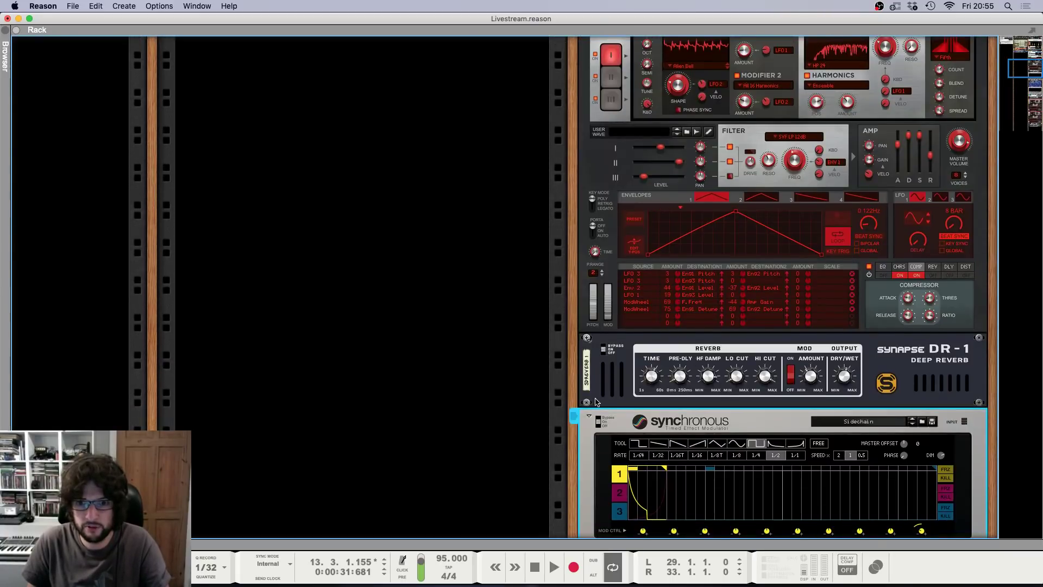
{"action": "left_click", "coordinate": [585, 401], "text": "shift"}
{"action": "scroll", "coordinate": [746, 186], "scroll_direction": "up", "scroll_amount": 11}
{"action": "left_click_drag", "start_coordinate": [582, 401], "coordinate": [726, 171]}
Step: Rewire the Texture channel's input so the AMB Stepping In Europa's audio outputs feed it directly
{"action": "key", "text": "Tab"}
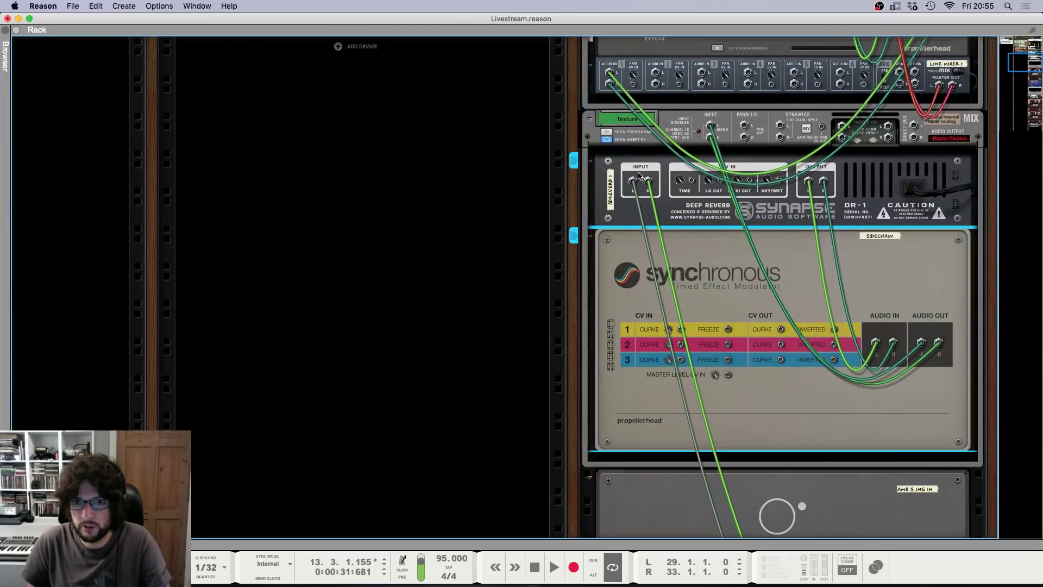
{"action": "left_click_drag", "start_coordinate": [639, 175], "coordinate": [711, 138]}
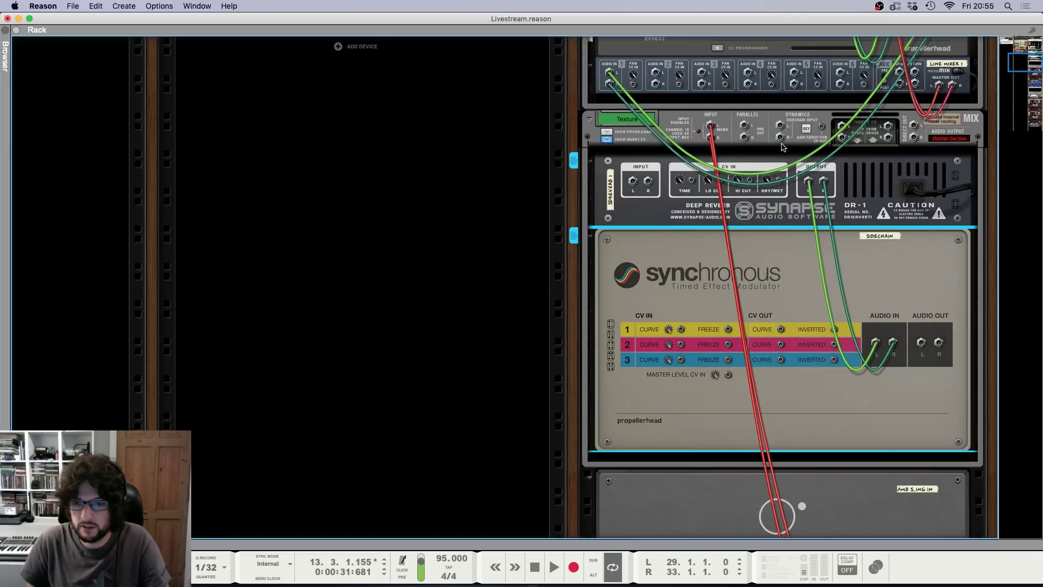
{"action": "scroll", "coordinate": [804, 198], "scroll_direction": "down", "scroll_amount": 10}
{"action": "scroll", "coordinate": [850, 242], "scroll_direction": "up", "scroll_amount": 10}
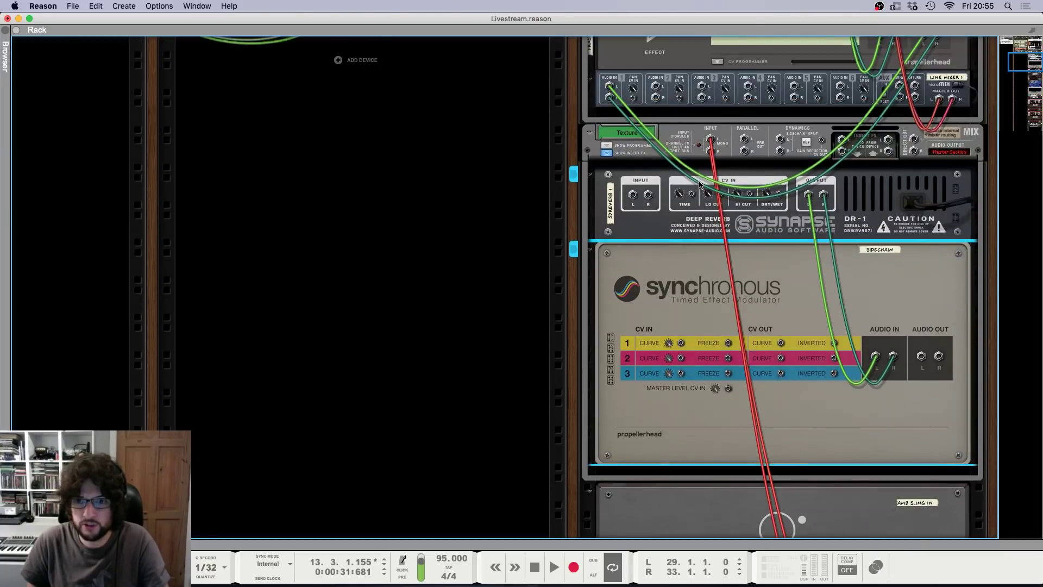
Step: Cable the Texture channel's insert send to the DR-1 and its return from the Synchronous outputs, and hide the insert effects
{"action": "left_click_drag", "start_coordinate": [850, 147], "coordinate": [635, 204]}
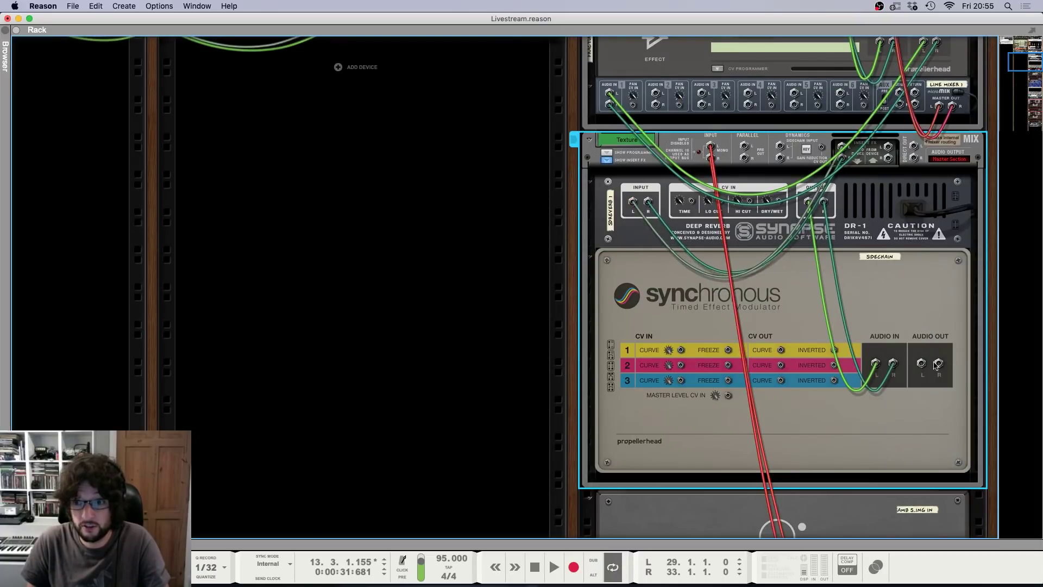
{"action": "left_click_drag", "start_coordinate": [921, 363], "coordinate": [888, 146]}
{"action": "key", "text": "Tab"}
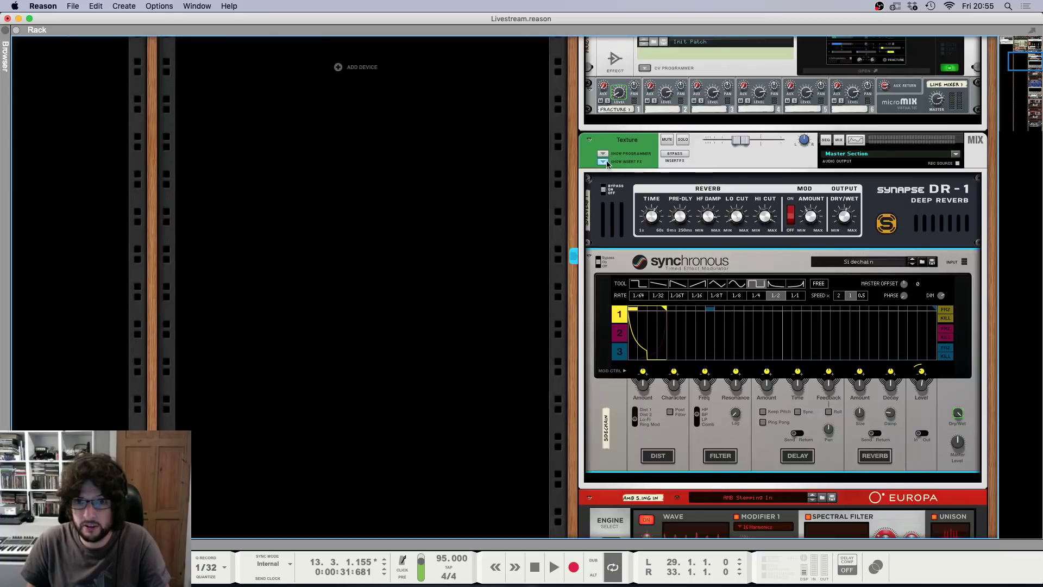
{"action": "left_click", "coordinate": [606, 160]}
Step: Show the Bass channel's insert effects and move the Sidechain Synchronous into that area
{"action": "scroll", "coordinate": [662, 163], "scroll_direction": "down", "scroll_amount": 5}
{"action": "scroll", "coordinate": [625, 274], "scroll_direction": "down", "scroll_amount": 5}
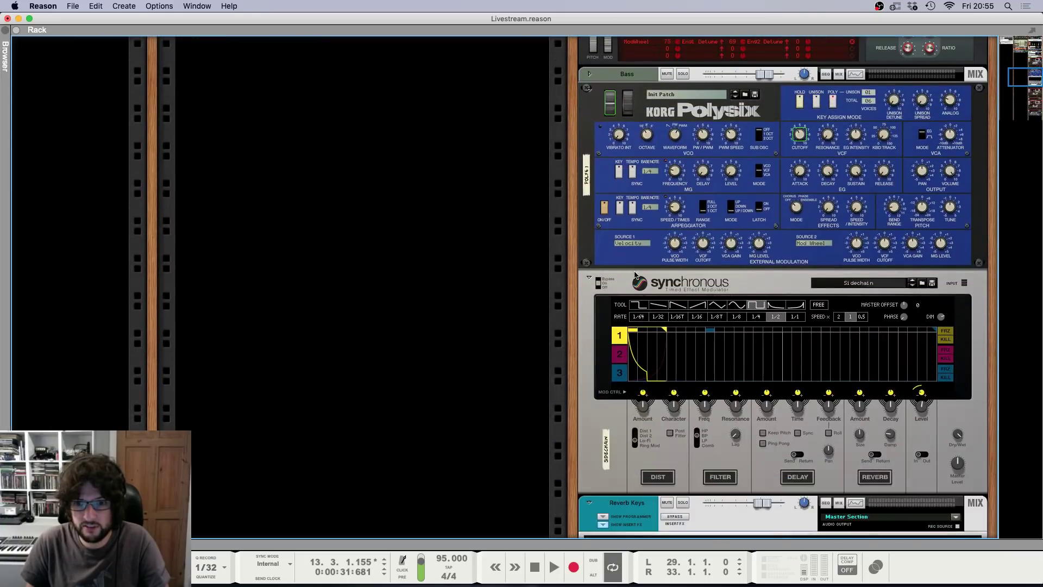
{"action": "left_click", "coordinate": [590, 74]}
{"action": "left_click", "coordinate": [604, 96]}
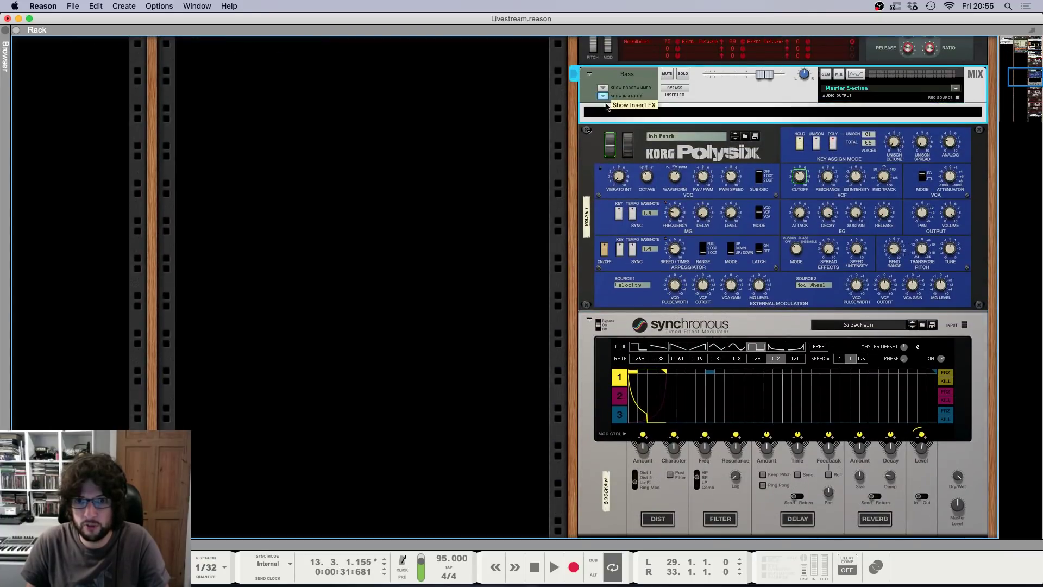
{"action": "scroll", "coordinate": [632, 235], "scroll_direction": "down", "scroll_amount": 3}
{"action": "left_click", "coordinate": [663, 276]}
{"action": "left_click_drag", "start_coordinate": [663, 277], "coordinate": [674, 81]}
Step: Rewire the Bass channel so the Polysix feeds its input and the Sidechain Synchronous runs through its insert send and return
{"action": "key", "text": "Tab"}
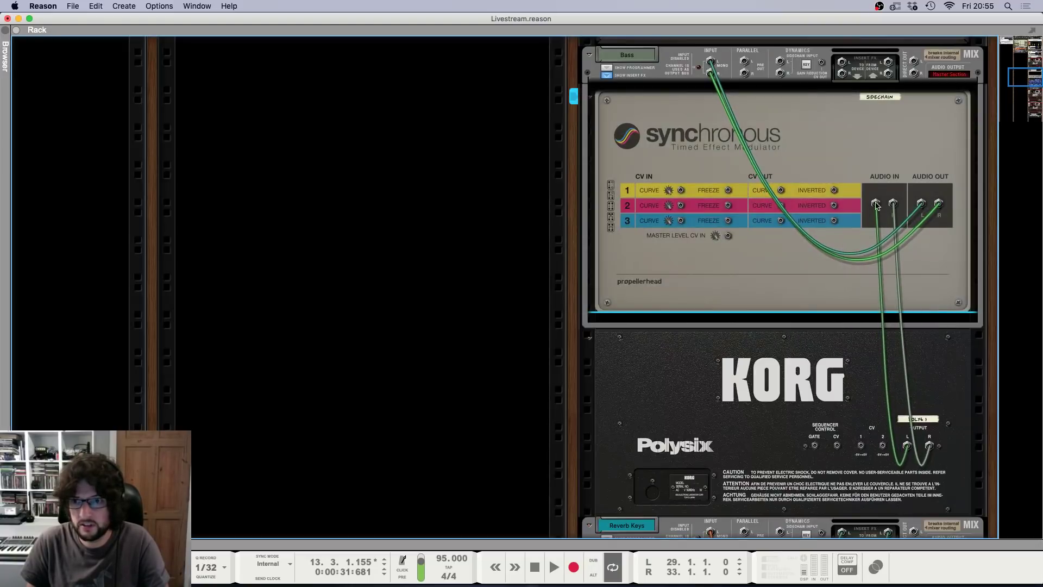
{"action": "left_click_drag", "start_coordinate": [876, 203], "coordinate": [873, 133]}
{"action": "left_click_drag", "start_coordinate": [710, 62], "coordinate": [901, 400]}
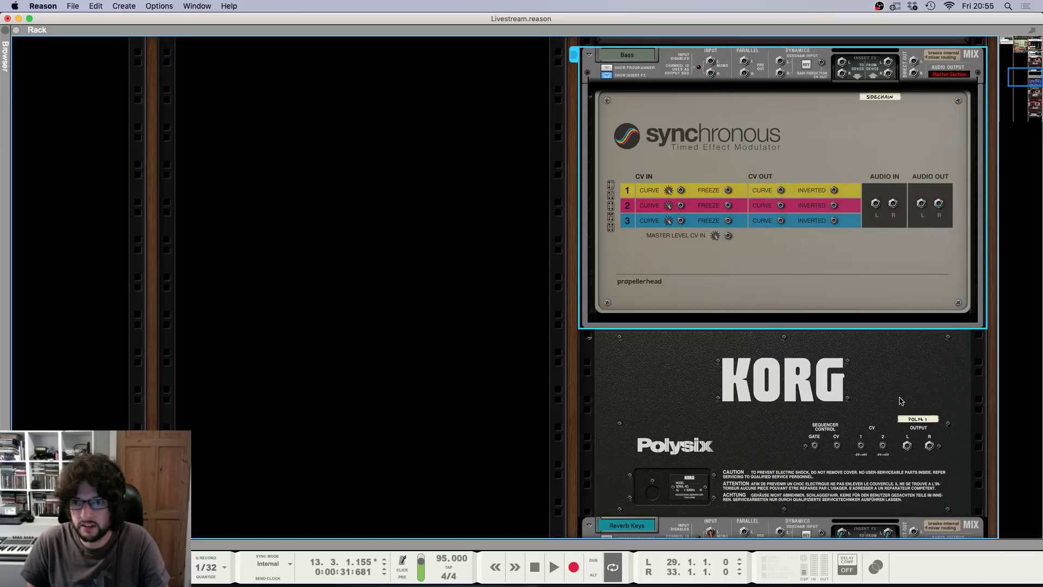
{"action": "left_click_drag", "start_coordinate": [907, 445], "coordinate": [710, 94]}
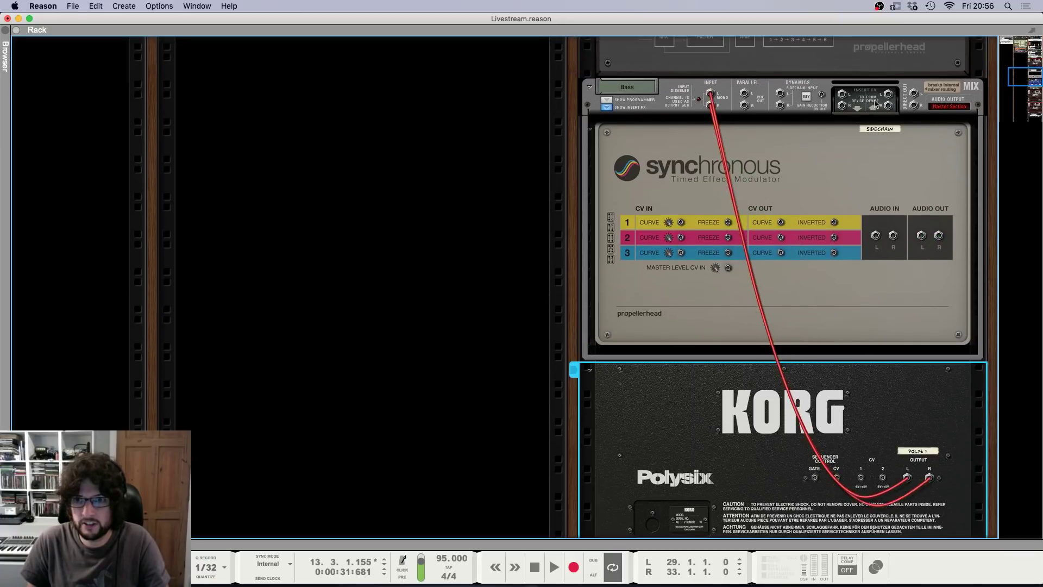
{"action": "left_click_drag", "start_coordinate": [841, 94], "coordinate": [875, 235]}
{"action": "left_click_drag", "start_coordinate": [888, 94], "coordinate": [921, 235]}
Step: Hide the Reverb Keys channel's insert effects and flip the rack back to its front
{"action": "scroll", "coordinate": [841, 194], "scroll_direction": "down", "scroll_amount": 3}
{"action": "scroll", "coordinate": [842, 196], "scroll_direction": "down", "scroll_amount": 10}
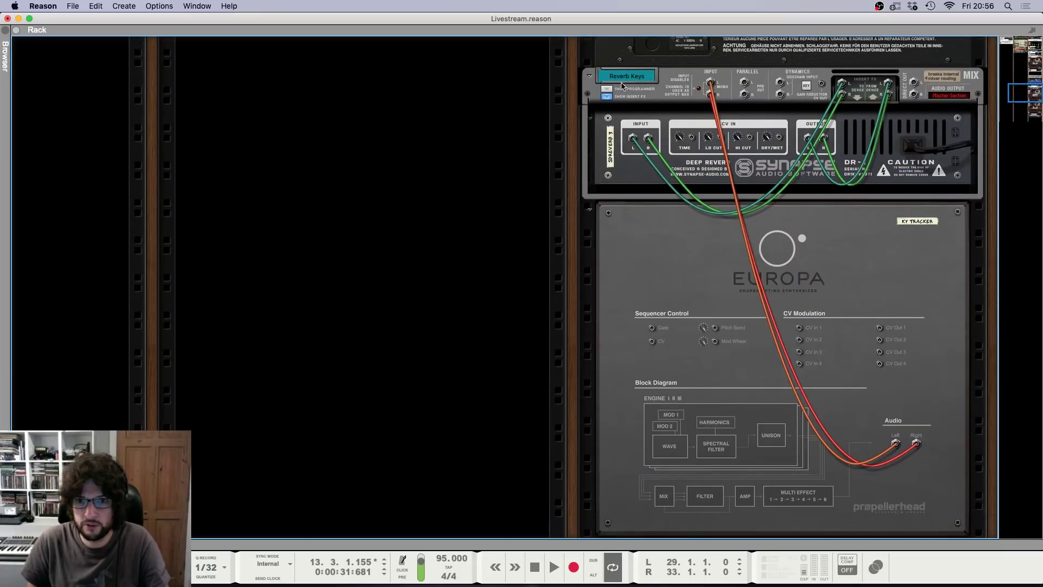
{"action": "left_click", "coordinate": [604, 101]}
{"action": "scroll", "coordinate": [651, 224], "scroll_direction": "down", "scroll_amount": 6}
{"action": "key", "text": "Tab"}
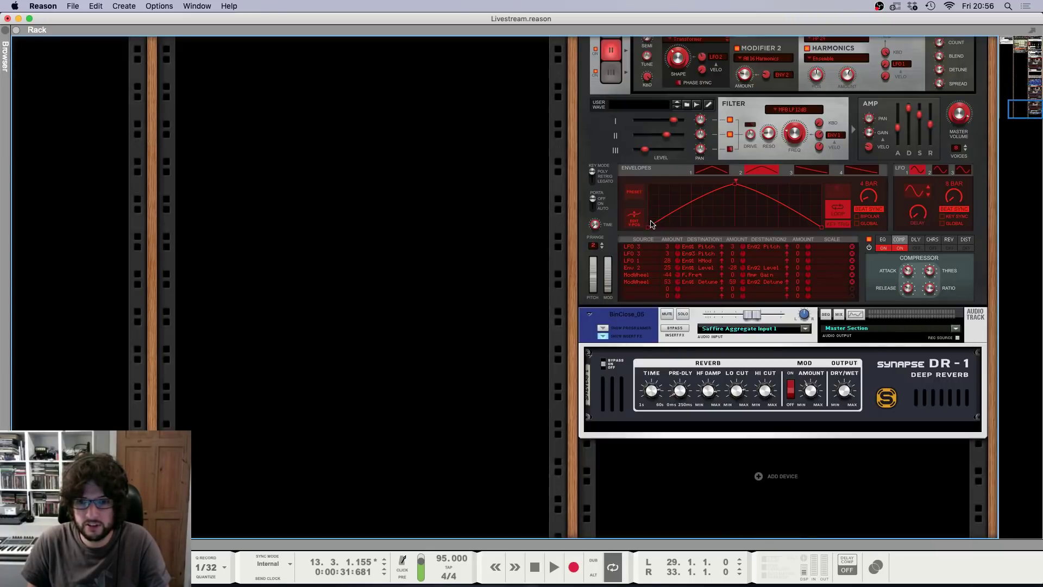
Step: Return to the sequencer, move the song position to bar 29 and select the bottom track
{"action": "key", "text": "F7"}
{"action": "key", "text": "KP_1"}
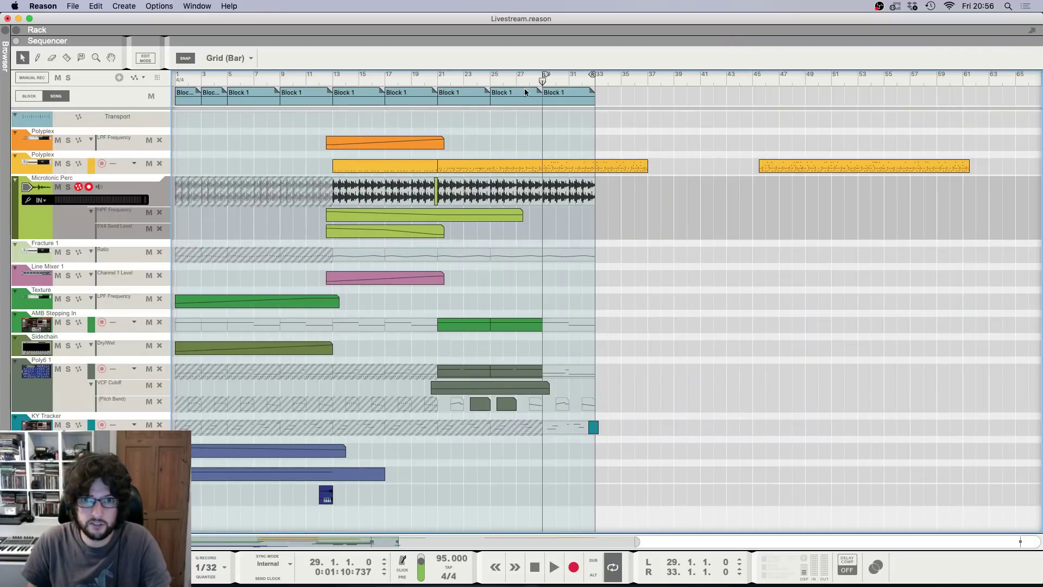
{"action": "left_click", "coordinate": [39, 494]}
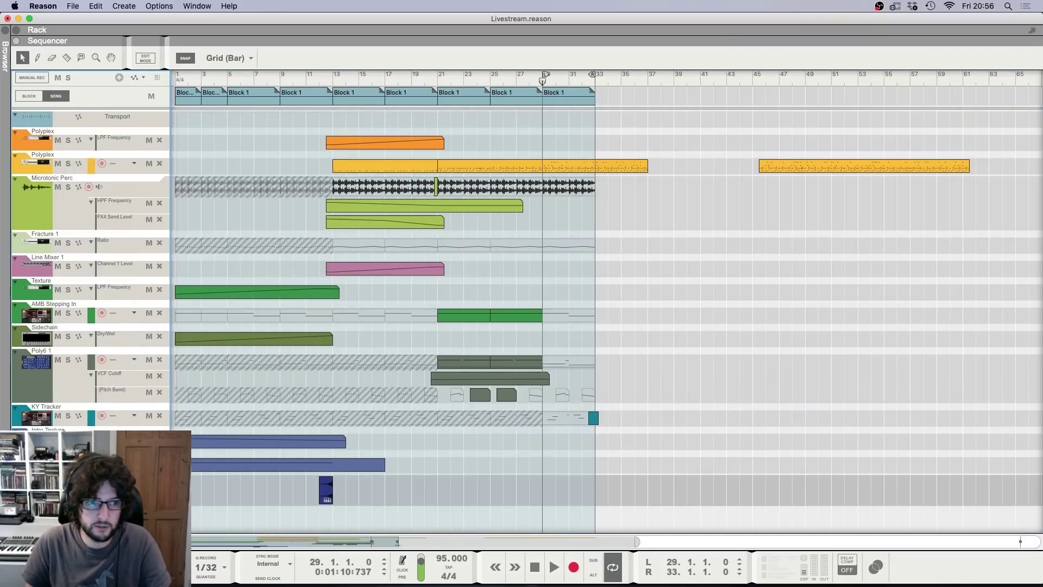
{"action": "key", "text": "F5"}
{"action": "key", "text": "F7"}
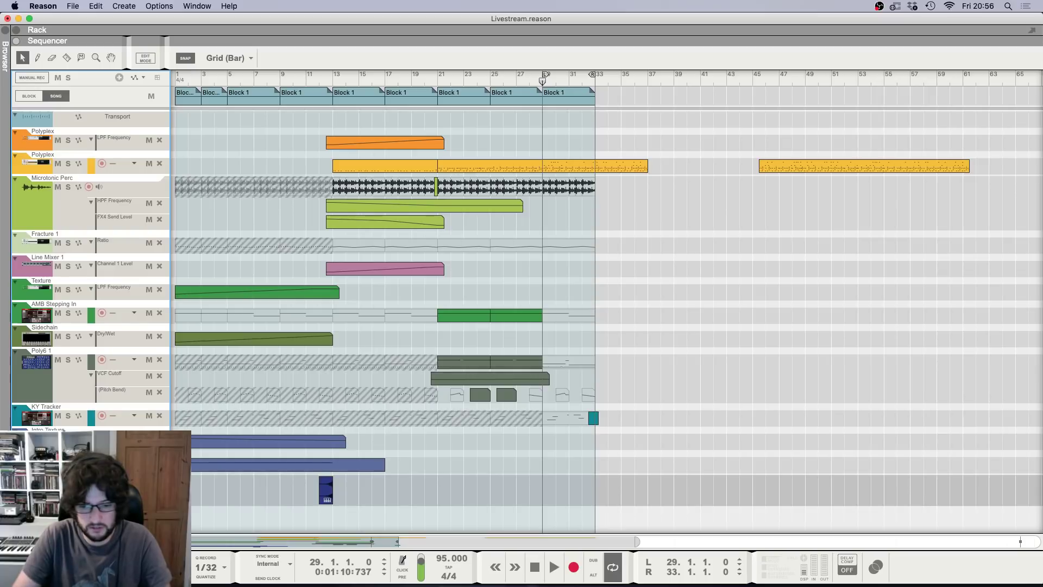
Step: Play the arrangement from the start, jump ahead to about bar 21, and listen into bar 32
{"action": "key", "text": "shift+Return"}
{"action": "key", "text": "shift+Return"}
{"action": "key", "text": "space"}
{"action": "scroll", "coordinate": [301, 148], "scroll_direction": "up", "scroll_amount": 2}
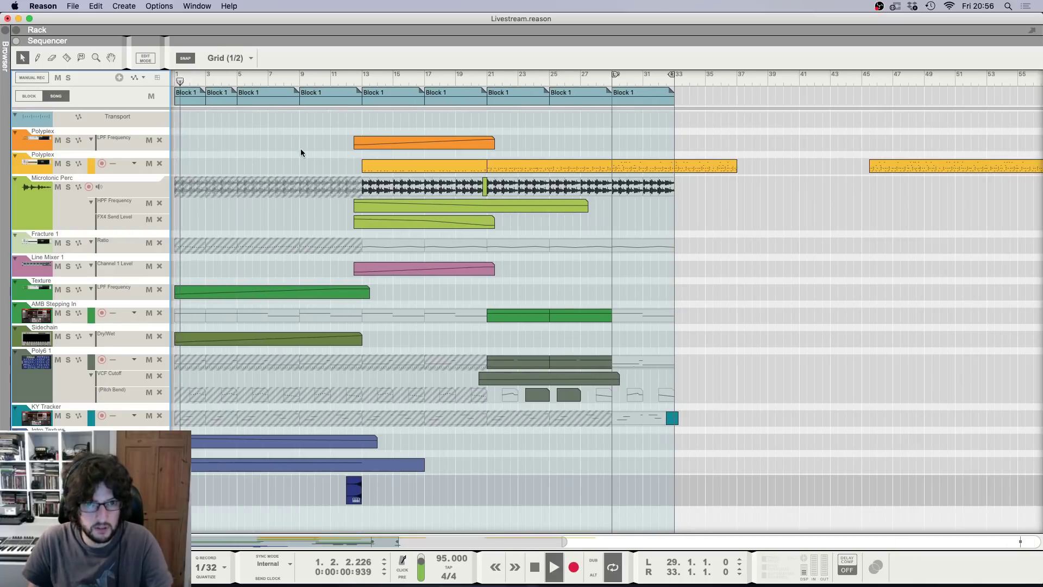
{"action": "left_click", "coordinate": [484, 79]}
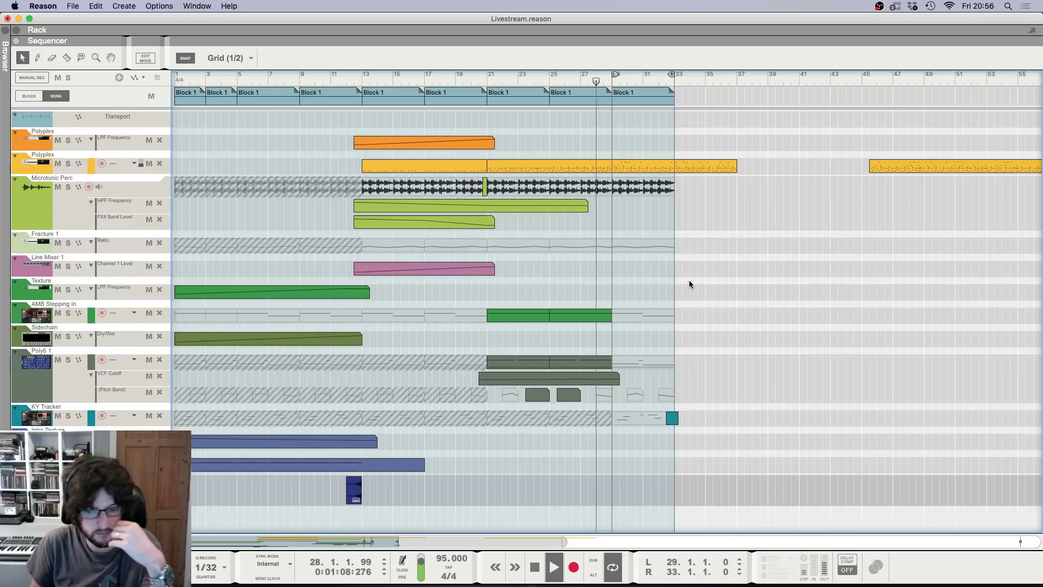
{"action": "key", "text": "h"}
{"action": "key", "text": "h"}
{"action": "key", "text": "h"}
{"action": "key", "text": "h"}
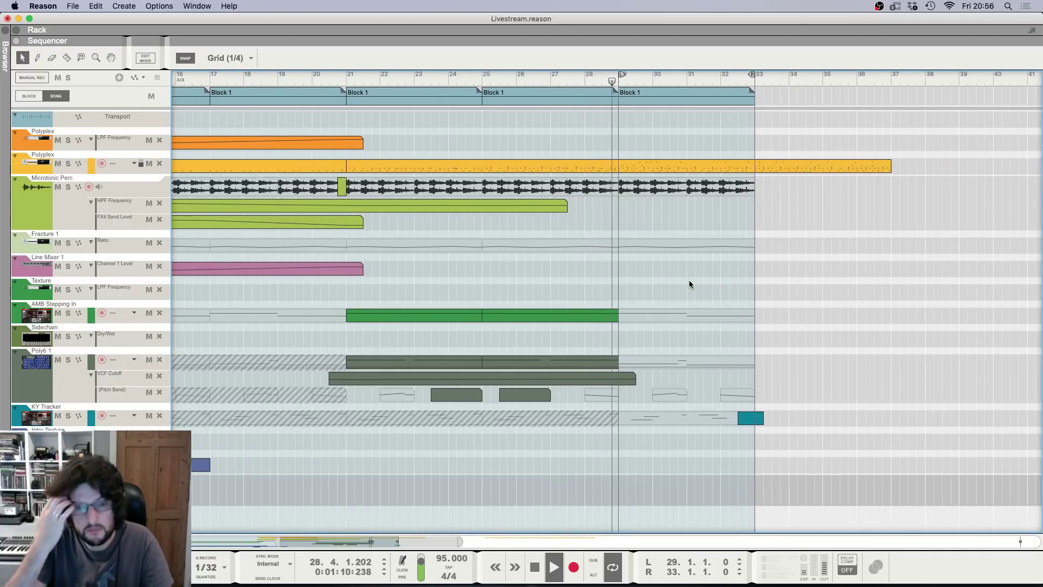
{"action": "scroll", "coordinate": [689, 280], "scroll_direction": "up", "scroll_amount": 5}
{"action": "scroll", "coordinate": [690, 281], "scroll_direction": "down", "scroll_amount": 8}
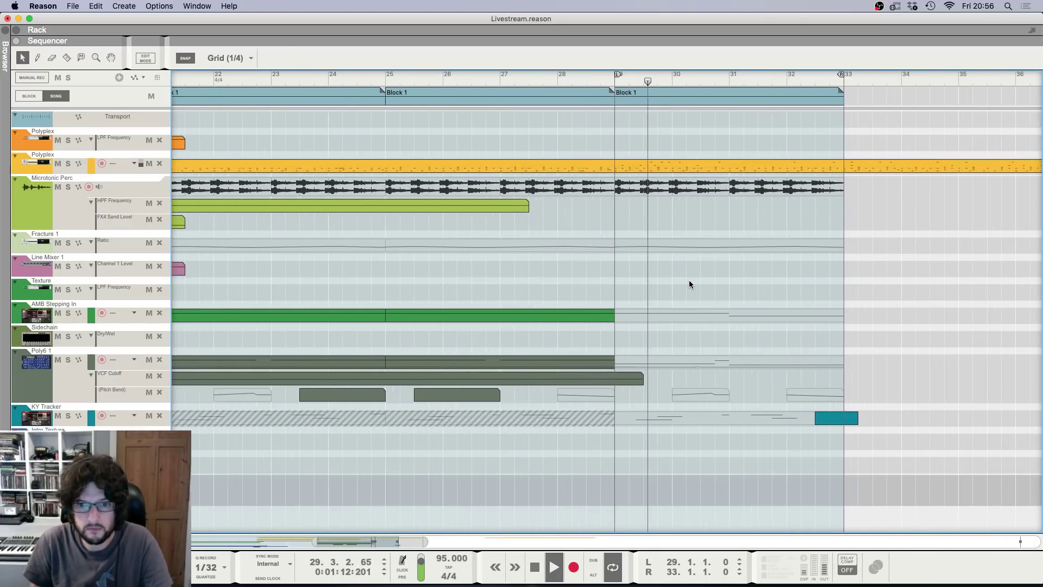
{"action": "scroll", "coordinate": [690, 285], "scroll_direction": "up", "scroll_amount": 4}
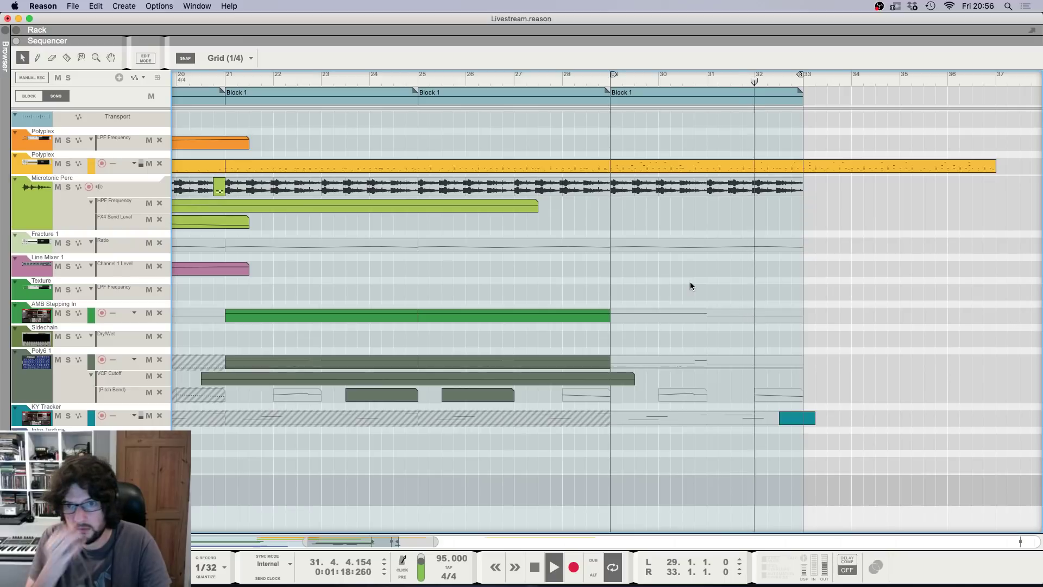
{"action": "scroll", "coordinate": [756, 170], "scroll_direction": "down", "scroll_amount": 1}
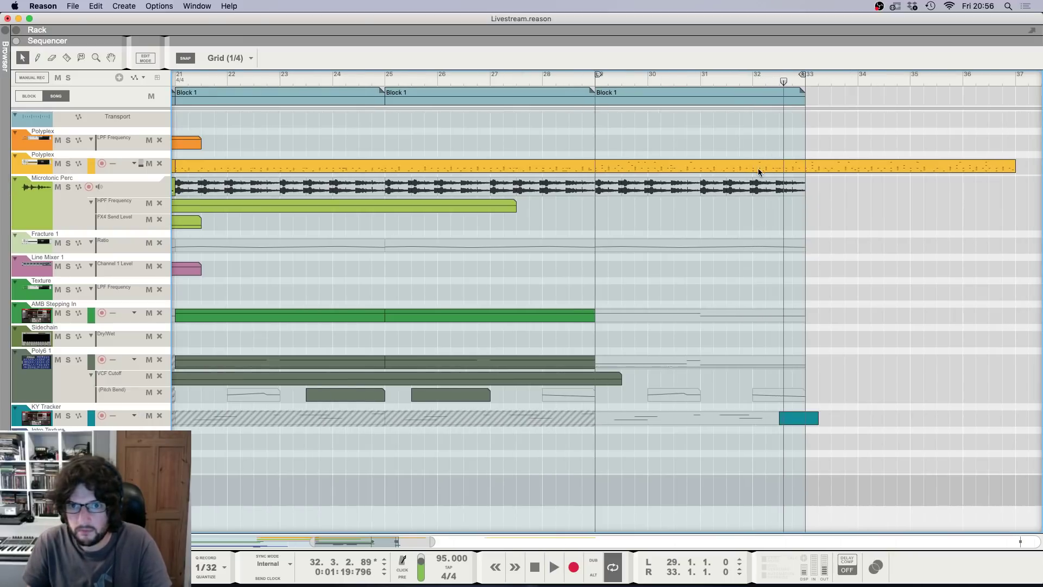
Step: Open the Polyplex clip spanning bar 29 in the note editor and set the song position to bar 29
{"action": "double_click", "coordinate": [749, 167]}
{"action": "key", "text": "h"}
{"action": "key", "text": "h"}
{"action": "key", "text": "h"}
{"action": "key", "text": "h"}
{"action": "key", "text": "h"}
{"action": "key", "text": "h"}
{"action": "key", "text": "h"}
{"action": "key", "text": "h"}
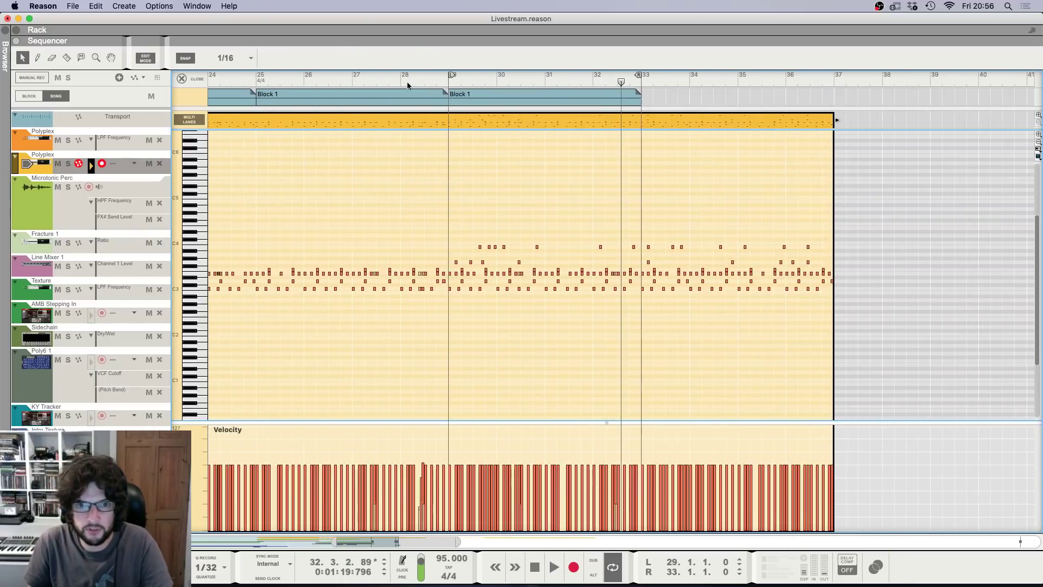
{"action": "left_click", "coordinate": [378, 83]}
{"action": "key", "text": "h"}
{"action": "key", "text": "h"}
{"action": "key", "text": "h"}
{"action": "key", "text": "h"}
{"action": "key", "text": "h"}
{"action": "key", "text": "h"}
{"action": "key", "text": "h"}
{"action": "key", "text": "h"}
{"action": "key", "text": "h"}
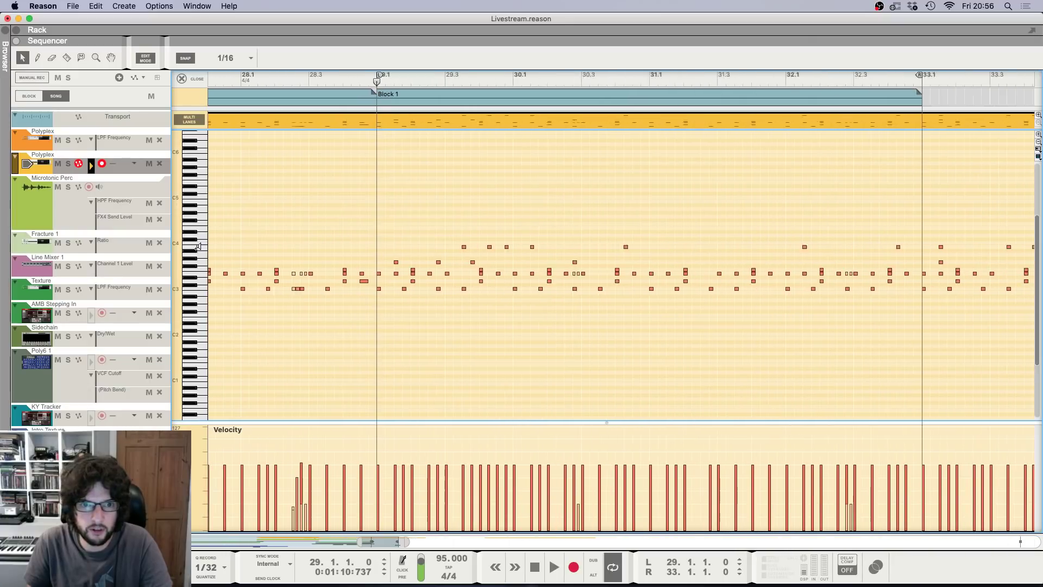
Step: Copy the group of four B3 notes starting at 29.3.3 to 31.2.4 in the Polyplex clip
{"action": "double_click", "coordinate": [205, 248]}
{"action": "key", "text": "g"}
{"action": "key", "text": "g"}
{"action": "key", "text": "g"}
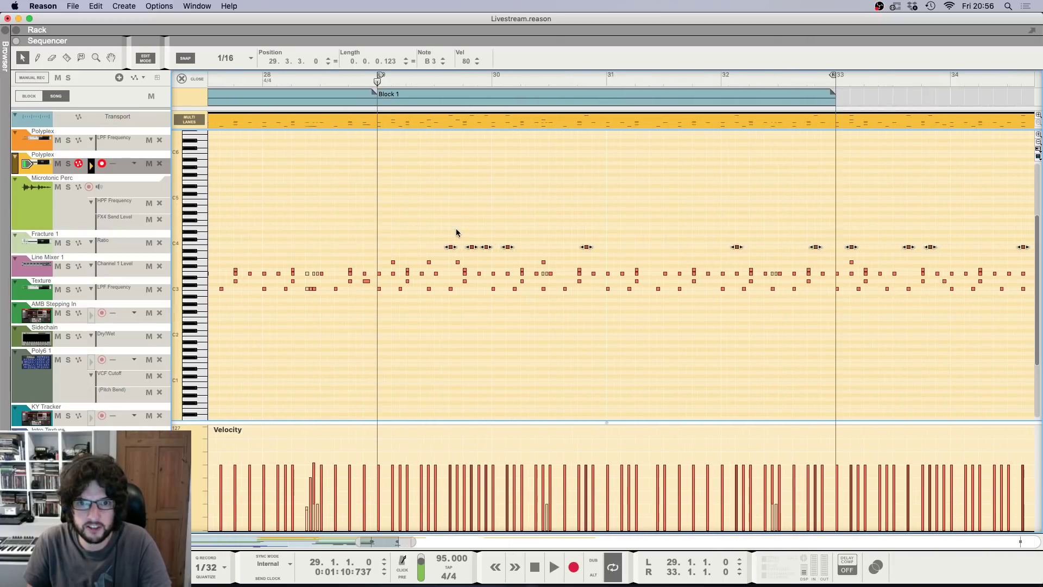
{"action": "left_click_drag", "start_coordinate": [538, 222], "coordinate": [614, 248]}
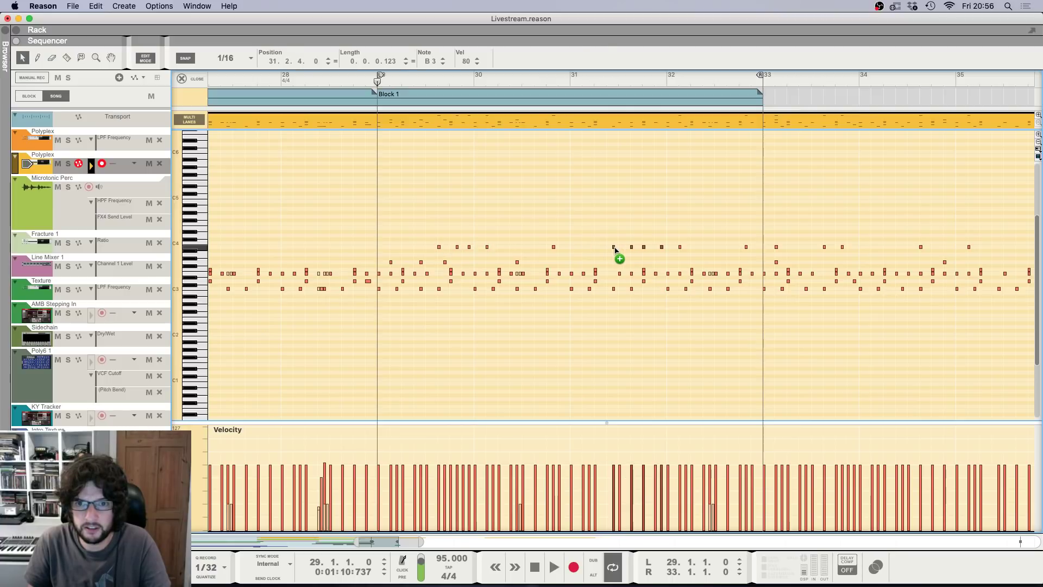
Step: Play the Polyplex clip from bar 31 to check the copied B3 notes, and deselect them
{"action": "left_click", "coordinate": [577, 78]}
{"action": "key", "text": "space"}
{"action": "key", "text": "h"}
{"action": "key", "text": "h"}
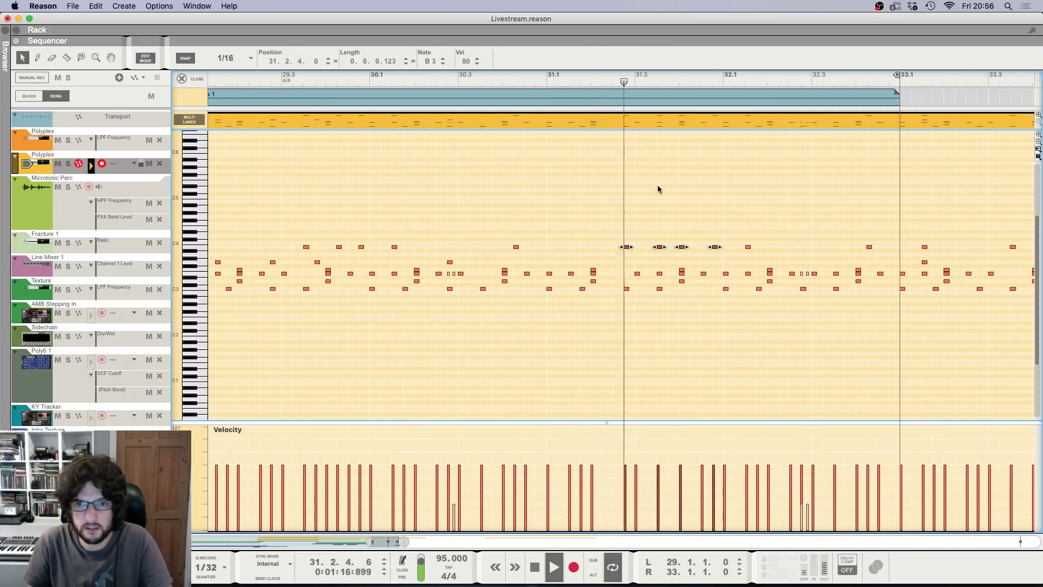
{"action": "left_click", "coordinate": [722, 211]}
{"action": "key", "text": "g"}
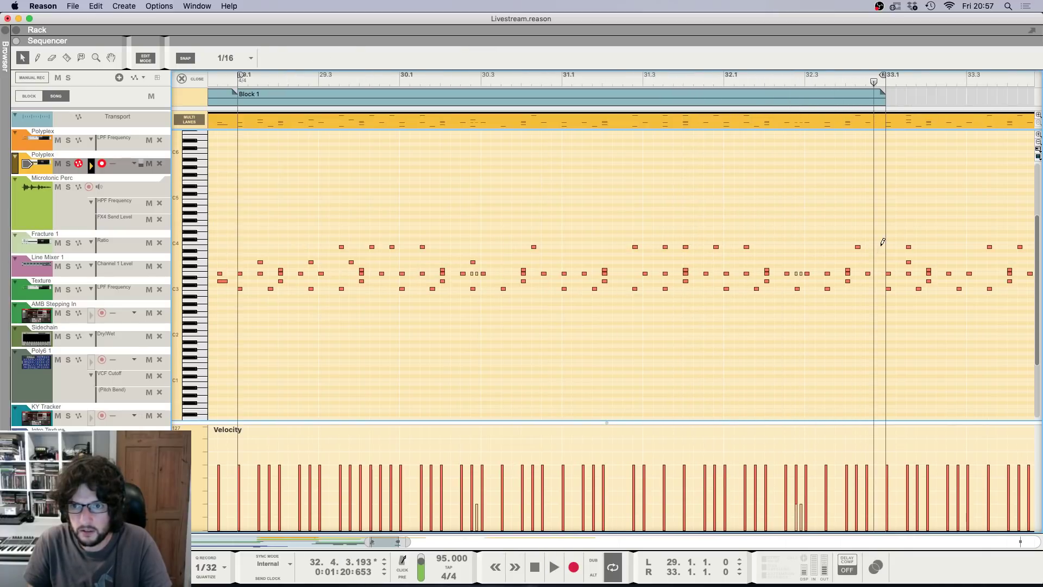
Step: Draw a 1/16-long B3 note at 32.4.4 in the Polyplex clip and set its velocity to 80
{"action": "key", "text": "g"}
{"action": "key", "text": "g"}
{"action": "key", "text": "g"}
{"action": "key", "text": "g"}
{"action": "key", "text": "space"}
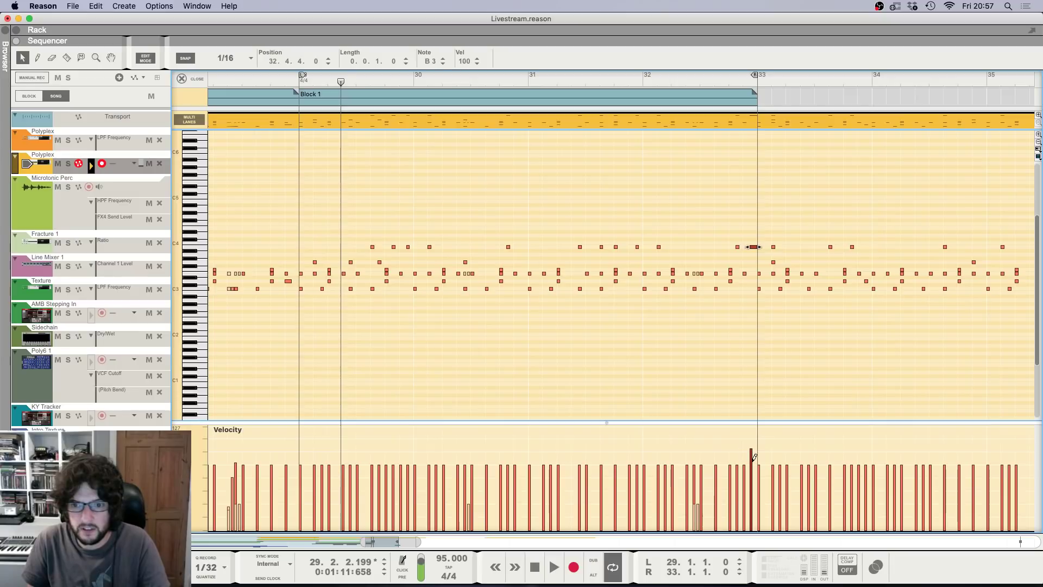
{"action": "left_click", "coordinate": [751, 464]}
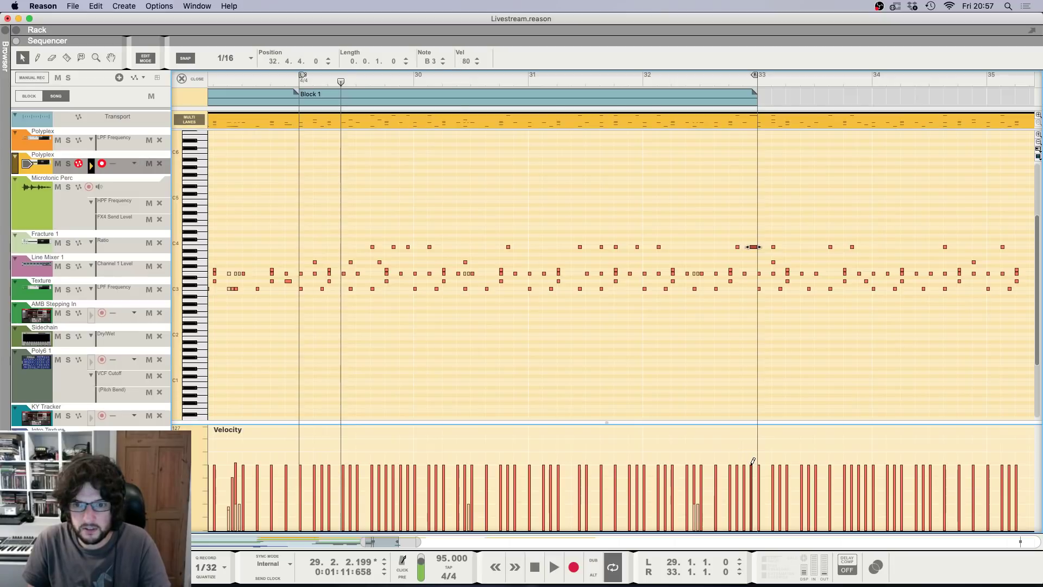
Step: Close the Polyplex clip's note editor and show the arrangement from bar 1 in the sequencer
{"action": "left_click", "coordinate": [182, 80]}
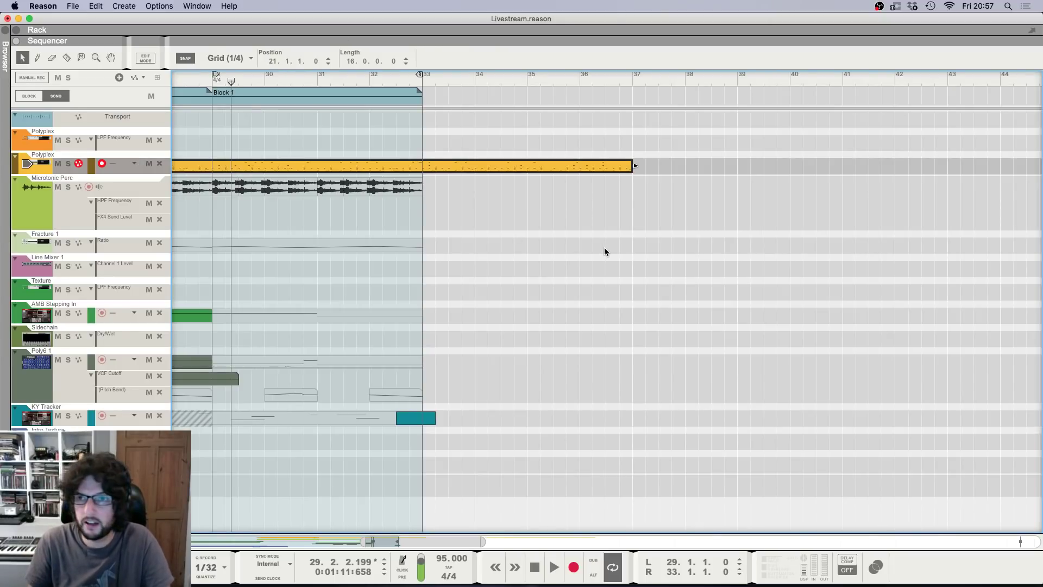
{"action": "key", "text": "F6"}
{"action": "key", "text": "F7"}
{"action": "key", "text": "g"}
{"action": "key", "text": "g"}
{"action": "key", "text": "g"}
{"action": "key", "text": "g"}
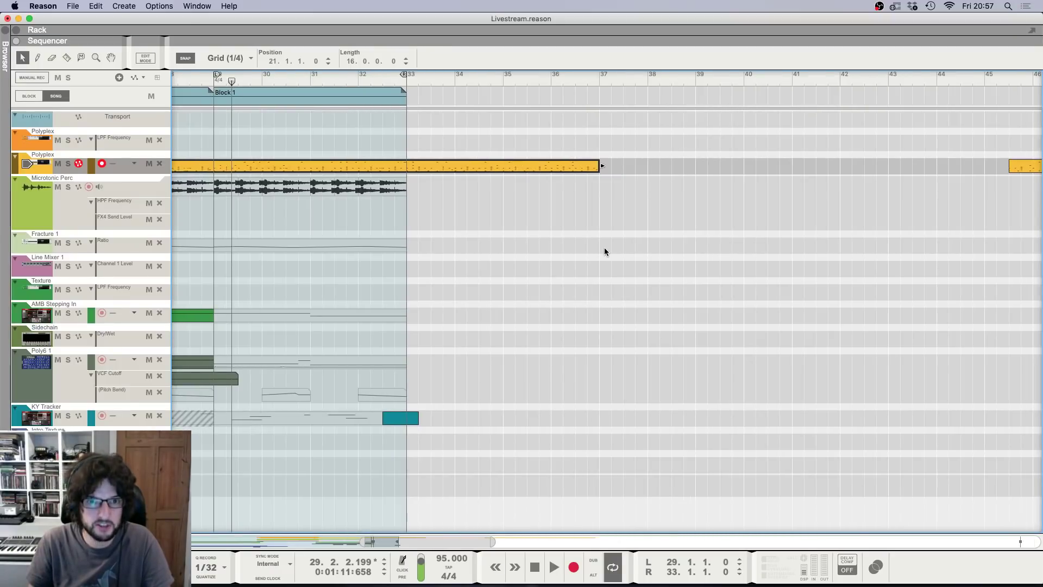
{"action": "key", "text": "g"}
{"action": "key", "text": "g"}
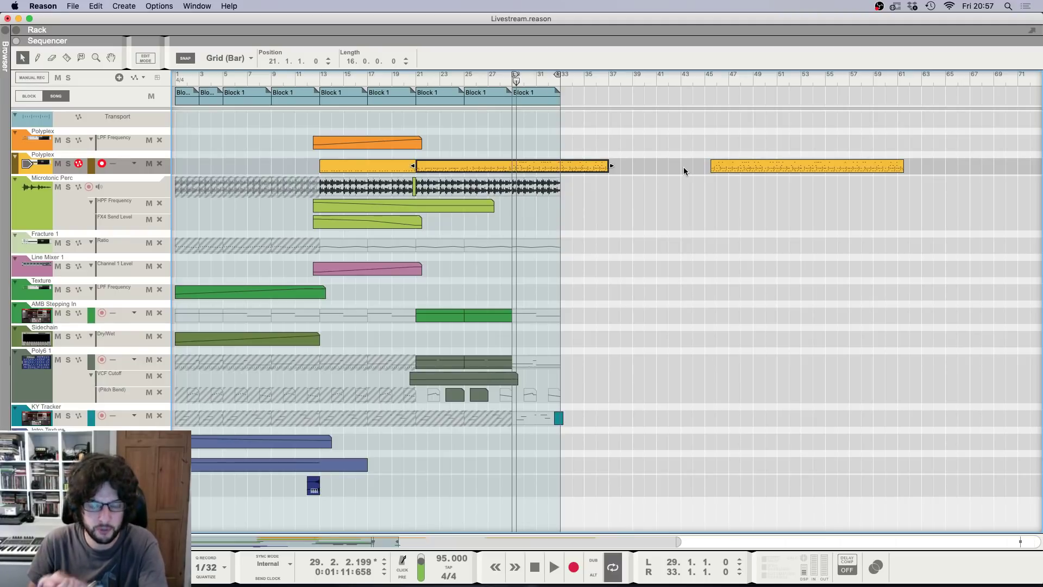
{"action": "key", "text": "F6"}
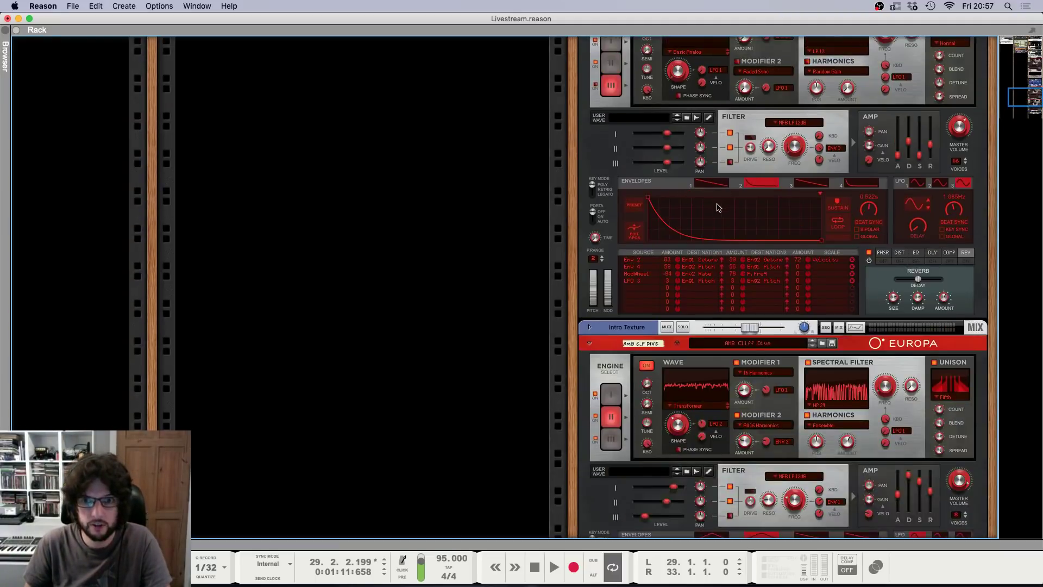
{"action": "scroll", "coordinate": [712, 213], "scroll_direction": "up", "scroll_amount": 10}
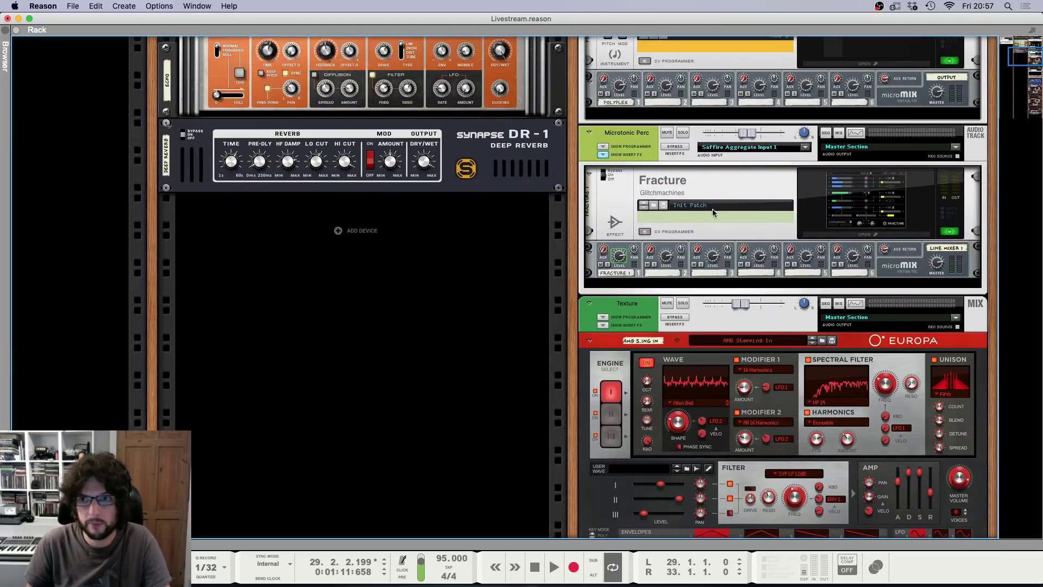
{"action": "key", "text": "F7"}
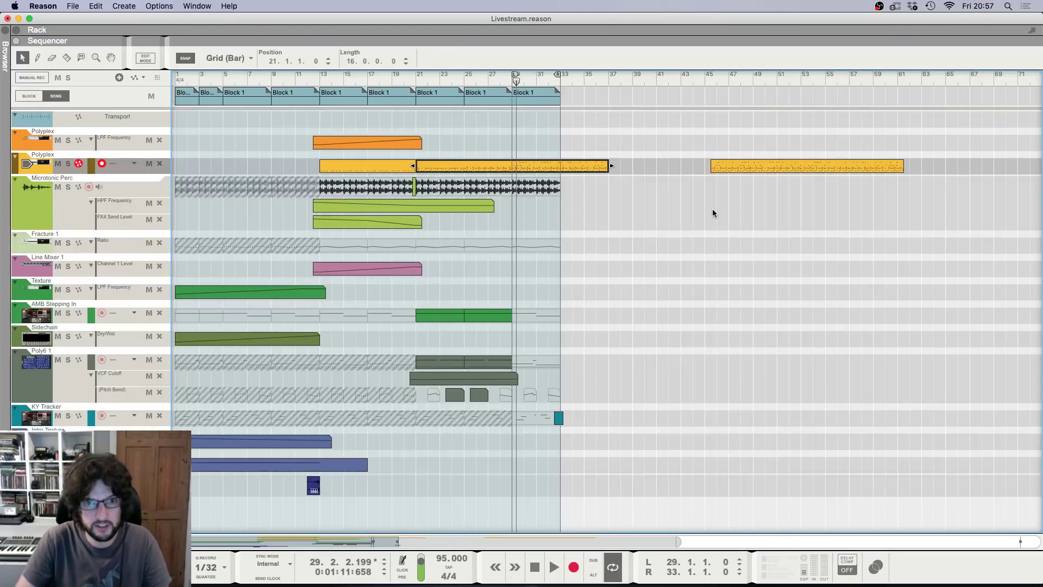
Step: Play the song from the start, moving the playback position on to bar 29
{"action": "key", "text": "KP_0"}
{"action": "key", "text": "space"}
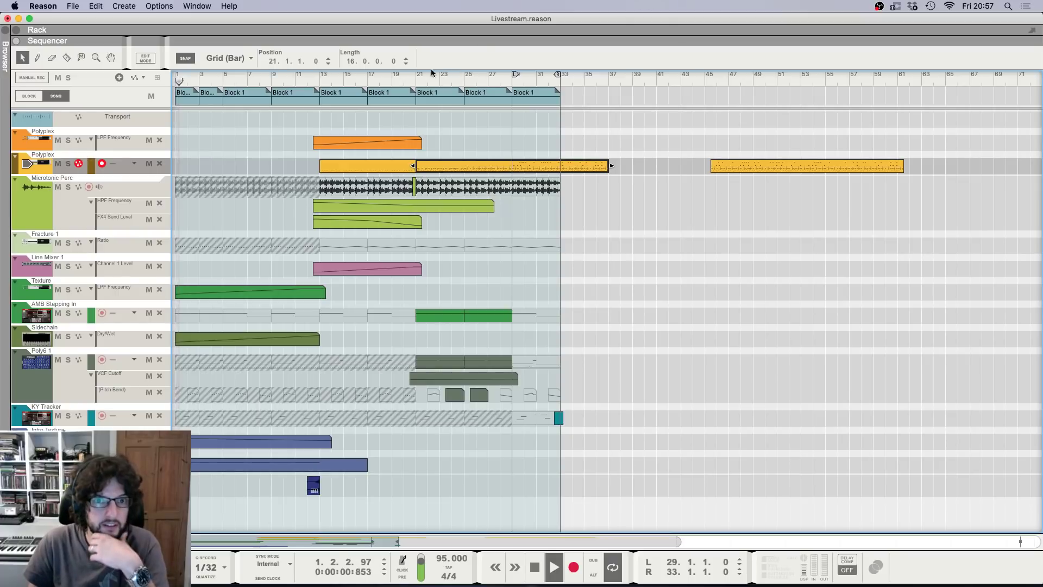
{"action": "left_click", "coordinate": [417, 79]}
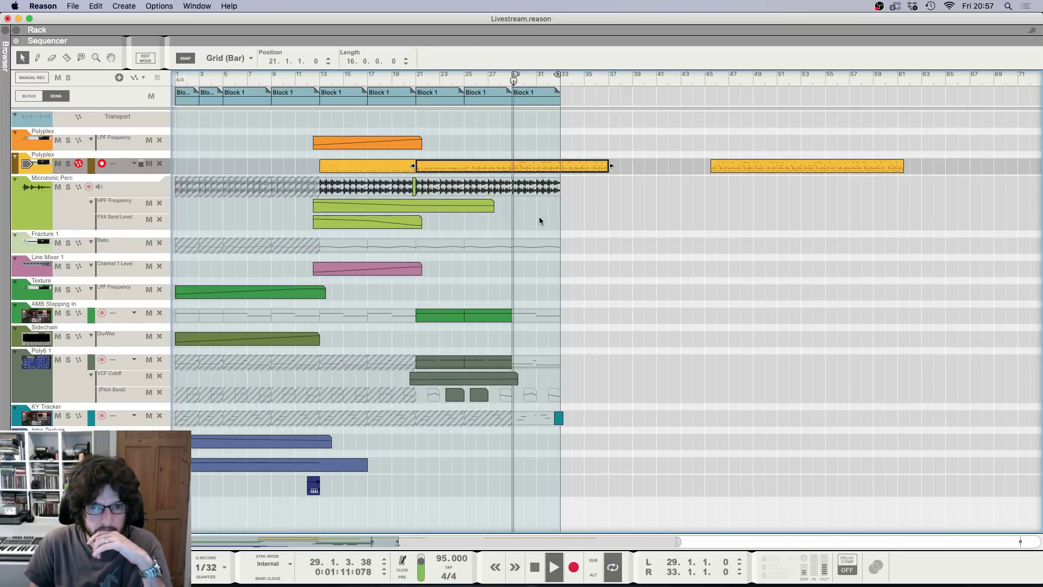
Step: Copy the Block 1 clip from bar 29 to bar 33 and set the right loop locator to bar 37
{"action": "key", "text": "h"}
{"action": "key", "text": "h"}
{"action": "key", "text": "h"}
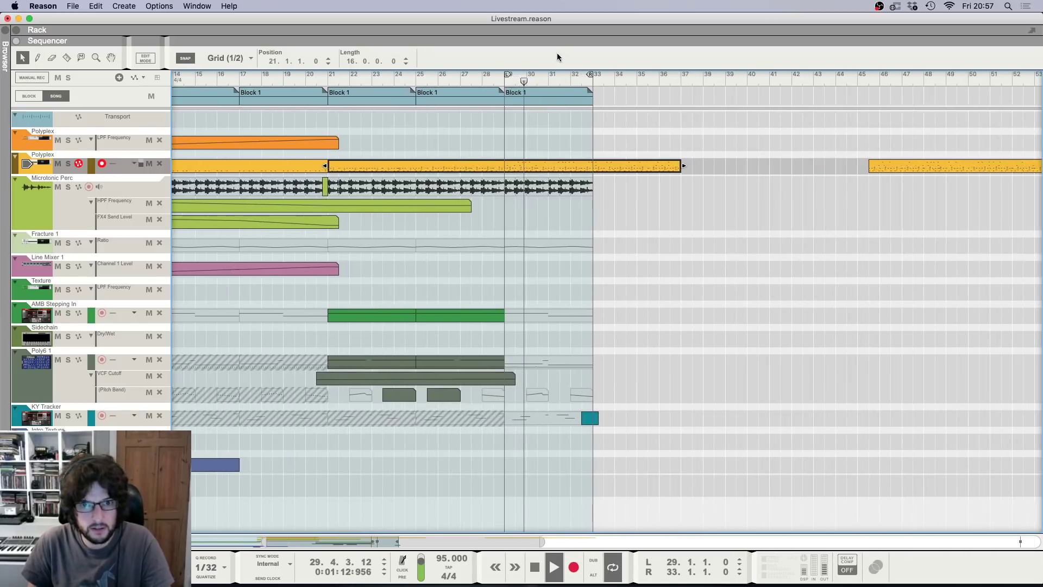
{"action": "left_click_drag", "start_coordinate": [513, 97], "coordinate": [633, 106]}
{"action": "left_click", "coordinate": [725, 80], "text": "alt"}
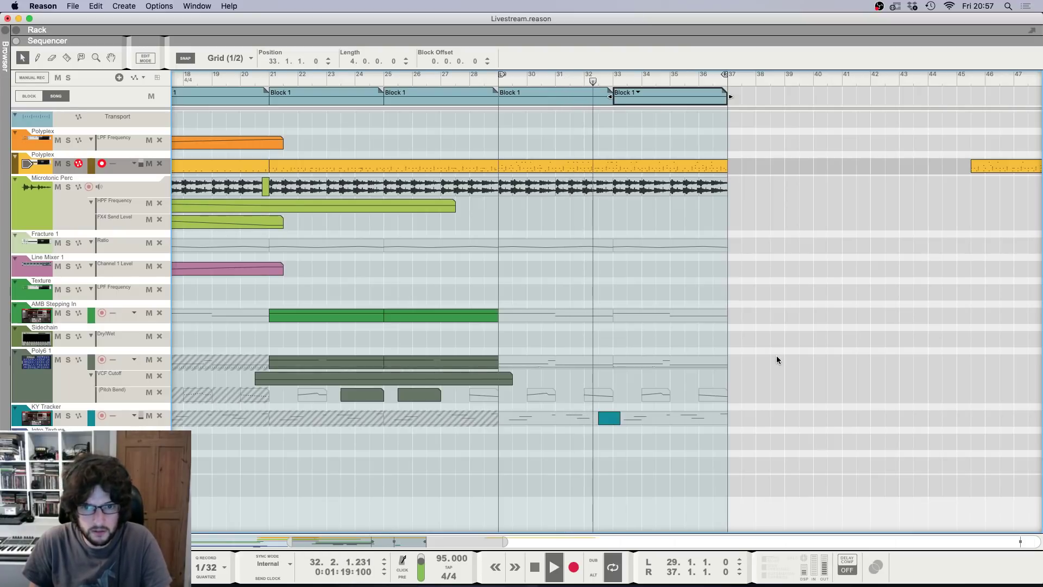
Step: Draw an empty clip about three beats long at 35.4.1 on the KY Tracker track and open it in the note editor
{"action": "key", "text": "g"}
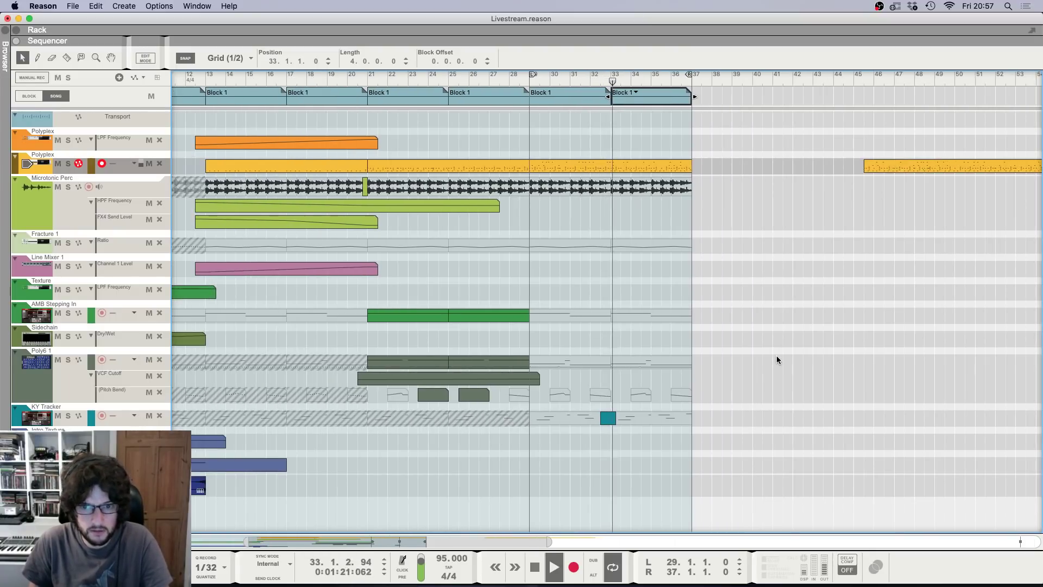
{"action": "key", "text": "h"}
{"action": "key", "text": "h"}
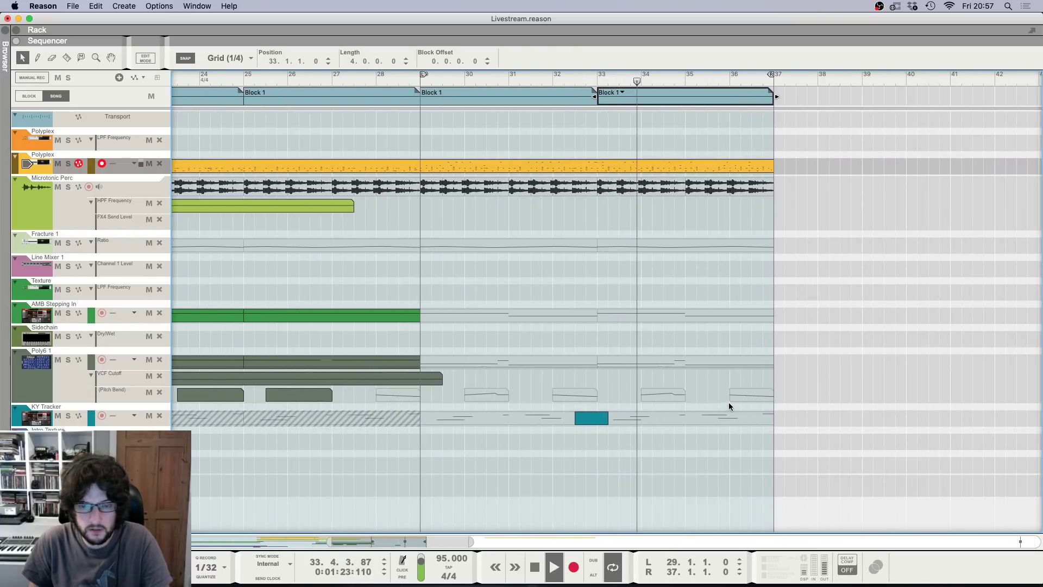
{"action": "left_click", "coordinate": [697, 128]}
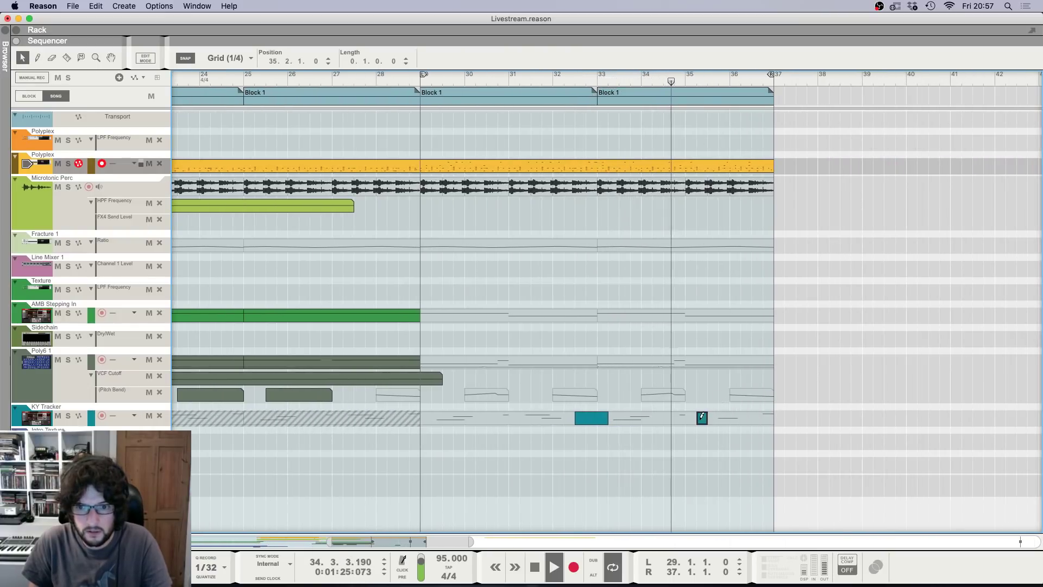
{"action": "key", "text": "space"}
{"action": "left_click_drag", "start_coordinate": [722, 419], "coordinate": [749, 419]}
{"action": "double_click", "coordinate": [731, 421]}
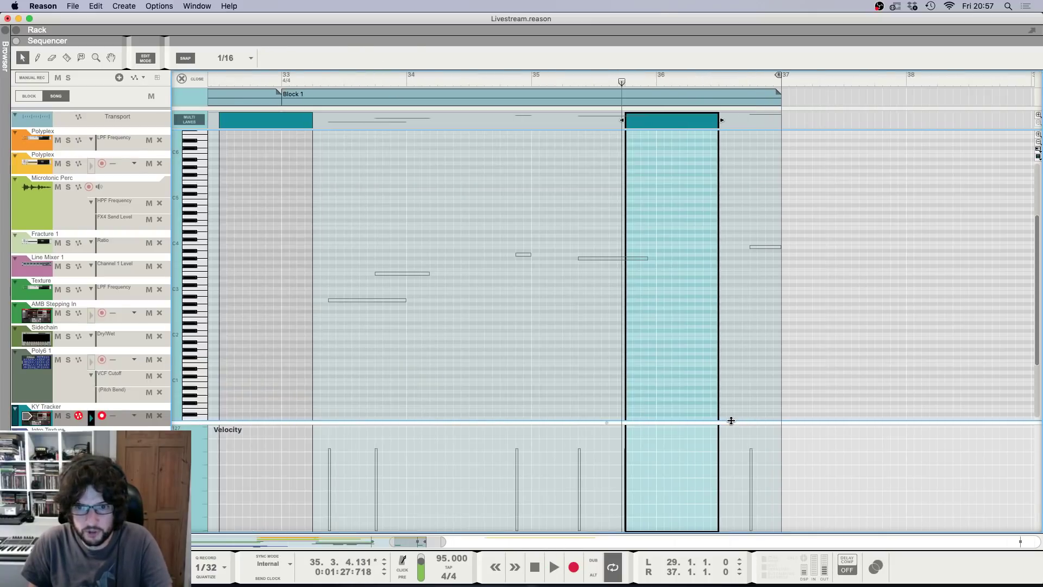
Step: Draw a C#4 note at 35.4.1 with length 0.2.2 in the KY Tracker clip and play it back
{"action": "key", "text": "h"}
{"action": "key", "text": "h"}
{"action": "key", "text": "h"}
{"action": "left_click", "coordinate": [634, 238], "text": "super"}
{"action": "left_click_drag", "start_coordinate": [635, 234], "coordinate": [771, 237]}
{"action": "key", "text": "space"}
{"action": "key", "text": "g"}
{"action": "key", "text": "g"}
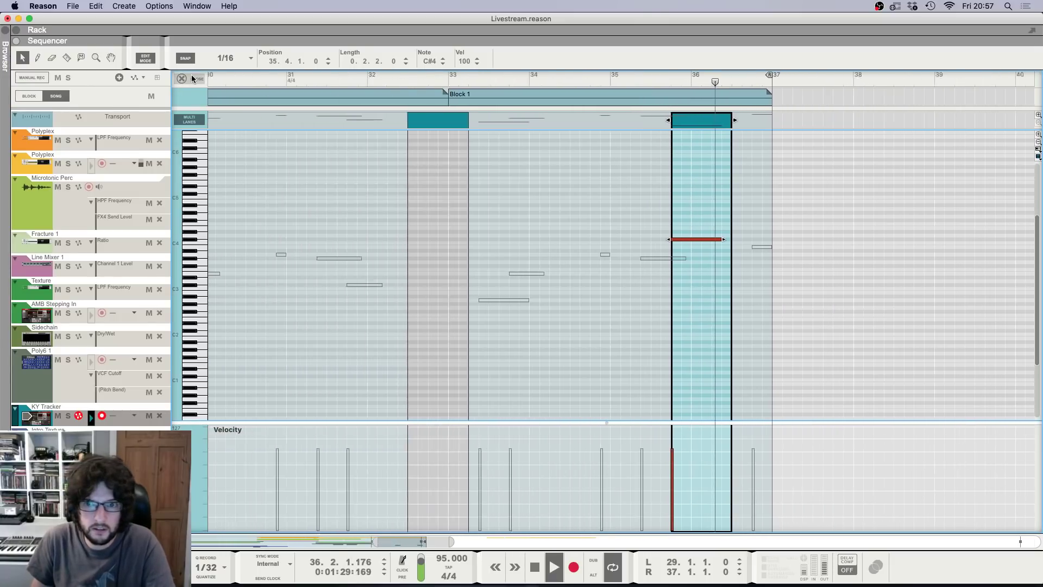
Step: Close the note editor, extend the Block 1 clip at bar 33 to 8 bars, and set the right loop locator to bar 41
{"action": "left_click", "coordinate": [184, 79]}
{"action": "left_click", "coordinate": [495, 101]}
{"action": "key", "text": "space"}
{"action": "key", "text": "g"}
{"action": "key", "text": "g"}
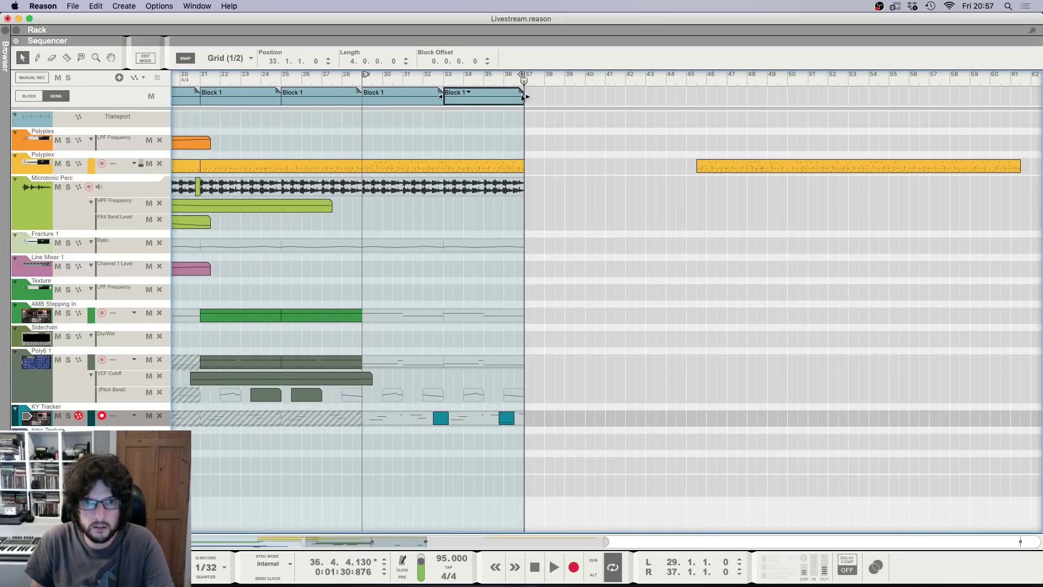
{"action": "left_click_drag", "start_coordinate": [526, 97], "coordinate": [594, 132]}
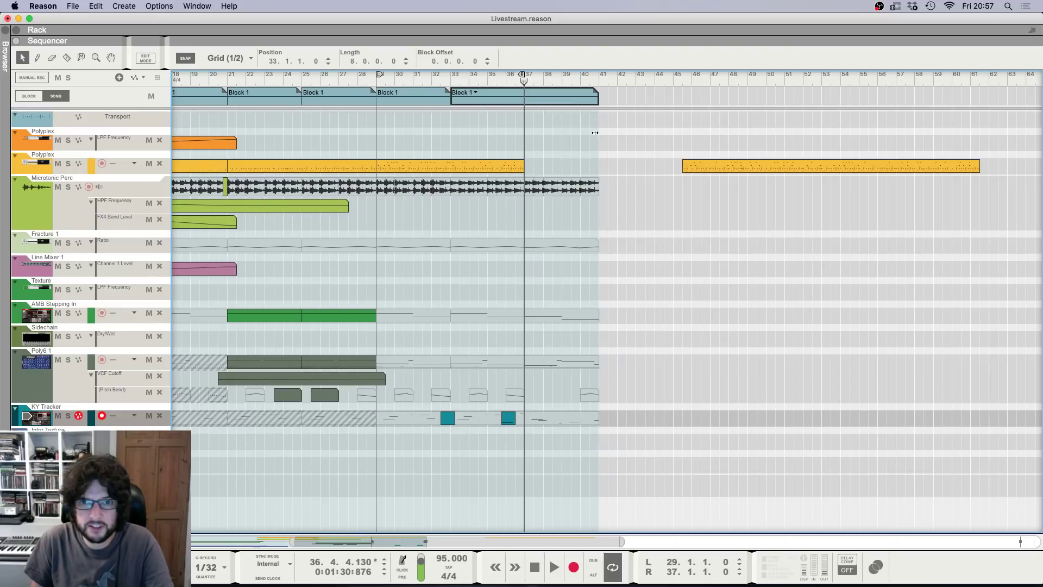
{"action": "left_click", "coordinate": [597, 75], "text": "super"}
Step: Move the separate last Polyplex clip to bar 37, shorten it to 4 bars, and deselect it
{"action": "left_click", "coordinate": [482, 164]}
{"action": "left_click_drag", "start_coordinate": [754, 165], "coordinate": [598, 163]}
{"action": "key", "text": "g"}
{"action": "key", "text": "g"}
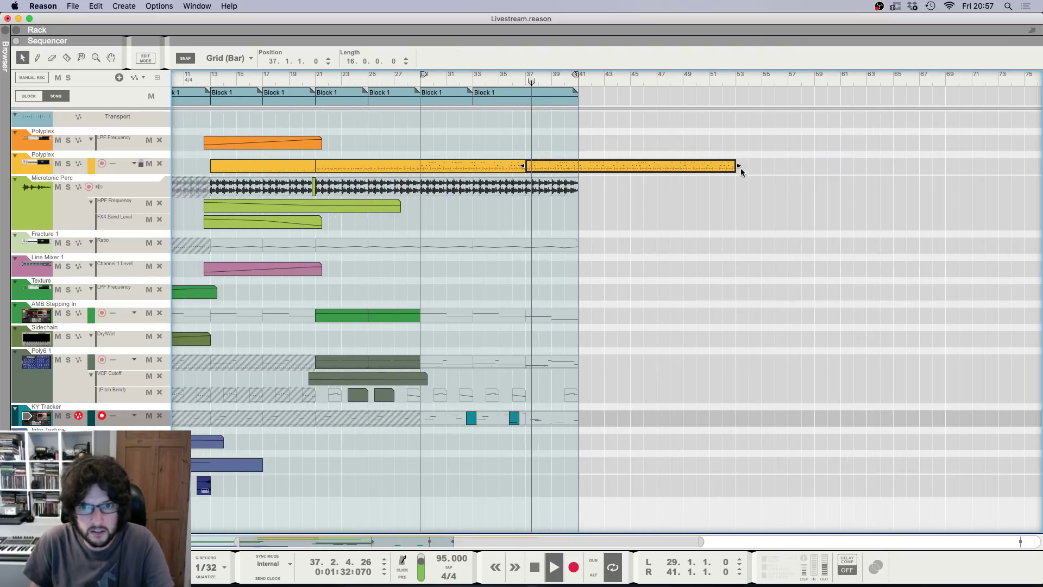
{"action": "left_click_drag", "start_coordinate": [738, 167], "coordinate": [583, 192]}
{"action": "key", "text": "h"}
{"action": "key", "text": "h"}
{"action": "key", "text": "h"}
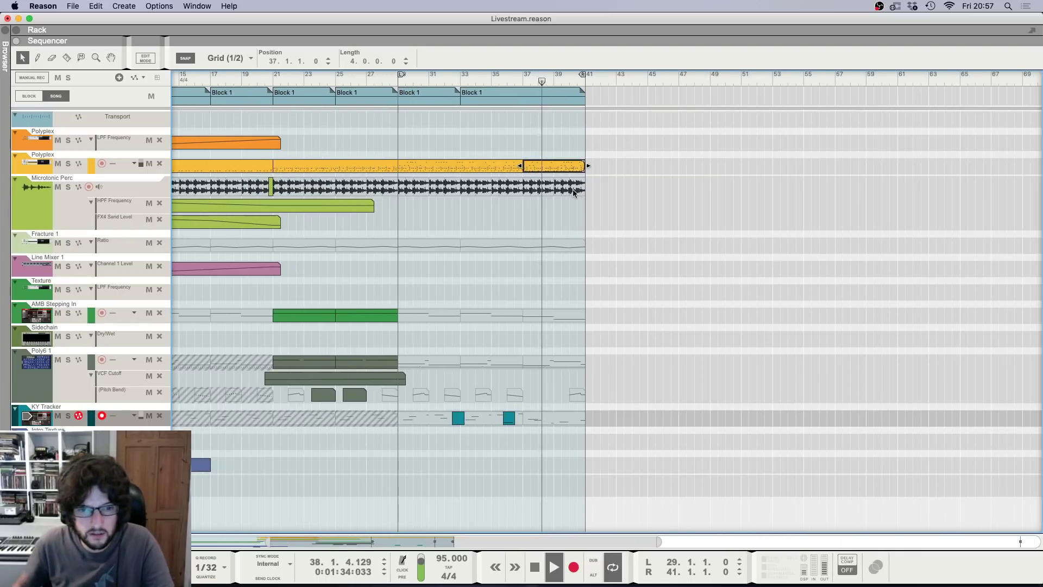
{"action": "key", "text": "g"}
{"action": "key", "text": "h"}
{"action": "key", "text": "h"}
{"action": "key", "text": "h"}
{"action": "key", "text": "h"}
{"action": "key", "text": "h"}
{"action": "key", "text": "h"}
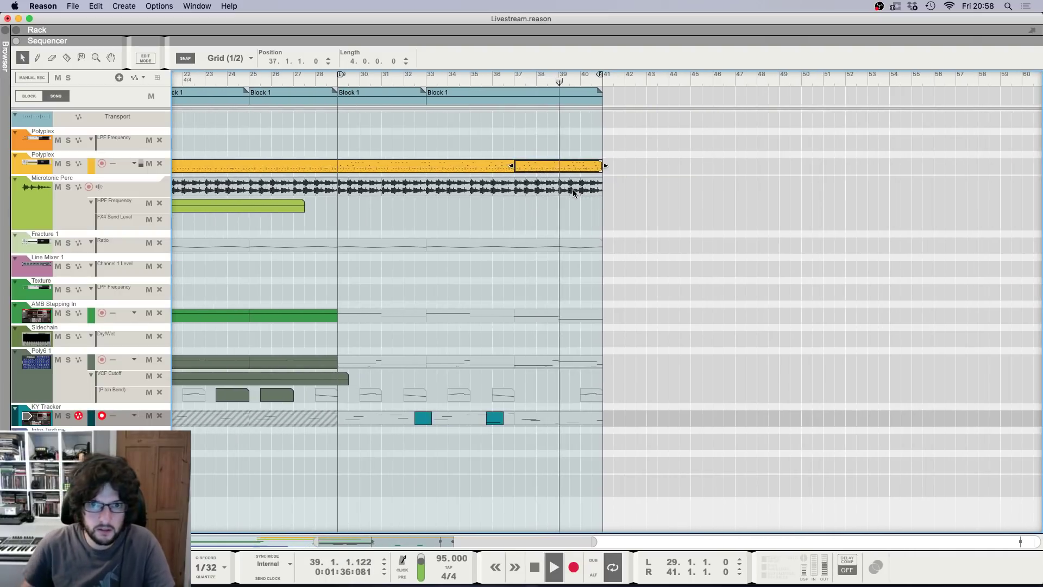
{"action": "left_click", "coordinate": [588, 209]}
Step: Set the left loop locator to bar 33, then stop playback once it loops back there
{"action": "key", "text": "h"}
{"action": "key", "text": "g"}
{"action": "key", "text": "g"}
{"action": "key", "text": "g"}
{"action": "key", "text": "g"}
{"action": "key", "text": "g"}
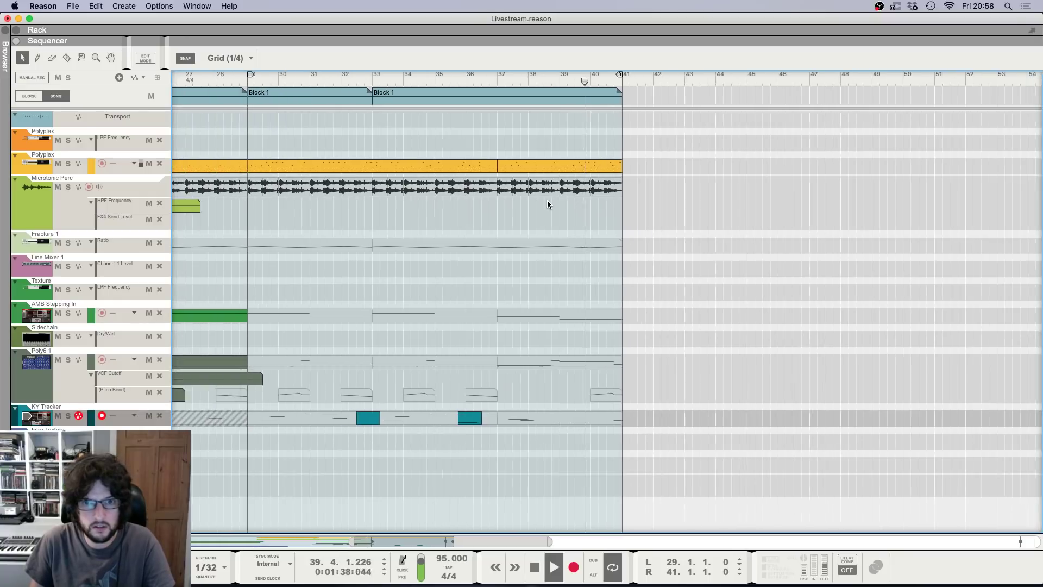
{"action": "scroll", "coordinate": [546, 202], "scroll_direction": "left", "scroll_amount": 2}
{"action": "left_click", "coordinate": [486, 76], "text": "super"}
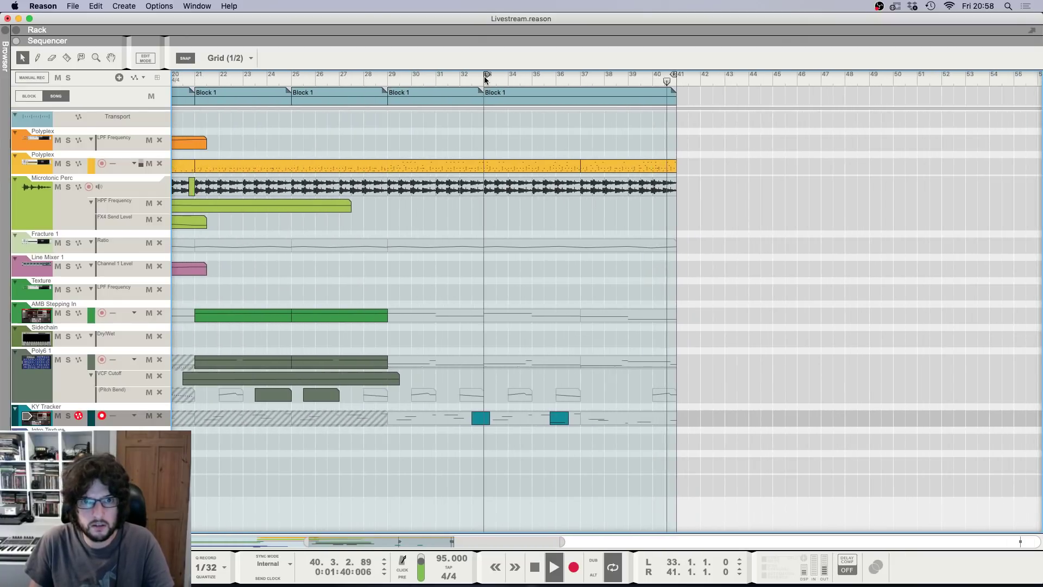
{"action": "key", "text": "g"}
{"action": "key", "text": "space"}
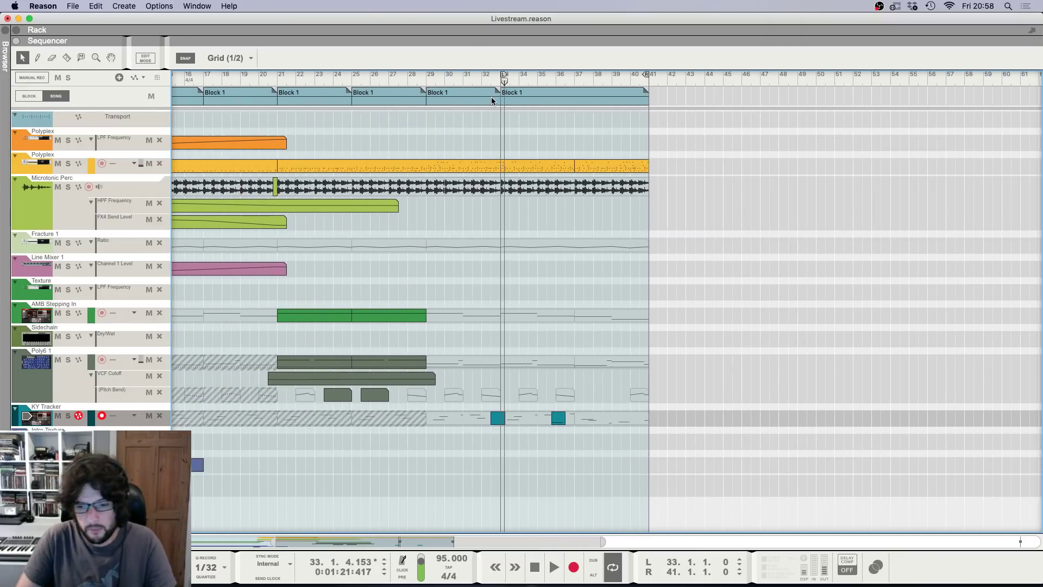
Step: Return the song position to bar 1 and set the left loop locator to bar 29
{"action": "key", "text": "g"}
{"action": "key", "text": "g"}
{"action": "key", "text": "g"}
{"action": "key", "text": "g"}
{"action": "key", "text": "g"}
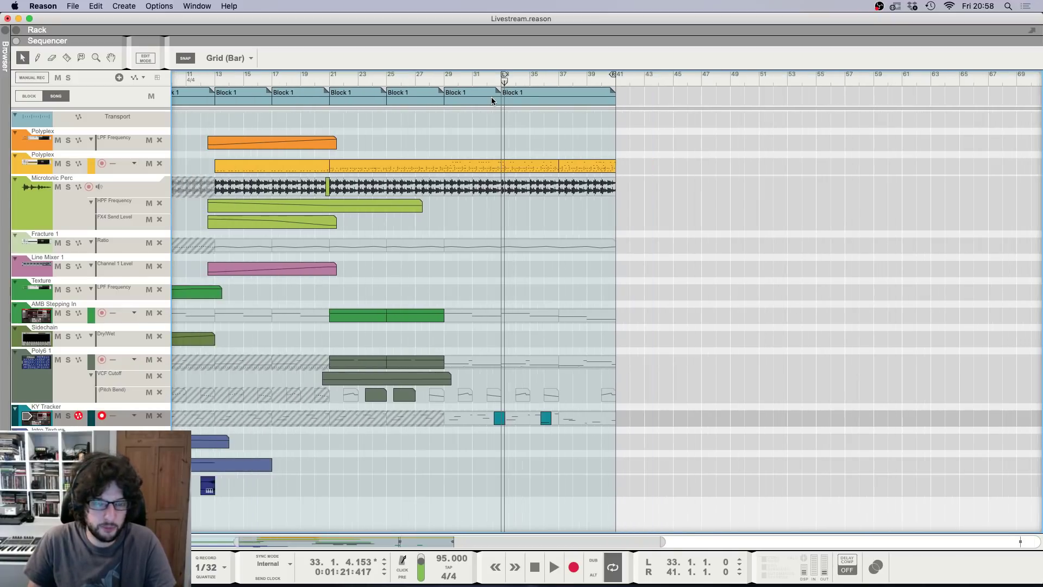
{"action": "scroll", "coordinate": [461, 278], "scroll_direction": "left", "scroll_amount": 2}
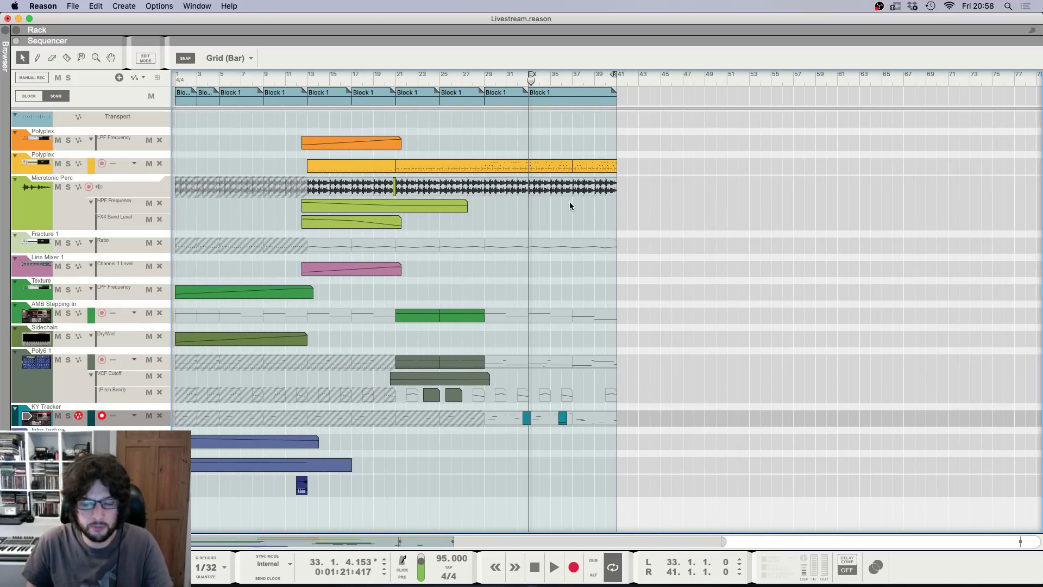
{"action": "key", "text": "Return"}
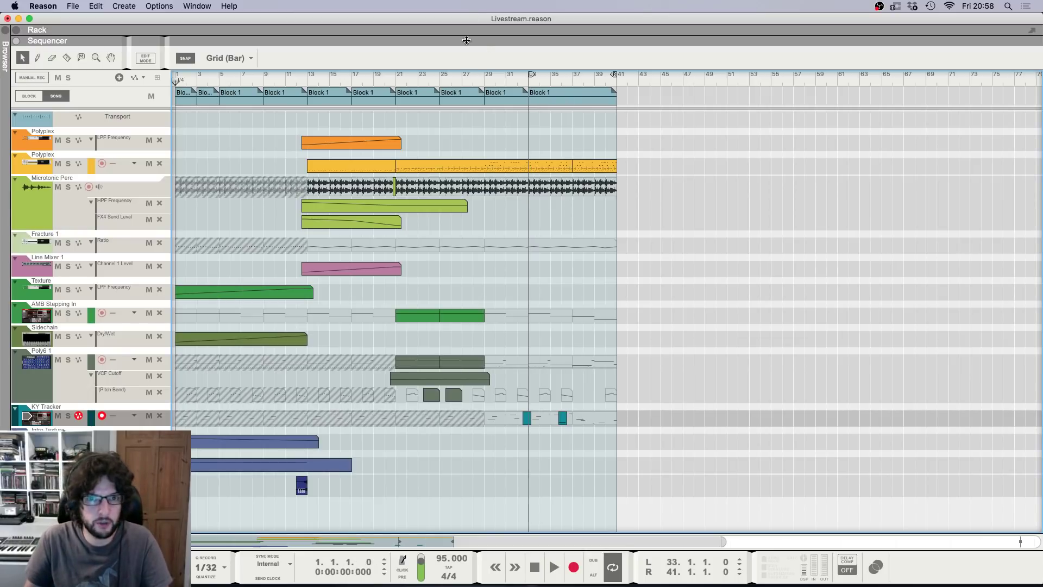
{"action": "left_click", "coordinate": [487, 76], "text": "super"}
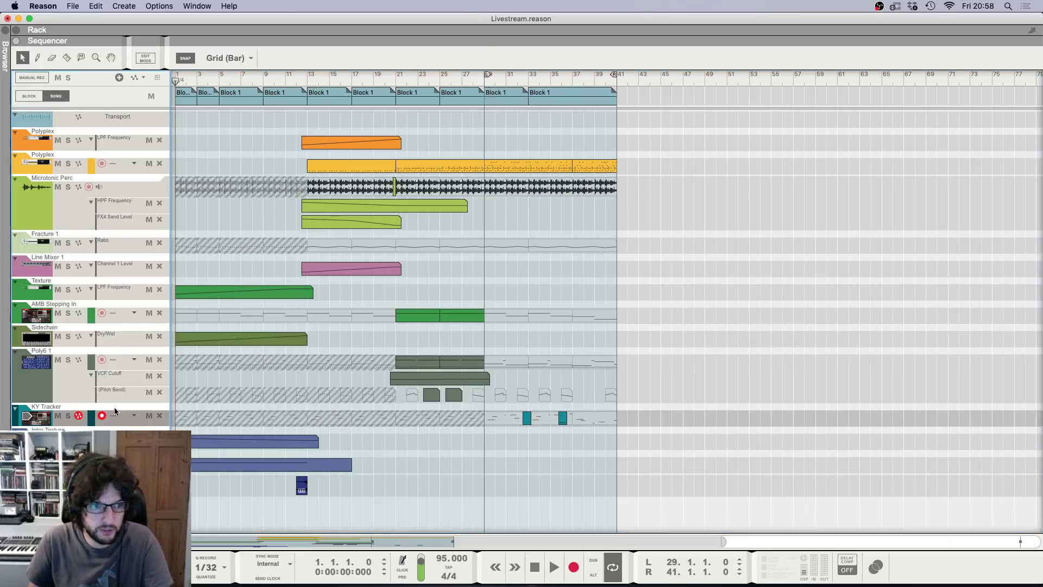
Step: Look through the rack devices up to the send effects, select the Kong tape delay, and return to the sequencer
{"action": "key", "text": "F6"}
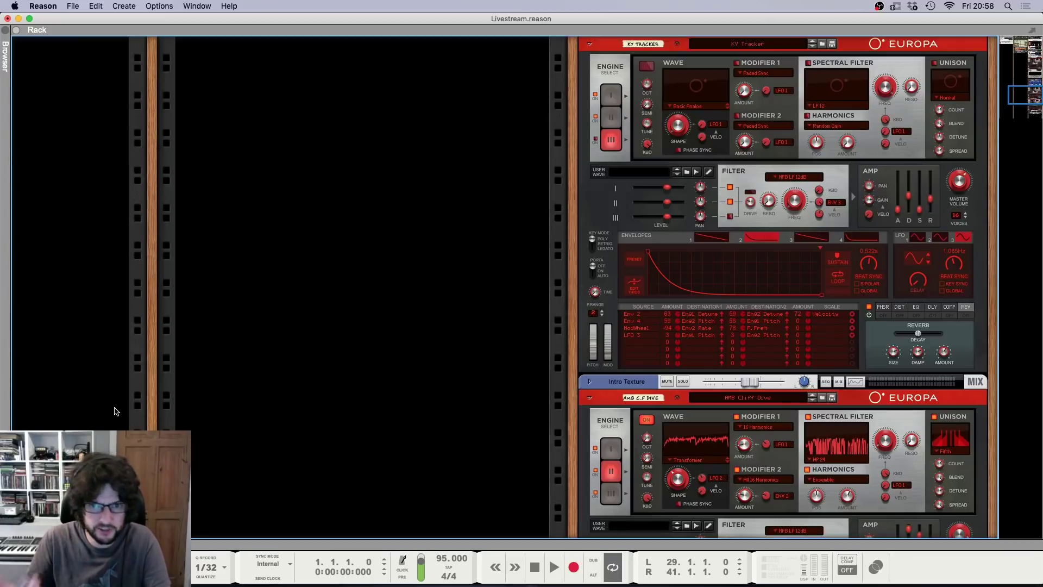
{"action": "scroll", "coordinate": [240, 370], "scroll_direction": "up", "scroll_amount": 15}
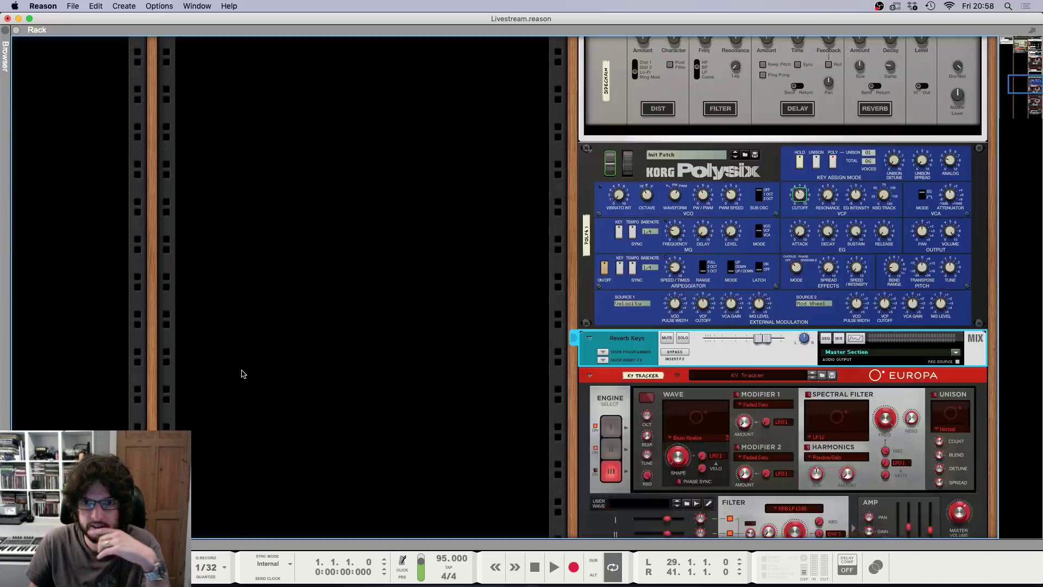
{"action": "scroll", "coordinate": [243, 394], "scroll_direction": "up", "scroll_amount": 2}
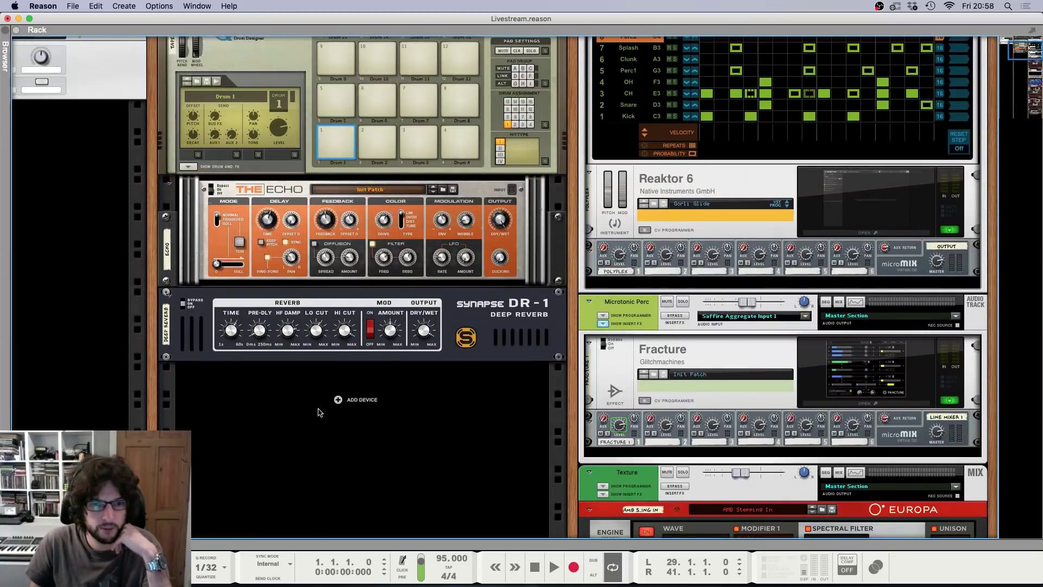
{"action": "right_click", "coordinate": [336, 405]}
{"action": "scroll", "coordinate": [255, 402], "scroll_direction": "up", "scroll_amount": 5}
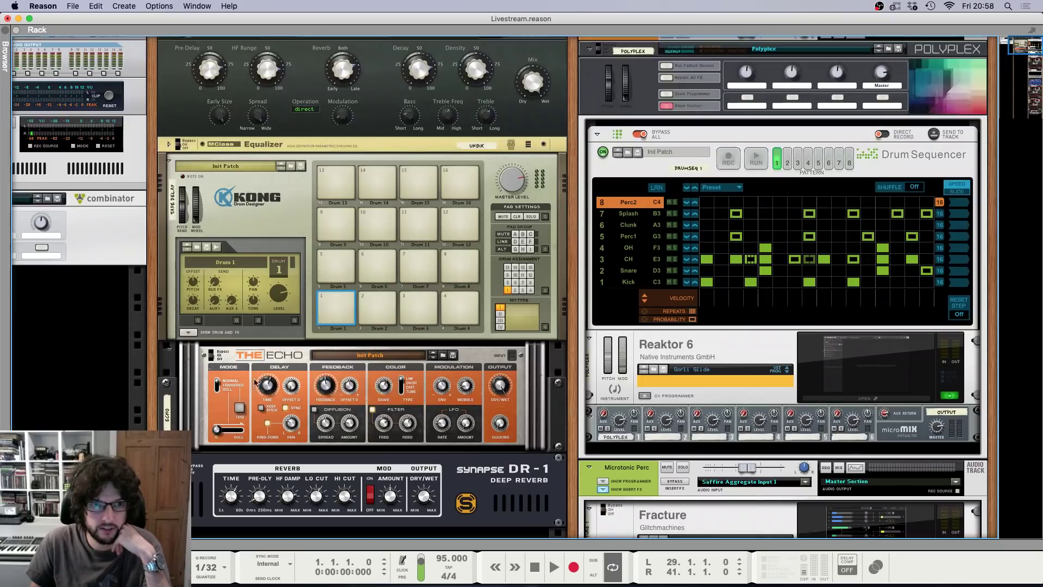
{"action": "left_click", "coordinate": [237, 230]}
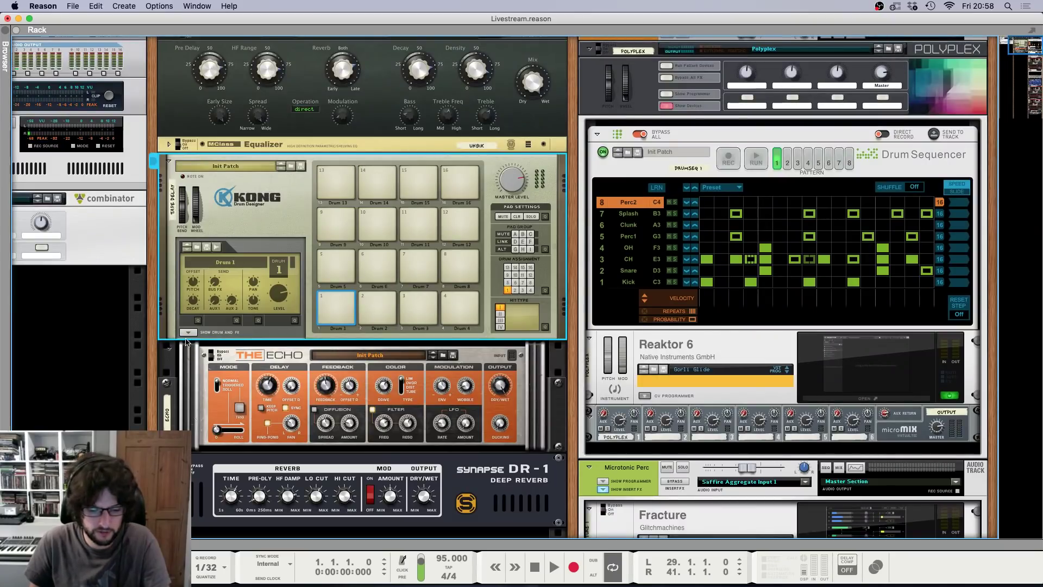
{"action": "key", "text": "F7"}
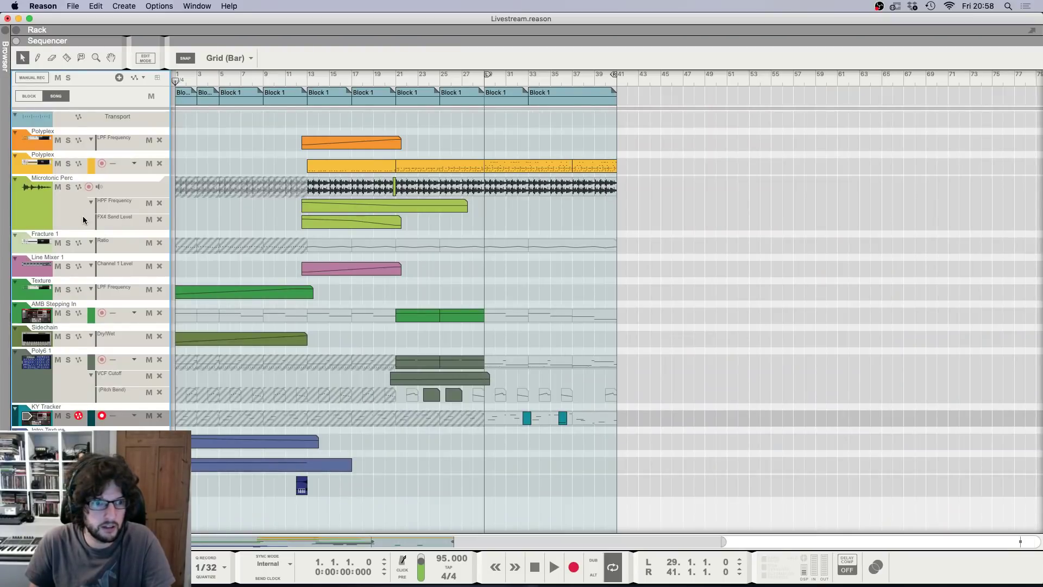
Step: Solo the KY Tracker track, start playback from bar 1, and show the rack
{"action": "left_click", "coordinate": [68, 415]}
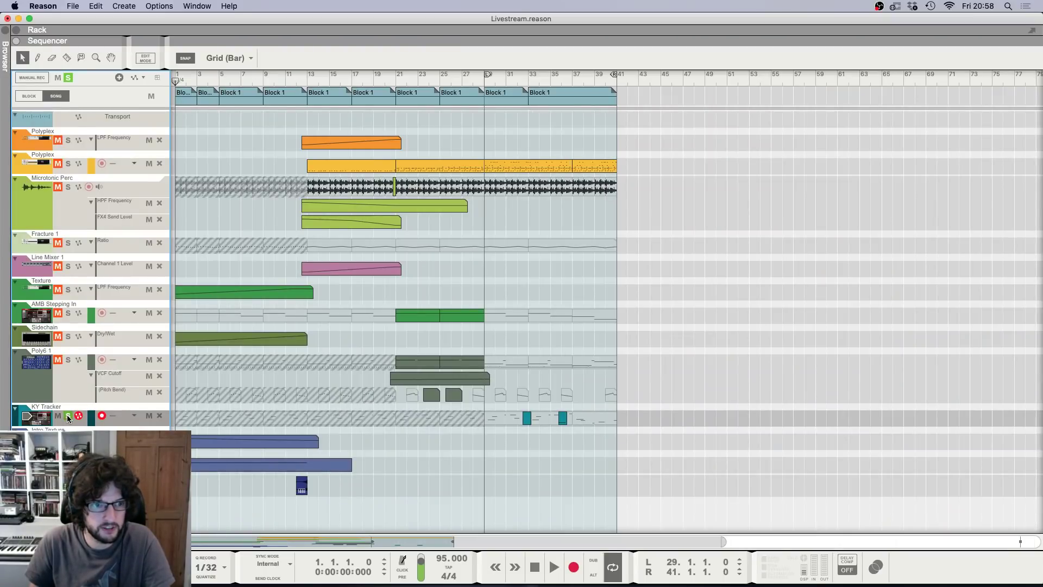
{"action": "key", "text": "space"}
{"action": "key", "text": "F6"}
{"action": "key", "text": "F6"}
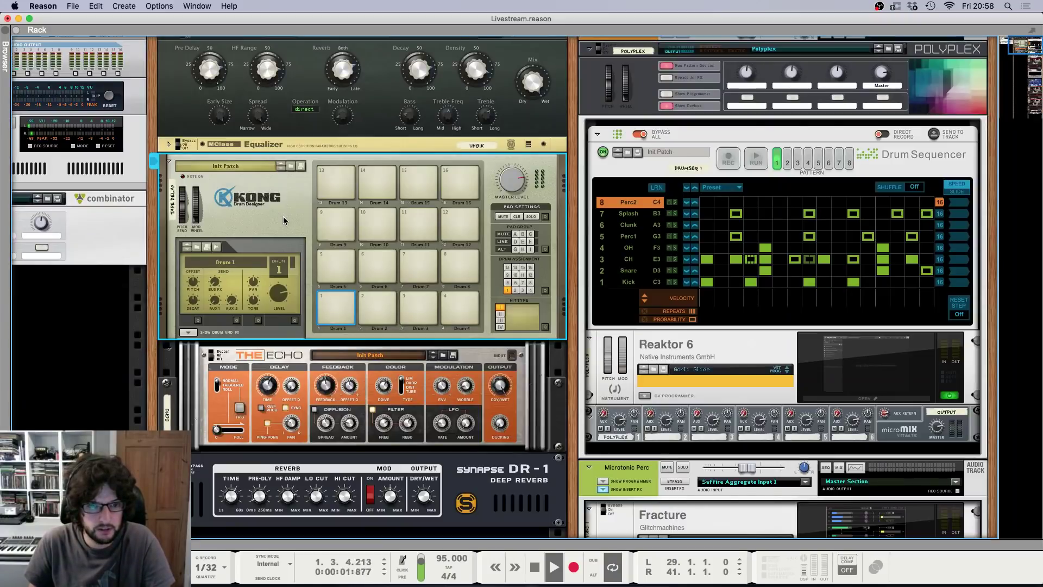
Step: Glance at the sequencer, return to the rack, and restart playback from bar 29
{"action": "key", "text": "F7"}
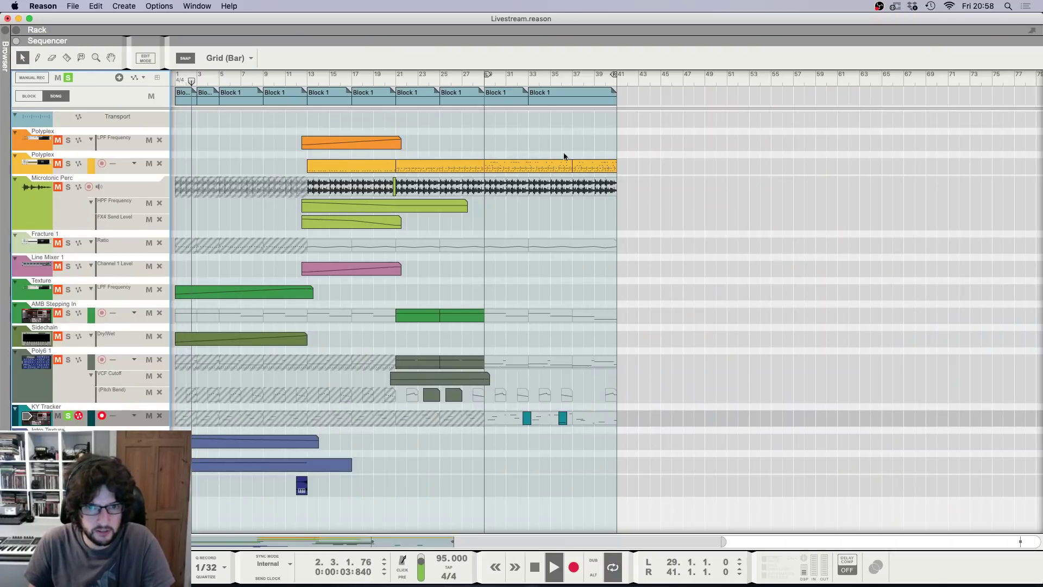
{"action": "key", "text": "F6"}
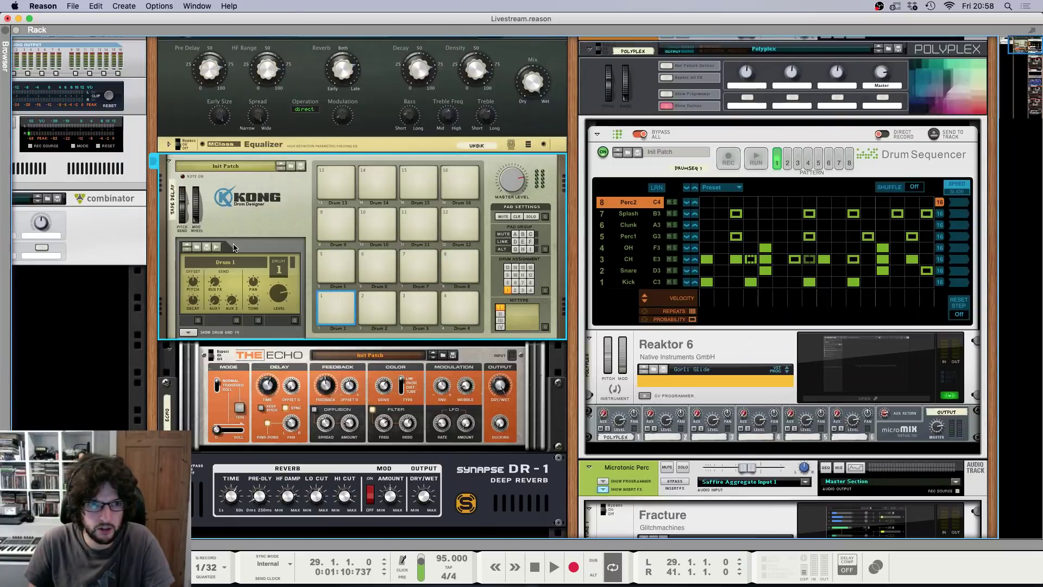
{"action": "key", "text": "space"}
{"action": "right_click", "coordinate": [234, 226]}
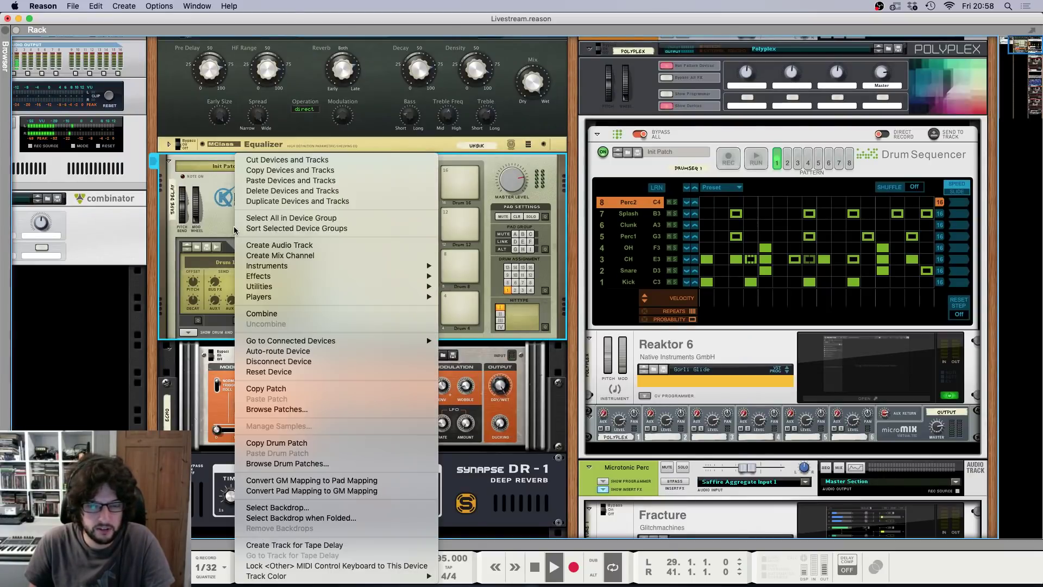
{"action": "mouse_move", "coordinate": [327, 279]}
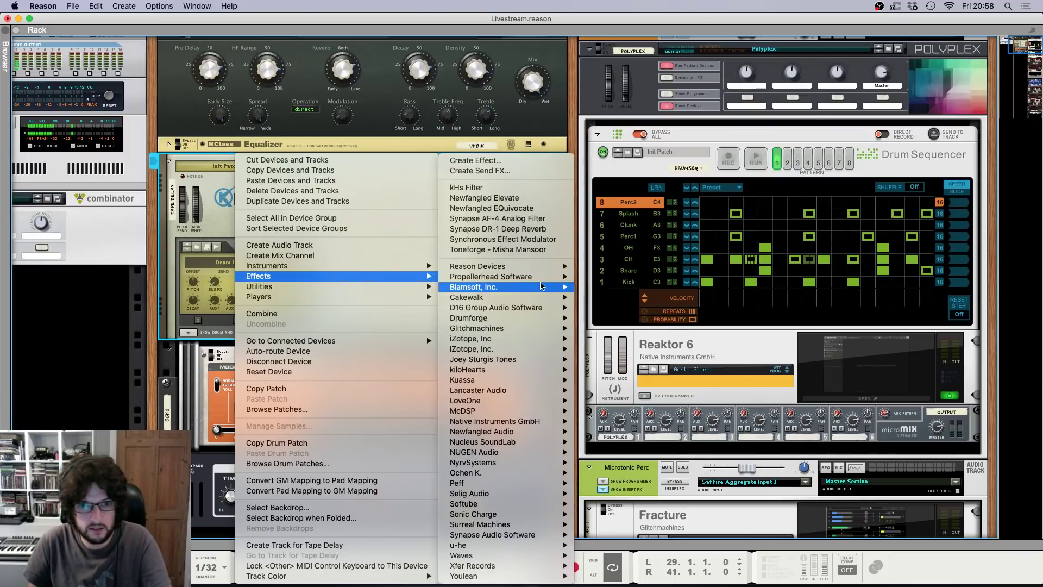
{"action": "mouse_move", "coordinate": [541, 285]}
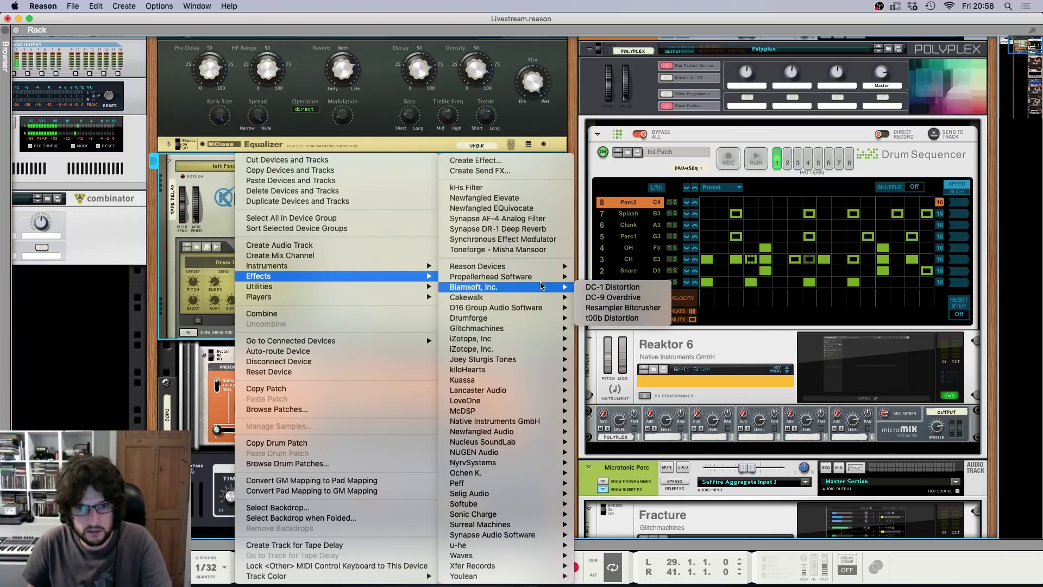
{"action": "left_click", "coordinate": [805, 375]}
Step: Look through the rack down to the Reverser channel, select its DR-1 reverb, and return to the sequencer
{"action": "scroll", "coordinate": [804, 375], "scroll_direction": "down", "scroll_amount": 15}
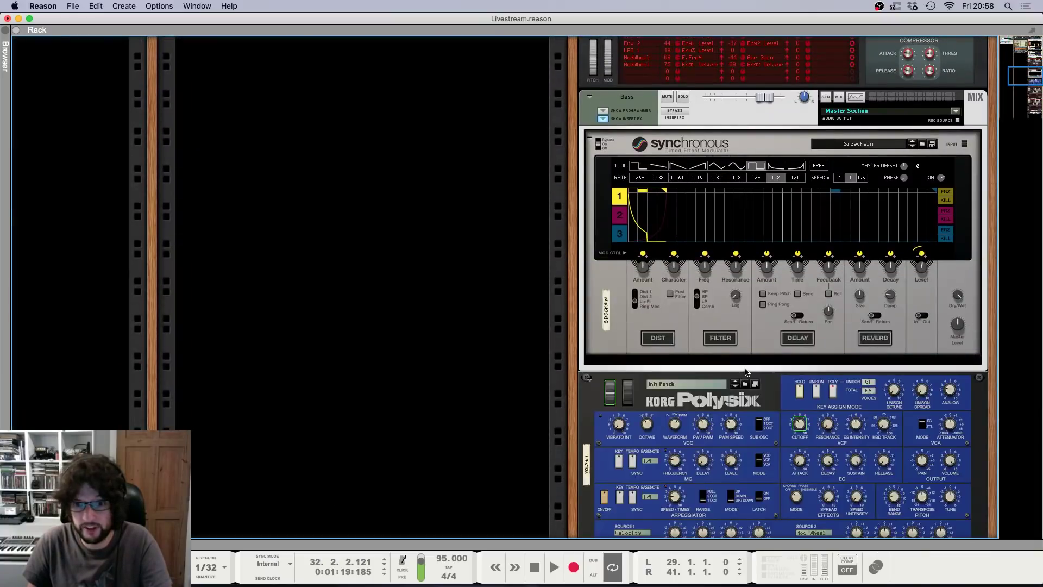
{"action": "scroll", "coordinate": [745, 372], "scroll_direction": "down", "scroll_amount": 20}
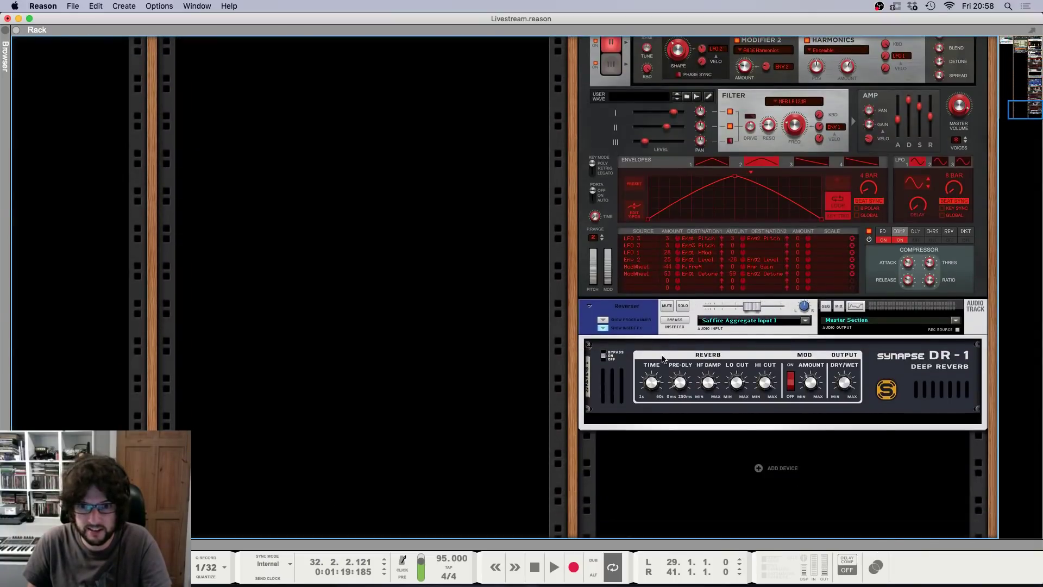
{"action": "left_click", "coordinate": [655, 384]}
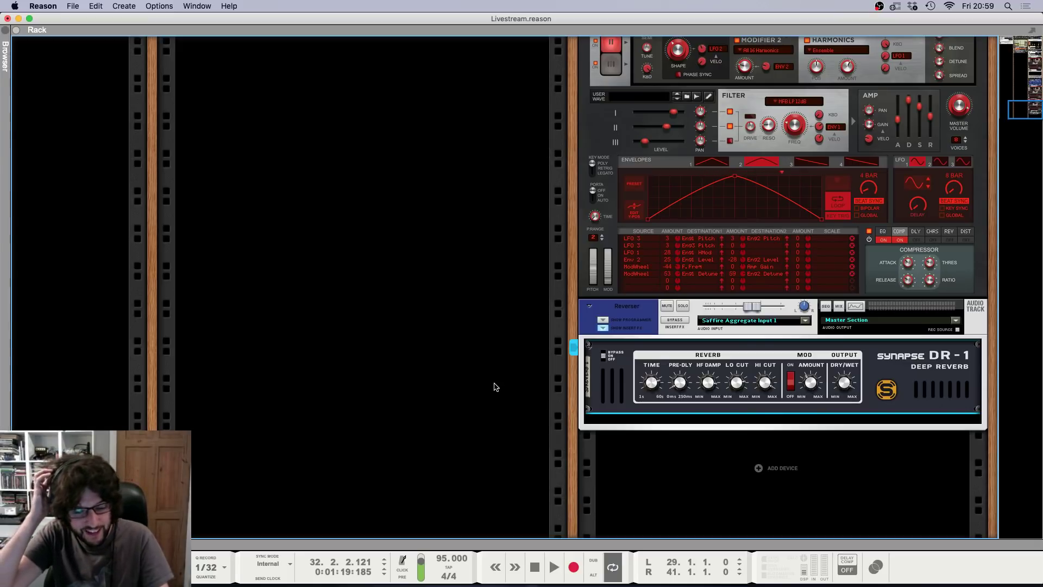
{"action": "key", "text": "F7"}
{"action": "key", "text": "F7"}
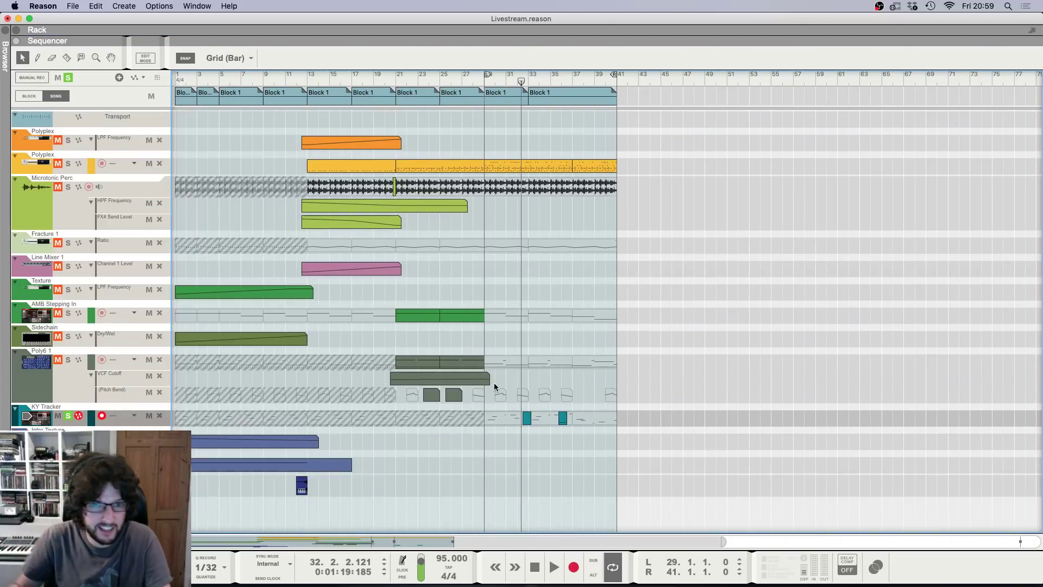
Step: Start playback from bar 29 and show the send effects in the rack
{"action": "left_click", "coordinate": [487, 83]}
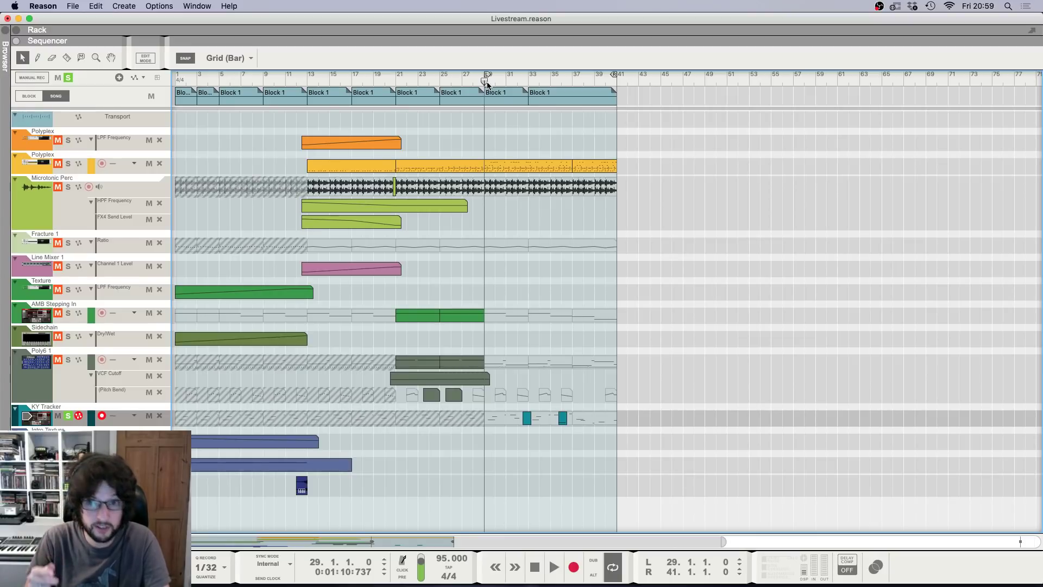
{"action": "key", "text": "space"}
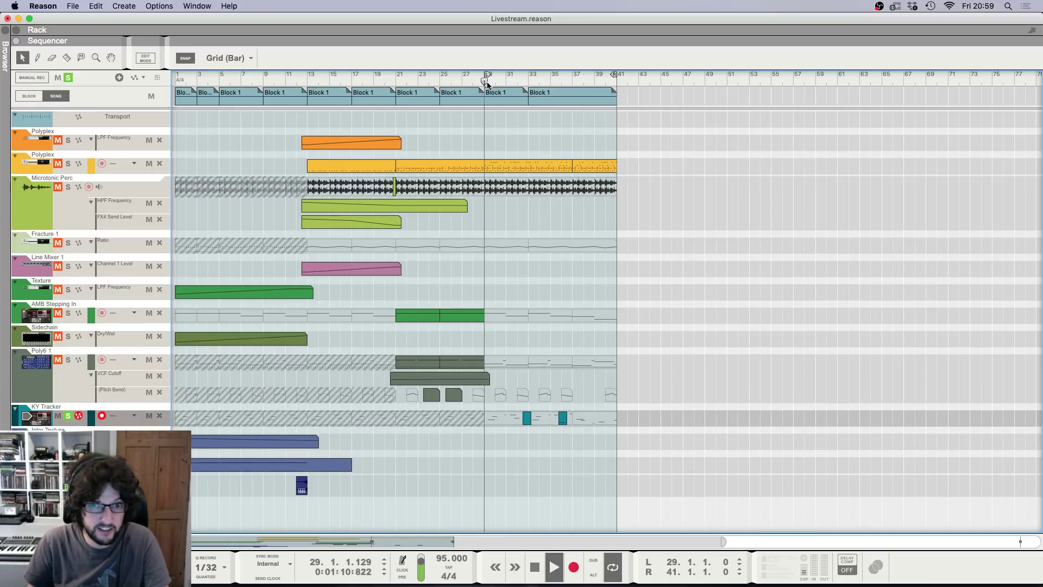
{"action": "key", "text": "F7"}
{"action": "scroll", "coordinate": [524, 267], "scroll_direction": "up", "scroll_amount": 10}
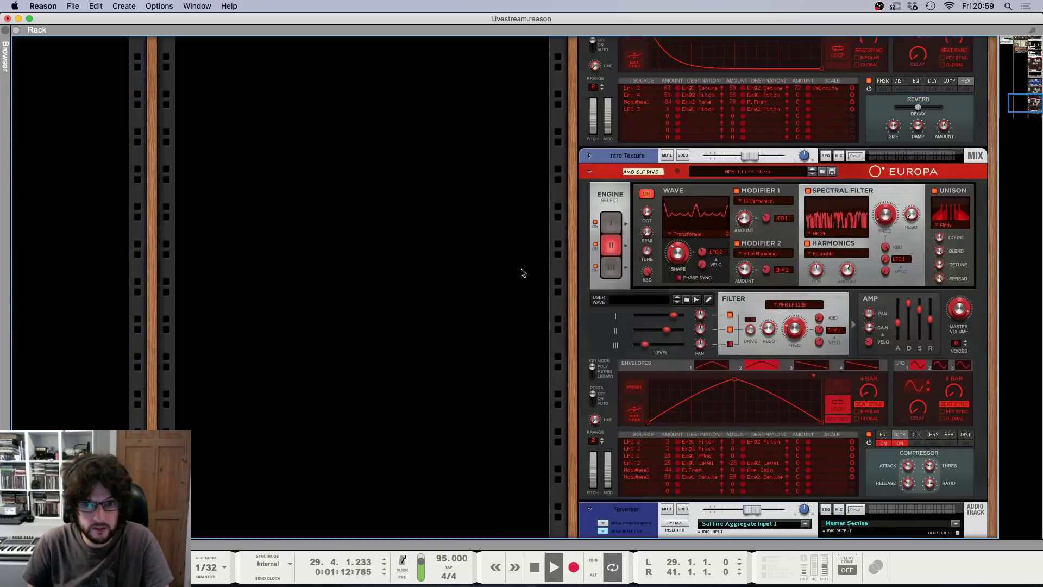
{"action": "scroll", "coordinate": [521, 271], "scroll_direction": "up", "scroll_amount": 6}
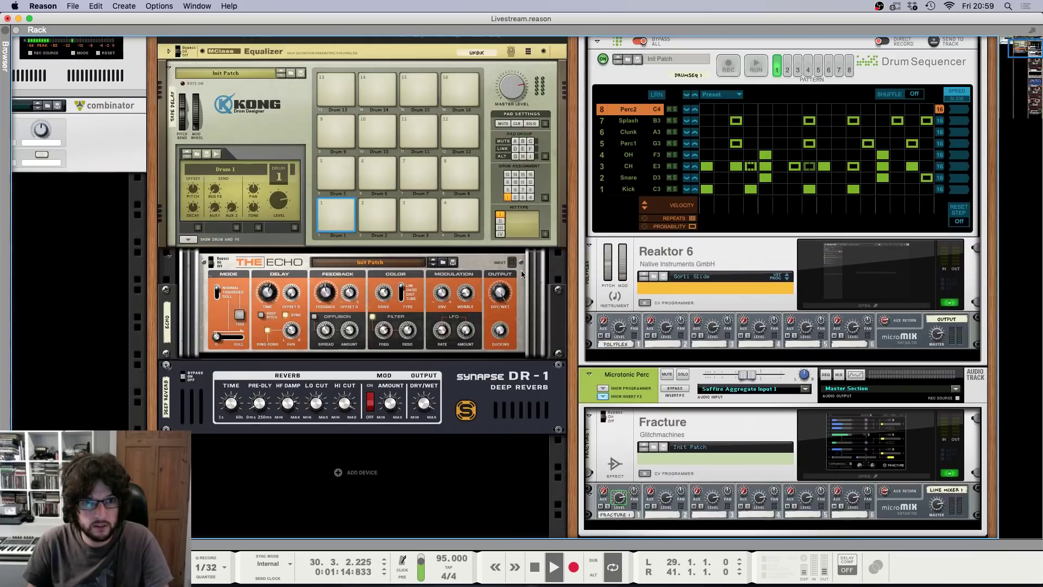
Step: In the mixer, enable the FX2 delay send on the Reverb Keys channel and set its level to about -11.23 dB
{"action": "key", "text": "F5"}
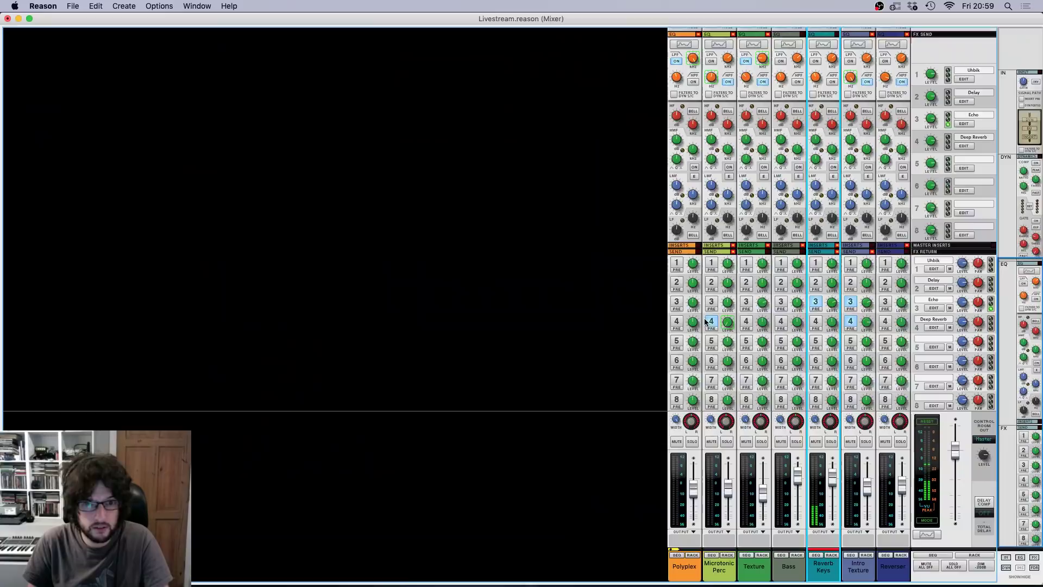
{"action": "left_click", "coordinate": [817, 282]}
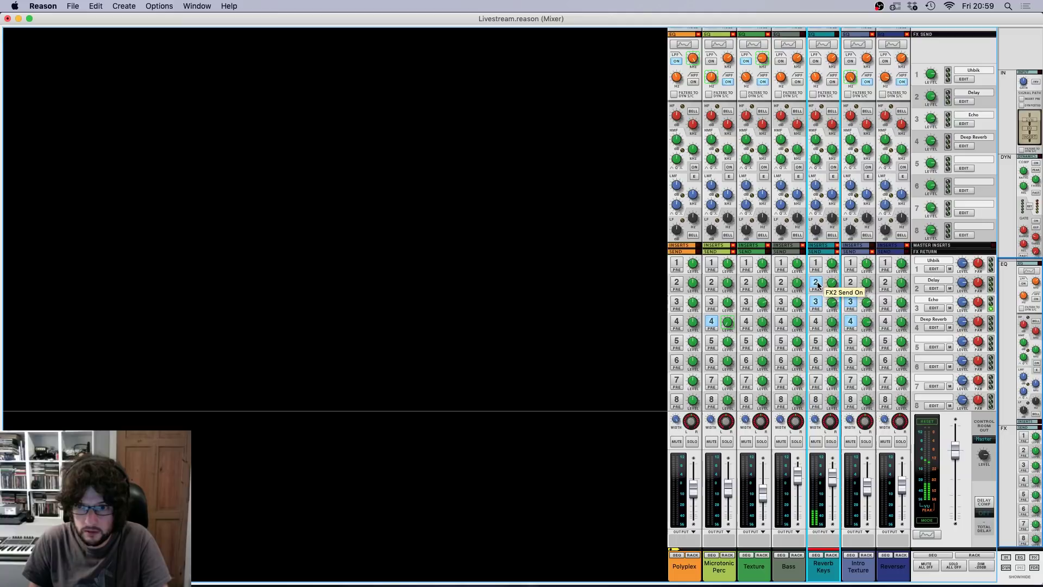
{"action": "left_click_drag", "start_coordinate": [830, 281], "coordinate": [830, 284]}
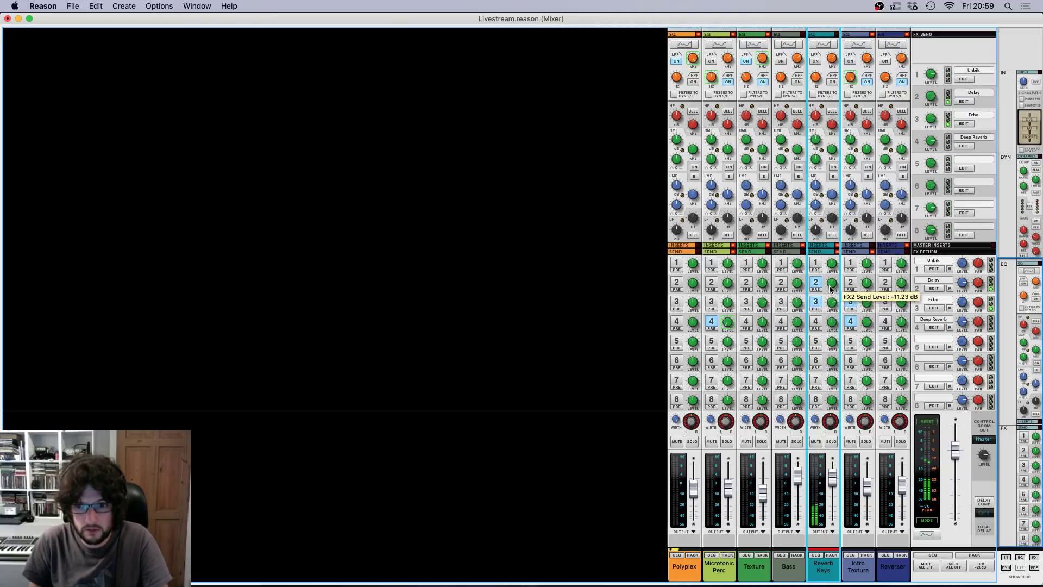
Step: Select the Kong tape delay and look through the rack devices down to the Reverser channel and back to the Kong
{"action": "key", "text": "F6"}
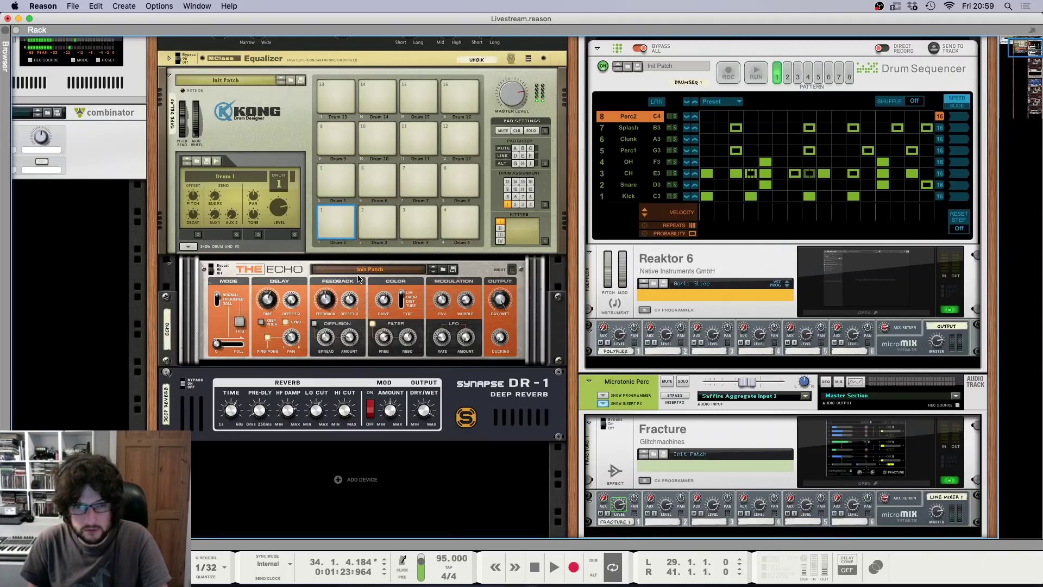
{"action": "scroll", "coordinate": [358, 278], "scroll_direction": "up", "scroll_amount": 1}
{"action": "left_click", "coordinate": [262, 129]}
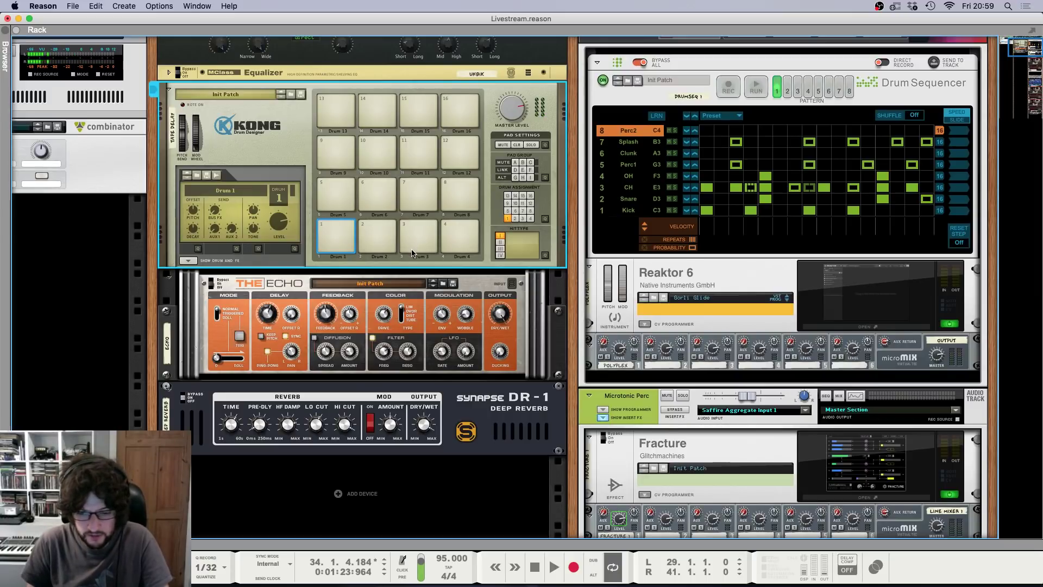
{"action": "scroll", "coordinate": [374, 320], "scroll_direction": "down", "scroll_amount": 10}
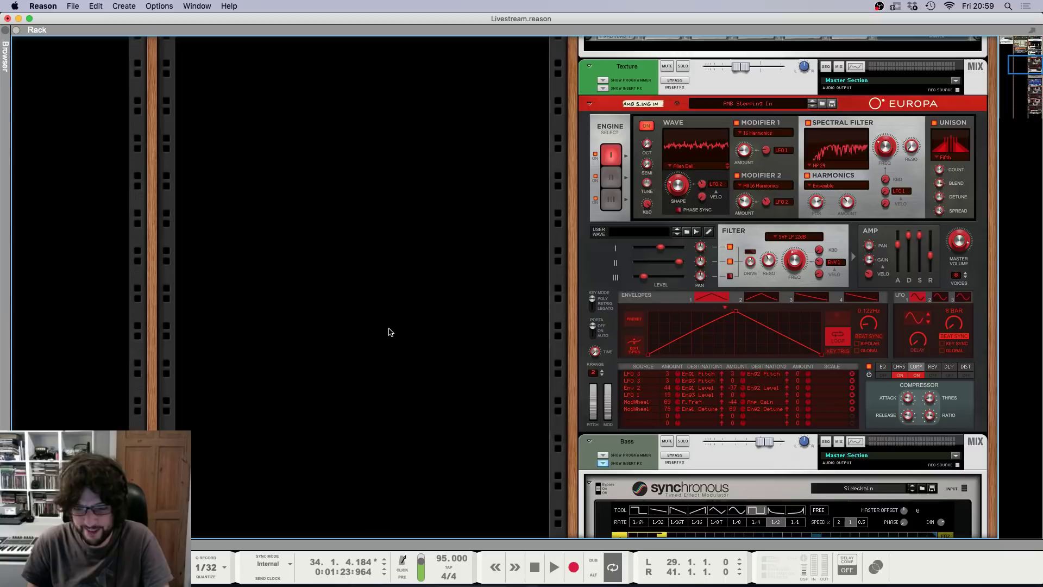
{"action": "scroll", "coordinate": [468, 368], "scroll_direction": "down", "scroll_amount": 12}
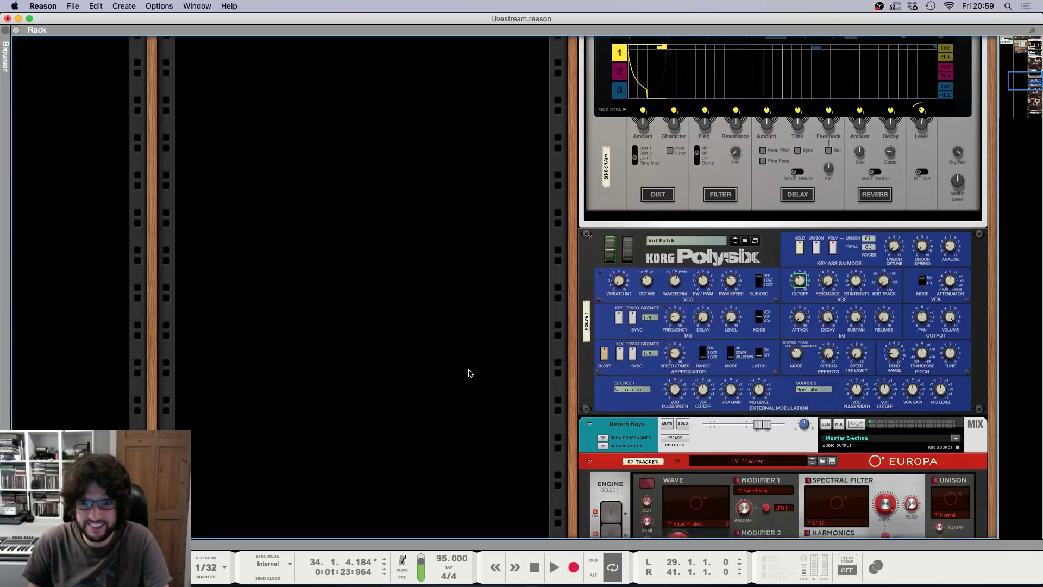
{"action": "scroll", "coordinate": [471, 373], "scroll_direction": "down", "scroll_amount": 12}
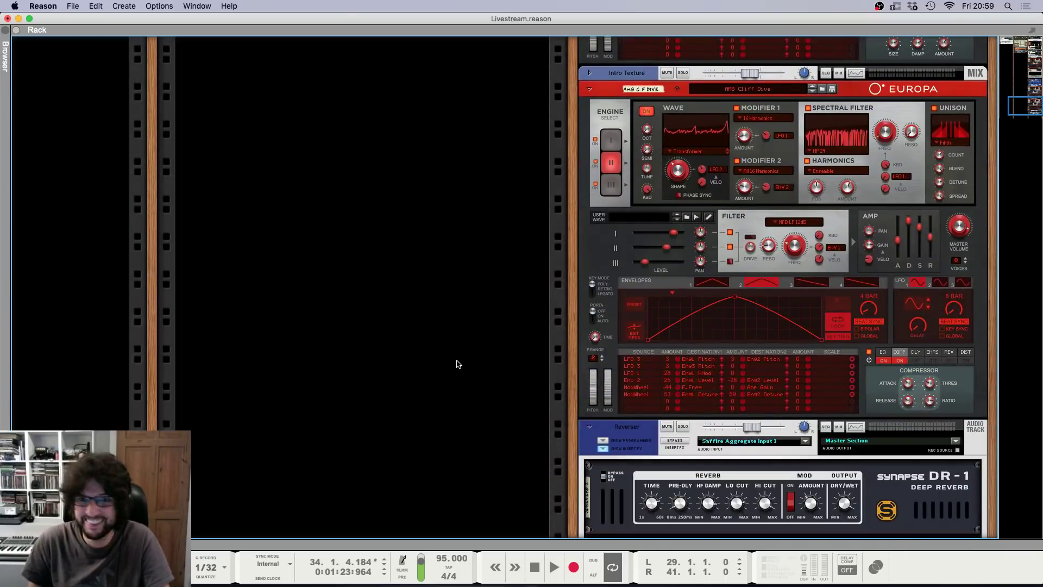
{"action": "scroll", "coordinate": [456, 364], "scroll_direction": "down", "scroll_amount": 3}
{"action": "scroll", "coordinate": [456, 364], "scroll_direction": "up", "scroll_amount": 15}
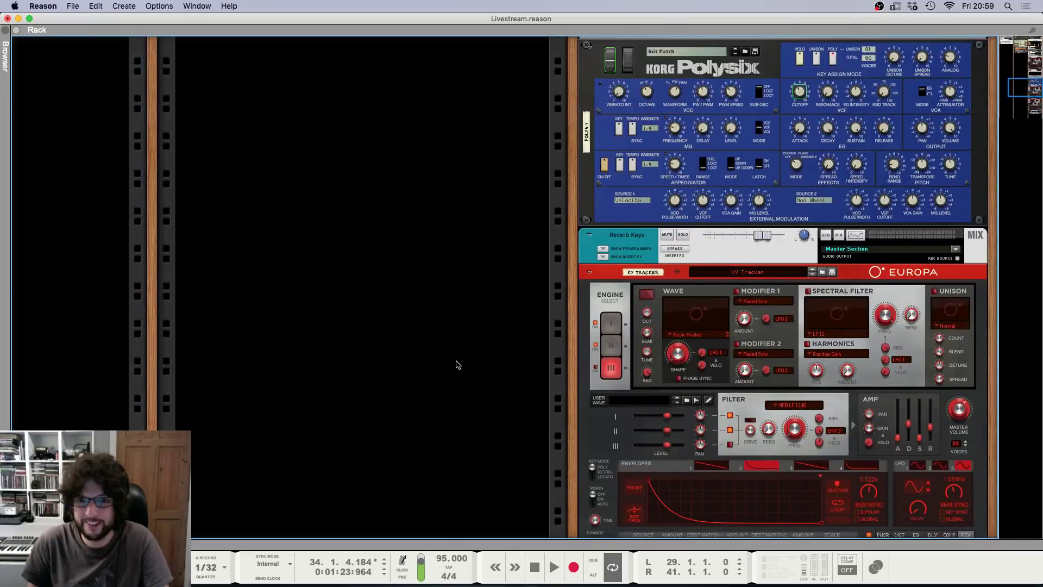
{"action": "scroll", "coordinate": [456, 364], "scroll_direction": "up", "scroll_amount": 4}
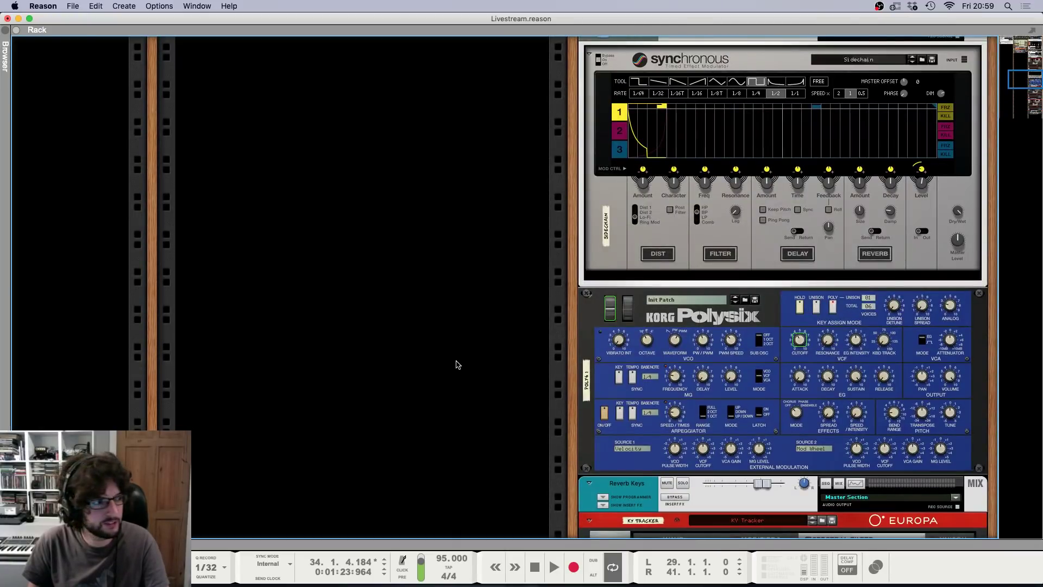
{"action": "scroll", "coordinate": [456, 364], "scroll_direction": "up", "scroll_amount": 15}
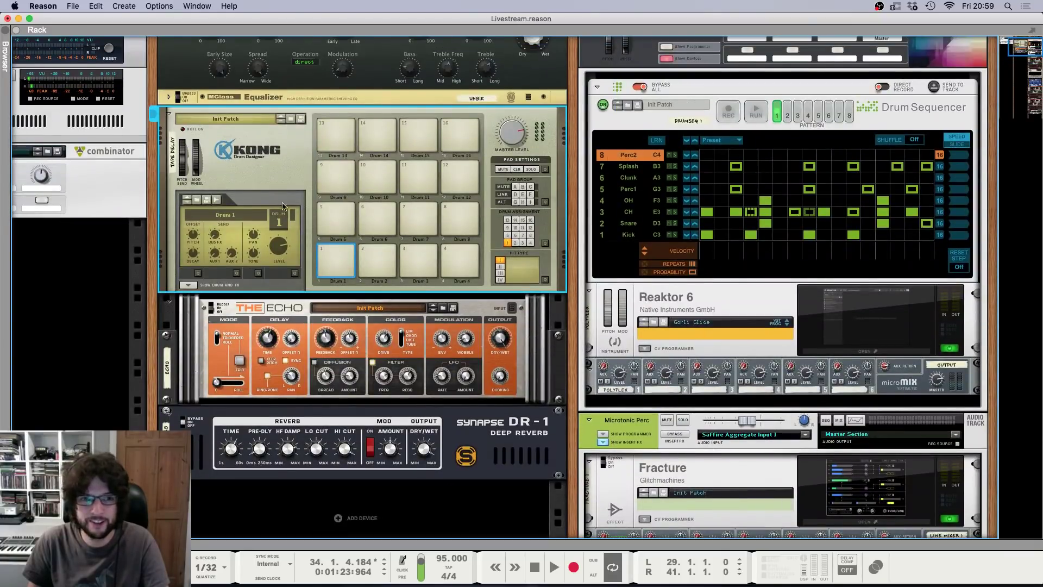
Step: Add a kiloHearts kHs Pitch Shifter effect directly below the Kong tape delay
{"action": "right_click", "coordinate": [263, 173]}
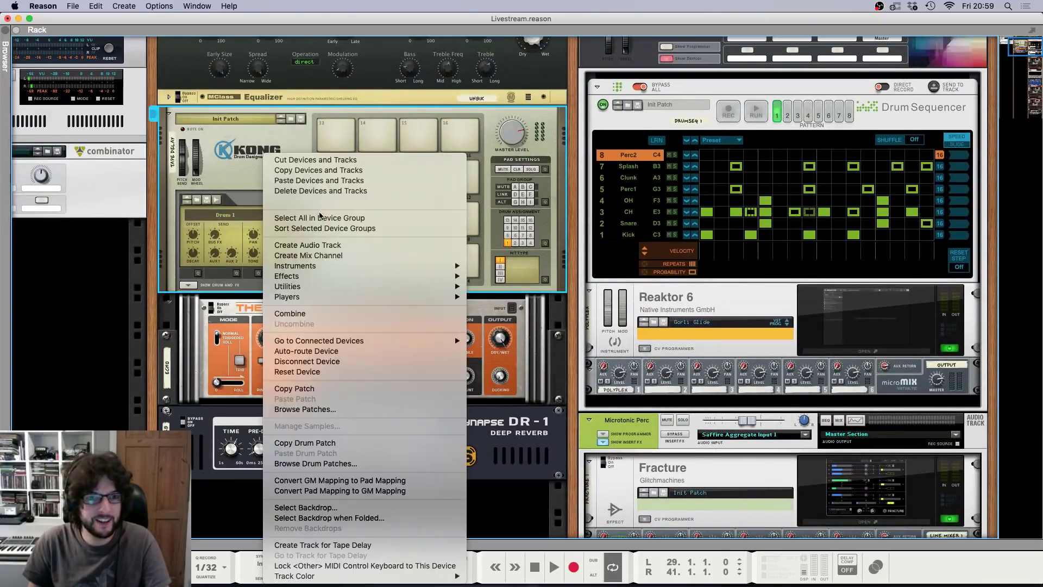
{"action": "mouse_move", "coordinate": [397, 277]}
{"action": "mouse_move", "coordinate": [546, 455]}
{"action": "mouse_move", "coordinate": [534, 363]}
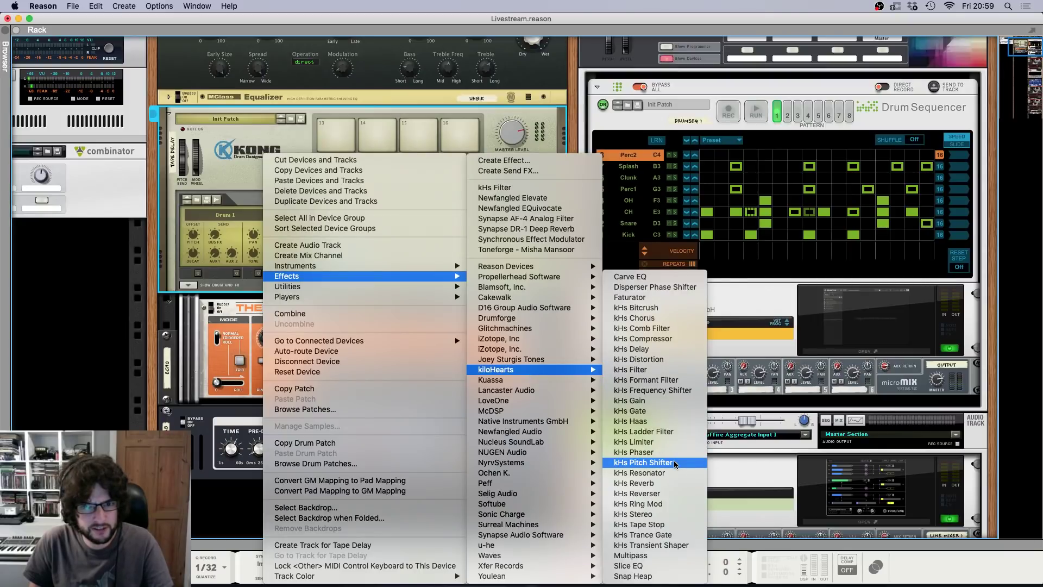
{"action": "left_click", "coordinate": [643, 462]}
Step: On the rack's rear, move the Kong's main output cables to the Pitch Shifter's output and connect the Kong's main output to its input
{"action": "key", "text": "Tab"}
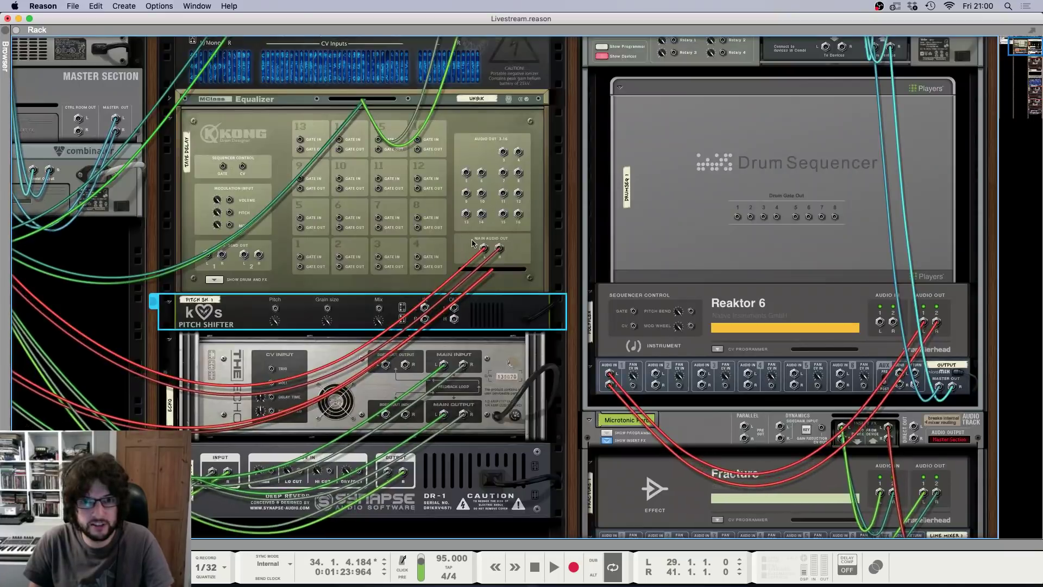
{"action": "left_click_drag", "start_coordinate": [483, 250], "coordinate": [450, 337]}
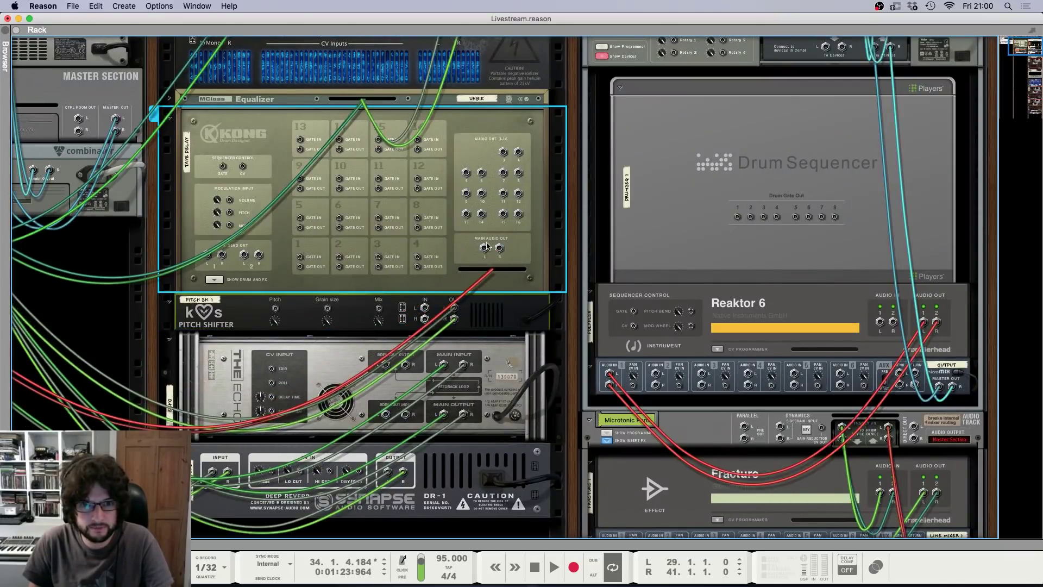
{"action": "left_click_drag", "start_coordinate": [484, 248], "coordinate": [427, 307]}
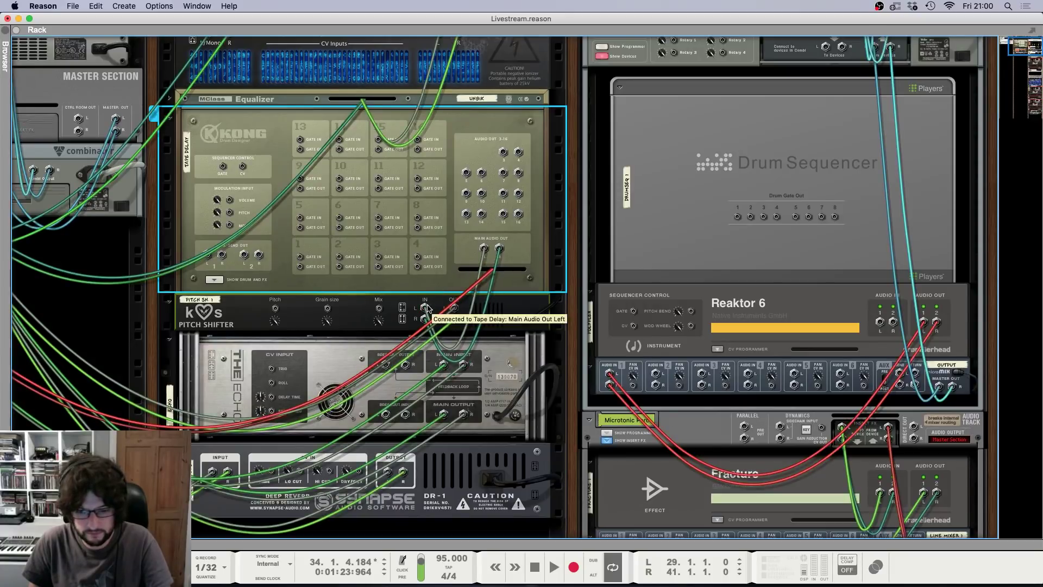
Step: Play the loop from bar 29 and set the Pitch Shifter's pitch to +7.00 on the rack's front
{"action": "key", "text": "space"}
{"action": "key", "text": "F7"}
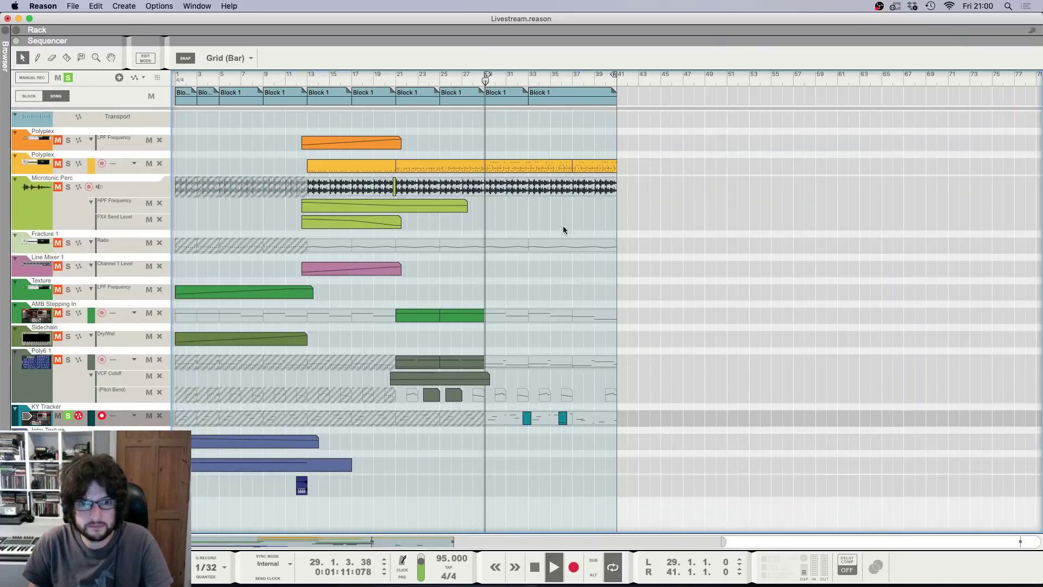
{"action": "key", "text": "F6"}
{"action": "key", "text": "Tab"}
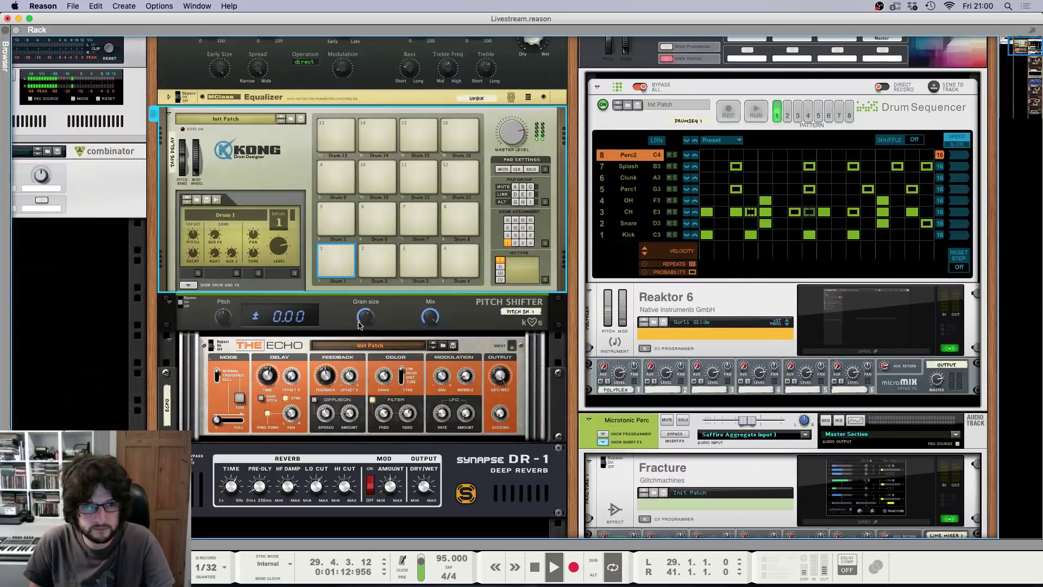
{"action": "left_click", "coordinate": [274, 318]}
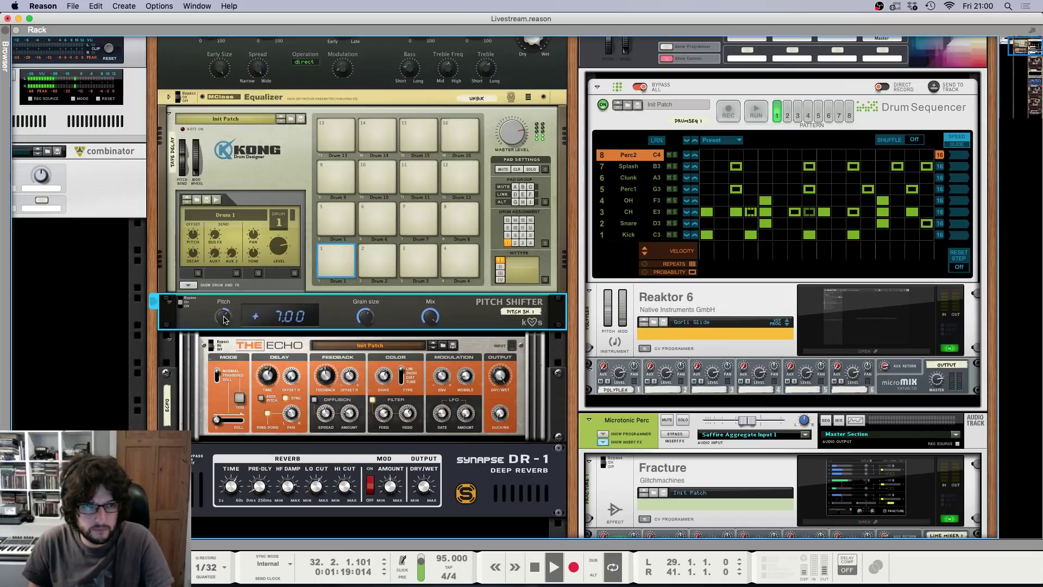
{"action": "left_click", "coordinate": [271, 158]}
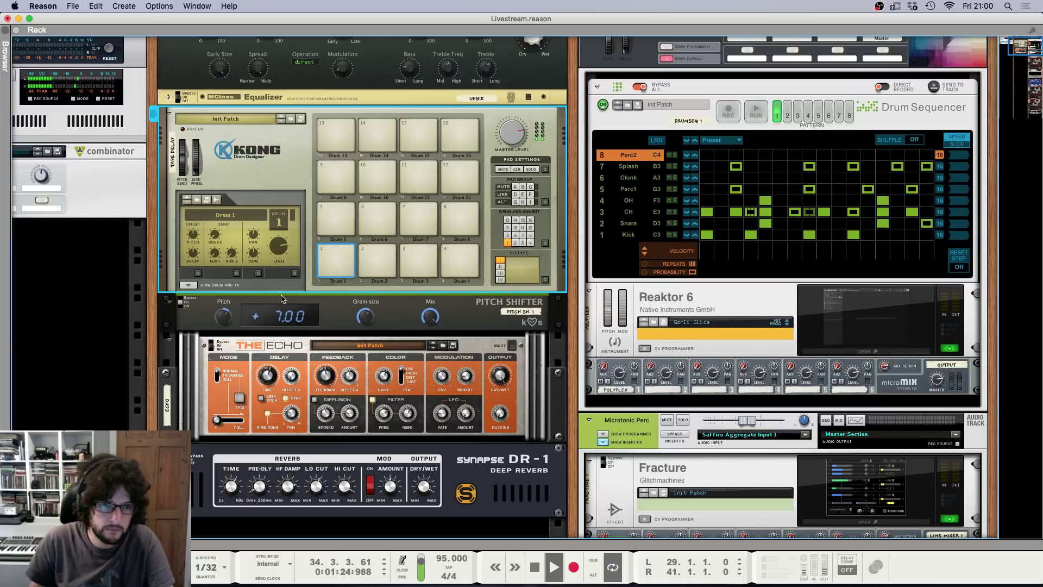
{"action": "left_click", "coordinate": [370, 323]}
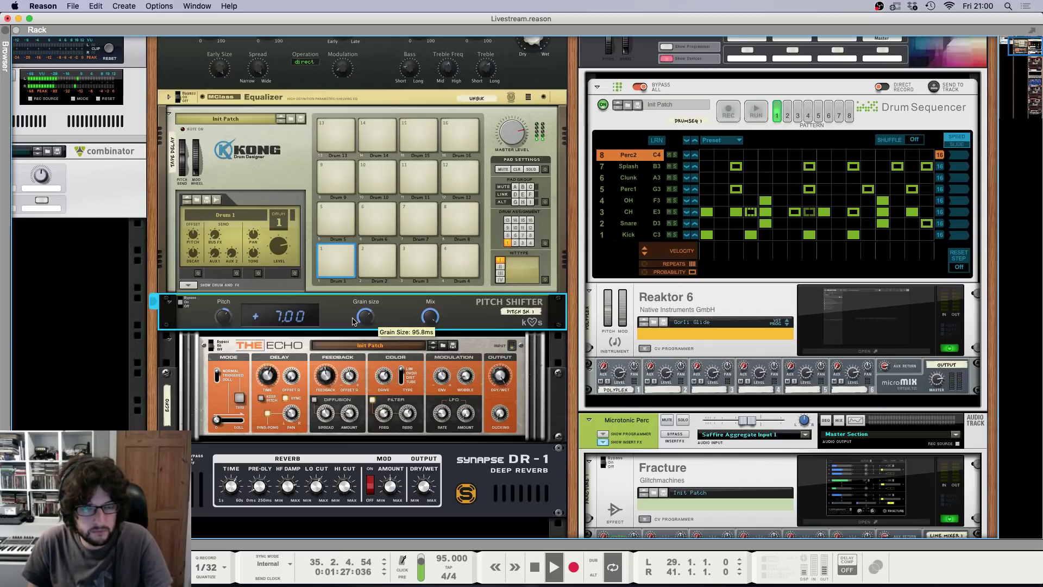
{"action": "right_click", "coordinate": [327, 317]}
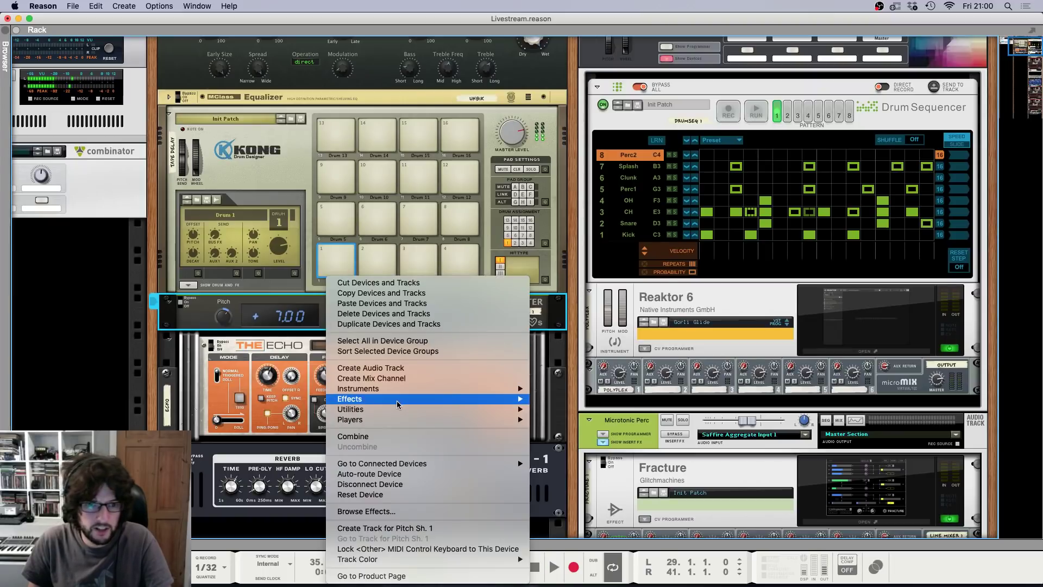
{"action": "mouse_move", "coordinate": [397, 404]}
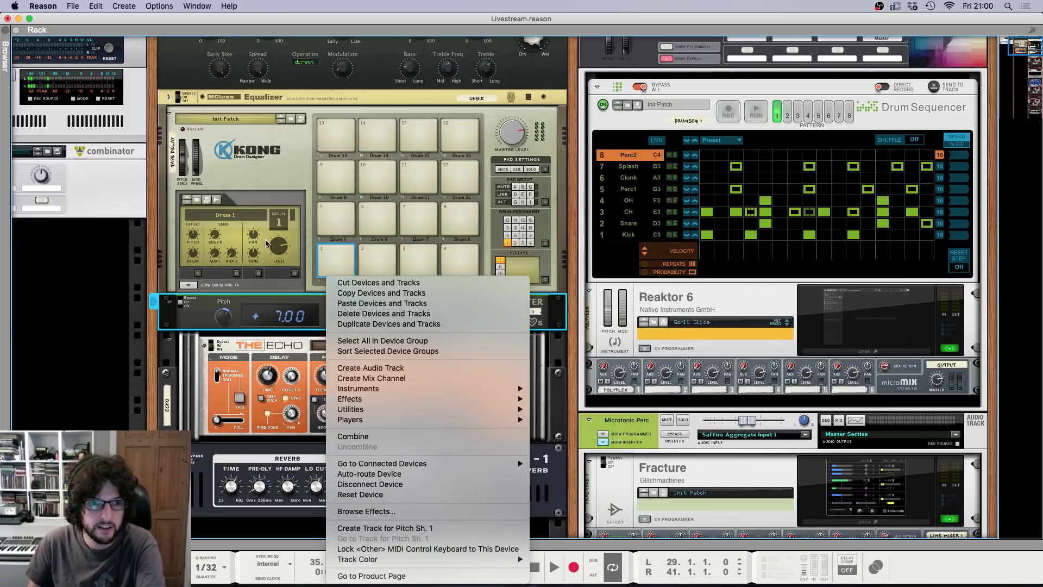
{"action": "left_click", "coordinate": [188, 285]}
Step: Show the Kong's drum and FX section and audition its Tape Echo settings over the loop from bar 29
{"action": "left_click", "coordinate": [183, 286]}
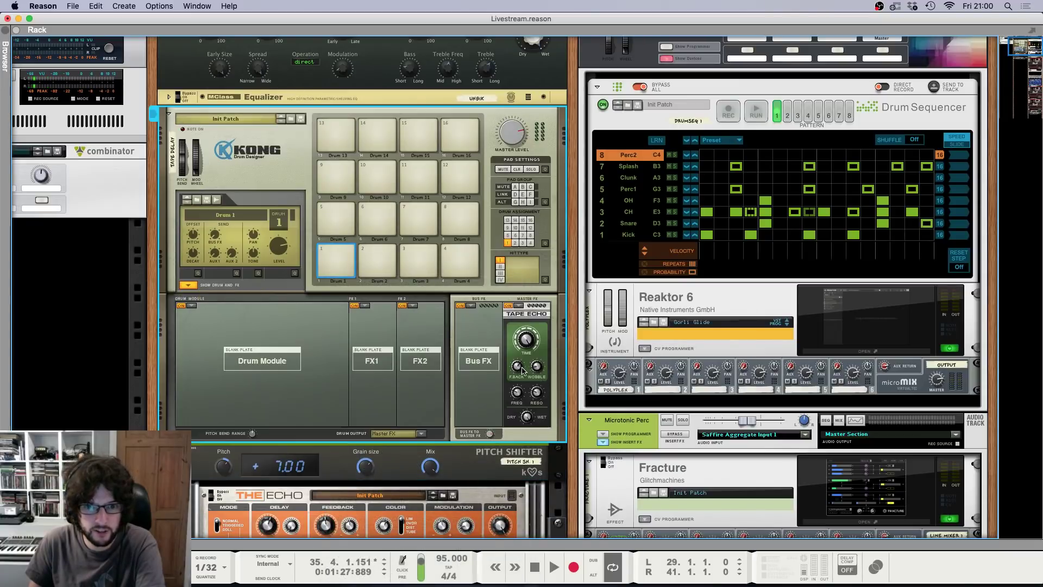
{"action": "key", "text": "space"}
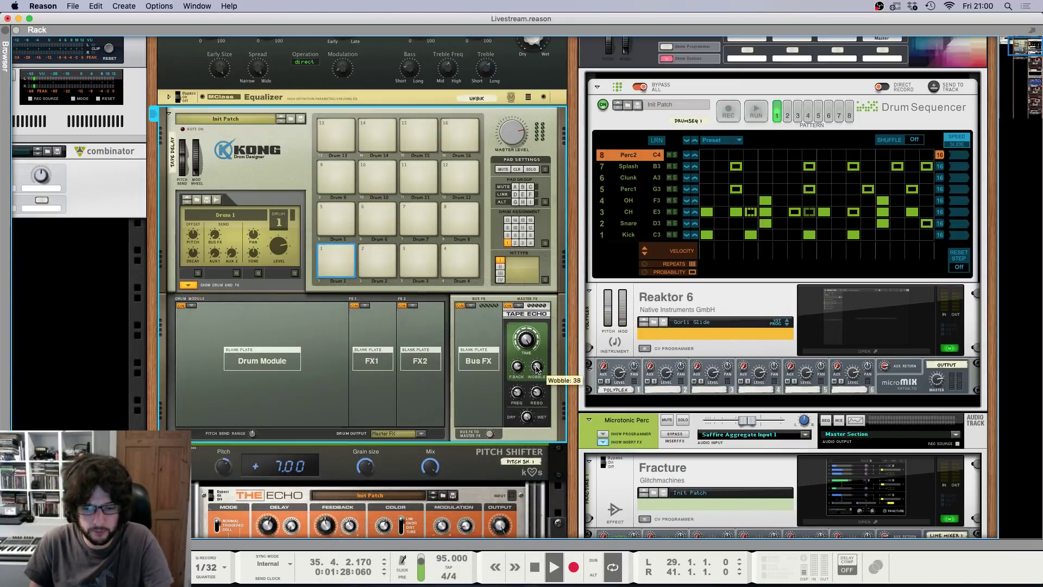
{"action": "key", "text": "F7"}
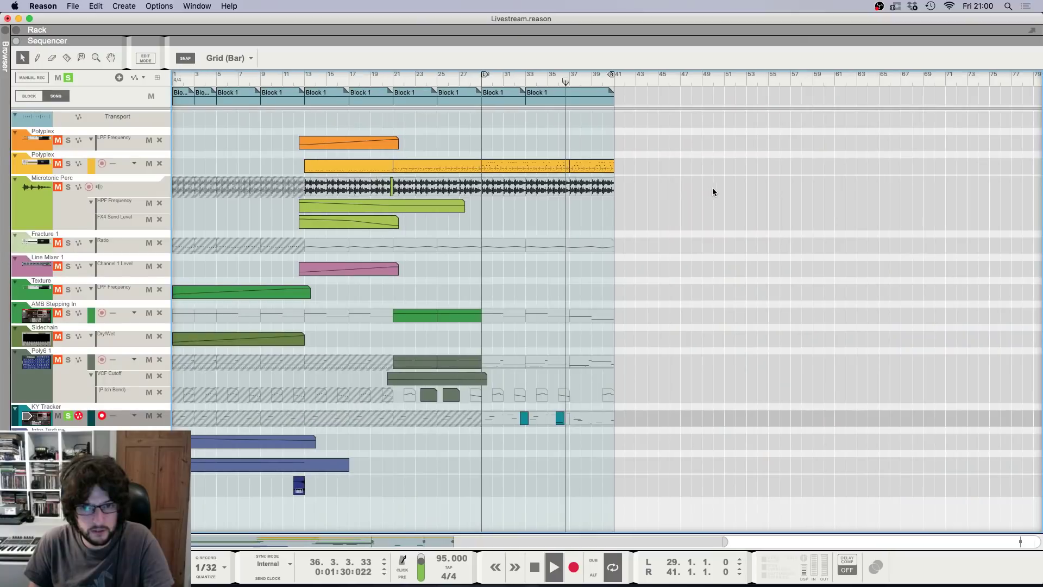
{"action": "key", "text": "F6"}
{"action": "key", "text": "F7"}
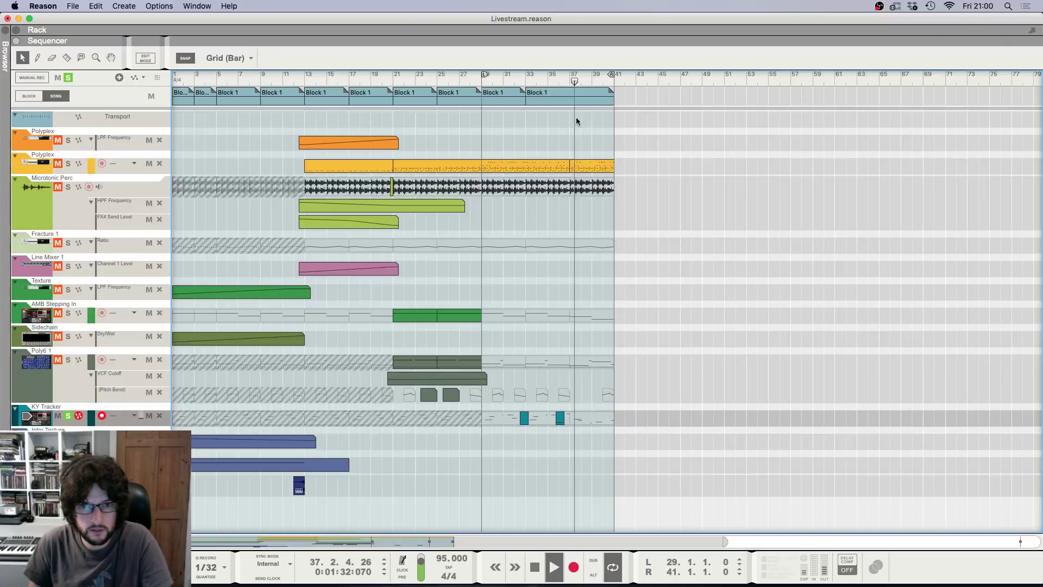
{"action": "left_click", "coordinate": [484, 84]}
{"action": "key", "text": "F6"}
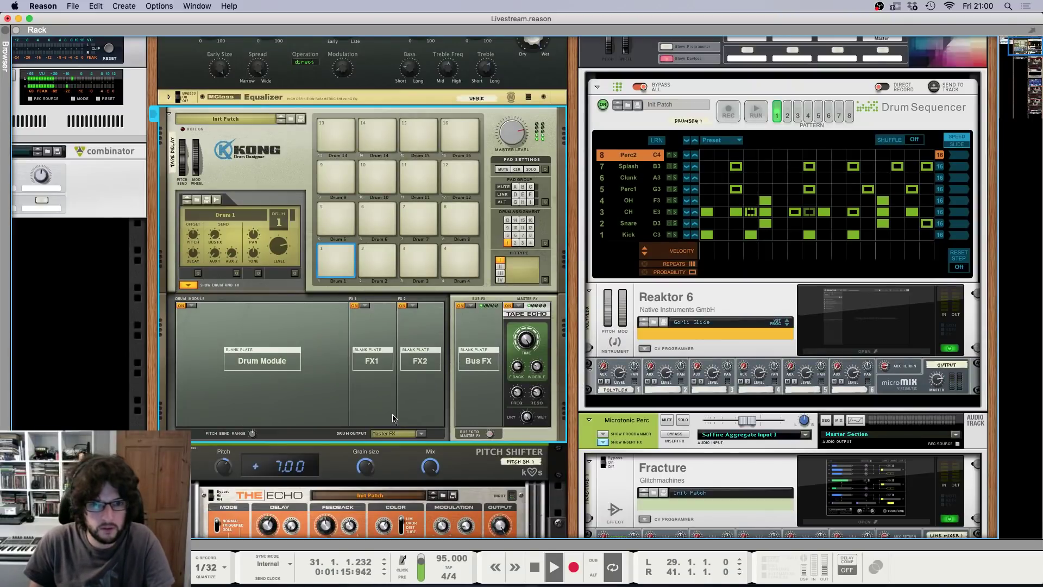
{"action": "scroll", "coordinate": [389, 416], "scroll_direction": "down", "scroll_amount": 2}
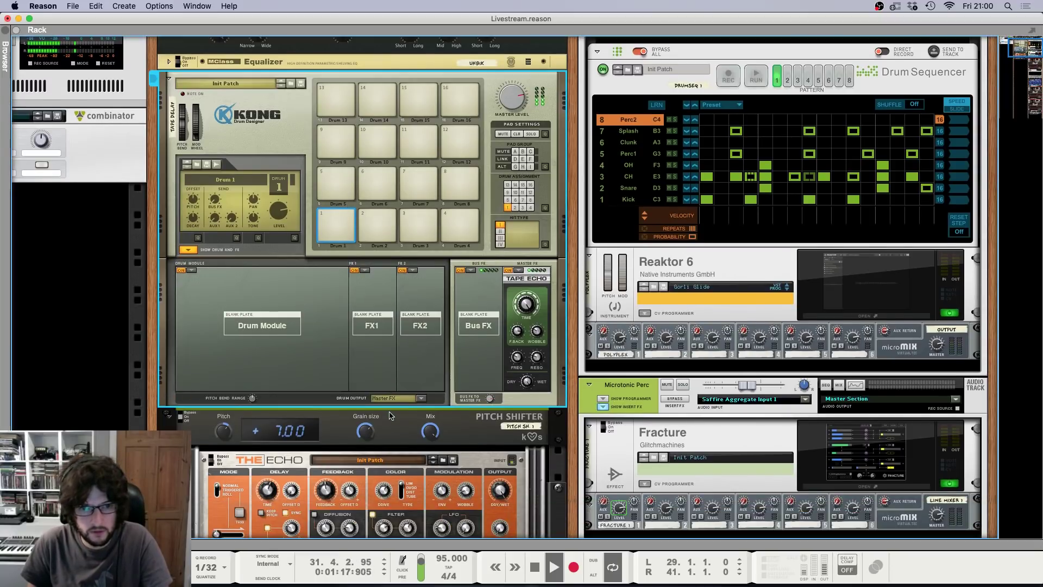
{"action": "left_click", "coordinate": [391, 424]}
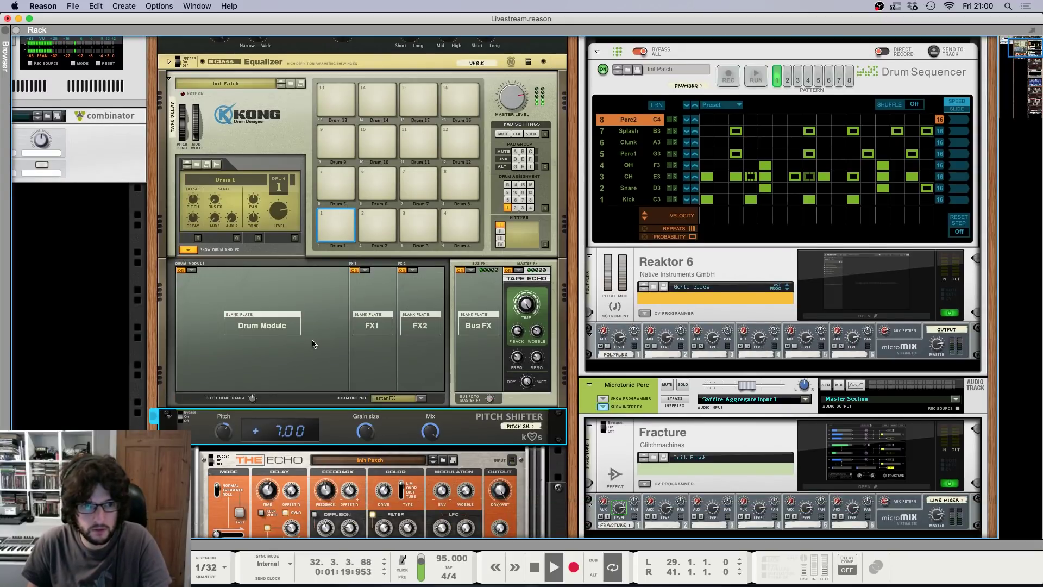
{"action": "left_click", "coordinate": [518, 335]}
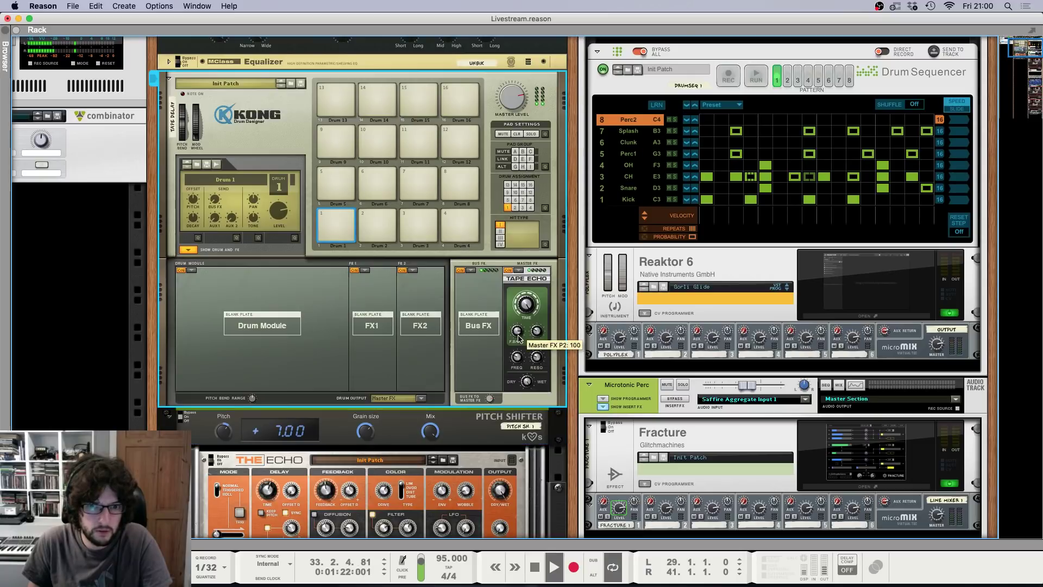
Step: Add a LoveOne Neutron Particle Emitter effect directly below the Pitch Shifter
{"action": "right_click", "coordinate": [405, 427]}
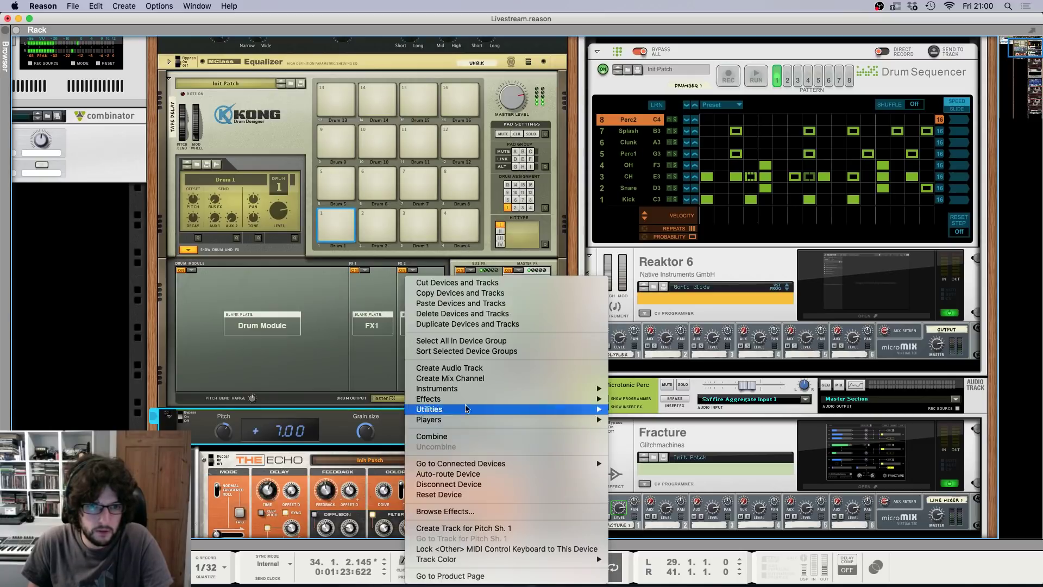
{"action": "mouse_move", "coordinate": [477, 399]}
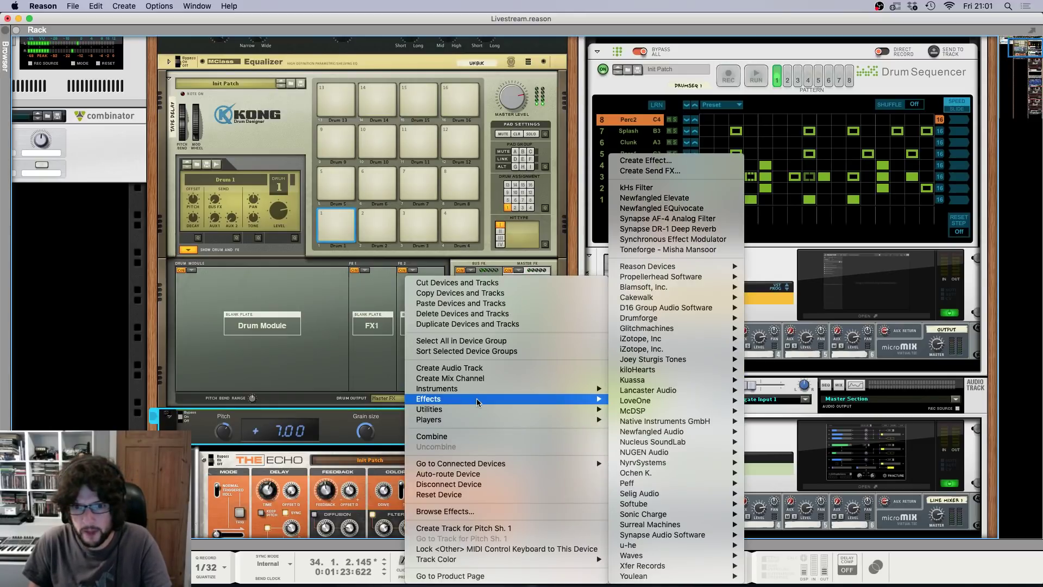
{"action": "mouse_move", "coordinate": [626, 403]}
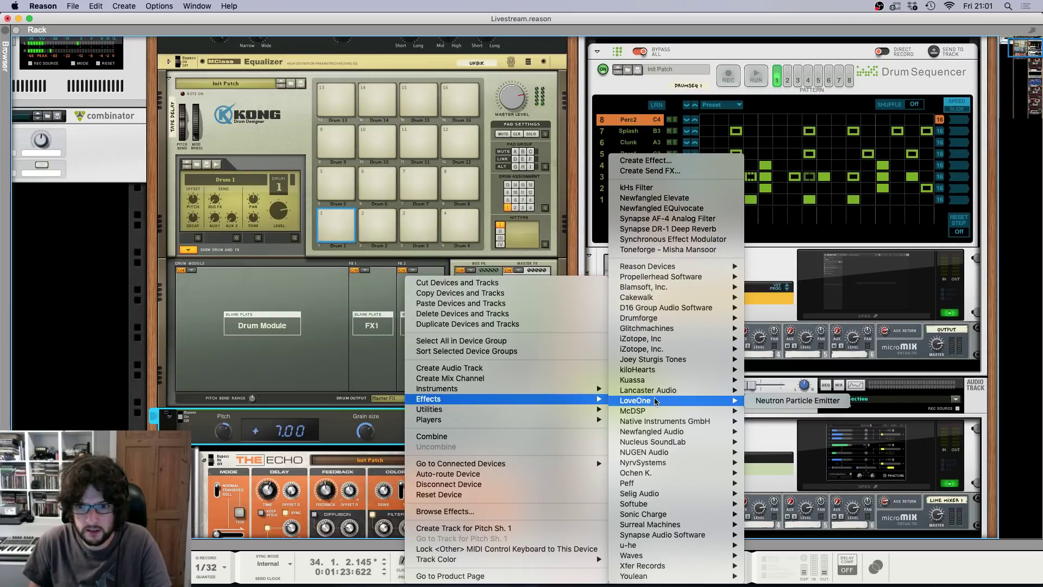
{"action": "left_click", "coordinate": [794, 400]}
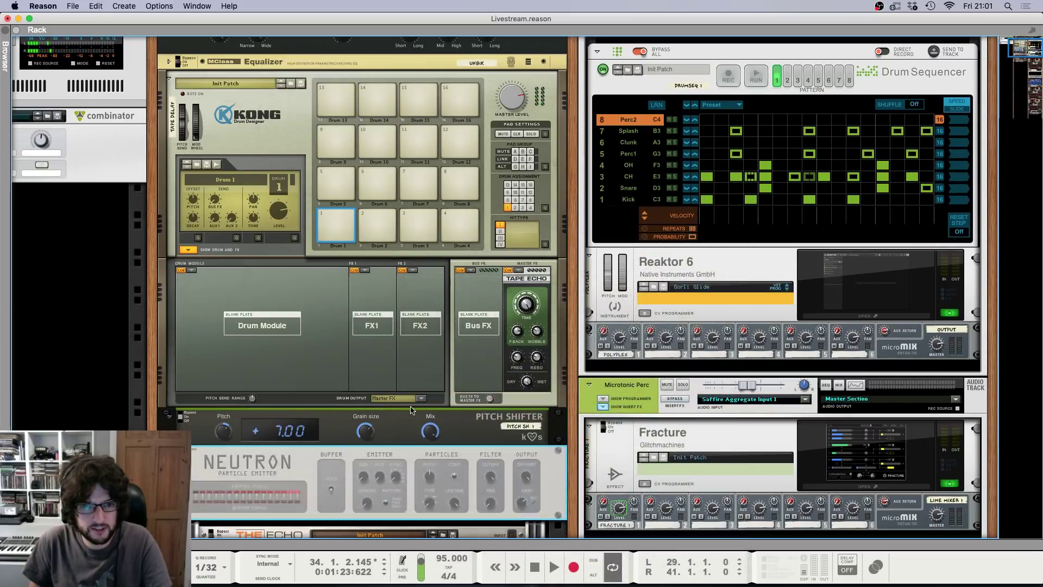
Step: On the rack's rear, move the Pitch Shifter's output cables to the Neutron's audio output and connect the Pitch Shifter's output to the Neutron's input
{"action": "key", "text": "Tab"}
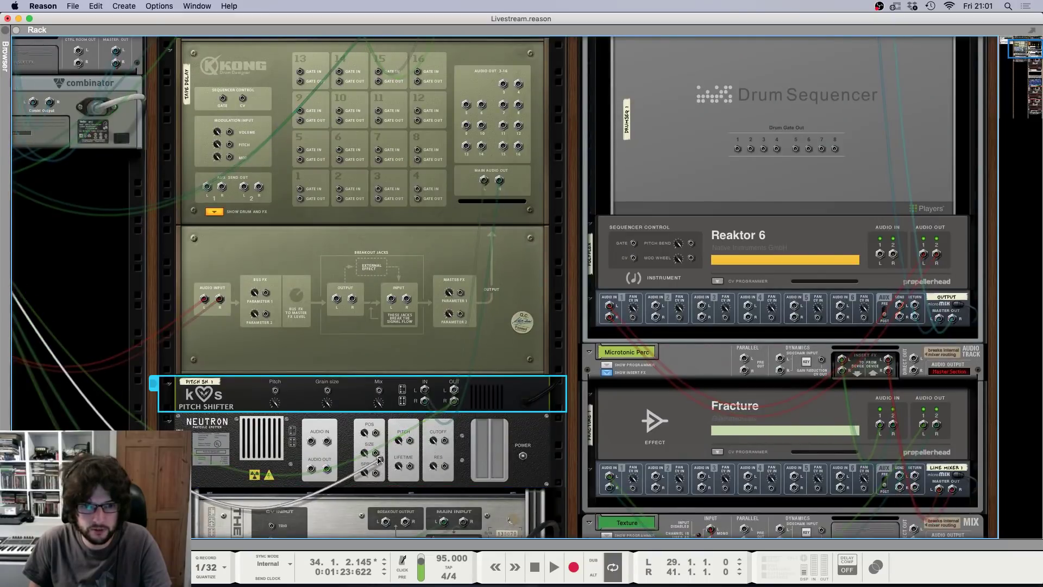
{"action": "left_click_drag", "start_coordinate": [378, 460], "coordinate": [311, 469]}
{"action": "left_click_drag", "start_coordinate": [453, 401], "coordinate": [327, 469]}
{"action": "left_click_drag", "start_coordinate": [310, 441], "coordinate": [454, 390]}
{"action": "key", "text": "space"}
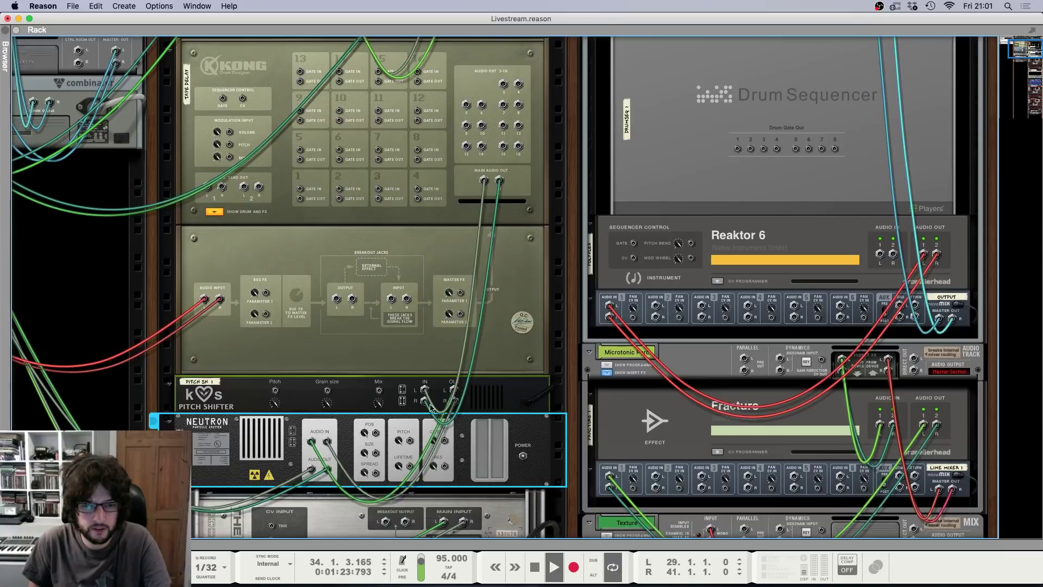
{"action": "key", "text": "Tab"}
Step: Delete the Pitch Shifter from the delay chain between the Kong and the Neutron
{"action": "key", "text": "F7"}
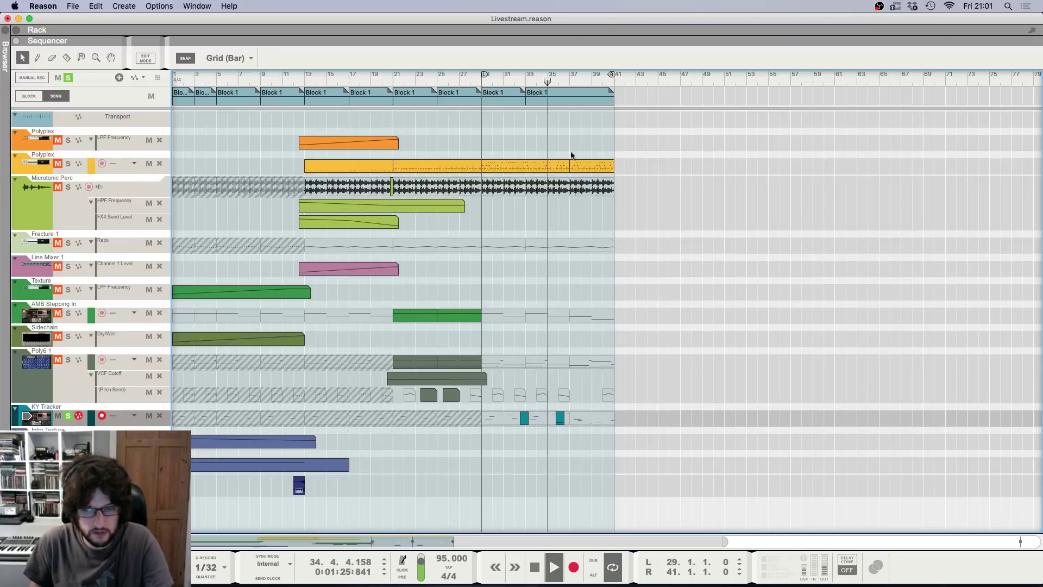
{"action": "key", "text": "F6"}
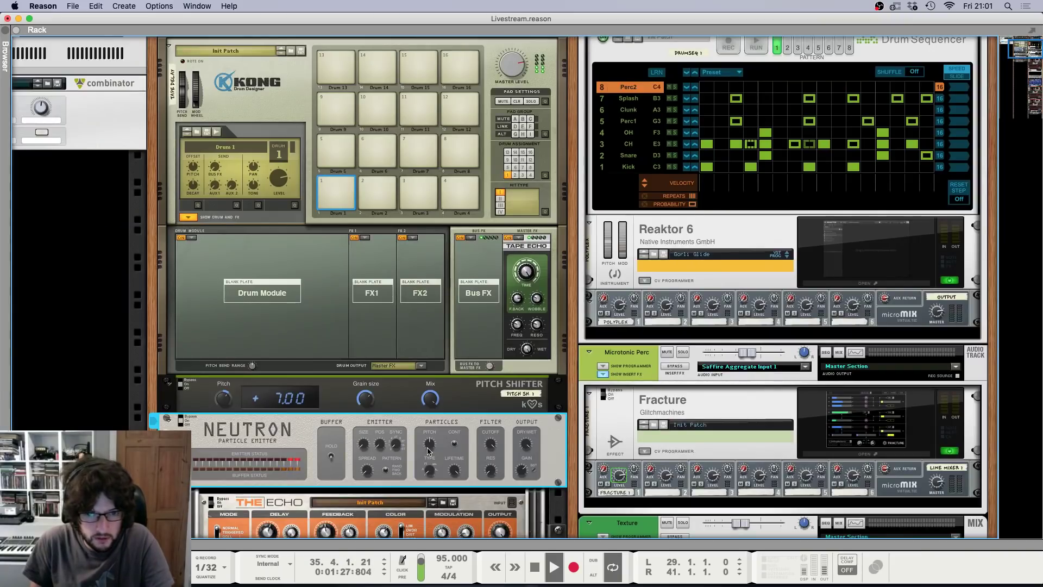
{"action": "right_click", "coordinate": [379, 393]}
{"action": "left_click", "coordinate": [405, 315]}
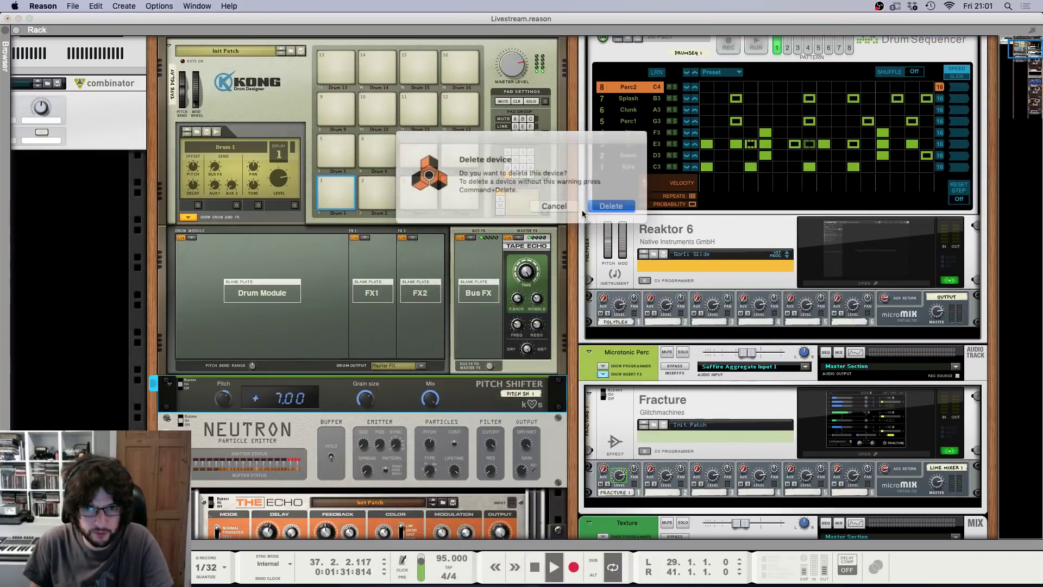
{"action": "left_click", "coordinate": [602, 206]}
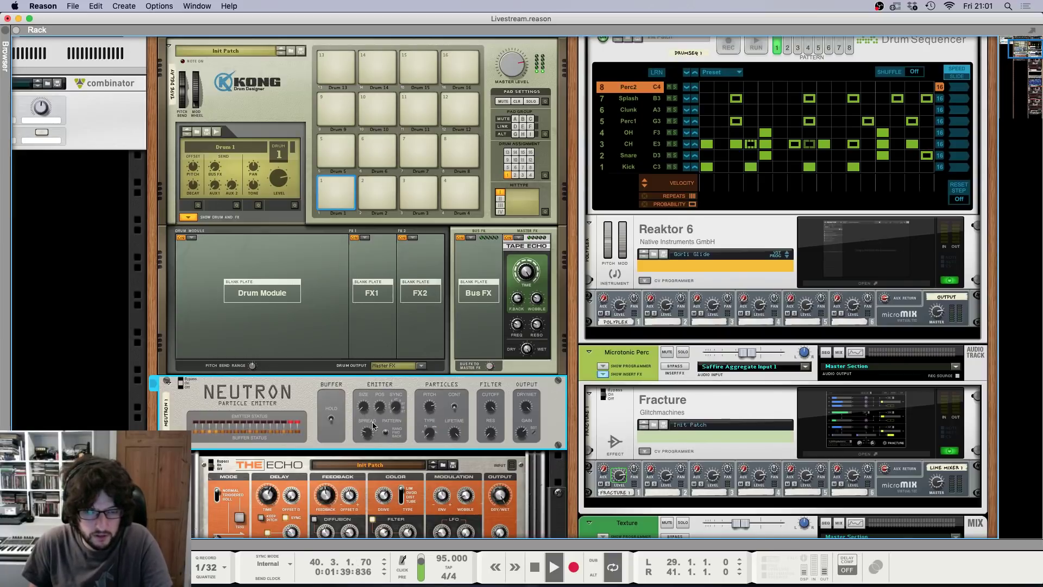
Step: Adjust the Neutron's emitter spread and set its output gain to 3.78 dB
{"action": "left_click_drag", "start_coordinate": [372, 430], "coordinate": [373, 403]}
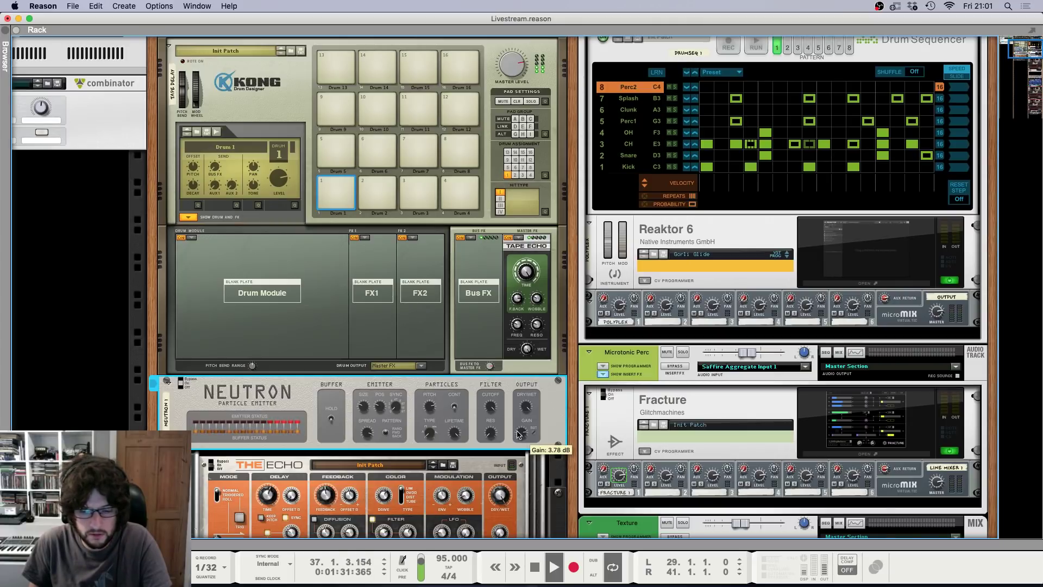
Step: Turn off solo on the KY Tracker track and play the full mix from bar 29
{"action": "key", "text": "F7"}
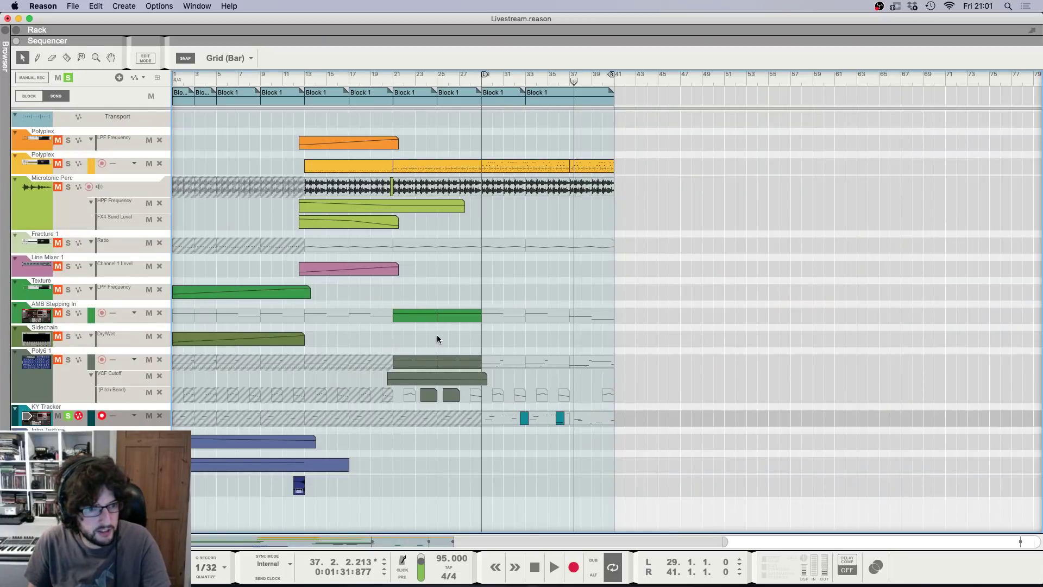
{"action": "left_click", "coordinate": [68, 416]}
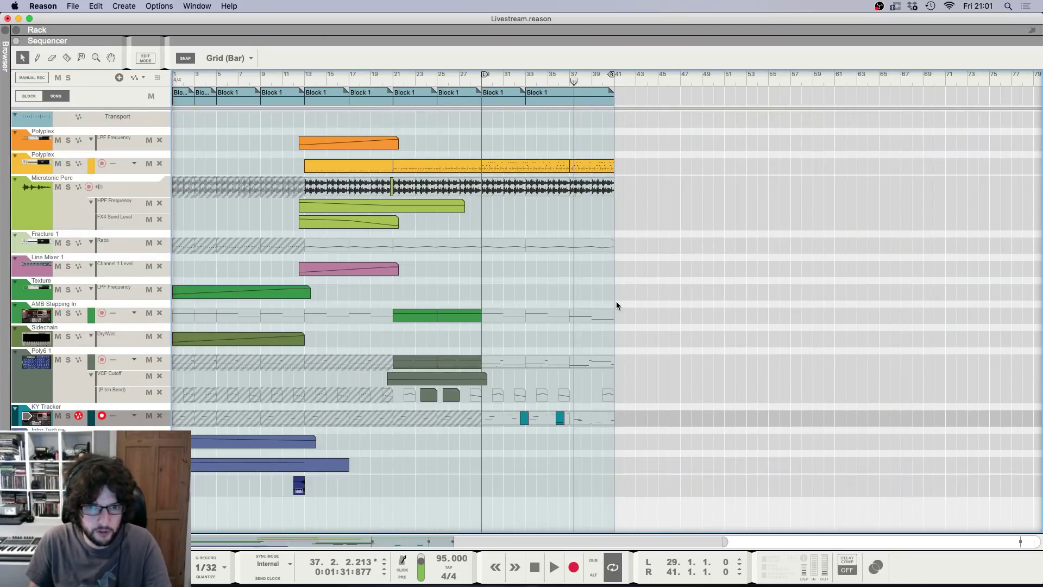
{"action": "left_click", "coordinate": [484, 83]}
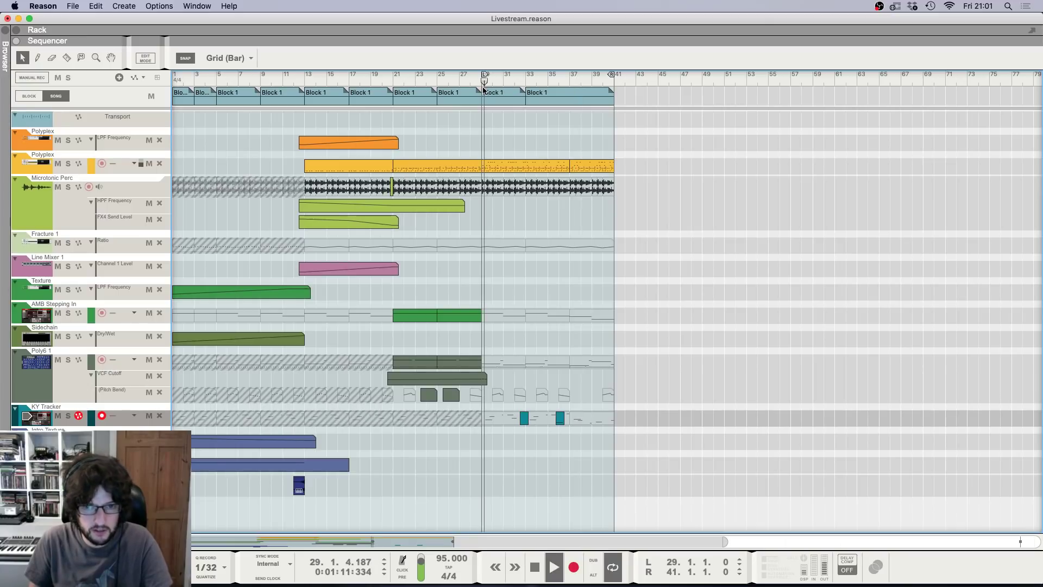
Step: Raise the Neutron's output gain to 5.25 dB while the full mix plays
{"action": "key", "text": "F5"}
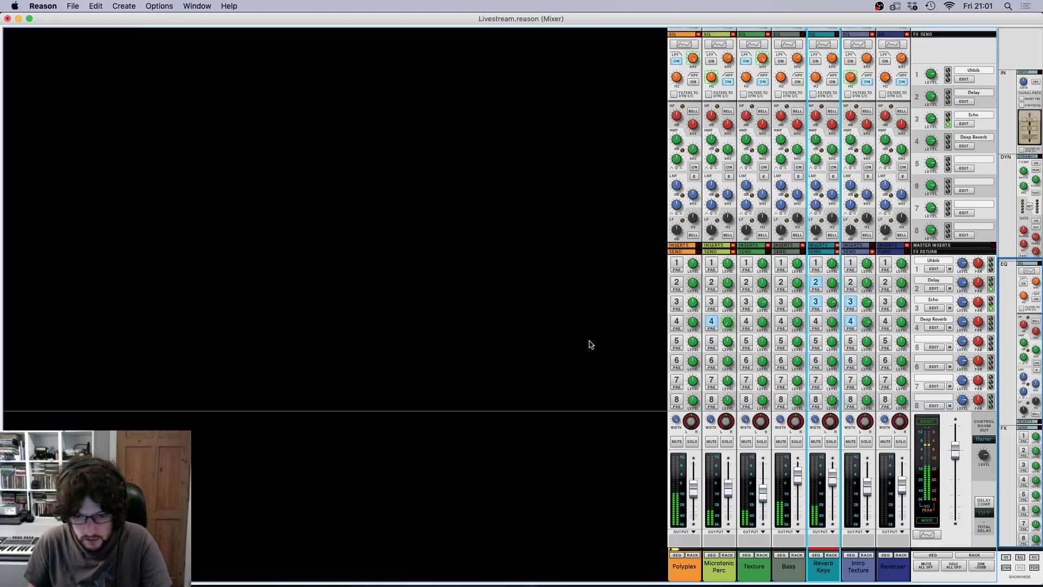
{"action": "key", "text": "F6"}
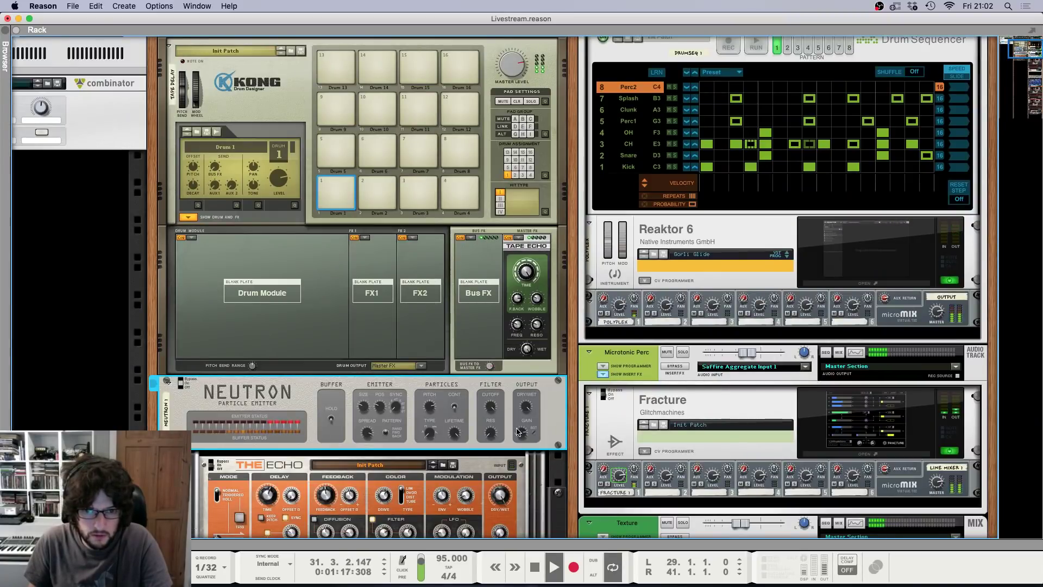
{"action": "mouse_move", "coordinate": [521, 430]}
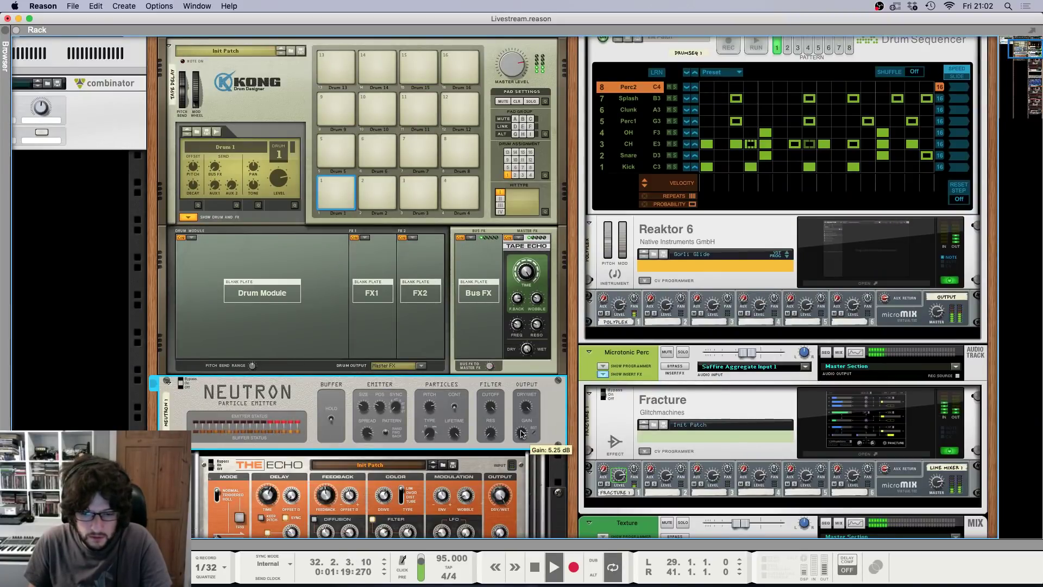
Step: Listen to the full mix while checking the sequencer, mixer and rack, and stop playback around bar 38
{"action": "key", "text": "F7"}
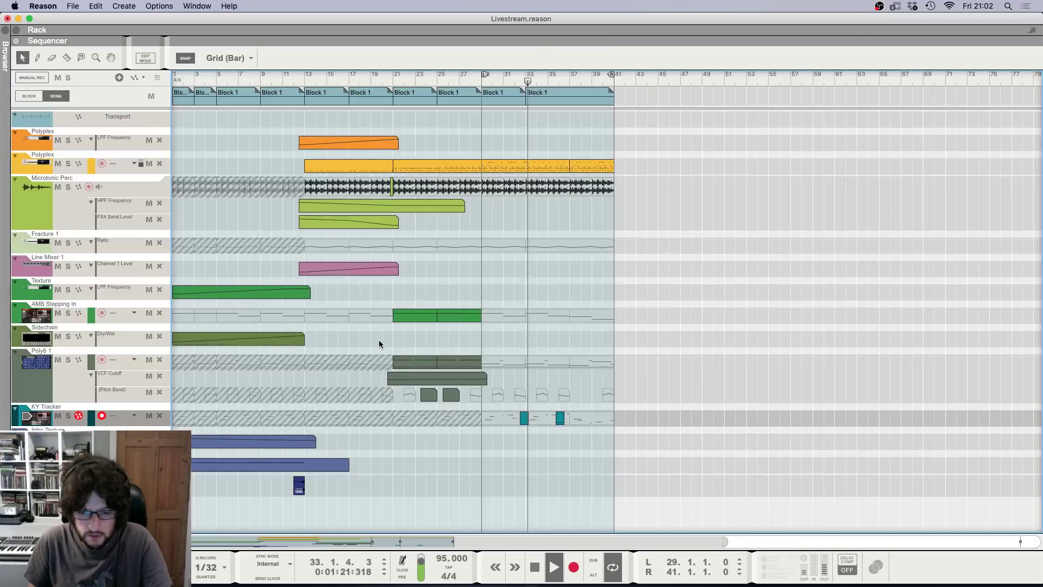
{"action": "key", "text": "F6"}
{"action": "key", "text": "F5"}
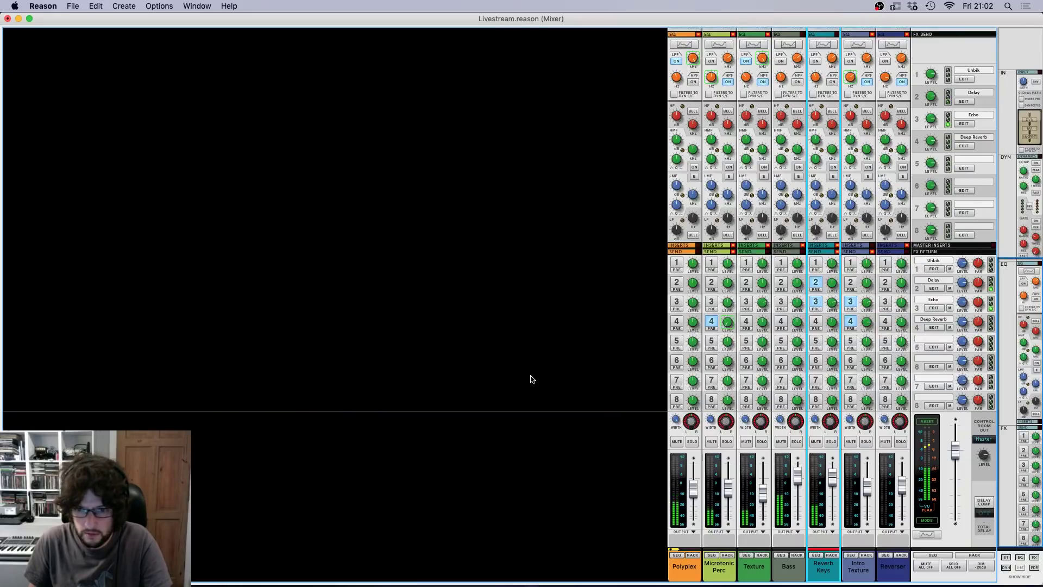
{"action": "key", "text": "F6"}
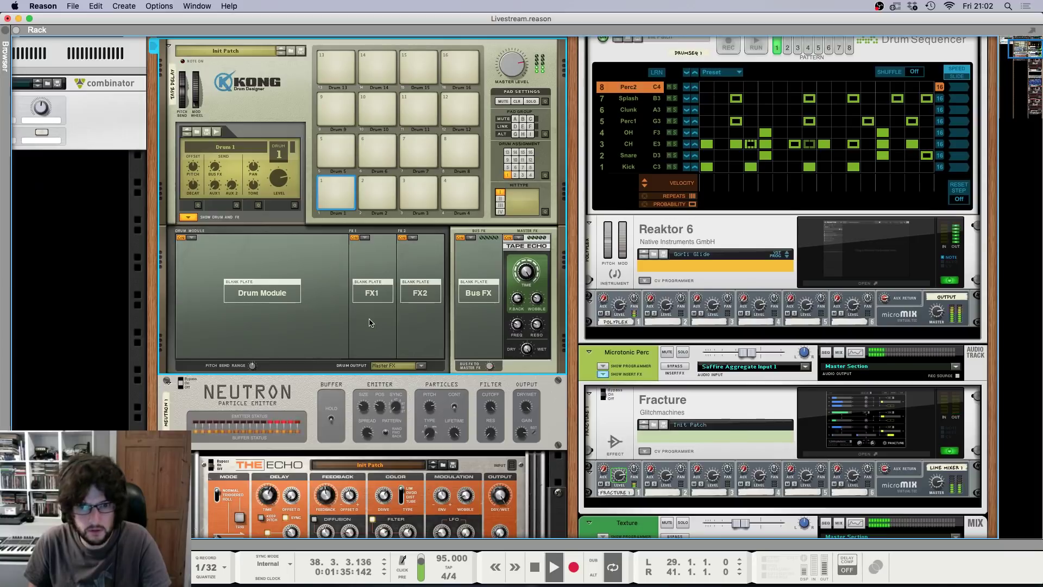
{"action": "key", "text": "F6"}
{"action": "key", "text": "space"}
{"action": "key", "text": "F5"}
{"action": "key", "text": "F6"}
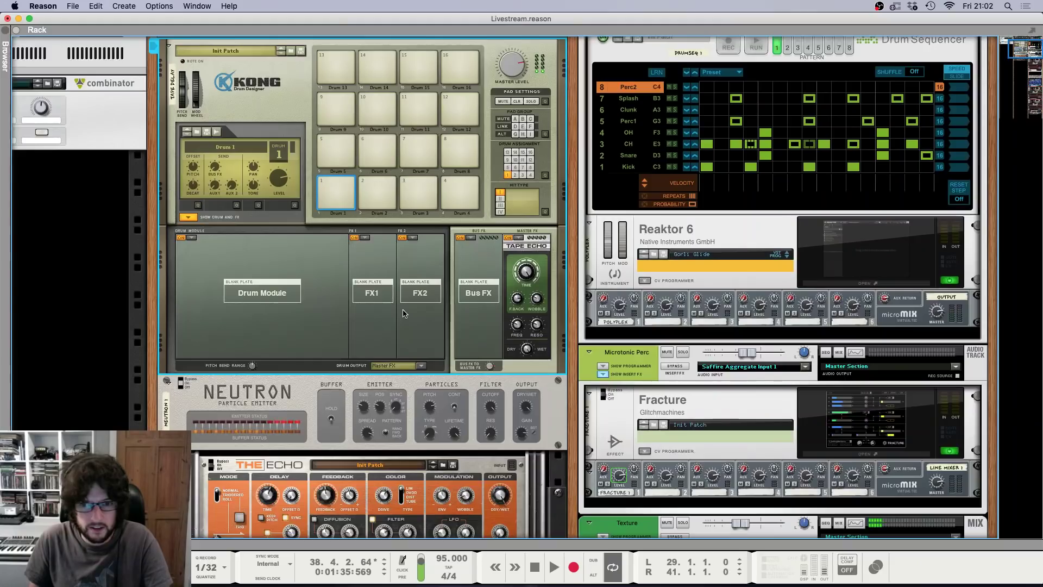
{"action": "key", "text": "F7"}
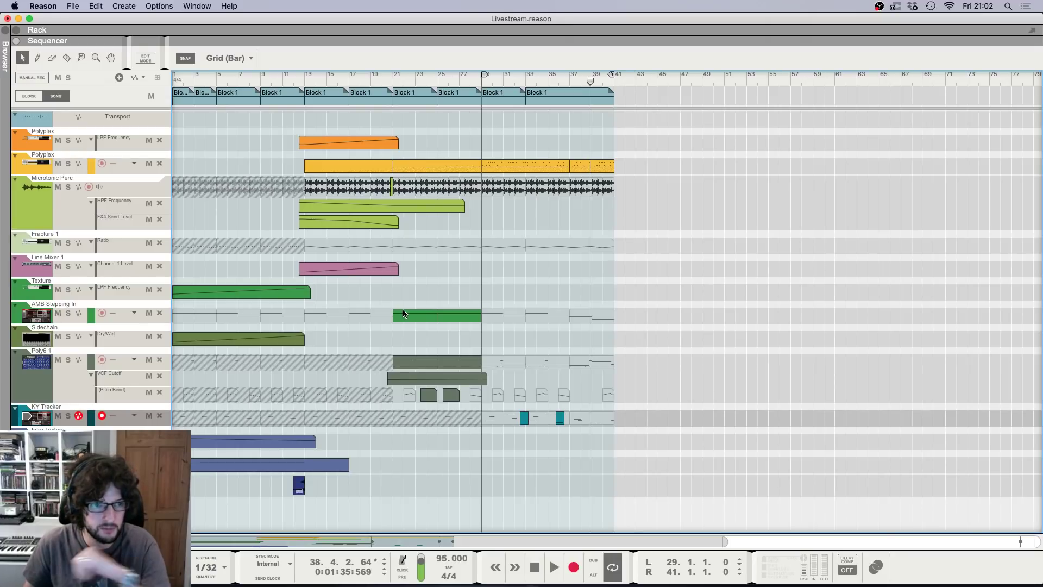
{"action": "key", "text": "F6"}
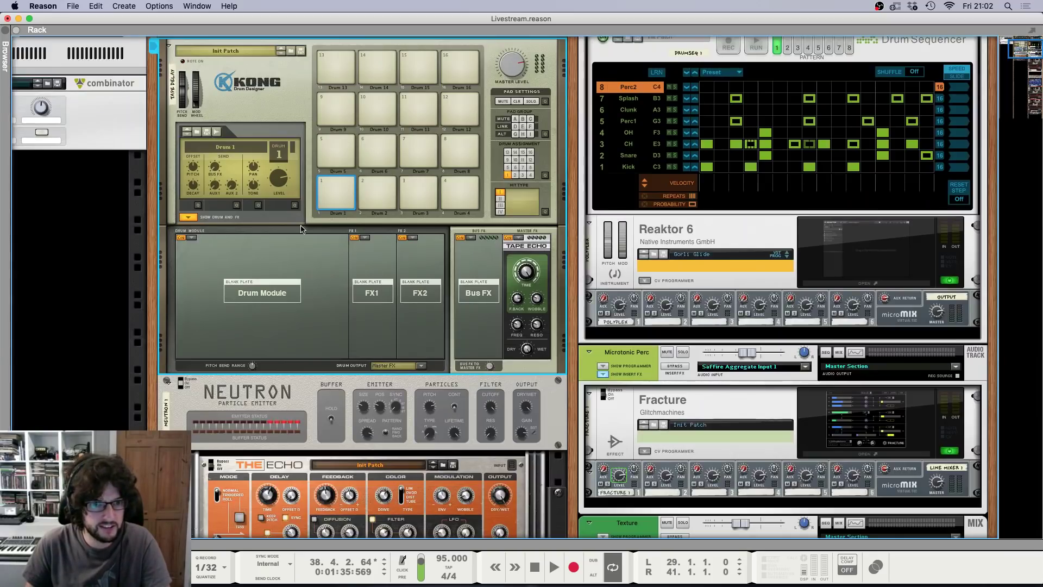
Step: Create an automation lane for the FX2 send level of the Reverb Keys channel
{"action": "scroll", "coordinate": [205, 258], "scroll_direction": "up", "scroll_amount": 2}
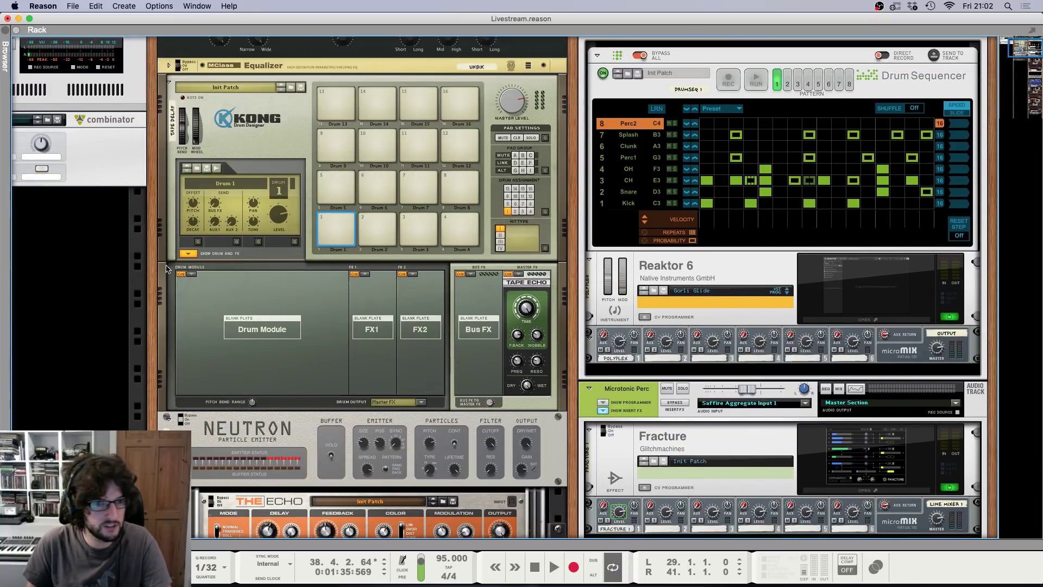
{"action": "scroll", "coordinate": [166, 267], "scroll_direction": "down", "scroll_amount": 4}
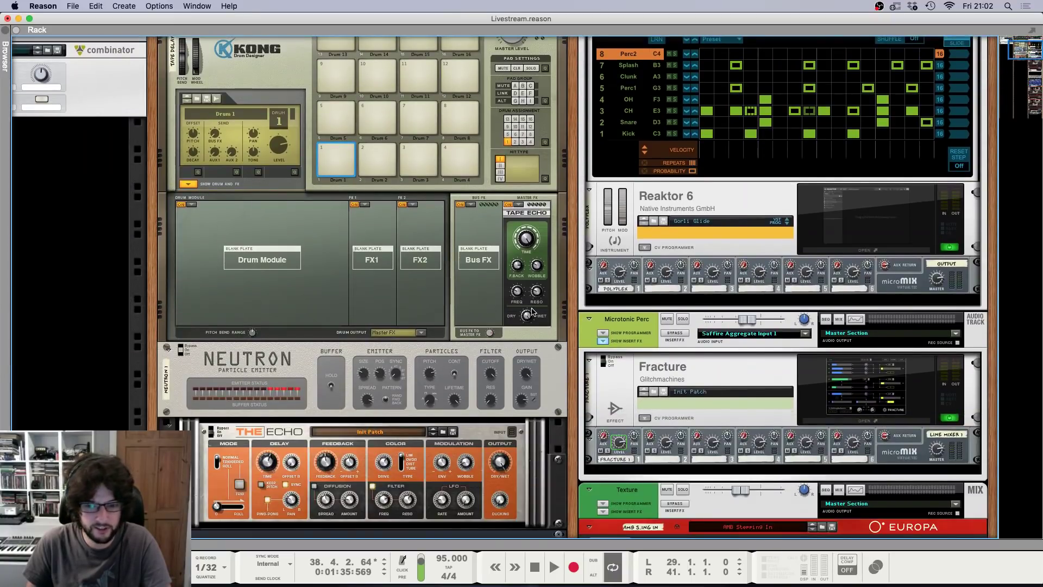
{"action": "key", "text": "F7"}
{"action": "key", "text": "F5"}
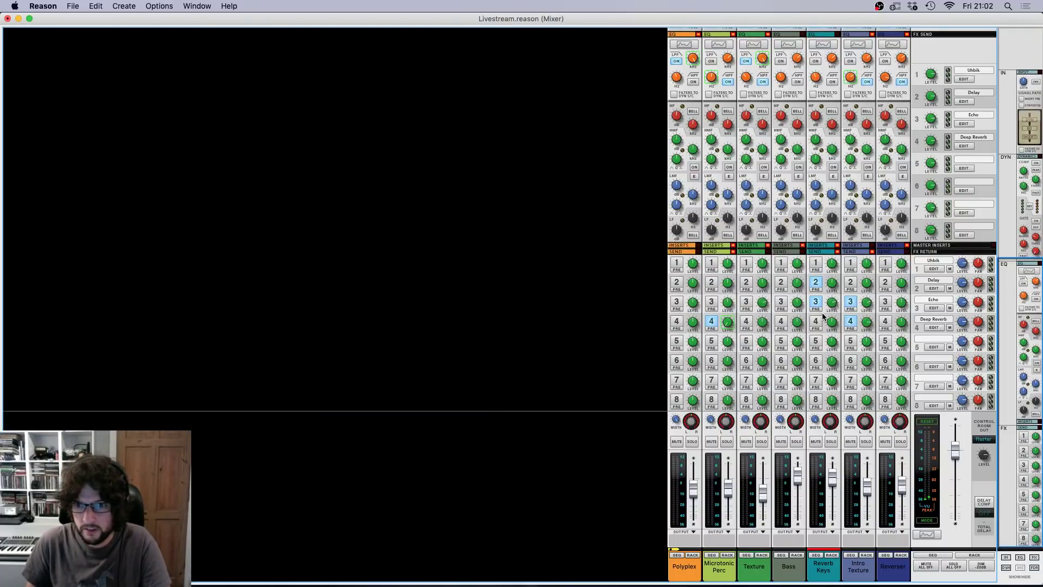
{"action": "left_click", "coordinate": [829, 284]}
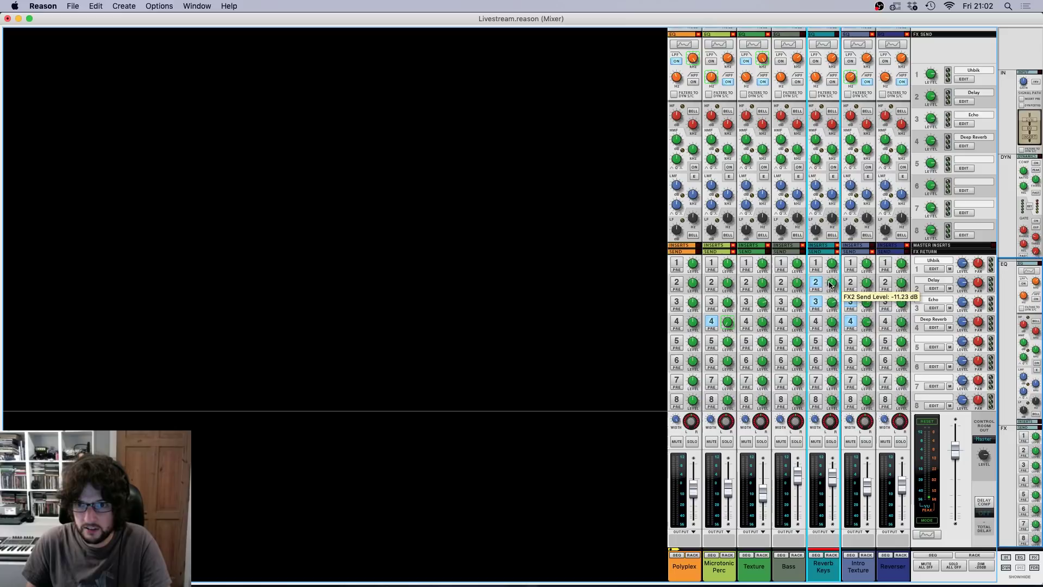
{"action": "right_click", "coordinate": [831, 280]}
{"action": "left_click", "coordinate": [845, 286]}
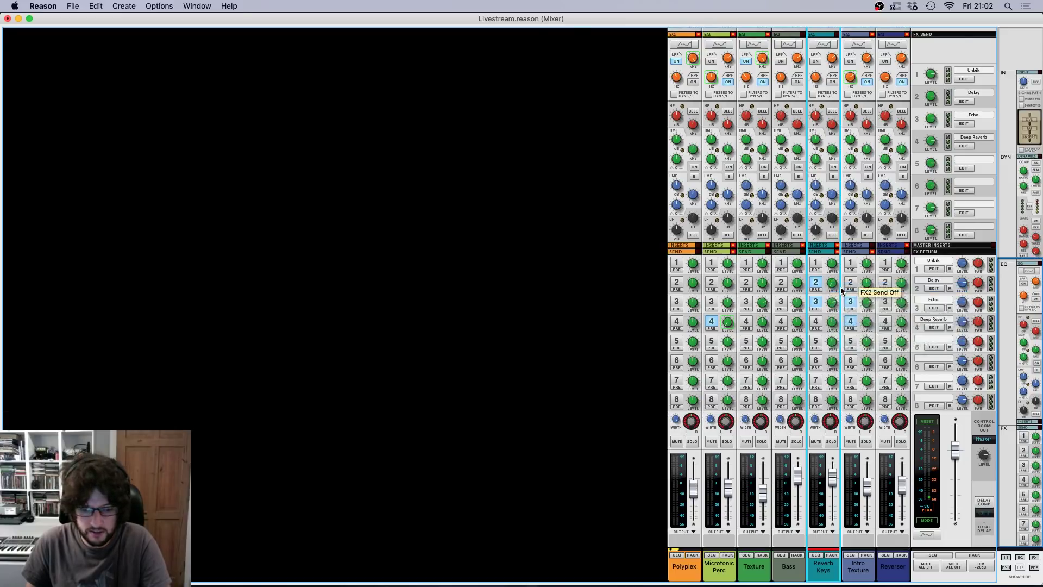
Step: Duplicate the eight-bar Block 1 from bar 33 to bar 41 and set the loop from bar 41 to bar 49
{"action": "left_click", "coordinate": [483, 79]}
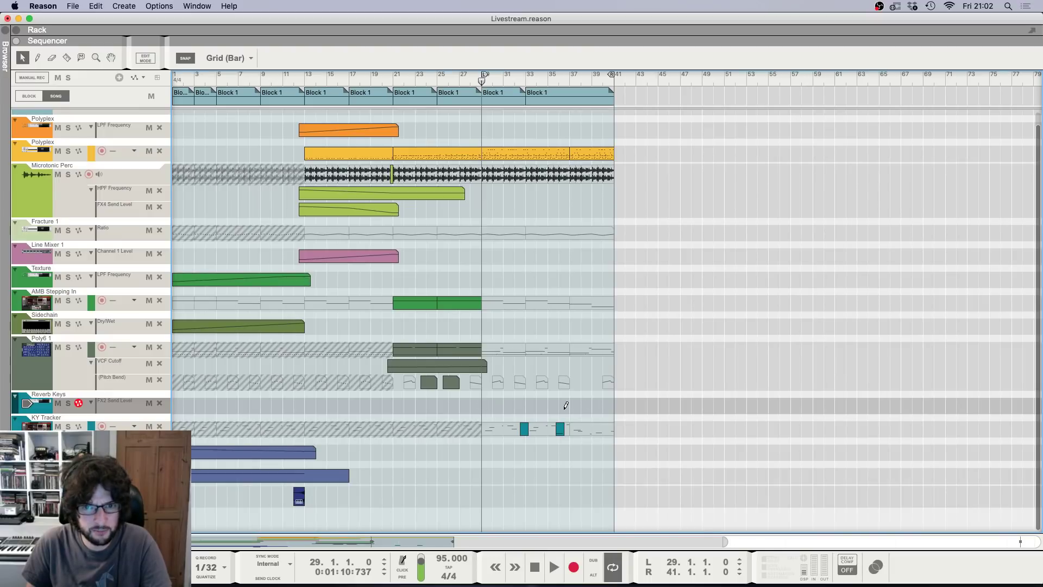
{"action": "left_click", "coordinate": [550, 101]}
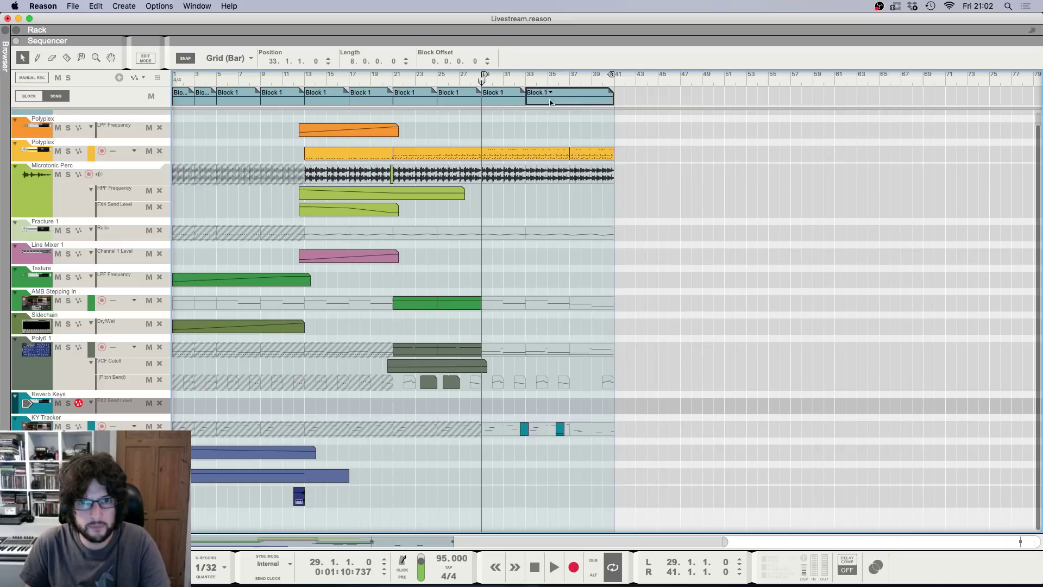
{"action": "left_click_drag", "start_coordinate": [537, 103], "coordinate": [623, 107]}
{"action": "left_click", "coordinate": [703, 76], "text": "super"}
{"action": "left_click", "coordinate": [613, 82], "text": "alt"}
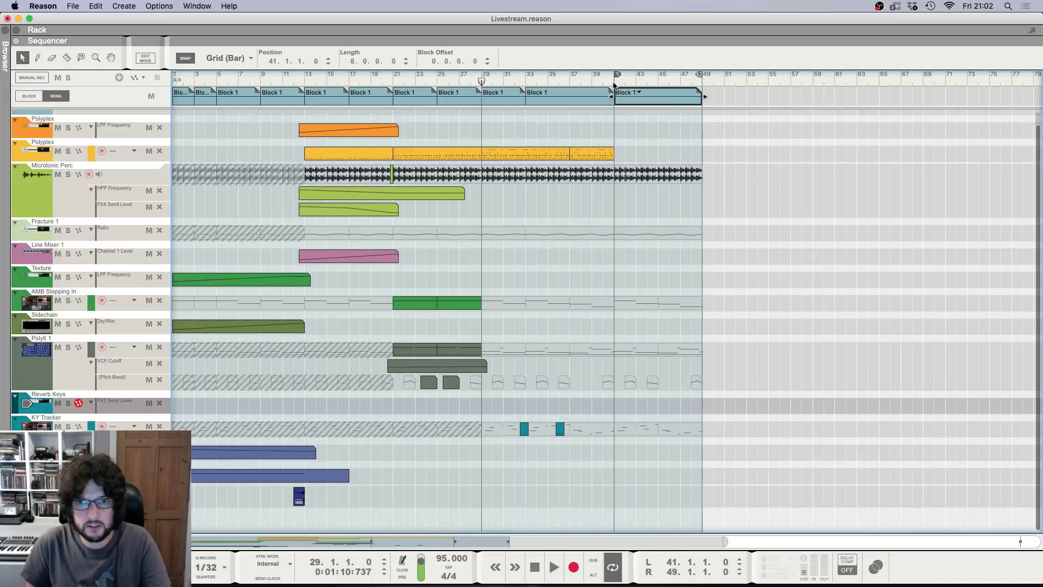
Step: Send the Drum Sequencer pattern to the Polyplex track for bars 41 to 49 and move the clip into the lower note lane
{"action": "left_click", "coordinate": [531, 81]}
{"action": "key", "text": "g"}
{"action": "key", "text": "g"}
{"action": "key", "text": "g"}
{"action": "key", "text": "g"}
{"action": "key", "text": "g"}
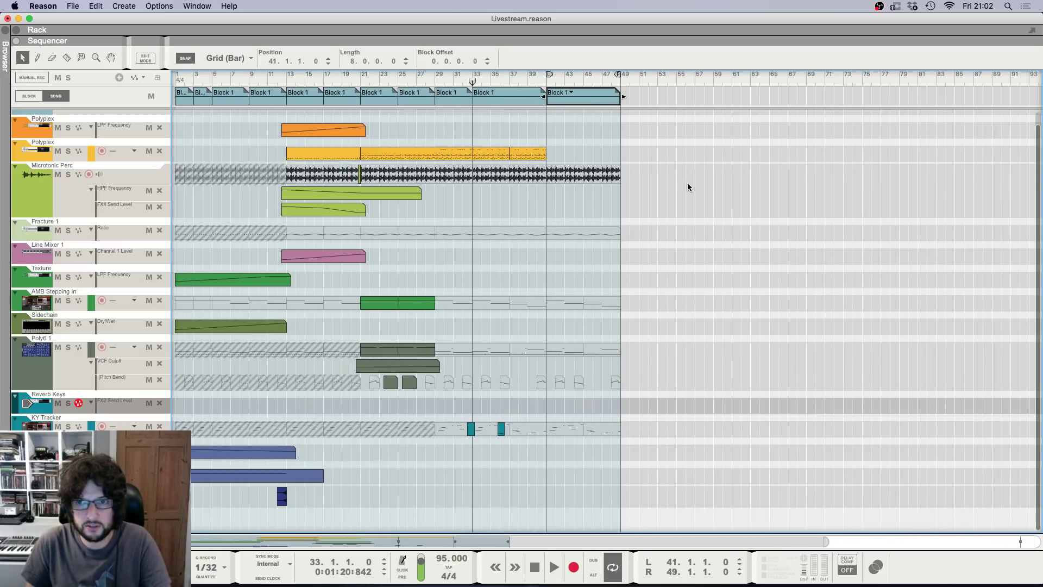
{"action": "key", "text": "h"}
{"action": "key", "text": "h"}
{"action": "key", "text": "h"}
{"action": "key", "text": "h"}
{"action": "key", "text": "h"}
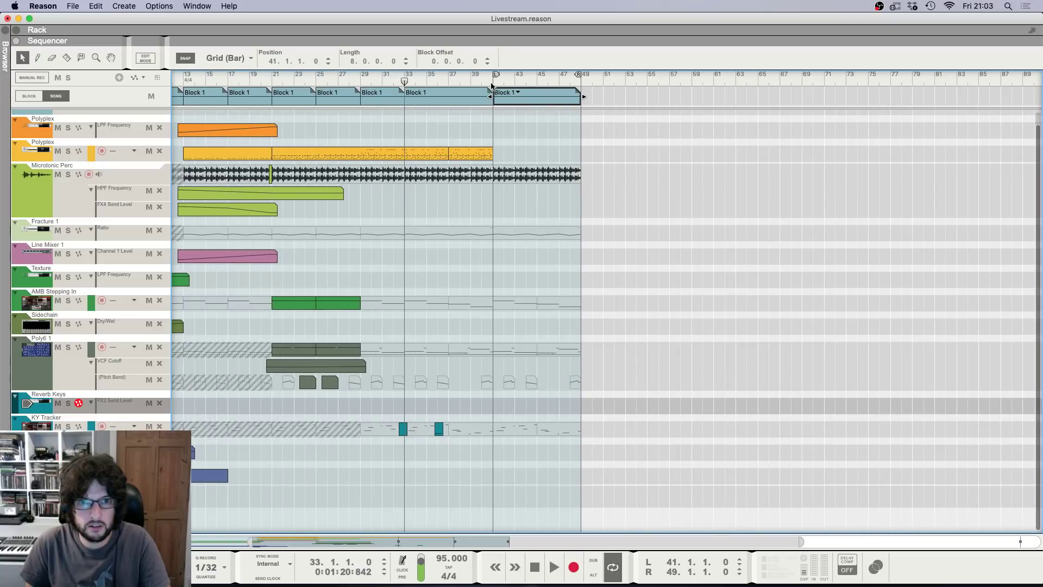
{"action": "left_click", "coordinate": [492, 84]}
{"action": "key", "text": "F6"}
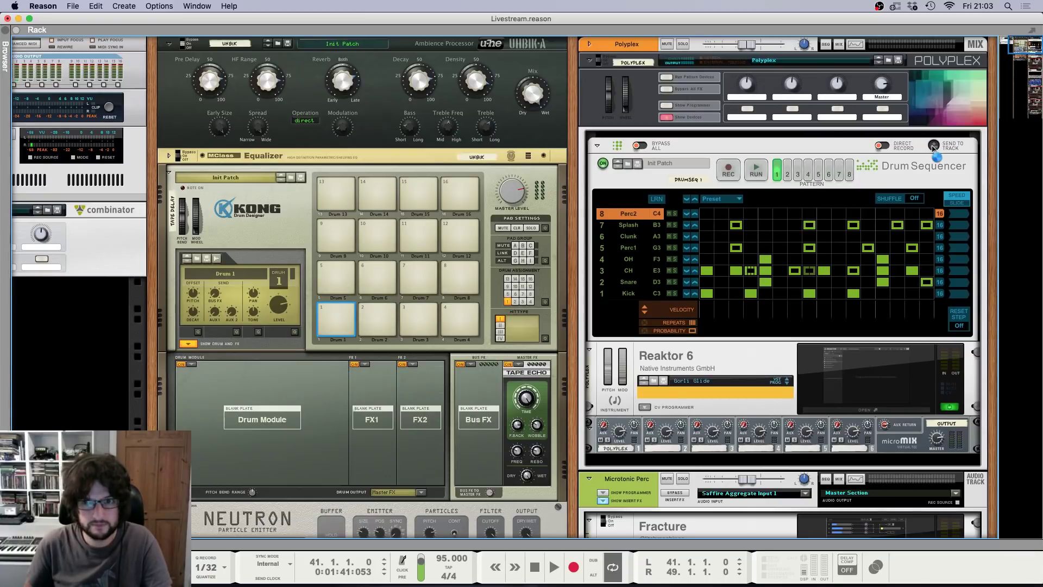
{"action": "left_click", "coordinate": [932, 146]}
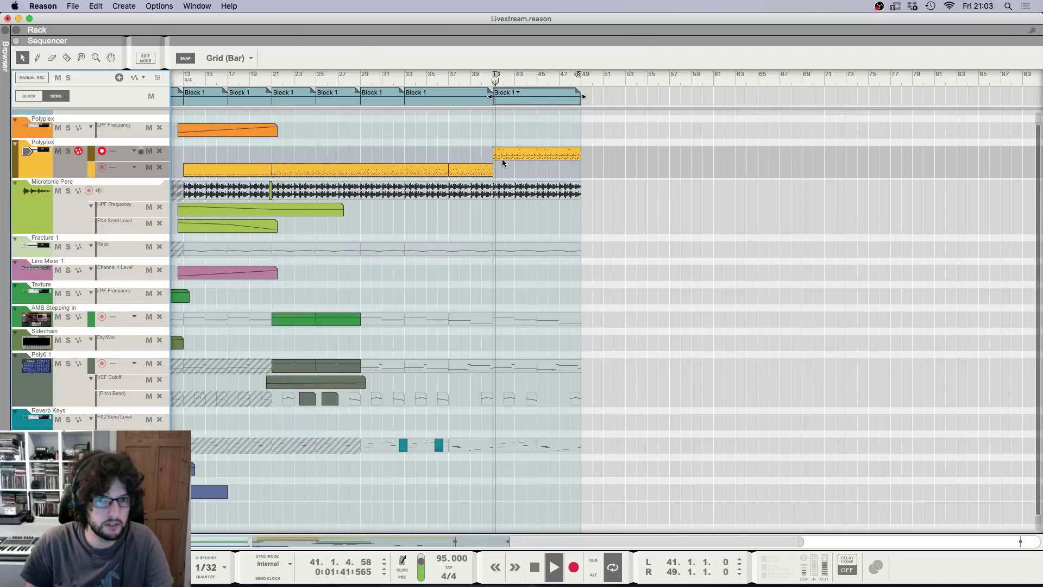
{"action": "left_click_drag", "start_coordinate": [503, 162], "coordinate": [501, 170]}
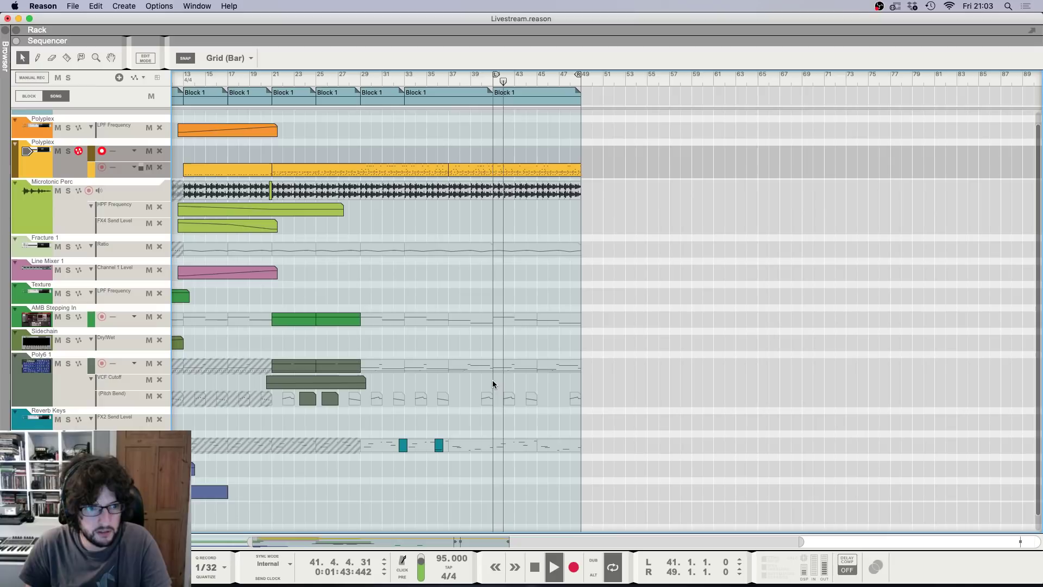
Step: Draw a 12-bar FX2 Send Level clip on Reverb Keys from bar 38, with a ramp rising to 81 at bar 46
{"action": "left_click_drag", "start_coordinate": [462, 421], "coordinate": [592, 422]}
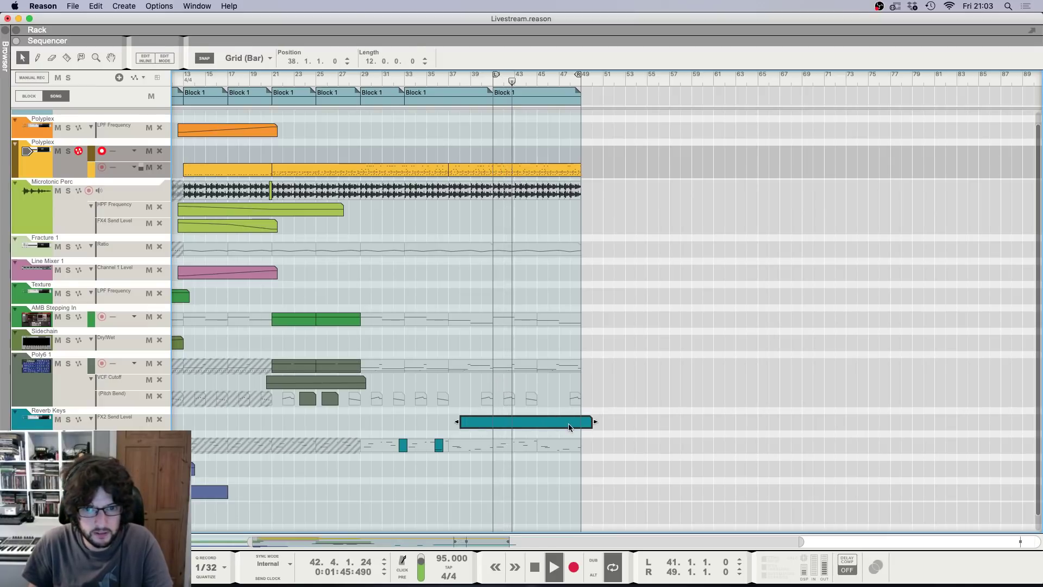
{"action": "double_click", "coordinate": [569, 426]}
{"action": "double_click", "coordinate": [486, 474]}
{"action": "double_click", "coordinate": [552, 432]}
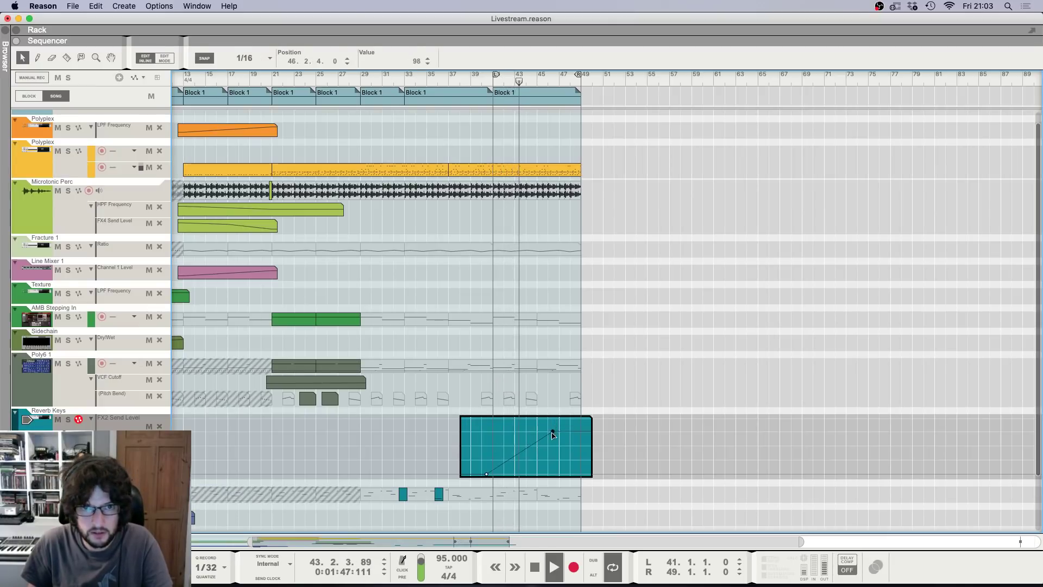
{"action": "left_click_drag", "start_coordinate": [553, 434], "coordinate": [553, 440]}
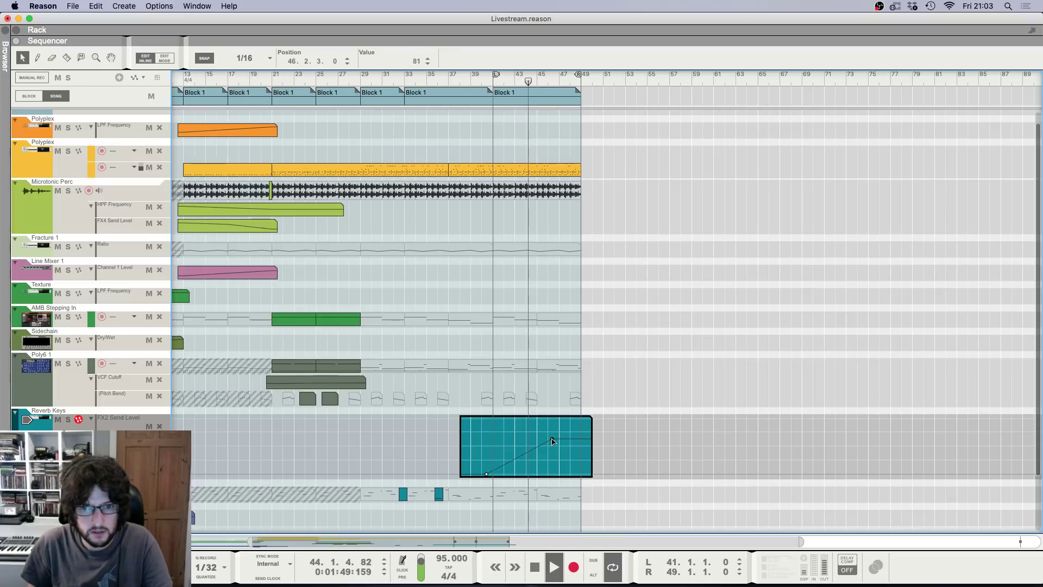
{"action": "left_click", "coordinate": [607, 356]}
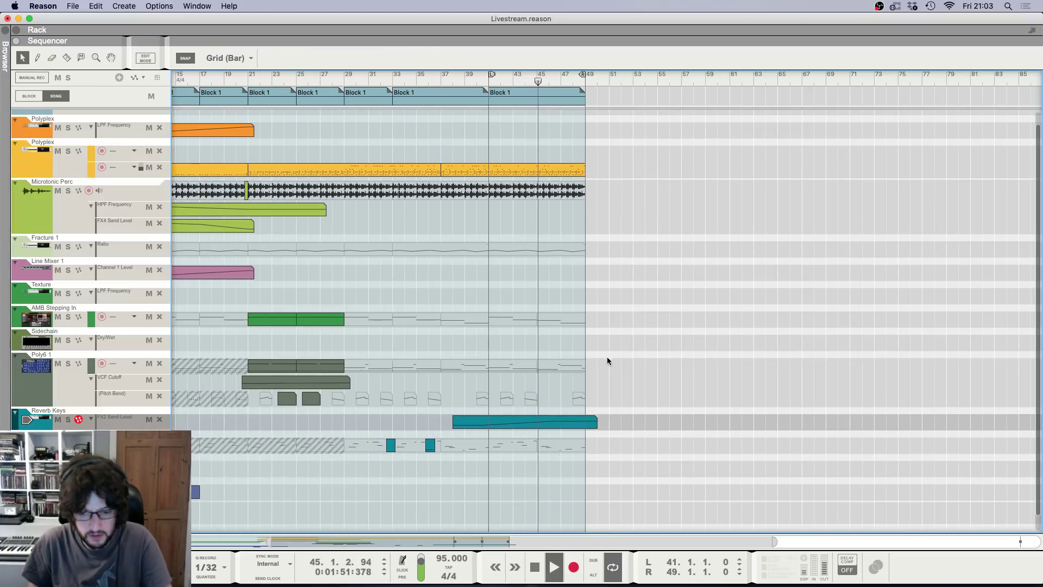
Step: Lower the end point of the FX2 Send Level ramp at bar 46 to 73
{"action": "scroll", "coordinate": [607, 356], "scroll_direction": "up", "scroll_amount": 3}
{"action": "left_click", "coordinate": [559, 427]}
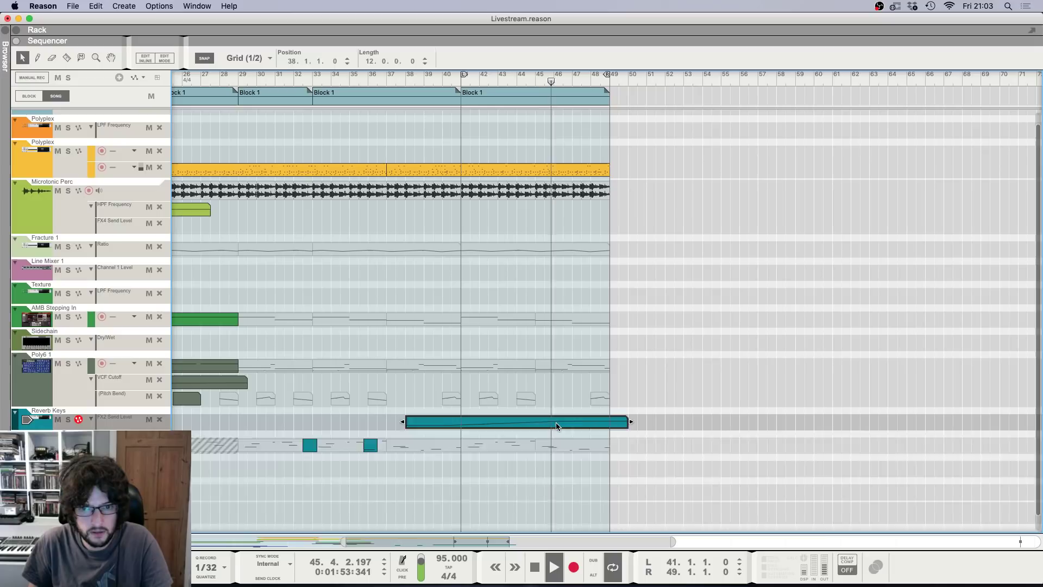
{"action": "double_click", "coordinate": [557, 427]}
{"action": "left_click", "coordinate": [561, 442]}
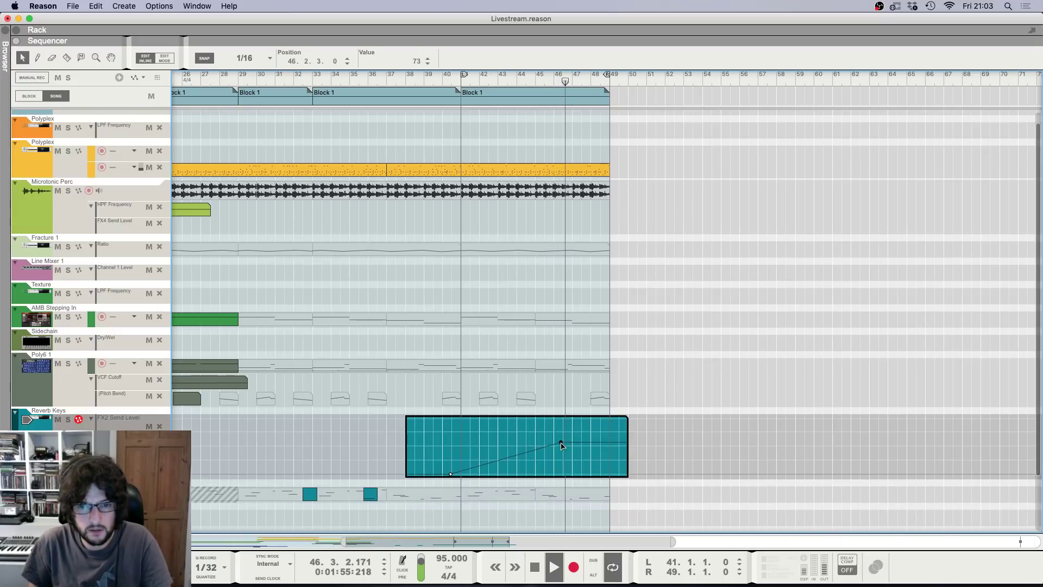
{"action": "left_click", "coordinate": [584, 354]}
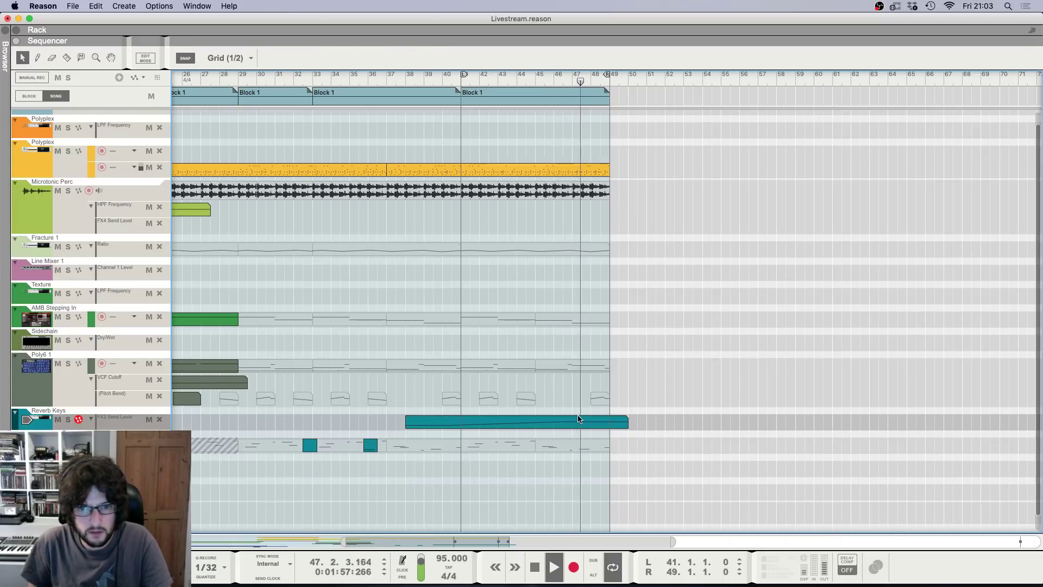
Step: Move the FX2 Send Level clip to start at 34.3, lengthen it to 18 bars, and stop playback
{"action": "left_click_drag", "start_coordinate": [560, 422], "coordinate": [494, 422]}
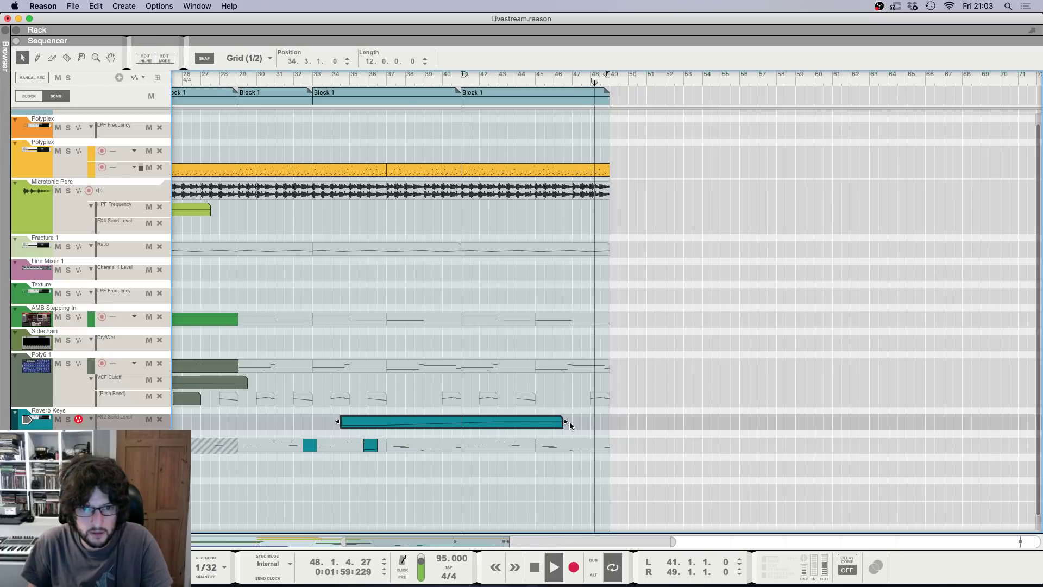
{"action": "left_click_drag", "start_coordinate": [570, 426], "coordinate": [675, 423]}
{"action": "key", "text": "space"}
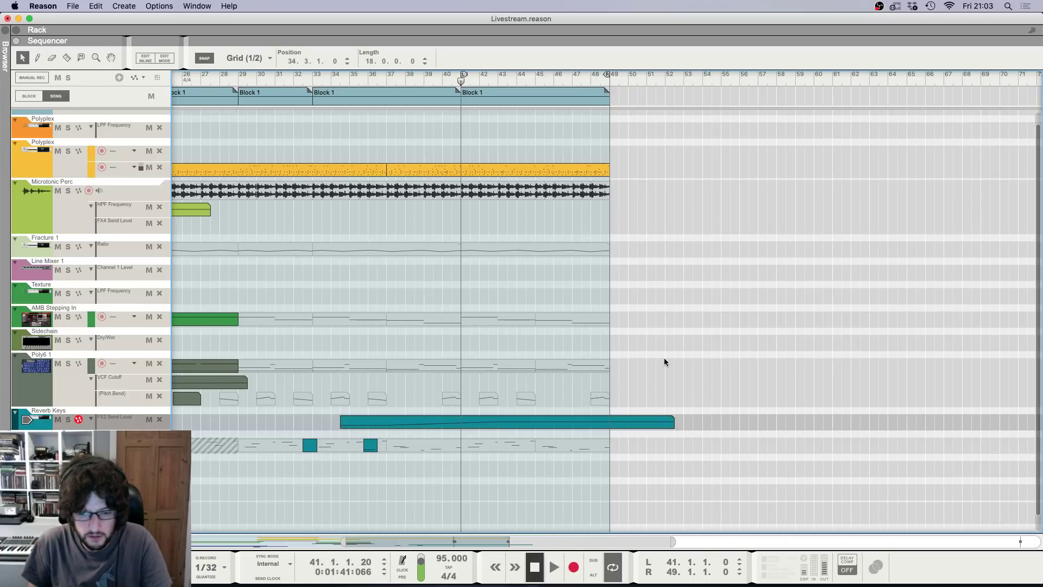
Step: Play the full mix from bar 29 and listen to the transition into the FX2 send ramp while checking the arrangement
{"action": "left_click", "coordinate": [664, 362]}
{"action": "key", "text": "g"}
{"action": "key", "text": "g"}
{"action": "key", "text": "g"}
{"action": "key", "text": "g"}
{"action": "key", "text": "g"}
{"action": "left_click", "coordinate": [317, 79]}
{"action": "key", "text": "space"}
{"action": "key", "text": "g"}
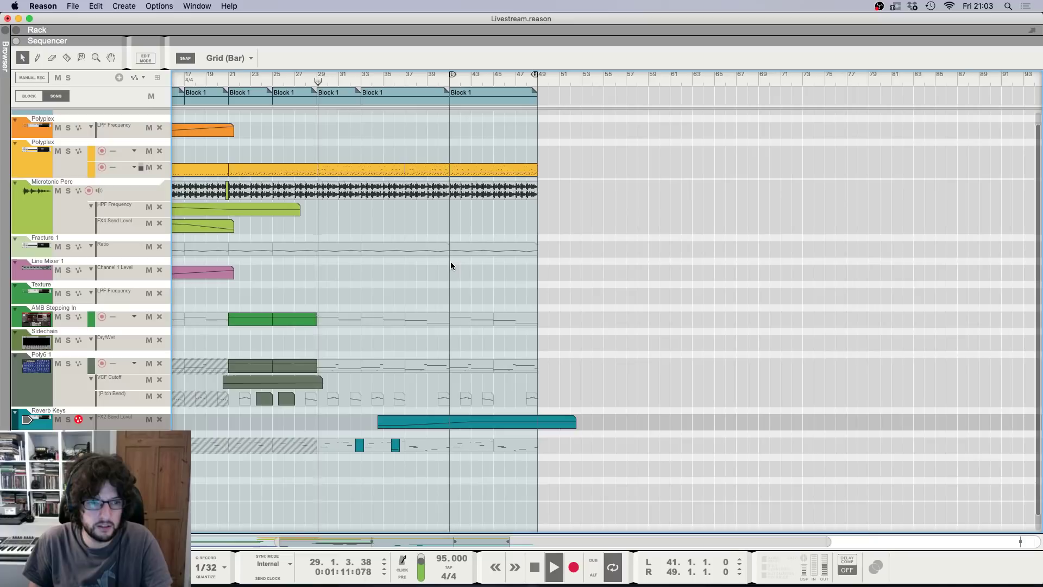
{"action": "key", "text": "g"}
{"action": "key", "text": "g"}
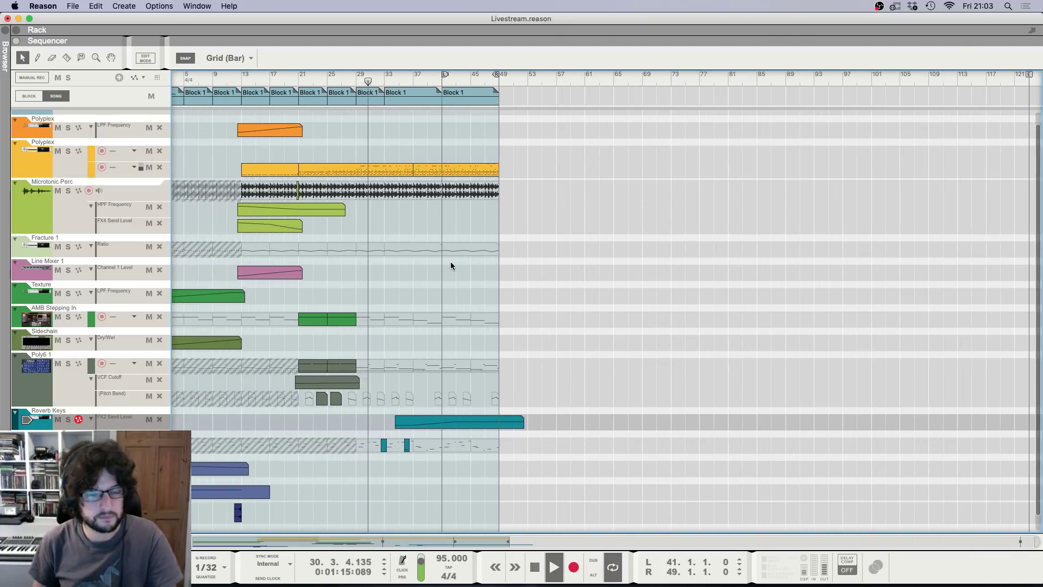
{"action": "key", "text": "F6"}
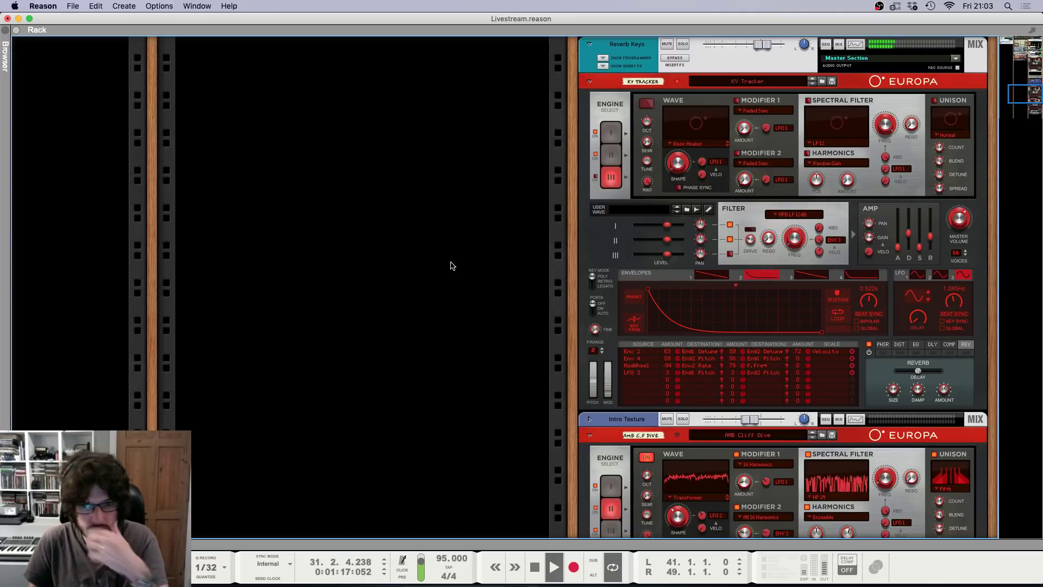
{"action": "key", "text": "F7"}
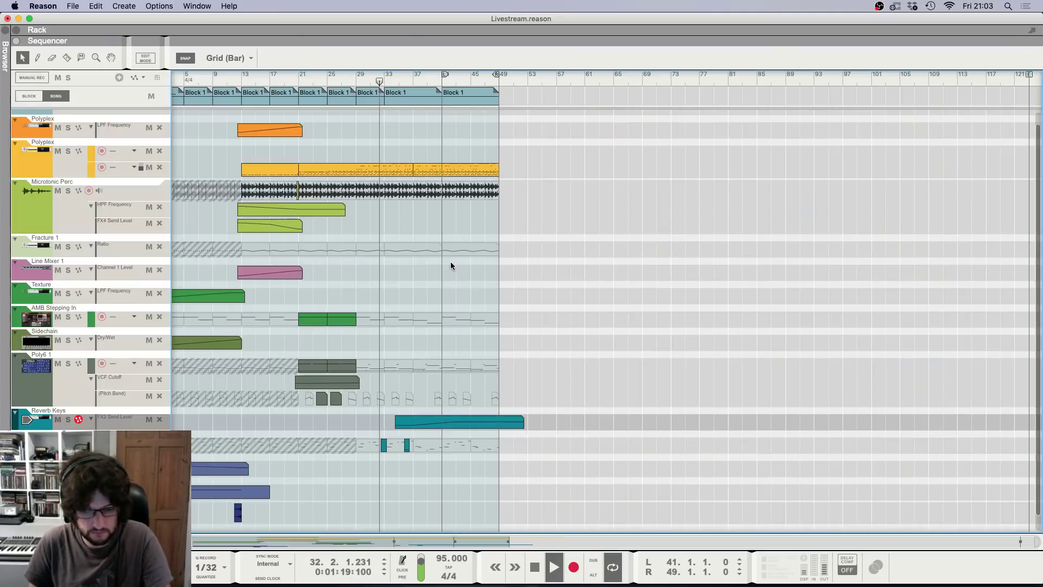
{"action": "key", "text": "h"}
{"action": "key", "text": "h"}
{"action": "key", "text": "h"}
{"action": "key", "text": "h"}
{"action": "key", "text": "h"}
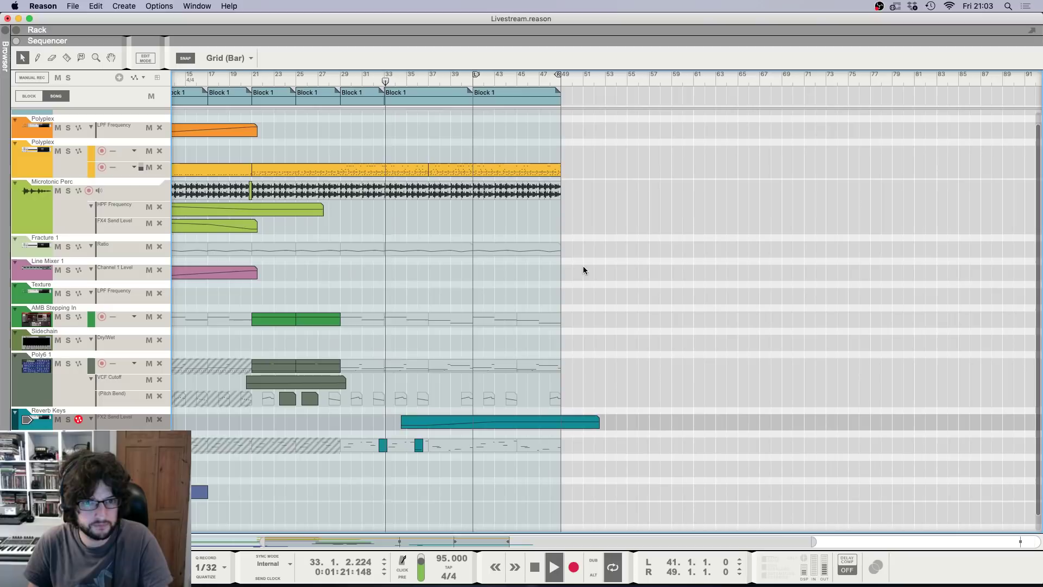
{"action": "key", "text": "h"}
{"action": "key", "text": "h"}
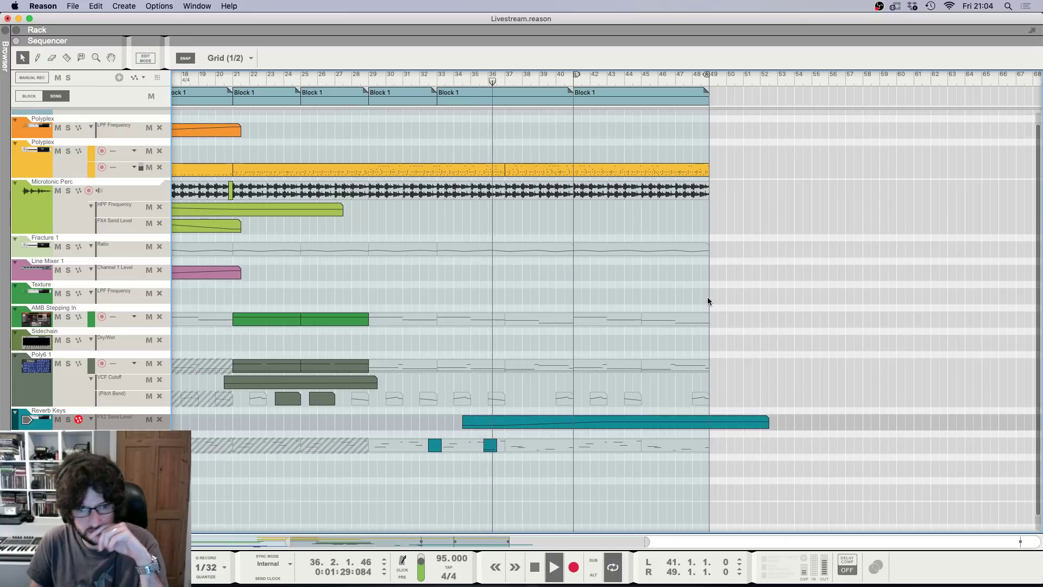
{"action": "key", "text": "g"}
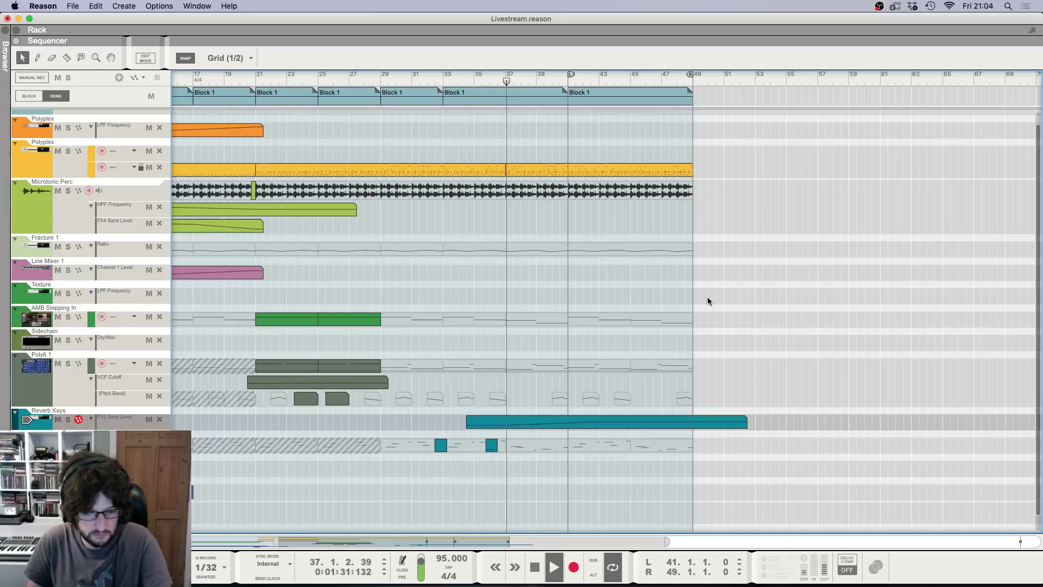
{"action": "key", "text": "g"}
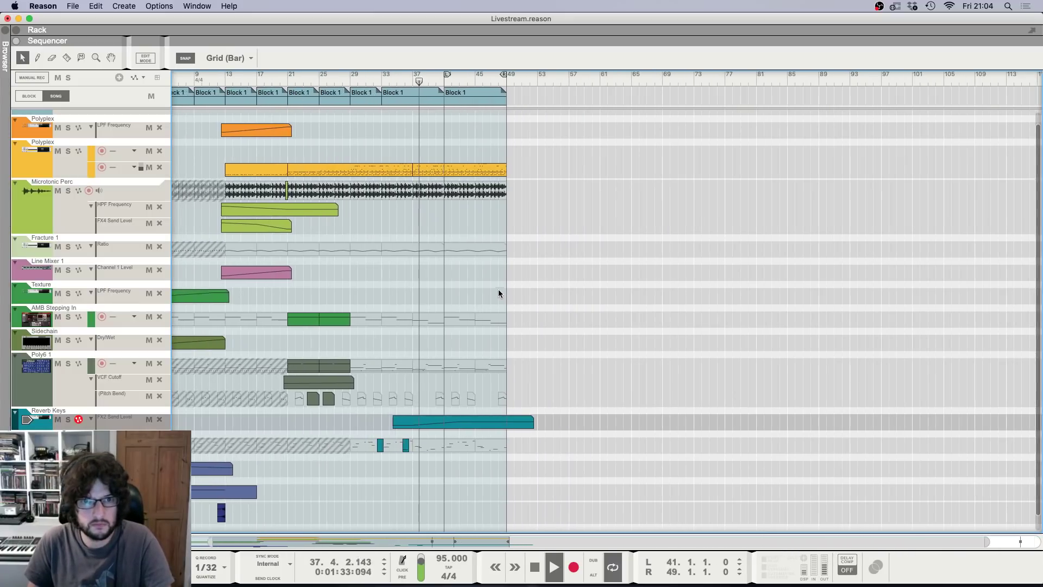
Step: Make the FX2 Send Level ramp reach its upper level at bar 41, removing the end point near bar 43
{"action": "key", "text": "h"}
{"action": "key", "text": "h"}
{"action": "key", "text": "h"}
{"action": "key", "text": "h"}
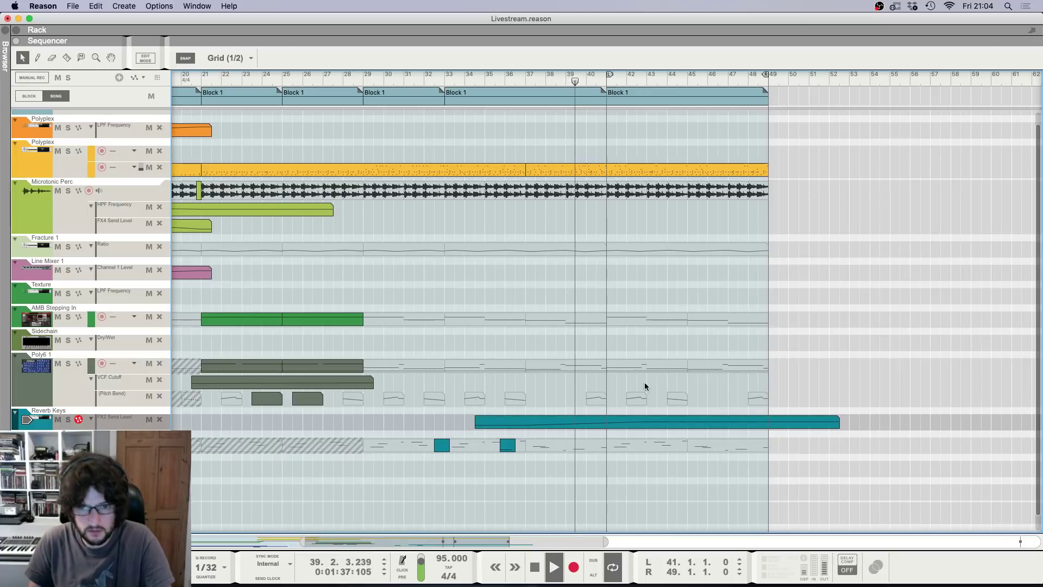
{"action": "double_click", "coordinate": [617, 422]}
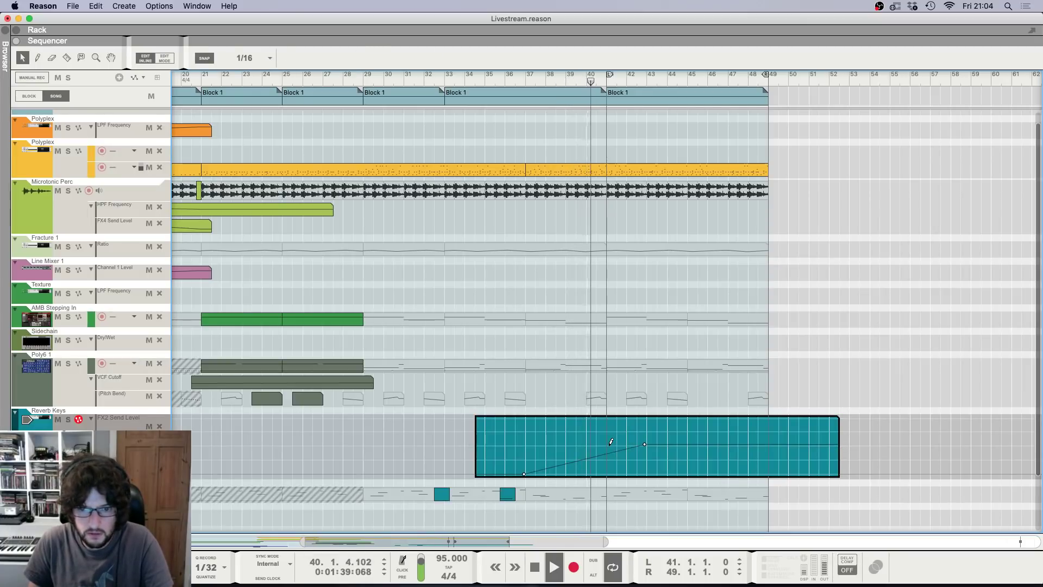
{"action": "left_click_drag", "start_coordinate": [640, 436], "coordinate": [648, 451]}
{"action": "key", "text": "Delete"}
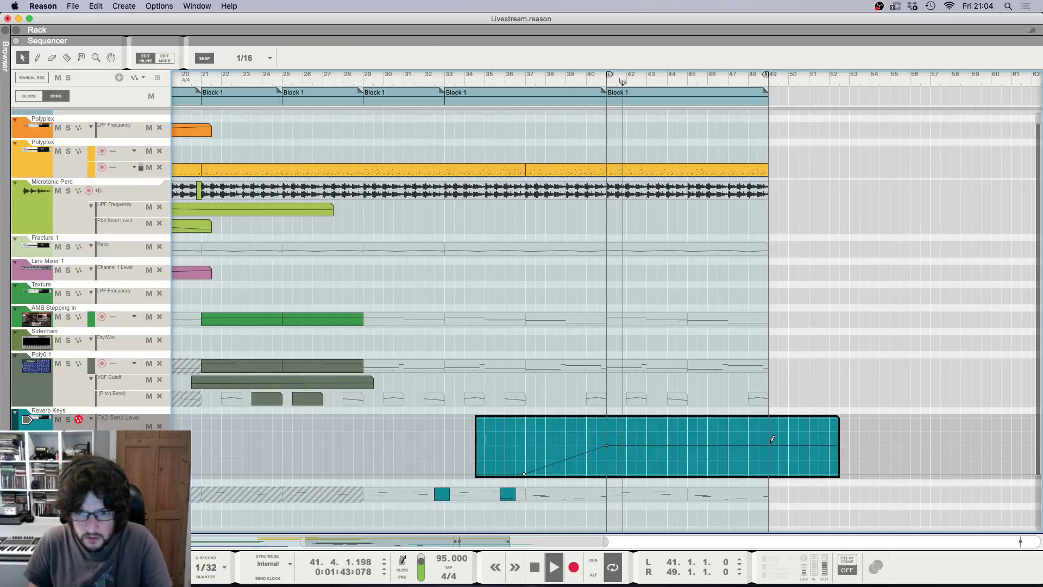
{"action": "double_click", "coordinate": [803, 352]}
Step: Keep listening to the mix past bar 41 and review the extended section in the arrangement
{"action": "key", "text": "g"}
{"action": "key", "text": "g"}
{"action": "key", "text": "g"}
{"action": "key", "text": "g"}
{"action": "key", "text": "g"}
{"action": "key", "text": "g"}
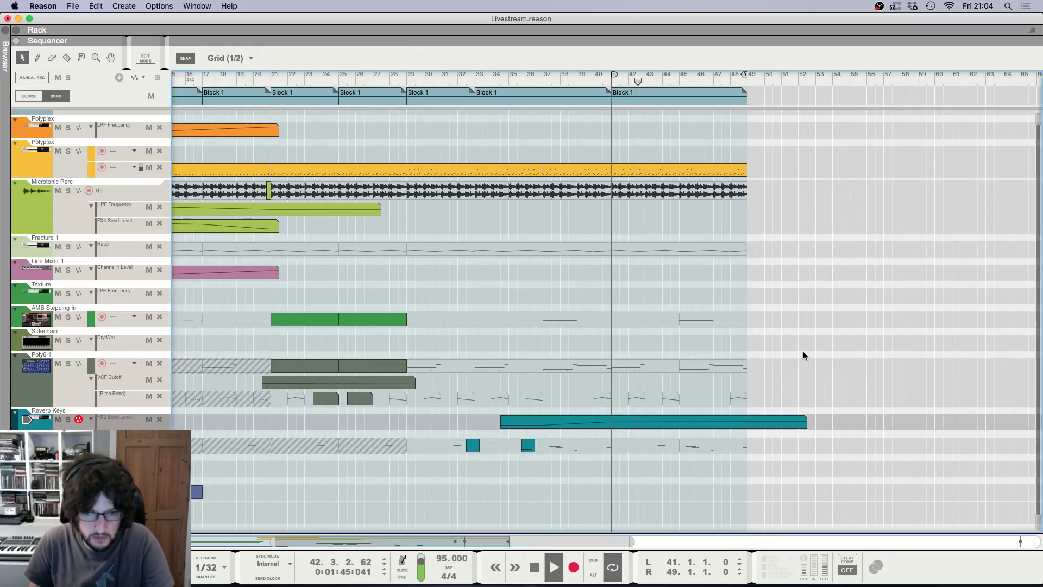
{"action": "key", "text": "h"}
{"action": "key", "text": "h"}
{"action": "key", "text": "h"}
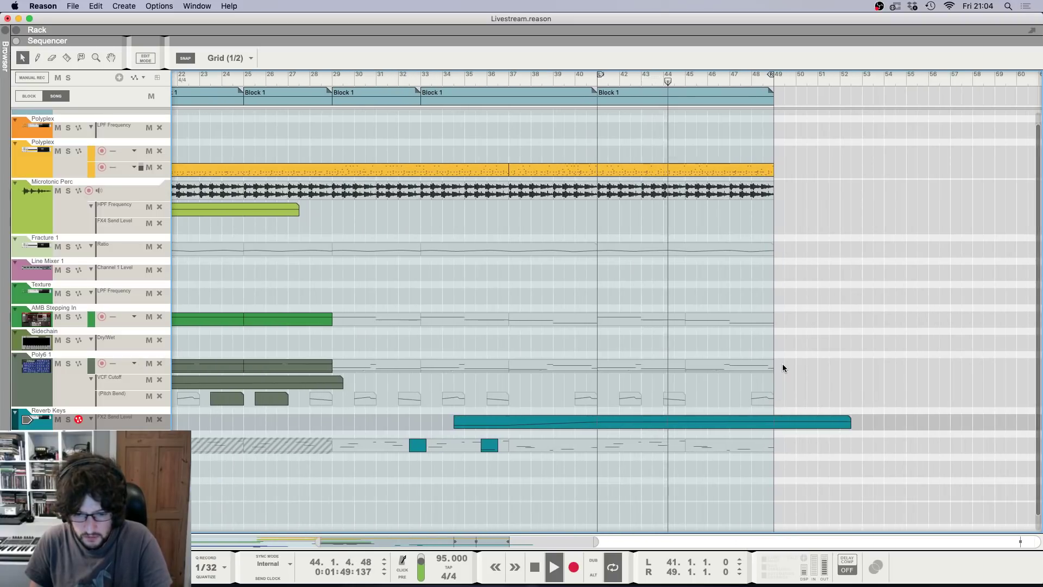
Step: Listen to the mix through bars 44 to 46 while reviewing the automation and clips across the whole arrangement
{"action": "key", "text": "g"}
{"action": "key", "text": "g"}
{"action": "key", "text": "g"}
{"action": "key", "text": "g"}
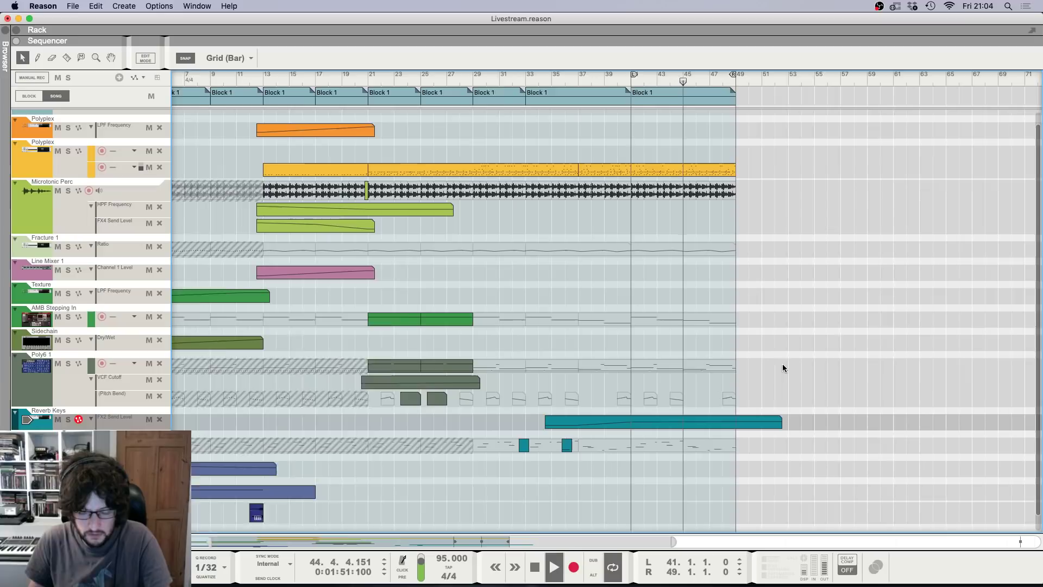
{"action": "key", "text": "h"}
{"action": "key", "text": "h"}
{"action": "key", "text": "h"}
{"action": "key", "text": "h"}
{"action": "key", "text": "h"}
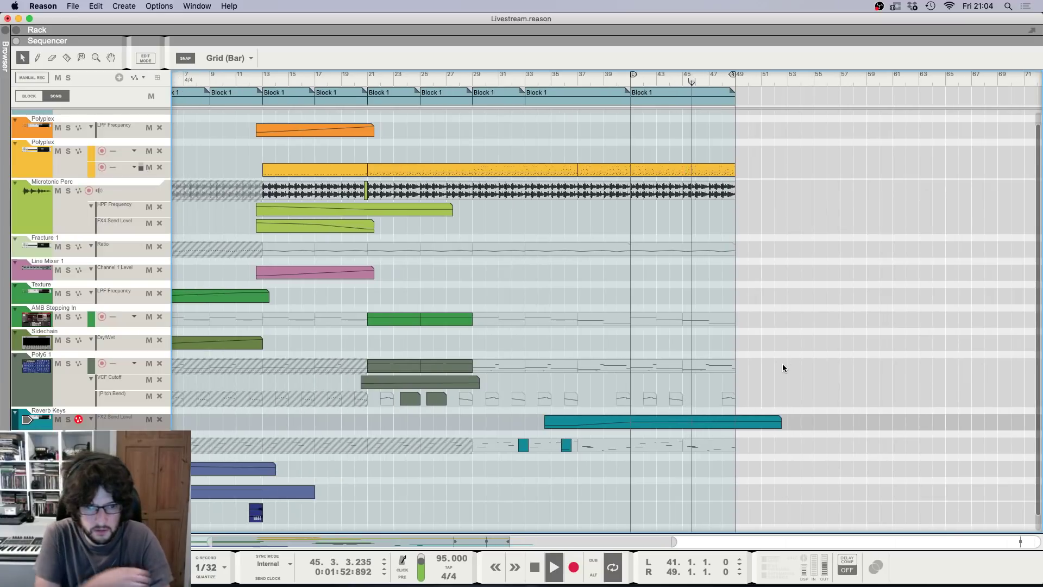
{"action": "key", "text": "g"}
{"action": "key", "text": "g"}
{"action": "key", "text": "g"}
{"action": "key", "text": "g"}
{"action": "key", "text": "g"}
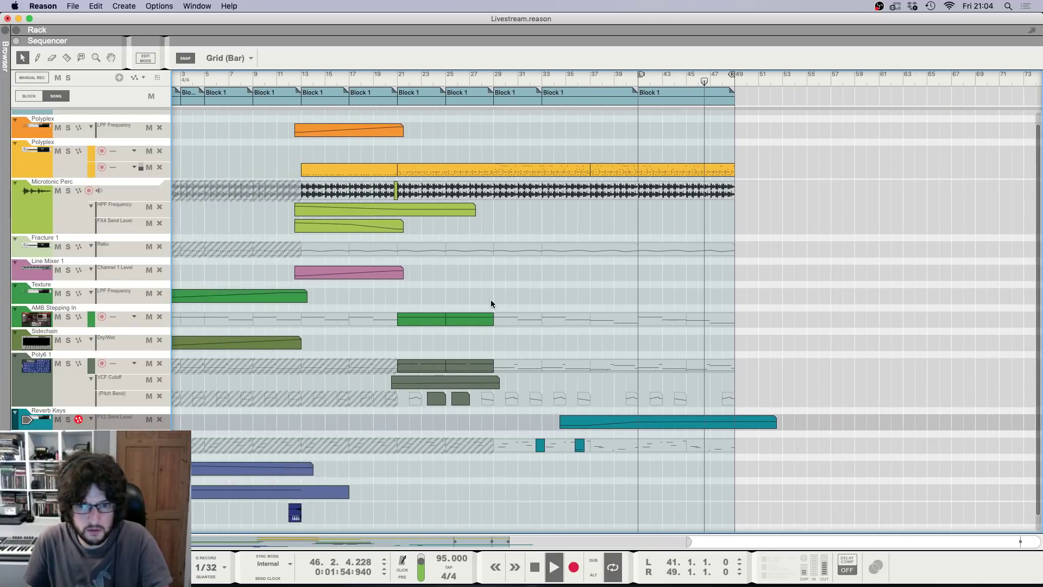
Step: Draw an empty two-bar clip starting at bar 48 on the Reverb Keys note lane
{"action": "scroll", "coordinate": [490, 298], "scroll_direction": "left", "scroll_amount": 2}
{"action": "key", "text": "h"}
{"action": "key", "text": "h"}
{"action": "scroll", "coordinate": [503, 299], "scroll_direction": "left", "scroll_amount": 5}
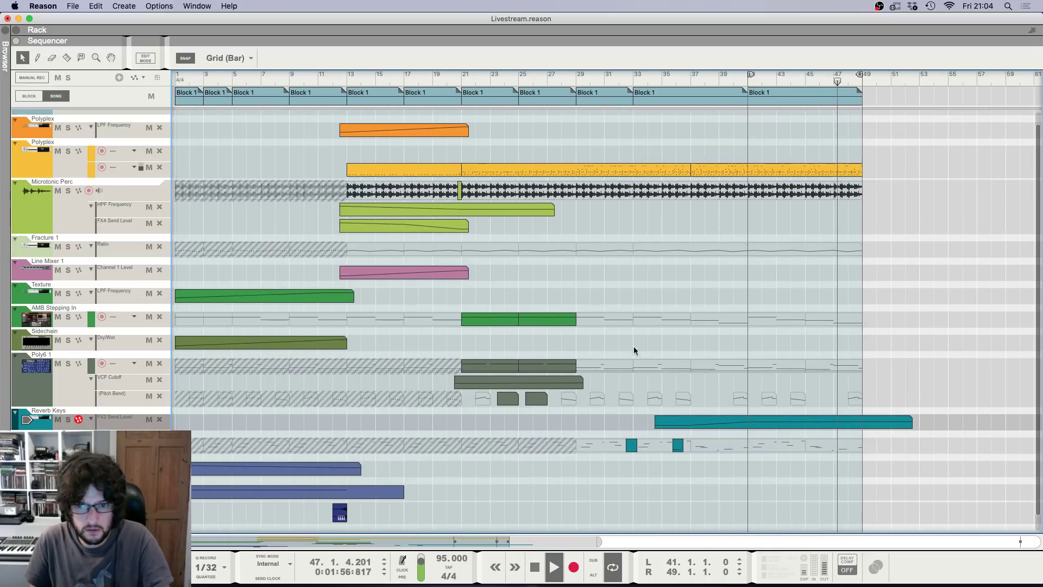
{"action": "left_click_drag", "start_coordinate": [857, 450], "coordinate": [870, 444]}
{"action": "key", "text": "h"}
{"action": "key", "text": "h"}
{"action": "key", "text": "h"}
{"action": "key", "text": "h"}
{"action": "key", "text": "h"}
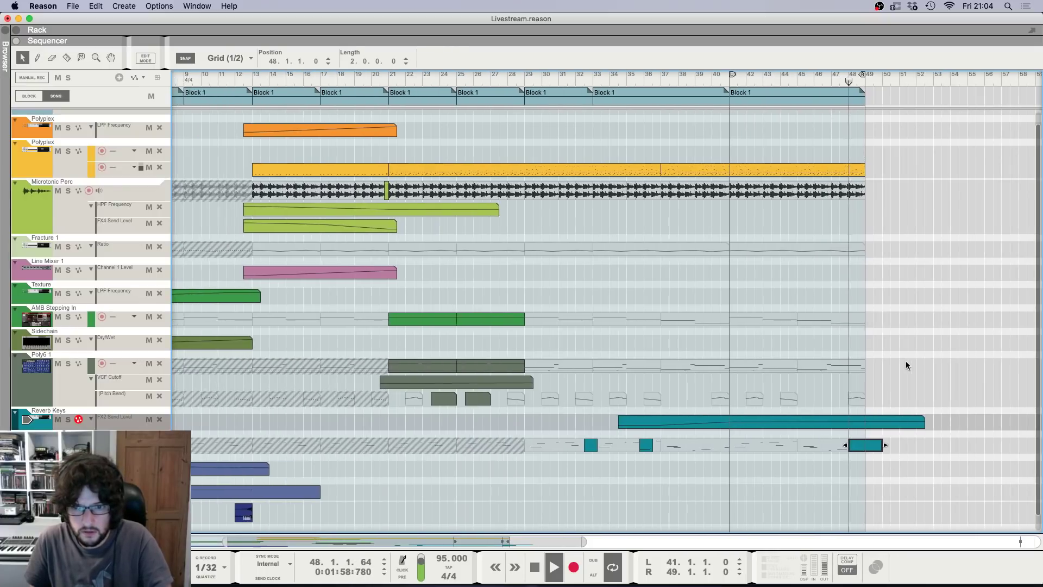
Step: Listen to the end of the section with the new Reverb Keys clip, stop playback and place the song position at bar 49
{"action": "key", "text": "h"}
{"action": "key", "text": "h"}
{"action": "key", "text": "h"}
{"action": "key", "text": "g"}
{"action": "key", "text": "g"}
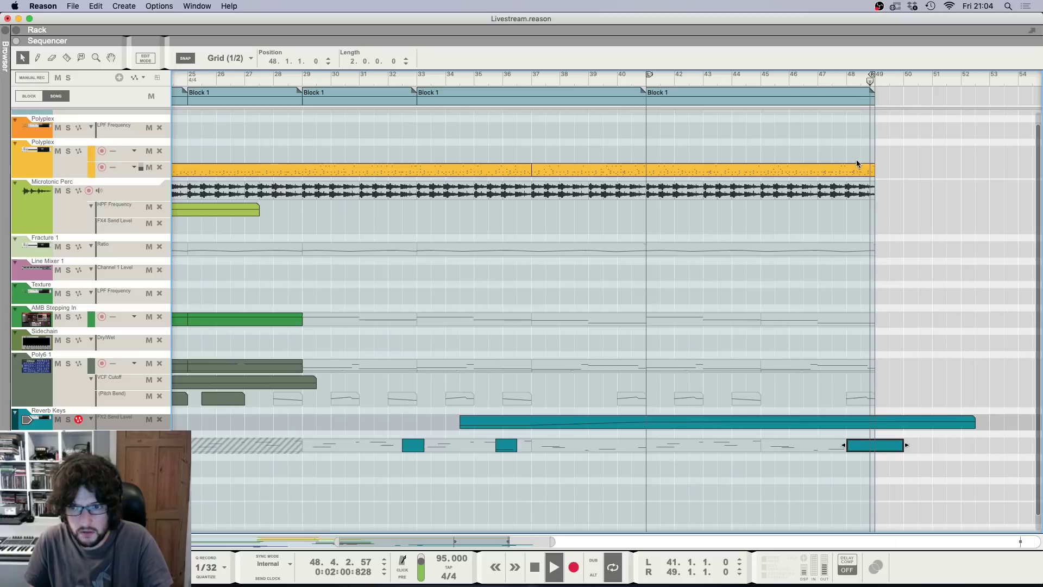
{"action": "key", "text": "space"}
{"action": "key", "text": "g"}
{"action": "key", "text": "g"}
{"action": "key", "text": "g"}
{"action": "key", "text": "g"}
{"action": "left_click", "coordinate": [874, 82]}
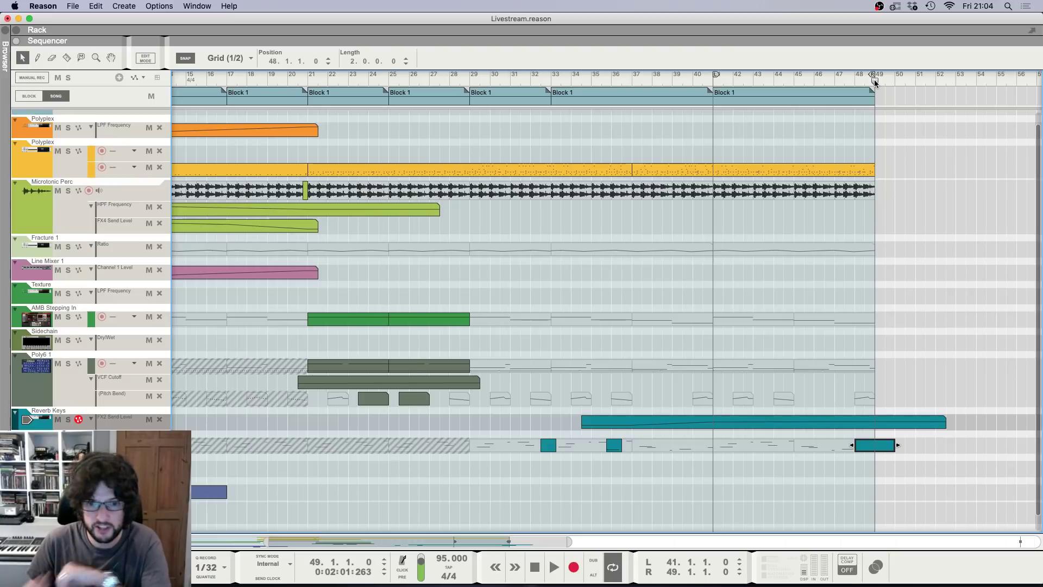
Step: Copy the dark blue audio clip just before bar 13 to bar 48 on the same track, and place the song position at bar 48
{"action": "key", "text": "g"}
{"action": "key", "text": "g"}
{"action": "key", "text": "g"}
{"action": "key", "text": "g"}
{"action": "left_click_drag", "start_coordinate": [336, 514], "coordinate": [752, 528]}
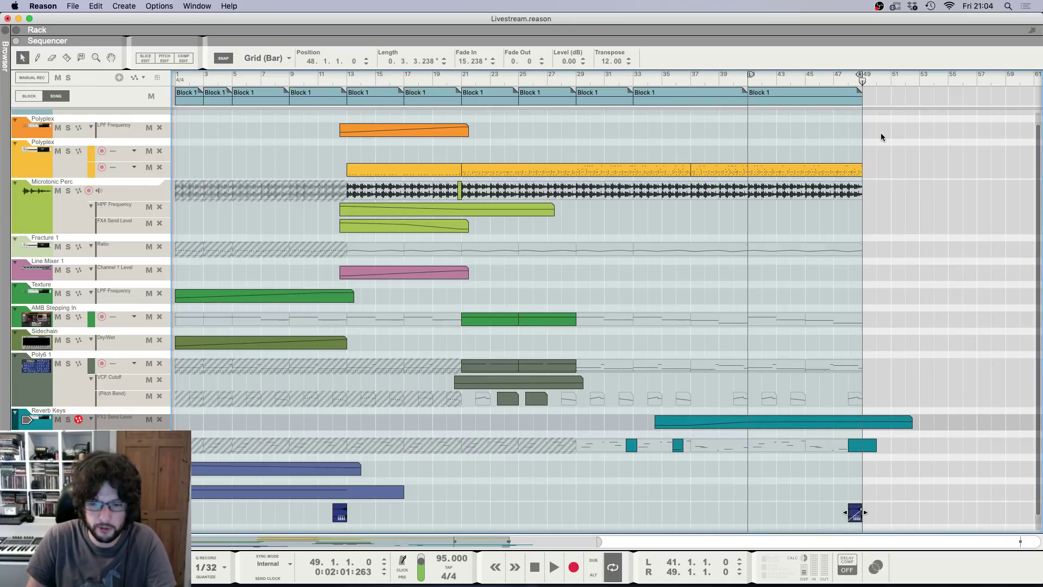
{"action": "left_click", "coordinate": [850, 74]}
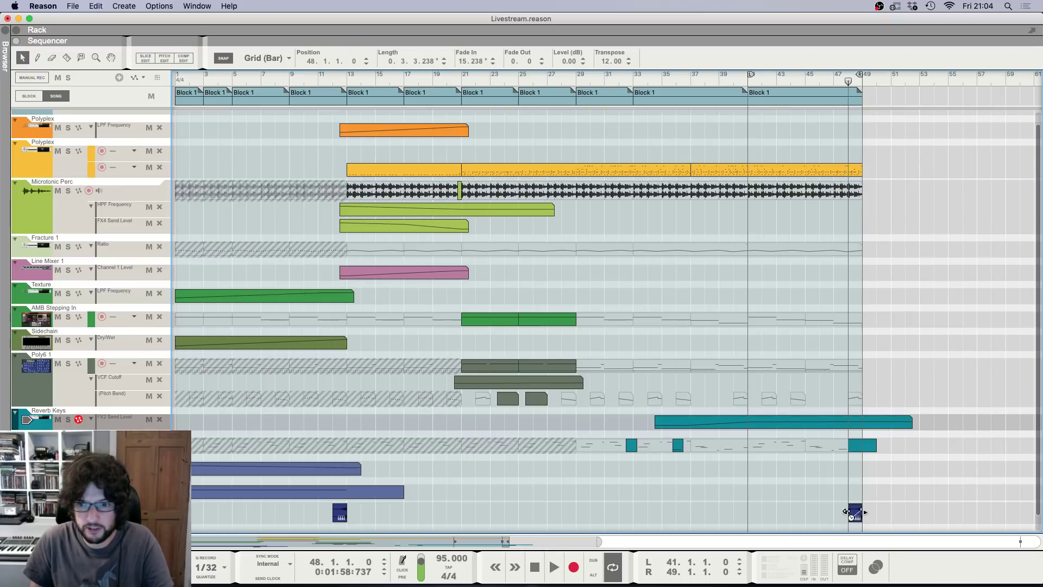
Step: Stretch the dark blue reversed clip at the song's end to start at bar 47 and play it back from there
{"action": "left_click", "coordinate": [868, 496]}
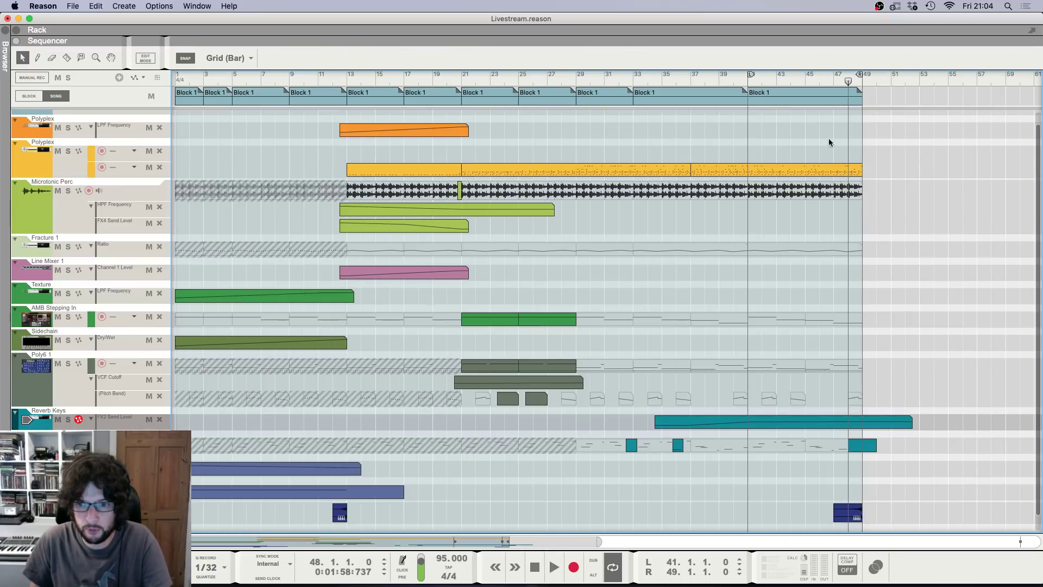
{"action": "left_click", "coordinate": [836, 74]}
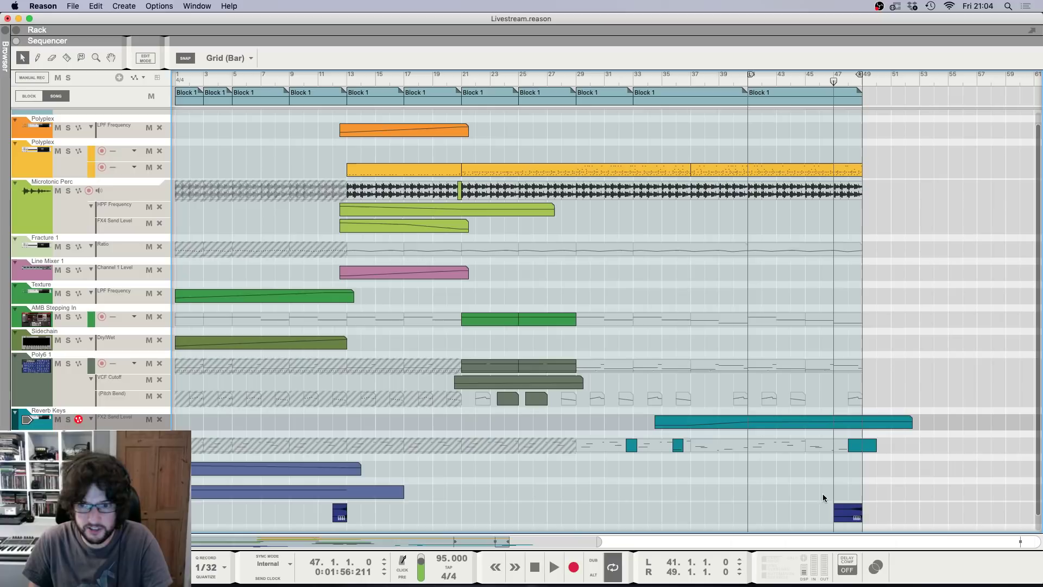
{"action": "key", "text": "space"}
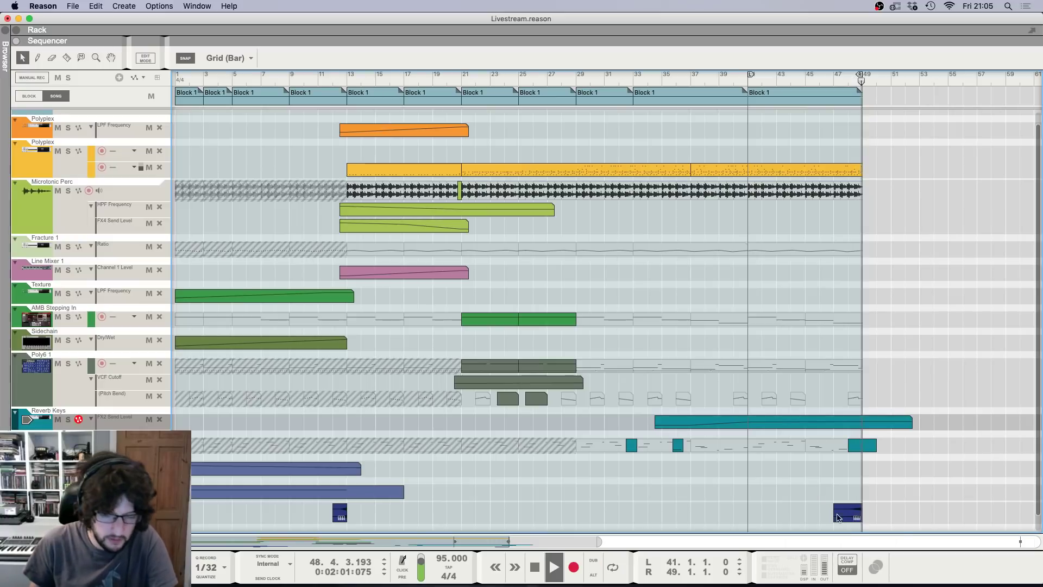
{"action": "key", "text": "space"}
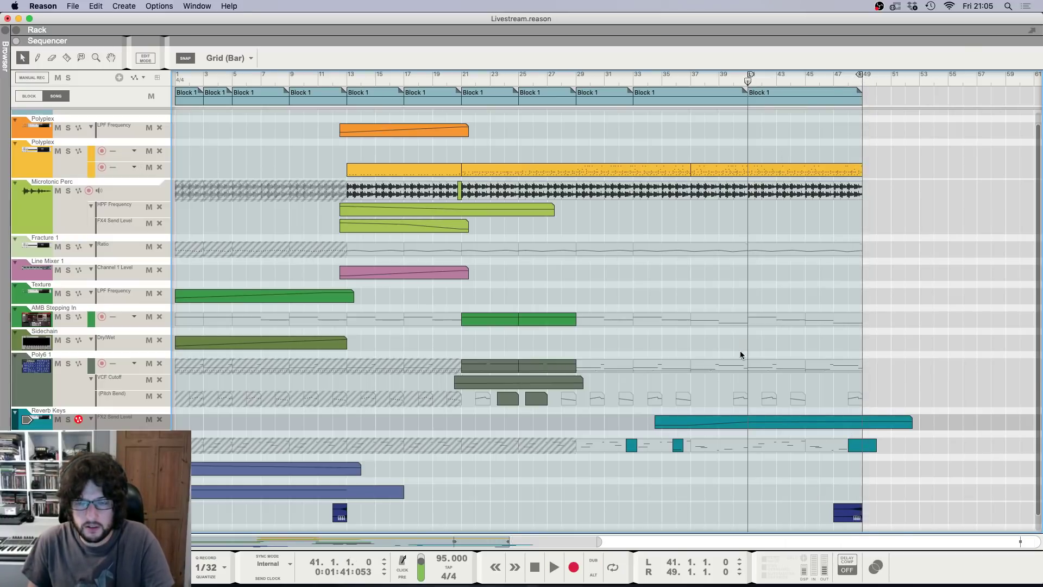
Step: Create an automation lane for the feedback control of the Tape Echo in the Kong tape delay
{"action": "key", "text": "F6"}
{"action": "scroll", "coordinate": [543, 272], "scroll_direction": "up", "scroll_amount": 10}
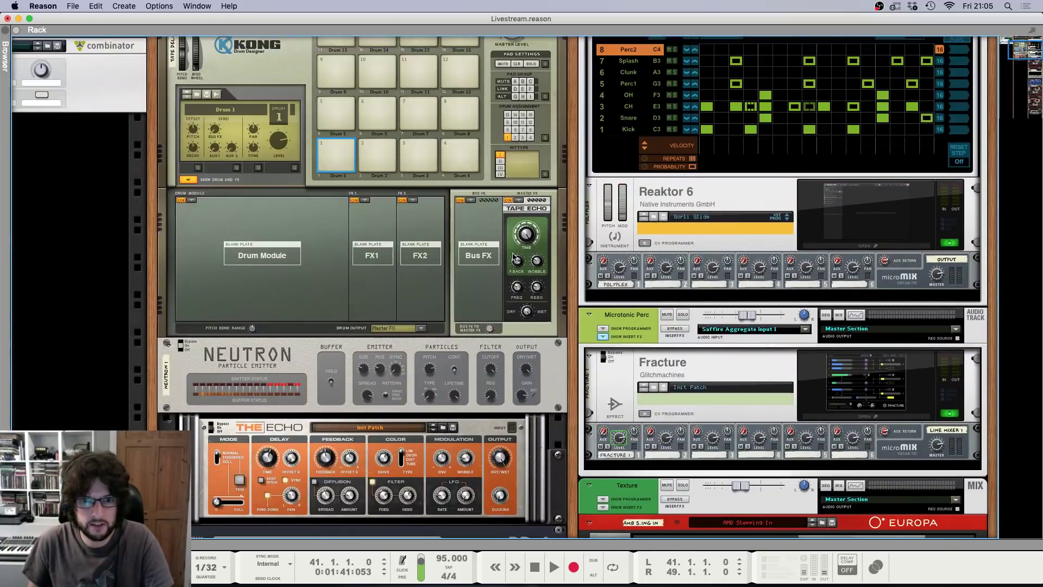
{"action": "right_click", "coordinate": [523, 265]}
{"action": "left_click", "coordinate": [545, 267]}
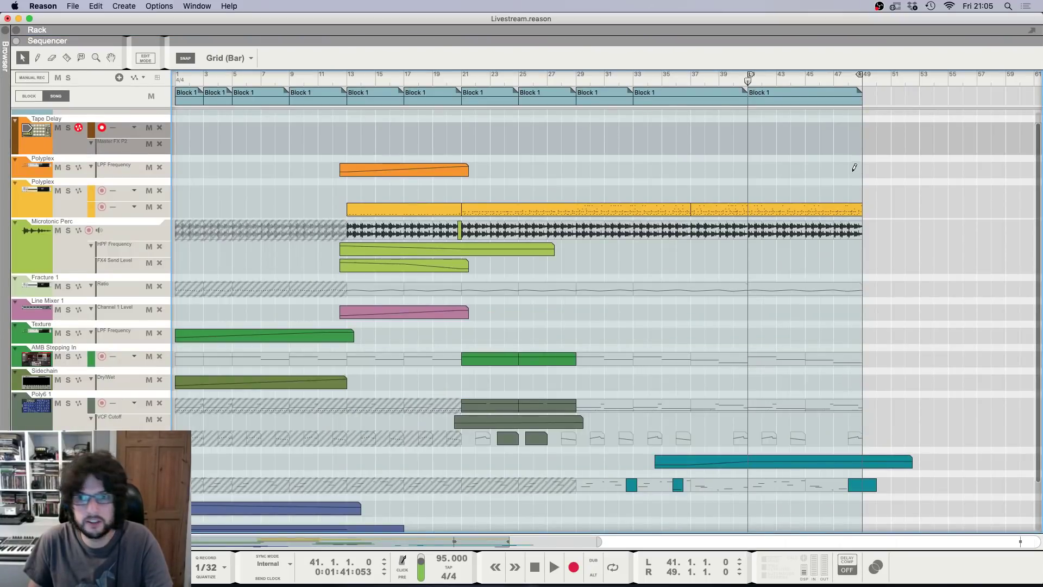
Step: Draw a Tape Delay Master FX P2 automation clip from about bar 46 to 55, rising from bar 47 to full value at bar 49
{"action": "left_click_drag", "start_coordinate": [823, 147], "coordinate": [941, 148]}
{"action": "double_click", "coordinate": [882, 151]}
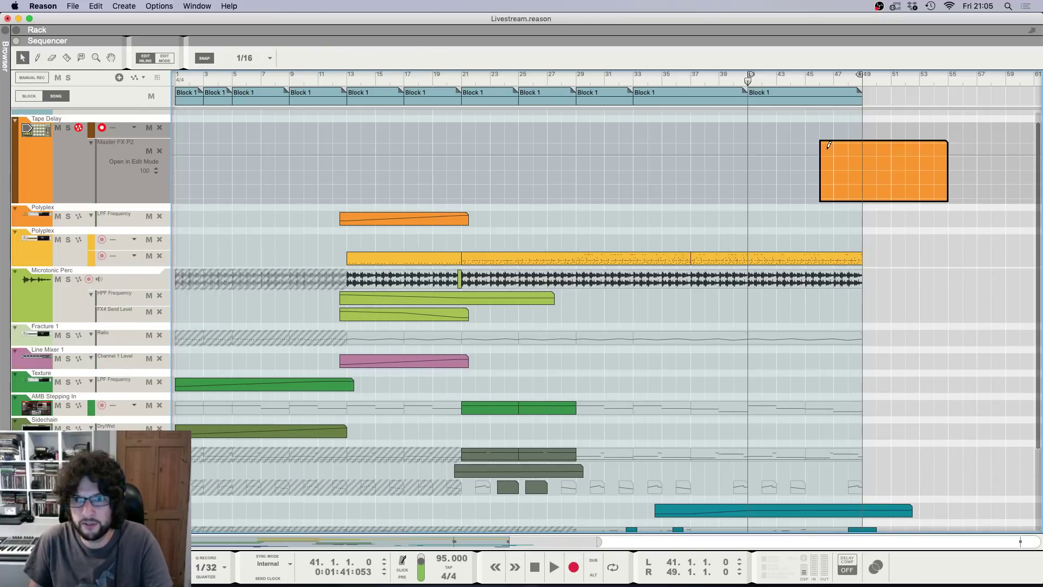
{"action": "left_click", "coordinate": [890, 125]}
Step: Play the song from bar 41 through its ending to audition the new tape delay feedback automation
{"action": "key", "text": "space"}
{"action": "scroll", "coordinate": [865, 174], "scroll_direction": "down", "scroll_amount": 4}
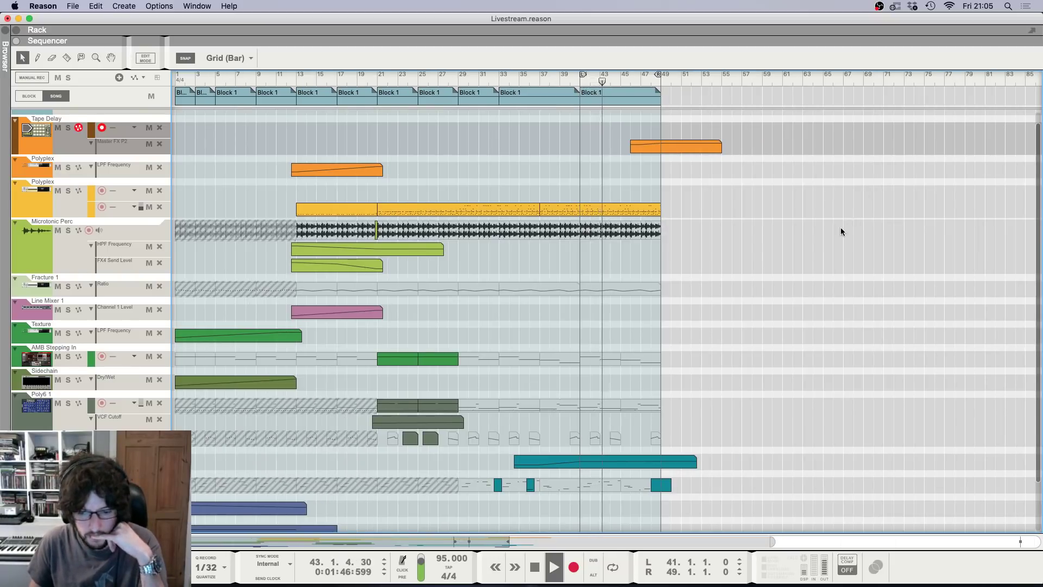
{"action": "scroll", "coordinate": [828, 250], "scroll_direction": "down", "scroll_amount": 2}
{"action": "scroll", "coordinate": [680, 159], "scroll_direction": "up", "scroll_amount": 3}
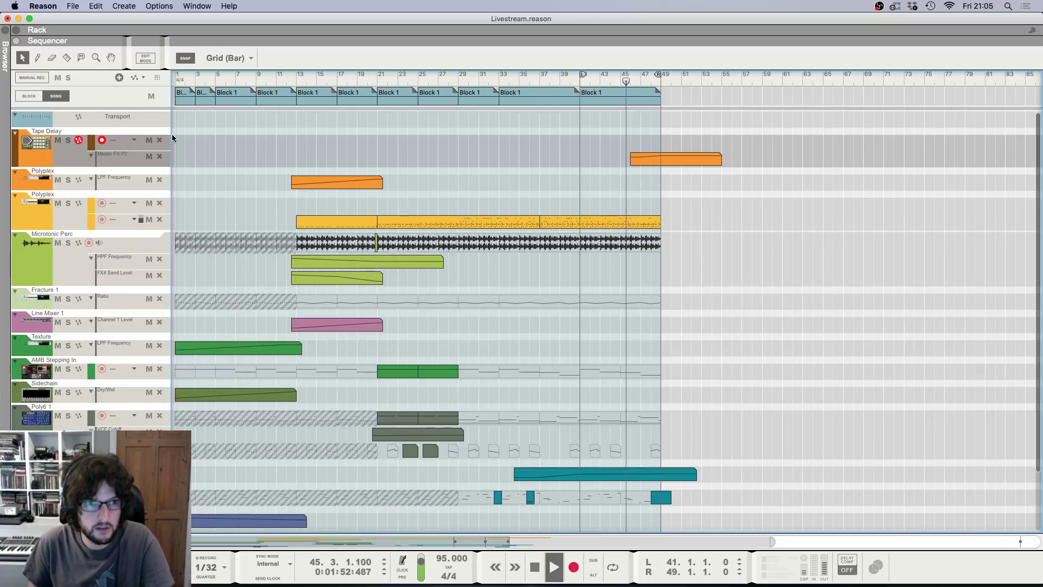
{"action": "scroll", "coordinate": [441, 233], "scroll_direction": "down", "scroll_amount": 3}
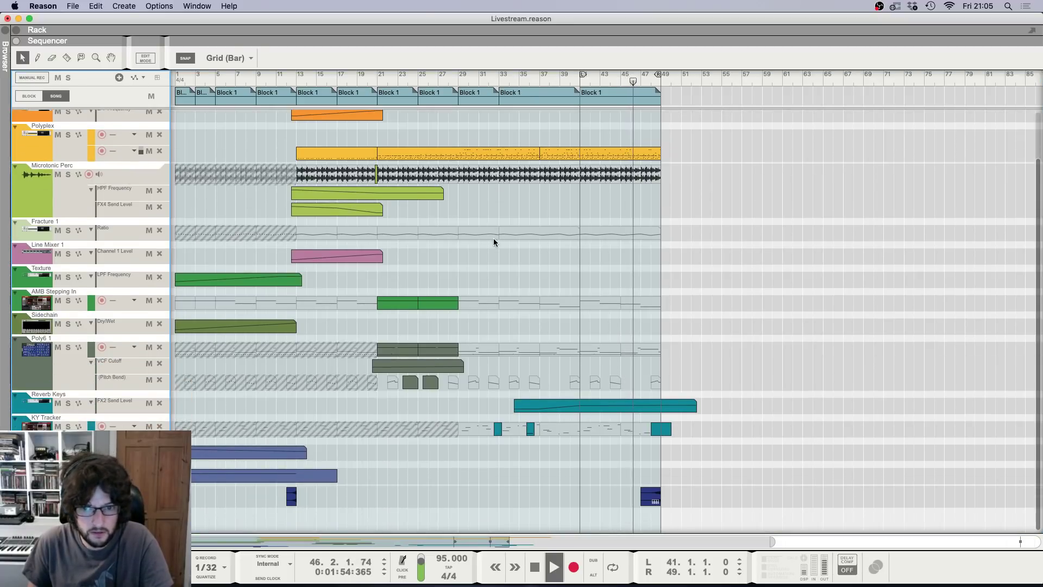
{"action": "scroll", "coordinate": [602, 258], "scroll_direction": "up", "scroll_amount": 1}
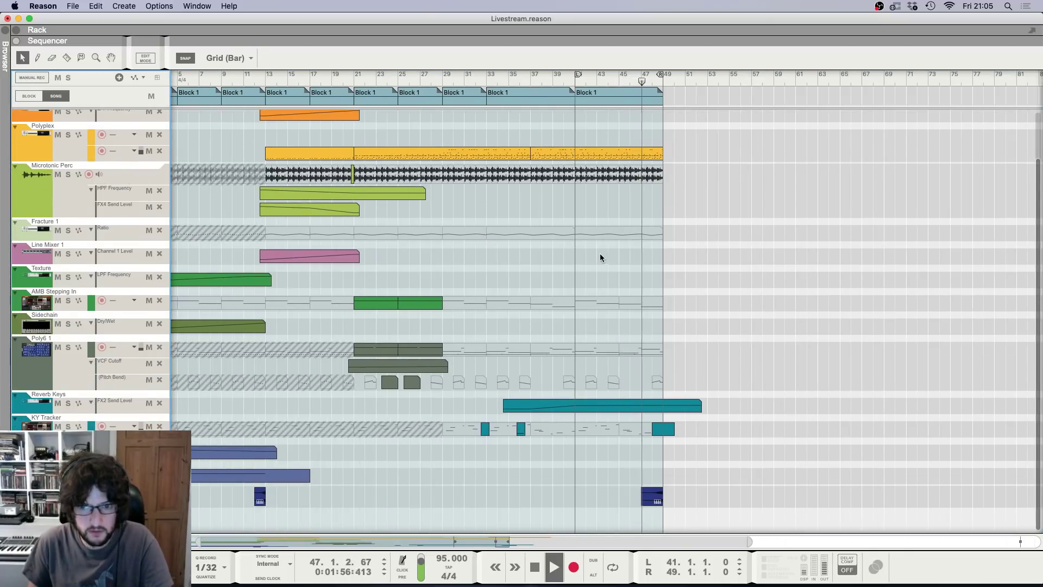
{"action": "scroll", "coordinate": [601, 257], "scroll_direction": "up", "scroll_amount": 5}
{"action": "scroll", "coordinate": [623, 135], "scroll_direction": "down", "scroll_amount": 2}
{"action": "scroll", "coordinate": [623, 135], "scroll_direction": "up", "scroll_amount": 3}
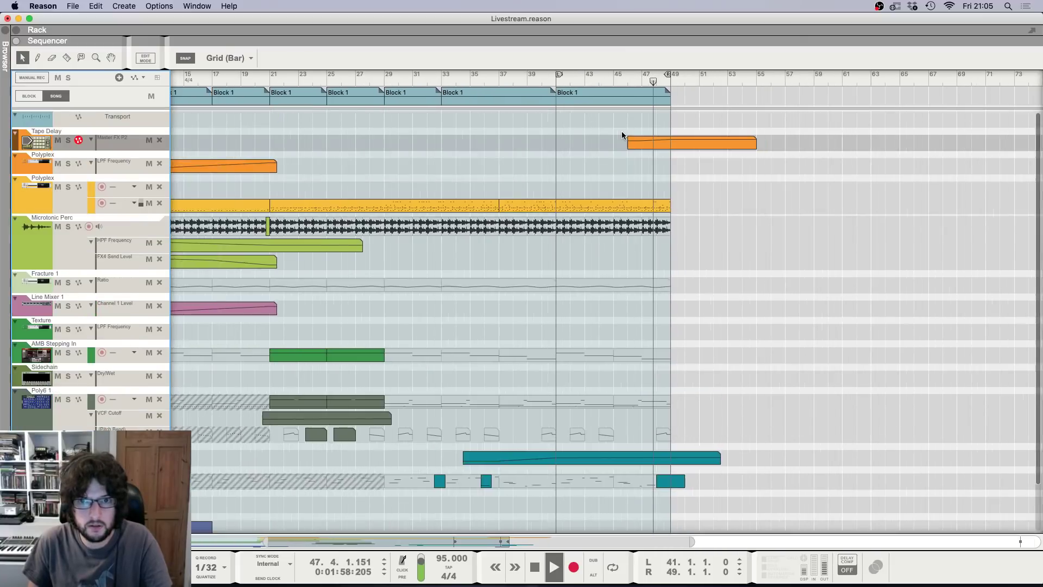
{"action": "scroll", "coordinate": [619, 129], "scroll_direction": "down", "scroll_amount": 2}
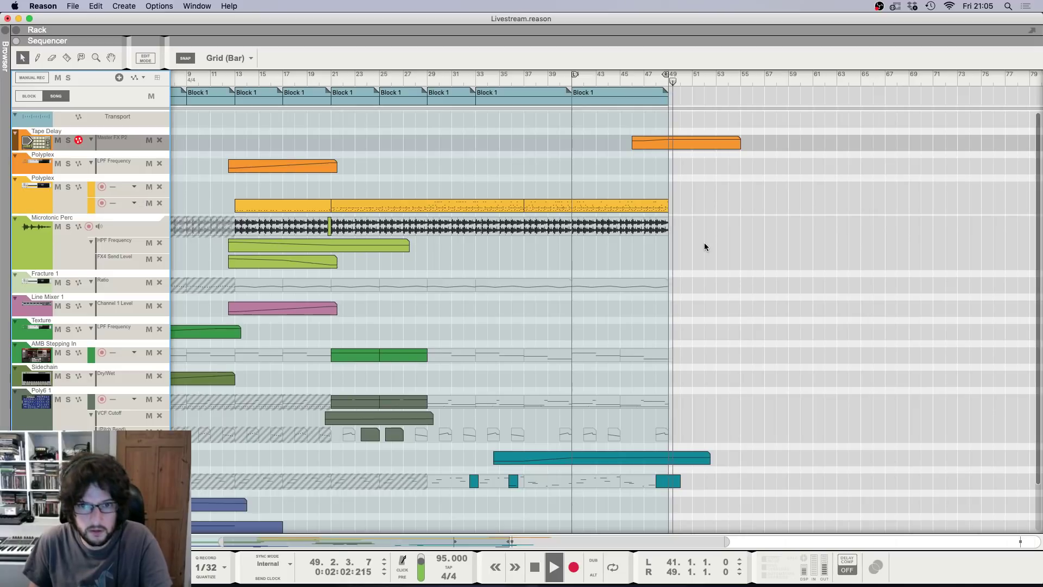
Step: Hold the Tape Delay automation at 127 until bar 51, bring it down to 101 at bar 55, and stop playback
{"action": "double_click", "coordinate": [705, 143]}
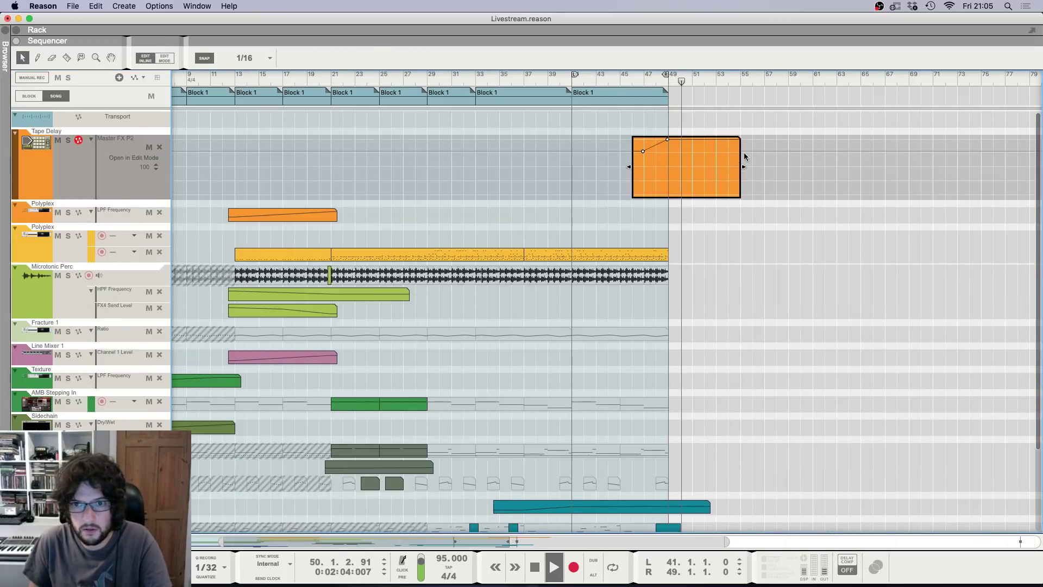
{"action": "left_click", "coordinate": [705, 140]}
{"action": "left_click", "coordinate": [742, 151]}
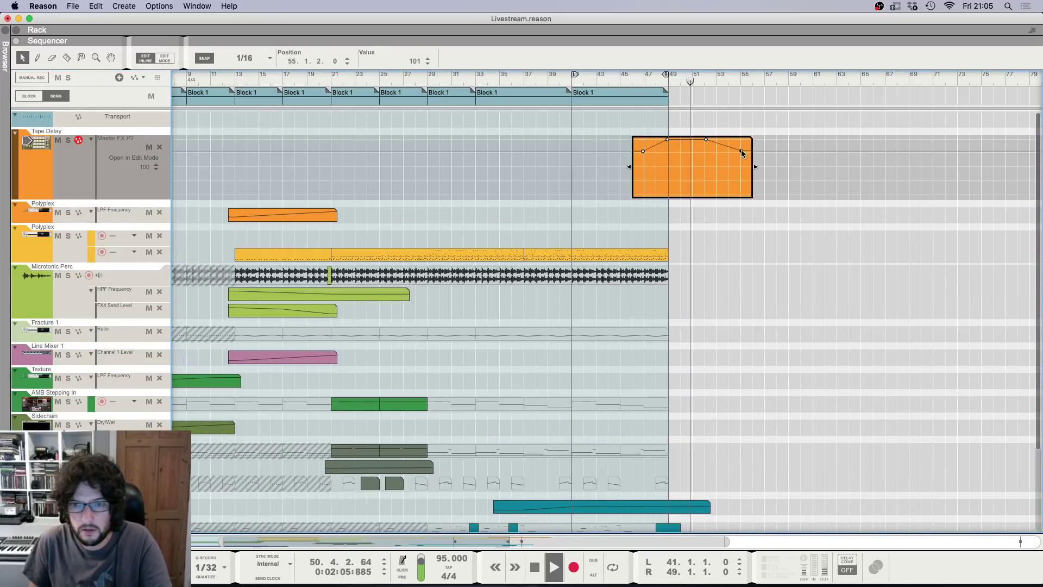
{"action": "left_click", "coordinate": [702, 140]}
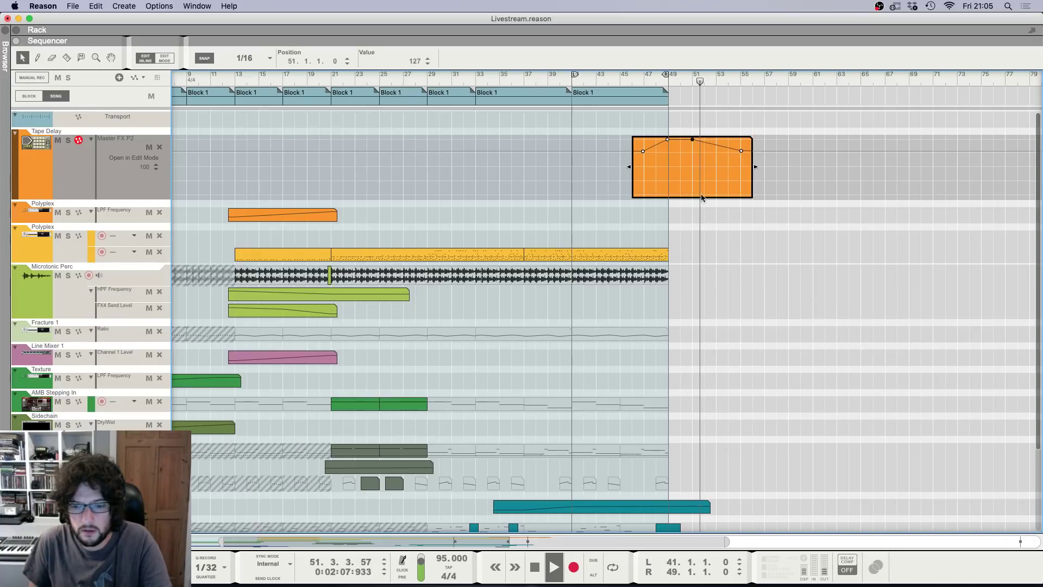
{"action": "left_click", "coordinate": [677, 284]}
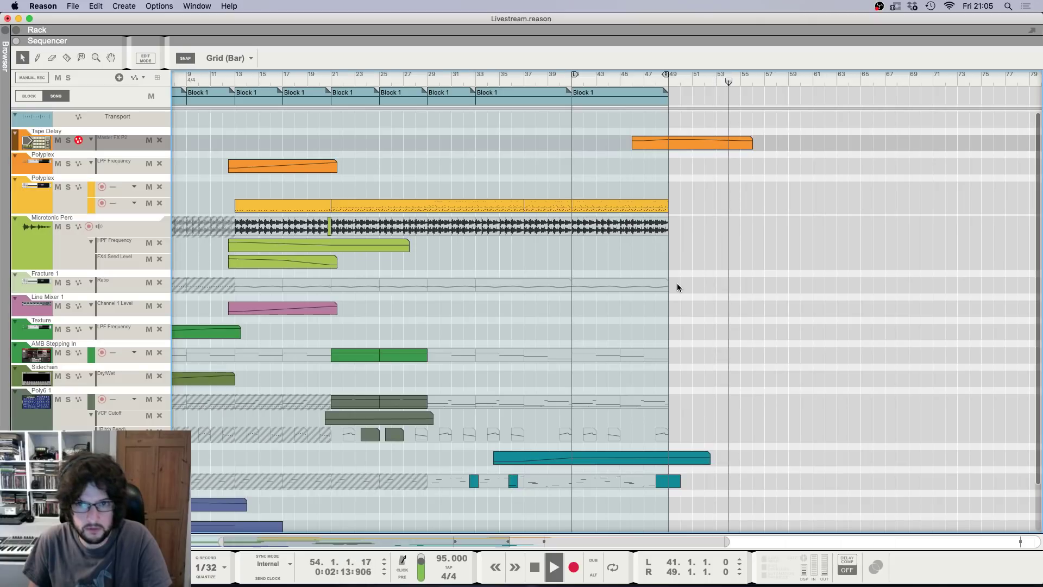
{"action": "key", "text": "space"}
Step: Move the song position to bar 57 and examine the Kong tape delay's settings in the rack
{"action": "scroll", "coordinate": [679, 293], "scroll_direction": "down", "scroll_amount": 2}
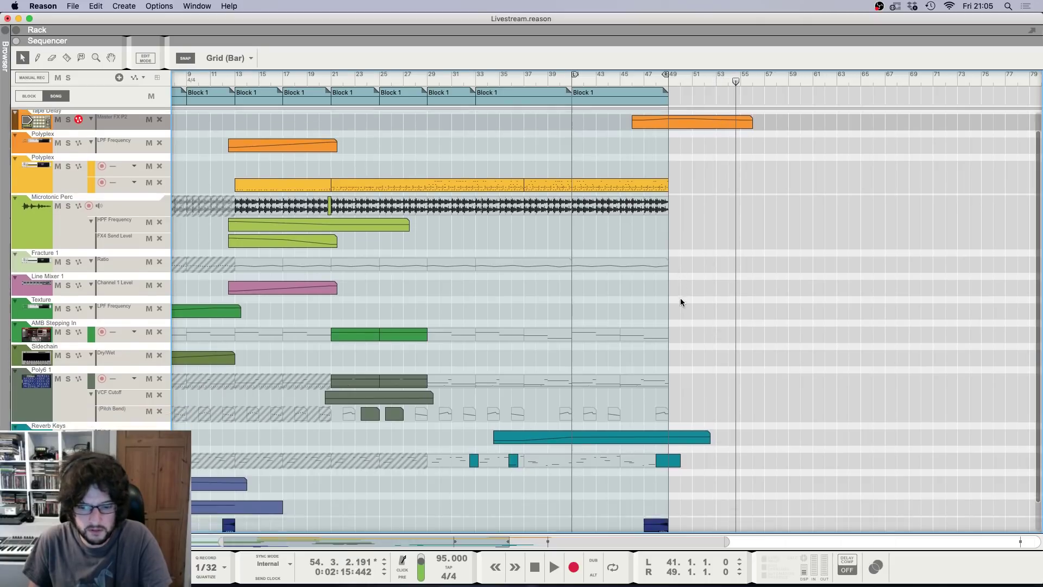
{"action": "scroll", "coordinate": [723, 296], "scroll_direction": "up", "scroll_amount": 2}
{"action": "left_click", "coordinate": [763, 83]}
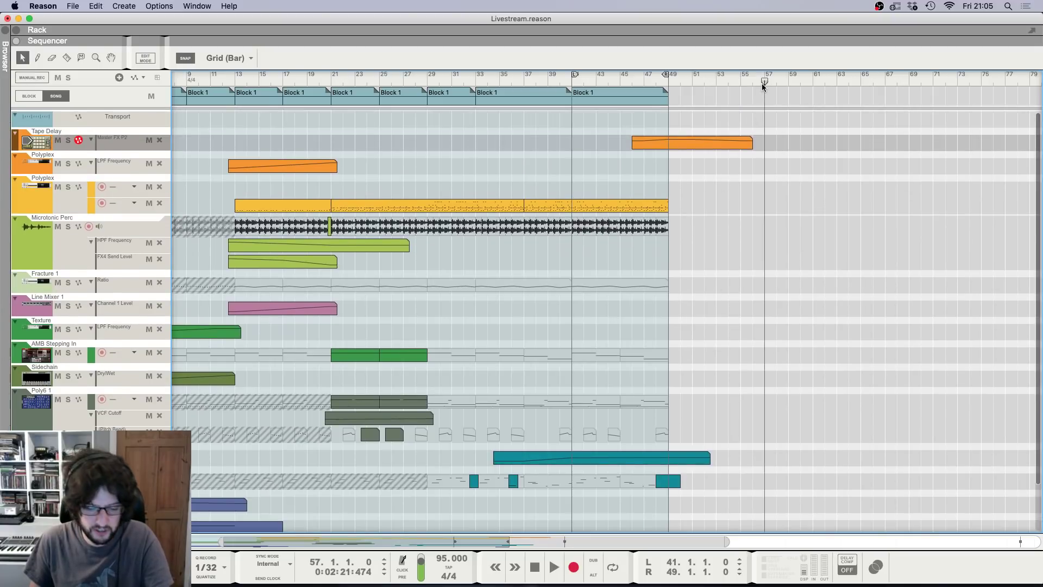
{"action": "key", "text": "Tab"}
{"action": "scroll", "coordinate": [416, 181], "scroll_direction": "up", "scroll_amount": 3}
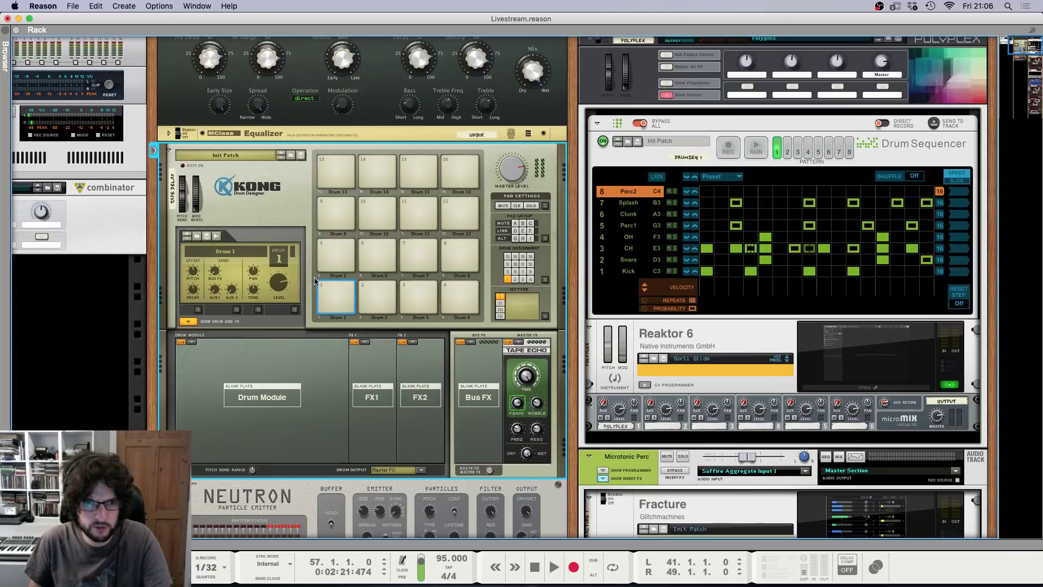
{"action": "key", "text": "F7"}
{"action": "key", "text": "F7"}
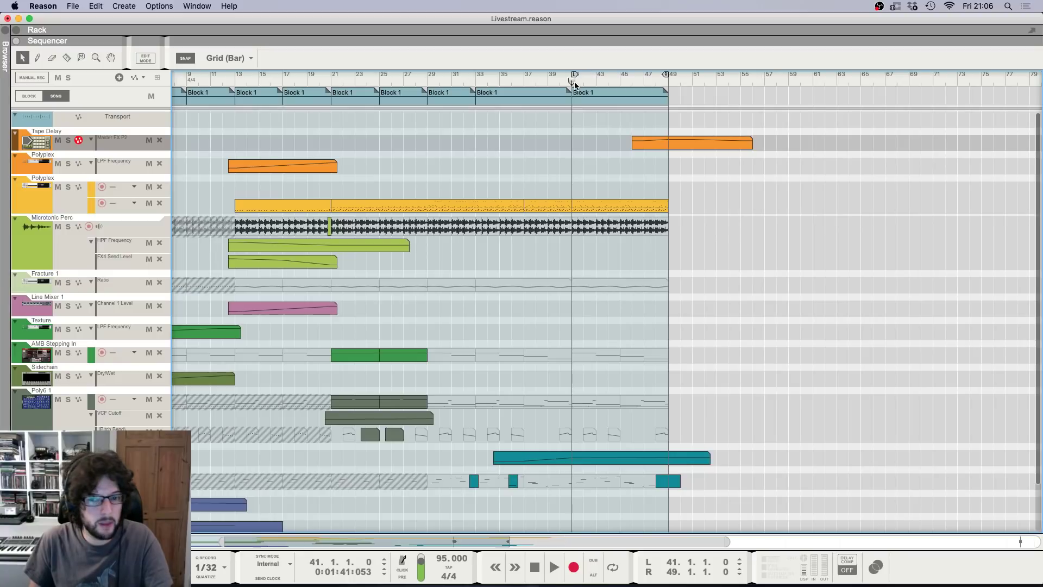
Step: Adjust the Reverser channel's mixer level to about -6.87 dB while auditioning its first clip around bar 12
{"action": "scroll", "coordinate": [644, 300], "scroll_direction": "down", "scroll_amount": 3}
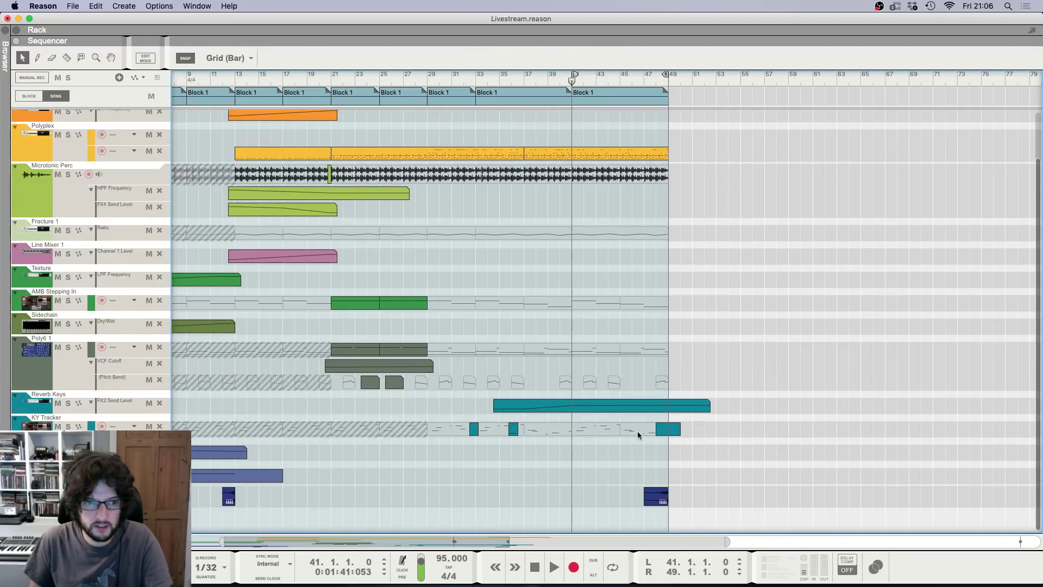
{"action": "key", "text": "F5"}
{"action": "left_click", "coordinate": [902, 493]}
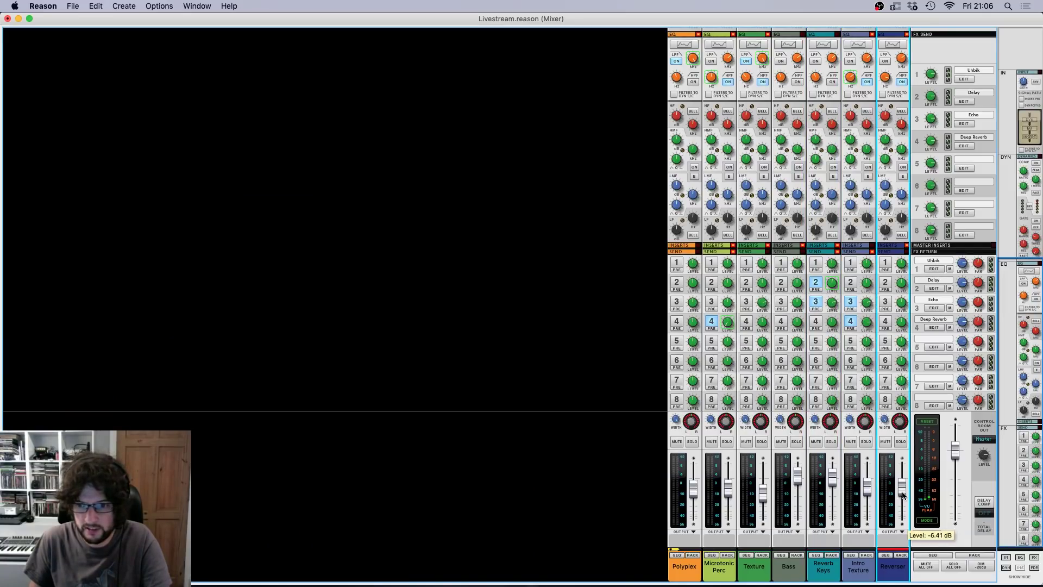
{"action": "key", "text": "F5"}
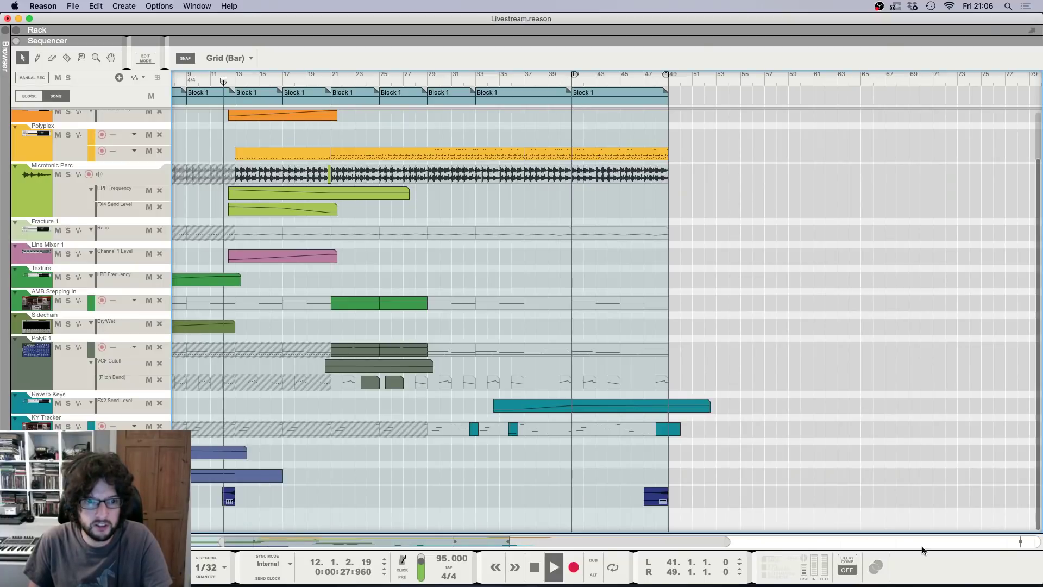
{"action": "key", "text": "F5"}
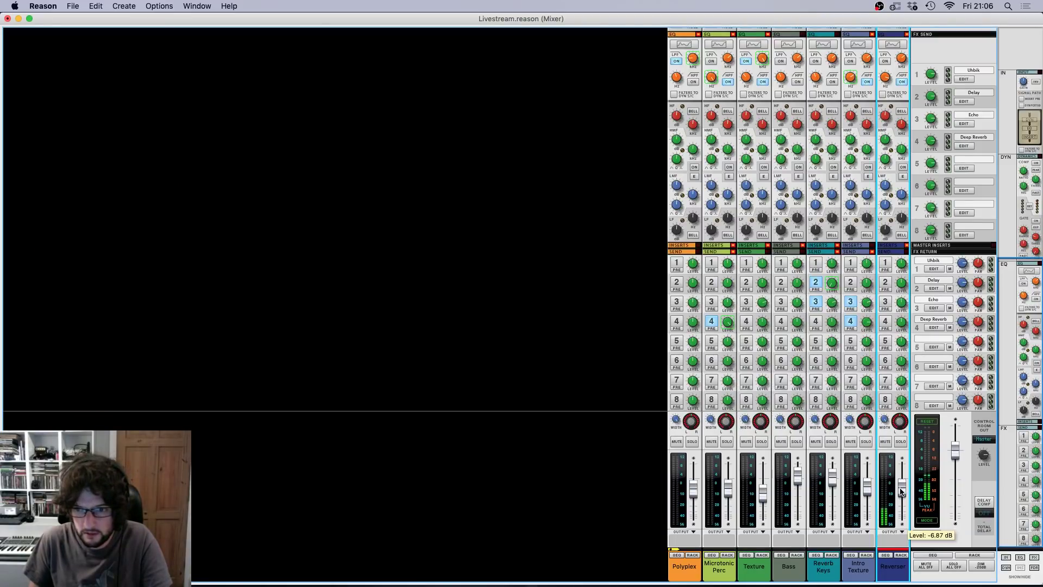
{"action": "key", "text": "F5"}
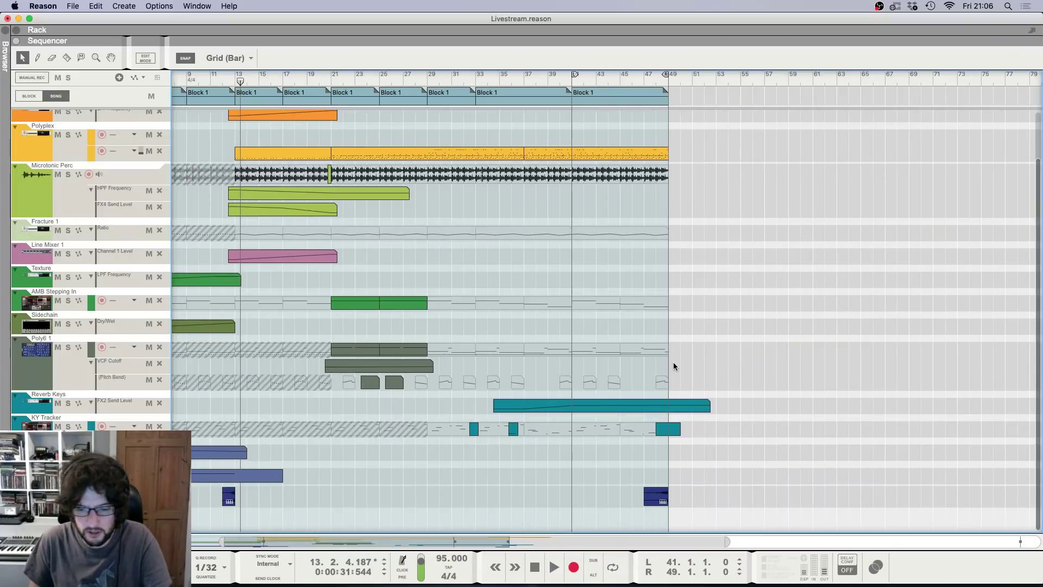
Step: Play the last section from bar 41 past bar 49 to review the arrangement and its ending
{"action": "key", "text": "g"}
{"action": "key", "text": "g"}
{"action": "left_click", "coordinate": [518, 82]}
{"action": "key", "text": "space"}
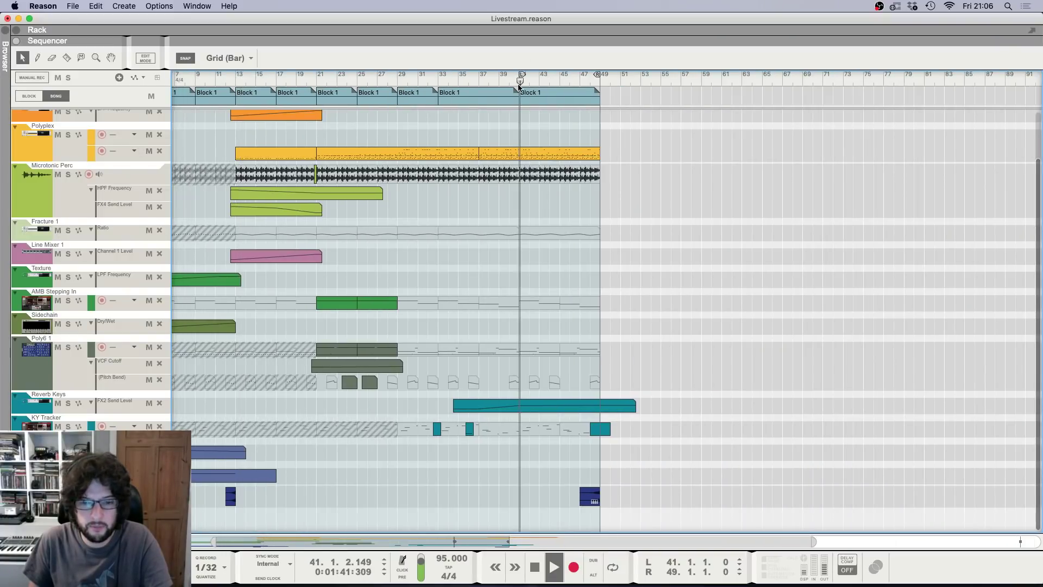
{"action": "key", "text": "h"}
{"action": "key", "text": "h"}
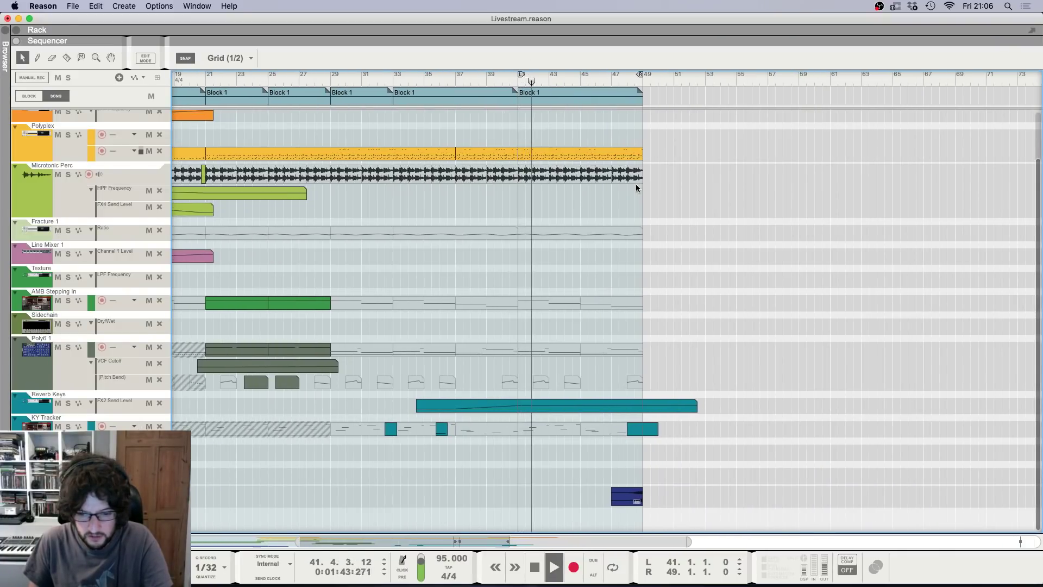
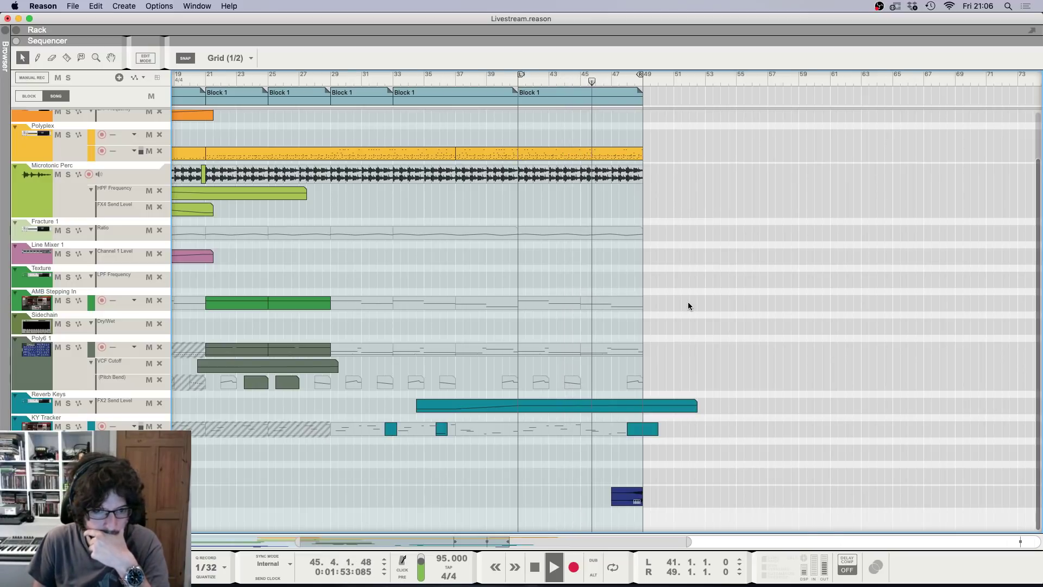
{"action": "scroll", "coordinate": [594, 224], "scroll_direction": "left", "scroll_amount": 10}
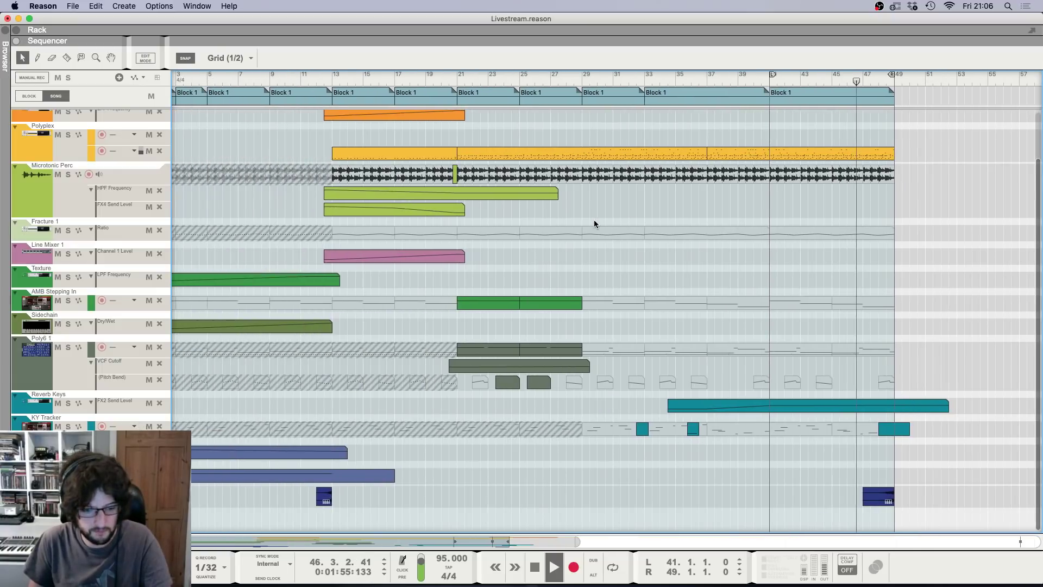
{"action": "scroll", "coordinate": [595, 222], "scroll_direction": "down", "scroll_amount": 6}
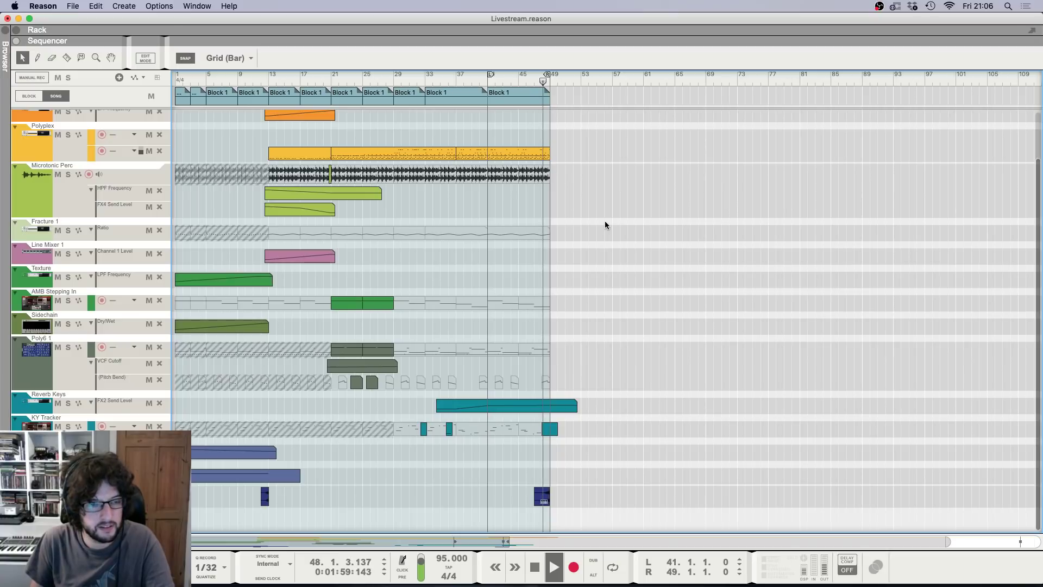
{"action": "scroll", "coordinate": [604, 221], "scroll_direction": "up", "scroll_amount": 6}
{"action": "scroll", "coordinate": [606, 220], "scroll_direction": "up", "scroll_amount": 3}
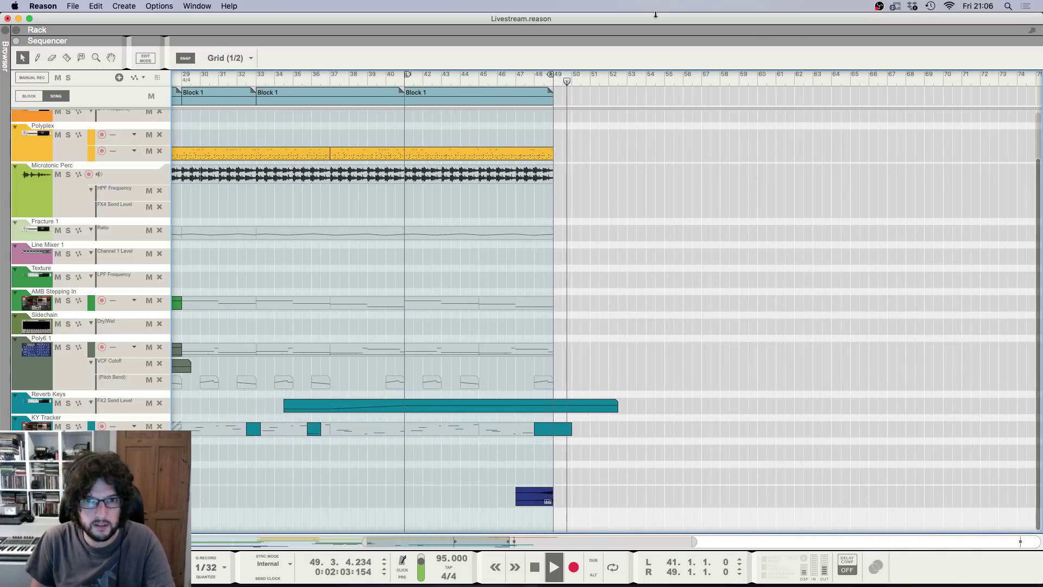
Step: Set the left locator to bar 49 and the right locator to 57.3.1, and move the stopped song position to bar 61
{"action": "left_click", "coordinate": [711, 76], "text": "alt"}
{"action": "left_click", "coordinate": [558, 82], "text": "super"}
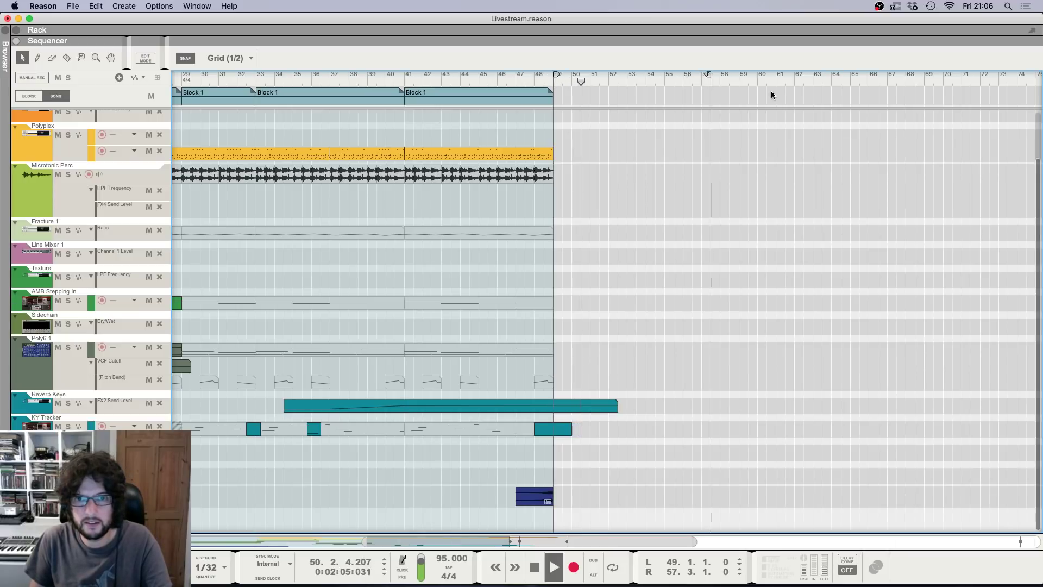
{"action": "key", "text": "space"}
{"action": "left_click", "coordinate": [776, 77]}
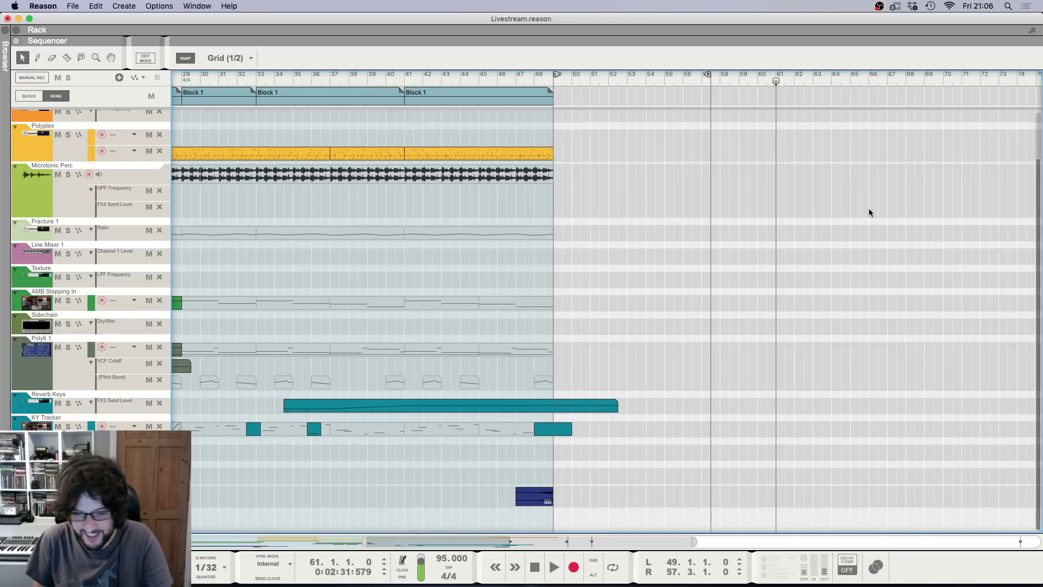
{"action": "key", "text": "g"}
{"action": "key", "text": "g"}
{"action": "key", "text": "g"}
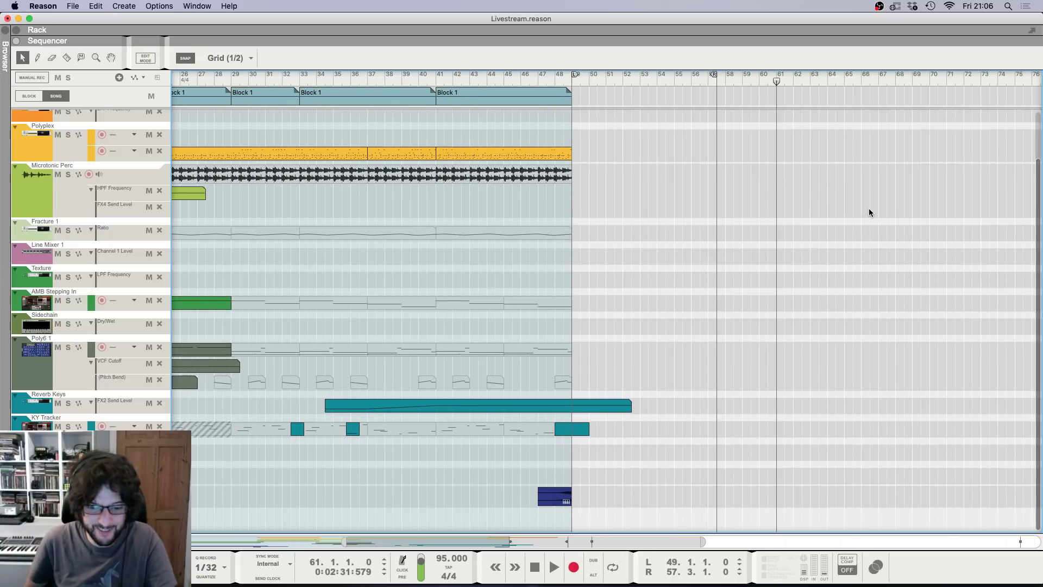
Step: Copy the two Poly6 1 note clips and the VCF Cutoff automation clip around bar 21 to the section starting at bar 49
{"action": "key", "text": "h"}
{"action": "key", "text": "h"}
{"action": "key", "text": "g"}
{"action": "key", "text": "g"}
{"action": "key", "text": "g"}
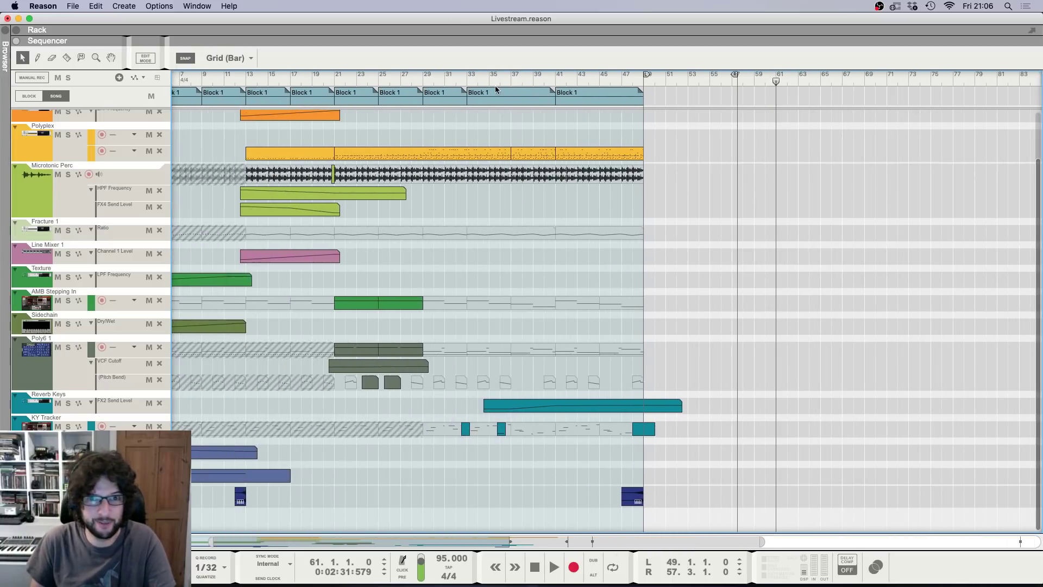
{"action": "left_click", "coordinate": [471, 75]}
{"action": "key", "text": "g"}
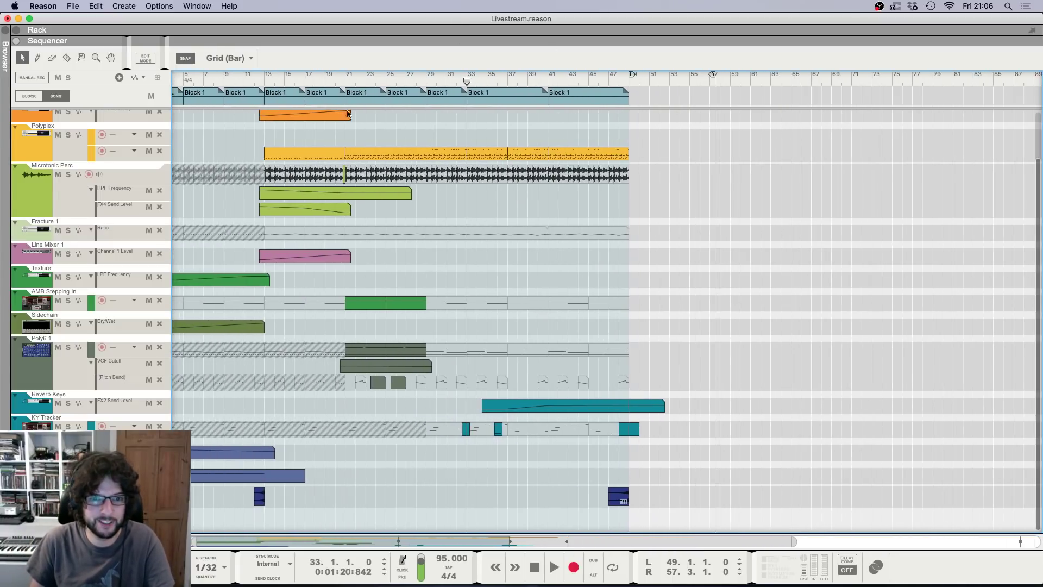
{"action": "left_click", "coordinate": [346, 79]}
{"action": "key", "text": "h"}
{"action": "key", "text": "h"}
{"action": "key", "text": "h"}
{"action": "key", "text": "h"}
{"action": "left_click", "coordinate": [354, 355]}
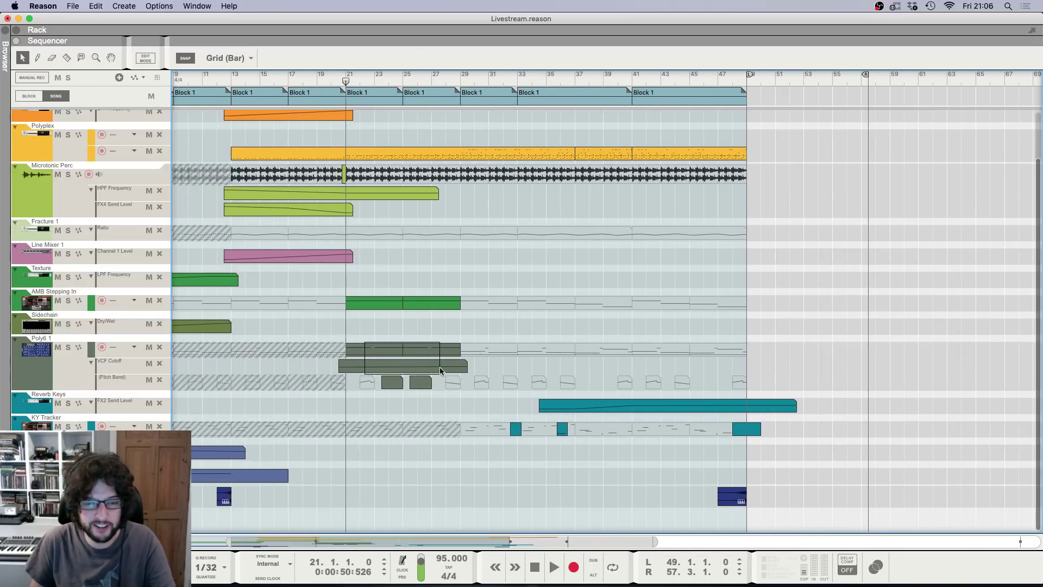
{"action": "left_click_drag", "start_coordinate": [374, 370], "coordinate": [774, 368]}
{"action": "left_click", "coordinate": [774, 324]}
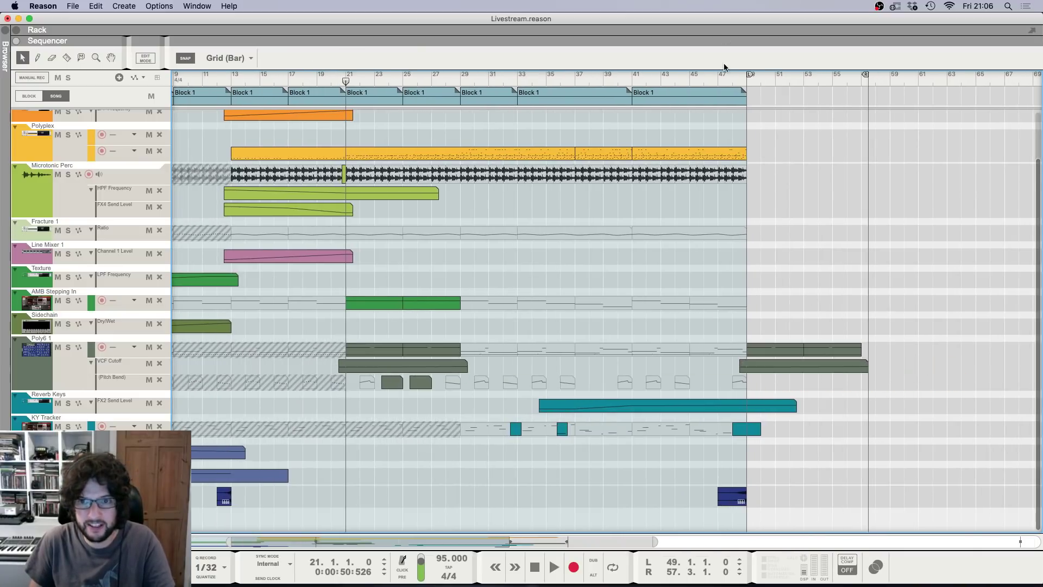
Step: Extend the original VCF Cutoff clip to meet its copy and add automation points around bar 33, bar 37 and near its end
{"action": "left_click", "coordinate": [718, 74]}
{"action": "left_click_drag", "start_coordinate": [467, 365], "coordinate": [754, 373]}
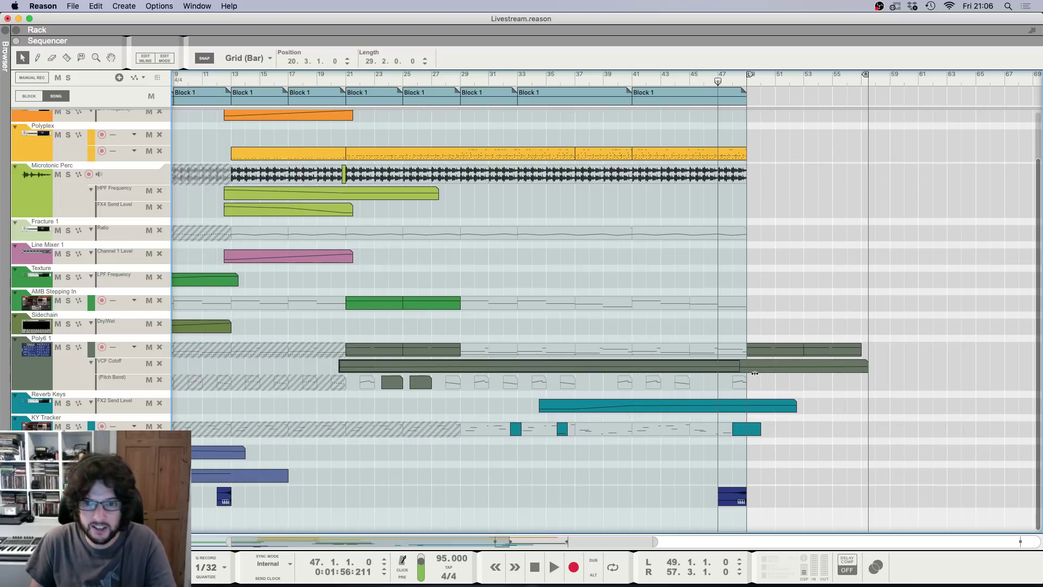
{"action": "double_click", "coordinate": [704, 369]}
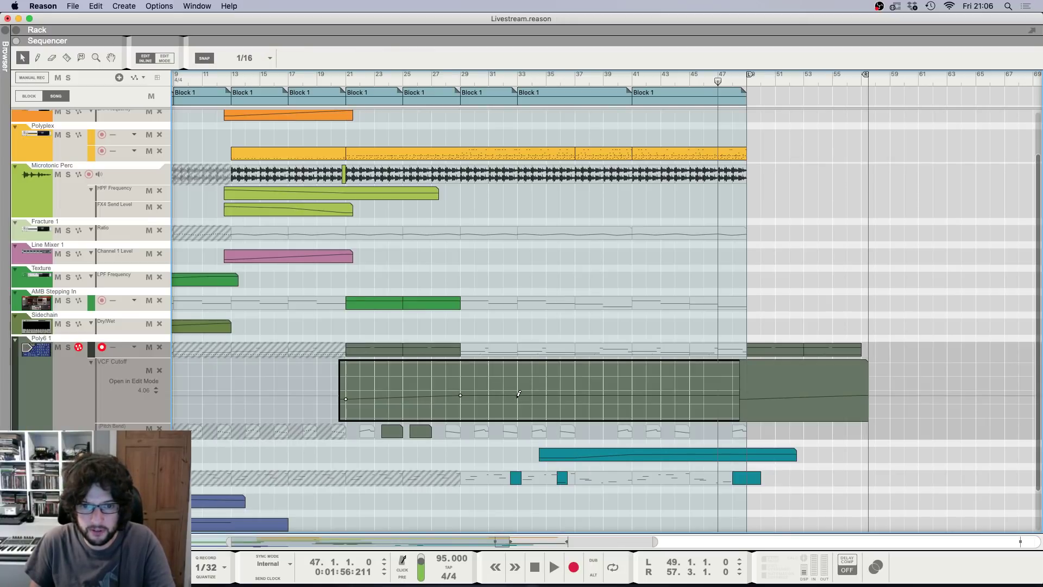
{"action": "left_click", "coordinate": [517, 397]}
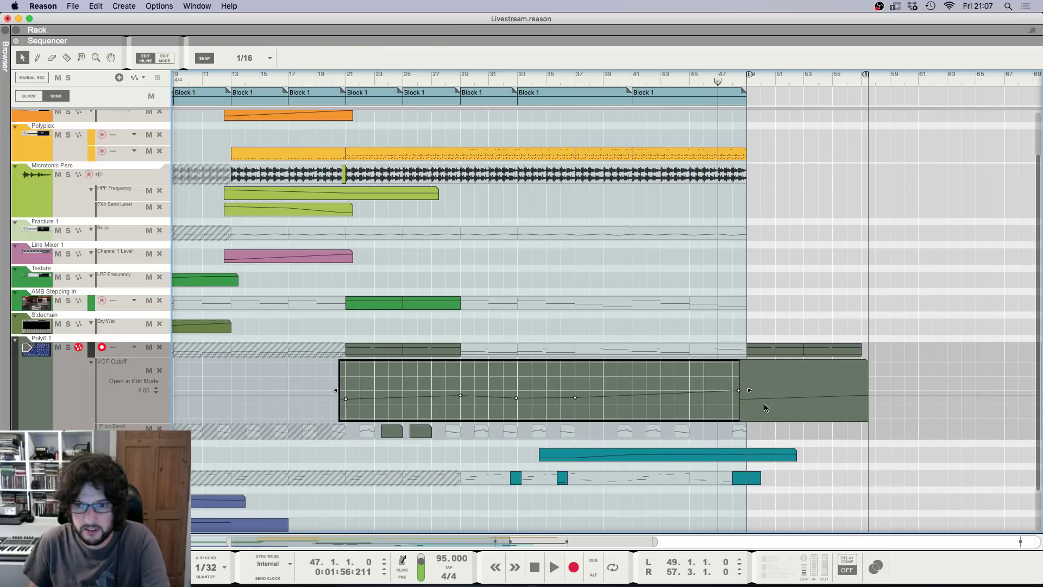
Step: Delete the copied VCF Cutoff clip, extend the original to about bar 60, and add an automation point around bar 57
{"action": "left_click", "coordinate": [821, 302]}
{"action": "left_click", "coordinate": [787, 365]}
{"action": "key", "text": "Delete"}
{"action": "left_click", "coordinate": [725, 368]}
{"action": "left_click_drag", "start_coordinate": [749, 368], "coordinate": [913, 368]}
{"action": "double_click", "coordinate": [858, 370]}
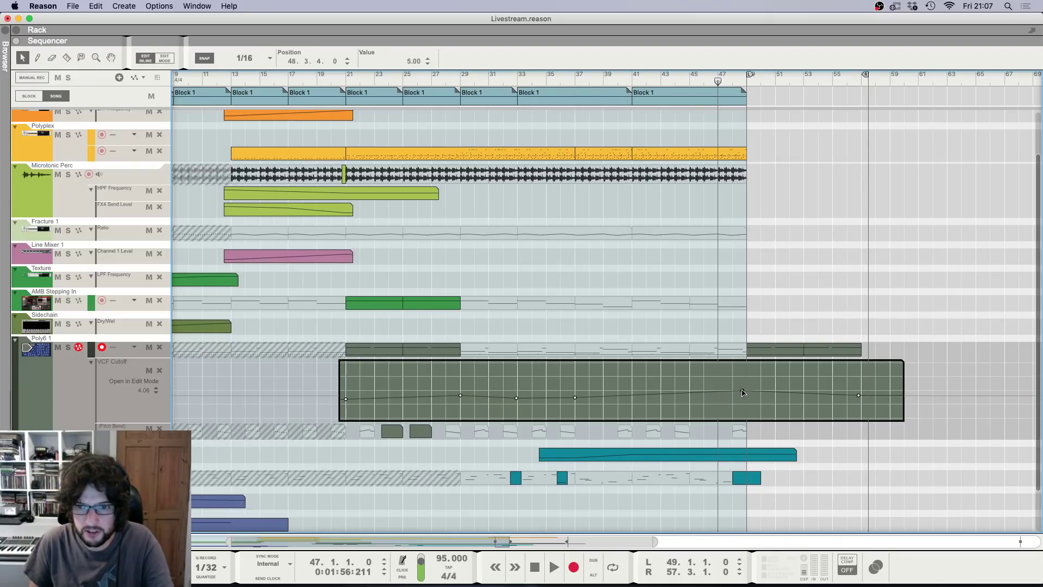
Step: Play from bar 44.3 and, with snap set to Grid, raise the VCF Cutoff point at 48.4.3 to 5.88
{"action": "left_click_drag", "start_coordinate": [693, 83], "coordinate": [682, 86]}
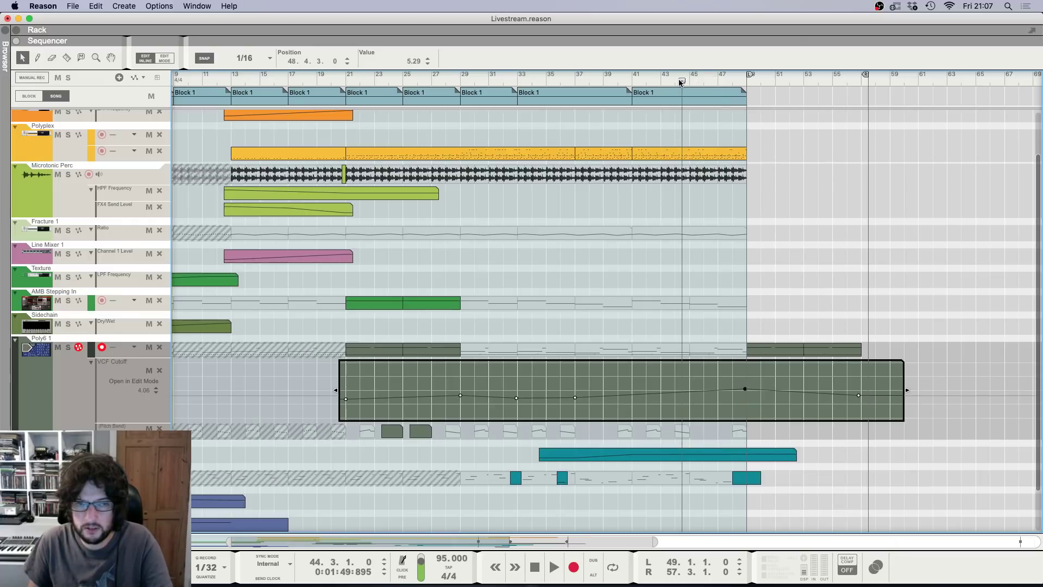
{"action": "key", "text": "space"}
{"action": "left_click", "coordinate": [250, 58]}
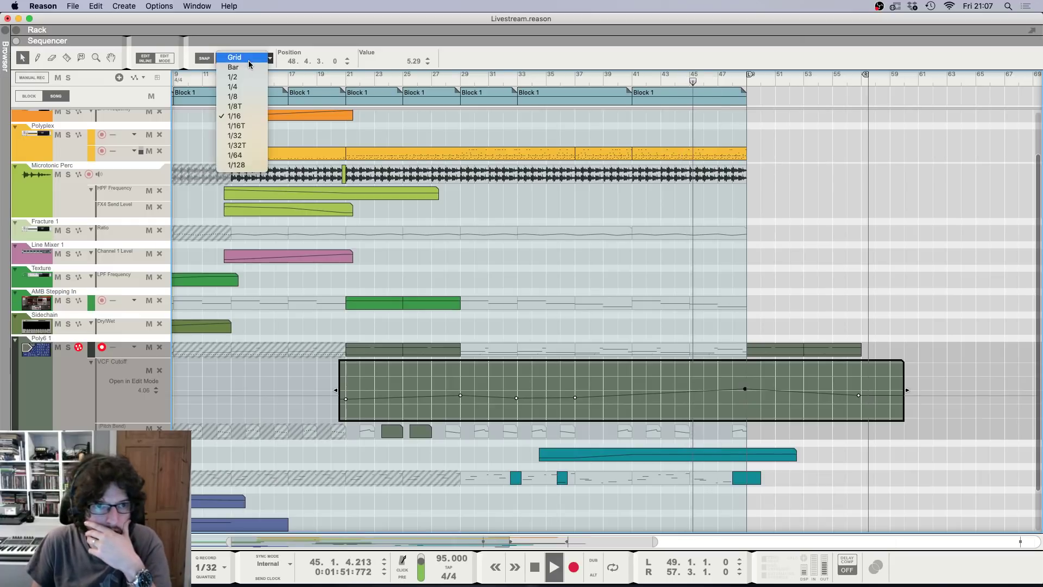
{"action": "left_click", "coordinate": [242, 163]}
{"action": "left_click_drag", "start_coordinate": [747, 396], "coordinate": [746, 388]}
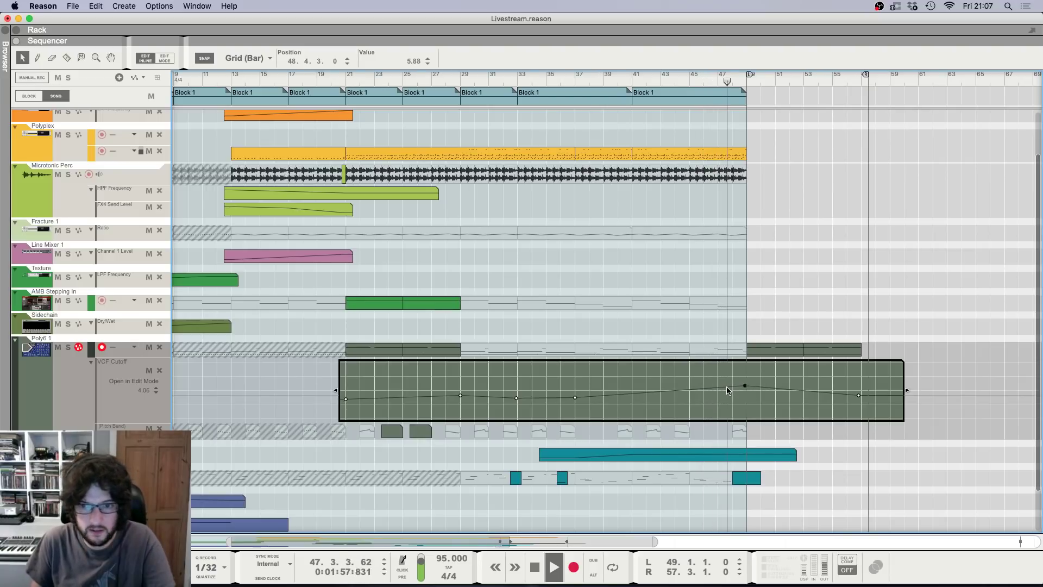
Step: Add a VCF Cutoff point around bar 48 and make the curve drop to 3.62 at bar 49
{"action": "double_click", "coordinate": [732, 387]}
{"action": "mouse_move", "coordinate": [746, 386]}
{"action": "left_mouse_down"}
{"action": "mouse_move", "coordinate": [747, 376]}
{"action": "mouse_move", "coordinate": [754, 403]}
{"action": "left_mouse_up"}
{"action": "left_click", "coordinate": [759, 391]}
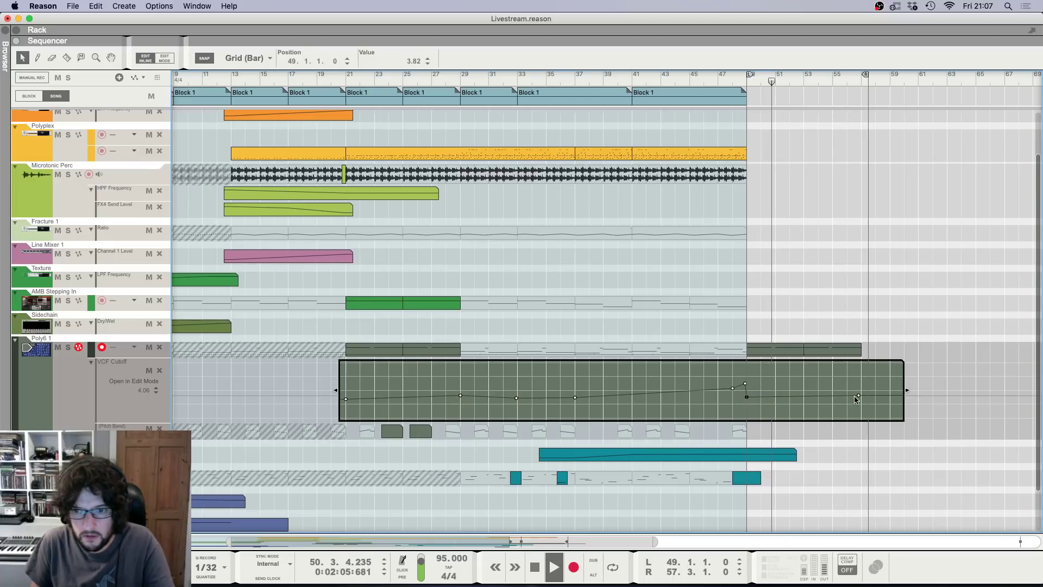
{"action": "key", "text": "g"}
{"action": "left_click", "coordinate": [791, 205]}
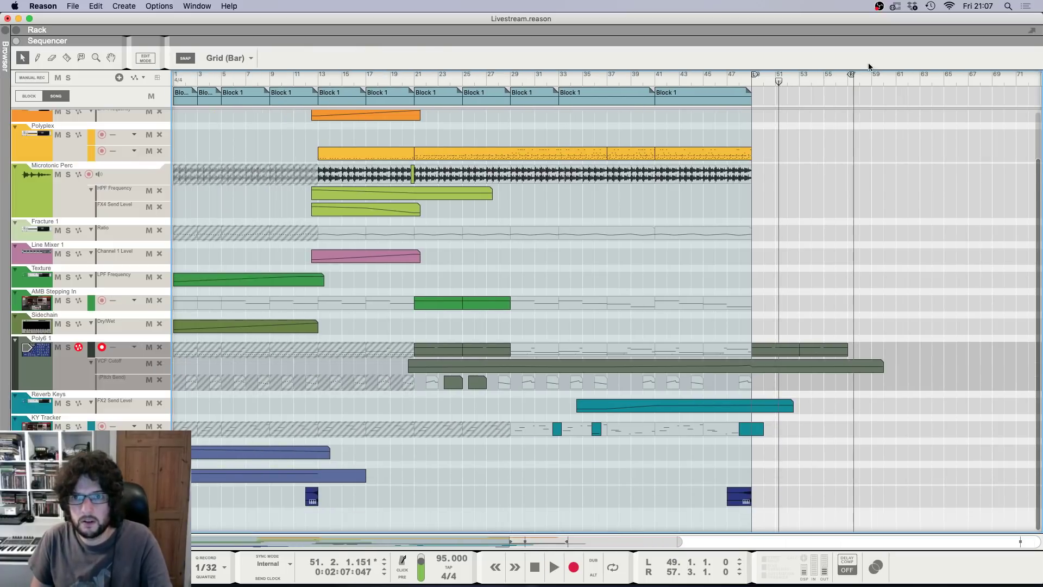
Step: Set the right locator to bar 59
{"action": "left_click_drag", "start_coordinate": [850, 75], "coordinate": [876, 81]}
{"action": "key", "text": "g"}
{"action": "key", "text": "h"}
{"action": "key", "text": "h"}
{"action": "key", "text": "h"}
{"action": "key", "text": "h"}
{"action": "key", "text": "h"}
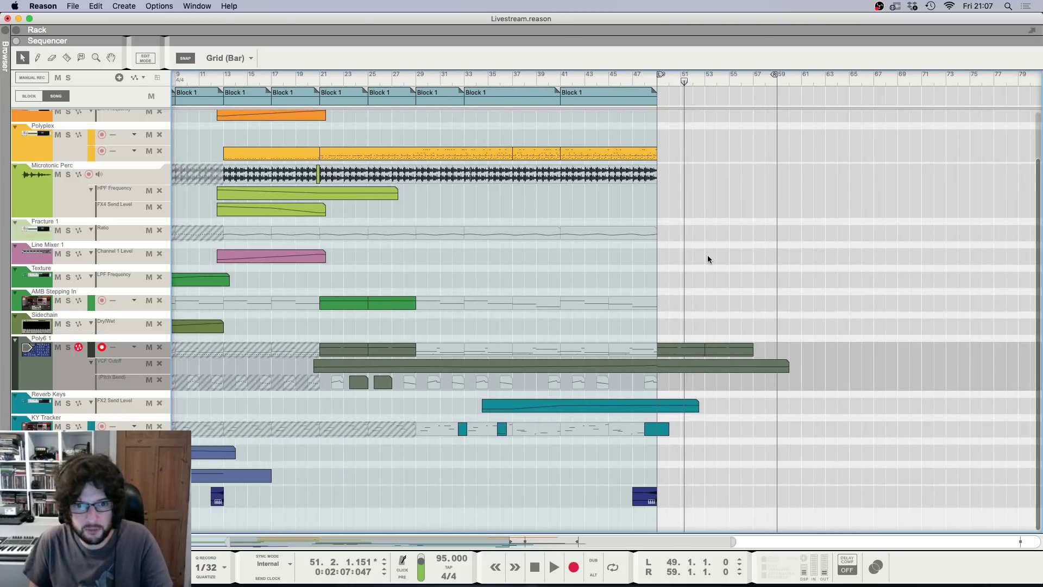
Step: Select the AMB Stepping In clip at bar 21, and briefly audition the arrangement from bar 13
{"action": "key", "text": "g"}
{"action": "key", "text": "g"}
{"action": "key", "text": "g"}
{"action": "left_click_drag", "start_coordinate": [349, 271], "coordinate": [403, 300]}
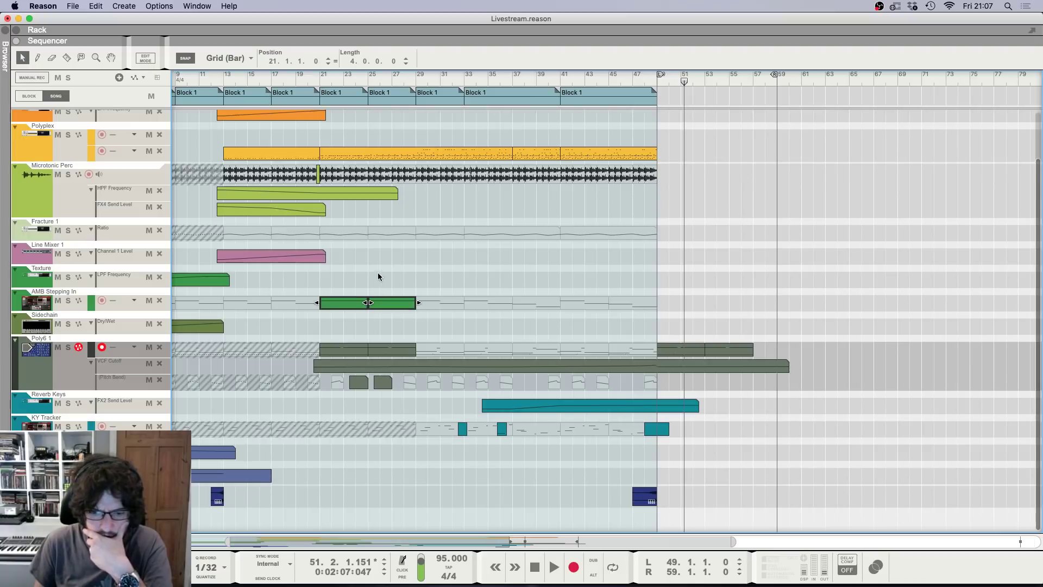
{"action": "left_click", "coordinate": [223, 81]}
{"action": "key", "text": "space"}
{"action": "key", "text": "g"}
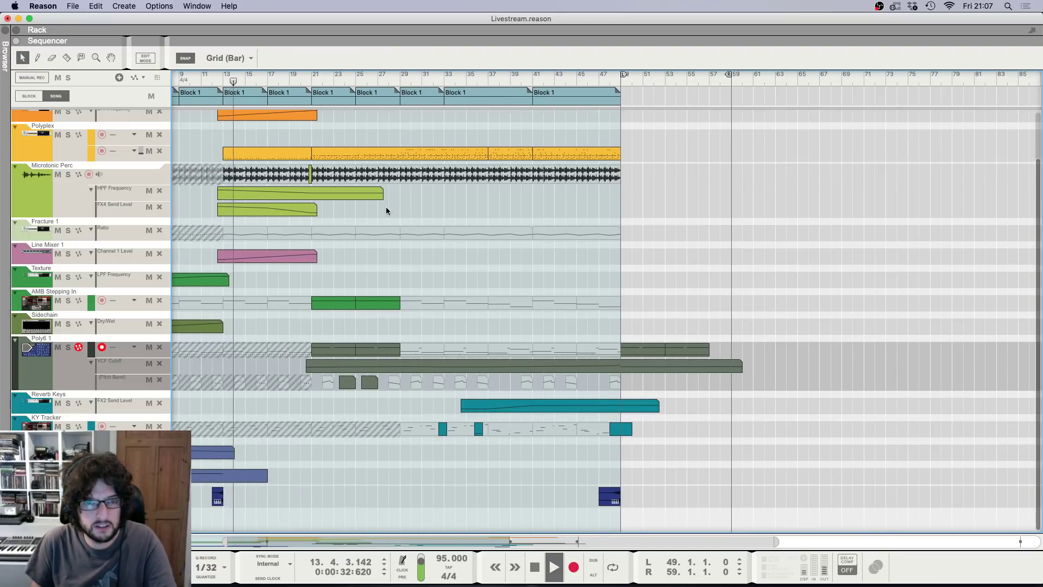
{"action": "scroll", "coordinate": [410, 245], "scroll_direction": "up", "scroll_amount": 3}
{"action": "key", "text": "space"}
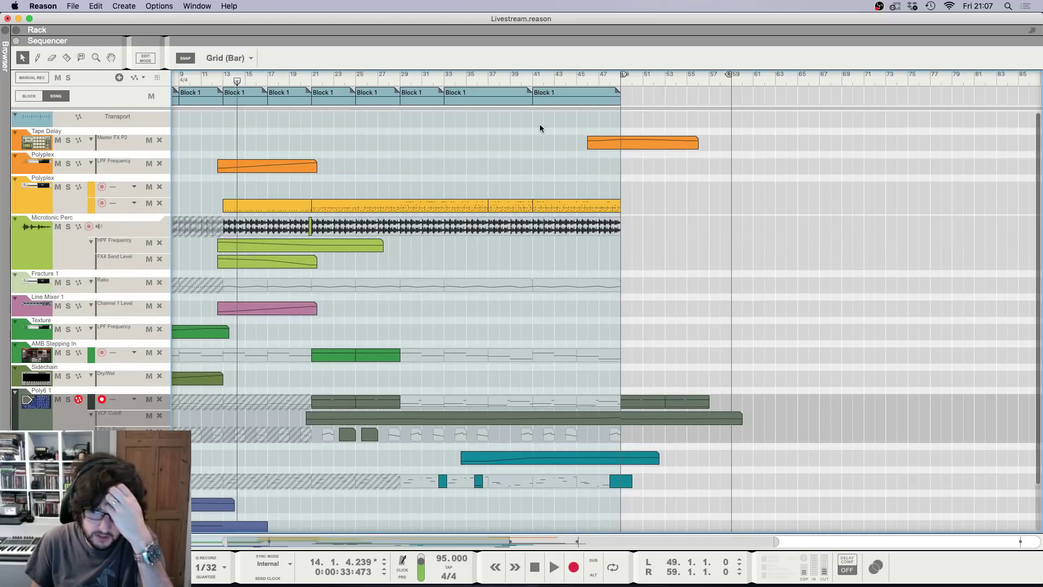
Step: Hide the Polyplex Combinator's devices and the insert effects of Microtonic Perc and Bass in the rack, then return to the sequencer
{"action": "key", "text": "F6"}
{"action": "scroll", "coordinate": [580, 276], "scroll_direction": "up", "scroll_amount": 15}
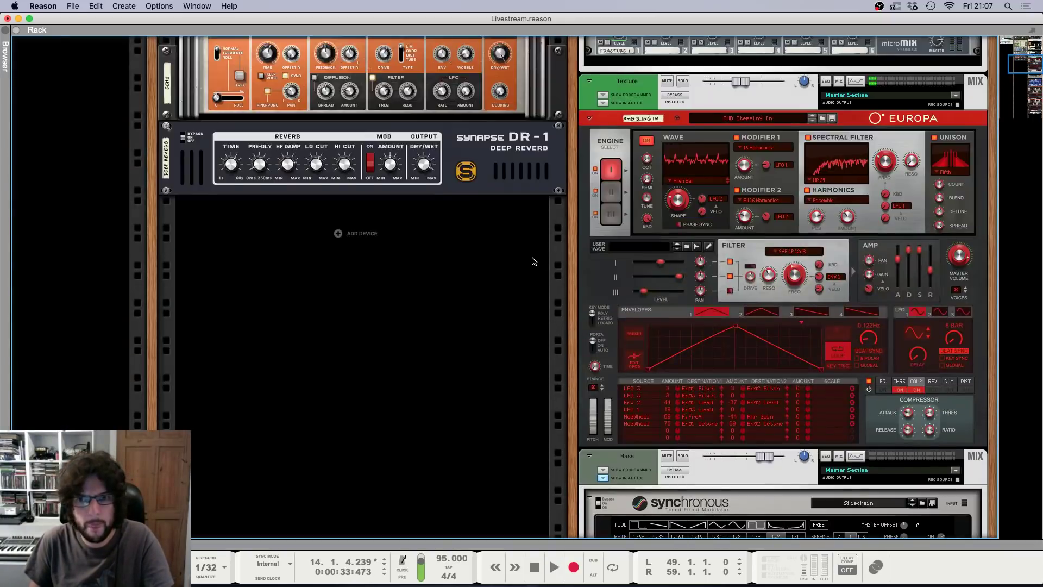
{"action": "scroll", "coordinate": [587, 224], "scroll_direction": "up", "scroll_amount": 12}
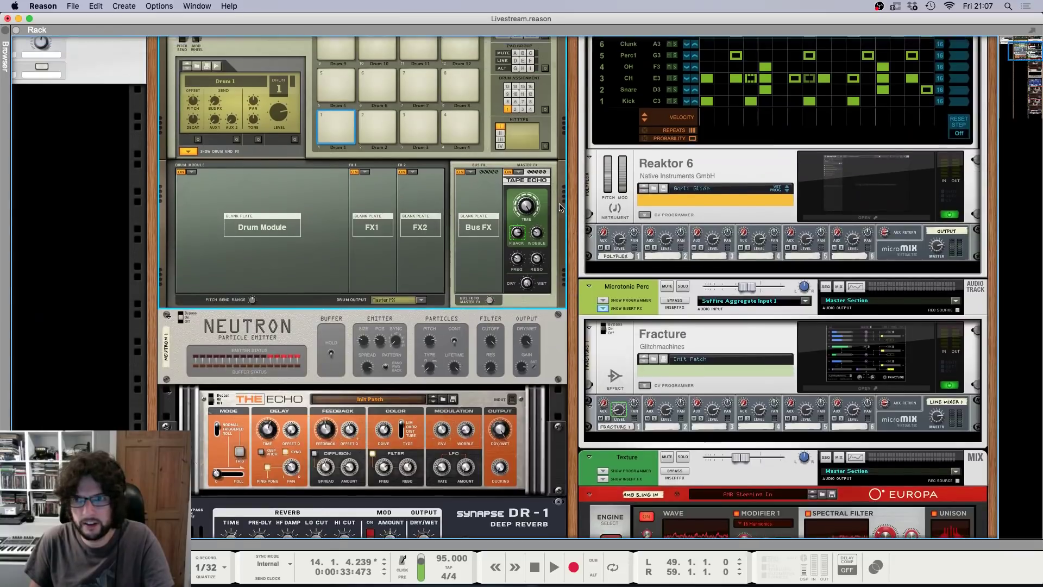
{"action": "scroll", "coordinate": [656, 206], "scroll_direction": "down", "scroll_amount": 15}
{"action": "scroll", "coordinate": [614, 147], "scroll_direction": "up", "scroll_amount": 15}
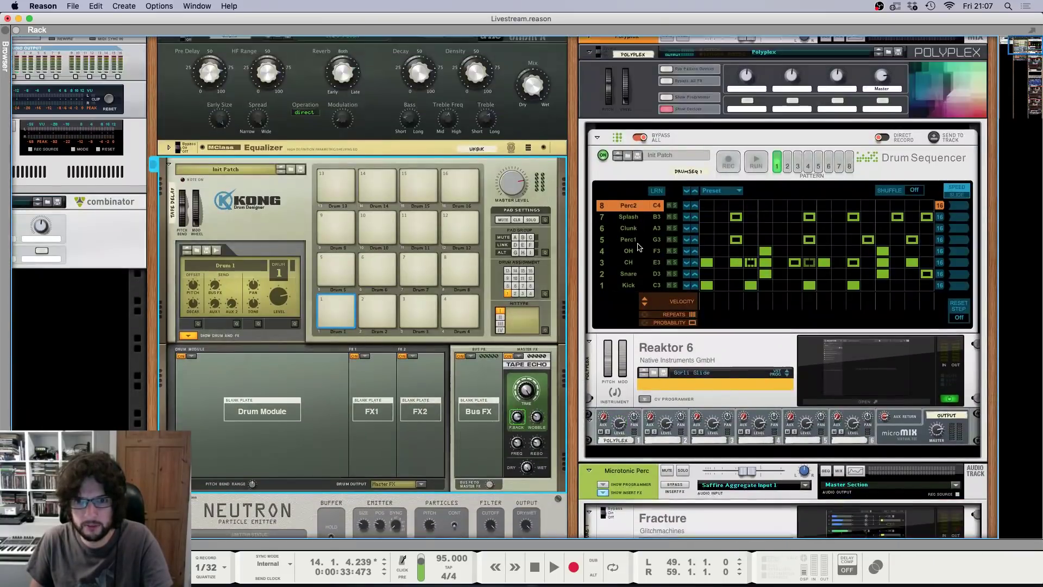
{"action": "left_click", "coordinate": [666, 118]}
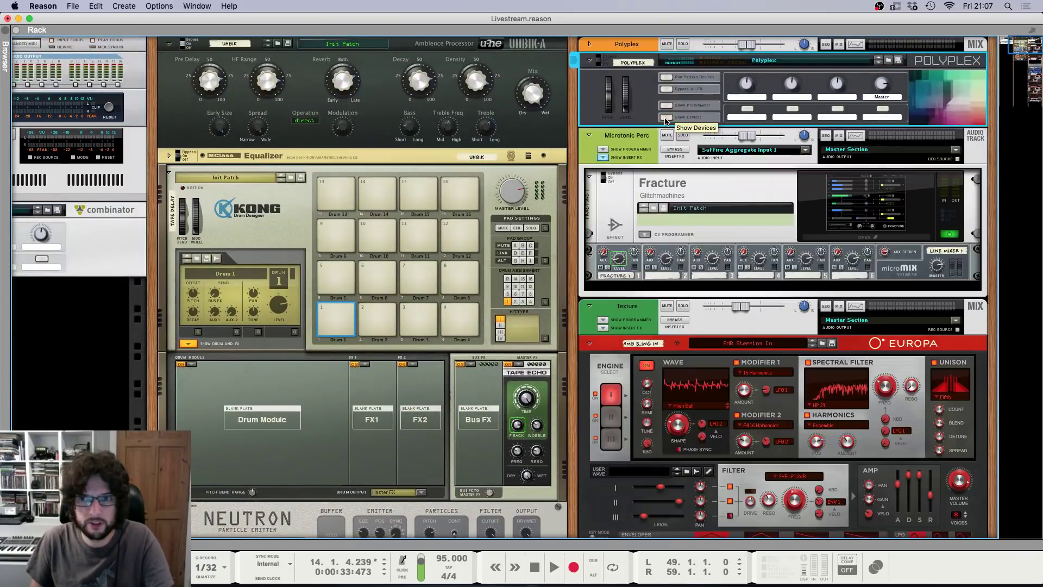
{"action": "left_click", "coordinate": [632, 157]}
{"action": "scroll", "coordinate": [627, 217], "scroll_direction": "down", "scroll_amount": 14}
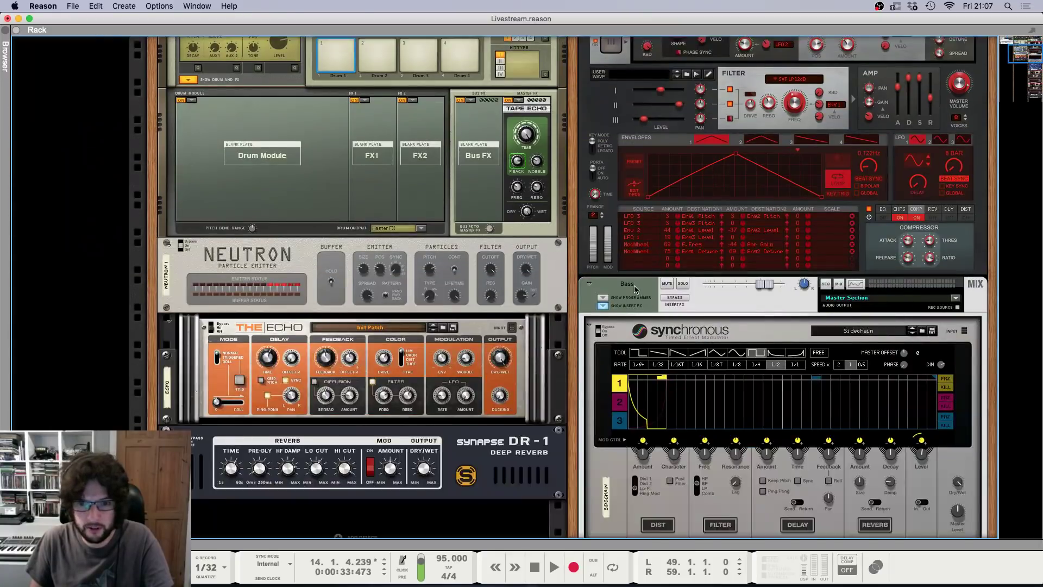
{"action": "left_click", "coordinate": [603, 186]}
{"action": "scroll", "coordinate": [608, 271], "scroll_direction": "down", "scroll_amount": 15}
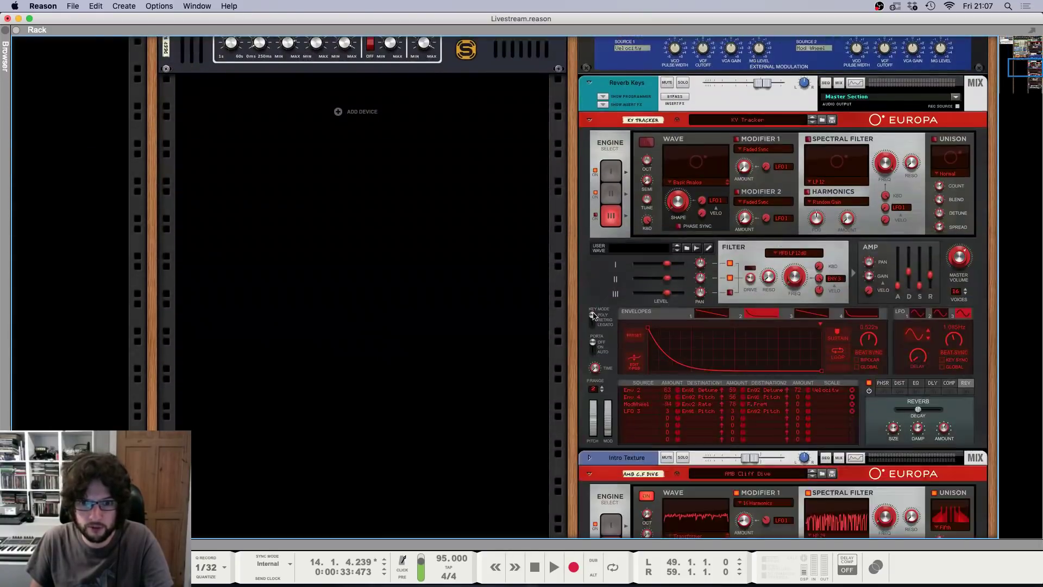
{"action": "left_click", "coordinate": [604, 326]}
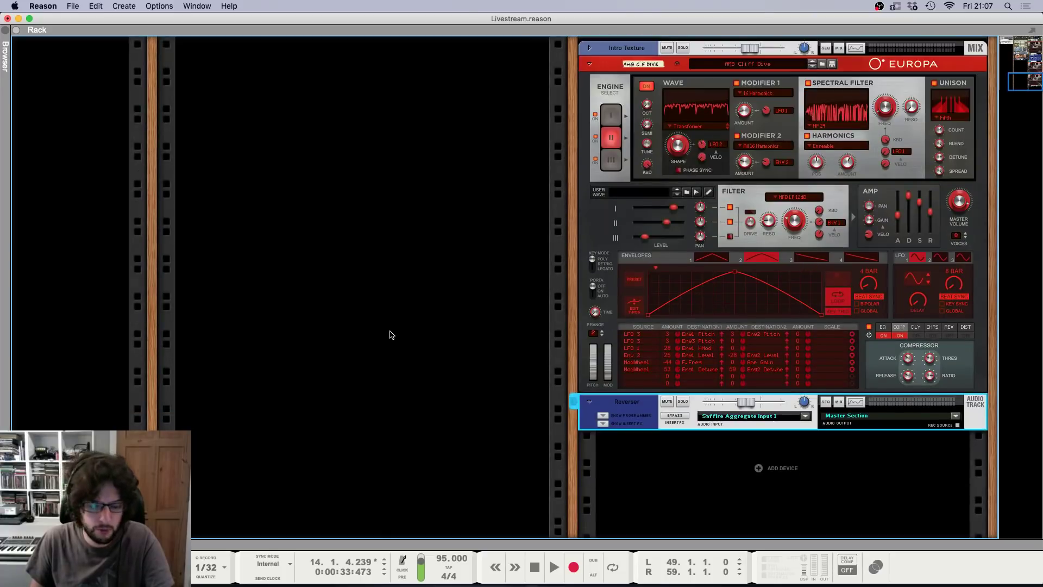
{"action": "key", "text": "F7"}
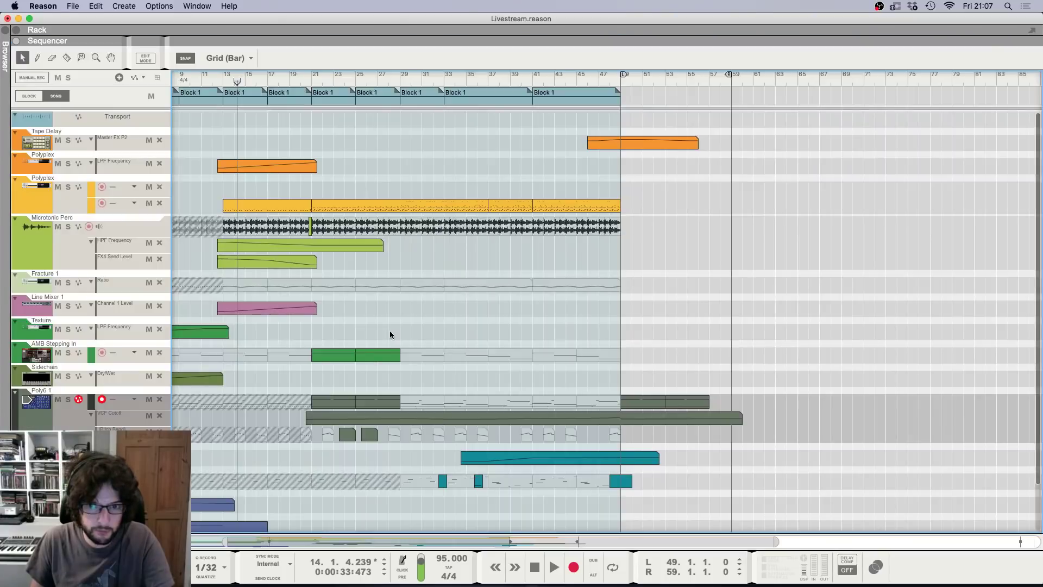
Step: Play from bar 41 towards bar 49 and review which tracks and clips lead into the ending
{"action": "left_click", "coordinate": [533, 81]}
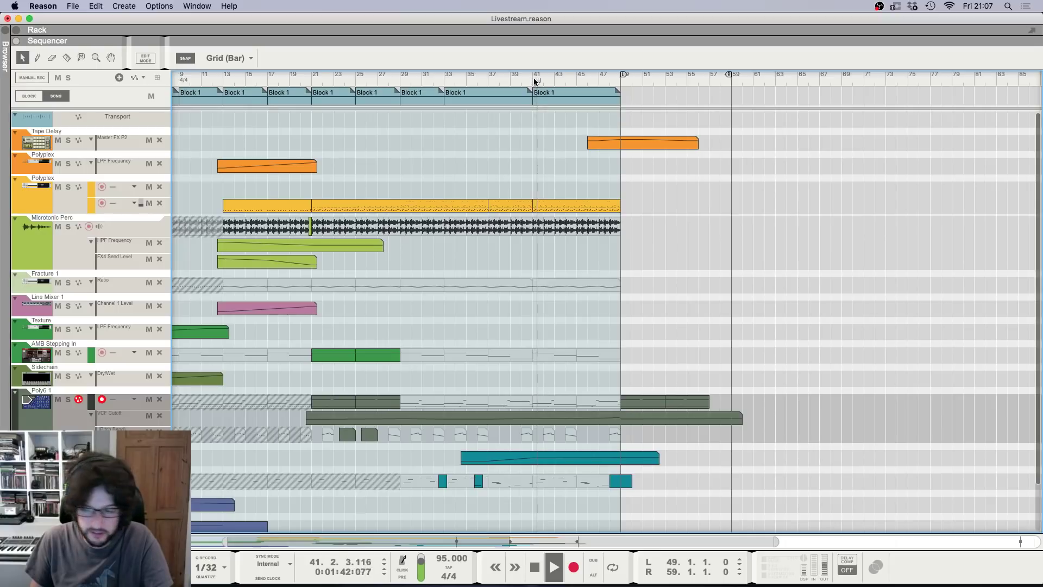
{"action": "scroll", "coordinate": [534, 81], "scroll_direction": "up", "scroll_amount": 4}
{"action": "scroll", "coordinate": [534, 81], "scroll_direction": "up", "scroll_amount": 2}
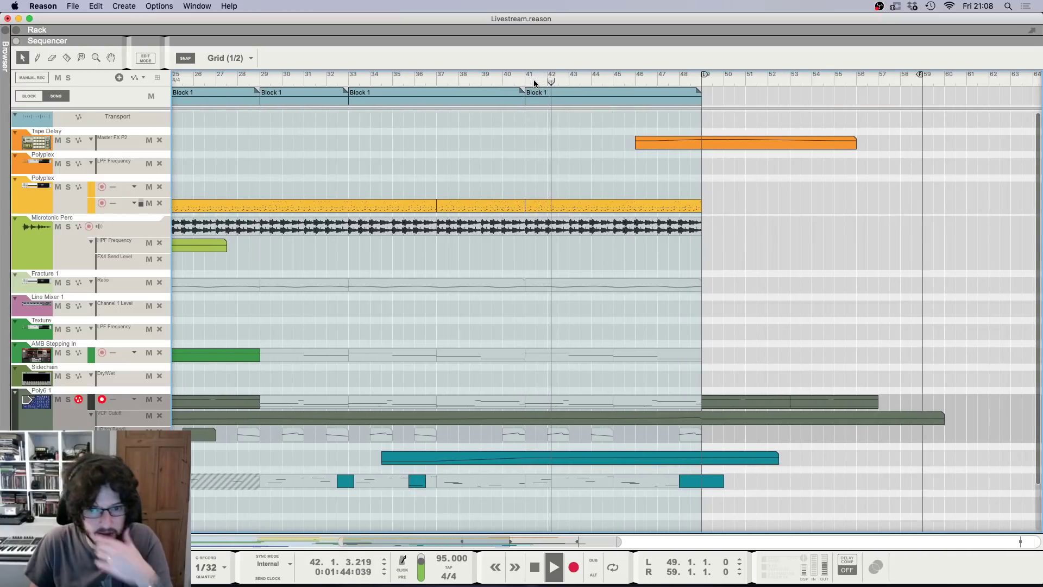
{"action": "scroll", "coordinate": [543, 157], "scroll_direction": "down", "scroll_amount": 1}
{"action": "scroll", "coordinate": [543, 157], "scroll_direction": "down", "scroll_amount": 3}
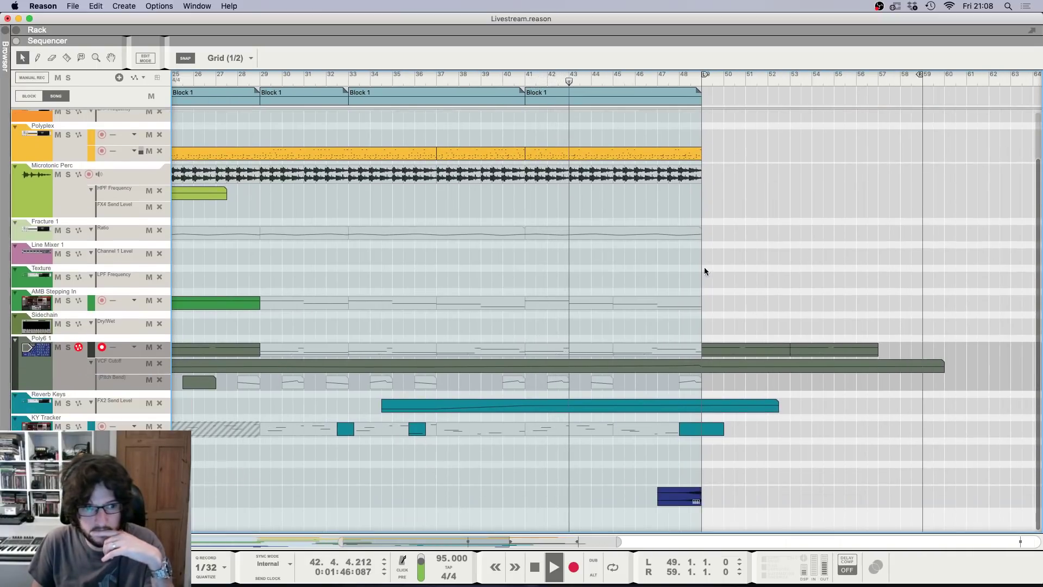
{"action": "scroll", "coordinate": [630, 244], "scroll_direction": "left", "scroll_amount": 5}
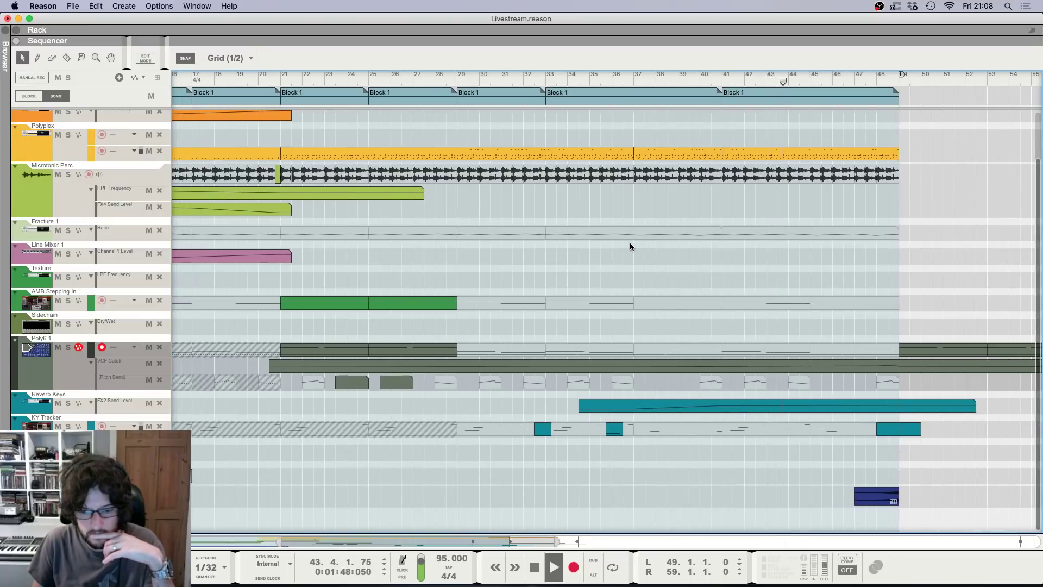
{"action": "scroll", "coordinate": [651, 252], "scroll_direction": "right", "scroll_amount": 6}
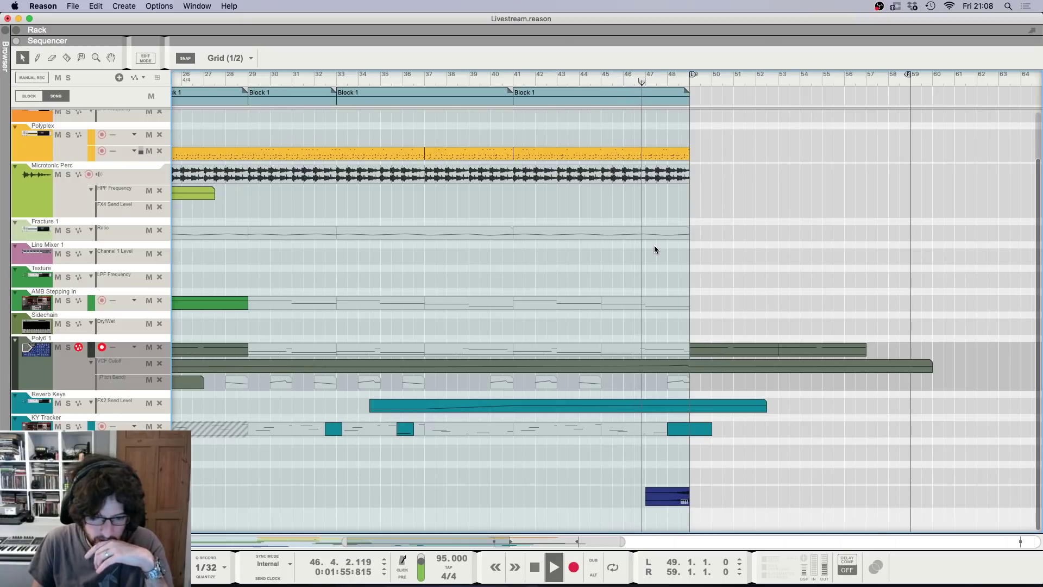
{"action": "scroll", "coordinate": [654, 249], "scroll_direction": "up", "scroll_amount": 3}
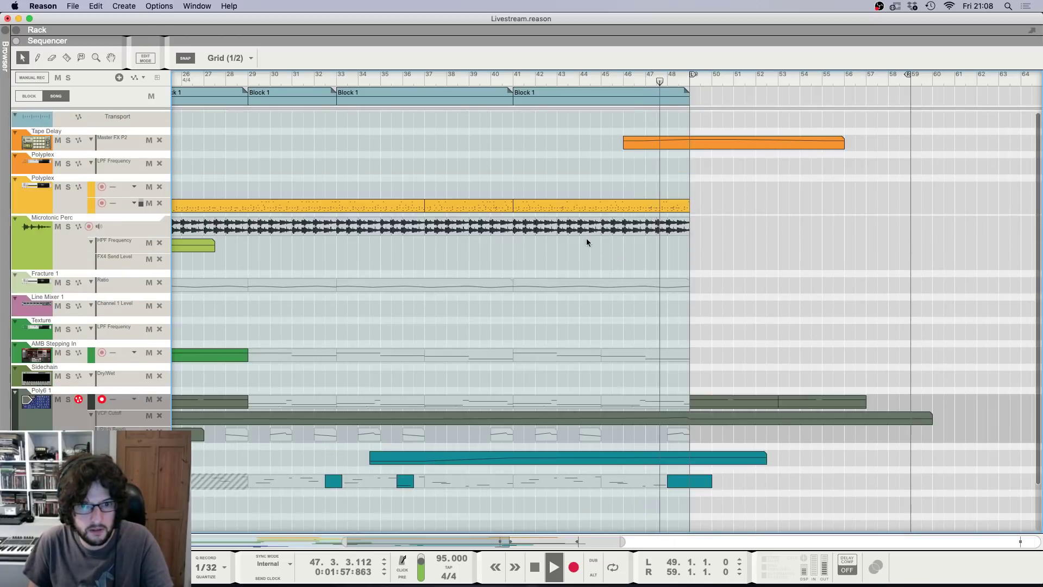
Step: Copy the two AMB Stepping In clips from bar 21 to bar 49 and set the right locator to bar 57
{"action": "key", "text": "g"}
{"action": "key", "text": "g"}
{"action": "key", "text": "g"}
{"action": "key", "text": "g"}
{"action": "key", "text": "g"}
{"action": "left_click_drag", "start_coordinate": [283, 345], "coordinate": [704, 360]}
{"action": "left_click", "coordinate": [758, 239]}
{"action": "left_click", "coordinate": [795, 82], "text": "super"}
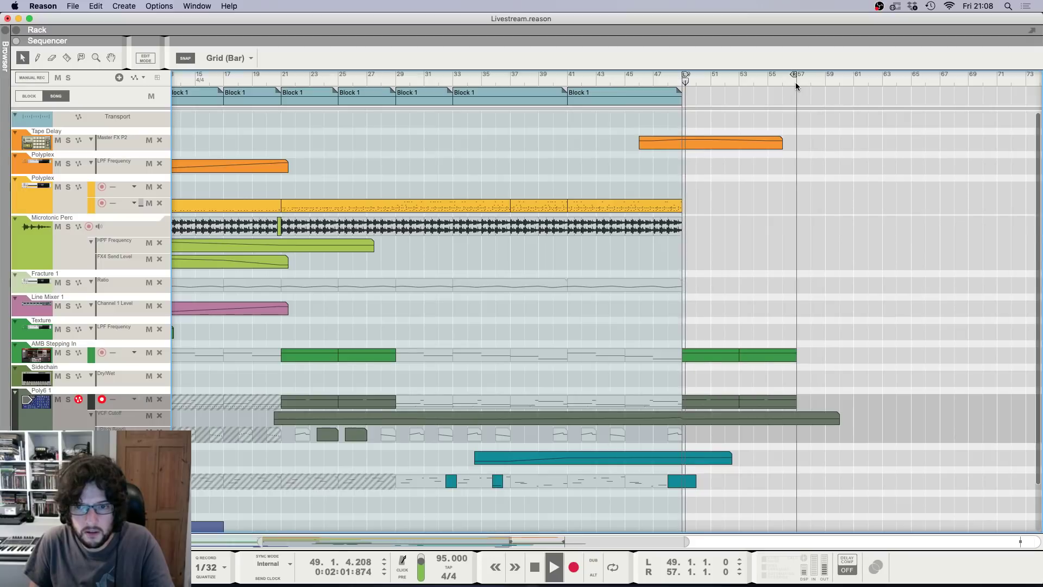
Step: Create a six-bar Polyplex note clip at bar 49 and add a C3 note at its start
{"action": "left_click_drag", "start_coordinate": [687, 205], "coordinate": [766, 205]}
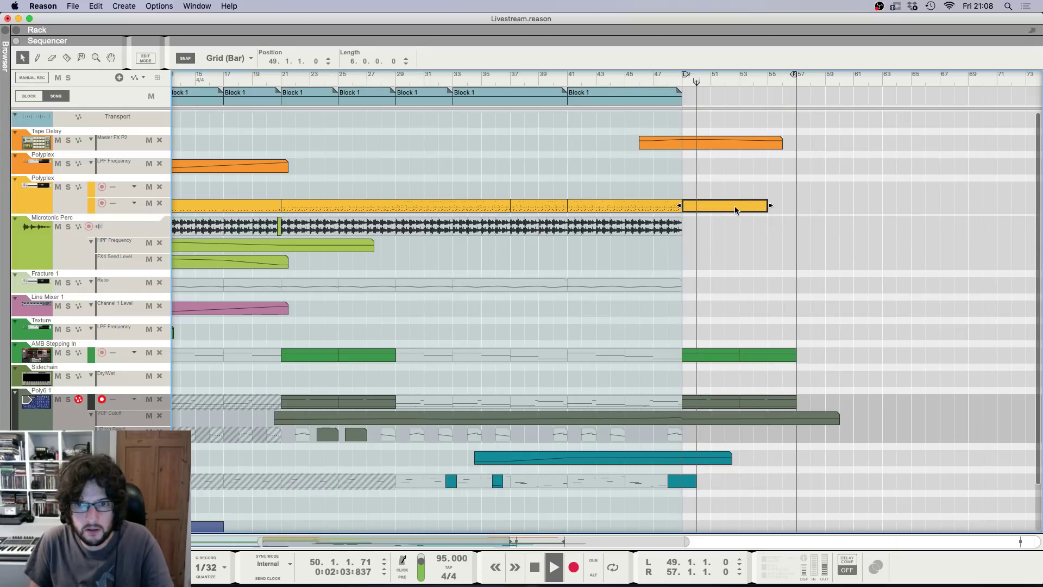
{"action": "double_click", "coordinate": [735, 207]}
{"action": "key", "text": "h"}
{"action": "key", "text": "h"}
{"action": "key", "text": "h"}
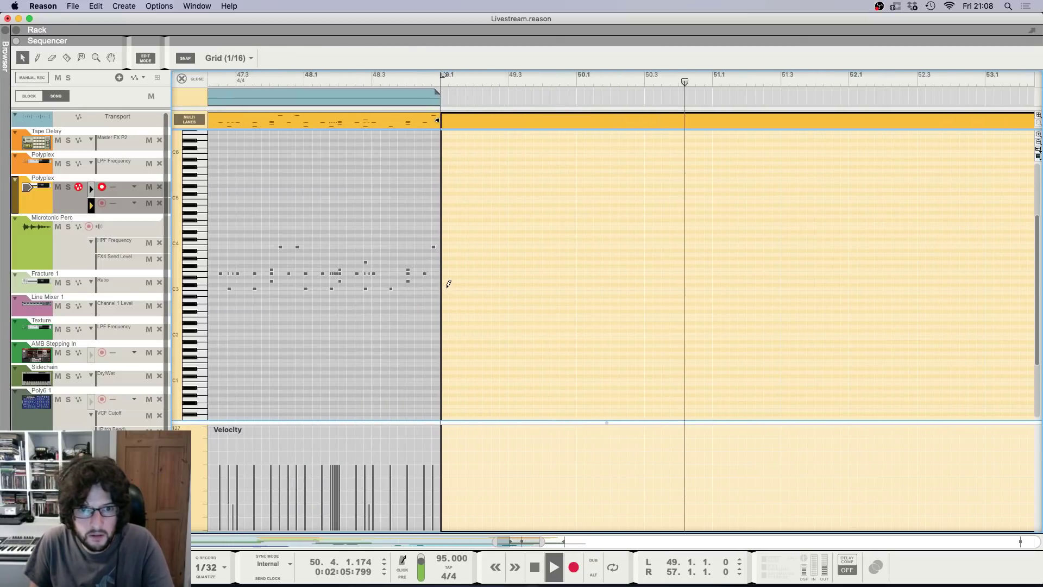
{"action": "left_click", "coordinate": [445, 289], "text": "super"}
{"action": "key", "text": "g"}
{"action": "key", "text": "g"}
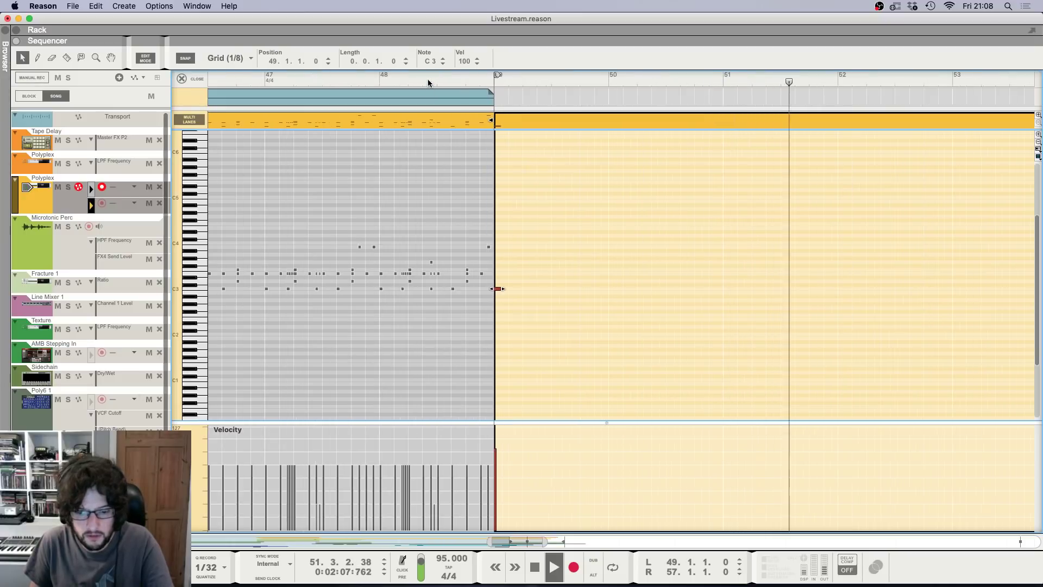
Step: Add a Texture LPF Frequency automation clip from bar 48 to 61, falling from 1000 at bar 49 to 314 at bar 57, and stop playback
{"action": "key", "text": "super+e"}
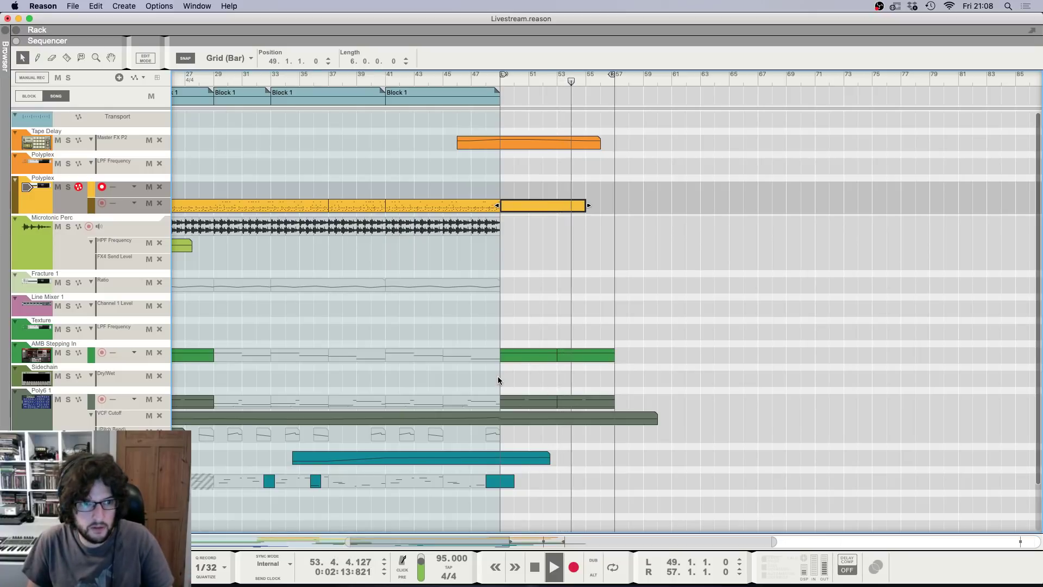
{"action": "left_click_drag", "start_coordinate": [495, 339], "coordinate": [669, 334]}
{"action": "double_click", "coordinate": [589, 333]}
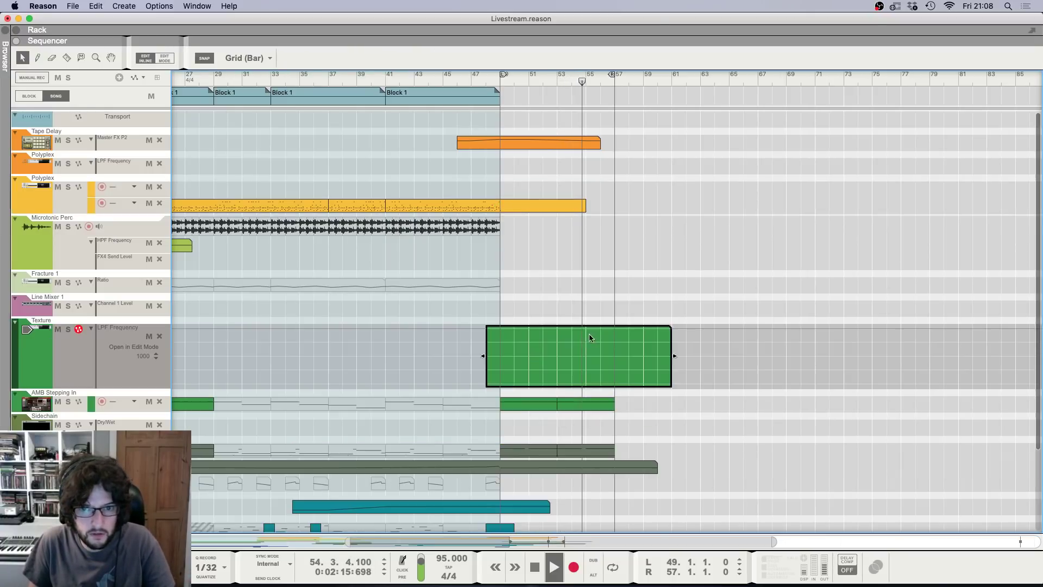
{"action": "left_click_drag", "start_coordinate": [501, 325], "coordinate": [613, 371]}
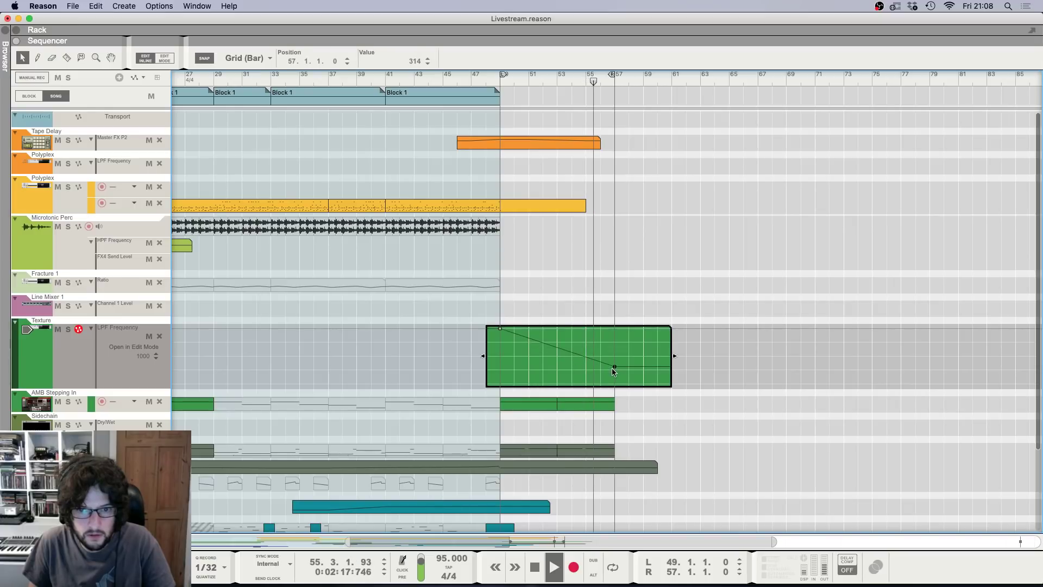
{"action": "left_click", "coordinate": [629, 278]}
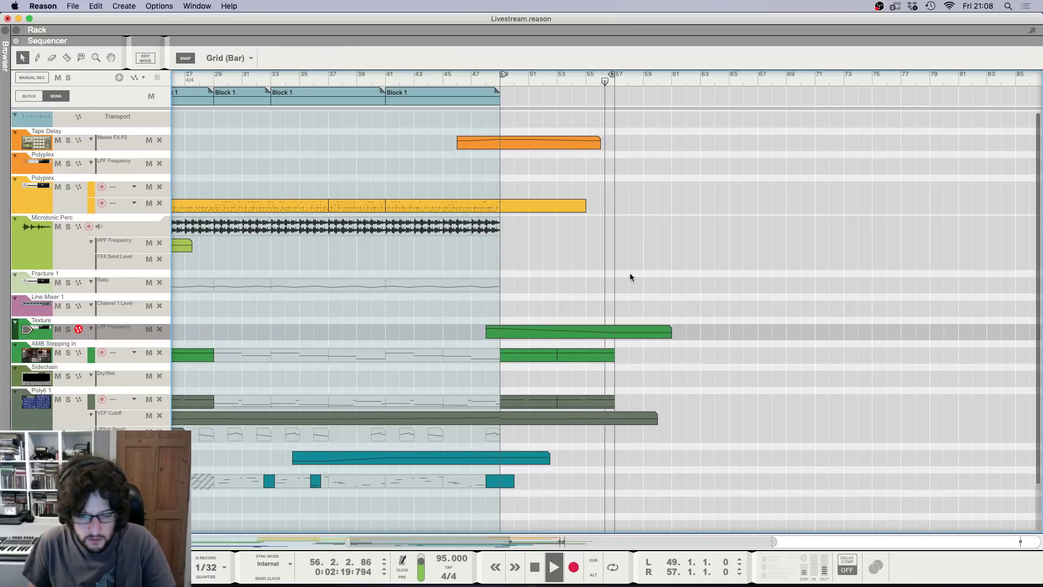
{"action": "key", "text": "space"}
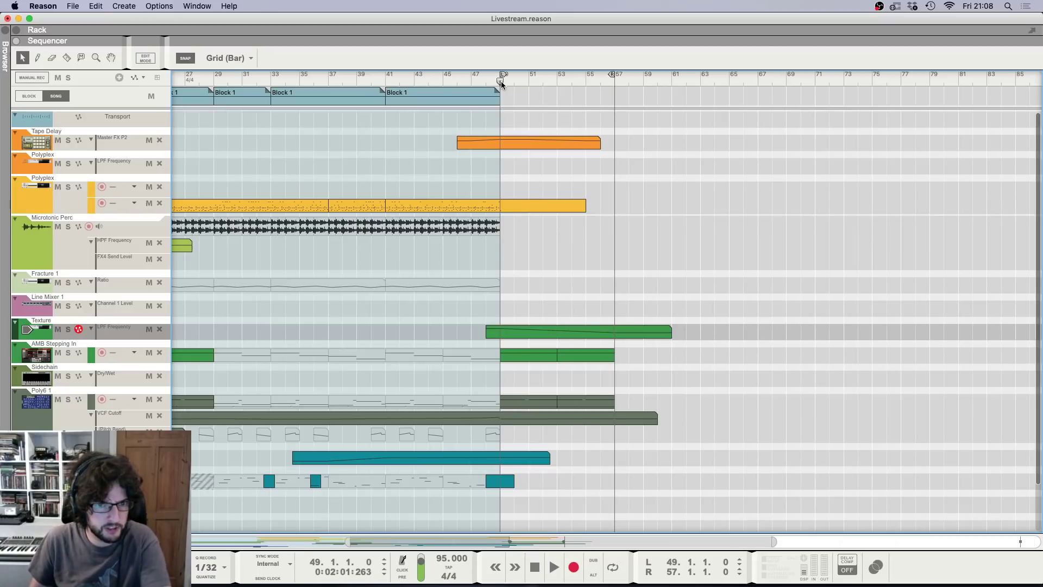
{"action": "scroll", "coordinate": [489, 219], "scroll_direction": "down", "scroll_amount": 3}
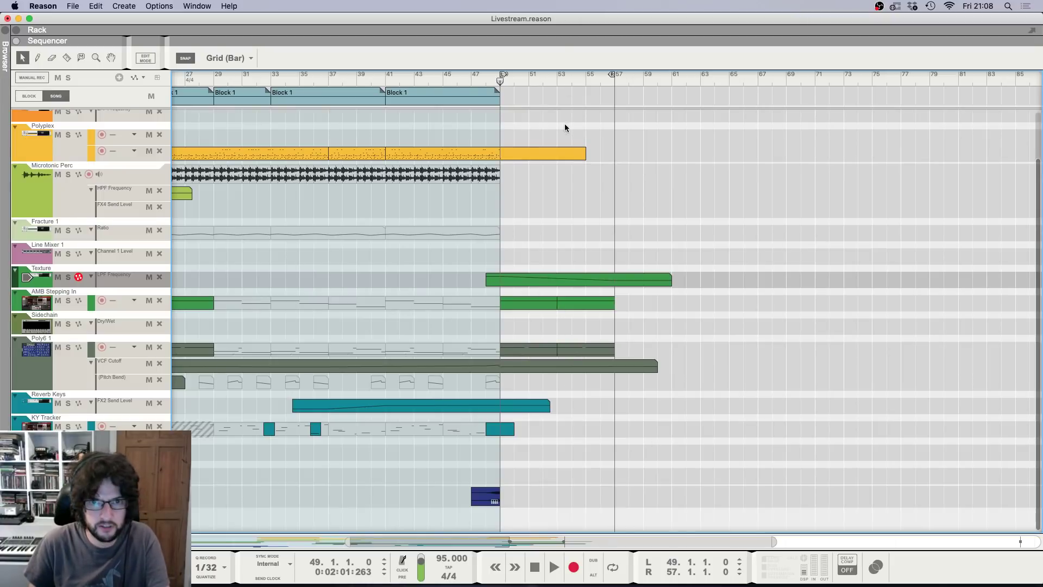
{"action": "key", "text": "F6"}
{"action": "scroll", "coordinate": [638, 234], "scroll_direction": "down", "scroll_amount": 12}
{"action": "scroll", "coordinate": [637, 234], "scroll_direction": "down", "scroll_amount": 10}
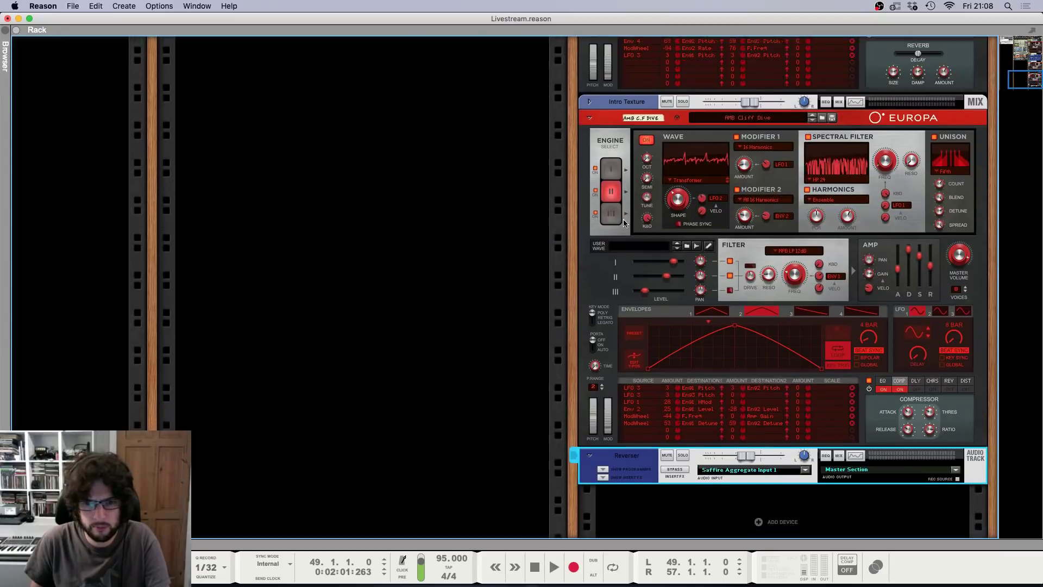
{"action": "left_click", "coordinate": [718, 483]}
{"action": "scroll", "coordinate": [418, 399], "scroll_direction": "up", "scroll_amount": 9}
{"action": "scroll", "coordinate": [418, 400], "scroll_direction": "down", "scroll_amount": 6}
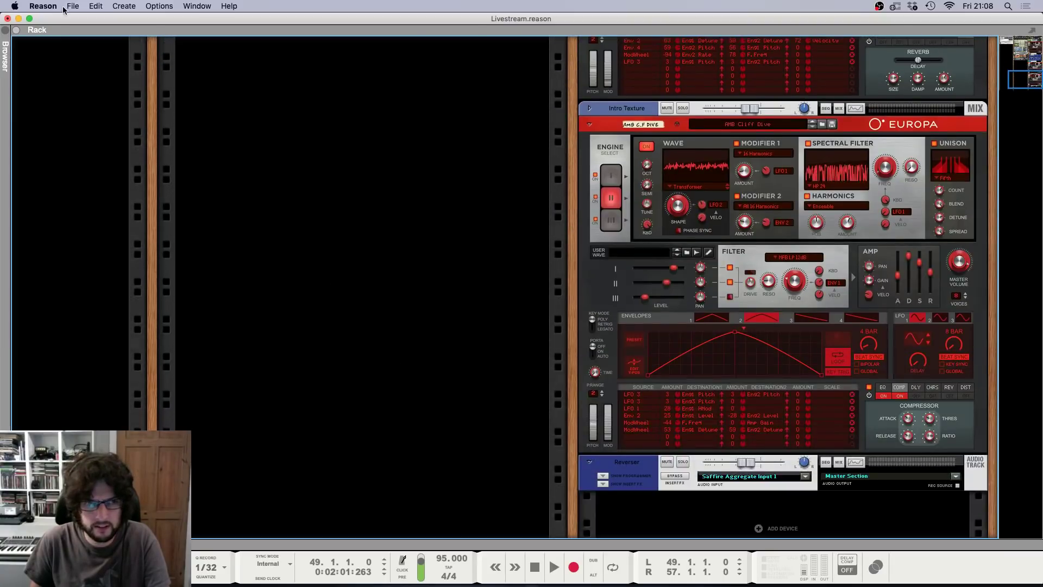
{"action": "left_click", "coordinate": [44, 6]}
{"action": "left_click", "coordinate": [248, 215]}
{"action": "key", "text": "F7"}
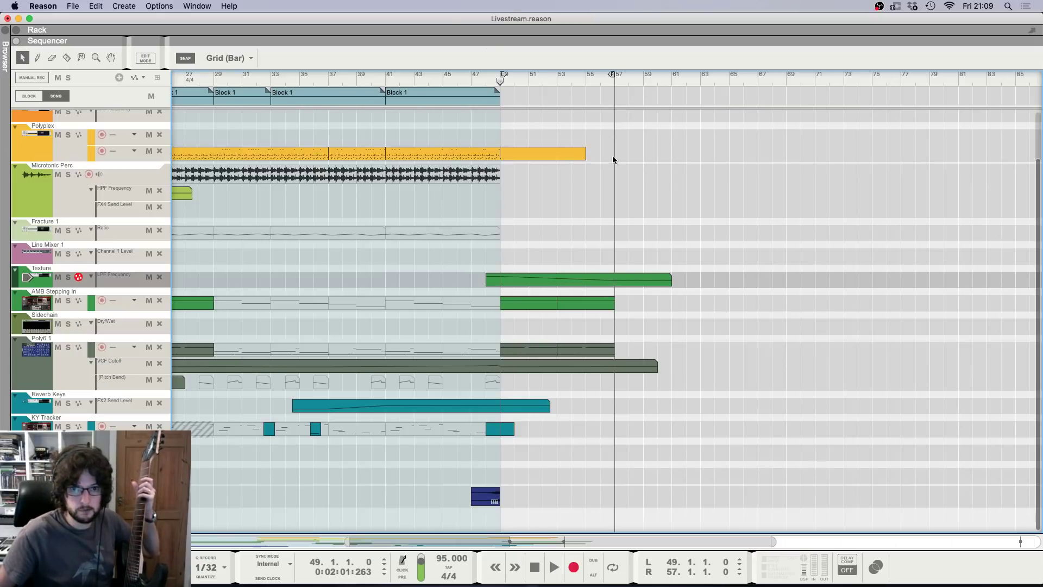
Step: Join all Polyplex note clips from bar 13 onward into one 42-bar clip and bounce it to a new audio track
{"action": "left_click_drag", "start_coordinate": [613, 160], "coordinate": [48, 154]}
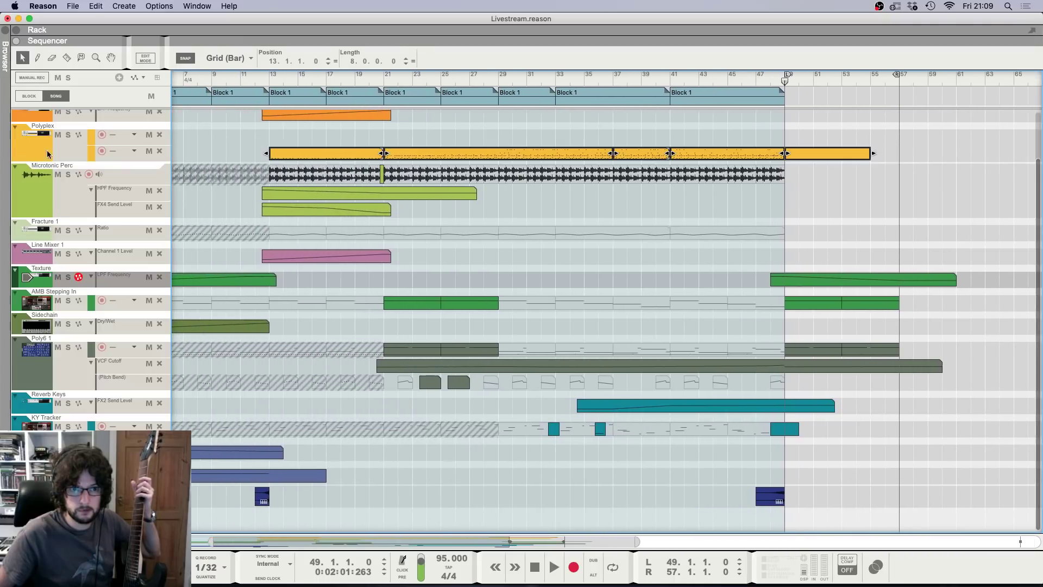
{"action": "right_click", "coordinate": [282, 146]}
{"action": "left_click", "coordinate": [347, 291]}
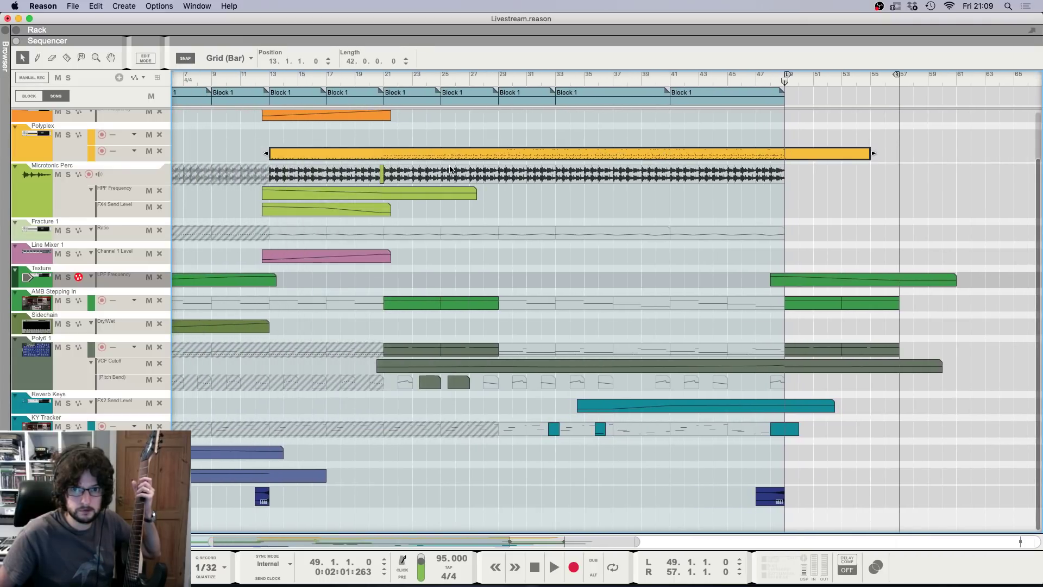
{"action": "right_click", "coordinate": [452, 149]}
{"action": "left_click", "coordinate": [507, 281]}
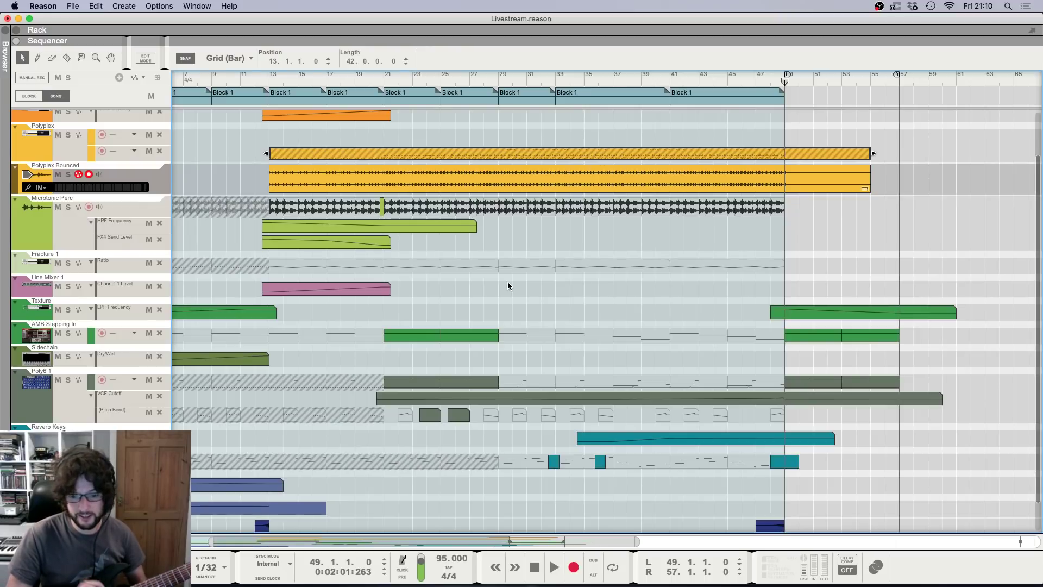
{"action": "left_click", "coordinate": [508, 291]}
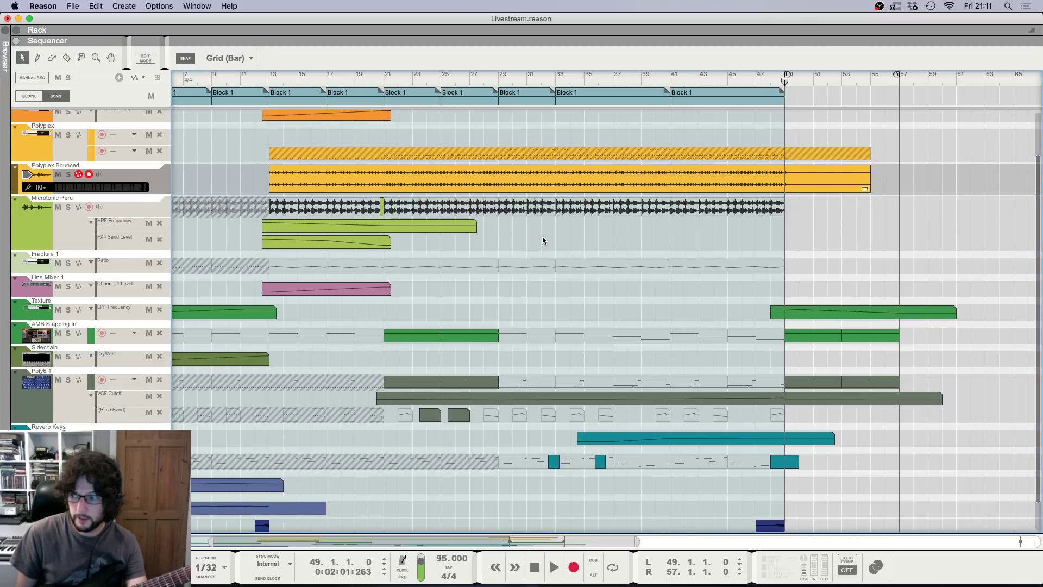
Step: Create an audio track below Reverser at the end of the rack and show its insert effects programmer
{"action": "key", "text": "F6"}
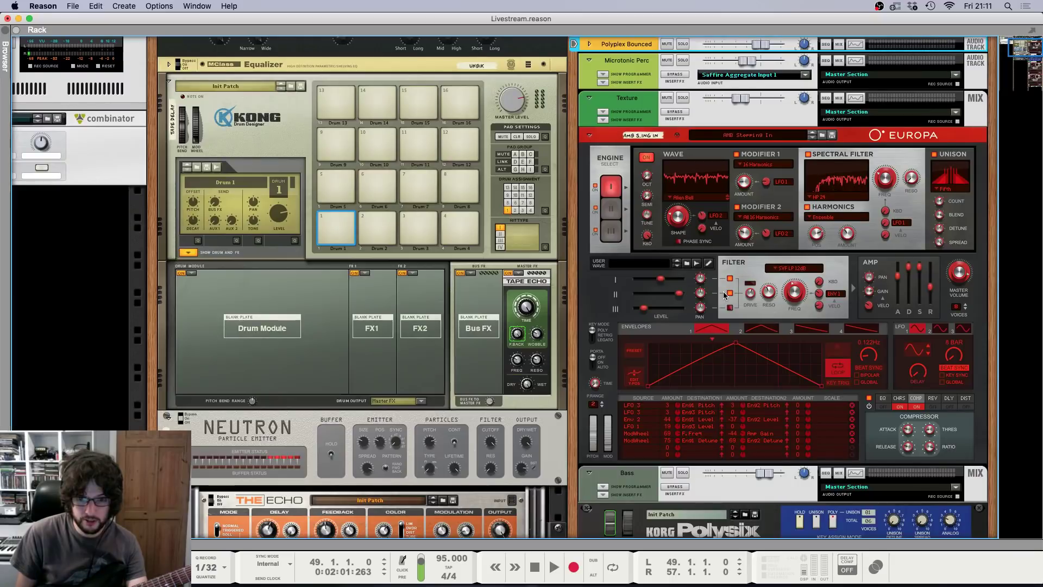
{"action": "scroll", "coordinate": [708, 314], "scroll_direction": "down", "scroll_amount": 10}
{"action": "scroll", "coordinate": [708, 314], "scroll_direction": "down", "scroll_amount": 6}
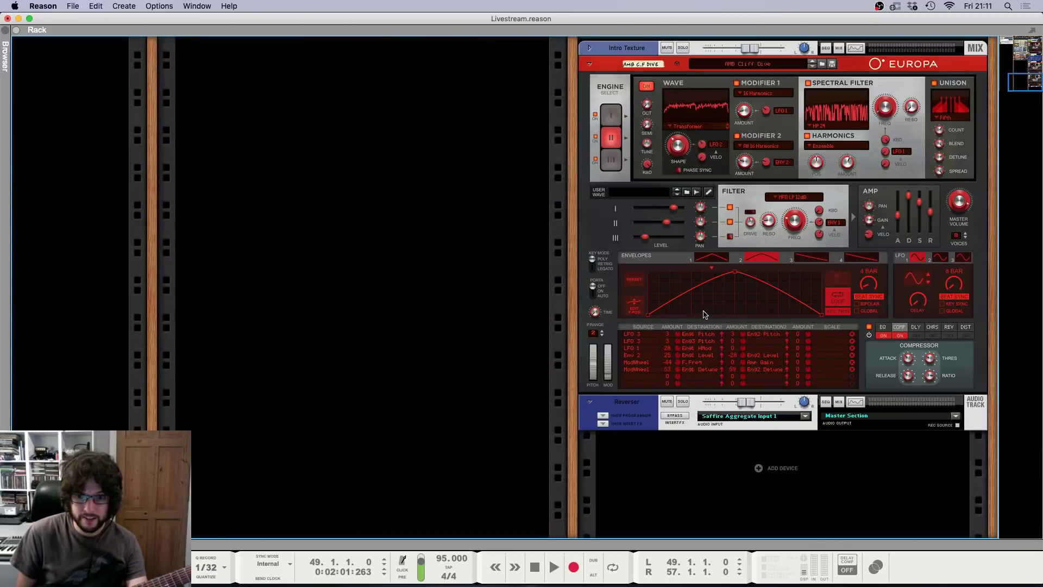
{"action": "right_click", "coordinate": [769, 474]}
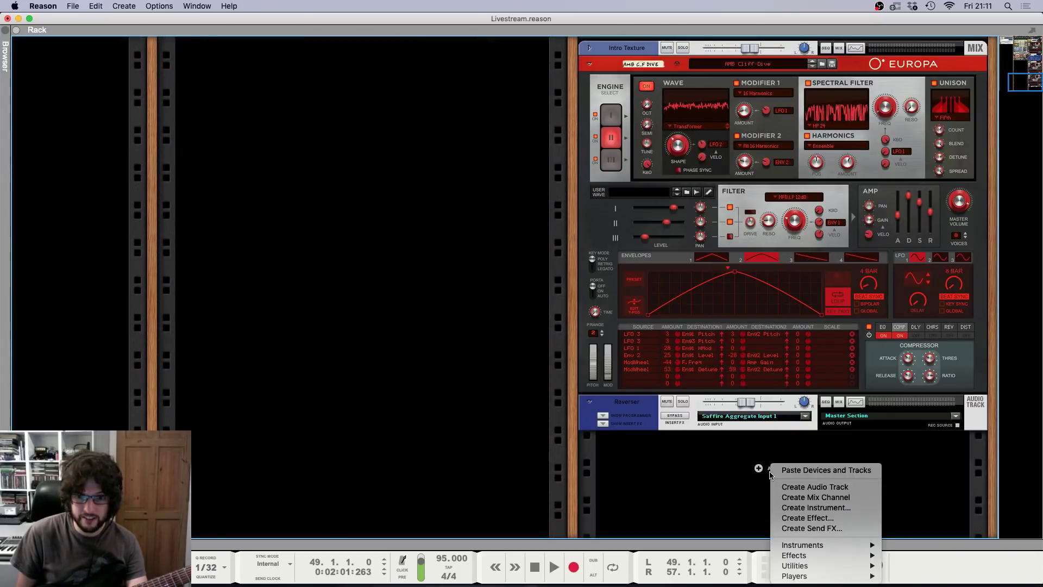
{"action": "left_click", "coordinate": [817, 487]}
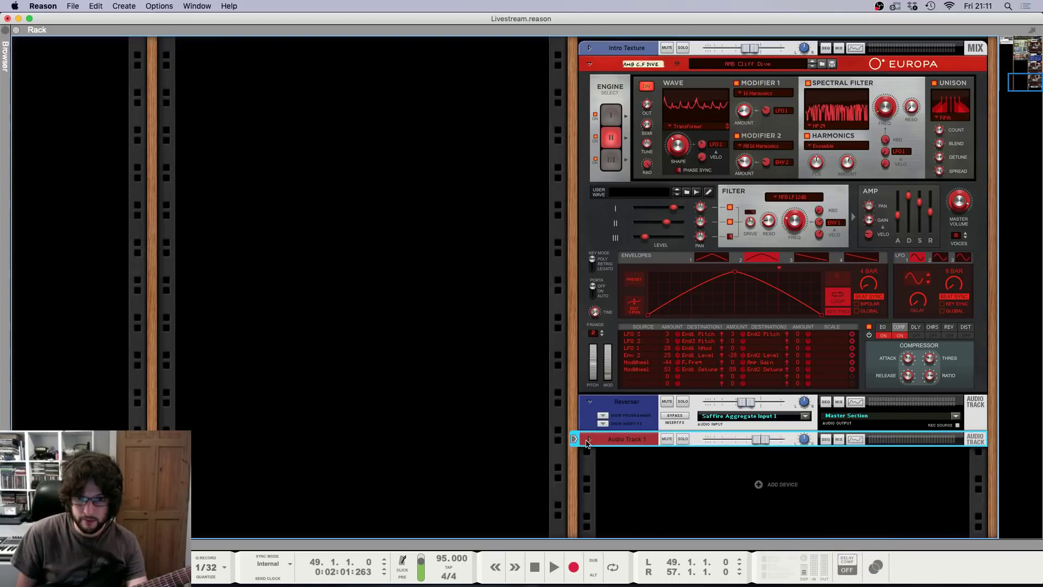
{"action": "left_click", "coordinate": [602, 461]}
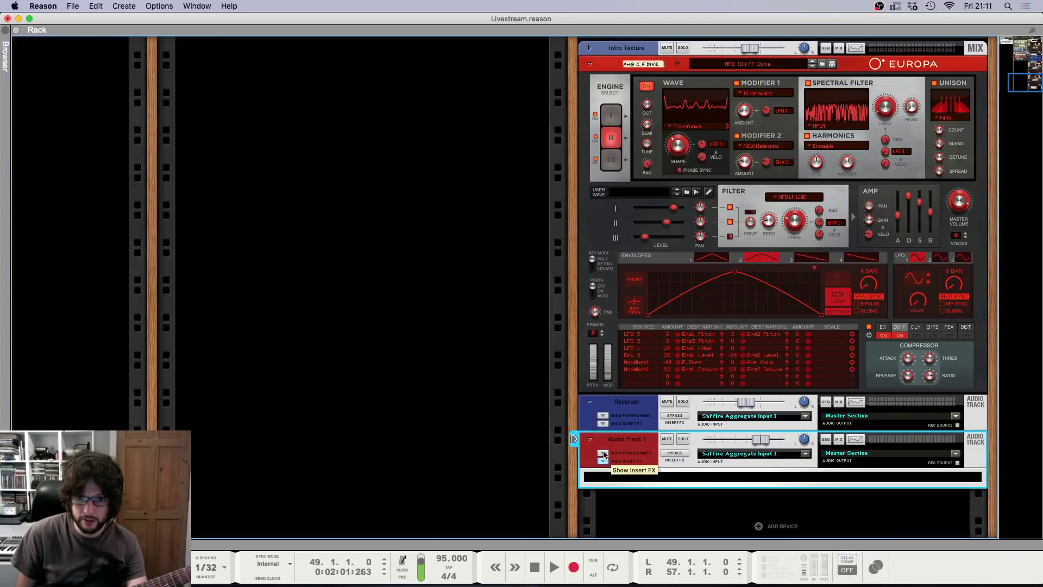
{"action": "left_click", "coordinate": [602, 453]}
{"action": "scroll", "coordinate": [672, 467], "scroll_direction": "down", "scroll_amount": 3}
Step: Browse insert effect patches for the new audio track and open the ~New folder inside Patches
{"action": "left_click", "coordinate": [705, 437]}
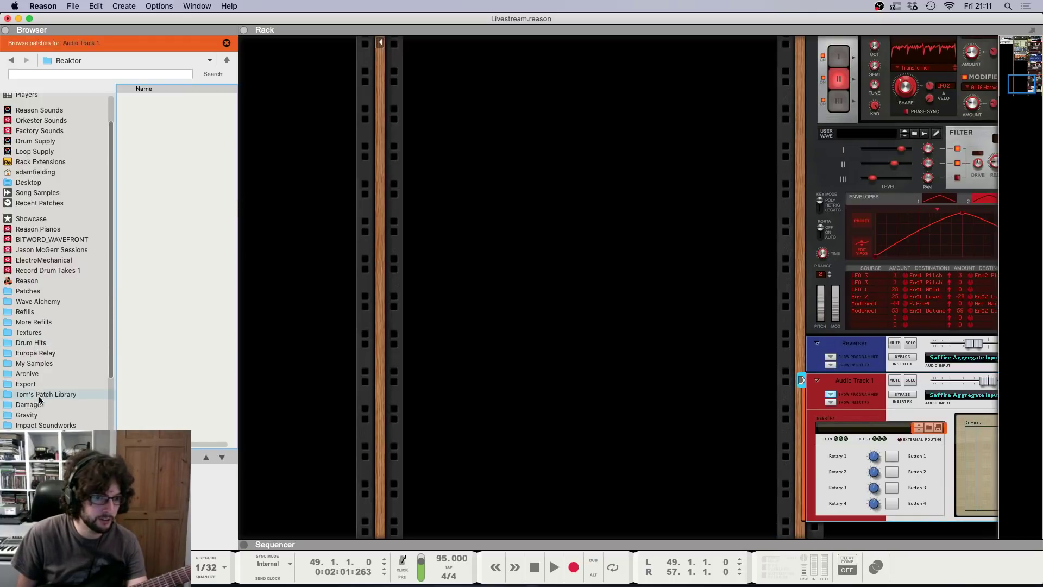
{"action": "left_click", "coordinate": [30, 291]}
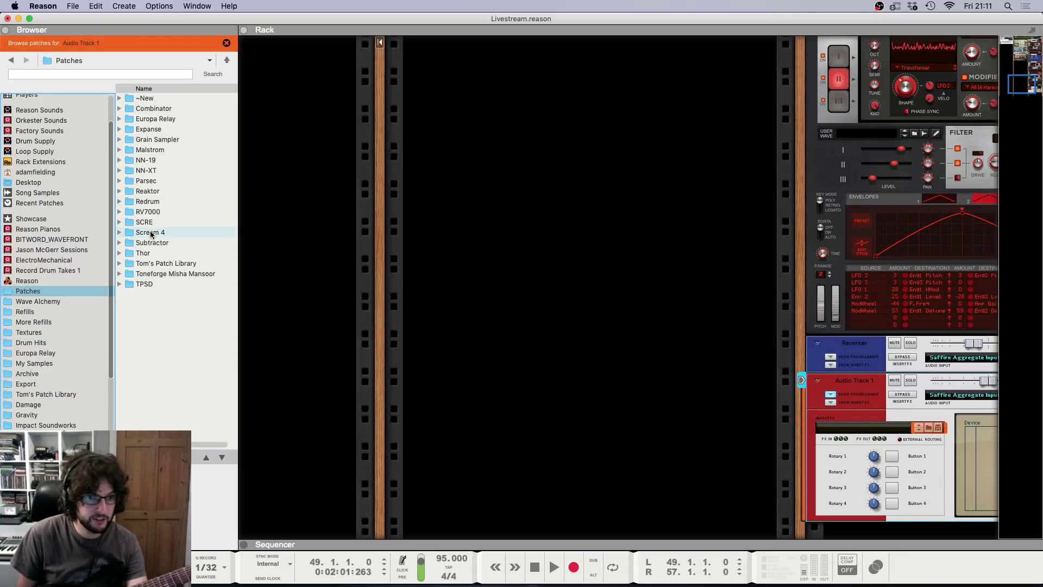
{"action": "double_click", "coordinate": [161, 96]}
{"action": "scroll", "coordinate": [706, 365], "scroll_direction": "down", "scroll_amount": 3}
{"action": "scroll", "coordinate": [706, 365], "scroll_direction": "right", "scroll_amount": 5}
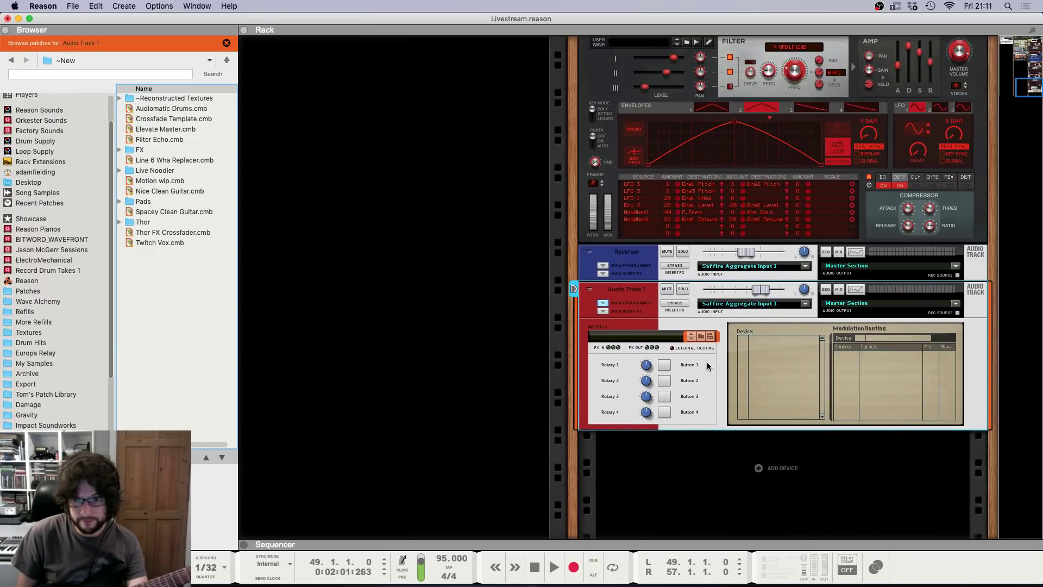
Step: Set the new audio track's input to Saffire Aggregate Input 2 and check its input signal in the sequencer
{"action": "left_click", "coordinate": [778, 303]}
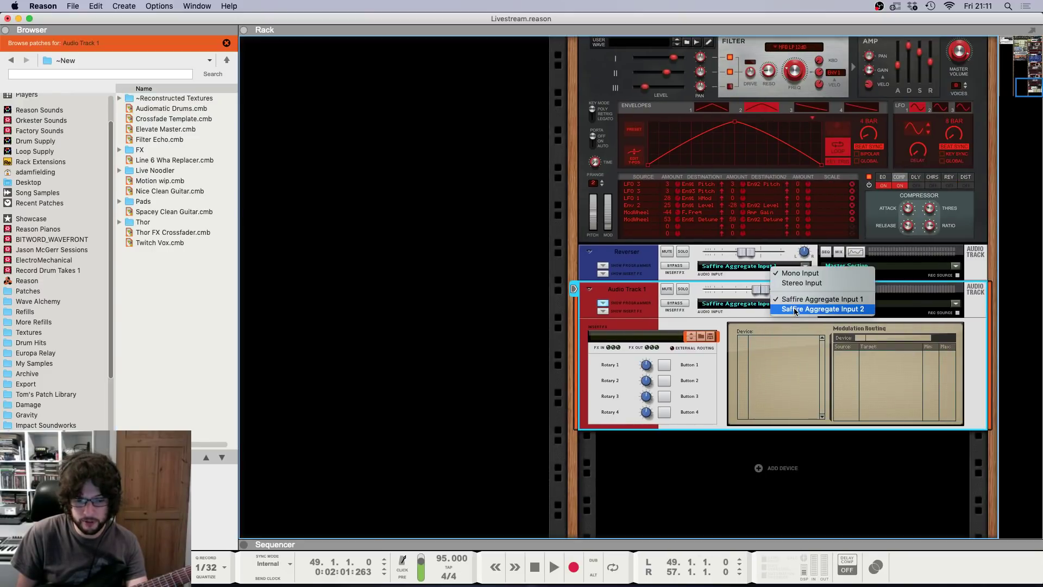
{"action": "left_click", "coordinate": [794, 310]}
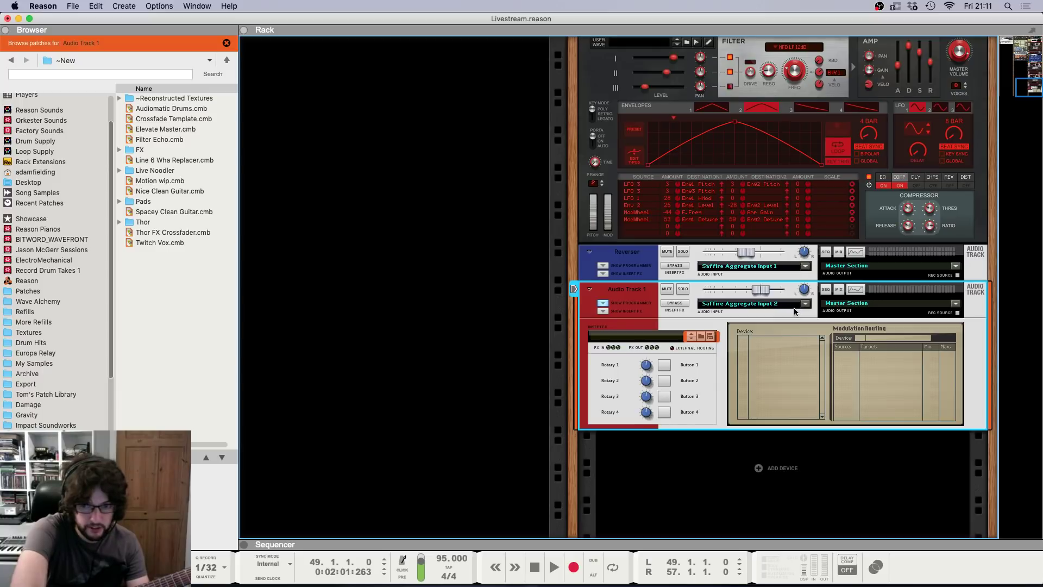
{"action": "key", "text": "F7"}
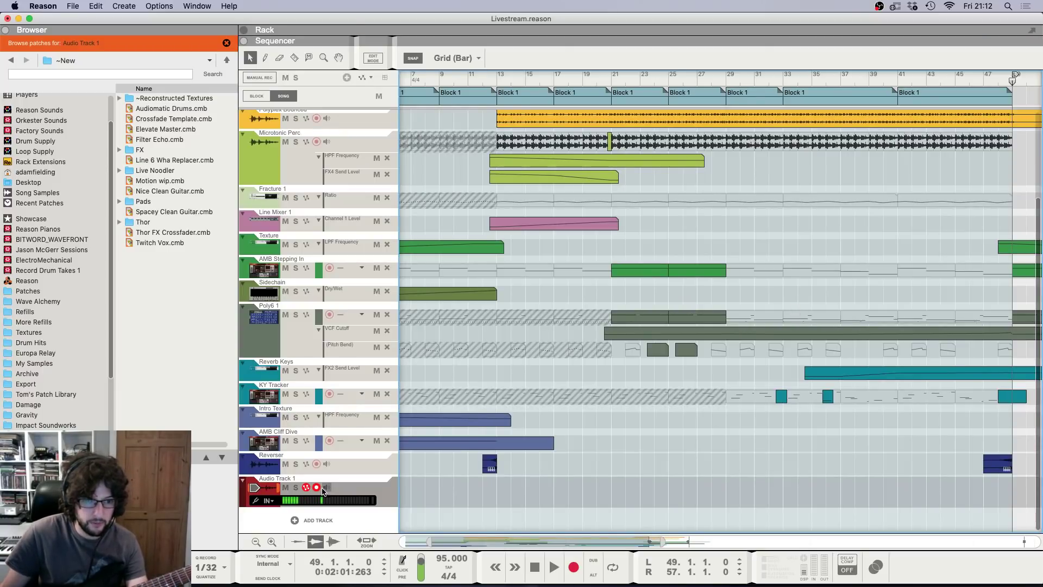
{"action": "key", "text": "F6"}
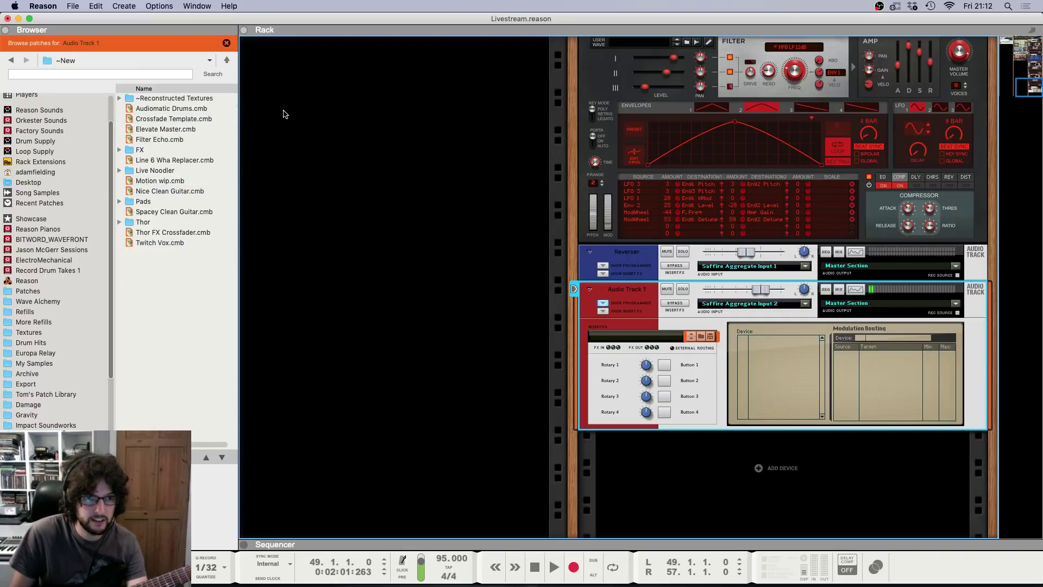
Step: Load the Spacey Clean Guitar patch into Audio Track 1's insert effects, hide the browser and show the patch's devices
{"action": "left_click_drag", "start_coordinate": [171, 212], "coordinate": [782, 354]}
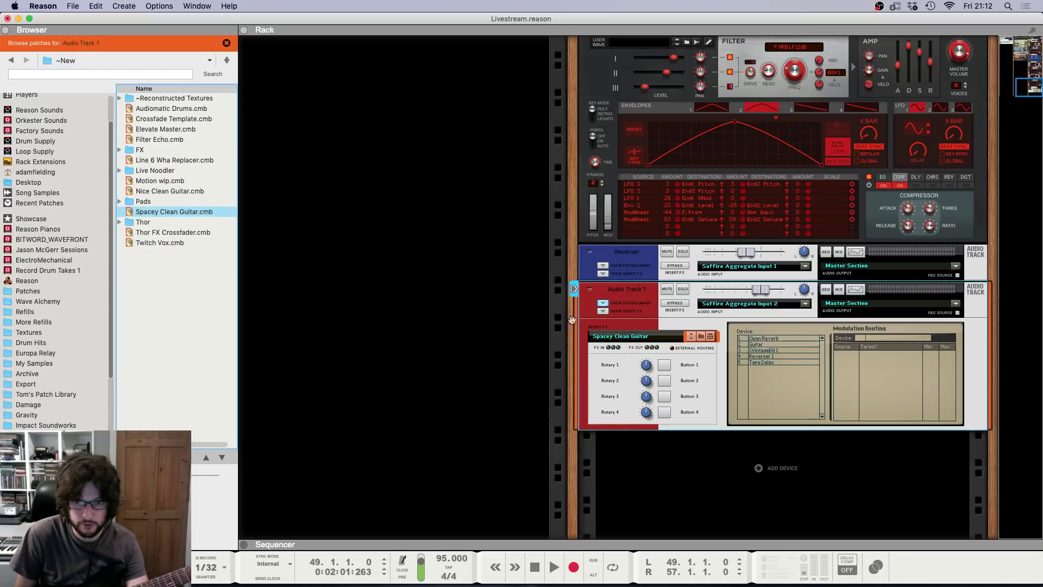
{"action": "left_click", "coordinate": [5, 30]}
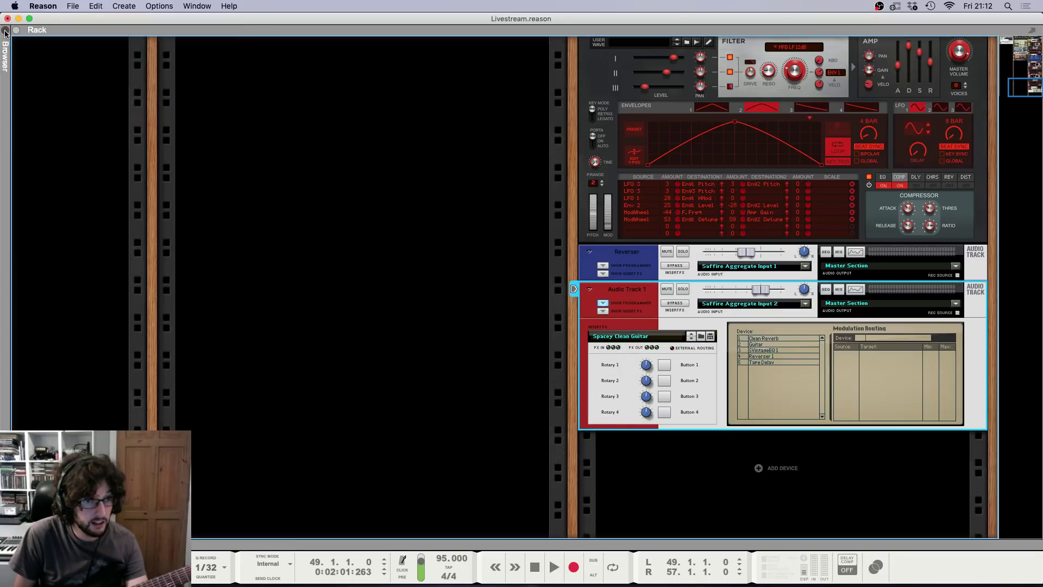
{"action": "left_click", "coordinate": [16, 30]}
{"action": "key", "text": "F6"}
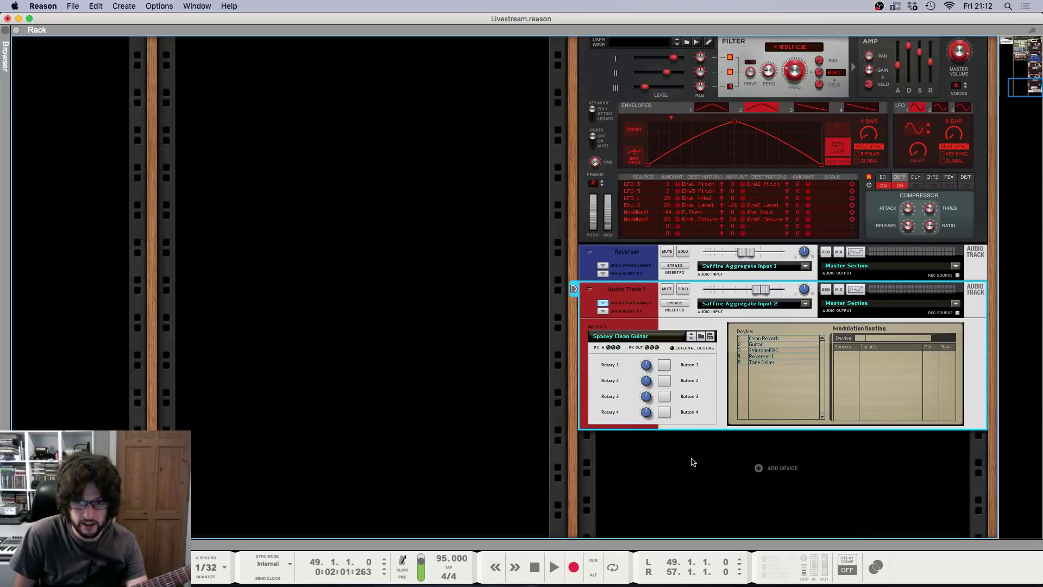
{"action": "left_click", "coordinate": [603, 312]}
{"action": "scroll", "coordinate": [603, 310], "scroll_direction": "down", "scroll_amount": 6}
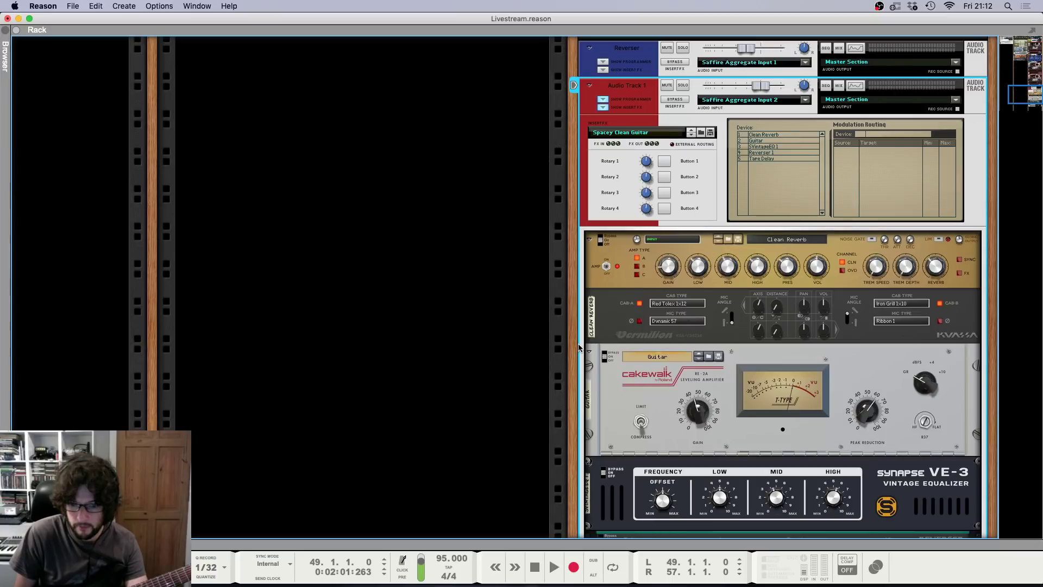
Step: Lower the level of Audio Track 1 in the mixer to about -8.78 dB
{"action": "key", "text": "F7"}
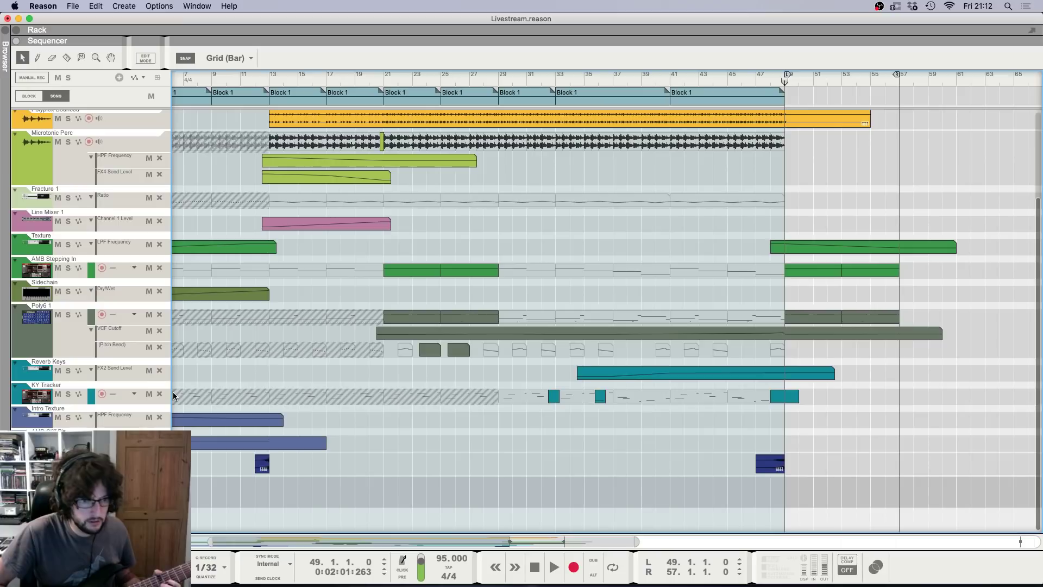
{"action": "key", "text": "F5"}
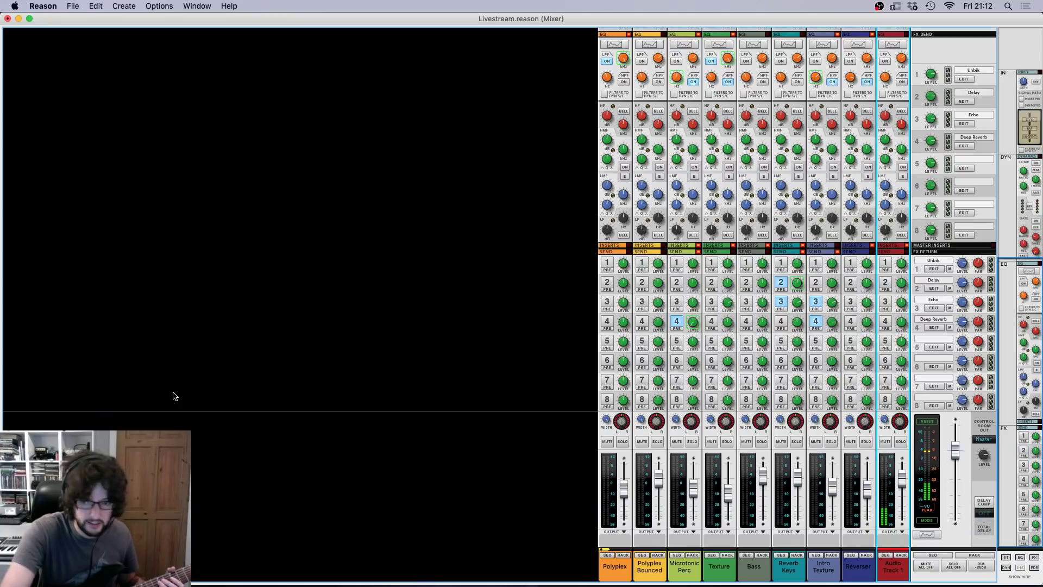
{"action": "left_click_drag", "start_coordinate": [903, 480], "coordinate": [908, 493]}
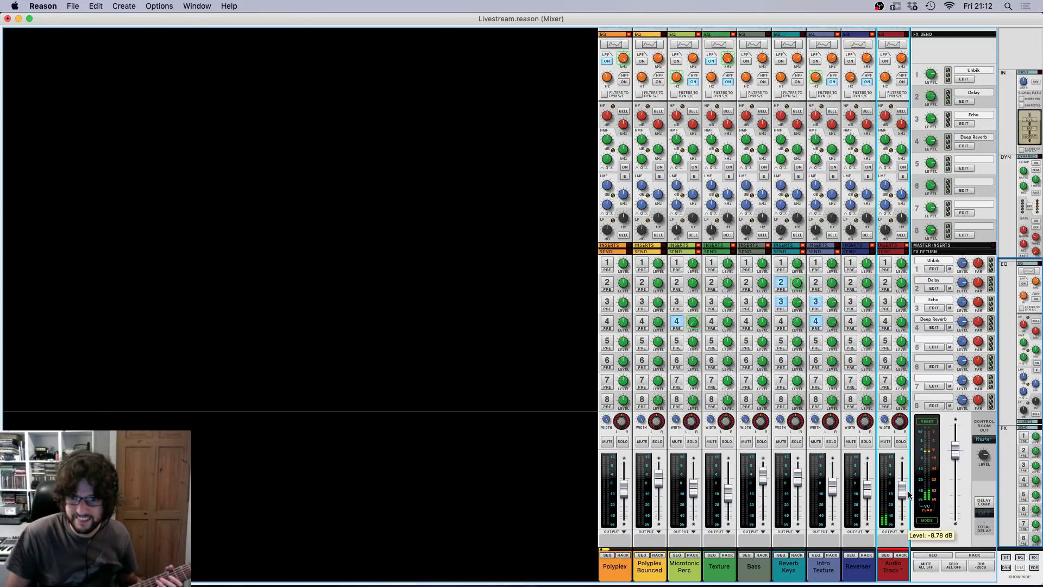
Step: Reduce the audio buffer size in the audio preferences and close them
{"action": "left_click", "coordinate": [42, 6]}
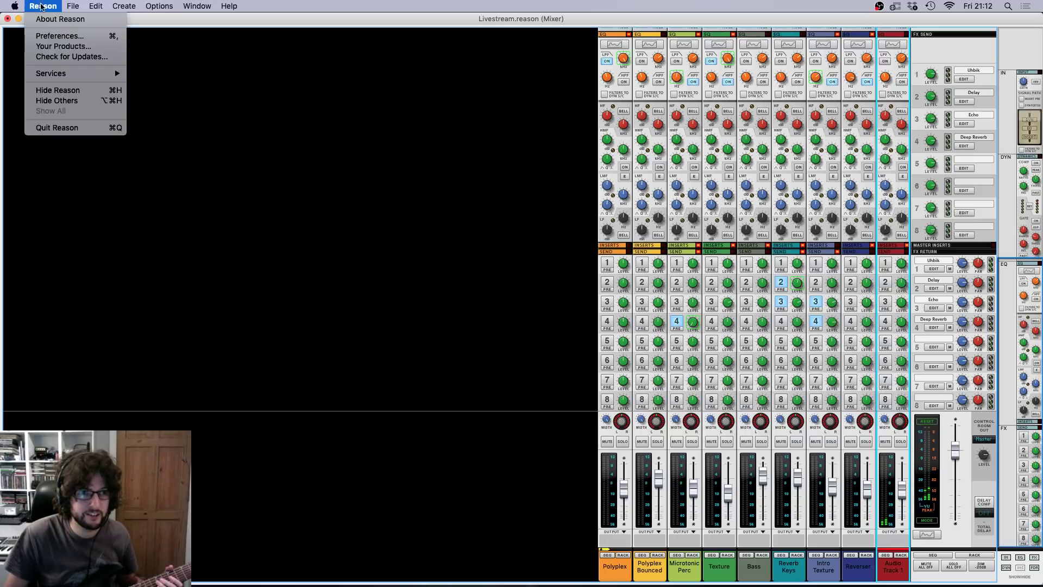
{"action": "left_click", "coordinate": [59, 37]}
{"action": "left_click", "coordinate": [414, 144]}
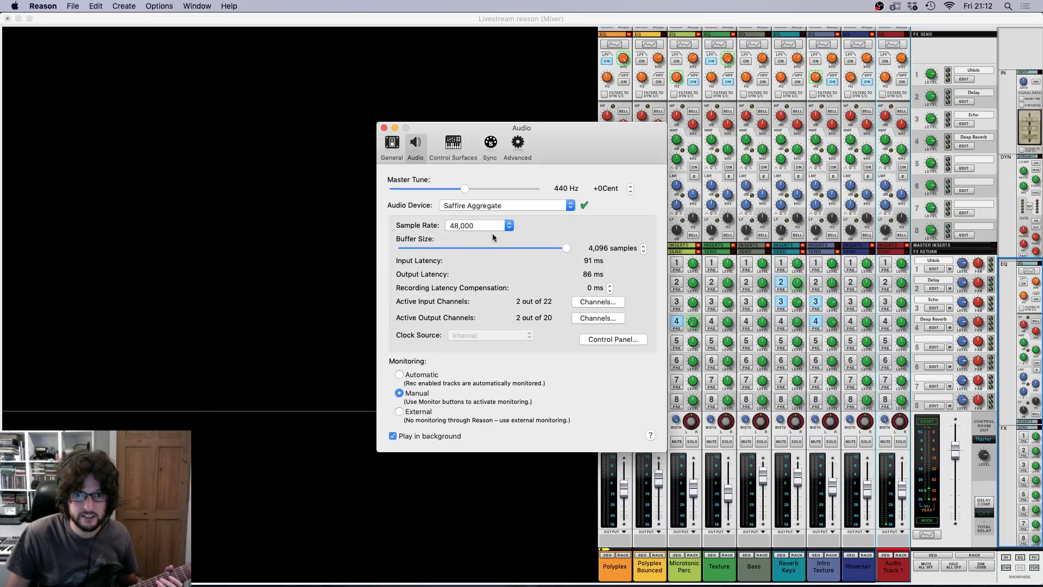
{"action": "left_click_drag", "start_coordinate": [566, 248], "coordinate": [448, 247]}
{"action": "left_click", "coordinate": [384, 127]}
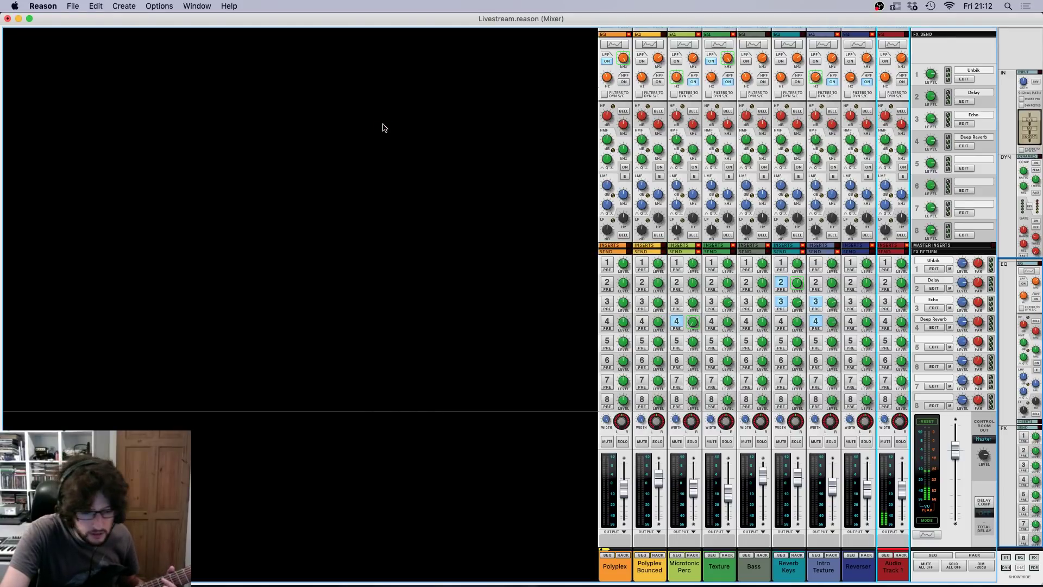
Step: Return to the sequencer and play a short section of the song from bar 37
{"action": "key", "text": "F7"}
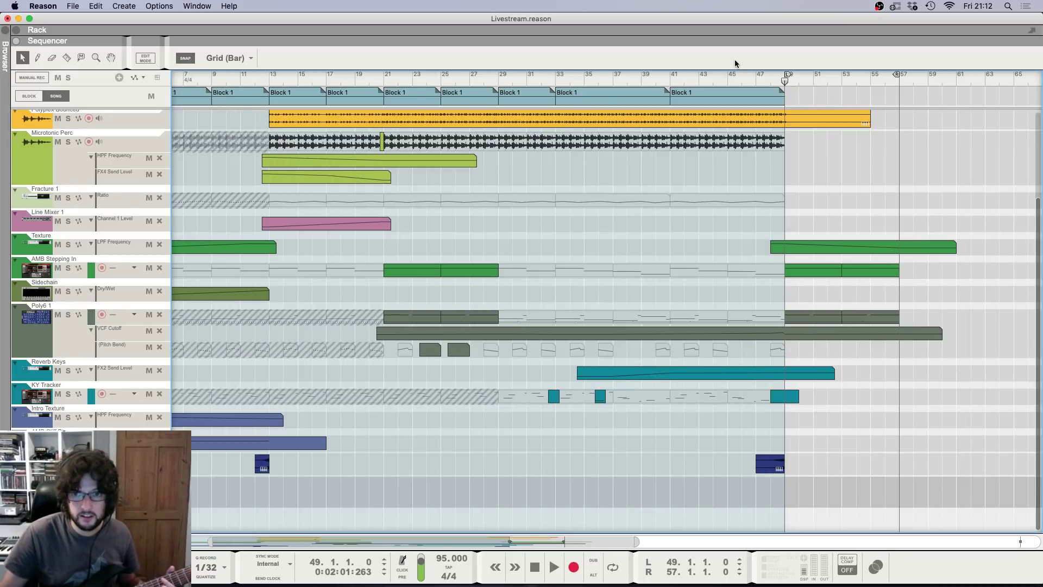
{"action": "left_click", "coordinate": [755, 81]}
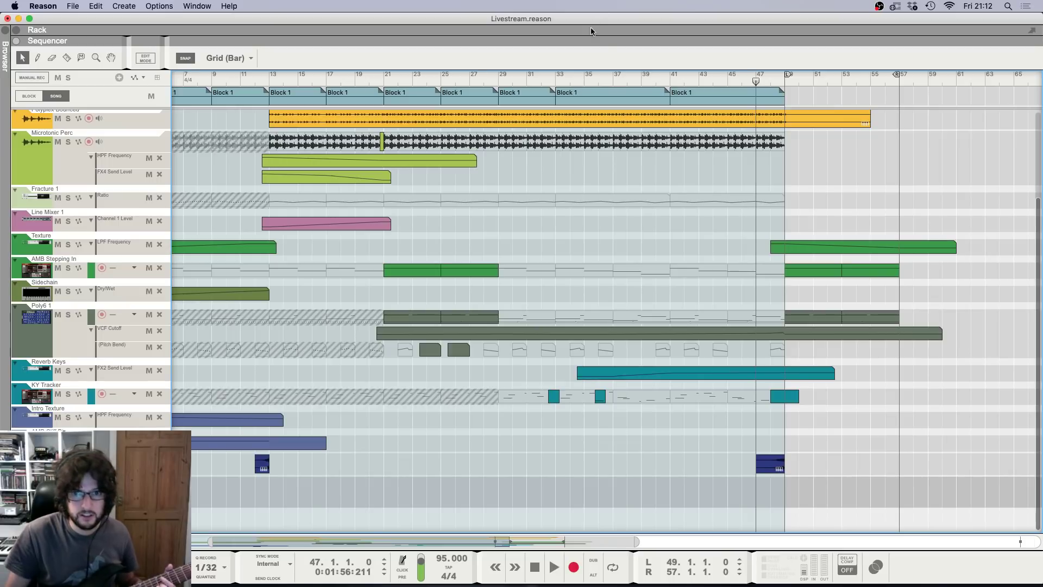
{"action": "left_click", "coordinate": [615, 81]}
{"action": "key", "text": "space"}
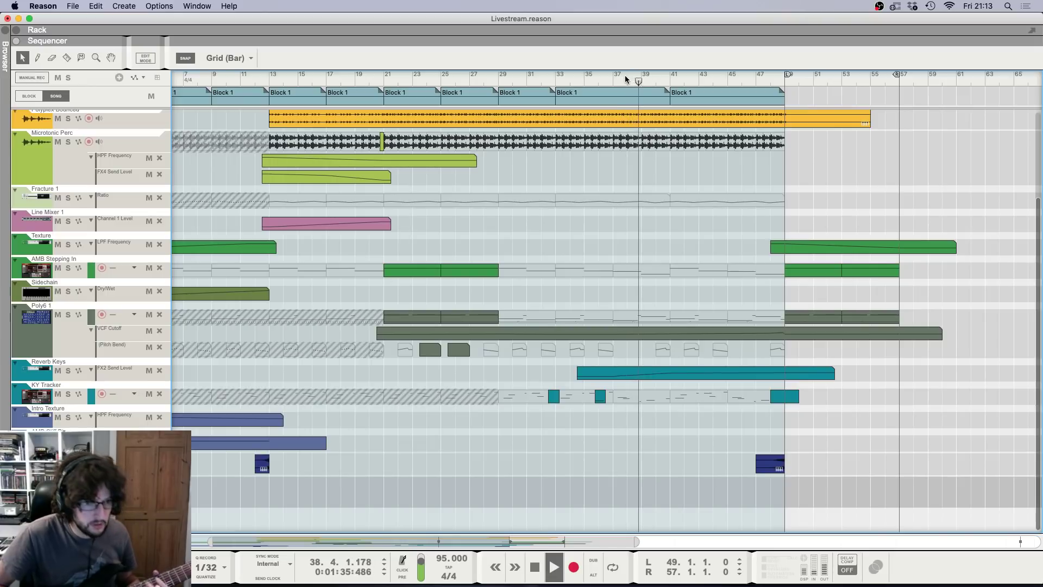
{"action": "key", "text": "space"}
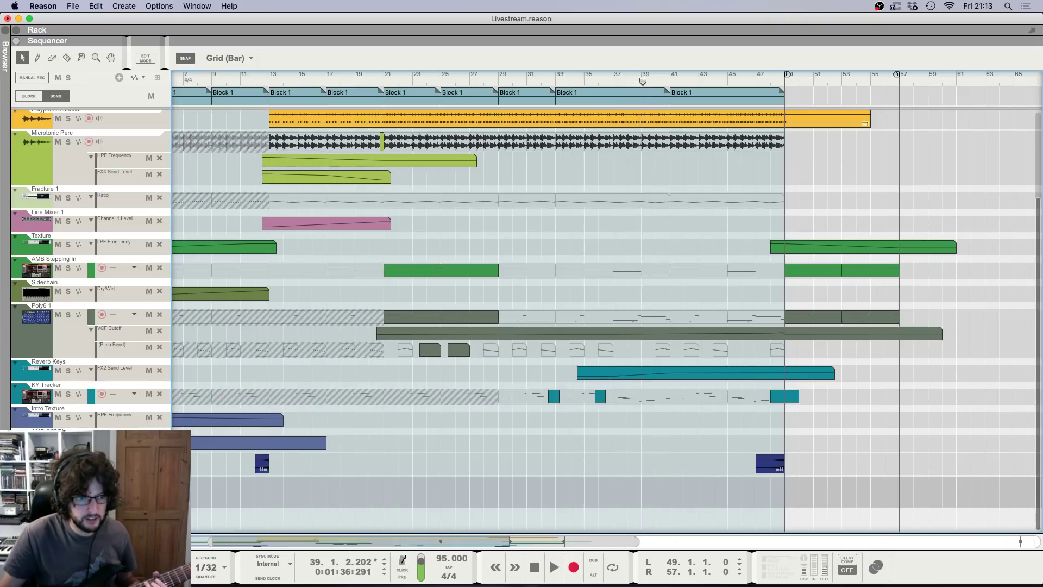
Step: Inspect Audio Track 1's insert devices in the rack, view the Tape Delay's Guitar Rig 5 editor, and return to the sequencer
{"action": "left_click", "coordinate": [88, 489]}
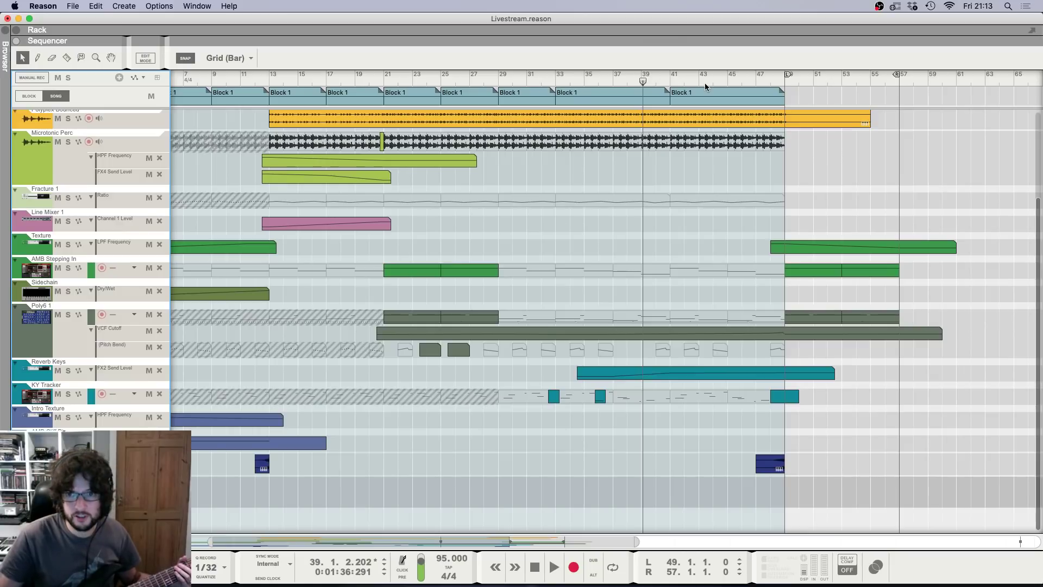
{"action": "left_click", "coordinate": [739, 82]}
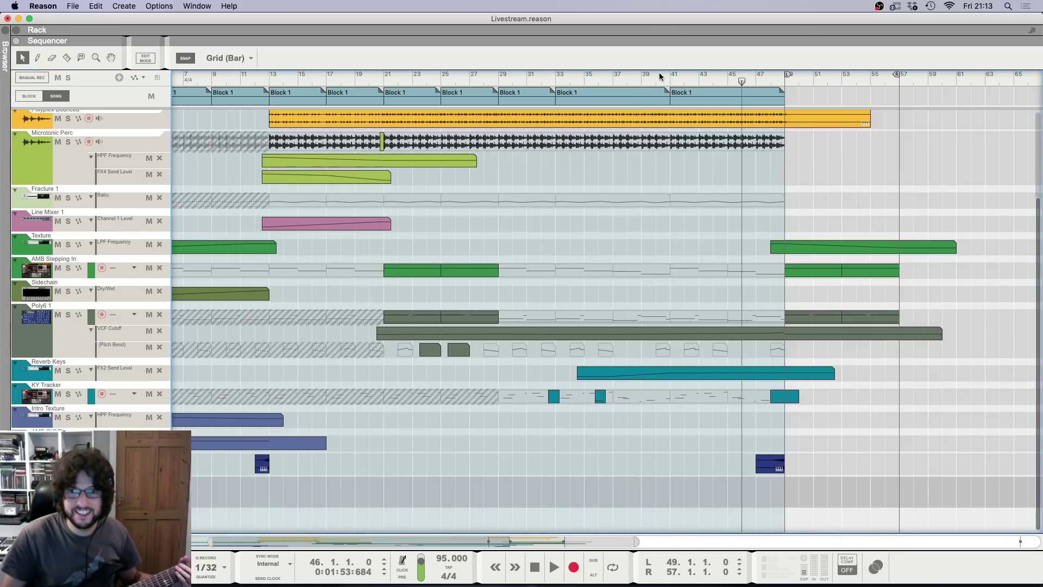
{"action": "left_click", "coordinate": [554, 79]}
{"action": "key", "text": "F6"}
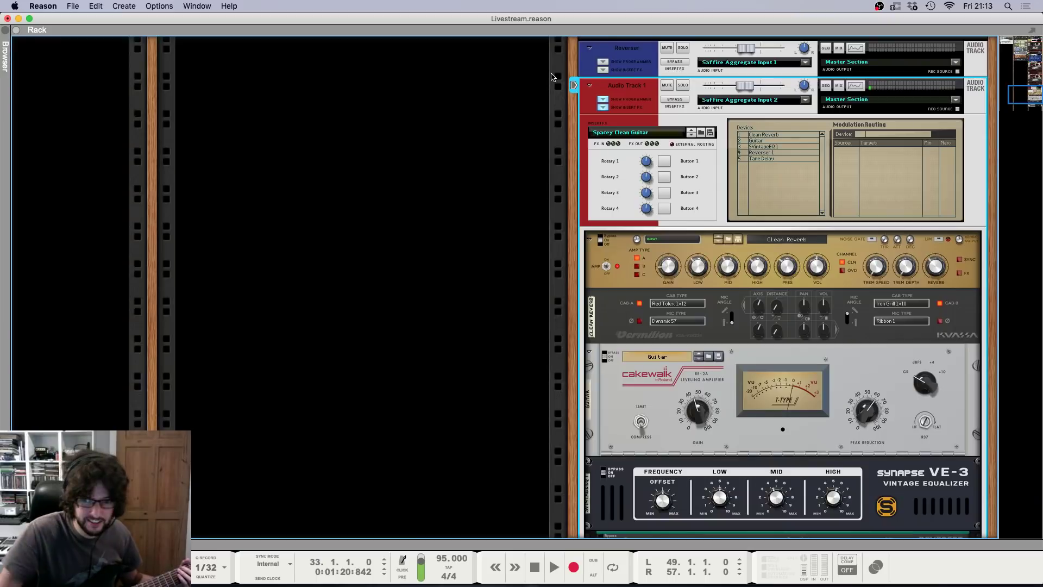
{"action": "scroll", "coordinate": [650, 339], "scroll_direction": "down", "scroll_amount": 5}
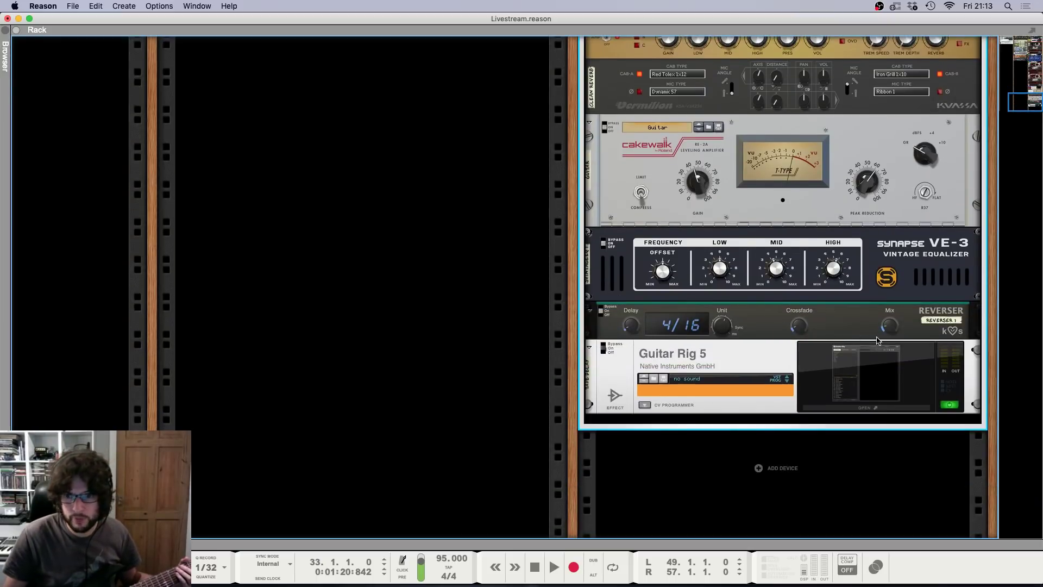
{"action": "left_click", "coordinate": [865, 409]}
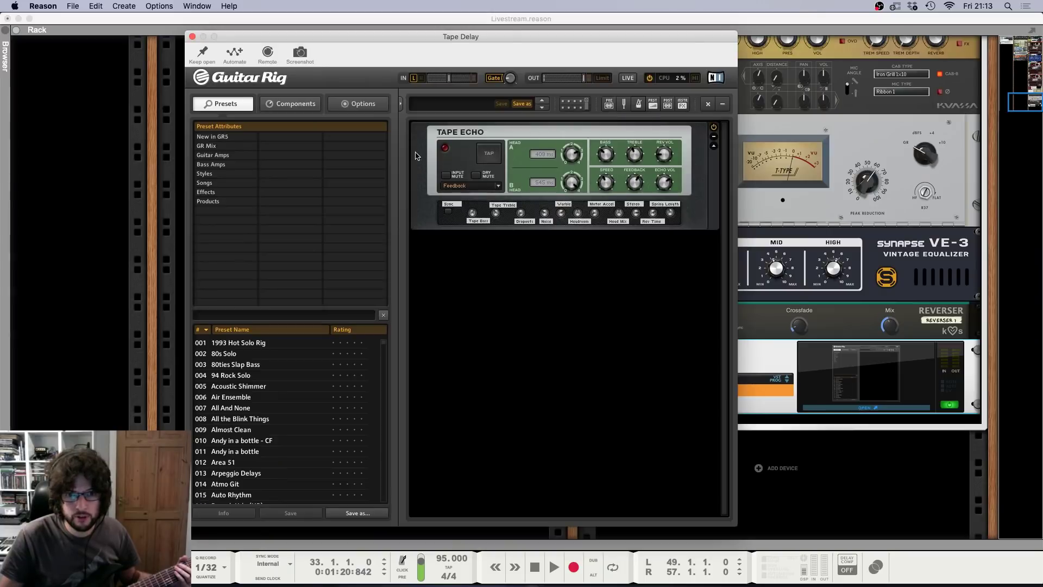
{"action": "left_click", "coordinate": [192, 37]}
{"action": "key", "text": "F7"}
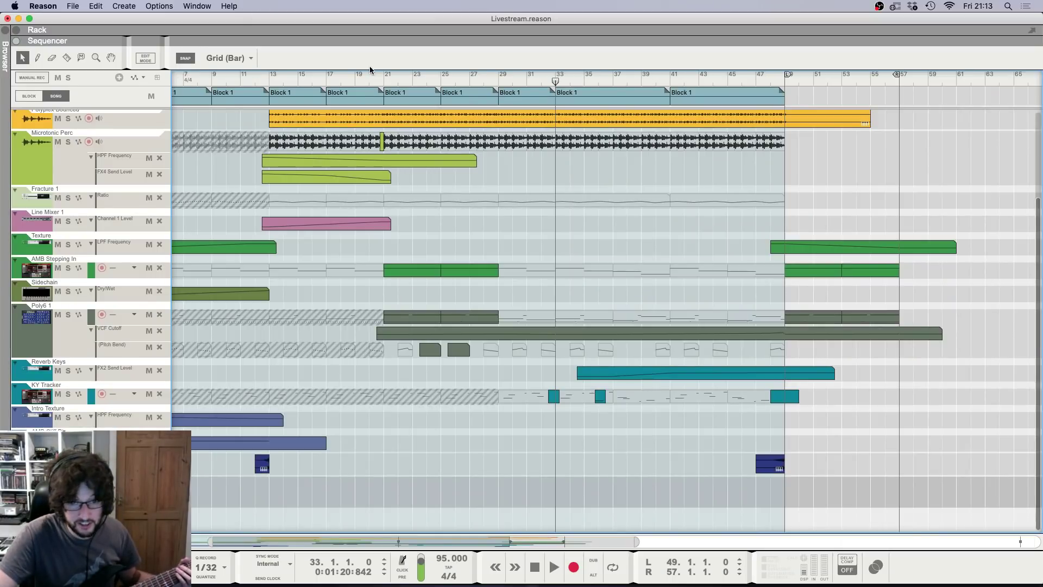
Step: Rehearse the guitar part over playback from bar 33, then over a longer run from around bar 40 through the ending
{"action": "key", "text": "space"}
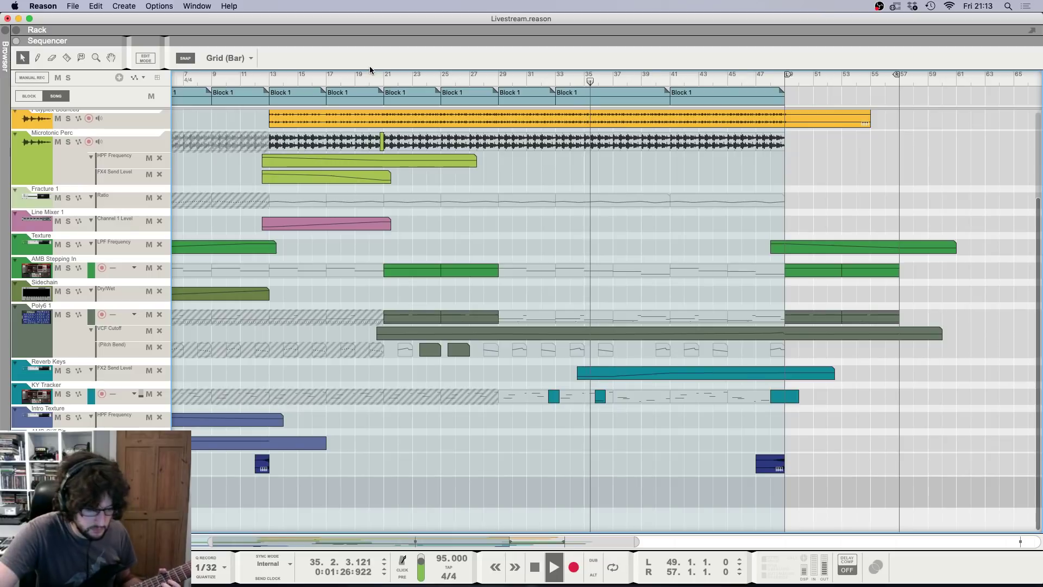
{"action": "key", "text": "space"}
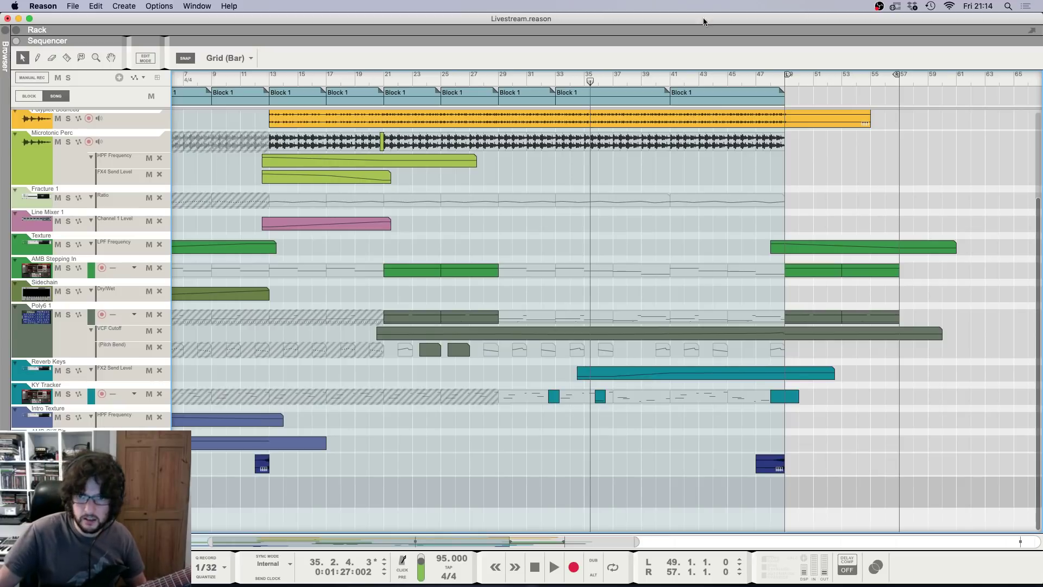
{"action": "left_click", "coordinate": [751, 82]}
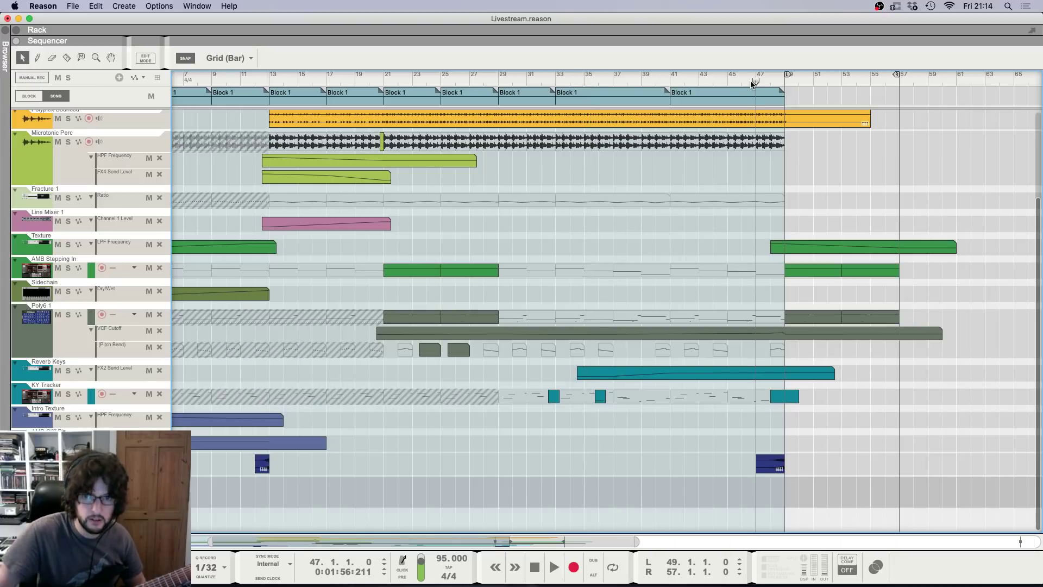
{"action": "left_click", "coordinate": [654, 80]}
{"action": "key", "text": "space"}
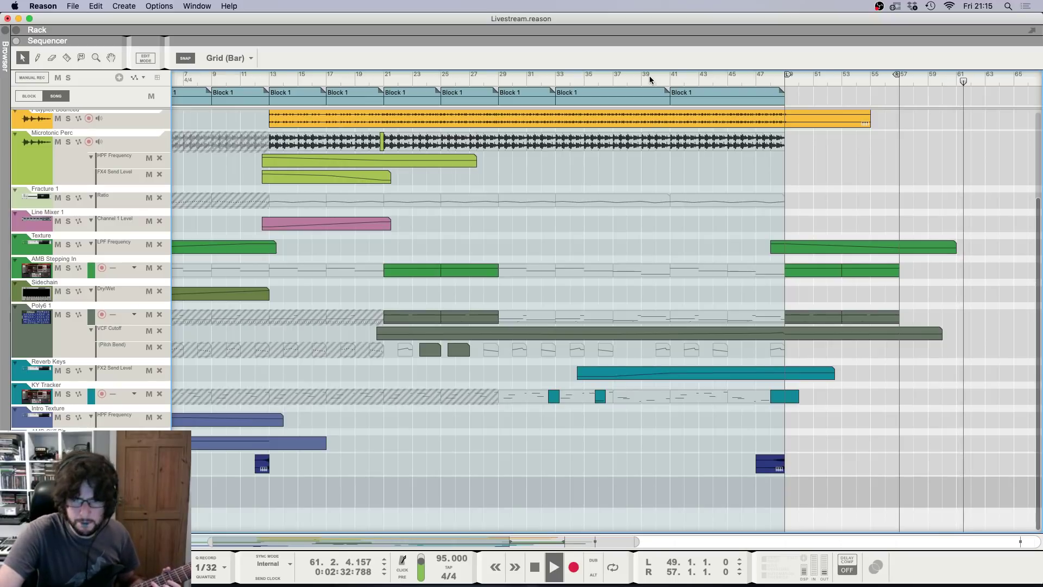
{"action": "key", "text": "space"}
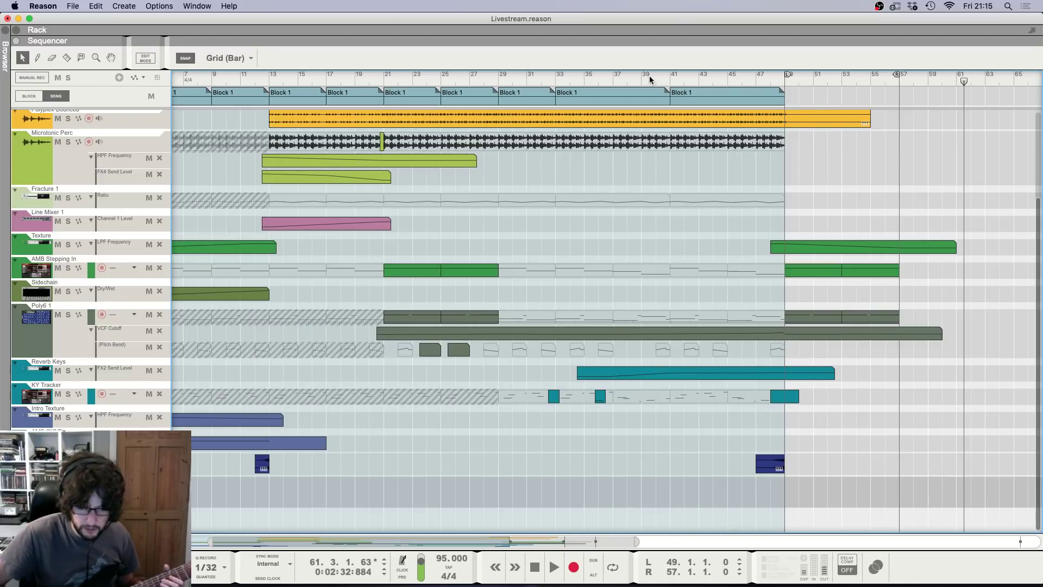
Step: Record a guitar take on Audio Track 1 from bar 47 to just past bar 57 with the metronome click enabled
{"action": "left_click", "coordinate": [646, 80]}
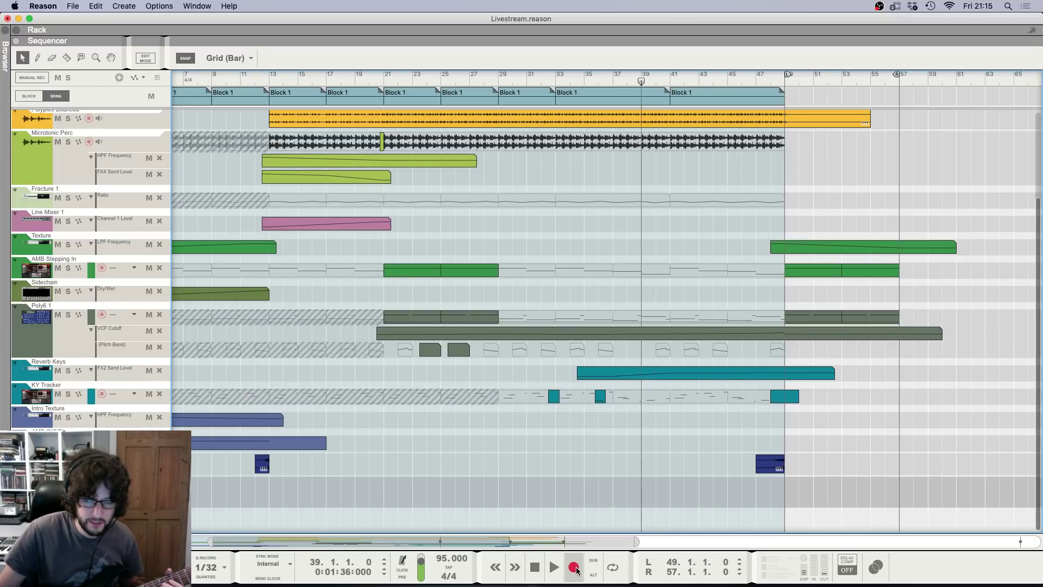
{"action": "left_click", "coordinate": [755, 80]}
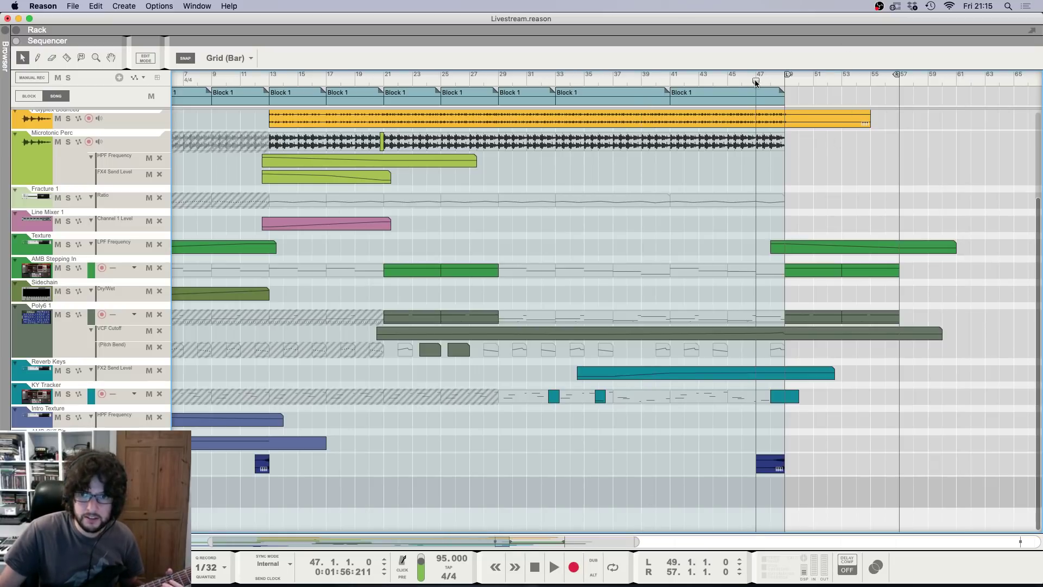
{"action": "left_click", "coordinate": [401, 567]}
{"action": "mouse_move", "coordinate": [420, 568]}
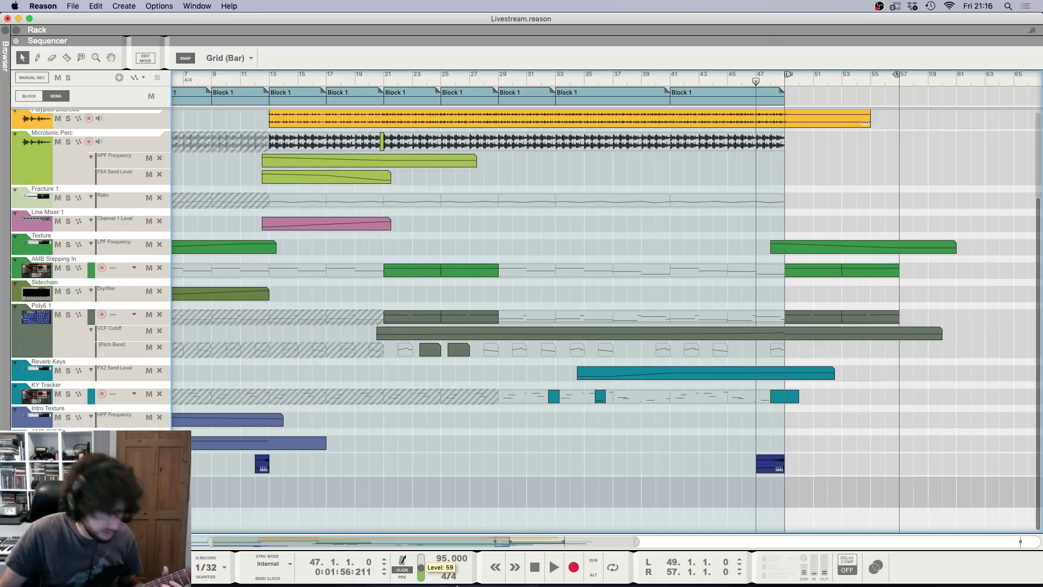
{"action": "left_click", "coordinate": [573, 567]}
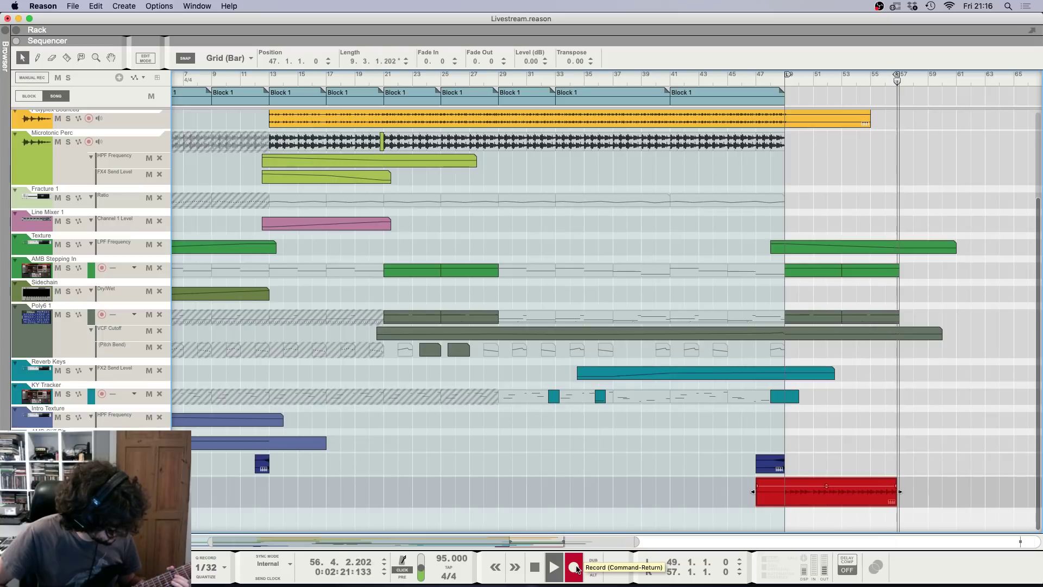
{"action": "key", "text": "space"}
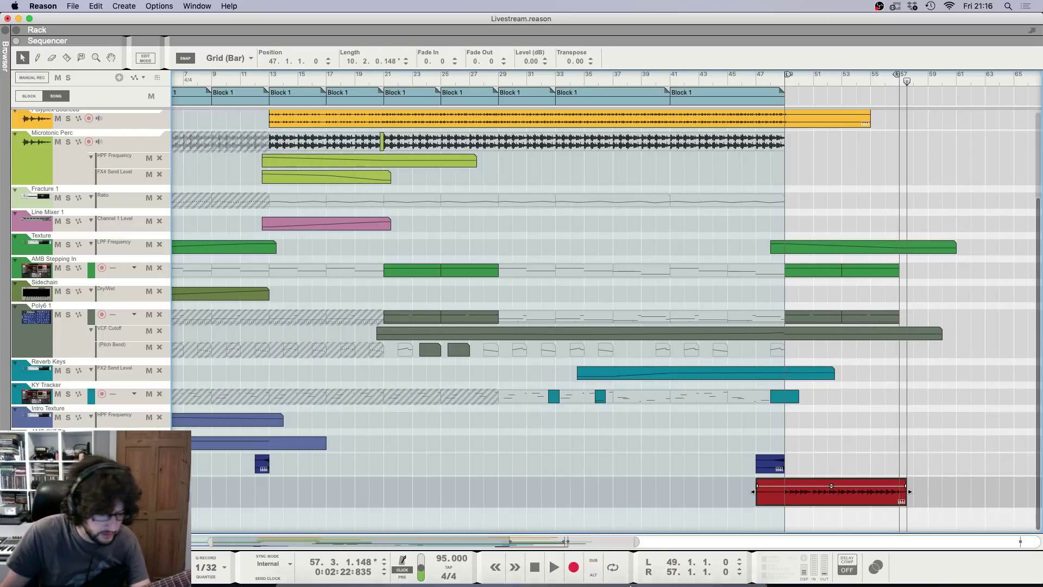
Step: Quantize the newly recorded guitar clip on Audio Track 1 and leave it deselected
{"action": "key", "text": "h"}
{"action": "key", "text": "h"}
{"action": "key", "text": "h"}
{"action": "key", "text": "h"}
{"action": "key", "text": "h"}
{"action": "key", "text": "h"}
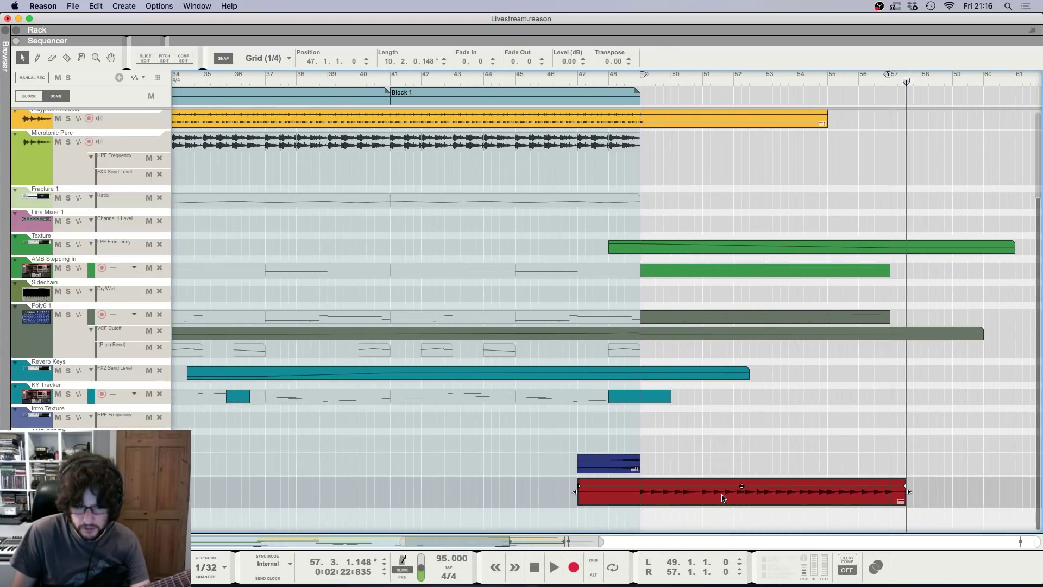
{"action": "key", "text": "h"}
{"action": "key", "text": "h"}
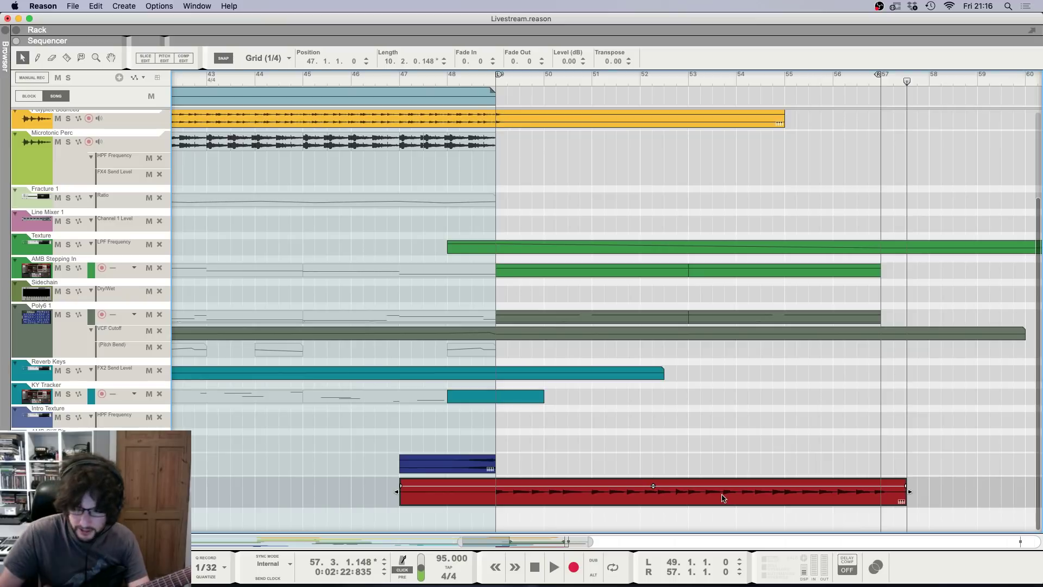
{"action": "key", "text": "g"}
{"action": "key", "text": "g"}
{"action": "key", "text": "g"}
{"action": "left_click", "coordinate": [715, 438]}
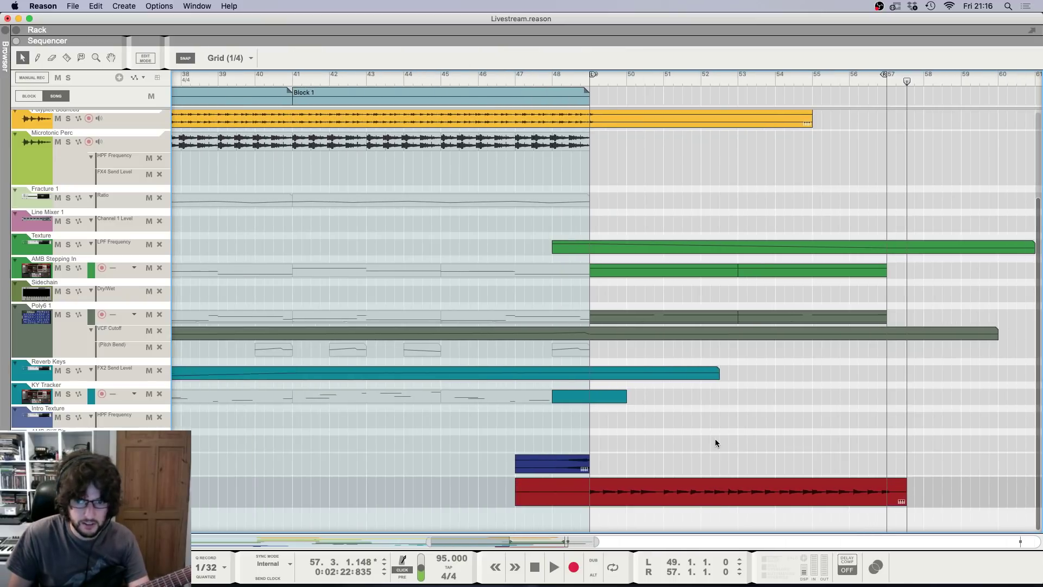
{"action": "left_click", "coordinate": [716, 502]}
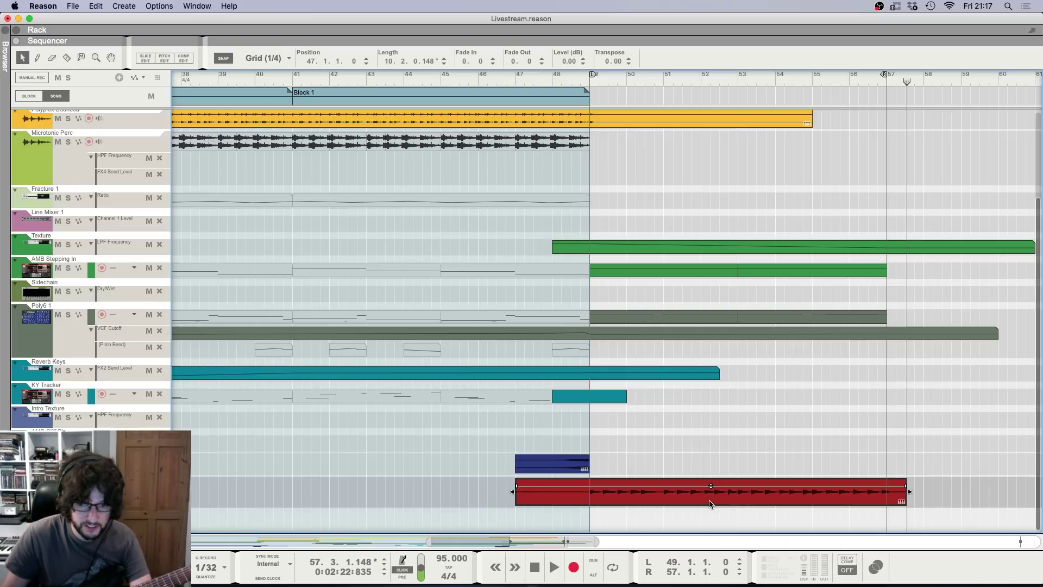
{"action": "right_click", "coordinate": [709, 502]}
{"action": "left_click", "coordinate": [654, 452]}
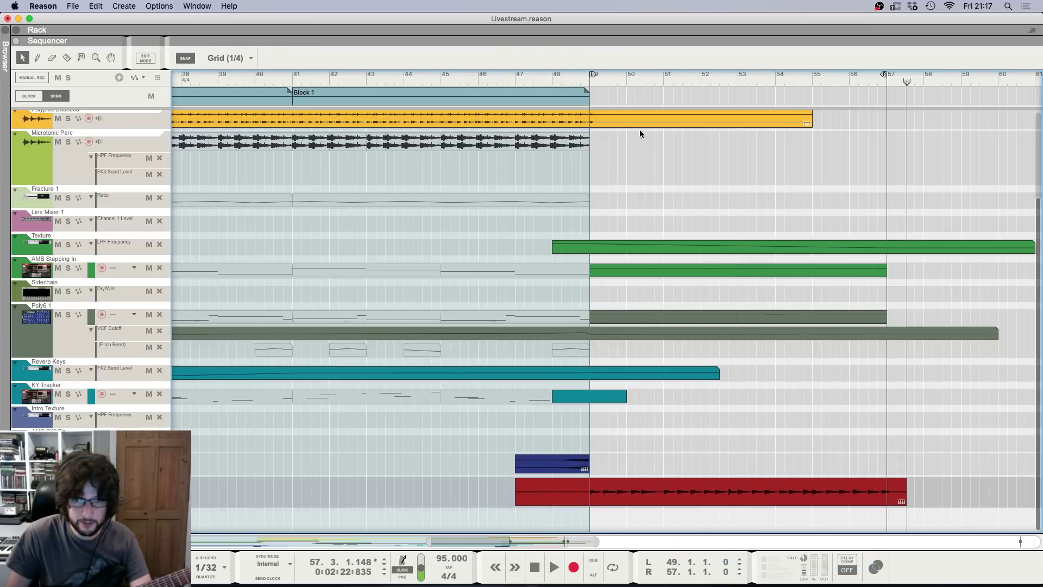
Step: Turn off the metronome click and play back the quantized guitar take from bar 49
{"action": "left_click", "coordinate": [585, 81]}
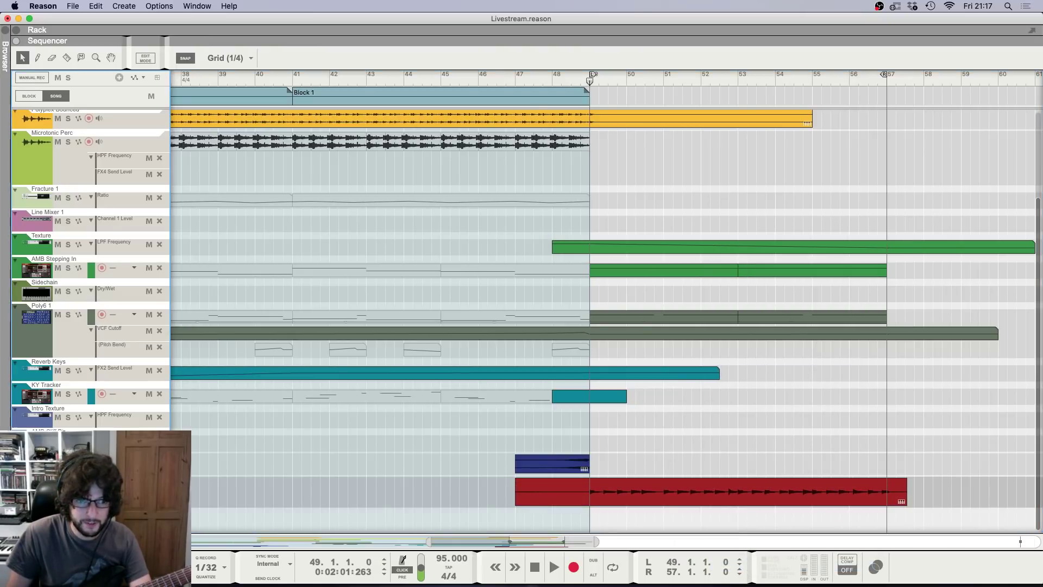
{"action": "key", "text": "space"}
{"action": "key", "text": "c"}
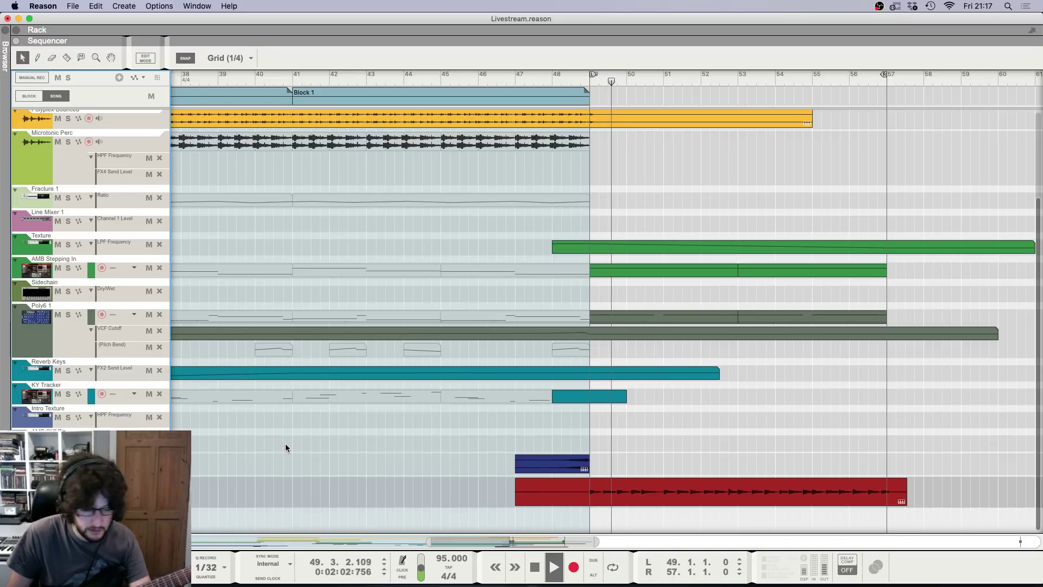
{"action": "key", "text": "h"}
{"action": "key", "text": "h"}
{"action": "key", "text": "h"}
{"action": "key", "text": "h"}
{"action": "key", "text": "h"}
{"action": "key", "text": "h"}
{"action": "key", "text": "h"}
{"action": "key", "text": "h"}
{"action": "key", "text": "g"}
{"action": "key", "text": "g"}
{"action": "key", "text": "g"}
{"action": "key", "text": "g"}
{"action": "key", "text": "g"}
{"action": "key", "text": "g"}
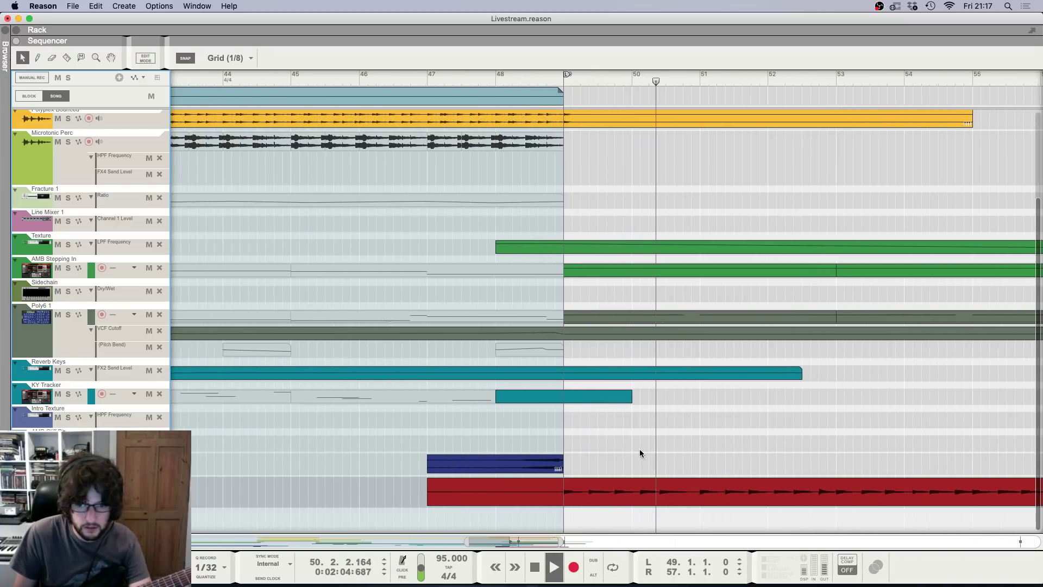
{"action": "key", "text": "h"}
{"action": "key", "text": "h"}
{"action": "key", "text": "h"}
{"action": "key", "text": "h"}
{"action": "key", "text": "h"}
{"action": "key", "text": "h"}
{"action": "key", "text": "h"}
{"action": "key", "text": "h"}
{"action": "key", "text": "h"}
{"action": "key", "text": "h"}
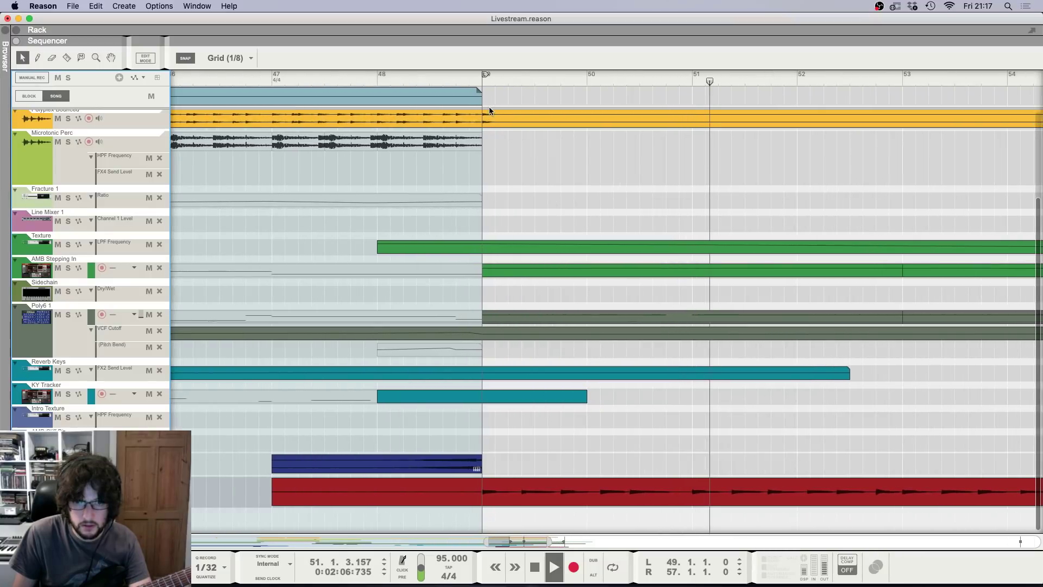
{"action": "key", "text": "space"}
Step: Place the playhead at bar 49 and open the guitar clip for slice editing
{"action": "left_click", "coordinate": [481, 83]}
{"action": "key", "text": "h"}
{"action": "key", "text": "h"}
{"action": "key", "text": "h"}
{"action": "double_click", "coordinate": [648, 499]}
{"action": "key", "text": "h"}
{"action": "key", "text": "h"}
{"action": "key", "text": "h"}
{"action": "key", "text": "h"}
{"action": "key", "text": "h"}
{"action": "key", "text": "h"}
{"action": "key", "text": "h"}
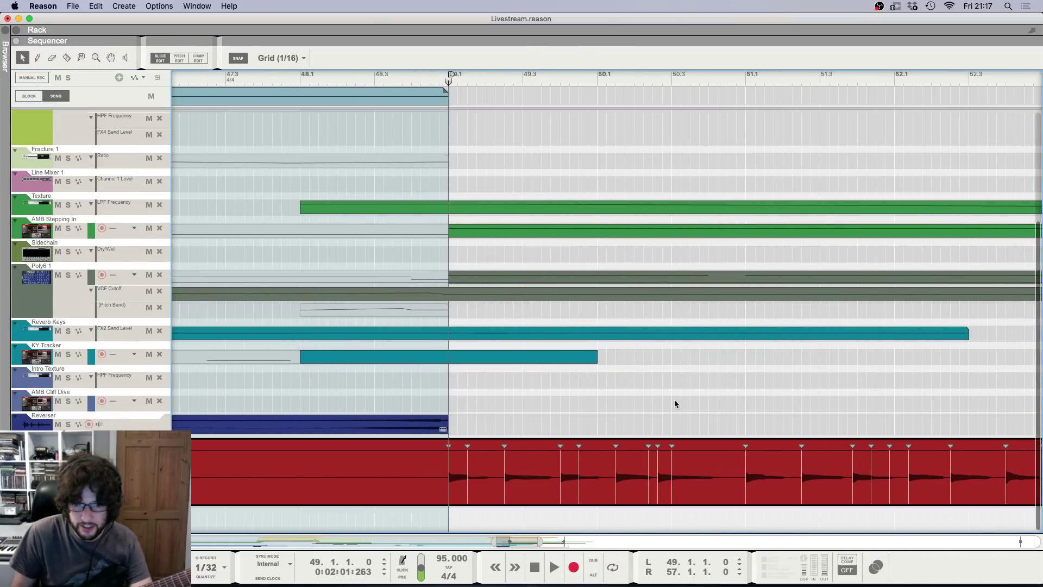
Step: Listen to the guitar take from bar 49 and move the mistimed slice after beat 50.2 to beat 50.3
{"action": "key", "text": "space"}
{"action": "key", "text": "h"}
{"action": "key", "text": "h"}
{"action": "key", "text": "h"}
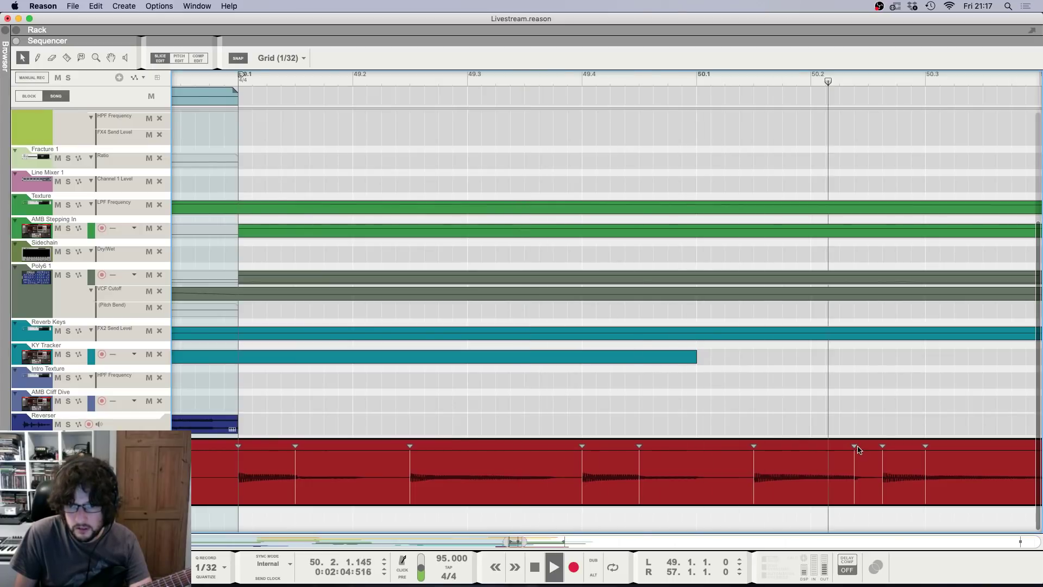
{"action": "key", "text": "space"}
{"action": "left_click_drag", "start_coordinate": [920, 447], "coordinate": [941, 448]}
Step: Audition the corrected passage from the start of bar 50 and move the slice following beat 50.3 to beat 50.4
{"action": "left_click", "coordinate": [730, 82]}
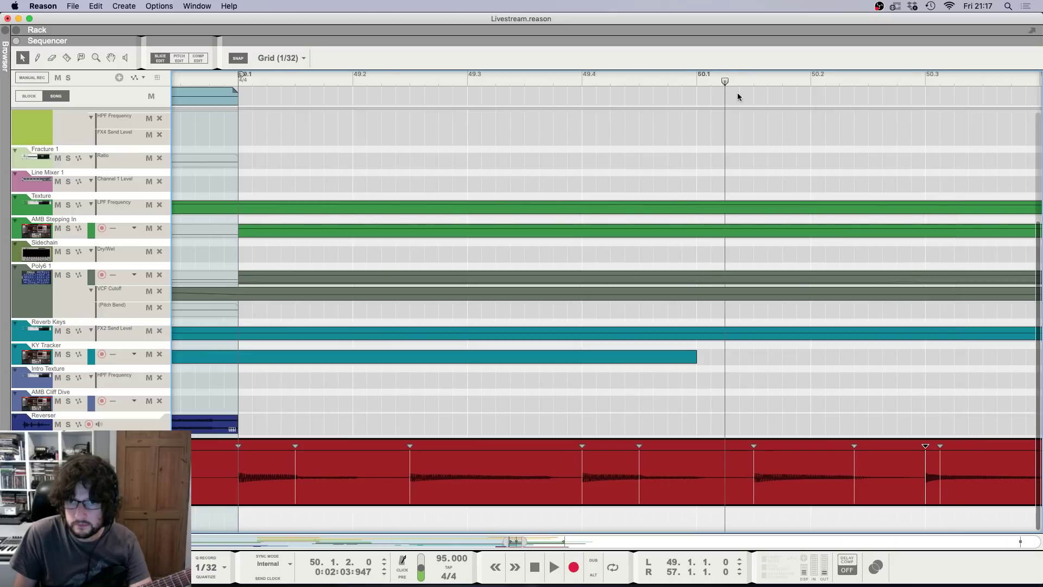
{"action": "key", "text": "space"}
{"action": "key", "text": "g"}
{"action": "key", "text": "g"}
{"action": "key", "text": "g"}
{"action": "key", "text": "g"}
{"action": "key", "text": "g"}
{"action": "key", "text": "g"}
{"action": "key", "text": "space"}
{"action": "left_click_drag", "start_coordinate": [893, 446], "coordinate": [971, 449]}
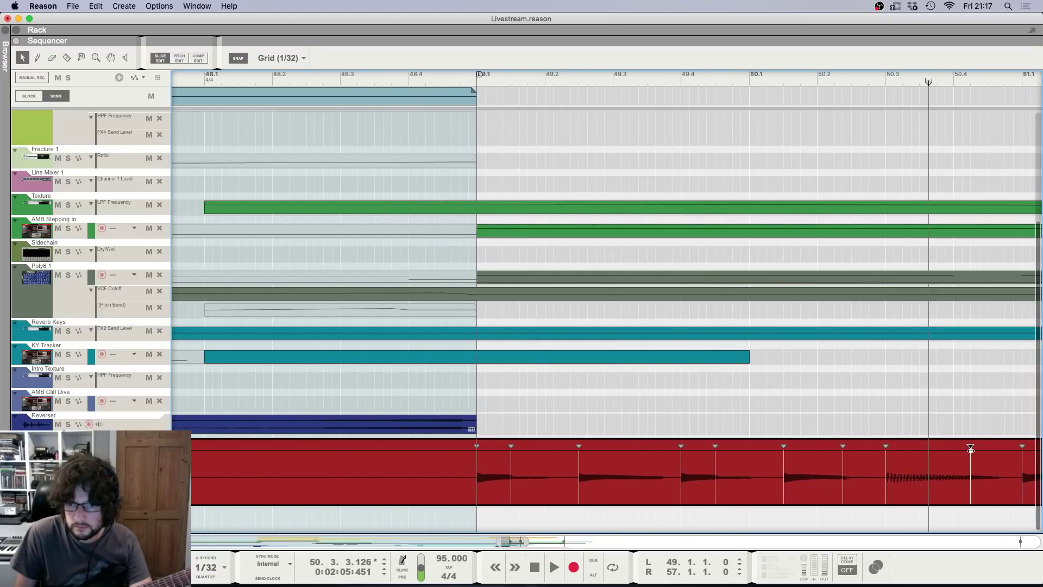
Step: Play back the guitar clip from bar 50 to check the timing of the moved slices
{"action": "key", "text": "g"}
{"action": "key", "text": "g"}
{"action": "key", "text": "g"}
{"action": "key", "text": "g"}
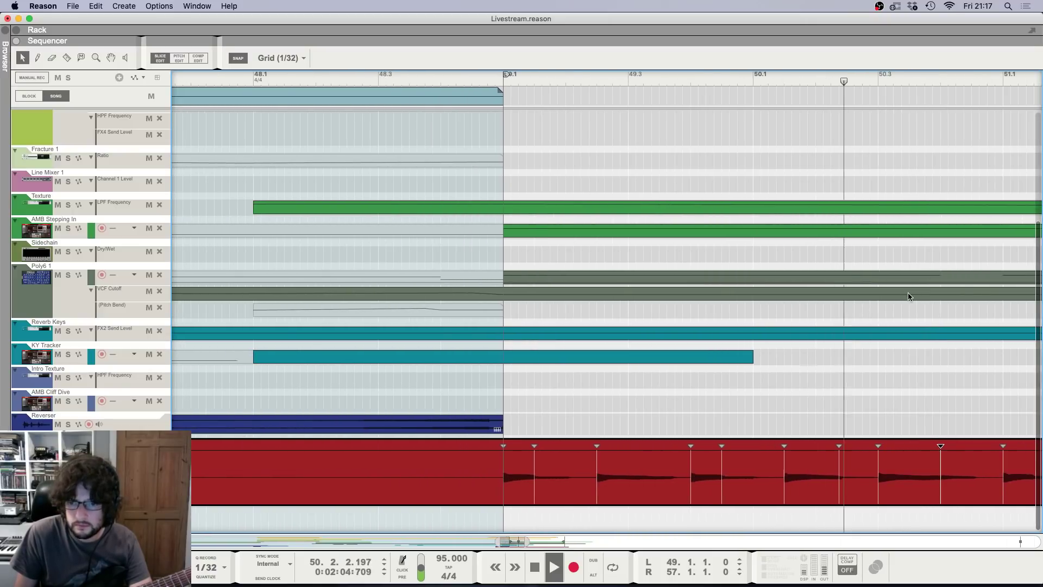
{"action": "key", "text": "space"}
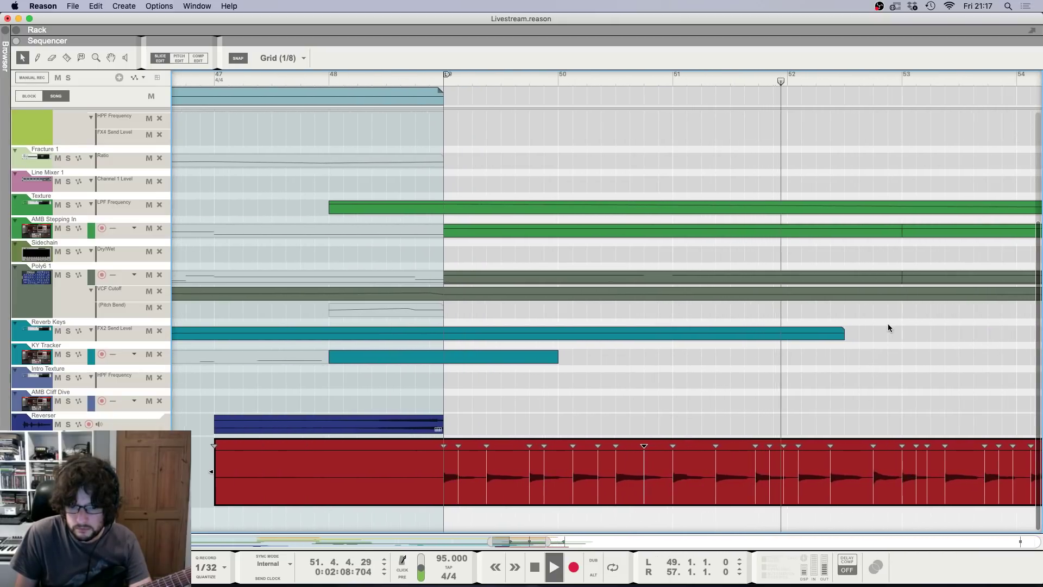
Step: Leave slice editing of the guitar clip and listen to the rest of the take up to the end of bar 56
{"action": "key", "text": "g"}
{"action": "key", "text": "g"}
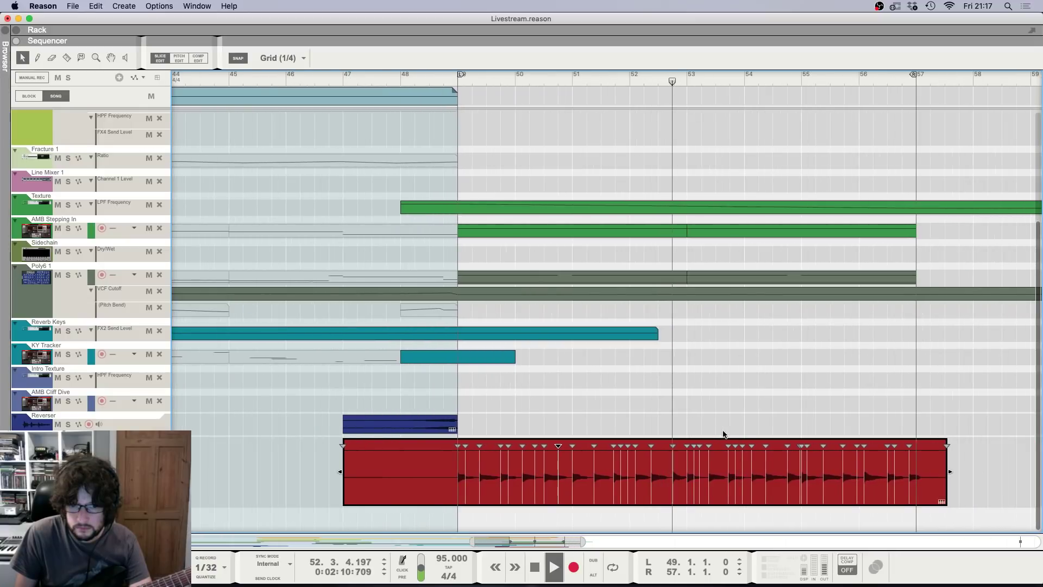
{"action": "left_click", "coordinate": [696, 410]}
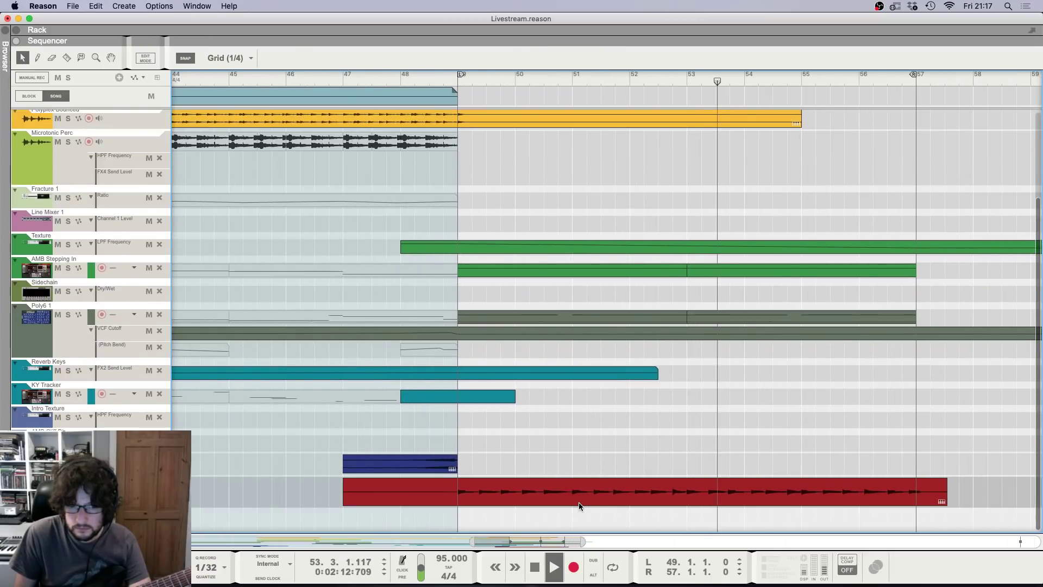
{"action": "left_click", "coordinate": [548, 500]}
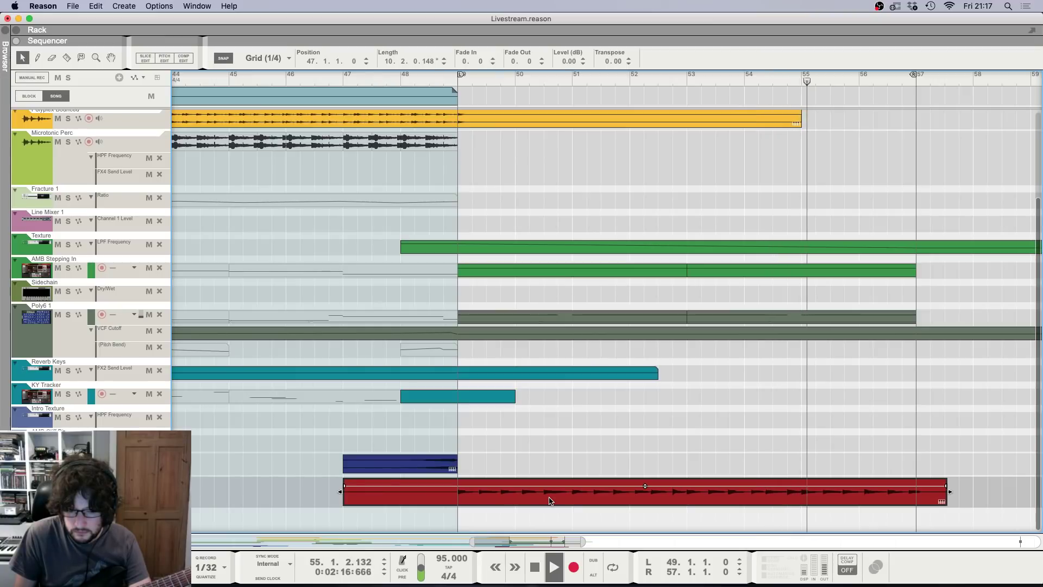
{"action": "key", "text": "g"}
{"action": "key", "text": "g"}
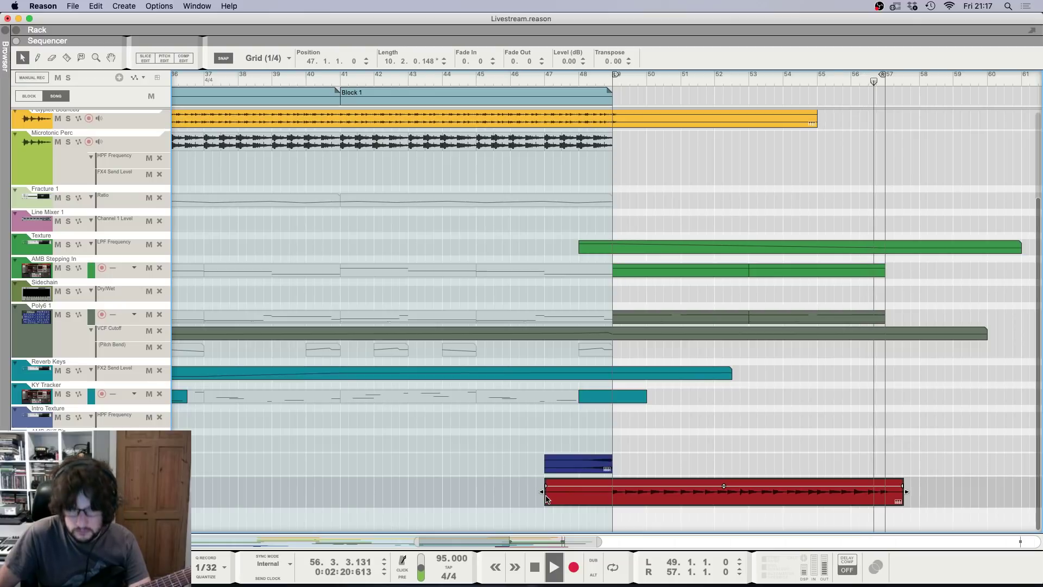
{"action": "key", "text": "space"}
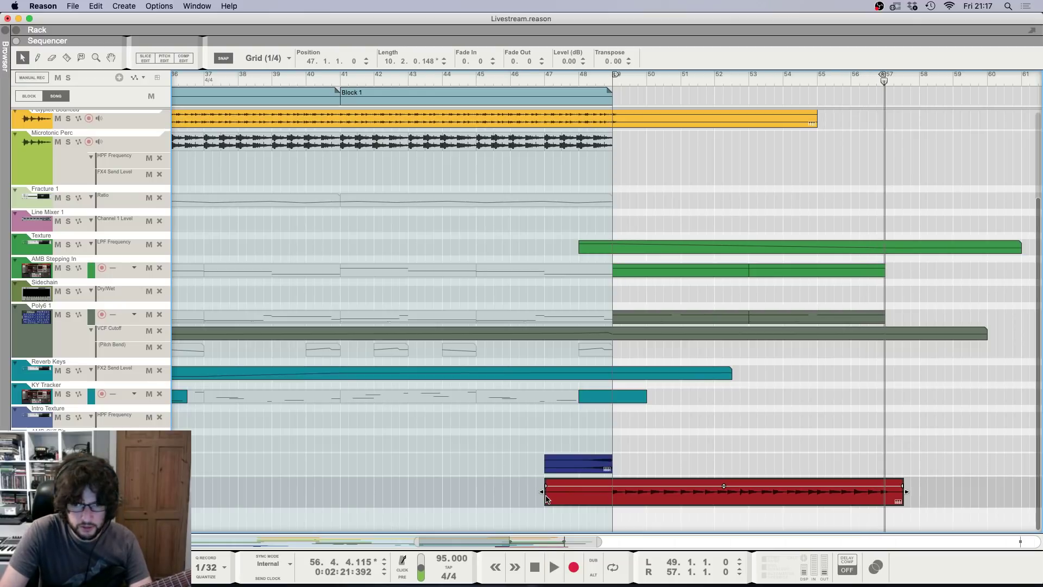
Step: Delete the guitar take and prepare a new recording from bar 47 with the metronome click enabled
{"action": "key", "text": "Delete"}
{"action": "left_click", "coordinate": [544, 81]}
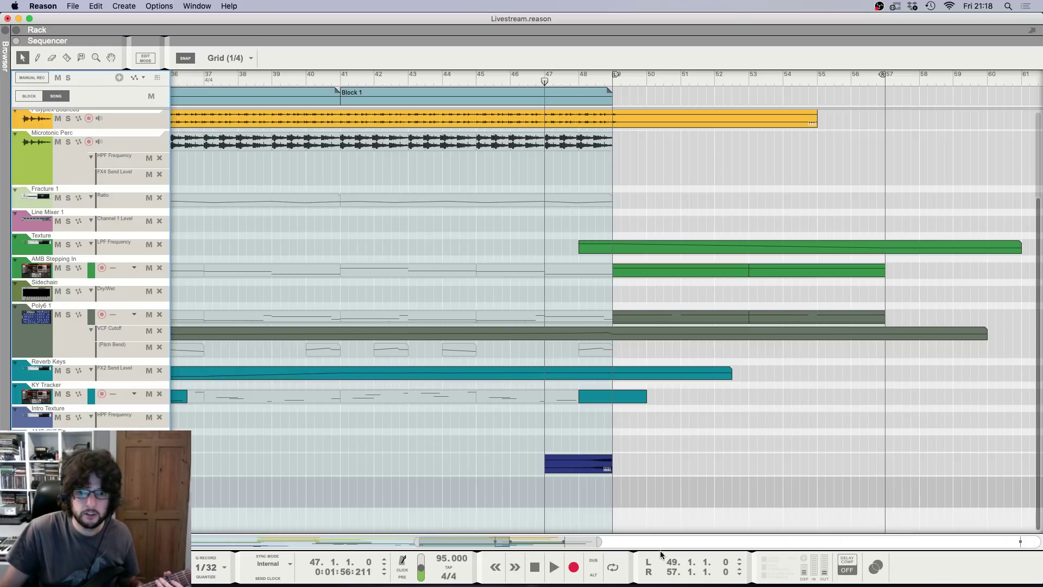
{"action": "left_click", "coordinate": [410, 569]}
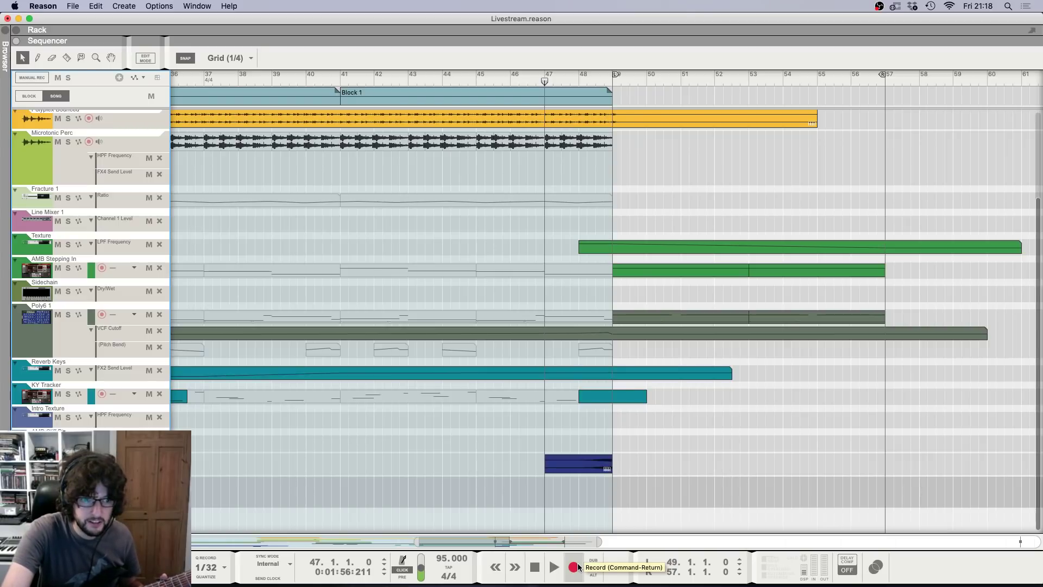
Step: Show the devices inside the Main Master Combinator and bypass the limiter below the Saturation Knob
{"action": "key", "text": "F7"}
{"action": "left_click", "coordinate": [1013, 44]}
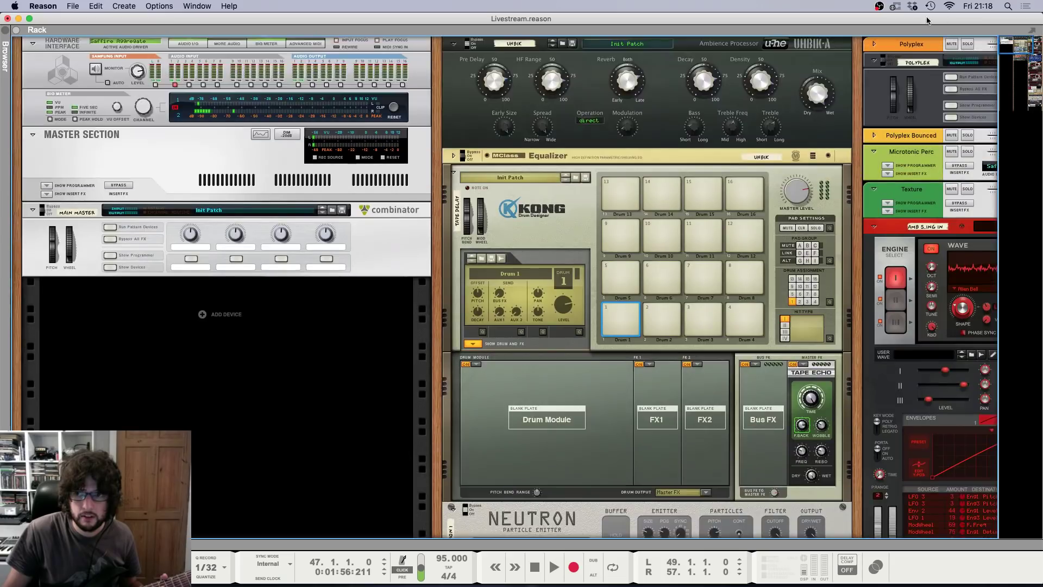
{"action": "left_click", "coordinate": [111, 268]}
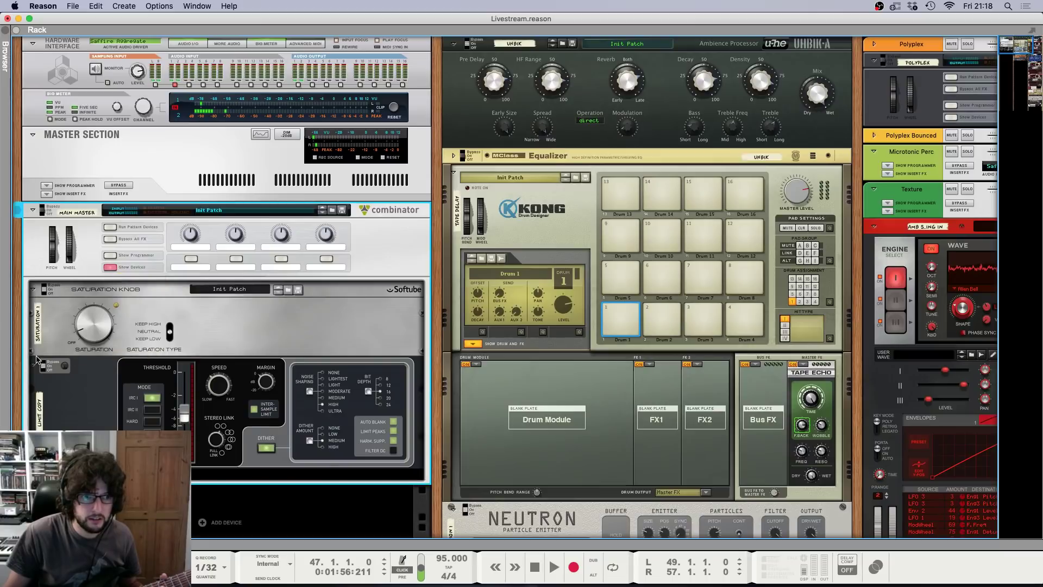
{"action": "left_click", "coordinate": [44, 364]}
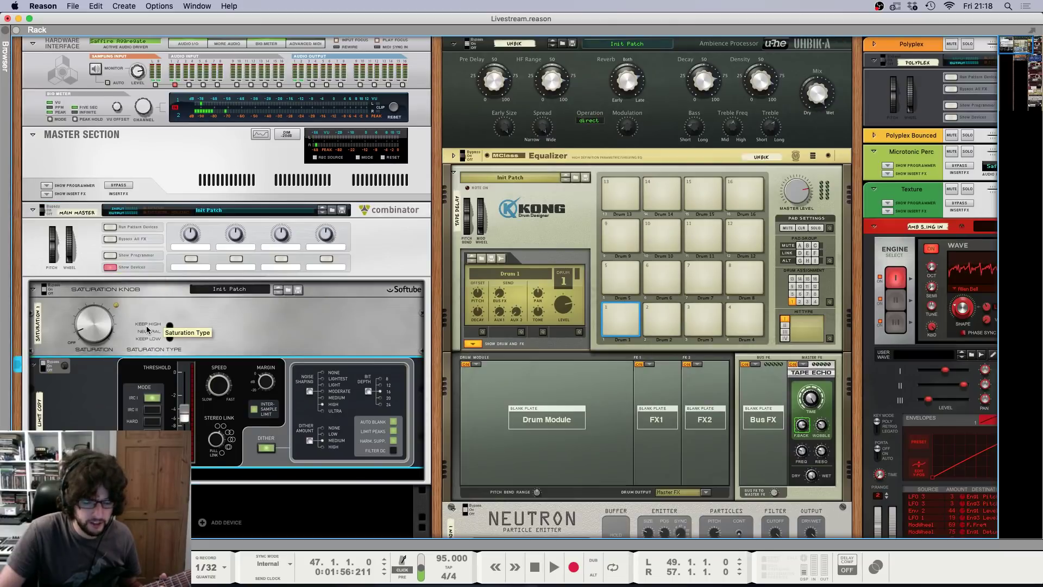
{"action": "key", "text": "F7"}
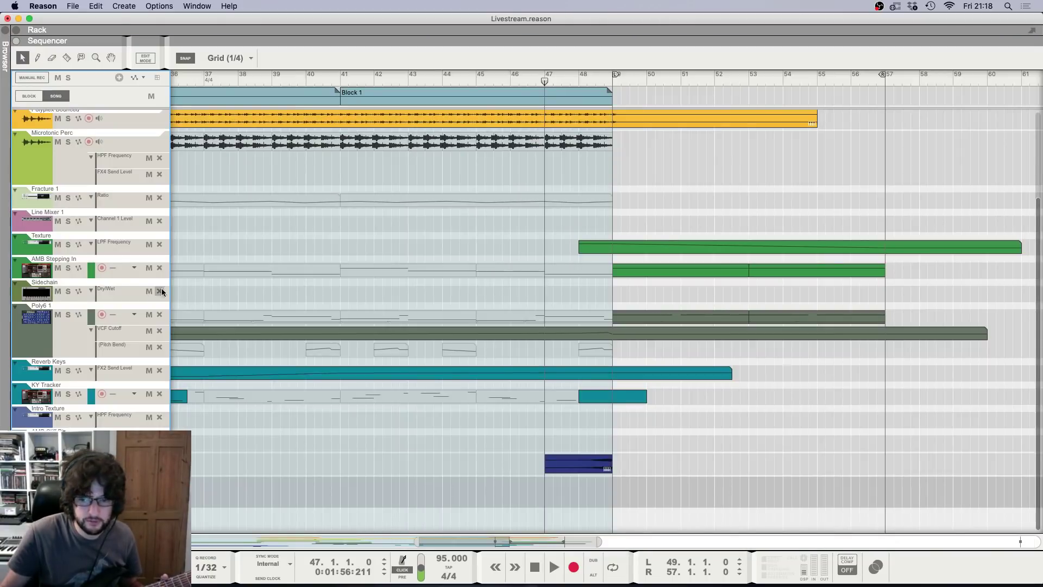
Step: Record a new guitar take on the audio track from bar 47 to the end of bar 58
{"action": "scroll", "coordinate": [341, 455], "scroll_direction": "left", "scroll_amount": 1}
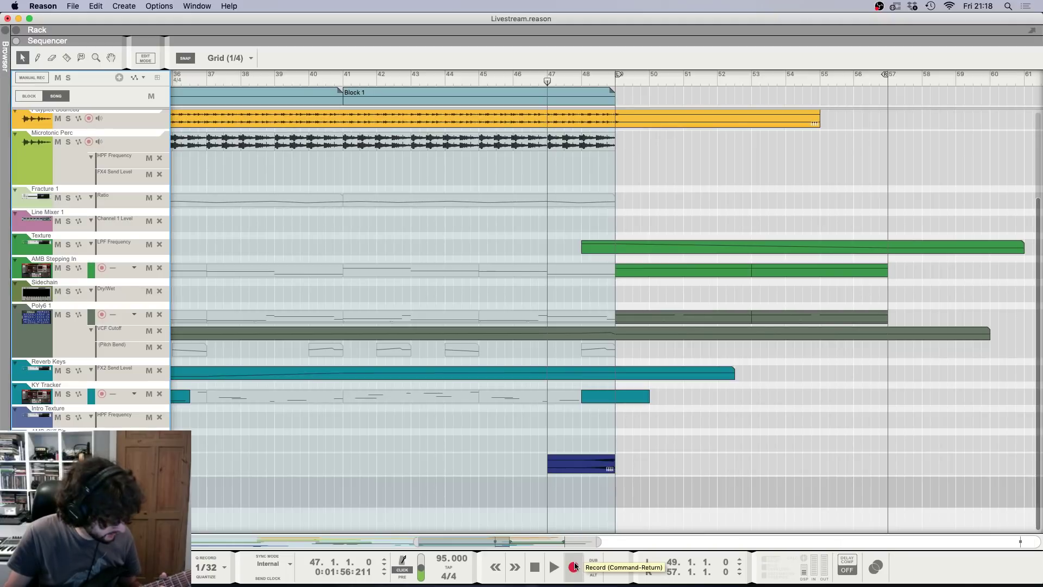
{"action": "left_click", "coordinate": [575, 566]}
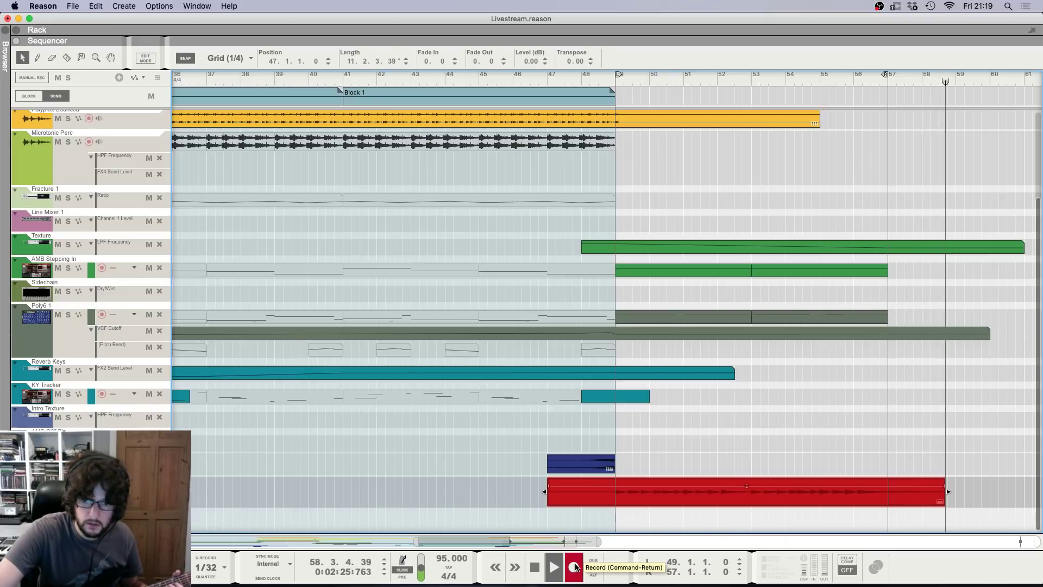
{"action": "key", "text": "space"}
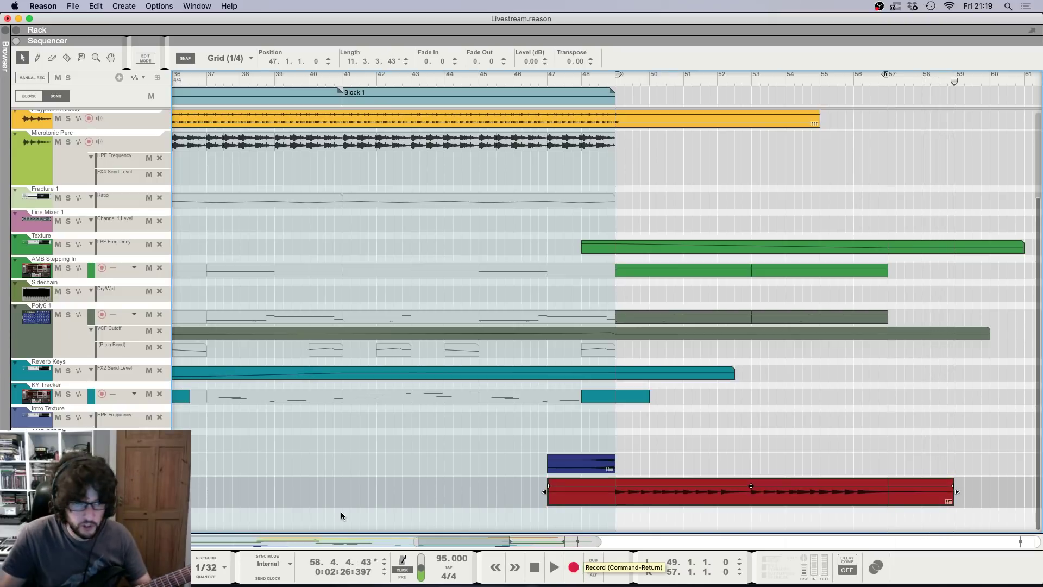
Step: Play back the new guitar take from bar 49 and check the master limiter in the rack
{"action": "left_click", "coordinate": [553, 219]}
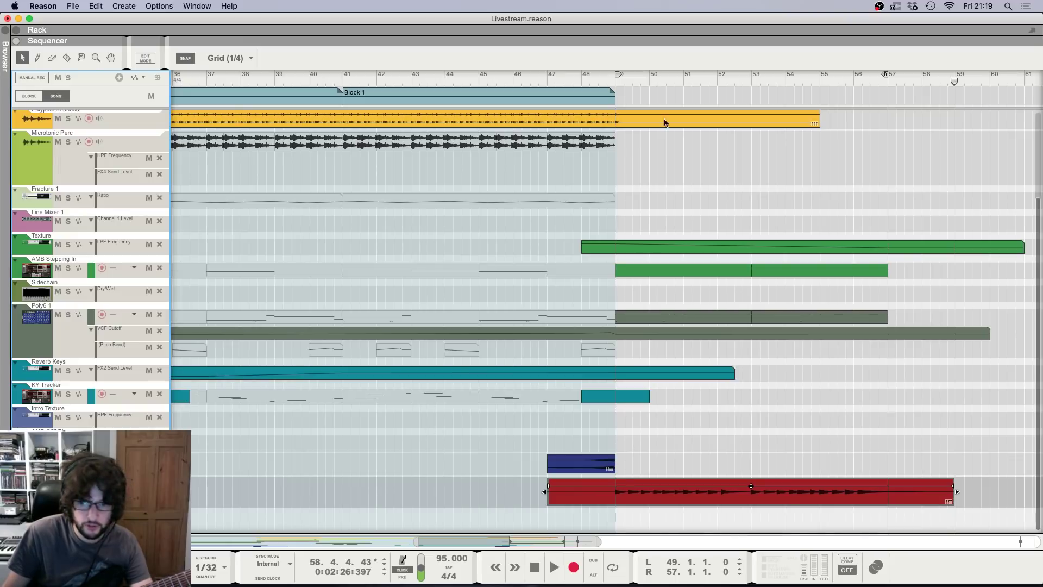
{"action": "left_click", "coordinate": [613, 82]}
{"action": "key", "text": "space"}
{"action": "key", "text": "F6"}
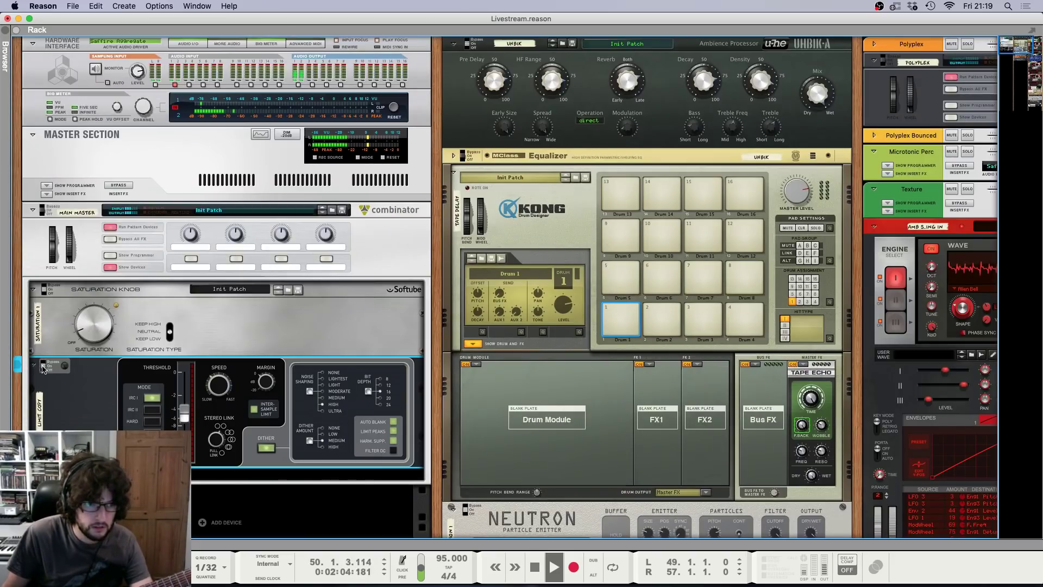
{"action": "key", "text": "F6"}
{"action": "key", "text": "F6"}
{"action": "key", "text": "F7"}
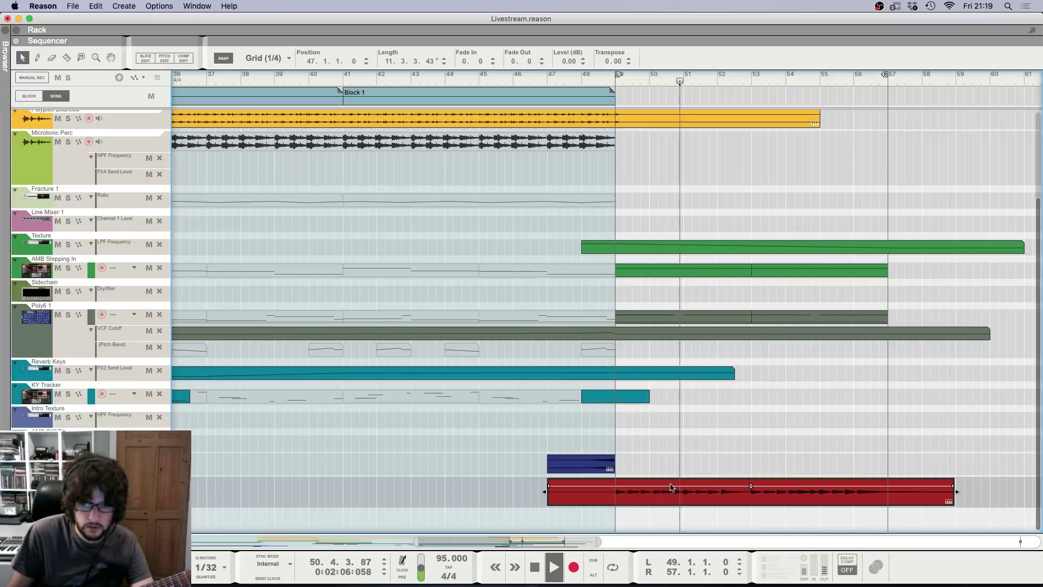
Step: Quantize the newly recorded guitar clip and deselect it
{"action": "right_click", "coordinate": [669, 499]}
{"action": "left_click", "coordinate": [686, 565]}
{"action": "left_click", "coordinate": [675, 450]}
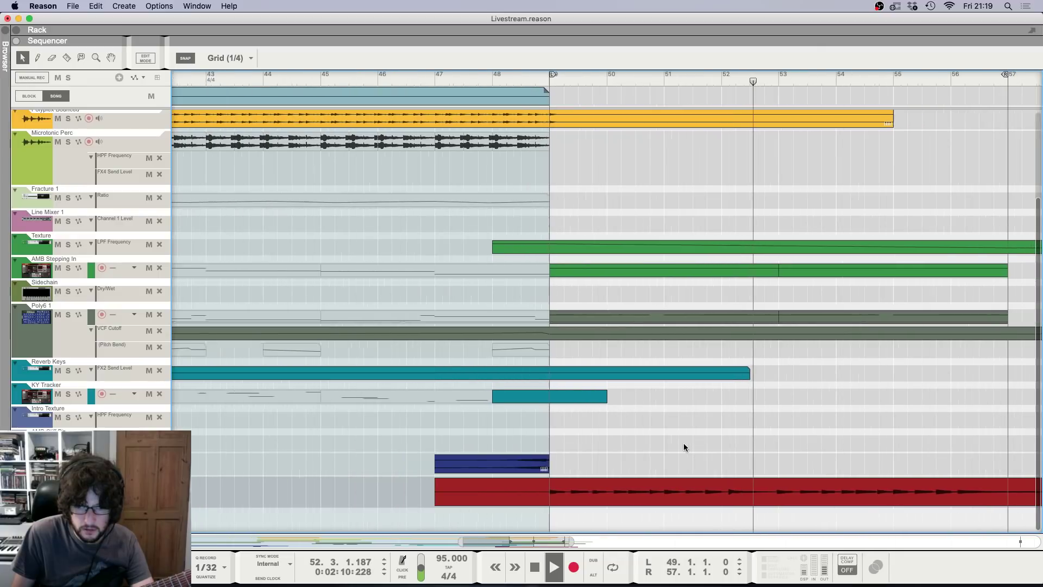
Step: Set the audio buffer size to 4,096 samples in the preferences and let the ending play through to bar 61
{"action": "key", "text": "g"}
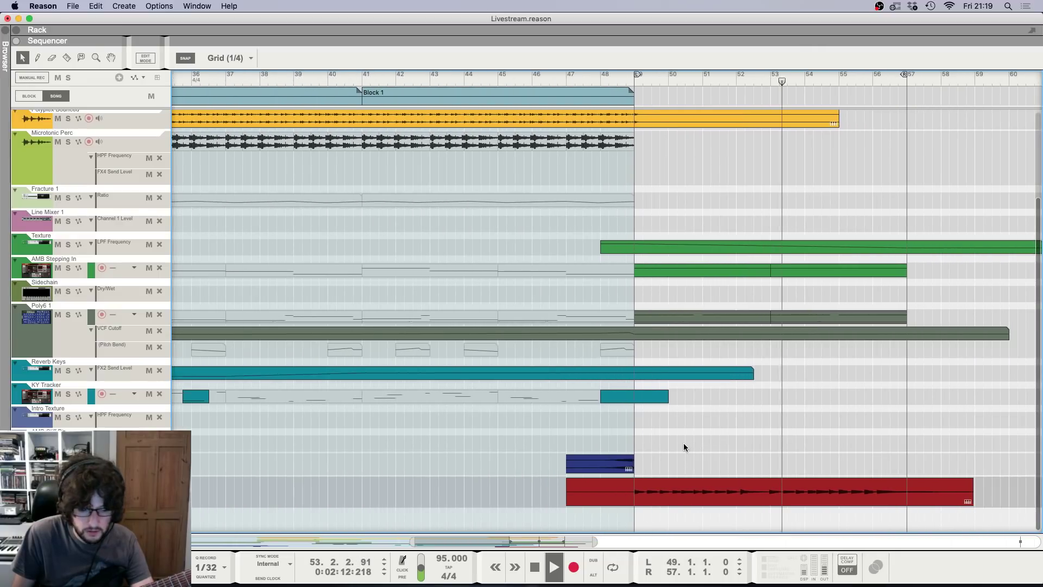
{"action": "left_click", "coordinate": [30, 7]}
{"action": "left_click", "coordinate": [43, 35]}
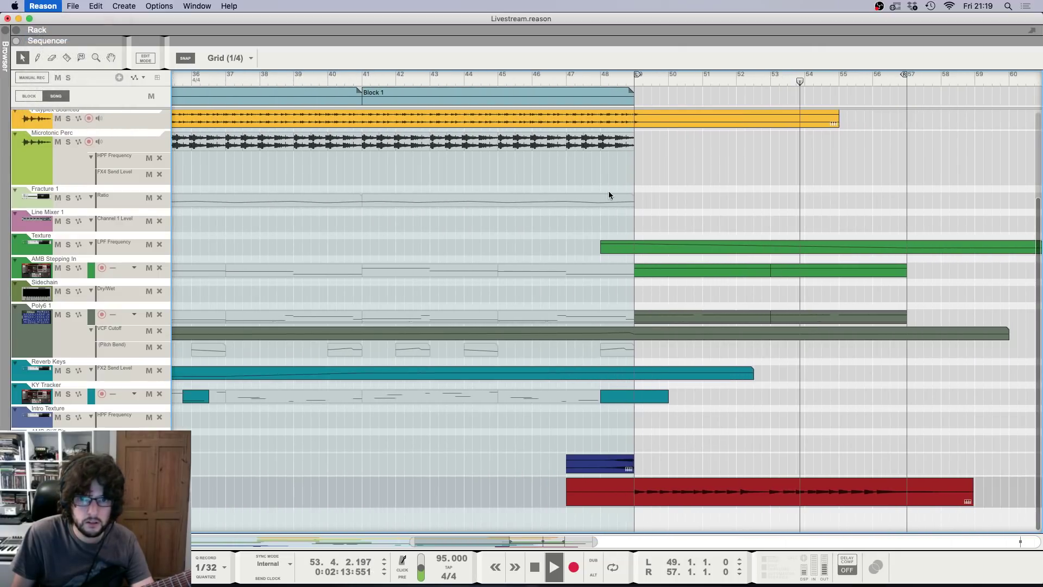
{"action": "left_click", "coordinate": [564, 248]}
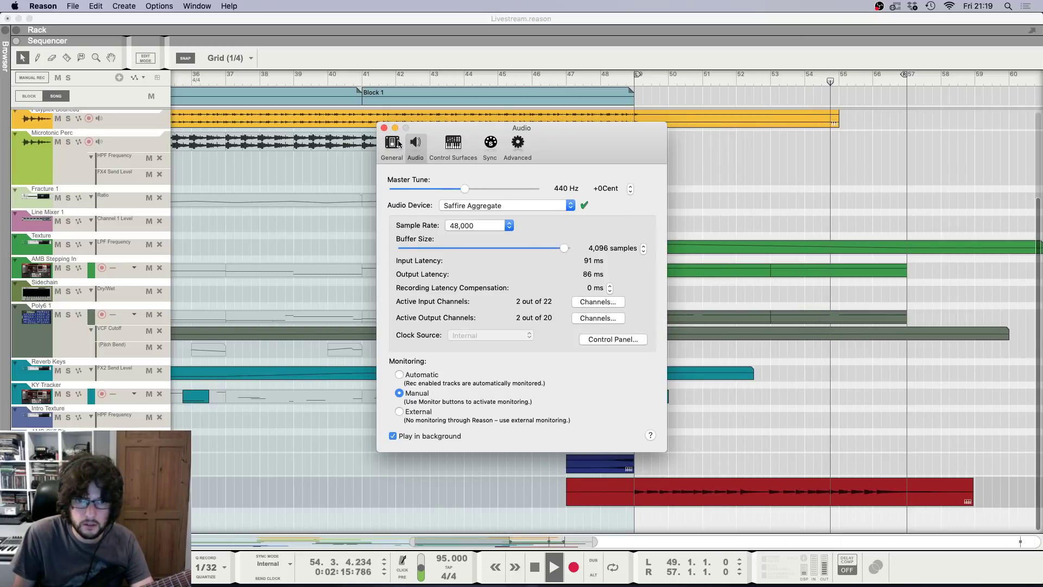
{"action": "left_click", "coordinate": [383, 128]}
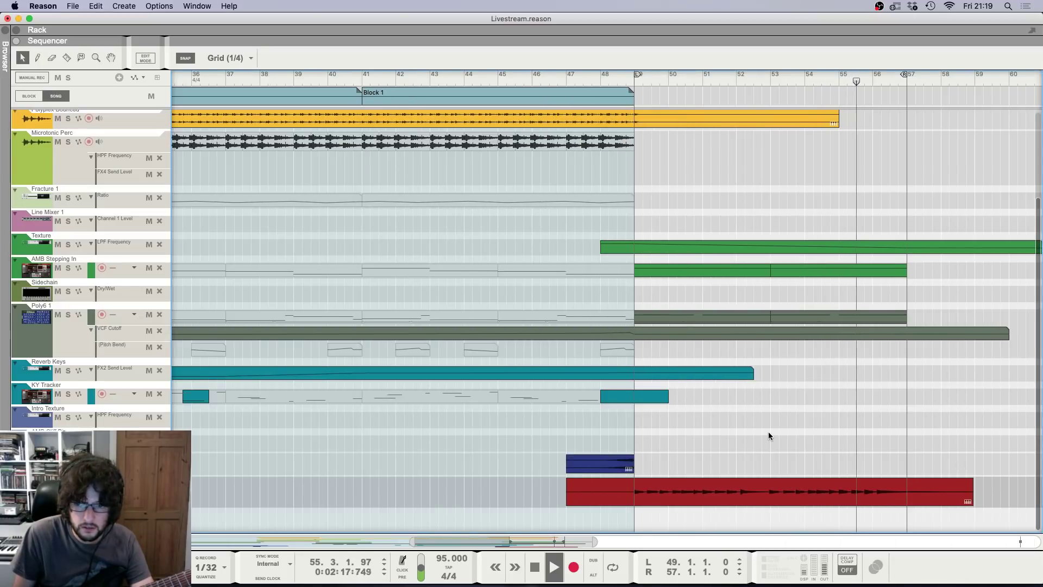
{"action": "key", "text": "g"}
{"action": "key", "text": "g"}
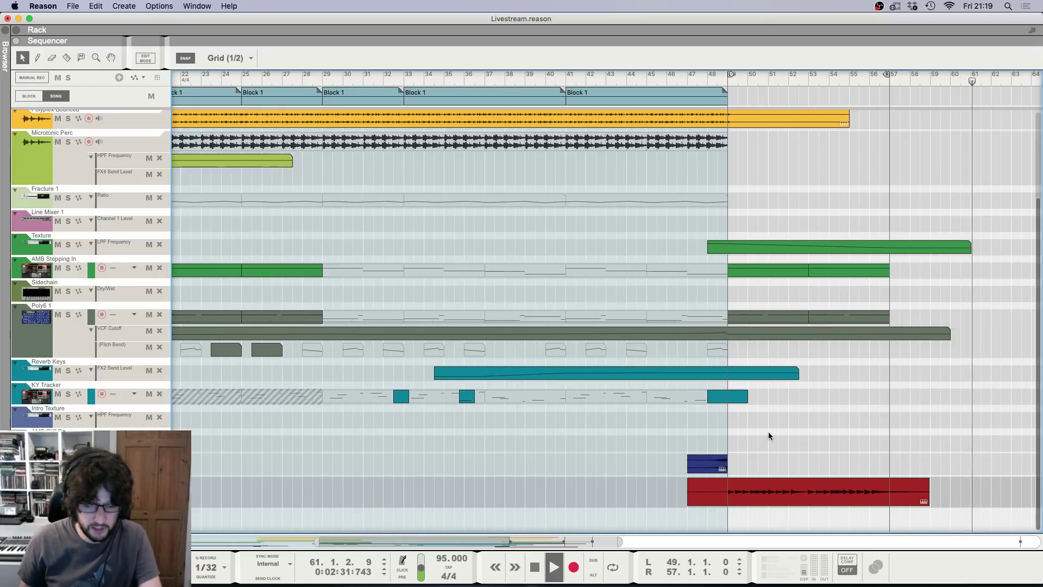
Step: Insert an MClass Maximizer after the Saturation Knob in the Main Master Combinator
{"action": "key", "text": "F6"}
{"action": "right_click", "coordinate": [202, 310]}
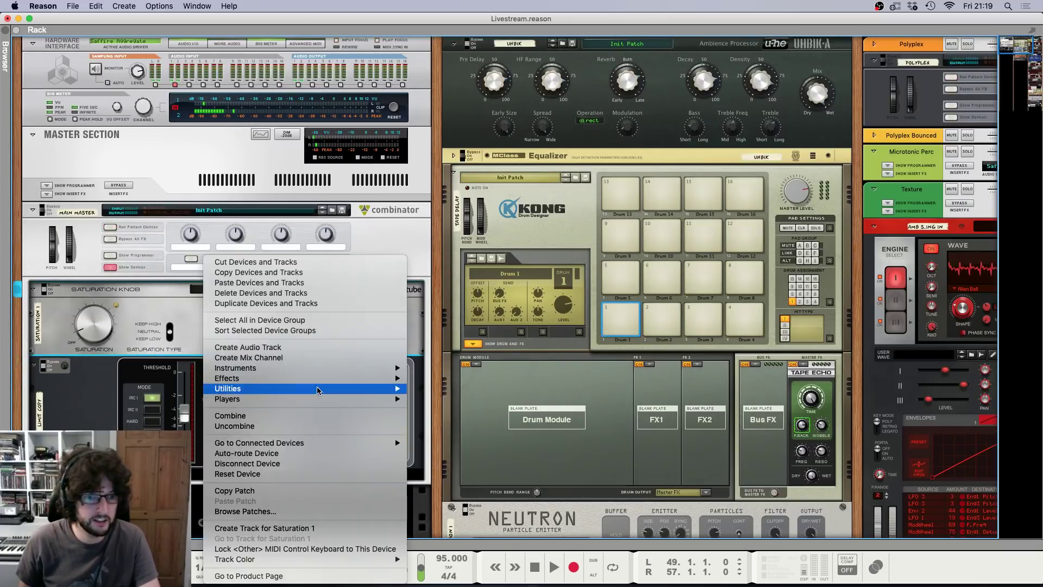
{"action": "mouse_move", "coordinate": [319, 385]}
{"action": "mouse_move", "coordinate": [516, 267]}
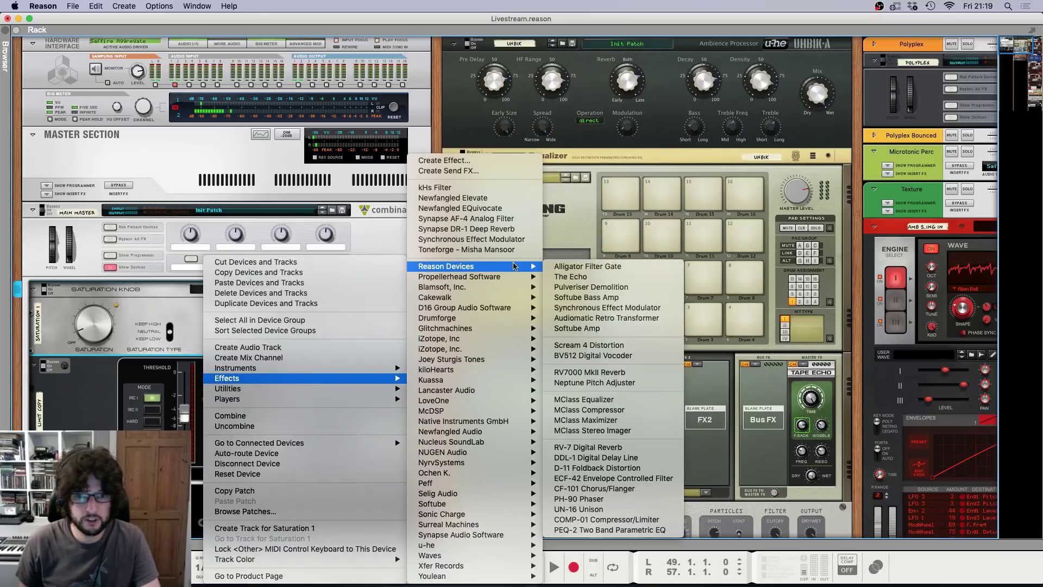
{"action": "left_click", "coordinate": [592, 420]}
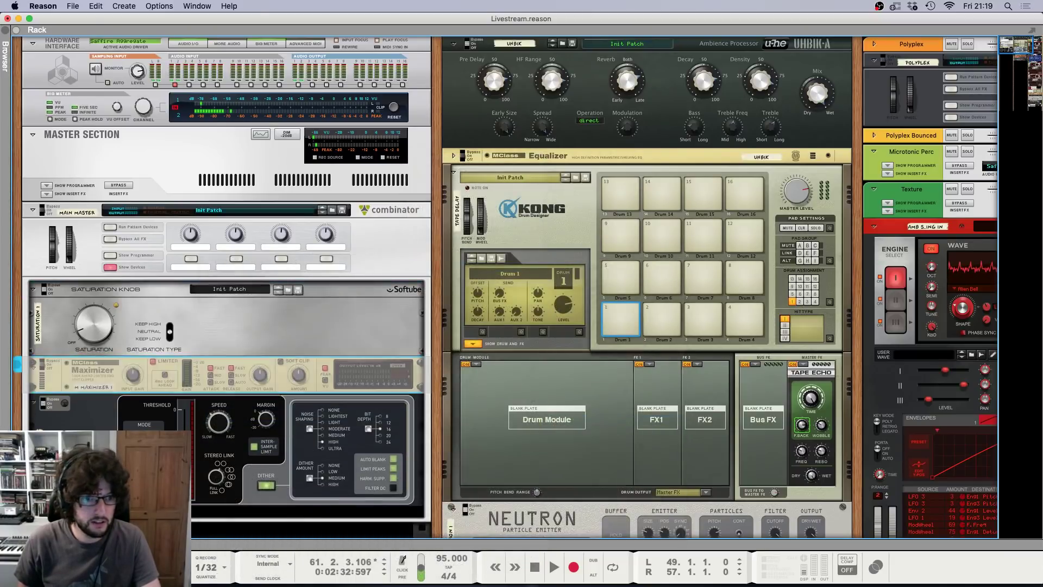
Step: Delete the old limiter below the Maximizer and turn on the Maximizer's look ahead and soft clip
{"action": "right_click", "coordinate": [97, 372]}
{"action": "left_click", "coordinate": [174, 314]}
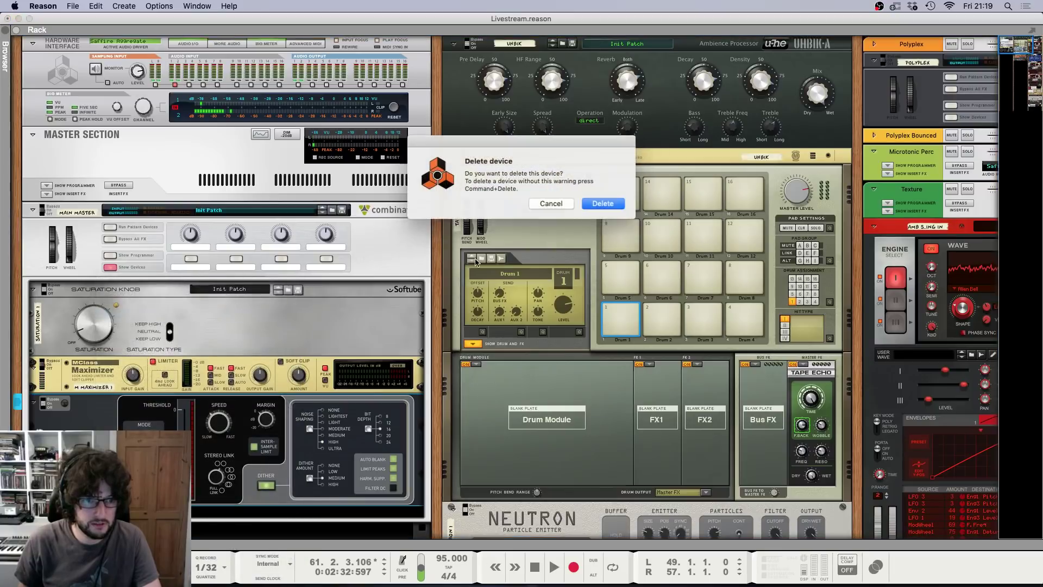
{"action": "left_click", "coordinate": [596, 205]}
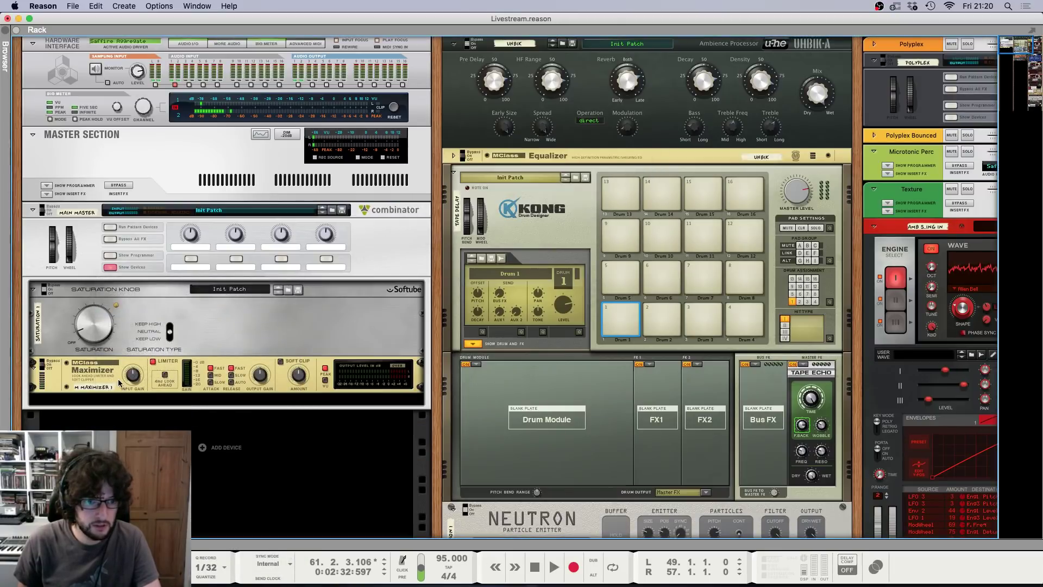
{"action": "left_click", "coordinate": [165, 375]}
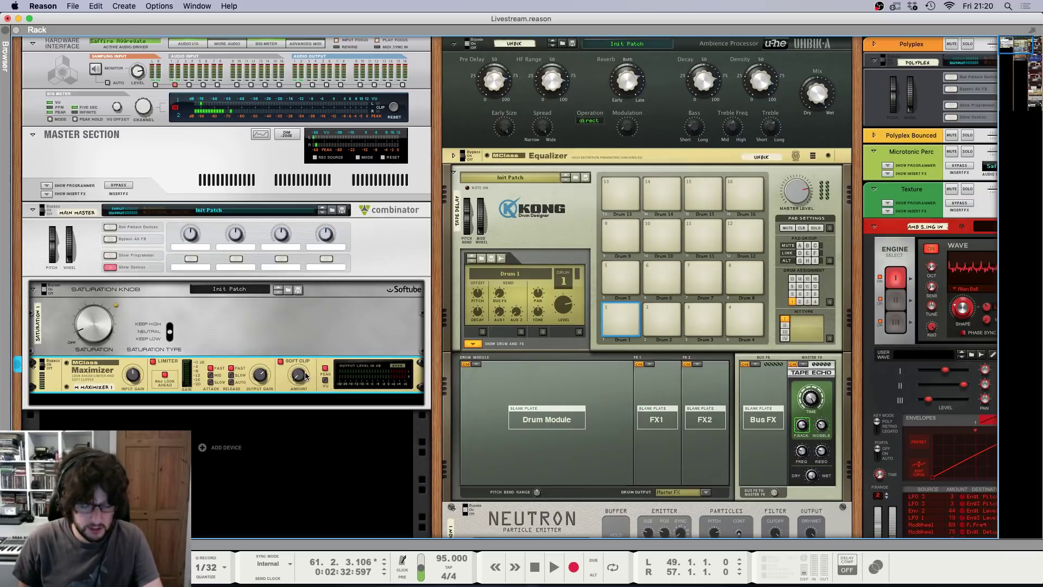
Step: Play the song from bar 47 and watch the Maximizer's output level in the rack
{"action": "key", "text": "F7"}
{"action": "left_click", "coordinate": [686, 82]}
{"action": "key", "text": "space"}
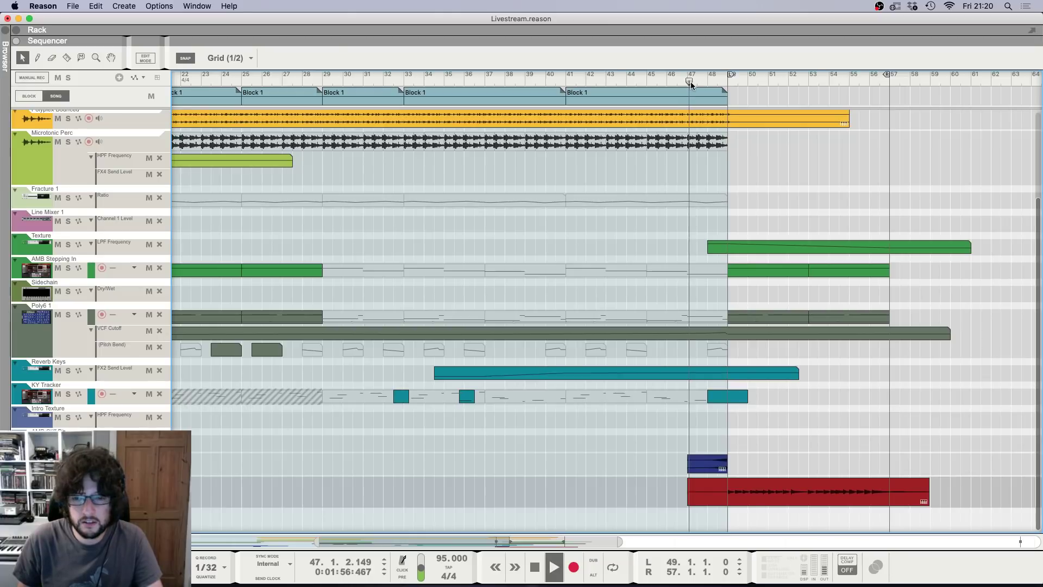
{"action": "key", "text": "F6"}
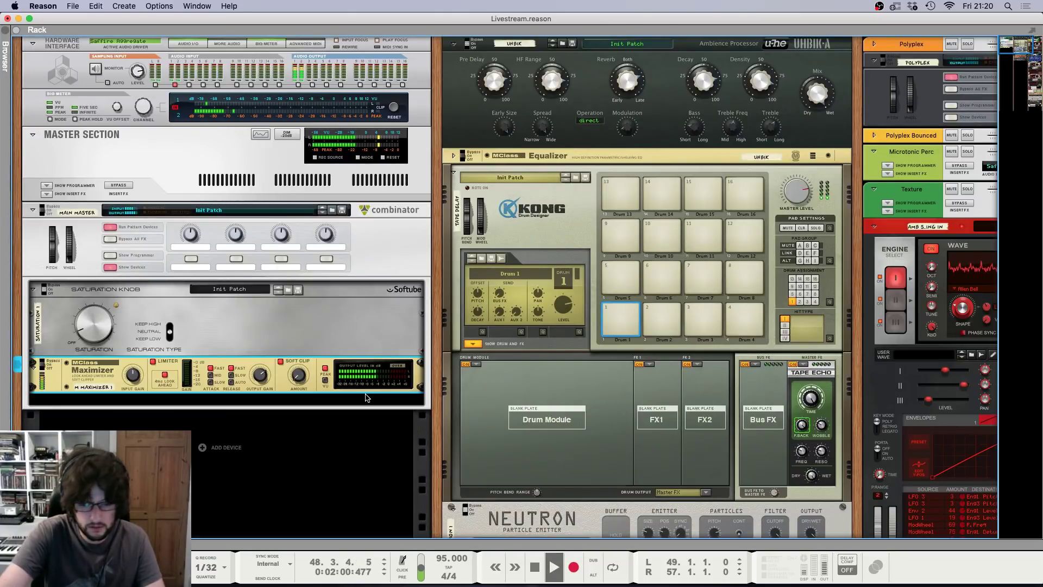
Step: Set the level of Audio Track 1 to -3.82 dB in the mixer
{"action": "key", "text": "F6+F7"}
{"action": "key", "text": "F7"}
{"action": "key", "text": "F5"}
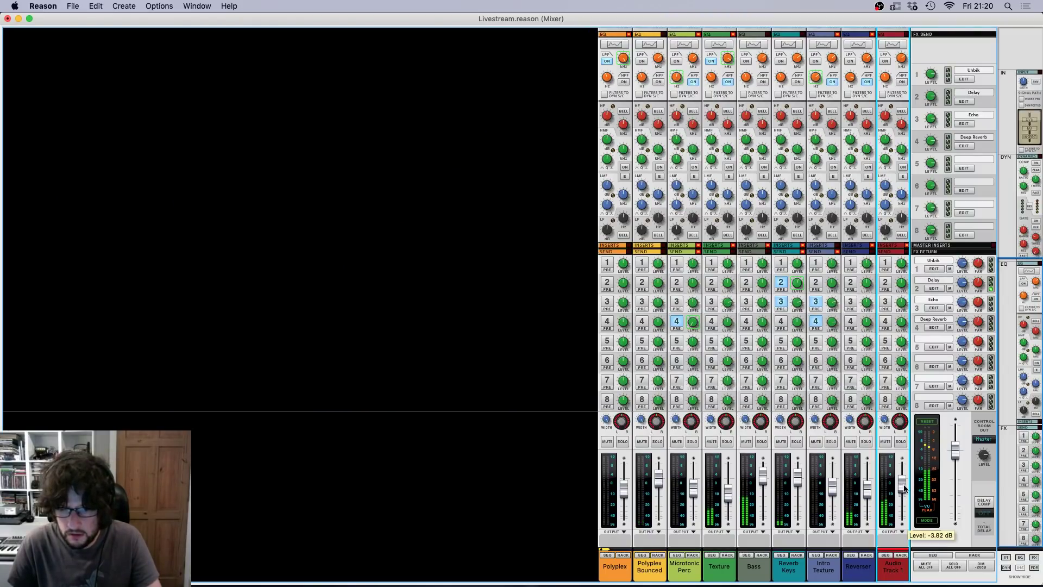
Step: Set the Reverser's mix to 42% in the guitar track's insert effects
{"action": "key", "text": "F6"}
{"action": "scroll", "coordinate": [803, 435], "scroll_direction": "down", "scroll_amount": 15}
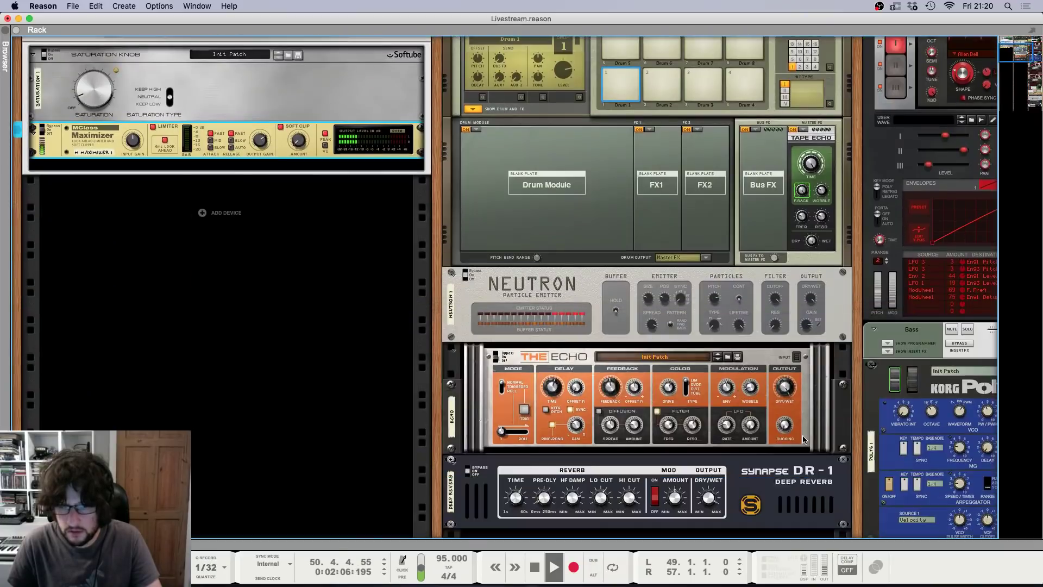
{"action": "scroll", "coordinate": [801, 445], "scroll_direction": "down", "scroll_amount": 15}
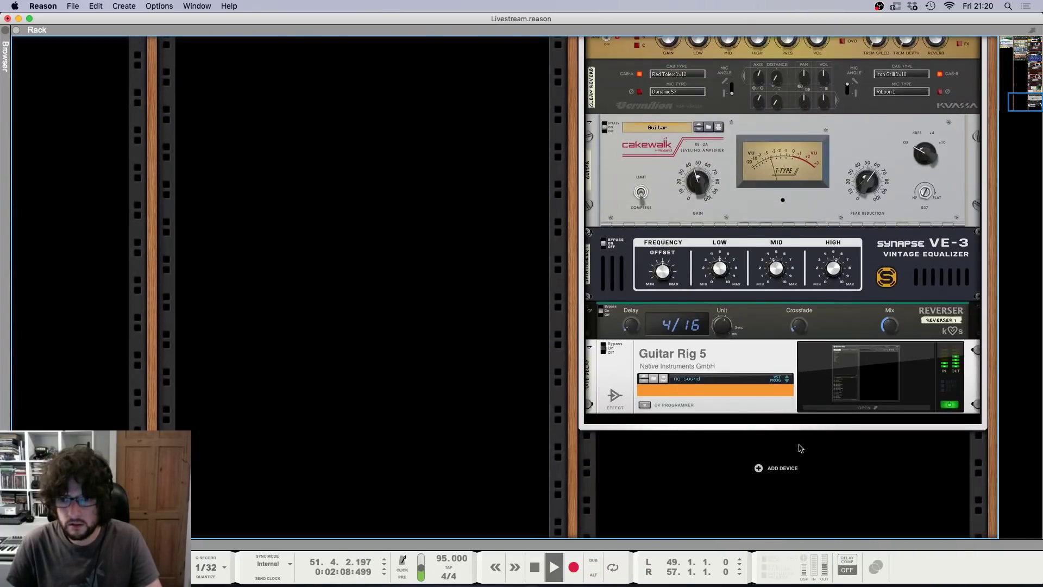
{"action": "scroll", "coordinate": [477, 406], "scroll_direction": "up", "scroll_amount": 3}
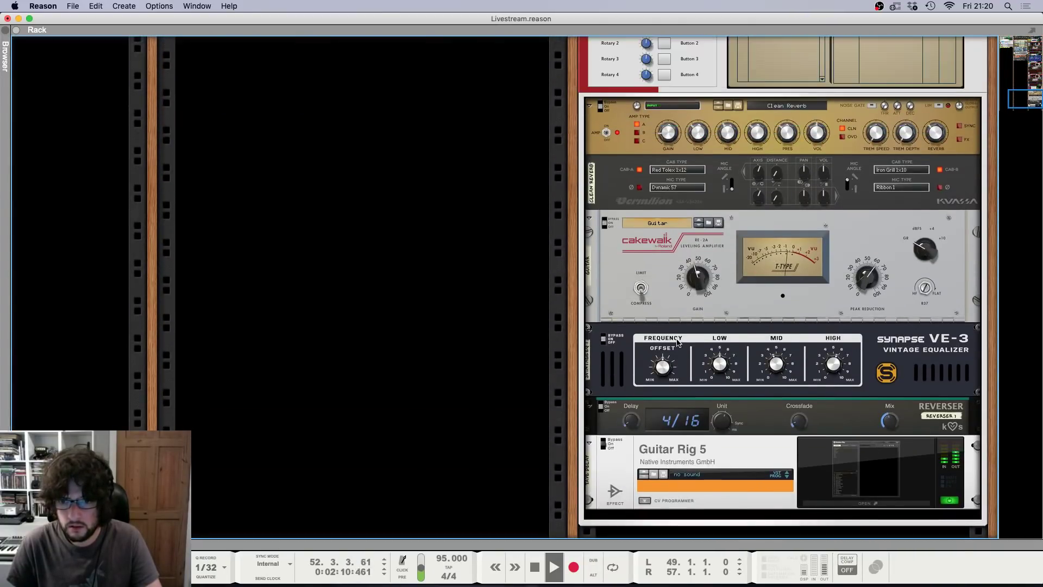
{"action": "left_click", "coordinate": [888, 429]}
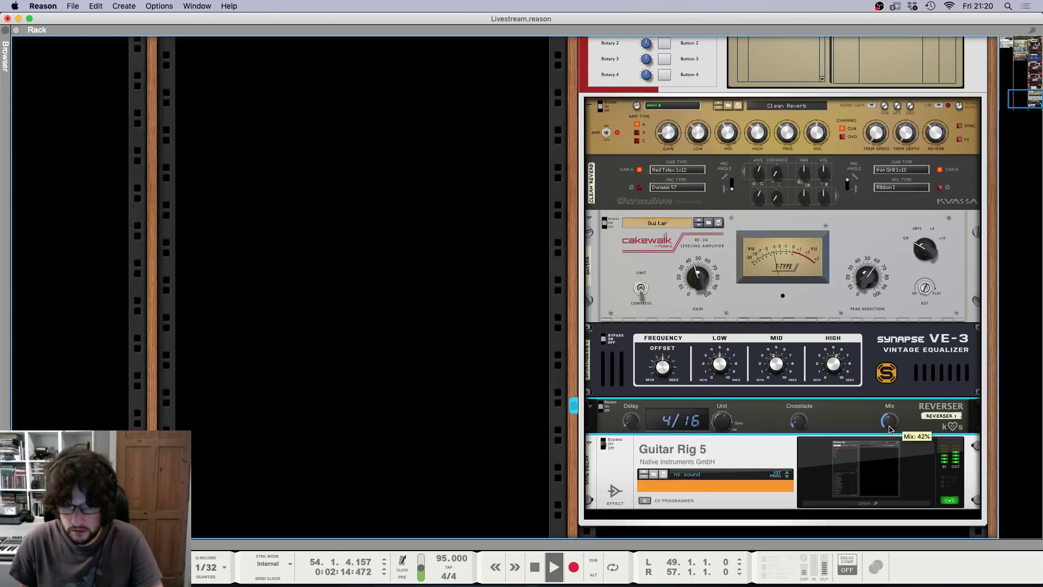
Step: Examine the slice markers of the guitar clip between bars 49 and 57 in the sequencer
{"action": "key", "text": "F7"}
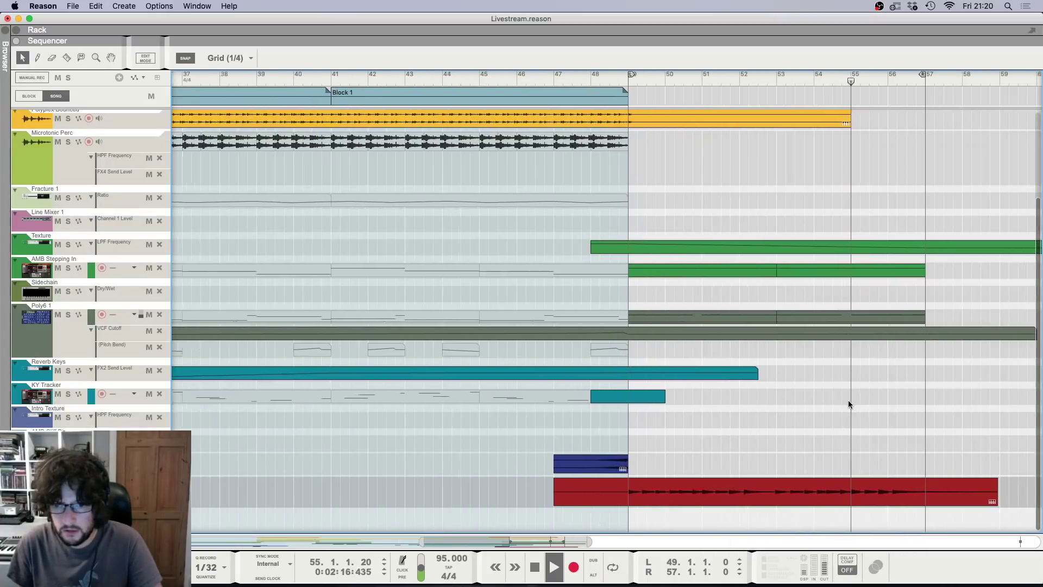
{"action": "key", "text": "h"}
{"action": "key", "text": "h"}
{"action": "key", "text": "h"}
{"action": "key", "text": "h"}
{"action": "double_click", "coordinate": [878, 495]}
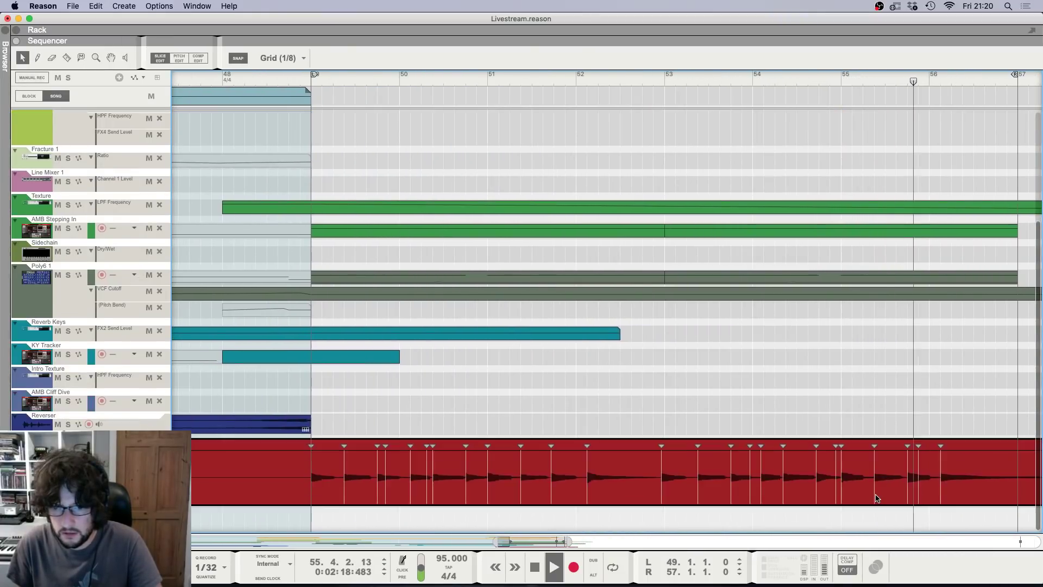
{"action": "key", "text": "h"}
{"action": "key", "text": "h"}
{"action": "key", "text": "h"}
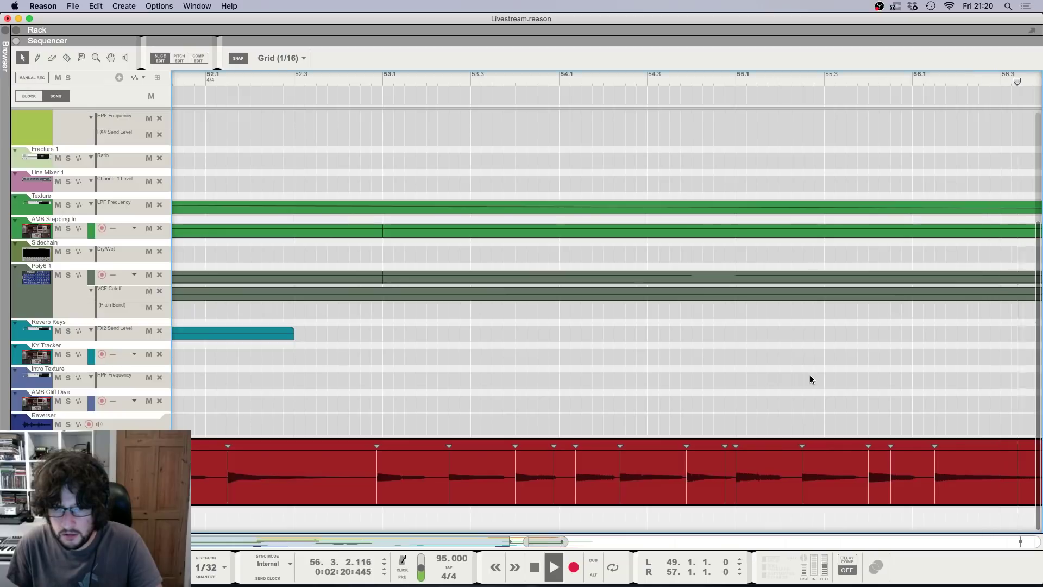
{"action": "key", "text": "g"}
{"action": "key", "text": "g"}
{"action": "left_click", "coordinate": [677, 337]}
{"action": "key", "text": "g"}
{"action": "key", "text": "g"}
{"action": "key", "text": "g"}
{"action": "key", "text": "g"}
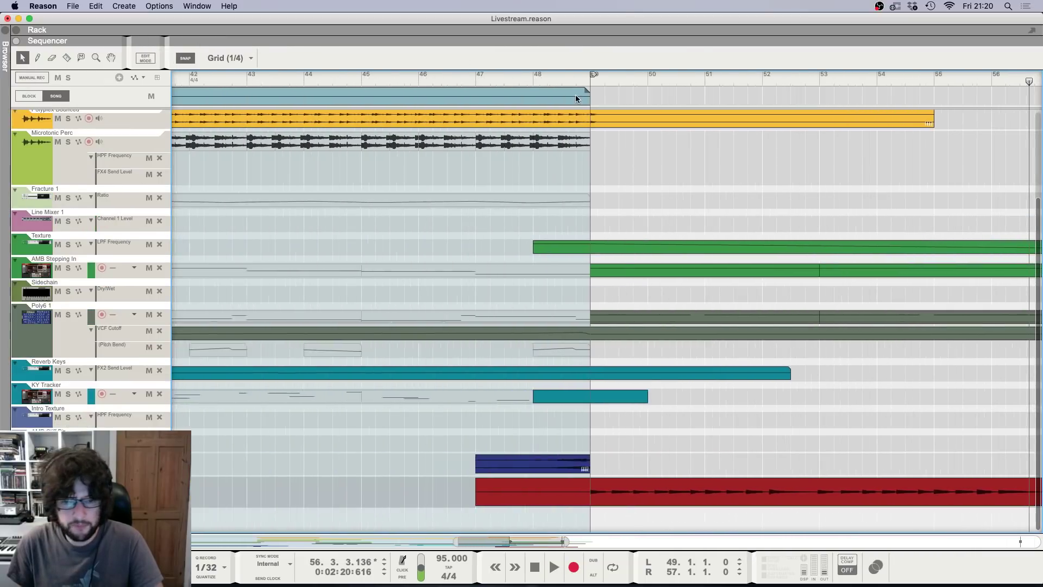
Step: Play the song from around bar 44 and check the mid and high settings of the guitar's VE-3 equalizer
{"action": "left_click", "coordinate": [565, 77]}
{"action": "key", "text": "space"}
{"action": "key", "text": "g"}
{"action": "key", "text": "g"}
{"action": "key", "text": "g"}
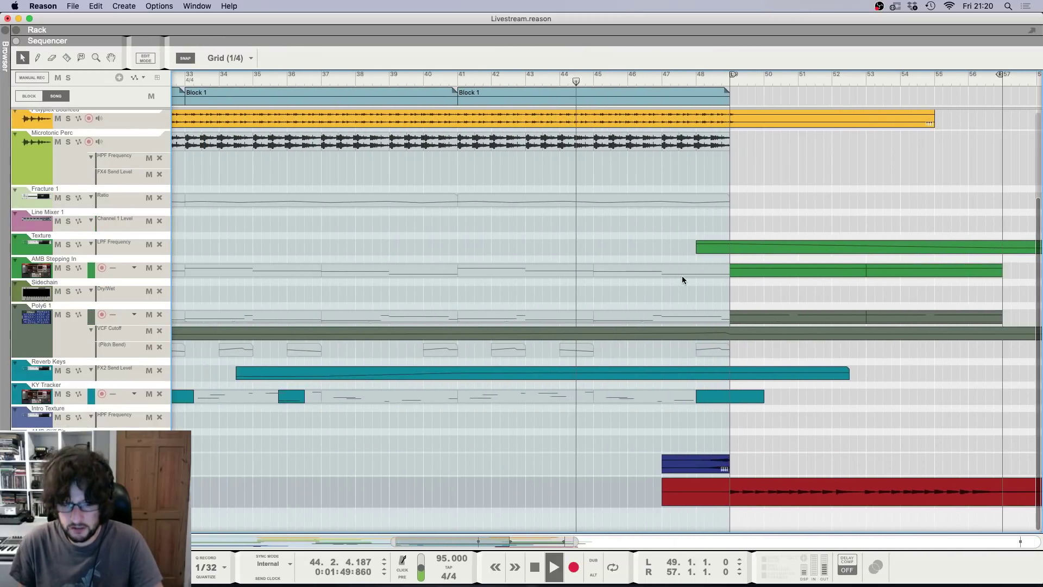
{"action": "key", "text": "F6"}
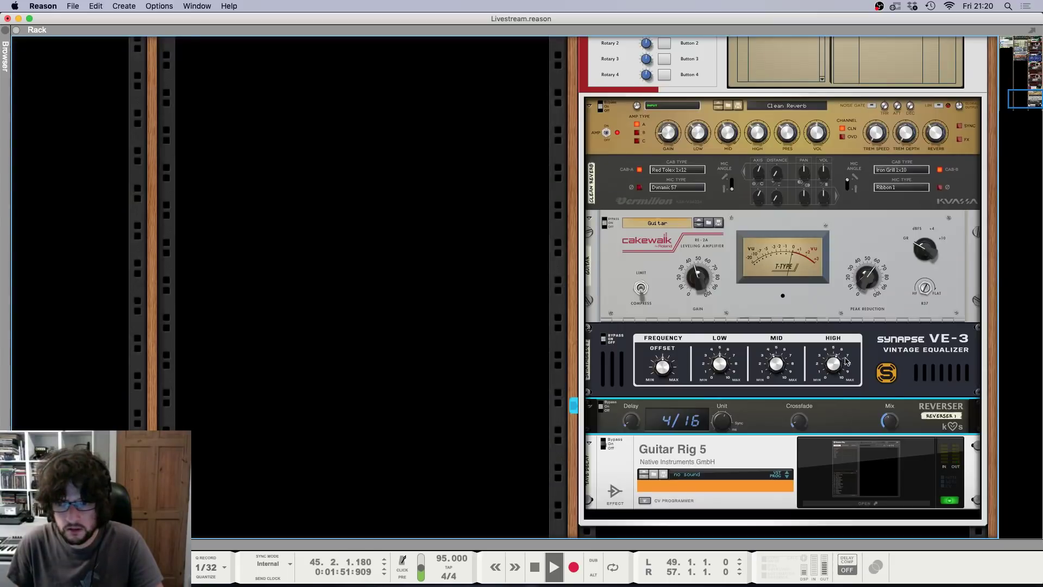
{"action": "left_click", "coordinate": [837, 372]}
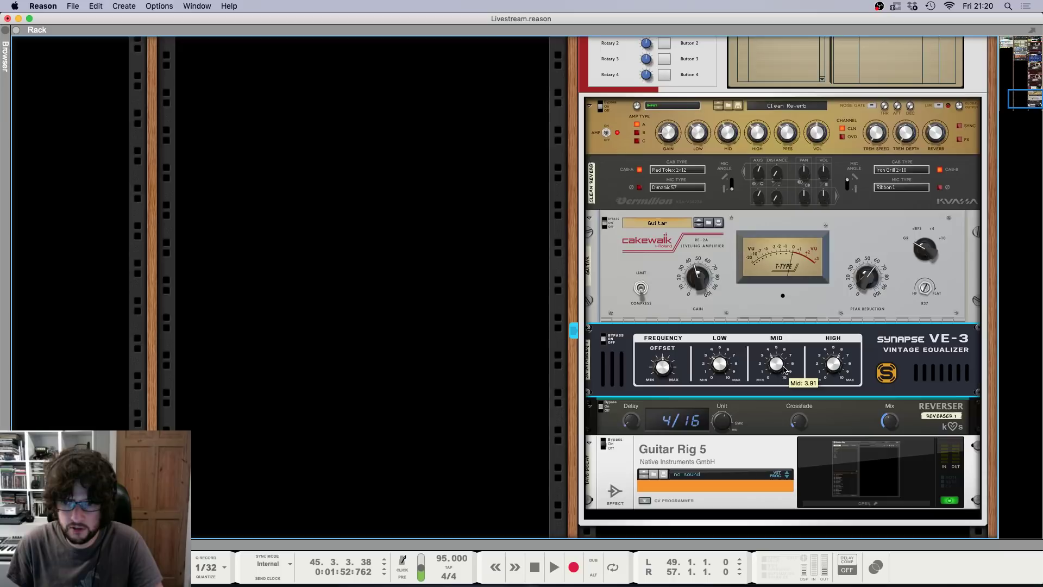
Step: Review the guitar's insert chain from the Clean Reverb amp through the leveling amplifier and VE-3 equalizer to the Reverser
{"action": "scroll", "coordinate": [804, 299], "scroll_direction": "up", "scroll_amount": 3}
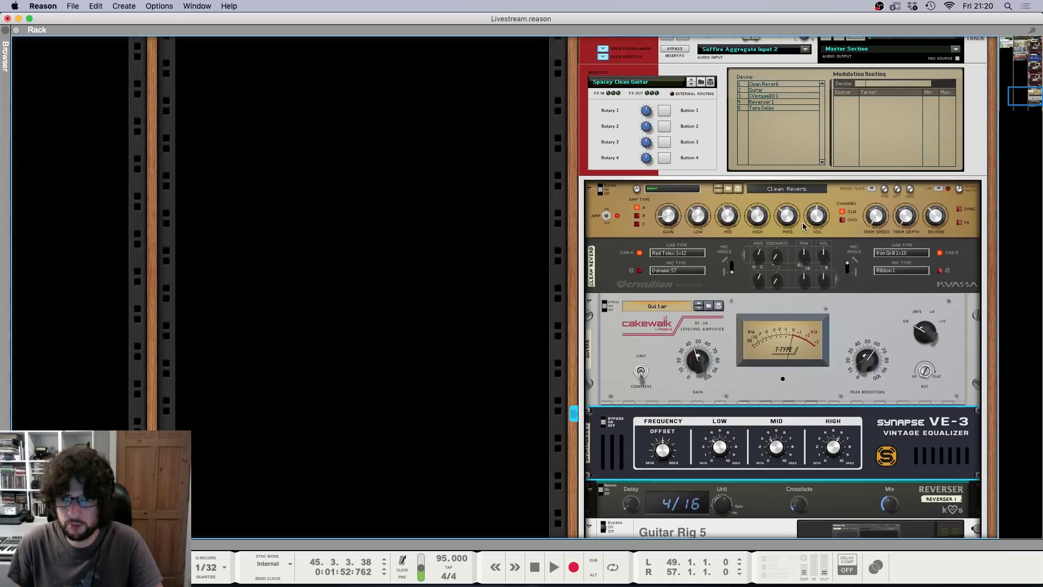
{"action": "left_click", "coordinate": [796, 212]}
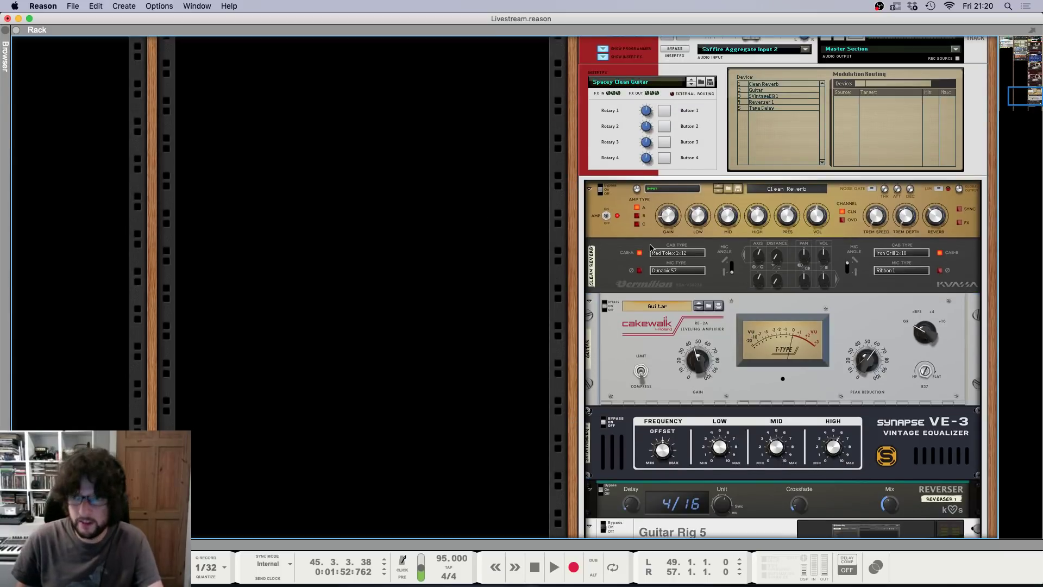
{"action": "left_click", "coordinate": [614, 233]}
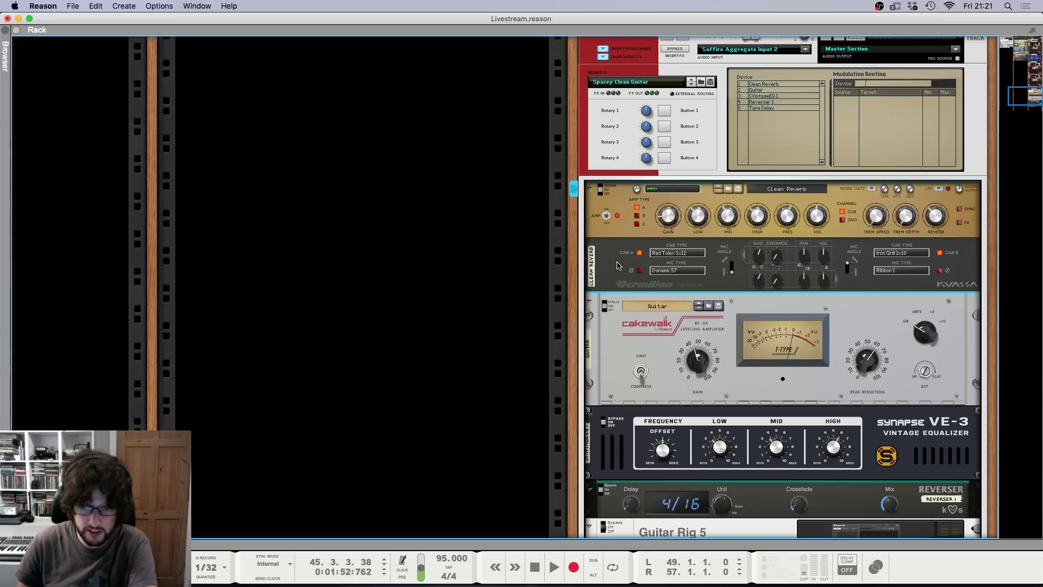
{"action": "left_click", "coordinate": [484, 296]}
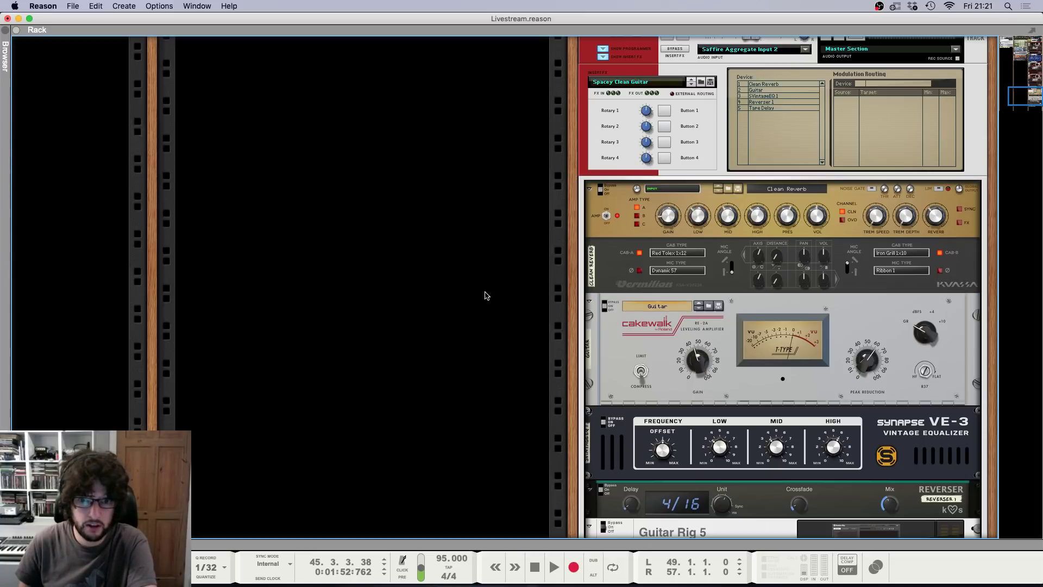
{"action": "left_click", "coordinate": [625, 349]}
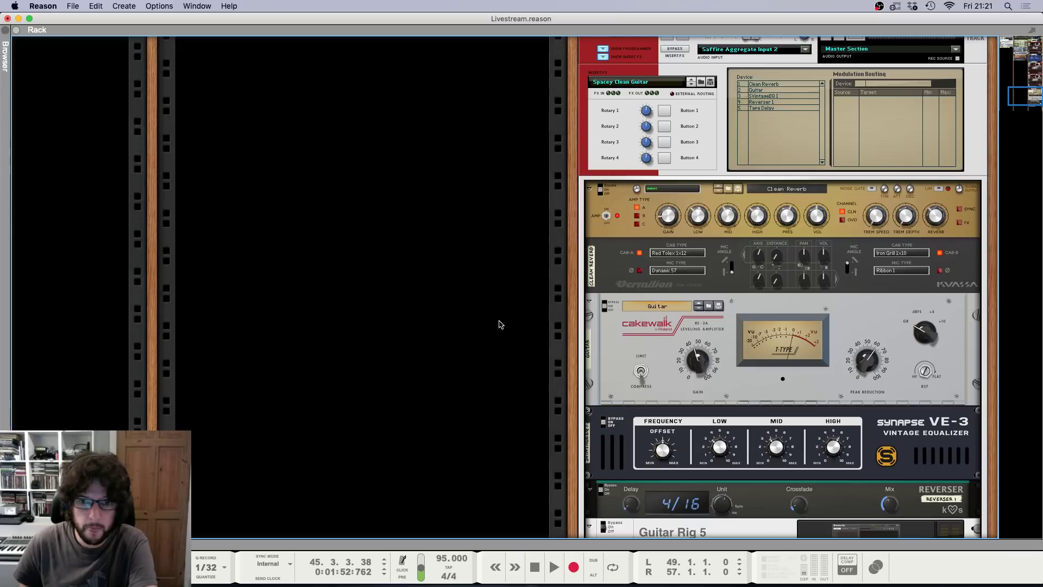
{"action": "left_click", "coordinate": [613, 273]}
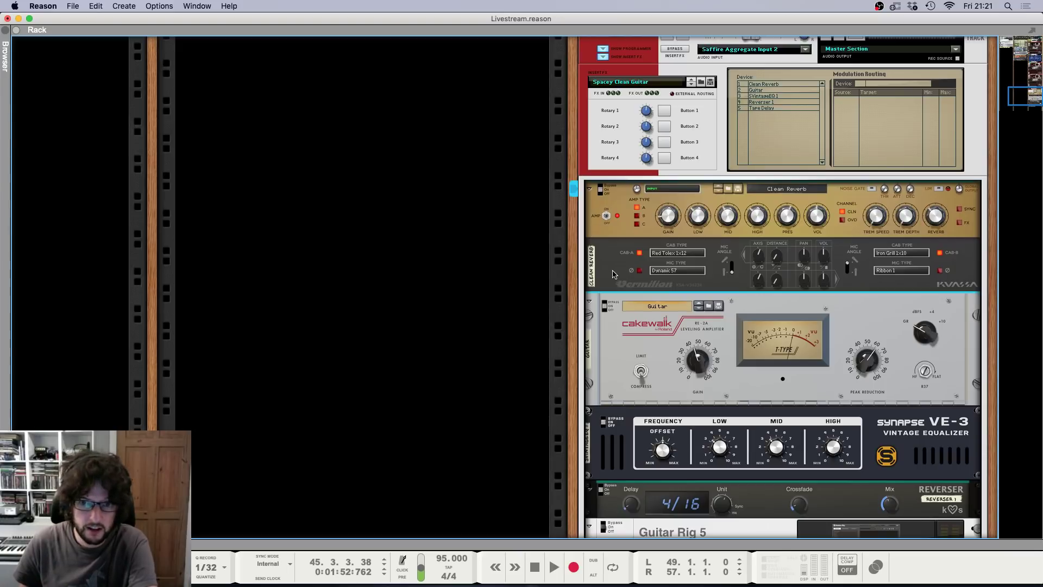
{"action": "scroll", "coordinate": [622, 305], "scroll_direction": "down", "scroll_amount": 4}
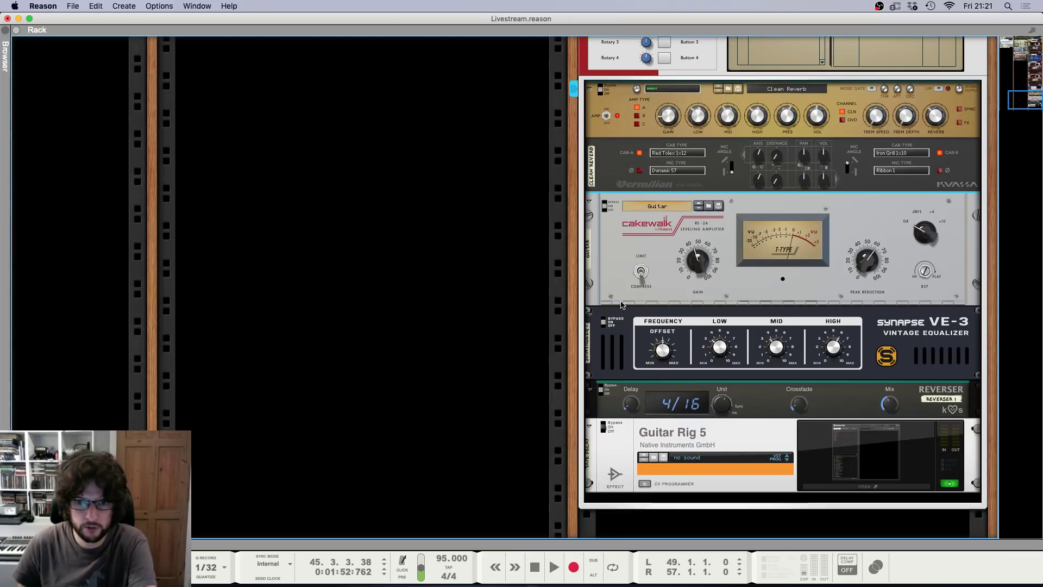
{"action": "left_click", "coordinate": [501, 305]}
{"action": "left_click", "coordinate": [651, 228]}
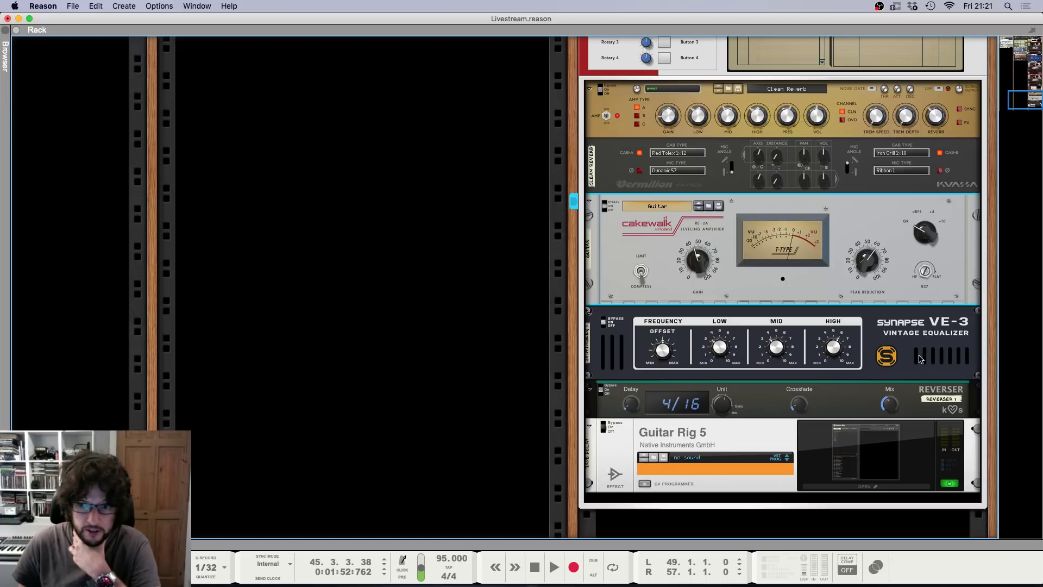
{"action": "left_click", "coordinate": [919, 358]}
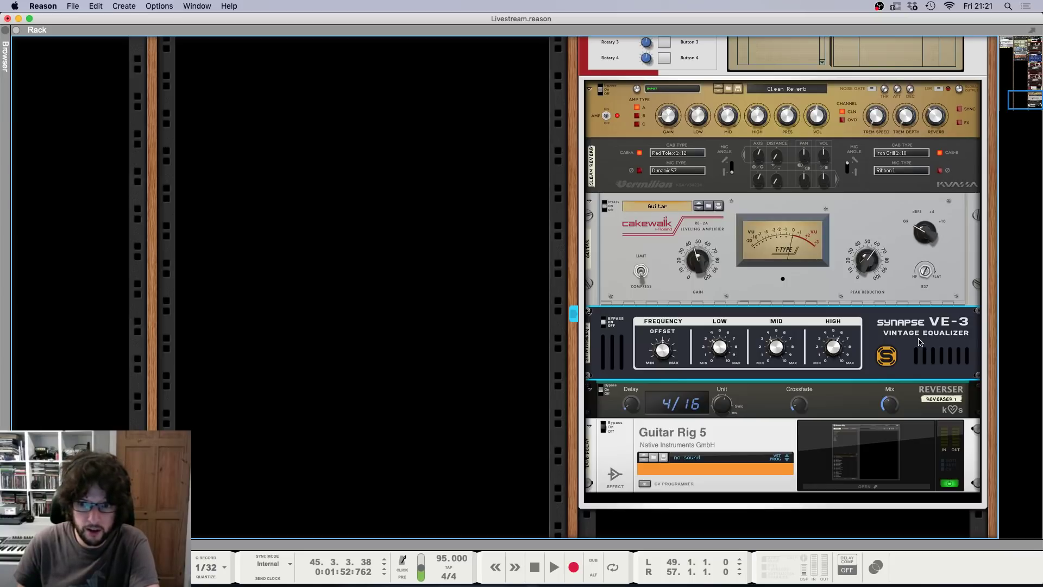
{"action": "left_click", "coordinate": [843, 410]}
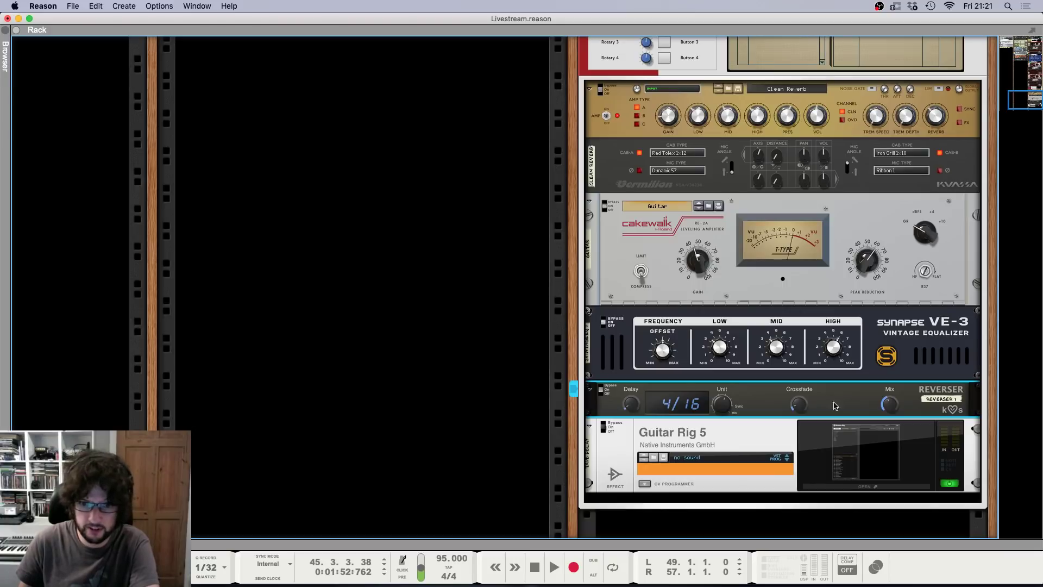
Step: Delete the Guitar Rig 5 device at the end of the guitar's insert chain
{"action": "left_click", "coordinate": [768, 444]}
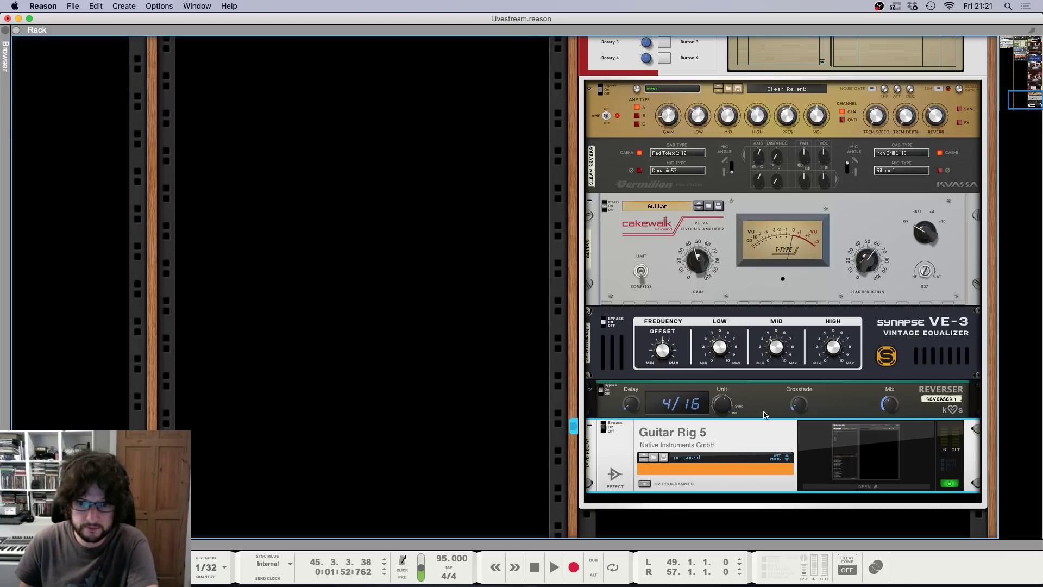
{"action": "right_click", "coordinate": [691, 435]}
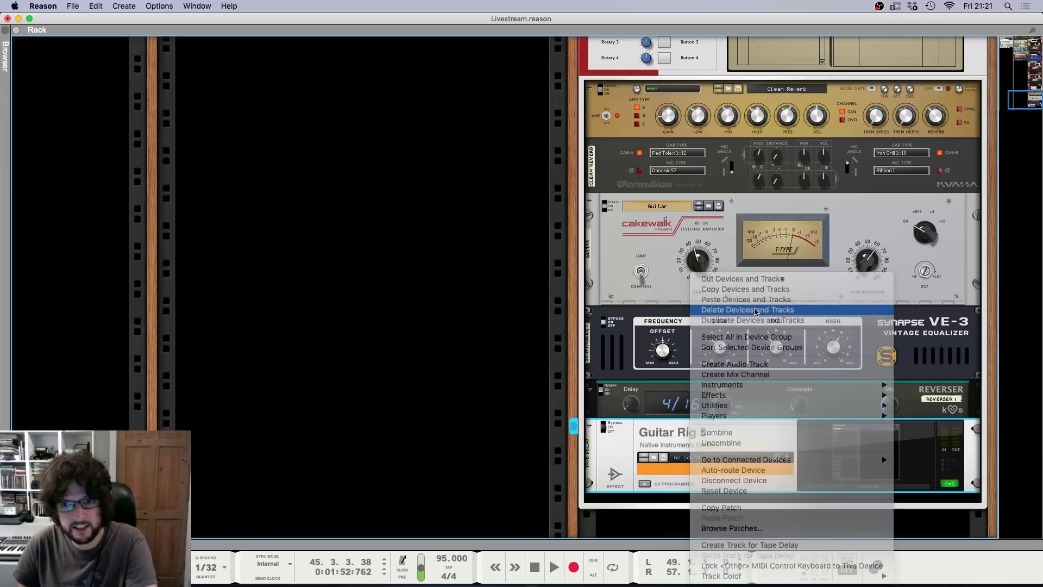
{"action": "left_click", "coordinate": [756, 311]}
{"action": "left_click", "coordinate": [610, 209]}
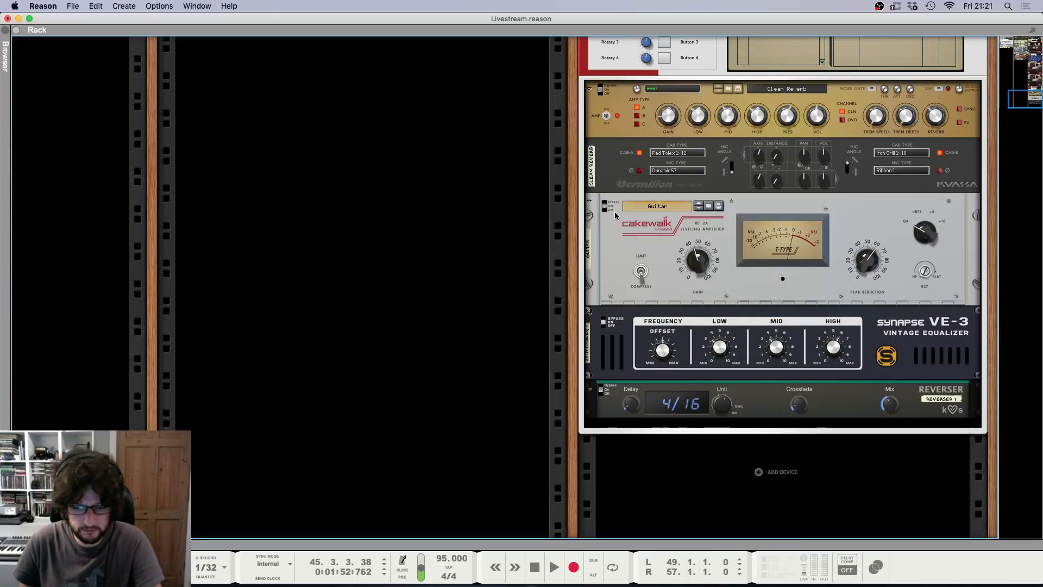
Step: Enable the Echo effect send (FX3) on Audio Track 1 in the mixer
{"action": "key", "text": "F7"}
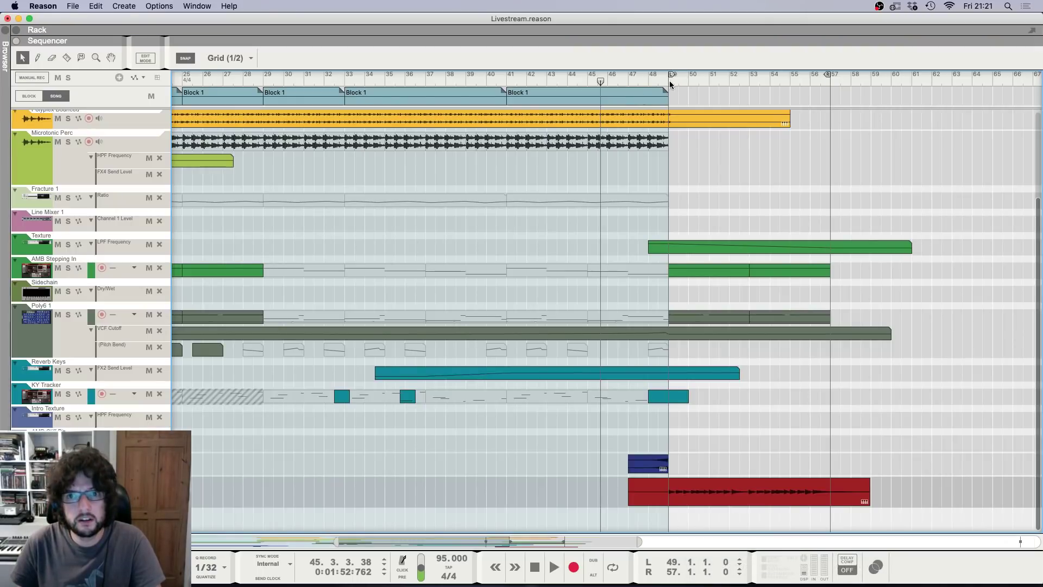
{"action": "key", "text": "F5"}
{"action": "left_click", "coordinate": [886, 302]}
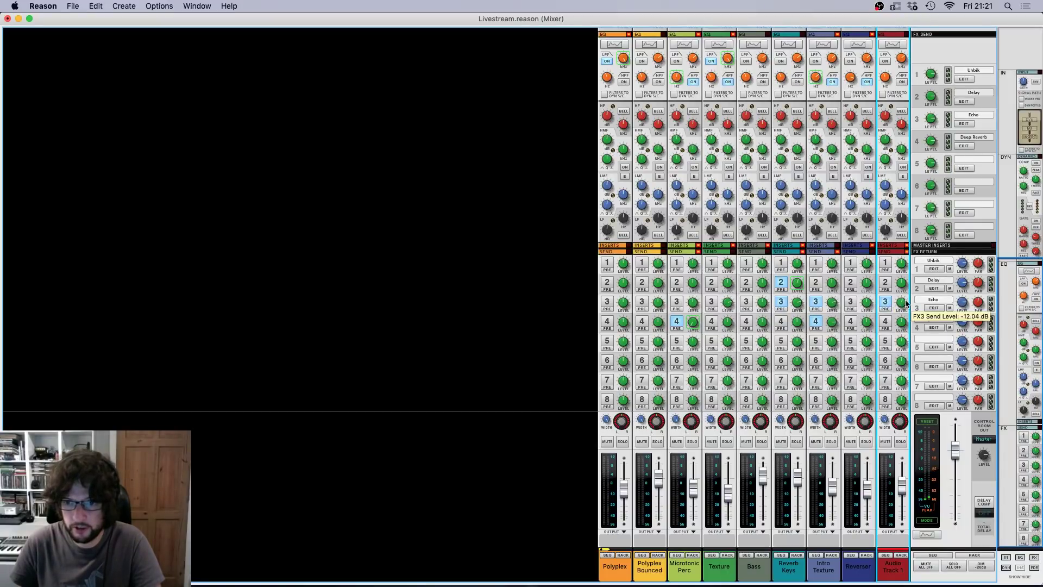
Step: Rename the Audio Track 1 mixer channel to Guitar Plucks
{"action": "double_click", "coordinate": [892, 566]}
{"action": "type", "text": "G"}
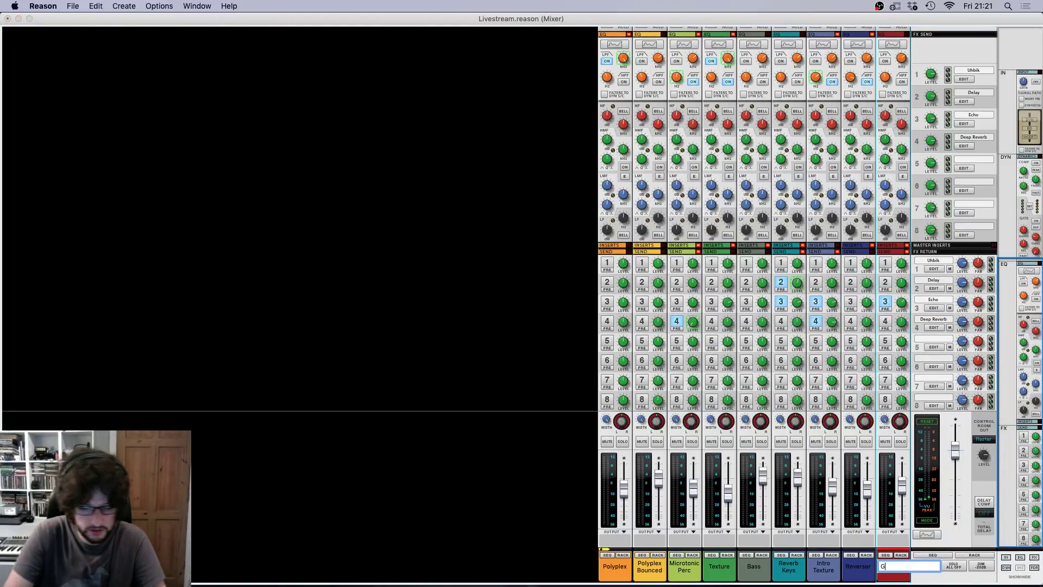
{"action": "type", "text": "uitar Plucks"}
{"action": "key", "text": "Return"}
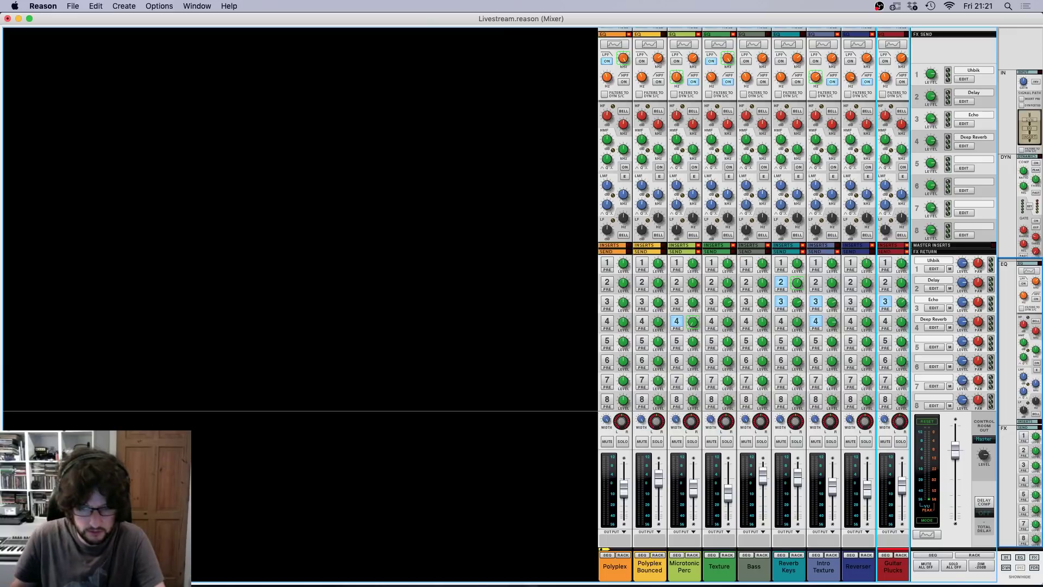
Step: During playback from bar 49, enable the Deep Reverb send on Guitar Plucks and set its channel level to -4.65 dB
{"action": "key", "text": "F7"}
{"action": "key", "text": "space"}
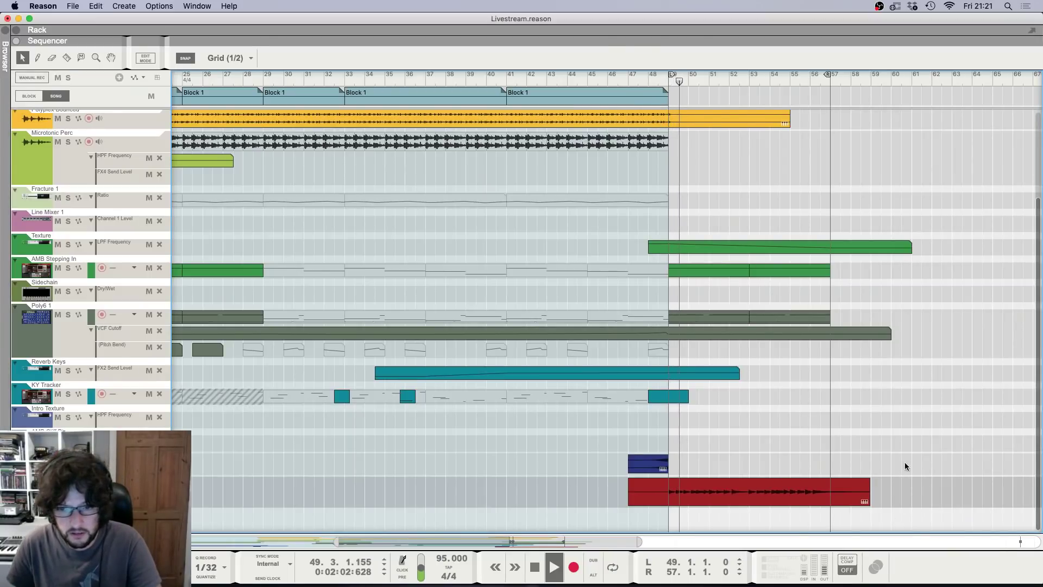
{"action": "key", "text": "F5"}
{"action": "left_click", "coordinate": [885, 321]}
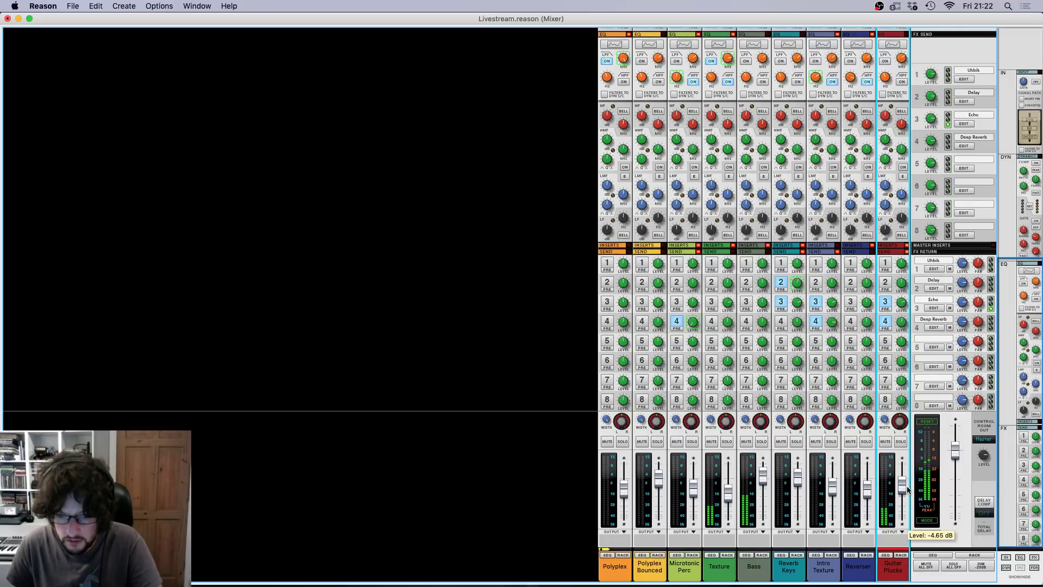
Step: Stop playback and open the Guitar Plucks clip for slice editing in the sequencer
{"action": "key", "text": "F7"}
{"action": "key", "text": "h"}
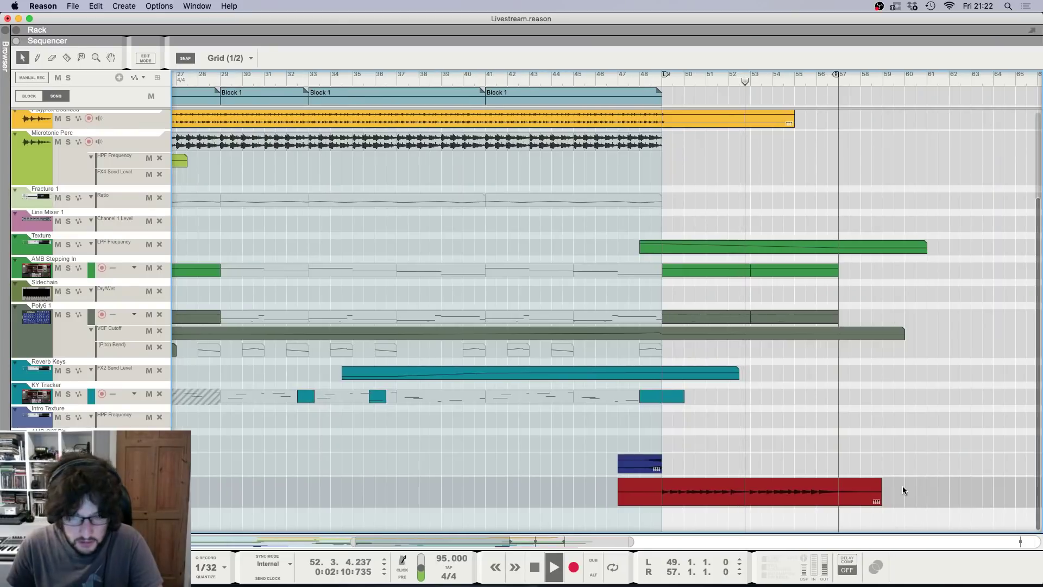
{"action": "key", "text": "g"}
{"action": "key", "text": "h"}
{"action": "key", "text": "h"}
{"action": "key", "text": "h"}
{"action": "key", "text": "h"}
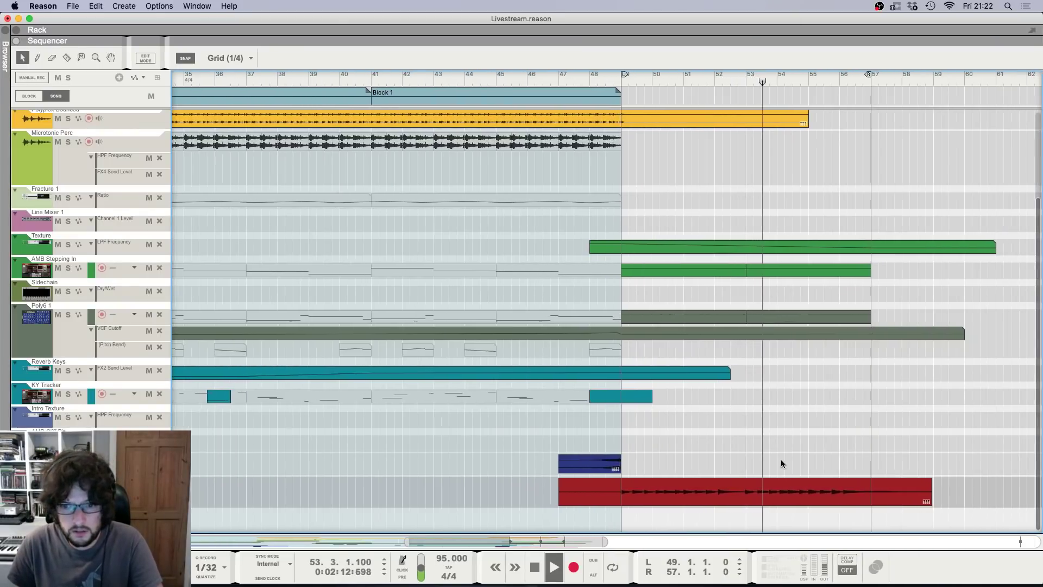
{"action": "key", "text": "space"}
{"action": "double_click", "coordinate": [660, 492]}
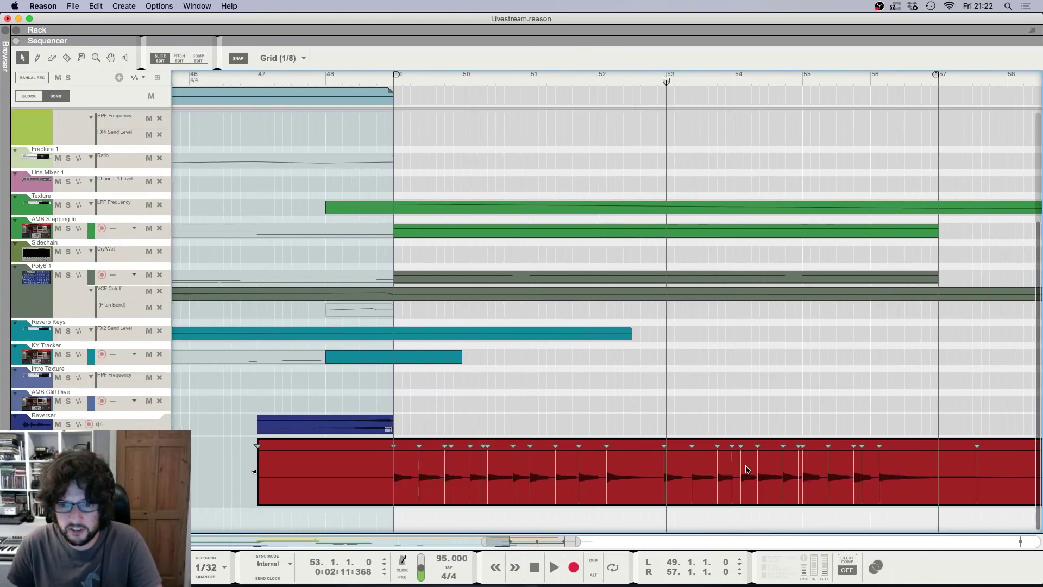
Step: Audition Guitar Plucks from bar 53 and shift the slice just after 54.1 slightly later
{"action": "key", "text": "h"}
{"action": "key", "text": "h"}
{"action": "key", "text": "h"}
{"action": "key", "text": "h"}
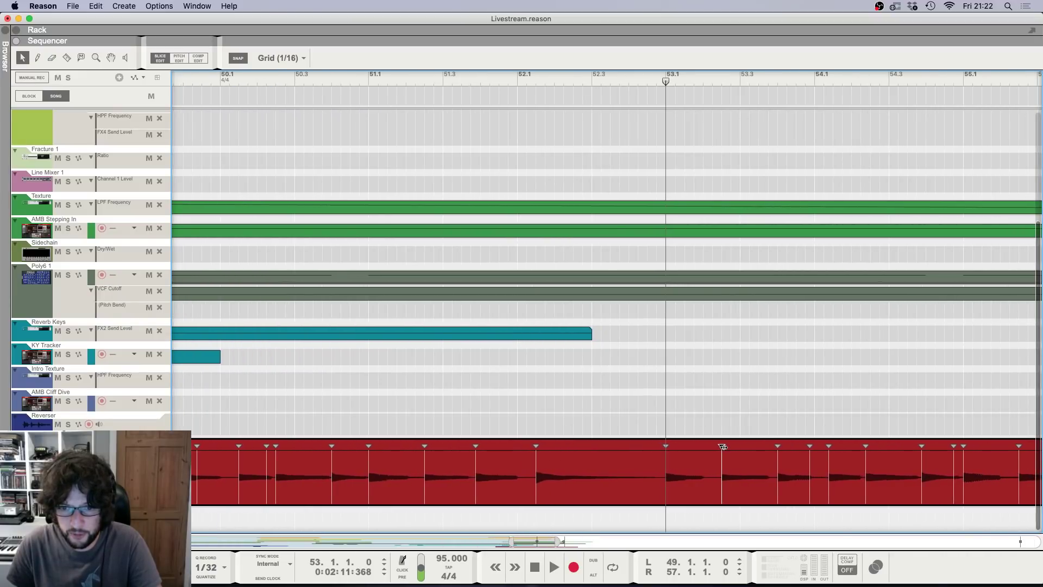
{"action": "double_click", "coordinate": [731, 398]}
{"action": "double_click", "coordinate": [733, 498]}
{"action": "key", "text": "space"}
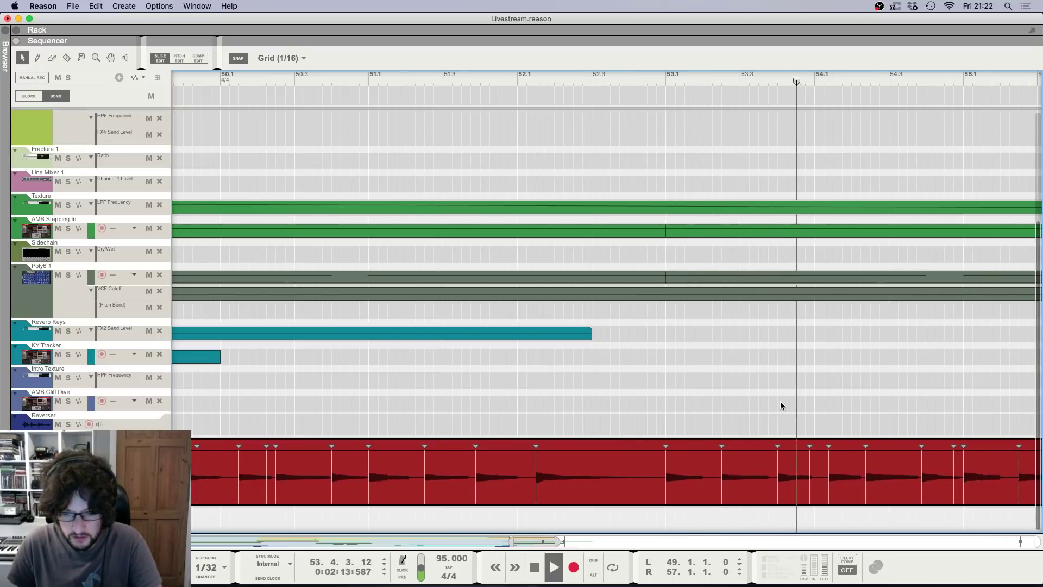
{"action": "scroll", "coordinate": [780, 405], "scroll_direction": "right", "scroll_amount": 5}
{"action": "key", "text": "space"}
{"action": "left_click_drag", "start_coordinate": [692, 446], "coordinate": [696, 446]}
{"action": "key", "text": "space"}
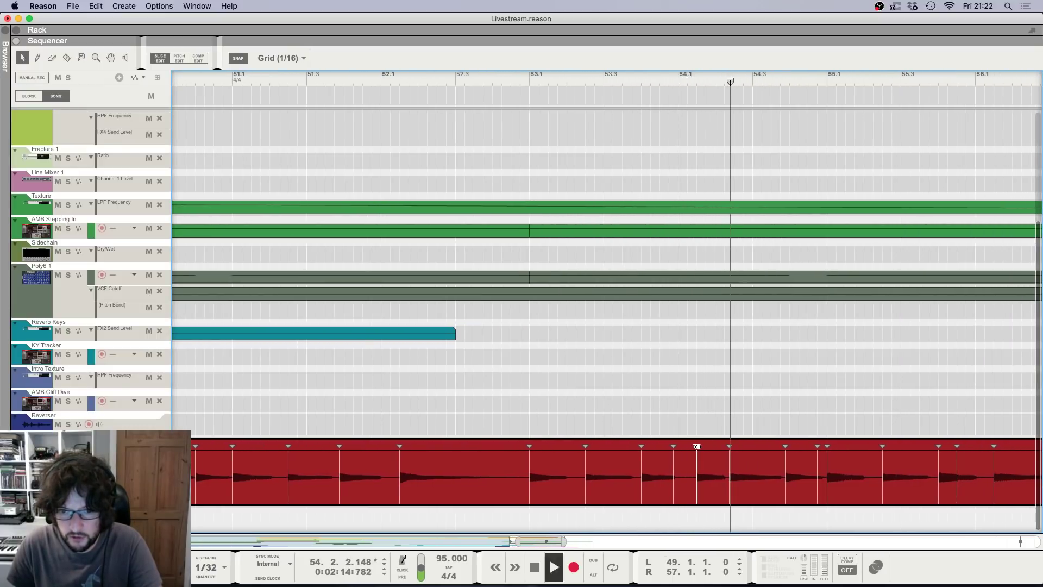
{"action": "left_click", "coordinate": [672, 80]}
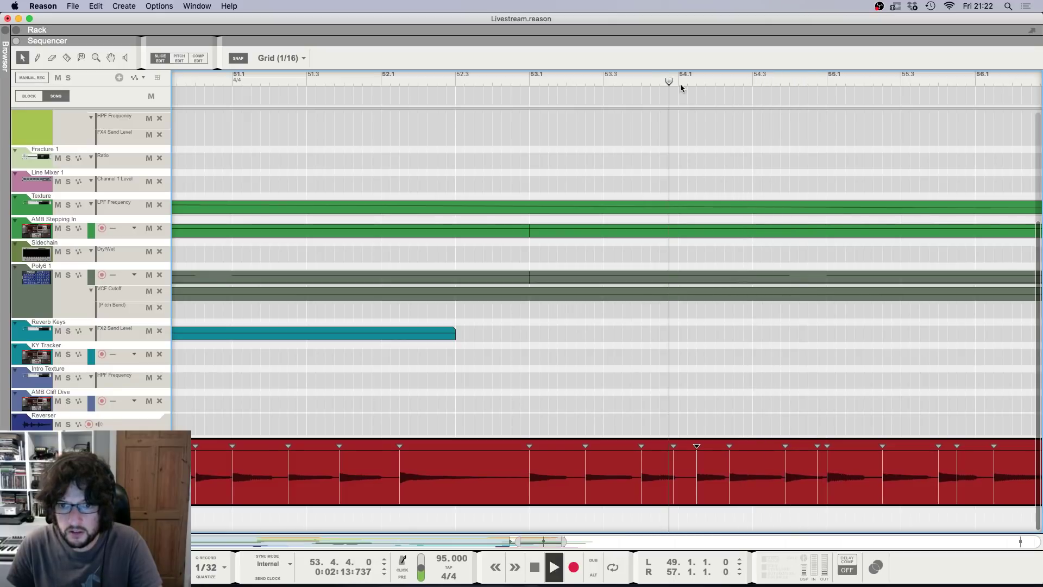
Step: Shift the next two Guitar Plucks slices, after 54.2 and near 54.4, slightly later while listening through to bar 57
{"action": "left_click_drag", "start_coordinate": [729, 446], "coordinate": [733, 446]}
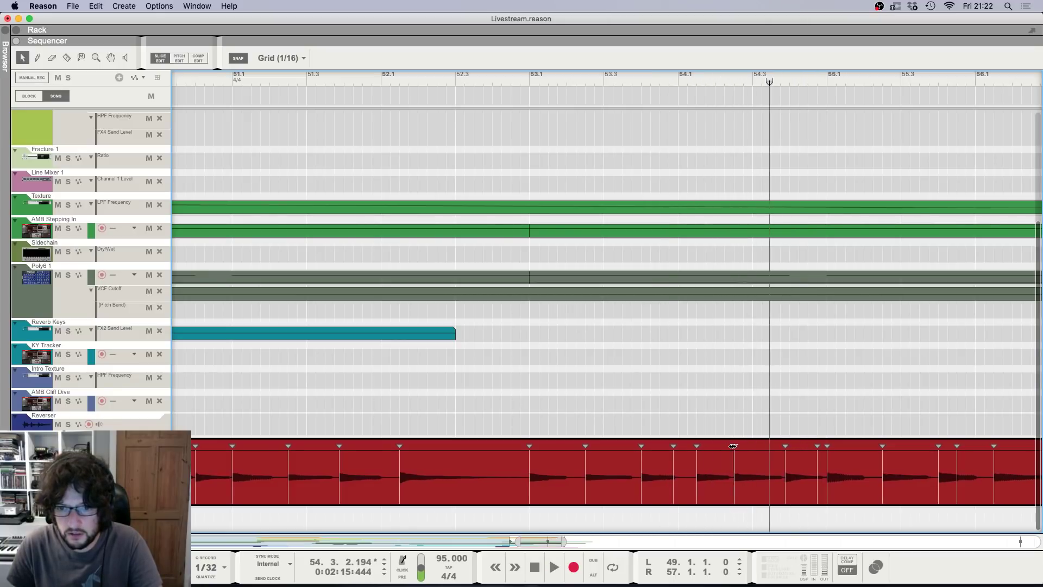
{"action": "left_click", "coordinate": [728, 80]}
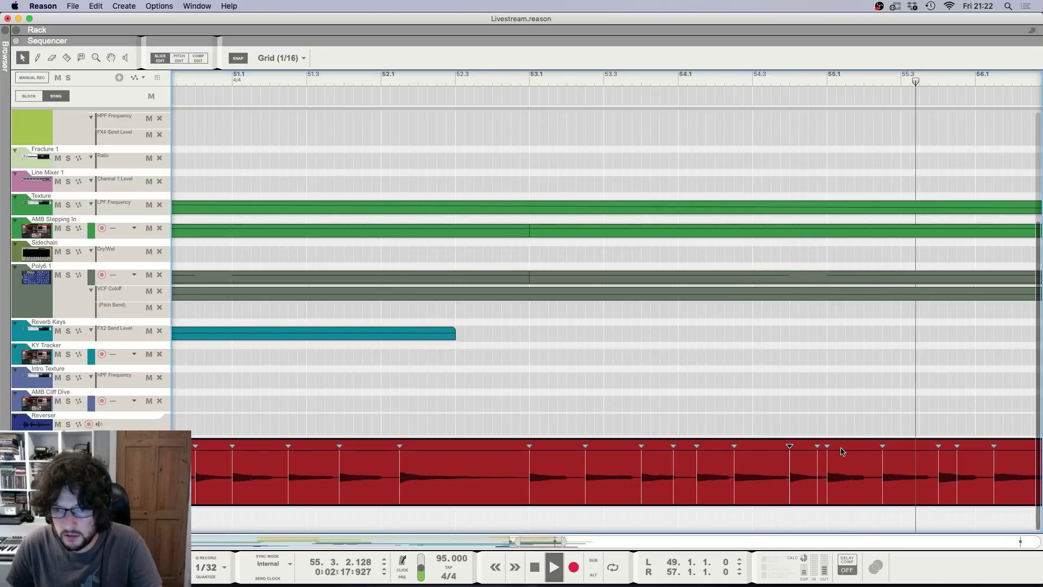
{"action": "left_click_drag", "start_coordinate": [786, 459], "coordinate": [790, 459]}
{"action": "scroll", "coordinate": [915, 315], "scroll_direction": "right", "scroll_amount": 4}
{"action": "key", "text": "g"}
{"action": "key", "text": "g"}
{"action": "key", "text": "g"}
{"action": "key", "text": "g"}
{"action": "key", "text": "g"}
{"action": "key", "text": "g"}
{"action": "key", "text": "g"}
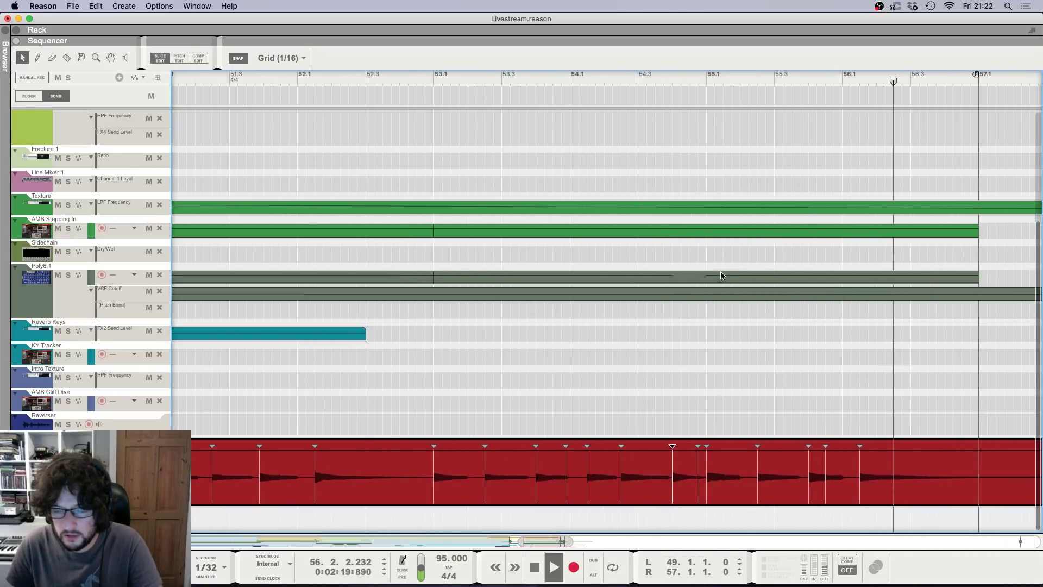
{"action": "key", "text": "g"}
{"action": "key", "text": "g"}
{"action": "key", "text": "g"}
{"action": "key", "text": "g"}
{"action": "key", "text": "g"}
{"action": "key", "text": "g"}
{"action": "key", "text": "space"}
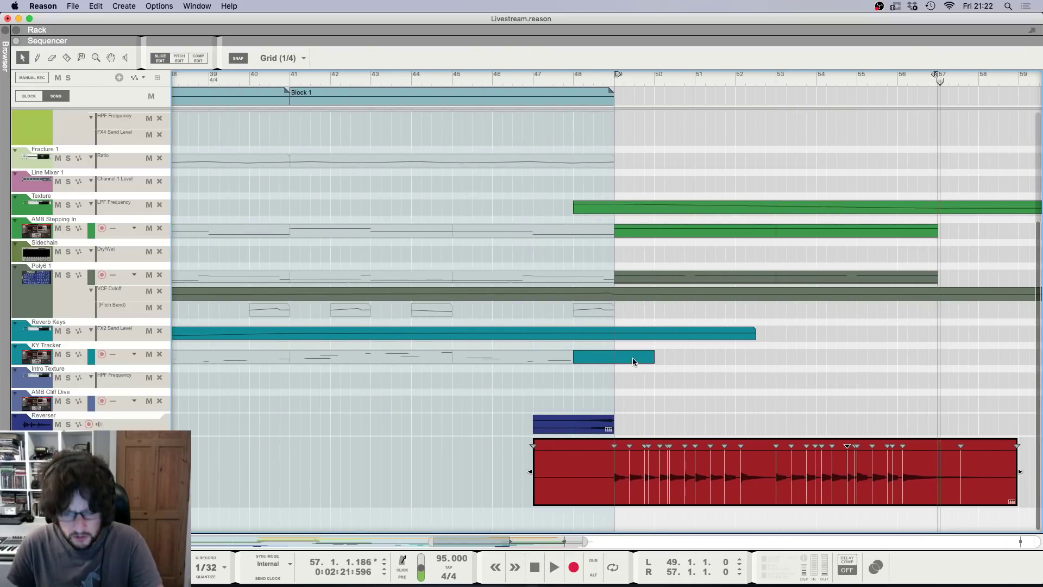
Step: Turn on looping and create a Reverser Mix automation clip from just before bar 49 to about the middle of bar 58
{"action": "key", "text": "l"}
{"action": "key", "text": "F6"}
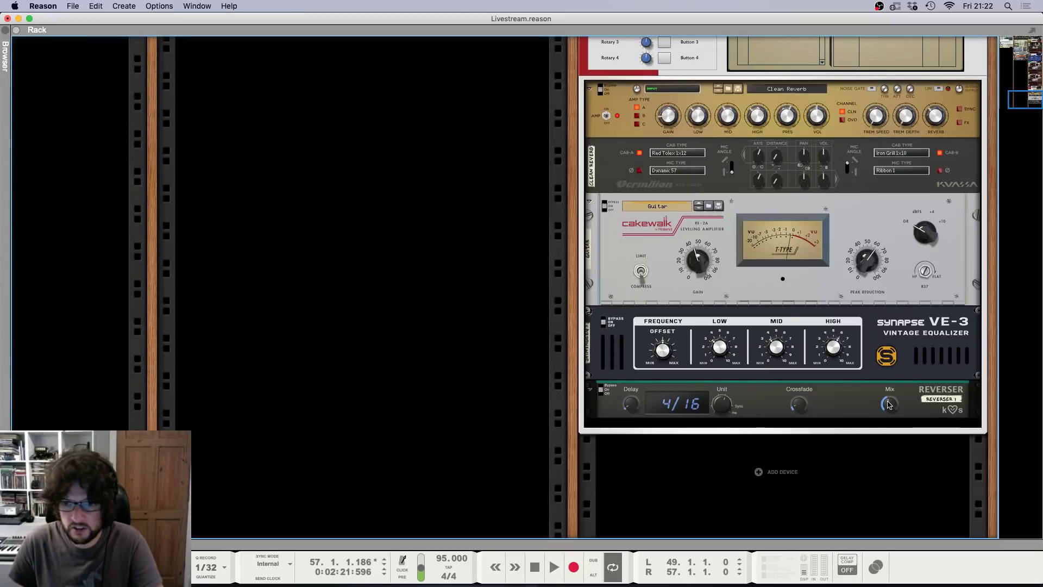
{"action": "right_click", "coordinate": [893, 408]}
{"action": "left_click", "coordinate": [897, 408]}
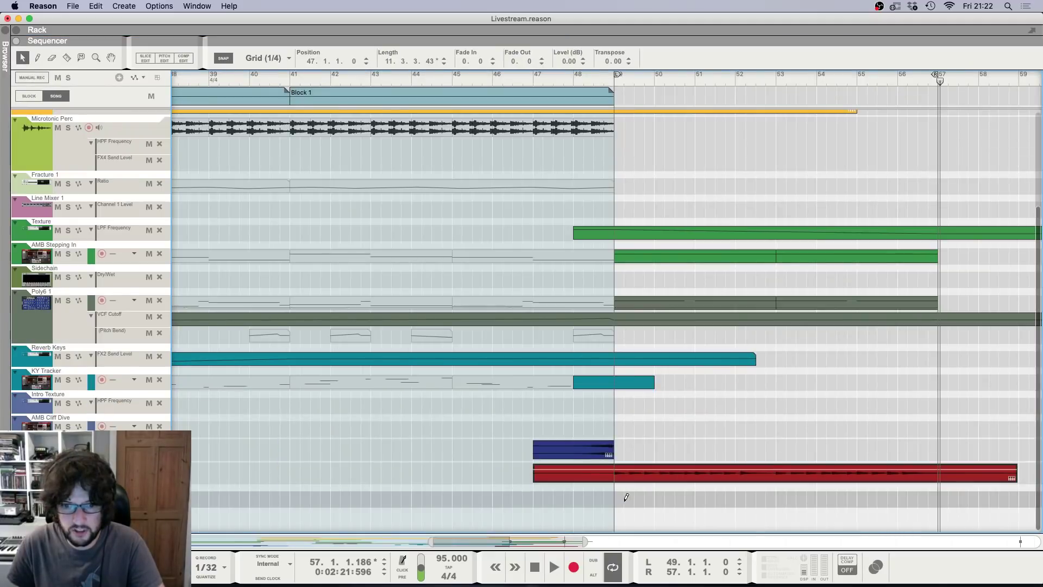
{"action": "left_click_drag", "start_coordinate": [613, 498], "coordinate": [1004, 498]}
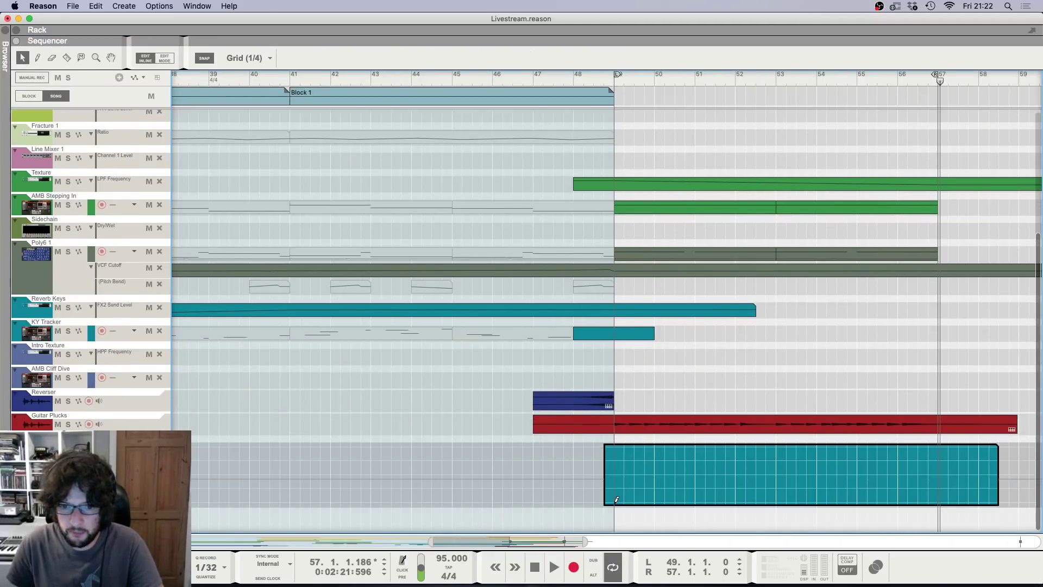
Step: Draw a Reverser Mix automation ramp rising from near minimum at bar 49 to the middle of the lane at bar 57
{"action": "left_click", "coordinate": [616, 500]}
{"action": "left_click", "coordinate": [937, 479], "text": "super"}
{"action": "key", "text": "Escape"}
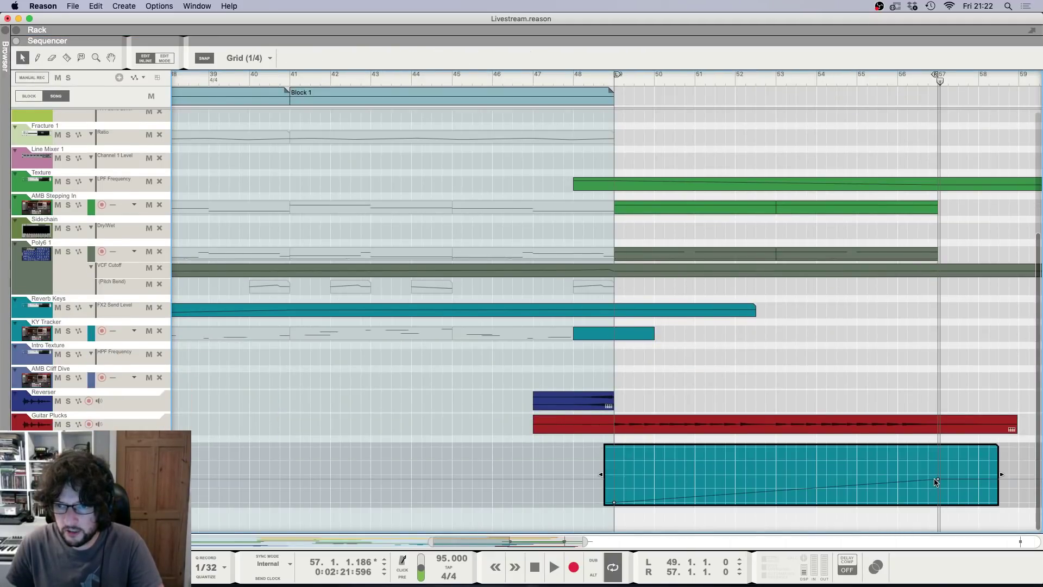
{"action": "left_click", "coordinate": [934, 316]}
Step: Start playback from bar 37 and check the program preferences
{"action": "scroll", "coordinate": [931, 315], "scroll_direction": "down", "scroll_amount": 2}
{"action": "scroll", "coordinate": [934, 316], "scroll_direction": "down", "scroll_amount": 5}
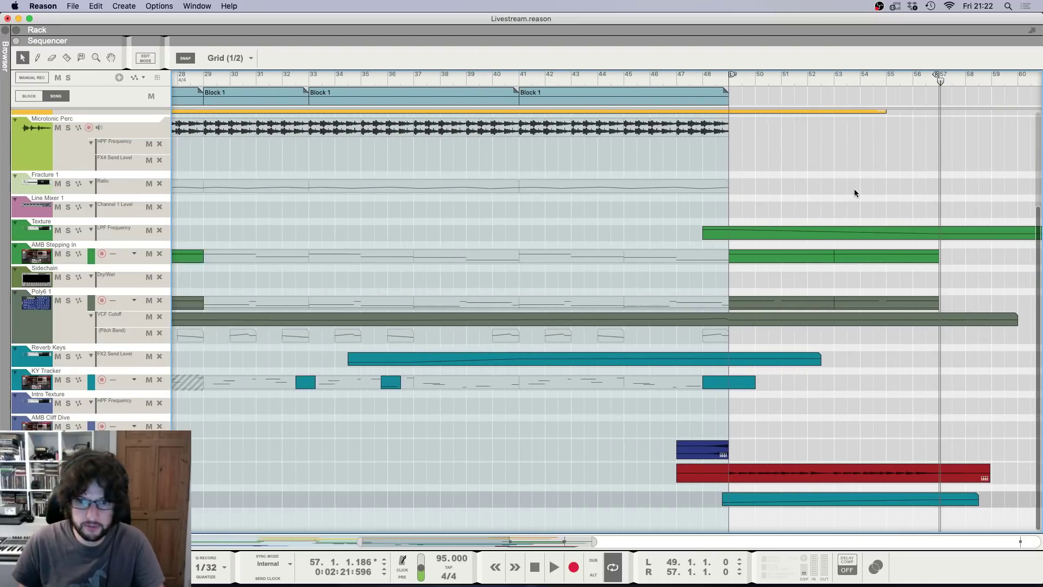
{"action": "left_click", "coordinate": [534, 80]}
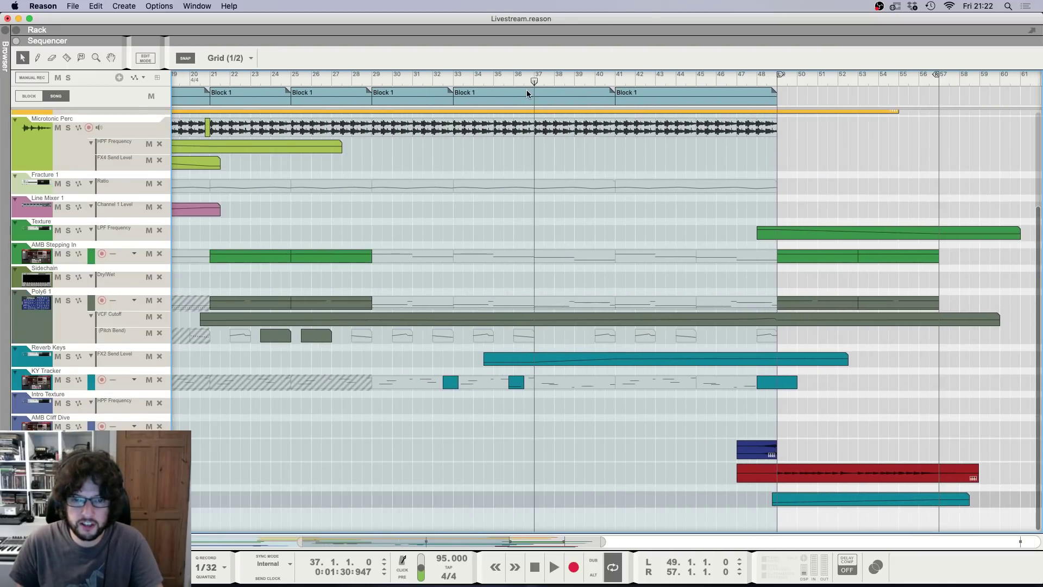
{"action": "key", "text": "space"}
{"action": "left_click", "coordinate": [43, 6]}
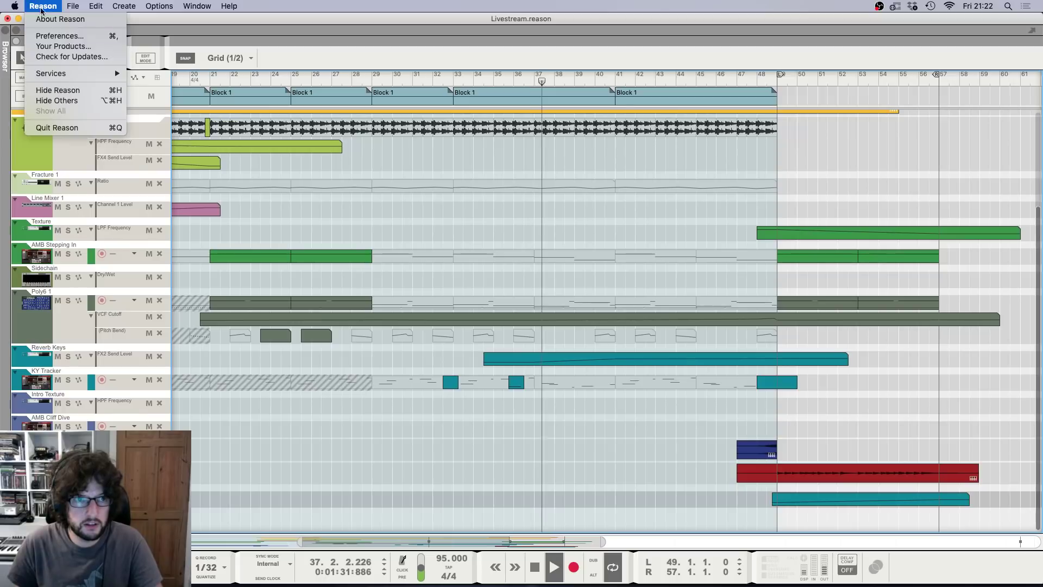
{"action": "left_click", "coordinate": [70, 36]}
{"action": "key", "text": "super+w"}
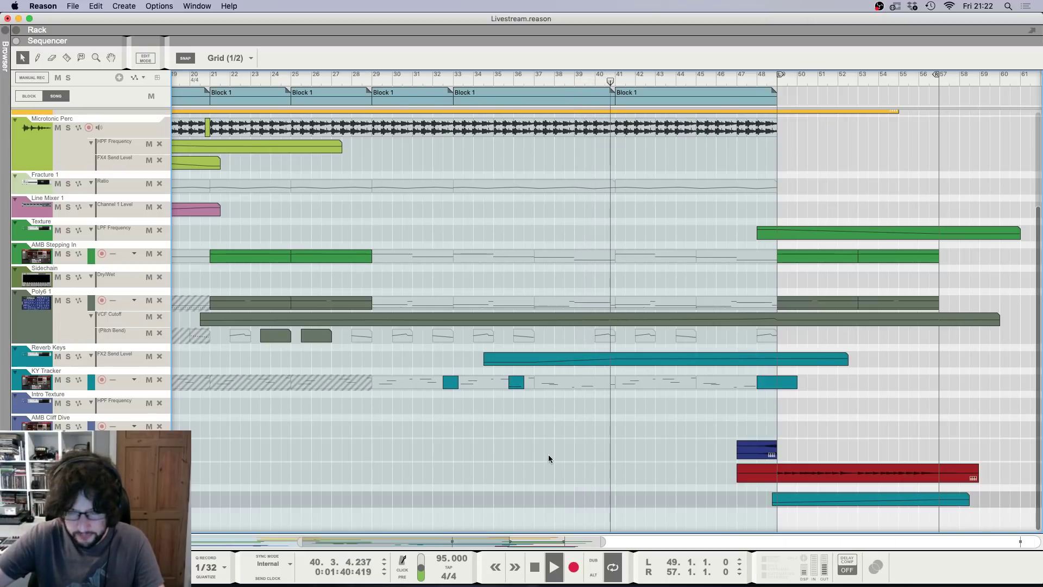
Step: Review the Guitar Plucks insert devices, mixer channels and arrangement tracks while the song plays toward the ending
{"action": "key", "text": "F6"}
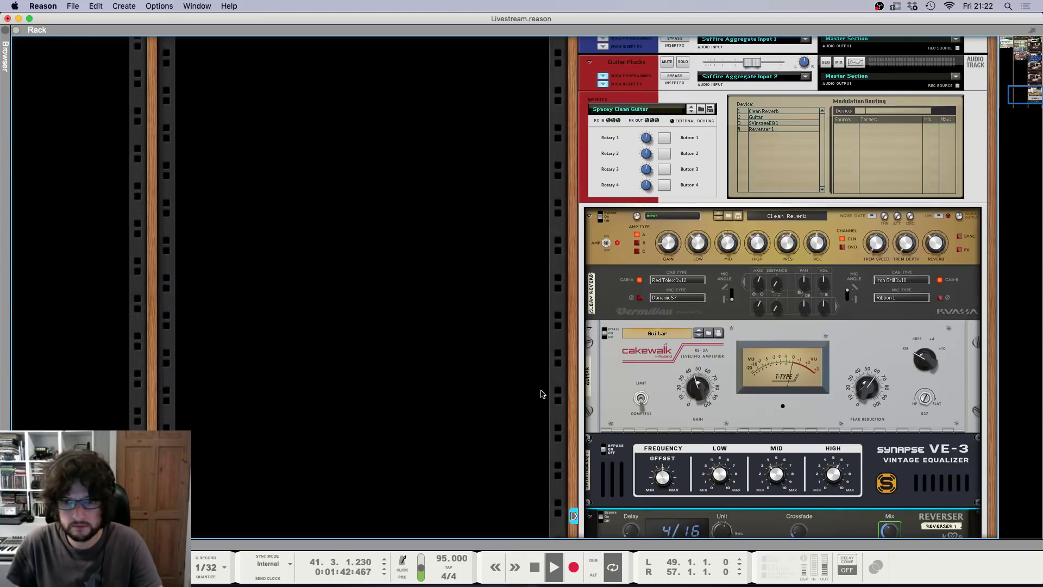
{"action": "scroll", "coordinate": [541, 393], "scroll_direction": "up", "scroll_amount": 4}
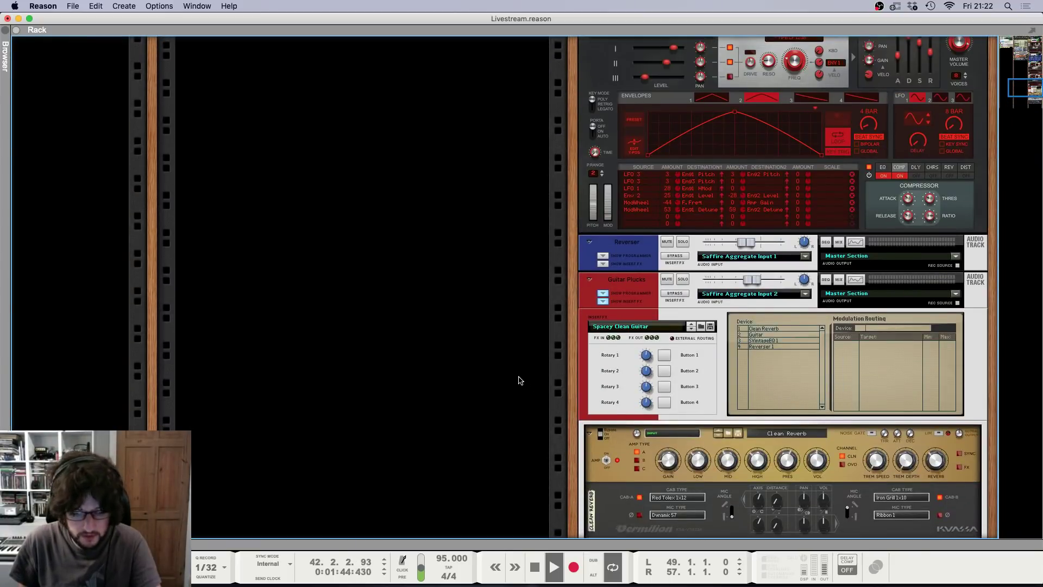
{"action": "key", "text": "F5"}
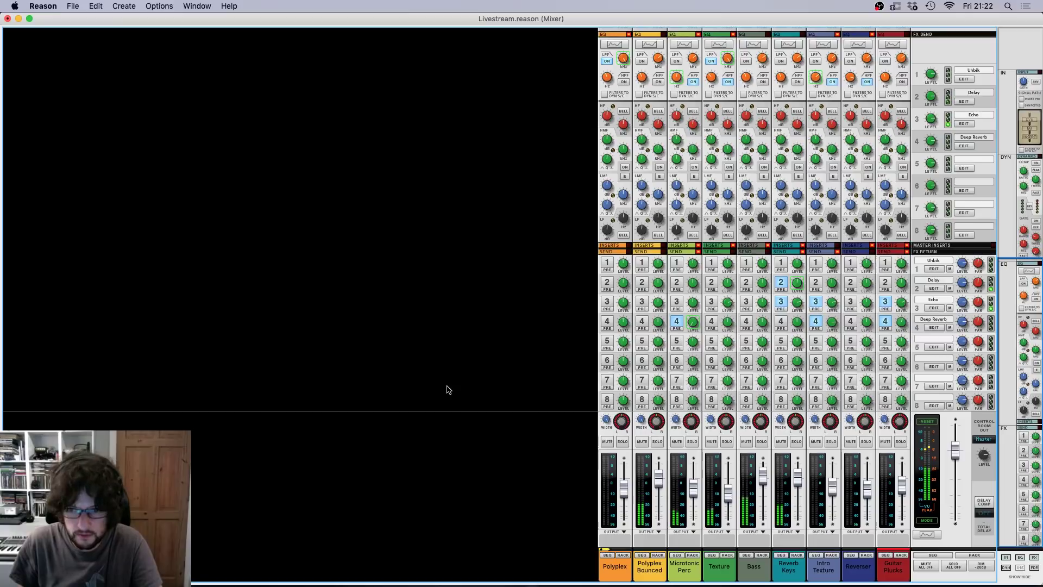
{"action": "key", "text": "F7"}
{"action": "scroll", "coordinate": [578, 372], "scroll_direction": "up", "scroll_amount": 4}
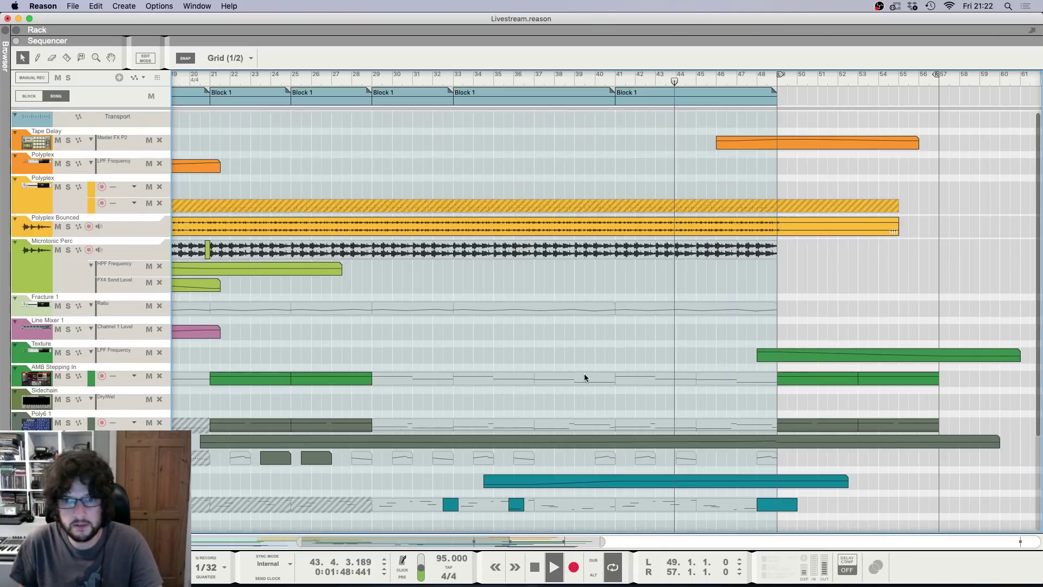
{"action": "key", "text": "g"}
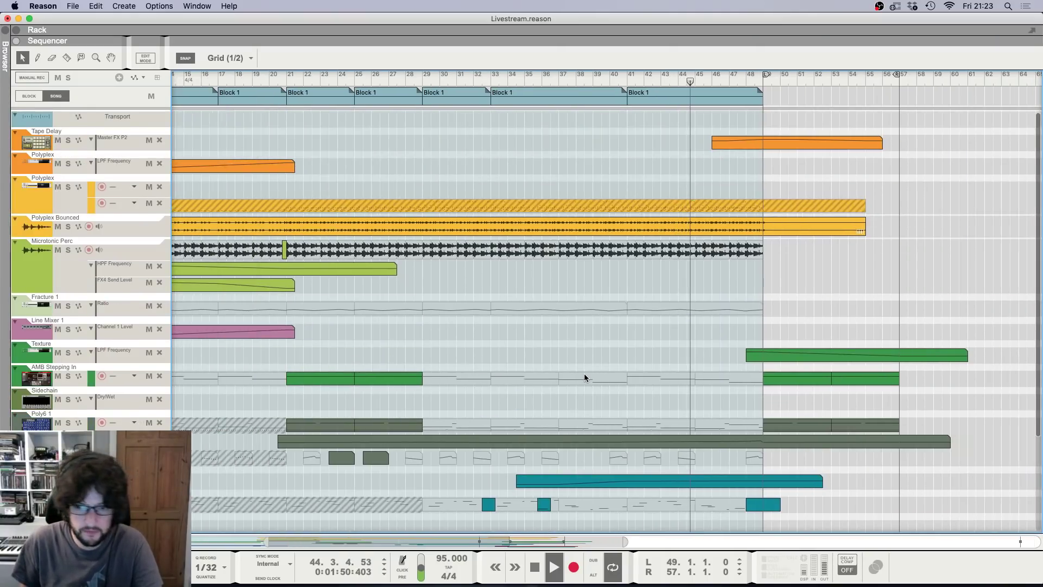
{"action": "key", "text": "h"}
{"action": "scroll", "coordinate": [593, 370], "scroll_direction": "down", "scroll_amount": 5}
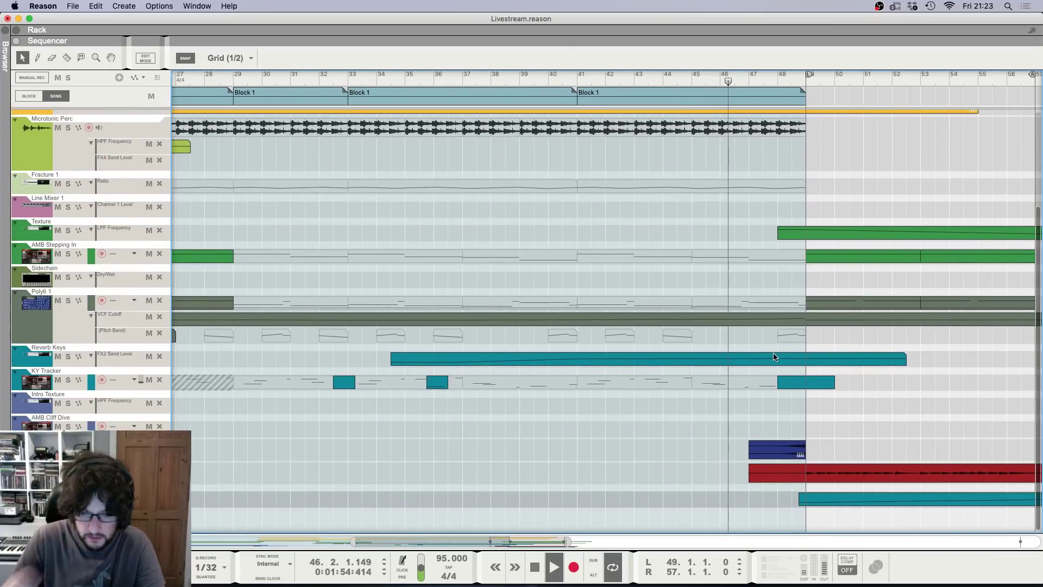
{"action": "scroll", "coordinate": [774, 355], "scroll_direction": "right", "scroll_amount": 8}
{"action": "scroll", "coordinate": [604, 347], "scroll_direction": "left", "scroll_amount": 2}
{"action": "key", "text": "g"}
{"action": "key", "text": "g"}
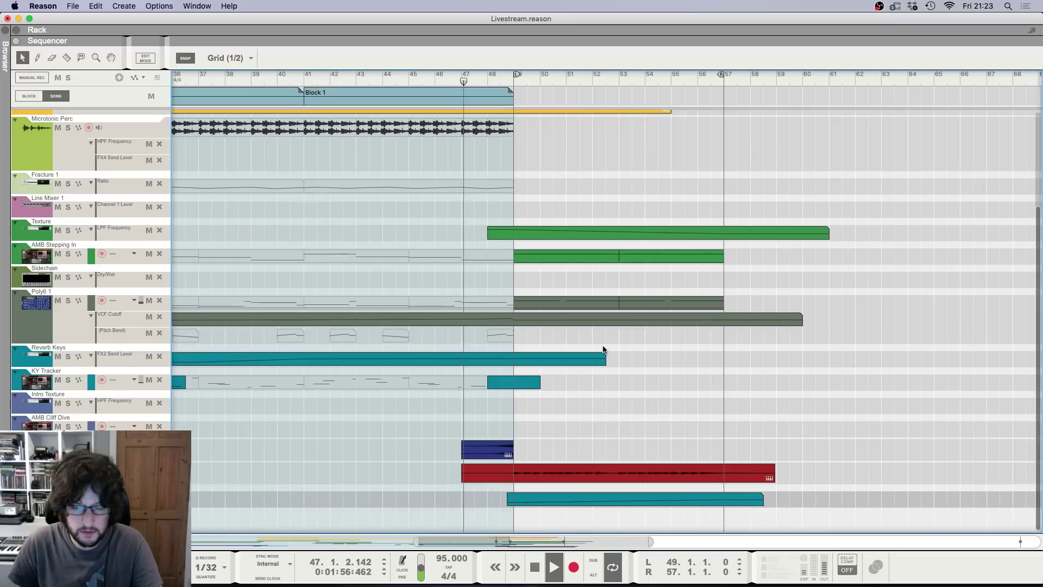
Step: Trim the start of the Guitar Plucks clip to about beat 3 of bar 48
{"action": "left_click", "coordinate": [470, 474]}
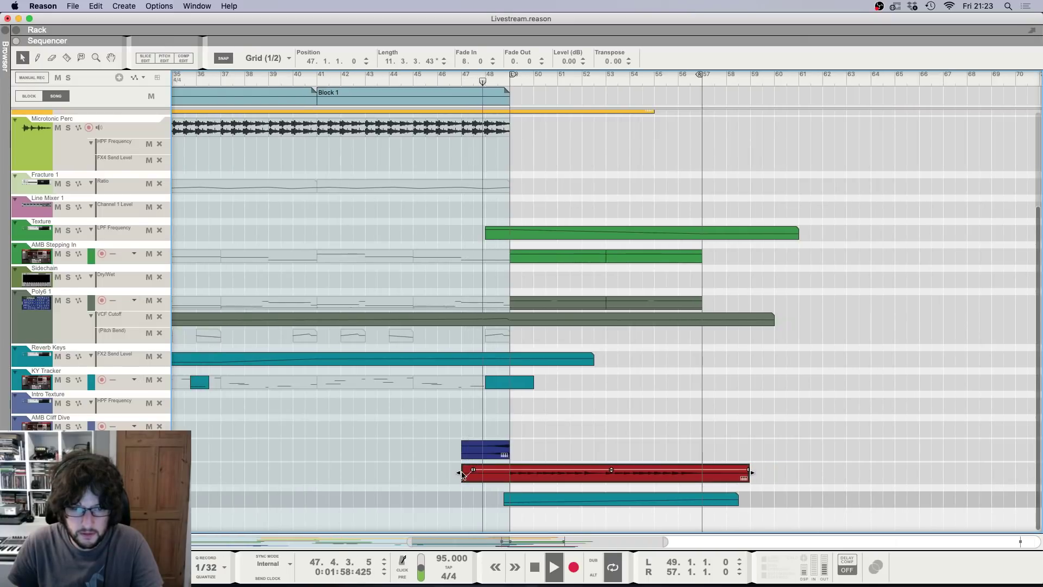
{"action": "left_click_drag", "start_coordinate": [470, 474], "coordinate": [504, 474]}
{"action": "left_click", "coordinate": [544, 424]}
{"action": "key", "text": "g"}
{"action": "key", "text": "g"}
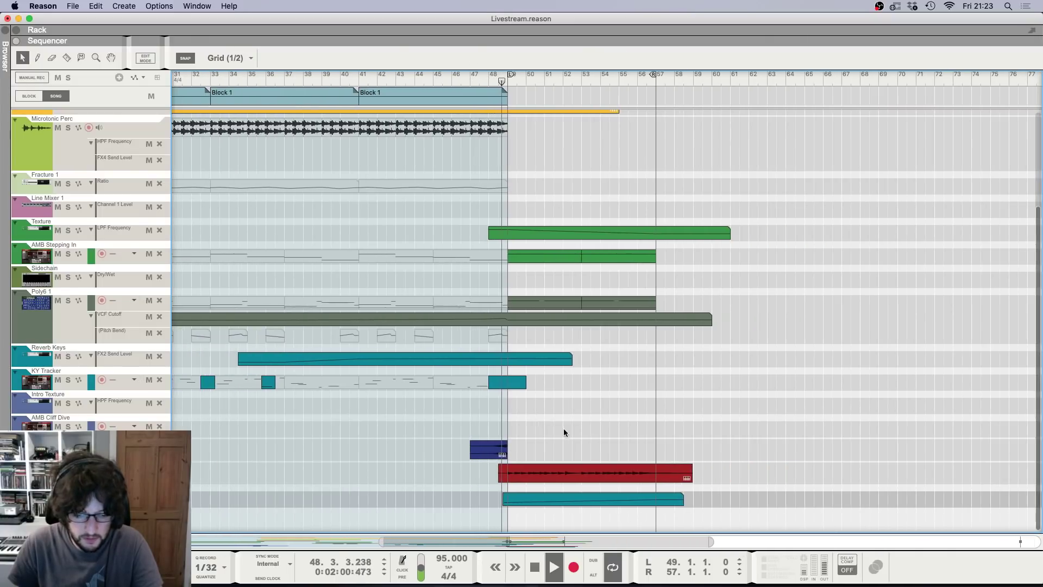
Step: Set the Echo send level (FX3) on the Guitar Plucks mixer channel to -2.46 dB
{"action": "key", "text": "F6"}
{"action": "key", "text": "F5"}
{"action": "left_click", "coordinate": [902, 490]}
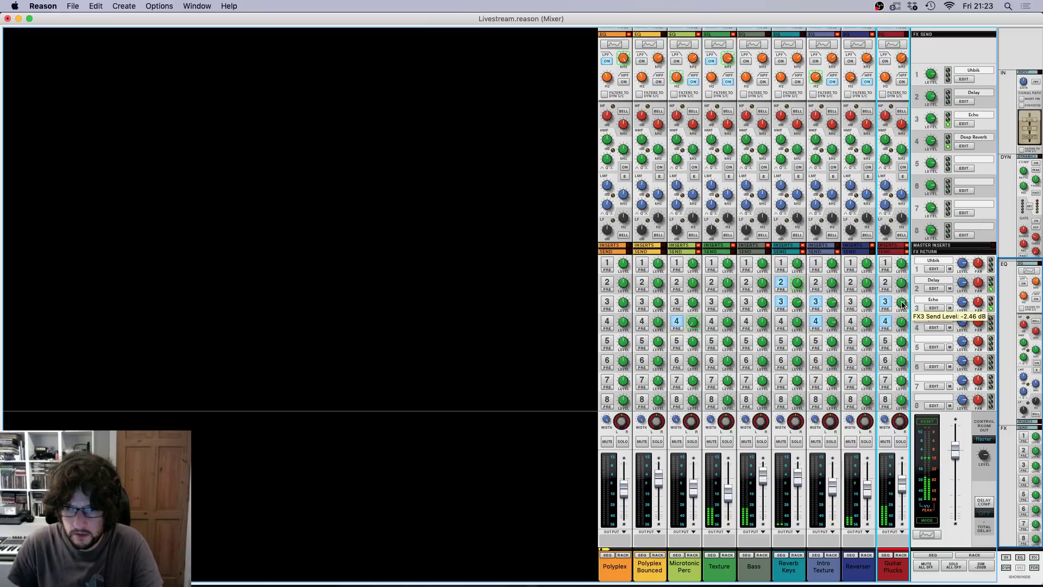
Step: Replay the guitar from about bar 51, inspect the Guitar Plucks slice just before 51.4, and close the clip
{"action": "key", "text": "F7"}
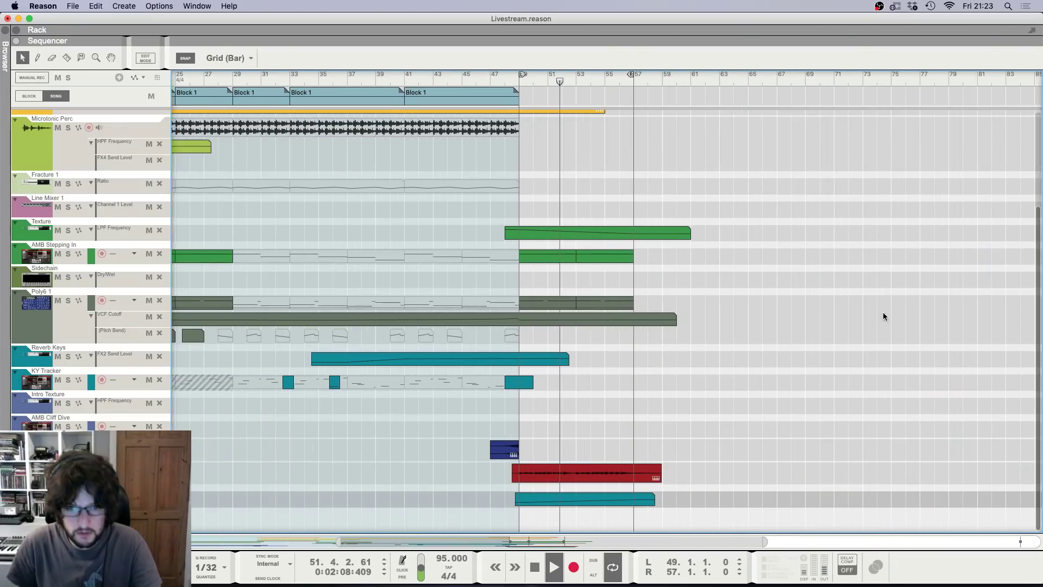
{"action": "key", "text": "h"}
{"action": "key", "text": "h"}
{"action": "key", "text": "h"}
{"action": "key", "text": "h"}
{"action": "key", "text": "h"}
{"action": "key", "text": "h"}
{"action": "key", "text": "h"}
{"action": "key", "text": "h"}
{"action": "left_click", "coordinate": [508, 81]}
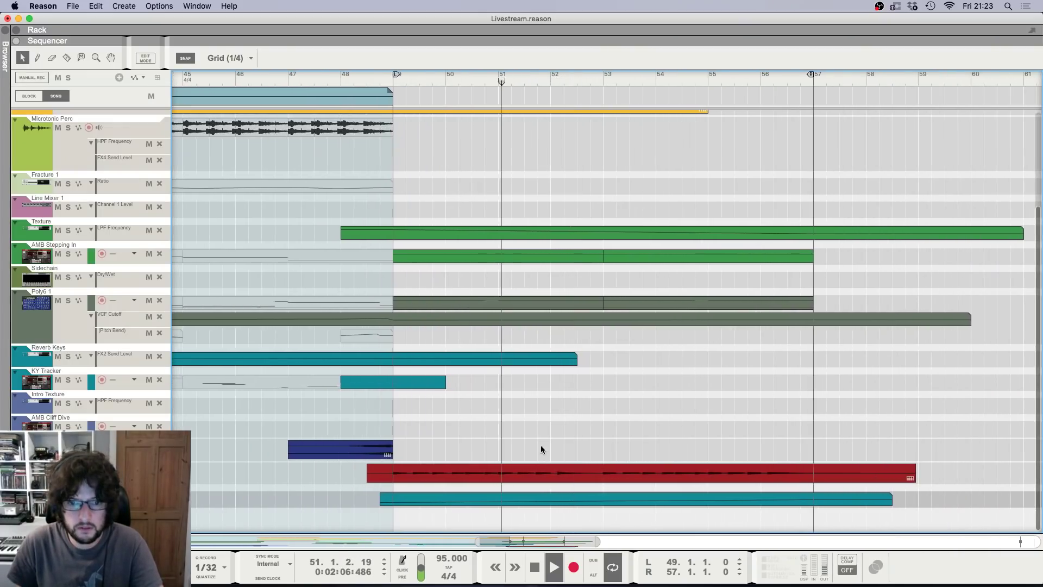
{"action": "key", "text": "h"}
{"action": "key", "text": "h"}
{"action": "double_click", "coordinate": [541, 474]}
{"action": "key", "text": "h"}
{"action": "key", "text": "h"}
{"action": "key", "text": "h"}
{"action": "key", "text": "h"}
{"action": "key", "text": "h"}
{"action": "key", "text": "h"}
{"action": "key", "text": "space"}
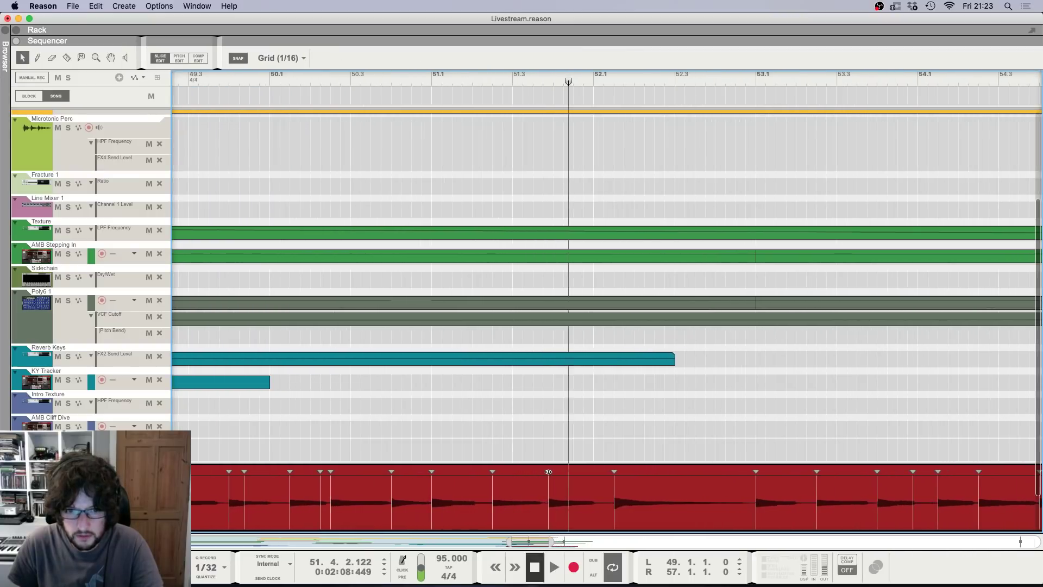
{"action": "key", "text": "Escape"}
Step: Listen to the guitar ending again from just before 51.3 with the whole ending section in view
{"action": "key", "text": "space"}
{"action": "left_click", "coordinate": [503, 80]}
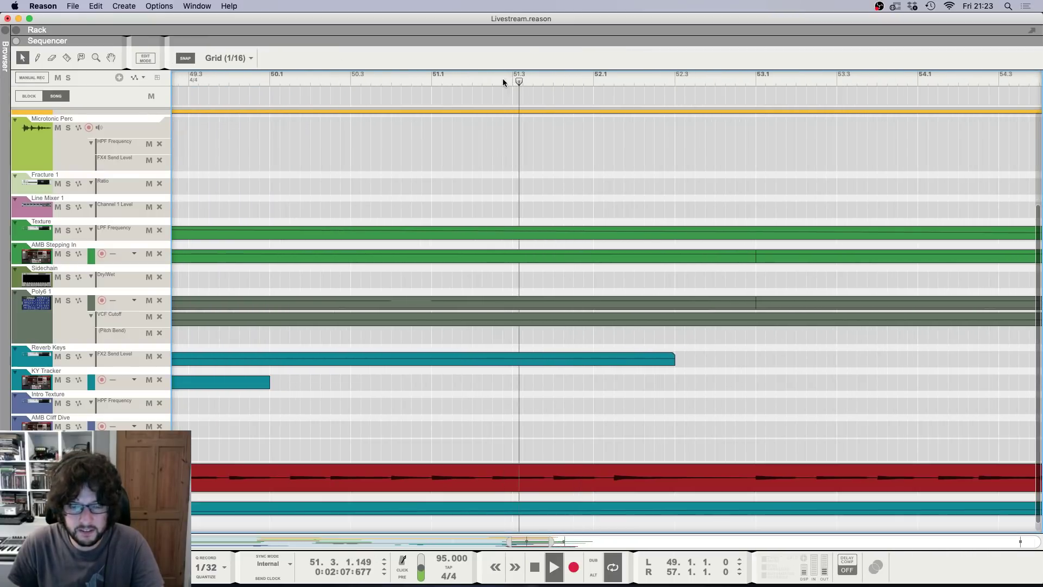
{"action": "key", "text": "g"}
{"action": "key", "text": "g"}
{"action": "key", "text": "g"}
{"action": "key", "text": "g"}
{"action": "key", "text": "g"}
{"action": "key", "text": "g"}
{"action": "key", "text": "g"}
{"action": "key", "text": "g"}
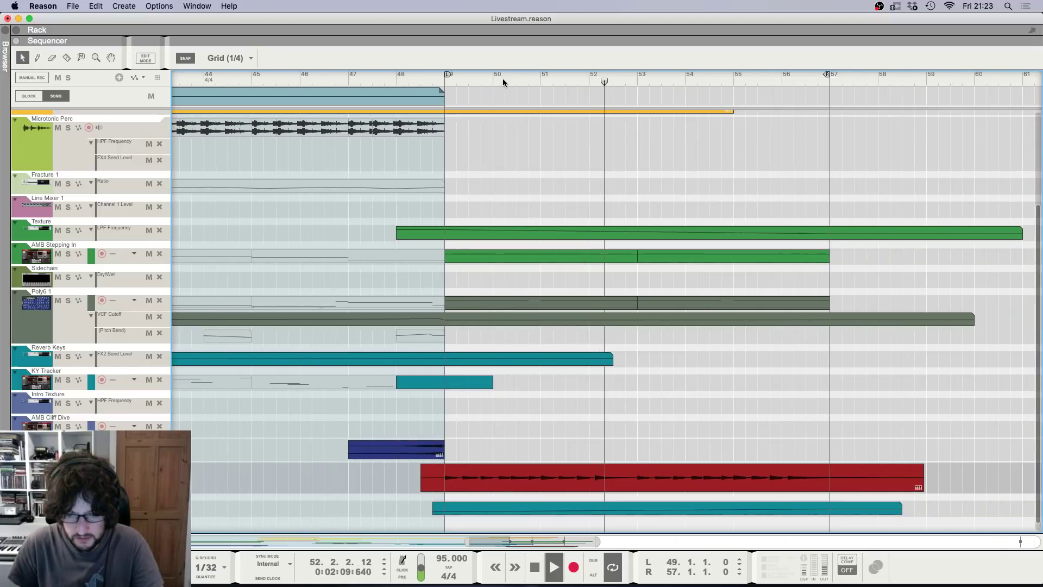
{"action": "key", "text": "g"}
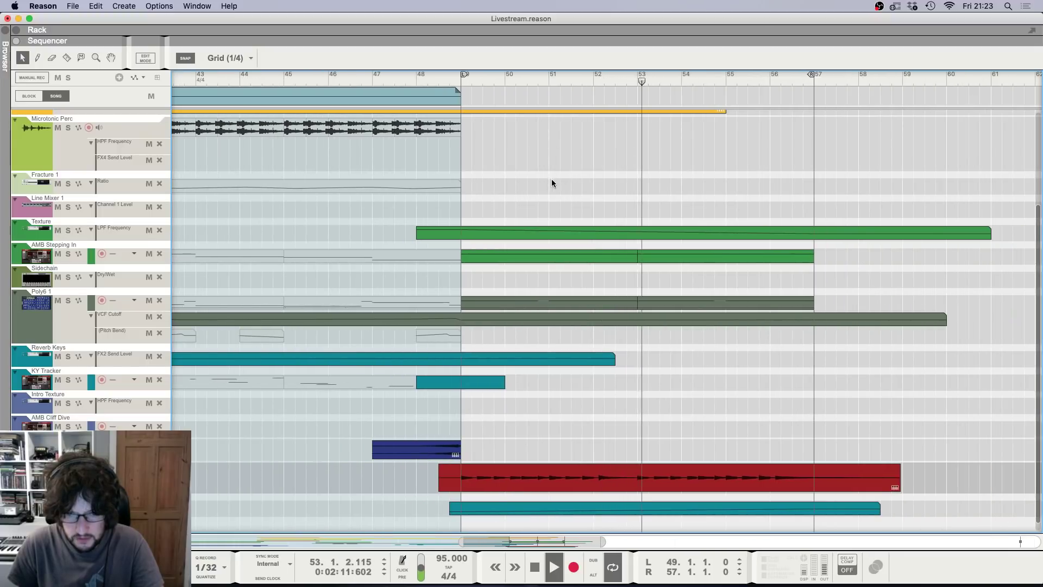
{"action": "key", "text": "g"}
{"action": "key", "text": "g"}
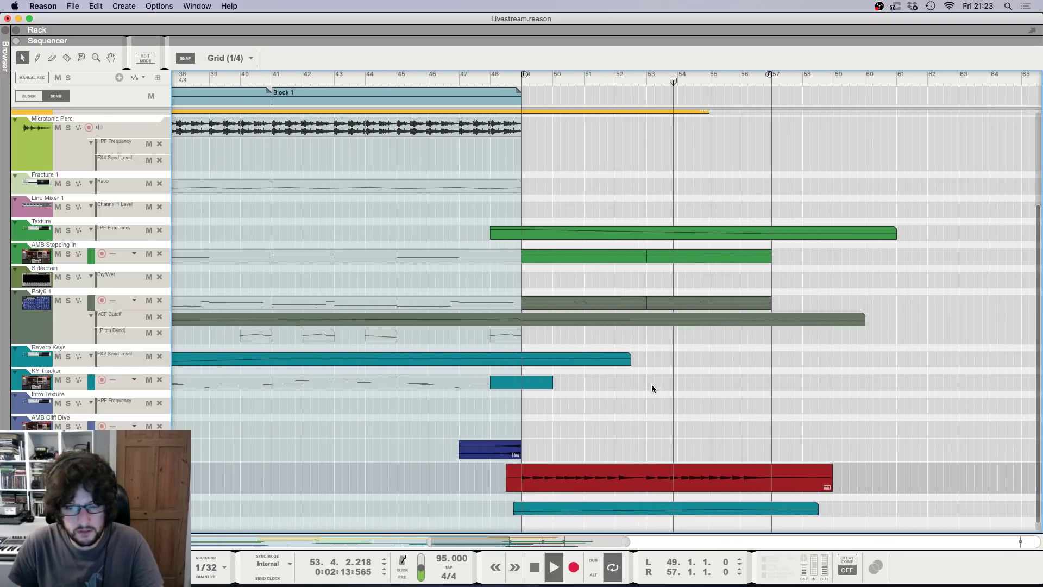
Step: Enable the Delay send (FX2) on Guitar Plucks and set its send level to -3.04 dB
{"action": "key", "text": "F6"}
{"action": "key", "text": "F5"}
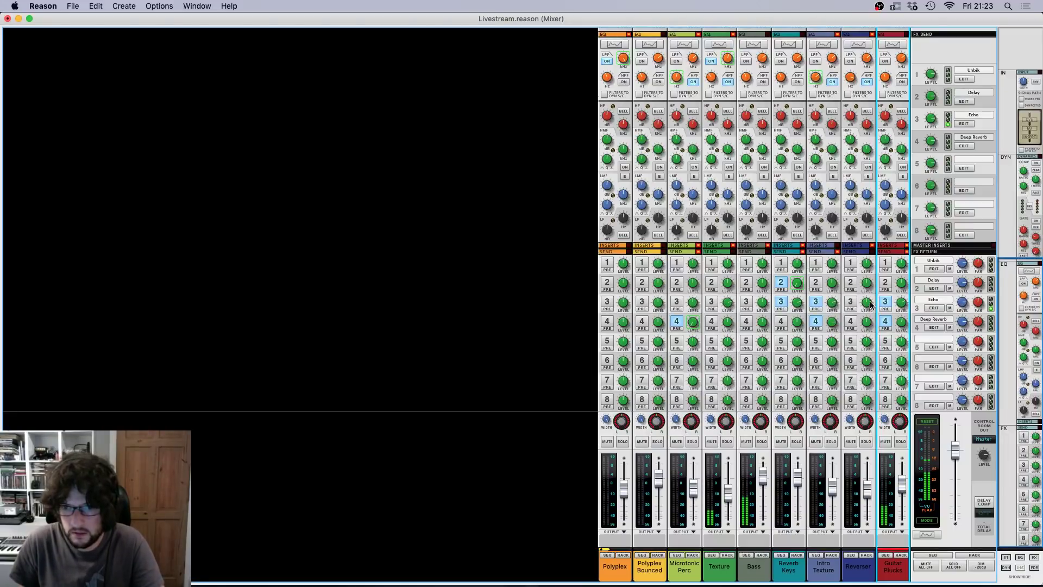
{"action": "left_click", "coordinate": [885, 282]}
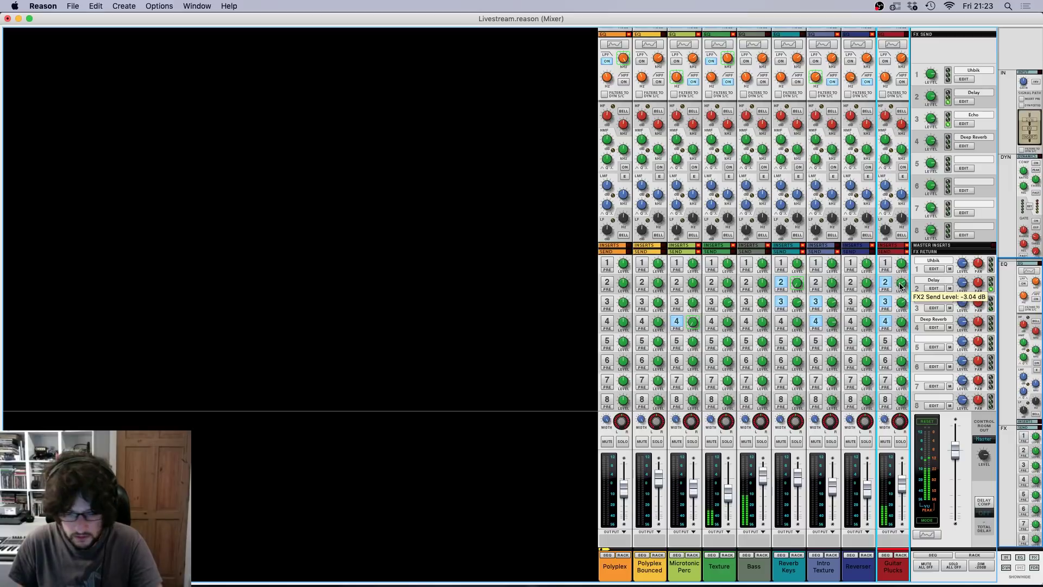
Step: Lower the Delay send level (FX2) on Guitar Plucks to minus infinity and switch the send back on
{"action": "left_click_drag", "start_coordinate": [900, 284], "coordinate": [900, 286]}
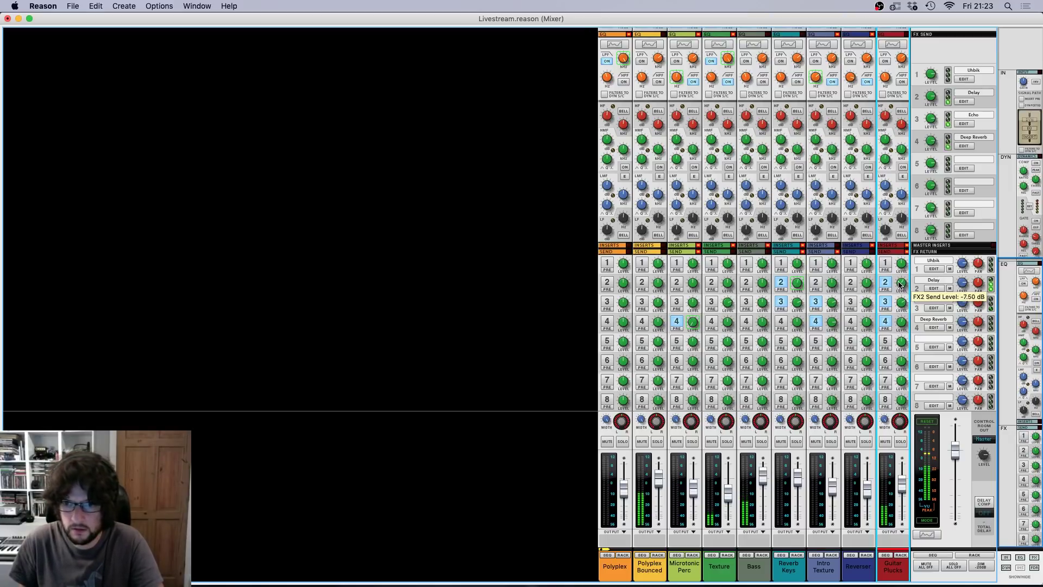
{"action": "right_click", "coordinate": [902, 289]}
{"action": "left_click", "coordinate": [903, 289]}
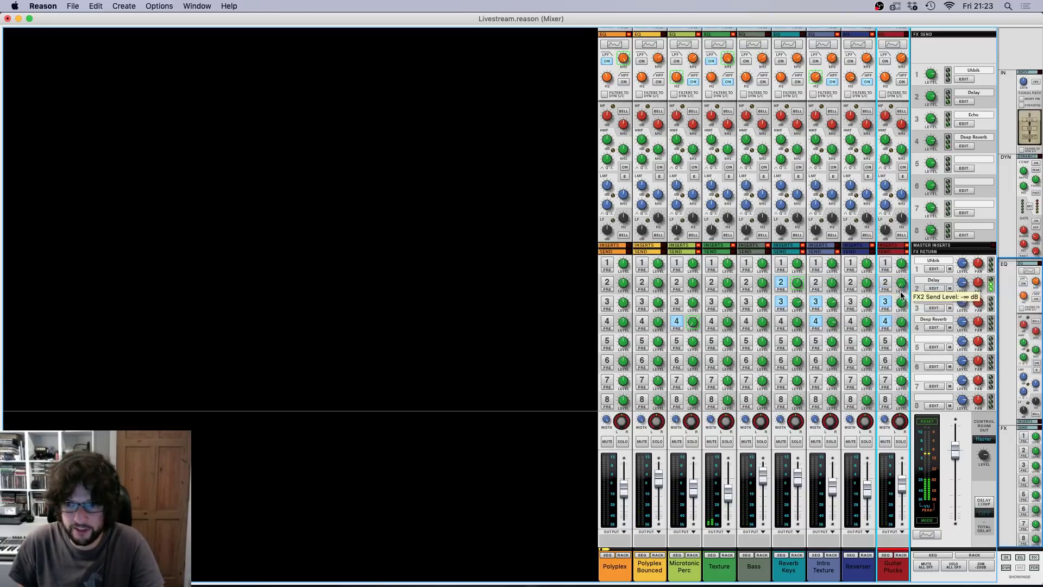
{"action": "key", "text": "F5"}
{"action": "left_click", "coordinate": [885, 283]}
{"action": "key", "text": "F7"}
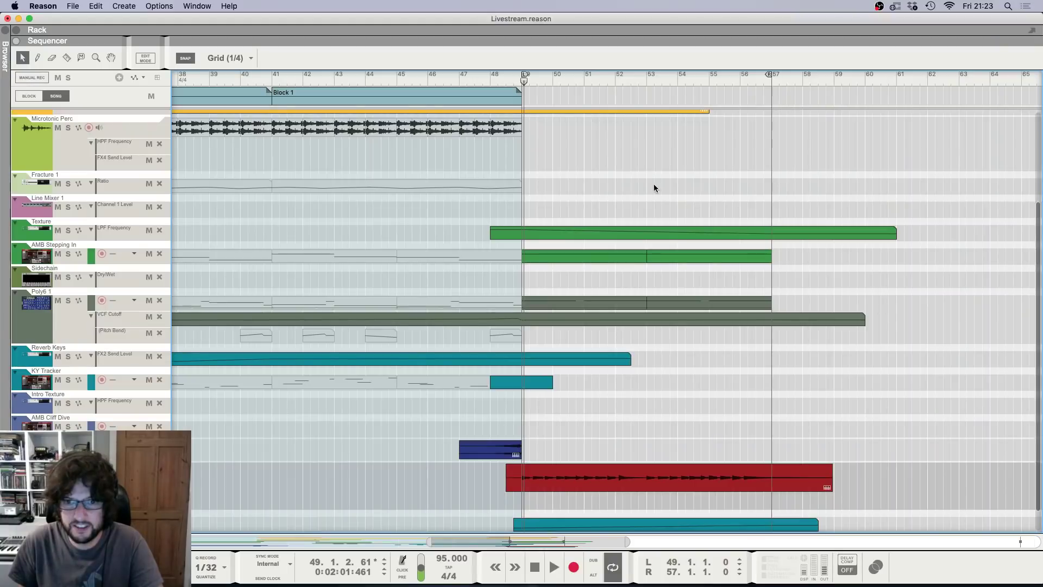
{"action": "scroll", "coordinate": [654, 195], "scroll_direction": "up", "scroll_amount": 5}
{"action": "key", "text": "F6"}
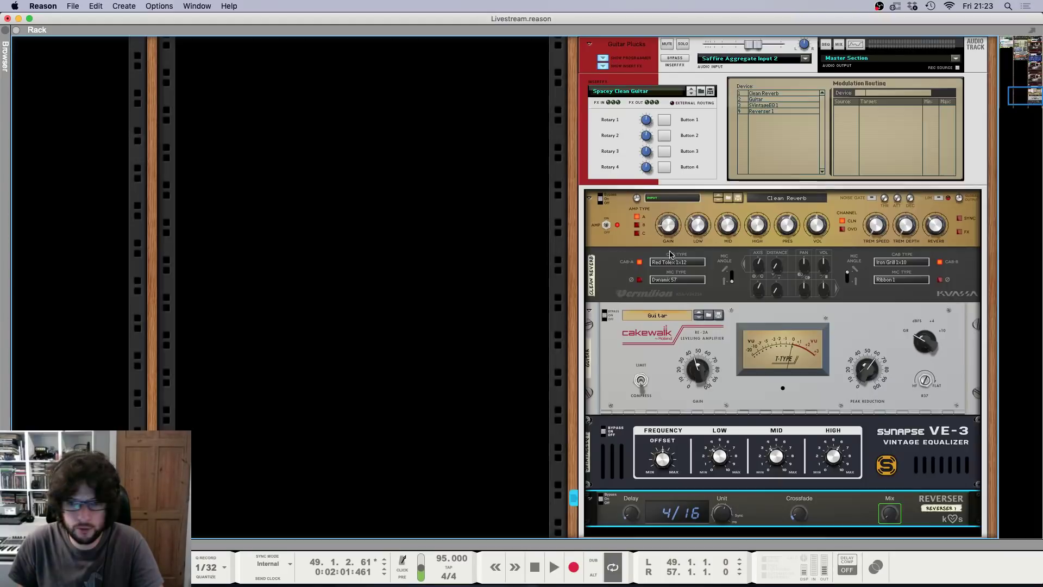
{"action": "scroll", "coordinate": [452, 206], "scroll_direction": "down", "scroll_amount": 10}
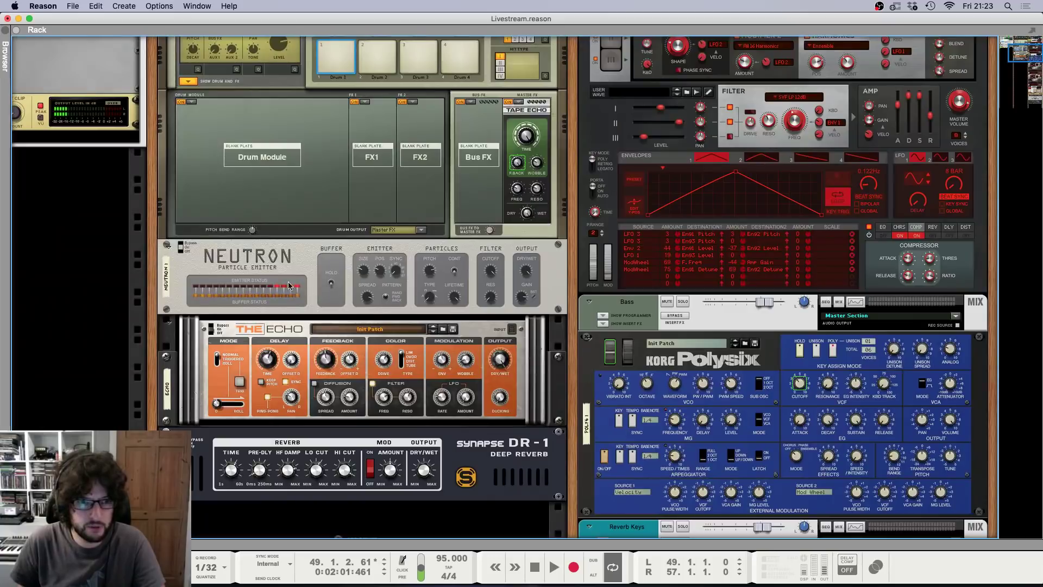
{"action": "right_click", "coordinate": [254, 251]}
{"action": "mouse_move", "coordinate": [413, 371]}
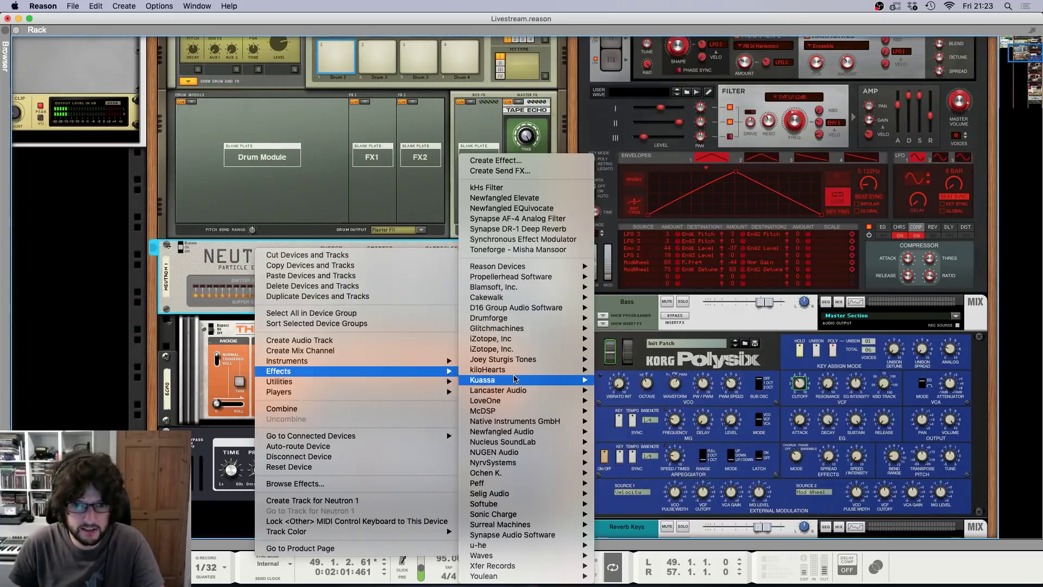
{"action": "mouse_move", "coordinate": [537, 289]}
{"action": "mouse_move", "coordinate": [540, 268]}
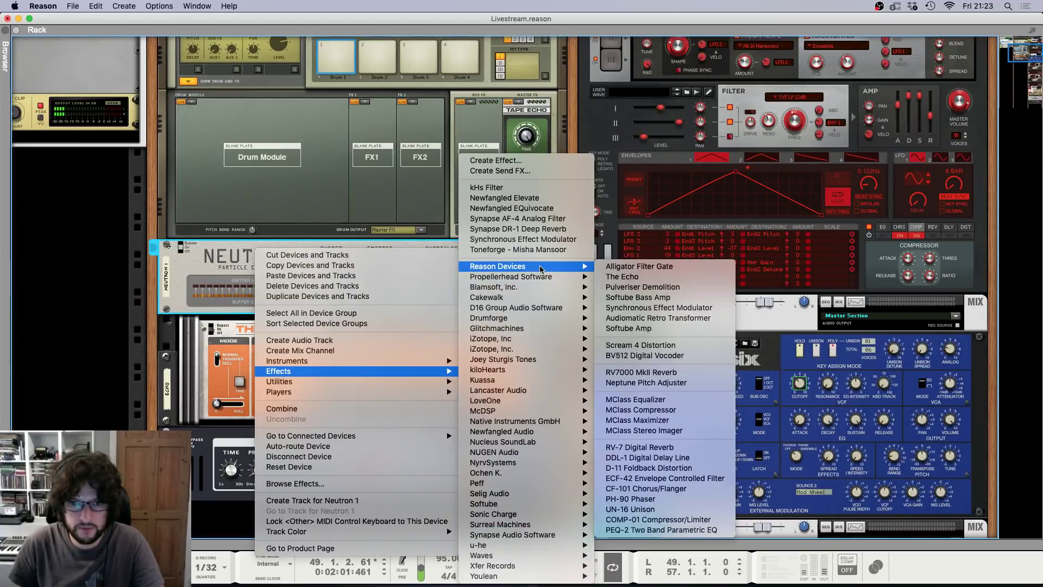
{"action": "left_click", "coordinate": [419, 206]}
Step: Move the Uhbik-A reverb together with its MClass Equalizer directly below the Neutron particle emitter in the rack
{"action": "scroll", "coordinate": [413, 206], "scroll_direction": "up", "scroll_amount": 10}
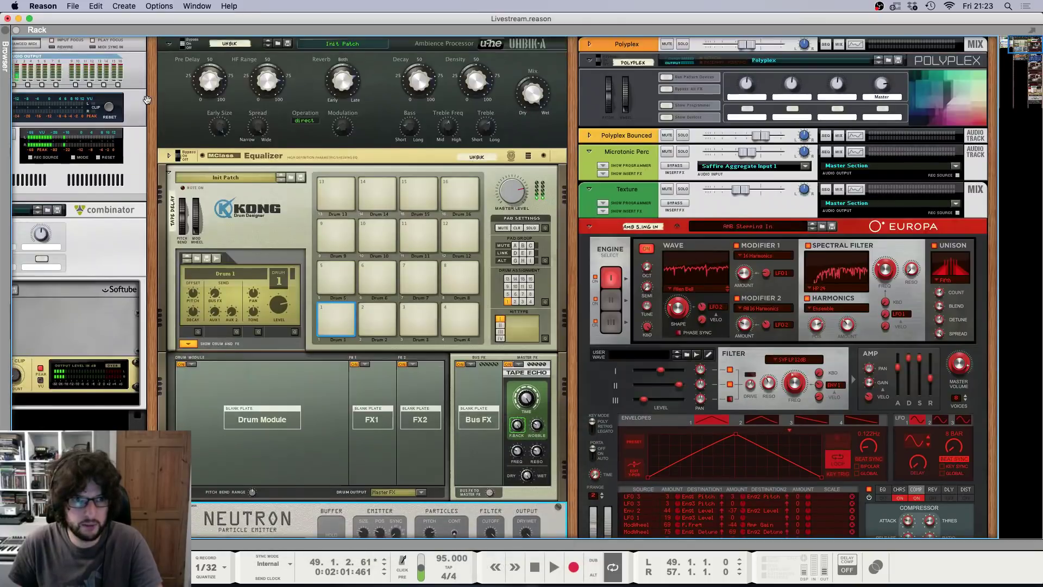
{"action": "left_click", "coordinate": [177, 137]}
{"action": "left_click", "coordinate": [197, 161], "text": "shift"}
{"action": "mouse_move", "coordinate": [197, 161]}
{"action": "left_mouse_down"}
{"action": "mouse_move", "coordinate": [258, 328]}
{"action": "mouse_move", "coordinate": [273, 440]}
{"action": "left_mouse_up"}
Step: On the back of the rack, disconnect Neutron's audio outputs and unfold the MClass Equalizer below Uhbik-A
{"action": "key", "text": "Tab"}
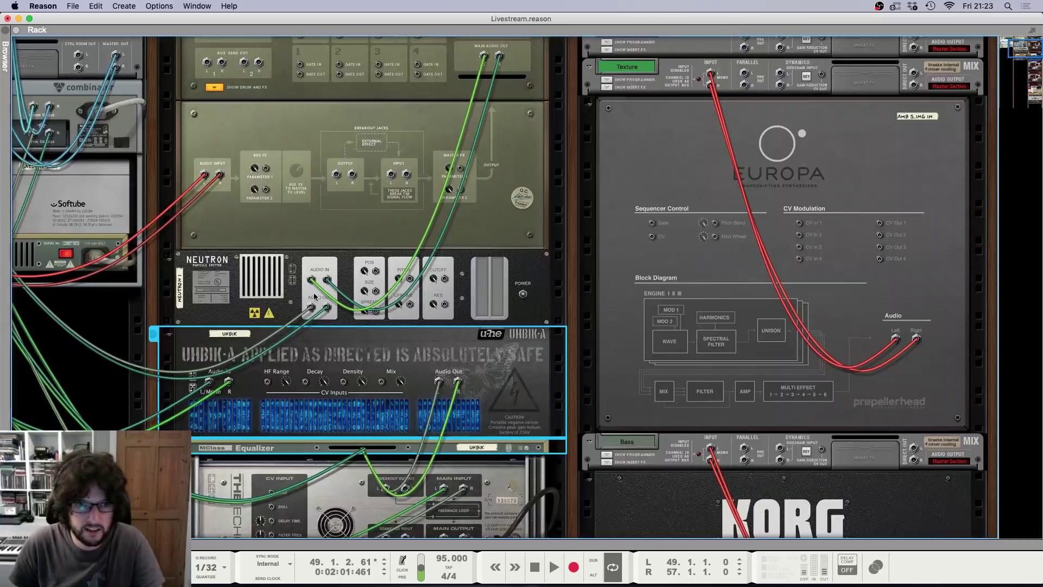
{"action": "scroll", "coordinate": [332, 318], "scroll_direction": "left", "scroll_amount": 5}
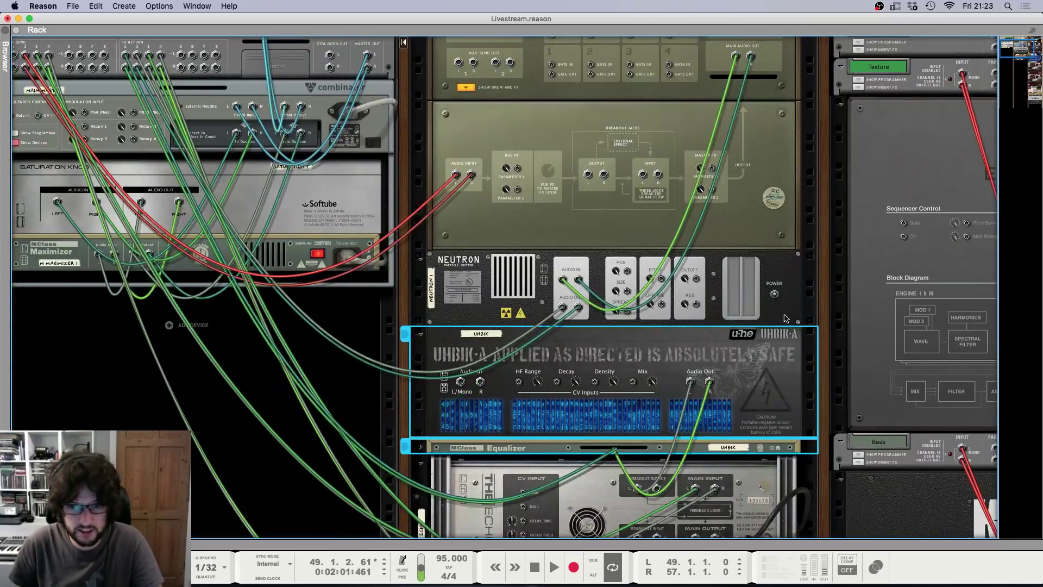
{"action": "left_click_drag", "start_coordinate": [562, 307], "coordinate": [478, 463]}
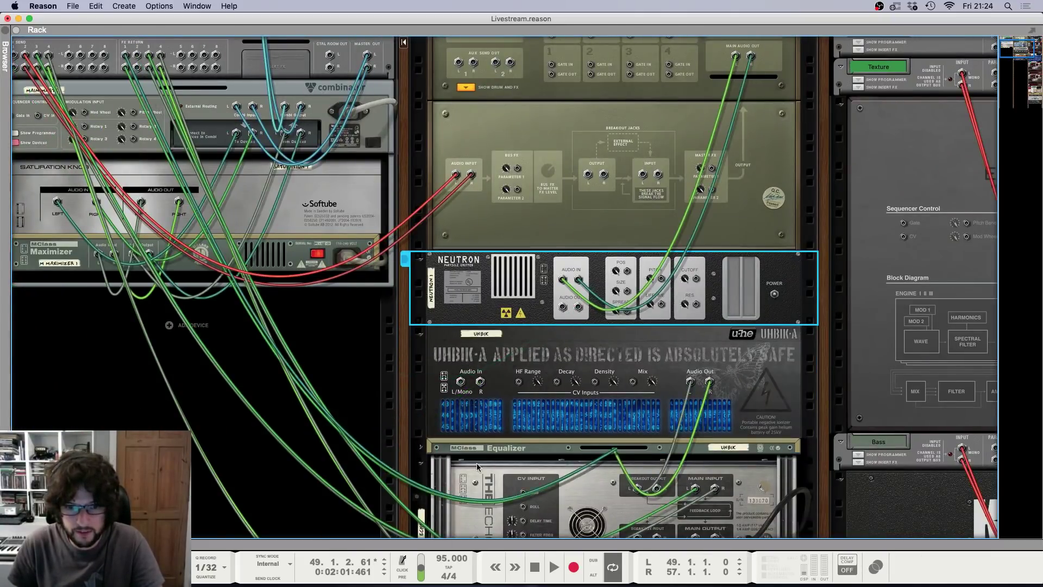
{"action": "left_click", "coordinate": [422, 448]}
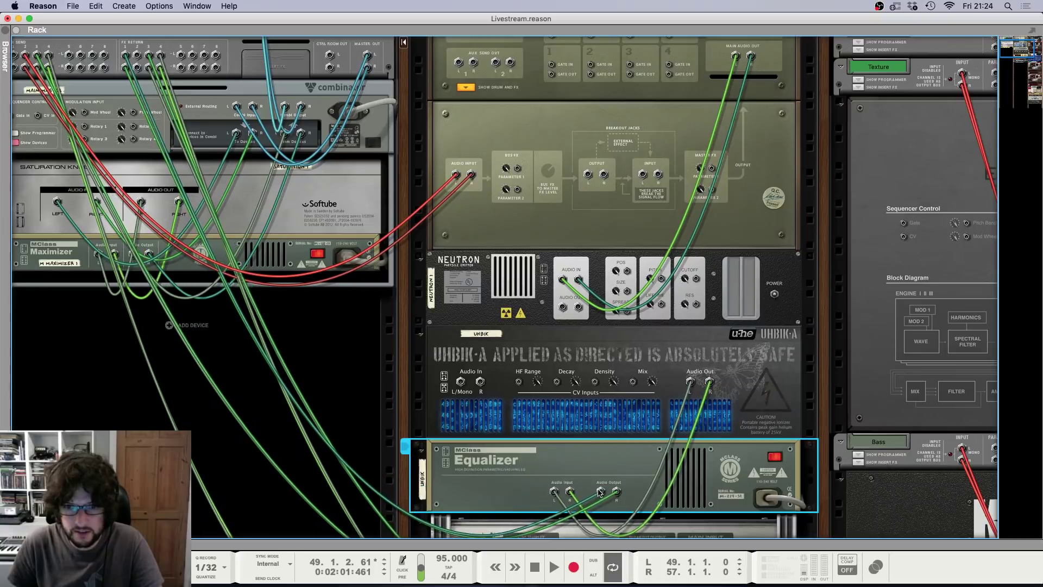
Step: Route the Equalizer's outputs to the master section's Delay return (FX2) and Neutron's outputs to Uhbik-A's audio inputs
{"action": "left_click_drag", "start_coordinate": [597, 492], "coordinate": [663, 303]}
{"action": "left_click_drag", "start_coordinate": [562, 307], "coordinate": [143, 183]}
{"action": "scroll", "coordinate": [202, 266], "scroll_direction": "up", "scroll_amount": 5}
{"action": "scroll", "coordinate": [829, 172], "scroll_direction": "down", "scroll_amount": 5}
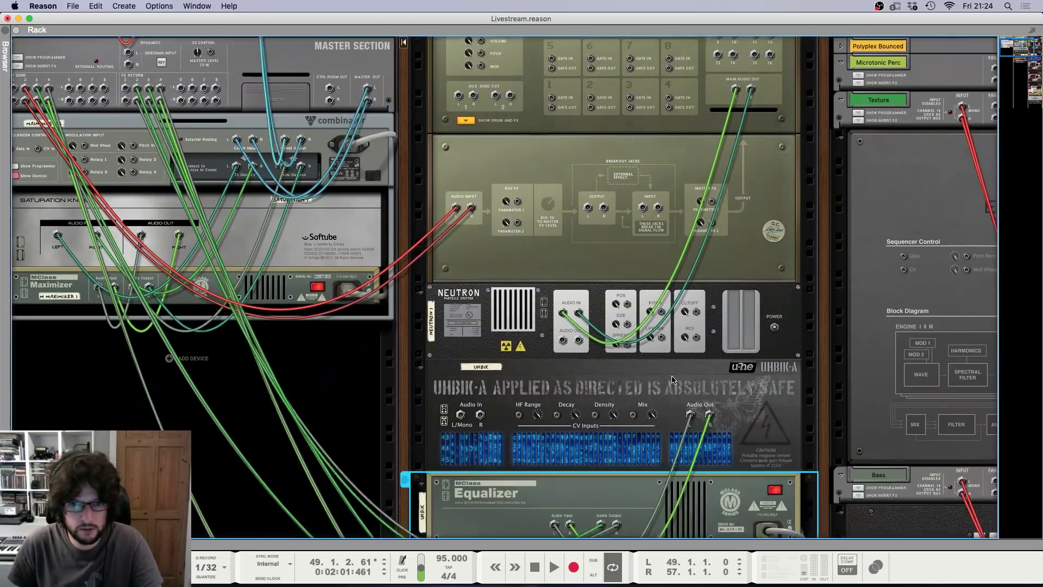
{"action": "left_click_drag", "start_coordinate": [563, 219], "coordinate": [461, 294]}
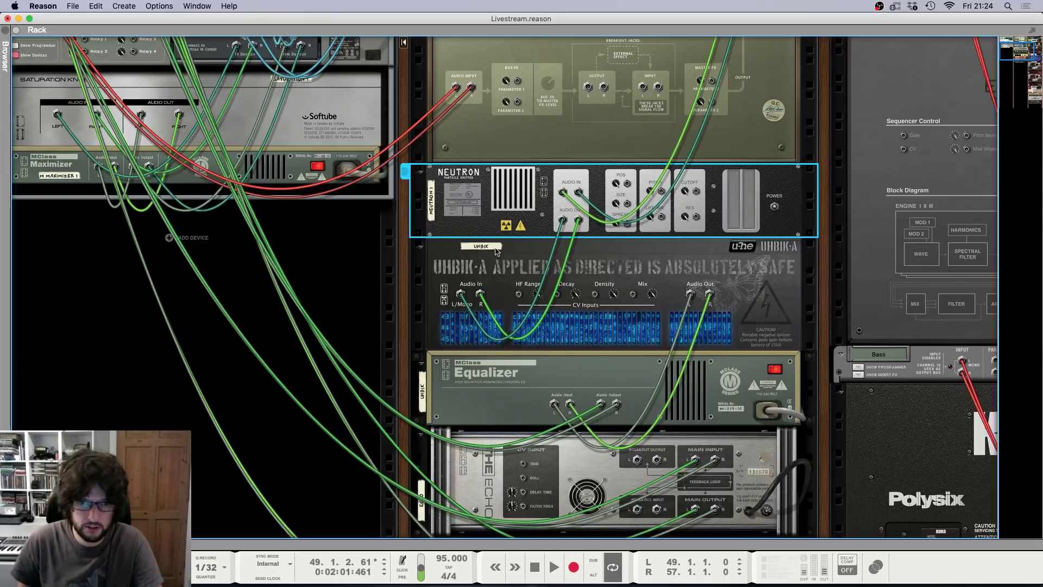
Step: Play the track from bar 46 and turn the rack back to its front side
{"action": "key", "text": "F7"}
{"action": "left_click_drag", "start_coordinate": [524, 77], "coordinate": [425, 79]}
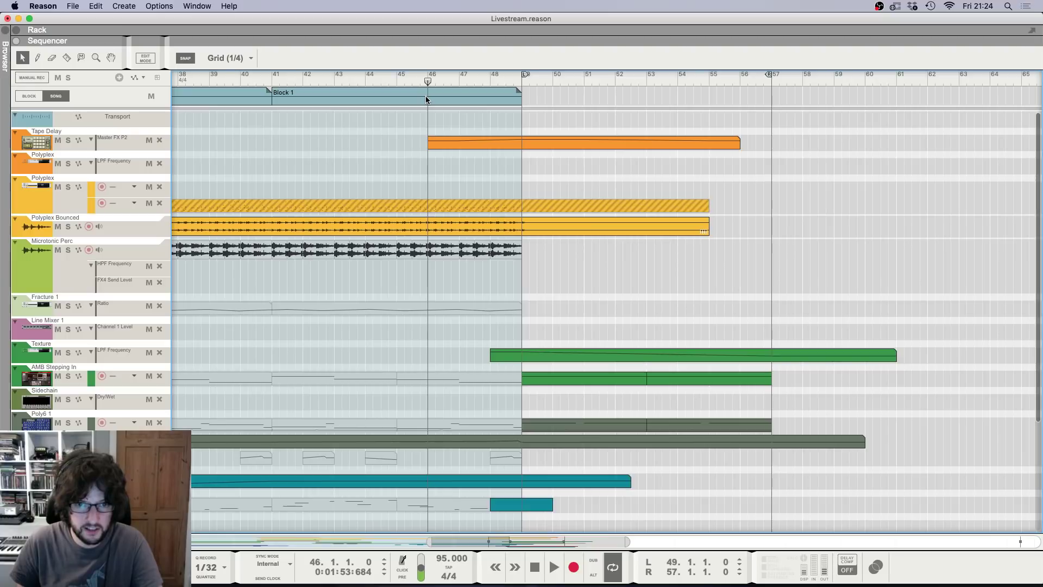
{"action": "key", "text": "space"}
{"action": "key", "text": "F7"}
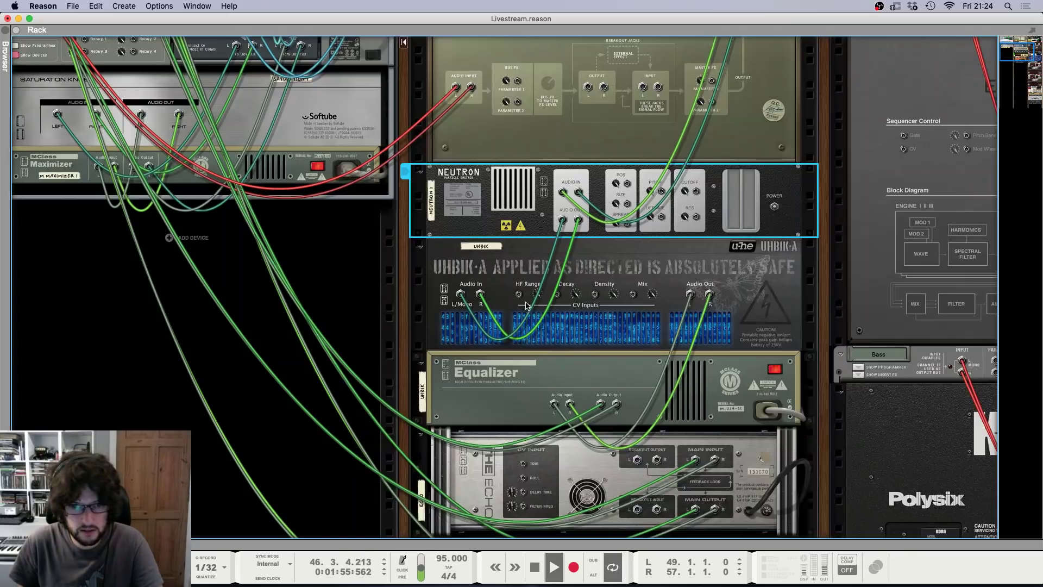
{"action": "key", "text": "Tab"}
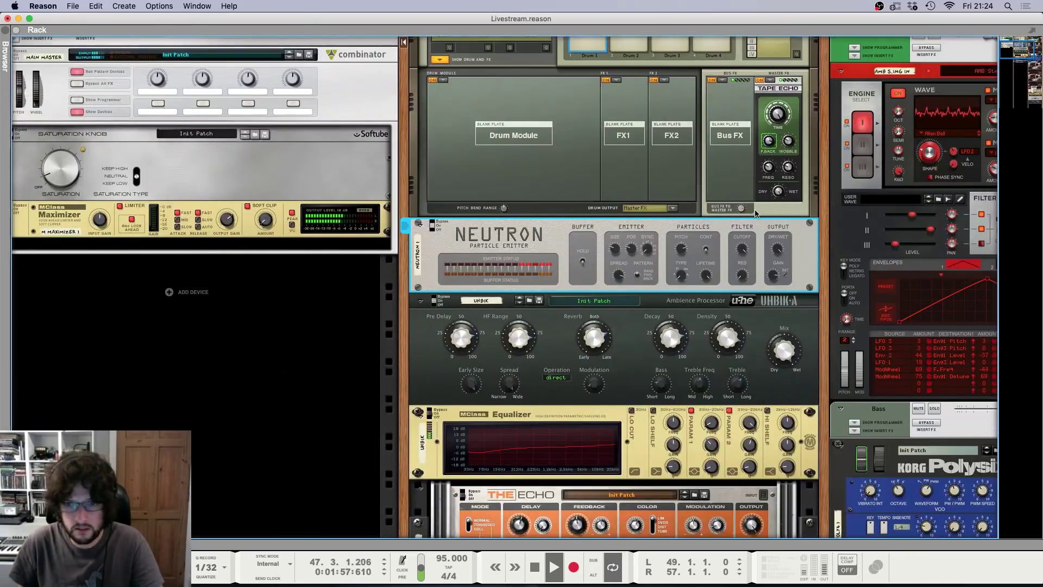
Step: Create an automation lane for the Delay send level (FX2) of Guitar Plucks
{"action": "key", "text": "F7"}
{"action": "scroll", "coordinate": [575, 498], "scroll_direction": "down", "scroll_amount": 5}
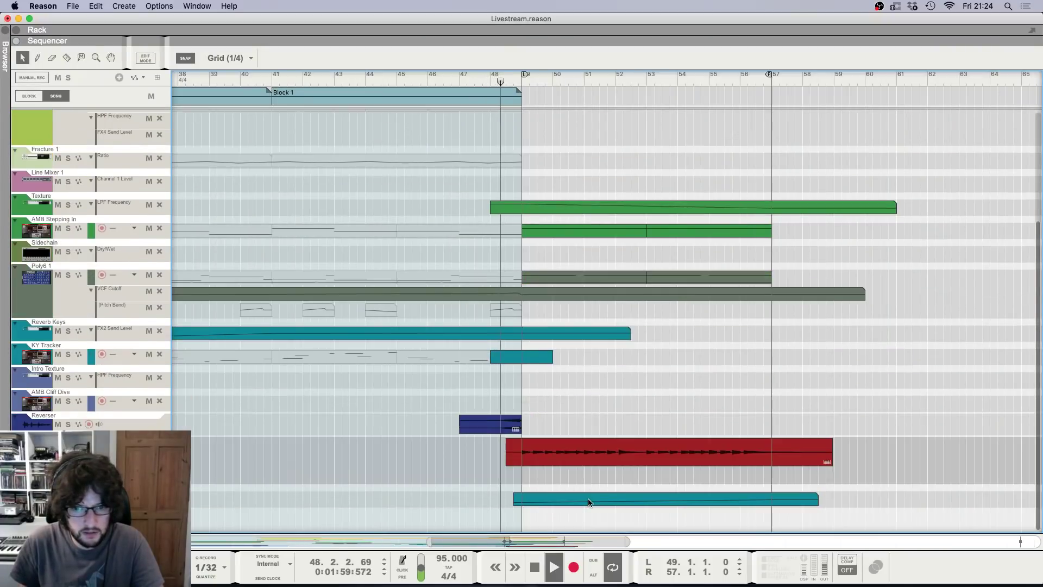
{"action": "key", "text": "F6"}
{"action": "key", "text": "F5"}
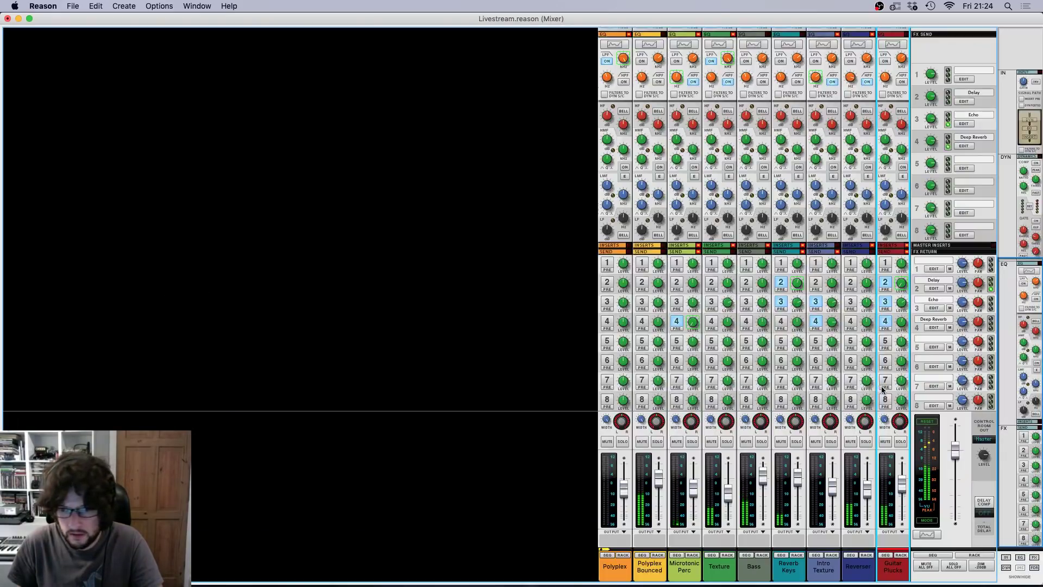
{"action": "right_click", "coordinate": [902, 310]}
{"action": "left_click", "coordinate": [783, 291]}
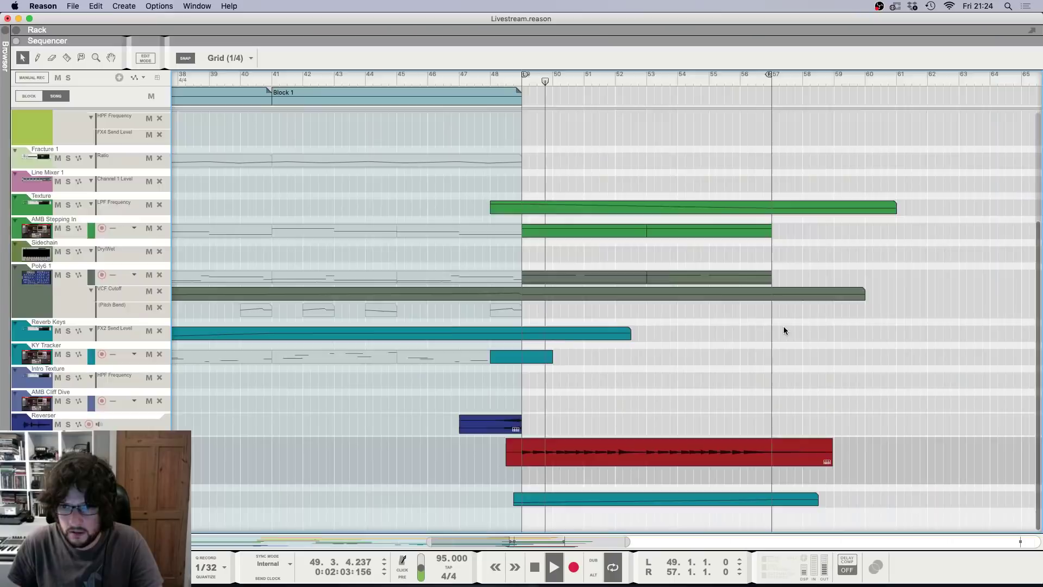
{"action": "scroll", "coordinate": [548, 485], "scroll_direction": "down", "scroll_amount": 5}
{"action": "key", "text": "F6"}
{"action": "key", "text": "F7"}
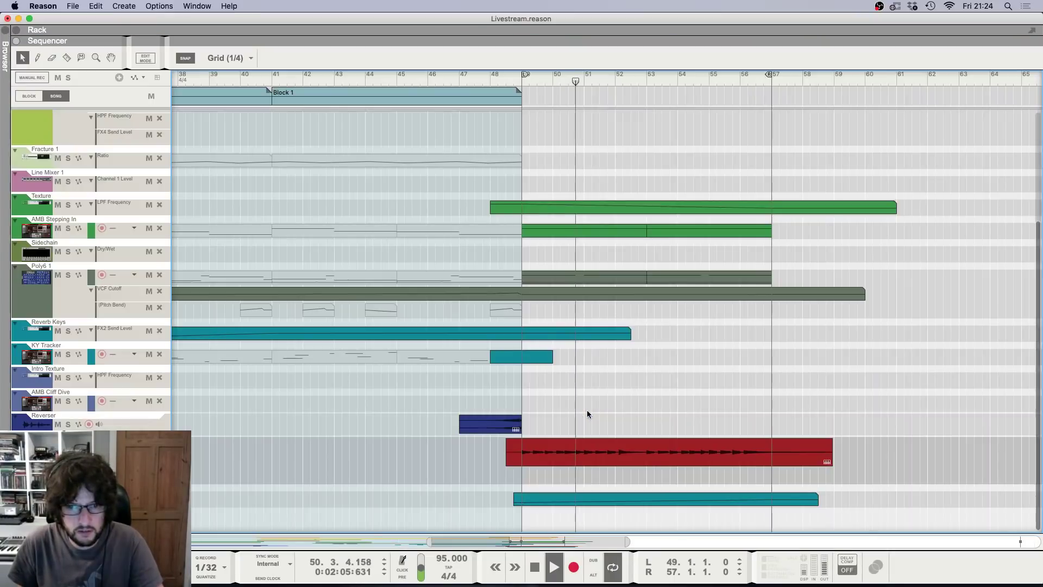
Step: Draw an FX2 Send Level clip from about 48.3 to 59.4, rising from bar 49 through value 21 at bar 53 to 87 at bar 57
{"action": "left_click_drag", "start_coordinate": [503, 478], "coordinate": [857, 479]}
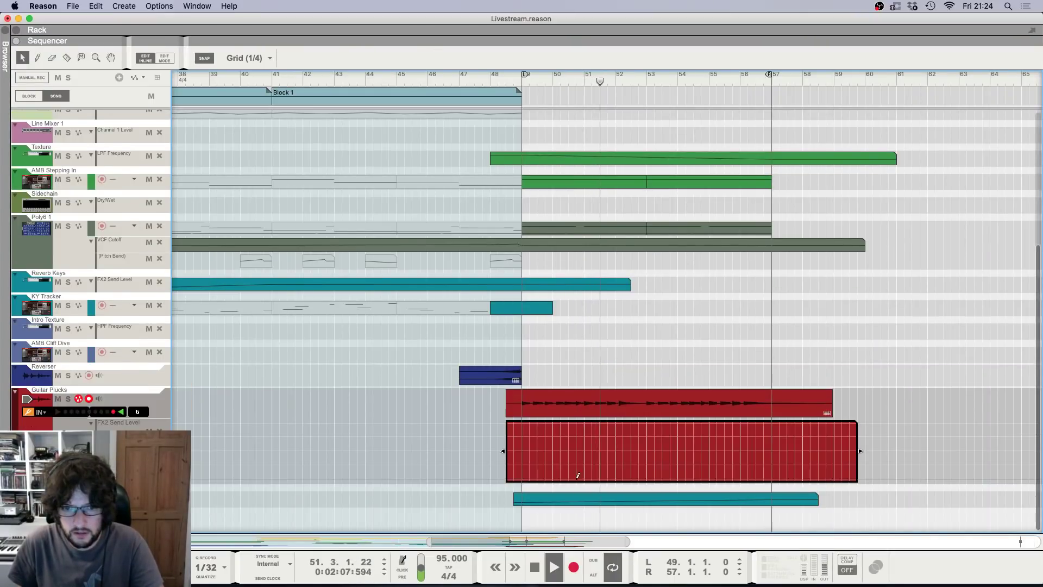
{"action": "left_click_drag", "start_coordinate": [525, 479], "coordinate": [772, 445]}
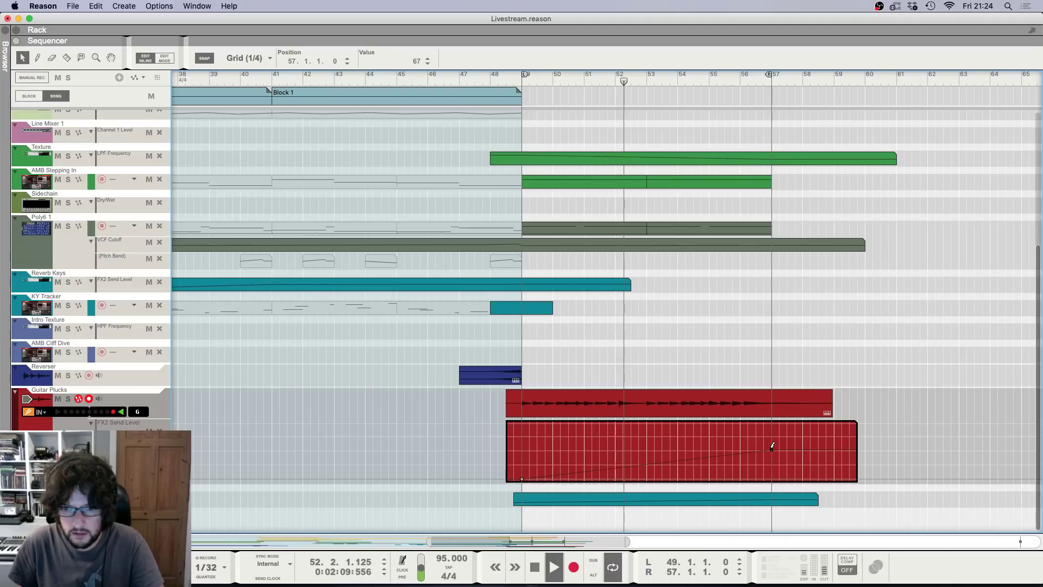
{"action": "left_click_drag", "start_coordinate": [645, 462], "coordinate": [646, 470]}
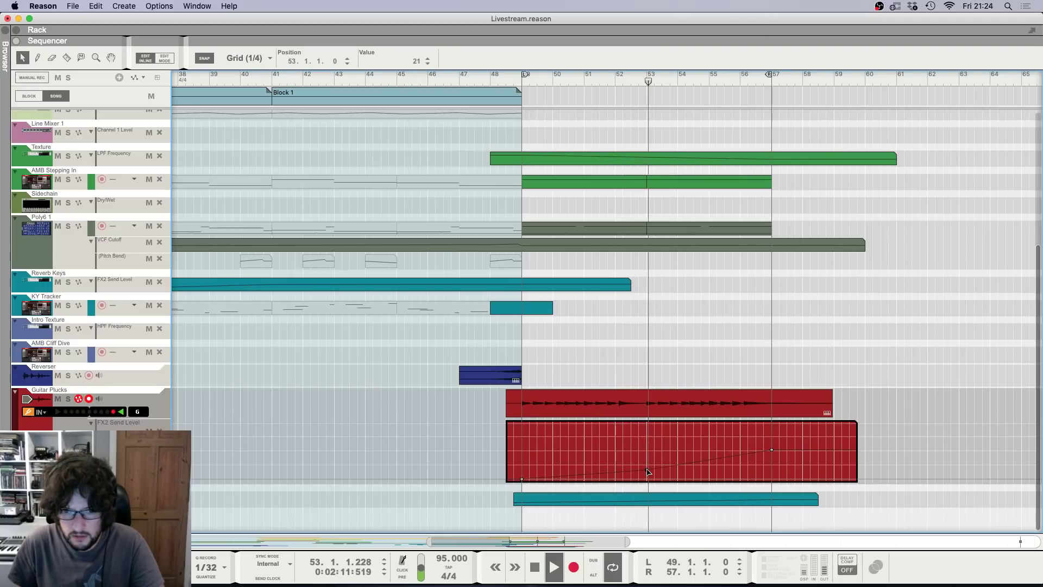
{"action": "left_click_drag", "start_coordinate": [772, 450], "coordinate": [772, 443]}
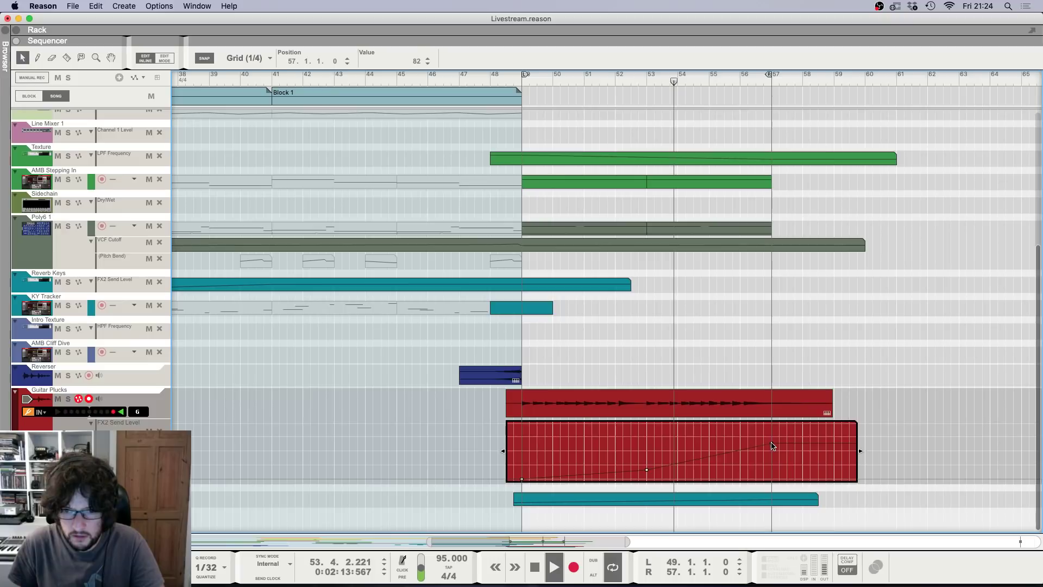
Step: Listen to the guitar ending while checking Uhbik-A's mix setting and the mixer's sends
{"action": "key", "text": "F6"}
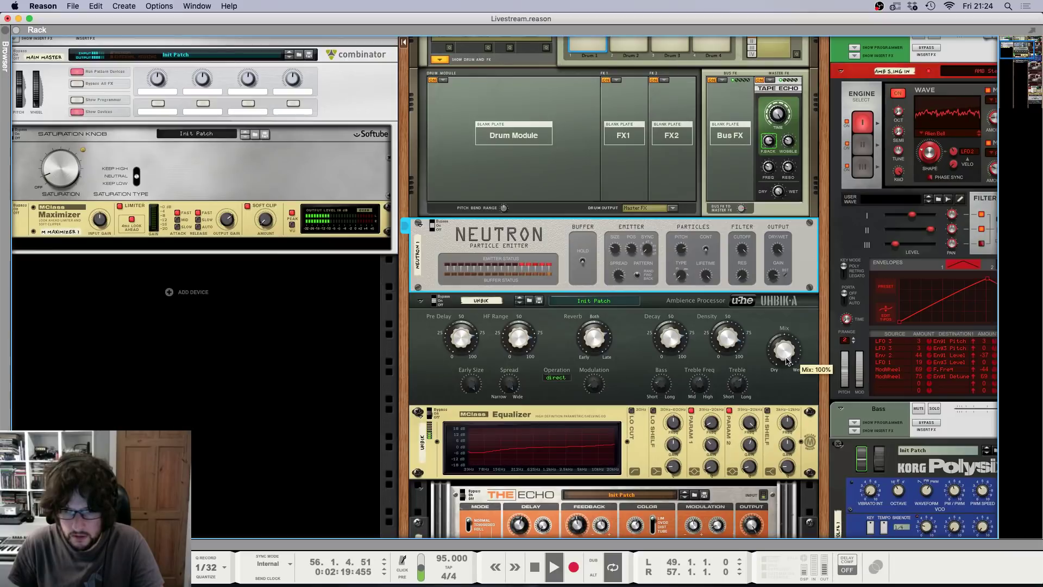
{"action": "key", "text": "F5"}
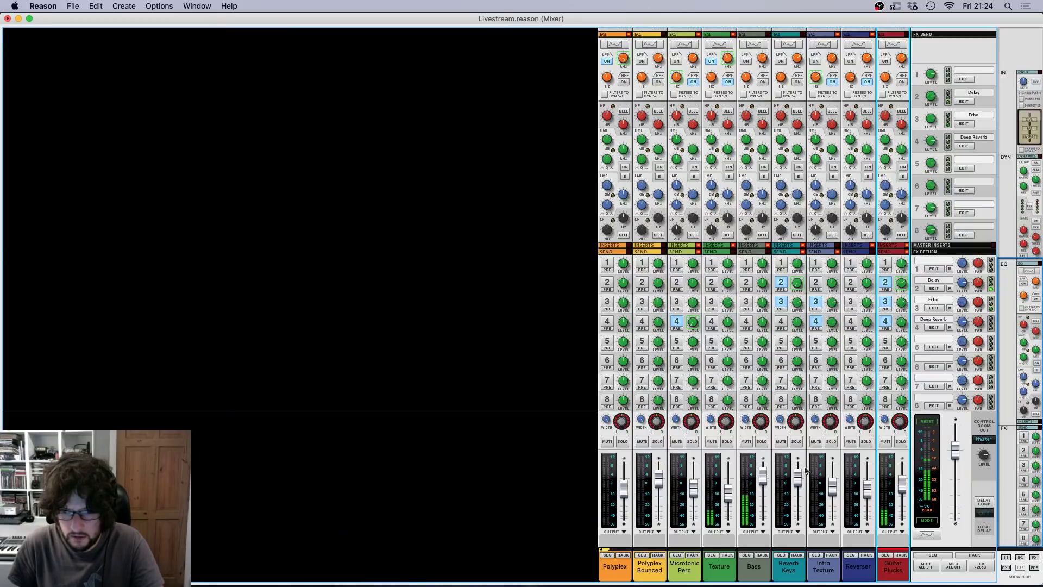
{"action": "key", "text": "F6"}
{"action": "key", "text": "F7"}
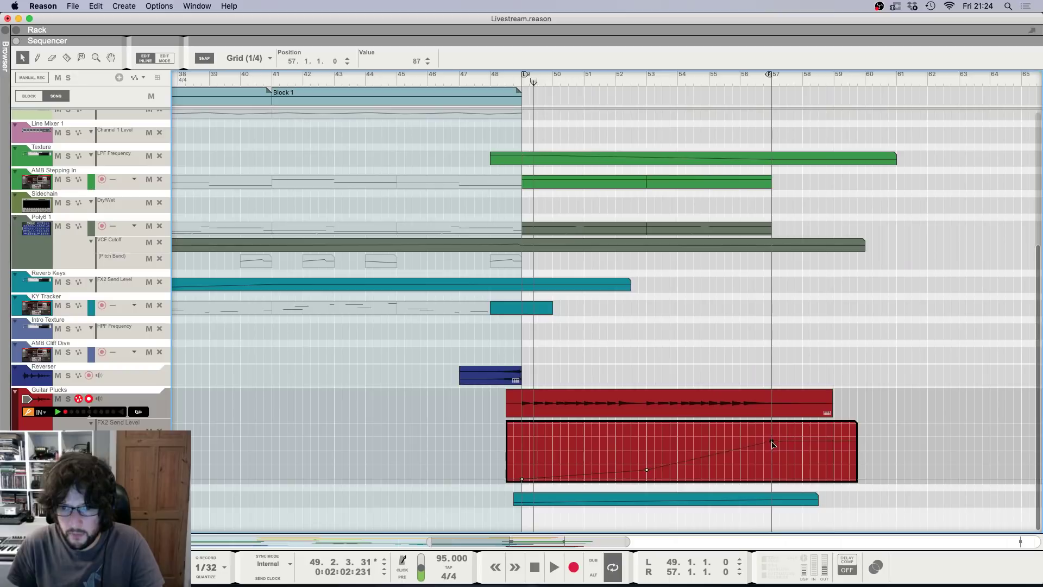
Step: Close the send automation clip and play the track from bar 33 with more of the arrangement in view
{"action": "left_click", "coordinate": [791, 311]}
{"action": "key", "text": "g"}
{"action": "key", "text": "g"}
{"action": "key", "text": "g"}
{"action": "key", "text": "g"}
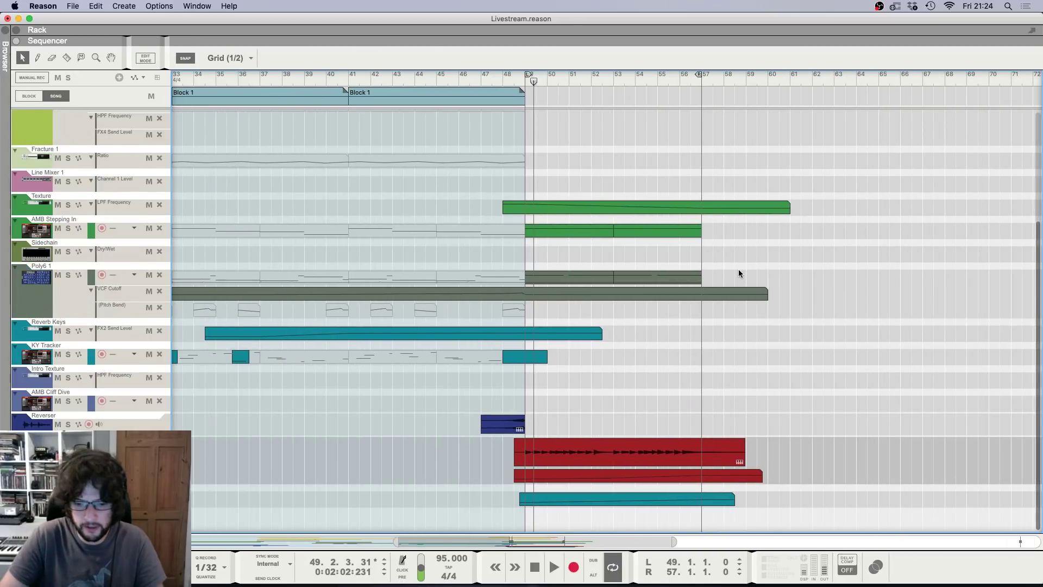
{"action": "key", "text": "g"}
{"action": "key", "text": "g"}
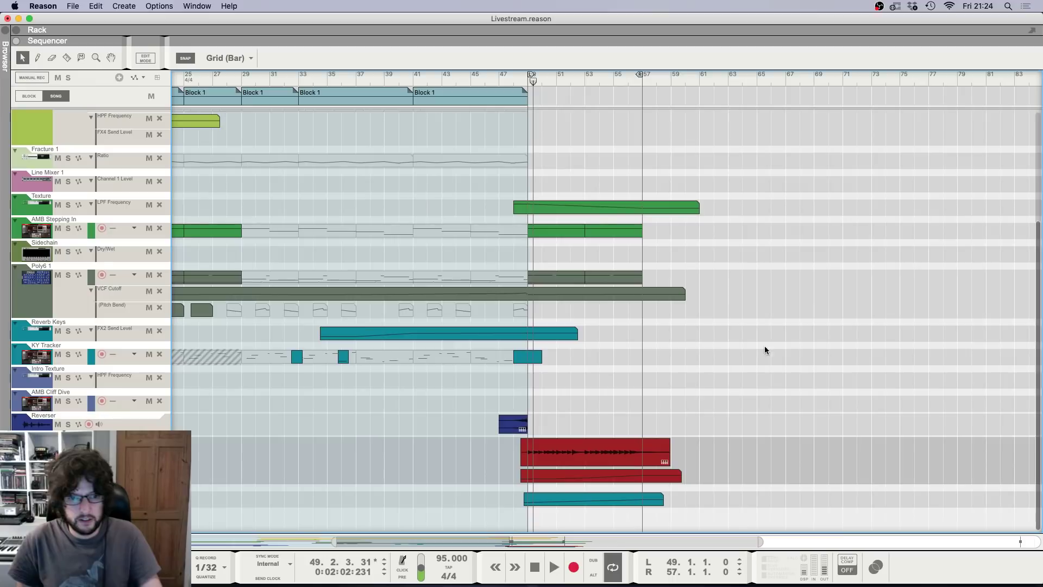
{"action": "left_click", "coordinate": [384, 83]}
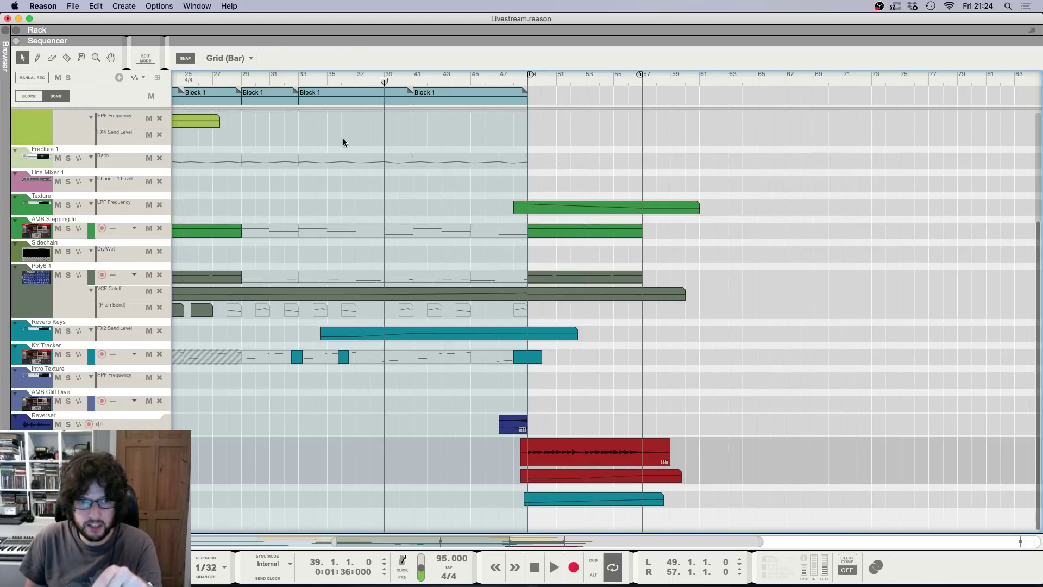
{"action": "left_click", "coordinate": [298, 82]}
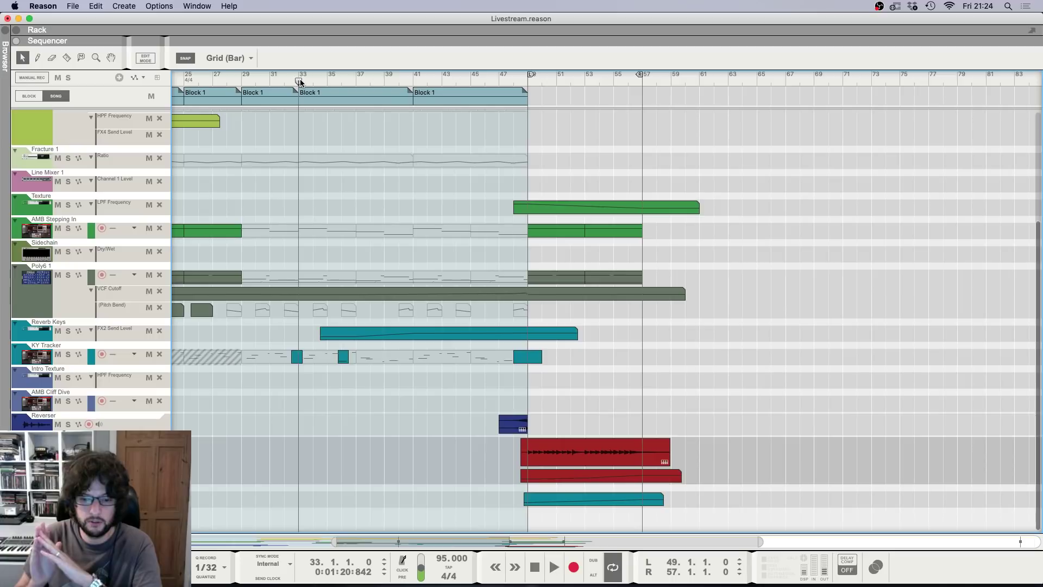
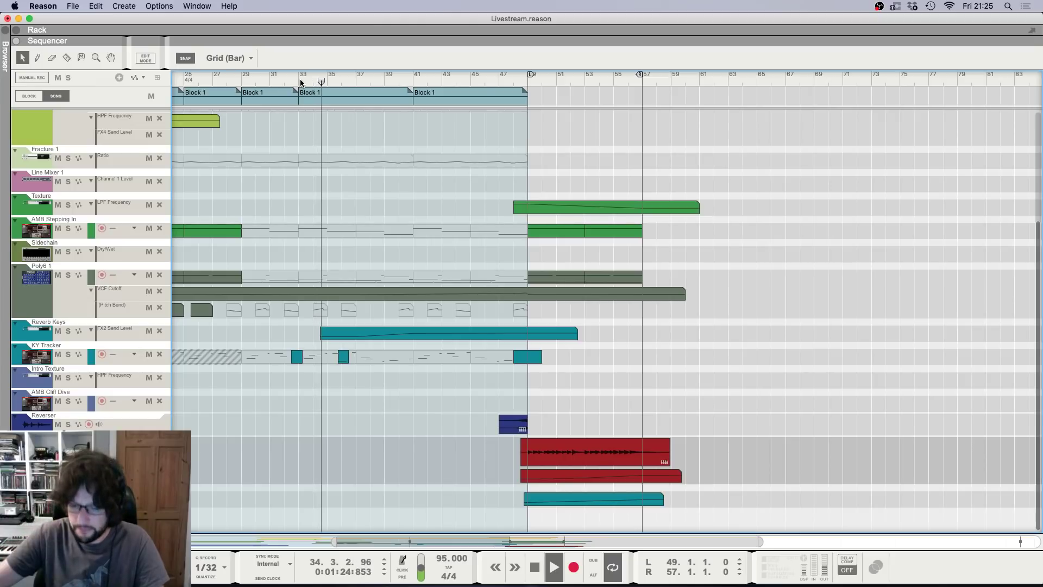
Step: Set the mix of the Uhbik-A reverb to 52%
{"action": "key", "text": "F6"}
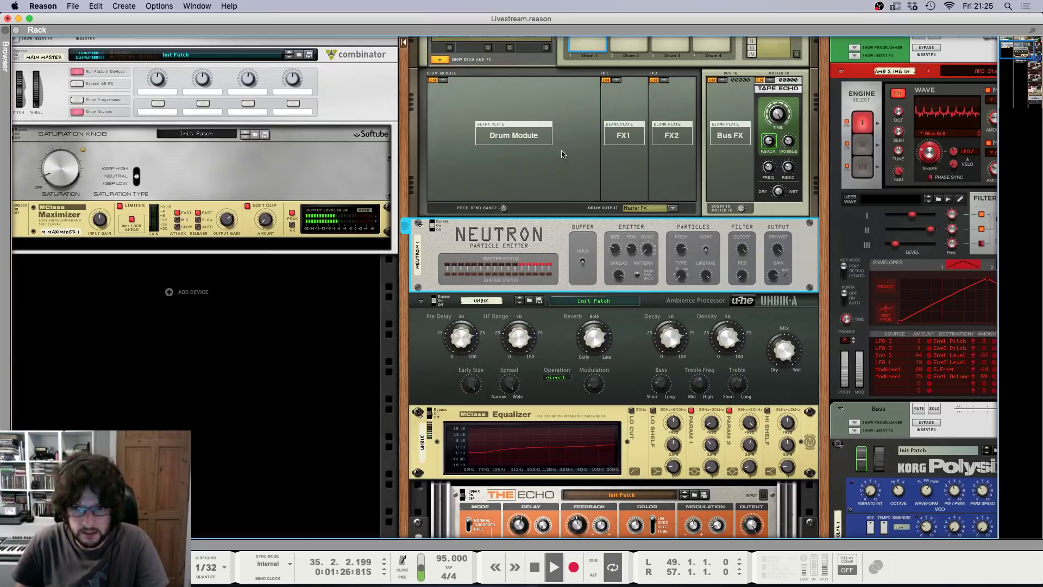
{"action": "left_click", "coordinate": [782, 354]}
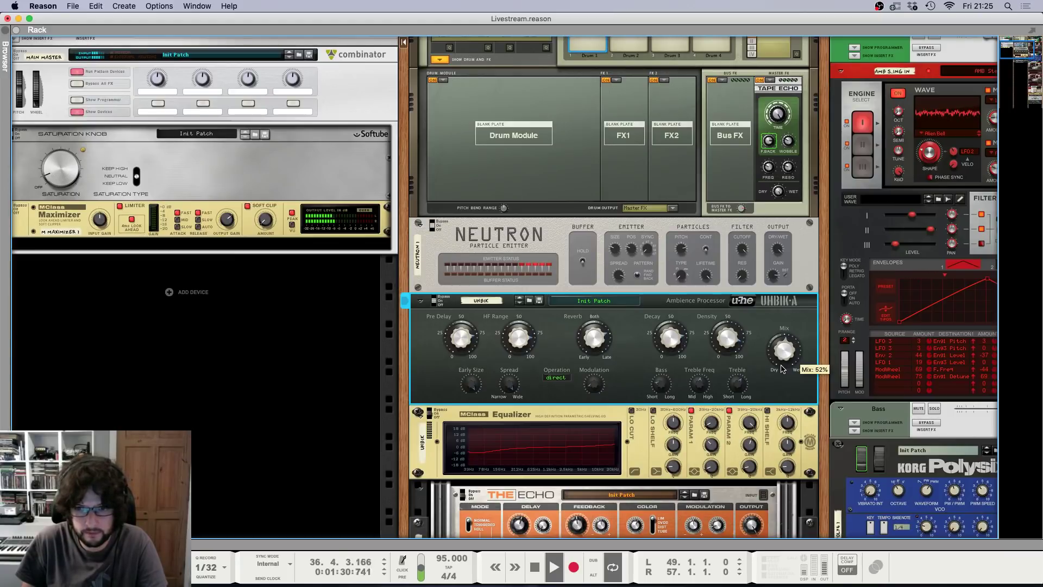
Step: Set the mix of the Uhbik-A reverb to about 59%
{"action": "left_click", "coordinate": [713, 444]}
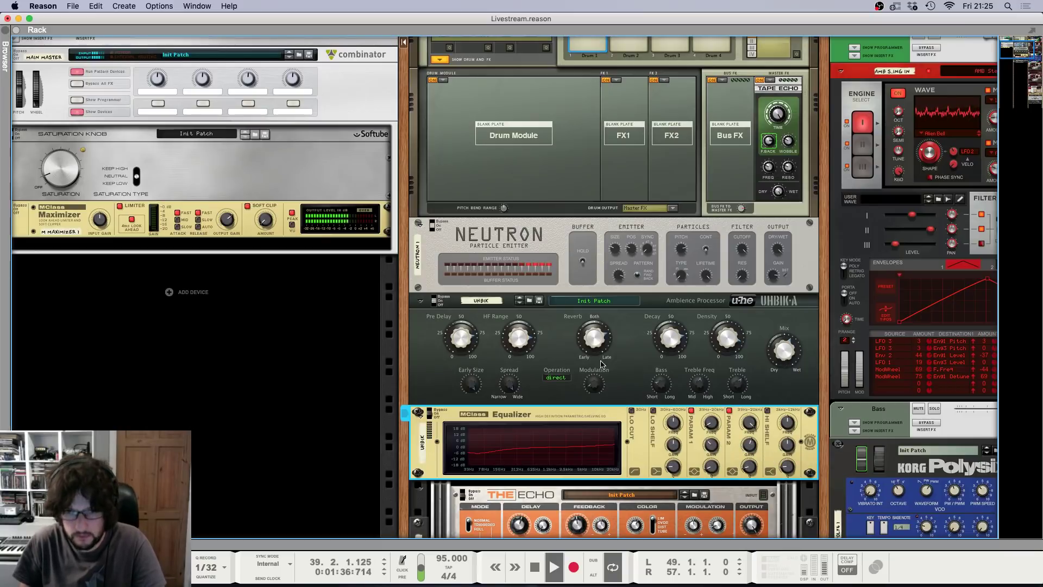
{"action": "key", "text": "F5"}
{"action": "key", "text": "F6"}
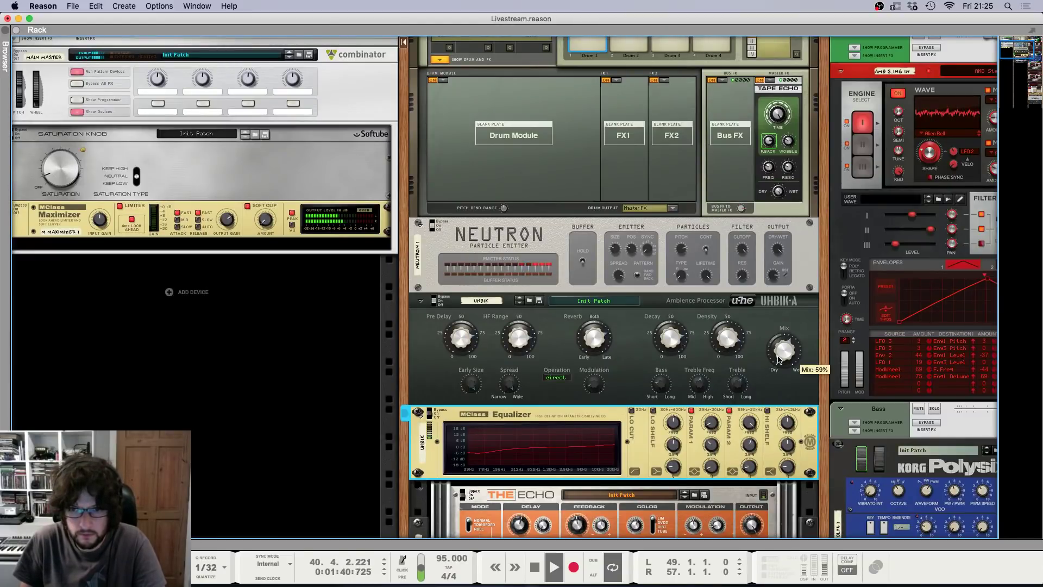
{"action": "left_click_drag", "start_coordinate": [778, 358], "coordinate": [779, 361]}
{"action": "key", "text": "F7"}
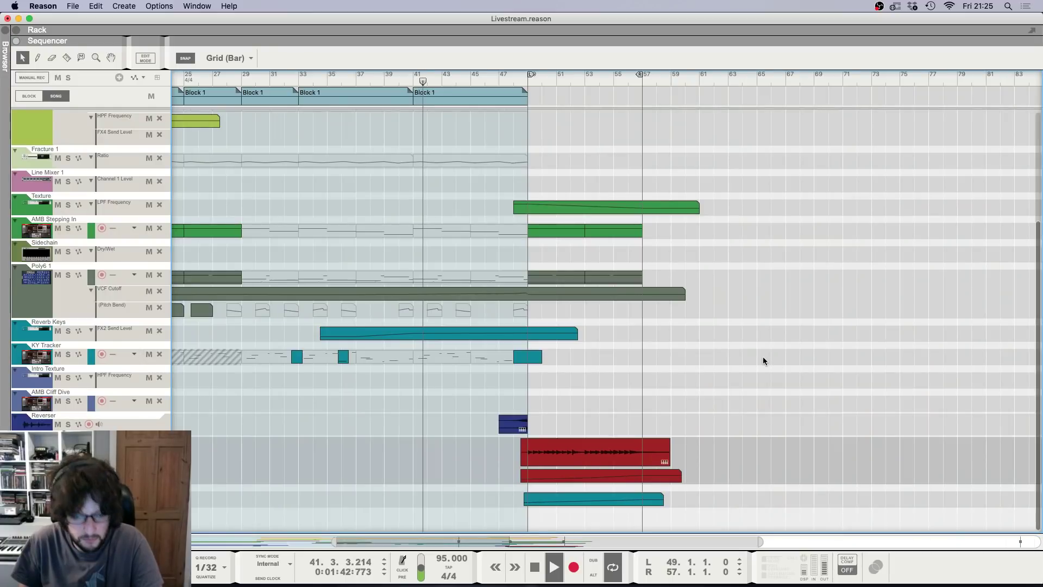
Step: Listen to the transition into bar 49 while checking the mixer channels and the Uhbik-A's equalizer
{"action": "key", "text": "h"}
{"action": "key", "text": "h"}
{"action": "key", "text": "h"}
{"action": "scroll", "coordinate": [454, 233], "scroll_direction": "up", "scroll_amount": 5}
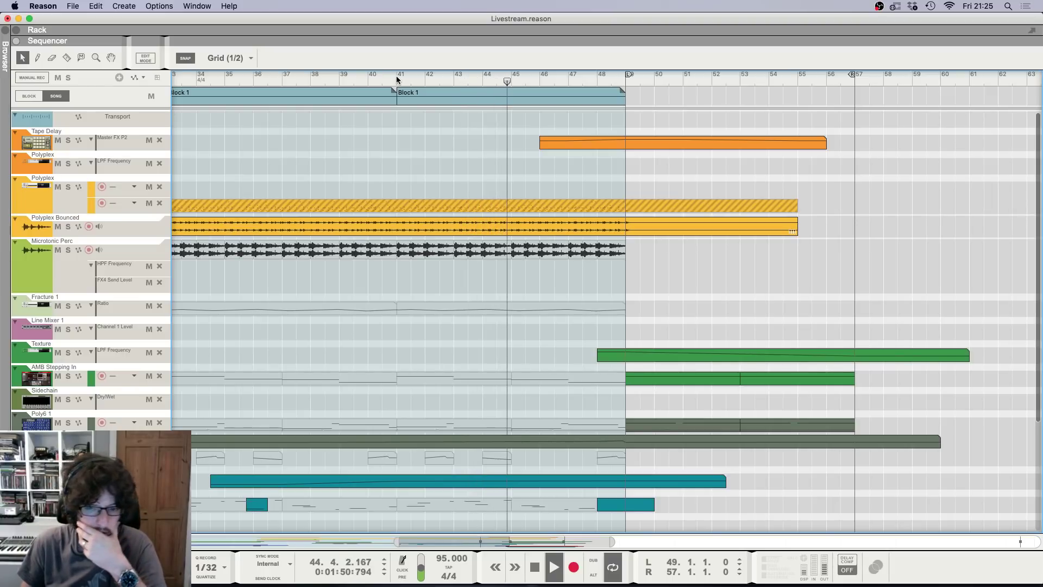
{"action": "key", "text": "F5"}
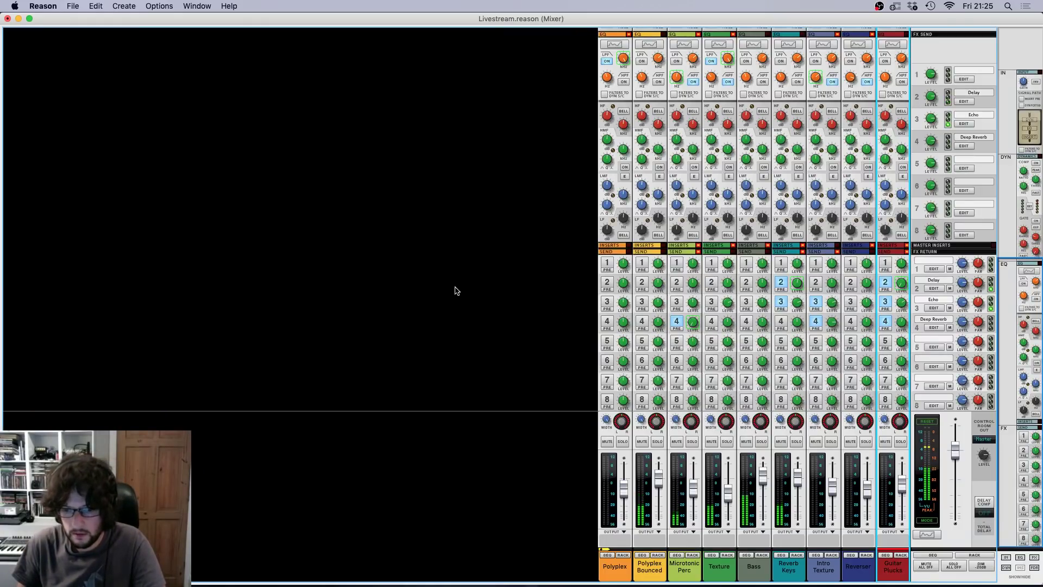
{"action": "key", "text": "F6"}
{"action": "key", "text": "F7"}
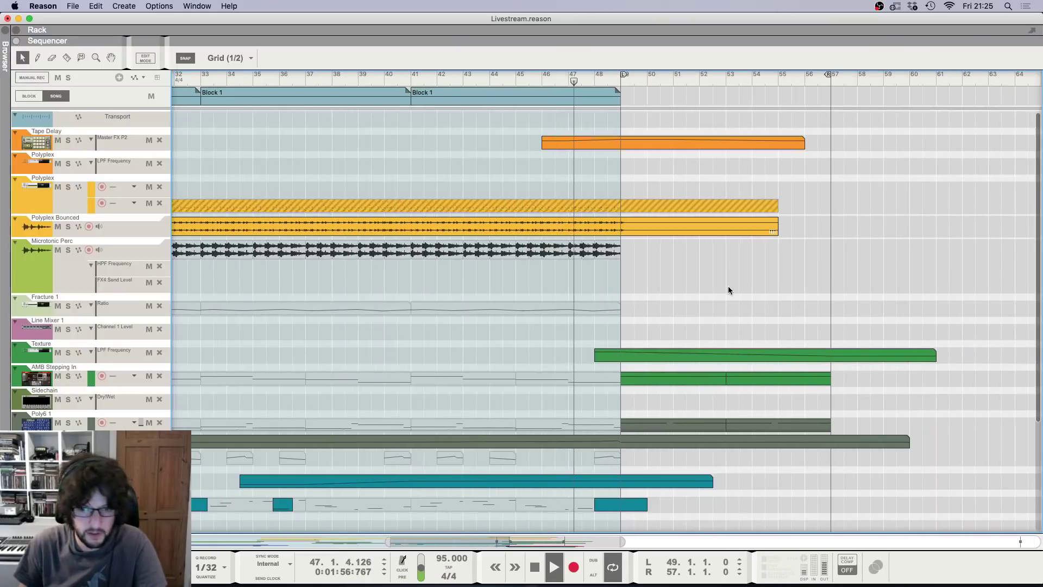
{"action": "key", "text": "F6"}
{"action": "left_click", "coordinate": [710, 447]}
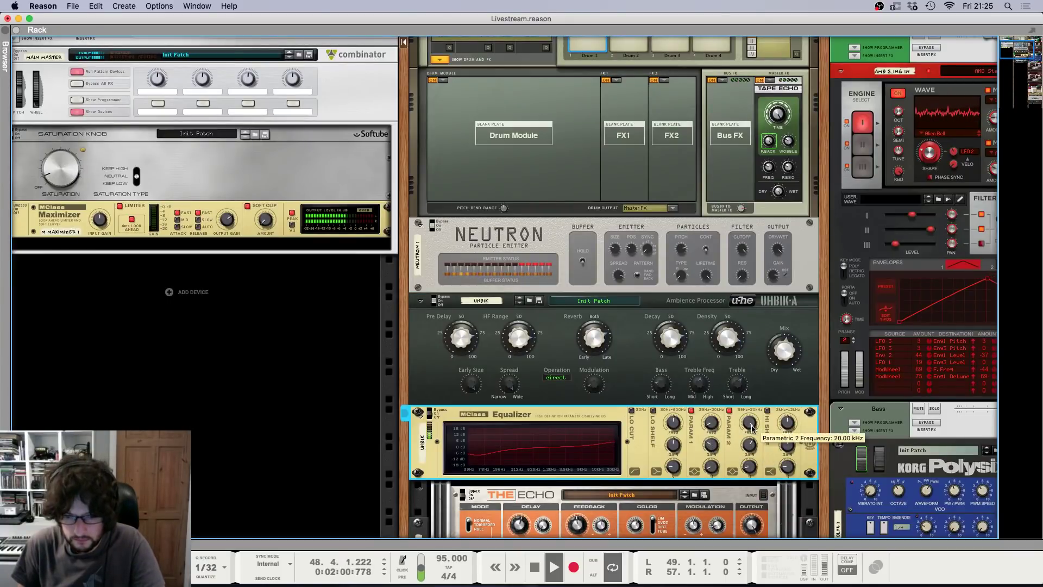
{"action": "key", "text": "F5"}
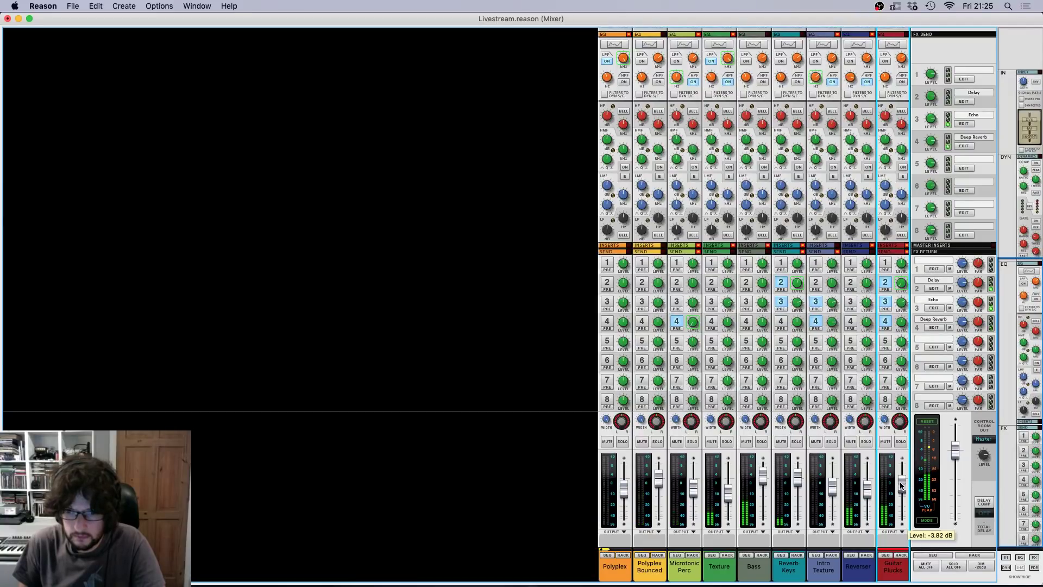
{"action": "key", "text": "F7"}
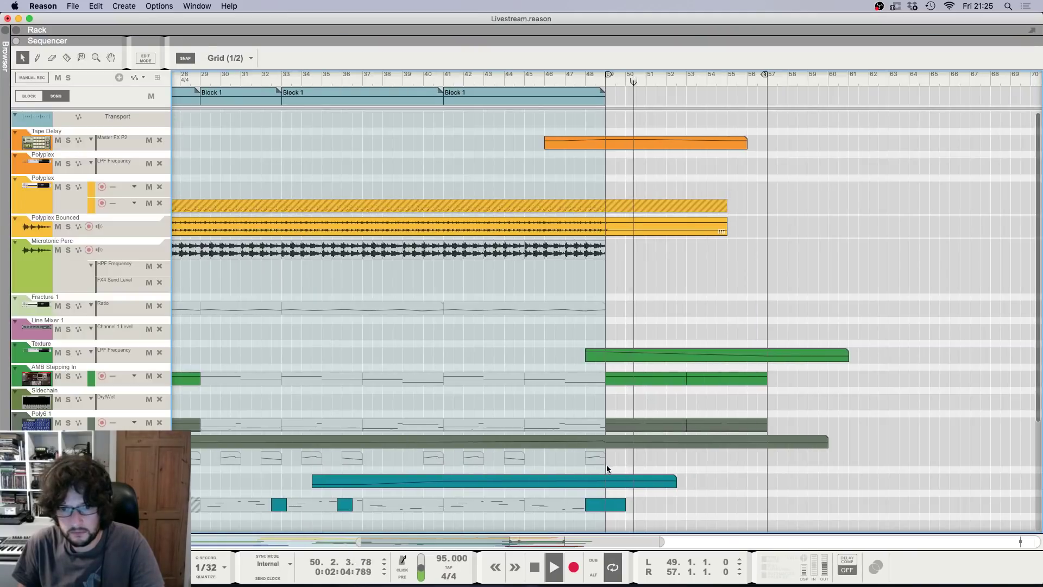
Step: Open the guitar audio clip for slice editing and examine its slice markers from bar 49 to 53
{"action": "scroll", "coordinate": [624, 438], "scroll_direction": "down", "scroll_amount": 8}
{"action": "double_click", "coordinate": [617, 458]}
{"action": "key", "text": "h"}
{"action": "key", "text": "h"}
{"action": "key", "text": "h"}
{"action": "key", "text": "h"}
{"action": "key", "text": "h"}
{"action": "key", "text": "h"}
{"action": "key", "text": "h"}
{"action": "key", "text": "h"}
{"action": "key", "text": "h"}
{"action": "key", "text": "h"}
{"action": "key", "text": "h"}
{"action": "key", "text": "h"}
{"action": "key", "text": "h"}
{"action": "key", "text": "h"}
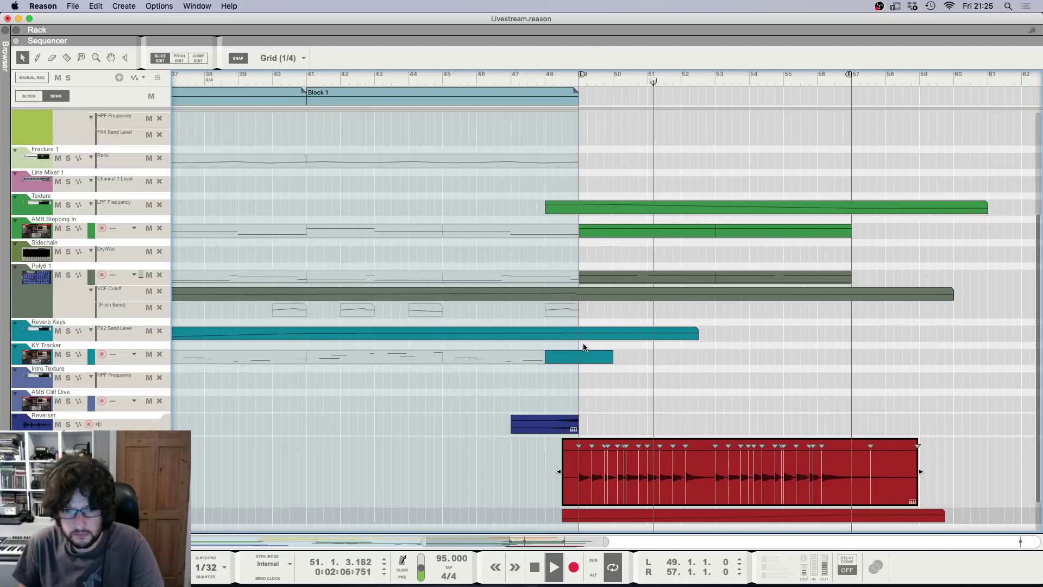
{"action": "key", "text": "h"}
{"action": "key", "text": "h"}
{"action": "key", "text": "h"}
{"action": "key", "text": "h"}
{"action": "key", "text": "h"}
{"action": "key", "text": "h"}
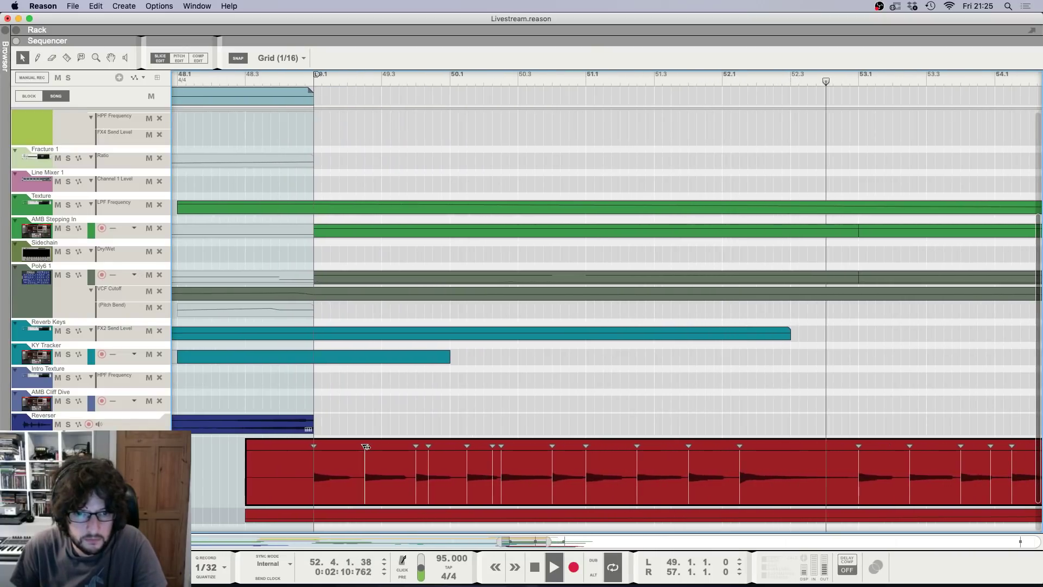
Step: Close the guitar clip's slice editing and listen on with the arrangement around bars 41 to 60 in view
{"action": "double_click", "coordinate": [372, 422]}
{"action": "key", "text": "g"}
{"action": "key", "text": "g"}
{"action": "key", "text": "g"}
{"action": "key", "text": "g"}
{"action": "key", "text": "g"}
{"action": "key", "text": "g"}
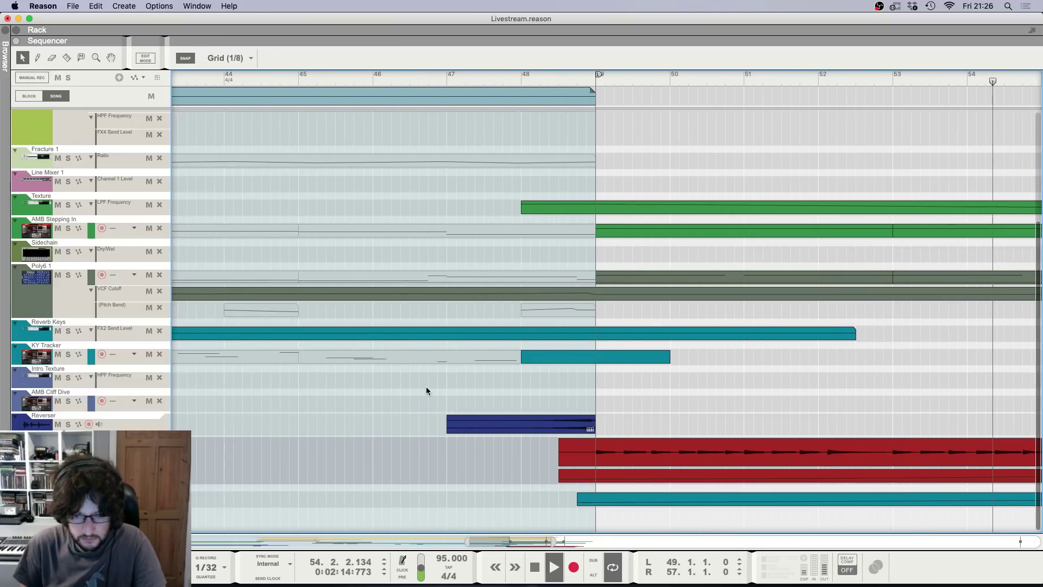
{"action": "key", "text": "g"}
{"action": "key", "text": "g"}
{"action": "key", "text": "g"}
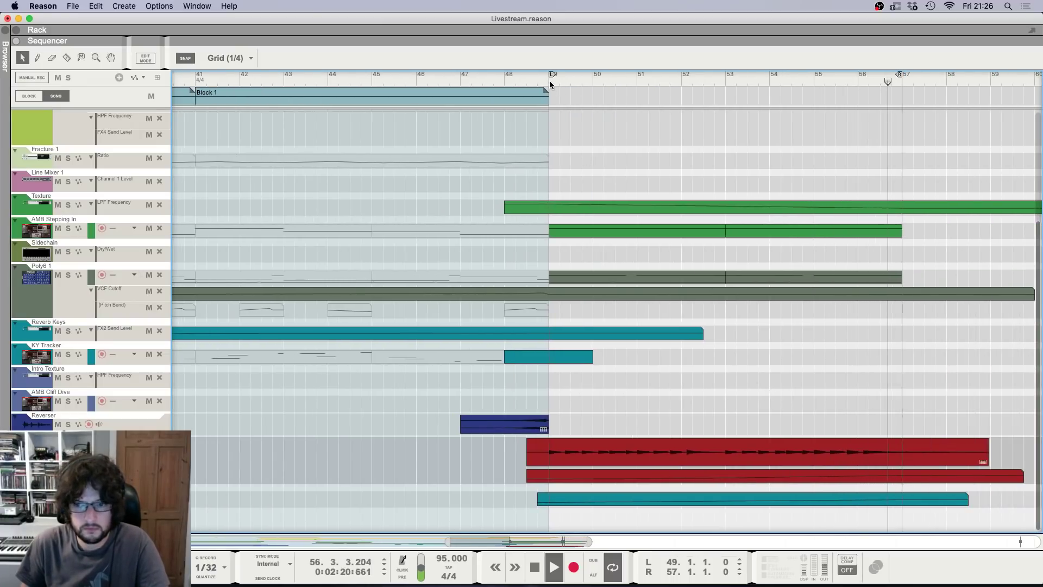
Step: Replay the guitar from bar 49, reopen its clip for slice editing and place the song position on the slice at 49.4
{"action": "key", "text": "h"}
{"action": "key", "text": "h"}
{"action": "key", "text": "h"}
{"action": "key", "text": "h"}
{"action": "key", "text": "h"}
{"action": "key", "text": "h"}
{"action": "key", "text": "h"}
{"action": "key", "text": "h"}
{"action": "key", "text": "h"}
{"action": "key", "text": "h"}
{"action": "key", "text": "h"}
{"action": "key", "text": "h"}
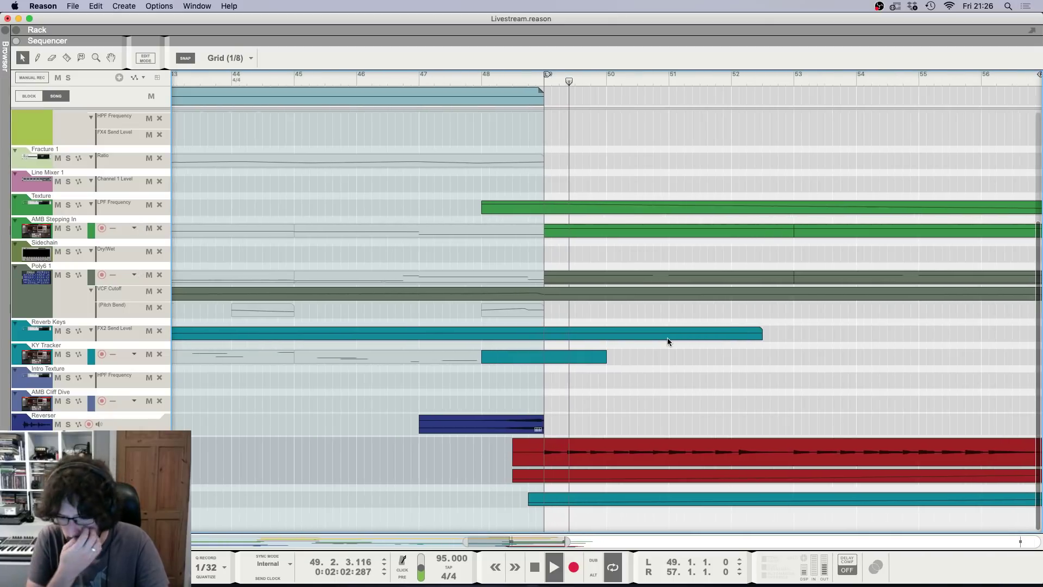
{"action": "double_click", "coordinate": [646, 438]}
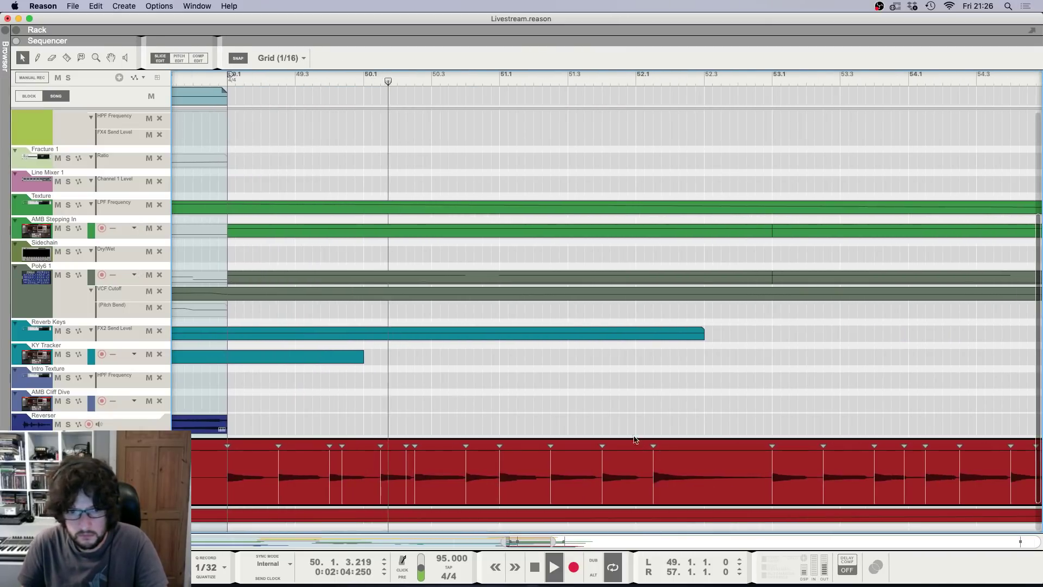
{"action": "key", "text": "space"}
{"action": "left_click_drag", "start_coordinate": [296, 82], "coordinate": [307, 83]}
{"action": "key", "text": "h"}
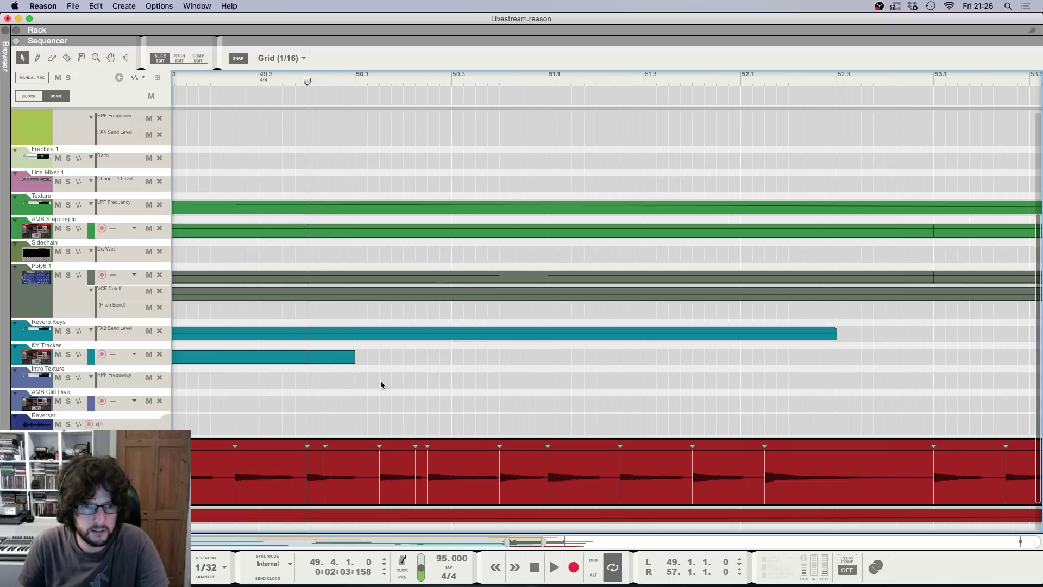
Step: Move the guitar's slice marker just after beat 49.4 onto 49.4.3 and play that spot
{"action": "key", "text": "space"}
{"action": "key", "text": "h"}
{"action": "key", "text": "h"}
{"action": "scroll", "coordinate": [296, 349], "scroll_direction": "left", "scroll_amount": 2}
{"action": "key", "text": "h"}
{"action": "key", "text": "space"}
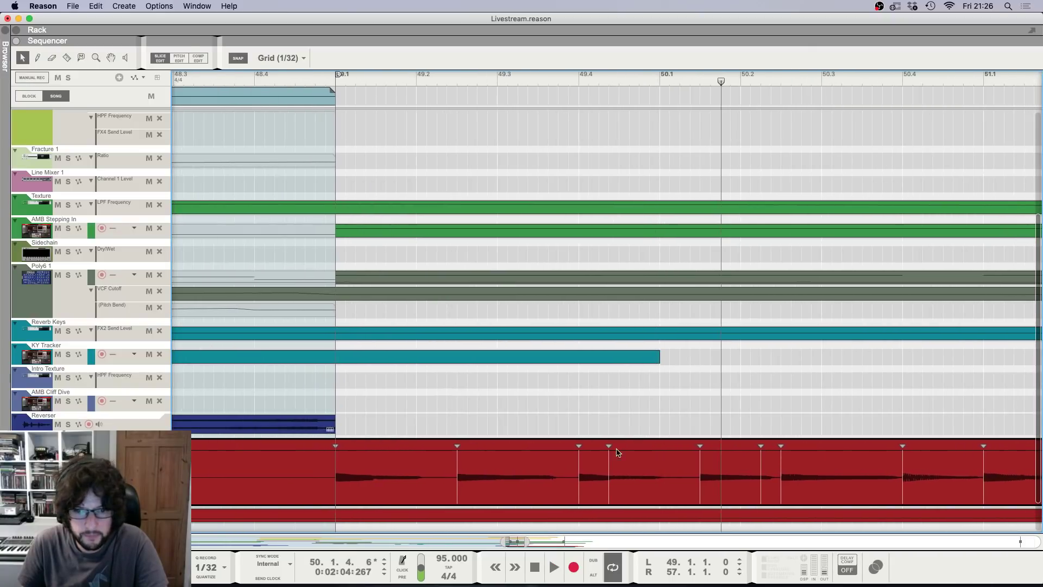
{"action": "key", "text": "space"}
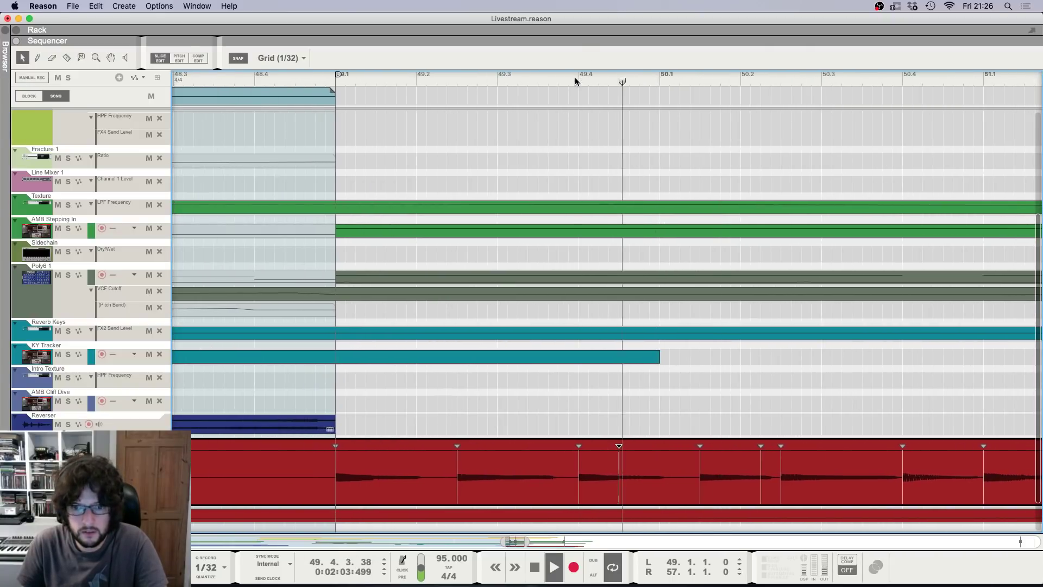
Step: Listen to the retimed guitar from just before bar 49 and close its slice editing
{"action": "key", "text": "g"}
{"action": "key", "text": "g"}
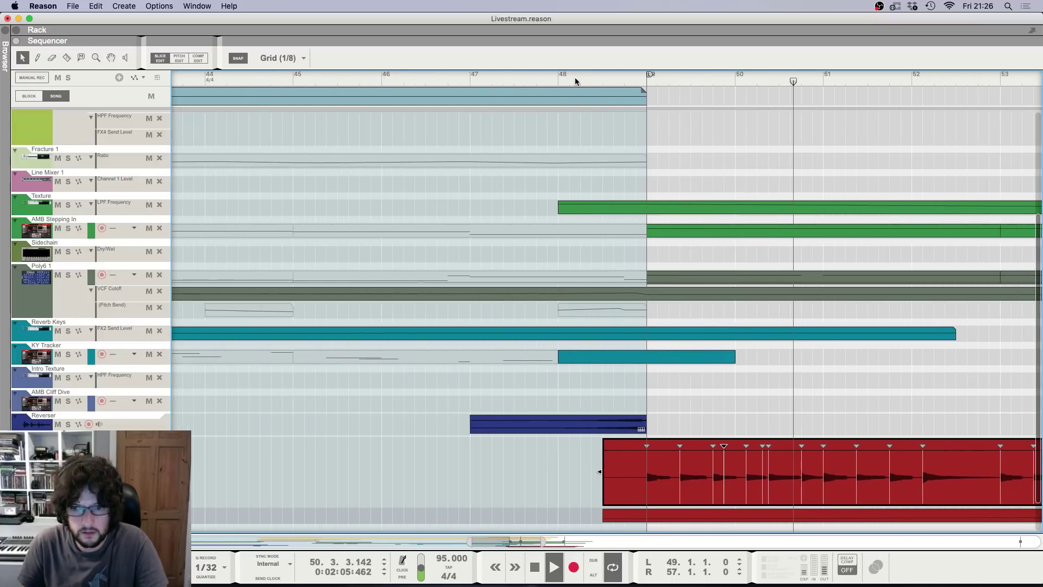
{"action": "left_click", "coordinate": [633, 82]}
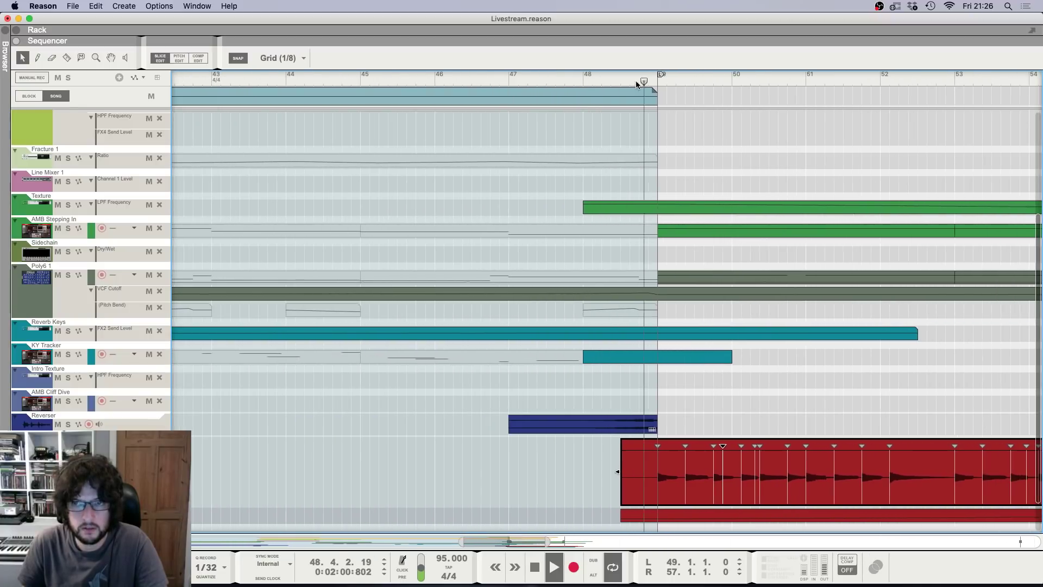
{"action": "key", "text": "g"}
{"action": "left_click", "coordinate": [788, 393]}
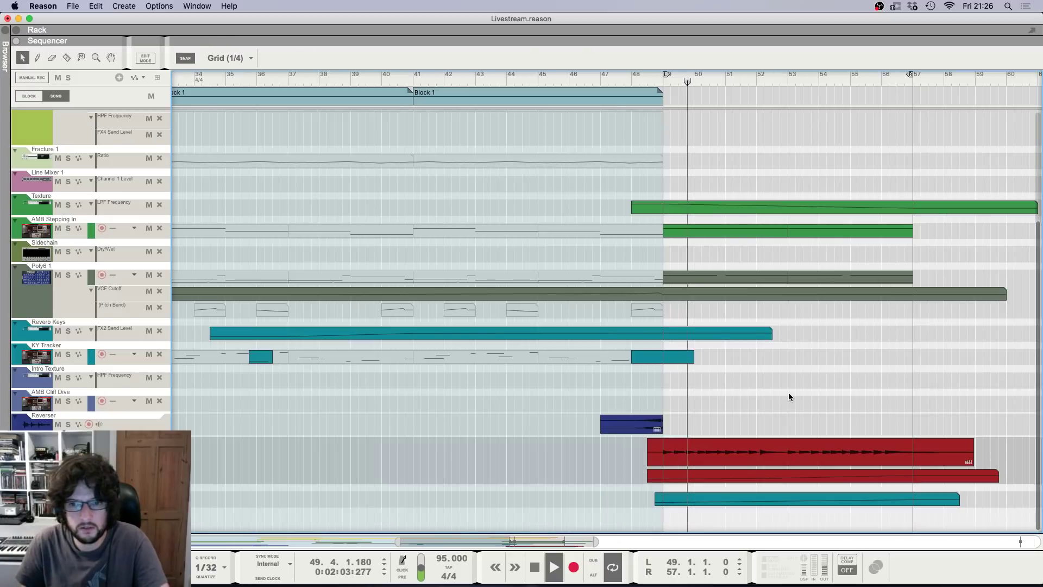
{"action": "key", "text": "g"}
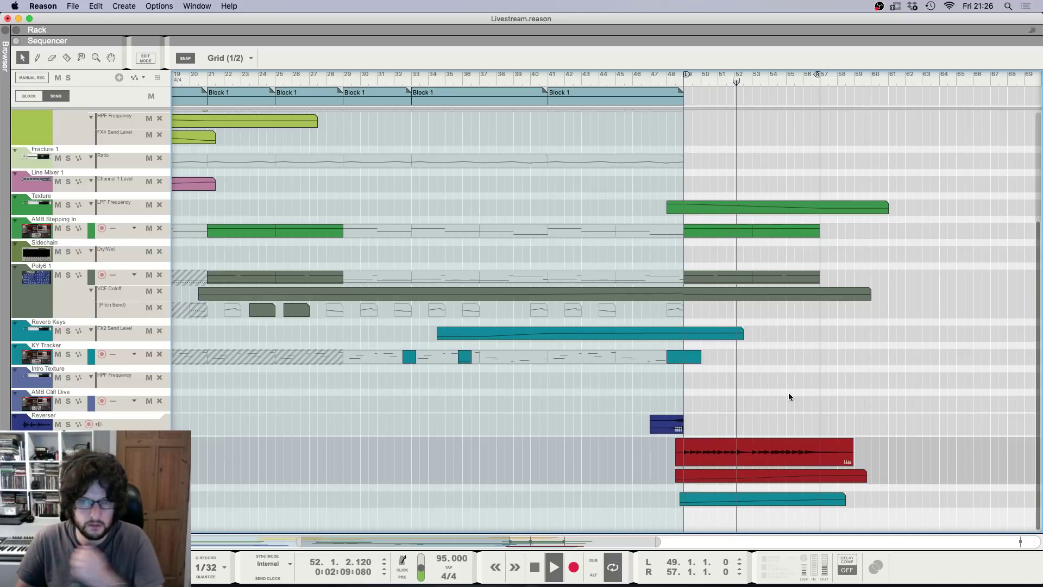
{"action": "key", "text": "h"}
{"action": "key", "text": "h"}
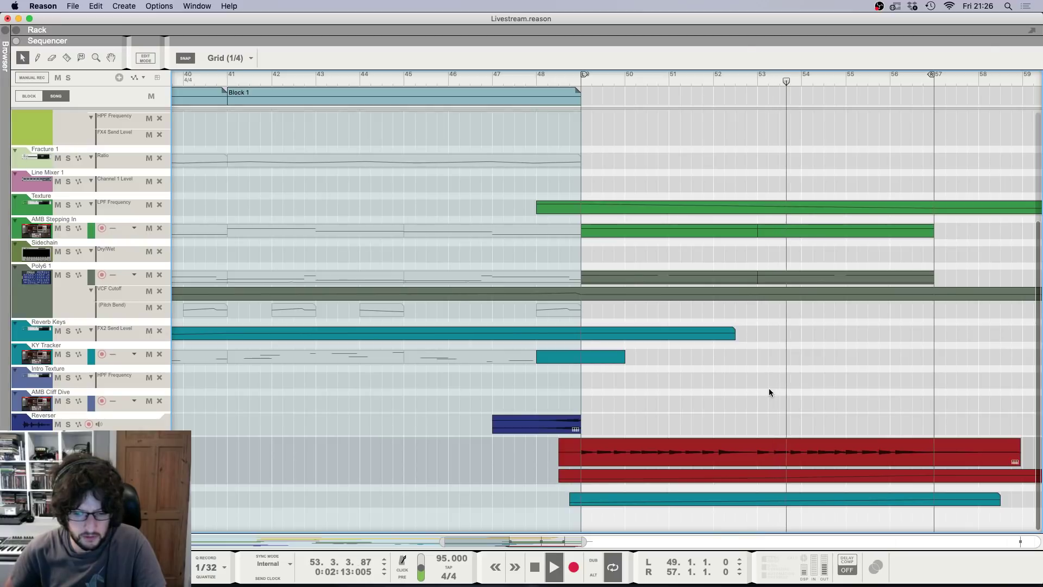
Step: Delete the Uhbik-A reverb and the MClass Equalizer beneath it from the rack
{"action": "key", "text": "F6"}
{"action": "left_click", "coordinate": [435, 299]}
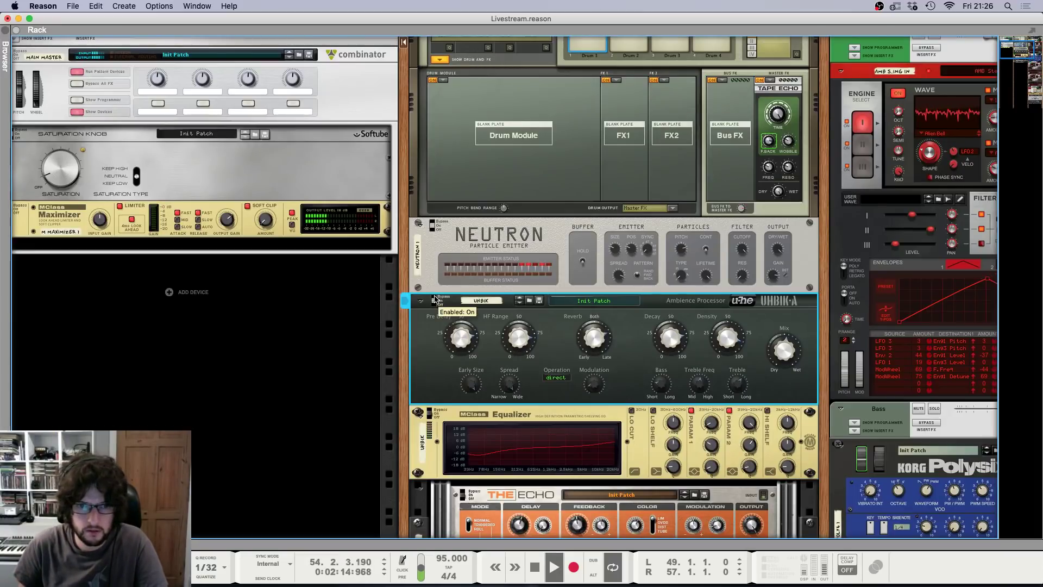
{"action": "left_click", "coordinate": [429, 412]}
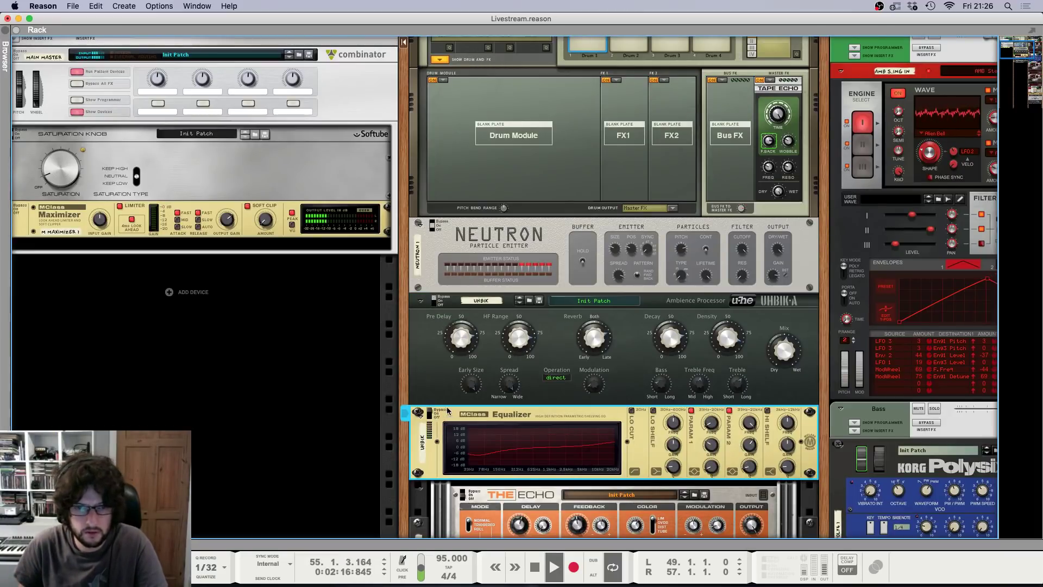
{"action": "left_click", "coordinate": [433, 386], "text": "shift"}
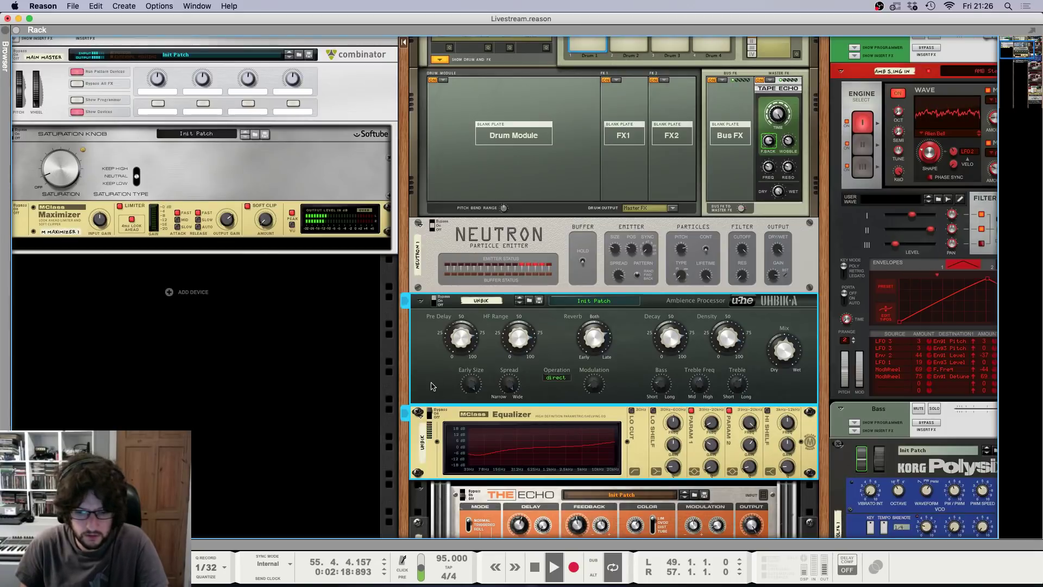
{"action": "right_click", "coordinate": [433, 386]}
{"action": "left_click", "coordinate": [453, 358]}
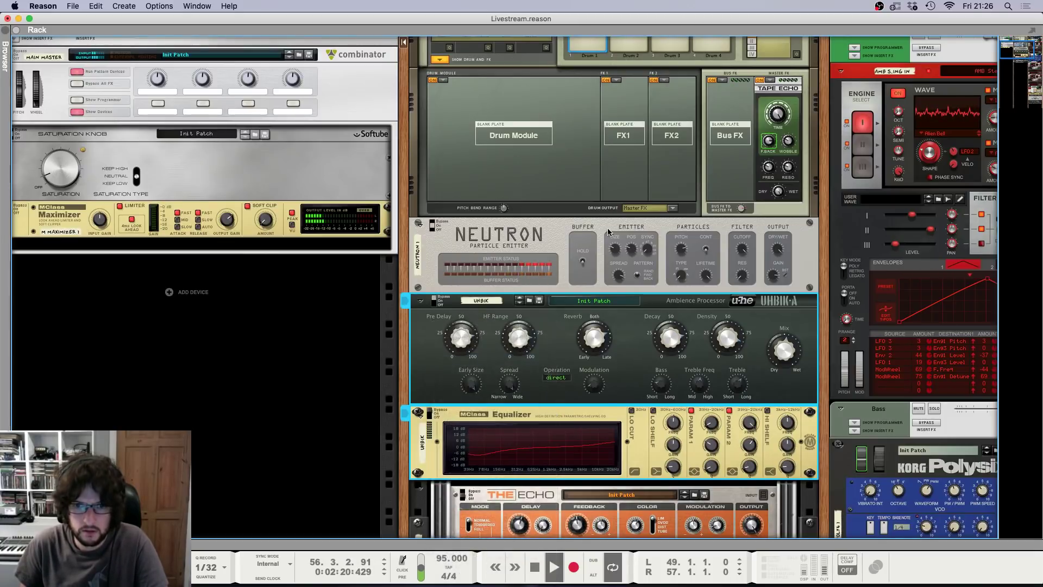
{"action": "left_click", "coordinate": [596, 203]}
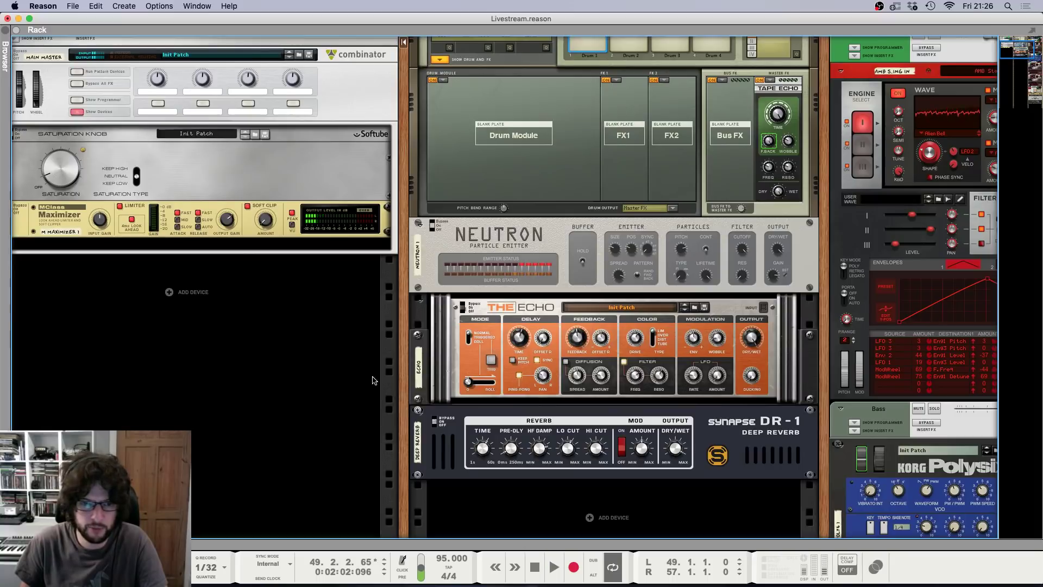
Step: Review the whole arrangement from bar 1 to the ending and place the song position at bar 41
{"action": "scroll", "coordinate": [372, 380], "scroll_direction": "up", "scroll_amount": 4}
{"action": "key", "text": "F7"}
{"action": "left_click", "coordinate": [536, 81]}
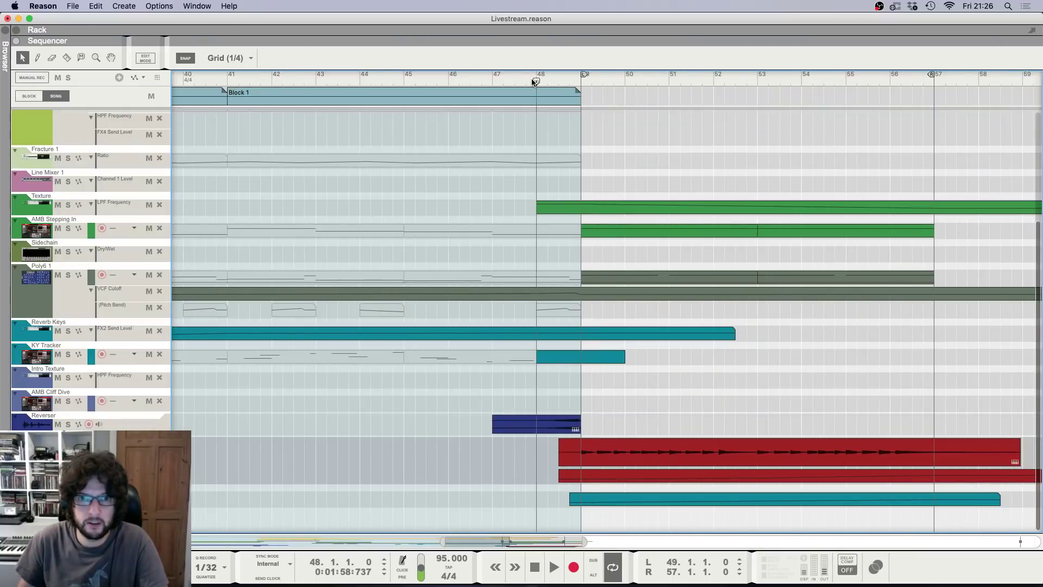
{"action": "key", "text": "g"}
{"action": "key", "text": "g"}
{"action": "key", "text": "g"}
{"action": "key", "text": "g"}
{"action": "key", "text": "g"}
{"action": "key", "text": "g"}
{"action": "key", "text": "g"}
{"action": "key", "text": "g"}
{"action": "key", "text": "g"}
{"action": "key", "text": "g"}
{"action": "key", "text": "g"}
{"action": "scroll", "coordinate": [496, 181], "scroll_direction": "left", "scroll_amount": 3}
{"action": "scroll", "coordinate": [495, 183], "scroll_direction": "left", "scroll_amount": 5}
{"action": "key", "text": "g"}
{"action": "key", "text": "g"}
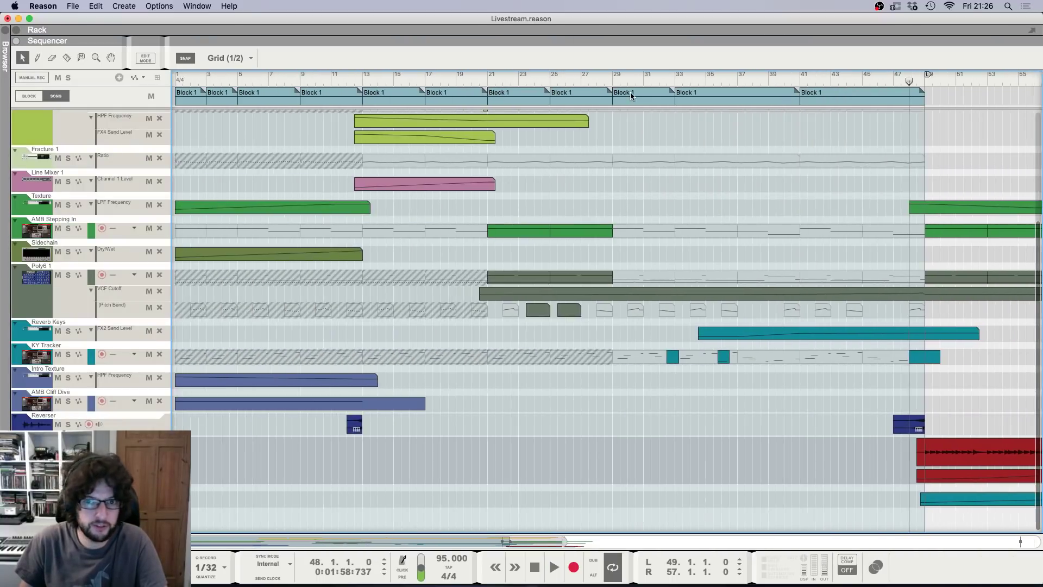
{"action": "left_click_drag", "start_coordinate": [591, 78], "coordinate": [744, 77]}
{"action": "key", "text": "g"}
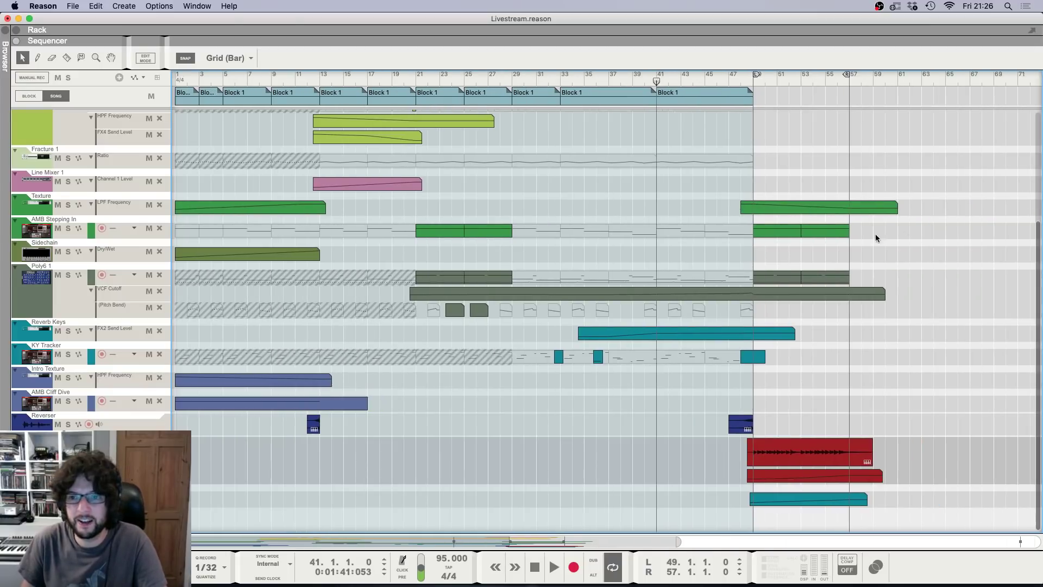
Step: Open the Poly6 VCF Cutoff automation clip to examine its points through the ending
{"action": "scroll", "coordinate": [875, 233], "scroll_direction": "right", "scroll_amount": 3}
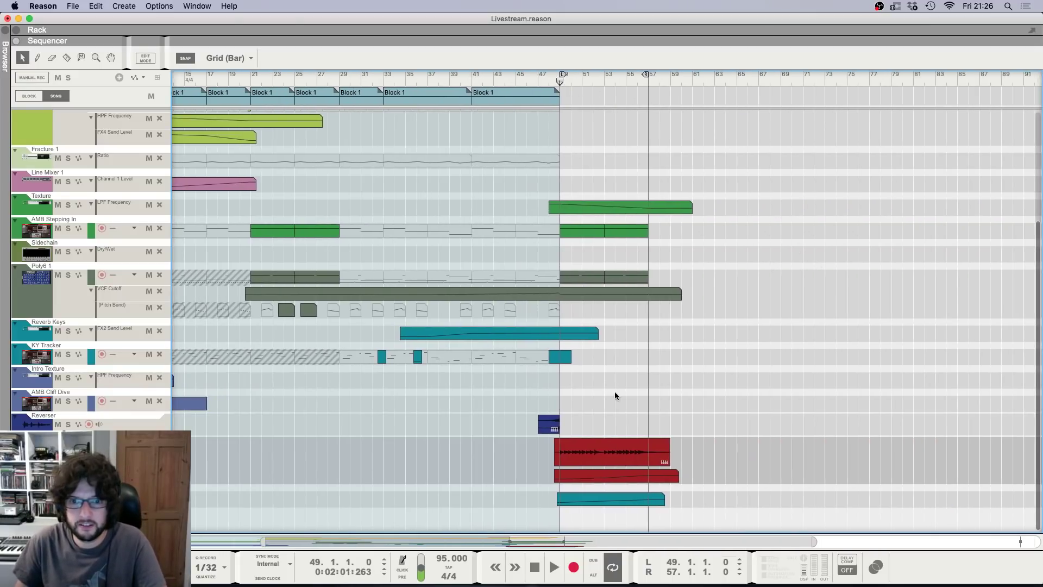
{"action": "left_click", "coordinate": [664, 457]}
{"action": "left_click", "coordinate": [618, 295]}
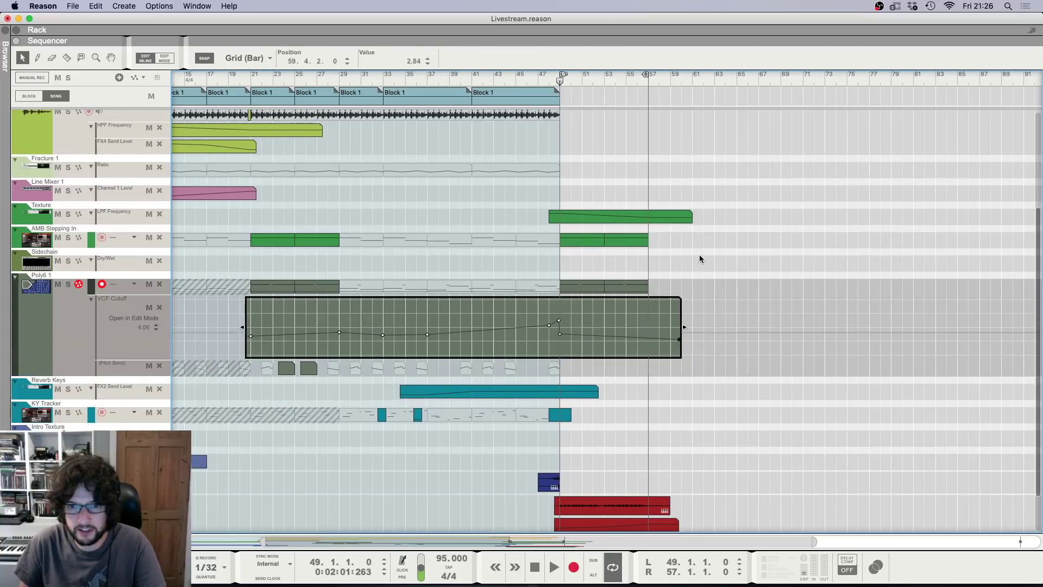
Step: Duplicate the AMB Stepping In and Poly6 clips of bars 49–57 onto bars 57–65 and loop playback from bar 49 to 65
{"action": "left_click_drag", "start_coordinate": [684, 294], "coordinate": [571, 234]}
{"action": "key", "text": "super+d"}
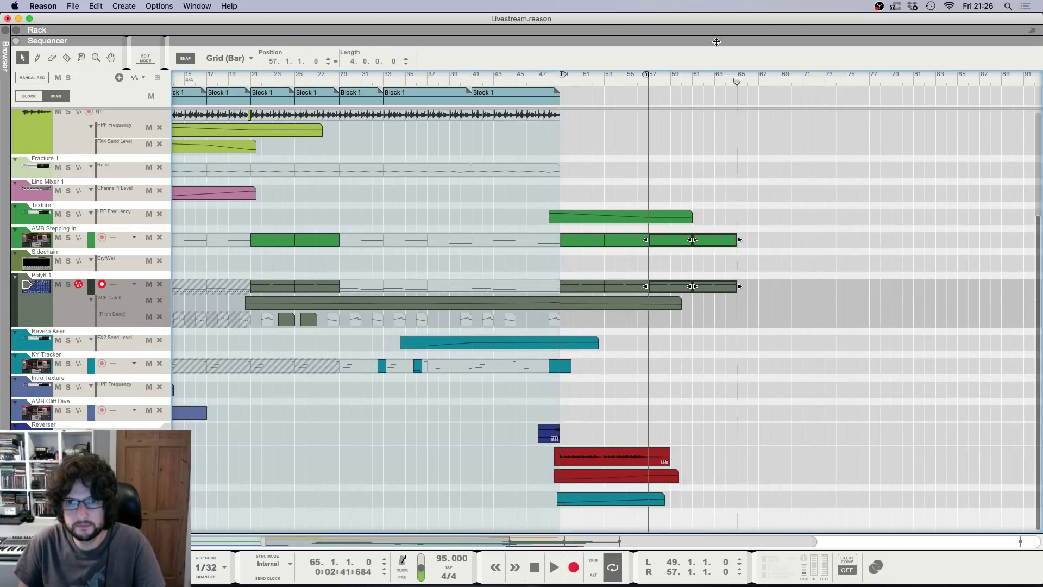
{"action": "key", "text": "space"}
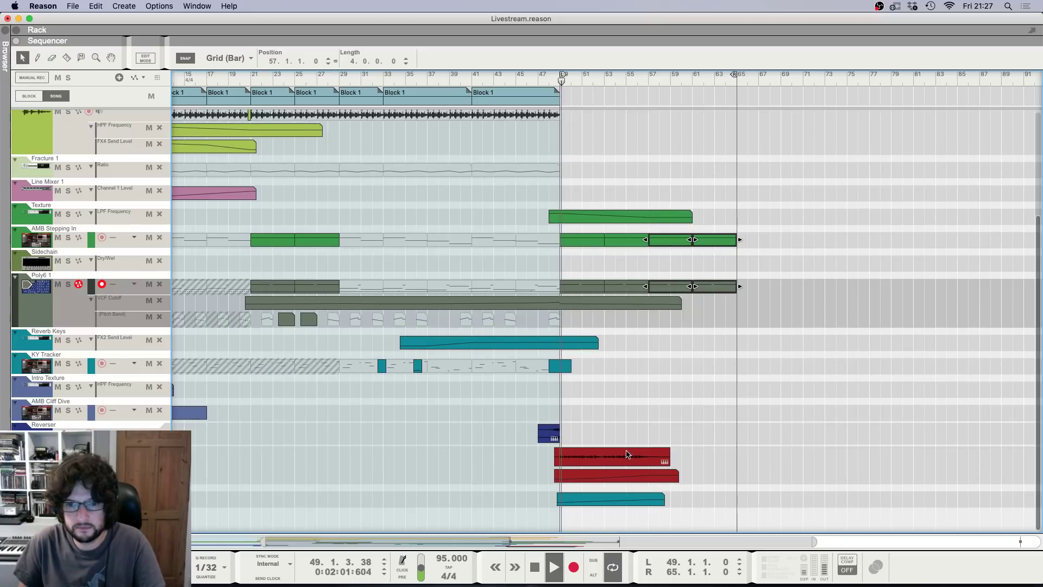
Step: Trim the Guitar Plucks clip to end at bar 57, duplicate it from there, extend the copy to bar 66, and join both clips
{"action": "left_click", "coordinate": [667, 456]}
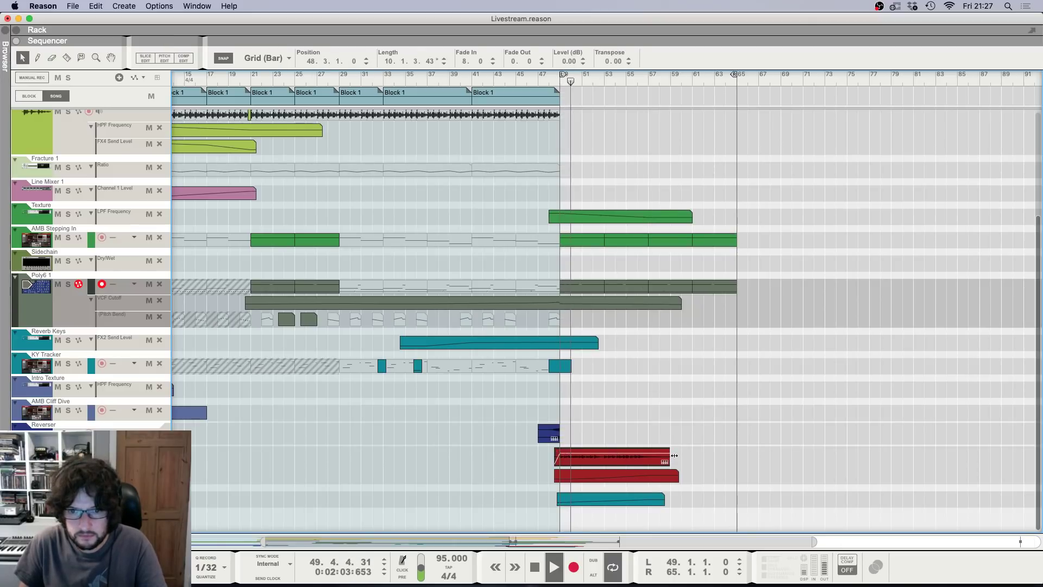
{"action": "left_click_drag", "start_coordinate": [674, 456], "coordinate": [646, 458]}
{"action": "left_click", "coordinate": [689, 445]}
{"action": "left_click", "coordinate": [727, 459]}
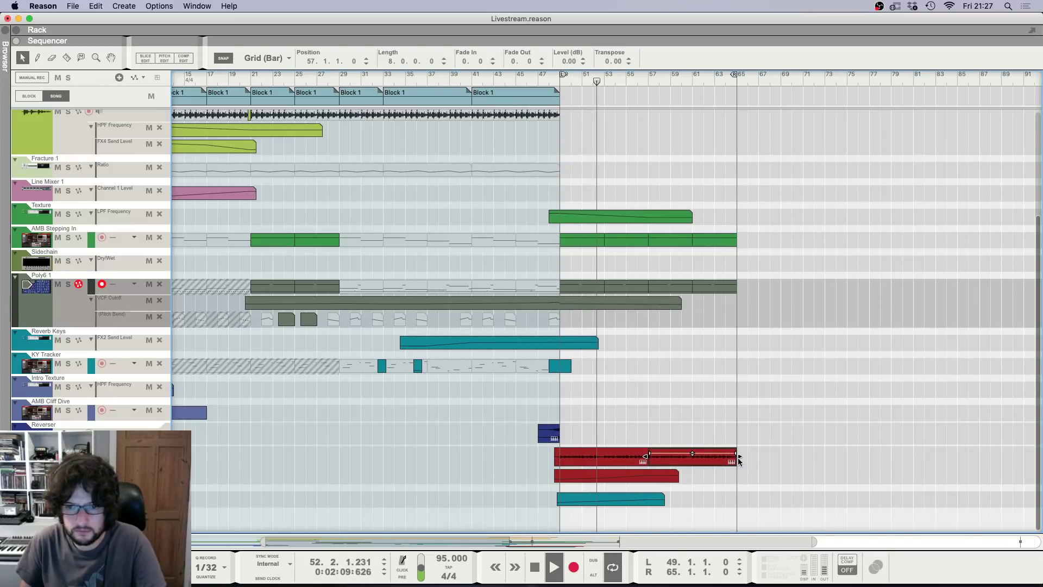
{"action": "left_click_drag", "start_coordinate": [737, 456], "coordinate": [636, 424]}
{"action": "right_click", "coordinate": [635, 423]}
{"action": "left_click", "coordinate": [659, 449]}
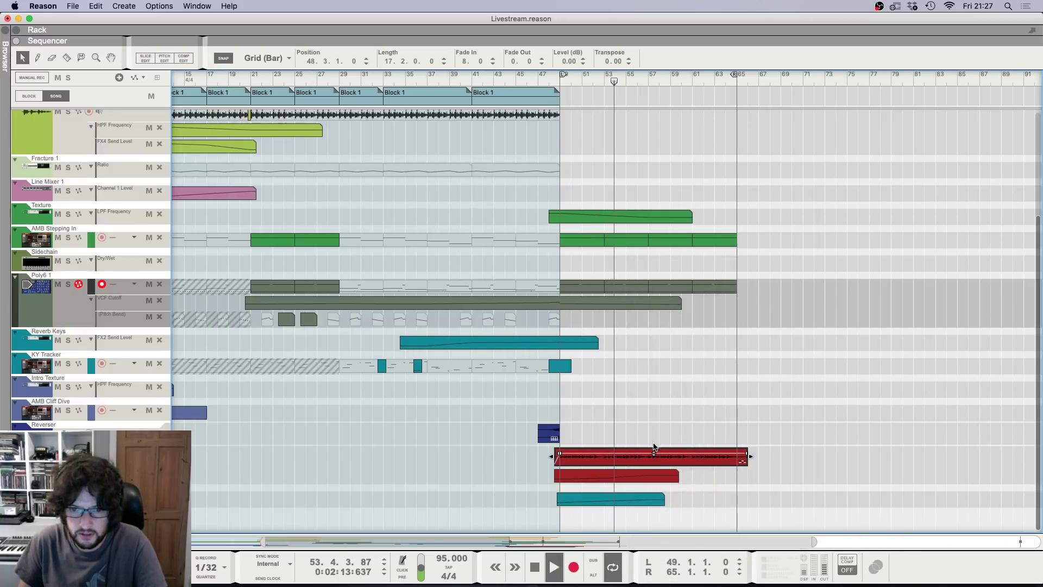
Step: Adjust the crossfade at the bar 57 cut in the joined guitar clip's comp edit and return to the arrangement
{"action": "double_click", "coordinate": [655, 454]}
{"action": "left_click", "coordinate": [906, 146]}
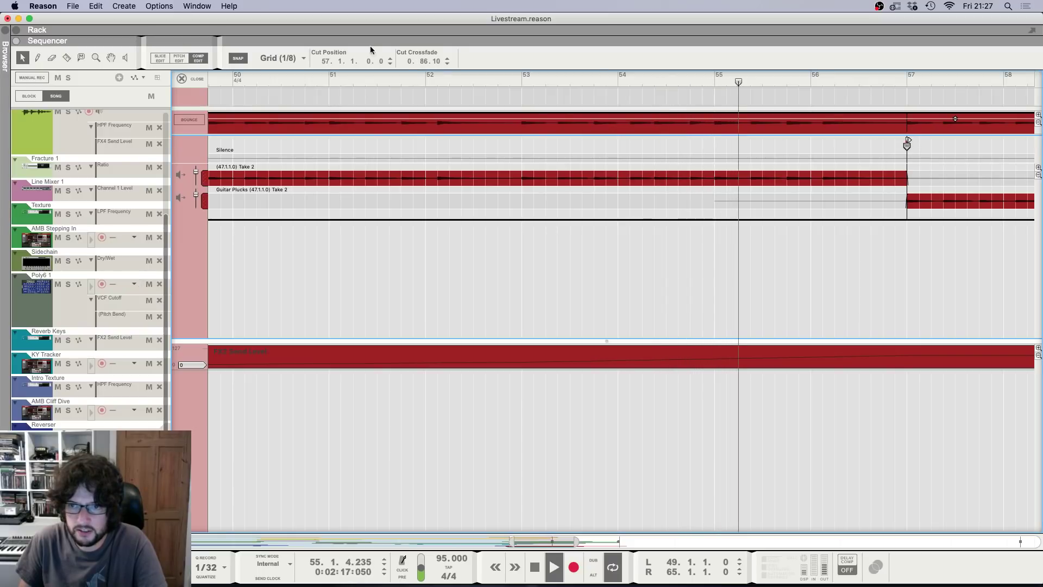
{"action": "left_click", "coordinate": [185, 79]}
{"action": "left_click", "coordinate": [516, 306]}
{"action": "scroll", "coordinate": [350, 407], "scroll_direction": "left", "scroll_amount": 5}
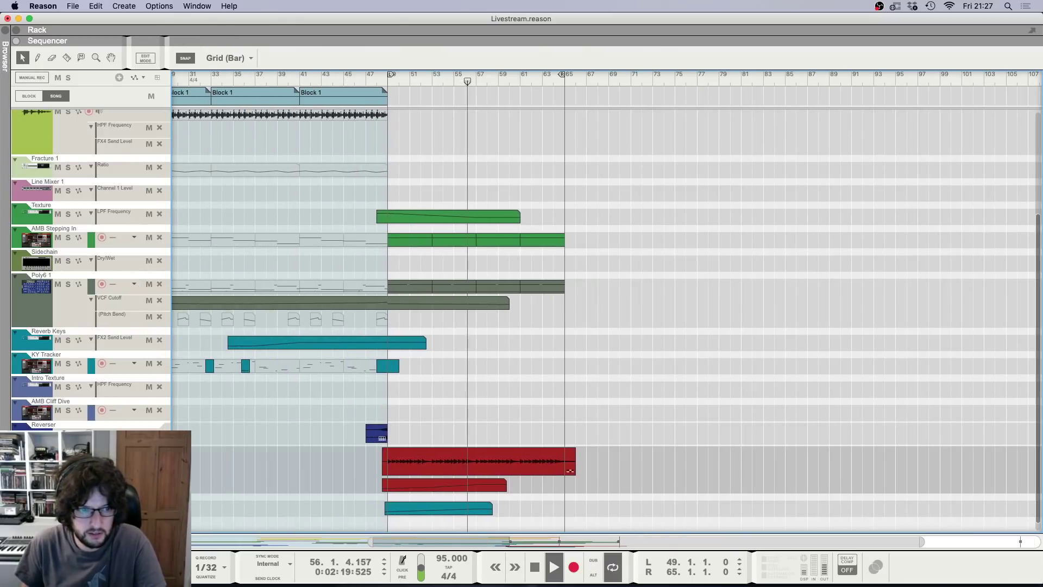
Step: Switch the Guitar Plucks channel's Insert Pre setting and create an automation lane for its High Pass Filter Frequency
{"action": "key", "text": "F5"}
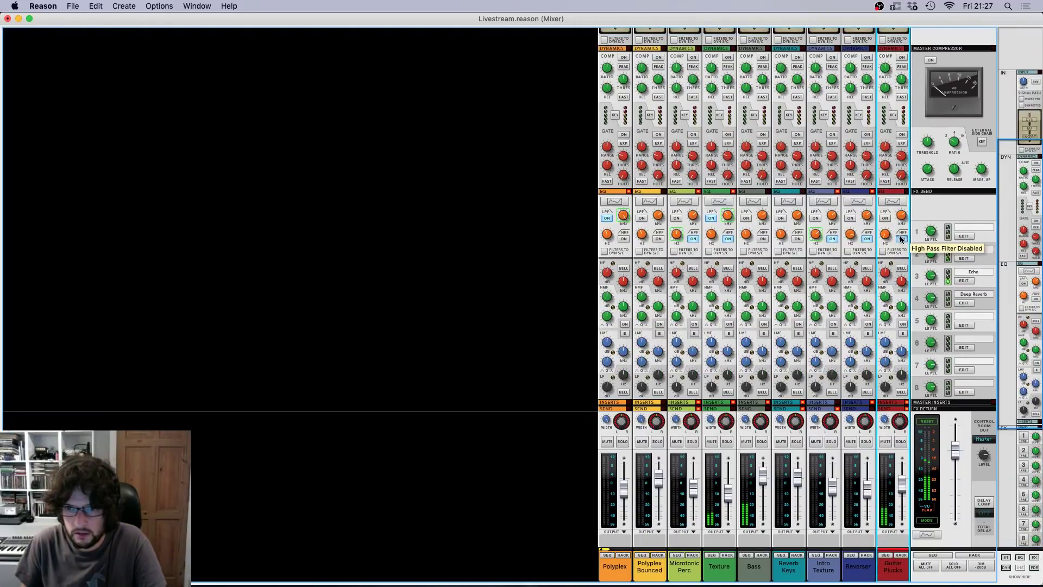
{"action": "scroll", "coordinate": [910, 147], "scroll_direction": "up", "scroll_amount": 3}
{"action": "left_click", "coordinate": [882, 65]}
{"action": "right_click", "coordinate": [885, 329]}
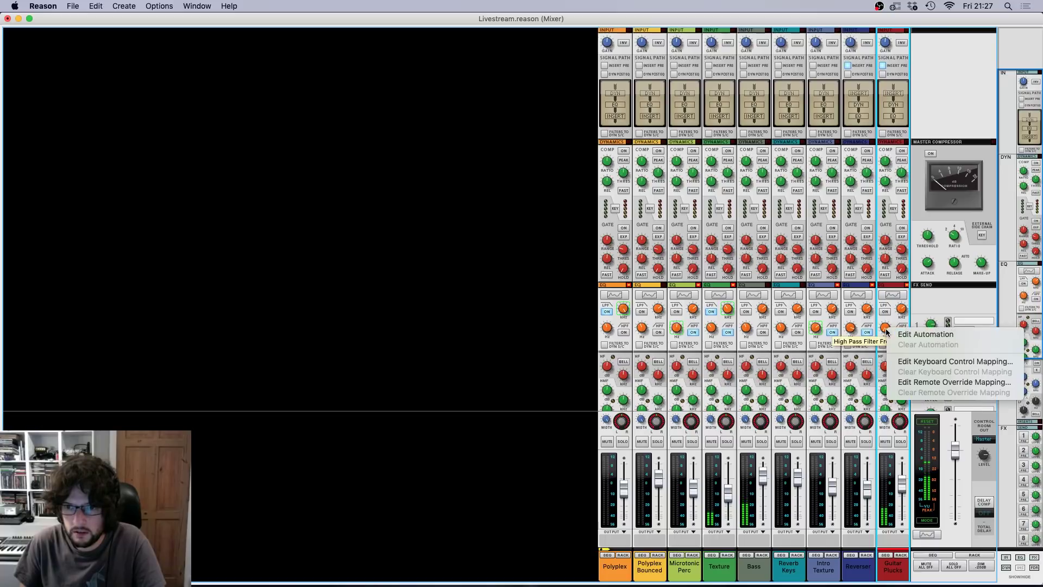
{"action": "left_click", "coordinate": [896, 333]}
{"action": "key", "text": "F7"}
{"action": "key", "text": "F6"}
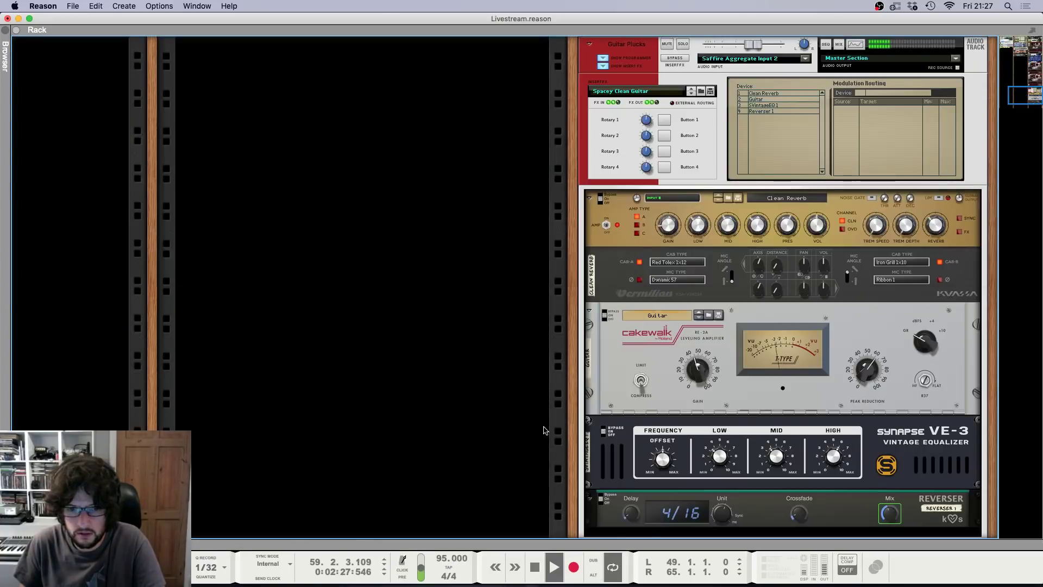
{"action": "key", "text": "F7"}
Step: Extend the Guitar Plucks automation clip that starts in bar 48 to bar 73, lower its bar 57 point slightly, and add a 0 point at bar 65
{"action": "left_click", "coordinate": [489, 525]}
{"action": "left_click", "coordinate": [497, 504]}
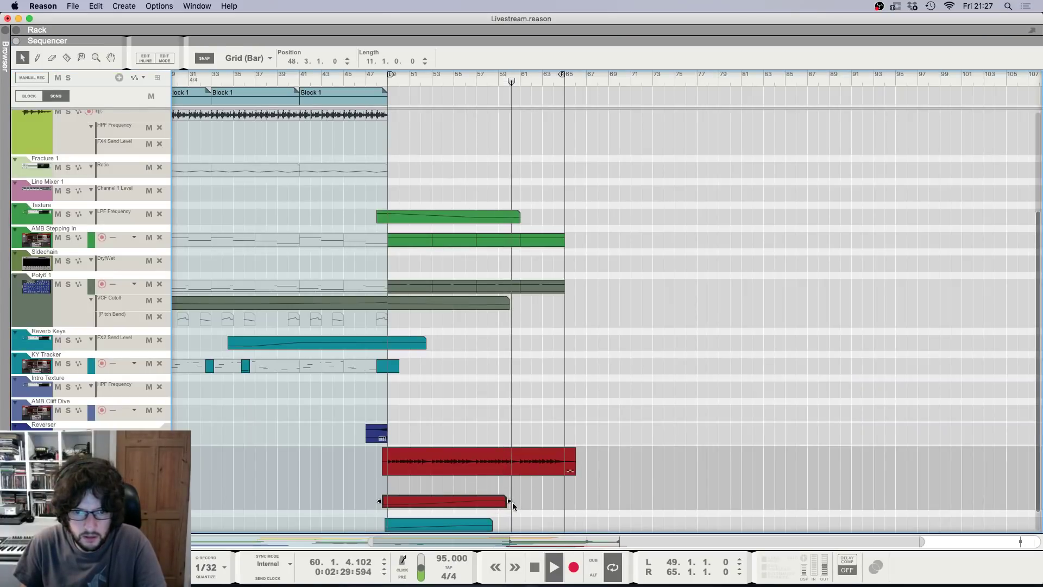
{"action": "left_click", "coordinate": [513, 502]}
{"action": "left_click_drag", "start_coordinate": [502, 501], "coordinate": [654, 502]}
{"action": "double_click", "coordinate": [538, 502]}
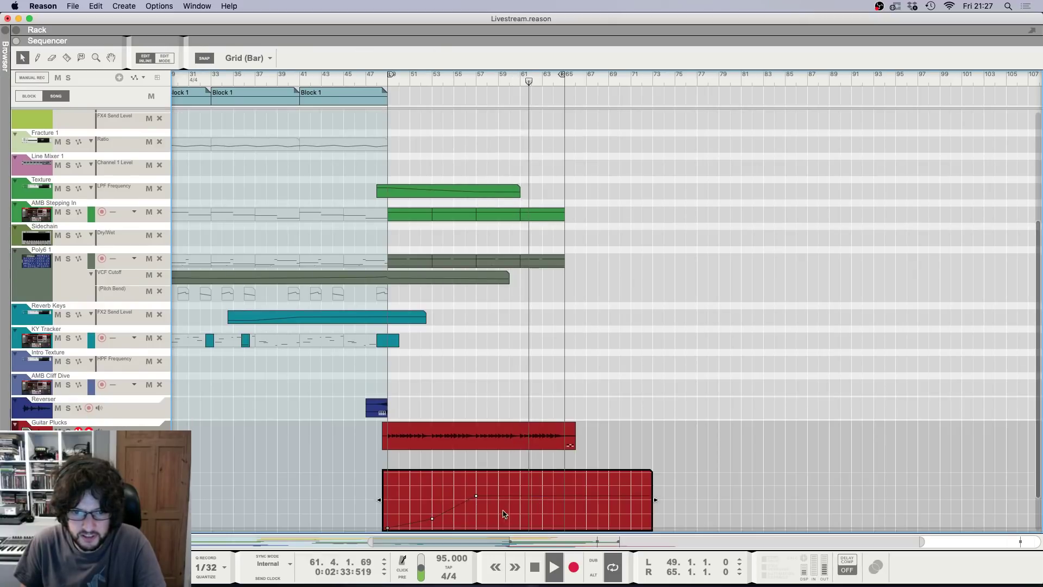
{"action": "left_click", "coordinate": [475, 502]}
{"action": "left_click", "coordinate": [574, 523]}
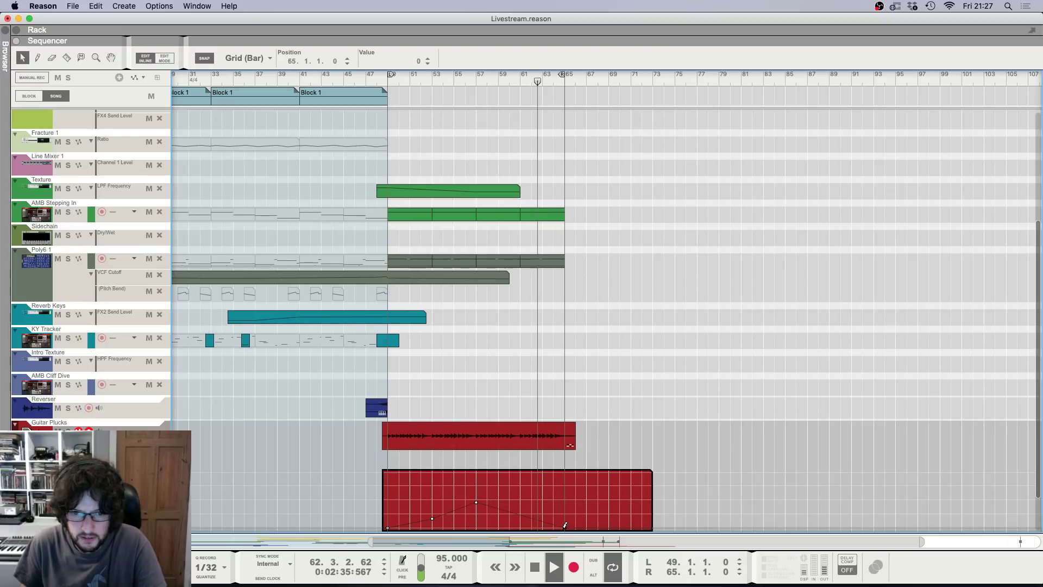
{"action": "left_click", "coordinate": [519, 420]}
Step: Restart playback before bar 49 and create a Guitar Plucks HPF automation clip from bar 54 to 73, rising to 1000 at bar 65
{"action": "key", "text": "space"}
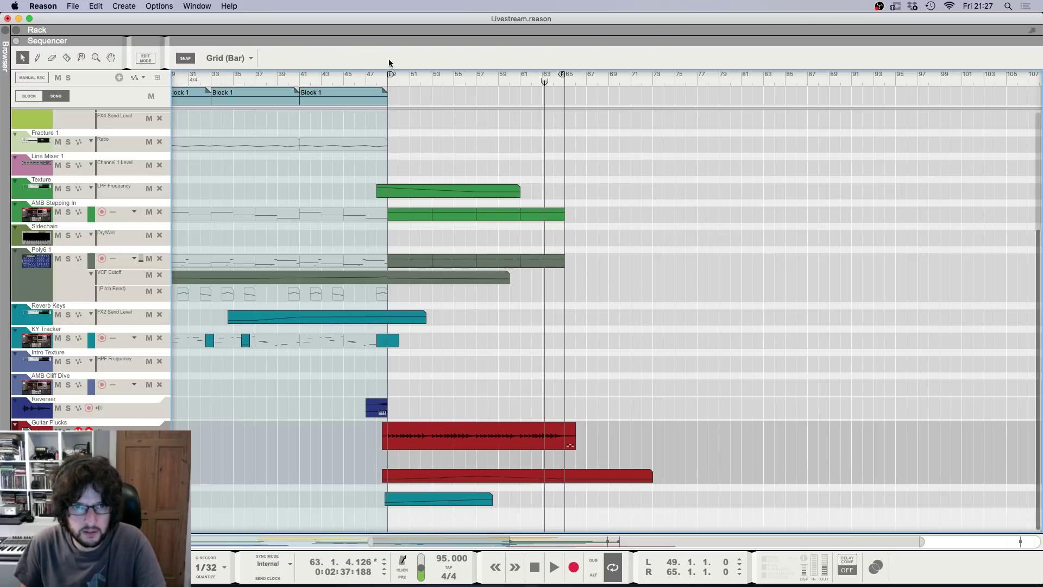
{"action": "left_click", "coordinate": [379, 76]}
{"action": "key", "text": "space"}
{"action": "double_click", "coordinate": [478, 476]}
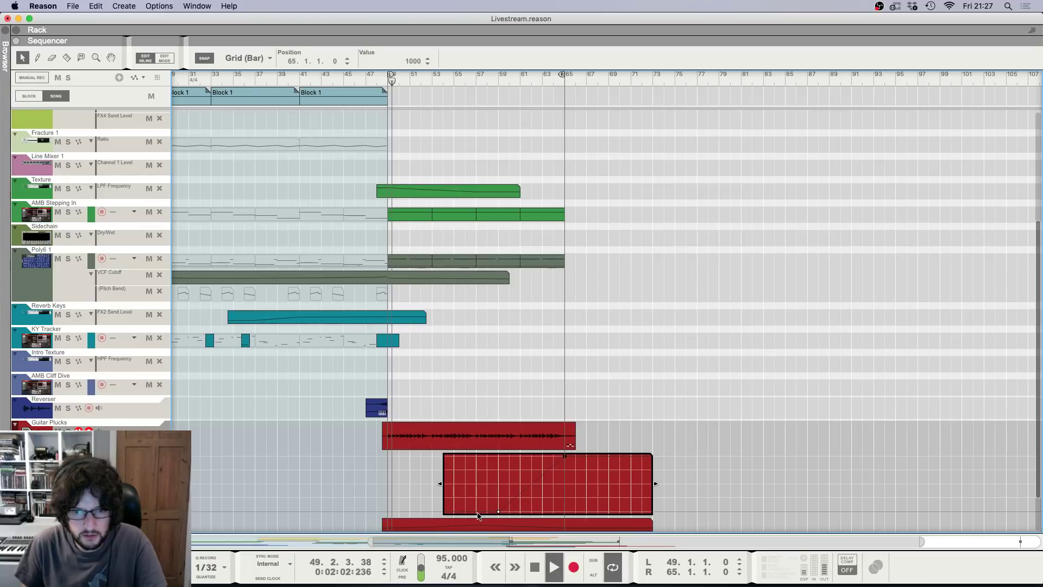
{"action": "left_click", "coordinate": [621, 294]}
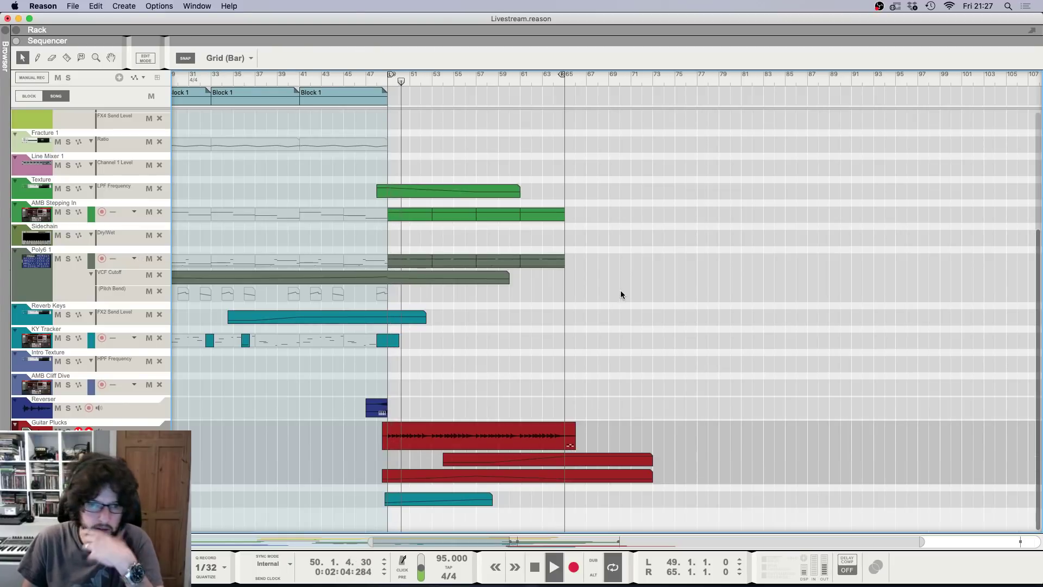
Step: Move the starting point of the Guitar Plucks HPF automation rise to bar 57 at value 0
{"action": "scroll", "coordinate": [537, 339], "scroll_direction": "left", "scroll_amount": 1}
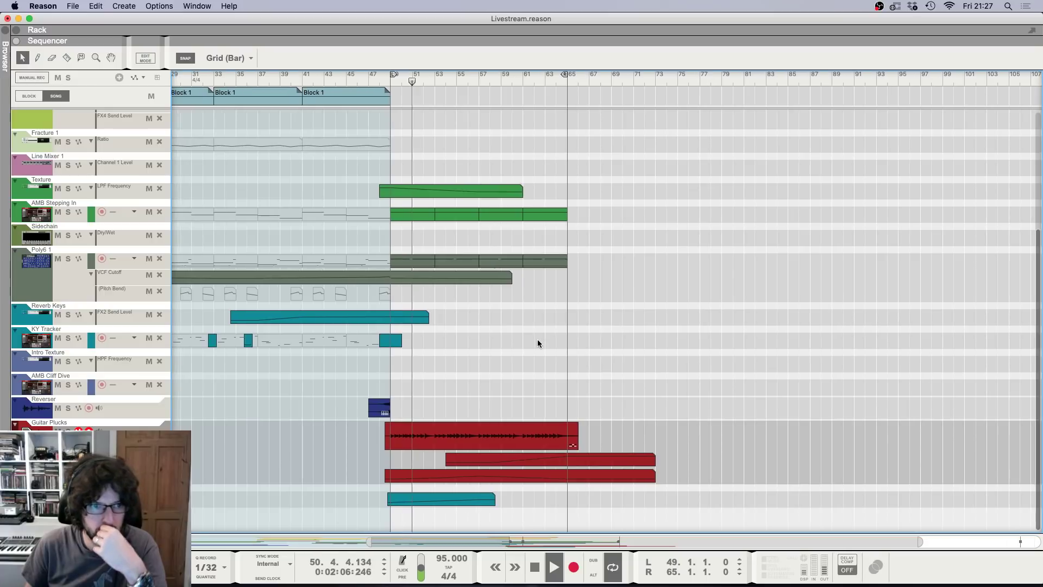
{"action": "scroll", "coordinate": [537, 339], "scroll_direction": "left", "scroll_amount": 10}
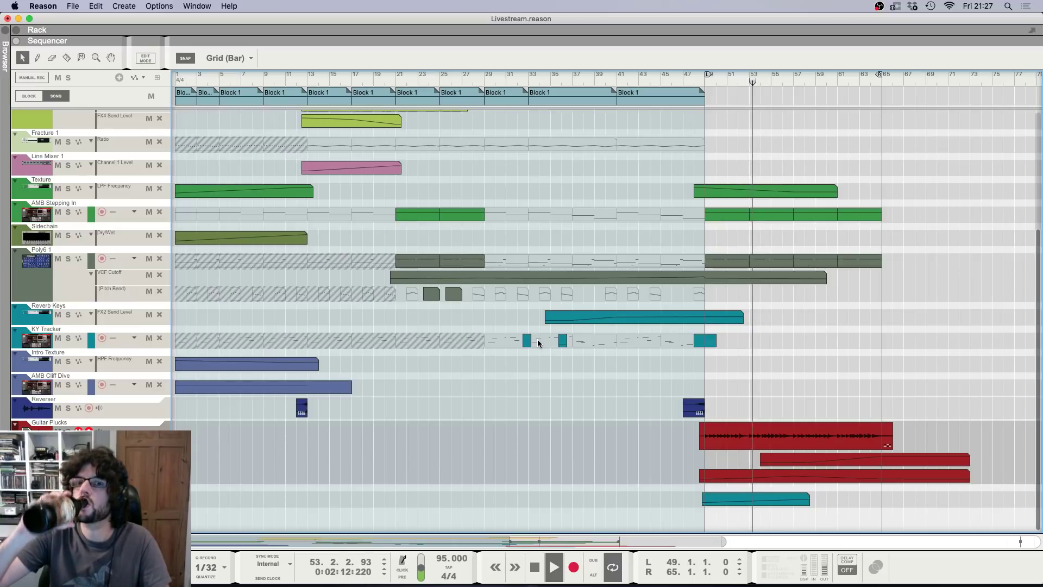
{"action": "scroll", "coordinate": [538, 342], "scroll_direction": "up", "scroll_amount": 5}
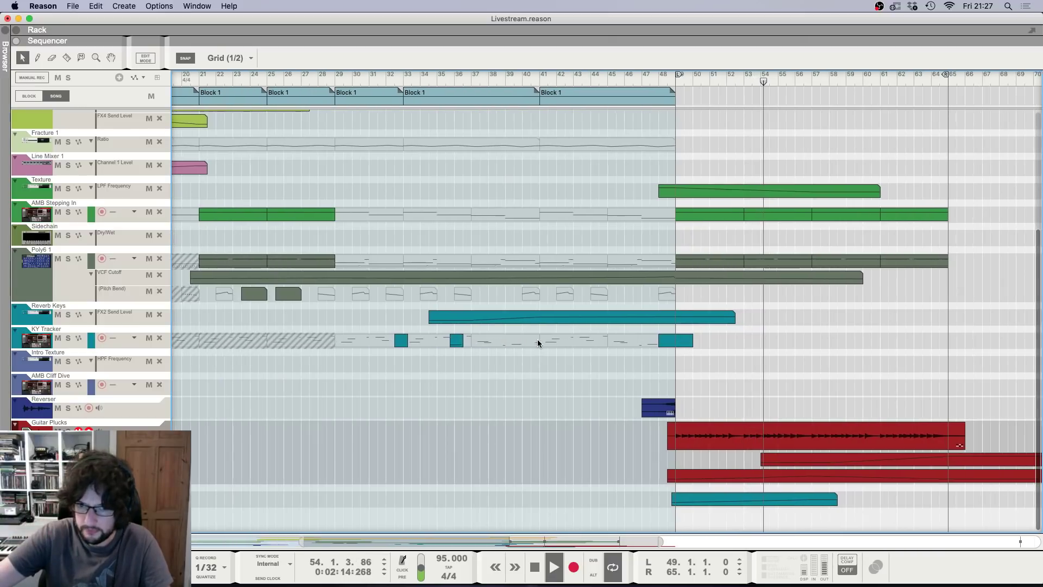
{"action": "scroll", "coordinate": [538, 342], "scroll_direction": "up", "scroll_amount": 2}
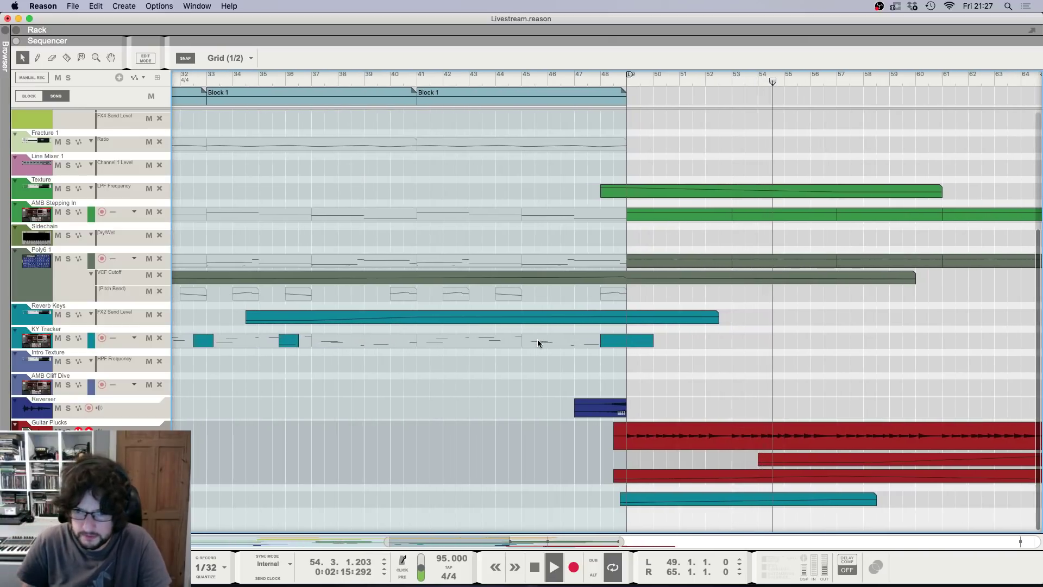
{"action": "double_click", "coordinate": [837, 462]}
{"action": "left_click", "coordinate": [642, 512]}
{"action": "left_click_drag", "start_coordinate": [639, 512], "coordinate": [620, 513]}
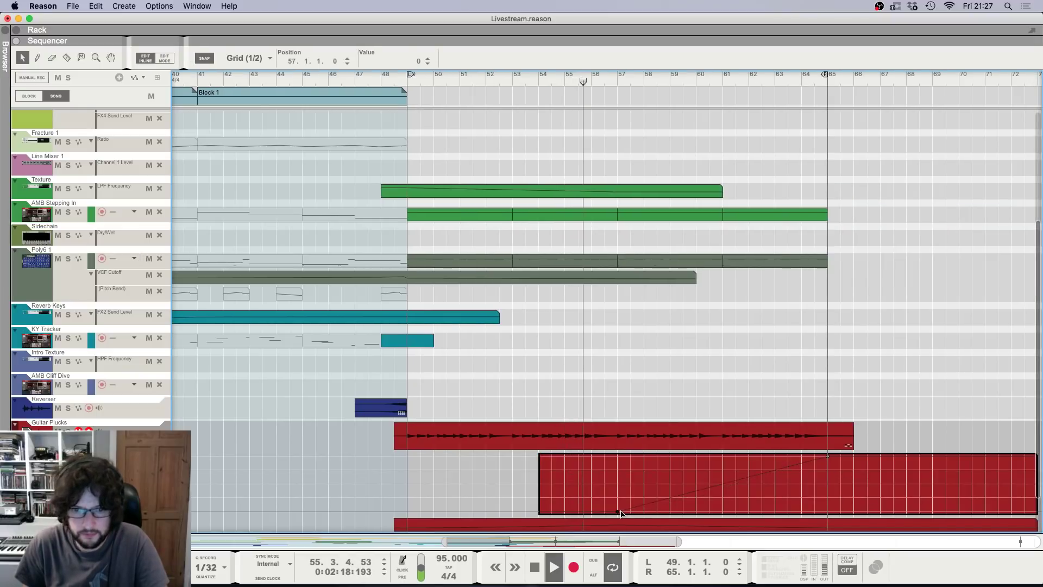
{"action": "left_click", "coordinate": [659, 380]}
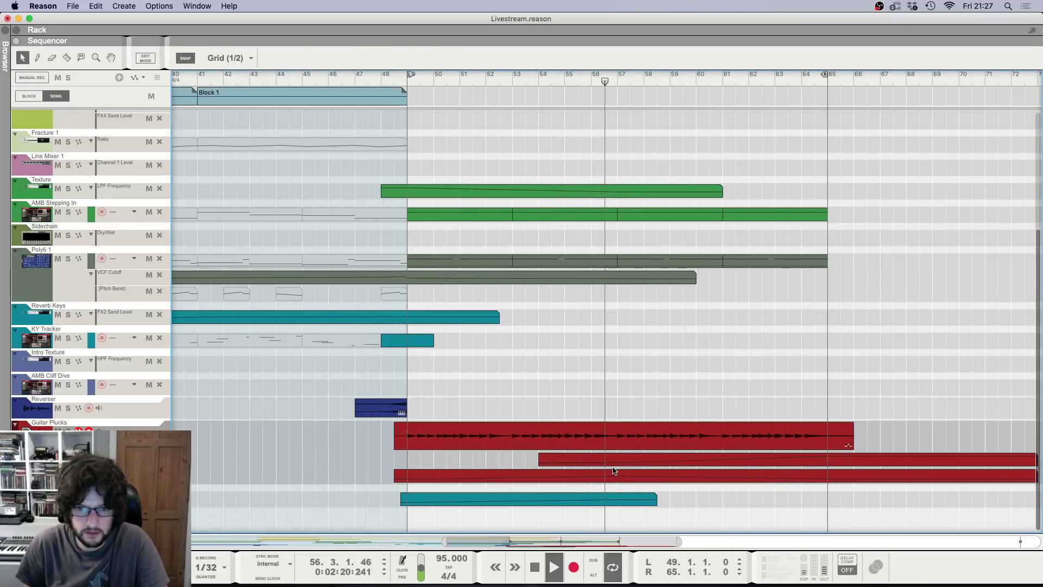
Step: Extend the Reverser Mix automation clip into bar 66 and add a 0% point at bar 65
{"action": "left_click", "coordinate": [652, 498]}
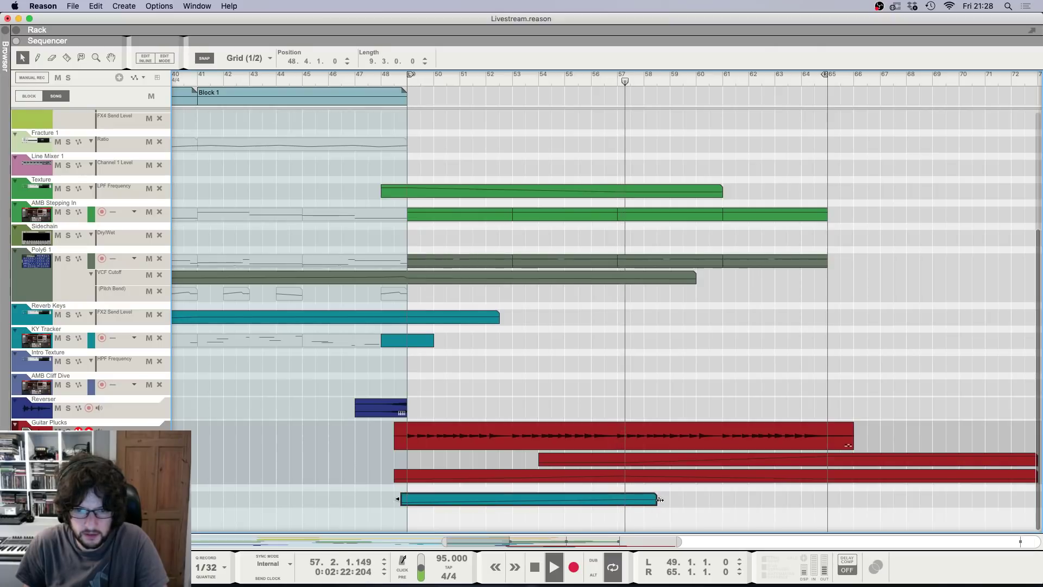
{"action": "left_click_drag", "start_coordinate": [656, 499], "coordinate": [867, 499]}
{"action": "double_click", "coordinate": [824, 503]}
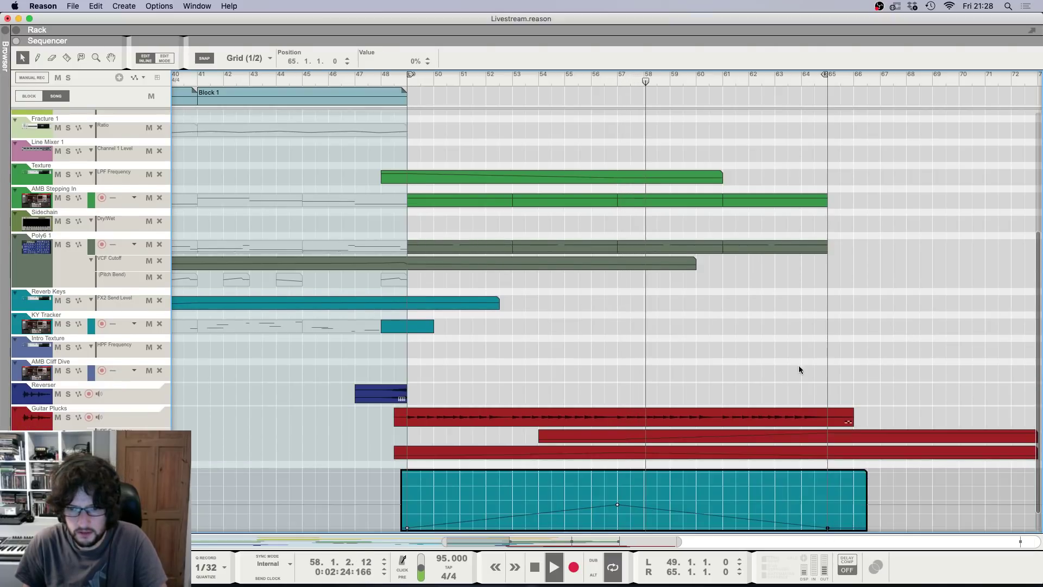
{"action": "key", "text": "F6"}
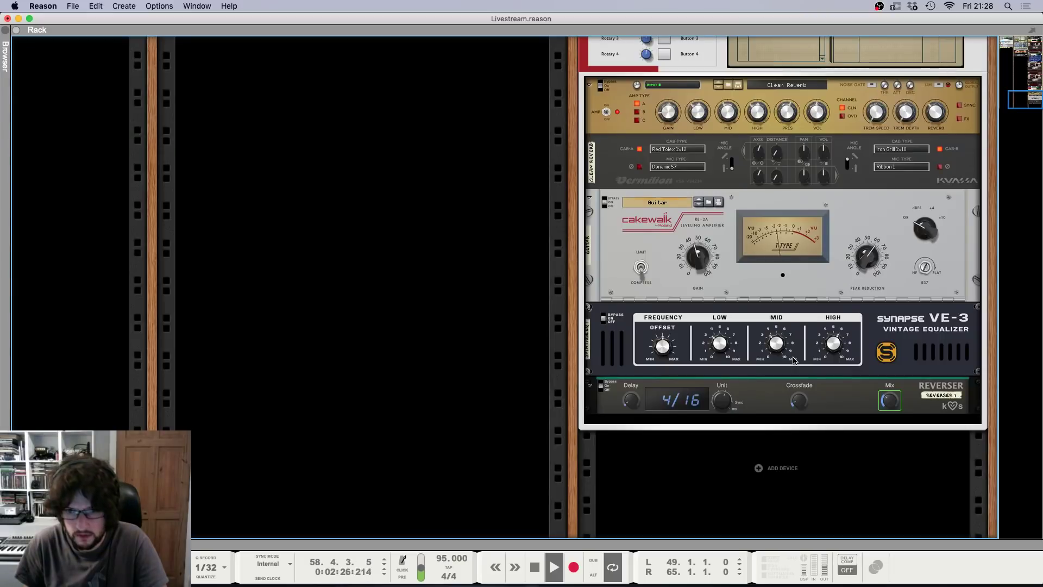
{"action": "left_click", "coordinate": [830, 404]}
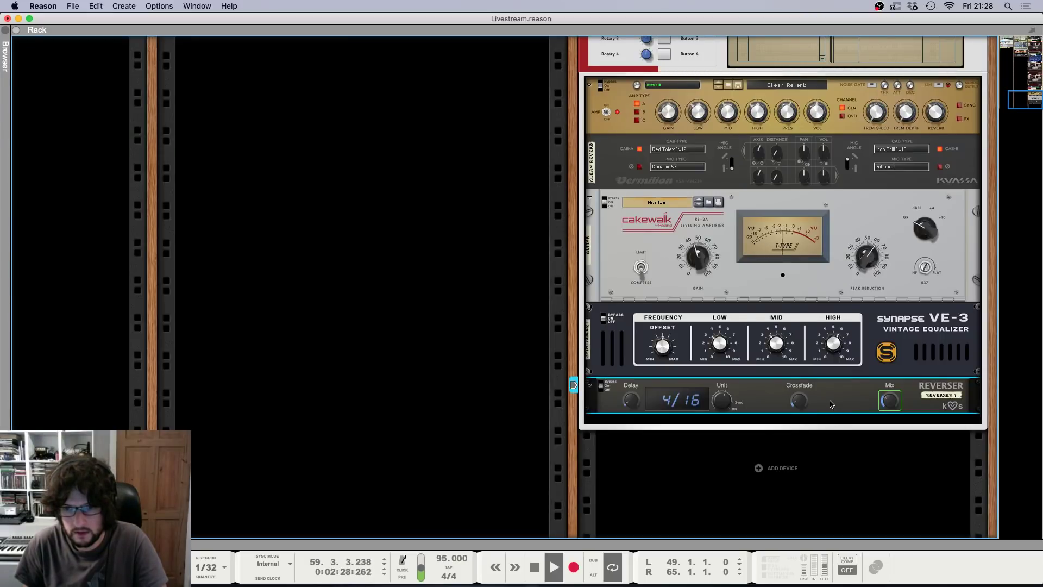
{"action": "key", "text": "F7"}
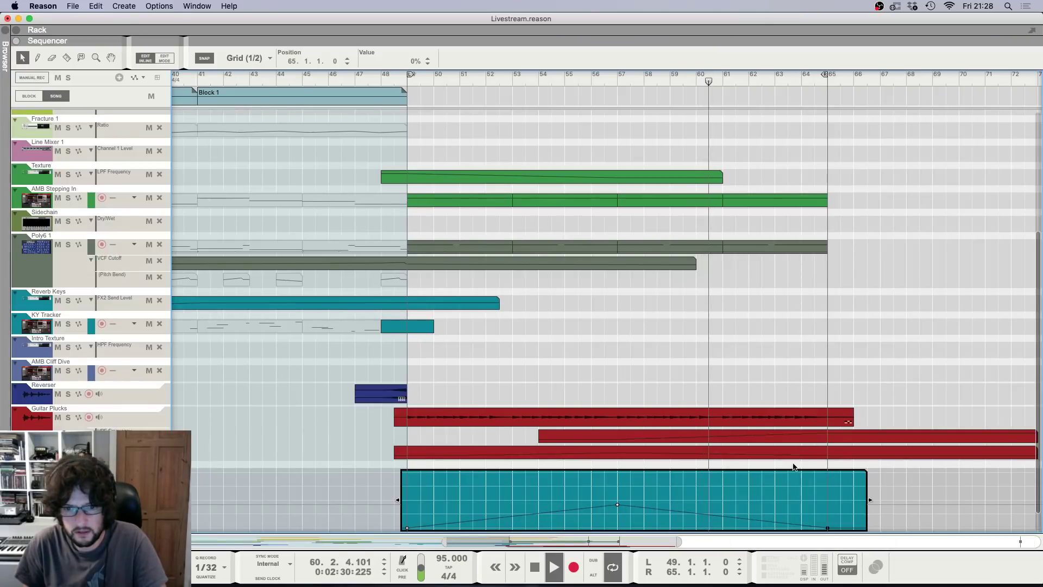
{"action": "left_click", "coordinate": [779, 365]}
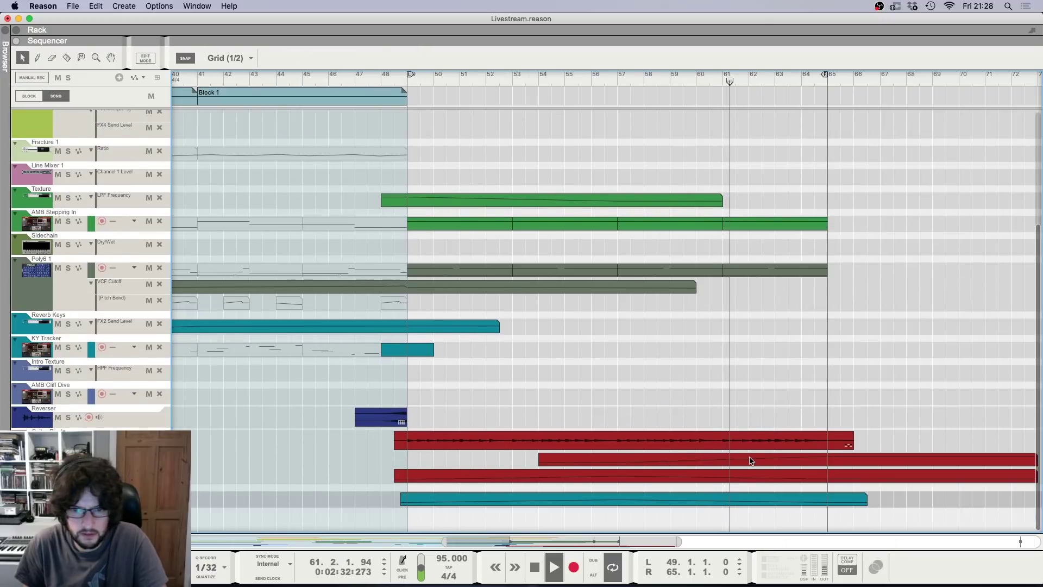
Step: Add a bar 61 point to the Guitar Plucks HPF automation, raised above the straight line towards bar 65
{"action": "left_click", "coordinate": [750, 460]}
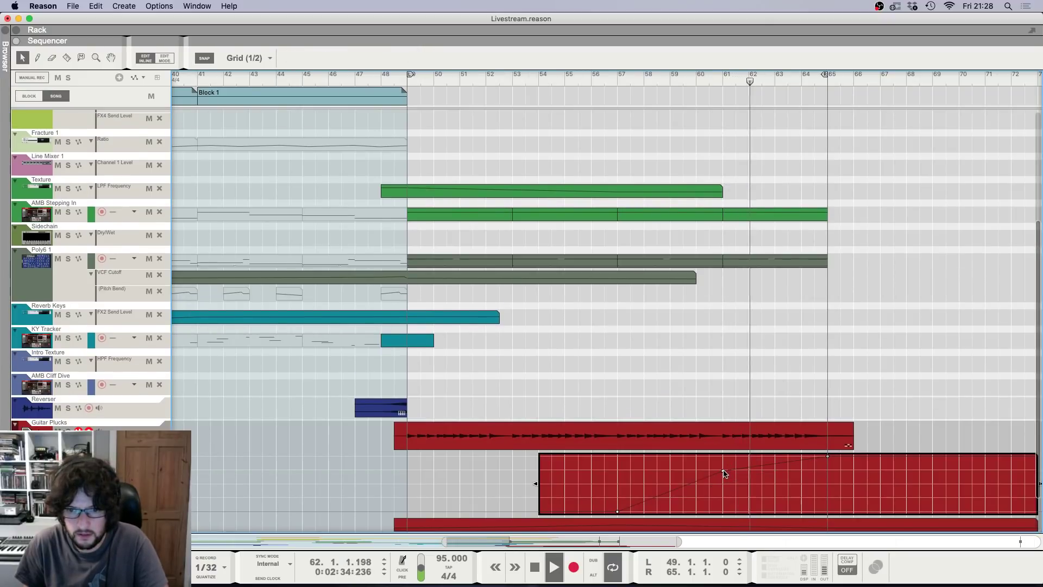
{"action": "left_click_drag", "start_coordinate": [723, 470], "coordinate": [723, 473]}
{"action": "left_click", "coordinate": [734, 393]}
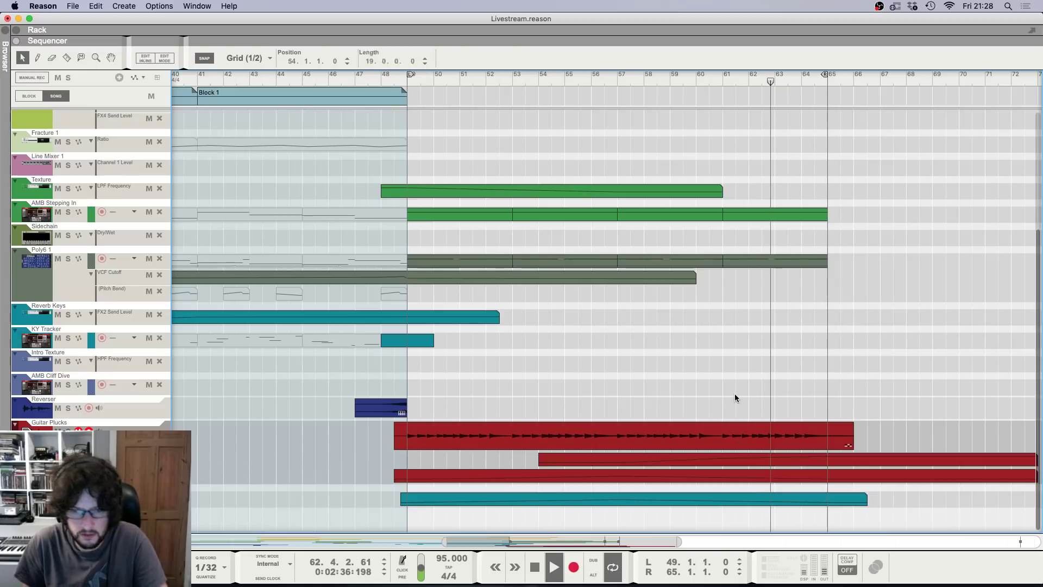
{"action": "scroll", "coordinate": [744, 389], "scroll_direction": "up", "scroll_amount": 5}
{"action": "scroll", "coordinate": [748, 386], "scroll_direction": "down", "scroll_amount": 5}
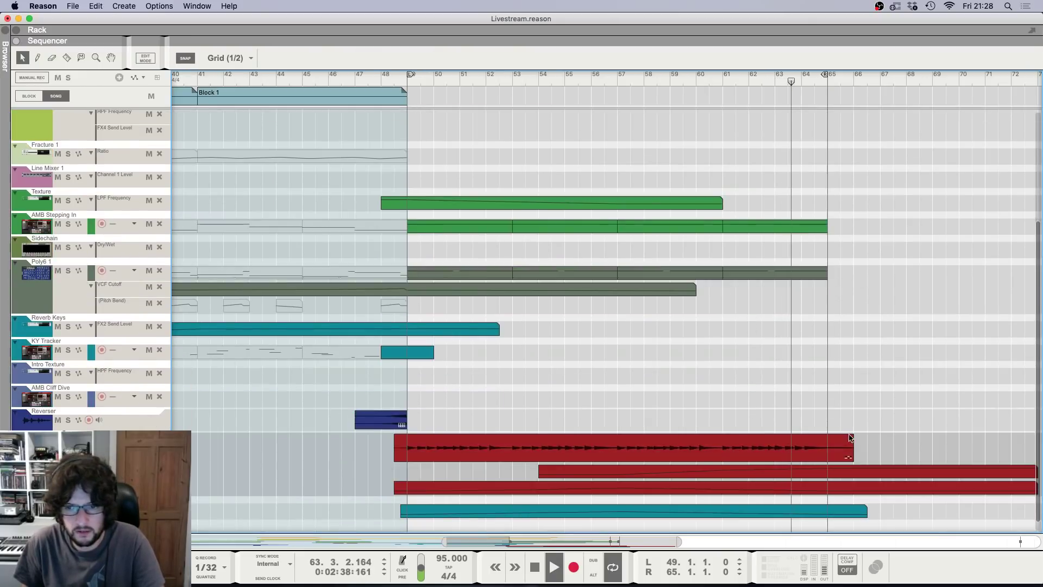
Step: Shorten the last Poly6 note in the bar 61–65 clip to end at bar 64 and restart playback from bar 47
{"action": "left_click", "coordinate": [823, 449]}
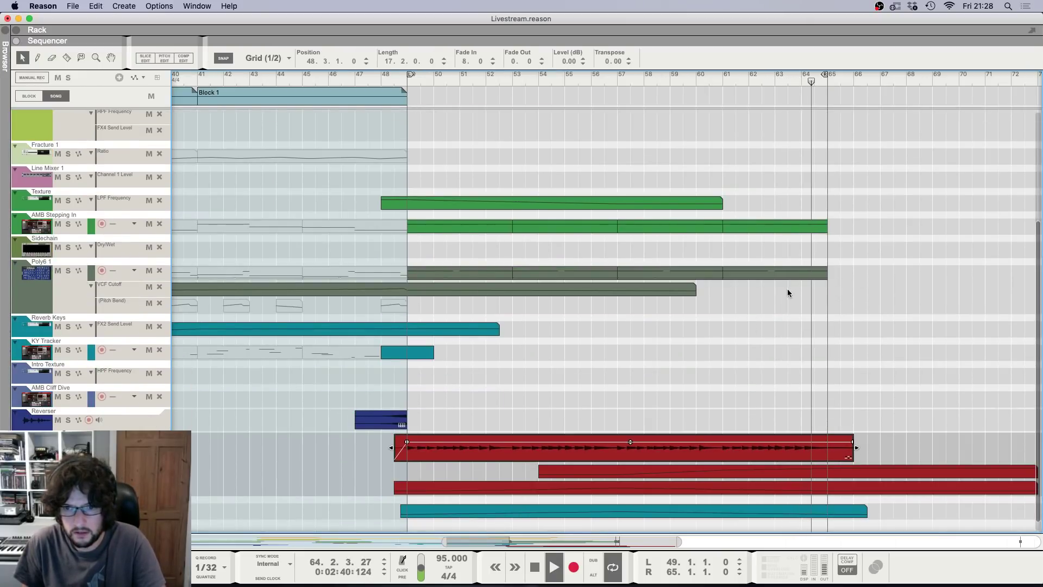
{"action": "scroll", "coordinate": [787, 291], "scroll_direction": "up", "scroll_amount": 1}
{"action": "left_click", "coordinate": [724, 77]}
{"action": "left_click", "coordinate": [823, 280]}
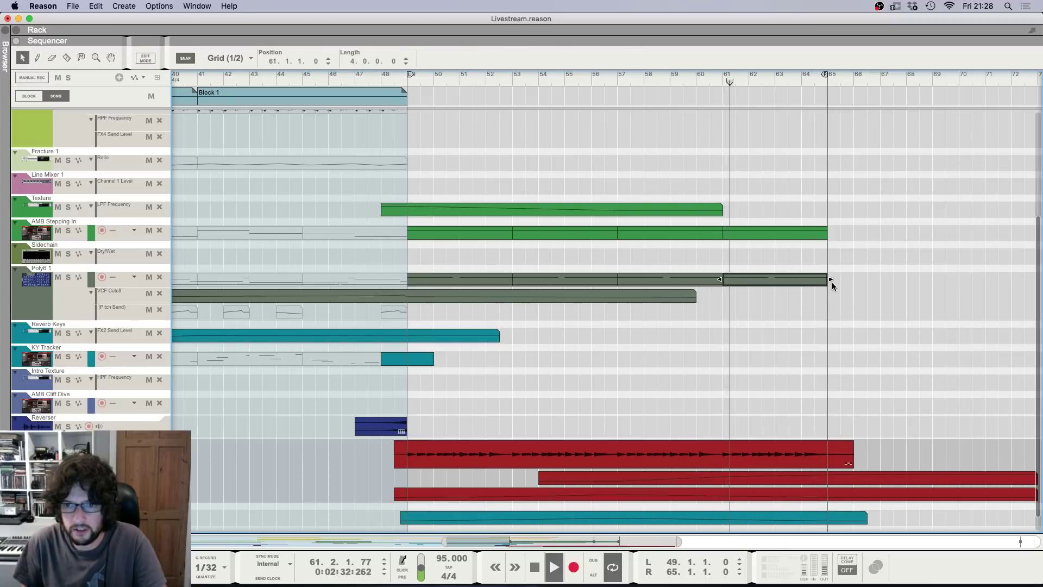
{"action": "double_click", "coordinate": [822, 279]}
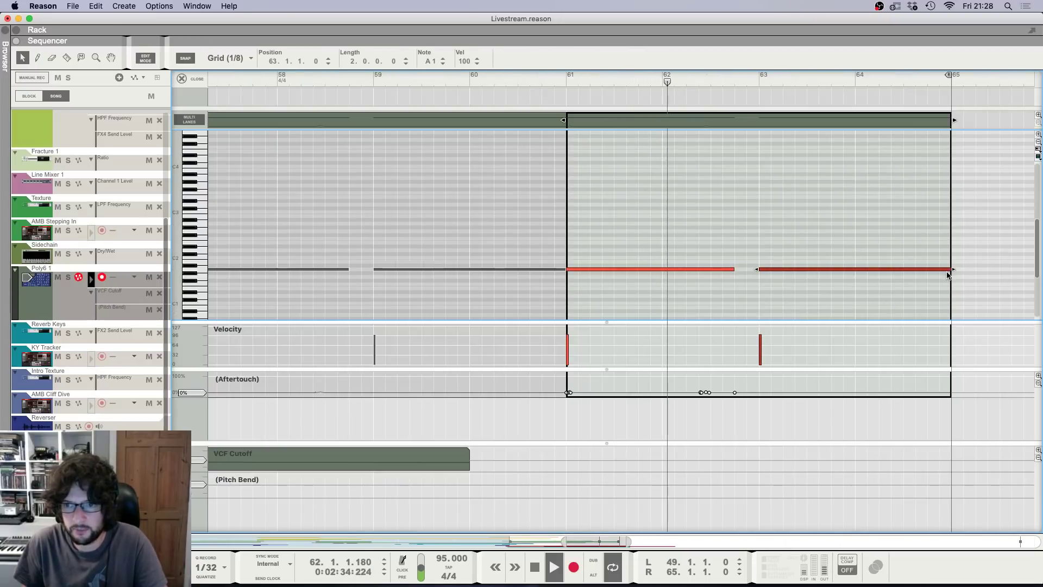
{"action": "left_click_drag", "start_coordinate": [952, 269], "coordinate": [854, 274]}
{"action": "left_click", "coordinate": [794, 225]}
{"action": "scroll", "coordinate": [794, 225], "scroll_direction": "down", "scroll_amount": 5}
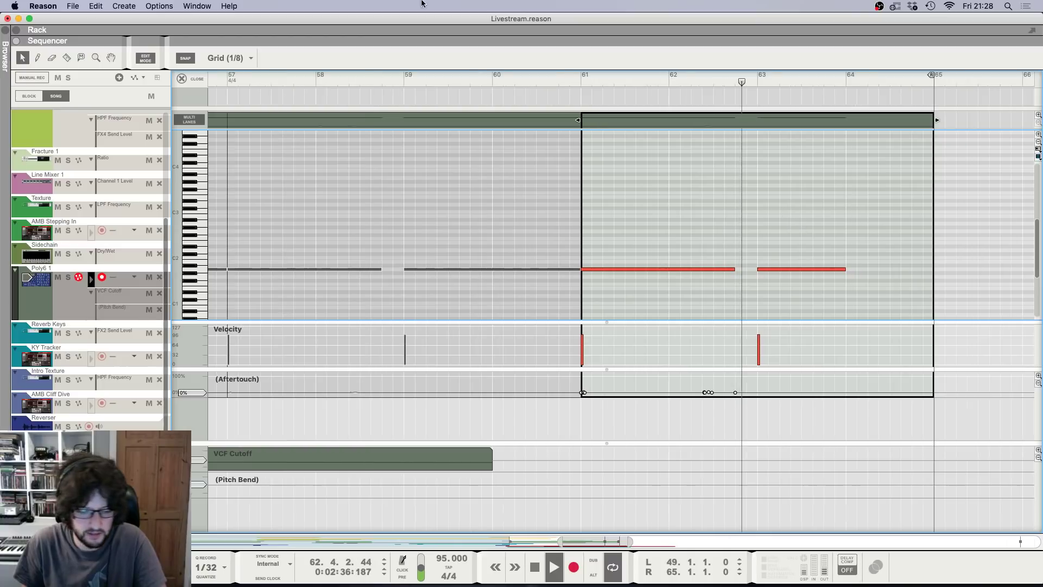
{"action": "left_click", "coordinate": [196, 79]}
{"action": "scroll", "coordinate": [380, 171], "scroll_direction": "down", "scroll_amount": 6}
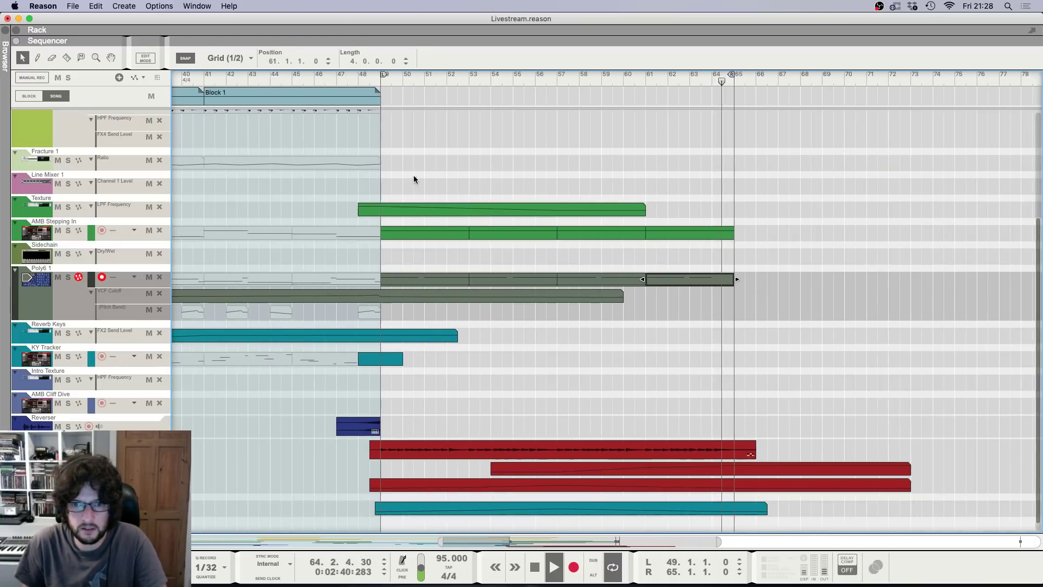
{"action": "left_click", "coordinate": [531, 81]}
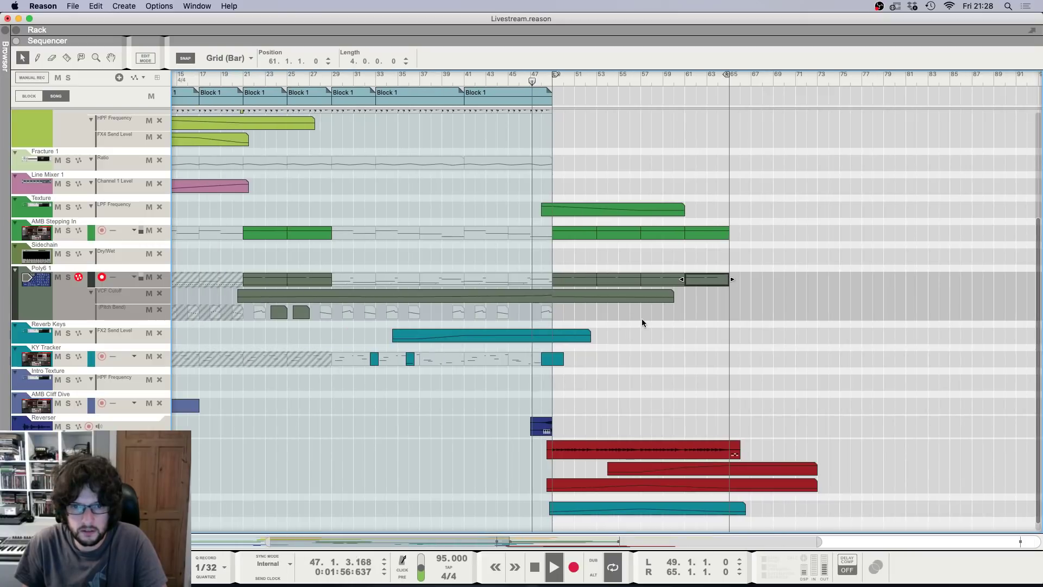
Step: Extend the Texture LPF Frequency automation clip to about bar 68 and add a point with value 1000 at bar 65
{"action": "scroll", "coordinate": [641, 319], "scroll_direction": "up", "scroll_amount": 4}
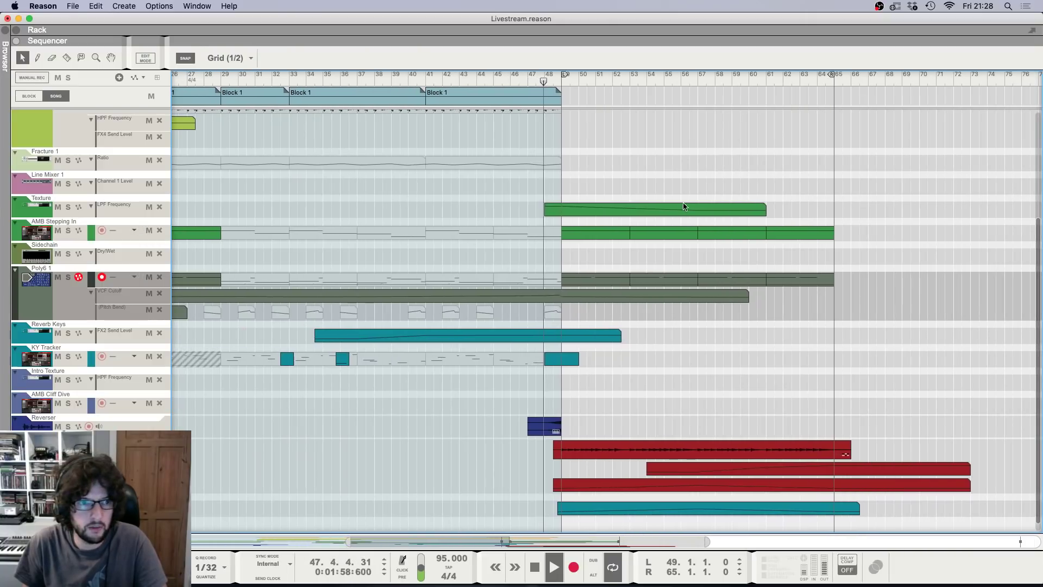
{"action": "left_click_drag", "start_coordinate": [764, 209], "coordinate": [884, 210]}
{"action": "double_click", "coordinate": [749, 210]}
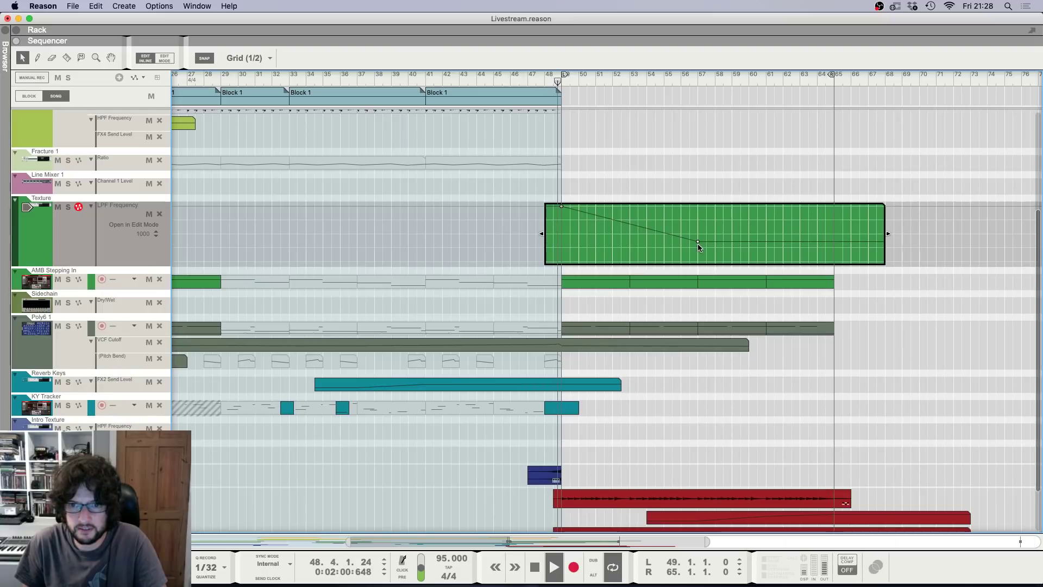
{"action": "left_click", "coordinate": [835, 201]}
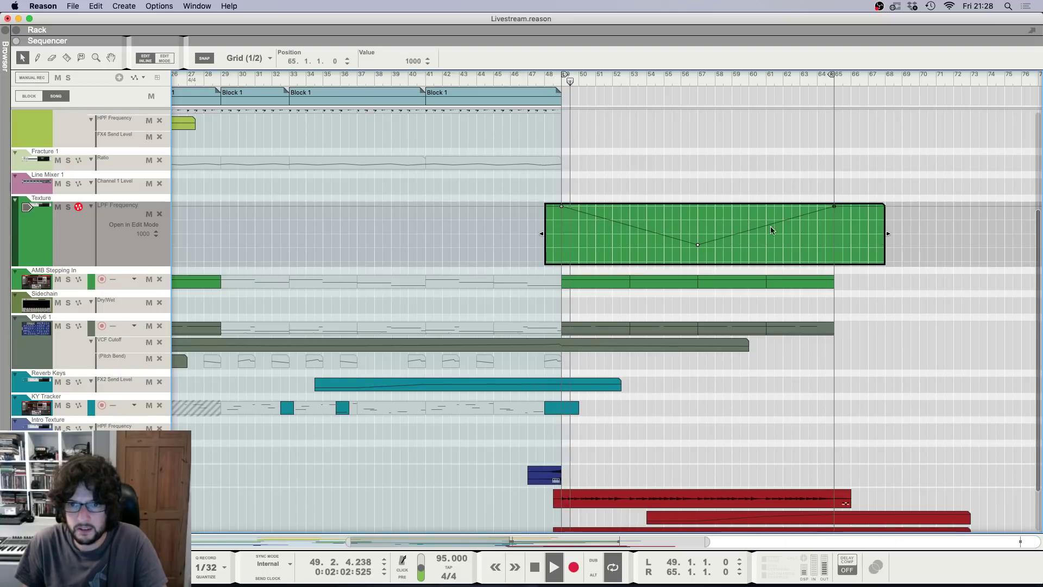
{"action": "key", "text": "Escape"}
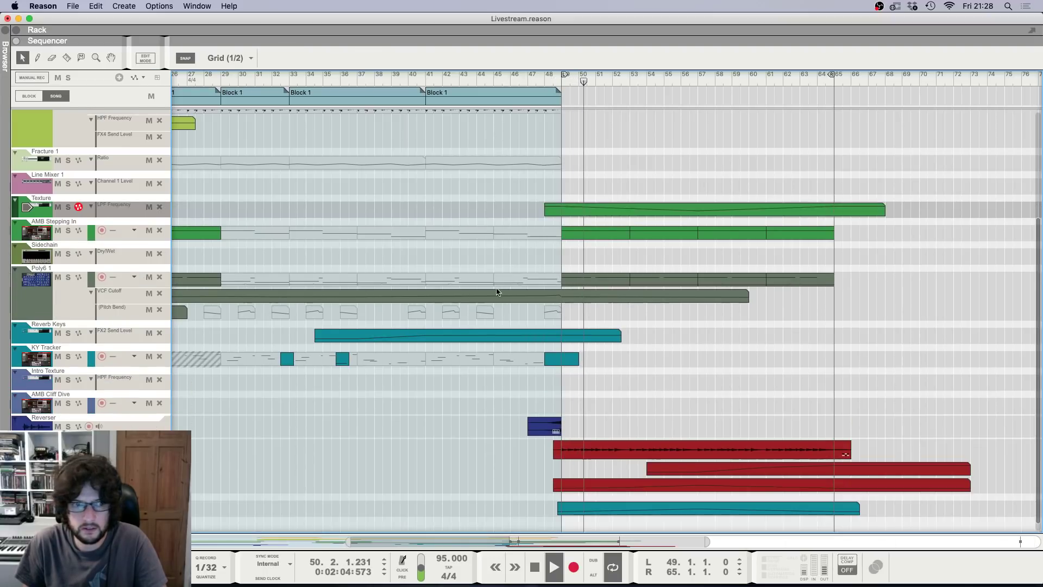
Step: Draw a Sidechain Dry/Wet automation clip from about bar 48.5 to 72.5, dipping from 100% at bar 49 to 0% at bar 54 and returning to 100% at bar 65
{"action": "left_click_drag", "start_coordinate": [556, 253], "coordinate": [959, 259]}
{"action": "double_click", "coordinate": [852, 261]}
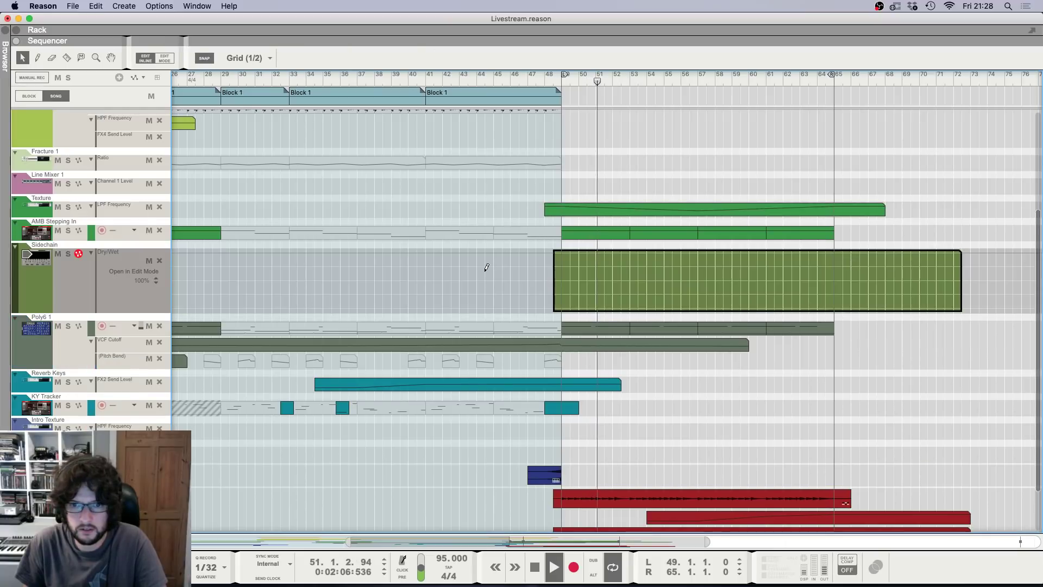
{"action": "left_click", "coordinate": [564, 252]}
{"action": "left_click_drag", "start_coordinate": [702, 299], "coordinate": [645, 308]}
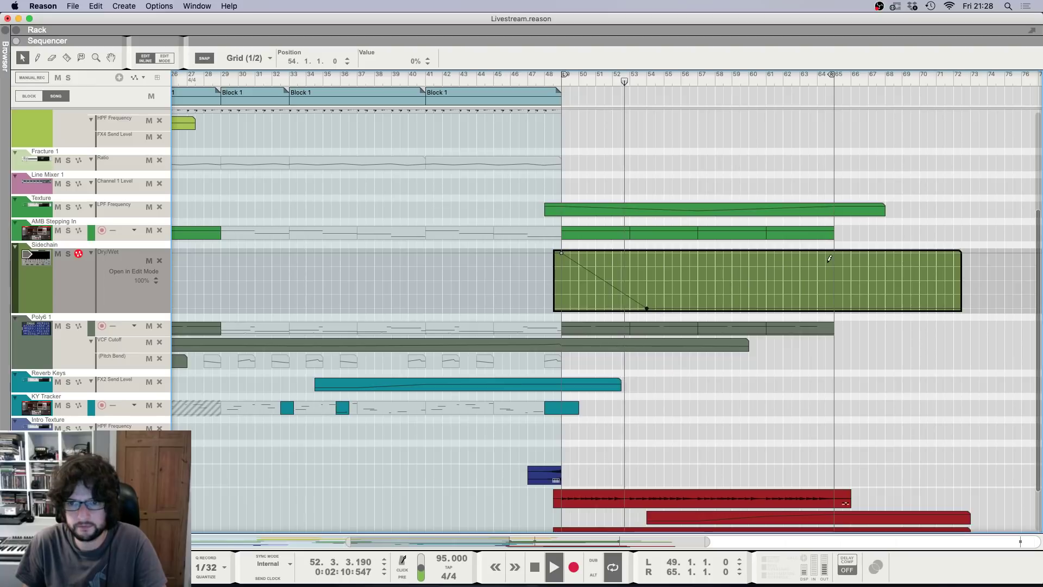
{"action": "left_click", "coordinate": [865, 236]}
{"action": "scroll", "coordinate": [852, 400], "scroll_direction": "down", "scroll_amount": 1}
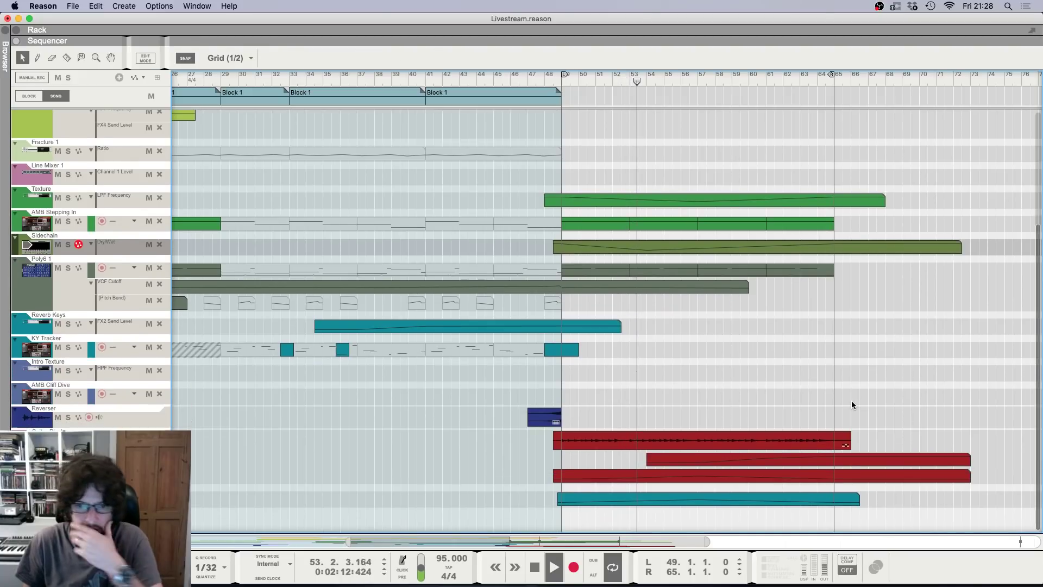
{"action": "scroll", "coordinate": [637, 282], "scroll_direction": "down", "scroll_amount": 1}
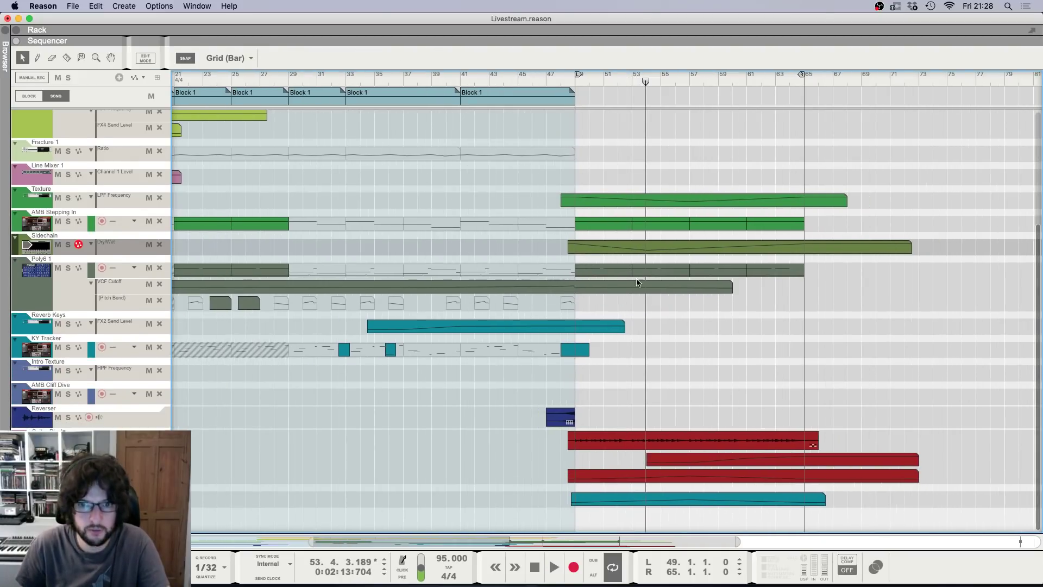
Step: Review the Sidechain Dry/Wet, Texture LPF and Guitar Plucks automation curves across the ending section
{"action": "left_click", "coordinate": [134, 214]}
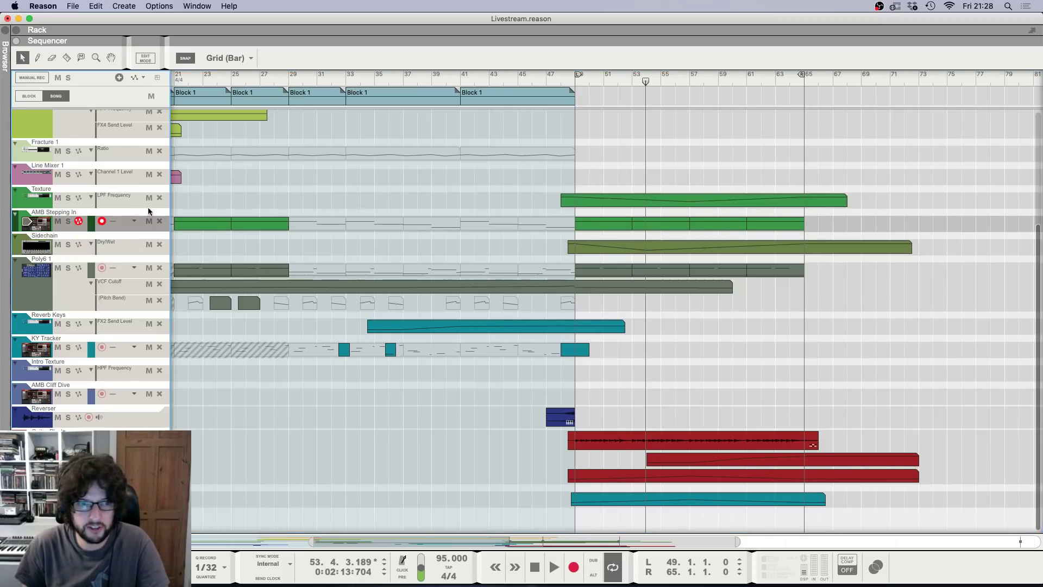
{"action": "double_click", "coordinate": [658, 242]}
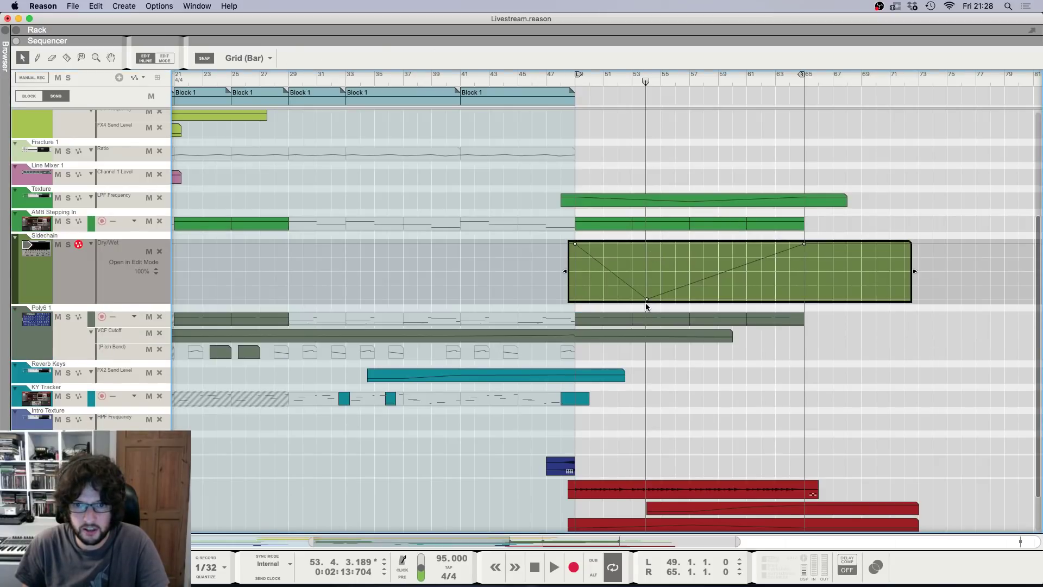
{"action": "left_click", "coordinate": [802, 408]}
{"action": "double_click", "coordinate": [655, 197]}
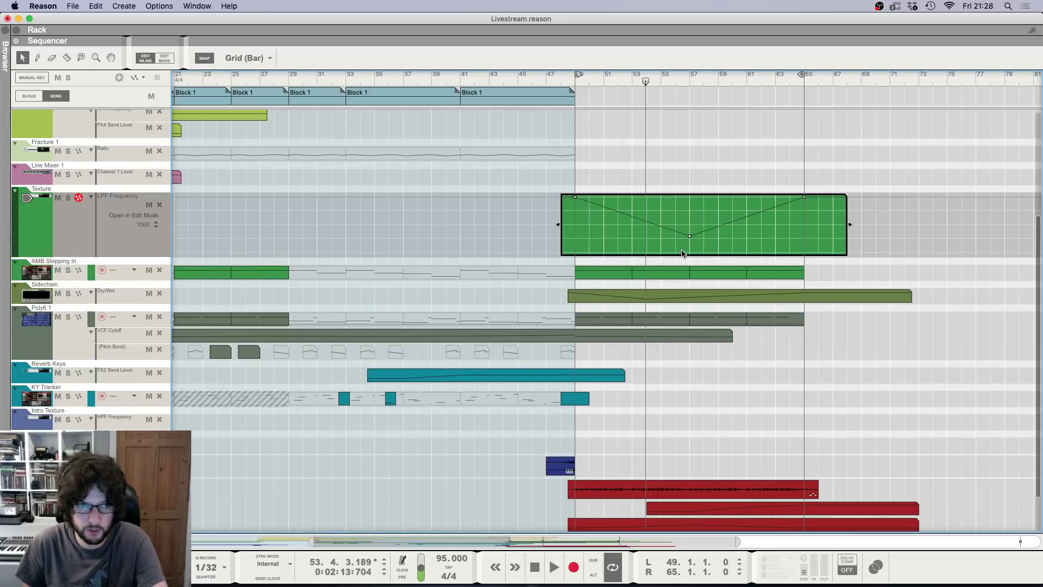
{"action": "left_click", "coordinate": [681, 268]}
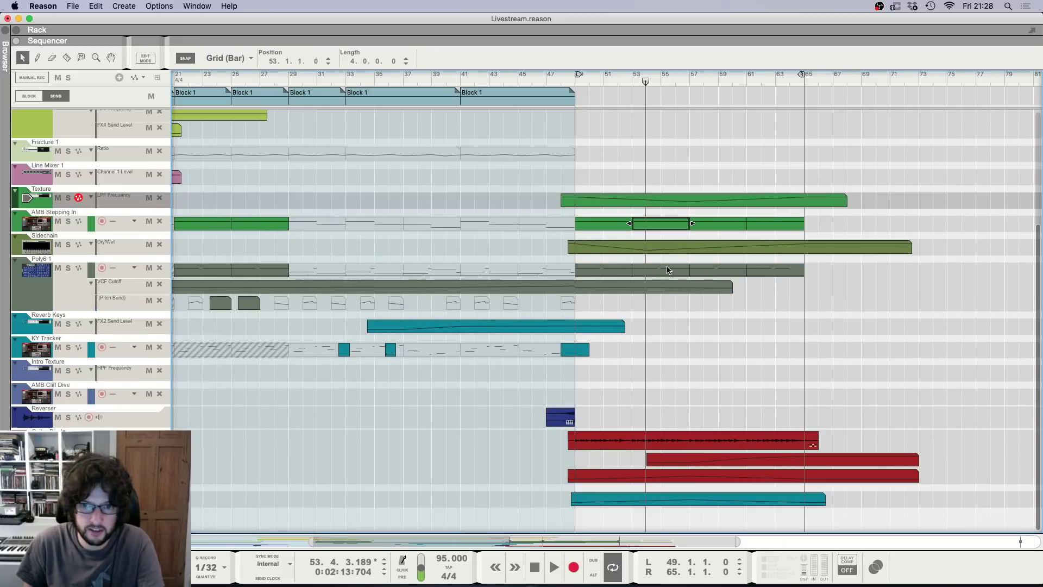
{"action": "double_click", "coordinate": [662, 222]}
{"action": "left_click", "coordinate": [191, 82]}
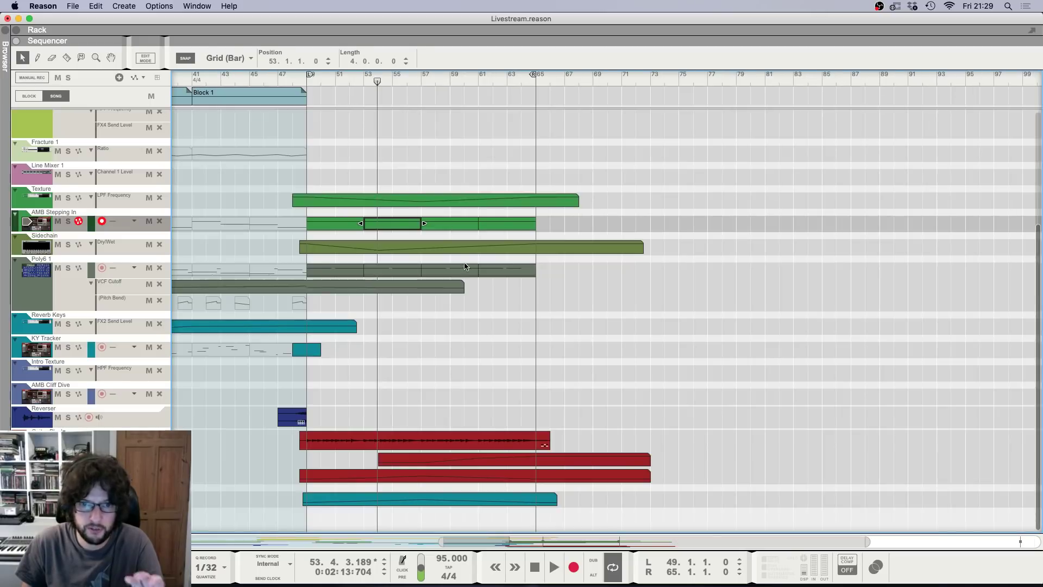
{"action": "scroll", "coordinate": [440, 286], "scroll_direction": "left", "scroll_amount": 10}
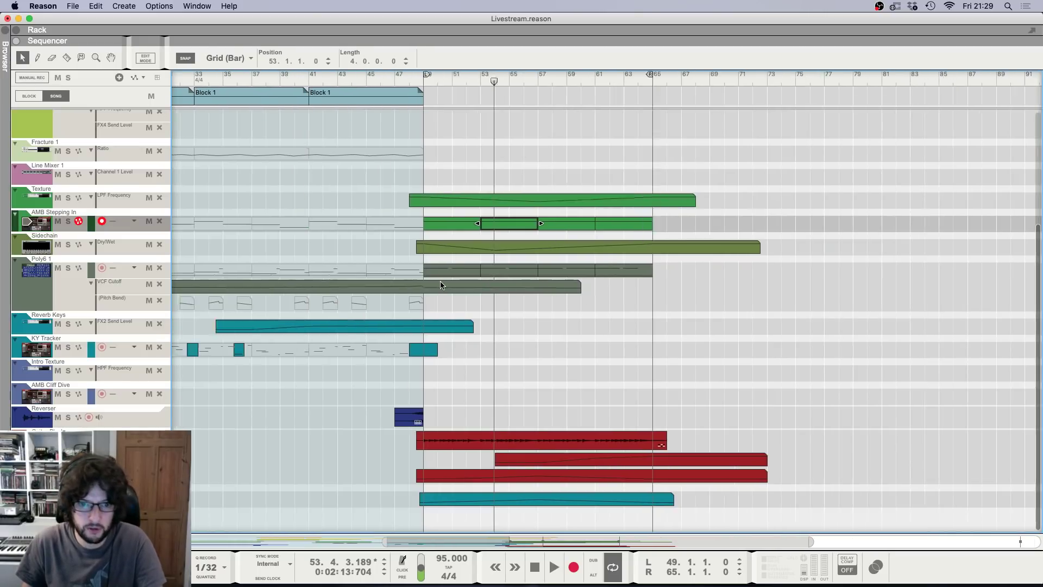
{"action": "double_click", "coordinate": [759, 461]}
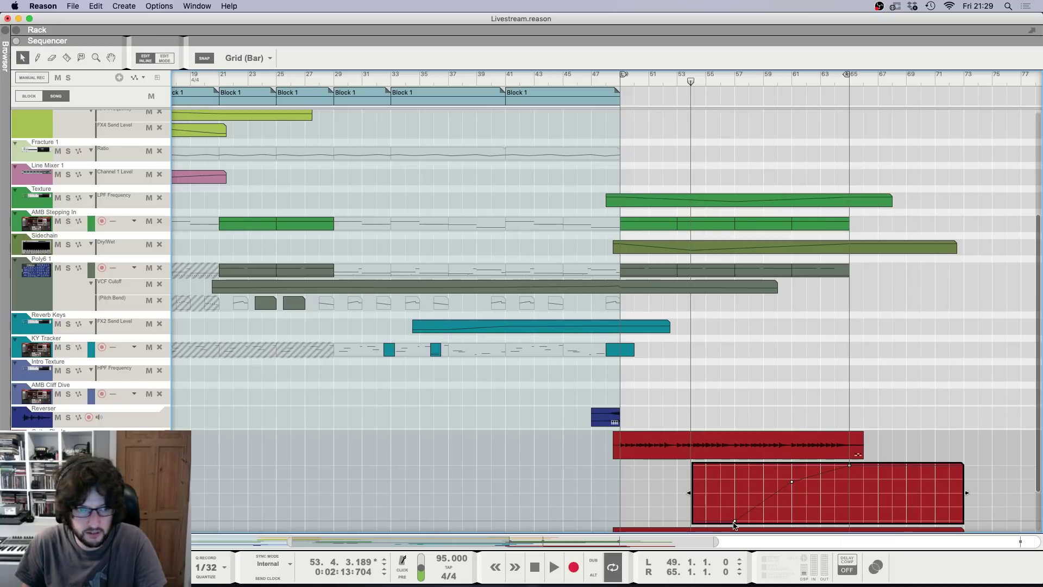
{"action": "scroll", "coordinate": [735, 511], "scroll_direction": "down", "scroll_amount": 2}
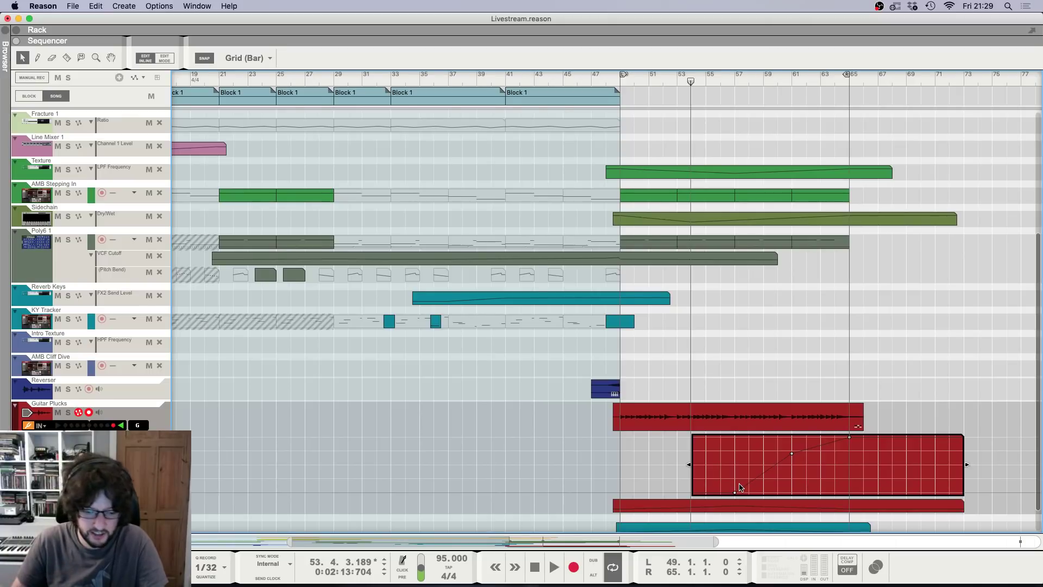
Step: Copy the first Reverser audio clip, just before bar 13, to bar 63 and start playback from there
{"action": "key", "text": "g"}
{"action": "key", "text": "g"}
{"action": "key", "text": "g"}
{"action": "key", "text": "g"}
{"action": "key", "text": "g"}
{"action": "key", "text": "g"}
{"action": "left_click", "coordinate": [655, 352]}
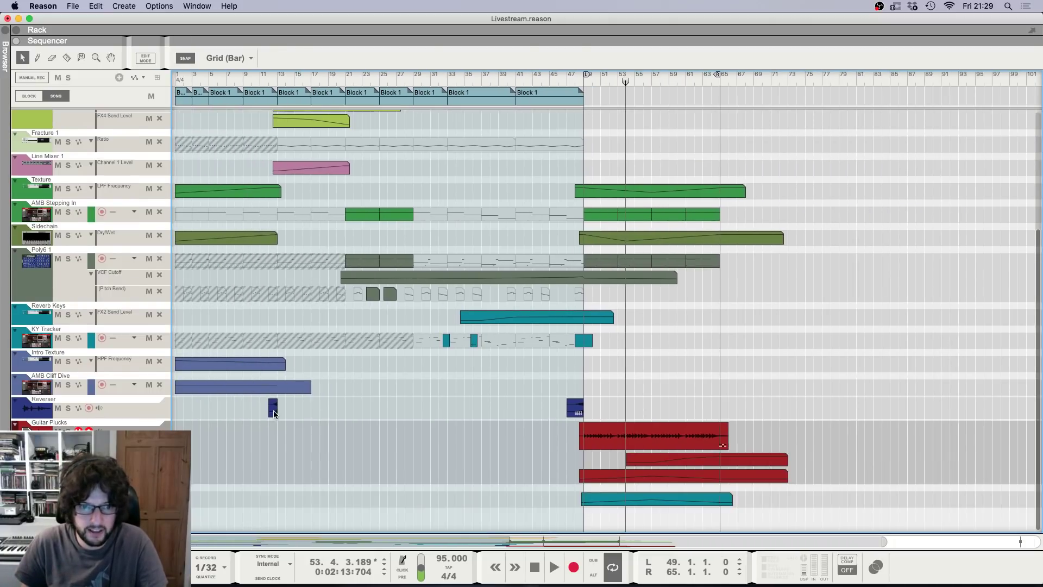
{"action": "left_click_drag", "start_coordinate": [273, 414], "coordinate": [703, 413]}
{"action": "key", "text": "h"}
{"action": "key", "text": "h"}
{"action": "key", "text": "h"}
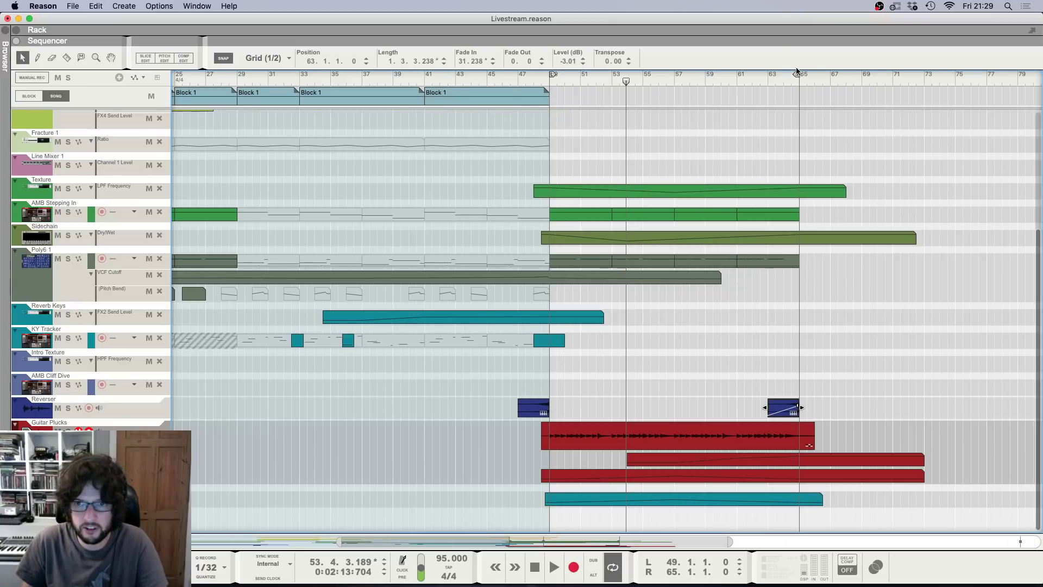
{"action": "left_click", "coordinate": [770, 73]}
{"action": "key", "text": "space"}
Step: Set the loop's left locator to bar 33
{"action": "key", "text": "g"}
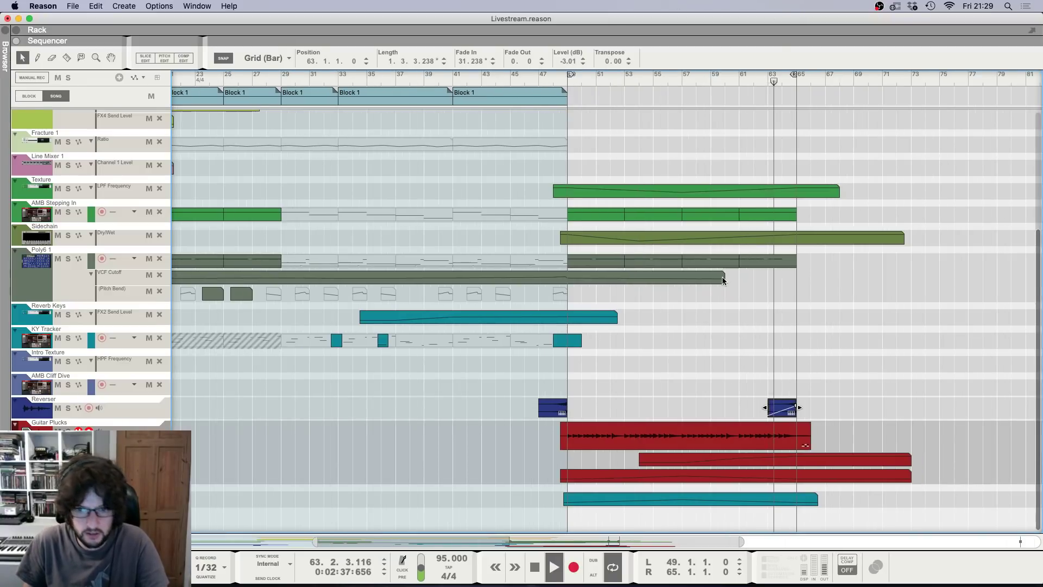
{"action": "key", "text": "g"}
{"action": "key", "text": "g"}
{"action": "left_click", "coordinate": [385, 80], "text": "super"}
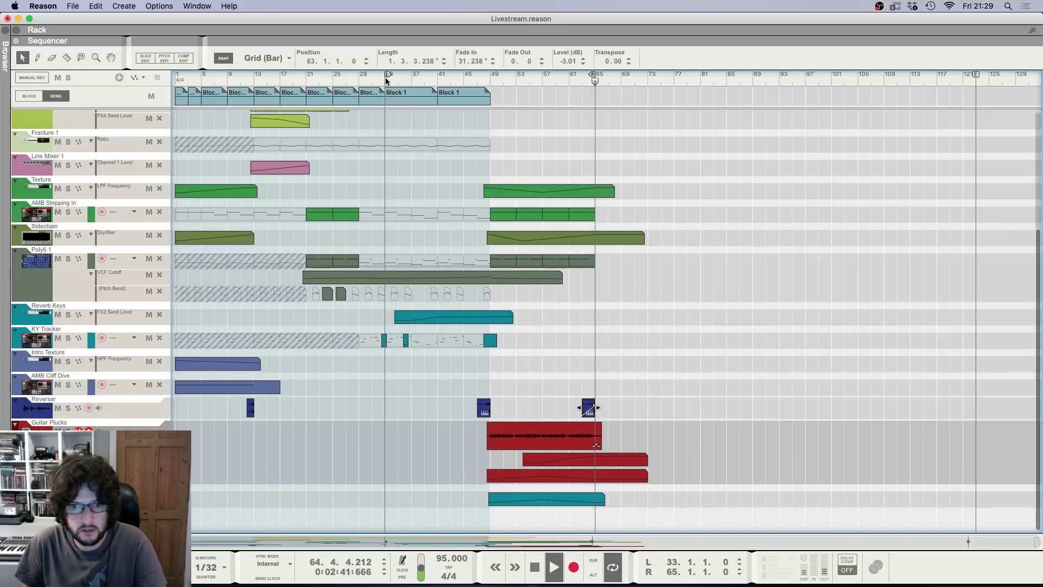
{"action": "key", "text": "h"}
{"action": "key", "text": "h"}
{"action": "key", "text": "h"}
{"action": "key", "text": "h"}
{"action": "key", "text": "h"}
{"action": "key", "text": "h"}
{"action": "key", "text": "h"}
{"action": "key", "text": "h"}
{"action": "key", "text": "h"}
{"action": "key", "text": "h"}
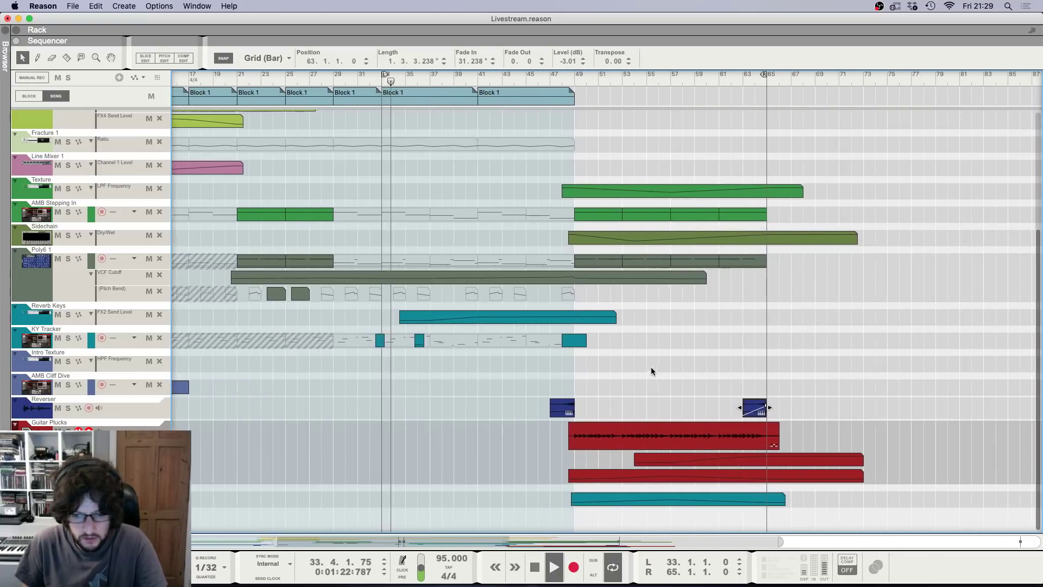
Step: Play the arrangement from about bar 37, skip to bar 49 and listen to the ending against the full track layout
{"action": "left_click", "coordinate": [687, 386]}
{"action": "key", "text": "g"}
{"action": "key", "text": "space"}
{"action": "left_click", "coordinate": [436, 80]}
{"action": "key", "text": "space"}
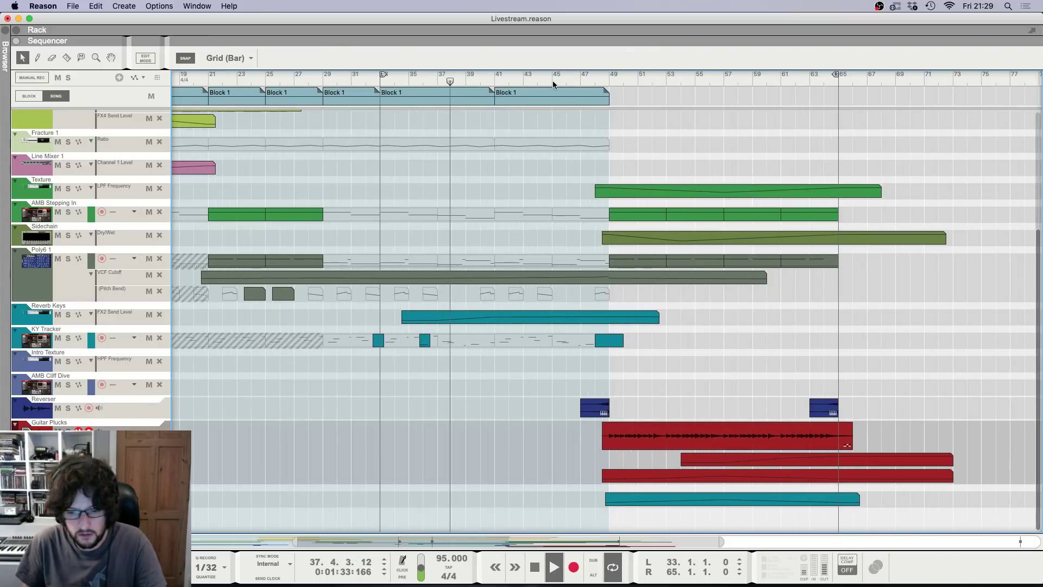
{"action": "left_click", "coordinate": [612, 80]}
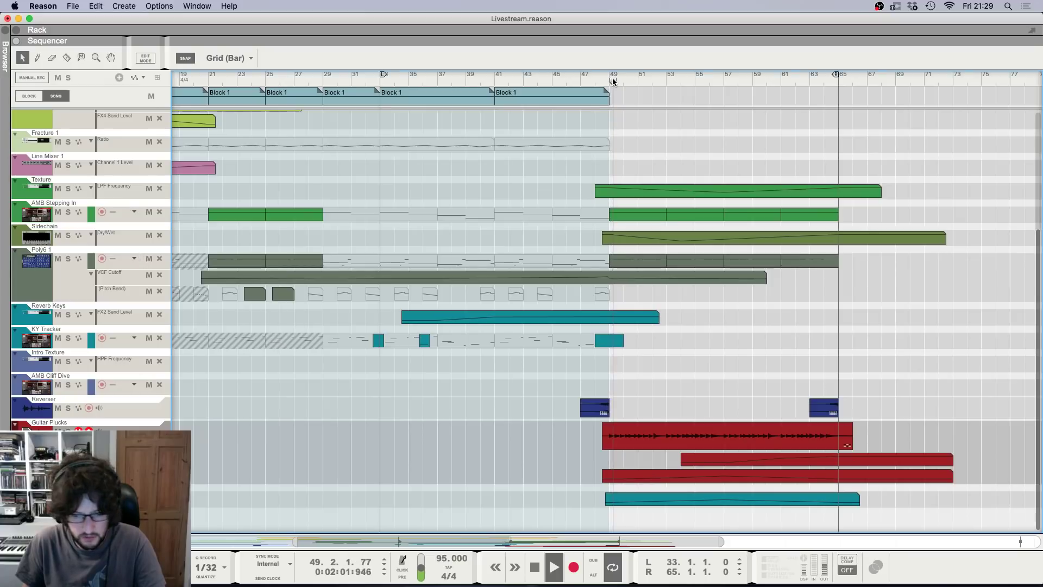
{"action": "key", "text": "g"}
{"action": "key", "text": "g"}
{"action": "key", "text": "g"}
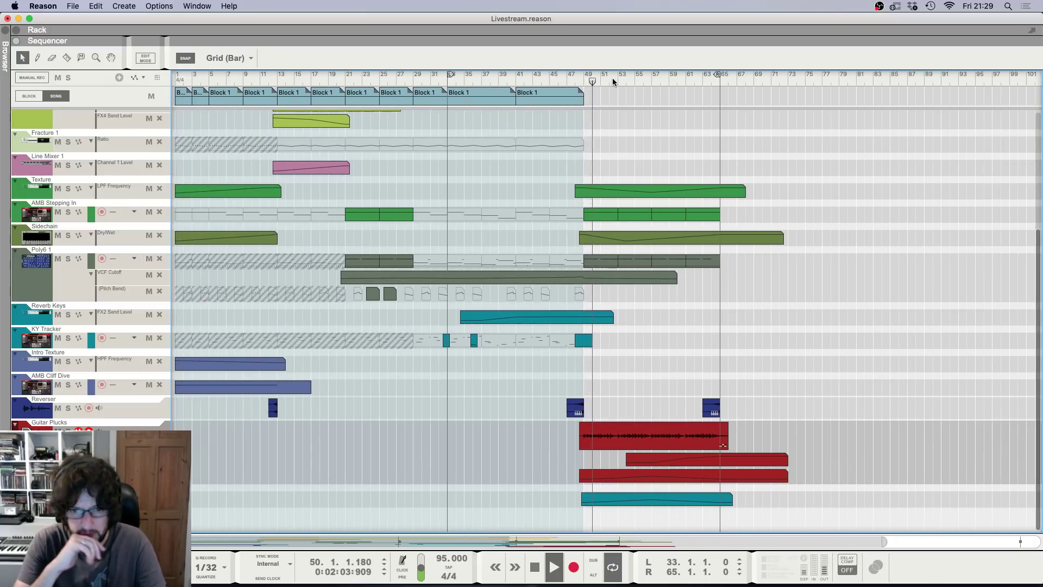
{"action": "key", "text": "g"}
{"action": "key", "text": "h"}
{"action": "key", "text": "h"}
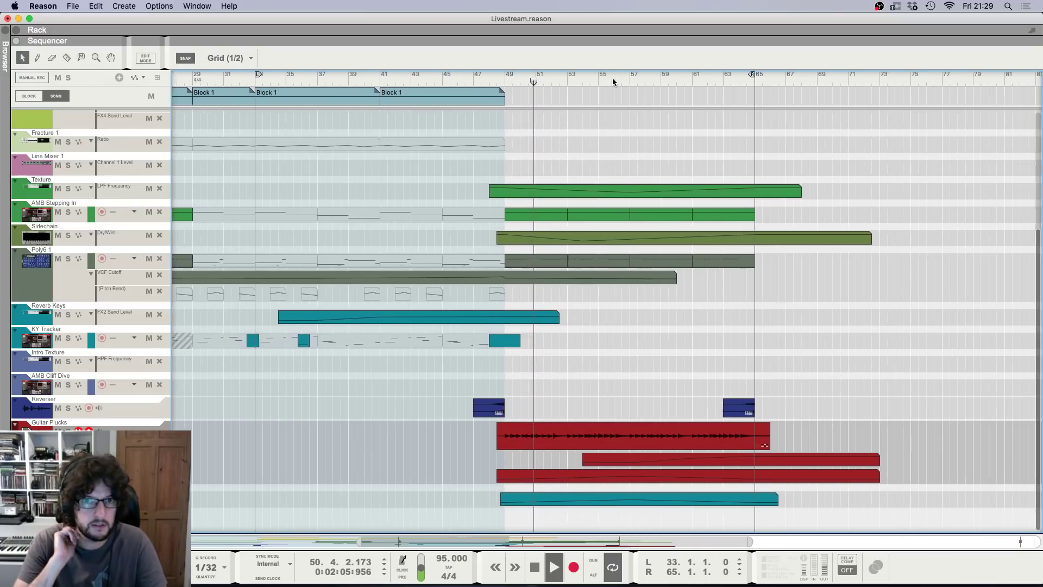
{"action": "key", "text": "g"}
{"action": "key", "text": "g"}
{"action": "key", "text": "g"}
{"action": "key", "text": "g"}
{"action": "key", "text": "g"}
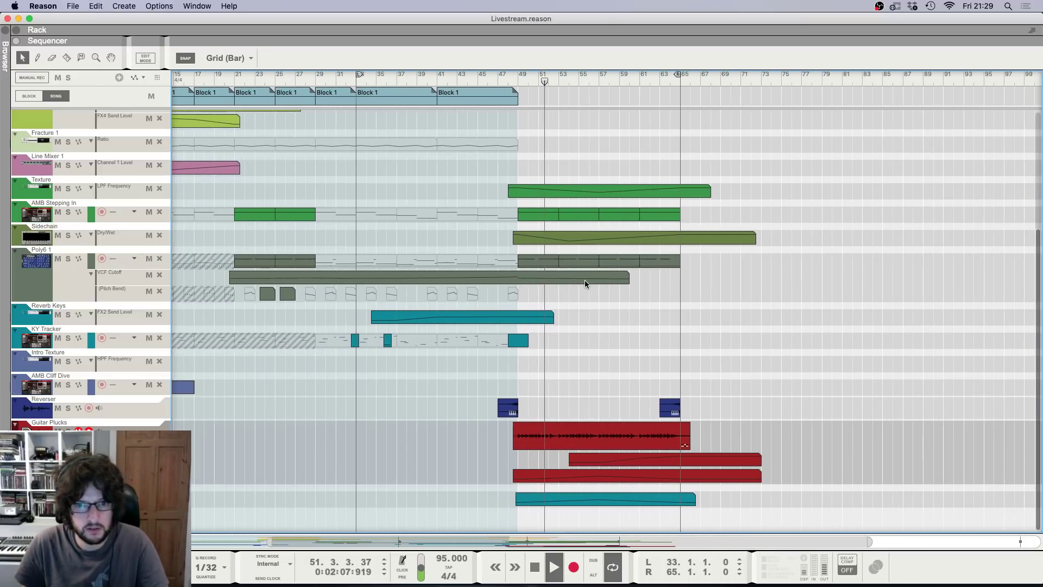
{"action": "scroll", "coordinate": [585, 284], "scroll_direction": "left", "scroll_amount": 5}
{"action": "key", "text": "g"}
{"action": "key", "text": "g"}
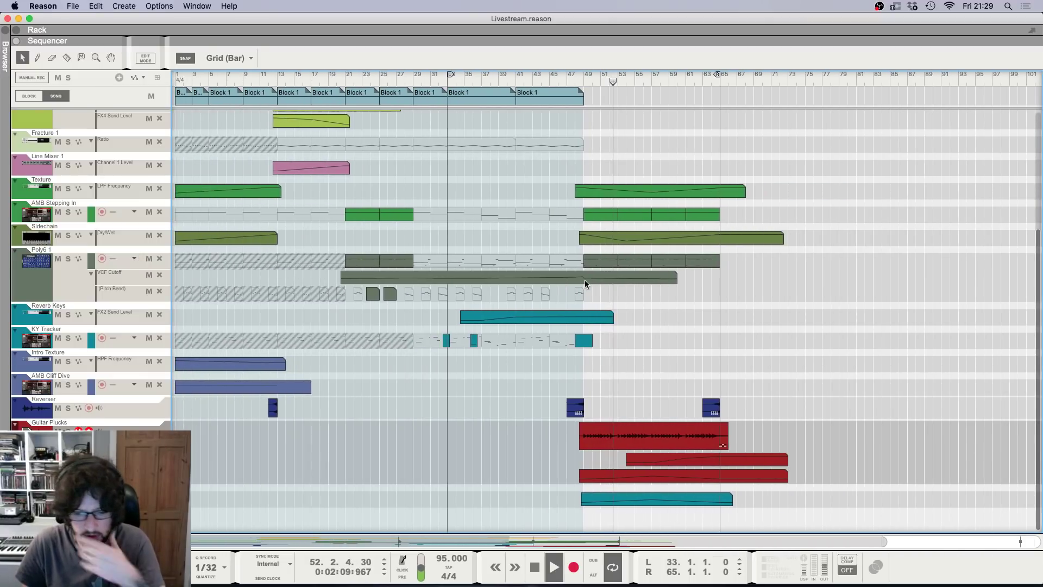
Step: Check the peak reduction on the Guitar Plucks levelling amplifier and the channel's fader level in the mixer
{"action": "key", "text": "F6"}
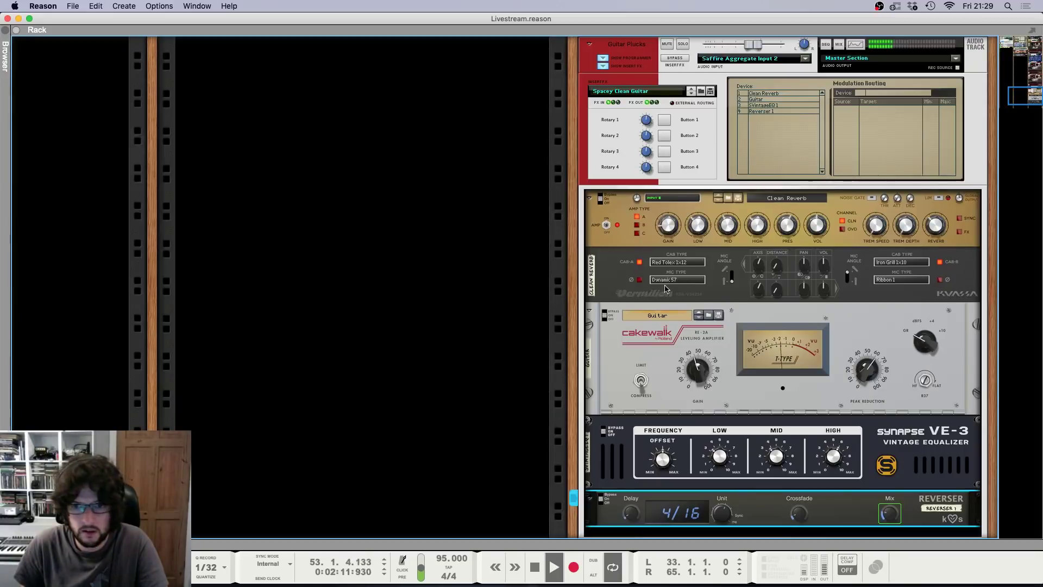
{"action": "left_click", "coordinate": [870, 377]}
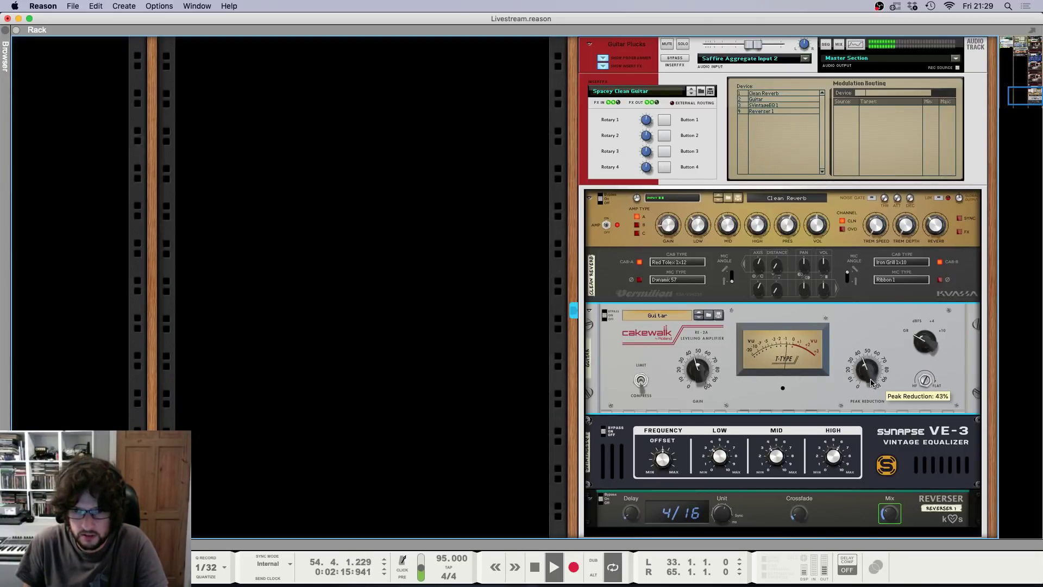
{"action": "key", "text": "F5"}
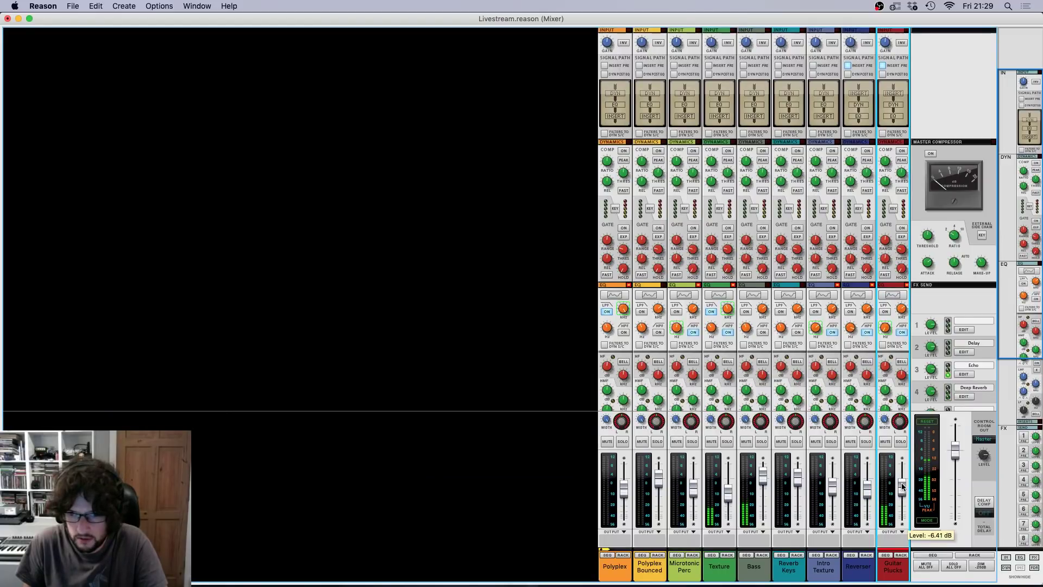
{"action": "key", "text": "F7"}
Step: Extend the Poly6 VCF Cutoff automation clip past bar 67, to a length of 47 bars
{"action": "scroll", "coordinate": [648, 364], "scroll_direction": "up", "scroll_amount": 5}
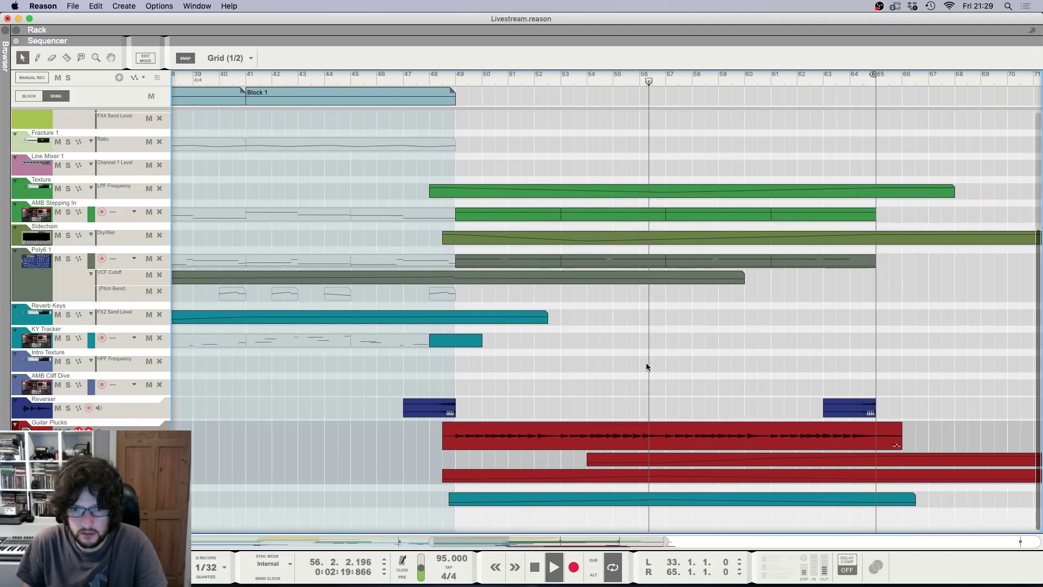
{"action": "scroll", "coordinate": [647, 362], "scroll_direction": "up", "scroll_amount": 4}
{"action": "scroll", "coordinate": [591, 330], "scroll_direction": "left", "scroll_amount": 1}
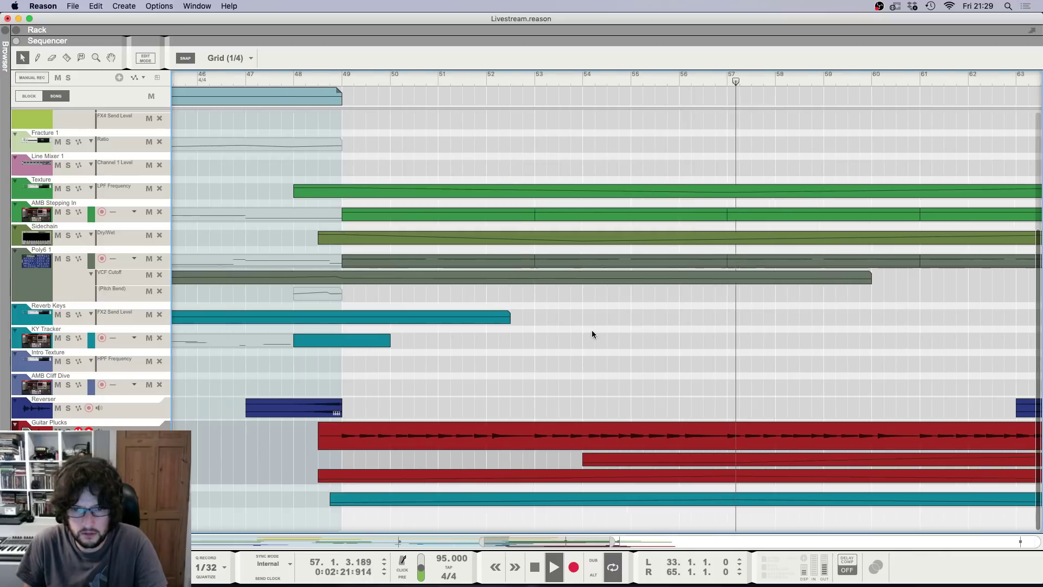
{"action": "scroll", "coordinate": [592, 333], "scroll_direction": "down", "scroll_amount": 5}
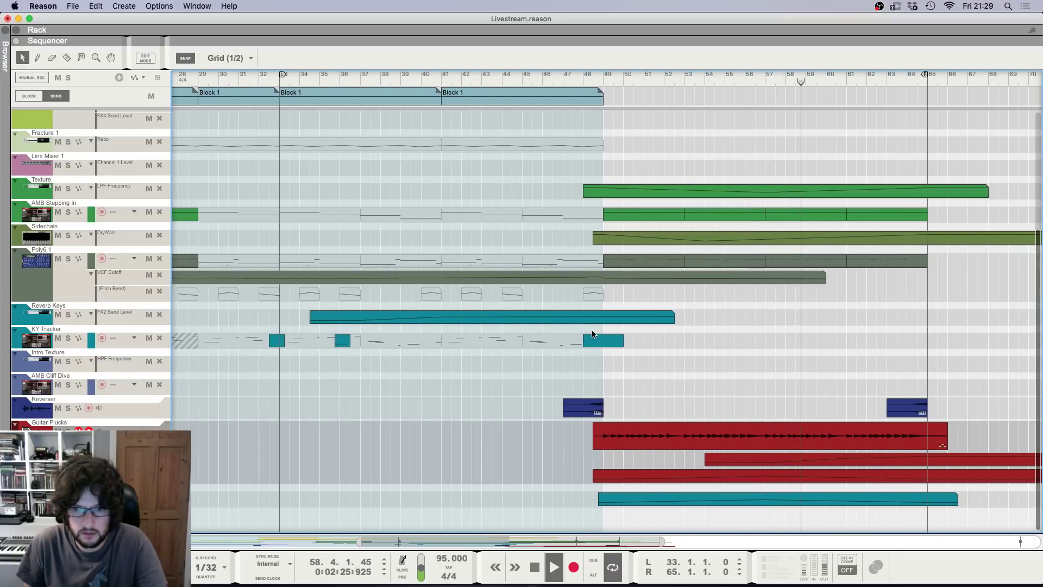
{"action": "scroll", "coordinate": [698, 333], "scroll_direction": "right", "scroll_amount": 3}
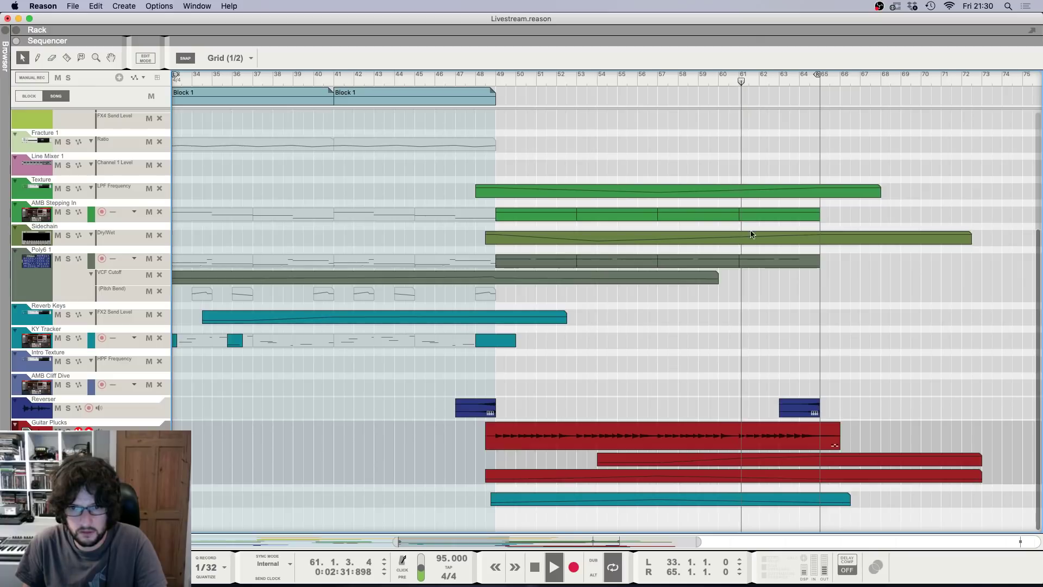
{"action": "left_click", "coordinate": [709, 278]}
{"action": "left_click_drag", "start_coordinate": [718, 278], "coordinate": [871, 277]}
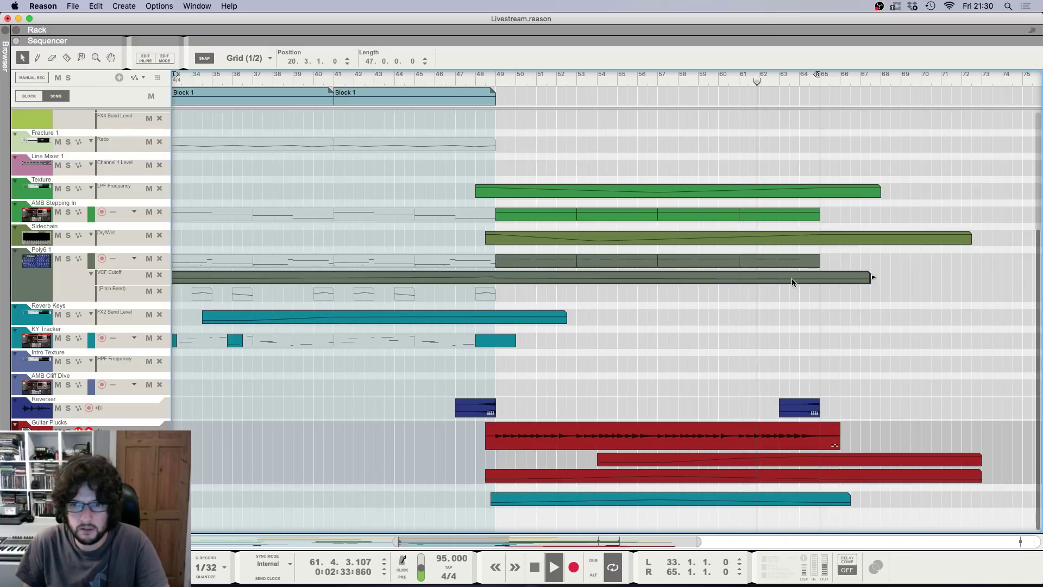
Step: Add VCF Cutoff automation points at bar 62 and about bar 64 on the Poly6 1 track, making the cutoff rise
{"action": "double_click", "coordinate": [791, 281]}
{"action": "left_click", "coordinate": [926, 323]}
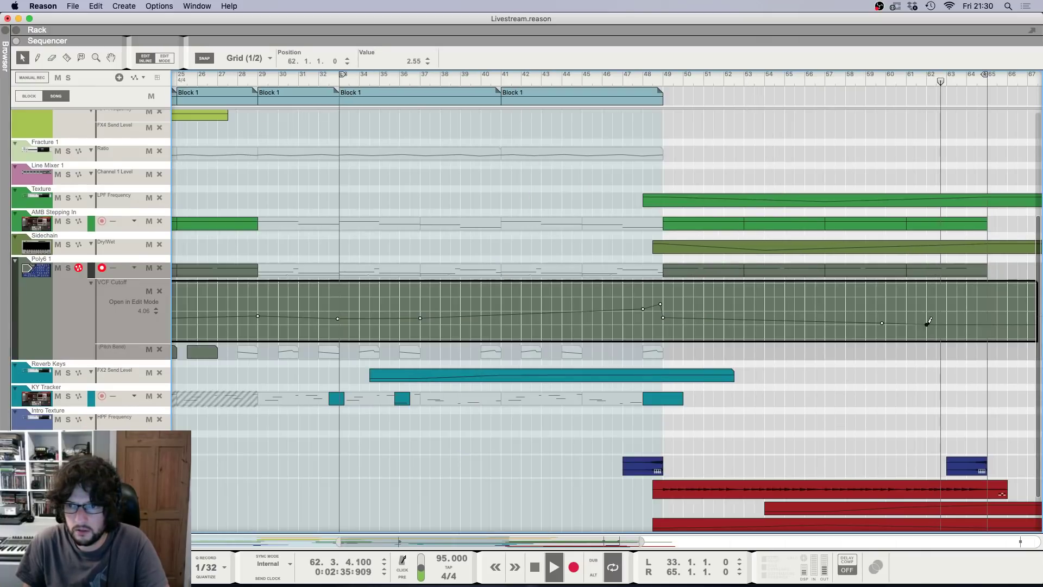
{"action": "left_click", "coordinate": [974, 311]}
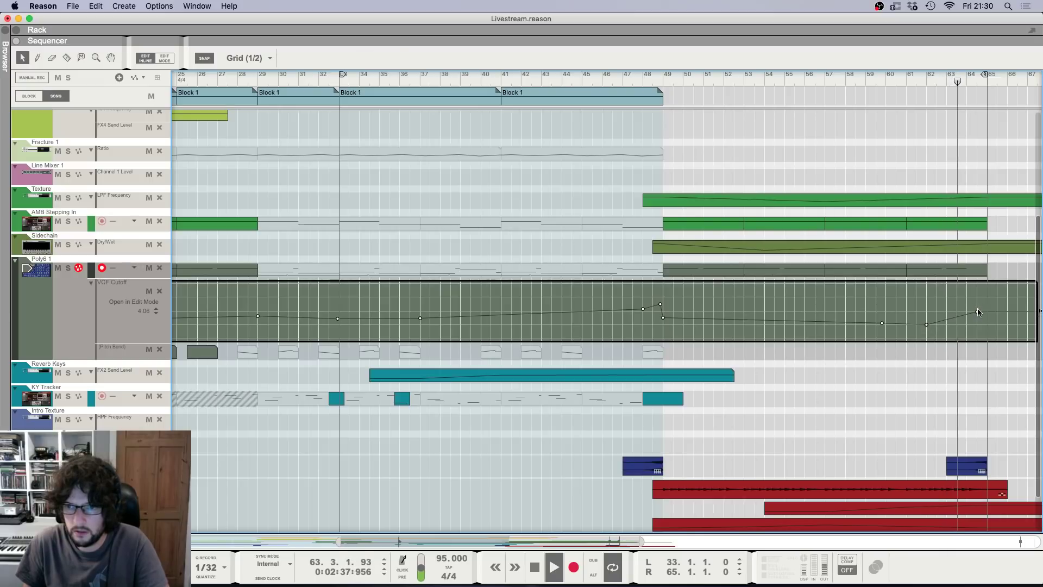
{"action": "mouse_move", "coordinate": [977, 311]}
{"action": "left_mouse_down"}
{"action": "mouse_move", "coordinate": [970, 297]}
{"action": "mouse_move", "coordinate": [967, 313]}
{"action": "left_mouse_up"}
{"action": "left_click", "coordinate": [973, 391]}
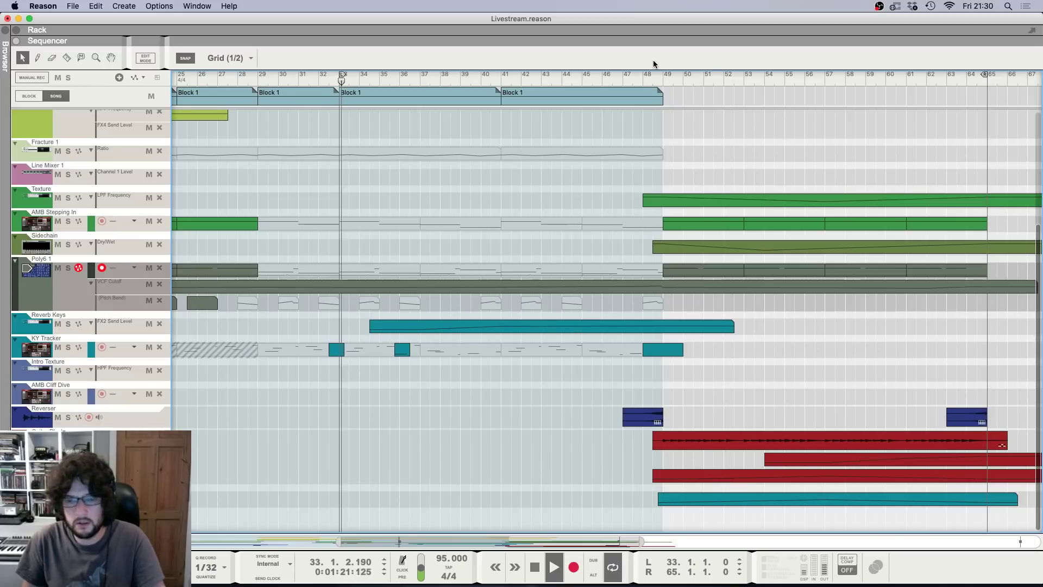
Step: Play the arrangement from bar 45 and review the section between bars 49 and 65
{"action": "key", "text": "g"}
{"action": "key", "text": "space"}
{"action": "left_click", "coordinate": [643, 80]}
{"action": "left_click", "coordinate": [639, 79]}
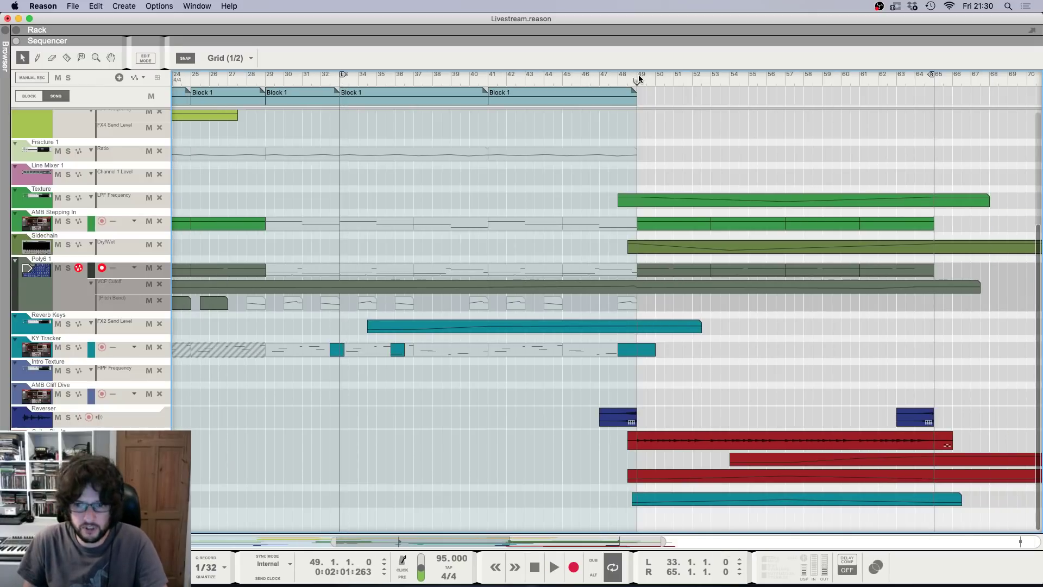
{"action": "left_click", "coordinate": [562, 76]}
{"action": "key", "text": "space"}
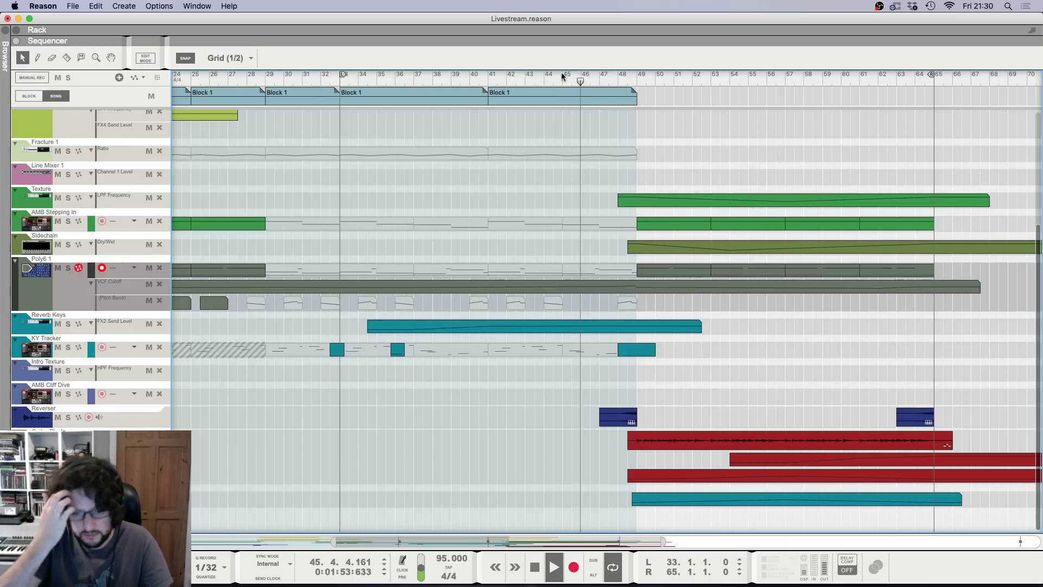
{"action": "key", "text": "space"}
{"action": "left_click", "coordinate": [562, 76]}
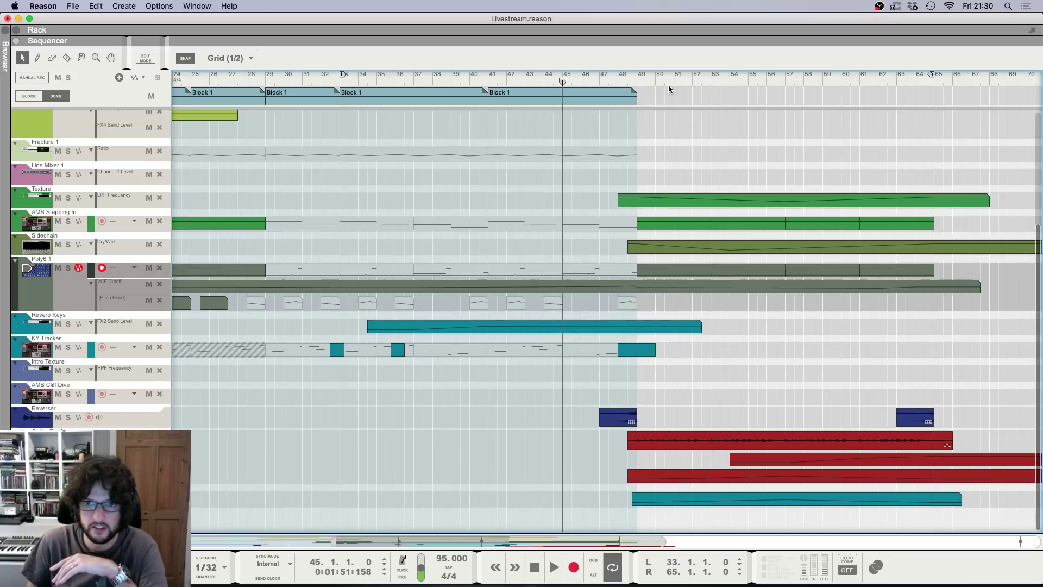
{"action": "left_click_drag", "start_coordinate": [636, 81], "coordinate": [960, 83]}
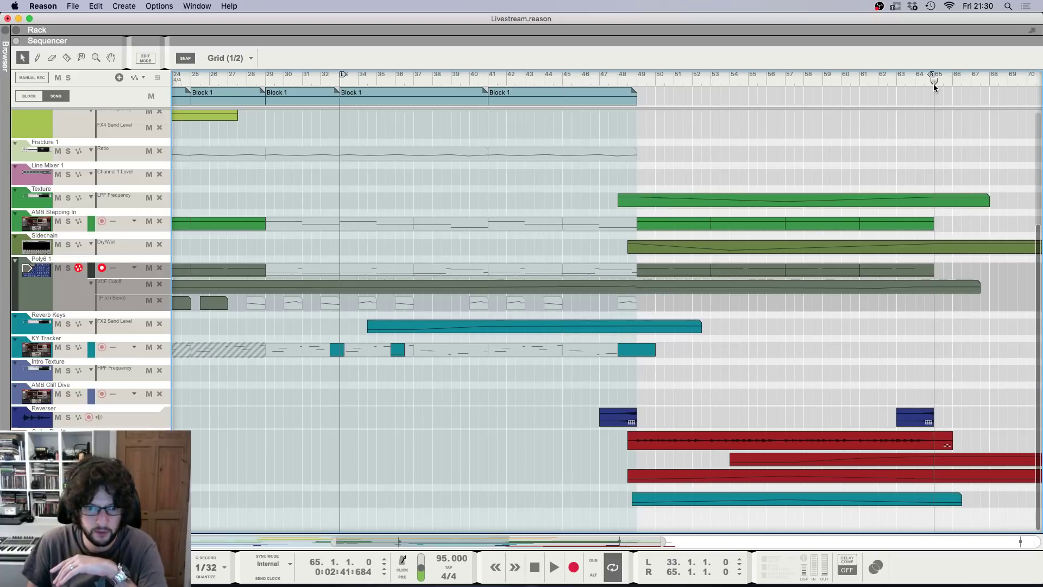
{"action": "scroll", "coordinate": [934, 87], "scroll_direction": "down", "scroll_amount": 6}
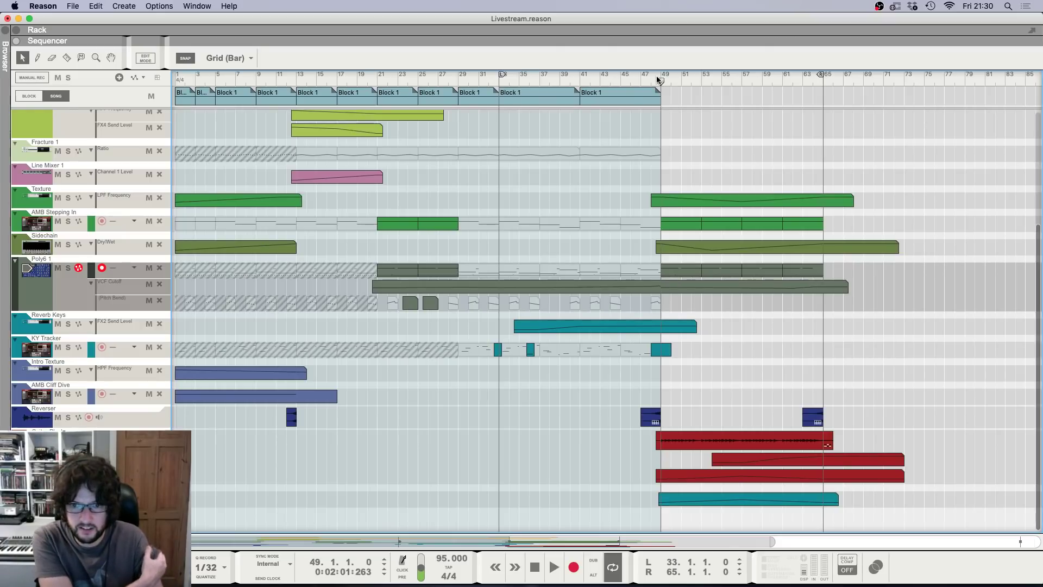
Step: Solo the Guitar Plucks track and open its audio clip for comp editing
{"action": "key", "text": "h"}
{"action": "key", "text": "h"}
{"action": "key", "text": "h"}
{"action": "key", "text": "h"}
{"action": "key", "text": "h"}
{"action": "key", "text": "h"}
{"action": "key", "text": "h"}
{"action": "key", "text": "h"}
{"action": "key", "text": "h"}
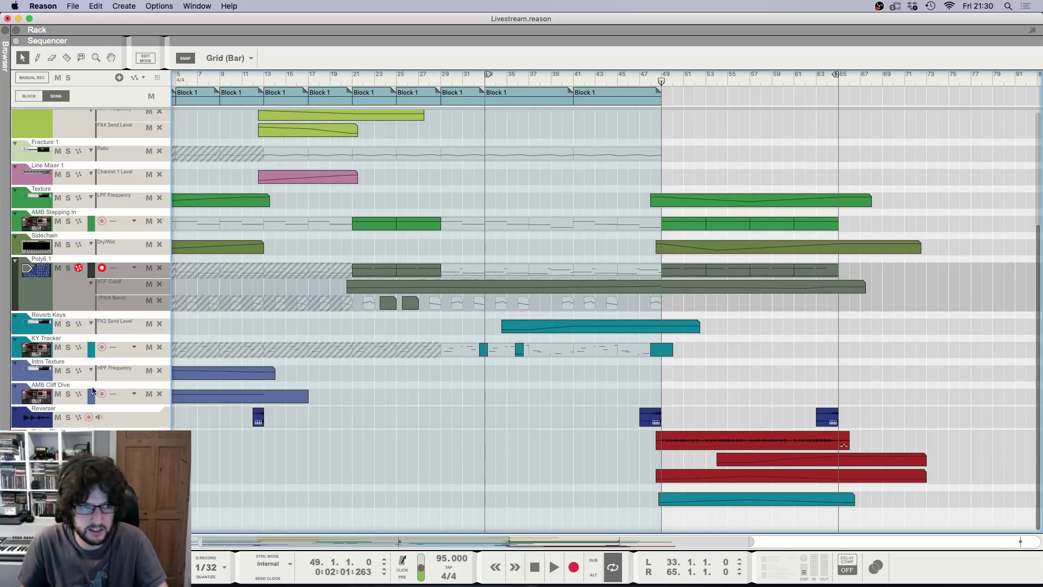
{"action": "left_click", "coordinate": [68, 441]}
{"action": "key", "text": "h"}
{"action": "key", "text": "h"}
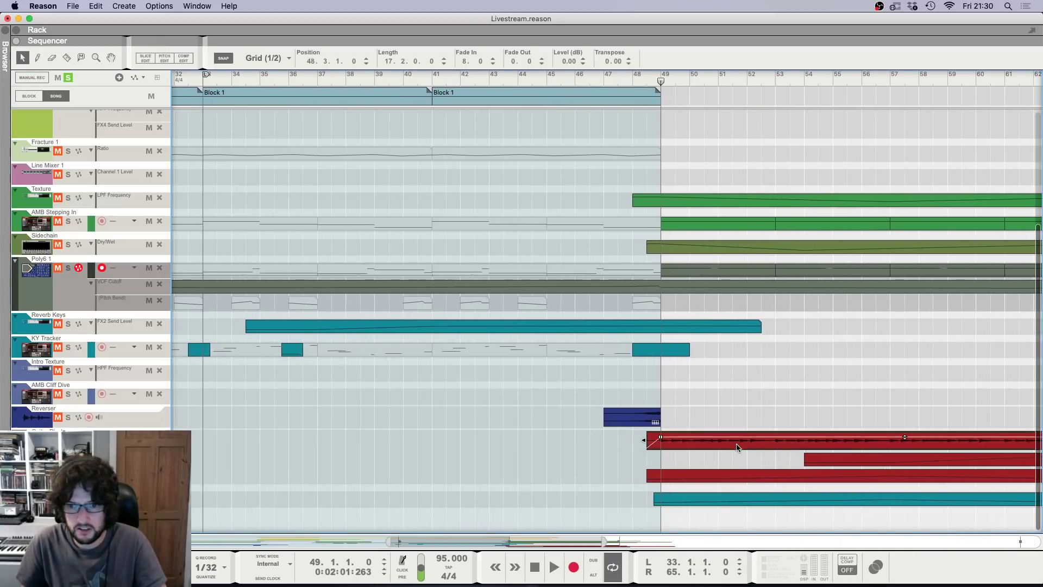
{"action": "double_click", "coordinate": [733, 439]}
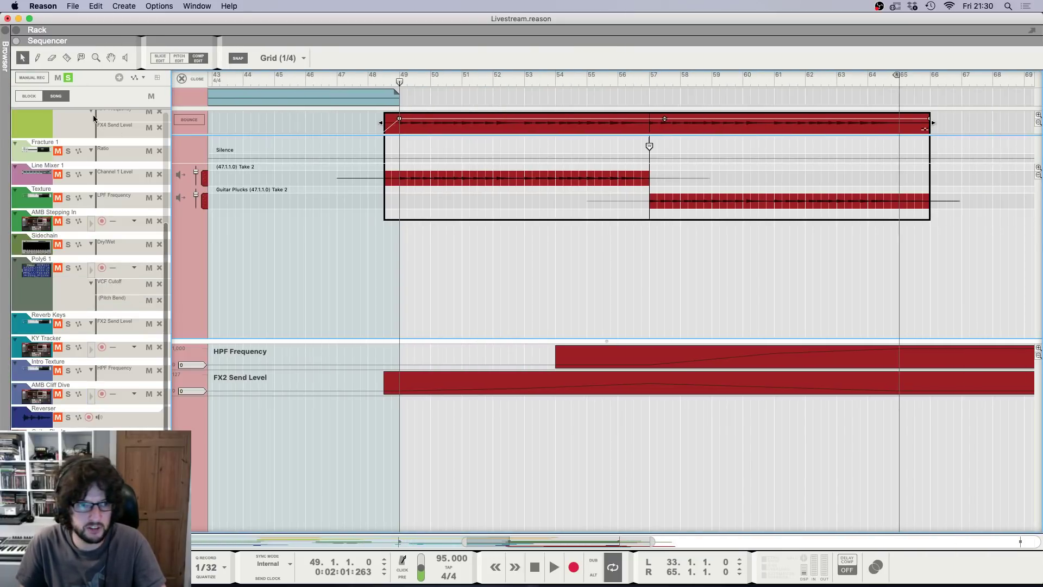
Step: Play the soloed guitar clip from bar 49 and check the Guitar Plucks effect devices in the rack
{"action": "key", "text": "space"}
{"action": "key", "text": "h"}
{"action": "key", "text": "h"}
{"action": "key", "text": "h"}
{"action": "key", "text": "h"}
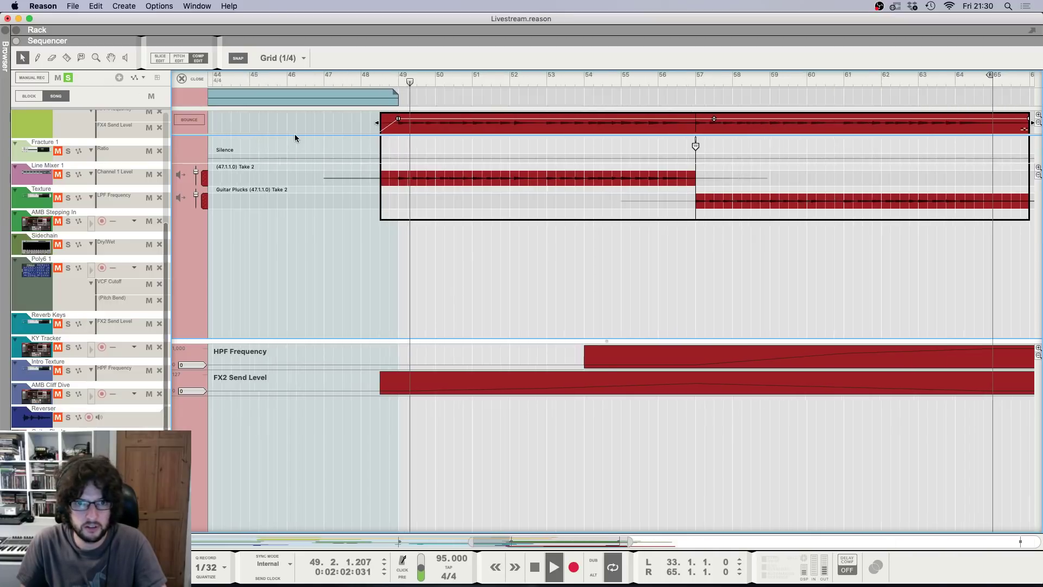
{"action": "key", "text": "h"}
{"action": "key", "text": "h"}
{"action": "key", "text": "h"}
{"action": "key", "text": "h"}
{"action": "key", "text": "h"}
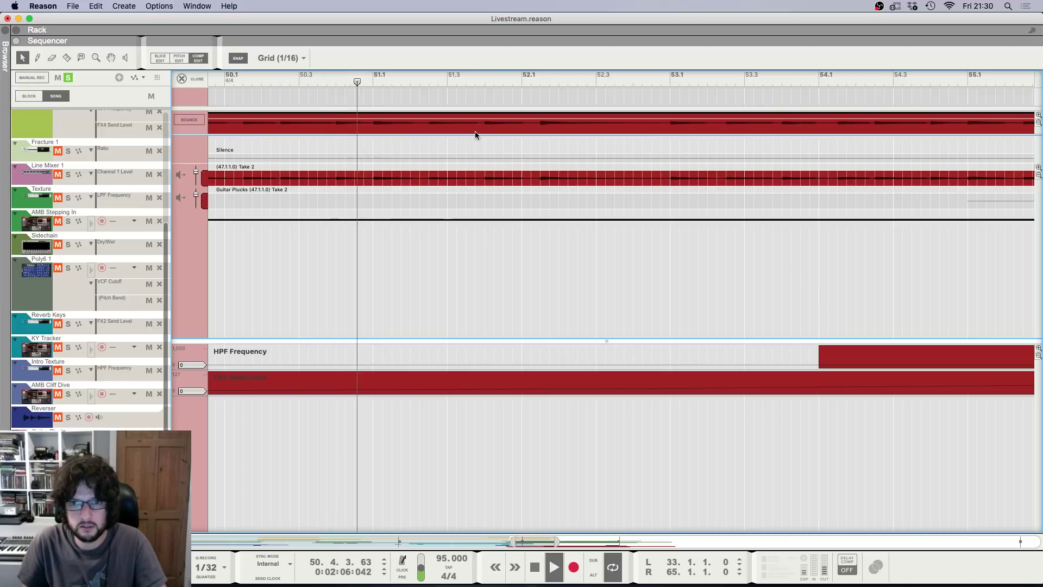
{"action": "key", "text": "F6"}
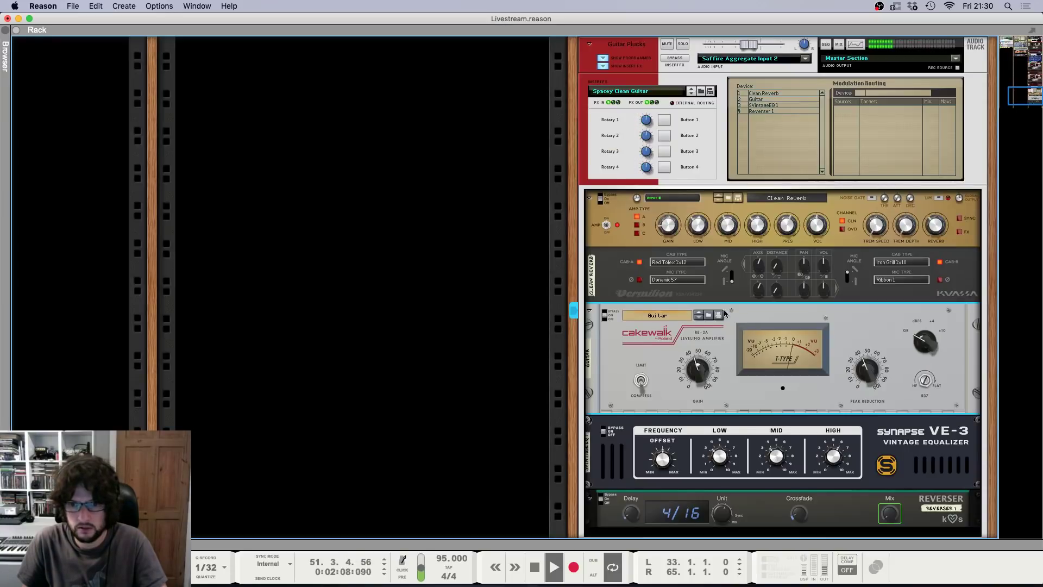
{"action": "key", "text": "Tab"}
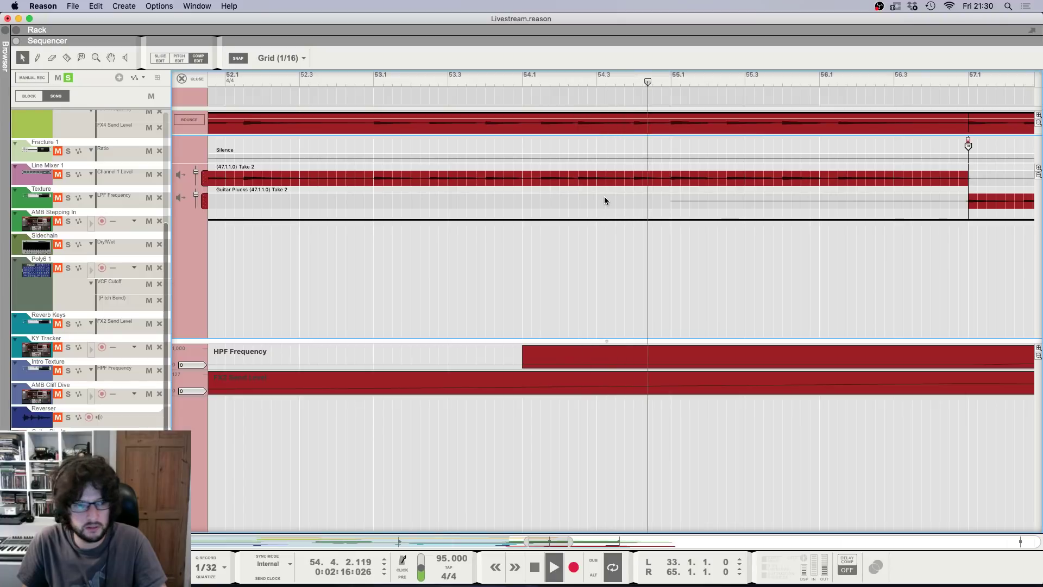
{"action": "key", "text": "space"}
Step: Cut out the three-beat guitar section starting at 55.1 with the Razor tool and delete it
{"action": "left_click", "coordinate": [674, 80]}
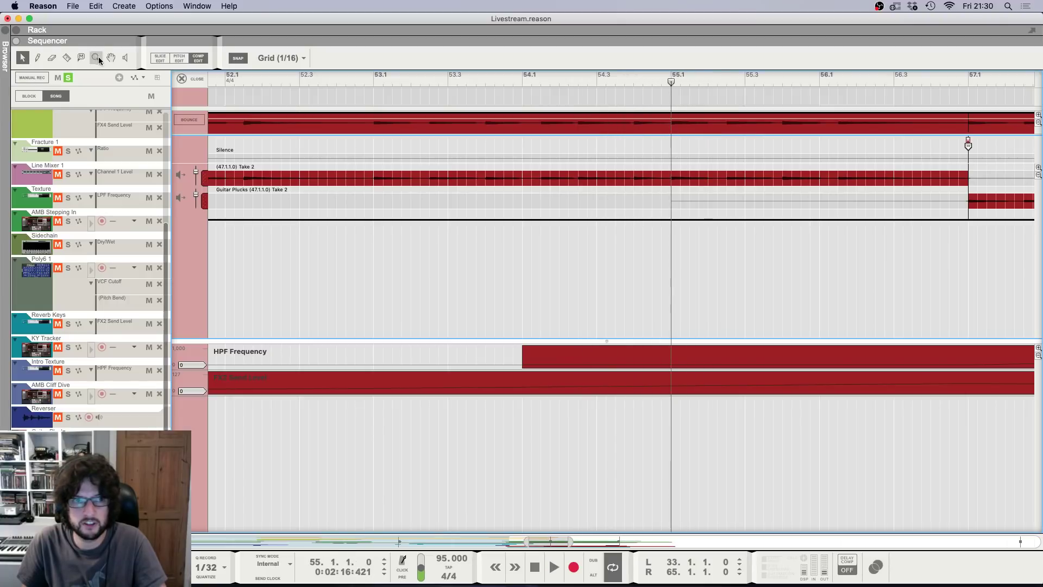
{"action": "left_click", "coordinate": [671, 118]}
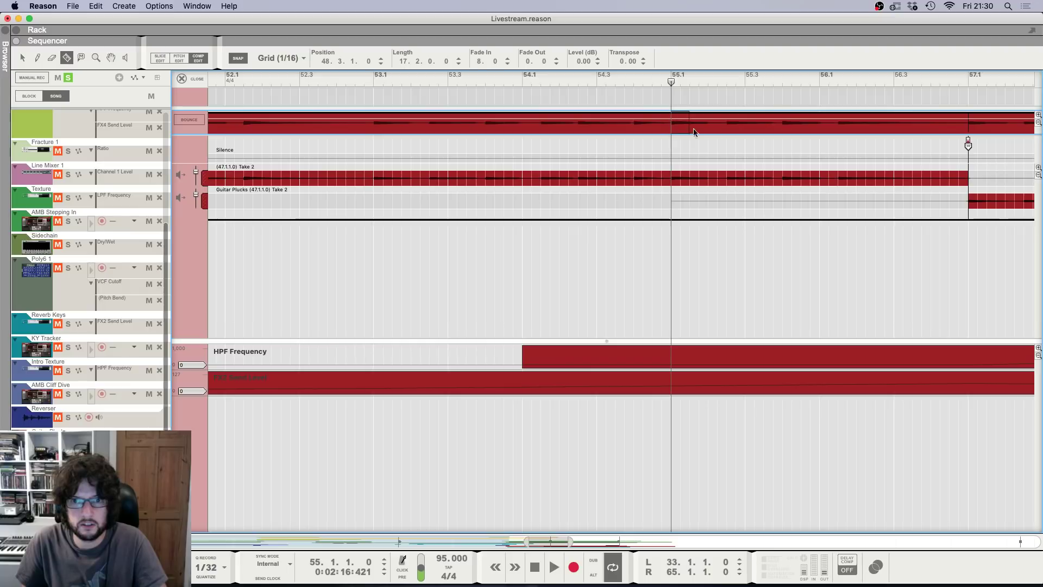
{"action": "left_click_drag", "start_coordinate": [800, 137], "coordinate": [782, 136]}
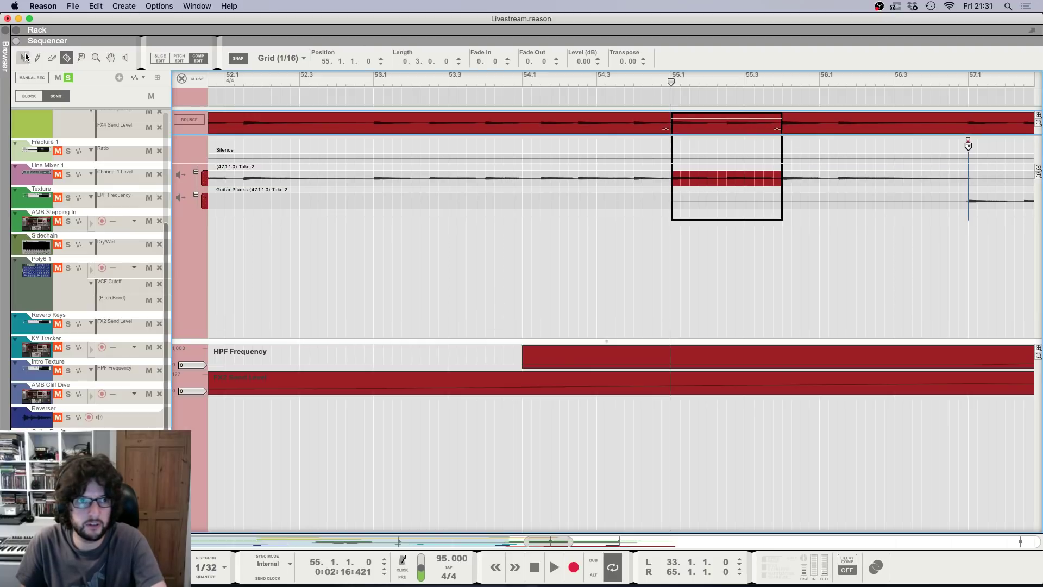
{"action": "key", "text": "Delete"}
Step: Paste a copy of the one-bar guitar section starting at 53.1 into the gap at 55.1
{"action": "left_click_drag", "start_coordinate": [483, 80], "coordinate": [376, 84]}
{"action": "key", "text": "space"}
{"action": "left_click", "coordinate": [66, 58]}
{"action": "key", "text": "space"}
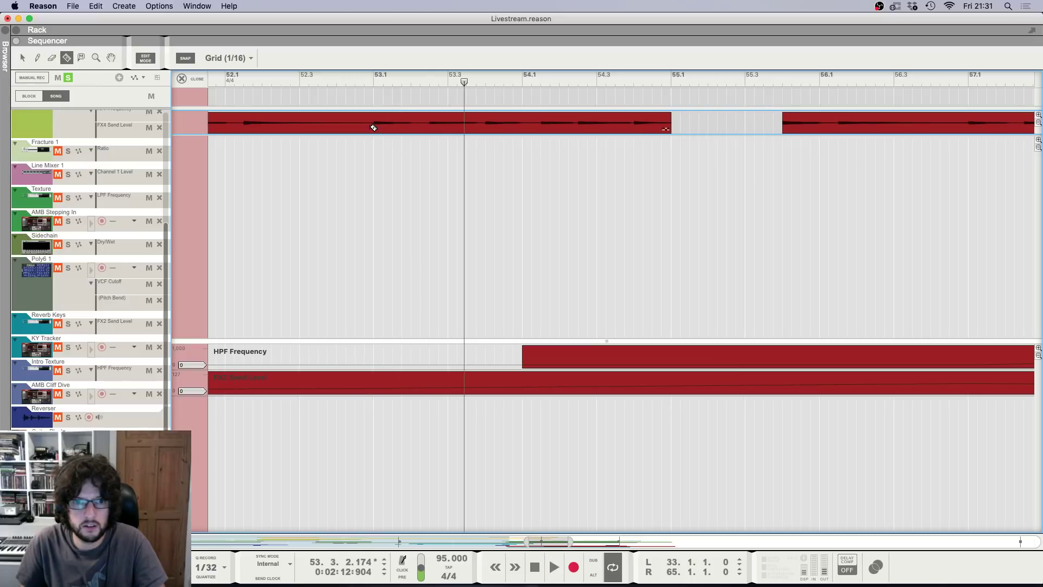
{"action": "left_click_drag", "start_coordinate": [503, 127], "coordinate": [522, 125]}
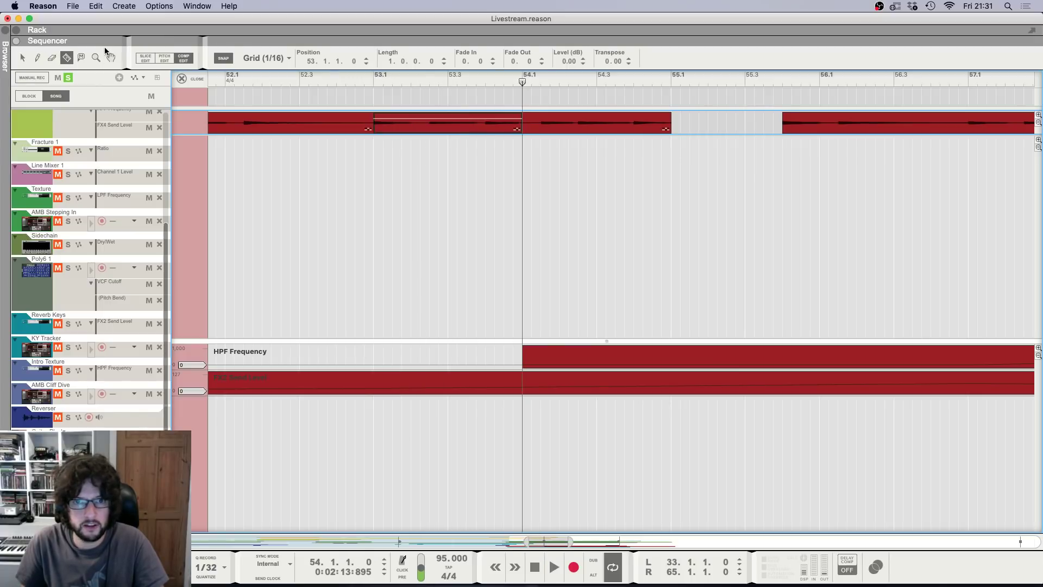
{"action": "key", "text": "super+z"}
{"action": "left_click", "coordinate": [24, 58]}
{"action": "left_click", "coordinate": [670, 82]}
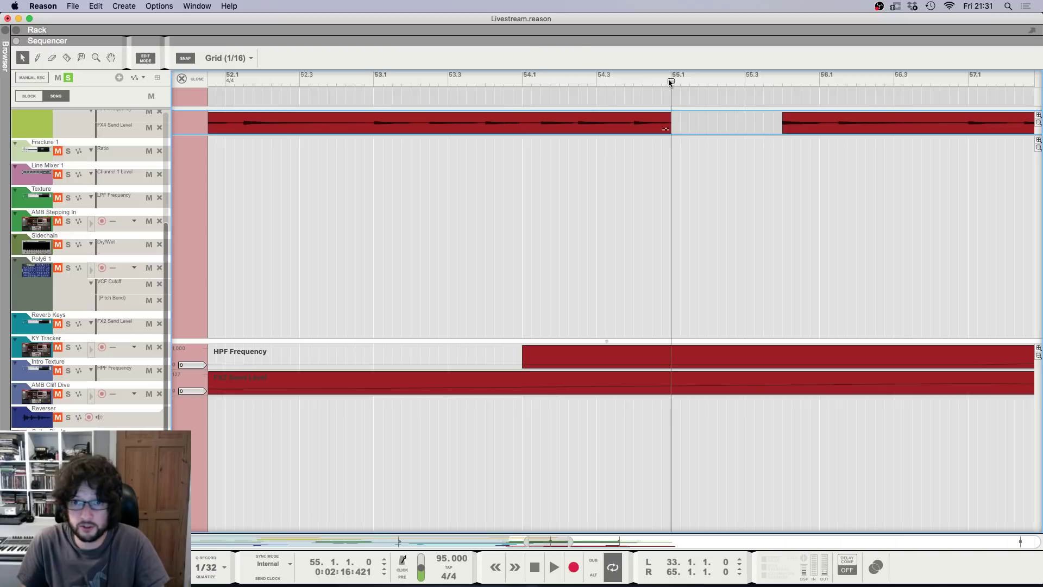
{"action": "key", "text": "super+z"}
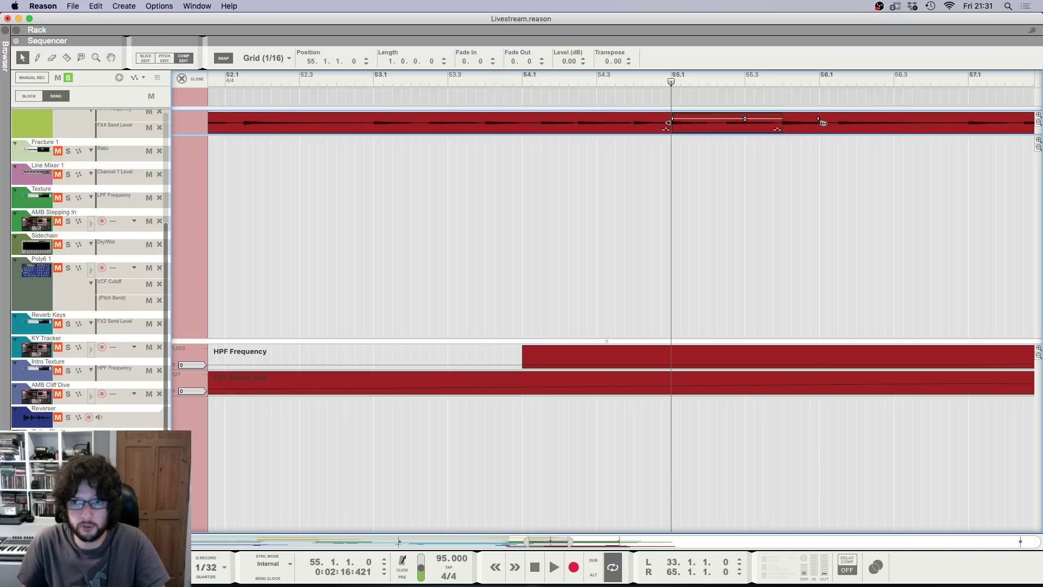
Step: Close the clip editor and join all the Guitar Plucks audio clips into one clip
{"action": "left_click", "coordinate": [182, 80]}
{"action": "scroll", "coordinate": [312, 376], "scroll_direction": "left", "scroll_amount": 5}
{"action": "left_click_drag", "start_coordinate": [414, 407], "coordinate": [506, 454]}
{"action": "right_click", "coordinate": [506, 454]}
{"action": "left_click", "coordinate": [534, 477]}
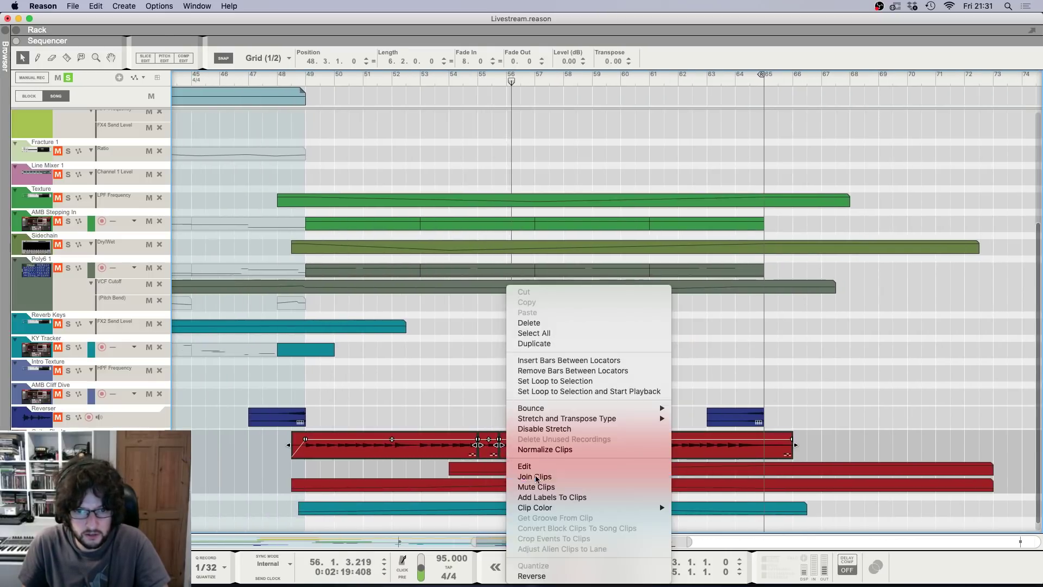
Step: Inspect the joined guitar clip's comp rows around bars 55 to 57 and replay the arrangement from about bar 55
{"action": "double_click", "coordinate": [525, 446]}
{"action": "key", "text": "space"}
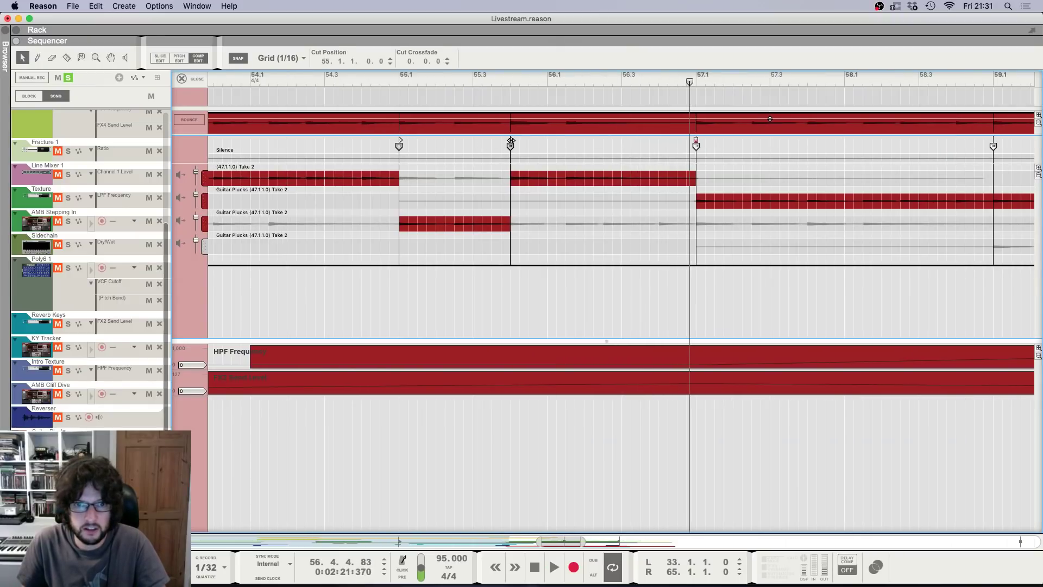
{"action": "left_click", "coordinate": [194, 82]}
{"action": "scroll", "coordinate": [500, 443], "scroll_direction": "down", "scroll_amount": 2}
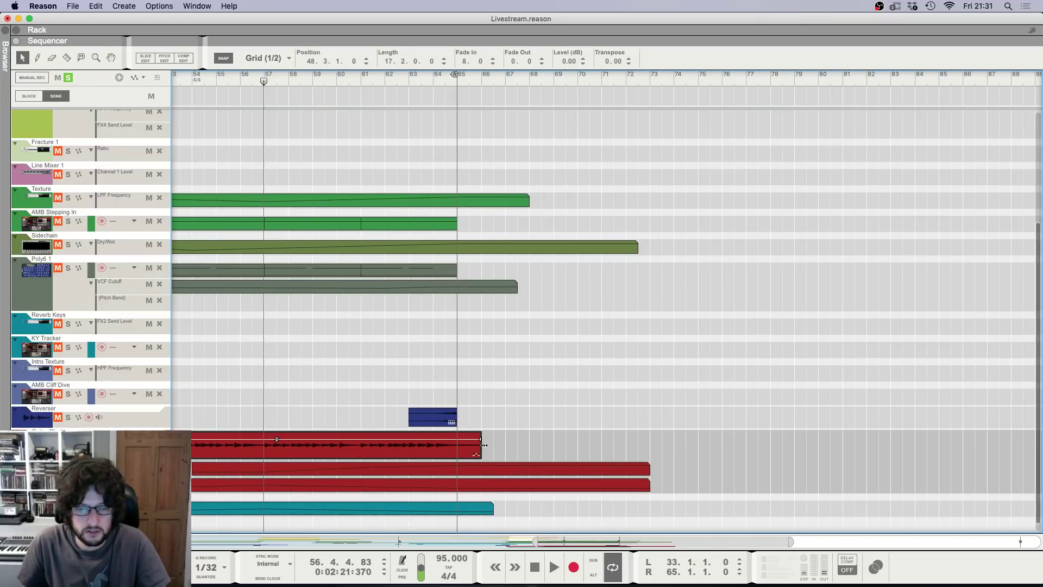
{"action": "scroll", "coordinate": [423, 439], "scroll_direction": "left", "scroll_amount": 5}
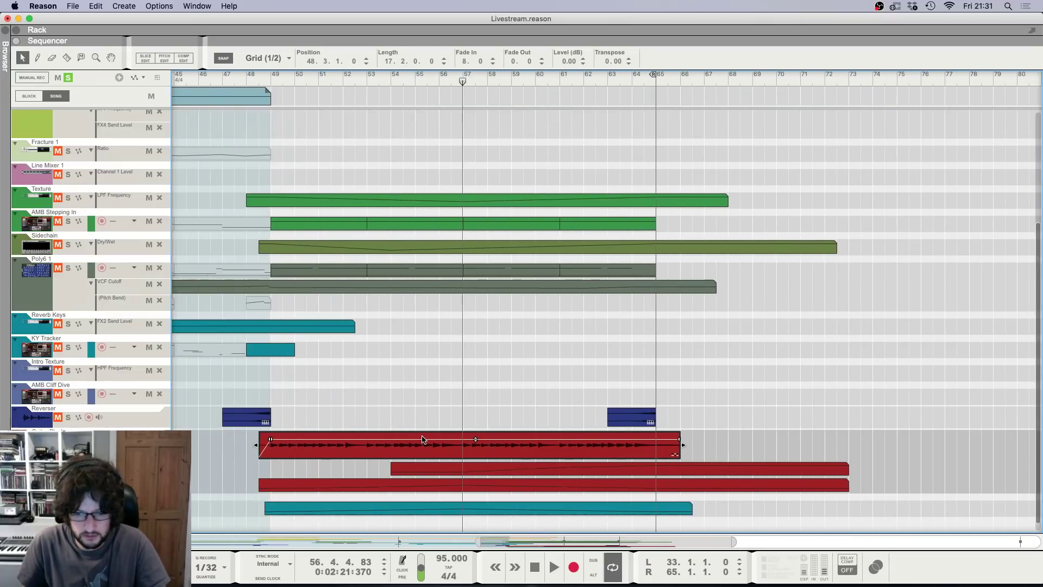
{"action": "left_click", "coordinate": [415, 79]}
{"action": "key", "text": "space"}
{"action": "scroll", "coordinate": [415, 80], "scroll_direction": "up", "scroll_amount": 3}
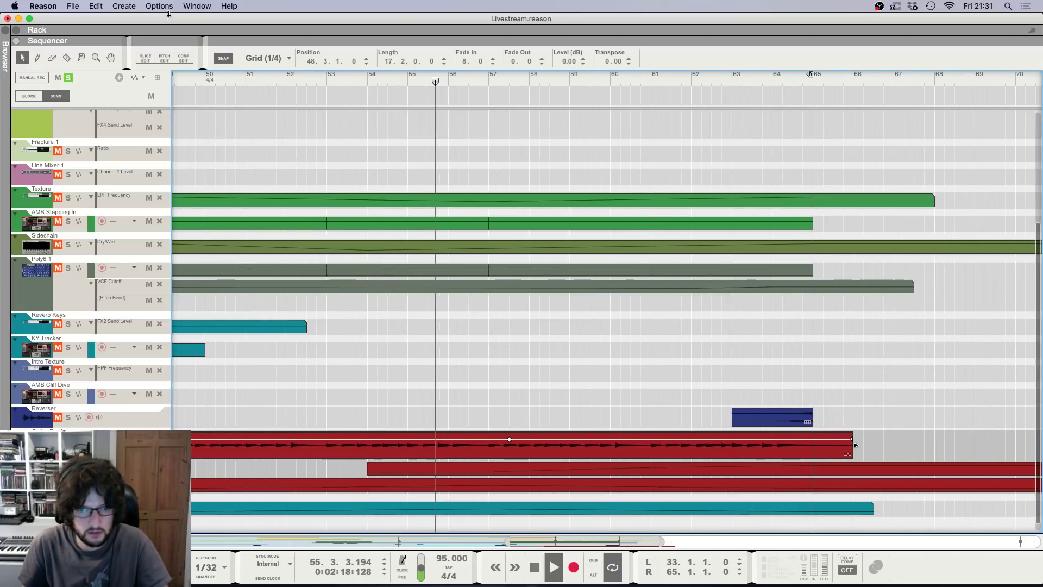
Step: Copy the four-bar guitar section from bar 53 to bar 57 and paste it at bar 61
{"action": "key", "text": "r"}
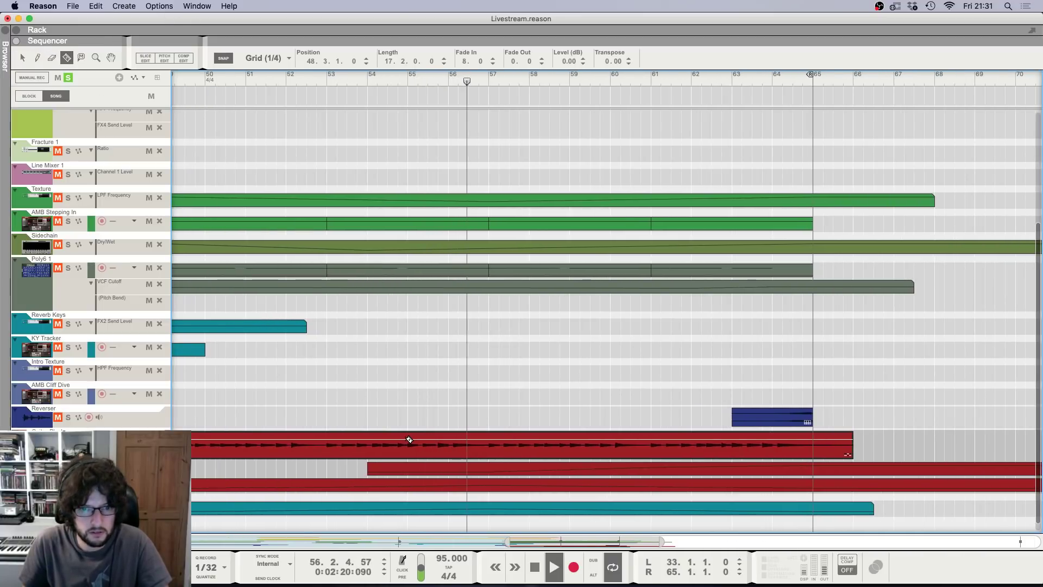
{"action": "key", "text": "space"}
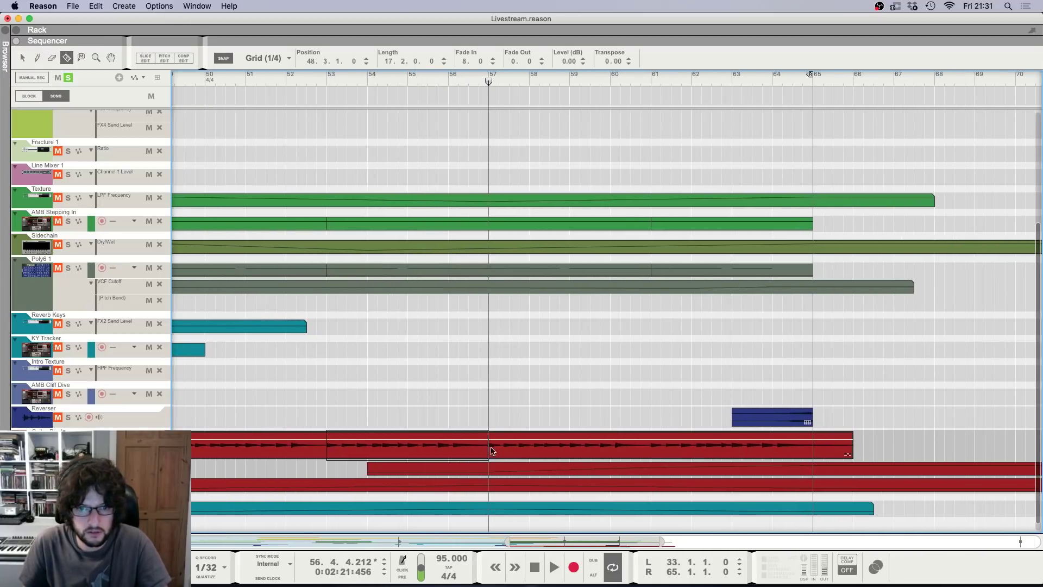
{"action": "left_click_drag", "start_coordinate": [491, 450], "coordinate": [489, 450]}
{"action": "key", "text": "super+z"}
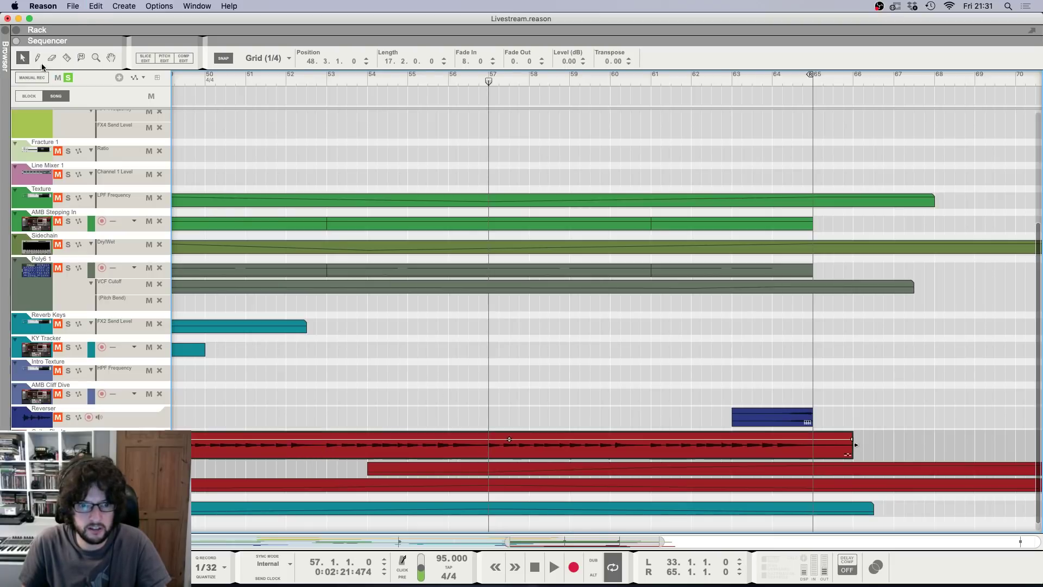
{"action": "mouse_move", "coordinate": [322, 84]}
{"action": "left_mouse_down"}
{"action": "mouse_move", "coordinate": [754, 108]}
{"action": "mouse_move", "coordinate": [651, 110]}
{"action": "left_mouse_up"}
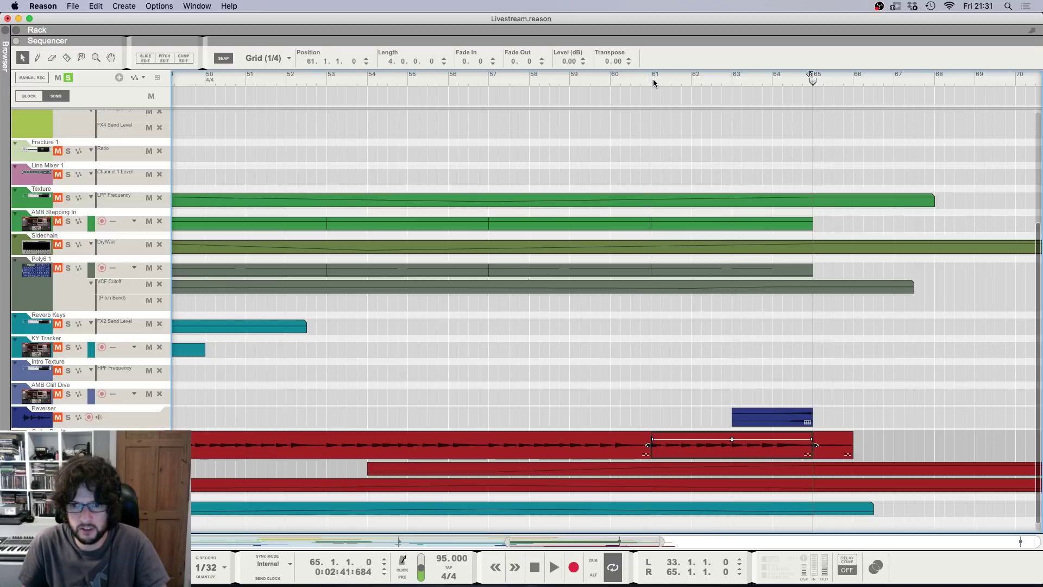
{"action": "left_click", "coordinate": [652, 81]}
Step: Remove the leftover piece of guitar clip after bar 65
{"action": "left_click", "coordinate": [837, 452]}
{"action": "left_click", "coordinate": [855, 451]}
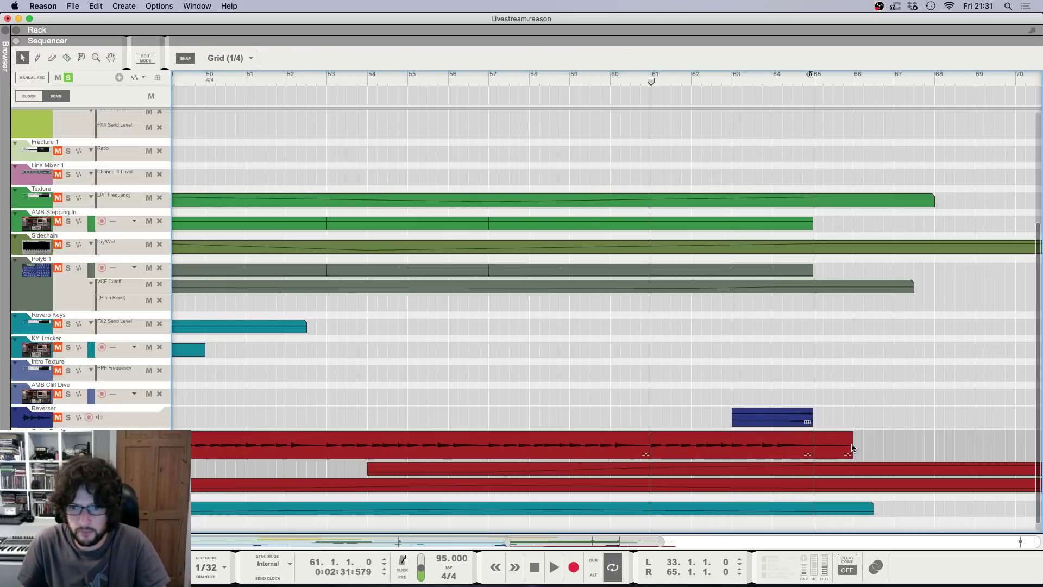
{"action": "left_click", "coordinate": [848, 450]}
{"action": "left_click_drag", "start_coordinate": [856, 449], "coordinate": [655, 451]}
{"action": "left_click", "coordinate": [805, 454]}
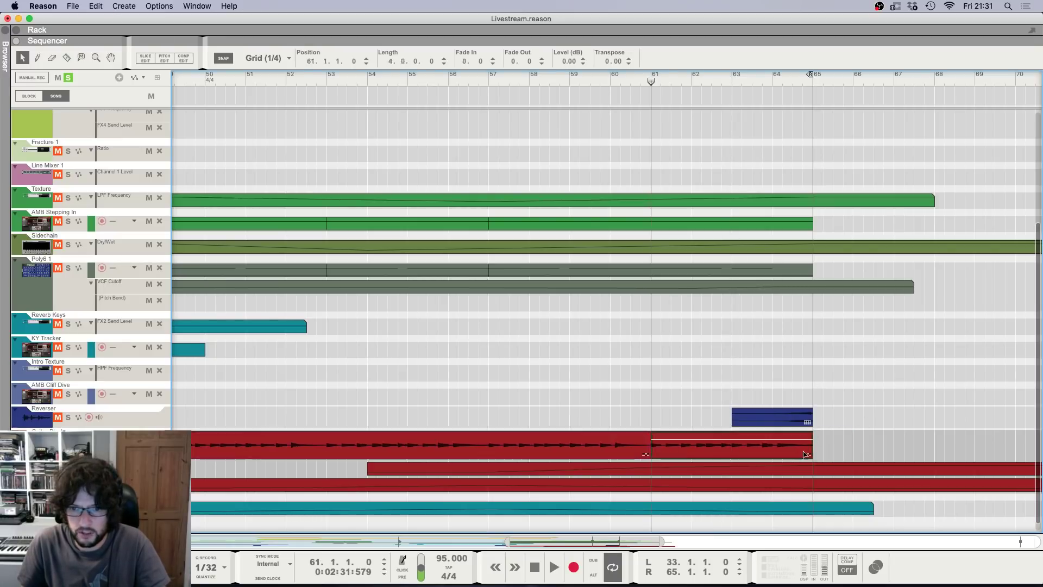
Step: Extend the guitar clip starting at bar 61 to bar 74, then cut out the section between bars 65 and 72
{"action": "left_click_drag", "start_coordinate": [815, 445], "coordinate": [962, 451]}
{"action": "key", "text": "g"}
{"action": "key", "text": "g"}
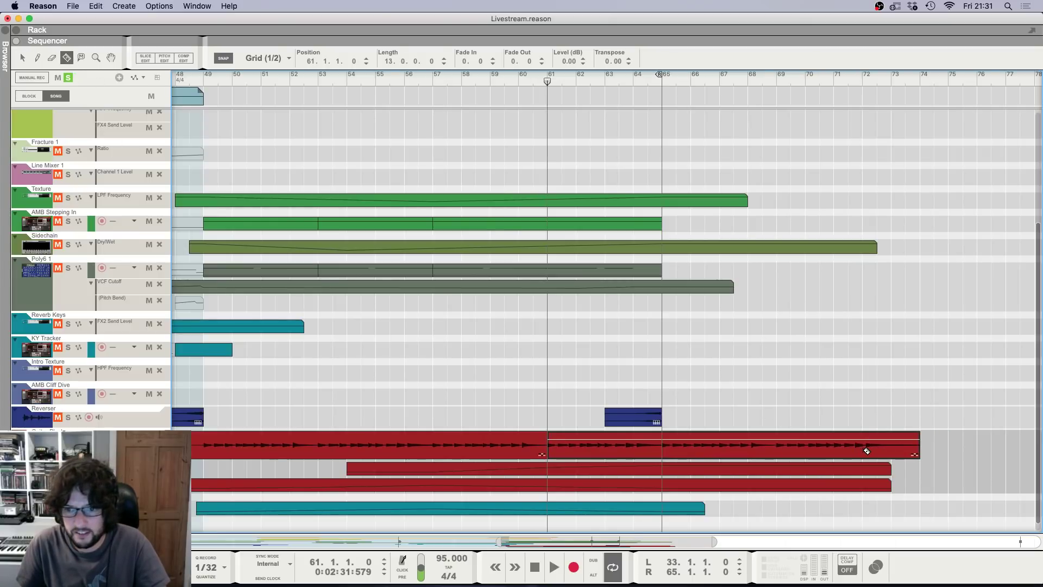
{"action": "left_click", "coordinate": [667, 451]}
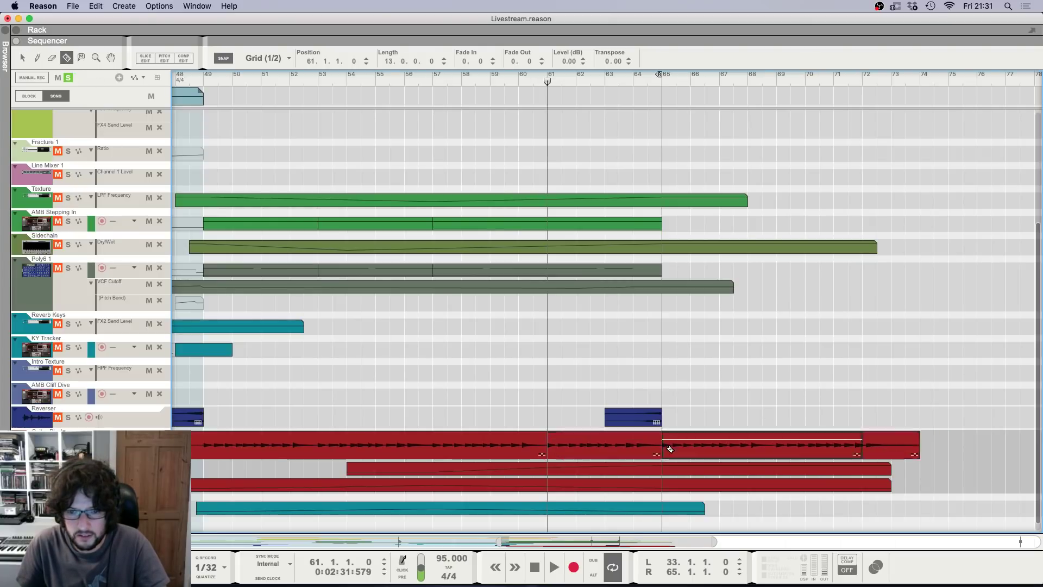
{"action": "key", "text": "Delete"}
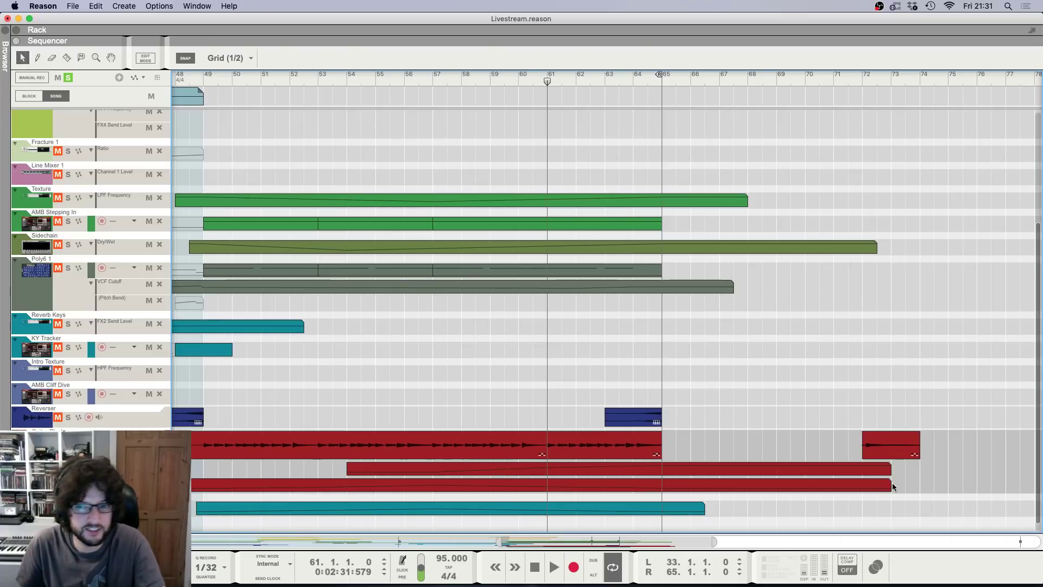
Step: Move the remaining two-bar guitar piece to bar 65 and play it with all solos cleared
{"action": "left_click_drag", "start_coordinate": [880, 441], "coordinate": [675, 446]}
{"action": "left_click", "coordinate": [205, 81]}
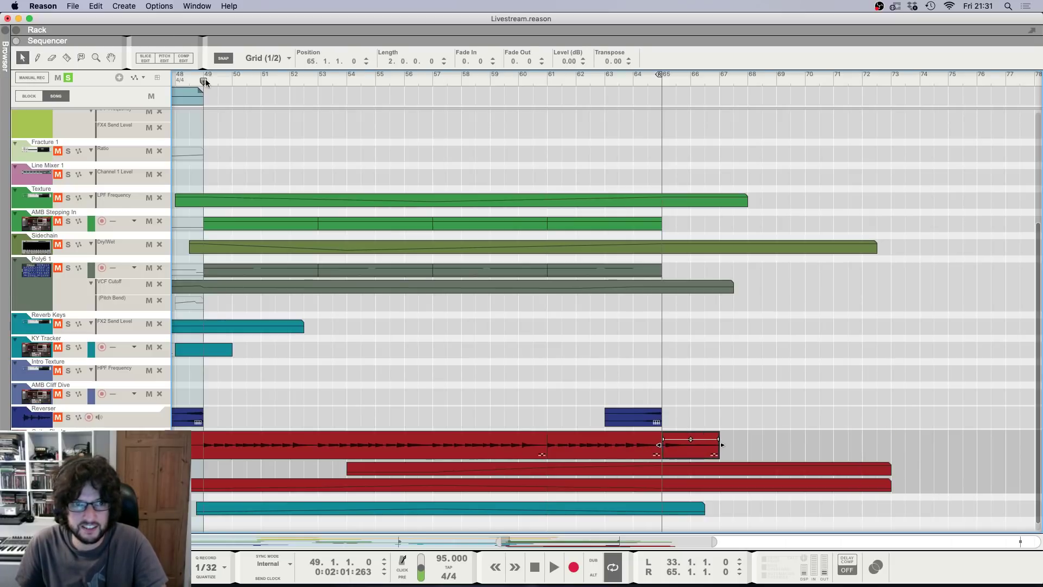
{"action": "left_click", "coordinate": [69, 78]}
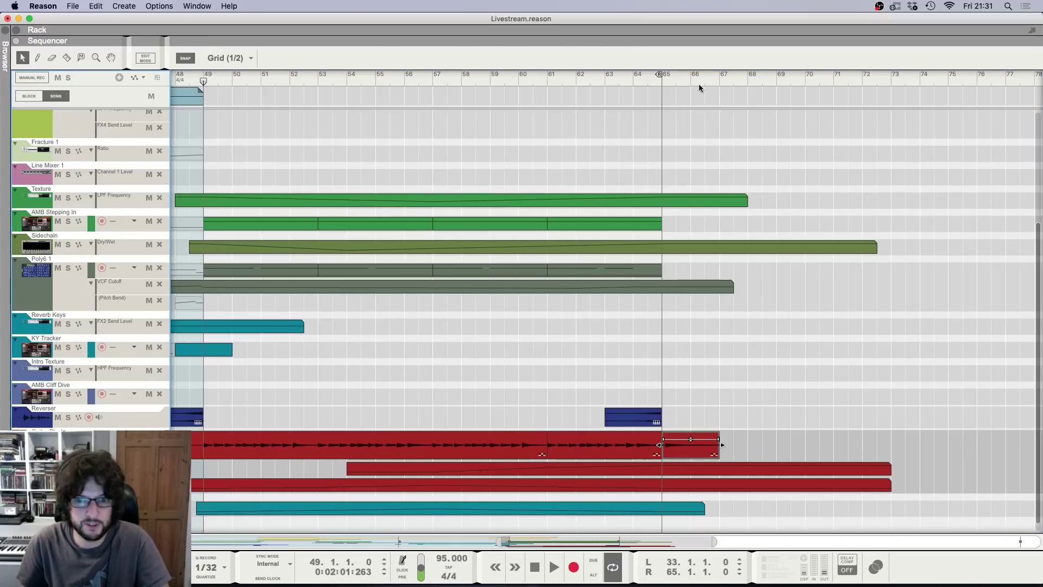
{"action": "left_click", "coordinate": [663, 81]}
{"action": "key", "text": "space"}
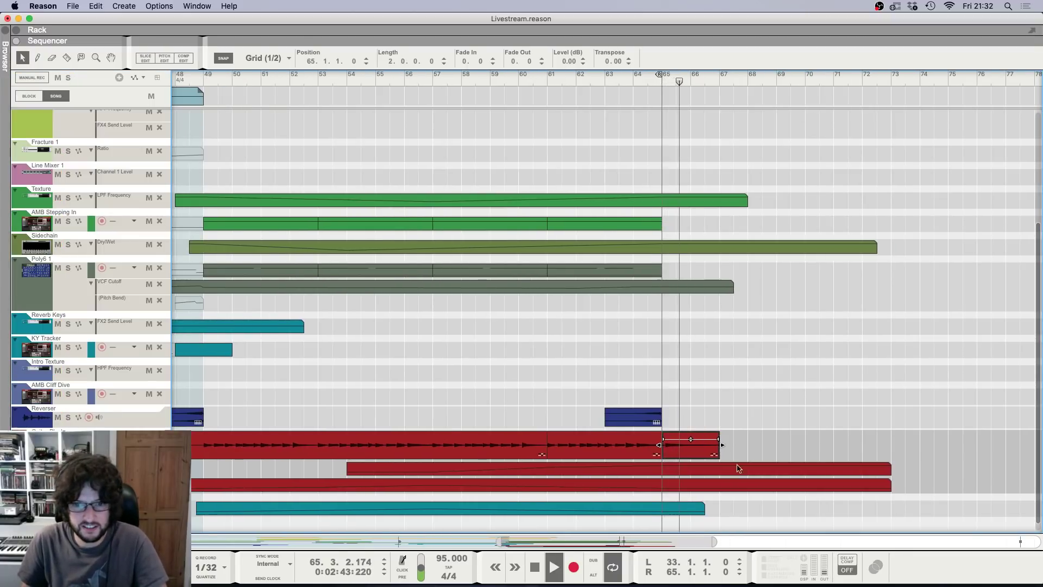
{"action": "key", "text": "h"}
{"action": "key", "text": "space"}
Step: Join all the Guitar Plucks clips up to bar 67 into one clip
{"action": "left_click_drag", "start_coordinate": [805, 448], "coordinate": [259, 445]}
{"action": "right_click", "coordinate": [356, 446]}
{"action": "left_click", "coordinate": [441, 483]}
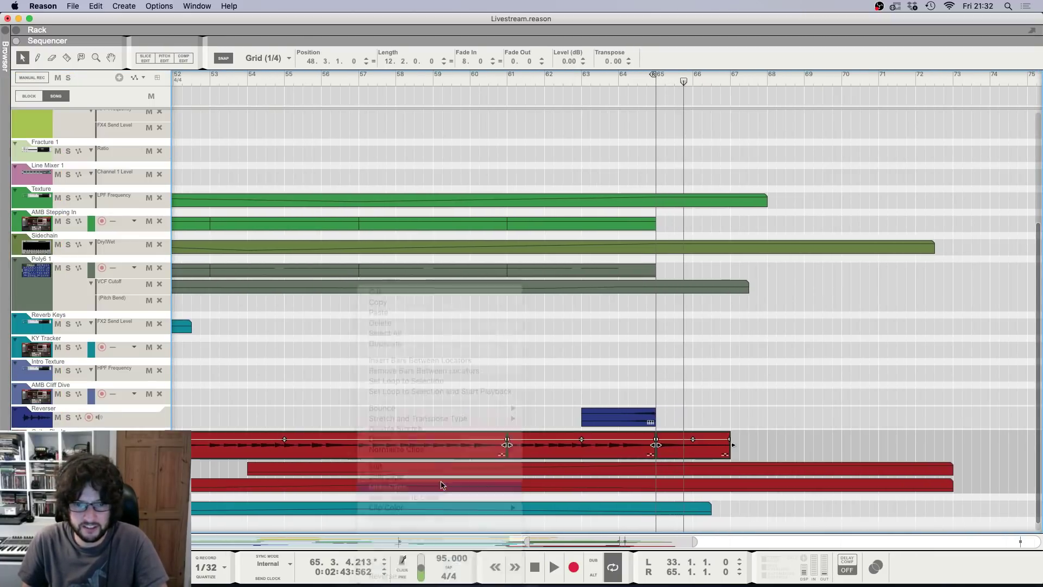
{"action": "right_click", "coordinate": [519, 447]}
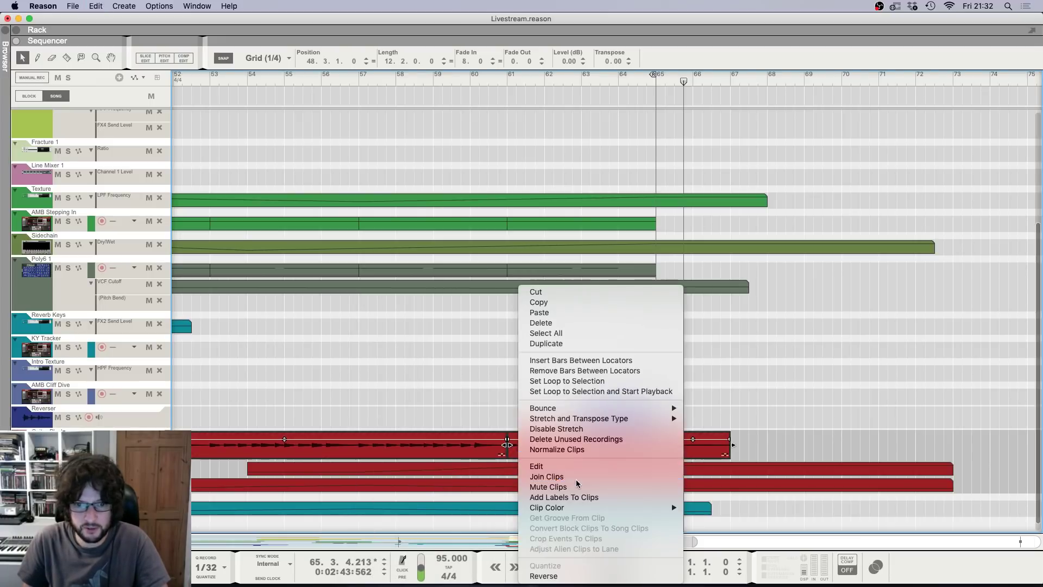
{"action": "left_click", "coordinate": [575, 477]}
{"action": "left_click", "coordinate": [601, 205]}
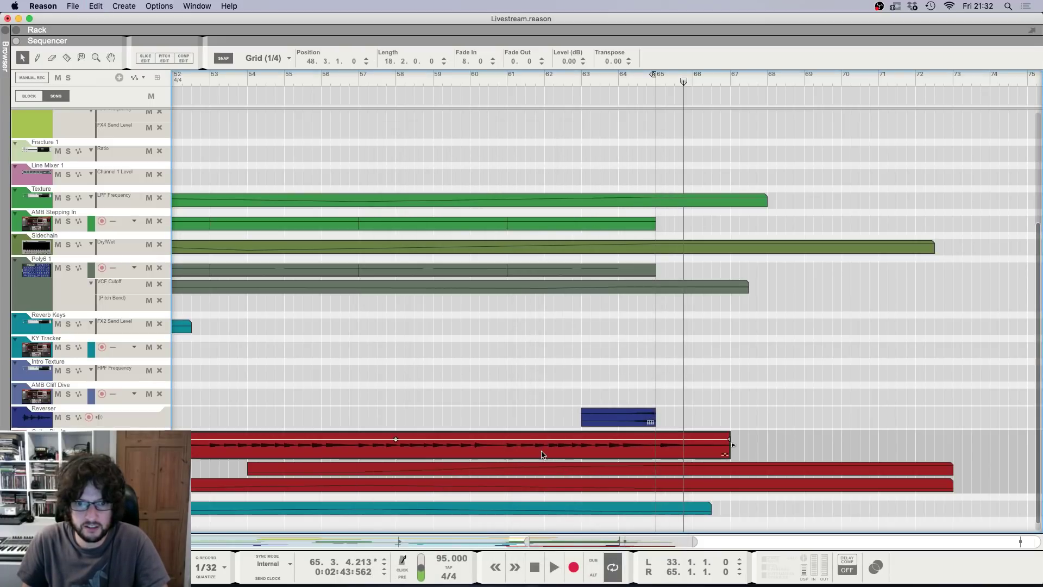
Step: Open the joined guitar clip and inspect its comp rows around bar 65
{"action": "double_click", "coordinate": [545, 452]}
{"action": "key", "text": "g"}
{"action": "key", "text": "g"}
{"action": "key", "text": "g"}
{"action": "key", "text": "g"}
{"action": "key", "text": "g"}
{"action": "key", "text": "g"}
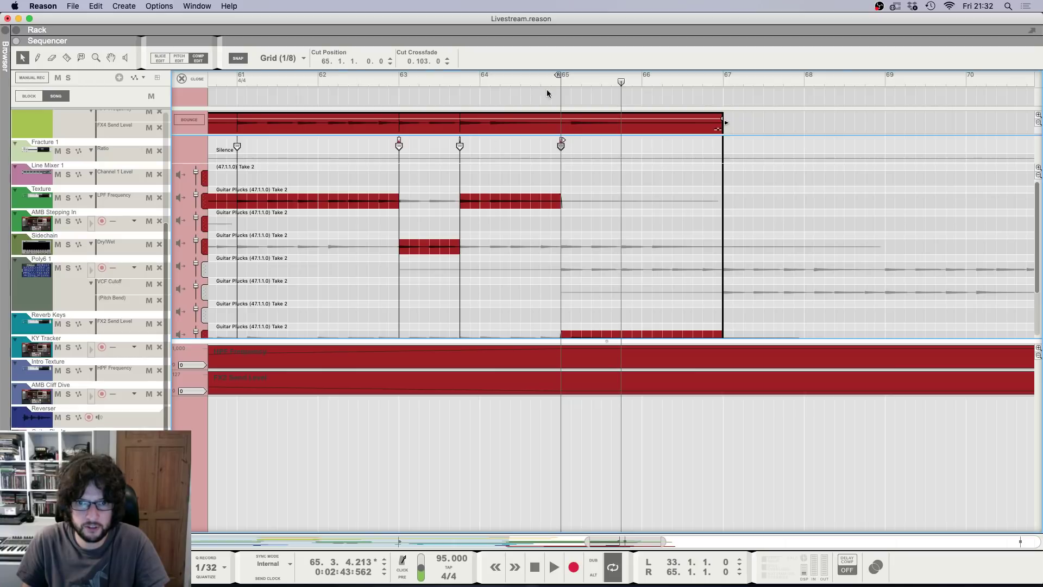
Step: Turn looping off and play the joined guitar clip from about bar 63
{"action": "key", "text": "space"}
{"action": "left_click", "coordinate": [541, 75]}
{"action": "key", "text": "l"}
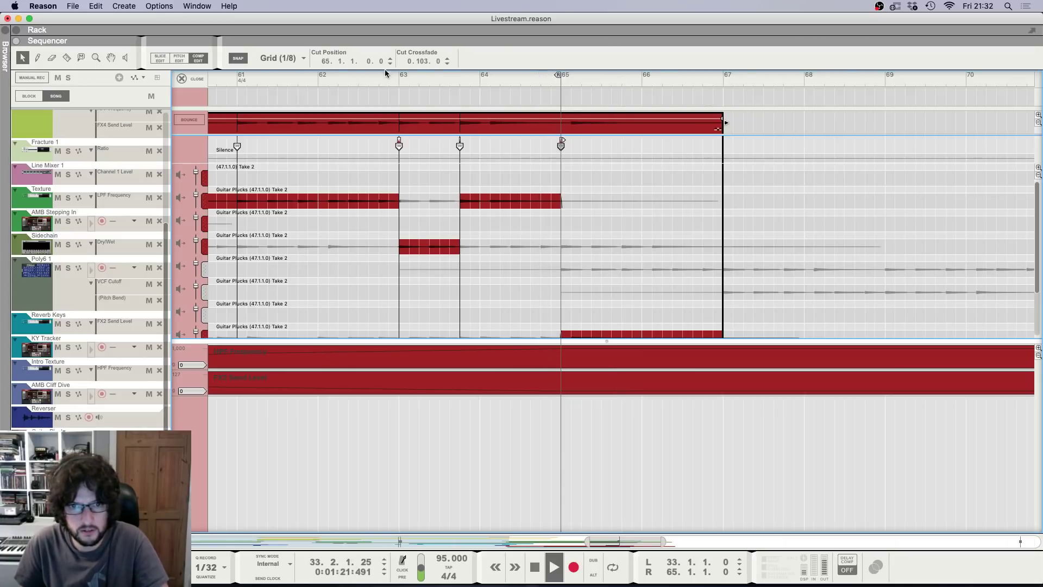
{"action": "left_click", "coordinate": [450, 78]}
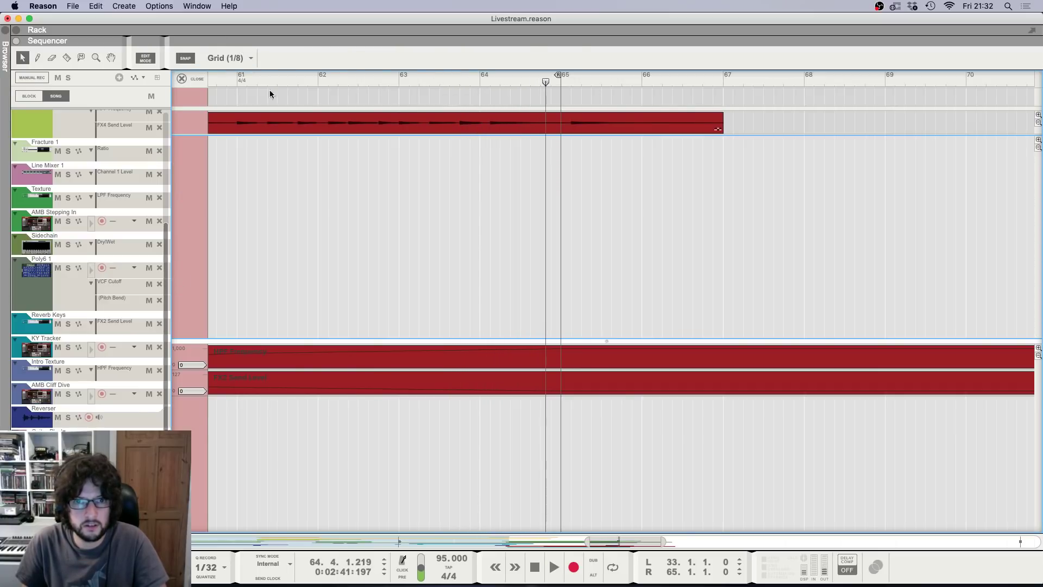
{"action": "key", "text": "space"}
{"action": "left_click", "coordinate": [396, 80]}
{"action": "key", "text": "space"}
Step: Solo the guitar track and delete the comp cut at bar 65 in the joined clip
{"action": "key", "text": "g"}
{"action": "key", "text": "h"}
{"action": "key", "text": "h"}
{"action": "key", "text": "h"}
{"action": "key", "text": "h"}
{"action": "key", "text": "h"}
{"action": "key", "text": "h"}
{"action": "key", "text": "h"}
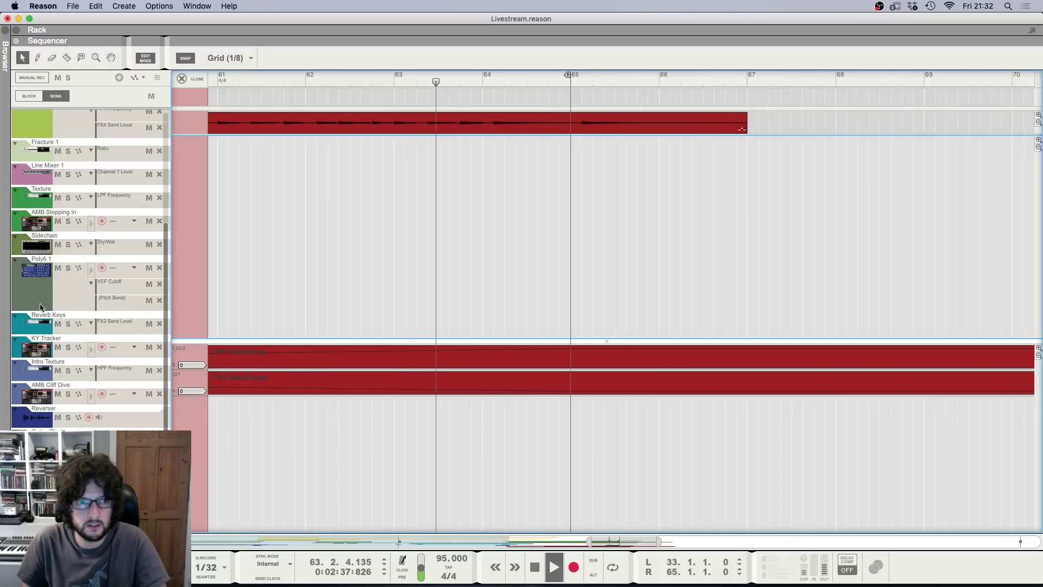
{"action": "key", "text": "h"}
{"action": "key", "text": "h"}
{"action": "key", "text": "h"}
{"action": "left_click", "coordinate": [765, 128]}
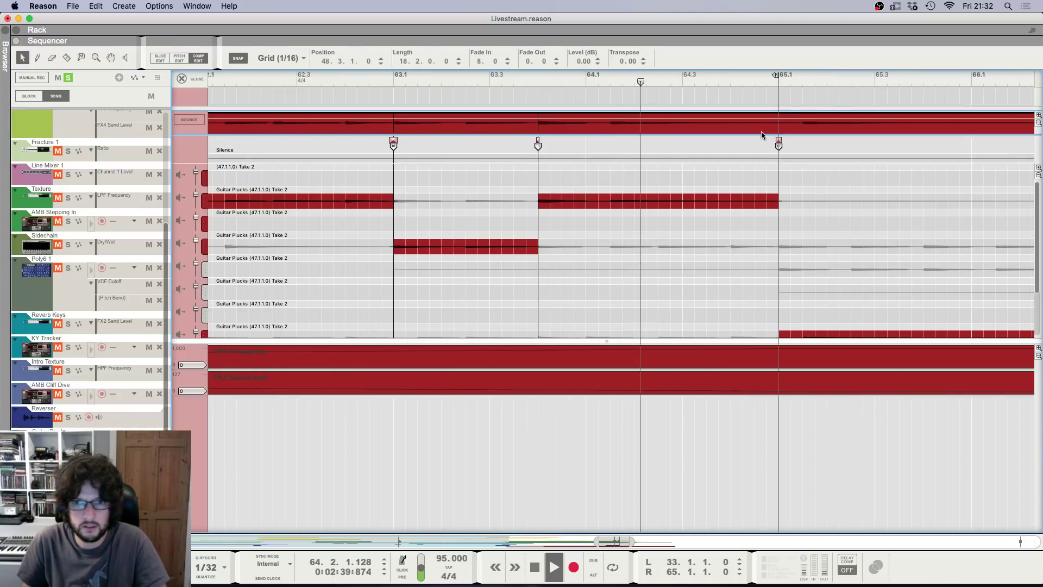
{"action": "key", "text": "h"}
{"action": "left_click", "coordinate": [790, 147]}
{"action": "key", "text": "Delete"}
{"action": "key", "text": "space"}
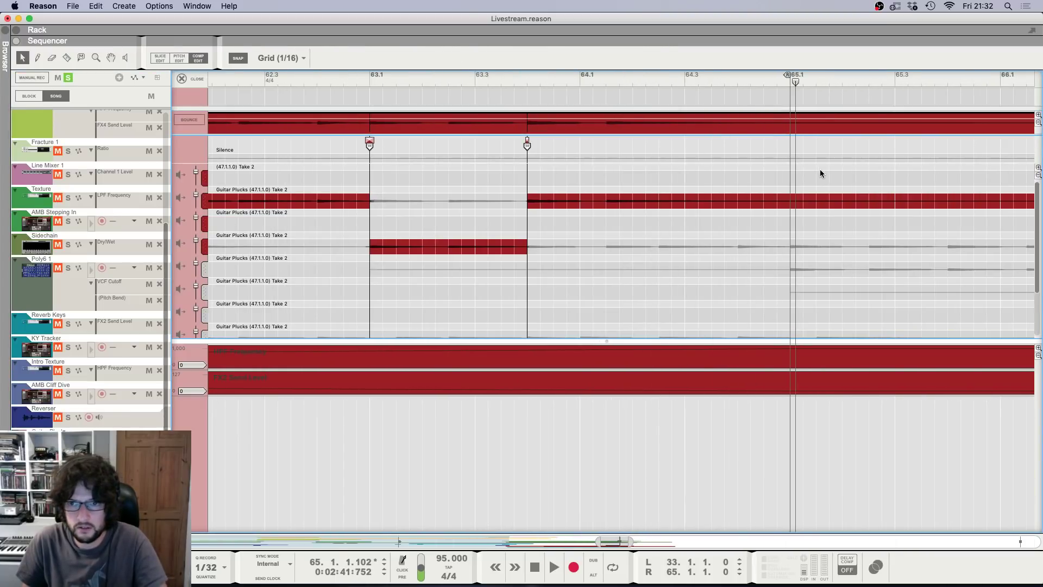
Step: Play the edited guitar comp from about bar 63 and close the clip editor
{"action": "key", "text": "g"}
{"action": "key", "text": "g"}
{"action": "key", "text": "g"}
{"action": "key", "text": "g"}
{"action": "key", "text": "g"}
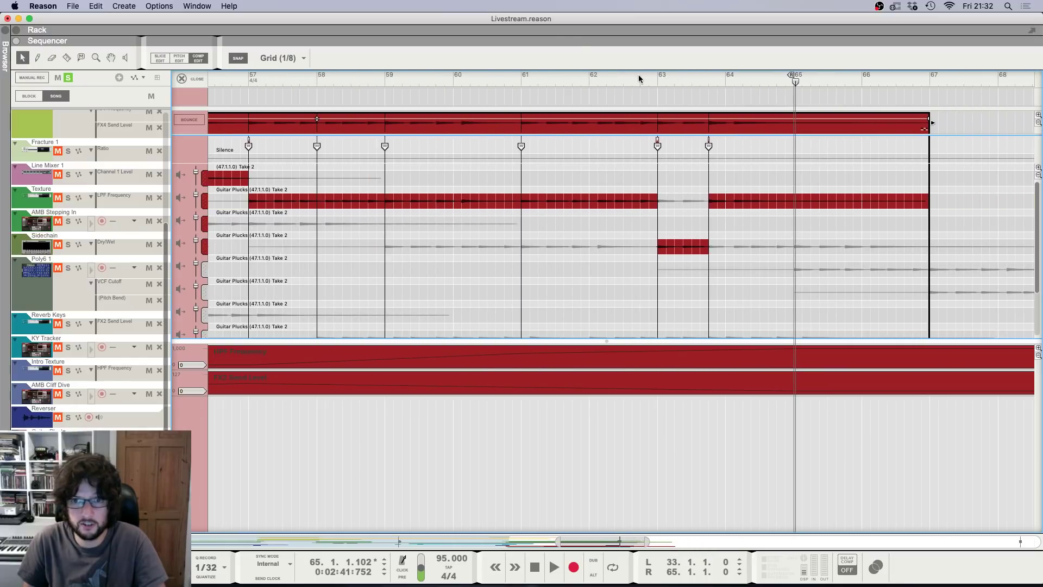
{"action": "left_click", "coordinate": [634, 80]}
{"action": "key", "text": "space"}
{"action": "key", "text": "g"}
{"action": "key", "text": "g"}
{"action": "left_click", "coordinate": [188, 79]}
{"action": "key", "text": "g"}
{"action": "key", "text": "g"}
{"action": "key", "text": "g"}
{"action": "key", "text": "g"}
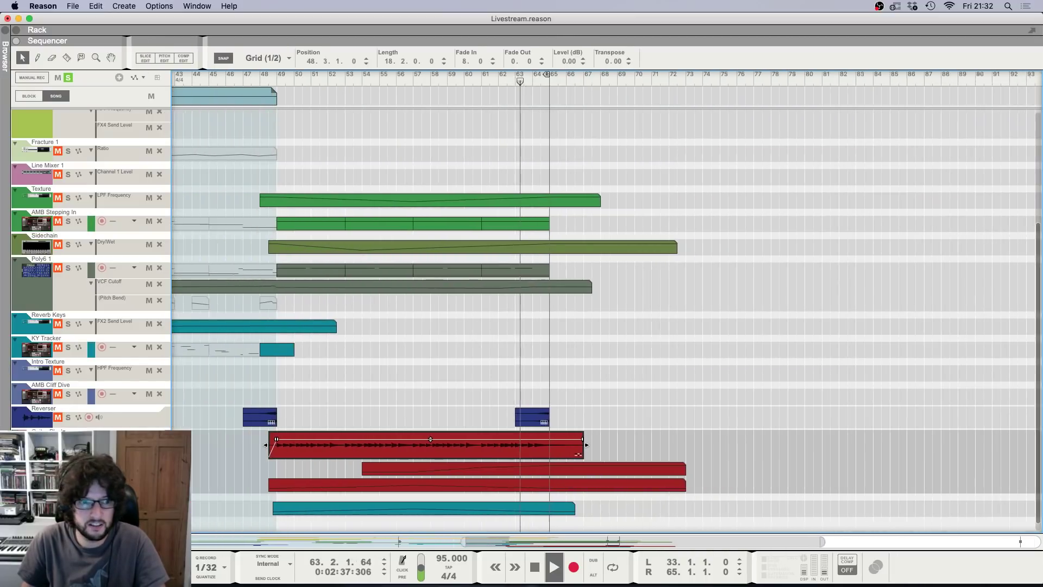
Step: Unsolo the guitar track and play the full arrangement from about bar 37
{"action": "left_click", "coordinate": [67, 441]}
{"action": "scroll", "coordinate": [497, 308], "scroll_direction": "left", "scroll_amount": 6}
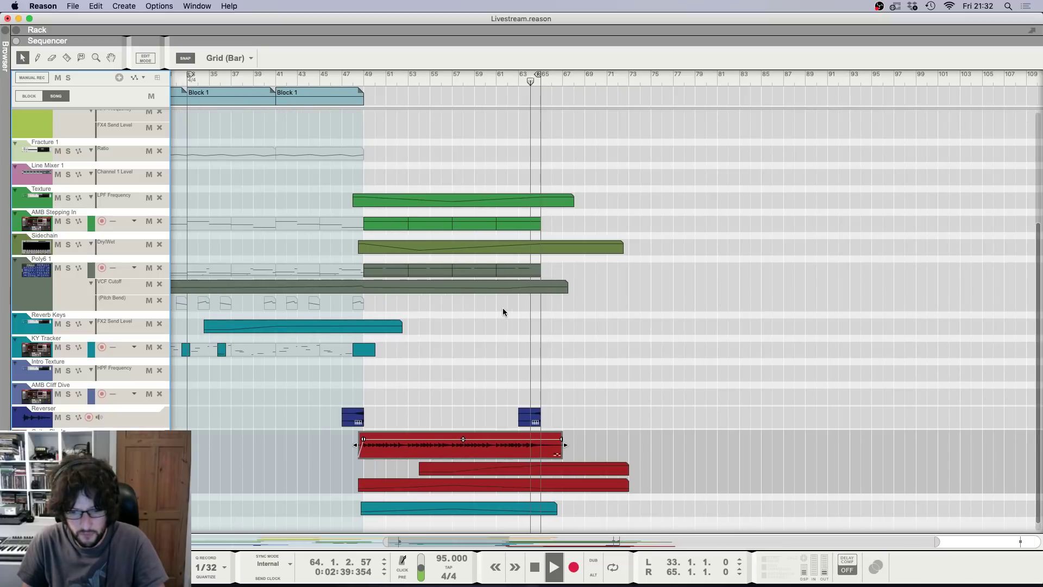
{"action": "key", "text": "g"}
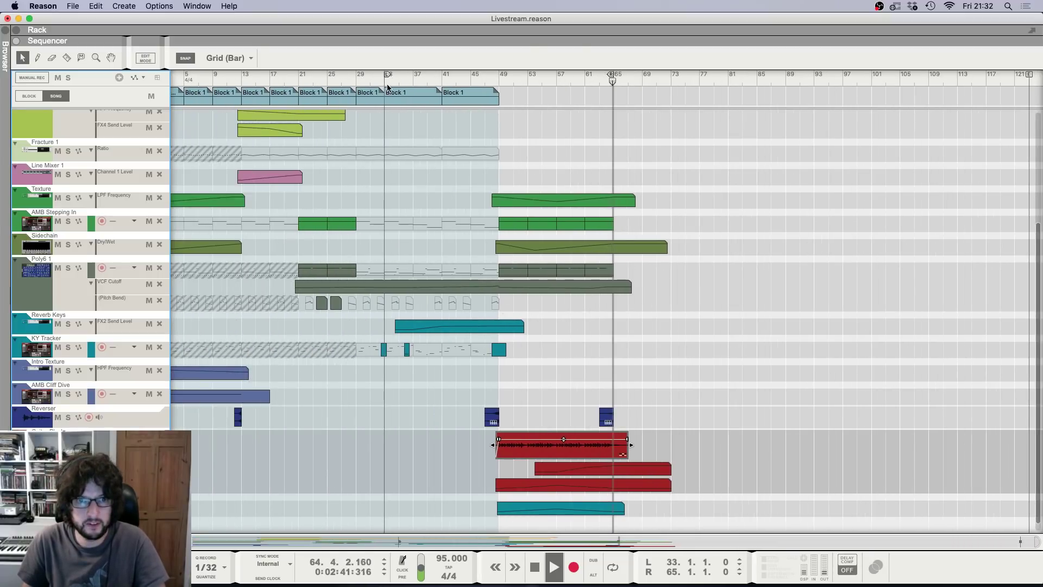
{"action": "left_click", "coordinate": [387, 86]}
{"action": "left_click", "coordinate": [440, 81]}
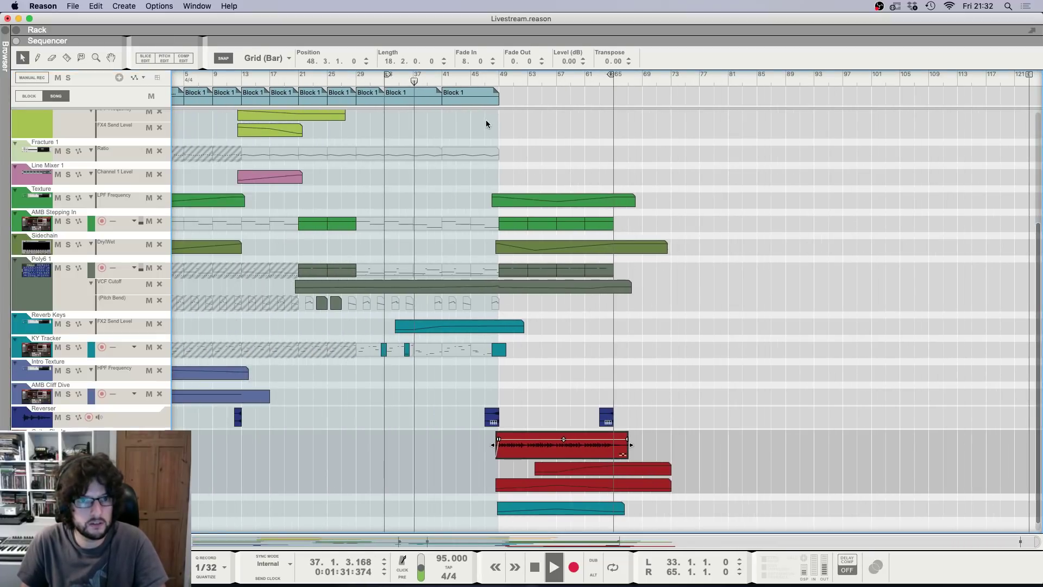
Step: Copy an eight-bar Block 1 clip to bar 65 and set the loop locators to bars 65 and 73
{"action": "left_click_drag", "start_coordinate": [417, 101], "coordinate": [671, 99]}
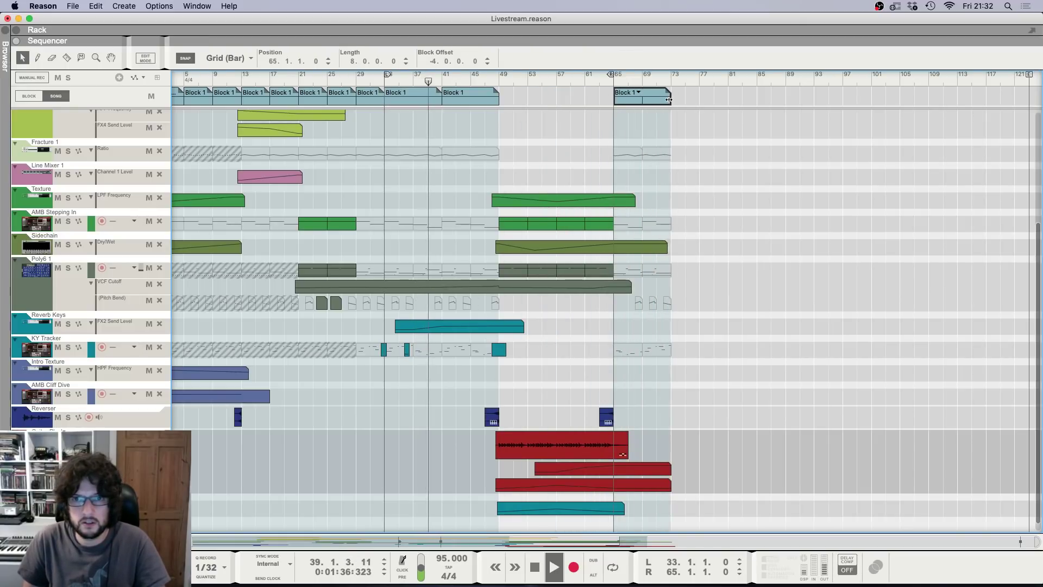
{"action": "left_click", "coordinate": [614, 82], "text": "alt"}
{"action": "key", "text": "space"}
Step: Place the playhead at bar 61 and extend the Poly6 VCF Cutoff automation clip to bar 75
{"action": "left_click_drag", "start_coordinate": [599, 81], "coordinate": [586, 81]}
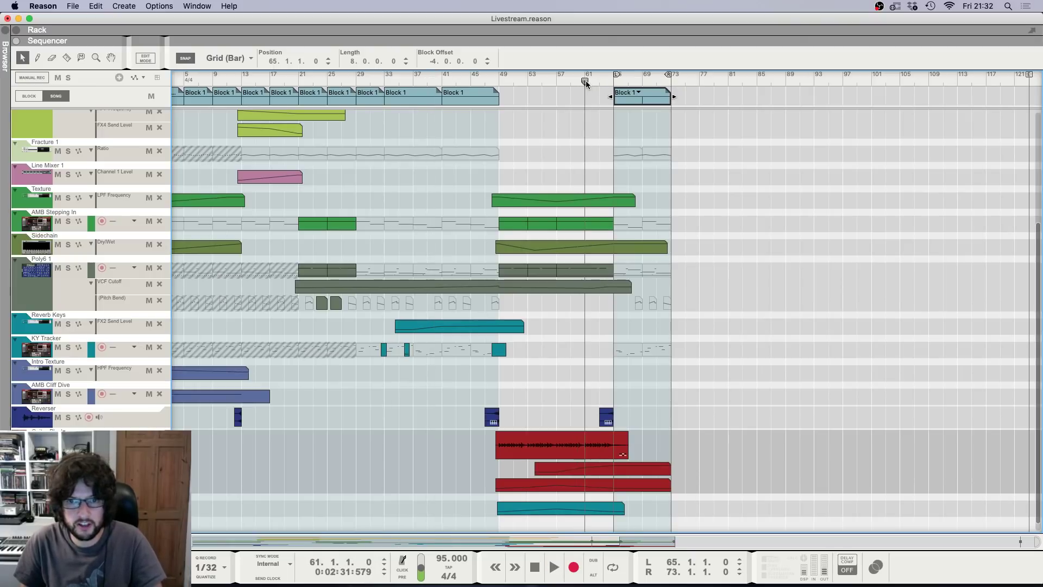
{"action": "left_click", "coordinate": [622, 286]}
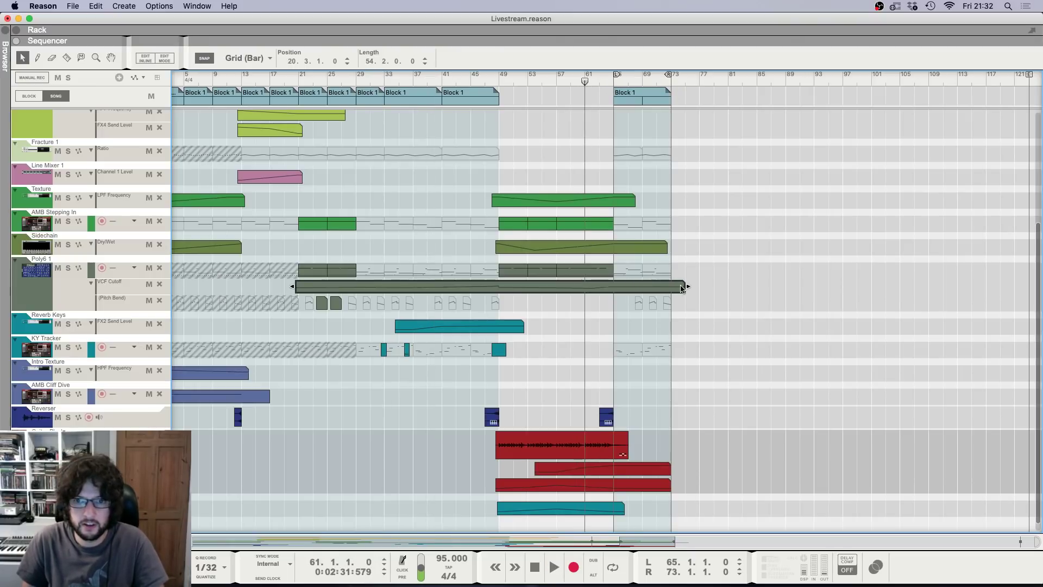
{"action": "left_click", "coordinate": [654, 202]}
Step: Set the left locator to bar 69 and play briefly from bar 65
{"action": "left_click", "coordinate": [642, 80]}
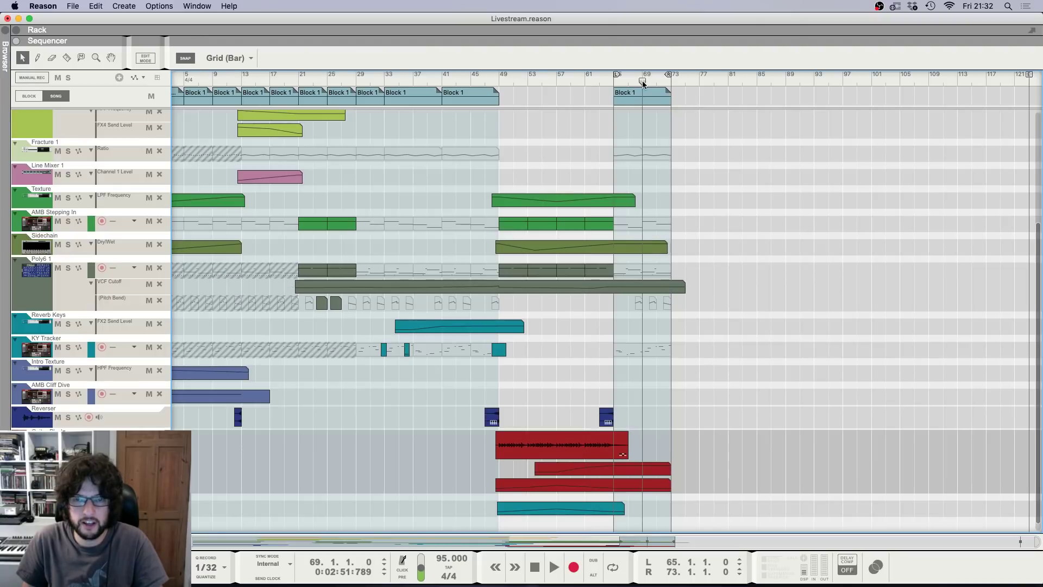
{"action": "left_click", "coordinate": [642, 80], "text": "alt"}
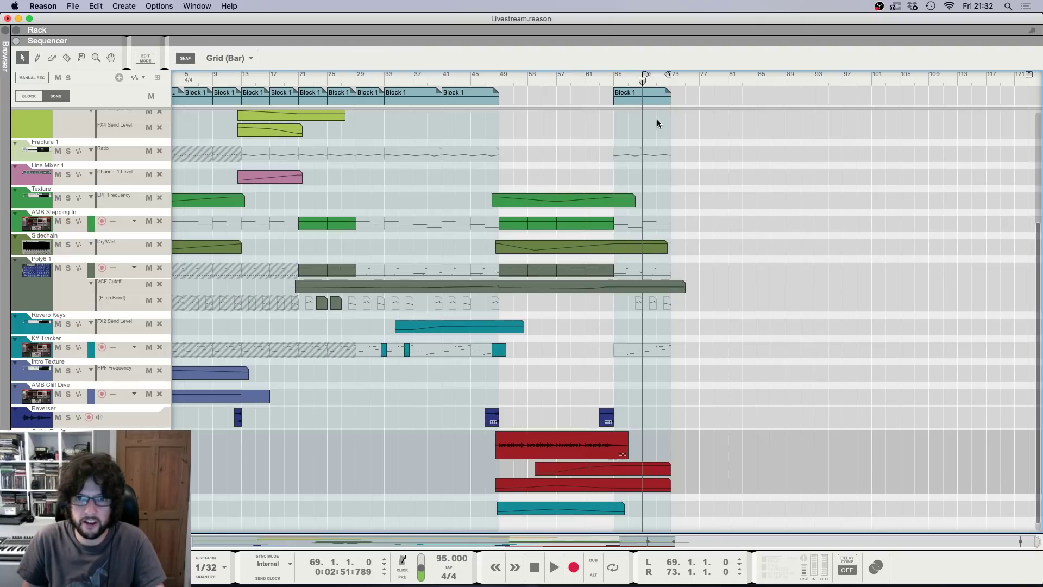
{"action": "scroll", "coordinate": [604, 157], "scroll_direction": "up", "scroll_amount": 5}
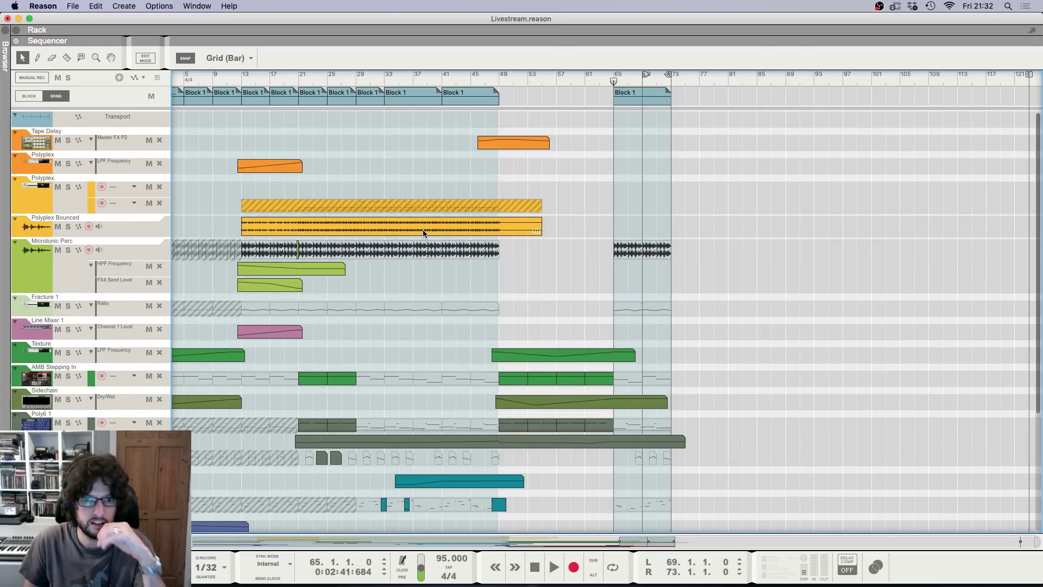
{"action": "key", "text": "space"}
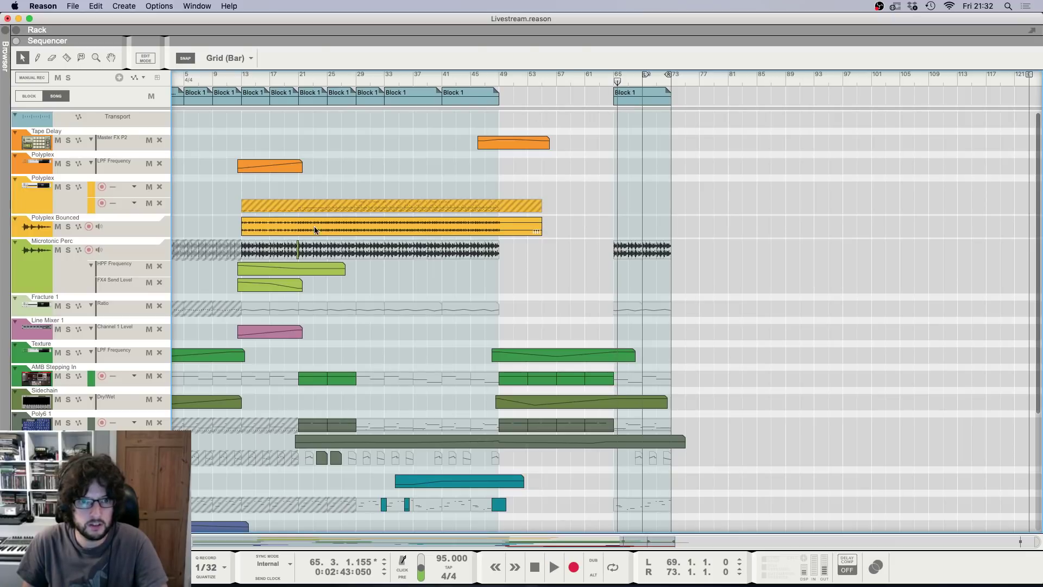
Step: Copy the Polyplex Bounced audio clip to bar 65 and play from there
{"action": "left_click_drag", "start_coordinate": [314, 226], "coordinate": [630, 231]}
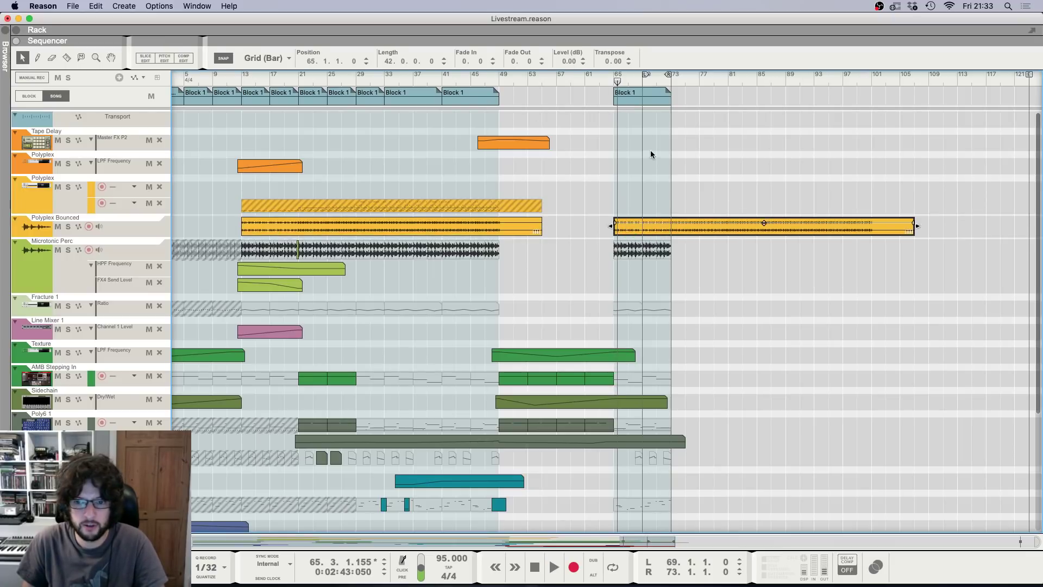
{"action": "left_click", "coordinate": [651, 155]}
{"action": "left_click", "coordinate": [614, 81]}
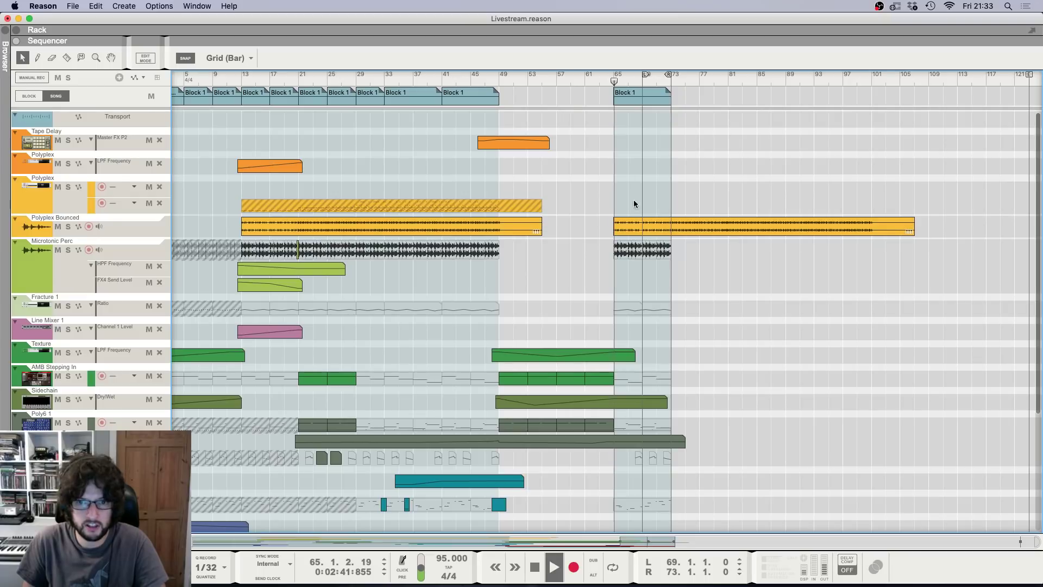
Step: Move the copied Polyplex Bounced clip to bar 57 and trim its start to bar 65
{"action": "scroll", "coordinate": [634, 206], "scroll_direction": "up", "scroll_amount": 5}
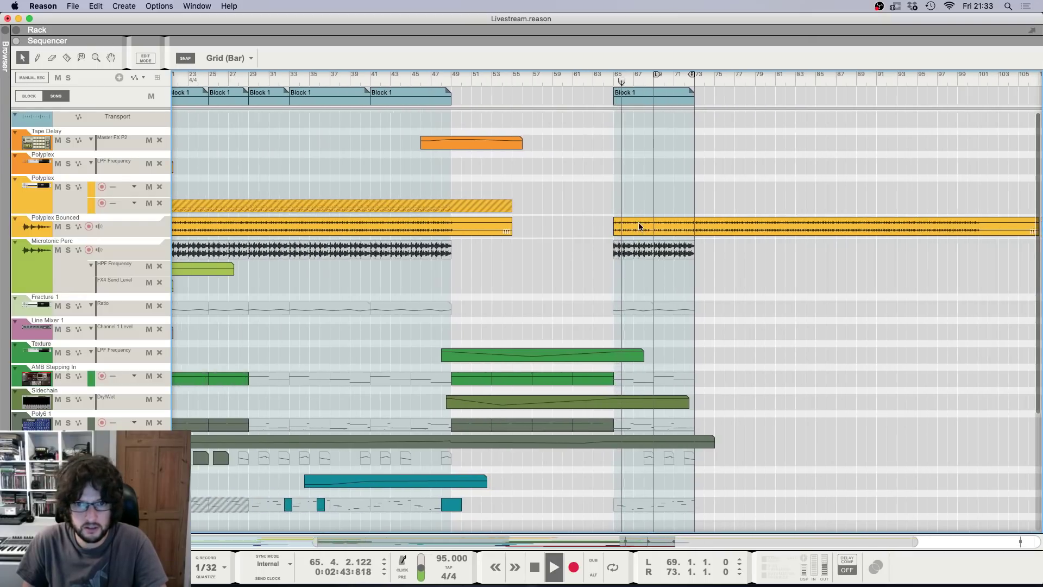
{"action": "scroll", "coordinate": [639, 227], "scroll_direction": "down", "scroll_amount": 3}
{"action": "left_click_drag", "start_coordinate": [688, 233], "coordinate": [642, 235]}
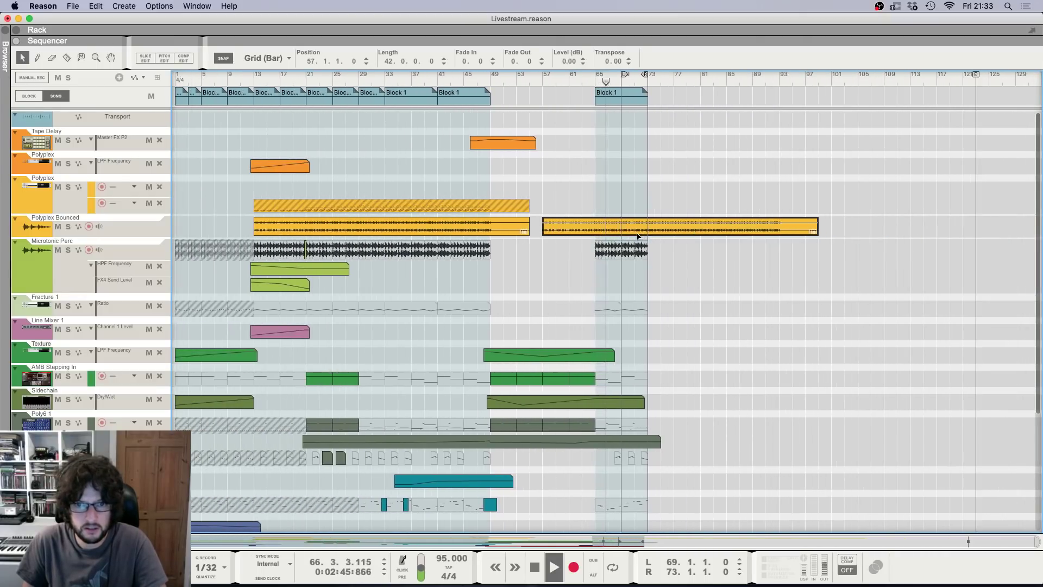
{"action": "left_click_drag", "start_coordinate": [541, 227], "coordinate": [592, 238]}
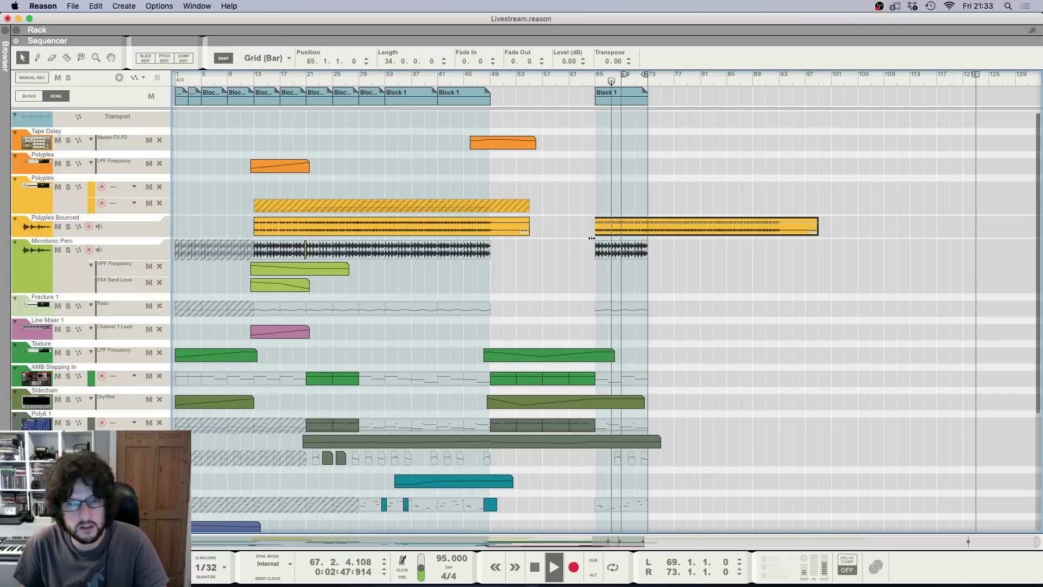
{"action": "left_click", "coordinate": [608, 172]}
Step: Set the left locator to bar 65 and stop playback
{"action": "scroll", "coordinate": [640, 205], "scroll_direction": "up", "scroll_amount": 1}
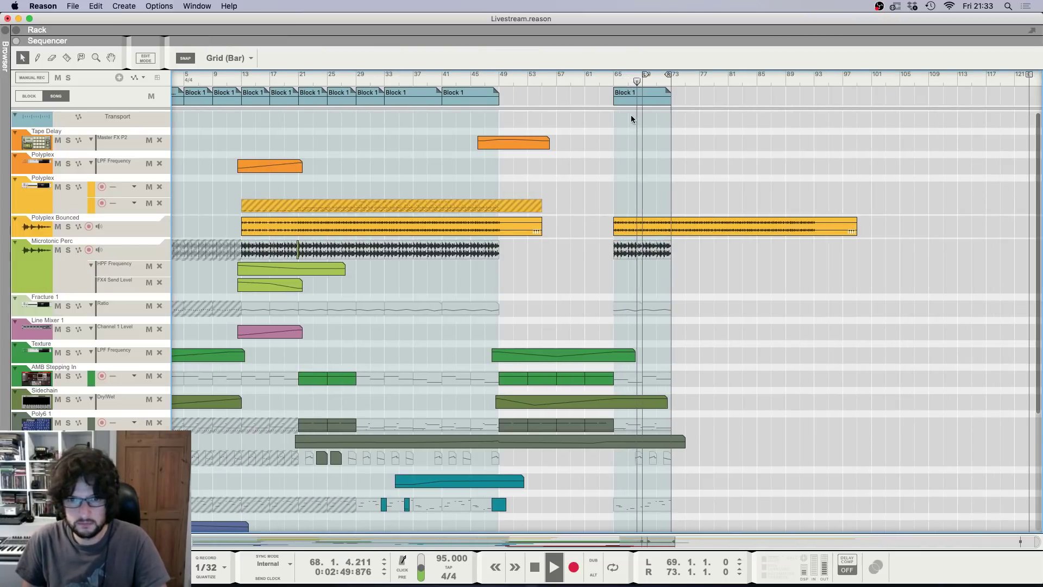
{"action": "scroll", "coordinate": [631, 117], "scroll_direction": "up", "scroll_amount": 5}
{"action": "left_click", "coordinate": [588, 79], "text": "alt"}
{"action": "key", "text": "space"}
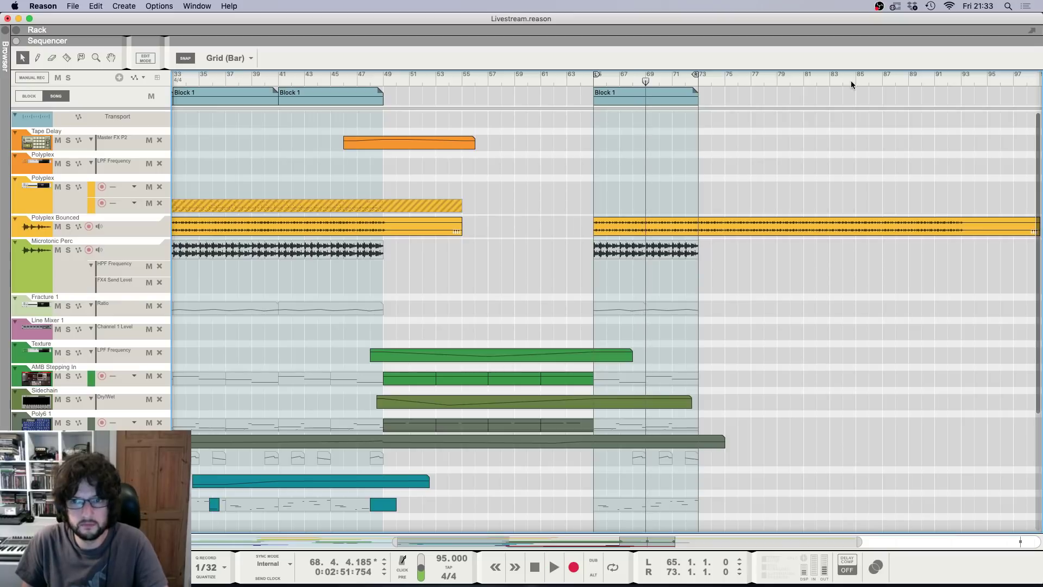
Step: Trim the copied Polyplex Bounced clip so it starts at bar 65 and is 14 bars long
{"action": "left_click", "coordinate": [850, 80]}
{"action": "key", "text": "space"}
{"action": "left_click", "coordinate": [611, 228]}
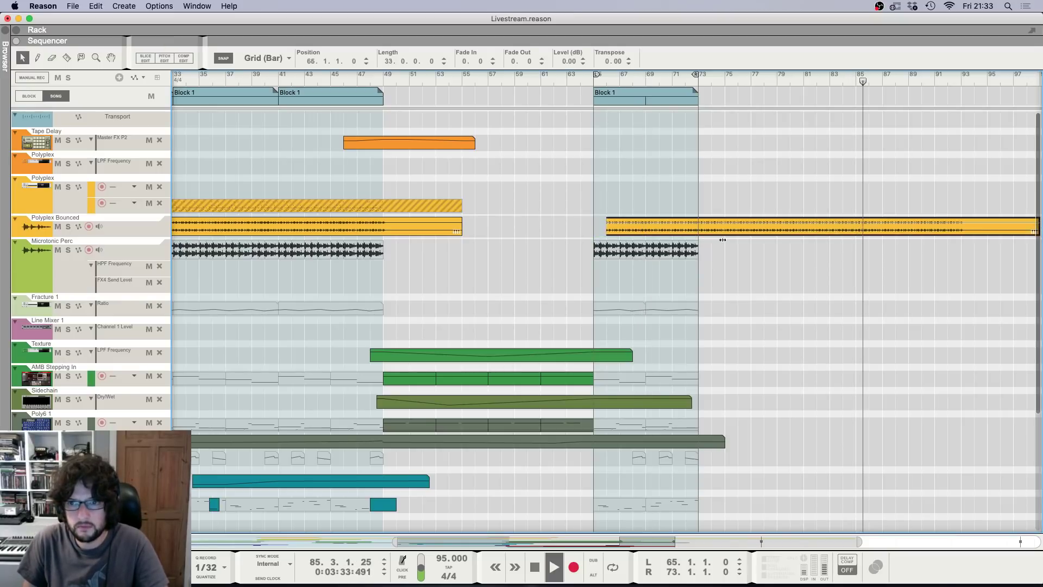
{"action": "left_click_drag", "start_coordinate": [723, 240], "coordinate": [619, 232]}
{"action": "key", "text": "space"}
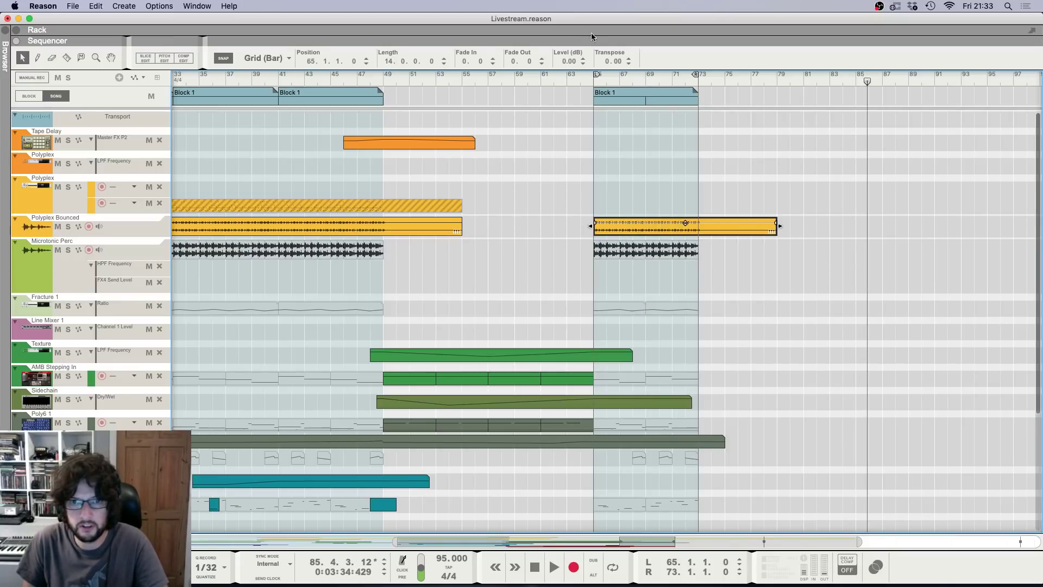
Step: Play the song from bar 65, and replay the guitar section from around bar 50
{"action": "left_click", "coordinate": [594, 82]}
{"action": "key", "text": "space"}
{"action": "scroll", "coordinate": [442, 226], "scroll_direction": "down", "scroll_amount": 8}
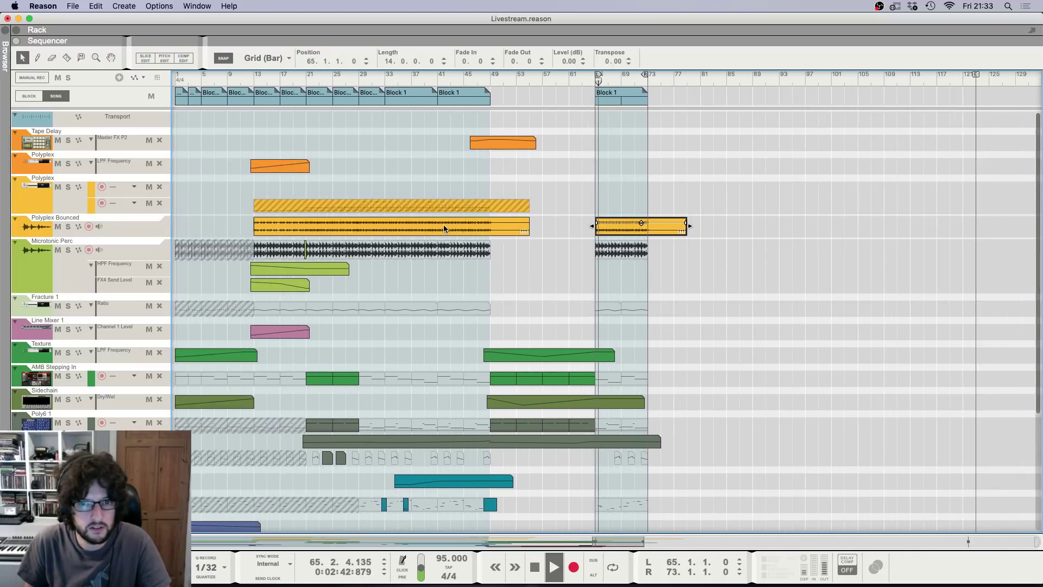
{"action": "scroll", "coordinate": [533, 186], "scroll_direction": "up", "scroll_amount": 5}
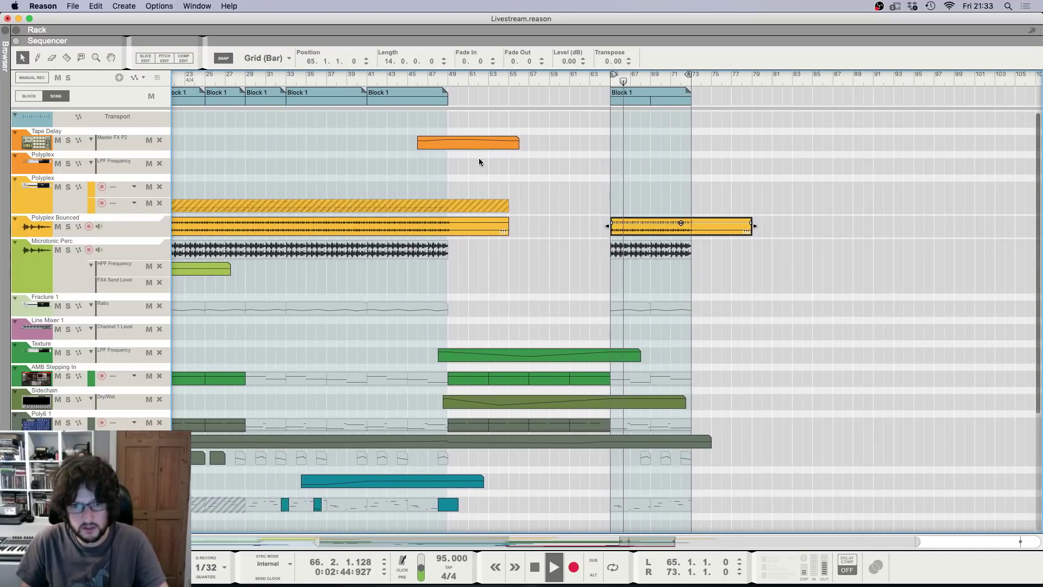
{"action": "left_click", "coordinate": [462, 81]}
{"action": "scroll", "coordinate": [543, 262], "scroll_direction": "down", "scroll_amount": 8}
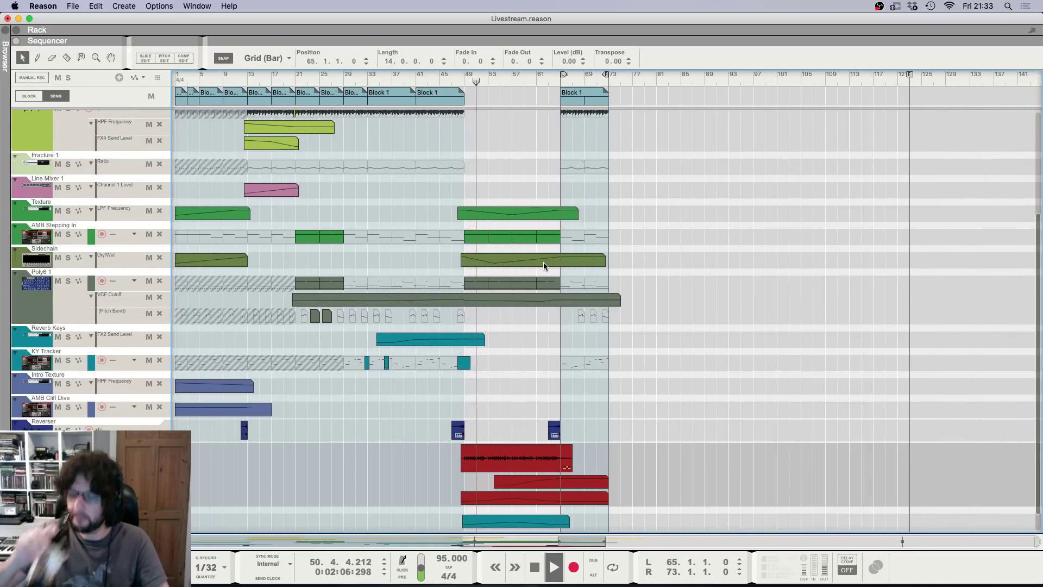
{"action": "scroll", "coordinate": [543, 262], "scroll_direction": "up", "scroll_amount": 2}
{"action": "scroll", "coordinate": [544, 265], "scroll_direction": "up", "scroll_amount": 3}
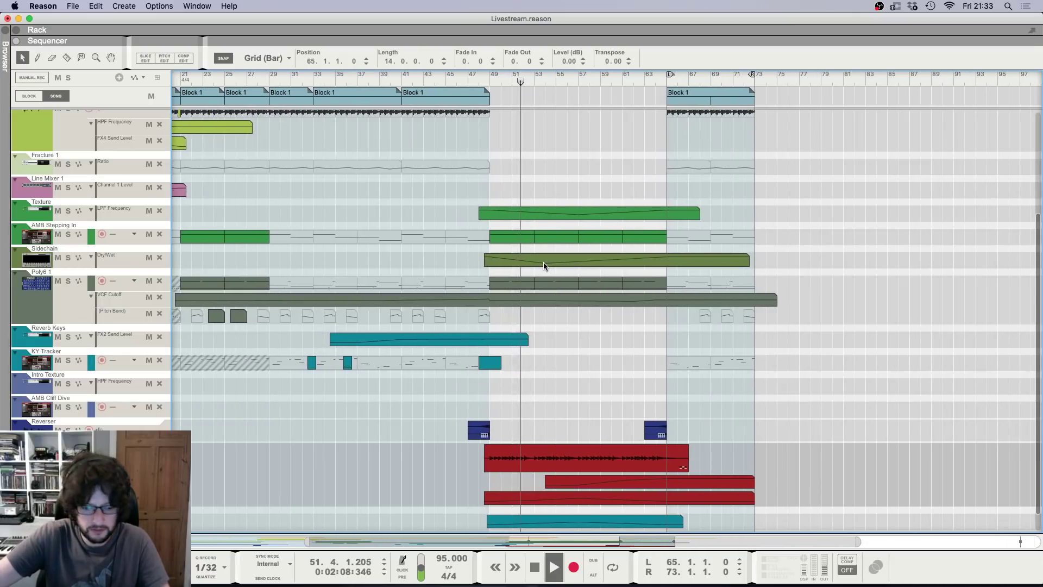
Step: Examine the Guitar Plucks audio track and its insert effects in the rack during playback
{"action": "key", "text": "F6"}
{"action": "key", "text": "F7"}
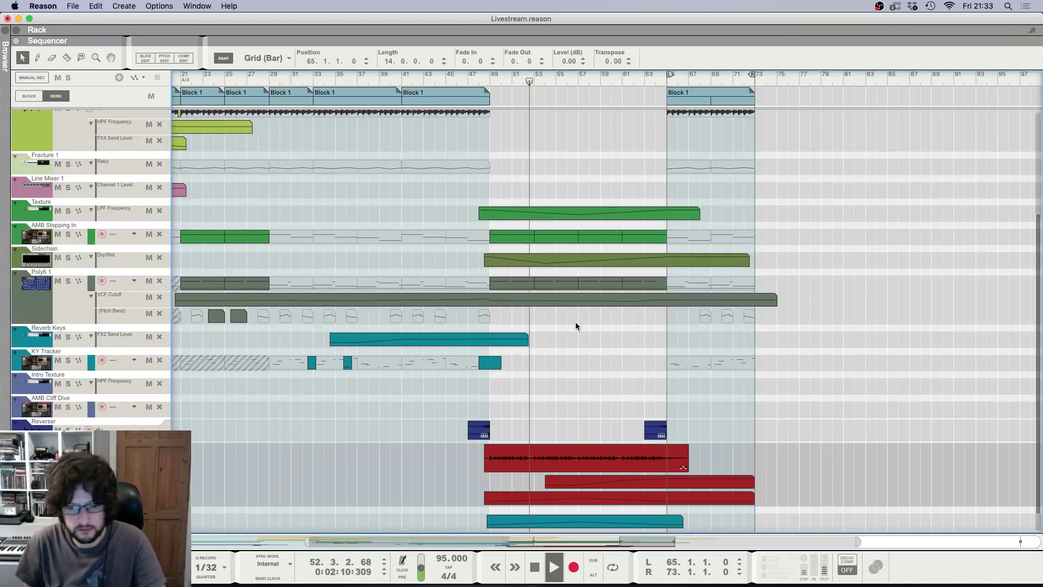
{"action": "key", "text": "F6"}
{"action": "scroll", "coordinate": [475, 305], "scroll_direction": "up", "scroll_amount": 6}
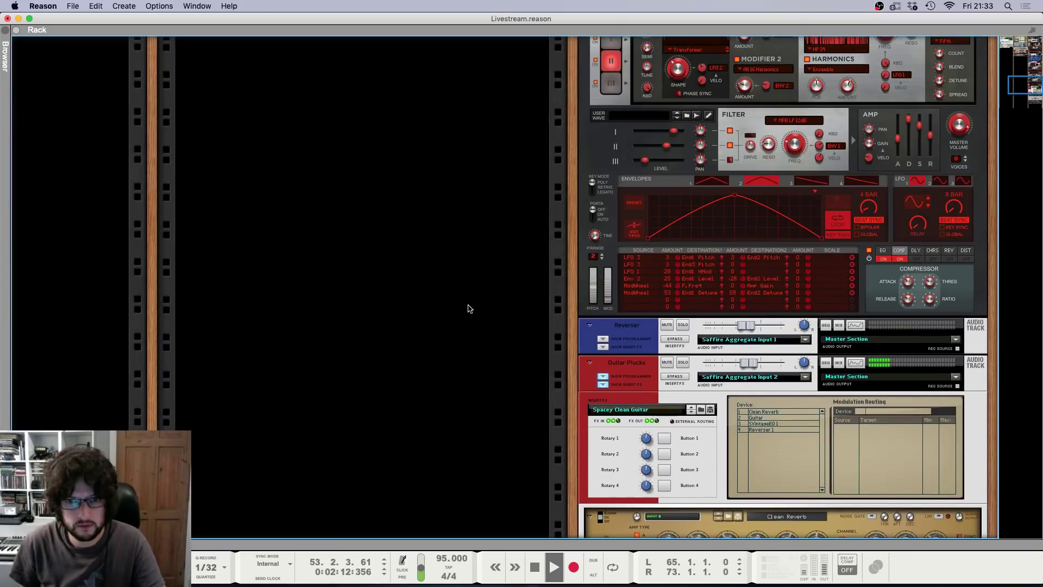
{"action": "scroll", "coordinate": [454, 305], "scroll_direction": "up", "scroll_amount": 4}
{"action": "scroll", "coordinate": [446, 306], "scroll_direction": "down", "scroll_amount": 10}
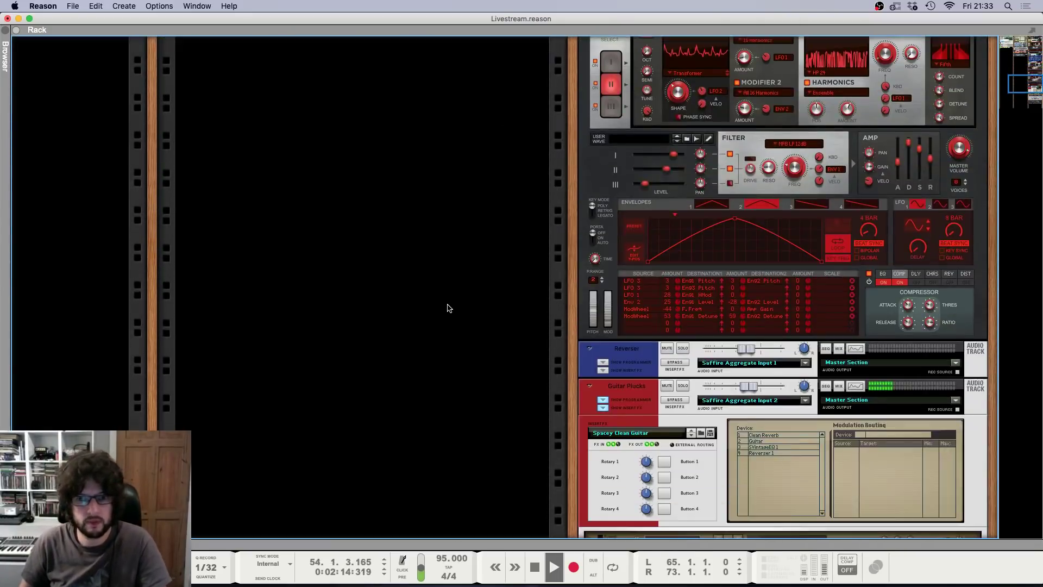
{"action": "scroll", "coordinate": [585, 234], "scroll_direction": "up", "scroll_amount": 2}
{"action": "left_click", "coordinate": [602, 206]}
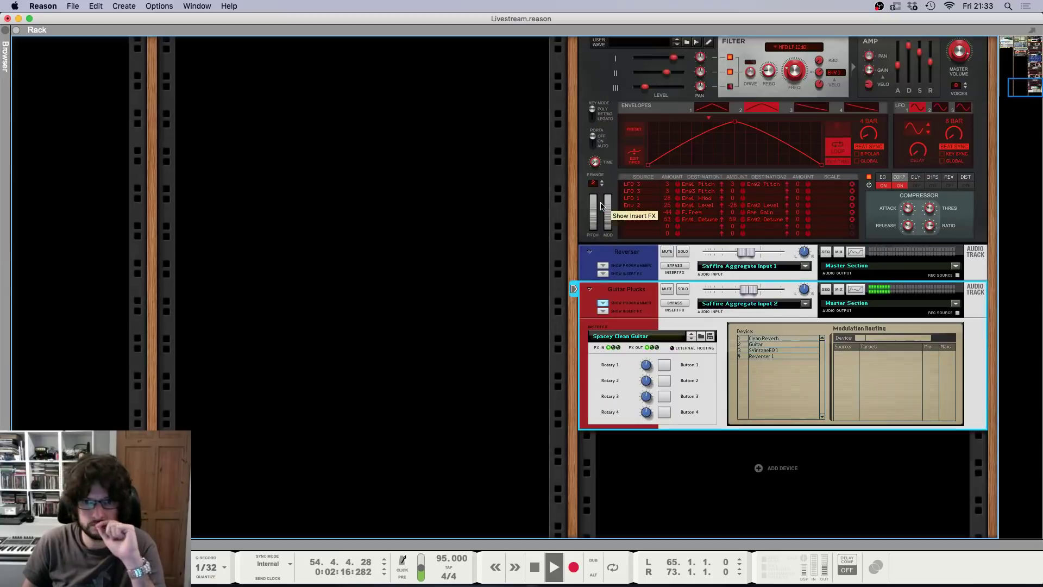
{"action": "left_click", "coordinate": [601, 311]}
{"action": "scroll", "coordinate": [606, 331], "scroll_direction": "up", "scroll_amount": 10}
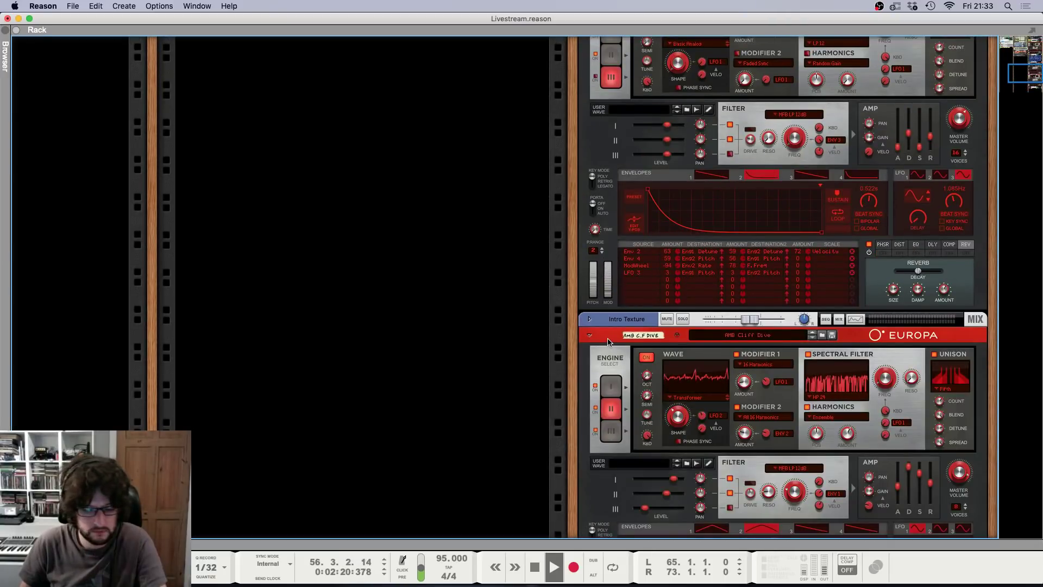
{"action": "key", "text": "F7"}
{"action": "key", "text": "F7"}
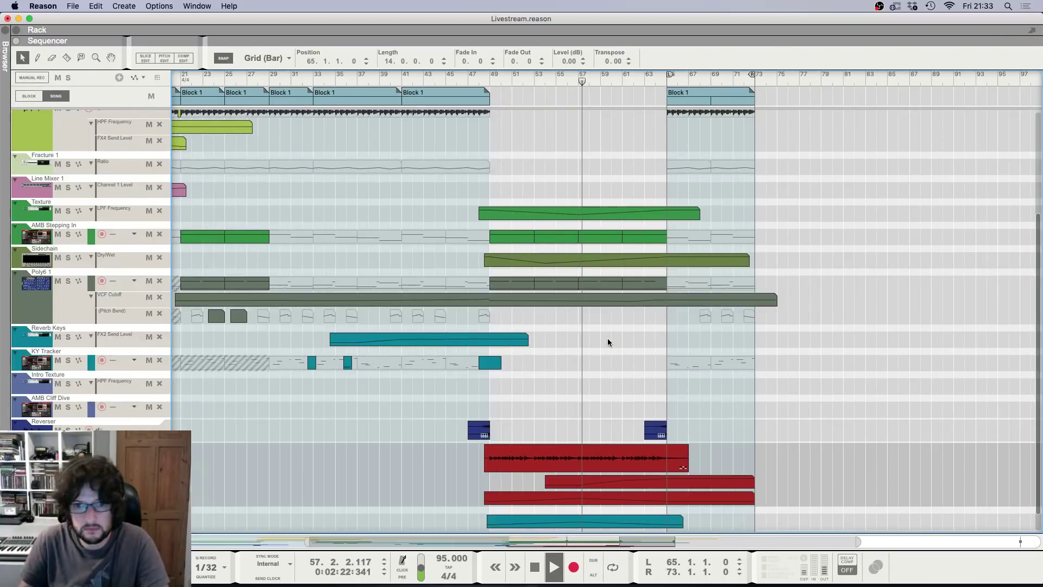
Step: Lower the Poly6 1 VCF Cutoff automation points just before bar 60 to 2.45 and at bar 62 to 2.06
{"action": "double_click", "coordinate": [618, 300]}
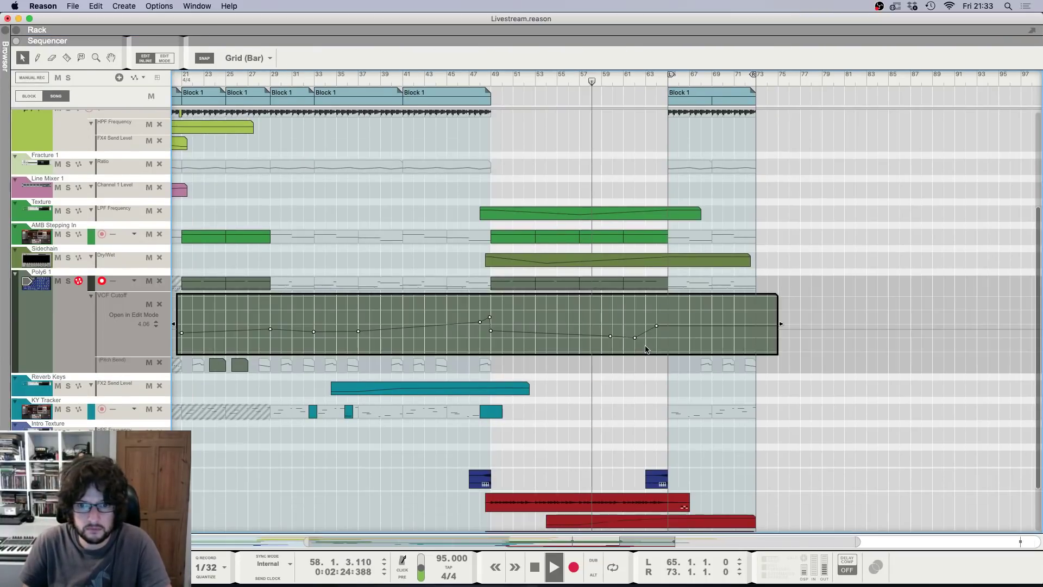
{"action": "left_click_drag", "start_coordinate": [609, 336], "coordinate": [610, 339]}
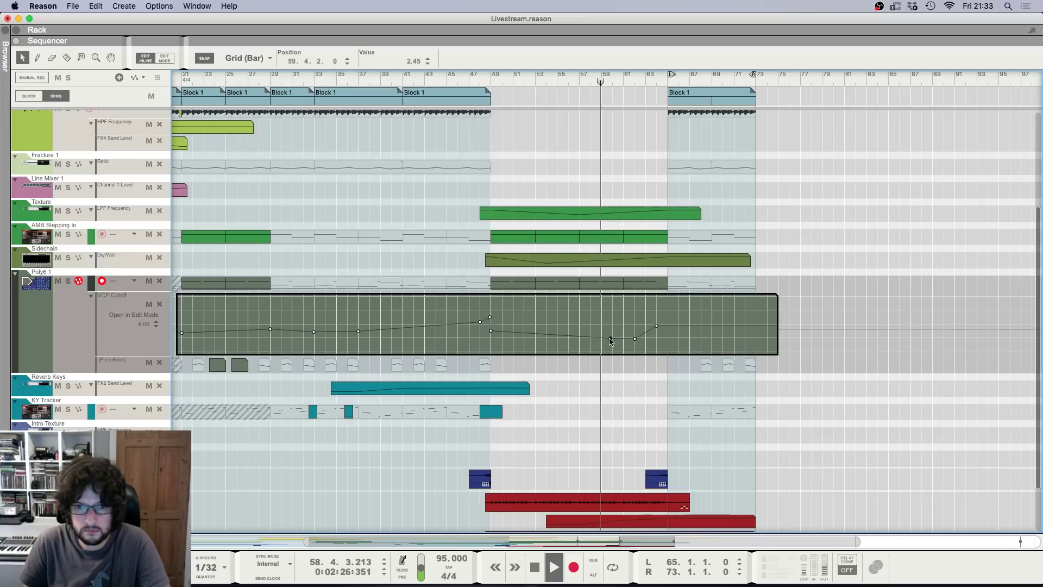
{"action": "left_click", "coordinate": [635, 340]}
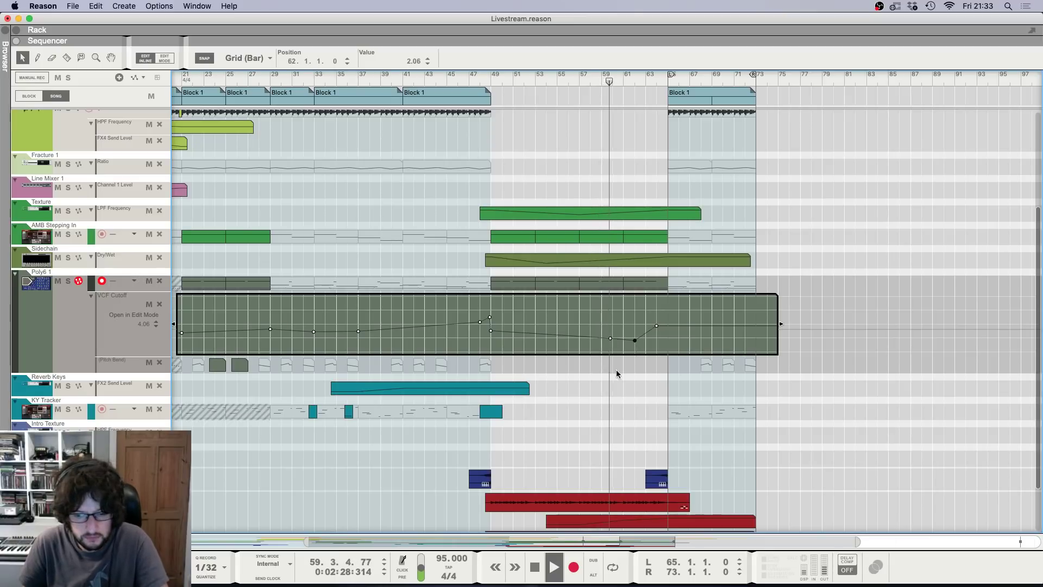
{"action": "left_click", "coordinate": [594, 435]}
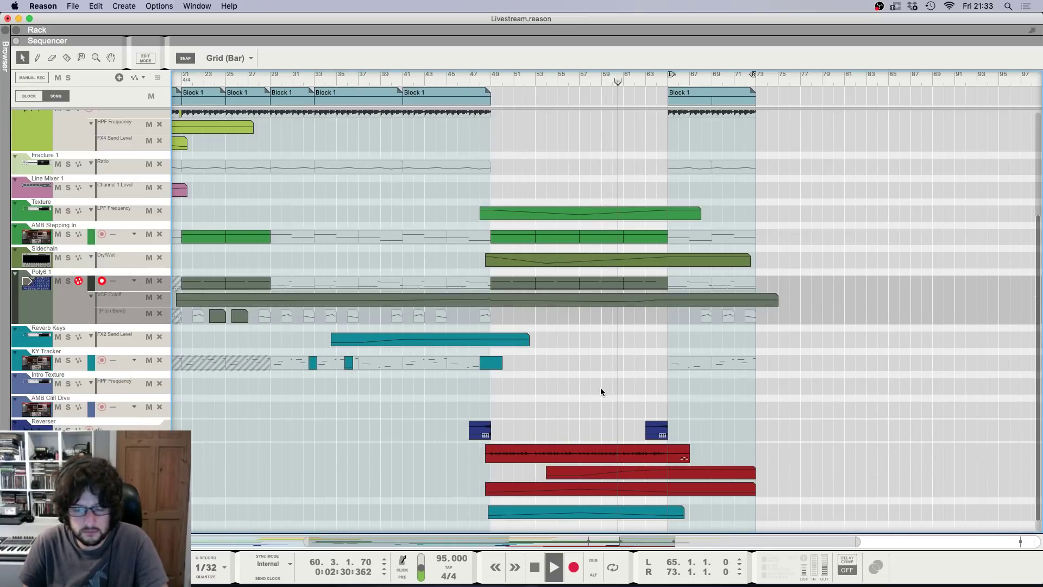
{"action": "key", "text": "F6"}
{"action": "key", "text": "F7"}
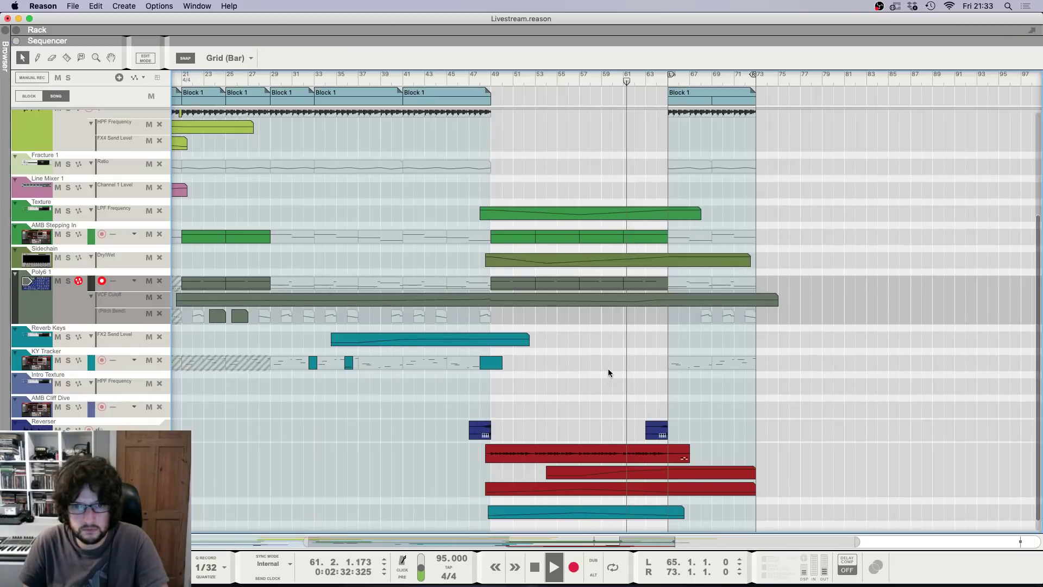
Step: Set the bar 61 point in the first Guitar Plucks automation clip to 657
{"action": "double_click", "coordinate": [668, 473]}
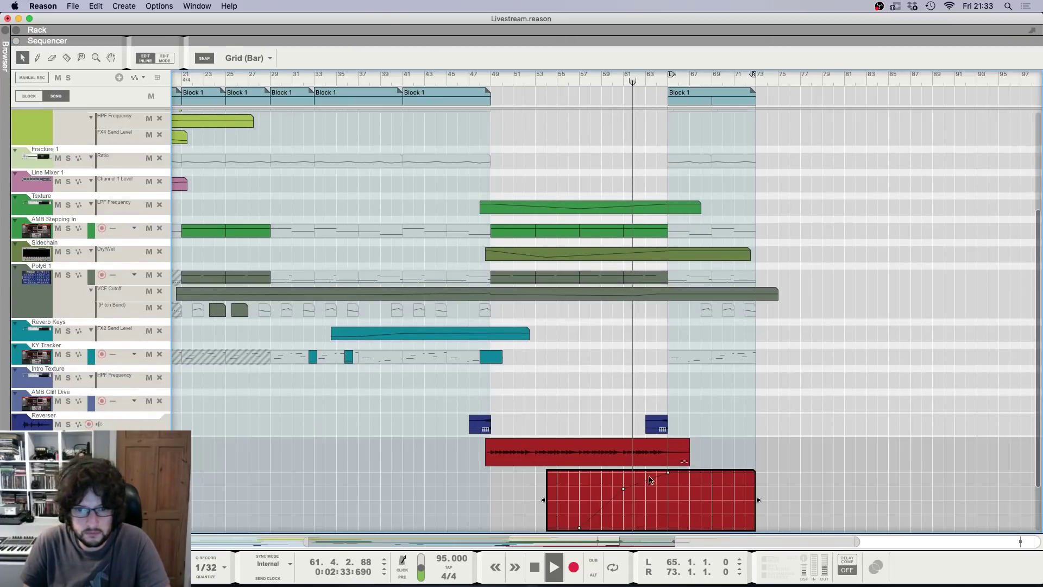
{"action": "left_click", "coordinate": [623, 490]}
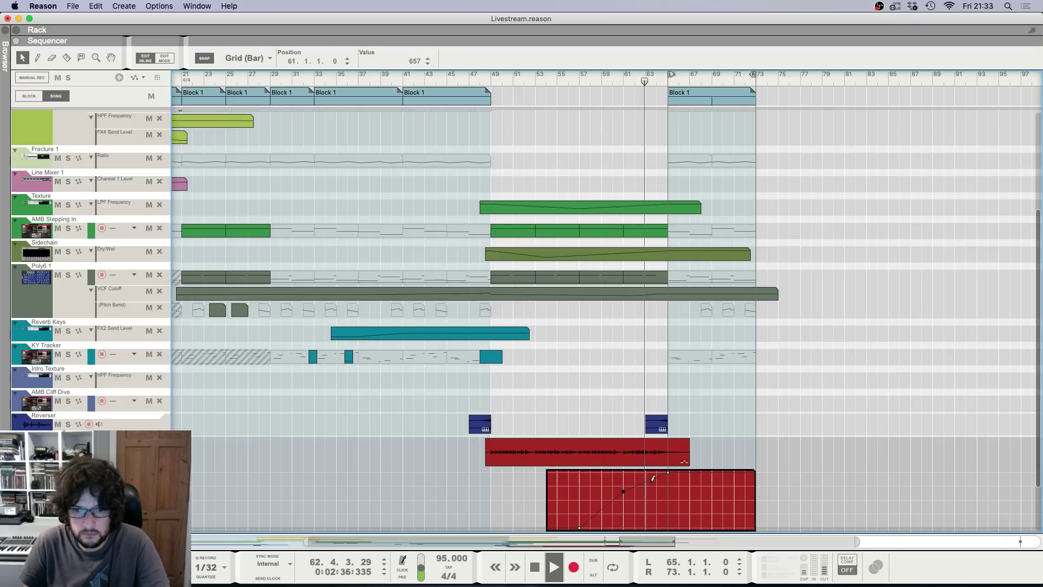
{"action": "left_click", "coordinate": [646, 482]}
{"action": "left_click", "coordinate": [644, 373]}
{"action": "key", "text": "h"}
{"action": "key", "text": "h"}
{"action": "key", "text": "h"}
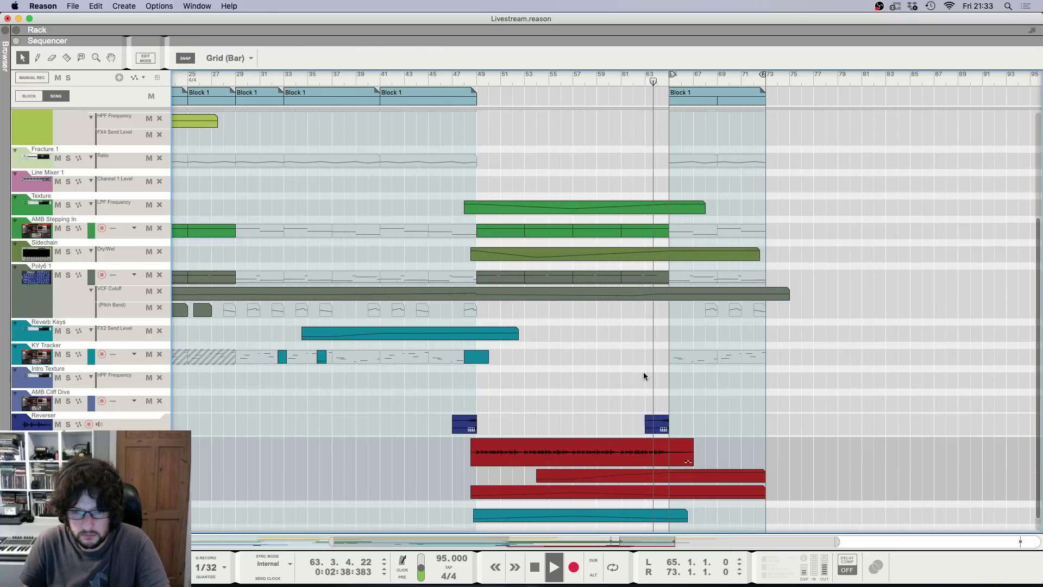
{"action": "key", "text": "h"}
{"action": "key", "text": "h"}
{"action": "key", "text": "h"}
{"action": "key", "text": "h"}
{"action": "key", "text": "h"}
{"action": "key", "text": "h"}
{"action": "key", "text": "h"}
{"action": "key", "text": "h"}
{"action": "key", "text": "h"}
{"action": "key", "text": "g"}
{"action": "key", "text": "g"}
{"action": "key", "text": "g"}
{"action": "key", "text": "g"}
{"action": "key", "text": "g"}
{"action": "key", "text": "g"}
{"action": "key", "text": "g"}
{"action": "key", "text": "g"}
{"action": "key", "text": "g"}
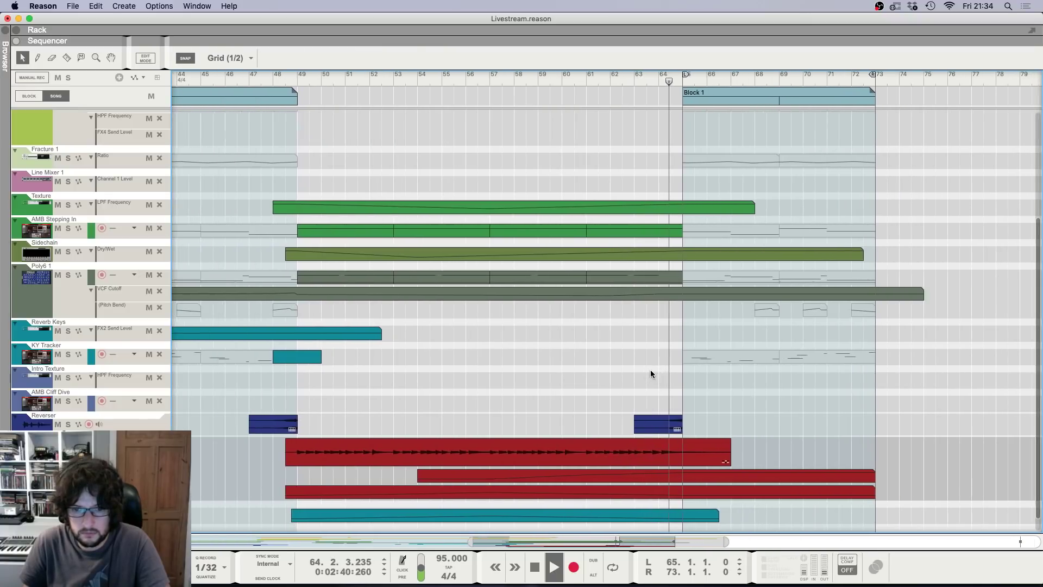
{"action": "key", "text": "g"}
{"action": "key", "text": "g"}
{"action": "key", "text": "g"}
{"action": "key", "text": "g"}
{"action": "key", "text": "g"}
{"action": "key", "text": "h"}
{"action": "key", "text": "h"}
{"action": "key", "text": "h"}
{"action": "key", "text": "h"}
{"action": "key", "text": "h"}
{"action": "key", "text": "h"}
{"action": "key", "text": "h"}
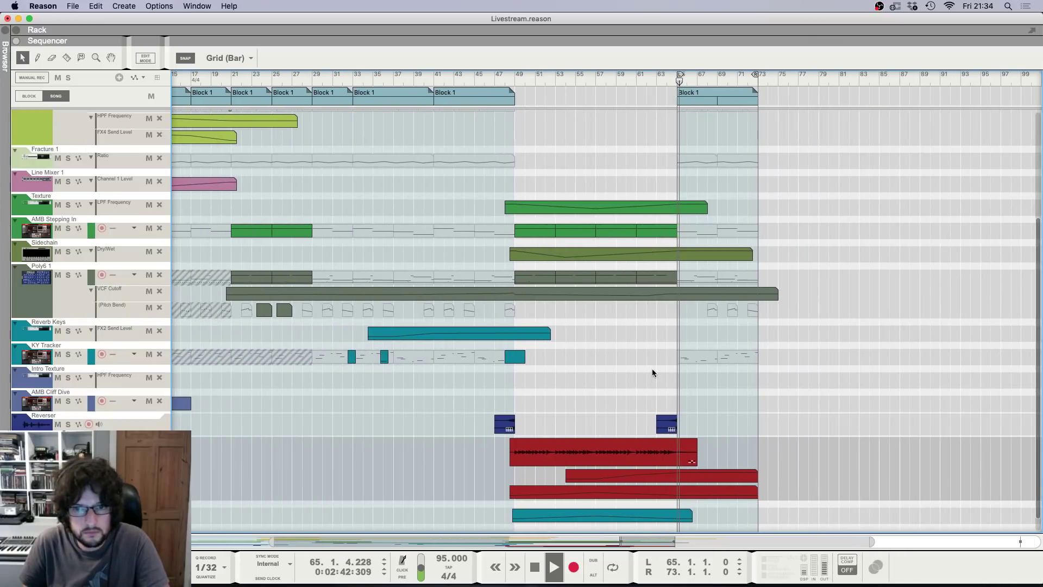
{"action": "key", "text": "h"}
{"action": "key", "text": "h"}
{"action": "key", "text": "h"}
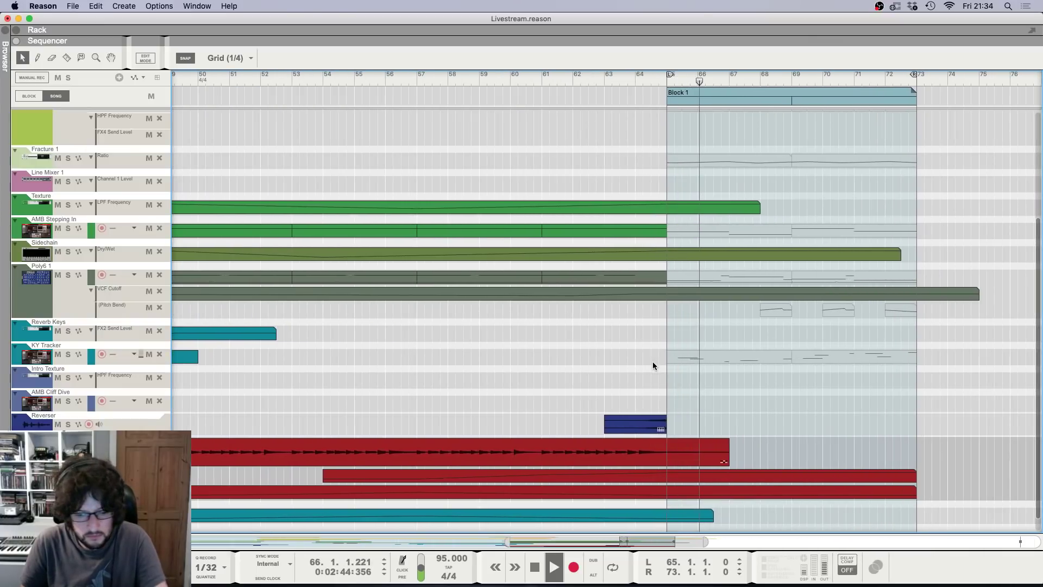
{"action": "key", "text": "g"}
{"action": "key", "text": "g"}
{"action": "key", "text": "g"}
{"action": "key", "text": "g"}
{"action": "key", "text": "g"}
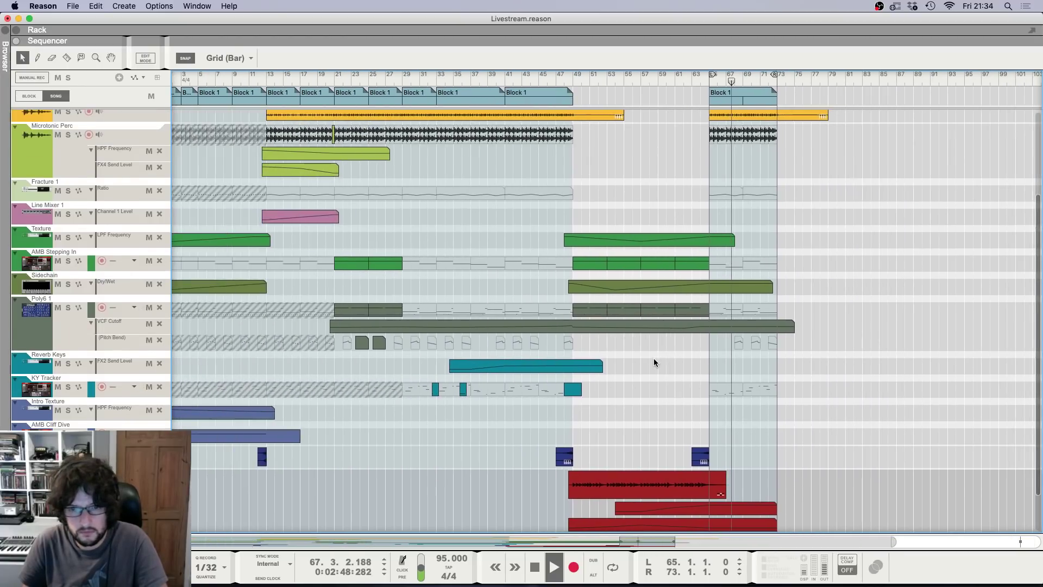
Step: Set the left locator to bar 69 and stop playback
{"action": "scroll", "coordinate": [657, 343], "scroll_direction": "up", "scroll_amount": 4}
{"action": "scroll", "coordinate": [719, 252], "scroll_direction": "up", "scroll_amount": 4}
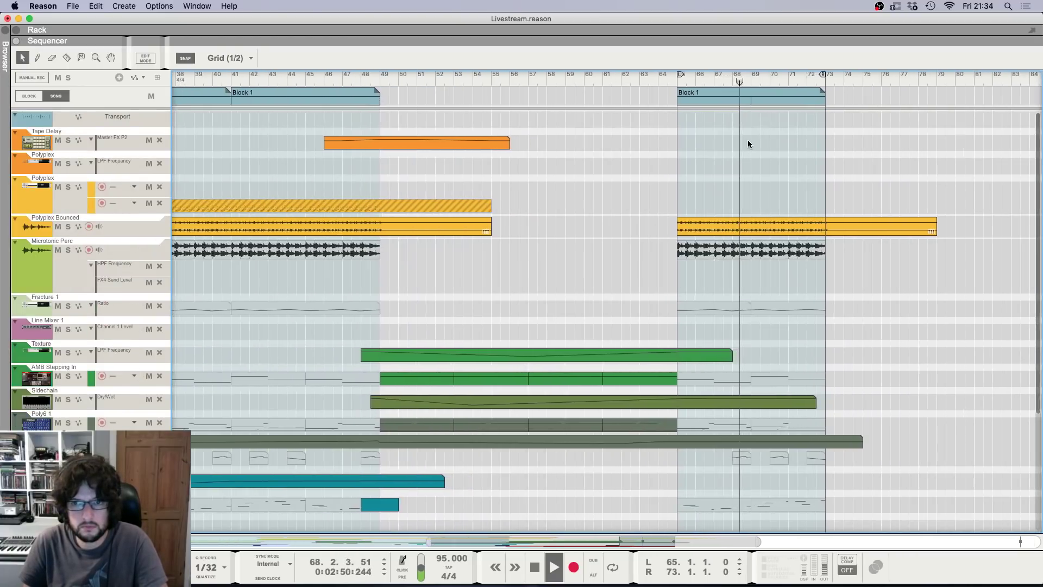
{"action": "left_click", "coordinate": [757, 77], "text": "super"}
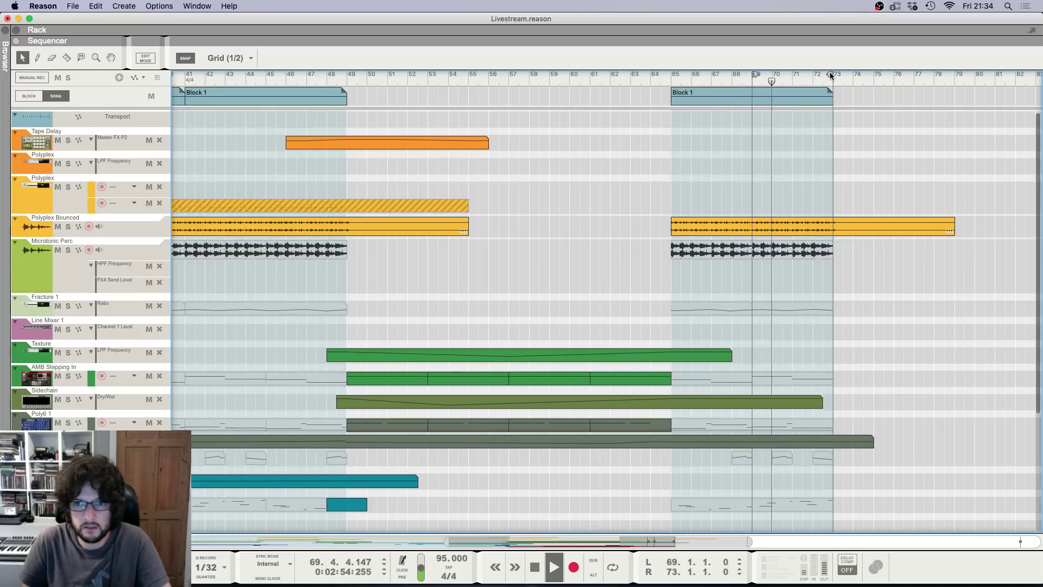
{"action": "scroll", "coordinate": [797, 197], "scroll_direction": "down", "scroll_amount": 5}
{"action": "scroll", "coordinate": [796, 196], "scroll_direction": "down", "scroll_amount": 4}
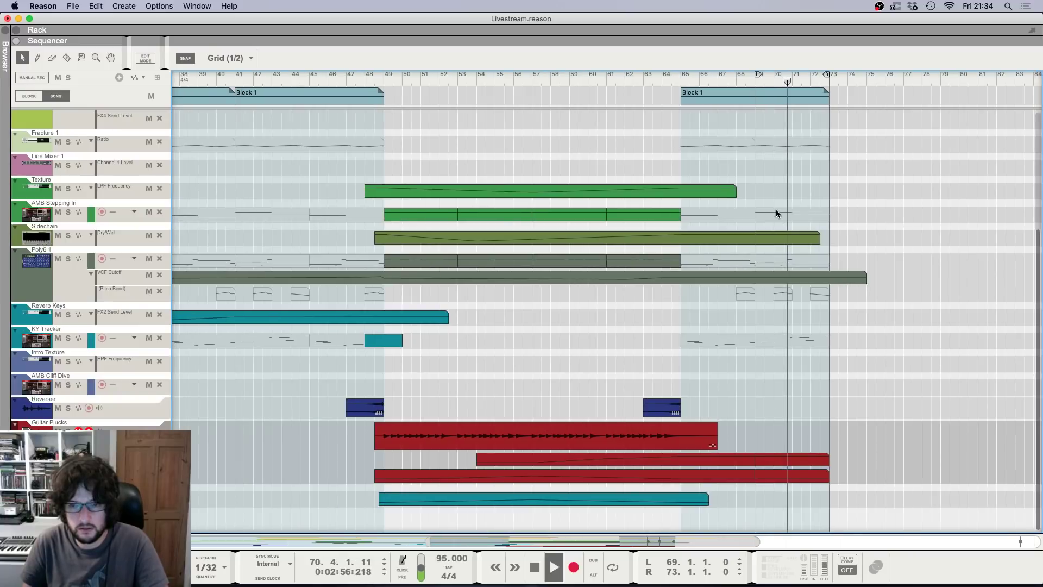
{"action": "scroll", "coordinate": [812, 170], "scroll_direction": "up", "scroll_amount": 1}
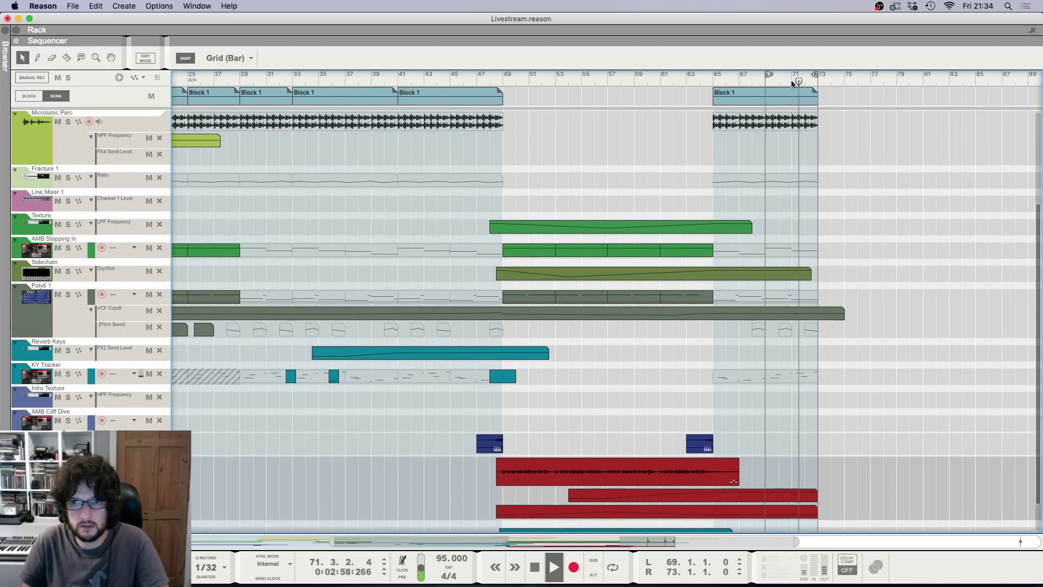
{"action": "key", "text": "space"}
Step: Copy the four-bar AMB Stepping In and Poly6 1 clips at bar 25 to bar 69
{"action": "scroll", "coordinate": [749, 204], "scroll_direction": "up", "scroll_amount": 1}
{"action": "key", "text": "g"}
{"action": "key", "text": "g"}
{"action": "scroll", "coordinate": [305, 280], "scroll_direction": "left", "scroll_amount": 5}
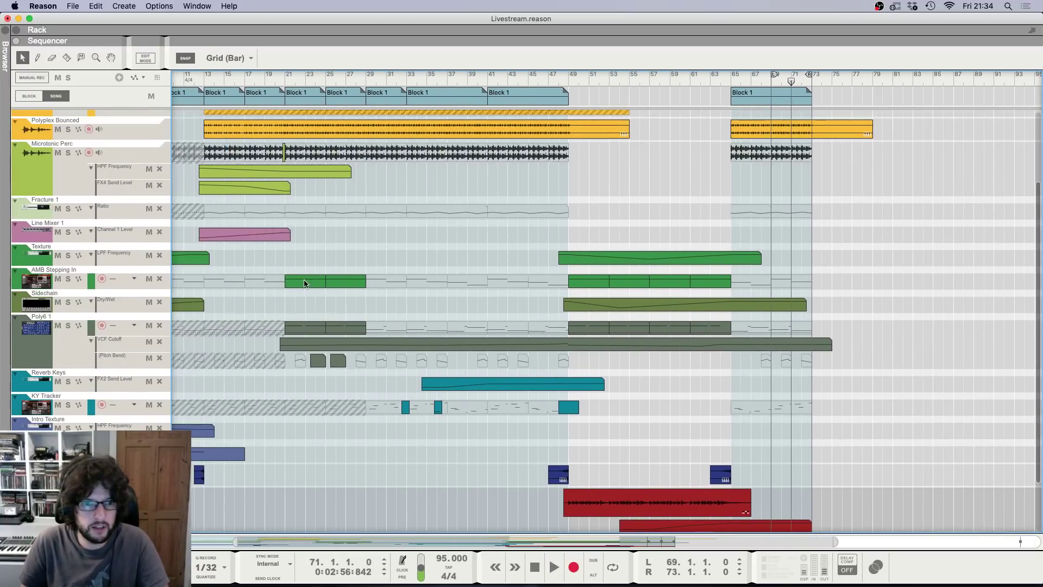
{"action": "left_click", "coordinate": [354, 279]}
{"action": "left_click_drag", "start_coordinate": [356, 284], "coordinate": [770, 282]}
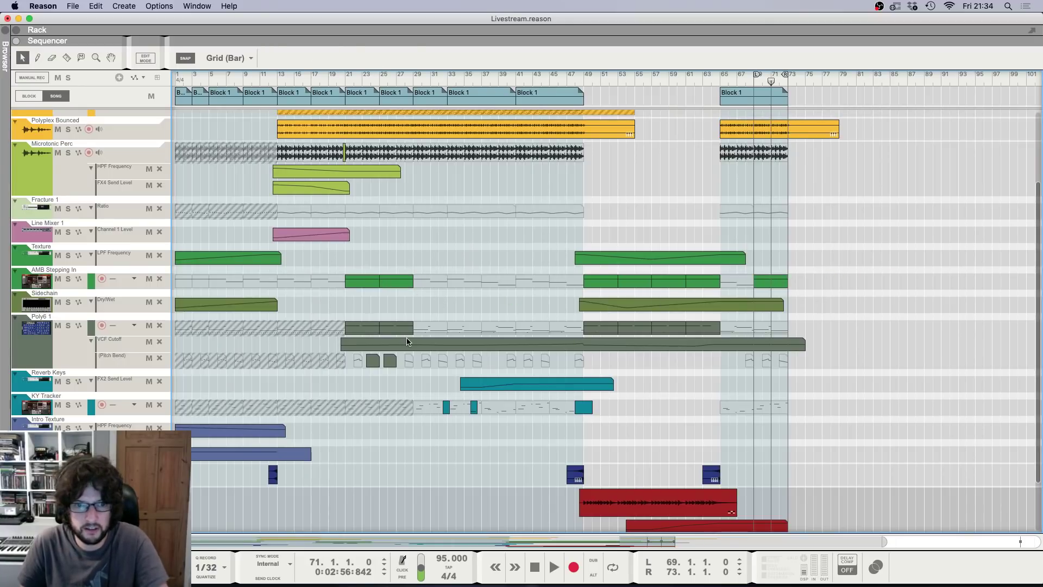
{"action": "left_click_drag", "start_coordinate": [513, 324], "coordinate": [776, 321]}
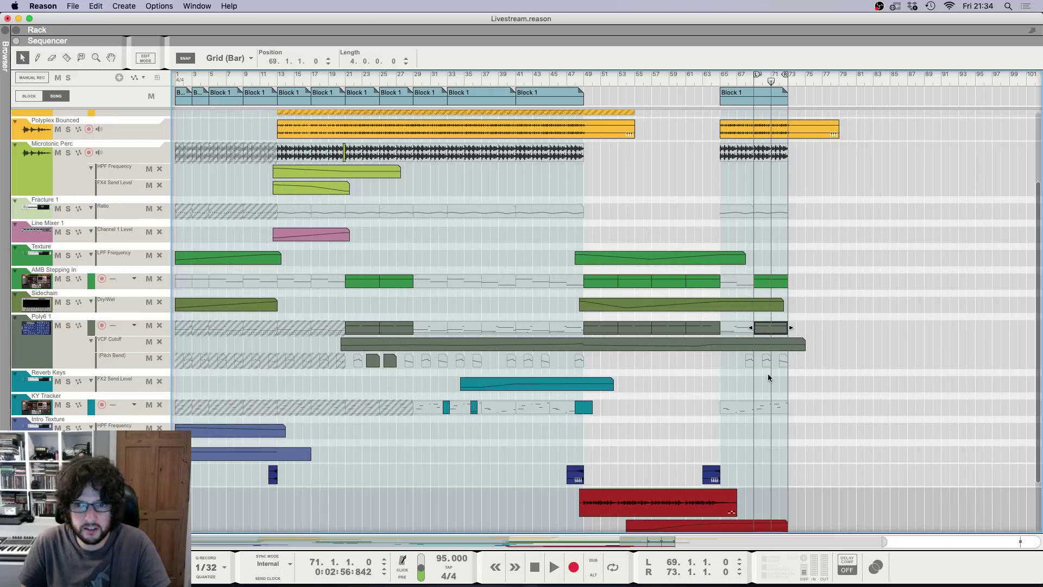
Step: Copy the second standalone Poly6 1 pitch bend clip, just after bar 25, to the middle of bar 69
{"action": "left_click", "coordinate": [362, 359]}
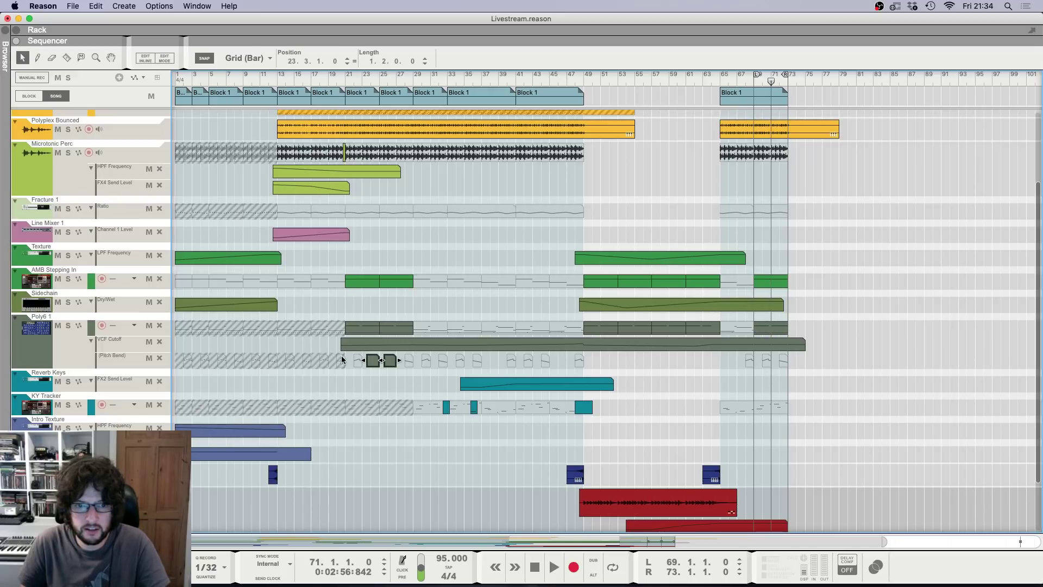
{"action": "left_click", "coordinate": [369, 369]}
{"action": "left_click", "coordinate": [398, 363]}
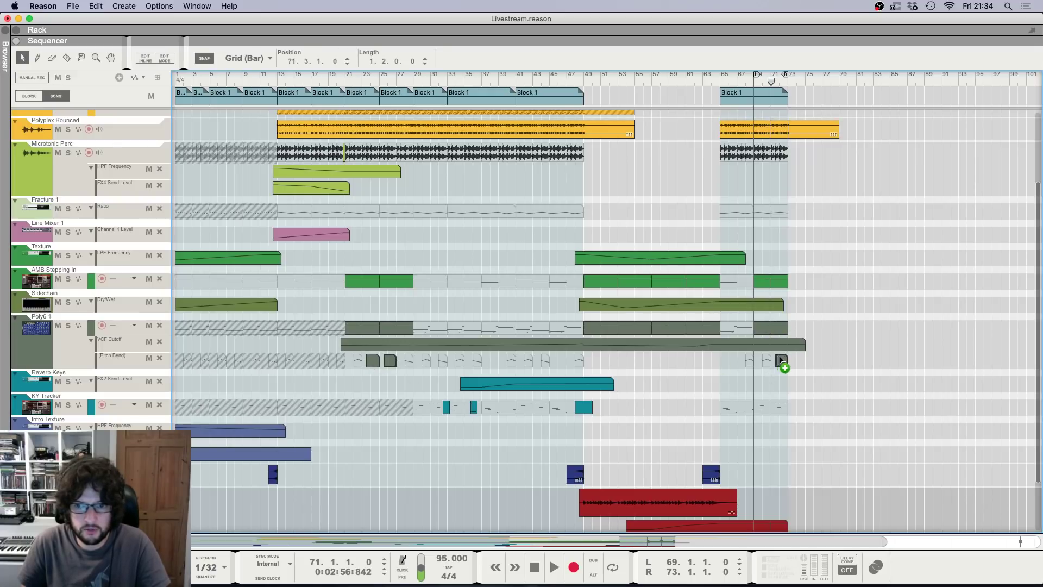
{"action": "left_click", "coordinate": [866, 296]}
Step: Play the song from bar 69
{"action": "scroll", "coordinate": [767, 81], "scroll_direction": "up", "scroll_amount": 4}
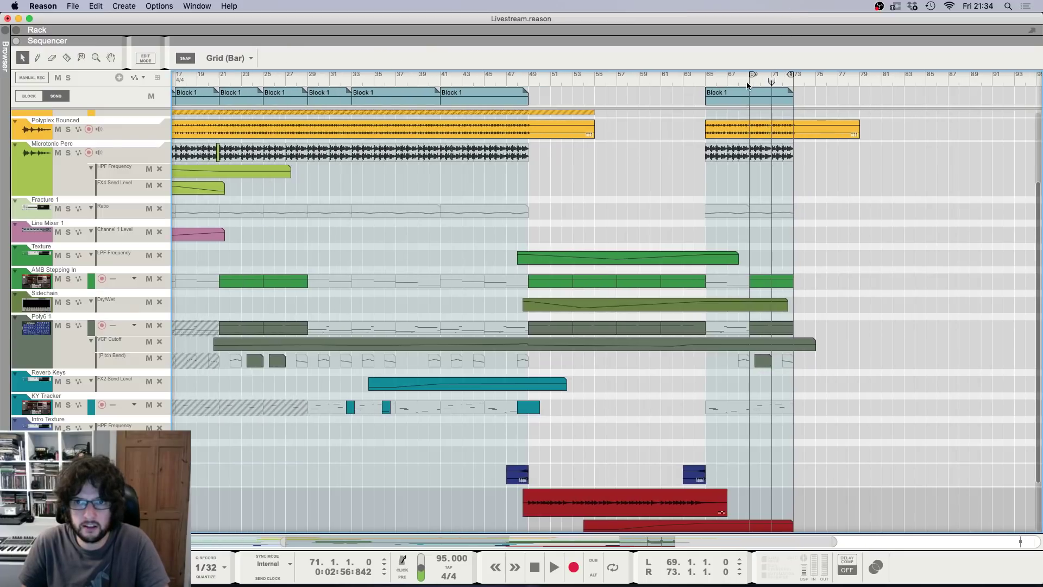
{"action": "left_click", "coordinate": [749, 83]}
{"action": "key", "text": "space"}
{"action": "scroll", "coordinate": [816, 260], "scroll_direction": "up", "scroll_amount": 5}
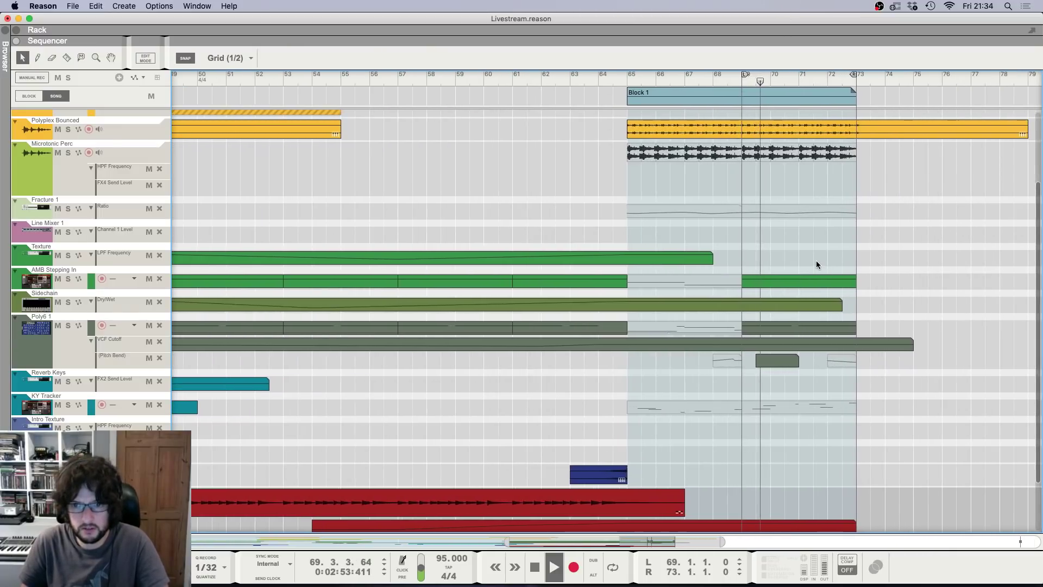
Step: Add a half-bar clip on the KY Tracker track in the second half of bar 72, ending at bar 73
{"action": "scroll", "coordinate": [815, 265], "scroll_direction": "down", "scroll_amount": 1}
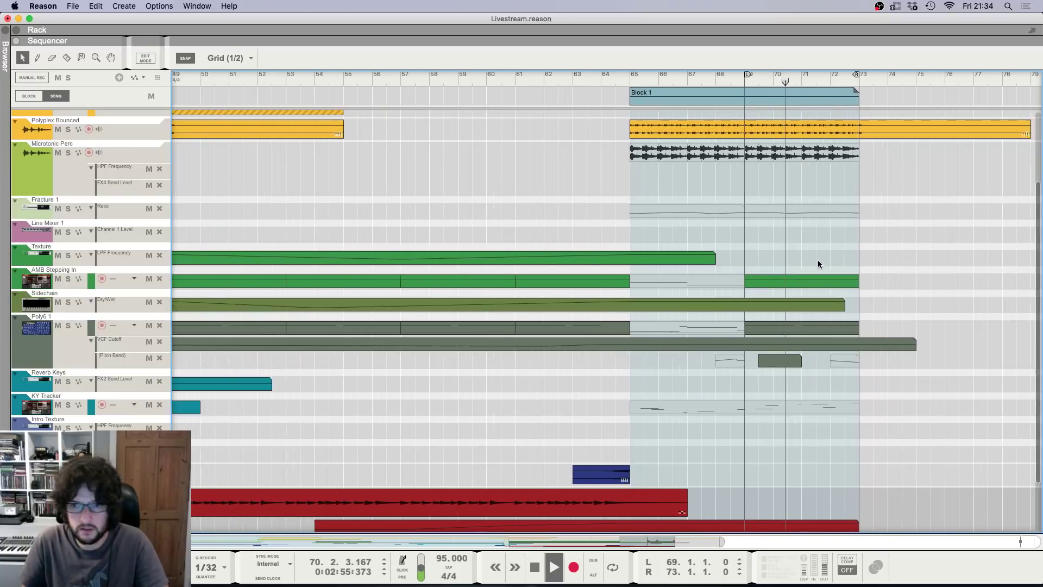
{"action": "scroll", "coordinate": [813, 308], "scroll_direction": "up", "scroll_amount": 2}
{"action": "scroll", "coordinate": [813, 308], "scroll_direction": "up", "scroll_amount": 1}
{"action": "scroll", "coordinate": [819, 316], "scroll_direction": "down", "scroll_amount": 3}
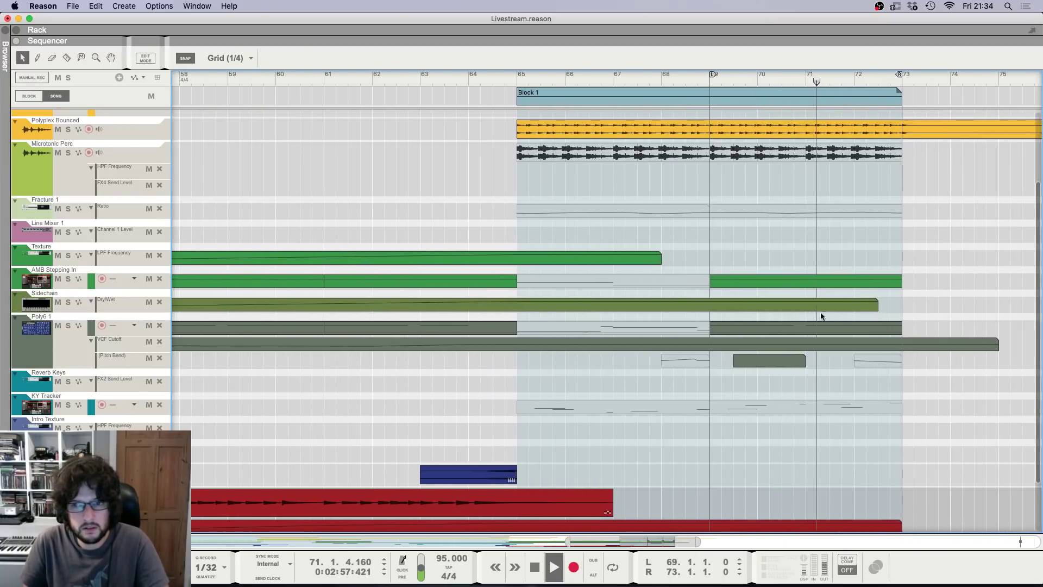
{"action": "scroll", "coordinate": [831, 296], "scroll_direction": "up", "scroll_amount": 1}
{"action": "scroll", "coordinate": [831, 296], "scroll_direction": "down", "scroll_amount": 1}
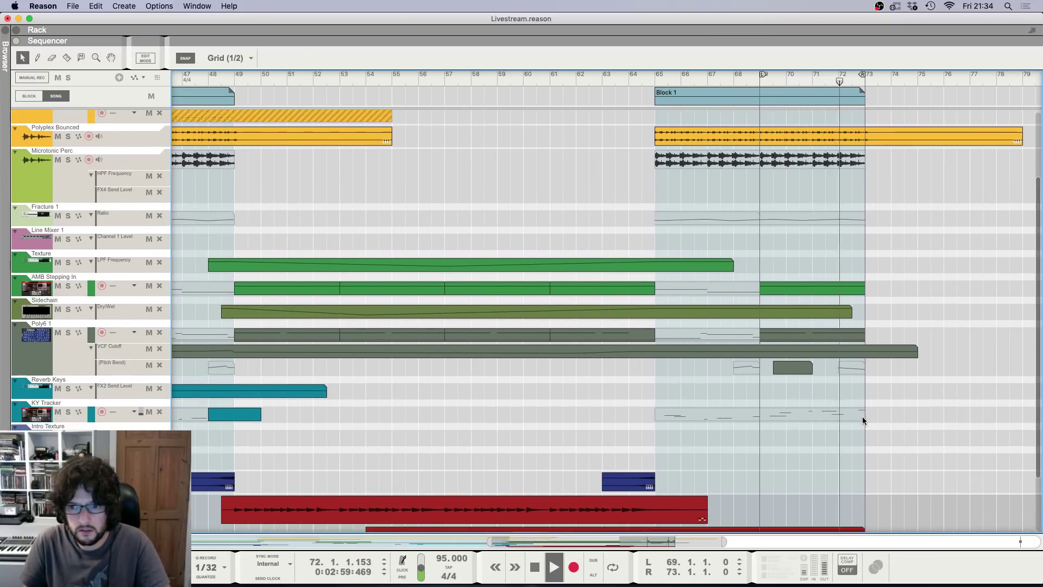
{"action": "scroll", "coordinate": [902, 359], "scroll_direction": "down", "scroll_amount": 1}
{"action": "scroll", "coordinate": [904, 360], "scroll_direction": "down", "scroll_amount": 4}
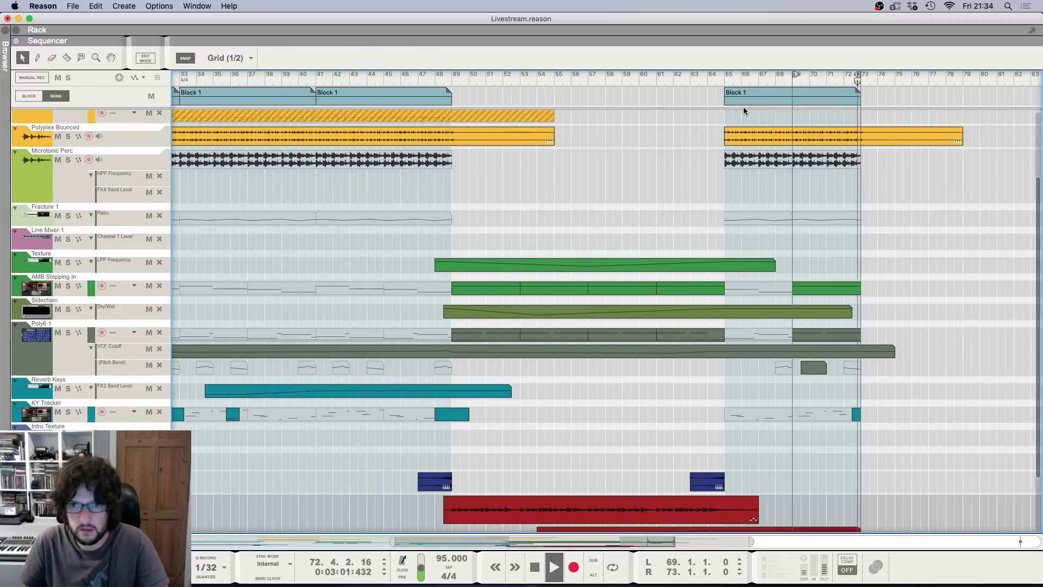
Step: Move the left locator to bar 65, play the section from there and stop playback
{"action": "left_click_drag", "start_coordinate": [794, 74], "coordinate": [725, 82]}
{"action": "key", "text": "space"}
{"action": "key", "text": "space"}
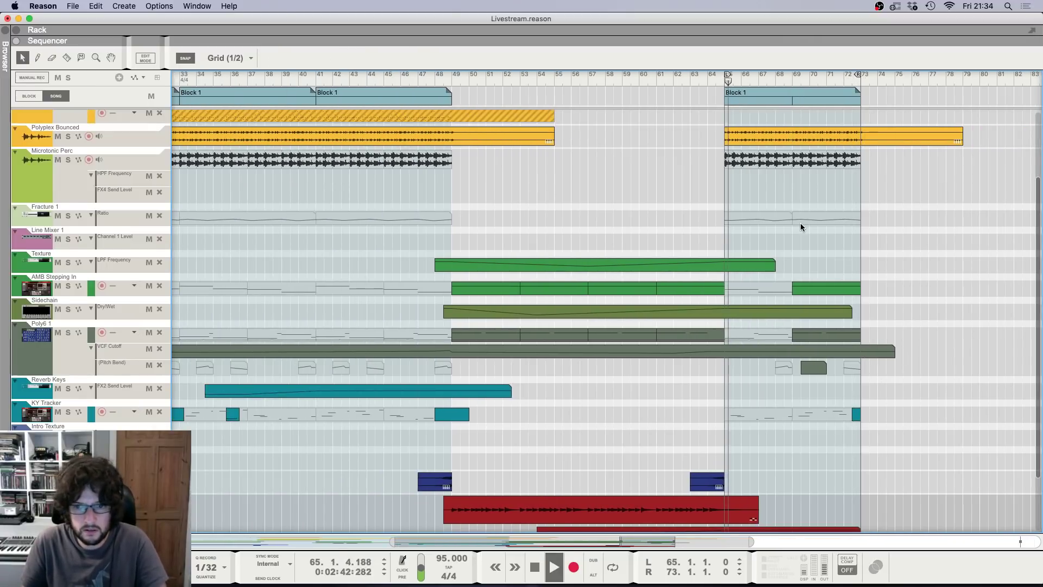
{"action": "scroll", "coordinate": [798, 223], "scroll_direction": "down", "scroll_amount": 3}
{"action": "scroll", "coordinate": [730, 163], "scroll_direction": "up", "scroll_amount": 1}
{"action": "key", "text": "space"}
{"action": "left_click", "coordinate": [712, 82]}
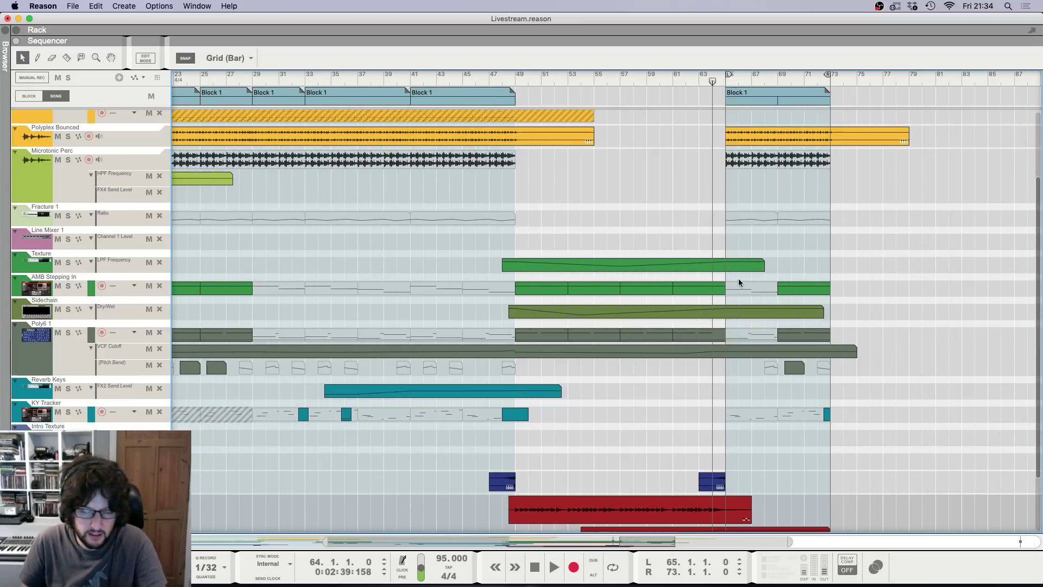
Step: Set the left locator and the song position to bar 69
{"action": "scroll", "coordinate": [739, 280], "scroll_direction": "up", "scroll_amount": 4}
{"action": "left_click", "coordinate": [783, 78], "text": "alt"}
{"action": "left_click", "coordinate": [780, 82]}
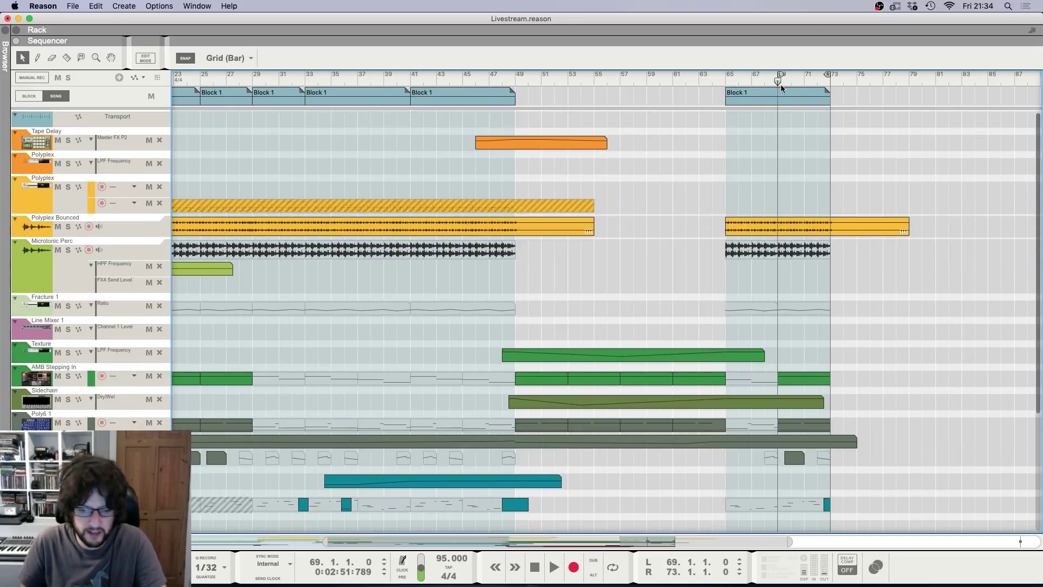
Step: Create a Redrum Drum Computer in the rack below the Guitar Plucks audio track
{"action": "key", "text": "F6"}
{"action": "right_click", "coordinate": [768, 463]}
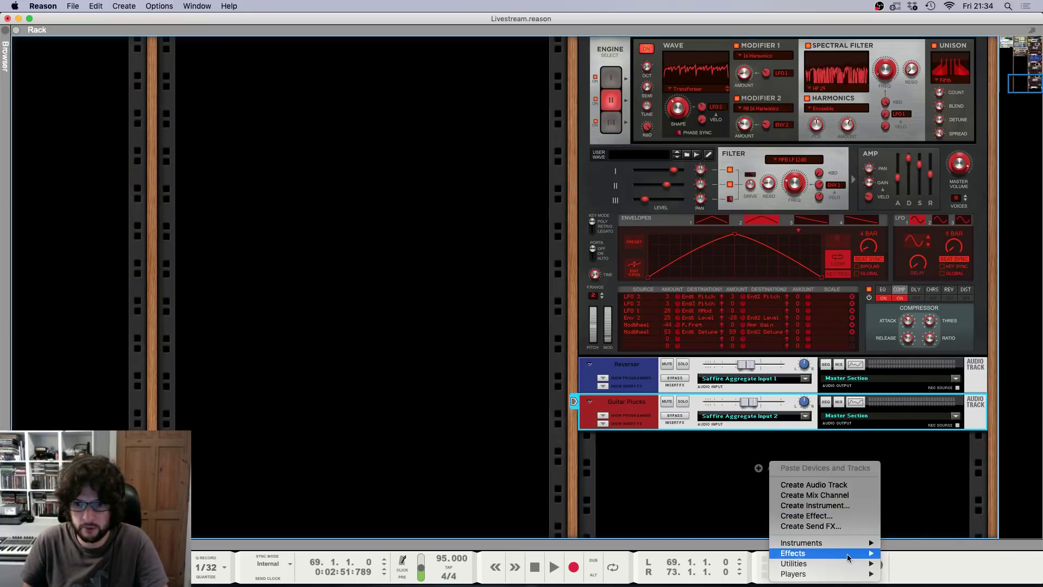
{"action": "mouse_move", "coordinate": [815, 542]}
{"action": "mouse_move", "coordinate": [955, 369]}
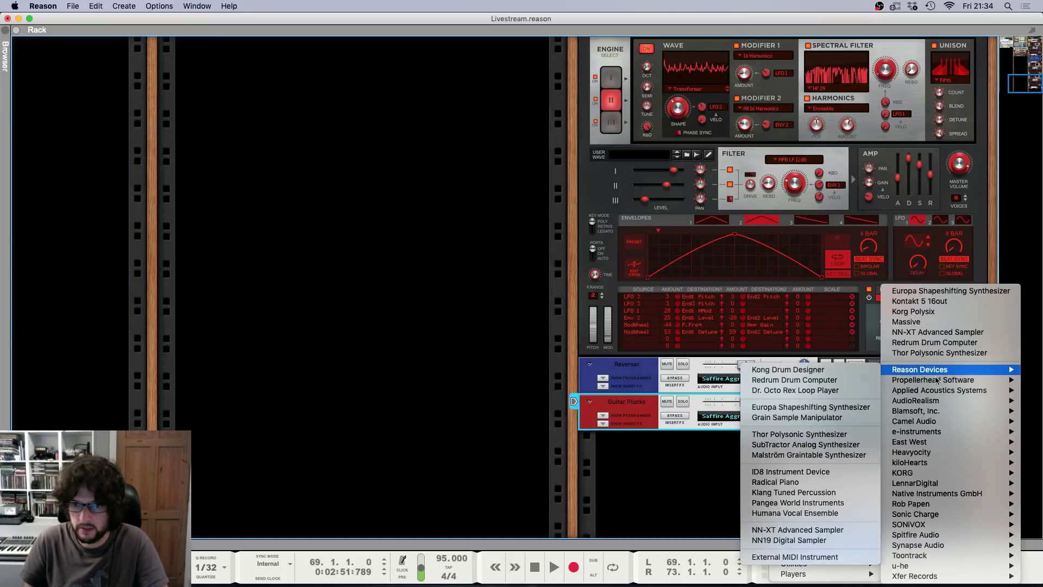
{"action": "left_click", "coordinate": [817, 380]}
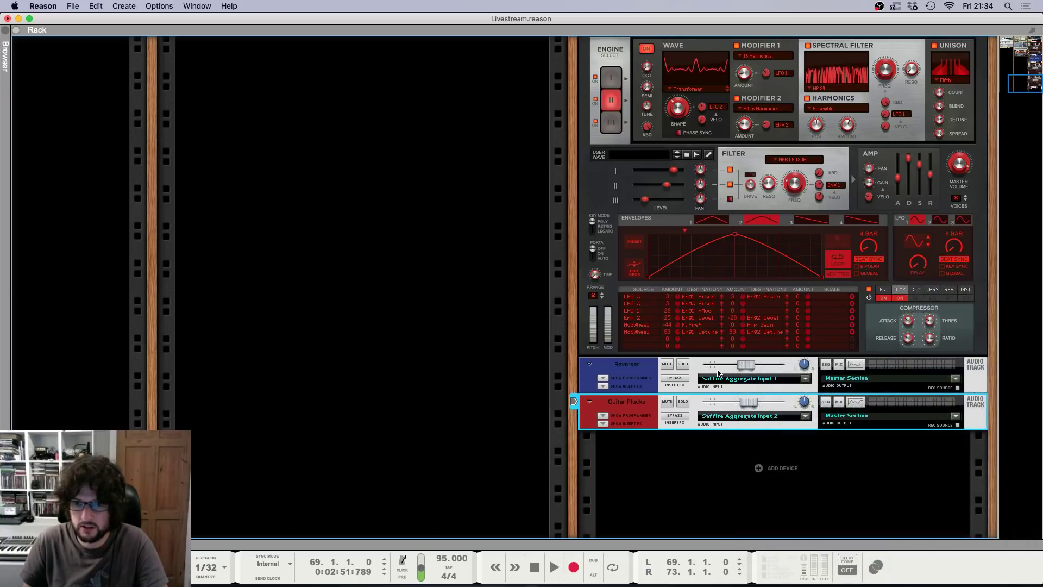
Step: Browse samples for Redrum's first drum channel in Wave Alchemy's Evolve Free "cymbals & rides" folder
{"action": "left_click", "coordinate": [638, 375]}
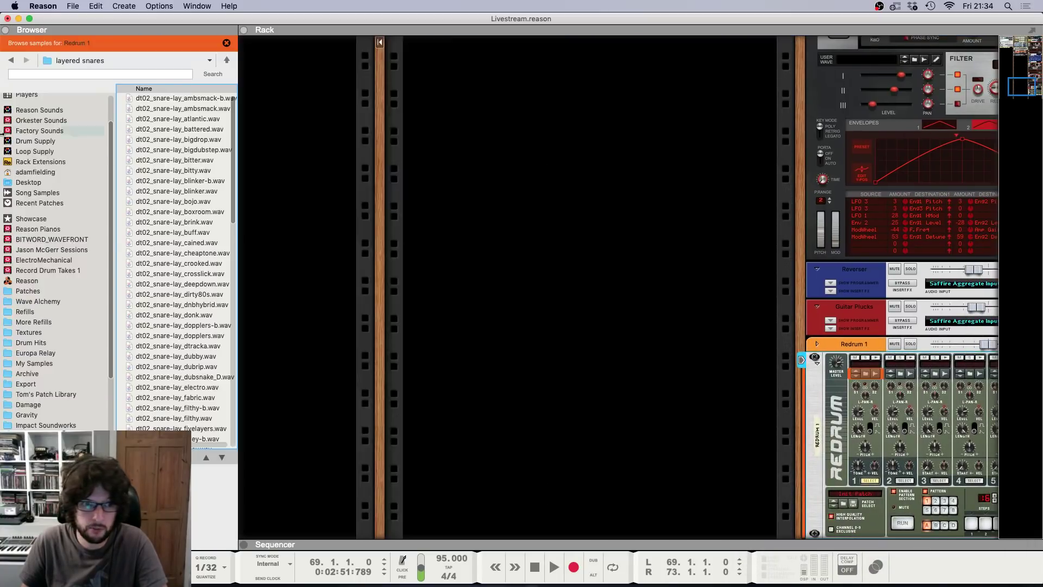
{"action": "scroll", "coordinate": [65, 320], "scroll_direction": "down", "scroll_amount": 6}
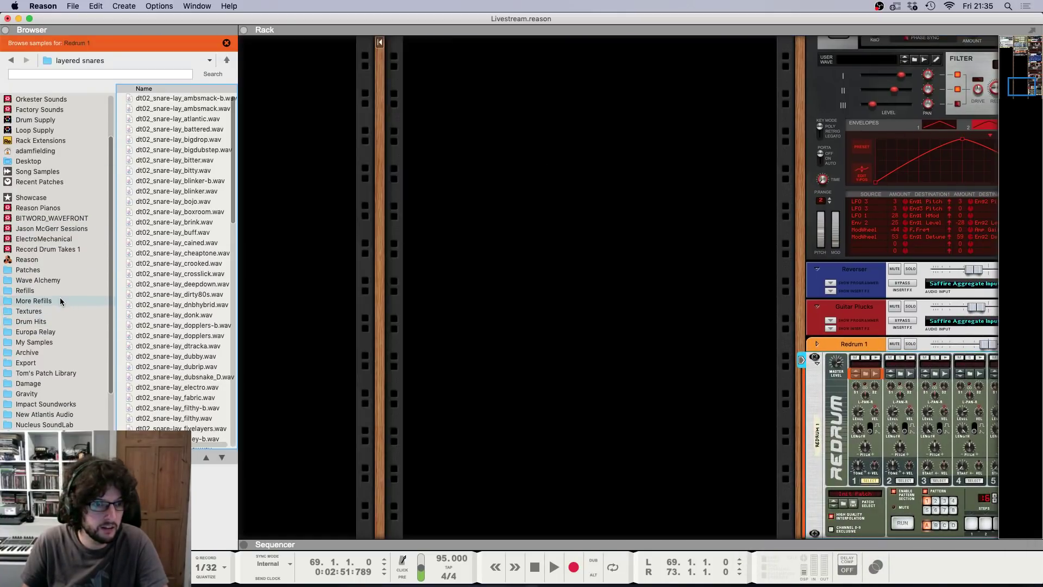
{"action": "scroll", "coordinate": [63, 399], "scroll_direction": "up", "scroll_amount": 2}
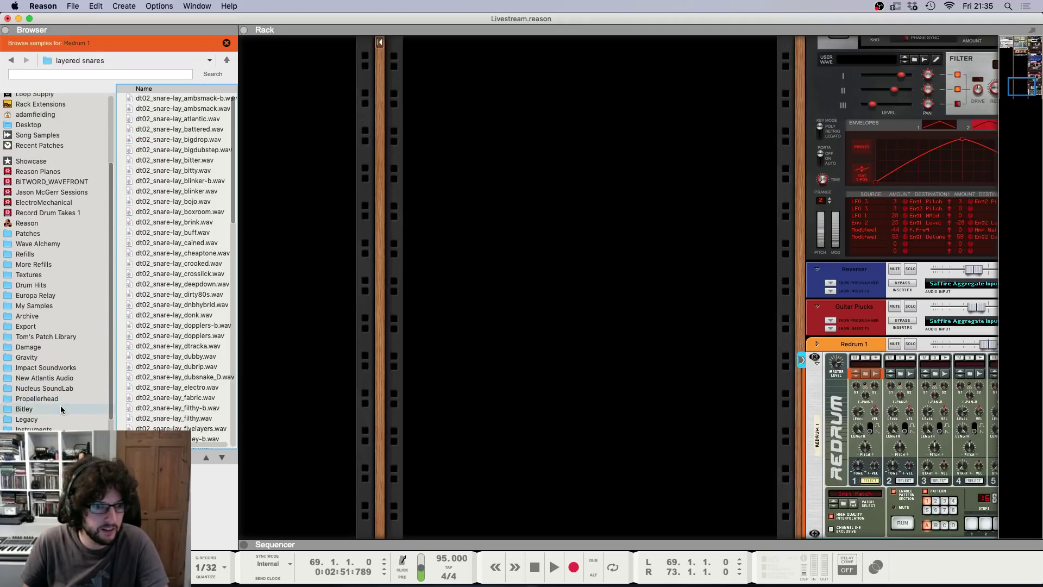
{"action": "left_click", "coordinate": [44, 244]}
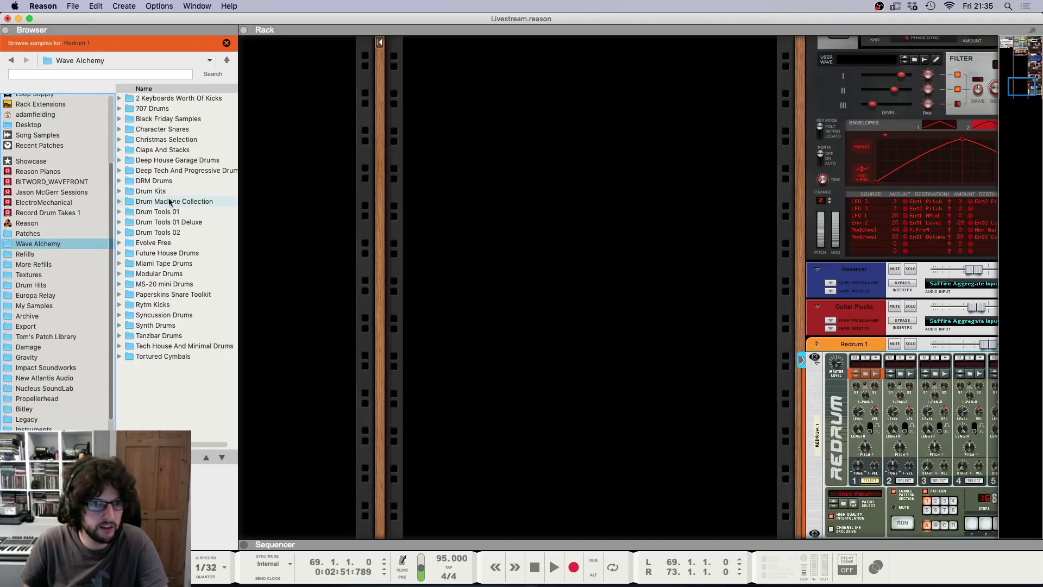
{"action": "double_click", "coordinate": [169, 242]}
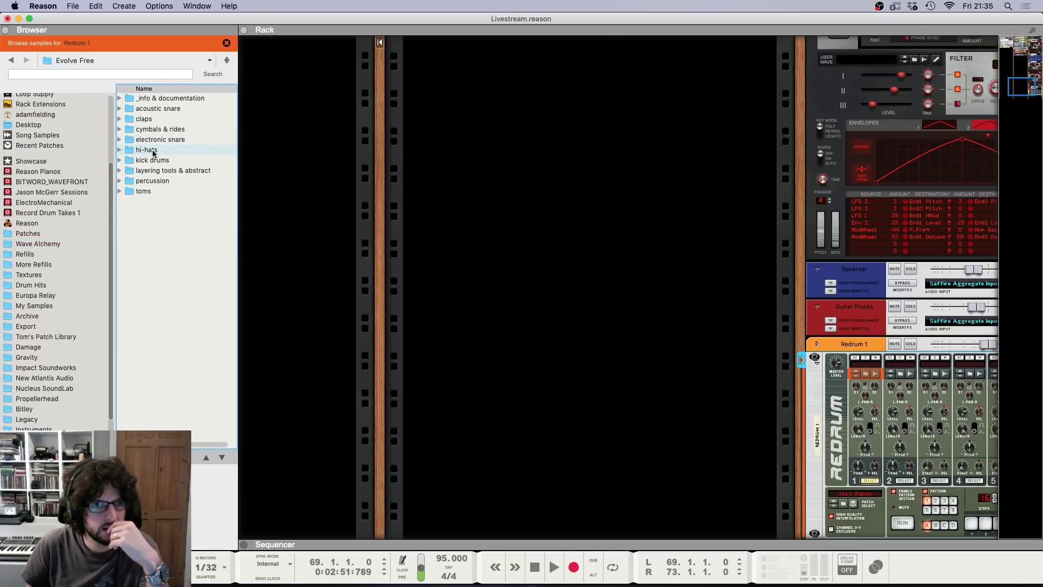
{"action": "double_click", "coordinate": [161, 130]}
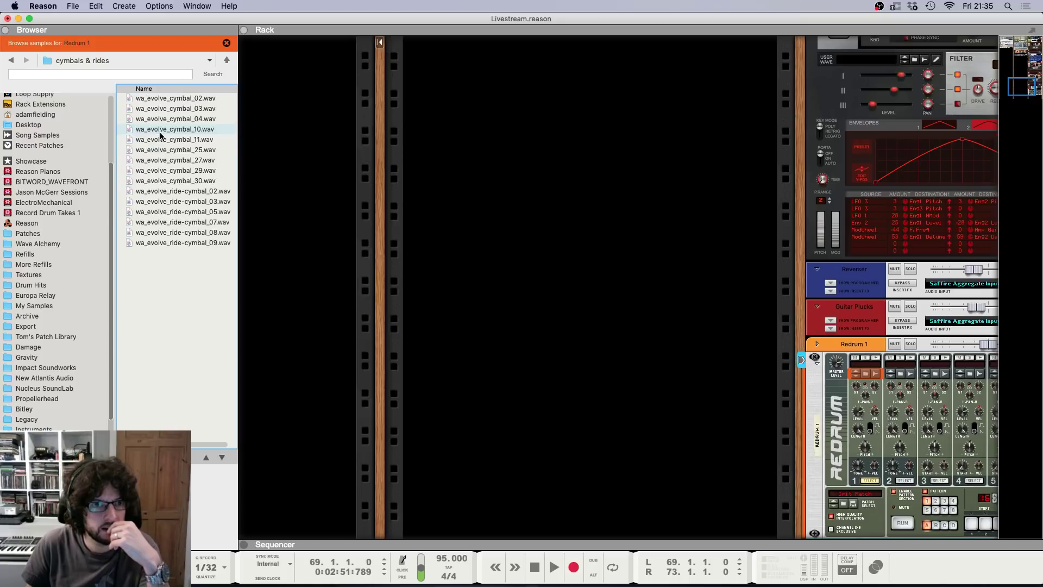
Step: Audition the Evolve ride cymbal samples and load wa_evolve_ride-cymbal_02.wav into Redrum's first drum channel
{"action": "left_click", "coordinate": [173, 193]}
{"action": "left_click", "coordinate": [173, 203]}
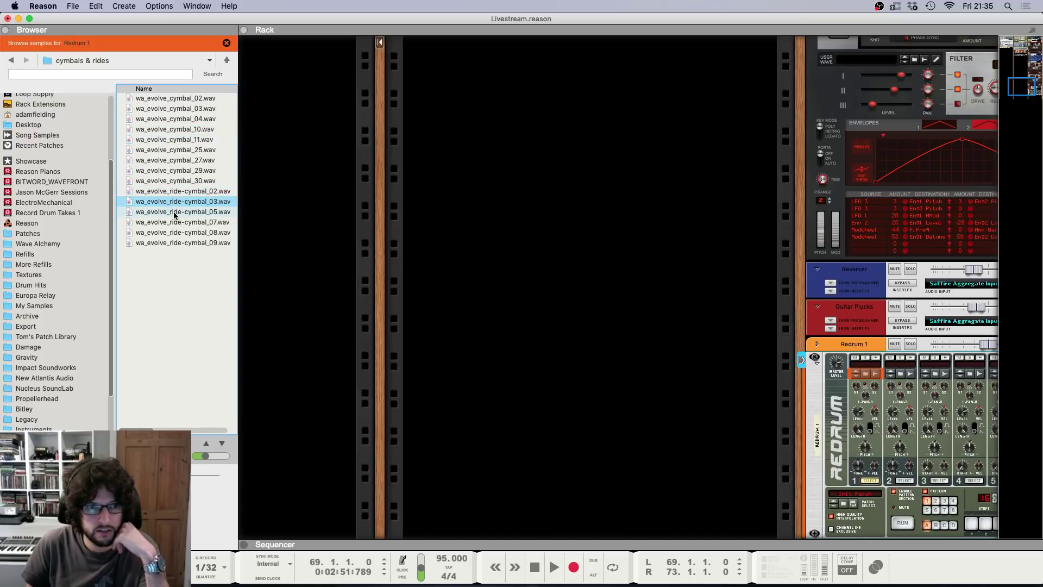
{"action": "left_click", "coordinate": [175, 213]}
{"action": "left_click", "coordinate": [178, 223]}
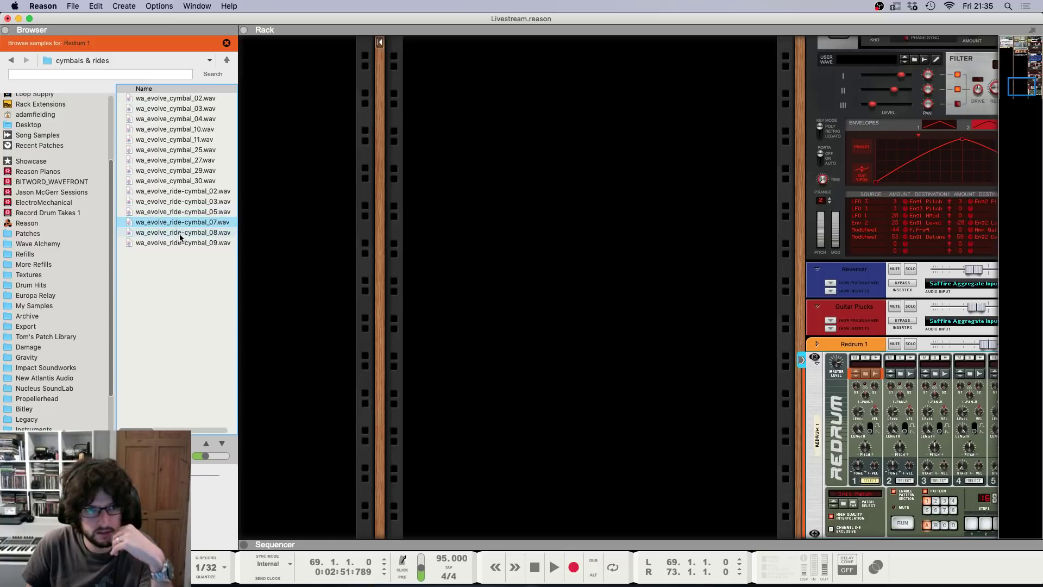
{"action": "left_click", "coordinate": [180, 234]}
{"action": "left_click", "coordinate": [181, 244]}
{"action": "left_click", "coordinate": [197, 193]}
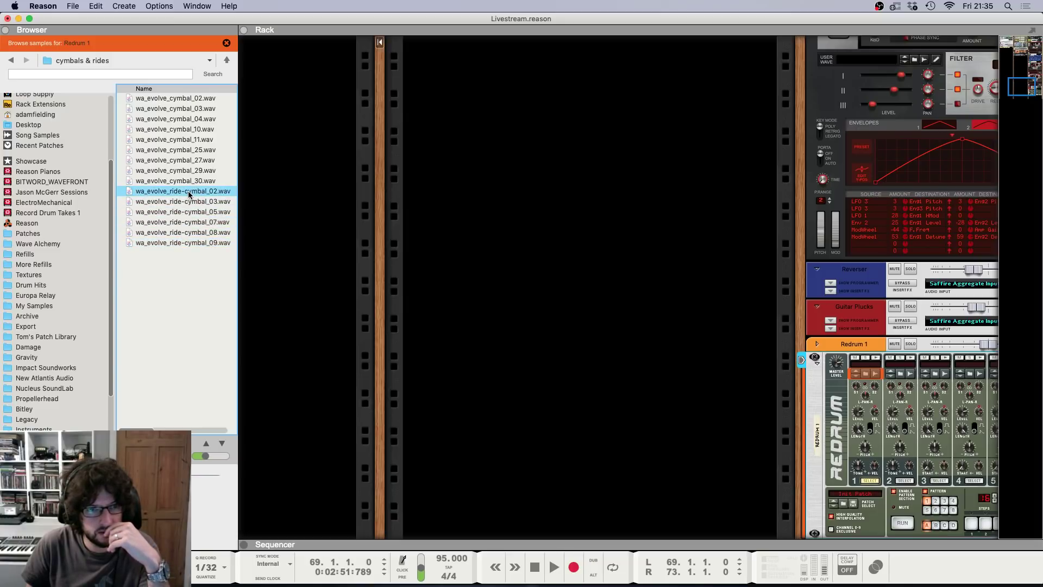
Step: Lower Redrum 1's mixer channel level and set its Drum 1 length to 68
{"action": "left_click_drag", "start_coordinate": [1034, 428], "coordinate": [859, 448]}
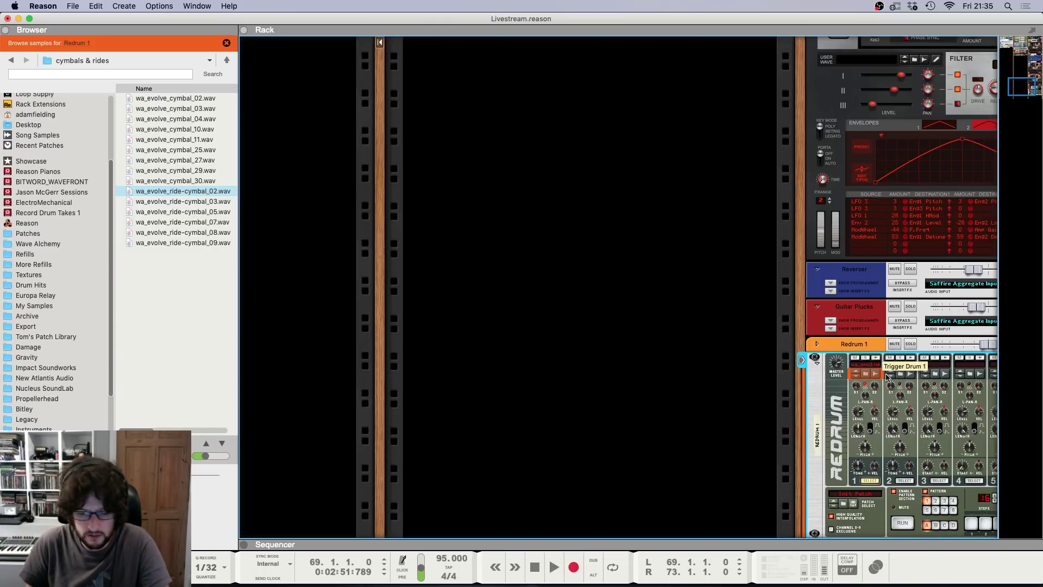
{"action": "key", "text": "F5"}
{"action": "key", "text": "F6"}
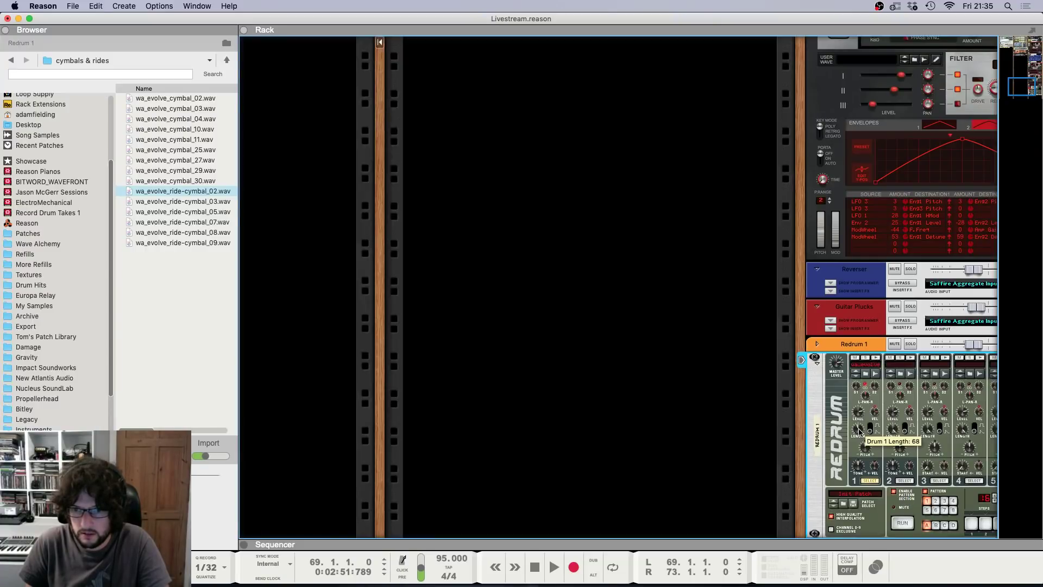
Step: Create a Redrum 1 clip from bar 69 to 73 and fill it with quarter-note ride hits by copying the first bar
{"action": "key", "text": "F7"}
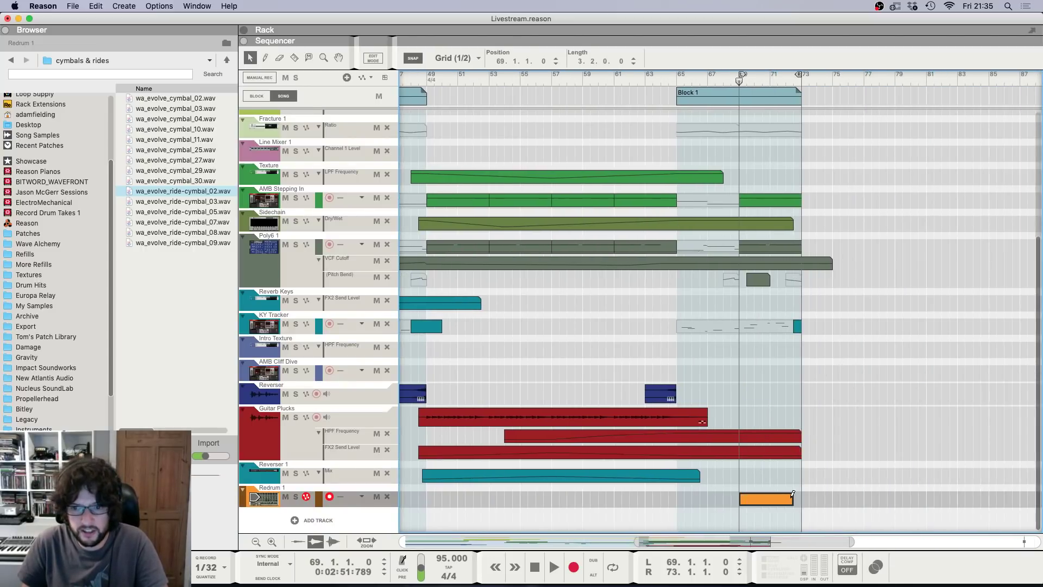
{"action": "double_click", "coordinate": [789, 501]}
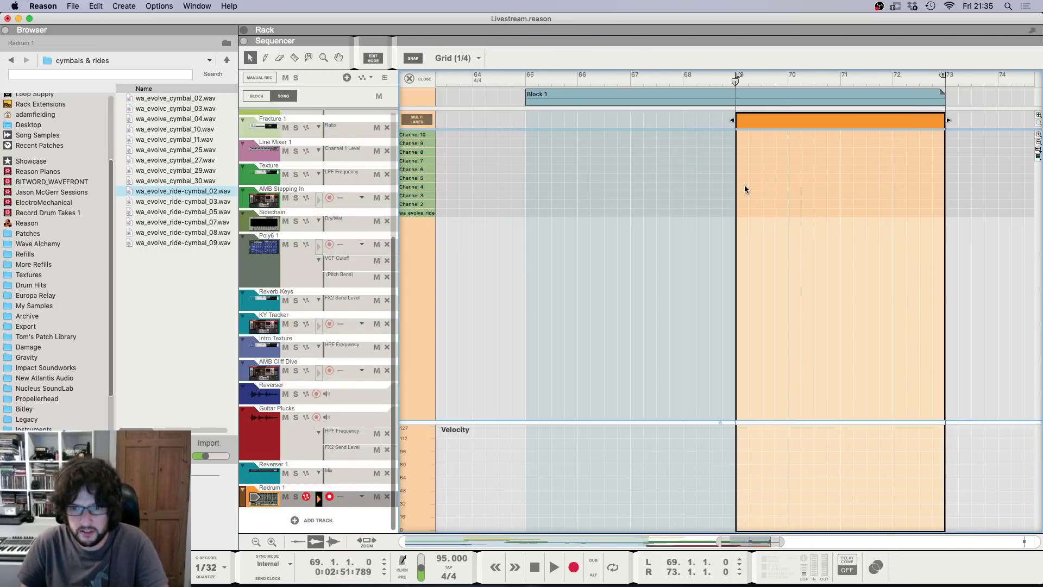
{"action": "left_click", "coordinate": [743, 213], "text": "alt"}
{"action": "key", "text": "space"}
{"action": "mouse_move", "coordinate": [791, 212]}
{"action": "left_mouse_down"}
{"action": "mouse_move", "coordinate": [890, 194]}
{"action": "mouse_move", "coordinate": [731, 222]}
{"action": "left_mouse_up"}
{"action": "key", "text": "super+c"}
{"action": "key", "text": "super+v"}
{"action": "key", "text": "super+v"}
{"action": "key", "text": "super+v"}
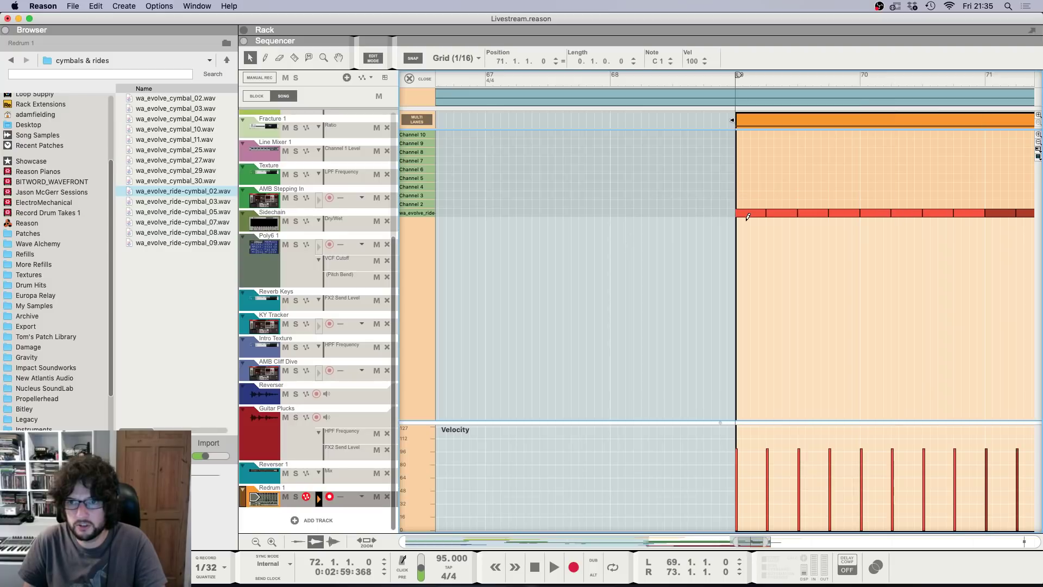
{"action": "scroll", "coordinate": [728, 133], "scroll_direction": "down", "scroll_amount": 3}
{"action": "scroll", "coordinate": [725, 82], "scroll_direction": "down", "scroll_amount": 2}
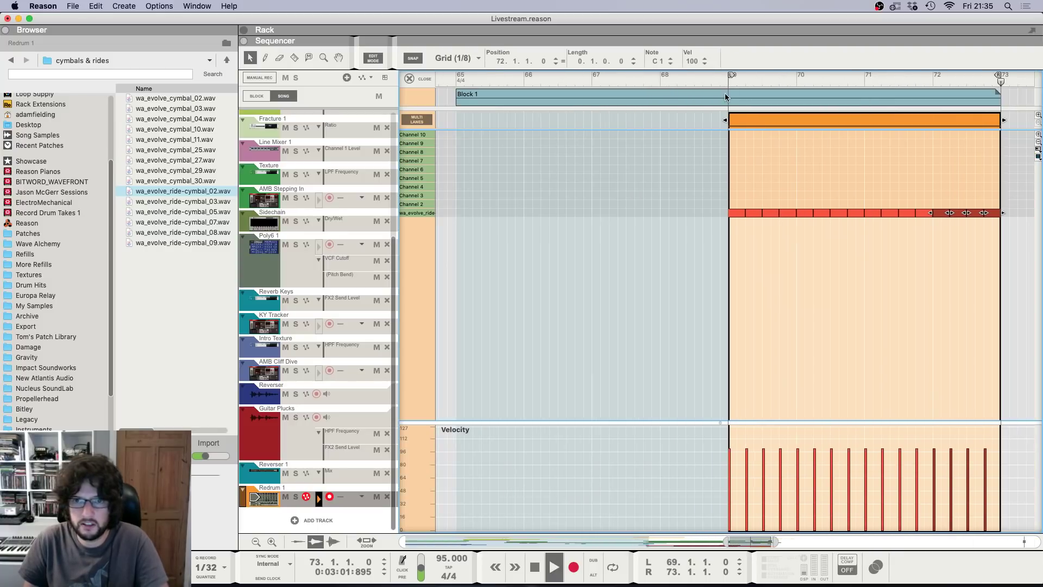
Step: Set Redrum 1's Drum 1 length to 76 and lower its mixer channel level to about -17.6 dB
{"action": "key", "text": "F5"}
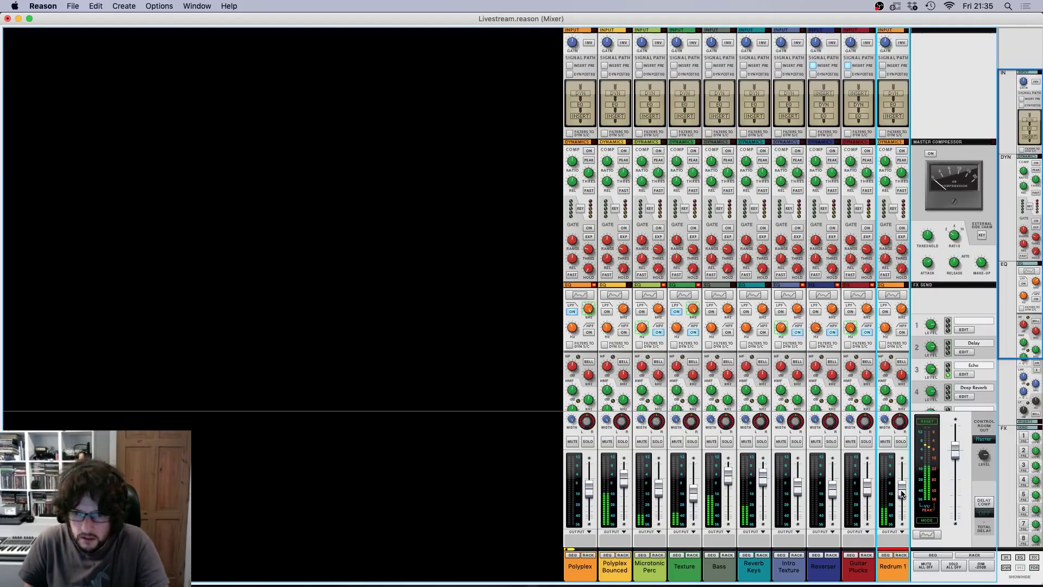
{"action": "left_click_drag", "start_coordinate": [902, 493], "coordinate": [902, 500]}
{"action": "key", "text": "F6"}
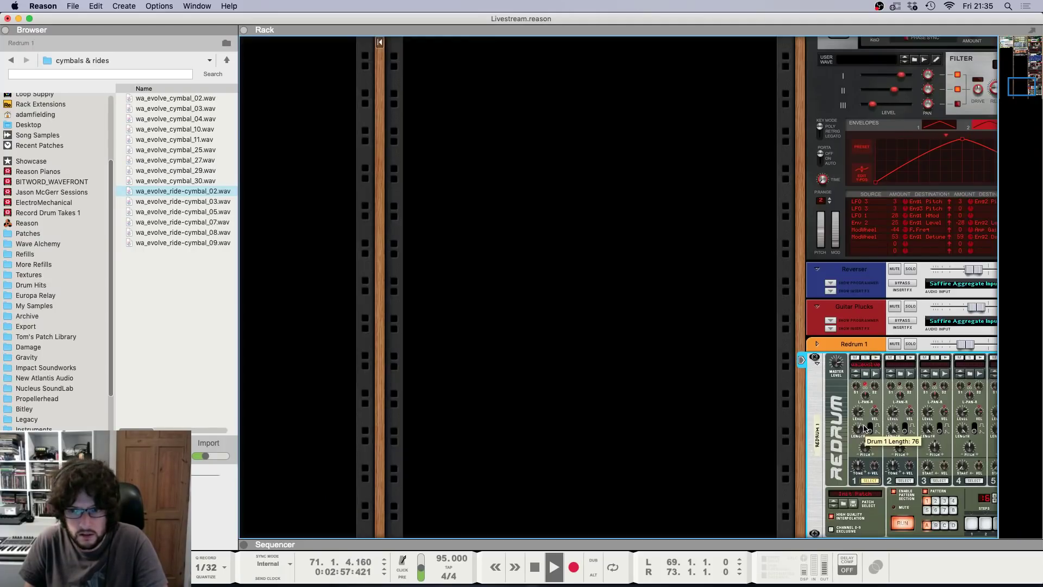
{"action": "key", "text": "F5"}
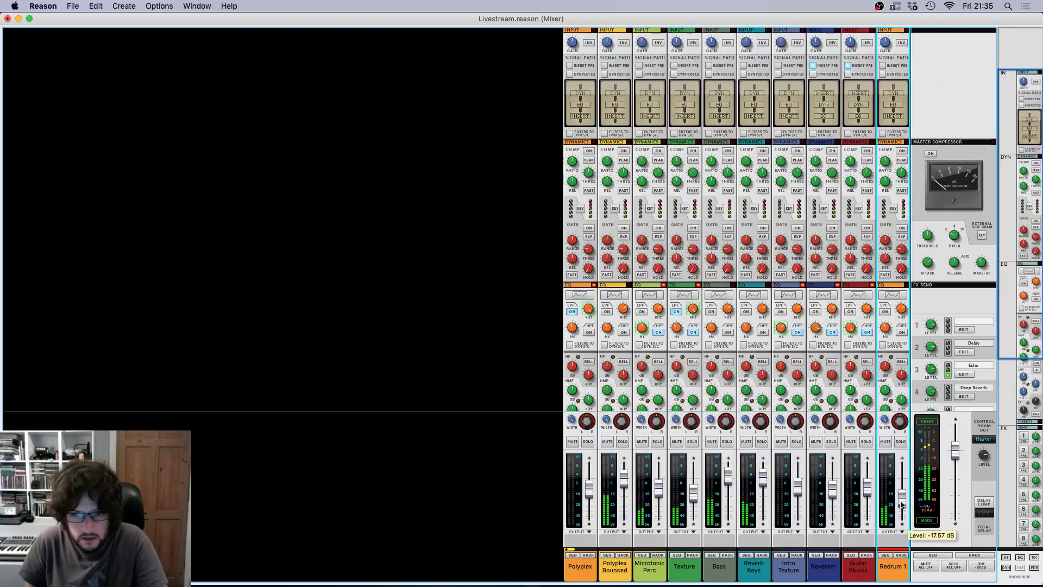
Step: Continue playback from bar 65 and enable Redrum 1's Deep Reverb send at about -17.5 dB
{"action": "key", "text": "F7"}
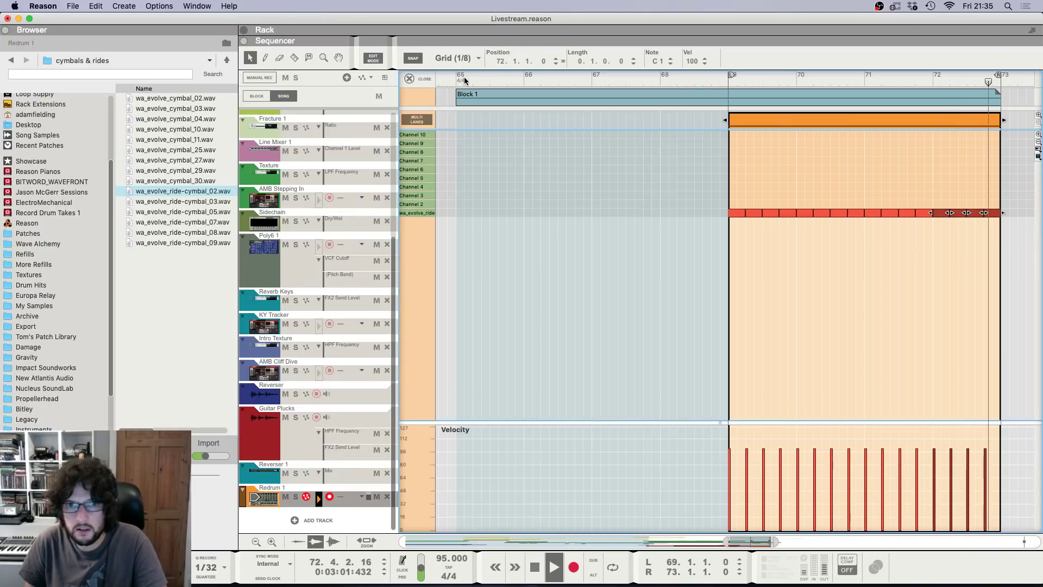
{"action": "key", "text": "F6"}
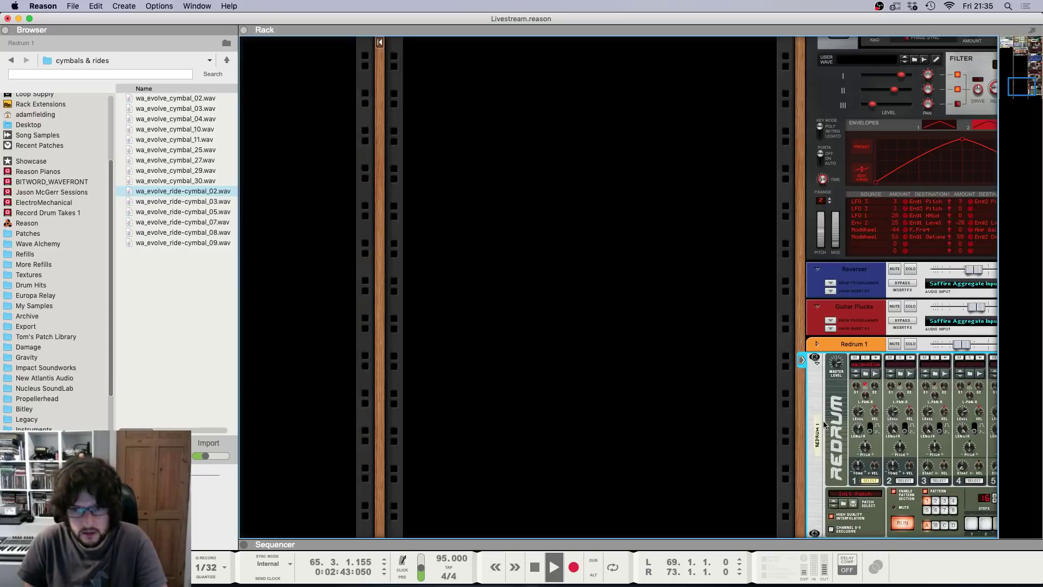
{"action": "key", "text": "F5"}
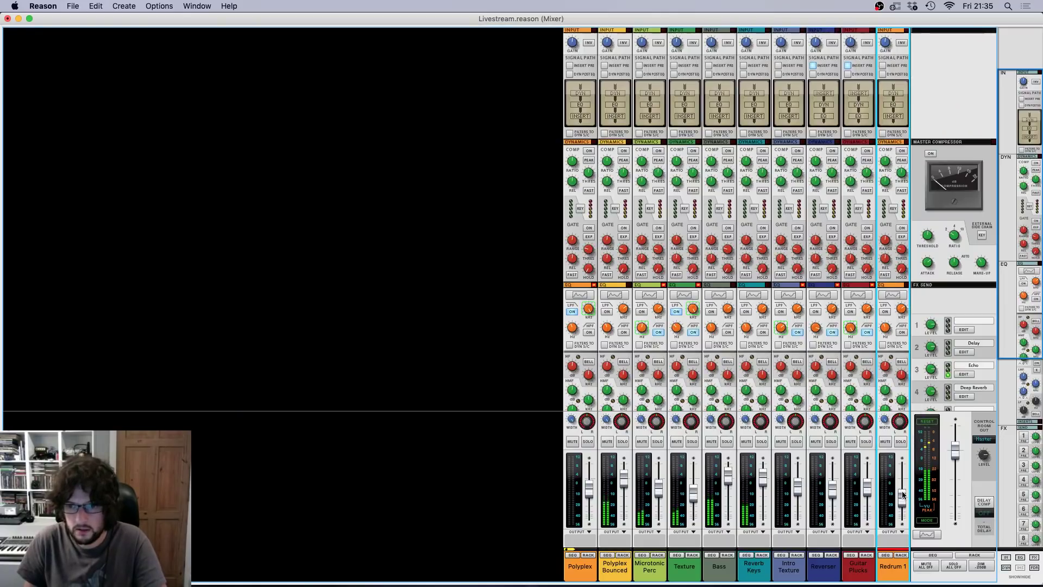
{"action": "scroll", "coordinate": [862, 372], "scroll_direction": "down", "scroll_amount": 5}
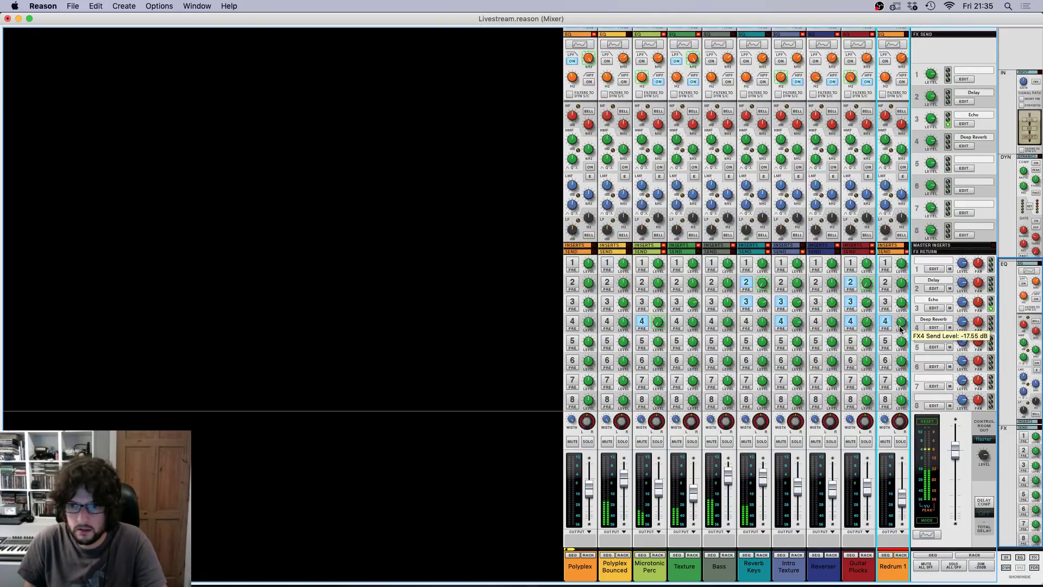
Step: Lower Redrum 1's channel level to -19 dB and its Deep Reverb send to about -24.5 dB, and return to the arrangement view
{"action": "scroll", "coordinate": [903, 195], "scroll_direction": "up", "scroll_amount": 5}
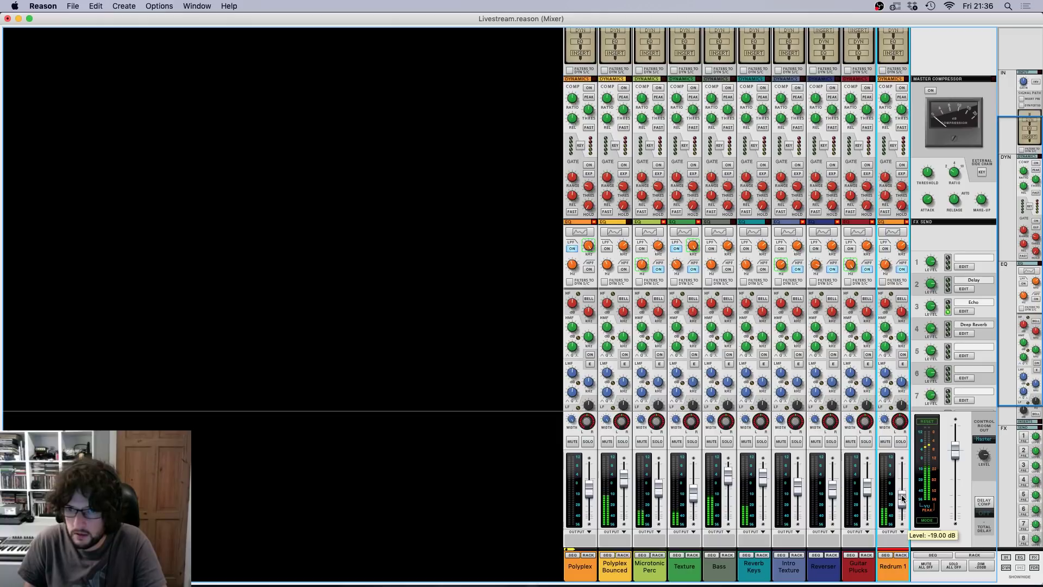
{"action": "scroll", "coordinate": [897, 336], "scroll_direction": "down", "scroll_amount": 5}
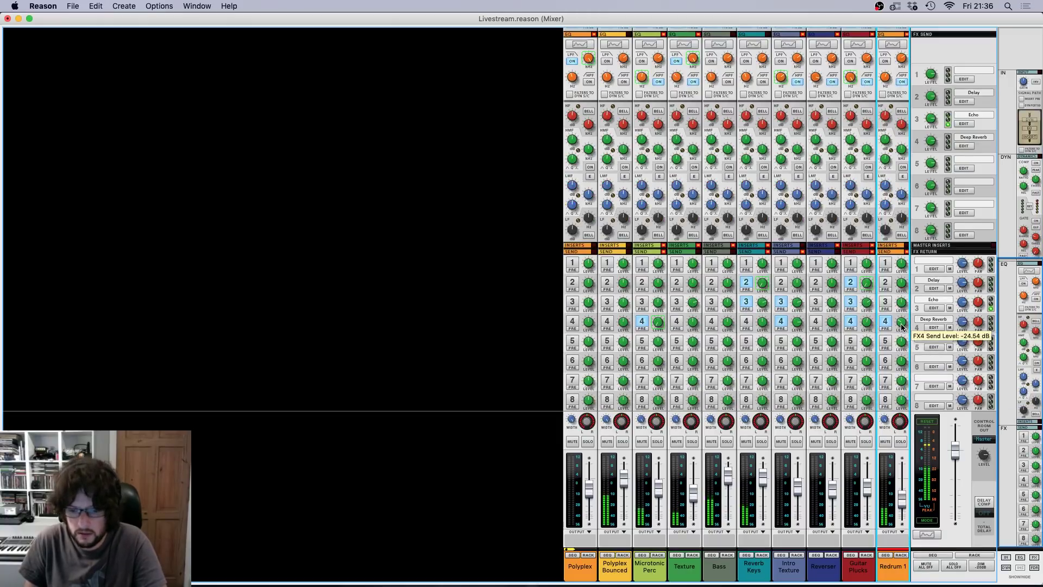
{"action": "key", "text": "F7"}
{"action": "left_click", "coordinate": [373, 58]}
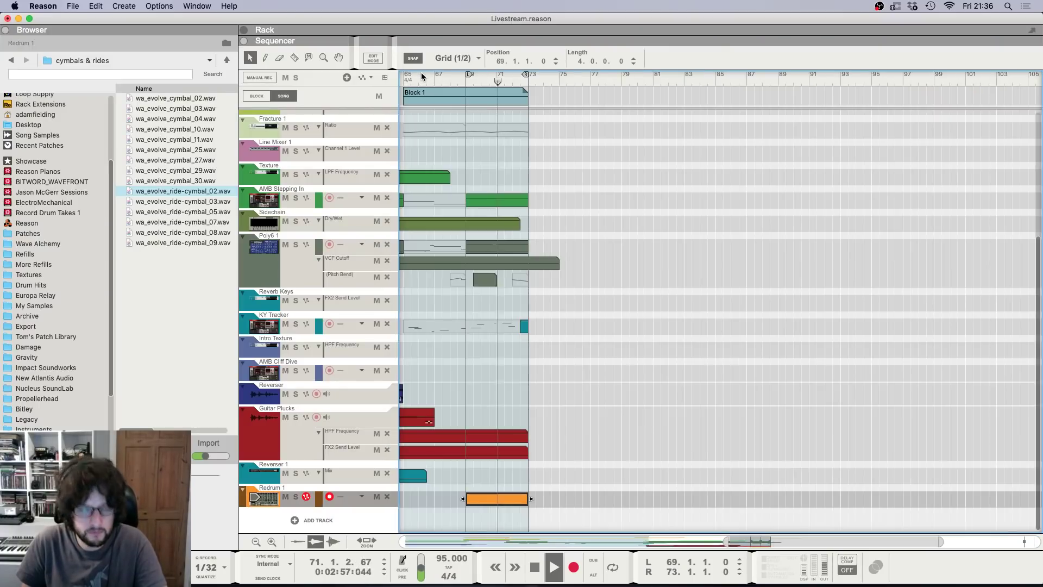
Step: Lower Redrum 1's mixer channel level to about -23 dB and return to the arrangement view
{"action": "key", "text": "F5"}
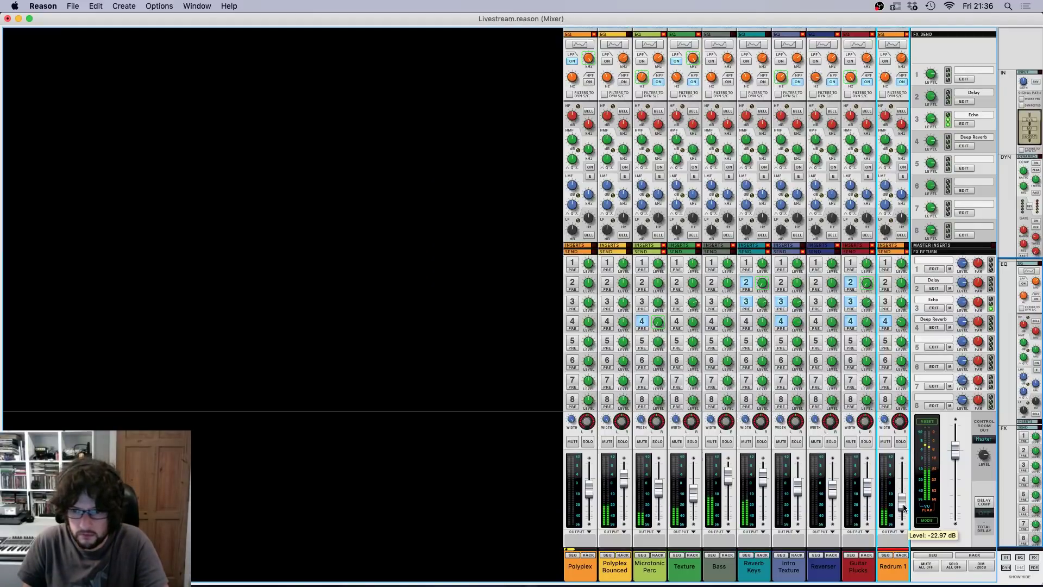
{"action": "key", "text": "F7"}
{"action": "key", "text": "g"}
{"action": "key", "text": "g"}
{"action": "scroll", "coordinate": [535, 250], "scroll_direction": "left", "scroll_amount": 10}
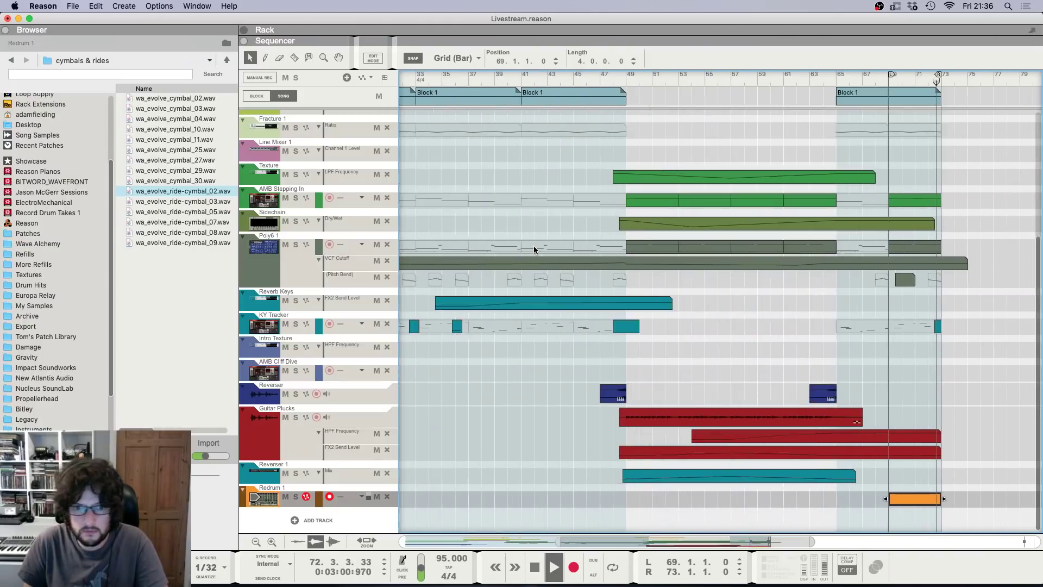
Step: Stop playback and move the left locator to bar 65
{"action": "key", "text": "space"}
{"action": "key", "text": "g"}
{"action": "key", "text": "g"}
{"action": "key", "text": "g"}
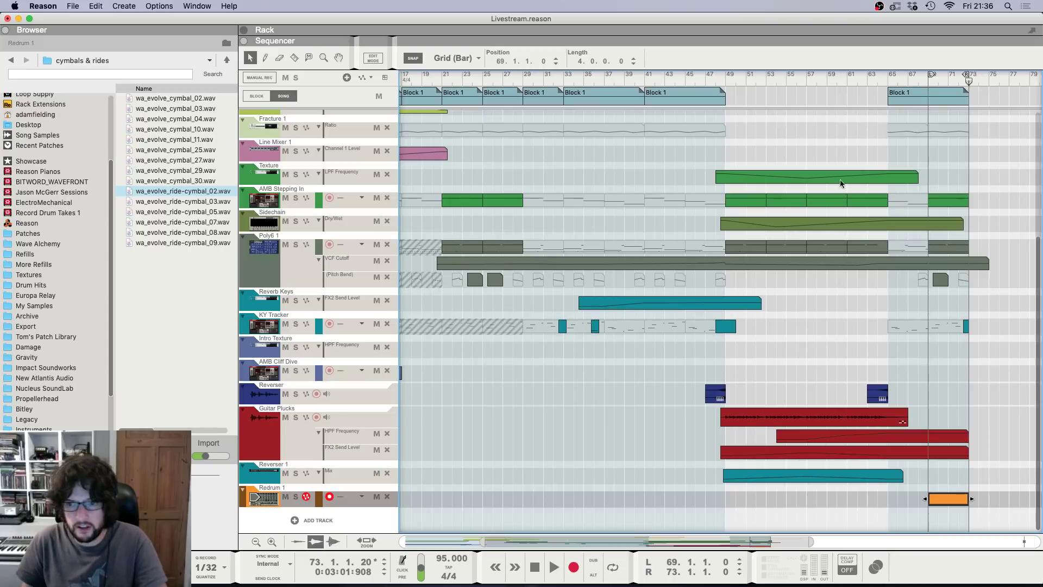
{"action": "left_click", "coordinate": [889, 84], "text": "super"}
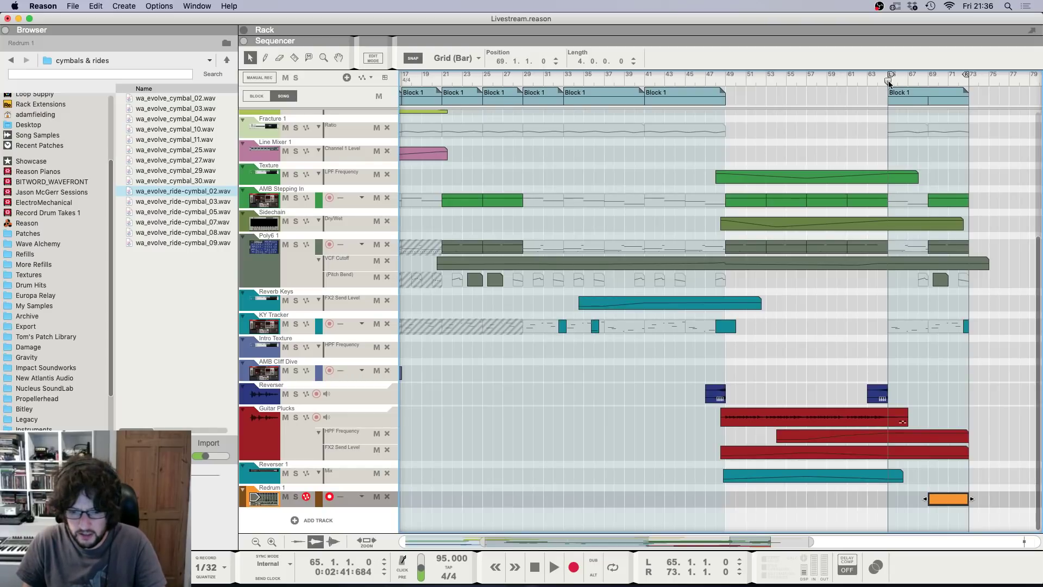
Step: Shift all ride notes in the Redrum 1 clip one eighth note later so they fall on the offbeats
{"action": "key", "text": "h"}
{"action": "key", "text": "h"}
{"action": "key", "text": "h"}
{"action": "key", "text": "h"}
{"action": "left_click", "coordinate": [966, 478]}
{"action": "scroll", "coordinate": [945, 485], "scroll_direction": "right", "scroll_amount": 5}
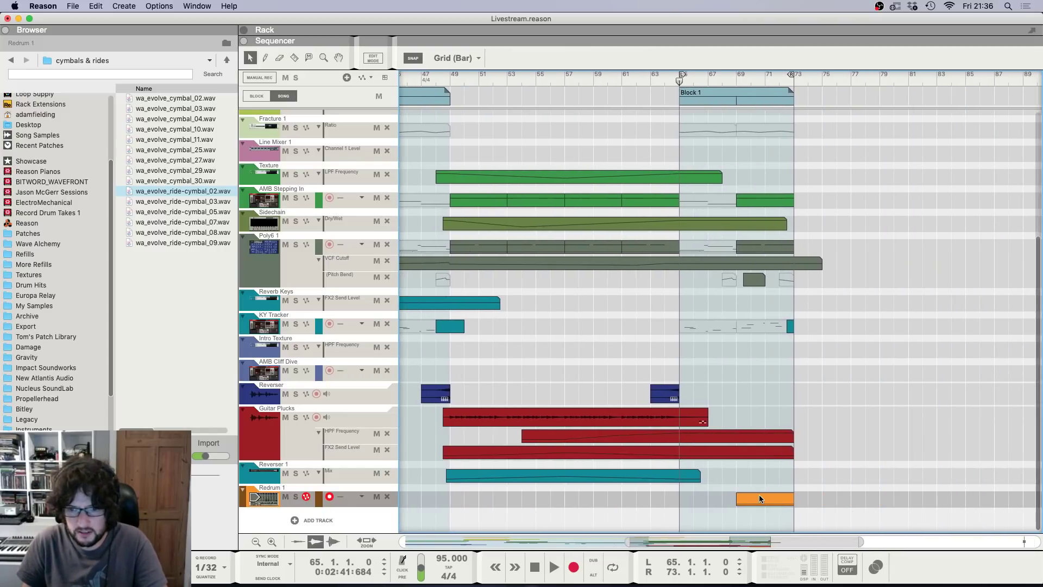
{"action": "double_click", "coordinate": [759, 494]}
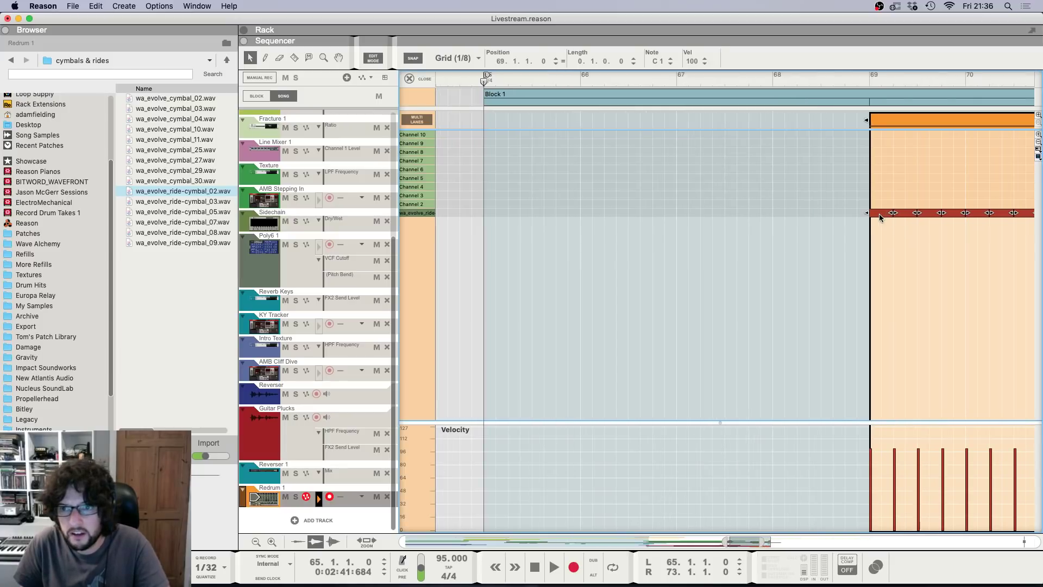
{"action": "left_click_drag", "start_coordinate": [880, 218], "coordinate": [887, 217]}
{"action": "left_click", "coordinate": [913, 159]}
{"action": "key", "text": "h"}
{"action": "key", "text": "h"}
{"action": "key", "text": "h"}
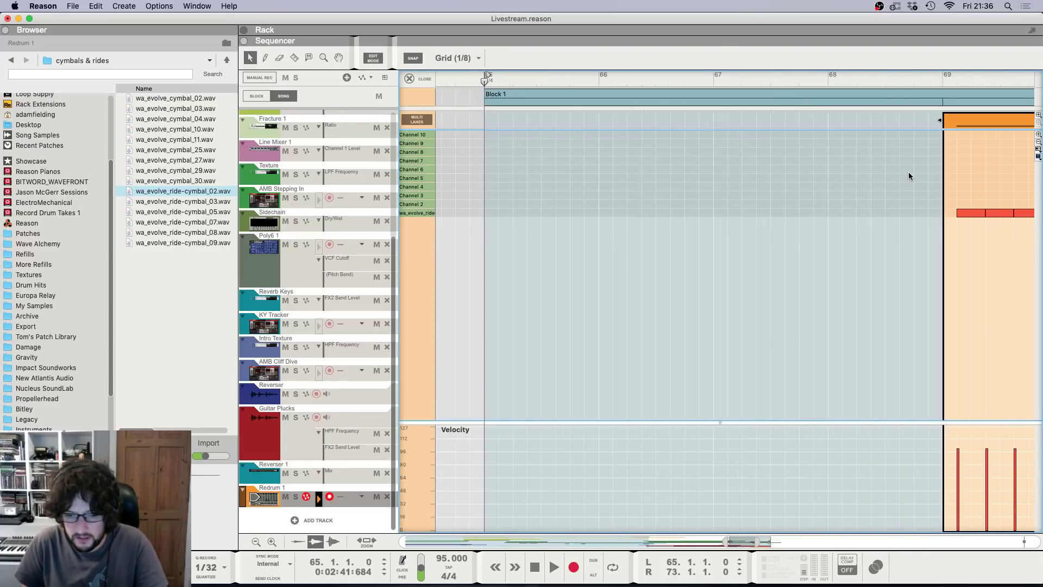
Step: Play the shifted ride pattern from bar 69 and close the clip editor
{"action": "scroll", "coordinate": [909, 172], "scroll_direction": "right", "scroll_amount": 5}
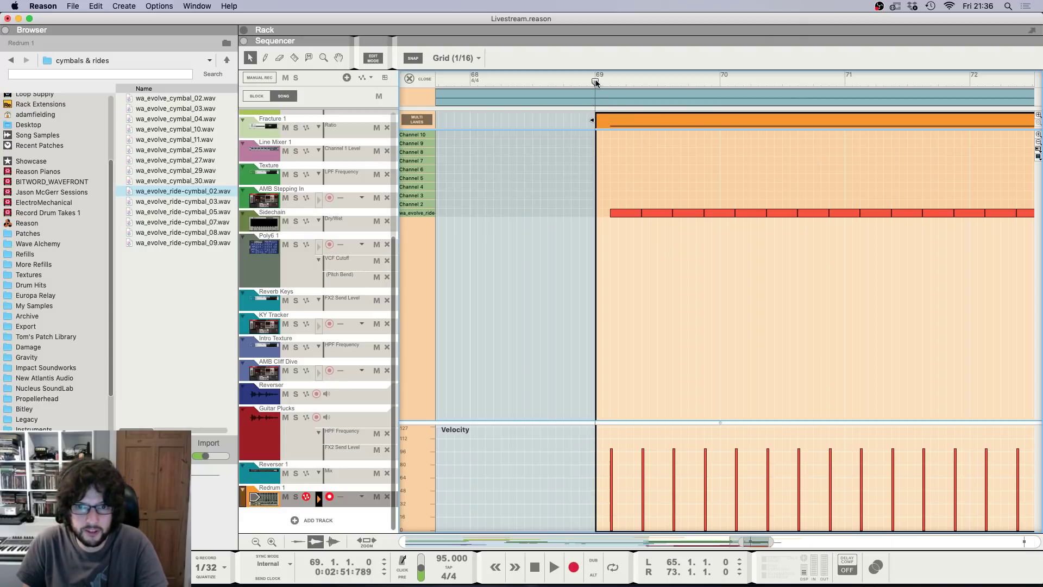
{"action": "key", "text": "g"}
{"action": "key", "text": "g"}
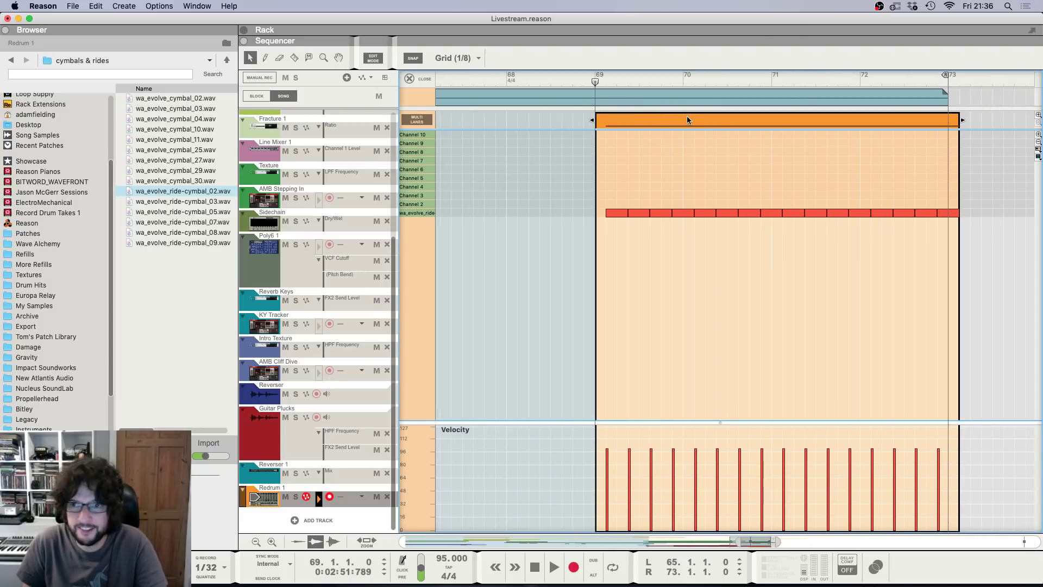
{"action": "key", "text": "space"}
{"action": "left_click", "coordinate": [409, 78]}
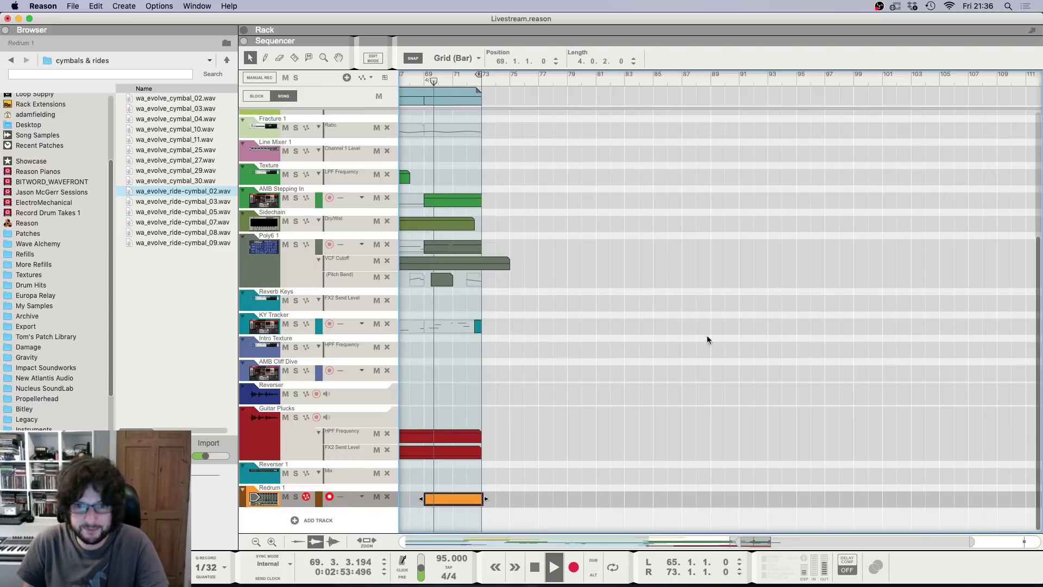
{"action": "left_click", "coordinate": [520, 457]}
{"action": "scroll", "coordinate": [513, 394], "scroll_direction": "left", "scroll_amount": 10}
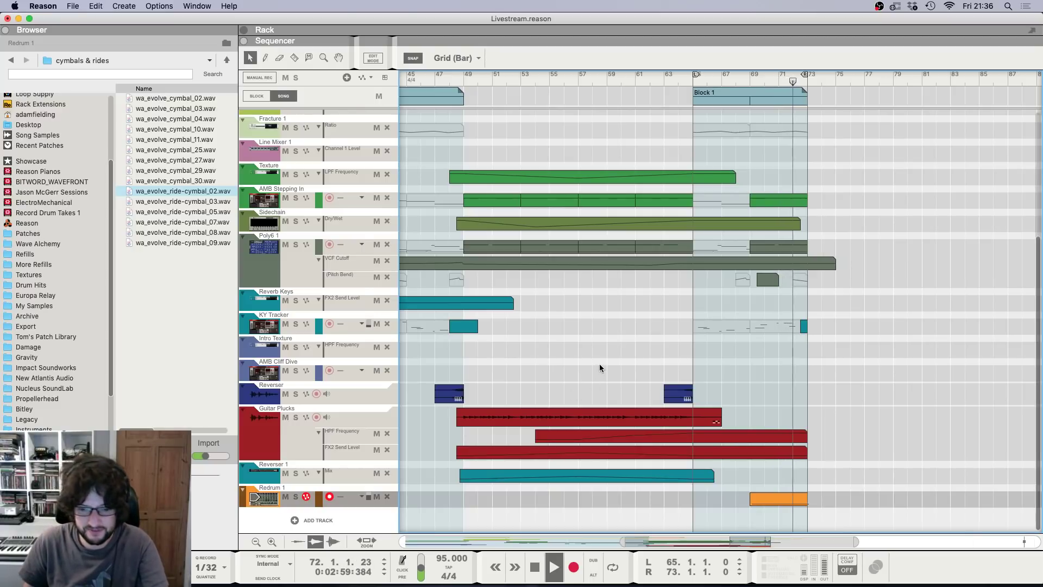
Step: Play the section from bar 65 to check the offbeat ride in the arrangement and mixer, stopping playback at the end
{"action": "key", "text": "space"}
{"action": "left_click", "coordinate": [694, 83]}
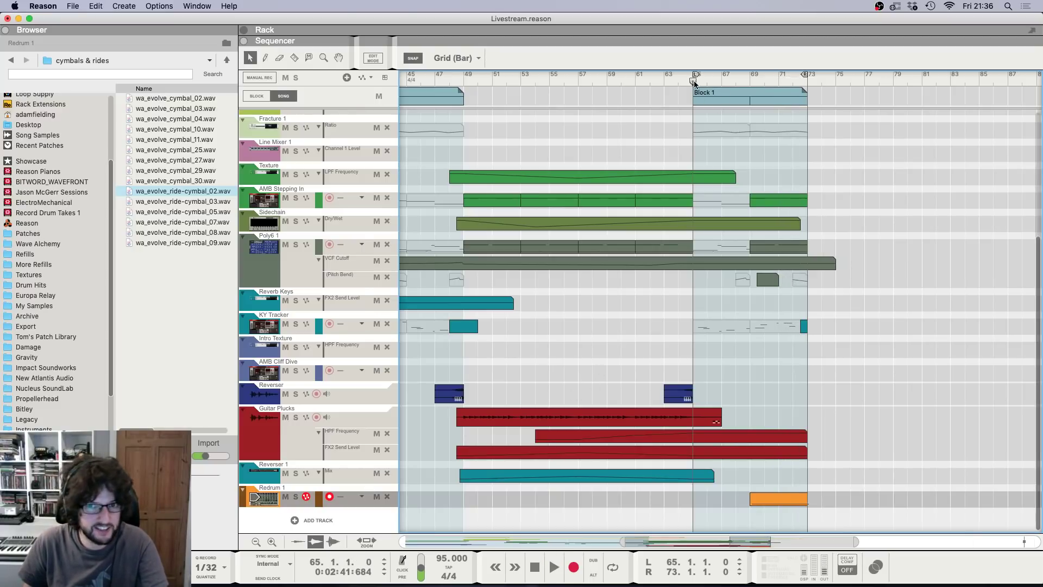
{"action": "key", "text": "space"}
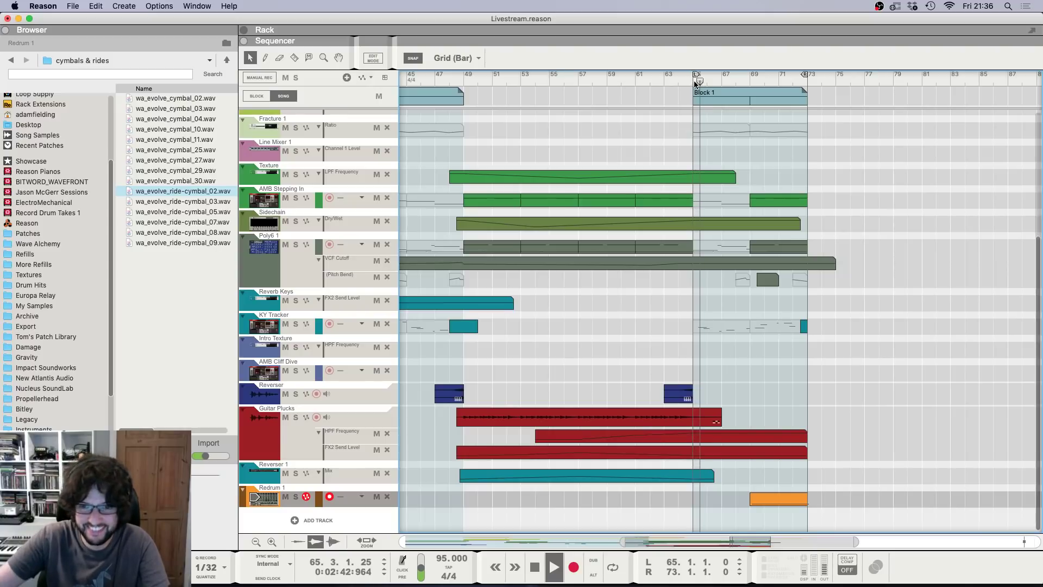
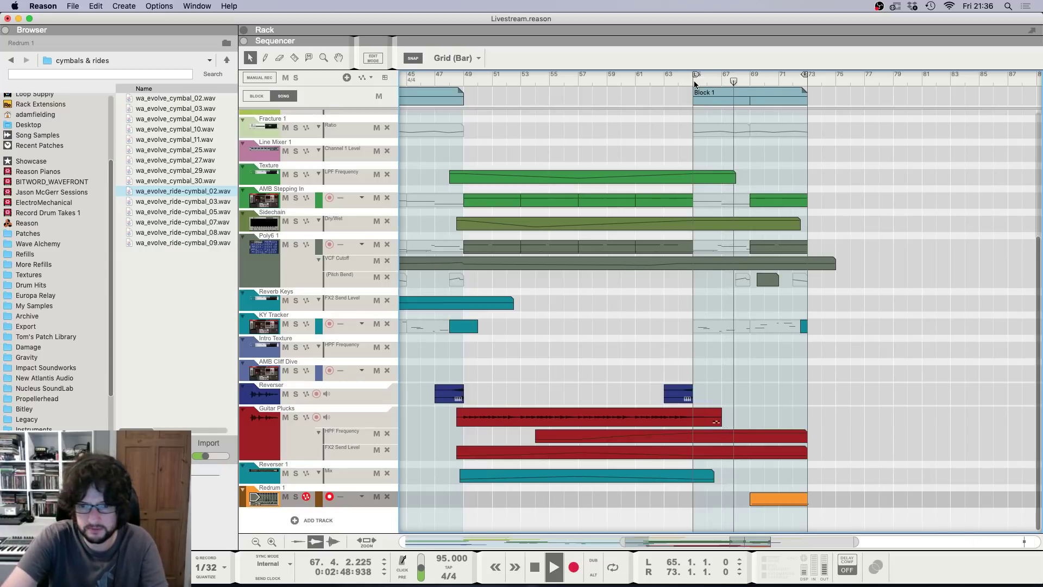
{"action": "key", "text": "h"}
{"action": "key", "text": "h"}
{"action": "key", "text": "h"}
{"action": "scroll", "coordinate": [783, 174], "scroll_direction": "up", "scroll_amount": 2}
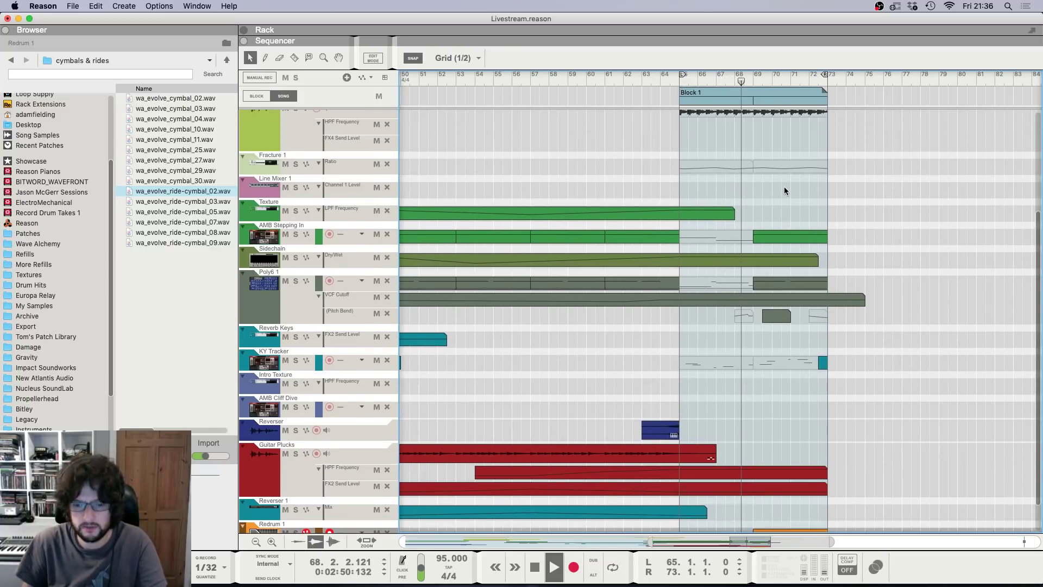
{"action": "key", "text": "h"}
{"action": "key", "text": "h"}
{"action": "key", "text": "h"}
{"action": "scroll", "coordinate": [770, 217], "scroll_direction": "up", "scroll_amount": 3}
{"action": "key", "text": "g"}
{"action": "key", "text": "g"}
{"action": "key", "text": "g"}
{"action": "key", "text": "g"}
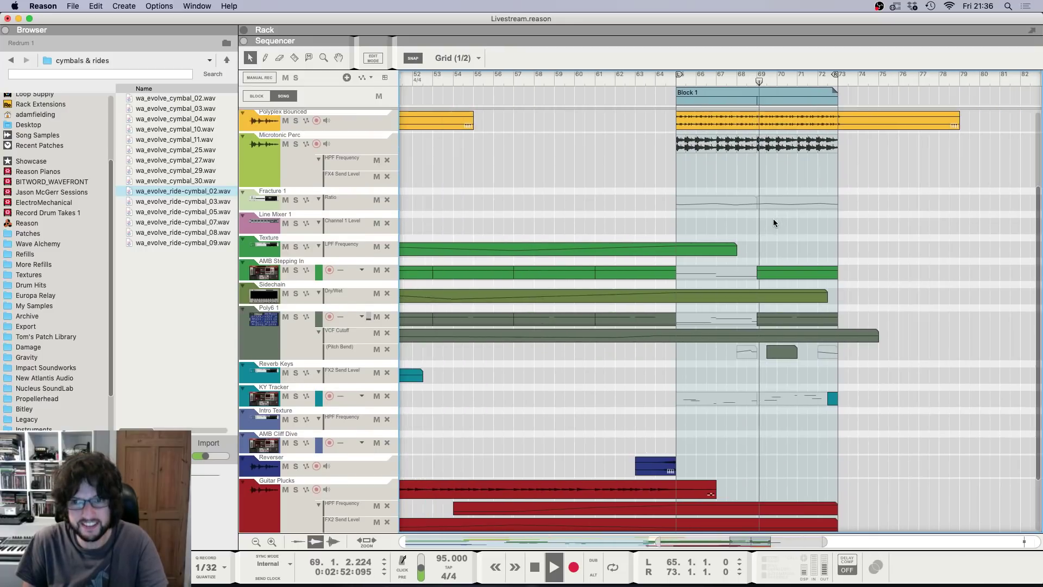
{"action": "key", "text": "F5"}
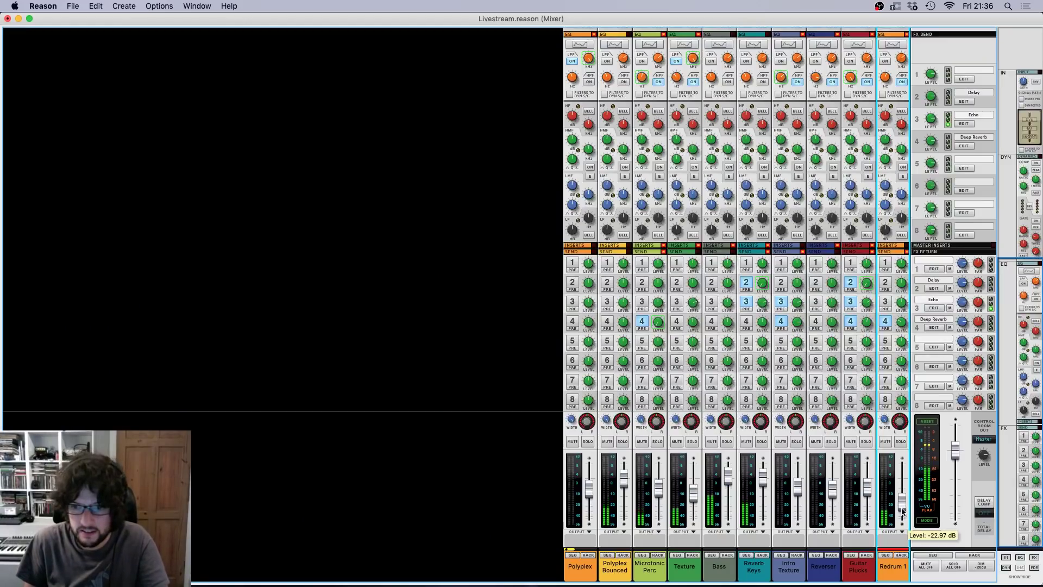
{"action": "key", "text": "F5"}
{"action": "scroll", "coordinate": [820, 390], "scroll_direction": "down", "scroll_amount": 3}
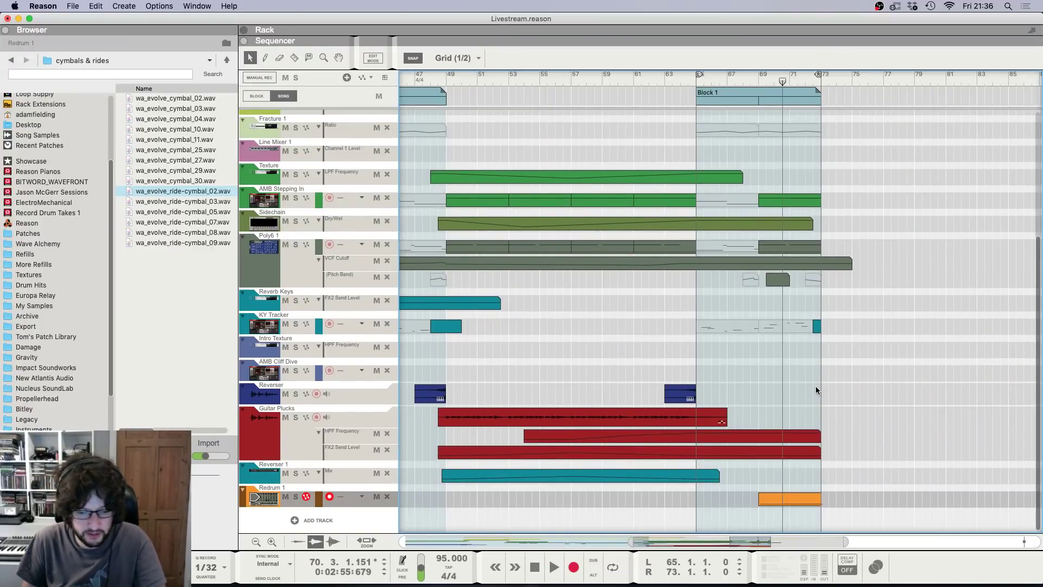
Step: Add a Europa Shapeshifting Synthesizer to the rack below Redrum 1
{"action": "key", "text": "F6"}
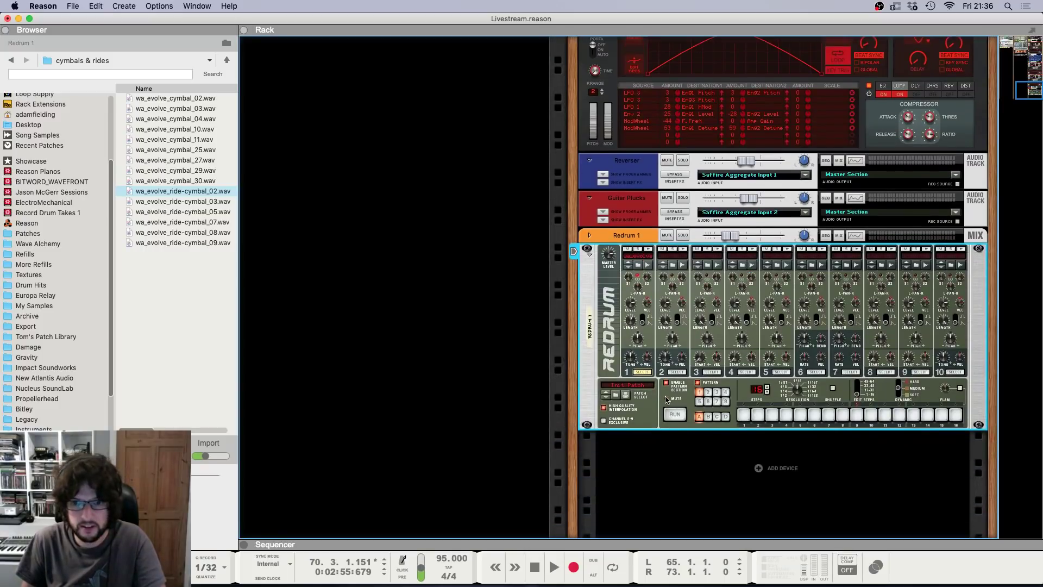
{"action": "right_click", "coordinate": [764, 469]}
{"action": "mouse_move", "coordinate": [822, 545]}
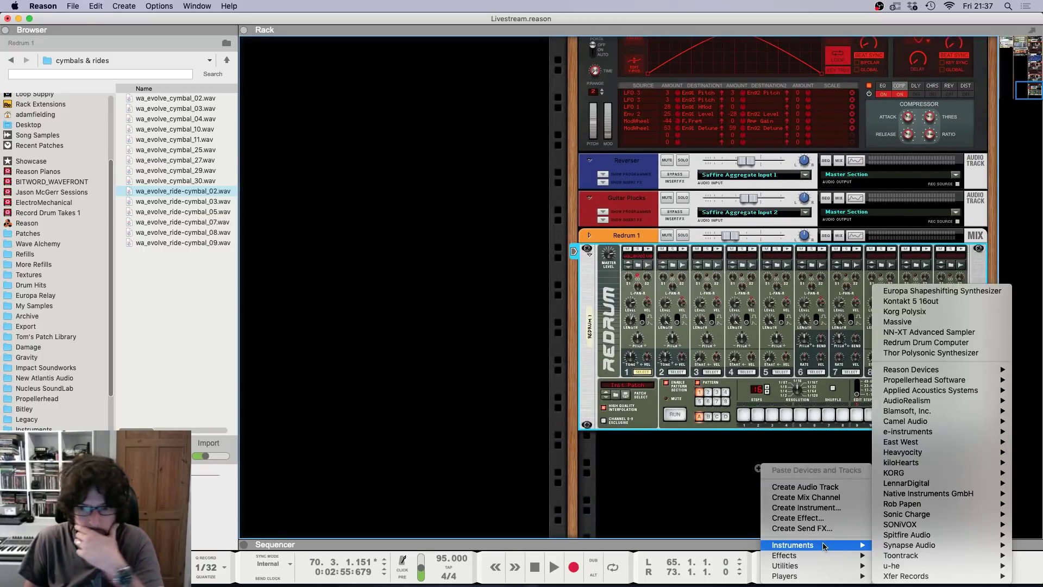
{"action": "mouse_move", "coordinate": [970, 389]}
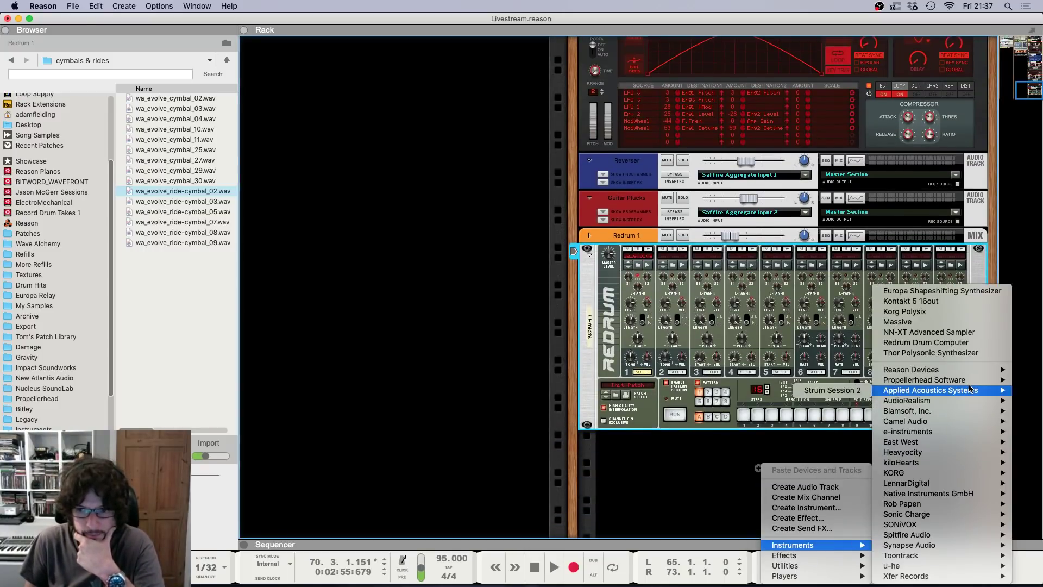
{"action": "mouse_move", "coordinate": [916, 374]}
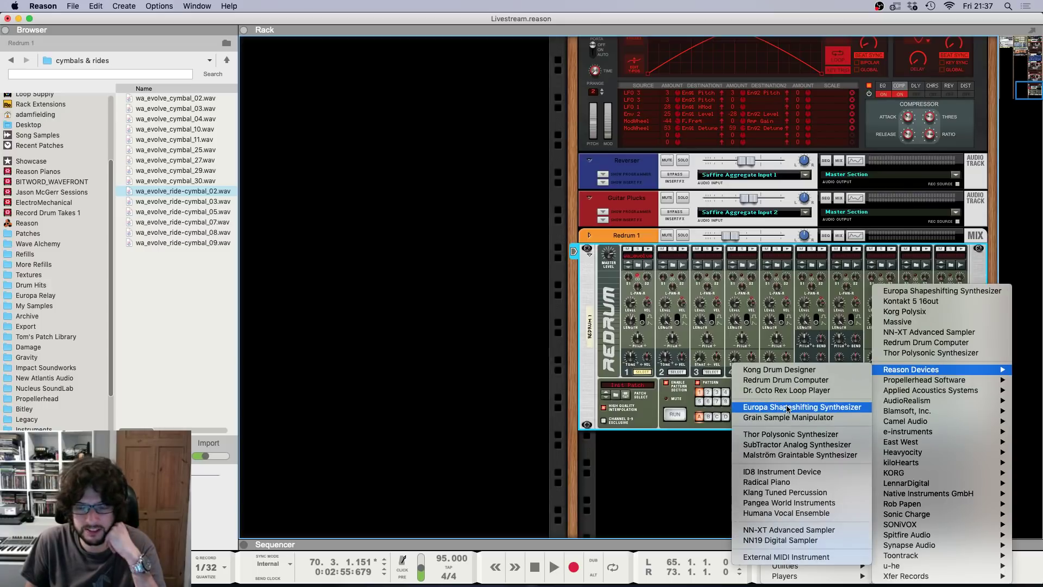
{"action": "left_click", "coordinate": [787, 408]}
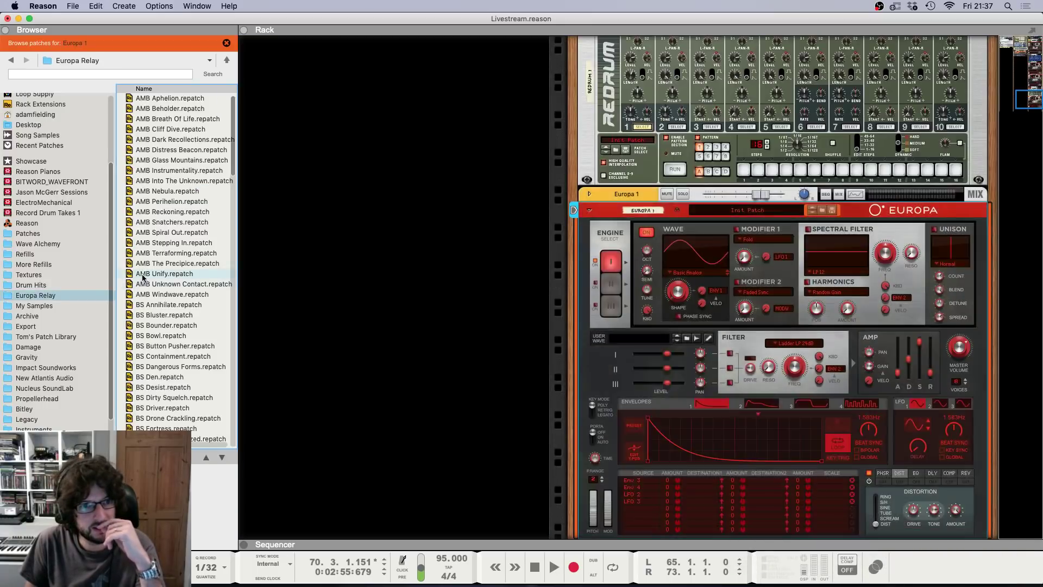
Step: Load the PD Mournful patch from the Europa Relay folder into the new Europa
{"action": "scroll", "coordinate": [152, 284], "scroll_direction": "down", "scroll_amount": 3}
{"action": "scroll", "coordinate": [150, 283], "scroll_direction": "down", "scroll_amount": 15}
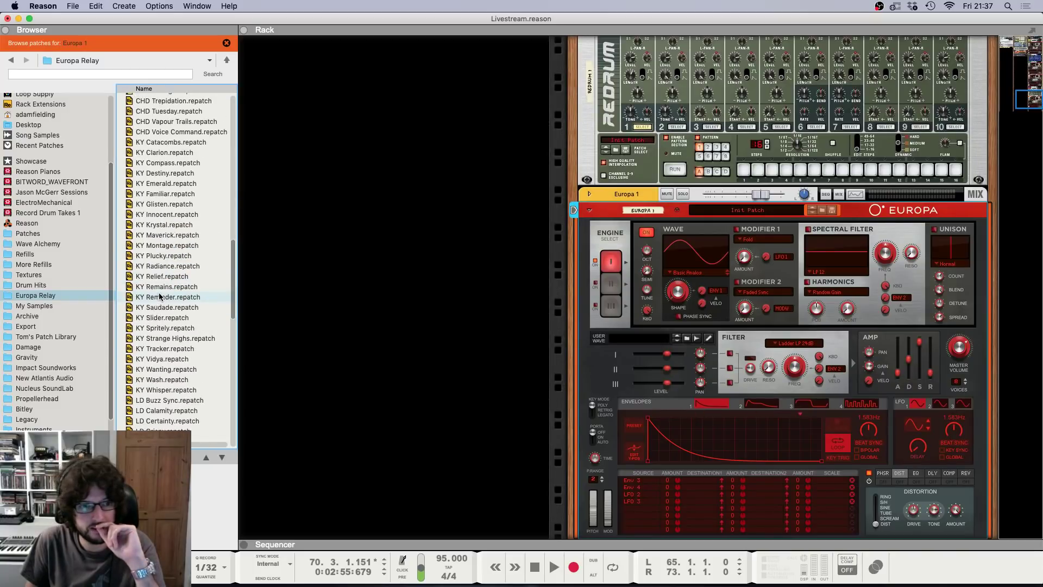
{"action": "scroll", "coordinate": [163, 335], "scroll_direction": "down", "scroll_amount": 4}
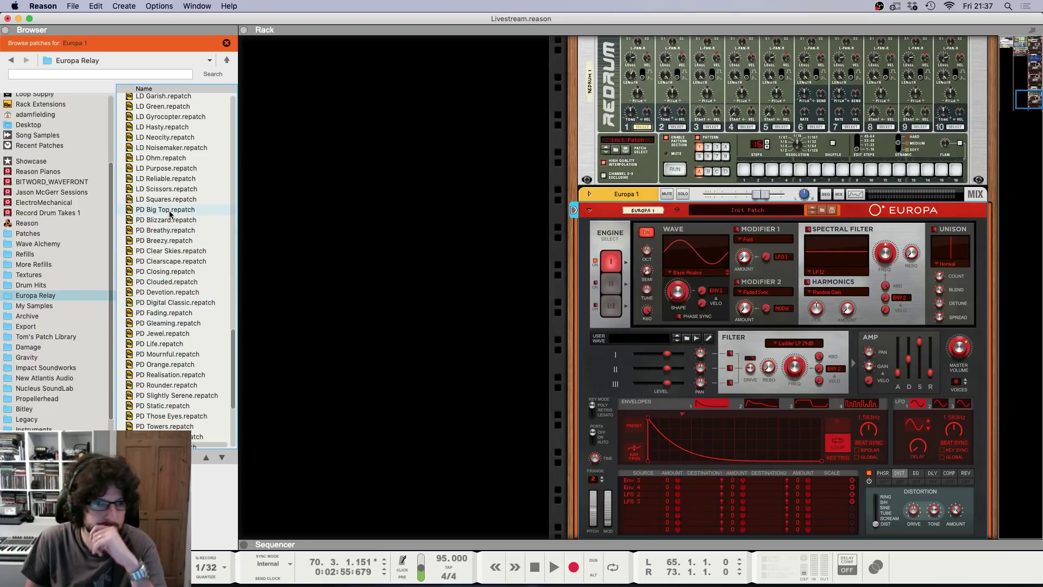
{"action": "scroll", "coordinate": [170, 214], "scroll_direction": "down", "scroll_amount": 5}
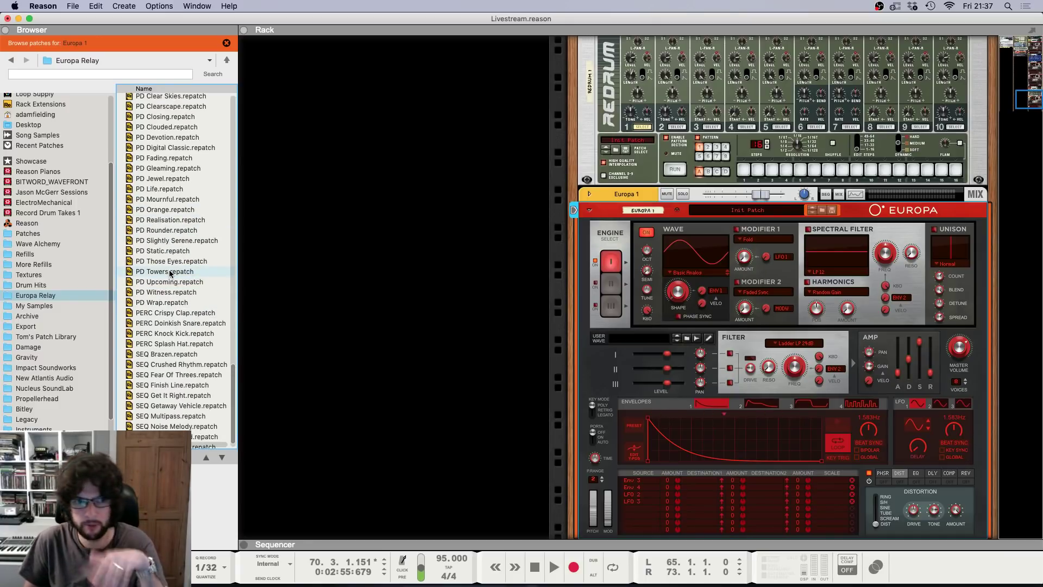
{"action": "left_click", "coordinate": [169, 199]}
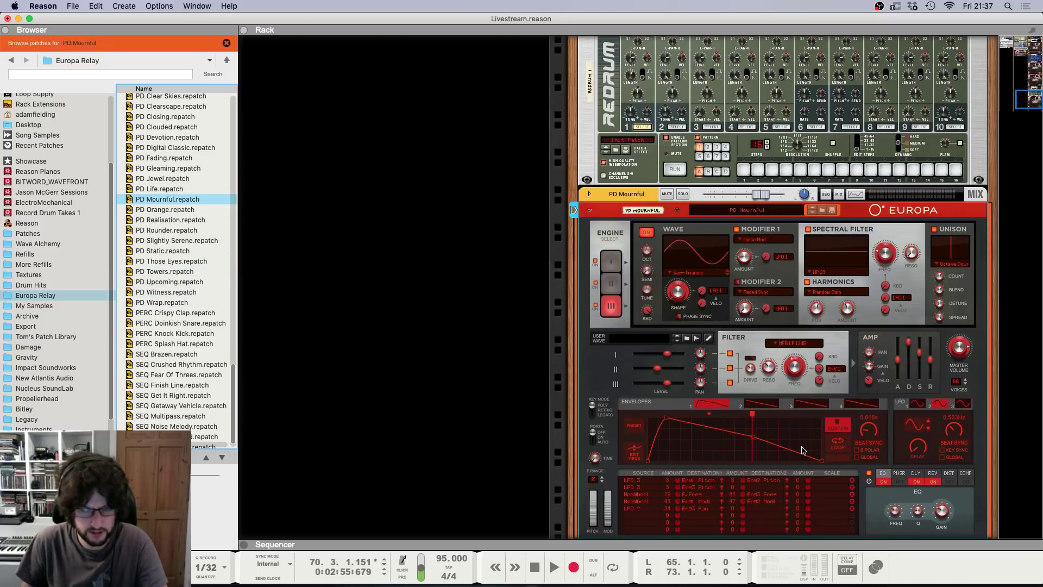
Step: Lower the PD Mournful channel's level in the mixer and return to the arrangement
{"action": "key", "text": "F7"}
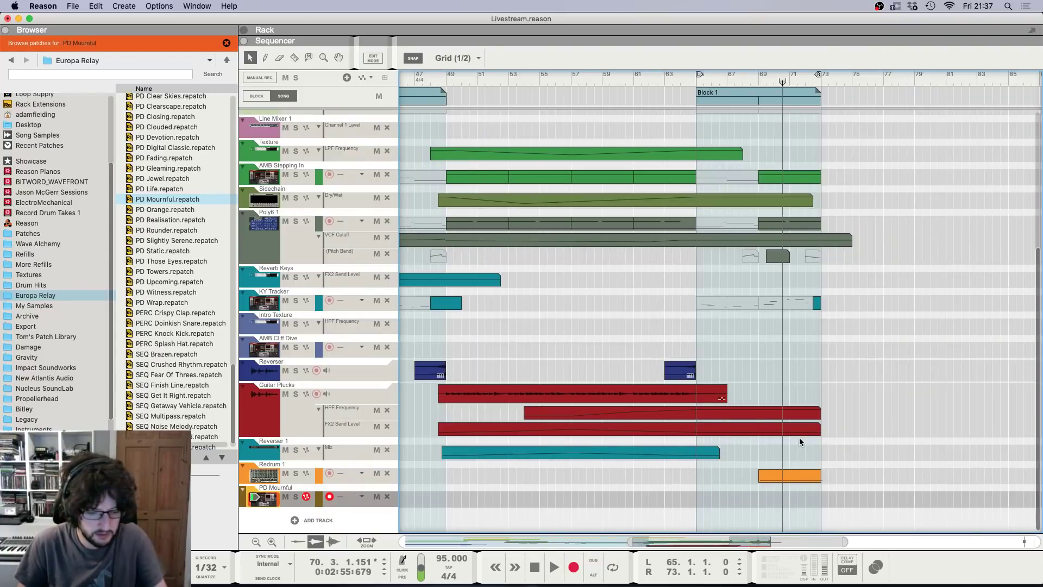
{"action": "key", "text": "F5"}
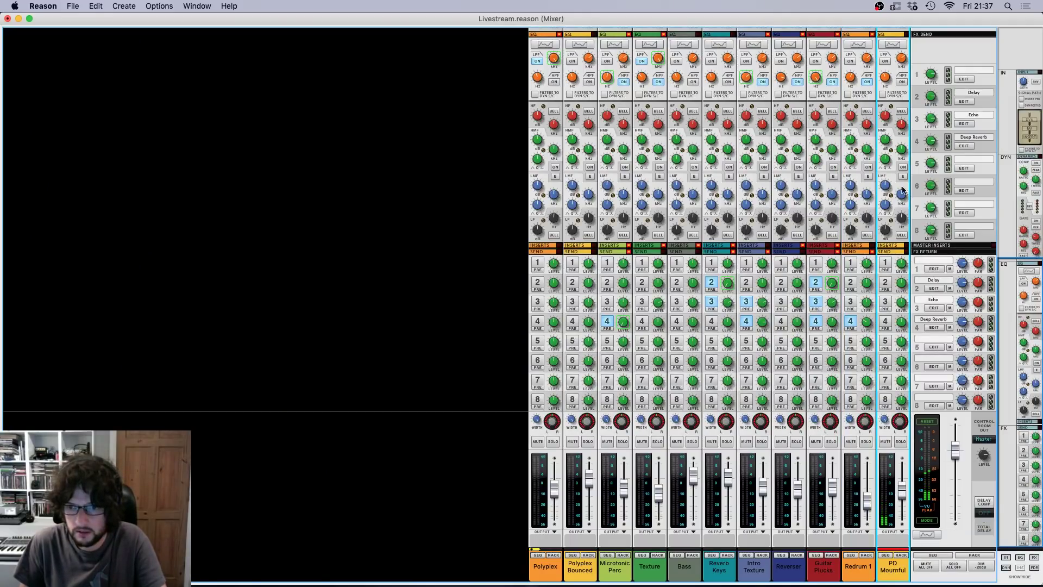
{"action": "key", "text": "F7"}
Step: Play from bar 65, move the left locator to bar 69, and stop playback
{"action": "left_click", "coordinate": [696, 82]}
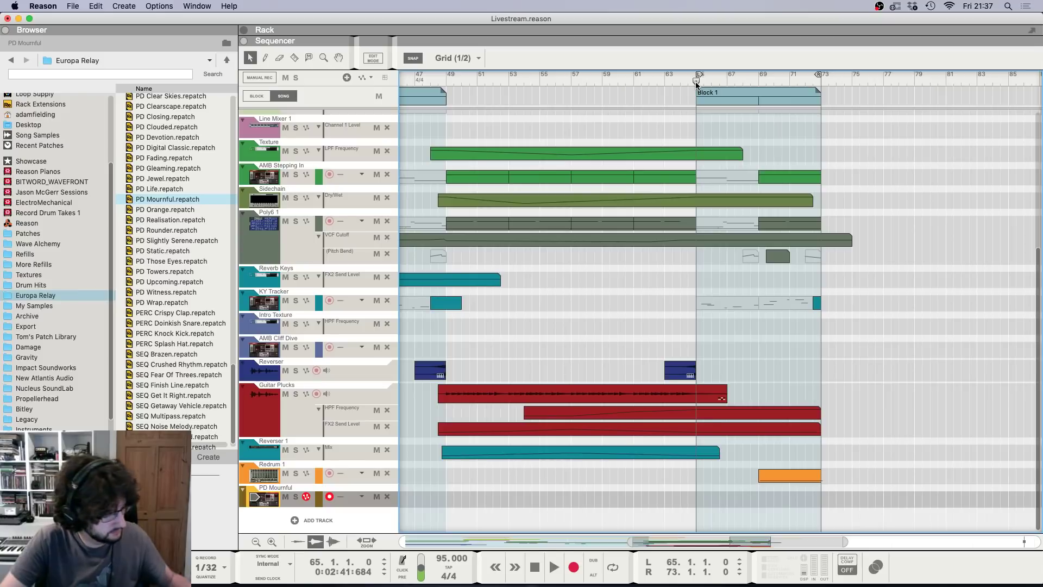
{"action": "key", "text": "space"}
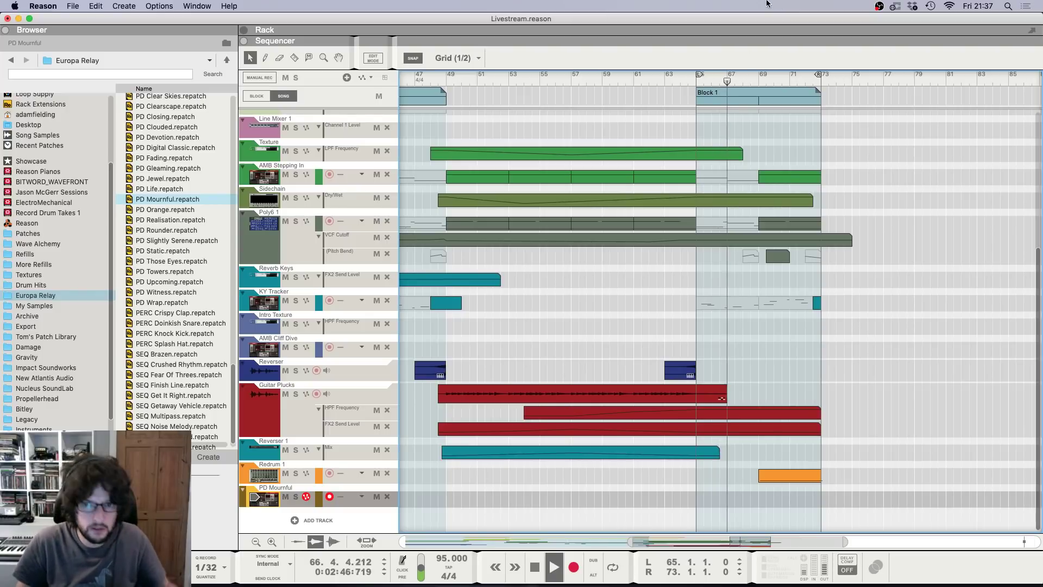
{"action": "left_click", "coordinate": [761, 83], "text": "super"}
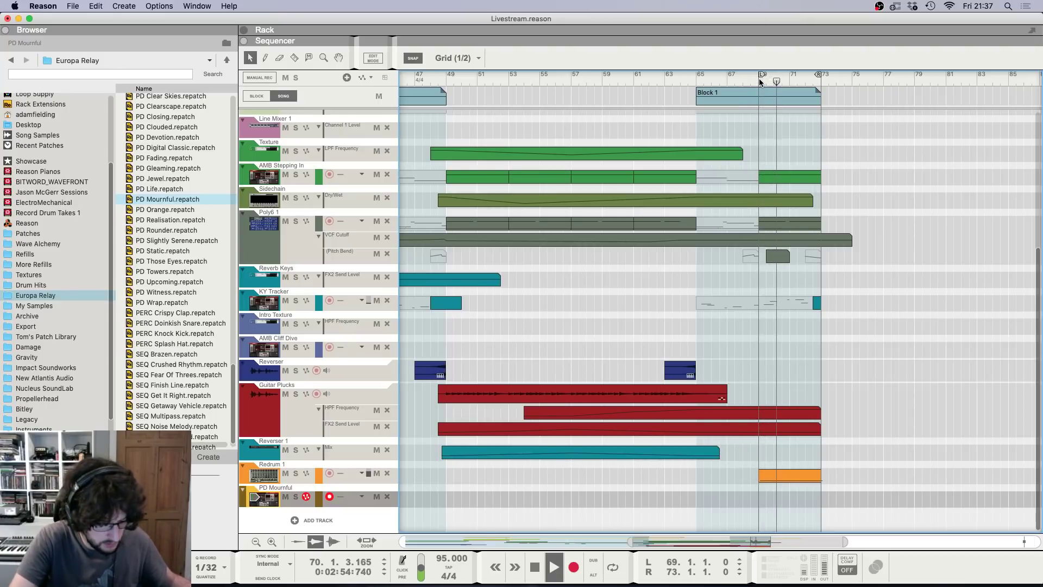
{"action": "key", "text": "space"}
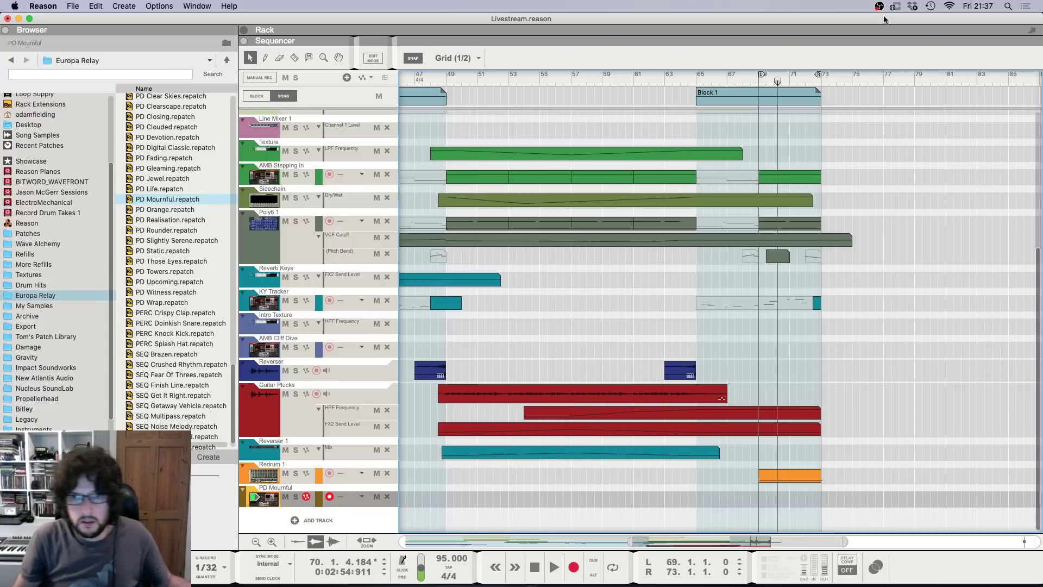
Step: Restart playback from bar 69 and bring up the PD Mournful Europa in the rack
{"action": "left_click", "coordinate": [756, 84]}
{"action": "key", "text": "space"}
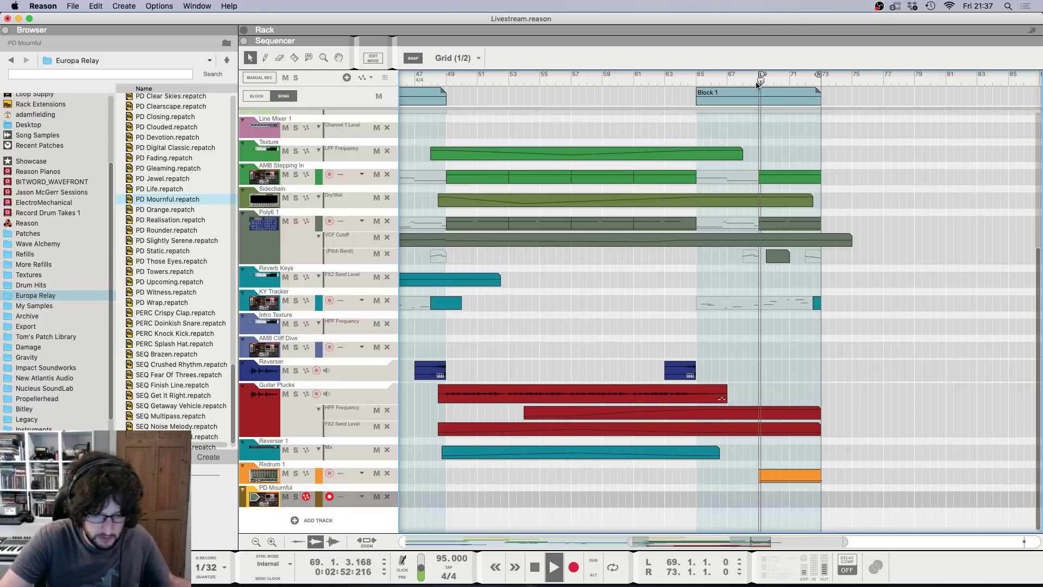
{"action": "key", "text": "F6"}
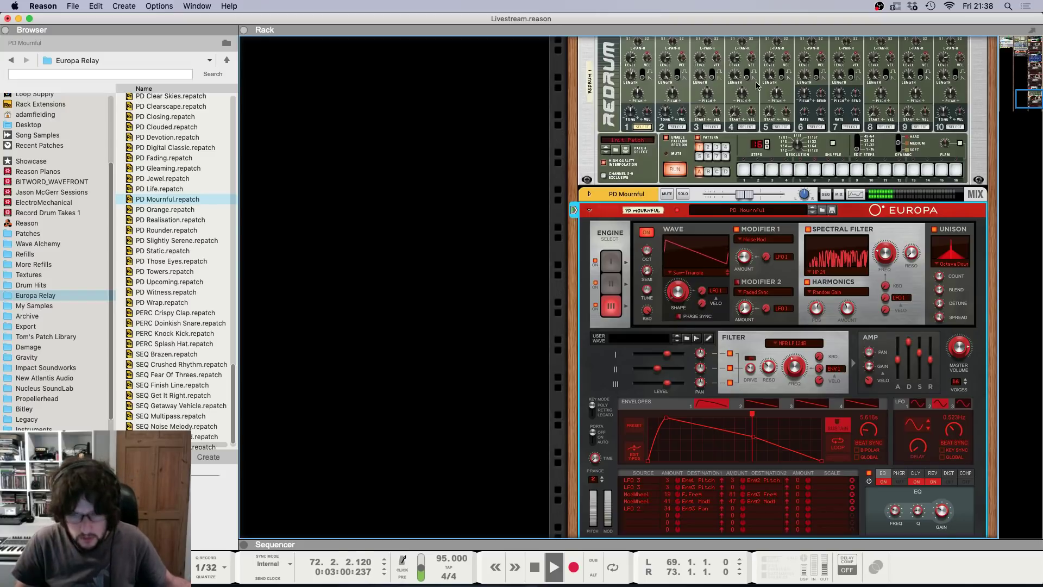
Step: Stop playback and load the PD Digital Classic patch from the Europa Relay folder into the Europa
{"action": "key", "text": "space"}
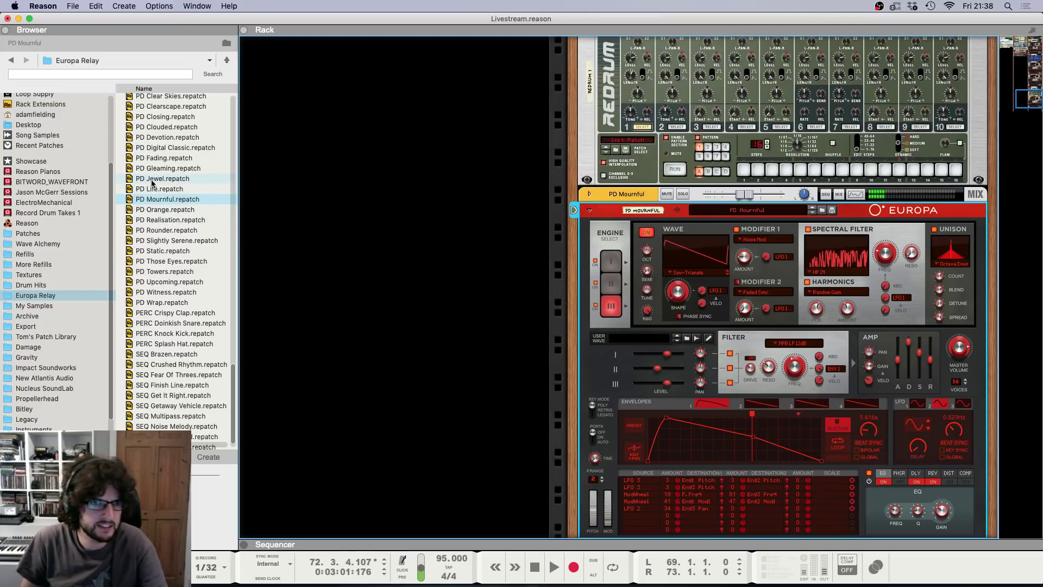
{"action": "scroll", "coordinate": [152, 183], "scroll_direction": "up", "scroll_amount": 1}
{"action": "scroll", "coordinate": [152, 183], "scroll_direction": "up", "scroll_amount": 2}
{"action": "left_click", "coordinate": [163, 168]}
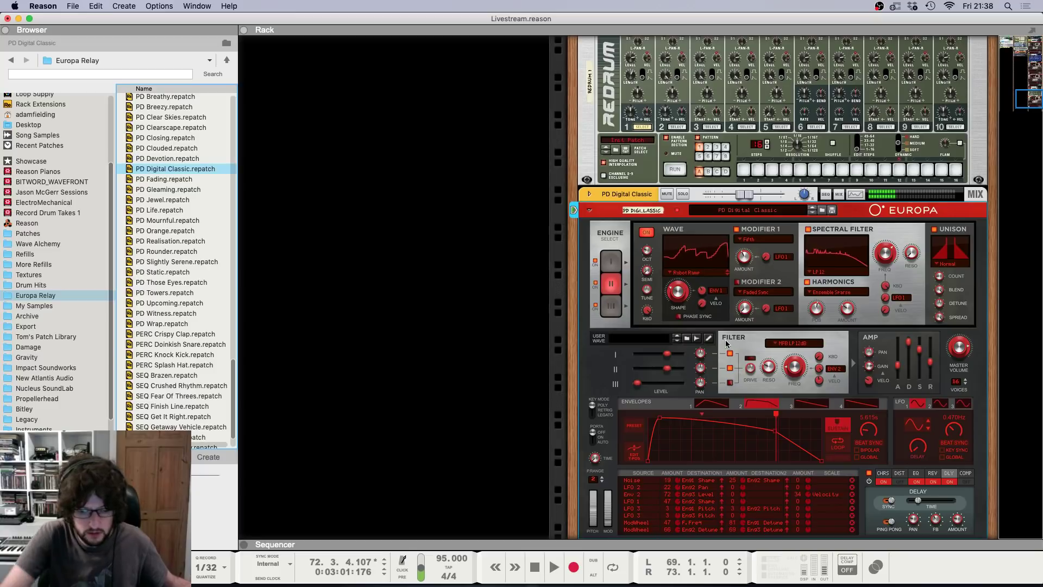
Step: Enable the Echo and Deep Reverb sends on the PD Digital Classic mixer channel and raise its Echo send level
{"action": "key", "text": "F5"}
{"action": "left_click", "coordinate": [889, 300]}
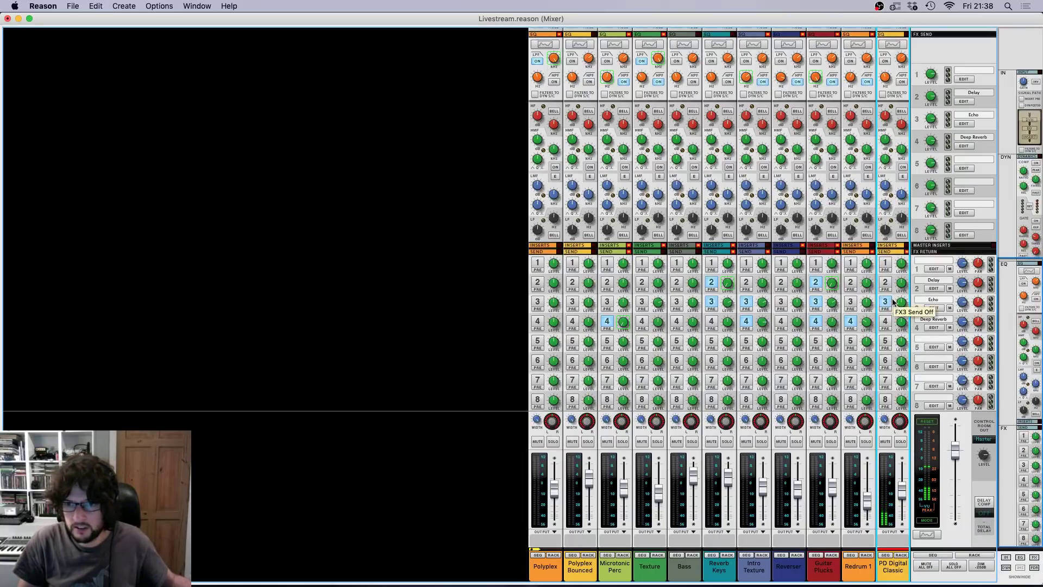
{"action": "left_click_drag", "start_coordinate": [900, 303], "coordinate": [900, 296]}
{"action": "left_click", "coordinate": [887, 322]}
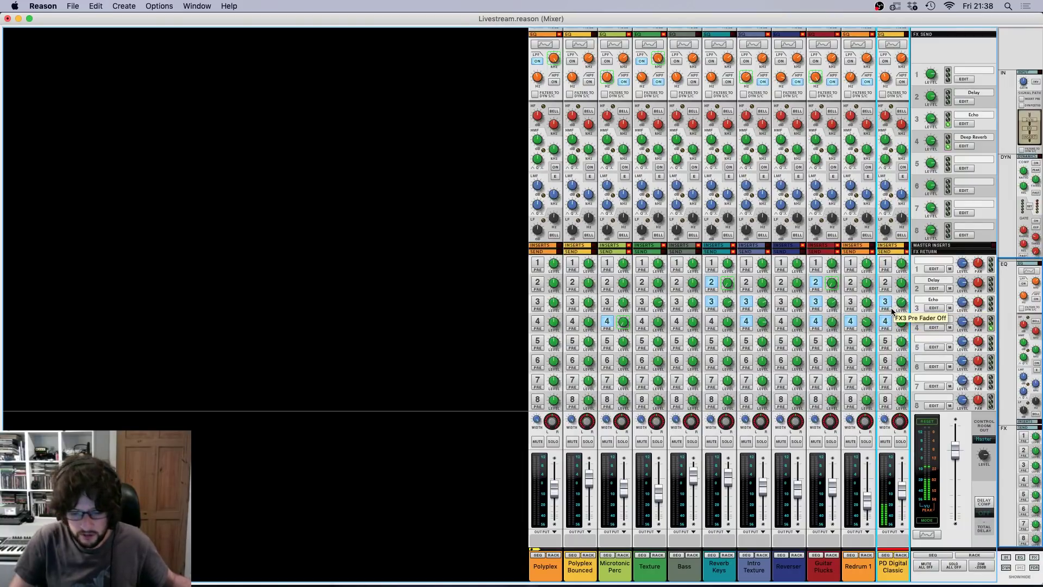
{"action": "key", "text": "F7"}
Step: Copy the Poly6 1 note clip from Block 1 and paste it at bar 65 of the song on the PD Digital Classic track
{"action": "left_click", "coordinate": [696, 80]}
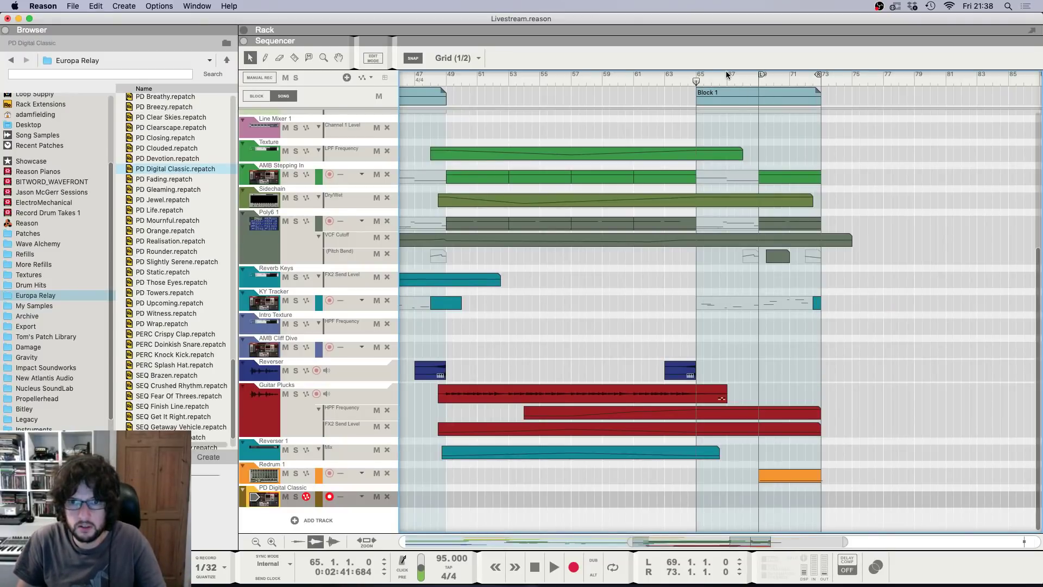
{"action": "double_click", "coordinate": [715, 97]}
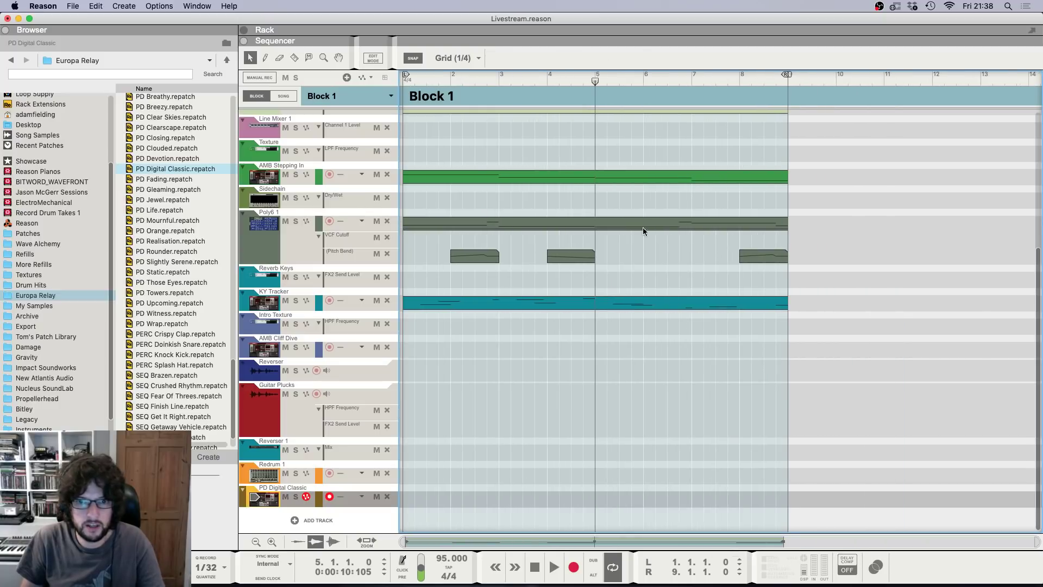
{"action": "left_click", "coordinate": [643, 227]}
{"action": "key", "text": "super+a"}
{"action": "left_click", "coordinate": [283, 95]}
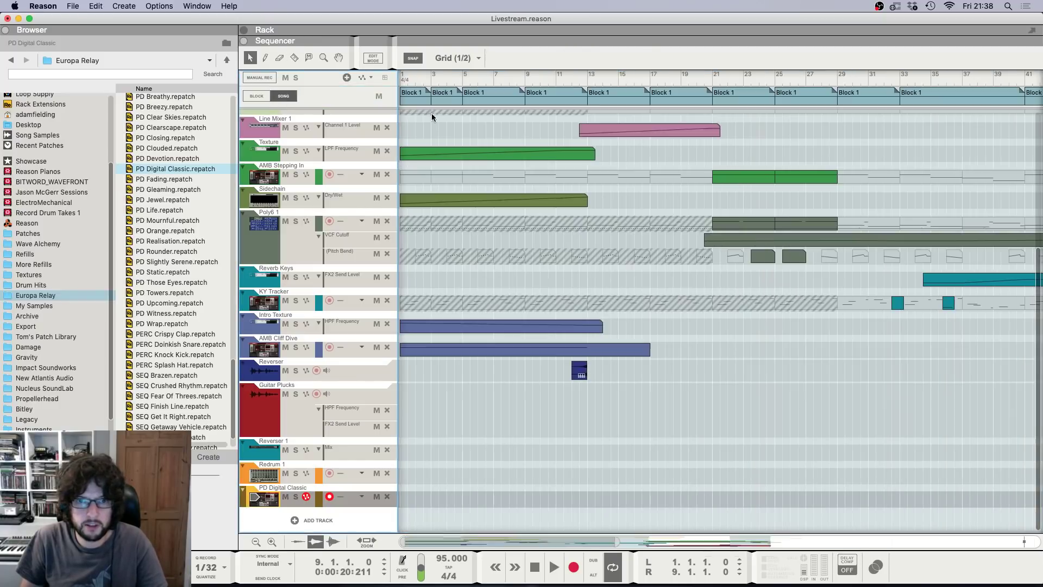
{"action": "scroll", "coordinate": [929, 118], "scroll_direction": "right", "scroll_amount": 5}
{"action": "scroll", "coordinate": [924, 111], "scroll_direction": "down", "scroll_amount": 6}
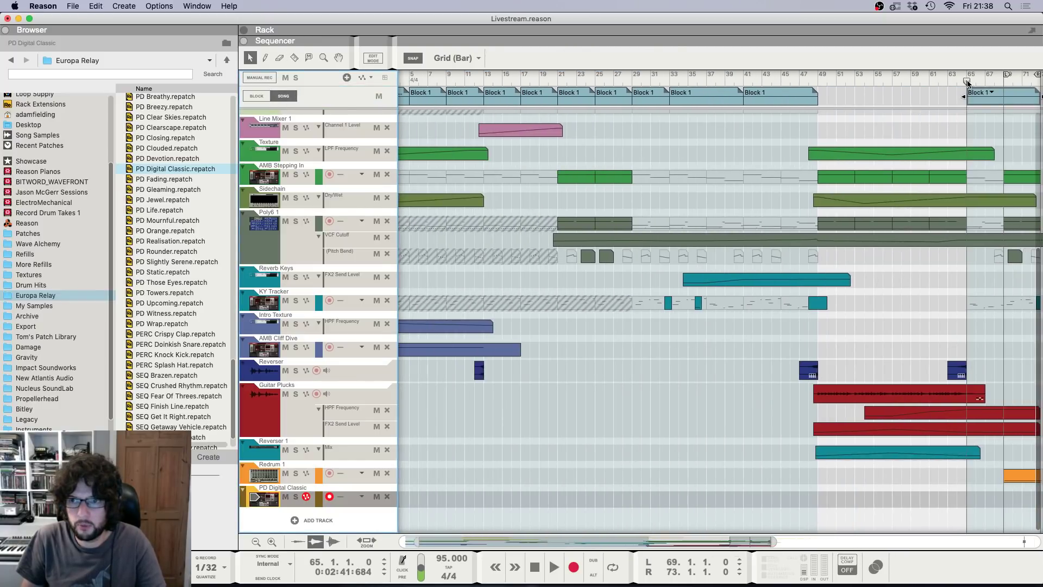
{"action": "key", "text": "super+v"}
{"action": "scroll", "coordinate": [846, 239], "scroll_direction": "right", "scroll_amount": 3}
{"action": "left_click_drag", "start_coordinate": [863, 225], "coordinate": [822, 492]}
{"action": "mouse_move", "coordinate": [882, 506]}
{"action": "left_mouse_down"}
{"action": "mouse_move", "coordinate": [934, 507]}
{"action": "mouse_move", "coordinate": [882, 505]}
{"action": "left_mouse_up"}
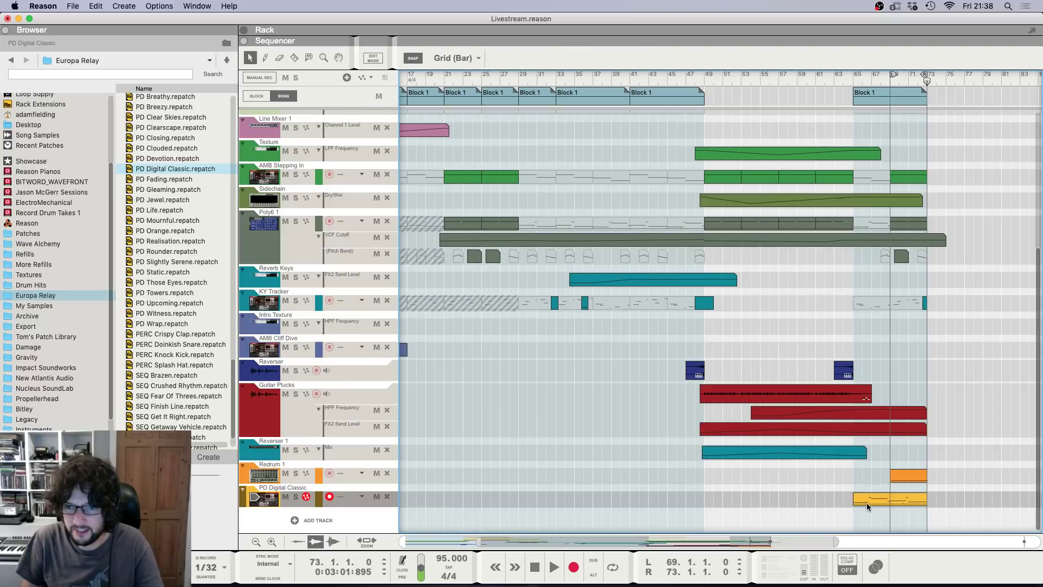
Step: Transpose the pad clip's notes up 12 semitones and stack A2 and D3 above the F2 note at bar 65
{"action": "double_click", "coordinate": [874, 505]}
{"action": "key", "text": "F8"}
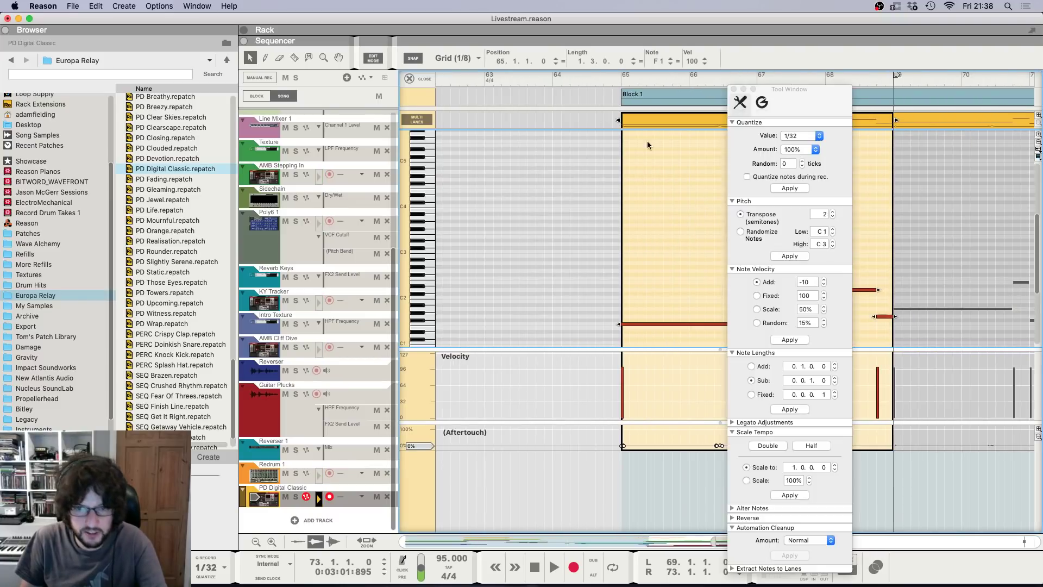
{"action": "left_click", "coordinate": [792, 257]}
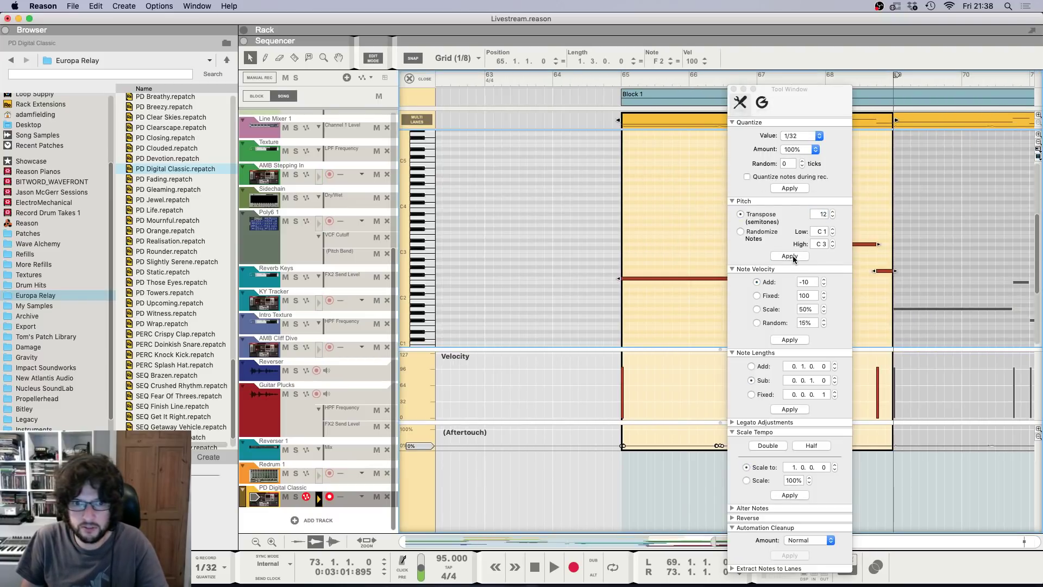
{"action": "left_click", "coordinate": [734, 89]}
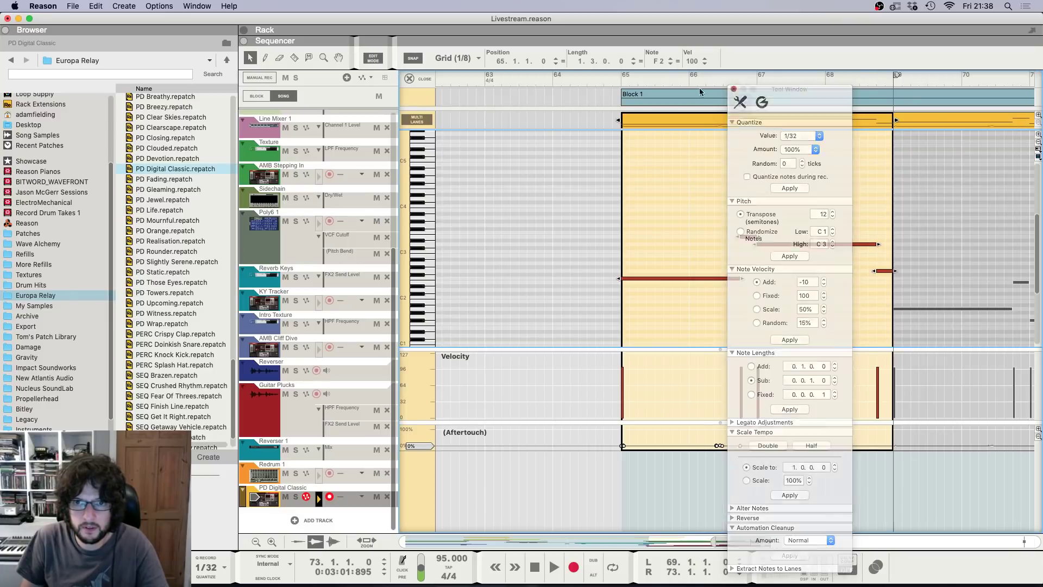
{"action": "left_click_drag", "start_coordinate": [621, 82], "coordinate": [629, 245]}
Step: Play from bar 65, lower the PD Digital Classic channel's level in the mixer, and return to the note editor
{"action": "left_click", "coordinate": [577, 77]}
{"action": "key", "text": "space"}
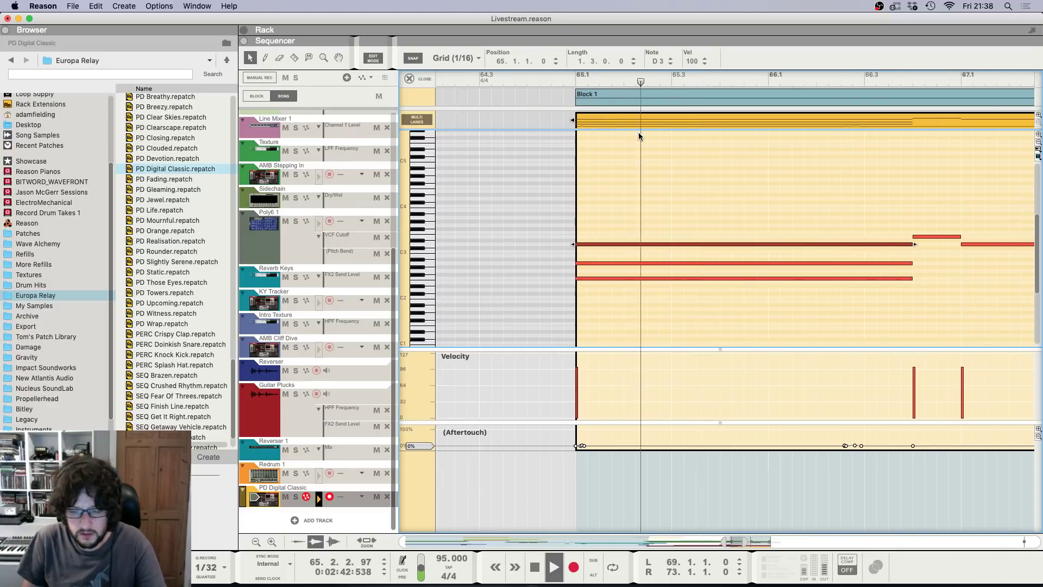
{"action": "key", "text": "F5"}
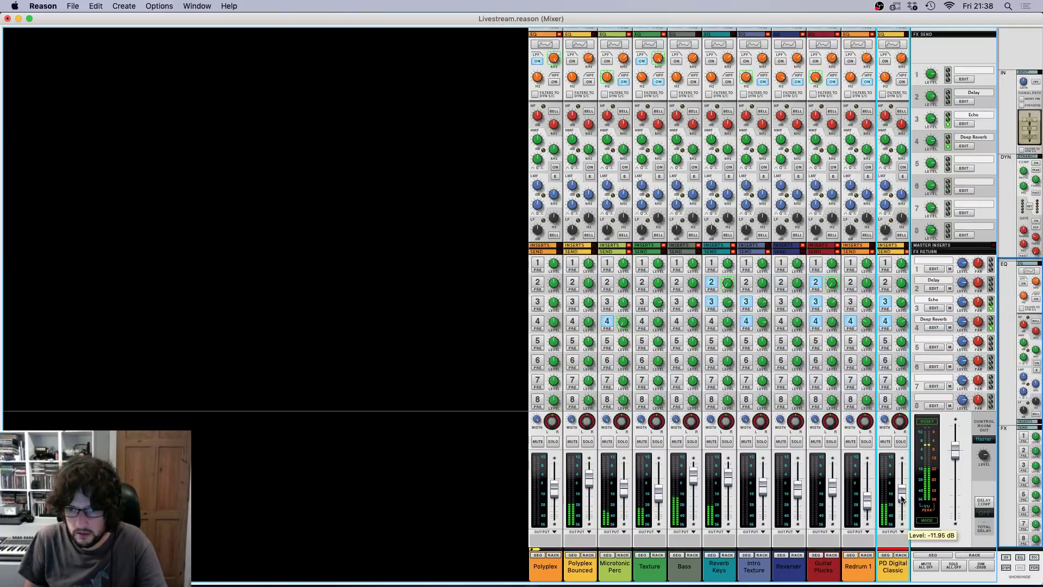
{"action": "key", "text": "F7"}
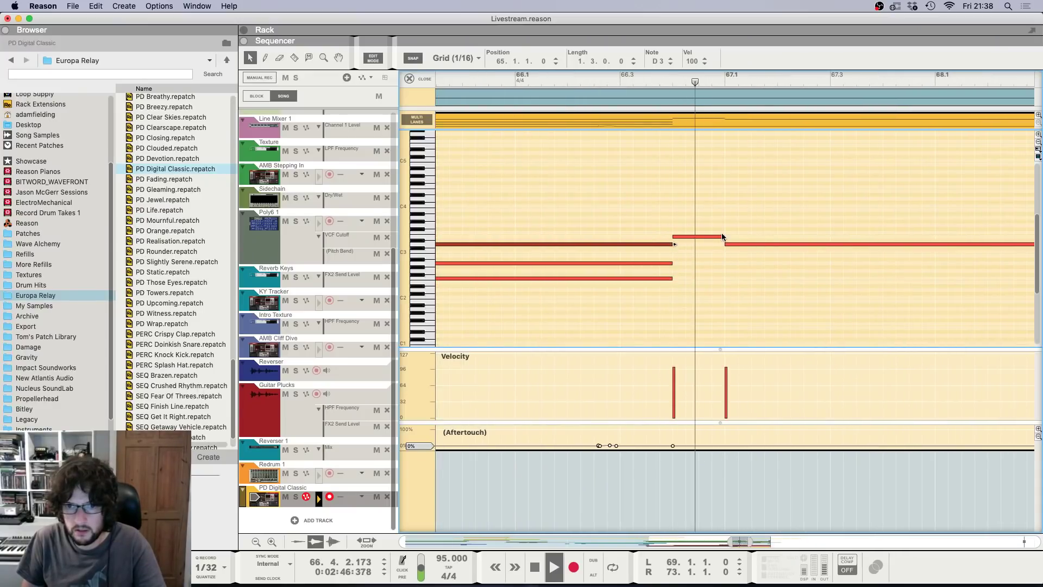
Step: Stop playback, lengthen the F2 and A2 notes to reach bar 67, and duplicate both from bar 67 to bar 69
{"action": "left_click_drag", "start_coordinate": [651, 253], "coordinate": [664, 286]}
{"action": "key", "text": "KP_7"}
{"action": "key", "text": "super+v"}
{"action": "left_click", "coordinate": [746, 287]}
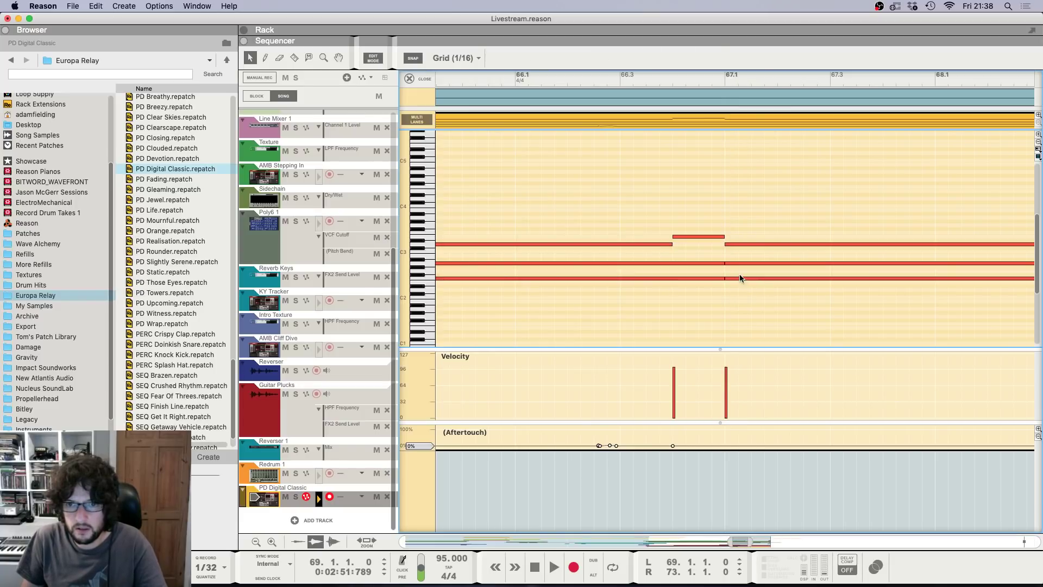
Step: Try raising the A2 note at bar 67 to B2
{"action": "left_click", "coordinate": [740, 244]}
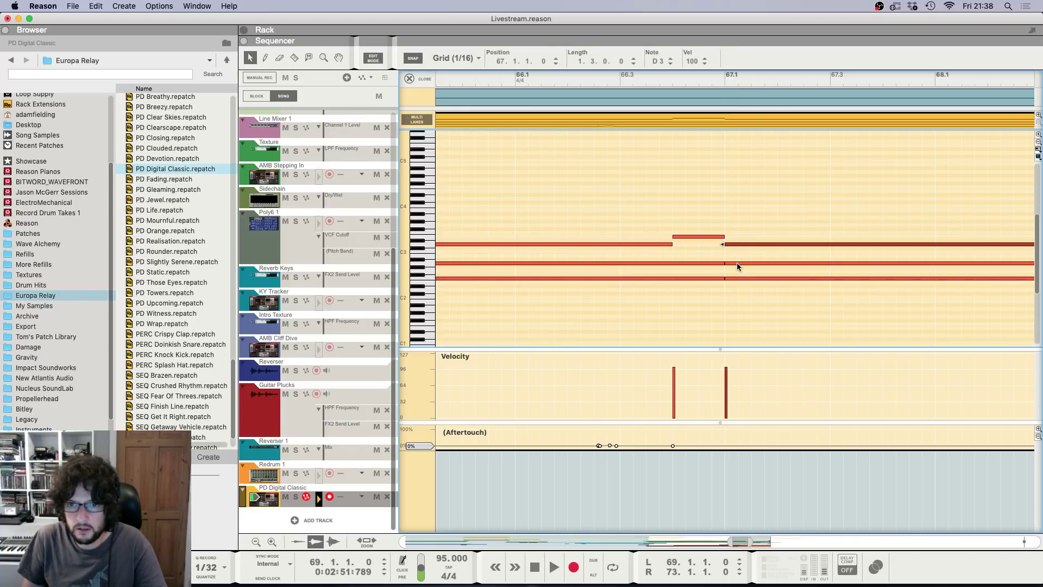
{"action": "left_click", "coordinate": [737, 264]}
{"action": "left_click_drag", "start_coordinate": [737, 265], "coordinate": [738, 257]}
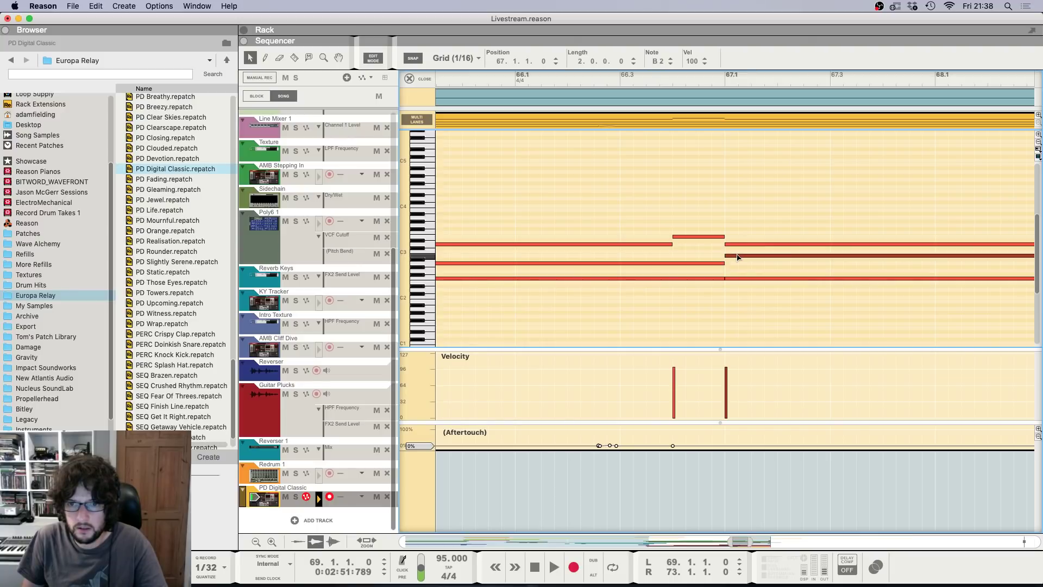
{"action": "key", "text": "super+z"}
Step: Listen to the pad chords from bar 67 and again from bar 65, with the whole clip in view
{"action": "left_click", "coordinate": [727, 82]}
{"action": "key", "text": "space"}
{"action": "key", "text": "g"}
{"action": "key", "text": "g"}
{"action": "key", "text": "g"}
{"action": "key", "text": "g"}
{"action": "key", "text": "g"}
{"action": "key", "text": "g"}
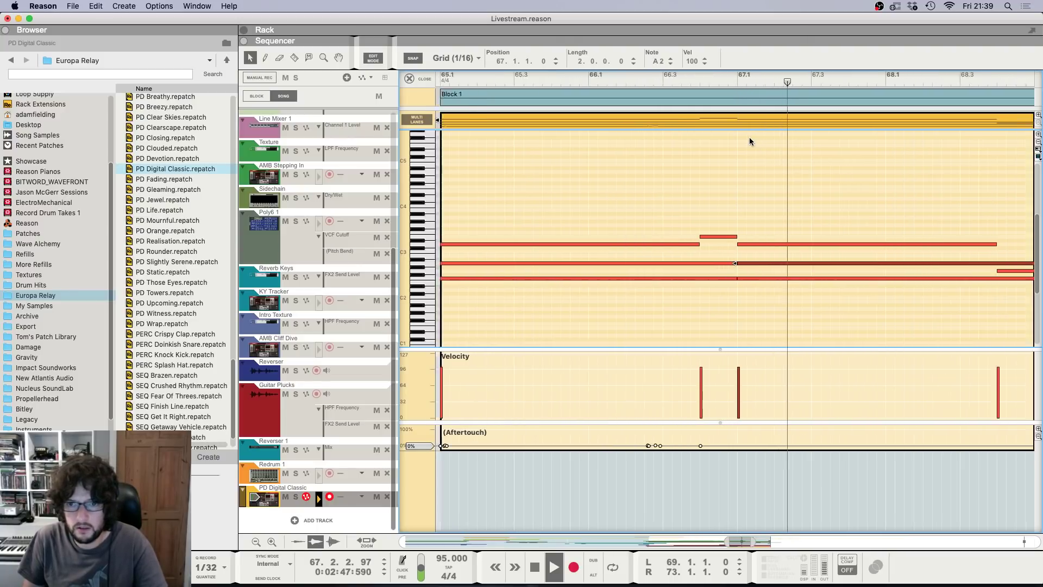
{"action": "key", "text": "g"}
{"action": "left_click", "coordinate": [612, 82]}
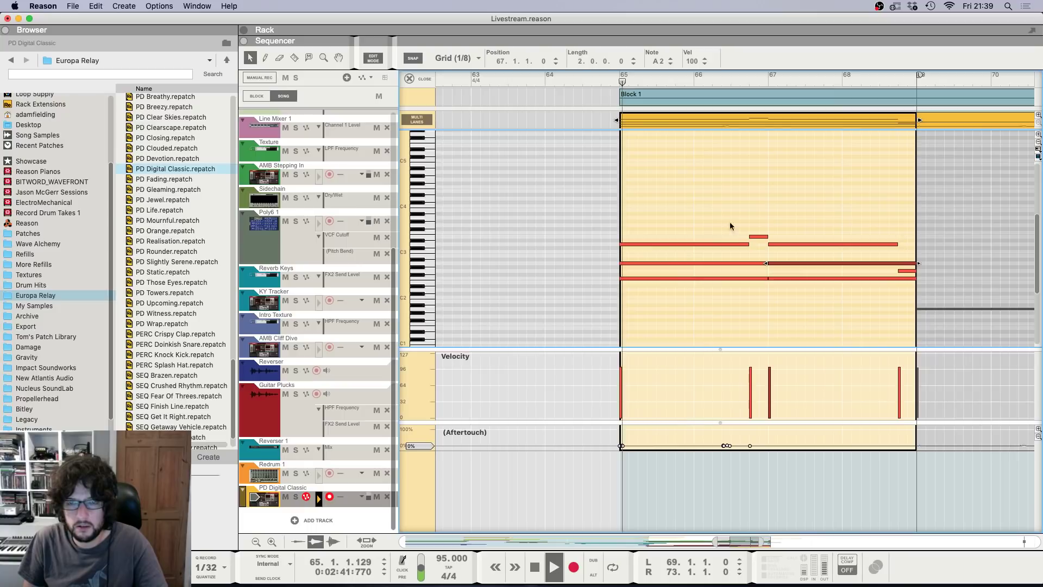
{"action": "key", "text": "space"}
Step: Audition the chord notes, delete the F2 note that starts at bar 67, and resume playback
{"action": "left_click", "coordinate": [738, 278]}
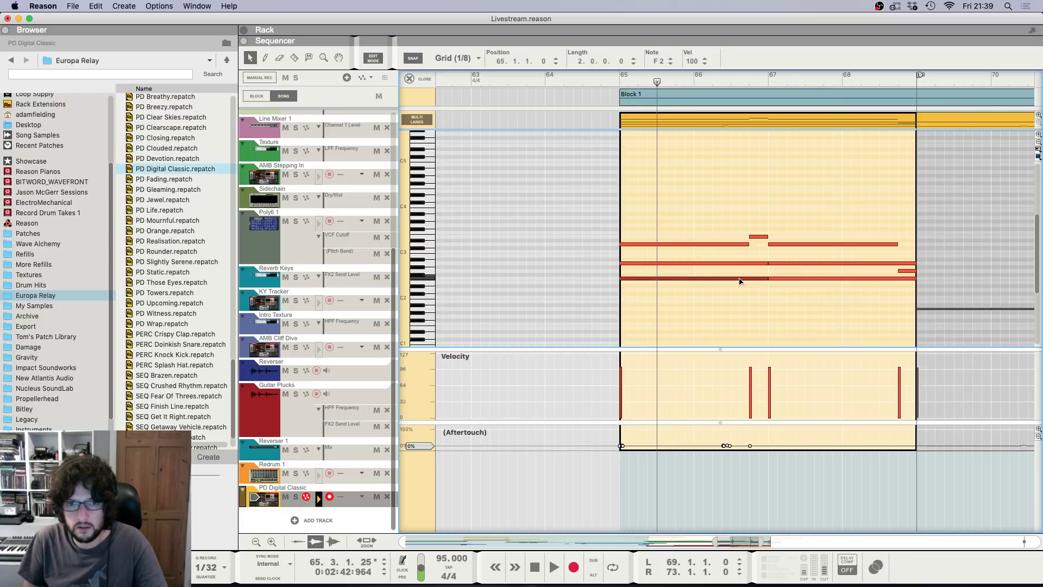
{"action": "left_click", "coordinate": [741, 263]}
{"action": "left_click", "coordinate": [741, 244]}
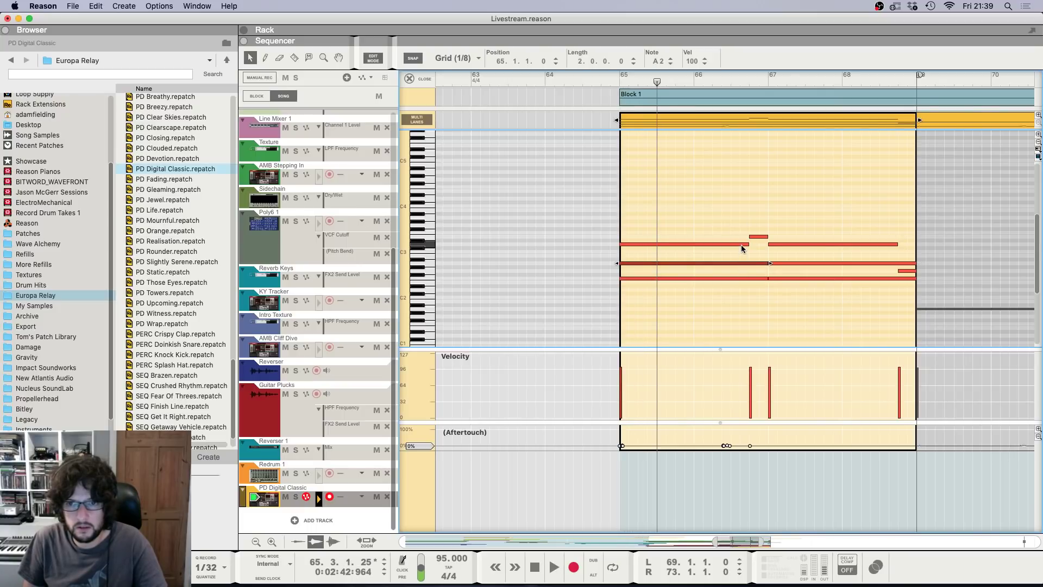
{"action": "left_click", "coordinate": [773, 262]}
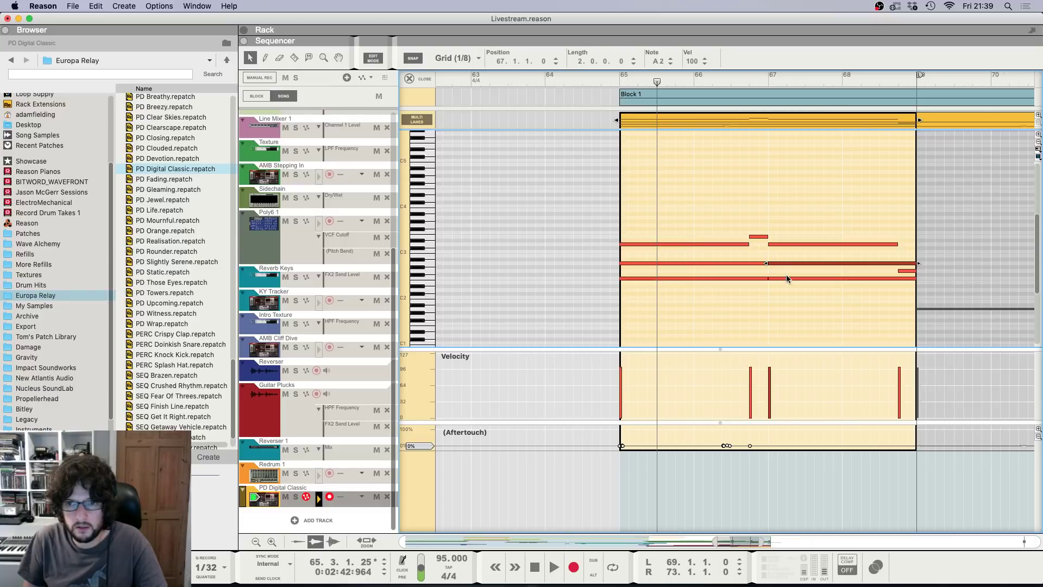
{"action": "left_click", "coordinate": [785, 277]}
{"action": "key", "text": "Delete"}
{"action": "key", "text": "space"}
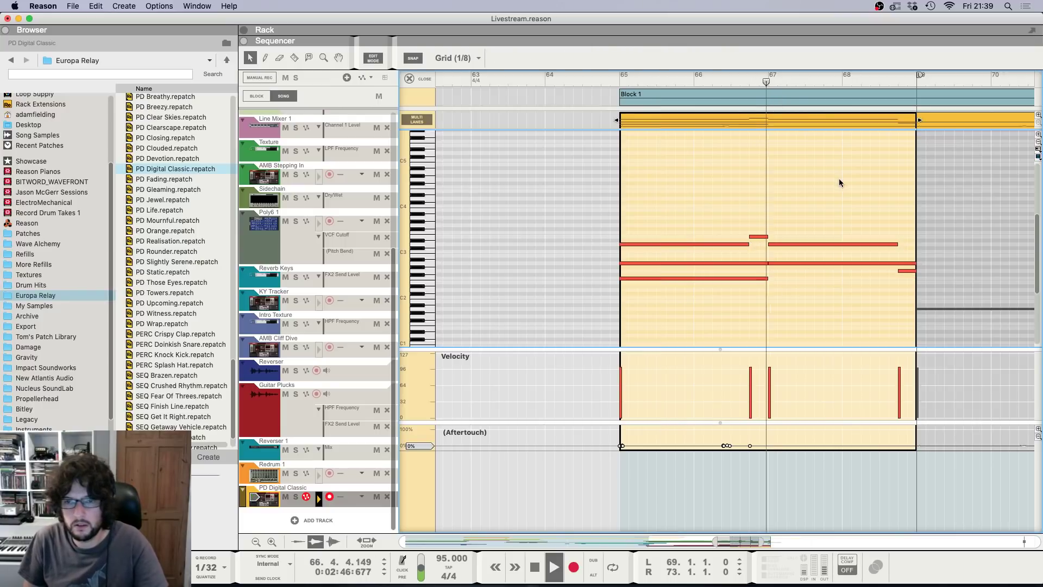
Step: Copy the D3 note at bar 67 up to F3 and resume playback
{"action": "scroll", "coordinate": [809, 233], "scroll_direction": "up", "scroll_amount": 3}
{"action": "key", "text": "space"}
{"action": "left_click_drag", "start_coordinate": [797, 244], "coordinate": [800, 234]}
{"action": "key", "text": "space"}
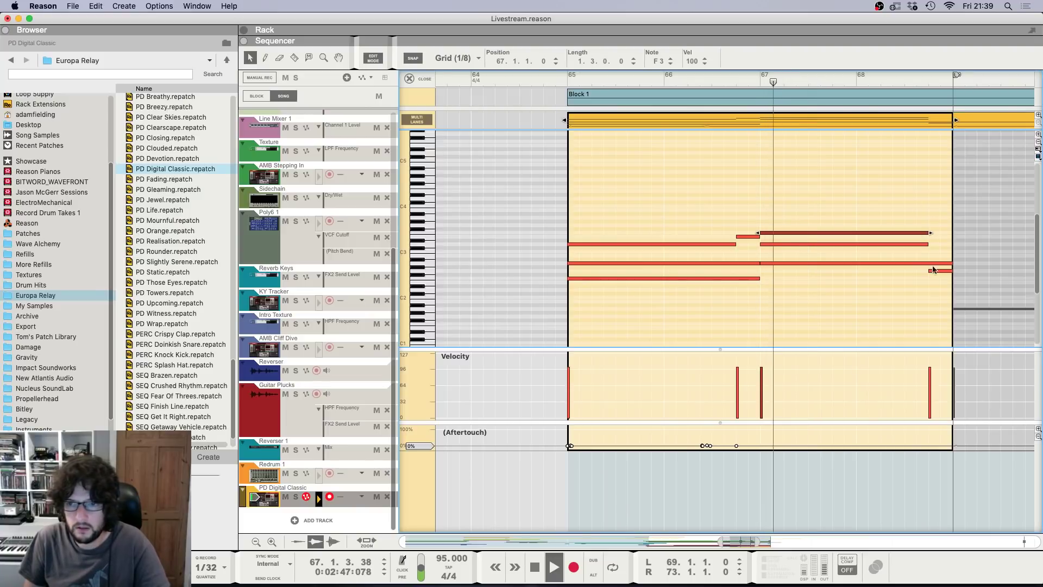
Step: Replace the short G2 note on the last beat of bar 68 with an E3 note lasting until bar 69
{"action": "left_click", "coordinate": [938, 270]}
{"action": "key", "text": "Delete"}
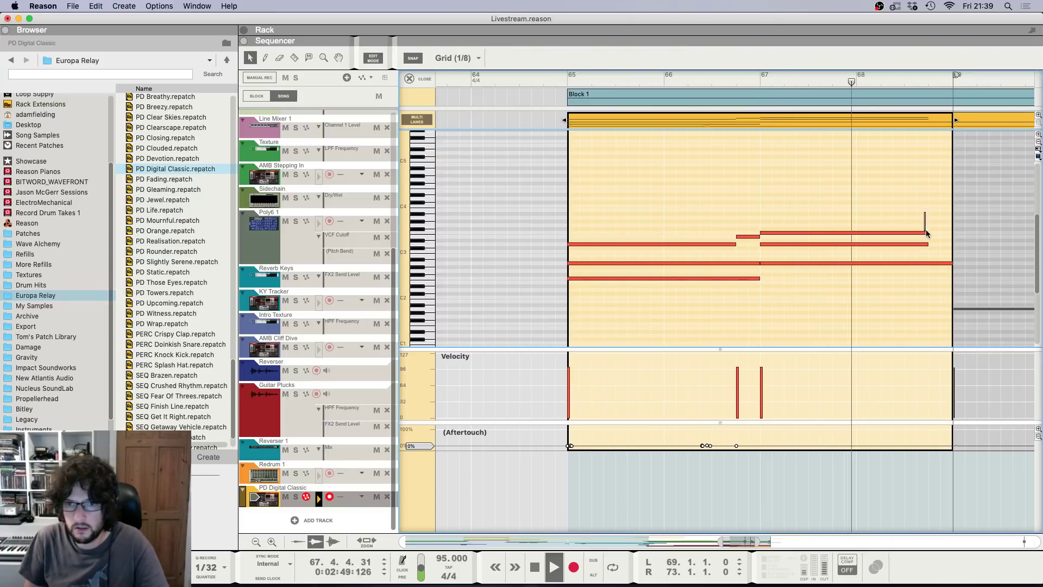
{"action": "scroll", "coordinate": [935, 236], "scroll_direction": "up", "scroll_amount": 2}
{"action": "key", "text": "space"}
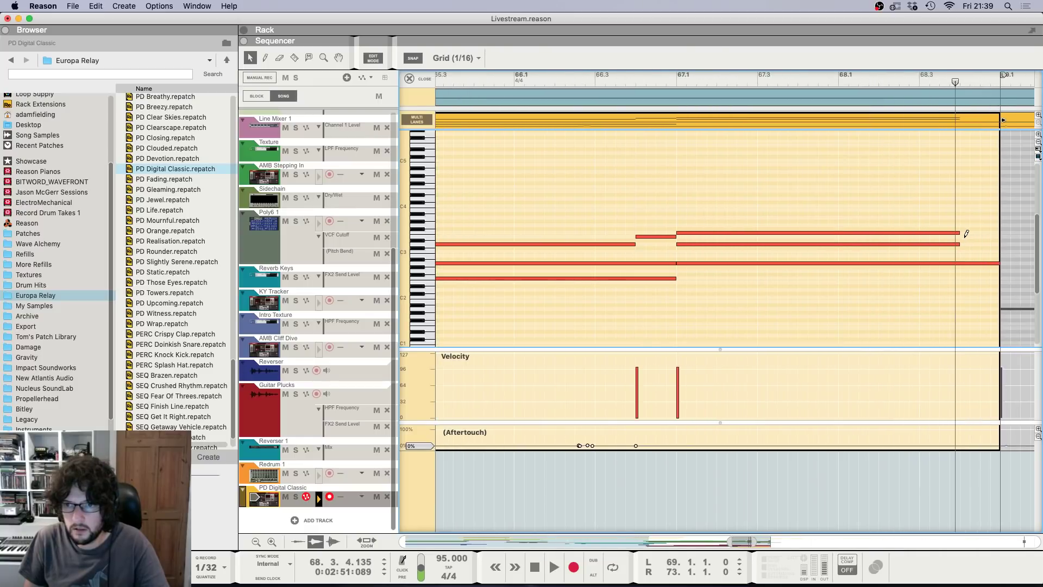
{"action": "left_click_drag", "start_coordinate": [960, 236], "coordinate": [989, 236]}
Step: Extend the D3 note at bar 67 to two bars so it ends at bar 69
{"action": "left_click", "coordinate": [957, 245]}
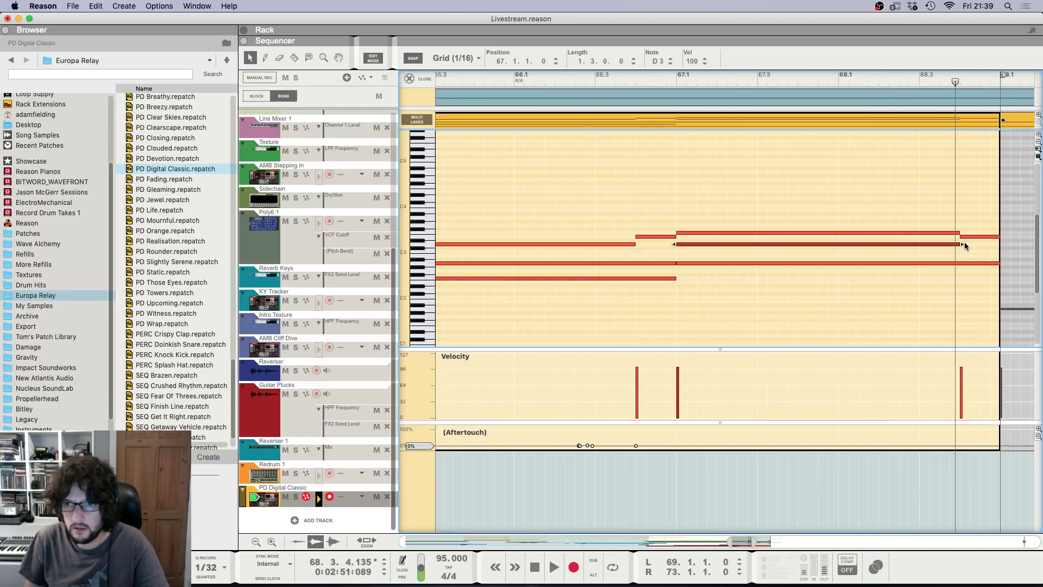
{"action": "key", "text": "g"}
{"action": "key", "text": "g"}
{"action": "key", "text": "g"}
{"action": "key", "text": "g"}
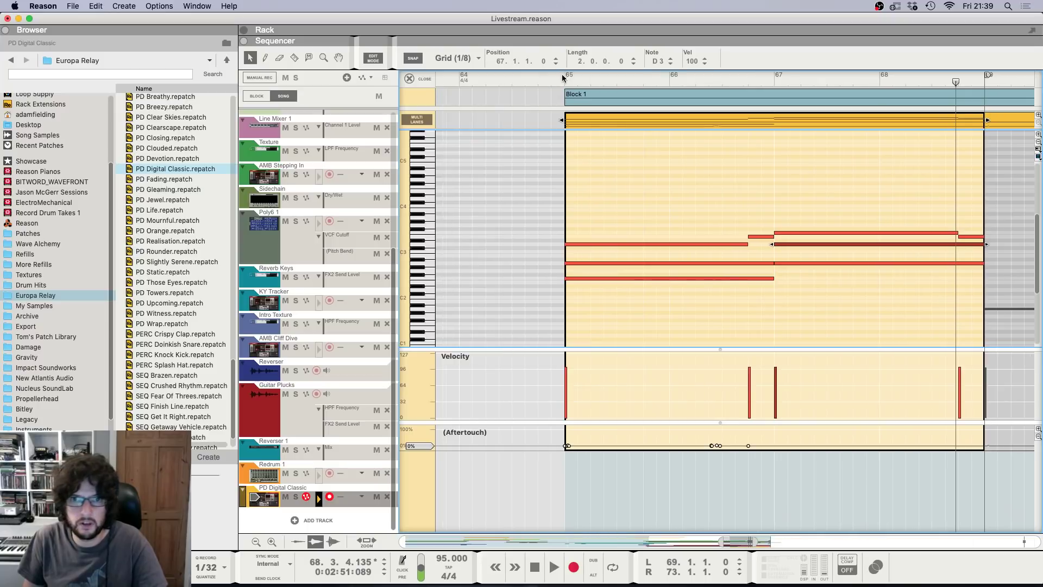
Step: Play the pad part from bar 65, look at its Europa in the rack, and return to the note editor
{"action": "left_click", "coordinate": [564, 79]}
{"action": "key", "text": "space"}
{"action": "key", "text": "F6"}
{"action": "key", "text": "space"}
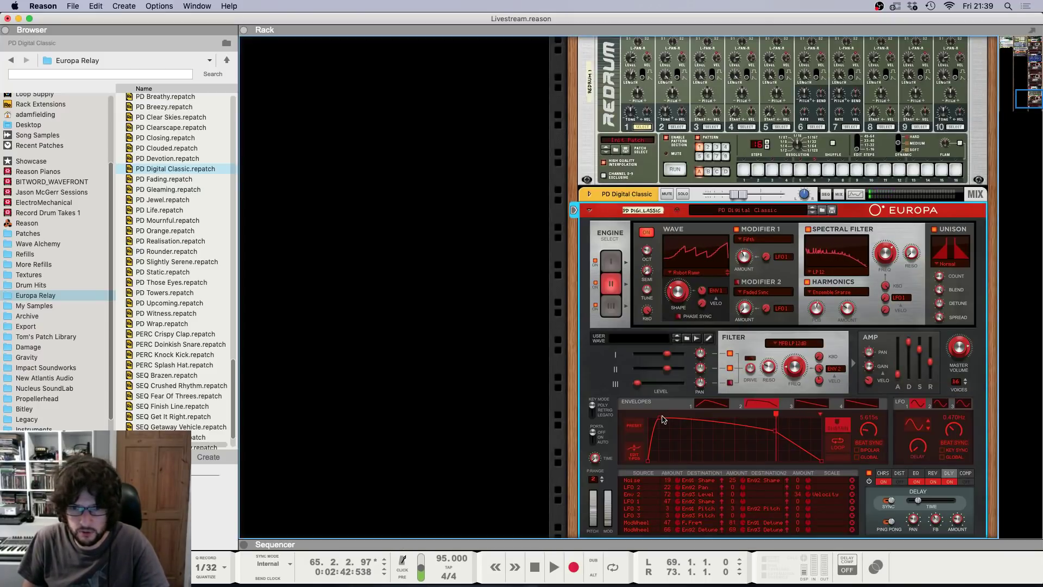
{"action": "key", "text": "F7"}
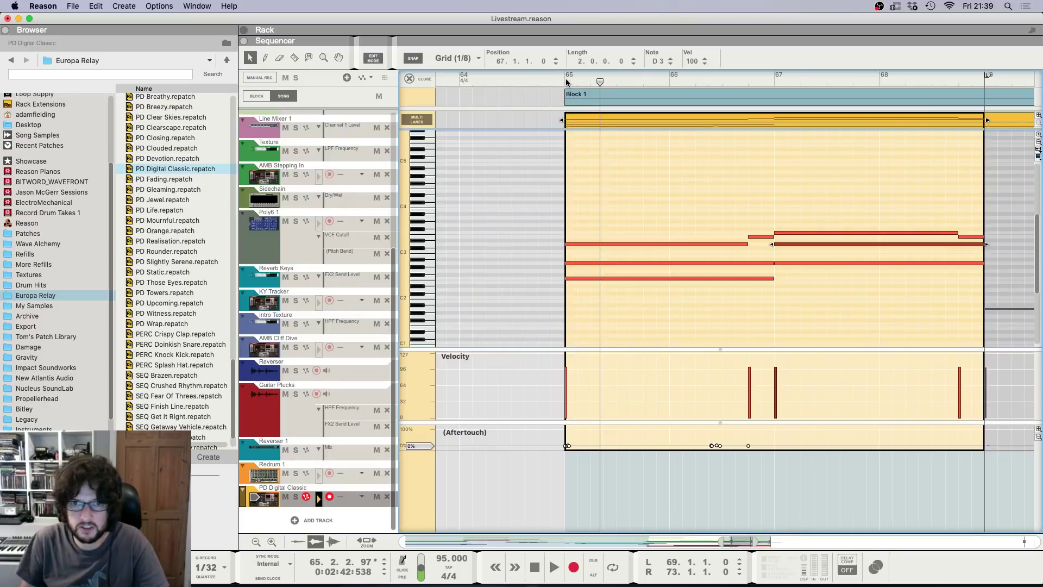
Step: Raise the PD Digital Classic channel's Echo send and set its level to about -9.80 dB, then stop playback in the sequencer
{"action": "key", "text": "F5"}
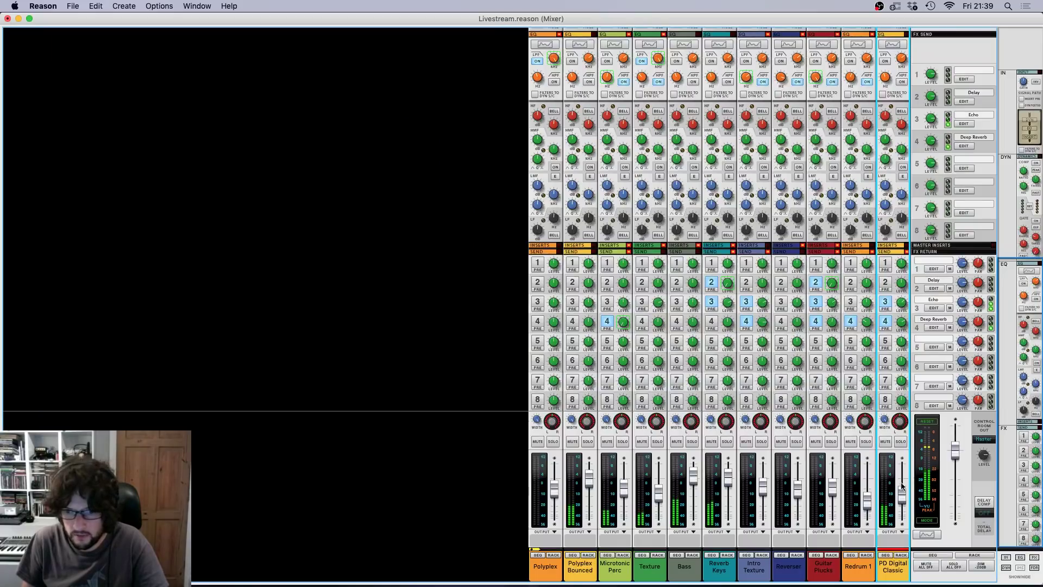
{"action": "left_click_drag", "start_coordinate": [903, 488], "coordinate": [902, 487]}
{"action": "left_click_drag", "start_coordinate": [903, 305], "coordinate": [904, 299]}
{"action": "left_click_drag", "start_coordinate": [903, 487], "coordinate": [904, 491]}
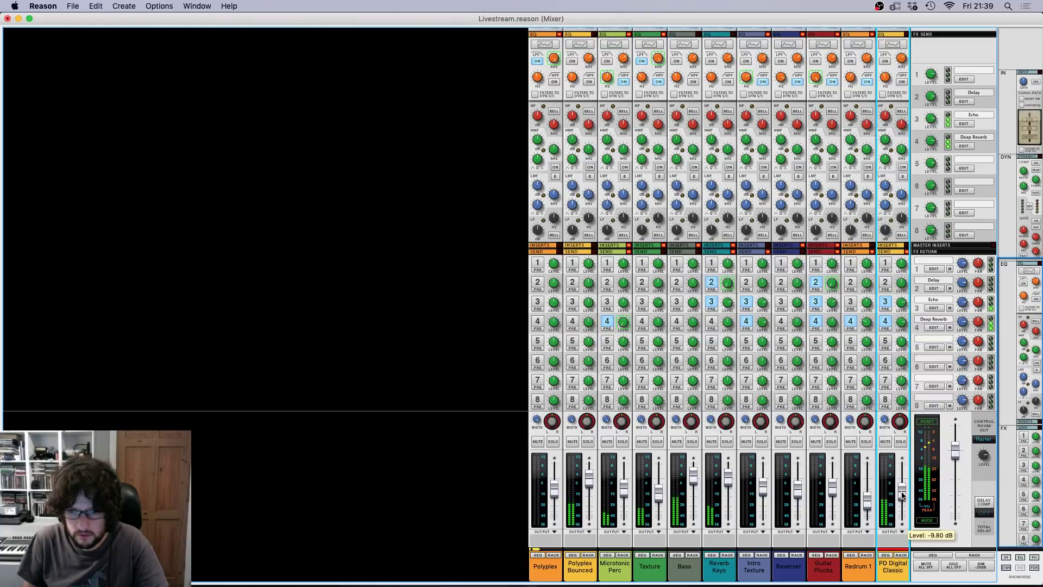
{"action": "key", "text": "F7"}
{"action": "key", "text": "space"}
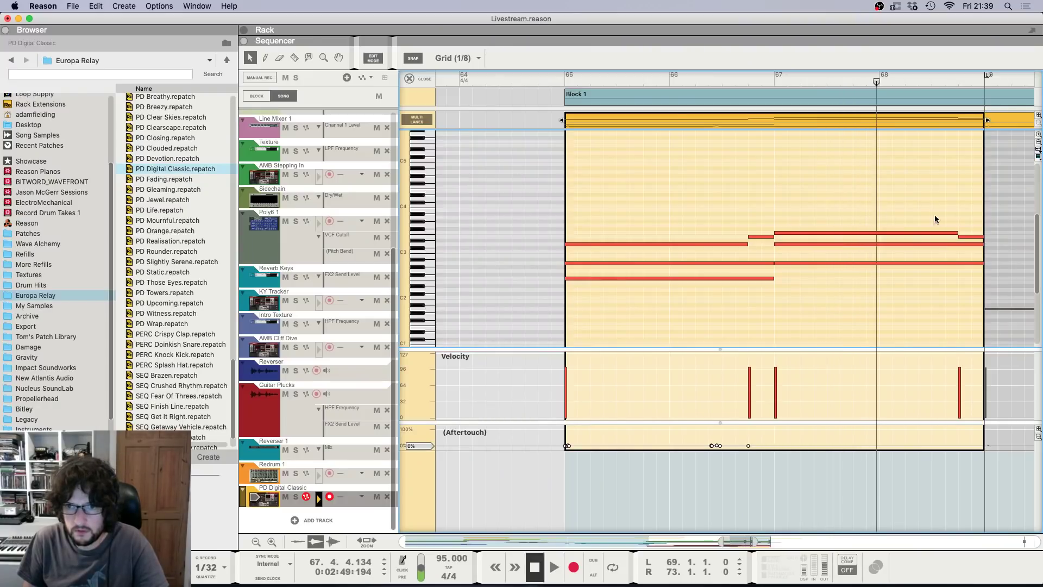
Step: Shorten the F3 note to end at bar 68 and extend the E3 note back to start there, one bar long
{"action": "left_click", "coordinate": [958, 233]}
{"action": "left_click_drag", "start_coordinate": [878, 242], "coordinate": [878, 242]}
{"action": "left_click", "coordinate": [958, 236]}
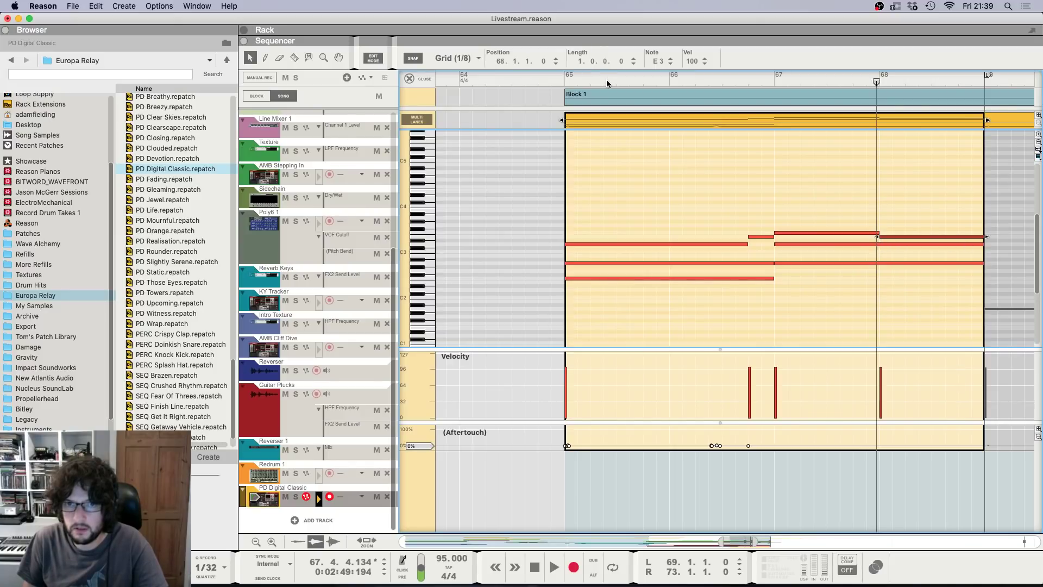
Step: Play the pad part from bar 65 while checking its mixer channel and its Europa, ending back in the note editor
{"action": "key", "text": "space"}
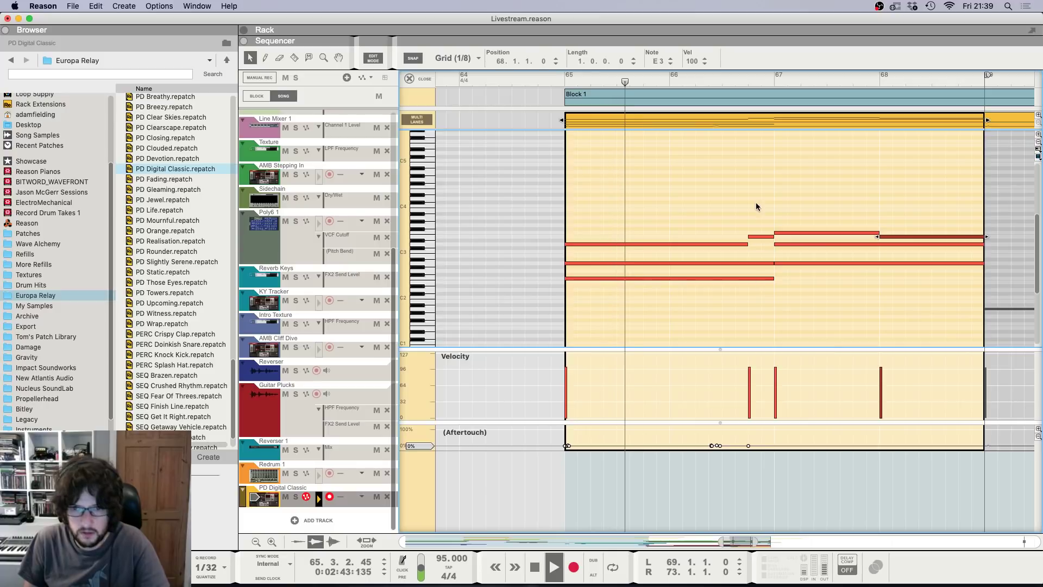
{"action": "key", "text": "F5"}
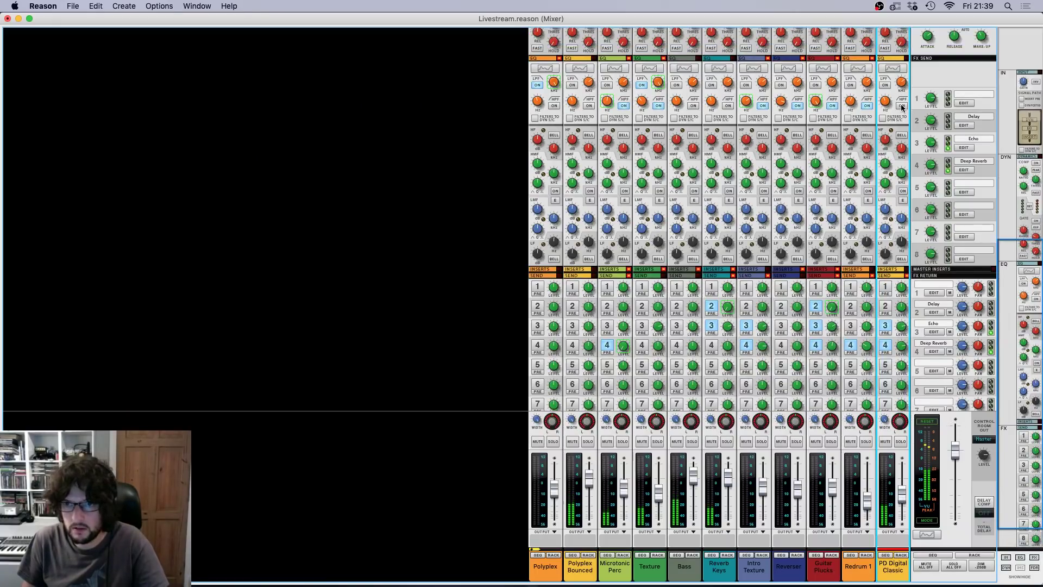
{"action": "key", "text": "F7"}
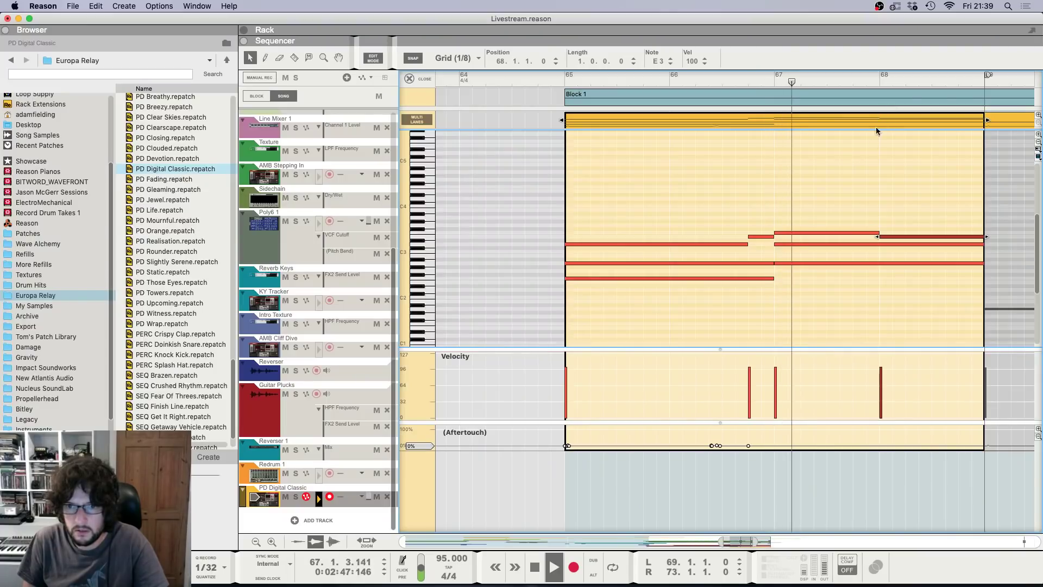
{"action": "key", "text": "F6"}
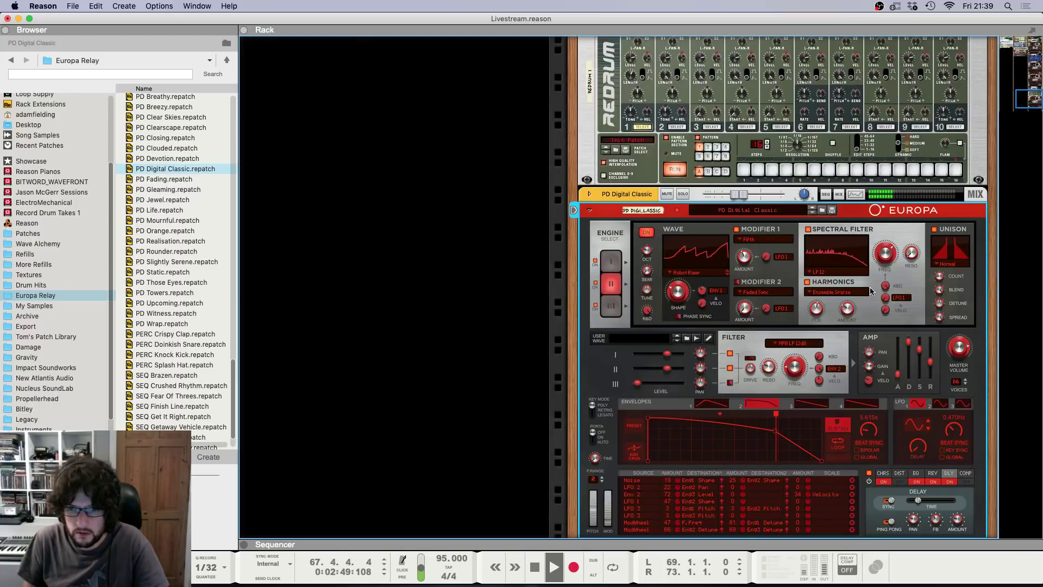
{"action": "key", "text": "F7"}
{"action": "key", "text": "F5"}
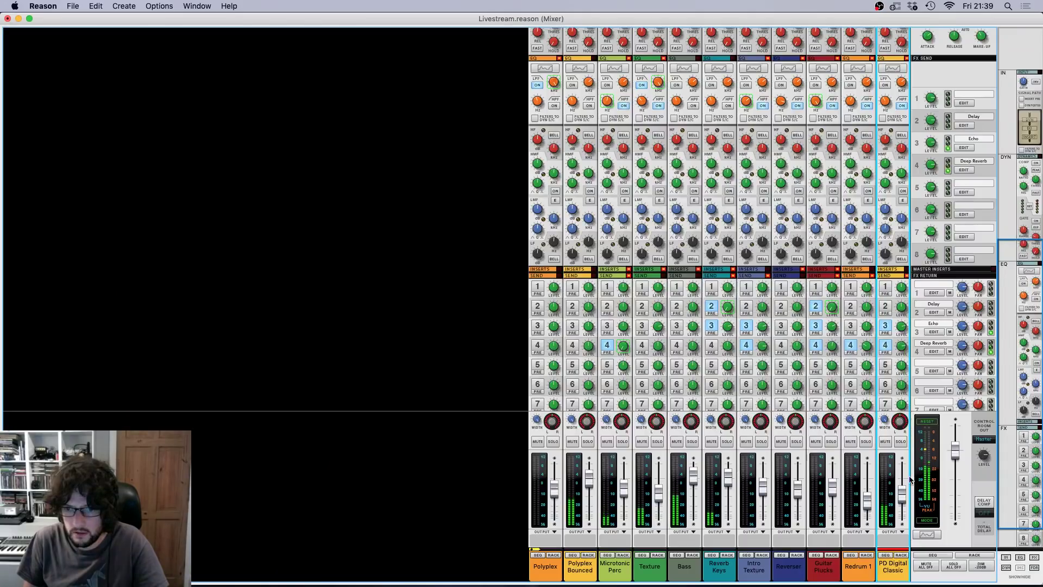
{"action": "key", "text": "F7"}
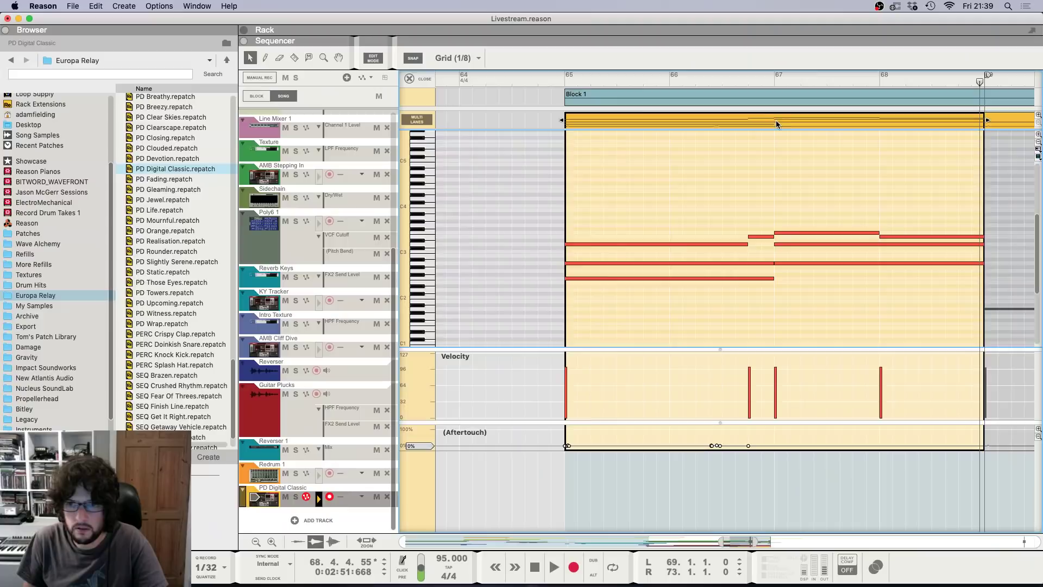
Step: Replace the pad clip at bar 69 with a copy of the bar 65 clip and open it for note editing
{"action": "scroll", "coordinate": [987, 243], "scroll_direction": "up", "scroll_amount": 1}
{"action": "left_click", "coordinate": [410, 79]}
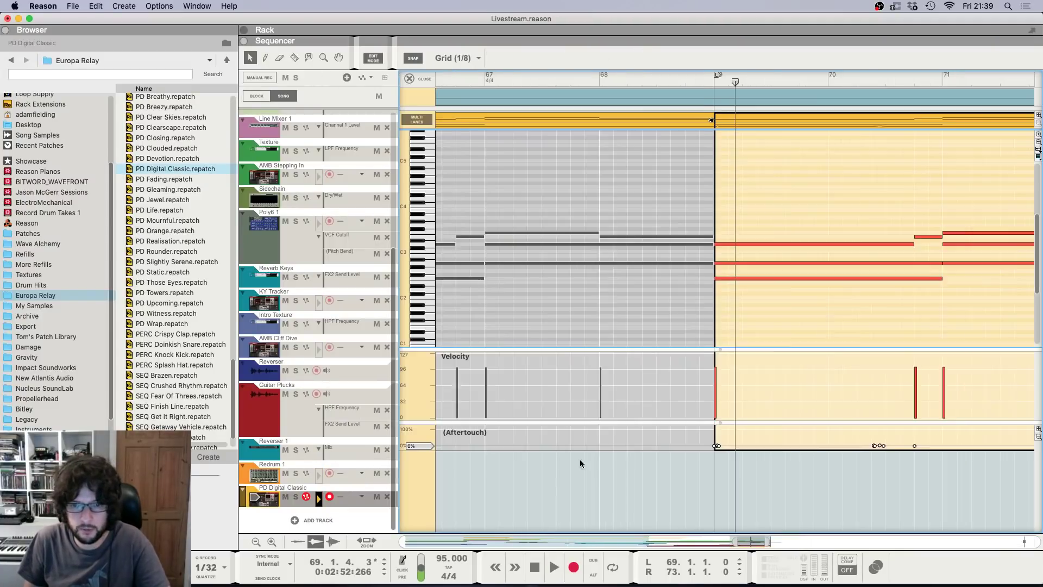
{"action": "double_click", "coordinate": [539, 499]}
Step: Lower the D3 note at bar 69 to C#3 and the lowest note there to A1, and play from bar 69
{"action": "left_click_drag", "start_coordinate": [729, 245], "coordinate": [728, 247]}
{"action": "left_click", "coordinate": [721, 263]}
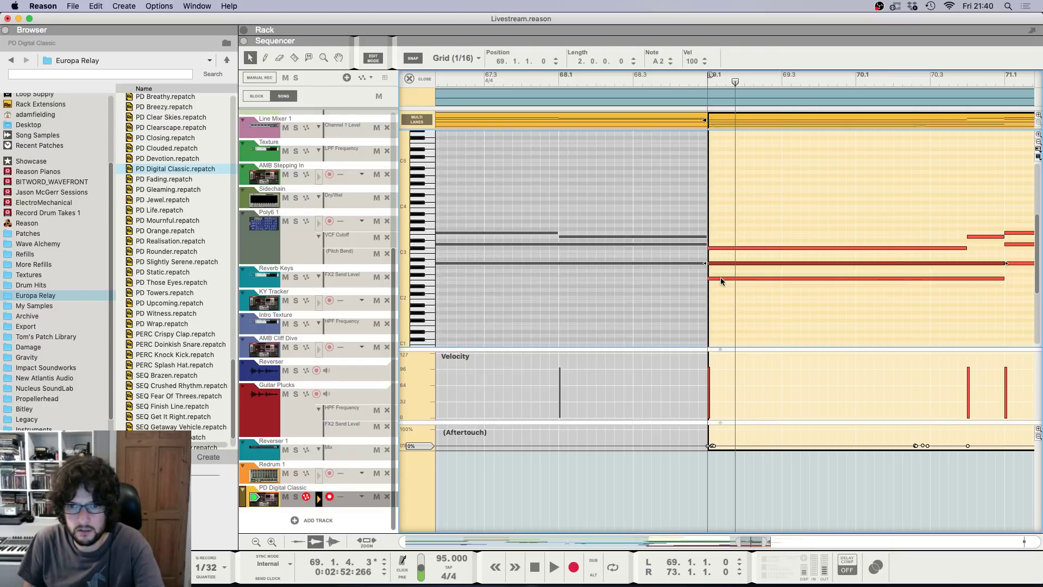
{"action": "left_click", "coordinate": [721, 279]}
{"action": "left_click_drag", "start_coordinate": [720, 280], "coordinate": [718, 309]}
{"action": "left_click", "coordinate": [700, 75]}
{"action": "key", "text": "space"}
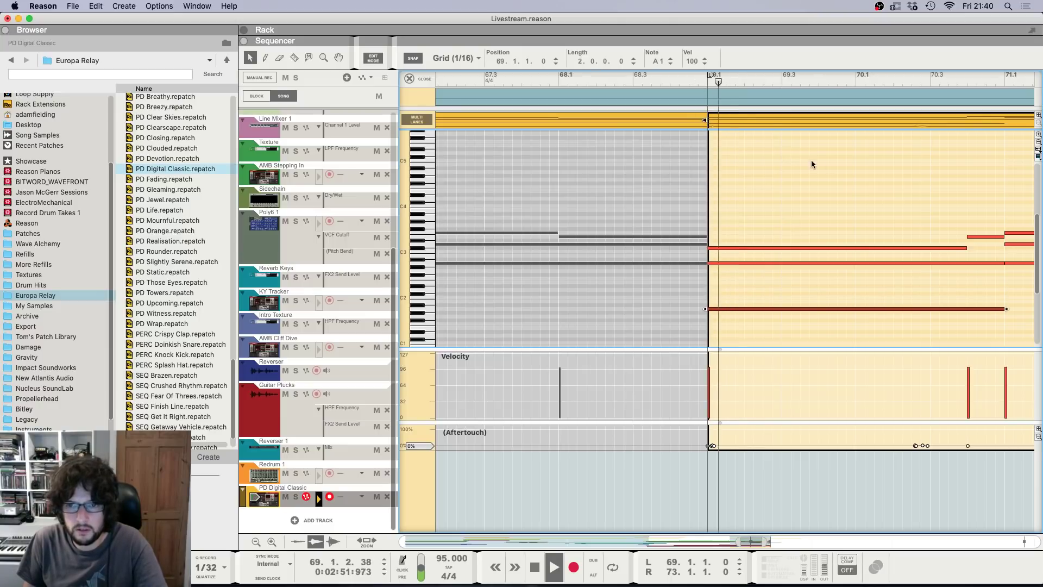
{"action": "scroll", "coordinate": [826, 161], "scroll_direction": "right", "scroll_amount": 2}
{"action": "scroll", "coordinate": [834, 192], "scroll_direction": "down", "scroll_amount": 2}
{"action": "scroll", "coordinate": [832, 206], "scroll_direction": "down", "scroll_amount": 3}
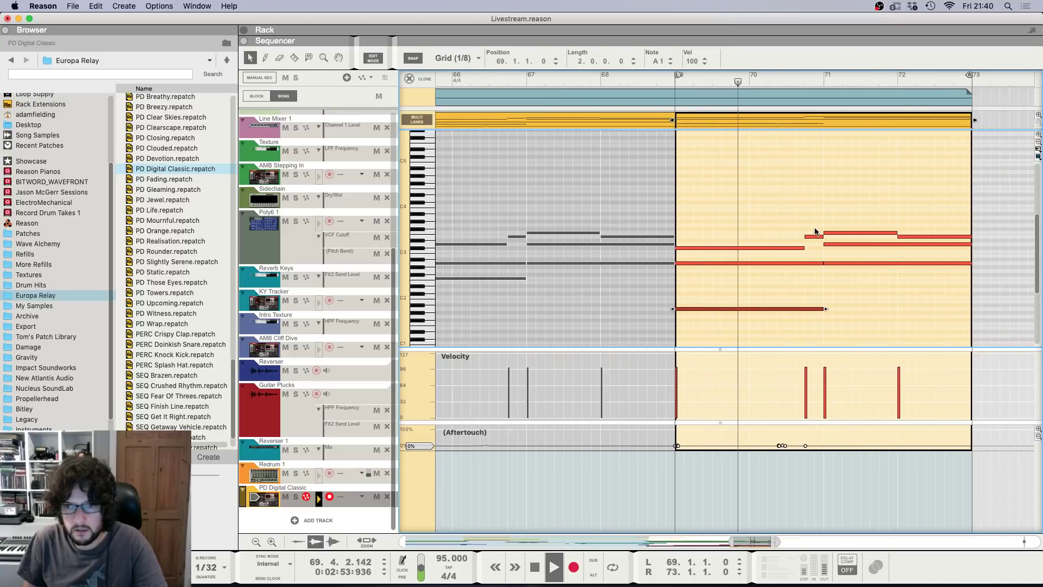
{"action": "scroll", "coordinate": [828, 264], "scroll_direction": "up", "scroll_amount": 2}
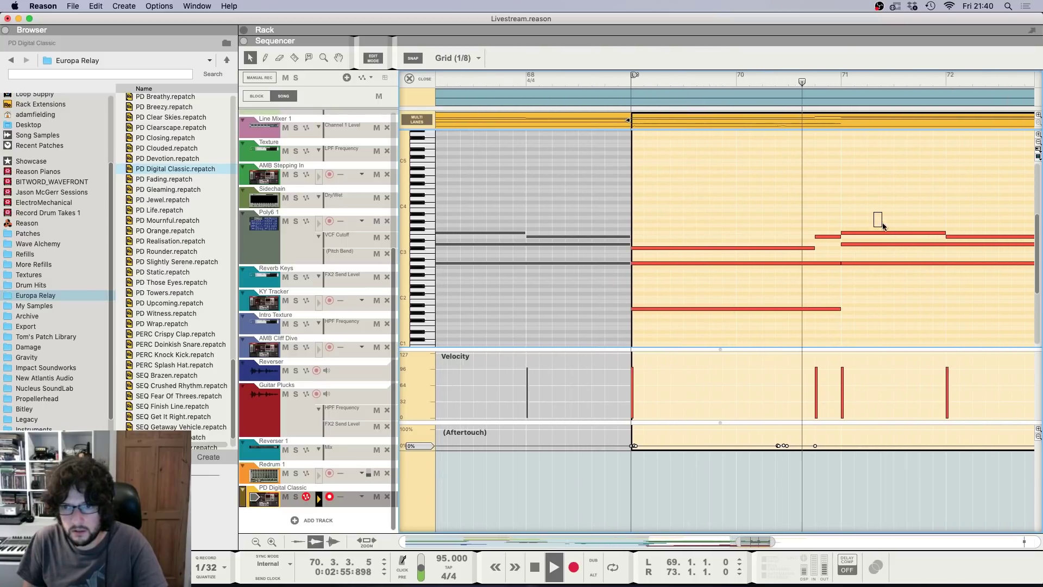
Step: Try lowering the D3 note at bar 71 to C#3 and listen to it from that bar
{"action": "left_click", "coordinate": [854, 233]}
{"action": "key", "text": "space"}
{"action": "key", "text": "space"}
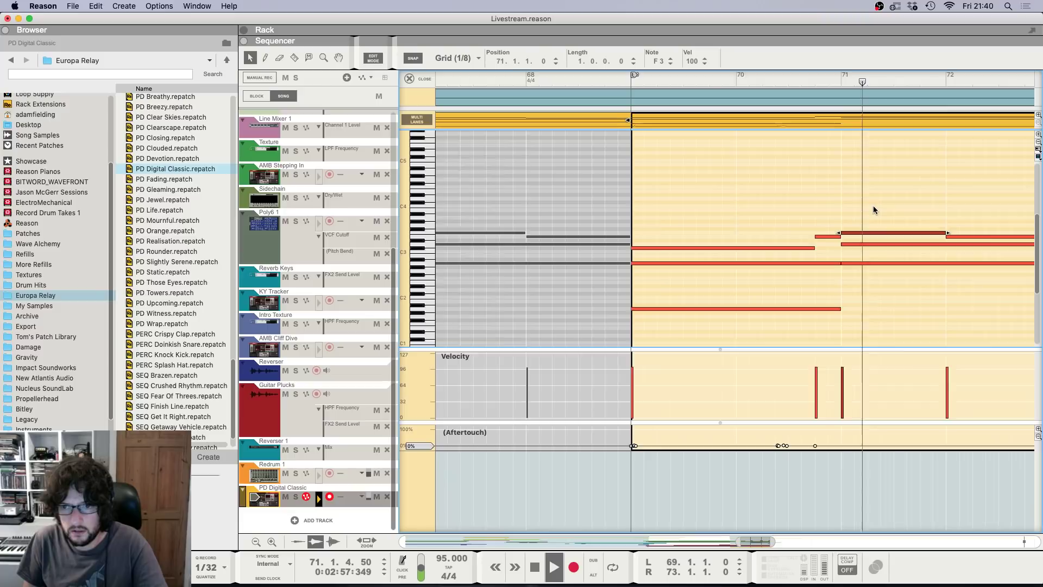
{"action": "scroll", "coordinate": [872, 210], "scroll_direction": "right", "scroll_amount": 2}
{"action": "key", "text": "space"}
{"action": "left_click_drag", "start_coordinate": [794, 215], "coordinate": [785, 248]}
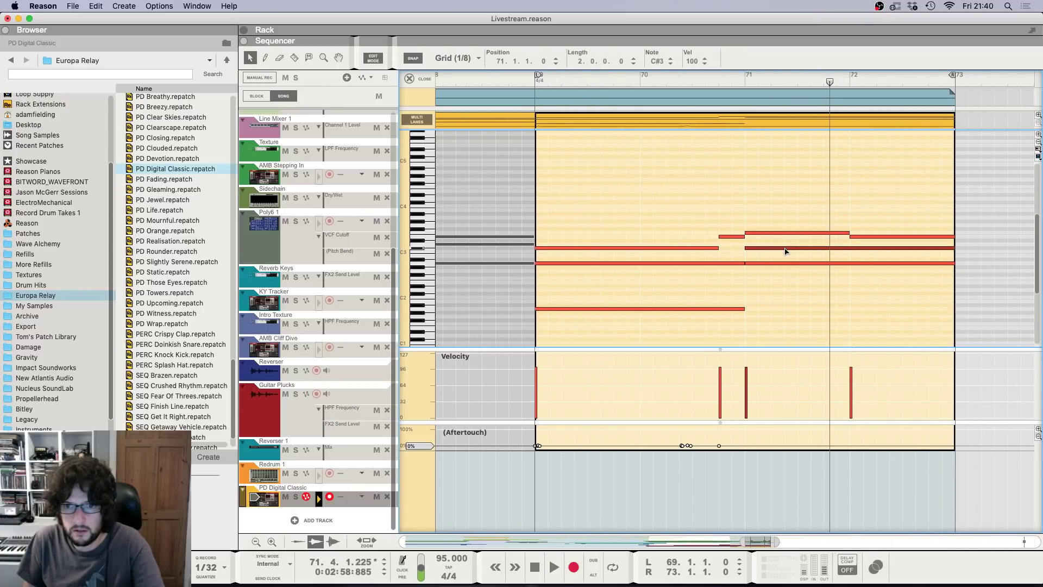
{"action": "left_click", "coordinate": [745, 82]}
{"action": "key", "text": "space"}
{"action": "left_click", "coordinate": [856, 243]}
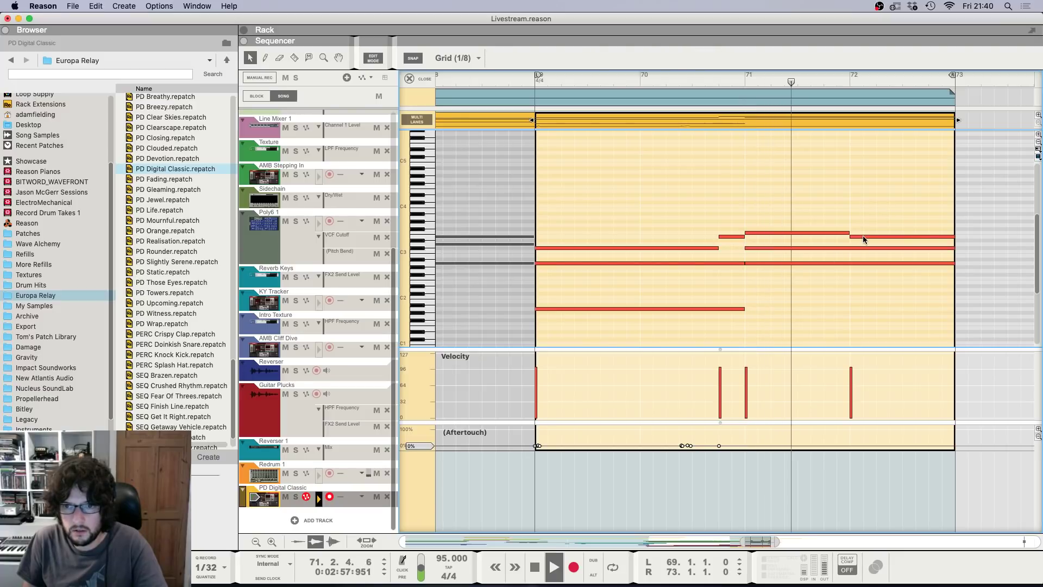
{"action": "key", "text": "space"}
Step: Delete all pad notes from bar 71 to the end of the clip and play it from bar 69
{"action": "left_click_drag", "start_coordinate": [837, 210], "coordinate": [911, 314]}
{"action": "key", "text": "Delete"}
{"action": "left_click", "coordinate": [536, 82]}
{"action": "key", "text": "space"}
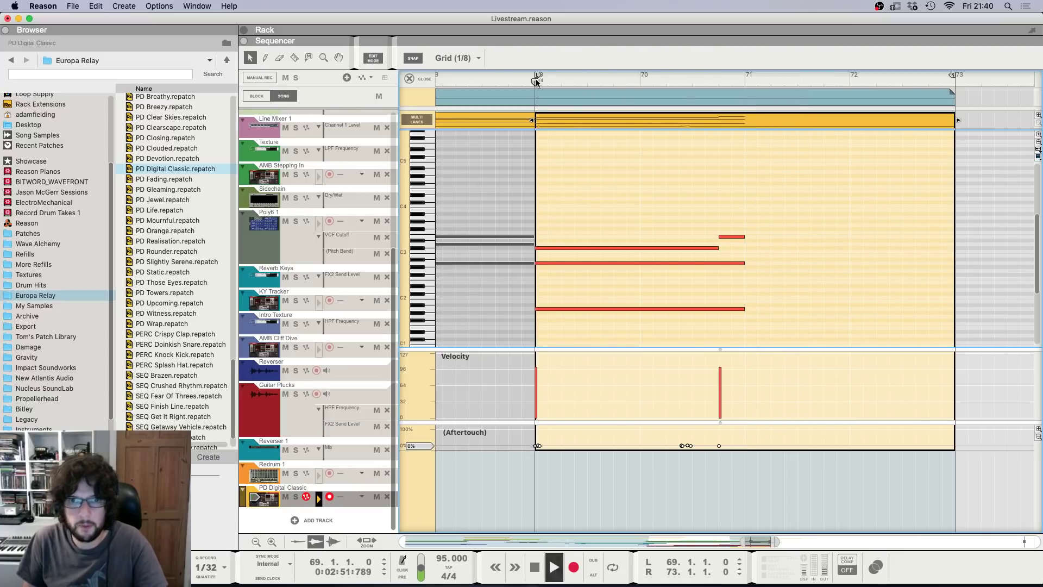
Step: Lower the short E3 note at 70.4 to C#3, raise the bar 69 C#3 note to E3, and replay from bar 69
{"action": "key", "text": "g"}
{"action": "key", "text": "g"}
{"action": "key", "text": "g"}
{"action": "key", "text": "g"}
{"action": "key", "text": "g"}
{"action": "key", "text": "g"}
{"action": "key", "text": "g"}
{"action": "key", "text": "g"}
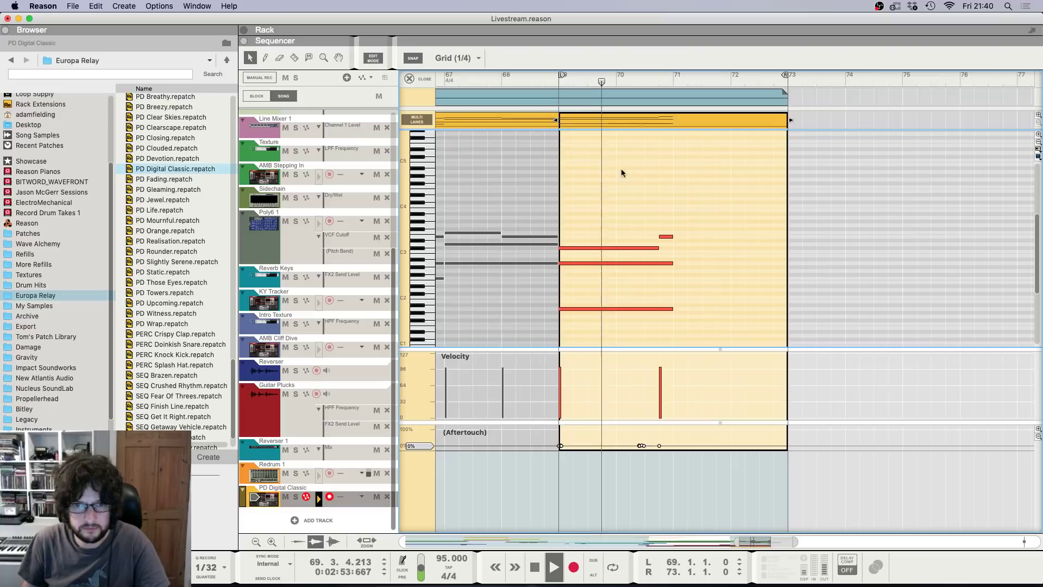
{"action": "key", "text": "h"}
{"action": "key", "text": "h"}
{"action": "key", "text": "h"}
{"action": "key", "text": "h"}
{"action": "key", "text": "h"}
{"action": "key", "text": "h"}
{"action": "left_click_drag", "start_coordinate": [689, 212], "coordinate": [695, 253]}
{"action": "key", "text": "Delete"}
{"action": "key", "text": "space"}
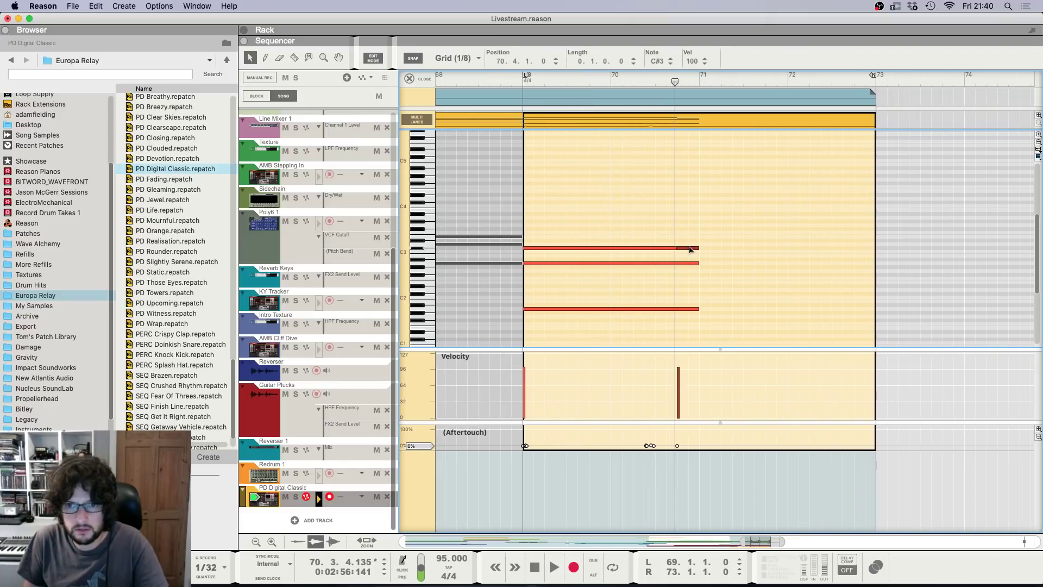
{"action": "left_click", "coordinate": [661, 245]}
{"action": "left_click_drag", "start_coordinate": [654, 249], "coordinate": [656, 239]}
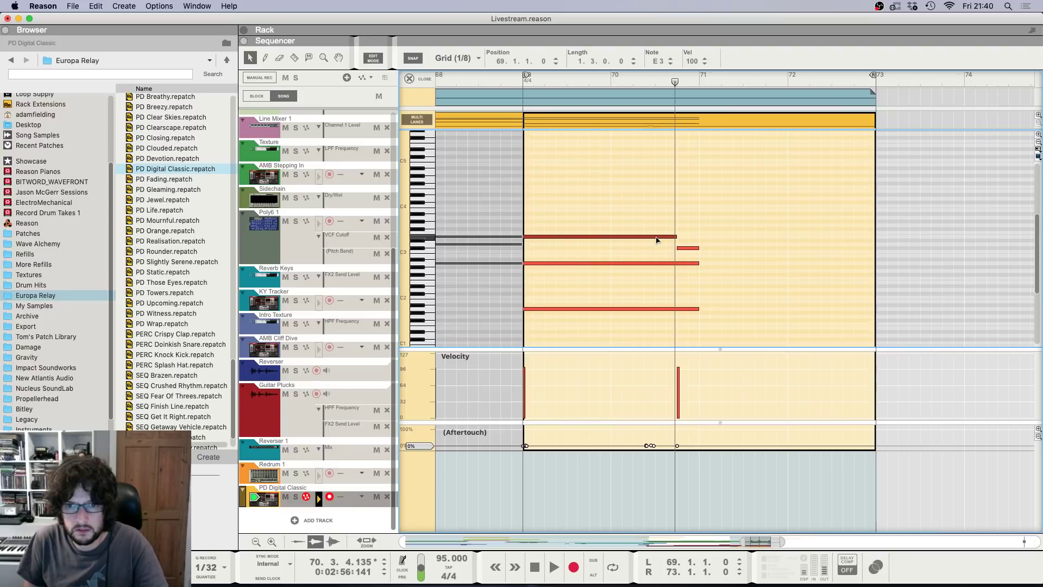
{"action": "left_click", "coordinate": [523, 88]}
{"action": "key", "text": "space"}
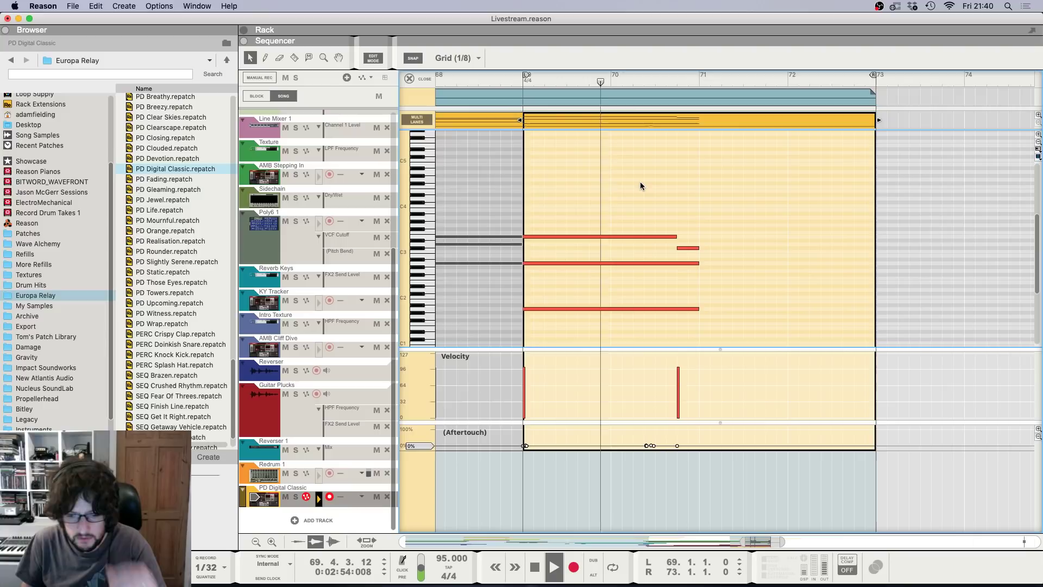
Step: Raise the short C#3 note at 70.4 to D3 and copy the bar 69 notes to bar 71 without the long E3
{"action": "scroll", "coordinate": [640, 178], "scroll_direction": "up", "scroll_amount": 3}
{"action": "scroll", "coordinate": [701, 197], "scroll_direction": "up", "scroll_amount": 1}
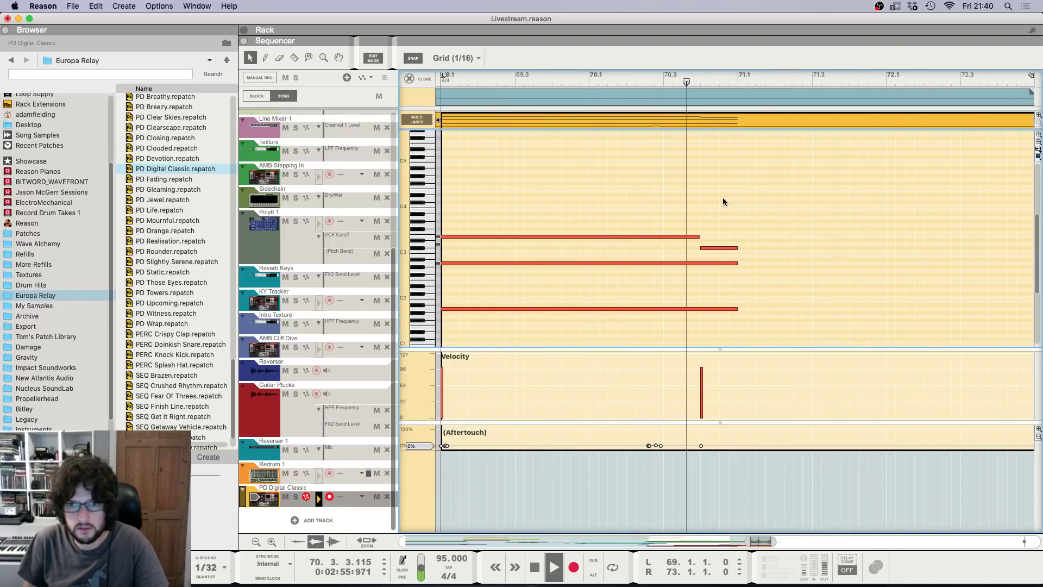
{"action": "key", "text": "space"}
{"action": "left_click_drag", "start_coordinate": [715, 248], "coordinate": [726, 317]}
{"action": "key", "text": "super+c"}
{"action": "key", "text": "super+v"}
{"action": "scroll", "coordinate": [820, 239], "scroll_direction": "down", "scroll_amount": 2}
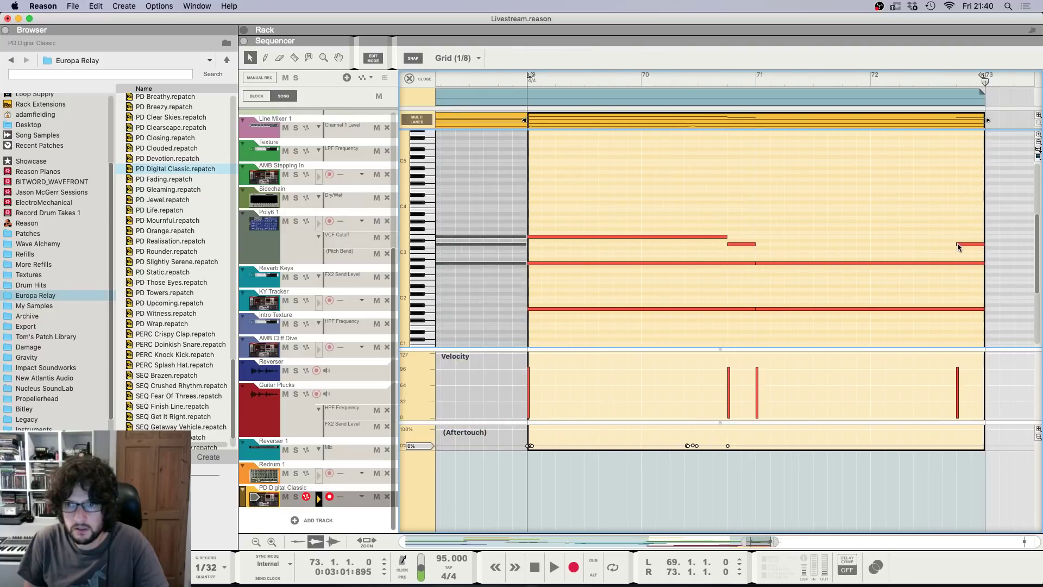
Step: Move the copied short D3 note to bar 71 as C#3, extend it to bar 73, and close the clip editor
{"action": "left_click_drag", "start_coordinate": [958, 247], "coordinate": [760, 249]}
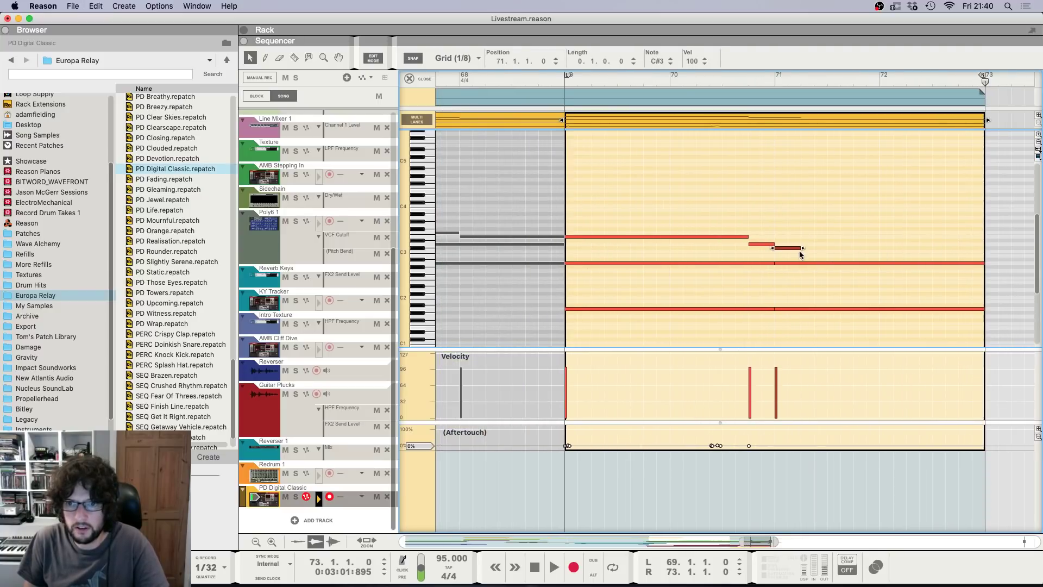
{"action": "left_click_drag", "start_coordinate": [803, 248], "coordinate": [984, 248]}
{"action": "key", "text": "super+e"}
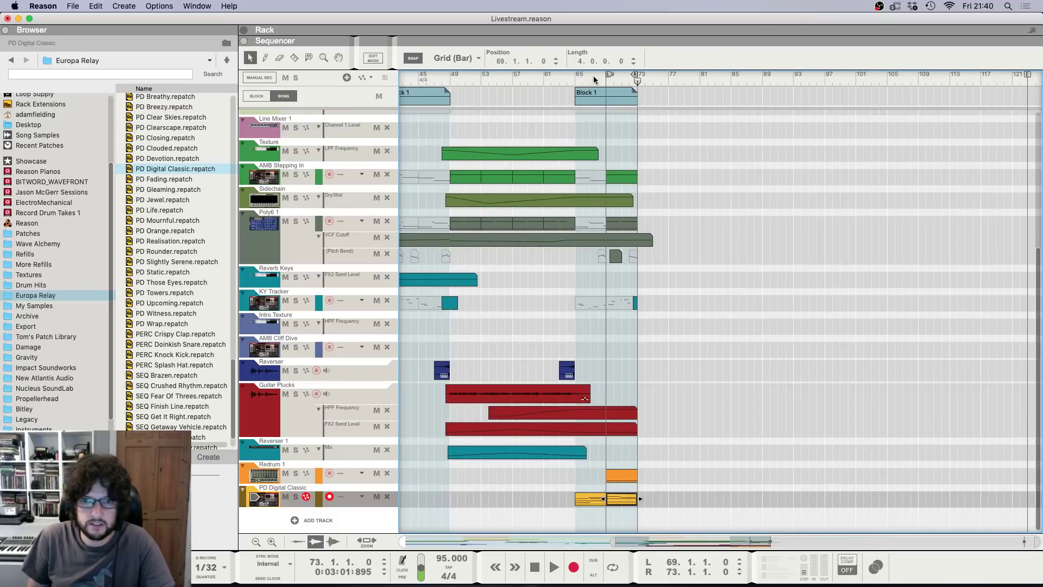
Step: Move the left locator to bar 65 and play the arrangement from bar 63
{"action": "left_click", "coordinate": [575, 80]}
{"action": "left_click_drag", "start_coordinate": [607, 77], "coordinate": [576, 81]}
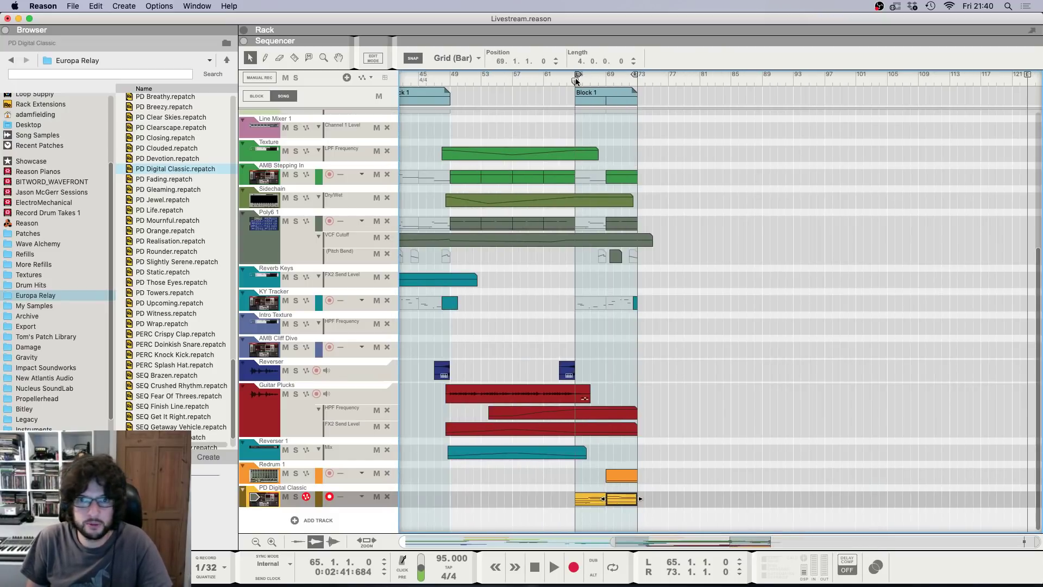
{"action": "scroll", "coordinate": [748, 243], "scroll_direction": "up", "scroll_amount": 1}
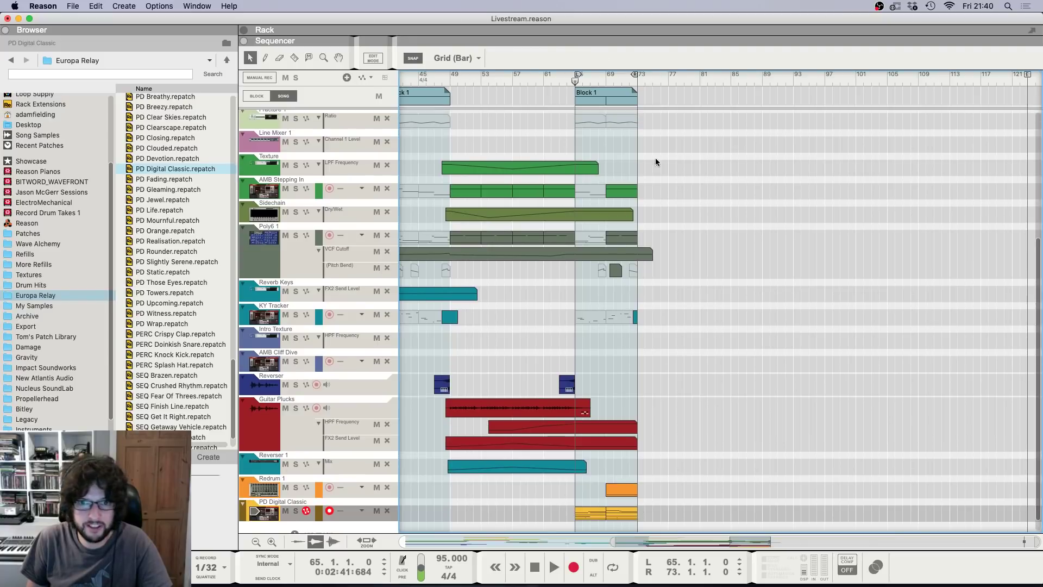
{"action": "scroll", "coordinate": [682, 172], "scroll_direction": "down", "scroll_amount": 1}
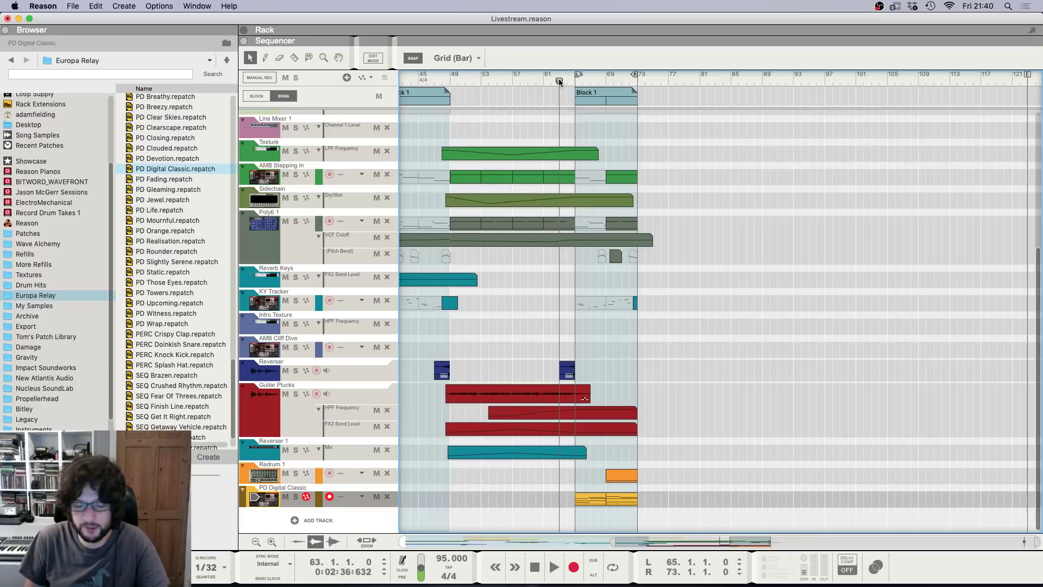
{"action": "key", "text": "space"}
{"action": "scroll", "coordinate": [560, 81], "scroll_direction": "up", "scroll_amount": 3}
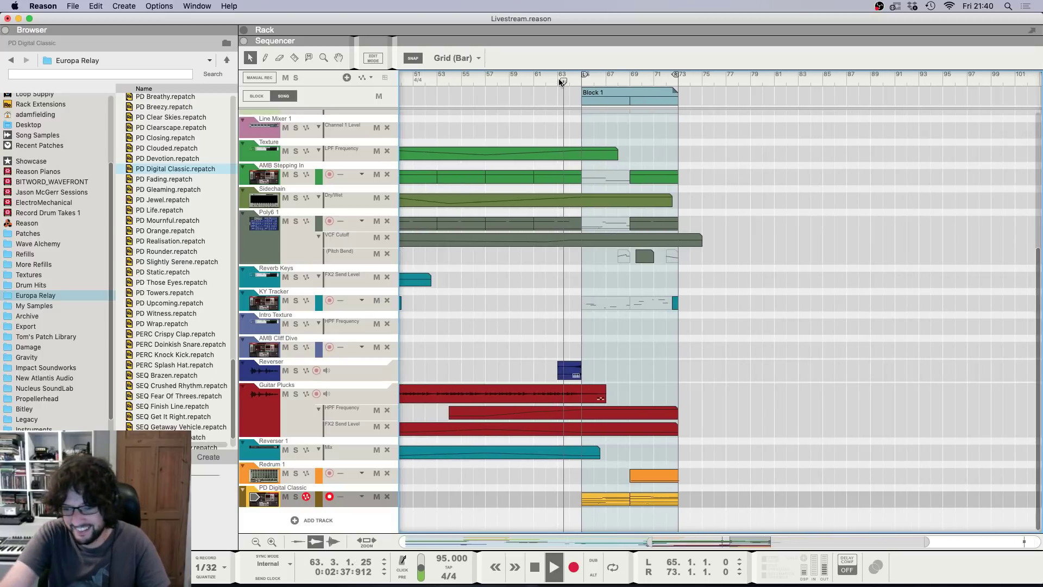
{"action": "scroll", "coordinate": [558, 78], "scroll_direction": "down", "scroll_amount": 3}
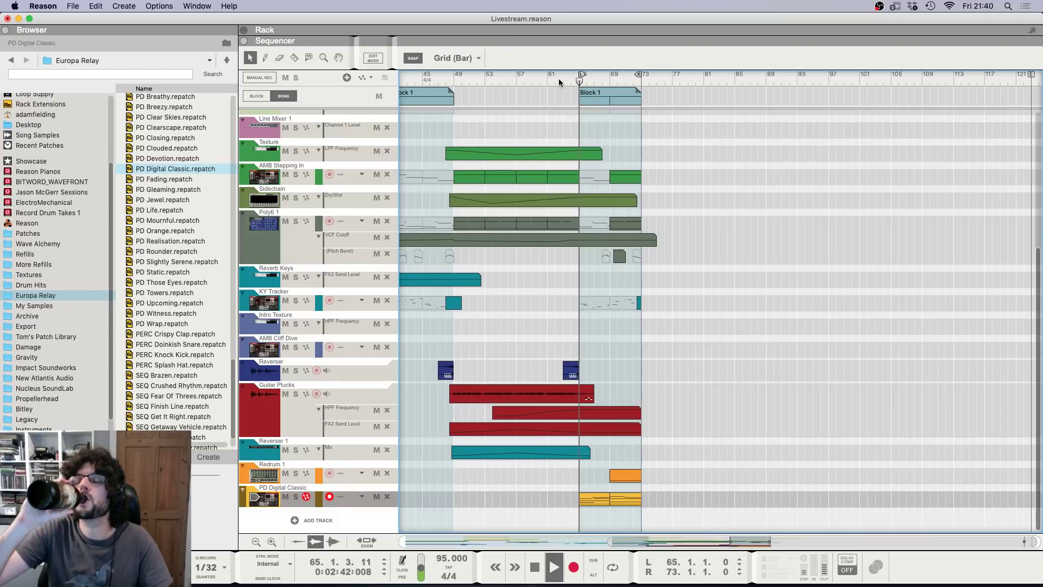
{"action": "scroll", "coordinate": [560, 81], "scroll_direction": "up", "scroll_amount": 8}
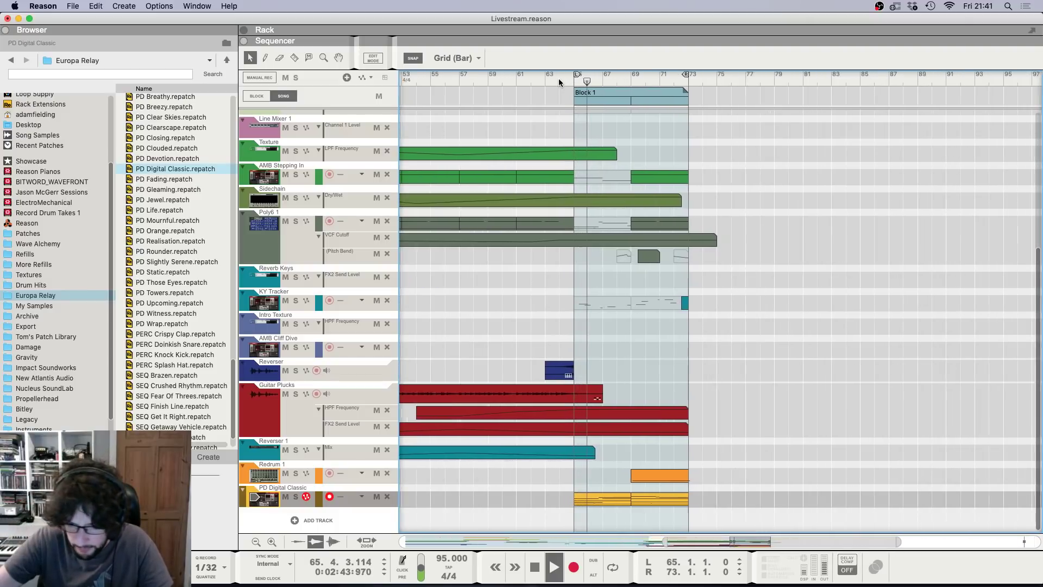
Step: Lower the PD Digital Classic channel level to about -14.30 dB in the mixer and return to the sequencer
{"action": "key", "text": "F5"}
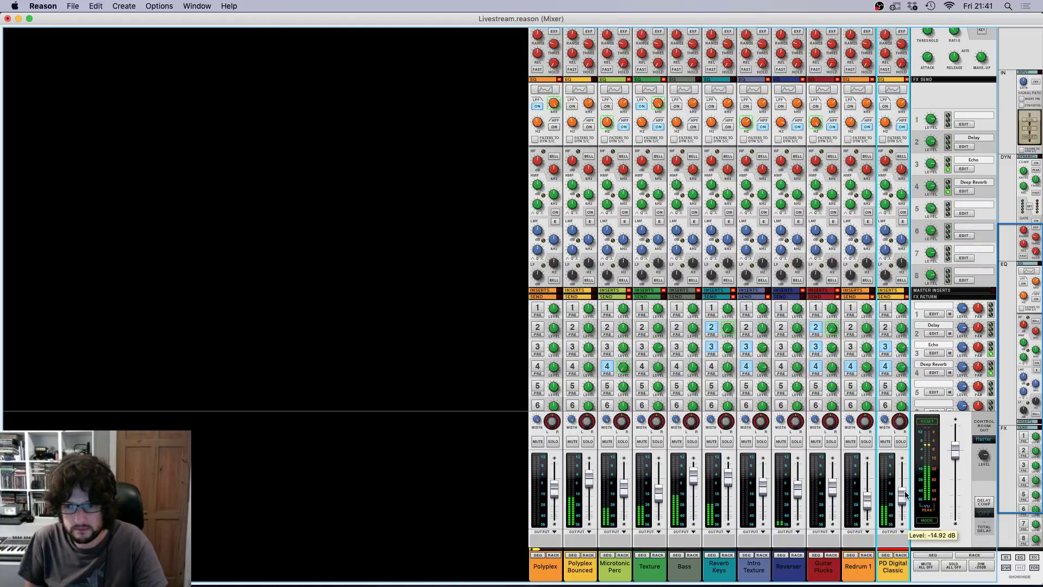
{"action": "key", "text": "F5"}
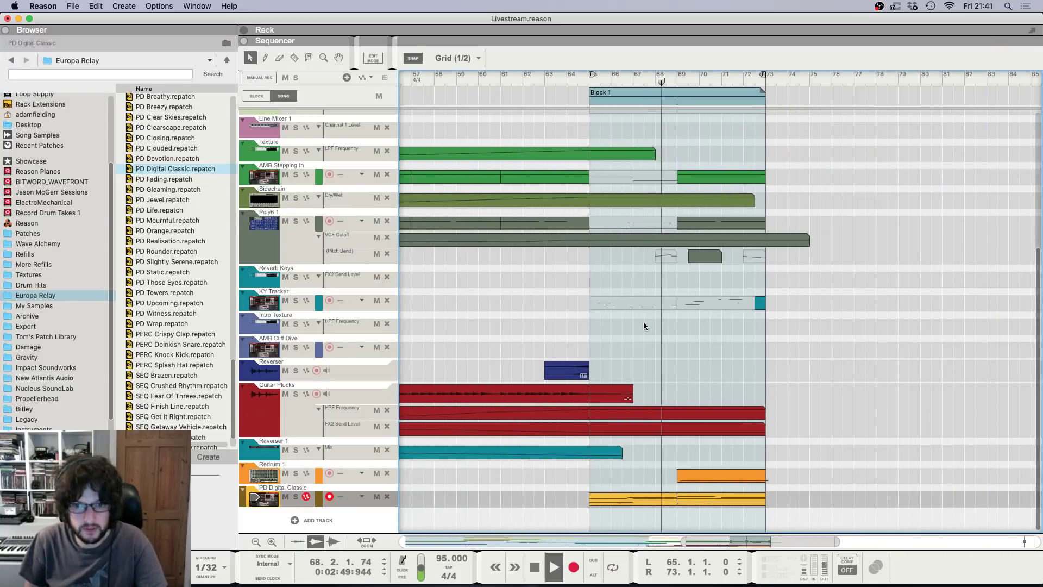
{"action": "key", "text": "F5"}
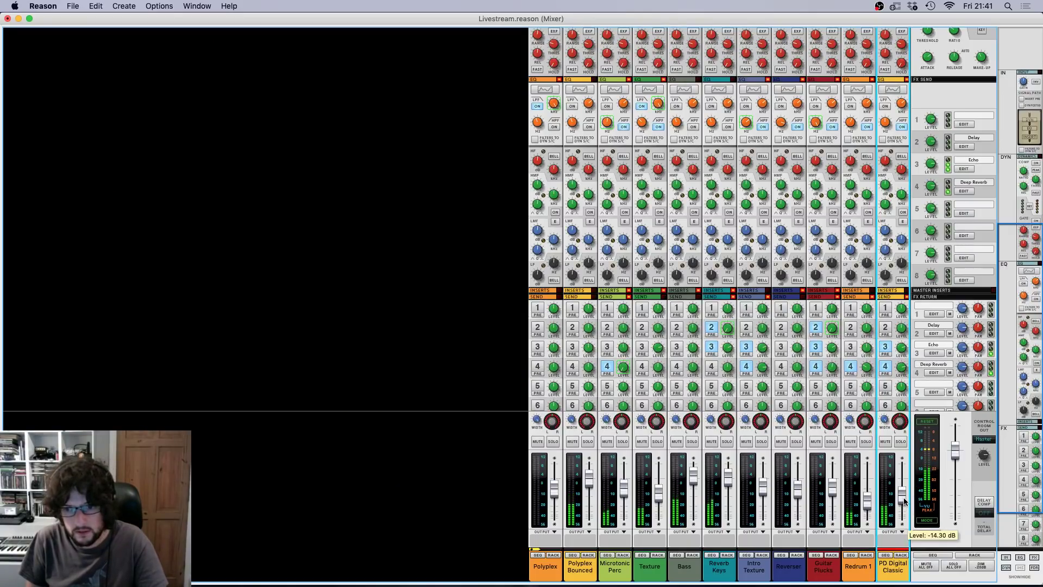
{"action": "key", "text": "F5"}
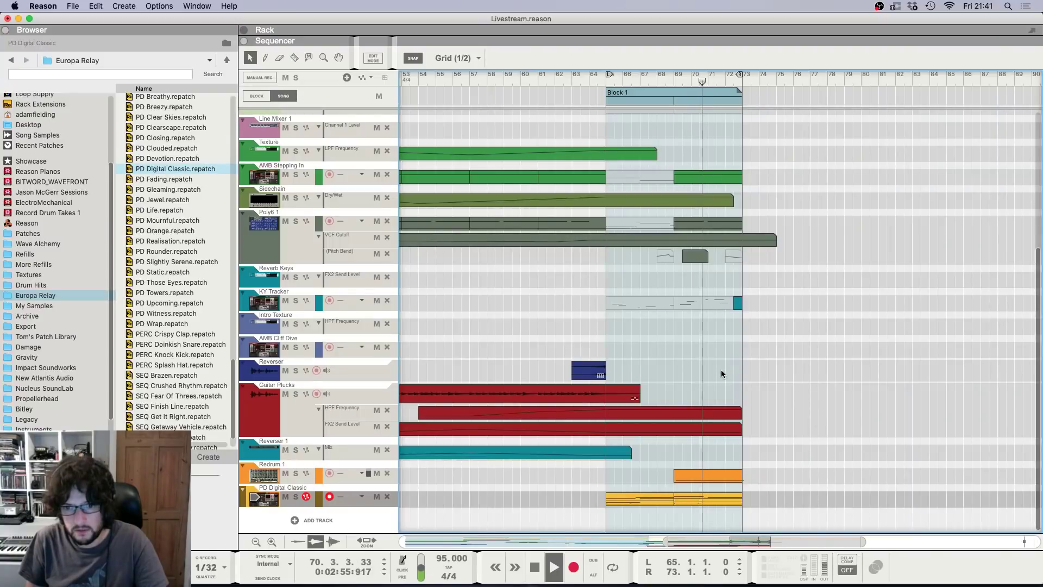
Step: Stop playback and play the section again from bar 63 to check the pad in the arrangement
{"action": "scroll", "coordinate": [709, 392], "scroll_direction": "down", "scroll_amount": 3}
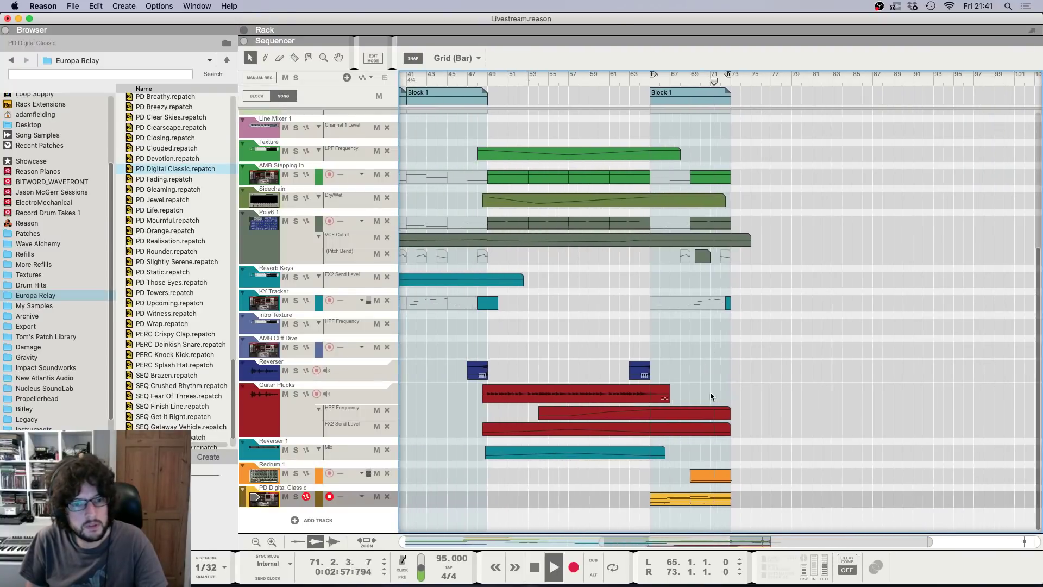
{"action": "key", "text": "space"}
{"action": "left_click", "coordinate": [637, 81]}
{"action": "scroll", "coordinate": [638, 81], "scroll_direction": "up", "scroll_amount": 2}
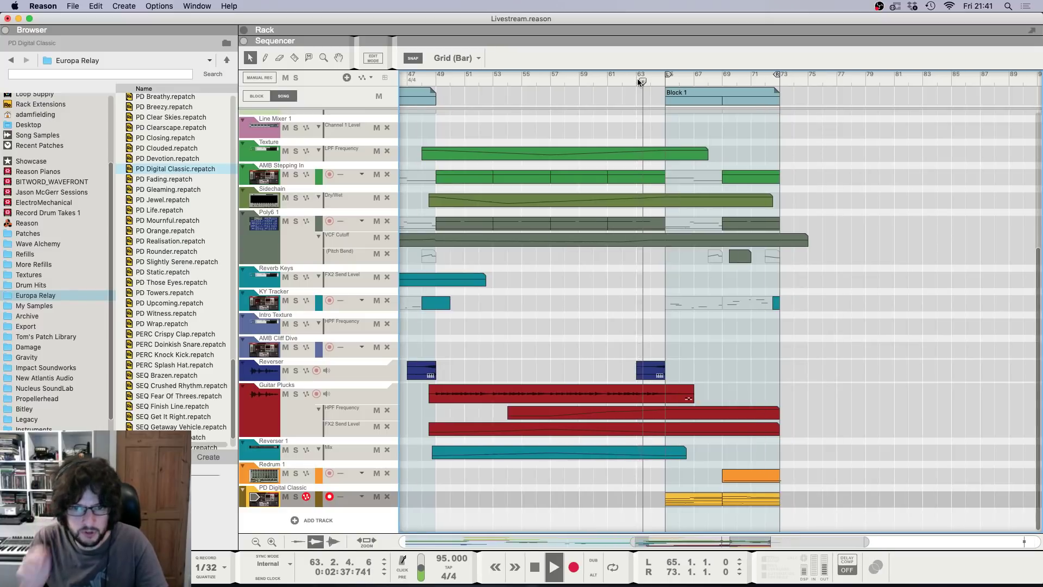
Step: Stop playback and play the arrangement again from bar 63 to hear the lead-in to Block 1
{"action": "scroll", "coordinate": [670, 351], "scroll_direction": "up", "scroll_amount": 3}
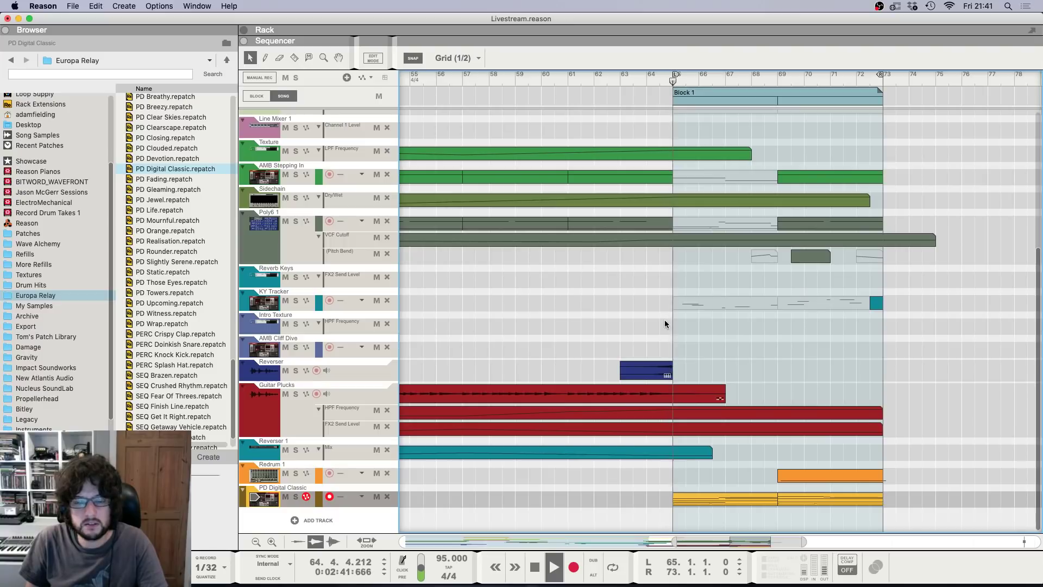
{"action": "key", "text": "space"}
{"action": "left_click", "coordinate": [648, 81]}
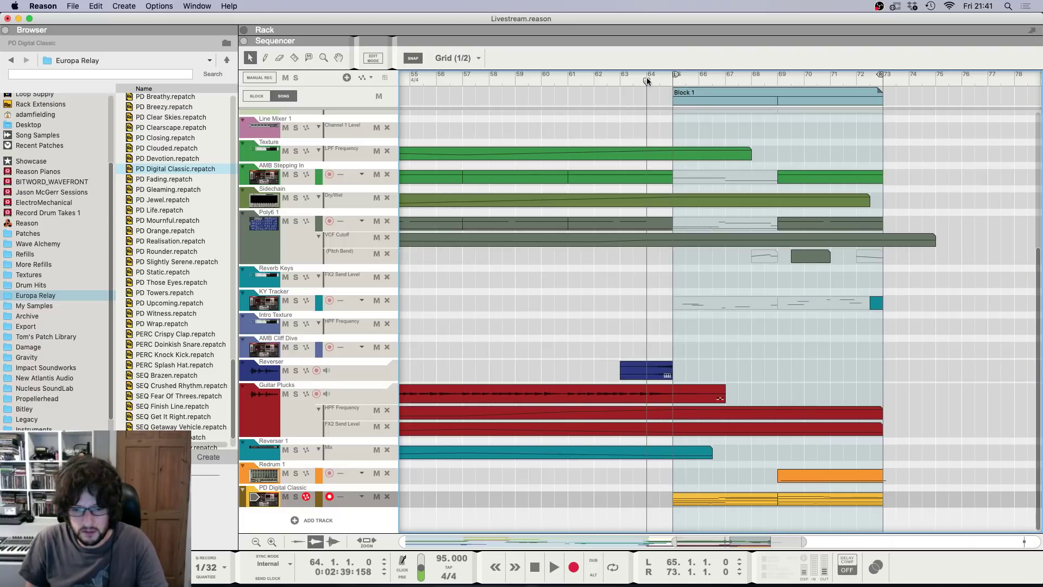
{"action": "left_click", "coordinate": [620, 81]}
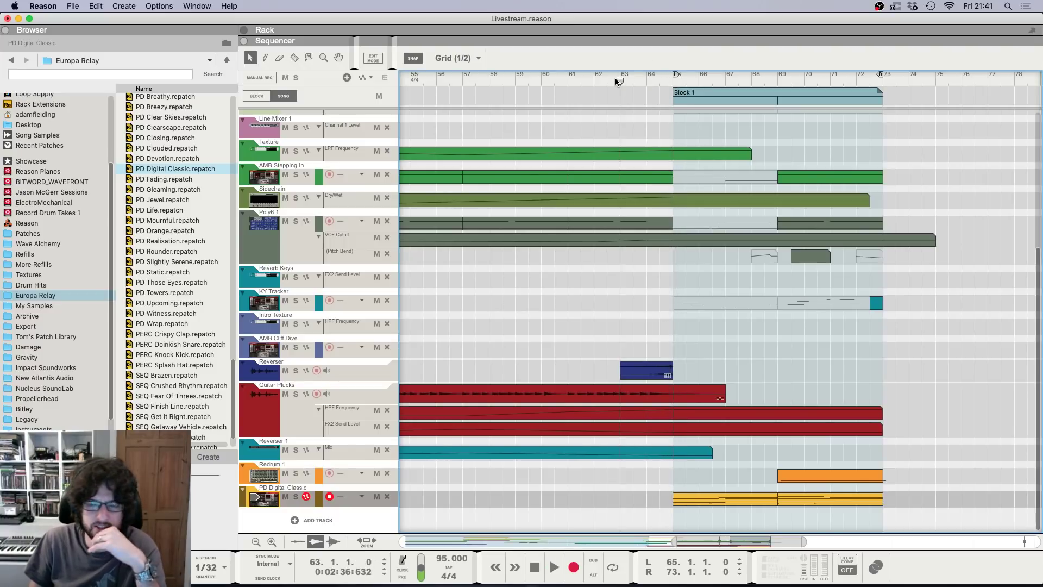
{"action": "key", "text": "space"}
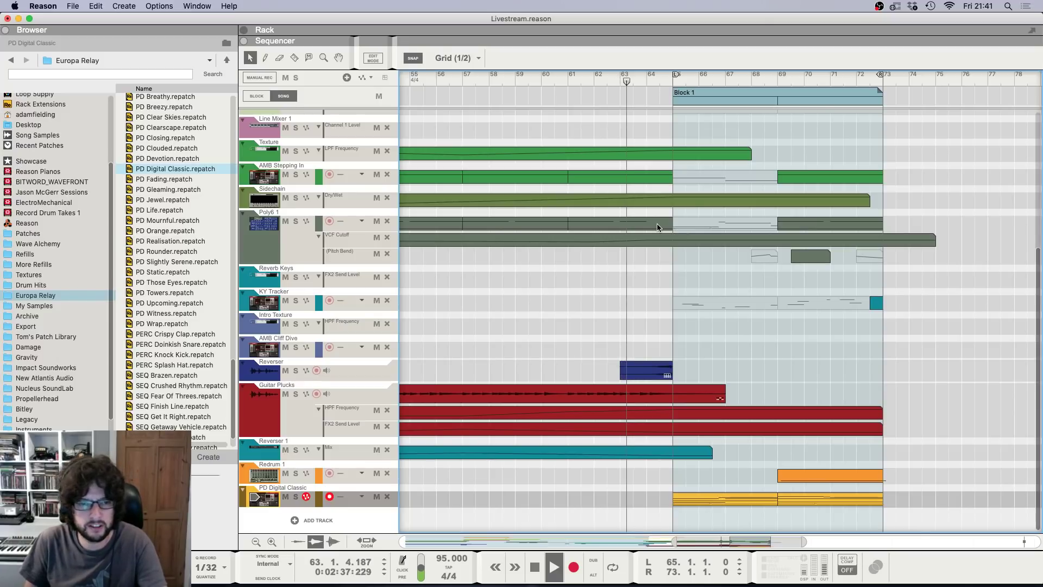
Step: Set the level of the Reverser clip at bar 63 to 0 dB and stop playback
{"action": "left_click", "coordinate": [649, 376]}
{"action": "double_click", "coordinate": [795, 59]}
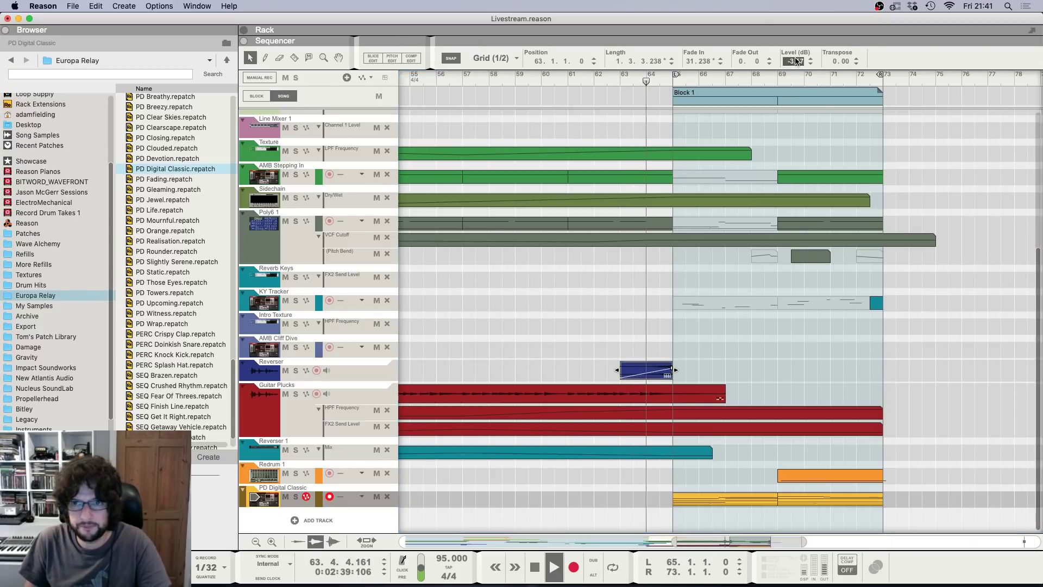
{"action": "key", "text": "space"}
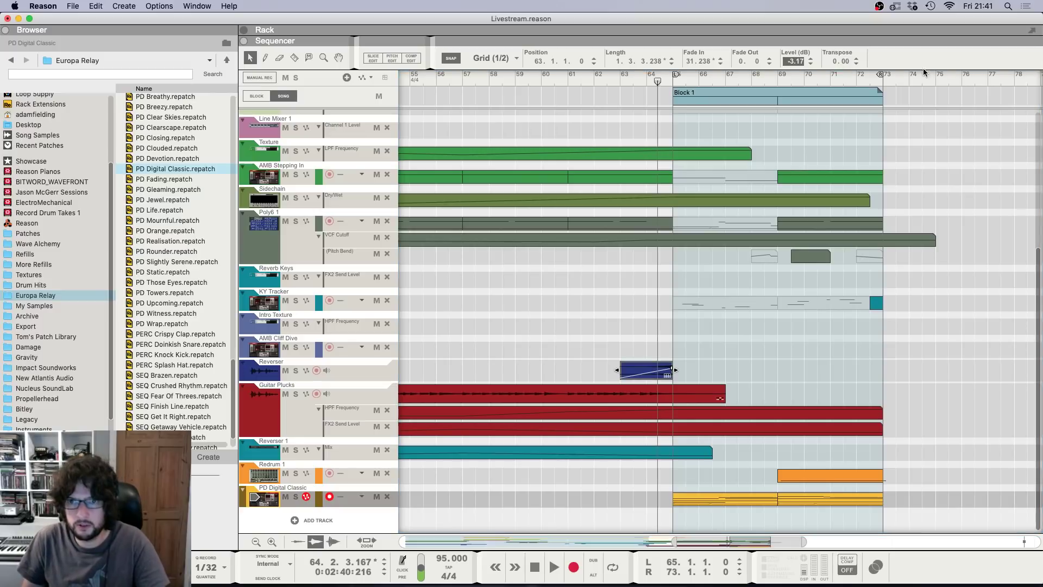
{"action": "type", "text": "0"}
{"action": "key", "text": "Return"}
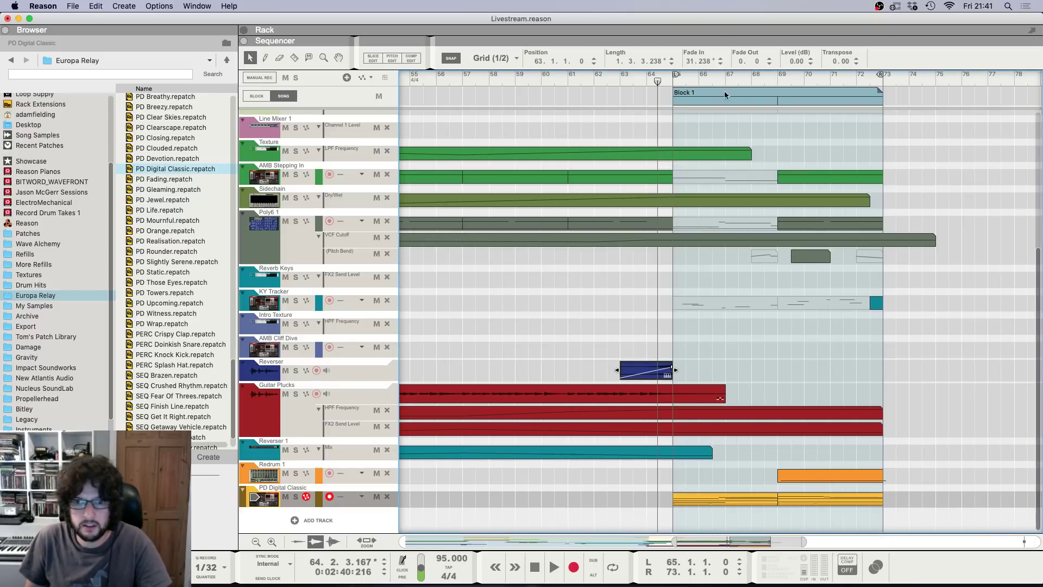
Step: Transpose the Reverser clip at bar 63 by 12 semitones and raise its level to 3 dB while playing the section from bar 63
{"action": "left_click", "coordinate": [622, 77]}
{"action": "key", "text": "space"}
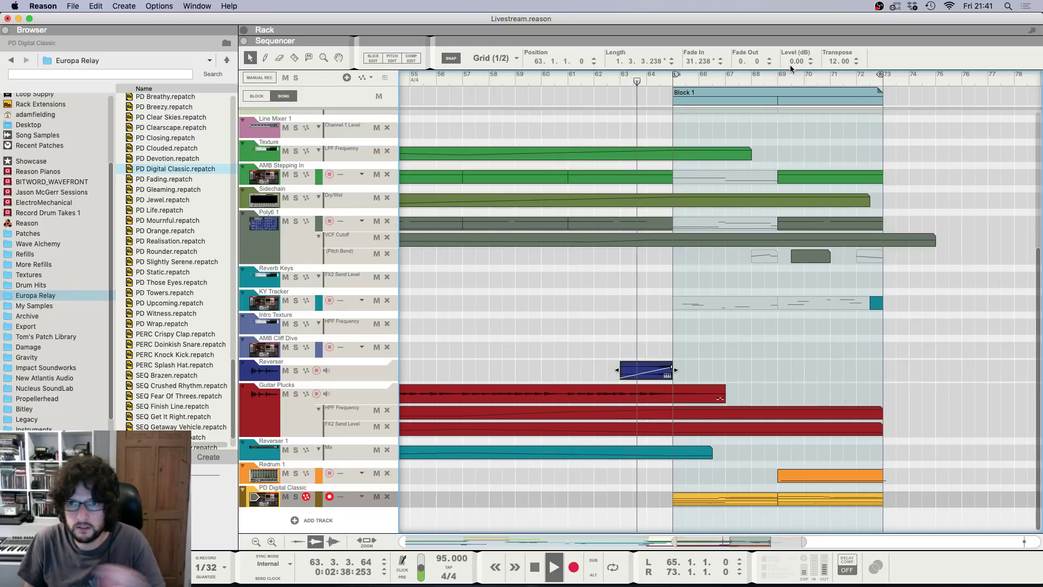
{"action": "double_click", "coordinate": [792, 62]}
{"action": "type", "text": "3"}
{"action": "key", "text": "Return"}
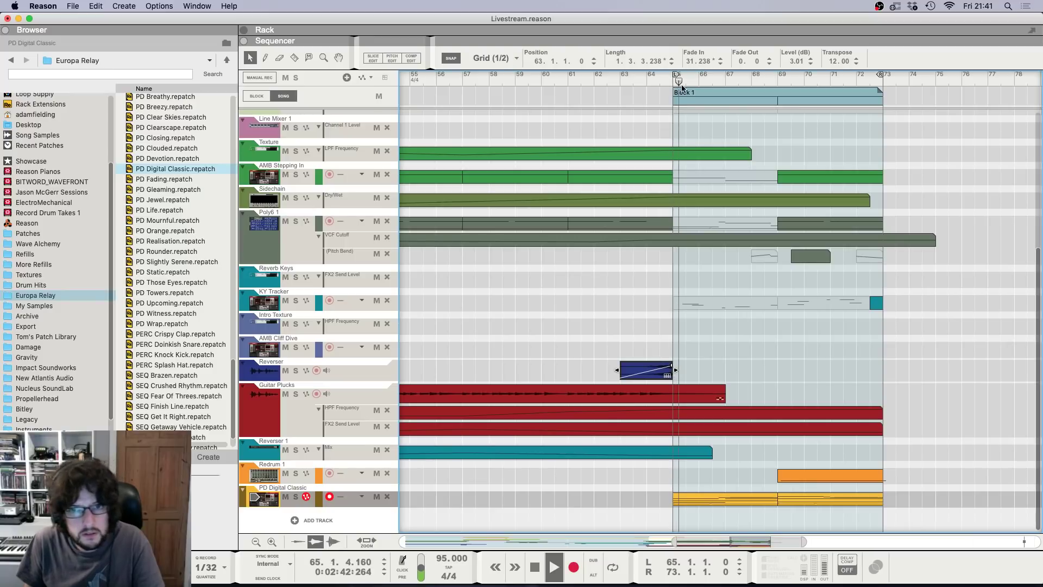
{"action": "left_click", "coordinate": [673, 133]}
{"action": "key", "text": "space"}
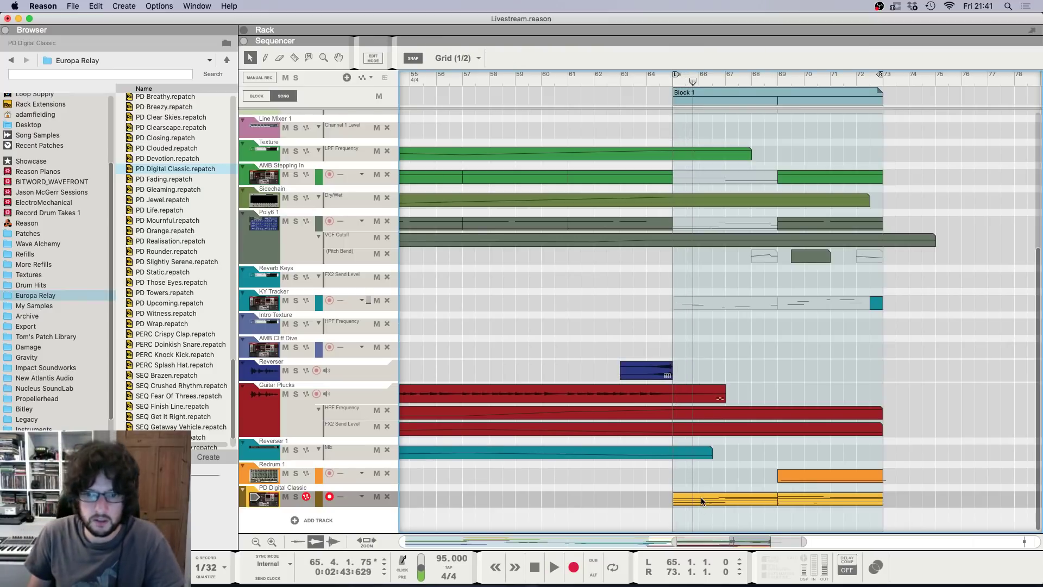
Step: Copy the PD Digital Classic clip from bar 65 to bar 61 and play the section from bar 63
{"action": "left_click", "coordinate": [700, 501]}
{"action": "scroll", "coordinate": [750, 496], "scroll_direction": "down", "scroll_amount": 5}
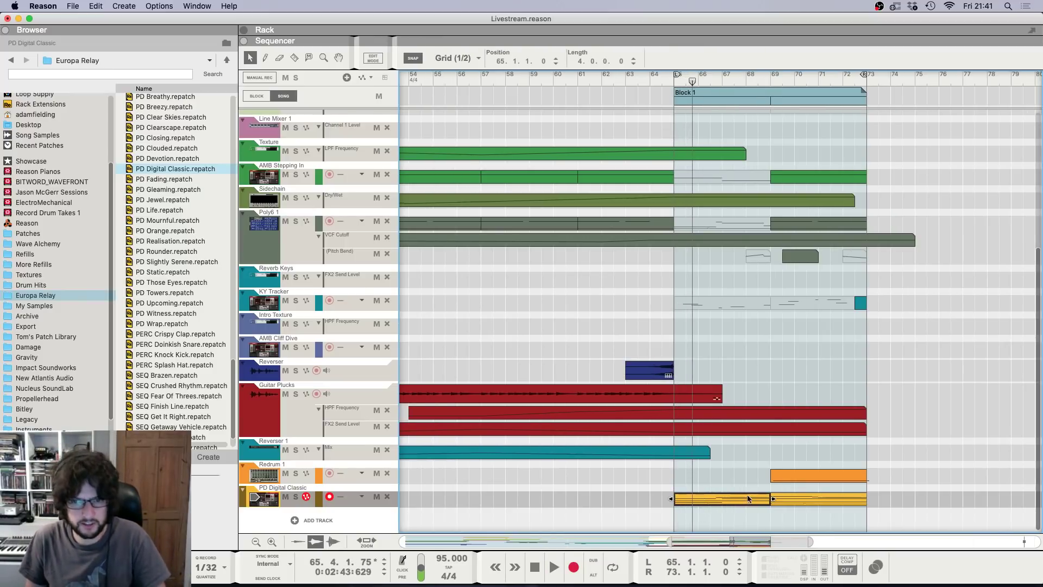
{"action": "key", "text": "super+d"}
{"action": "left_click_drag", "start_coordinate": [713, 502], "coordinate": [643, 508]}
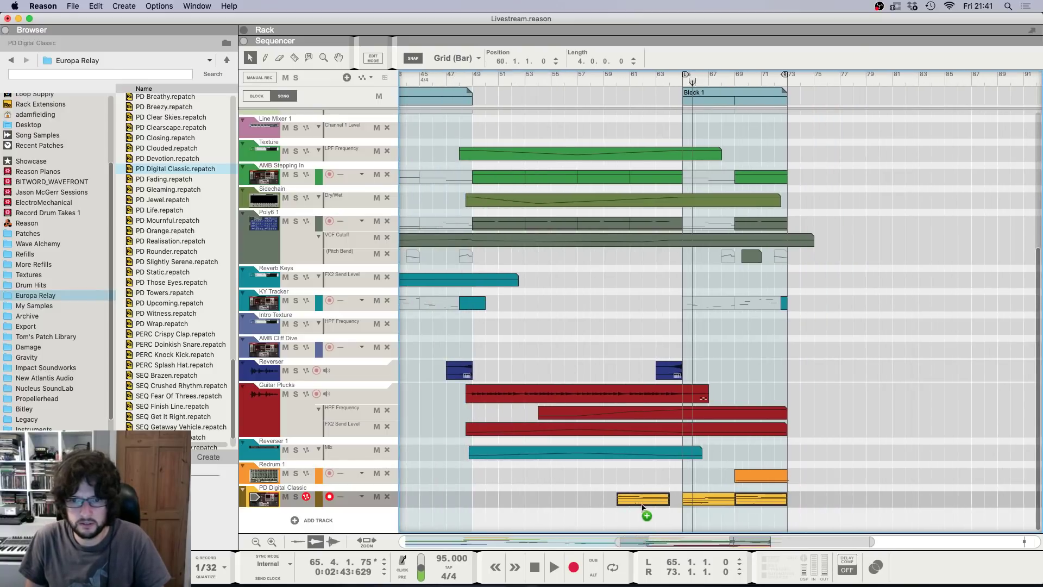
{"action": "left_click", "coordinate": [656, 74]}
{"action": "key", "text": "space"}
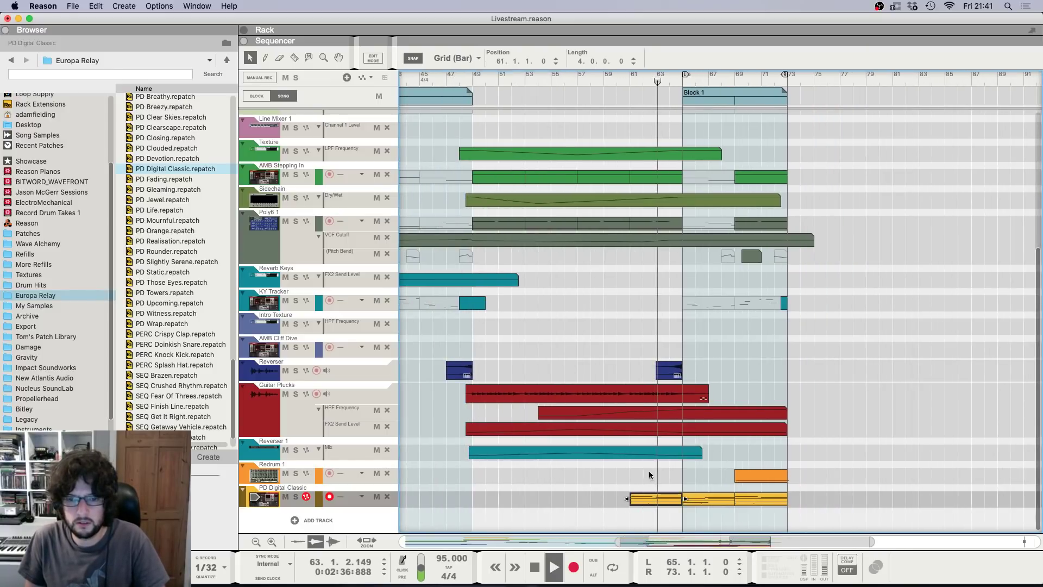
{"action": "left_click", "coordinate": [649, 470]}
Step: Add an ECF-42 Envelope Controlled Filter after the PD Digital Classic Europa, return to the sequencer and stop playback
{"action": "key", "text": "F6"}
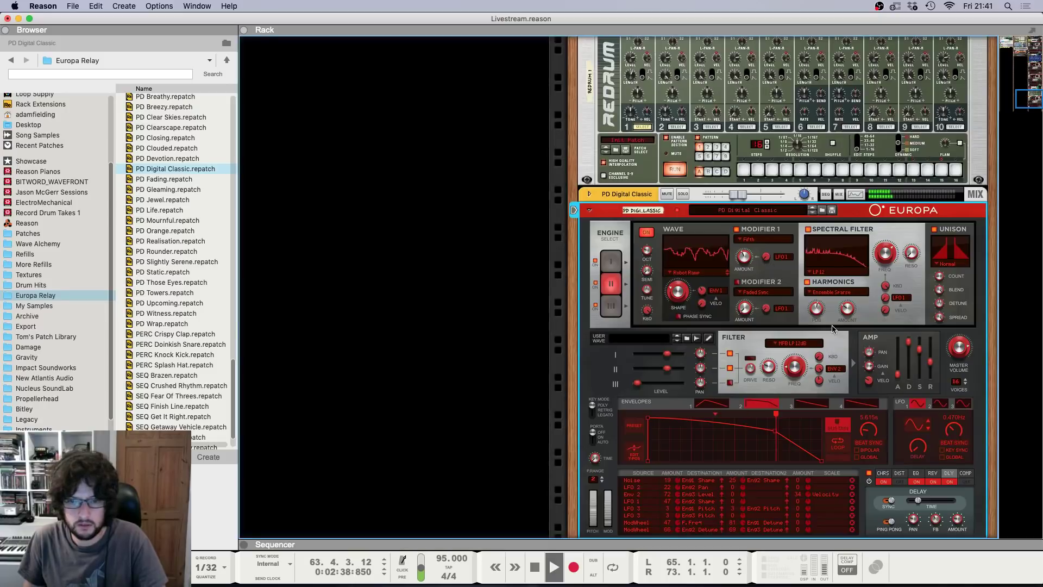
{"action": "right_click", "coordinate": [592, 391]}
{"action": "mouse_move", "coordinate": [641, 393]}
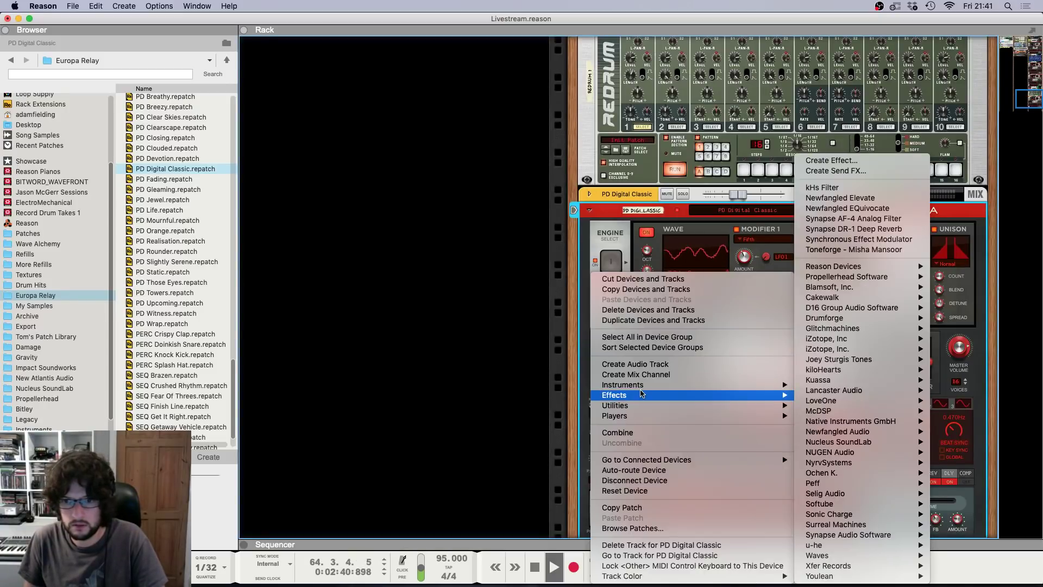
{"action": "mouse_move", "coordinate": [839, 266]}
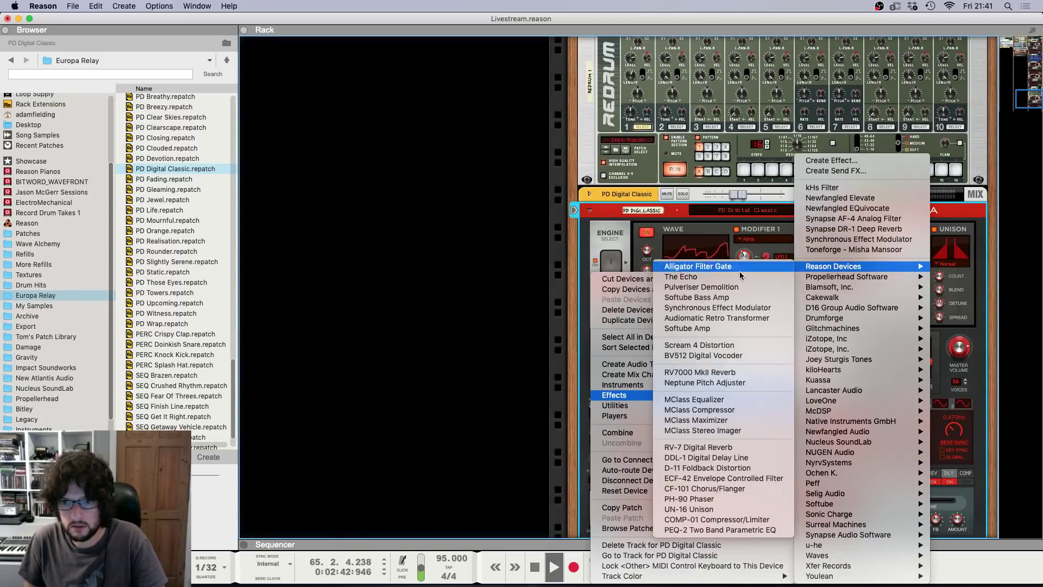
{"action": "left_click", "coordinate": [768, 478]}
{"action": "key", "text": "F7"}
{"action": "key", "text": "space"}
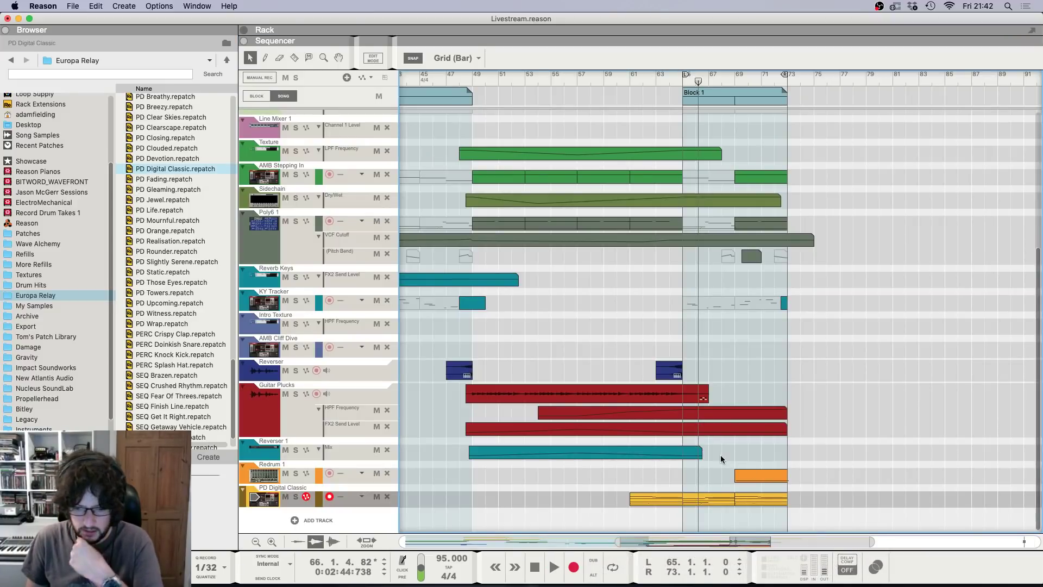
Step: Automate the ECF-42's Frequency with a clip from about bar 60.5 to bar 66, ramping from minimum at bar 61 to maximum at bar 65
{"action": "scroll", "coordinate": [698, 468], "scroll_direction": "up", "scroll_amount": 5}
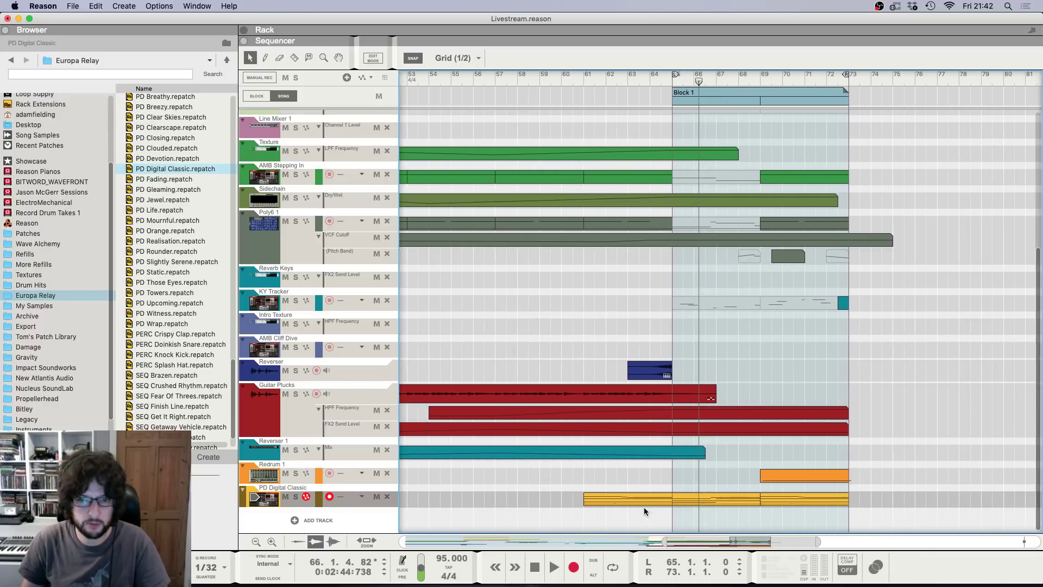
{"action": "key", "text": "F6"}
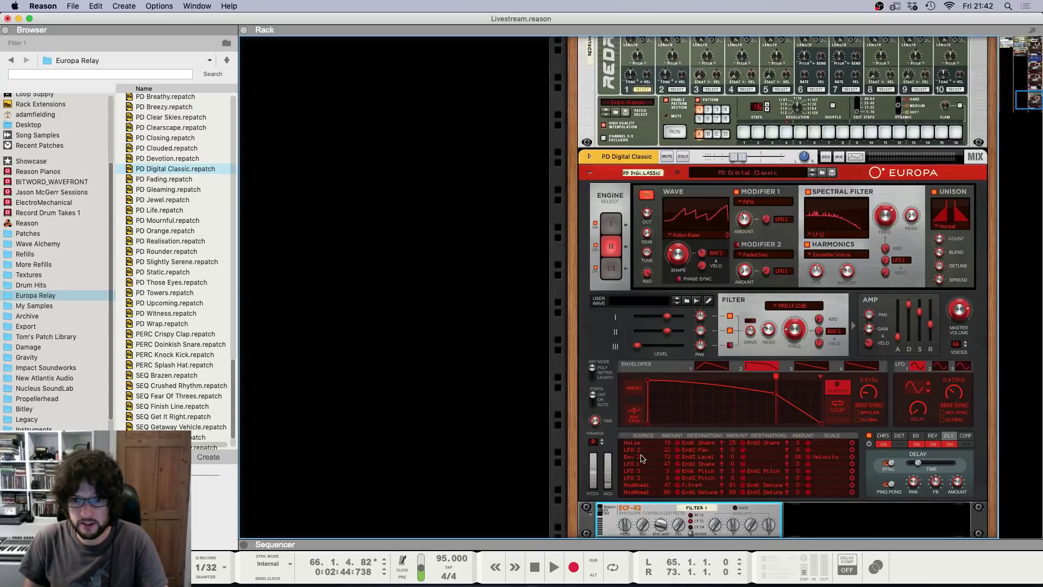
{"action": "scroll", "coordinate": [643, 460], "scroll_direction": "down", "scroll_amount": 1}
{"action": "right_click", "coordinate": [625, 518]}
{"action": "left_click", "coordinate": [646, 521]}
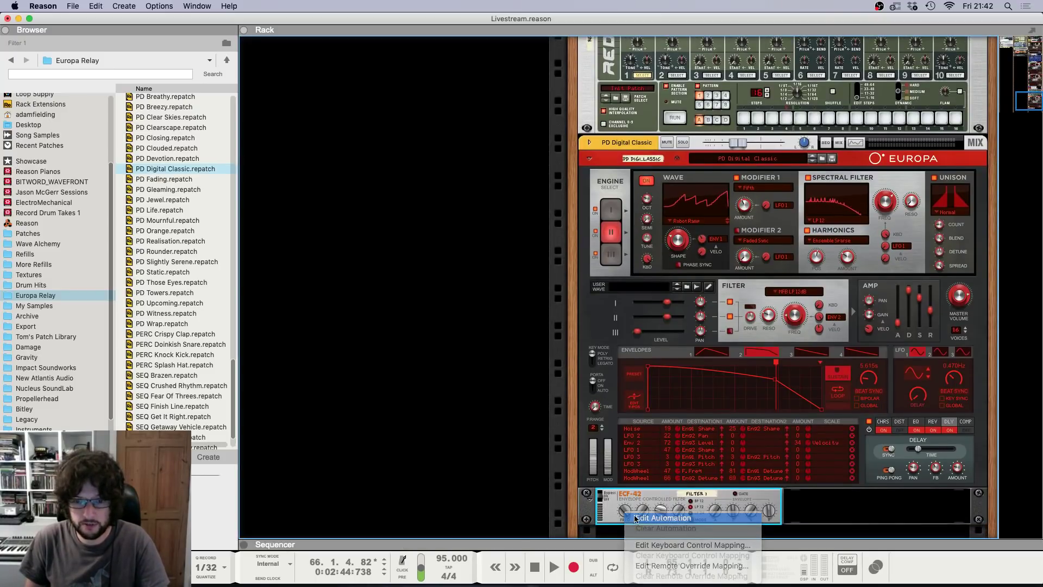
{"action": "left_click_drag", "start_coordinate": [577, 499], "coordinate": [688, 498]}
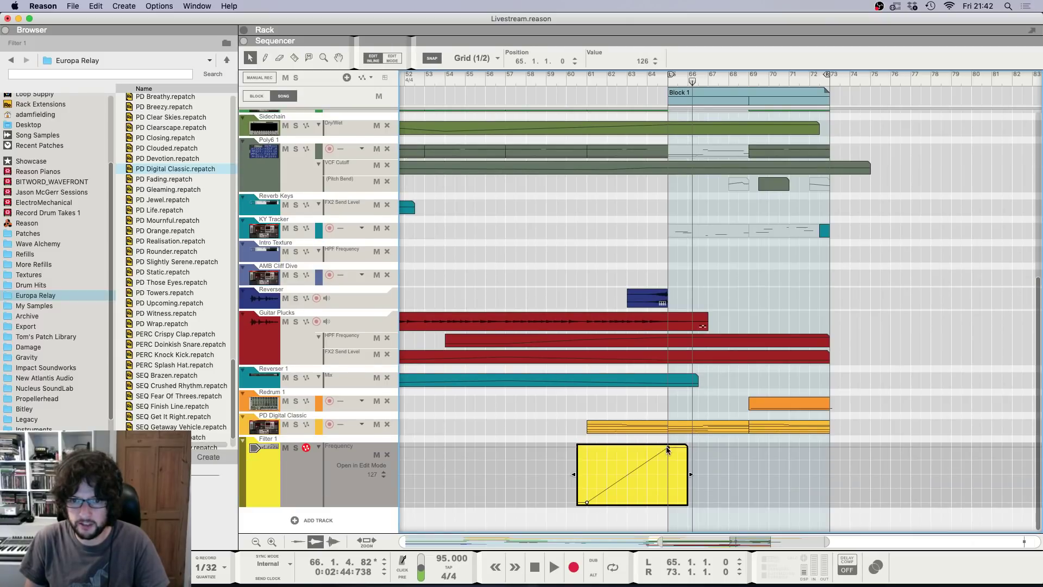
{"action": "left_click", "coordinate": [519, 402]}
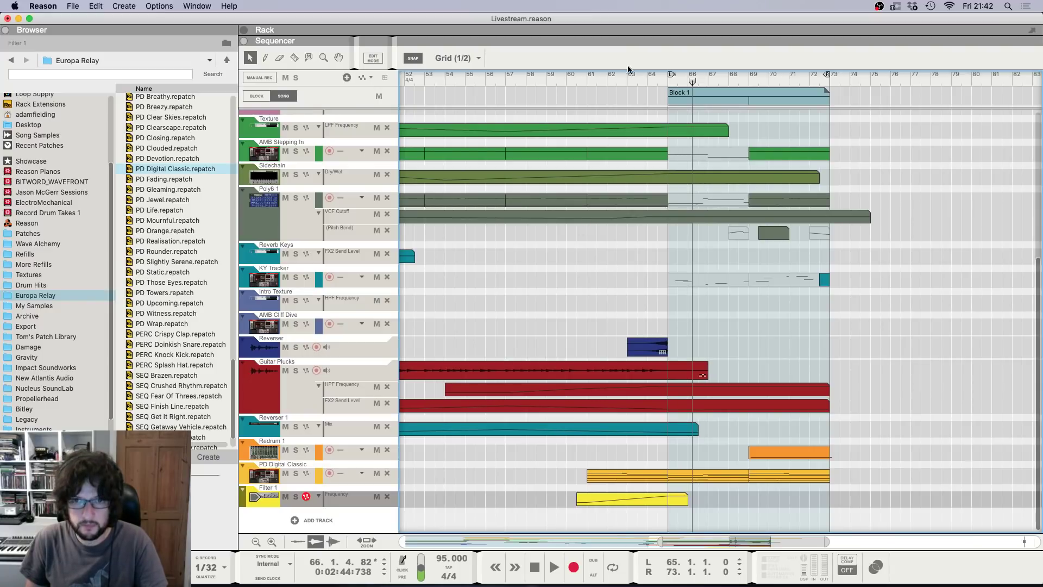
Step: Play the arrangement from bar 61 to check the pad's filter sweep
{"action": "left_click_drag", "start_coordinate": [597, 79], "coordinate": [587, 81]}
{"action": "key", "text": "space"}
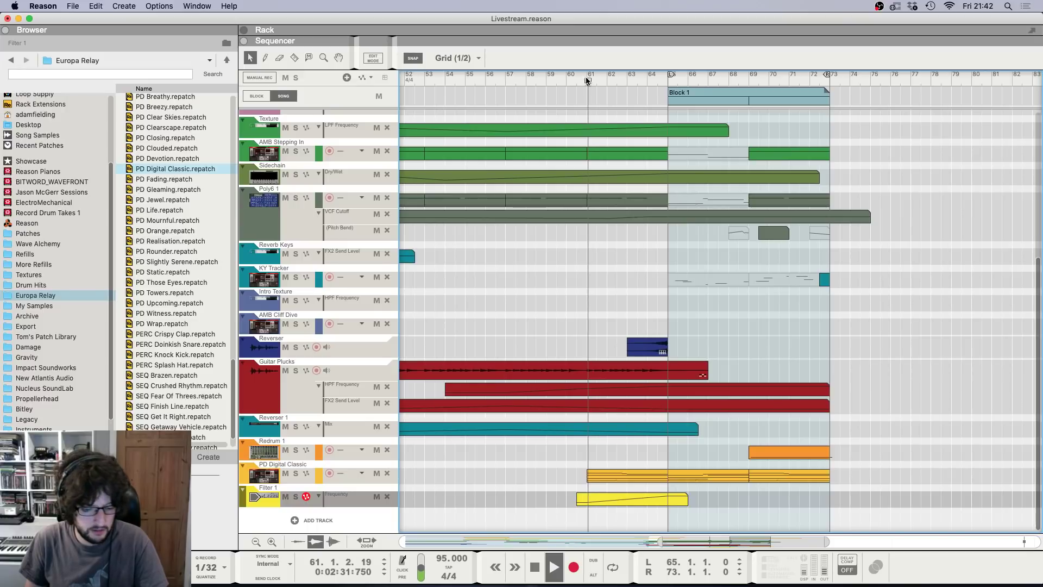
{"action": "key", "text": "h"}
{"action": "key", "text": "h"}
{"action": "key", "text": "h"}
{"action": "key", "text": "h"}
{"action": "key", "text": "h"}
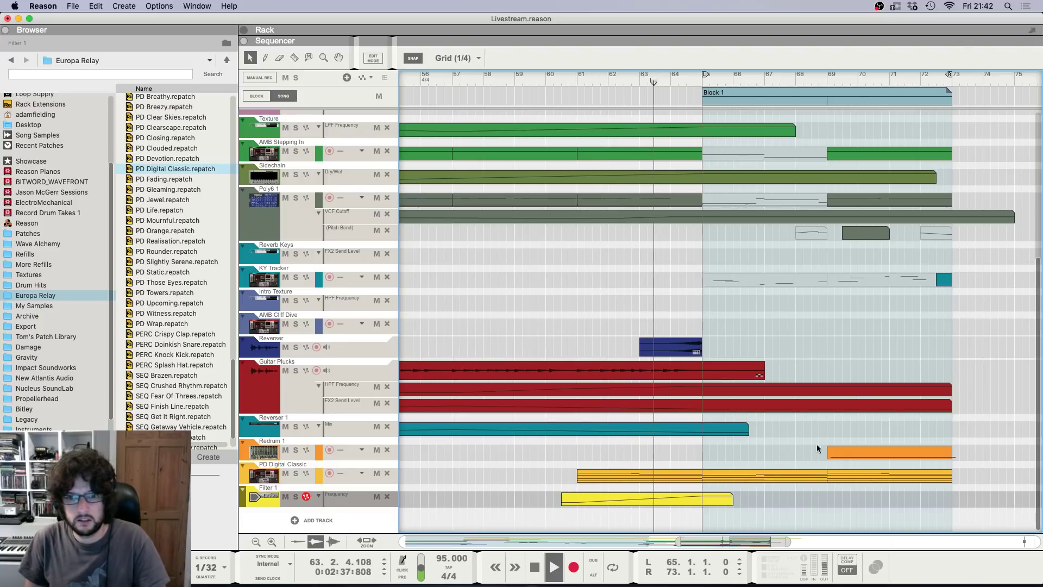
Step: Adjust the PD Digital Classic channel level in the mixer and enable its Echo send at about -6.81 dB
{"action": "key", "text": "F5"}
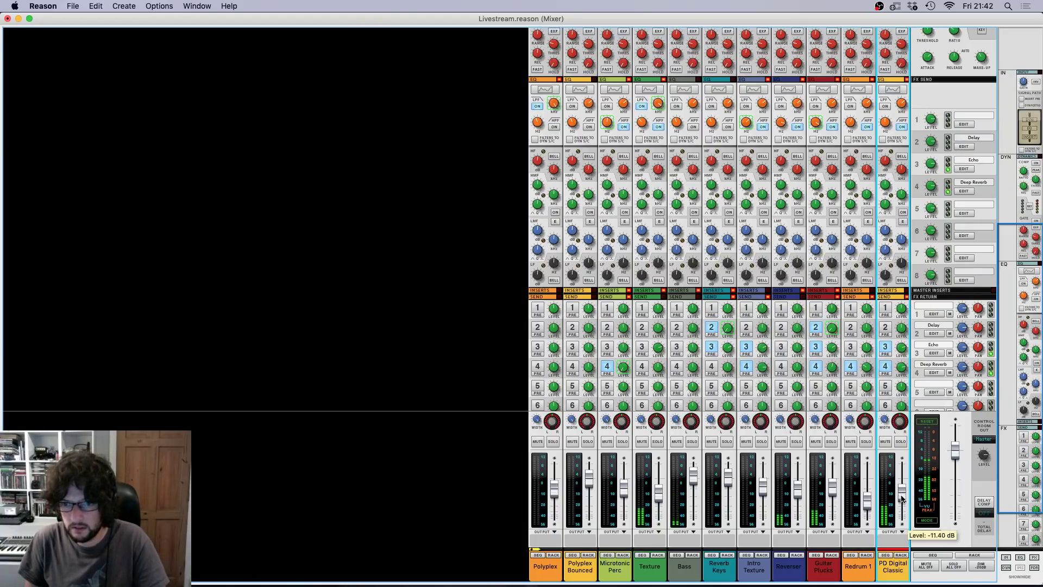
{"action": "key", "text": "F7"}
{"action": "key", "text": "F5"}
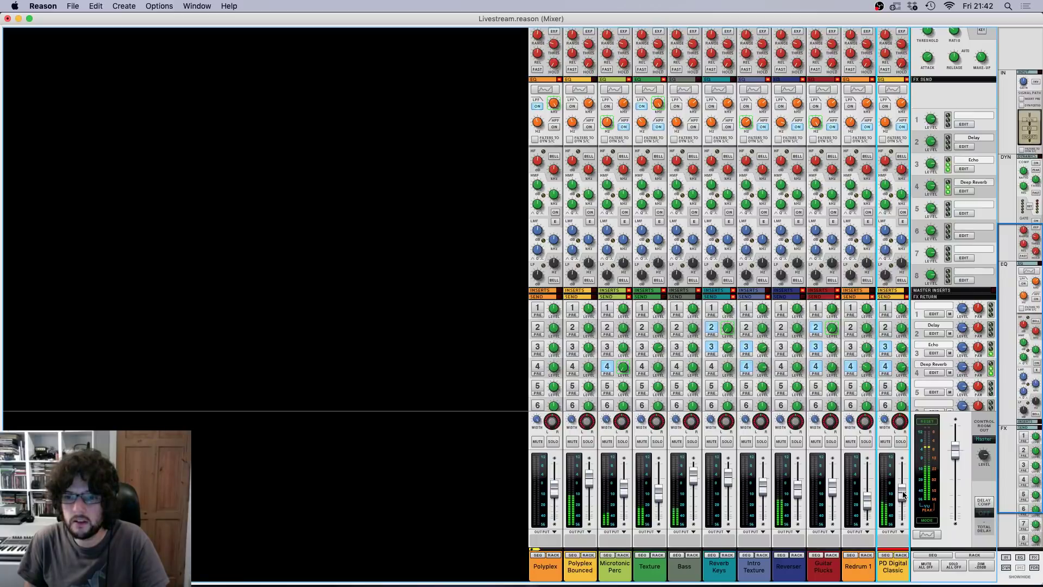
{"action": "key", "text": "F7"}
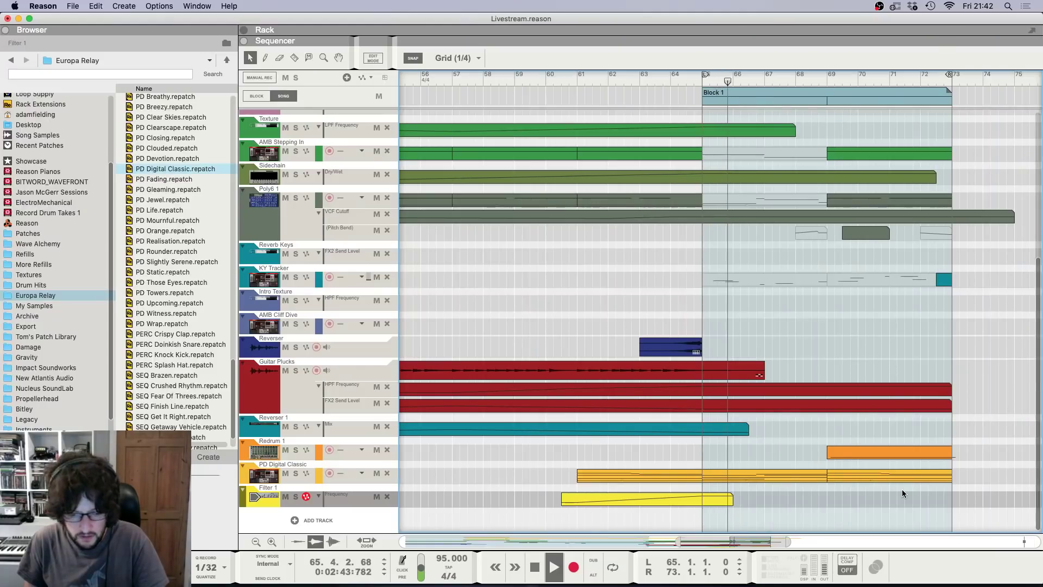
{"action": "key", "text": "F5"}
{"action": "left_click_drag", "start_coordinate": [902, 492], "coordinate": [904, 501]}
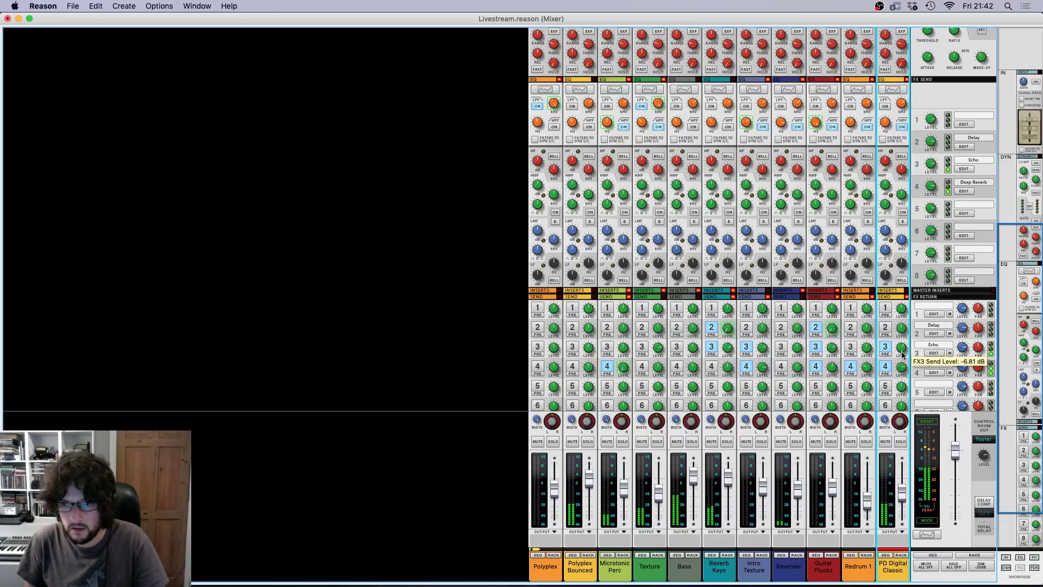
Step: Switch off the delay effect in the PD Digital Classic Europa, set its channel level to about -9.80 dB and return to the sequencer
{"action": "key", "text": "F6"}
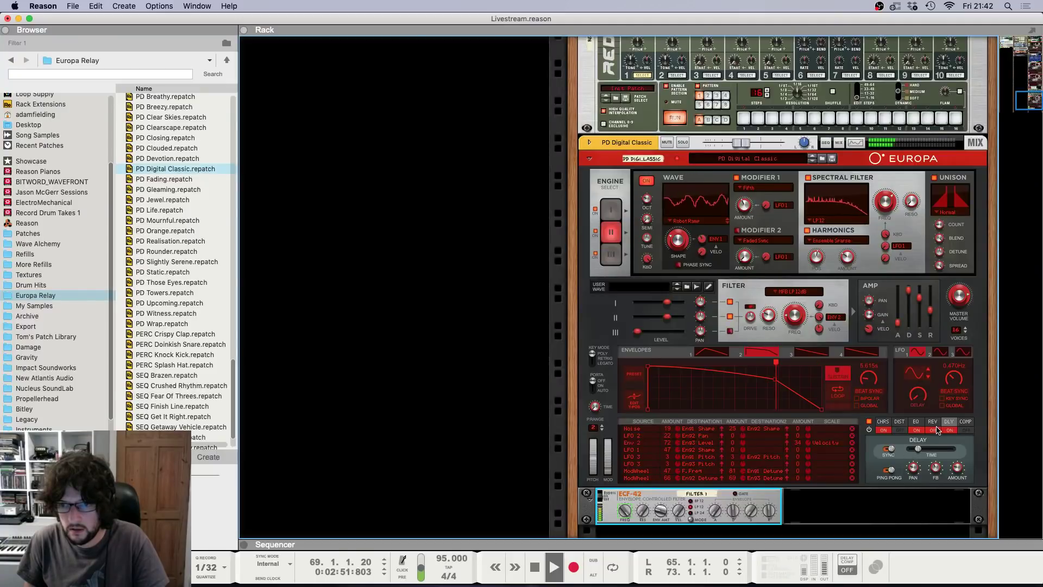
{"action": "key", "text": "F7"}
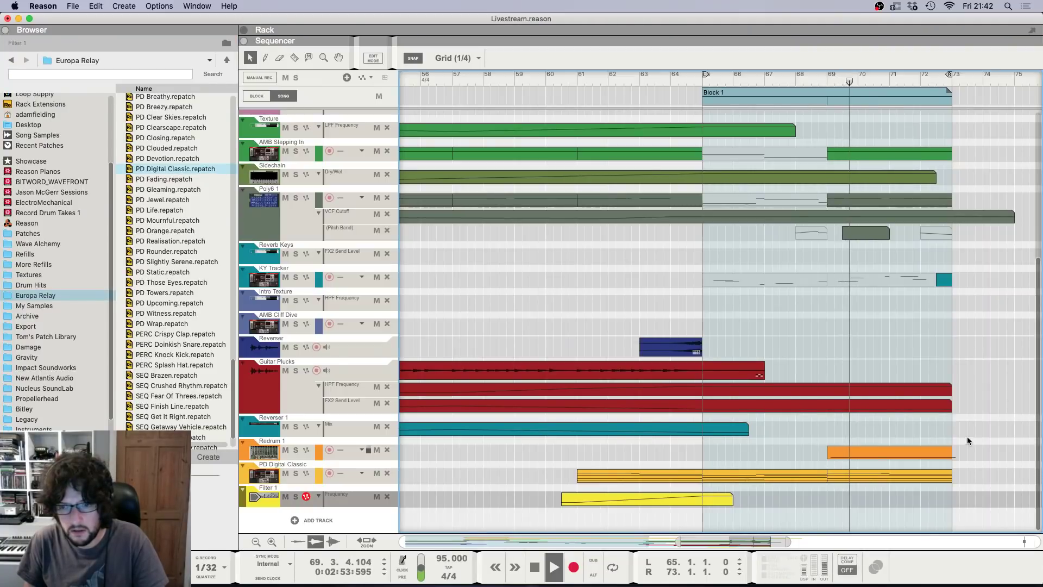
{"action": "key", "text": "F5"}
{"action": "key", "text": "F6"}
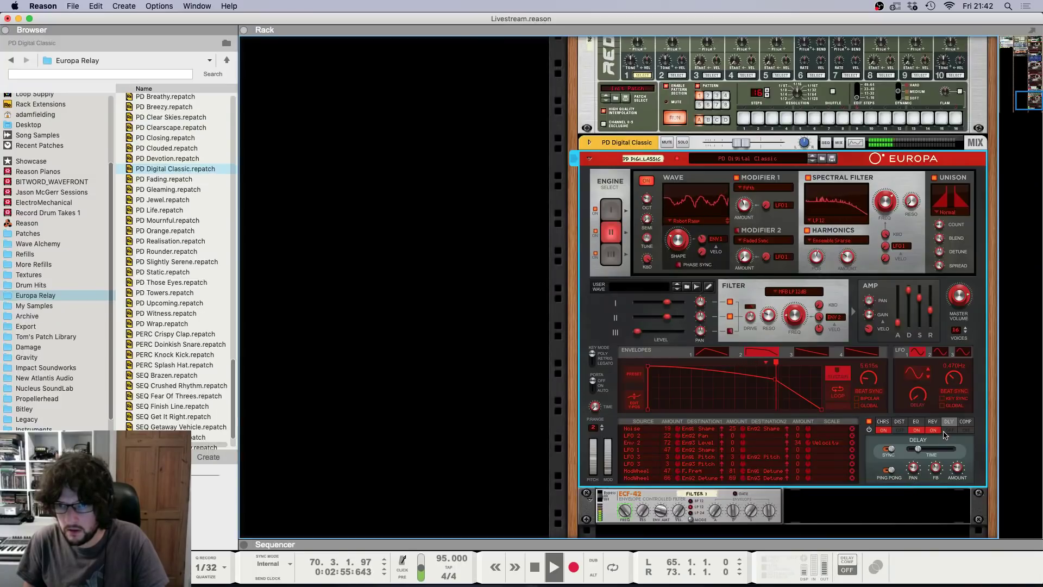
{"action": "key", "text": "F5"}
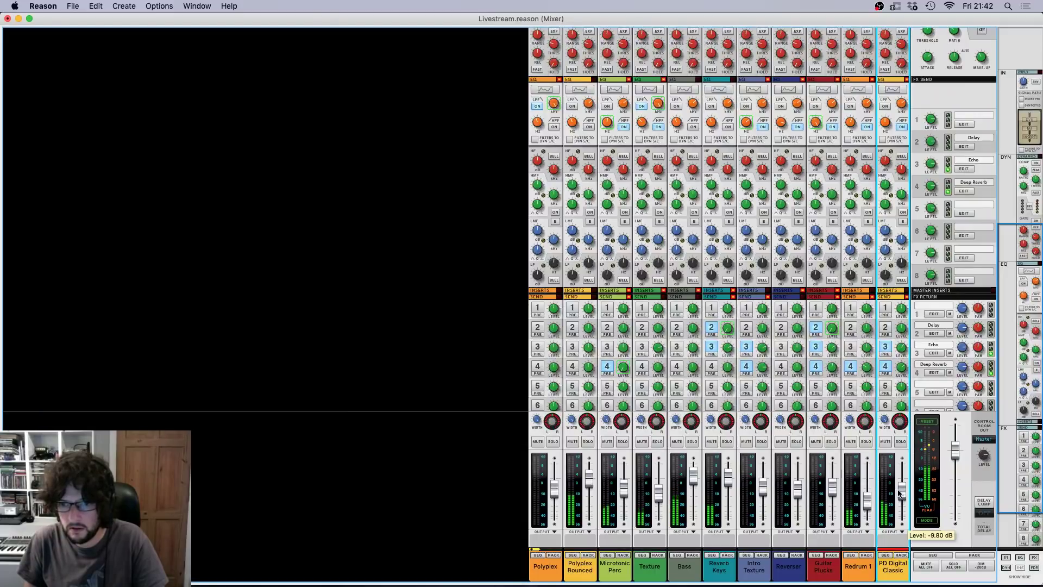
{"action": "key", "text": "F7"}
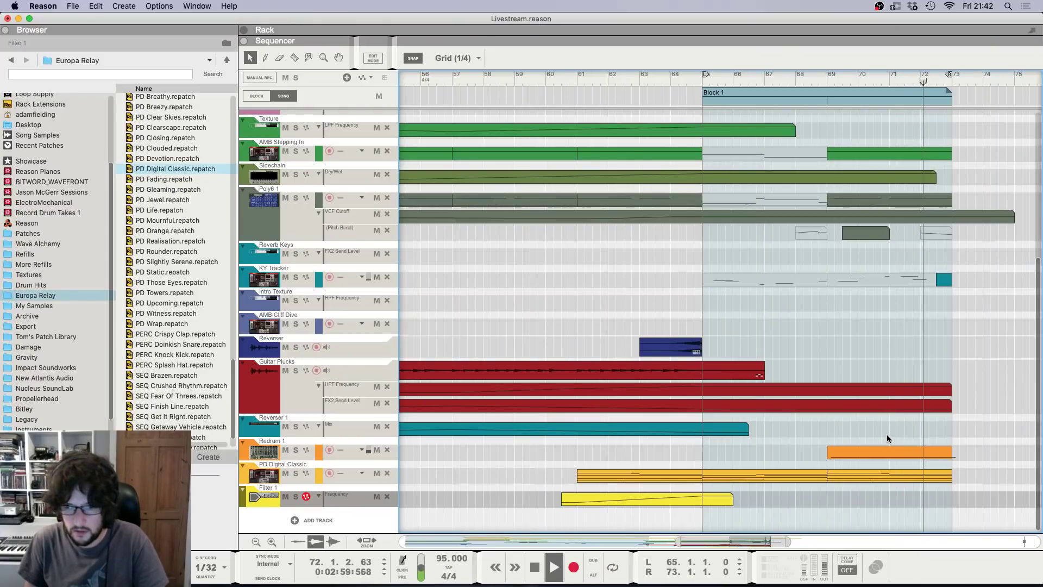
Step: Select the Redrum 1 clip at bar 69, stop playback and move the song position to bar 61
{"action": "left_click", "coordinate": [891, 453]}
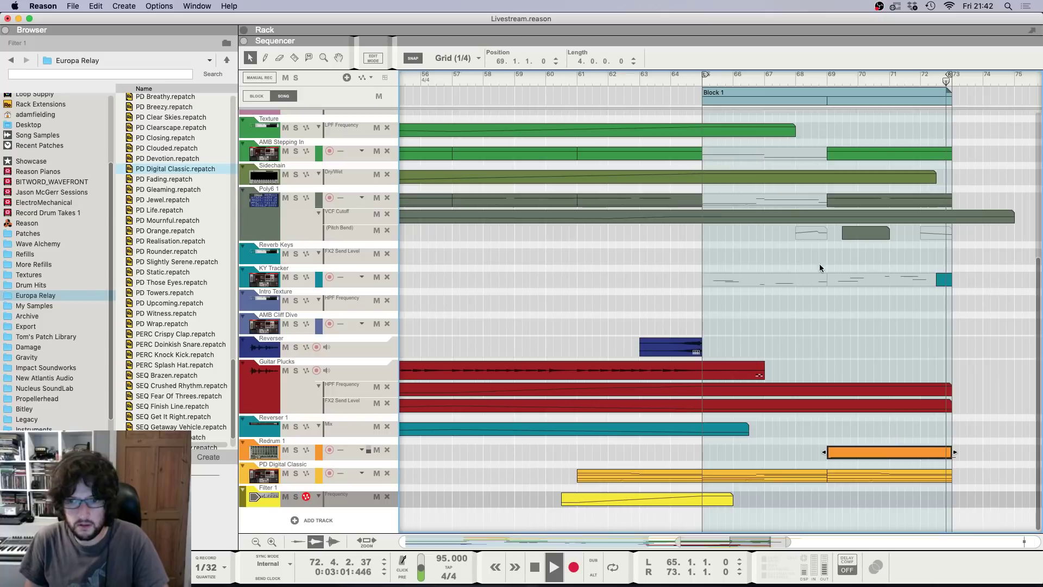
{"action": "key", "text": "space"}
{"action": "key", "text": "g"}
{"action": "key", "text": "g"}
{"action": "key", "text": "g"}
{"action": "key", "text": "g"}
{"action": "left_click_drag", "start_coordinate": [678, 82], "coordinate": [688, 82]}
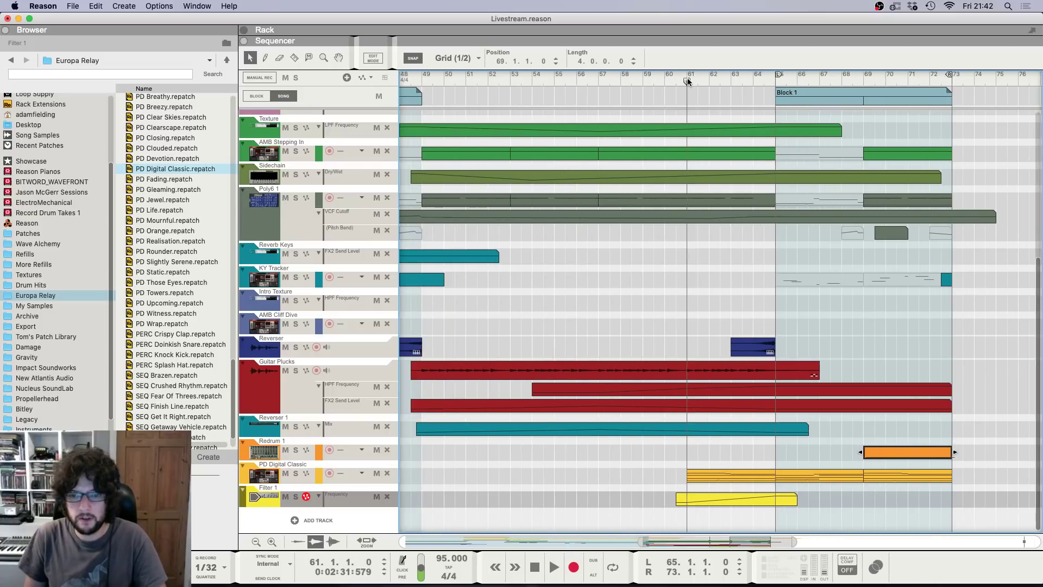
Step: Start playback from bar 61 and duplicate the Block 1 clip from bar 65 to bar 73
{"action": "key", "text": "space"}
{"action": "key", "text": "g"}
{"action": "key", "text": "g"}
{"action": "left_click", "coordinate": [772, 98]}
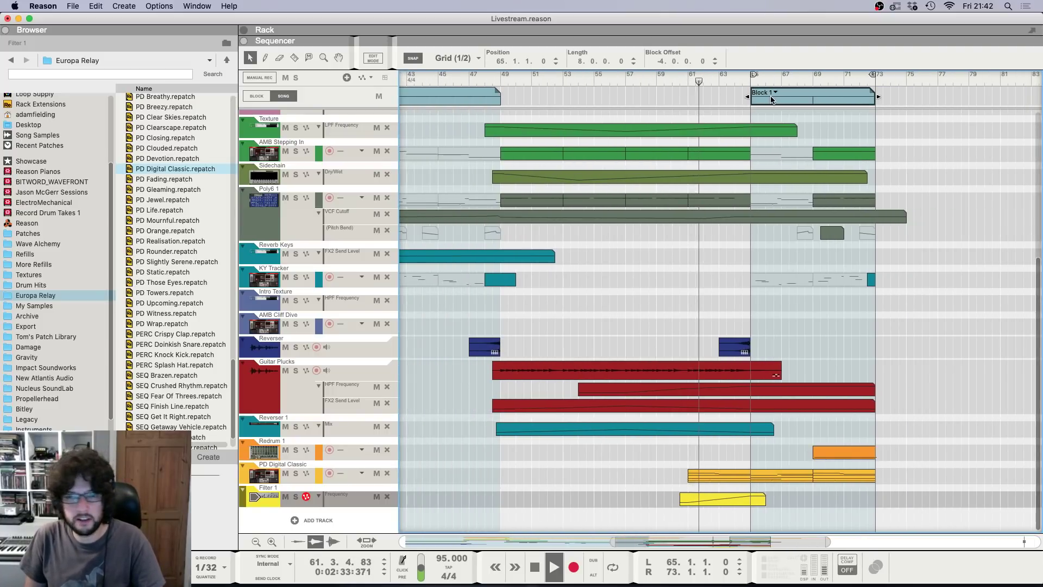
{"action": "left_click_drag", "start_coordinate": [772, 99], "coordinate": [893, 102]}
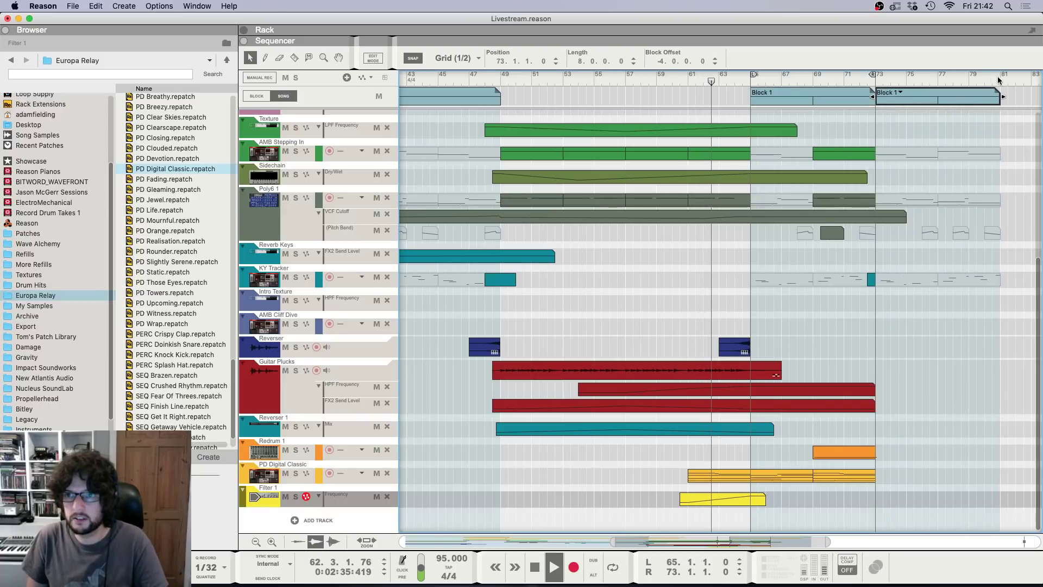
Step: Set the right locator to bar 81 and copy the AMB Stepping In and Poly6 1 clips from bar 69 to bar 77
{"action": "left_click", "coordinate": [998, 78], "text": "super"}
{"action": "left_click_drag", "start_coordinate": [828, 155], "coordinate": [952, 163]}
{"action": "left_click_drag", "start_coordinate": [826, 201], "coordinate": [950, 207]}
Step: Extend the Poly6 1 VCF Cutoff clip to just past bar 81 and add an automation point at bar 73 with value 3.92
{"action": "left_click", "coordinate": [904, 217]}
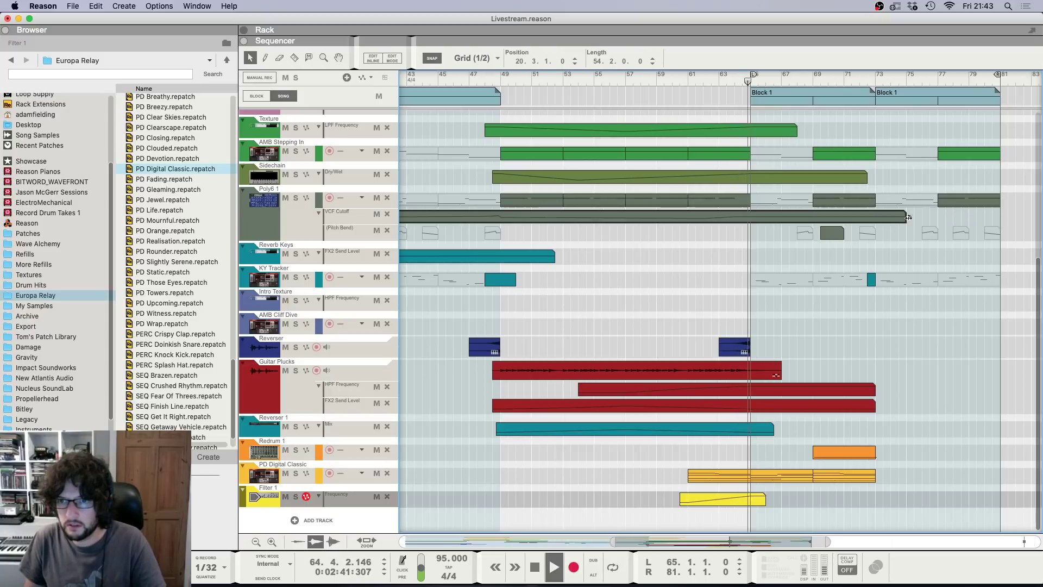
{"action": "double_click", "coordinate": [906, 216]}
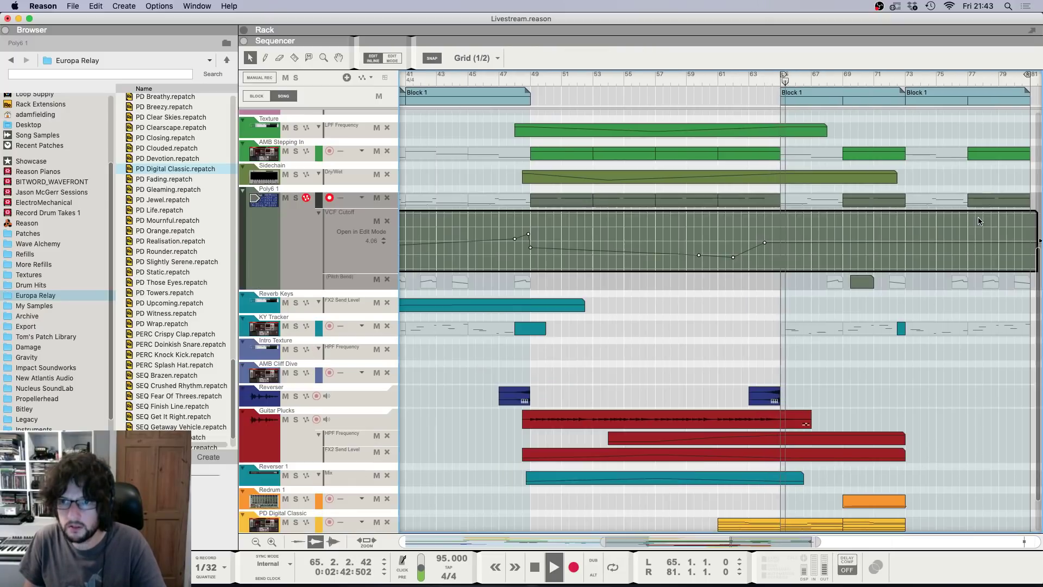
{"action": "left_click", "coordinate": [905, 242]}
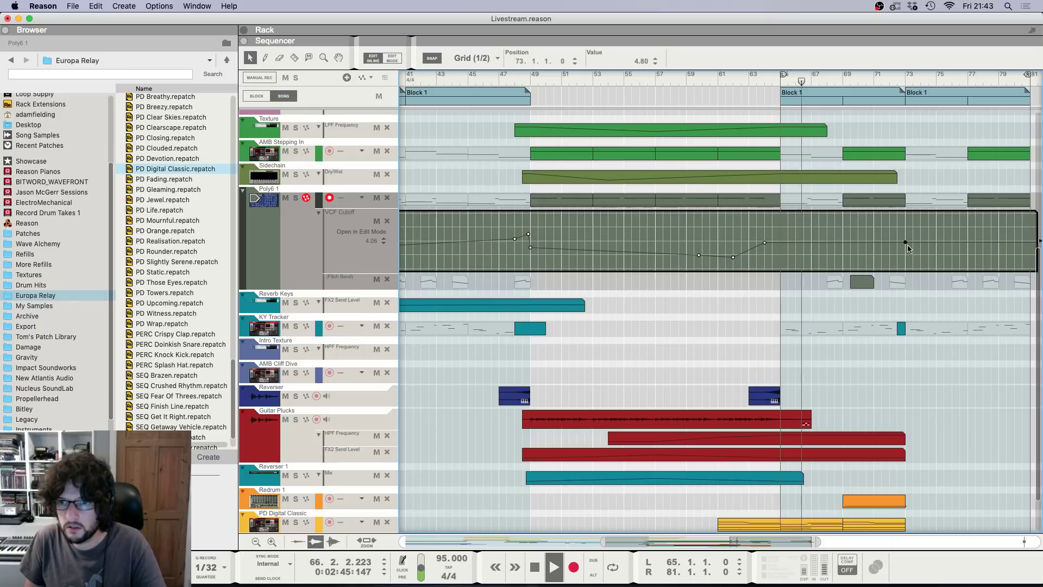
{"action": "left_click_drag", "start_coordinate": [907, 245], "coordinate": [907, 250]}
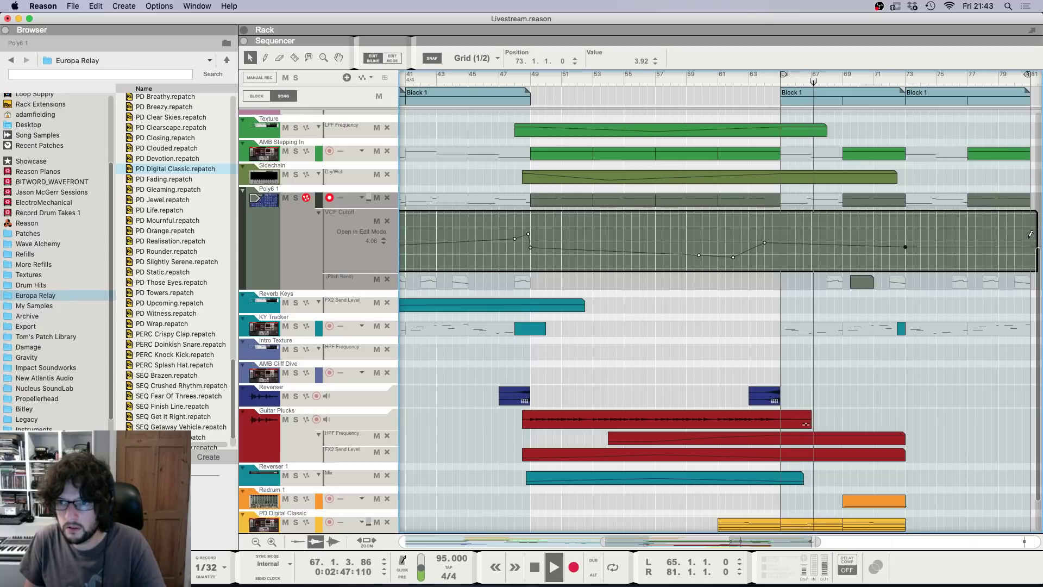
{"action": "left_click", "coordinate": [992, 393]}
Step: Copy the Redrum 1 and PD Digital Classic clips at the section's end so they fill bars 73 to 81
{"action": "left_click_drag", "start_coordinate": [919, 505], "coordinate": [939, 478]}
{"action": "left_click", "coordinate": [870, 451]}
{"action": "left_click_drag", "start_coordinate": [870, 452], "coordinate": [983, 454]}
{"action": "left_click", "coordinate": [967, 411]}
{"action": "scroll", "coordinate": [964, 411], "scroll_direction": "right", "scroll_amount": 3}
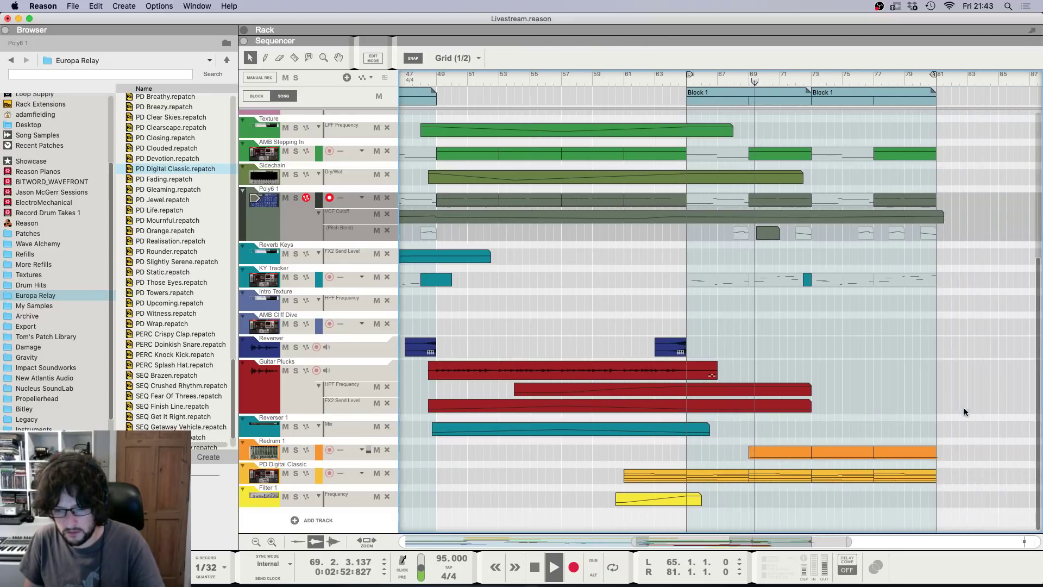
Step: Rename the PD Digital Classic mixer channel to End Pad and return to the sequencer
{"action": "key", "text": "F5"}
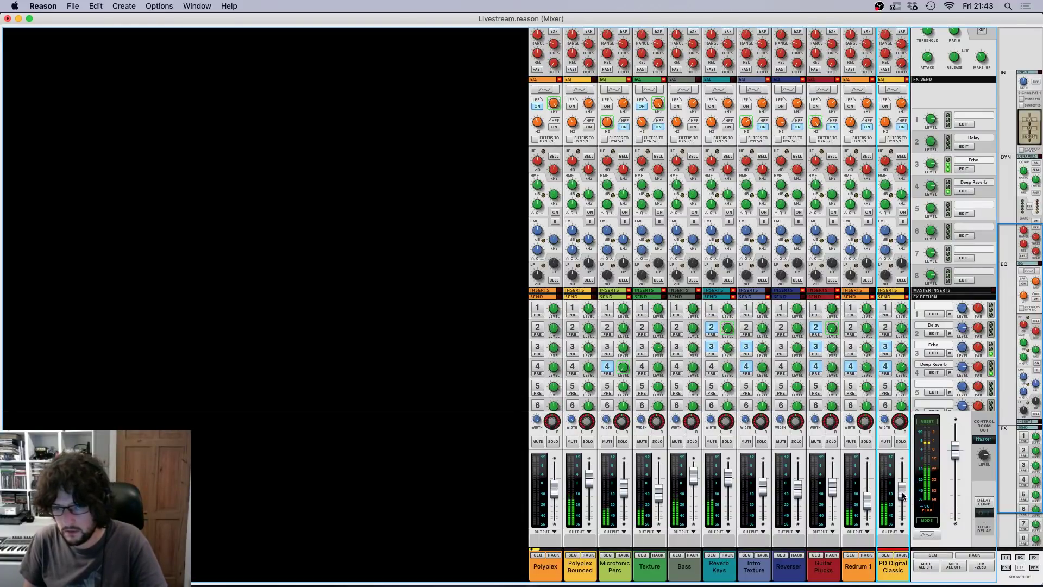
{"action": "double_click", "coordinate": [895, 570]}
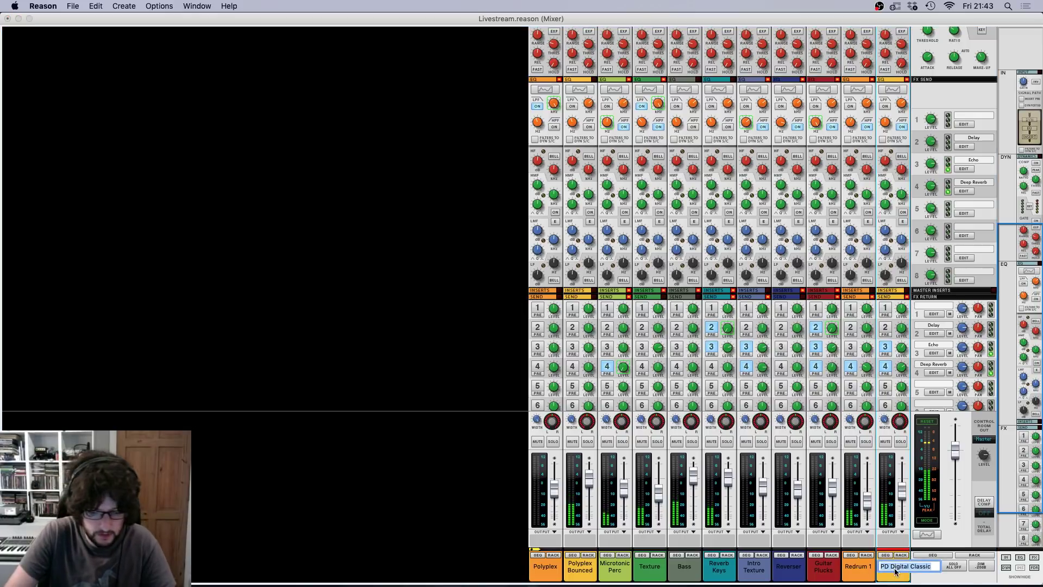
{"action": "key", "text": "Return"}
{"action": "key", "text": "F7"}
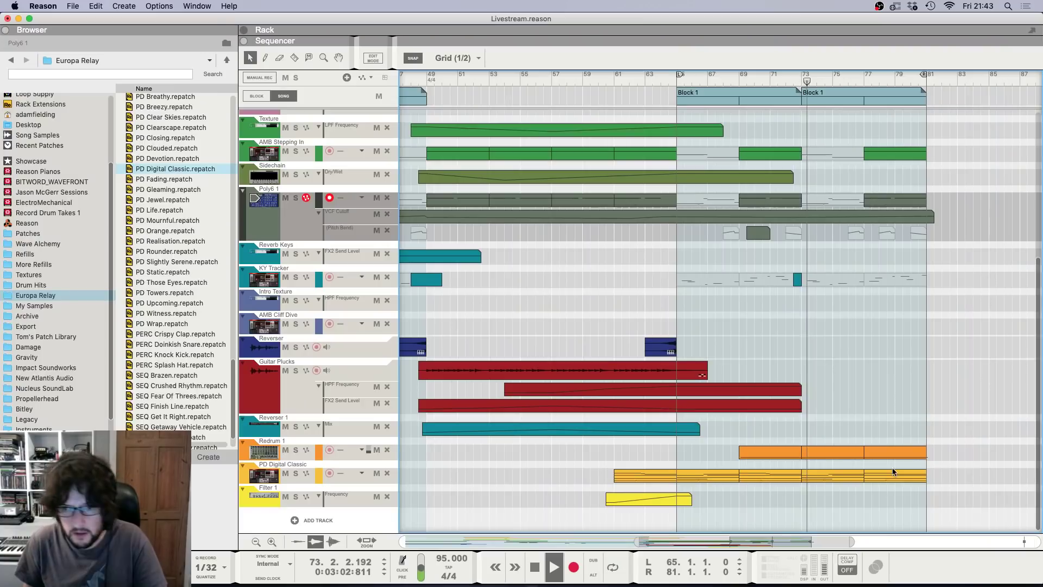
Step: Stop playback, trim the Polyplex Bounced clip at bar 65 to 8 bars and duplicate it to bar 73
{"action": "scroll", "coordinate": [836, 223], "scroll_direction": "up", "scroll_amount": 5}
{"action": "key", "text": "space"}
{"action": "scroll", "coordinate": [835, 219], "scroll_direction": "up", "scroll_amount": 3}
{"action": "left_click", "coordinate": [882, 191]}
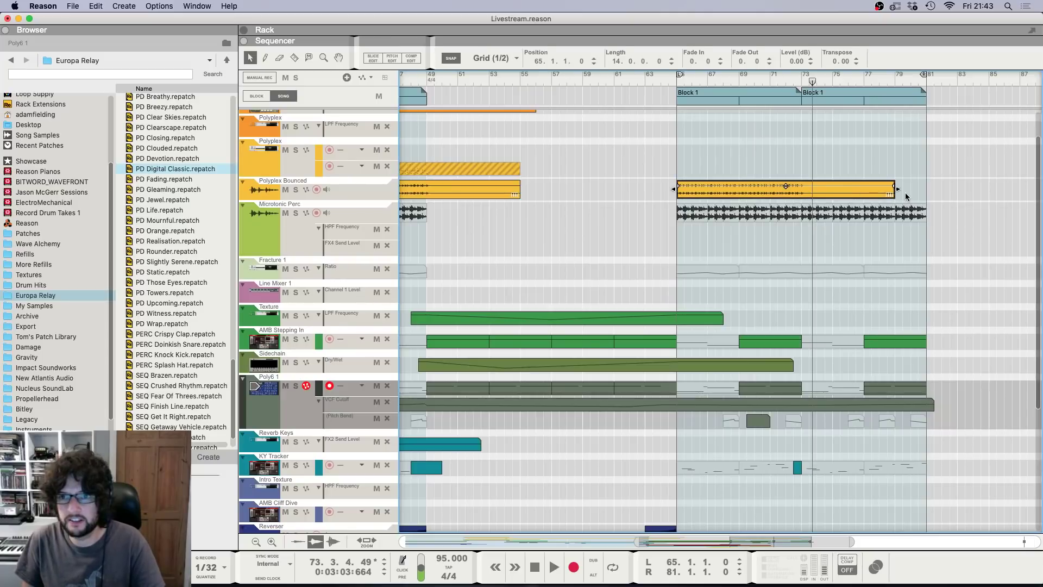
{"action": "left_click_drag", "start_coordinate": [899, 189], "coordinate": [809, 200]}
{"action": "key", "text": "super+d"}
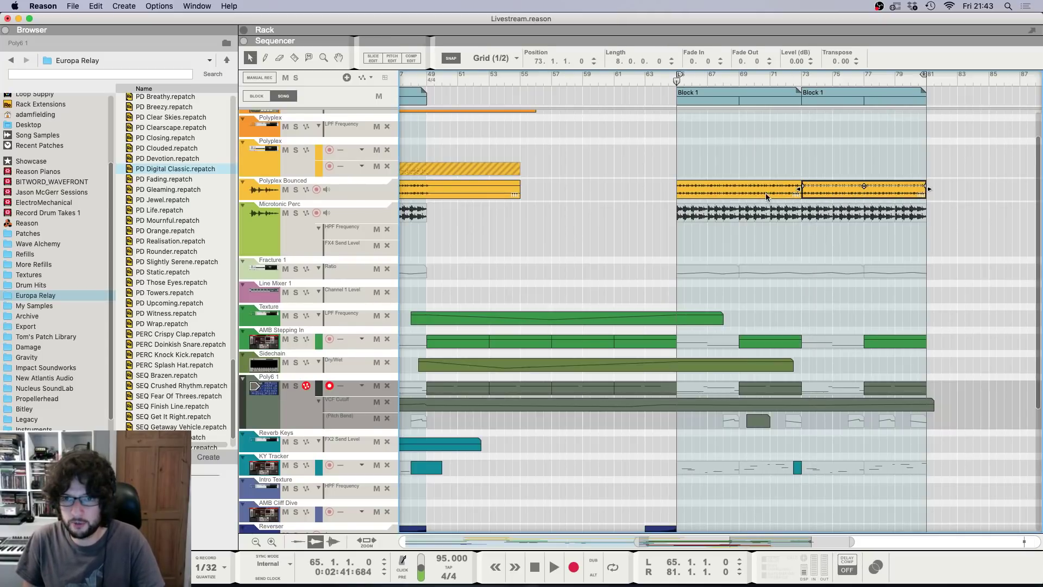
Step: Play the arrangement from bar 65 and look over the tracks and earlier sections of the timeline
{"action": "key", "text": "space"}
{"action": "scroll", "coordinate": [758, 161], "scroll_direction": "up", "scroll_amount": 1}
{"action": "key", "text": "g"}
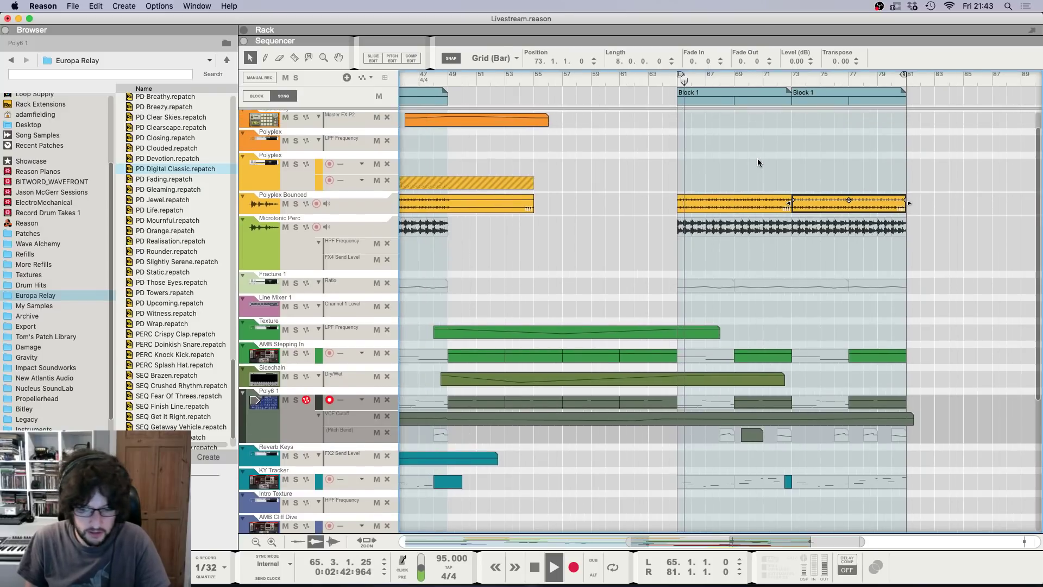
{"action": "key", "text": "h"}
{"action": "key", "text": "h"}
{"action": "key", "text": "h"}
{"action": "key", "text": "h"}
{"action": "key", "text": "h"}
{"action": "scroll", "coordinate": [760, 163], "scroll_direction": "down", "scroll_amount": 1}
{"action": "key", "text": "g"}
{"action": "key", "text": "g"}
{"action": "key", "text": "g"}
{"action": "key", "text": "g"}
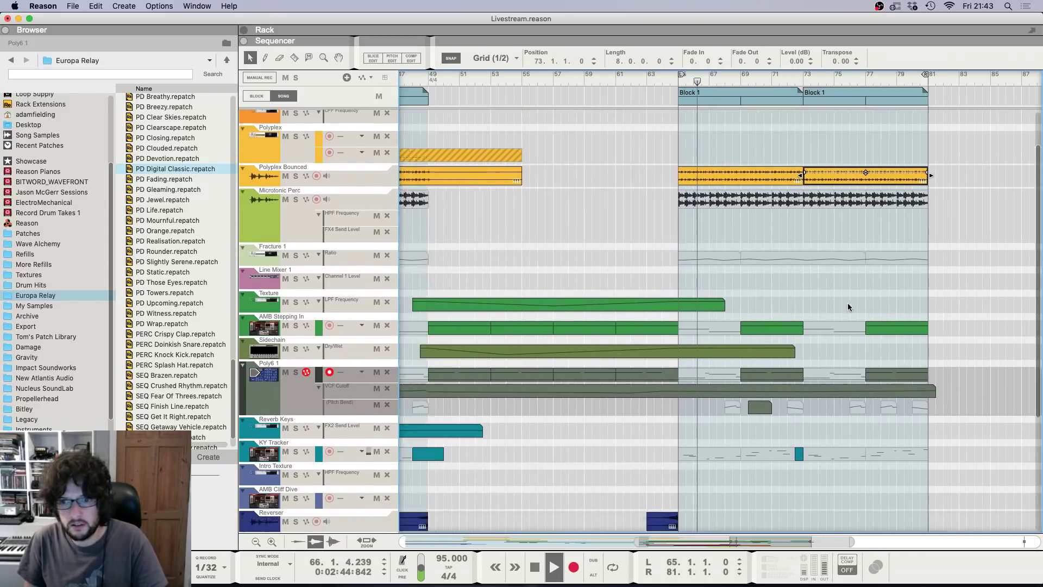
{"action": "scroll", "coordinate": [847, 303], "scroll_direction": "down", "scroll_amount": 6}
{"action": "key", "text": "g"}
{"action": "key", "text": "g"}
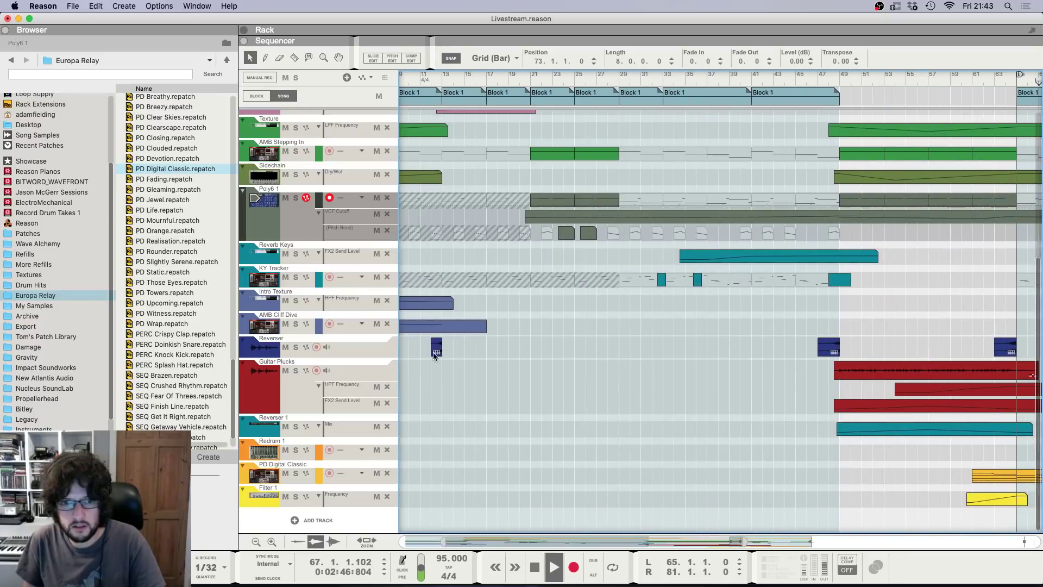
Step: Inspect the mixer channels, the KY Tracker Europa in the rack and the sequencer tracks during playback
{"action": "key", "text": "F5"}
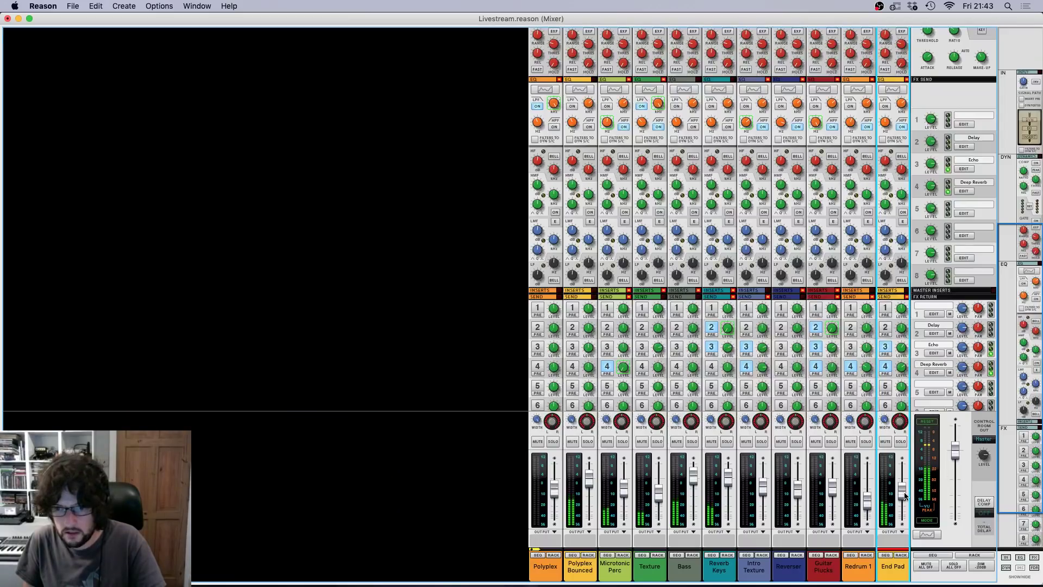
{"action": "key", "text": "F6"}
{"action": "scroll", "coordinate": [826, 369], "scroll_direction": "down", "scroll_amount": 4}
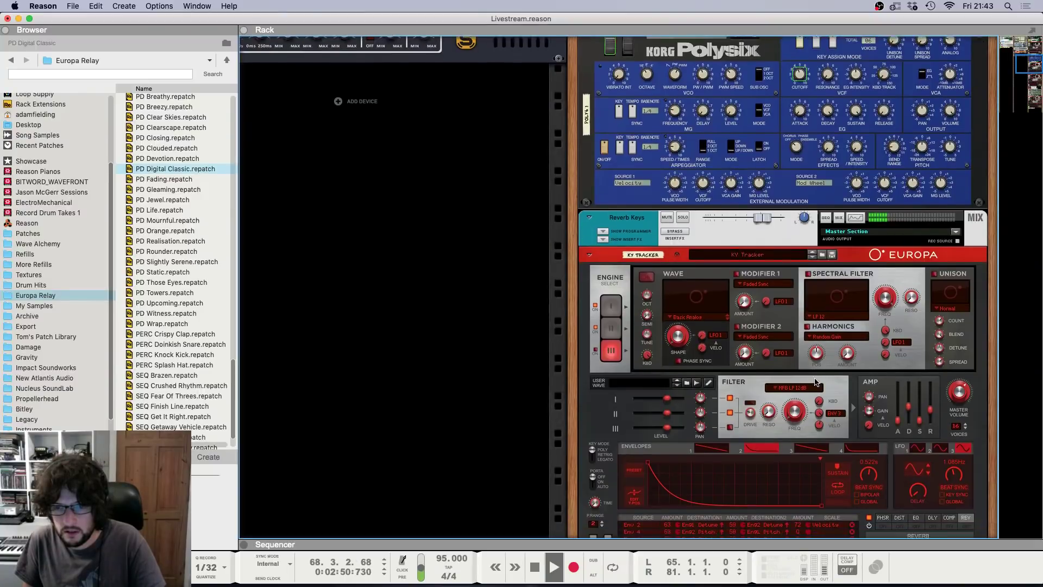
{"action": "left_click", "coordinate": [714, 370]}
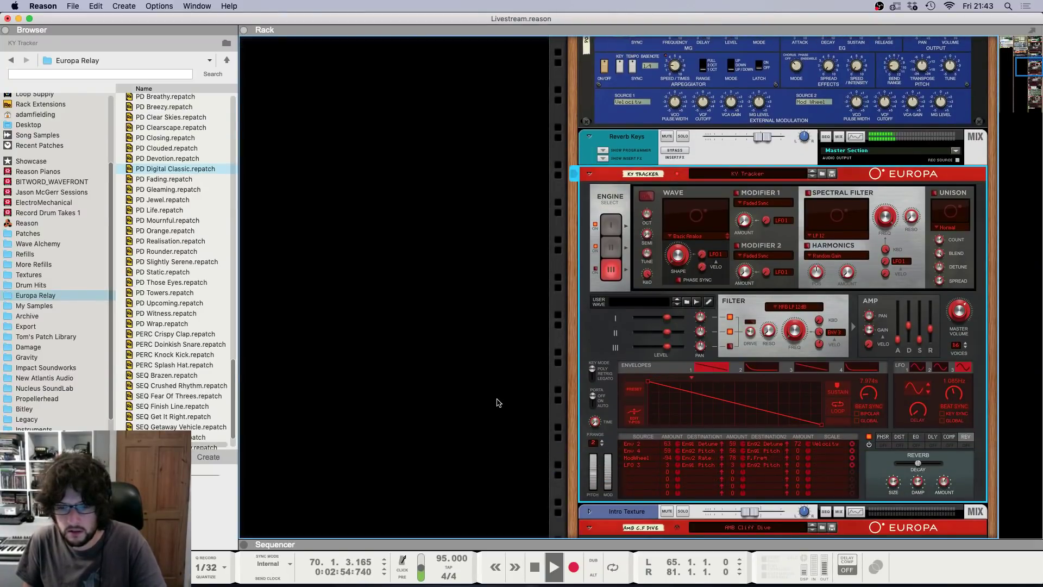
{"action": "key", "text": "F7"}
{"action": "key", "text": "F5"}
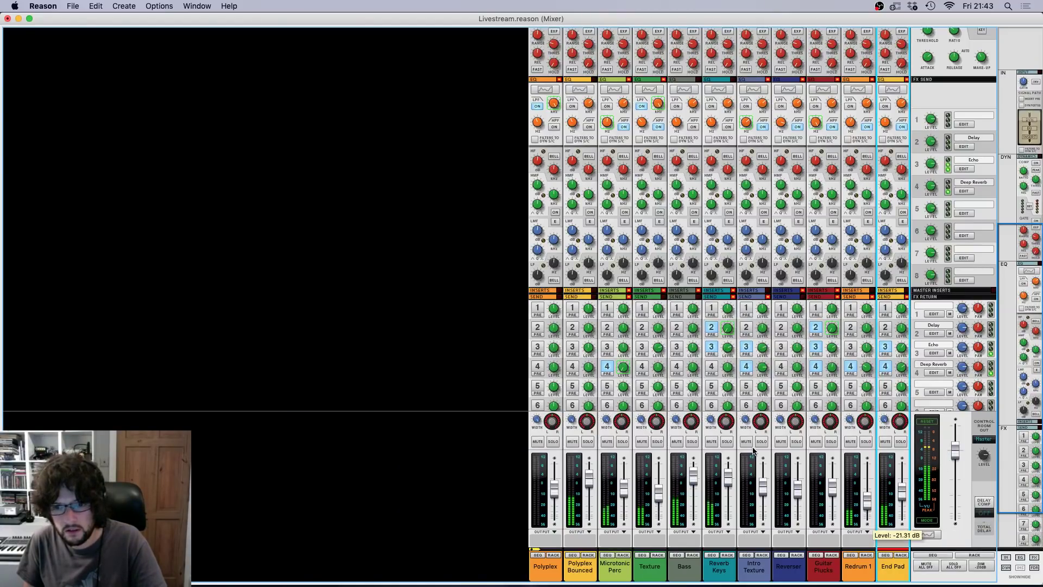
{"action": "key", "text": "F7"}
{"action": "scroll", "coordinate": [853, 362], "scroll_direction": "up", "scroll_amount": 13}
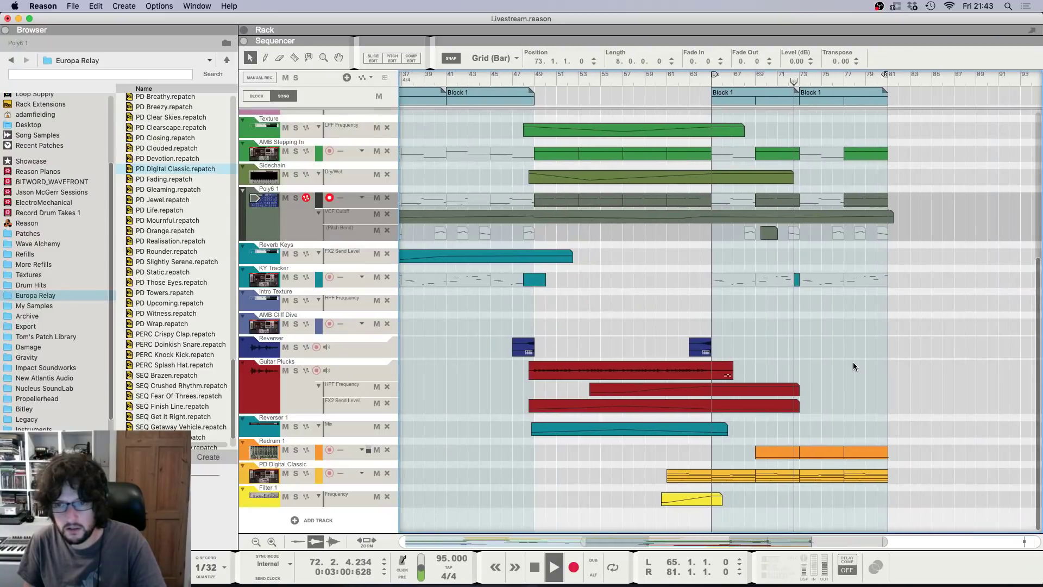
{"action": "scroll", "coordinate": [817, 324], "scroll_direction": "down", "scroll_amount": 1}
{"action": "scroll", "coordinate": [816, 326], "scroll_direction": "down", "scroll_amount": 3}
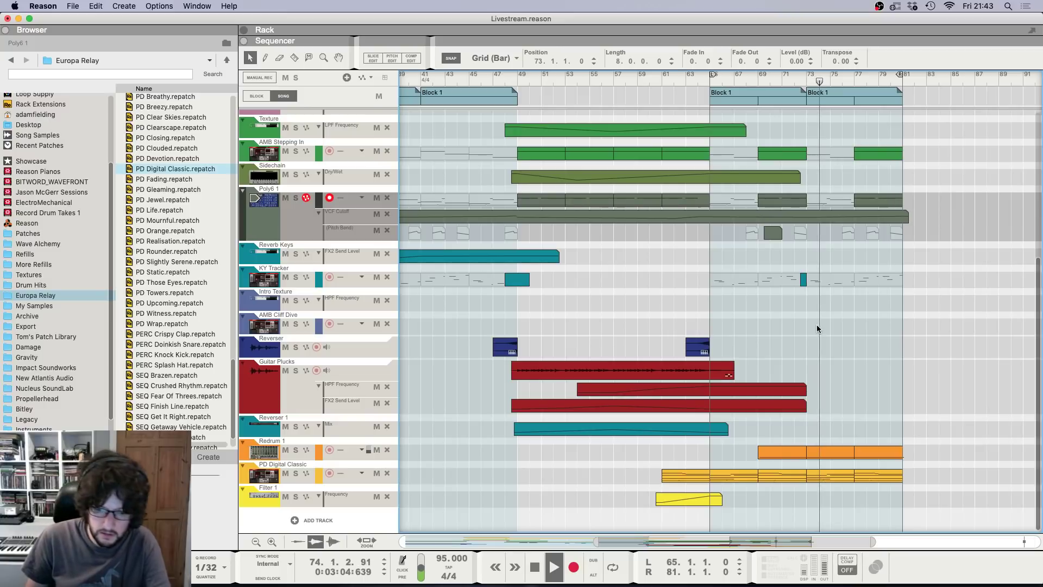
Step: Try a copy of the Guitar Plucks audio clip at bar 72 and delete it again
{"action": "scroll", "coordinate": [816, 347], "scroll_direction": "down", "scroll_amount": 2}
{"action": "left_click_drag", "start_coordinate": [644, 372], "coordinate": [845, 372]}
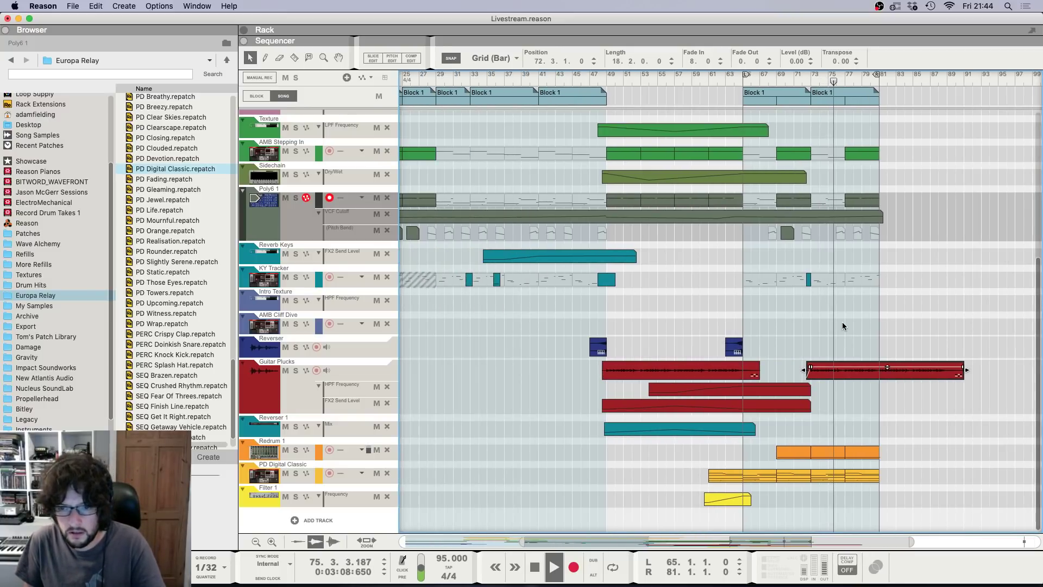
{"action": "left_click_drag", "start_coordinate": [841, 337], "coordinate": [853, 373]}
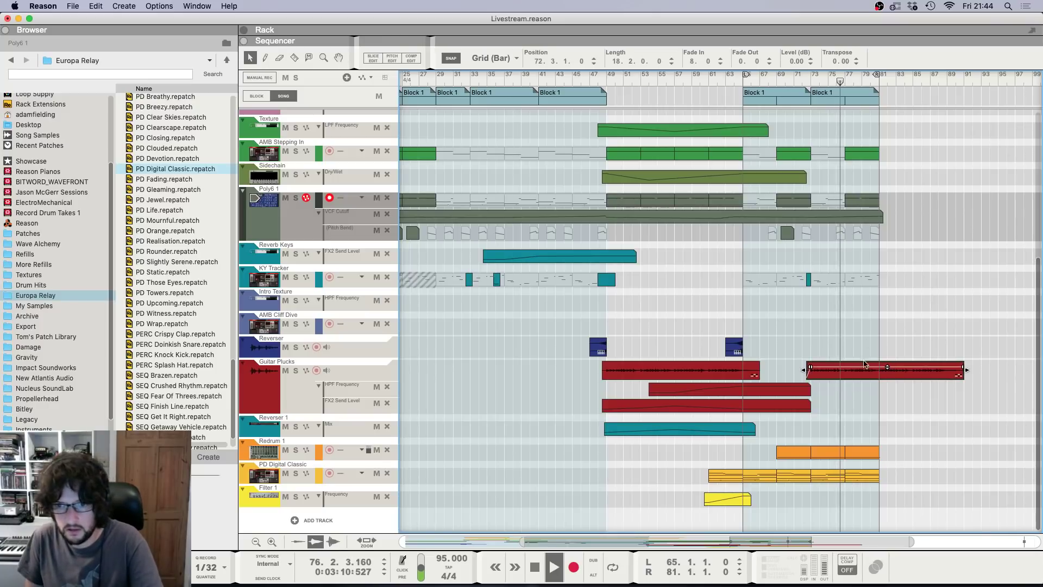
{"action": "key", "text": "Delete"}
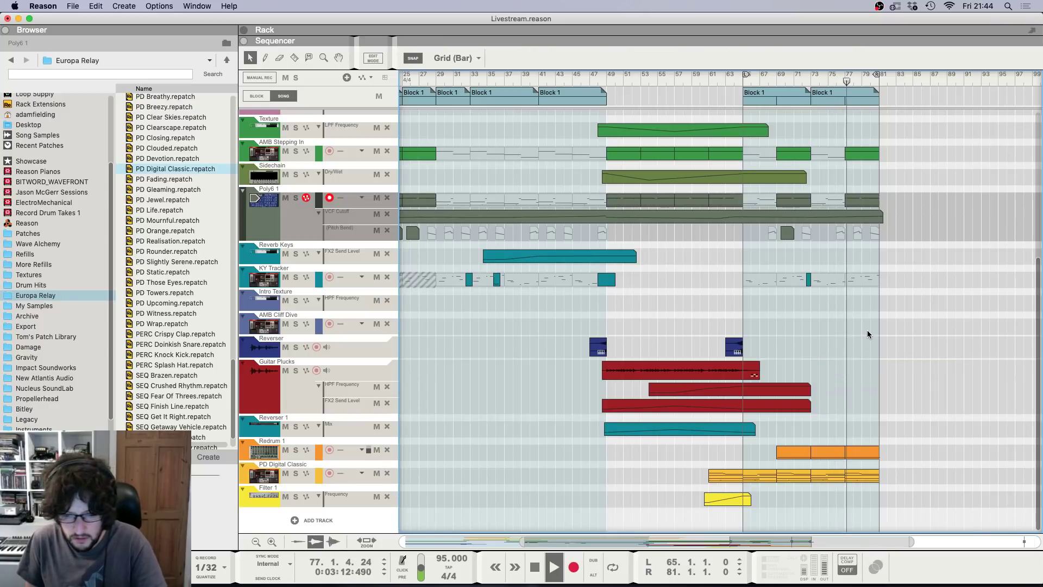
Step: Set the left locator to bar 73 while playback continues
{"action": "key", "text": "h"}
{"action": "key", "text": "h"}
{"action": "key", "text": "h"}
{"action": "key", "text": "h"}
{"action": "key", "text": "h"}
{"action": "key", "text": "h"}
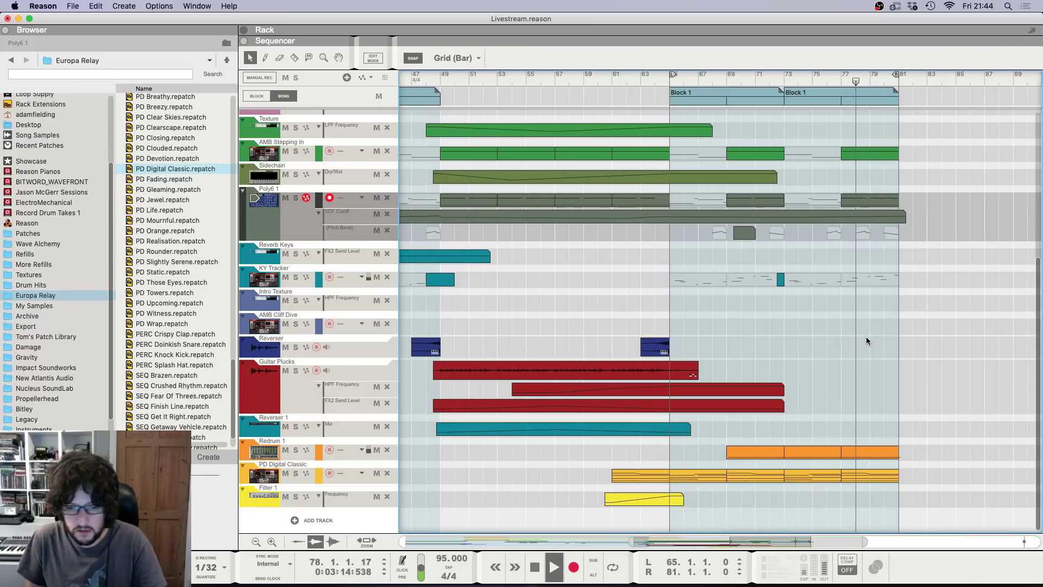
{"action": "left_click", "coordinate": [784, 79], "text": "alt"}
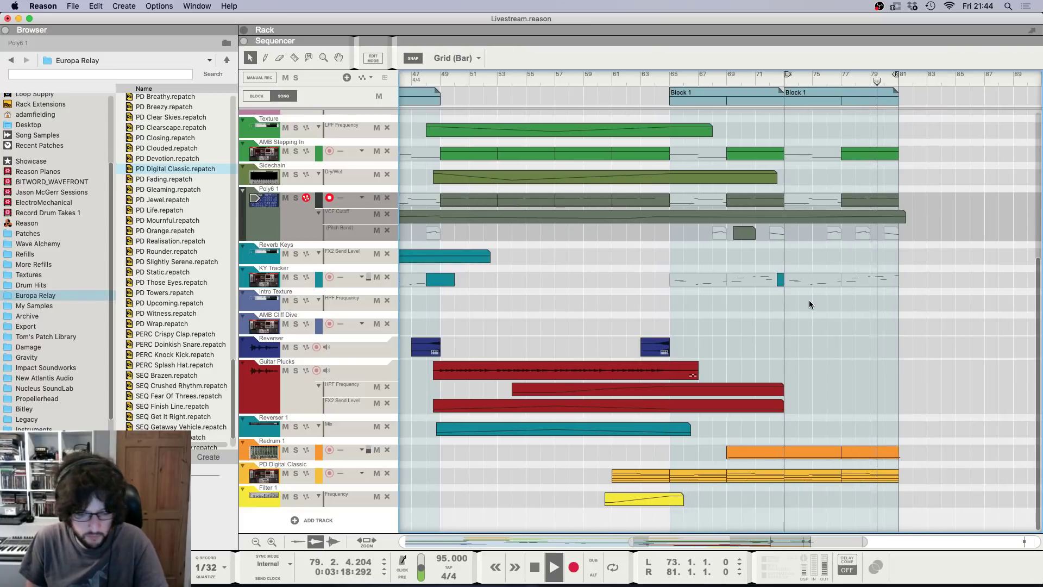
{"action": "scroll", "coordinate": [809, 302], "scroll_direction": "right", "scroll_amount": 10}
{"action": "scroll", "coordinate": [629, 267], "scroll_direction": "down", "scroll_amount": 3}
{"action": "scroll", "coordinate": [522, 247], "scroll_direction": "left", "scroll_amount": 8}
{"action": "scroll", "coordinate": [520, 246], "scroll_direction": "left", "scroll_amount": 3}
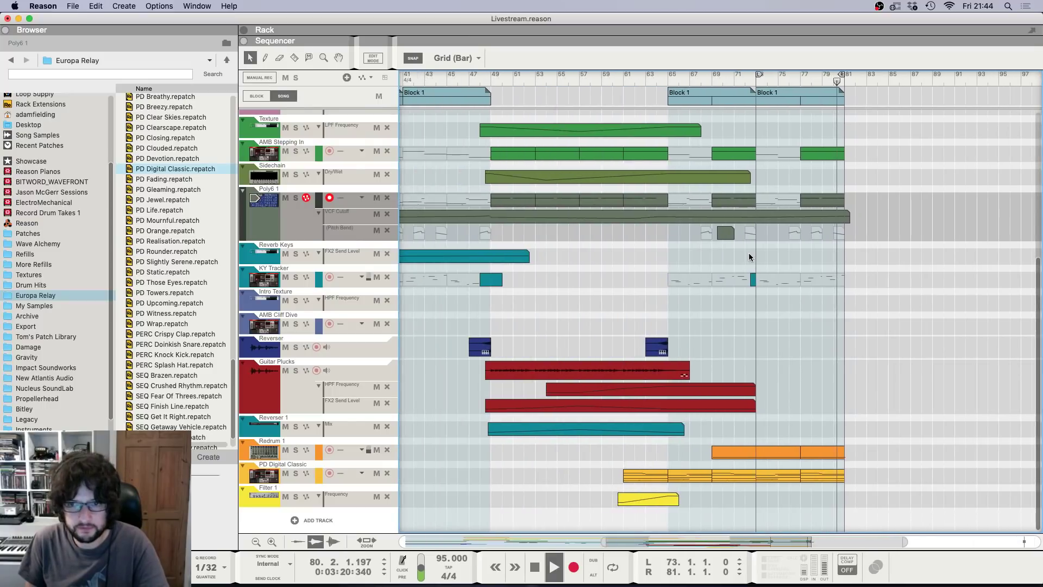
Step: Stop playback and create an override clip over the last Poly6 1 Pitch Bend clip at about bar 80
{"action": "scroll", "coordinate": [768, 111], "scroll_direction": "up", "scroll_amount": 3}
{"action": "key", "text": "space"}
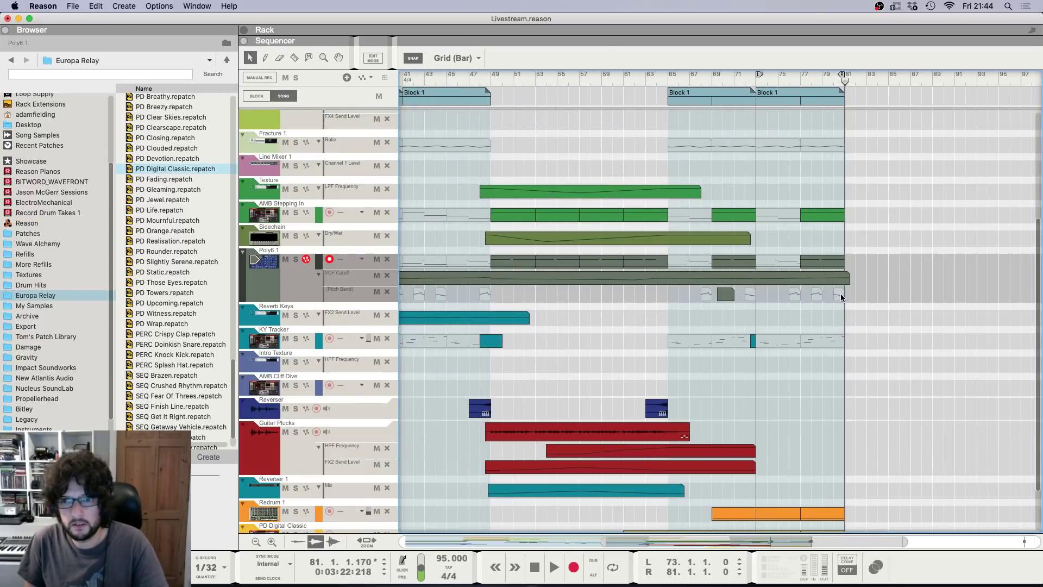
{"action": "double_click", "coordinate": [839, 294]}
{"action": "left_click", "coordinate": [893, 302]}
Step: Move the song position to bar 71
{"action": "left_click", "coordinate": [754, 82]}
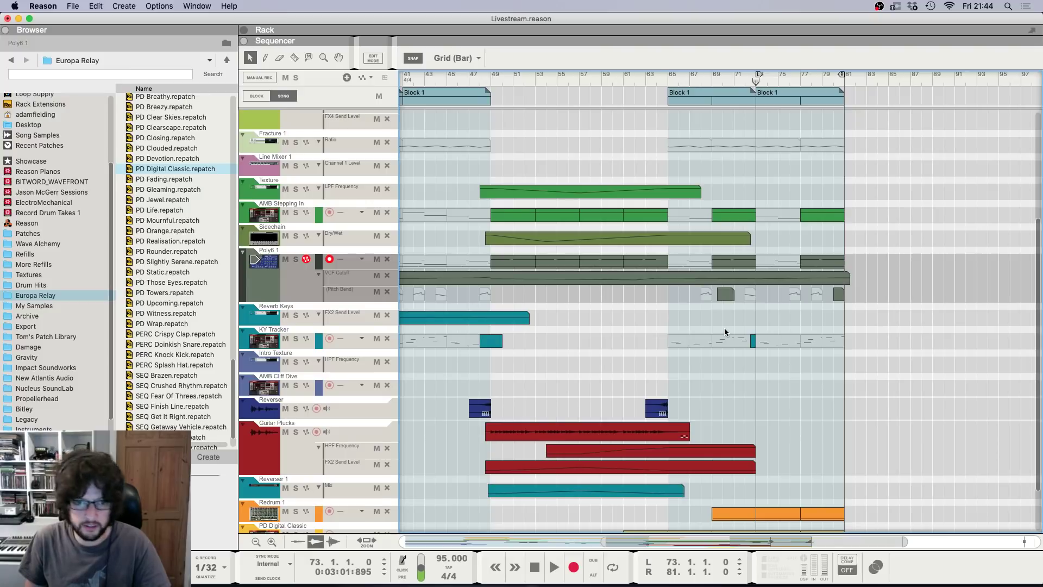
{"action": "scroll", "coordinate": [725, 328], "scroll_direction": "down", "scroll_amount": 4}
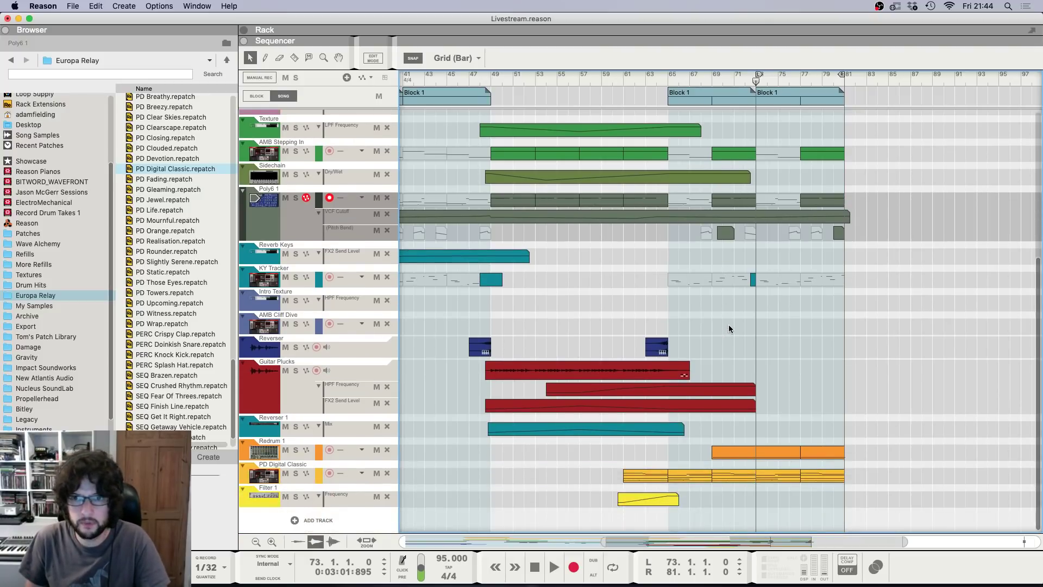
{"action": "key", "text": "F6"}
{"action": "key", "text": "F7"}
{"action": "left_click", "coordinate": [736, 82]}
Step: Create an audio track below the Filter 1 device in the rack and unfold it with its insert FX area shown
{"action": "key", "text": "F6"}
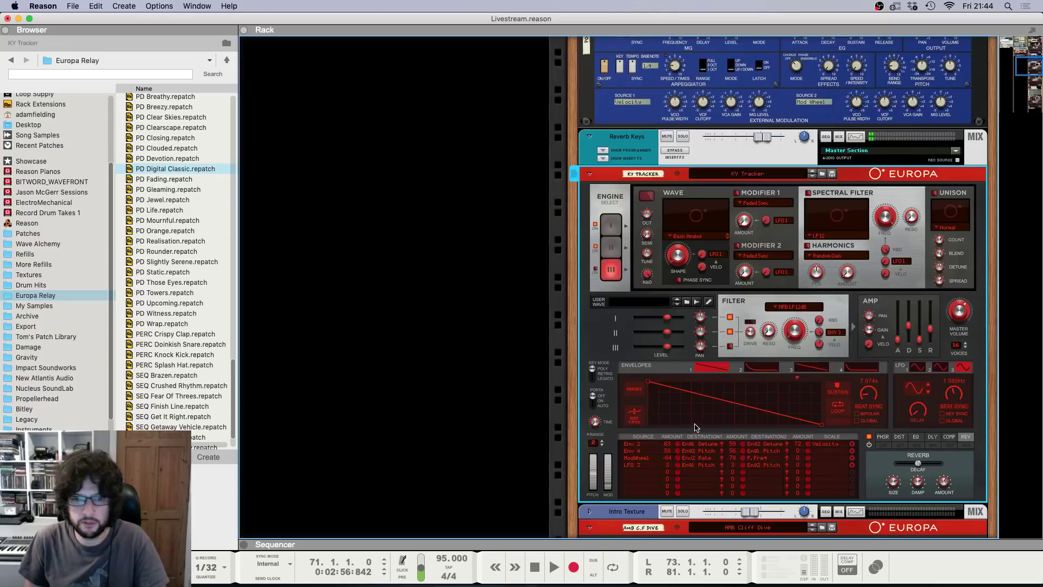
{"action": "left_click", "coordinate": [696, 425]}
{"action": "scroll", "coordinate": [696, 426], "scroll_direction": "down", "scroll_amount": 20}
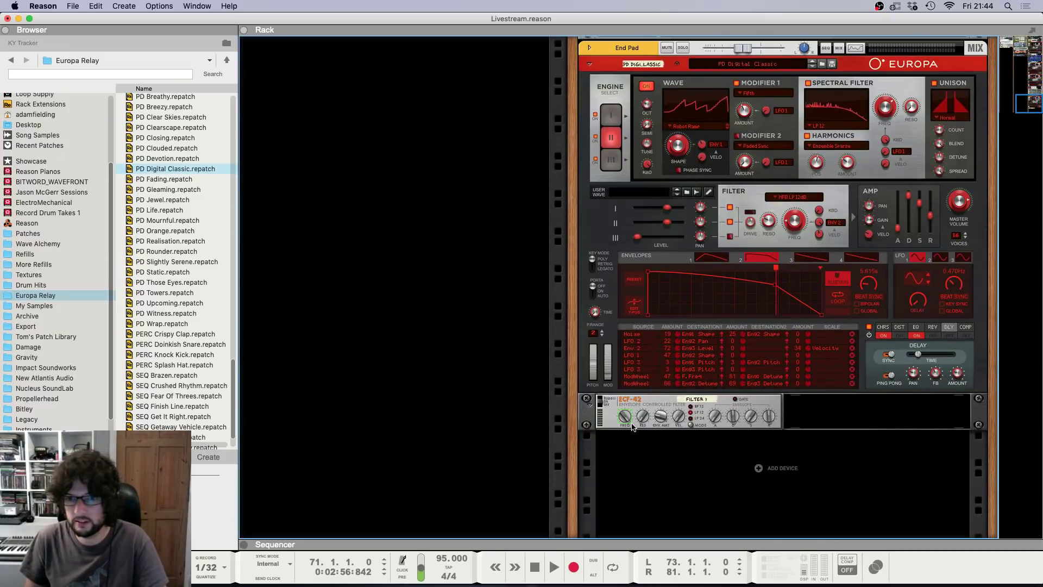
{"action": "left_click", "coordinate": [791, 469]}
{"action": "left_click", "coordinate": [506, 439]}
{"action": "key", "text": "super+t"}
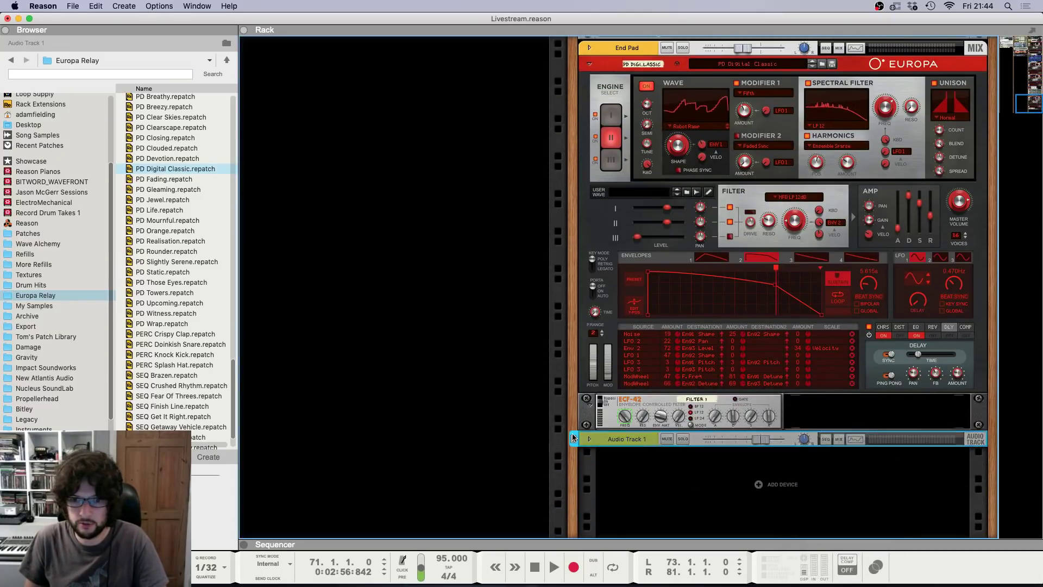
{"action": "left_click", "coordinate": [602, 461]}
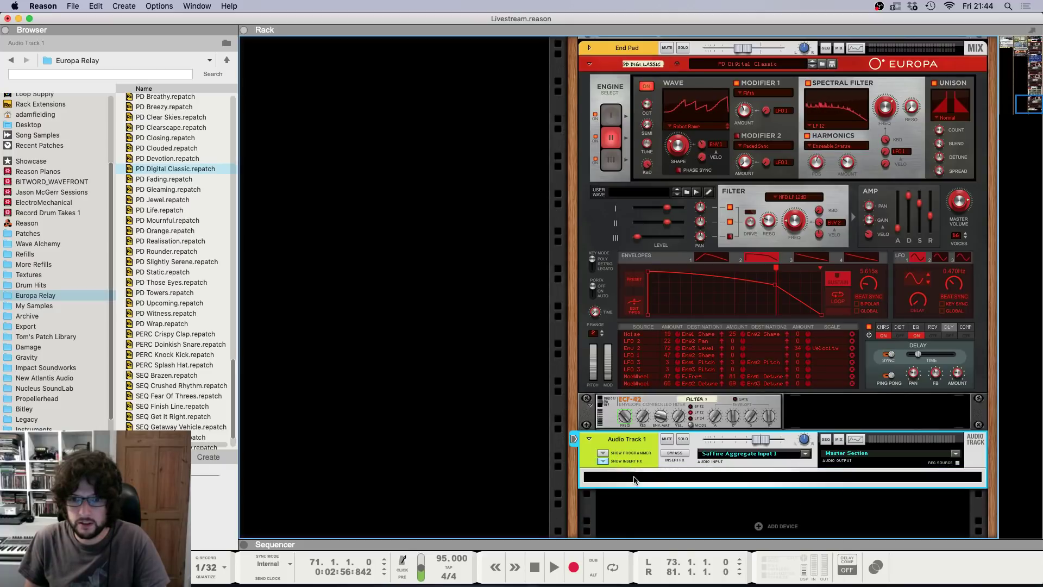
Step: Add the Synapse DR-1 Deep Reverb as an insert effect on Audio Track 1
{"action": "right_click", "coordinate": [635, 480]}
{"action": "mouse_move", "coordinate": [788, 347]}
{"action": "mouse_move", "coordinate": [891, 535]}
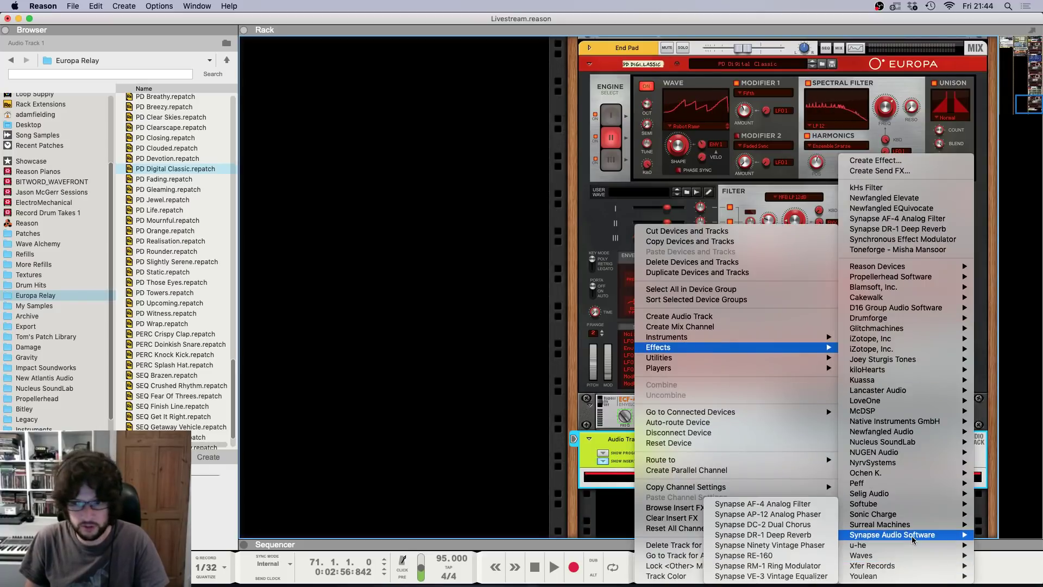
{"action": "left_click", "coordinate": [761, 492]}
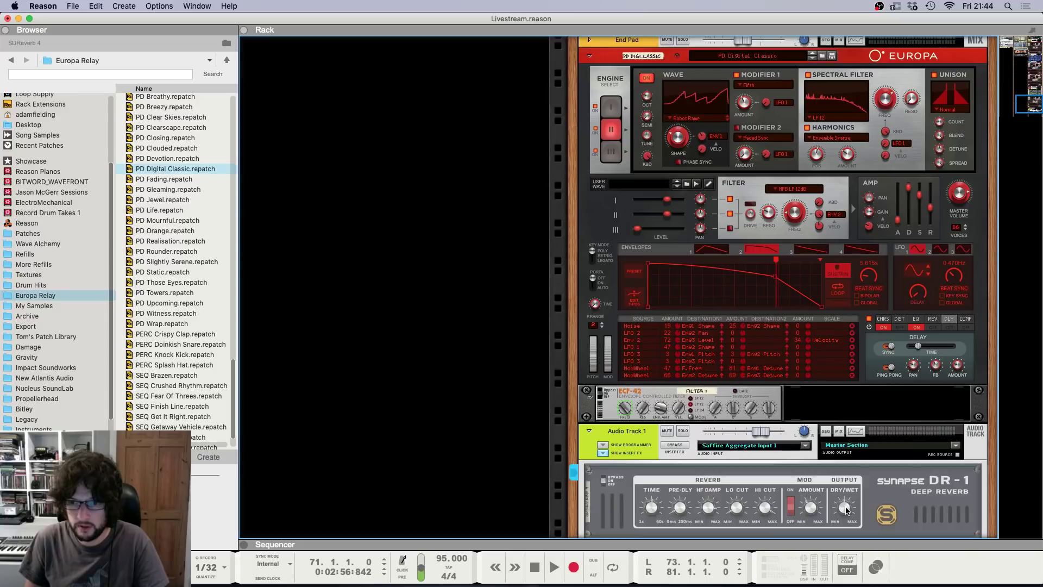
{"action": "right_click", "coordinate": [604, 502]}
{"action": "left_click", "coordinate": [551, 507]}
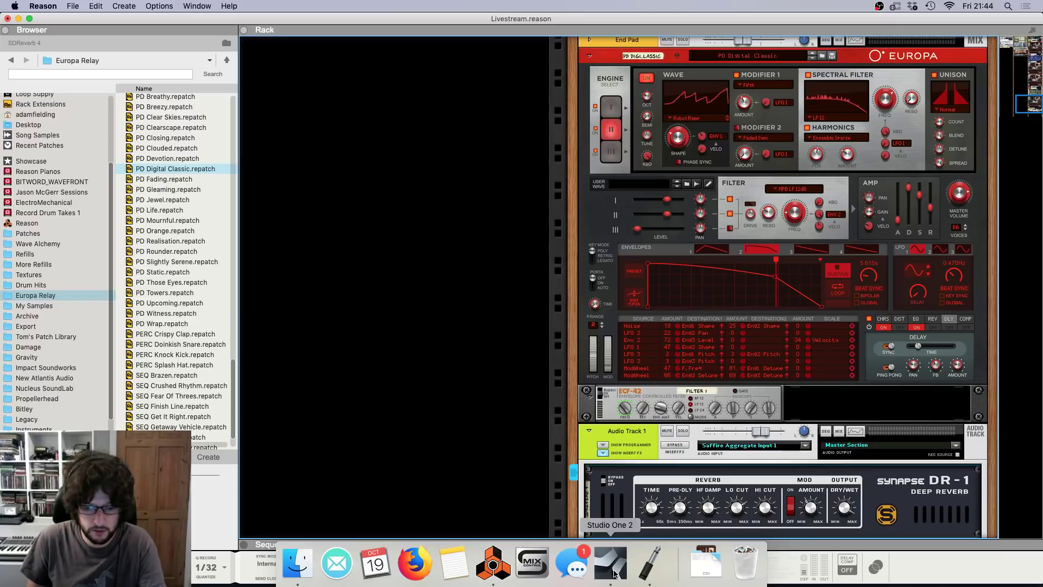
Step: Switch to Studio One, turn off input monitoring on the Blue Mic track, and return to Reason
{"action": "left_click", "coordinate": [612, 571]}
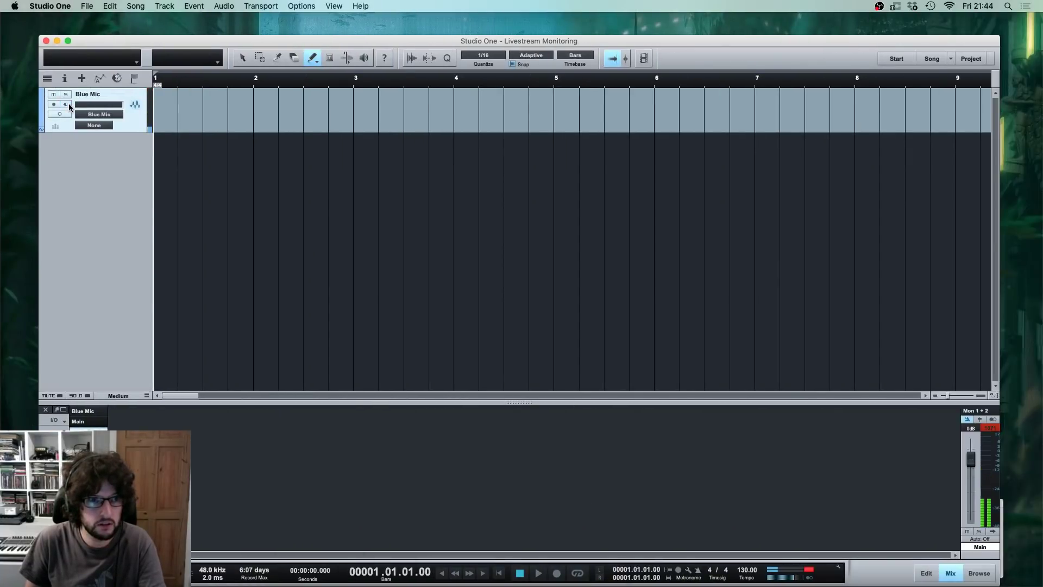
{"action": "key", "text": "ctrl+Left"}
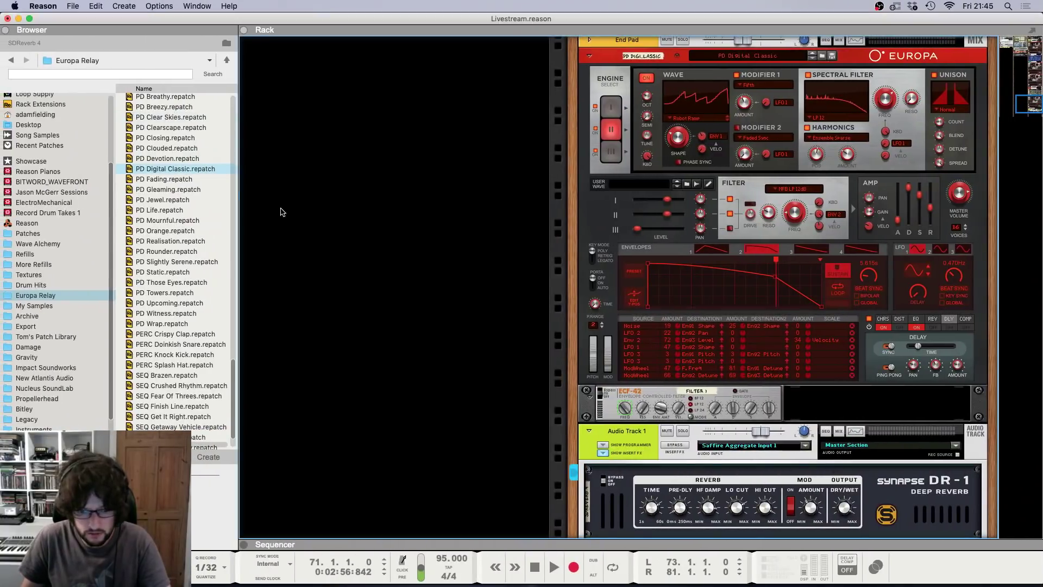
Step: Check the Hardware Interface at the start of the rack and the input choices available for Audio Track 1
{"action": "scroll", "coordinate": [282, 212], "scroll_direction": "up", "scroll_amount": 20}
{"action": "scroll", "coordinate": [411, 234], "scroll_direction": "left", "scroll_amount": 6}
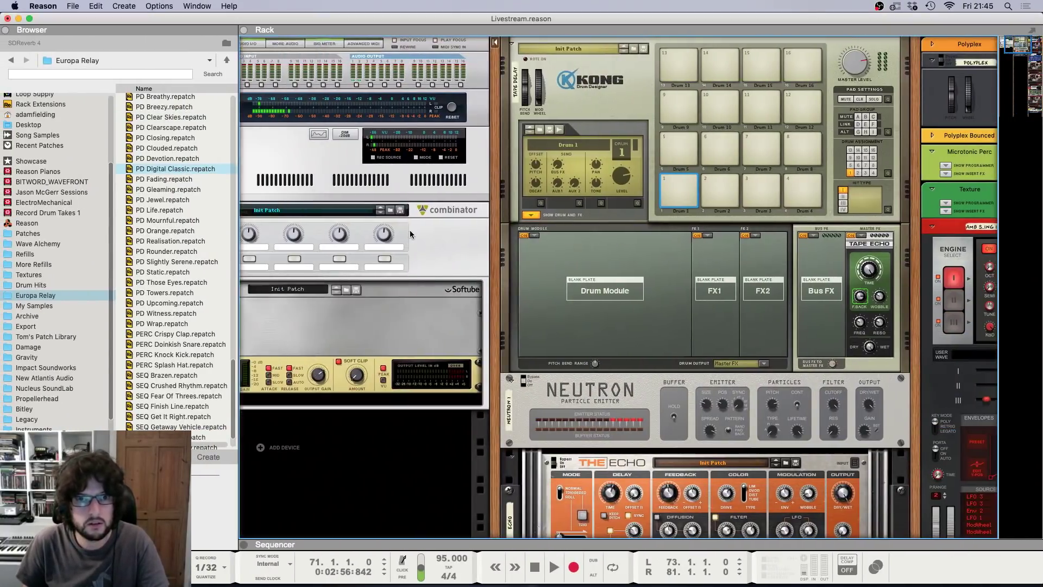
{"action": "scroll", "coordinate": [410, 229], "scroll_direction": "left", "scroll_amount": 8}
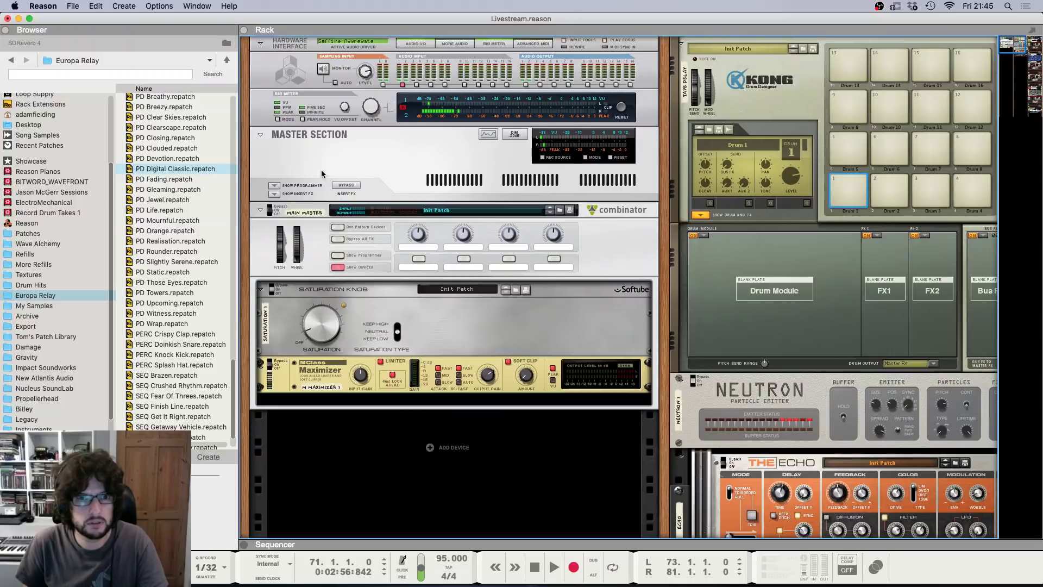
{"action": "scroll", "coordinate": [454, 212], "scroll_direction": "right", "scroll_amount": 10}
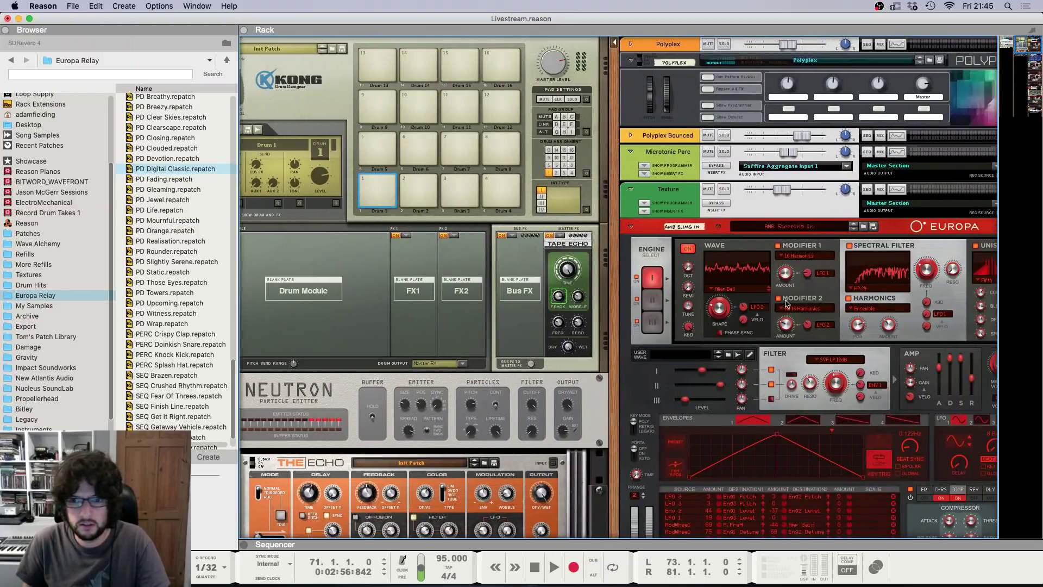
{"action": "scroll", "coordinate": [774, 329], "scroll_direction": "down", "scroll_amount": 5}
{"action": "left_click", "coordinate": [756, 324]}
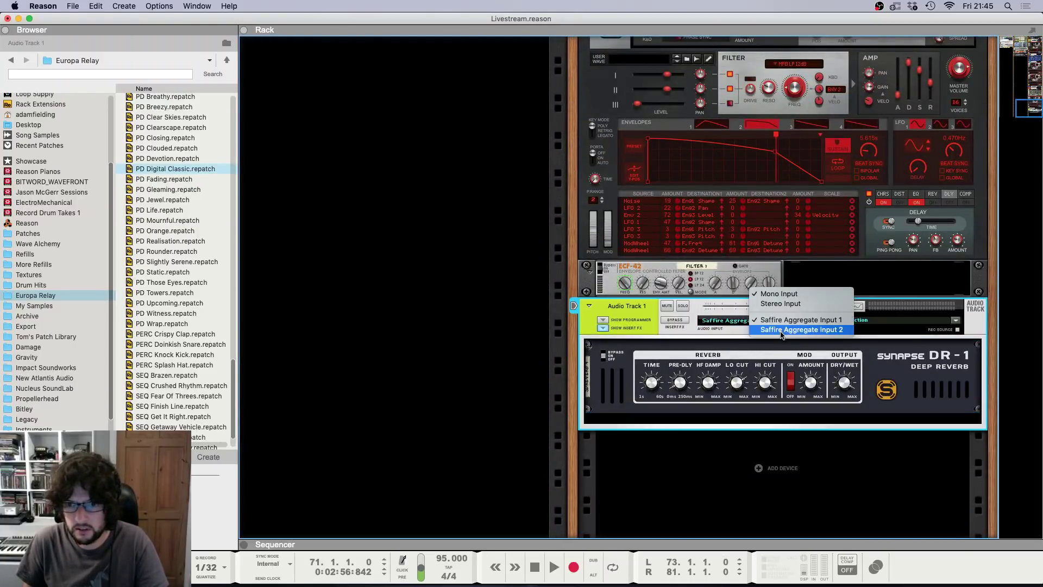
{"action": "left_click", "coordinate": [447, 346]}
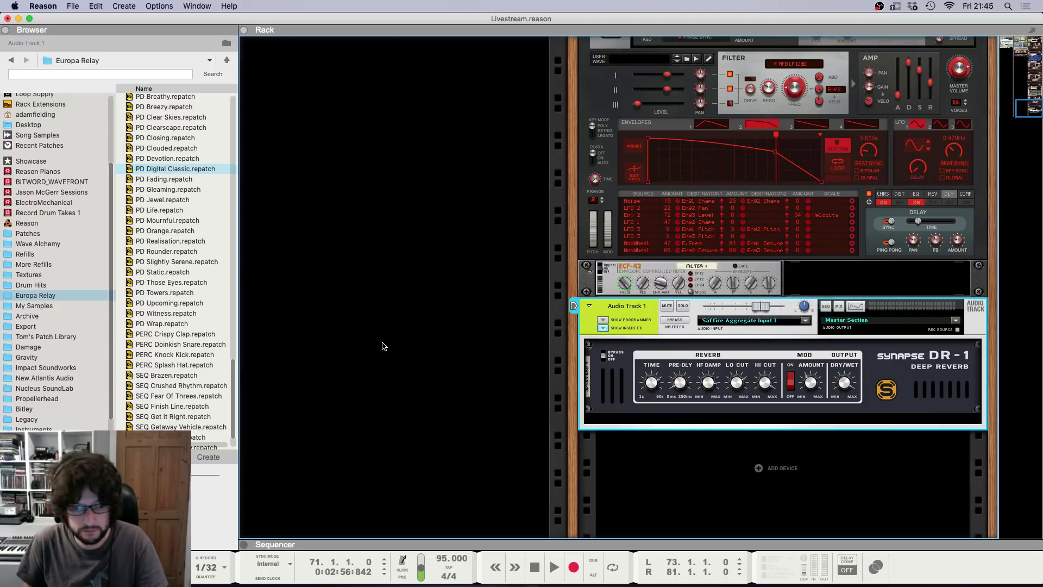
{"action": "left_click", "coordinate": [763, 319]}
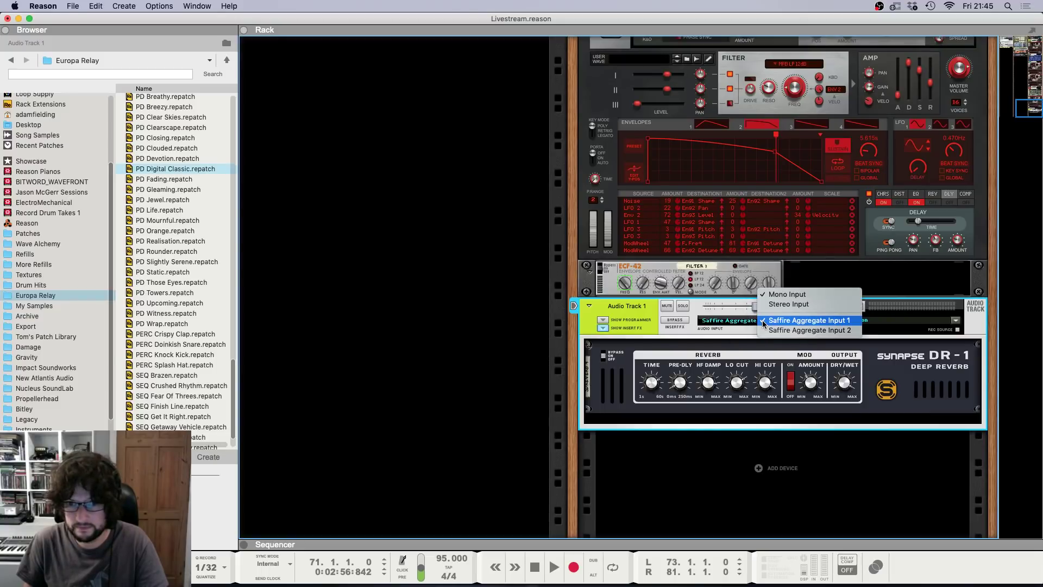
{"action": "left_click", "coordinate": [446, 333]}
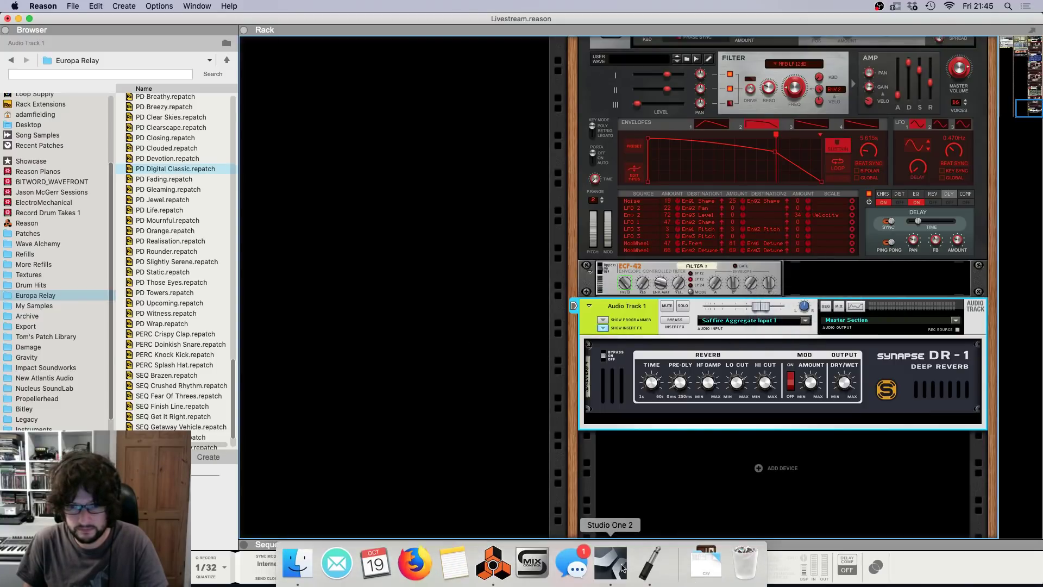
Step: Switch to Studio One, turn on input monitoring on the Blue Mic track, and return to Reason
{"action": "left_click", "coordinate": [616, 568]}
{"action": "left_click", "coordinate": [68, 105]}
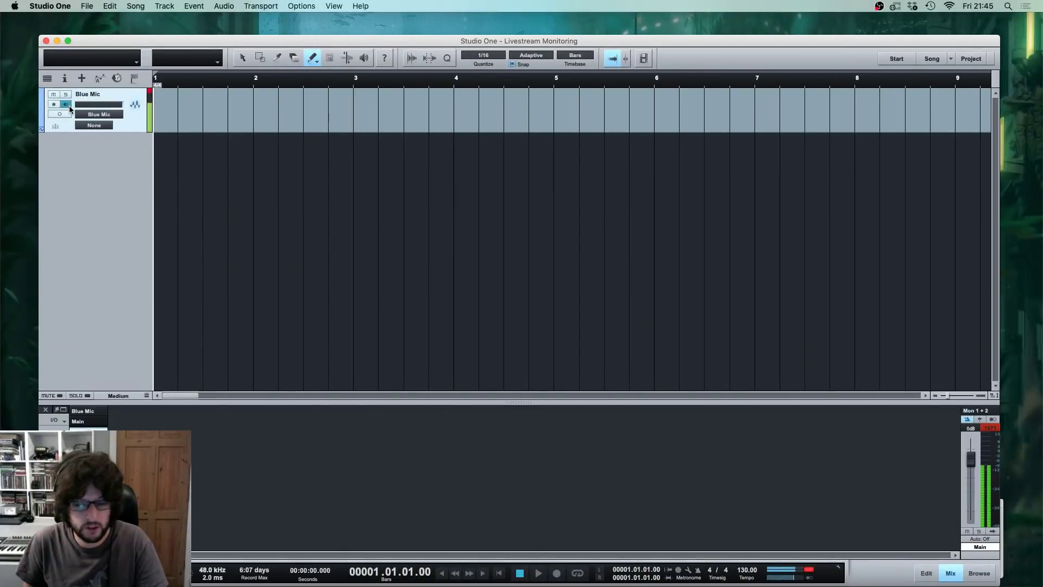
{"action": "key", "text": "super+Tab"}
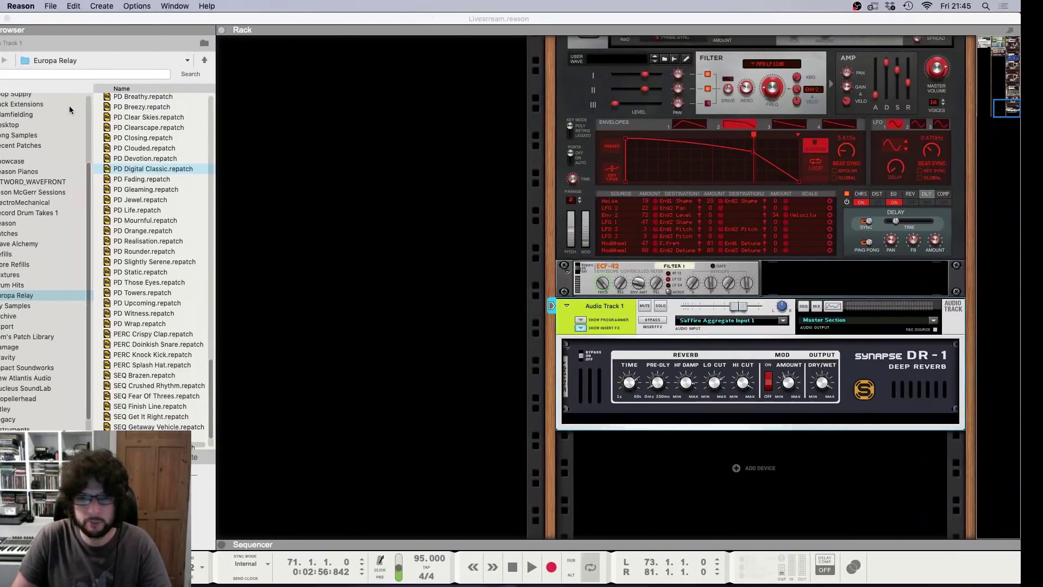
Step: Set the audio device to Saffire in the audio preferences and check Audio Track 1's input choices
{"action": "scroll", "coordinate": [489, 212], "scroll_direction": "left", "scroll_amount": 6}
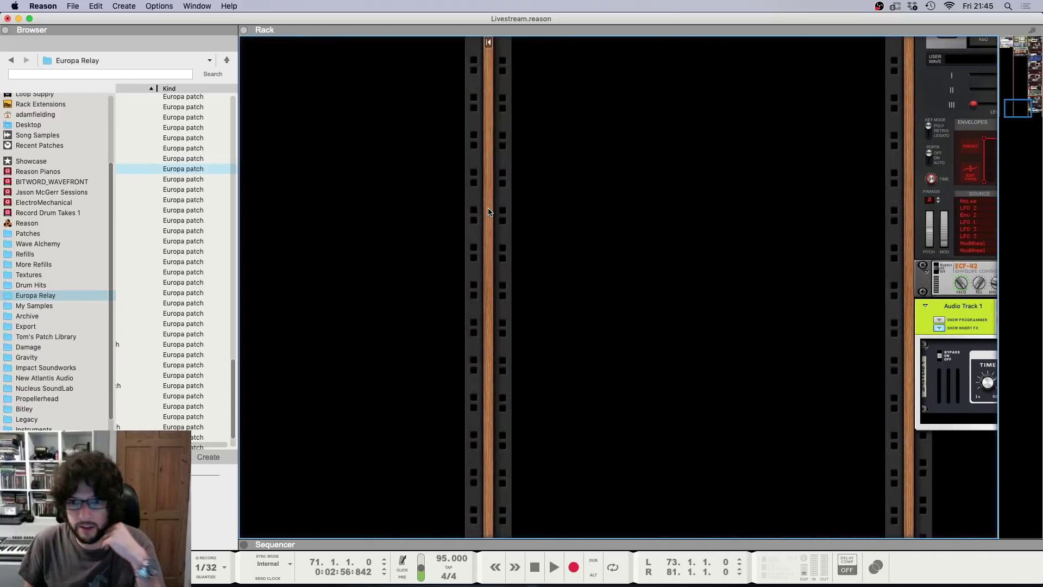
{"action": "scroll", "coordinate": [489, 212], "scroll_direction": "right", "scroll_amount": 6}
{"action": "left_click", "coordinate": [43, 6]}
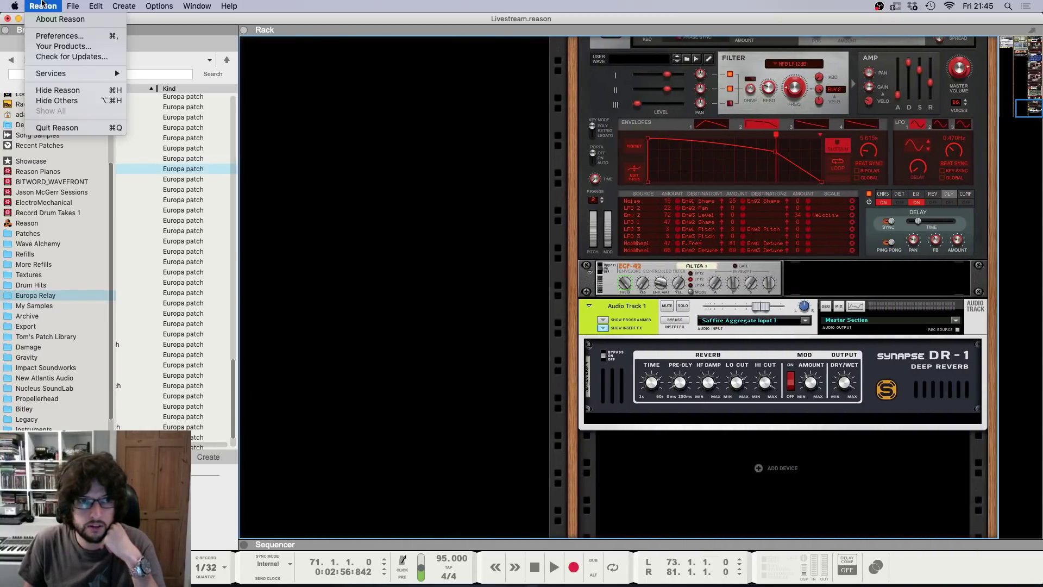
{"action": "left_click", "coordinate": [48, 37]}
{"action": "left_click", "coordinate": [478, 208]}
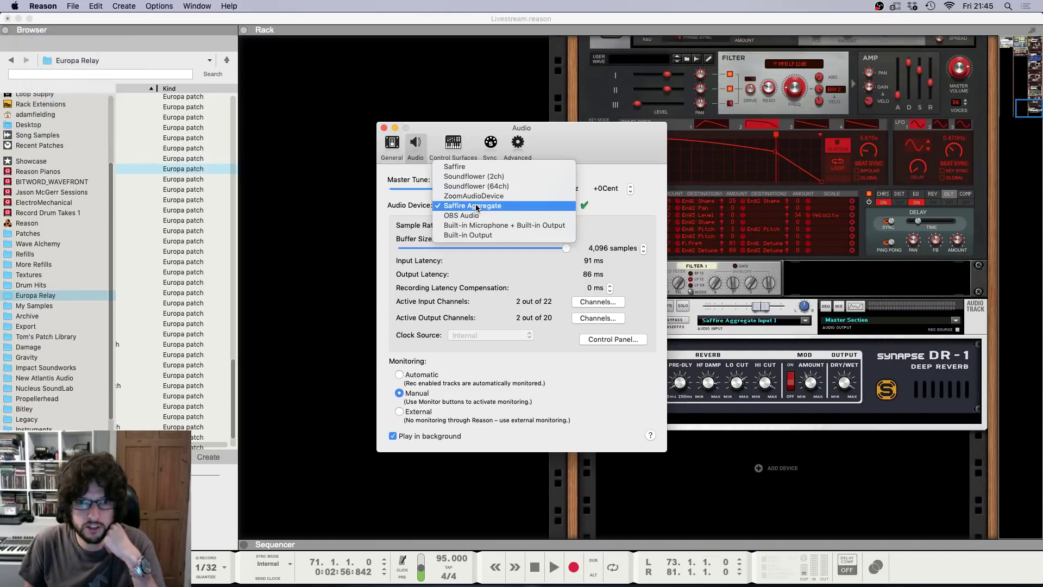
{"action": "left_click", "coordinate": [479, 167]}
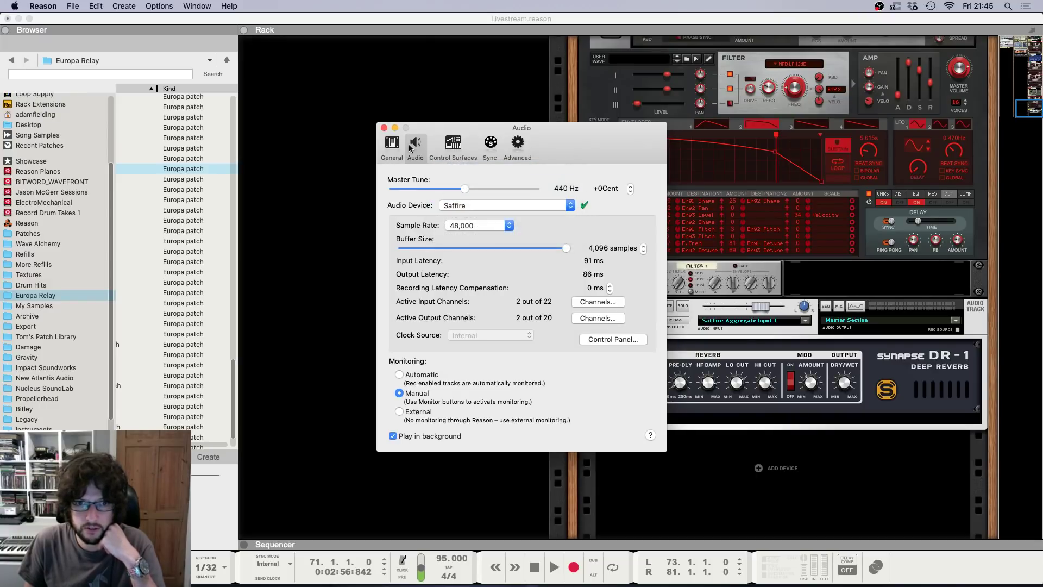
{"action": "left_click", "coordinate": [754, 334]}
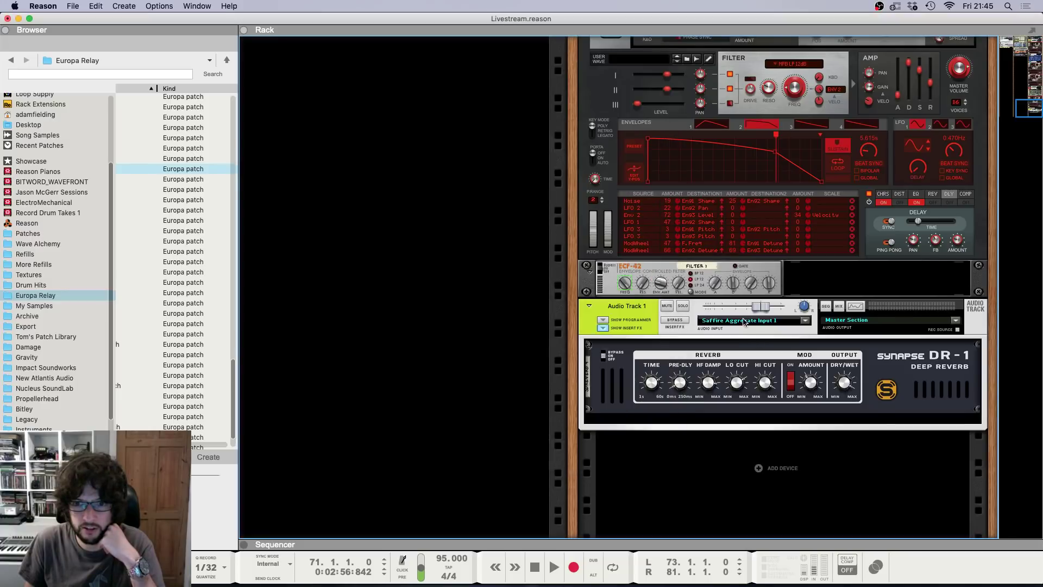
{"action": "left_click", "coordinate": [739, 324]}
{"action": "left_click", "coordinate": [722, 321]}
Step: Set the audio device to Saffire Aggregate in the audio preferences and close them
{"action": "left_click", "coordinate": [43, 5]}
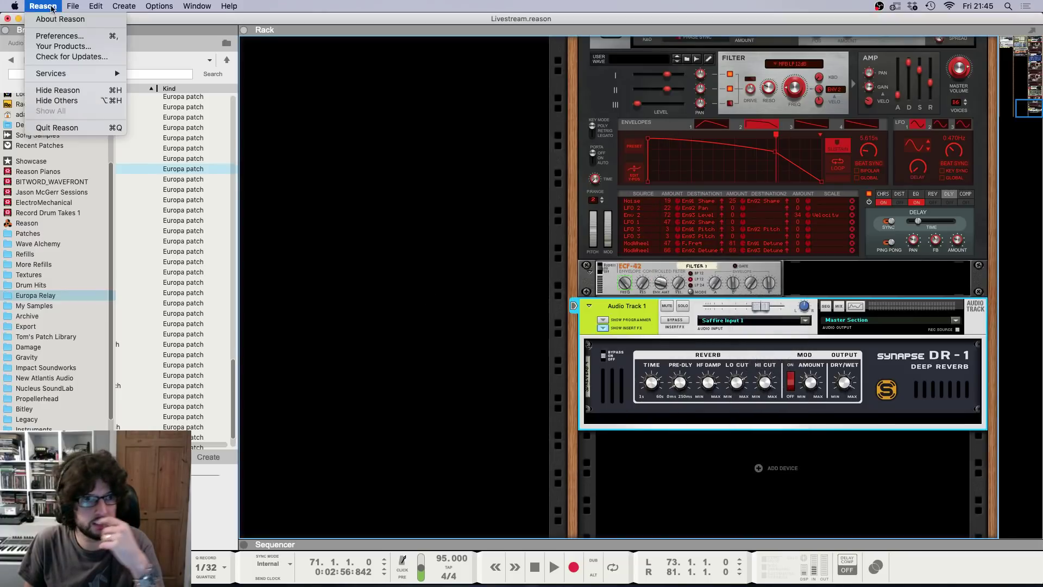
{"action": "left_click", "coordinate": [57, 36]}
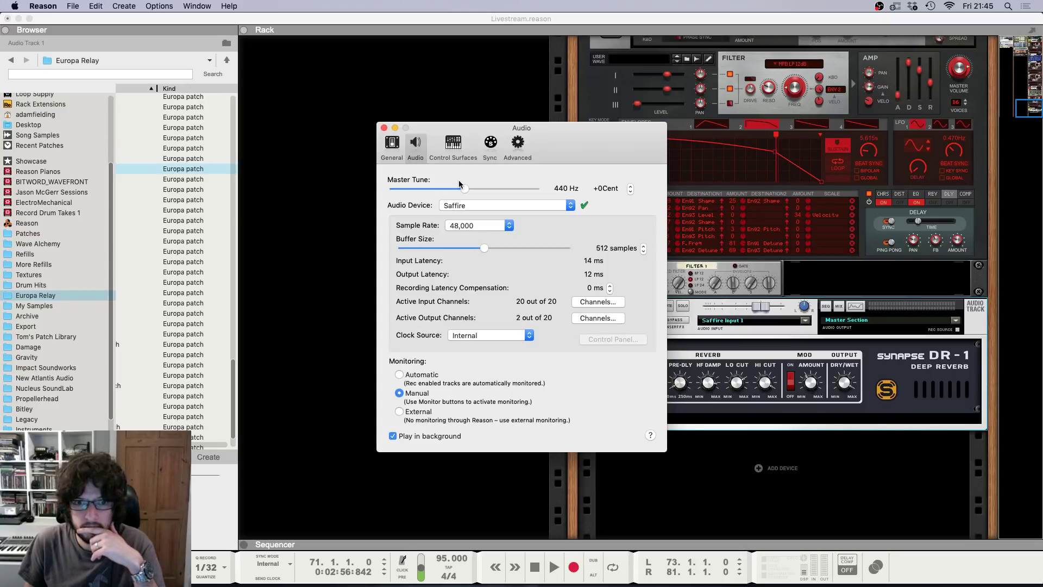
{"action": "left_click", "coordinate": [460, 207]}
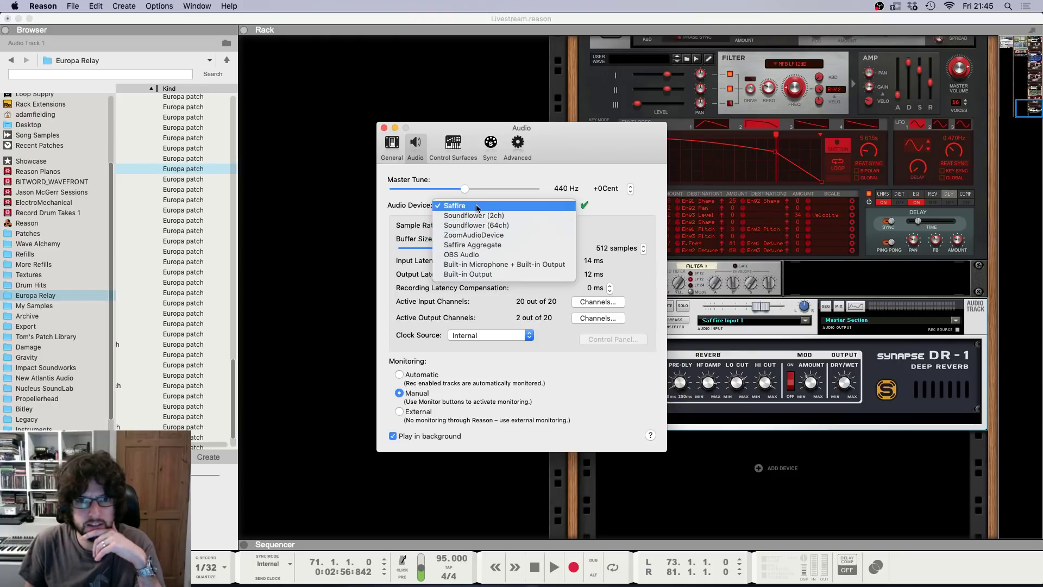
{"action": "left_click", "coordinate": [473, 246]}
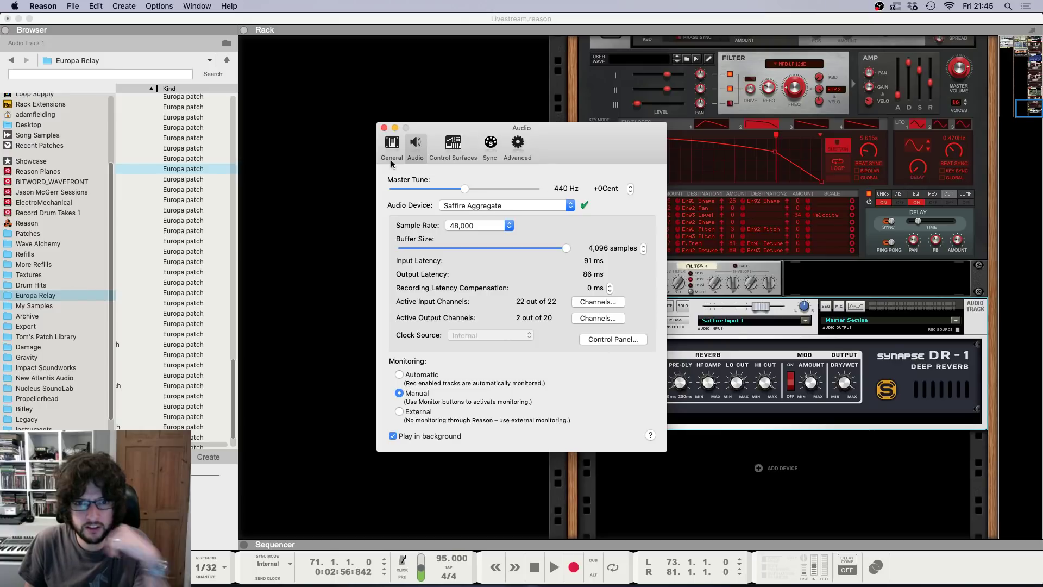
{"action": "left_click", "coordinate": [384, 128]}
Step: Assign Saffire Aggregate Input 22 as the audio input of Audio Track 1
{"action": "left_click", "coordinate": [758, 321]}
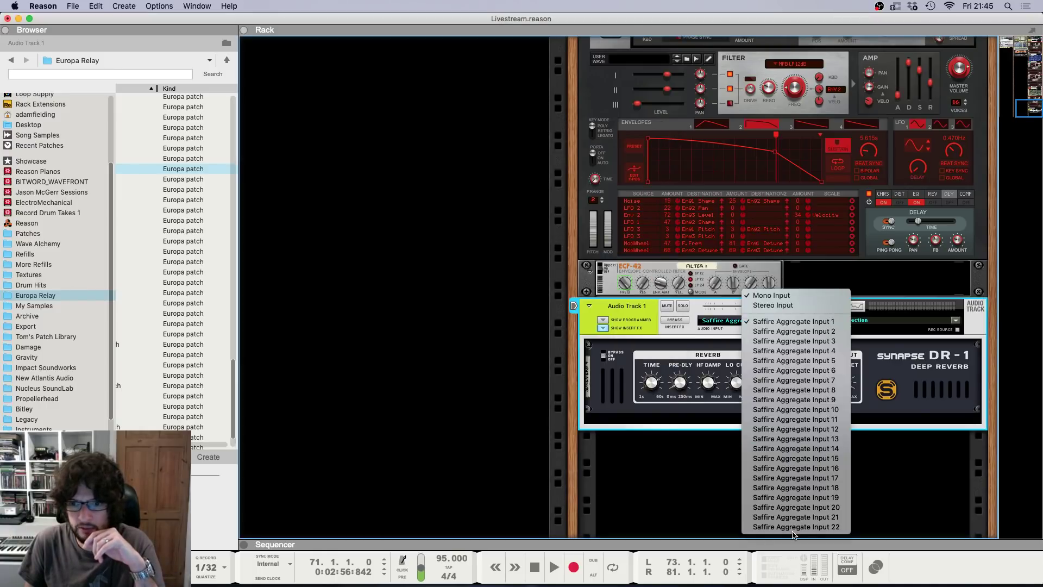
{"action": "left_click", "coordinate": [831, 528]}
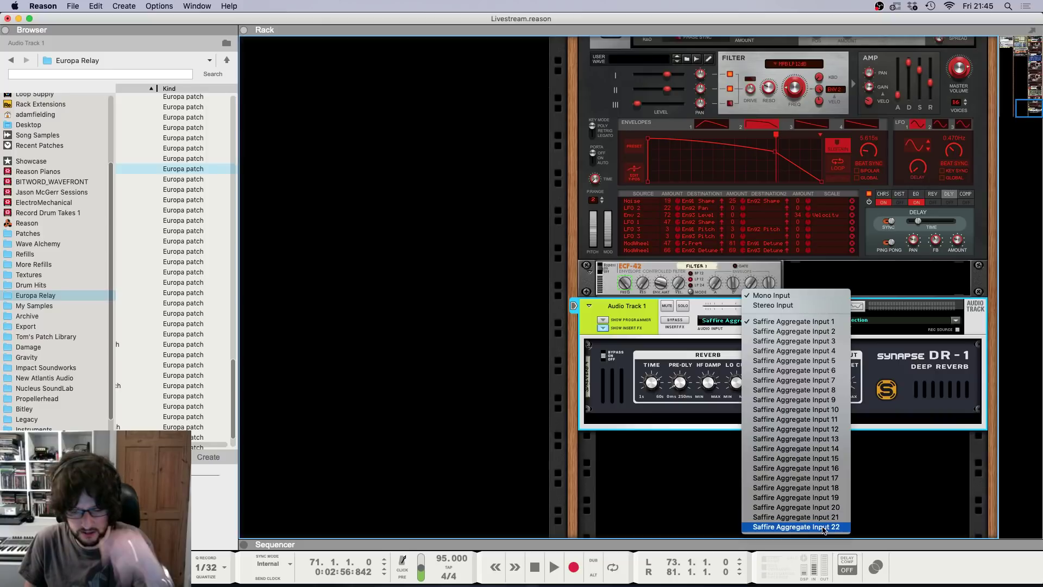
{"action": "left_click", "coordinate": [822, 529]}
Step: Turn off Blue Mic monitoring in Studio One, then return to Reason and enable monitoring on Audio Track 1 in the sequencer
{"action": "key", "text": "F7"}
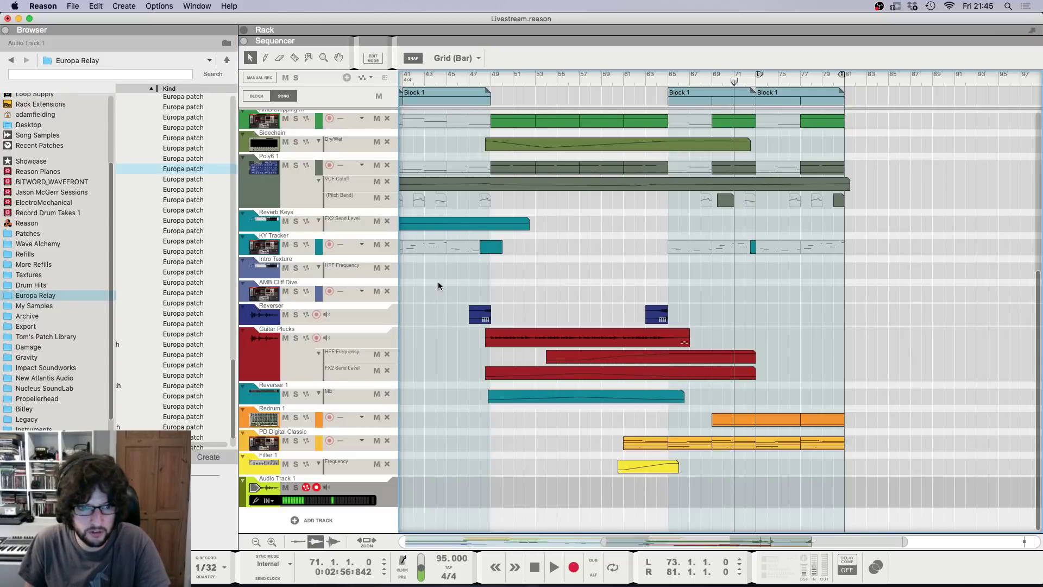
{"action": "left_click", "coordinate": [596, 565]}
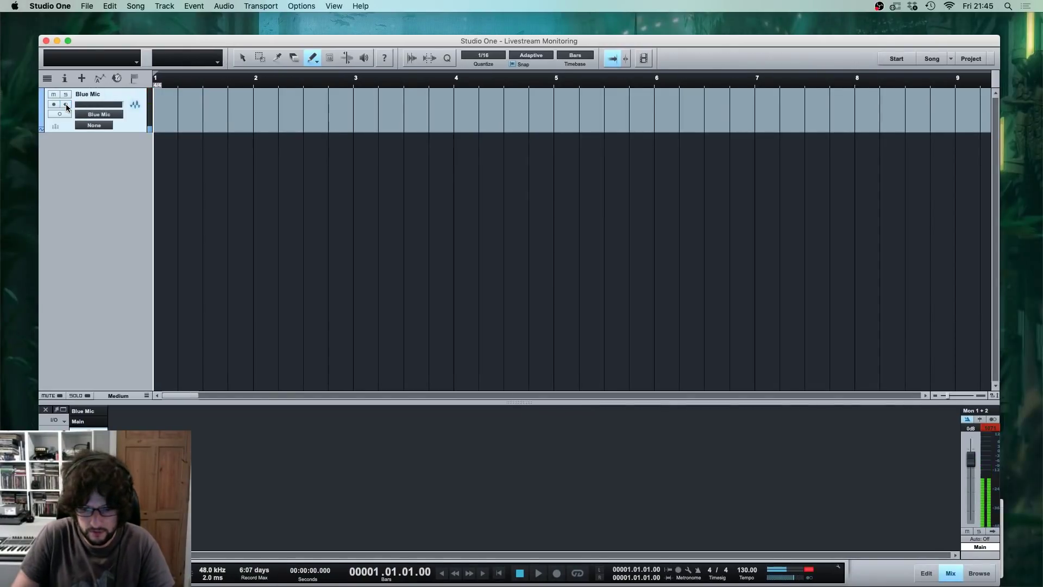
{"action": "key", "text": "ctrl+Left"}
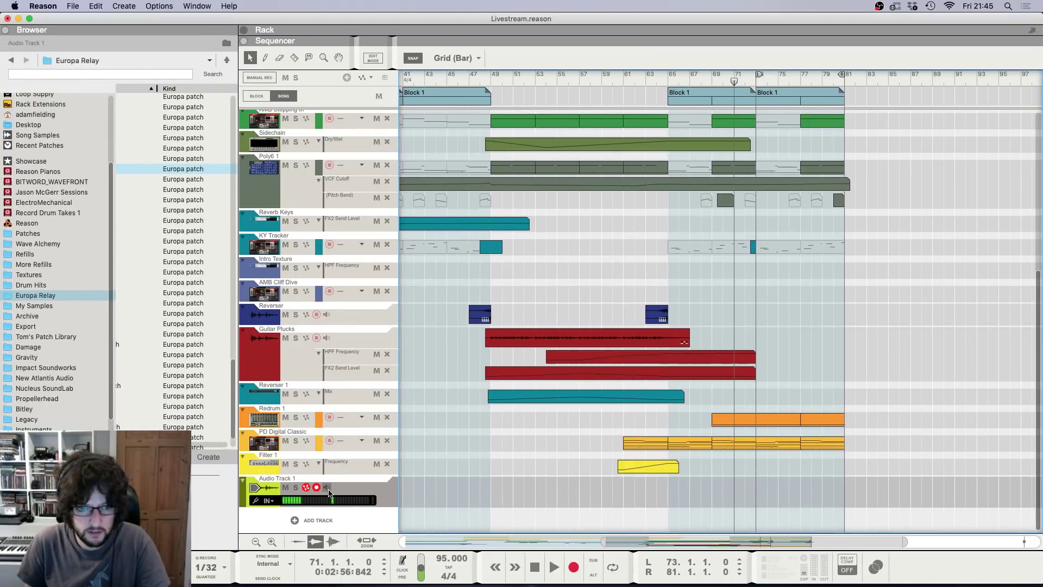
{"action": "key", "text": "F6"}
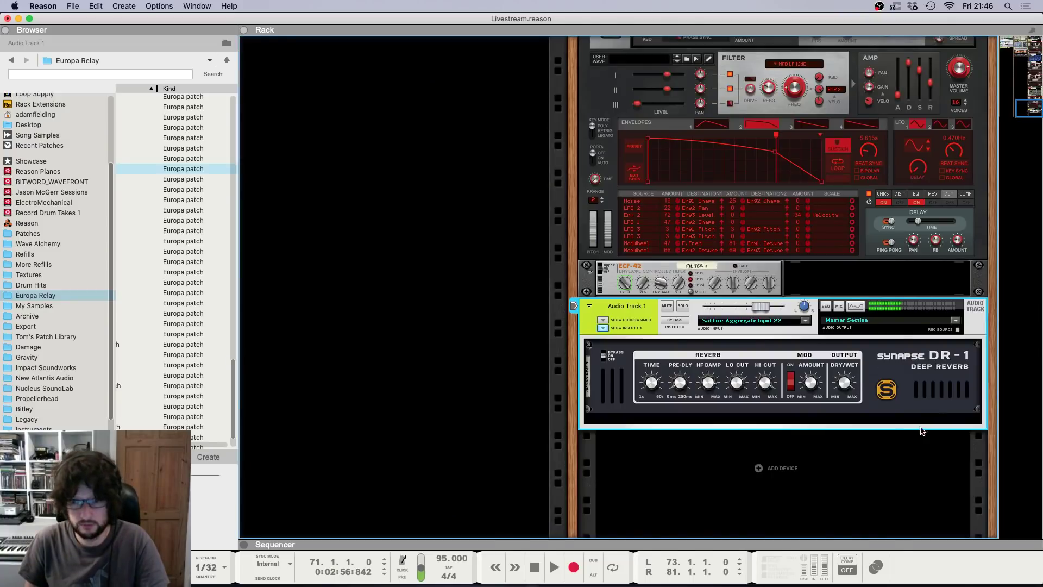
{"action": "key", "text": "F5"}
{"action": "key", "text": "F7"}
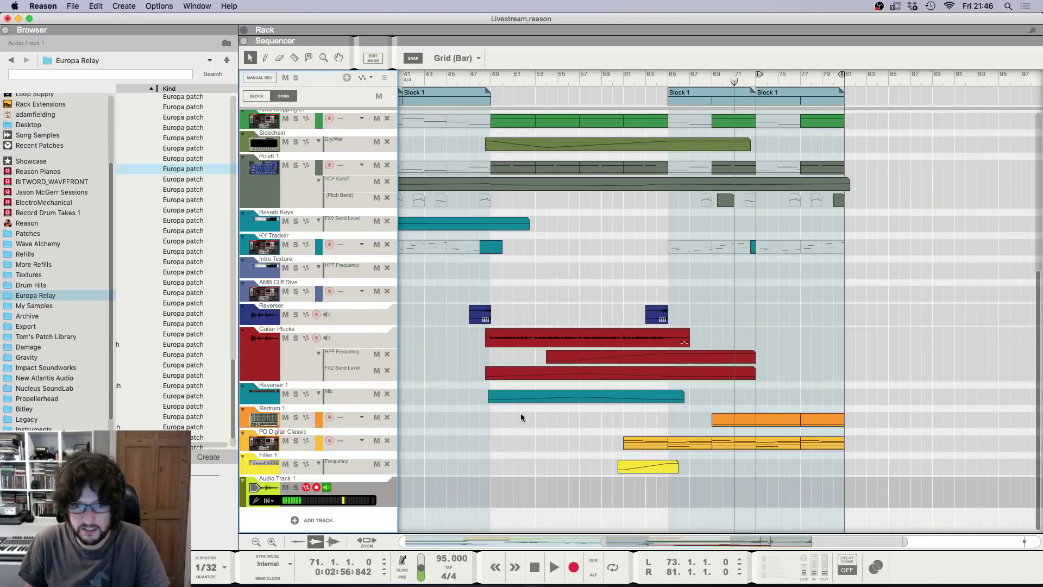
Step: Lower Audio Track 1's level fader slightly in the rack and bypass its DR-1 Deep Reverb
{"action": "key", "text": "F6"}
{"action": "left_click", "coordinate": [604, 355]}
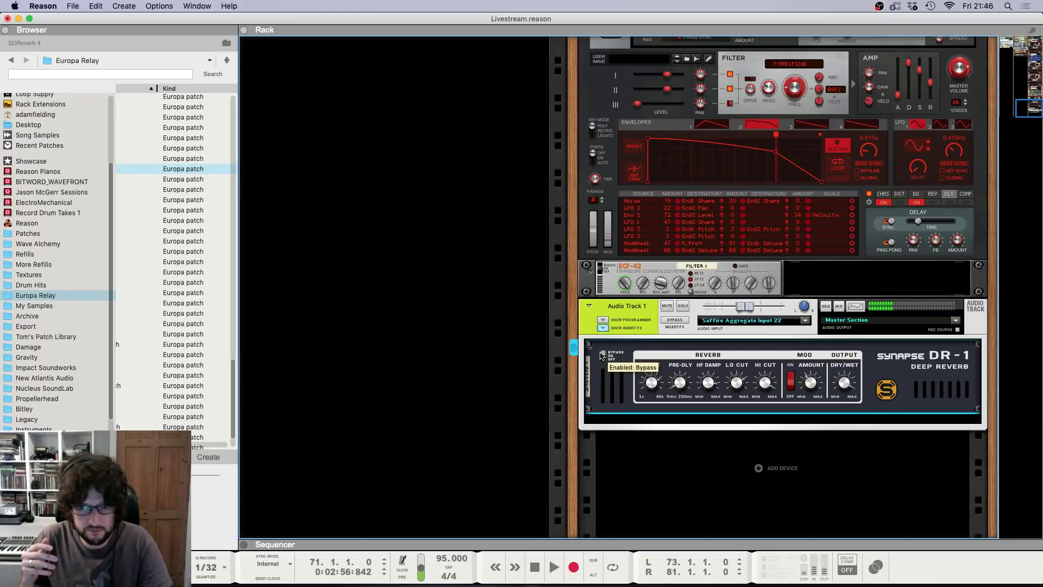
Step: Lower the audio buffer size in the audio preferences and close them
{"action": "left_click", "coordinate": [42, 5]}
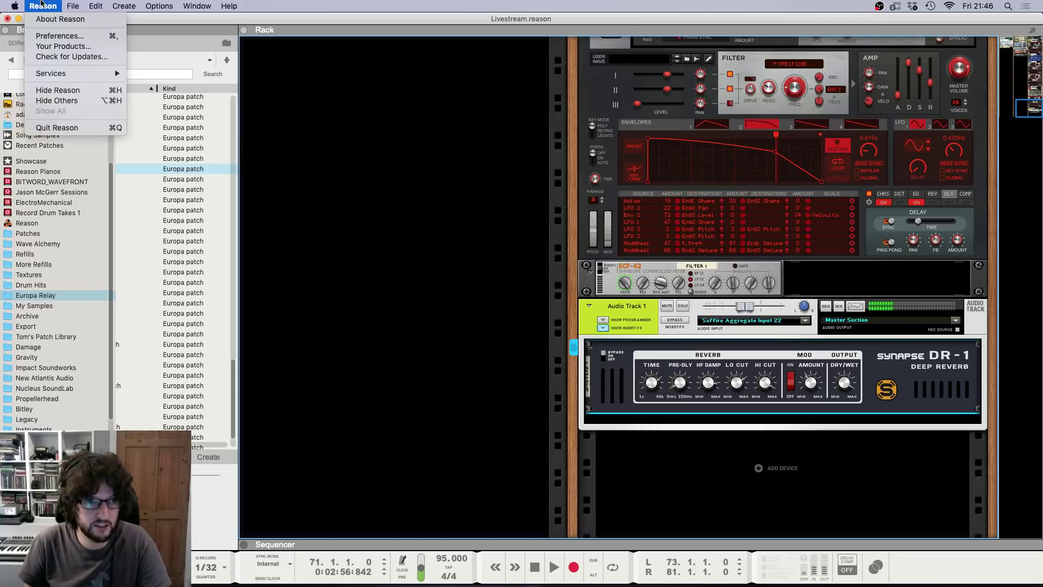
{"action": "left_click", "coordinate": [60, 35]}
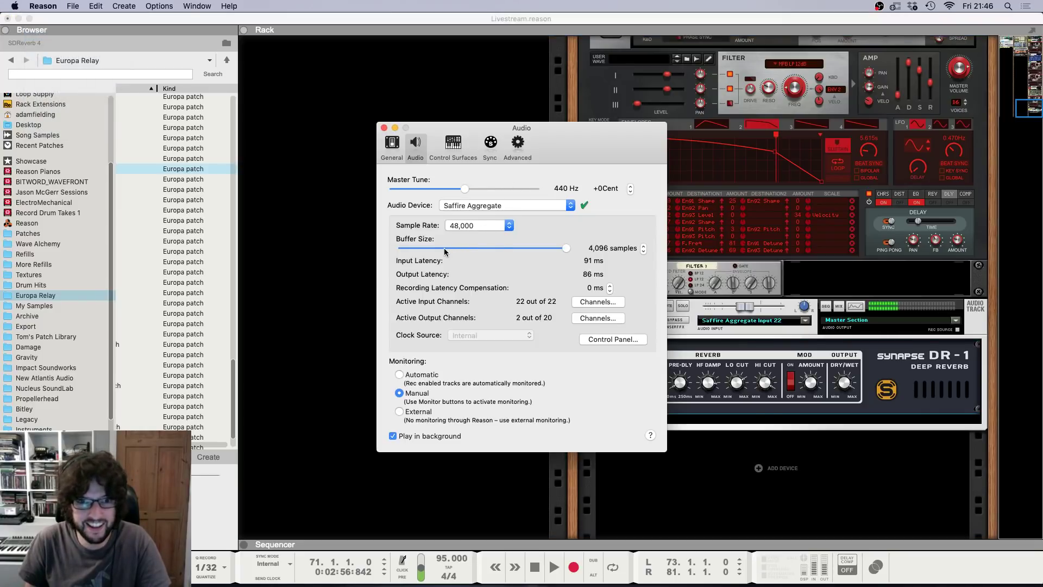
{"action": "left_click", "coordinate": [444, 248]}
{"action": "left_click", "coordinate": [384, 129]}
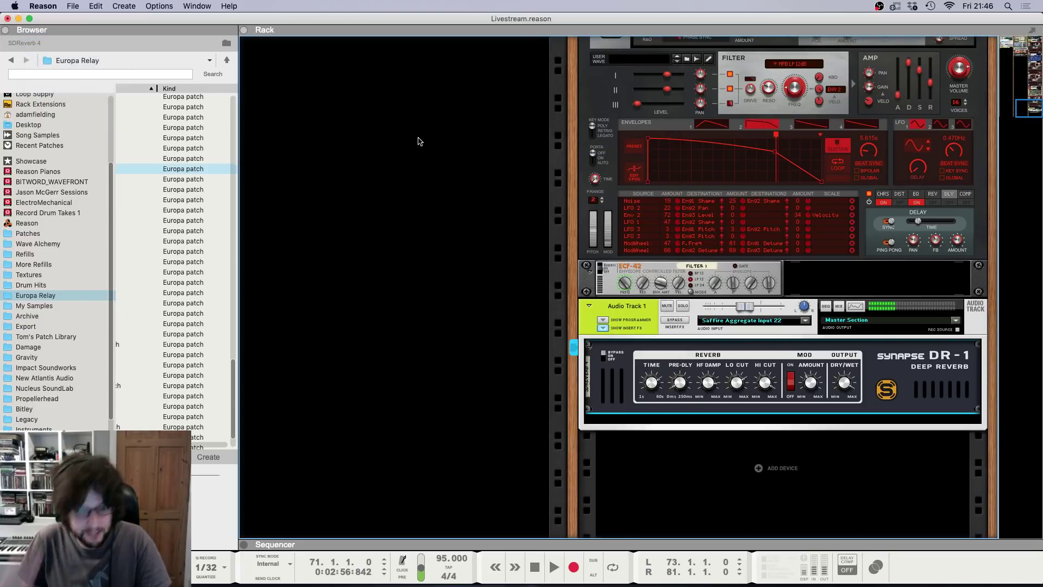
Step: Return to the sequencer and move the song position to bar 73
{"action": "key", "text": "Tab"}
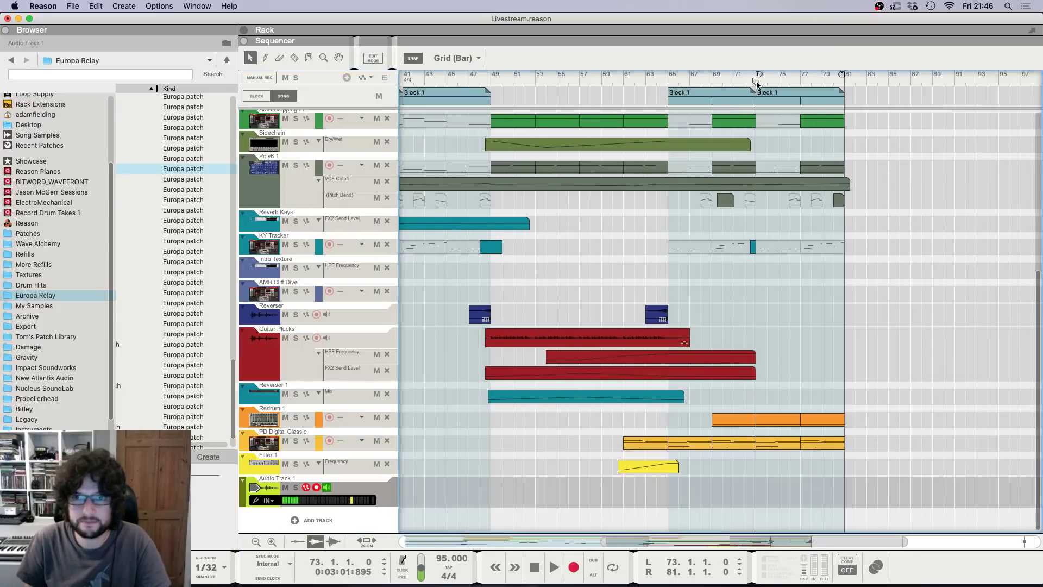
Step: Switch Audio Track 1's DR-1 Deep Reverb back on and set its dry/wet mix to 31%
{"action": "key", "text": "Tab"}
{"action": "left_click", "coordinate": [602, 356]}
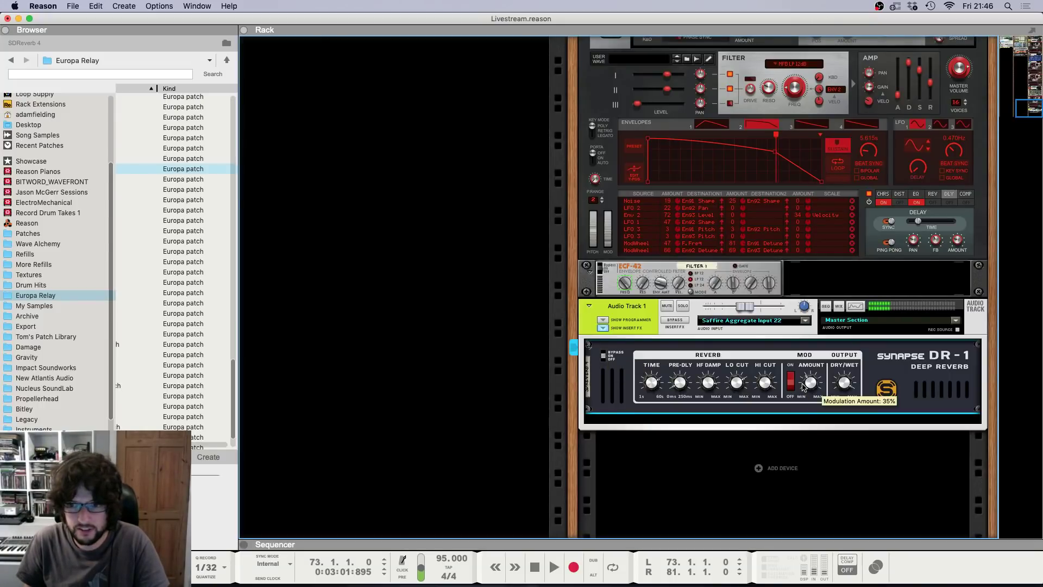
{"action": "left_click_drag", "start_coordinate": [841, 381], "coordinate": [839, 389]}
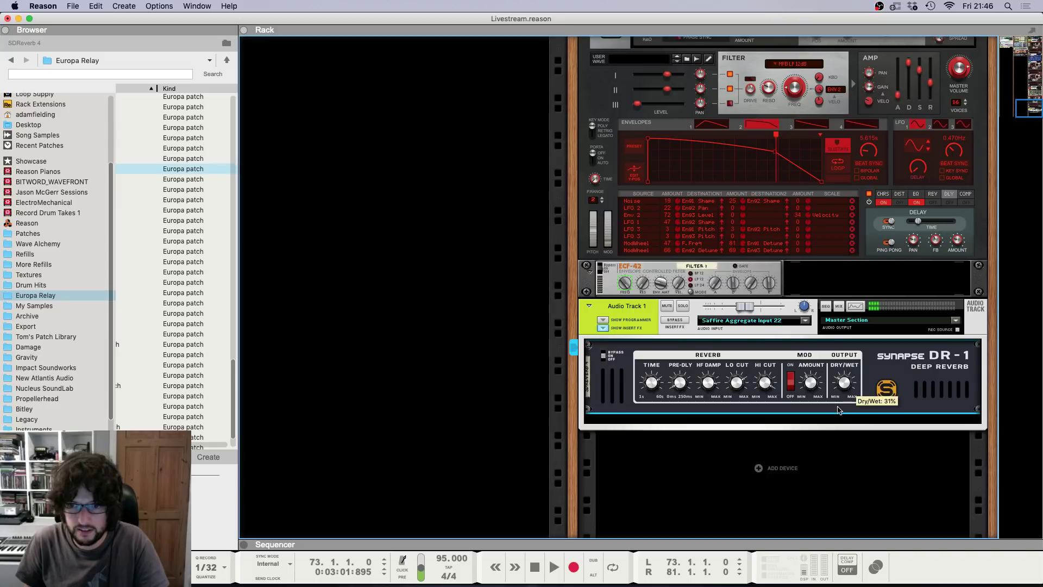
{"action": "key", "text": "Tab"}
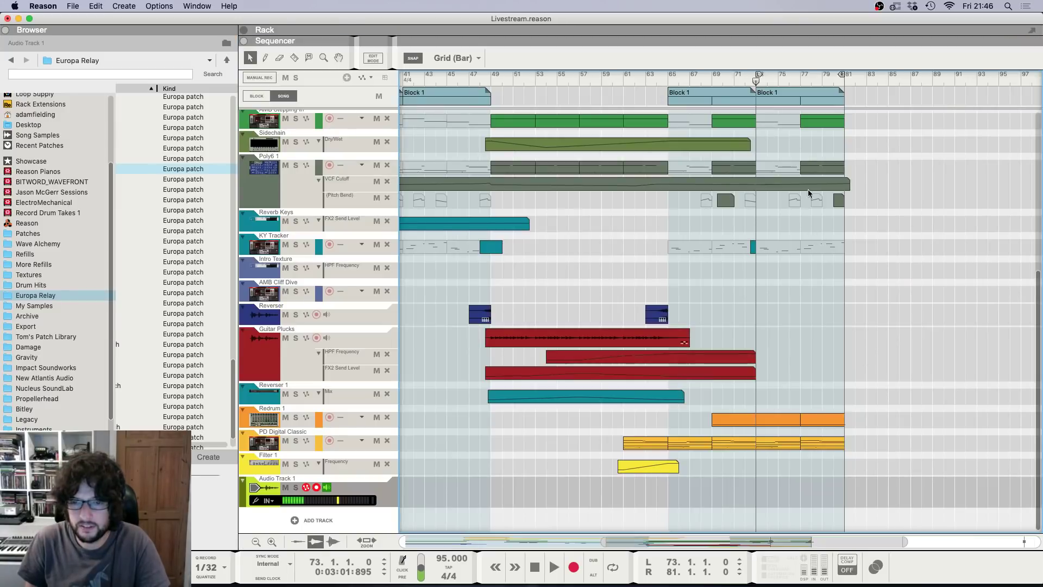
Step: Start recording a take on Audio Track 1 from bar 69 and set its mixer level to -3.41 dB
{"action": "left_click", "coordinate": [711, 95]}
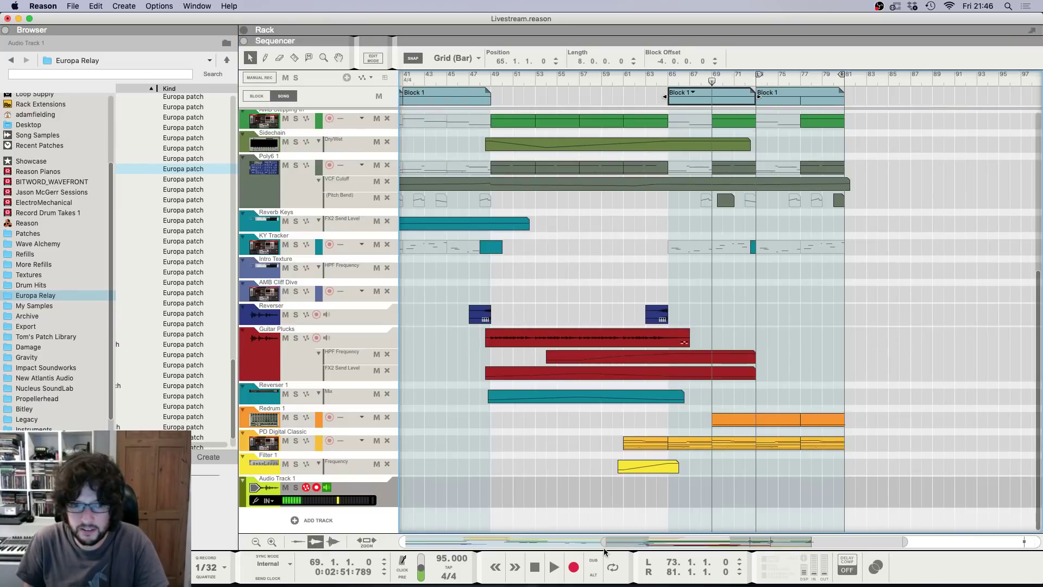
{"action": "left_click", "coordinate": [574, 567]}
{"action": "key", "text": "F5"}
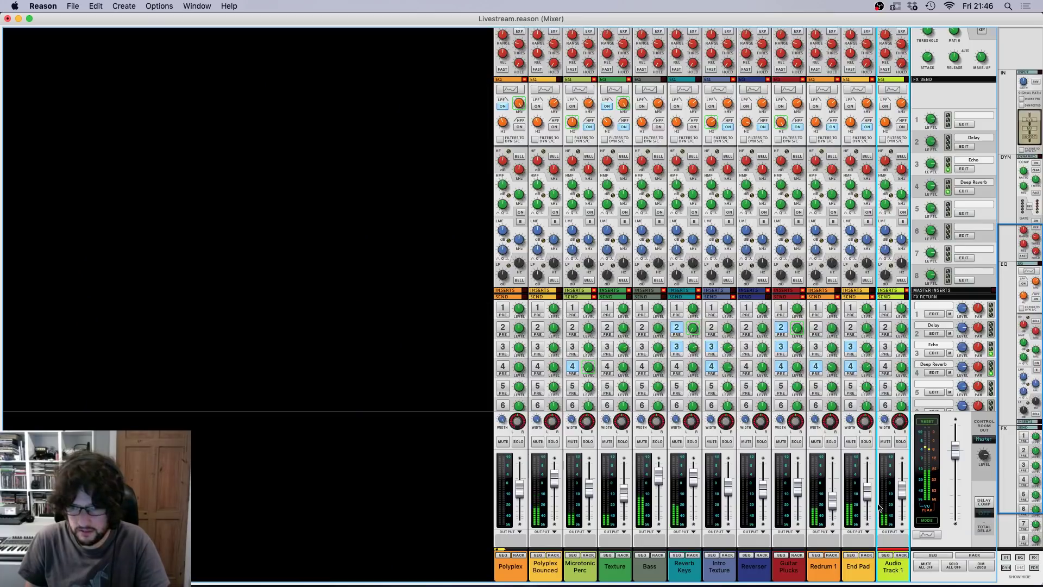
{"action": "left_click_drag", "start_coordinate": [904, 489], "coordinate": [905, 486]}
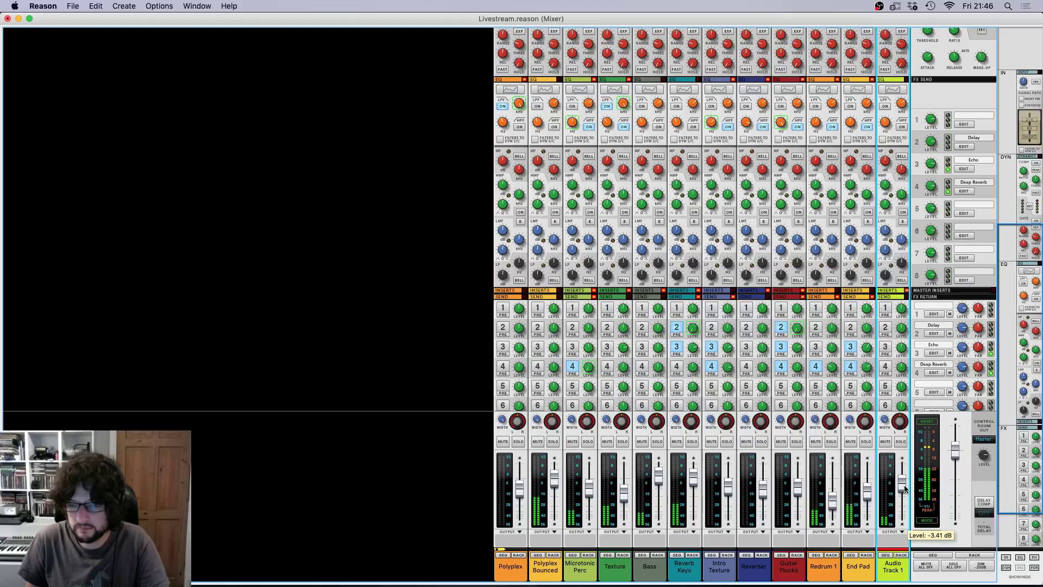
{"action": "key", "text": "F7"}
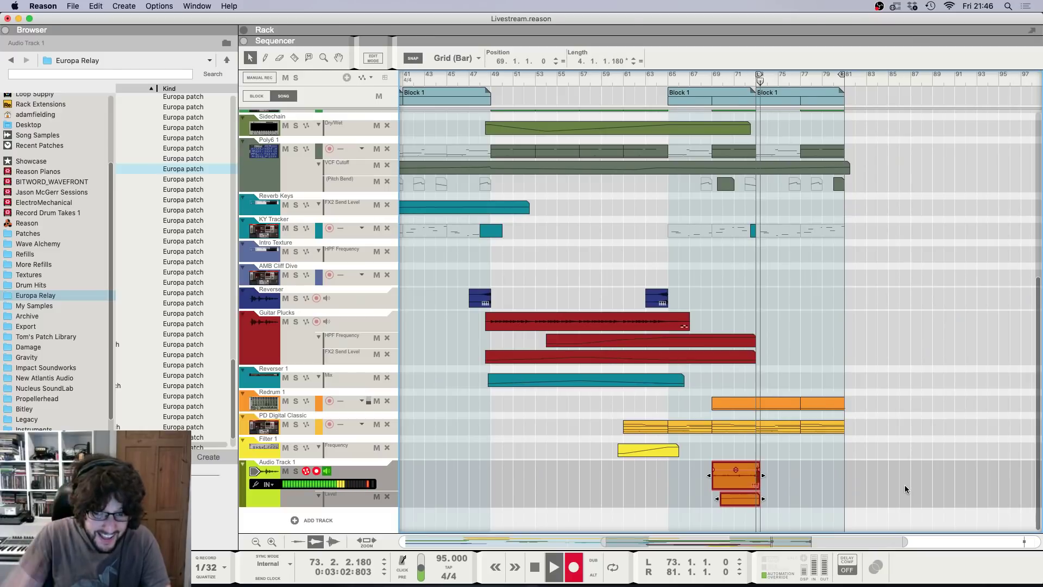
Step: Lower Audio Track 1's mixer level to -18.28 dB and stop the recording
{"action": "key", "text": "F5"}
{"action": "left_click_drag", "start_coordinate": [904, 489], "coordinate": [906, 501]}
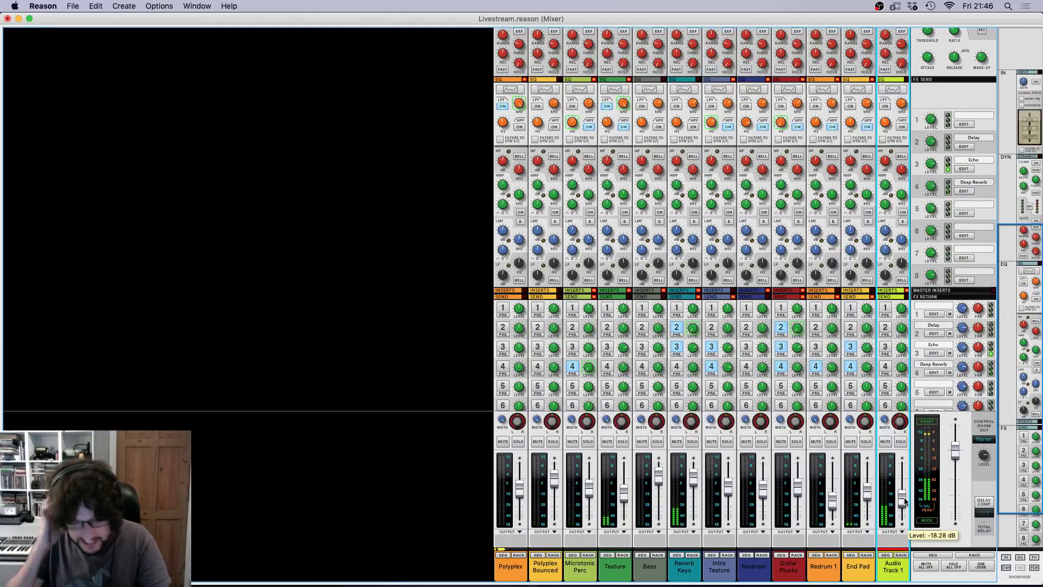
{"action": "key", "text": "F7"}
{"action": "key", "text": "F5"}
Step: Reduce the DR-1 Deep Reverb's dry/wet mix and bring Audio Track 1's mixer fader down slightly
{"action": "key", "text": "F6"}
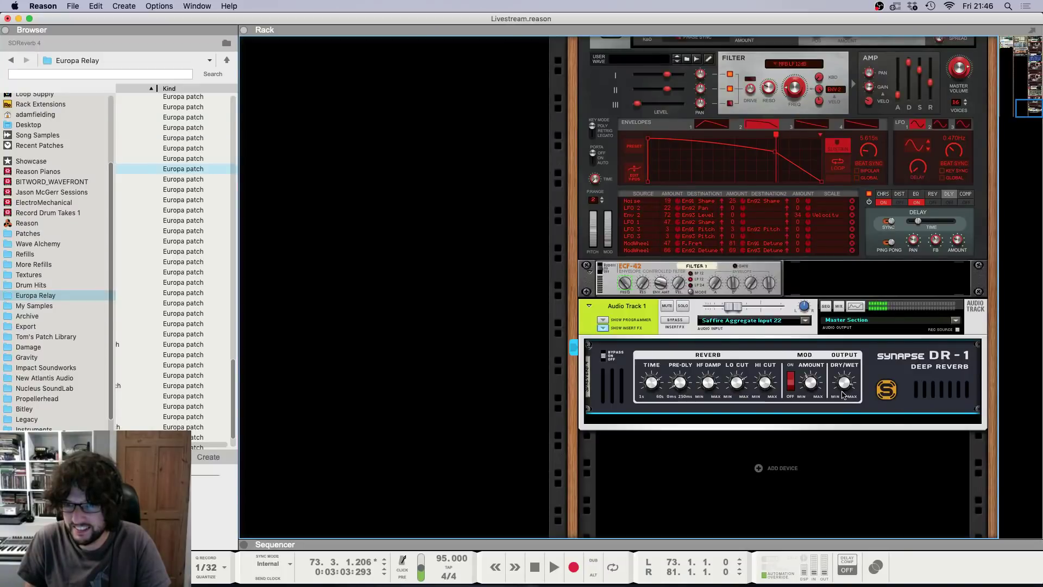
{"action": "left_click_drag", "start_coordinate": [843, 395], "coordinate": [842, 421]}
{"action": "key", "text": "F7"}
{"action": "key", "text": "F5"}
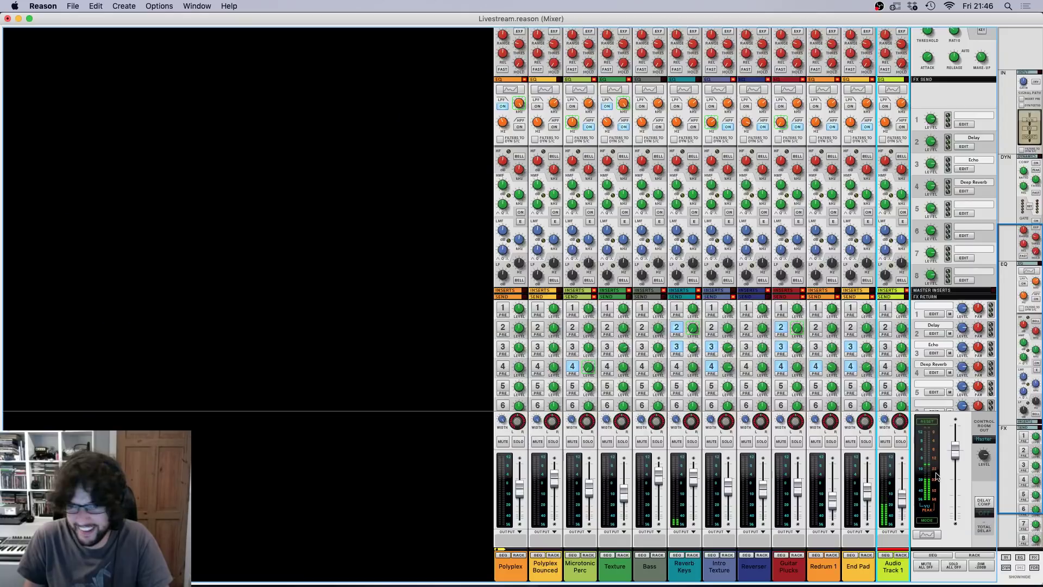
{"action": "left_click_drag", "start_coordinate": [900, 501], "coordinate": [899, 505]}
{"action": "key", "text": "F7"}
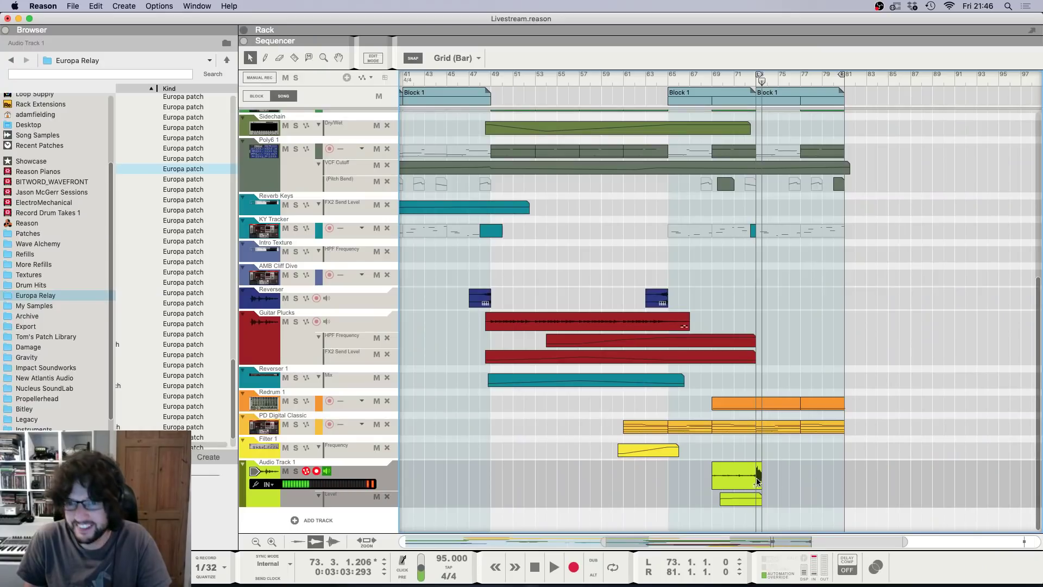
Step: Delete the recorded take and its level automation clip from Audio Track 1 and move the song position to bar 71
{"action": "key", "text": "Delete"}
{"action": "left_click", "coordinate": [734, 81]}
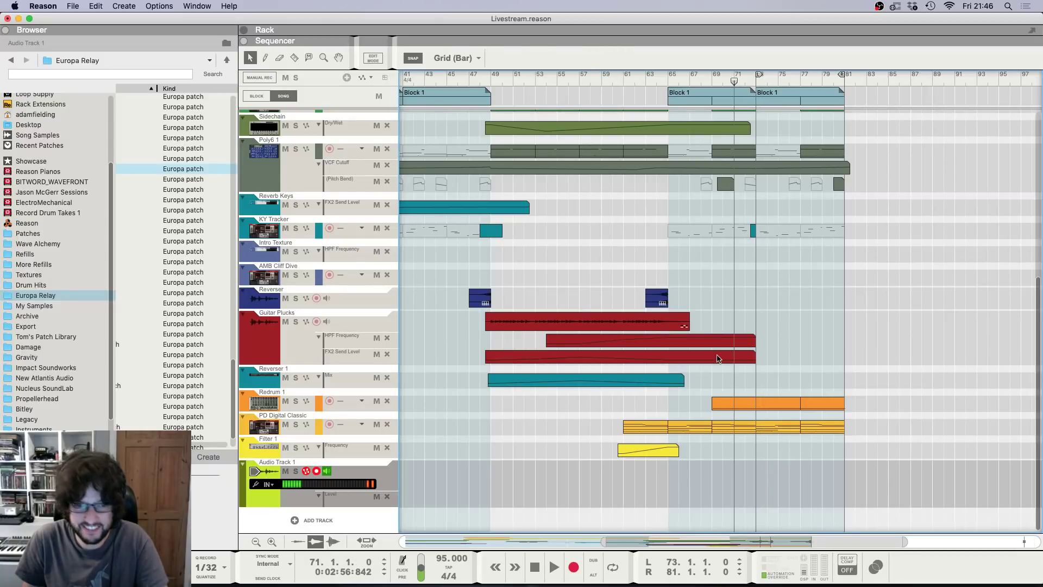
{"action": "key", "text": "F6"}
{"action": "key", "text": "F7"}
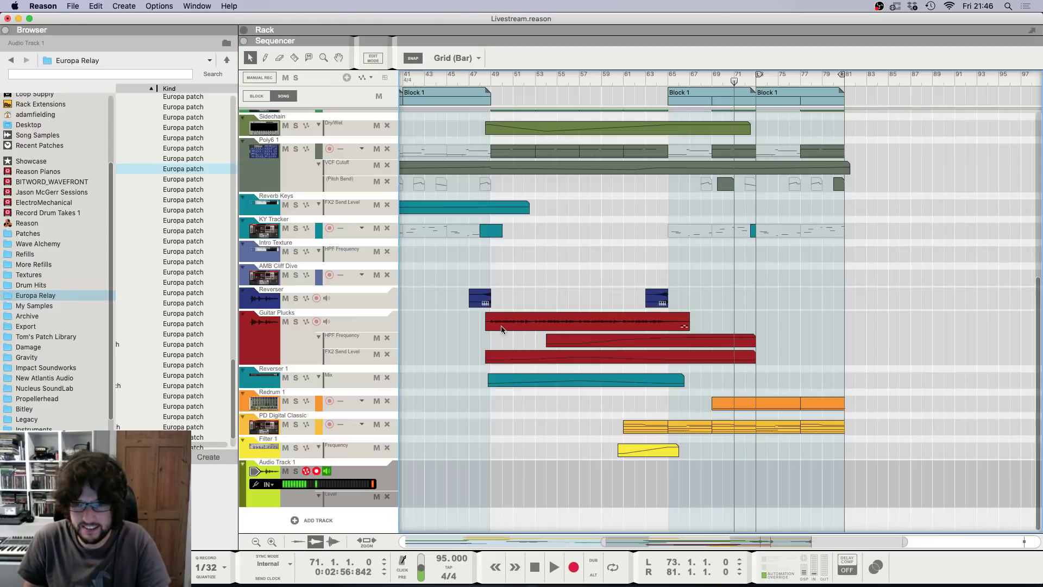
Step: Mute the PD Digital Classic, Microtonic Perc and Poly6 1 tracks and remove Audio Track 1's Level automation lane
{"action": "left_click", "coordinate": [285, 424]}
{"action": "scroll", "coordinate": [361, 247], "scroll_direction": "up", "scroll_amount": 5}
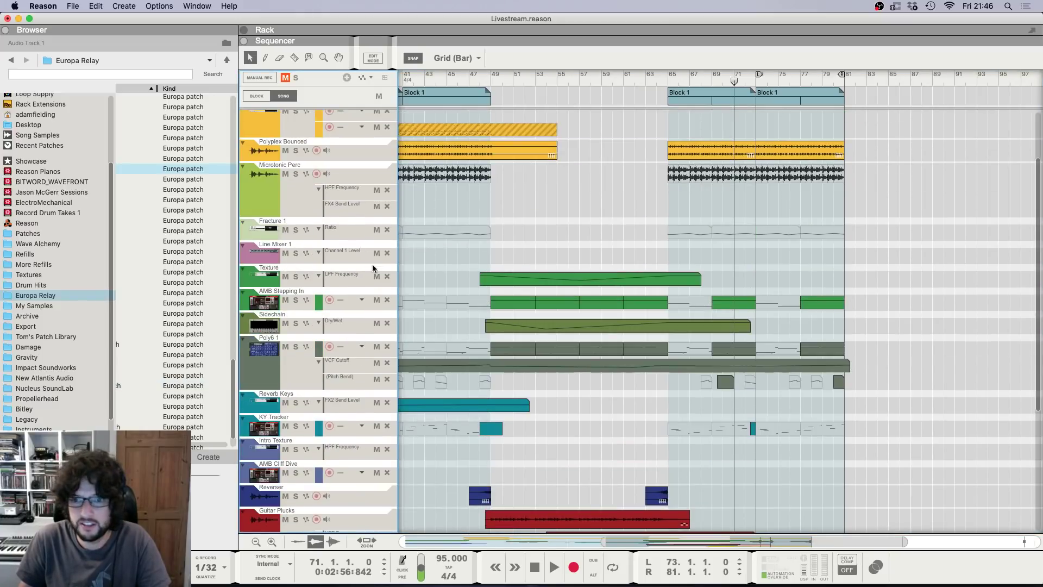
{"action": "scroll", "coordinate": [342, 241], "scroll_direction": "up", "scroll_amount": 3}
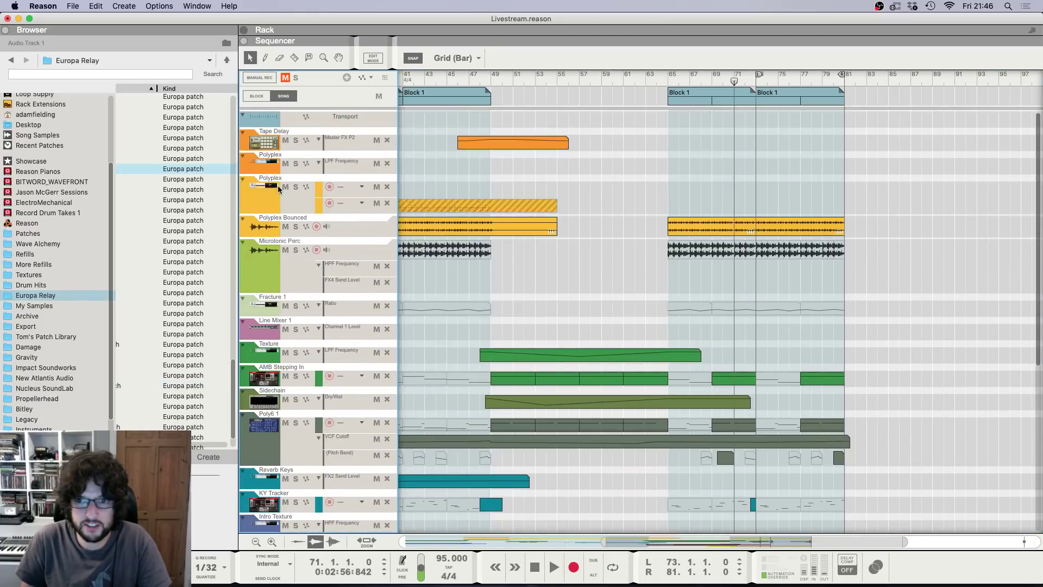
{"action": "left_click", "coordinate": [285, 227]}
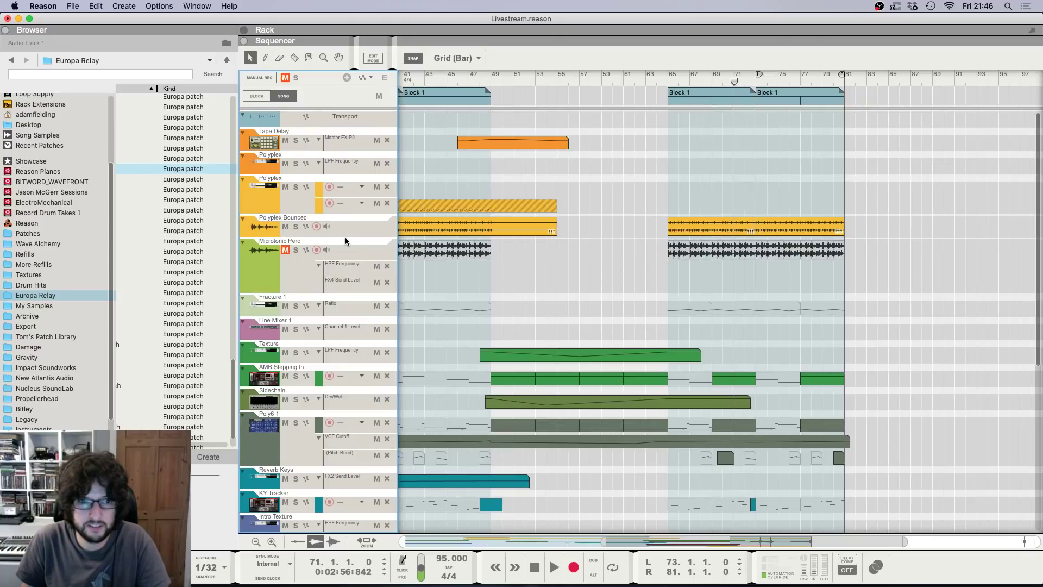
{"action": "scroll", "coordinate": [346, 242], "scroll_direction": "down", "scroll_amount": 1}
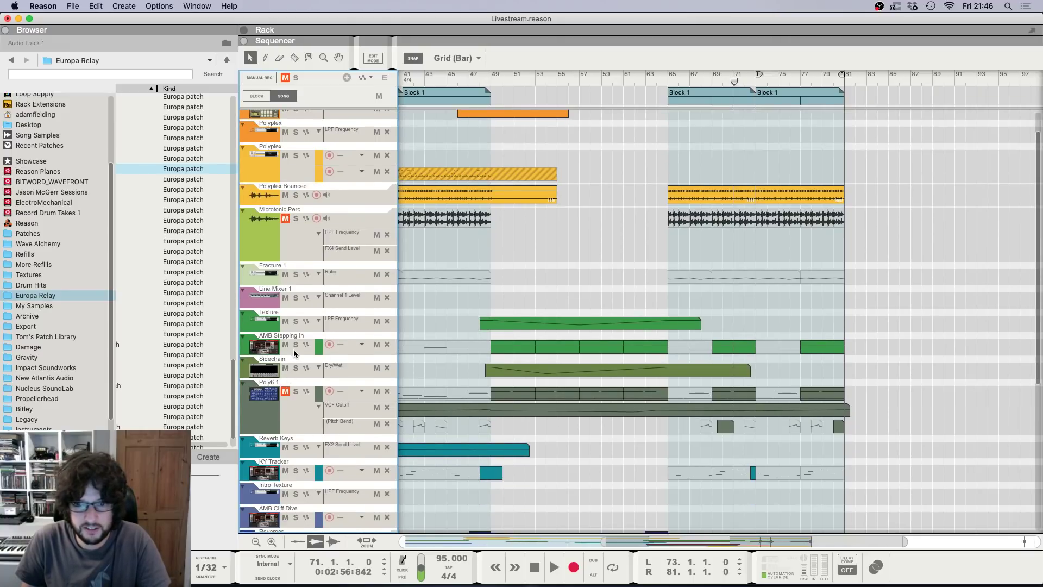
{"action": "scroll", "coordinate": [794, 161], "scroll_direction": "down", "scroll_amount": 8}
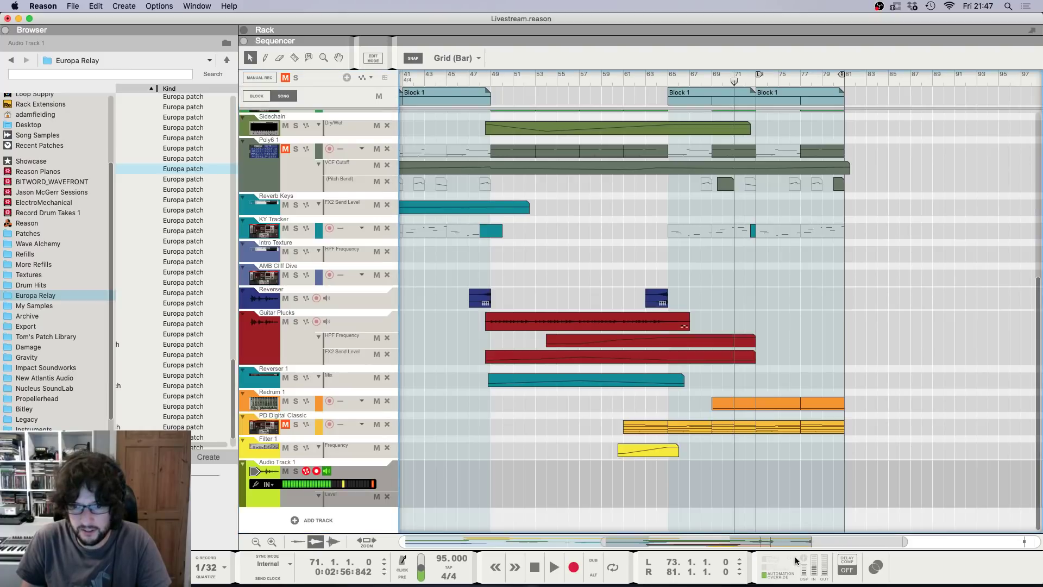
{"action": "left_click", "coordinate": [386, 496]}
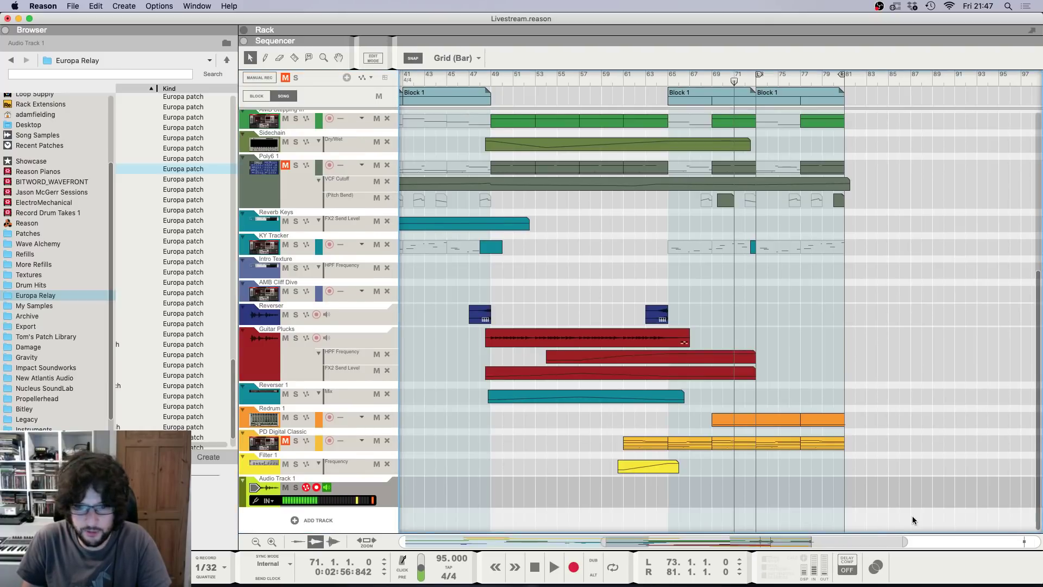
Step: Record a microphone take on Audio Track 1 from bar 71 to about bar 81
{"action": "key", "text": "F6"}
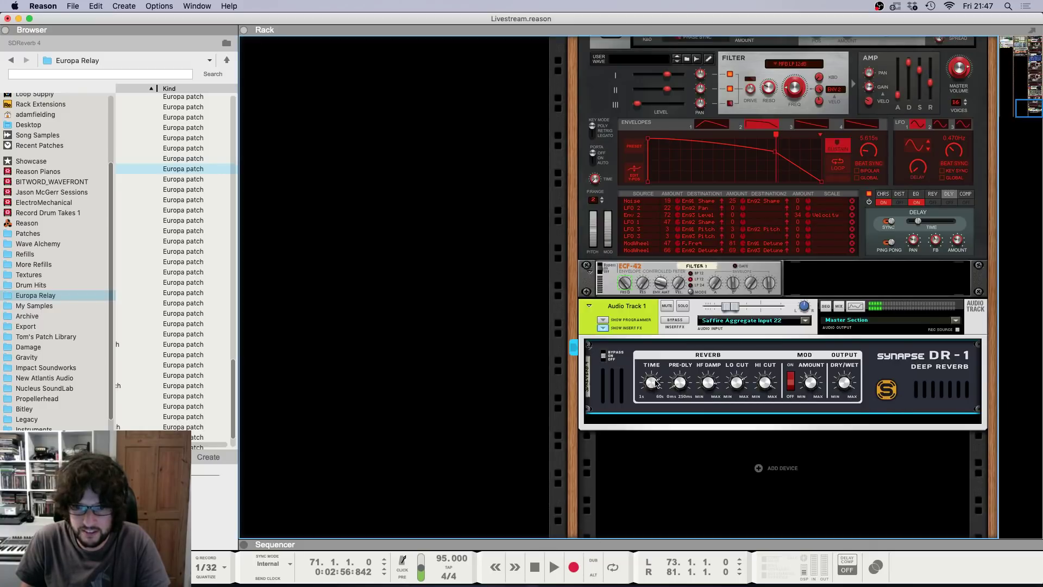
{"action": "key", "text": "super+Return"}
{"action": "key", "text": "F7"}
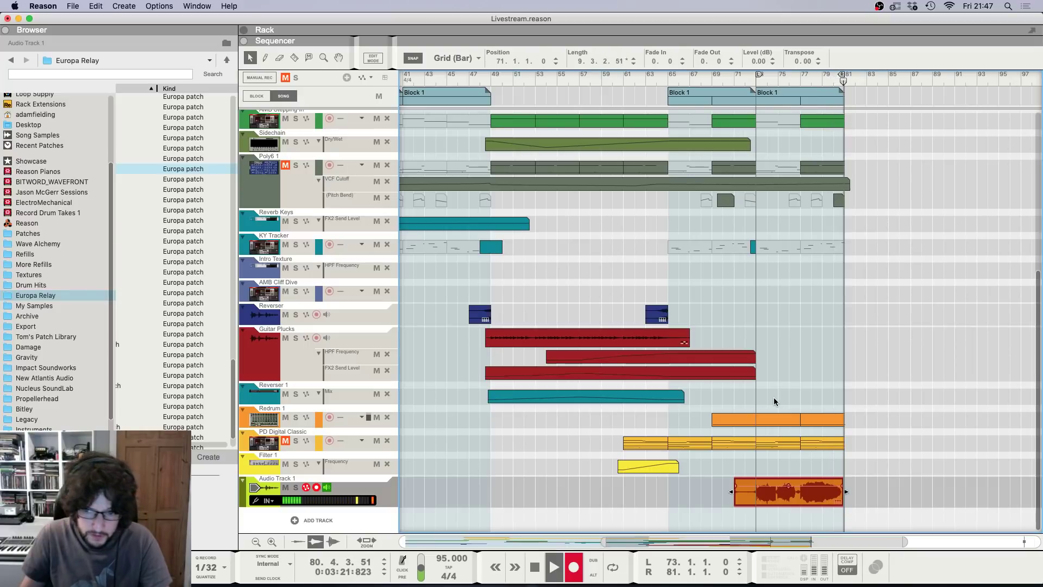
{"action": "key", "text": "space"}
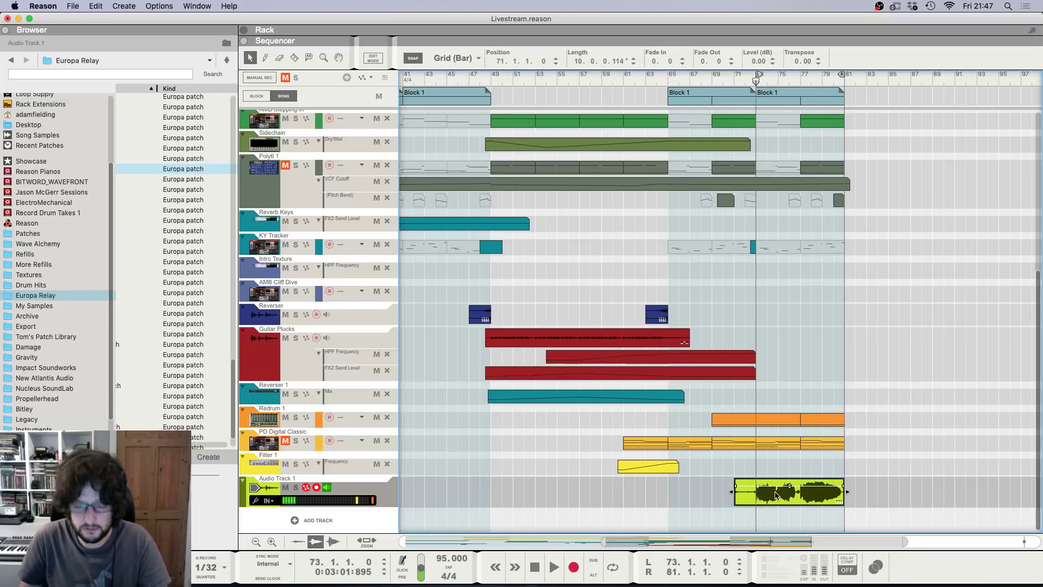
Step: Turn off monitoring on Audio Track 1, then switch to Studio One's Blue Mic track and return to Reason
{"action": "key", "text": "F5"}
{"action": "key", "text": "F7"}
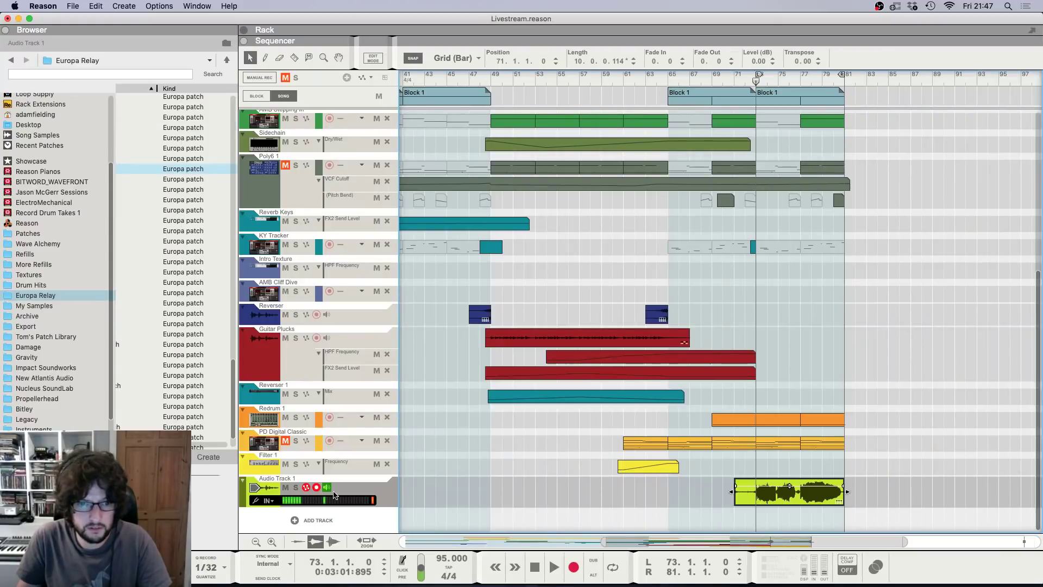
{"action": "left_click", "coordinate": [656, 571]}
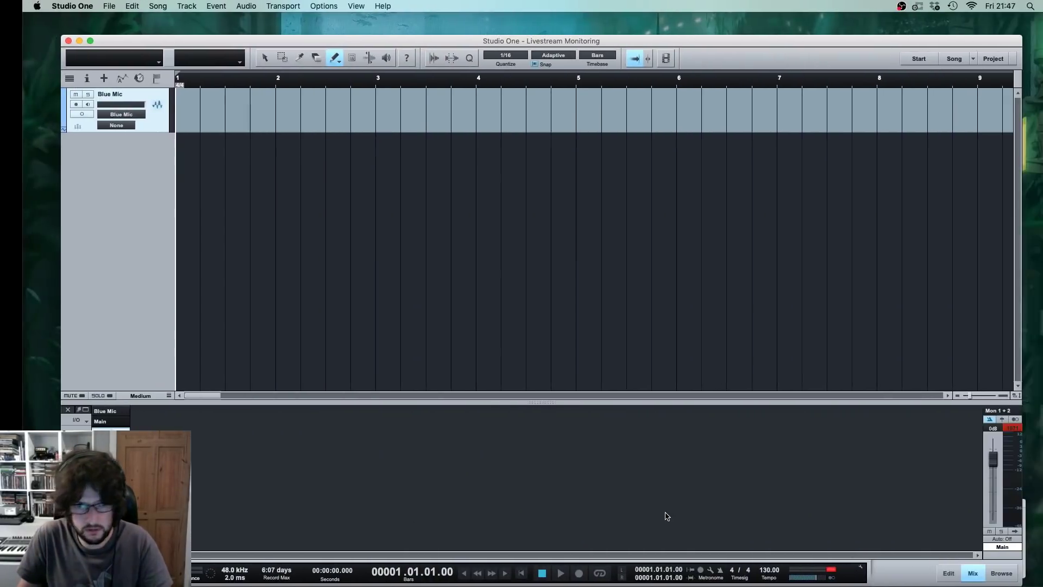
{"action": "key", "text": "super+Tab"}
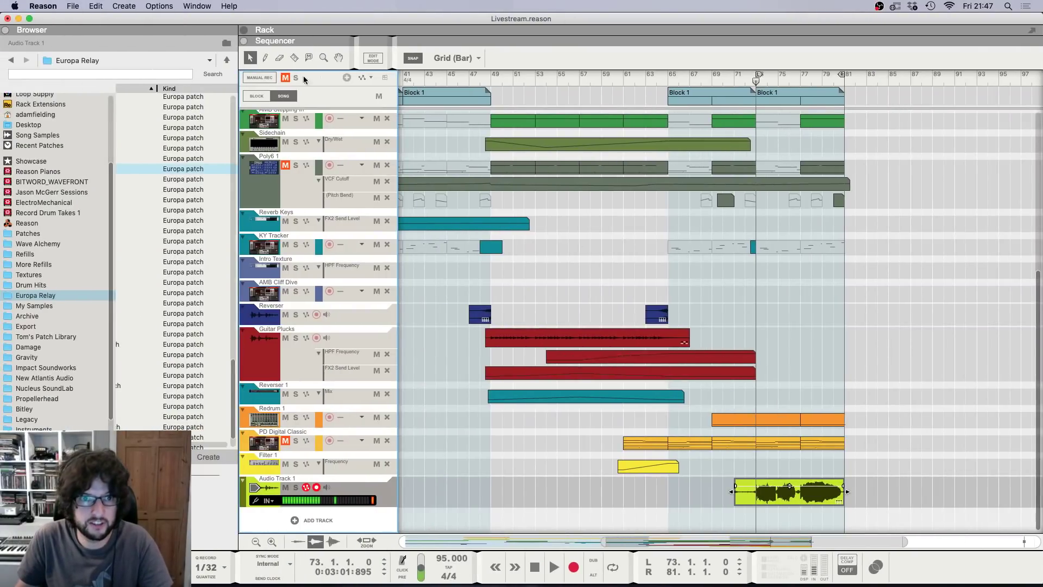
Step: Open the recorded clip for pitch editing, set the drift of its notes to 56% and close the editor
{"action": "double_click", "coordinate": [790, 495]}
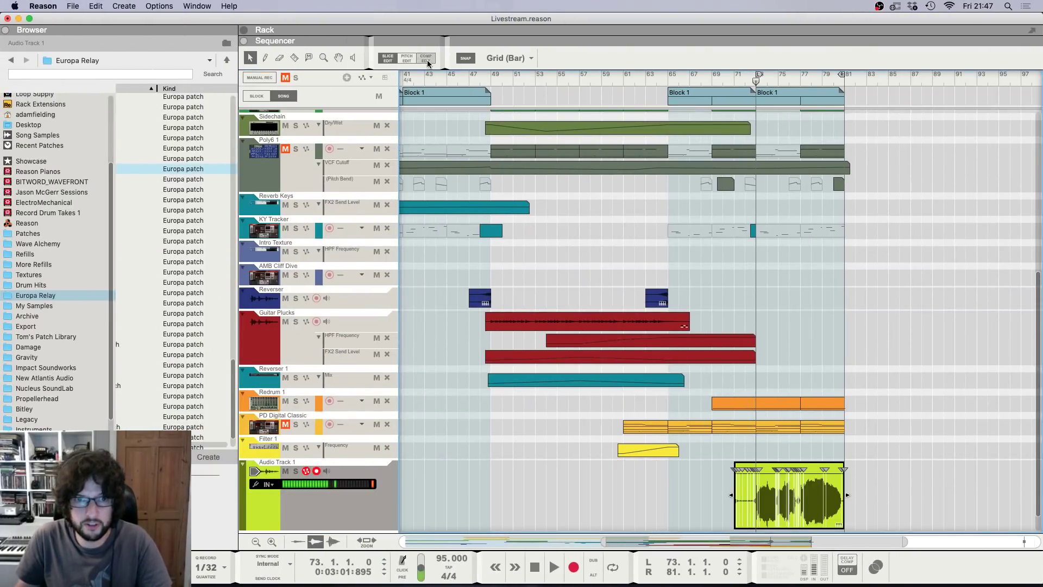
{"action": "left_click", "coordinate": [406, 59]}
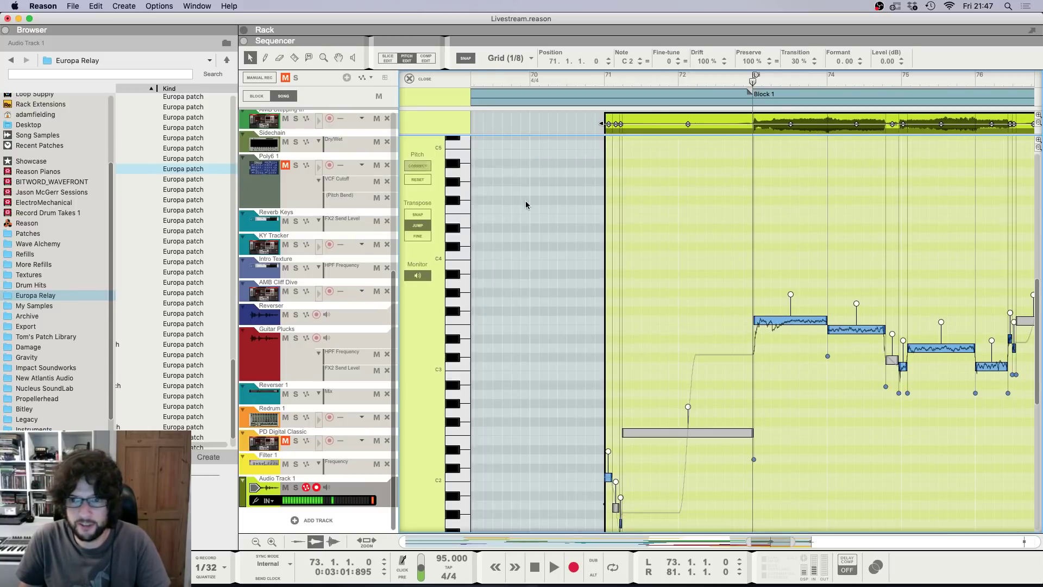
{"action": "left_click_drag", "start_coordinate": [857, 302], "coordinate": [859, 315]}
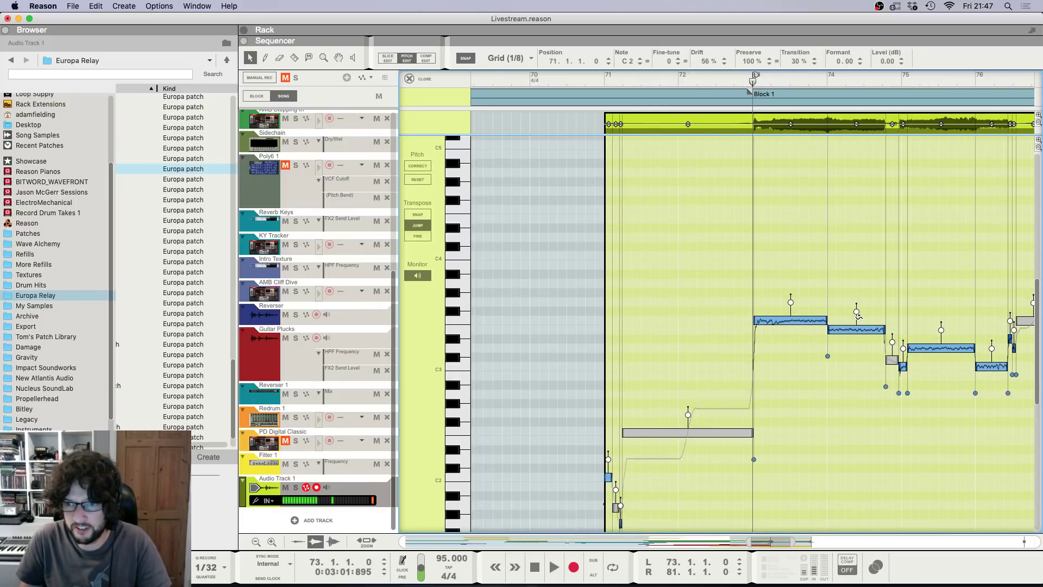
{"action": "left_click", "coordinate": [424, 79]}
Step: Clear all track mutes, select the recorded clip on Audio Track 1 and play from bar 73
{"action": "left_click", "coordinate": [285, 79]}
{"action": "scroll", "coordinate": [669, 224], "scroll_direction": "up", "scroll_amount": 4}
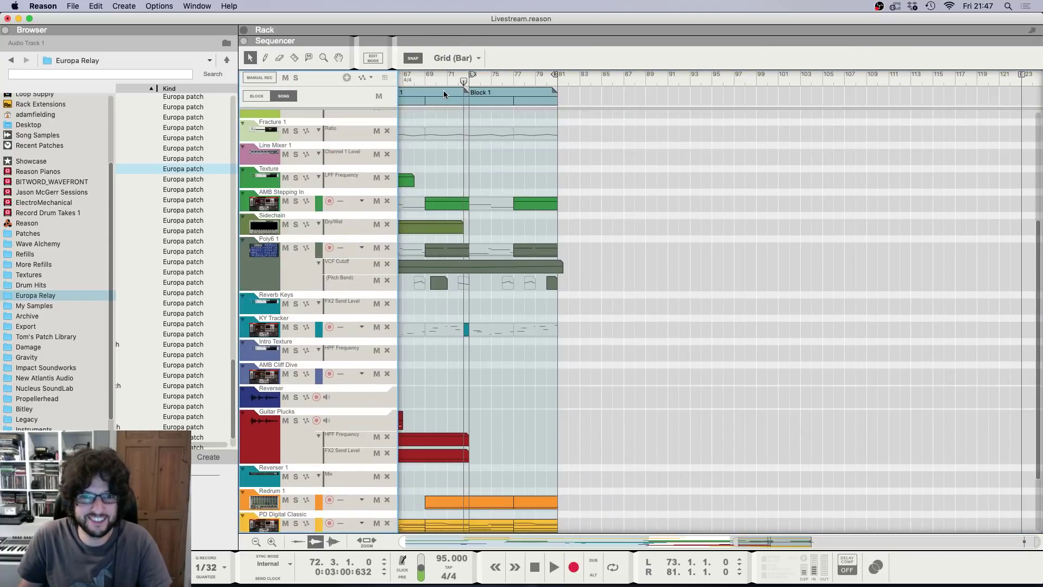
{"action": "scroll", "coordinate": [624, 222], "scroll_direction": "down", "scroll_amount": 4}
{"action": "left_click", "coordinate": [526, 490]}
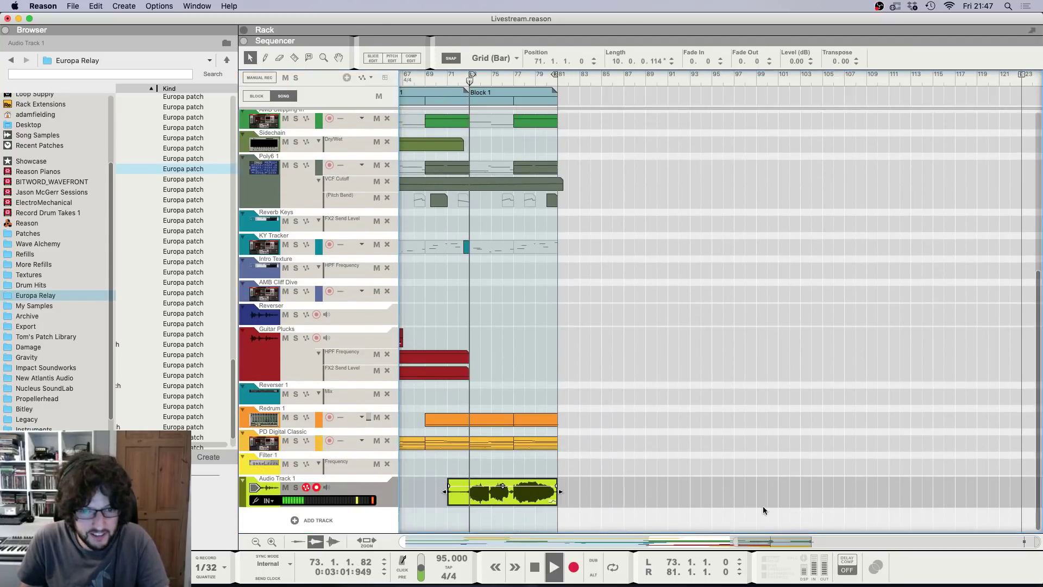
Step: Add a short fade-in to the recorded clip and raise Audio Track 1's mixer level to -16.21 dB during playback
{"action": "key", "text": "F5"}
{"action": "mouse_move", "coordinate": [902, 502]}
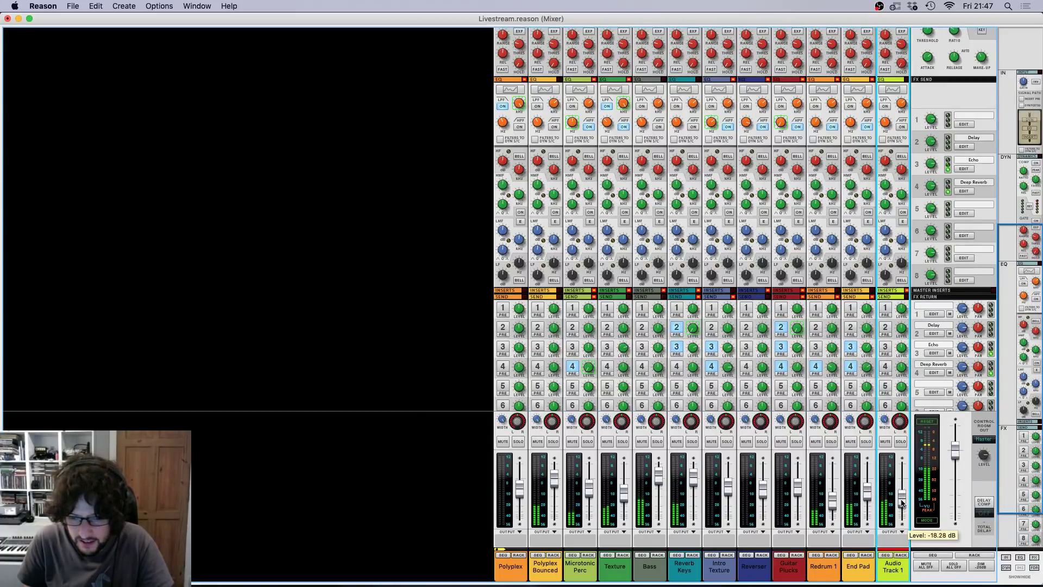
{"action": "key", "text": "F7"}
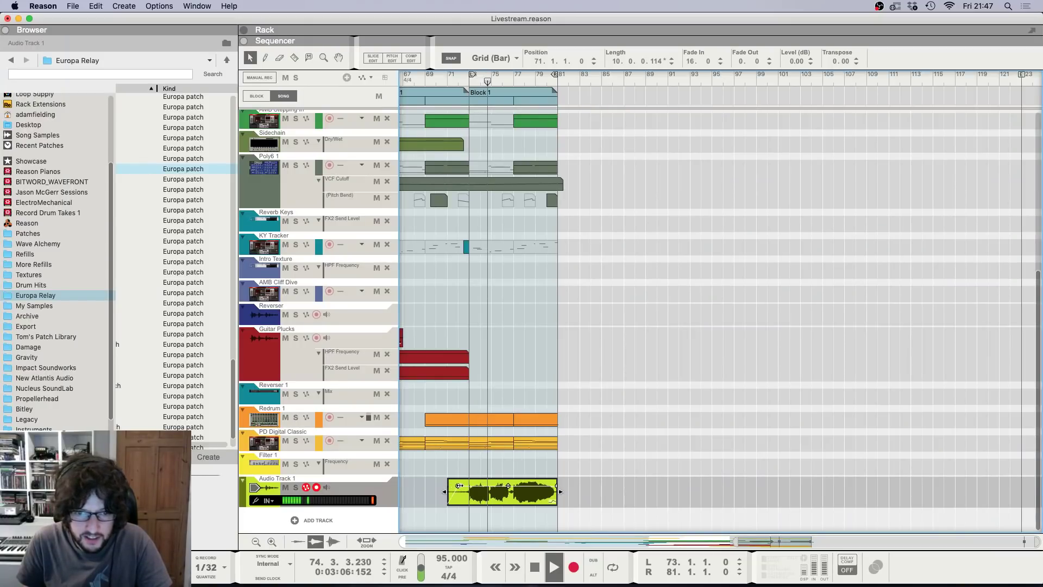
{"action": "key", "text": "F5"}
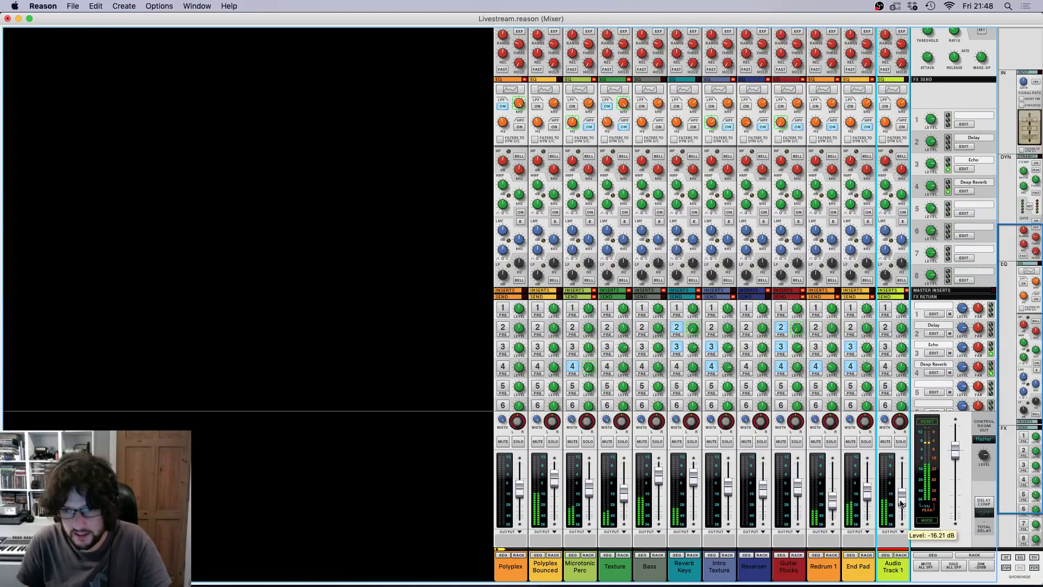
Step: Review Audio Track 1's vocal clip, mixer channel and Deep Reverb insert while the song plays
{"action": "key", "text": "F7"}
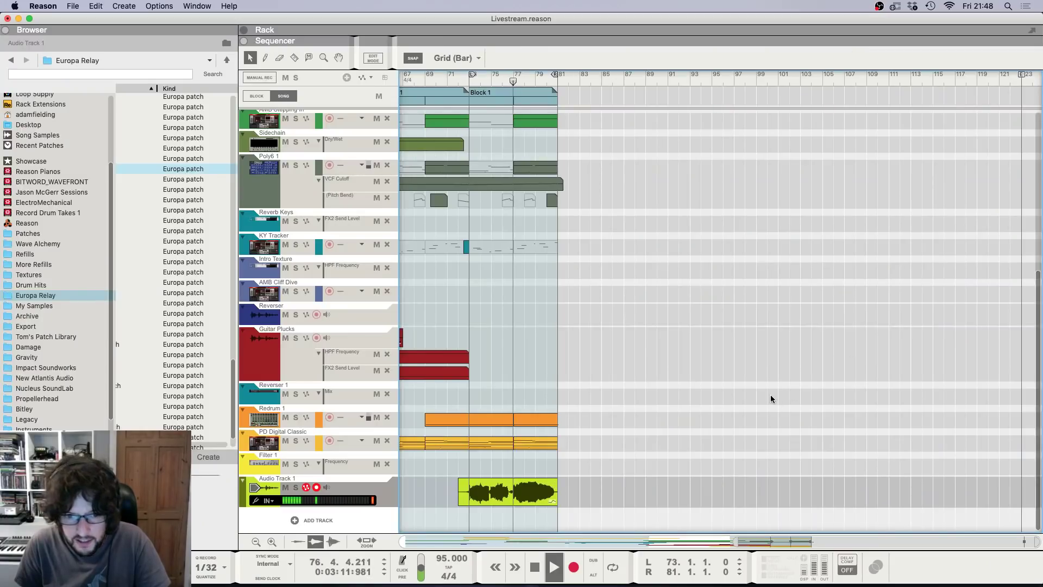
{"action": "scroll", "coordinate": [769, 391], "scroll_direction": "left", "scroll_amount": 2}
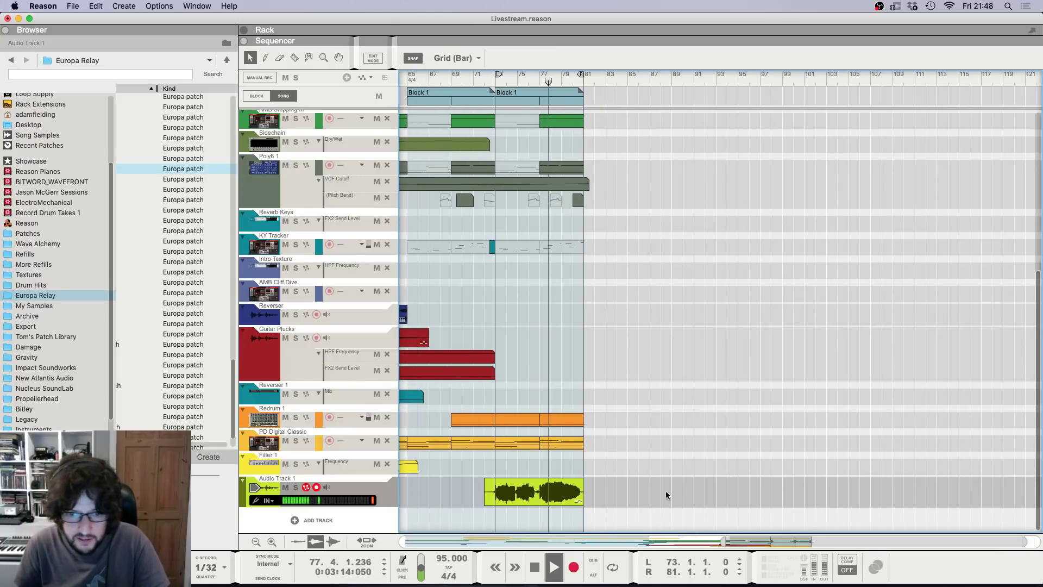
{"action": "left_click", "coordinate": [558, 493]}
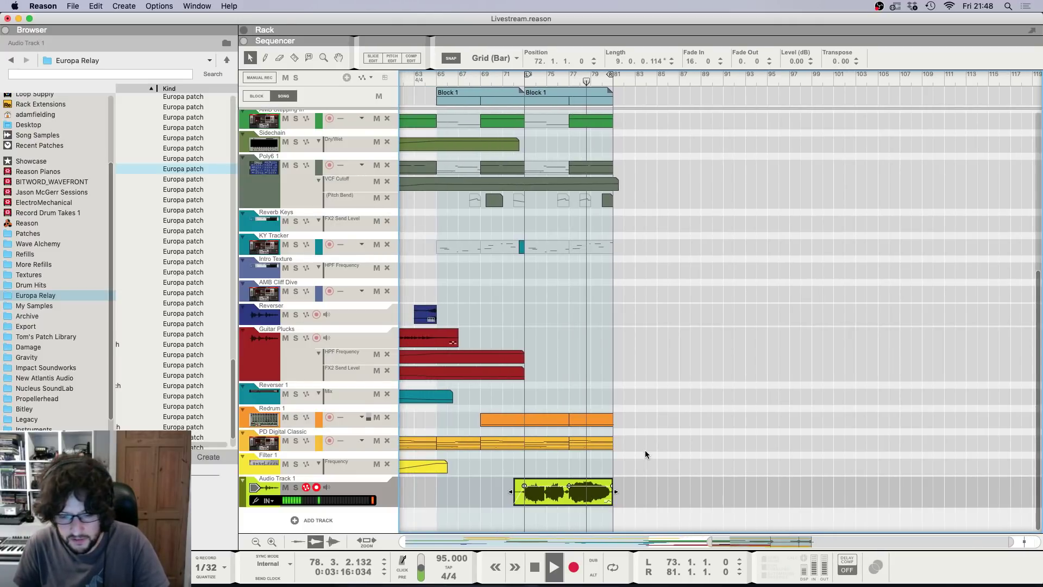
{"action": "key", "text": "F6"}
{"action": "key", "text": "F5"}
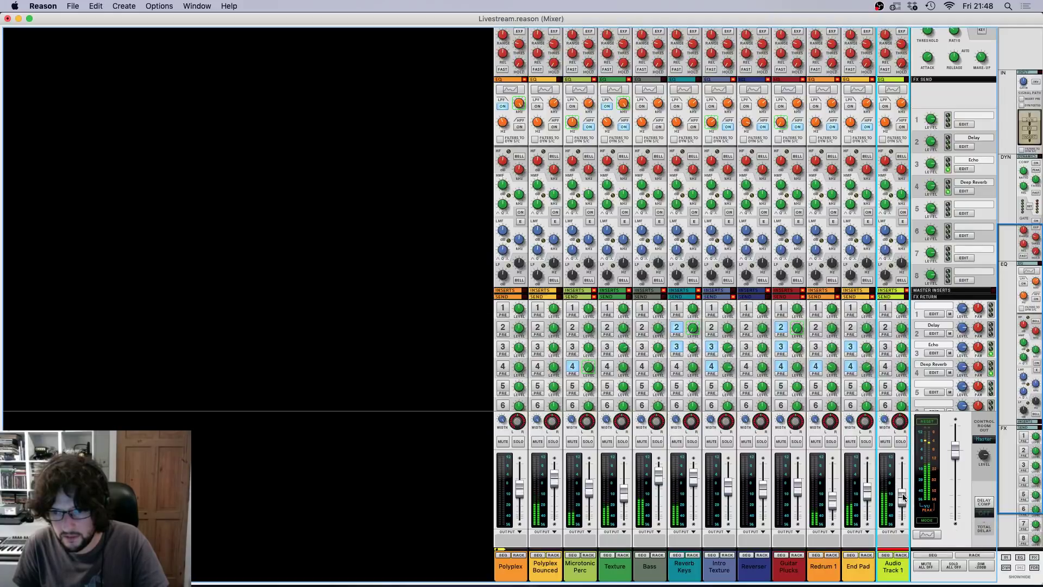
{"action": "key", "text": "F7"}
{"action": "key", "text": "F6"}
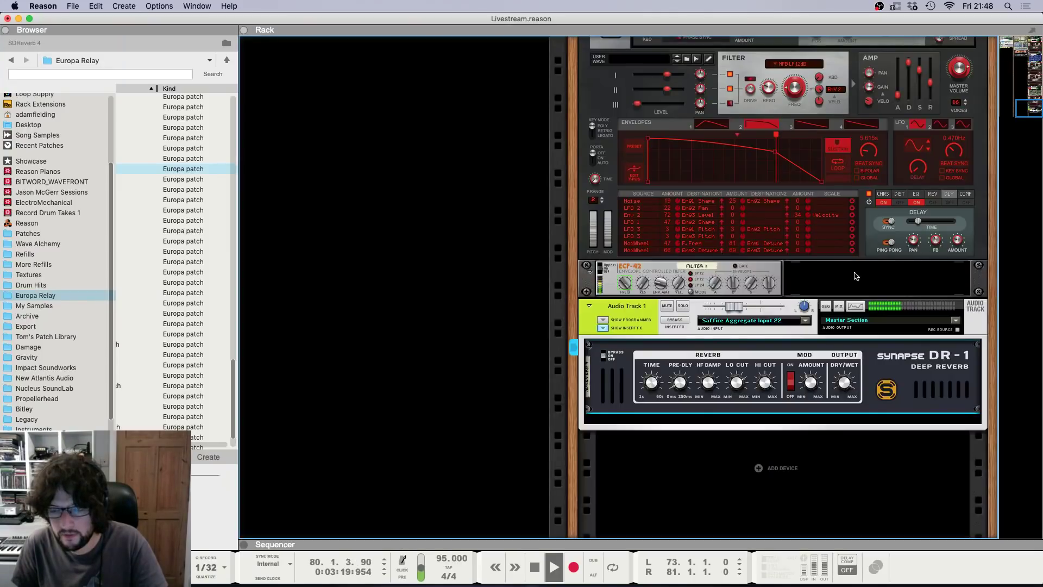
{"action": "key", "text": "F7"}
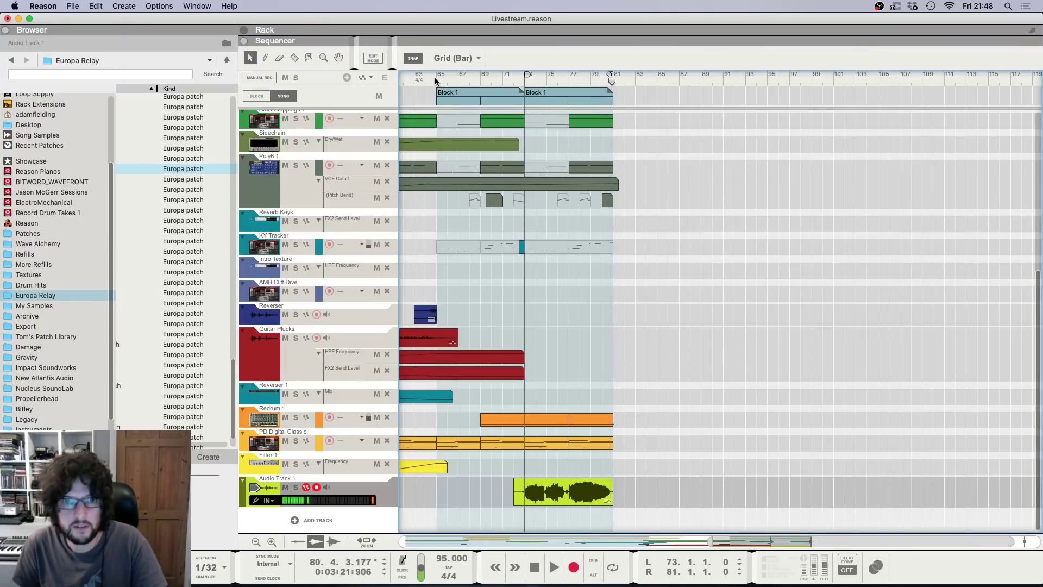
Step: Play the song from bar 65 to listen to the lead-in to the final section, then stop playback
{"action": "left_click", "coordinate": [435, 81]}
{"action": "scroll", "coordinate": [695, 300], "scroll_direction": "left", "scroll_amount": 10}
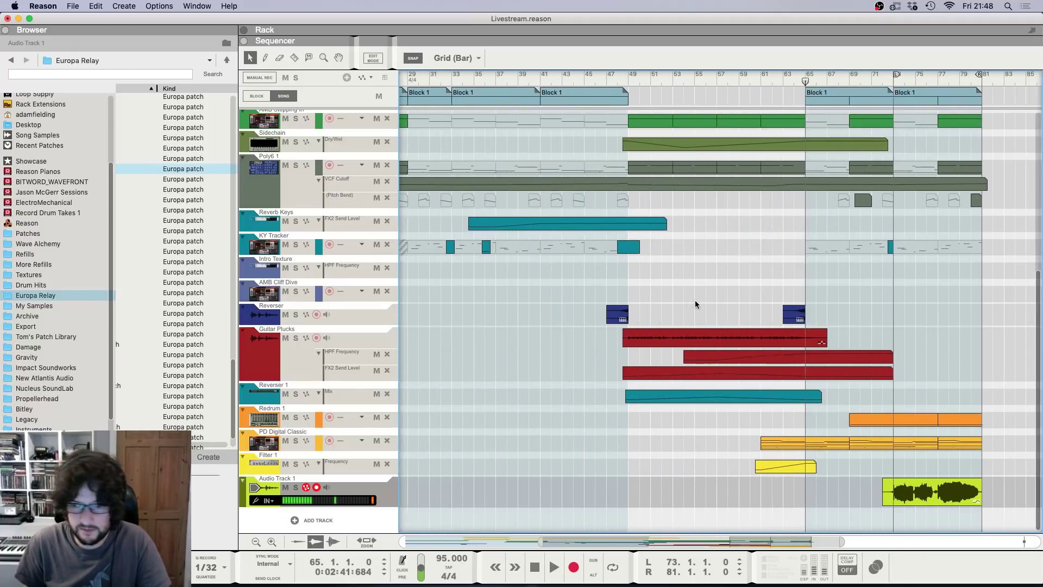
{"action": "scroll", "coordinate": [695, 300], "scroll_direction": "right", "scroll_amount": 10}
{"action": "scroll", "coordinate": [692, 297], "scroll_direction": "left", "scroll_amount": 5}
{"action": "key", "text": "space"}
{"action": "scroll", "coordinate": [690, 294], "scroll_direction": "left", "scroll_amount": 2}
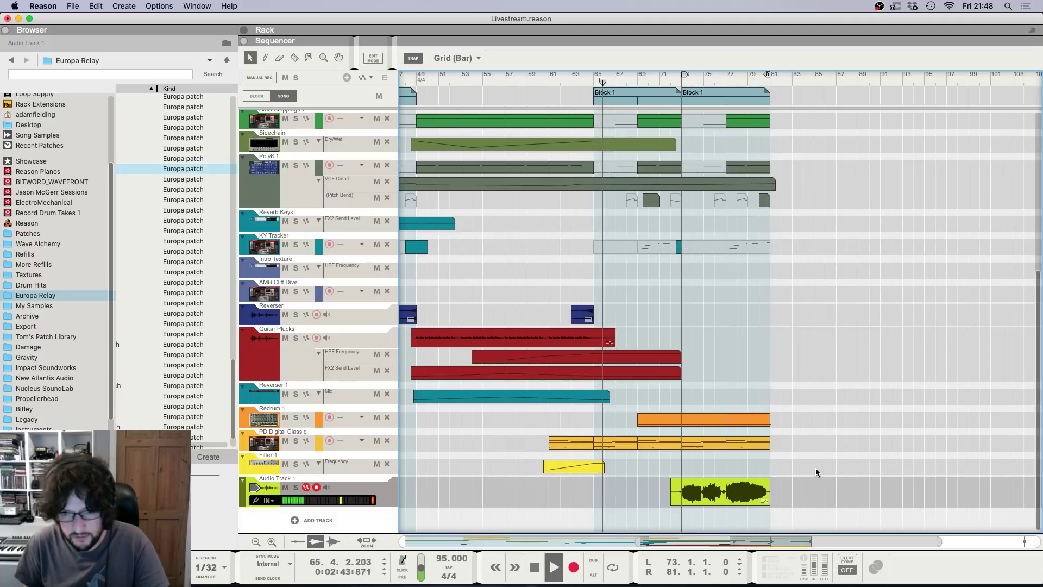
{"action": "key", "text": "space"}
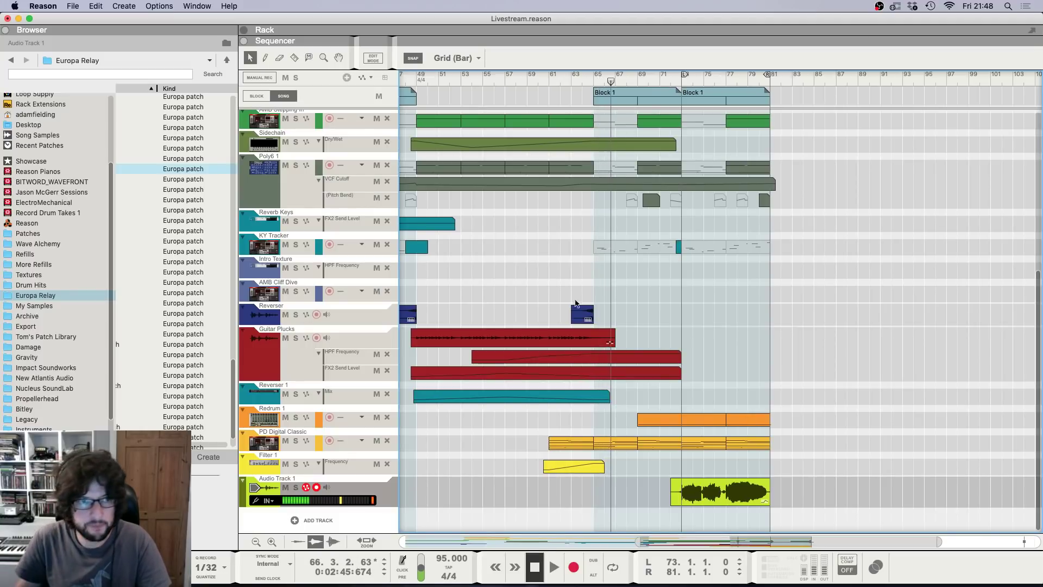
Step: Raise the audio buffer size to nearly its maximum in the audio preferences and resume playback
{"action": "left_click", "coordinate": [43, 6]}
{"action": "left_click", "coordinate": [82, 36]}
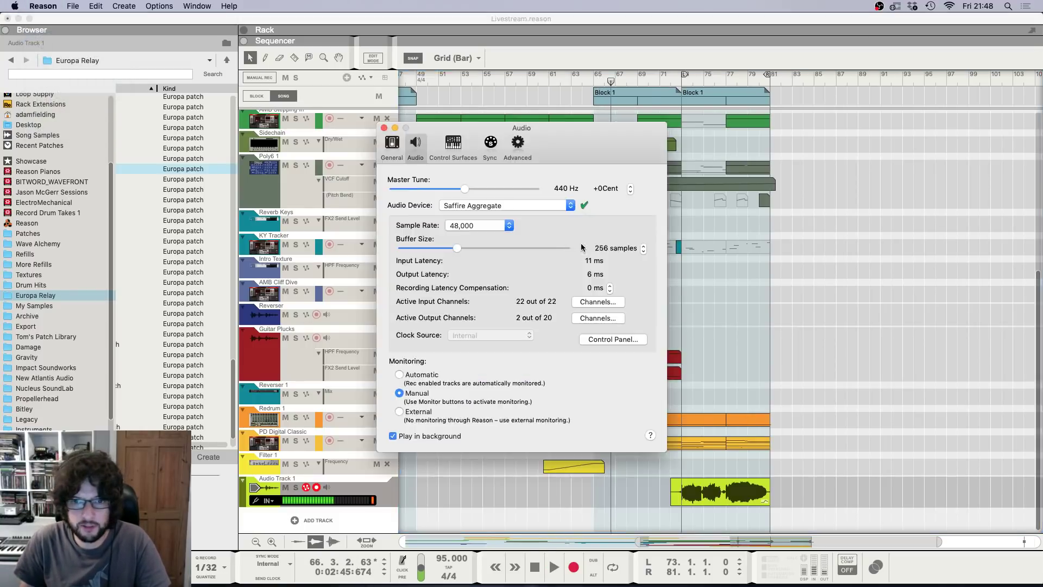
{"action": "left_click", "coordinate": [566, 248]}
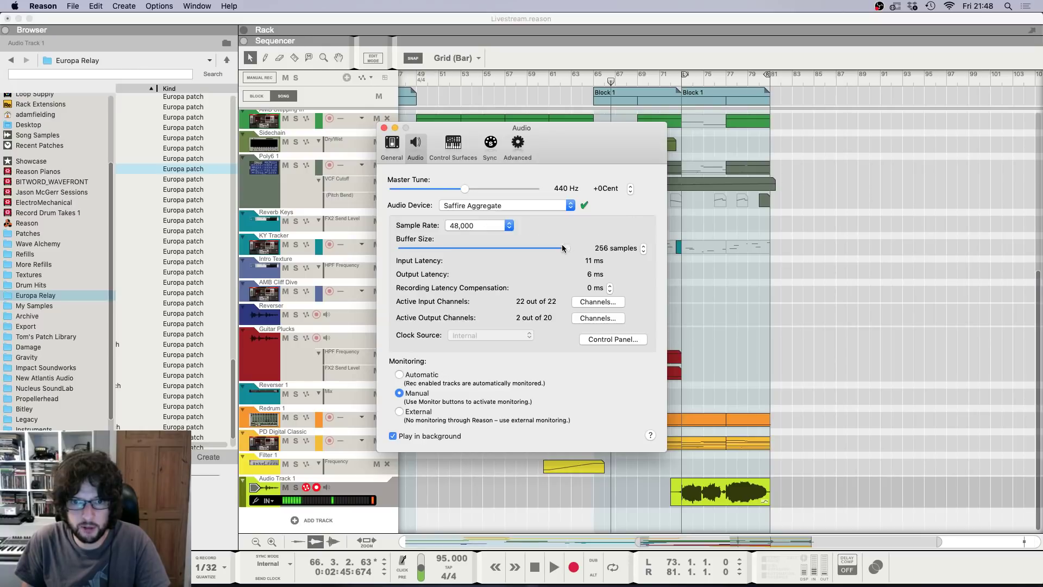
{"action": "left_click", "coordinate": [384, 129]}
{"action": "key", "text": "space"}
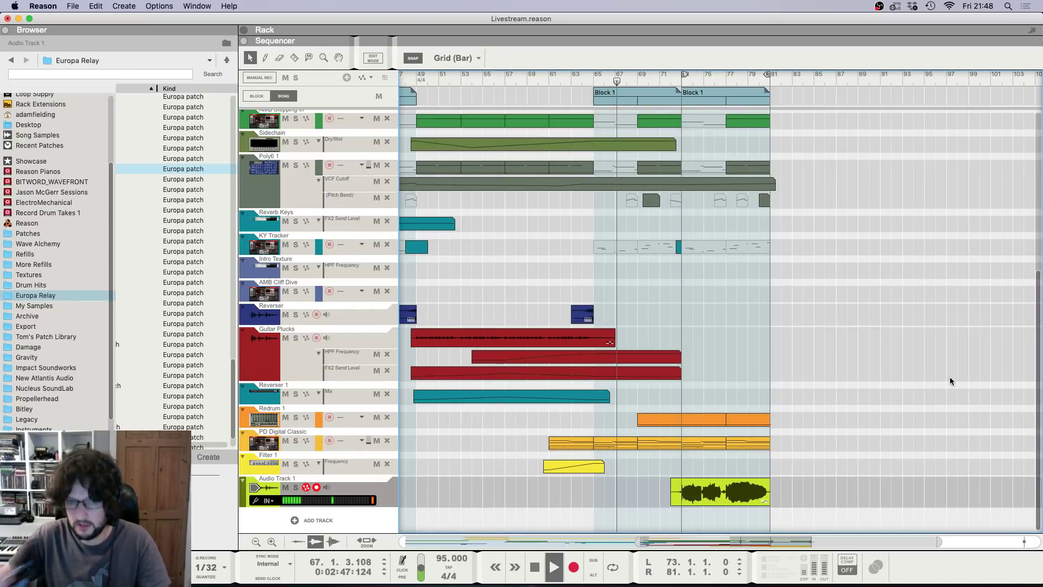
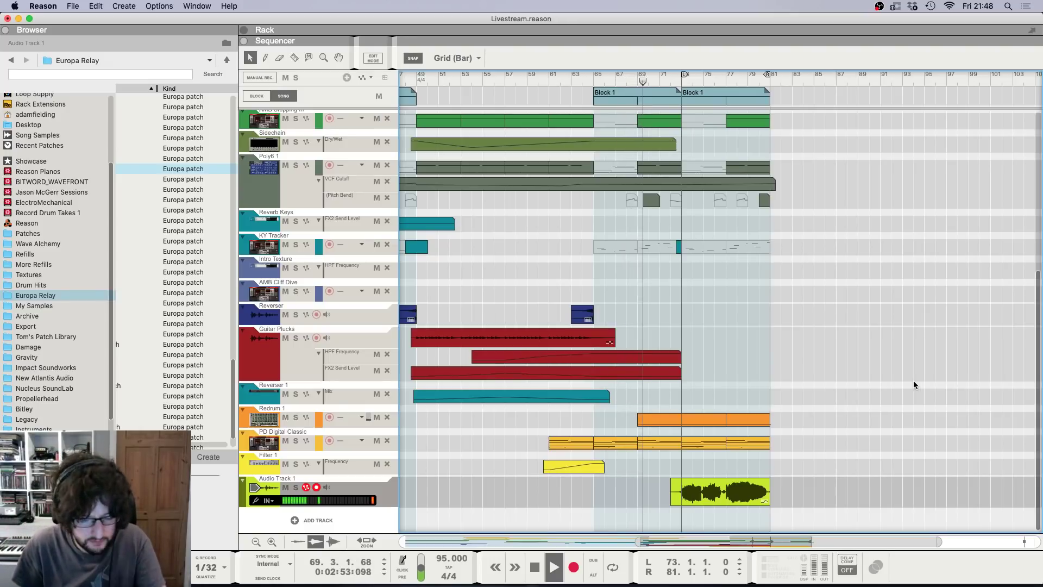
Step: Rename the Redrum 1 mixer channel to Ride and the Audio Track 1 channel to End Vox
{"action": "key", "text": "F5"}
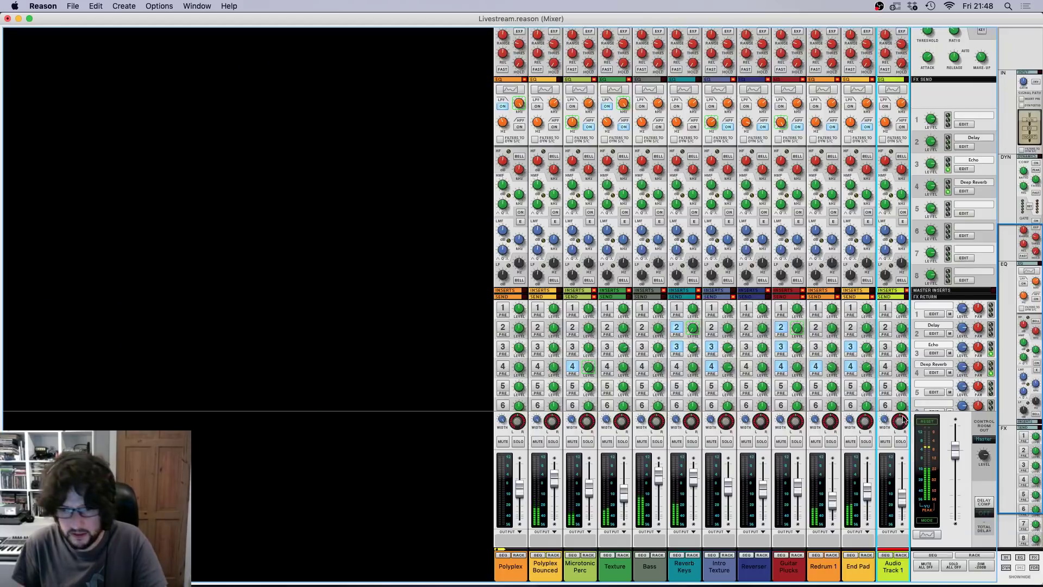
{"action": "double_click", "coordinate": [831, 568]}
{"action": "type", "text": "Ride"}
{"action": "key", "text": "Return"}
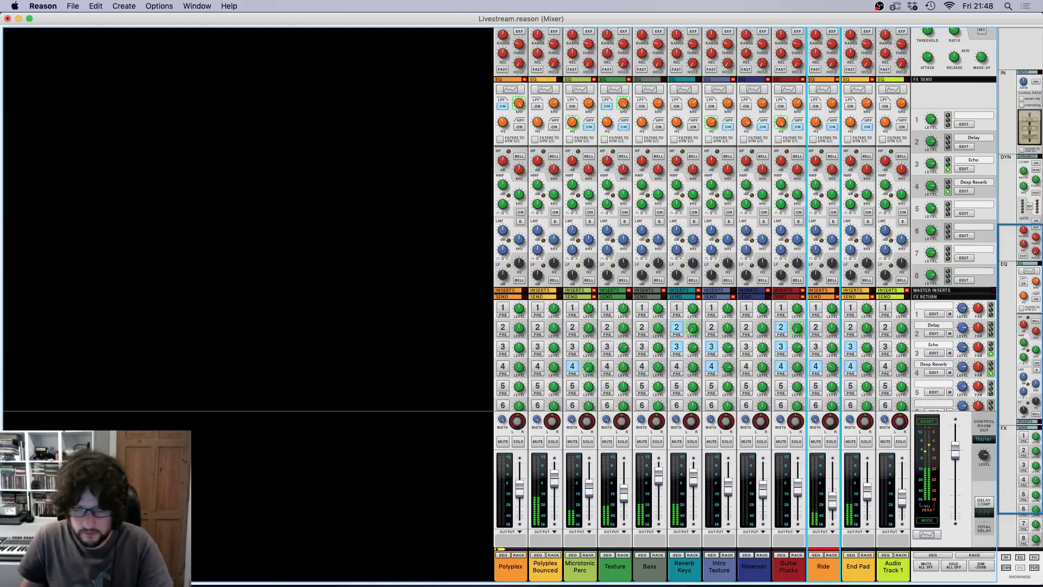
{"action": "double_click", "coordinate": [896, 575]}
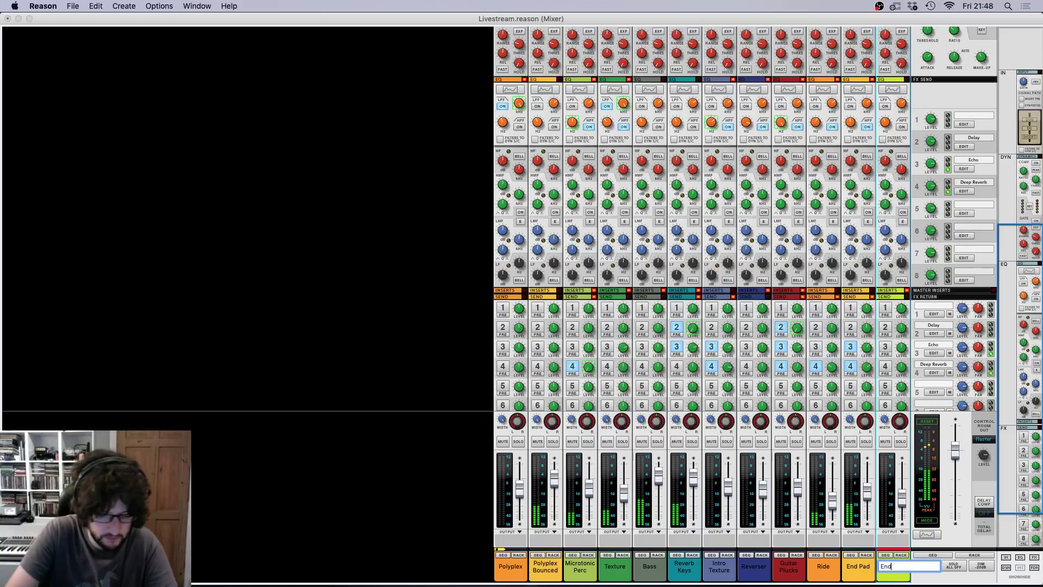
{"action": "key", "text": "Return"}
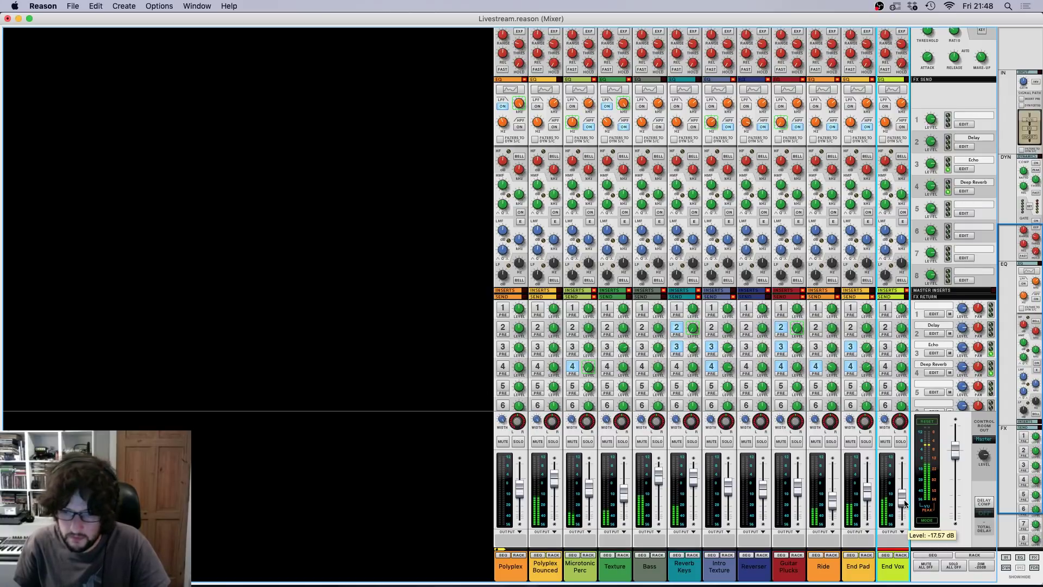
Step: Check the arrangement during playback and turn on the Echo send (send 3) for the End Vox channel
{"action": "key", "text": "F7"}
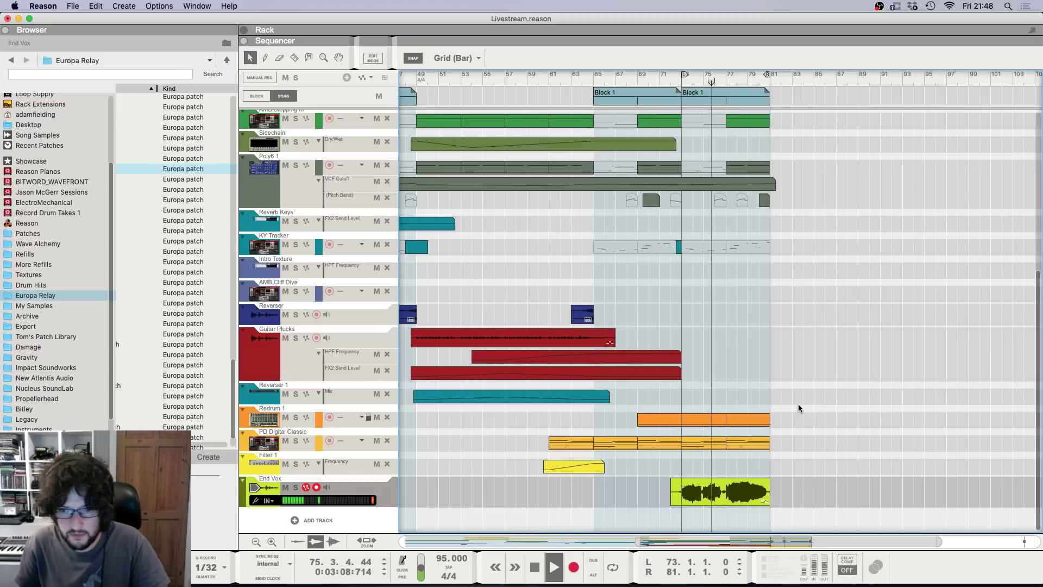
{"action": "scroll", "coordinate": [819, 404], "scroll_direction": "up", "scroll_amount": 5}
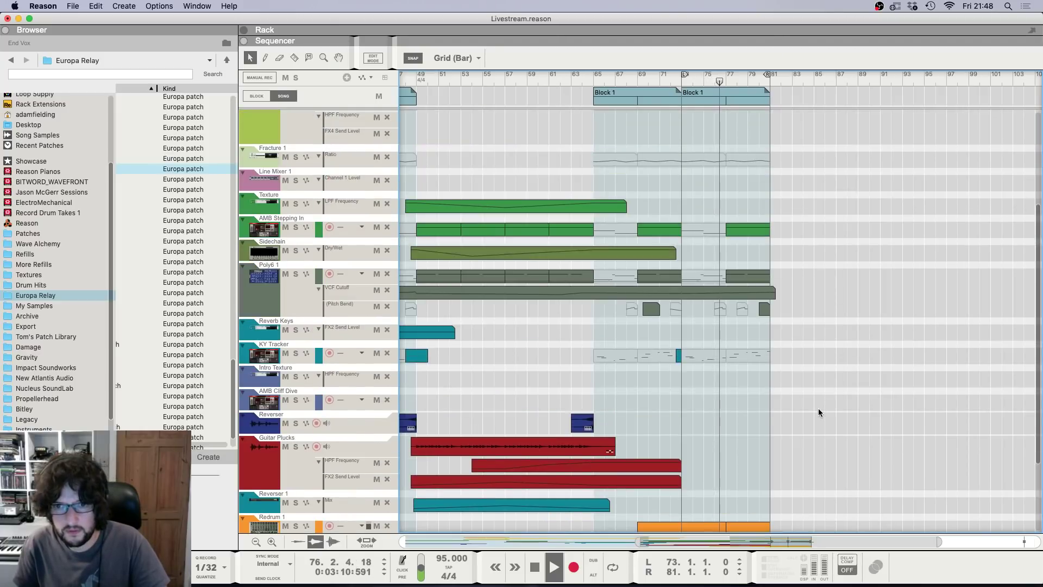
{"action": "scroll", "coordinate": [818, 403], "scroll_direction": "down", "scroll_amount": 5}
{"action": "key", "text": "F6"}
{"action": "key", "text": "F5"}
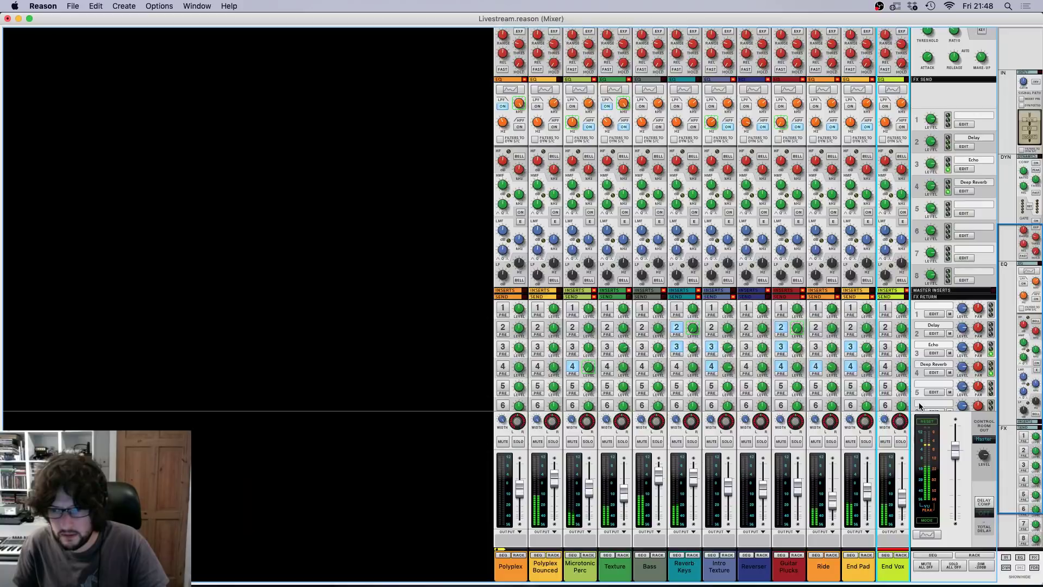
{"action": "left_click", "coordinate": [884, 349]}
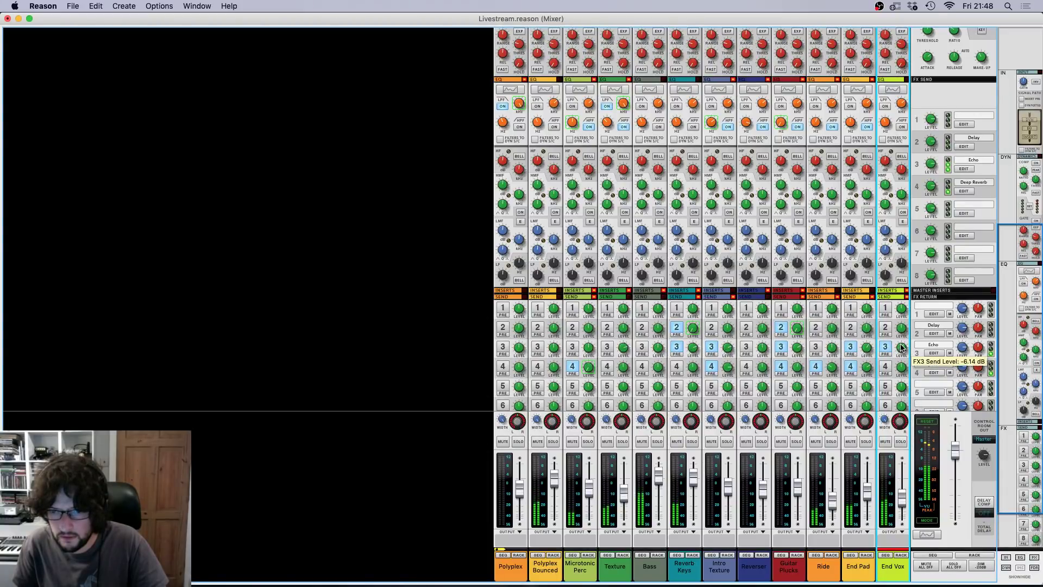
Step: Locate The Echo in the rack and create a sequencer automation lane for its Feedback parameter
{"action": "key", "text": "F6"}
{"action": "scroll", "coordinate": [504, 283], "scroll_direction": "up", "scroll_amount": 15}
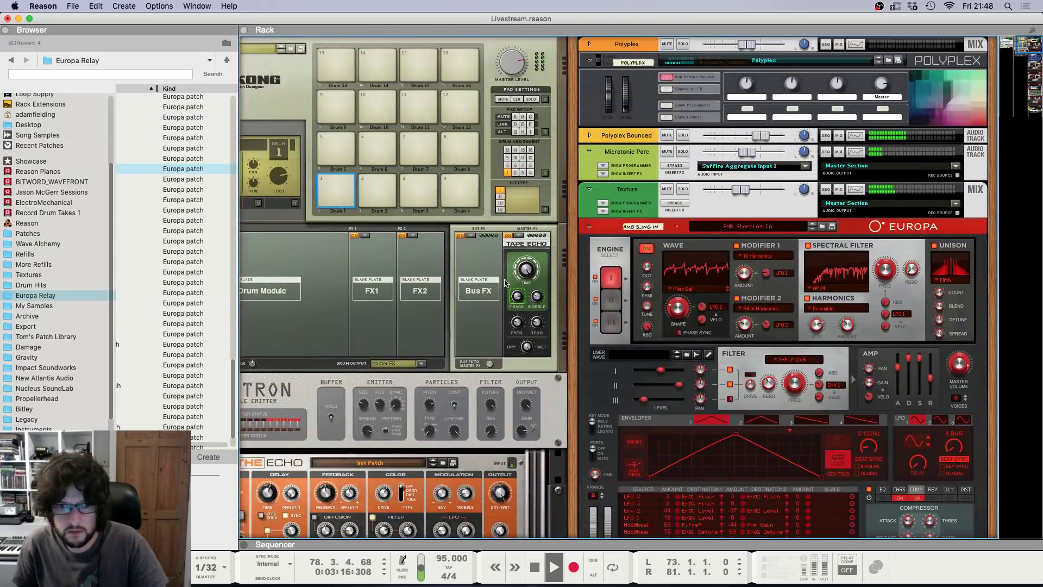
{"action": "scroll", "coordinate": [499, 314], "scroll_direction": "down", "scroll_amount": 5}
{"action": "scroll", "coordinate": [480, 372], "scroll_direction": "left", "scroll_amount": 5}
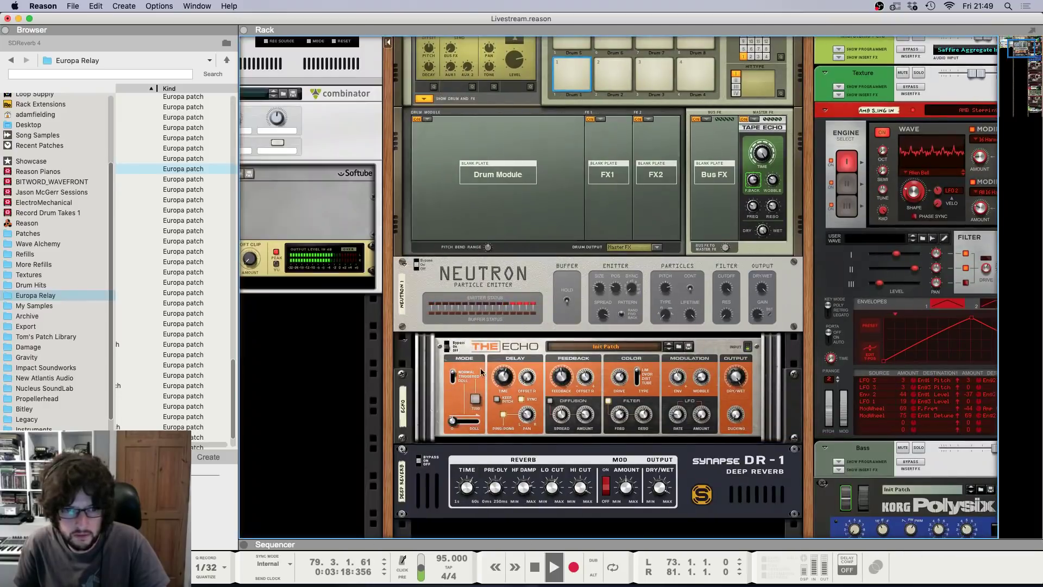
{"action": "right_click", "coordinate": [502, 380]}
{"action": "left_click", "coordinate": [516, 384]}
{"action": "right_click", "coordinate": [554, 379]}
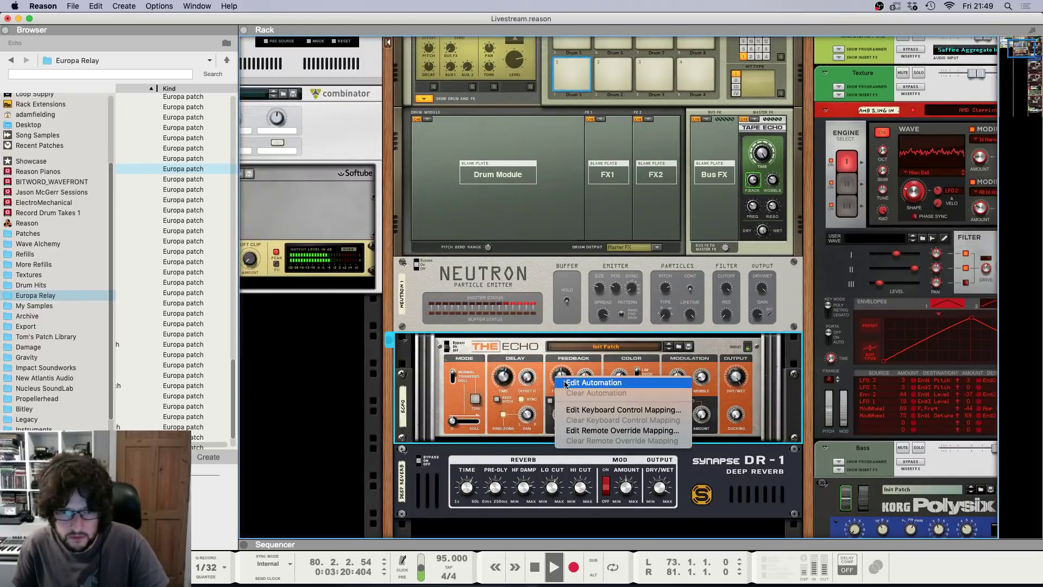
{"action": "left_click", "coordinate": [566, 383]}
Step: Draw an Echo Feedback automation clip from bar 77 to 89, rising from 68% at bar 79 to a peak at bar 81
{"action": "scroll", "coordinate": [762, 442], "scroll_direction": "down", "scroll_amount": 10}
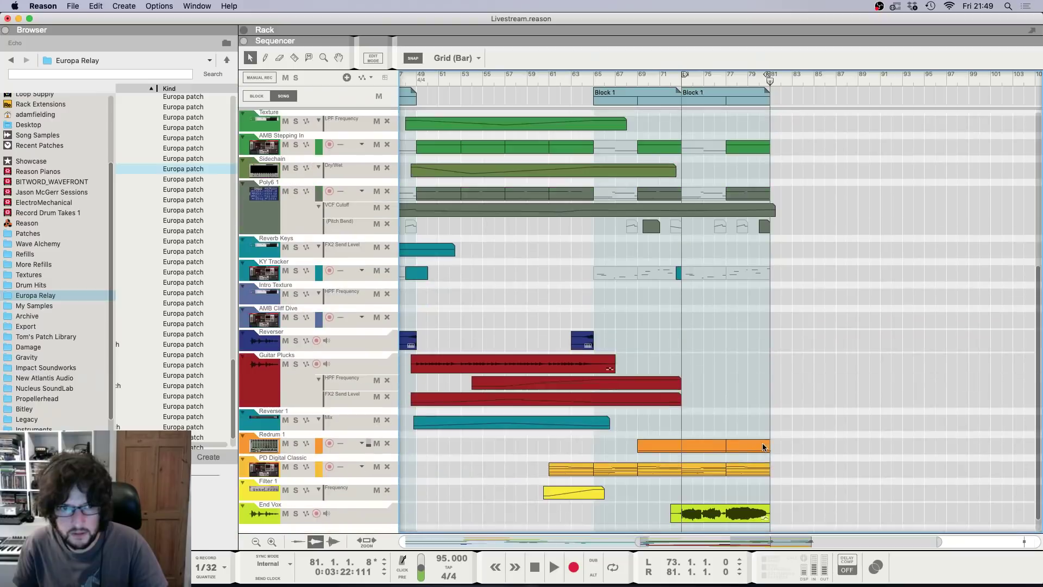
{"action": "scroll", "coordinate": [739, 443], "scroll_direction": "up", "scroll_amount": 10}
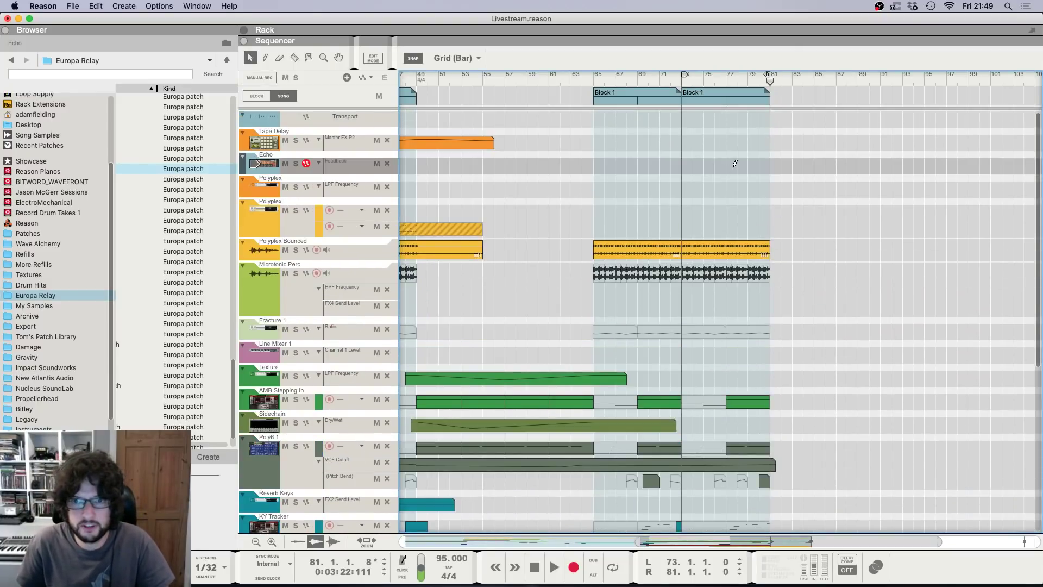
{"action": "left_click_drag", "start_coordinate": [734, 164], "coordinate": [859, 164]}
{"action": "left_click", "coordinate": [741, 189]}
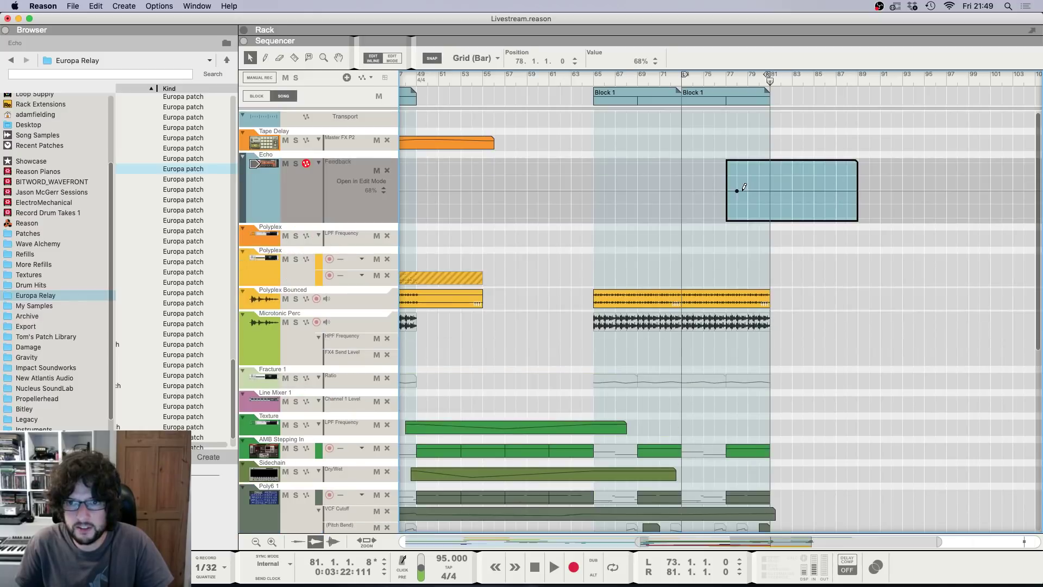
{"action": "left_click", "coordinate": [769, 179]}
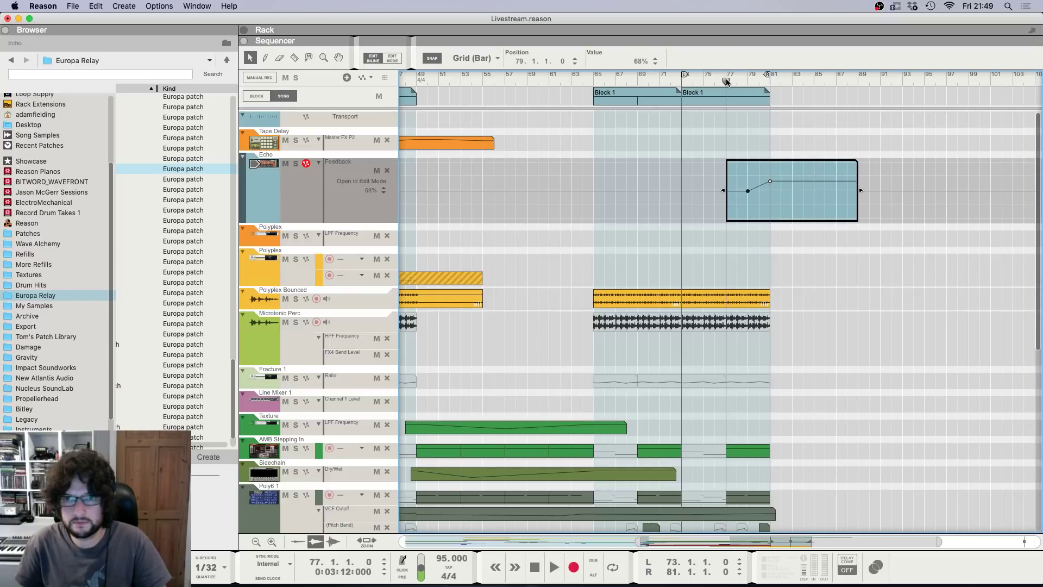
Step: Audition from bar 77, add a lower Feedback point at bar 89 and adjust the bar 81 peak to about 95%
{"action": "left_click", "coordinate": [805, 120]}
{"action": "double_click", "coordinate": [838, 165]}
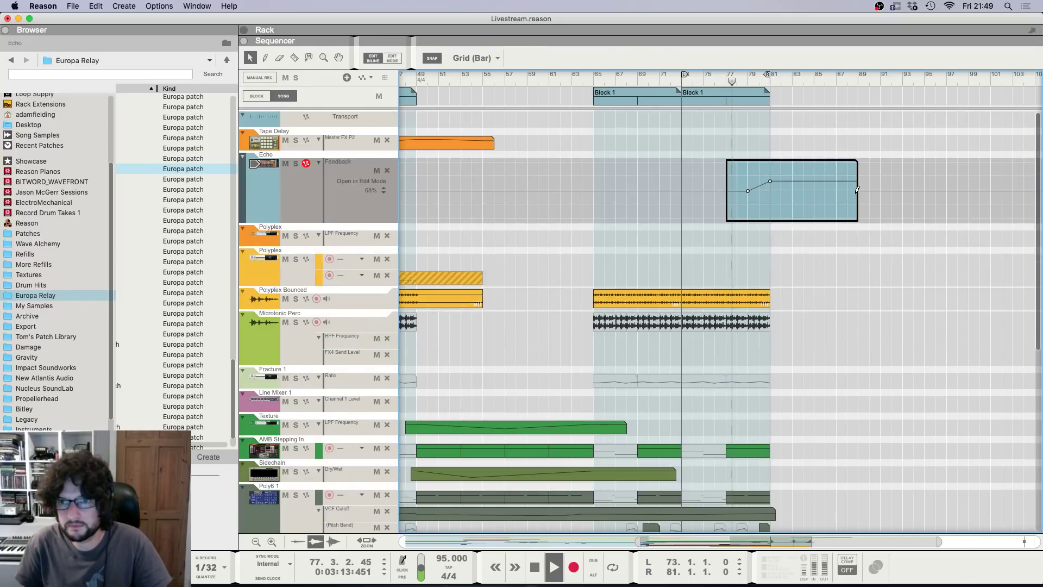
{"action": "left_click", "coordinate": [862, 191], "text": "super"}
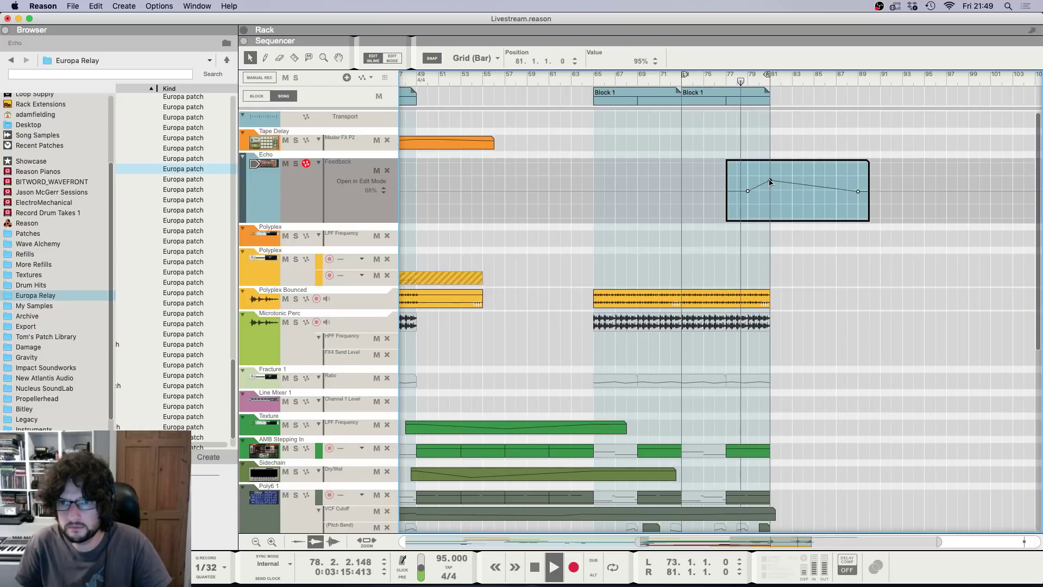
{"action": "left_click_drag", "start_coordinate": [769, 180], "coordinate": [770, 179]}
{"action": "double_click", "coordinate": [791, 130]}
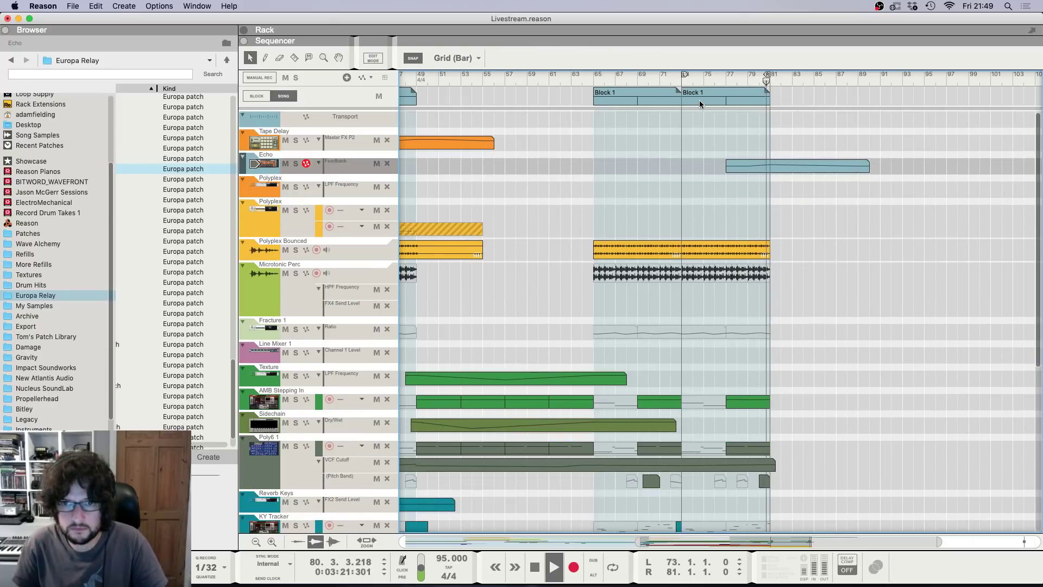
Step: Add Block 1 across bars 81 to 89 and paste the bar 77 AMB Stepping In and Poly6 clips at bars 81 and 85
{"action": "left_click_drag", "start_coordinate": [738, 96], "coordinate": [822, 103]}
{"action": "left_click", "coordinate": [751, 402]}
{"action": "key", "text": "space"}
{"action": "key", "text": "super+c"}
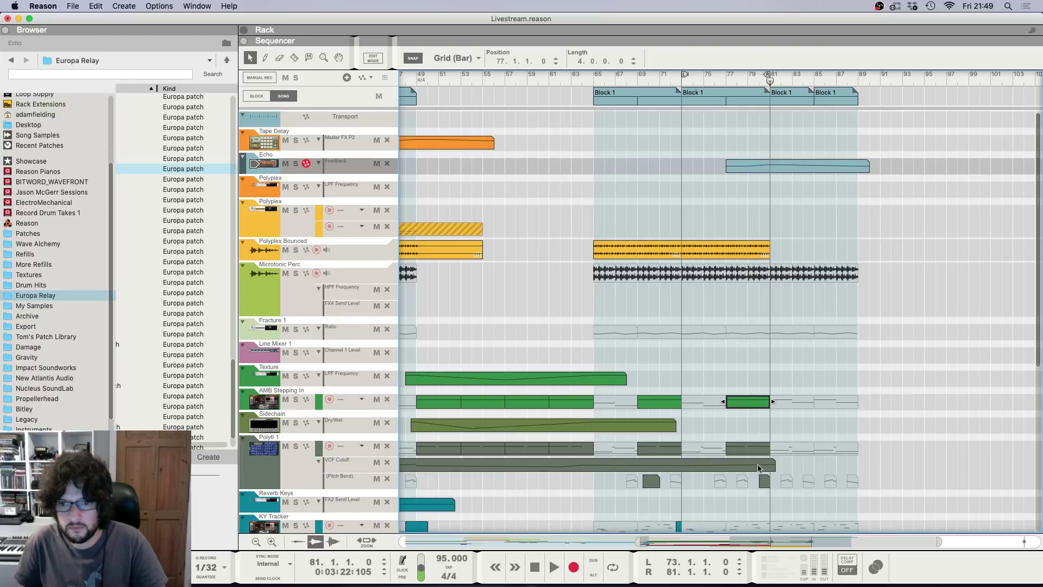
{"action": "key", "text": "super+v"}
{"action": "key", "text": "super+v"}
{"action": "key", "text": "space"}
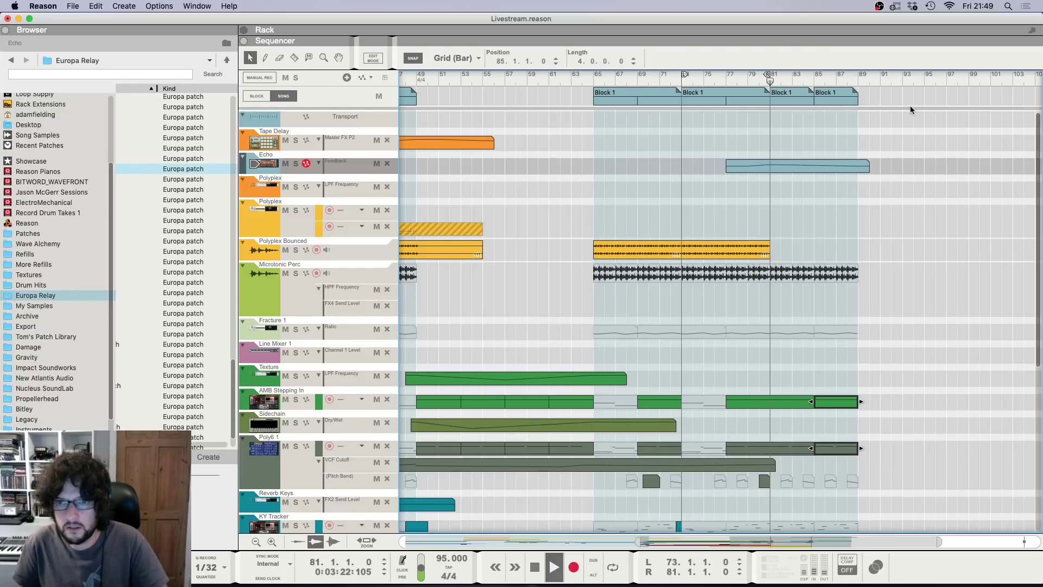
Step: Duplicate the last Polyplex Bounced clip to bar 81 and set the loop locators to bars 81 and 89
{"action": "left_click_drag", "start_coordinate": [729, 249], "coordinate": [816, 252]}
{"action": "left_click", "coordinate": [853, 76], "text": "super"}
{"action": "left_click", "coordinate": [857, 76], "text": "super"}
{"action": "left_click", "coordinate": [772, 76], "text": "alt"}
Step: Duplicate the Redrum 1 clips from bars 73 to 81 so the copies fill bars 81 to 89
{"action": "scroll", "coordinate": [863, 324], "scroll_direction": "down", "scroll_amount": 5}
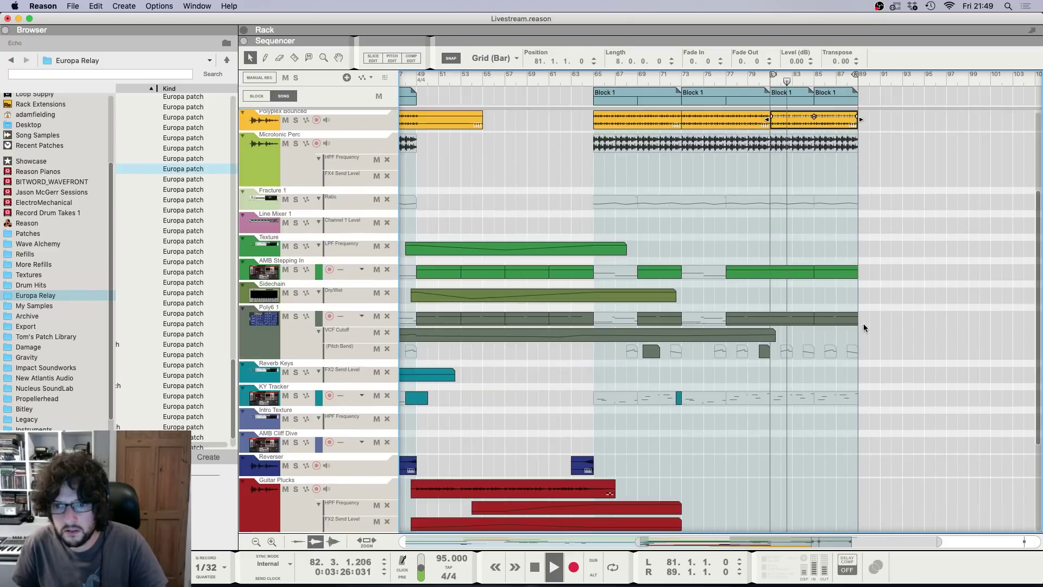
{"action": "scroll", "coordinate": [831, 361], "scroll_direction": "down", "scroll_amount": 3}
{"action": "left_click_drag", "start_coordinate": [702, 431], "coordinate": [783, 434]}
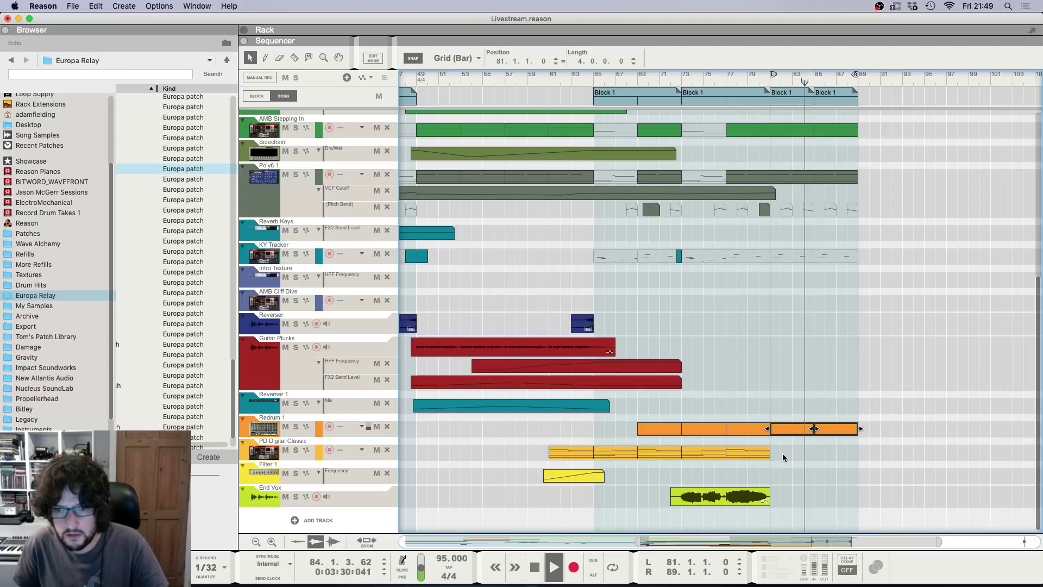
Step: Duplicate the bar 77 PD Digital Classic clip to bar 81 and delete the extra copy at bar 85
{"action": "left_click", "coordinate": [752, 452]}
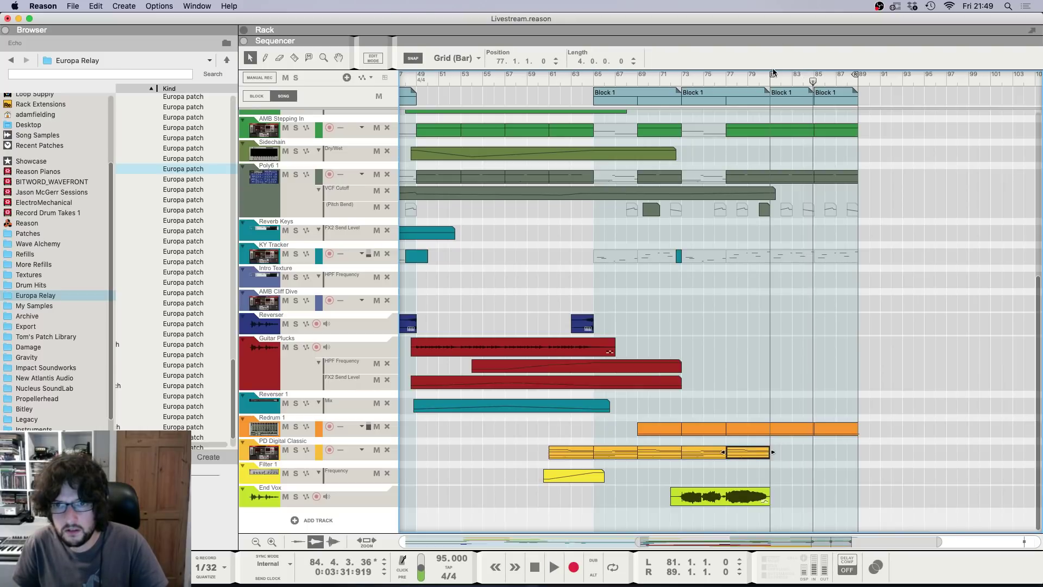
{"action": "key", "text": "super+d"}
{"action": "key", "text": "super+d"}
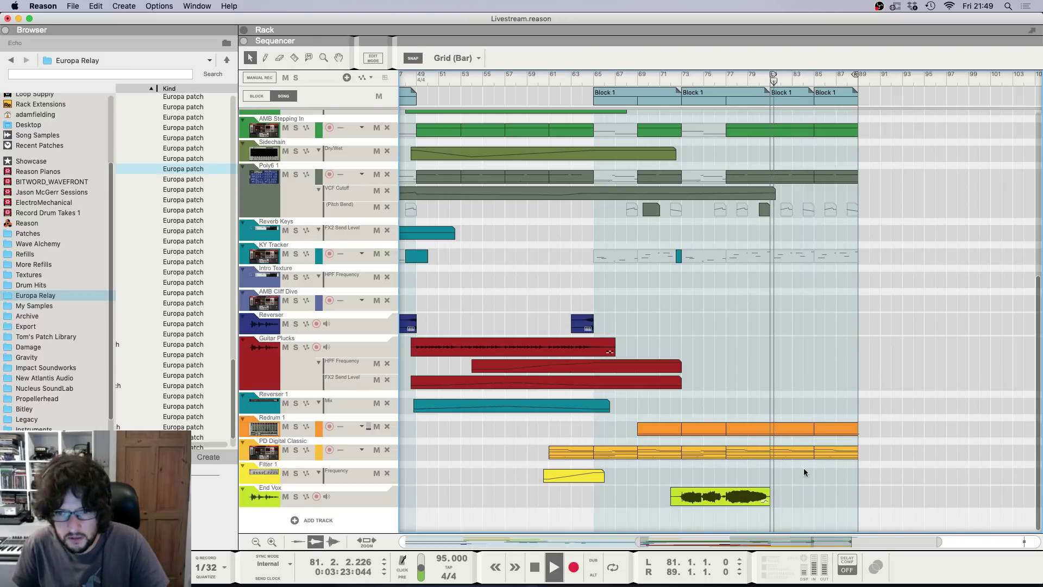
{"action": "left_click", "coordinate": [805, 472]}
{"action": "left_click", "coordinate": [832, 453]}
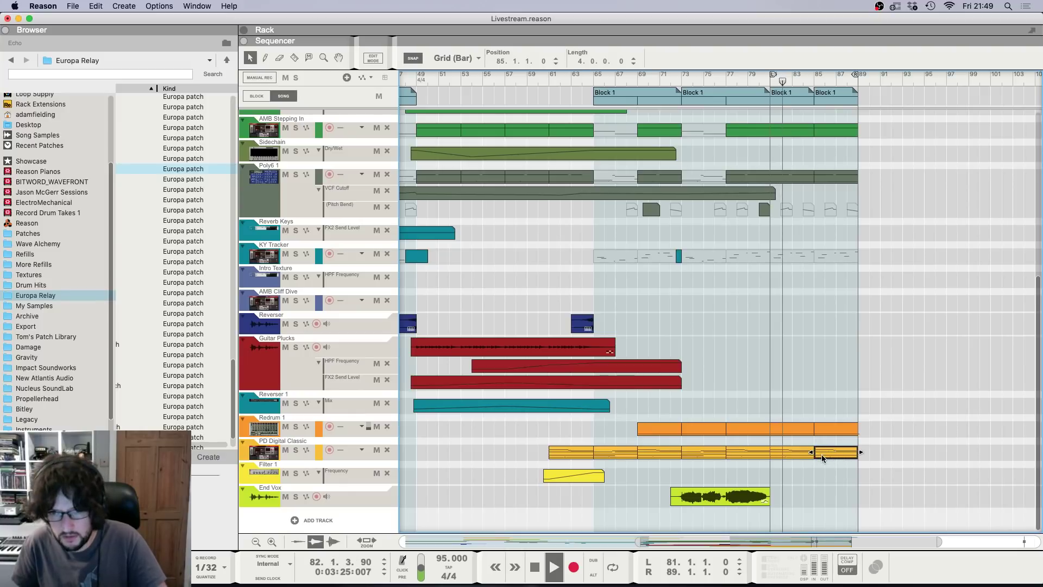
{"action": "key", "text": "Delete"}
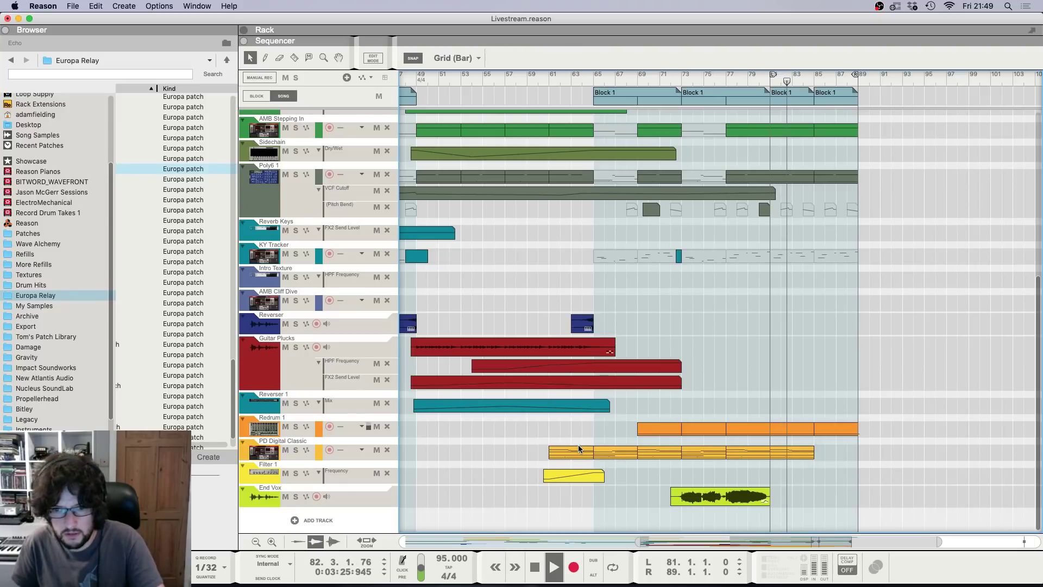
Step: Extend the bar 81 PD Digital Classic clip so it ends at bar 89
{"action": "left_click", "coordinate": [356, 444]}
{"action": "left_click", "coordinate": [798, 455]}
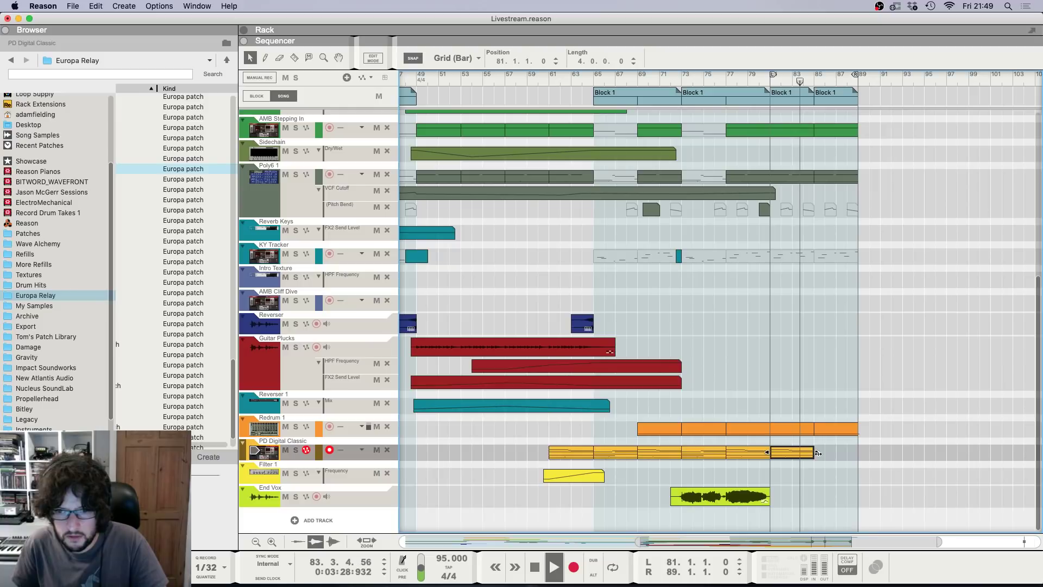
{"action": "left_click_drag", "start_coordinate": [813, 457], "coordinate": [852, 458]}
Step: Stretch the final held notes in the extended PD Digital Classic clip to bar 89 and close the note editor
{"action": "double_click", "coordinate": [846, 457]}
{"action": "left_click_drag", "start_coordinate": [772, 227], "coordinate": [1005, 312]}
{"action": "key", "text": "g"}
{"action": "key", "text": "g"}
{"action": "key", "text": "g"}
{"action": "key", "text": "g"}
{"action": "key", "text": "g"}
{"action": "key", "text": "g"}
{"action": "key", "text": "g"}
{"action": "key", "text": "g"}
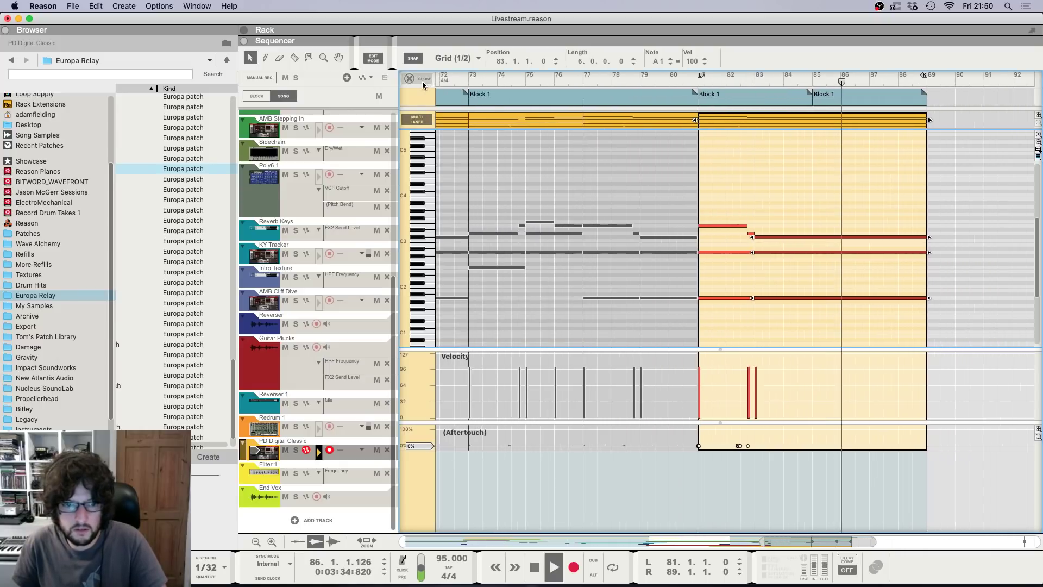
{"action": "key", "text": "Escape"}
Step: Draw an empty KY Tracker clip across bars 85 to 89 and pull its start back to bar 84.3 using the 1/2 grid
{"action": "mouse_move", "coordinate": [603, 256]}
{"action": "left_mouse_down"}
{"action": "mouse_move", "coordinate": [660, 256]}
{"action": "mouse_move", "coordinate": [647, 256]}
{"action": "left_mouse_up"}
{"action": "left_click", "coordinate": [617, 295]}
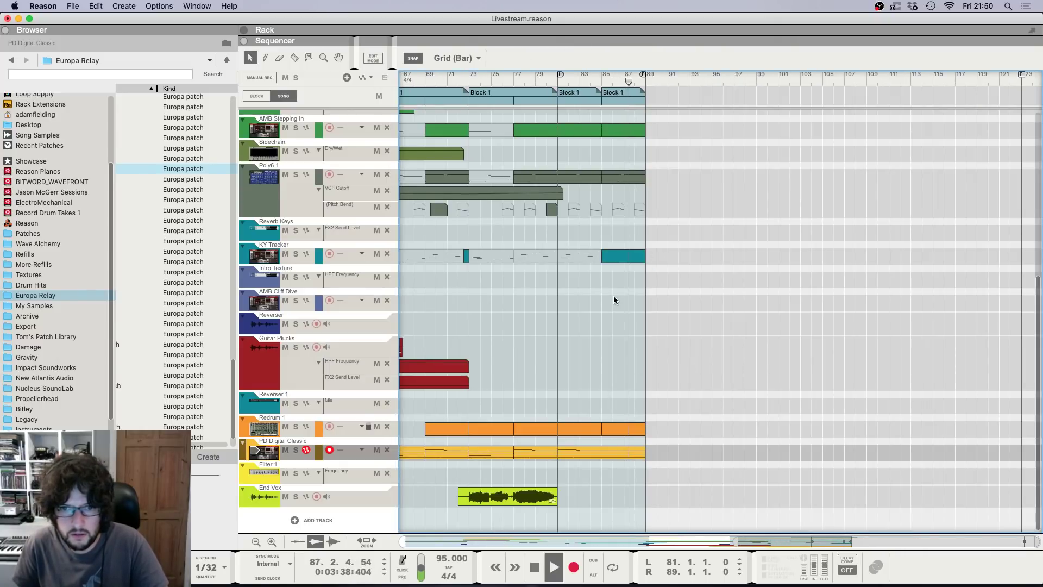
{"action": "left_click", "coordinate": [617, 256]}
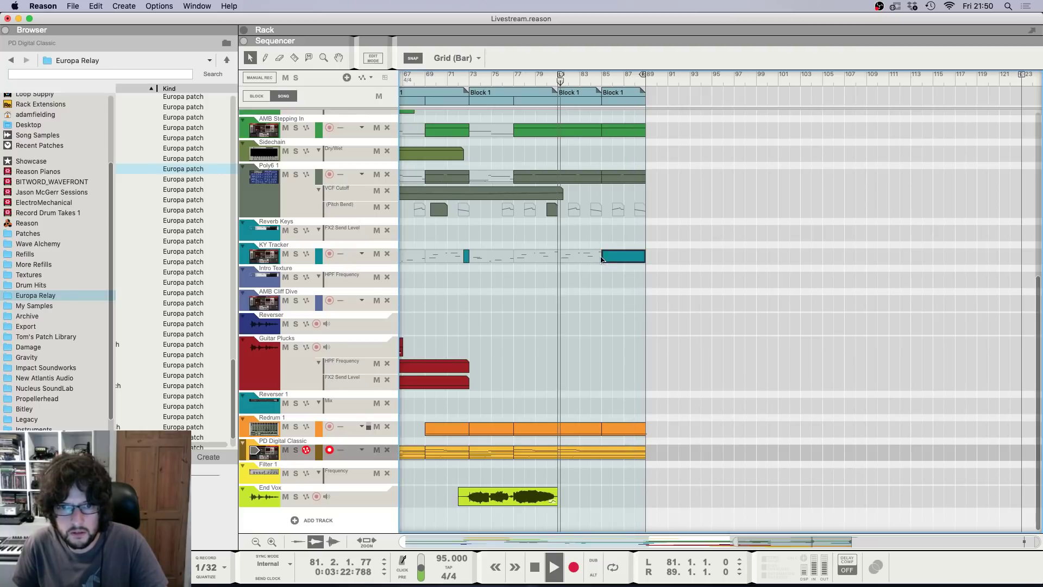
{"action": "left_click", "coordinate": [460, 59]}
{"action": "left_click", "coordinate": [462, 76]}
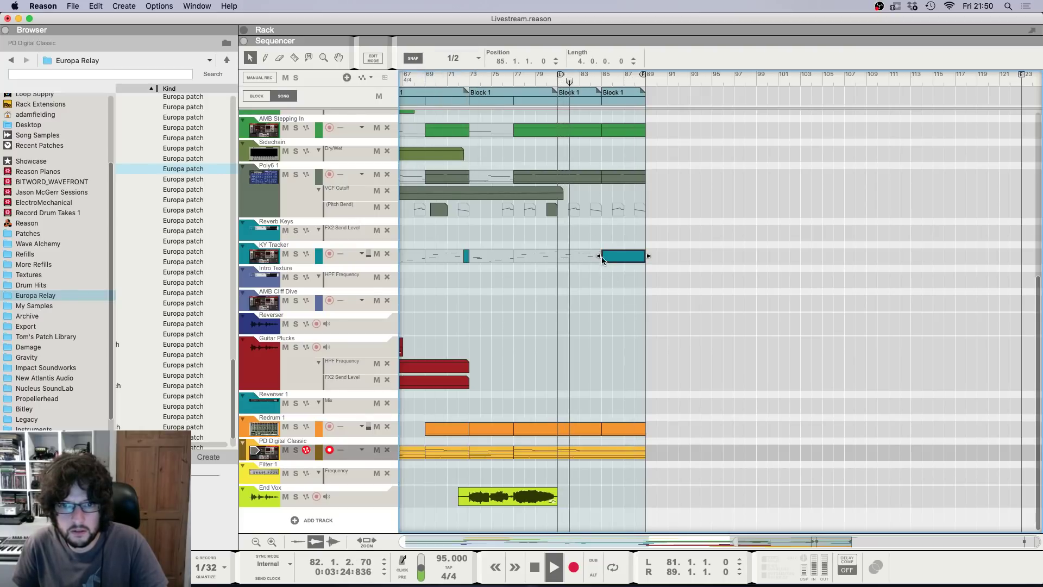
{"action": "left_click_drag", "start_coordinate": [600, 256], "coordinate": [594, 256]}
{"action": "left_click", "coordinate": [455, 59]}
{"action": "left_click", "coordinate": [455, 59]}
{"action": "left_click", "coordinate": [801, 296]}
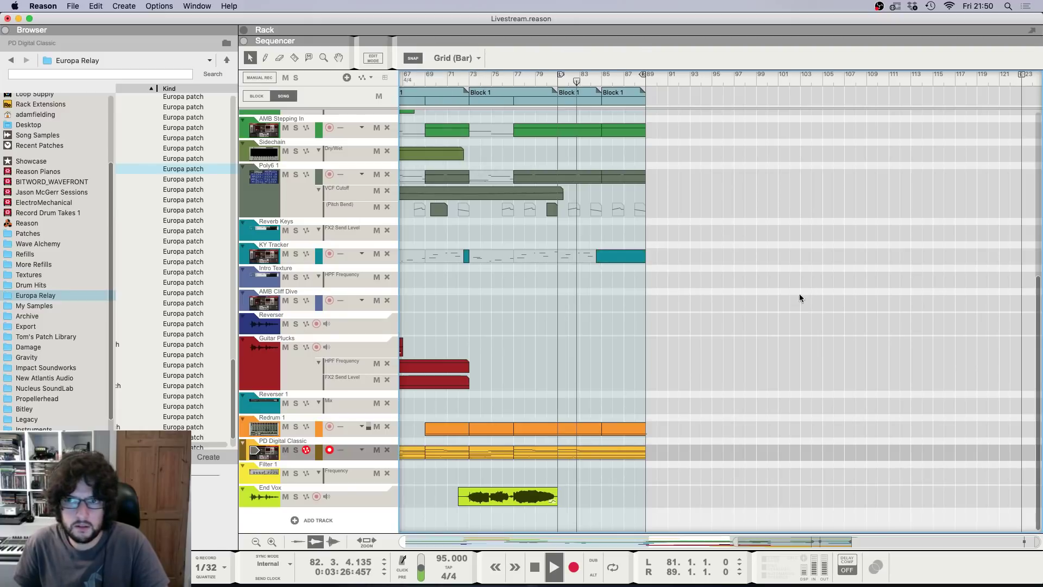
Step: Audition the ending from bar 81 with a closer view of the arrangement
{"action": "key", "text": "space"}
{"action": "key", "text": "h"}
{"action": "key", "text": "h"}
{"action": "key", "text": "h"}
{"action": "key", "text": "h"}
{"action": "key", "text": "h"}
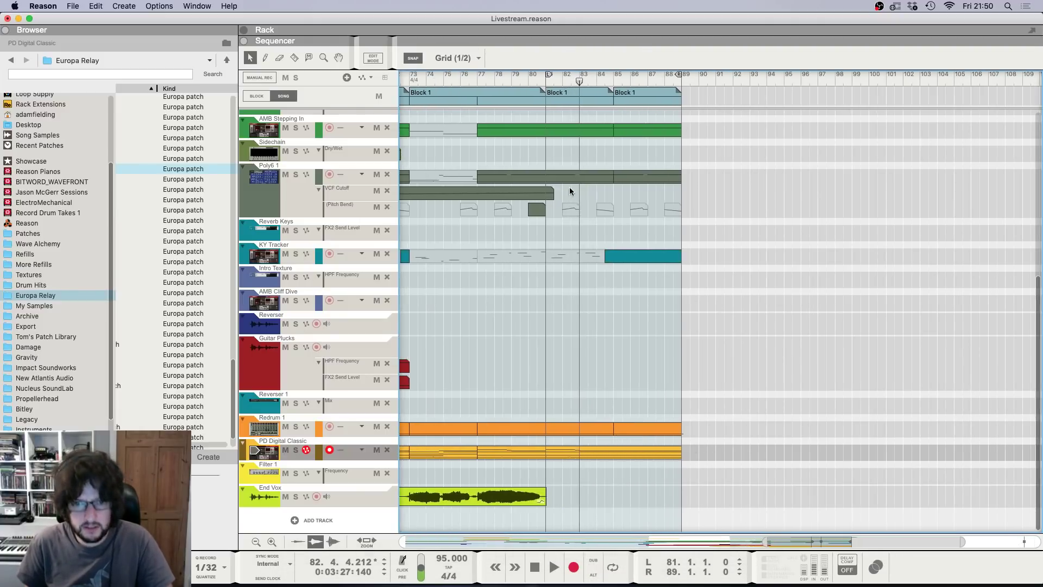
{"action": "scroll", "coordinate": [534, 144], "scroll_direction": "left", "scroll_amount": 3}
{"action": "key", "text": "space"}
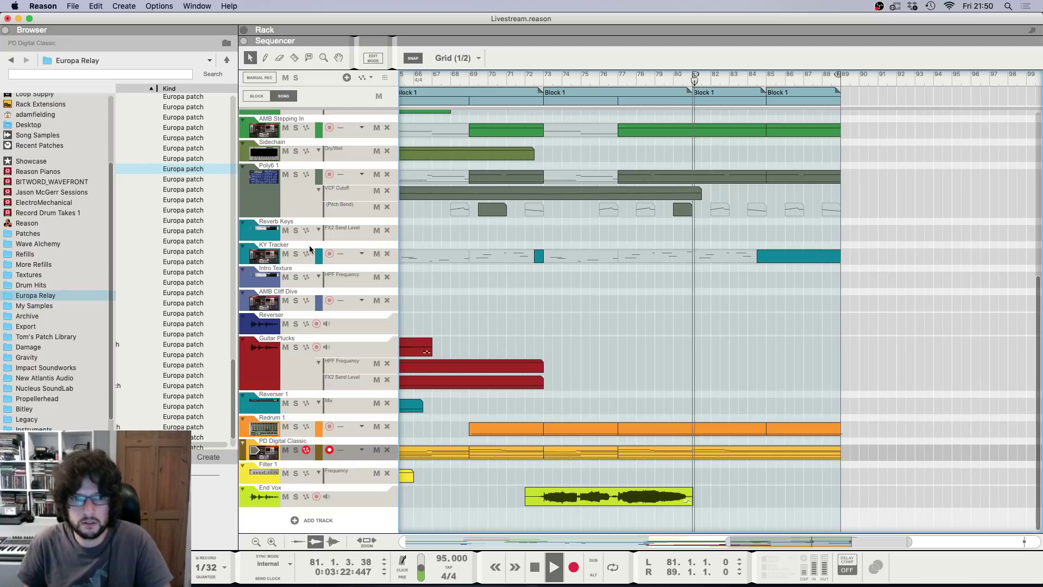
Step: Show the insert effects of the Reverb Keys channel that holds the KY Tracker Europa in the rack
{"action": "left_click", "coordinate": [311, 248]}
{"action": "key", "text": "space"}
{"action": "key", "text": "F6"}
{"action": "scroll", "coordinate": [736, 368], "scroll_direction": "down", "scroll_amount": 1}
{"action": "scroll", "coordinate": [618, 300], "scroll_direction": "up", "scroll_amount": 4}
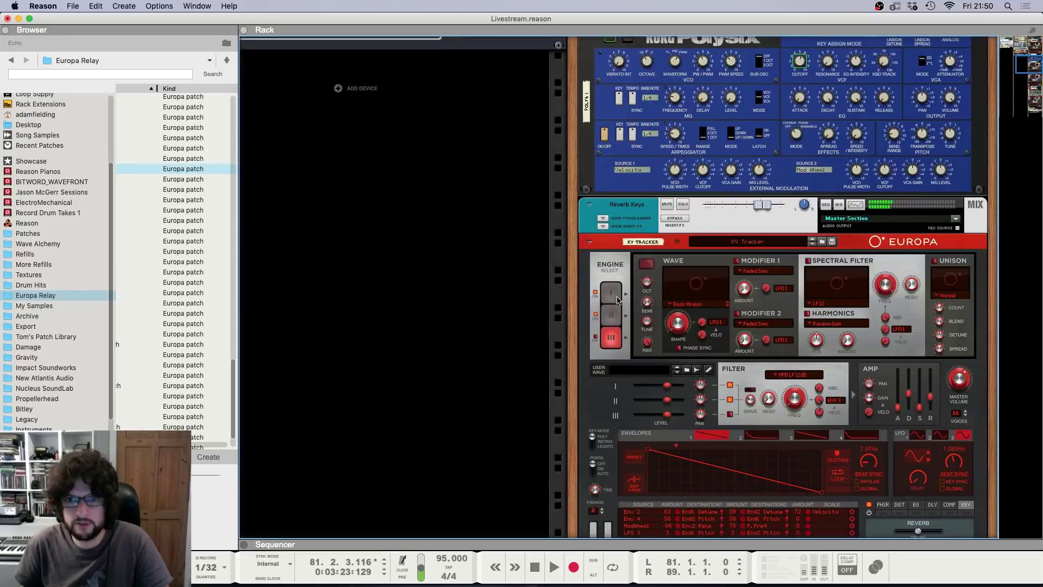
{"action": "left_click", "coordinate": [604, 227]}
Step: Try automating the DR-1 reverb's Dry/Wet with a clip starting at bar 81 that rises to 100% at bar 84.3
{"action": "right_click", "coordinate": [652, 284]}
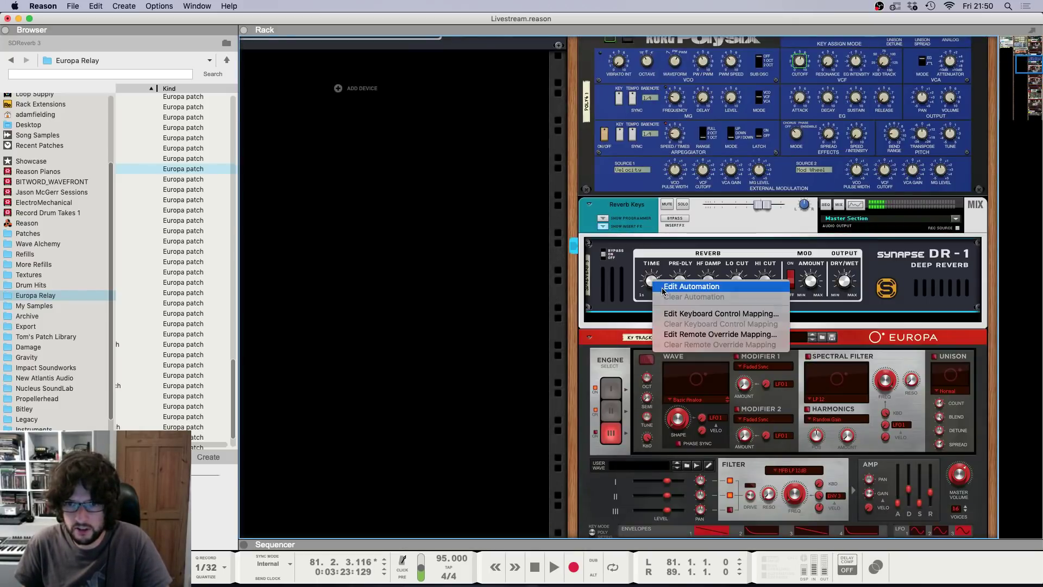
{"action": "left_click", "coordinate": [673, 289]}
{"action": "key", "text": "F6"}
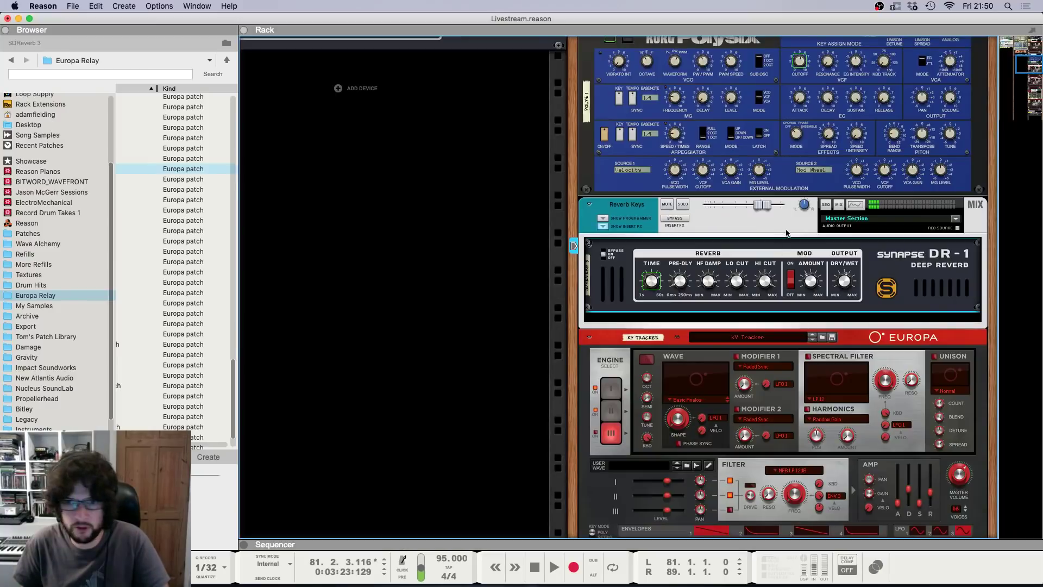
{"action": "right_click", "coordinate": [843, 281]}
{"action": "left_click", "coordinate": [866, 286]}
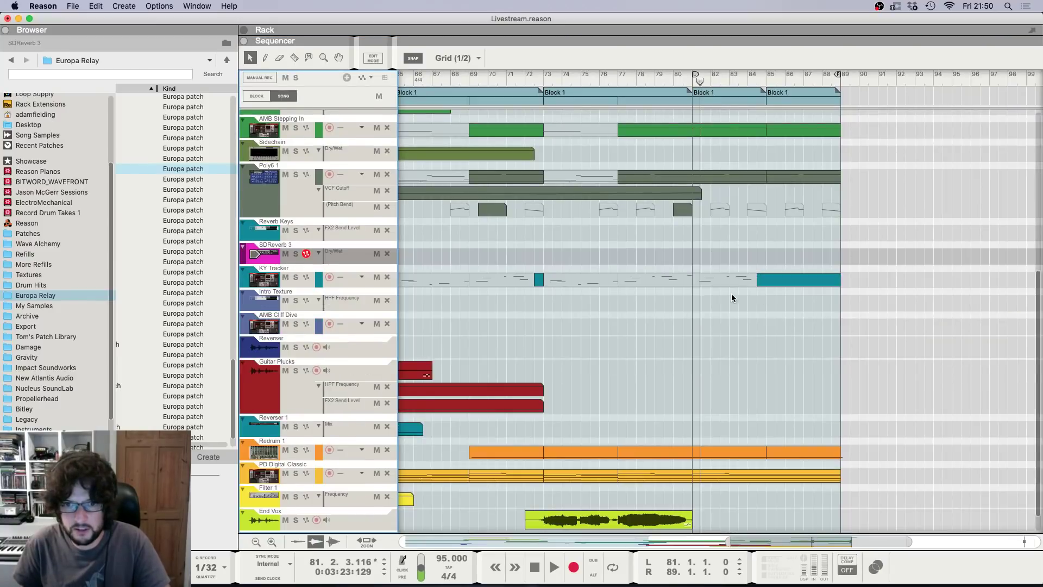
{"action": "left_click", "coordinate": [710, 255]}
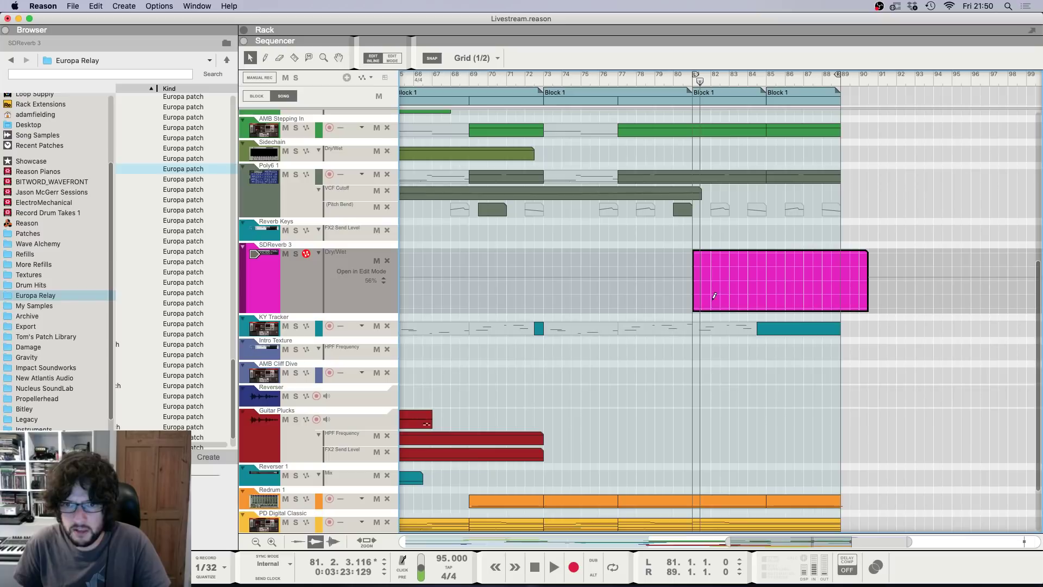
{"action": "left_click", "coordinate": [757, 251], "text": "super"}
{"action": "key", "text": "space"}
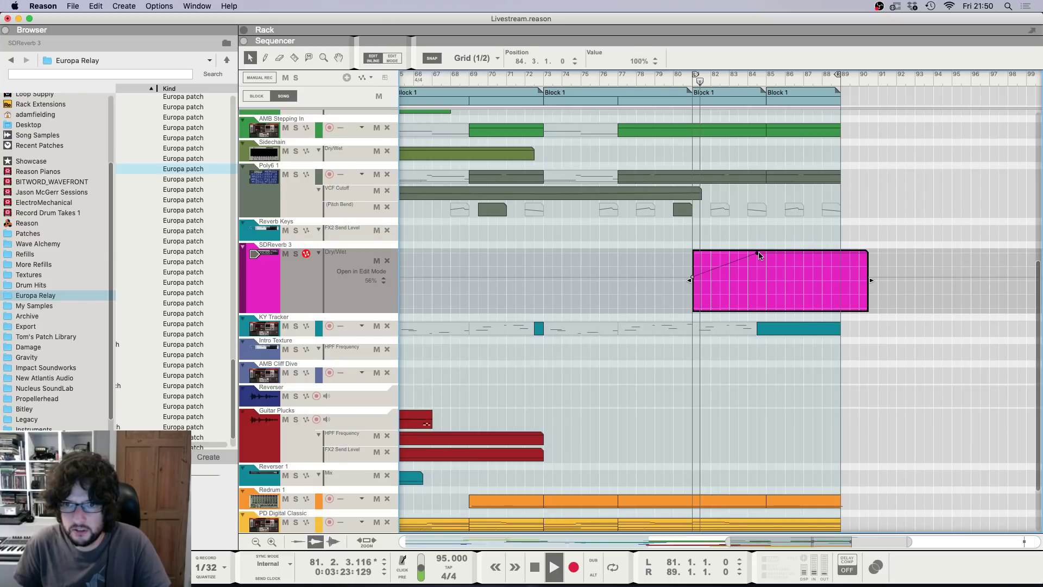
Step: Try to open an automation lane for the DR-1's reverb Time alongside the Dry/Wet lane
{"action": "left_click", "coordinate": [749, 429]}
{"action": "key", "text": "F6"}
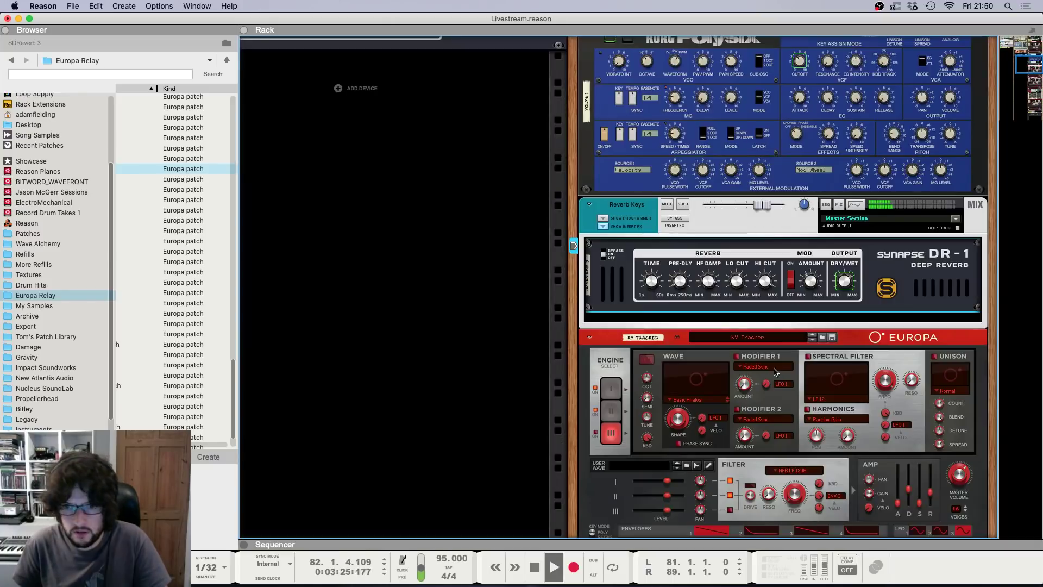
{"action": "right_click", "coordinate": [660, 287]}
{"action": "left_click", "coordinate": [656, 288]}
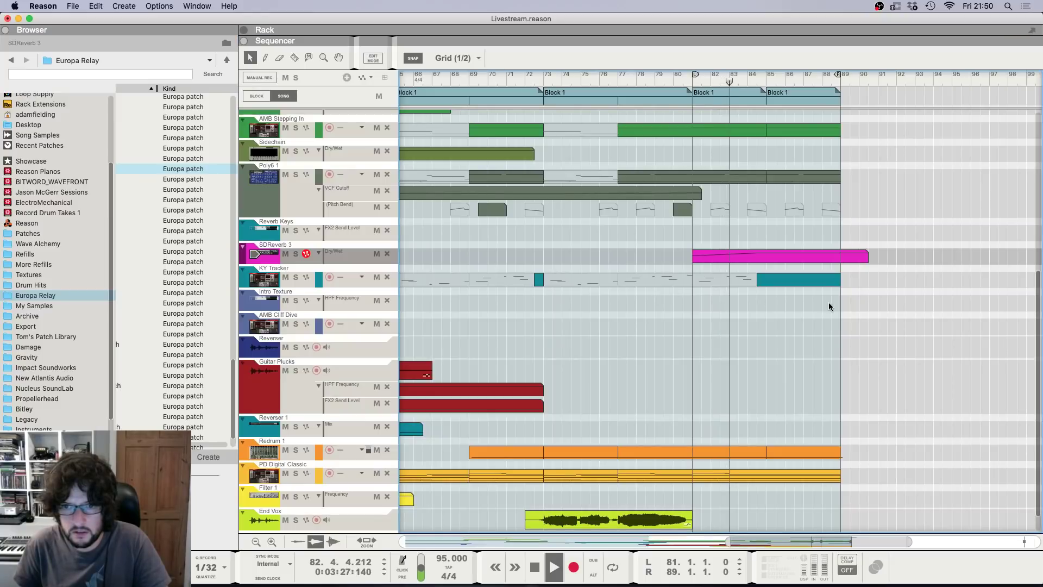
{"action": "key", "text": "F6"}
{"action": "key", "text": "F7"}
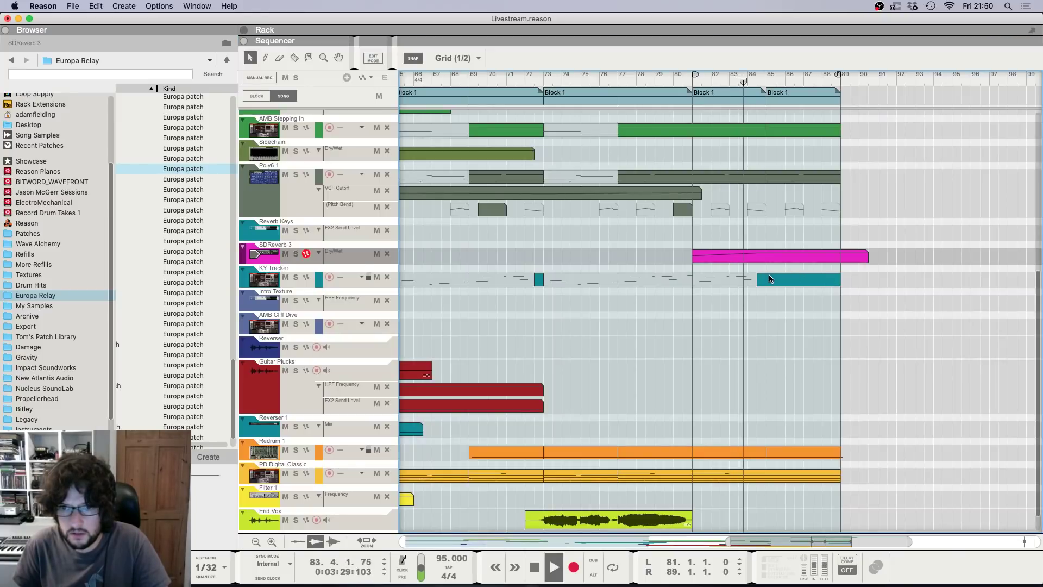
Step: Delete the SDReverb 3 Dry/Wet clip and clear the Dry/Wet automation from the DR-1
{"action": "key", "text": "space"}
{"action": "left_click", "coordinate": [770, 257]}
{"action": "key", "text": "Delete"}
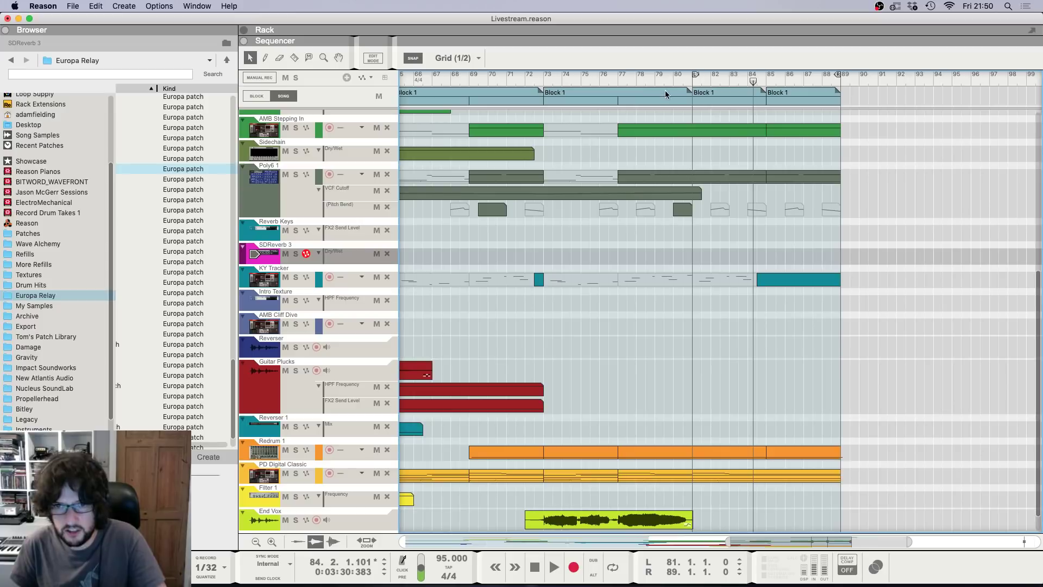
{"action": "left_click", "coordinate": [693, 83]}
{"action": "key", "text": "F6"}
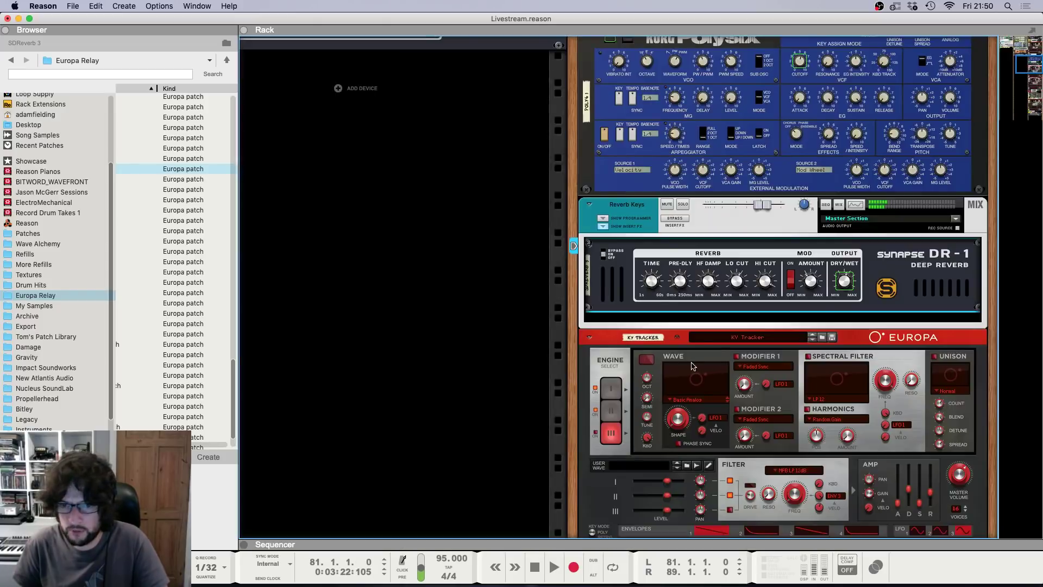
{"action": "right_click", "coordinate": [846, 280]}
{"action": "left_click", "coordinate": [859, 294]}
Step: Automate the DR-1's reverb Time in a clip from bar 80.3, with points at bar 81 and about 21 s at bar 84.3
{"action": "right_click", "coordinate": [655, 280]}
{"action": "left_click", "coordinate": [692, 284]}
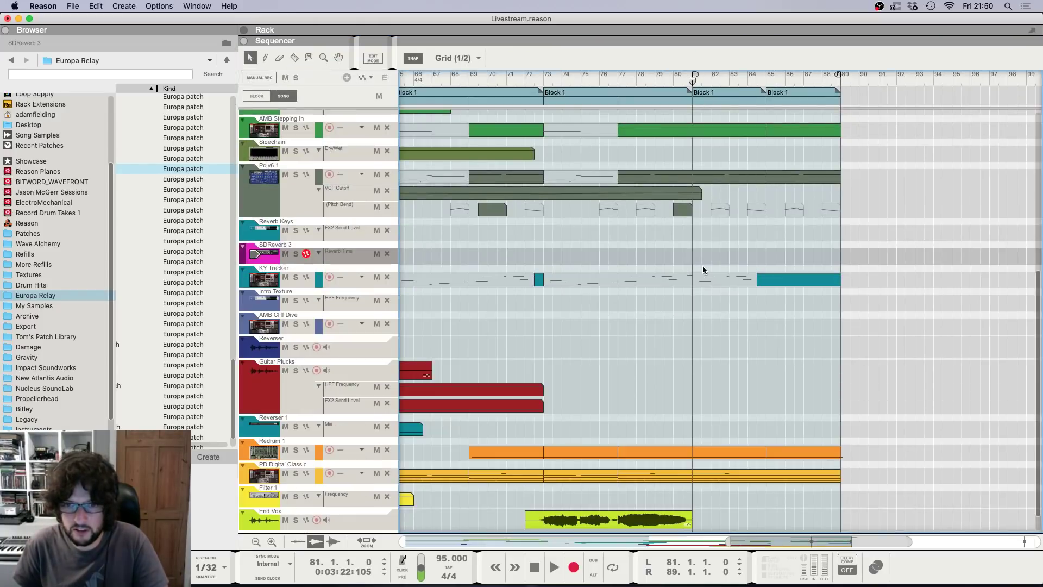
{"action": "left_click_drag", "start_coordinate": [693, 251], "coordinate": [785, 255]}
{"action": "left_click", "coordinate": [563, 76]}
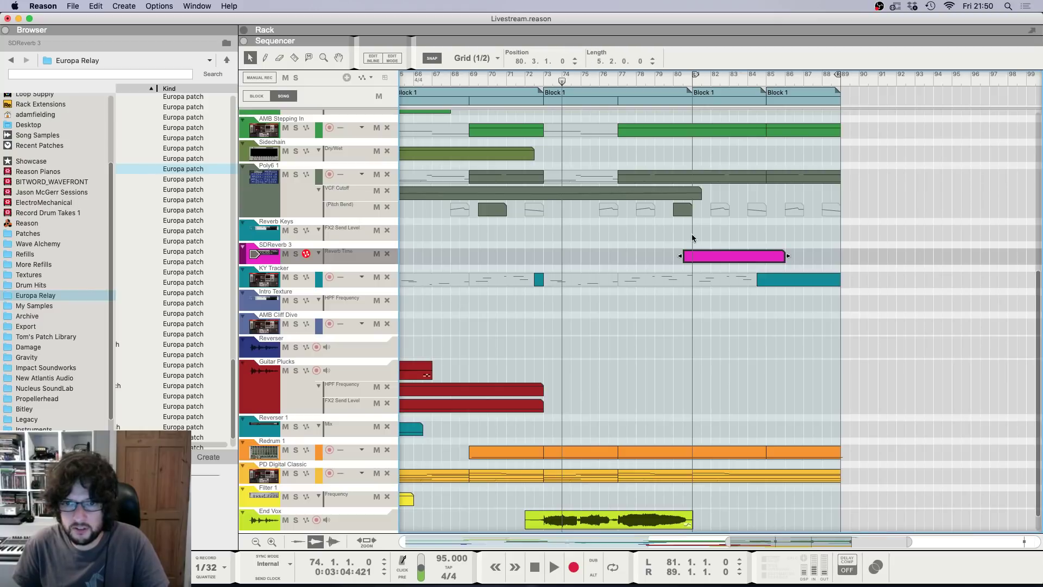
{"action": "double_click", "coordinate": [708, 260]}
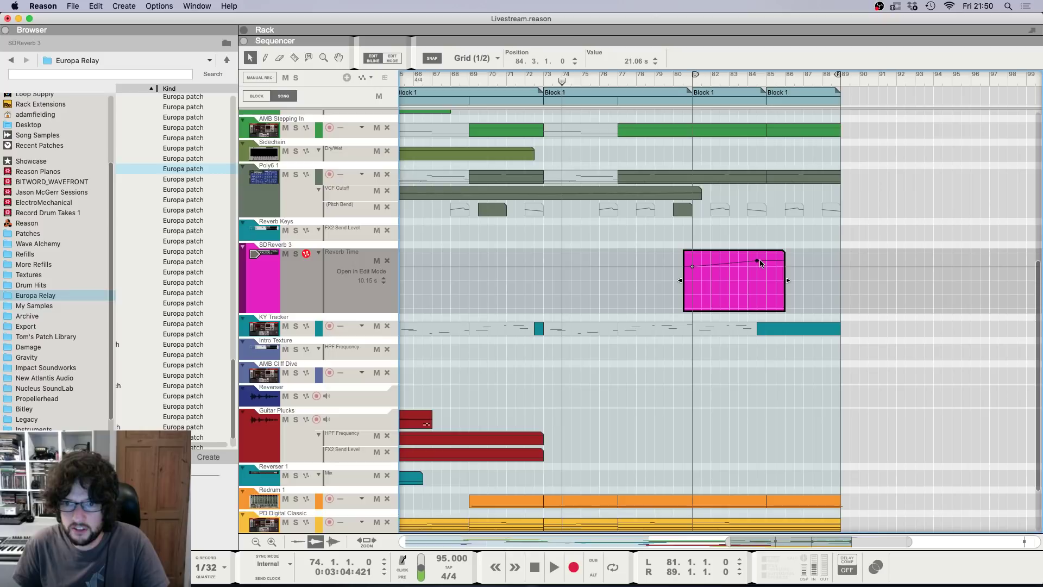
Step: Extend the SDReverb 3 Reverb Time clip to a length of 10.2.0.0
{"action": "left_click", "coordinate": [798, 229]}
{"action": "left_click", "coordinate": [775, 255]}
{"action": "left_click_drag", "start_coordinate": [788, 257], "coordinate": [880, 265]}
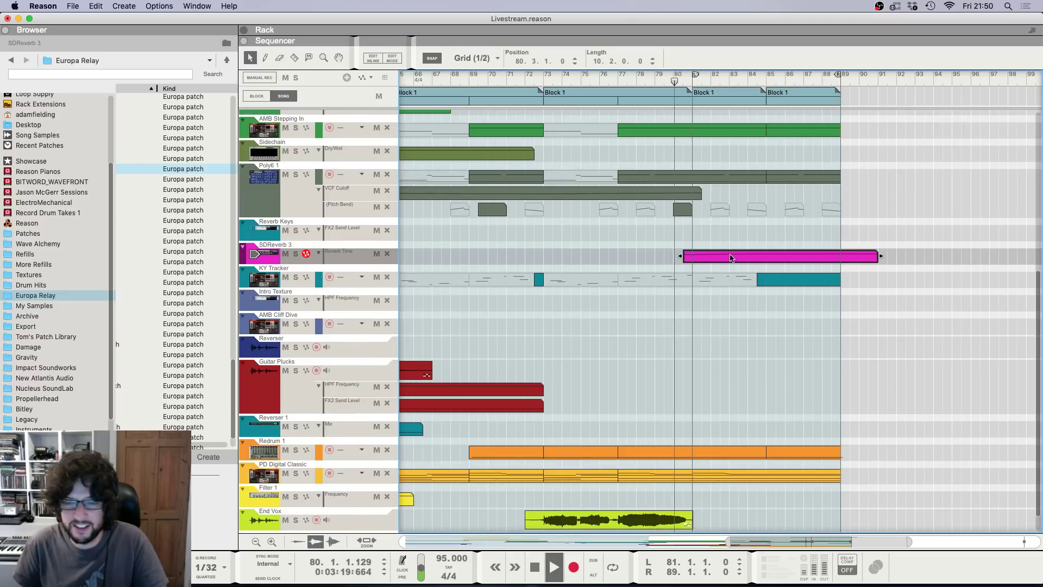
{"action": "left_click", "coordinate": [716, 236]}
{"action": "scroll", "coordinate": [709, 279], "scroll_direction": "down", "scroll_amount": 2}
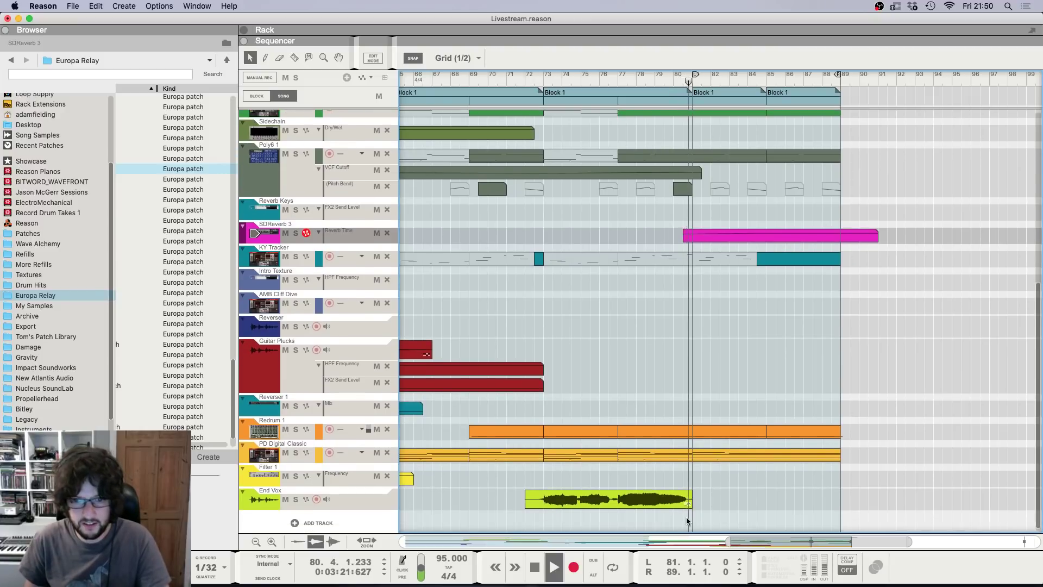
{"action": "left_click", "coordinate": [685, 501]}
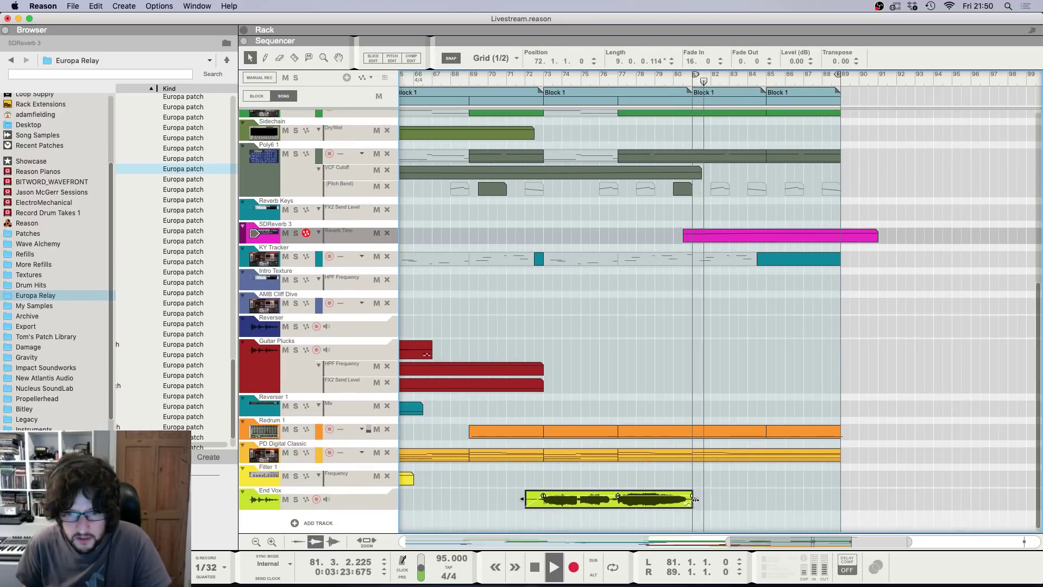
{"action": "left_click", "coordinate": [825, 338]}
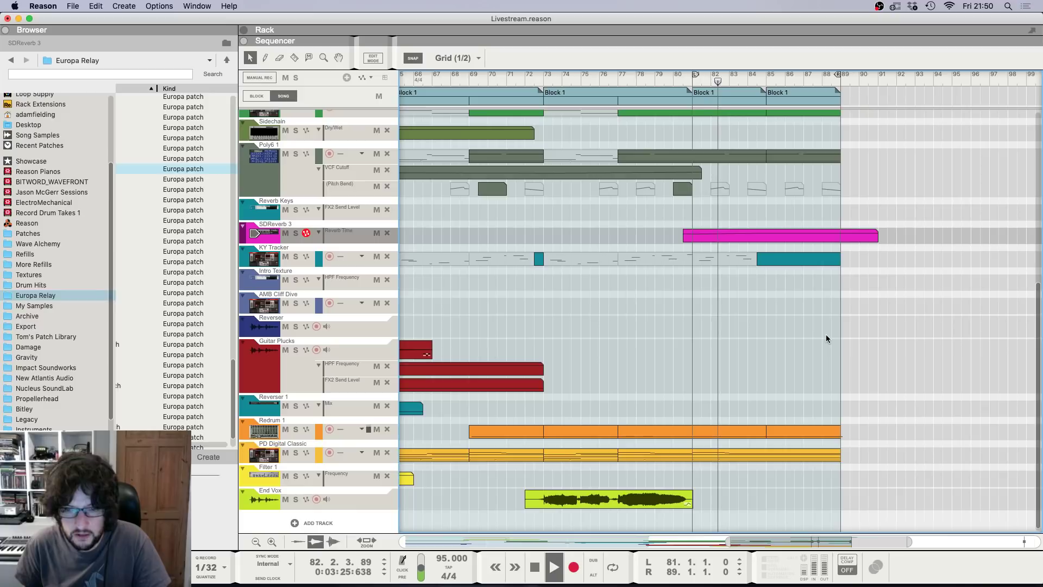
Step: Add a Drum 1 Level automation lane to the Ride's Redrum 1 and draw a clip from bar 80.3 to about bar 92
{"action": "scroll", "coordinate": [820, 343], "scroll_direction": "up", "scroll_amount": 1}
{"action": "left_click", "coordinate": [320, 435]}
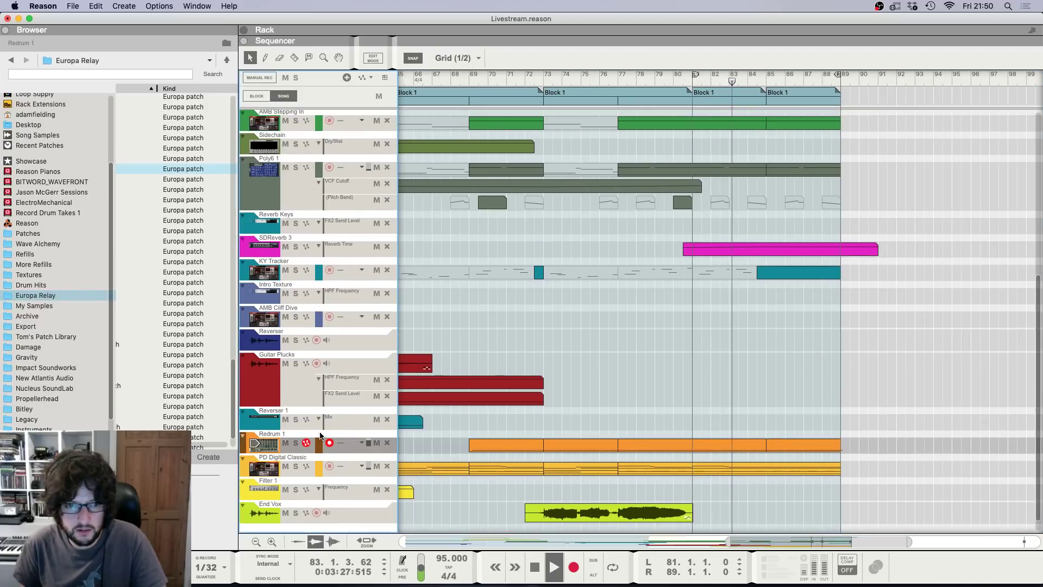
{"action": "key", "text": "F6"}
{"action": "key", "text": "F5"}
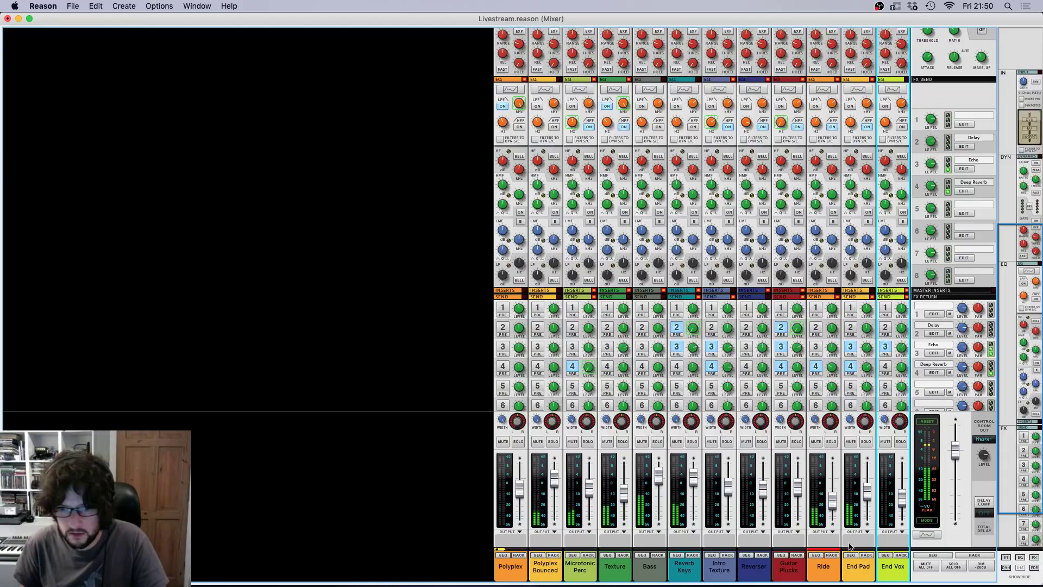
{"action": "left_click", "coordinate": [836, 555]}
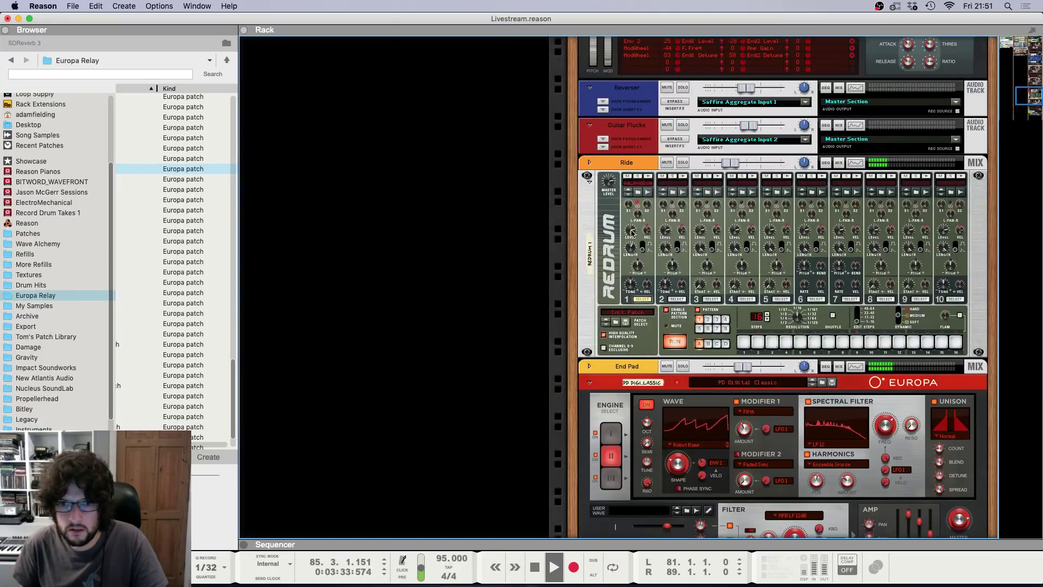
{"action": "right_click", "coordinate": [631, 232]}
{"action": "left_click", "coordinate": [652, 236]}
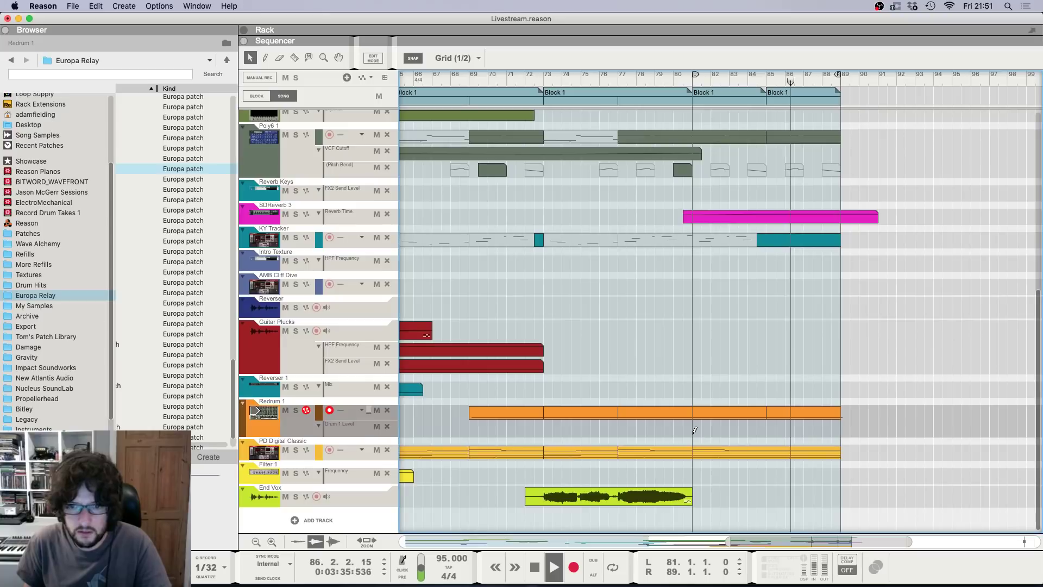
{"action": "left_click_drag", "start_coordinate": [694, 430], "coordinate": [896, 431]}
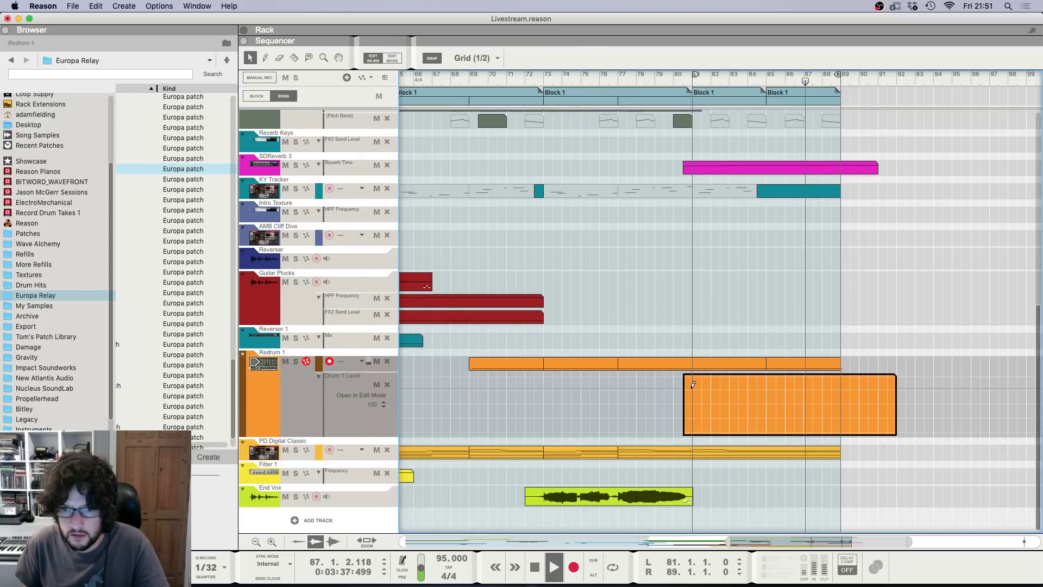
Step: Fade Redrum 1's Drum 1 Level automation from a point at bar 81 down to 0 at bar 93.3
{"action": "left_click", "coordinate": [692, 388]}
{"action": "left_click", "coordinate": [927, 433], "text": "super"}
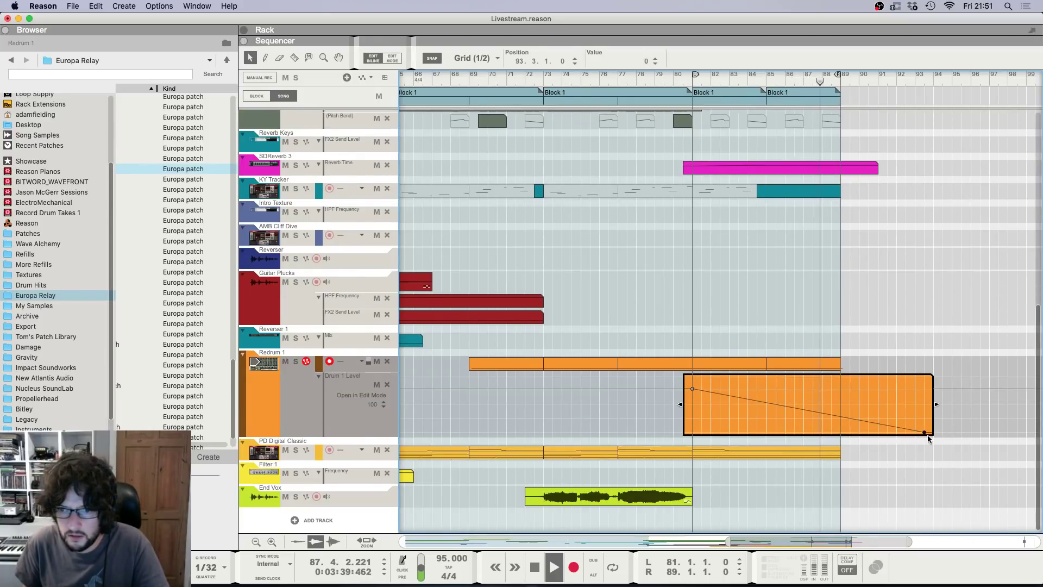
{"action": "left_click", "coordinate": [927, 343]}
{"action": "scroll", "coordinate": [927, 348], "scroll_direction": "up", "scroll_amount": 3}
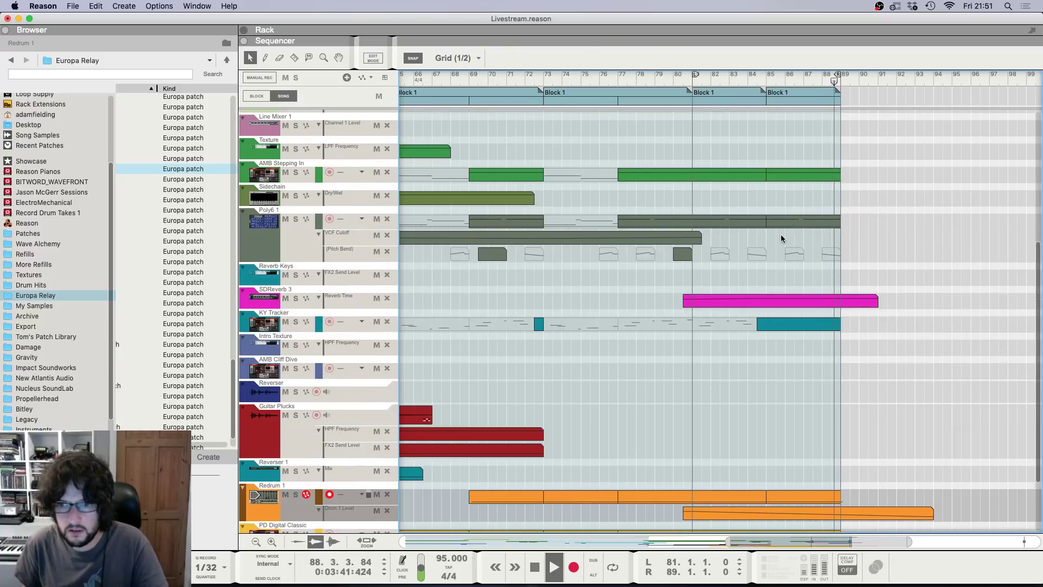
Step: Review the arrangement around bars 73, 33 and 21, and play the song from bar 81
{"action": "left_click", "coordinate": [545, 80]}
{"action": "scroll", "coordinate": [549, 89], "scroll_direction": "down", "scroll_amount": 5}
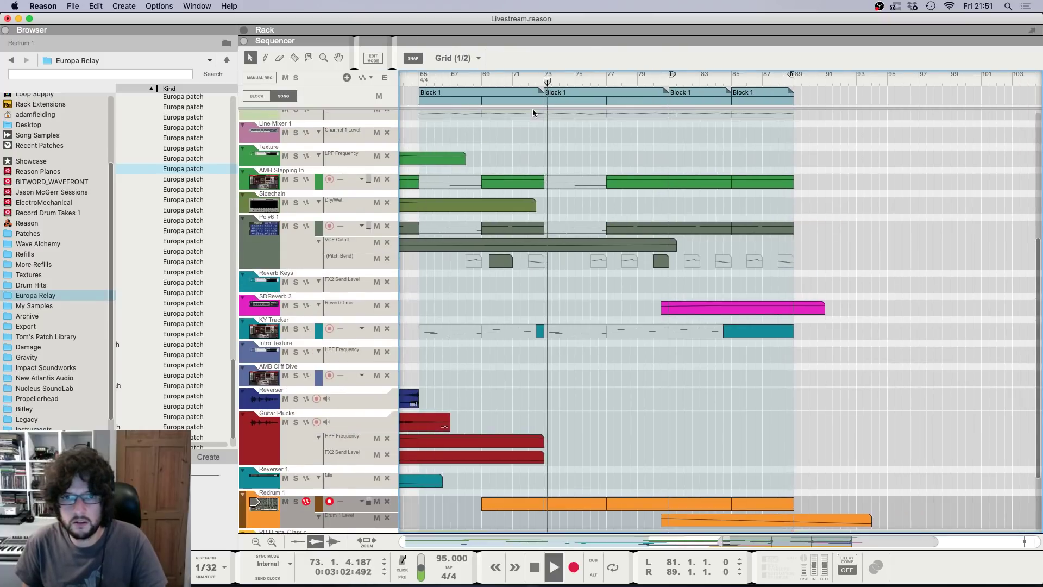
{"action": "scroll", "coordinate": [465, 75], "scroll_direction": "left", "scroll_amount": 3}
{"action": "scroll", "coordinate": [461, 73], "scroll_direction": "left", "scroll_amount": 5}
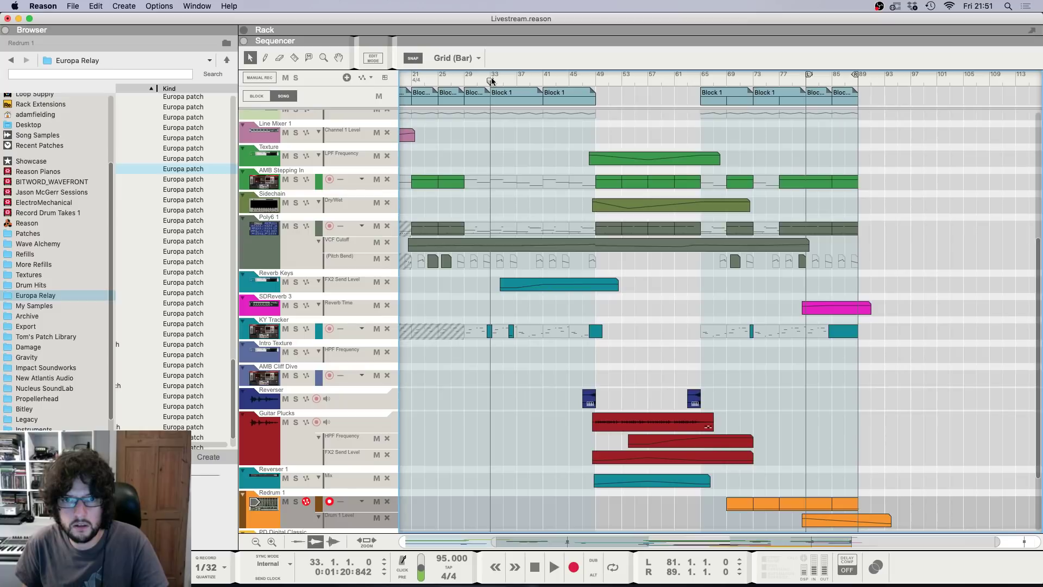
{"action": "left_click", "coordinate": [491, 77]}
{"action": "scroll", "coordinate": [765, 189], "scroll_direction": "up", "scroll_amount": 4}
{"action": "left_click", "coordinate": [411, 80]}
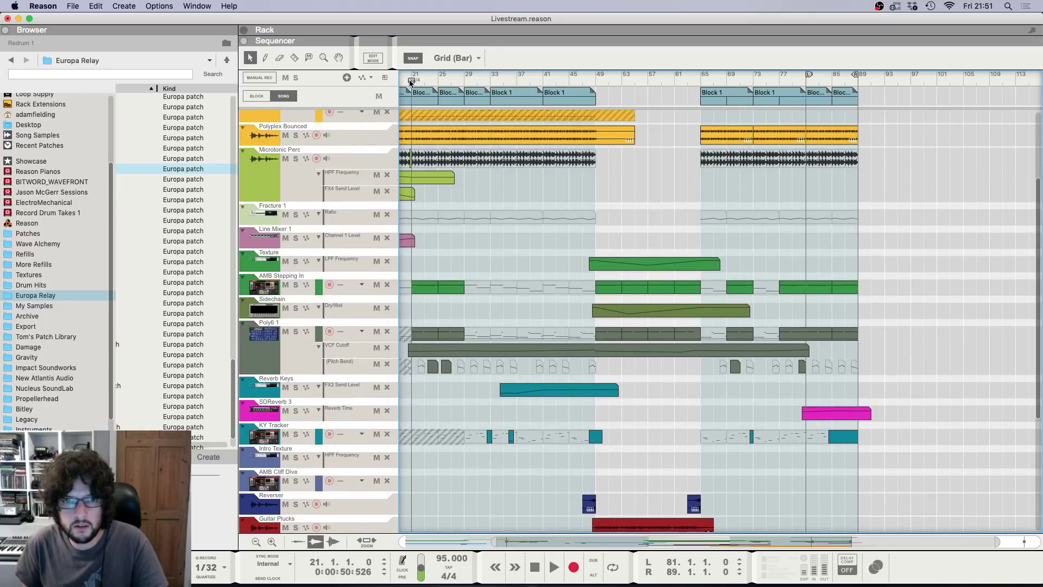
{"action": "left_click", "coordinate": [807, 77]}
{"action": "scroll", "coordinate": [749, 158], "scroll_direction": "up", "scroll_amount": 5}
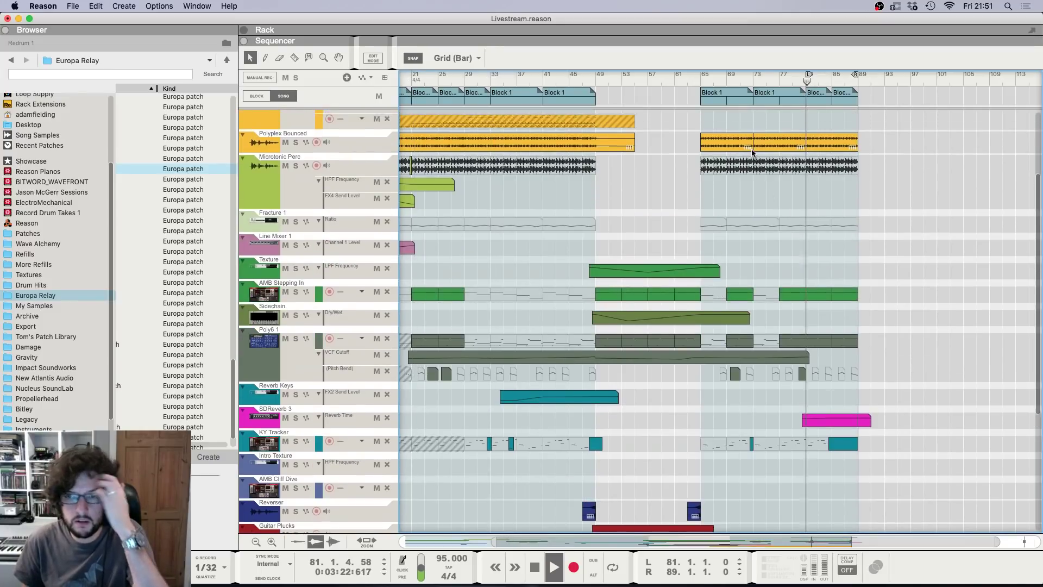
Step: Draw a 23-bar HPF Frequency clip from bar 80 on Microtonic Perc, rising from about 539 at bar 81
{"action": "scroll", "coordinate": [744, 162], "scroll_direction": "left", "scroll_amount": 5}
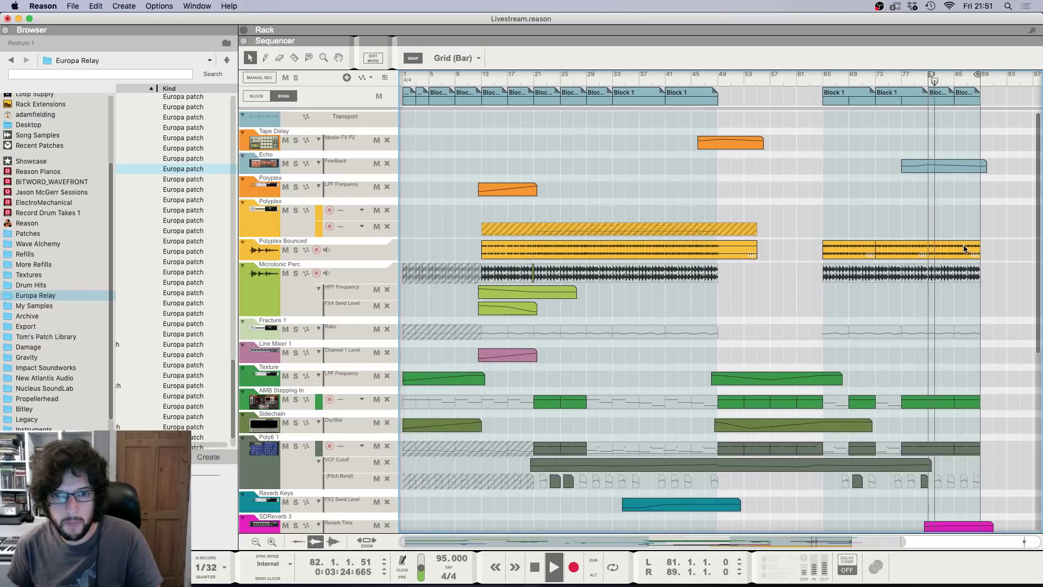
{"action": "scroll", "coordinate": [957, 259], "scroll_direction": "right", "scroll_amount": 3}
{"action": "left_click_drag", "start_coordinate": [857, 288], "coordinate": [996, 289]}
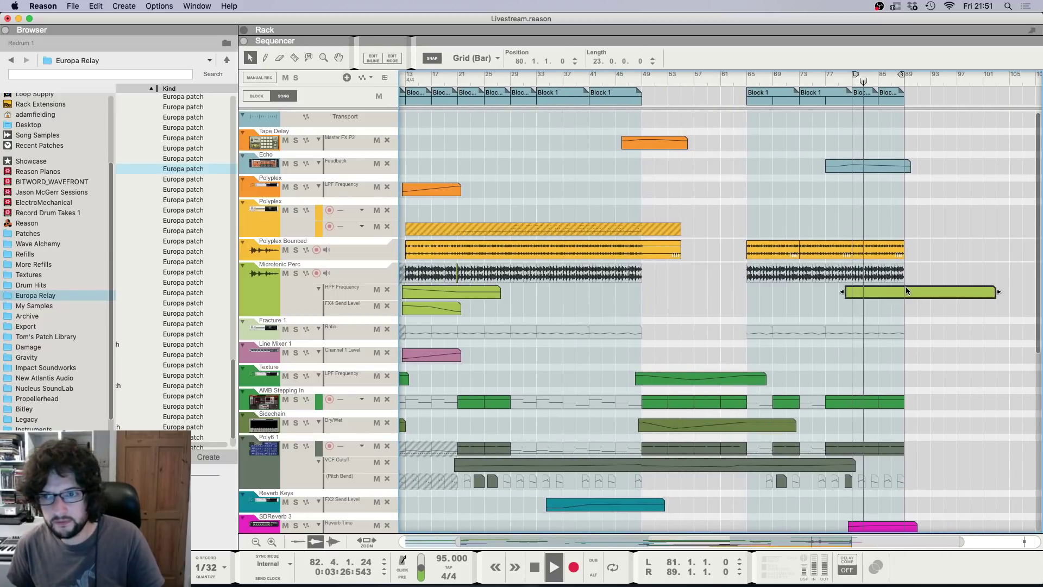
{"action": "double_click", "coordinate": [869, 293]}
{"action": "left_click", "coordinate": [851, 321]}
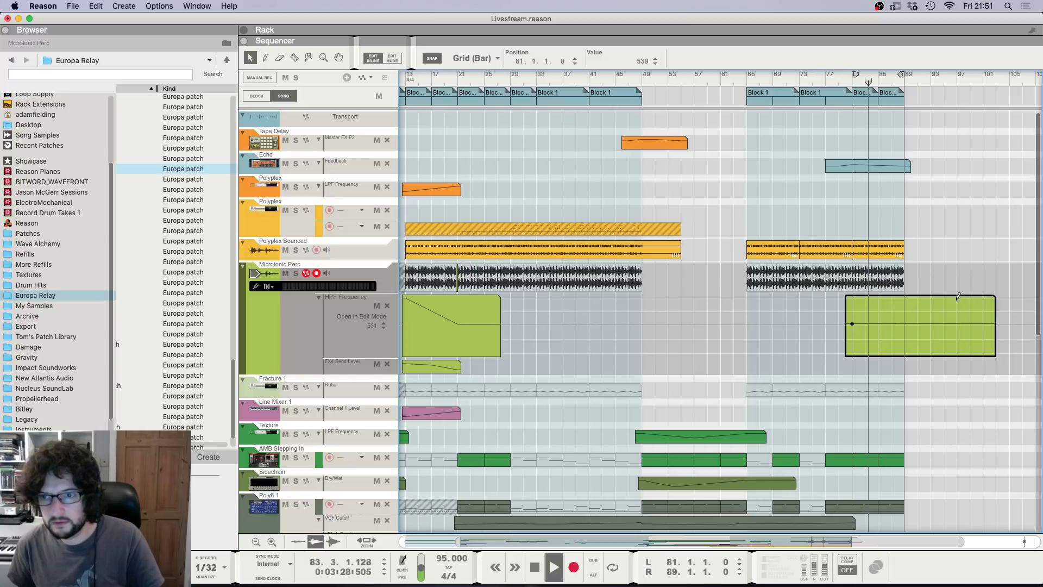
{"action": "left_click", "coordinate": [963, 273]}
Step: Listen to the ending and replay it from bar 81 to judge the percussion filter sweep
{"action": "mouse_move", "coordinate": [587, 574]}
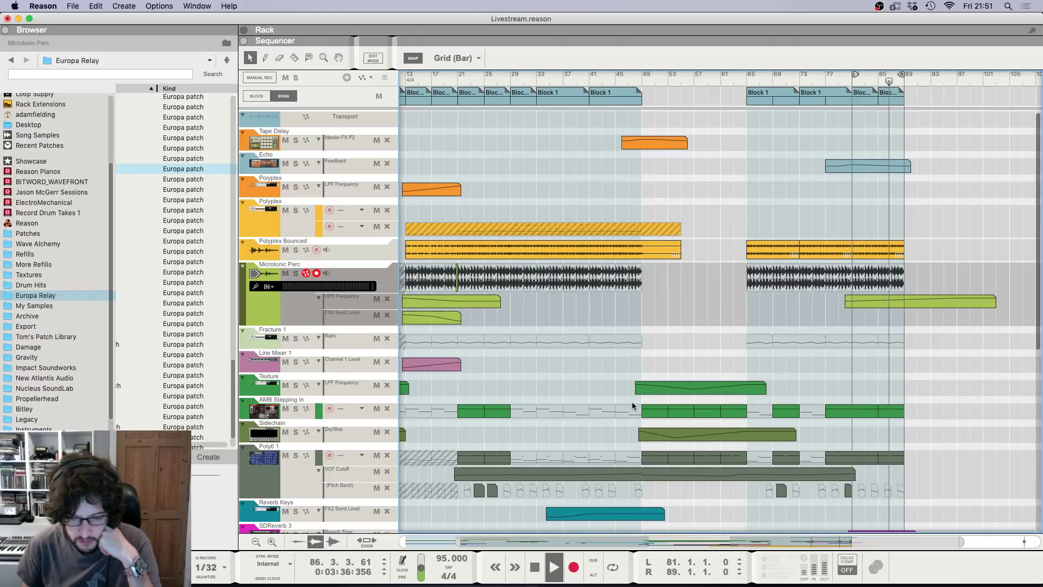
{"action": "scroll", "coordinate": [665, 362], "scroll_direction": "right", "scroll_amount": 3}
{"action": "scroll", "coordinate": [665, 363], "scroll_direction": "up", "scroll_amount": 1}
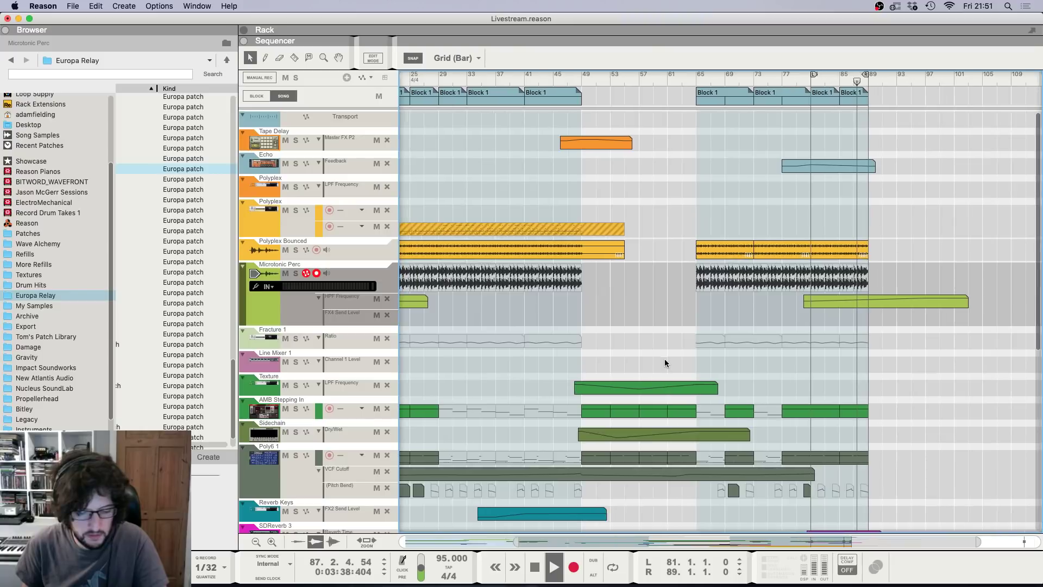
{"action": "scroll", "coordinate": [720, 346], "scroll_direction": "up", "scroll_amount": 6}
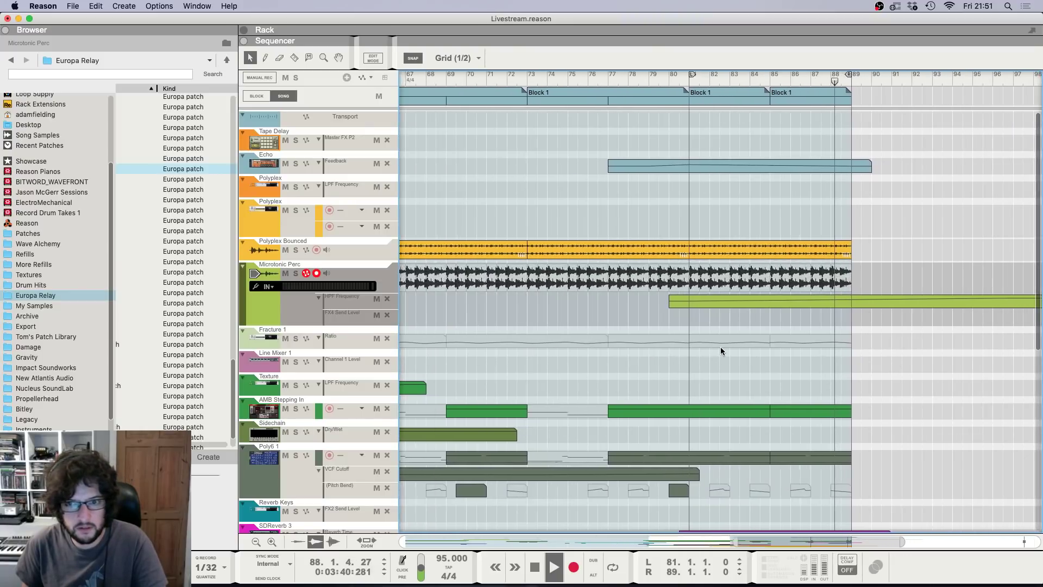
{"action": "scroll", "coordinate": [720, 347], "scroll_direction": "up", "scroll_amount": 1}
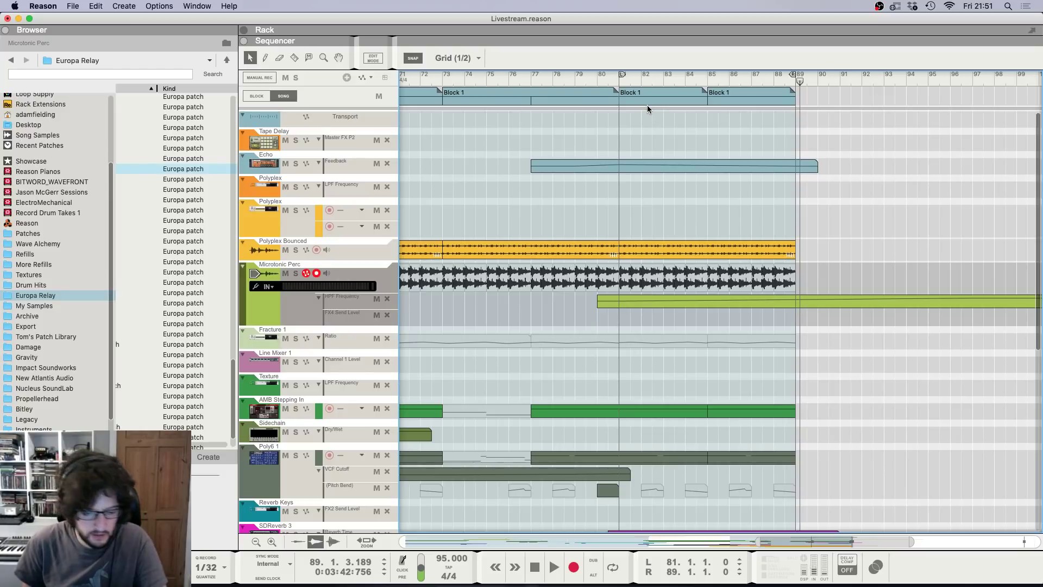
{"action": "scroll", "coordinate": [646, 105], "scroll_direction": "up", "scroll_amount": 3}
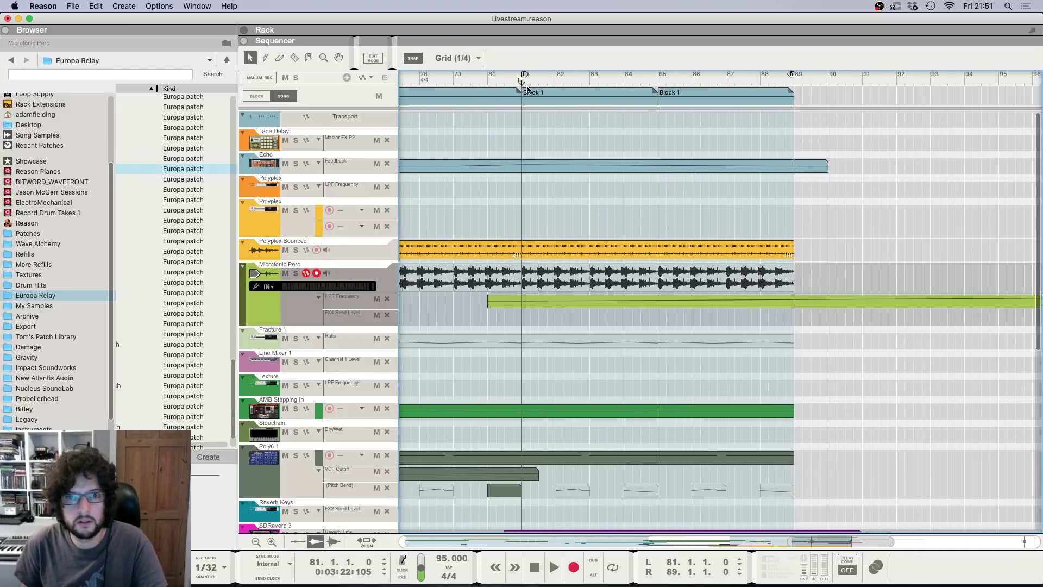
{"action": "key", "text": "space"}
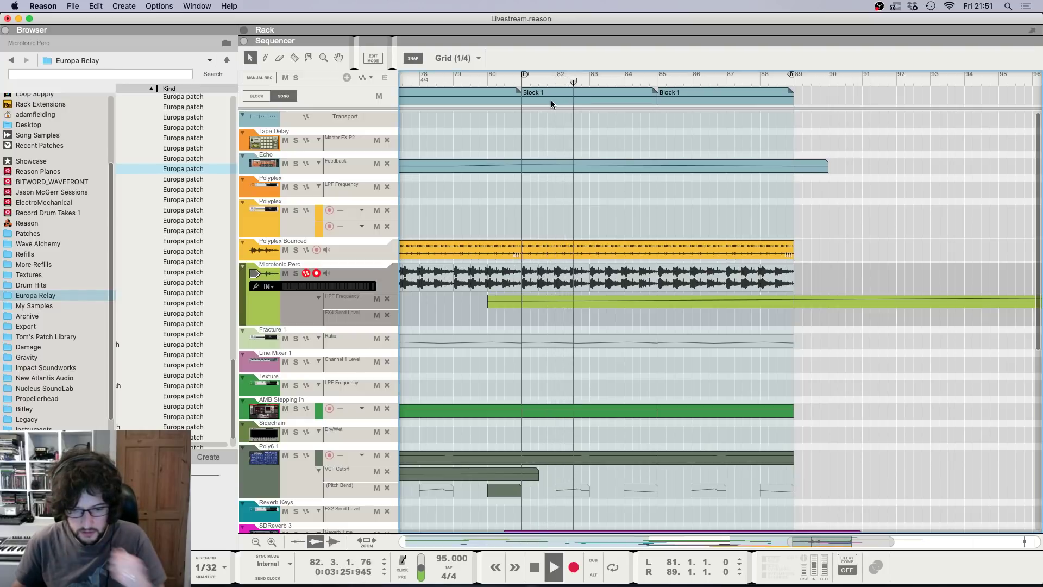
{"action": "scroll", "coordinate": [550, 100], "scroll_direction": "down", "scroll_amount": 3}
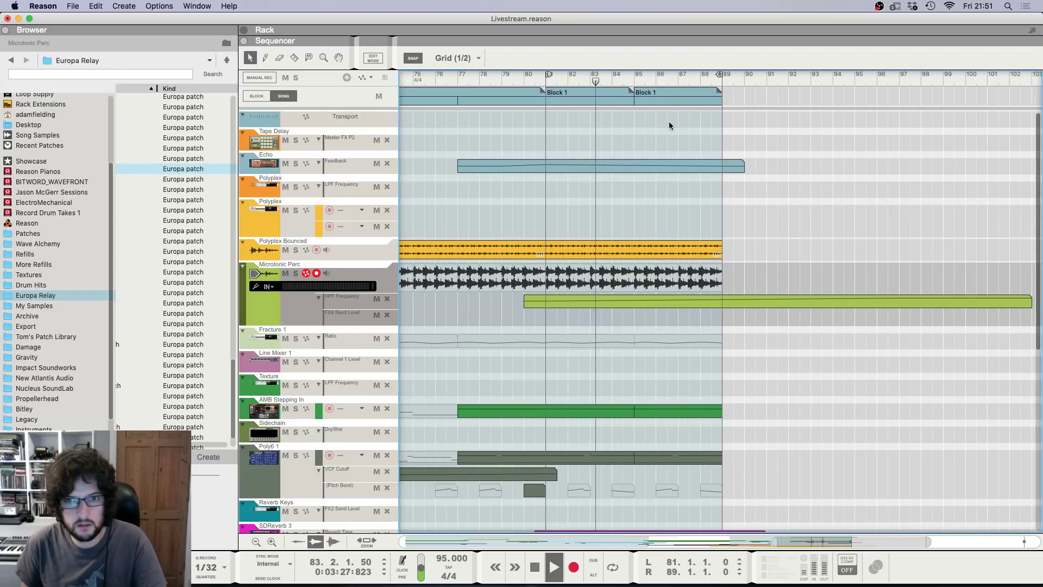
Step: Copy the two Block 1 clips at bars 81 and 85 to bar 89 and set the loop to bars 89–97
{"action": "key", "text": "g"}
{"action": "key", "text": "g"}
{"action": "left_click", "coordinate": [573, 102]}
{"action": "left_click", "coordinate": [649, 101], "text": "shift"}
{"action": "key", "text": "space"}
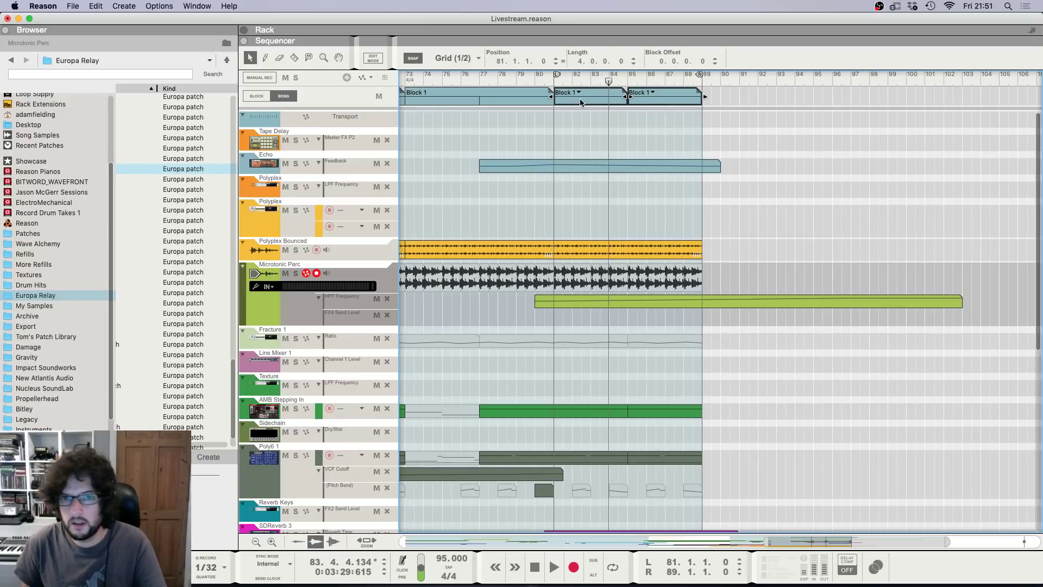
{"action": "left_click_drag", "start_coordinate": [579, 100], "coordinate": [722, 108]}
{"action": "key", "text": "super+l"}
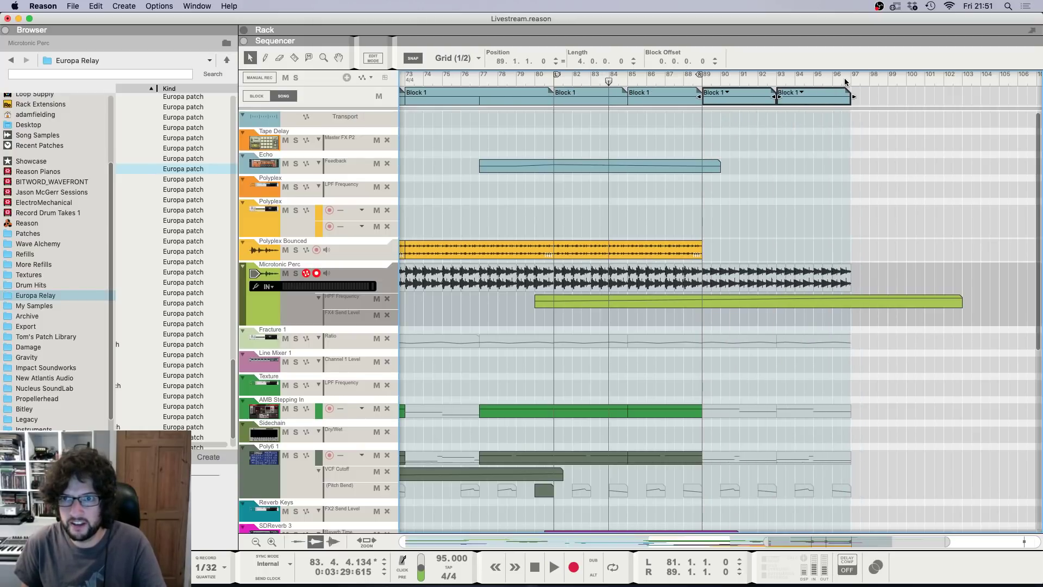
Step: Deselect the copied blocks and play the extended ending from bar 81
{"action": "left_click", "coordinate": [823, 81]}
{"action": "left_click", "coordinate": [721, 81]}
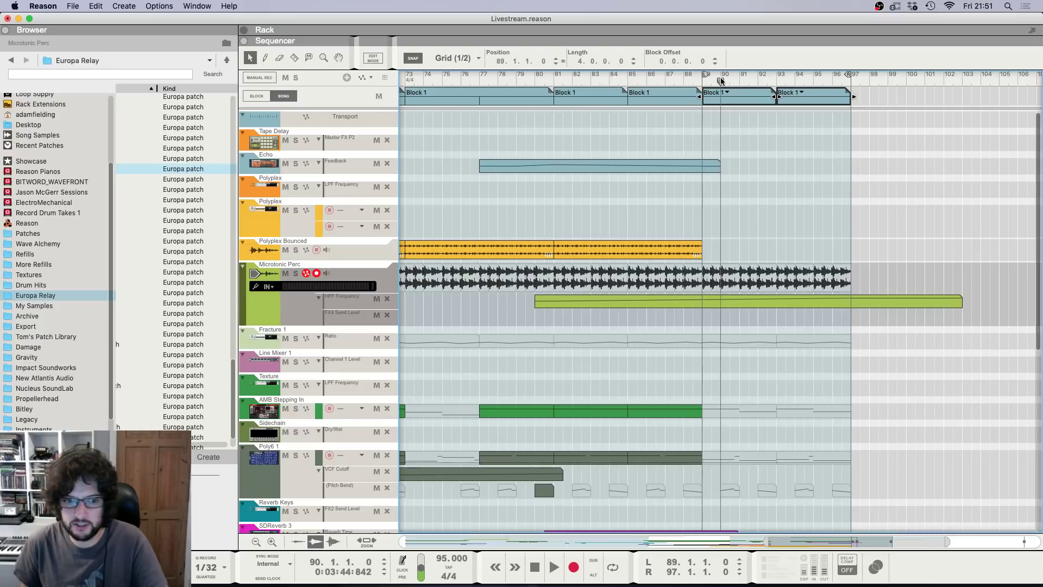
{"action": "scroll", "coordinate": [694, 81], "scroll_direction": "down", "scroll_amount": 2}
{"action": "left_click", "coordinate": [597, 82]}
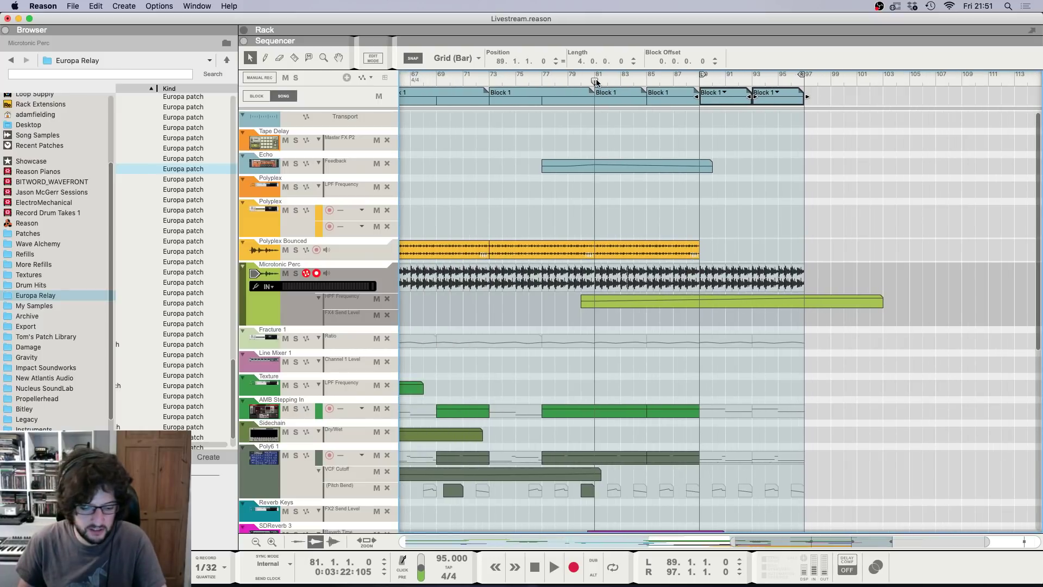
{"action": "scroll", "coordinate": [596, 82], "scroll_direction": "up", "scroll_amount": 2}
{"action": "left_click", "coordinate": [653, 133]}
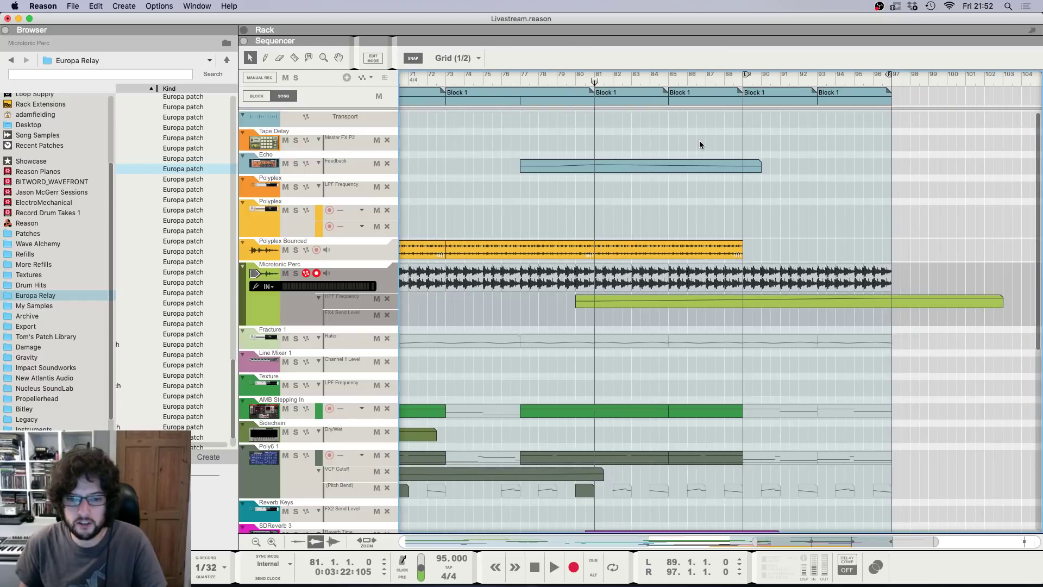
{"action": "key", "text": "space"}
{"action": "scroll", "coordinate": [660, 228], "scroll_direction": "down", "scroll_amount": 1}
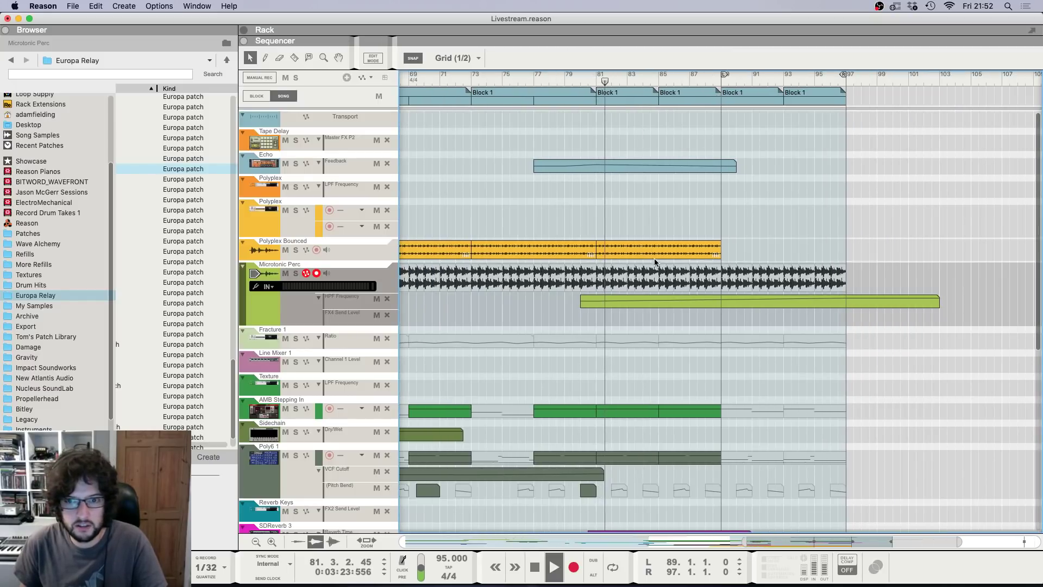
Step: Copy the long Polyplex Bounced audio clip to bar 89 and trim the copy to a length of 8 bars
{"action": "scroll", "coordinate": [490, 234], "scroll_direction": "down", "scroll_amount": 3}
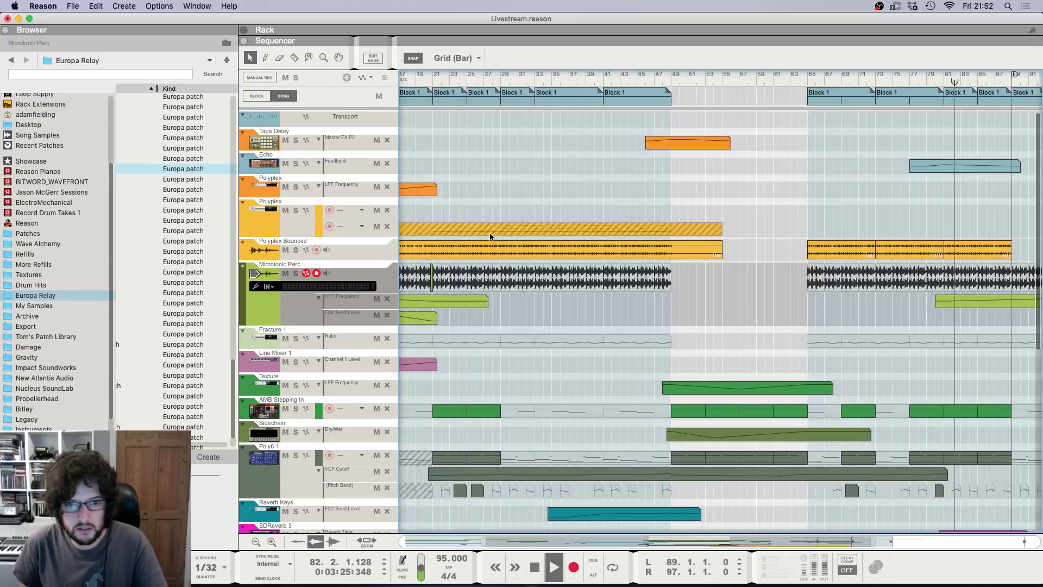
{"action": "scroll", "coordinate": [490, 232], "scroll_direction": "down", "scroll_amount": 1}
{"action": "left_click_drag", "start_coordinate": [513, 252], "coordinate": [1016, 261]}
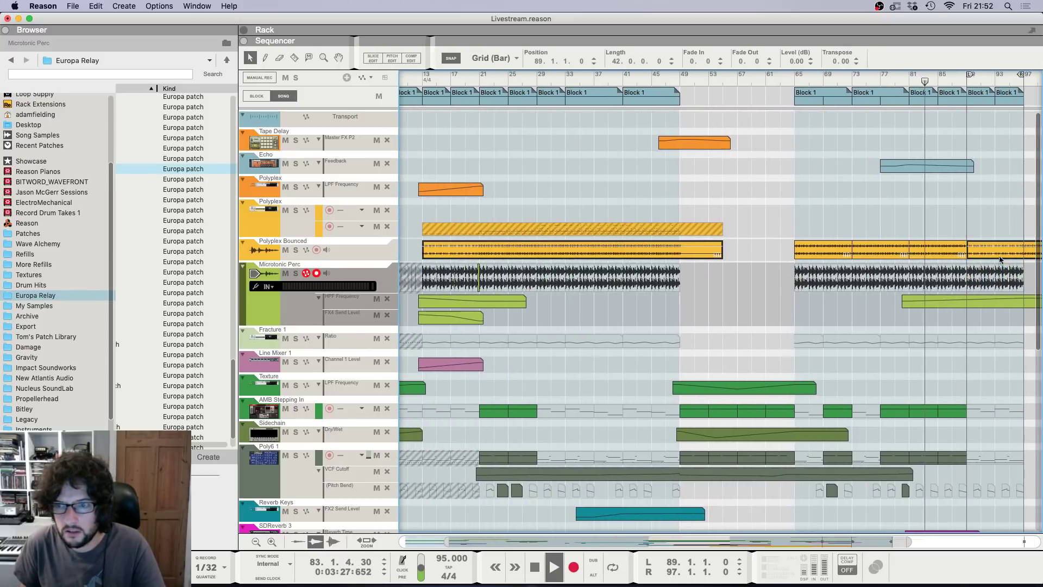
{"action": "scroll", "coordinate": [966, 182], "scroll_direction": "right", "scroll_amount": 5}
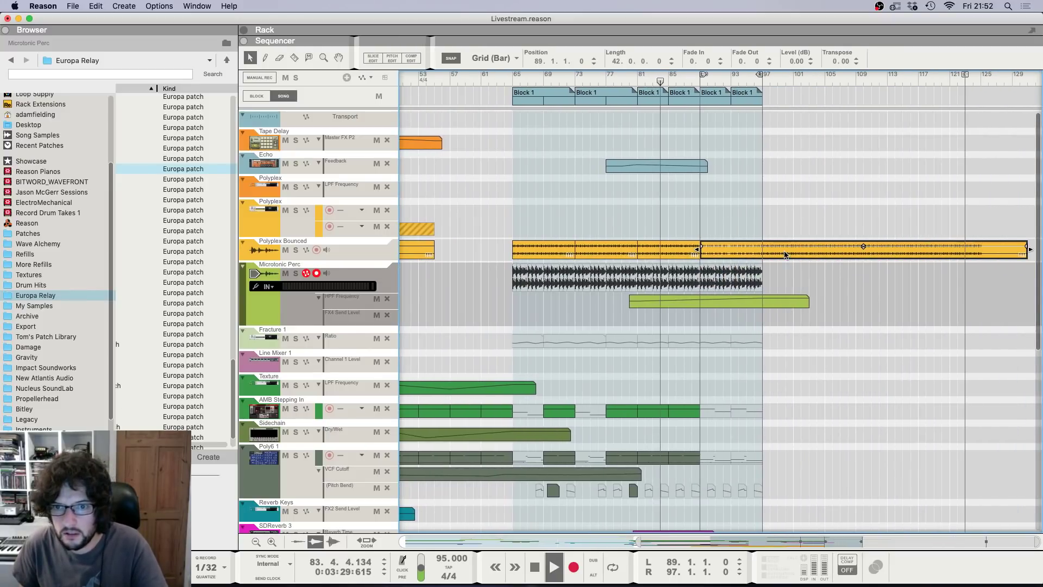
{"action": "left_click_drag", "start_coordinate": [777, 254], "coordinate": [731, 258]}
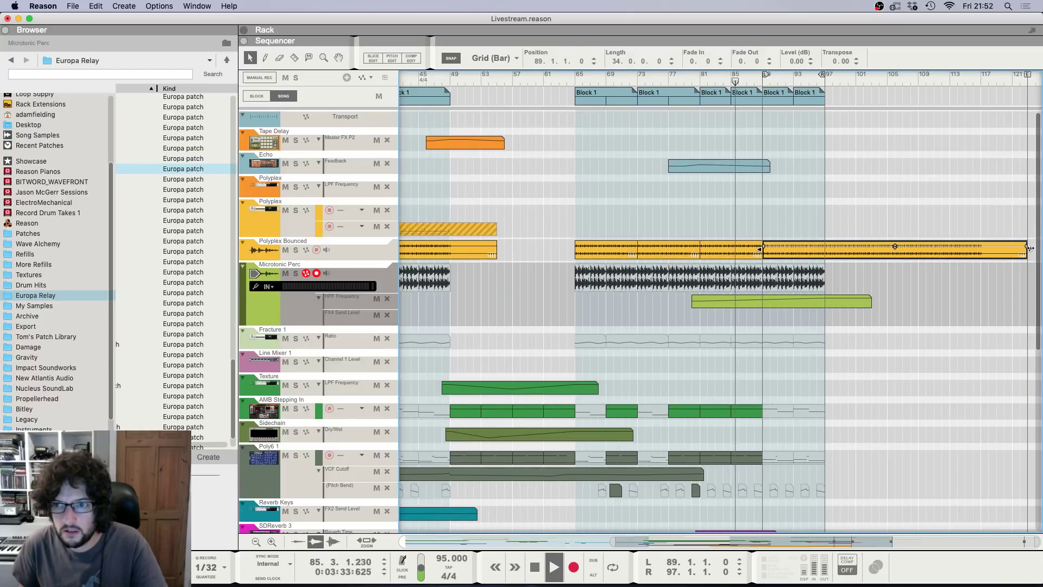
{"action": "left_click_drag", "start_coordinate": [1040, 250], "coordinate": [826, 250]}
{"action": "left_click", "coordinate": [780, 212]}
{"action": "left_click", "coordinate": [813, 252]}
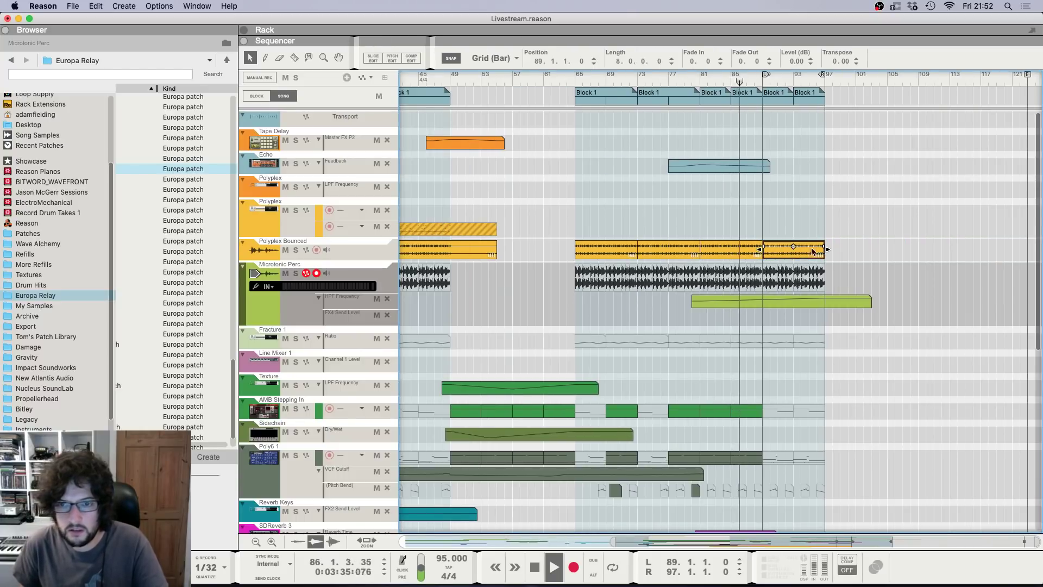
Step: Add Channel 1 Level automation for the microMIX inside the Polyplex combinator and draw a 16-bar clip from bar 88
{"action": "left_click", "coordinate": [381, 252]}
{"action": "key", "text": "F6"}
{"action": "scroll", "coordinate": [618, 187], "scroll_direction": "up", "scroll_amount": 3}
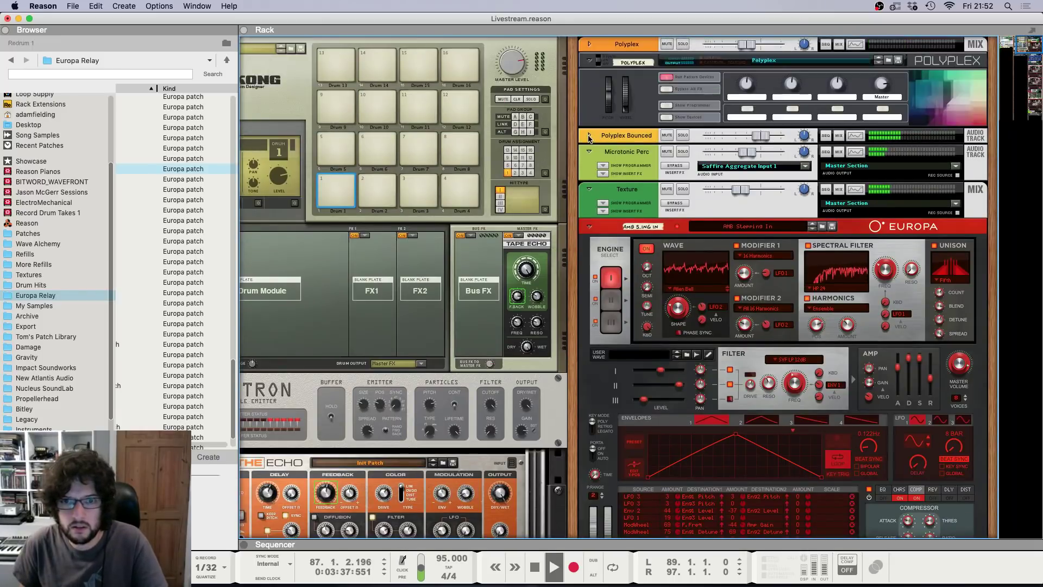
{"action": "left_click", "coordinate": [589, 136]}
{"action": "left_click", "coordinate": [602, 158]}
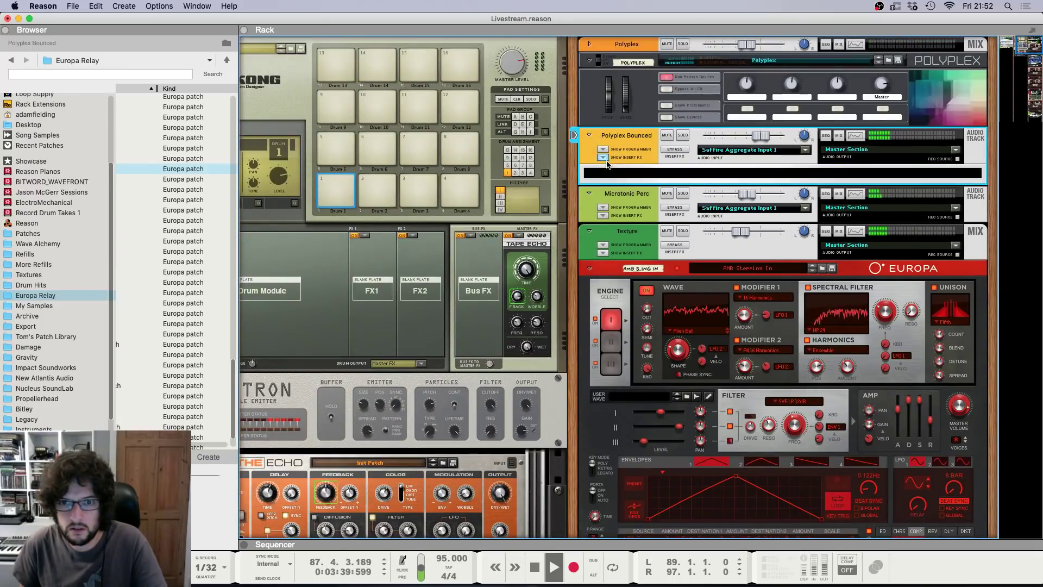
{"action": "left_click", "coordinate": [604, 158]}
{"action": "left_click", "coordinate": [666, 117]}
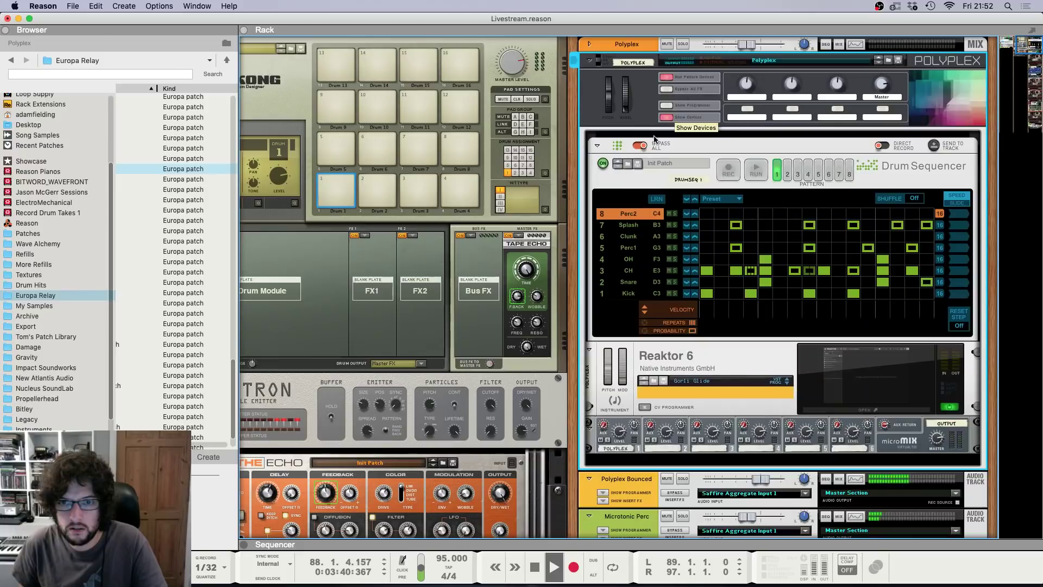
{"action": "right_click", "coordinate": [619, 436]}
{"action": "left_click", "coordinate": [628, 441]}
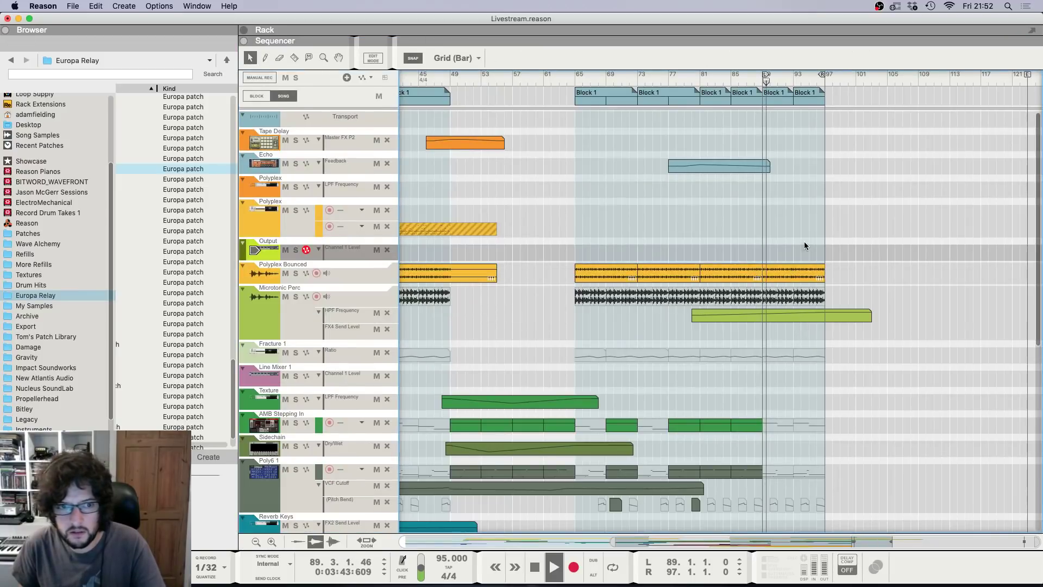
{"action": "left_click_drag", "start_coordinate": [756, 251], "coordinate": [880, 251]}
Step: Mute the two KY Tracker block sections between bars 89 and 97
{"action": "scroll", "coordinate": [798, 380], "scroll_direction": "down", "scroll_amount": 1}
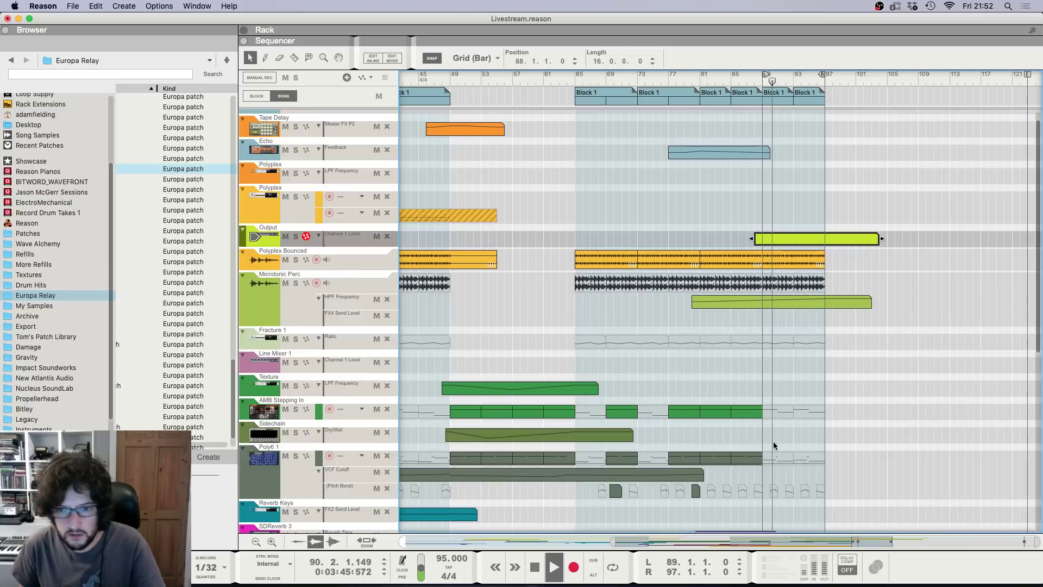
{"action": "key", "text": "t"}
{"action": "scroll", "coordinate": [782, 453], "scroll_direction": "down", "scroll_amount": 10}
{"action": "left_click", "coordinate": [791, 314]}
{"action": "left_click", "coordinate": [808, 311]}
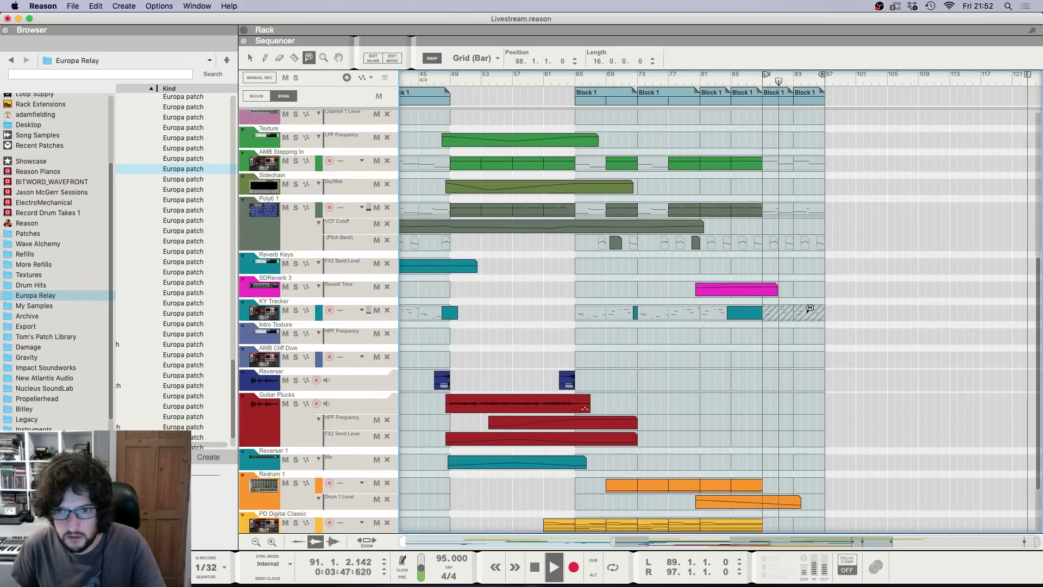
Step: Copy the AMB Stepping In and Poly6 1 clips from bars 81–89 and paste them at bar 89
{"action": "scroll", "coordinate": [810, 308], "scroll_direction": "up", "scroll_amount": 6}
{"action": "key", "text": "q"}
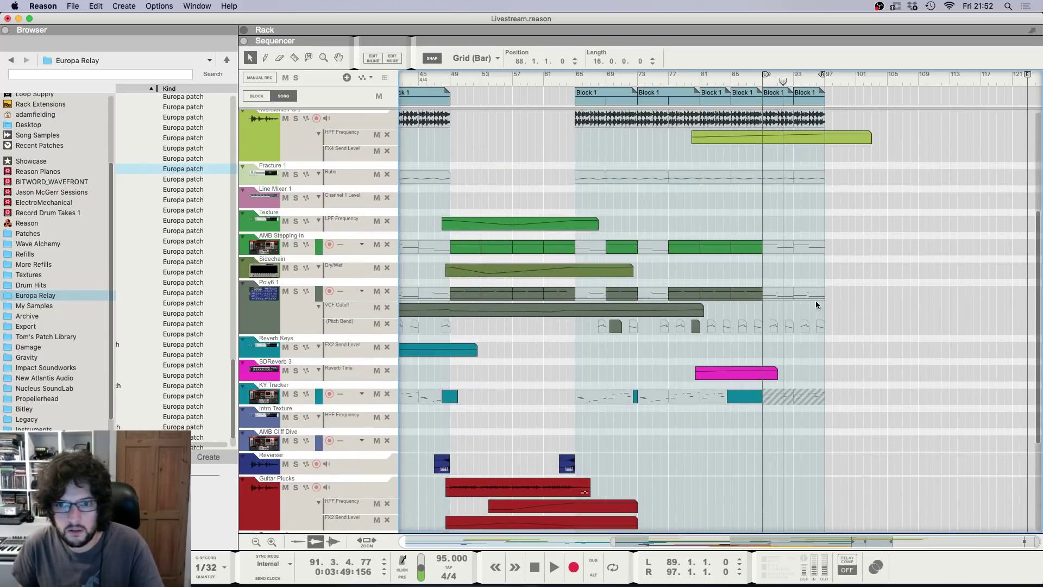
{"action": "left_click_drag", "start_coordinate": [805, 302], "coordinate": [709, 236]}
{"action": "key", "text": "super+c"}
{"action": "key", "text": "super+v"}
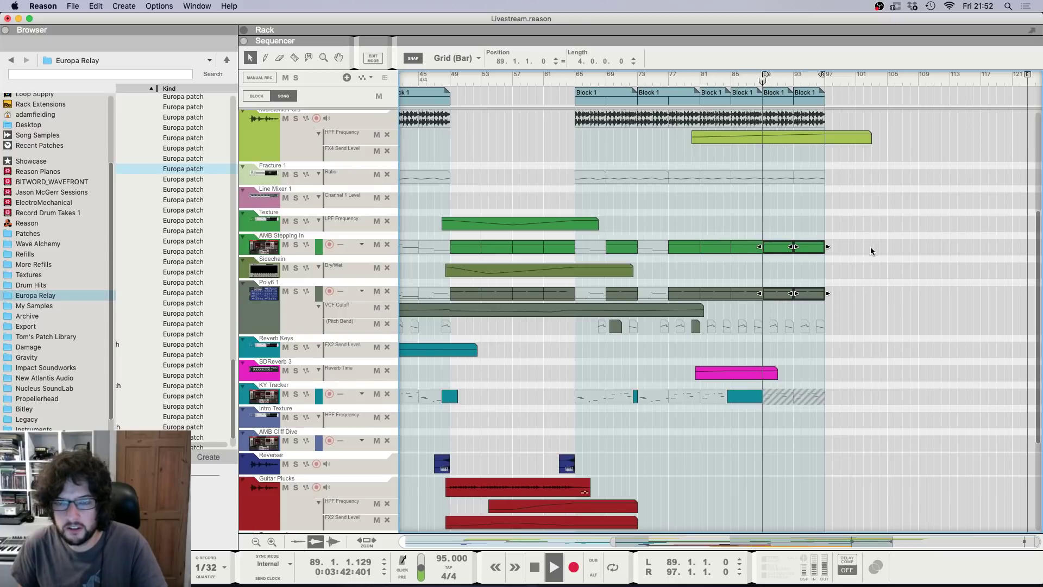
Step: Draw a fade in the Output track's Channel 1 Level clip from 100 at bar 89 down to the minimum at bar 97
{"action": "scroll", "coordinate": [869, 249], "scroll_direction": "up", "scroll_amount": 10}
{"action": "key", "text": "h"}
{"action": "key", "text": "h"}
{"action": "key", "text": "h"}
{"action": "key", "text": "h"}
{"action": "key", "text": "h"}
{"action": "double_click", "coordinate": [775, 178]}
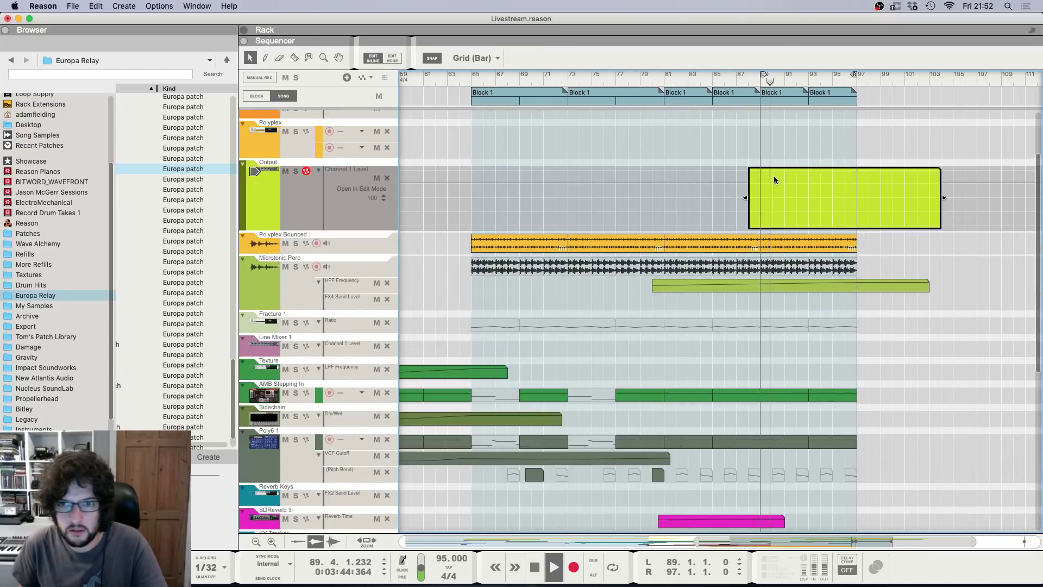
{"action": "left_click", "coordinate": [760, 180]}
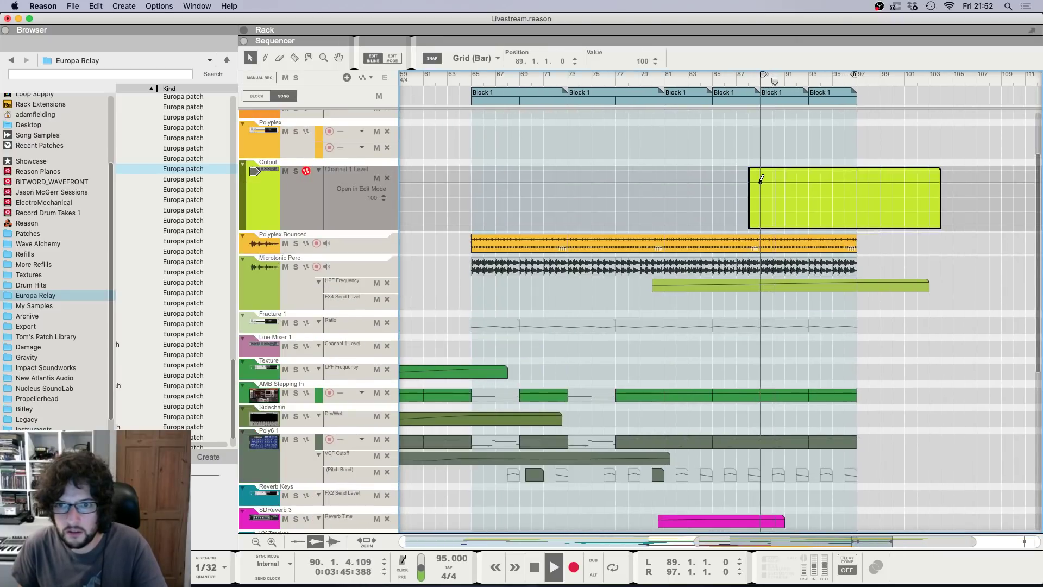
{"action": "left_click", "coordinate": [857, 226]}
{"action": "left_click", "coordinate": [856, 141]}
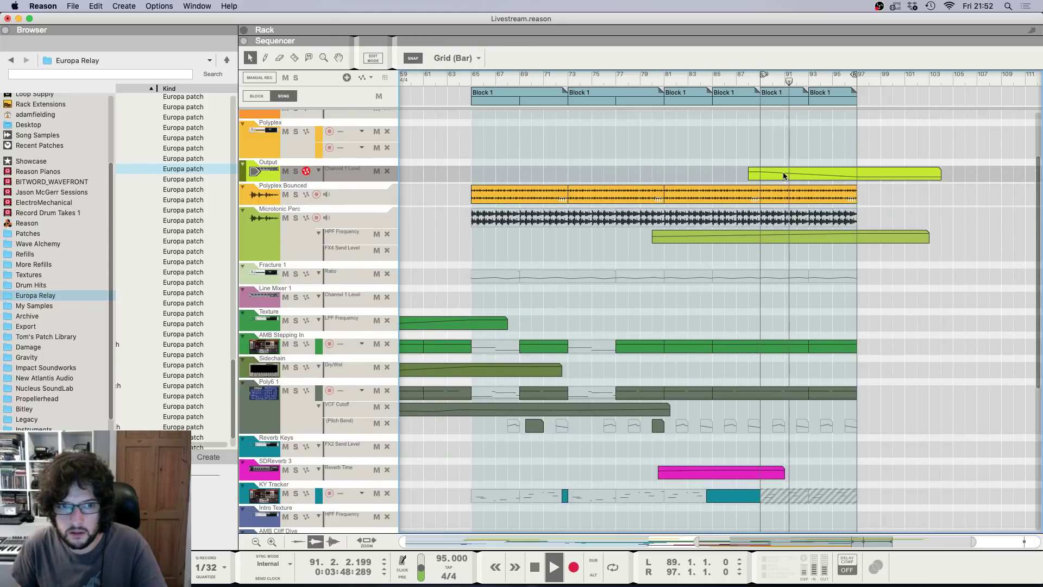
{"action": "left_click", "coordinate": [786, 174]}
{"action": "left_click", "coordinate": [770, 192]}
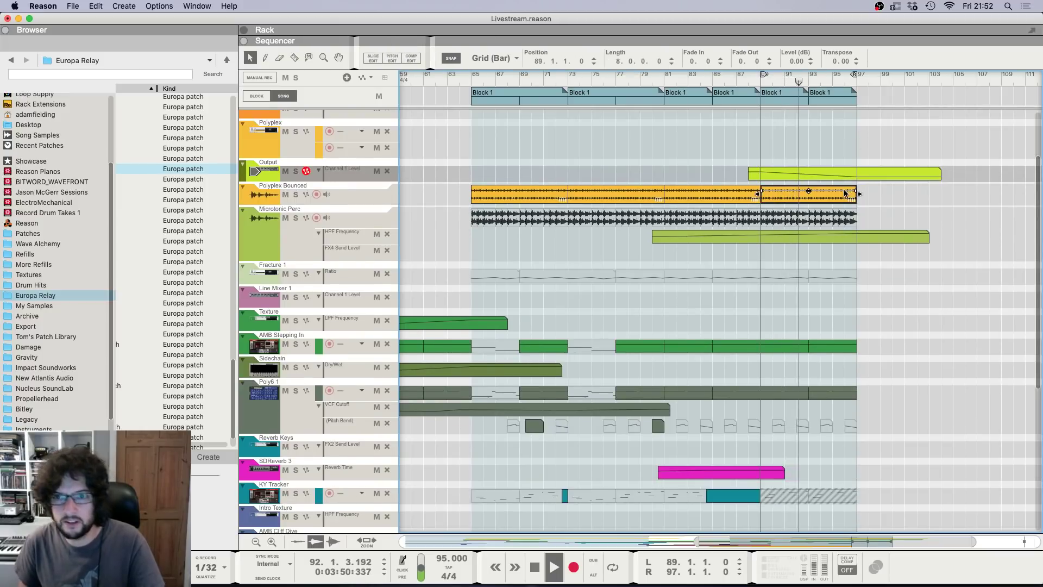
{"action": "left_click", "coordinate": [862, 137]}
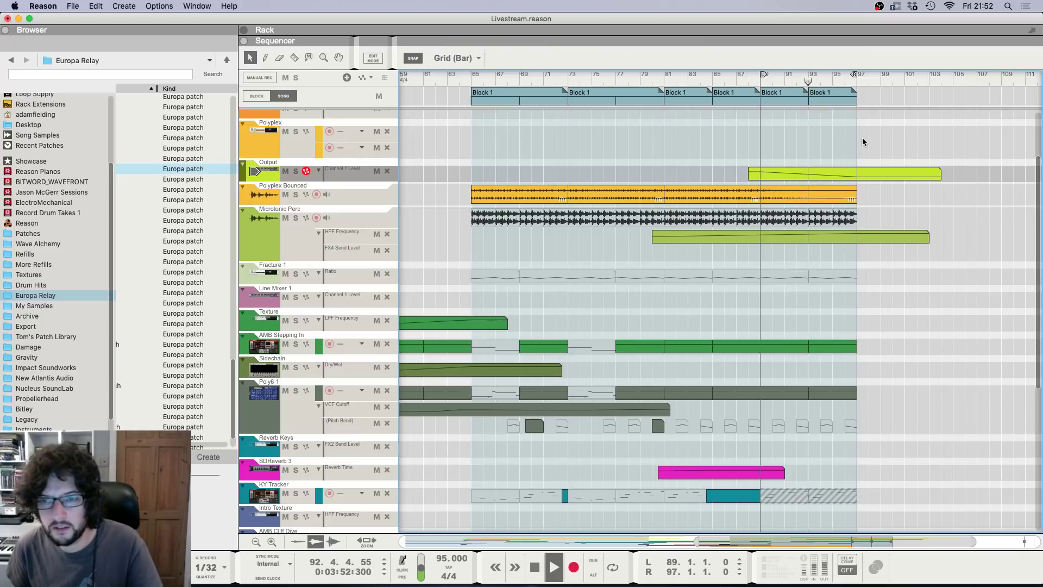
{"action": "left_click", "coordinate": [781, 236]}
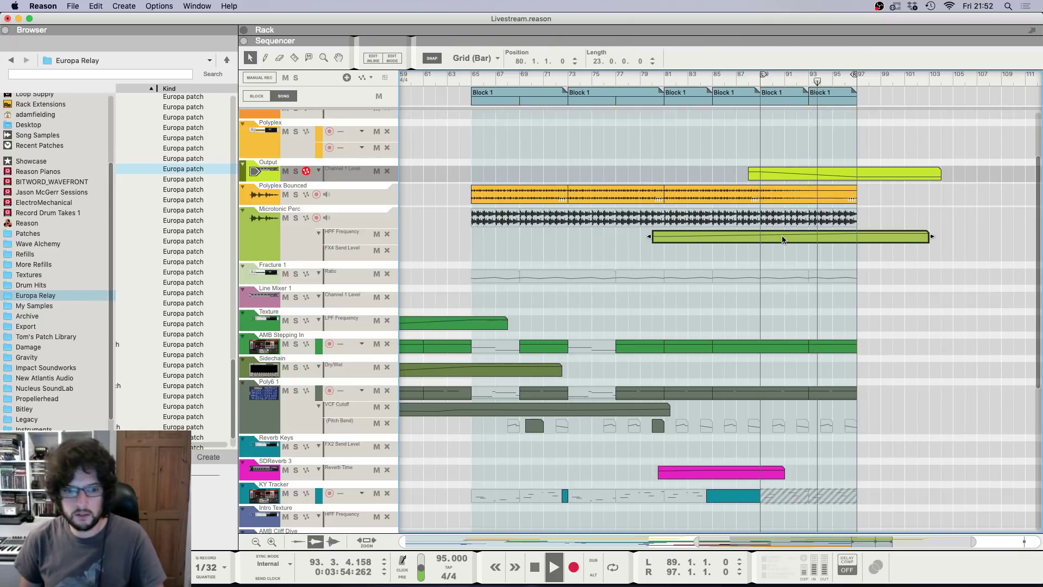
{"action": "left_click", "coordinate": [811, 258]}
Step: Draw a 20-bar Dry/Wet automation clip from bar 86 on the Sidechain track, fading from 100% at bar 89 to 0% at bar 97
{"action": "scroll", "coordinate": [811, 260], "scroll_direction": "down", "scroll_amount": 3}
{"action": "scroll", "coordinate": [923, 369], "scroll_direction": "down", "scroll_amount": 1}
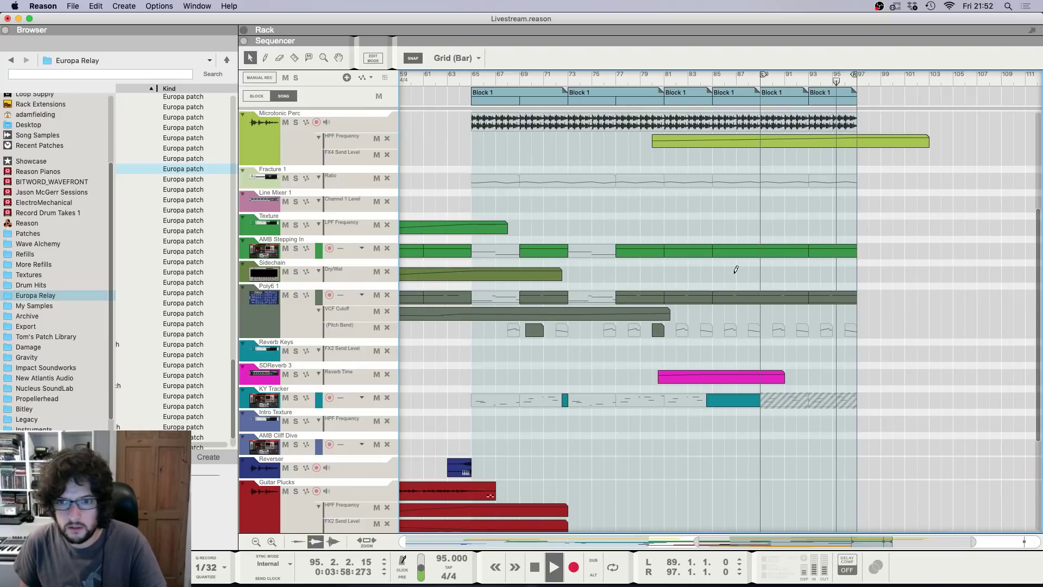
{"action": "left_click_drag", "start_coordinate": [732, 273], "coordinate": [960, 274]}
{"action": "double_click", "coordinate": [755, 273]}
{"action": "left_click", "coordinate": [856, 324], "text": "super"}
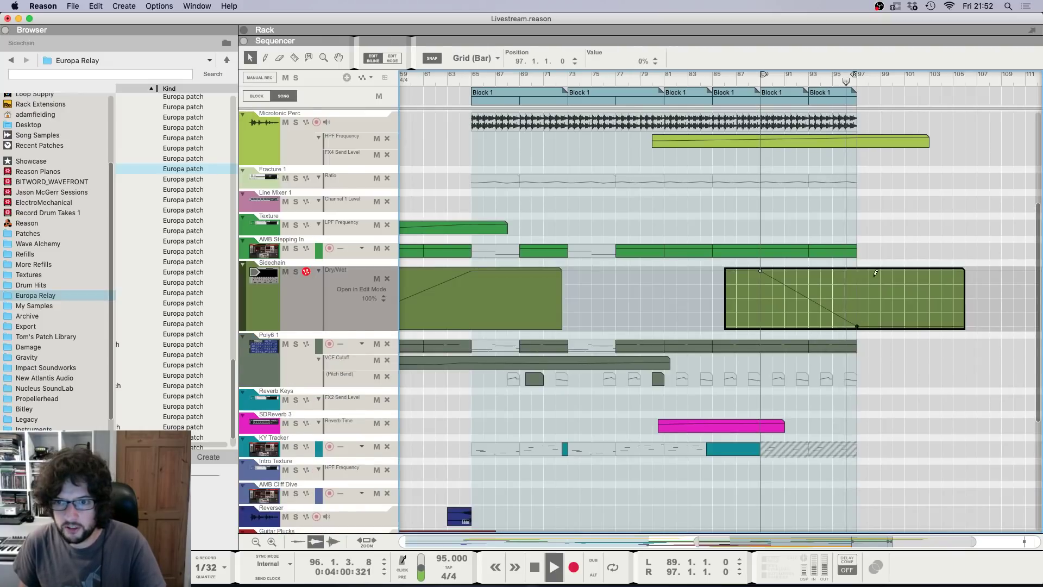
{"action": "left_click", "coordinate": [860, 345]}
{"action": "key", "text": "space"}
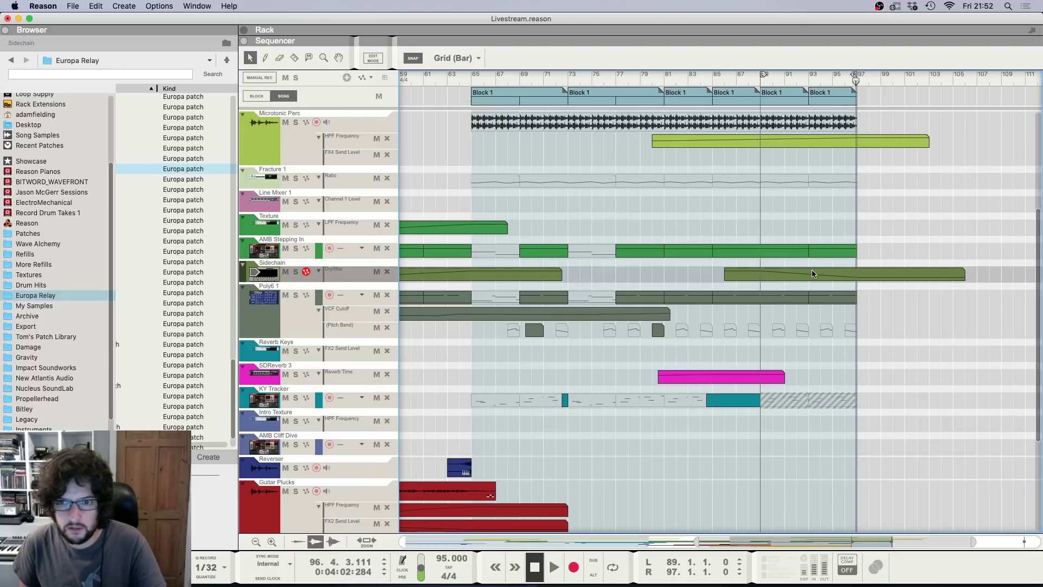
Step: Add Dry/Wet automation for the Synchronous sidechain effect inserted on the Bass mix channel
{"action": "left_click", "coordinate": [784, 275]}
{"action": "scroll", "coordinate": [784, 276], "scroll_direction": "down", "scroll_amount": 2}
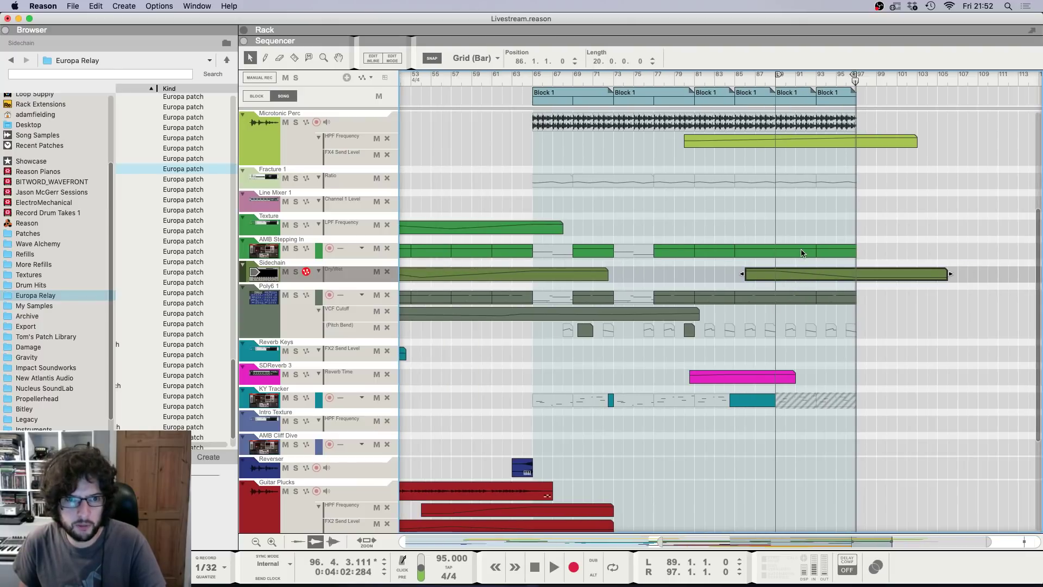
{"action": "scroll", "coordinate": [792, 293], "scroll_direction": "down", "scroll_amount": 5}
{"action": "scroll", "coordinate": [792, 294], "scroll_direction": "up", "scroll_amount": 5}
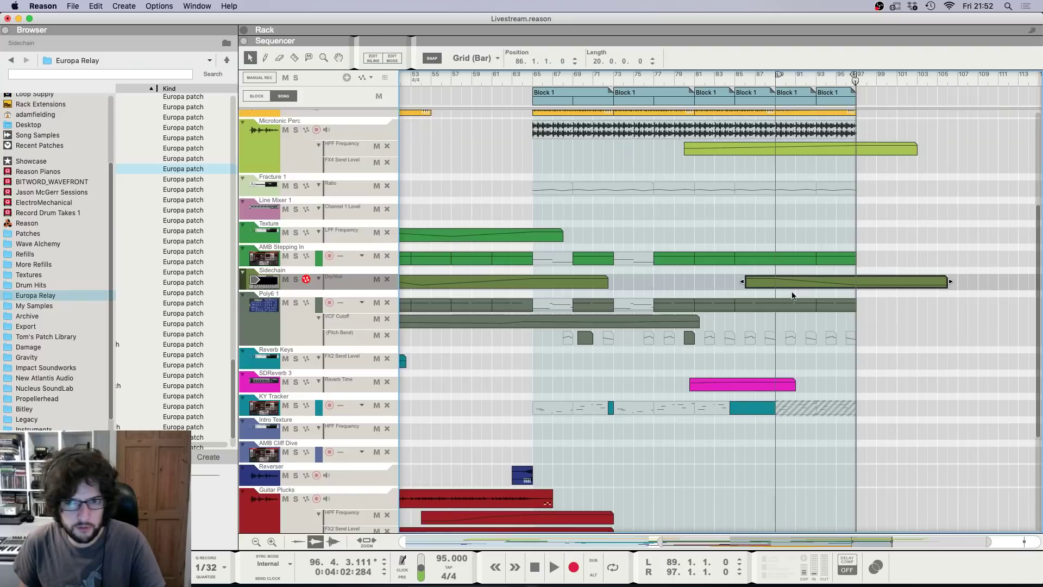
{"action": "left_click", "coordinate": [283, 340]}
{"action": "key", "text": "F6"}
{"action": "scroll", "coordinate": [611, 222], "scroll_direction": "up", "scroll_amount": 5}
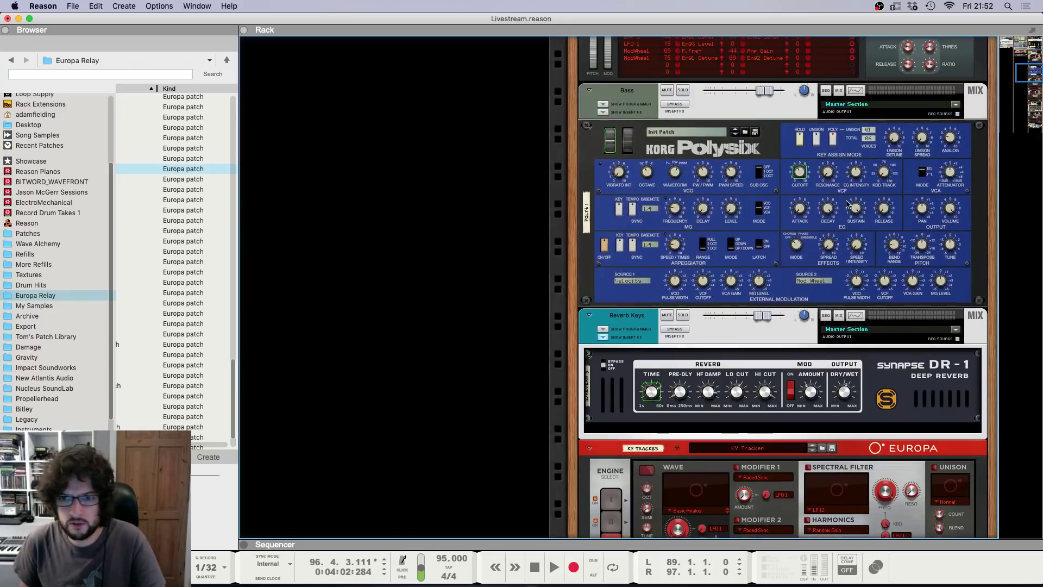
{"action": "left_click", "coordinate": [604, 196]}
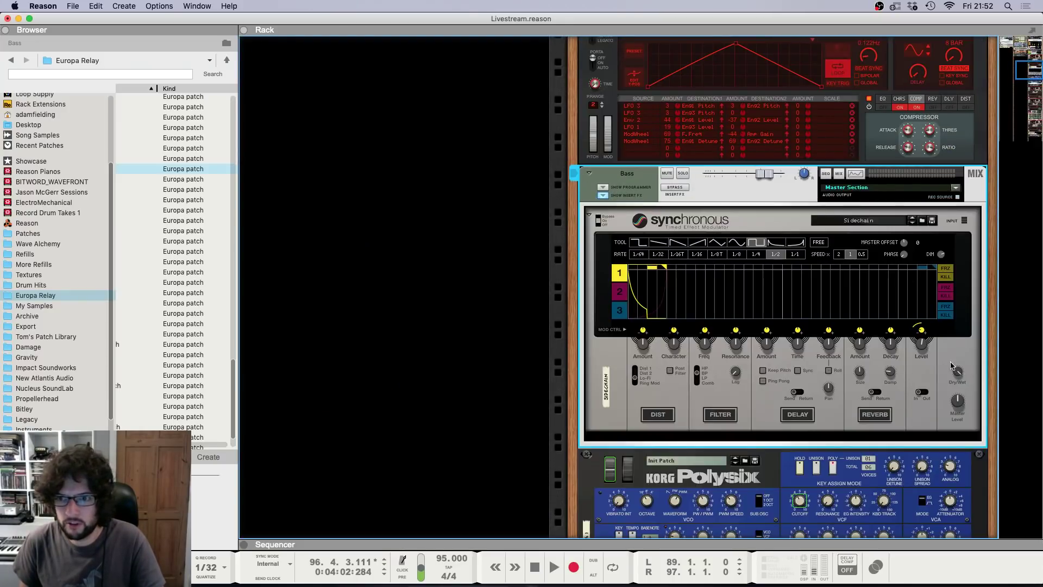
{"action": "right_click", "coordinate": [956, 370]}
{"action": "left_click", "coordinate": [857, 377]}
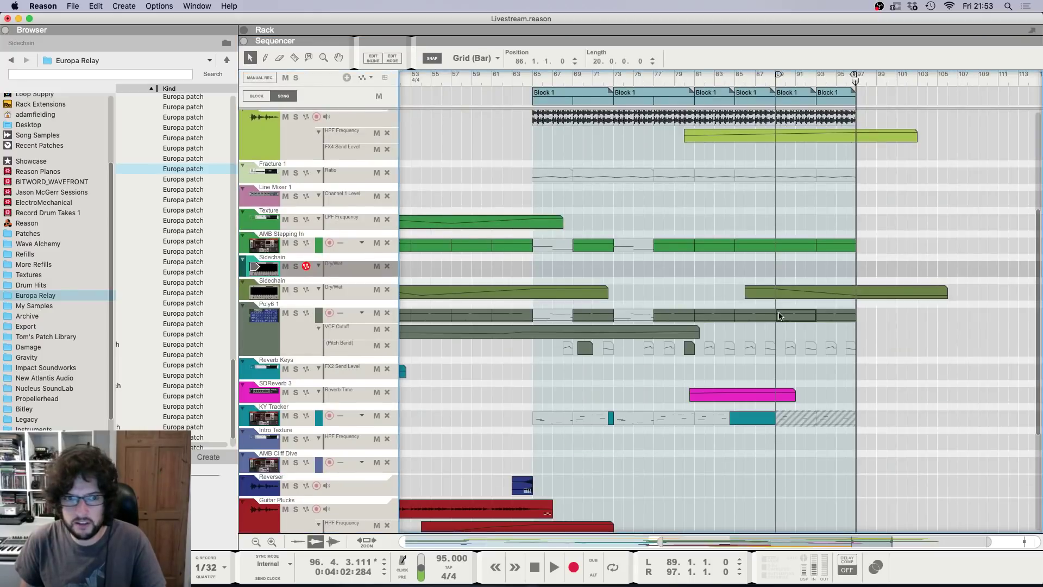
Step: Copy the Dry/Wet fade clip at bar 86 onto the Dry/Wet lane of the newly added Sidechain track
{"action": "left_click", "coordinate": [778, 283]}
{"action": "left_click_drag", "start_coordinate": [776, 292], "coordinate": [777, 270], "text": "alt"}
{"action": "double_click", "coordinate": [783, 271]}
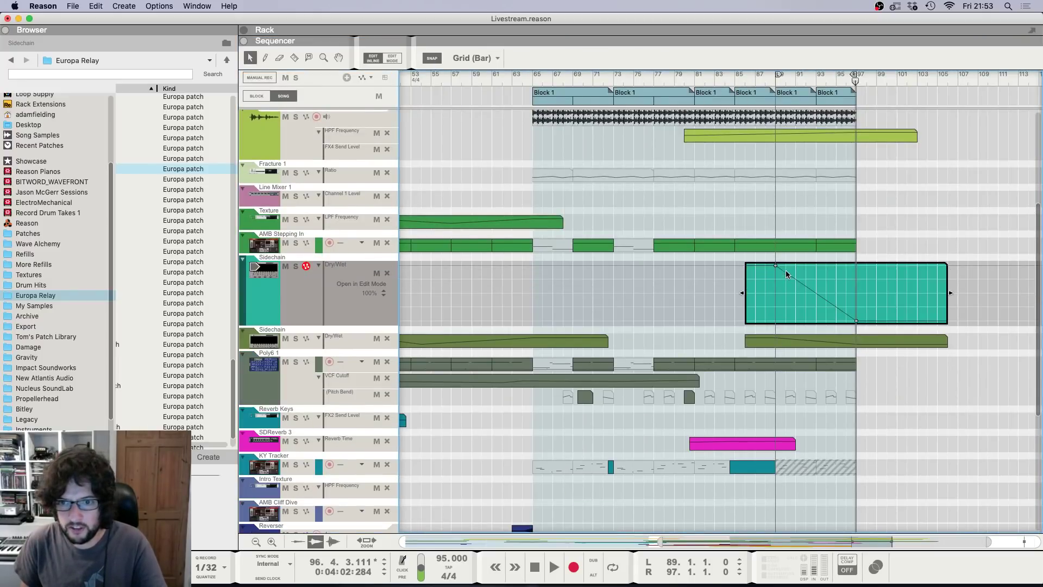
{"action": "left_click", "coordinate": [782, 153]}
{"action": "key", "text": "g"}
{"action": "key", "text": "h"}
{"action": "key", "text": "h"}
{"action": "key", "text": "h"}
{"action": "key", "text": "h"}
{"action": "key", "text": "h"}
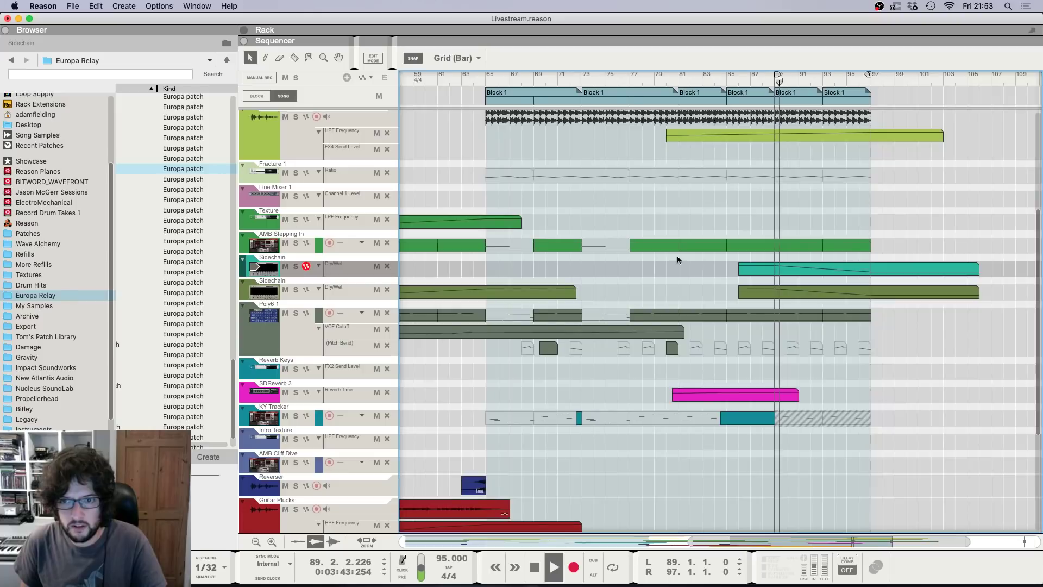
Step: Draw a 16-bar VCF Cutoff automation clip from bar 88 on the Poly6 1 track and add a starting point at bar 89
{"action": "left_click", "coordinate": [292, 344]}
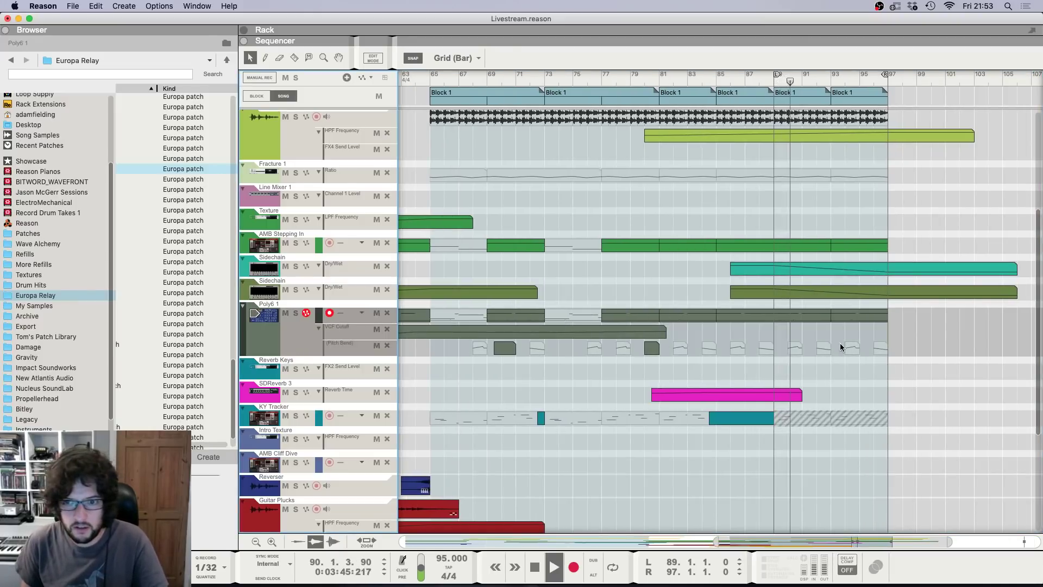
{"action": "left_click_drag", "start_coordinate": [766, 334], "coordinate": [982, 340], "text": "super"}
{"action": "double_click", "coordinate": [897, 334]}
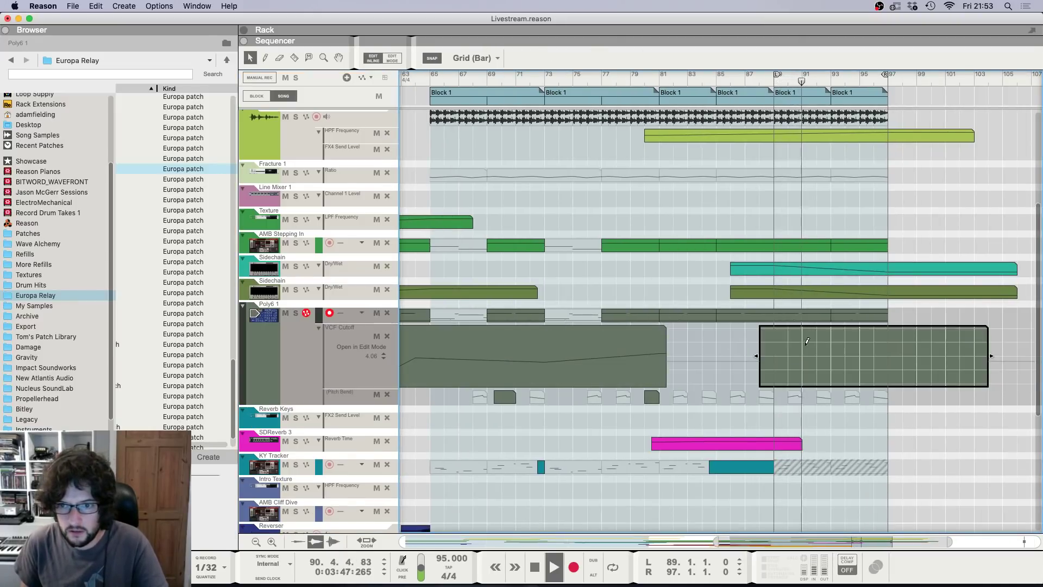
{"action": "left_click", "coordinate": [772, 358]}
{"action": "left_click", "coordinate": [664, 283]}
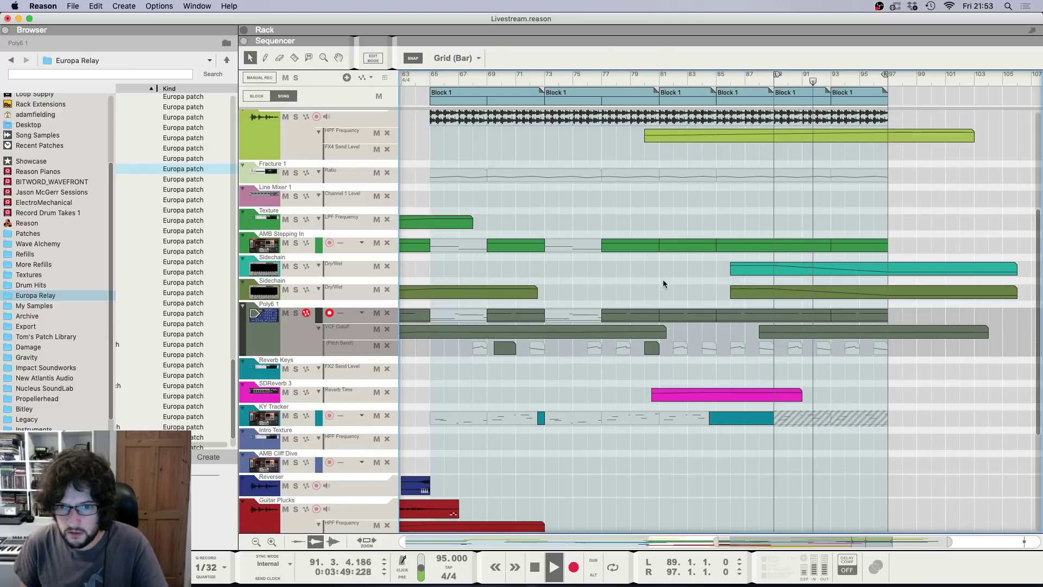
Step: Extend the earlier Poly6 1 VCF Cutoff clip to bar 88, right up to the start of the new clip
{"action": "left_click", "coordinate": [655, 344]}
{"action": "left_click", "coordinate": [660, 334]}
{"action": "left_click_drag", "start_coordinate": [667, 332], "coordinate": [752, 339]}
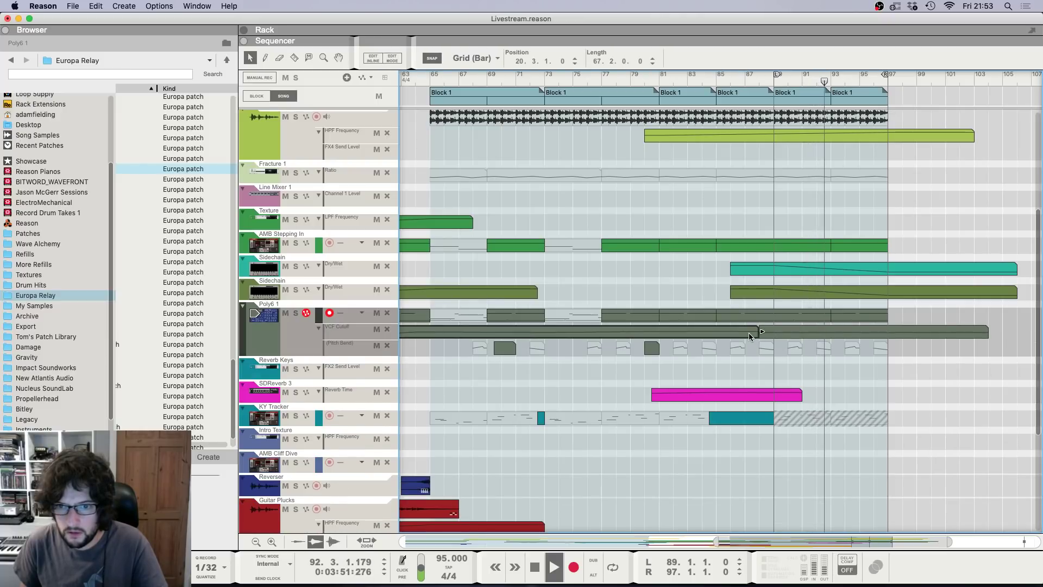
Step: Slope the Poly6 1 VCF Cutoff curve down from bar 81 to a 3.92 point at bar 88, across the clip boundary
{"action": "double_click", "coordinate": [746, 333]}
{"action": "scroll", "coordinate": [959, 364], "scroll_direction": "right", "scroll_amount": 5}
{"action": "scroll", "coordinate": [891, 362], "scroll_direction": "down", "scroll_amount": 1}
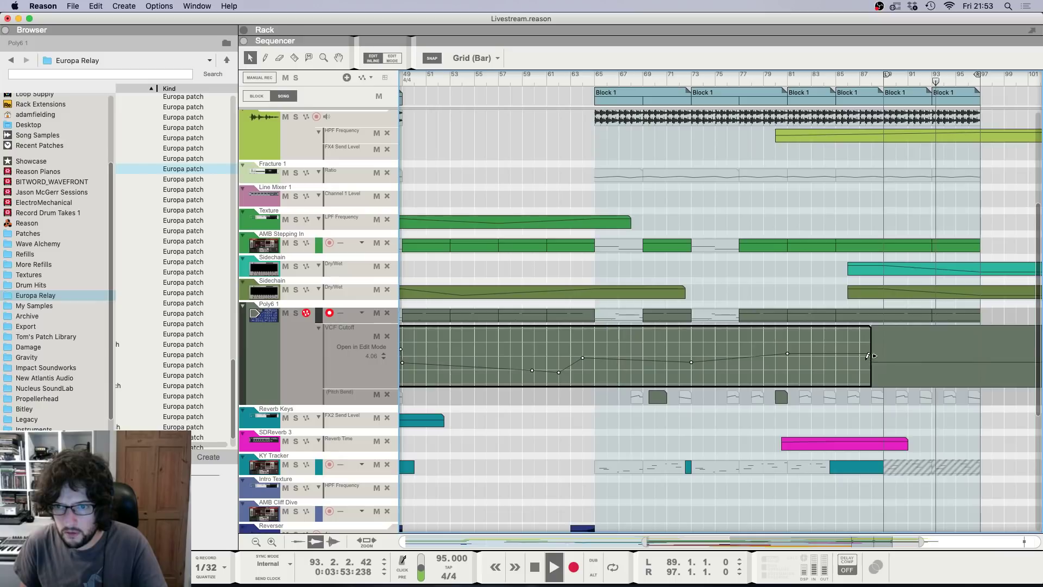
{"action": "left_click", "coordinate": [871, 359]}
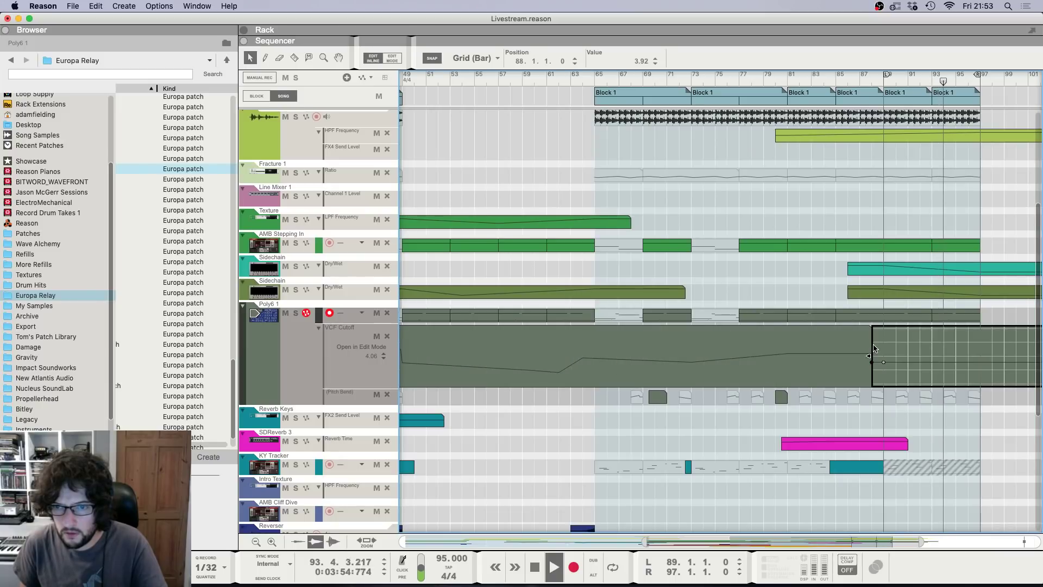
{"action": "double_click", "coordinate": [843, 360]}
{"action": "scroll", "coordinate": [965, 350], "scroll_direction": "right", "scroll_amount": 5}
{"action": "left_click", "coordinate": [849, 353]}
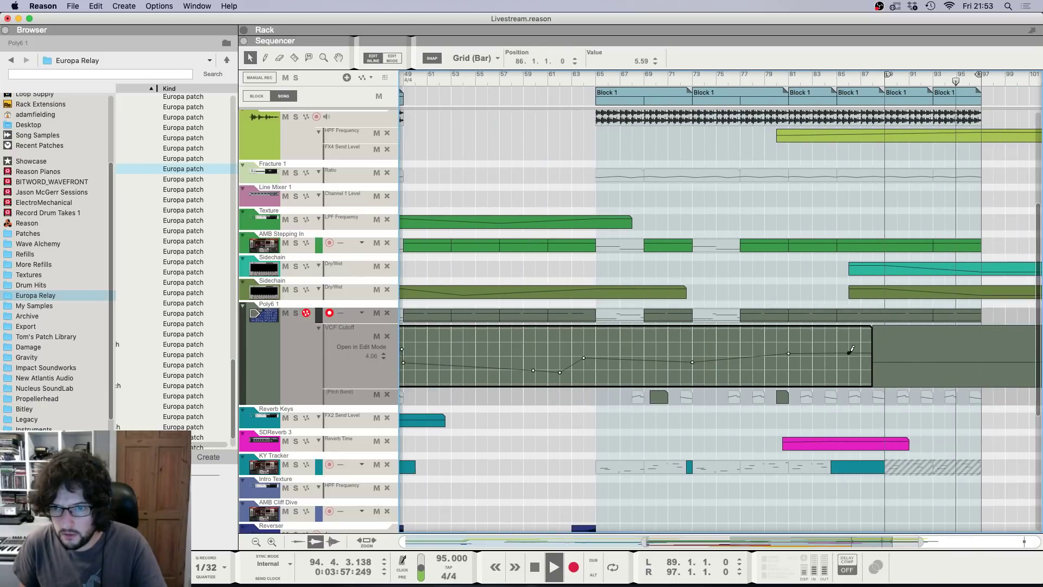
{"action": "left_click", "coordinate": [835, 291]}
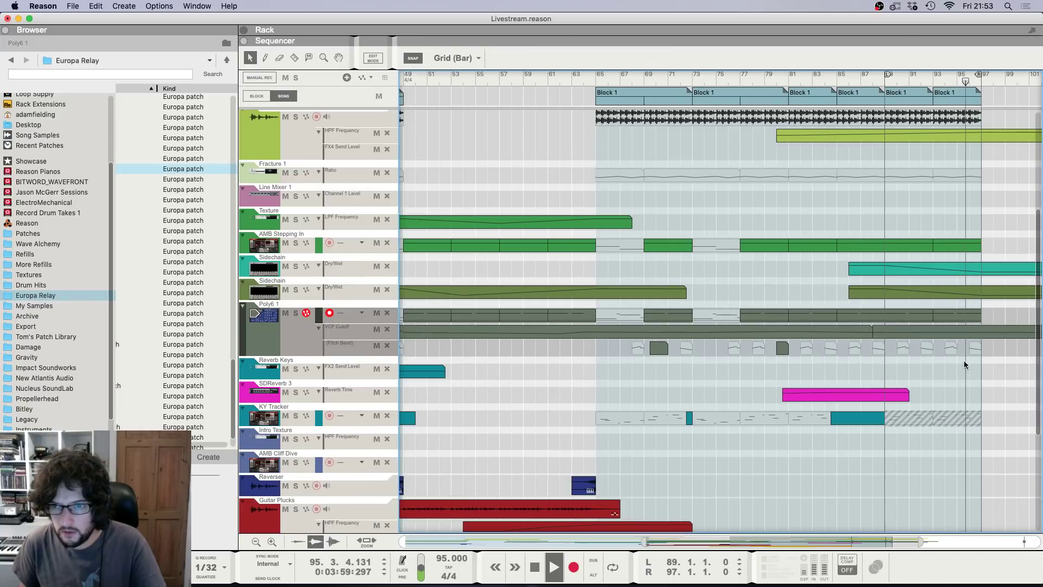
Step: Draw an 8-bar Pitch Bend clip from bar 89 to bar 97 on the Poly6 1 track
{"action": "scroll", "coordinate": [963, 360], "scroll_direction": "right", "scroll_amount": 5}
{"action": "left_click", "coordinate": [803, 331]}
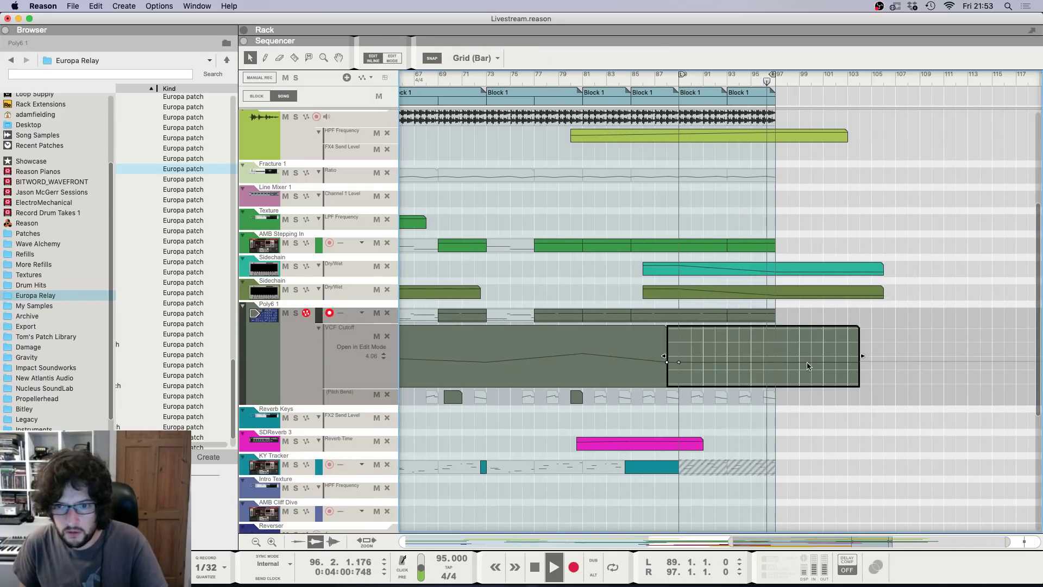
{"action": "left_click", "coordinate": [725, 400]}
{"action": "left_click_drag", "start_coordinate": [691, 346], "coordinate": [776, 347]}
{"action": "left_click", "coordinate": [873, 366]}
{"action": "key", "text": "space"}
{"action": "key", "text": "g"}
{"action": "key", "text": "g"}
{"action": "key", "text": "g"}
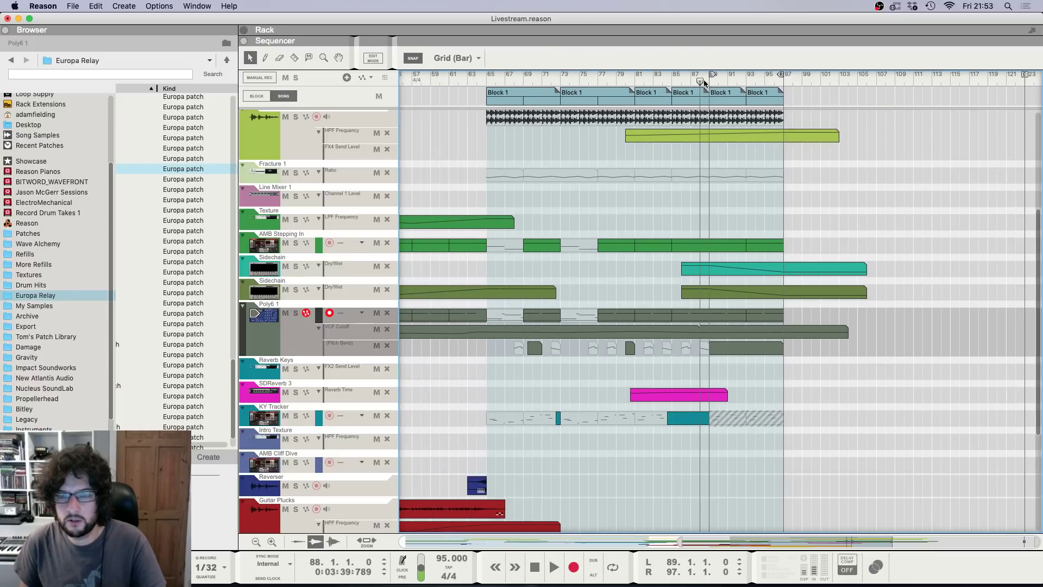
Step: Add Volume automation for the Polysix and draw a 16-bar clip from bar 88, fading from 10.00 at bar 89 to 0.00 at bar 98
{"action": "key", "text": "F6"}
{"action": "key", "text": "Up"}
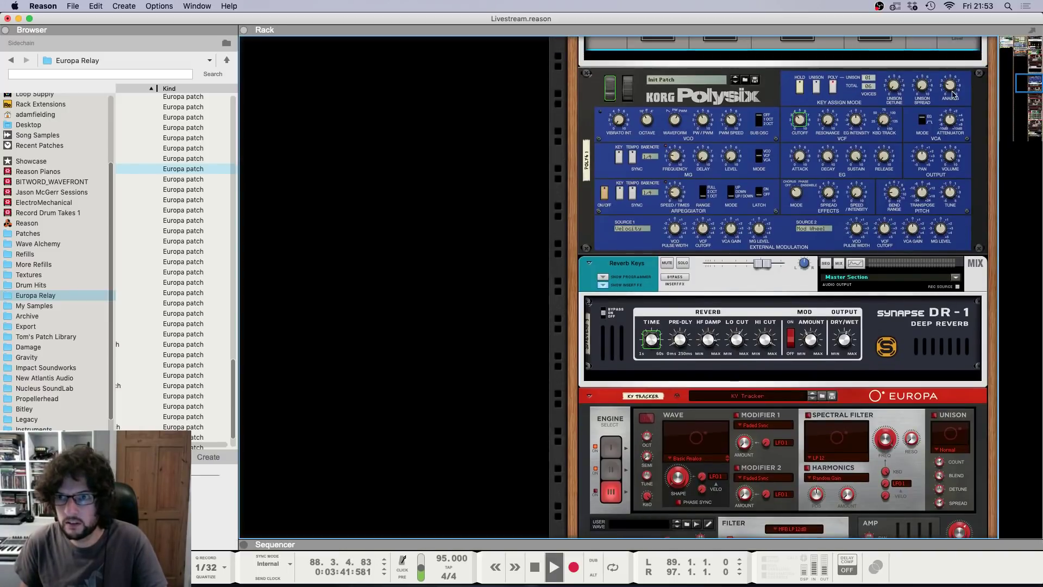
{"action": "right_click", "coordinate": [945, 160]}
{"action": "left_click", "coordinate": [934, 163]}
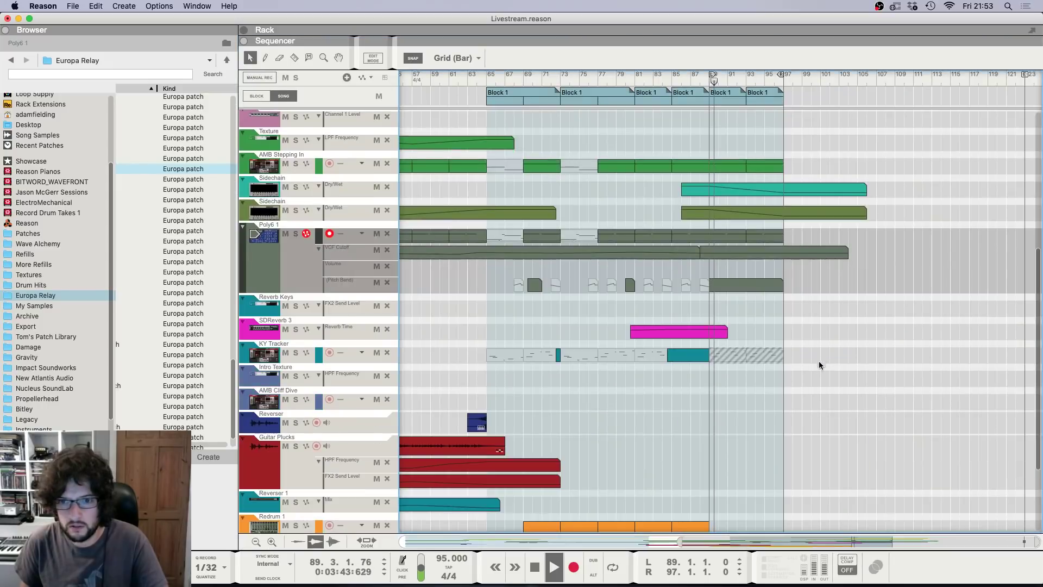
{"action": "left_click_drag", "start_coordinate": [706, 269], "coordinate": [844, 270]}
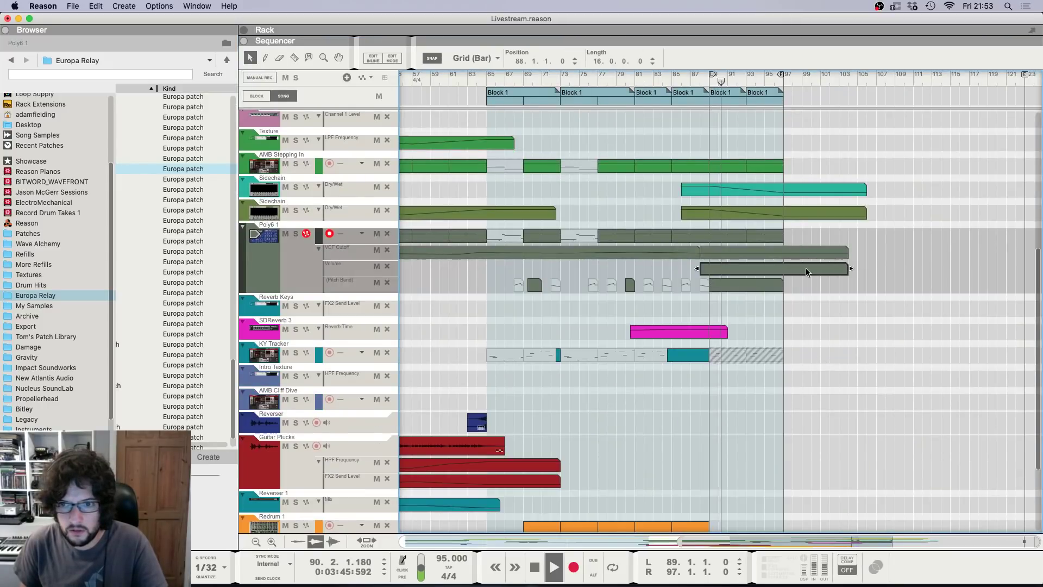
{"action": "left_click", "coordinate": [795, 320]}
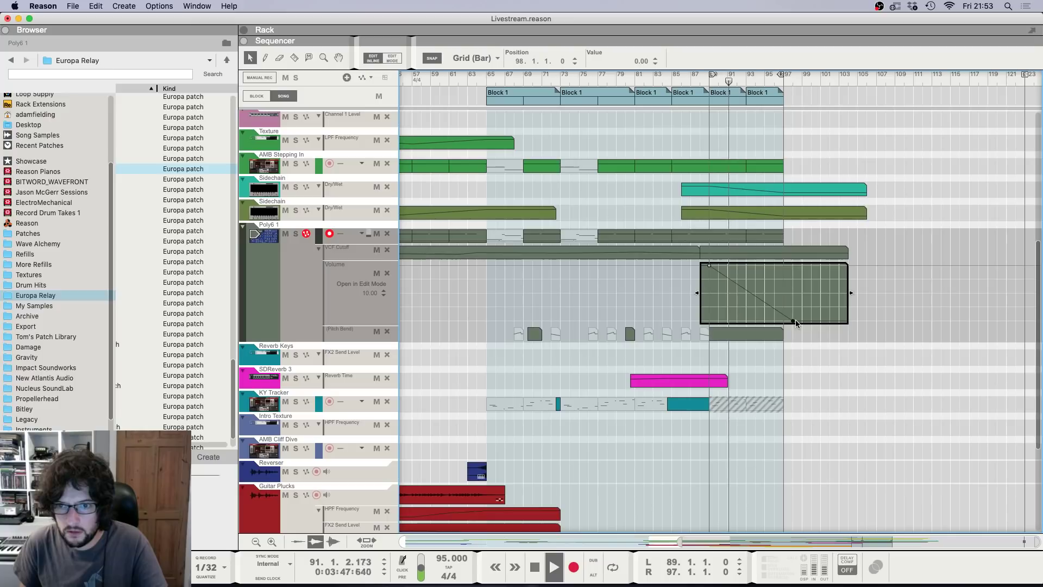
{"action": "scroll", "coordinate": [846, 367], "scroll_direction": "up", "scroll_amount": 5}
Step: Copy the Intro Texture HPF Frequency clip and the AMB Cliff Dive clip to bar 89
{"action": "scroll", "coordinate": [630, 361], "scroll_direction": "down", "scroll_amount": 15}
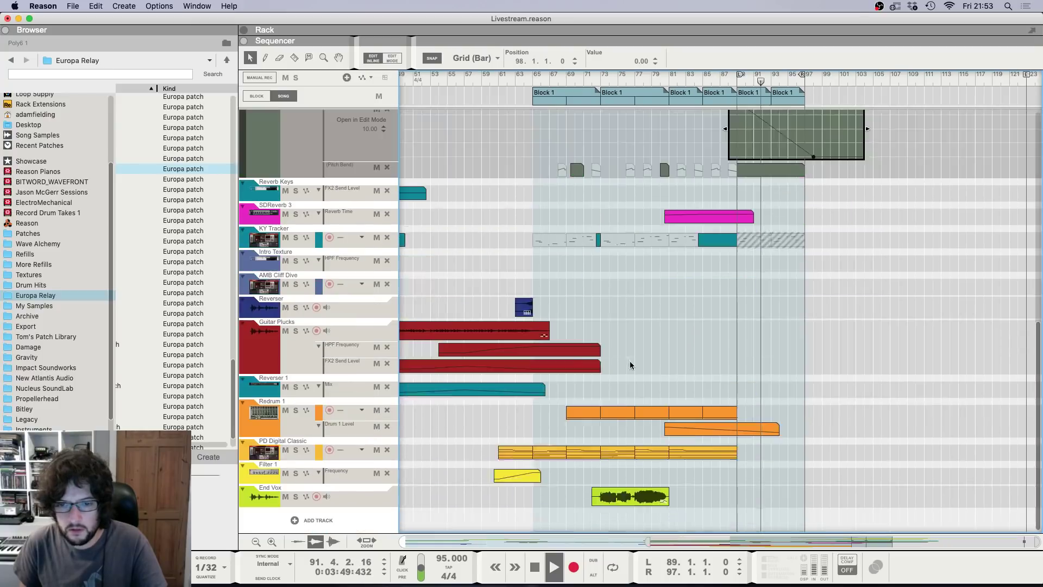
{"action": "scroll", "coordinate": [550, 339], "scroll_direction": "down", "scroll_amount": 3}
{"action": "key", "text": "space"}
{"action": "left_click_drag", "start_coordinate": [495, 295], "coordinate": [812, 261]}
{"action": "left_click", "coordinate": [416, 279]}
{"action": "left_click", "coordinate": [820, 253]}
{"action": "key", "text": "h"}
{"action": "key", "text": "h"}
{"action": "key", "text": "h"}
{"action": "left_click", "coordinate": [910, 262]}
{"action": "key", "text": "h"}
{"action": "key", "text": "h"}
{"action": "key", "text": "h"}
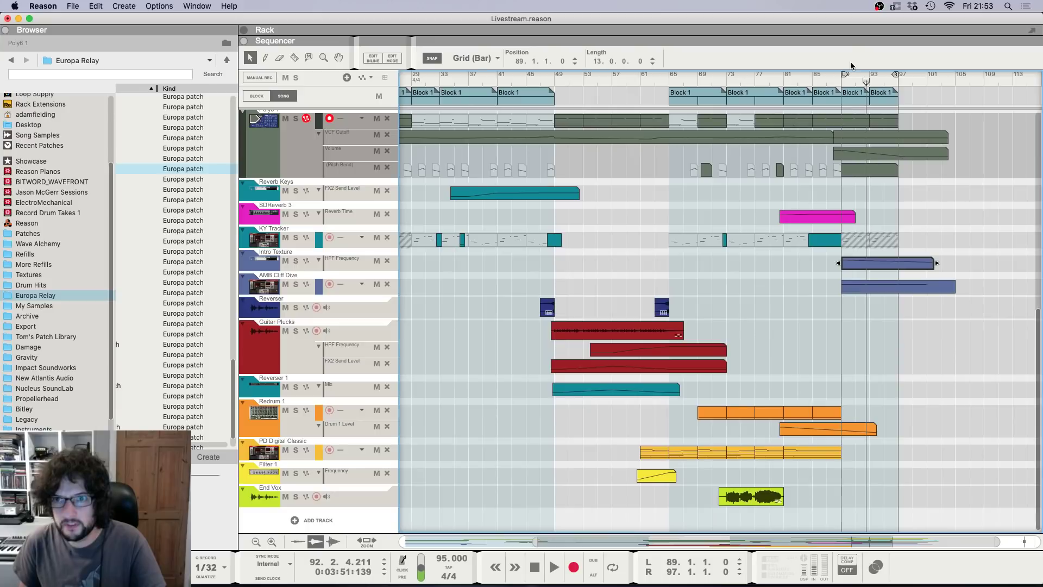
Step: Play the ending from bar 89 and examine the notes inside the AMB Cliff Dive clip
{"action": "key", "text": "space"}
{"action": "key", "text": "h"}
{"action": "key", "text": "h"}
{"action": "key", "text": "h"}
{"action": "key", "text": "h"}
{"action": "key", "text": "h"}
{"action": "key", "text": "h"}
{"action": "left_click", "coordinate": [988, 290]}
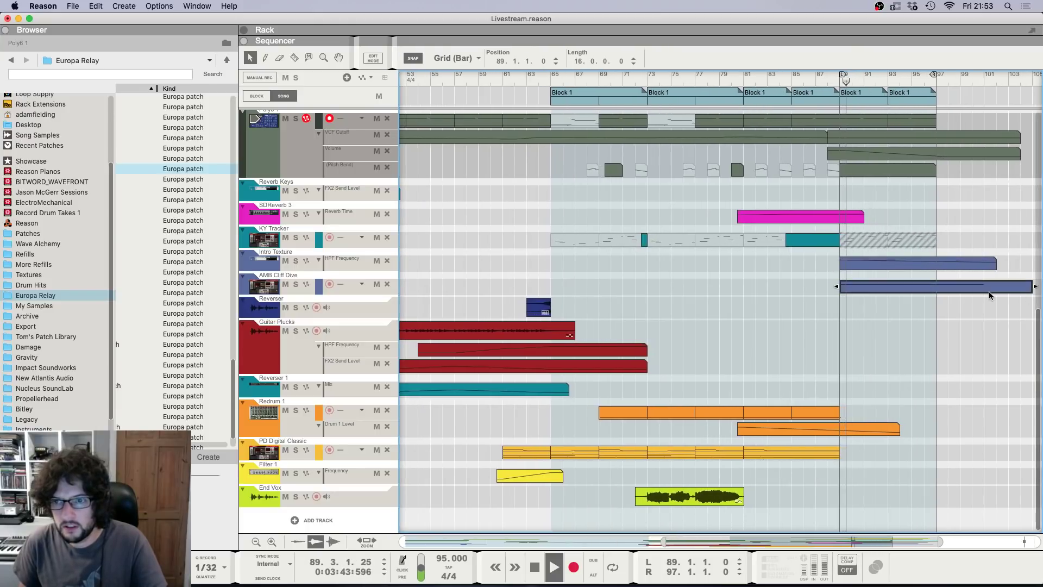
{"action": "double_click", "coordinate": [989, 289]}
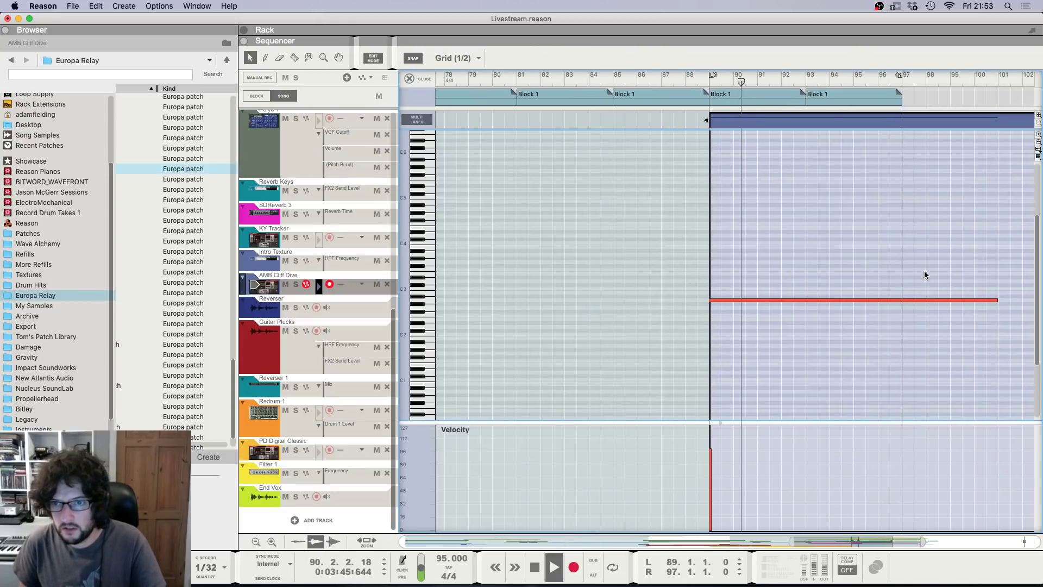
{"action": "key", "text": "g"}
{"action": "key", "text": "g"}
{"action": "key", "text": "g"}
{"action": "left_click", "coordinate": [410, 80]}
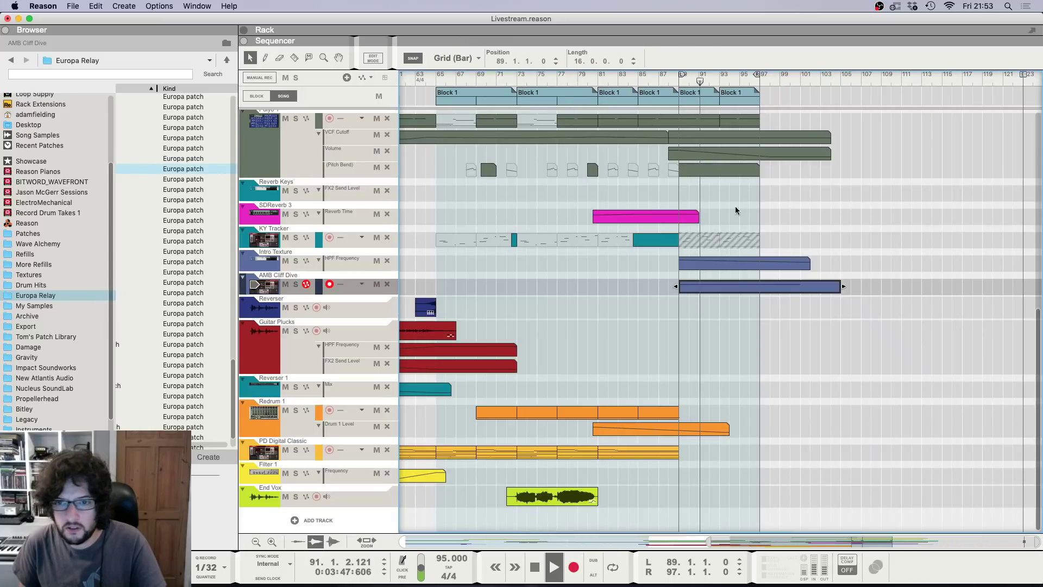
Step: Set the right locator to bar 101, and give the Intro Texture HPF Frequency clip a 755 point at bar 101 and an end at bar 105
{"action": "left_click", "coordinate": [799, 81], "text": "alt"}
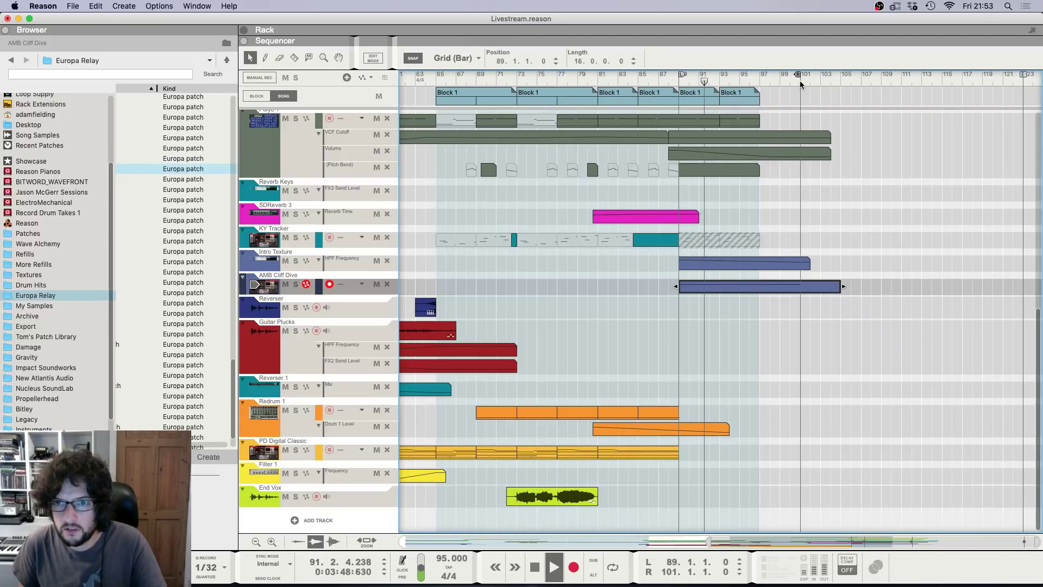
{"action": "double_click", "coordinate": [744, 263]}
{"action": "left_click", "coordinate": [760, 271]}
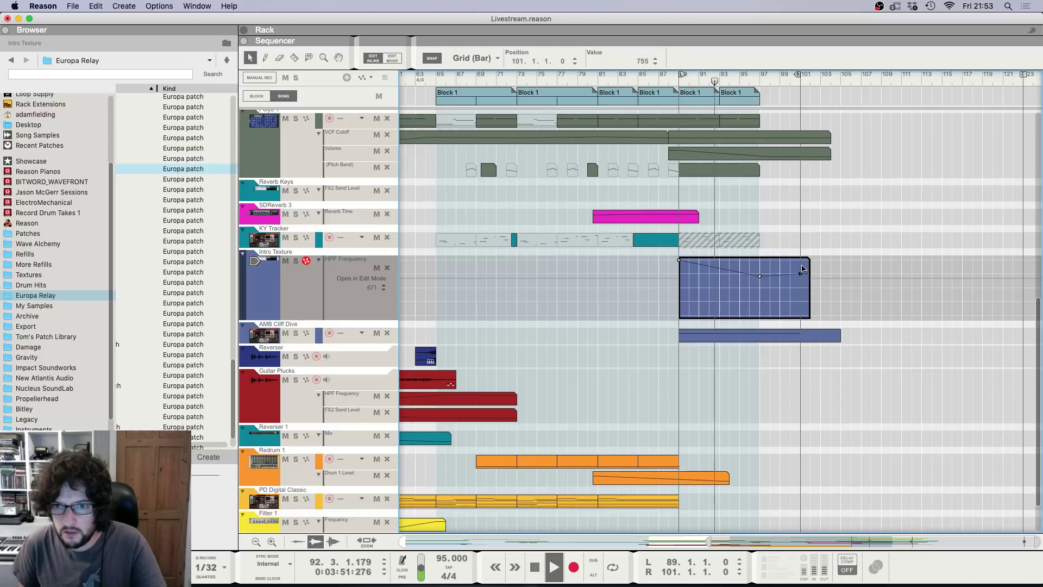
{"action": "left_click", "coordinate": [824, 225]}
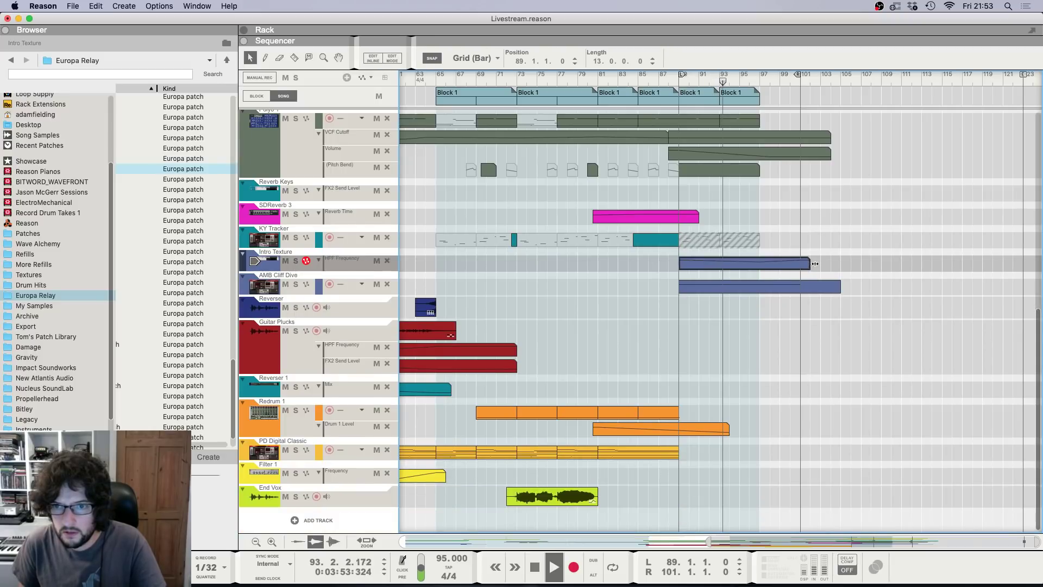
{"action": "left_click_drag", "start_coordinate": [812, 262], "coordinate": [843, 263]}
{"action": "double_click", "coordinate": [819, 265]}
{"action": "left_click", "coordinate": [831, 230]}
Step: Move the end point of the Poly6 1 Volume fade to bar 97 at 0.00
{"action": "scroll", "coordinate": [803, 240], "scroll_direction": "up", "scroll_amount": 8}
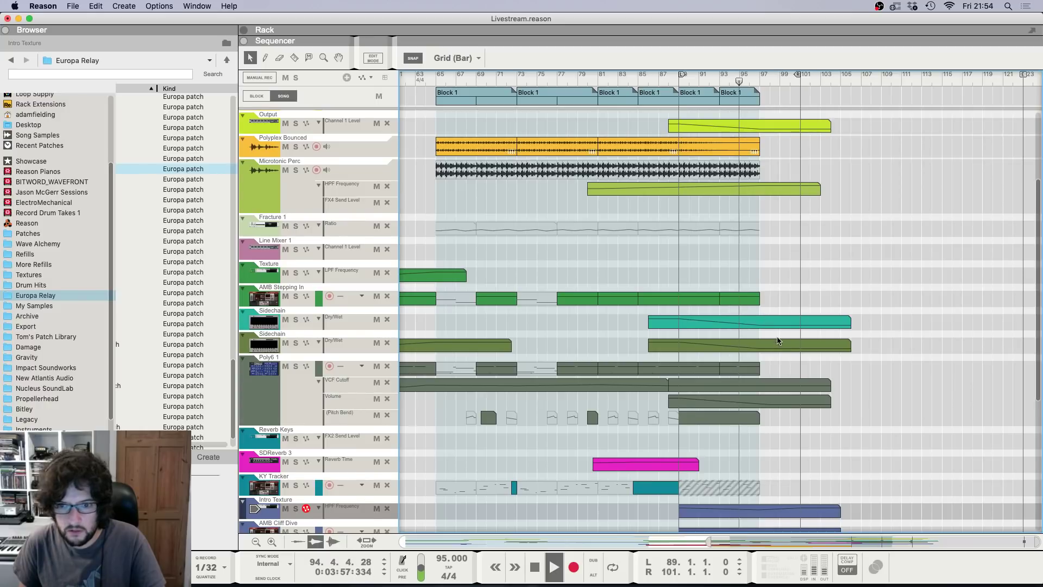
{"action": "scroll", "coordinate": [774, 380], "scroll_direction": "down", "scroll_amount": 1}
{"action": "double_click", "coordinate": [765, 398]}
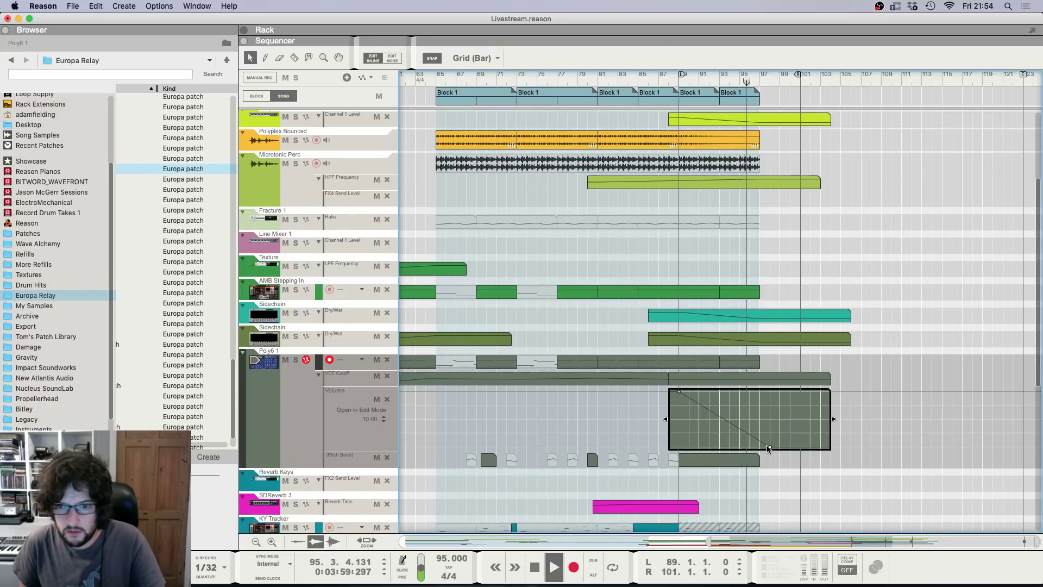
{"action": "scroll", "coordinate": [870, 367], "scroll_direction": "down", "scroll_amount": 5}
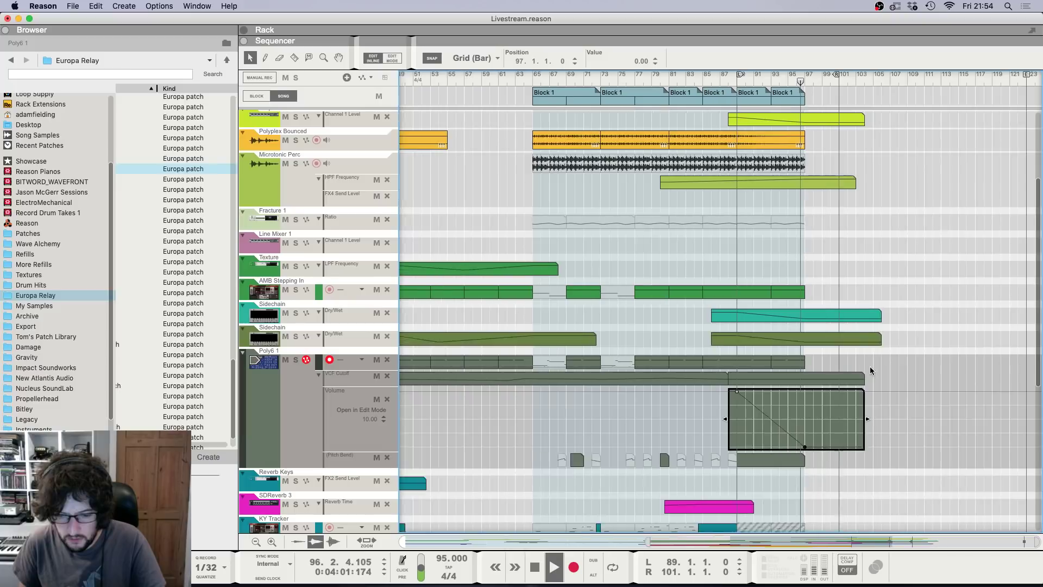
{"action": "scroll", "coordinate": [870, 370], "scroll_direction": "up", "scroll_amount": 5}
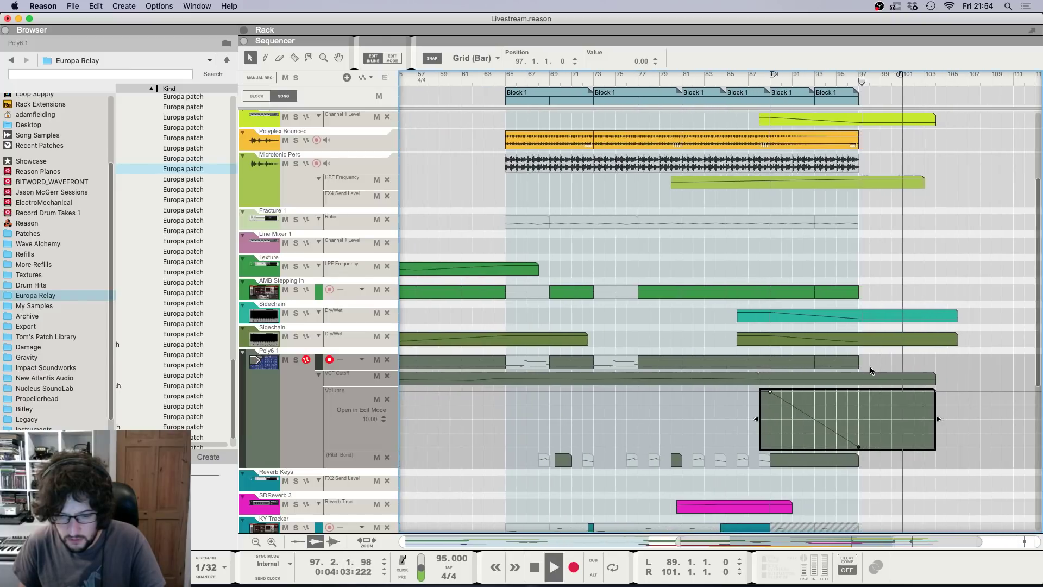
{"action": "scroll", "coordinate": [756, 360], "scroll_direction": "down", "scroll_amount": 3}
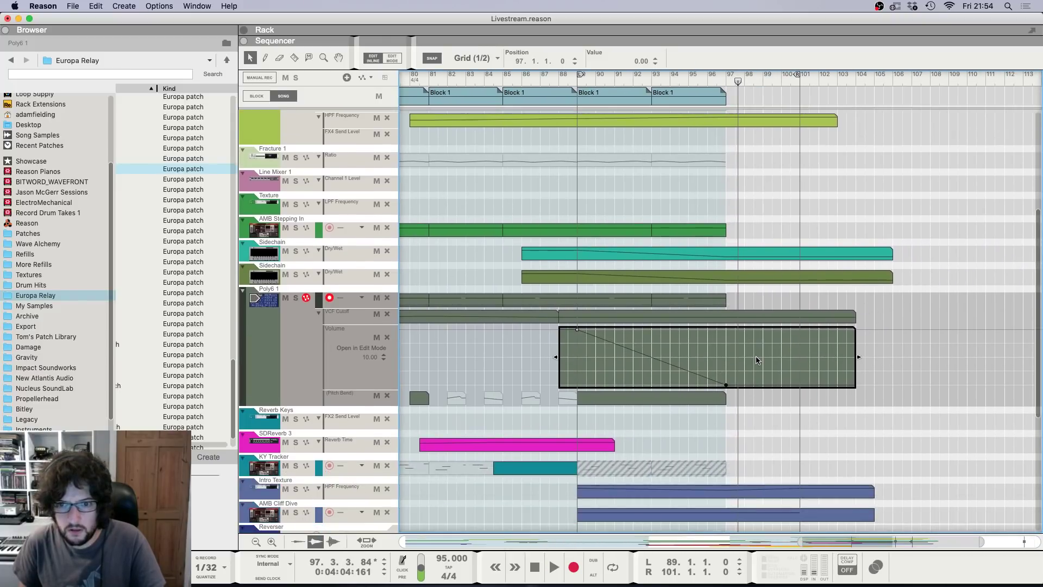
Step: Delete the AMB Stepping In clip at bar 93 and extend its bar 89 clip to 12 bars, ending at bar 101
{"action": "left_click", "coordinate": [701, 232]}
{"action": "left_click_drag", "start_coordinate": [729, 231], "coordinate": [799, 237]}
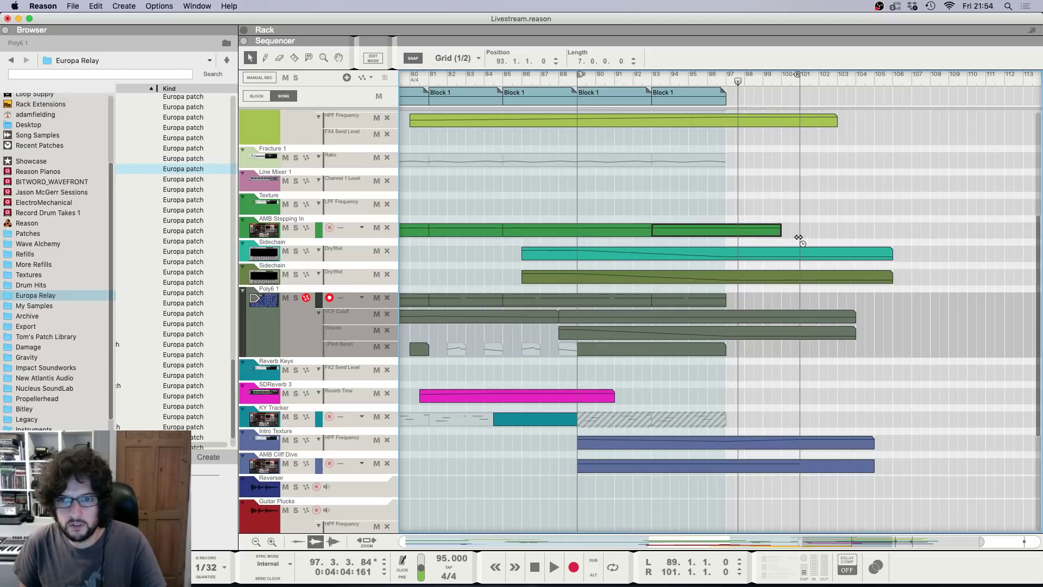
{"action": "key", "text": "Delete"}
{"action": "left_click", "coordinate": [645, 230]}
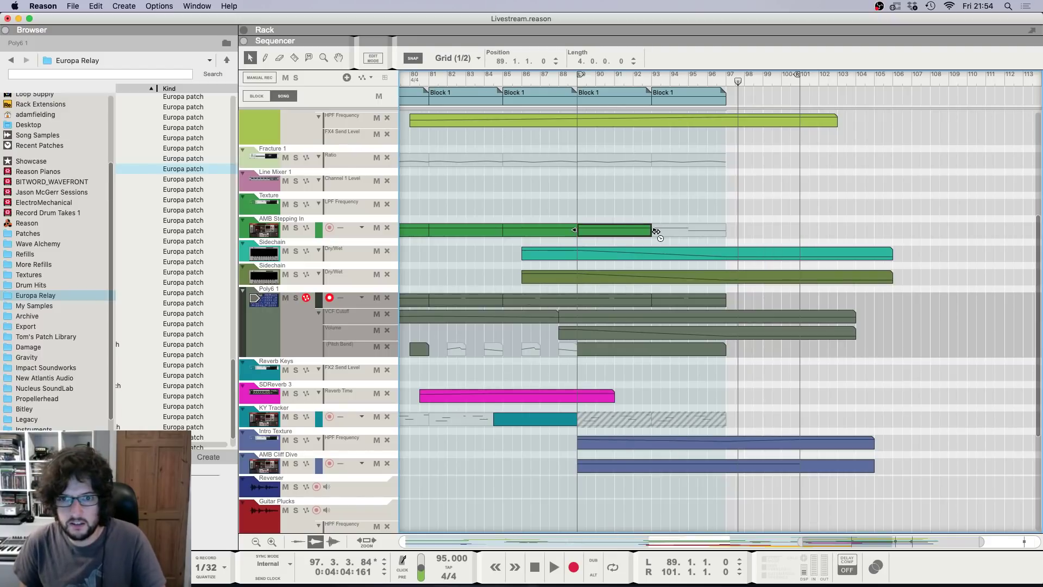
{"action": "left_click_drag", "start_coordinate": [656, 231], "coordinate": [810, 247]}
Step: Play the ending from bar 89 and check the AMB Stepping In device in the rack
{"action": "left_click", "coordinate": [583, 82]}
{"action": "key", "text": "space"}
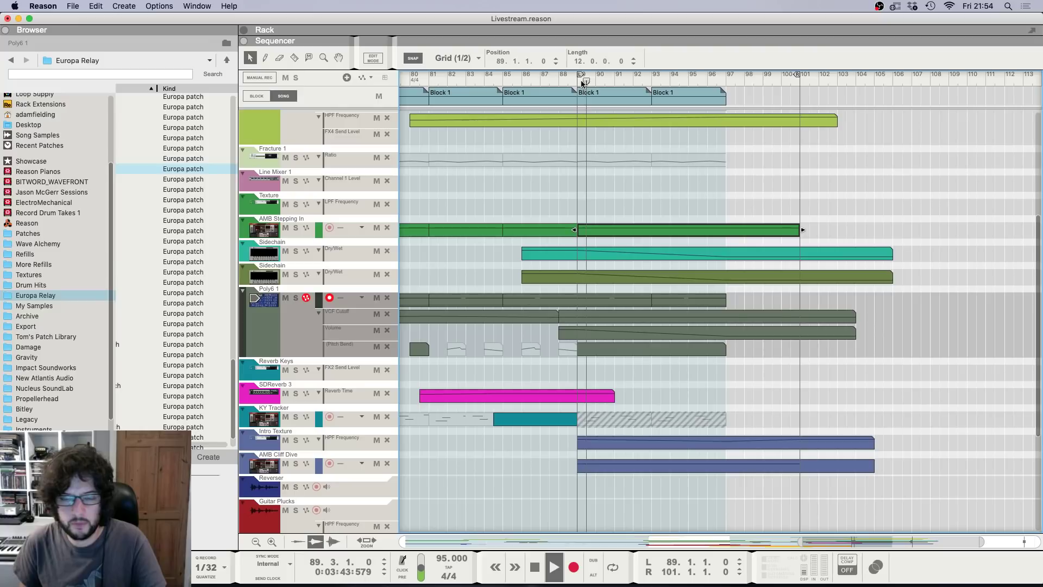
{"action": "left_click", "coordinate": [576, 83]}
{"action": "left_click", "coordinate": [310, 219]}
{"action": "key", "text": "F6"}
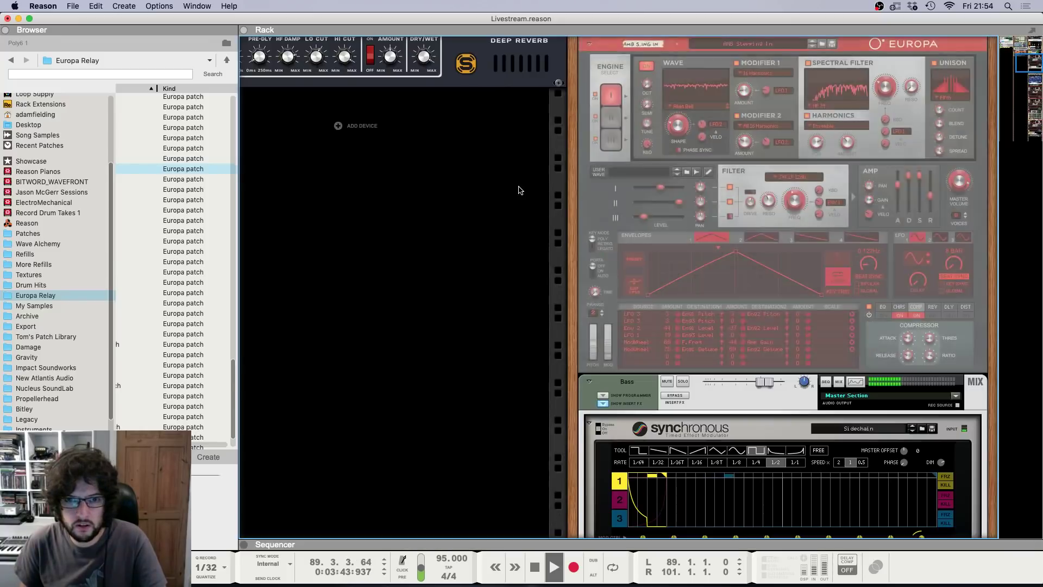
{"action": "key", "text": "F7"}
Step: Draw a 15-bar LPF Frequency clip on the Texture track from bar 88.3, falling from 1000 at bar 89 to a low value at bar 101
{"action": "left_click", "coordinate": [632, 192]}
{"action": "left_click_drag", "start_coordinate": [575, 203], "coordinate": [843, 208]}
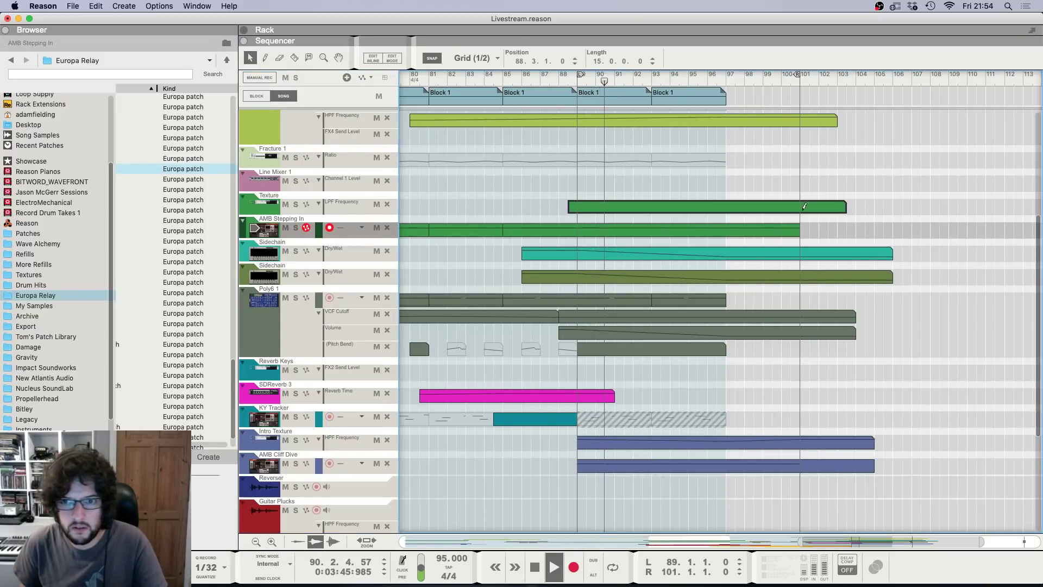
{"action": "double_click", "coordinate": [807, 207]}
{"action": "left_click", "coordinate": [577, 203], "text": "super"}
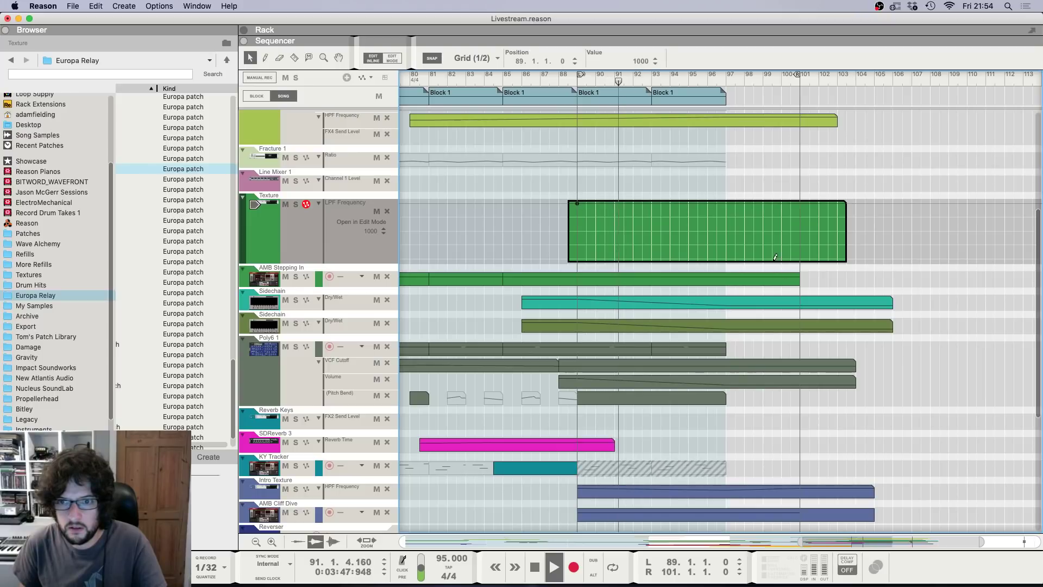
{"action": "left_click", "coordinate": [799, 246], "text": "super"}
{"action": "left_click", "coordinate": [873, 161]}
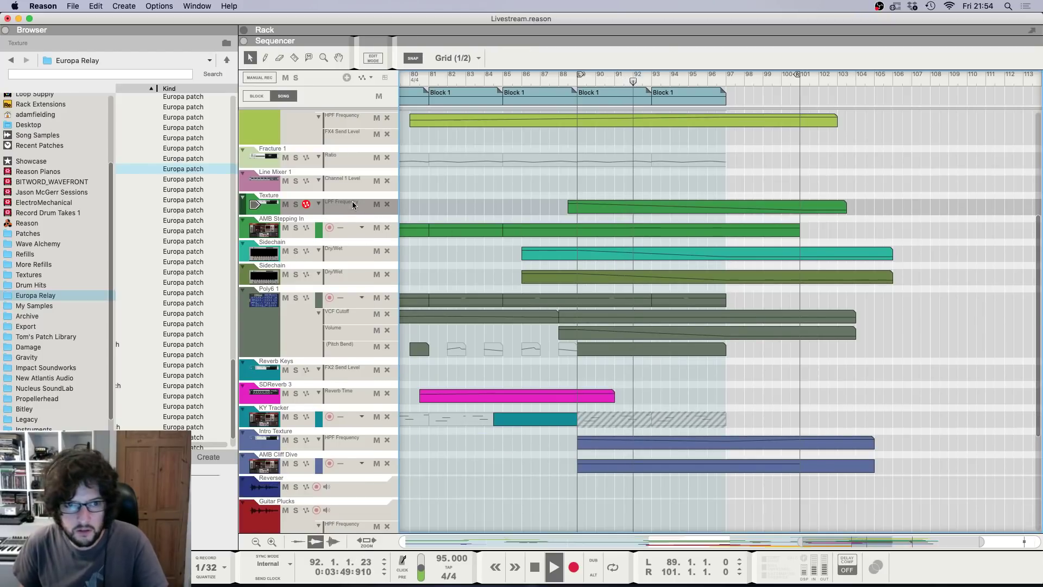
Step: Show the Texture channel's insert effects in the rack and examine its DR-1 reverb and Synchronous sidechain settings
{"action": "key", "text": "F6"}
{"action": "scroll", "coordinate": [700, 329], "scroll_direction": "up", "scroll_amount": 3}
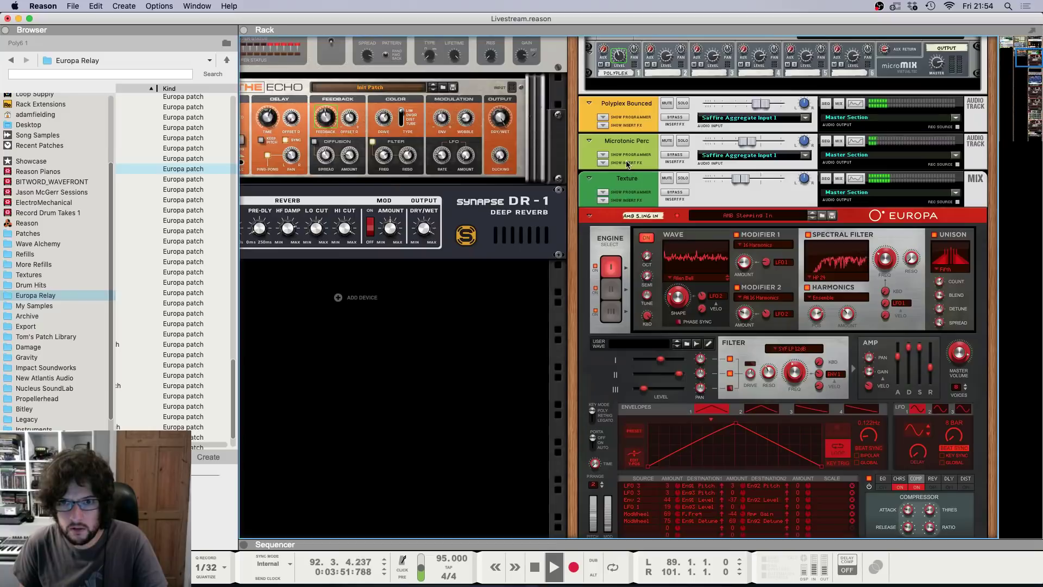
{"action": "left_click", "coordinate": [602, 200]}
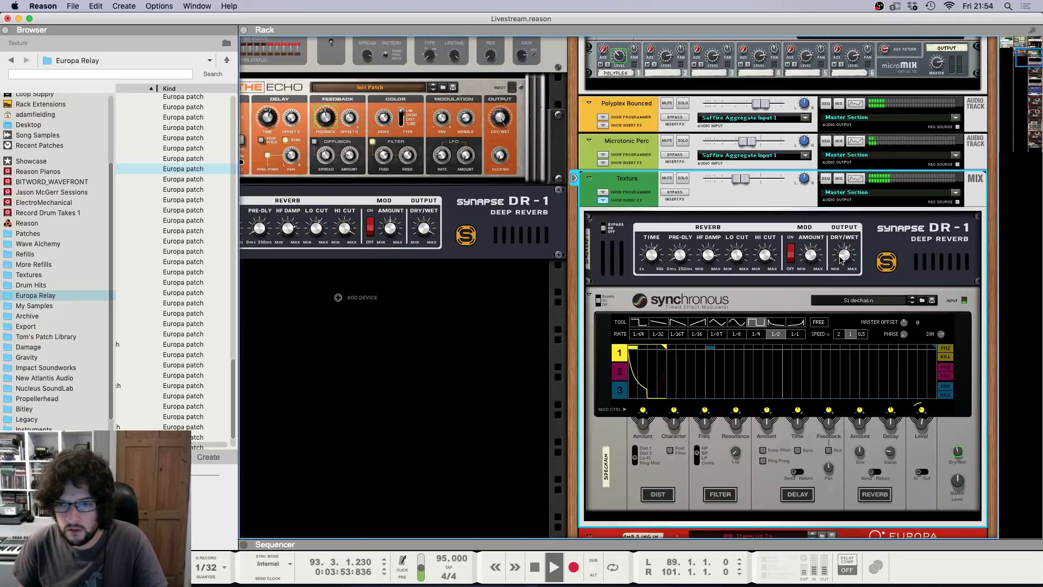
{"action": "key", "text": "F7"}
{"action": "key", "text": "F6"}
{"action": "scroll", "coordinate": [482, 354], "scroll_direction": "down", "scroll_amount": 3}
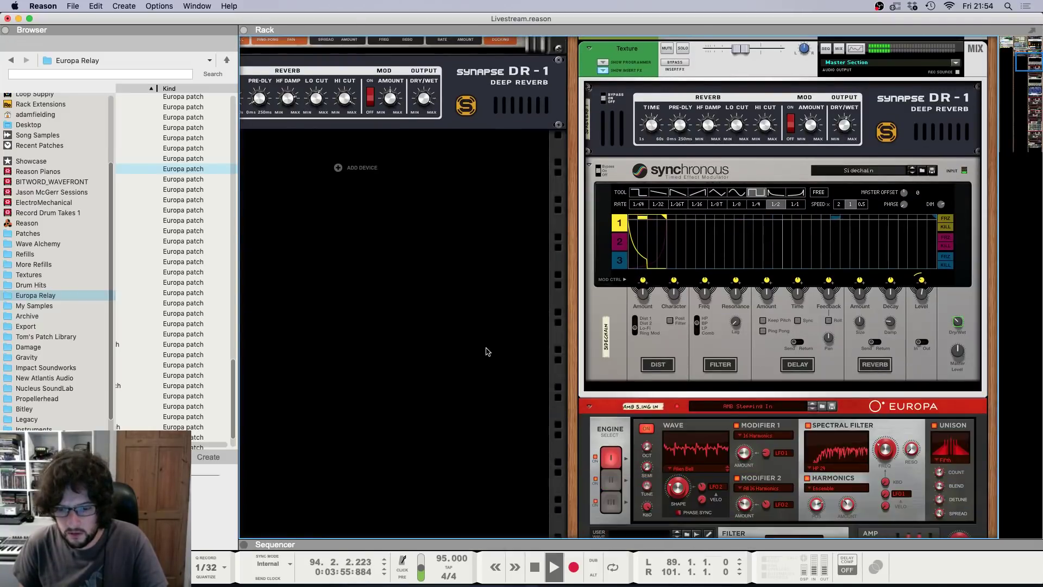
{"action": "key", "text": "F7"}
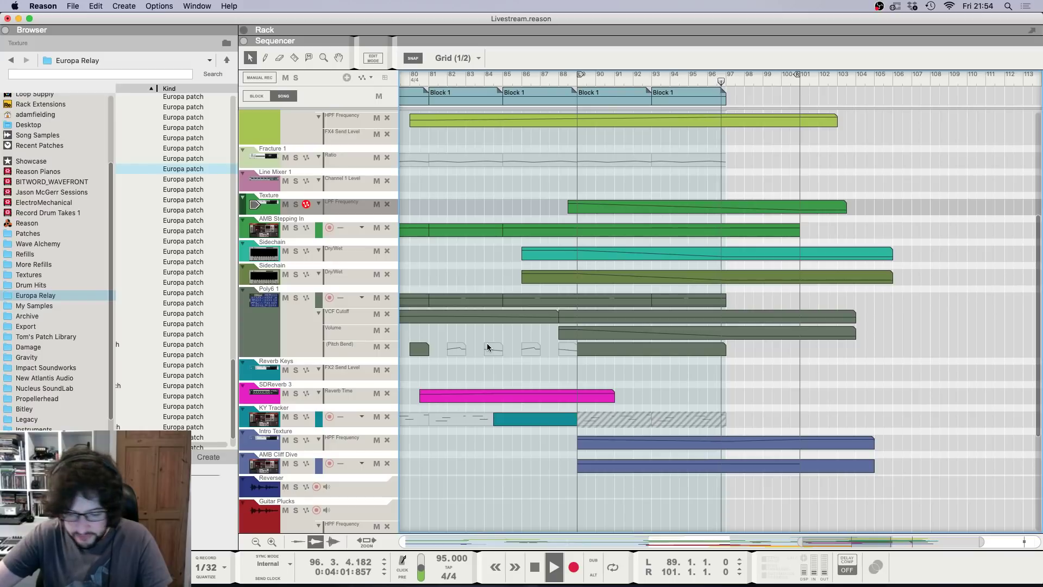
Step: Draw a Channel 1 Level clip on Line Mixer 1 from bar 88 to bar 105, fading from 100 at bar 89 to 0 at bar 97
{"action": "scroll", "coordinate": [586, 329], "scroll_direction": "down", "scroll_amount": 1}
{"action": "scroll", "coordinate": [686, 315], "scroll_direction": "up", "scroll_amount": 5}
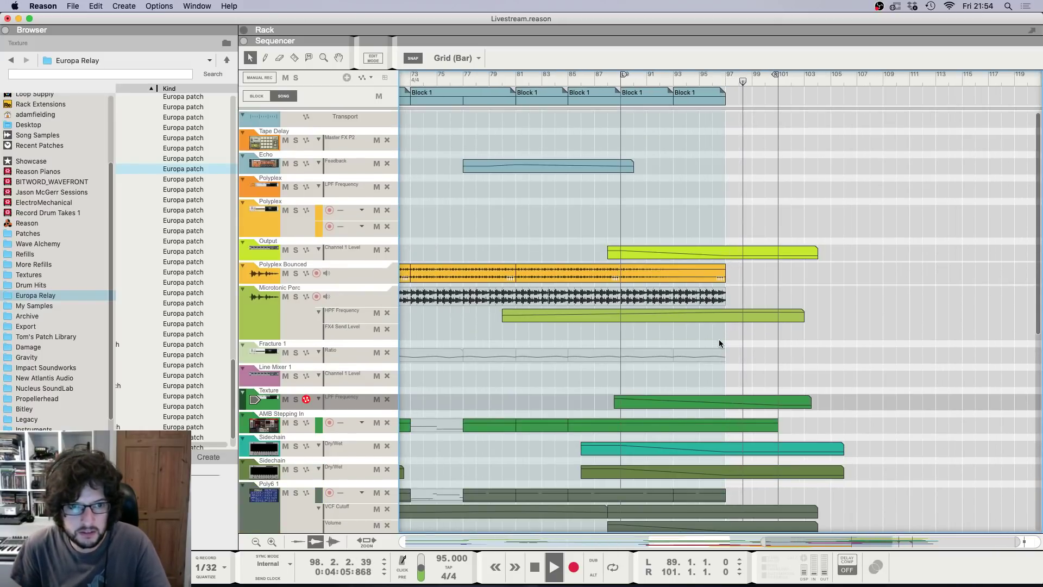
{"action": "key", "text": "space"}
{"action": "double_click", "coordinate": [617, 379]}
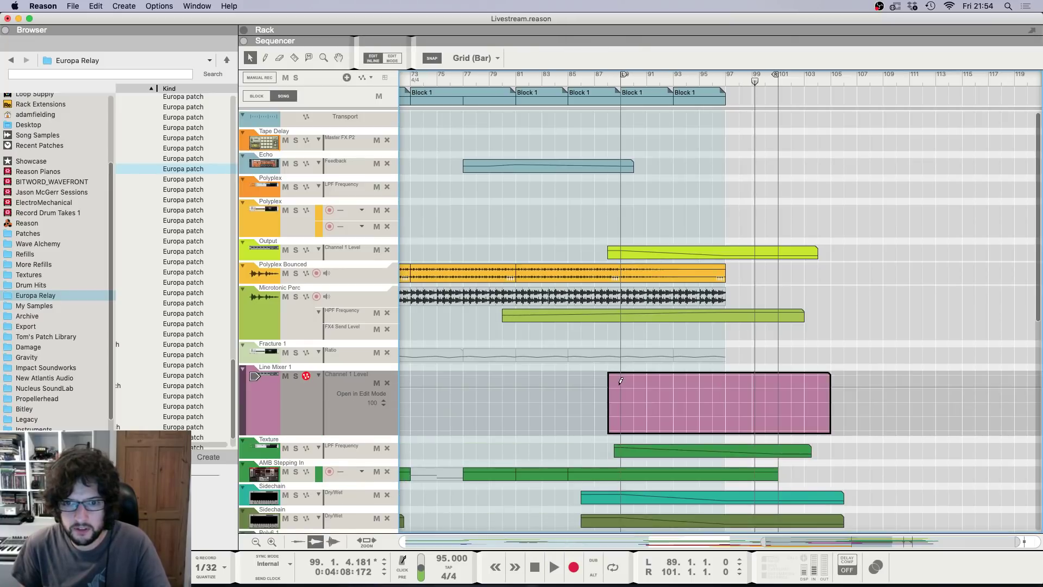
{"action": "left_click", "coordinate": [726, 430]}
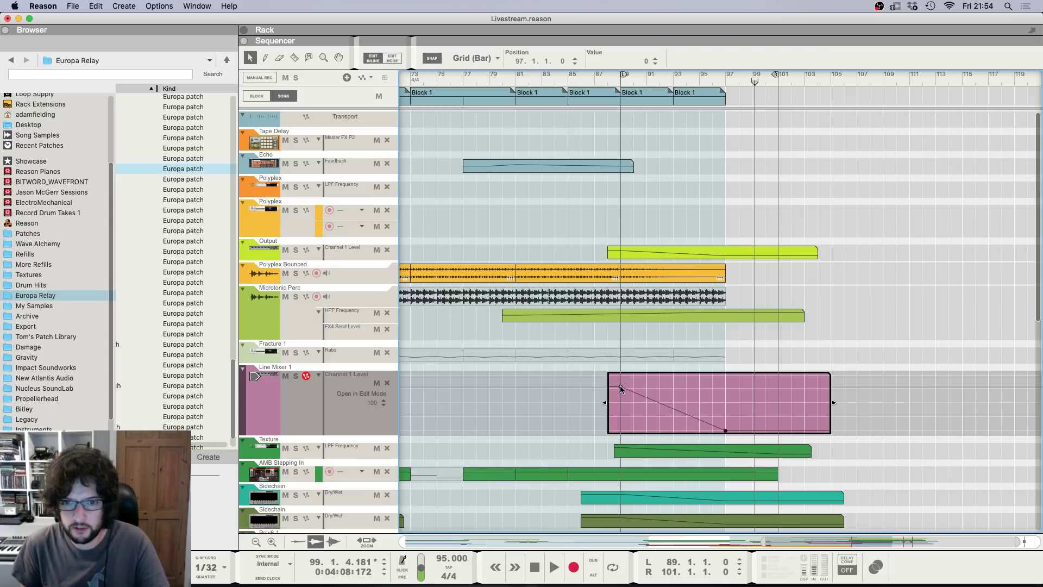
Step: Play the ending from bar 89 with the browser hidden and review the clips and automation across all tracks
{"action": "left_click", "coordinate": [627, 85]}
{"action": "key", "text": "space"}
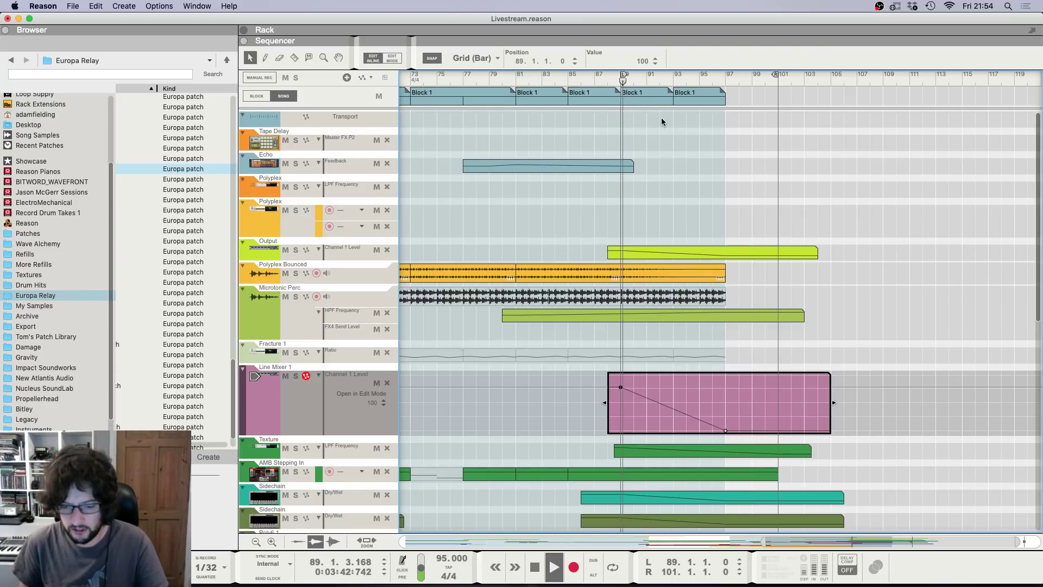
{"action": "scroll", "coordinate": [661, 119], "scroll_direction": "down", "scroll_amount": 5}
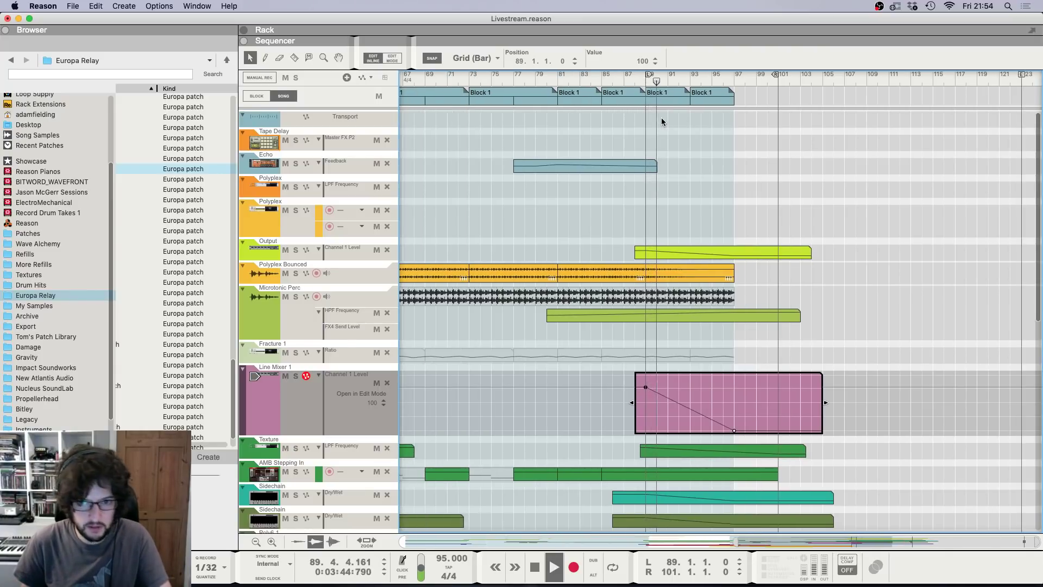
{"action": "scroll", "coordinate": [836, 184], "scroll_direction": "up", "scroll_amount": 4}
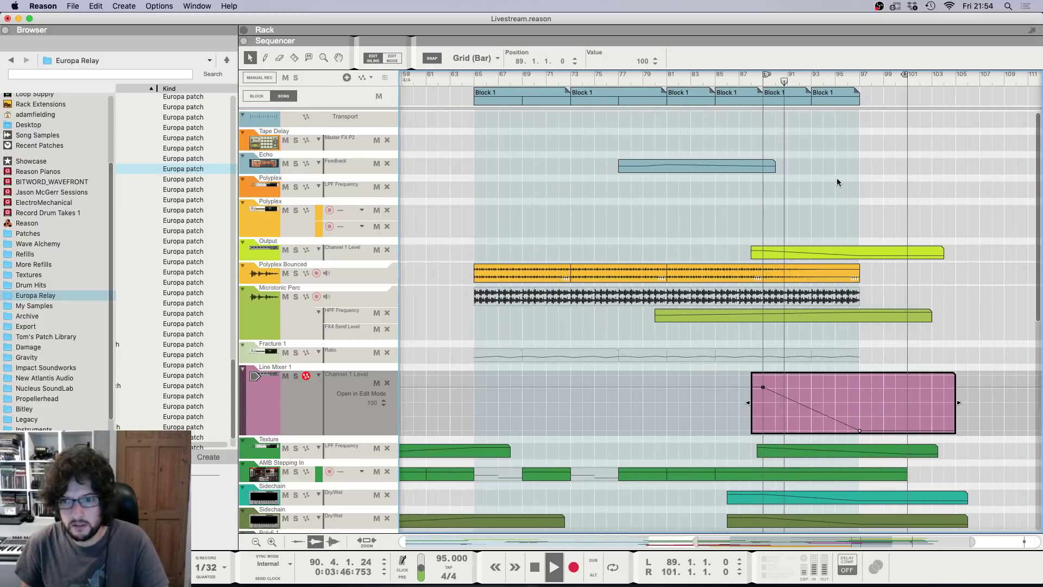
{"action": "scroll", "coordinate": [836, 179], "scroll_direction": "down", "scroll_amount": 5}
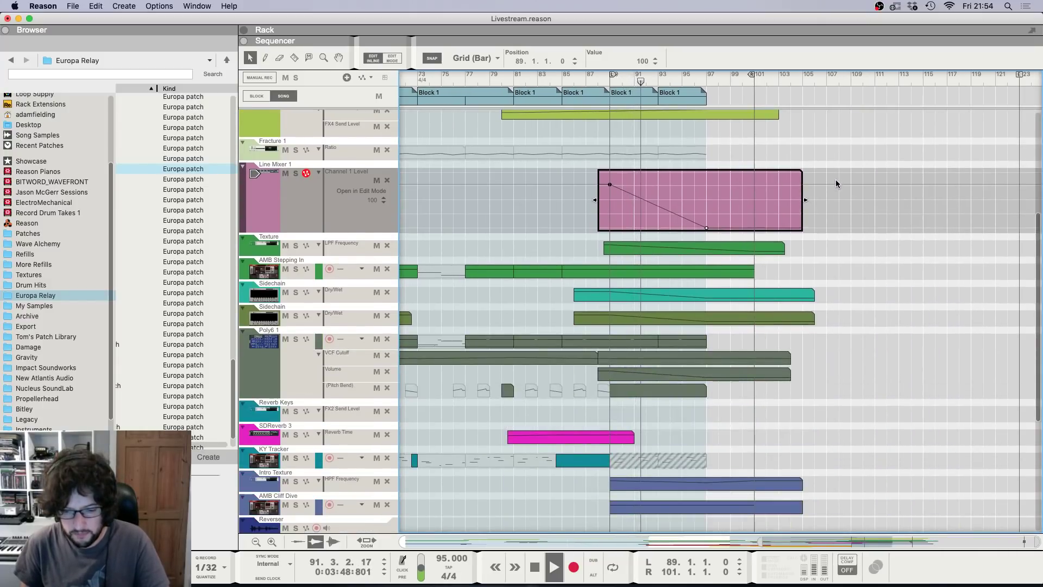
{"action": "scroll", "coordinate": [833, 184], "scroll_direction": "up", "scroll_amount": 1}
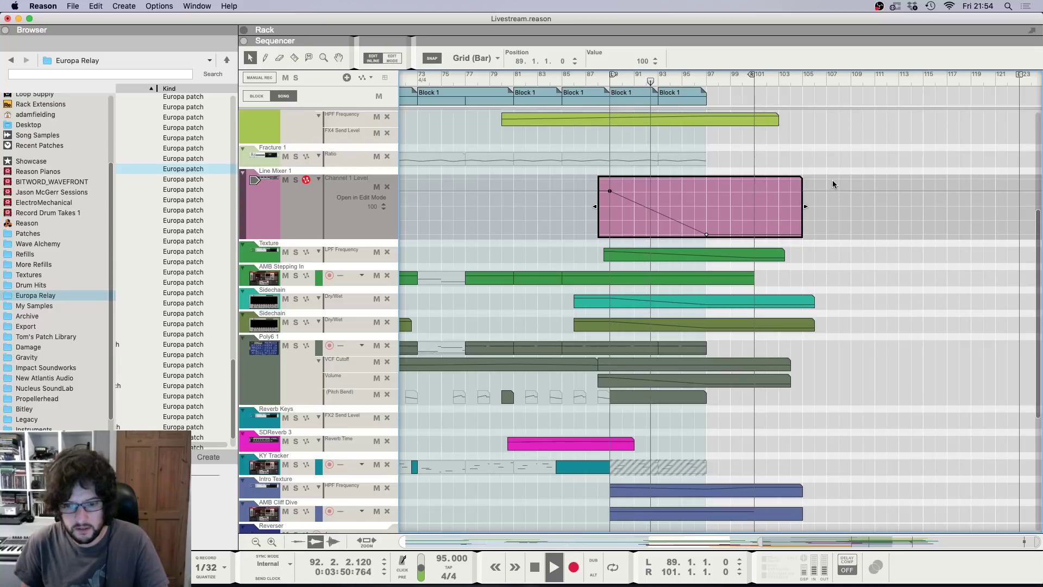
{"action": "scroll", "coordinate": [828, 184], "scroll_direction": "down", "scroll_amount": 2}
{"action": "scroll", "coordinate": [815, 187], "scroll_direction": "down", "scroll_amount": 1}
{"action": "scroll", "coordinate": [803, 190], "scroll_direction": "up", "scroll_amount": 5}
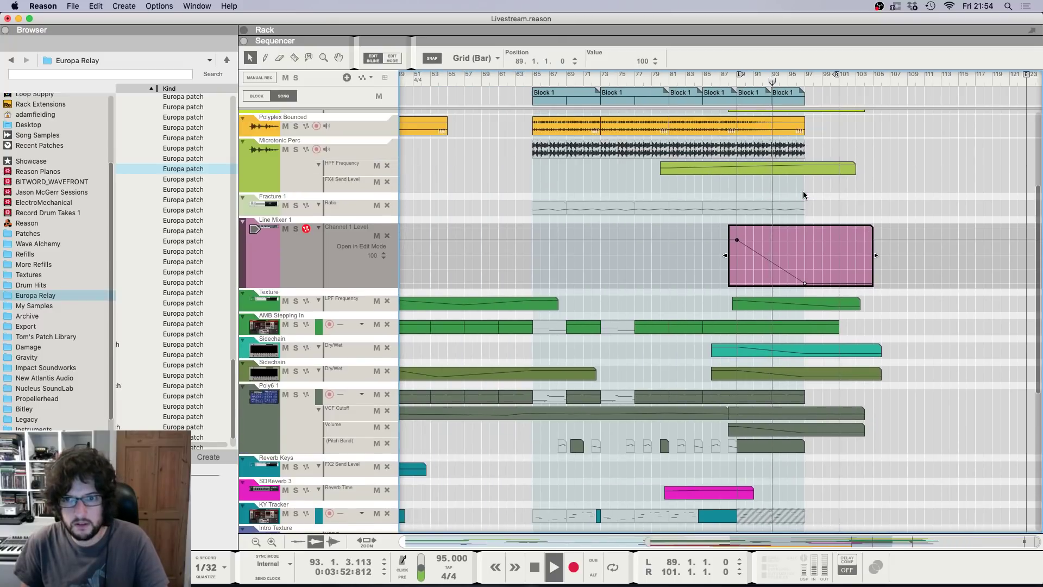
{"action": "scroll", "coordinate": [809, 195], "scroll_direction": "down", "scroll_amount": 2}
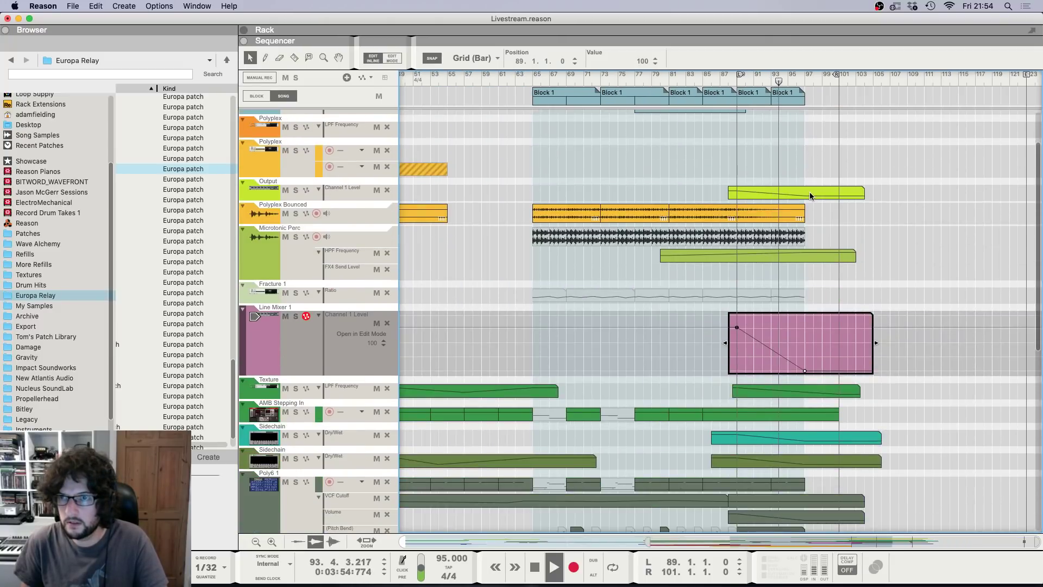
{"action": "scroll", "coordinate": [809, 195], "scroll_direction": "up", "scroll_amount": 2}
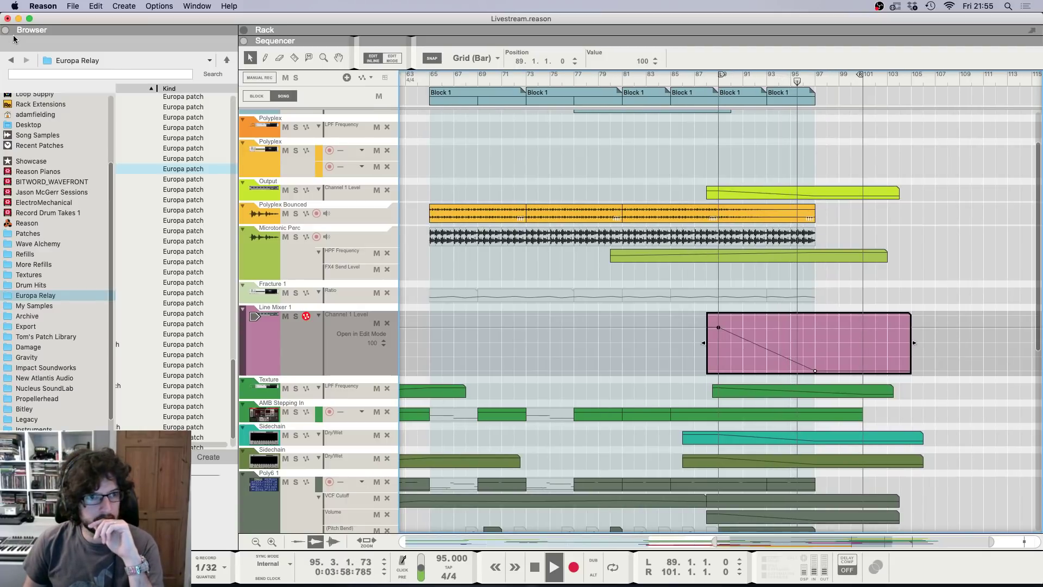
{"action": "key", "text": "F3"}
{"action": "scroll", "coordinate": [755, 274], "scroll_direction": "up", "scroll_amount": 2}
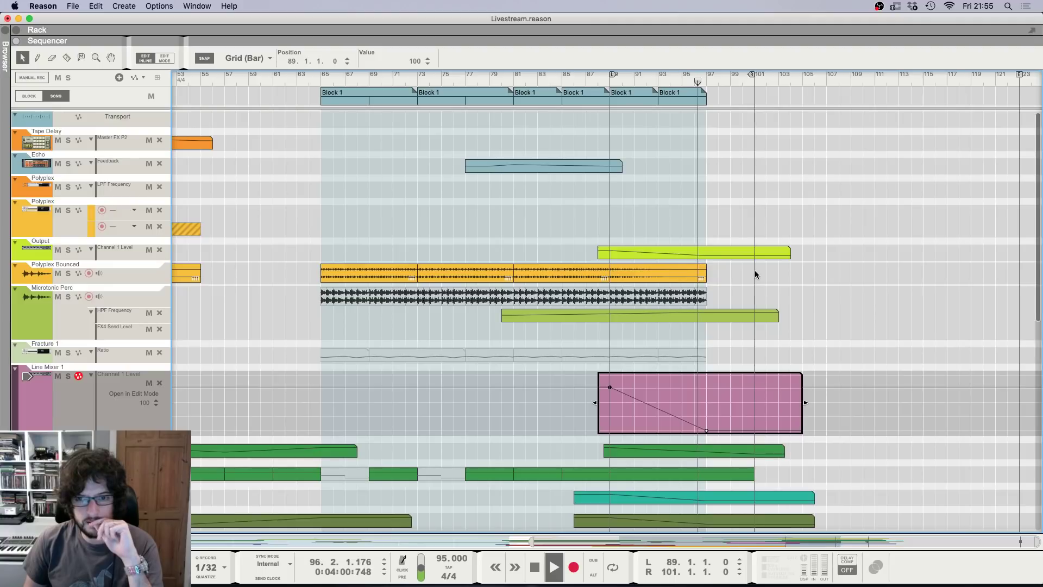
{"action": "scroll", "coordinate": [754, 269], "scroll_direction": "down", "scroll_amount": 3}
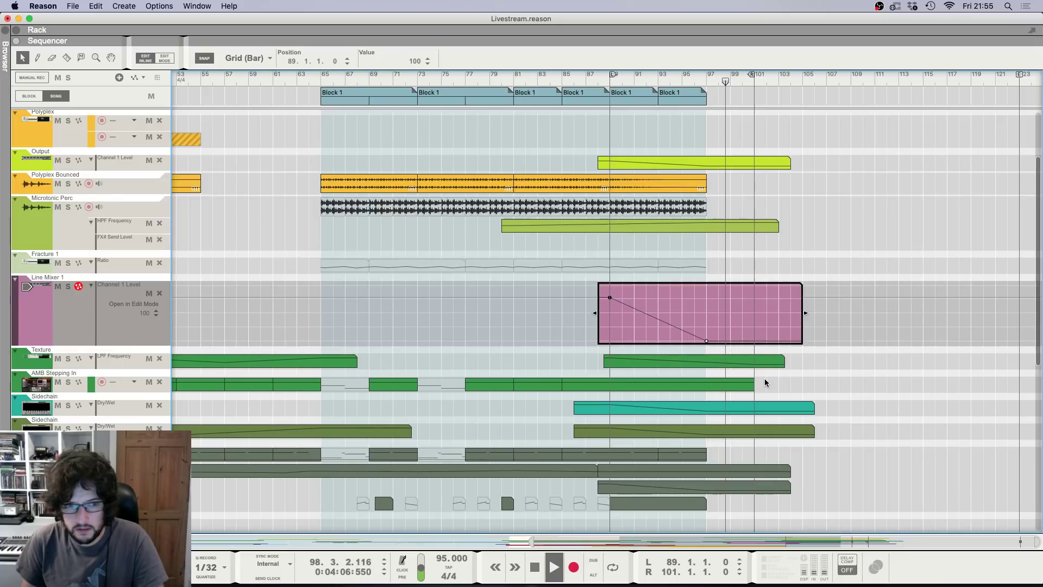
{"action": "scroll", "coordinate": [764, 377], "scroll_direction": "down", "scroll_amount": 5}
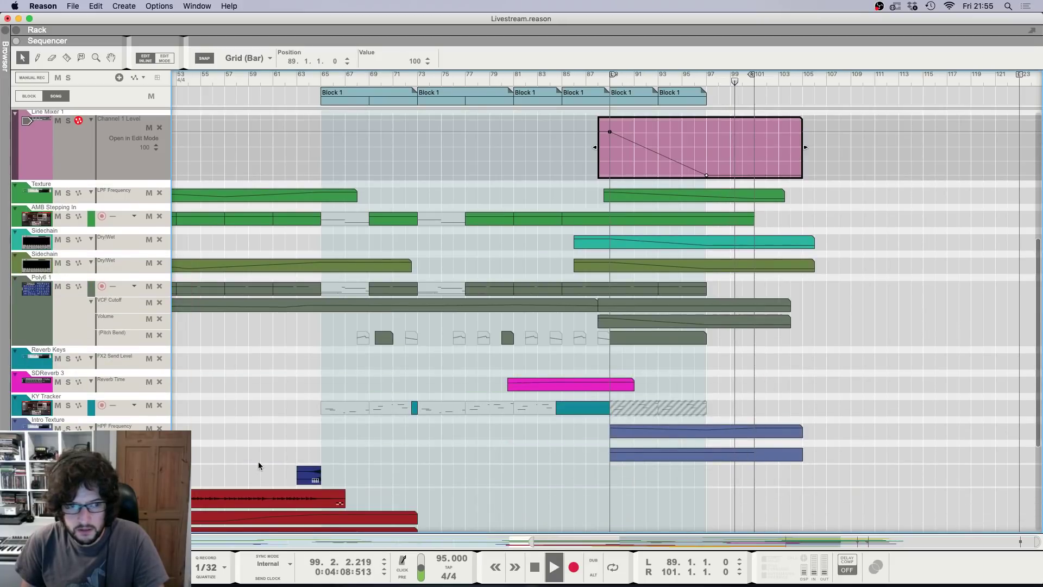
Step: Stop playback, select the AMB Cliff Dive clip at bar 89, show its Europa in the rack and move the right locator to bar 103
{"action": "left_click", "coordinate": [37, 454]}
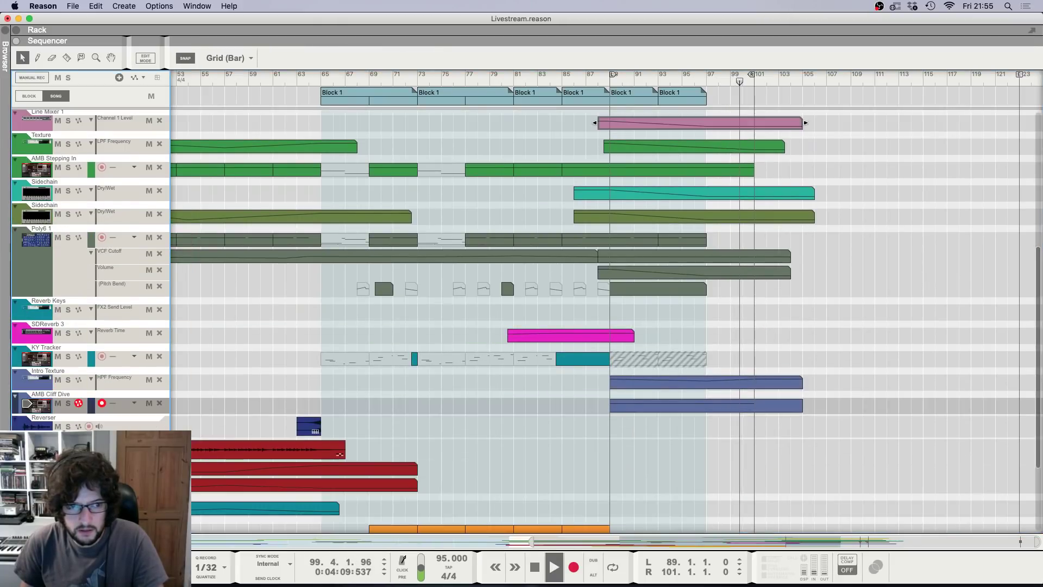
{"action": "left_click", "coordinate": [782, 406]}
{"action": "key", "text": "space"}
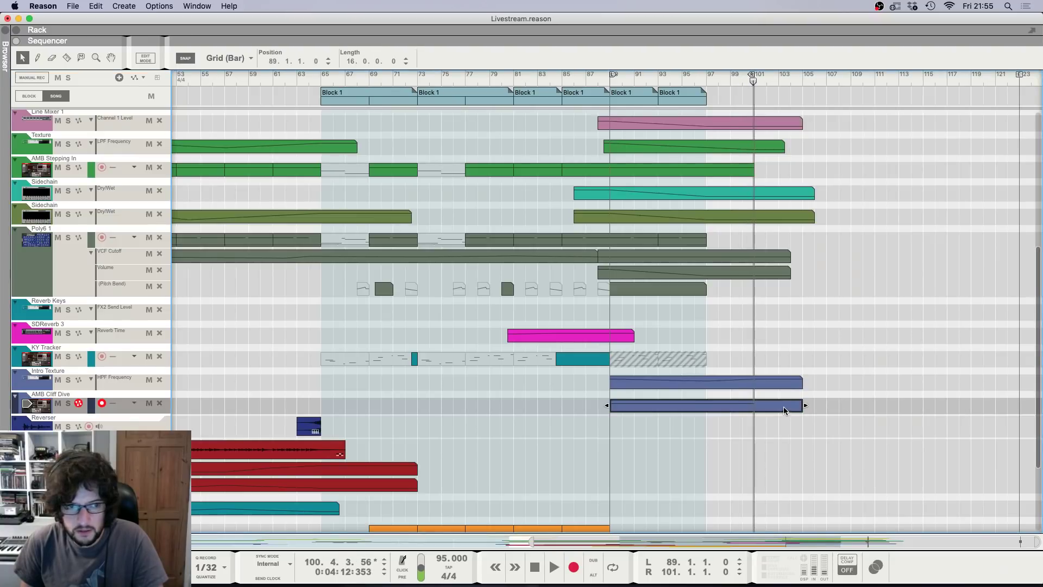
{"action": "key", "text": "F6"}
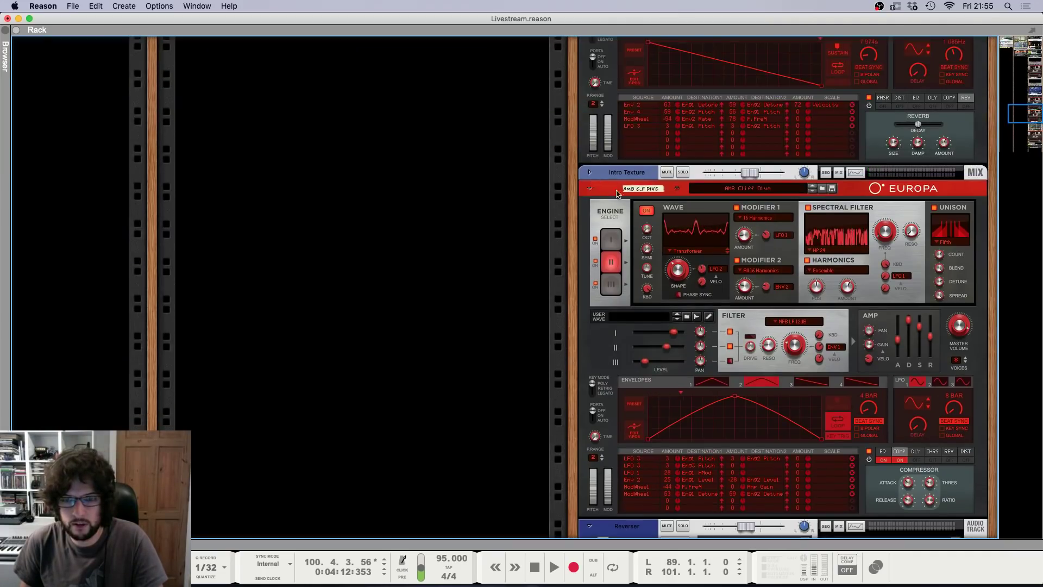
{"action": "key", "text": "F7"}
{"action": "left_click_drag", "start_coordinate": [754, 75], "coordinate": [777, 81]}
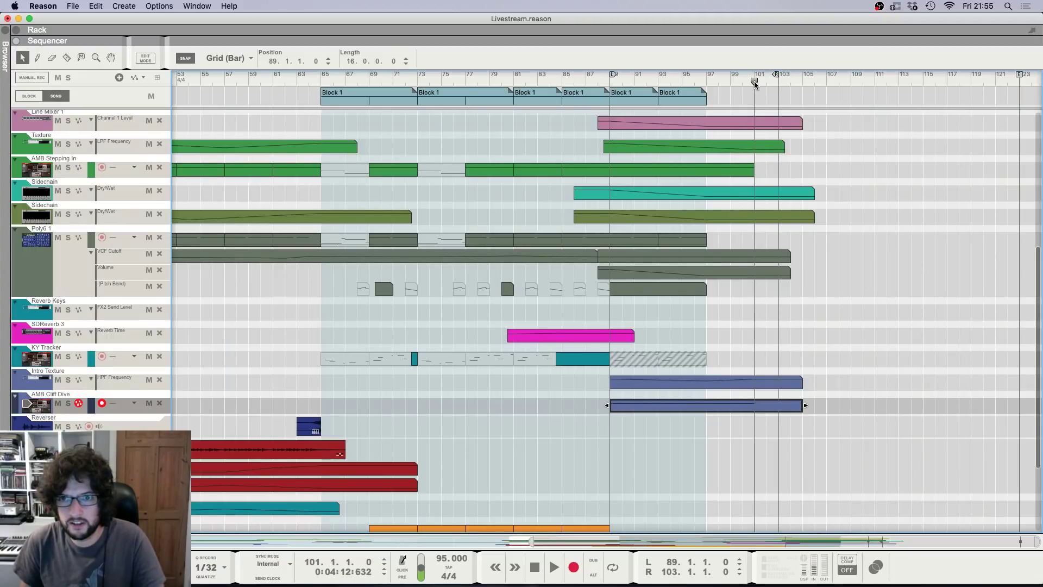
Step: Add a Line Mixer 6:2 to the insert effects of the Intro Texture mix channel
{"action": "key", "text": "F6"}
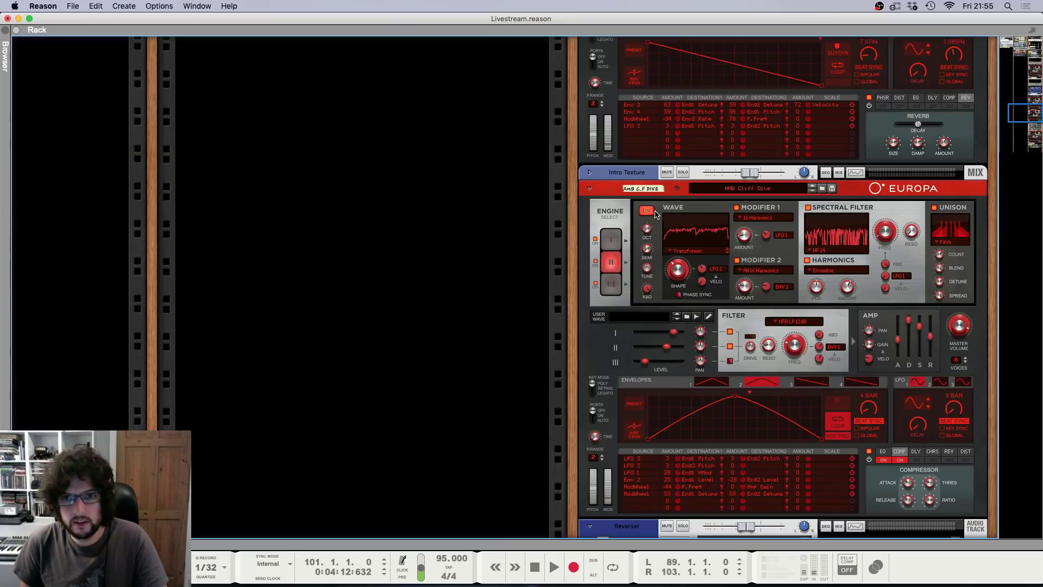
{"action": "left_click", "coordinate": [589, 172]}
{"action": "right_click", "coordinate": [609, 211]}
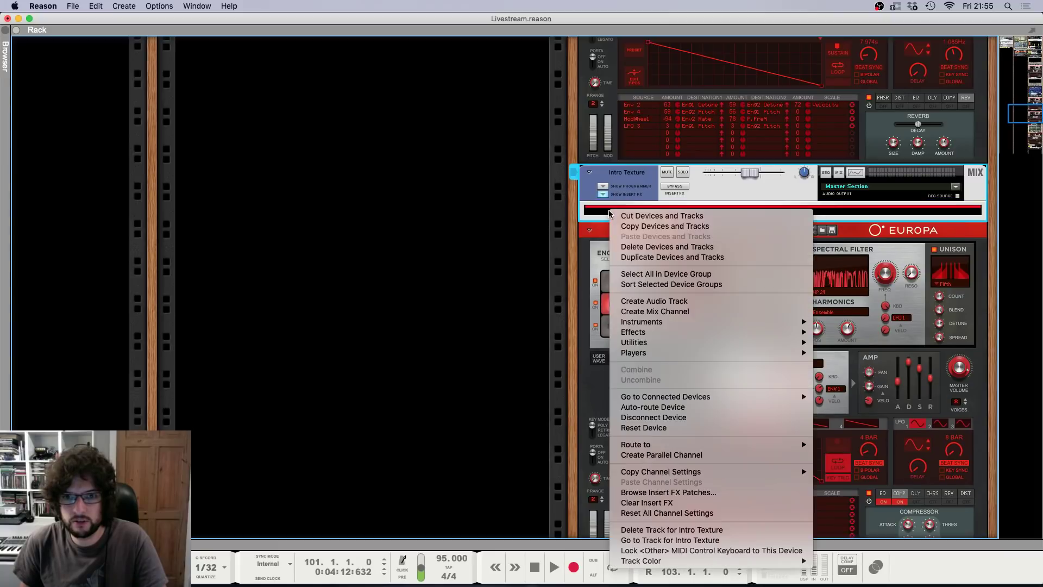
{"action": "mouse_move", "coordinate": [798, 343]}
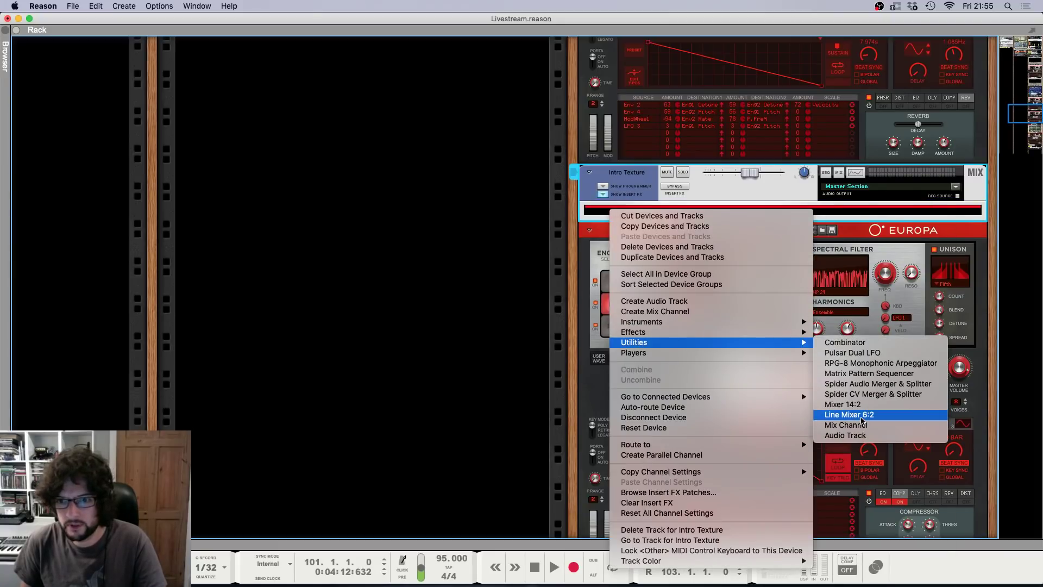
{"action": "left_click", "coordinate": [862, 416]}
{"action": "key", "text": "Tab"}
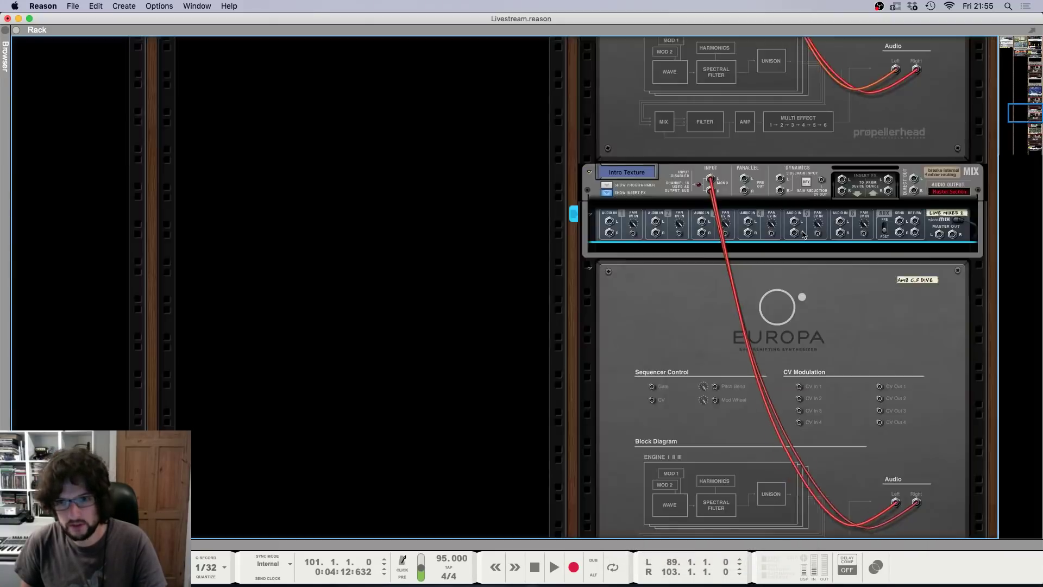
{"action": "mouse_move", "coordinate": [710, 179]}
{"action": "left_mouse_down"}
{"action": "mouse_move", "coordinate": [628, 226]}
{"action": "mouse_move", "coordinate": [611, 222]}
{"action": "mouse_move", "coordinate": [710, 179]}
{"action": "left_mouse_up"}
{"action": "left_click_drag", "start_coordinate": [848, 182], "coordinate": [610, 221]}
{"action": "left_click_drag", "start_coordinate": [939, 234], "coordinate": [887, 179]}
{"action": "key", "text": "Tab"}
Step: Draw a Channel 1 Level automation clip on Line Mixer 2 from bar 101 to 105, fading from 100 to 0 at bar 103
{"action": "right_click", "coordinate": [618, 220]}
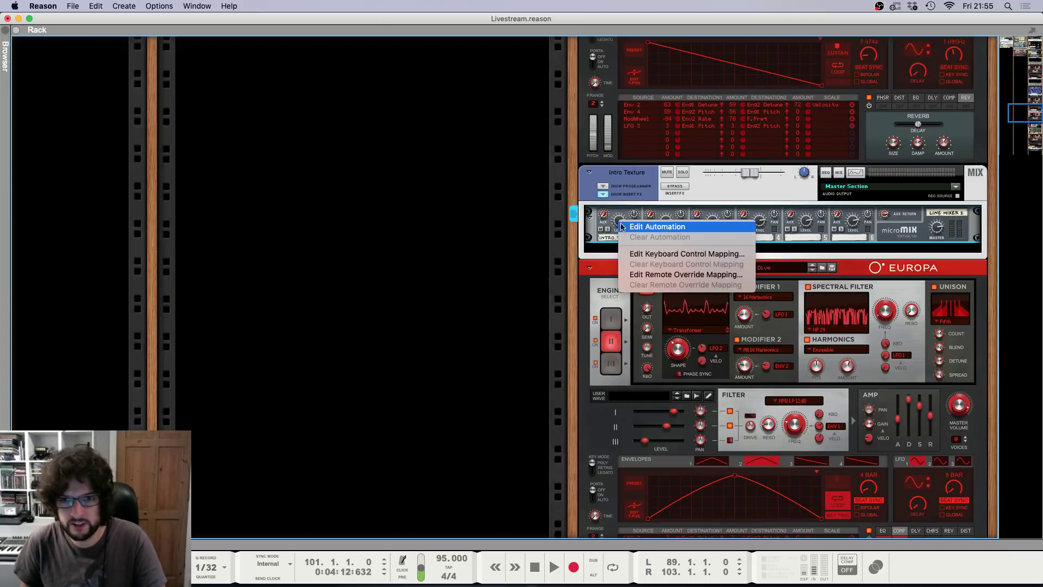
{"action": "left_click", "coordinate": [630, 225]}
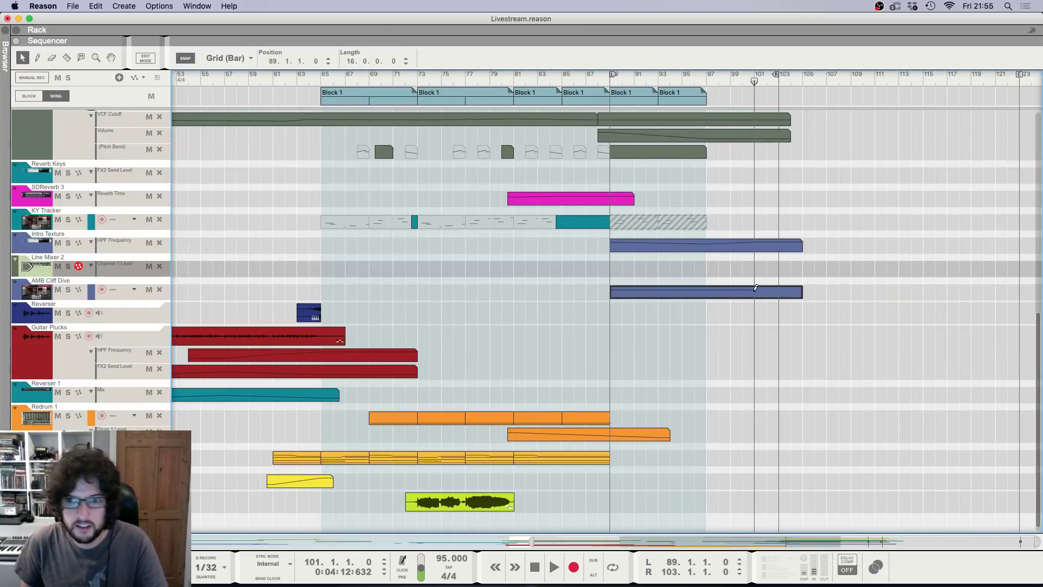
{"action": "double_click", "coordinate": [763, 270]}
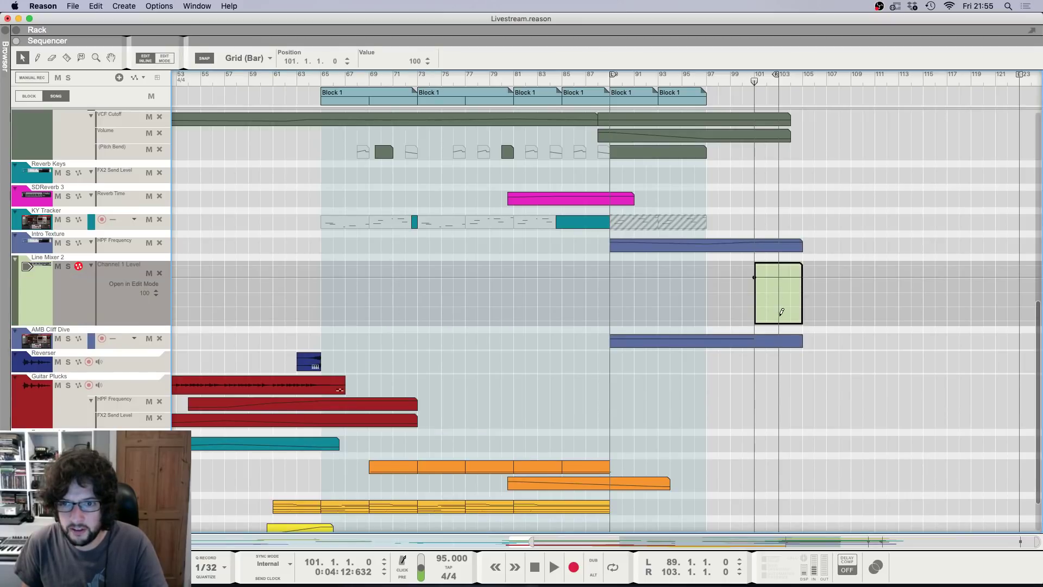
Step: Play the ending from bar 89 and move the song end marker to bar 103
{"action": "left_click", "coordinate": [612, 82]}
{"action": "key", "text": "space"}
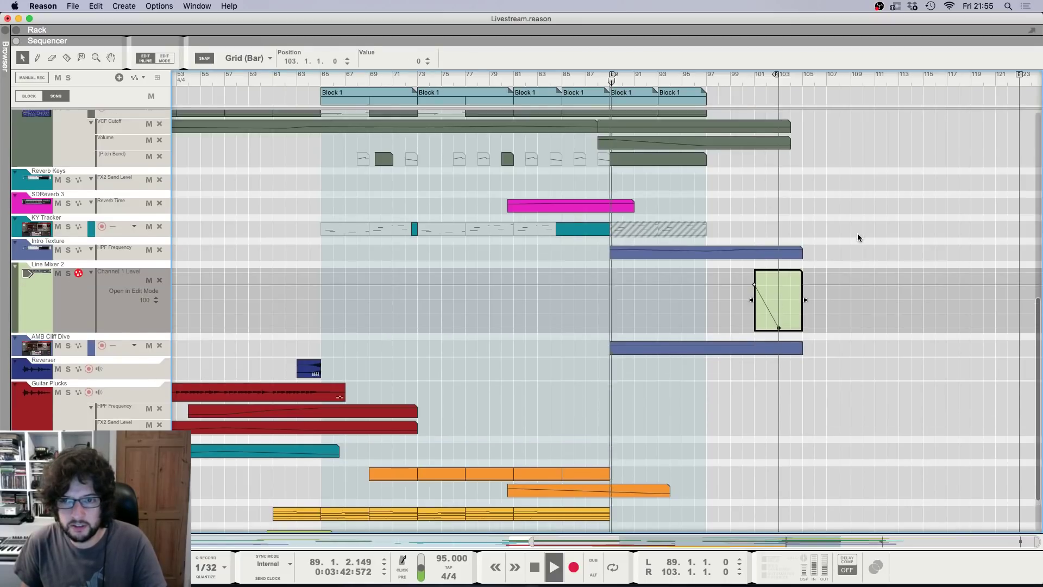
{"action": "scroll", "coordinate": [857, 233], "scroll_direction": "up", "scroll_amount": 5}
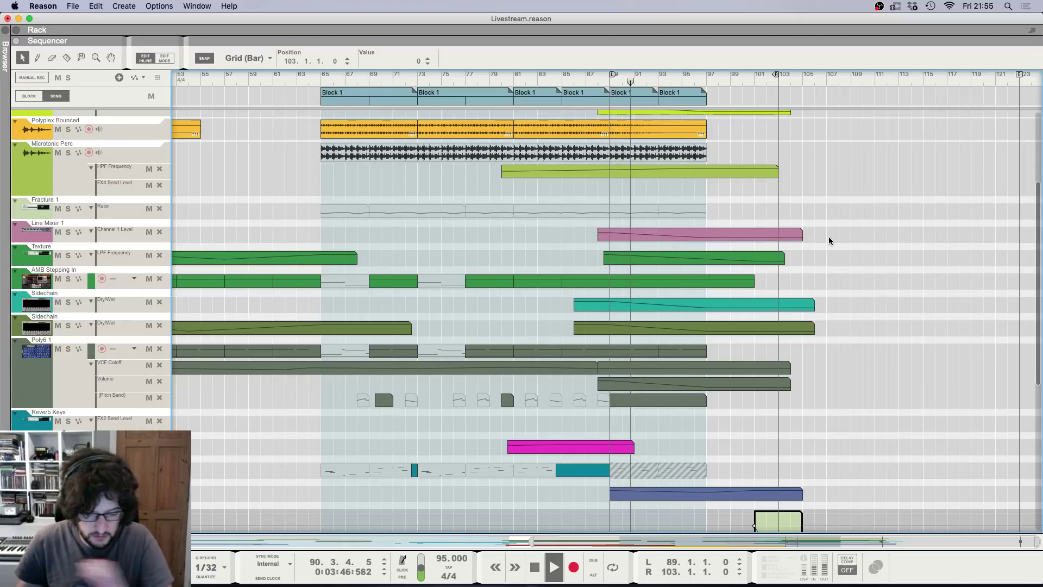
{"action": "scroll", "coordinate": [829, 240], "scroll_direction": "down", "scroll_amount": 3}
{"action": "scroll", "coordinate": [811, 210], "scroll_direction": "down", "scroll_amount": 4}
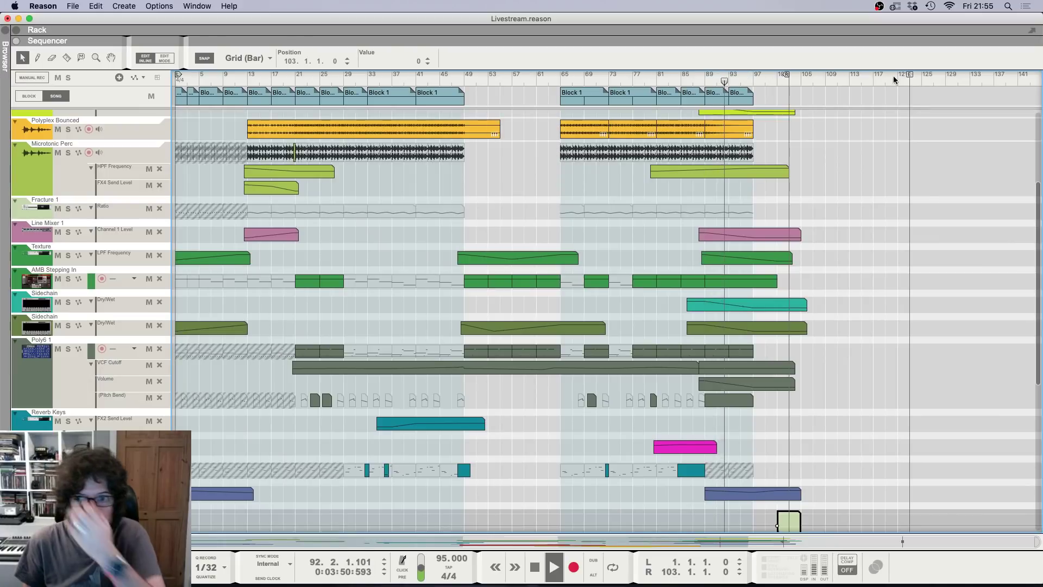
{"action": "mouse_move", "coordinate": [909, 75]}
{"action": "left_mouse_down"}
{"action": "mouse_move", "coordinate": [813, 75]}
{"action": "mouse_move", "coordinate": [795, 93]}
{"action": "left_mouse_up"}
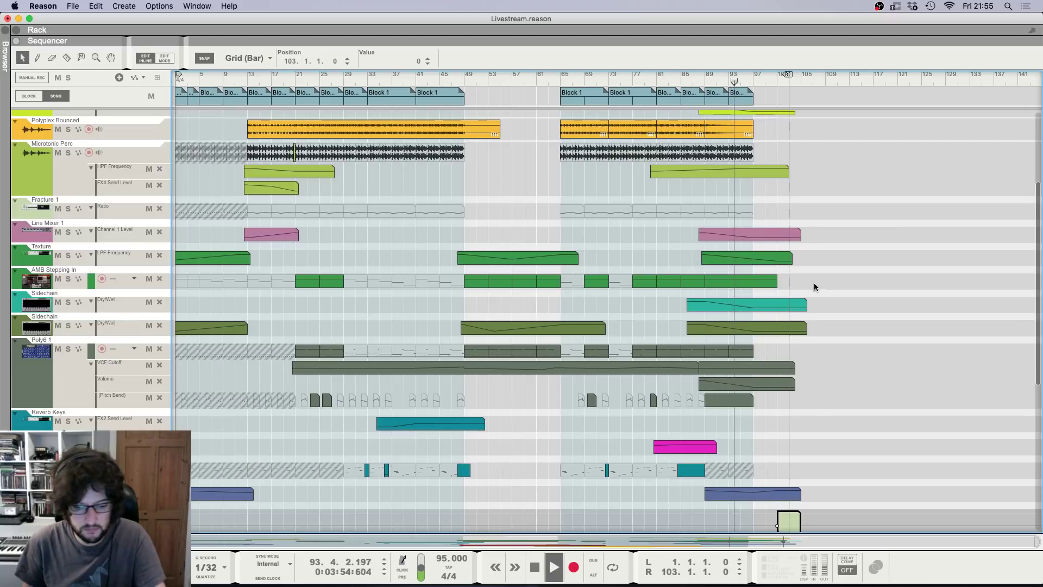
{"action": "scroll", "coordinate": [802, 307], "scroll_direction": "up", "scroll_amount": 3}
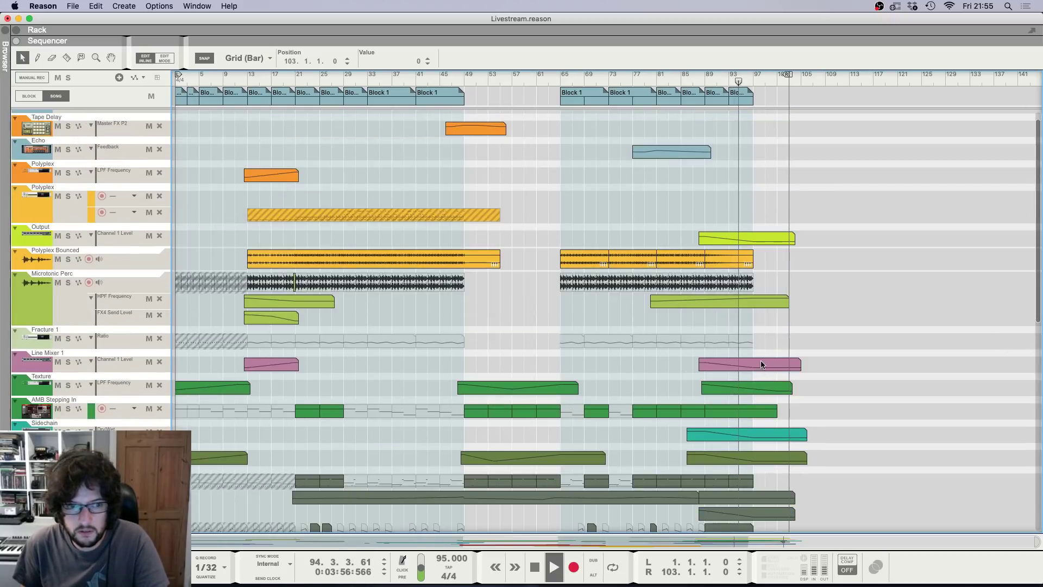
Step: Try shortening the last AMB Stepping In clip at bar 89 to 8 bars, and undo the change
{"action": "left_click", "coordinate": [776, 412]}
{"action": "left_click_drag", "start_coordinate": [782, 411], "coordinate": [755, 418]}
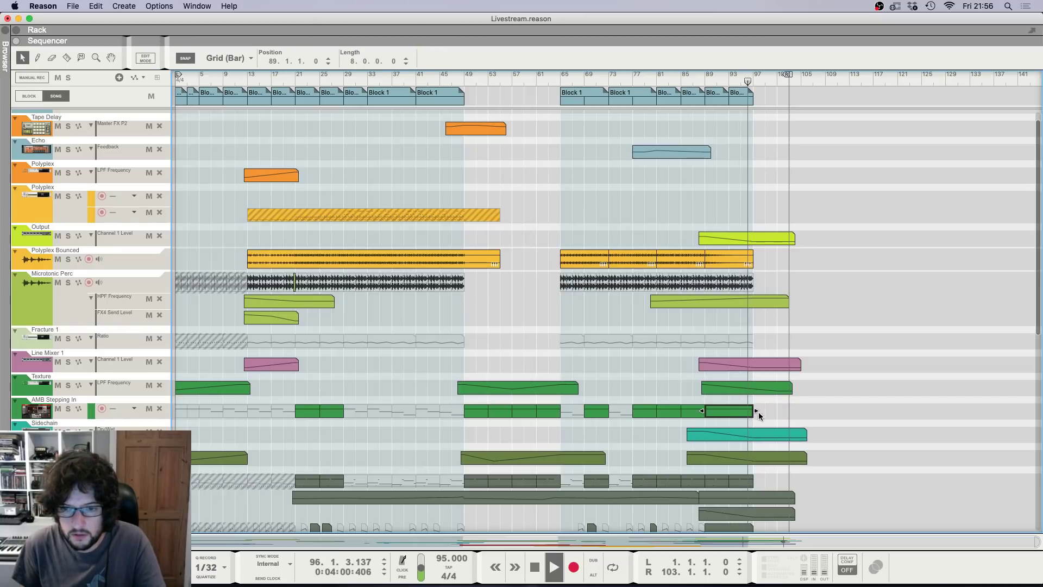
{"action": "key", "text": "ctrl+z"}
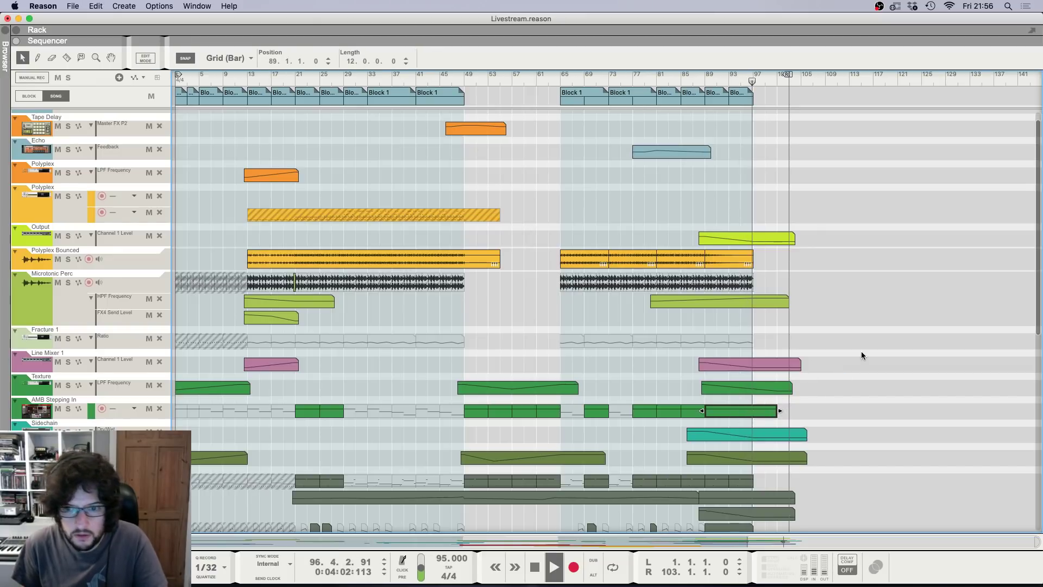
{"action": "left_click", "coordinate": [862, 352]}
Step: Move the Line Mixer 2 level fade clip to bar 102.3 and set the right locator and song end marker to bar 104.3
{"action": "scroll", "coordinate": [842, 368], "scroll_direction": "down", "scroll_amount": 10}
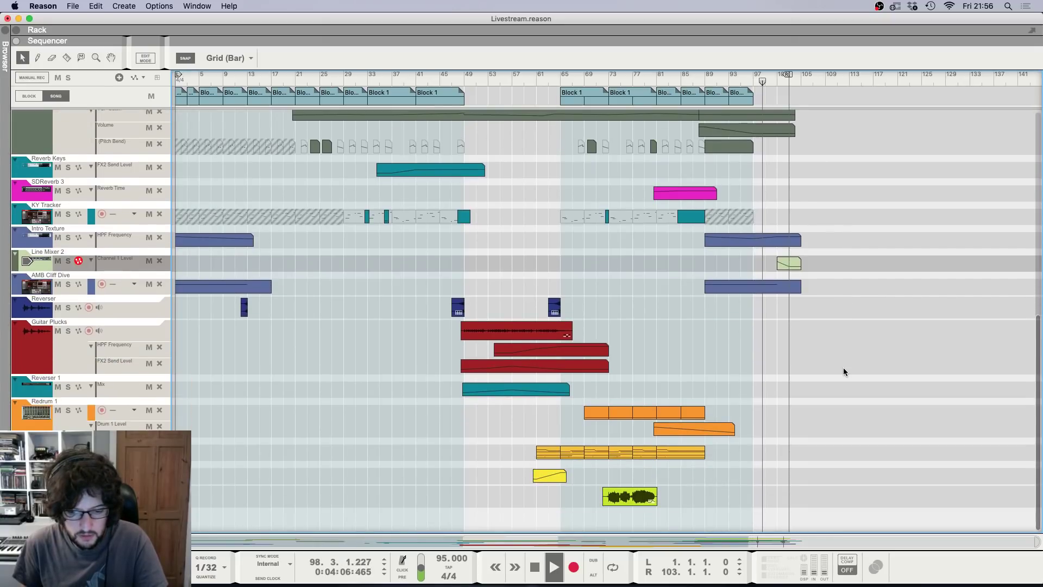
{"action": "scroll", "coordinate": [843, 371], "scroll_direction": "up", "scroll_amount": 4}
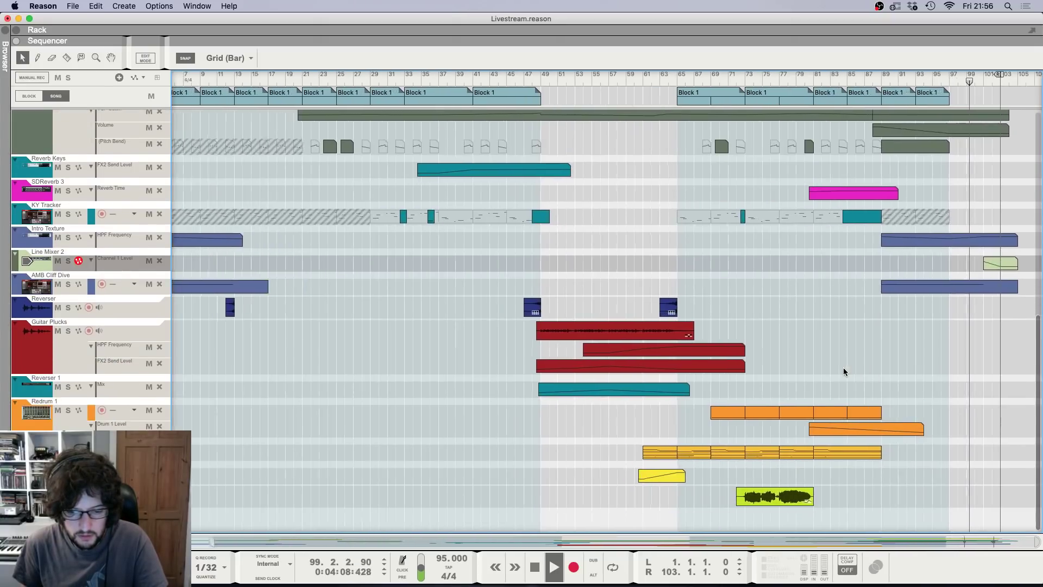
{"action": "scroll", "coordinate": [844, 371], "scroll_direction": "up", "scroll_amount": 5}
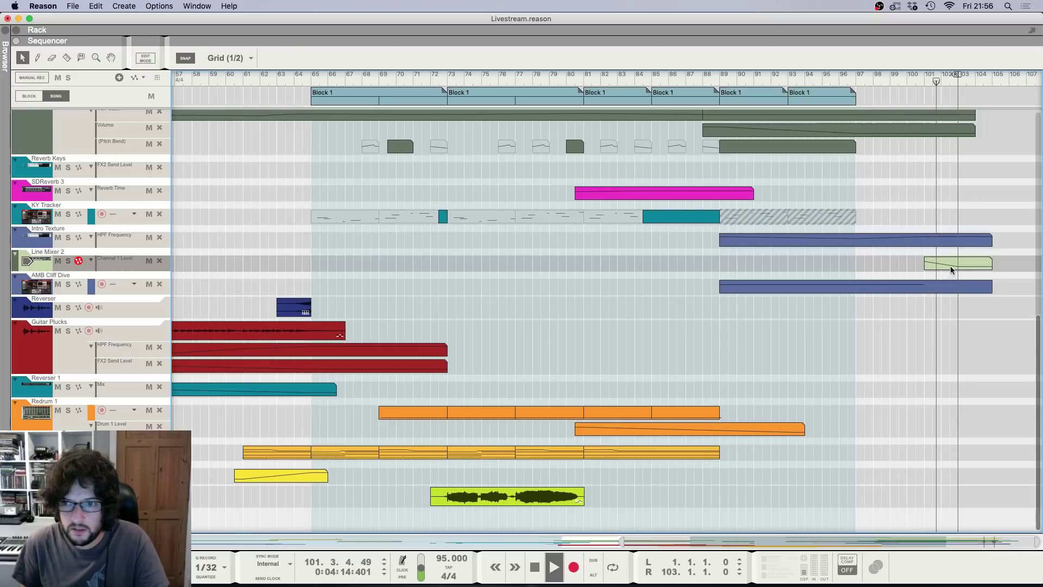
{"action": "left_click_drag", "start_coordinate": [950, 265], "coordinate": [974, 266]}
{"action": "left_click", "coordinate": [984, 80], "text": "super"}
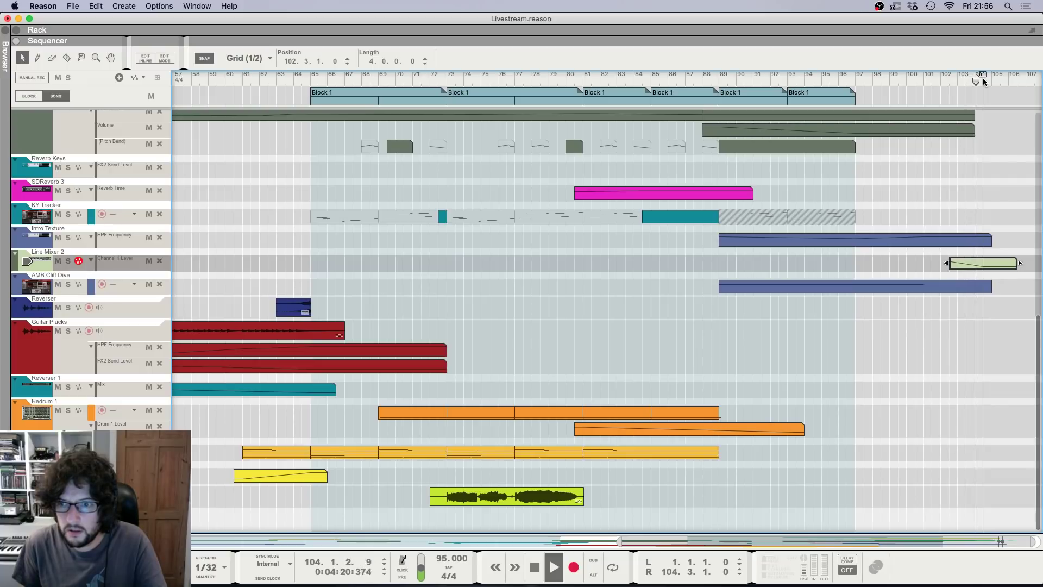
{"action": "left_click", "coordinate": [881, 298]}
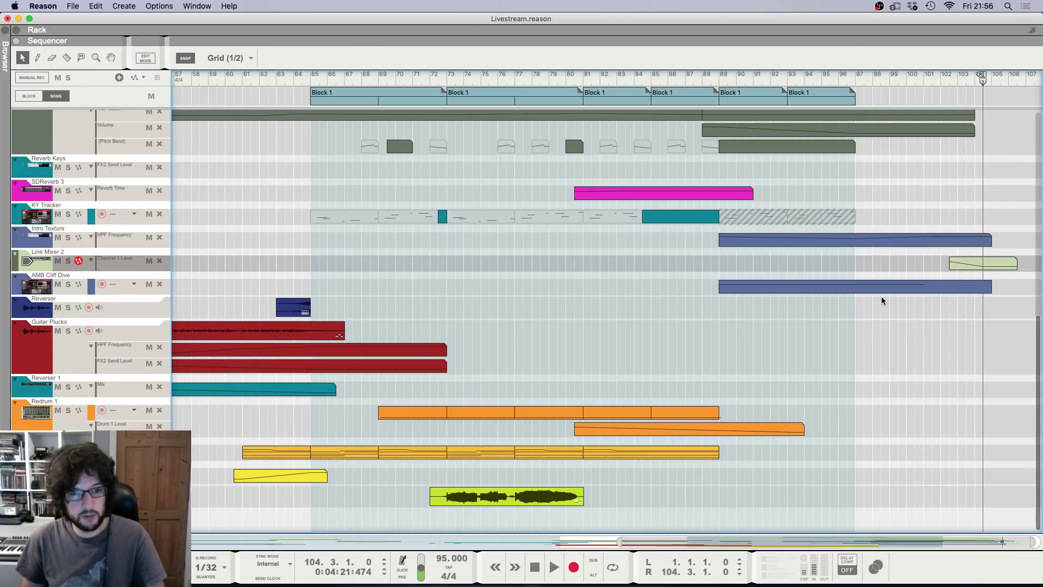
Step: Select the Polyplex Bounced clip at bar 65 and set the left and right locators to bars 65 and 97
{"action": "scroll", "coordinate": [881, 296], "scroll_direction": "down", "scroll_amount": 4}
{"action": "scroll", "coordinate": [722, 314], "scroll_direction": "up", "scroll_amount": 10}
{"action": "scroll", "coordinate": [705, 305], "scroll_direction": "down", "scroll_amount": 3}
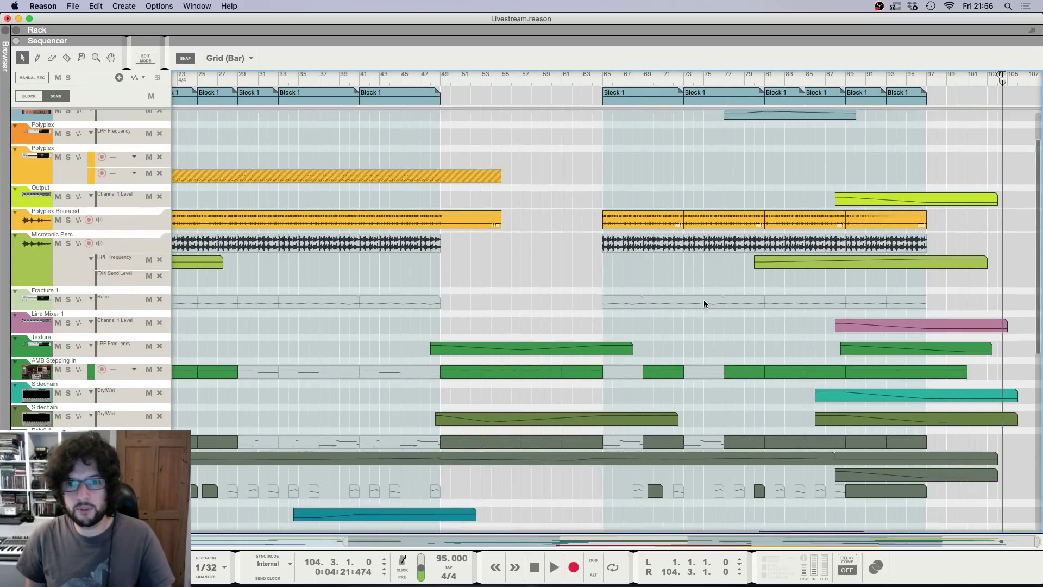
{"action": "scroll", "coordinate": [702, 300], "scroll_direction": "up", "scroll_amount": 3}
{"action": "scroll", "coordinate": [691, 232], "scroll_direction": "down", "scroll_amount": 4}
{"action": "left_click", "coordinate": [457, 276]}
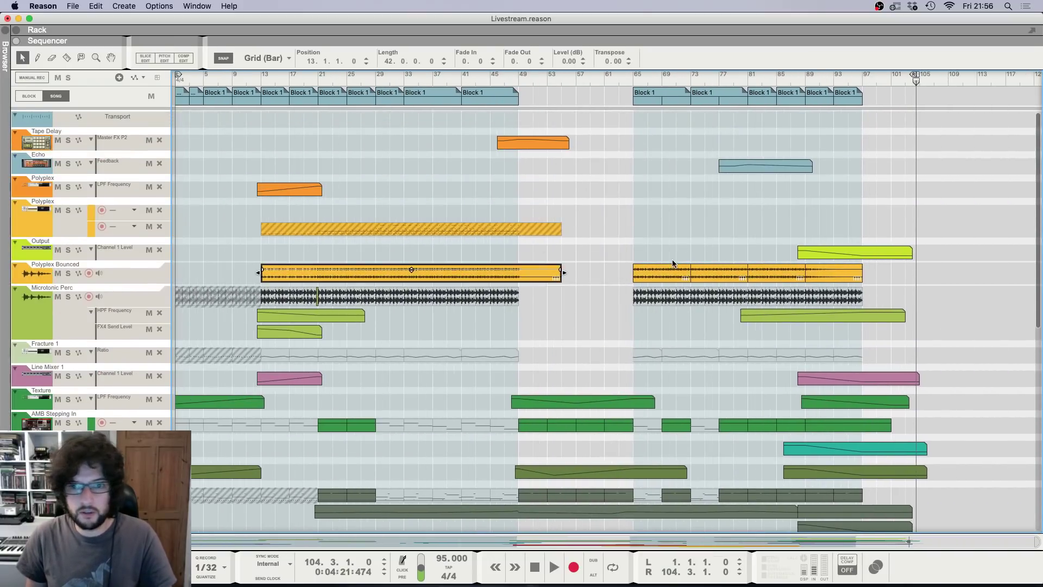
{"action": "left_click", "coordinate": [673, 262]}
{"action": "left_click", "coordinate": [663, 277]}
{"action": "left_click", "coordinate": [637, 255]}
{"action": "left_click", "coordinate": [667, 278]}
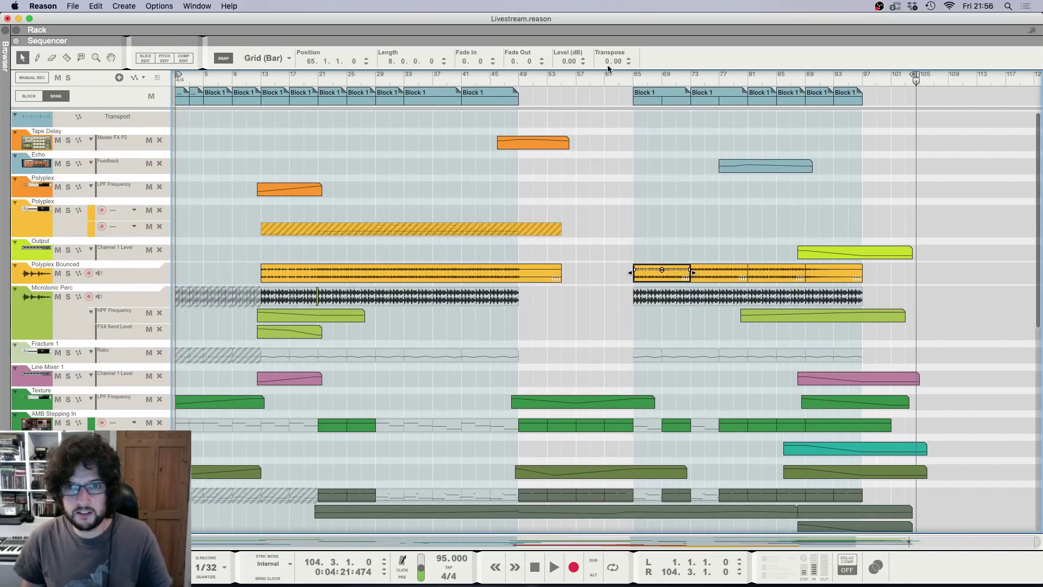
{"action": "left_click", "coordinate": [628, 77], "text": "alt"}
{"action": "left_click", "coordinate": [635, 79], "text": "alt"}
{"action": "left_click", "coordinate": [864, 78], "text": "super"}
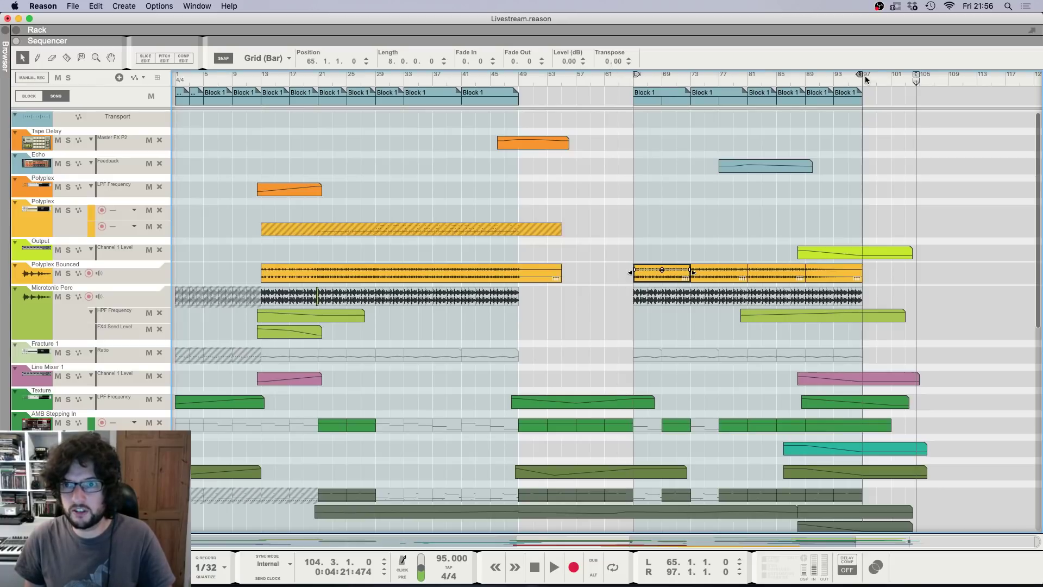
Step: Send the Polyplex Drum Sequencer's pattern to the Polyplex track for bars 65 to 97
{"action": "left_click", "coordinate": [56, 235]}
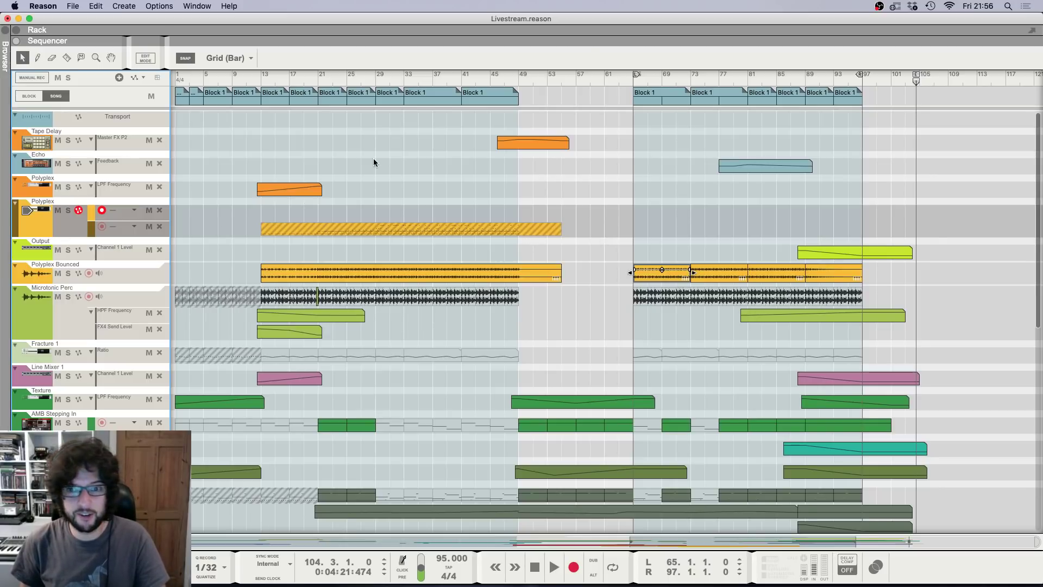
{"action": "key", "text": "F6"}
{"action": "left_click", "coordinate": [639, 143]}
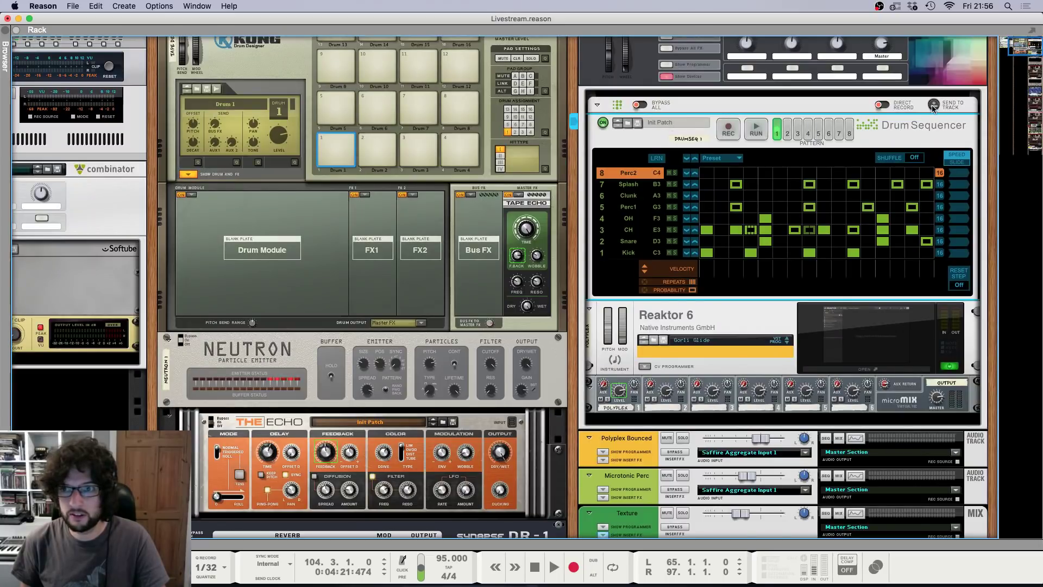
{"action": "key", "text": "F7"}
{"action": "key", "text": "F6"}
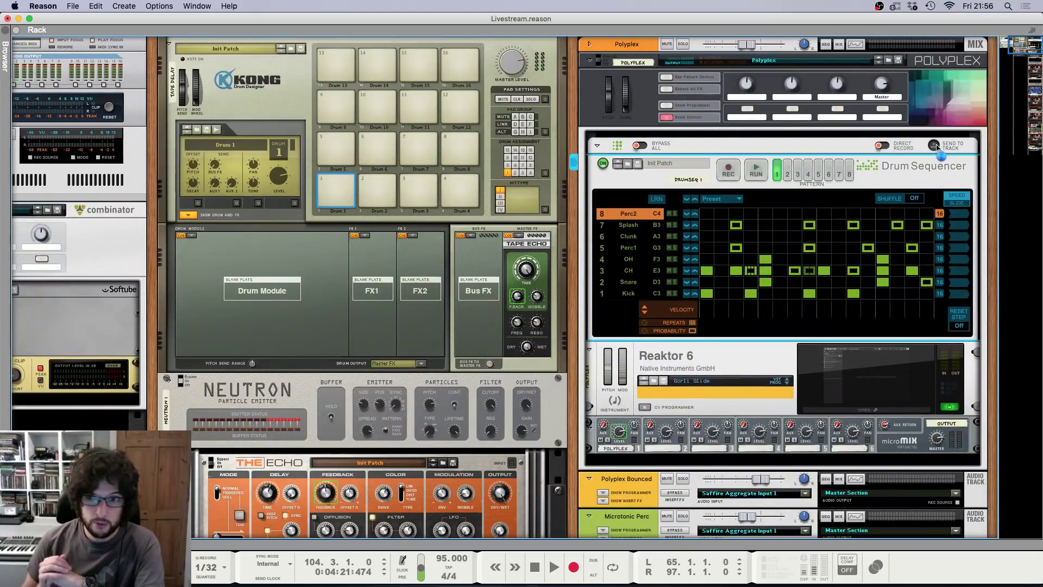
{"action": "left_click", "coordinate": [935, 146]}
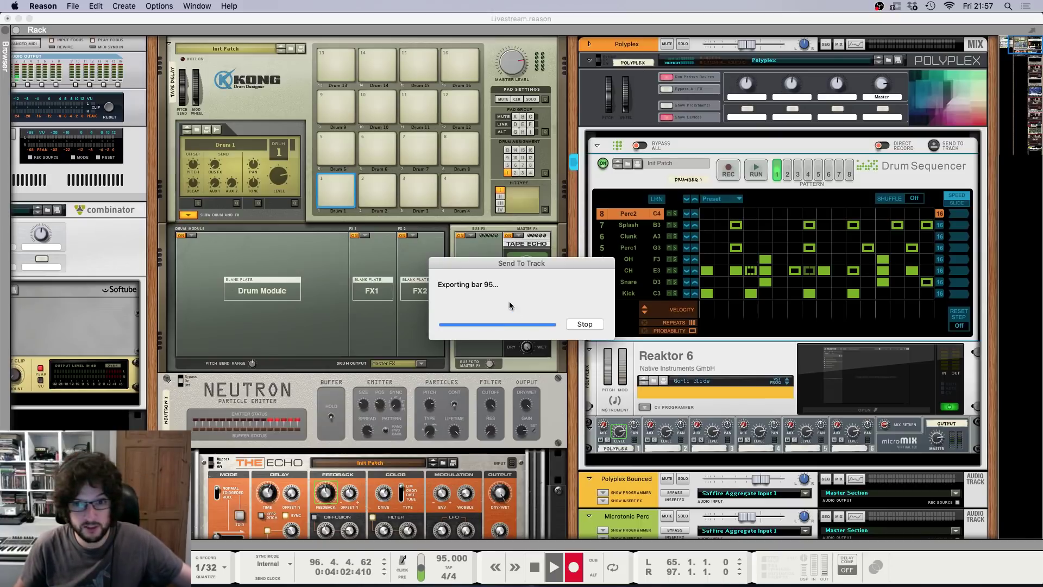
{"action": "key", "text": "F7"}
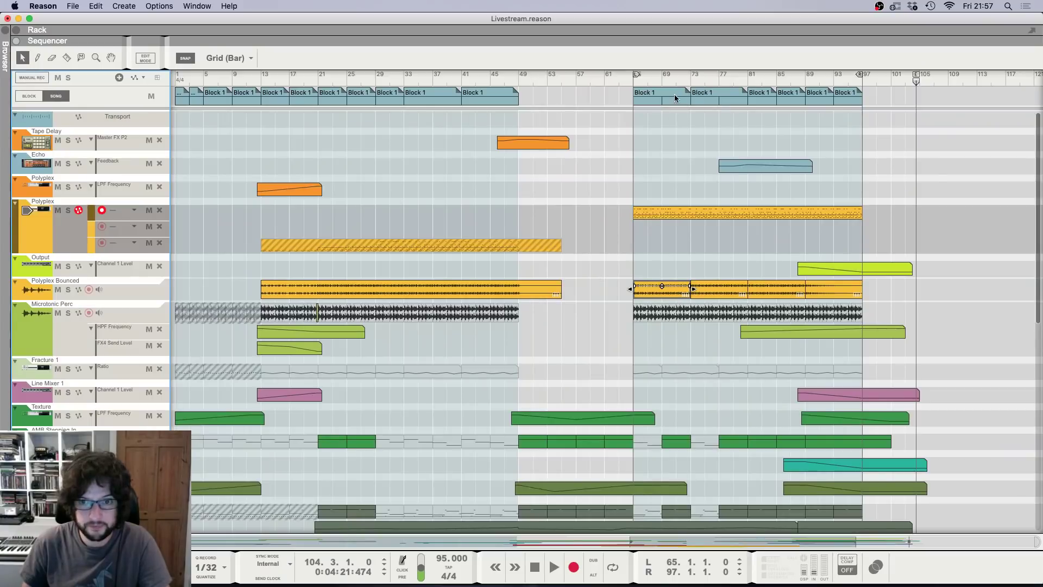
Step: Move the new 32-bar note clip at bar 65 to the Polyplex track's lowest lane and delete the Polyplex Bounced clips between bars 65 and 97
{"action": "key", "text": "h"}
{"action": "key", "text": "h"}
{"action": "key", "text": "h"}
{"action": "key", "text": "h"}
{"action": "key", "text": "h"}
{"action": "key", "text": "g"}
{"action": "key", "text": "g"}
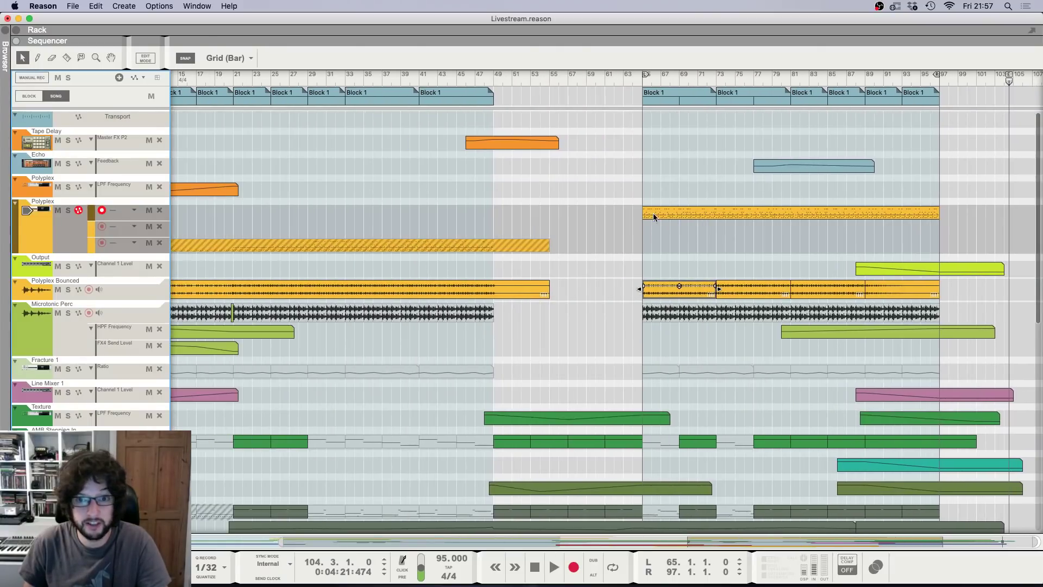
{"action": "left_click_drag", "start_coordinate": [654, 215], "coordinate": [654, 245]}
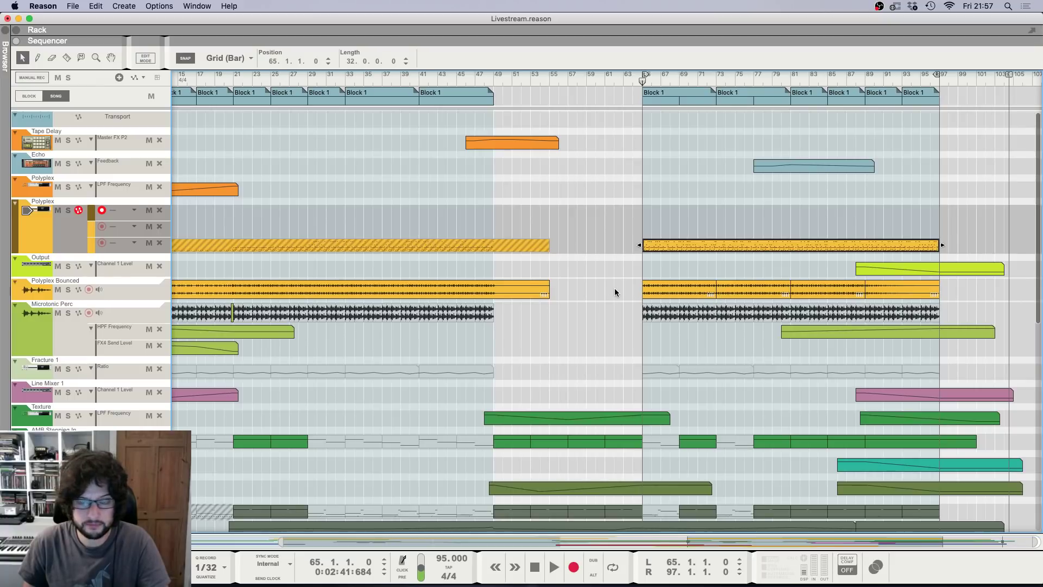
{"action": "left_click_drag", "start_coordinate": [617, 282], "coordinate": [964, 293]}
{"action": "key", "text": "Delete"}
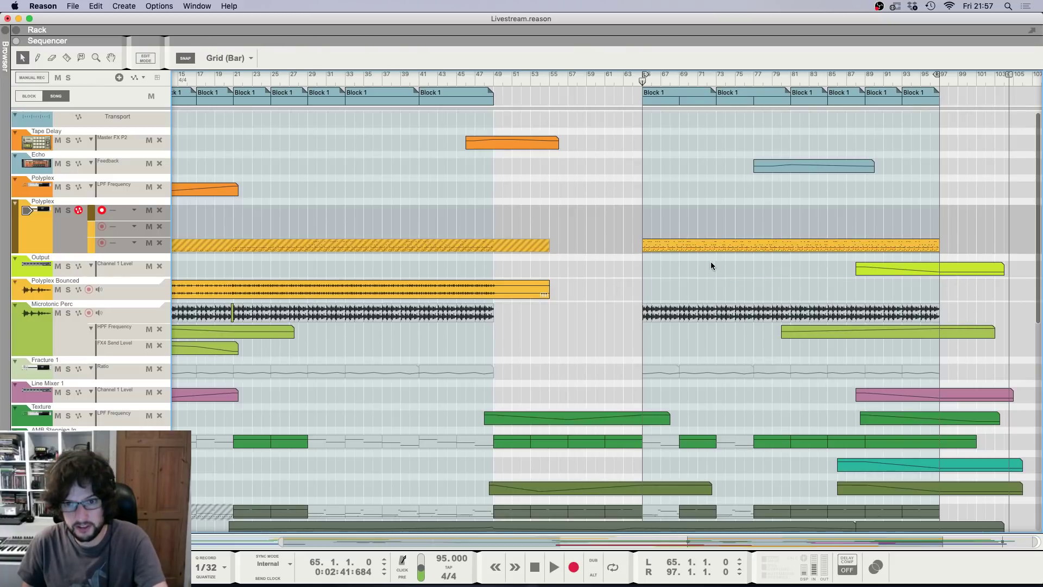
Step: Play the song from bar 65 and check the new Polyplex note clip in the arrangement
{"action": "key", "text": "space"}
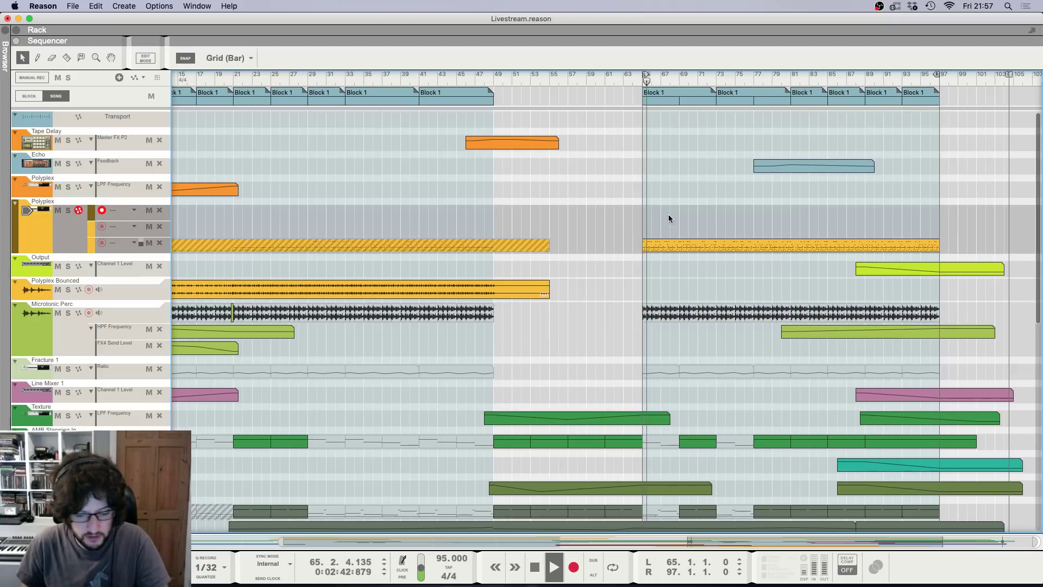
{"action": "key", "text": "g"}
{"action": "key", "text": "h"}
{"action": "key", "text": "h"}
{"action": "key", "text": "h"}
{"action": "key", "text": "h"}
{"action": "key", "text": "h"}
{"action": "scroll", "coordinate": [700, 244], "scroll_direction": "right", "scroll_amount": 1}
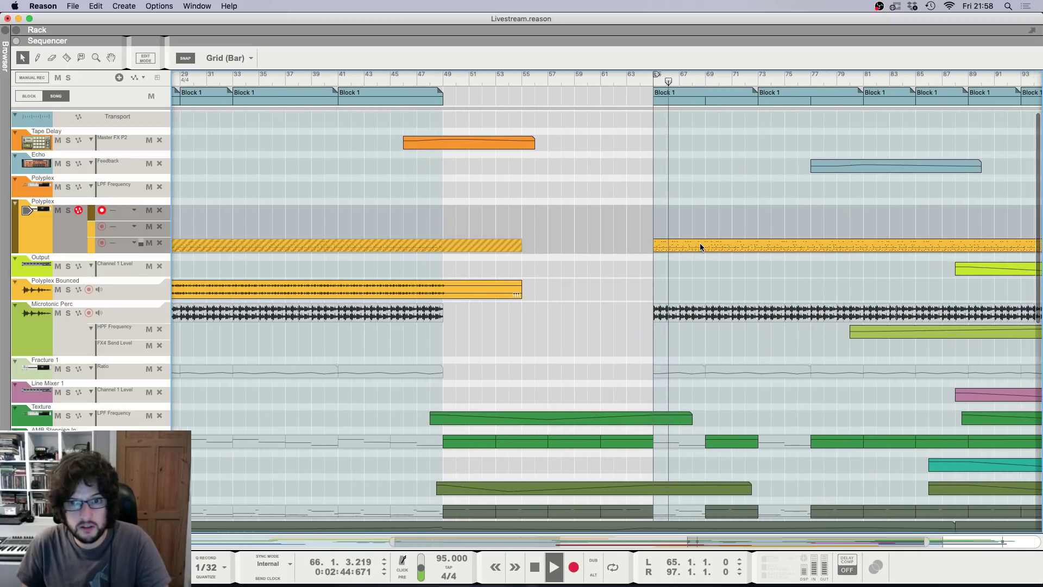
{"action": "scroll", "coordinate": [699, 243], "scroll_direction": "right", "scroll_amount": 2}
{"action": "key", "text": "g"}
{"action": "key", "text": "g"}
{"action": "key", "text": "g"}
{"action": "key", "text": "g"}
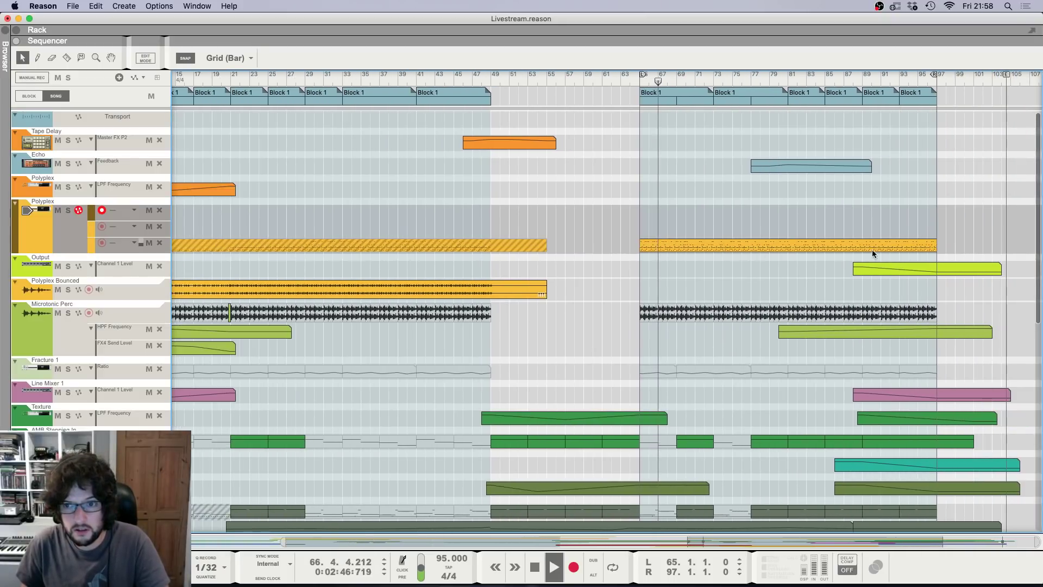
Step: Delete the Polyplex Bounced clip starting at bar 13 and unmute the Polyplex note clip at the same bar
{"action": "key", "text": "g"}
{"action": "key", "text": "g"}
{"action": "key", "text": "g"}
{"action": "left_click", "coordinate": [493, 288]}
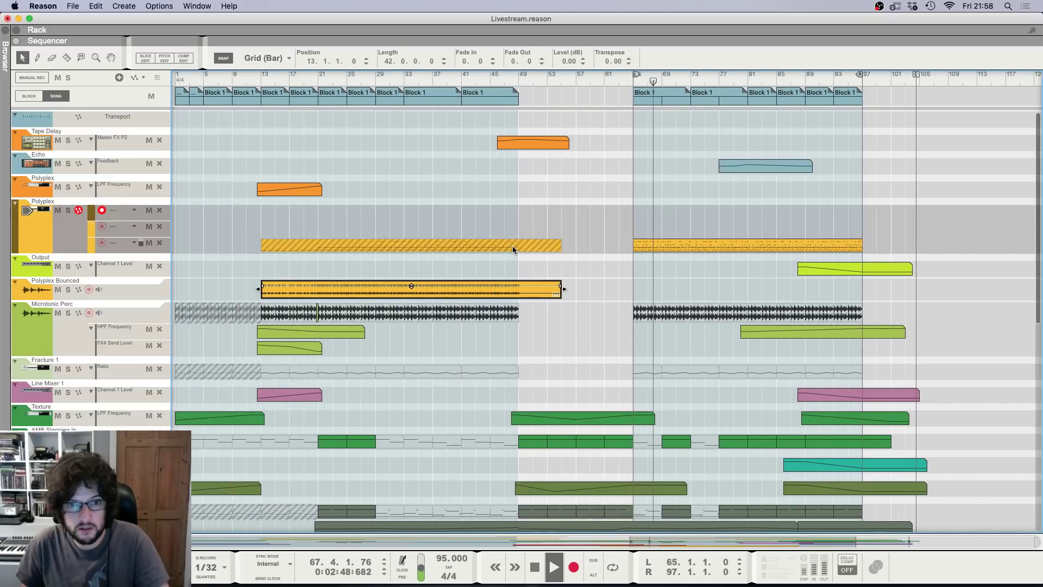
{"action": "key", "text": "Delete"}
{"action": "left_click", "coordinate": [507, 246]}
{"action": "key", "text": "m"}
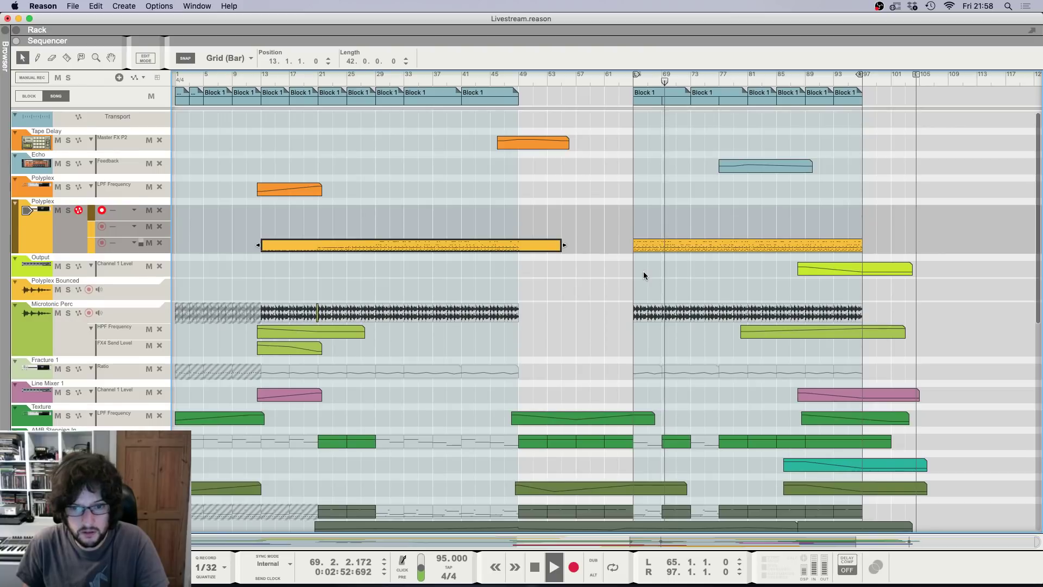
Step: Check the End Vox channel's fader level in the mixer during playback
{"action": "scroll", "coordinate": [643, 276], "scroll_direction": "down", "scroll_amount": 3}
{"action": "key", "text": "F5"}
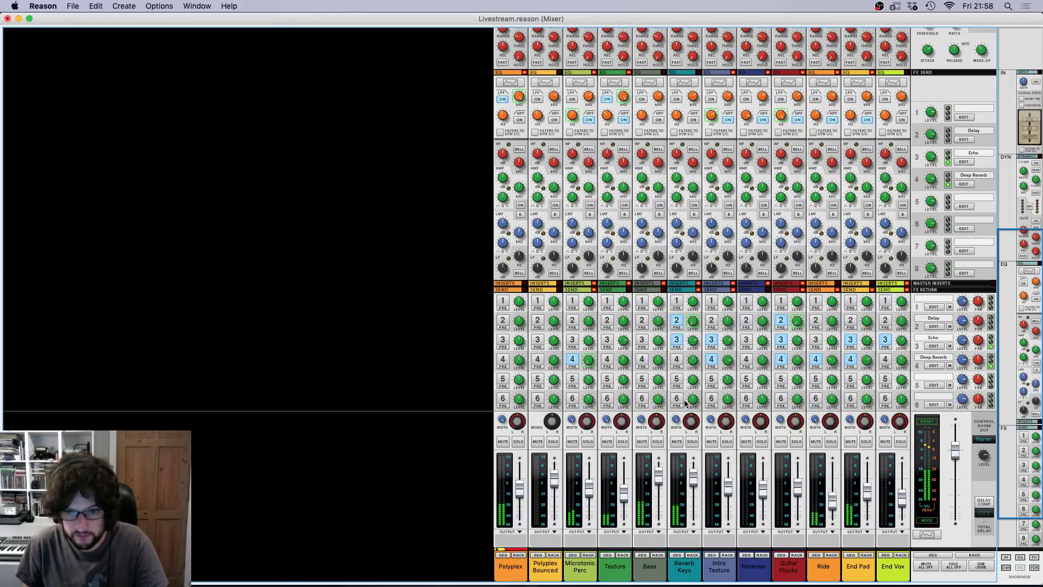
{"action": "key", "text": "F7"}
{"action": "scroll", "coordinate": [686, 403], "scroll_direction": "down", "scroll_amount": 5}
{"action": "scroll", "coordinate": [686, 399], "scroll_direction": "up", "scroll_amount": 1}
{"action": "key", "text": "F5"}
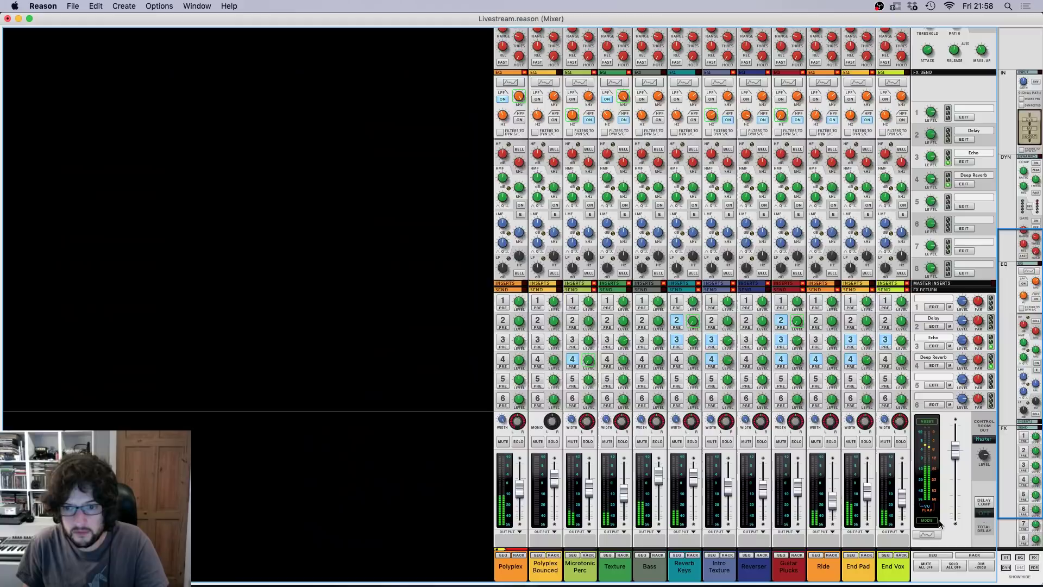
{"action": "left_click", "coordinate": [903, 499]}
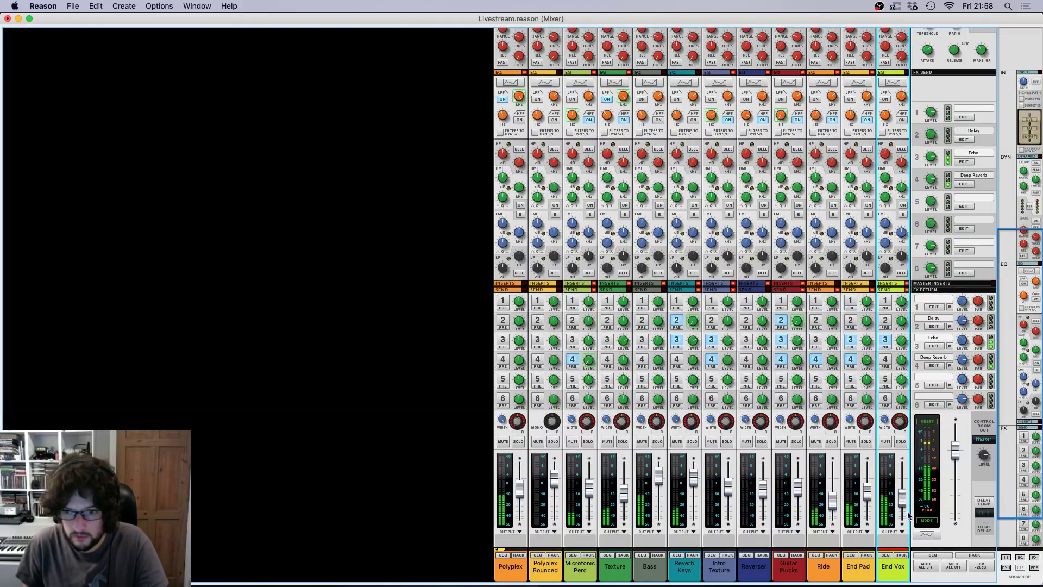
{"action": "mouse_move", "coordinate": [900, 506]}
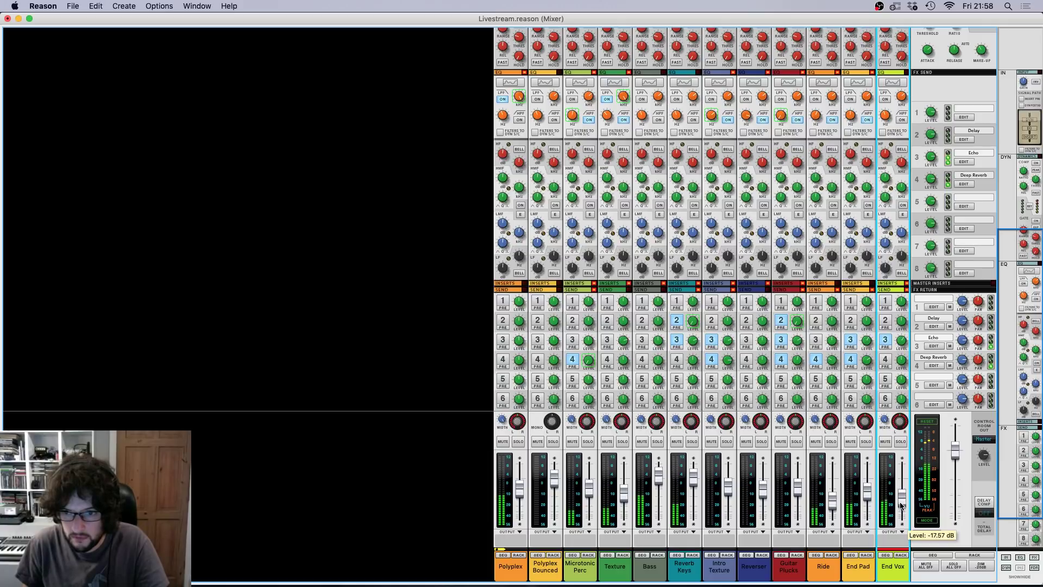
Step: Create an automation lane for the reverb Time knob of the DR-1 Deep Reverb on the End Vox track
{"action": "key", "text": "F6"}
{"action": "scroll", "coordinate": [333, 232], "scroll_direction": "left", "scroll_amount": 5}
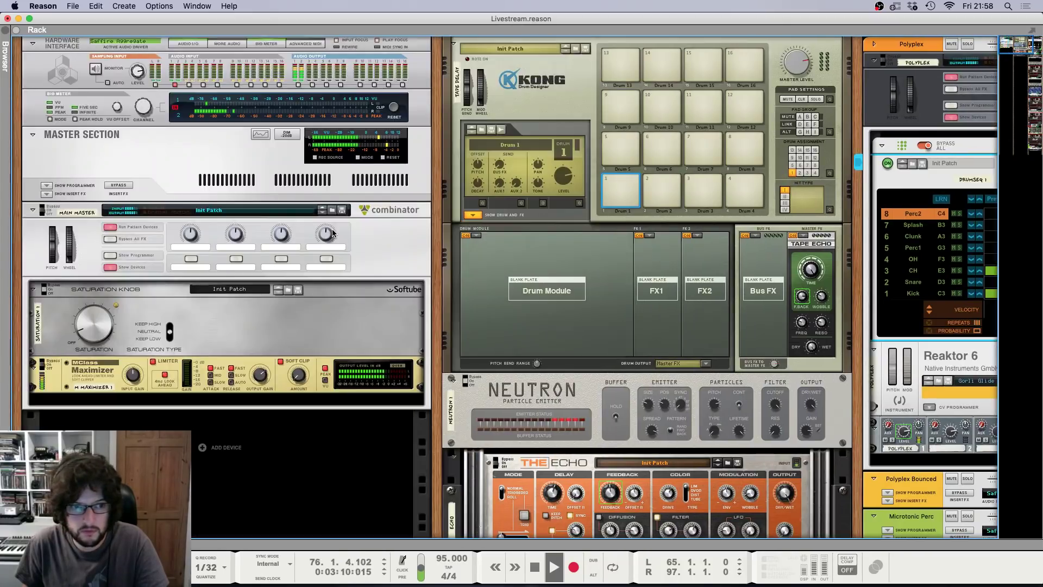
{"action": "scroll", "coordinate": [331, 232], "scroll_direction": "right", "scroll_amount": 5}
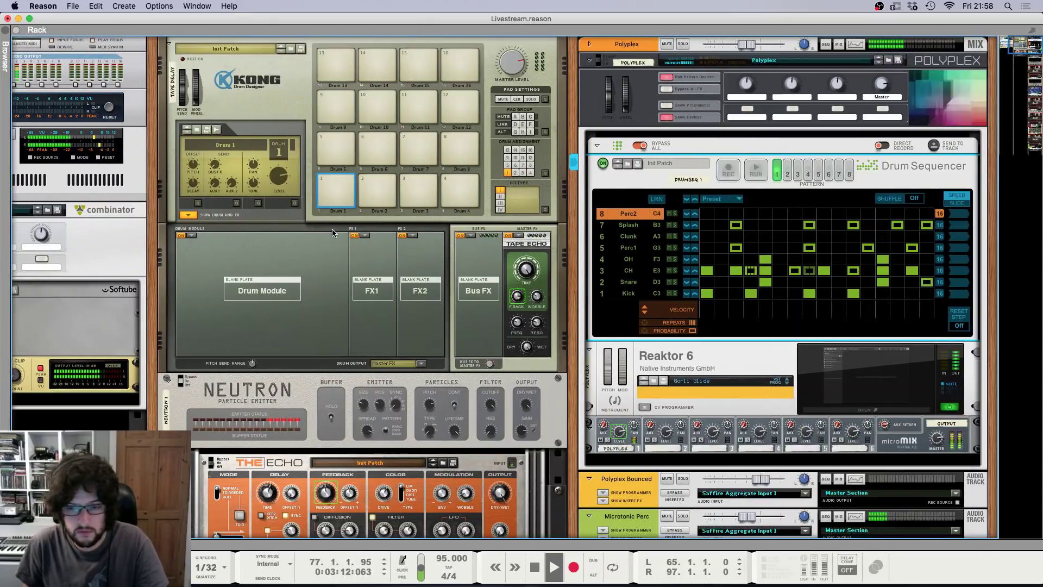
{"action": "key", "text": "F7"}
{"action": "key", "text": "h"}
{"action": "key", "text": "h"}
{"action": "scroll", "coordinate": [633, 288], "scroll_direction": "right", "scroll_amount": 5}
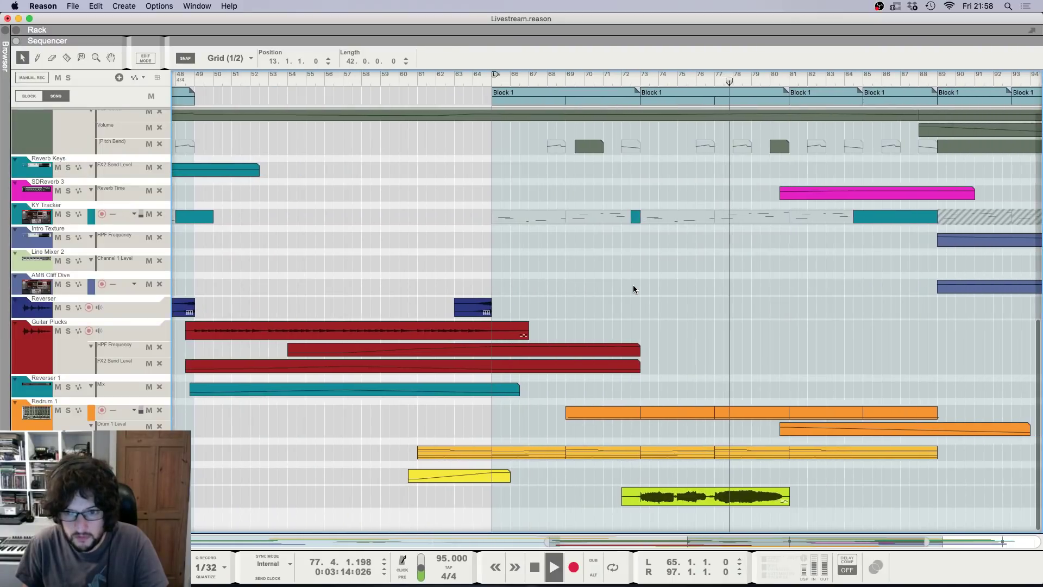
{"action": "key", "text": "F6"}
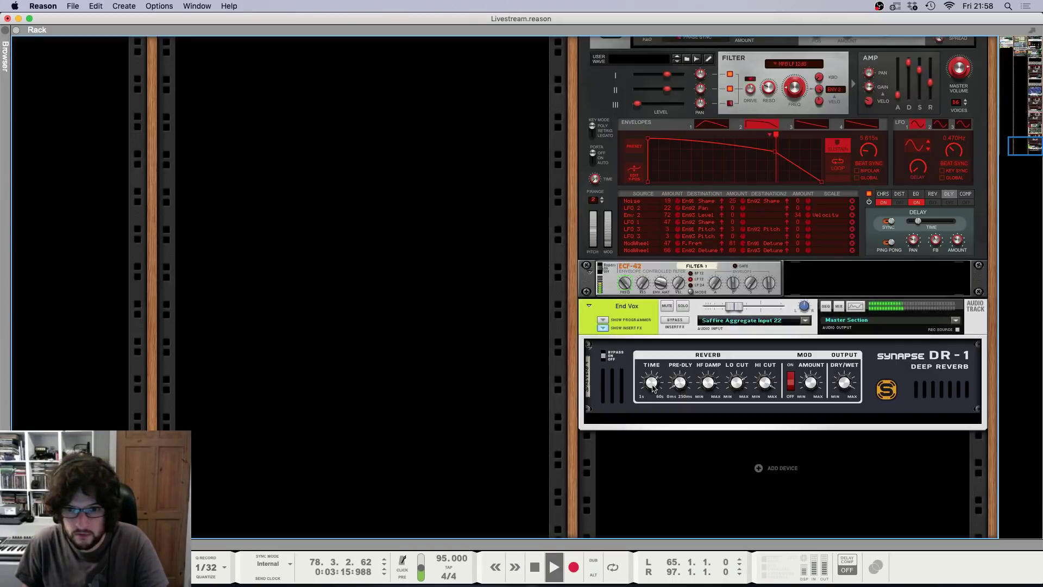
{"action": "right_click", "coordinate": [652, 381]}
{"action": "left_click", "coordinate": [674, 388]}
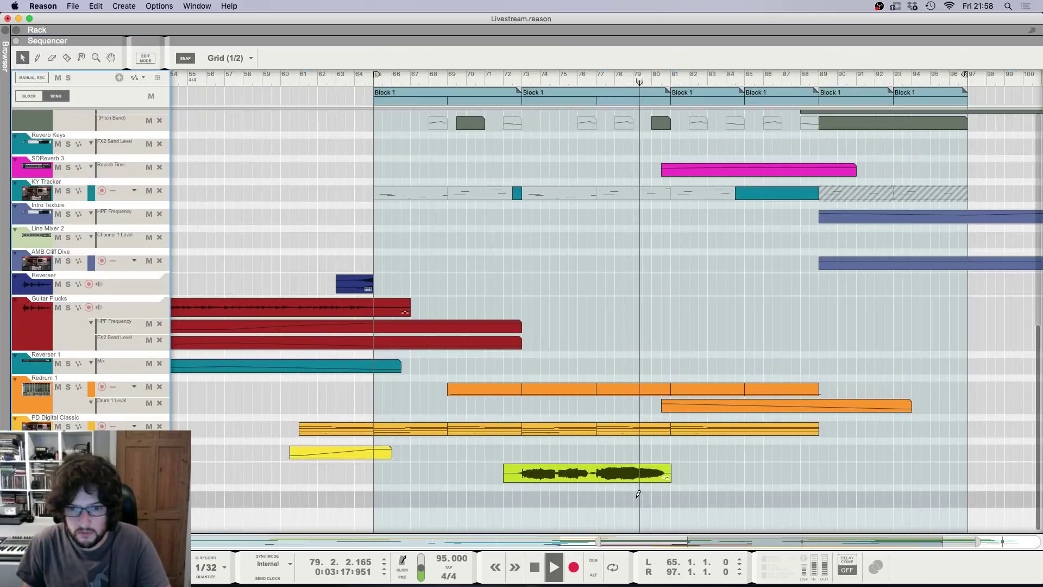
Step: Draw a reverb time automation clip from bar 79 to 81.3, rising from 7.27 s at bar 79.3 to a higher point at bar 81
{"action": "left_click_drag", "start_coordinate": [633, 495], "coordinate": [679, 495]}
{"action": "left_click", "coordinate": [642, 464]}
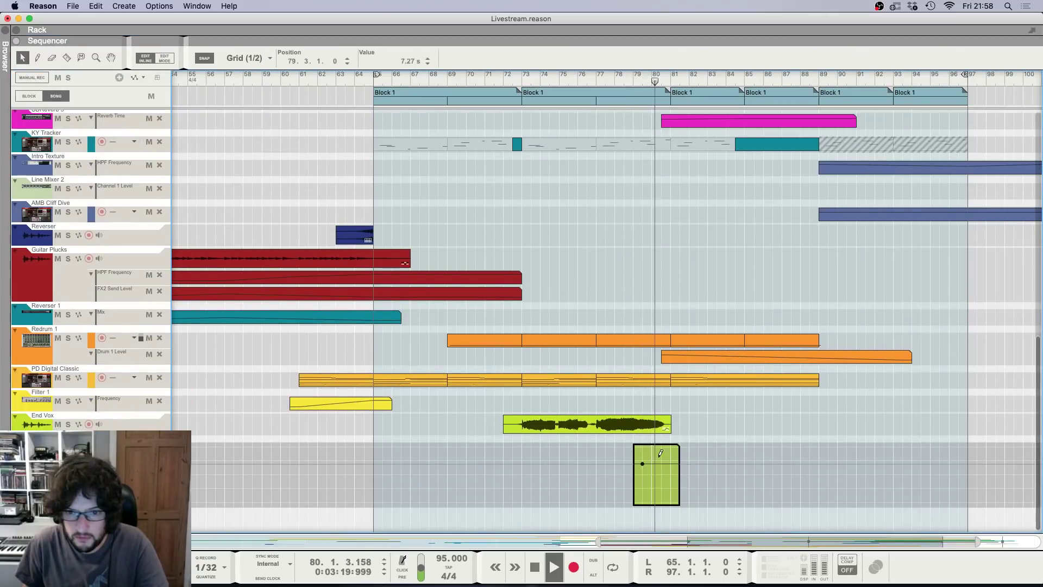
{"action": "left_click", "coordinate": [671, 450]}
{"action": "left_click", "coordinate": [686, 427]}
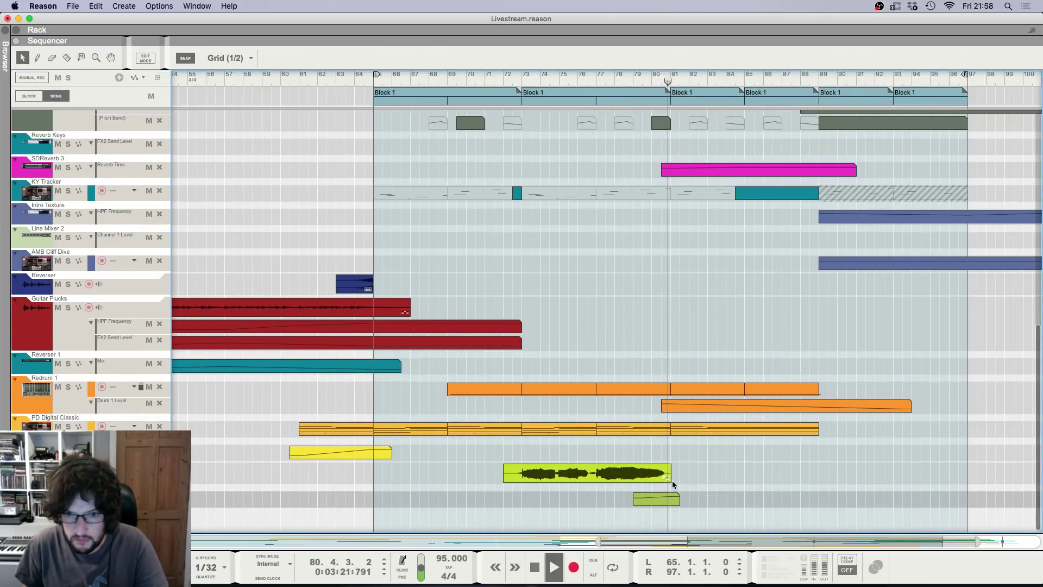
Step: Extend the End Vox reverb time clip to bar 95 and add points of 6.88 s at bar 89 and 19.66 s at bar 84.3
{"action": "left_click_drag", "start_coordinate": [678, 499], "coordinate": [753, 498]}
{"action": "left_click_drag", "start_coordinate": [926, 504], "coordinate": [929, 504]}
{"action": "double_click", "coordinate": [782, 500]}
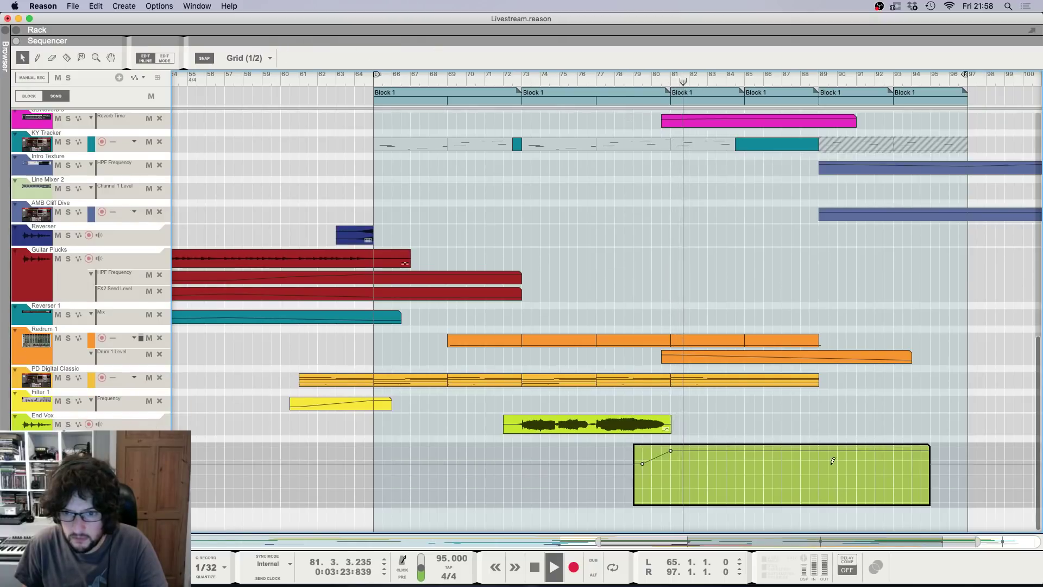
{"action": "left_click", "coordinate": [819, 460]}
{"action": "left_click_drag", "start_coordinate": [819, 460], "coordinate": [819, 464]}
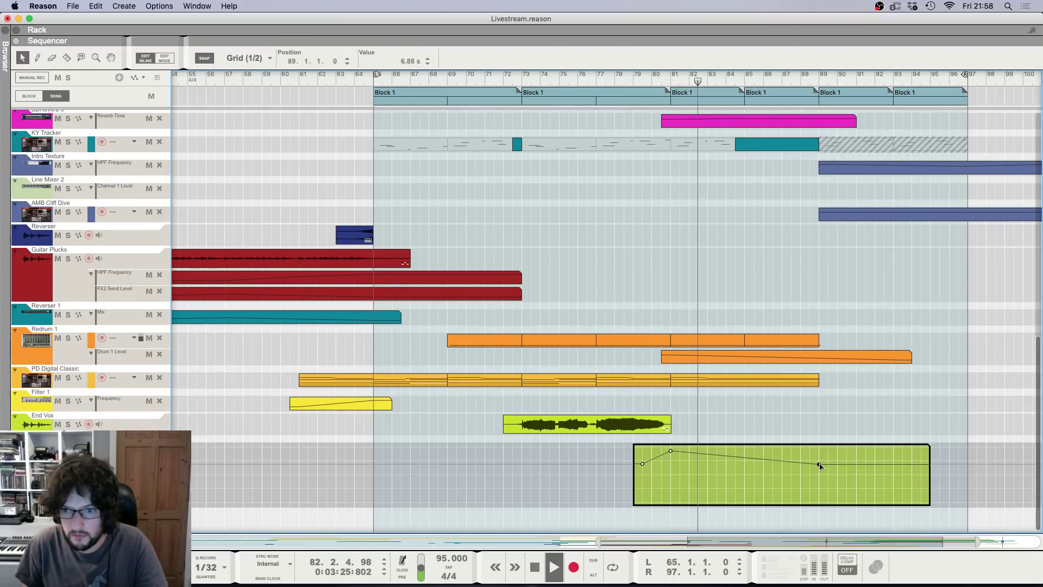
{"action": "left_click", "coordinate": [737, 451], "text": "super"}
{"action": "left_click_drag", "start_coordinate": [736, 451], "coordinate": [736, 455]}
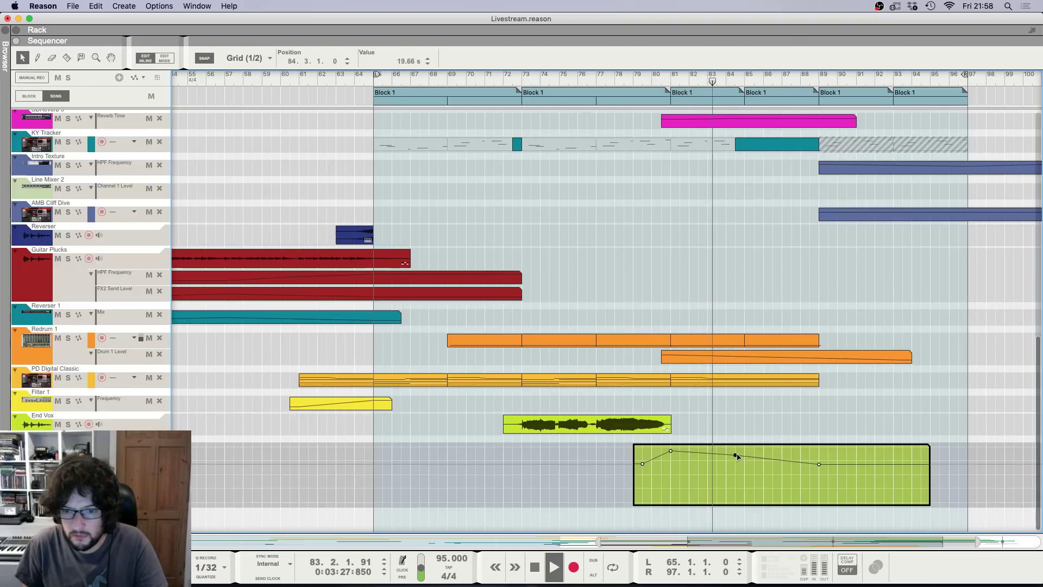
{"action": "left_click", "coordinate": [750, 427]}
{"action": "scroll", "coordinate": [748, 422], "scroll_direction": "up", "scroll_amount": 10}
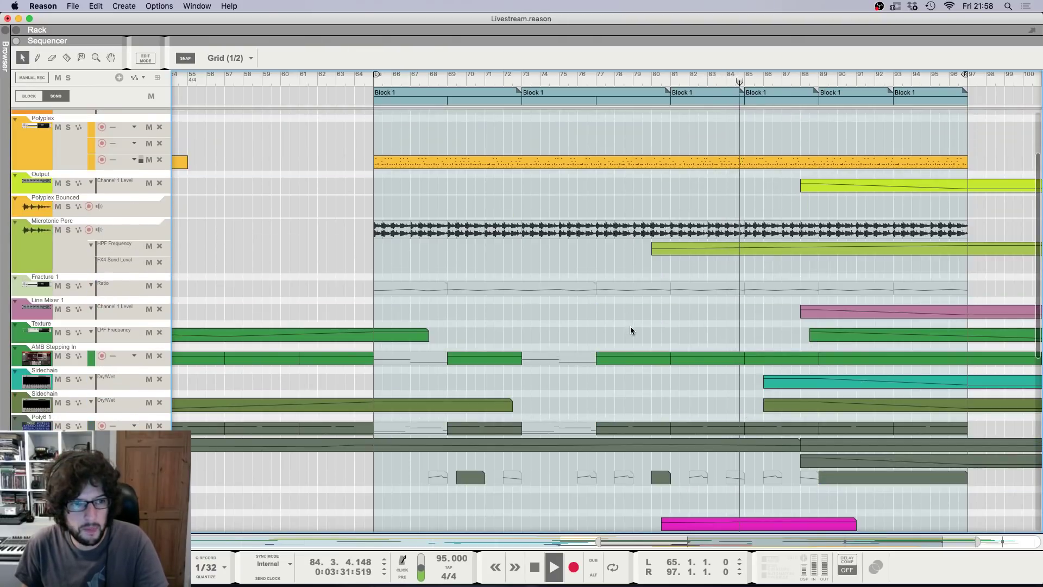
{"action": "scroll", "coordinate": [642, 336], "scroll_direction": "down", "scroll_amount": 7}
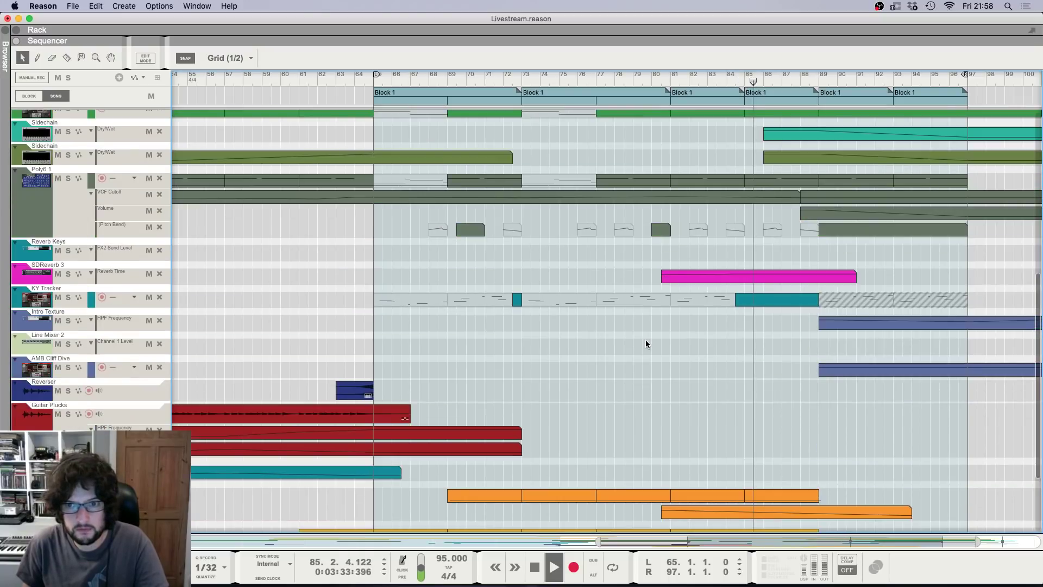
{"action": "left_click", "coordinate": [754, 302]}
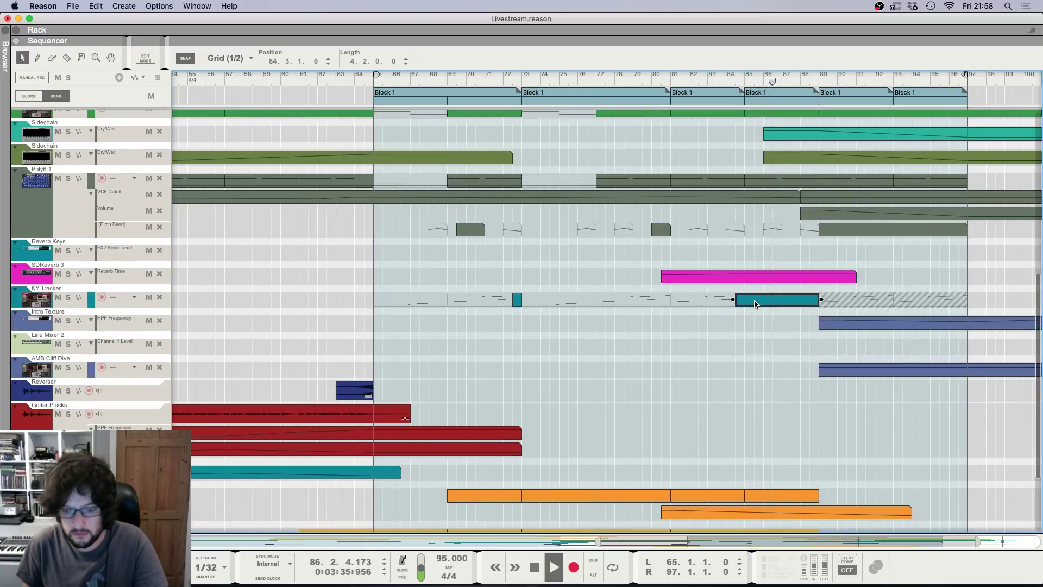
{"action": "left_click", "coordinate": [757, 333]}
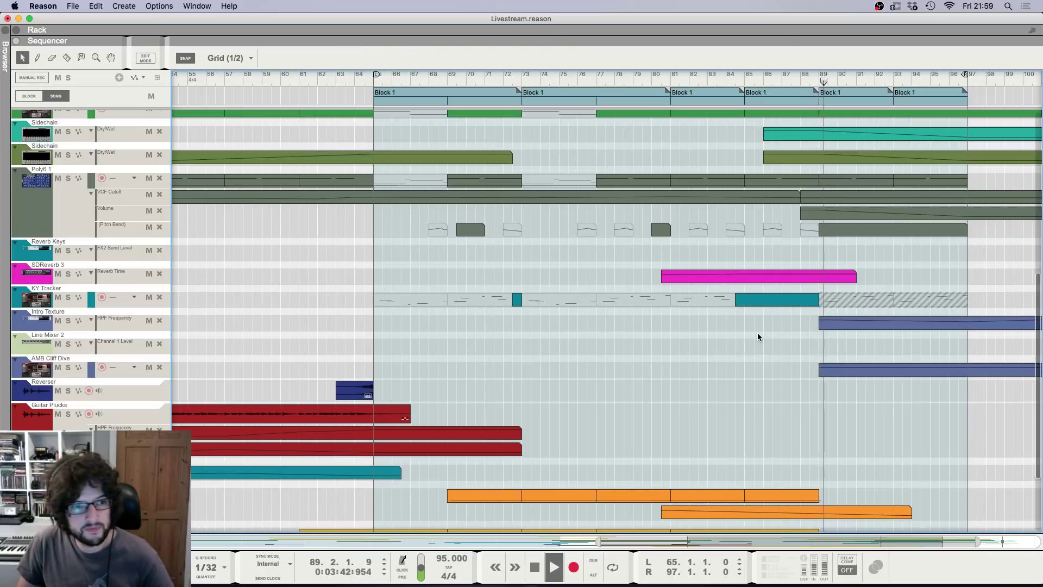
{"action": "scroll", "coordinate": [757, 332], "scroll_direction": "up", "scroll_amount": 1}
{"action": "scroll", "coordinate": [760, 330], "scroll_direction": "up", "scroll_amount": 10}
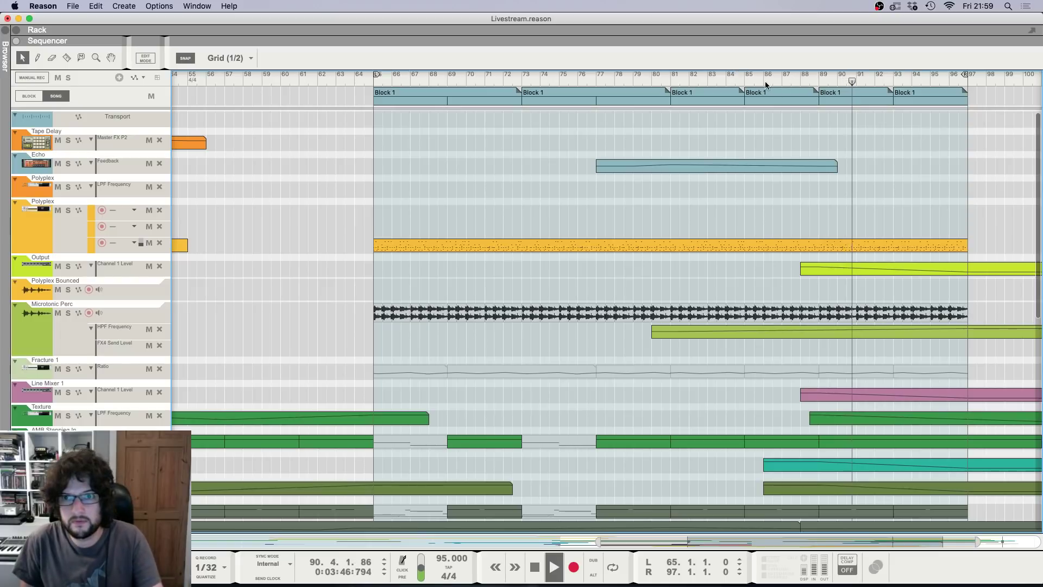
Step: Delete the Splash (B3) and Perc1 (G3) notes in the Polyplex clip from about bar 89 to its end at bar 97
{"action": "double_click", "coordinate": [842, 247]}
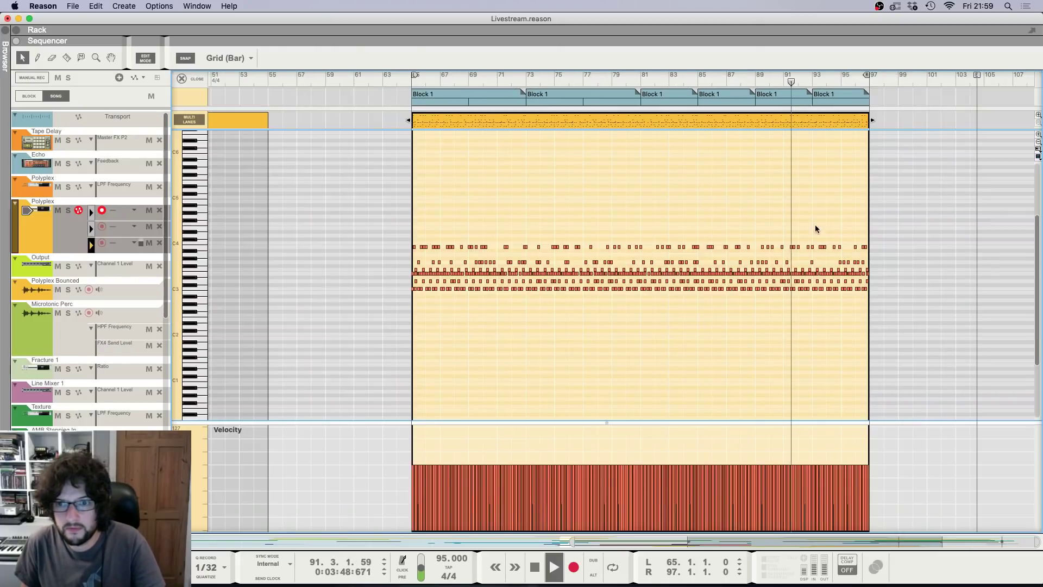
{"action": "key", "text": "h"}
{"action": "key", "text": "h"}
{"action": "key", "text": "h"}
{"action": "key", "text": "h"}
{"action": "key", "text": "h"}
{"action": "key", "text": "h"}
{"action": "key", "text": "h"}
{"action": "key", "text": "h"}
{"action": "key", "text": "h"}
{"action": "key", "text": "h"}
{"action": "key", "text": "h"}
{"action": "key", "text": "h"}
{"action": "key", "text": "h"}
{"action": "key", "text": "h"}
{"action": "key", "text": "h"}
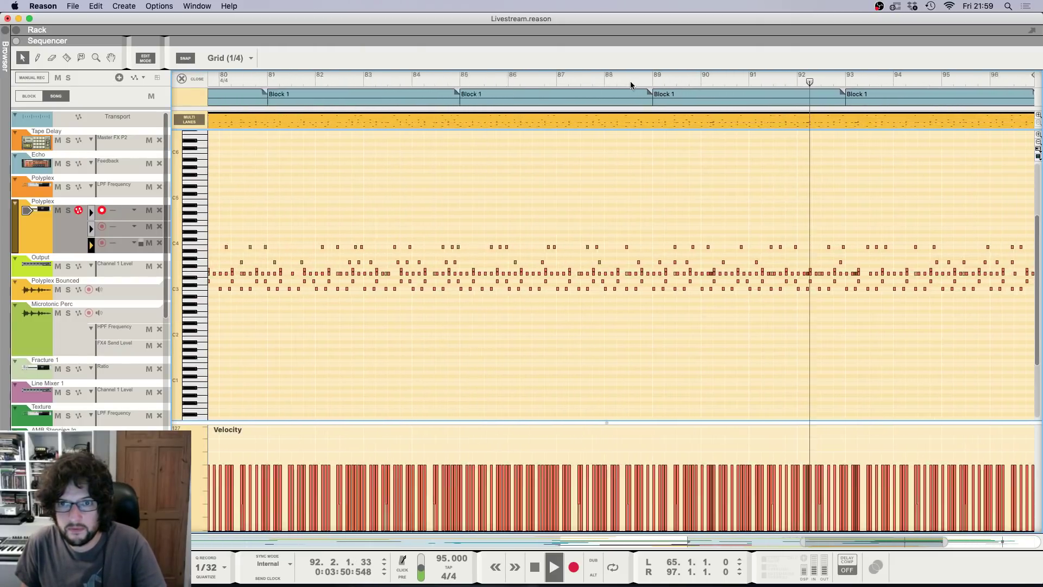
{"action": "key", "text": "space"}
{"action": "left_click", "coordinate": [562, 81]}
{"action": "key", "text": "h"}
{"action": "key", "text": "h"}
{"action": "key", "text": "h"}
{"action": "key", "text": "g"}
{"action": "key", "text": "g"}
{"action": "key", "text": "g"}
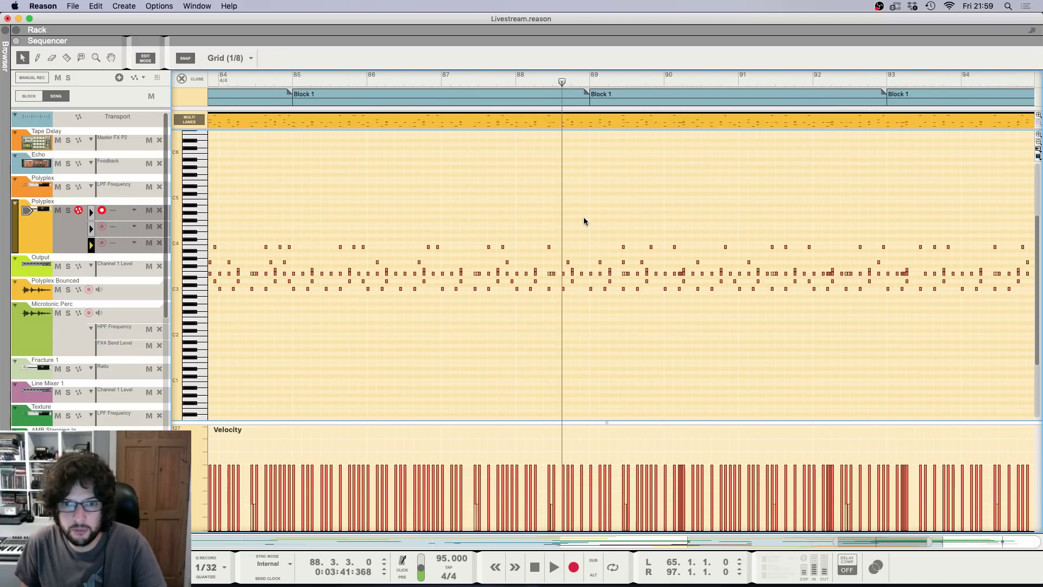
{"action": "left_click_drag", "start_coordinate": [580, 210], "coordinate": [1001, 266]}
{"action": "key", "text": "Delete"}
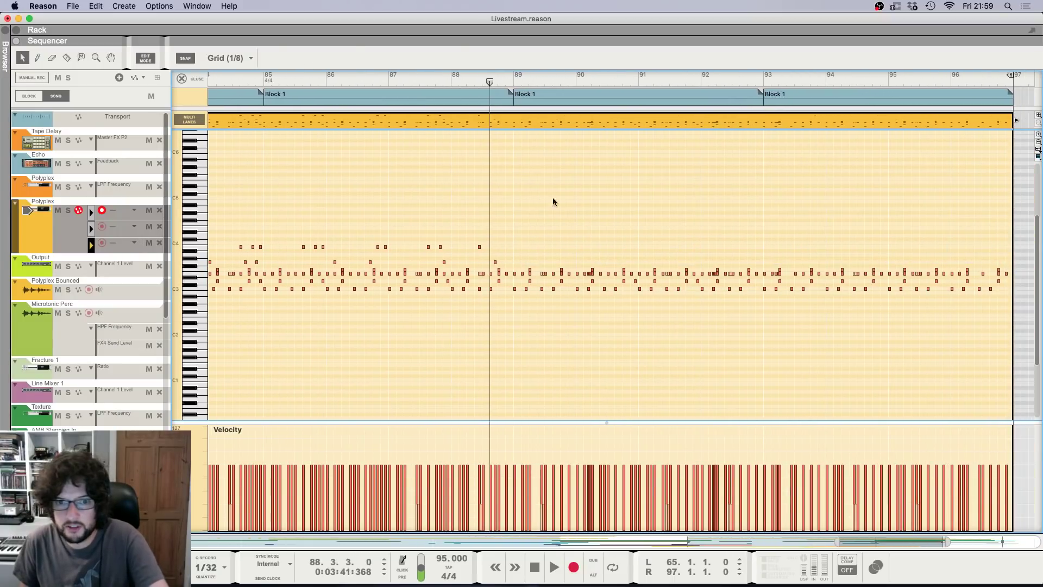
Step: Play the thinned-out Polyplex clip from bar 88.3, restarting near bar 90, to judge the drum pattern across the ending
{"action": "key", "text": "space"}
{"action": "key", "text": "h"}
{"action": "key", "text": "h"}
{"action": "key", "text": "h"}
{"action": "key", "text": "h"}
{"action": "key", "text": "g"}
{"action": "key", "text": "g"}
{"action": "key", "text": "g"}
{"action": "key", "text": "g"}
{"action": "key", "text": "g"}
{"action": "key", "text": "g"}
{"action": "key", "text": "g"}
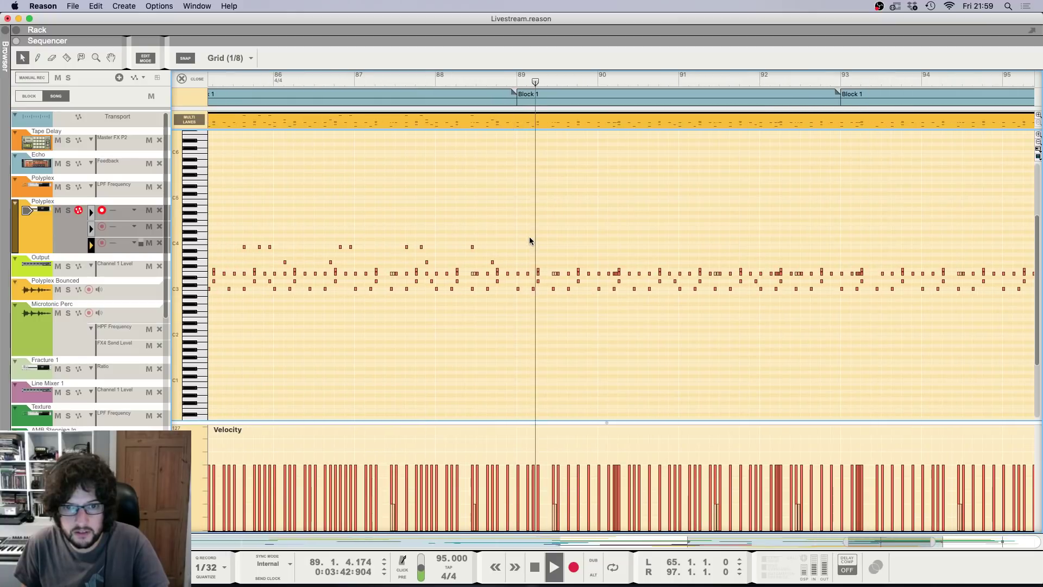
{"action": "key", "text": "g"}
{"action": "key", "text": "g"}
{"action": "key", "text": "g"}
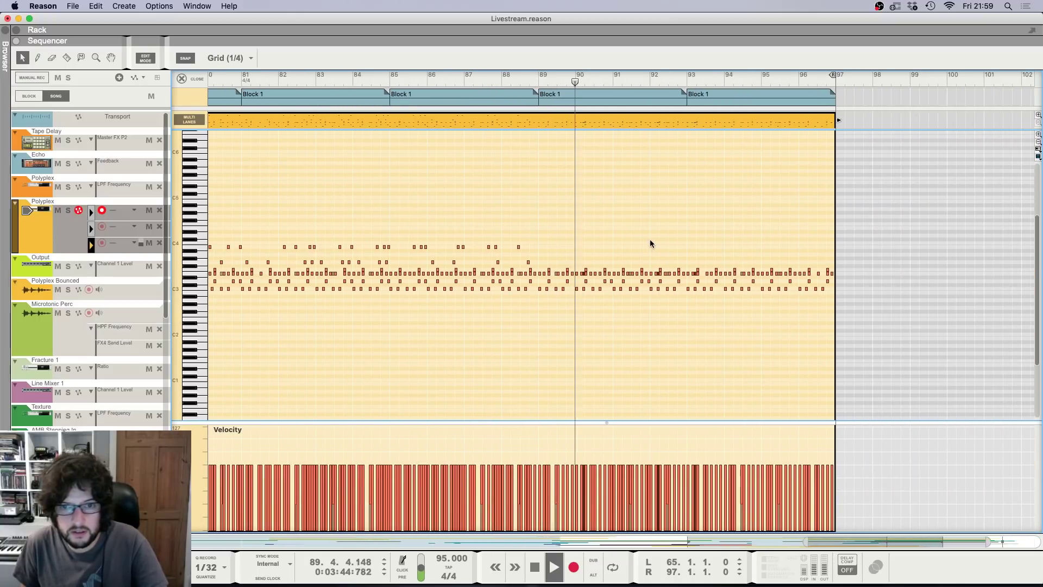
{"action": "key", "text": "g"}
{"action": "key", "text": "g"}
{"action": "key", "text": "g"}
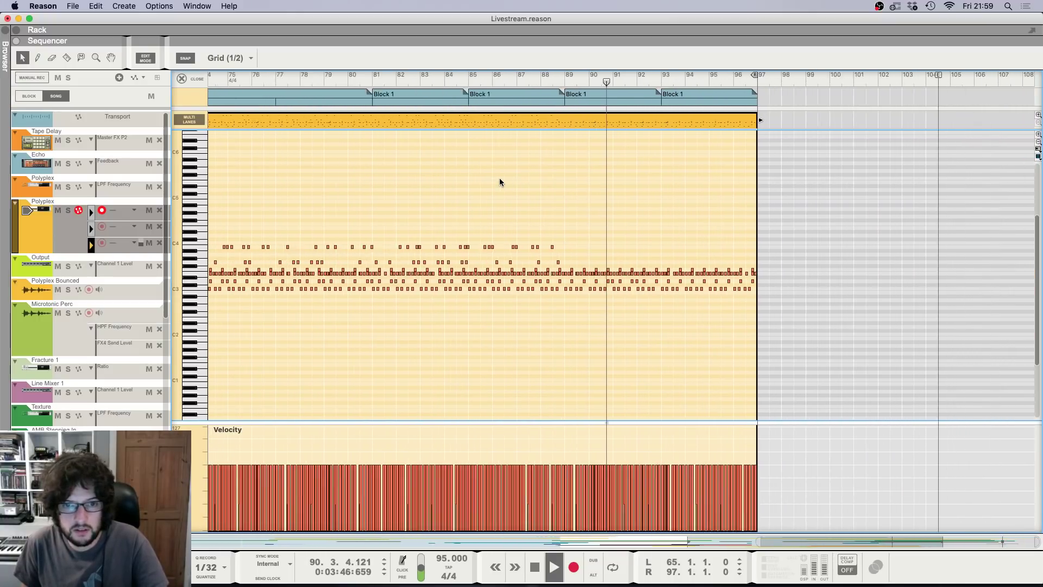
{"action": "key", "text": "h"}
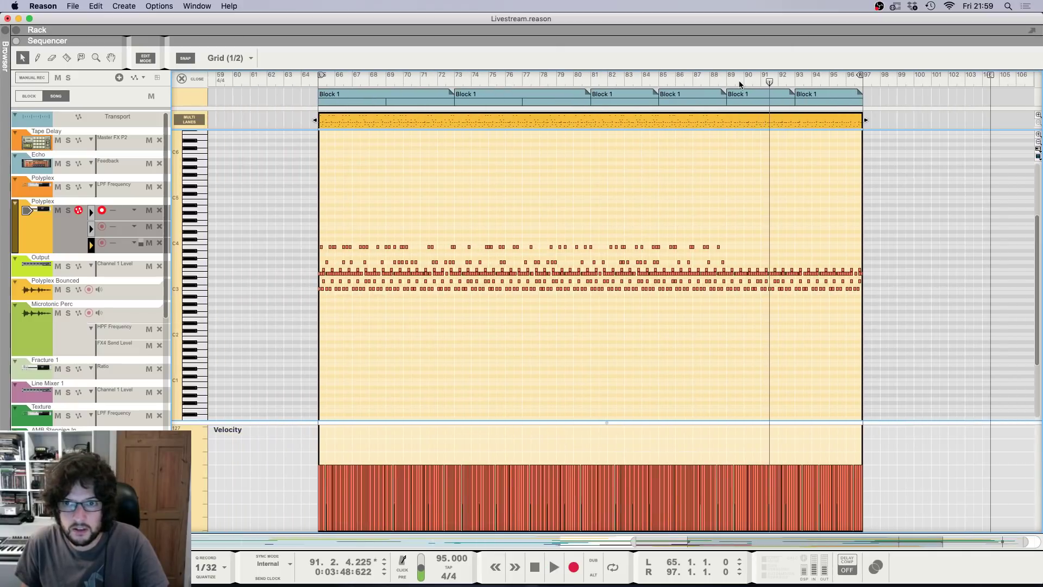
{"action": "left_click", "coordinate": [739, 82]}
{"action": "key", "text": "h"}
{"action": "key", "text": "h"}
{"action": "key", "text": "h"}
{"action": "key", "text": "h"}
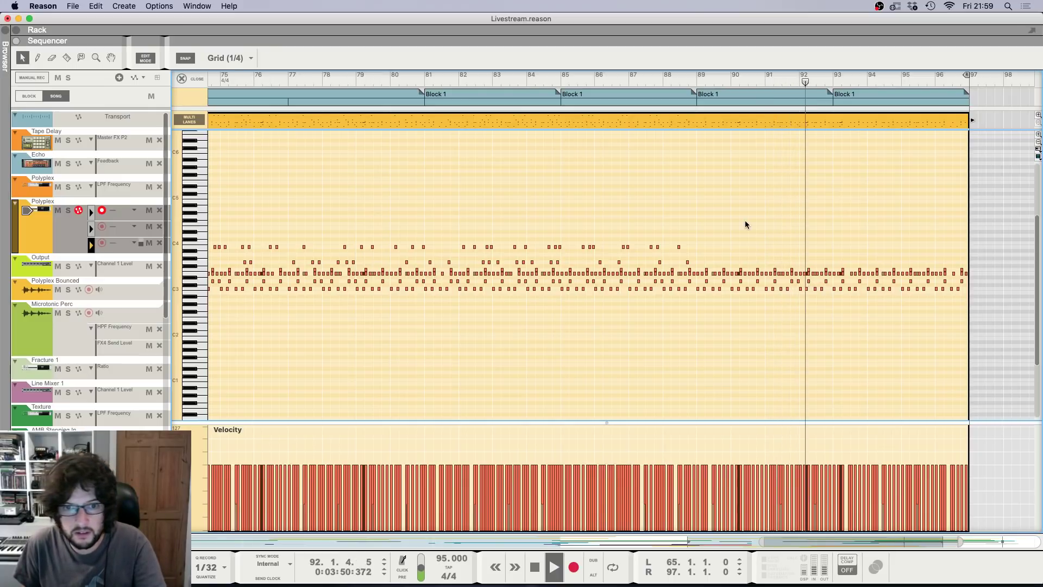
{"action": "key", "text": "g"}
{"action": "key", "text": "g"}
{"action": "key", "text": "g"}
{"action": "key", "text": "g"}
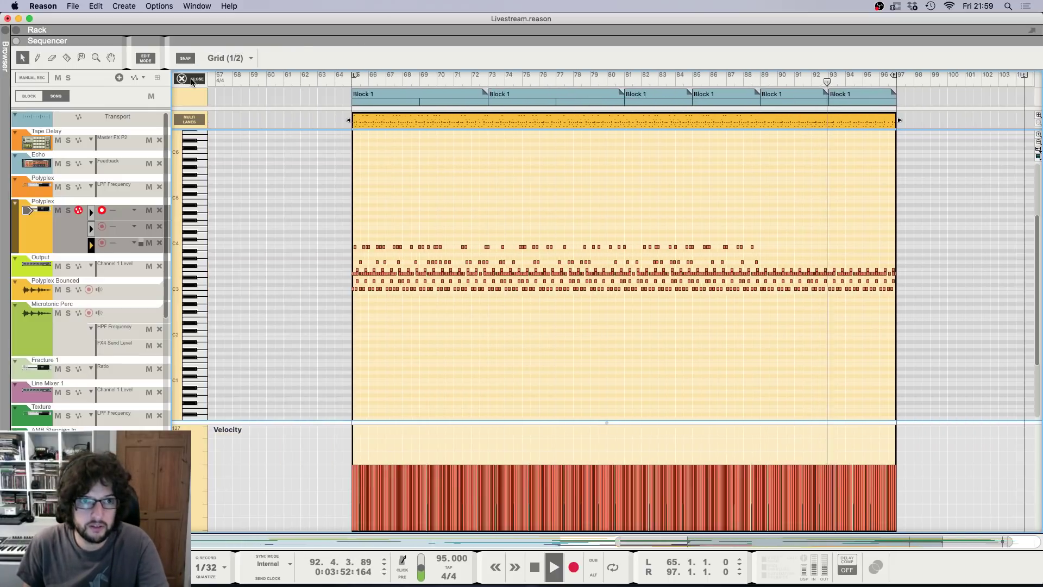
Step: Close the Polyplex clip's note editor and view the whole song arrangement
{"action": "left_click", "coordinate": [183, 79]}
{"action": "key", "text": "g"}
{"action": "key", "text": "g"}
{"action": "key", "text": "g"}
{"action": "key", "text": "g"}
{"action": "key", "text": "g"}
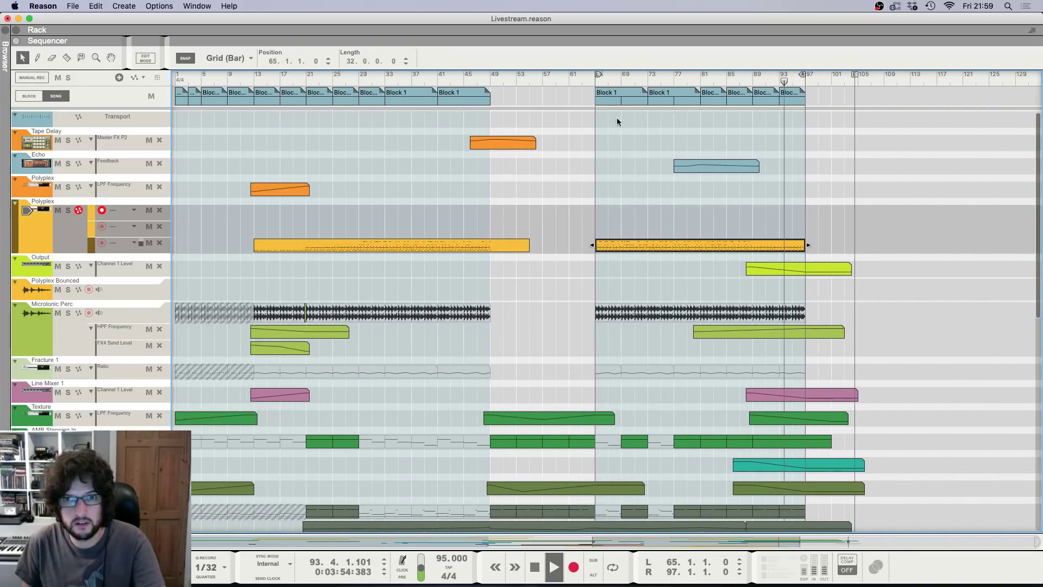
Step: Stop playback and set the loop to run from bar 1 to bar 105
{"action": "left_click", "coordinate": [758, 272]}
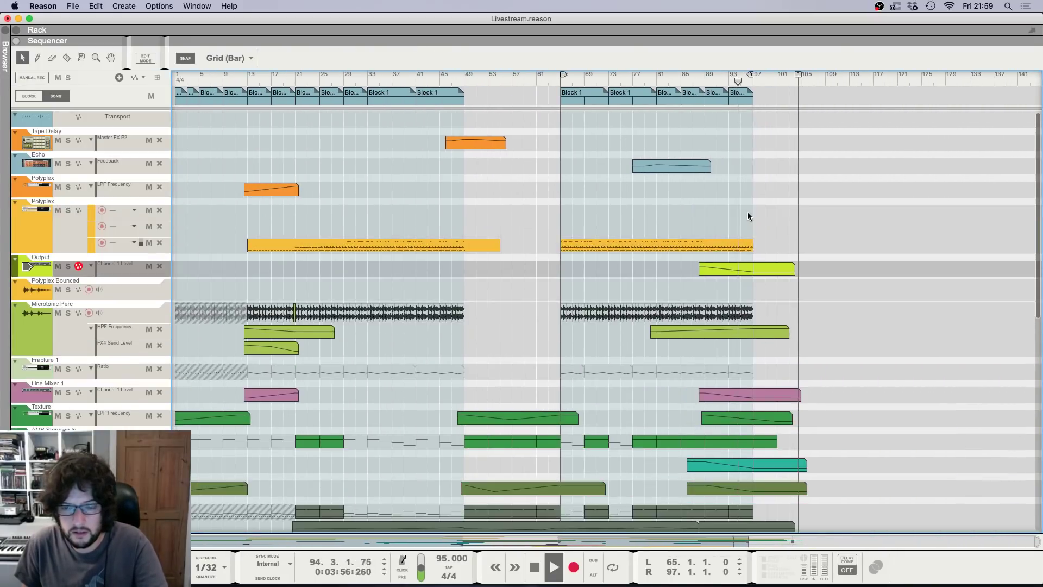
{"action": "scroll", "coordinate": [748, 216], "scroll_direction": "down", "scroll_amount": 1}
{"action": "left_click", "coordinate": [799, 86], "text": "alt"}
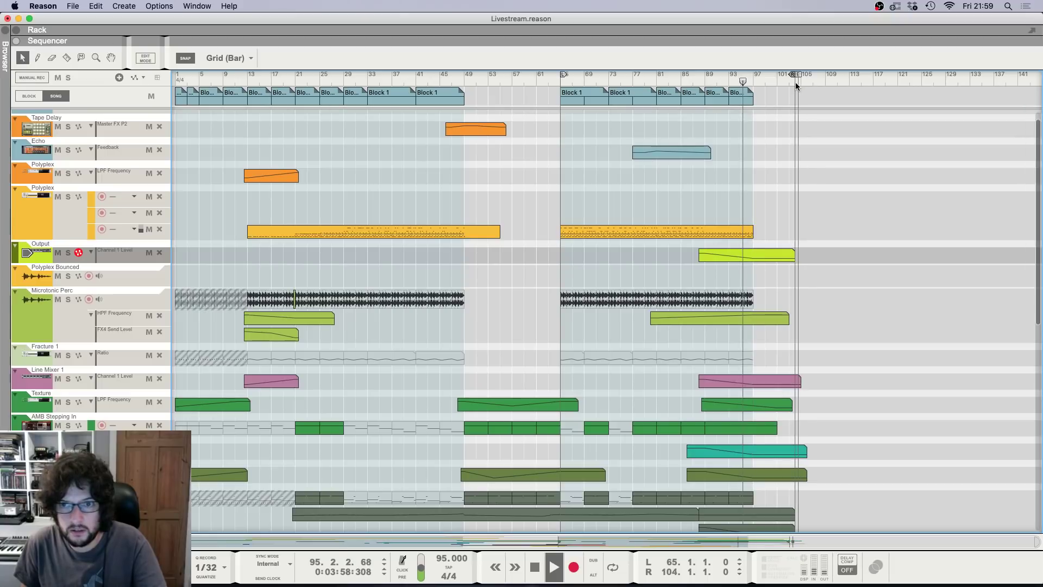
{"action": "scroll", "coordinate": [786, 152], "scroll_direction": "down", "scroll_amount": 4}
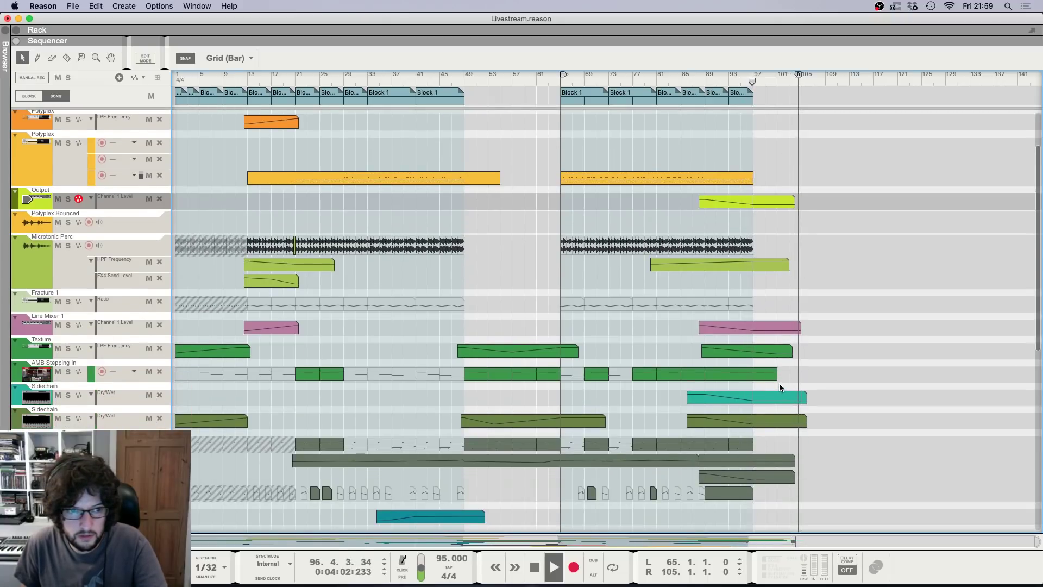
{"action": "key", "text": "space"}
{"action": "key", "text": "g"}
{"action": "key", "text": "g"}
{"action": "key", "text": "g"}
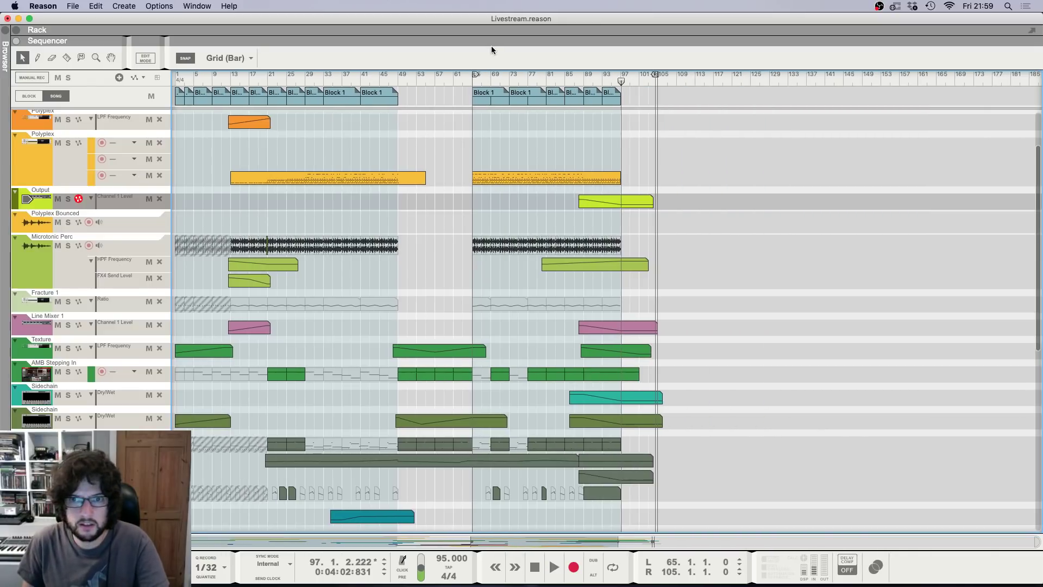
{"action": "left_click_drag", "start_coordinate": [474, 76], "coordinate": [1, 87]}
{"action": "scroll", "coordinate": [660, 113], "scroll_direction": "up", "scroll_amount": 3}
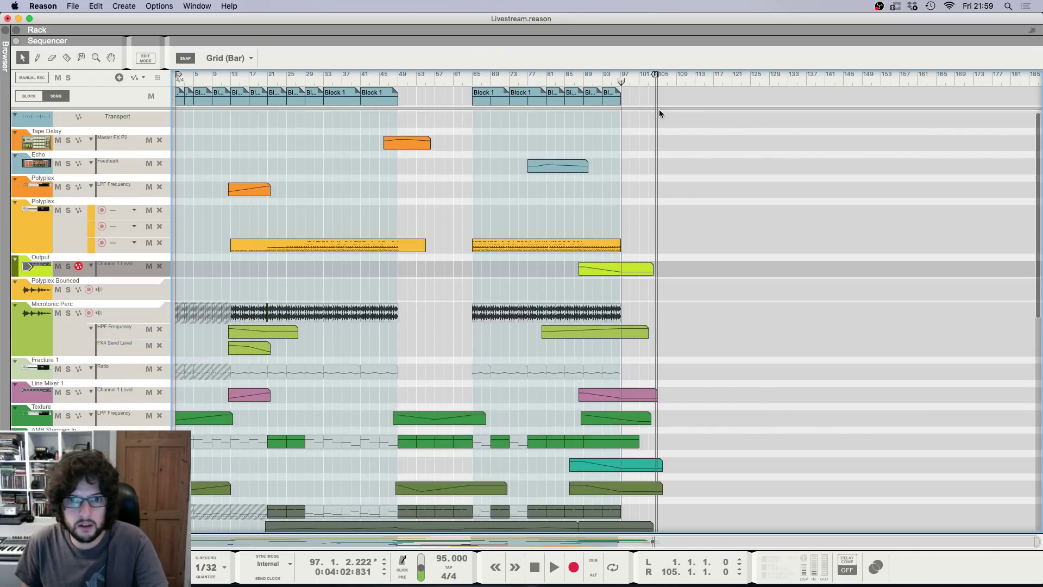
Step: Delete the two empty Polyplex note lanes, then move the loop end to bar 104 and the playhead to bar 1
{"action": "left_click", "coordinate": [159, 226]}
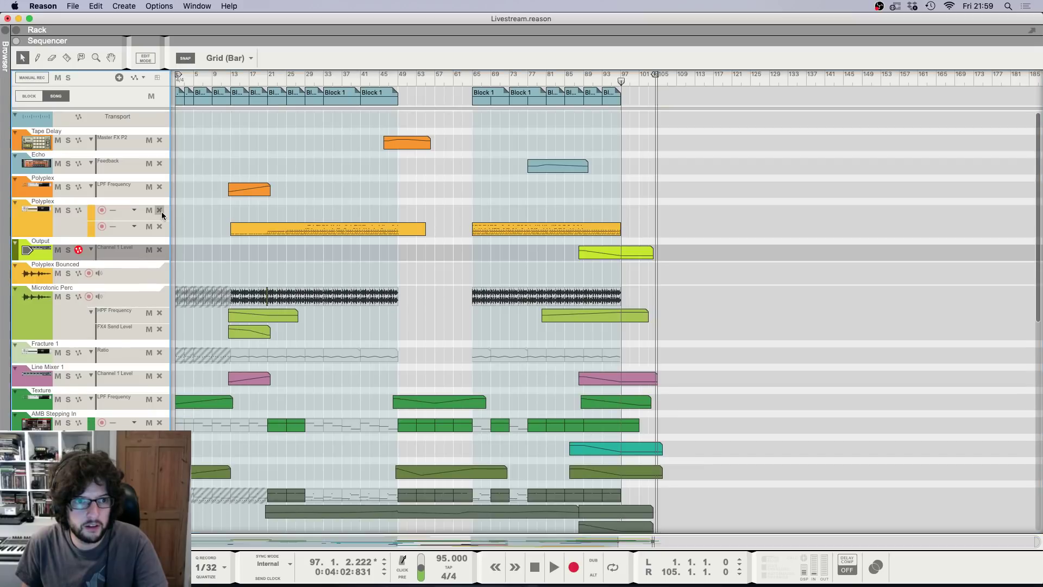
{"action": "left_click", "coordinate": [161, 210]}
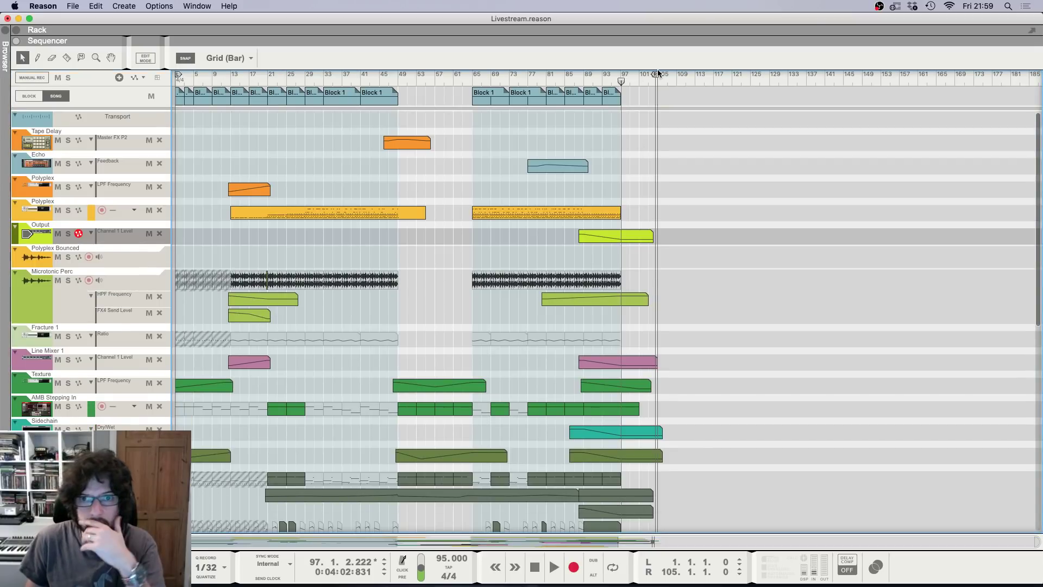
{"action": "mouse_move", "coordinate": [655, 80]}
{"action": "left_mouse_down"}
{"action": "mouse_move", "coordinate": [666, 77]}
{"action": "mouse_move", "coordinate": [0, 82]}
{"action": "left_mouse_up"}
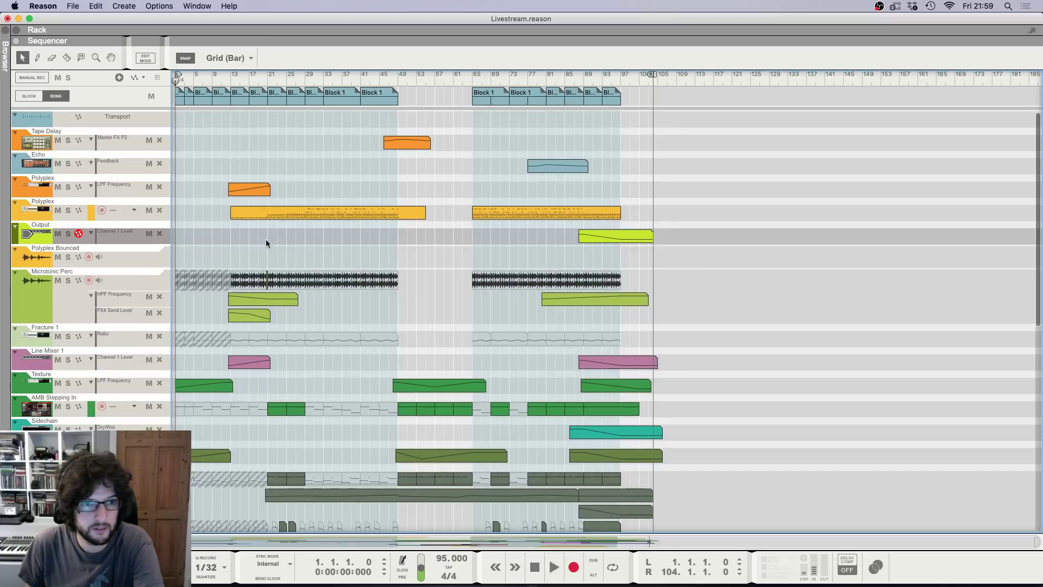
{"action": "scroll", "coordinate": [285, 259], "scroll_direction": "down", "scroll_amount": 8}
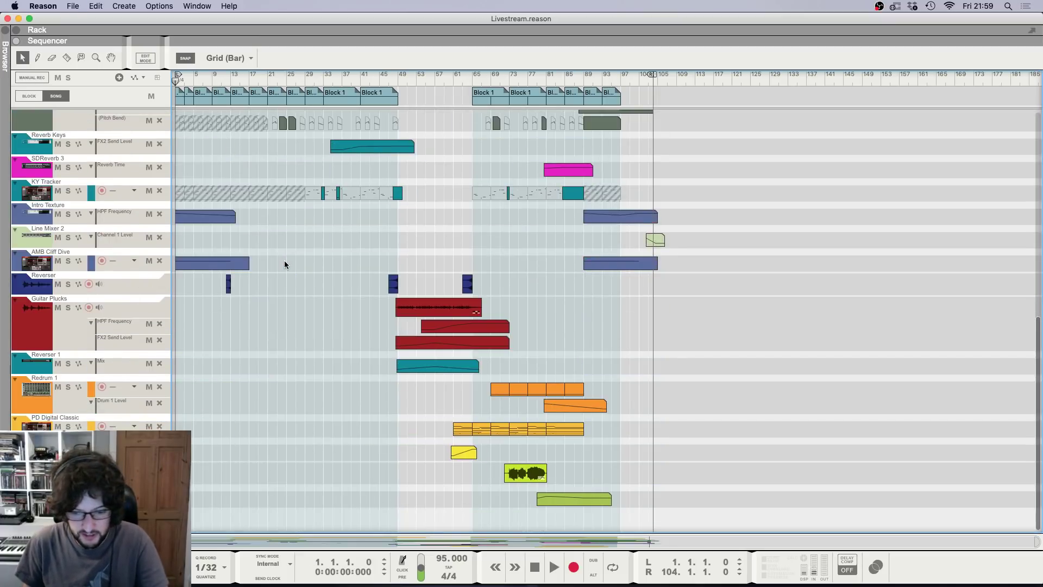
{"action": "left_click", "coordinate": [72, 5]}
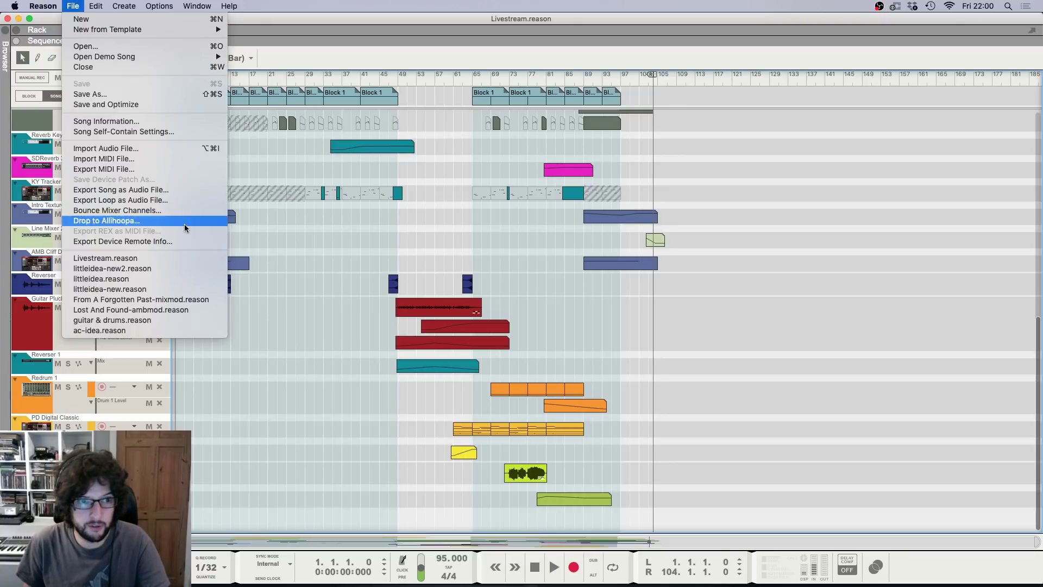
{"action": "left_click", "coordinate": [185, 200]}
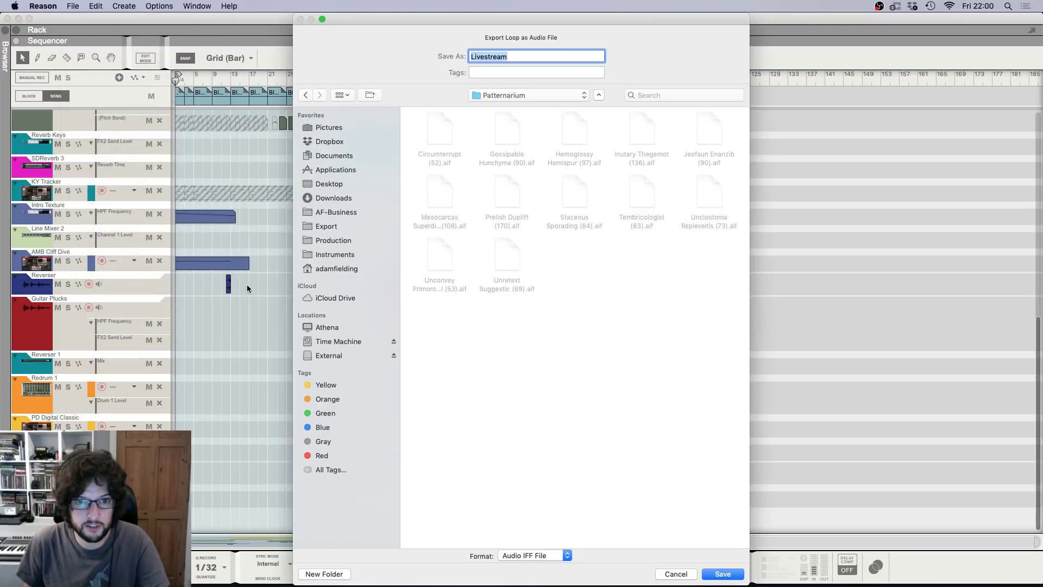
{"action": "left_click", "coordinate": [325, 226]}
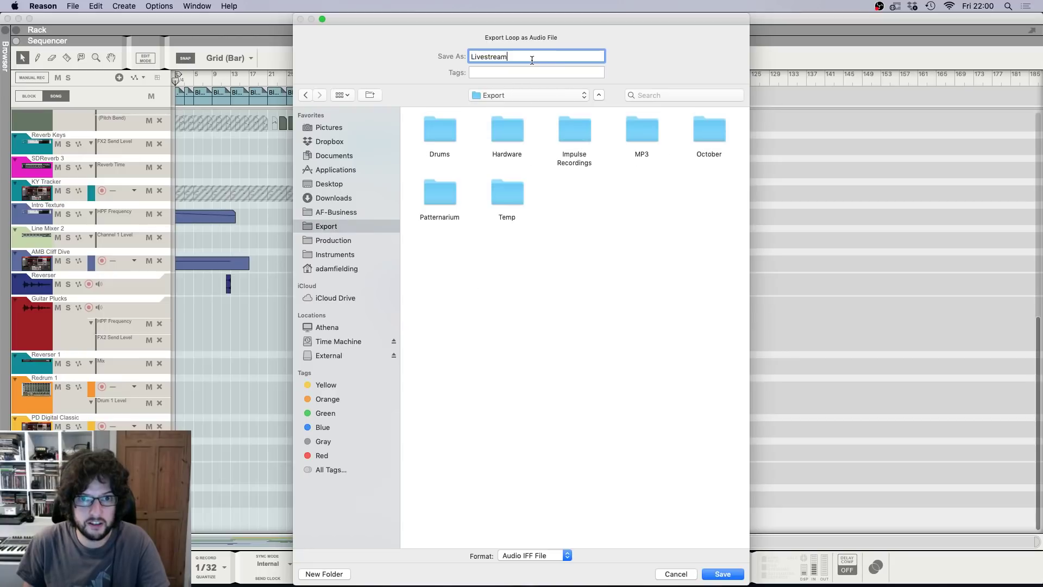
{"action": "left_click", "coordinate": [732, 574]}
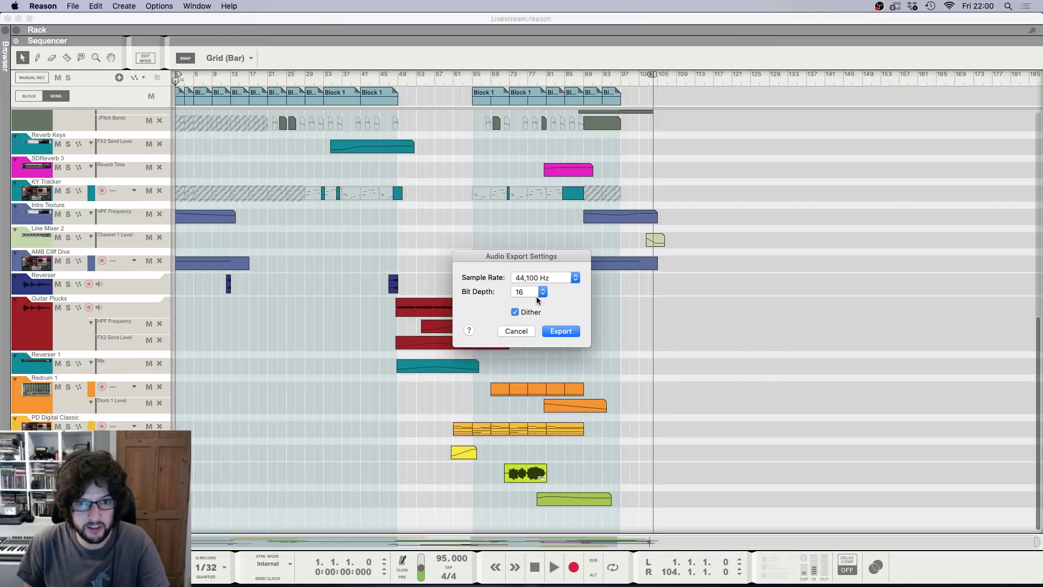
{"action": "left_click", "coordinate": [533, 280]}
{"action": "left_click", "coordinate": [525, 289]}
{"action": "left_click", "coordinate": [523, 291]}
{"action": "left_click", "coordinate": [523, 291]}
{"action": "left_click", "coordinate": [526, 333]}
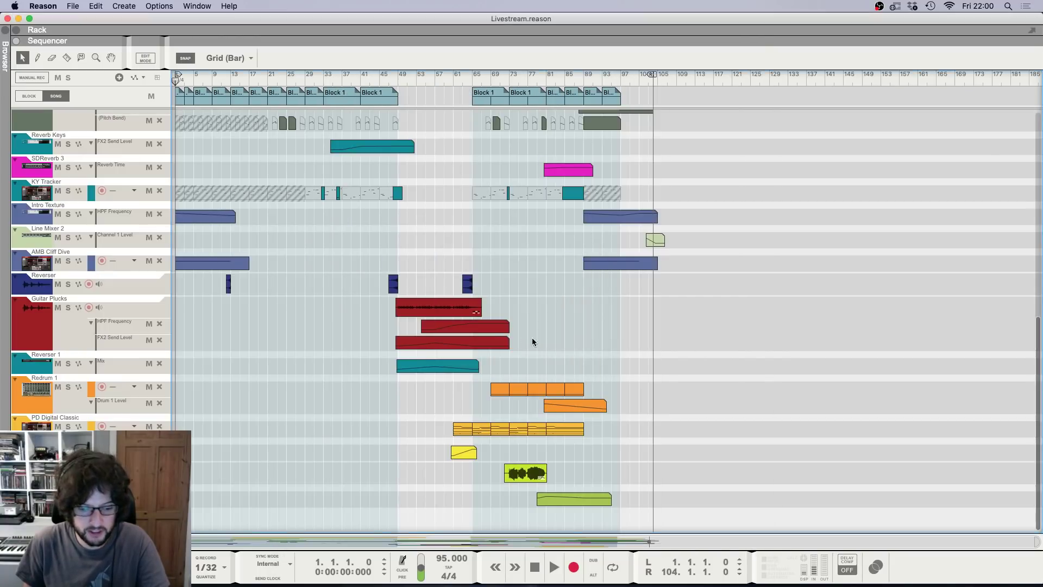
Step: Insert an iZotope Ozone Maximizer after the Saturation Knob in the master Combinator in the rack
{"action": "key", "text": "F6"}
{"action": "scroll", "coordinate": [247, 293], "scroll_direction": "up", "scroll_amount": 7}
{"action": "scroll", "coordinate": [212, 310], "scroll_direction": "left", "scroll_amount": 5}
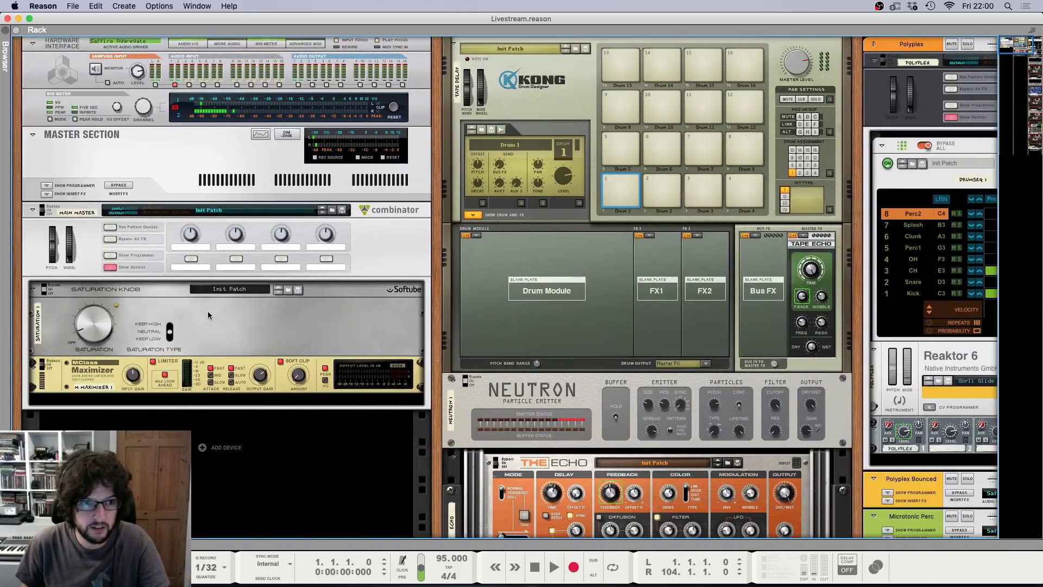
{"action": "right_click", "coordinate": [260, 312]}
{"action": "mouse_move", "coordinate": [296, 380]}
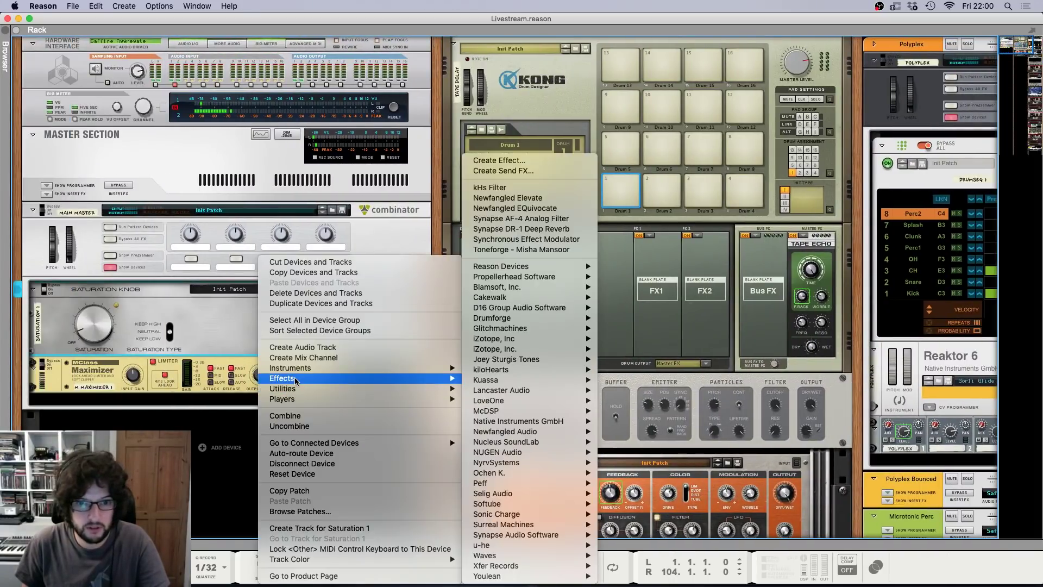
{"action": "mouse_move", "coordinate": [584, 340]}
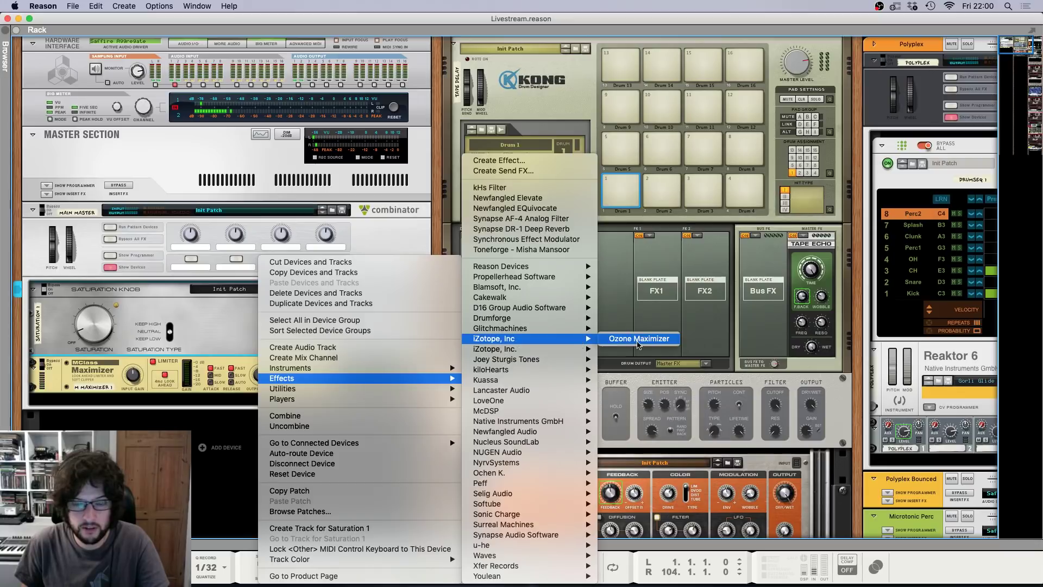
{"action": "left_click", "coordinate": [638, 339]}
Step: Delete the MClass Maximizer from the master Combinator
{"action": "right_click", "coordinate": [75, 487]}
{"action": "left_click", "coordinate": [147, 330]}
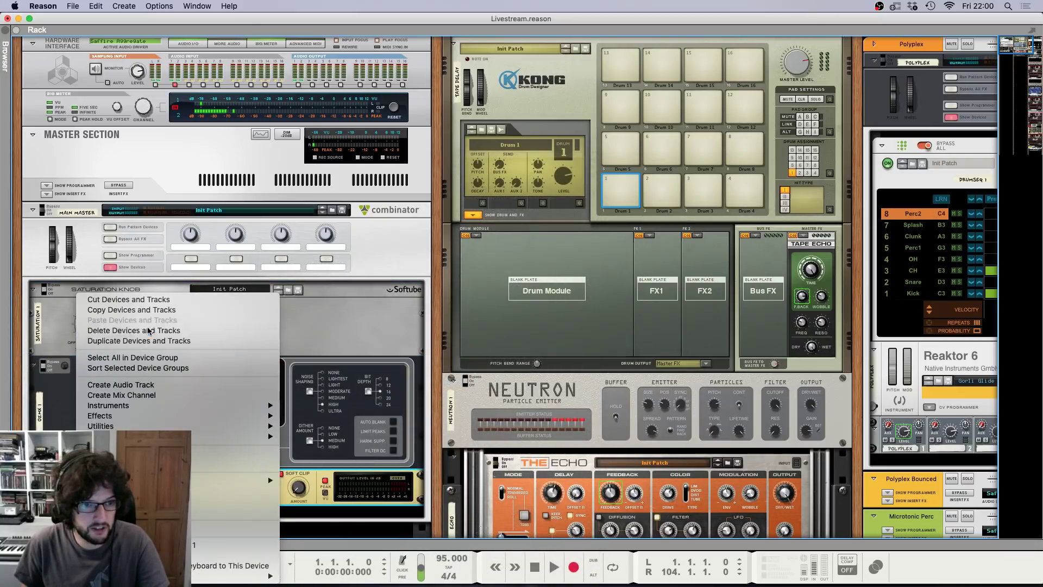
{"action": "left_click", "coordinate": [623, 203]}
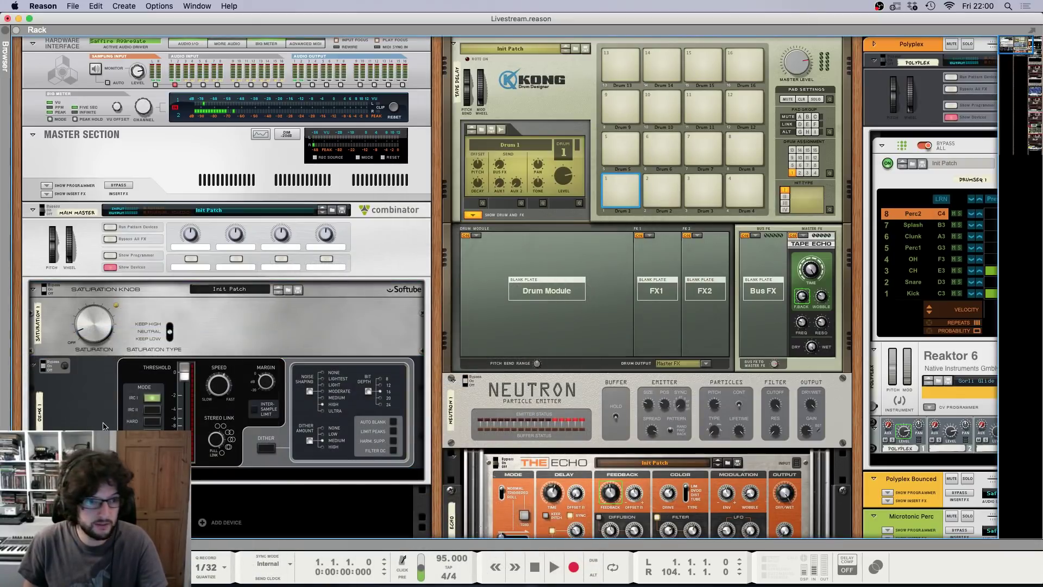
Step: Lower the Ozone Maximizer's threshold and enable its dither and inter-sample limit, then check the wiring on the back of the rack
{"action": "left_click_drag", "start_coordinate": [186, 378], "coordinate": [185, 397]}
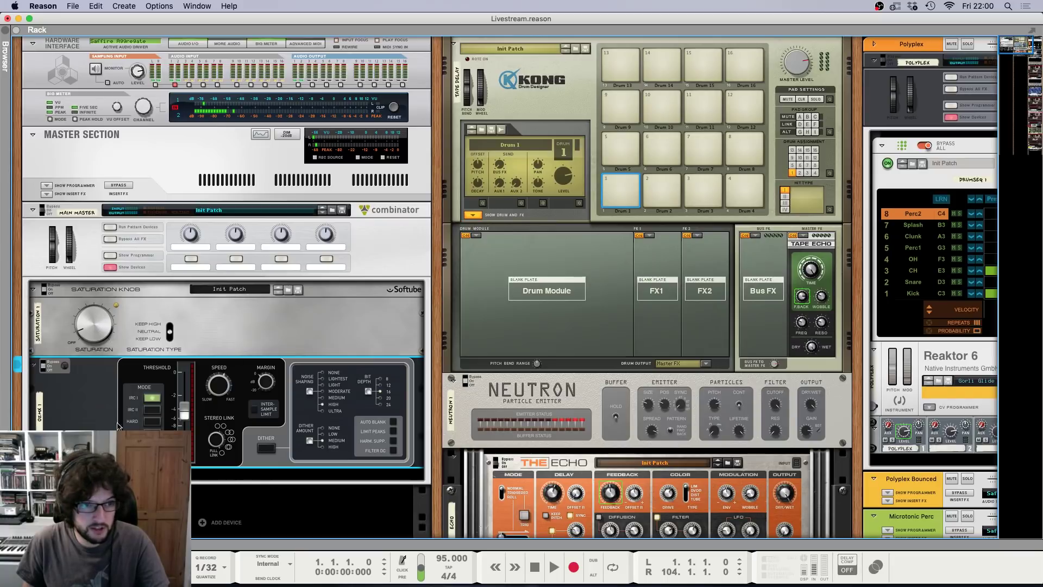
{"action": "left_click", "coordinate": [266, 448]}
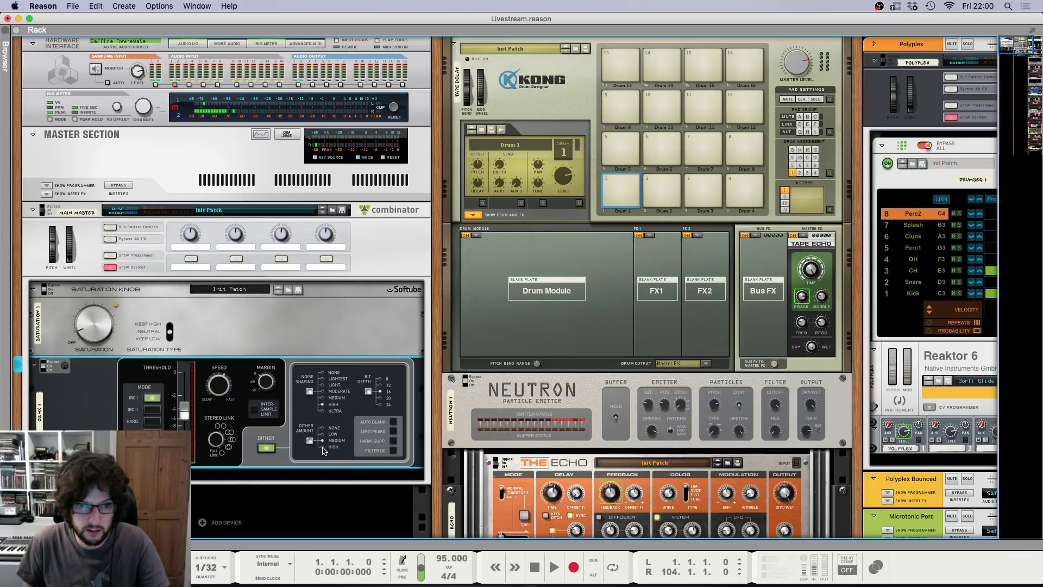
{"action": "left_click", "coordinate": [256, 411]}
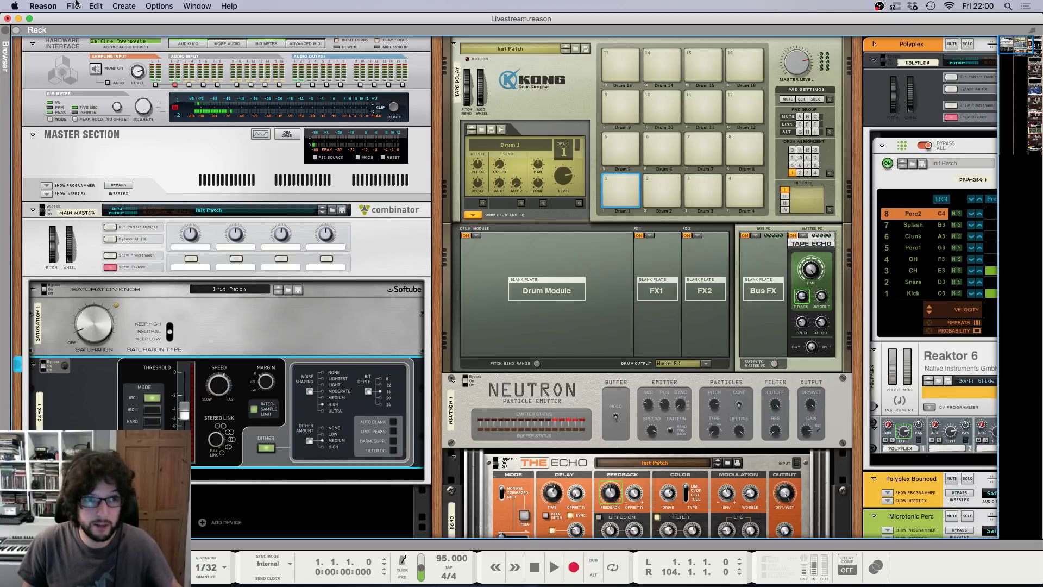
{"action": "key", "text": "Tab"}
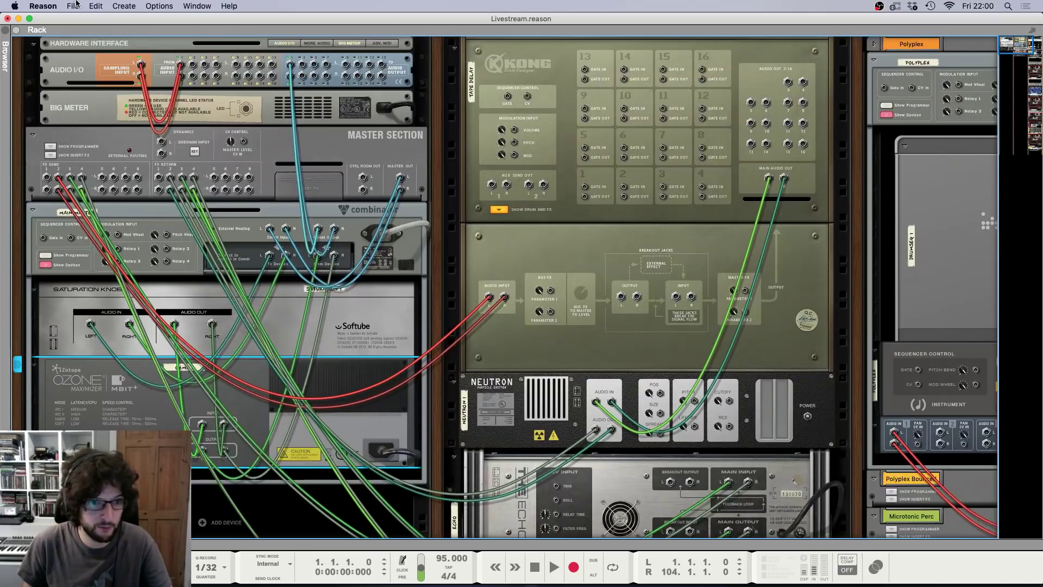
{"action": "key", "text": "Tab"}
Step: Export the loop as an Audio IFF file named Livestream into the Export folder at 48,000 Hz and 16 bit without dither
{"action": "left_click", "coordinate": [76, 4]}
{"action": "left_click", "coordinate": [144, 201]}
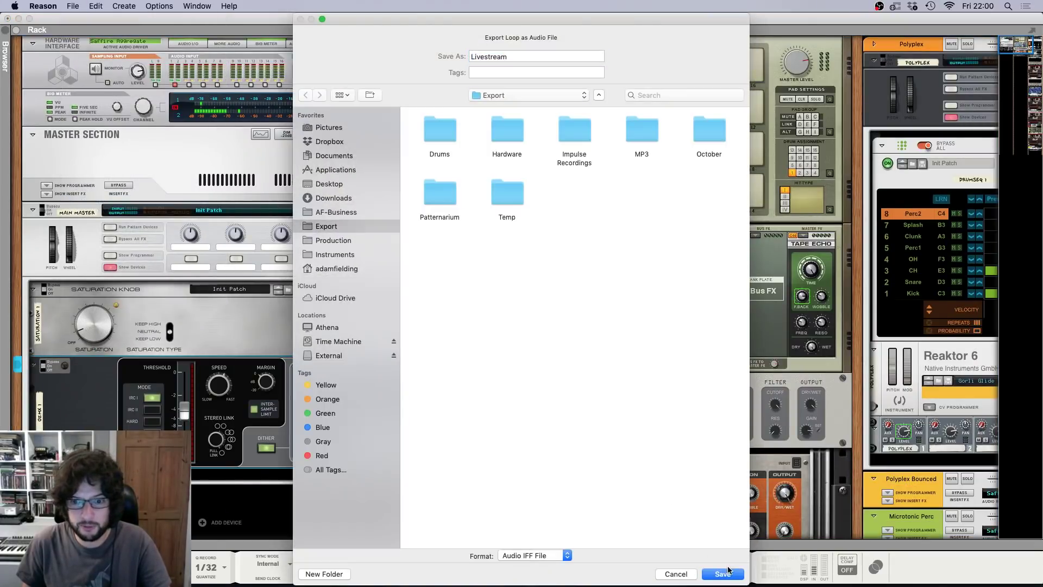
{"action": "left_click", "coordinate": [722, 574]}
{"action": "left_click", "coordinate": [537, 279]}
{"action": "left_click", "coordinate": [526, 296]}
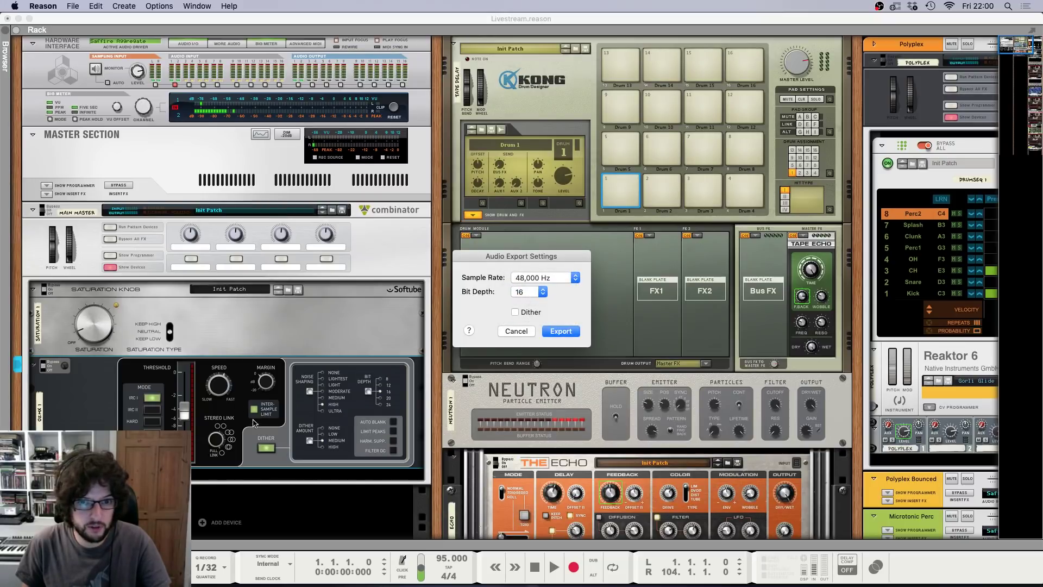
{"action": "left_click", "coordinate": [547, 331]}
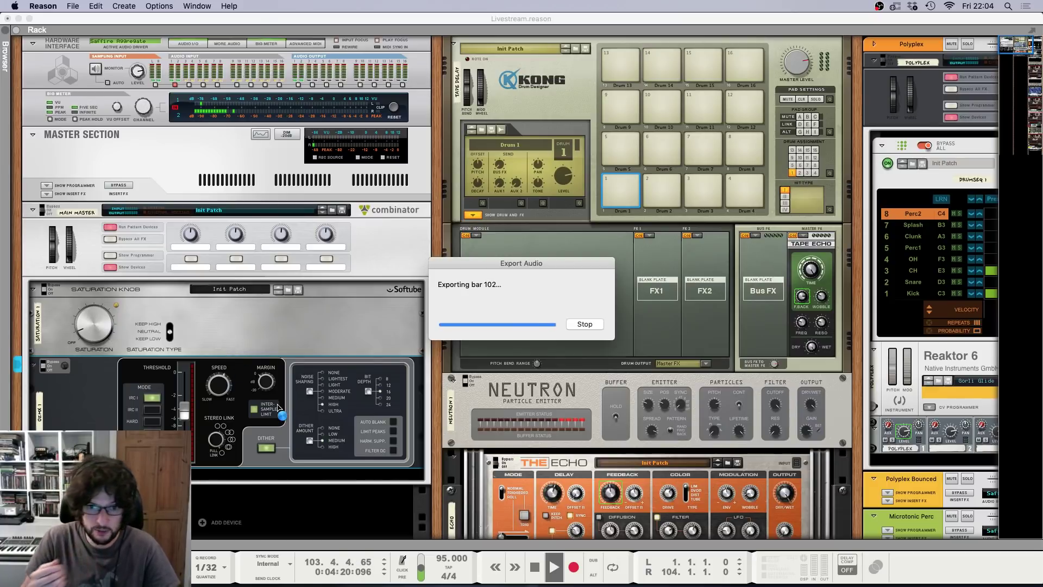
Step: Return to the sequencer and look over the whole song arrangement across all tracks
{"action": "key", "text": "F7"}
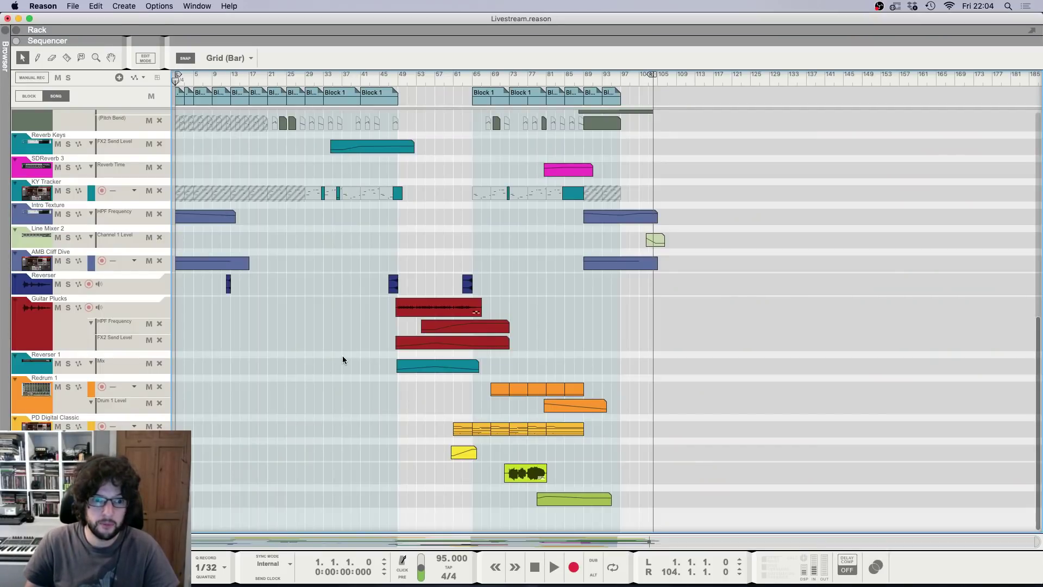
{"action": "key", "text": "h"}
{"action": "key", "text": "h"}
{"action": "key", "text": "h"}
{"action": "key", "text": "h"}
{"action": "key", "text": "h"}
{"action": "key", "text": "h"}
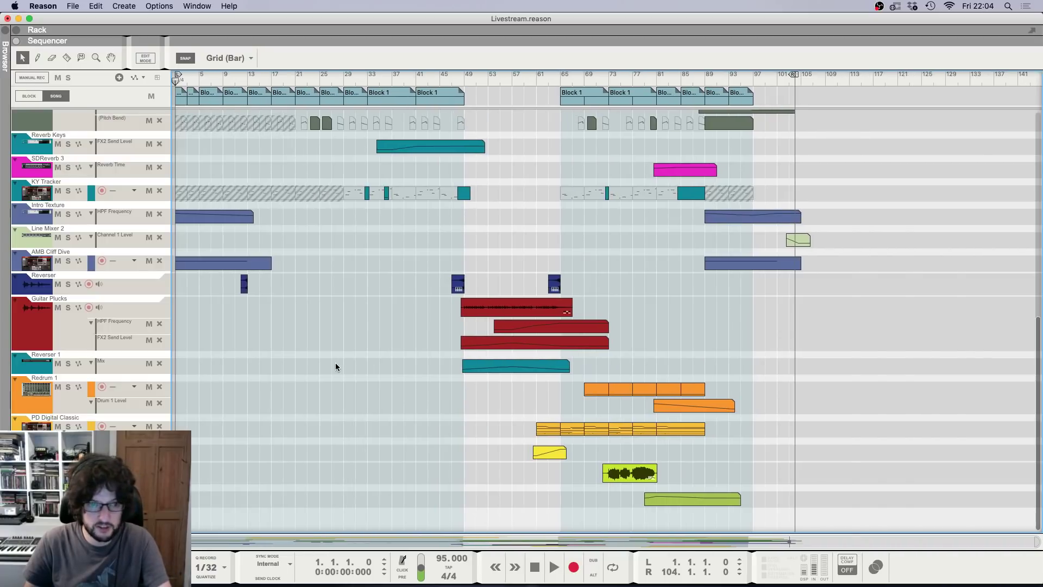
{"action": "scroll", "coordinate": [360, 378], "scroll_direction": "up", "scroll_amount": 10}
{"action": "key", "text": "g"}
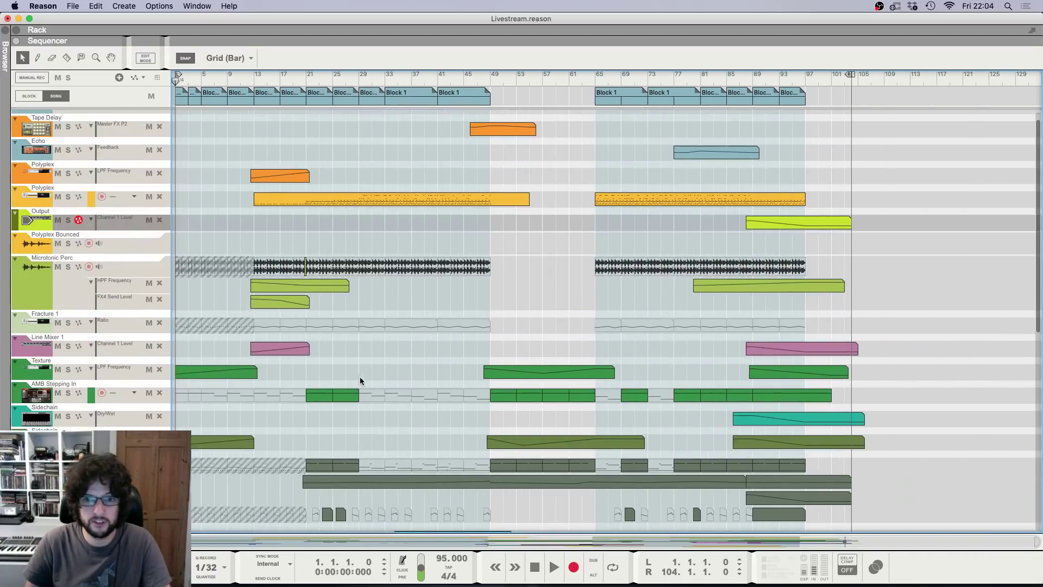
{"action": "scroll", "coordinate": [361, 379], "scroll_direction": "down", "scroll_amount": 5}
{"action": "scroll", "coordinate": [371, 379], "scroll_direction": "down", "scroll_amount": 5}
{"action": "key", "text": "h"}
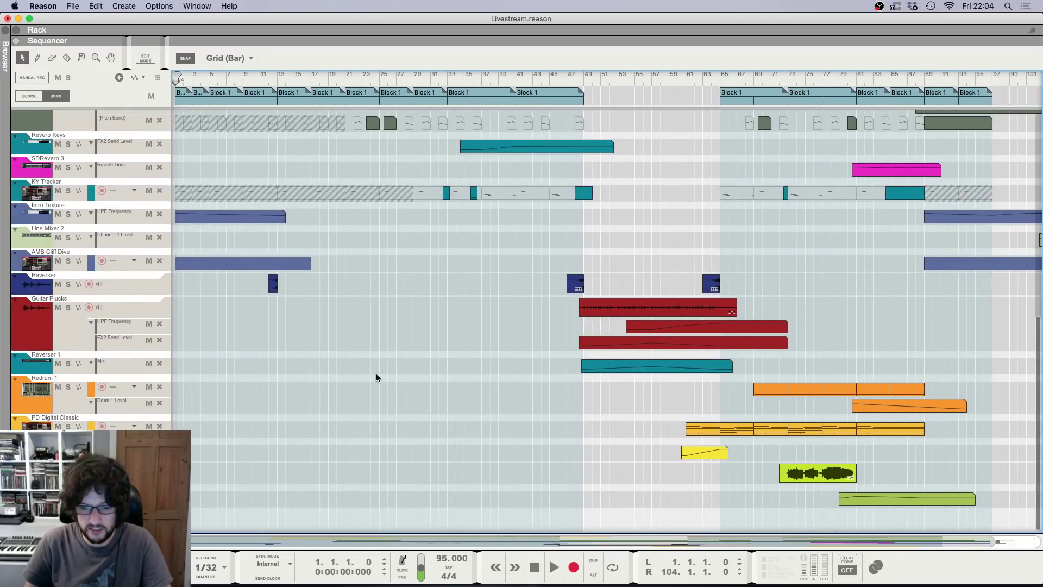
{"action": "scroll", "coordinate": [375, 374], "scroll_direction": "up", "scroll_amount": 10}
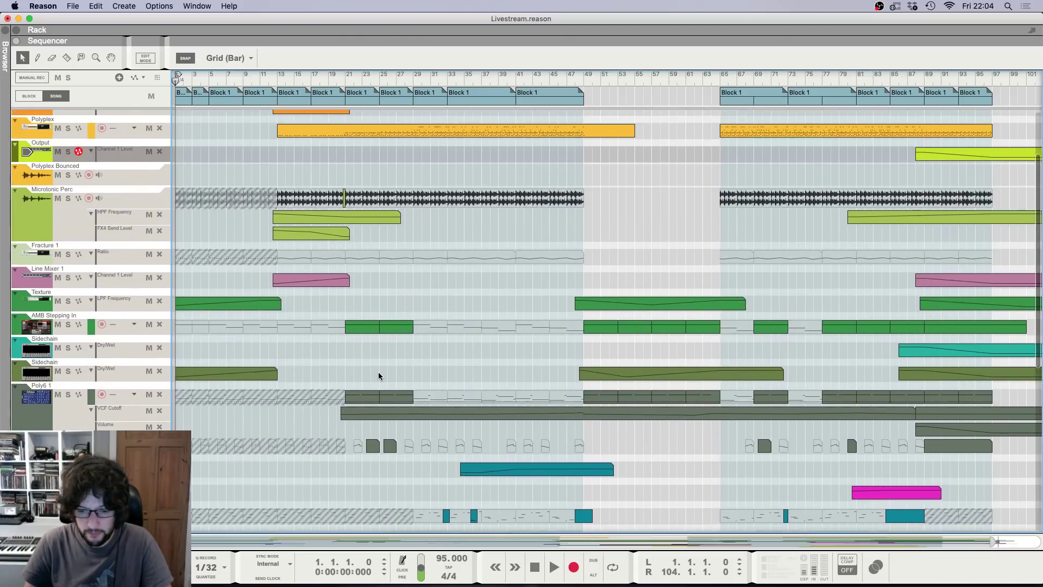
{"action": "key", "text": "g"}
{"action": "key", "text": "g"}
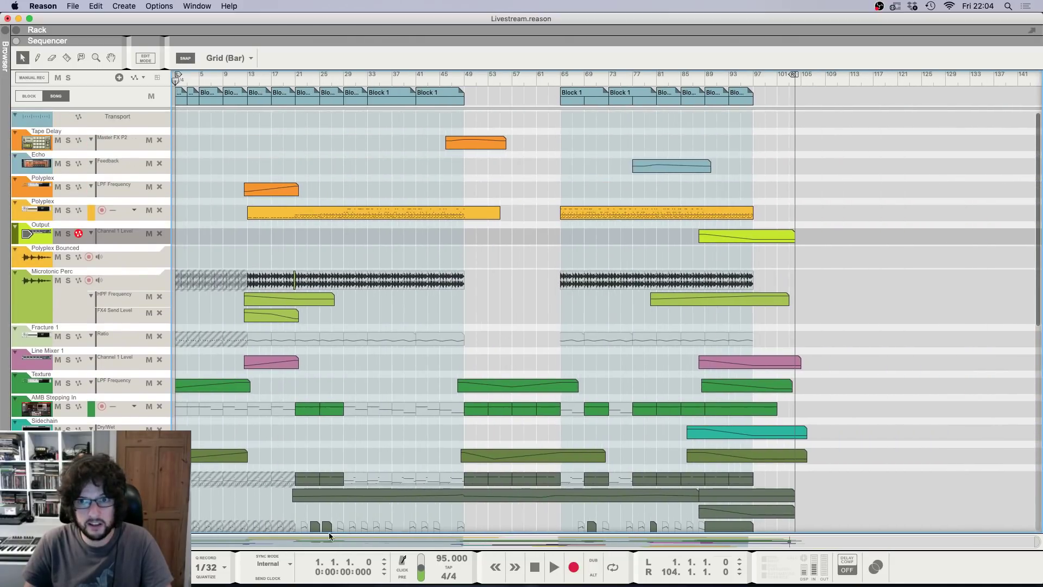
Step: Switch to Finder and select the exported Livestream.aif in the Export folder
{"action": "left_click", "coordinate": [298, 565]}
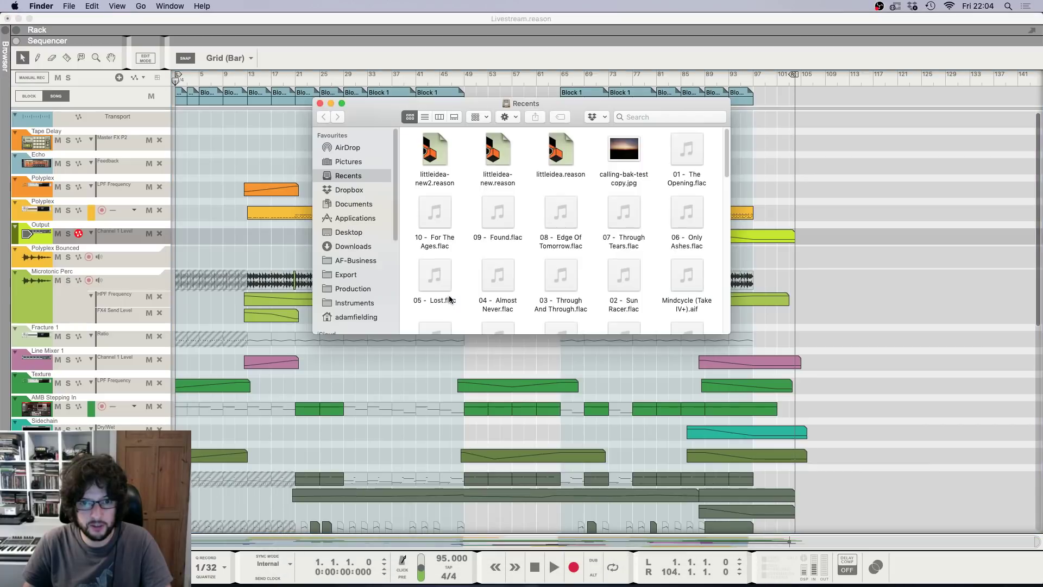
{"action": "left_click", "coordinate": [359, 276]}
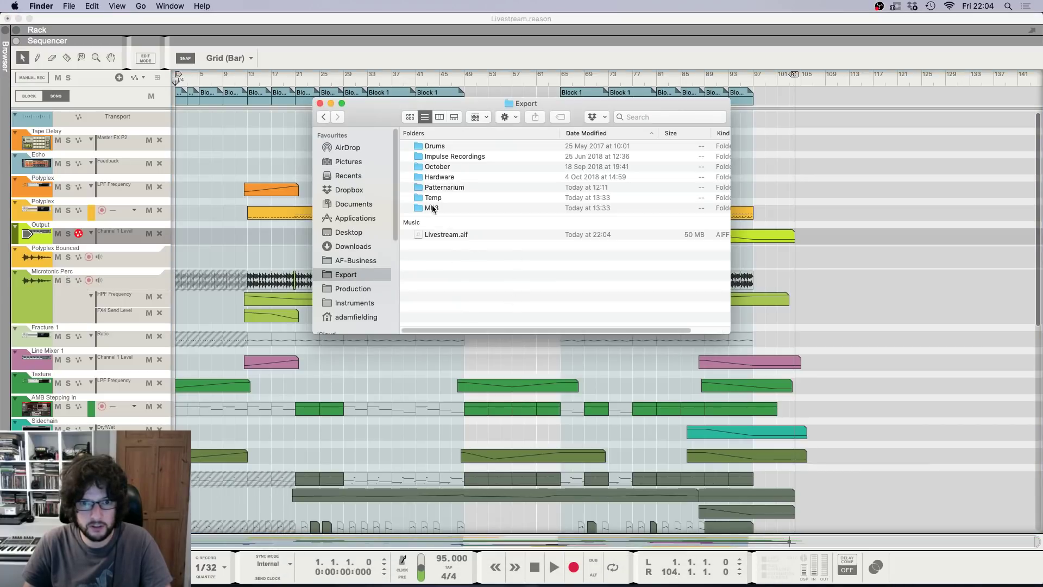
{"action": "left_click", "coordinate": [445, 236]}
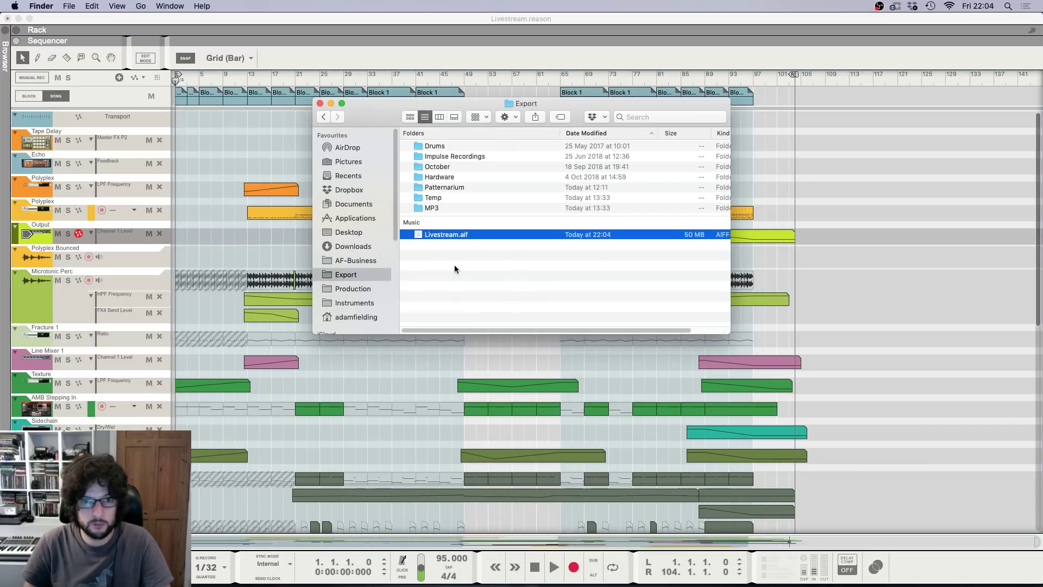
Step: Play a preview of the exported Livestream.aif and turn off the Blue Mic track's monitoring in Studio One
{"action": "key", "text": "space"}
{"action": "left_click_drag", "start_coordinate": [493, 34], "coordinate": [430, 166]}
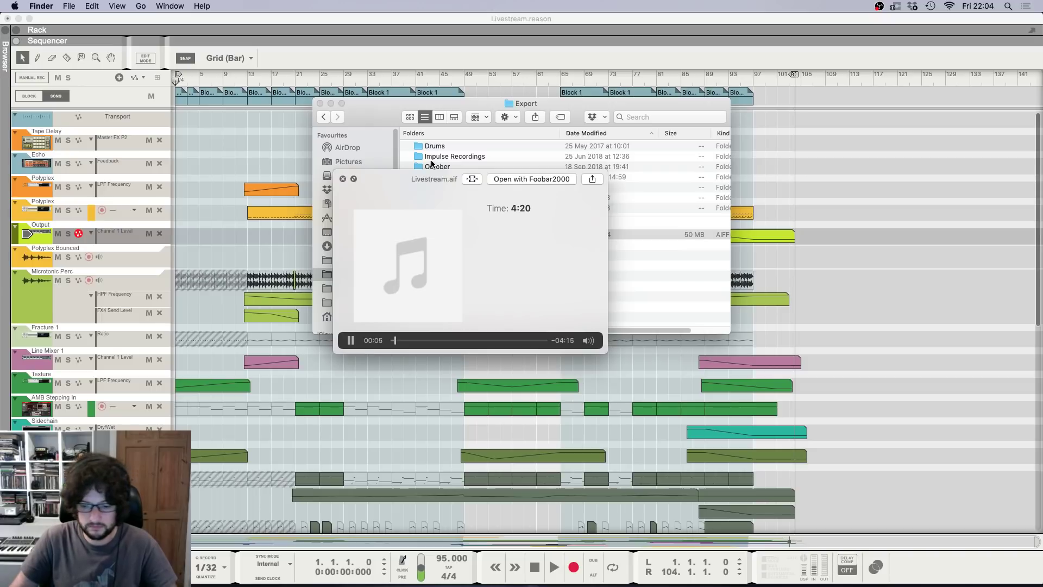
{"action": "key", "text": "ctrl+Right"}
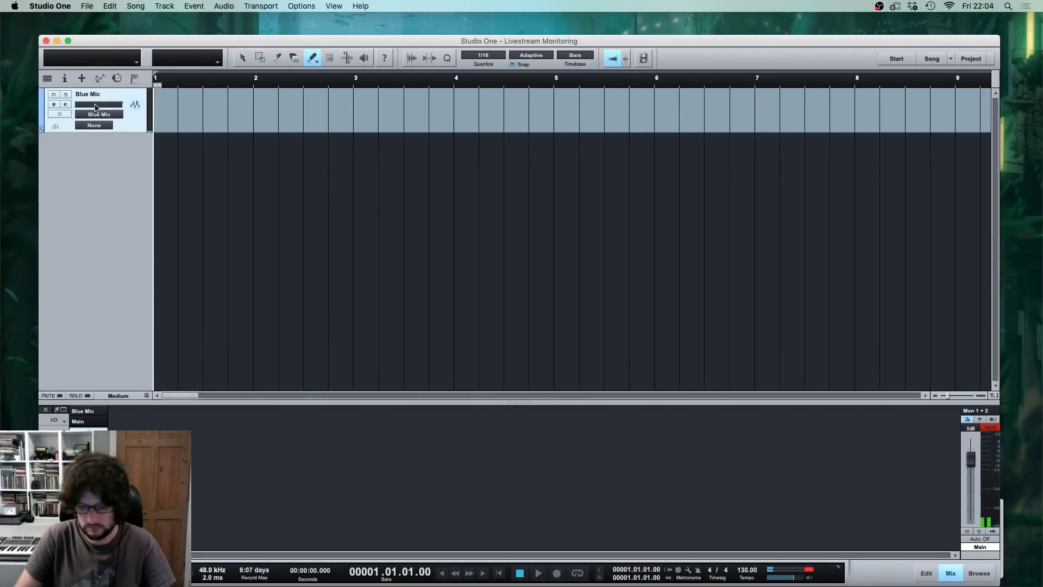
{"action": "key", "text": "ctrl+Left"}
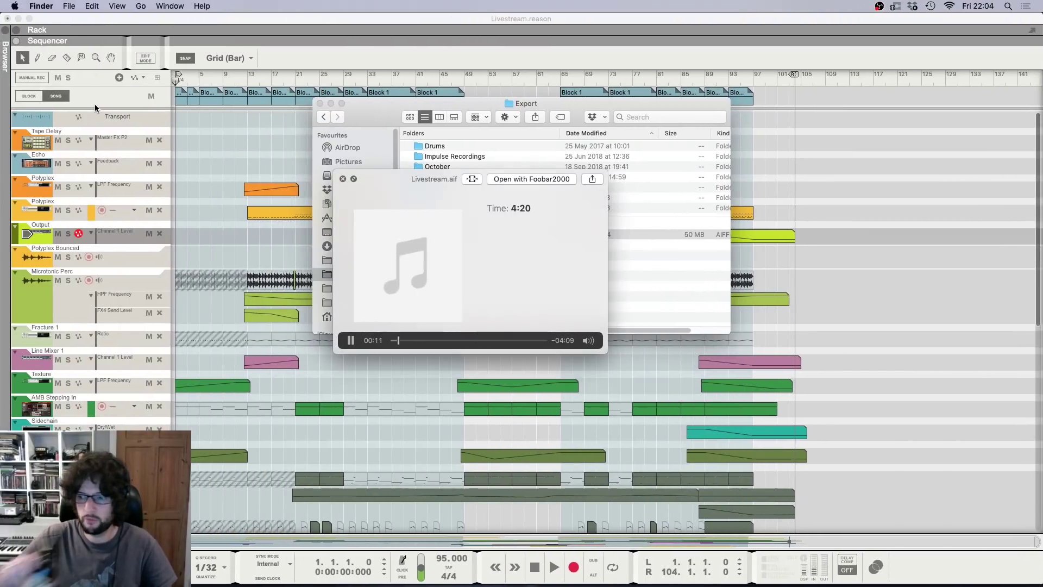
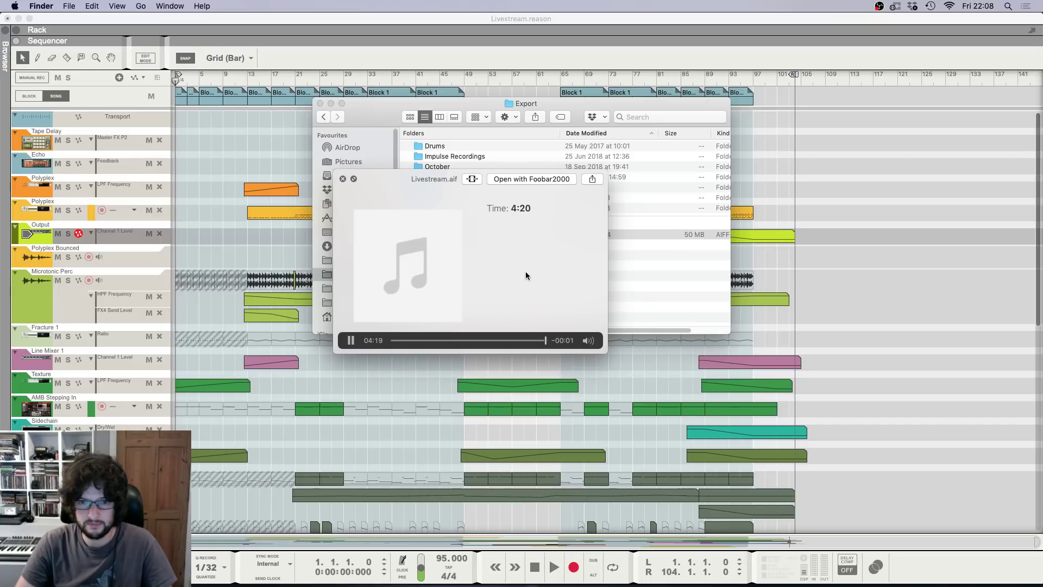
Step: Close the Livestream.aif preview and turn the Blue Mic track's monitoring back on in Studio One
{"action": "key", "text": "space"}
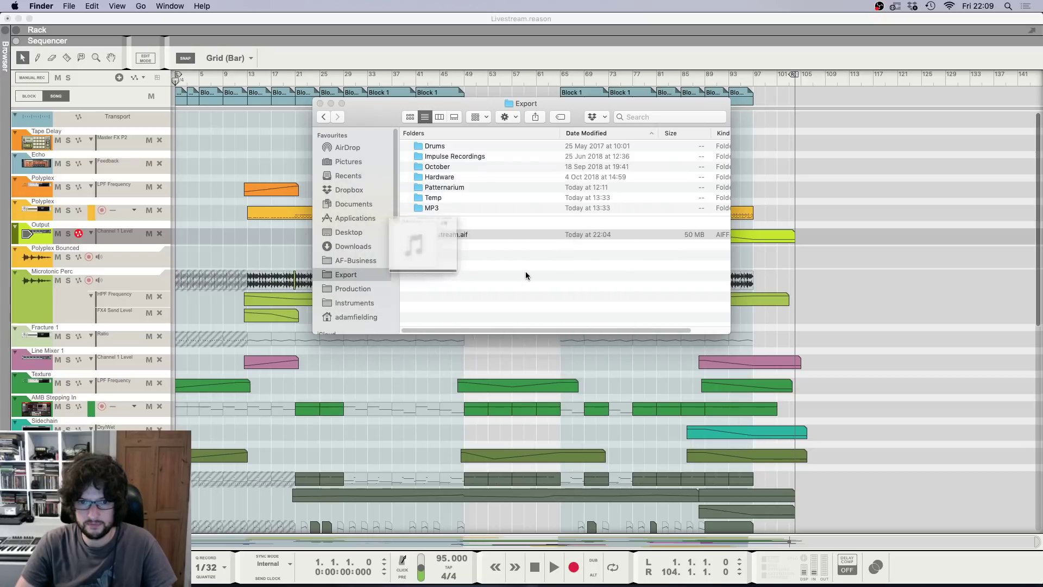
{"action": "key", "text": "ctrl+Right"}
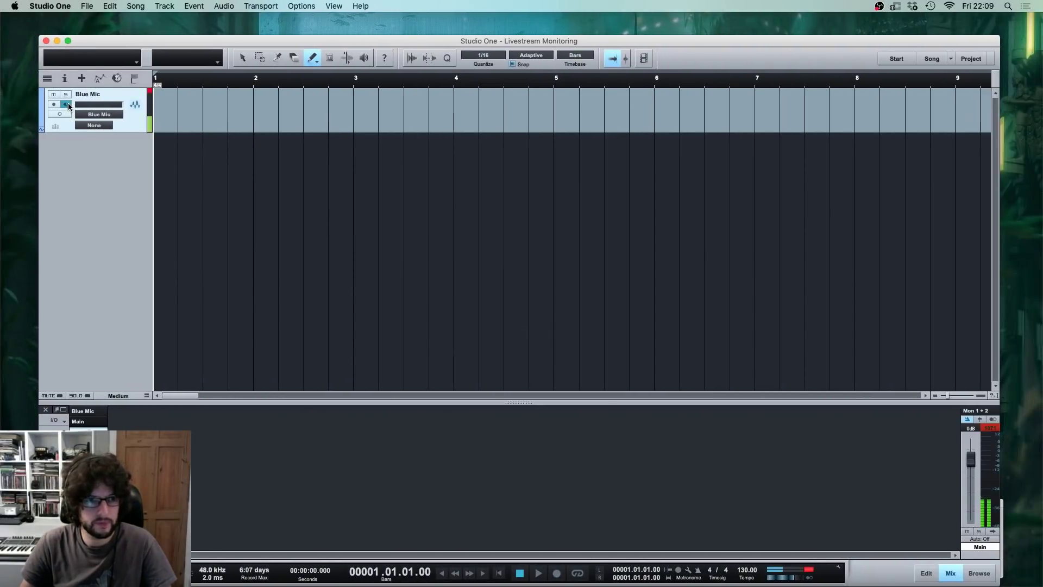
{"action": "key", "text": "ctrl+Left"}
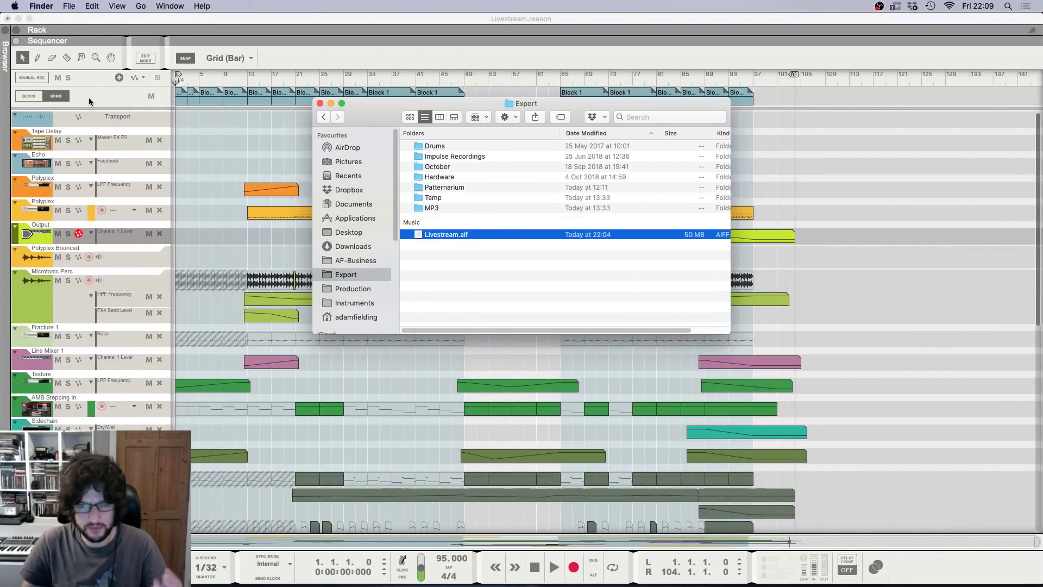
Step: Return to the Reason song and place the playhead at bar 49, where the Guitar Plucks part begins
{"action": "left_click", "coordinate": [354, 378]}
{"action": "scroll", "coordinate": [373, 385], "scroll_direction": "down", "scroll_amount": 5}
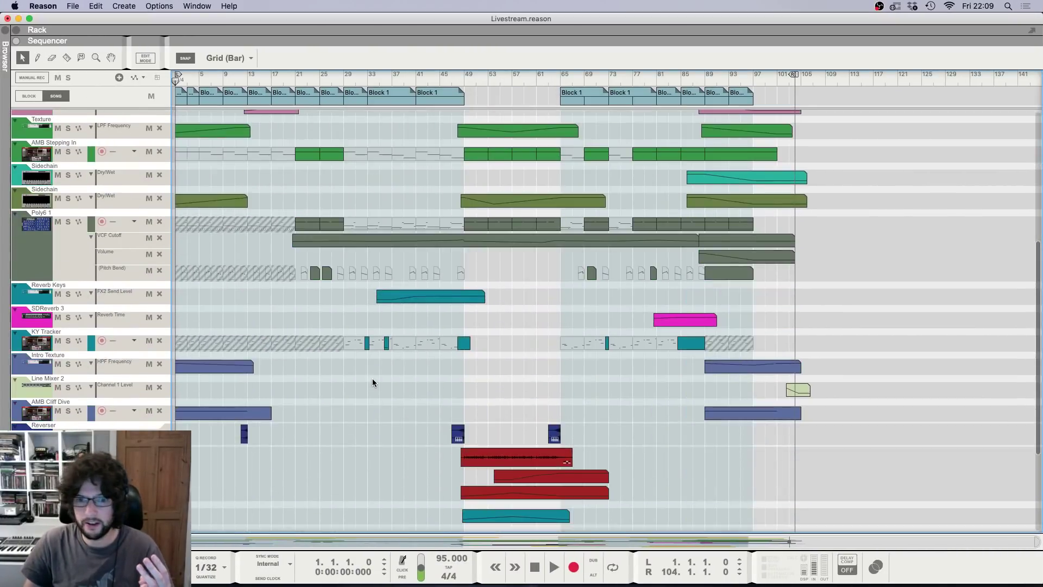
{"action": "left_click", "coordinate": [468, 81]}
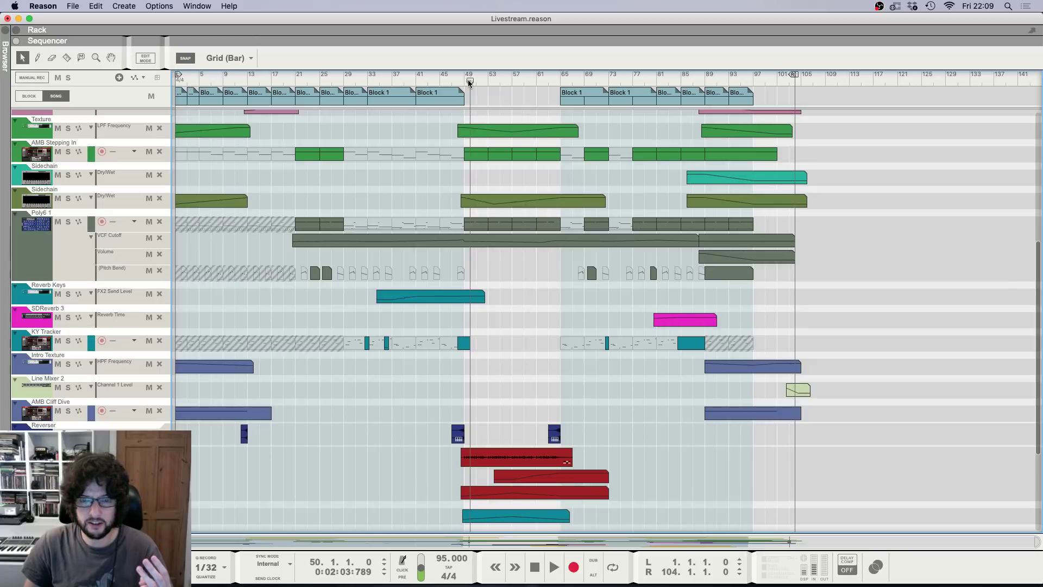
{"action": "mouse_move", "coordinate": [652, 82]}
{"action": "left_mouse_down"}
{"action": "mouse_move", "coordinate": [449, 98]}
{"action": "mouse_move", "coordinate": [463, 102]}
{"action": "left_mouse_up"}
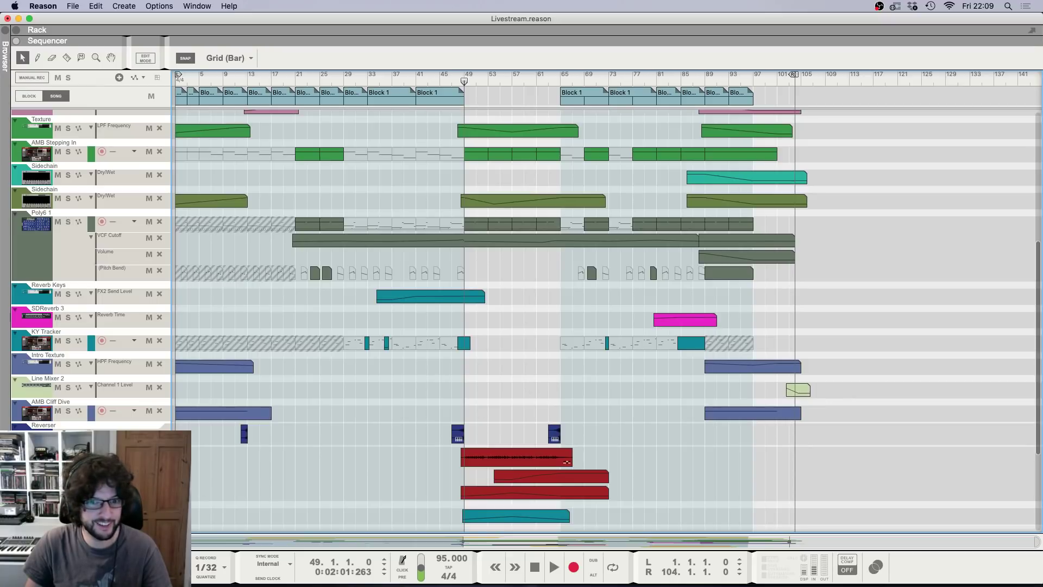
{"action": "left_click", "coordinate": [302, 484]}
Step: Extend the Guitar Plucks HPF Frequency automation clip back to about bar 48.3 and open it for inline editing
{"action": "left_click", "coordinate": [496, 487]}
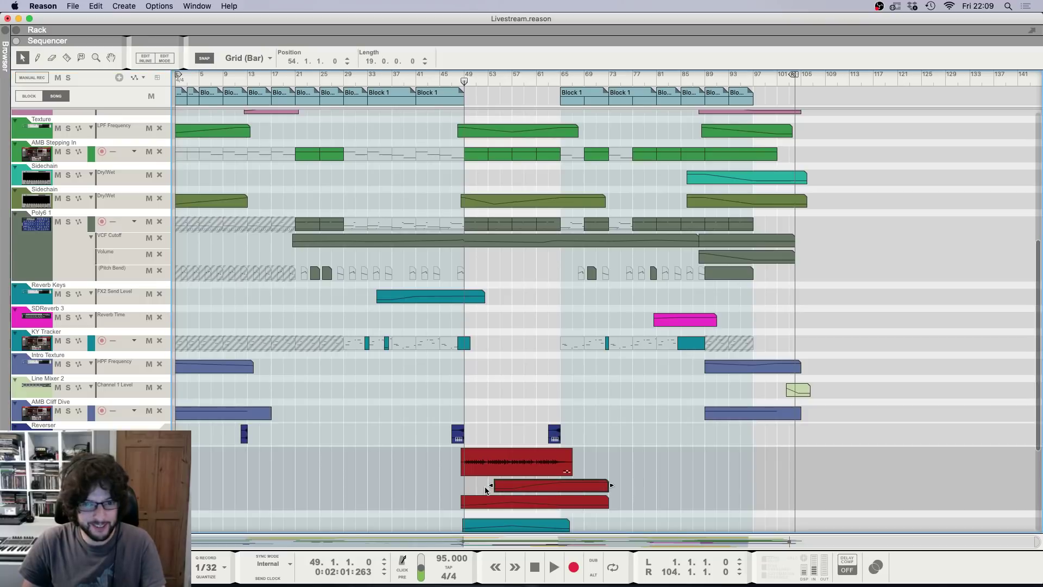
{"action": "left_click", "coordinate": [513, 399]}
{"action": "key", "text": "h"}
{"action": "key", "text": "h"}
{"action": "key", "text": "h"}
{"action": "key", "text": "h"}
{"action": "key", "text": "h"}
{"action": "key", "text": "h"}
{"action": "key", "text": "h"}
{"action": "key", "text": "h"}
{"action": "key", "text": "h"}
{"action": "key", "text": "h"}
{"action": "key", "text": "h"}
{"action": "key", "text": "h"}
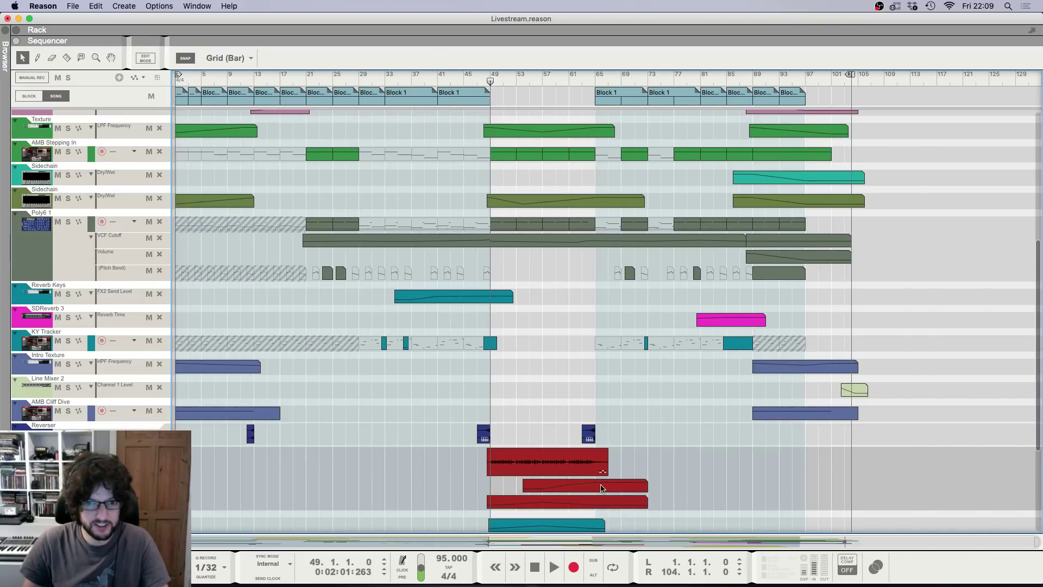
{"action": "key", "text": "h"}
{"action": "key", "text": "h"}
{"action": "left_click", "coordinate": [677, 487]}
{"action": "left_click_drag", "start_coordinate": [669, 486], "coordinate": [539, 486]}
{"action": "double_click", "coordinate": [557, 488]}
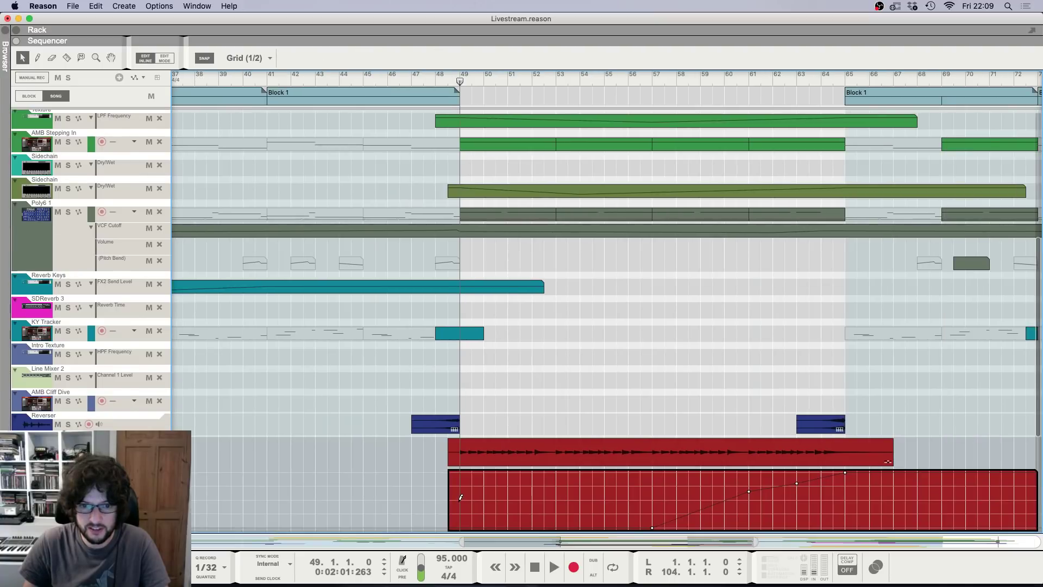
Step: Add HPF Frequency points at bar 49 and at bar 52.3 with value 275, playing the section from bar 48 to audition it
{"action": "left_click", "coordinate": [460, 500]}
{"action": "left_click", "coordinate": [435, 81]}
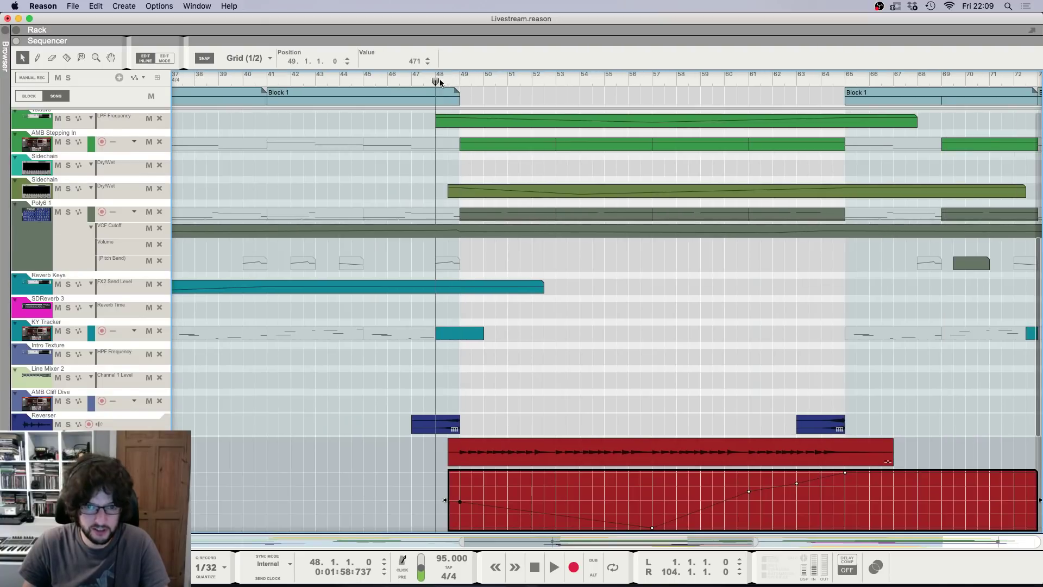
{"action": "key", "text": "space"}
{"action": "left_click_drag", "start_coordinate": [458, 496], "coordinate": [459, 486]}
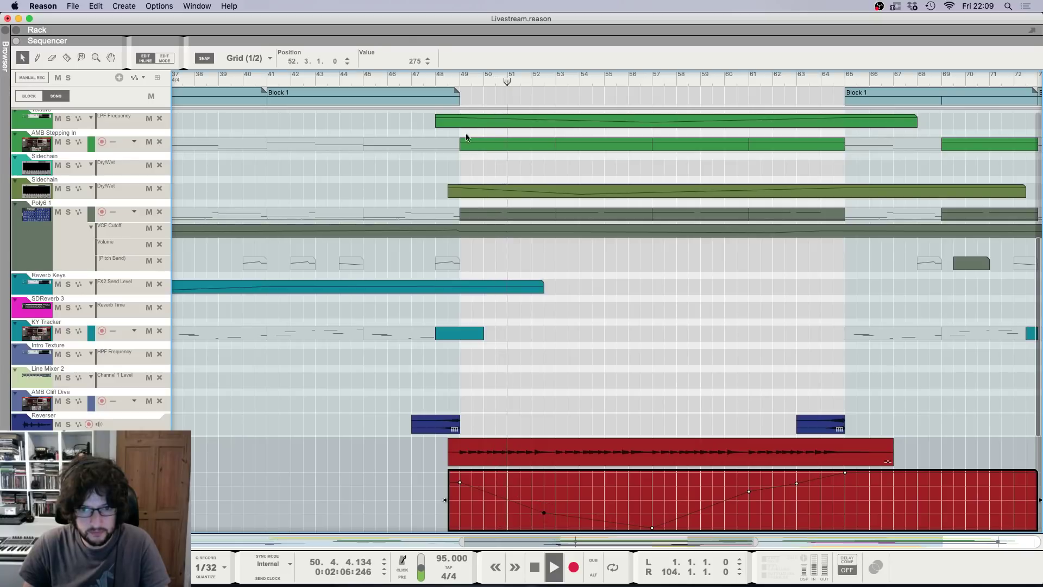
{"action": "key", "text": "space"}
Step: Examine the insert effects of the Guitar Plucks audio track in the rack
{"action": "scroll", "coordinate": [506, 355], "scroll_direction": "down", "scroll_amount": 5}
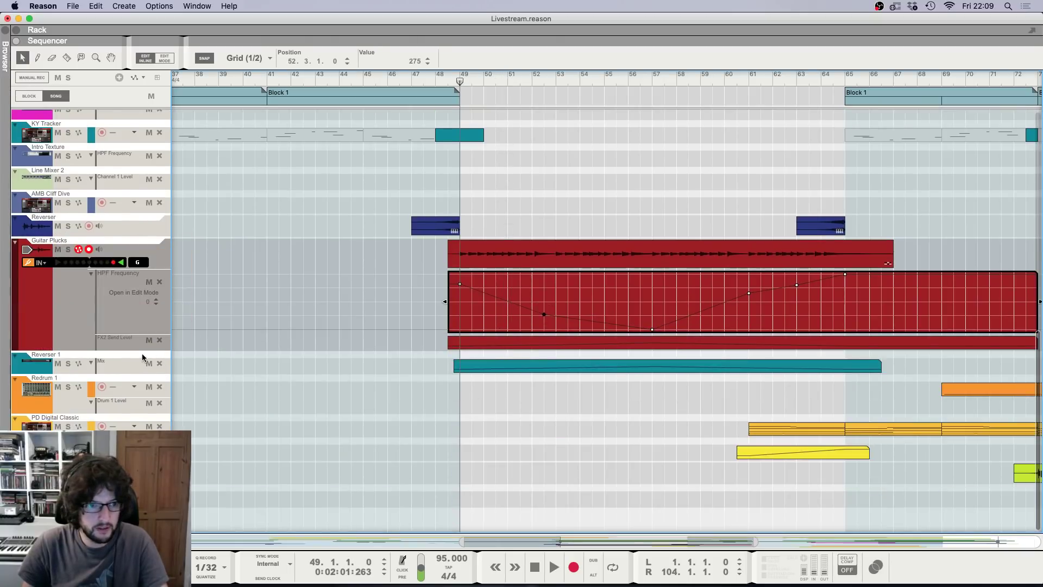
{"action": "key", "text": "F6"}
{"action": "scroll", "coordinate": [735, 333], "scroll_direction": "up", "scroll_amount": 1}
{"action": "scroll", "coordinate": [734, 336], "scroll_direction": "up", "scroll_amount": 5}
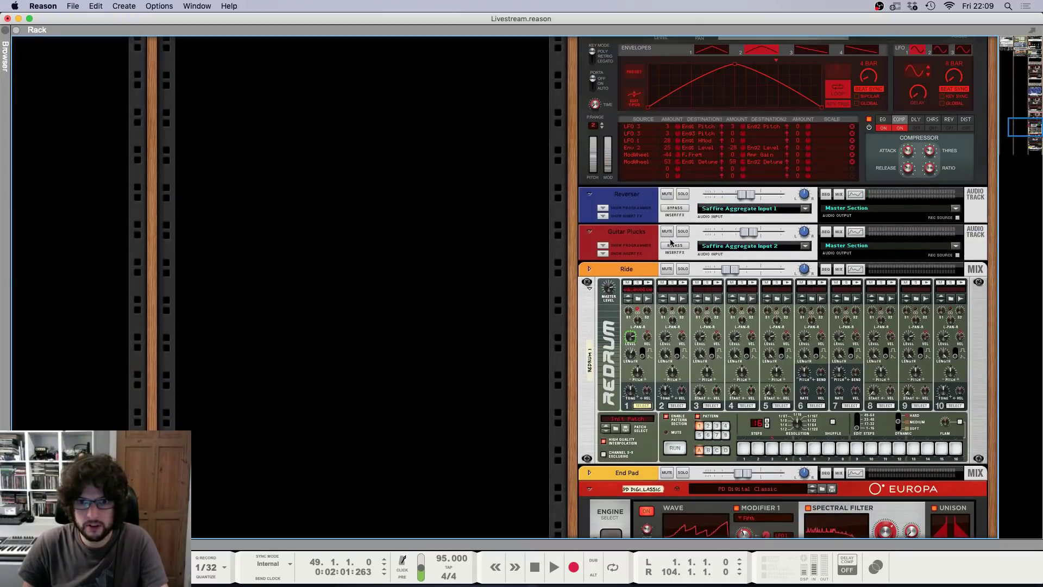
{"action": "left_click", "coordinate": [603, 254]}
{"action": "scroll", "coordinate": [604, 258], "scroll_direction": "down", "scroll_amount": 5}
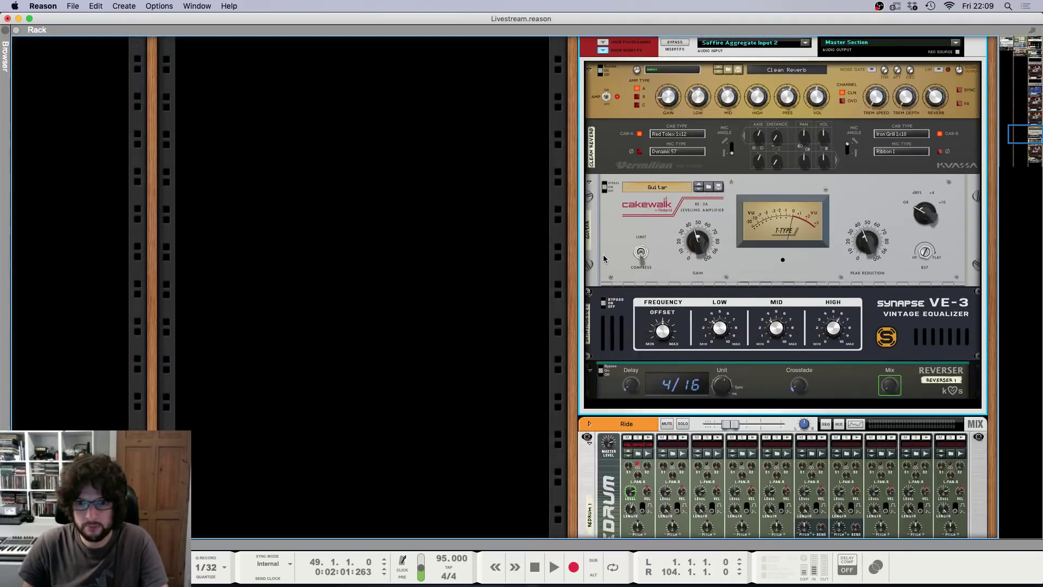
{"action": "scroll", "coordinate": [605, 258], "scroll_direction": "up", "scroll_amount": 4}
{"action": "left_click", "coordinate": [603, 203]}
Step: Create an automation lane for the Guitar Plucks channel's FX4 send level from the mixer and return to the sequencer
{"action": "key", "text": "F5"}
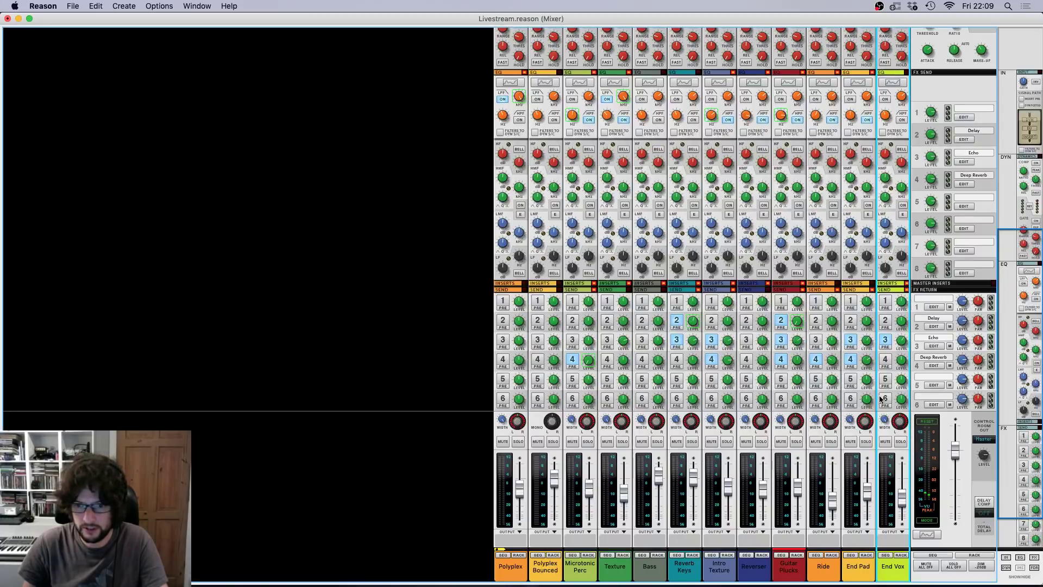
{"action": "right_click", "coordinate": [803, 362]}
{"action": "left_click", "coordinate": [802, 365]}
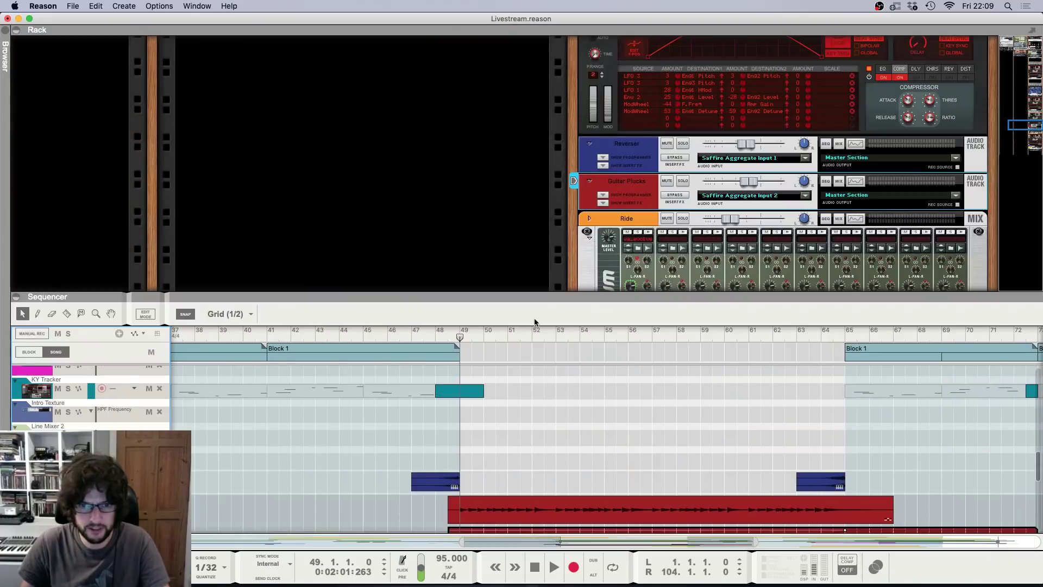
{"action": "key", "text": "F6"}
{"action": "key", "text": "F7"}
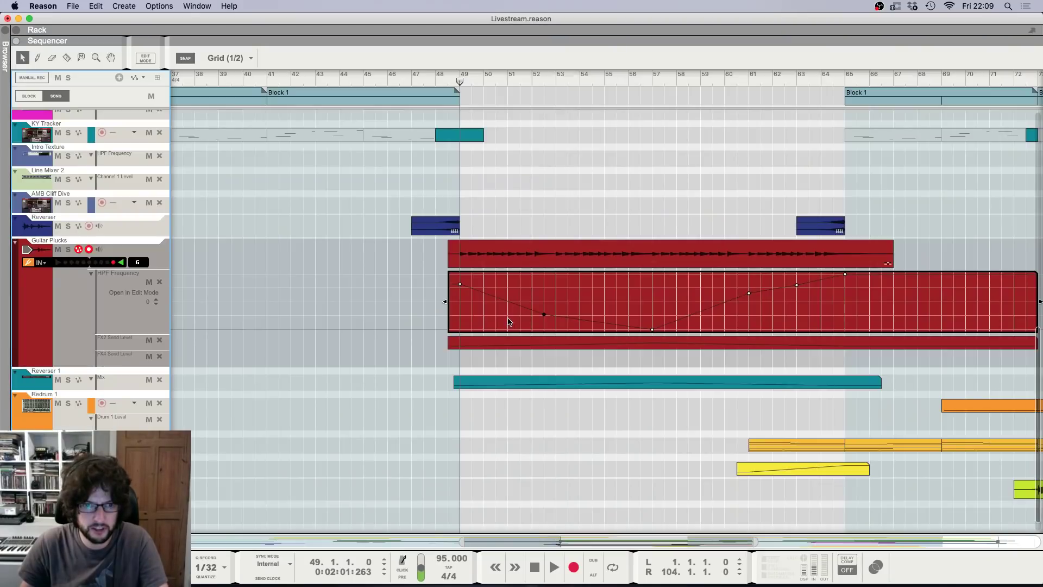
Step: Try a falling FX4 Send Level automation clip from bar 48 to 52, with a point of 67 at bar 51
{"action": "left_click", "coordinate": [466, 359]}
{"action": "left_click_drag", "start_coordinate": [445, 341], "coordinate": [527, 347]}
{"action": "double_click", "coordinate": [494, 349]}
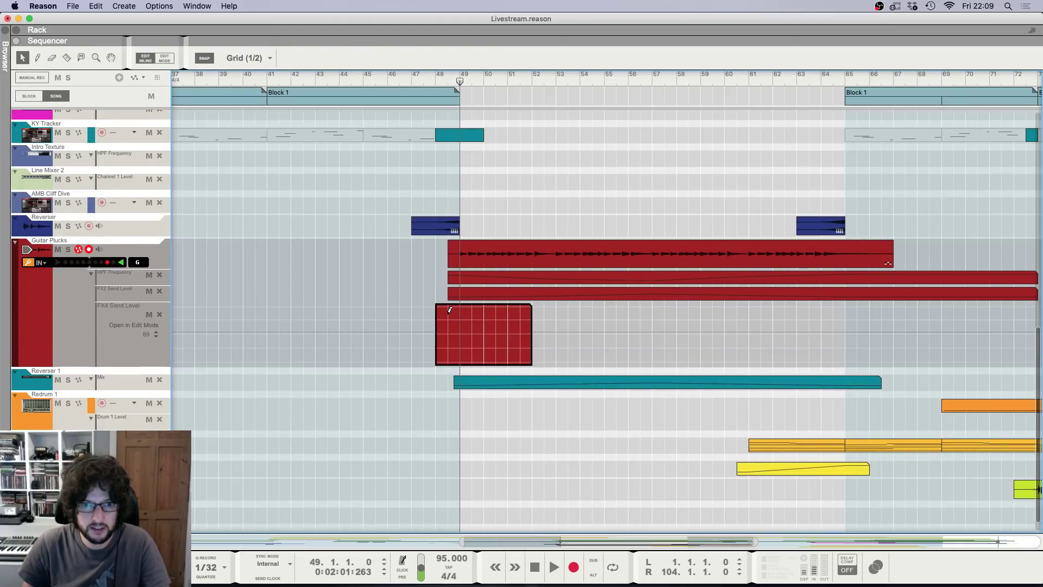
{"action": "left_click_drag", "start_coordinate": [448, 313], "coordinate": [507, 332]}
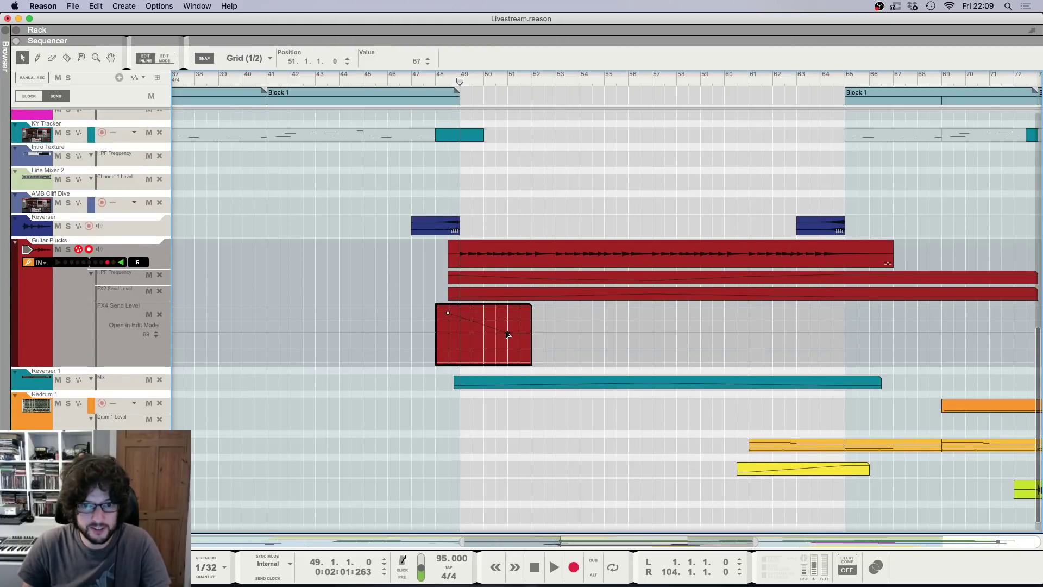
{"action": "key", "text": "space"}
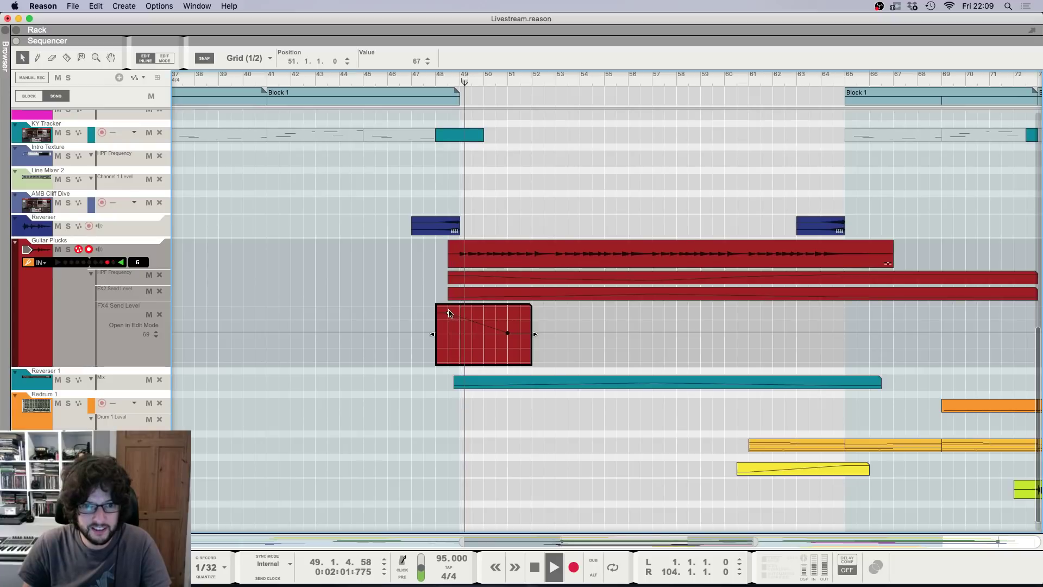
{"action": "left_click_drag", "start_coordinate": [447, 313], "coordinate": [457, 313]}
{"action": "key", "text": "Escape"}
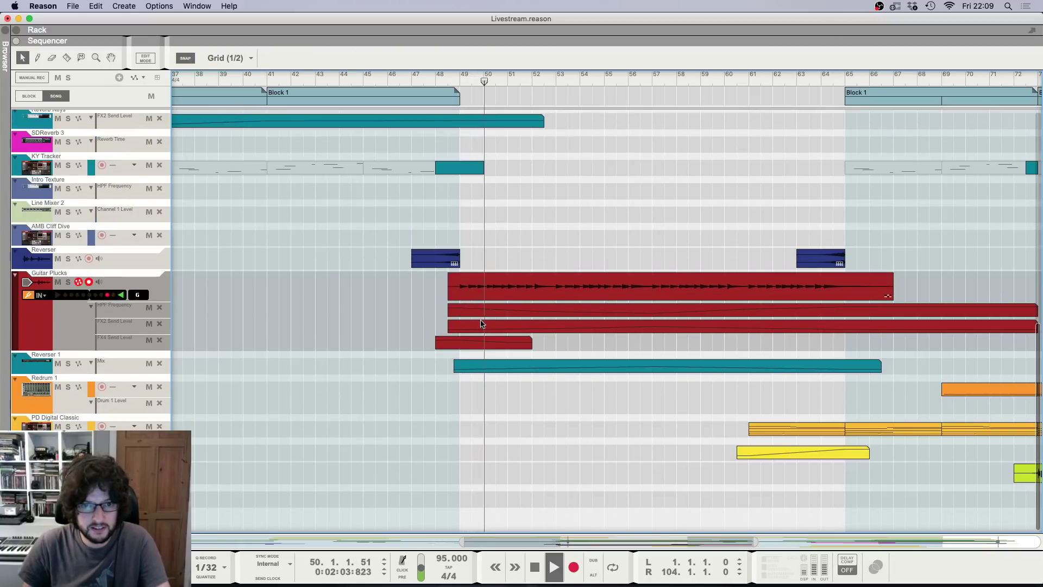
Step: Delete the FX4 Send Level clip and its automation lane from the Guitar Plucks track
{"action": "left_click", "coordinate": [484, 342]}
{"action": "key", "text": "Delete"}
{"action": "key", "text": "space"}
{"action": "left_click", "coordinate": [449, 78]}
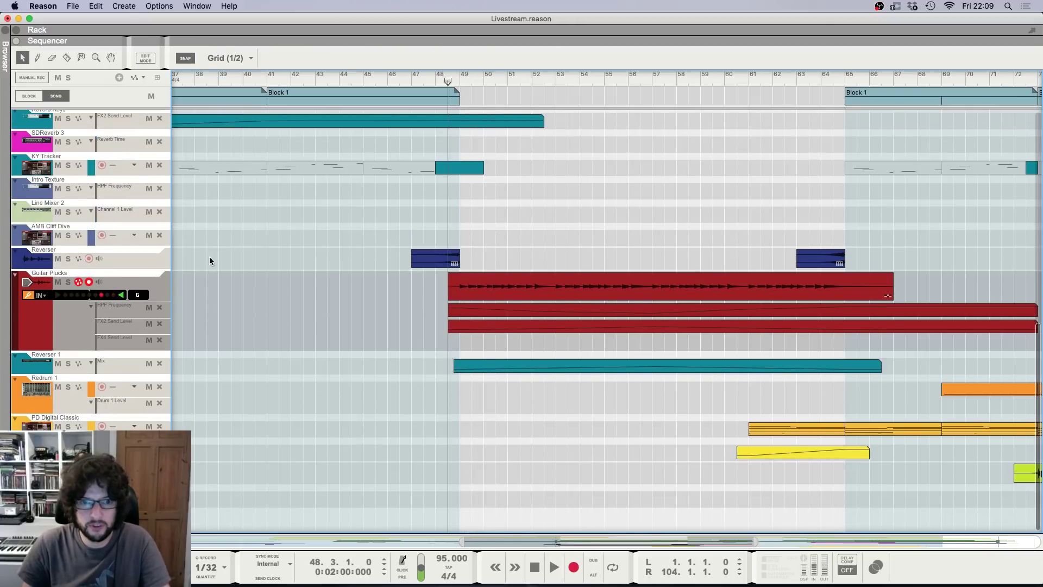
{"action": "left_click", "coordinate": [159, 341]}
Step: Add a Synapse DR-1 Deep Reverb after Reverser 1 in the Guitar Plucks insert effects
{"action": "key", "text": "F6"}
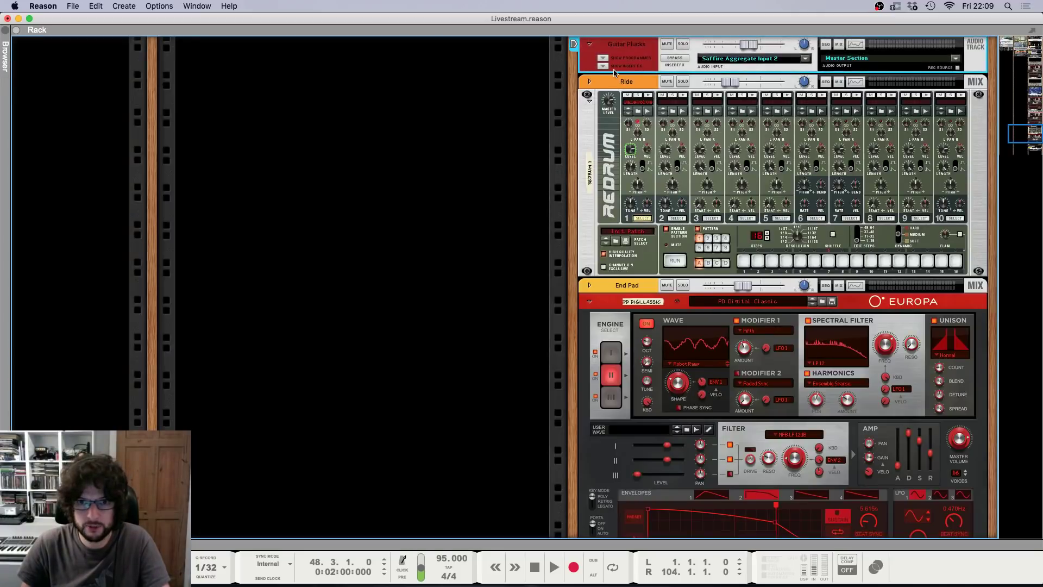
{"action": "left_click", "coordinate": [613, 69]}
{"action": "right_click", "coordinate": [612, 277]}
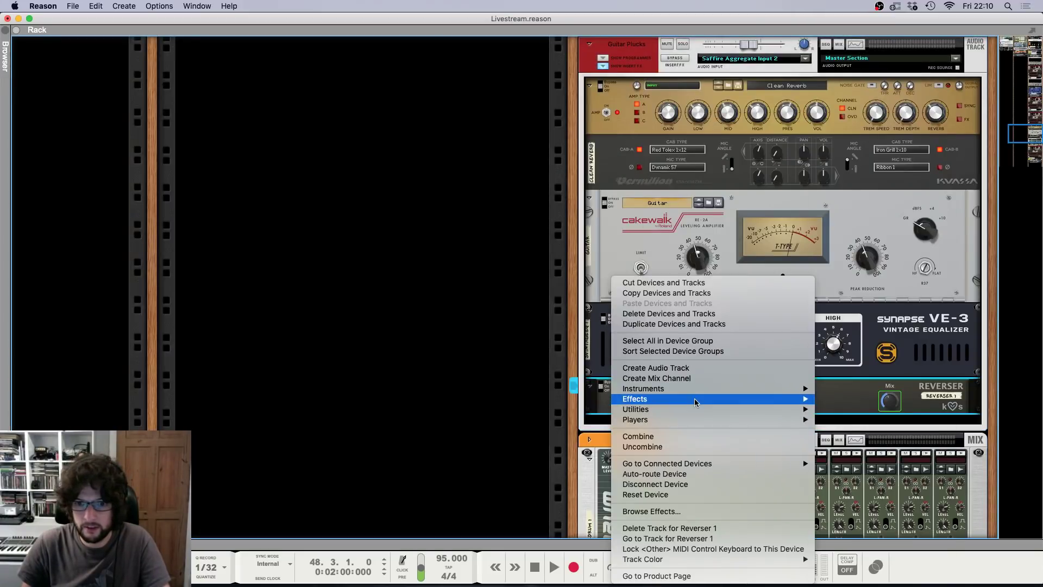
{"action": "mouse_move", "coordinate": [694, 402]}
{"action": "mouse_move", "coordinate": [847, 538]}
{"action": "left_click", "coordinate": [717, 536]}
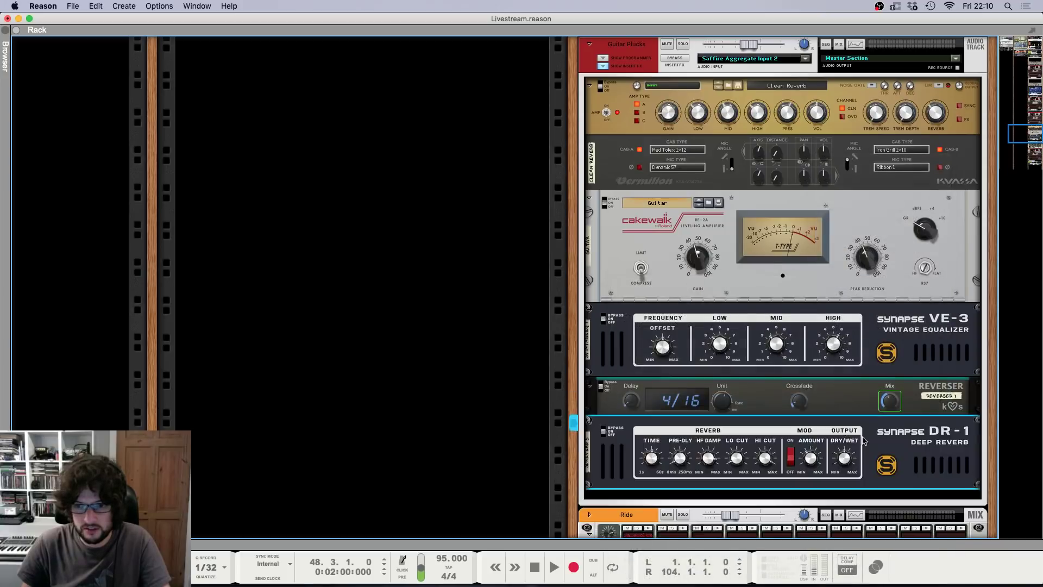
Step: Automate the new reverb's Dry/Wet with a falling clip from bar 48 to 52, with a 64% point at bar 49
{"action": "right_click", "coordinate": [843, 459]}
{"action": "left_click", "coordinate": [869, 464]}
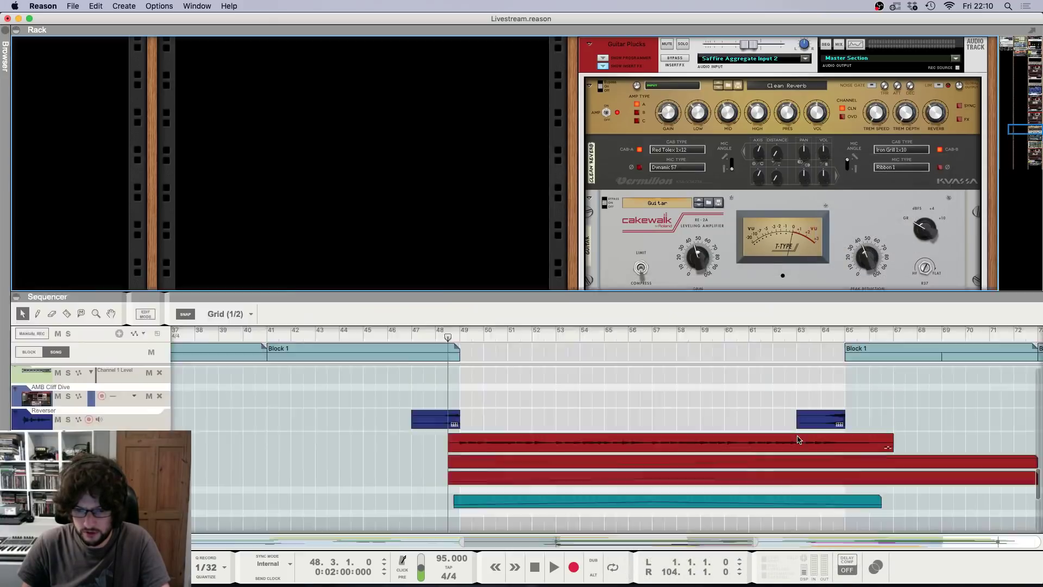
{"action": "key", "text": "F7"}
{"action": "left_click_drag", "start_coordinate": [438, 366], "coordinate": [517, 367]}
{"action": "double_click", "coordinate": [465, 370]}
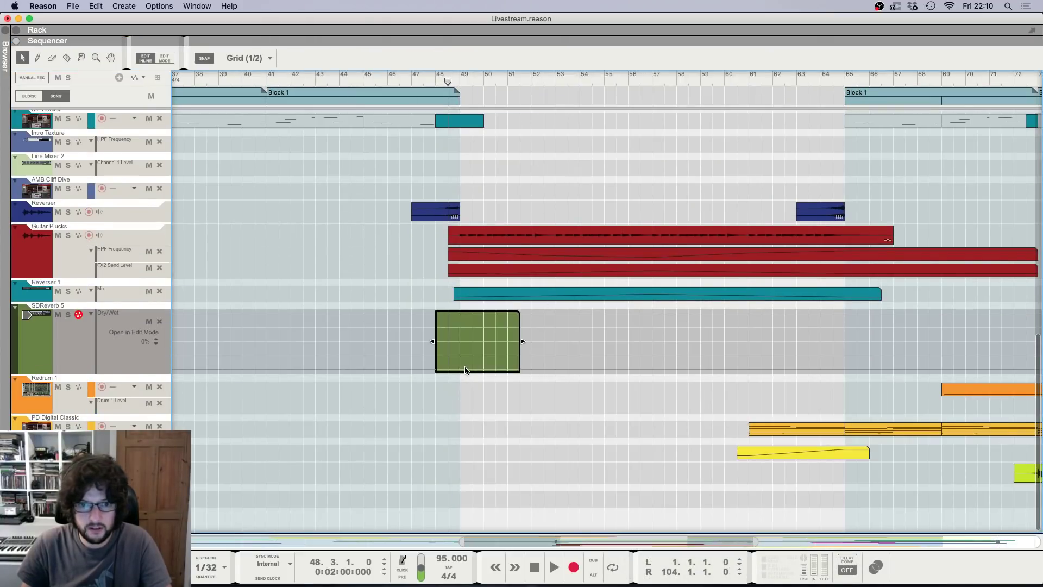
{"action": "left_click", "coordinate": [460, 333]}
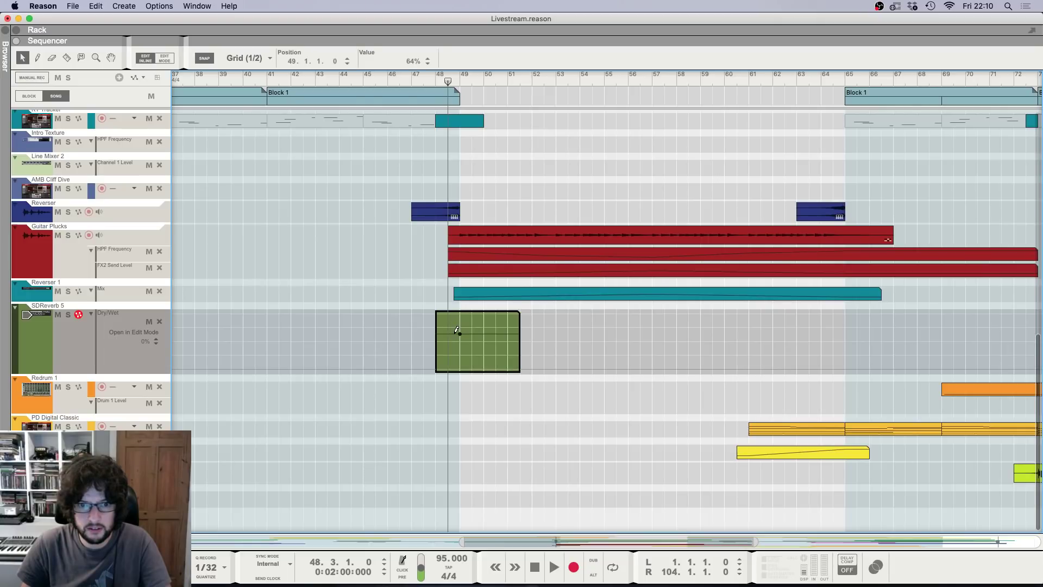
{"action": "key", "text": "F5"}
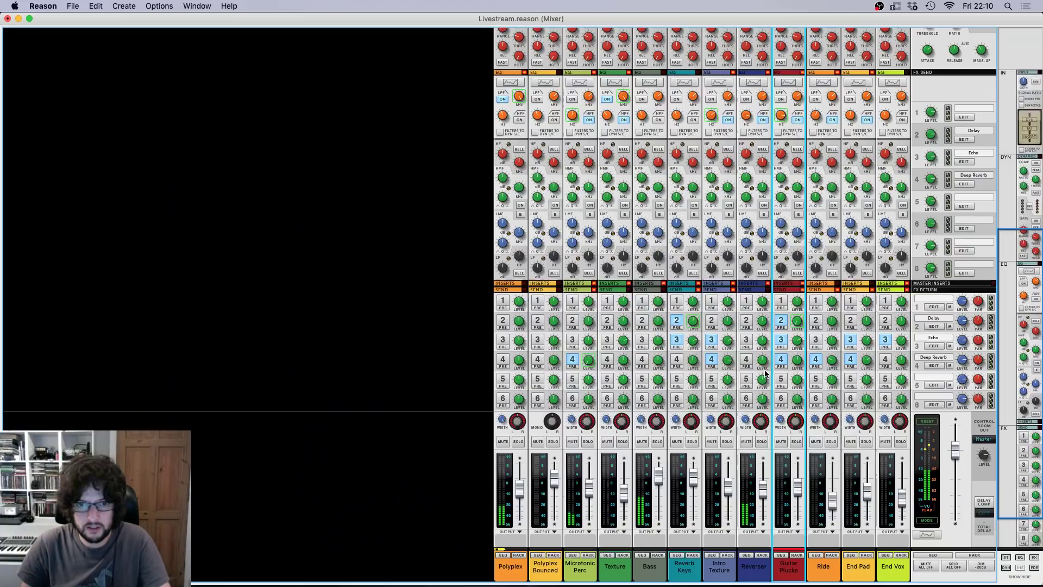
{"action": "key", "text": "F7"}
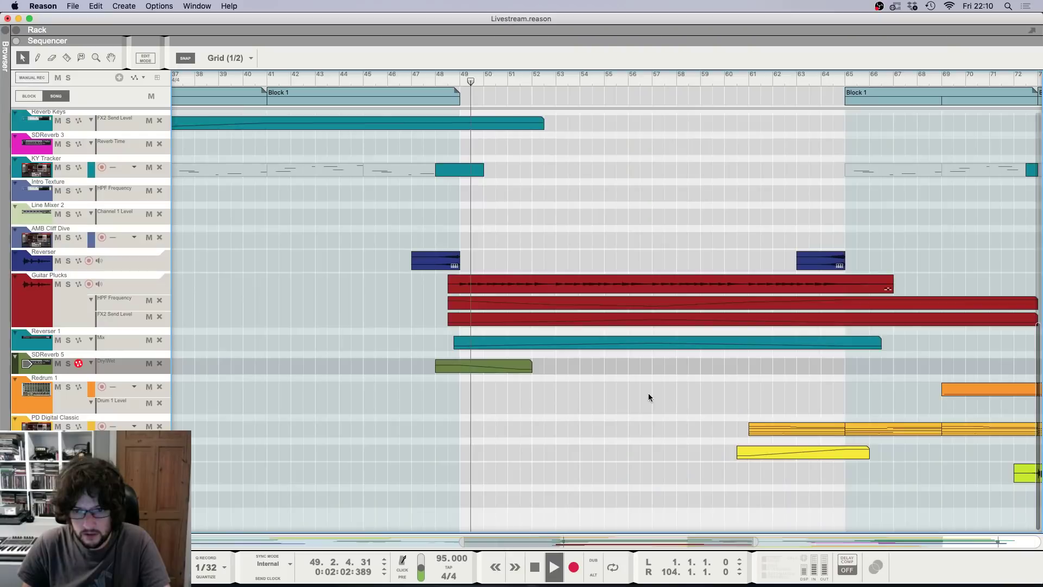
Step: Extend the SDReverb 5 Dry/Wet automation clip to bar 55 and move its lowest point to bar 53
{"action": "left_click", "coordinate": [522, 368]}
{"action": "left_click_drag", "start_coordinate": [536, 367], "coordinate": [607, 366]}
{"action": "double_click", "coordinate": [540, 366]}
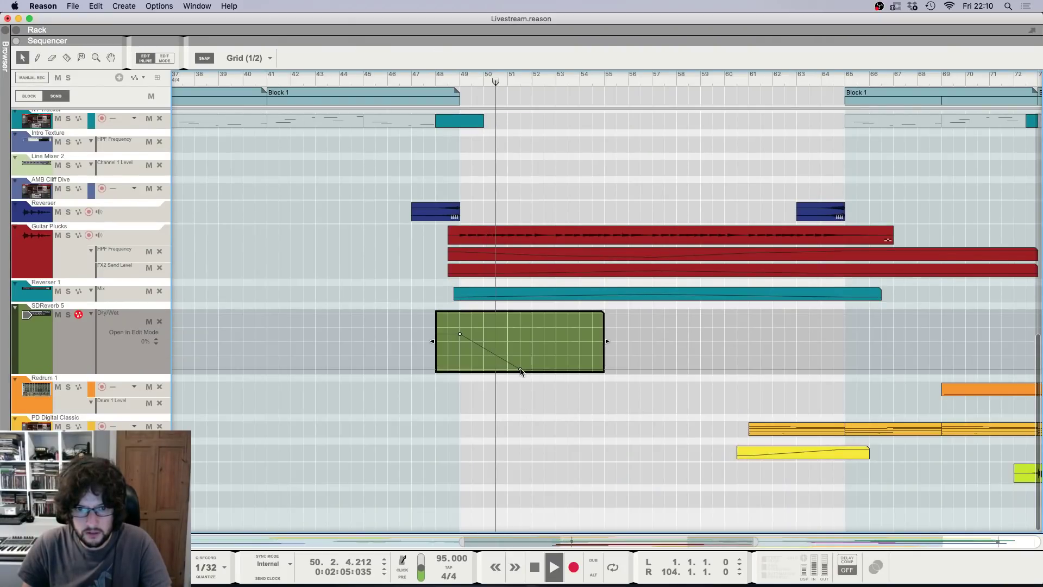
{"action": "left_click_drag", "start_coordinate": [520, 370], "coordinate": [555, 371]}
{"action": "left_click", "coordinate": [528, 283]}
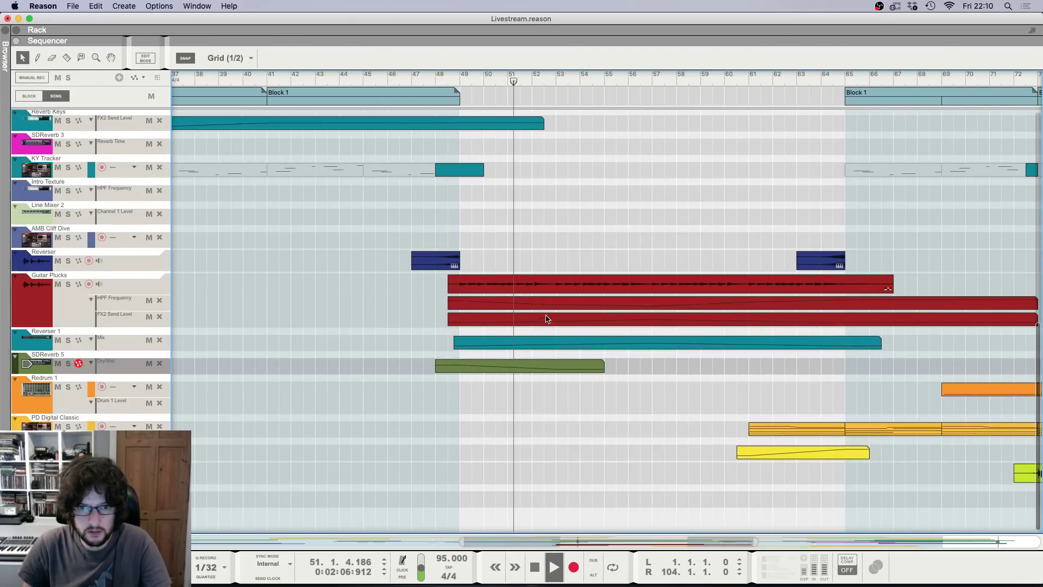
Step: Play the song from bar 48 to check the Guitar Plucks entrance with the longer reverb fade
{"action": "scroll", "coordinate": [545, 244], "scroll_direction": "down", "scroll_amount": 5}
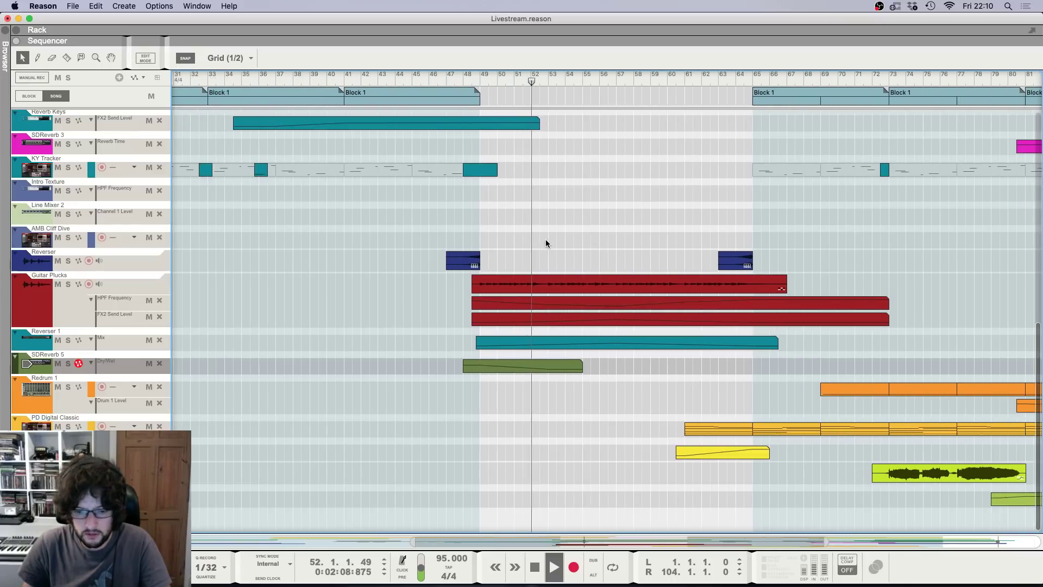
{"action": "scroll", "coordinate": [545, 239], "scroll_direction": "down", "scroll_amount": 2}
{"action": "scroll", "coordinate": [543, 160], "scroll_direction": "down", "scroll_amount": 2}
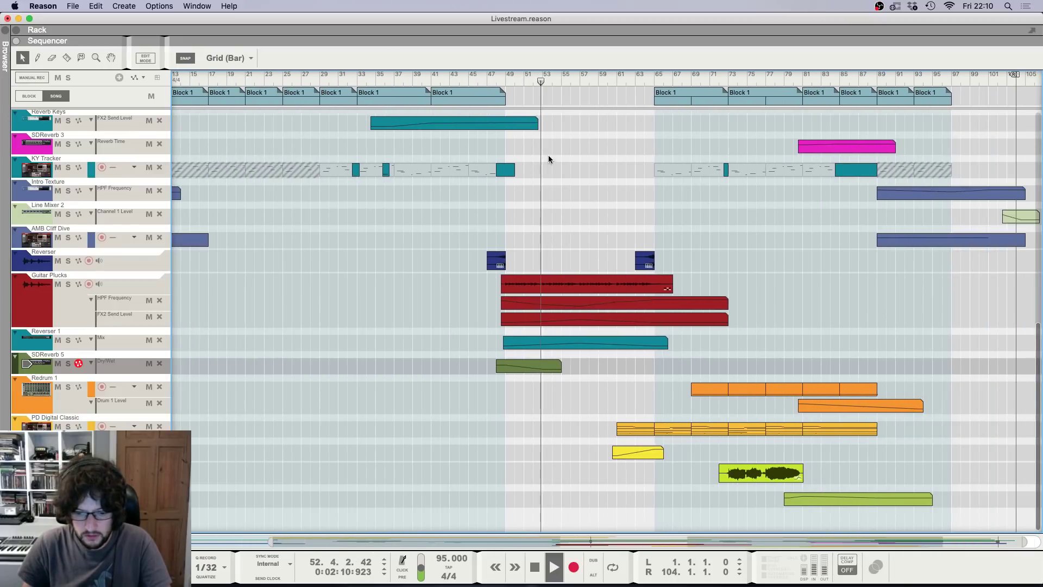
{"action": "key", "text": "space"}
{"action": "left_click_drag", "start_coordinate": [506, 79], "coordinate": [495, 79]}
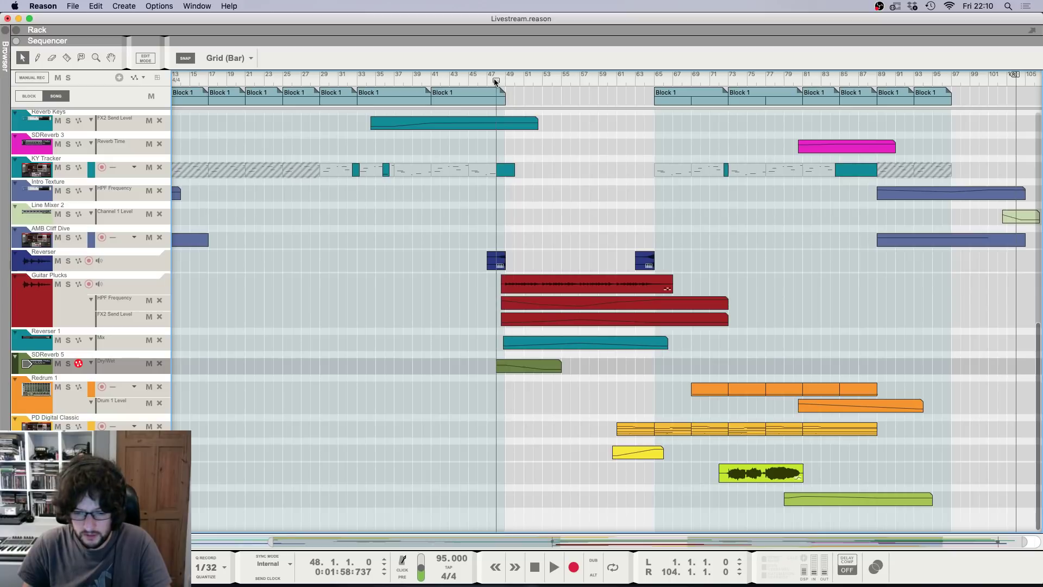
{"action": "scroll", "coordinate": [495, 78], "scroll_direction": "up", "scroll_amount": 2}
{"action": "scroll", "coordinate": [598, 181], "scroll_direction": "up", "scroll_amount": 3}
{"action": "left_click_drag", "start_coordinate": [589, 79], "coordinate": [605, 81]}
{"action": "scroll", "coordinate": [604, 78], "scroll_direction": "up", "scroll_amount": 4}
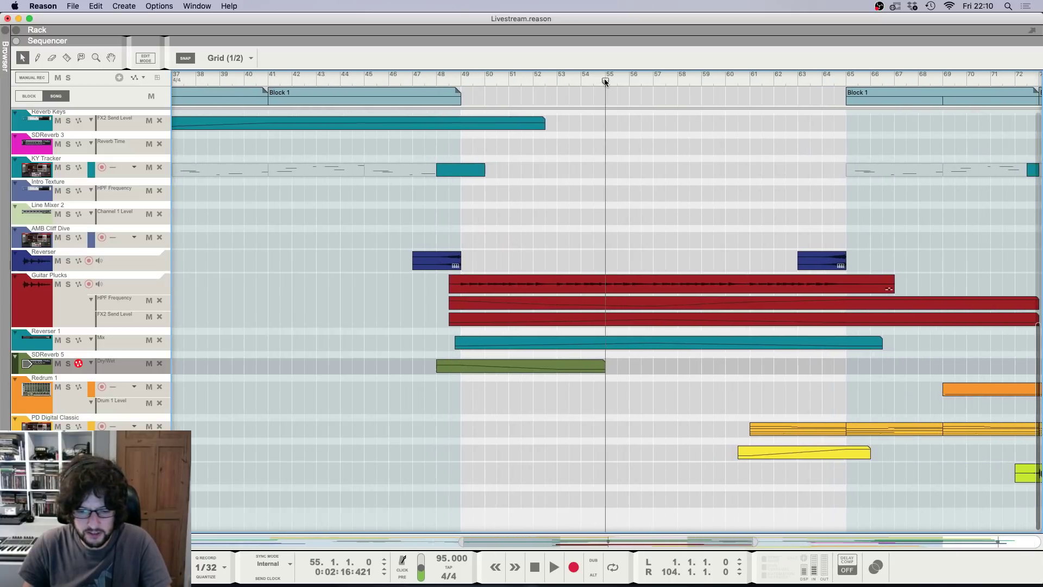
{"action": "scroll", "coordinate": [604, 78], "scroll_direction": "down", "scroll_amount": 5}
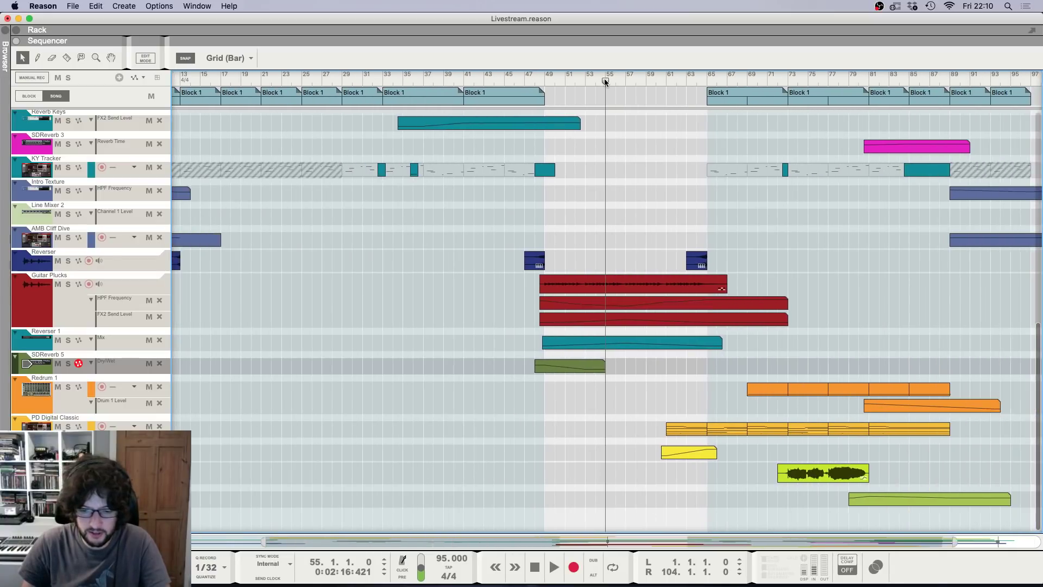
{"action": "scroll", "coordinate": [604, 79], "scroll_direction": "up", "scroll_amount": 2}
{"action": "left_click", "coordinate": [510, 79]}
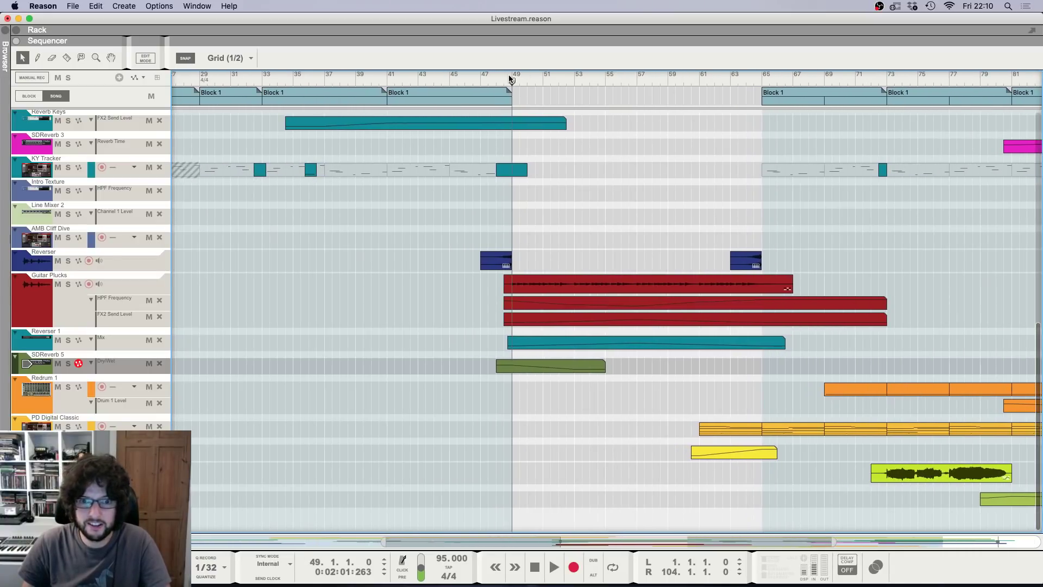
{"action": "scroll", "coordinate": [510, 79], "scroll_direction": "up", "scroll_amount": 4}
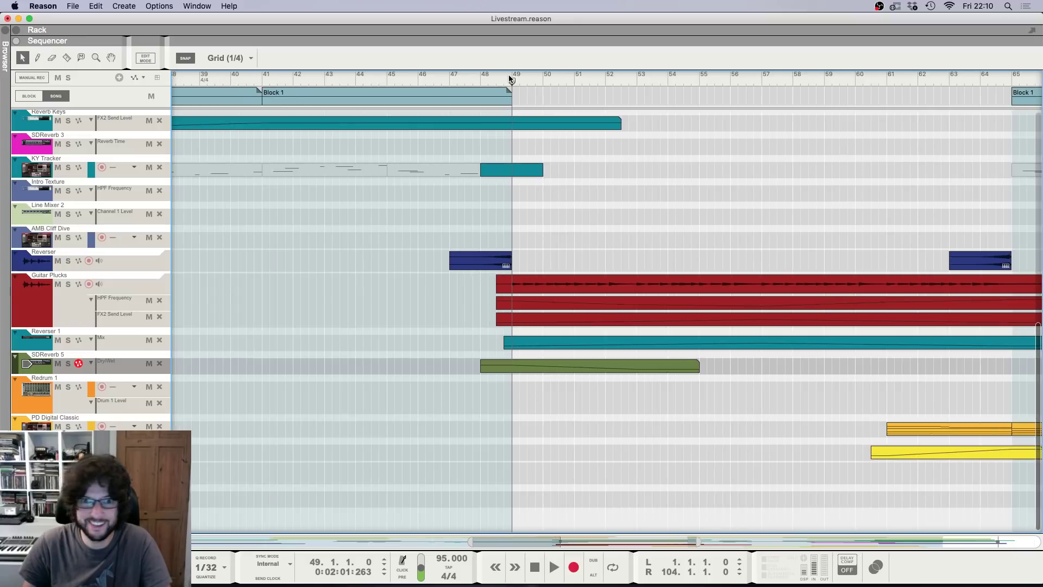
{"action": "scroll", "coordinate": [510, 79], "scroll_direction": "down", "scroll_amount": 1}
{"action": "left_click_drag", "start_coordinate": [512, 80], "coordinate": [487, 80]}
{"action": "scroll", "coordinate": [503, 80], "scroll_direction": "up", "scroll_amount": 2}
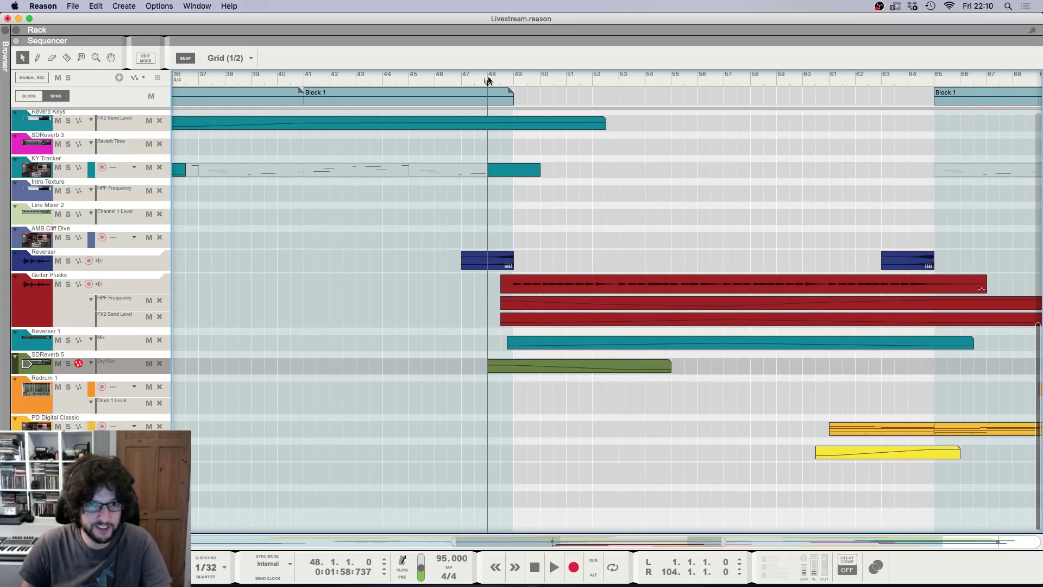
{"action": "key", "text": "space"}
{"action": "scroll", "coordinate": [517, 81], "scroll_direction": "down", "scroll_amount": 3}
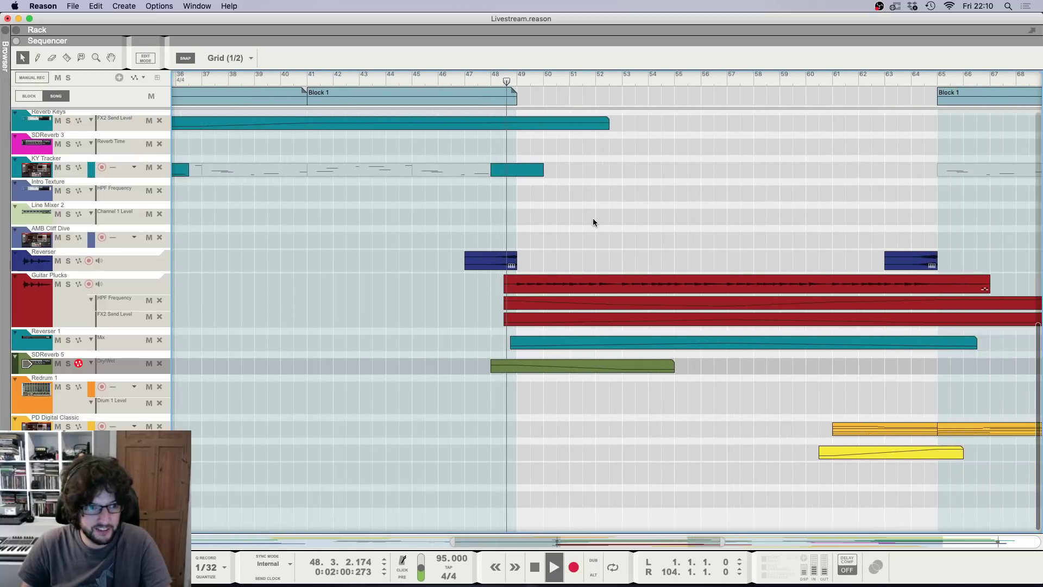
{"action": "scroll", "coordinate": [592, 224], "scroll_direction": "down", "scroll_amount": 1}
{"action": "scroll", "coordinate": [595, 231], "scroll_direction": "right", "scroll_amount": 4}
{"action": "scroll", "coordinate": [594, 233], "scroll_direction": "up", "scroll_amount": 2}
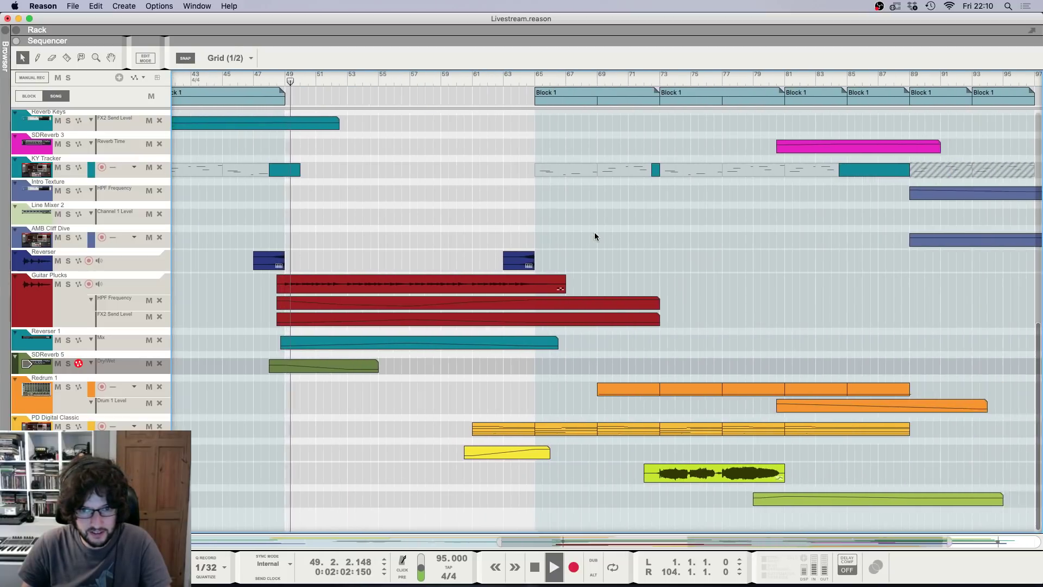
{"action": "scroll", "coordinate": [464, 224], "scroll_direction": "left", "scroll_amount": 3}
{"action": "scroll", "coordinate": [509, 346], "scroll_direction": "down", "scroll_amount": 3}
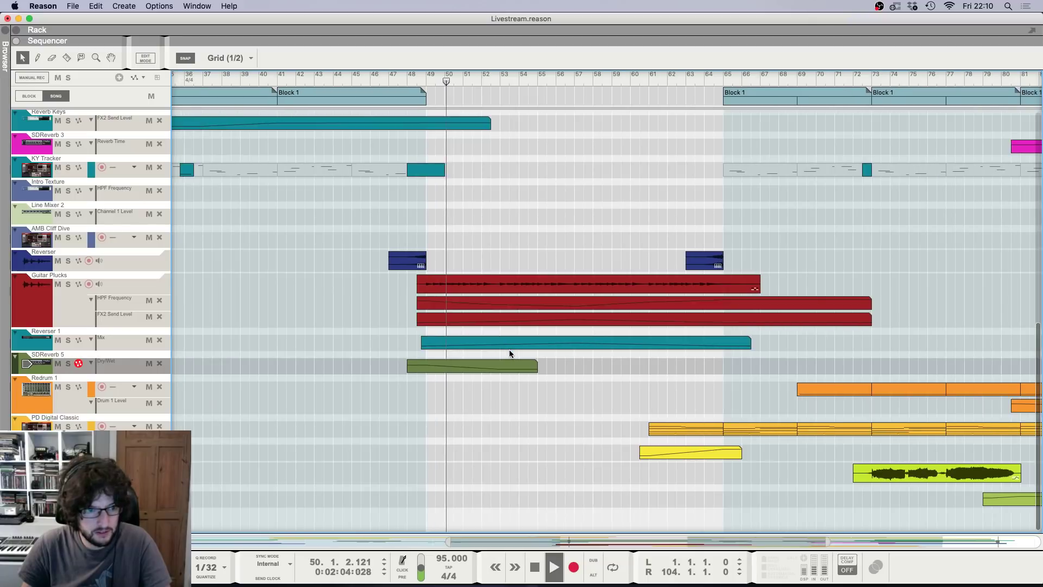
{"action": "scroll", "coordinate": [510, 346], "scroll_direction": "down", "scroll_amount": 1}
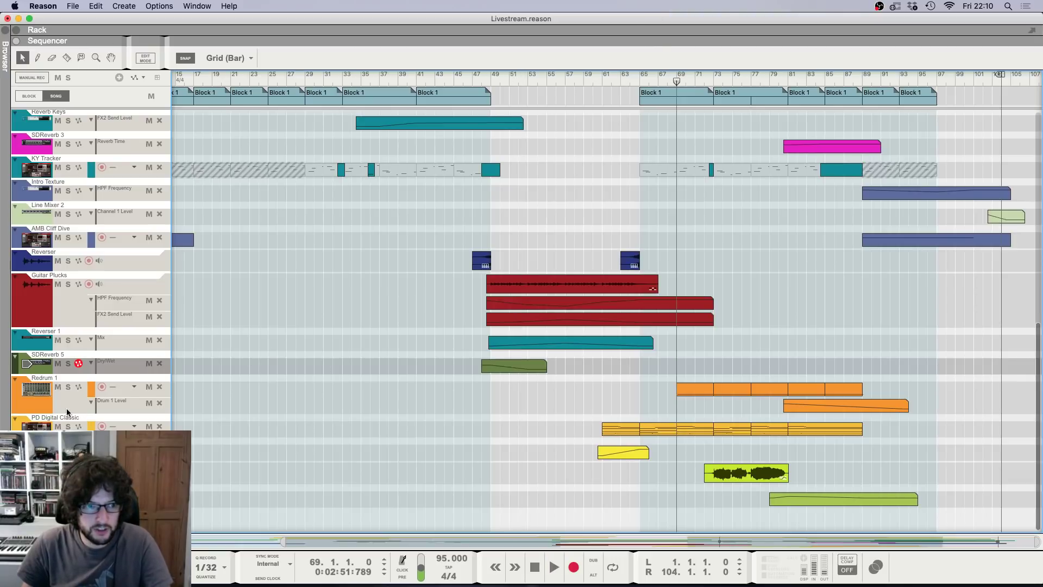
Step: Set the Ride channel fader to -19.75 dB and lower the End Vox fader slightly in the mixer
{"action": "key", "text": "F5"}
{"action": "left_click", "coordinate": [834, 505]}
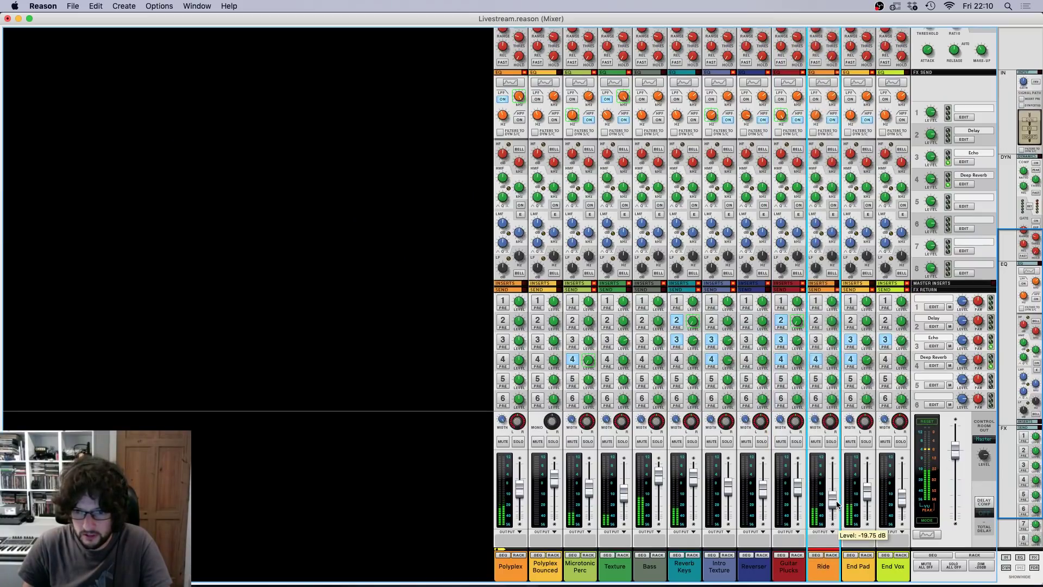
{"action": "left_click_drag", "start_coordinate": [901, 504], "coordinate": [901, 508]}
{"action": "key", "text": "F7"}
Step: Play from bar 74 and set the End Vox channel fader to -22.97 dB in the mixer
{"action": "key", "text": "space"}
{"action": "left_click", "coordinate": [725, 82]}
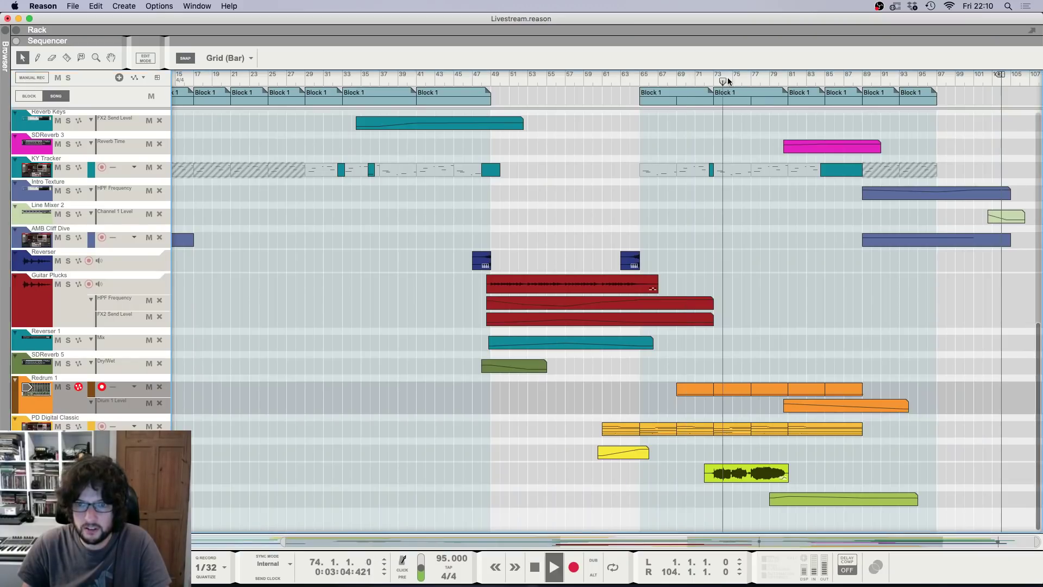
{"action": "key", "text": "F5"}
{"action": "left_click_drag", "start_coordinate": [902, 508], "coordinate": [903, 509]}
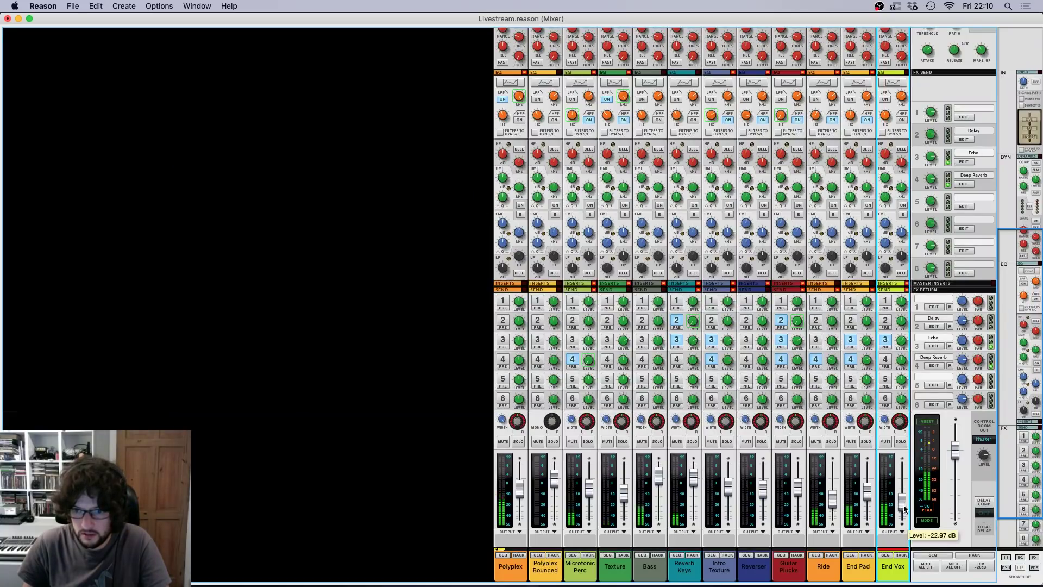
{"action": "key", "text": "F7"}
{"action": "key", "text": "space"}
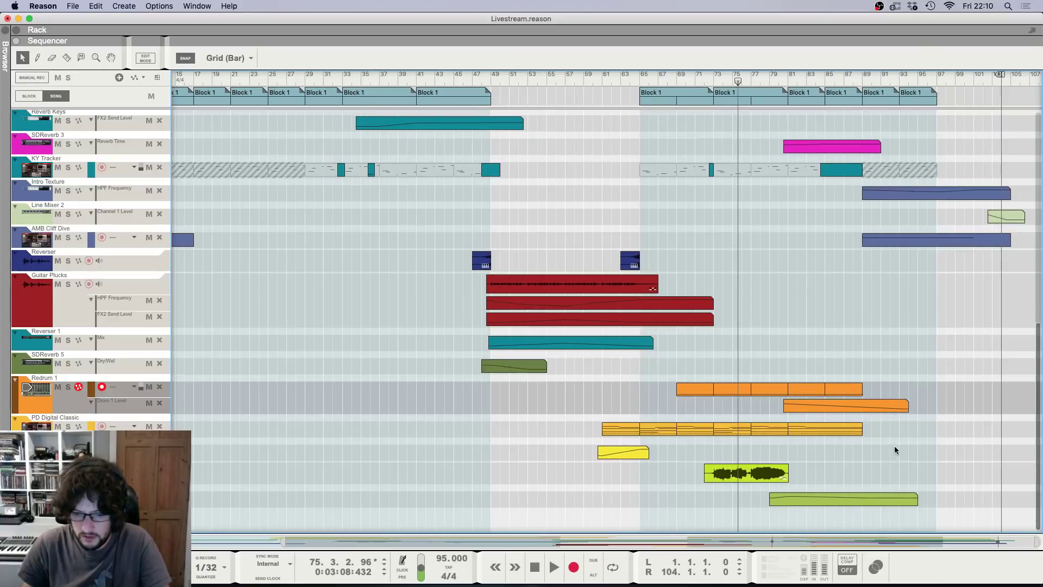
Step: Place the song position at bar 101 and move the right locator to 104.3
{"action": "scroll", "coordinate": [894, 445], "scroll_direction": "down", "scroll_amount": 3}
{"action": "scroll", "coordinate": [954, 325], "scroll_direction": "up", "scroll_amount": 8}
{"action": "left_click", "coordinate": [894, 82]}
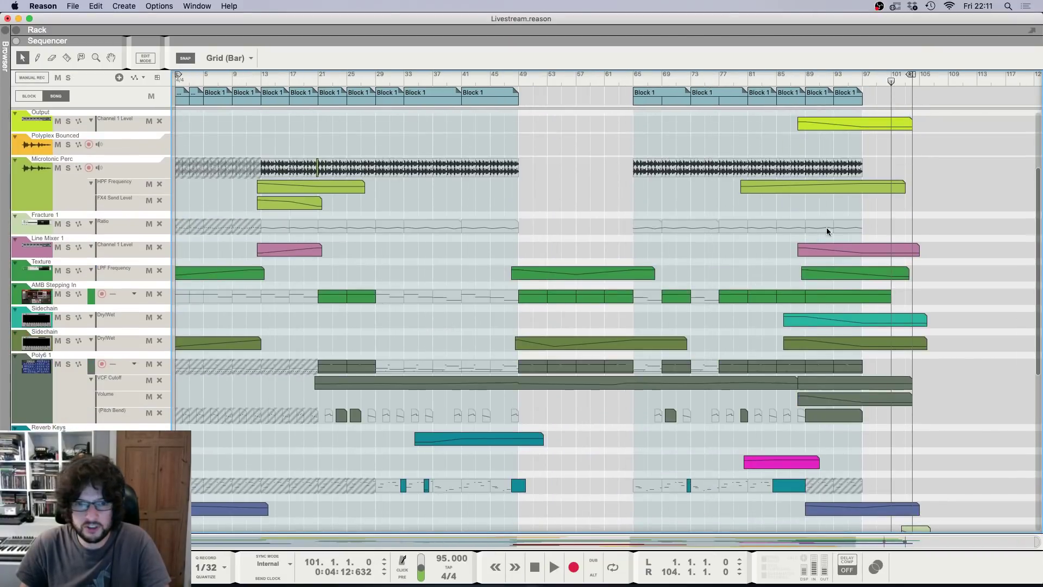
{"action": "key", "text": "F6"}
{"action": "scroll", "coordinate": [273, 229], "scroll_direction": "up", "scroll_amount": 10}
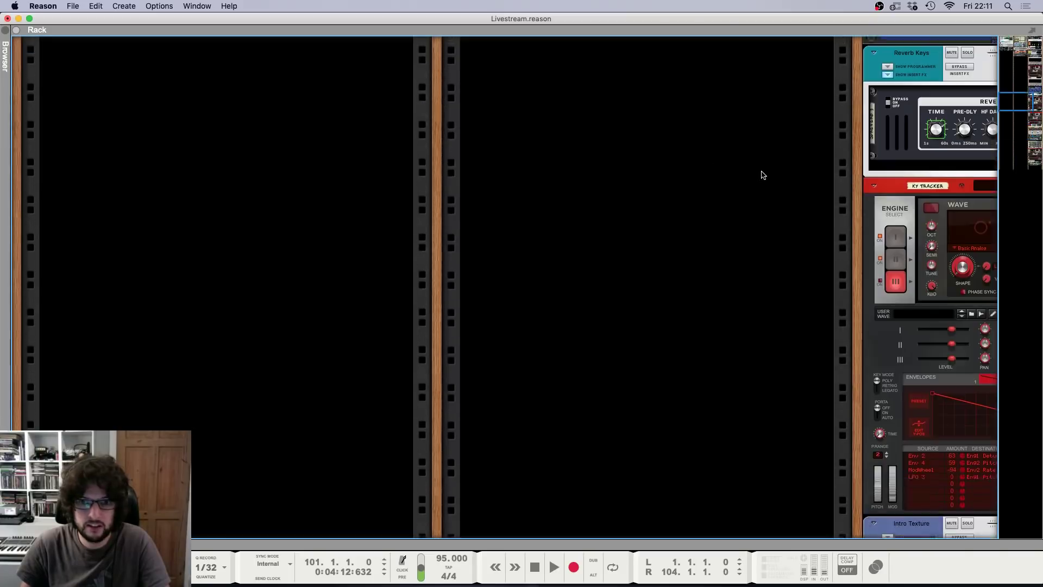
{"action": "key", "text": "F5"}
{"action": "key", "text": "F6"}
{"action": "key", "text": "F7"}
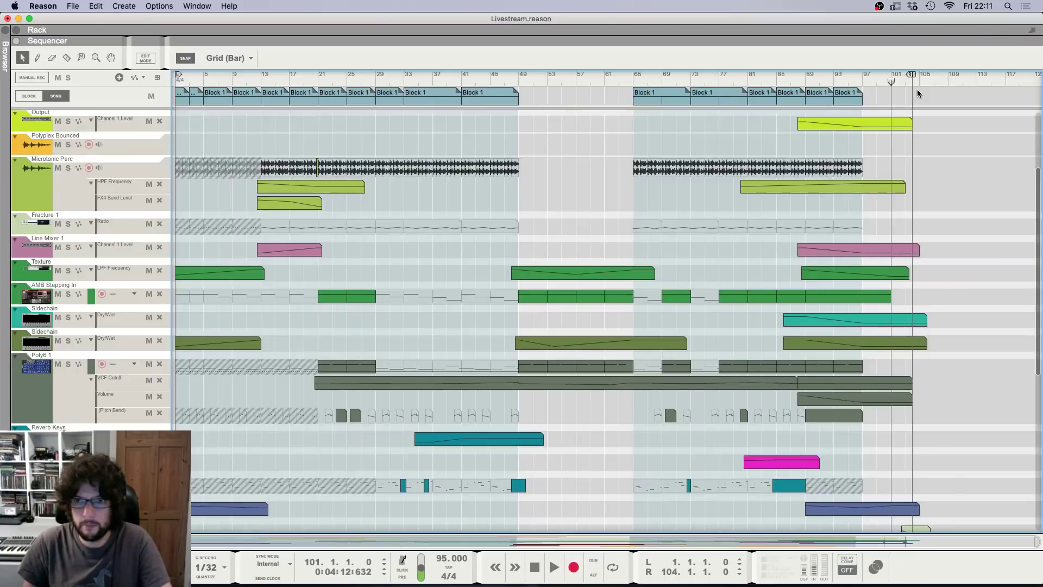
{"action": "scroll", "coordinate": [917, 89], "scroll_direction": "left", "scroll_amount": 15}
{"action": "scroll", "coordinate": [964, 103], "scroll_direction": "right", "scroll_amount": 2}
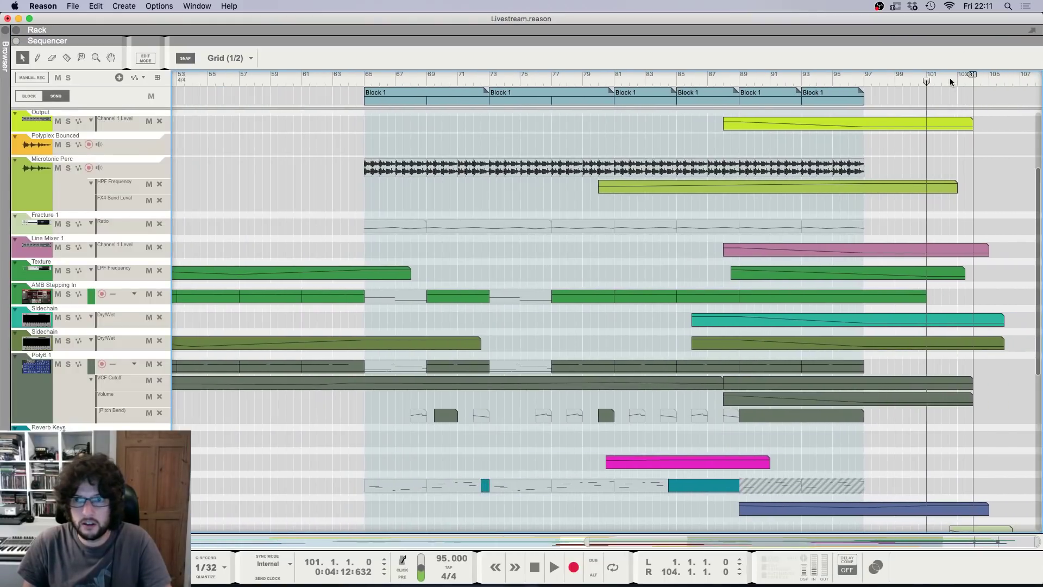
{"action": "left_click_drag", "start_coordinate": [971, 74], "coordinate": [978, 77]}
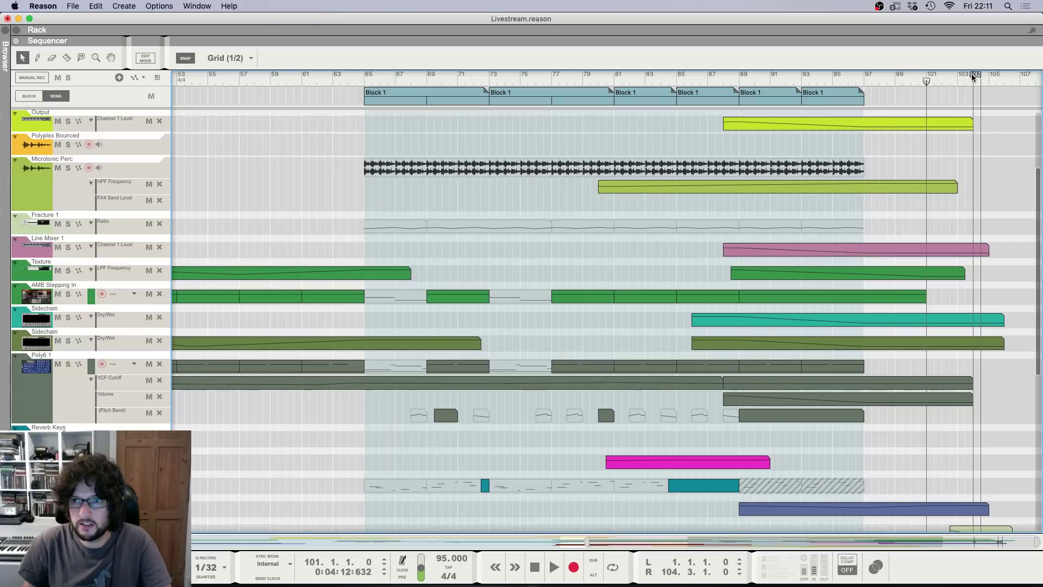
Step: Lengthen the Output Channel 1 Level and final Microtonic Perc HPF Frequency clips together, giving the Output clip a length of 18.2 bars
{"action": "scroll", "coordinate": [972, 185], "scroll_direction": "up", "scroll_amount": 5}
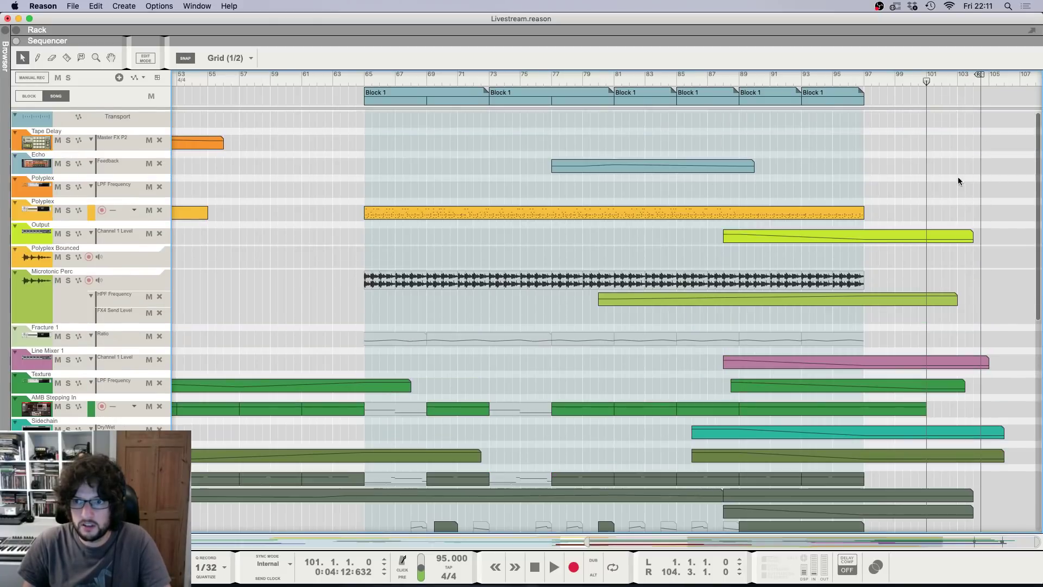
{"action": "left_click_drag", "start_coordinate": [957, 180], "coordinate": [947, 323]}
{"action": "left_click_drag", "start_coordinate": [988, 236], "coordinate": [1012, 235]}
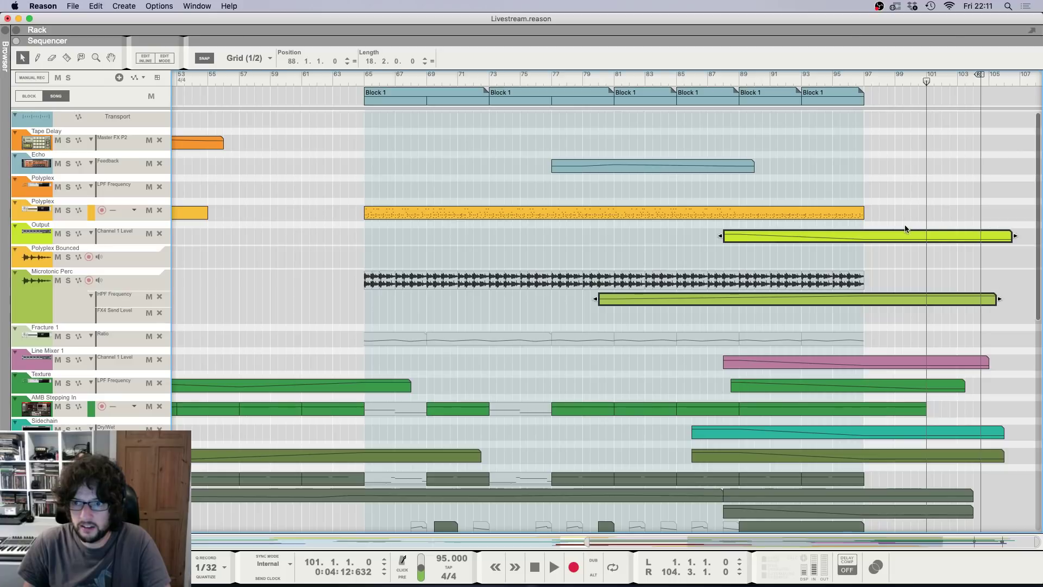
Step: Add a Line Mixer 6:2 to the Main Master Combinator and place it before the Saturation Knob
{"action": "key", "text": "F6"}
{"action": "scroll", "coordinate": [275, 263], "scroll_direction": "up", "scroll_amount": 15}
{"action": "right_click", "coordinate": [76, 386]}
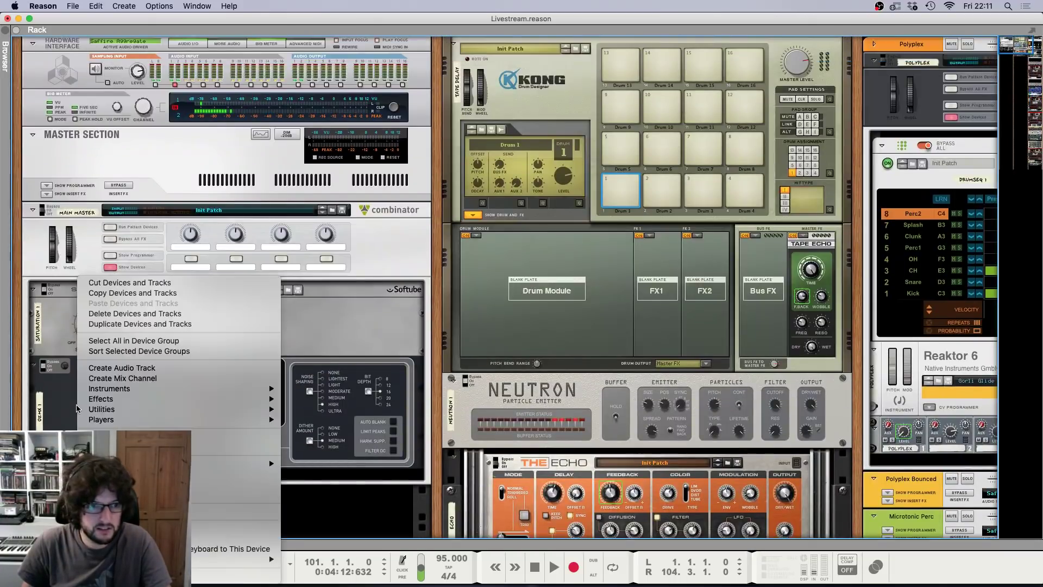
{"action": "right_click", "coordinate": [304, 327]}
{"action": "mouse_move", "coordinate": [379, 392]}
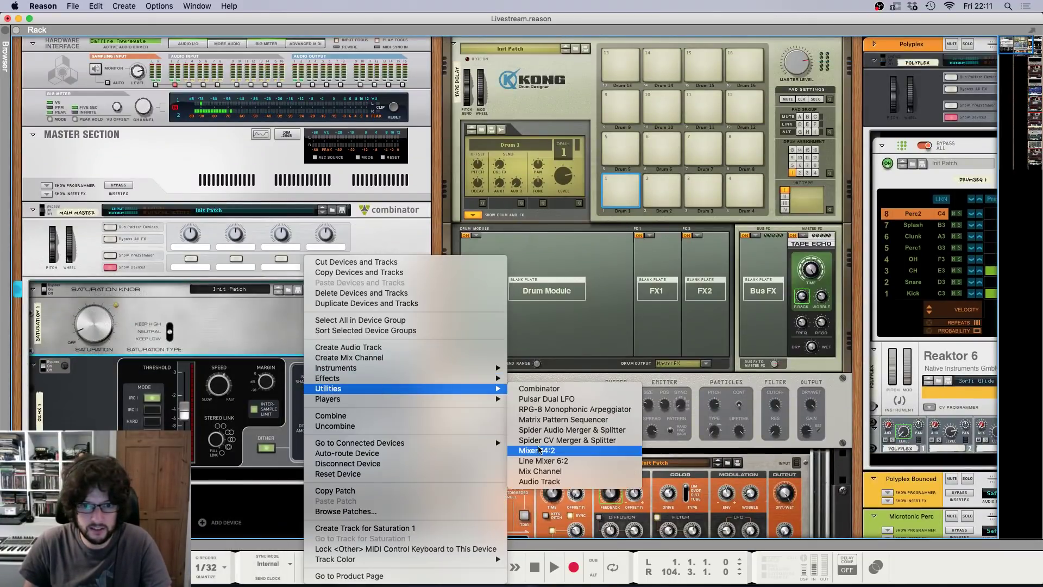
{"action": "left_click", "coordinate": [544, 461]}
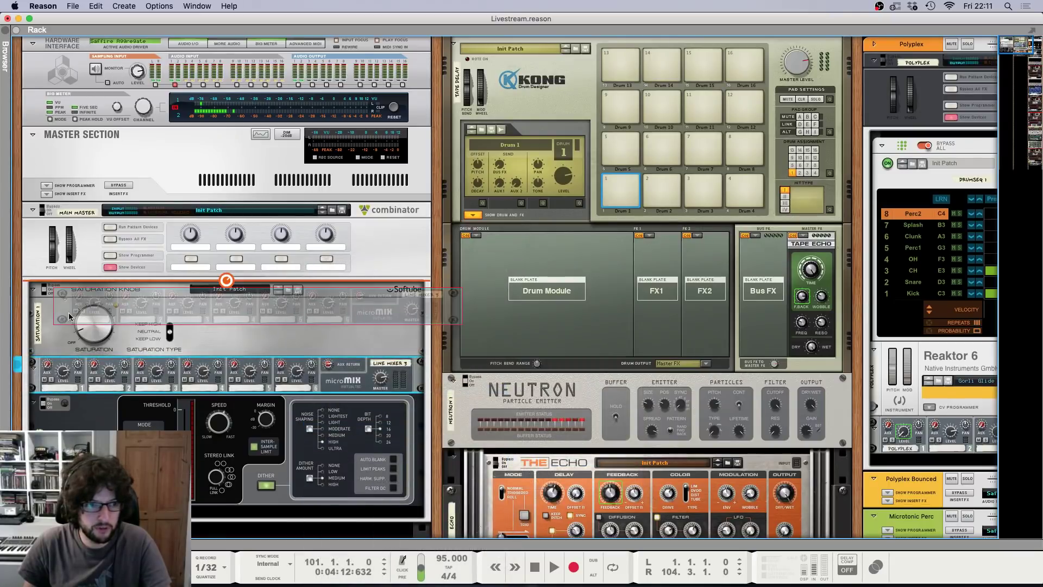
Step: Cable the Combinator's To Devices outputs to the new line mixer's channel 1 inputs and create an automation lane for its Master Level
{"action": "key", "text": "Tab"}
{"action": "left_click_drag", "start_coordinate": [54, 297], "coordinate": [270, 255]}
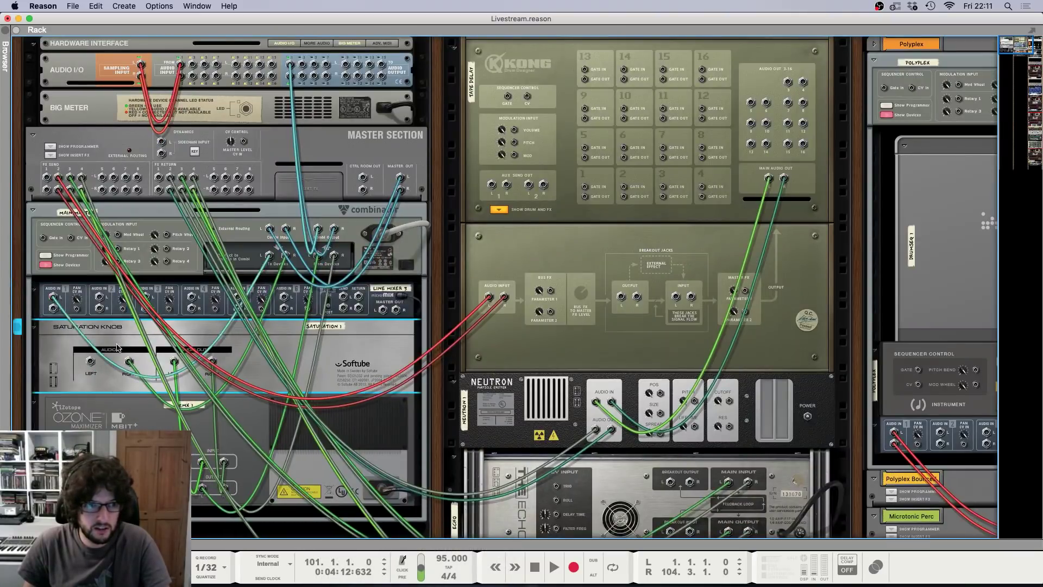
{"action": "left_click_drag", "start_coordinate": [53, 308], "coordinate": [286, 255]}
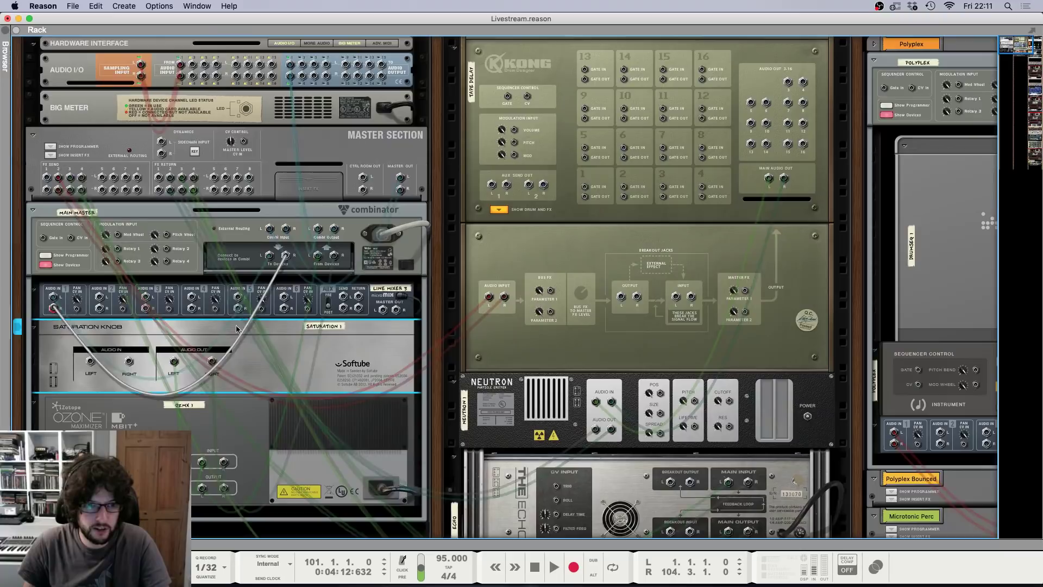
{"action": "key", "text": "Tab"}
{"action": "right_click", "coordinate": [383, 302]}
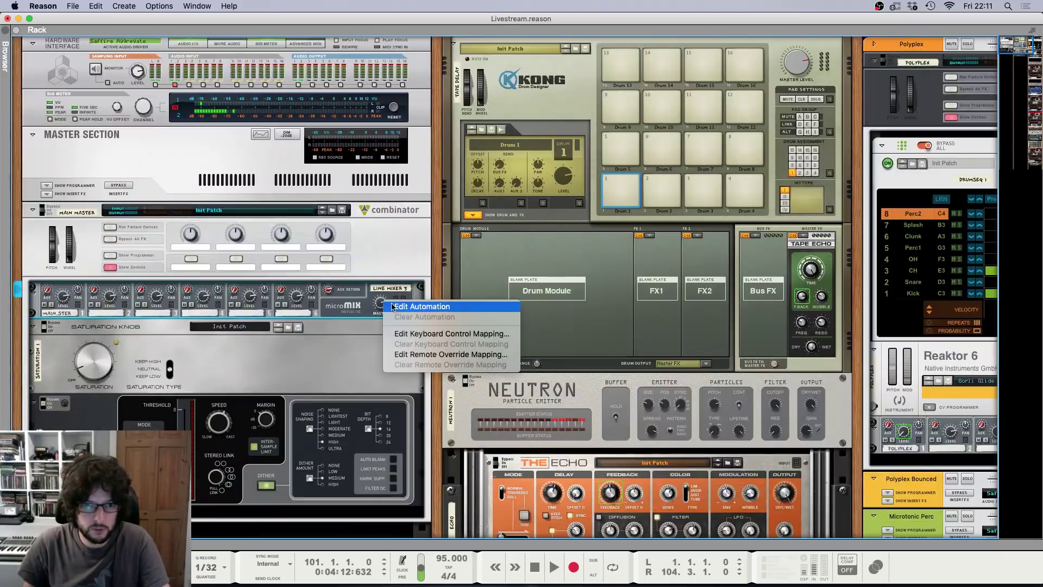
{"action": "left_click", "coordinate": [393, 306]}
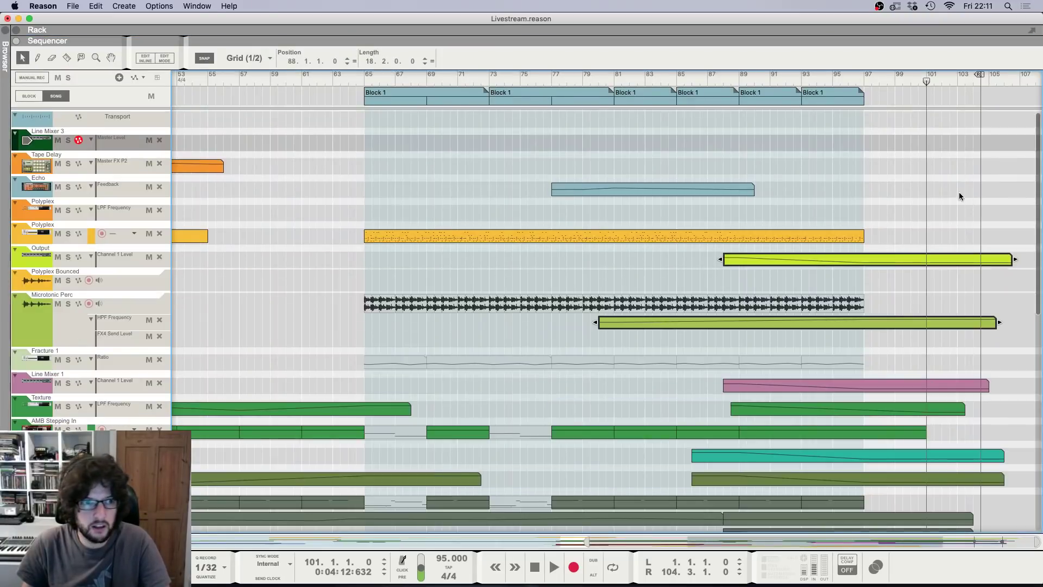
Step: Draw a seven-bar Master FX P2 clip on the Tape Delay track from 101.3, falling from 101 to a low point at about 104.3
{"action": "left_click_drag", "start_coordinate": [938, 161], "coordinate": [1038, 163]}
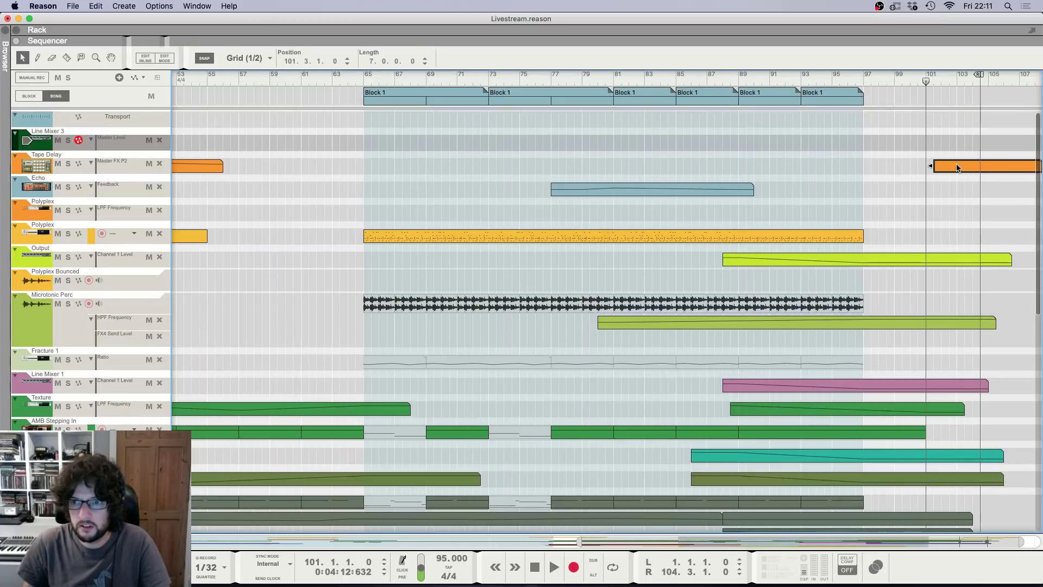
{"action": "left_click", "coordinate": [931, 174], "text": "super"}
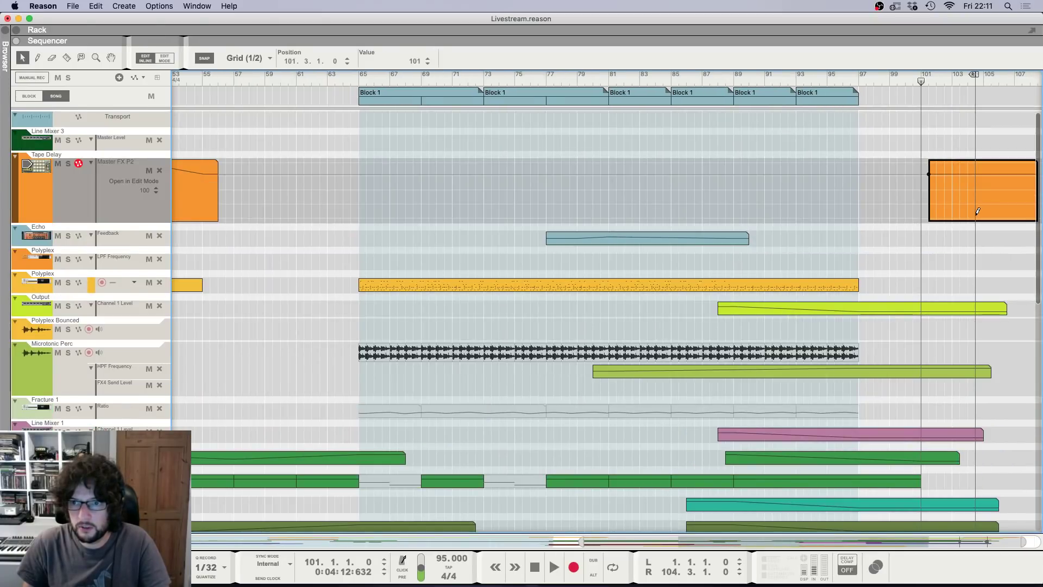
{"action": "left_click", "coordinate": [975, 218], "text": "super"}
{"action": "left_click", "coordinate": [928, 175]}
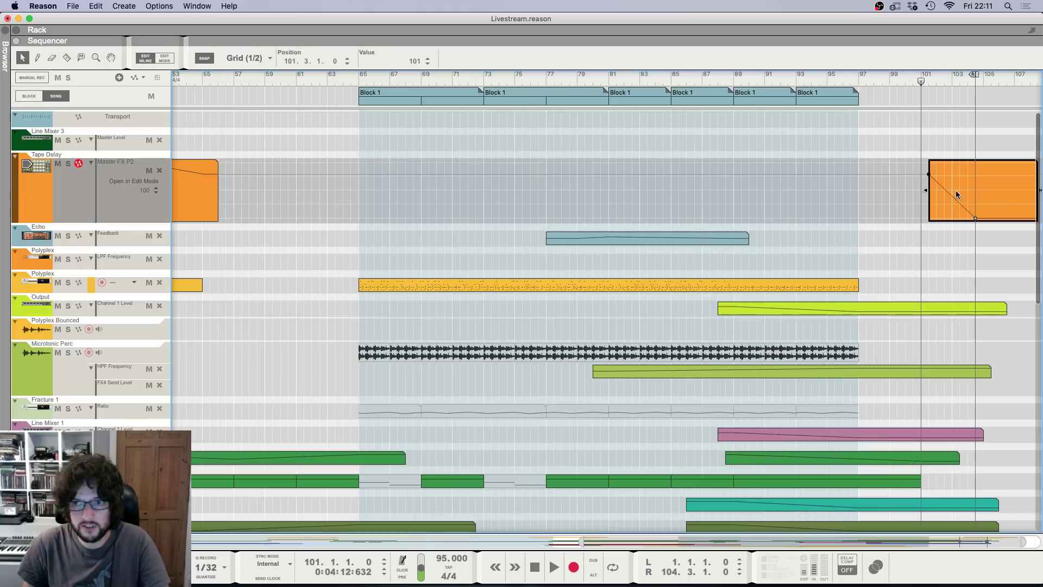
Step: Set the starting point at 101.3 of the final Tape Delay Master FX P2 clip to 100
{"action": "double_click", "coordinate": [413, 60]}
{"action": "type", "text": "100"}
{"action": "key", "text": "Return"}
{"action": "key", "text": "g"}
{"action": "key", "text": "g"}
{"action": "key", "text": "g"}
{"action": "key", "text": "g"}
{"action": "key", "text": "g"}
{"action": "key", "text": "g"}
{"action": "key", "text": "g"}
{"action": "key", "text": "g"}
{"action": "key", "text": "g"}
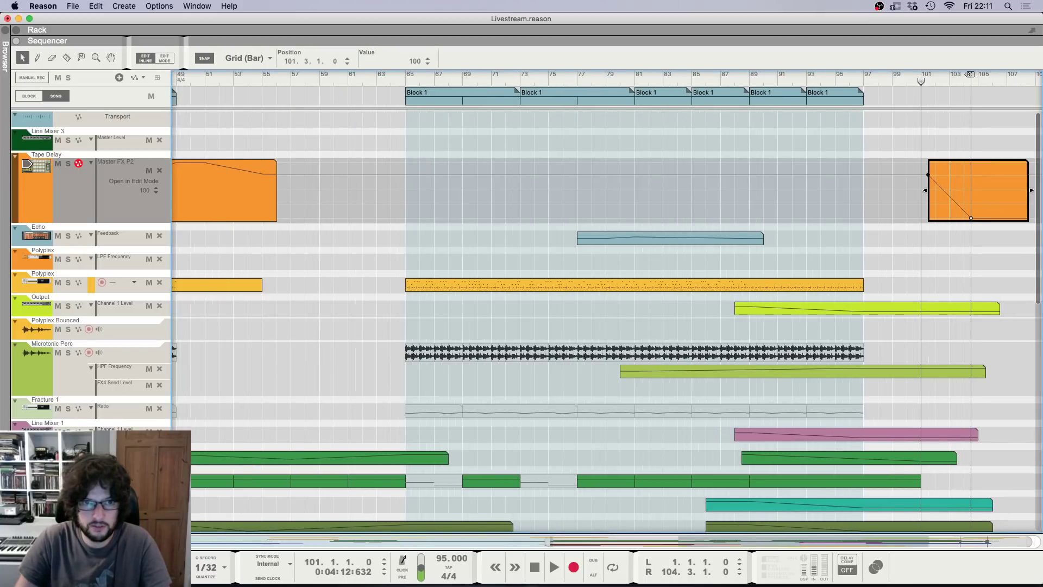
{"action": "key", "text": "g"}
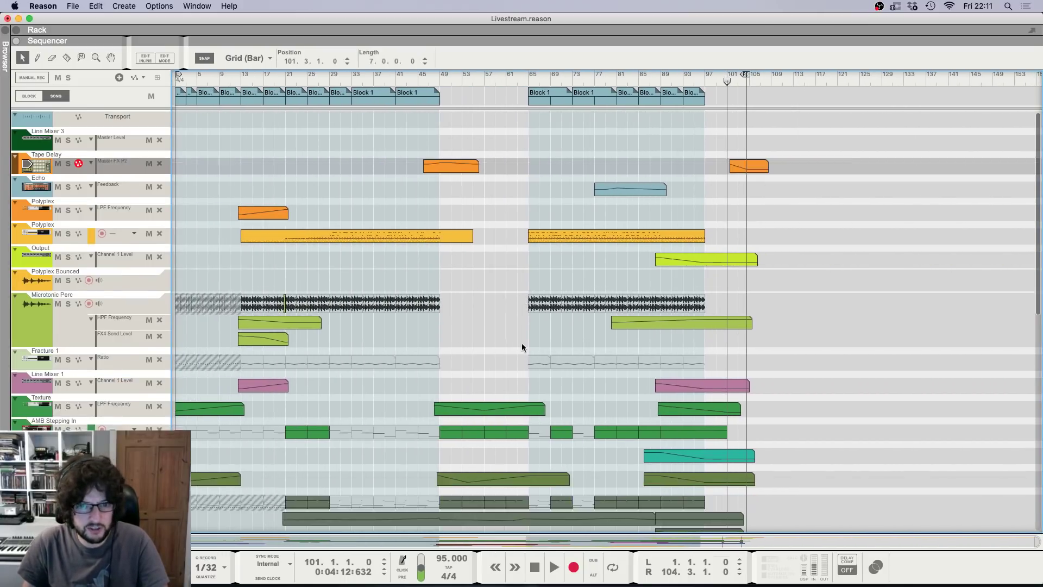
Step: Play the song from bar 65 and bring up the Reverb Keys channel's FX2 Send Level automation lane in the sequencer
{"action": "scroll", "coordinate": [531, 326], "scroll_direction": "down", "scroll_amount": 4}
{"action": "left_click", "coordinate": [529, 81]}
{"action": "key", "text": "h"}
{"action": "key", "text": "h"}
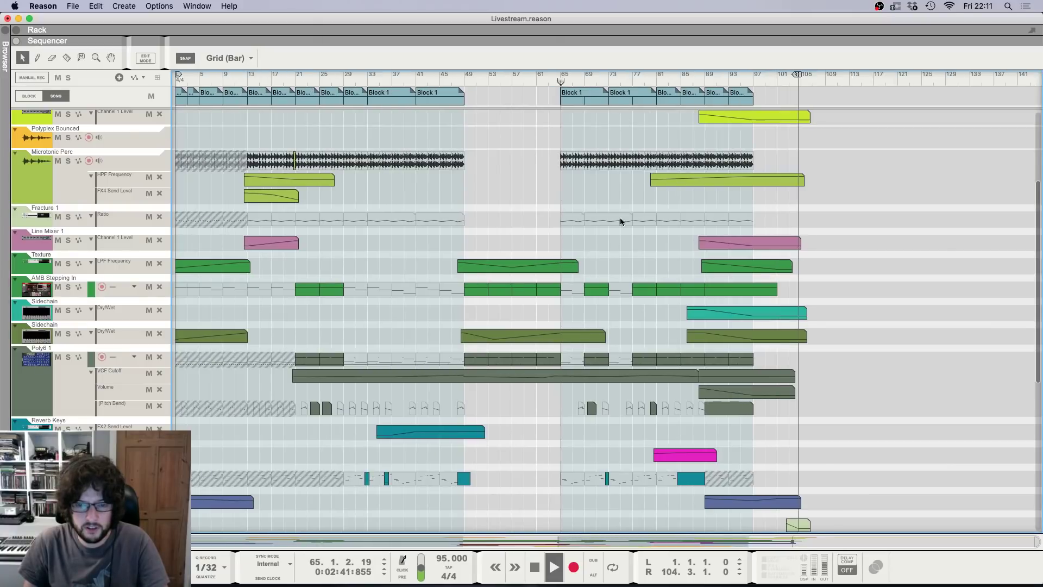
{"action": "key", "text": "F5"}
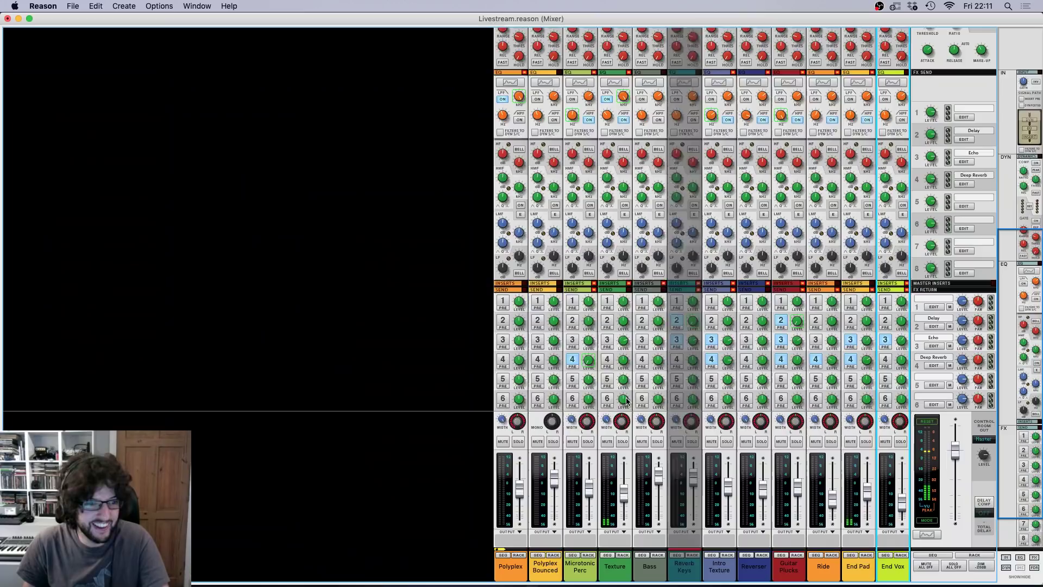
{"action": "right_click", "coordinate": [696, 325]}
{"action": "left_click", "coordinate": [691, 321]}
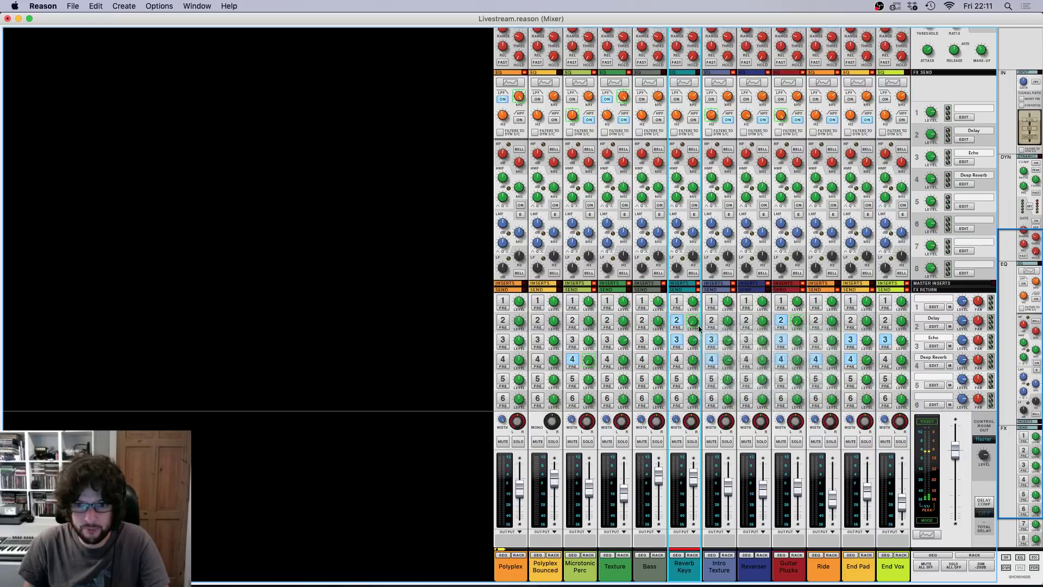
{"action": "right_click", "coordinate": [689, 319]}
{"action": "left_click", "coordinate": [703, 327]}
{"action": "key", "text": "h"}
{"action": "key", "text": "h"}
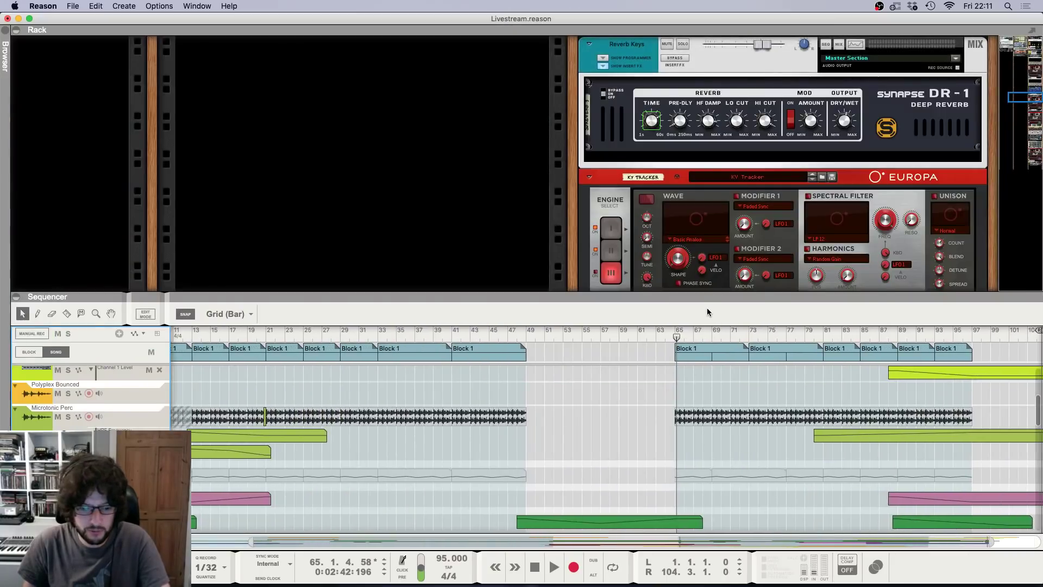
{"action": "key", "text": "F7"}
{"action": "key", "text": "h"}
{"action": "key", "text": "h"}
{"action": "key", "text": "h"}
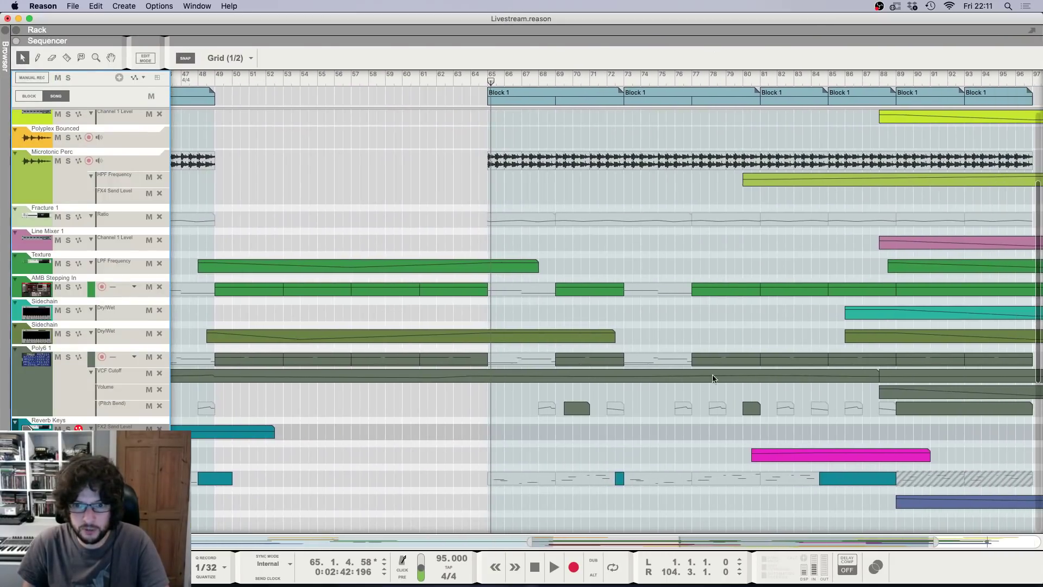
{"action": "key", "text": "g"}
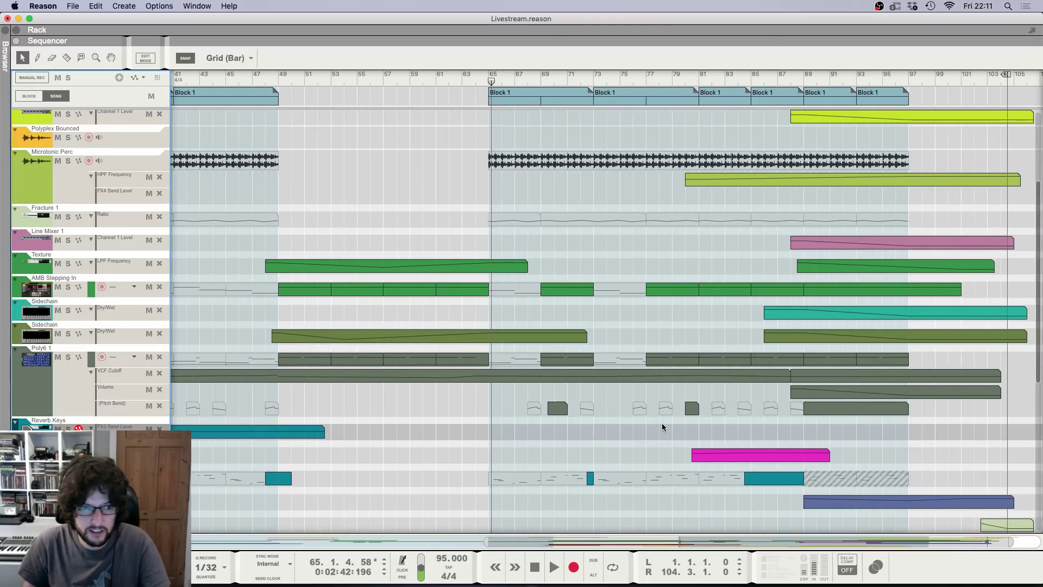
Step: Draw a 27-bar Reverb Keys FX2 Send Level clip from bar 75, rising from 0 at bar 78 to 76 at bar 85
{"action": "mouse_move", "coordinate": [623, 432]}
{"action": "left_mouse_down"}
{"action": "mouse_move", "coordinate": [986, 432]}
{"action": "mouse_move", "coordinate": [976, 432]}
{"action": "left_mouse_up"}
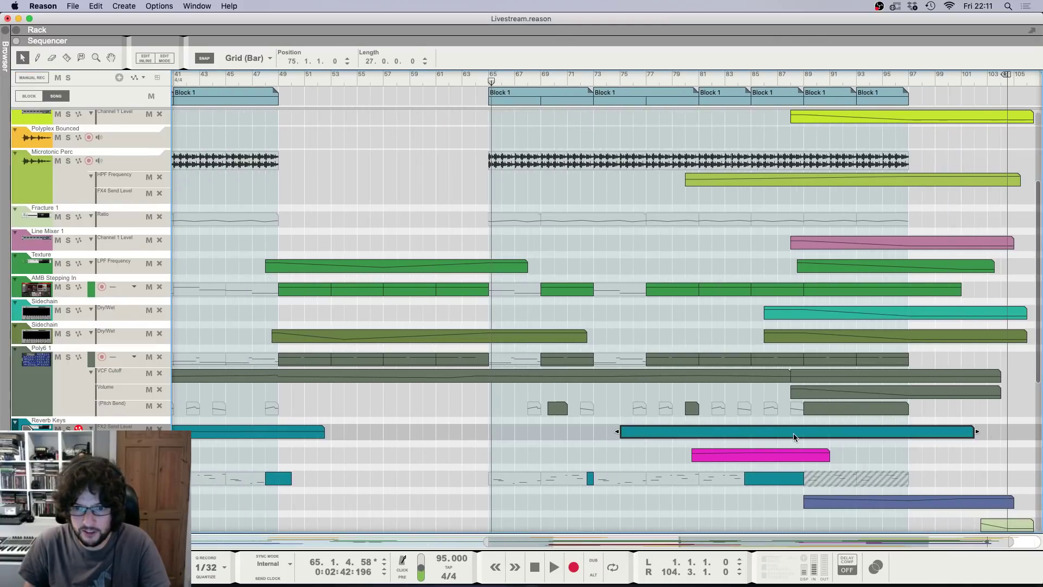
{"action": "double_click", "coordinate": [793, 432]}
{"action": "left_click", "coordinate": [659, 484]}
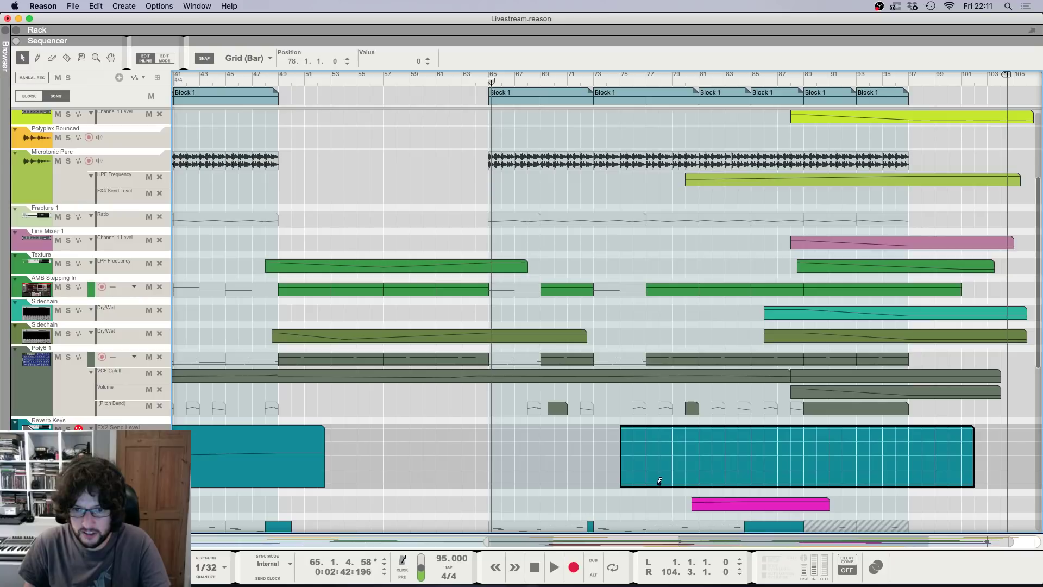
{"action": "left_click", "coordinate": [751, 437]}
{"action": "key", "text": "space"}
{"action": "left_click_drag", "start_coordinate": [750, 437], "coordinate": [751, 450]}
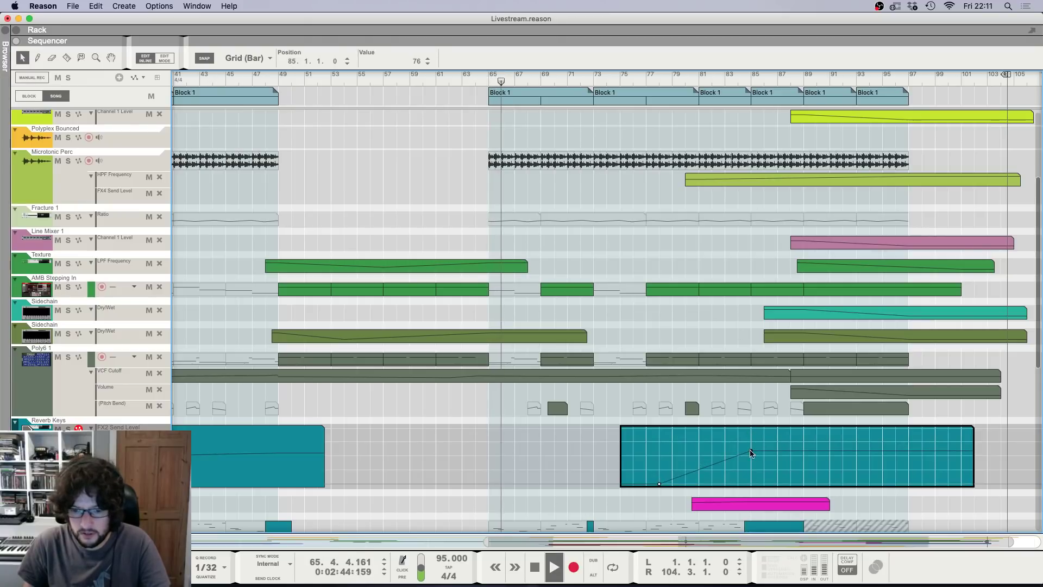
Step: Audition the new Reverb Keys send clip from about bar 83 and raise its point at bar 85 slightly
{"action": "left_click", "coordinate": [727, 79]}
{"action": "scroll", "coordinate": [726, 93], "scroll_direction": "up", "scroll_amount": 1}
{"action": "scroll", "coordinate": [787, 205], "scroll_direction": "up", "scroll_amount": 4}
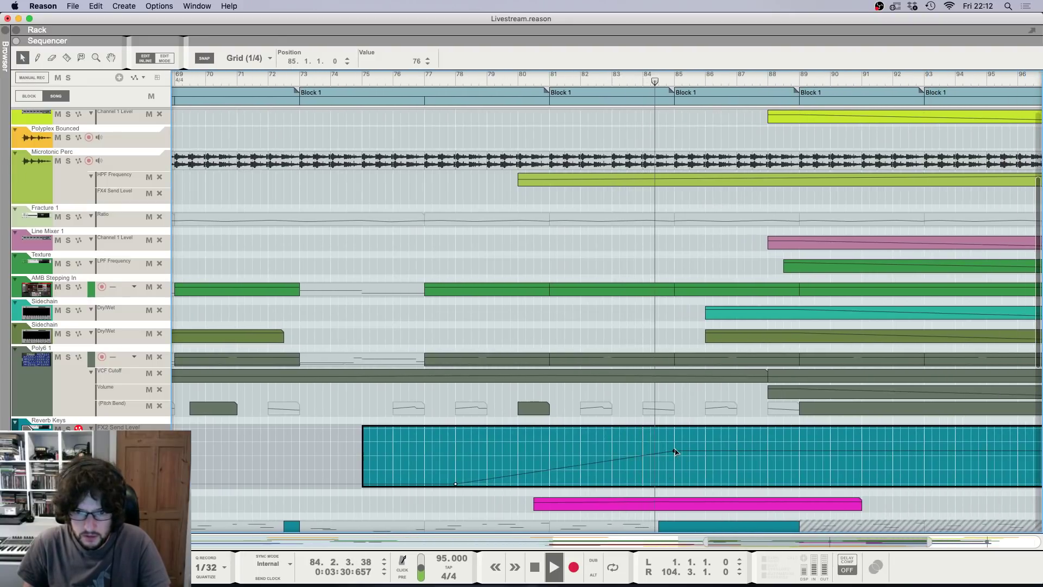
{"action": "left_click_drag", "start_coordinate": [675, 450], "coordinate": [674, 447]}
{"action": "left_click", "coordinate": [679, 402]}
{"action": "scroll", "coordinate": [678, 403], "scroll_direction": "down", "scroll_amount": 1}
{"action": "scroll", "coordinate": [679, 401], "scroll_direction": "down", "scroll_amount": 3}
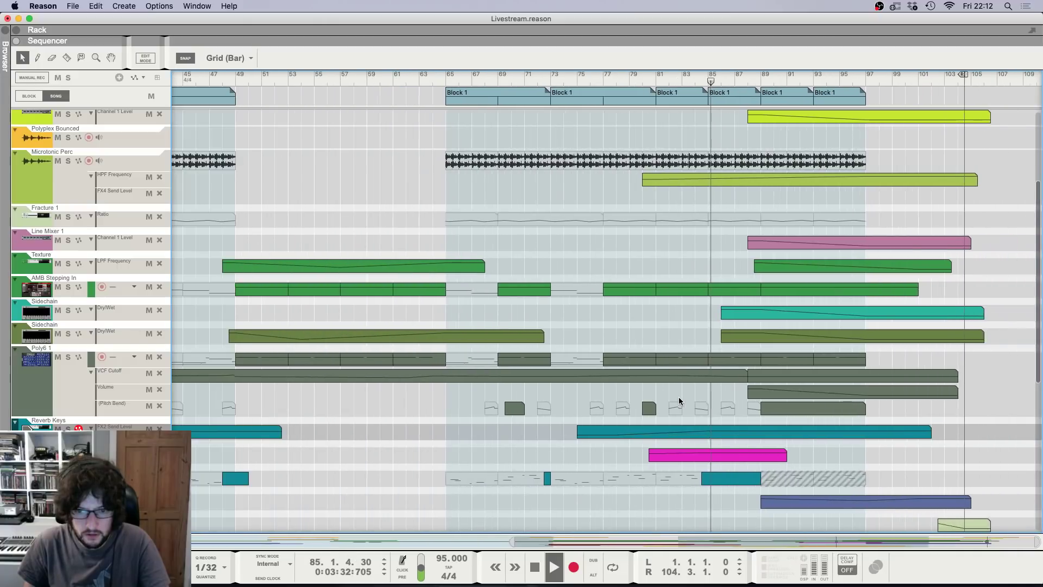
{"action": "key", "text": "space"}
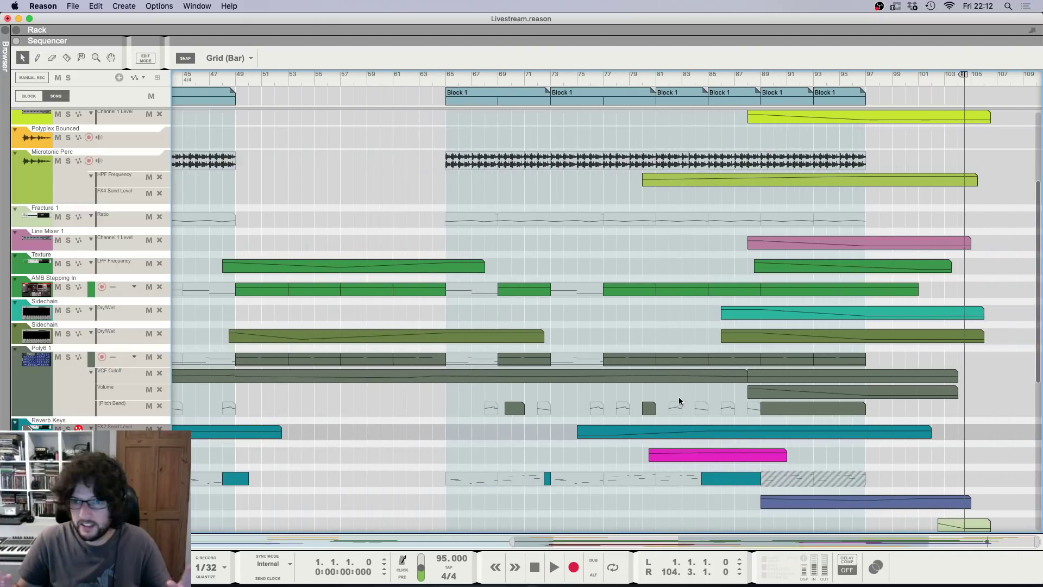
Step: Look over the whole arrangement and save the song
{"action": "scroll", "coordinate": [679, 401], "scroll_direction": "down", "scroll_amount": 4}
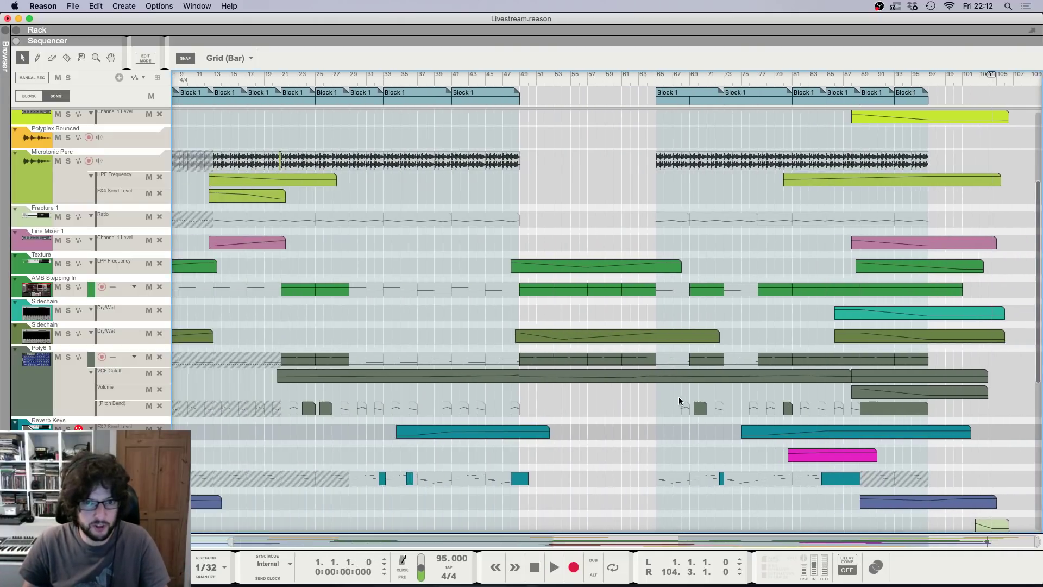
{"action": "scroll", "coordinate": [528, 310], "scroll_direction": "down", "scroll_amount": 3}
{"action": "scroll", "coordinate": [574, 239], "scroll_direction": "up", "scroll_amount": 1}
{"action": "scroll", "coordinate": [576, 236], "scroll_direction": "up", "scroll_amount": 5}
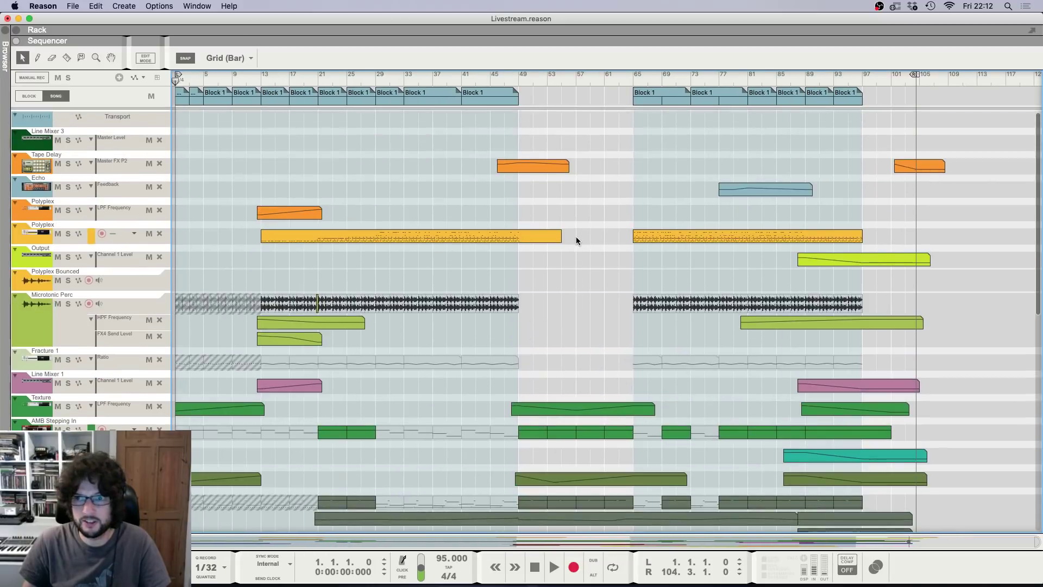
{"action": "key", "text": "super+s"}
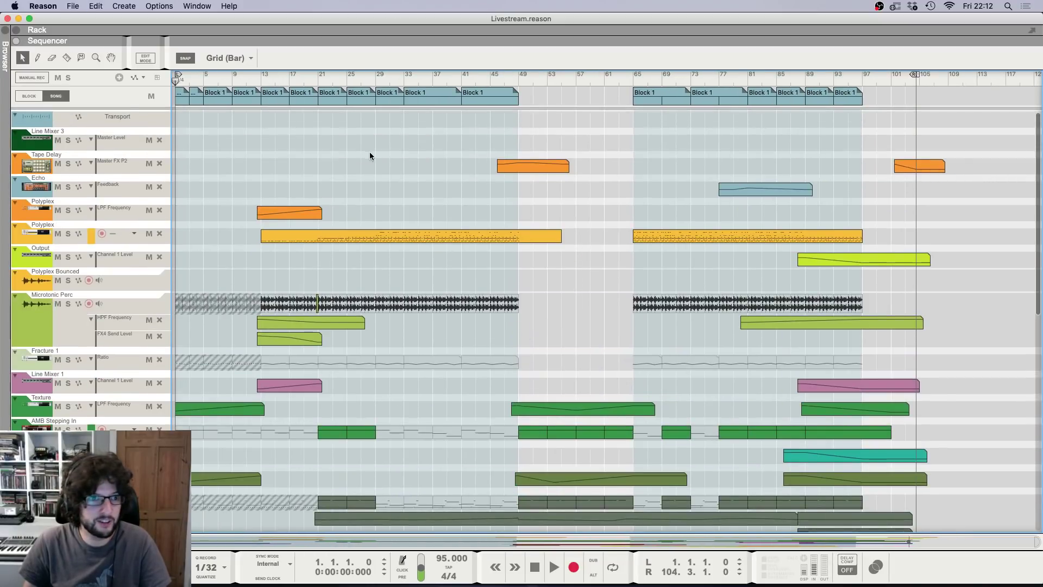
{"action": "scroll", "coordinate": [367, 151], "scroll_direction": "down", "scroll_amount": 1}
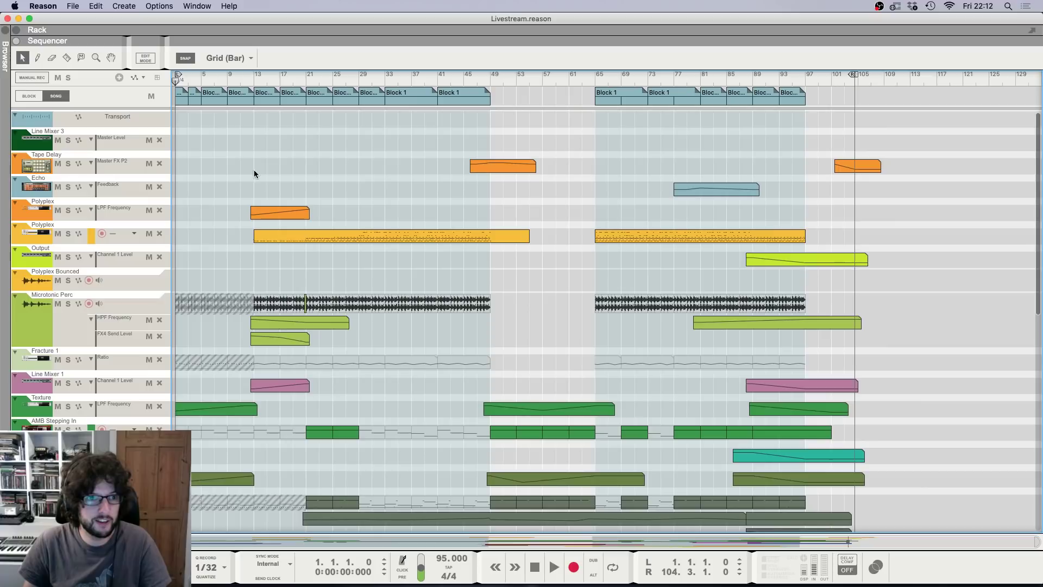
{"action": "left_click", "coordinate": [67, 127]}
{"action": "key", "text": "F5"}
{"action": "key", "text": "F6"}
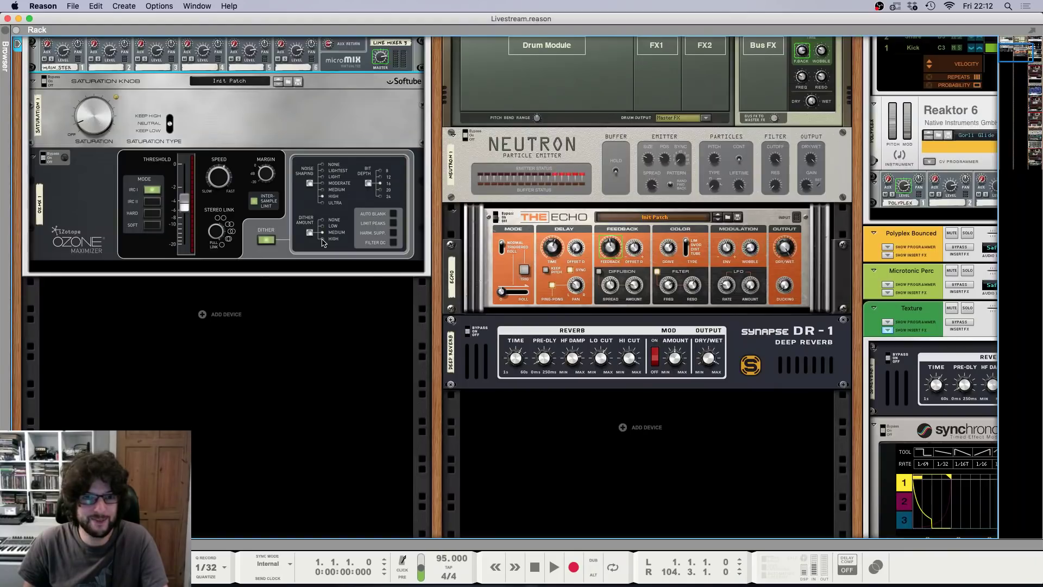
{"action": "scroll", "coordinate": [230, 240], "scroll_direction": "up", "scroll_amount": 1}
{"action": "scroll", "coordinate": [231, 241], "scroll_direction": "up", "scroll_amount": 5}
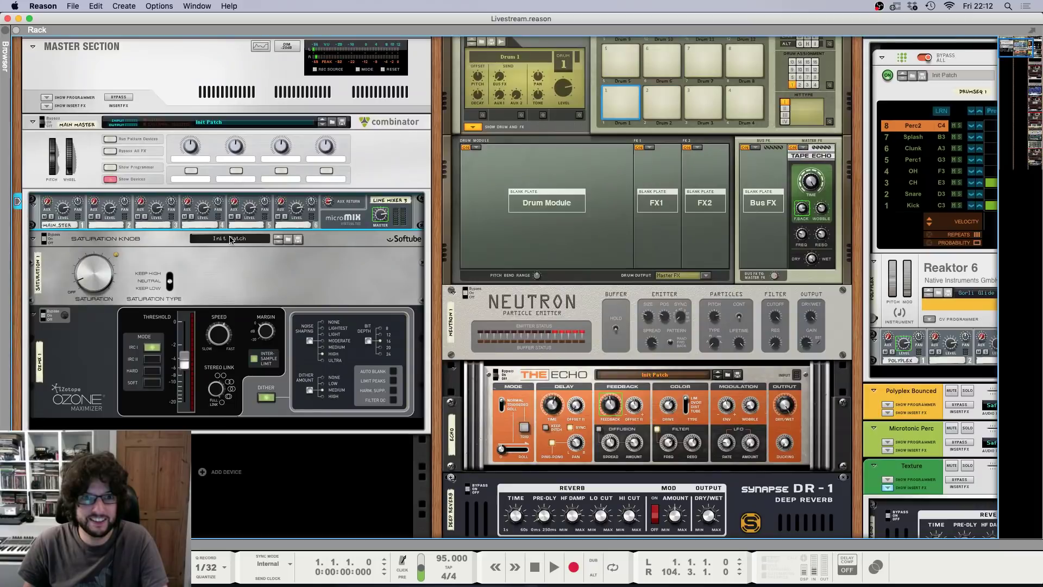
{"action": "key", "text": "F8"}
{"action": "key", "text": "F7"}
{"action": "left_click", "coordinate": [733, 89]}
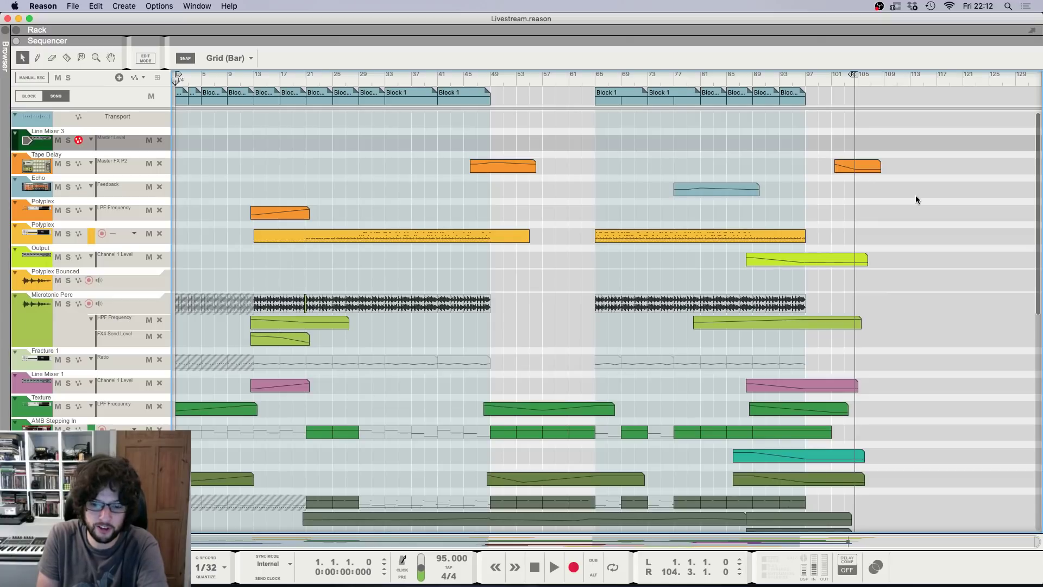
Step: Check the low point at 104.3 in the final Tape Delay Master FX P2 clip and briefly play the song's start
{"action": "left_click", "coordinate": [841, 168]}
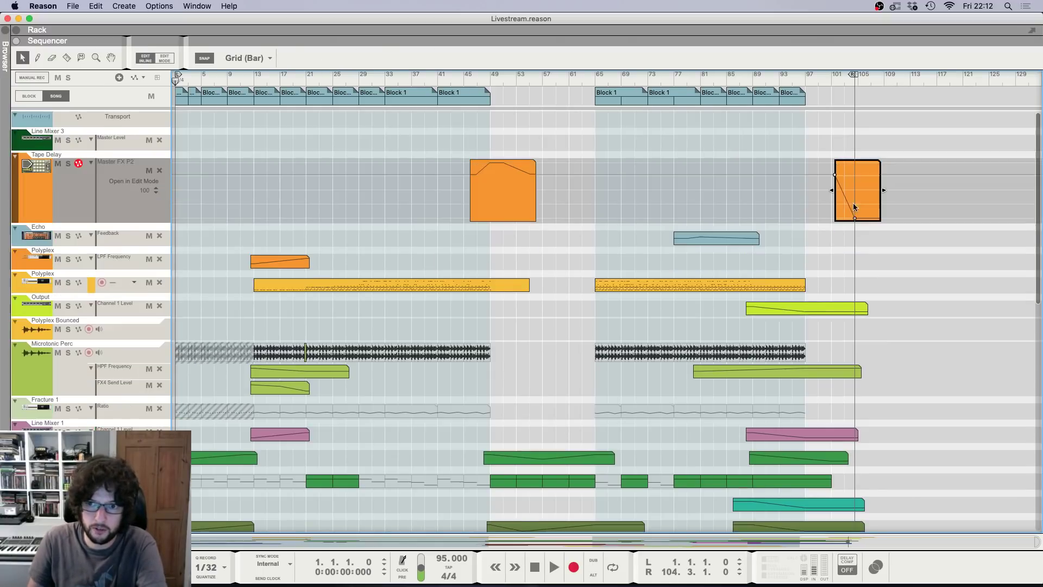
{"action": "left_click", "coordinate": [855, 218]}
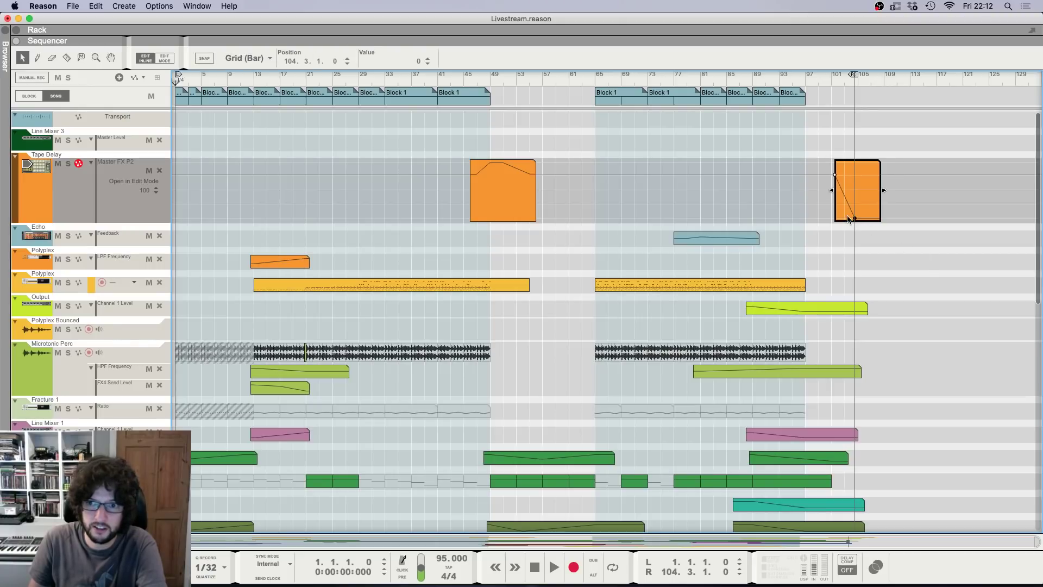
{"action": "left_click", "coordinate": [862, 280]}
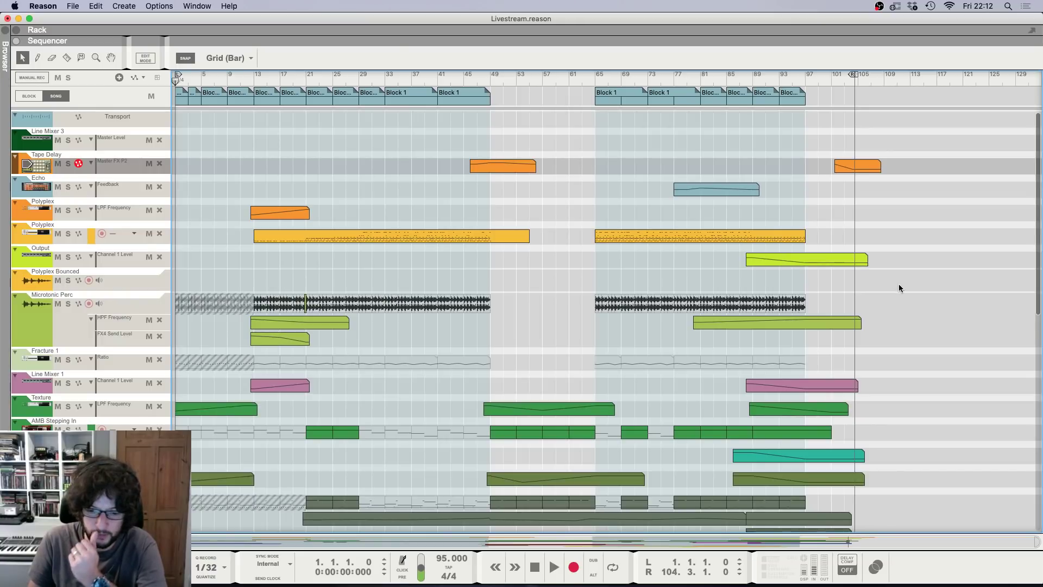
{"action": "key", "text": "space"}
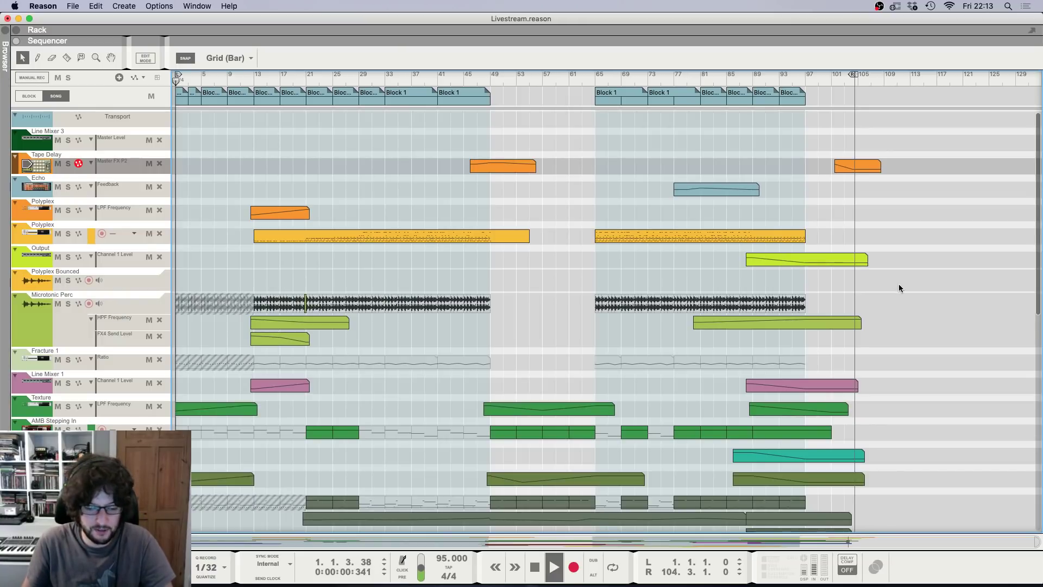
{"action": "key", "text": "space"}
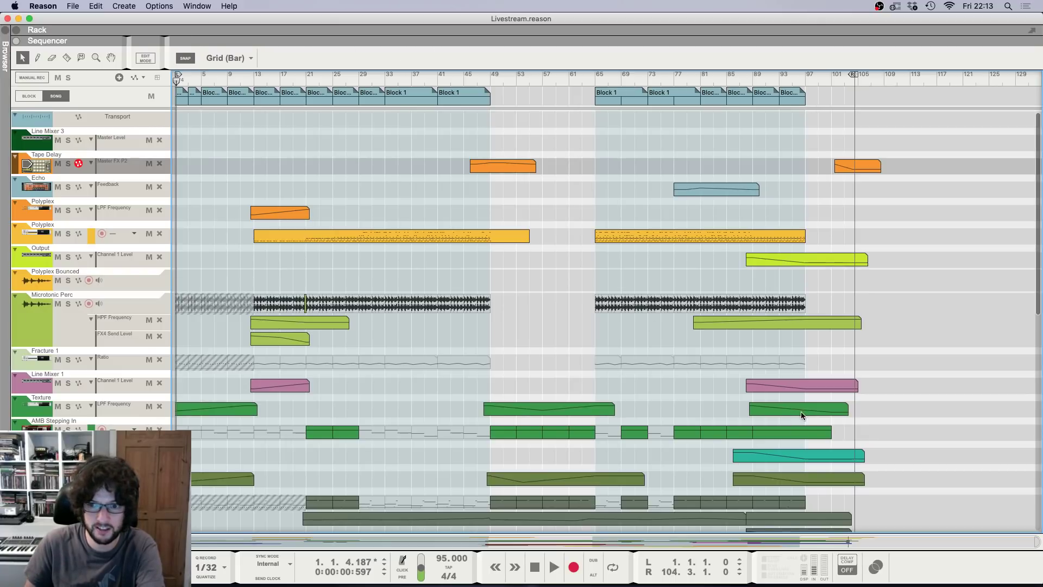
Step: Lengthen the final Texture LPF Frequency clip to about bar 107 and the Reverb Keys FX2 Send Level clip from bar 75 to 36 bars
{"action": "left_click", "coordinate": [844, 412]}
{"action": "scroll", "coordinate": [866, 412], "scroll_direction": "down", "scroll_amount": 15}
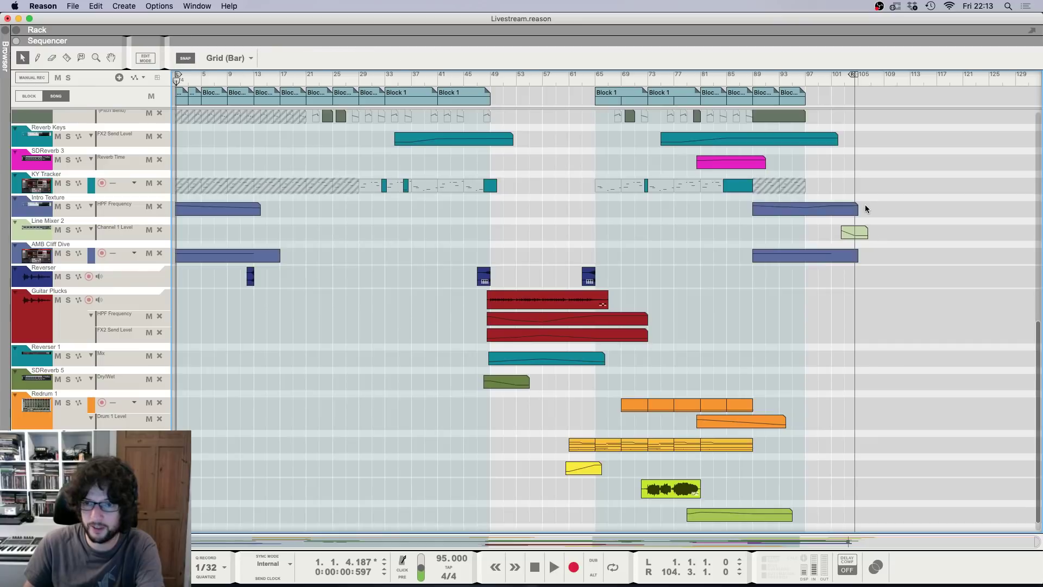
{"action": "left_click", "coordinate": [849, 256]}
{"action": "scroll", "coordinate": [900, 275], "scroll_direction": "up", "scroll_amount": 3}
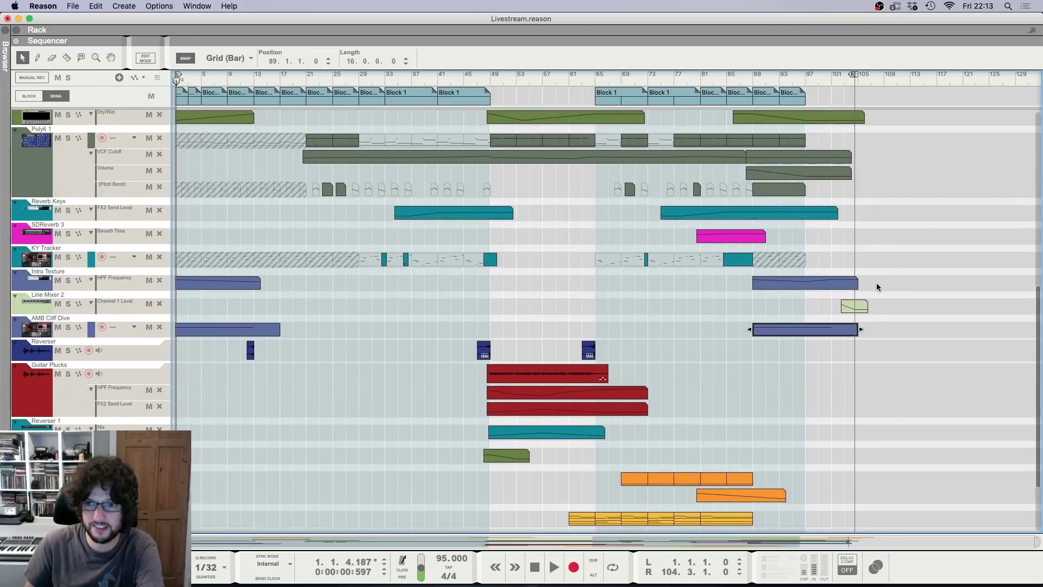
{"action": "scroll", "coordinate": [875, 282], "scroll_direction": "up", "scroll_amount": 3}
{"action": "left_click", "coordinate": [831, 273]}
{"action": "left_click_drag", "start_coordinate": [842, 273], "coordinate": [900, 273]}
Step: Lengthen the final Poly6 1 Volume clip to about bar 109 and its VCF Cutoff clip to about bar 110
{"action": "left_click", "coordinate": [835, 232]}
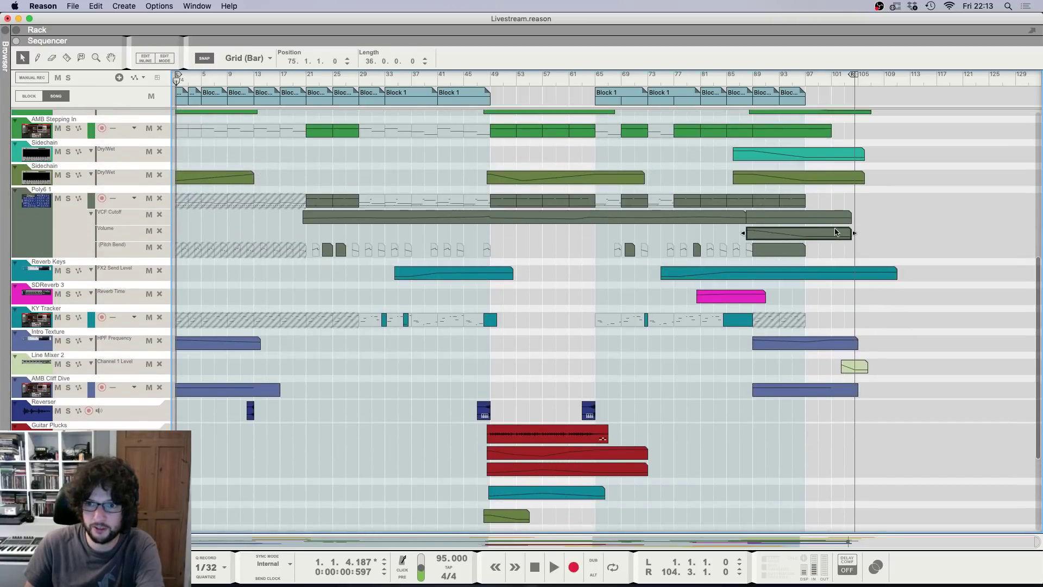
{"action": "left_click_drag", "start_coordinate": [855, 233], "coordinate": [884, 233]}
{"action": "scroll", "coordinate": [896, 239], "scroll_direction": "up", "scroll_amount": 10}
{"action": "left_click", "coordinate": [911, 262]}
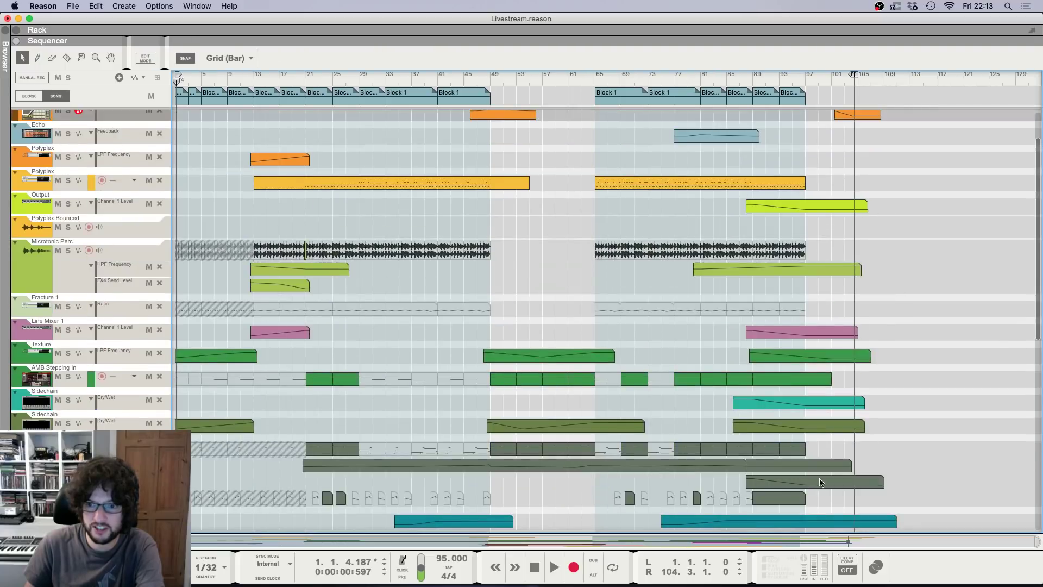
{"action": "left_click_drag", "start_coordinate": [850, 465], "coordinate": [891, 465]}
{"action": "left_click", "coordinate": [904, 412]}
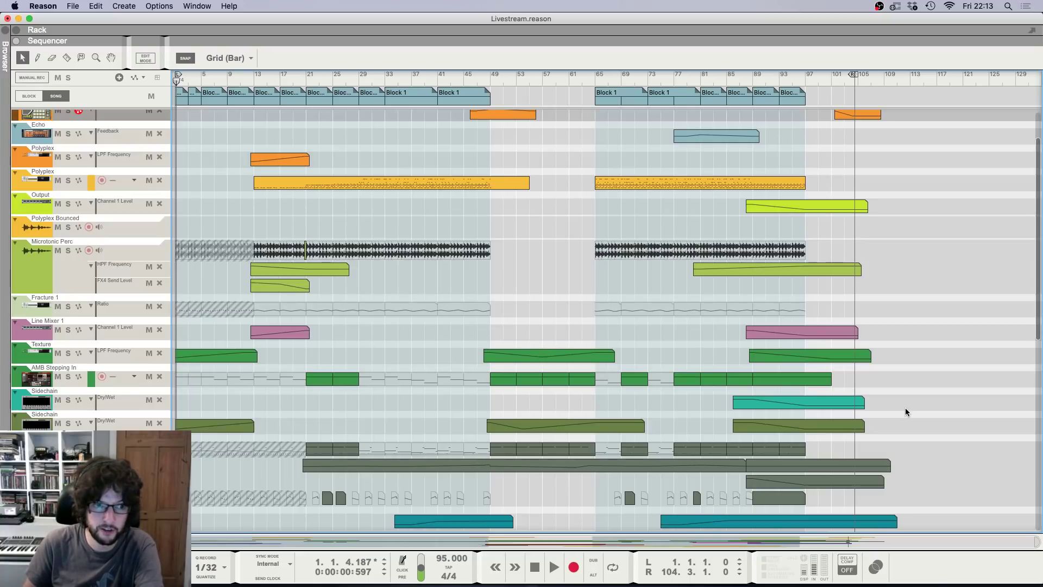
{"action": "scroll", "coordinate": [709, 339], "scroll_direction": "down", "scroll_amount": 6}
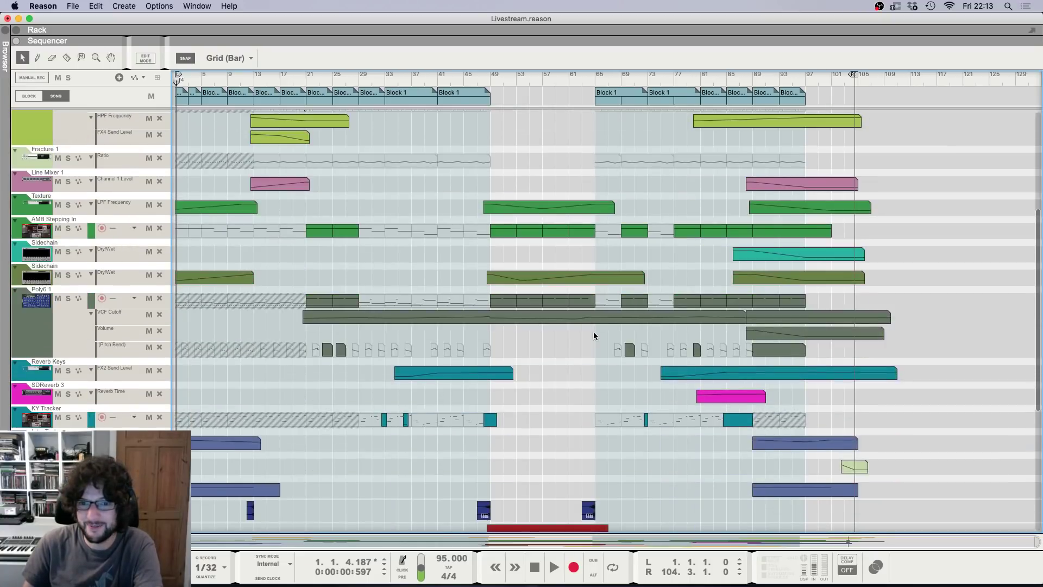
{"action": "scroll", "coordinate": [592, 337], "scroll_direction": "down", "scroll_amount": 4}
{"action": "scroll", "coordinate": [589, 337], "scroll_direction": "down", "scroll_amount": 1}
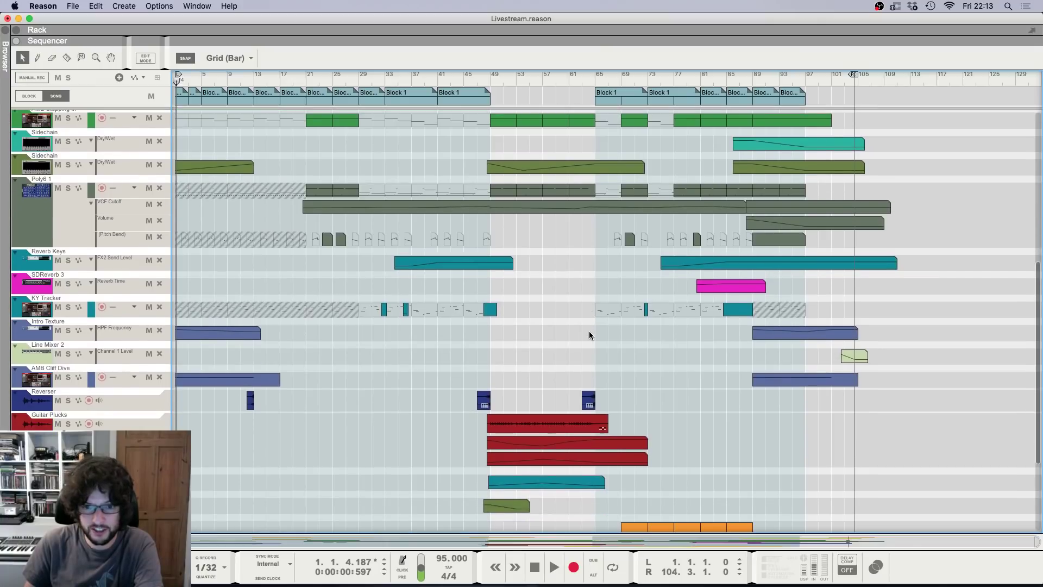